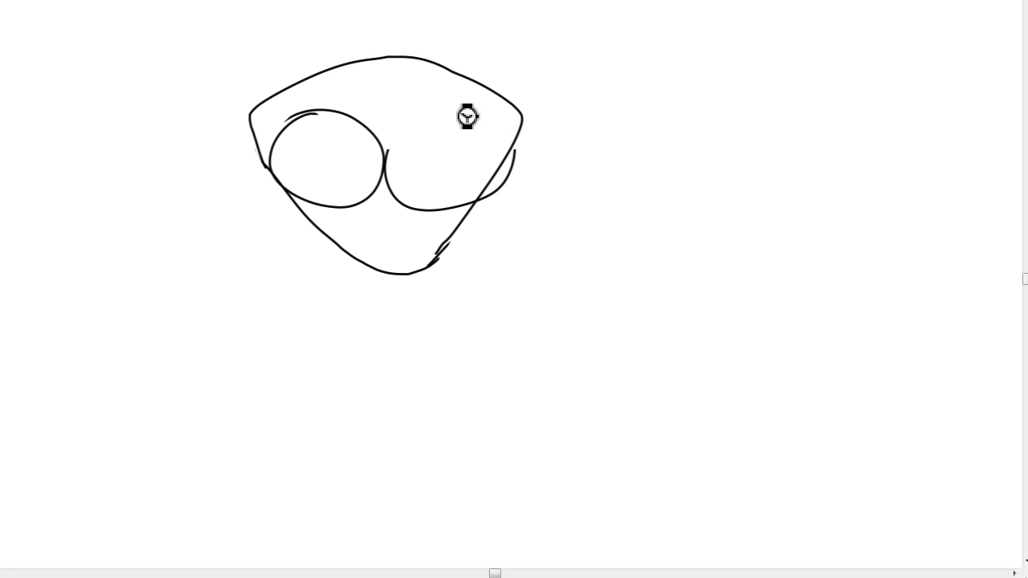
# Step: Replace the misshapen second eye with a rounder one and draw pointed spikes along the top edge of the mask
pyautogui.hotkey('ctrl', 'z')
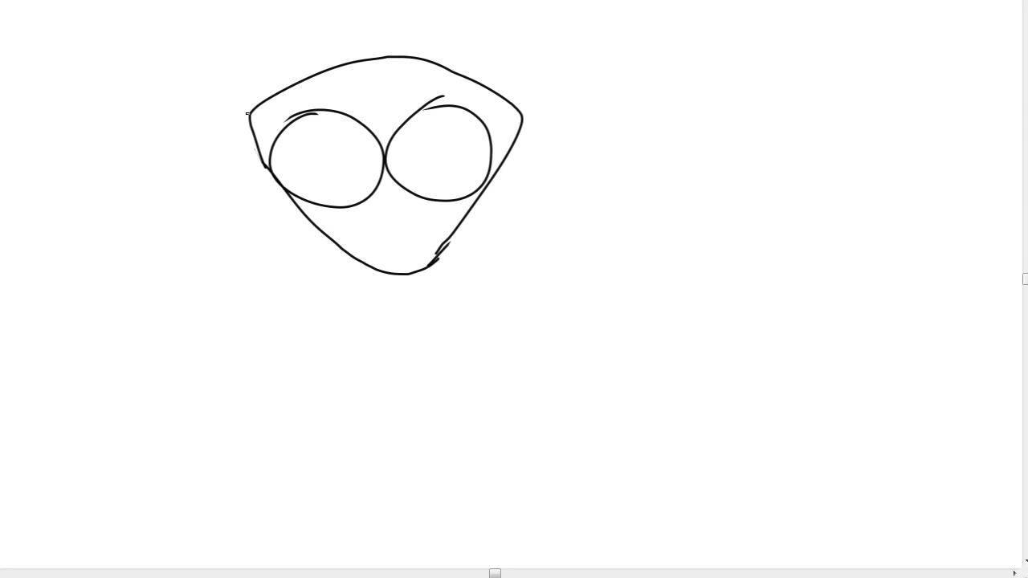
pyautogui.moveTo(253, 105)
pyautogui.mouseDown()
pyautogui.moveTo(295, 102)
pyautogui.moveTo(308, 58)
pyautogui.moveTo(343, 85)
pyautogui.moveTo(395, 15)
pyautogui.moveTo(478, 53)
pyautogui.moveTo(470, 39)
pyautogui.moveTo(526, 107)
pyautogui.mouseUp()
pyautogui.hotkey('ctrl', 'z')
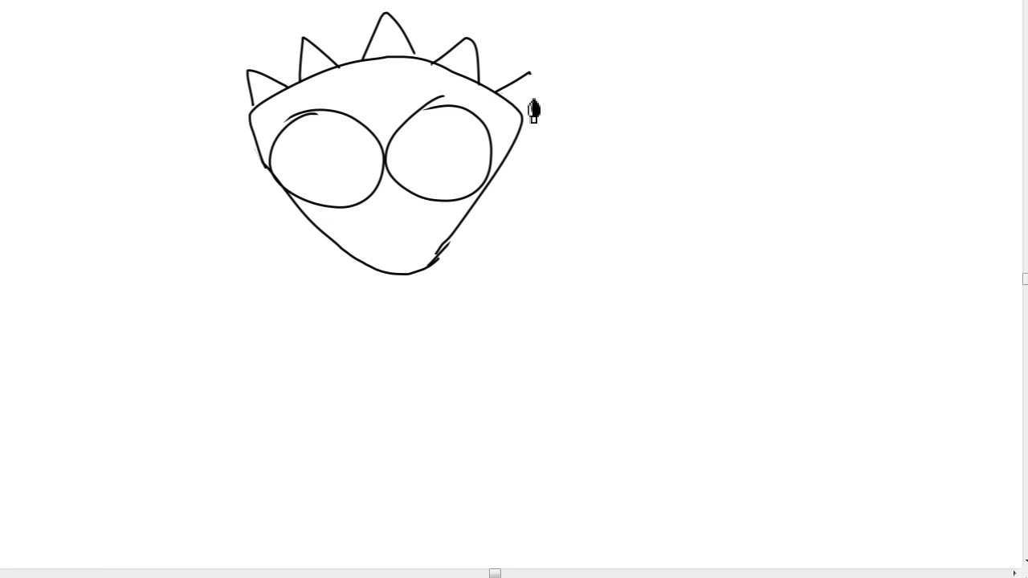
# Step: Draw triangular spikes down both sides of the mask outline, undoing the stray strokes
pyautogui.moveTo(250, 134)
pyautogui.mouseDown()
pyautogui.moveTo(248, 168)
pyautogui.moveTo(281, 168)
pyautogui.moveTo(304, 215)
pyautogui.moveTo(307, 260)
pyautogui.moveTo(352, 294)
pyautogui.moveTo(377, 266)
pyautogui.moveTo(490, 221)
pyautogui.moveTo(477, 200)
pyautogui.moveTo(509, 156)
pyautogui.mouseUp()
pyautogui.hotkey('ctrl', 'z')
pyautogui.hotkey('ctrl', 'z')
pyautogui.moveTo(483, 191)
pyautogui.mouseDown()
pyautogui.moveTo(537, 195)
pyautogui.moveTo(508, 157)
pyautogui.moveTo(565, 151)
pyautogui.mouseUp()
pyautogui.moveTo(521, 117)
pyautogui.mouseDown()
pyautogui.moveTo(566, 149)
pyautogui.moveTo(527, 103)
pyautogui.mouseUp()
pyautogui.hotkey('ctrl', 'z')
pyautogui.hotkey('ctrl', 'z')
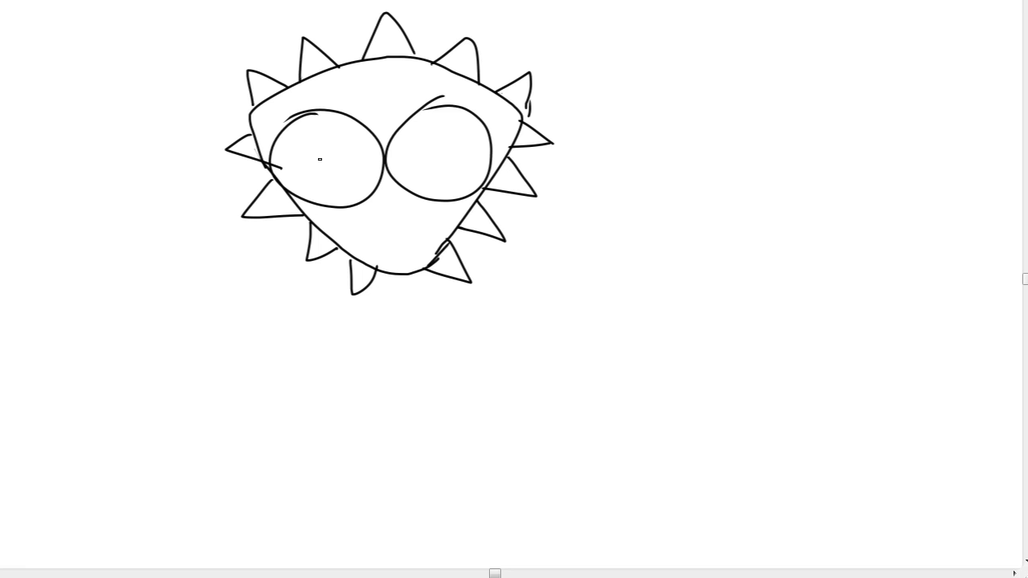
# Step: Draw a small oval pupil in each eye and a downward-curving mouth line below the eyes
pyautogui.moveTo(309, 162)
pyautogui.mouseDown()
pyautogui.moveTo(333, 186)
pyautogui.moveTo(329, 158)
pyautogui.moveTo(305, 181)
pyautogui.moveTo(338, 156)
pyautogui.mouseUp()
pyautogui.hotkey('ctrl', 'z')
pyautogui.moveTo(441, 143); pyautogui.dragTo(445, 146)
pyautogui.moveTo(372, 215)
pyautogui.mouseDown()
pyautogui.moveTo(374, 238)
pyautogui.moveTo(450, 222)
pyautogui.mouseUp()
pyautogui.hotkey('ctrl', 'z')
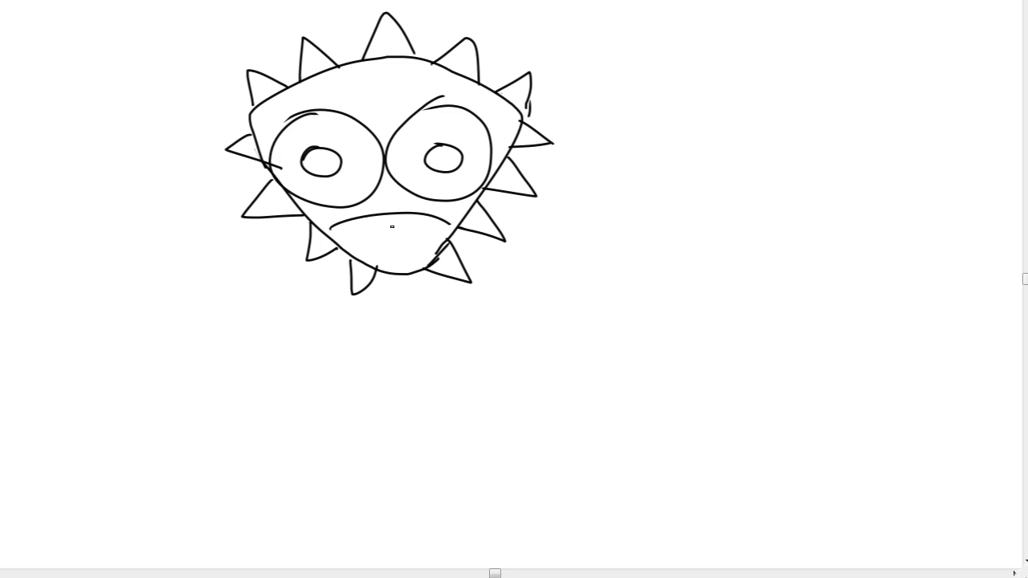
pyautogui.moveTo(392, 227); pyautogui.dragTo(394, 228)
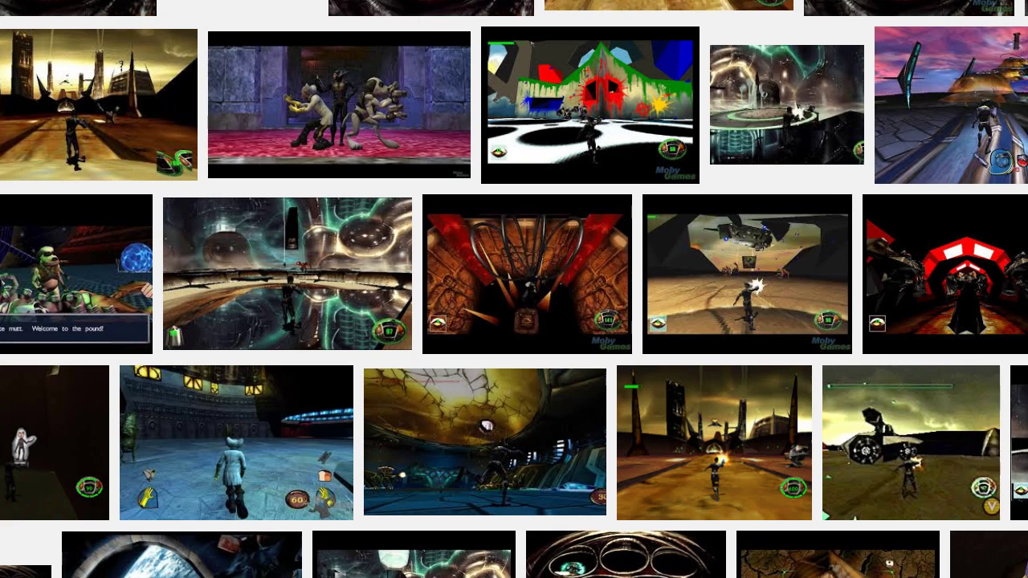
# Step: Replace the "mdk screenshot" query and search Google Images for "majora's mask"
pyautogui.scroll(5, 195, 57)
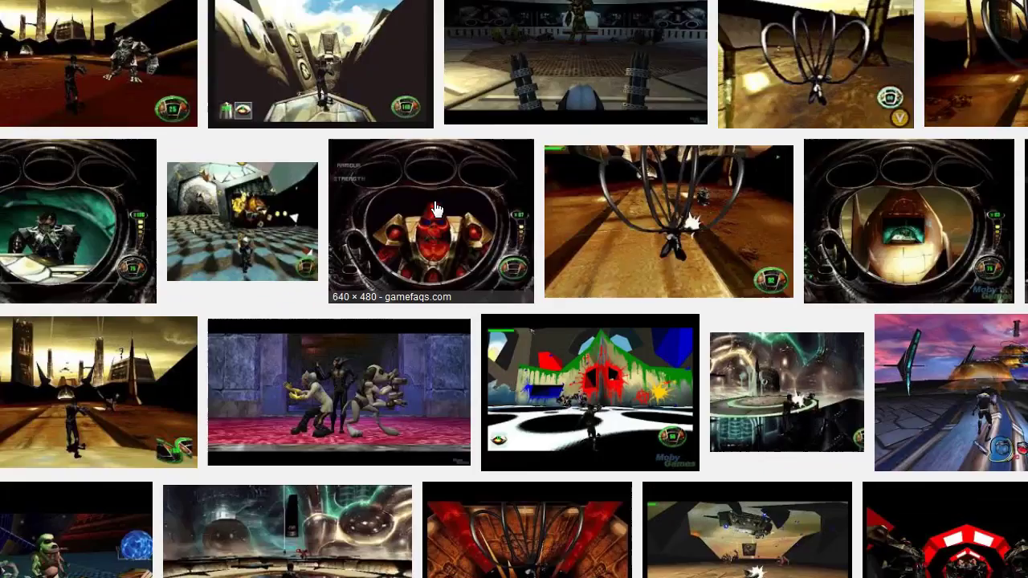
pyautogui.click(211, 2)
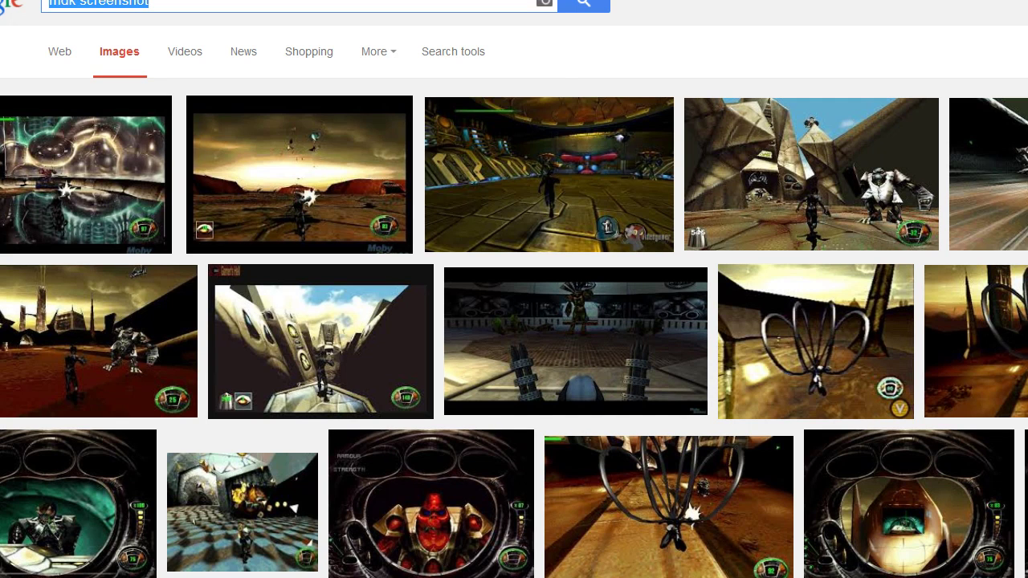
pyautogui.write('majora')
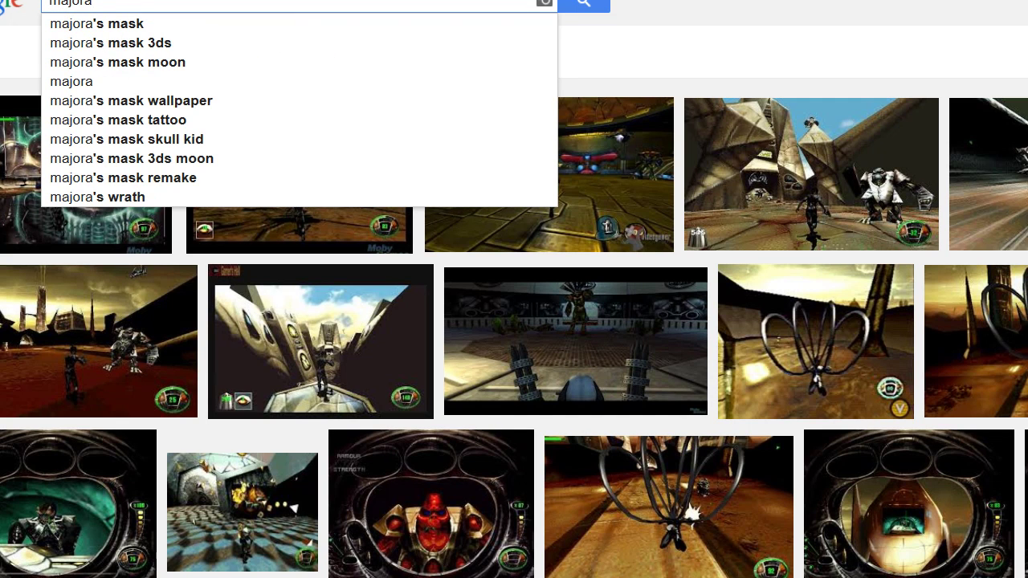
pyautogui.click(179, 25)
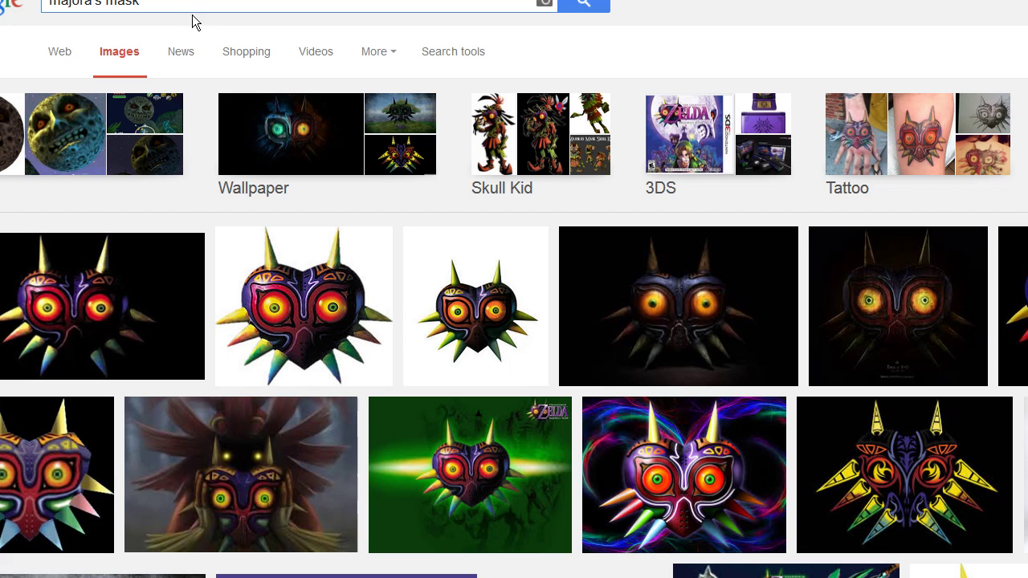
# Step: Refine the image search to "majora's mask screenshot"
pyautogui.click(169, 3)
pyautogui.write('s')
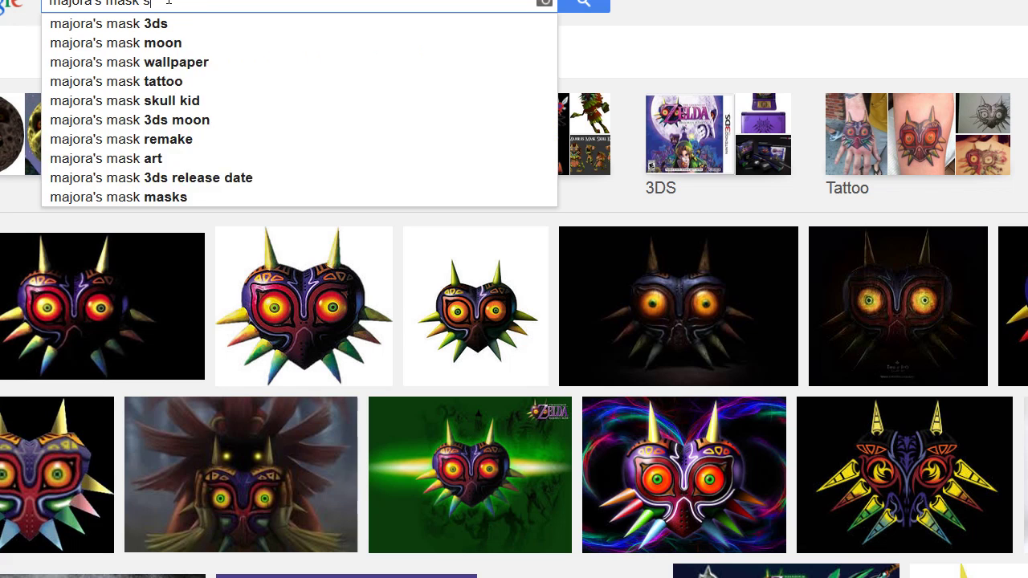
pyautogui.write('cre')
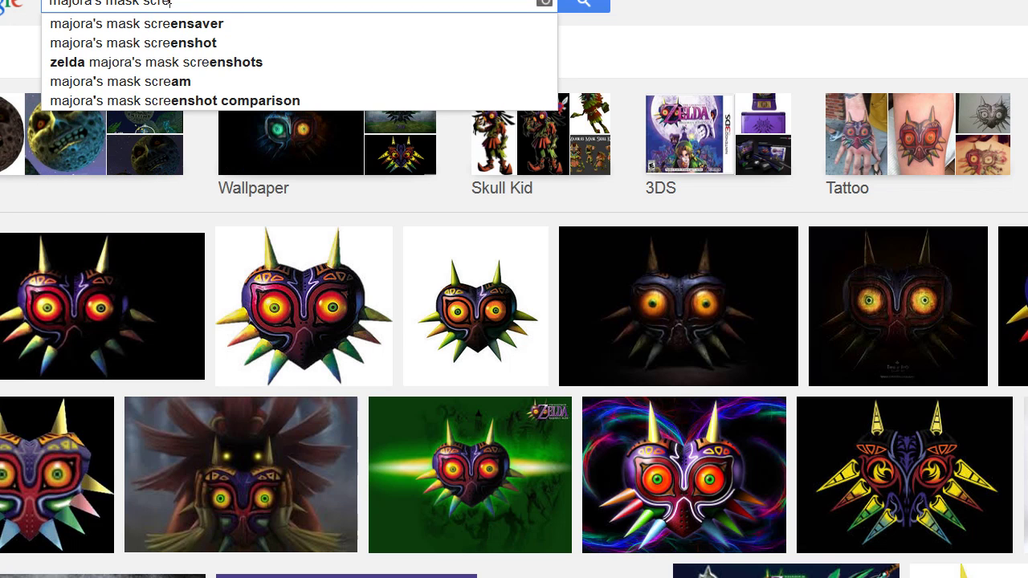
pyautogui.write('en')
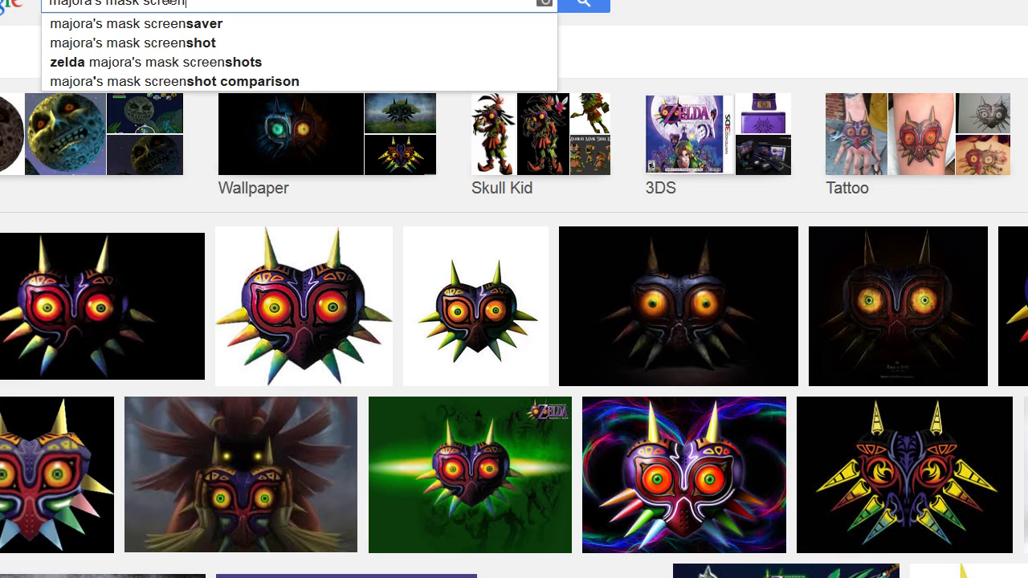
pyautogui.write('shot')
pyautogui.press('Return')
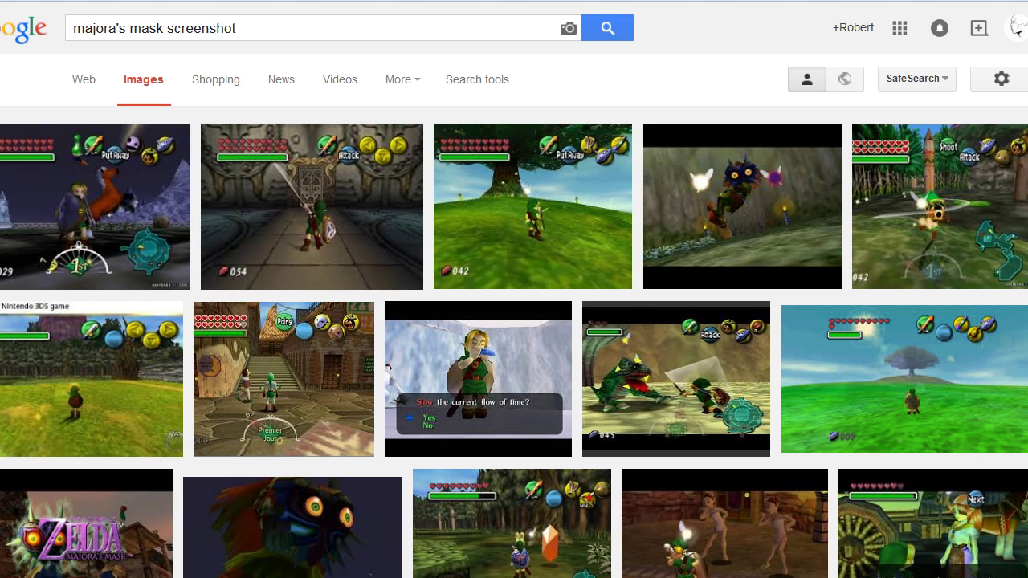
# Step: Look through the Majora's Mask screenshot results, examining the game's environments, characters and colours
pyautogui.scroll(-7, 514, 290)
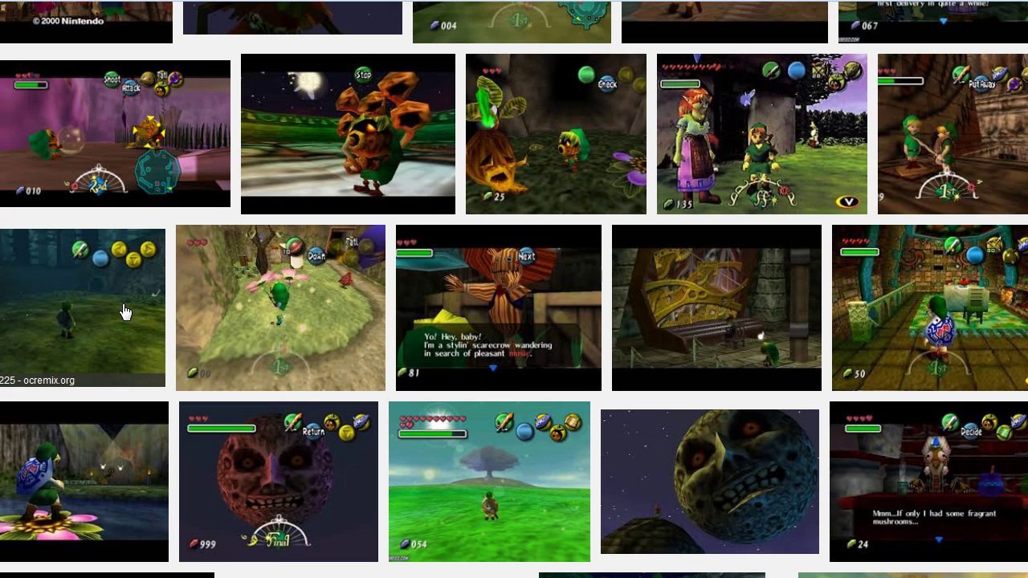
pyautogui.scroll(-3, 124, 312)
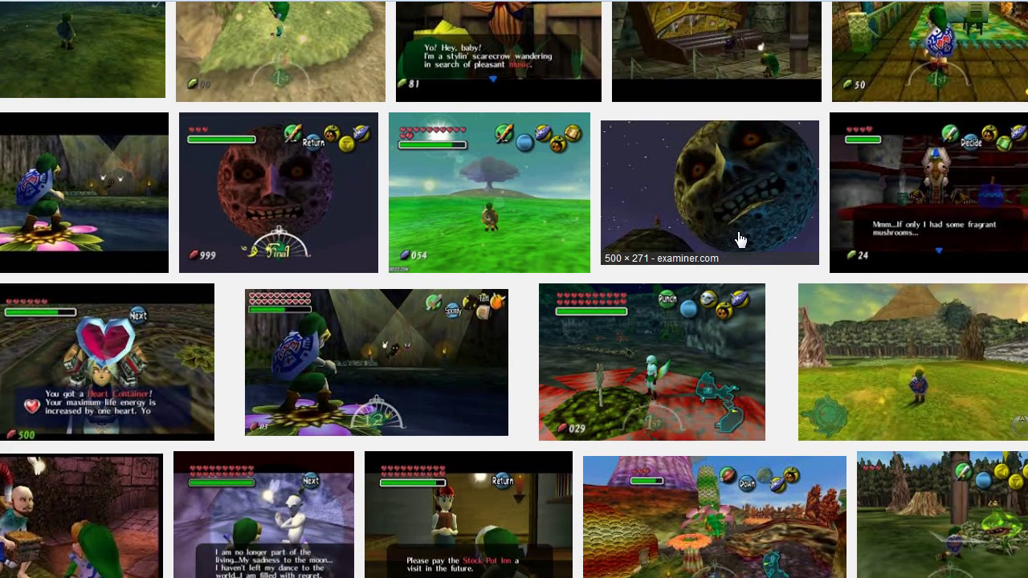
pyautogui.scroll(-2, 741, 233)
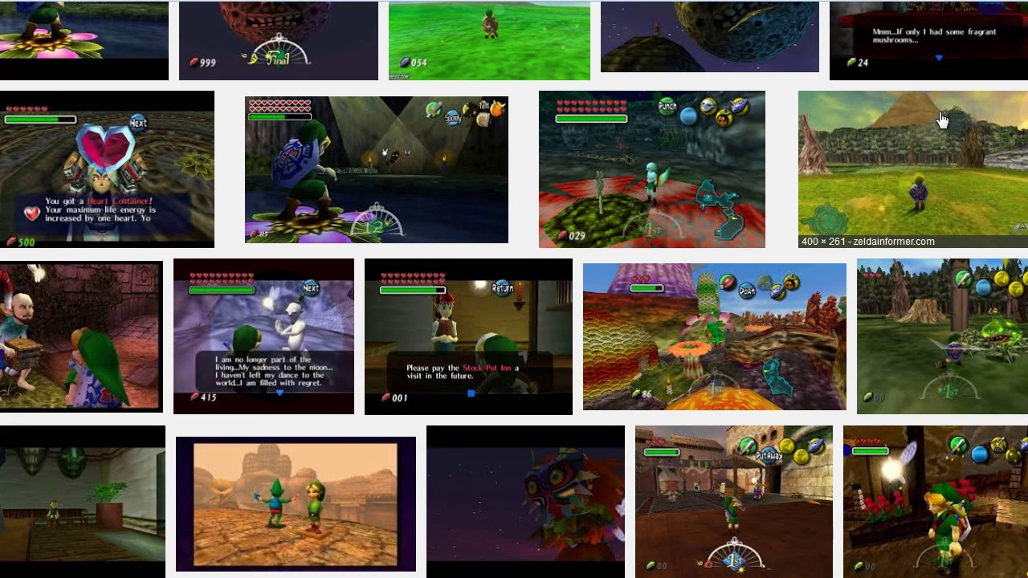
pyautogui.scroll(-1, 942, 121)
pyautogui.scroll(2, 817, 238)
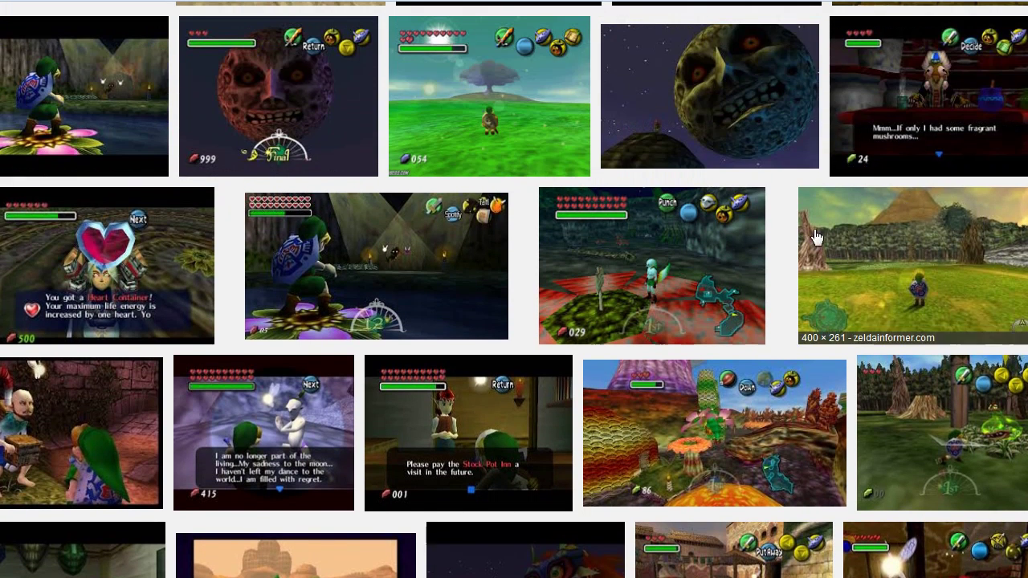
pyautogui.scroll(-5, 817, 237)
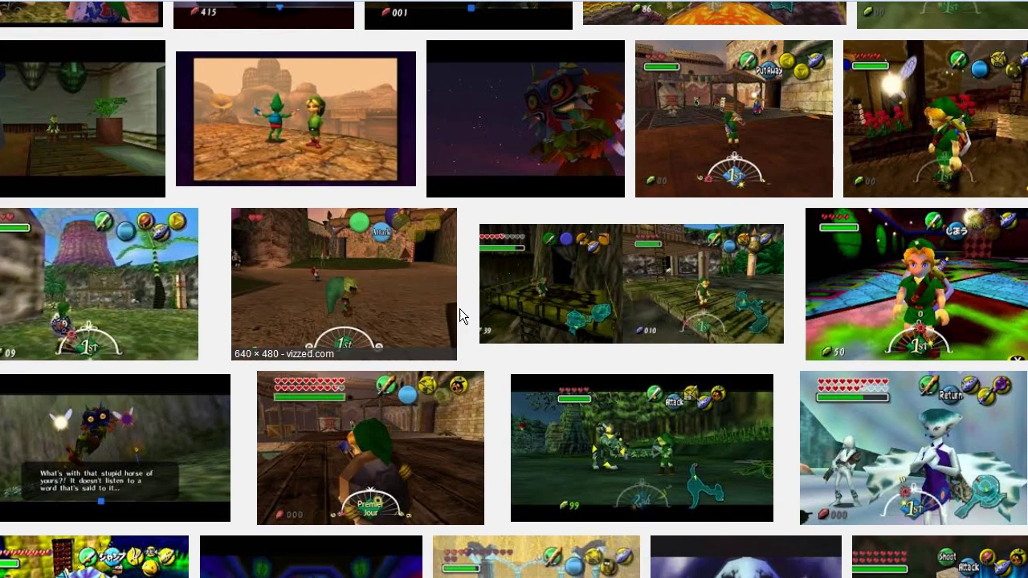
pyautogui.scroll(4, 460, 309)
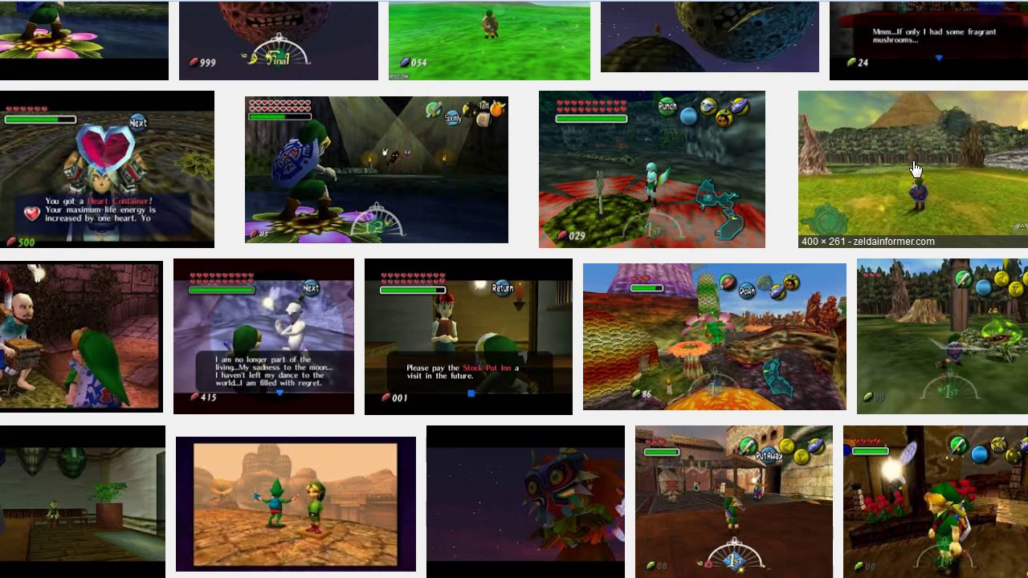
pyautogui.scroll(-3, 916, 209)
pyautogui.scroll(-1, 122, 358)
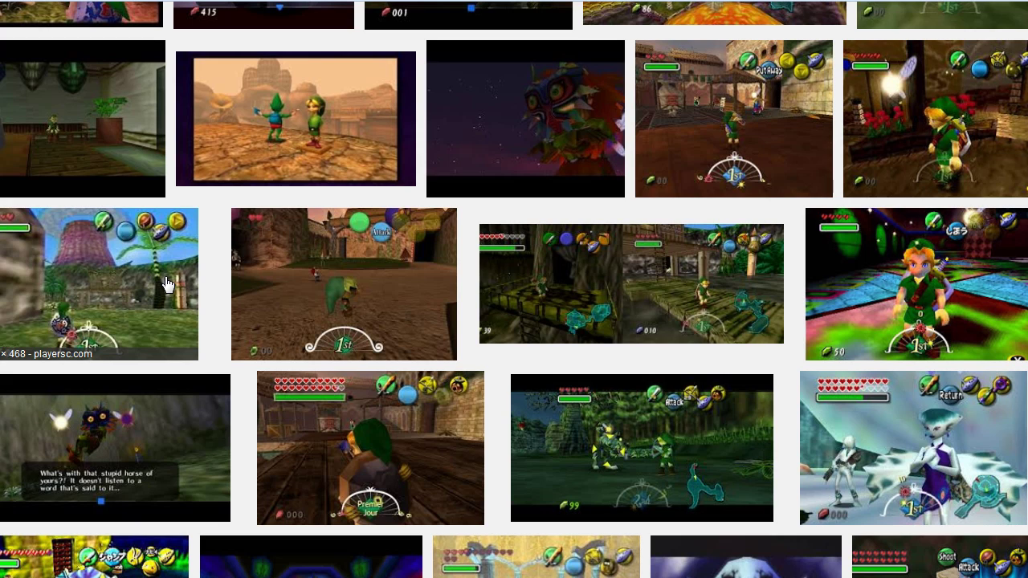
pyautogui.scroll(-7, 167, 284)
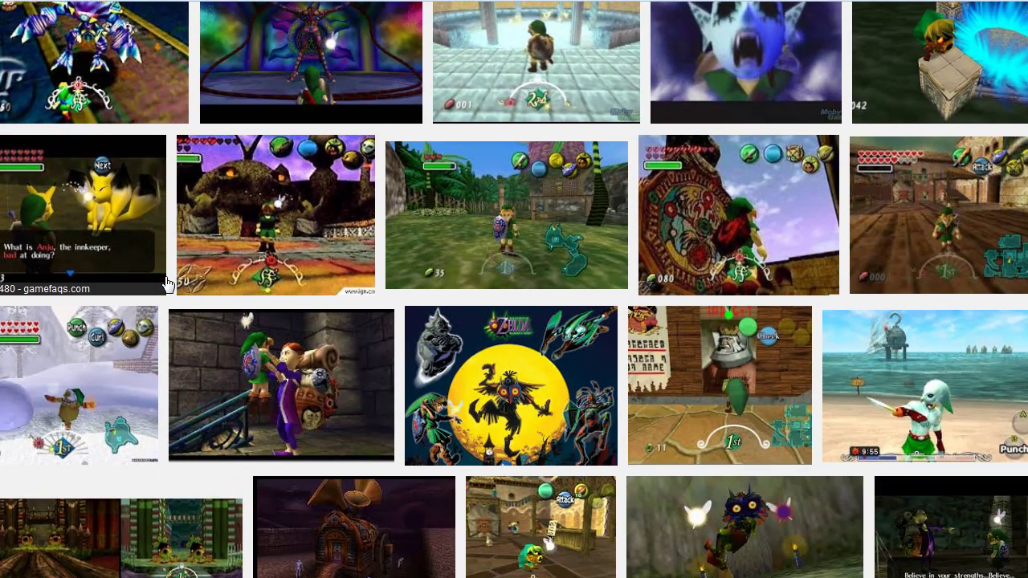
pyautogui.scroll(-2, 166, 283)
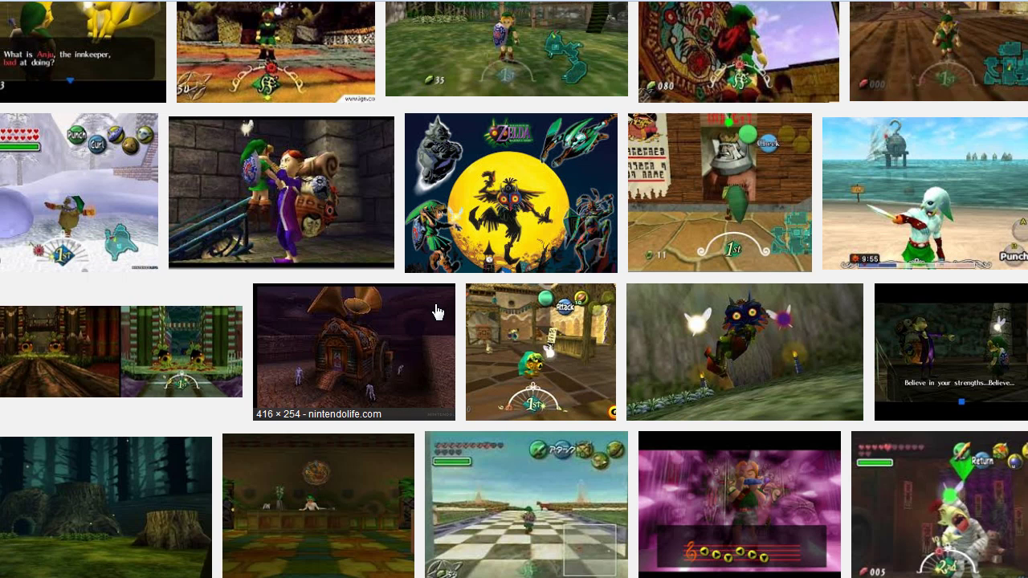
pyautogui.scroll(-3, 403, 277)
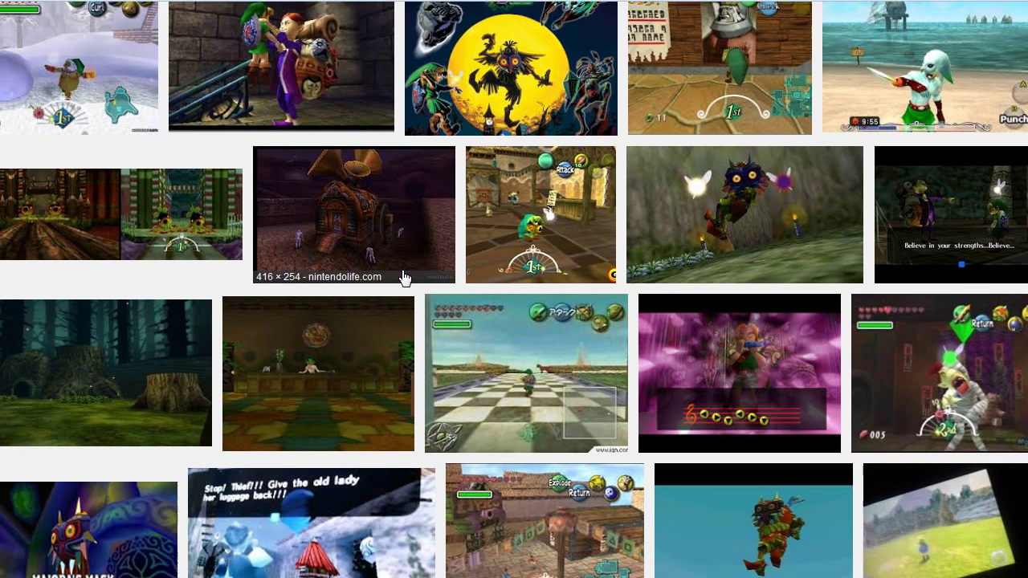
pyautogui.scroll(-3, 403, 277)
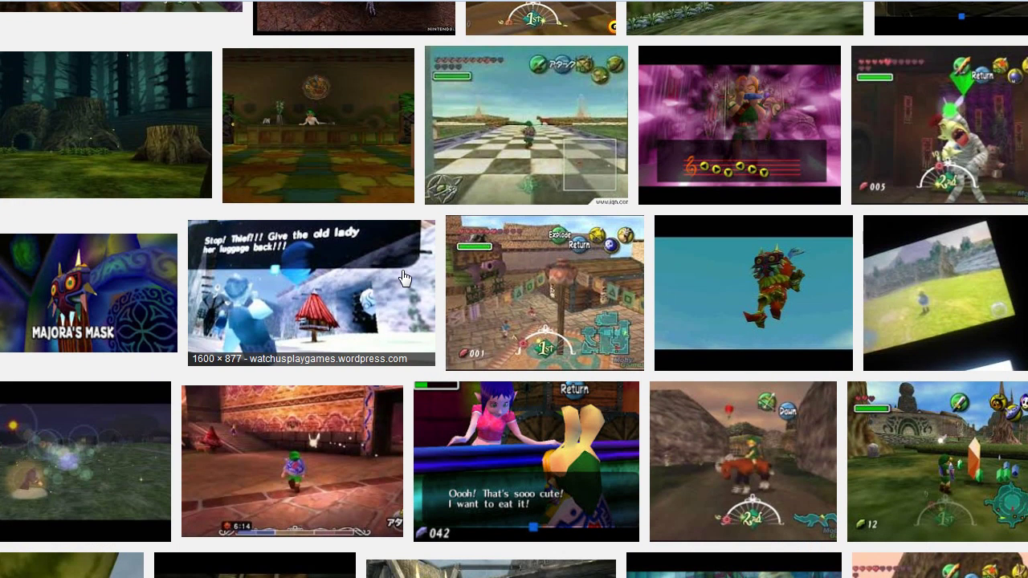
pyautogui.scroll(-3, 404, 277)
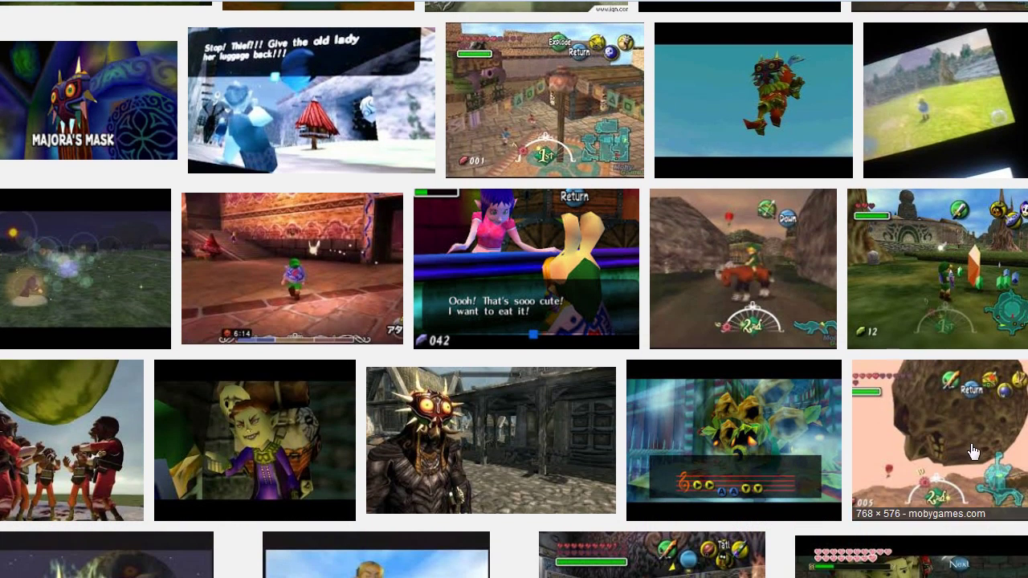
pyautogui.scroll(-4, 963, 436)
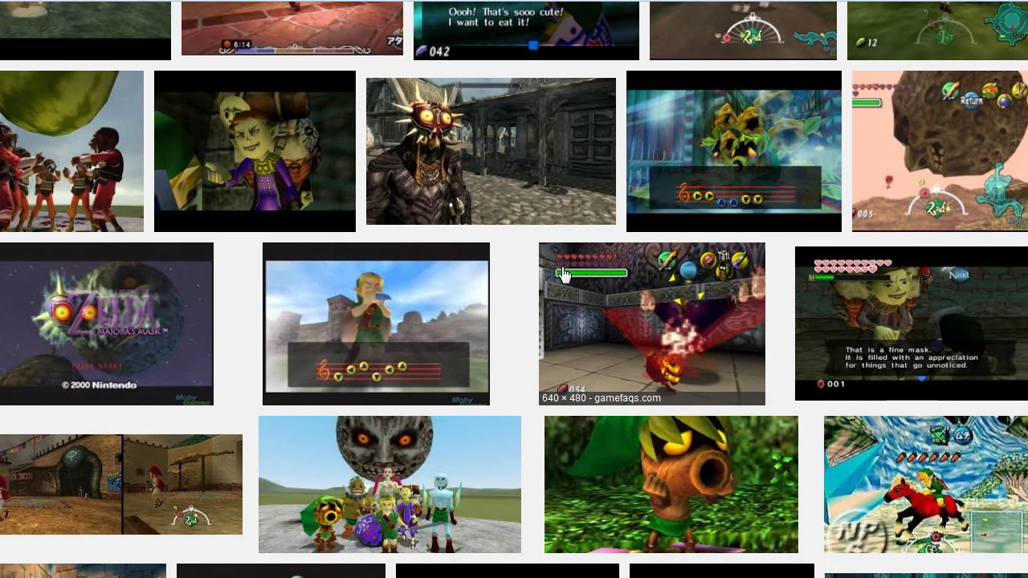
pyautogui.scroll(-4, 588, 318)
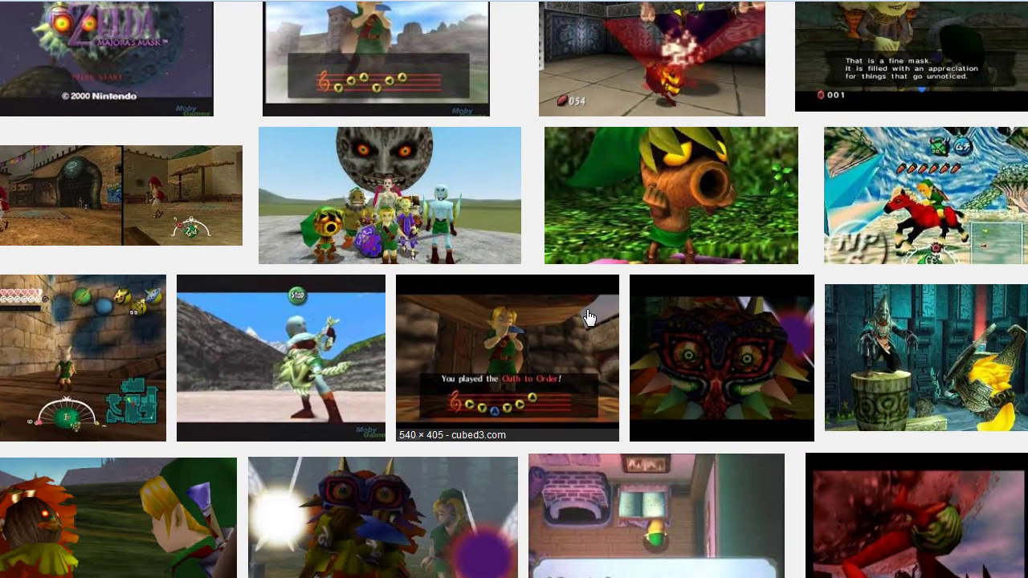
pyautogui.scroll(-3, 587, 318)
pyautogui.scroll(-4, 587, 318)
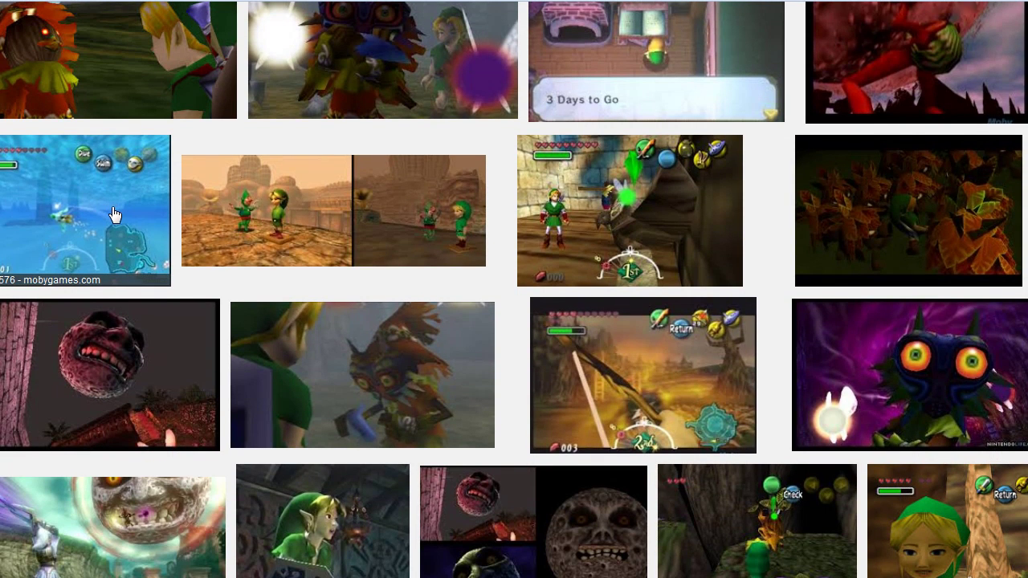
pyautogui.scroll(-4, 113, 214)
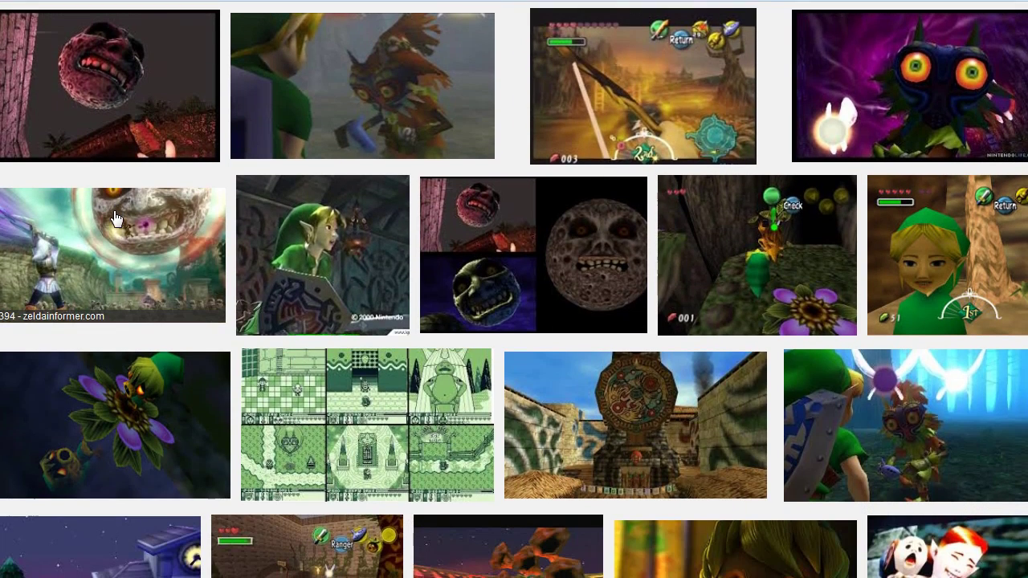
pyautogui.scroll(-4, 197, 278)
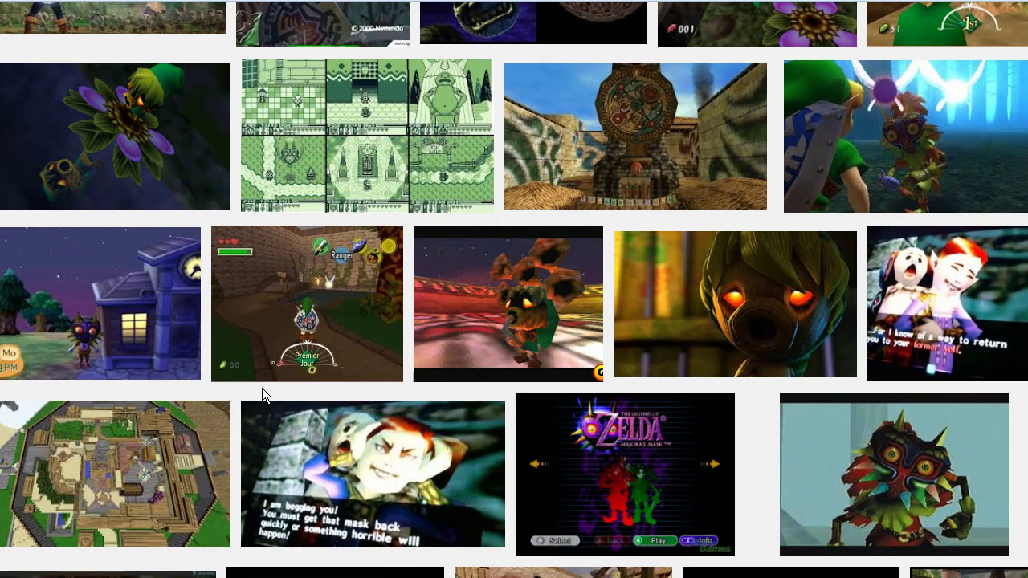
pyautogui.scroll(-6, 261, 385)
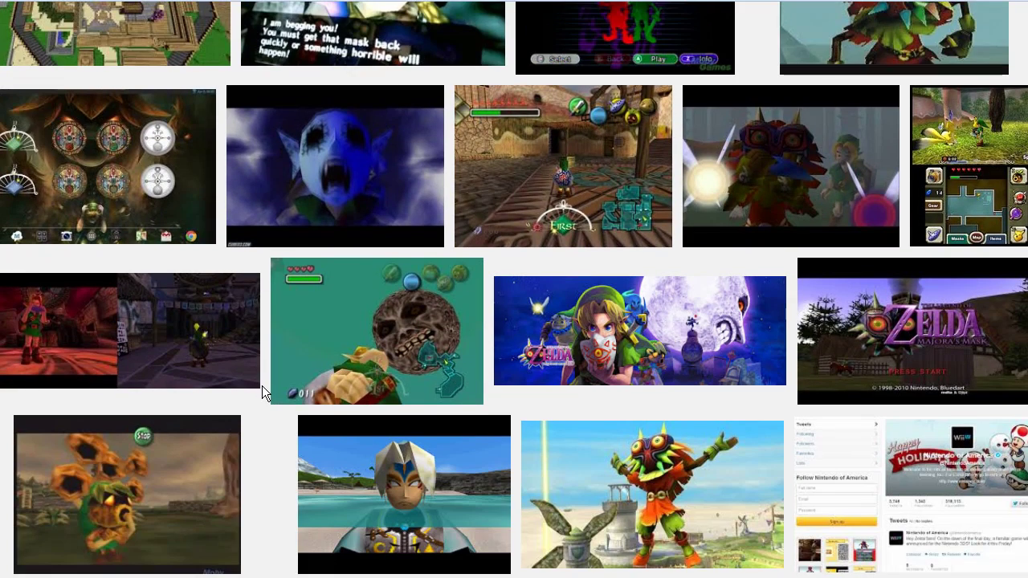
pyautogui.scroll(-6, 263, 385)
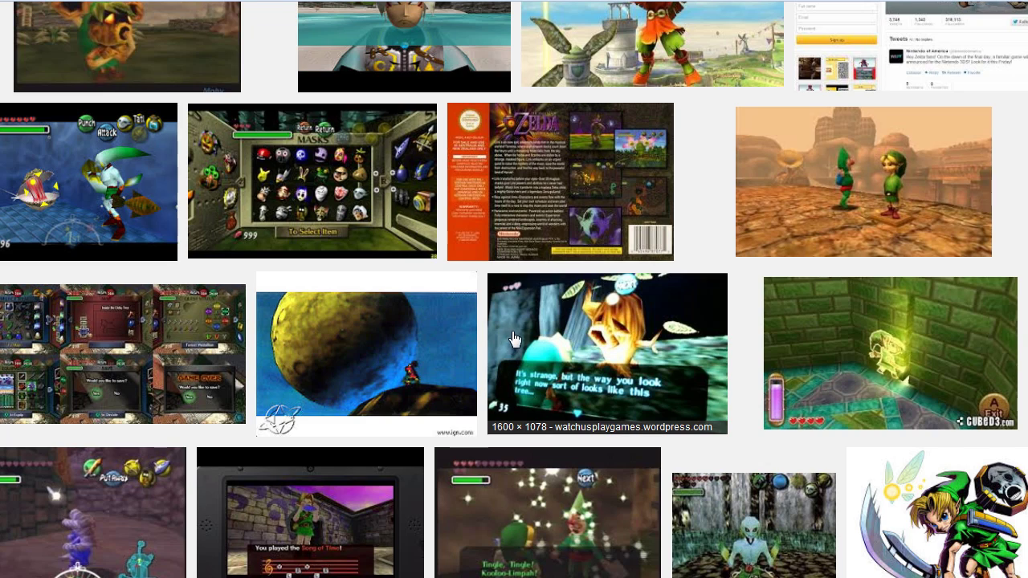
pyautogui.scroll(-6, 507, 343)
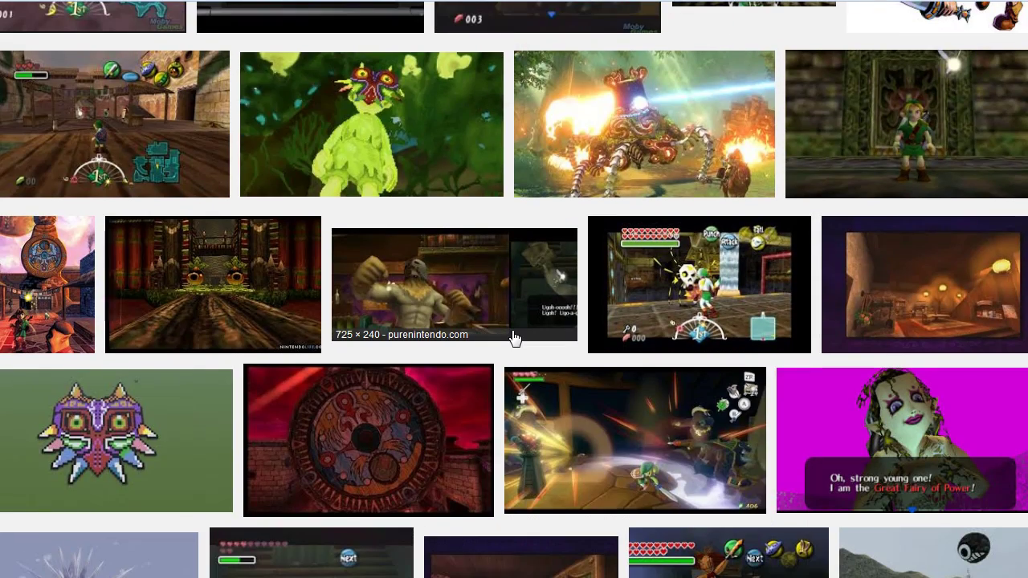
pyautogui.scroll(-5, 514, 338)
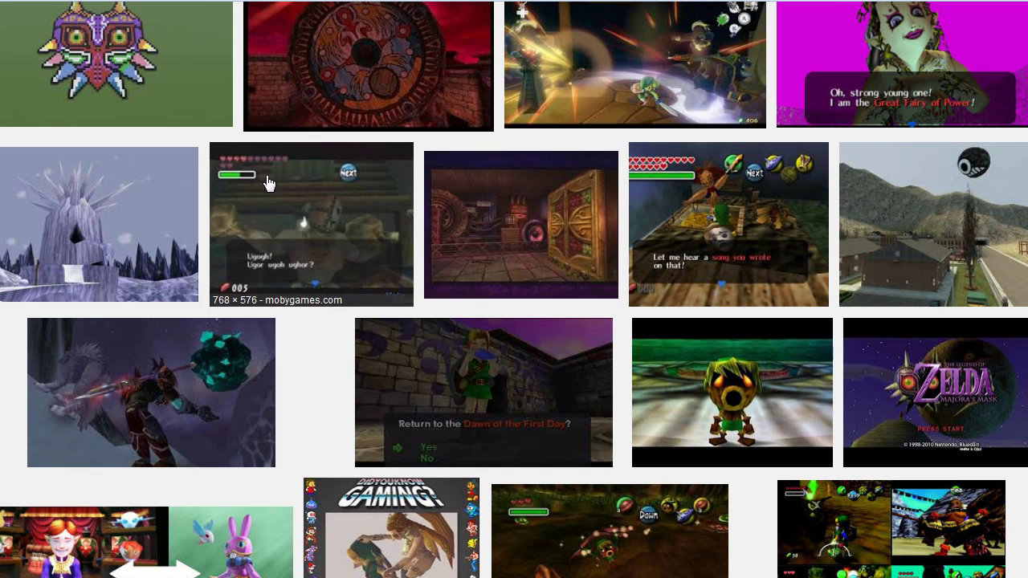
pyautogui.scroll(-4, 386, 398)
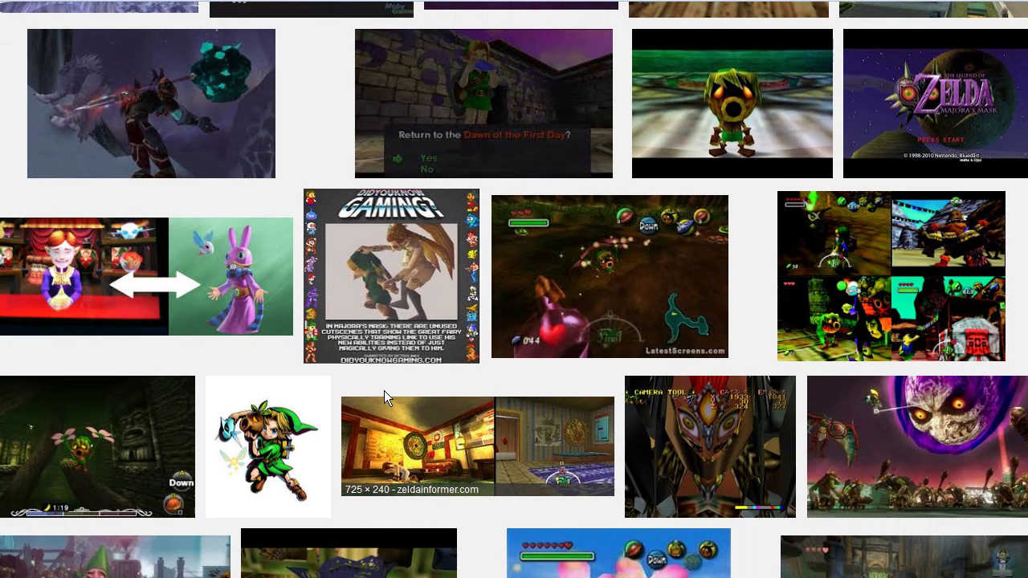
# Step: Browse further down the "majora's mask screenshot" image results, examining the masks, the moon, characters, lighting and scene compositions
pyautogui.scroll(-4, 384, 390)
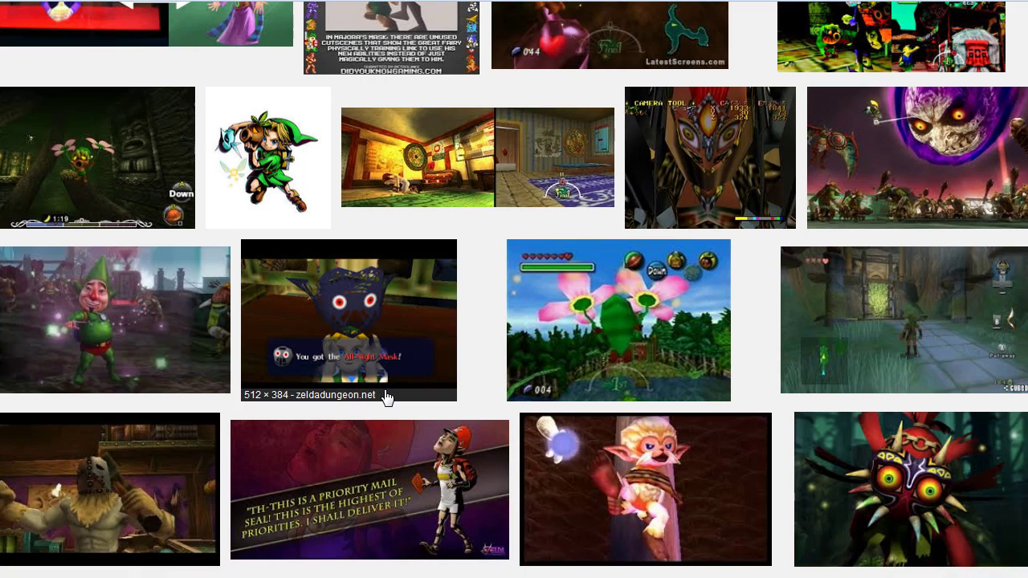
pyautogui.scroll(-5, 384, 394)
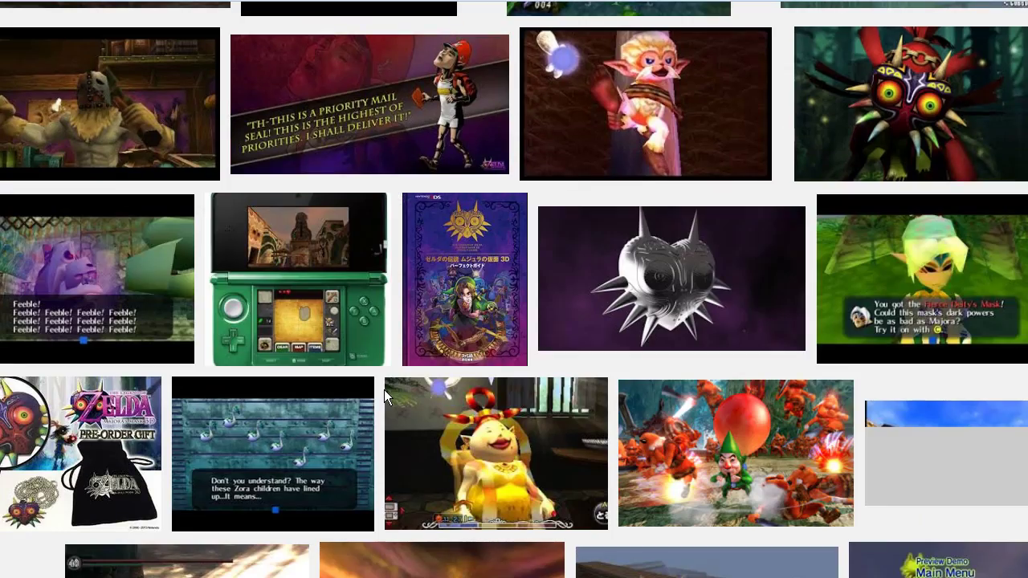
pyautogui.scroll(-3, 384, 392)
pyautogui.scroll(-3, 384, 390)
pyautogui.scroll(-6, 384, 396)
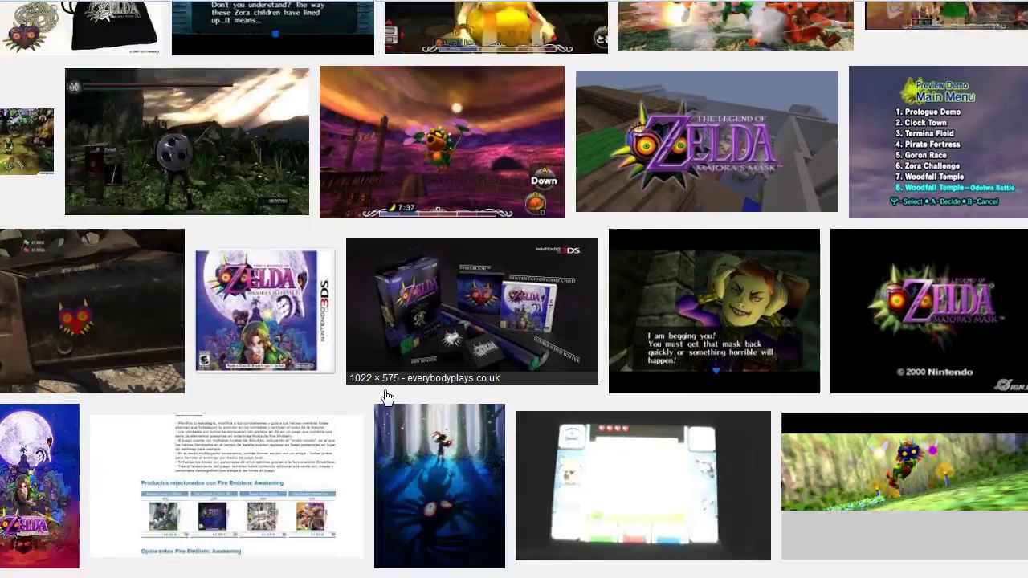
pyautogui.scroll(-5, 385, 395)
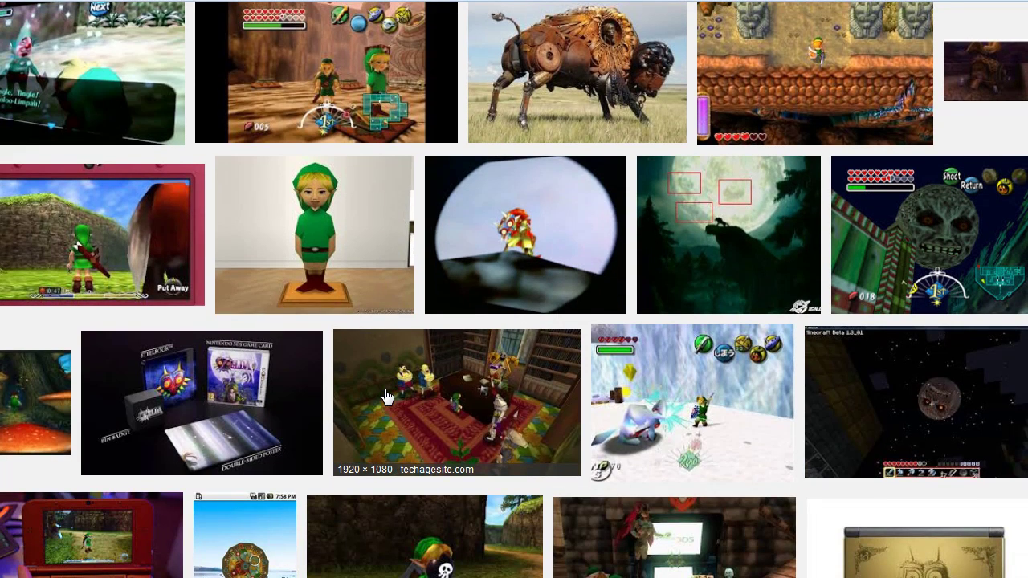
pyautogui.scroll(-6, 539, 384)
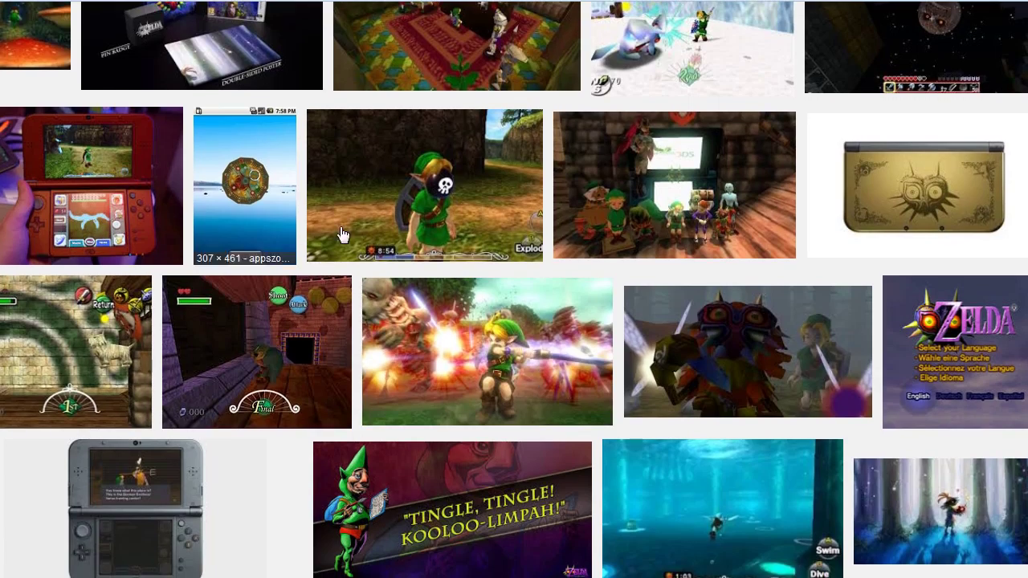
pyautogui.scroll(-2, 755, 197)
pyautogui.scroll(-10, 755, 197)
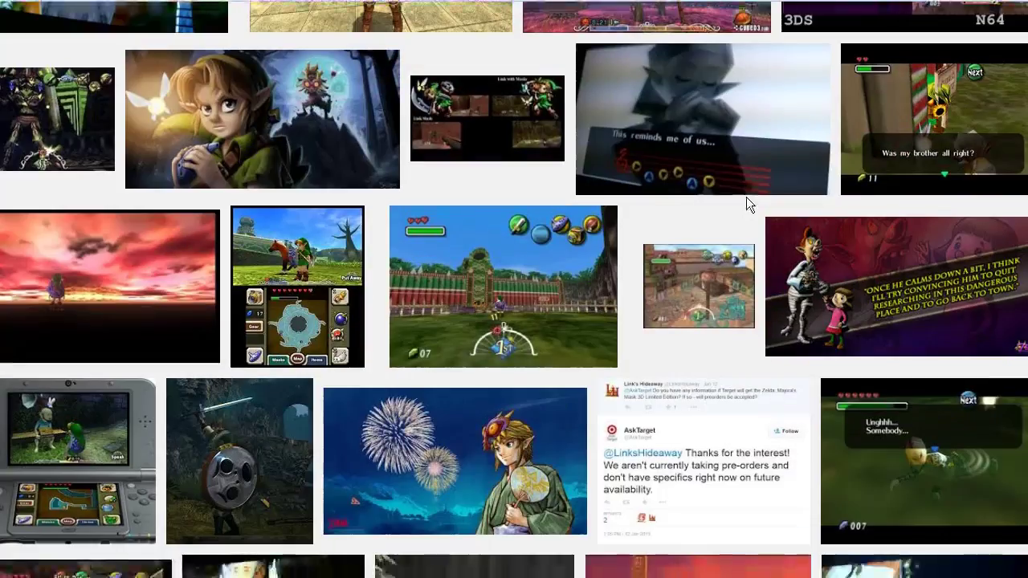
pyautogui.scroll(-5, 746, 205)
pyautogui.scroll(-1, 746, 205)
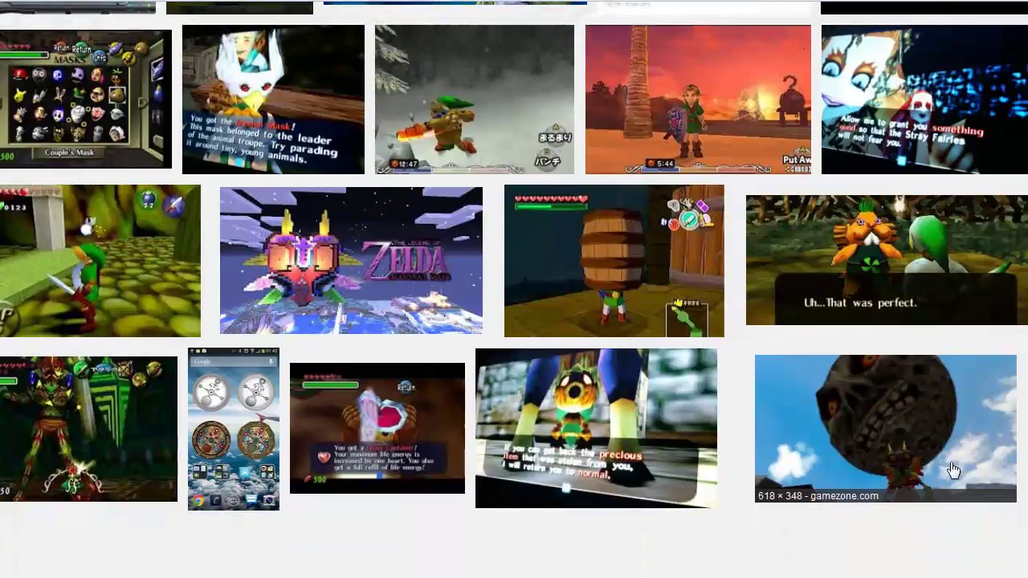
pyautogui.scroll(-5, 787, 400)
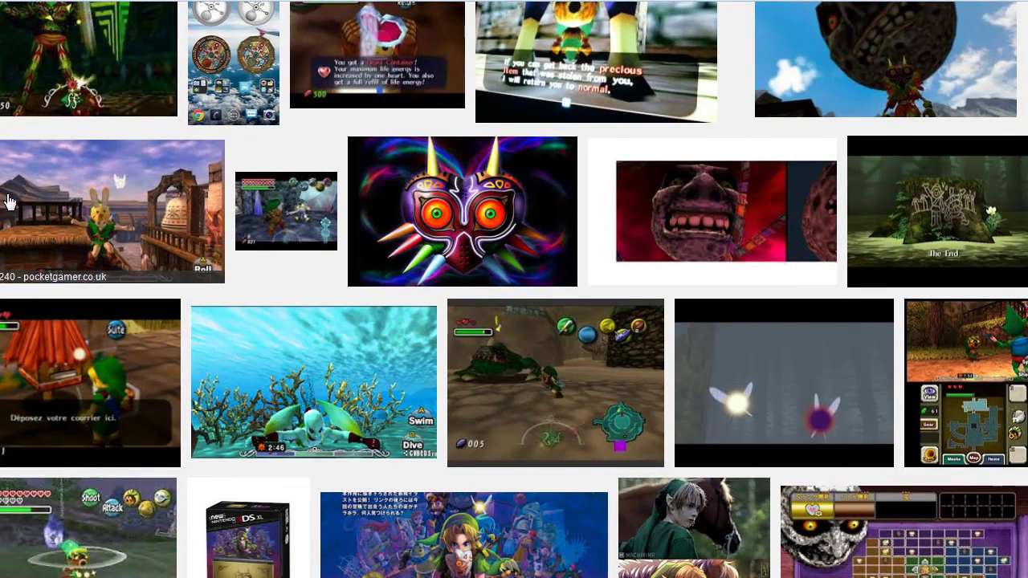
pyautogui.scroll(-2, 329, 261)
pyautogui.scroll(2, 168, 223)
pyautogui.scroll(-7, 155, 233)
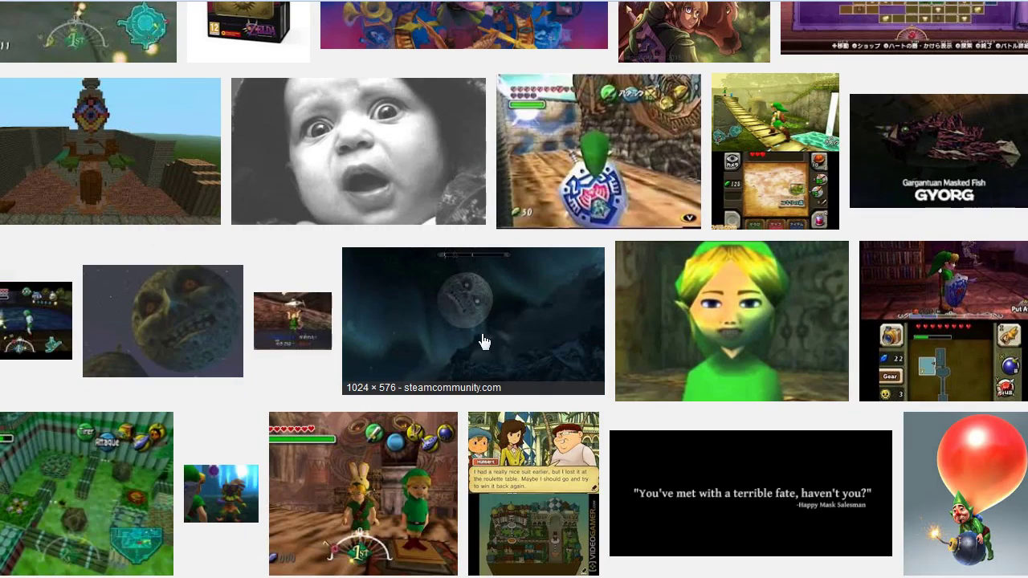
pyautogui.scroll(-4, 508, 337)
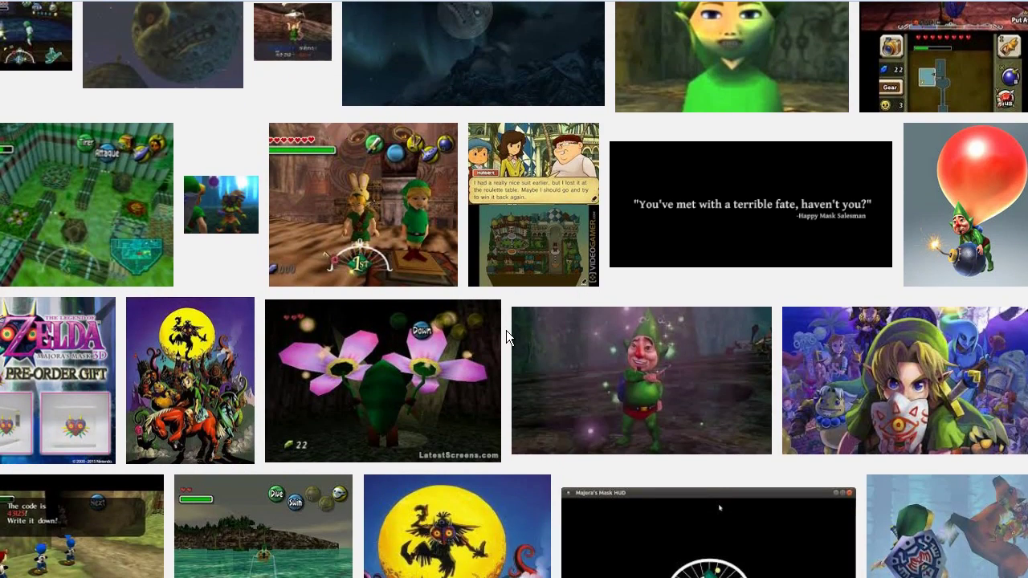
pyautogui.scroll(-5, 506, 338)
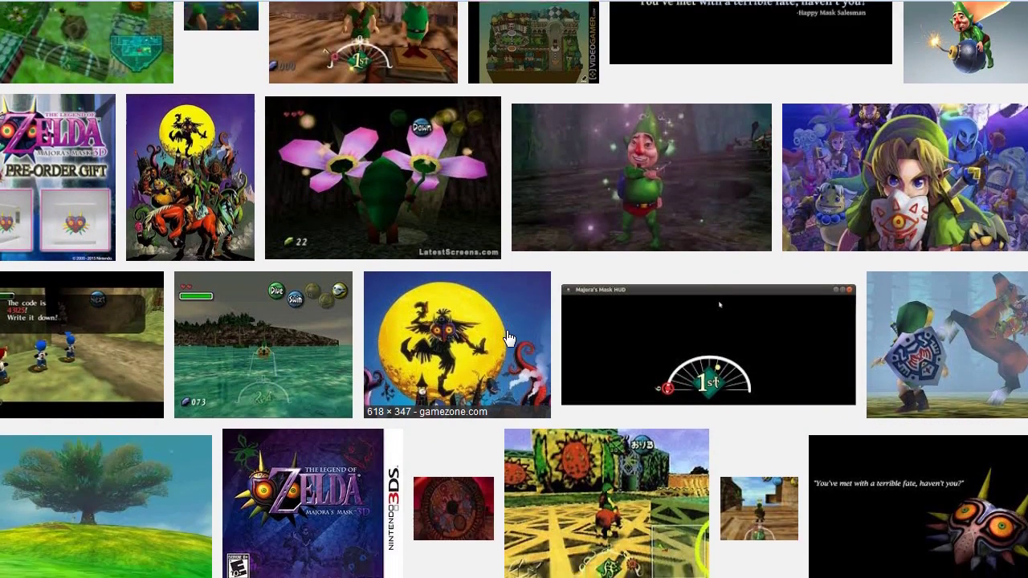
pyautogui.scroll(-10, 508, 338)
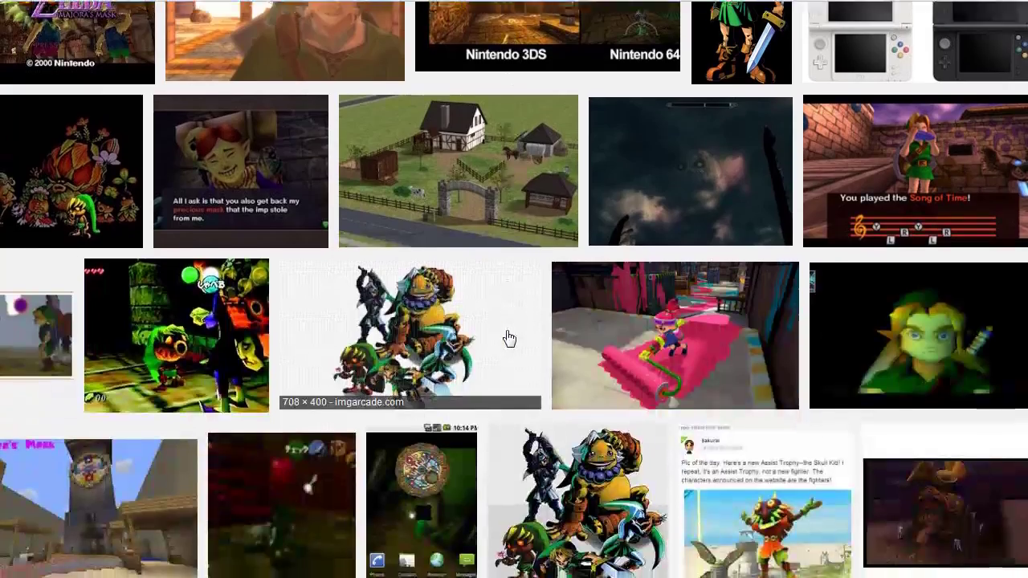
pyautogui.scroll(-9, 506, 338)
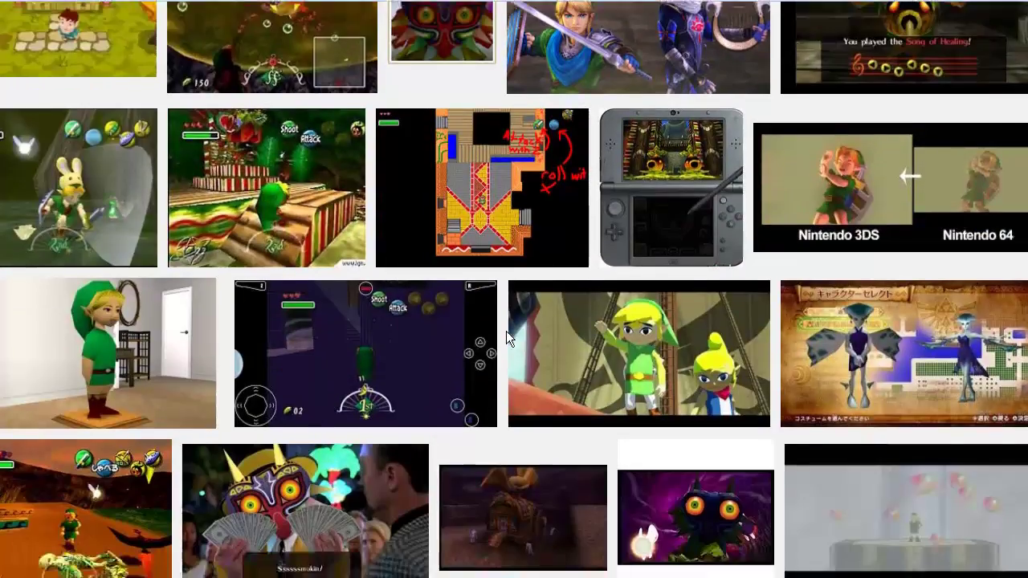
pyautogui.scroll(-1, 506, 331)
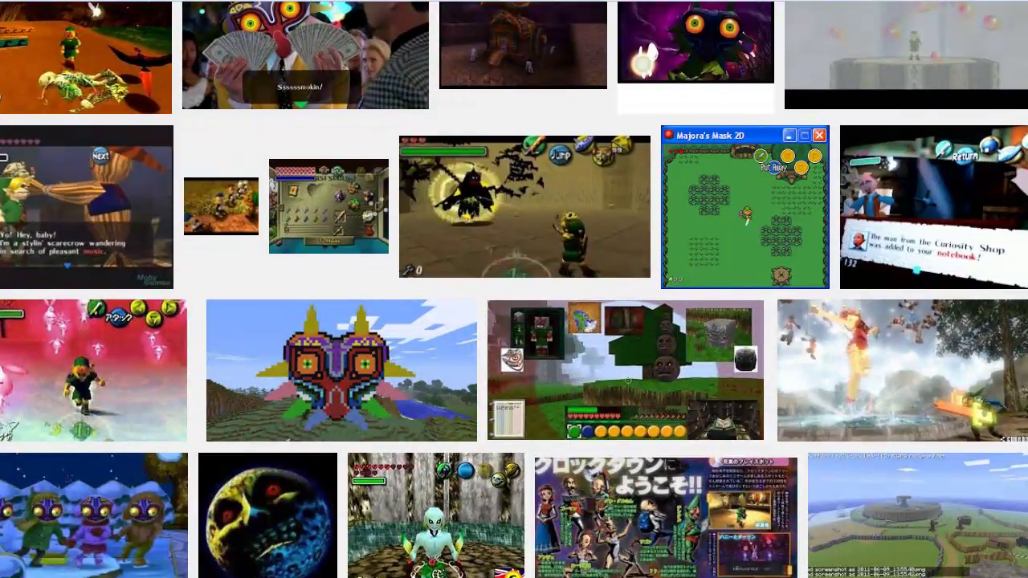
pyautogui.scroll(-6, 506, 331)
pyautogui.scroll(-2, 514, 289)
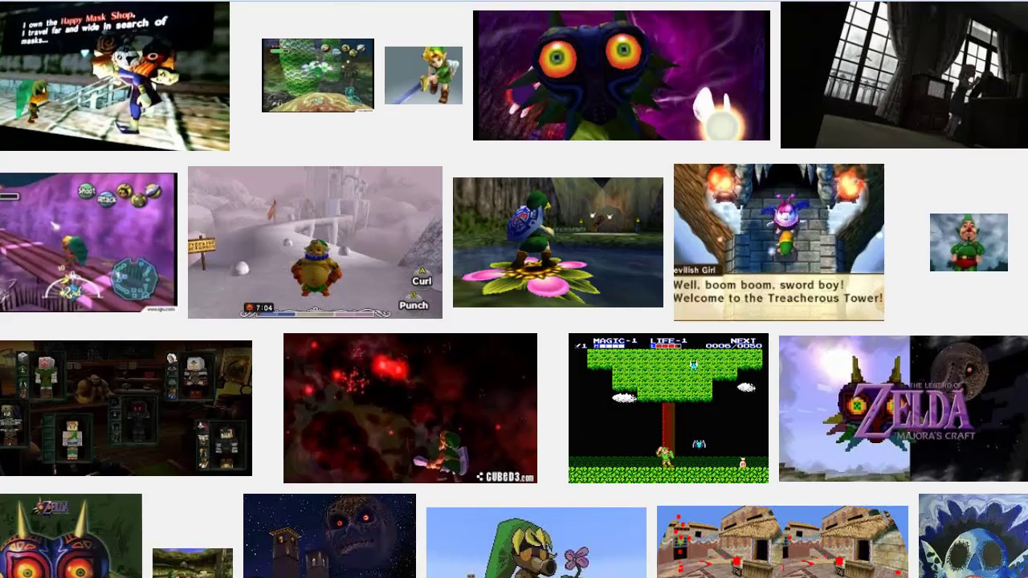
pyautogui.scroll(1, 514, 289)
pyautogui.scroll(-7, 514, 289)
pyautogui.scroll(-7, 514, 289)
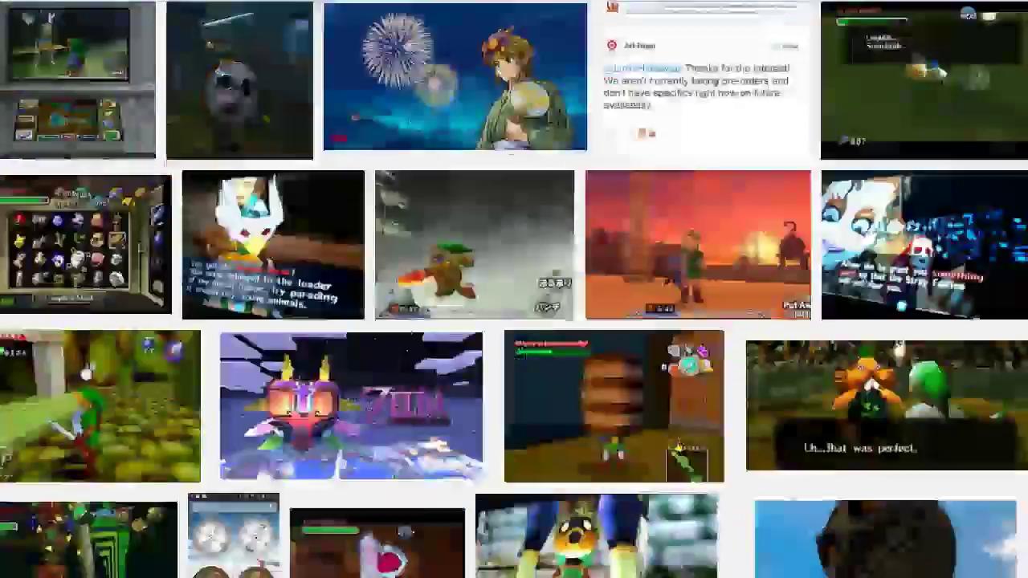
# Step: Change the image search query to "majora's mask screenshots" and run it
pyautogui.scroll(20, 514, 289)
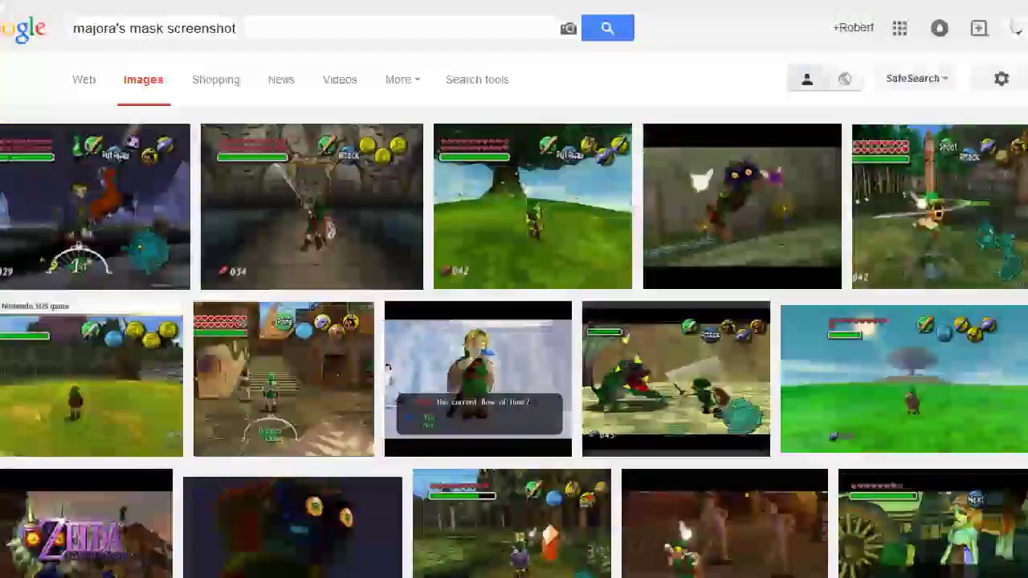
pyautogui.click(266, 27)
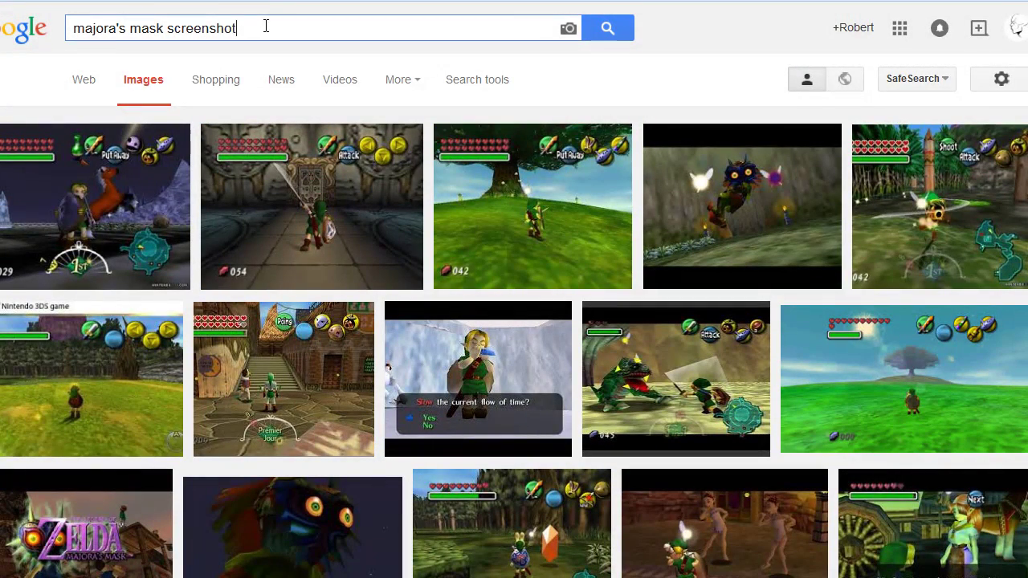
pyautogui.write('s')
pyautogui.click(609, 29)
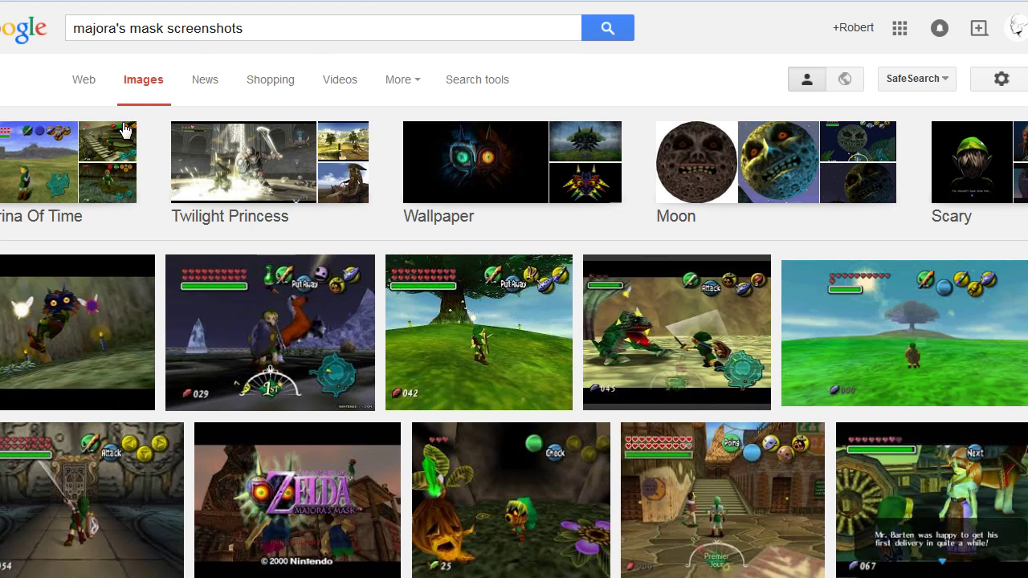
# Step: Switch to the web results for the same query and open the Zelda Elements "Majora's Mask Screenshots" page
pyautogui.click(86, 82)
pyautogui.scroll(-3, 629, 368)
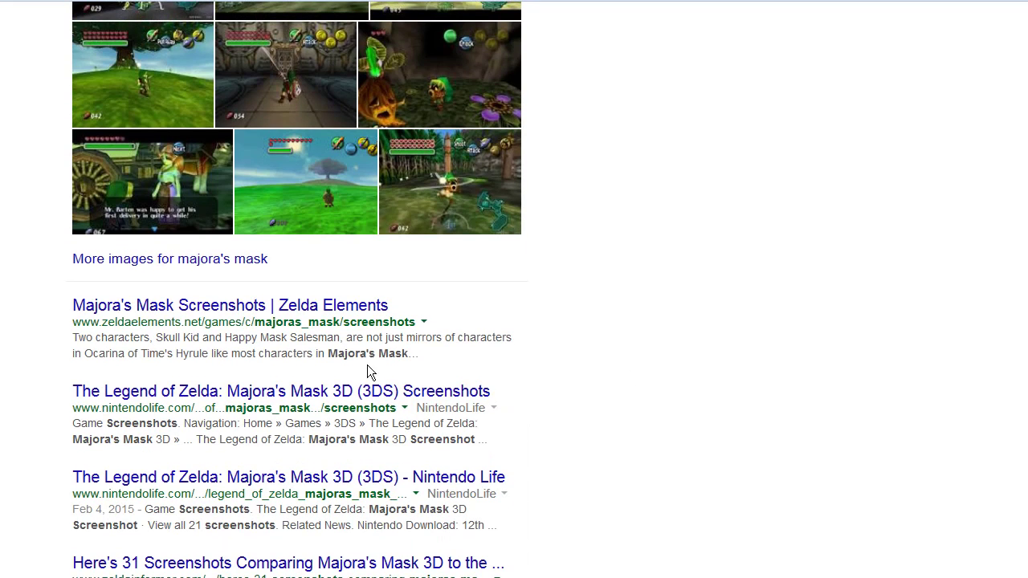
pyautogui.click(234, 309)
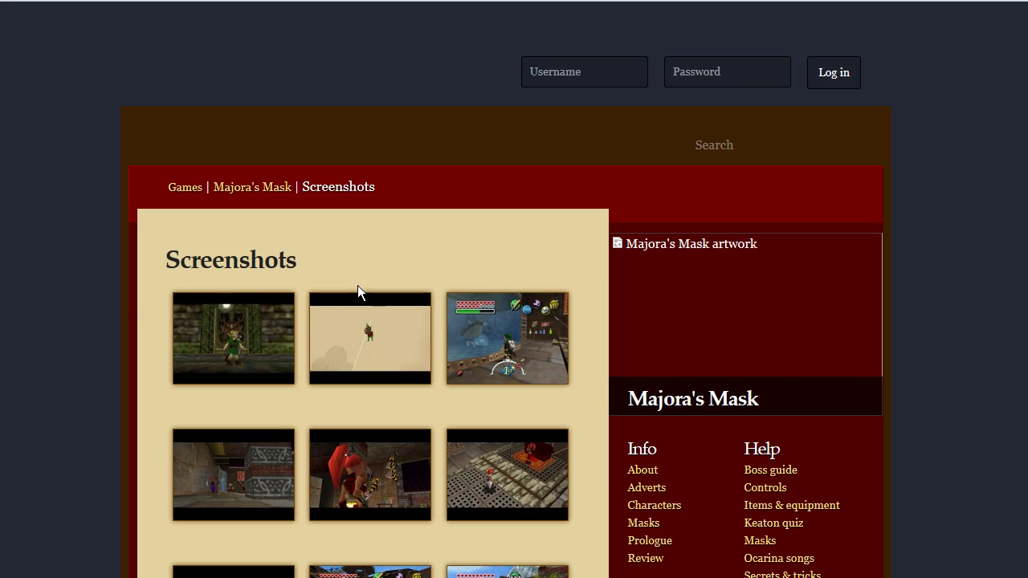
# Step: Look through the whole Zelda Elements screenshot gallery, examining the game's bosses, environments and colour moods
pyautogui.scroll(-1, 358, 291)
pyautogui.scroll(-4, 359, 293)
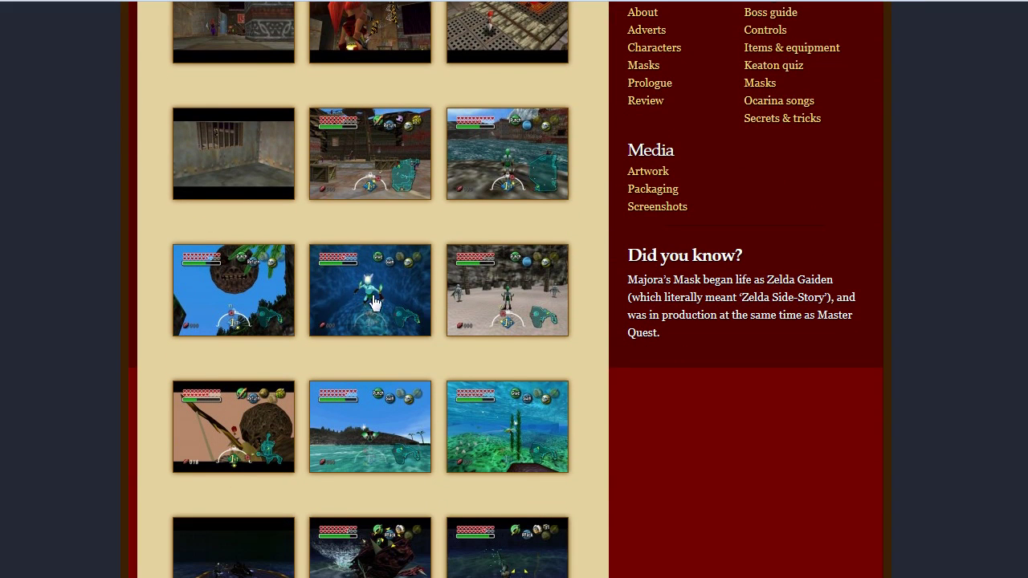
pyautogui.scroll(-7, 404, 312)
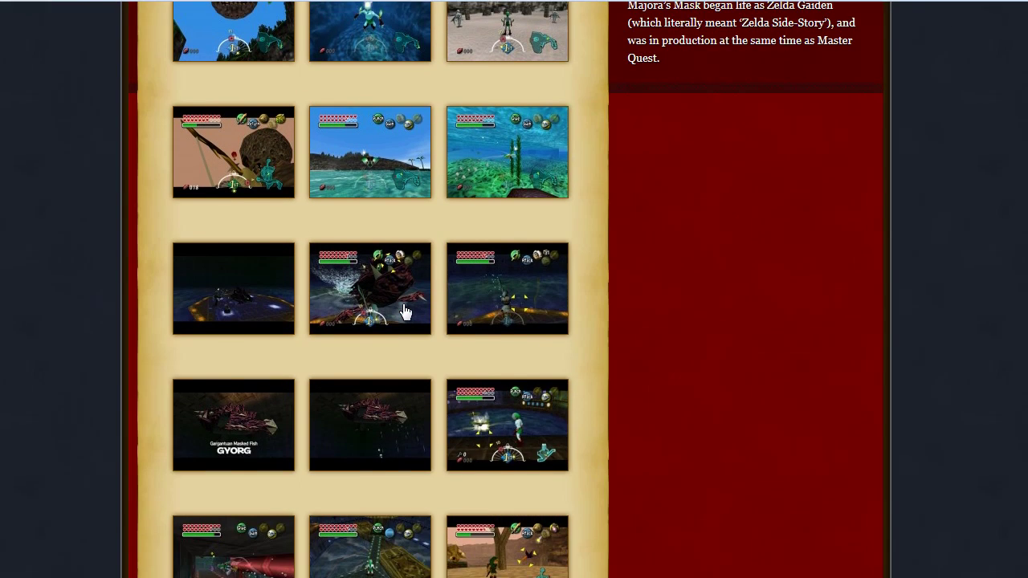
pyautogui.scroll(-7, 406, 312)
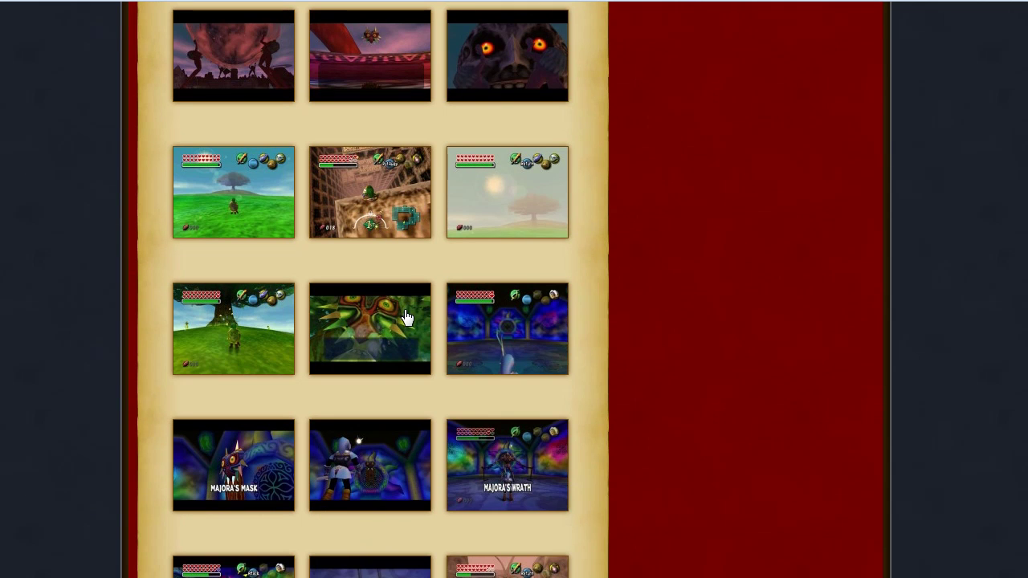
pyautogui.scroll(-5, 406, 318)
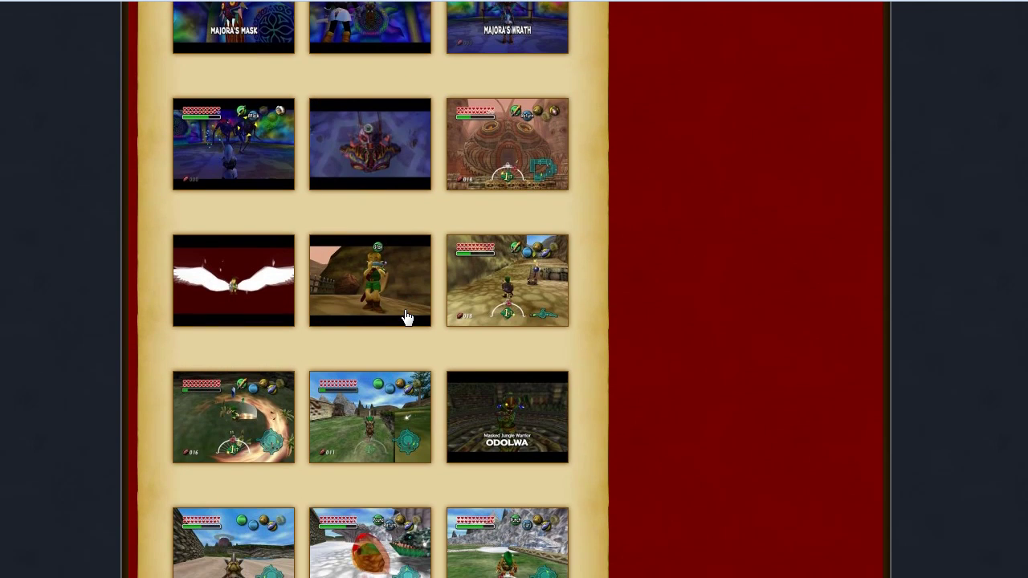
pyautogui.scroll(-5, 405, 318)
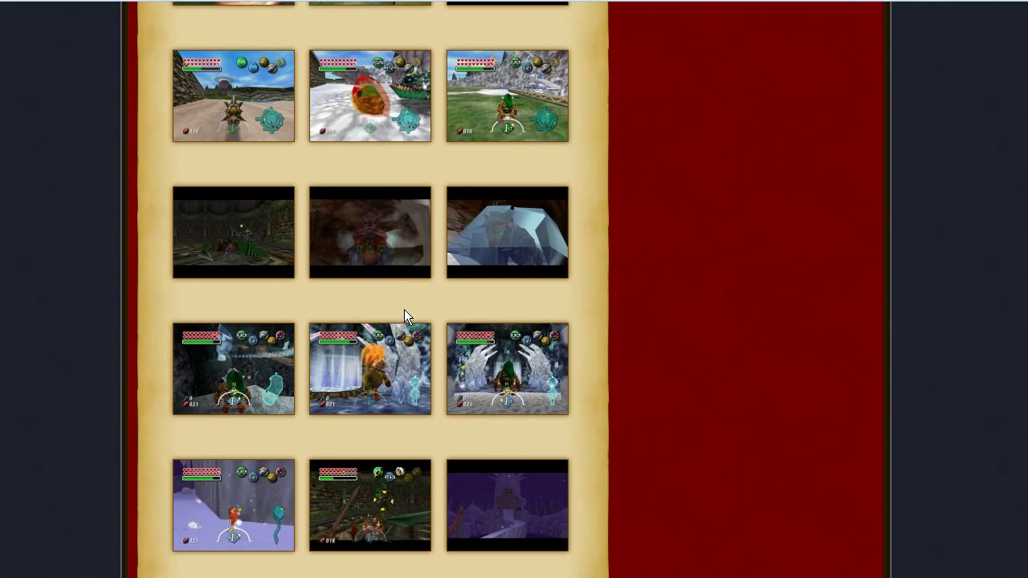
pyautogui.scroll(-5, 405, 315)
pyautogui.scroll(-5, 405, 317)
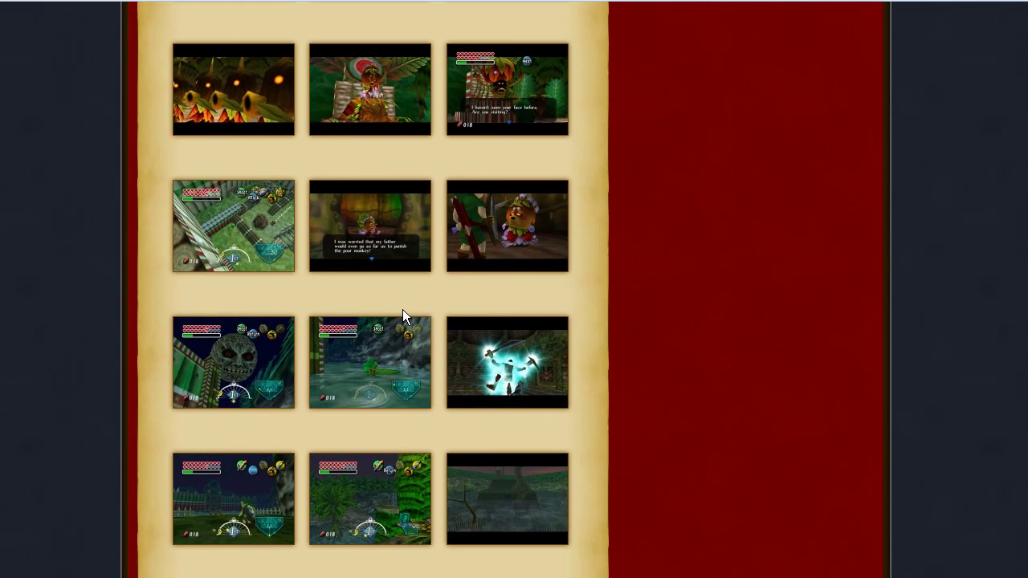
pyautogui.scroll(-7, 404, 316)
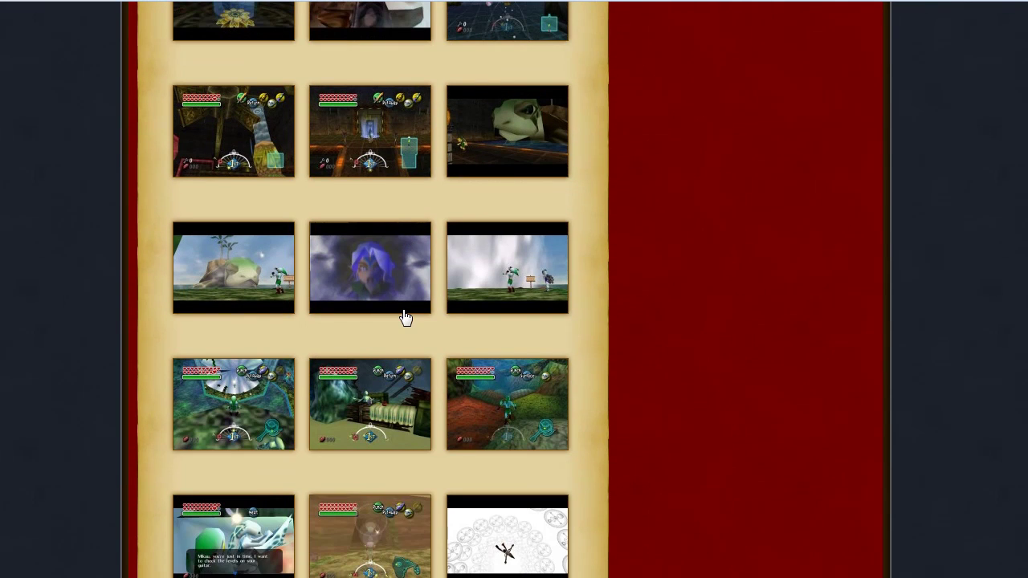
pyautogui.scroll(-5, 405, 318)
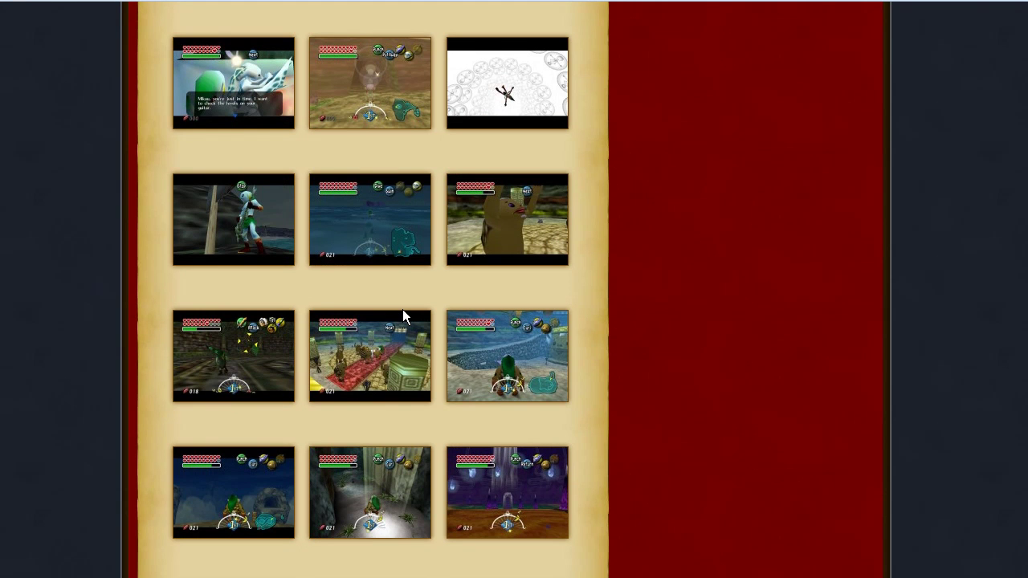
pyautogui.scroll(-10, 402, 309)
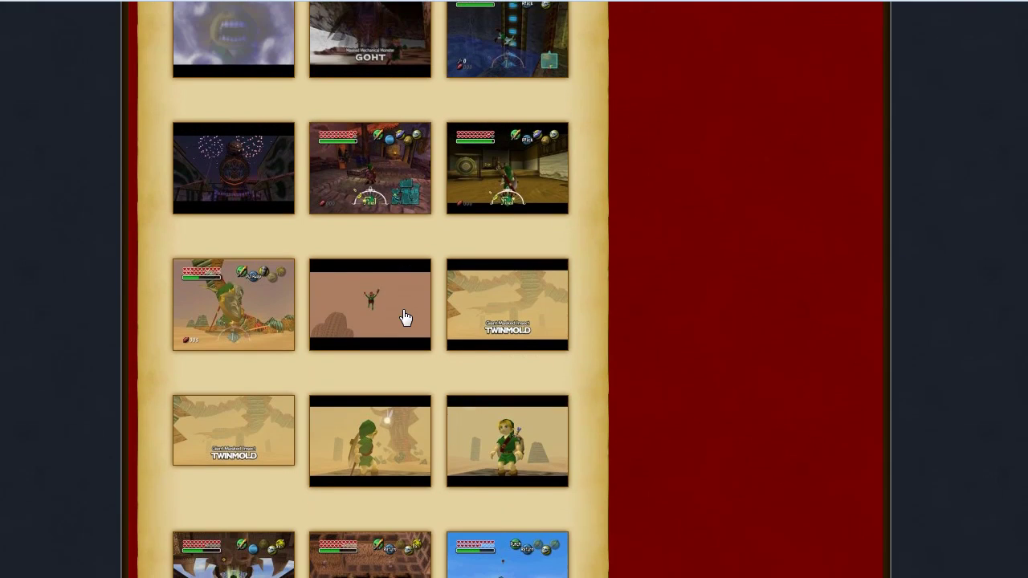
pyautogui.scroll(-6, 405, 318)
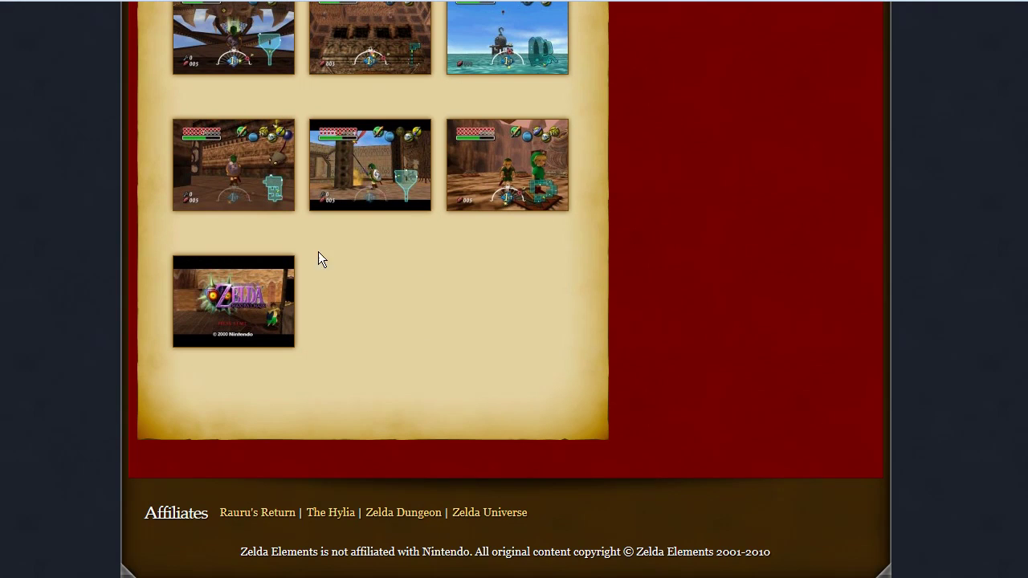
# Step: Return to the Google results, reopen the image results for "majora's mask screenshots" and look through the first rows
pyautogui.hotkey('alt', 'Left')
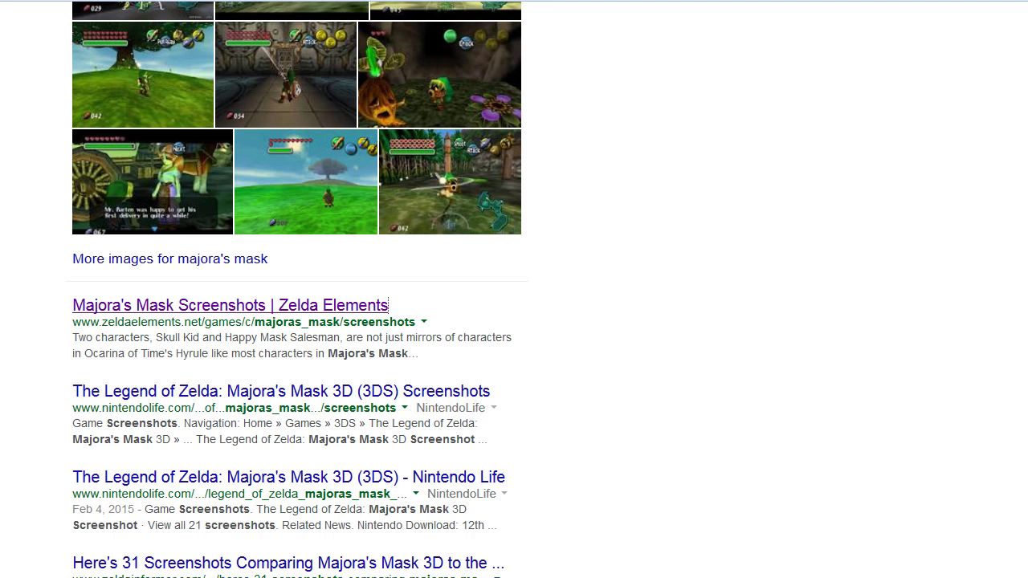
pyautogui.scroll(4, 283, 142)
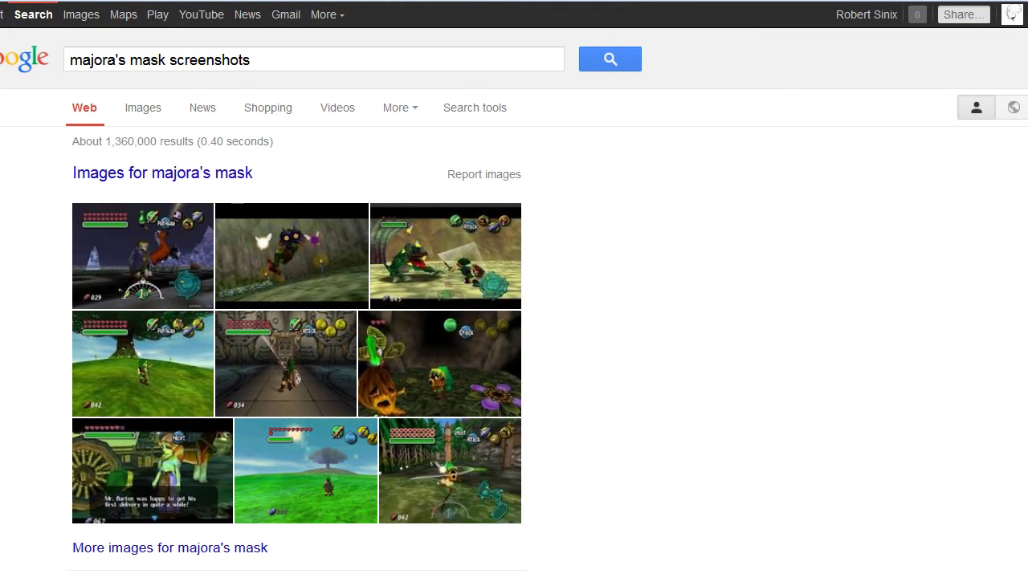
pyautogui.click(143, 108)
pyautogui.scroll(-3, 759, 371)
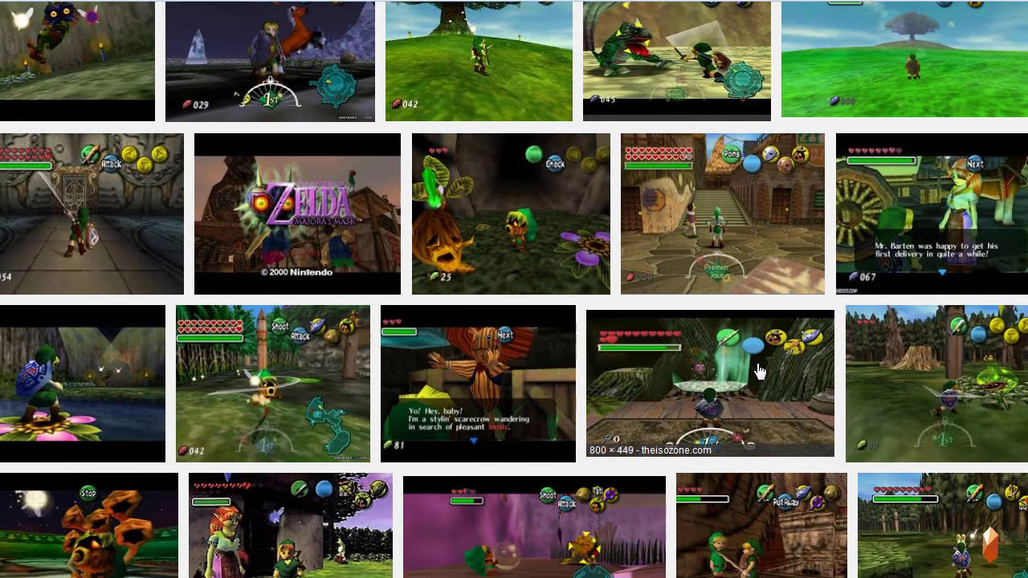
pyautogui.scroll(-3, 759, 371)
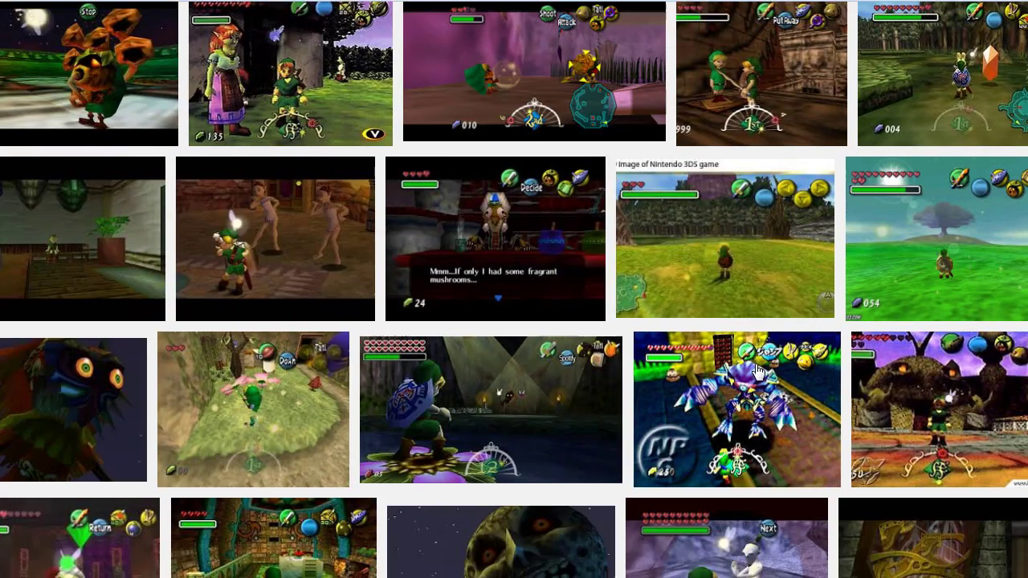
# Step: Look through the image results for "majora's mask screenshots", comparing the characters, environments, lighting and colour palettes
pyautogui.scroll(-3, 759, 371)
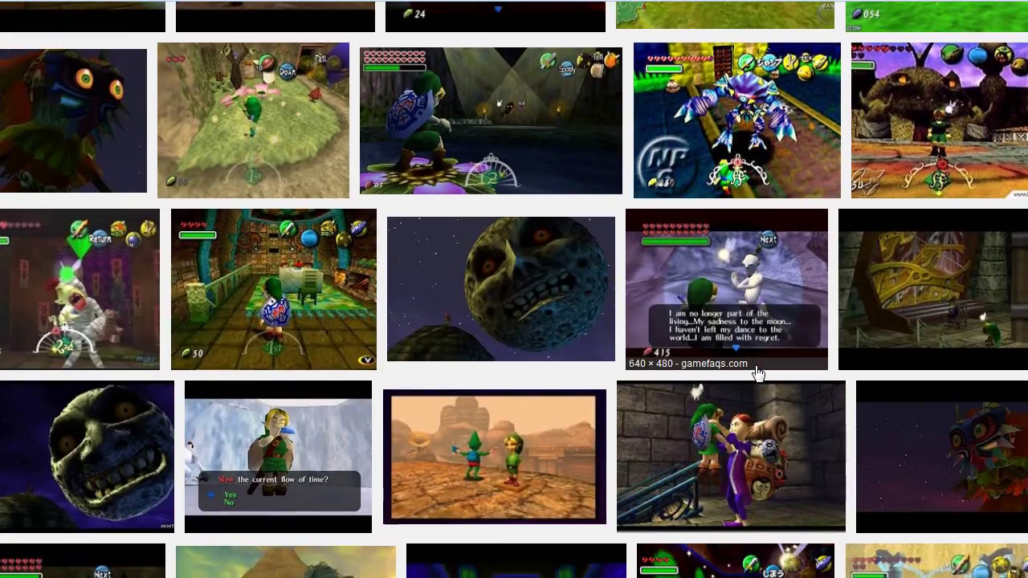
pyautogui.scroll(-5, 759, 371)
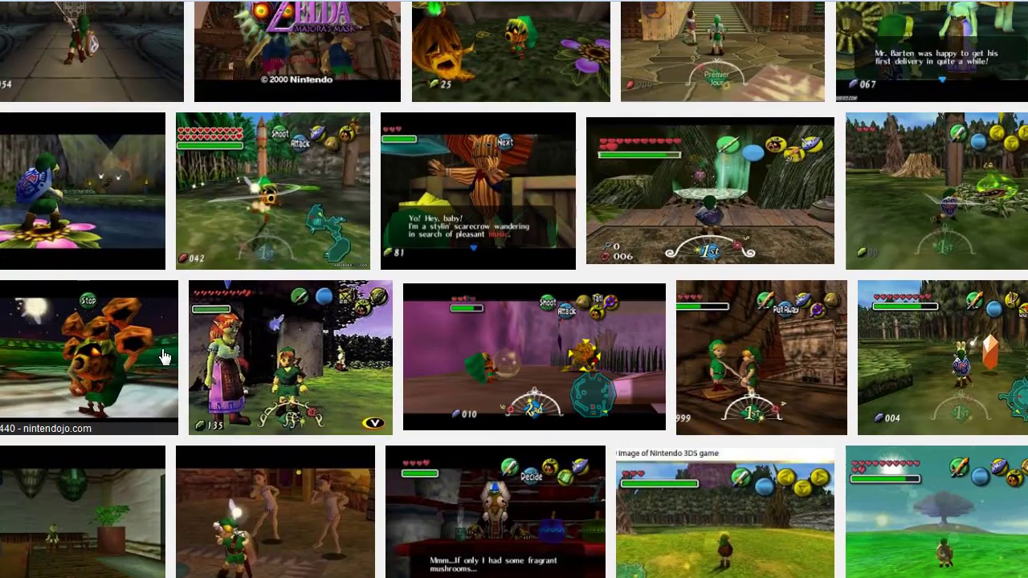
pyautogui.scroll(4, 343, 329)
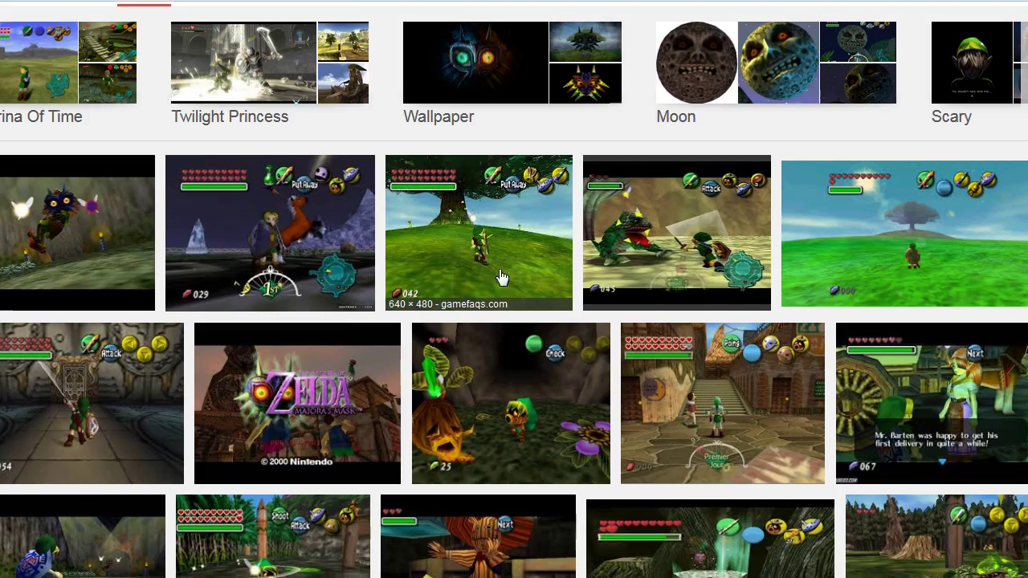
pyautogui.scroll(-4, 500, 274)
pyautogui.scroll(3, 500, 274)
pyautogui.scroll(-8, 500, 283)
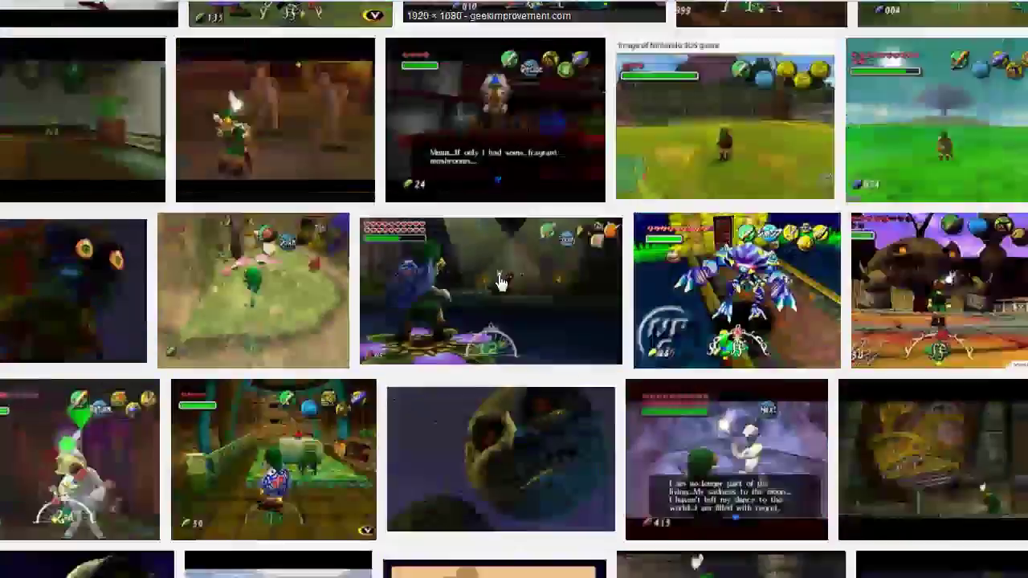
pyautogui.scroll(3, 498, 277)
pyautogui.scroll(-3, 810, 366)
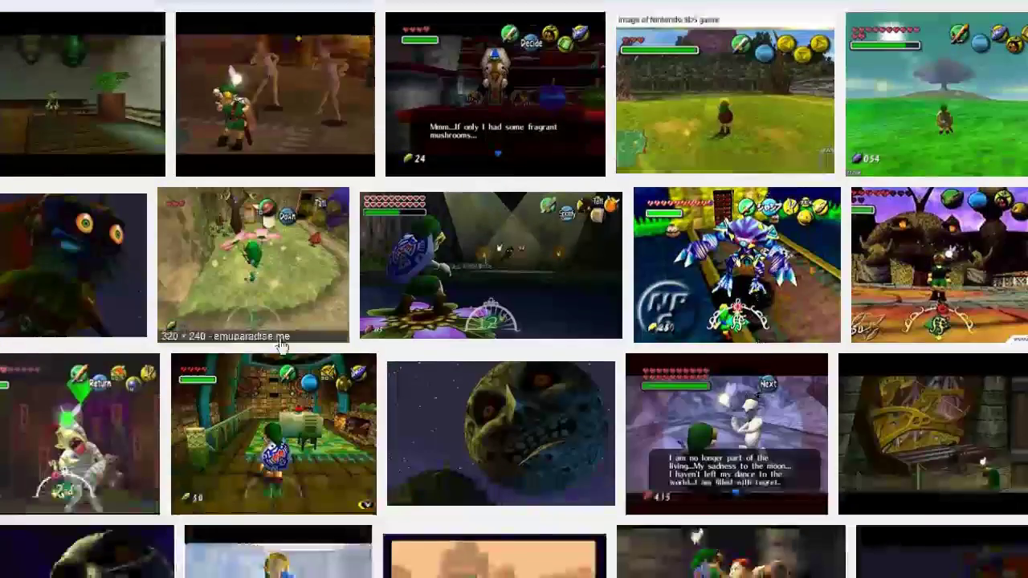
pyautogui.scroll(-4, 245, 341)
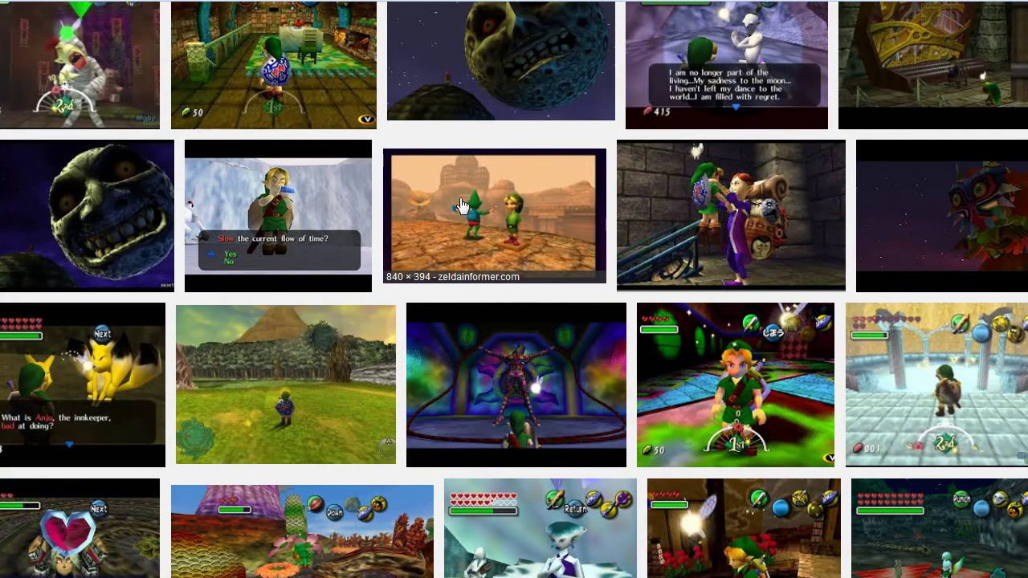
pyautogui.scroll(-2, 489, 290)
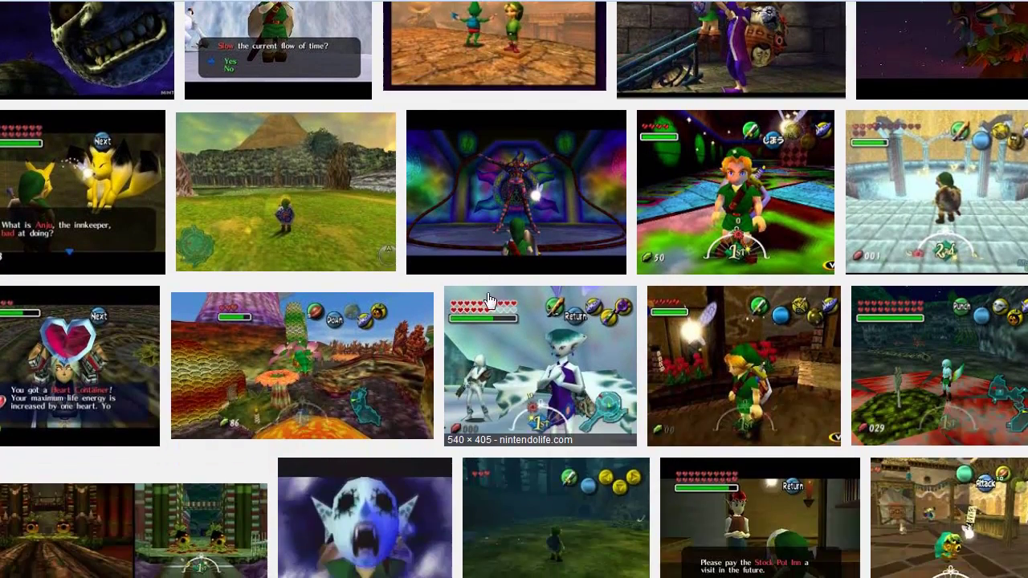
pyautogui.scroll(-3, 297, 203)
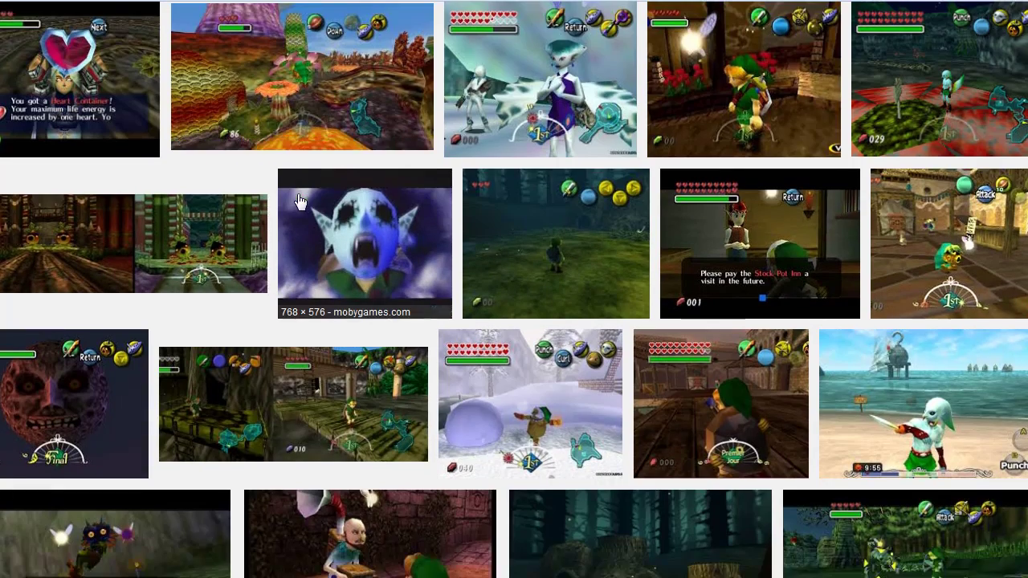
pyautogui.scroll(-4, 298, 278)
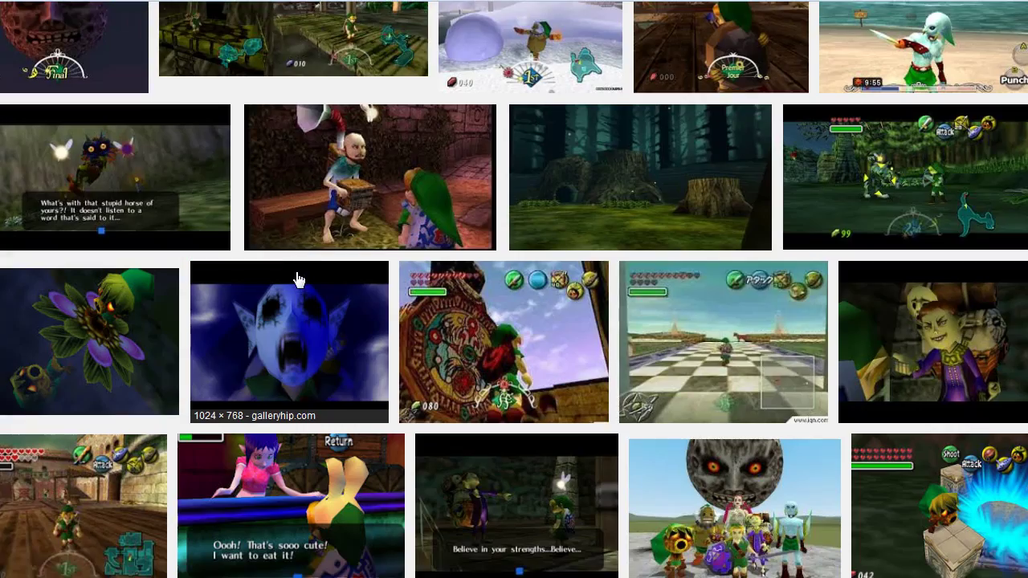
pyautogui.scroll(-4, 297, 279)
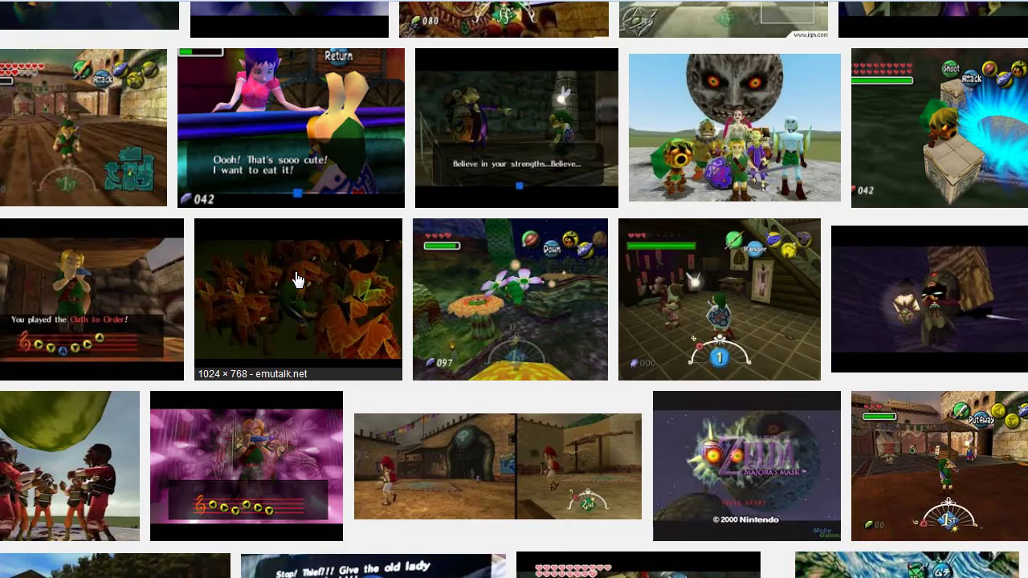
pyautogui.scroll(-5, 297, 278)
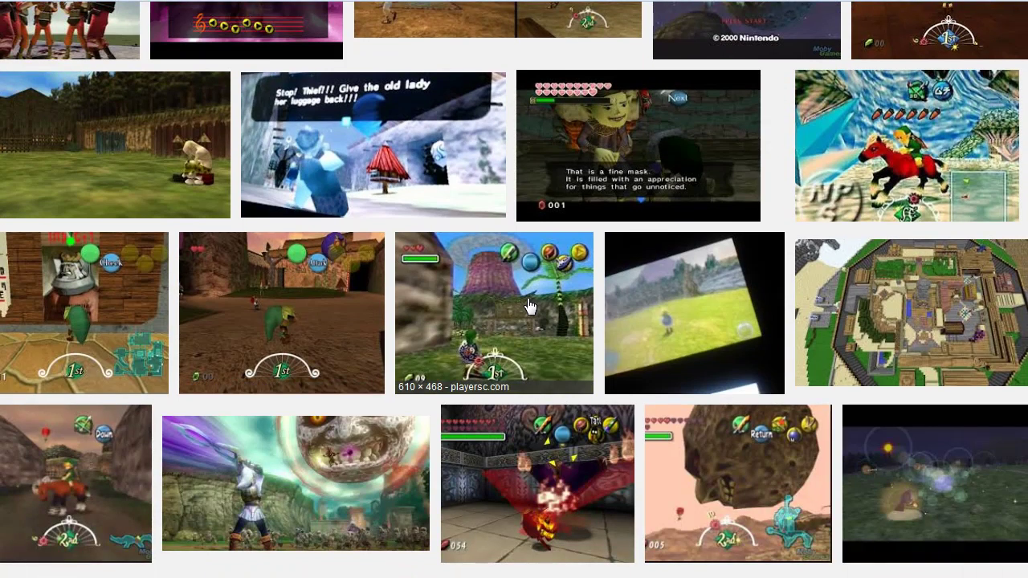
pyautogui.click(530, 306)
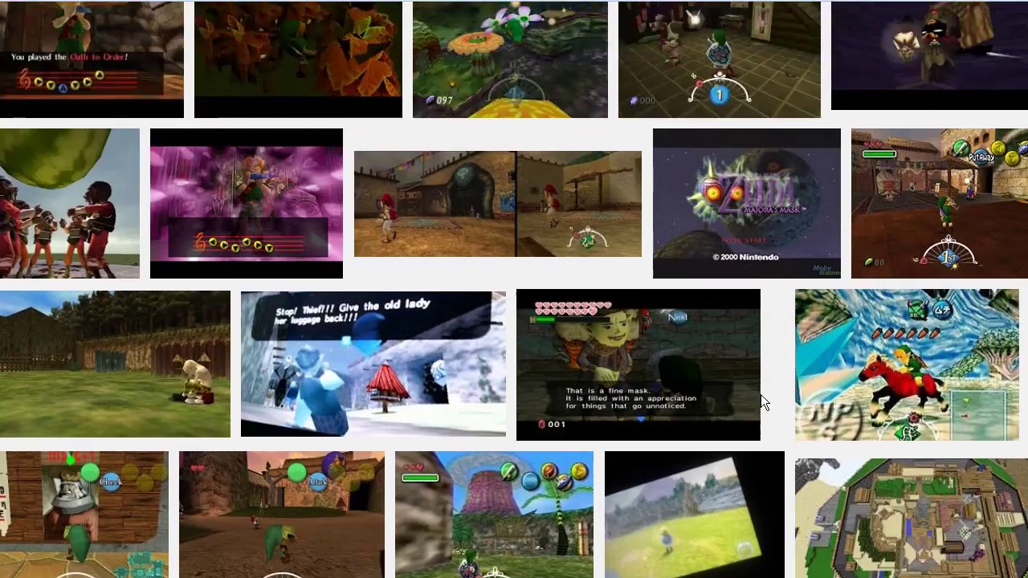
# Step: Change the image search query to "majora's mask gameplay" and run it
pyautogui.scroll(15, 695, 377)
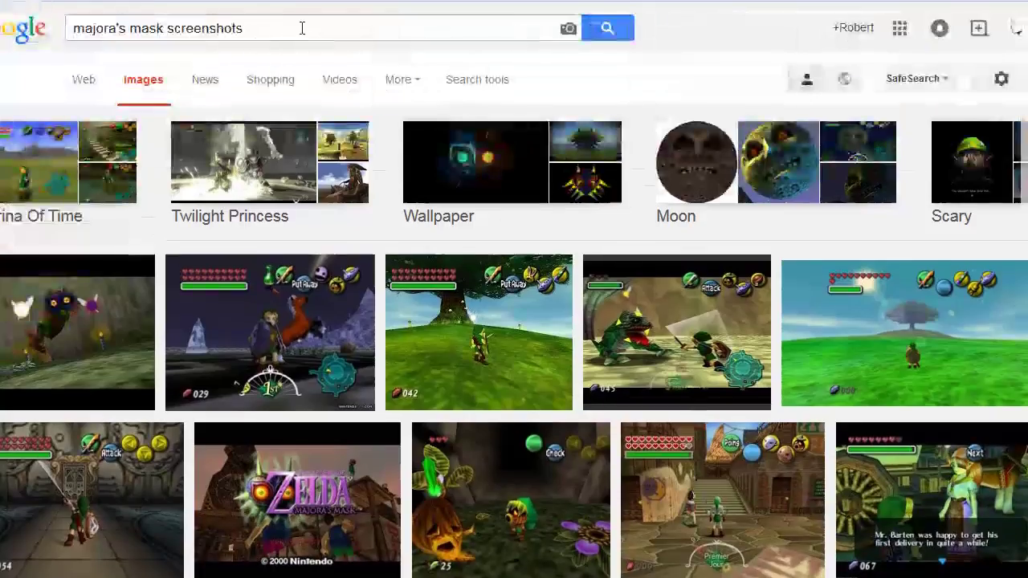
pyautogui.moveTo(301, 28); pyautogui.dragTo(165, 48)
pyautogui.write('gan')
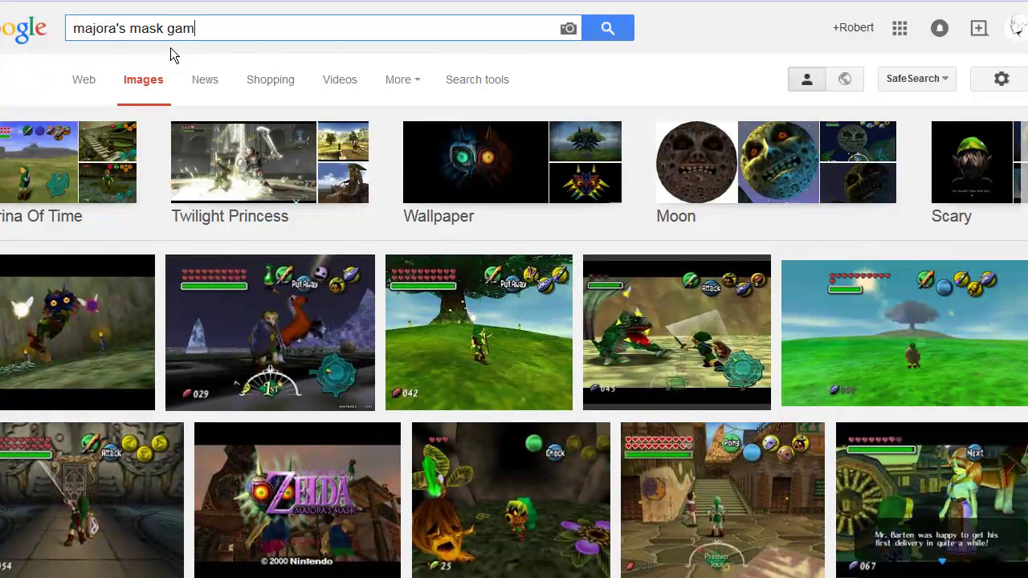
pyautogui.write('es')
pyautogui.press('BackSpace')
pyautogui.write('play')
pyautogui.press('Return')
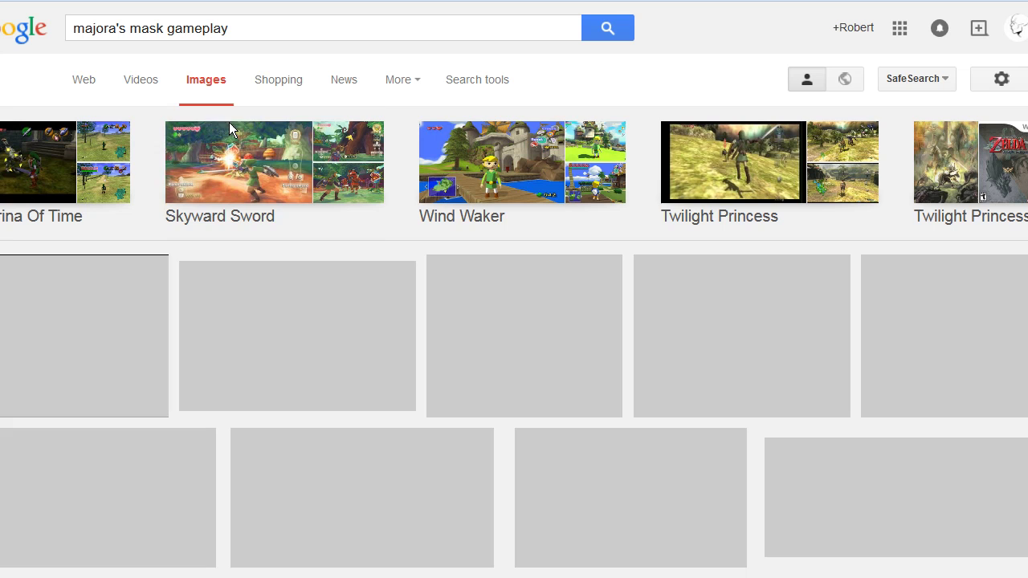
# Step: Look through the "majora's mask gameplay" image results down to the last loaded rows, examining scenes, masks, the moon and colour moods
pyautogui.scroll(-3, 438, 345)
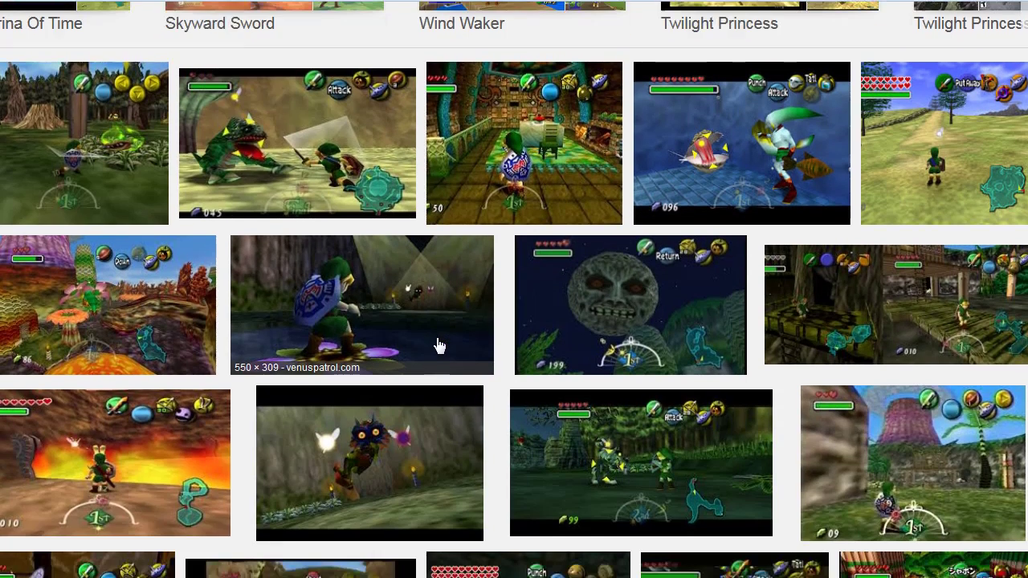
pyautogui.scroll(-1, 438, 344)
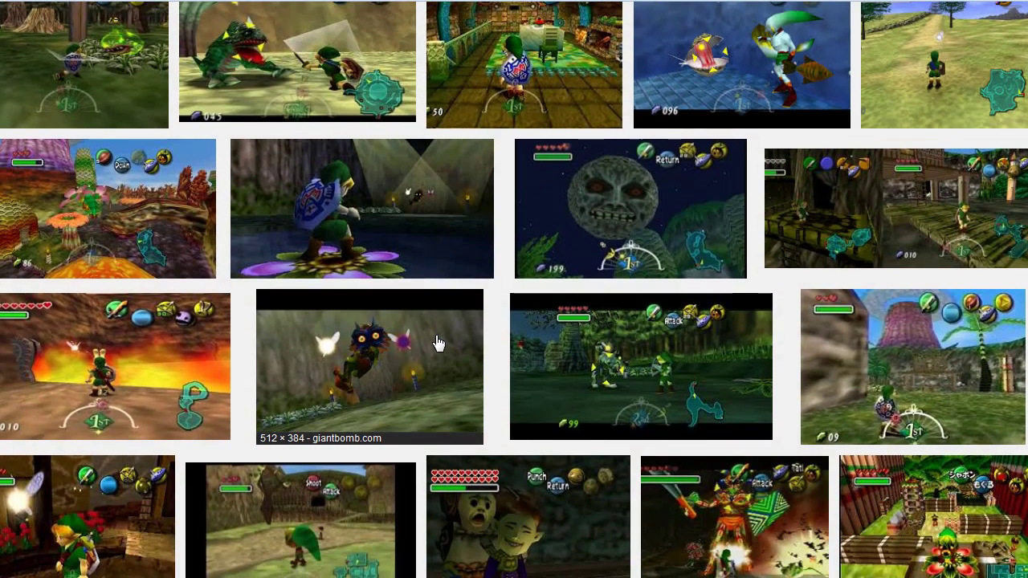
pyautogui.scroll(-2, 439, 344)
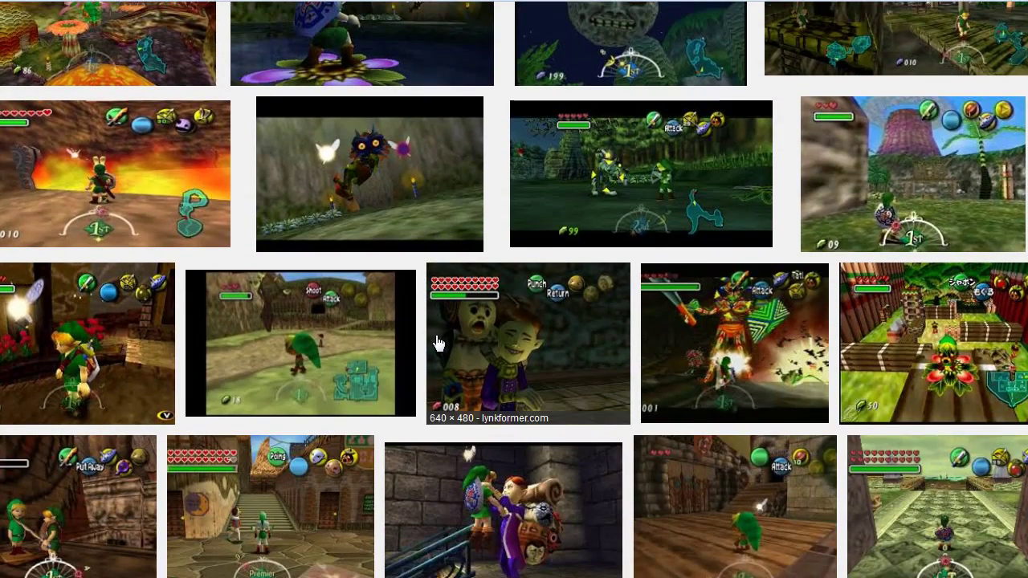
pyautogui.scroll(-2, 439, 344)
pyautogui.scroll(-3, 439, 344)
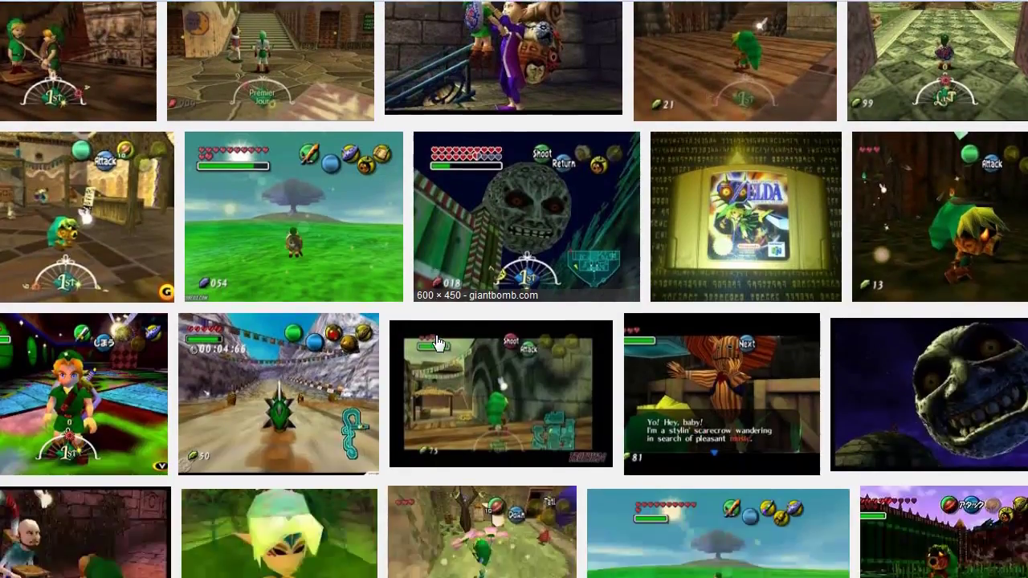
pyautogui.scroll(-6, 438, 343)
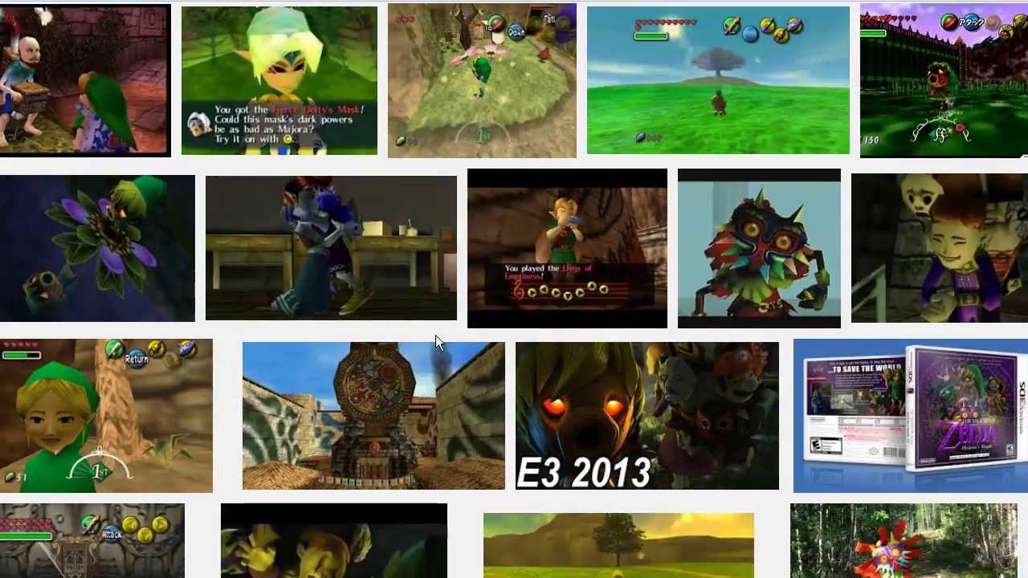
pyautogui.scroll(-4, 439, 344)
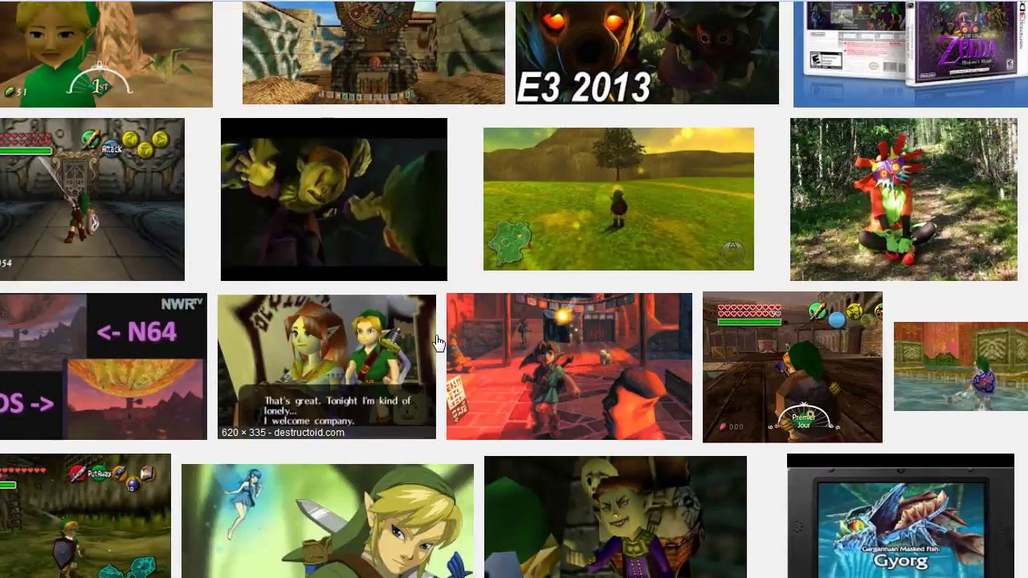
pyautogui.scroll(-4, 438, 344)
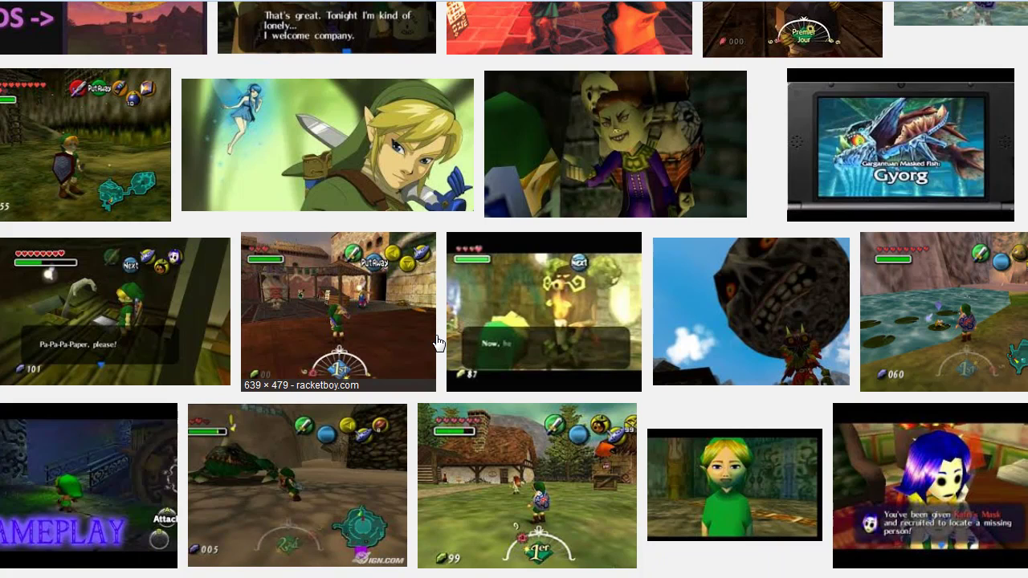
pyautogui.scroll(-5, 532, 478)
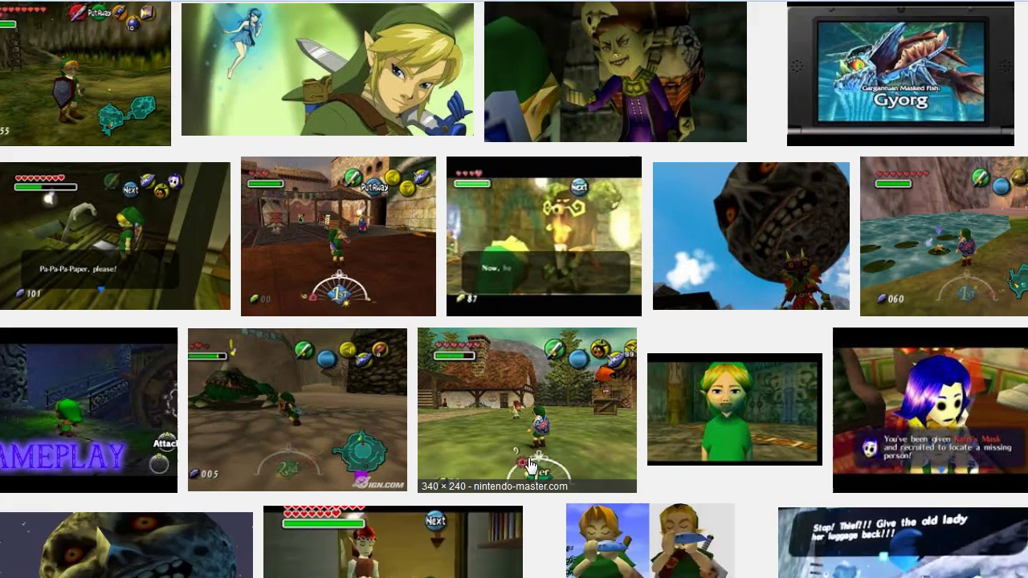
pyautogui.scroll(-4, 530, 466)
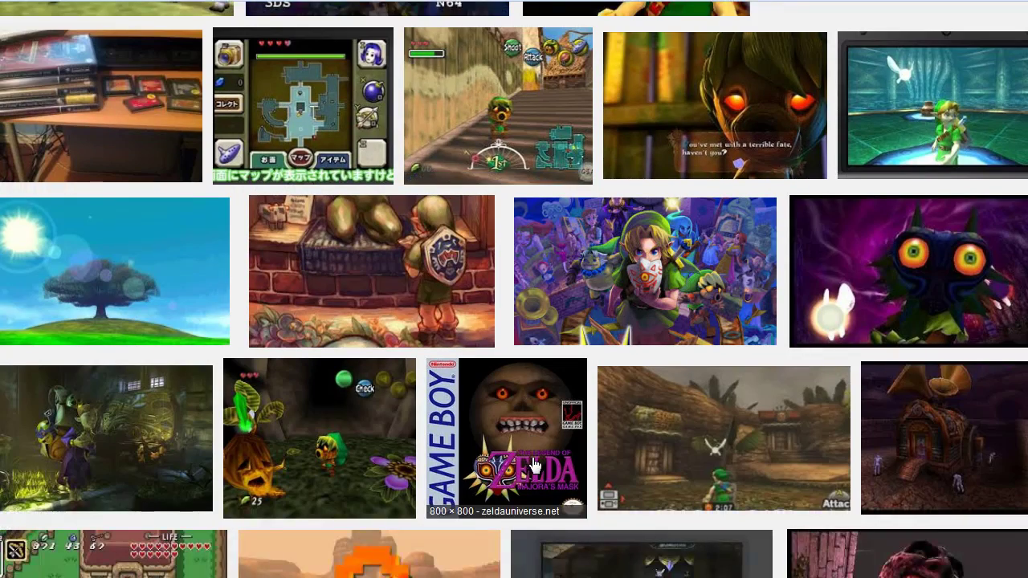
pyautogui.scroll(-4, 538, 378)
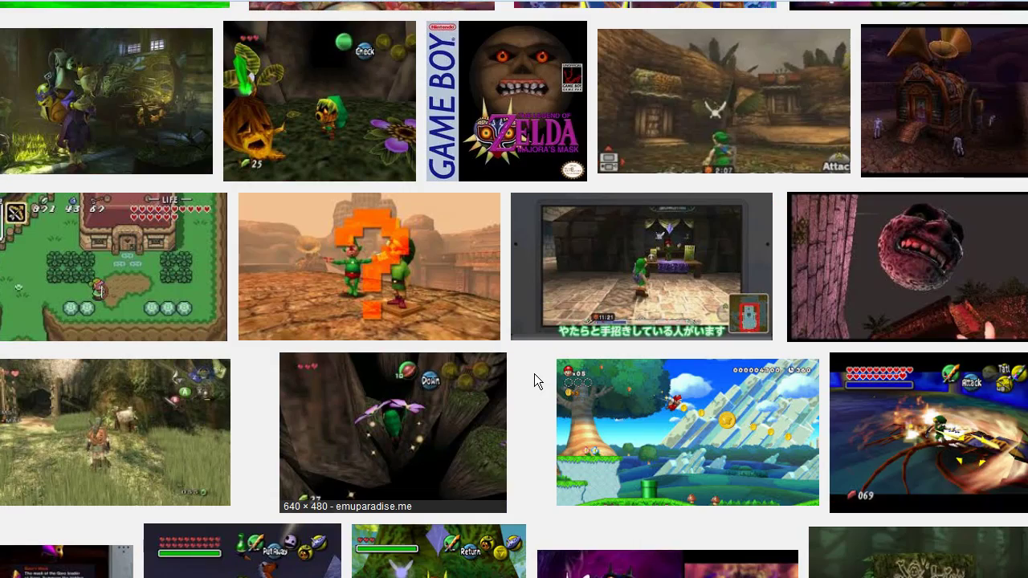
pyautogui.scroll(-4, 534, 374)
pyautogui.scroll(3, 534, 374)
pyautogui.scroll(-2, 535, 376)
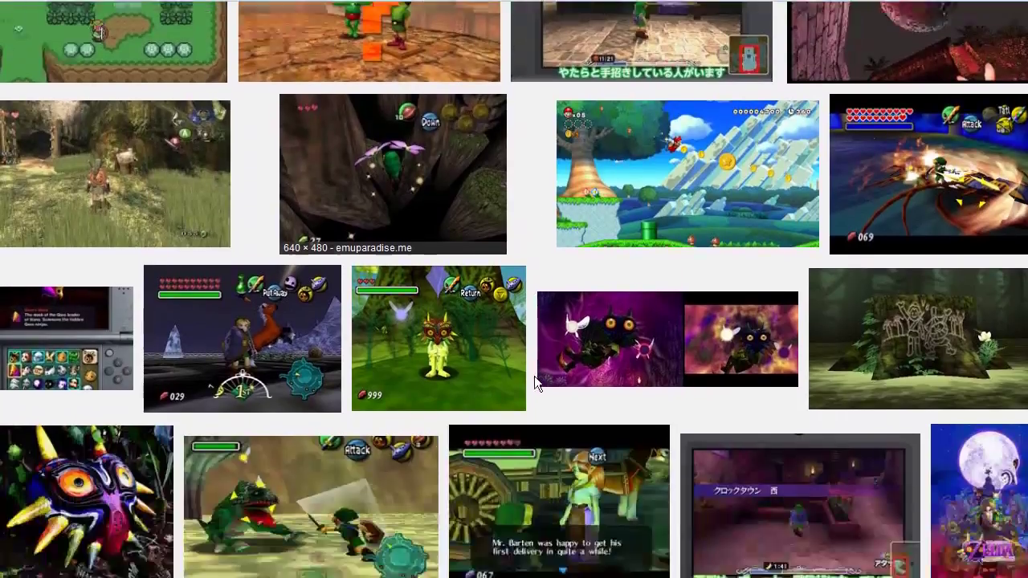
pyautogui.scroll(-6, 534, 376)
pyautogui.scroll(-4, 535, 381)
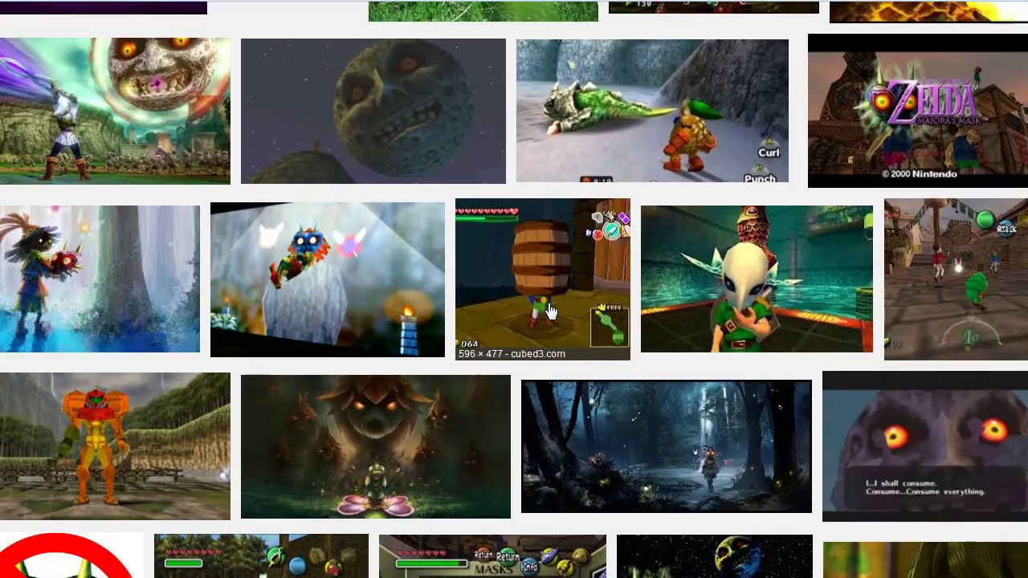
pyautogui.scroll(-6, 551, 308)
pyautogui.scroll(-7, 551, 312)
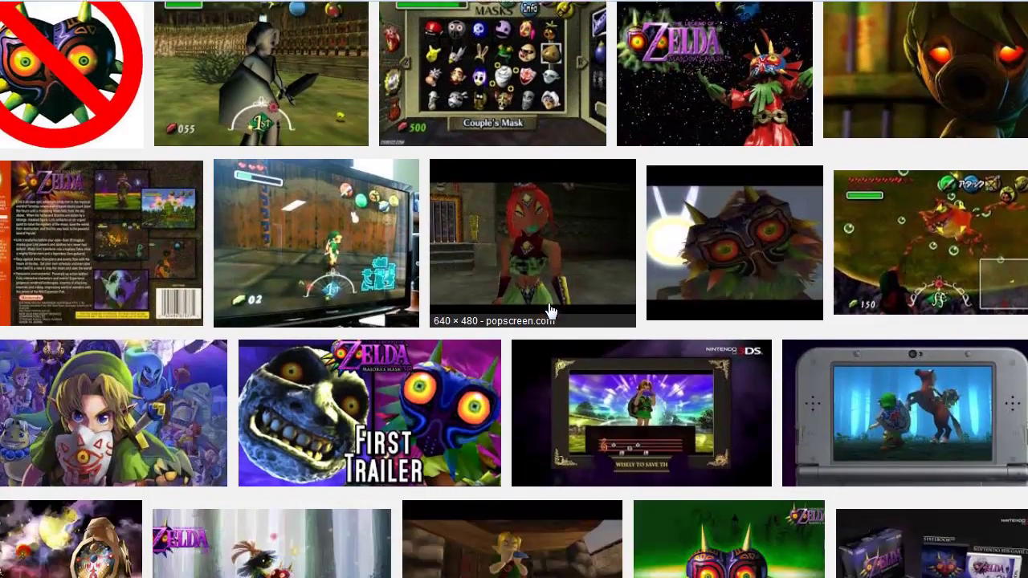
pyautogui.scroll(-5, 549, 310)
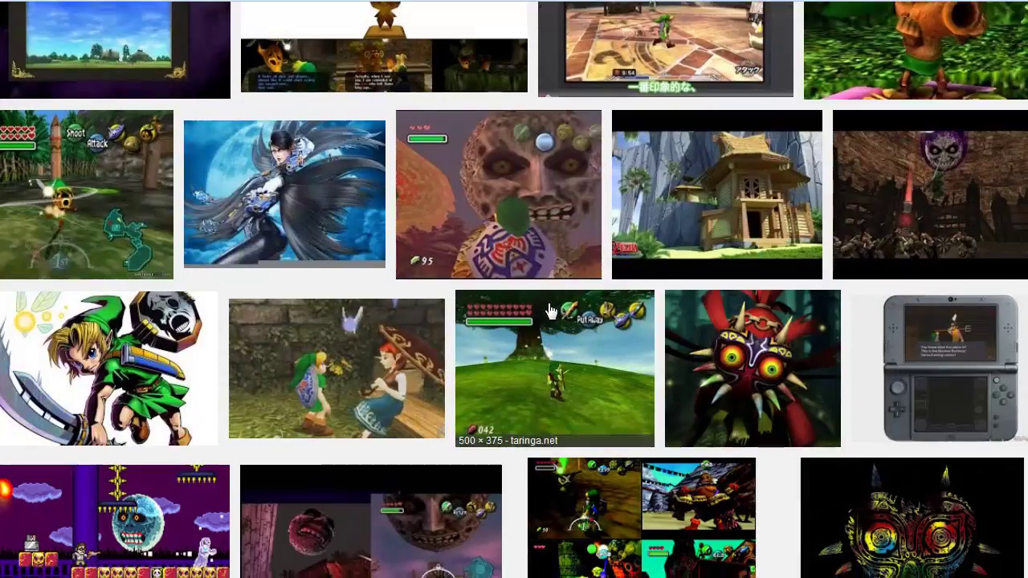
pyautogui.scroll(-5, 551, 312)
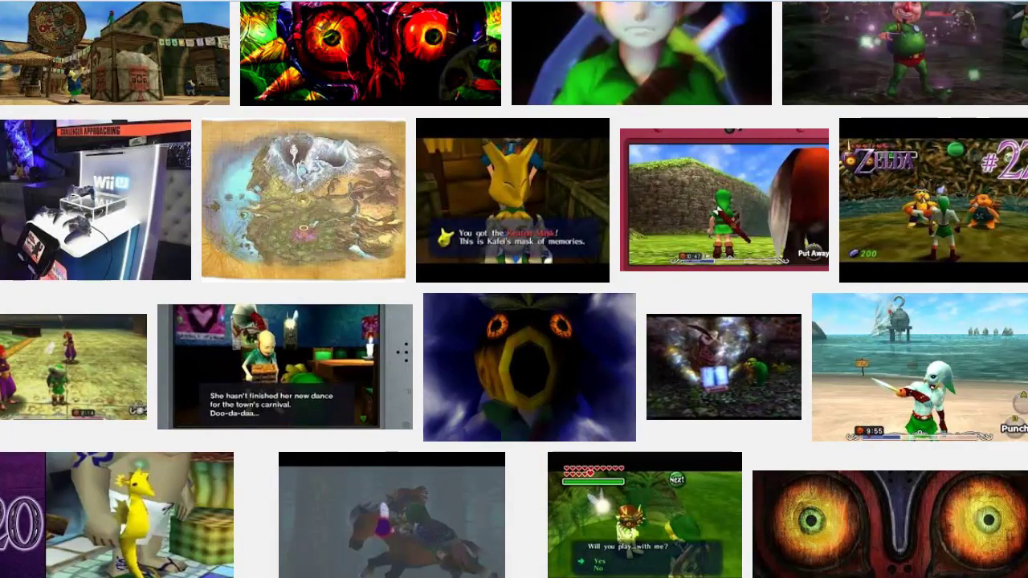
pyautogui.scroll(-8, 514, 289)
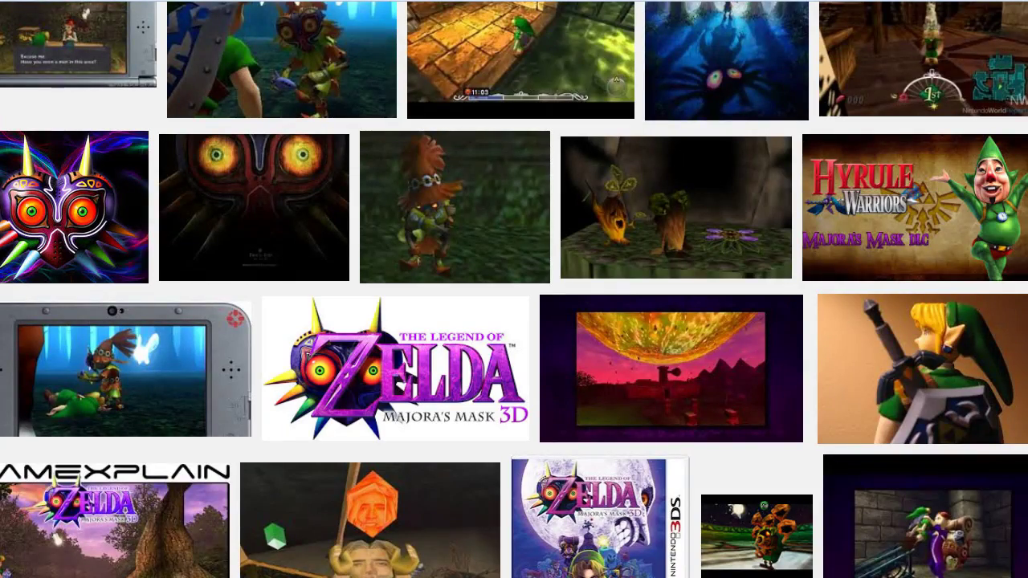
pyautogui.scroll(-10, 514, 289)
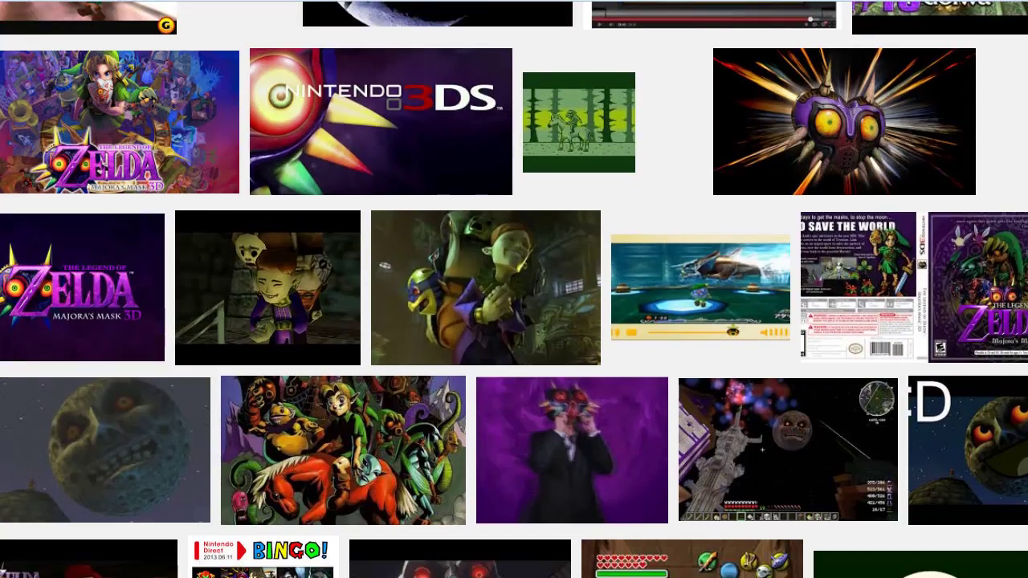
pyautogui.scroll(-10, 514, 289)
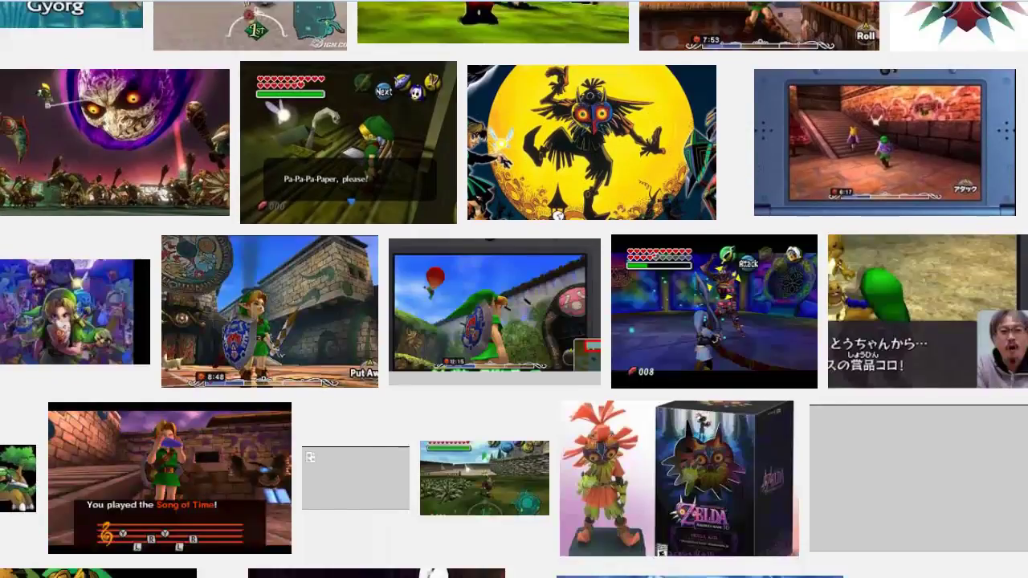
pyautogui.scroll(-10, 514, 289)
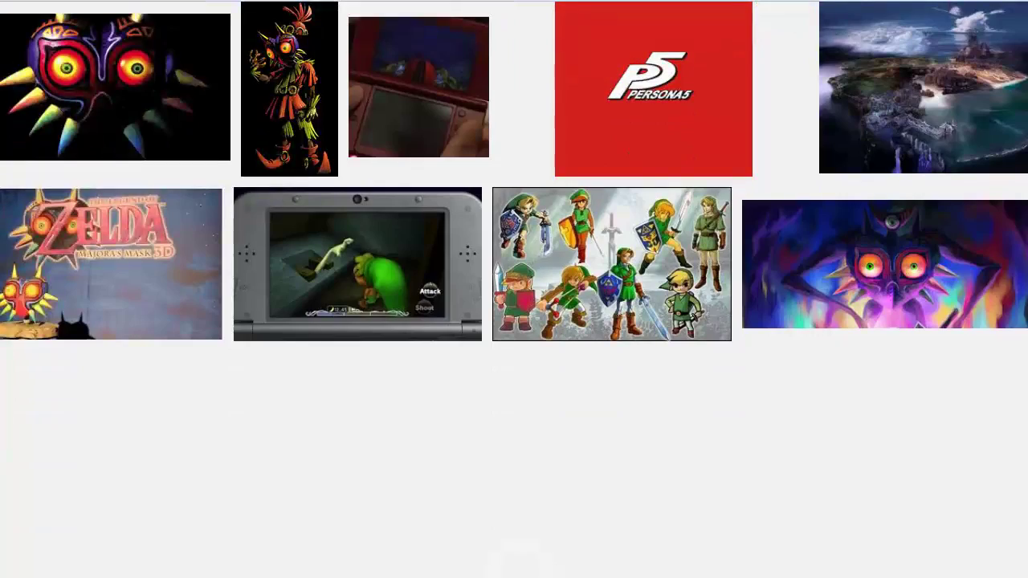
pyautogui.scroll(-10, 514, 289)
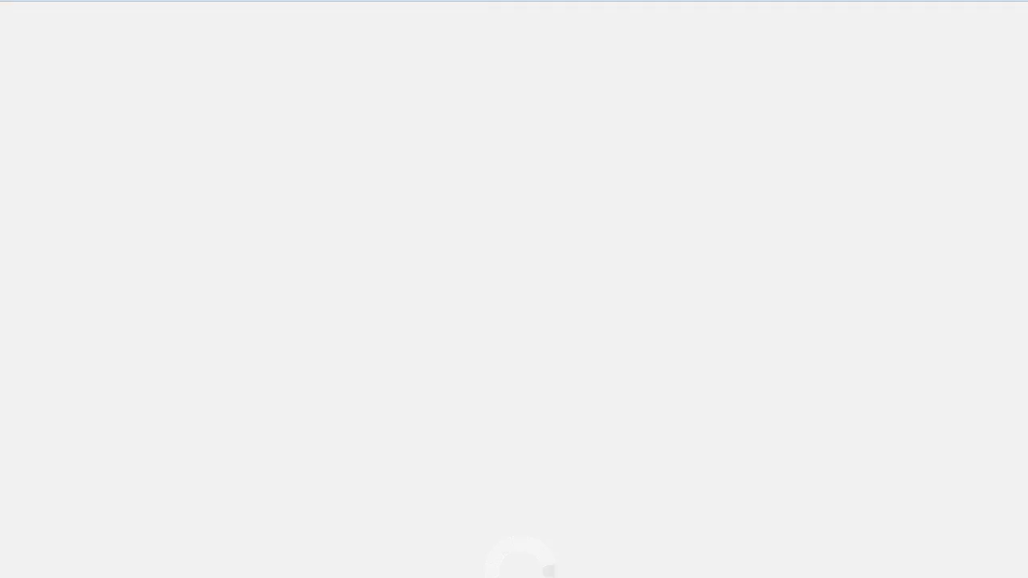
# Step: Review the "majora's mask gameplay" image results from the last rows back up to the first row
pyautogui.scroll(10, 514, 290)
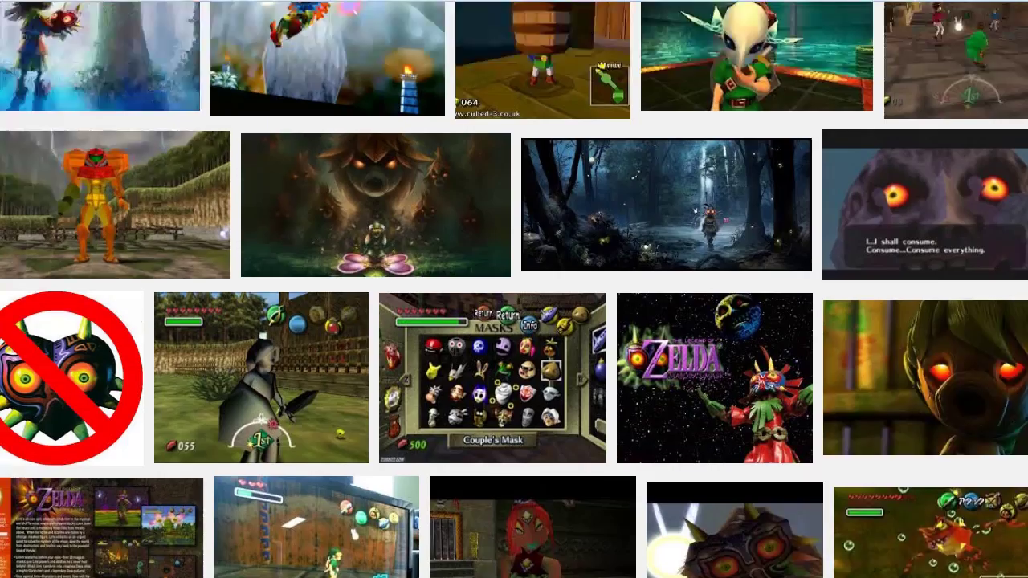
pyautogui.scroll(15, 514, 289)
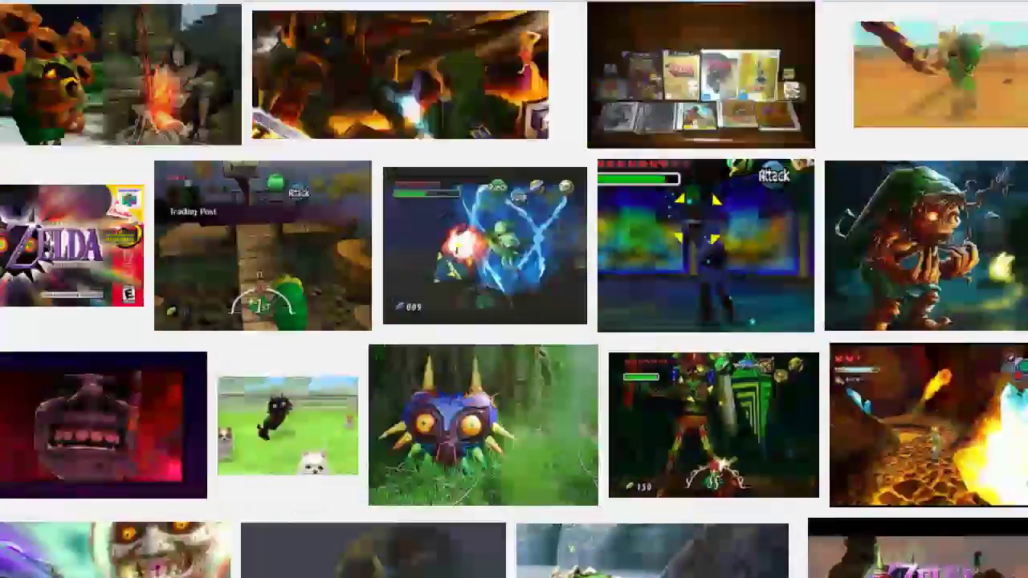
pyautogui.scroll(15, 514, 289)
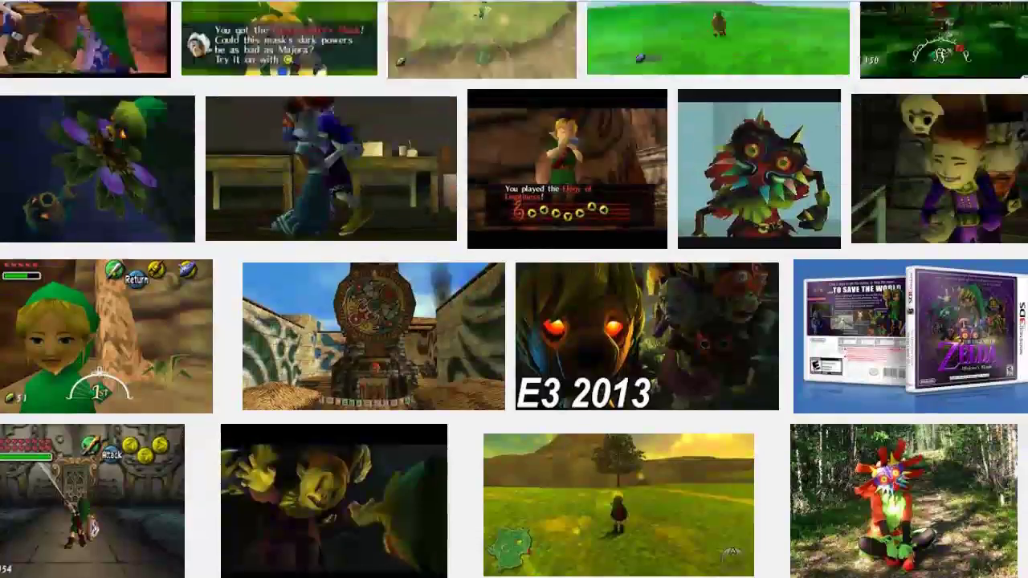
pyautogui.scroll(5, 514, 289)
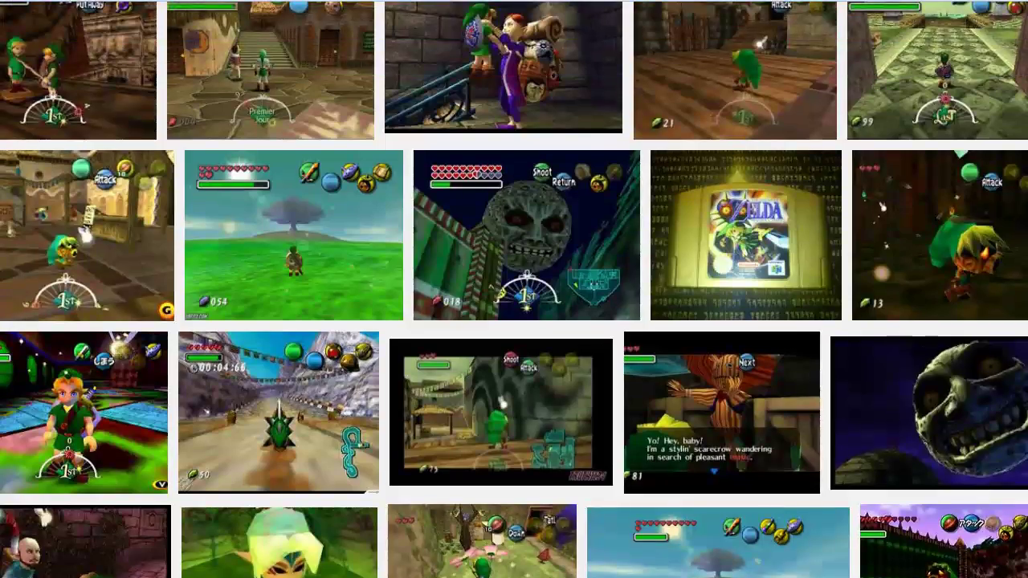
pyautogui.scroll(7, 514, 289)
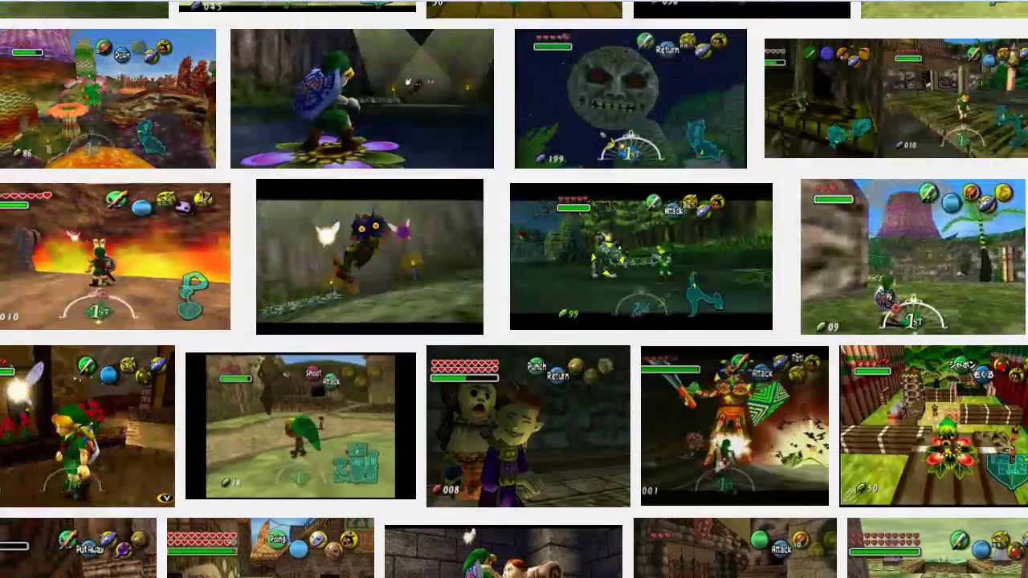
pyautogui.scroll(8, 514, 289)
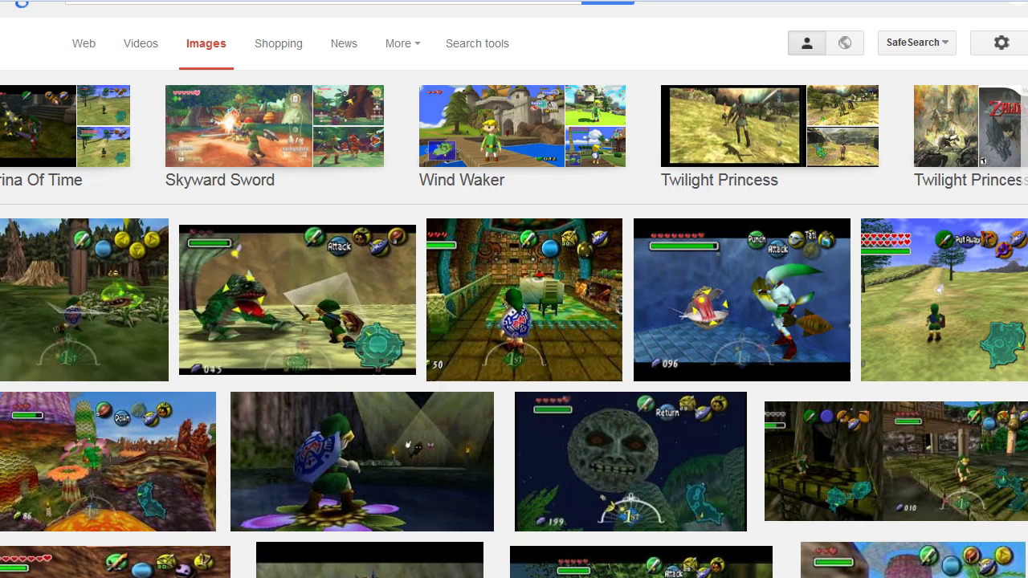
# Step: Find the gameplay screenshot of Link on a grassy field facing a brick-chimney cottage, view the image alone, and return to the results
pyautogui.scroll(-3, 515, 289)
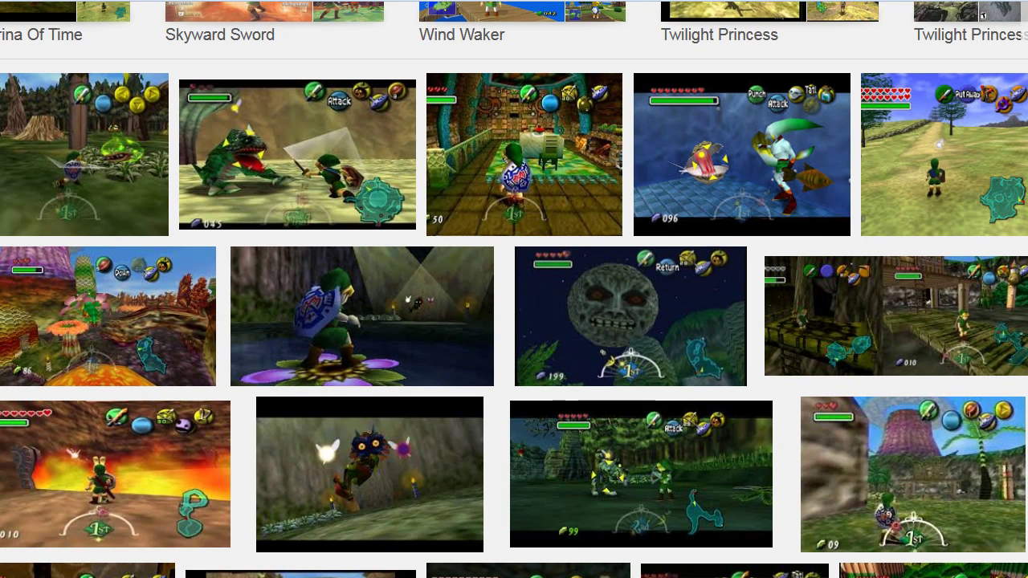
pyautogui.scroll(-5, 515, 289)
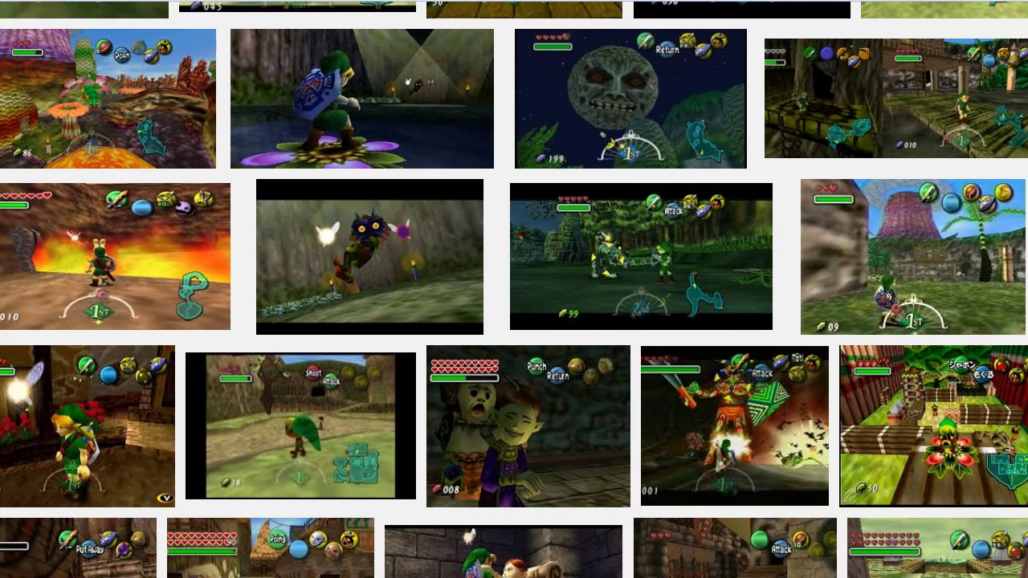
pyautogui.scroll(-6, 514, 290)
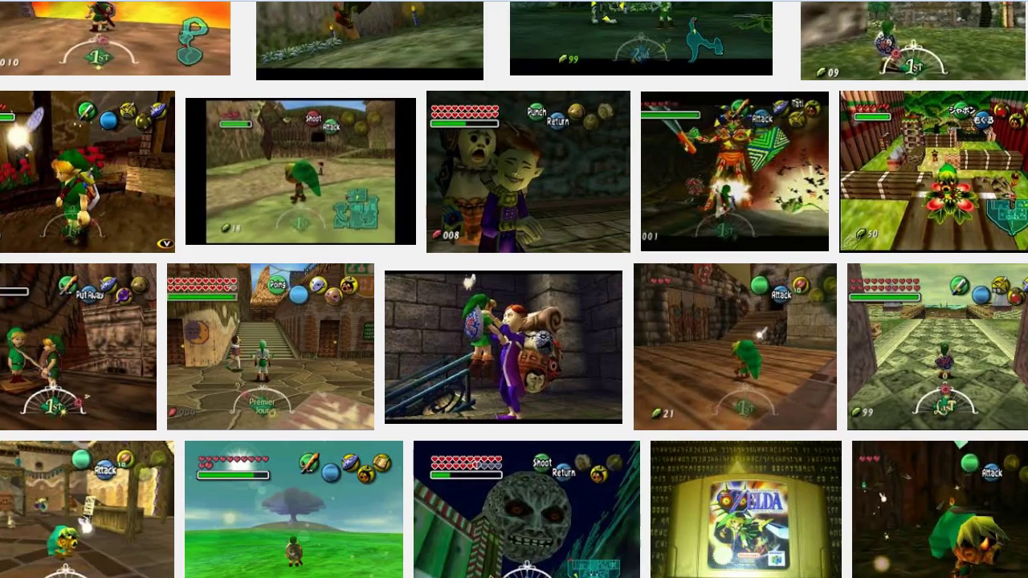
pyautogui.scroll(-10, 514, 290)
pyautogui.scroll(-10, 514, 290)
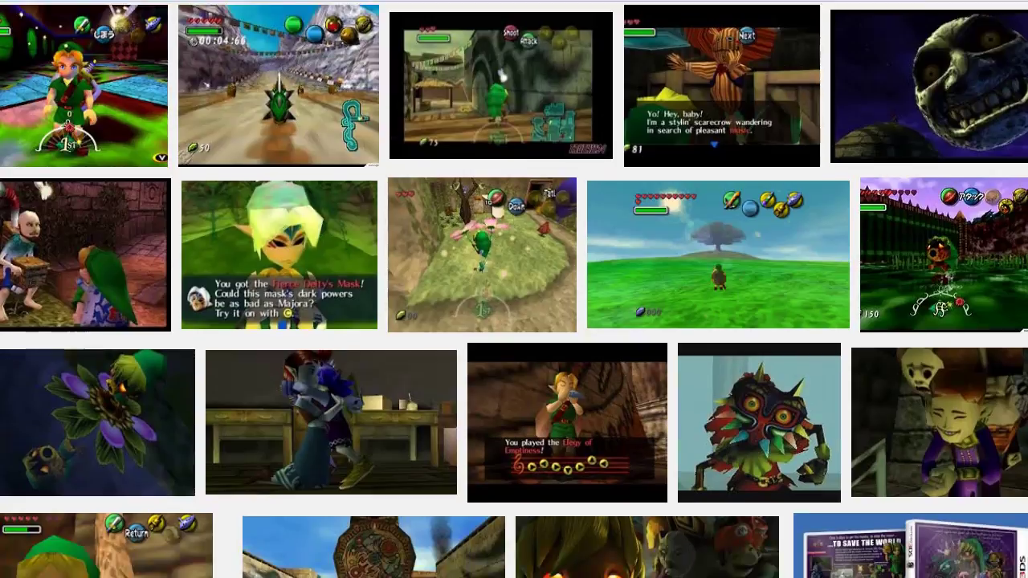
pyautogui.scroll(-10, 514, 290)
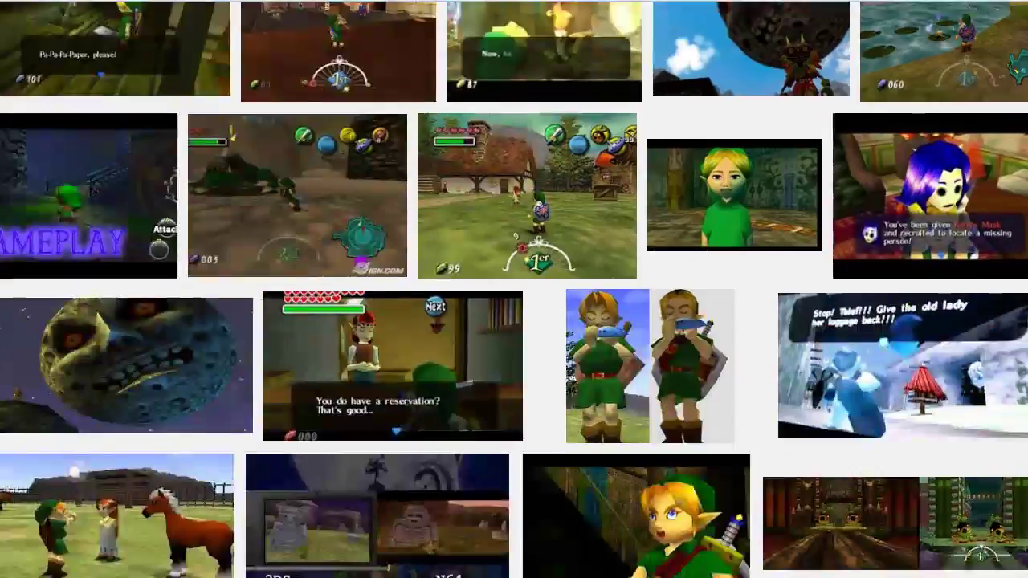
pyautogui.click(557, 181)
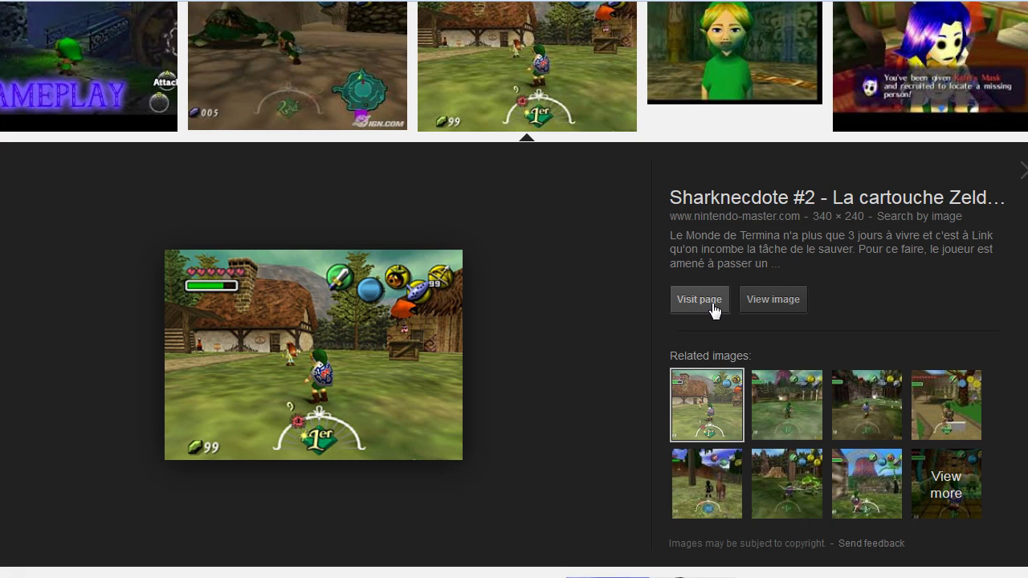
pyautogui.click(760, 300)
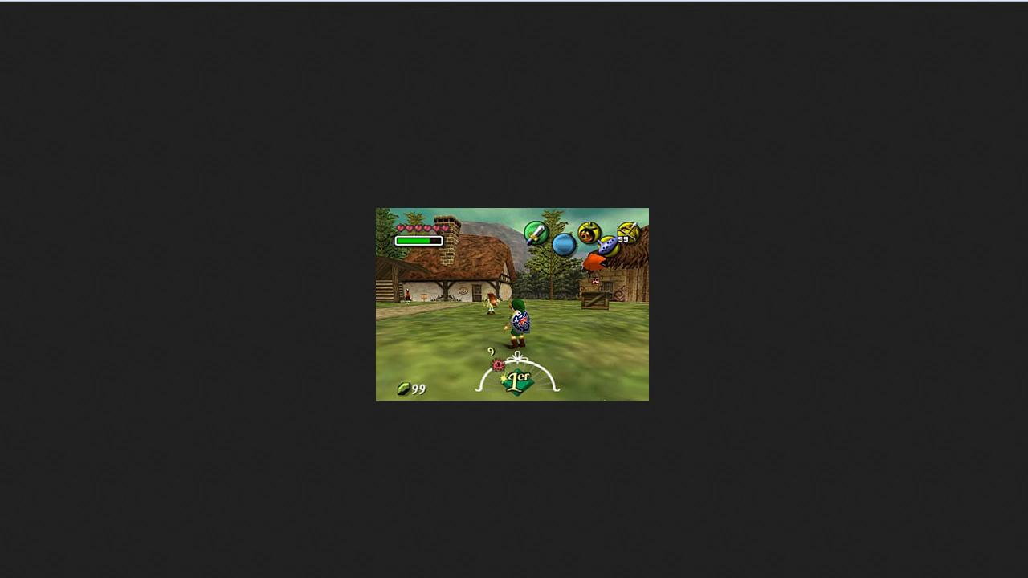
pyautogui.hotkey('alt', 'Left')
# Step: Examine the results below the cottage screenshot, comparing masks, moons, characters and in-game environments
pyautogui.scroll(-3, 1001, 294)
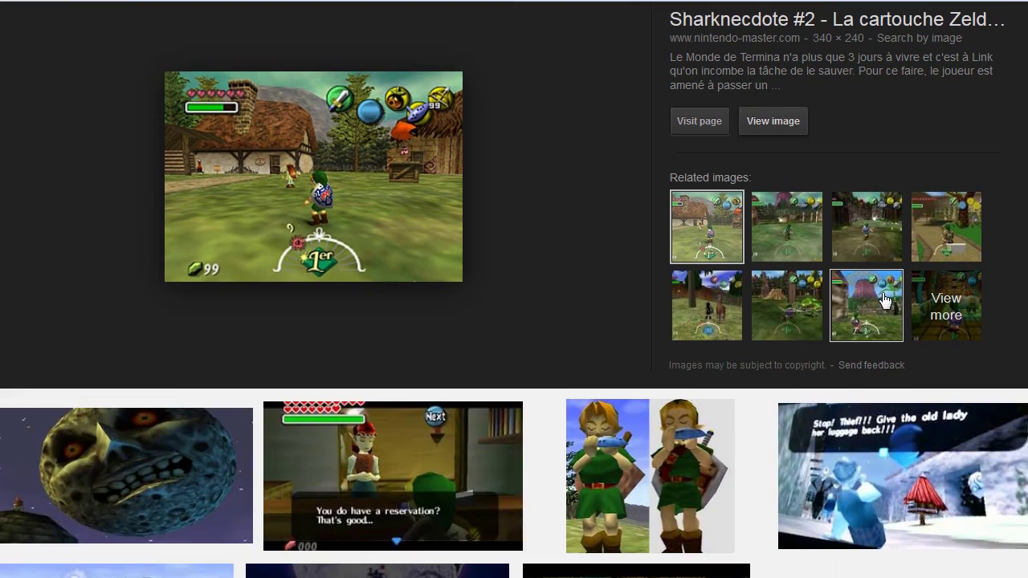
pyautogui.scroll(-5, 884, 300)
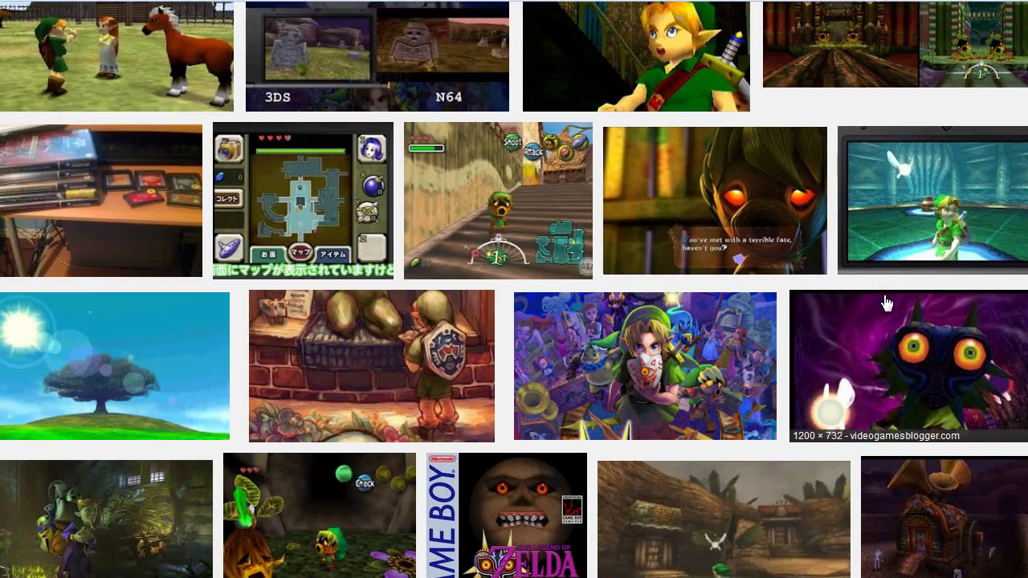
pyautogui.scroll(-4, 887, 303)
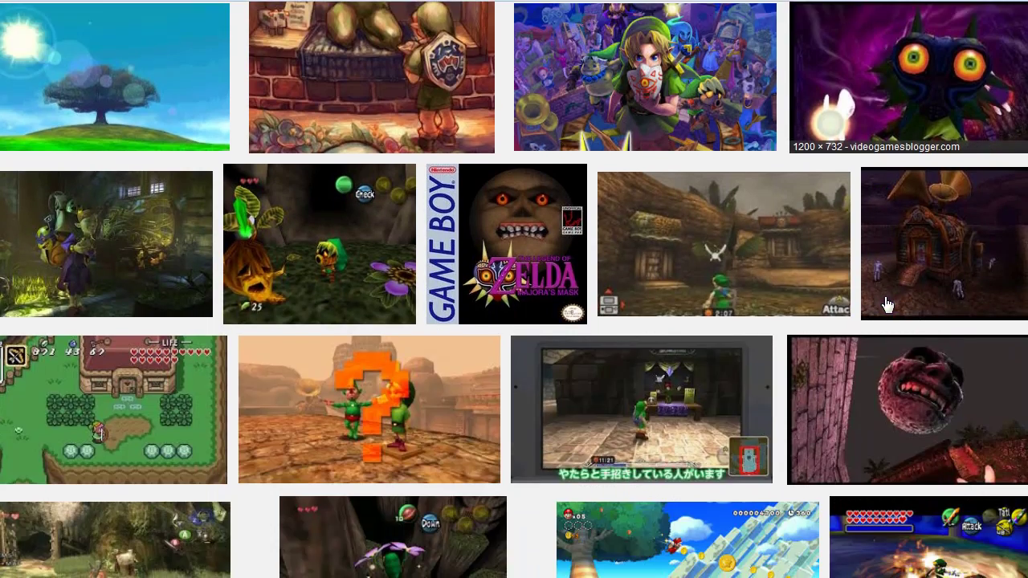
pyautogui.scroll(-1, 887, 303)
pyautogui.scroll(-8, 887, 304)
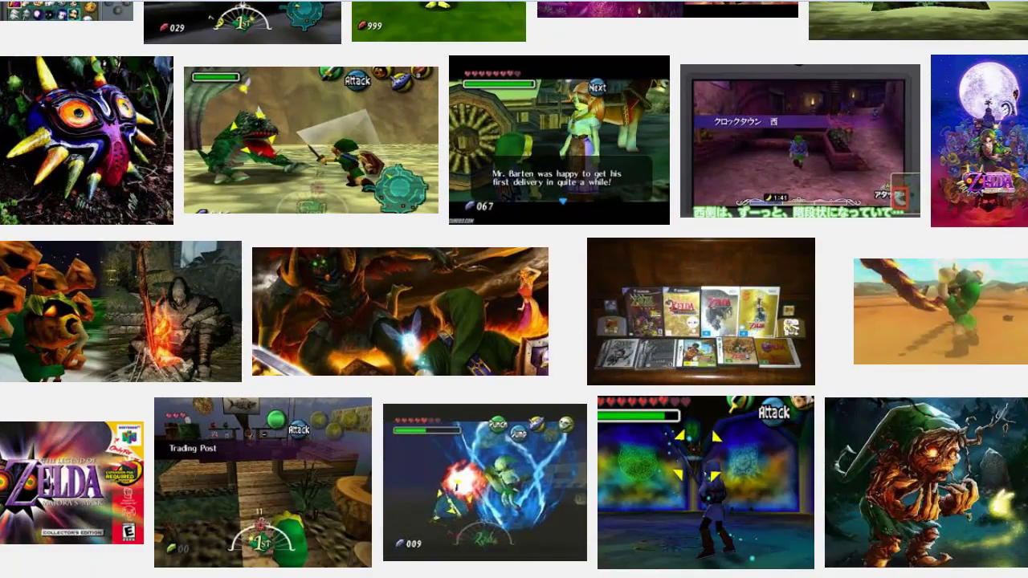
pyautogui.scroll(-5, 514, 289)
pyautogui.scroll(-5, 514, 289)
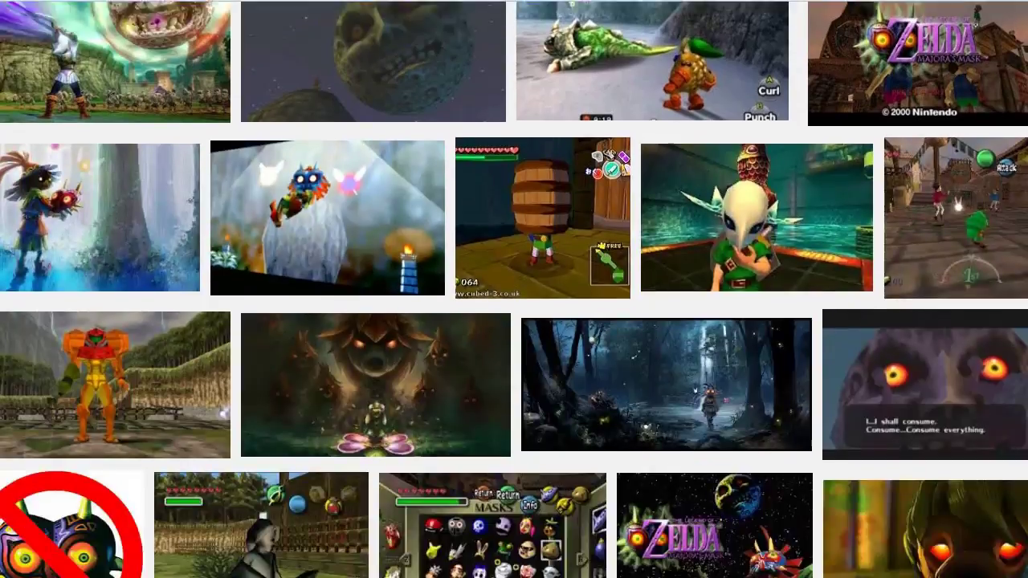
pyautogui.scroll(-13, 514, 289)
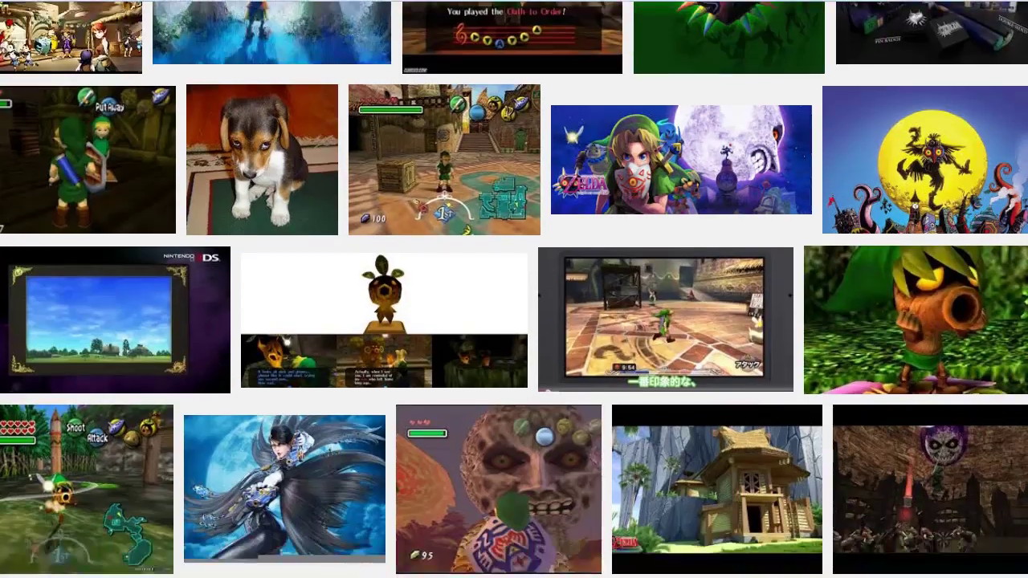
pyautogui.scroll(-5, 514, 290)
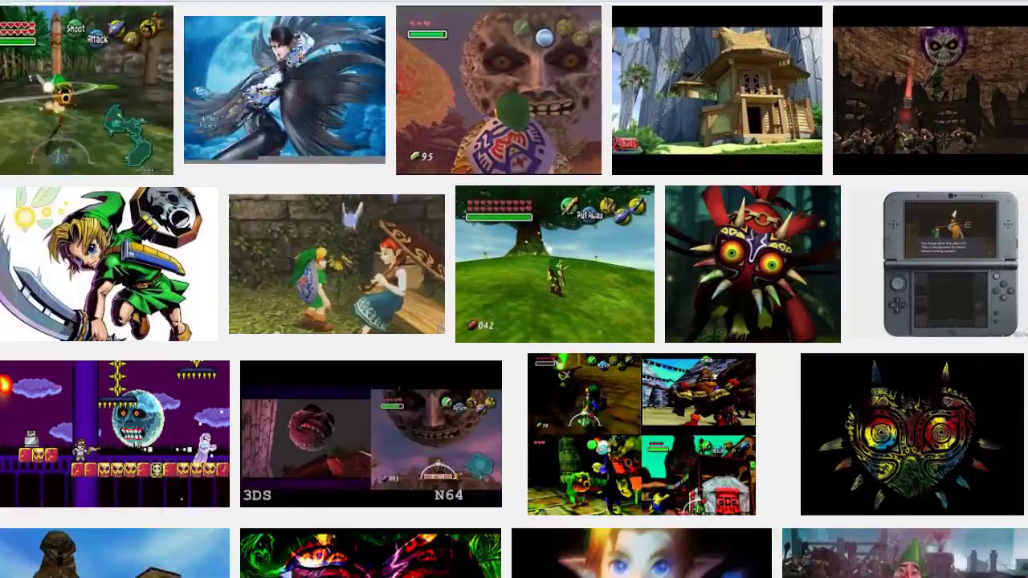
# Step: Continue through the remaining gameplay image results, examining skies, colour moods and locations, and return to the first row
pyautogui.scroll(-12, 514, 289)
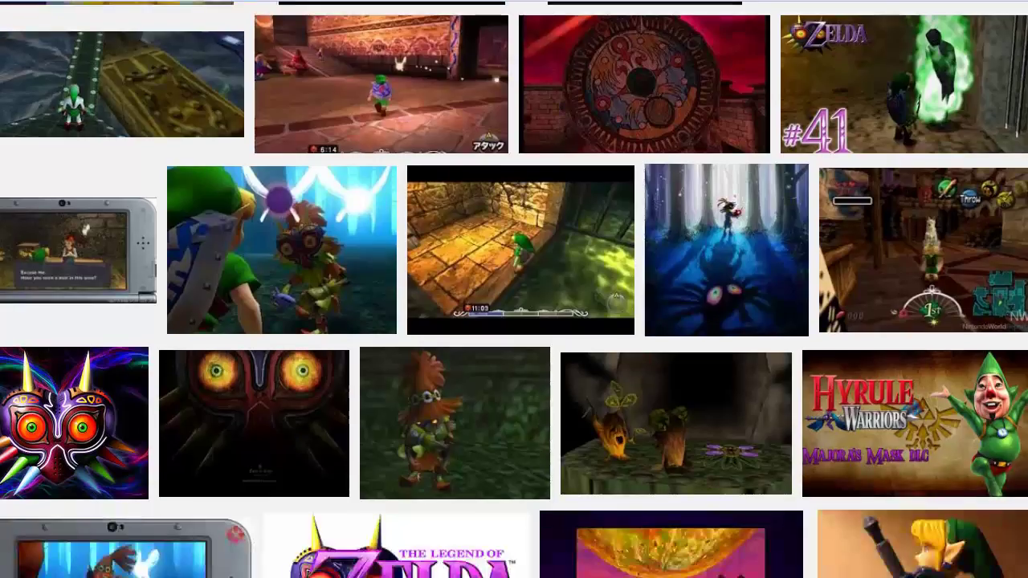
pyautogui.scroll(-12, 514, 289)
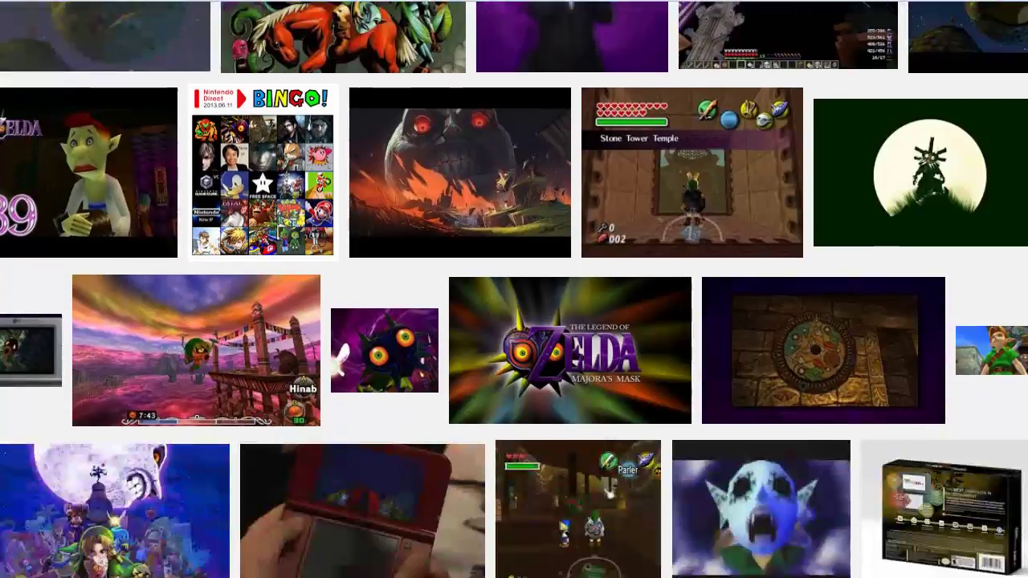
pyautogui.scroll(-10, 514, 289)
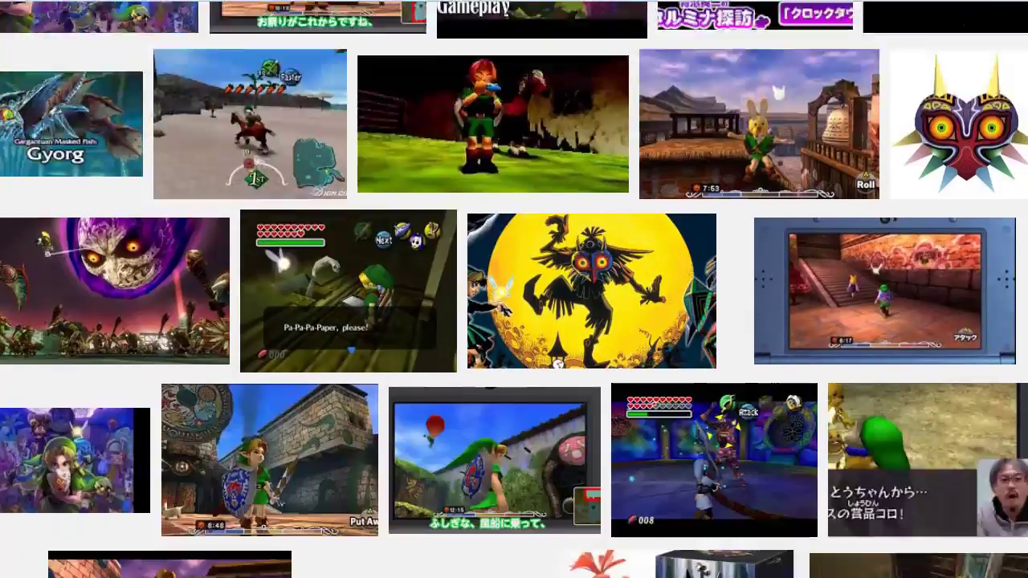
pyautogui.scroll(-12, 514, 289)
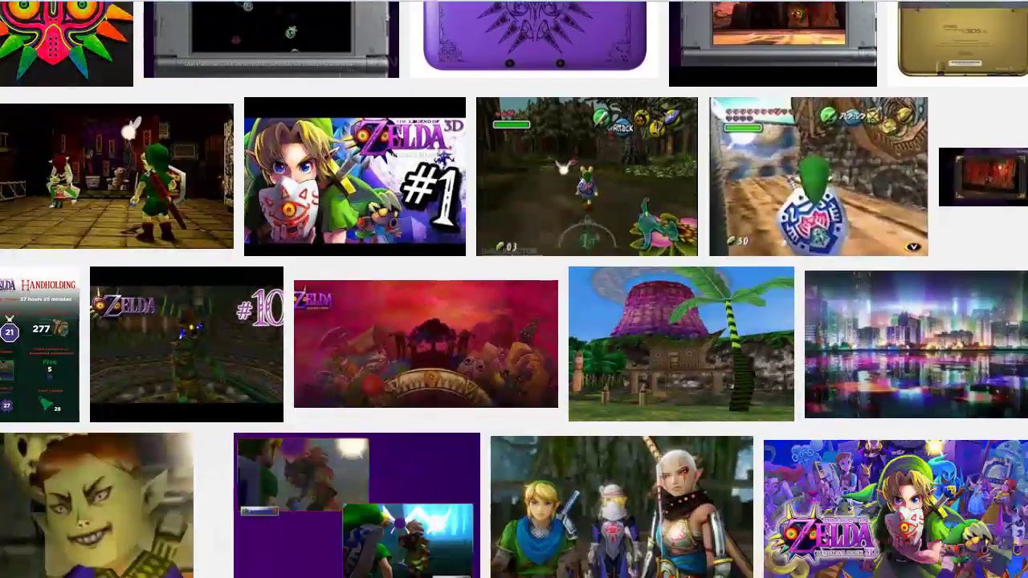
pyautogui.scroll(-12, 514, 289)
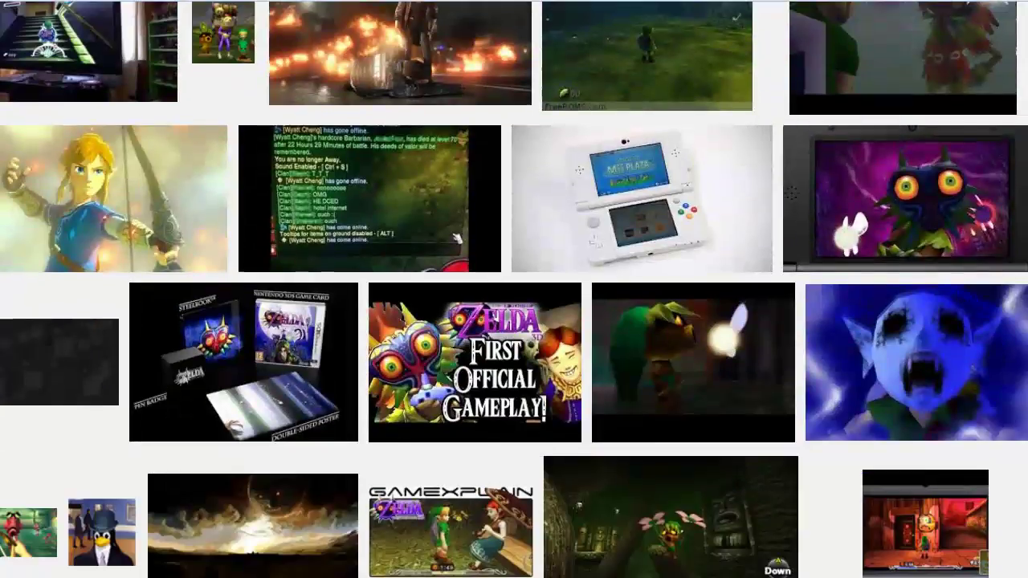
pyautogui.scroll(-12, 514, 289)
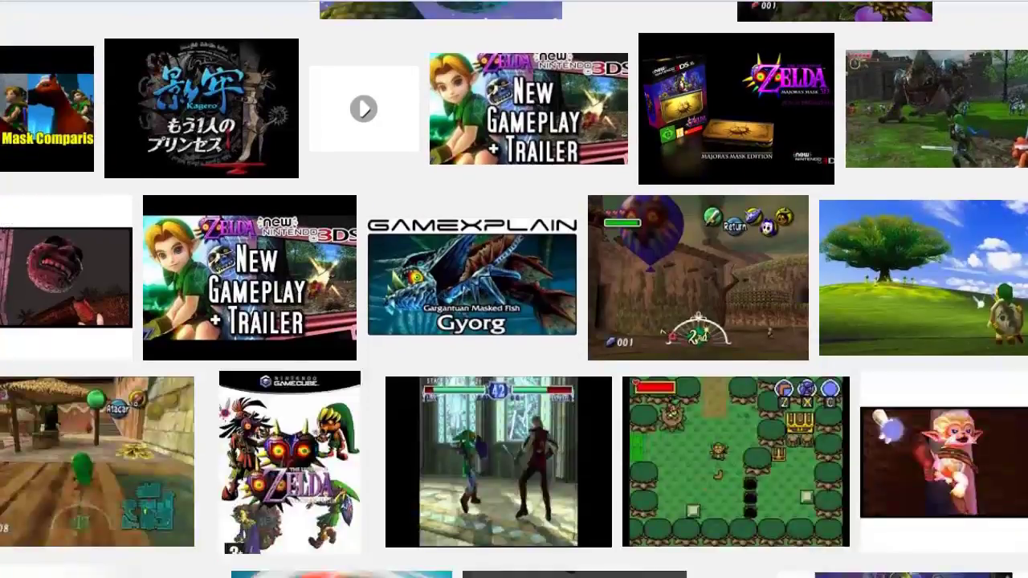
pyautogui.scroll(-1, 514, 289)
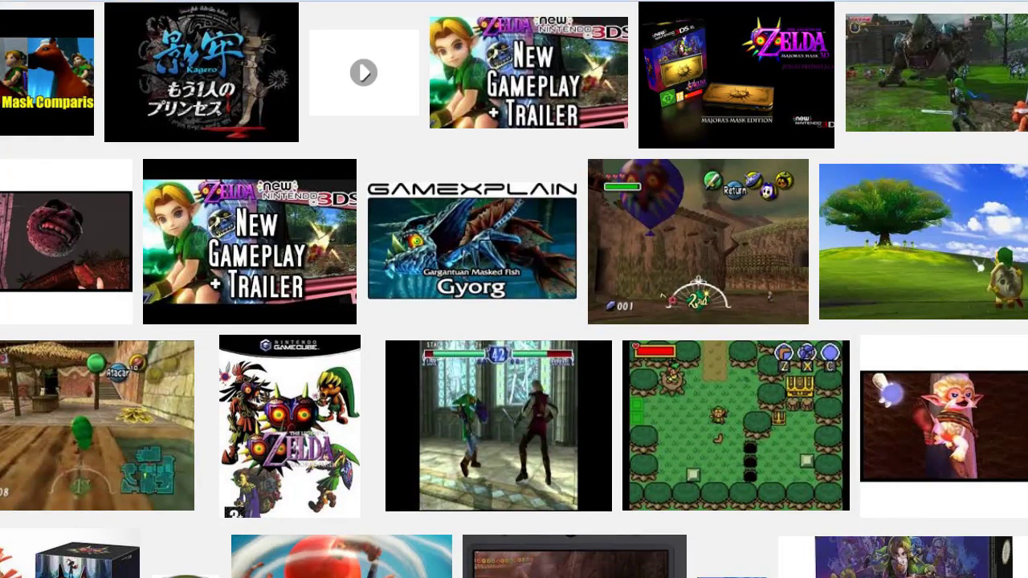
pyautogui.scroll(-8, 514, 289)
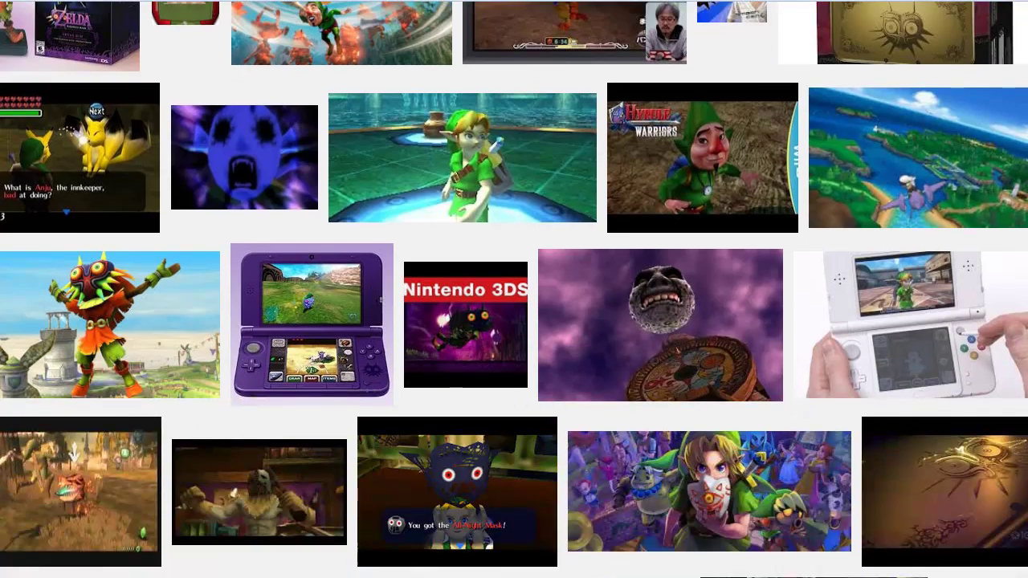
pyautogui.scroll(-5, 514, 289)
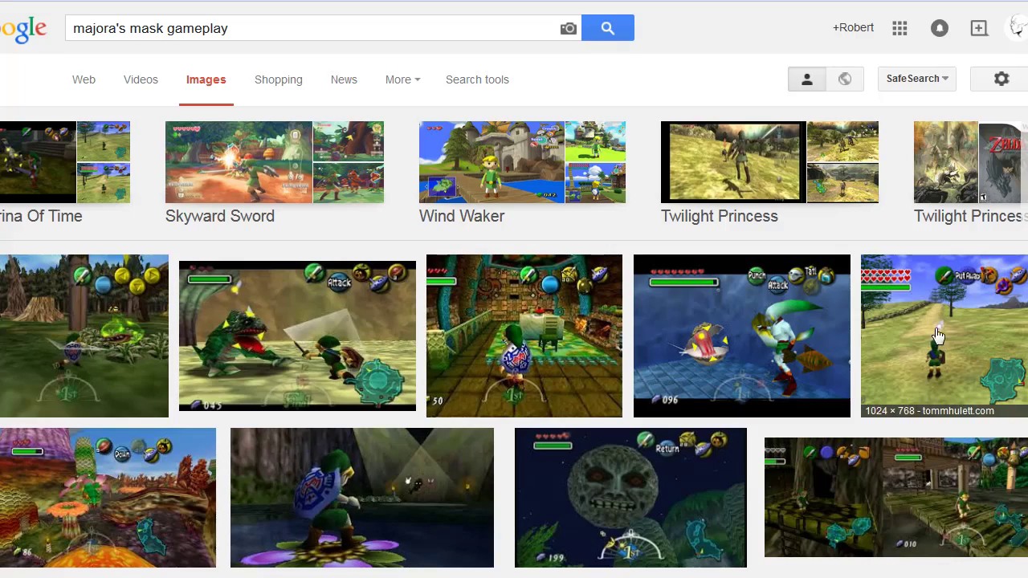
# Step: Open the screenshot of Link near the purple tower and palm tree as a standalone full-size image
pyautogui.scroll(-4, 855, 348)
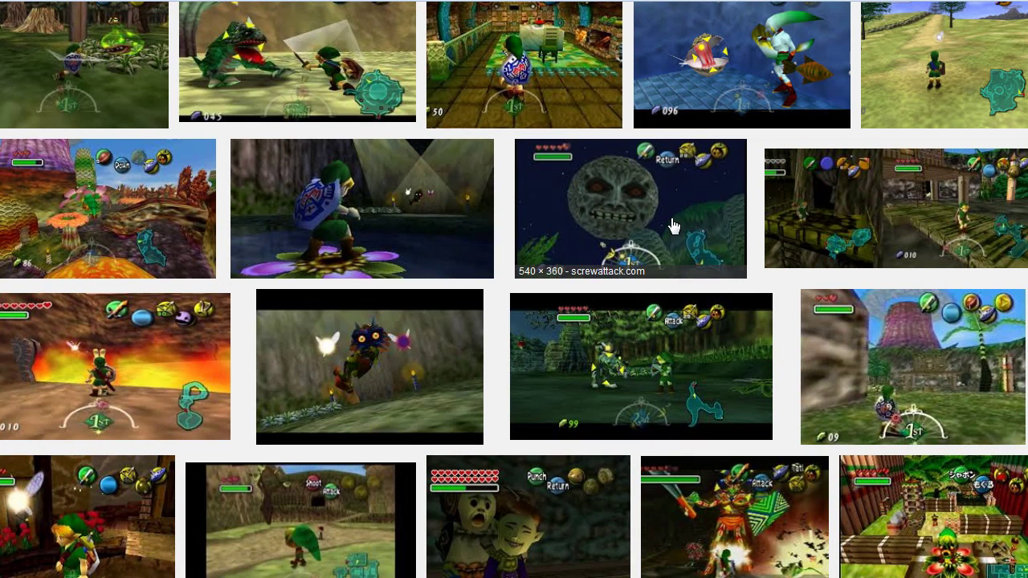
pyautogui.click(952, 353)
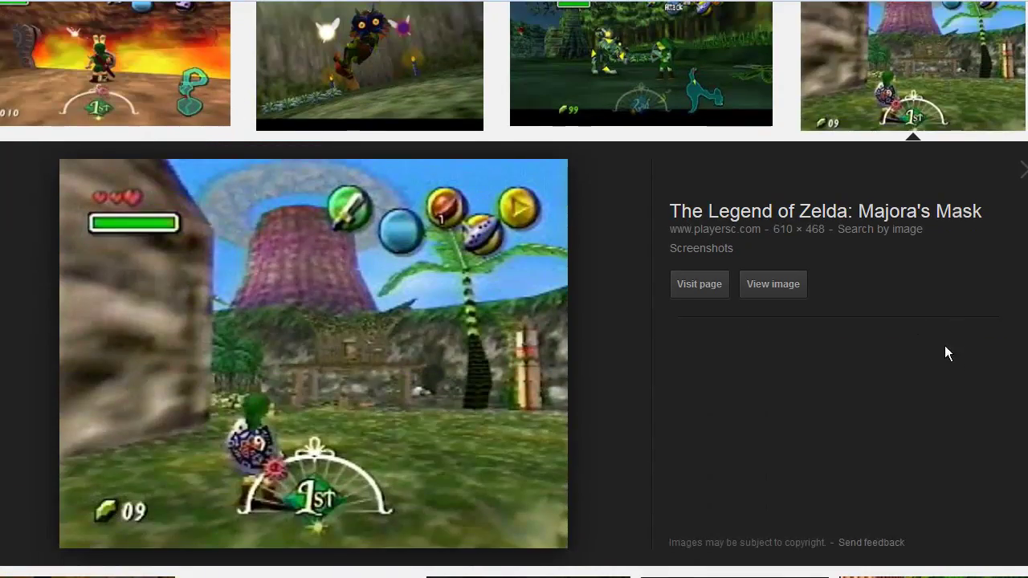
pyautogui.click(775, 283)
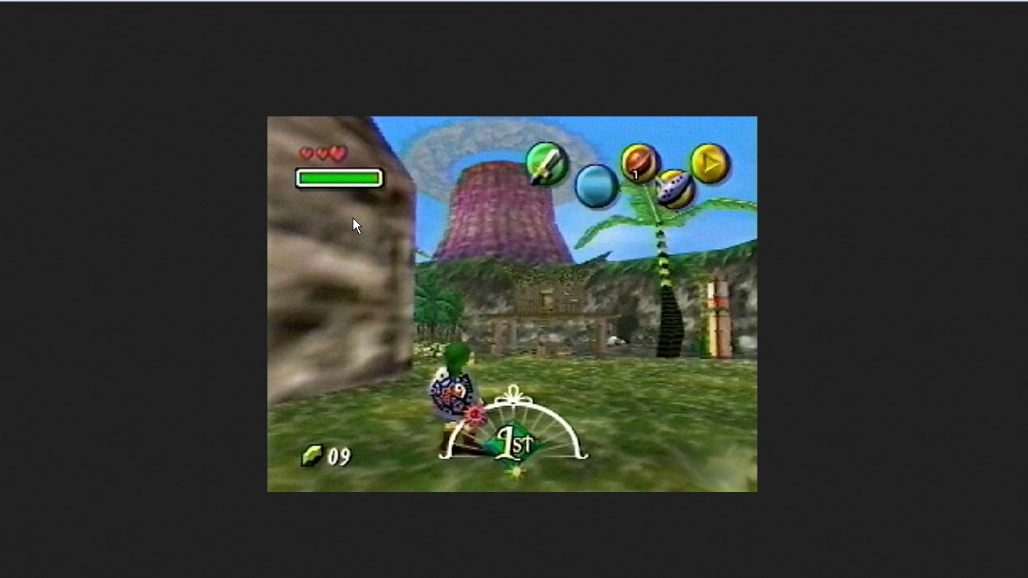
# Step: Copy the purple tower screenshot, try to paste it beside the mask sketch in Corel Painter 12, and dismiss the error dialog
pyautogui.rightClick(599, 313)
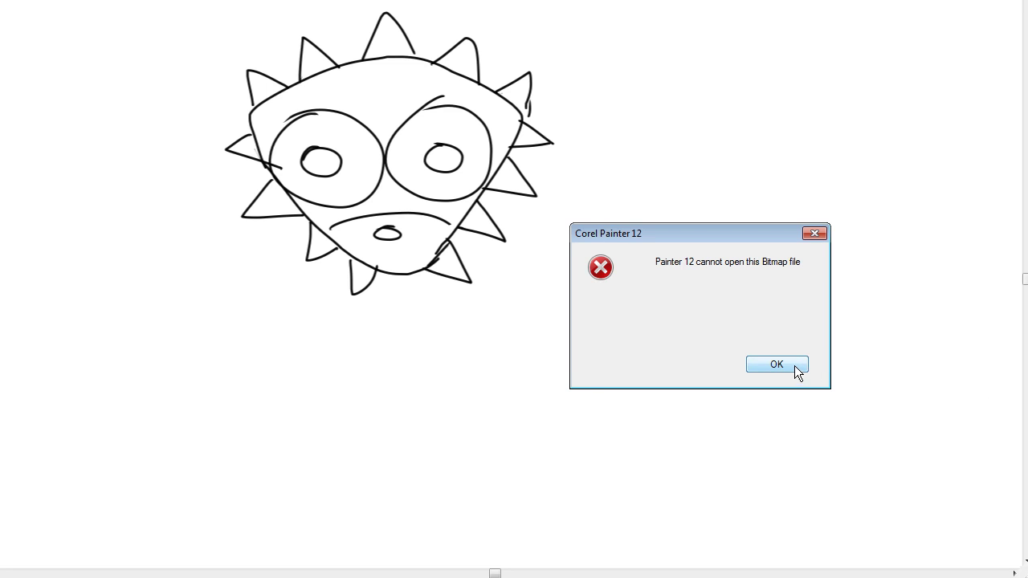
pyautogui.click(789, 364)
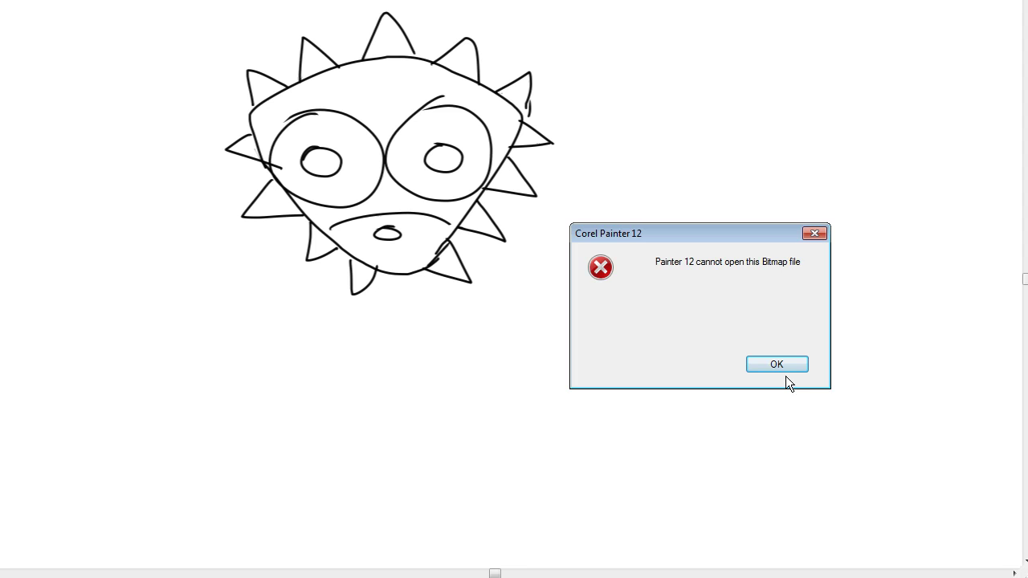
pyautogui.click(787, 364)
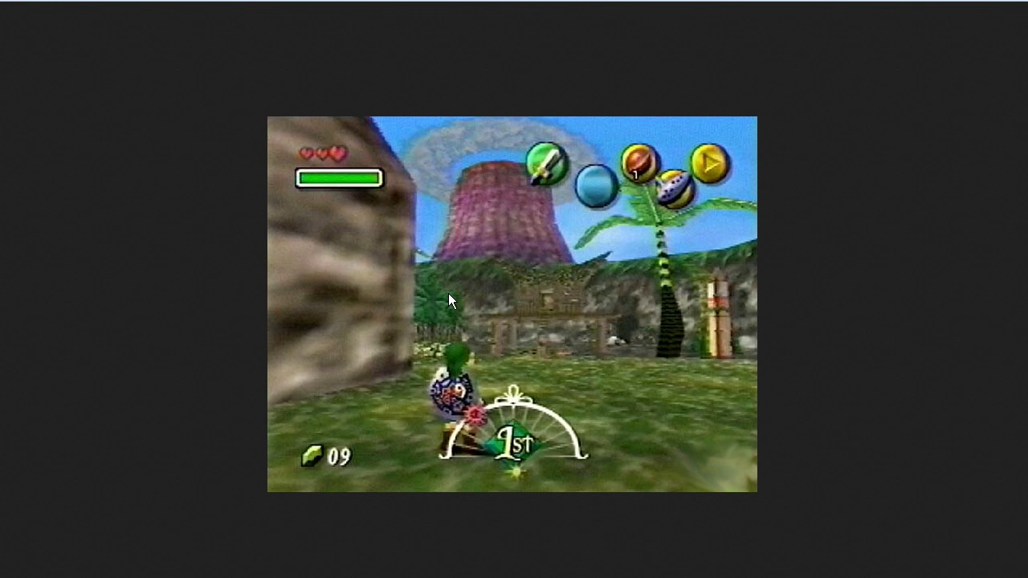
# Step: Copy the purple tower screenshot again, try pasting and repositioning it on the mask sketch in Corel Painter, and undo the paste
pyautogui.rightClick(466, 299)
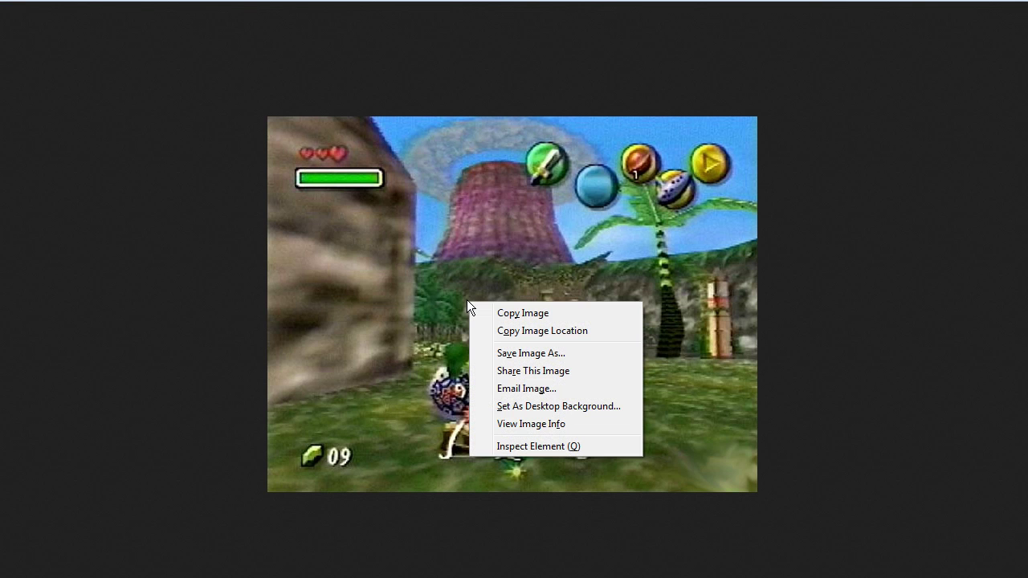
pyautogui.click(505, 310)
pyautogui.hotkey('alt', 'Tab')
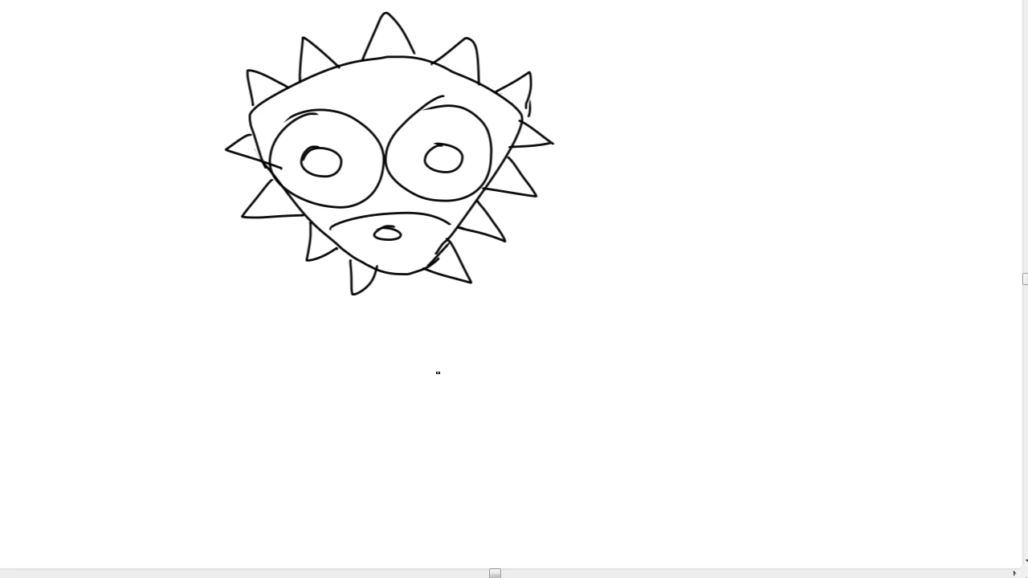
pyautogui.hotkey('ctrl', 'v')
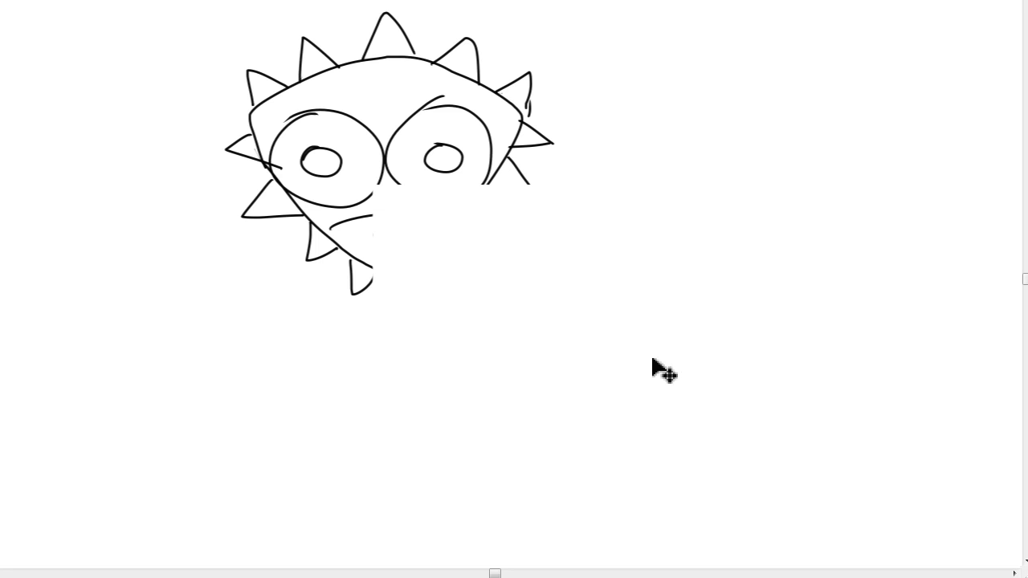
pyautogui.moveTo(555, 295); pyautogui.dragTo(477, 168)
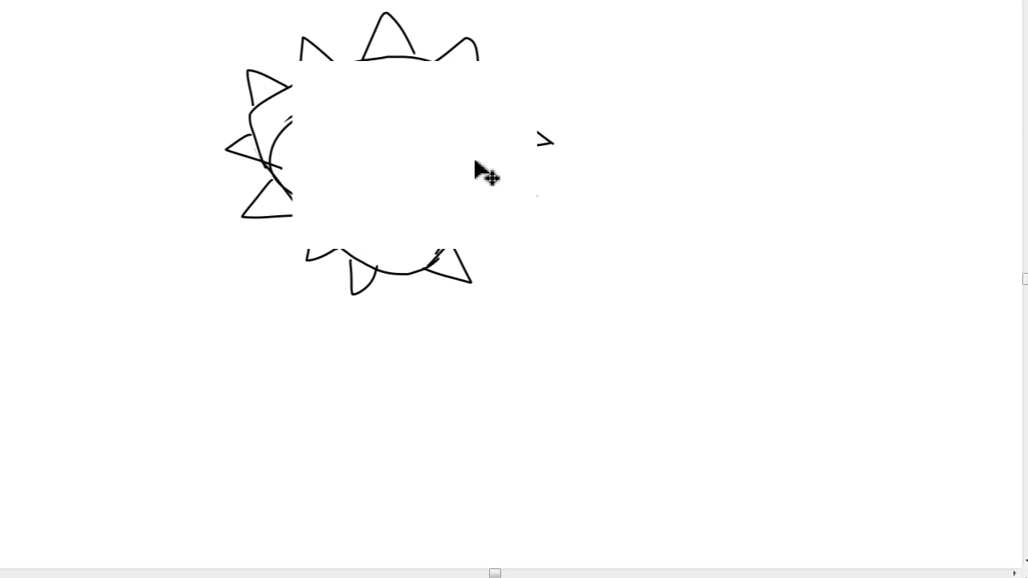
pyautogui.hotkey('ctrl', 'z')
pyautogui.hotkey('ctrl', 'z')
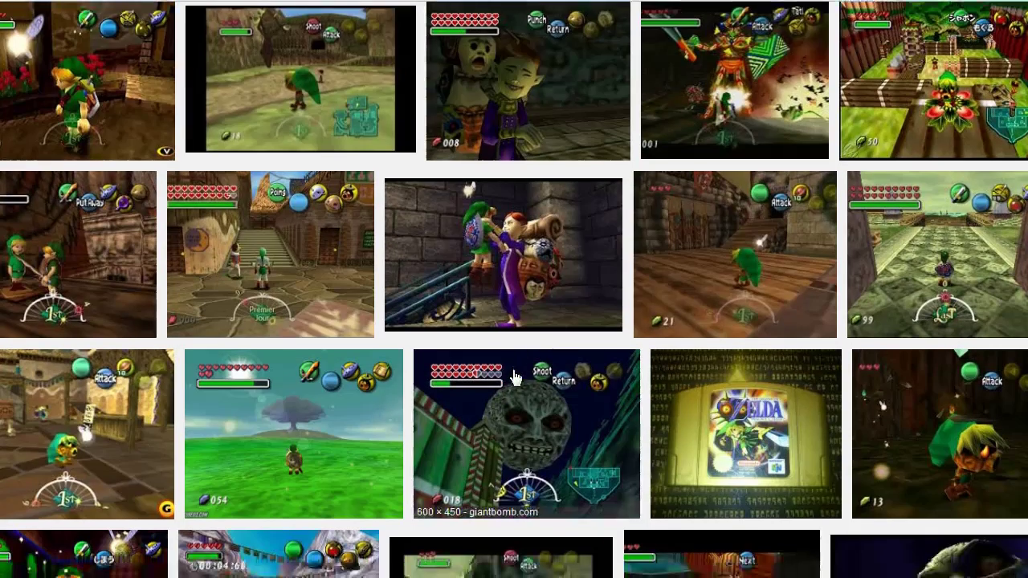
# Step: Examine further gameplay image results for another reference, previewing the dark Deku Link screenshot and comparing characters, moons and environments
pyautogui.scroll(-3, 515, 378)
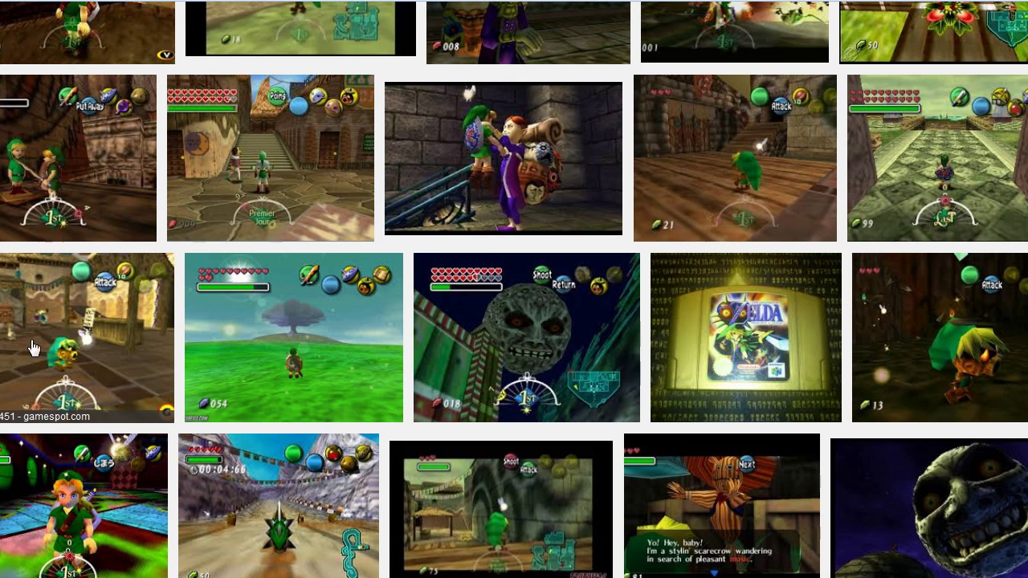
pyautogui.click(935, 325)
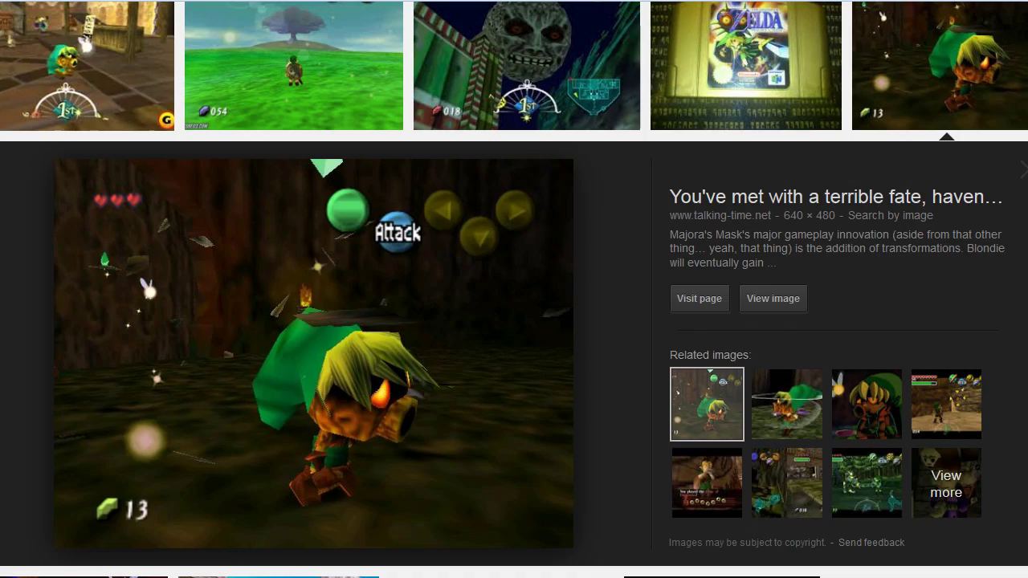
pyautogui.press('Escape')
pyautogui.scroll(-5, 892, 395)
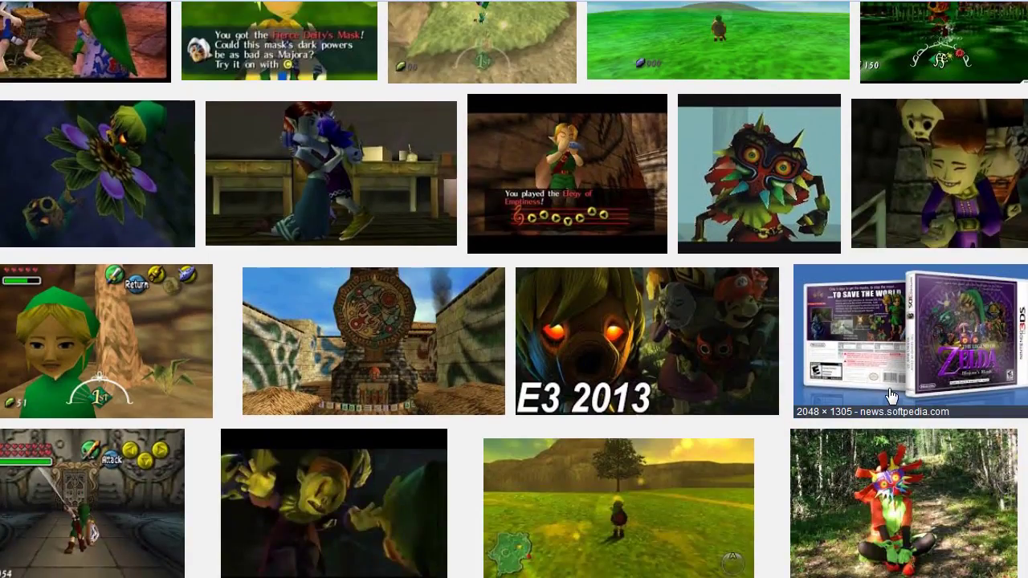
pyautogui.scroll(-6, 892, 395)
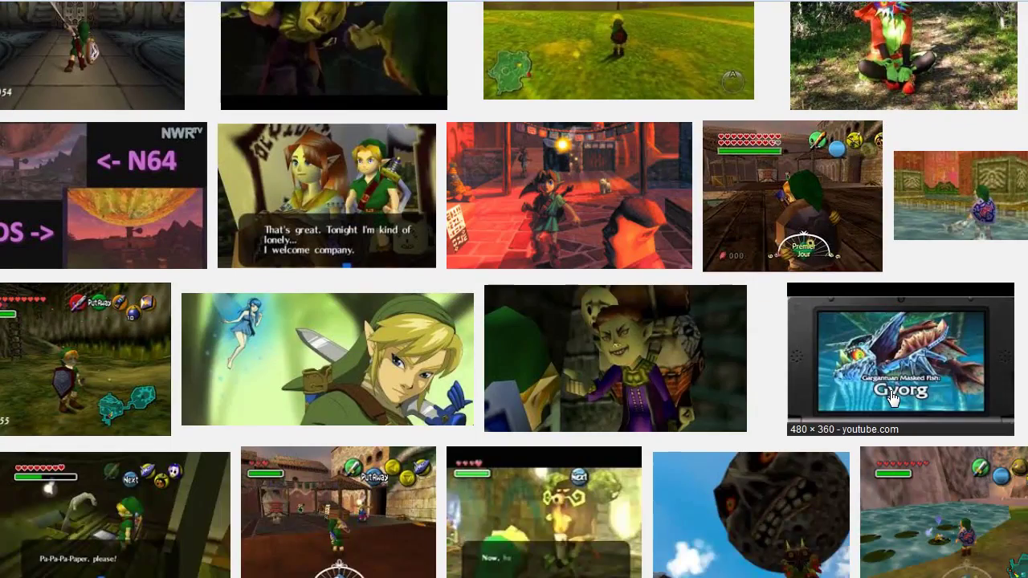
pyautogui.scroll(-6, 892, 395)
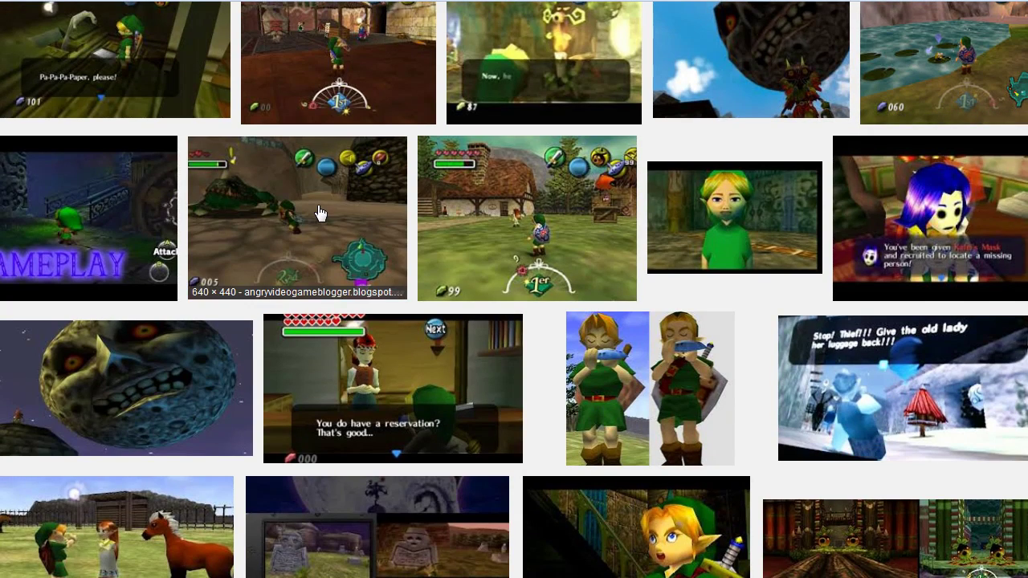
pyautogui.scroll(-5, 635, 287)
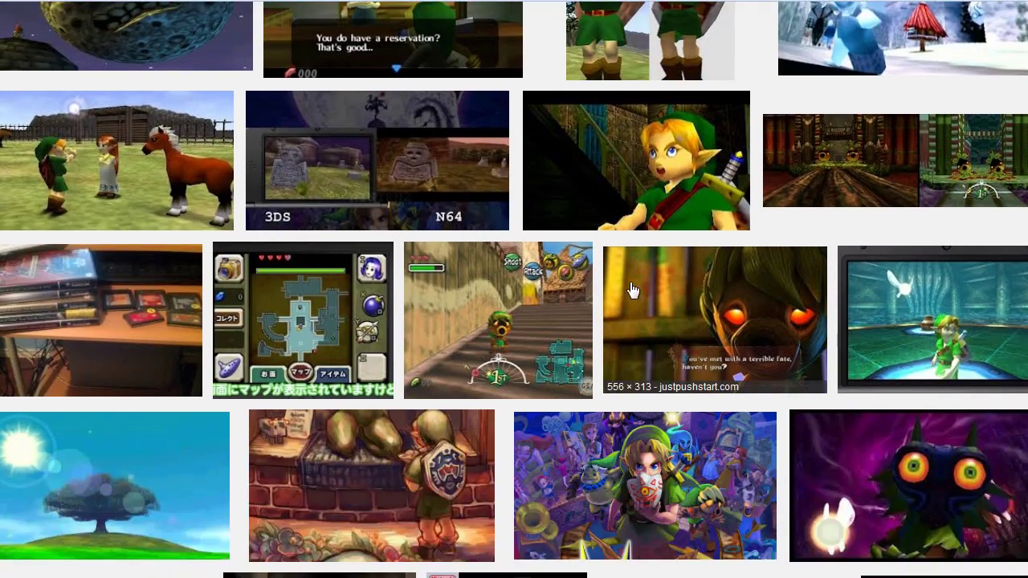
pyautogui.scroll(-5, 562, 285)
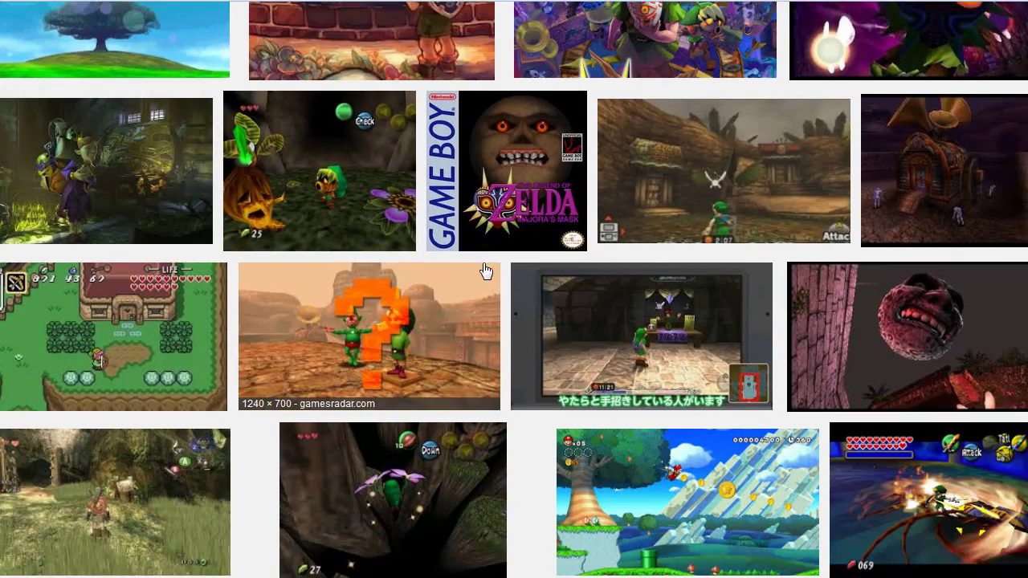
pyautogui.scroll(-4, 486, 273)
# Step: Go back through the image results to the first rows, comparing the landscape and environment screenshots again
pyautogui.scroll(6, 486, 272)
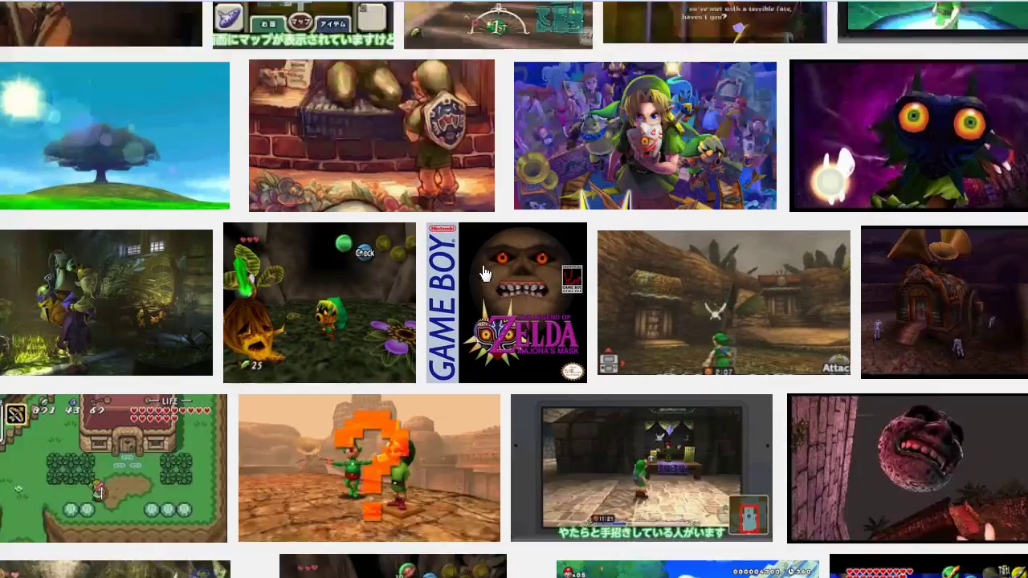
pyautogui.scroll(-2, 484, 276)
pyautogui.scroll(10, 486, 272)
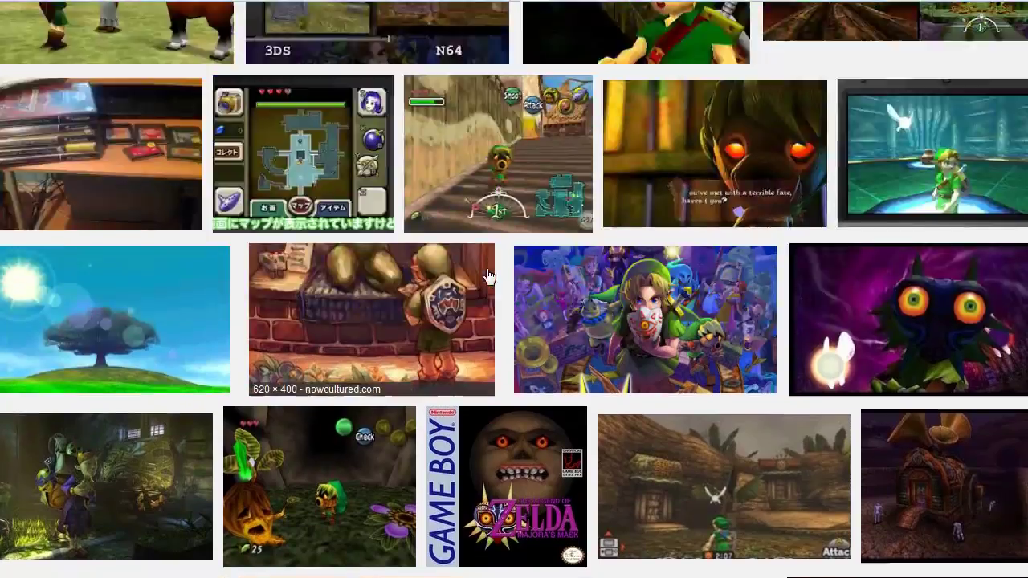
pyautogui.scroll(10, 487, 261)
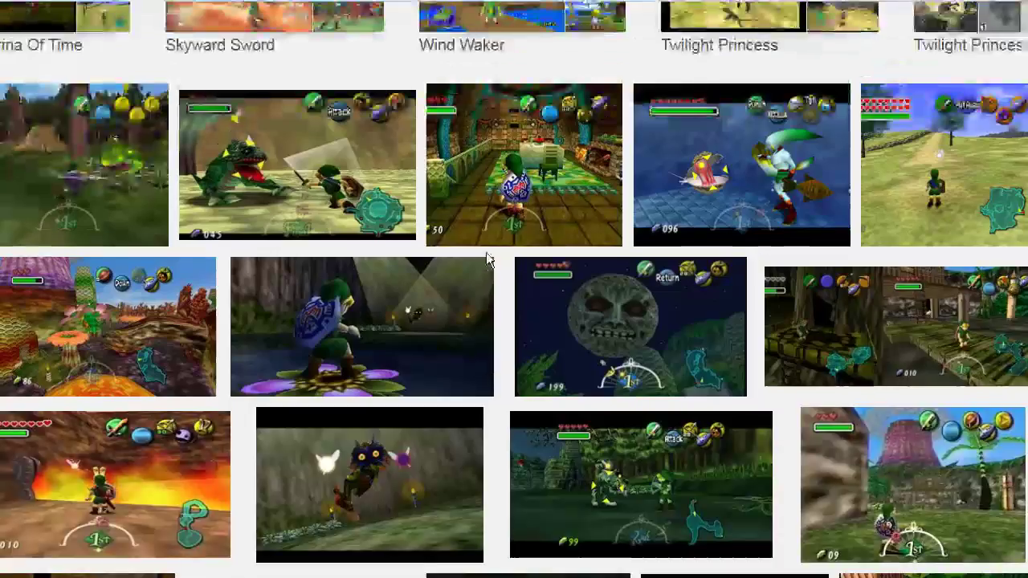
pyautogui.scroll(-3, 487, 261)
pyautogui.scroll(5, 486, 265)
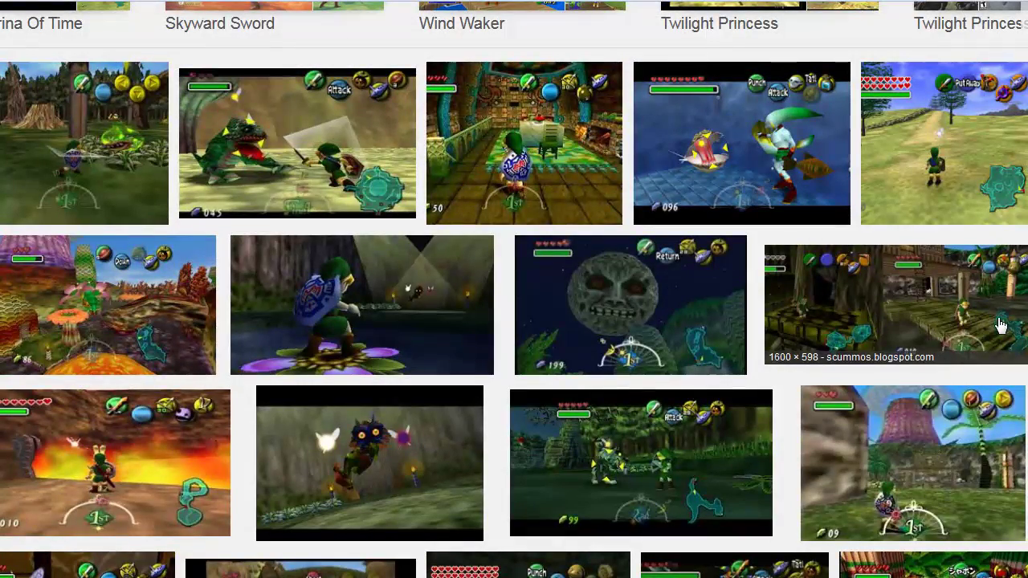
# Step: Reopen the playersc.com screenshot of Link near the purple tower as a standalone full-size image
pyautogui.scroll(-3, 1008, 324)
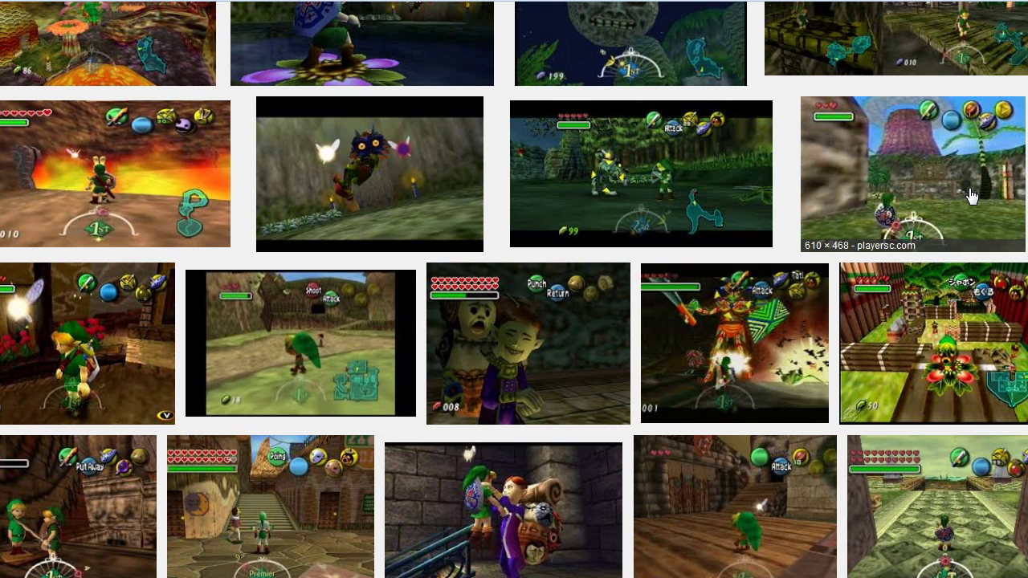
pyautogui.rightClick(972, 197)
pyautogui.click(903, 197)
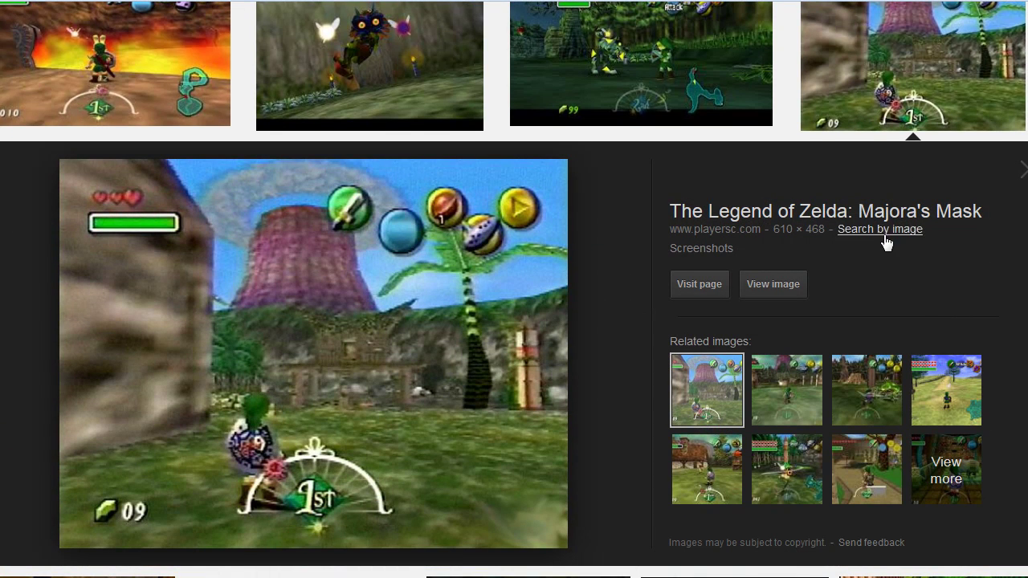
pyautogui.rightClick(488, 327)
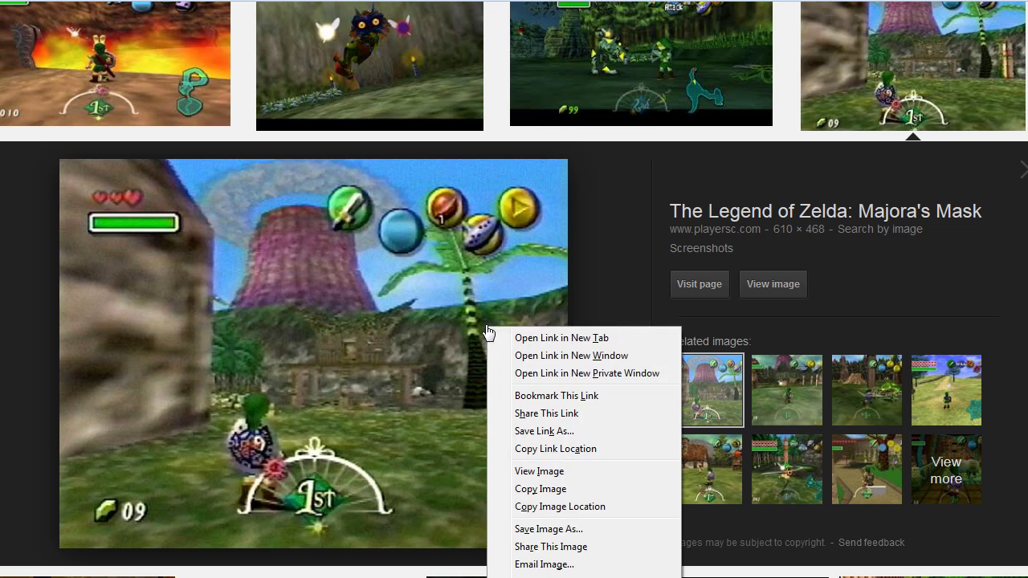
pyautogui.click(797, 287)
pyautogui.click(793, 291)
pyautogui.rightClick(462, 227)
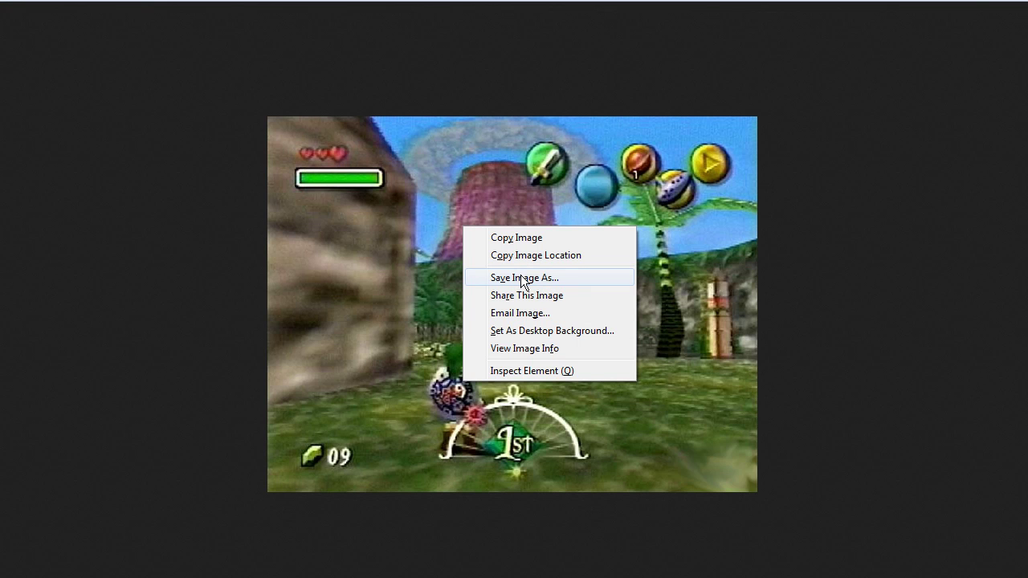
pyautogui.click(707, 275)
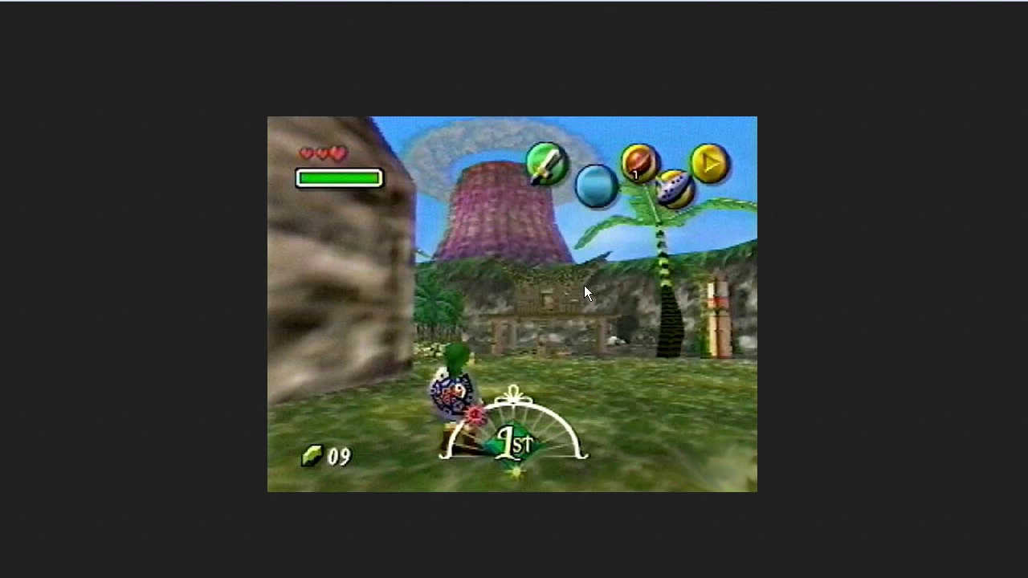
# Step: Launch the floating reference image viewer and place the purple tower screenshot from the browser into it
pyautogui.press('super')
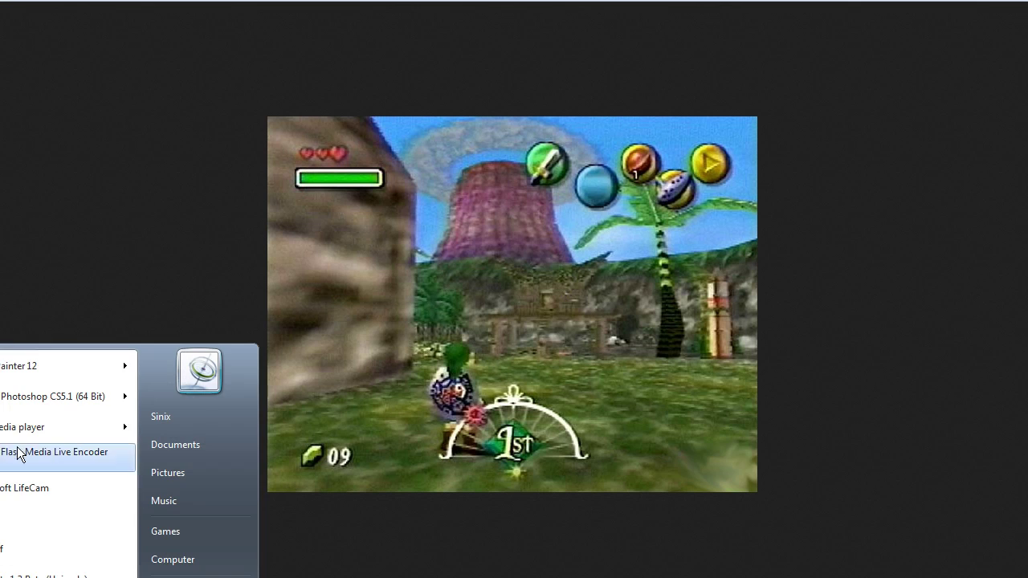
pyautogui.click(42, 550)
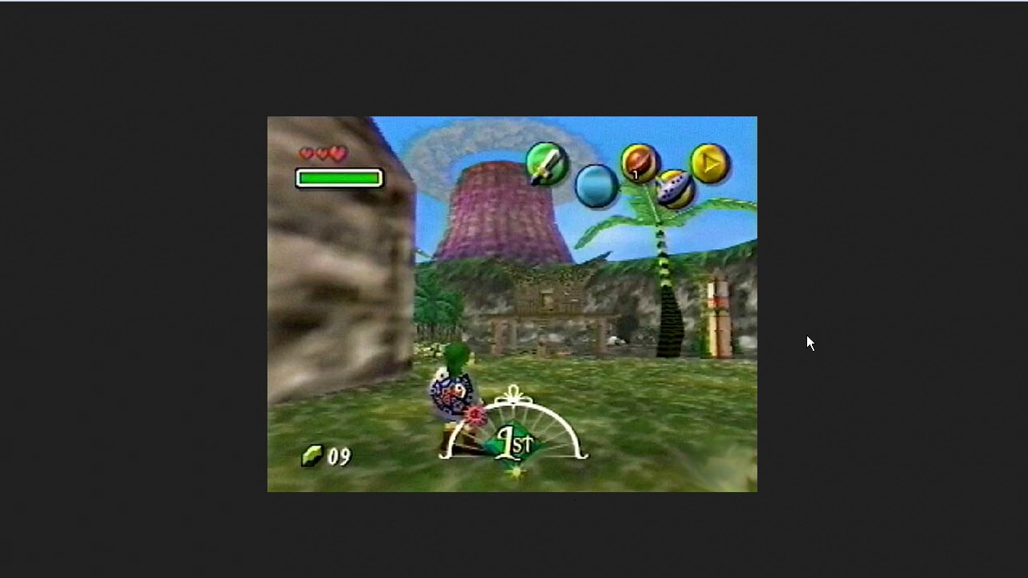
pyautogui.moveTo(740, 257); pyautogui.dragTo(959, 343)
pyautogui.press('Escape')
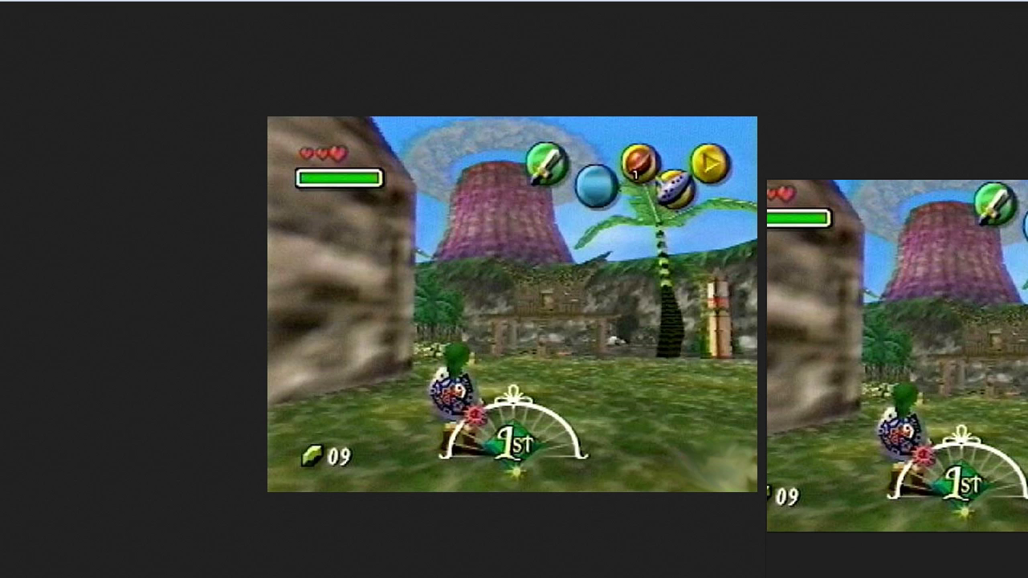
# Step: Return to the mask sketch in Corel Painter and shift the tower screenshot inside the floating reference window to reveal its hearts and rupee counter
pyautogui.hotkey('alt', 'Tab')
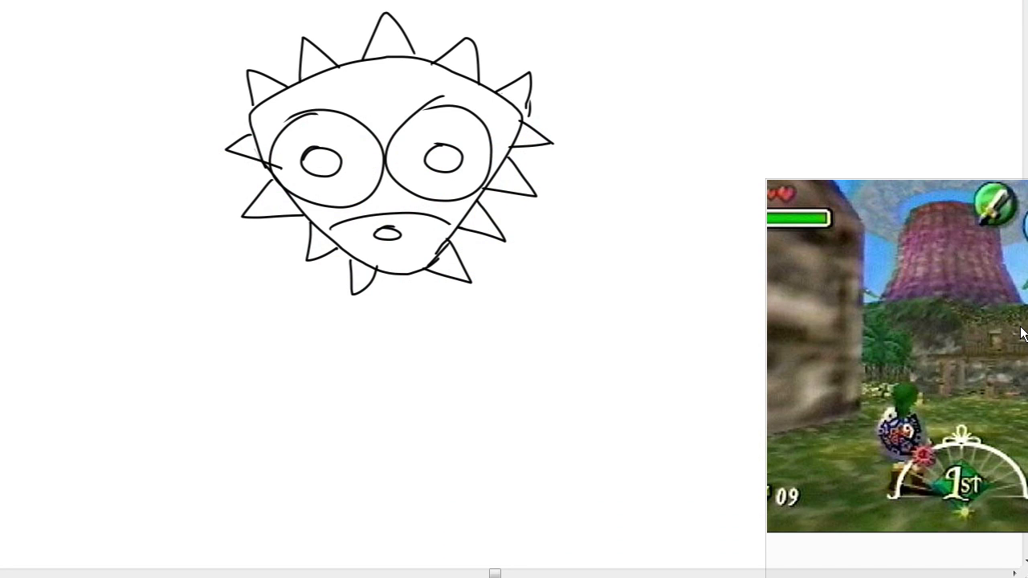
pyautogui.moveTo(889, 299); pyautogui.dragTo(938, 344)
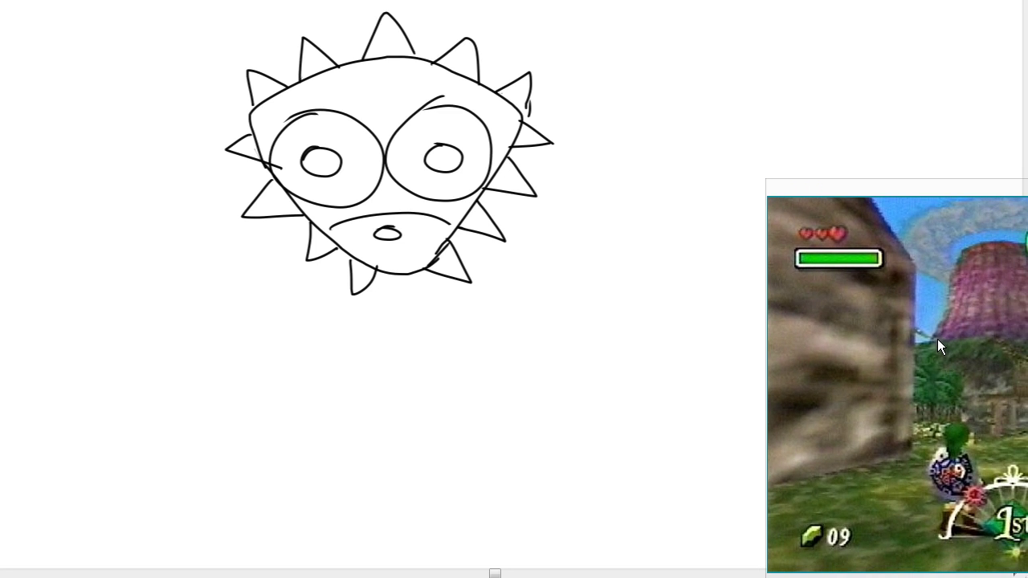
pyautogui.rightClick(964, 355)
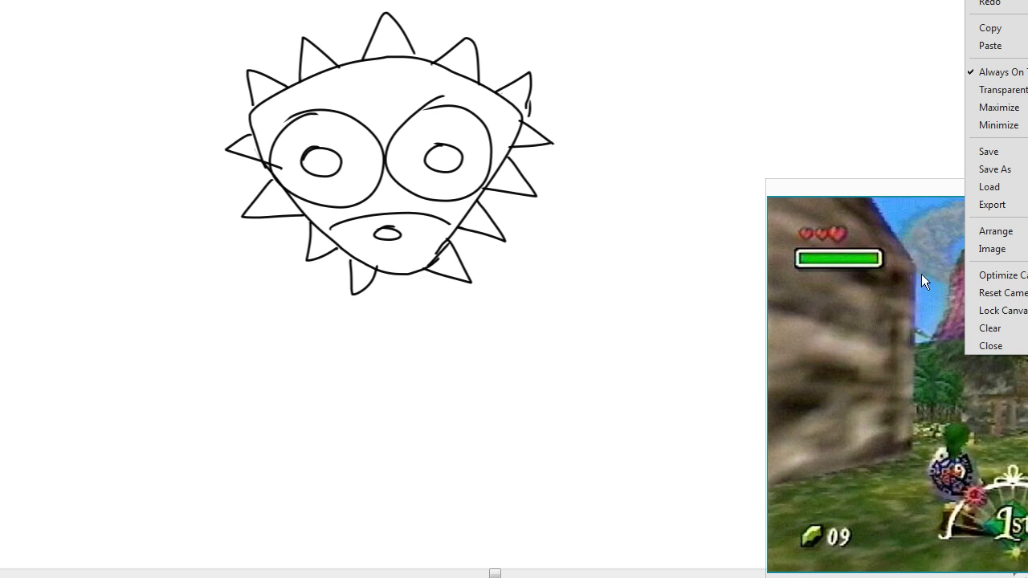
pyautogui.press('Escape')
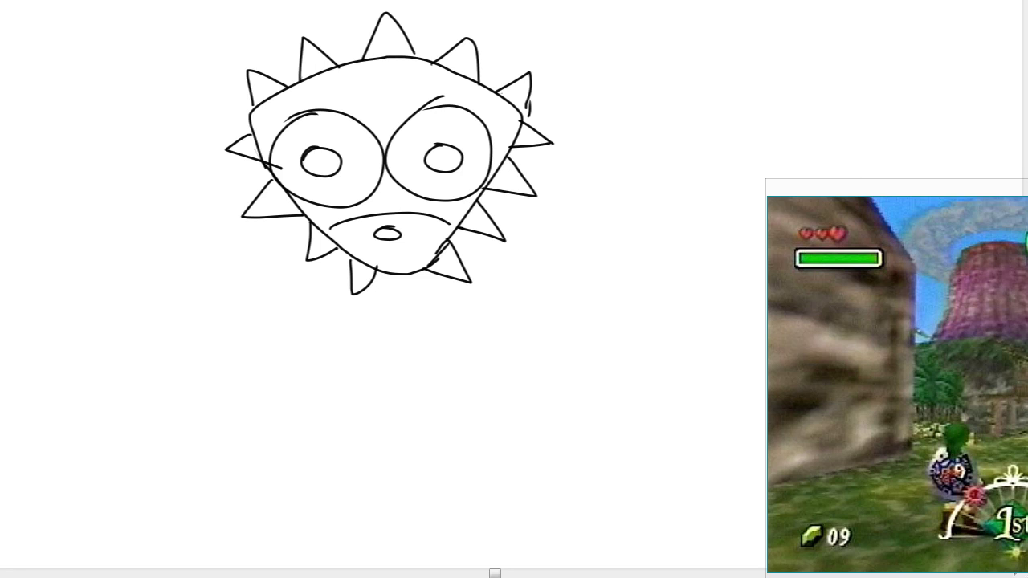
# Step: Launch Photoshop CS5.1 (64 Bit)
pyautogui.press('super')
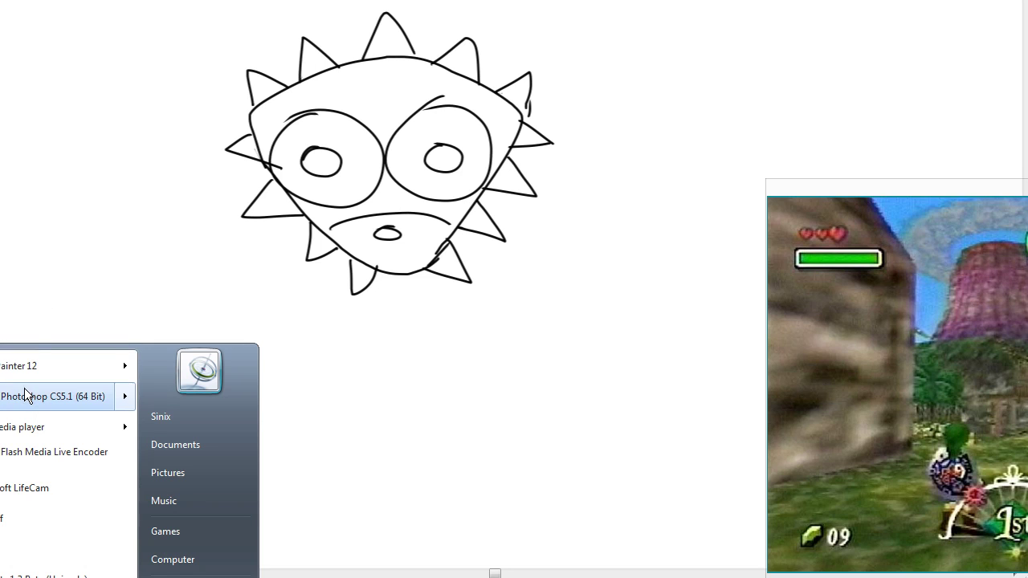
pyautogui.moveTo(24, 403)
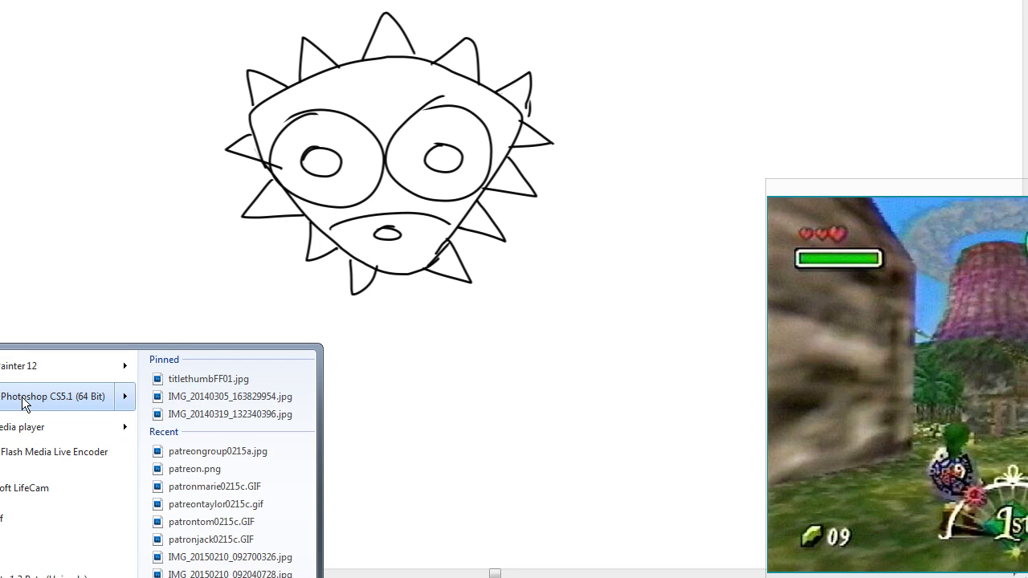
pyautogui.click(24, 403)
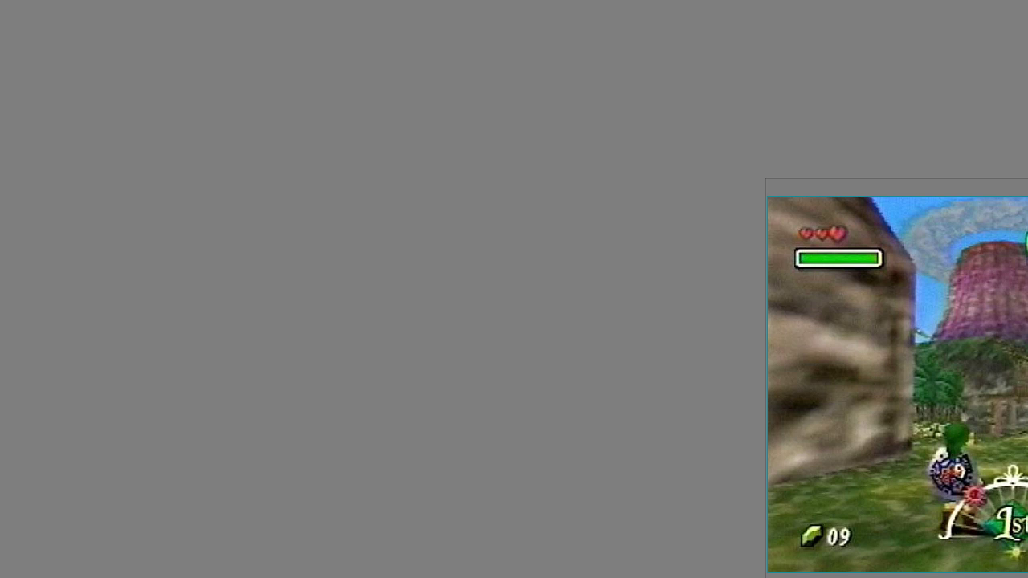
# Step: Create a 610 × 468 pixel, 72 pixels/inch RGB document from the Clipboard preset and paste the purple tower screenshot into it
pyautogui.hotkey('alt', 'e')
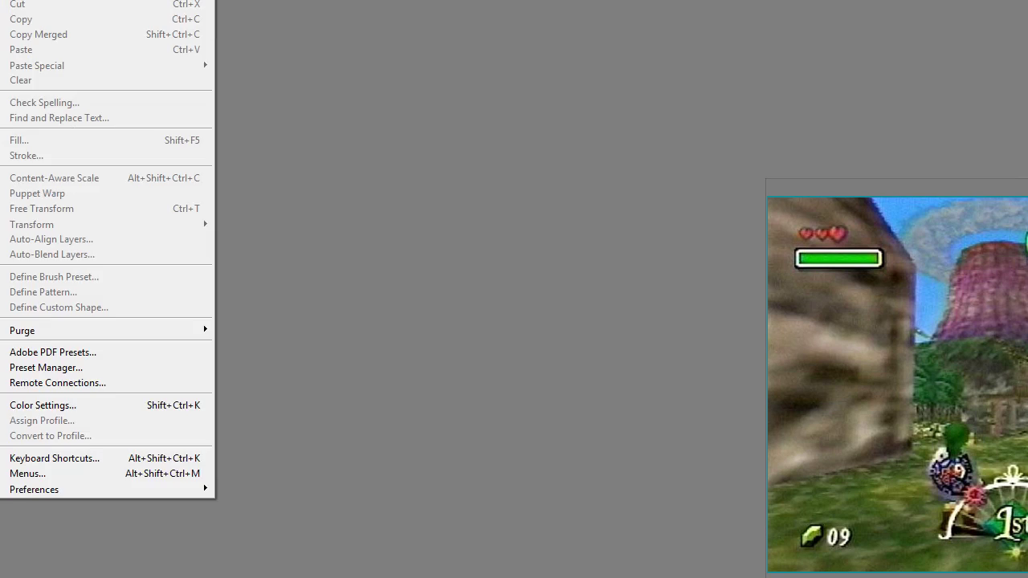
pyautogui.press('Left')
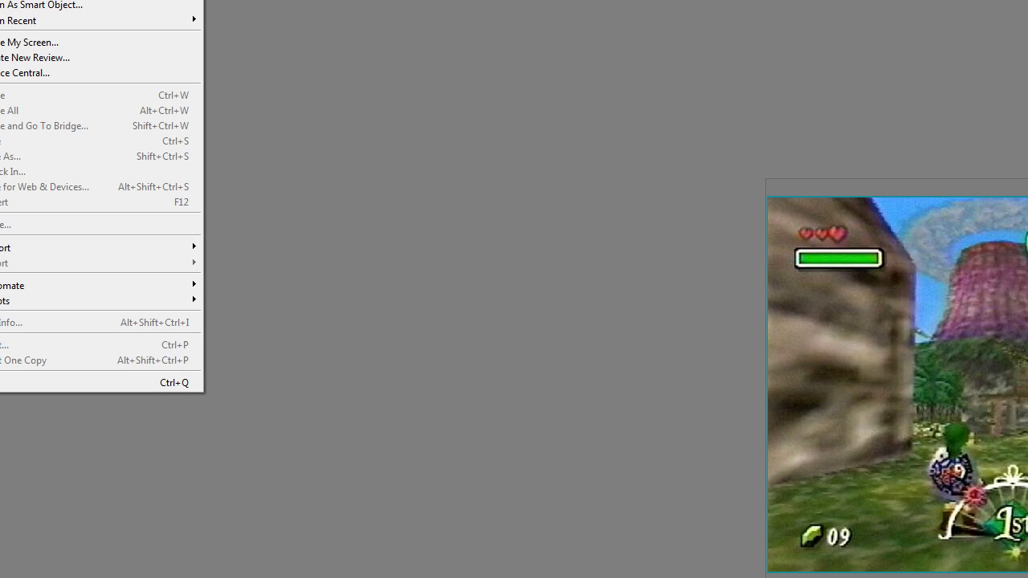
pyautogui.press('n')
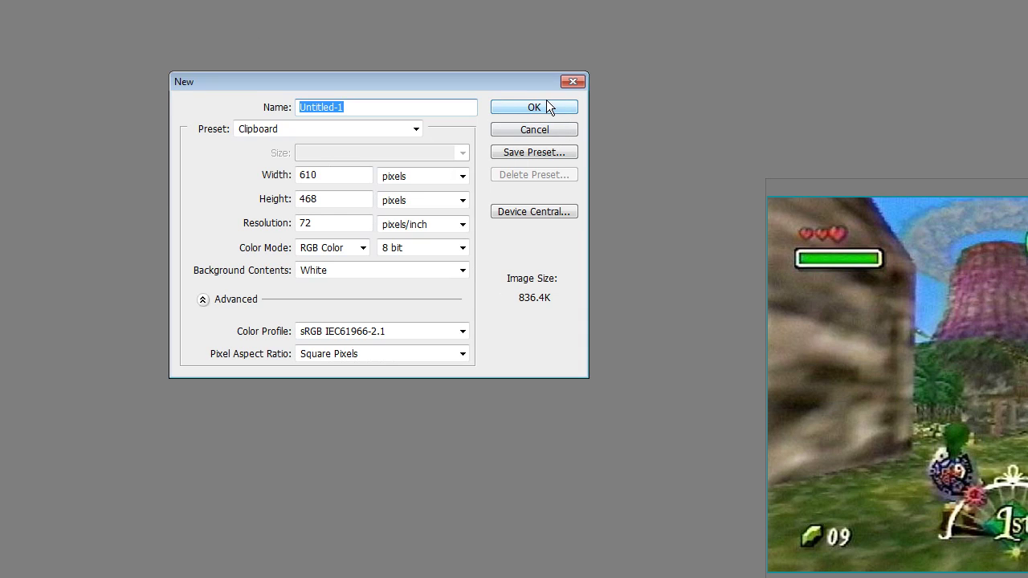
pyautogui.click(547, 102)
pyautogui.hotkey('ctrl', 'v')
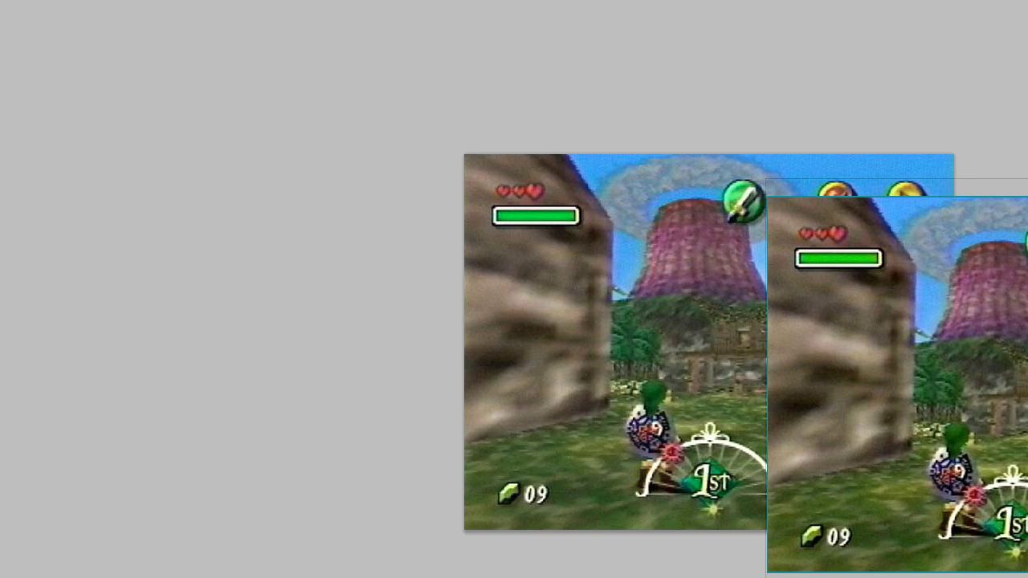
# Step: Save the tower screenshot document as majorasaskepaint.psd in the Art2015 folder, keeping the Photoshop format with layers
pyautogui.hotkey('alt', 'f')
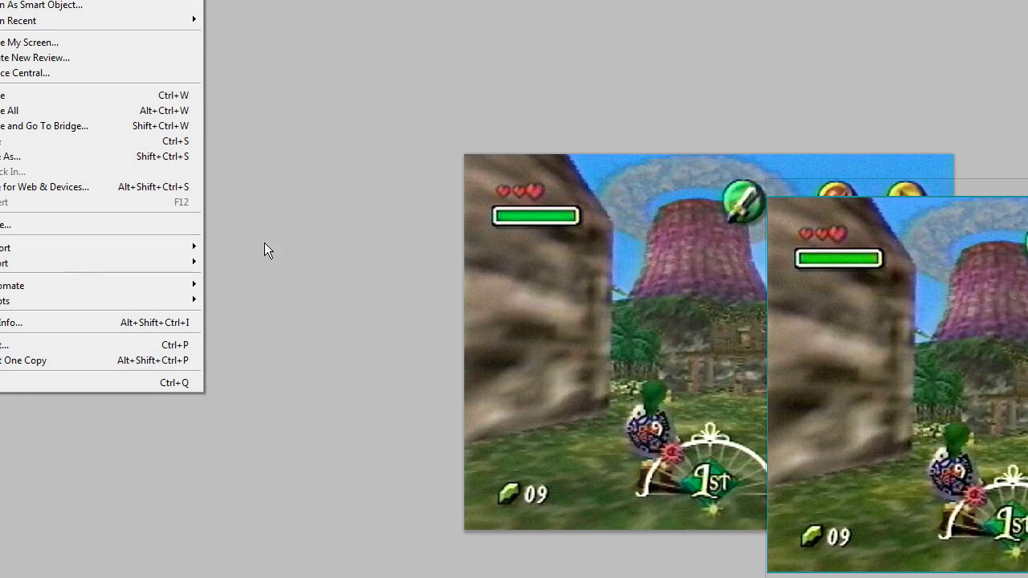
pyautogui.click(11, 156)
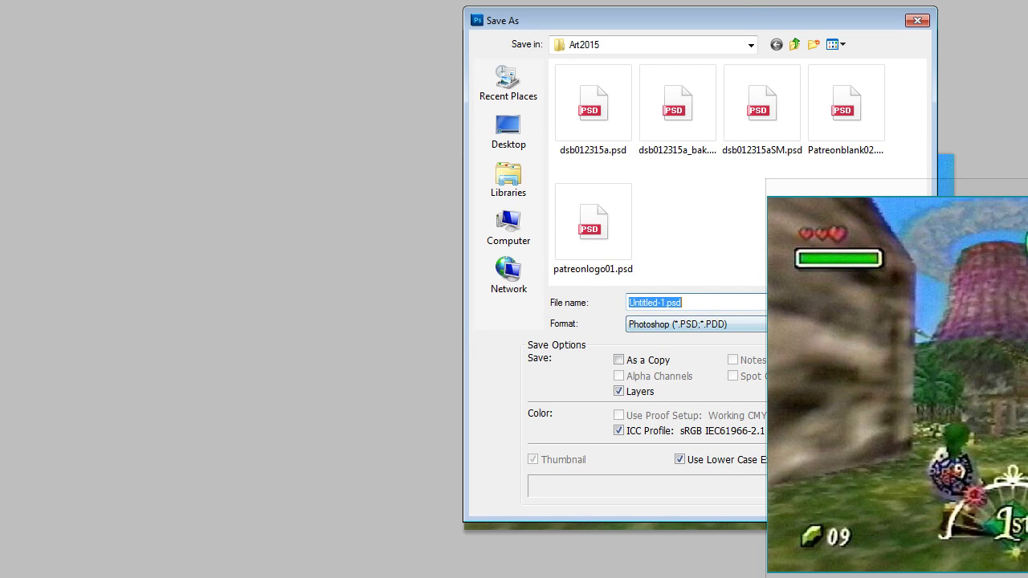
pyautogui.moveTo(744, 15); pyautogui.dragTo(516, 14)
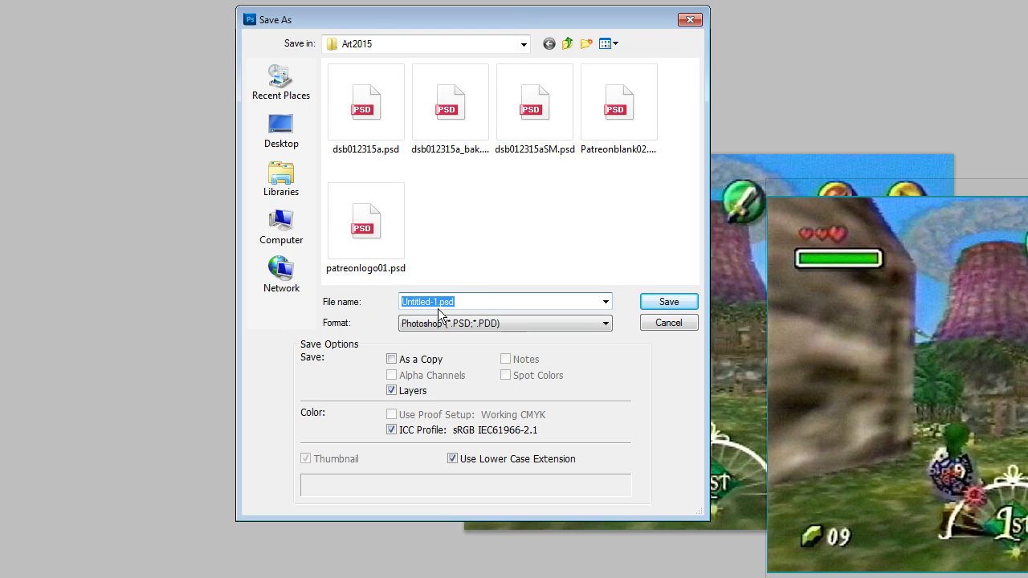
pyautogui.moveTo(436, 305); pyautogui.dragTo(353, 299)
pyautogui.write('mah')
pyautogui.press('BackSpace')
pyautogui.write('jorasms')
pyautogui.press('BackSpace')
pyautogui.press('BackSpace')
pyautogui.write('askepaint.')
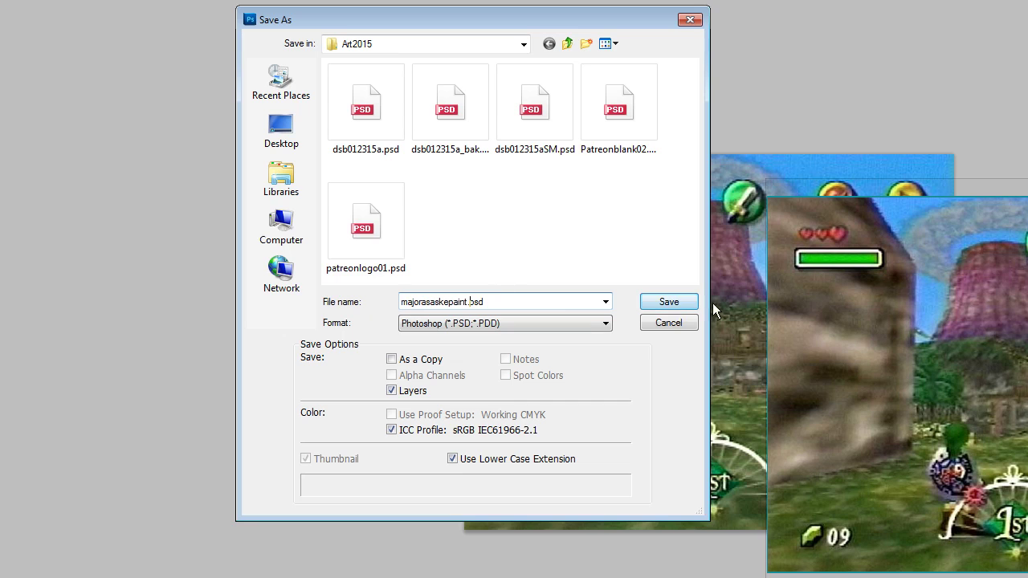
pyautogui.click(669, 299)
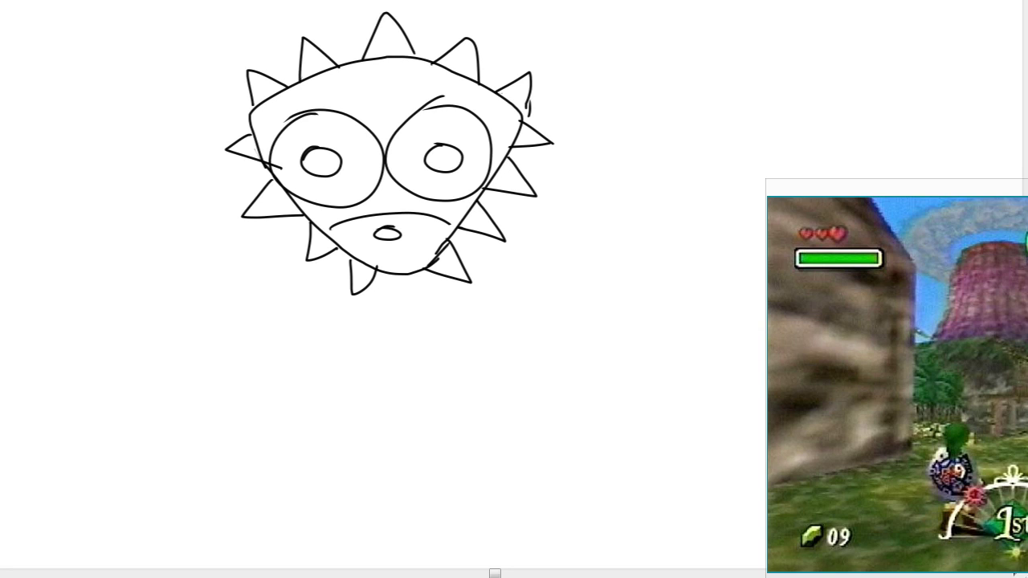
# Step: Switch to Corel Painter, open the saved tower screenshot file and display it enlarged in full-screen view
pyautogui.hotkey('alt', 'f')
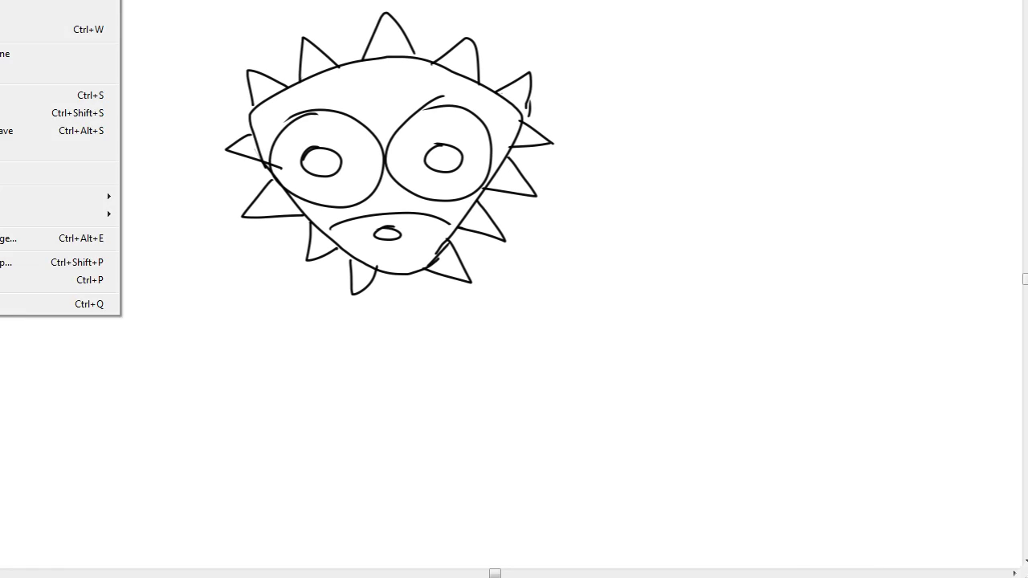
pyautogui.press('o')
pyautogui.moveTo(420, 77)
pyautogui.mouseDown()
pyautogui.moveTo(425, 250)
pyautogui.moveTo(426, 64)
pyautogui.mouseUp()
pyautogui.click(114, 100)
pyautogui.click(482, 330)
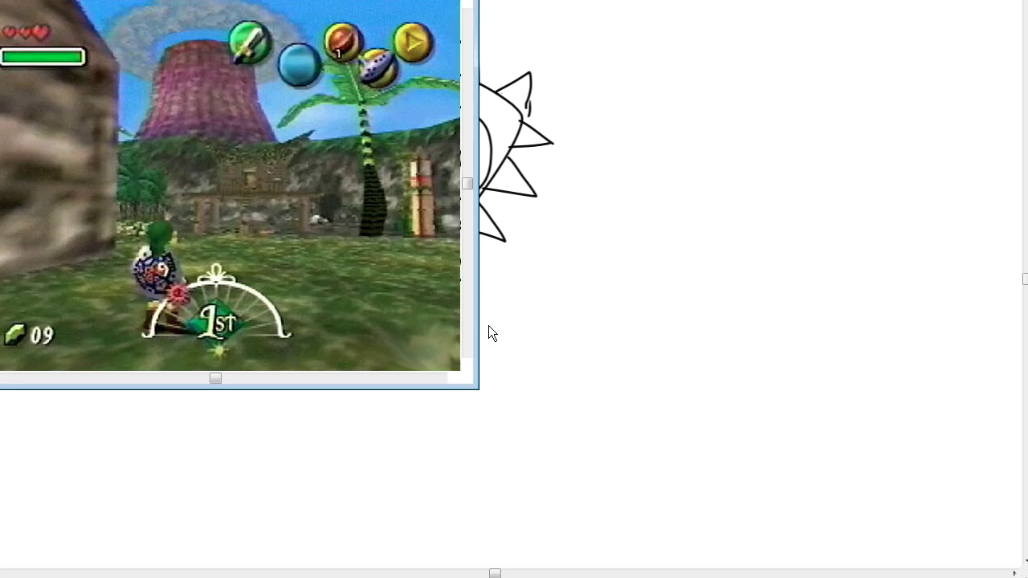
pyautogui.press('f')
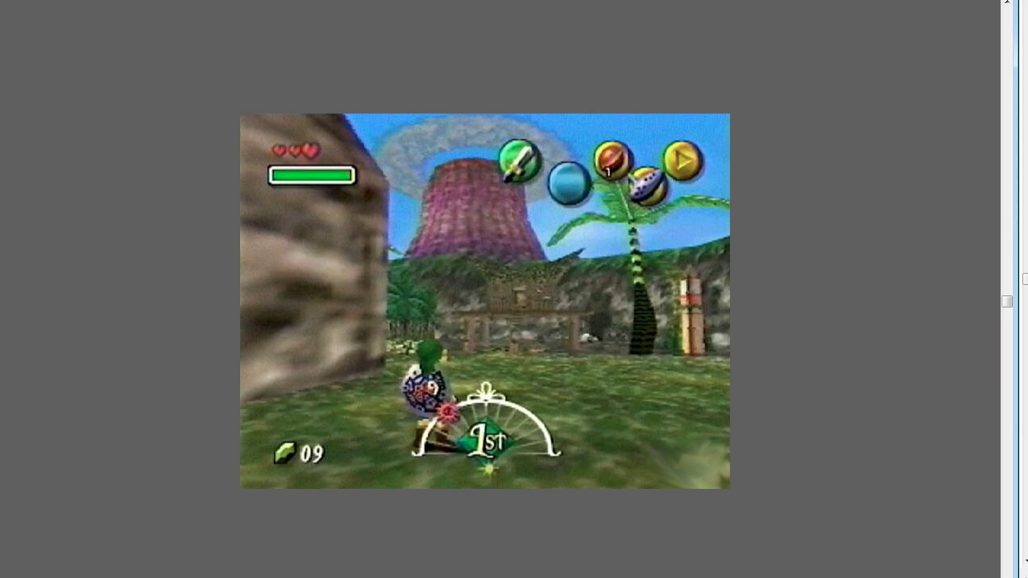
pyautogui.hotkey('ctrl', '+')
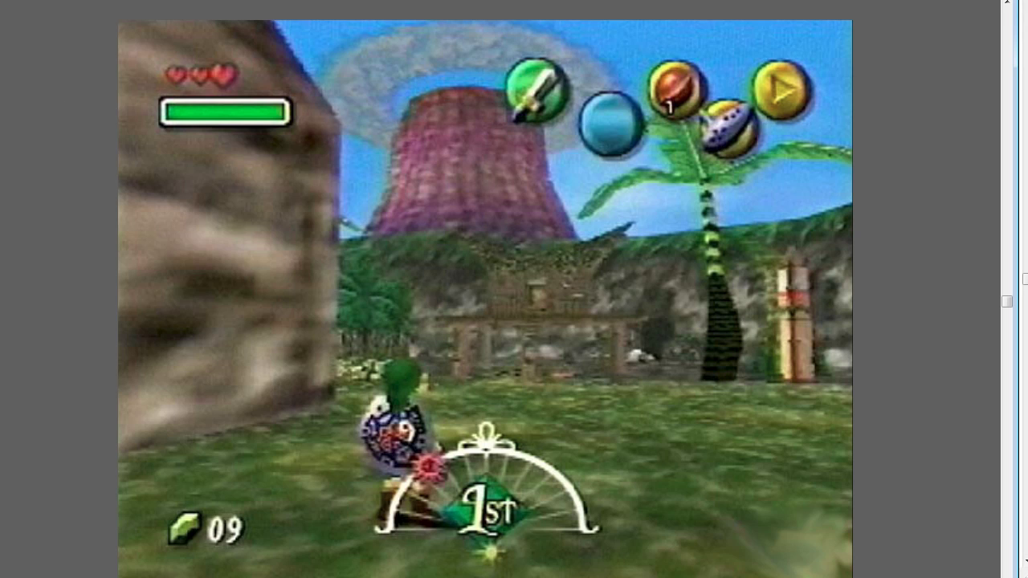
# Step: Resize the screenshot to 300 percent of its width with the file size constrained
pyautogui.click(9, 2)
pyautogui.hotkey('alt', 'c')
pyautogui.press('Return')
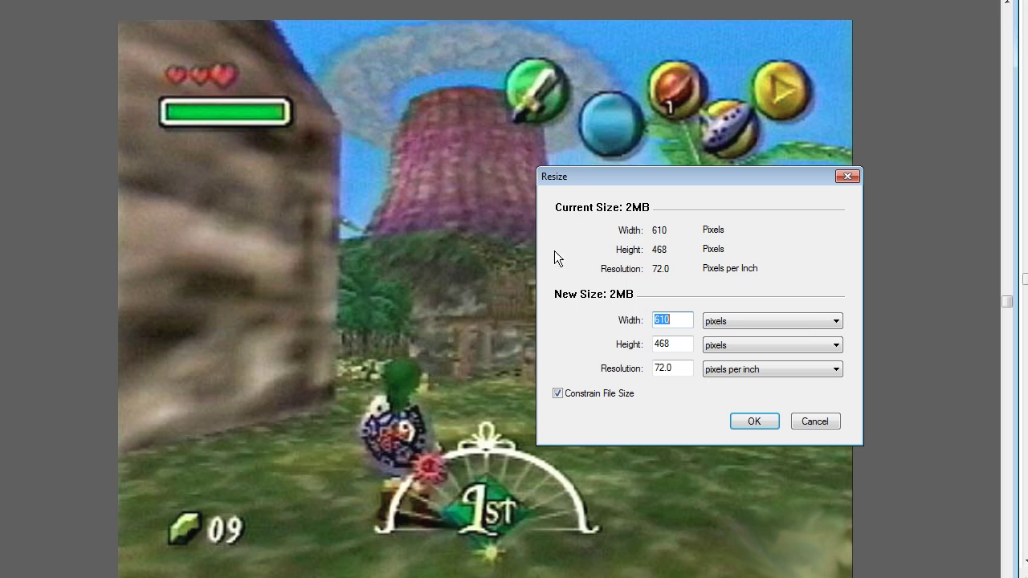
pyautogui.click(800, 336)
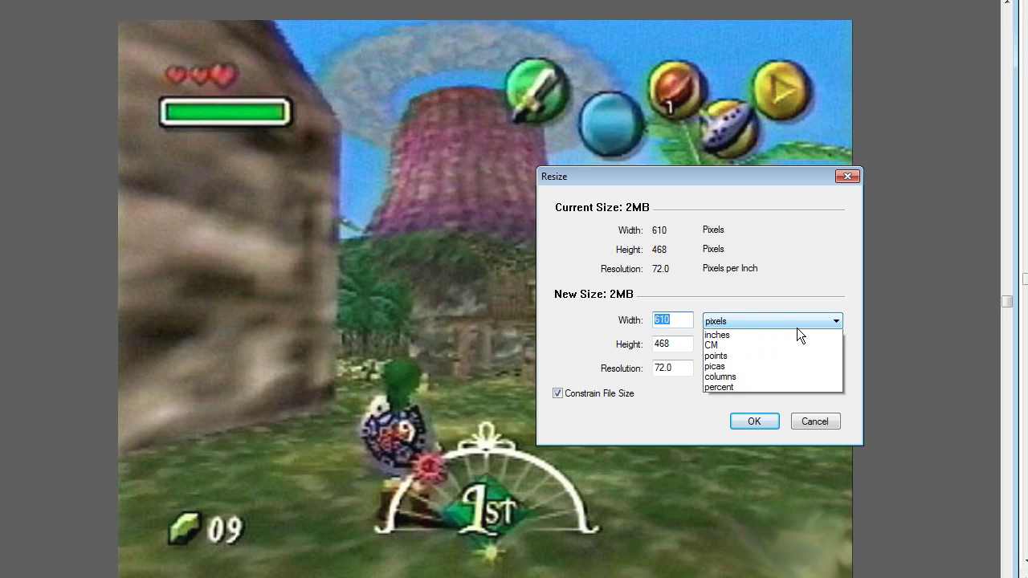
pyautogui.click(735, 395)
pyautogui.click(657, 321)
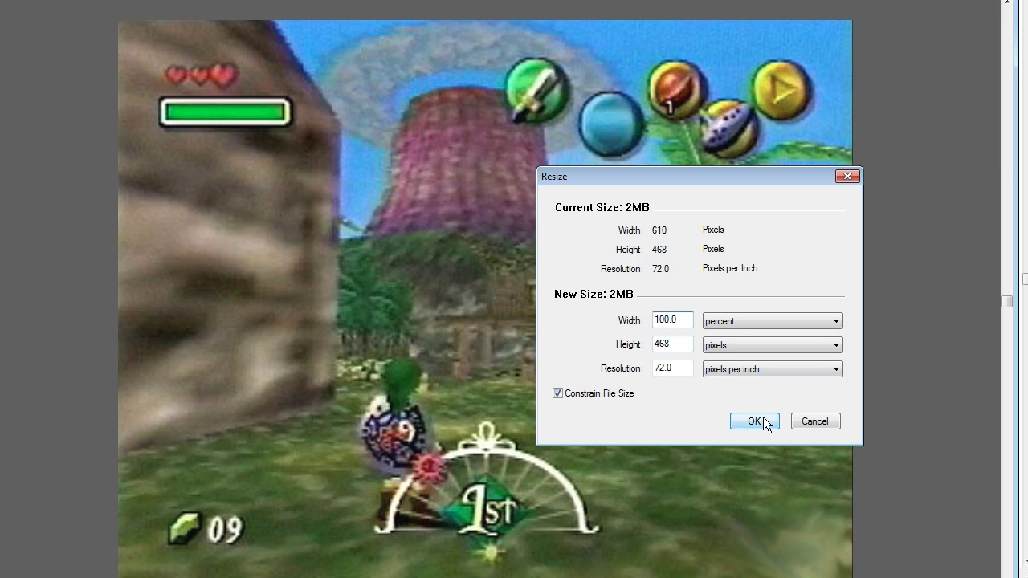
pyautogui.press('BackSpace')
pyautogui.write('3')
pyautogui.click(755, 421)
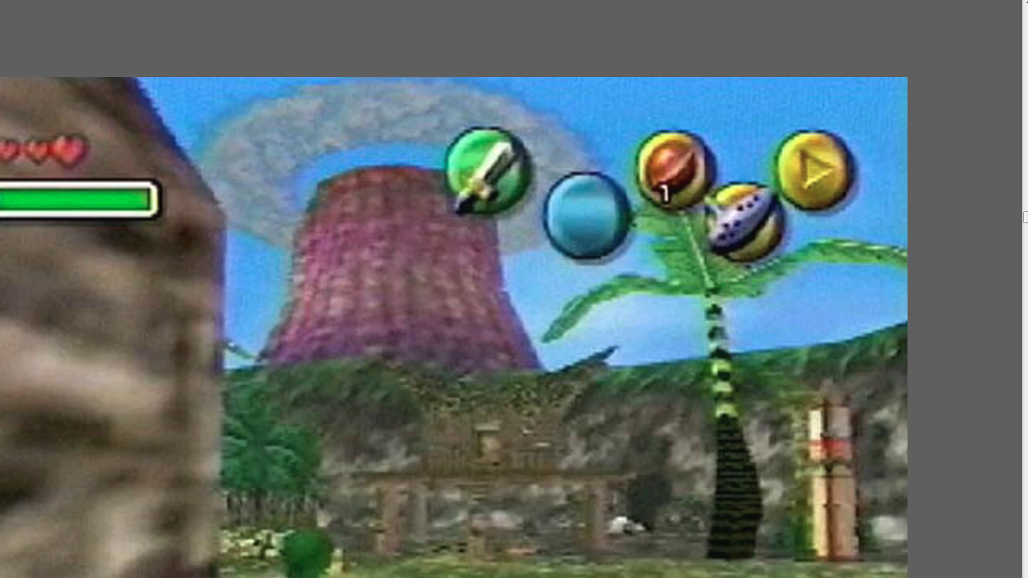
# Step: Brush translucent pale blue haze across the lower sky behind the palm trunk and over the tower's base
pyautogui.click(116, 268)
pyautogui.moveTo(761, 308); pyautogui.dragTo(845, 291)
pyautogui.hotkey('ctrl', 'z')
pyautogui.moveTo(689, 320)
pyautogui.mouseDown()
pyautogui.moveTo(801, 300)
pyautogui.moveTo(623, 324)
pyautogui.moveTo(842, 295)
pyautogui.moveTo(764, 328)
pyautogui.mouseUp()
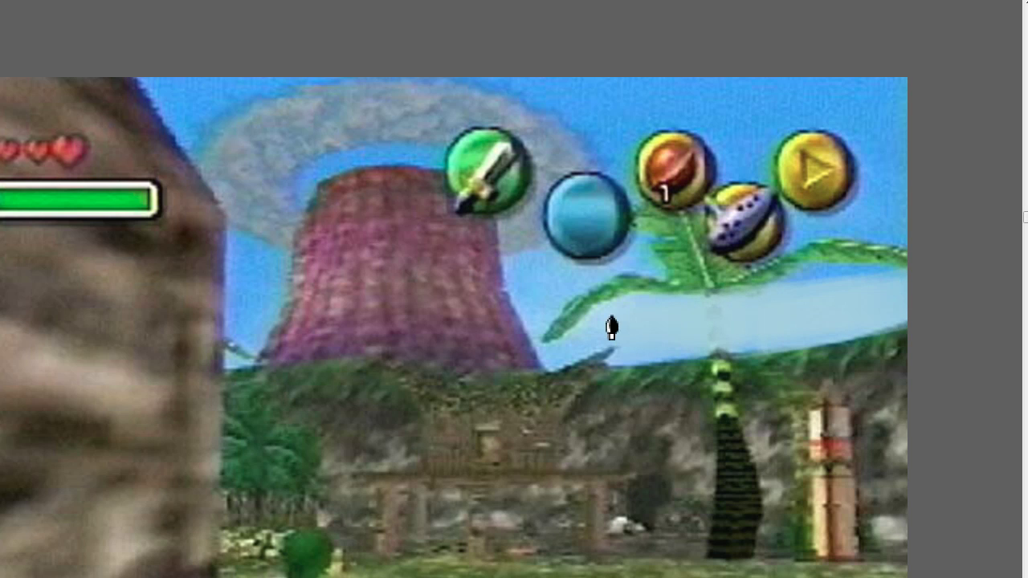
pyautogui.moveTo(353, 339); pyautogui.dragTo(533, 356)
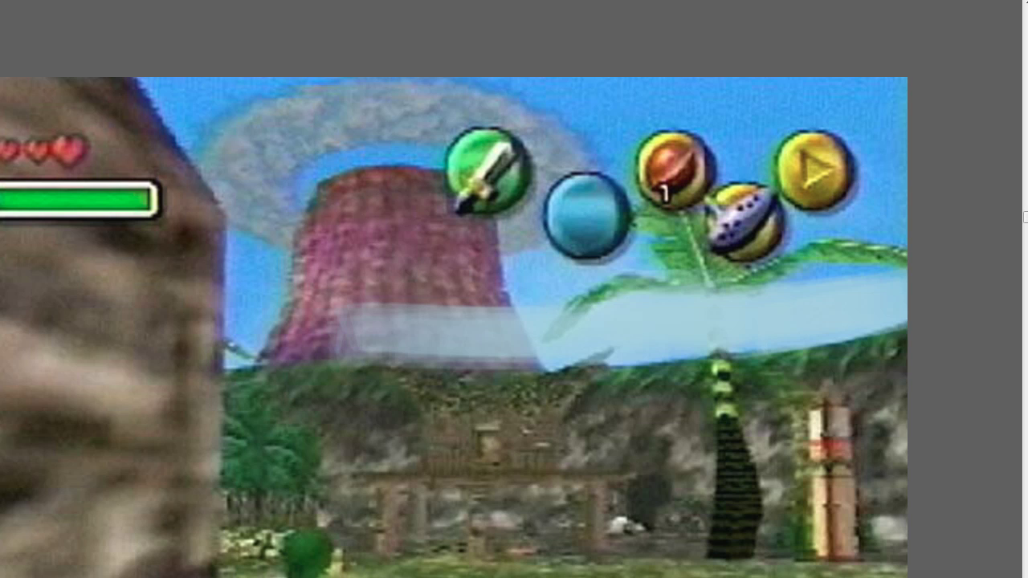
# Step: Paint out the palm fronds and the item icons with light blue sky, deepening the blue toward the top
pyautogui.moveTo(578, 347)
pyautogui.mouseDown()
pyautogui.moveTo(936, 263)
pyautogui.moveTo(727, 288)
pyautogui.moveTo(577, 279)
pyautogui.moveTo(640, 261)
pyautogui.moveTo(875, 265)
pyautogui.moveTo(853, 303)
pyautogui.mouseUp()
pyautogui.moveTo(546, 305)
pyautogui.mouseDown()
pyautogui.moveTo(654, 252)
pyautogui.moveTo(583, 314)
pyautogui.moveTo(541, 319)
pyautogui.moveTo(514, 216)
pyautogui.moveTo(883, 187)
pyautogui.mouseUp()
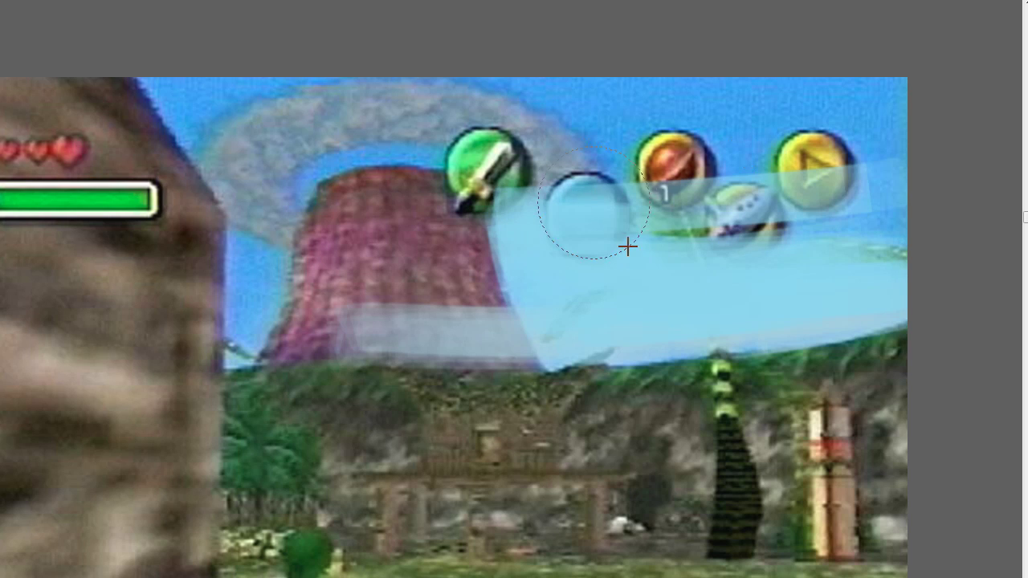
pyautogui.moveTo(628, 247)
pyautogui.mouseDown()
pyautogui.moveTo(867, 214)
pyautogui.moveTo(512, 236)
pyautogui.moveTo(987, 214)
pyautogui.mouseUp()
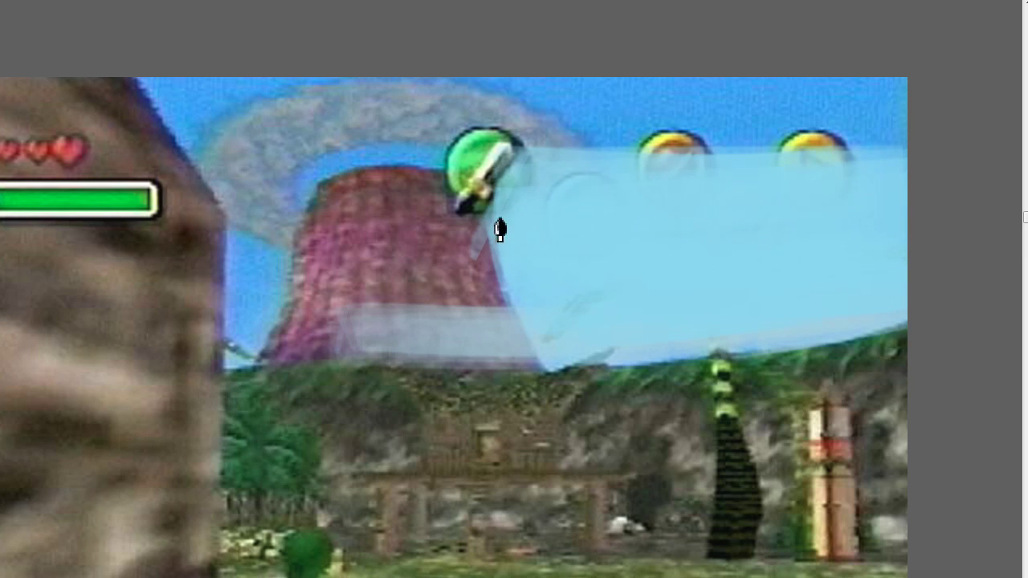
pyautogui.moveTo(500, 230)
pyautogui.mouseDown()
pyautogui.moveTo(565, 185)
pyautogui.moveTo(849, 176)
pyautogui.moveTo(554, 147)
pyautogui.moveTo(662, 119)
pyautogui.moveTo(988, 69)
pyautogui.mouseUp()
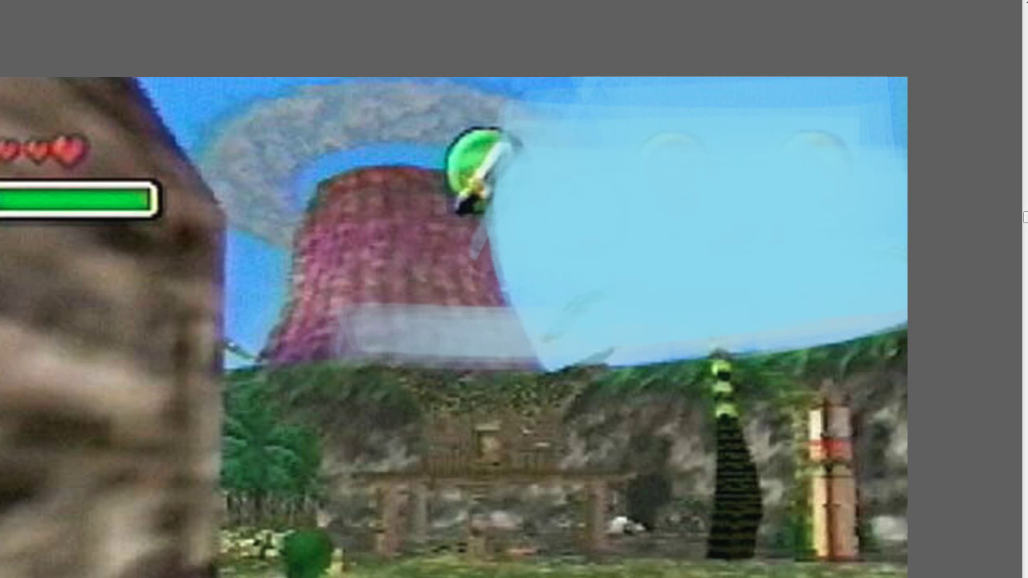
pyautogui.moveTo(819, 125)
pyautogui.mouseDown()
pyautogui.moveTo(487, 69)
pyautogui.moveTo(860, 112)
pyautogui.mouseUp()
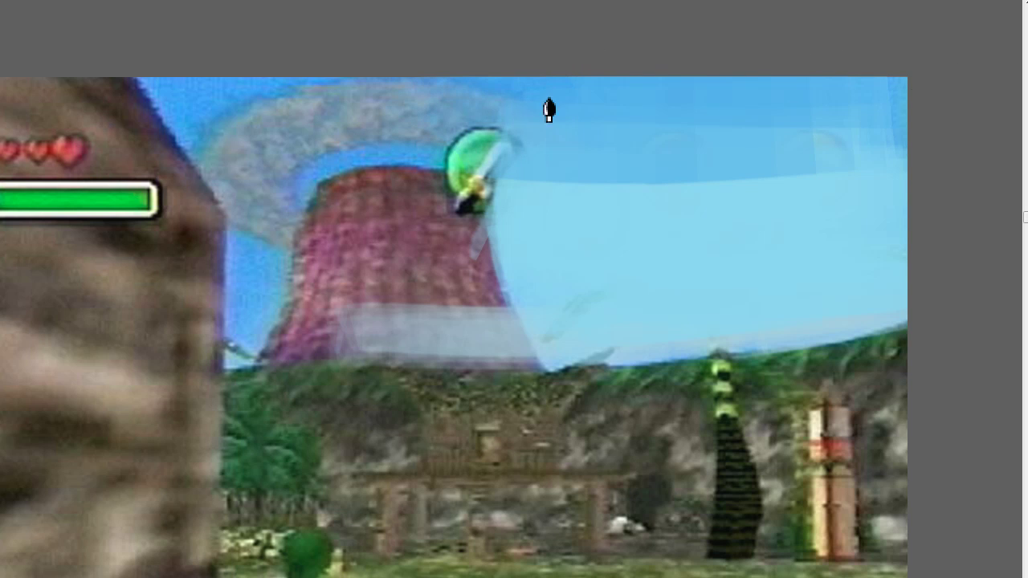
pyautogui.moveTo(938, 124)
pyautogui.mouseDown()
pyautogui.moveTo(930, 153)
pyautogui.moveTo(619, 177)
pyautogui.moveTo(429, 217)
pyautogui.moveTo(959, 241)
pyautogui.mouseUp()
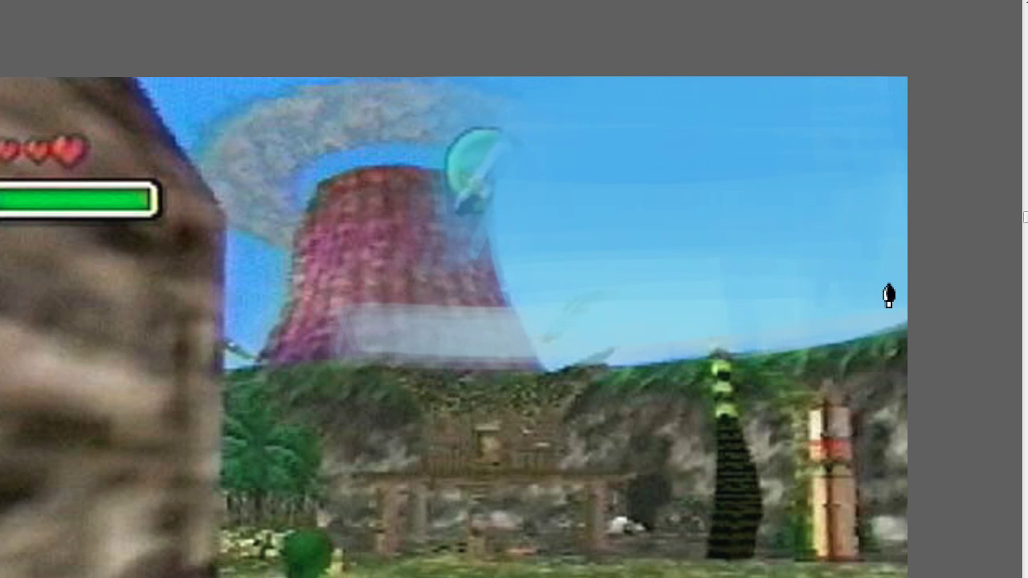
# Step: Haze the tower's middle and define the rock wall's upper slanted edge with dark purple against light blue sky
pyautogui.moveTo(338, 273)
pyautogui.mouseDown()
pyautogui.moveTo(381, 314)
pyautogui.moveTo(525, 300)
pyautogui.moveTo(428, 312)
pyautogui.mouseUp()
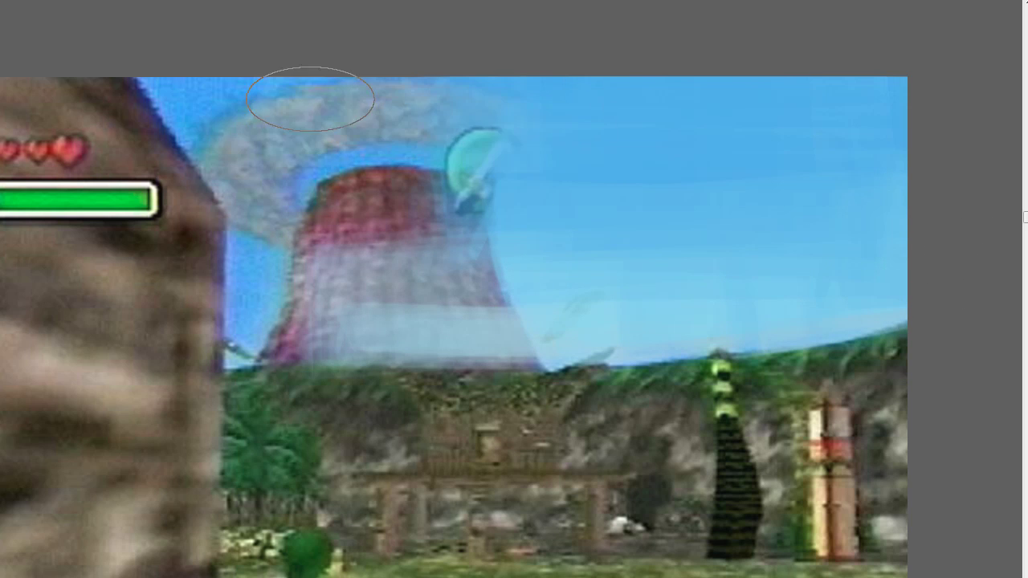
pyautogui.moveTo(310, 99)
pyautogui.mouseDown()
pyautogui.moveTo(263, 140)
pyautogui.moveTo(240, 131)
pyautogui.mouseUp()
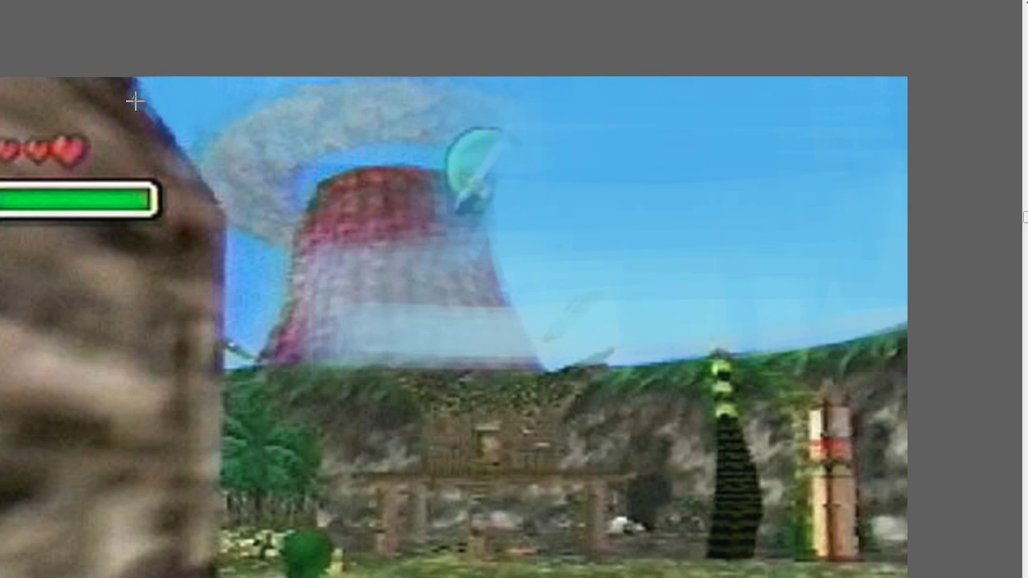
pyautogui.moveTo(133, 98)
pyautogui.mouseDown()
pyautogui.moveTo(220, 199)
pyautogui.moveTo(191, 144)
pyautogui.moveTo(226, 196)
pyautogui.mouseUp()
pyautogui.keyDown('alt'); pyautogui.click(192, 107); pyautogui.keyUp('alt')
pyautogui.moveTo(179, 131); pyautogui.dragTo(217, 196)
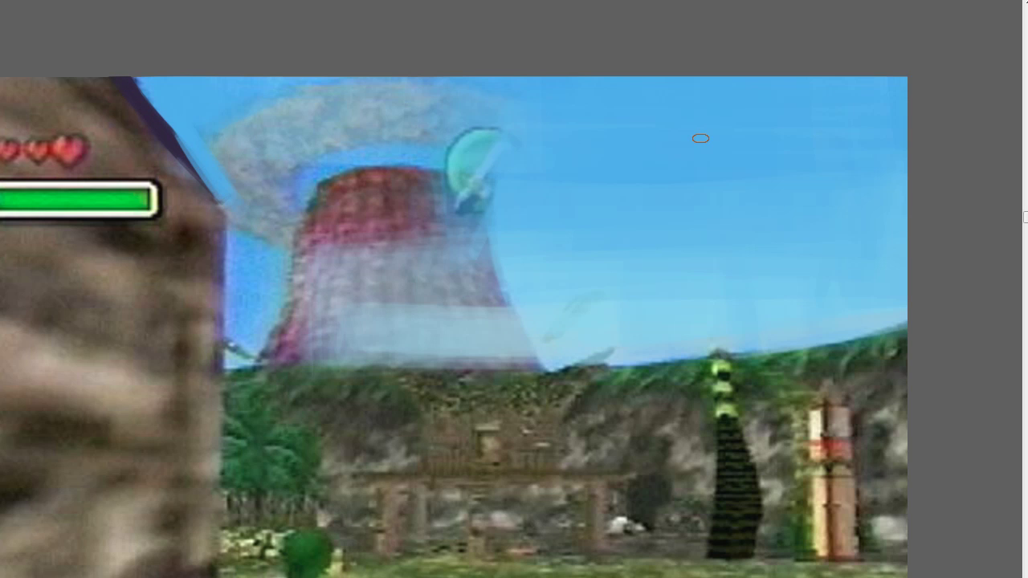
# Step: Sample the tower's hazy grey-blue and brush vertical strokes over its reddish upper left side
pyautogui.keyDown('alt'); pyautogui.click(404, 264); pyautogui.keyUp('alt')
pyautogui.moveTo(371, 201)
pyautogui.mouseDown()
pyautogui.moveTo(360, 251)
pyautogui.moveTo(326, 287)
pyautogui.moveTo(323, 201)
pyautogui.mouseUp()
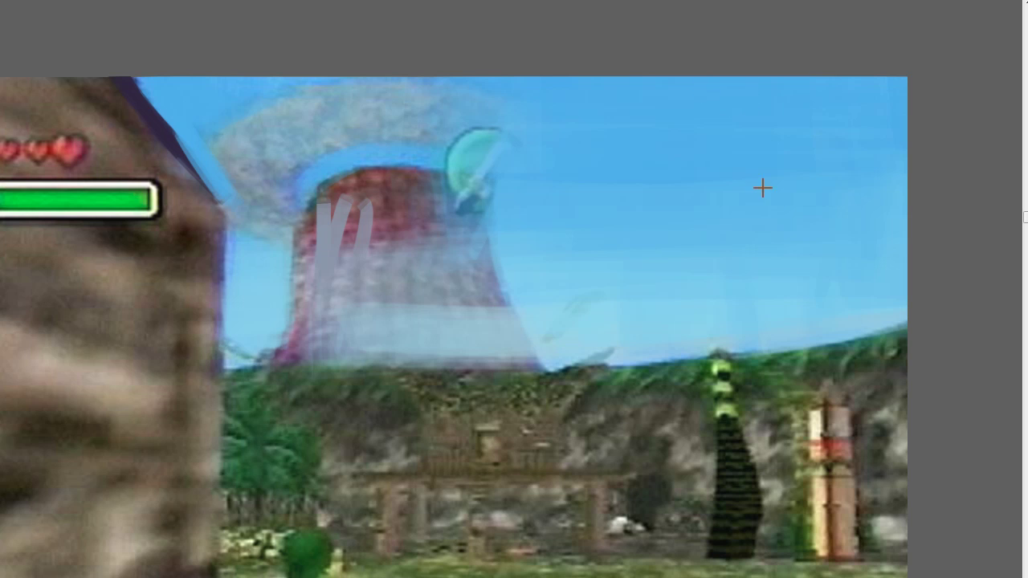
pyautogui.scroll(4, 554, 193)
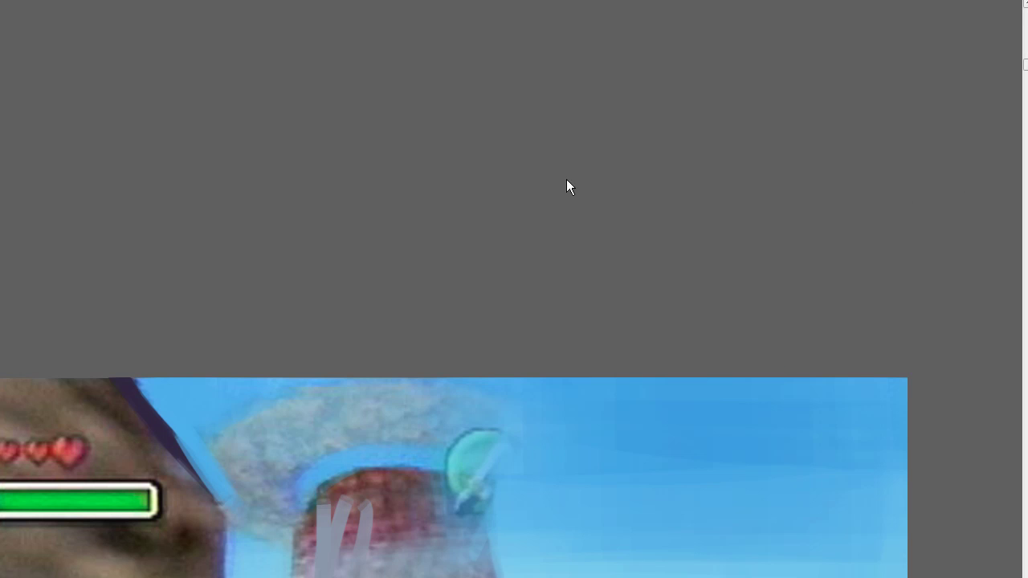
pyautogui.scroll(-4, 683, 252)
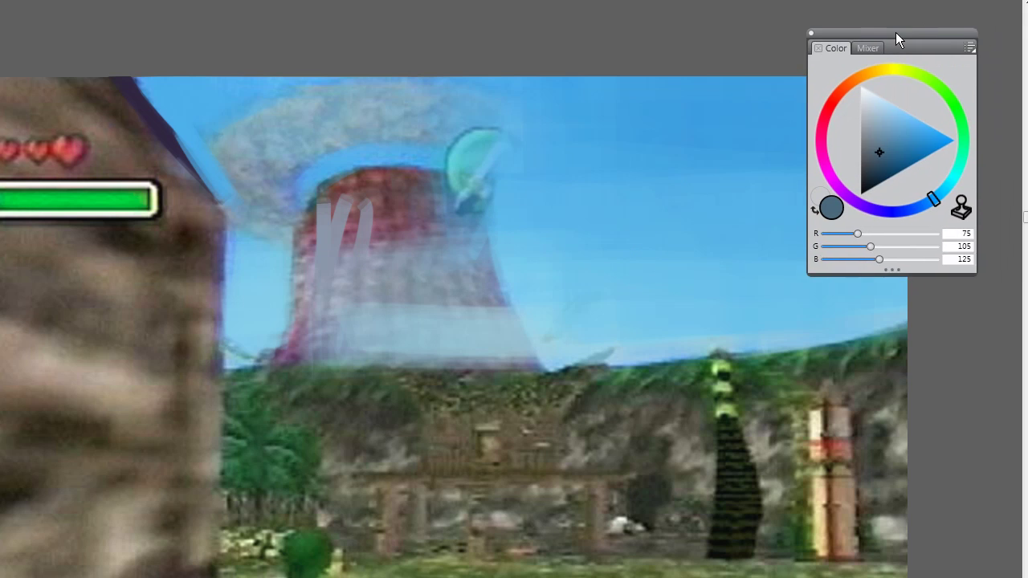
# Step: Mix the sampled sky blue down to a muted grey-blue, RGB 91, 118, 135, and brush it onto the tower's left side
pyautogui.moveTo(896, 32); pyautogui.dragTo(932, 5)
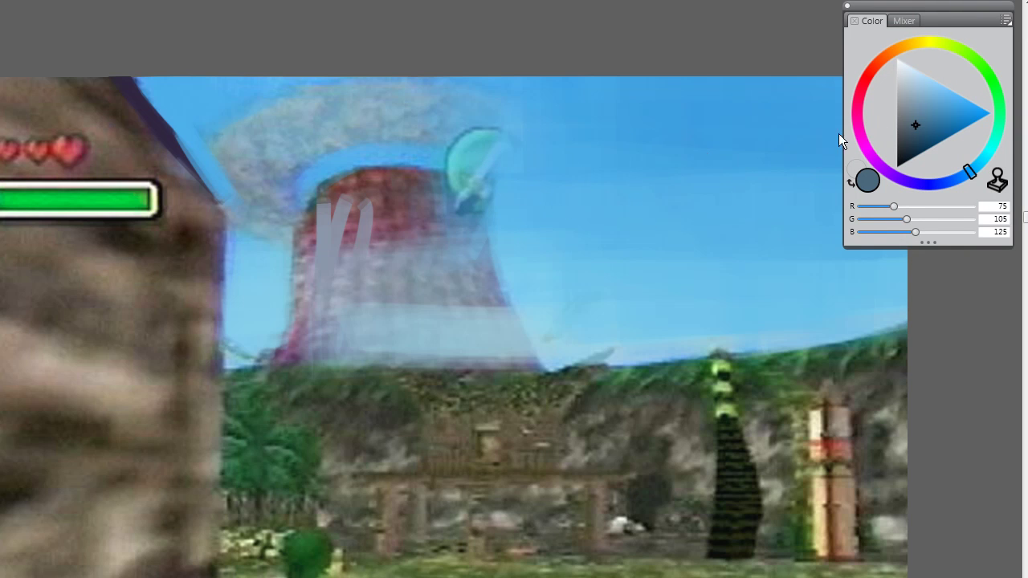
pyautogui.keyDown('alt'); pyautogui.click(630, 271); pyautogui.keyUp('alt')
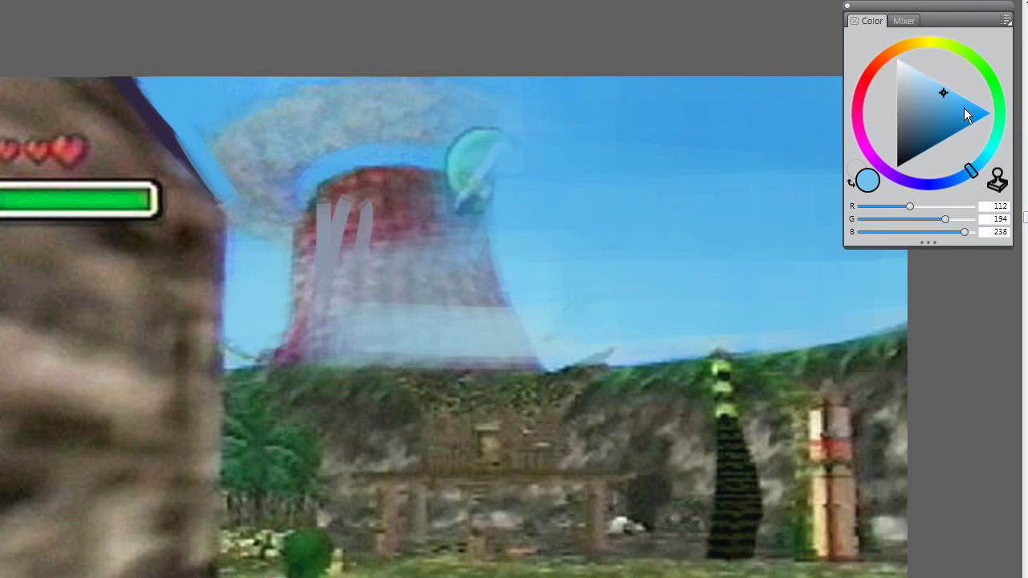
pyautogui.moveTo(965, 116)
pyautogui.mouseDown()
pyautogui.moveTo(914, 136)
pyautogui.moveTo(914, 120)
pyautogui.mouseUp()
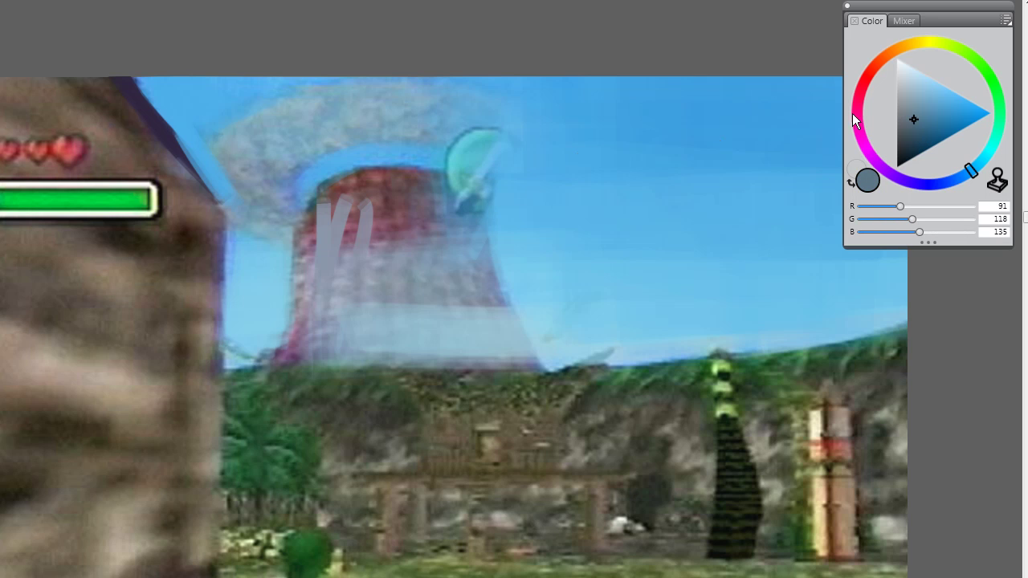
pyautogui.moveTo(391, 201); pyautogui.dragTo(365, 221)
pyautogui.hotkey('ctrl', 'z')
pyautogui.moveTo(368, 275)
pyautogui.mouseDown()
pyautogui.moveTo(364, 207)
pyautogui.moveTo(344, 198)
pyautogui.moveTo(336, 256)
pyautogui.moveTo(354, 264)
pyautogui.moveTo(382, 217)
pyautogui.moveTo(371, 232)
pyautogui.moveTo(347, 228)
pyautogui.moveTo(325, 273)
pyautogui.mouseUp()
# Step: Cover the tower's red rim and upper body with sampled grey, blending grey-blue into its left side
pyautogui.keyDown('alt'); pyautogui.click(380, 202); pyautogui.keyUp('alt')
pyautogui.moveTo(343, 213)
pyautogui.mouseDown()
pyautogui.moveTo(377, 173)
pyautogui.moveTo(426, 164)
pyautogui.mouseUp()
pyautogui.moveTo(474, 198)
pyautogui.mouseDown()
pyautogui.moveTo(478, 285)
pyautogui.moveTo(477, 249)
pyautogui.moveTo(455, 256)
pyautogui.moveTo(448, 290)
pyautogui.moveTo(446, 266)
pyautogui.moveTo(431, 266)
pyautogui.moveTo(391, 201)
pyautogui.mouseUp()
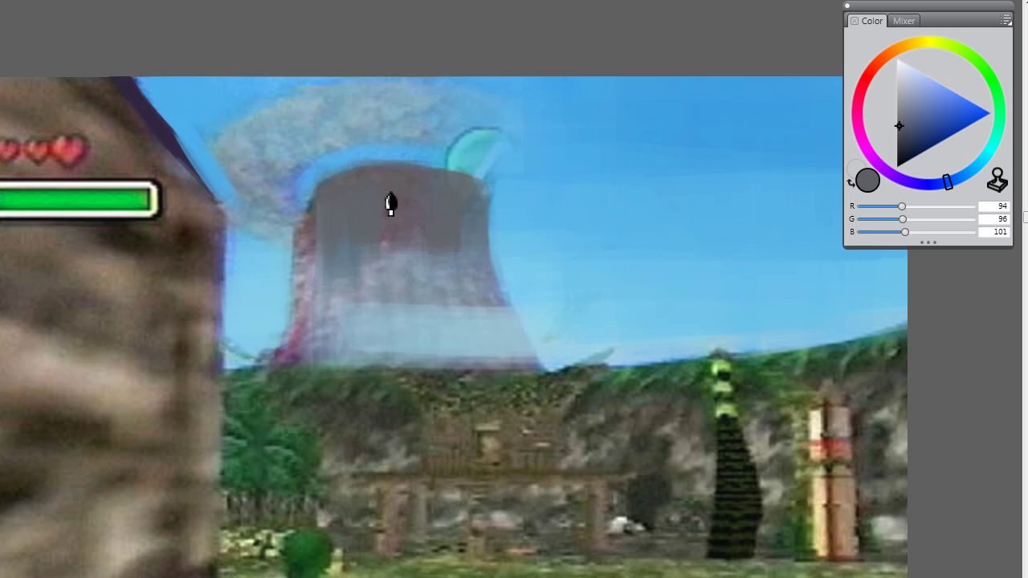
pyautogui.keyDown('alt'); pyautogui.click(370, 274); pyautogui.keyUp('alt')
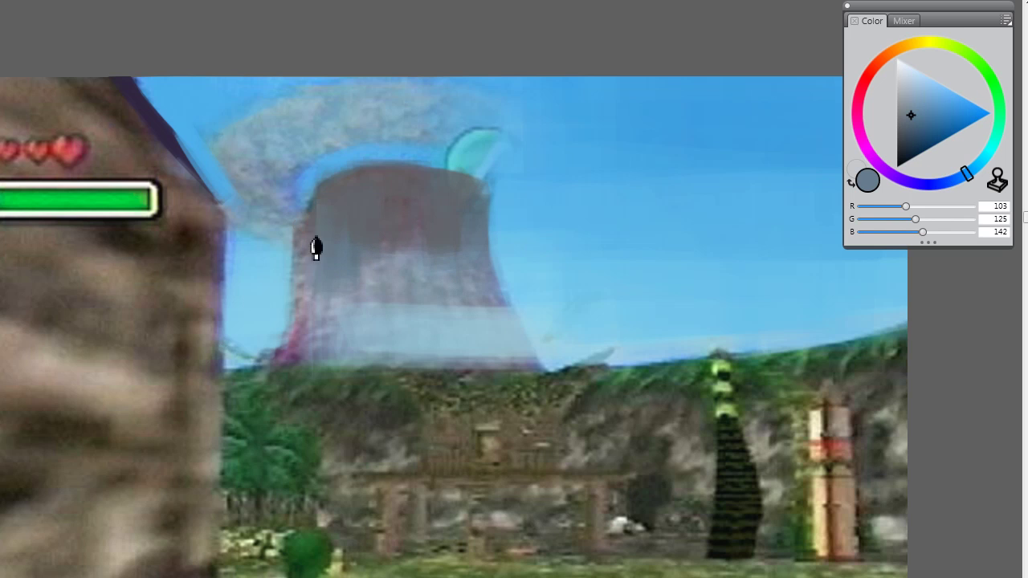
pyautogui.moveTo(317, 231)
pyautogui.mouseDown()
pyautogui.moveTo(344, 200)
pyautogui.moveTo(374, 204)
pyautogui.moveTo(415, 249)
pyautogui.mouseUp()
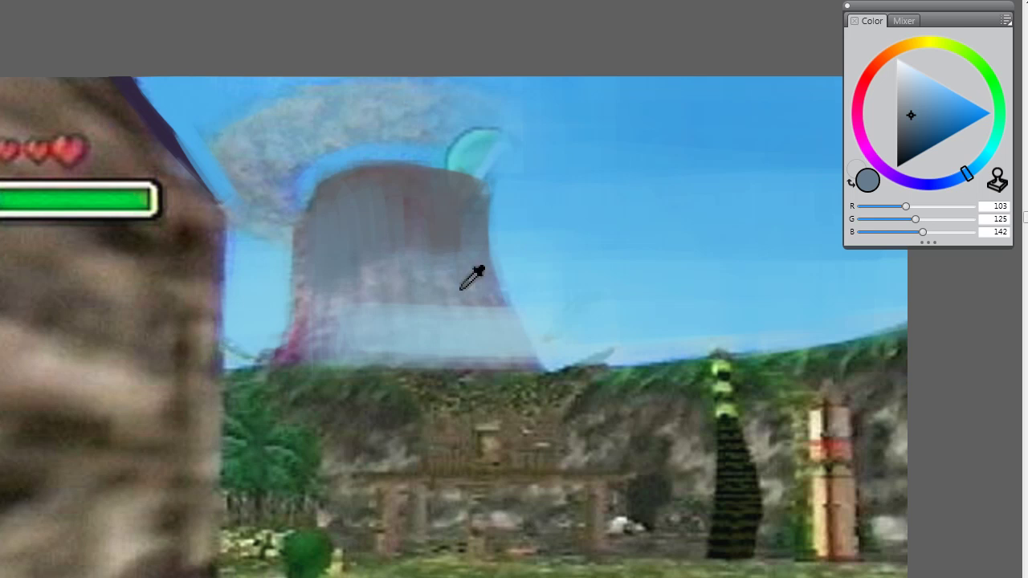
# Step: Blend sampled grey-blues over the tower's lower half and its right flaring edge, smoothing out the haze band
pyautogui.keyDown('alt'); pyautogui.click(424, 226); pyautogui.keyUp('alt')
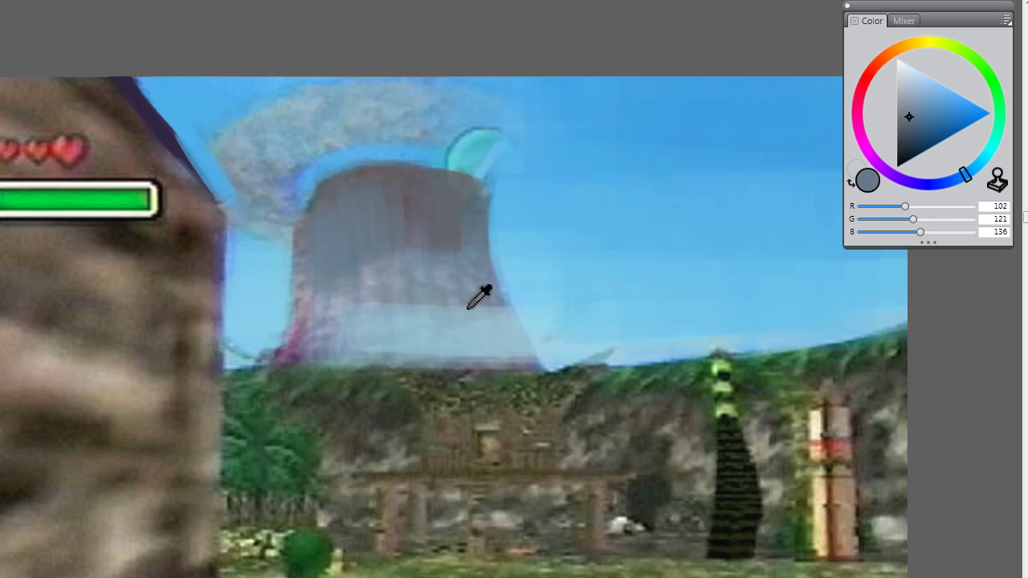
pyautogui.keyDown('alt'); pyautogui.click(477, 337); pyautogui.keyUp('alt')
pyautogui.moveTo(477, 325)
pyautogui.mouseDown()
pyautogui.moveTo(489, 345)
pyautogui.moveTo(491, 299)
pyautogui.mouseUp()
pyautogui.moveTo(540, 373); pyautogui.dragTo(520, 359)
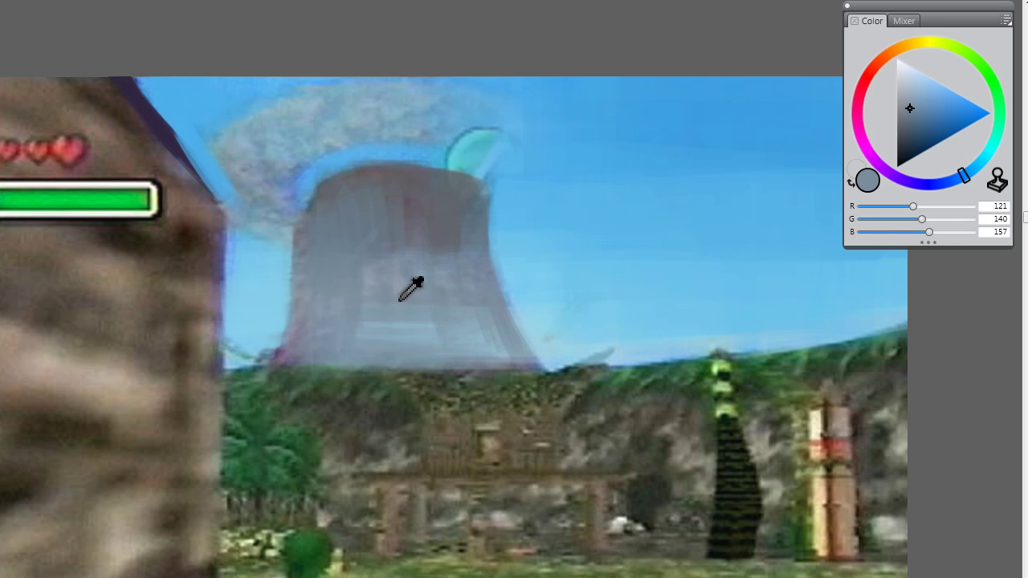
pyautogui.keyDown('alt'); pyautogui.click(375, 327); pyautogui.keyUp('alt')
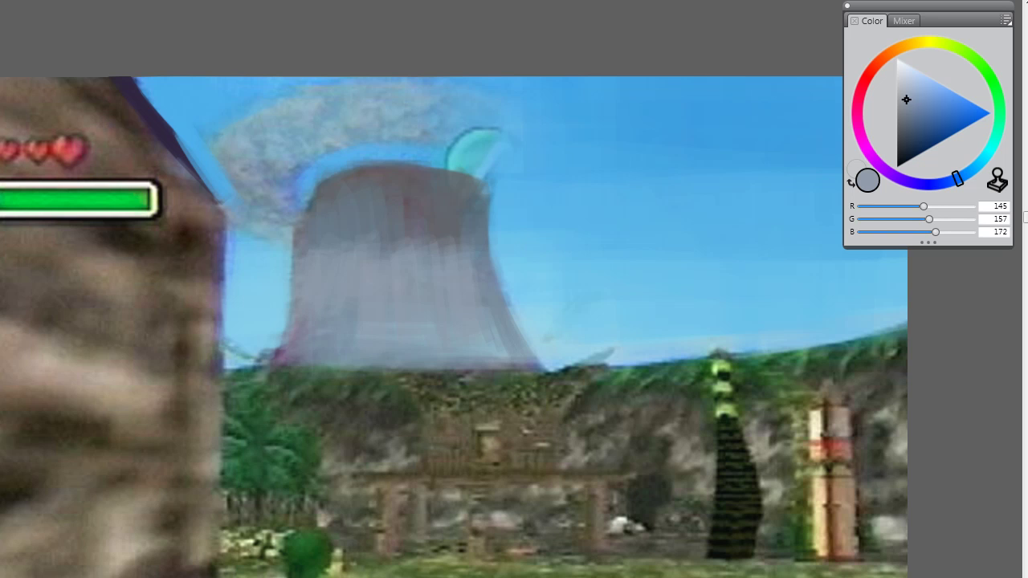
# Step: Extend the tower's right edge outward from rim to base with strokes of sampled dark grey and grey-blue
pyautogui.hotkey('ctrl', 't')
pyautogui.hotkey('ctrl', 't')
pyautogui.hotkey('ctrl', 't')
pyautogui.hotkey('ctrl', 't')
pyautogui.keyDown('alt'); pyautogui.click(491, 216); pyautogui.keyUp('alt')
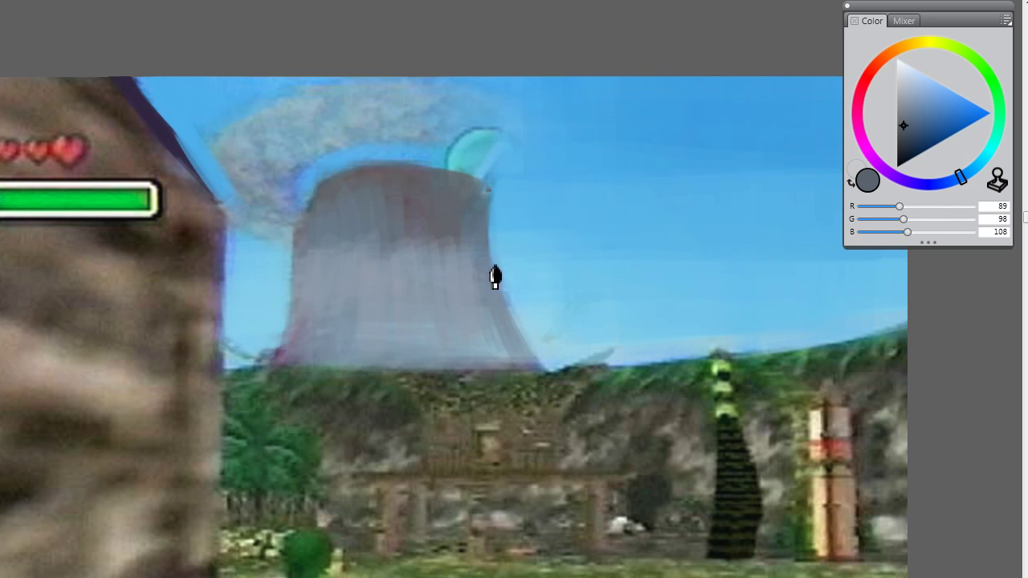
pyautogui.moveTo(495, 277); pyautogui.dragTo(497, 288)
pyautogui.moveTo(496, 199); pyautogui.dragTo(501, 281)
pyautogui.keyDown('alt'); pyautogui.click(489, 238); pyautogui.keyUp('alt')
pyautogui.moveTo(485, 195)
pyautogui.mouseDown()
pyautogui.moveTo(496, 293)
pyautogui.moveTo(543, 374)
pyautogui.mouseUp()
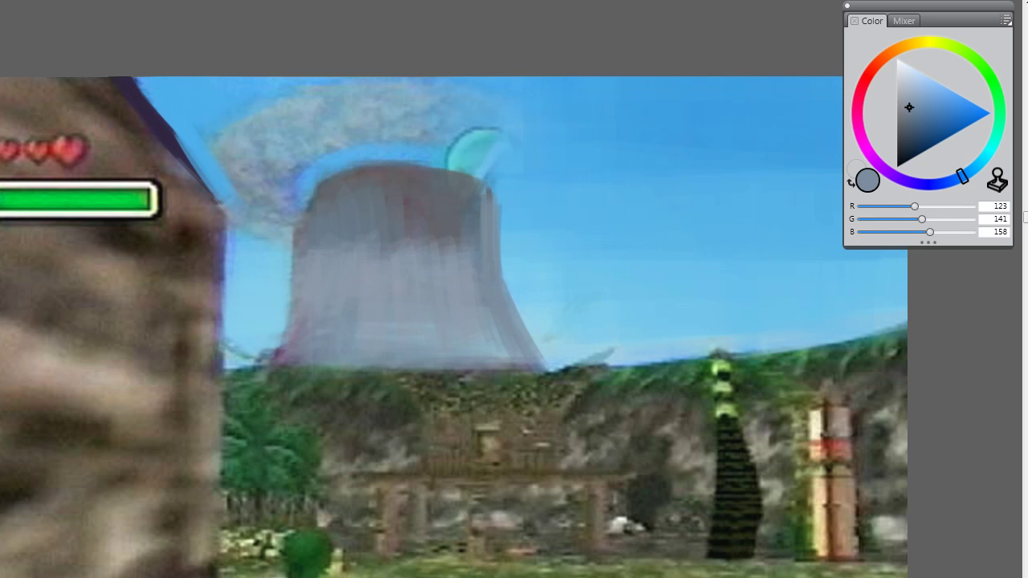
# Step: Sample the tower's grey-blue and brush it over the pale haze on its middle and along its base
pyautogui.hotkey('ctrl', 't')
pyautogui.hotkey('ctrl', 't')
pyautogui.hotkey('ctrl', 't')
pyautogui.hotkey('ctrl', 't')
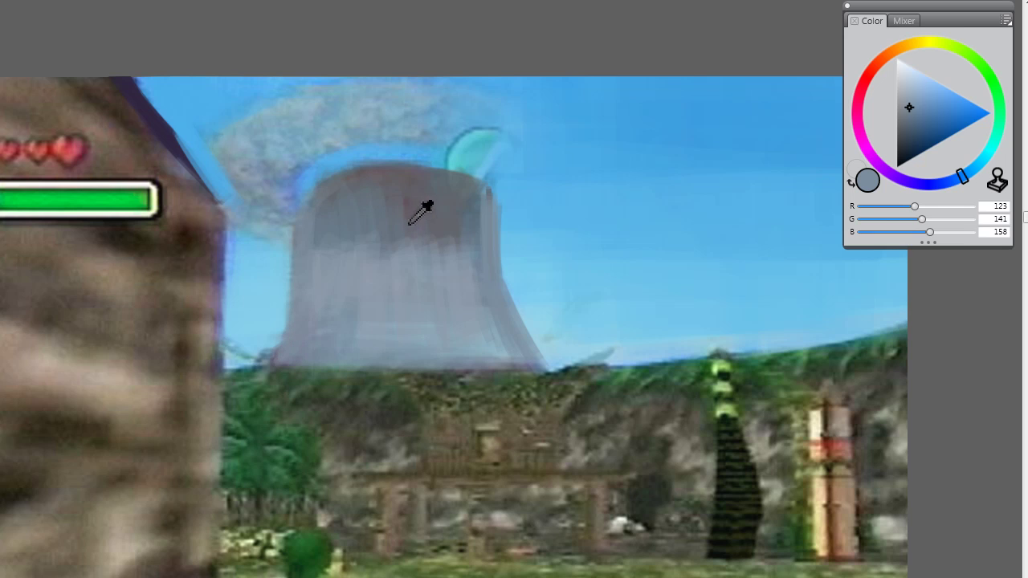
pyautogui.keyDown('alt'); pyautogui.click(363, 254); pyautogui.keyUp('alt')
pyautogui.moveTo(340, 239)
pyautogui.mouseDown()
pyautogui.moveTo(384, 345)
pyautogui.moveTo(413, 322)
pyautogui.moveTo(448, 232)
pyautogui.moveTo(466, 355)
pyautogui.moveTo(338, 330)
pyautogui.moveTo(436, 333)
pyautogui.mouseUp()
pyautogui.moveTo(482, 360)
pyautogui.mouseDown()
pyautogui.moveTo(355, 362)
pyautogui.moveTo(339, 347)
pyautogui.moveTo(373, 284)
pyautogui.moveTo(372, 297)
pyautogui.moveTo(355, 281)
pyautogui.moveTo(345, 340)
pyautogui.moveTo(303, 363)
pyautogui.mouseUp()
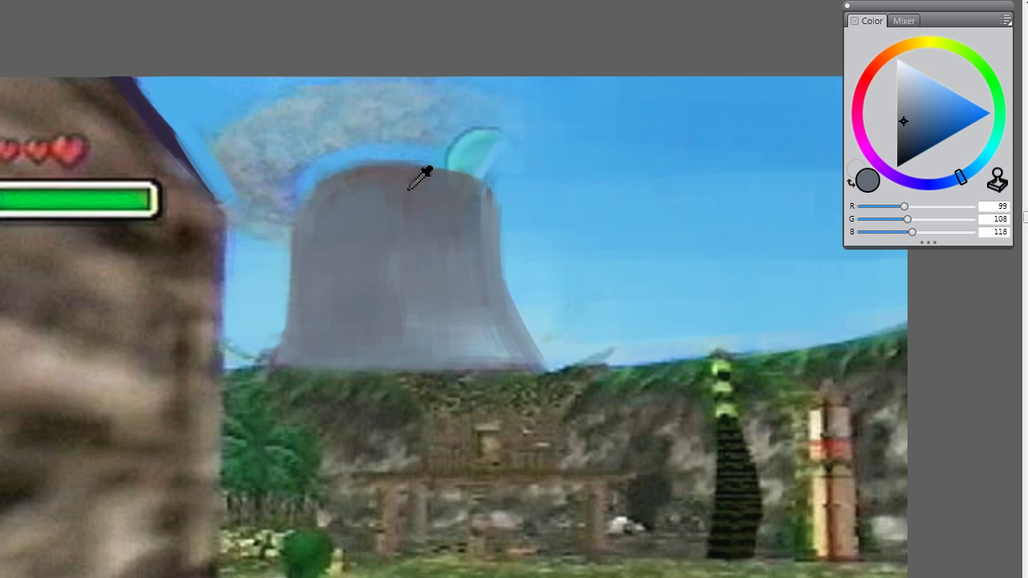
# Step: Darken the tower's lower right flare with sampled grey, RGB 93, 92, 98, and blend it with a sampled mid-grey
pyautogui.keyDown('alt'); pyautogui.click(379, 216); pyautogui.keyUp('alt')
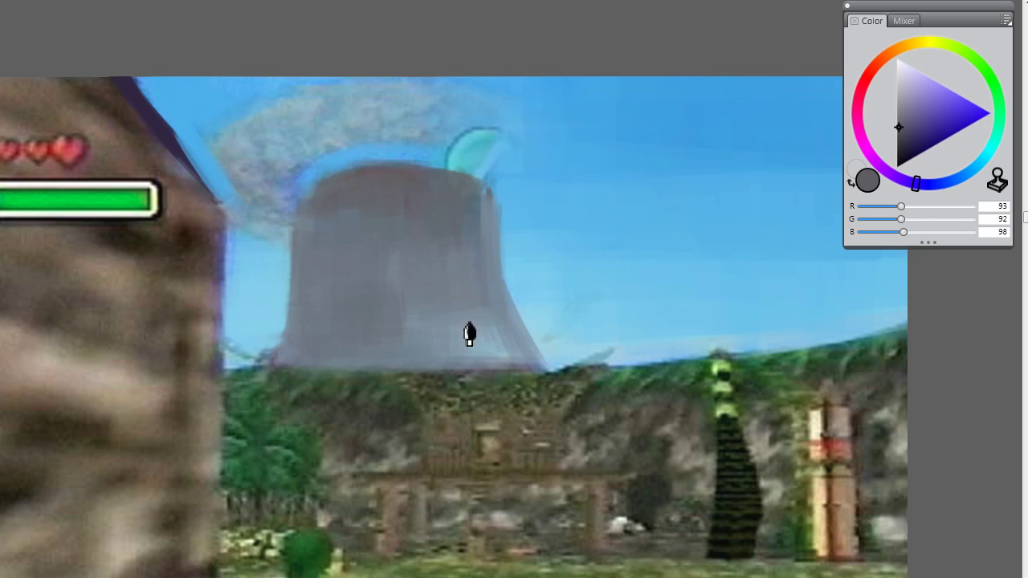
pyautogui.moveTo(473, 331); pyautogui.dragTo(503, 358)
pyautogui.moveTo(494, 316)
pyautogui.mouseDown()
pyautogui.moveTo(524, 363)
pyautogui.moveTo(434, 342)
pyautogui.mouseUp()
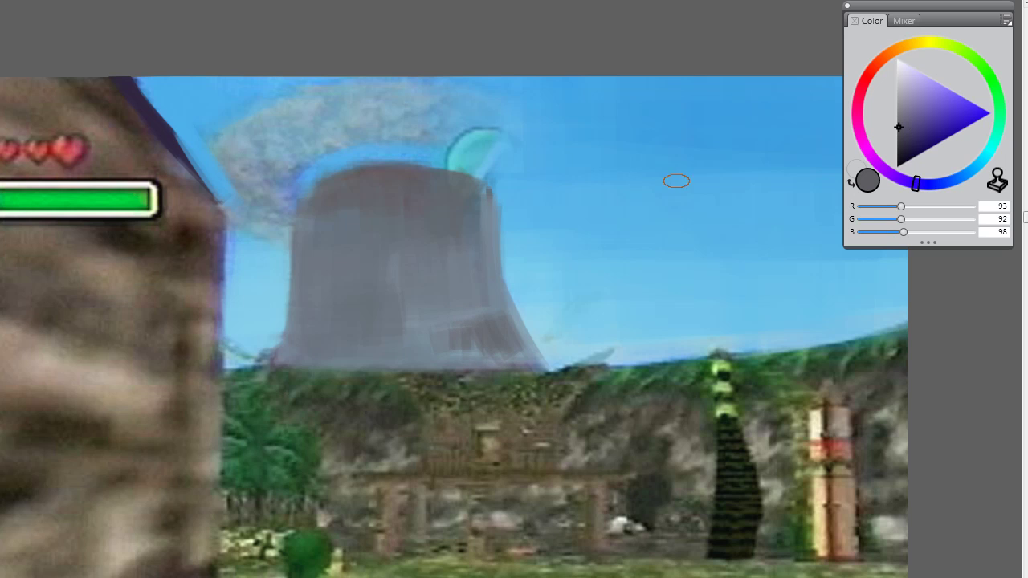
pyautogui.keyDown('alt'); pyautogui.click(476, 330); pyautogui.keyUp('alt')
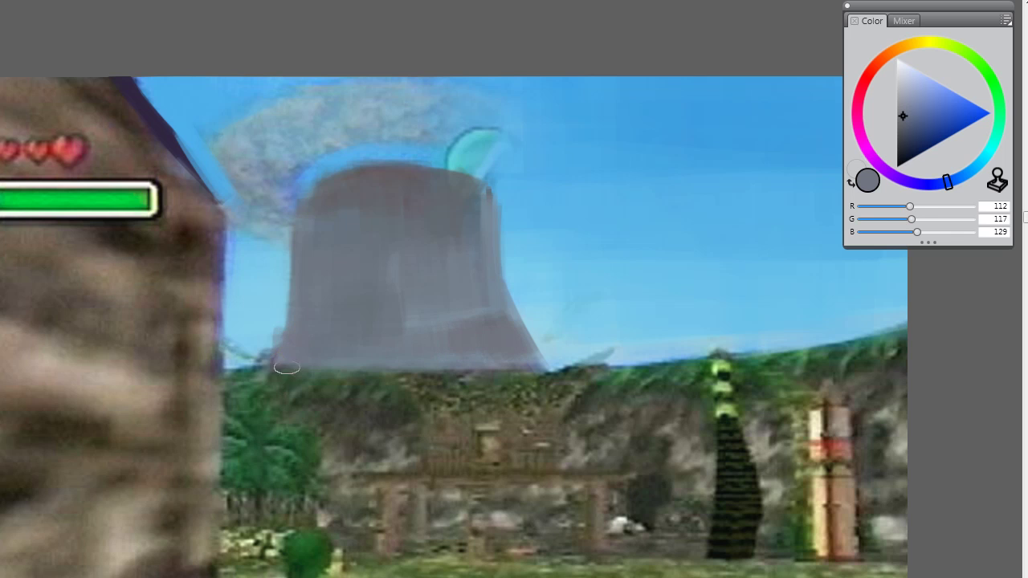
# Step: Clean up the tower's left base with sampled pale sky blue and brush grey-blue over the smoke ring's left edge
pyautogui.keyDown('alt'); pyautogui.click(278, 324); pyautogui.keyUp('alt')
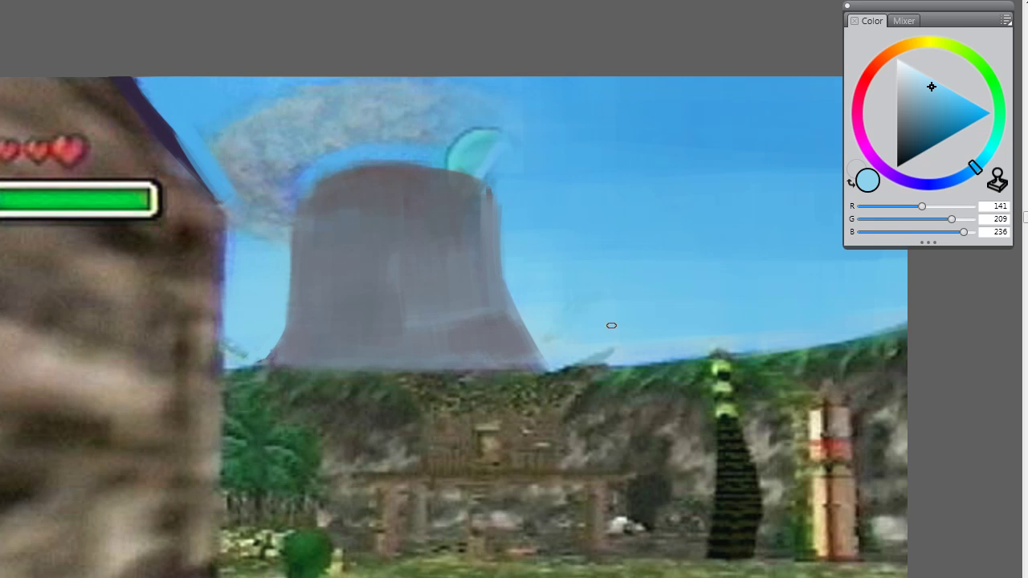
pyautogui.keyDown('alt'); pyautogui.click(647, 356); pyautogui.keyUp('alt')
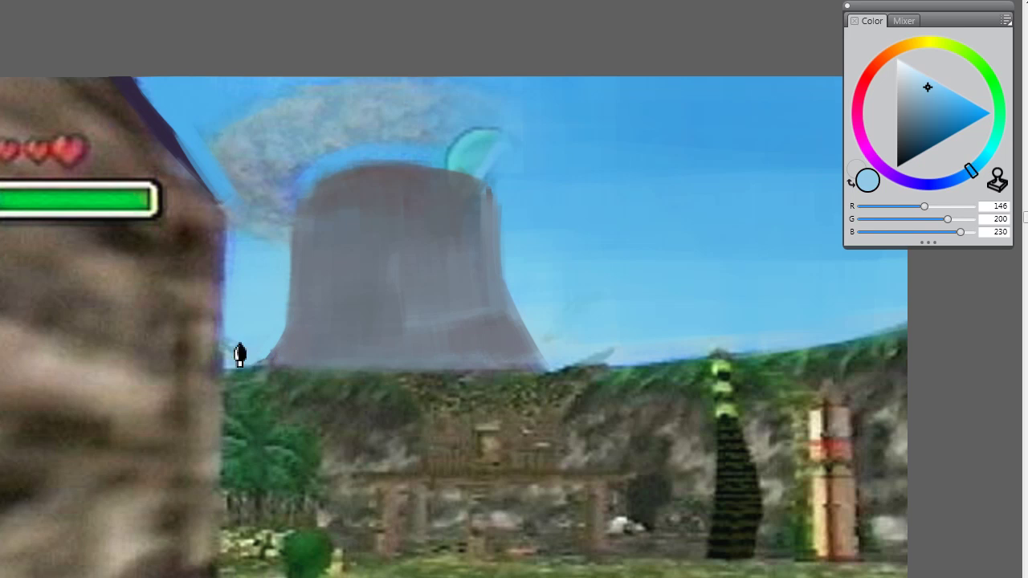
pyautogui.keyDown('alt'); pyautogui.click(256, 153); pyautogui.keyUp('alt')
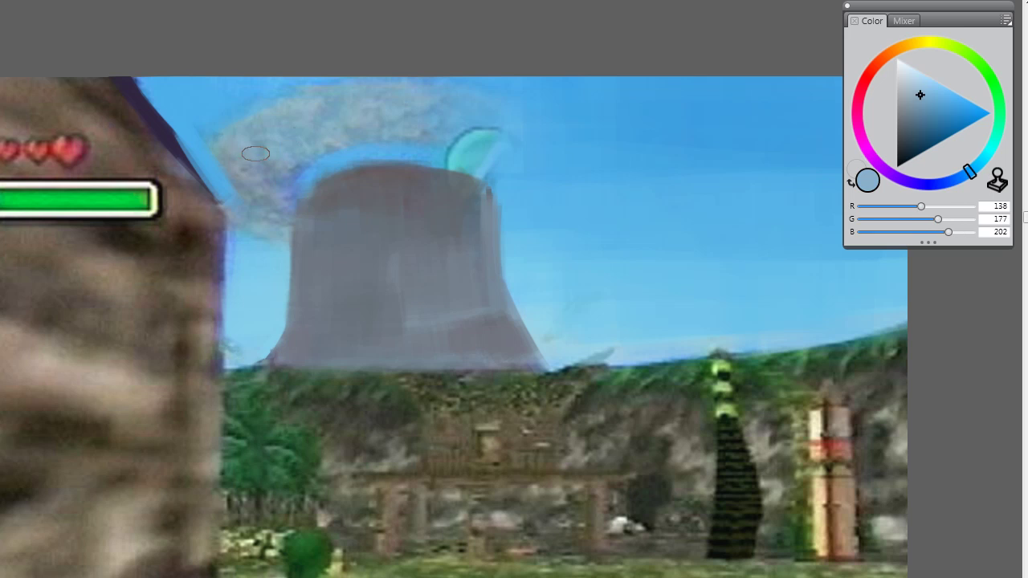
pyautogui.moveTo(238, 165)
pyautogui.mouseDown()
pyautogui.moveTo(237, 200)
pyautogui.moveTo(259, 204)
pyautogui.moveTo(283, 157)
pyautogui.moveTo(303, 165)
pyautogui.moveTo(336, 130)
pyautogui.mouseUp()
# Step: Paint sampled sky blue over the lower part of the green icon and reshape the tower's rim with grey and blue
pyautogui.keyDown('alt'); pyautogui.click(344, 156); pyautogui.keyUp('alt')
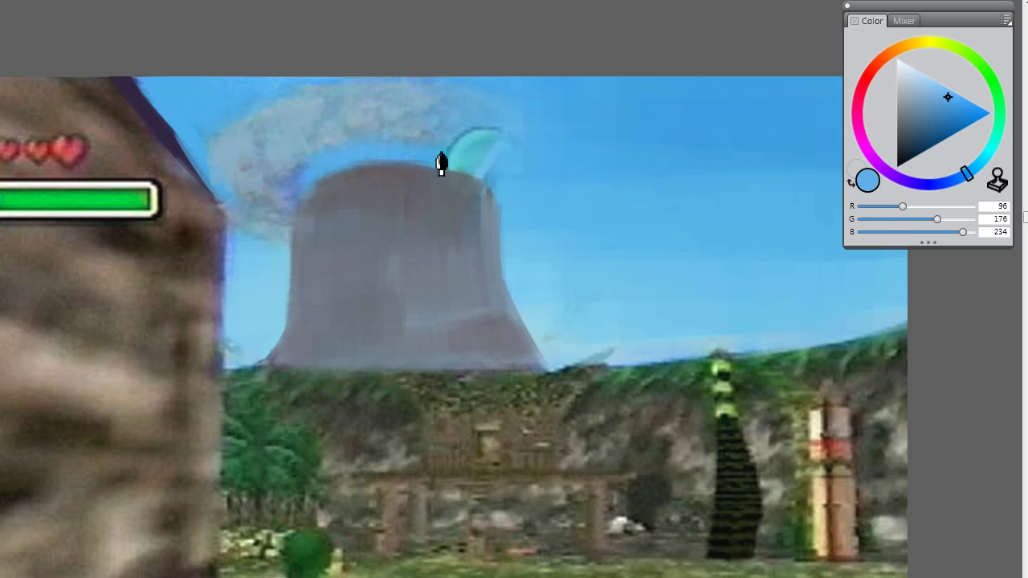
pyautogui.keyDown('alt'); pyautogui.click(440, 178); pyautogui.keyUp('alt')
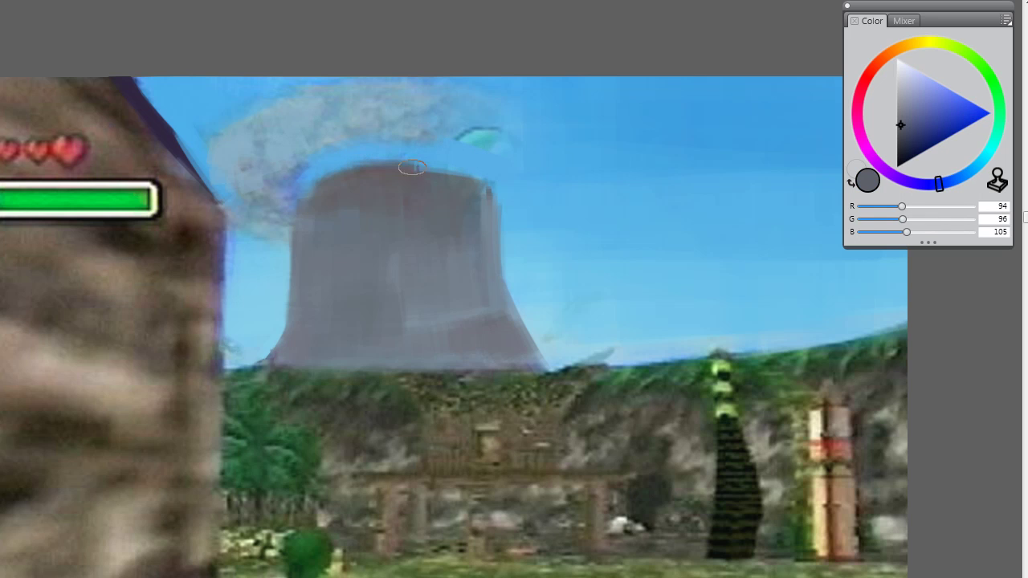
pyautogui.keyDown('alt'); pyautogui.click(445, 150); pyautogui.keyUp('alt')
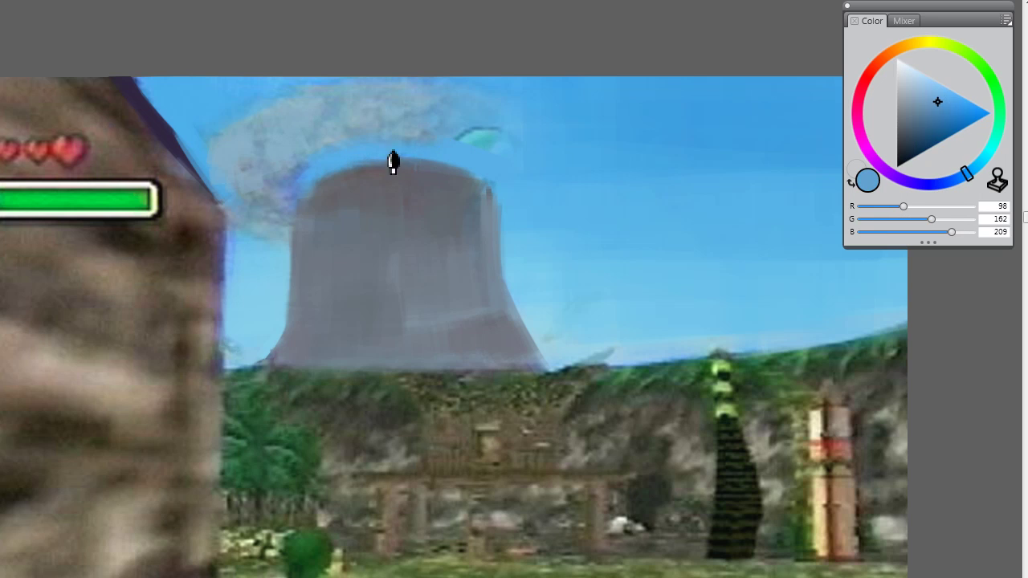
pyautogui.moveTo(458, 165); pyautogui.dragTo(384, 166)
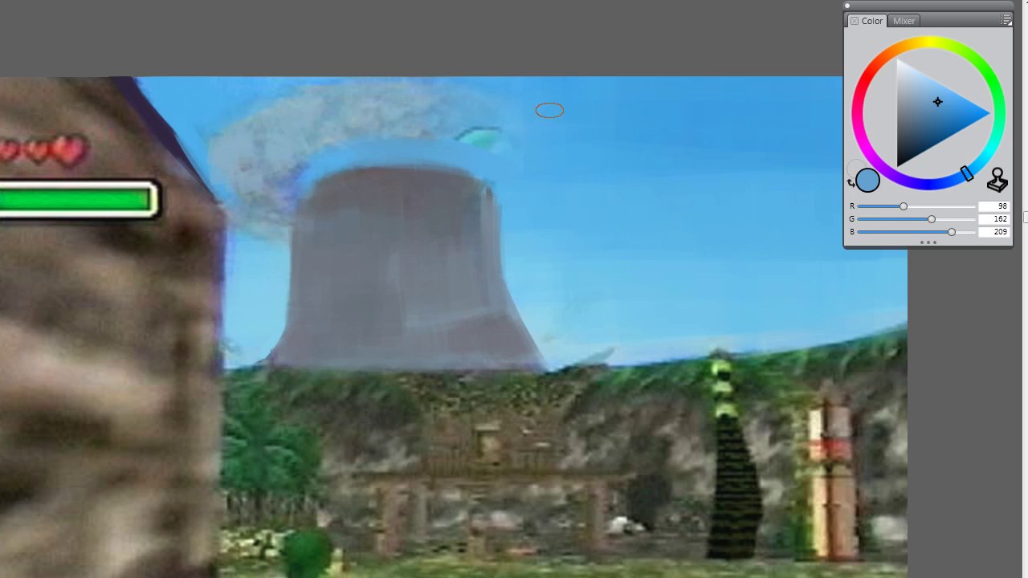
# Step: Add grey marks to the tower's lower left and paint sky blue over the smoke ring's right half and icon remnant
pyautogui.keyDown('alt'); pyautogui.click(475, 197); pyautogui.keyUp('alt')
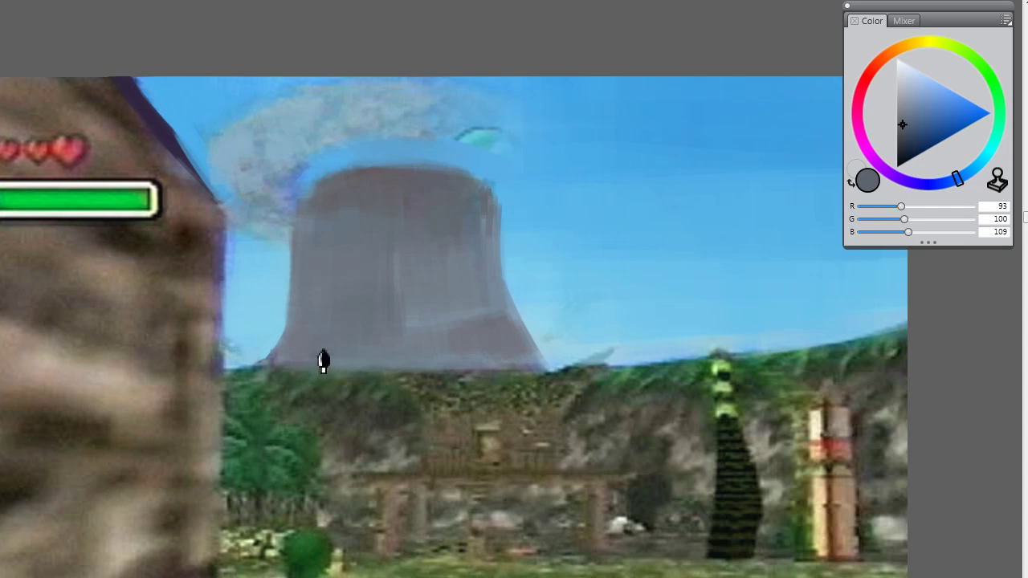
pyautogui.moveTo(322, 355)
pyautogui.mouseDown()
pyautogui.moveTo(321, 340)
pyautogui.moveTo(361, 367)
pyautogui.moveTo(367, 351)
pyautogui.mouseUp()
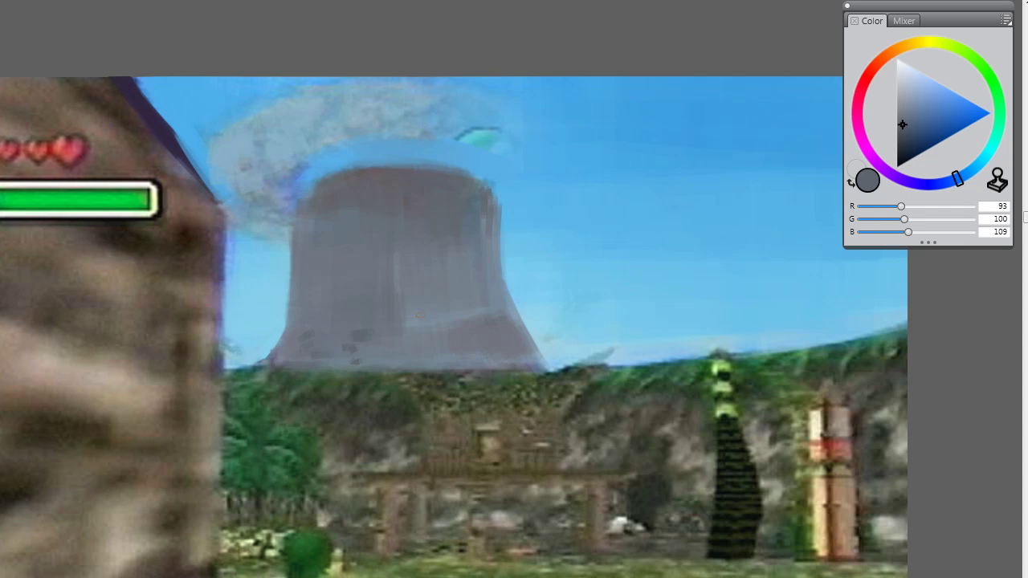
pyautogui.keyDown('alt'); pyautogui.click(469, 164); pyautogui.keyUp('alt')
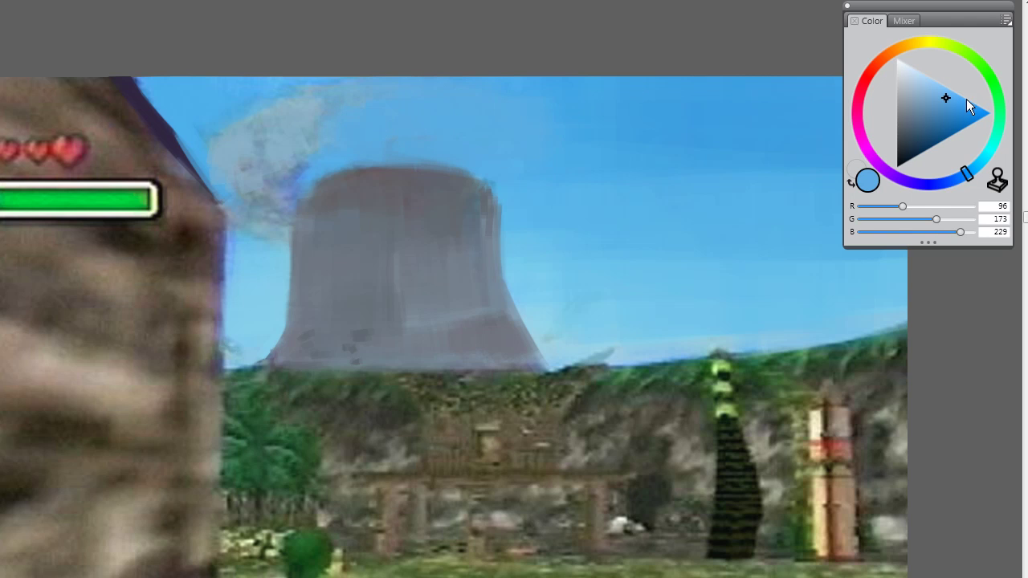
# Step: Mix a very pale blue, RGB 202, 226, 246, and paint a new curved smoke ring above and left of the tower
pyautogui.click(913, 72)
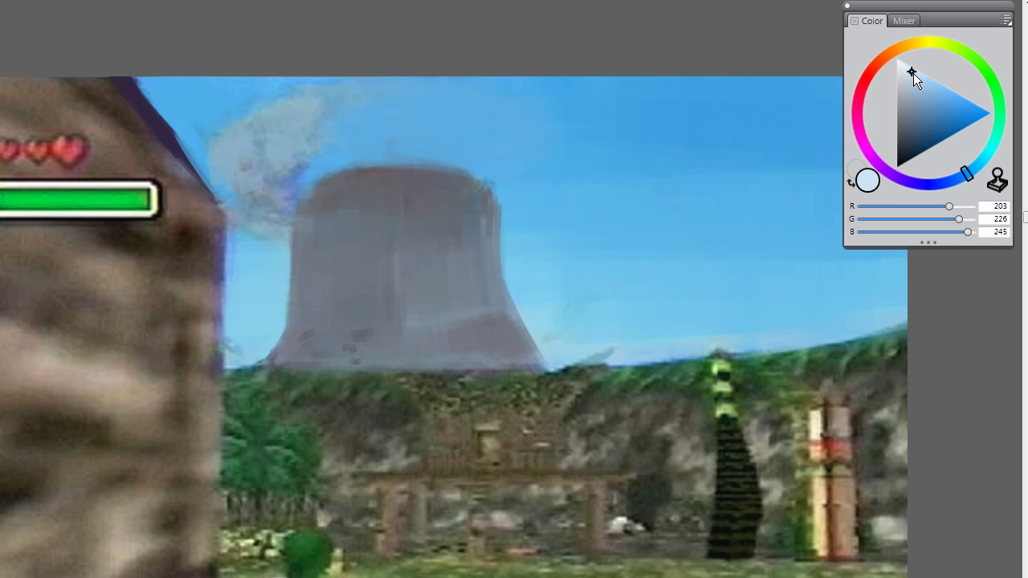
pyautogui.moveTo(353, 89)
pyautogui.mouseDown()
pyautogui.moveTo(389, 112)
pyautogui.moveTo(576, 124)
pyautogui.moveTo(528, 121)
pyautogui.moveTo(550, 132)
pyautogui.mouseUp()
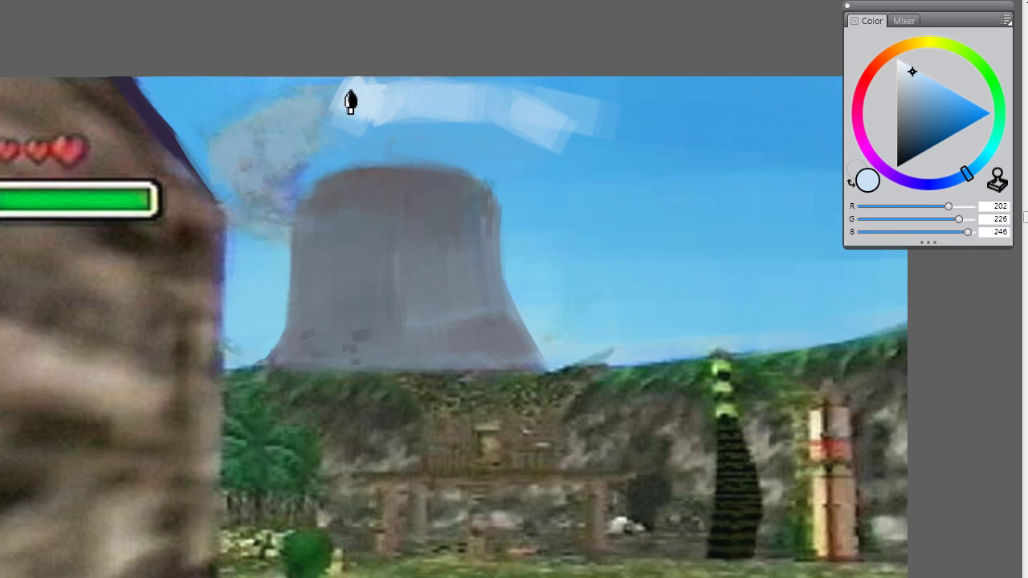
pyautogui.moveTo(351, 99)
pyautogui.mouseDown()
pyautogui.moveTo(291, 106)
pyautogui.moveTo(279, 170)
pyautogui.moveTo(246, 149)
pyautogui.moveTo(226, 154)
pyautogui.moveTo(225, 178)
pyautogui.moveTo(298, 230)
pyautogui.mouseUp()
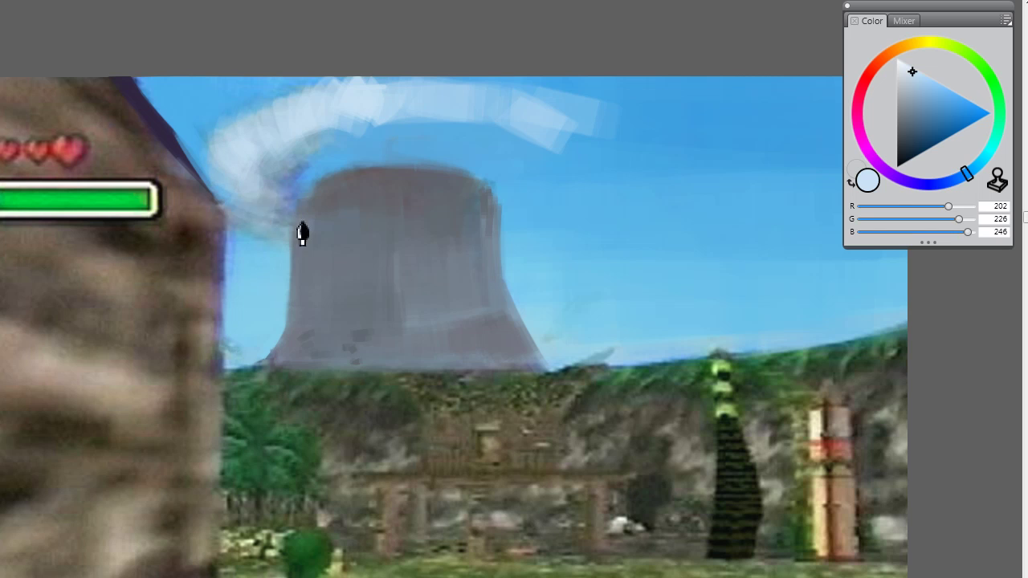
# Step: Shade the smoke ring's inner edge with sampled grey-blue and curve its right end down beside the tower's rim
pyautogui.keyDown('alt'); pyautogui.click(258, 245); pyautogui.keyUp('alt')
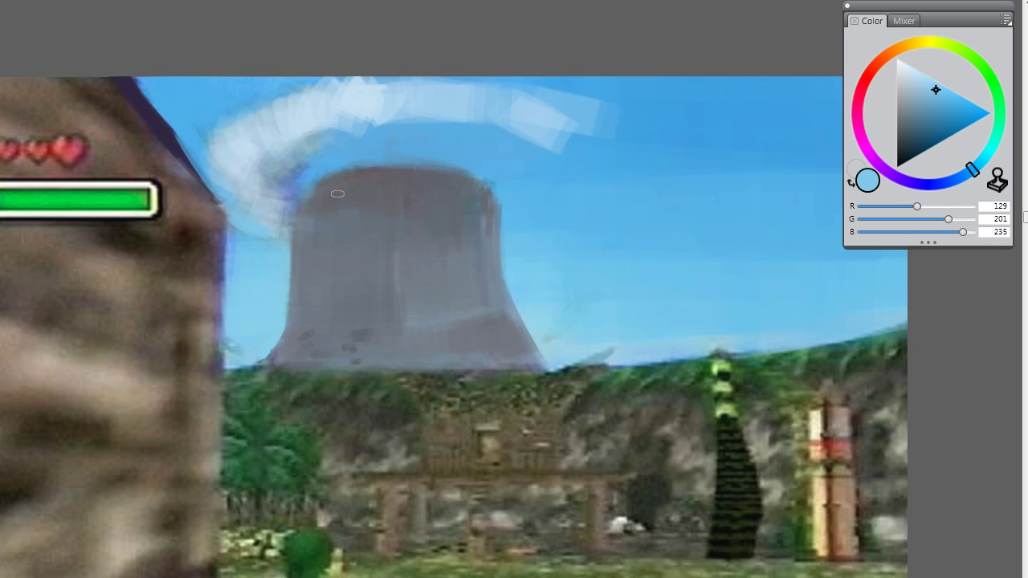
pyautogui.keyDown('alt'); pyautogui.click(326, 152); pyautogui.keyUp('alt')
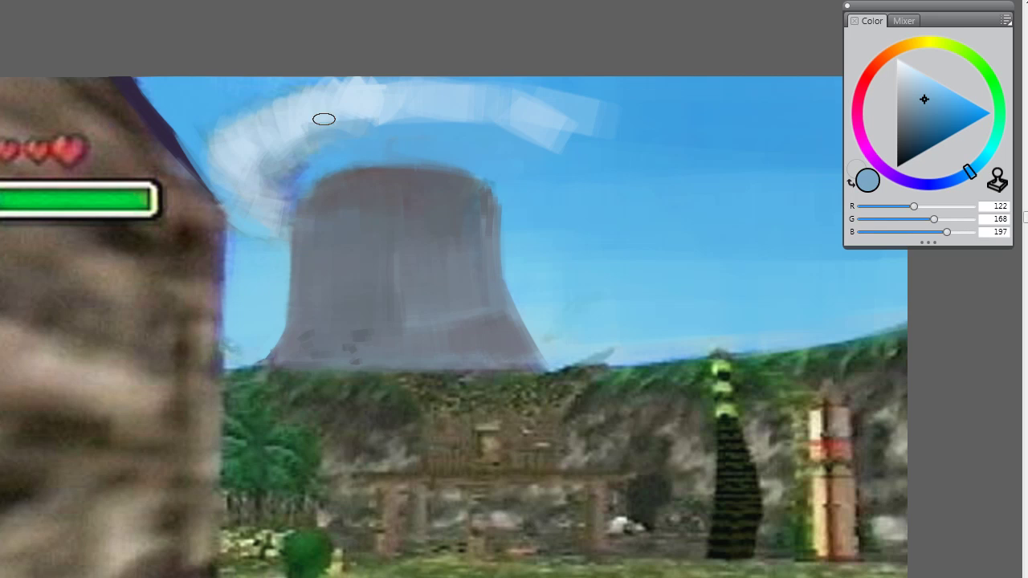
pyautogui.moveTo(421, 118)
pyautogui.mouseDown()
pyautogui.moveTo(473, 113)
pyautogui.moveTo(519, 126)
pyautogui.moveTo(514, 142)
pyautogui.moveTo(573, 165)
pyautogui.moveTo(522, 201)
pyautogui.mouseUp()
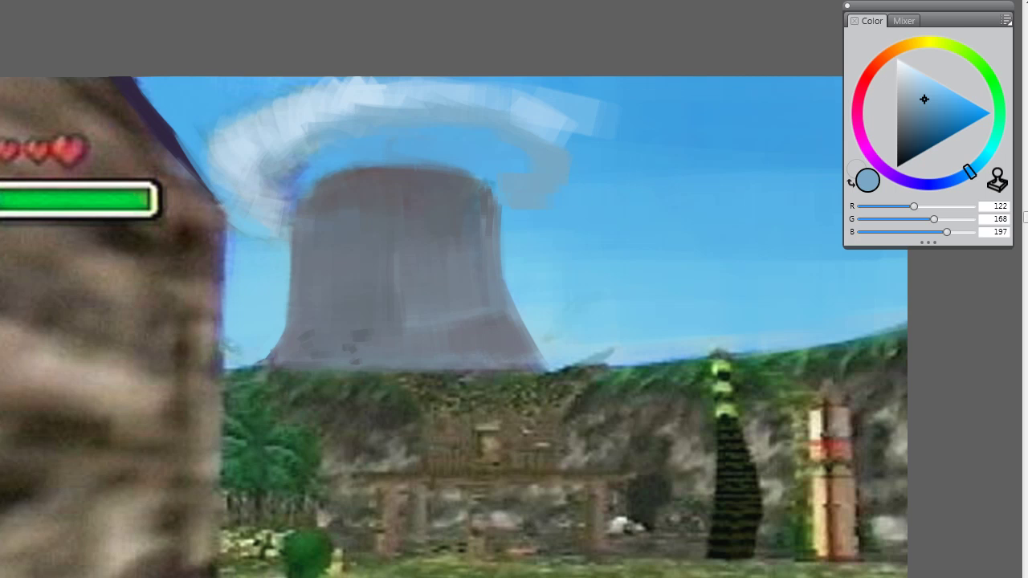
pyautogui.hotkey('ctrl', 't')
pyautogui.hotkey('ctrl', 't')
pyautogui.keyDown('alt'); pyautogui.click(514, 117); pyautogui.keyUp('alt')
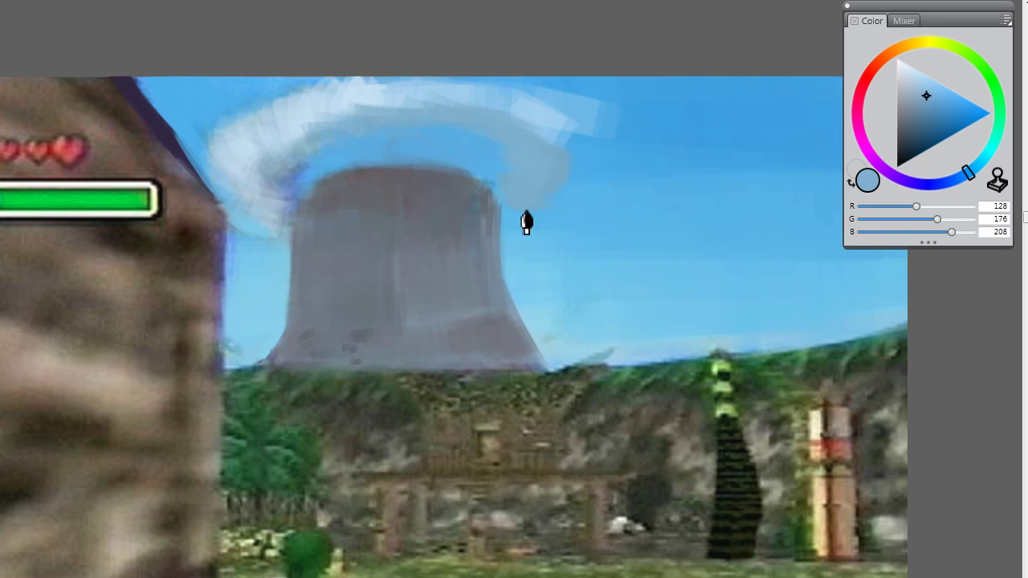
# Step: Round off the smoke ring's right end with sampled pale blue and soften its outer edge with sky blue
pyautogui.keyDown('alt'); pyautogui.click(550, 120); pyautogui.keyUp('alt')
pyautogui.moveTo(553, 131); pyautogui.dragTo(574, 152)
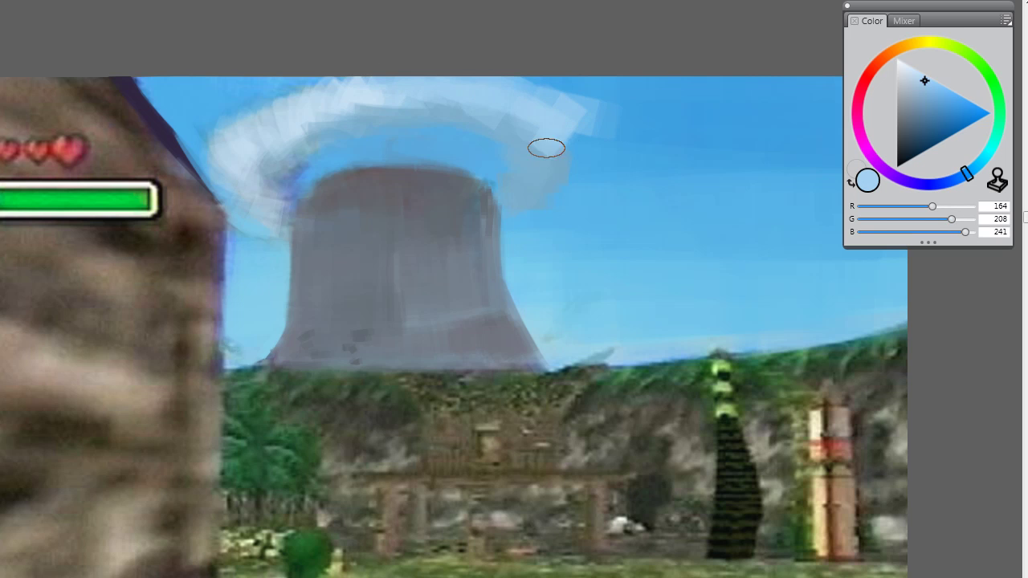
pyautogui.keyDown('alt'); pyautogui.click(615, 162); pyautogui.keyUp('alt')
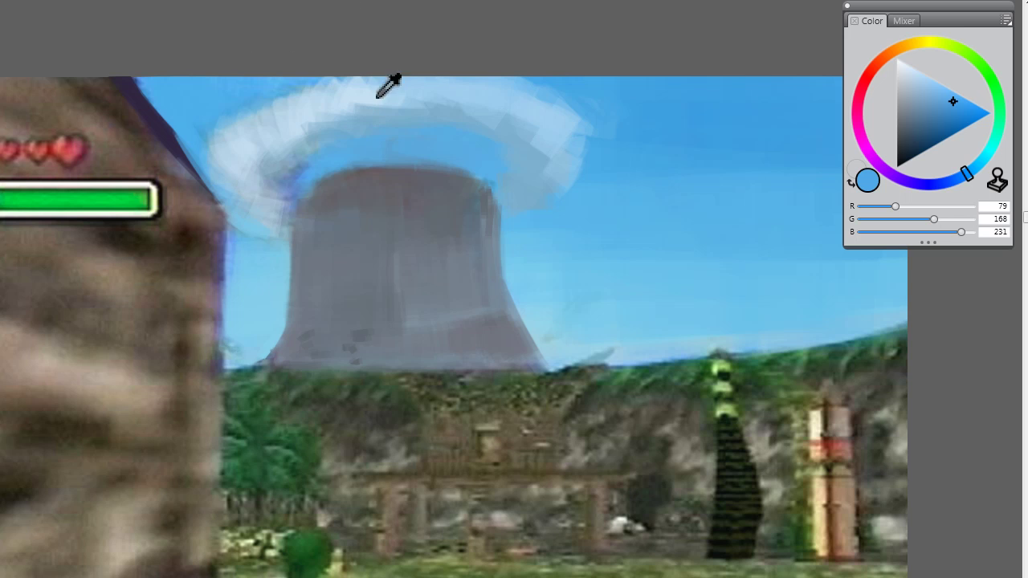
pyautogui.keyDown('alt'); pyautogui.click(419, 96); pyautogui.keyUp('alt')
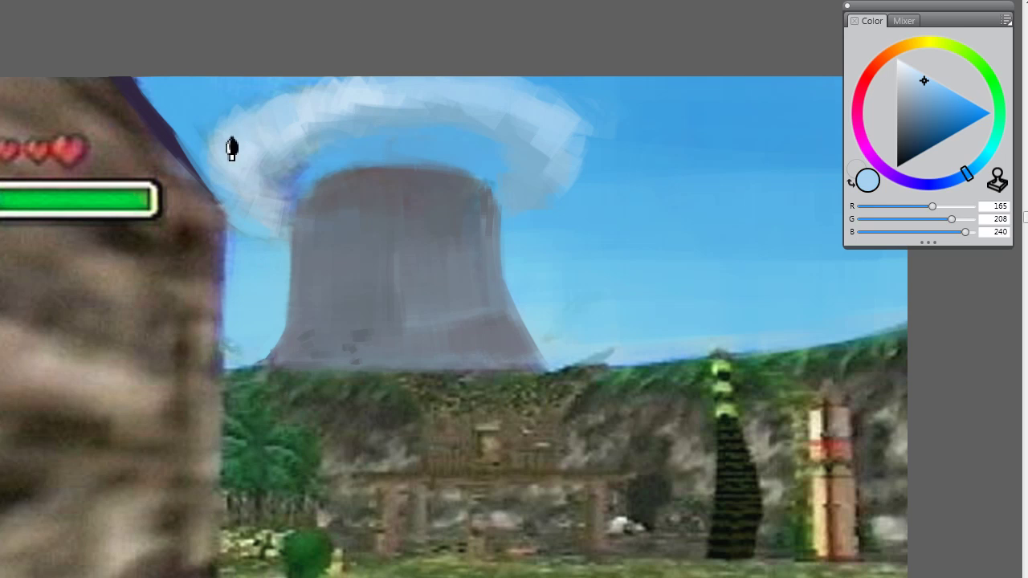
pyautogui.keyDown('alt'); pyautogui.click(228, 96); pyautogui.keyUp('alt')
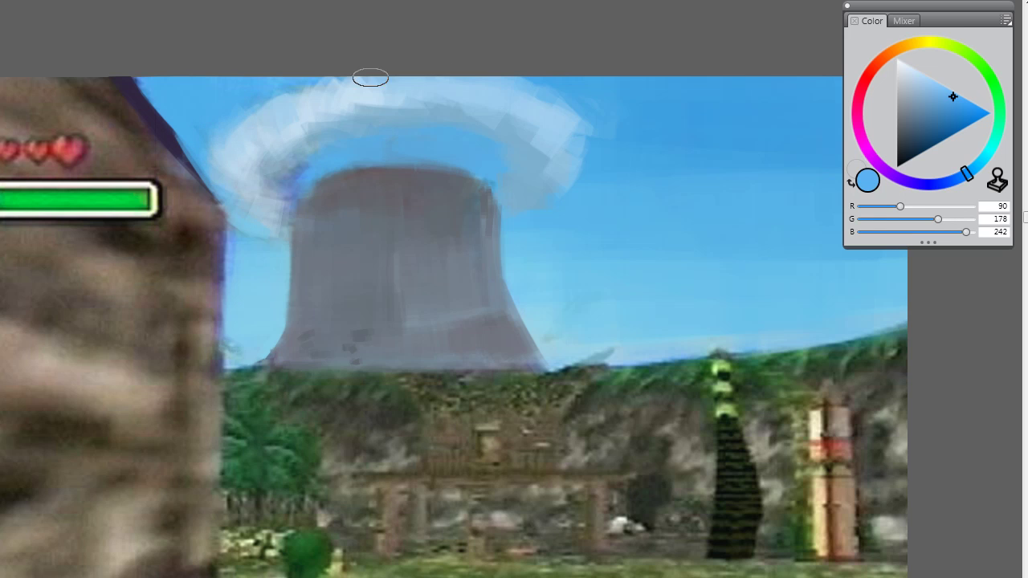
pyautogui.keyDown('alt'); pyautogui.click(423, 102); pyautogui.keyUp('alt')
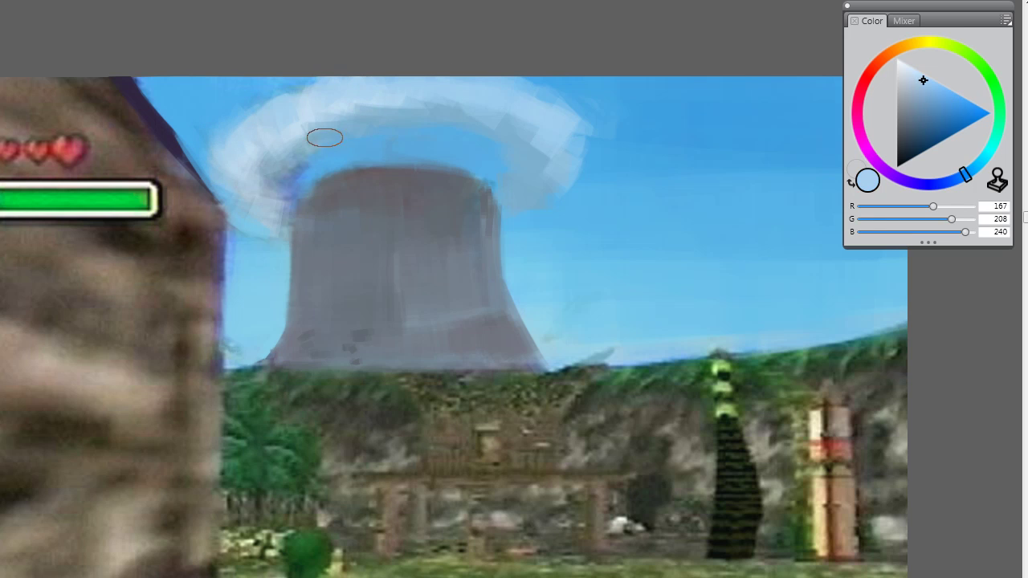
# Step: Blend the smoke ring's left end into the tower with sampled grey-blues and pale blue, trimming its underside with sky blue
pyautogui.keyDown('alt'); pyautogui.click(301, 161); pyautogui.keyUp('alt')
pyautogui.moveTo(270, 184); pyautogui.dragTo(317, 161)
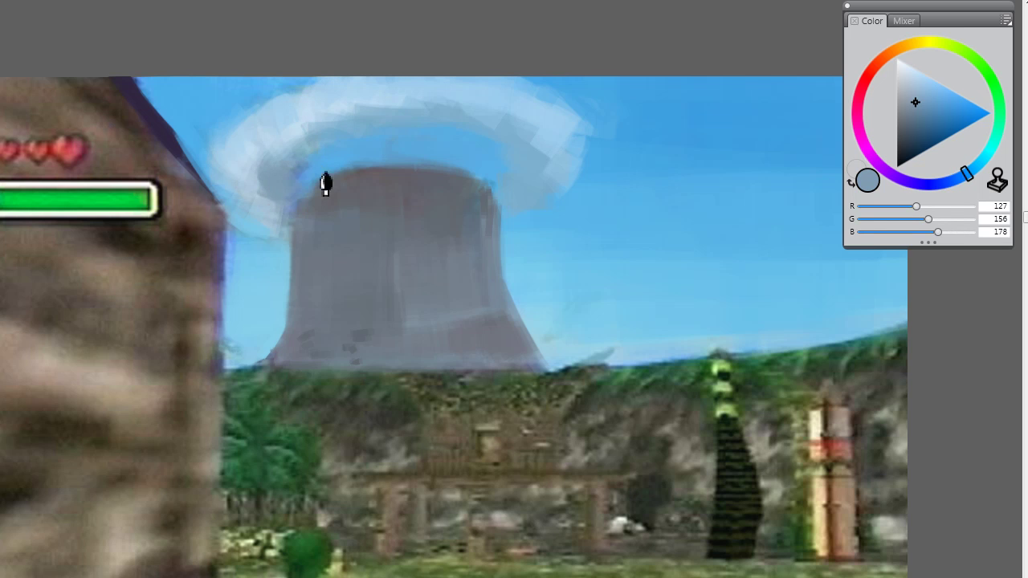
pyautogui.keyDown('alt'); pyautogui.click(266, 190); pyautogui.keyUp('alt')
pyautogui.moveTo(234, 183); pyautogui.dragTo(291, 227)
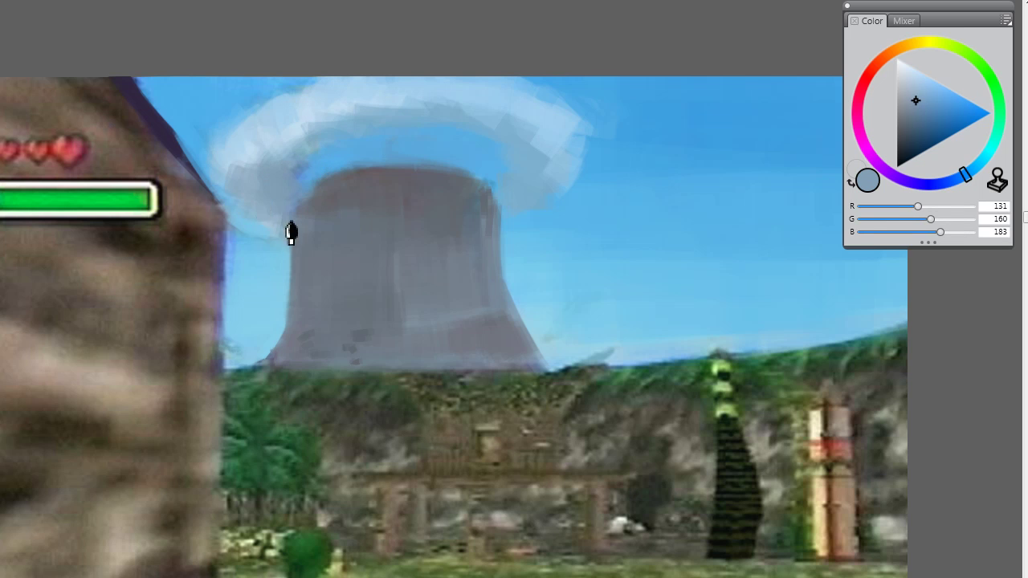
pyautogui.keyDown('alt'); pyautogui.click(257, 150); pyautogui.keyUp('alt')
pyautogui.moveTo(235, 171)
pyautogui.mouseDown()
pyautogui.moveTo(232, 188)
pyautogui.moveTo(273, 251)
pyautogui.mouseUp()
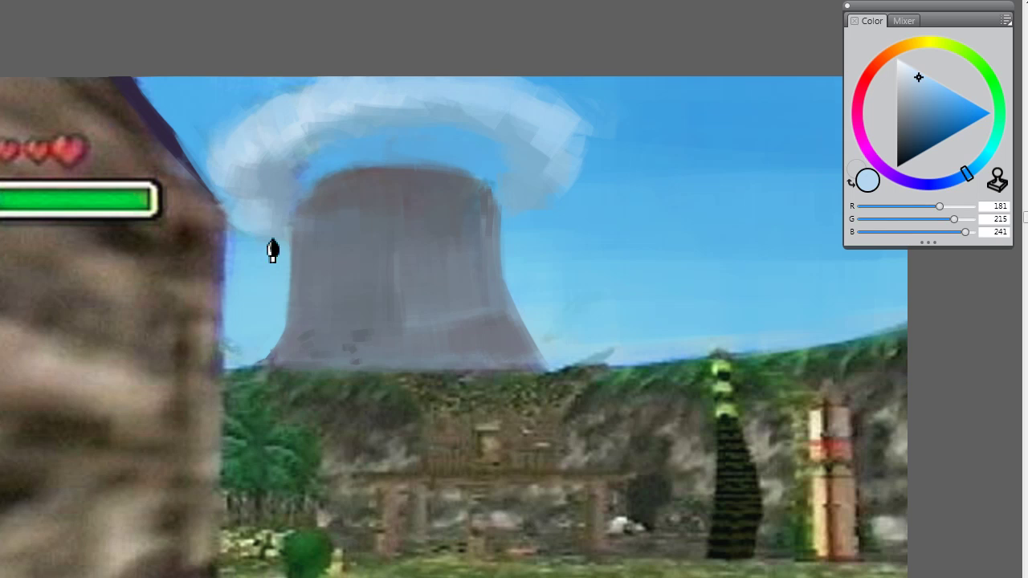
pyautogui.keyDown('alt'); pyautogui.click(246, 231); pyautogui.keyUp('alt')
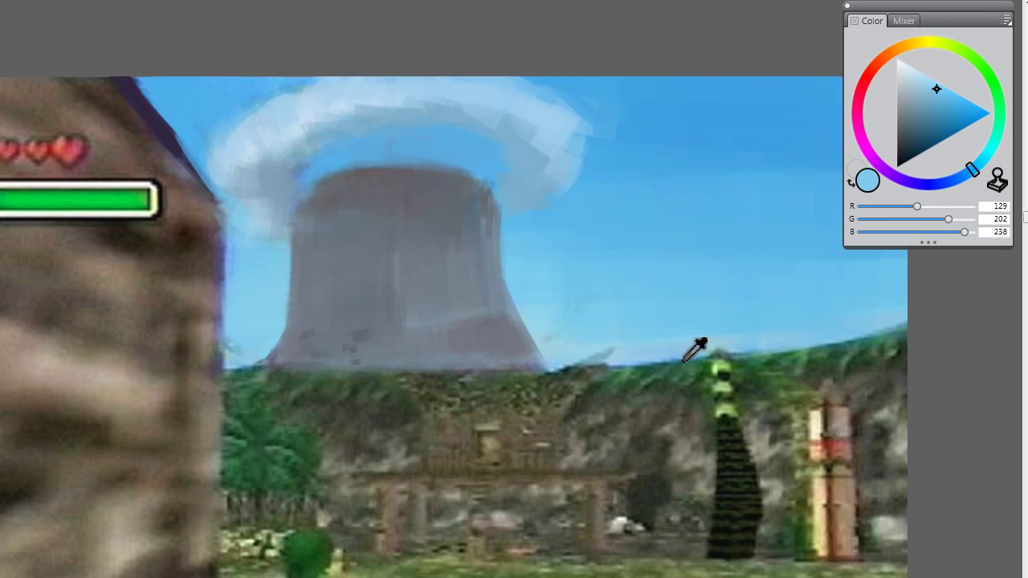
# Step: Sample the pale blue at the horizon and blend it into the smoke ring's lower right end
pyautogui.keyDown('alt'); pyautogui.click(720, 341); pyautogui.keyUp('alt')
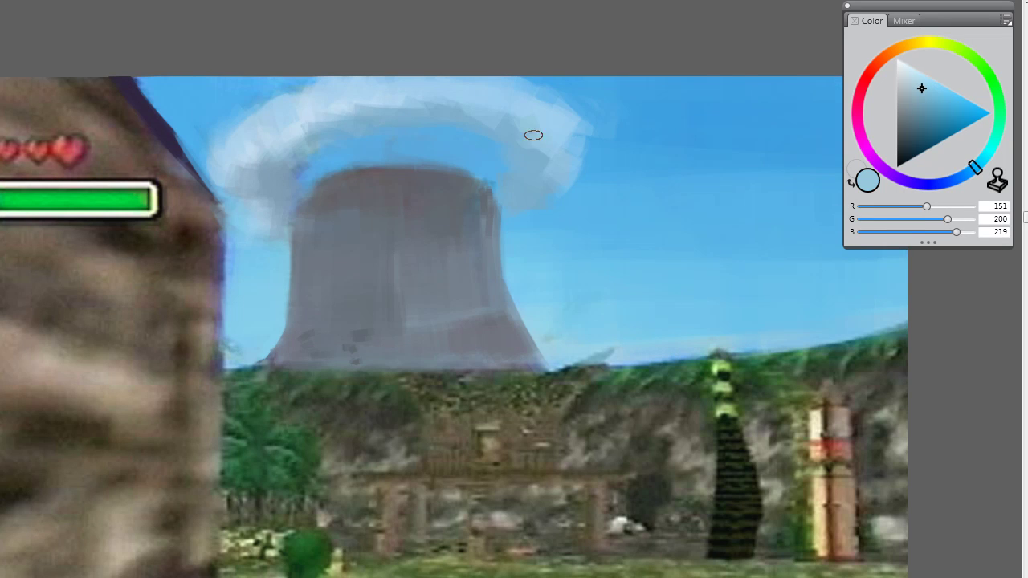
pyautogui.moveTo(541, 202); pyautogui.dragTo(544, 170)
pyautogui.keyDown('alt'); pyautogui.click(544, 170); pyautogui.keyUp('alt')
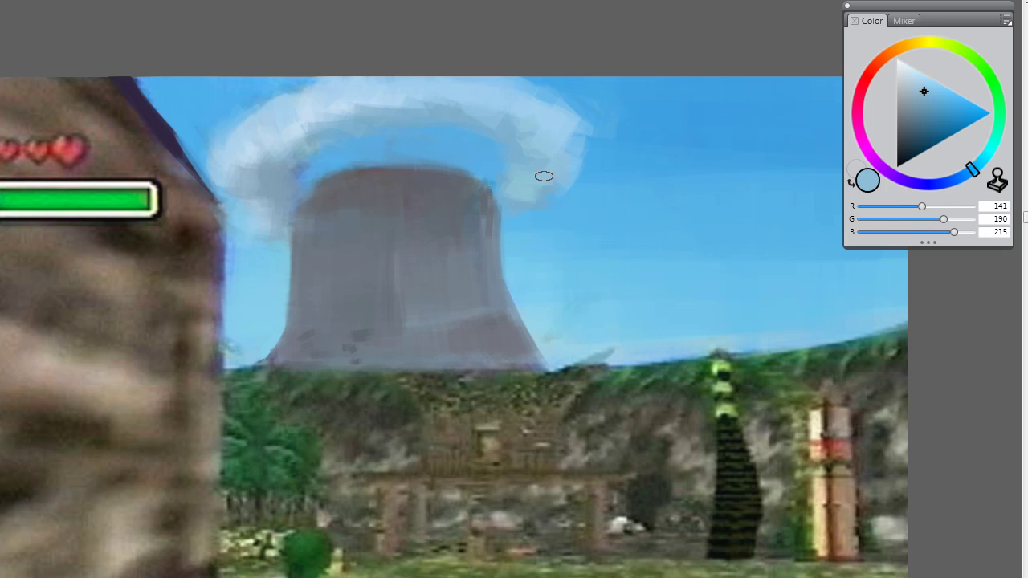
# Step: Dab a small pale blue puff into the sky beside the smoke ring's right end and sample the surrounding sky blues
pyautogui.click(605, 155)
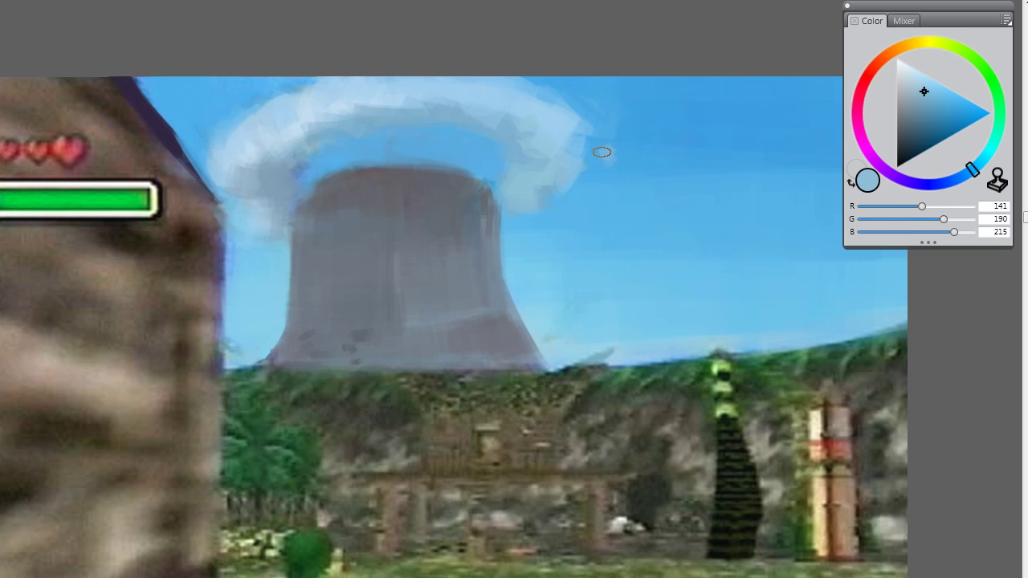
pyautogui.keyDown('alt'); pyautogui.click(427, 131); pyautogui.keyUp('alt')
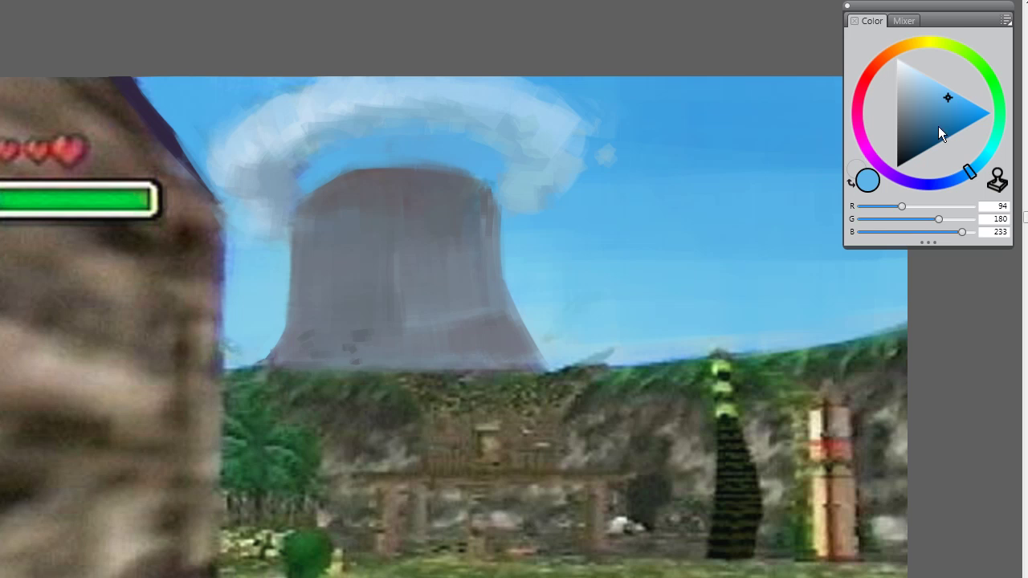
pyautogui.moveTo(937, 44)
pyautogui.mouseDown()
pyautogui.moveTo(910, 44)
pyautogui.moveTo(914, 122)
pyautogui.mouseUp()
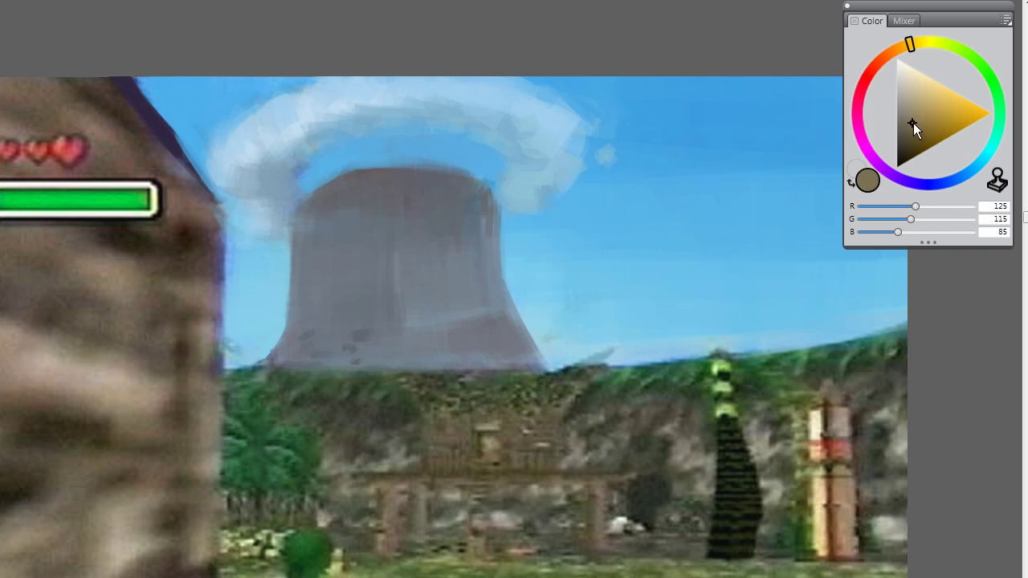
pyautogui.keyDown('alt'); pyautogui.click(733, 348); pyautogui.keyUp('alt')
pyautogui.keyDown('alt'); pyautogui.click(734, 300); pyautogui.keyUp('alt')
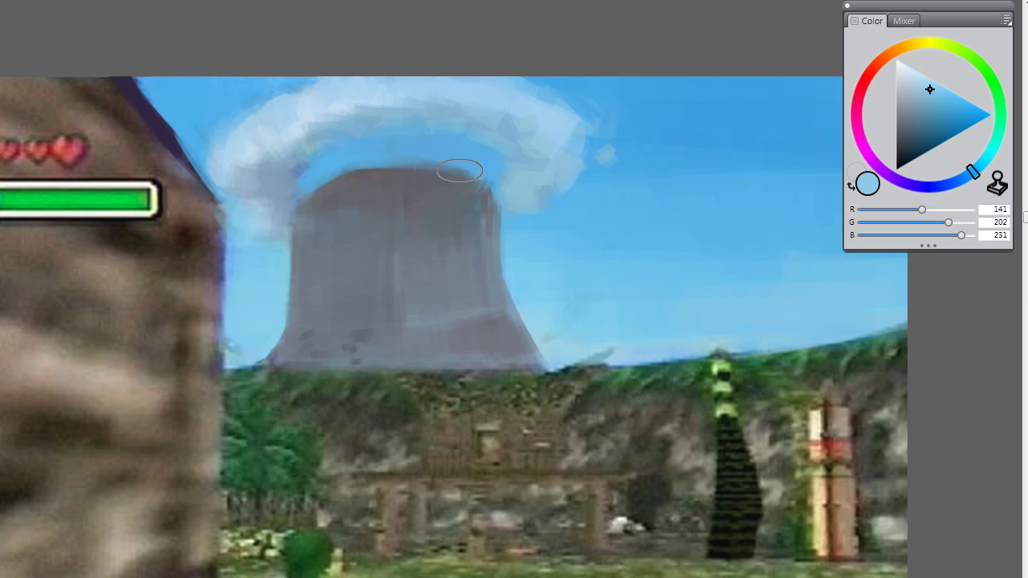
# Step: Shade the smoke ring's lower left end, inner edge and lower right end with sampled grey-blue (R 103, G 142, B 187)
pyautogui.keyDown('alt'); pyautogui.click(295, 182); pyautogui.keyUp('alt')
pyautogui.keyDown('alt'); pyautogui.click(296, 186); pyautogui.keyUp('alt')
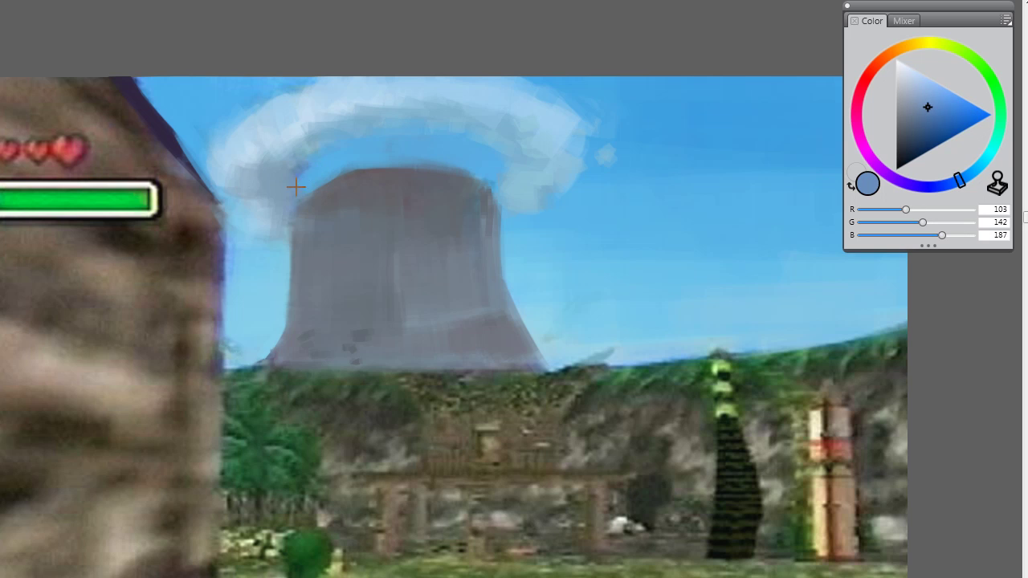
pyautogui.moveTo(301, 185)
pyautogui.mouseDown()
pyautogui.moveTo(294, 213)
pyautogui.moveTo(262, 200)
pyautogui.moveTo(262, 216)
pyautogui.moveTo(281, 226)
pyautogui.moveTo(259, 201)
pyautogui.moveTo(280, 237)
pyautogui.mouseUp()
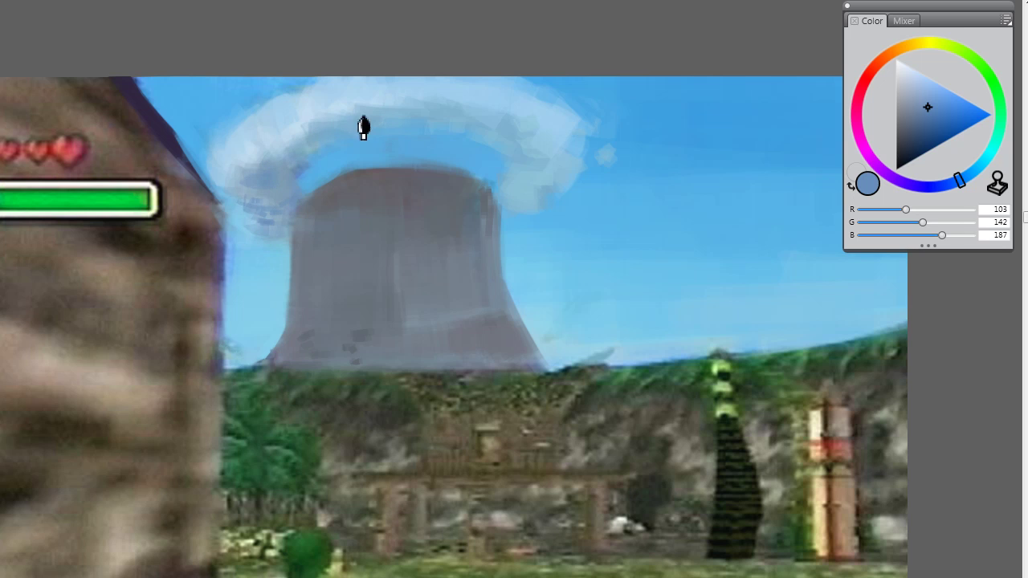
pyautogui.moveTo(507, 153)
pyautogui.mouseDown()
pyautogui.moveTo(552, 155)
pyautogui.moveTo(529, 180)
pyautogui.moveTo(560, 200)
pyautogui.moveTo(509, 213)
pyautogui.mouseUp()
pyautogui.keyDown('alt'); pyautogui.click(514, 207); pyautogui.keyUp('alt')
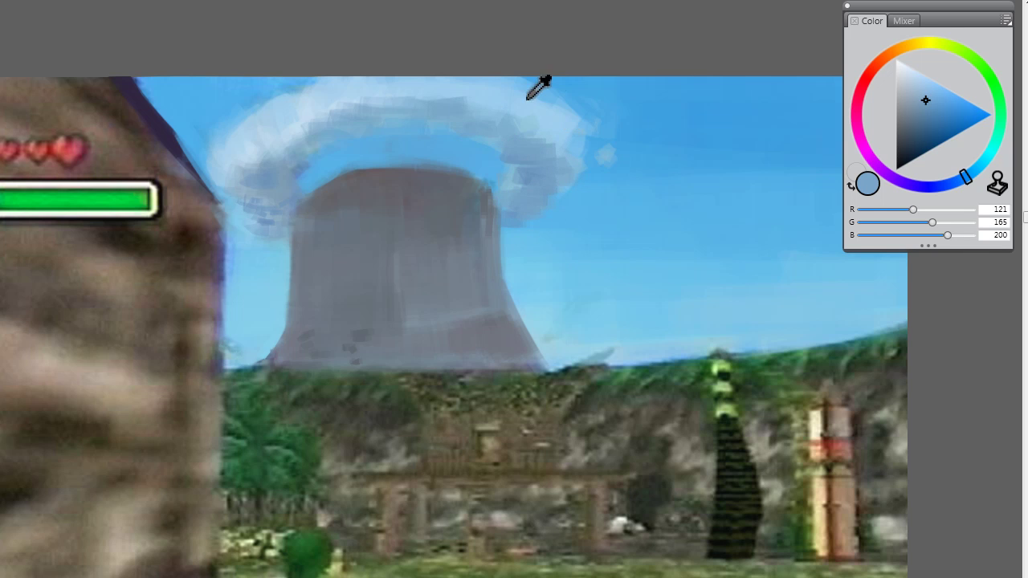
# Step: Break up the smoke ring's upper band with patches of sampled pale blue and grey-blue (R 122, G 167, B 201)
pyautogui.keyDown('alt'); pyautogui.click(501, 108); pyautogui.keyUp('alt')
pyautogui.click(406, 121)
pyautogui.keyDown('alt'); pyautogui.click(354, 149); pyautogui.keyUp('alt')
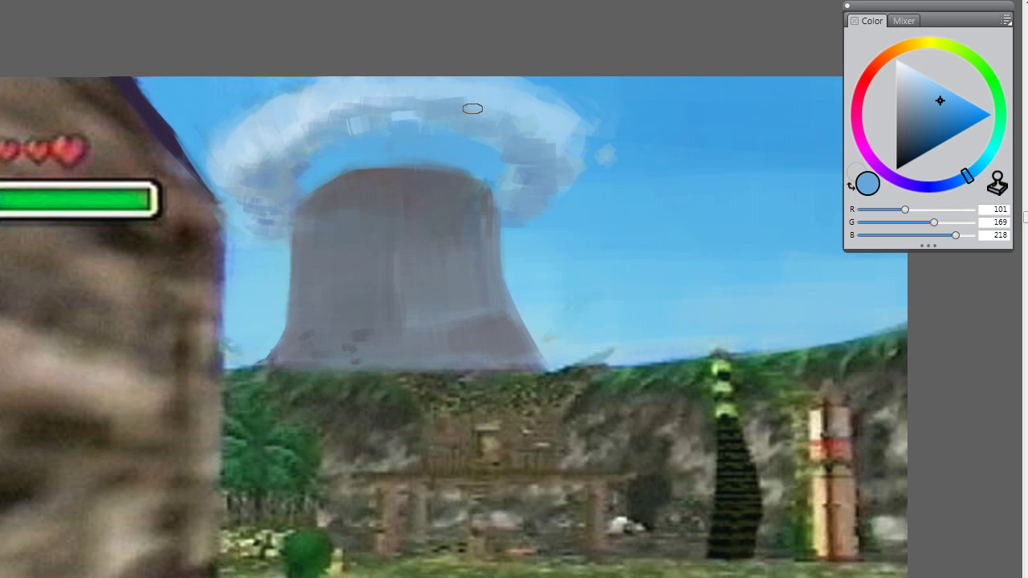
pyautogui.keyDown('alt'); pyautogui.click(427, 135); pyautogui.keyUp('alt')
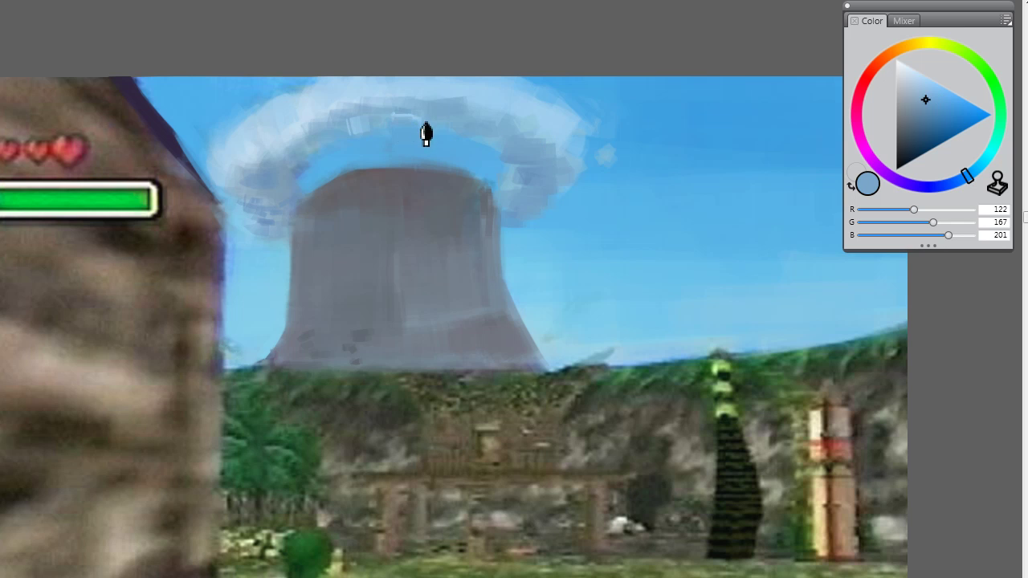
pyautogui.moveTo(374, 101)
pyautogui.mouseDown()
pyautogui.moveTo(394, 108)
pyautogui.moveTo(424, 87)
pyautogui.mouseUp()
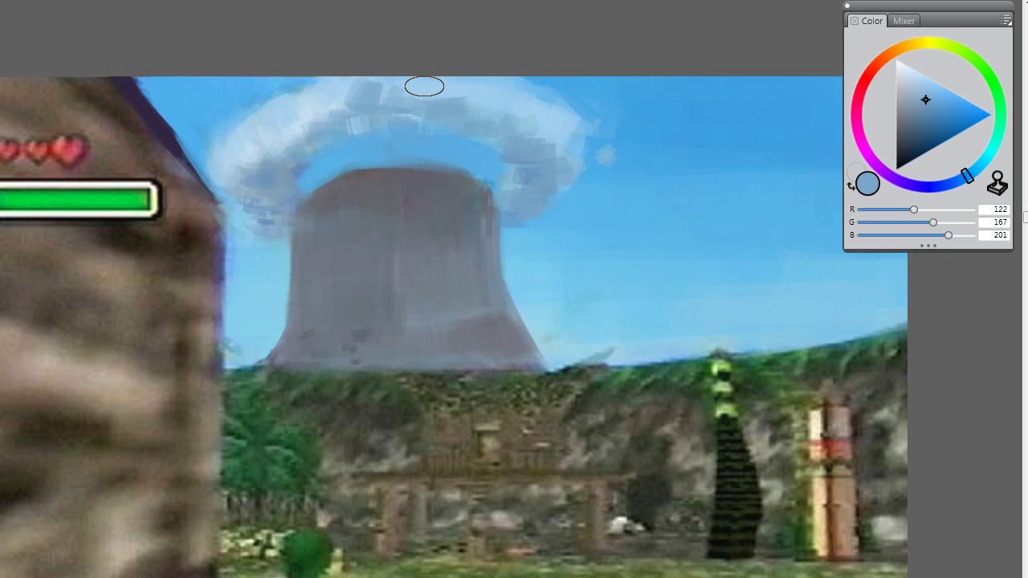
pyautogui.keyDown('alt'); pyautogui.click(420, 93); pyautogui.keyUp('alt')
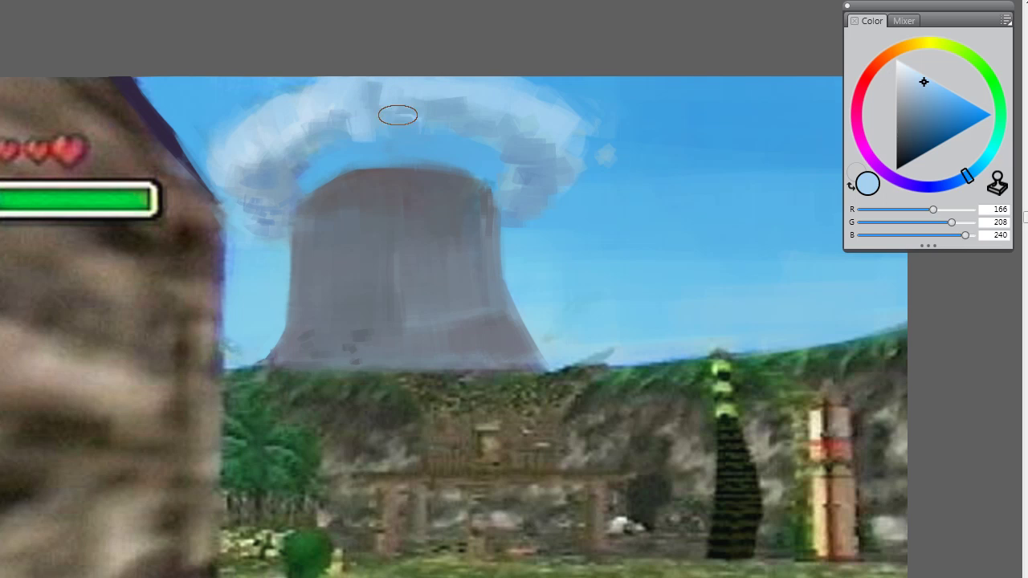
pyautogui.keyDown('alt'); pyautogui.click(378, 126); pyautogui.keyUp('alt')
pyautogui.keyDown('alt'); pyautogui.click(378, 133); pyautogui.keyUp('alt')
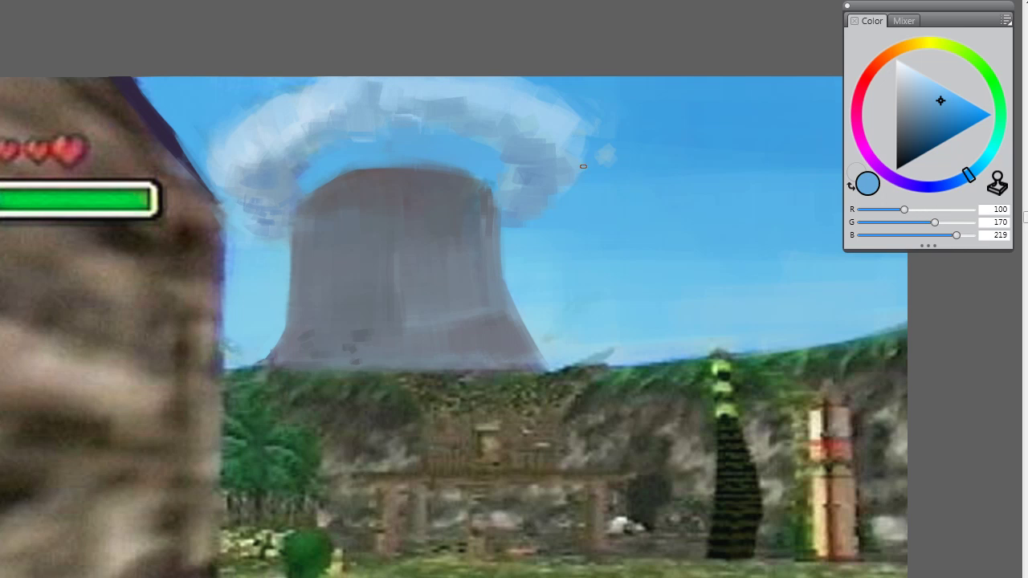
# Step: Trim the smoke ring's lower right end and inner edges beside the tower's rim with sampled sky blues
pyautogui.keyDown('alt'); pyautogui.click(528, 222); pyautogui.keyUp('alt')
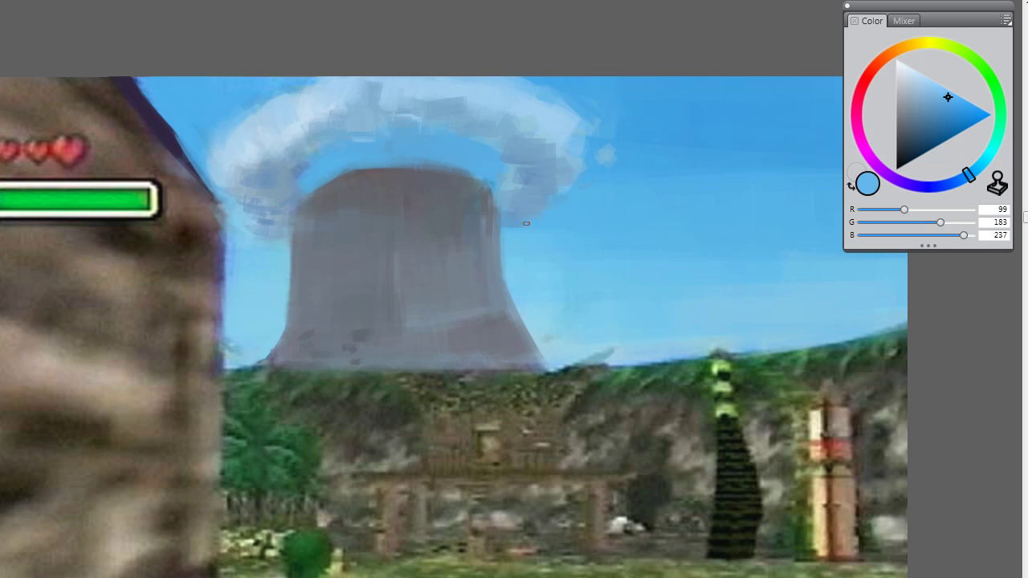
pyautogui.keyDown('alt'); pyautogui.click(619, 157); pyautogui.keyUp('alt')
pyautogui.keyDown('alt'); pyautogui.click(521, 240); pyautogui.keyUp('alt')
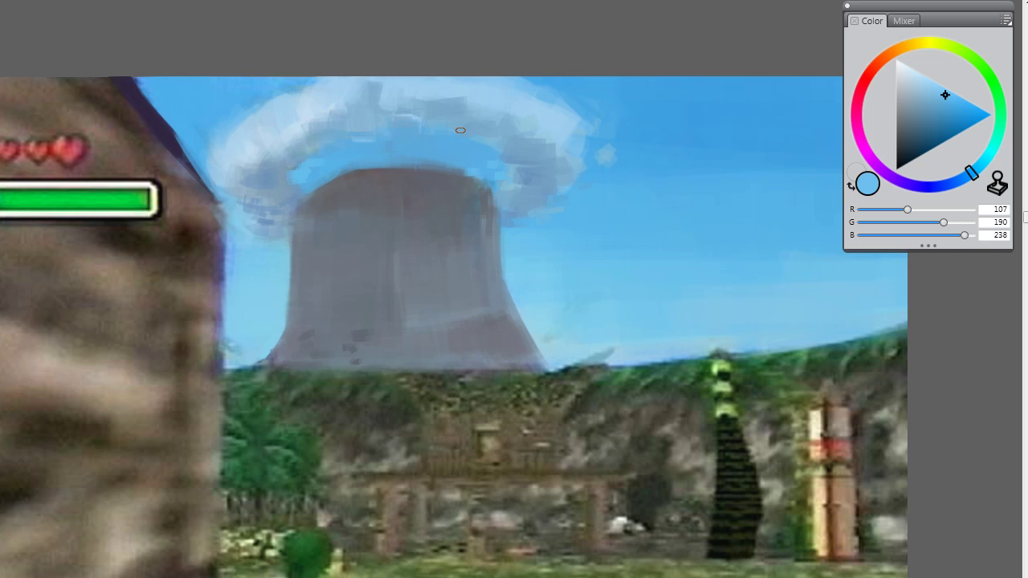
# Step: Add small grey-blue shadow dabs to the smoke ring's left side and soften them with sampled pale blue
pyautogui.keyDown('alt'); pyautogui.click(294, 166); pyautogui.keyUp('alt')
pyautogui.keyDown('alt'); pyautogui.click(269, 141); pyautogui.keyUp('alt')
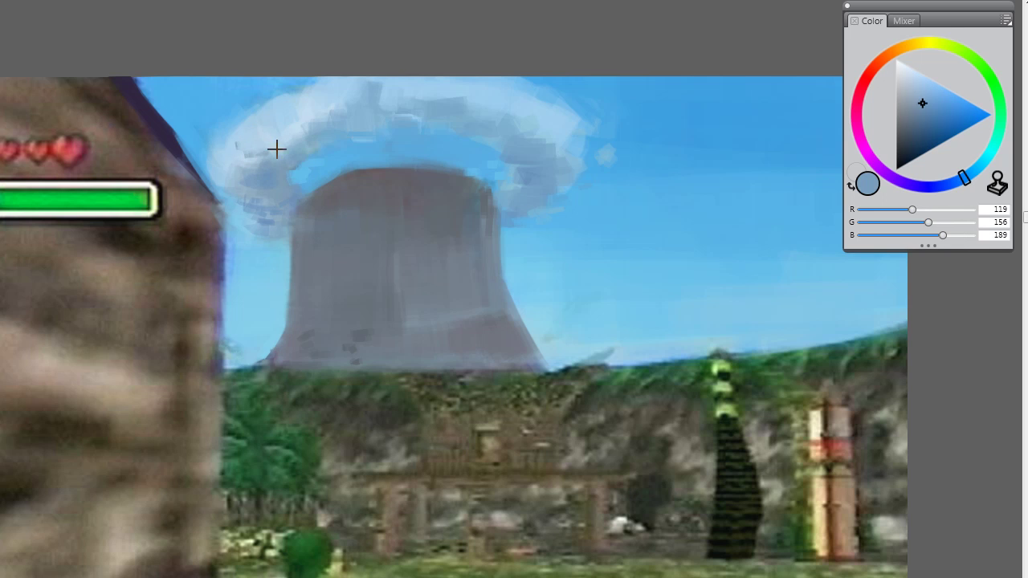
pyautogui.keyDown('alt'); pyautogui.click(253, 147); pyautogui.keyUp('alt')
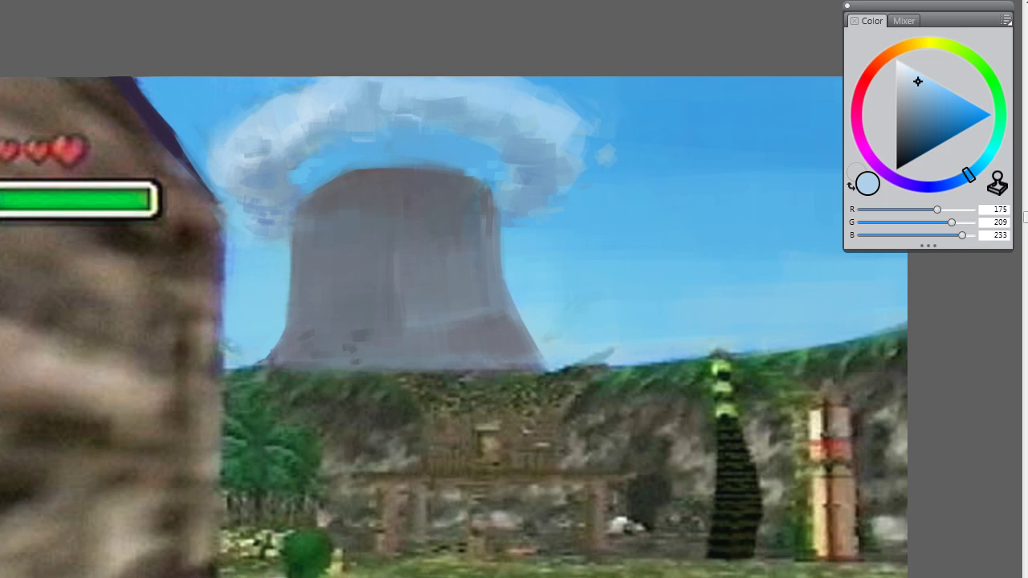
# Step: Blend the smoke ring's upper middle and inner edge with sampled pale blue and mid grey-blues
pyautogui.keyDown('alt'); pyautogui.click(429, 85); pyautogui.keyUp('alt')
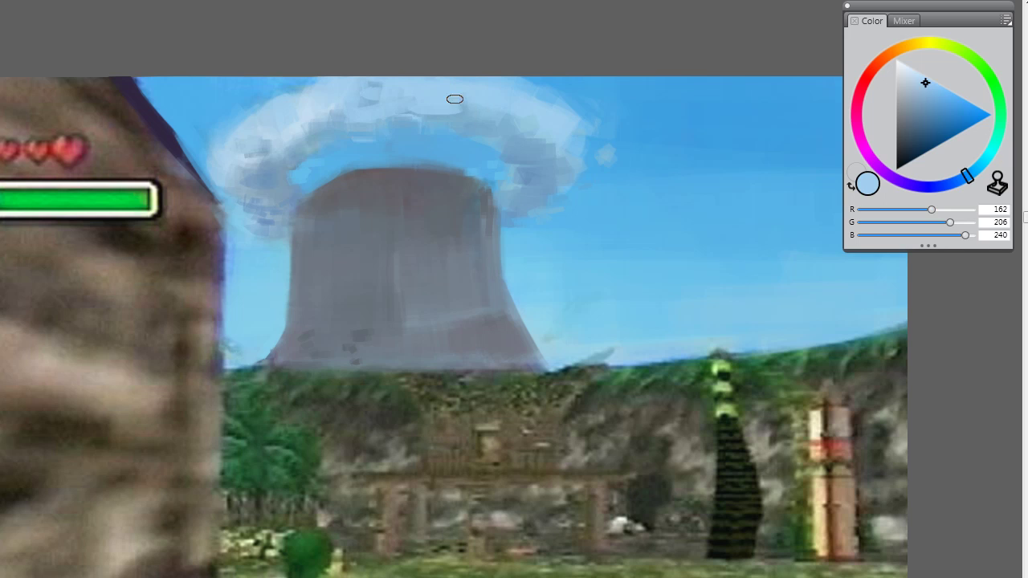
pyautogui.keyDown('alt'); pyautogui.click(455, 111); pyautogui.keyUp('alt')
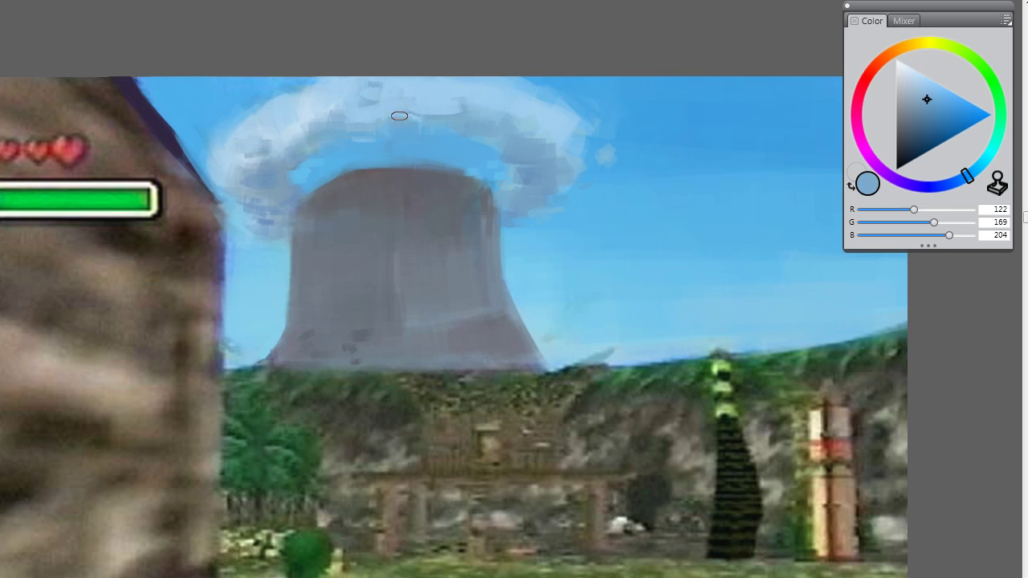
pyautogui.keyDown('alt'); pyautogui.click(539, 169); pyautogui.keyUp('alt')
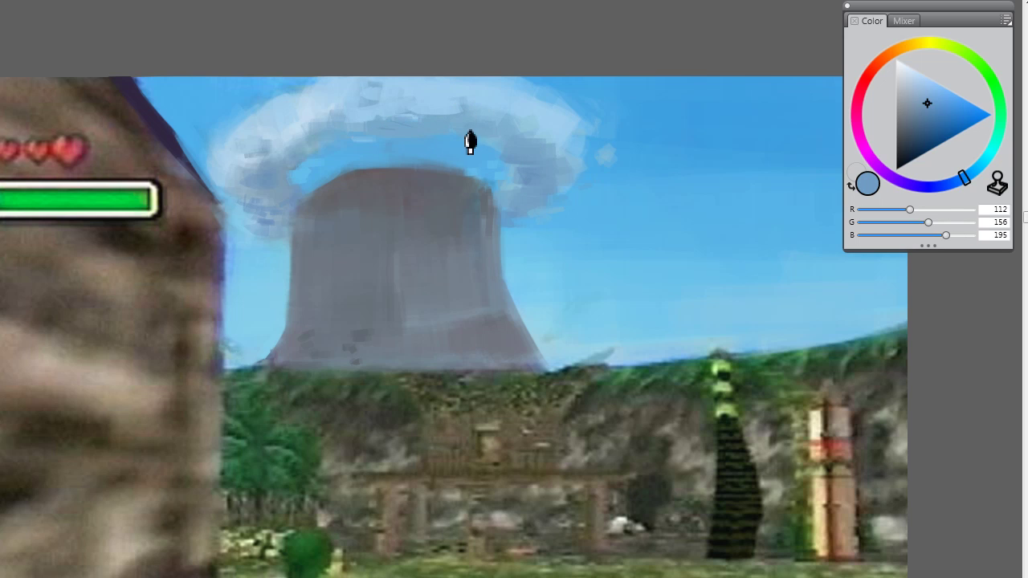
pyautogui.moveTo(470, 142); pyautogui.dragTo(471, 118)
# Step: Paint a darker blue shadow (R 95, G 136, B 185) along the smoke ring's inner edge above the tower
pyautogui.keyDown('alt'); pyautogui.click(273, 178); pyautogui.keyUp('alt')
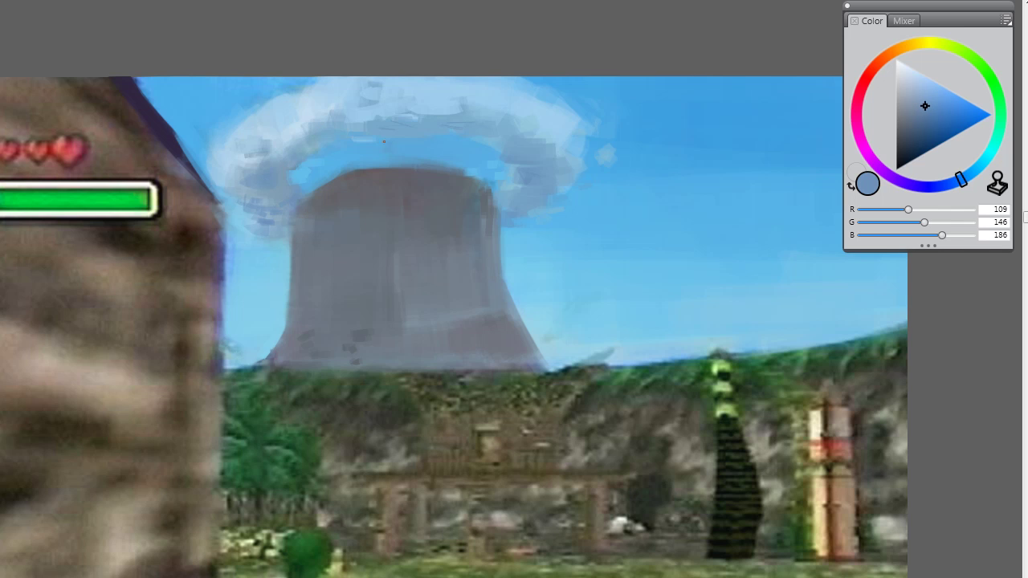
pyautogui.click(930, 110)
pyautogui.moveTo(391, 125)
pyautogui.mouseDown()
pyautogui.moveTo(356, 125)
pyautogui.moveTo(372, 128)
pyautogui.moveTo(379, 122)
pyautogui.moveTo(370, 119)
pyautogui.moveTo(299, 145)
pyautogui.mouseUp()
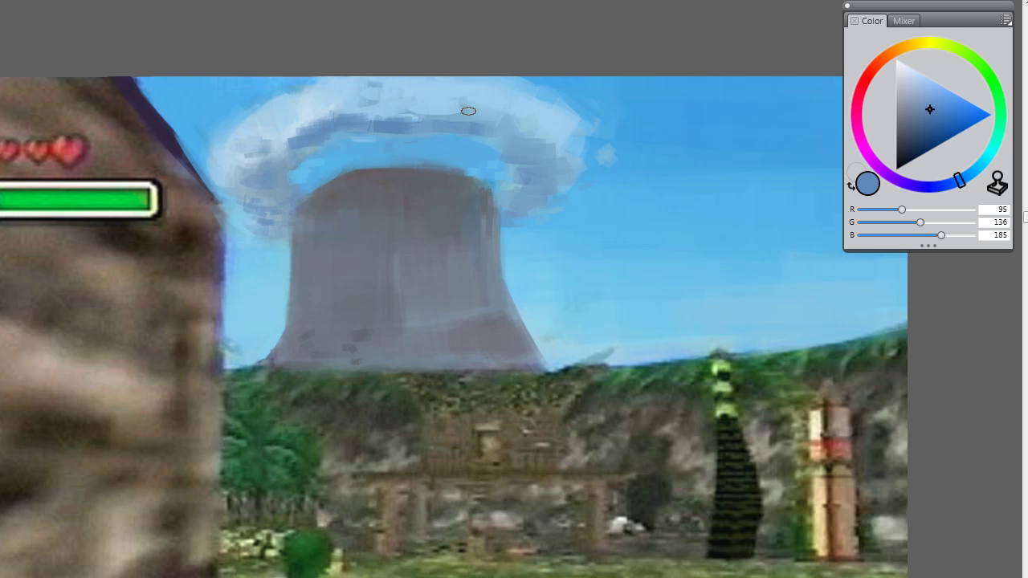
# Step: Soften the smoke ring's inner shadow with sampled pale blue and clean up its lower edge with sky blue
pyautogui.keyDown('alt'); pyautogui.click(499, 136); pyautogui.keyUp('alt')
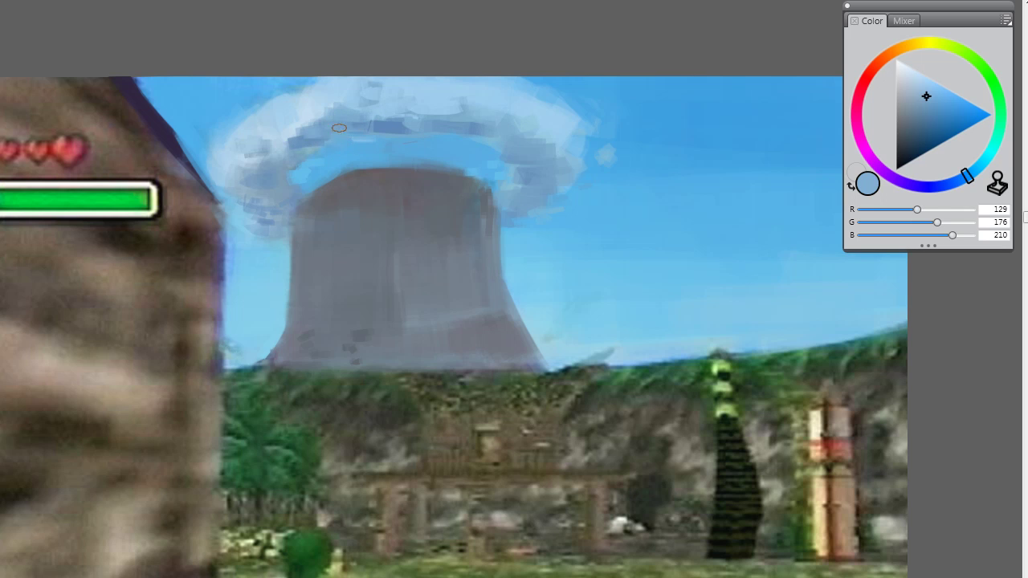
pyautogui.keyDown('alt'); pyautogui.click(317, 122); pyautogui.keyUp('alt')
pyautogui.moveTo(316, 122)
pyautogui.mouseDown()
pyautogui.moveTo(314, 134)
pyautogui.moveTo(434, 110)
pyautogui.moveTo(464, 134)
pyautogui.moveTo(492, 119)
pyautogui.mouseUp()
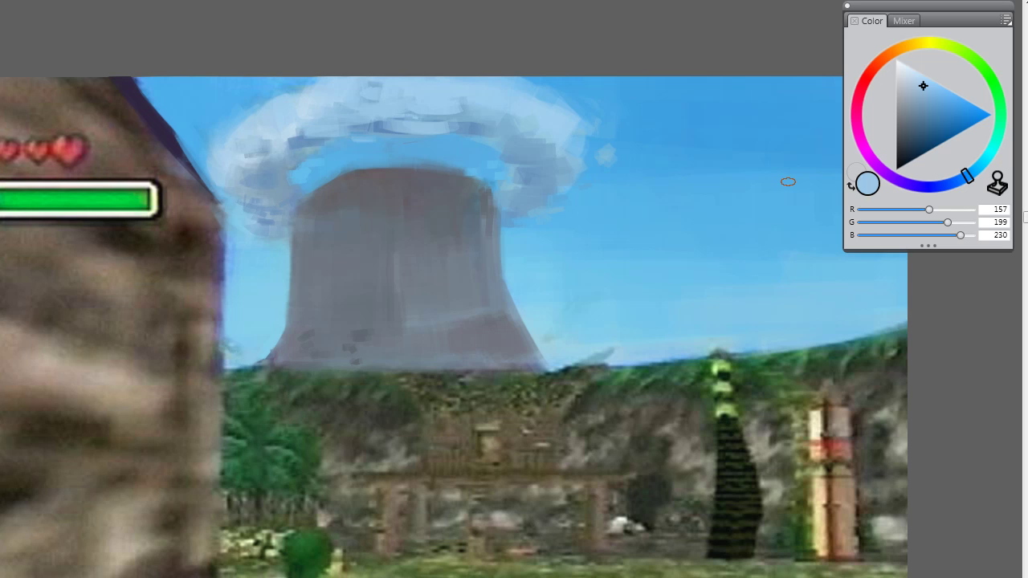
pyautogui.keyDown('alt'); pyautogui.click(406, 138); pyautogui.keyUp('alt')
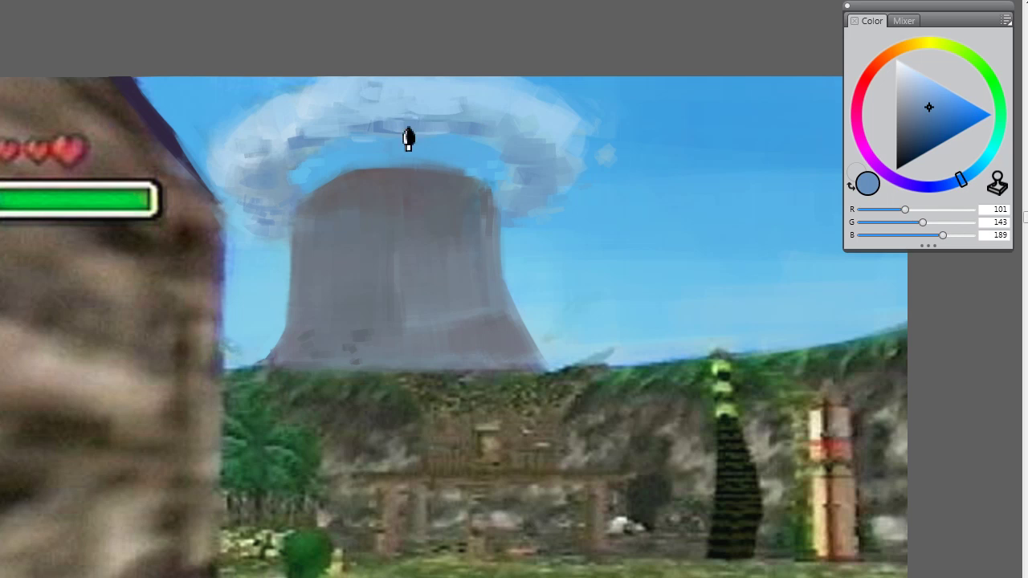
pyautogui.keyDown('alt'); pyautogui.click(424, 145); pyautogui.keyUp('alt')
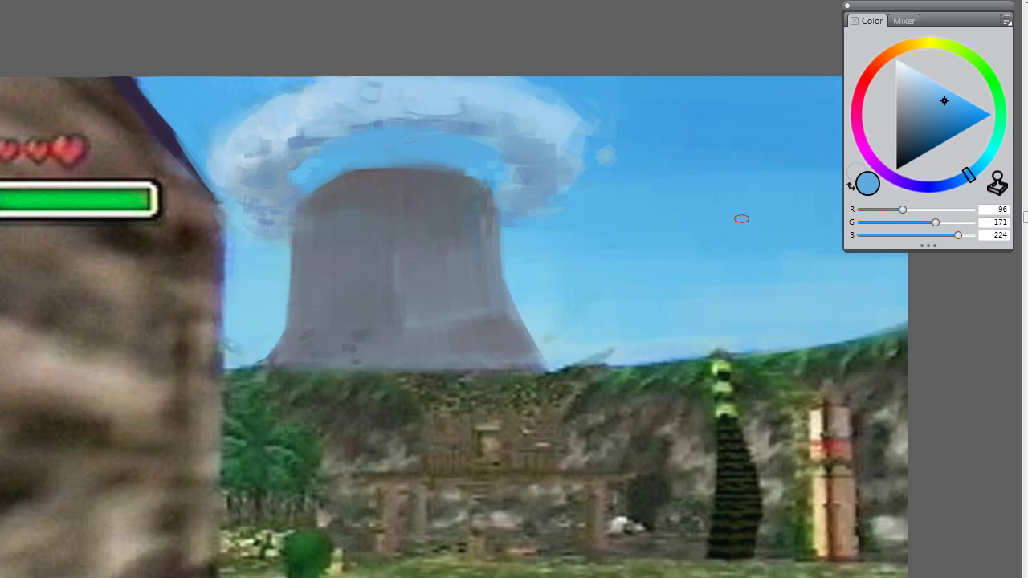
# Step: Paint dark grey vertical streaks down the tower's left edge with sampled greys and break up its lower left
pyautogui.keyDown('alt'); pyautogui.click(384, 195); pyautogui.keyUp('alt')
pyautogui.moveTo(305, 259)
pyautogui.mouseDown()
pyautogui.moveTo(310, 223)
pyautogui.moveTo(300, 239)
pyautogui.moveTo(317, 231)
pyautogui.mouseUp()
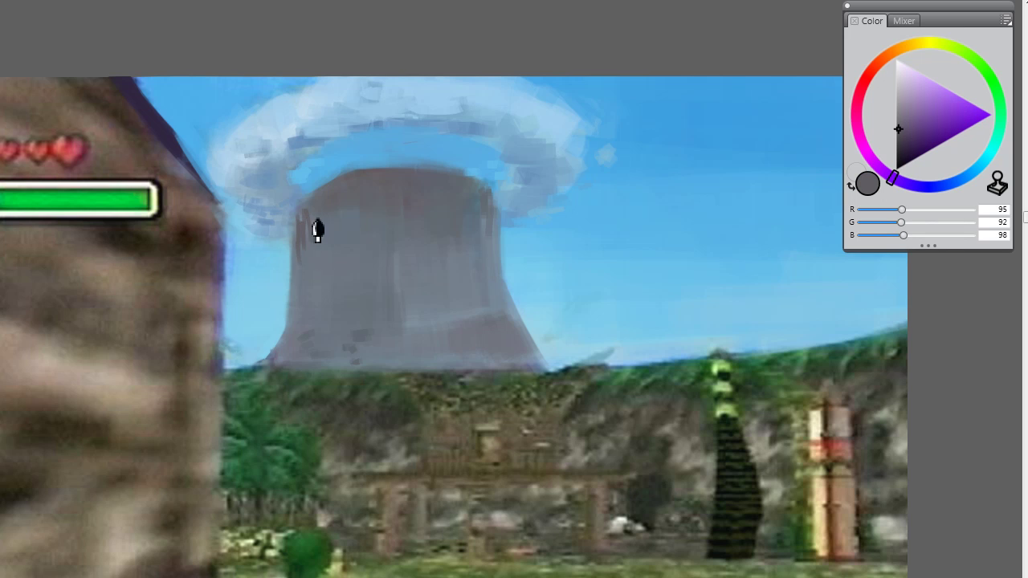
pyautogui.click(319, 313)
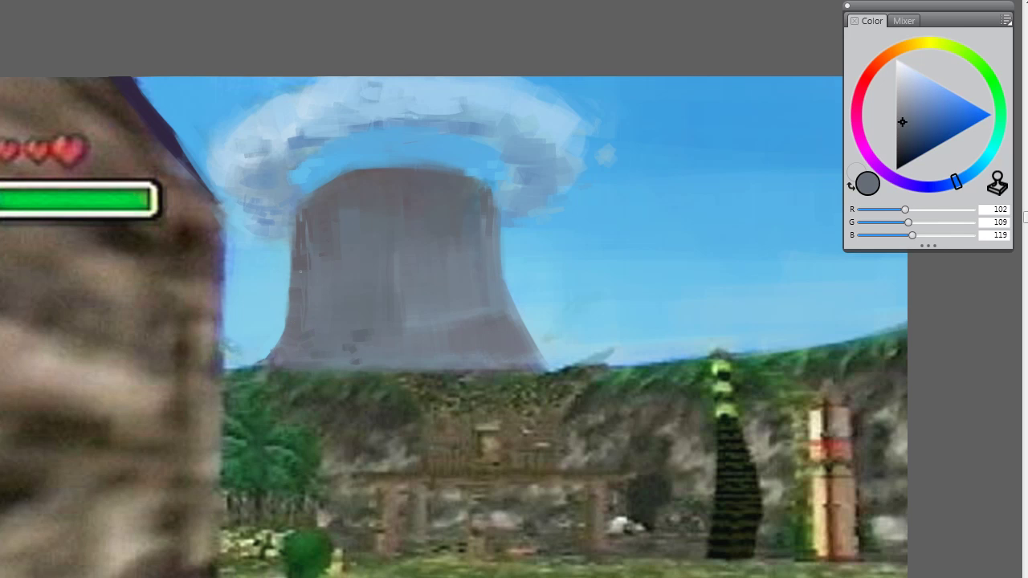
pyautogui.click(321, 324)
pyautogui.click(321, 232)
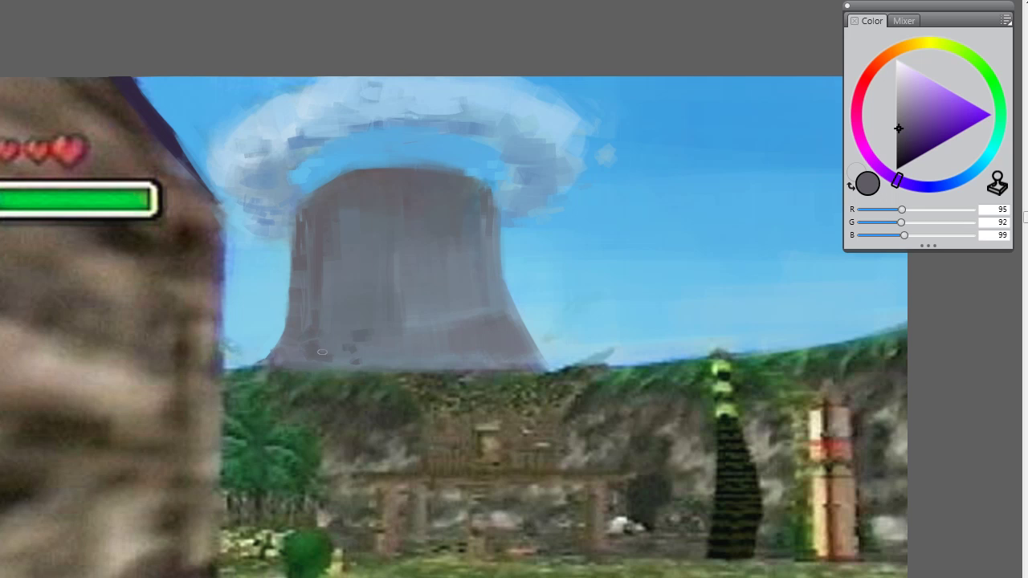
# Step: Build up the shaded vertical bands on the tower's left side by alternating sampled blue-grey and dark grey
pyautogui.keyDown('alt'); pyautogui.click(331, 265); pyautogui.keyUp('alt')
pyautogui.keyDown('alt'); pyautogui.click(325, 239); pyautogui.keyUp('alt')
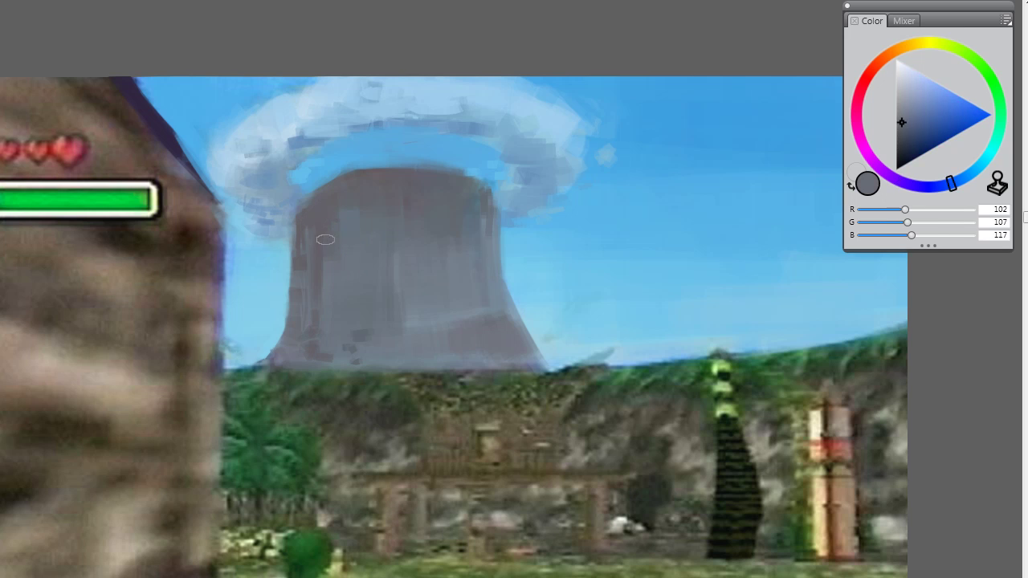
pyautogui.keyDown('alt'); pyautogui.click(330, 226); pyautogui.keyUp('alt')
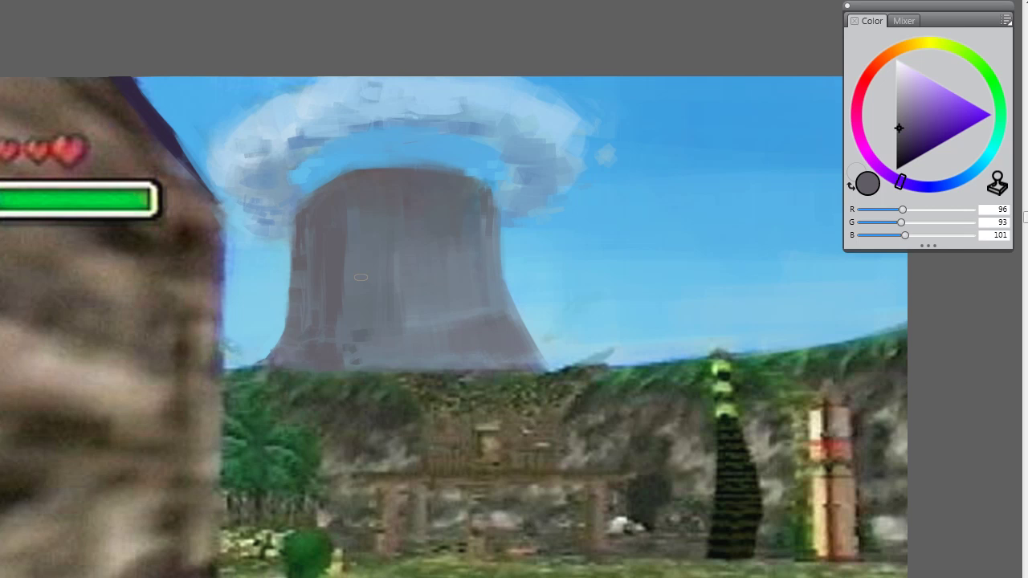
# Step: Stroke long vertical grooves down the tower's middle with a sampled grey (R 97, G 98, B 106)
pyautogui.keyDown('alt'); pyautogui.click(362, 214); pyautogui.keyUp('alt')
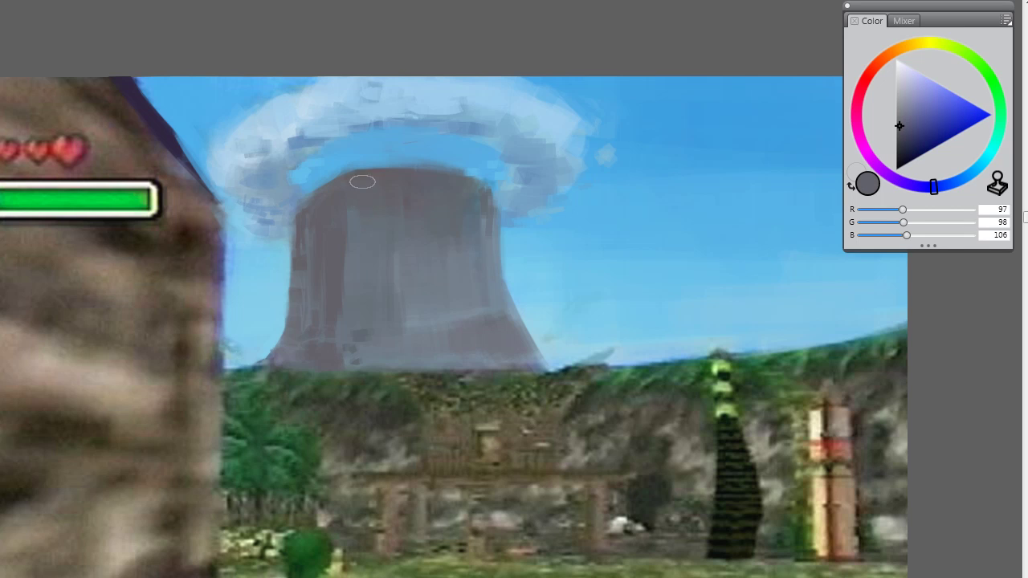
pyautogui.moveTo(365, 236)
pyautogui.mouseDown()
pyautogui.moveTo(372, 281)
pyautogui.moveTo(362, 256)
pyautogui.moveTo(357, 285)
pyautogui.moveTo(352, 270)
pyautogui.moveTo(358, 330)
pyautogui.mouseUp()
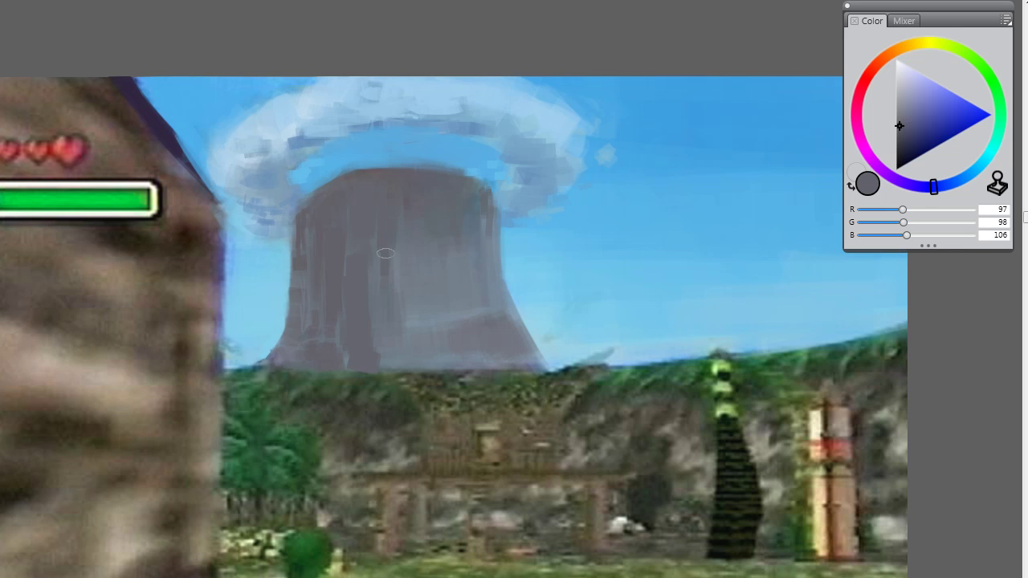
pyautogui.moveTo(388, 314)
pyautogui.mouseDown()
pyautogui.moveTo(397, 375)
pyautogui.moveTo(408, 376)
pyautogui.moveTo(399, 358)
pyautogui.mouseUp()
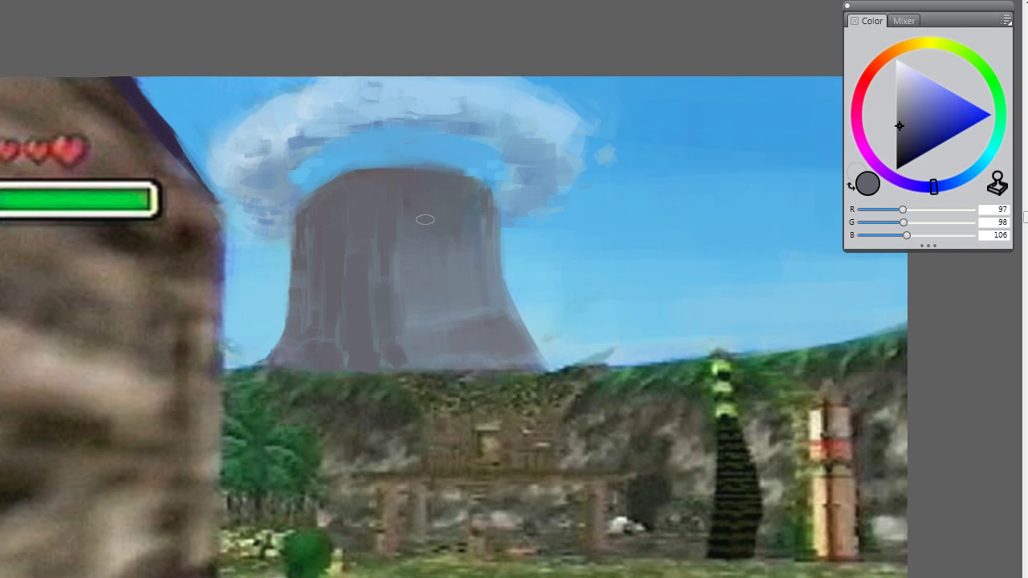
pyautogui.moveTo(425, 219)
pyautogui.mouseDown()
pyautogui.moveTo(412, 214)
pyautogui.moveTo(427, 375)
pyautogui.mouseUp()
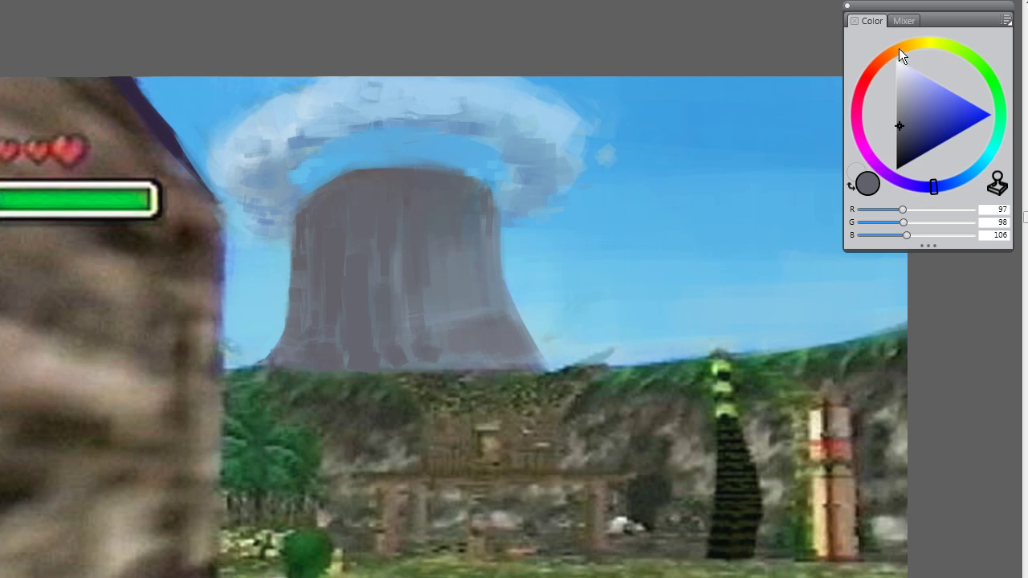
# Step: Brush light warm grey (R 183, G 175, B 171) strokes along the tower's rim and down its upper right side
pyautogui.moveTo(899, 48)
pyautogui.mouseDown()
pyautogui.moveTo(887, 53)
pyautogui.moveTo(908, 83)
pyautogui.moveTo(902, 95)
pyautogui.mouseUp()
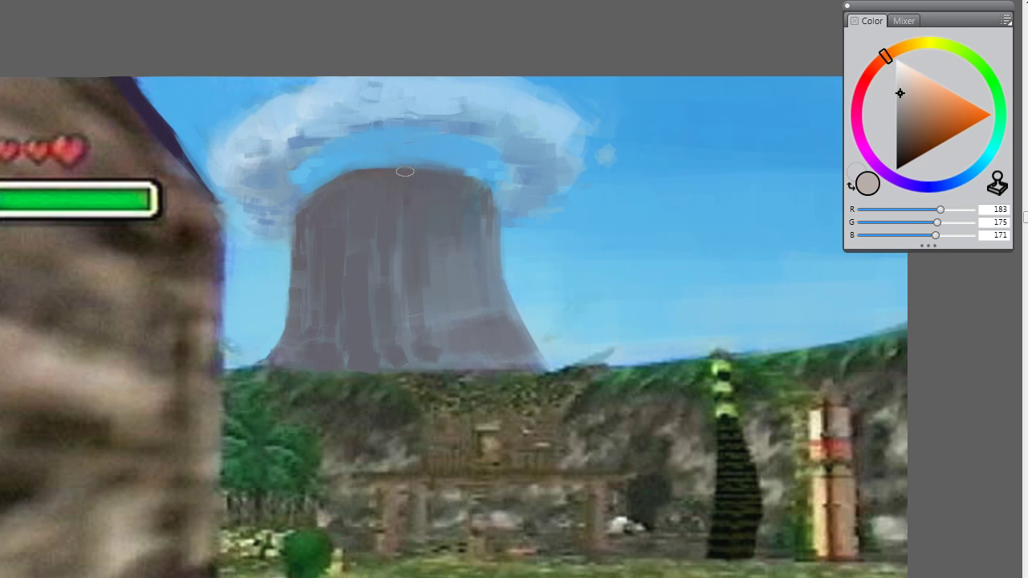
pyautogui.moveTo(404, 171)
pyautogui.mouseDown()
pyautogui.moveTo(390, 172)
pyautogui.moveTo(449, 188)
pyautogui.moveTo(456, 175)
pyautogui.mouseUp()
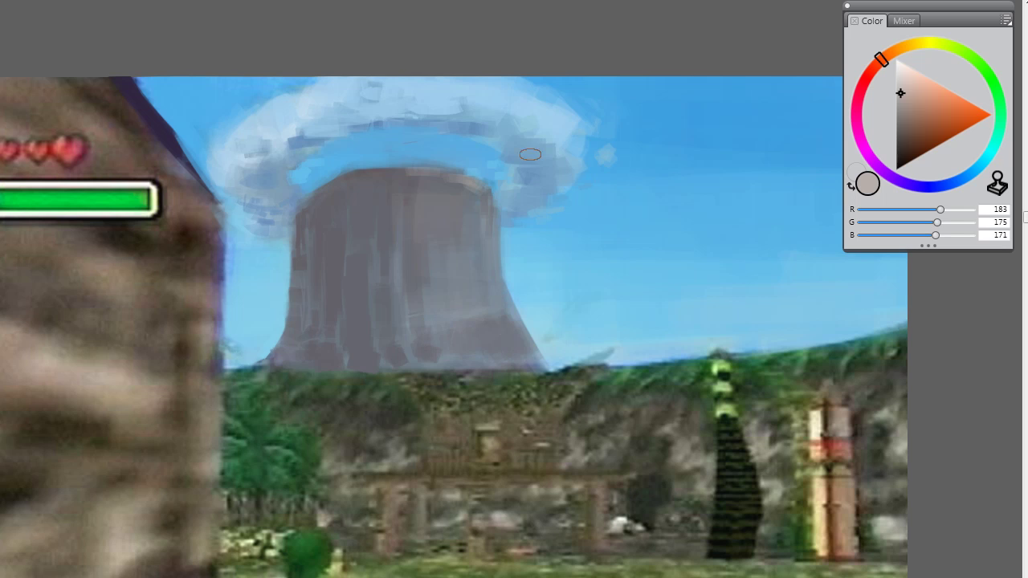
pyautogui.moveTo(475, 180); pyautogui.dragTo(478, 252)
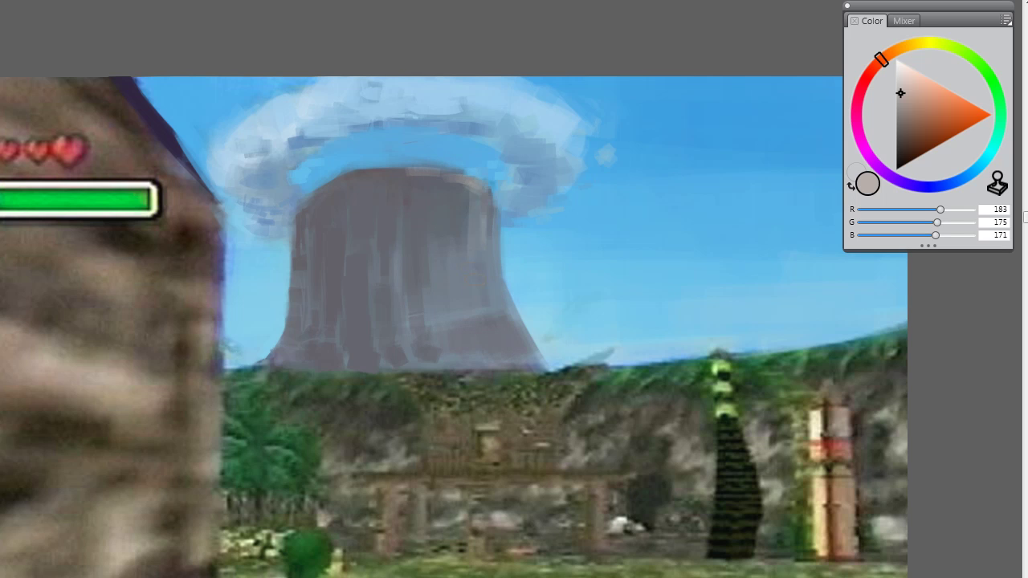
# Step: Tint the tower's lower right slope with muted red-grey (R 141, G 122, B 121) and clean its outer edge with sampled sky blue
pyautogui.moveTo(890, 52); pyautogui.dragTo(868, 73)
pyautogui.moveTo(921, 123)
pyautogui.mouseDown()
pyautogui.moveTo(906, 128)
pyautogui.moveTo(903, 115)
pyautogui.mouseUp()
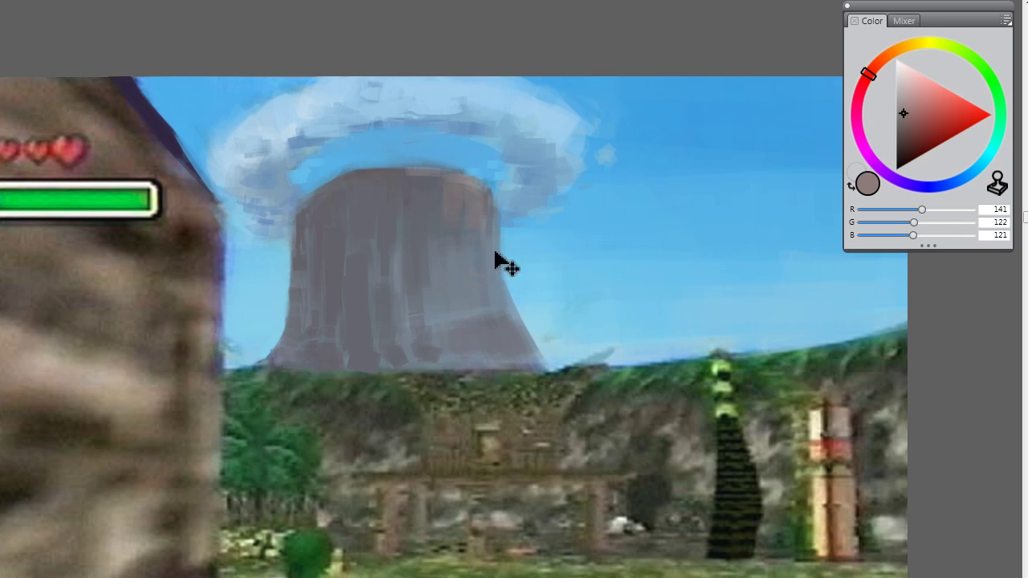
pyautogui.moveTo(503, 331); pyautogui.dragTo(511, 316)
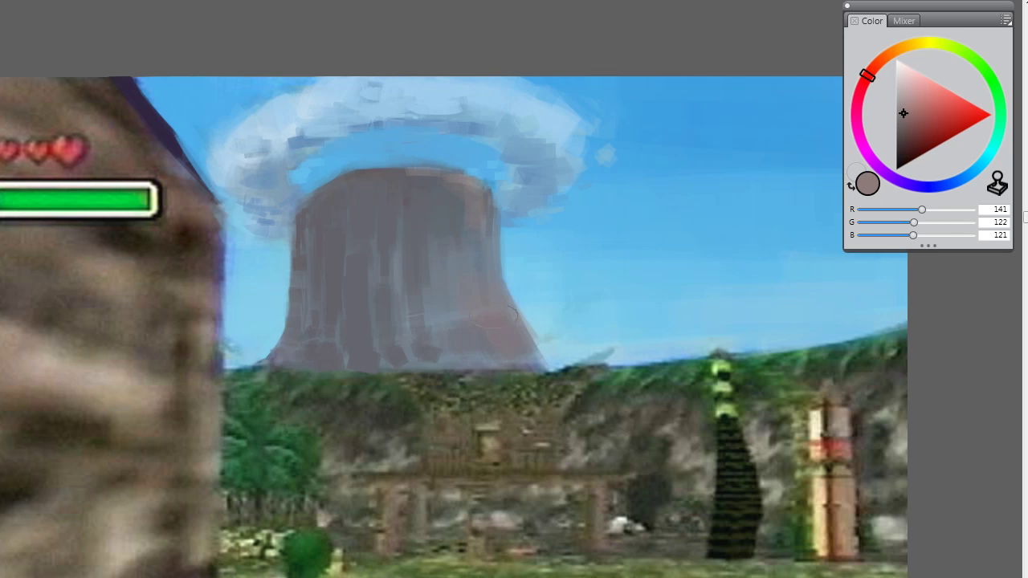
pyautogui.keyDown('alt'); pyautogui.click(523, 298); pyautogui.keyUp('alt')
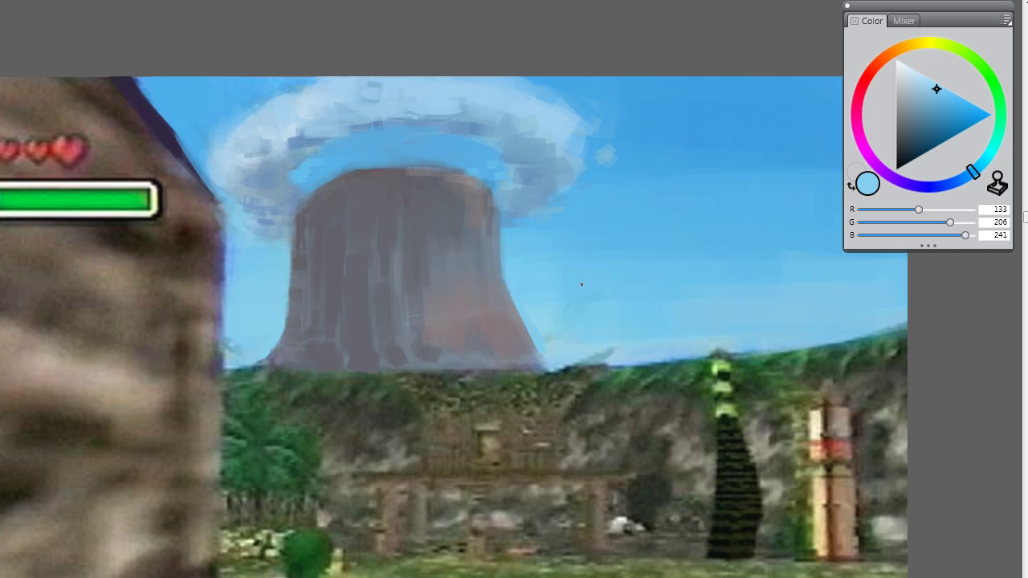
# Step: Alternate sampled greys in vertical strokes down the tower's right-centre and tidy the top rim with sampled sky blue
pyautogui.keyDown('alt'); pyautogui.click(432, 363); pyautogui.keyUp('alt')
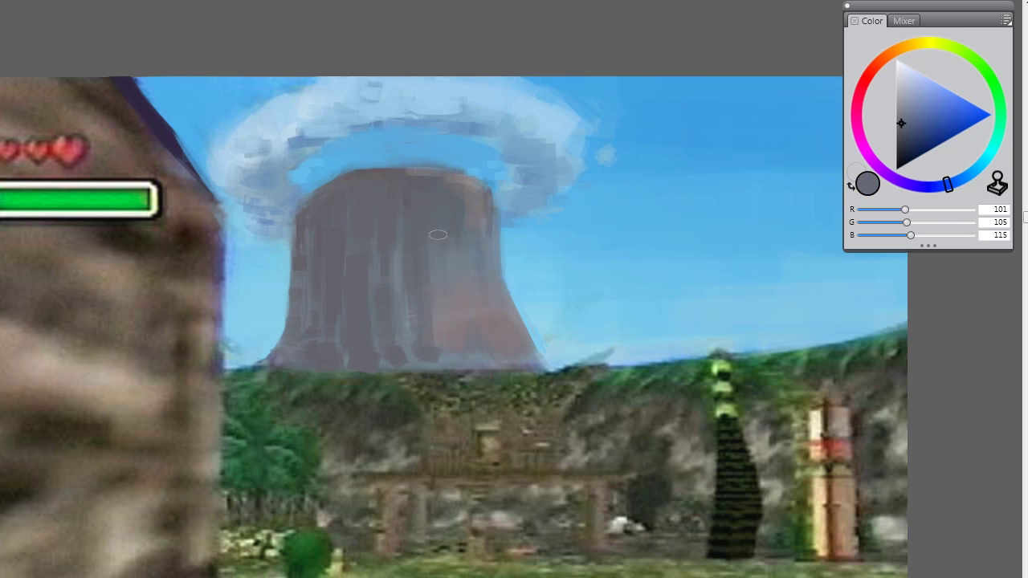
pyautogui.keyDown('alt'); pyautogui.click(466, 316); pyautogui.keyUp('alt')
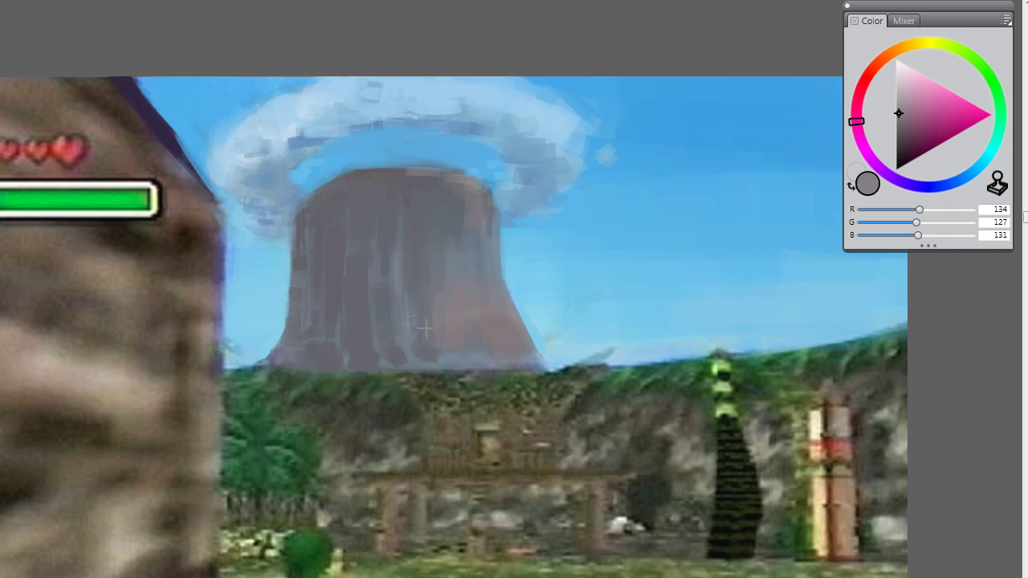
pyautogui.keyDown('alt'); pyautogui.click(432, 239); pyautogui.keyUp('alt')
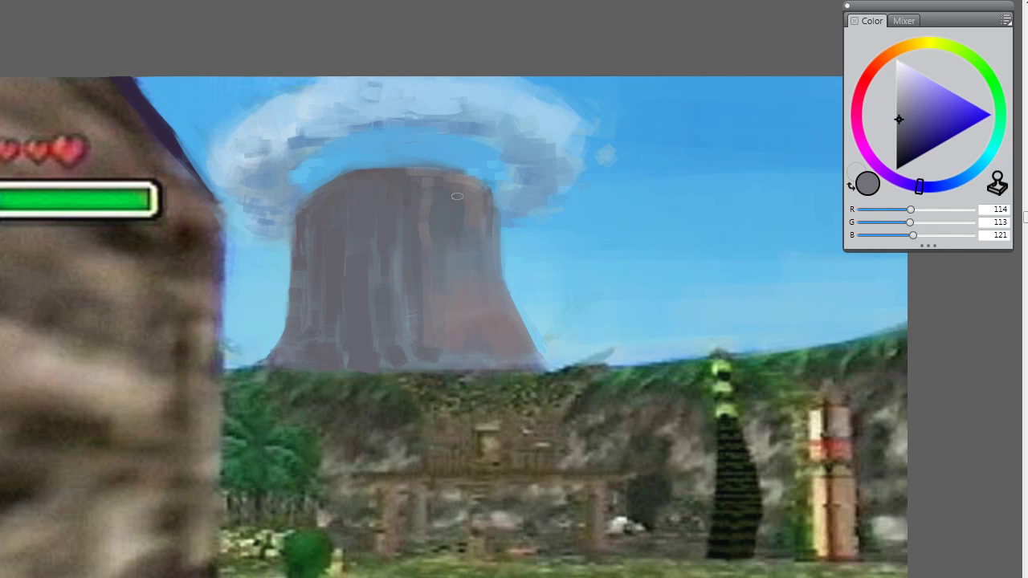
pyautogui.keyDown('alt'); pyautogui.click(442, 155); pyautogui.keyUp('alt')
pyautogui.keyDown('alt'); pyautogui.click(426, 157); pyautogui.keyUp('alt')
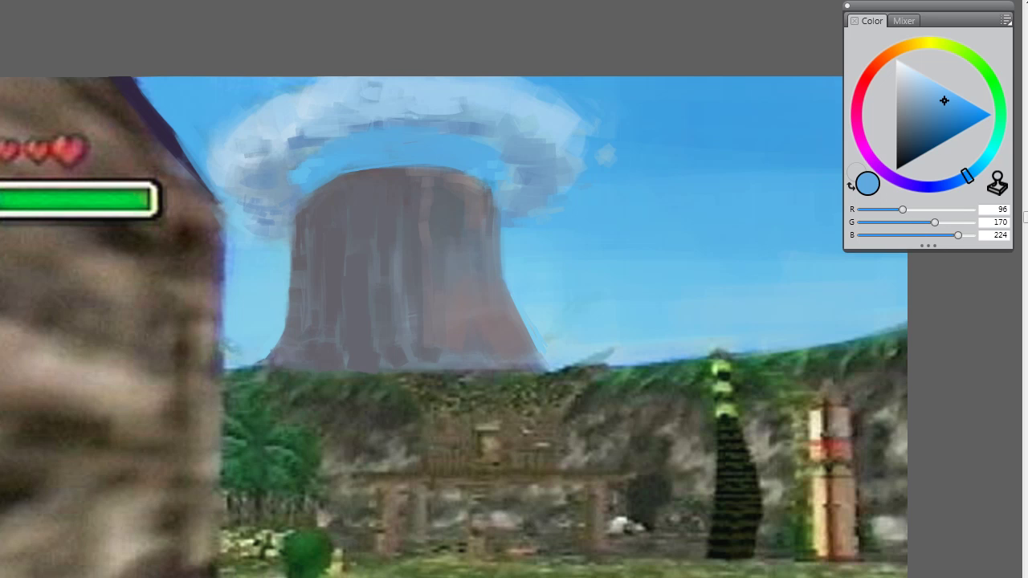
# Step: Compare the painting with the original screenshot and add sampled mid-grey patches between the tower's left and central grooves
pyautogui.hotkey('ctrl', 't')
pyautogui.hotkey('ctrl', 't')
pyautogui.hotkey('ctrl', 't')
pyautogui.hotkey('ctrl', 't')
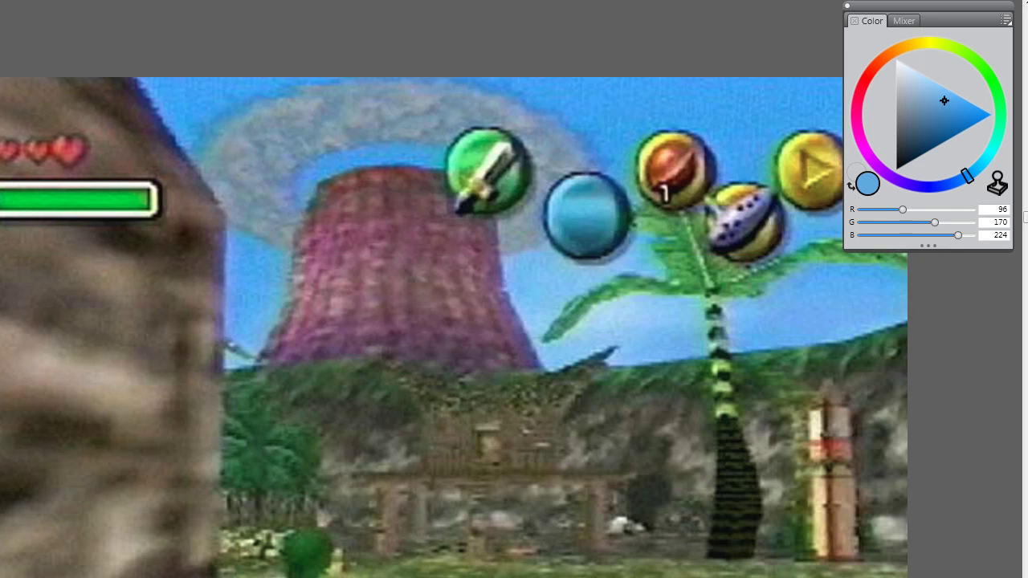
pyautogui.keyDown('alt'); pyautogui.click(457, 298); pyautogui.keyUp('alt')
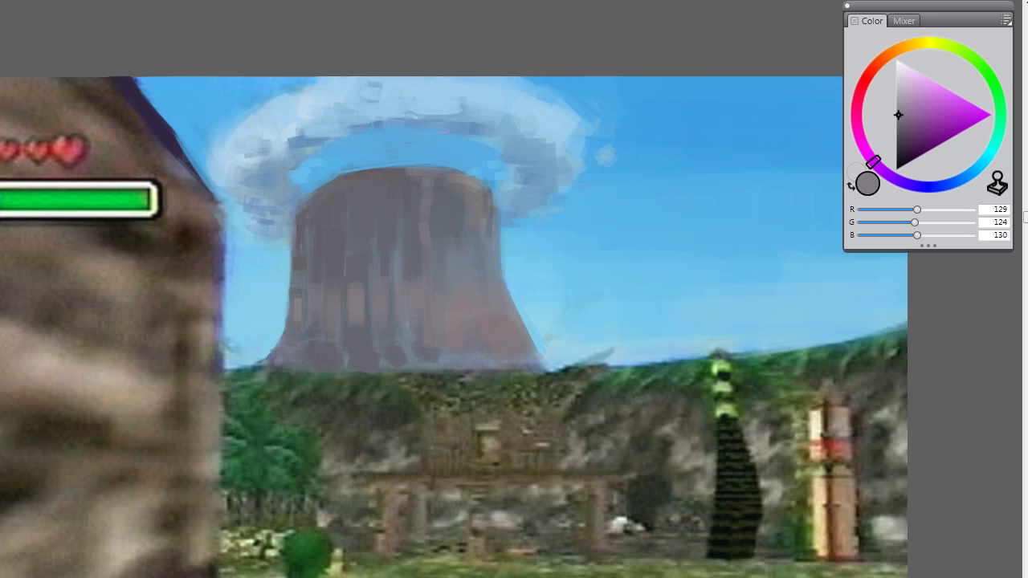
pyautogui.keyDown('alt'); pyautogui.click(379, 305); pyautogui.keyUp('alt')
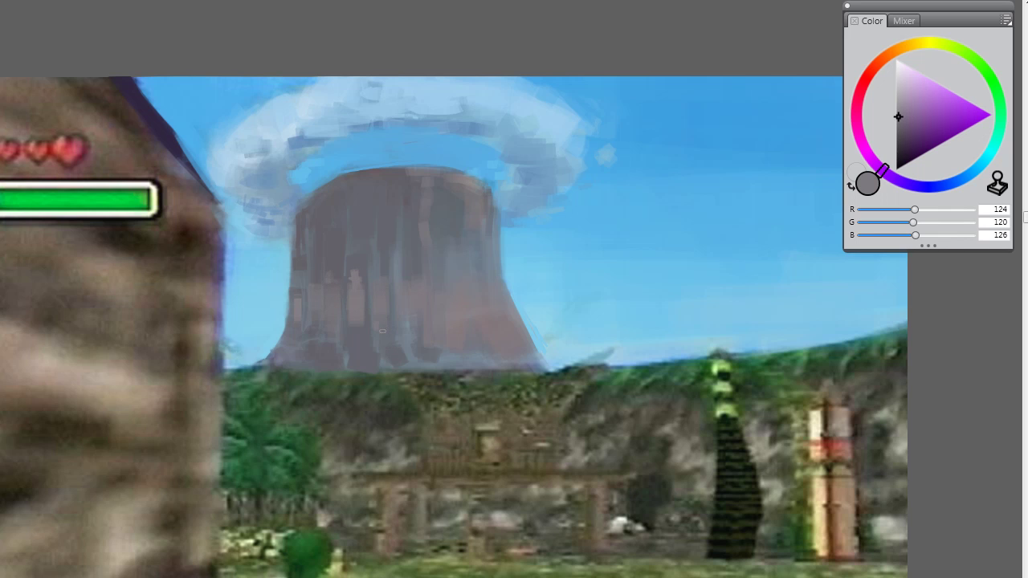
pyautogui.keyDown('alt'); pyautogui.click(458, 275); pyautogui.keyUp('alt')
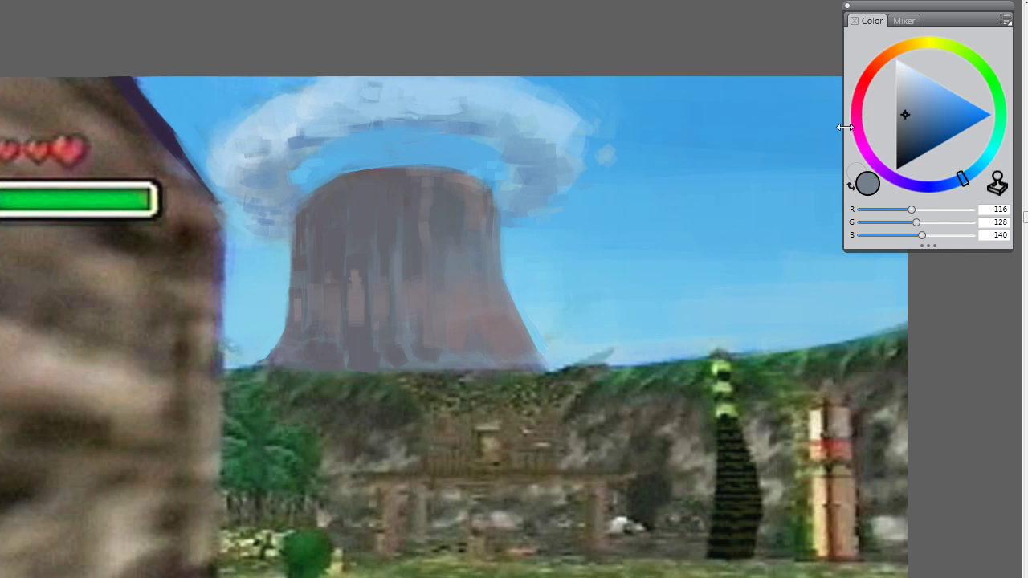
# Step: Paint dusty pink (R 170, G 148, B 150) vertical highlights across the tower's lower middle and lower right
pyautogui.click(870, 86)
pyautogui.click(906, 102)
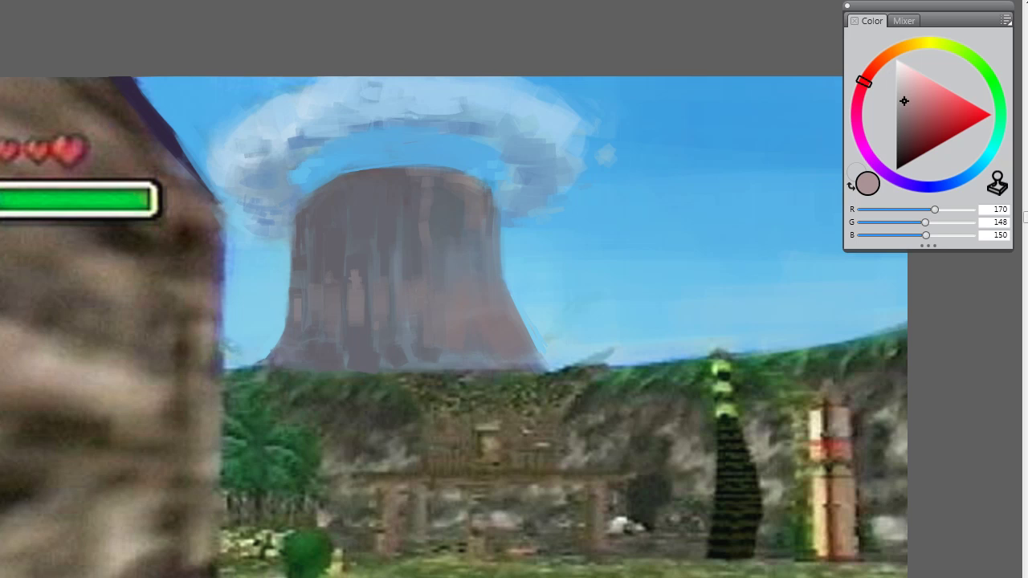
pyautogui.click(418, 283)
pyautogui.moveTo(420, 321)
pyautogui.mouseDown()
pyautogui.moveTo(438, 289)
pyautogui.moveTo(416, 275)
pyautogui.mouseUp()
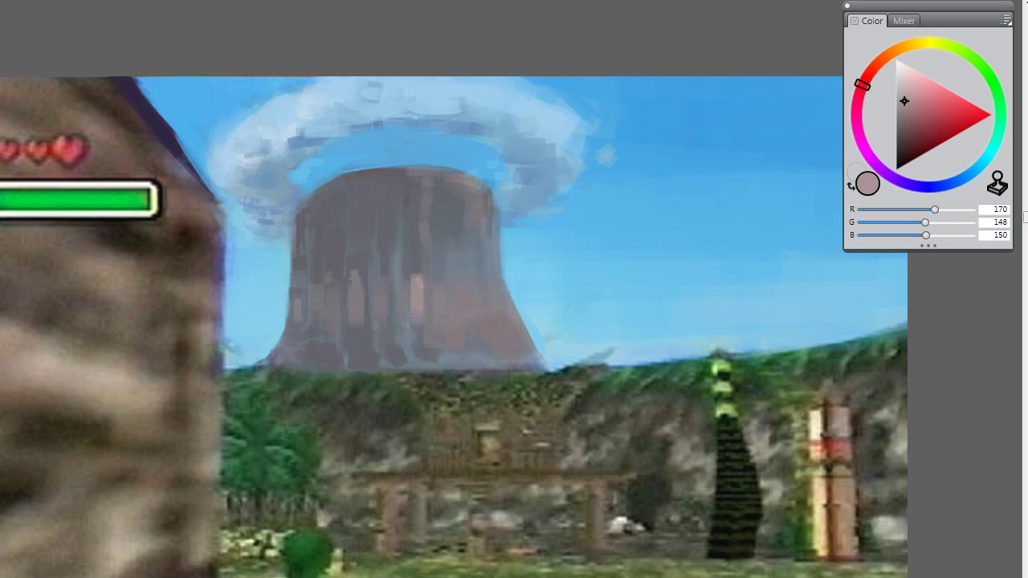
pyautogui.moveTo(457, 313); pyautogui.dragTo(455, 270)
pyautogui.moveTo(480, 320)
pyautogui.mouseDown()
pyautogui.moveTo(478, 264)
pyautogui.moveTo(507, 321)
pyautogui.mouseUp()
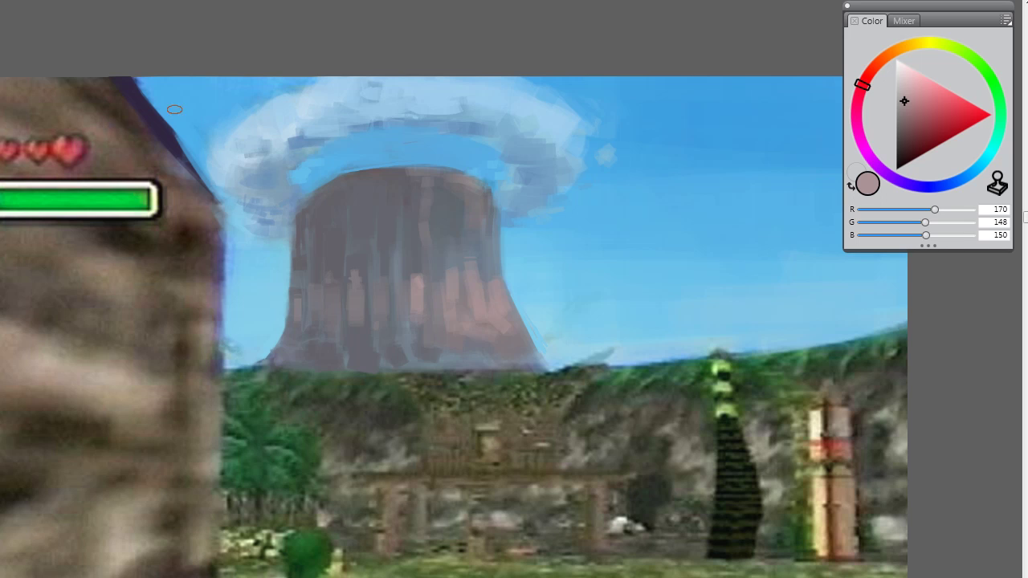
# Step: Refine the tower's upper left bands with sampled greys and dab sampled pinkish grey near the base
pyautogui.keyDown('alt'); pyautogui.click(359, 270); pyautogui.keyUp('alt')
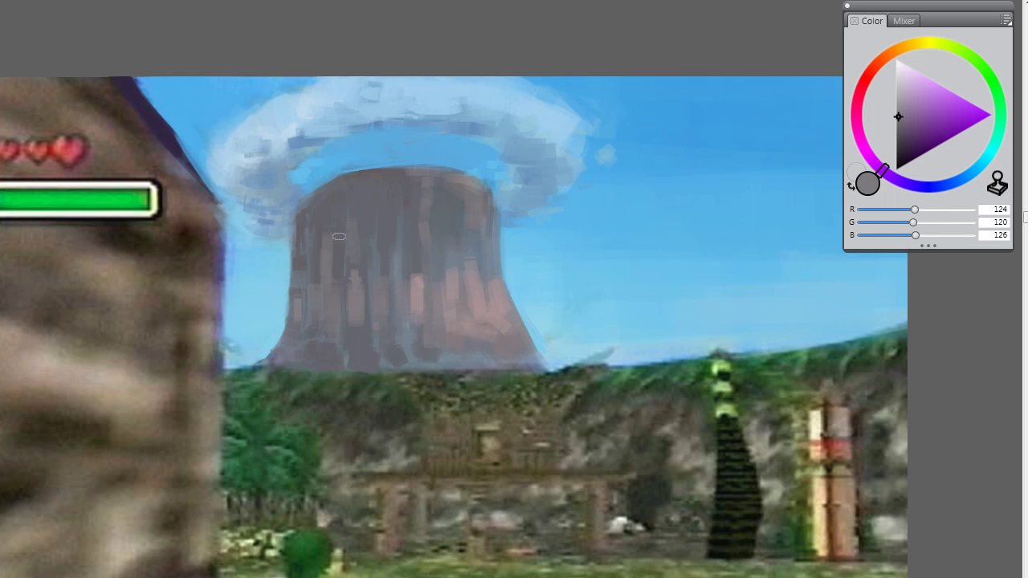
pyautogui.keyDown('alt'); pyautogui.click(339, 239); pyautogui.keyUp('alt')
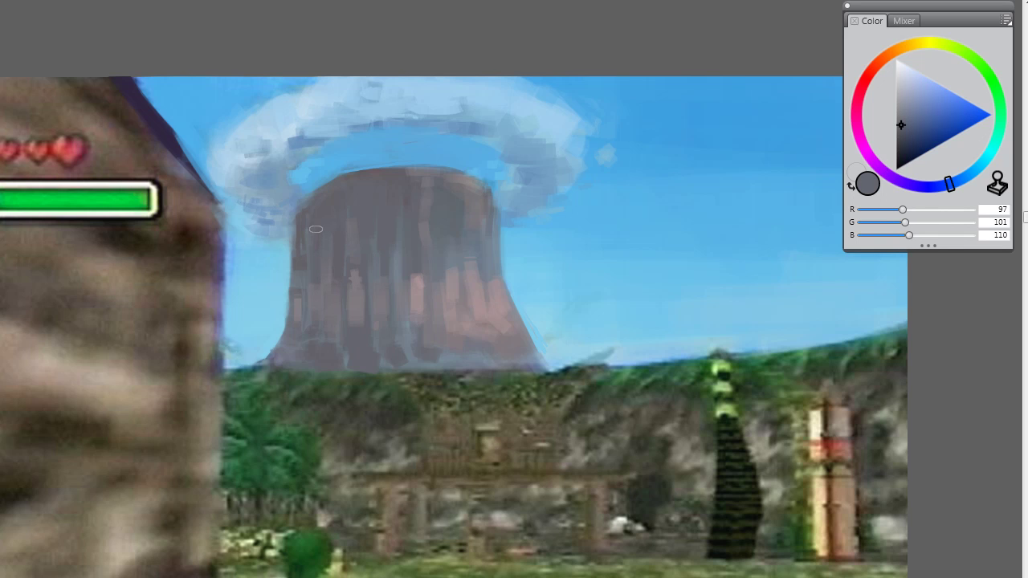
pyautogui.keyDown('alt'); pyautogui.click(322, 231); pyautogui.keyUp('alt')
pyautogui.keyDown('alt'); pyautogui.click(360, 234); pyautogui.keyUp('alt')
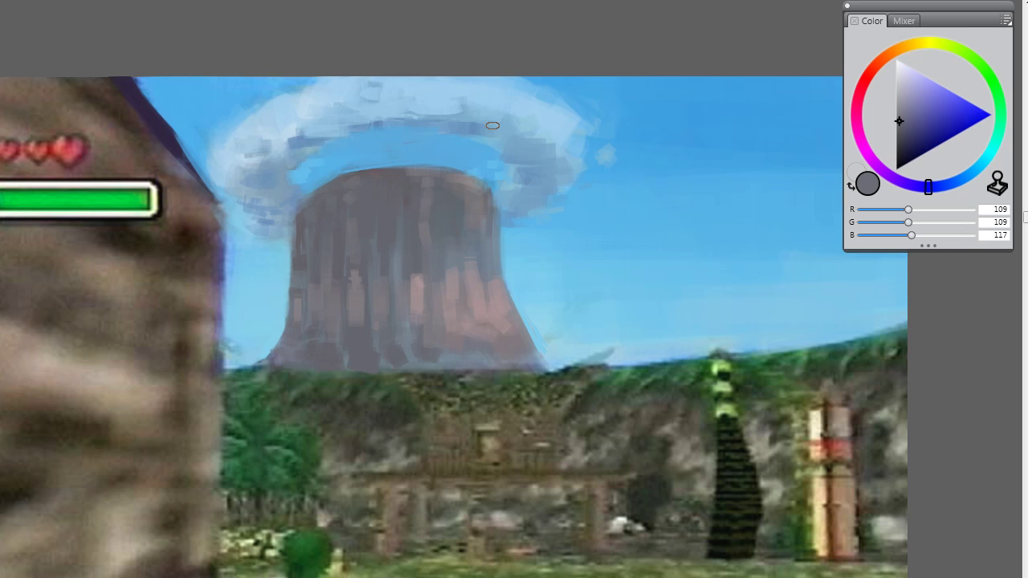
pyautogui.keyDown('alt'); pyautogui.click(369, 331); pyautogui.keyUp('alt')
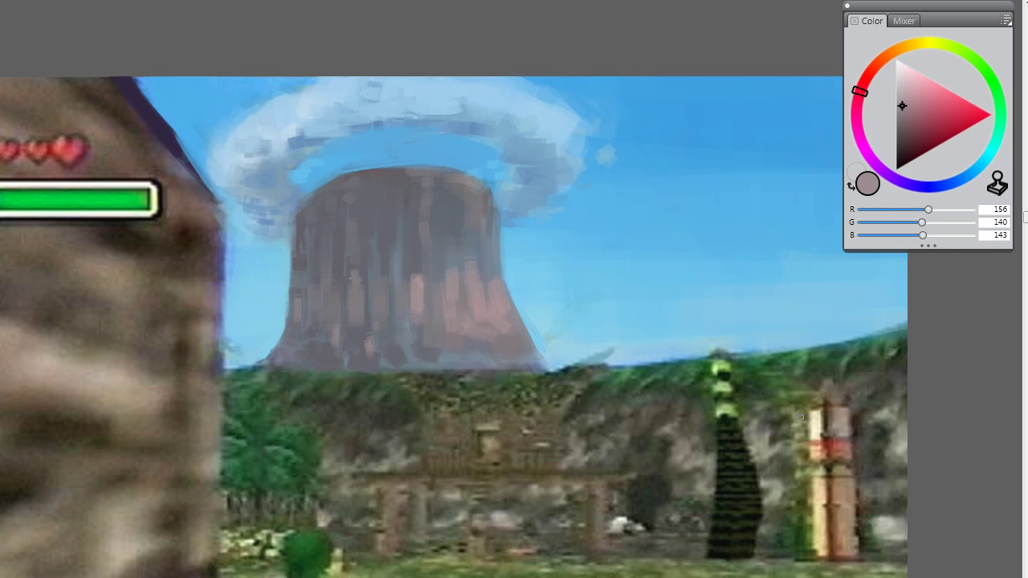
# Step: Darken the tower's lower right base with sampled grey and dark brown (R 88, G 73, B 68) strokes, trimming its edge with sky blue
pyautogui.keyDown('alt'); pyautogui.click(455, 353); pyautogui.keyUp('alt')
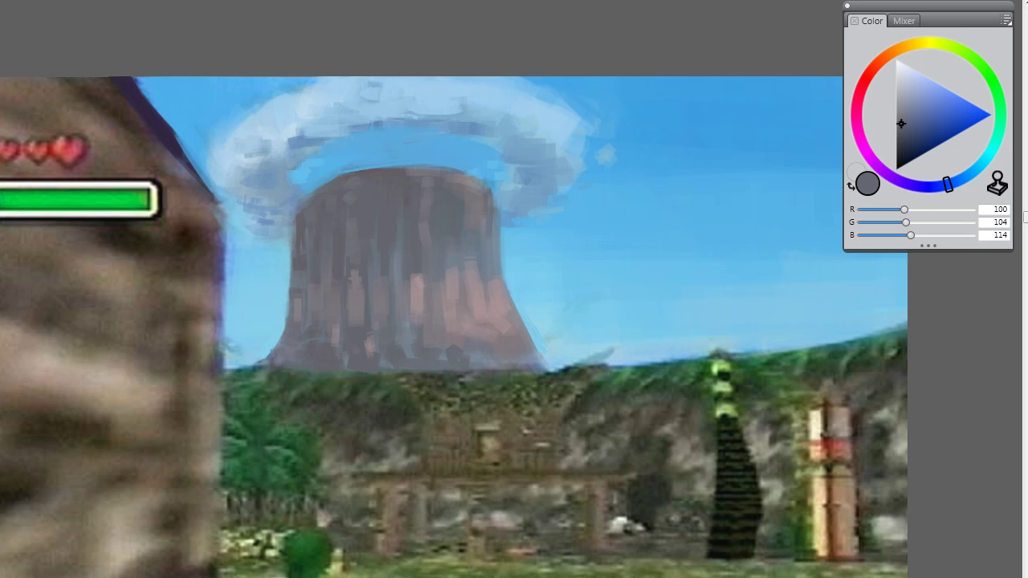
pyautogui.click(883, 62)
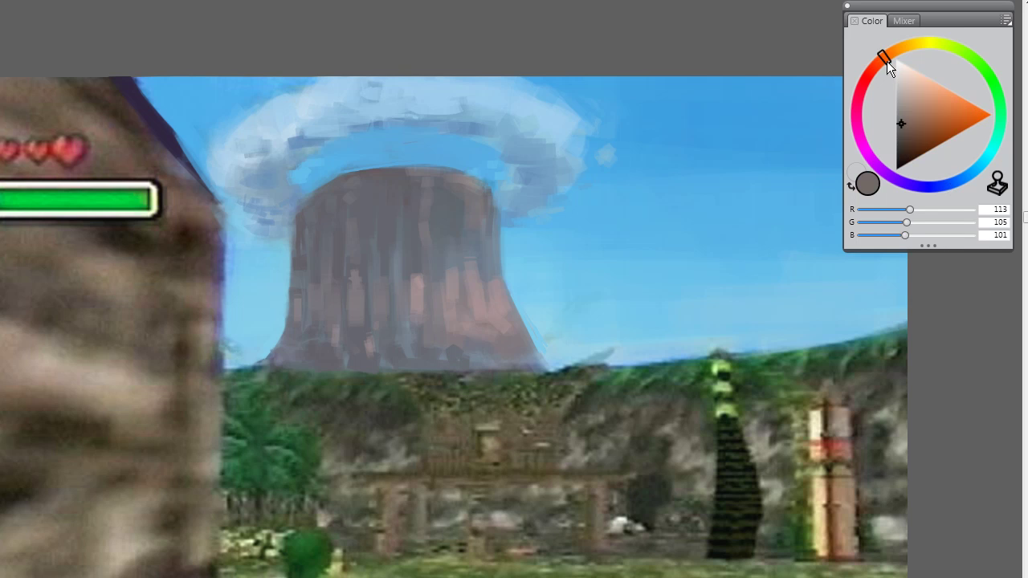
pyautogui.moveTo(914, 143); pyautogui.dragTo(904, 136)
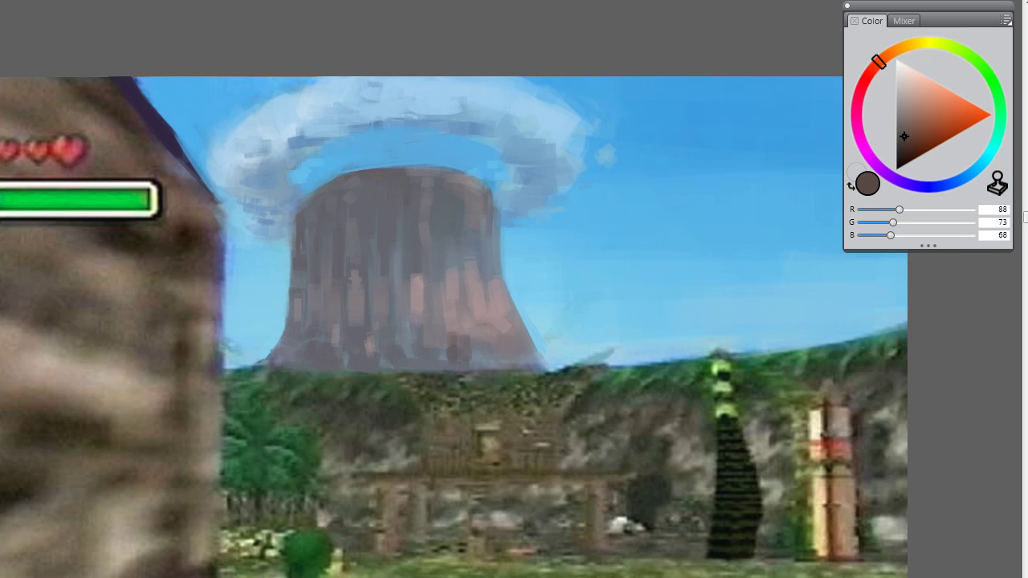
pyautogui.keyDown('alt'); pyautogui.click(487, 338); pyautogui.keyUp('alt')
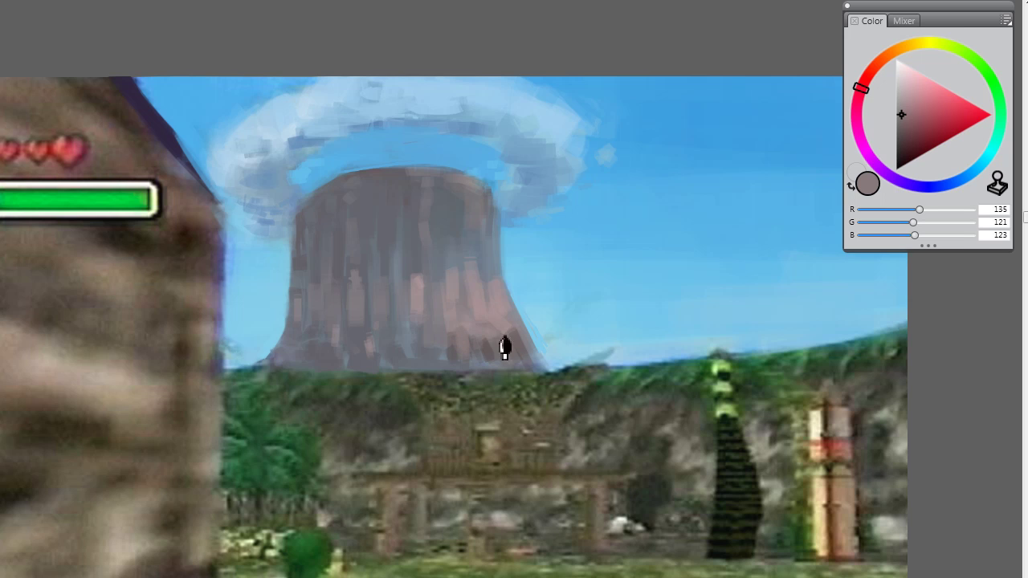
pyautogui.keyDown('alt'); pyautogui.click(523, 363); pyautogui.keyUp('alt')
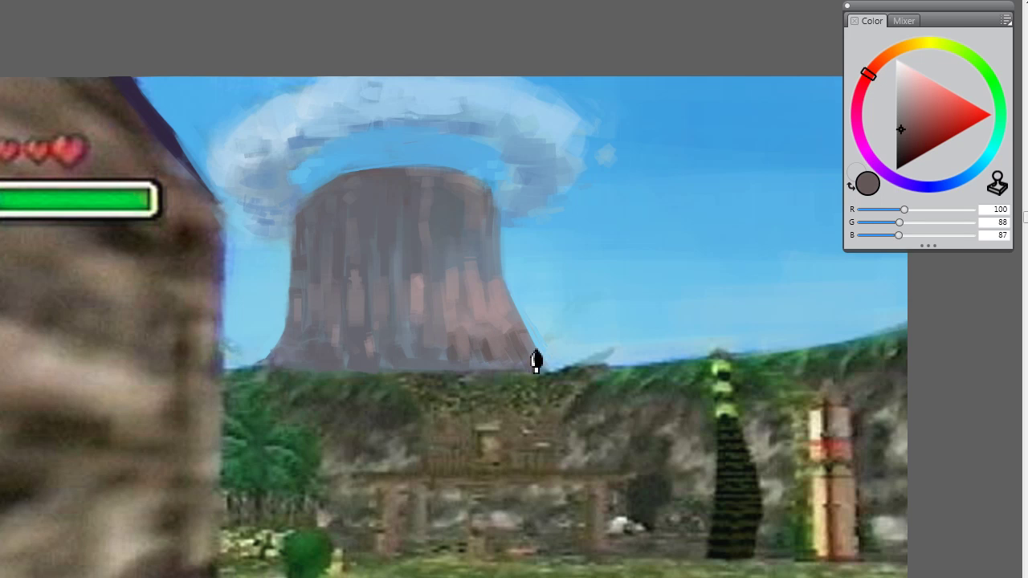
pyautogui.moveTo(535, 360); pyautogui.dragTo(533, 359)
pyautogui.keyDown('alt'); pyautogui.click(538, 322); pyautogui.keyUp('alt')
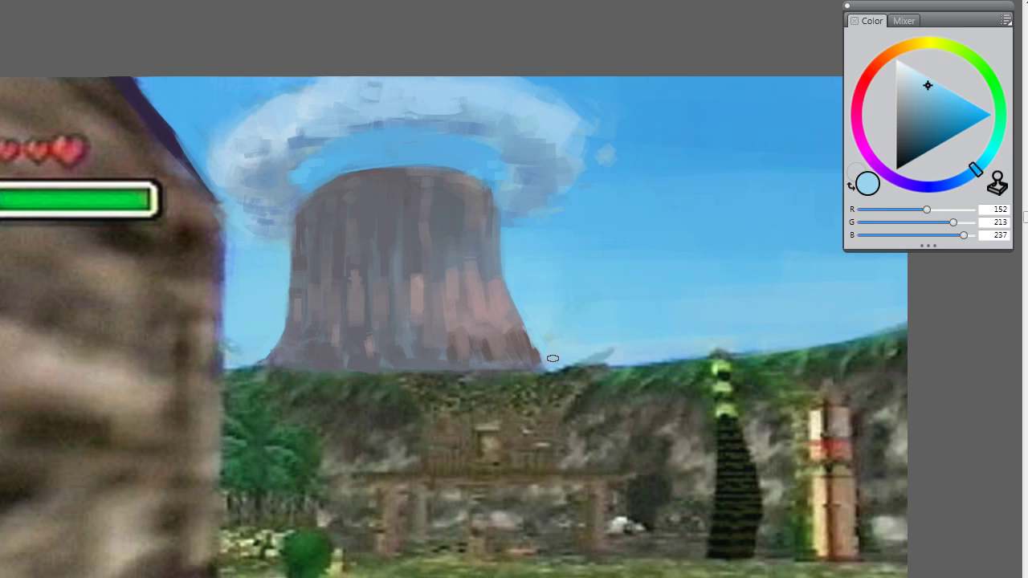
# Step: Stroke sampled brown along the tower's lower and upper left, and add lavender (R 146, G 141, B 173) streaks toward the middle
pyautogui.keyDown('alt'); pyautogui.click(532, 351); pyautogui.keyUp('alt')
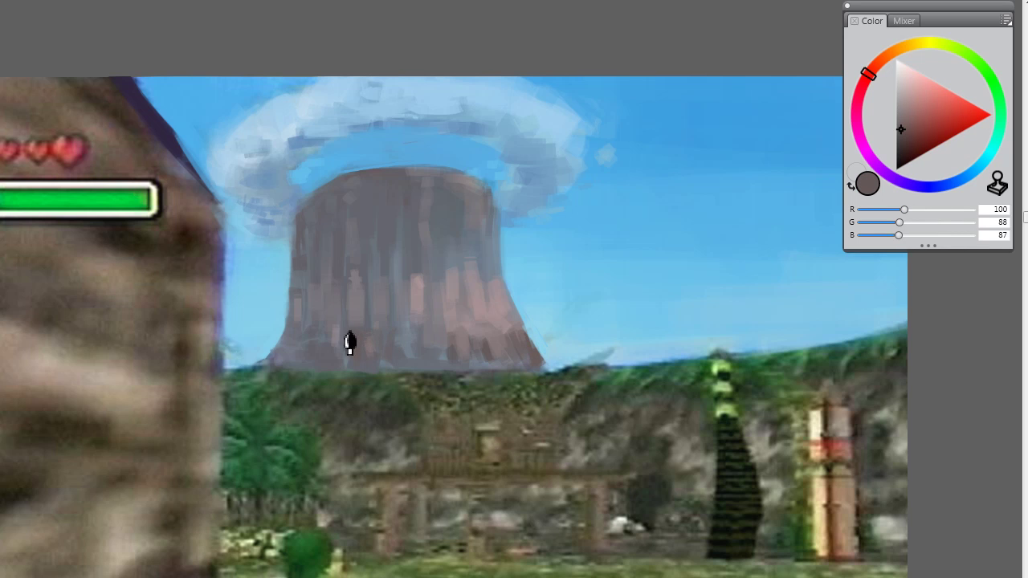
pyautogui.moveTo(332, 339); pyautogui.dragTo(280, 362)
pyautogui.moveTo(964, 177)
pyautogui.mouseDown()
pyautogui.moveTo(971, 172)
pyautogui.moveTo(900, 168)
pyautogui.moveTo(915, 187)
pyautogui.mouseUp()
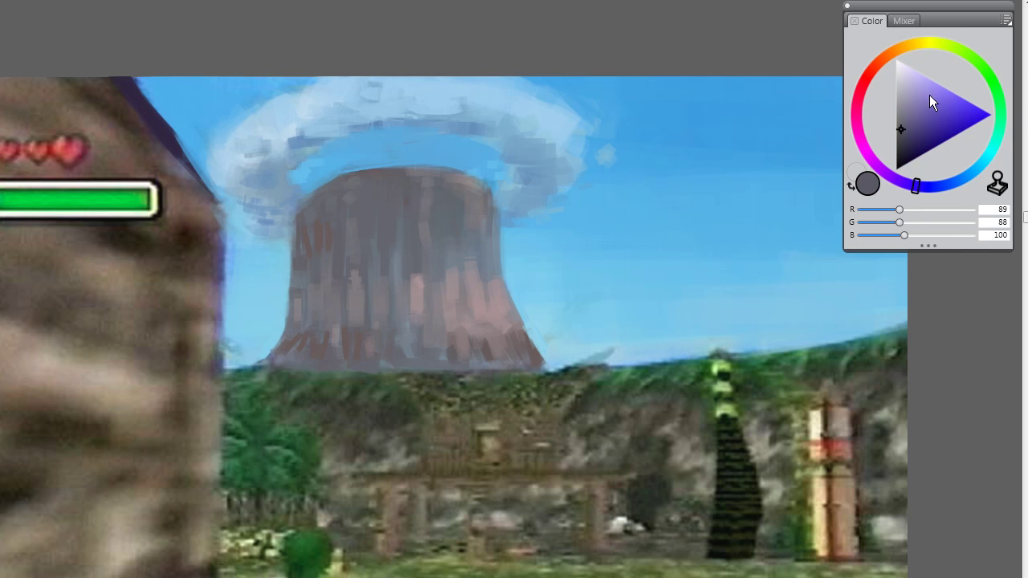
pyautogui.moveTo(929, 95); pyautogui.dragTo(902, 104)
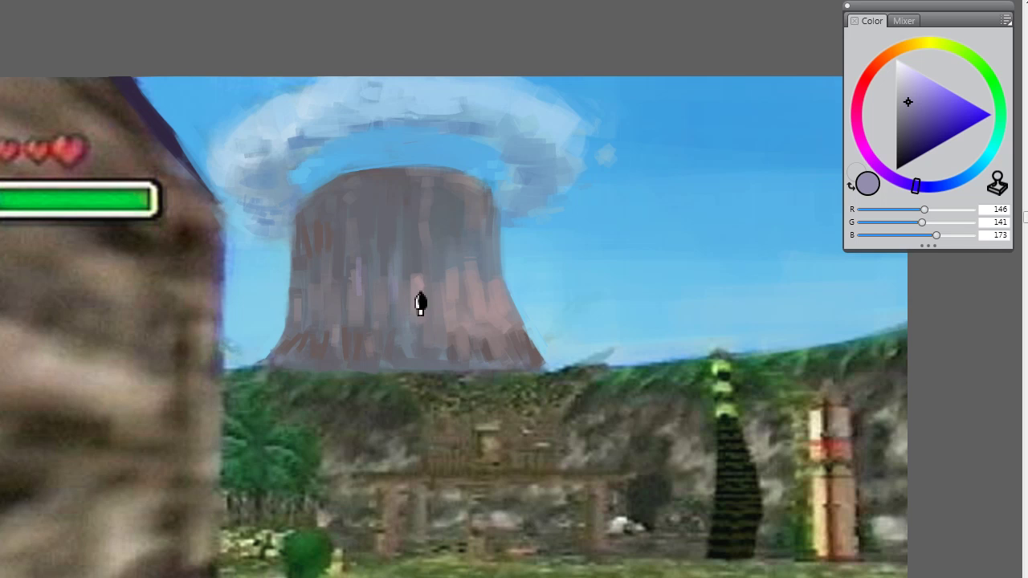
# Step: Paint dark violet-grey grooves down the tower's upper middle and blend them with sampled blue-greys
pyautogui.moveTo(924, 133); pyautogui.dragTo(904, 121)
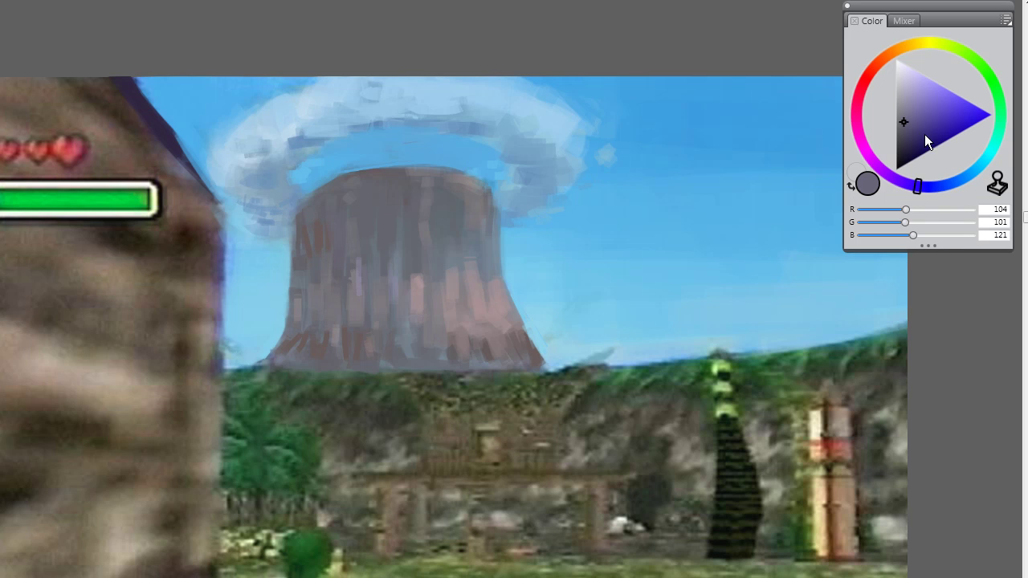
pyautogui.moveTo(927, 142); pyautogui.dragTo(905, 139)
pyautogui.moveTo(354, 204)
pyautogui.mouseDown()
pyautogui.moveTo(370, 270)
pyautogui.moveTo(386, 259)
pyautogui.mouseUp()
pyautogui.moveTo(390, 216)
pyautogui.mouseDown()
pyautogui.moveTo(401, 261)
pyautogui.moveTo(414, 265)
pyautogui.mouseUp()
pyautogui.keyDown('alt'); pyautogui.click(384, 223); pyautogui.keyUp('alt')
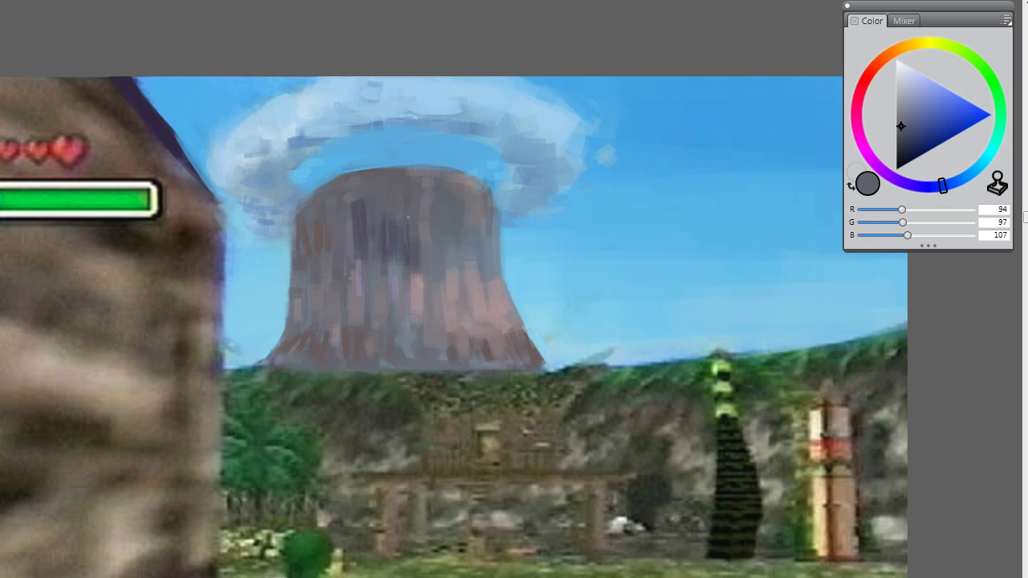
pyautogui.keyDown('alt'); pyautogui.click(420, 246); pyautogui.keyUp('alt')
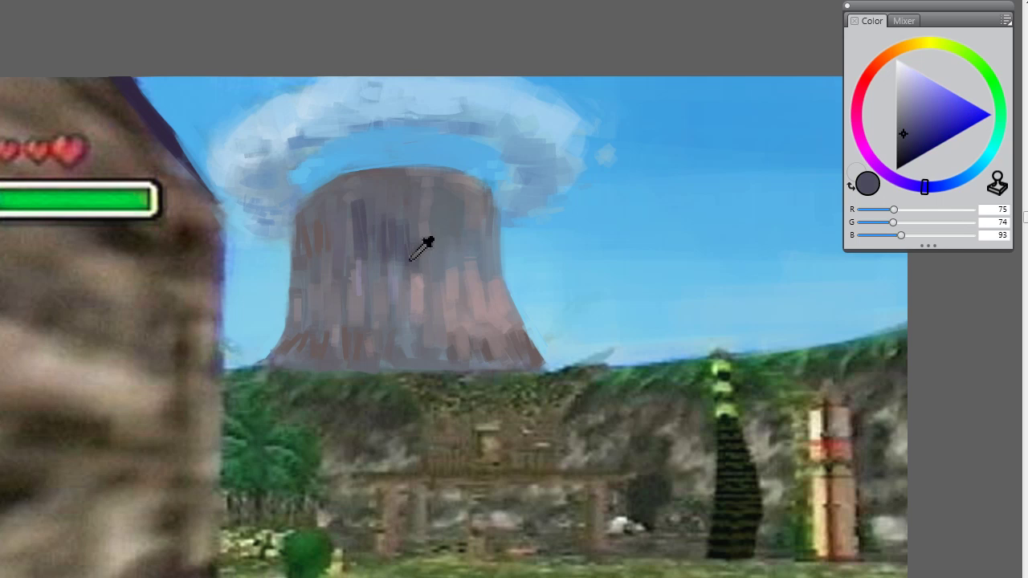
pyautogui.keyDown('alt'); pyautogui.click(344, 204); pyautogui.keyUp('alt')
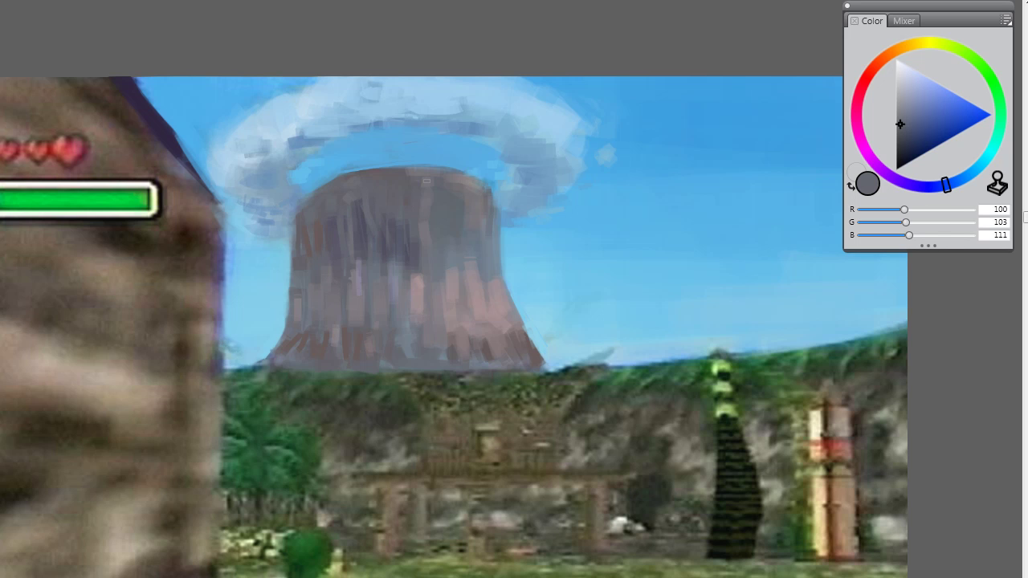
# Step: Paint pale blue-white highlights (R 221, G 240, B 255) along the top and upper right of the smoke ring
pyautogui.keyDown('alt'); pyautogui.click(565, 138); pyautogui.keyUp('alt')
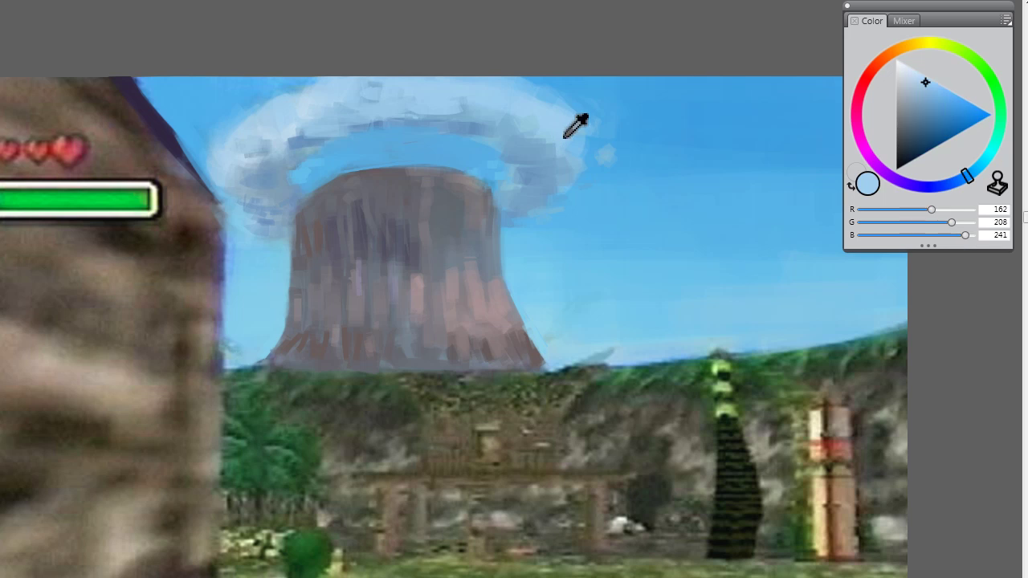
pyautogui.click(909, 67)
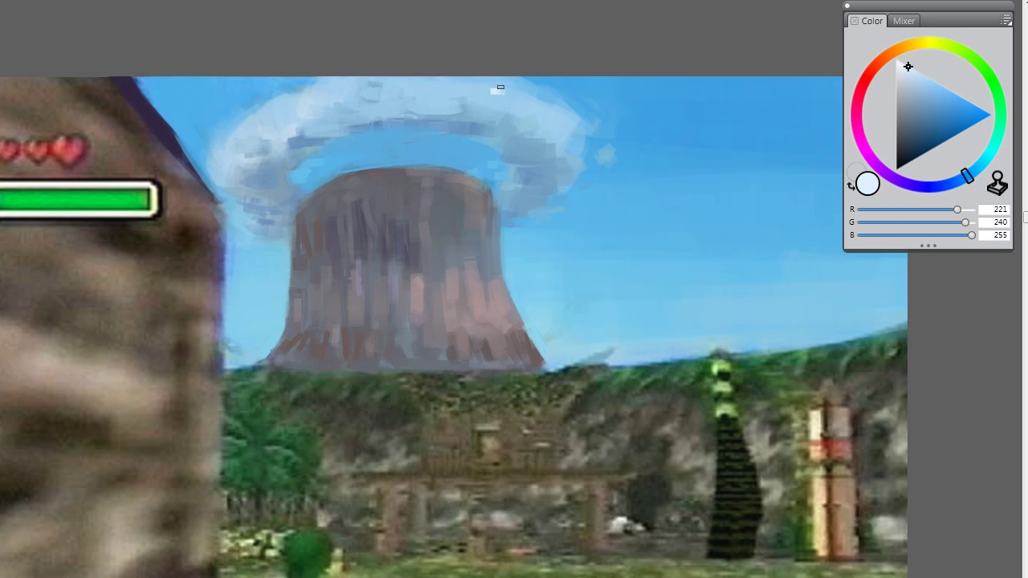
pyautogui.moveTo(499, 87)
pyautogui.mouseDown()
pyautogui.moveTo(571, 142)
pyautogui.moveTo(550, 117)
pyautogui.moveTo(522, 121)
pyautogui.moveTo(538, 117)
pyautogui.moveTo(562, 145)
pyautogui.moveTo(560, 107)
pyautogui.mouseUp()
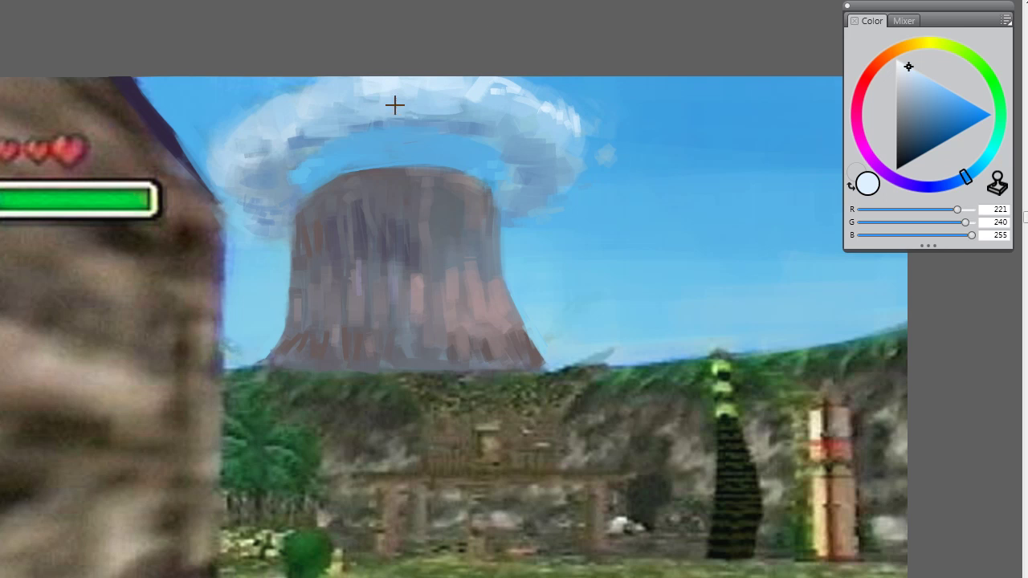
pyautogui.moveTo(399, 106); pyautogui.dragTo(534, 127)
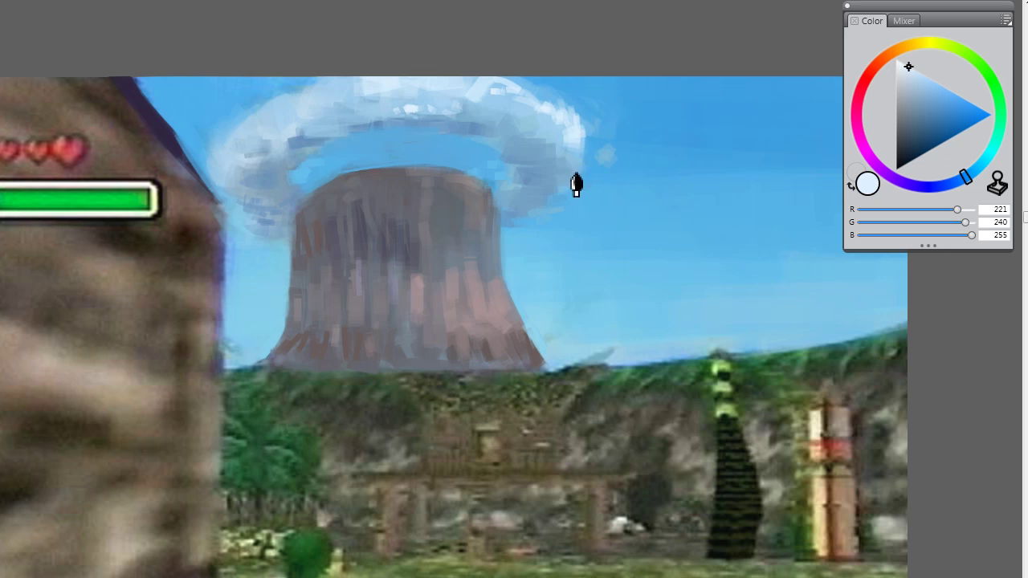
# Step: Build up the small cloud puff right of the smoke ring with pale strokes, shading it and the ring's right edge with sampled blues
pyautogui.moveTo(609, 157); pyautogui.dragTo(619, 146)
pyautogui.keyDown('alt'); pyautogui.click(619, 199); pyautogui.keyUp('alt')
pyautogui.keyDown('alt'); pyautogui.click(576, 174); pyautogui.keyUp('alt')
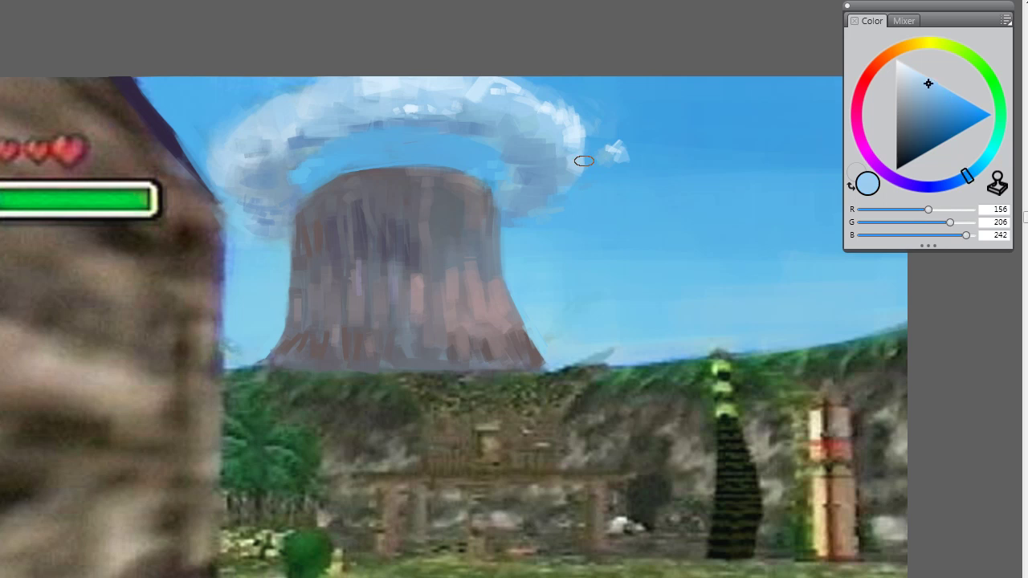
pyautogui.keyDown('alt'); pyautogui.click(575, 186); pyautogui.keyUp('alt')
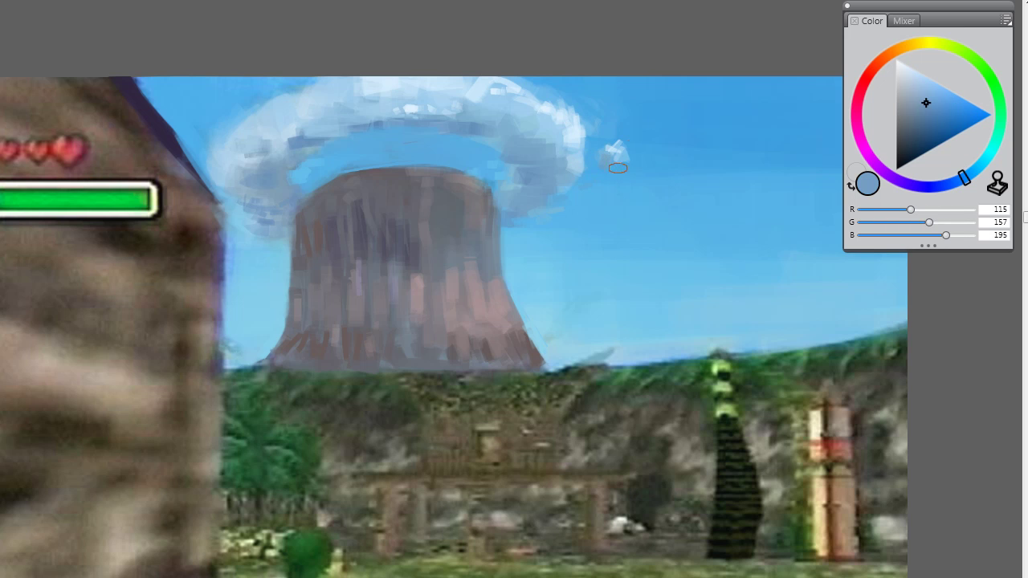
pyautogui.keyDown('alt'); pyautogui.click(620, 161); pyautogui.keyUp('alt')
pyautogui.keyDown('alt'); pyautogui.click(607, 121); pyautogui.keyUp('alt')
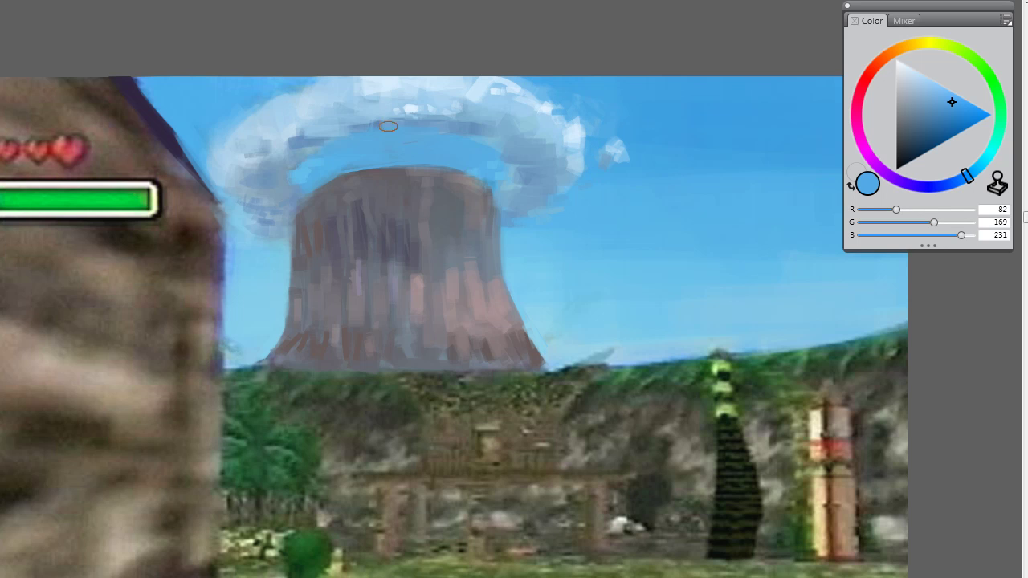
# Step: Paint a band of vertical strokes across the tower's upper right in sampled dark blue-grey (R 80, G 80, B 95)
pyautogui.keyDown('alt'); pyautogui.click(408, 239); pyautogui.keyUp('alt')
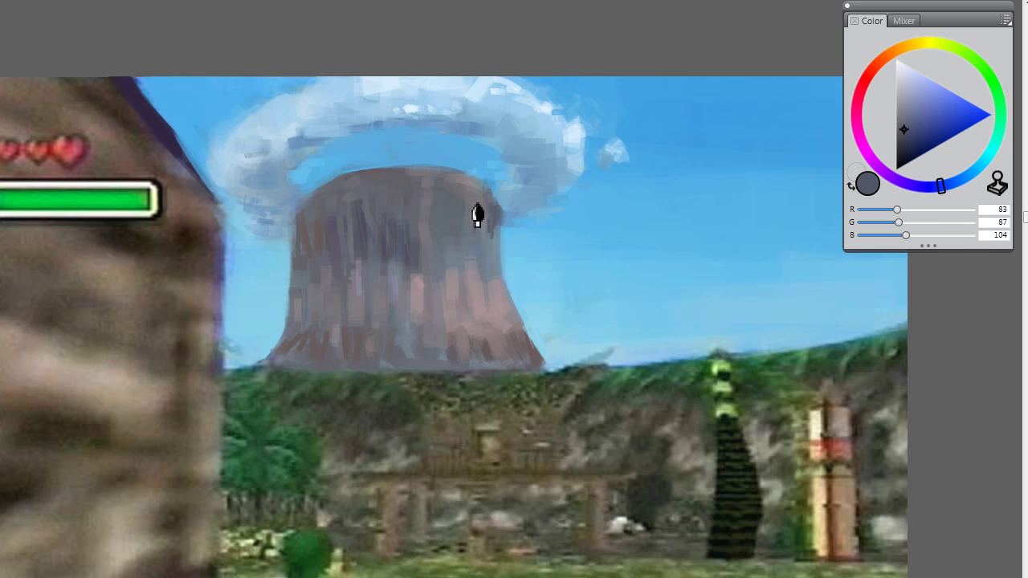
pyautogui.moveTo(477, 216)
pyautogui.mouseDown()
pyautogui.moveTo(482, 230)
pyautogui.moveTo(493, 207)
pyautogui.mouseUp()
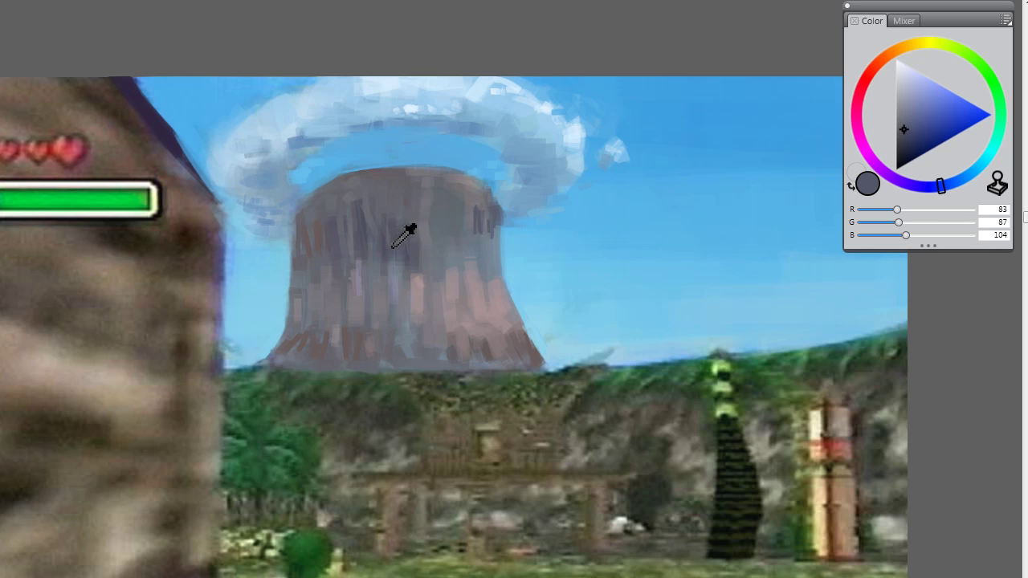
pyautogui.keyDown('alt'); pyautogui.click(403, 219); pyautogui.keyUp('alt')
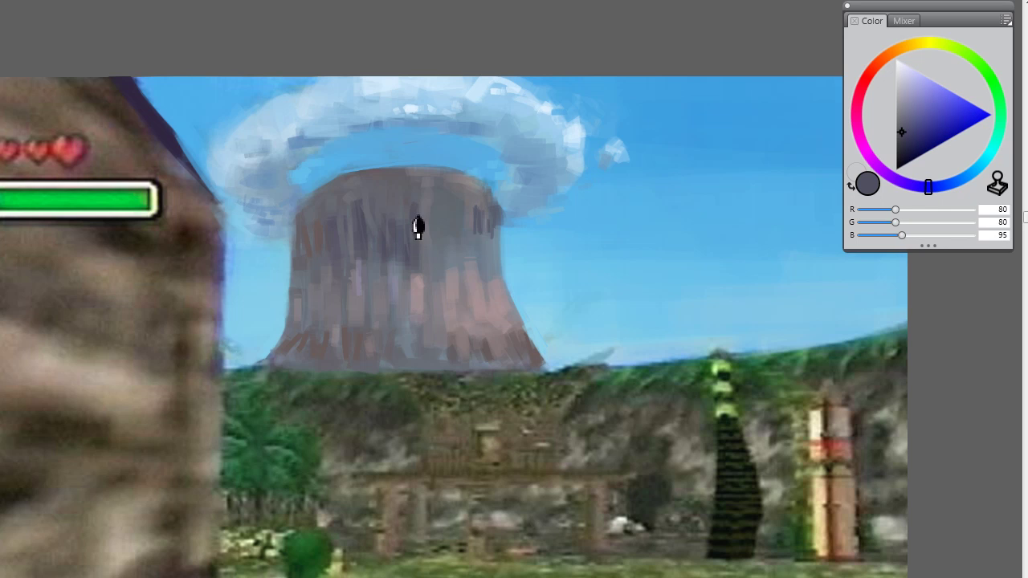
pyautogui.moveTo(437, 207)
pyautogui.mouseDown()
pyautogui.moveTo(462, 228)
pyautogui.moveTo(343, 212)
pyautogui.moveTo(373, 194)
pyautogui.moveTo(437, 211)
pyautogui.moveTo(422, 215)
pyautogui.moveTo(438, 208)
pyautogui.moveTo(449, 242)
pyautogui.moveTo(442, 209)
pyautogui.moveTo(482, 233)
pyautogui.mouseUp()
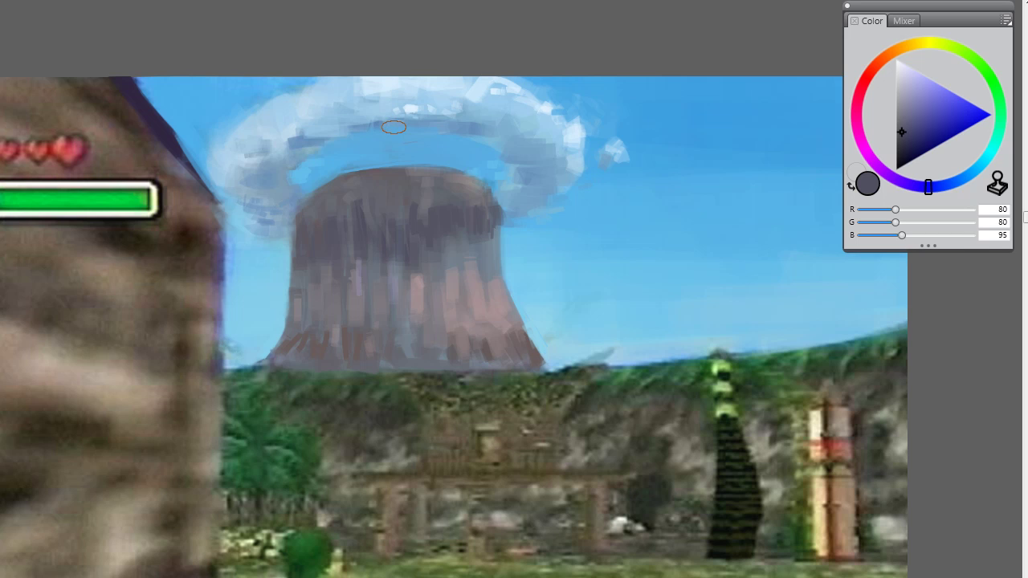
# Step: Reshape the tower's upper left rim with sampled dark violet-grey and grey strokes, trimming the edge with sampled sky blue
pyautogui.keyDown('alt'); pyautogui.click(374, 217); pyautogui.keyUp('alt')
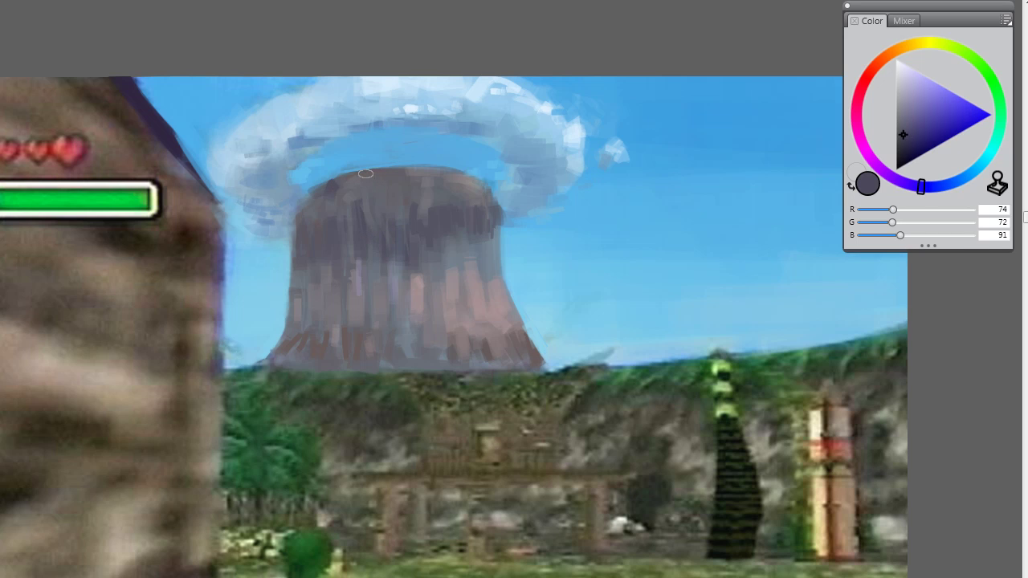
pyautogui.keyDown('alt'); pyautogui.click(405, 190); pyautogui.keyUp('alt')
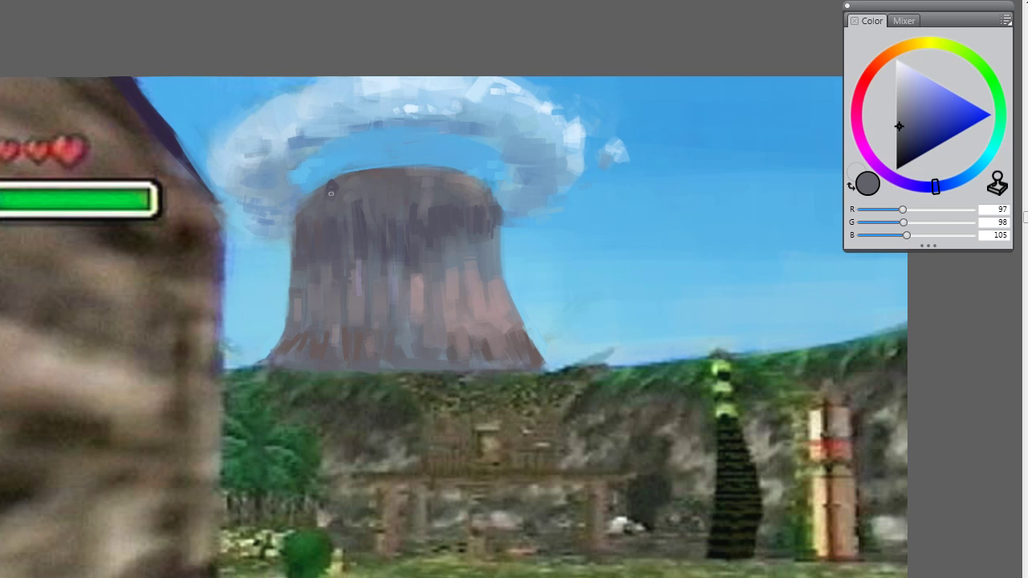
pyautogui.keyDown('alt'); pyautogui.click(309, 199); pyautogui.keyUp('alt')
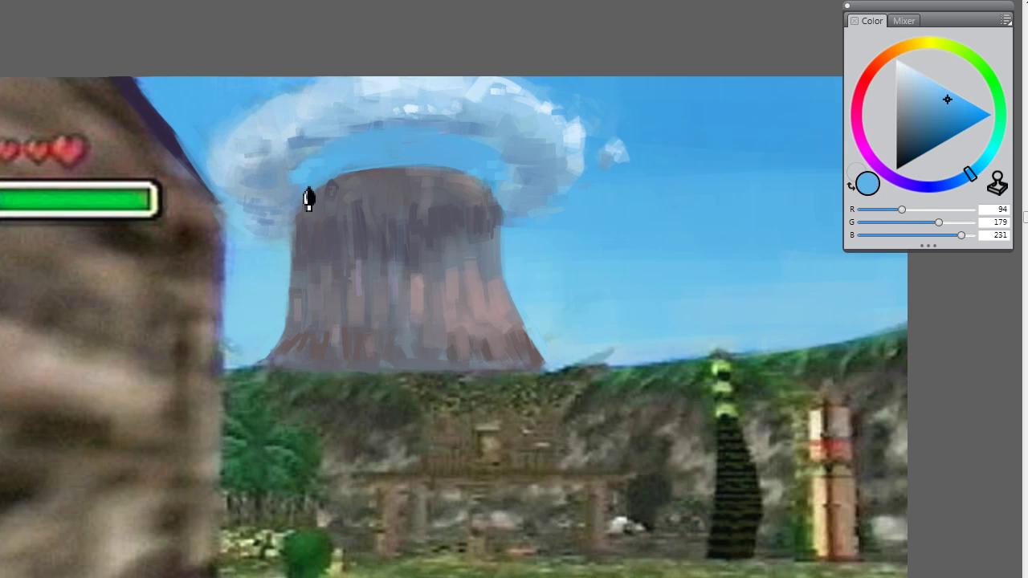
pyautogui.keyDown('alt'); pyautogui.click(449, 291); pyautogui.keyUp('alt')
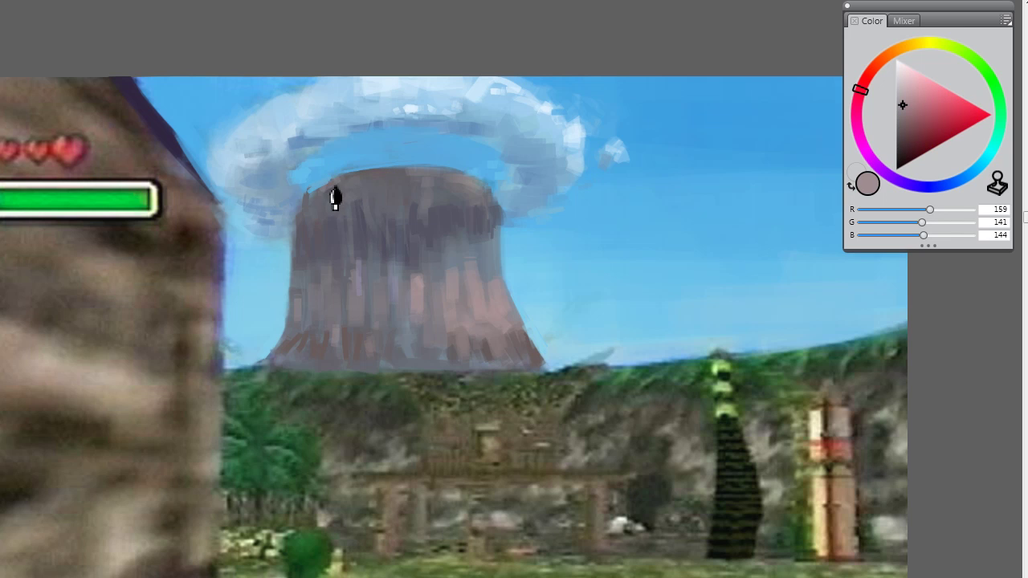
pyautogui.keyDown('alt'); pyautogui.click(323, 183); pyautogui.keyUp('alt')
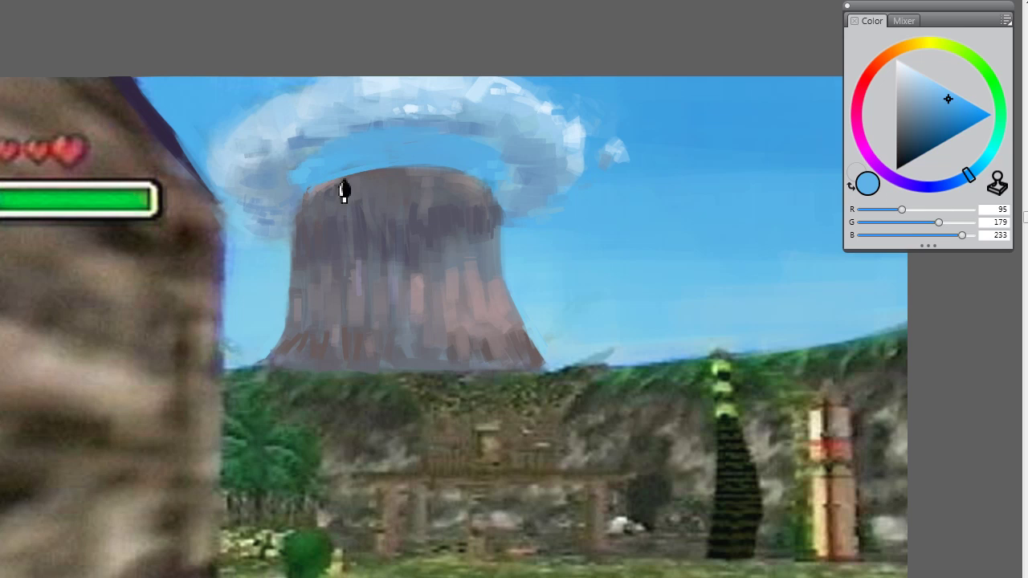
pyautogui.keyDown('alt'); pyautogui.click(335, 191); pyautogui.keyUp('alt')
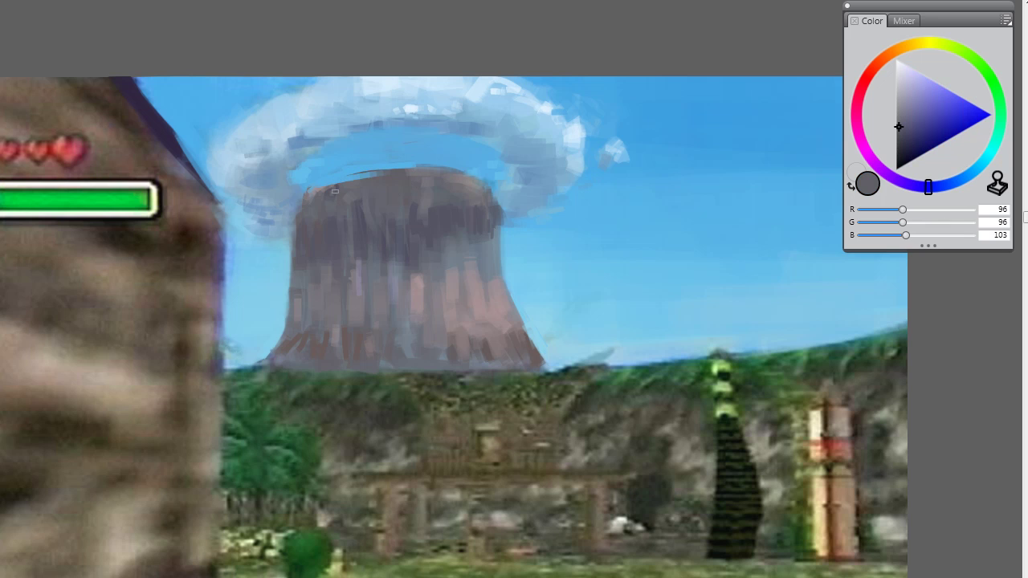
pyautogui.moveTo(335, 190)
pyautogui.mouseDown()
pyautogui.moveTo(372, 188)
pyautogui.moveTo(313, 190)
pyautogui.mouseUp()
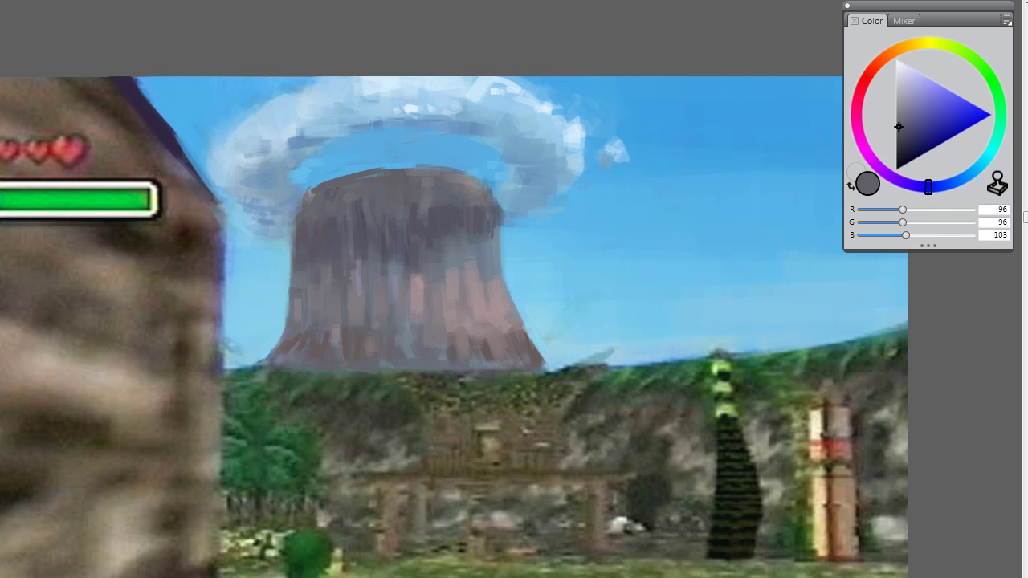
# Step: Toggle the tracing view to compare the painted tower and sky with the original game screenshot
pyautogui.hotkey('ctrl', 't')
pyautogui.hotkey('ctrl', 't')
pyautogui.hotkey('ctrl', 't')
pyautogui.hotkey('ctrl', 't')
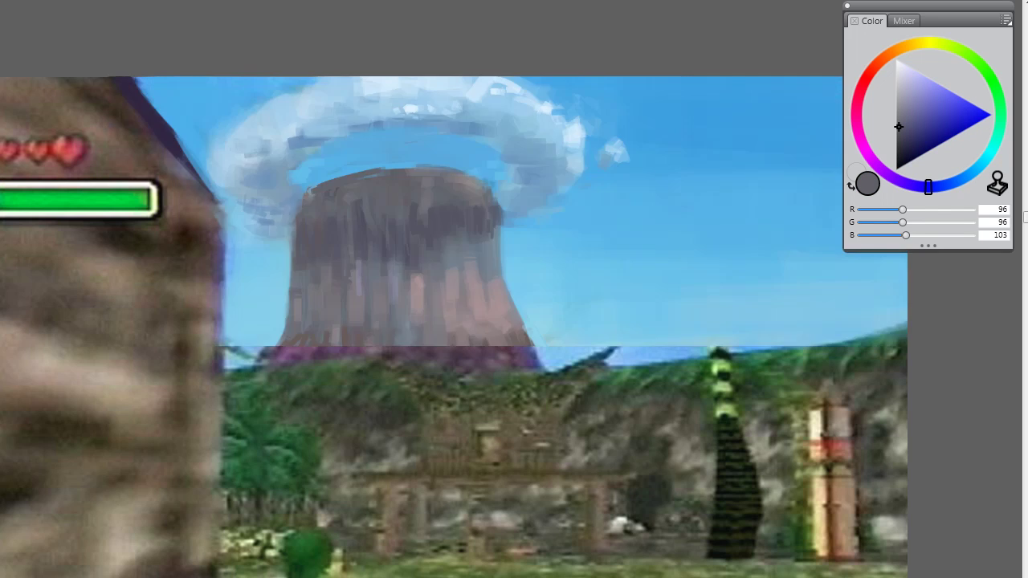
pyautogui.hotkey('ctrl', 't')
pyautogui.hotkey('ctrl', 't')
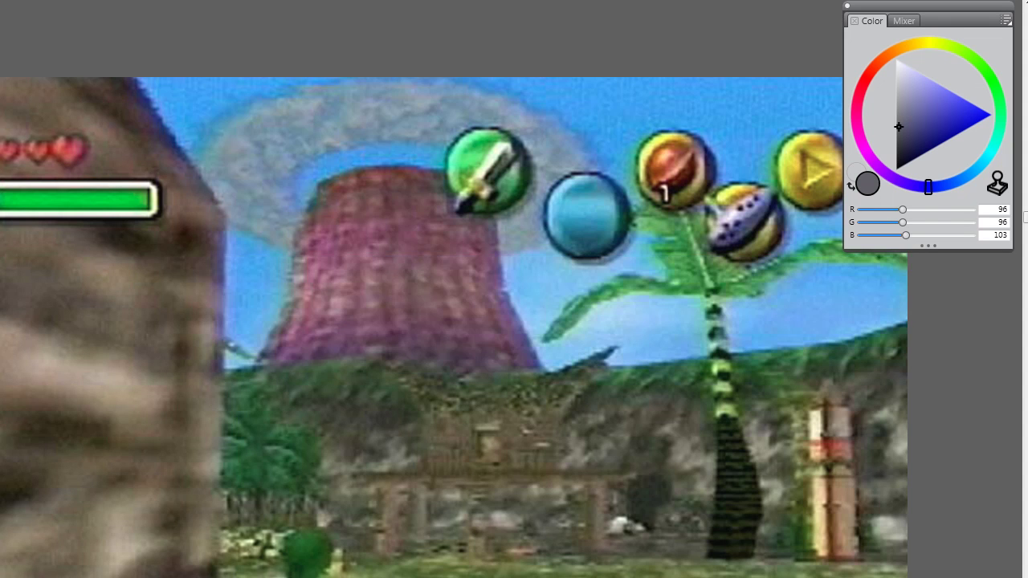
pyautogui.hotkey('ctrl', 't')
pyautogui.hotkey('ctrl', 't')
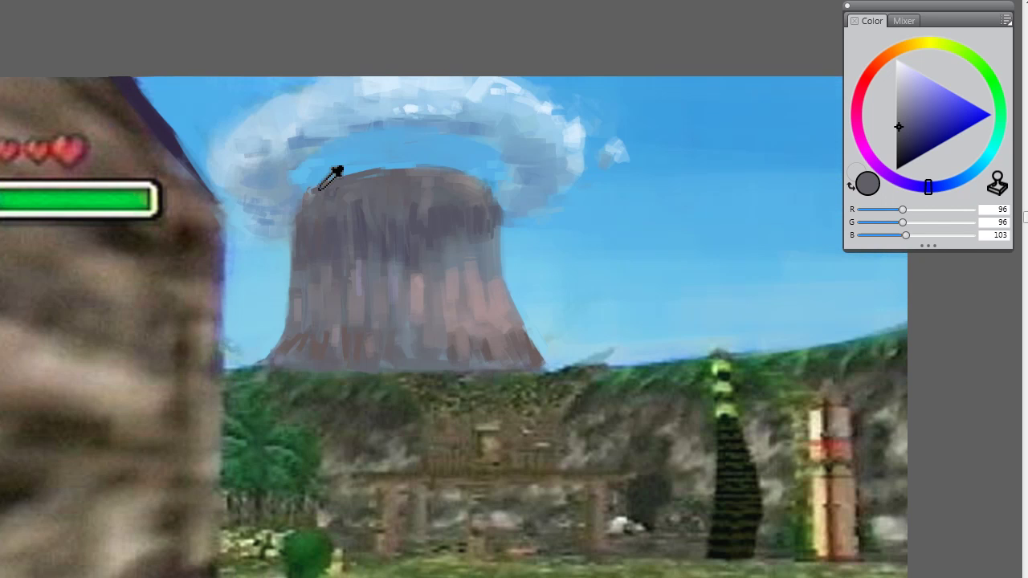
# Step: Trim the tower's upper left and upper right edges narrower with sampled sky and smoke blues, touching up the sides with sampled grey
pyautogui.keyDown('alt'); pyautogui.click(326, 179); pyautogui.keyUp('alt')
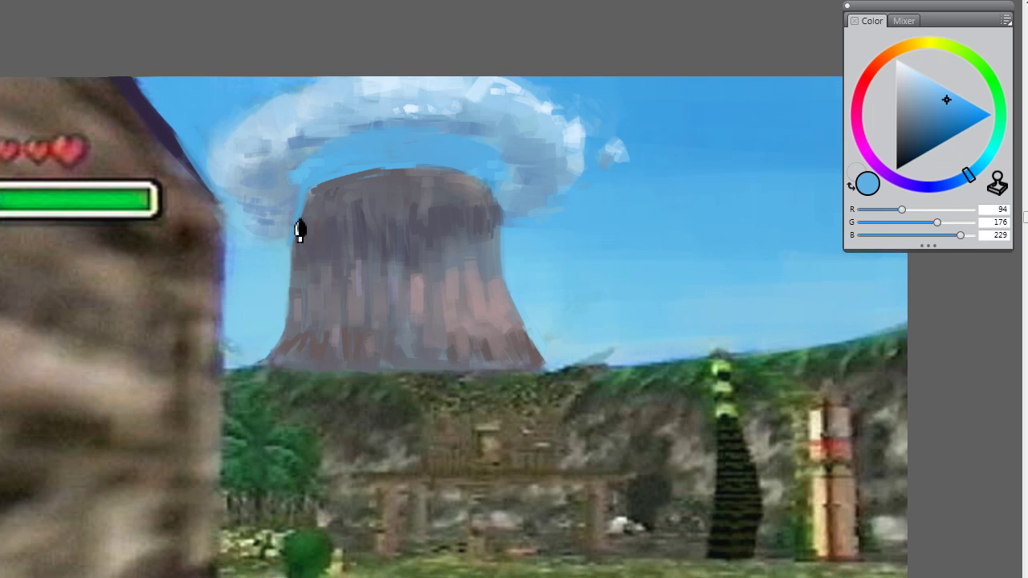
pyautogui.keyDown('alt'); pyautogui.click(308, 215); pyautogui.keyUp('alt')
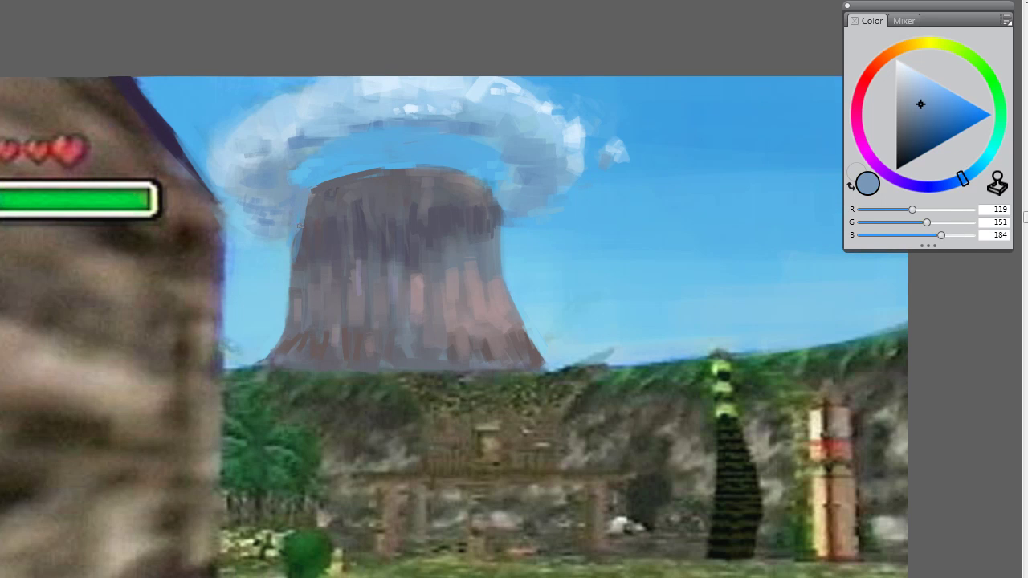
pyautogui.keyDown('alt'); pyautogui.click(319, 235); pyautogui.keyUp('alt')
pyautogui.keyDown('alt'); pyautogui.click(292, 232); pyautogui.keyUp('alt')
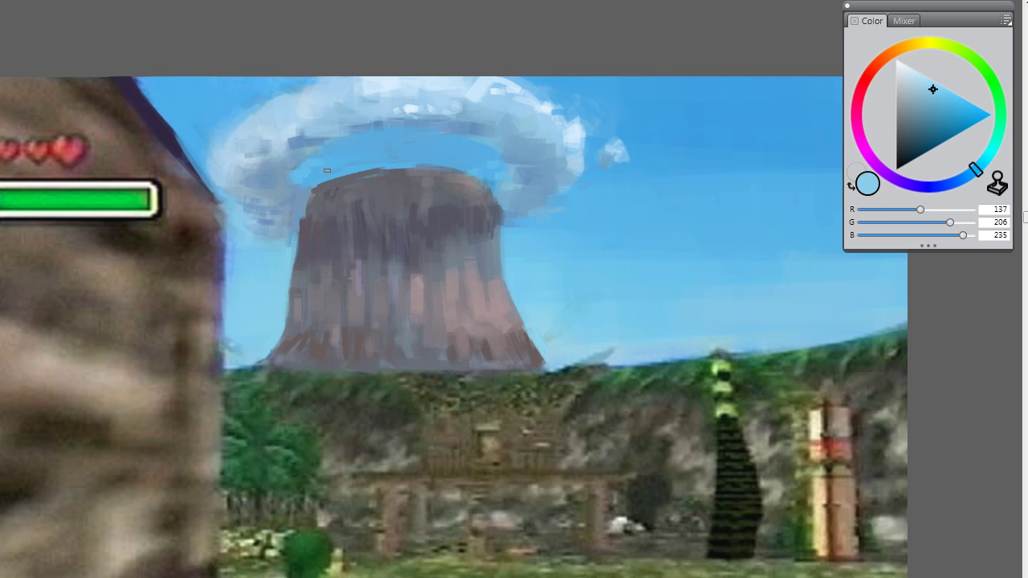
pyautogui.keyDown('alt'); pyautogui.click(476, 146); pyautogui.keyUp('alt')
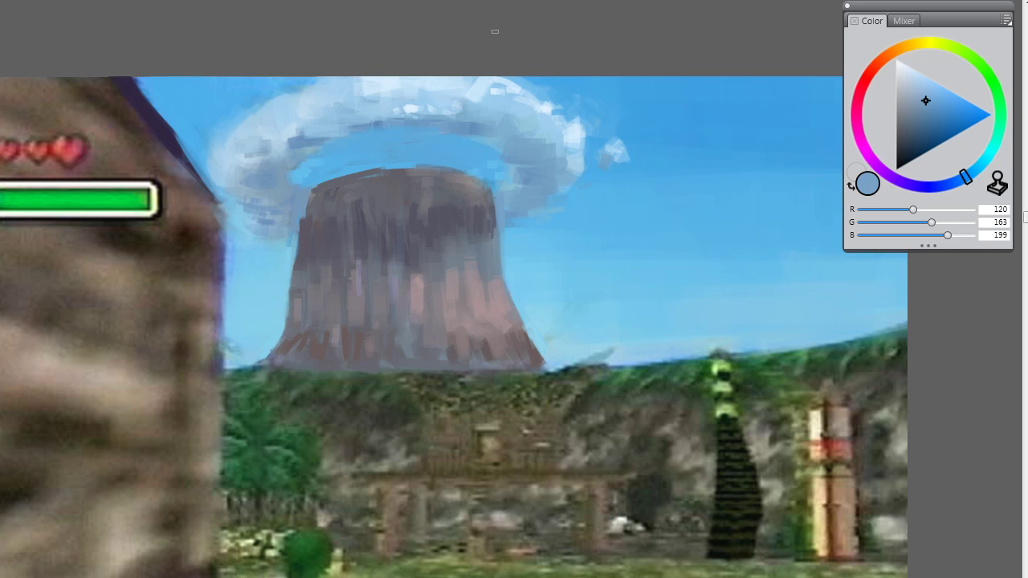
# Step: Stroke sampled dark grey and pinkish grey (R 156, G 142, B 148) vertical streaks over the tower's middle right side
pyautogui.keyDown('alt'); pyautogui.click(454, 242); pyautogui.keyUp('alt')
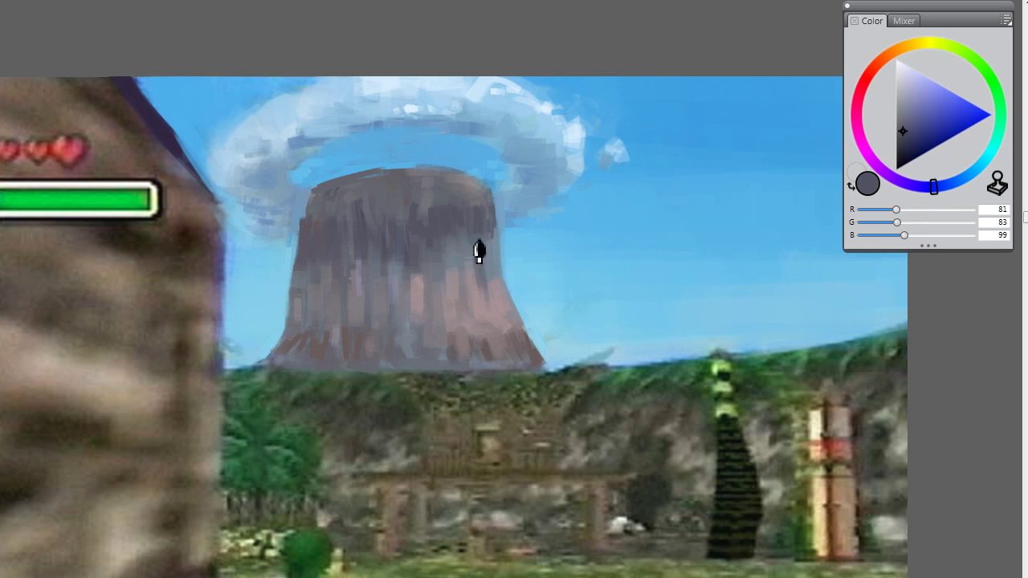
pyautogui.keyDown('alt'); pyautogui.click(472, 238); pyautogui.keyUp('alt')
pyautogui.keyDown('alt'); pyautogui.click(503, 276); pyautogui.keyUp('alt')
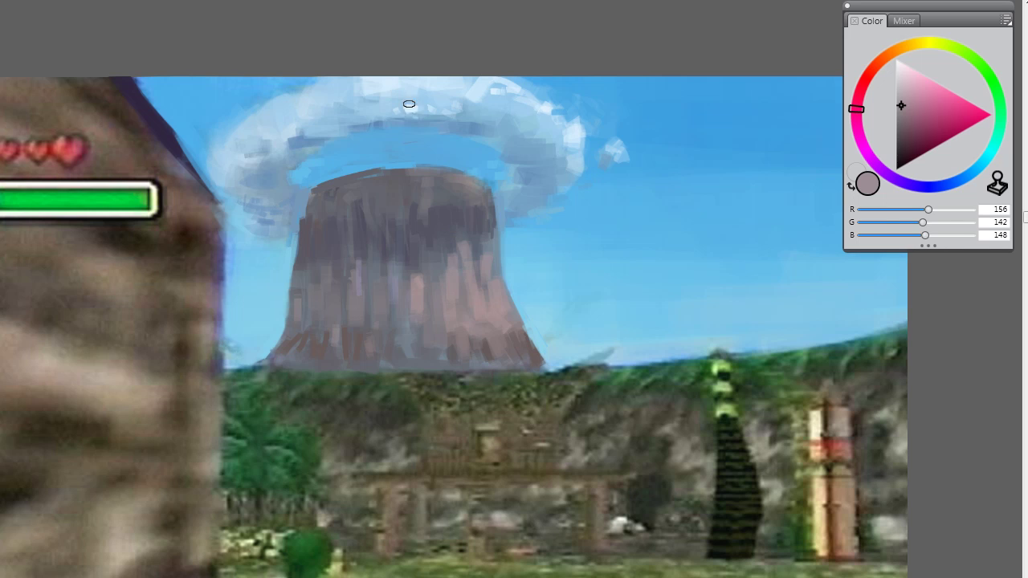
# Step: Blend the tower's middle with sampled greys and add brown streaks (R 100, G 90, B 90) to its upper left
pyautogui.keyDown('alt'); pyautogui.click(452, 208); pyautogui.keyUp('alt')
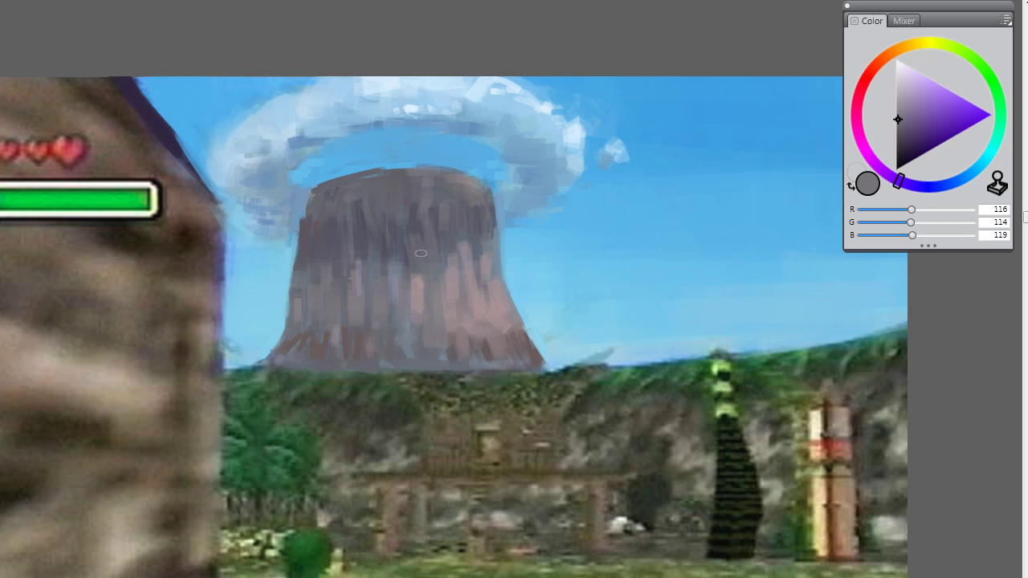
pyautogui.keyDown('alt'); pyautogui.click(375, 242); pyautogui.keyUp('alt')
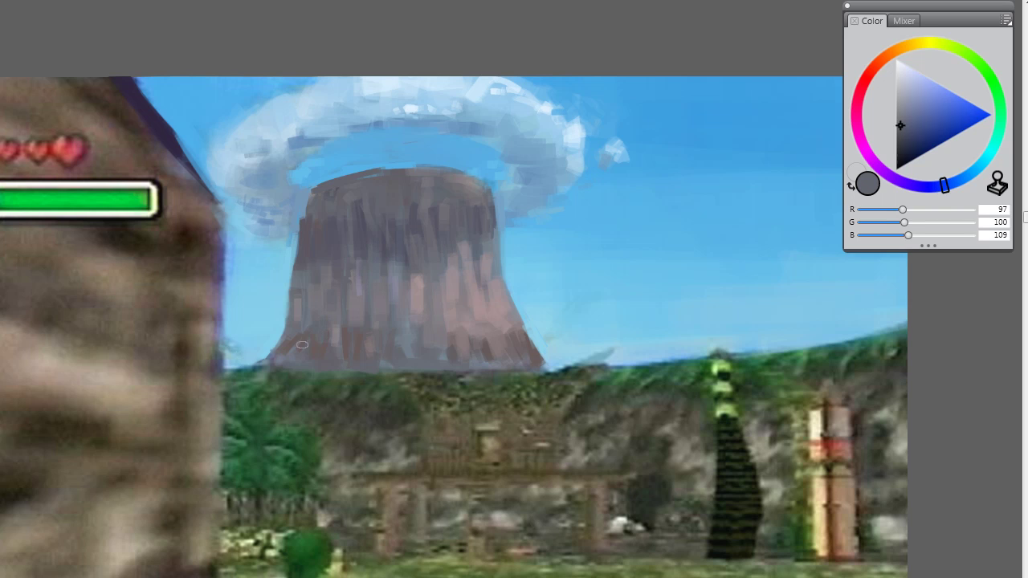
pyautogui.keyDown('alt'); pyautogui.click(326, 341); pyautogui.keyUp('alt')
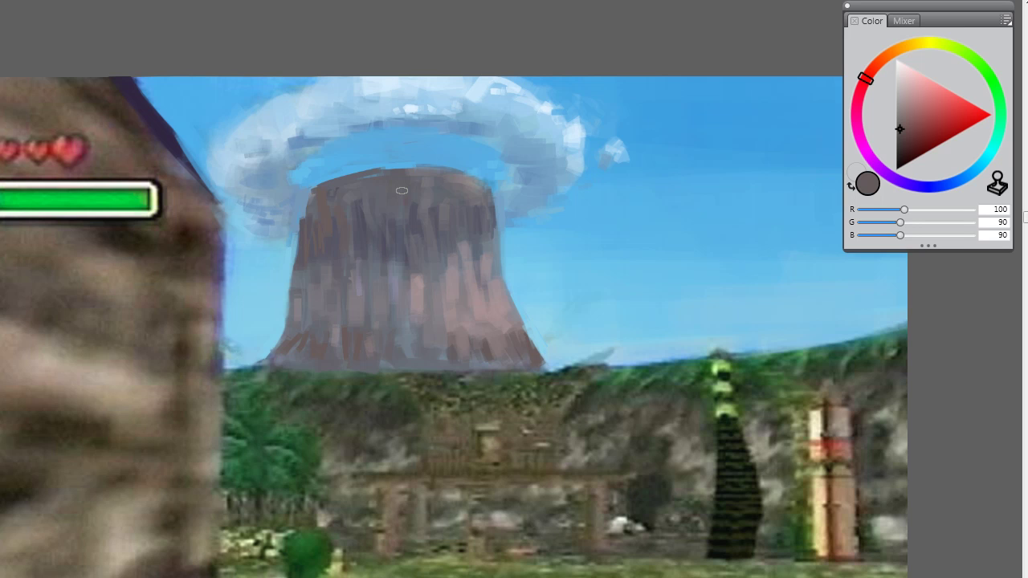
# Step: Extend the smoke ring's lower edges beside the tower with sampled grey-blue (R 115, G 158, B 197) and clean their outlines with sky blue
pyautogui.keyDown('alt'); pyautogui.click(539, 122); pyautogui.keyUp('alt')
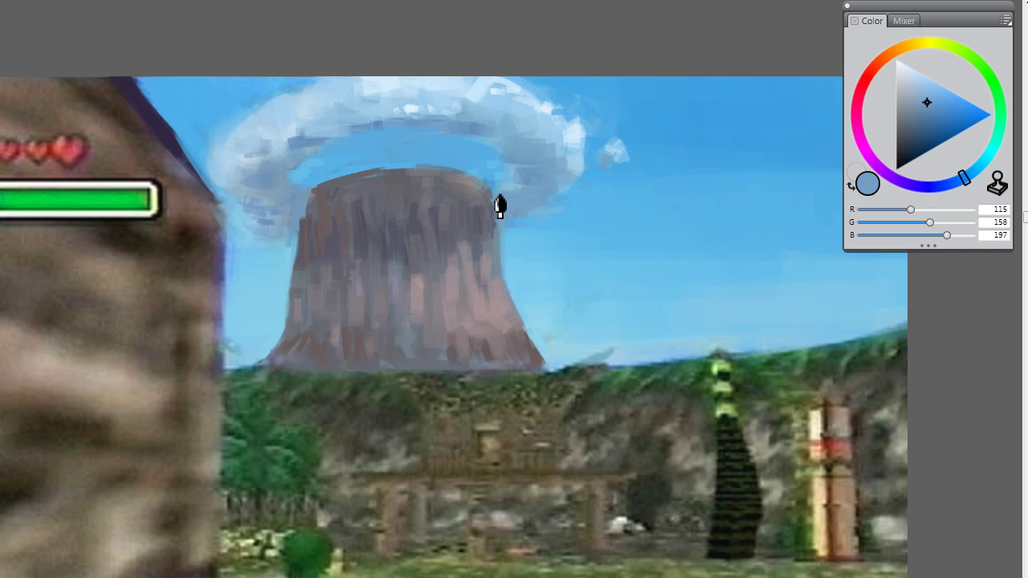
pyautogui.keyDown('alt'); pyautogui.click(505, 232); pyautogui.keyUp('alt')
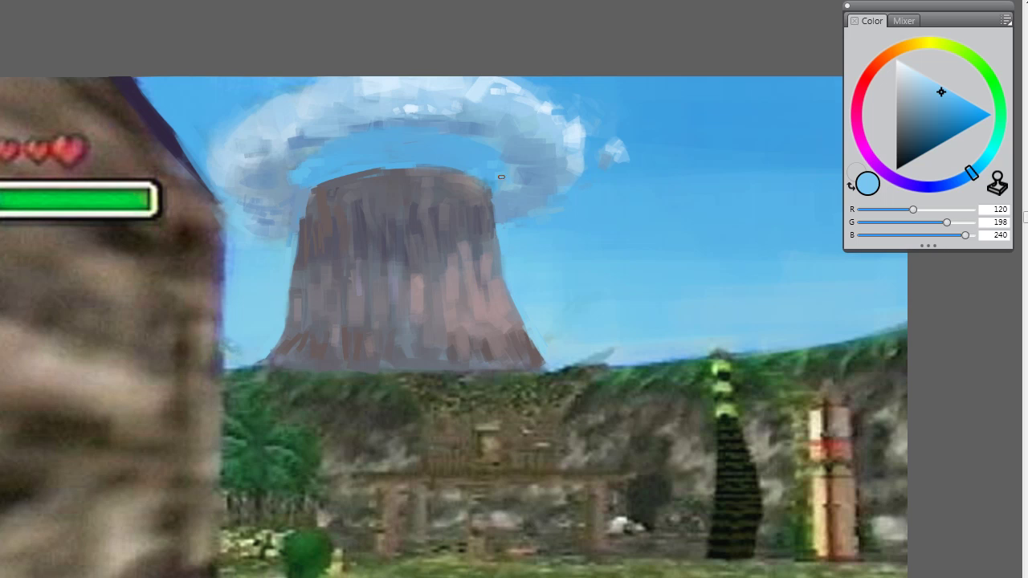
pyautogui.keyDown('alt'); pyautogui.click(268, 209); pyautogui.keyUp('alt')
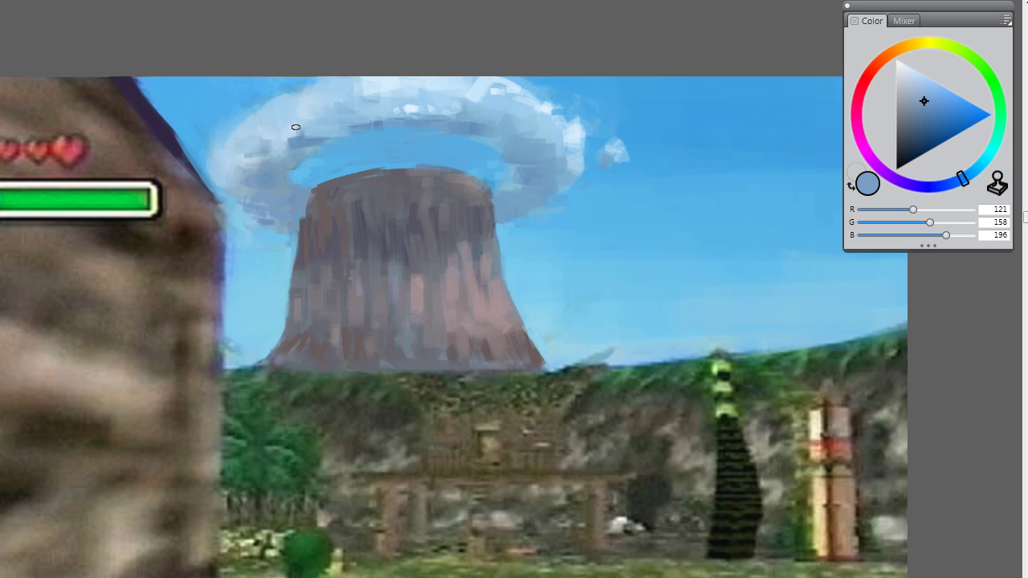
pyautogui.keyDown('alt'); pyautogui.click(269, 220); pyautogui.keyUp('alt')
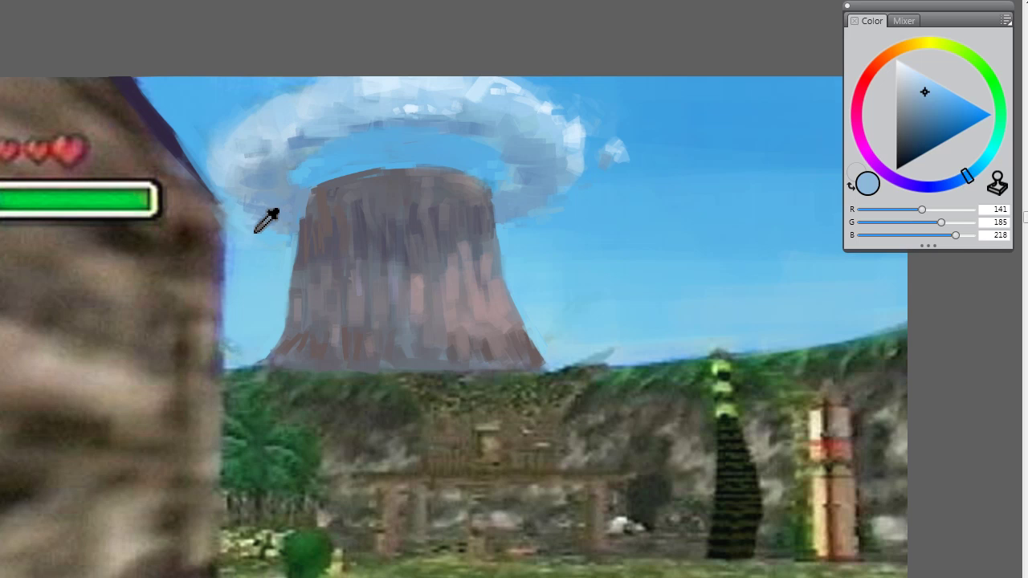
pyautogui.keyDown('alt'); pyautogui.click(273, 239); pyautogui.keyUp('alt')
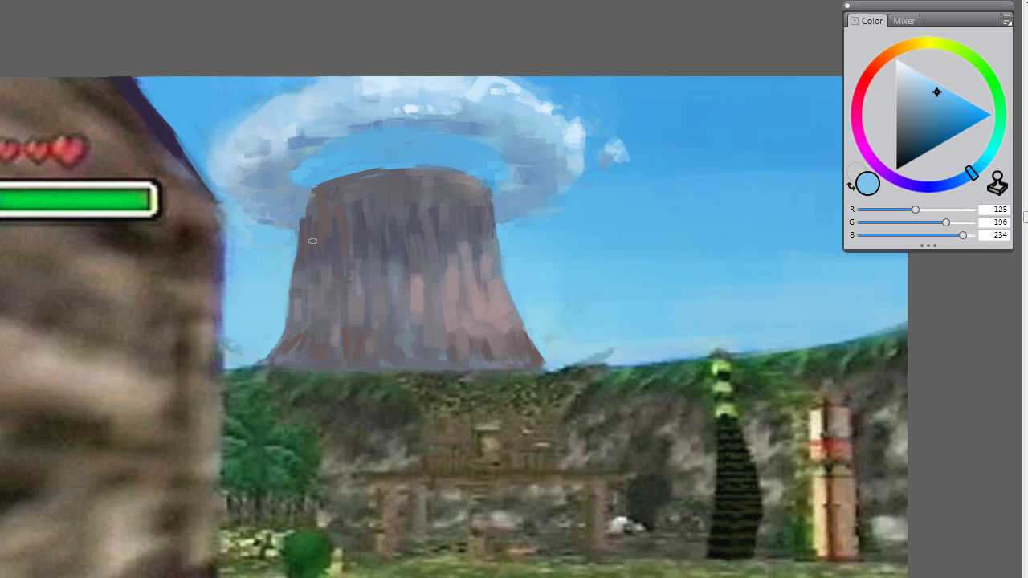
# Step: Touch up the smoke ring's inner left edge with sampled blues and refine the tower's top rim with sampled greys and sky blue
pyautogui.keyDown('alt'); pyautogui.click(297, 184); pyautogui.keyUp('alt')
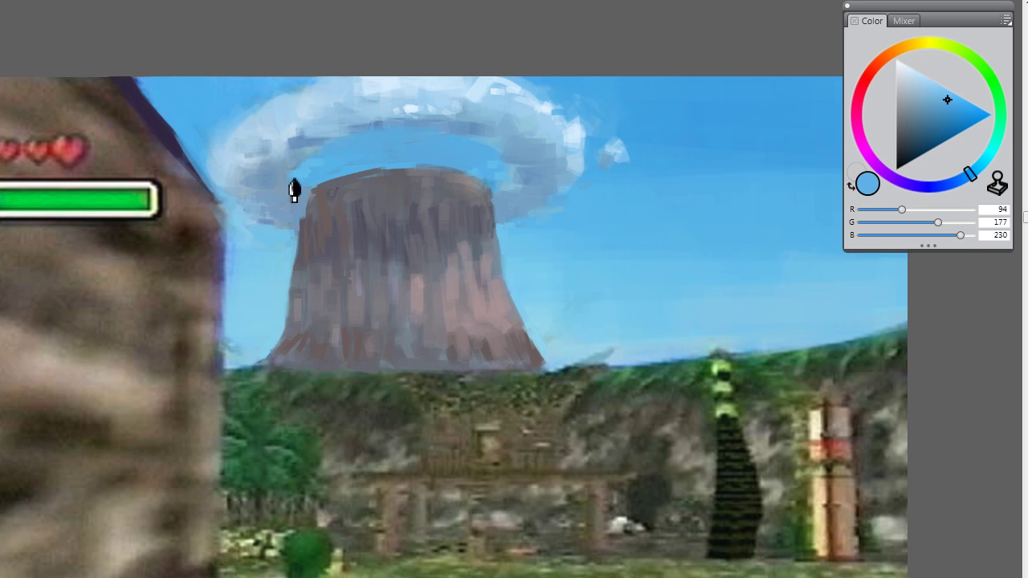
pyautogui.keyDown('alt'); pyautogui.click(292, 164); pyautogui.keyUp('alt')
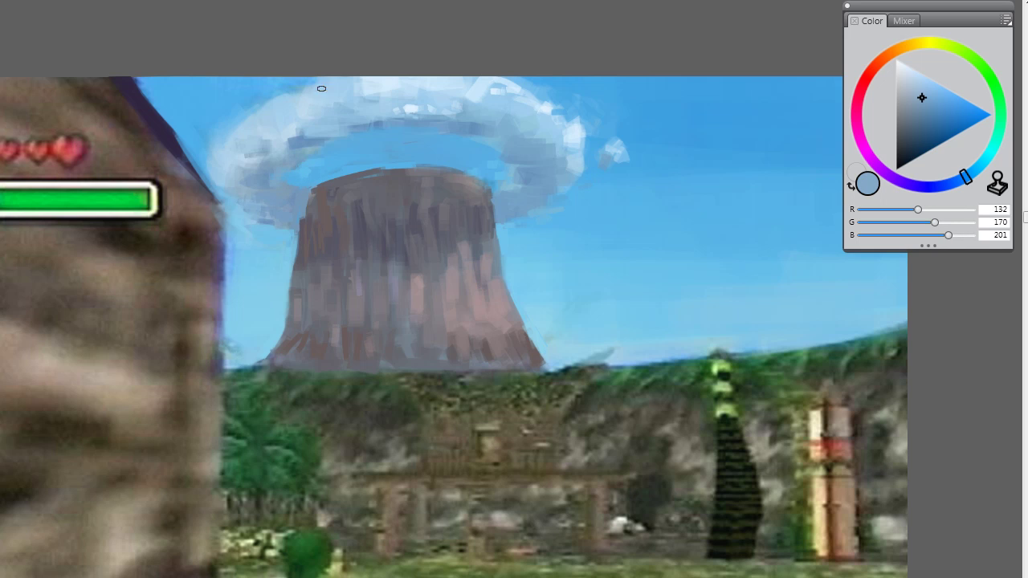
pyautogui.keyDown('alt'); pyautogui.click(416, 204); pyautogui.keyUp('alt')
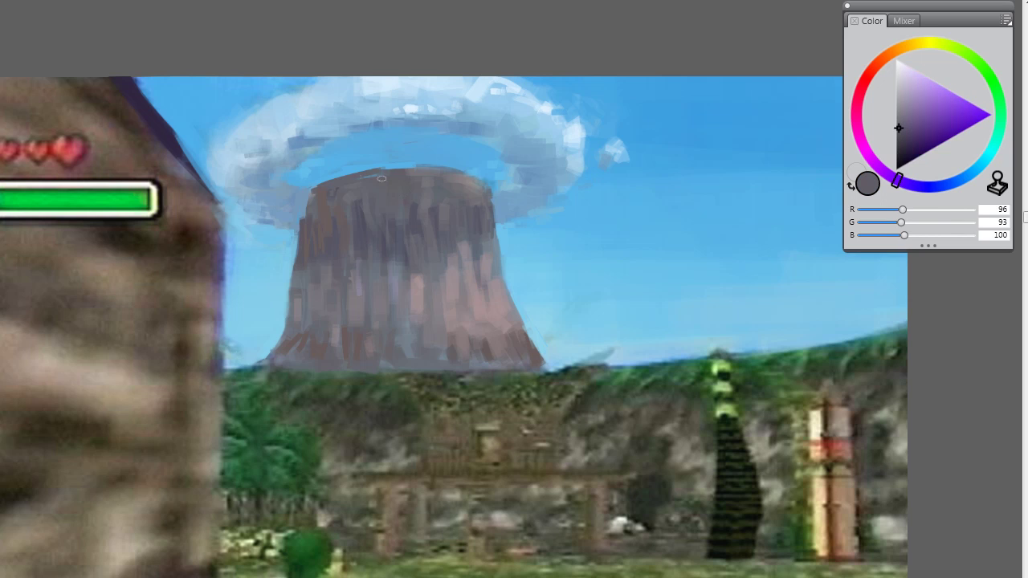
pyautogui.keyDown('alt'); pyautogui.click(438, 175); pyautogui.keyUp('alt')
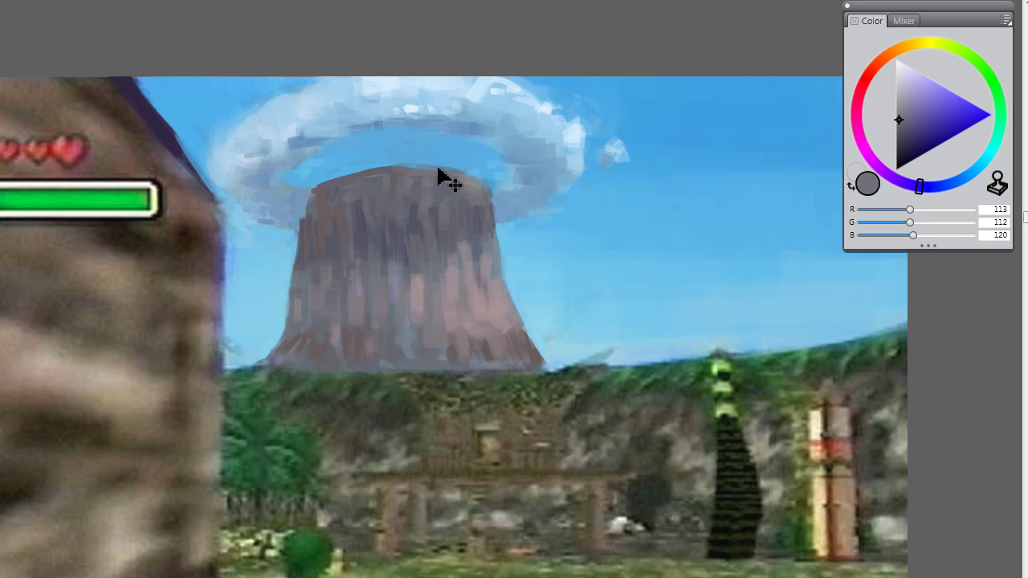
pyautogui.keyDown('alt'); pyautogui.click(395, 185); pyautogui.keyUp('alt')
pyautogui.keyDown('alt'); pyautogui.click(406, 158); pyautogui.keyUp('alt')
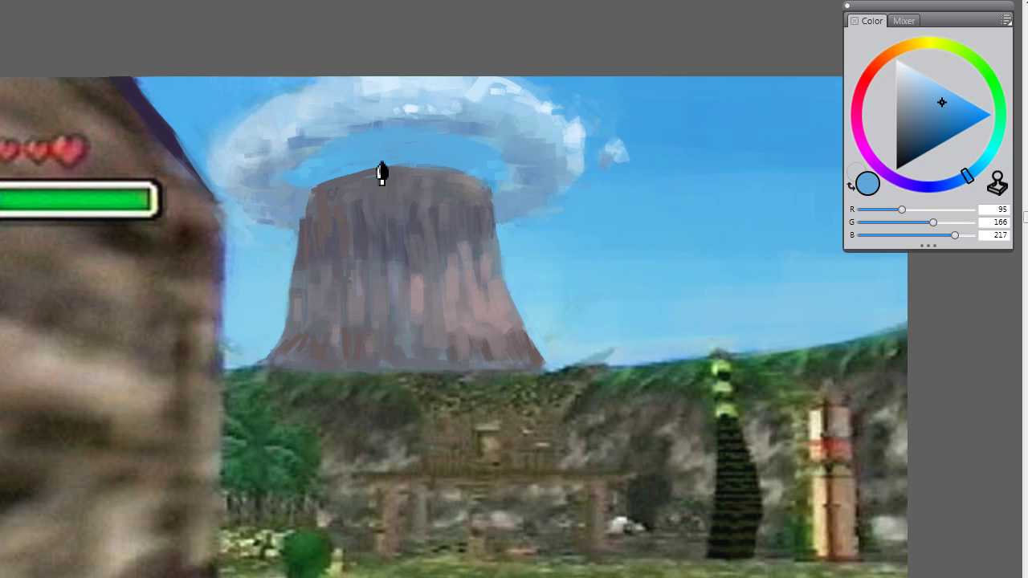
# Step: Paint a soft cloud with a thin left tail in the right sky using sampled pale blue (R 200, G 228, B 248)
pyautogui.keyDown('alt'); pyautogui.click(580, 142); pyautogui.keyUp('alt')
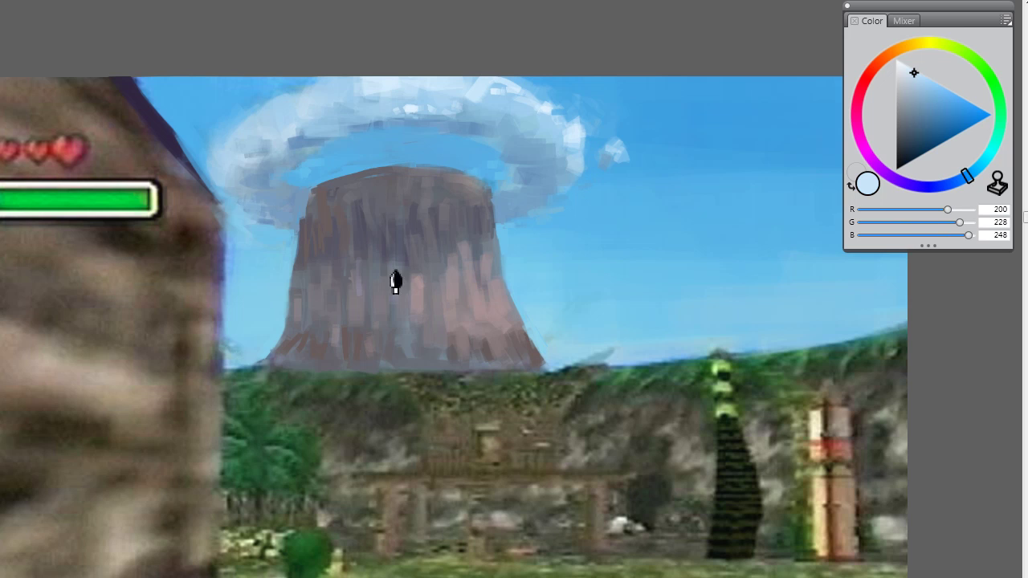
pyautogui.moveTo(345, 274); pyautogui.dragTo(634, 261)
pyautogui.hotkey('ctrl', 'z')
pyautogui.moveTo(727, 229)
pyautogui.mouseDown()
pyautogui.moveTo(755, 268)
pyautogui.moveTo(699, 260)
pyautogui.moveTo(737, 212)
pyautogui.mouseUp()
pyautogui.keyDown('alt'); pyautogui.click(709, 241); pyautogui.keyUp('alt')
pyautogui.keyDown('alt'); pyautogui.click(766, 257); pyautogui.keyUp('alt')
pyautogui.moveTo(766, 257)
pyautogui.mouseDown()
pyautogui.moveTo(794, 217)
pyautogui.moveTo(797, 230)
pyautogui.moveTo(816, 210)
pyautogui.moveTo(845, 235)
pyautogui.moveTo(844, 253)
pyautogui.moveTo(793, 248)
pyautogui.moveTo(745, 259)
pyautogui.moveTo(613, 244)
pyautogui.mouseUp()
pyautogui.keyDown('alt'); pyautogui.click(691, 210); pyautogui.keyUp('alt')
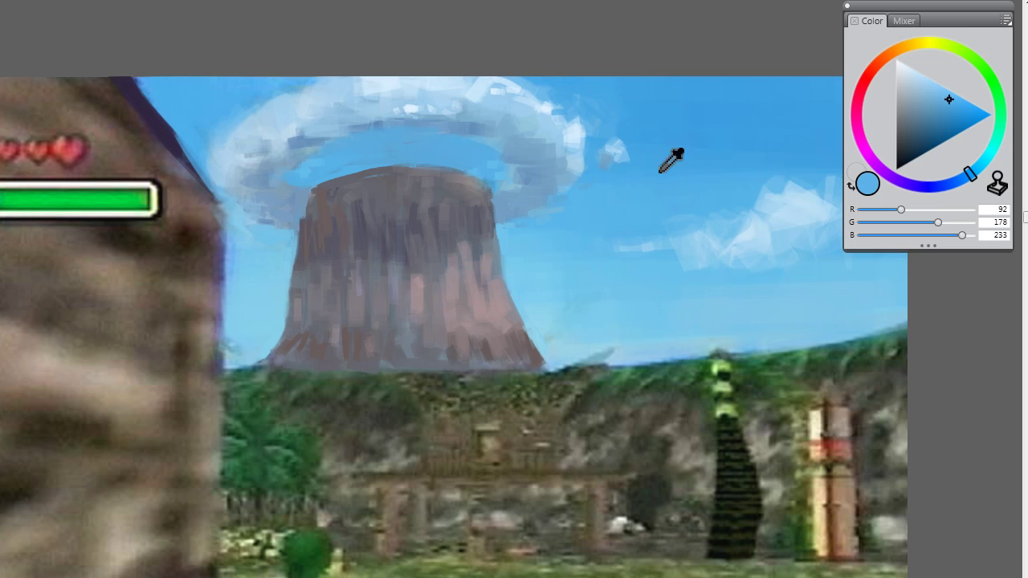
# Step: Add a grey-blue (R 118, G 160, B 198) shadow streak beneath the right cloud and soften it with sampled light sky blue
pyautogui.keyDown('alt'); pyautogui.click(536, 174); pyautogui.keyUp('alt')
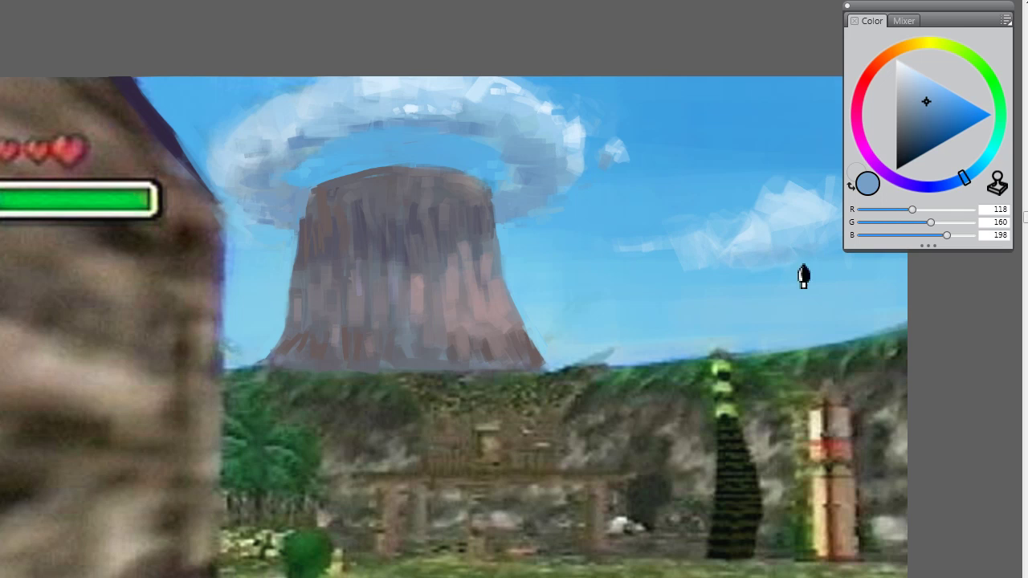
pyautogui.moveTo(817, 285)
pyautogui.mouseDown()
pyautogui.moveTo(785, 288)
pyautogui.moveTo(826, 283)
pyautogui.moveTo(750, 275)
pyautogui.moveTo(766, 278)
pyautogui.mouseUp()
pyautogui.keyDown('alt'); pyautogui.click(842, 280); pyautogui.keyUp('alt')
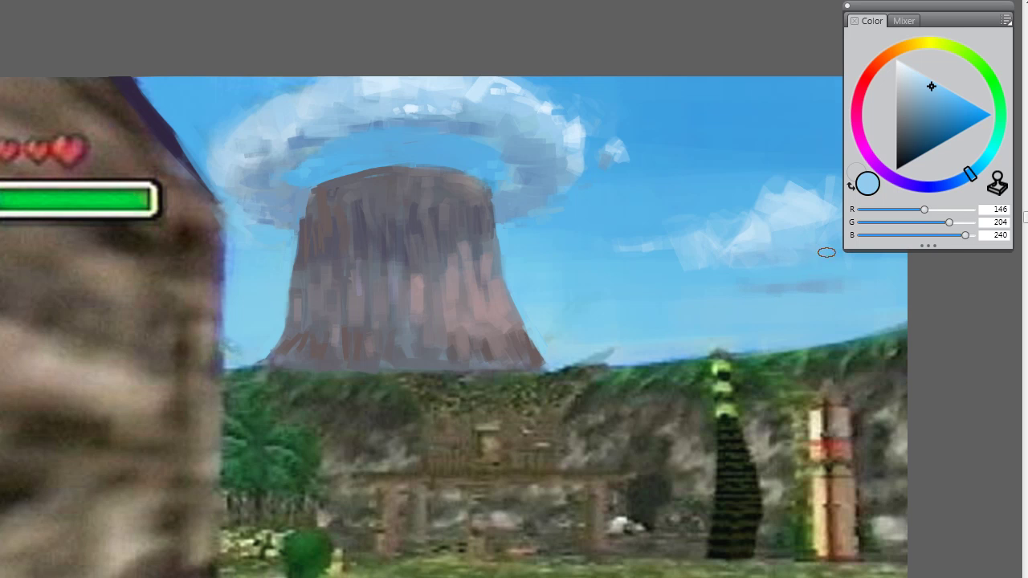
pyautogui.keyDown('alt'); pyautogui.click(840, 302); pyautogui.keyUp('alt')
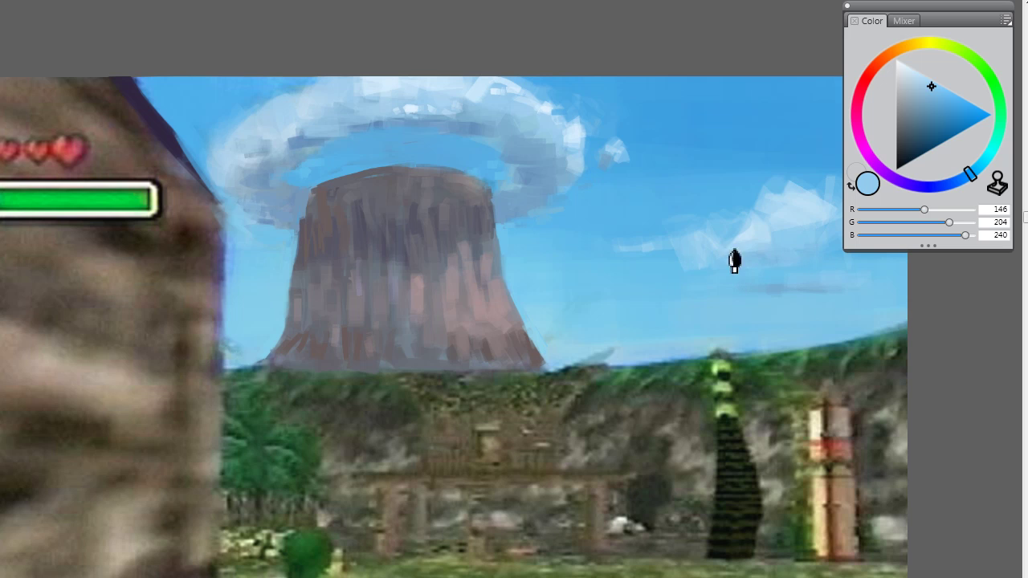
# Step: Brush thin horizontal pale blue (R 183, G 220, B 244) cloud streaks across the low sky on both sides of the tower
pyautogui.keyDown('alt'); pyautogui.click(780, 236); pyautogui.keyUp('alt')
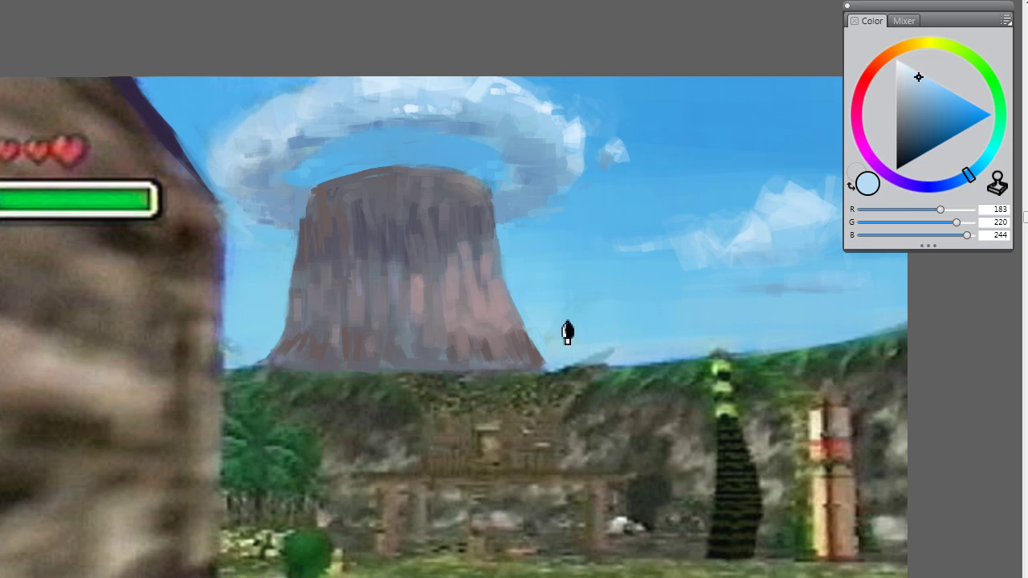
pyautogui.moveTo(755, 316); pyautogui.dragTo(567, 317)
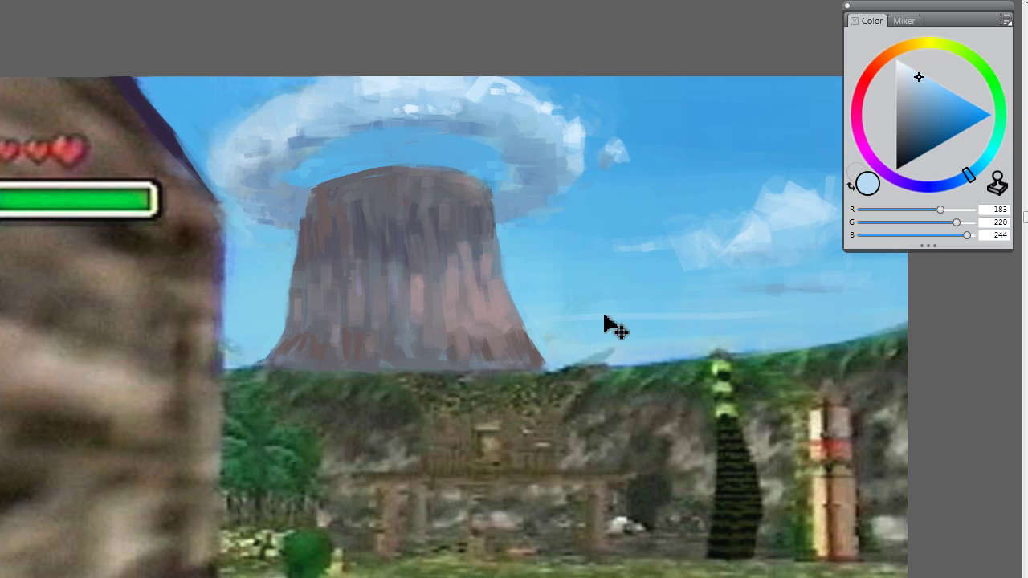
pyautogui.moveTo(693, 315); pyautogui.dragTo(555, 316)
pyautogui.moveTo(845, 337); pyautogui.dragTo(803, 330)
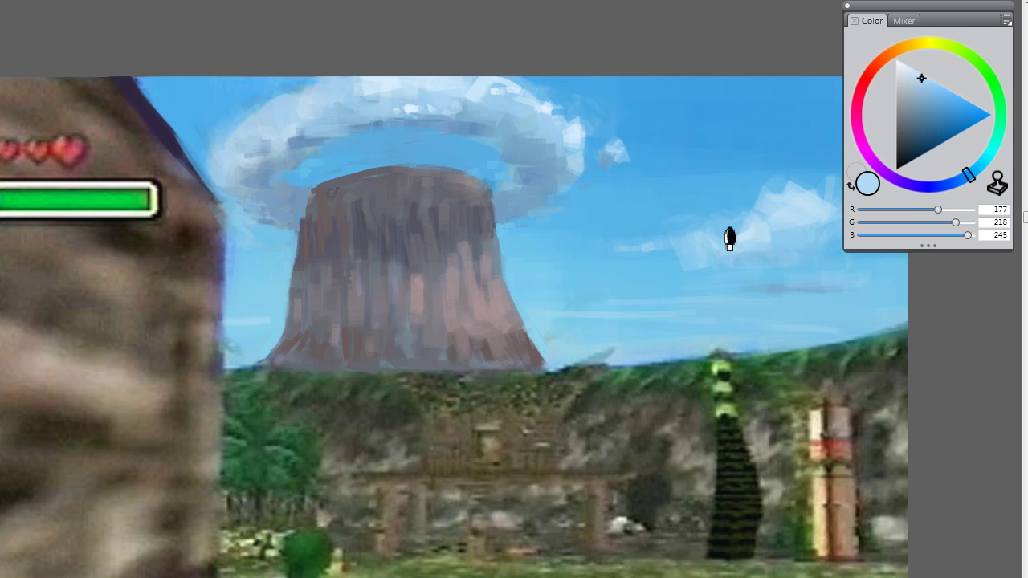
# Step: Reshape the right cloud's left part with sampled sky and cloud blues and soften the low sky with blue (R 118, G 197, B 233)
pyautogui.keyDown('alt'); pyautogui.click(715, 176); pyautogui.keyUp('alt')
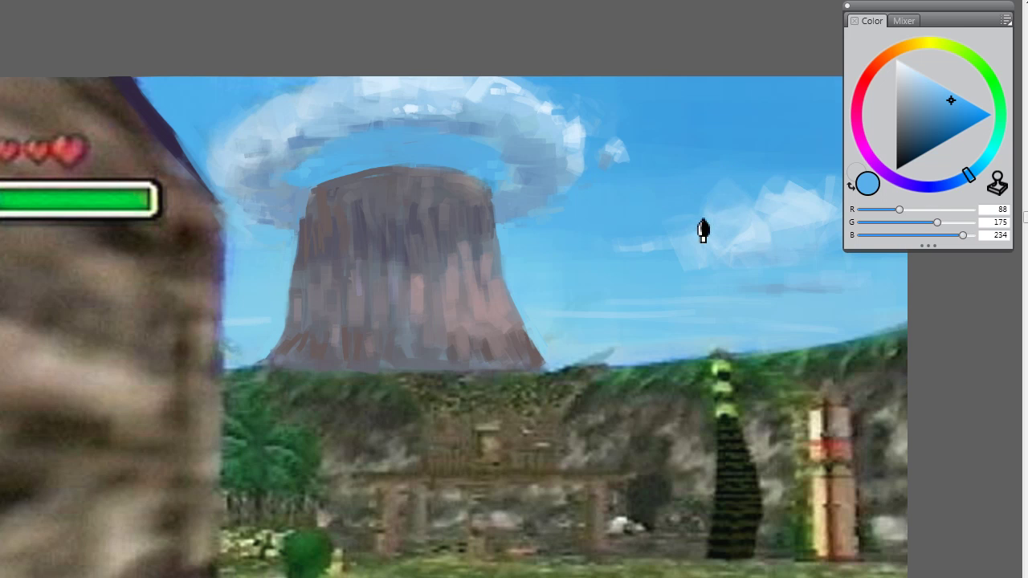
pyautogui.keyDown('alt'); pyautogui.click(744, 227); pyautogui.keyUp('alt')
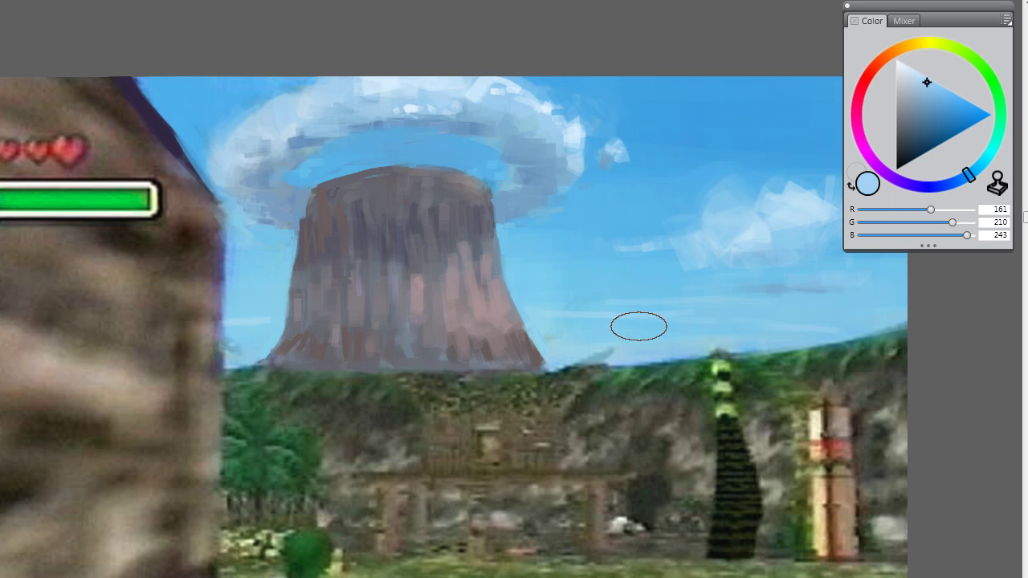
pyautogui.keyDown('alt'); pyautogui.click(628, 319); pyautogui.keyUp('alt')
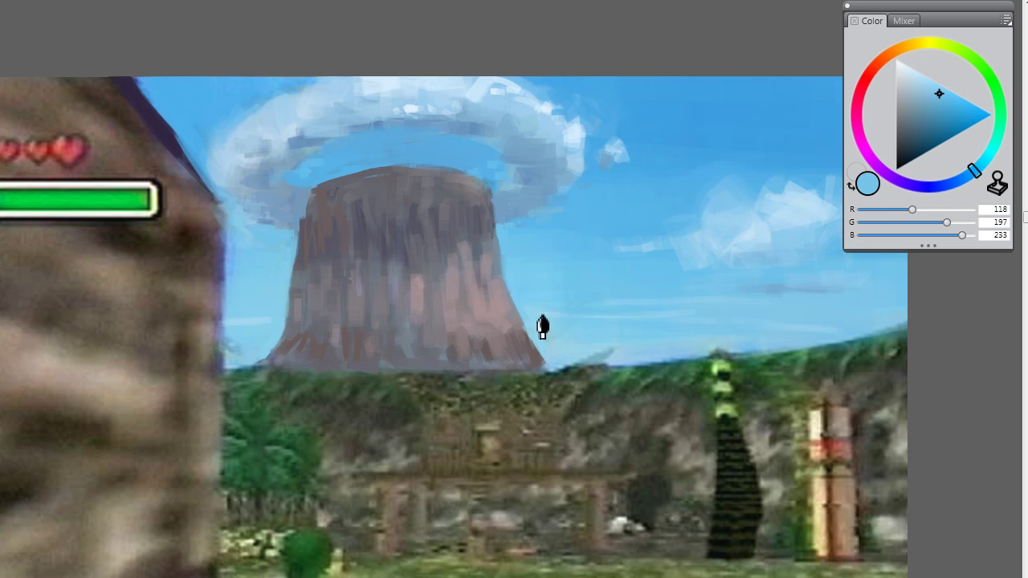
# Step: Paint a pale blue cloud wisp across the tower's right side and build it up with brighter puffs (R 184, G 221, B 245)
pyautogui.keyDown('alt'); pyautogui.click(752, 224); pyautogui.keyUp('alt')
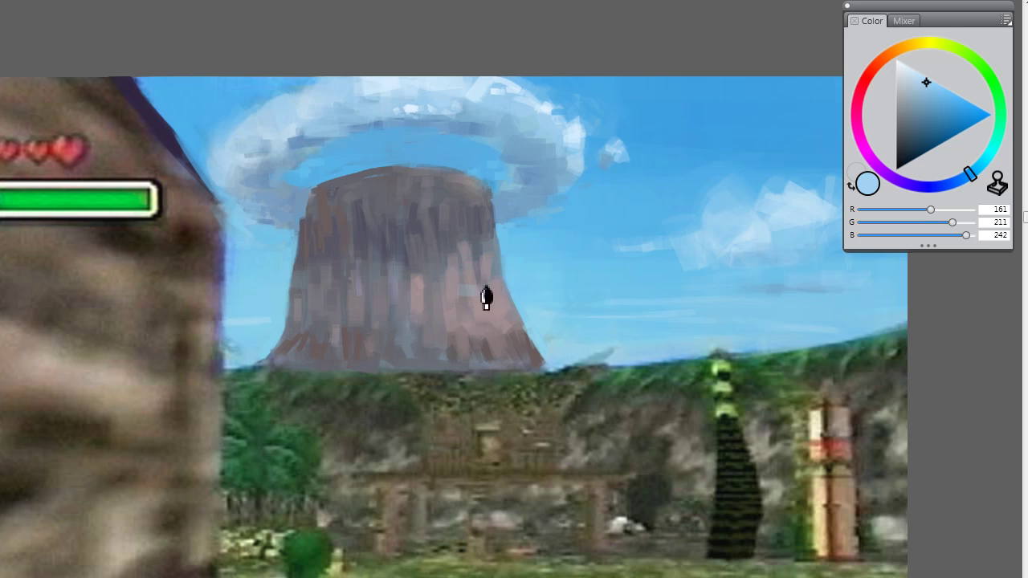
pyautogui.moveTo(505, 286); pyautogui.dragTo(420, 292)
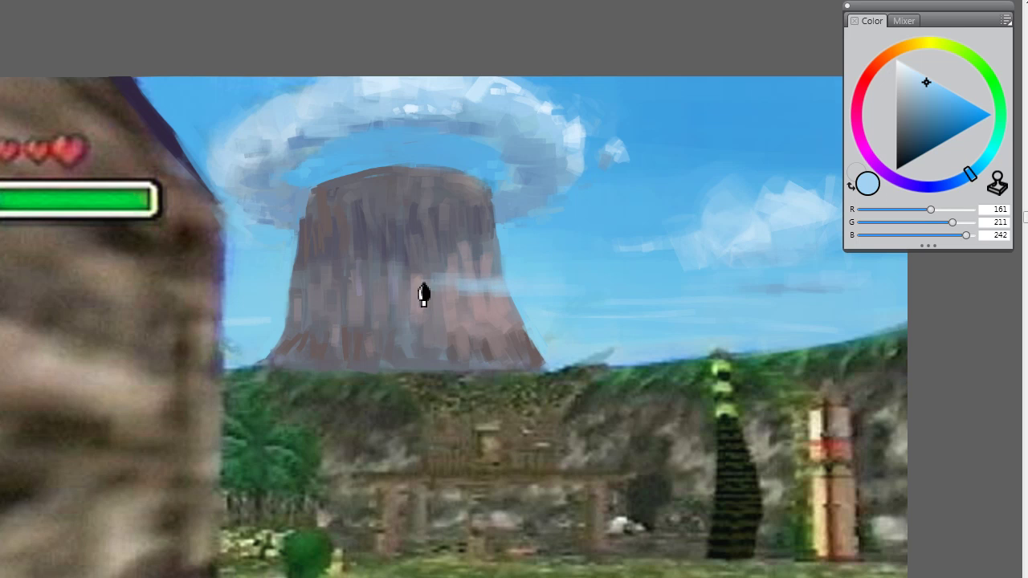
pyautogui.keyDown('alt'); pyautogui.click(446, 271); pyautogui.keyUp('alt')
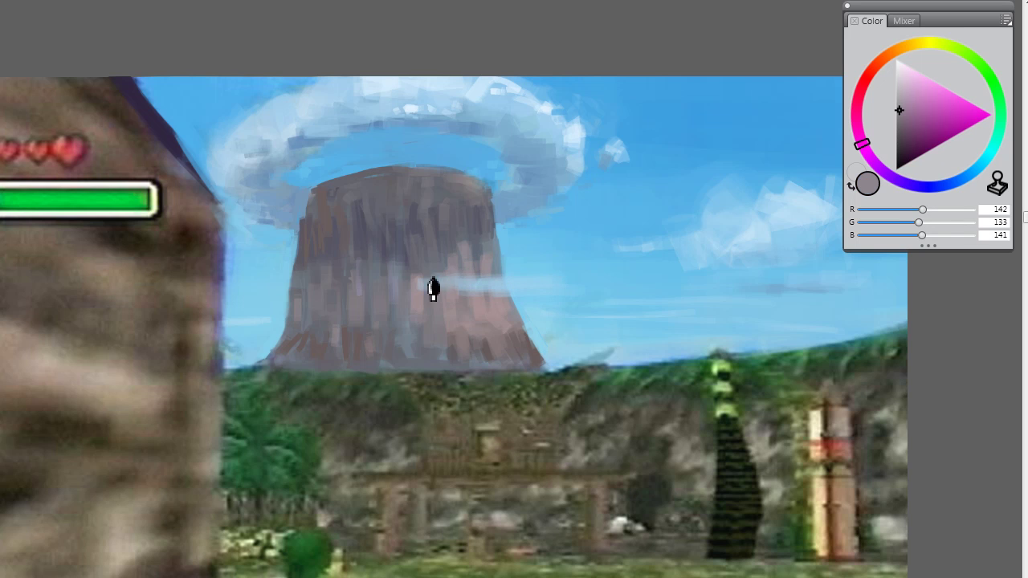
pyautogui.keyDown('alt'); pyautogui.click(500, 292); pyautogui.keyUp('alt')
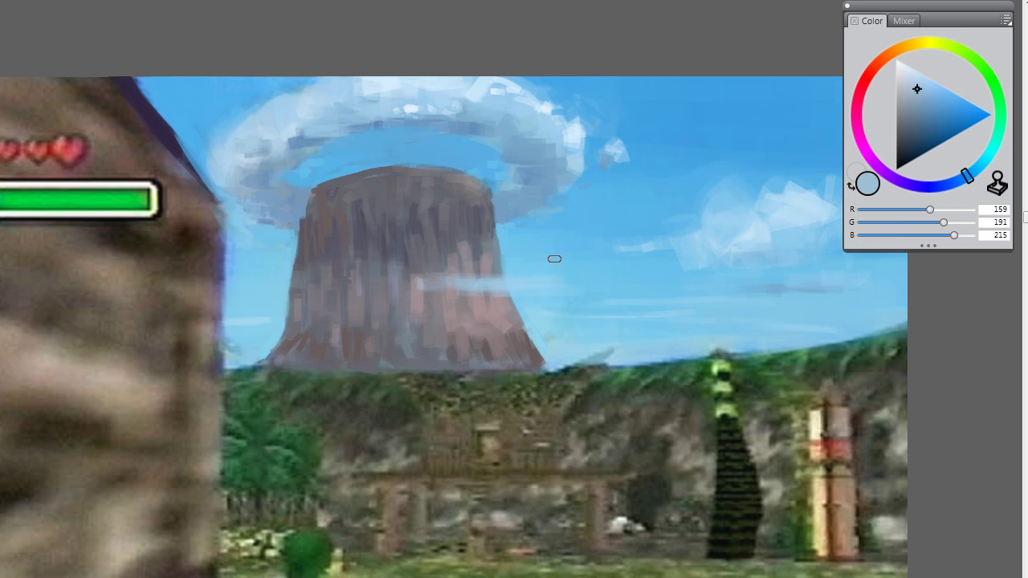
pyautogui.keyDown('alt'); pyautogui.click(796, 220); pyautogui.keyUp('alt')
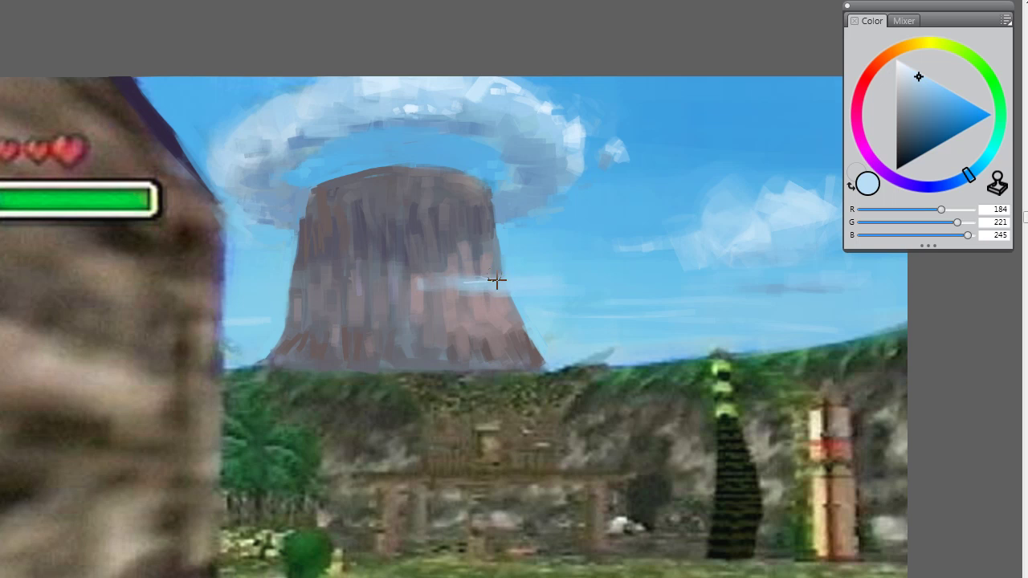
pyautogui.moveTo(487, 285)
pyautogui.mouseDown()
pyautogui.moveTo(470, 272)
pyautogui.moveTo(537, 278)
pyautogui.mouseUp()
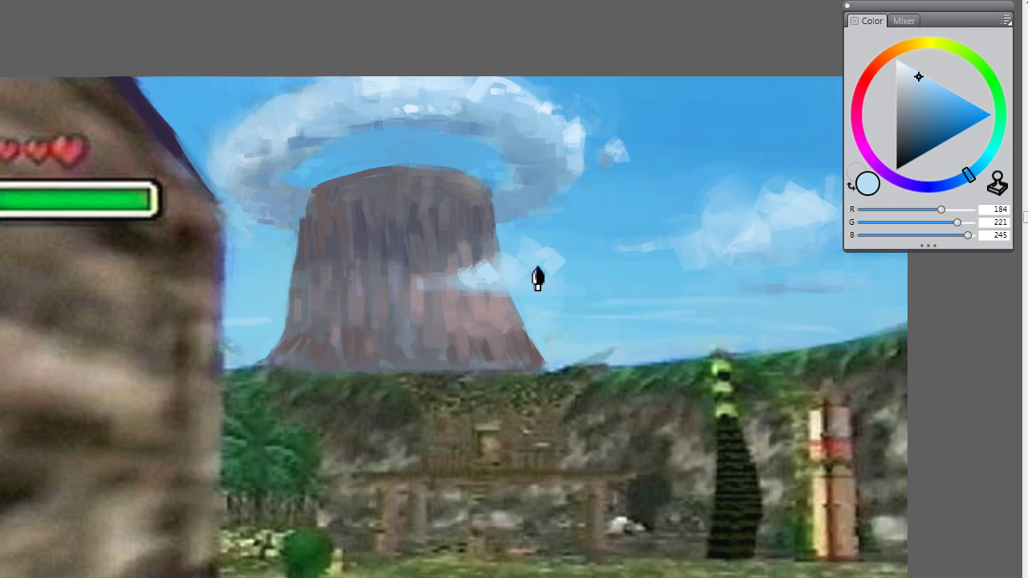
# Step: Extend faint cloud puffs from the tower toward the right cloud and trim that cloud's left edge with sampled sky blue
pyautogui.keyDown('alt'); pyautogui.click(590, 242); pyautogui.keyUp('alt')
pyautogui.keyDown('alt'); pyautogui.click(569, 269); pyautogui.keyUp('alt')
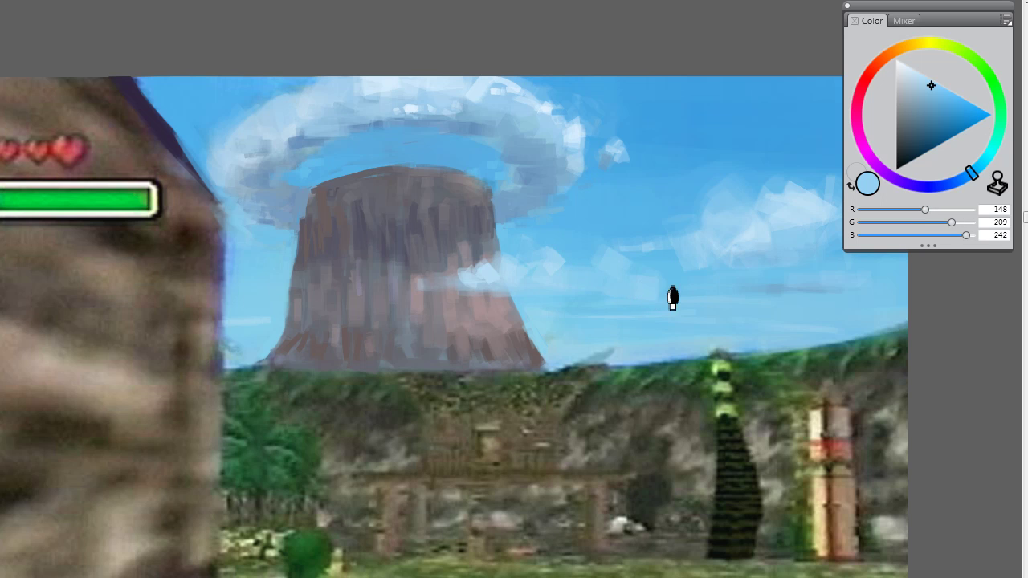
pyautogui.keyDown('alt'); pyautogui.click(668, 217); pyautogui.keyUp('alt')
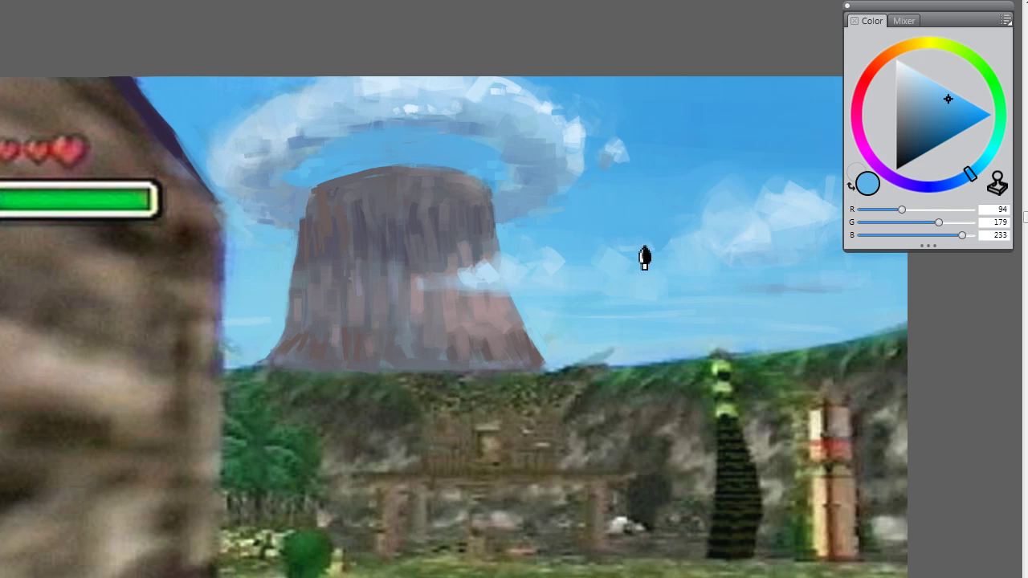
pyautogui.keyDown('alt'); pyautogui.click(668, 254); pyautogui.keyUp('alt')
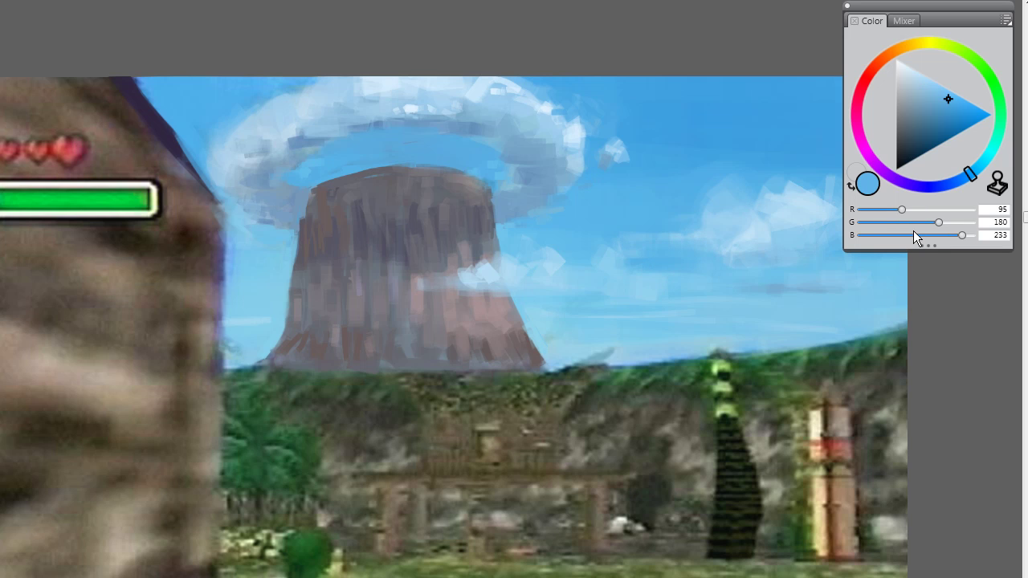
# Step: Brush a pale blue (R 172, G 211, B 235) wisp across the tower's left side and thin it with sampled dark grey
pyautogui.keyDown('alt'); pyautogui.click(493, 268); pyautogui.keyUp('alt')
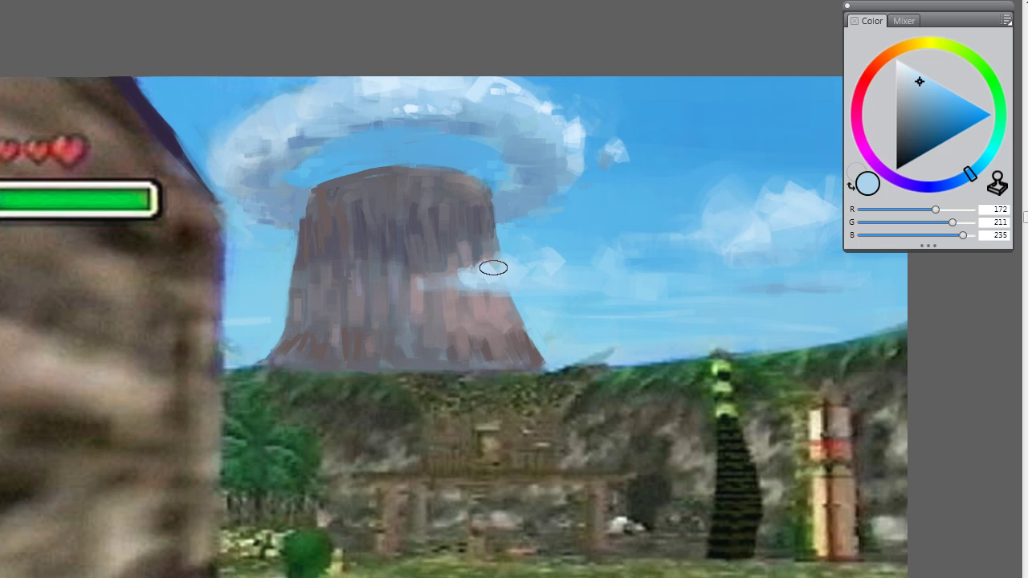
pyautogui.moveTo(296, 253); pyautogui.dragTo(375, 255)
pyautogui.hotkey('ctrl', 'z')
pyautogui.moveTo(262, 255); pyautogui.dragTo(341, 252)
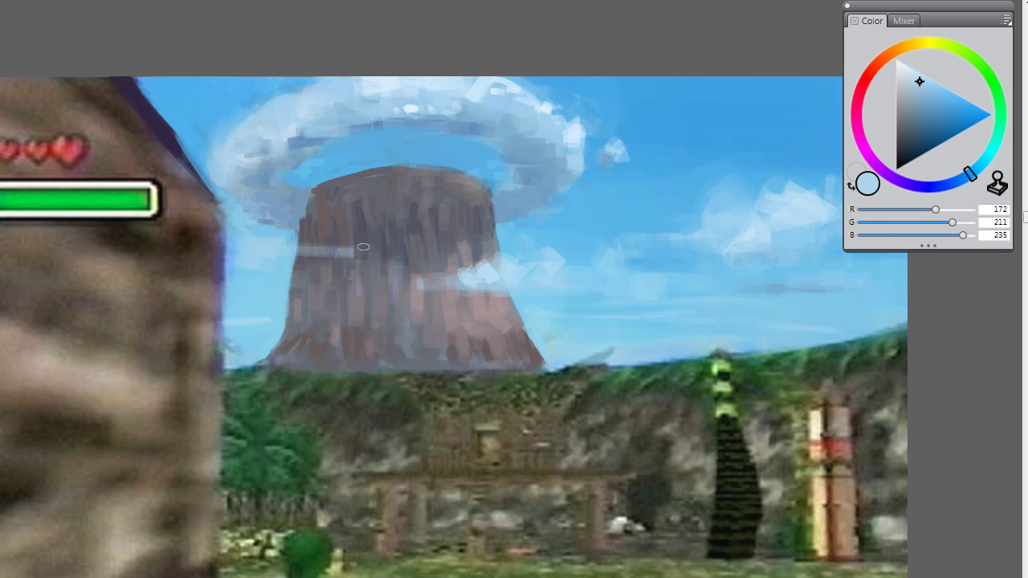
pyautogui.keyDown('alt'); pyautogui.click(328, 254); pyautogui.keyUp('alt')
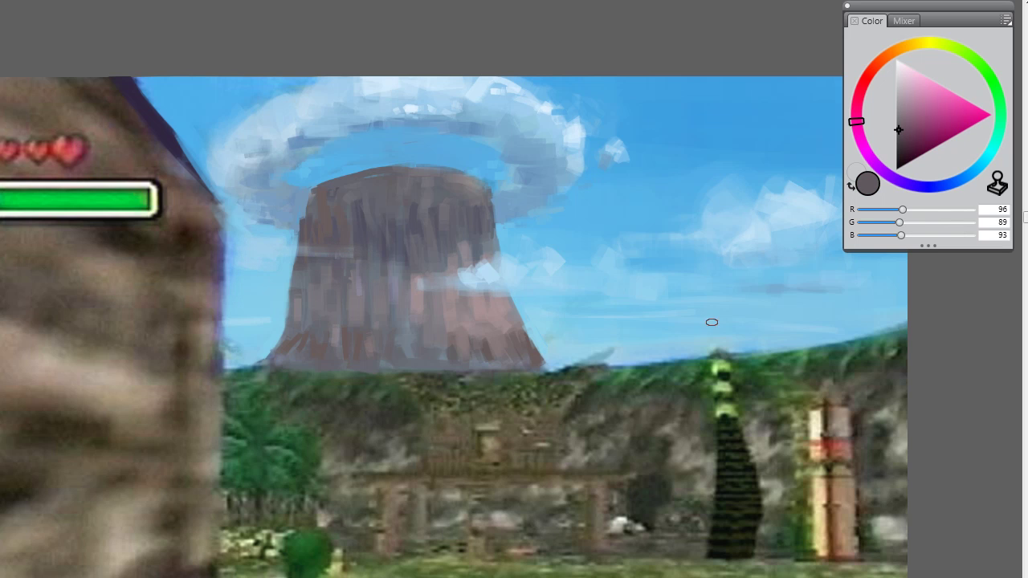
# Step: Paint thin horizontal haze streaks across the lower part of the flat-topped mountain with sampled light sky blue (RGB 140, 206, 239)
pyautogui.keyDown('alt'); pyautogui.click(579, 294); pyautogui.keyUp('alt')
pyautogui.moveTo(575, 320); pyautogui.dragTo(294, 321)
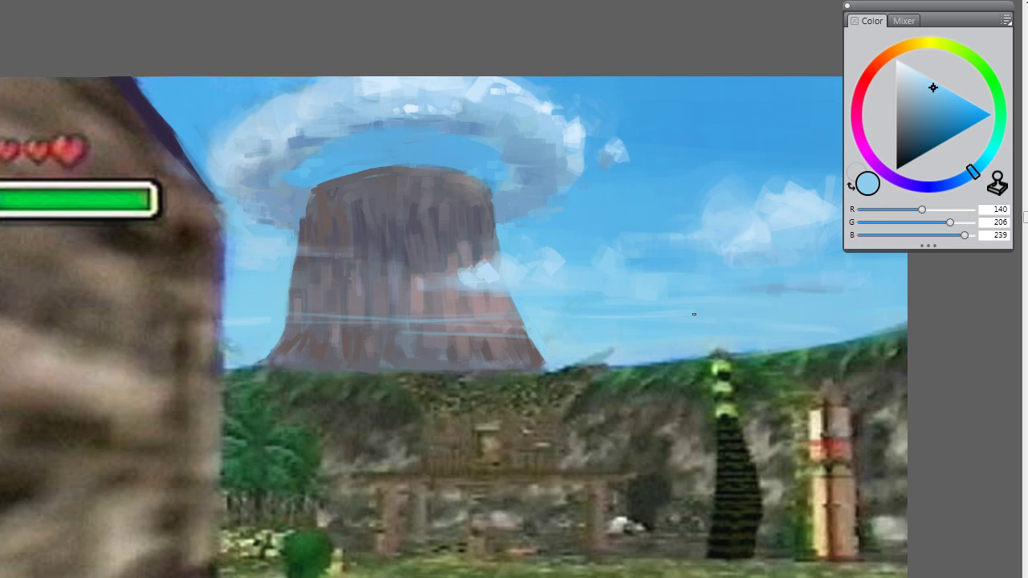
pyautogui.moveTo(592, 332); pyautogui.dragTo(402, 335)
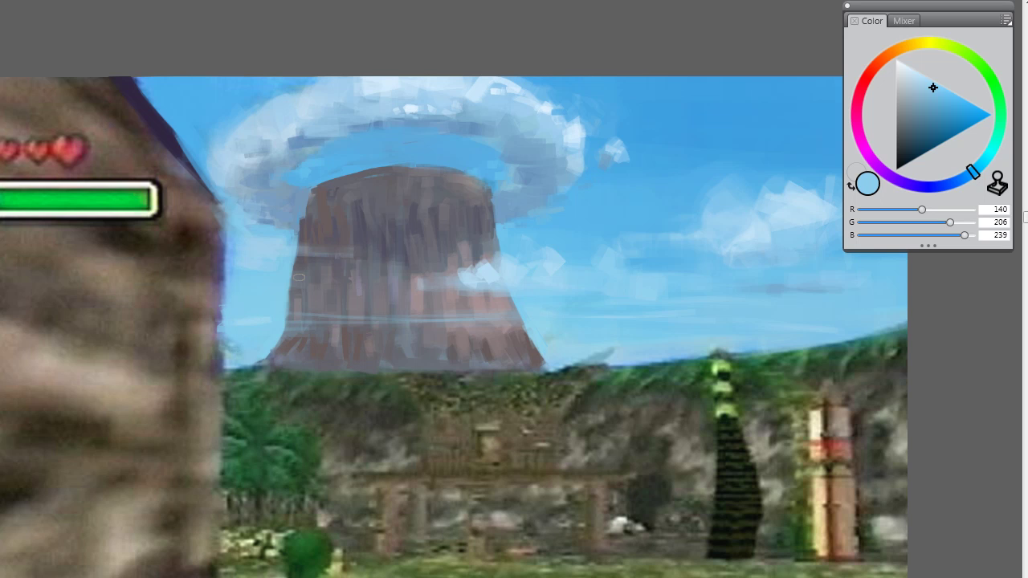
# Step: Touch up the ring cloud around the summit with sampled shadow, pale cloud and sky blues
pyautogui.keyDown('alt'); pyautogui.click(384, 121); pyautogui.keyUp('alt')
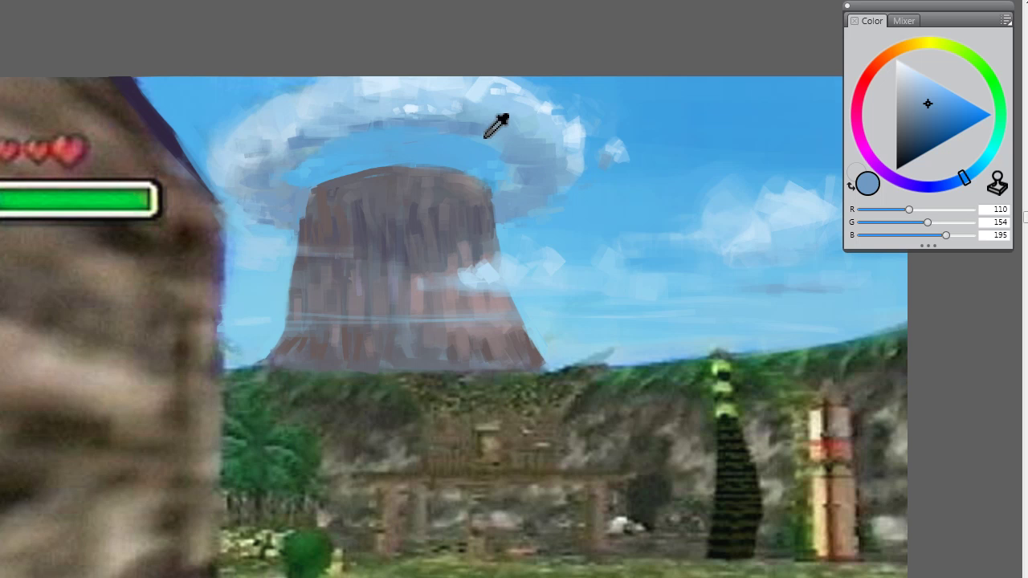
pyautogui.keyDown('alt'); pyautogui.click(543, 146); pyautogui.keyUp('alt')
pyautogui.keyDown('alt'); pyautogui.click(554, 117); pyautogui.keyUp('alt')
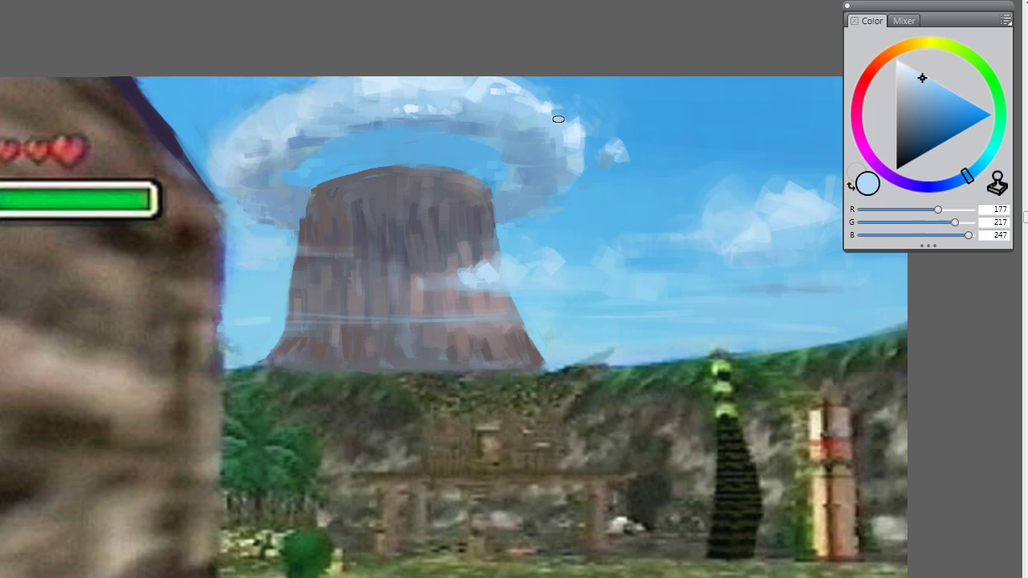
pyautogui.keyDown('alt'); pyautogui.click(489, 156); pyautogui.keyUp('alt')
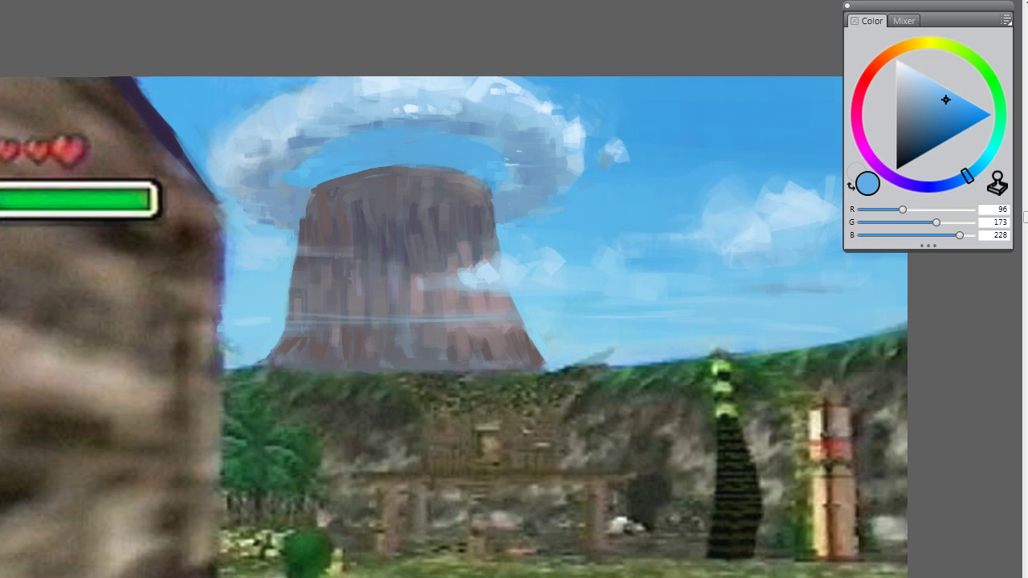
# Step: Extend the bright cloud beyond the mountain to the canvas edge in pale blue, add a faint wisp above, and blend both with sky blue
pyautogui.moveTo(803, 241); pyautogui.dragTo(687, 209)
pyautogui.keyDown('alt'); pyautogui.click(716, 172); pyautogui.keyUp('alt')
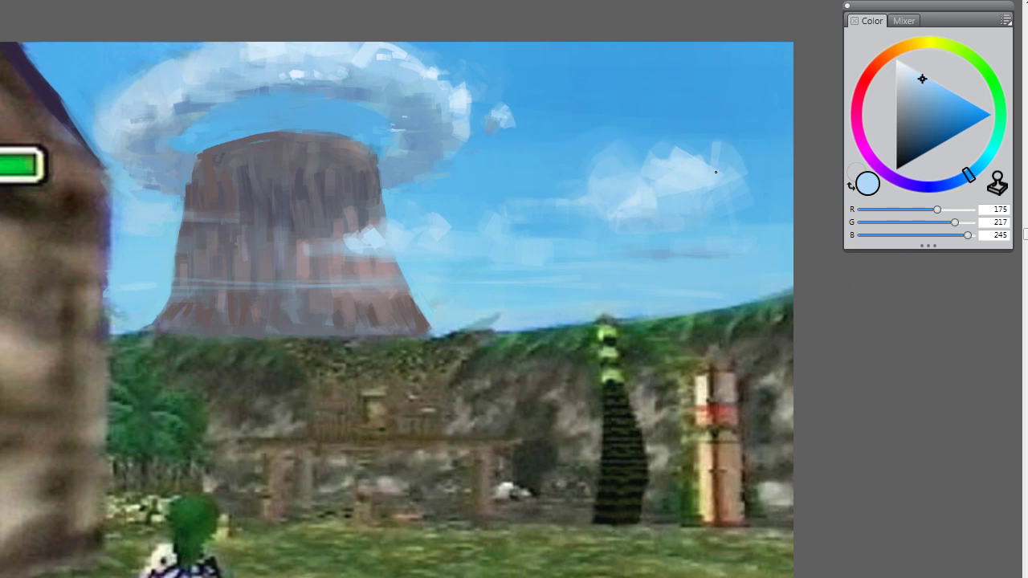
pyautogui.moveTo(738, 172); pyautogui.dragTo(790, 172)
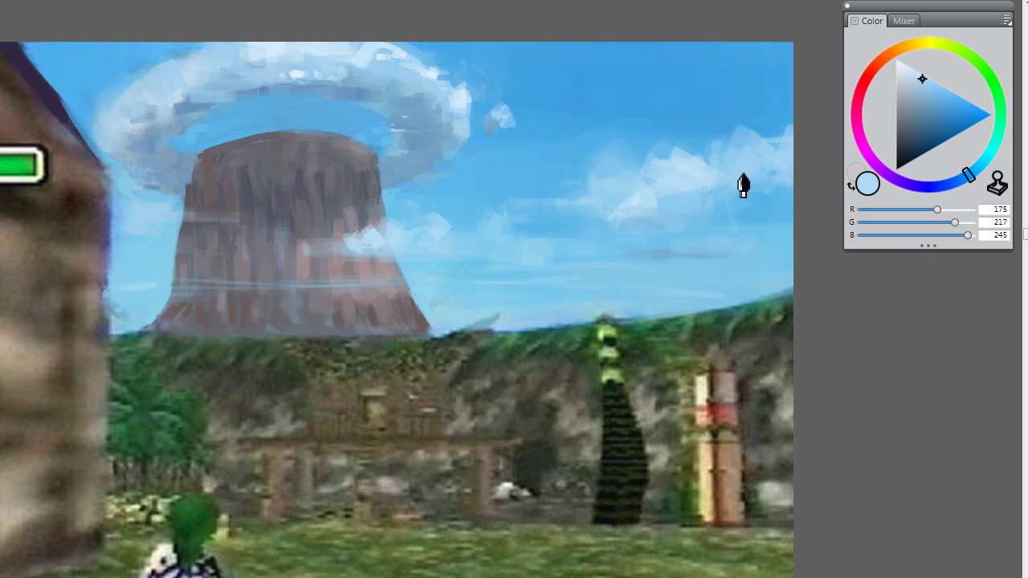
pyautogui.keyDown('alt'); pyautogui.click(735, 133); pyautogui.keyUp('alt')
pyautogui.keyDown('alt'); pyautogui.click(760, 82); pyautogui.keyUp('alt')
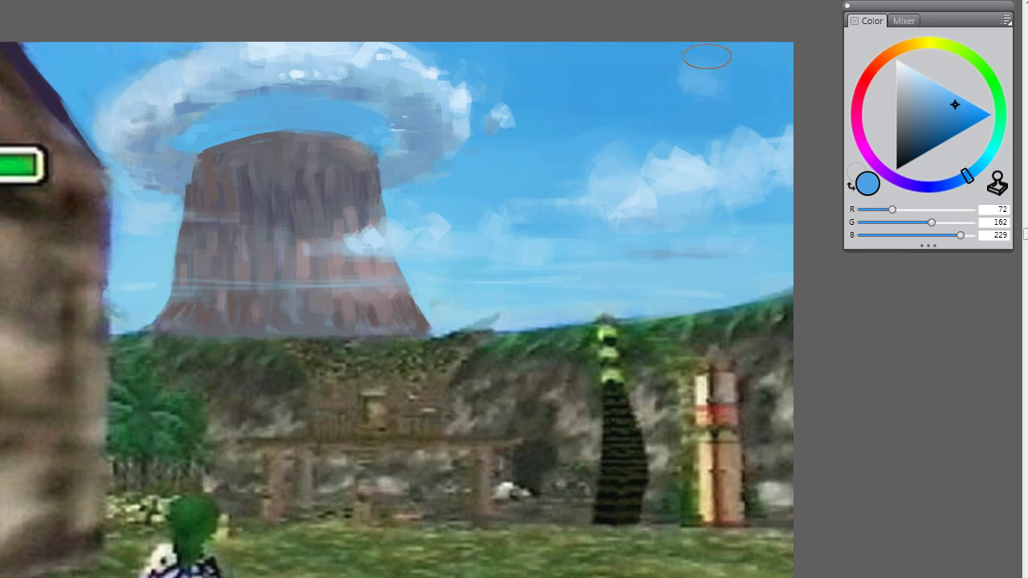
pyautogui.keyDown('alt'); pyautogui.click(737, 160); pyautogui.keyUp('alt')
pyautogui.keyDown('alt'); pyautogui.click(674, 138); pyautogui.keyUp('alt')
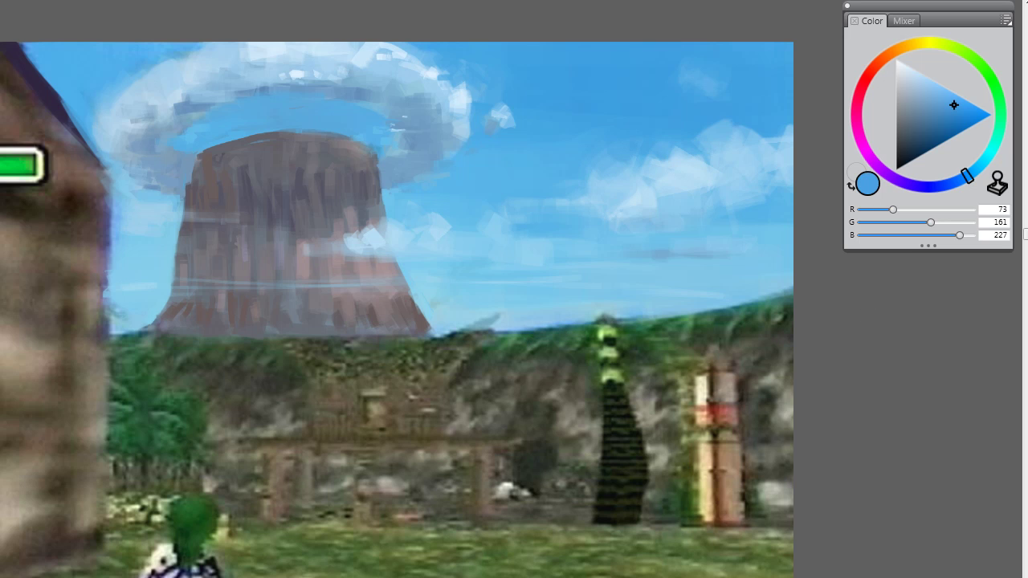
# Step: Paint a dark green (RGB 53, 85, 65) wooded hill and low foliage along the cliff top, trimming the outlines with sampled sky blue
pyautogui.moveTo(992, 79); pyautogui.dragTo(998, 89)
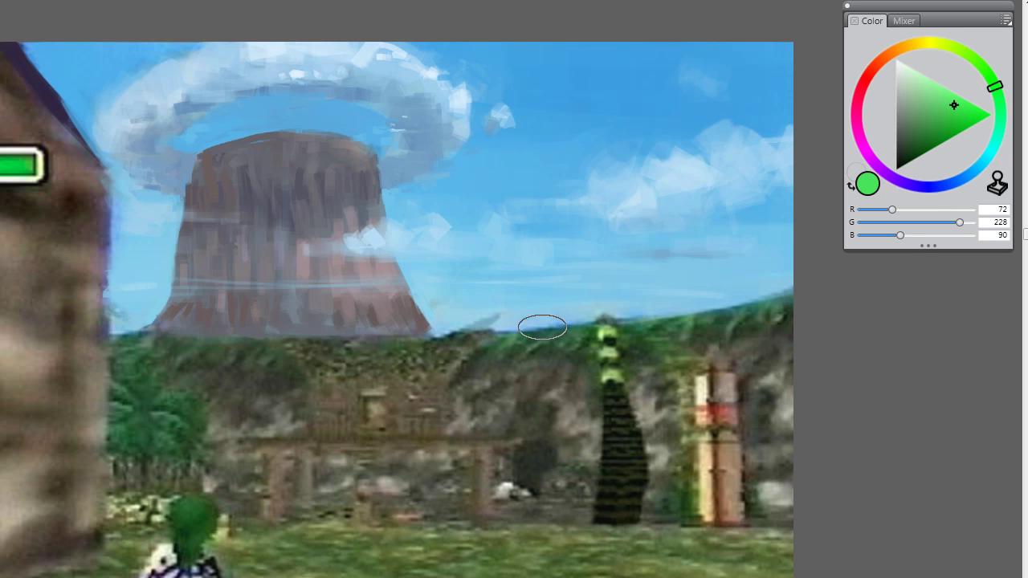
pyautogui.keyDown('alt'); pyautogui.click(564, 341); pyautogui.keyUp('alt')
pyautogui.moveTo(942, 137); pyautogui.dragTo(908, 141)
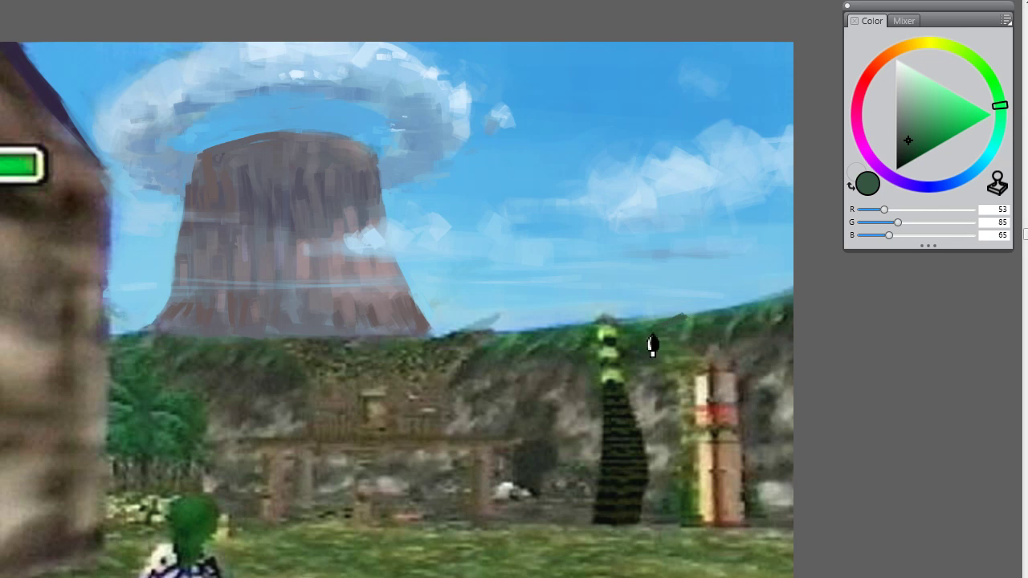
pyautogui.moveTo(666, 328)
pyautogui.mouseDown()
pyautogui.moveTo(691, 345)
pyautogui.moveTo(718, 317)
pyautogui.moveTo(771, 304)
pyautogui.moveTo(759, 312)
pyautogui.moveTo(762, 297)
pyautogui.moveTo(765, 306)
pyautogui.mouseUp()
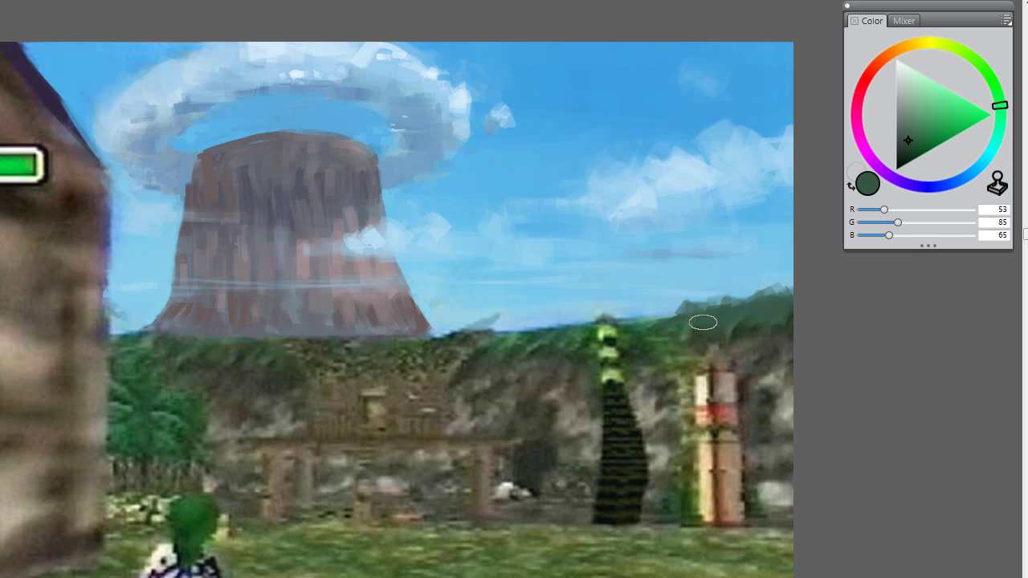
pyautogui.keyDown('alt'); pyautogui.click(683, 307); pyautogui.keyUp('alt')
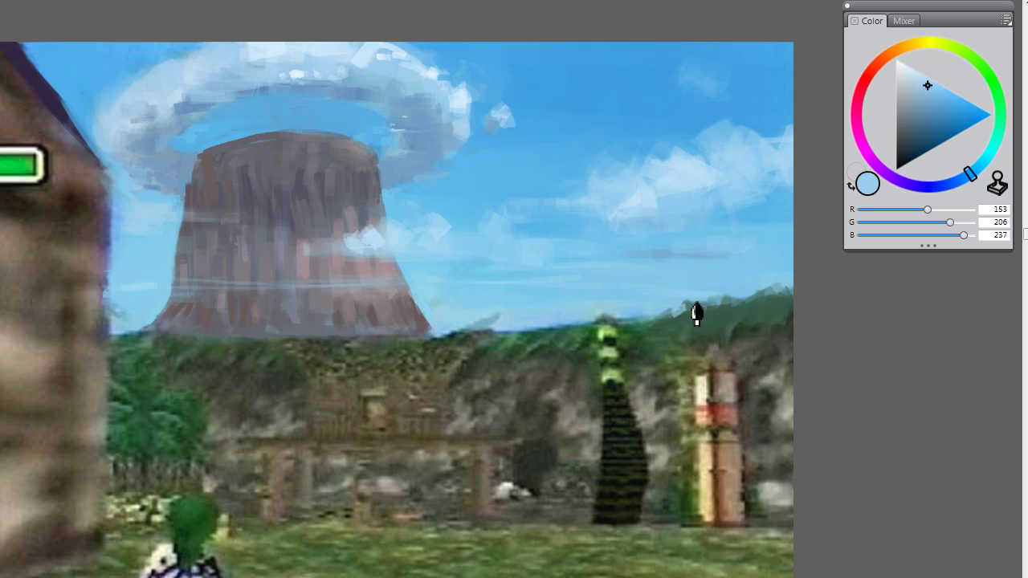
pyautogui.moveTo(785, 299); pyautogui.dragTo(777, 312)
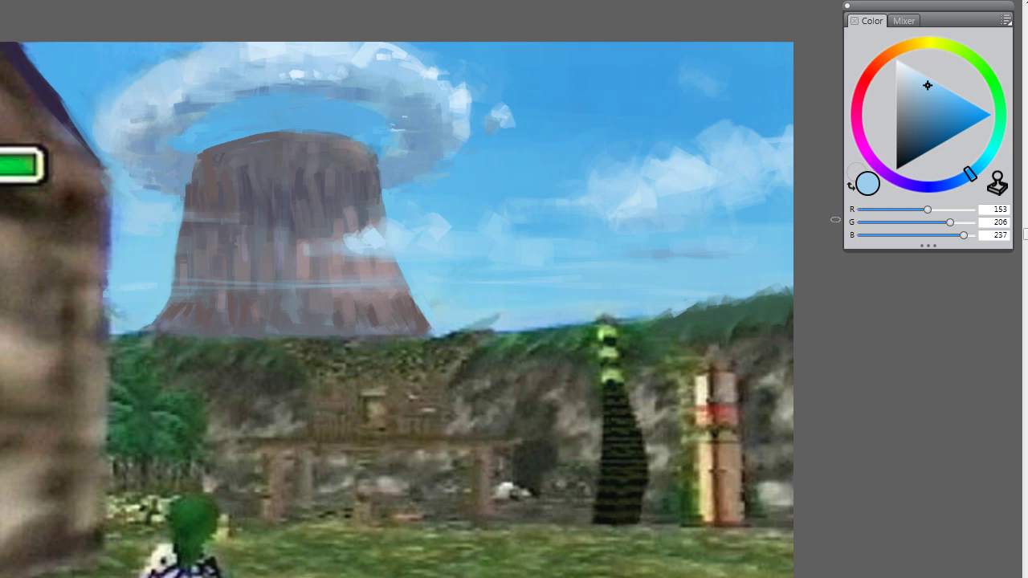
pyautogui.keyDown('alt'); pyautogui.click(735, 322); pyautogui.keyUp('alt')
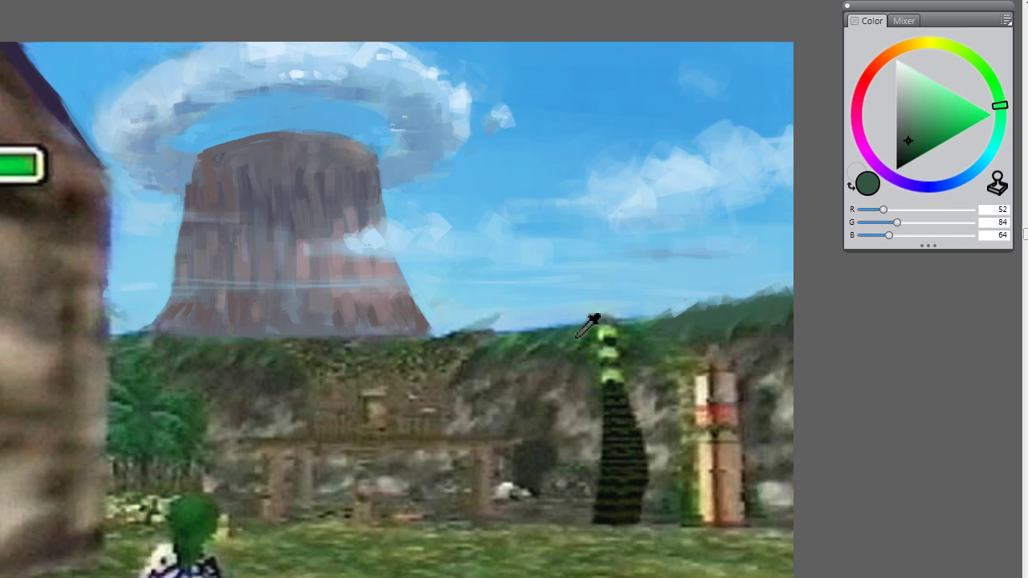
pyautogui.keyDown('alt'); pyautogui.click(498, 312); pyautogui.keyUp('alt')
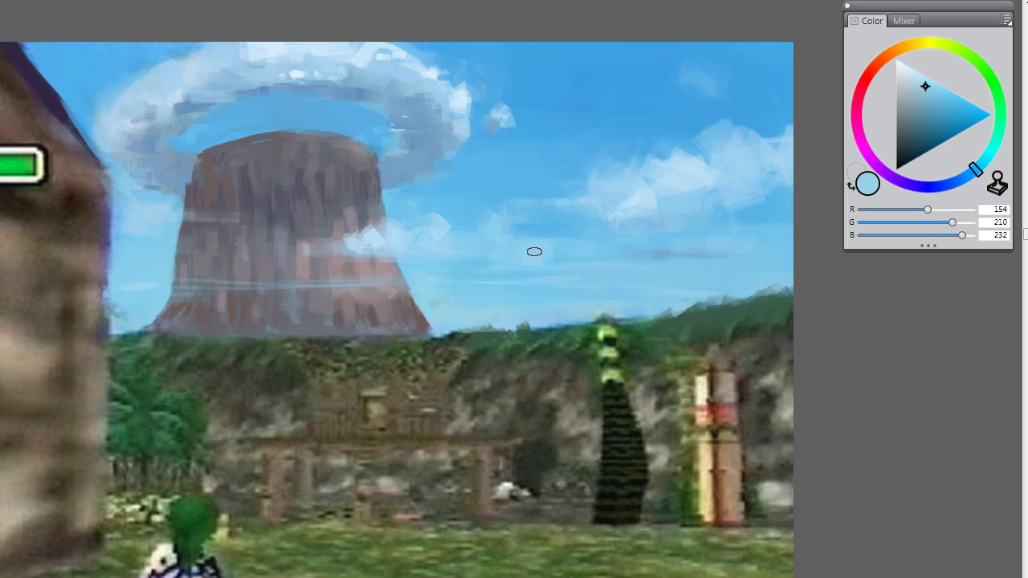
# Step: Paint a distant gray-brown hill on the horizon between the mountain and the striped tower, shaping its slopes with sampled sky blue
pyautogui.keyDown('alt'); pyautogui.click(427, 323); pyautogui.keyUp('alt')
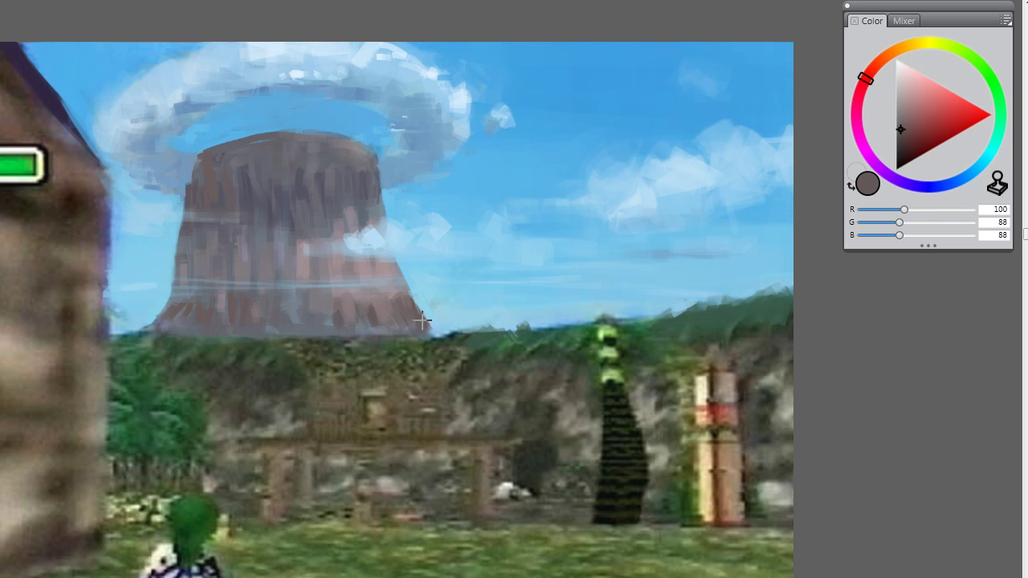
pyautogui.moveTo(500, 320); pyautogui.dragTo(549, 318)
pyautogui.keyDown('alt'); pyautogui.click(548, 315); pyautogui.keyUp('alt')
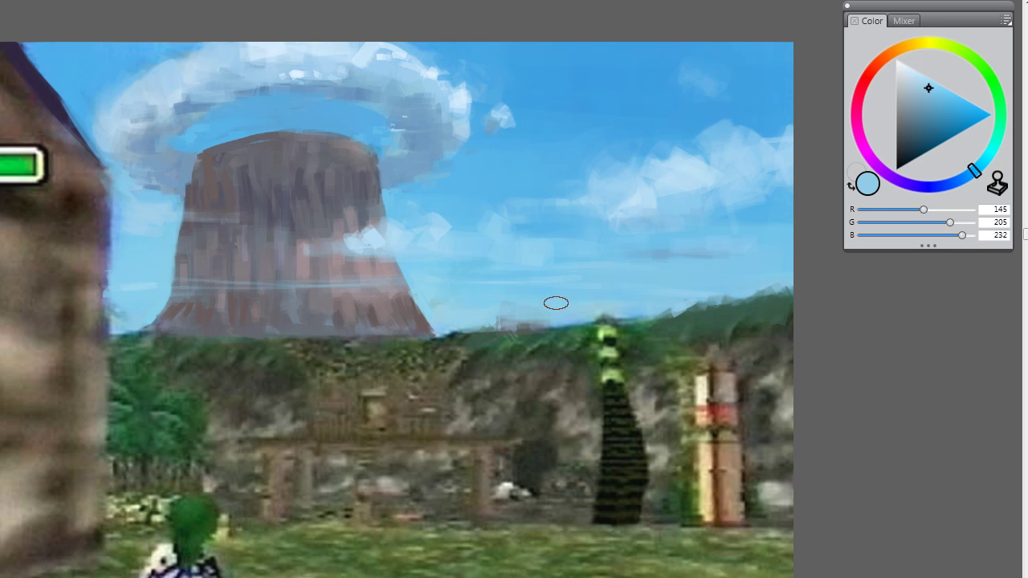
pyautogui.keyDown('alt'); pyautogui.click(519, 332); pyautogui.keyUp('alt')
pyautogui.moveTo(497, 319)
pyautogui.mouseDown()
pyautogui.moveTo(565, 322)
pyautogui.moveTo(559, 331)
pyautogui.moveTo(555, 312)
pyautogui.moveTo(577, 317)
pyautogui.moveTo(493, 324)
pyautogui.moveTo(523, 312)
pyautogui.mouseUp()
pyautogui.keyDown('alt'); pyautogui.click(577, 315); pyautogui.keyUp('alt')
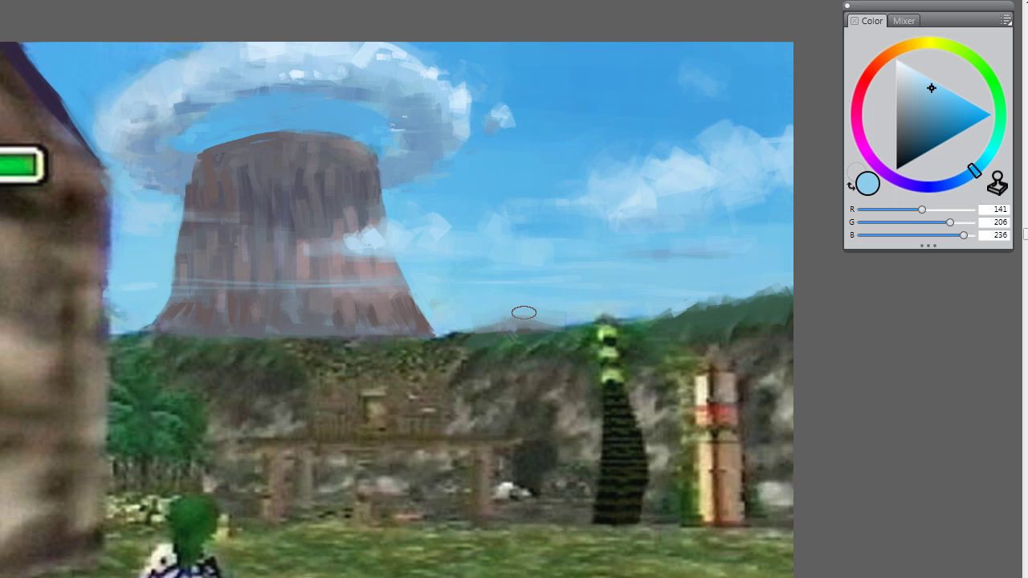
# Step: Extend the hazy distant hills toward the mountain's foot and carve their tops lower with sampled sky blue
pyautogui.keyDown('alt'); pyautogui.click(453, 335); pyautogui.keyUp('alt')
pyautogui.keyDown('alt'); pyautogui.click(480, 319); pyautogui.keyUp('alt')
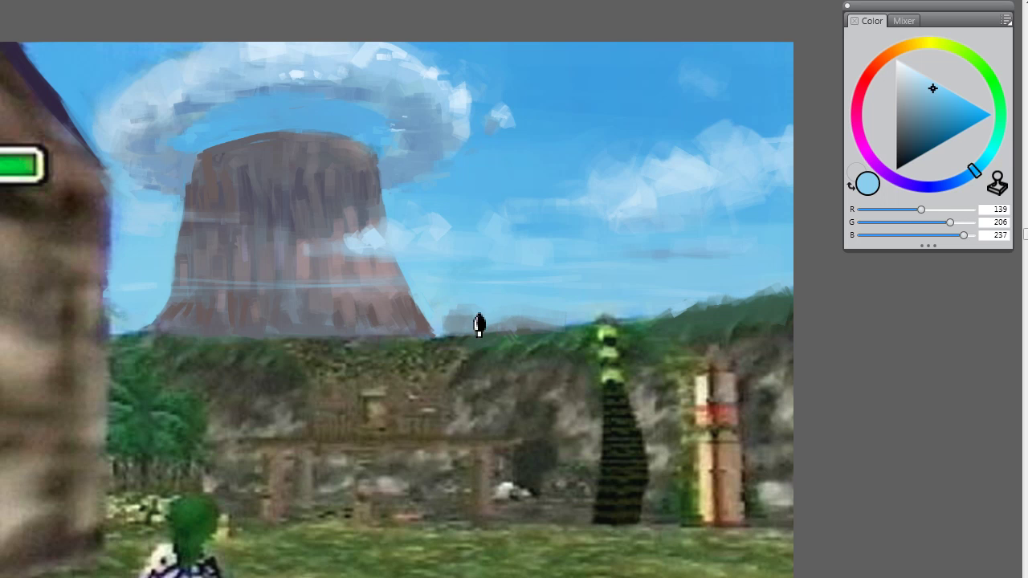
pyautogui.keyDown('alt'); pyautogui.click(446, 336); pyautogui.keyUp('alt')
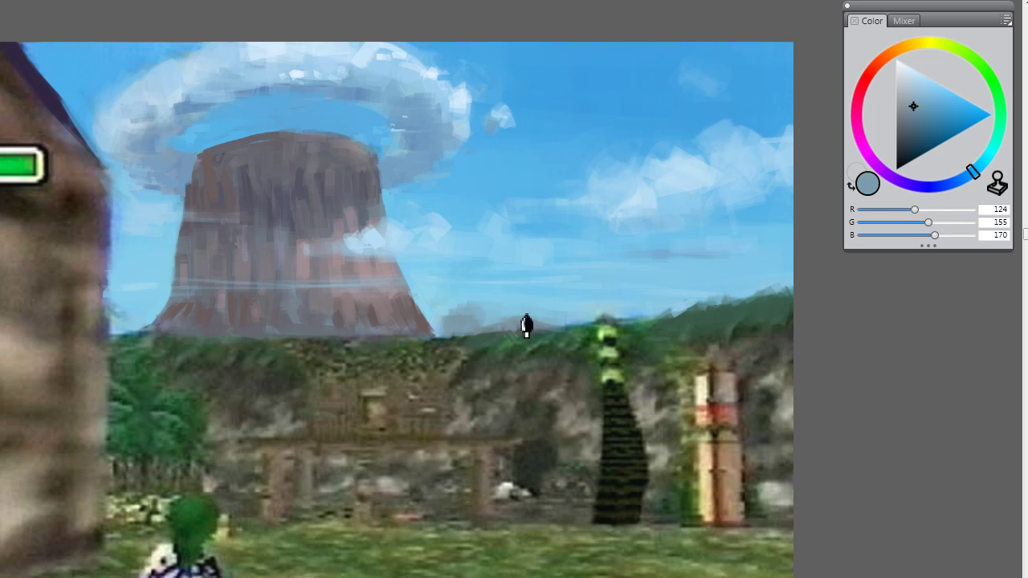
pyautogui.keyDown('alt'); pyautogui.click(459, 310); pyautogui.keyUp('alt')
pyautogui.moveTo(458, 310)
pyautogui.mouseDown()
pyautogui.moveTo(524, 329)
pyautogui.moveTo(437, 321)
pyautogui.moveTo(472, 327)
pyautogui.moveTo(441, 331)
pyautogui.moveTo(512, 307)
pyautogui.mouseUp()
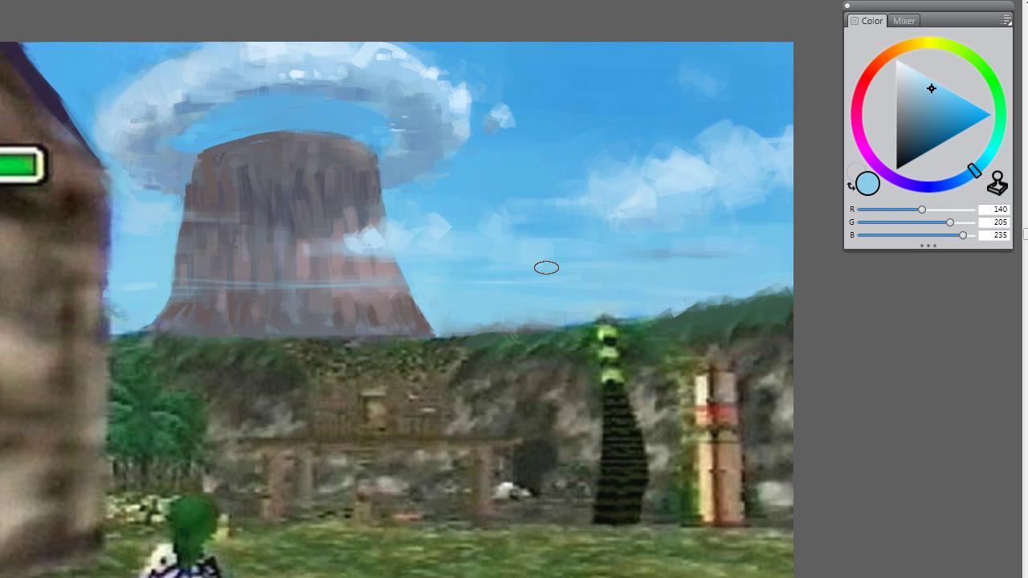
# Step: Paint a small hazy blue-gray peak behind the horizon beside the striped tower and shape its outline with sampled sky blue
pyautogui.keyDown('alt'); pyautogui.click(557, 325); pyautogui.keyUp('alt')
pyautogui.moveTo(587, 305)
pyautogui.mouseDown()
pyautogui.moveTo(550, 331)
pyautogui.moveTo(550, 308)
pyautogui.moveTo(578, 319)
pyautogui.moveTo(571, 326)
pyautogui.moveTo(570, 301)
pyautogui.mouseUp()
pyautogui.keyDown('alt'); pyautogui.click(594, 291); pyautogui.keyUp('alt')
pyautogui.keyDown('alt'); pyautogui.click(535, 303); pyautogui.keyUp('alt')
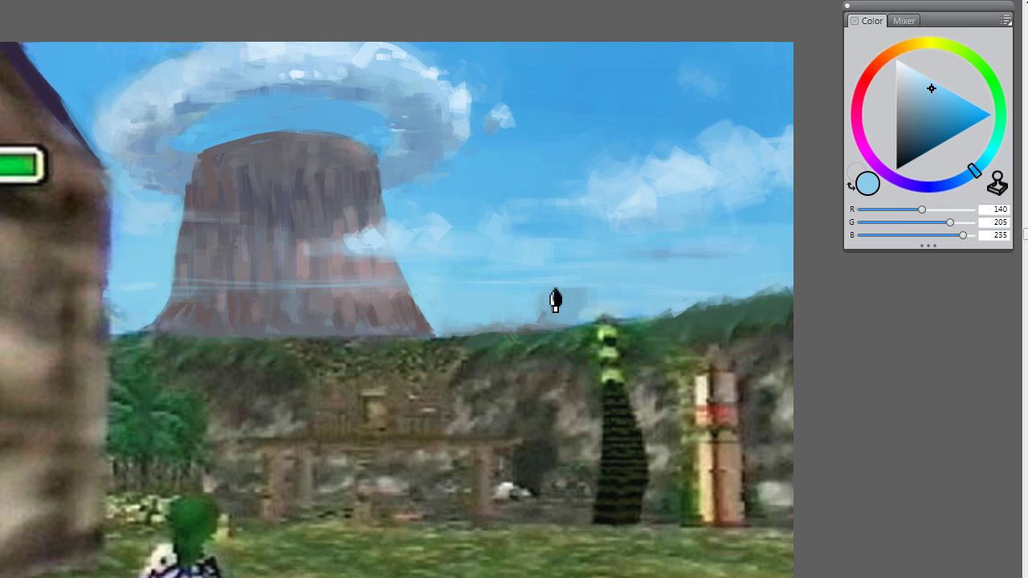
pyautogui.keyDown('alt'); pyautogui.click(587, 309); pyautogui.keyUp('alt')
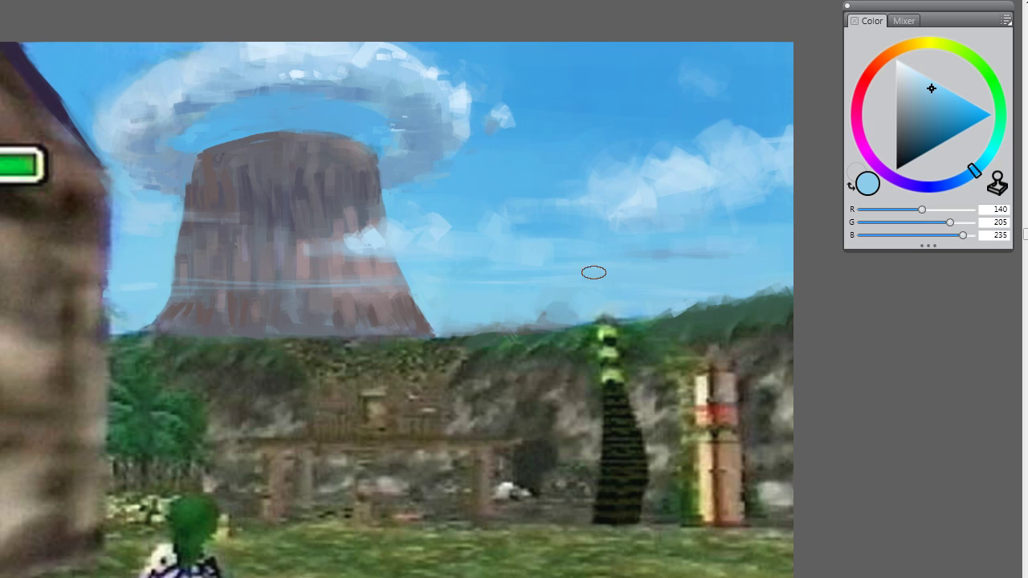
pyautogui.keyDown('alt'); pyautogui.click(551, 333); pyautogui.keyUp('alt')
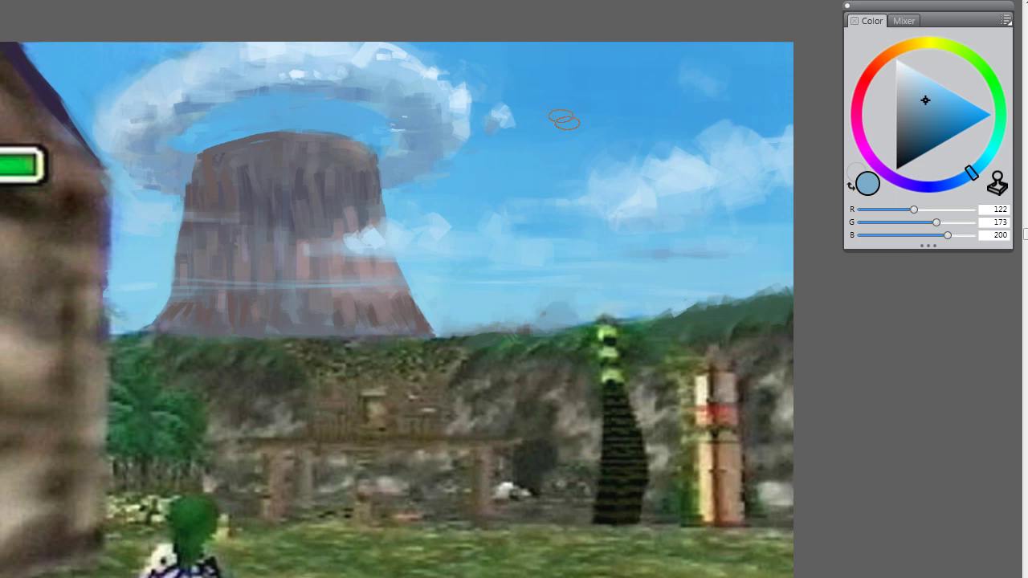
# Step: Refine the ring cloud's inner edge and the sky behind the summit with sampled pale cloud and sky blues
pyautogui.keyDown('alt'); pyautogui.click(386, 56); pyautogui.keyUp('alt')
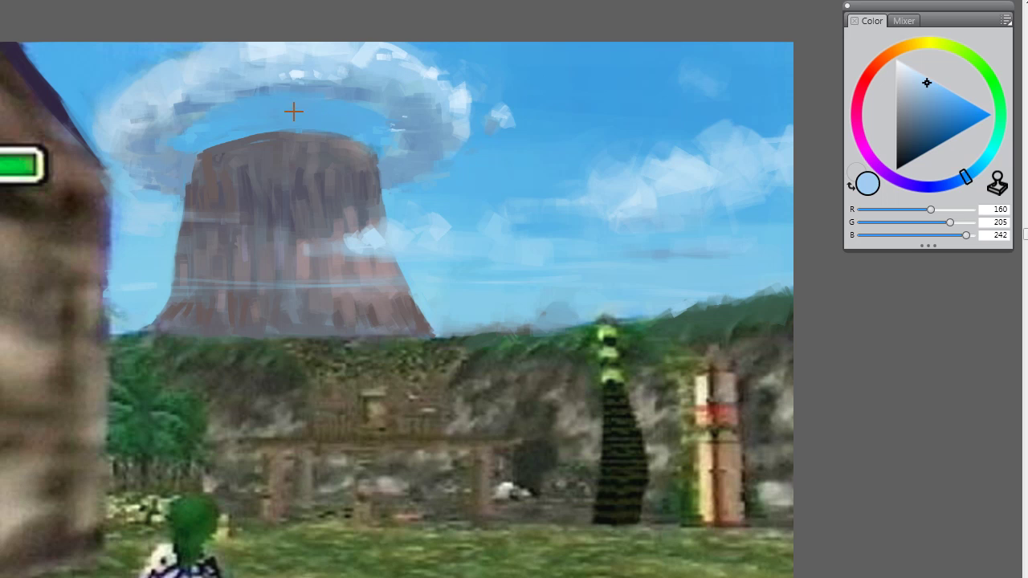
pyautogui.keyDown('alt'); pyautogui.click(355, 109); pyautogui.keyUp('alt')
pyautogui.keyDown('alt'); pyautogui.click(254, 122); pyautogui.keyUp('alt')
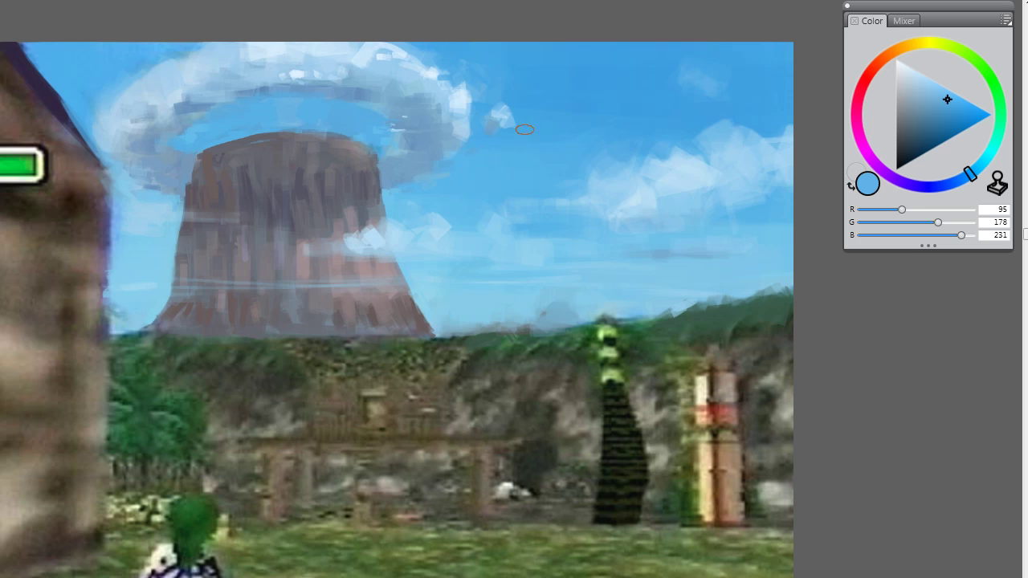
# Step: Paint a pale blue (RGB 199, 228, 250) cloud wisp trailing over the mountain's left flank and small highlights on the ring cloud's inner edge
pyautogui.keyDown('alt'); pyautogui.click(385, 53); pyautogui.keyUp('alt')
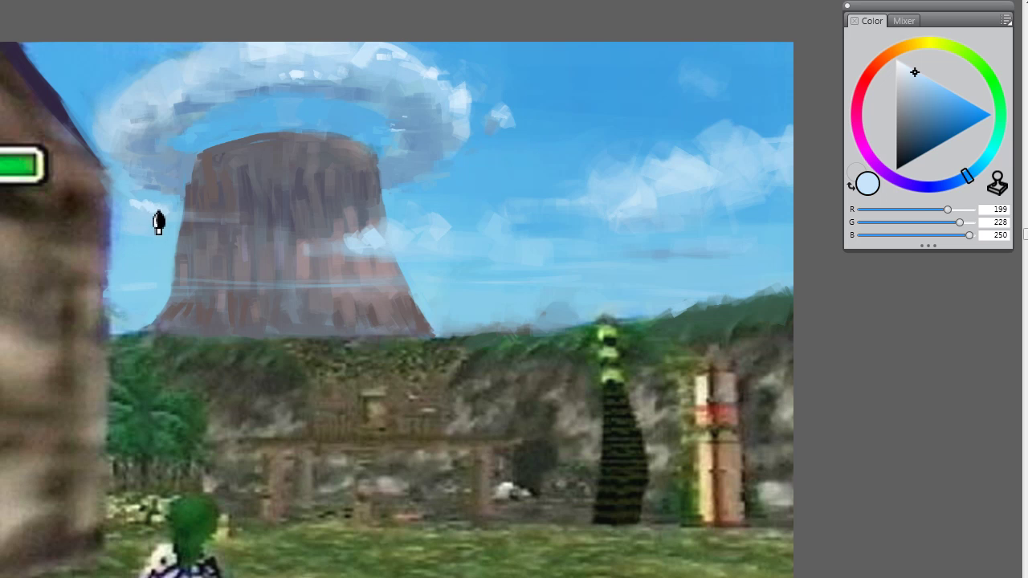
pyautogui.moveTo(142, 223)
pyautogui.mouseDown()
pyautogui.moveTo(126, 200)
pyautogui.moveTo(174, 228)
pyautogui.moveTo(169, 212)
pyautogui.moveTo(188, 225)
pyautogui.moveTo(235, 221)
pyautogui.mouseUp()
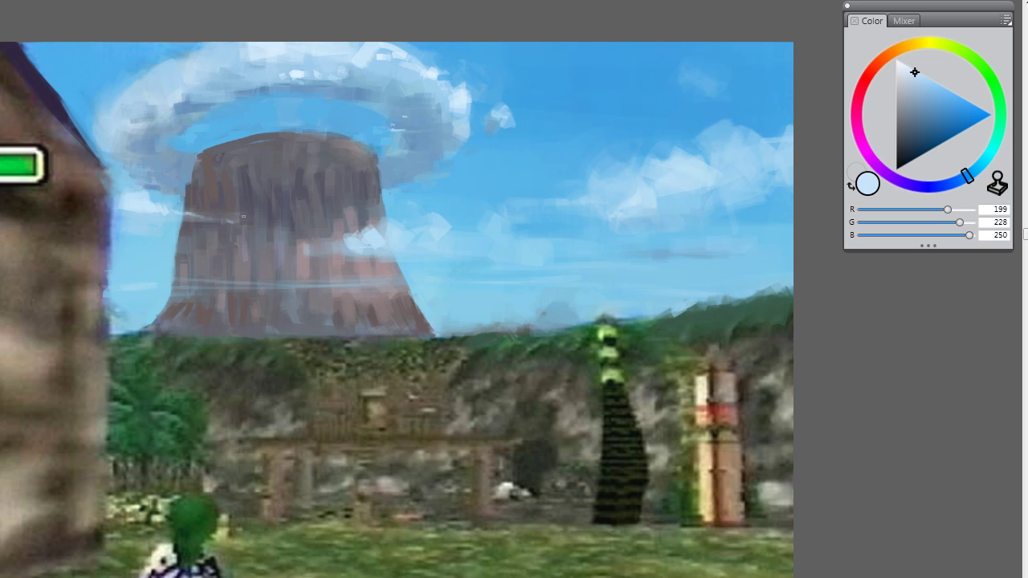
pyautogui.keyDown('alt'); pyautogui.click(183, 147); pyautogui.keyUp('alt')
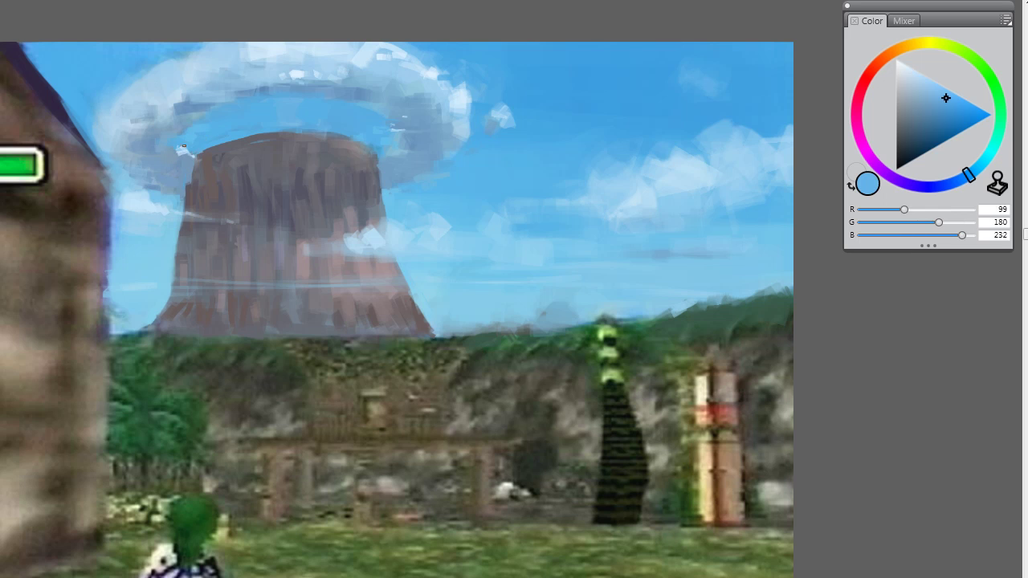
# Step: Clean up the summit's left corner where it meets the ring cloud, using sampled cloud, sky and gray rock colors
pyautogui.keyDown('alt'); pyautogui.click(183, 163); pyautogui.keyUp('alt')
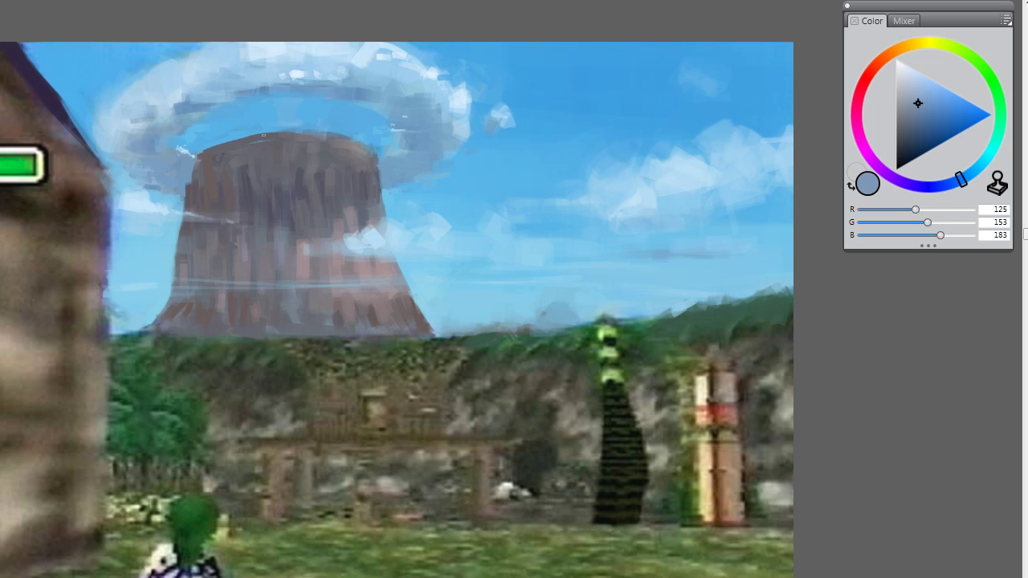
pyautogui.keyDown('alt'); pyautogui.click(192, 145); pyautogui.keyUp('alt')
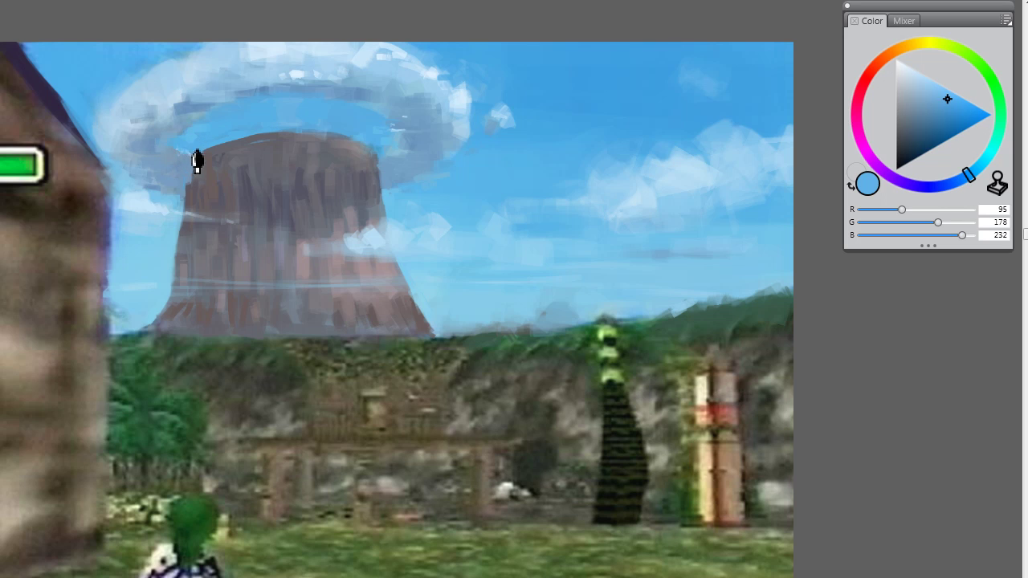
pyautogui.keyDown('alt'); pyautogui.click(190, 171); pyautogui.keyUp('alt')
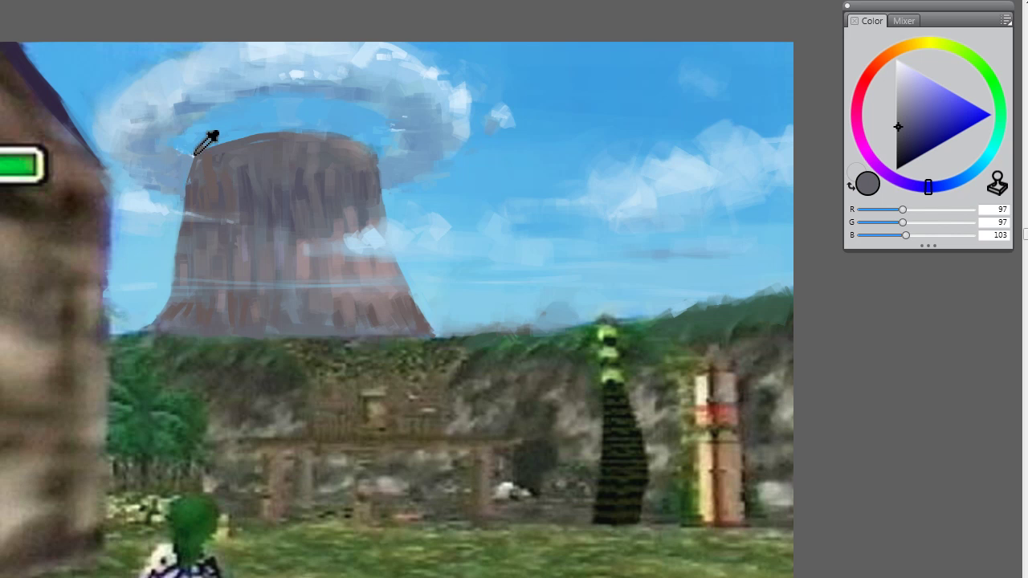
pyautogui.keyDown('alt'); pyautogui.click(208, 138); pyautogui.keyUp('alt')
pyautogui.keyDown('alt'); pyautogui.click(241, 172); pyautogui.keyUp('alt')
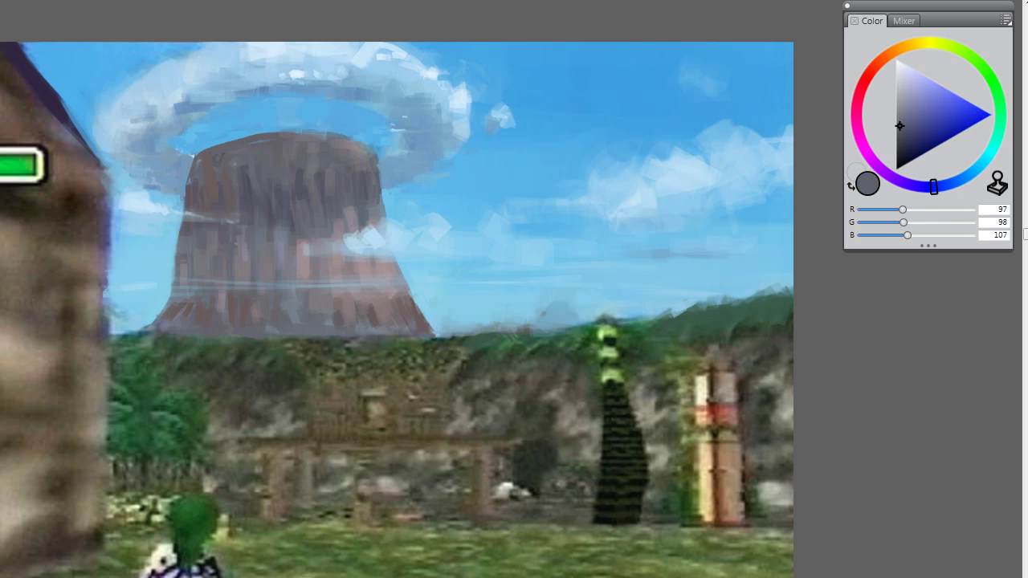
pyautogui.keyDown('alt'); pyautogui.click(197, 157); pyautogui.keyUp('alt')
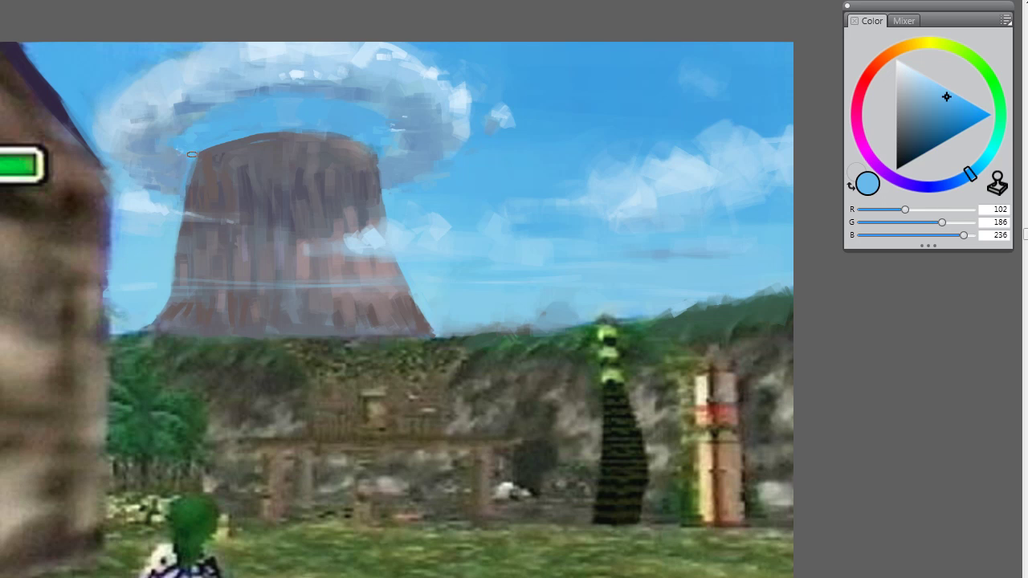
# Step: Refine the mountain's upper-left edge against the ring cloud with sampled gray rock and blue-gray cloud colors
pyautogui.keyDown('alt'); pyautogui.click(181, 218); pyautogui.keyUp('alt')
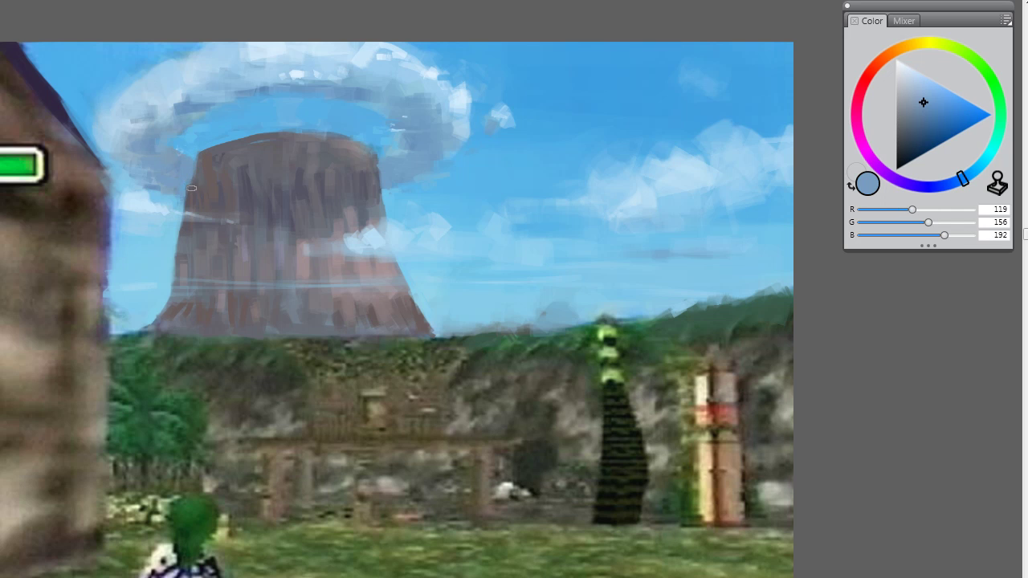
pyautogui.keyDown('alt'); pyautogui.click(217, 165); pyautogui.keyUp('alt')
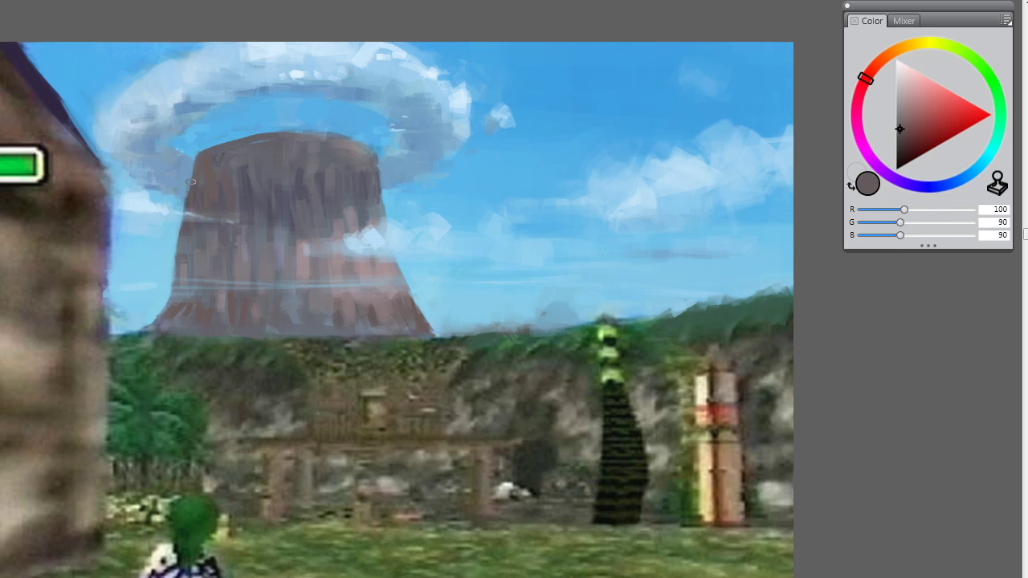
pyautogui.keyDown('alt'); pyautogui.click(199, 153); pyautogui.keyUp('alt')
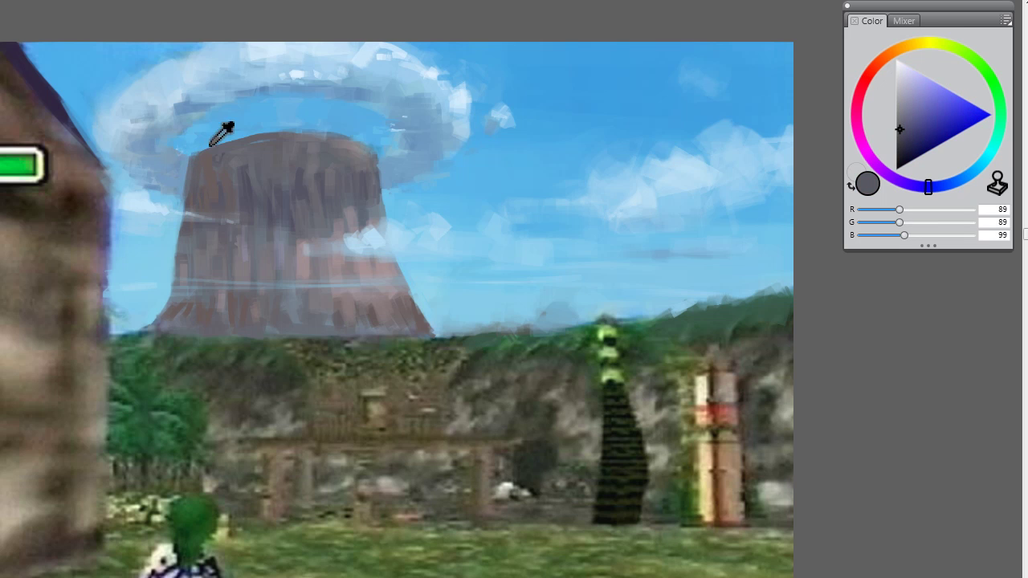
pyautogui.keyDown('alt'); pyautogui.click(214, 136); pyautogui.keyUp('alt')
pyautogui.keyDown('alt'); pyautogui.click(205, 166); pyautogui.keyUp('alt')
pyautogui.keyDown('alt'); pyautogui.click(212, 138); pyautogui.keyUp('alt')
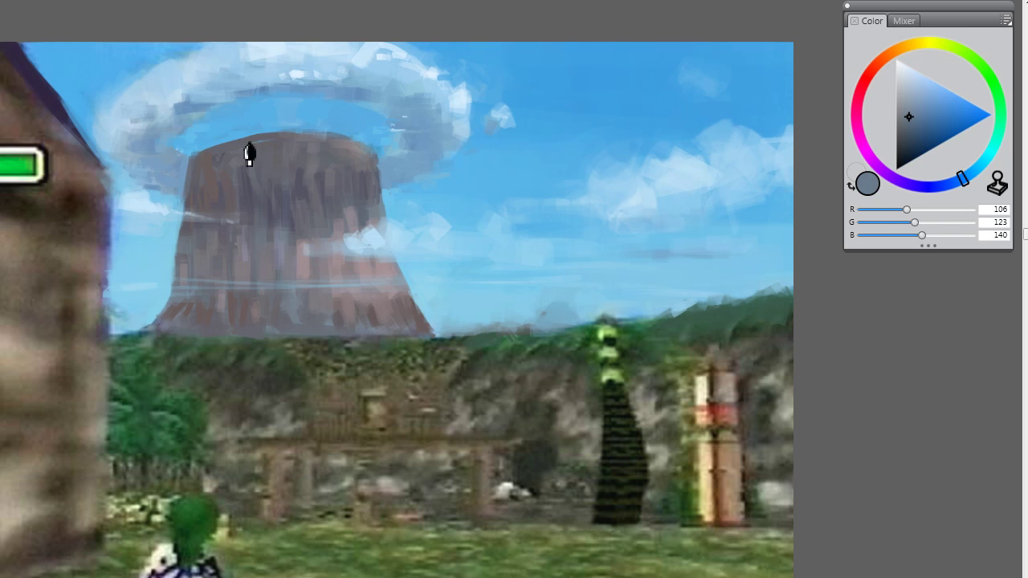
pyautogui.keyDown('alt'); pyautogui.click(197, 161); pyautogui.keyUp('alt')
pyautogui.keyDown('alt'); pyautogui.click(177, 165); pyautogui.keyUp('alt')
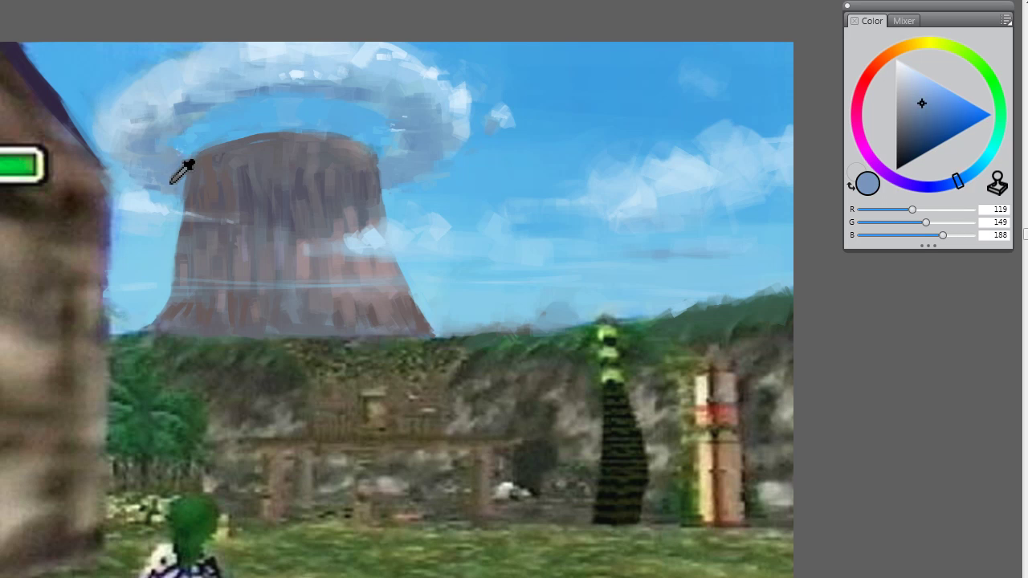
pyautogui.moveTo(185, 192); pyautogui.dragTo(187, 219)
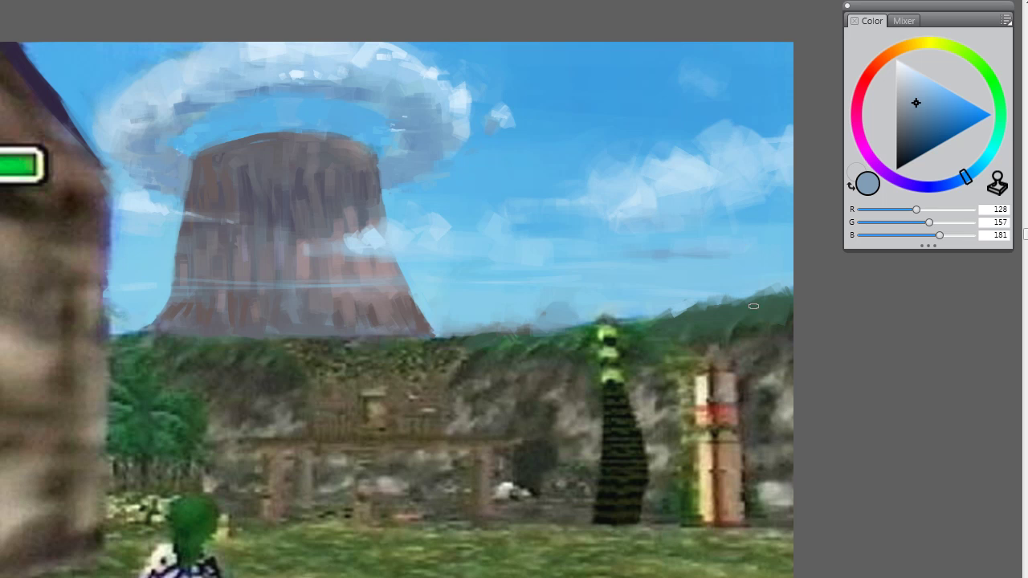
# Step: Paint the hill band below the mountain in muted gray-green (RGB 73, 89, 75) and extend its treeline with sampled dark green
pyautogui.keyDown('alt'); pyautogui.click(678, 328); pyautogui.keyUp('alt')
pyautogui.click(319, 348)
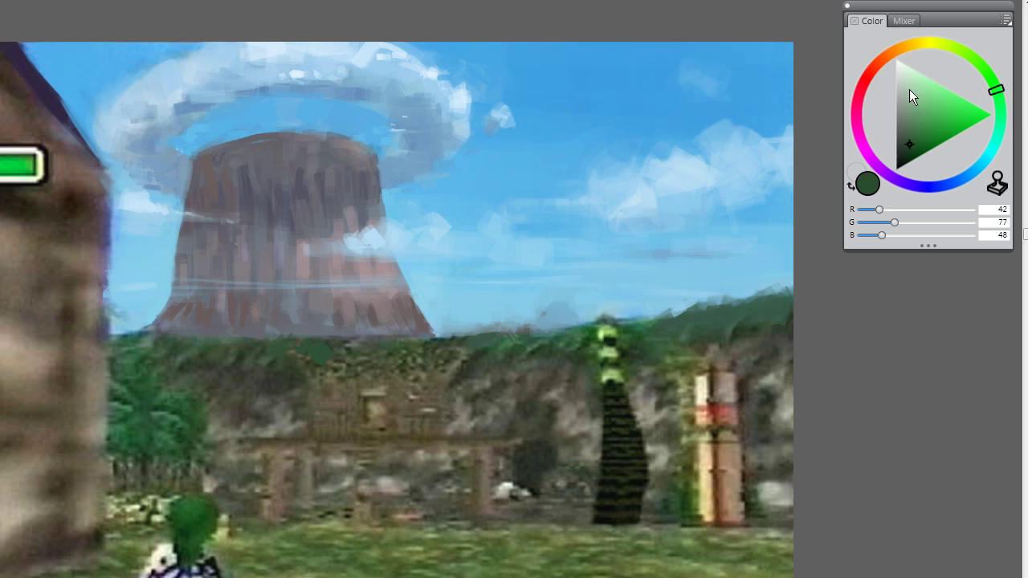
pyautogui.click(904, 137)
pyautogui.moveTo(288, 341)
pyautogui.mouseDown()
pyautogui.moveTo(361, 368)
pyautogui.moveTo(315, 368)
pyautogui.moveTo(342, 382)
pyautogui.moveTo(384, 350)
pyautogui.mouseUp()
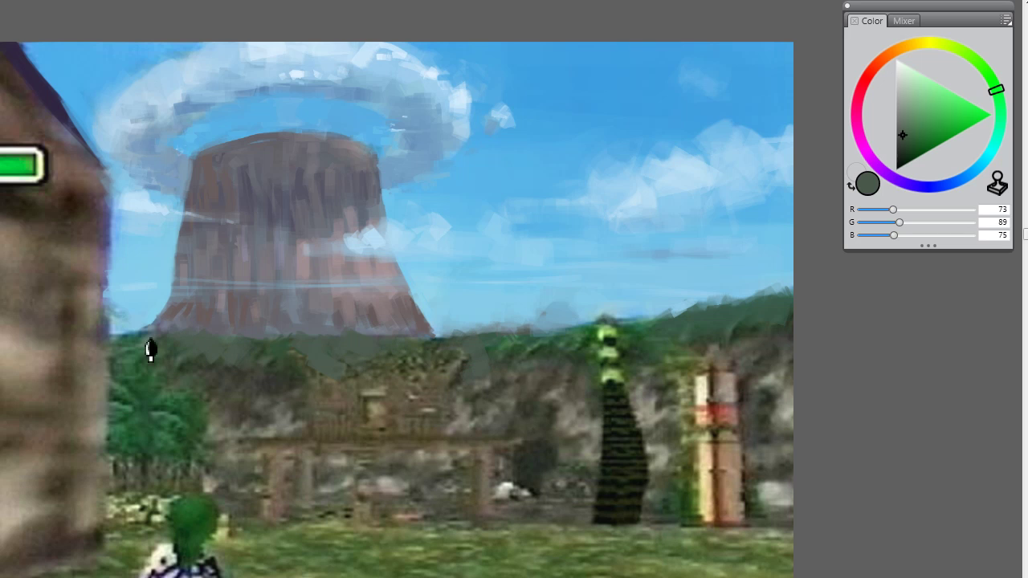
pyautogui.keyDown('alt'); pyautogui.click(286, 346); pyautogui.keyUp('alt')
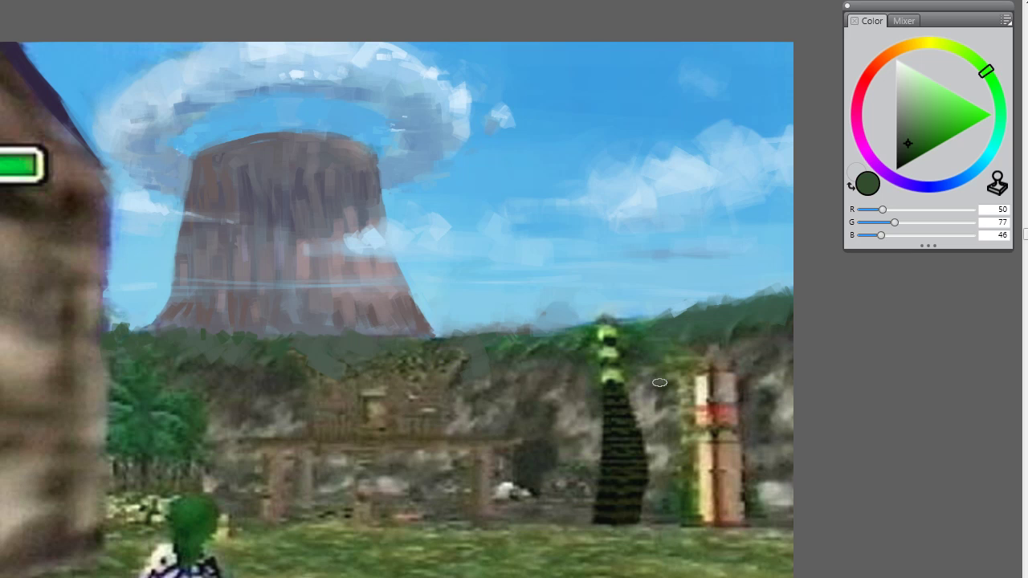
# Step: Paint pale beige (RGB 234, 226, 208) rock highlights on the cliff beside the striped tower and trim them with sampled dark olive tones
pyautogui.moveTo(923, 42); pyautogui.dragTo(896, 60)
pyautogui.click(904, 75)
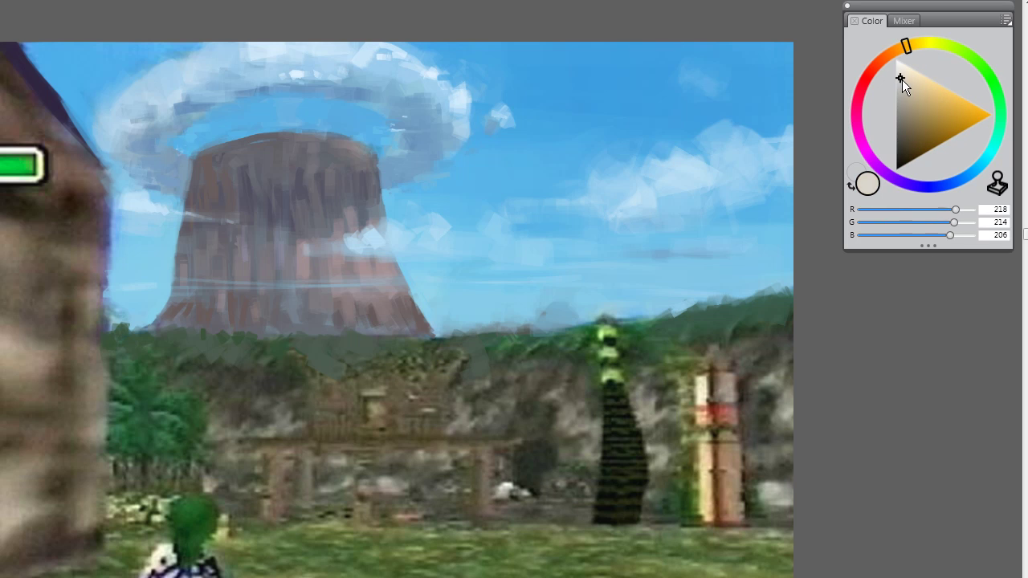
pyautogui.moveTo(666, 365); pyautogui.dragTo(654, 405)
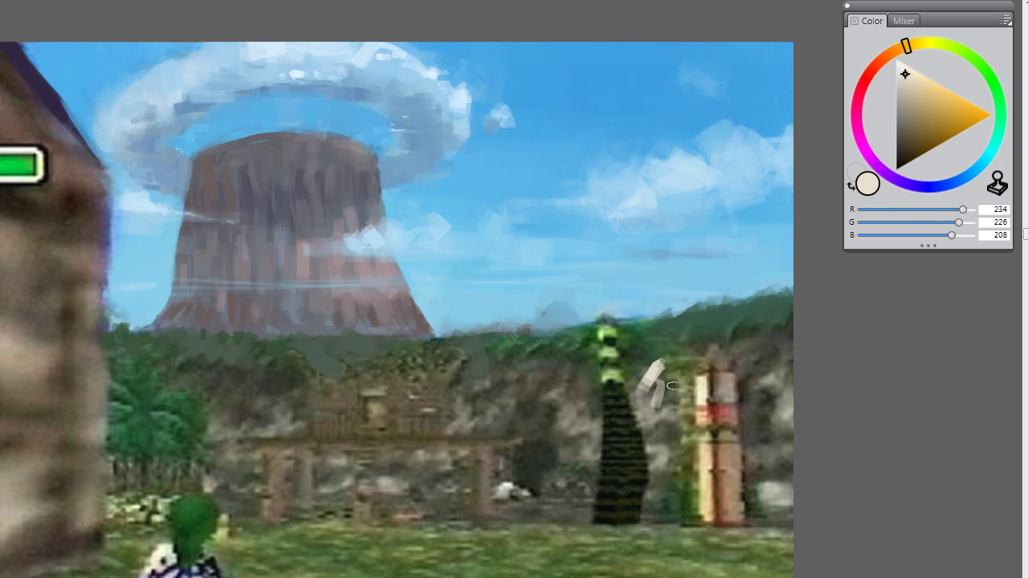
pyautogui.moveTo(675, 372)
pyautogui.mouseDown()
pyautogui.moveTo(715, 330)
pyautogui.moveTo(754, 338)
pyautogui.moveTo(648, 375)
pyautogui.mouseUp()
pyautogui.keyDown('alt'); pyautogui.click(683, 345); pyautogui.keyUp('alt')
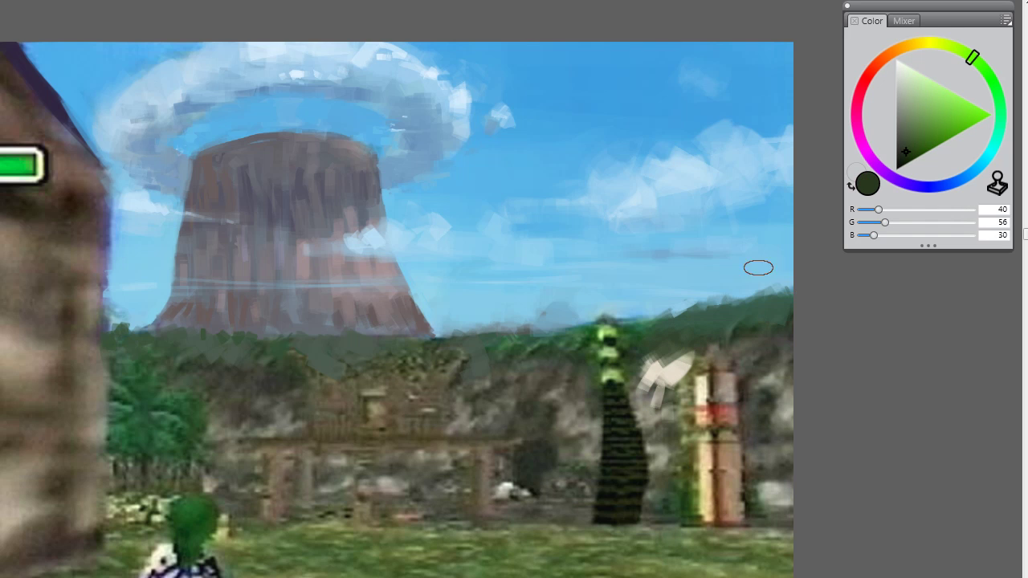
pyautogui.keyDown('alt'); pyautogui.click(679, 411); pyautogui.keyUp('alt')
pyautogui.moveTo(658, 418)
pyautogui.mouseDown()
pyautogui.moveTo(651, 380)
pyautogui.moveTo(686, 357)
pyautogui.mouseUp()
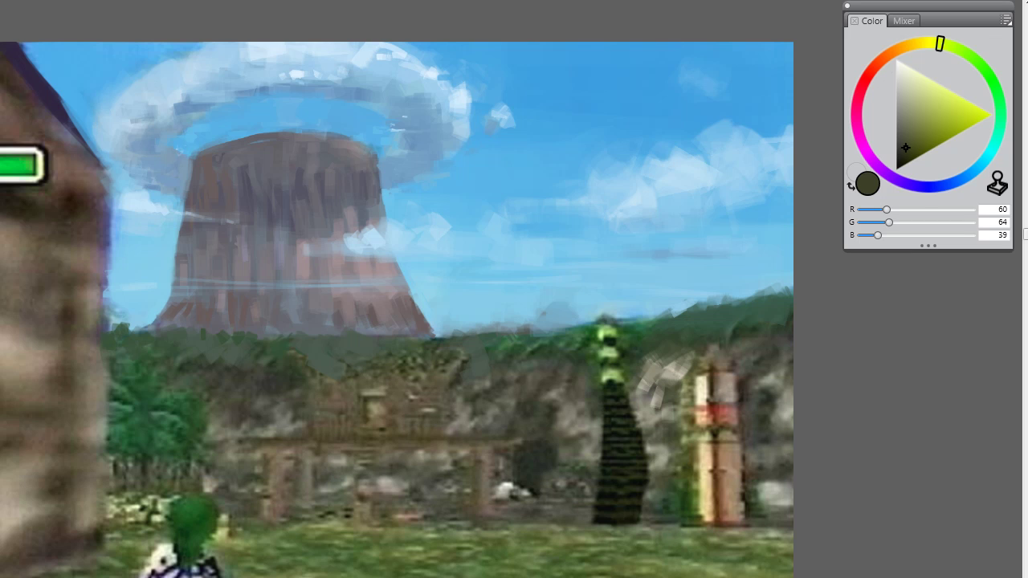
# Step: Darken the wooden platform's top beam with olive (RGB 55, 56, 40) and block in the hut's roof in muted green (RGB 81, 95, 64)
pyautogui.moveTo(905, 147); pyautogui.dragTo(902, 134)
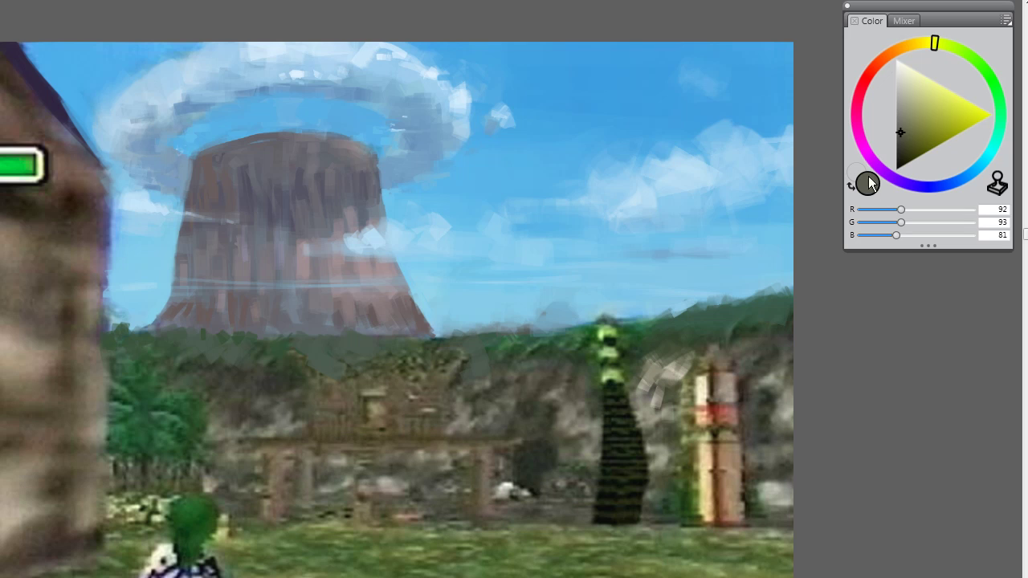
pyautogui.click(902, 149)
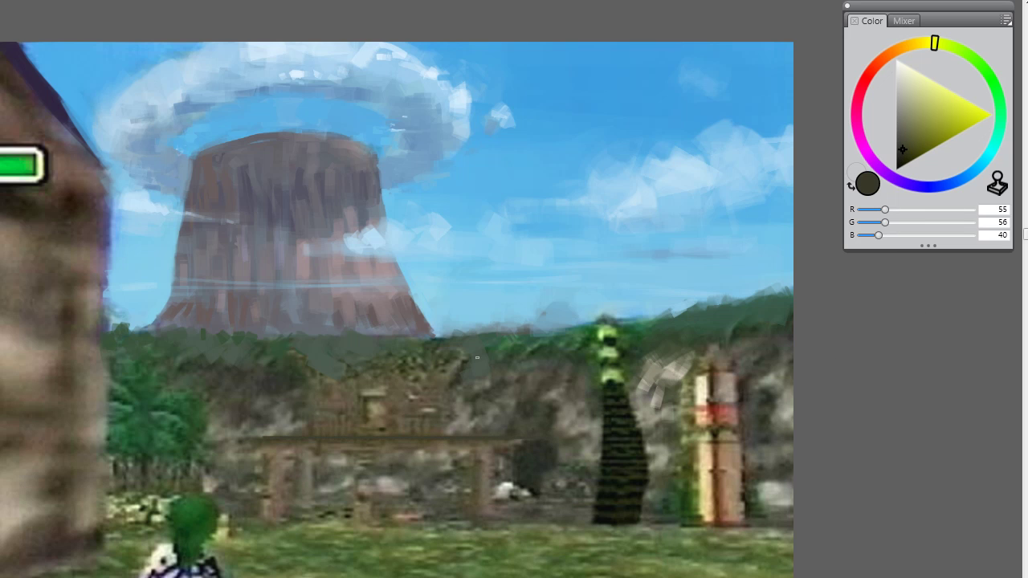
pyautogui.keyDown('alt'); pyautogui.click(338, 366); pyautogui.keyUp('alt')
pyautogui.moveTo(364, 359)
pyautogui.mouseDown()
pyautogui.moveTo(291, 360)
pyautogui.moveTo(343, 362)
pyautogui.moveTo(339, 388)
pyautogui.mouseUp()
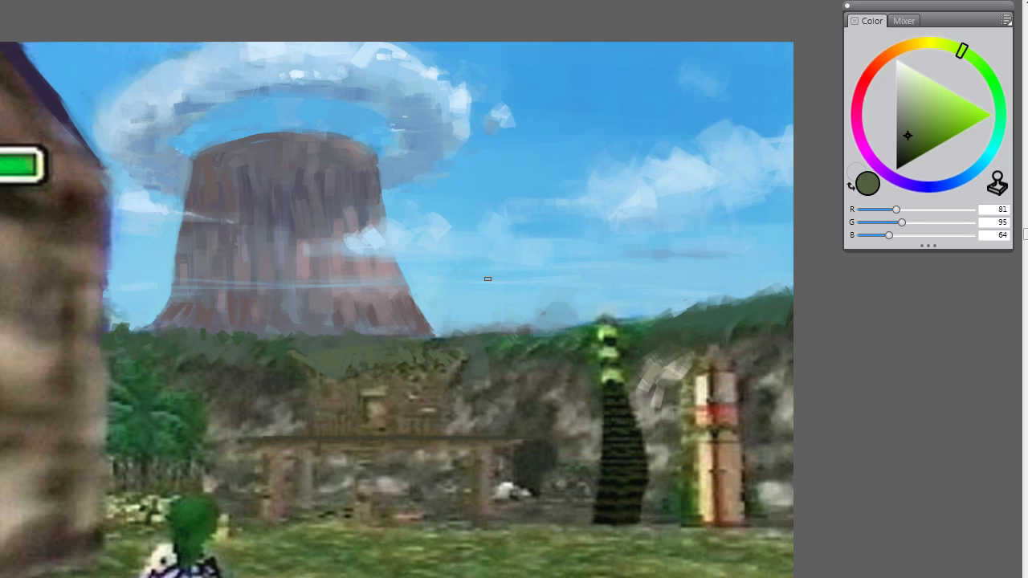
pyautogui.keyDown('alt'); pyautogui.click(426, 355); pyautogui.keyUp('alt')
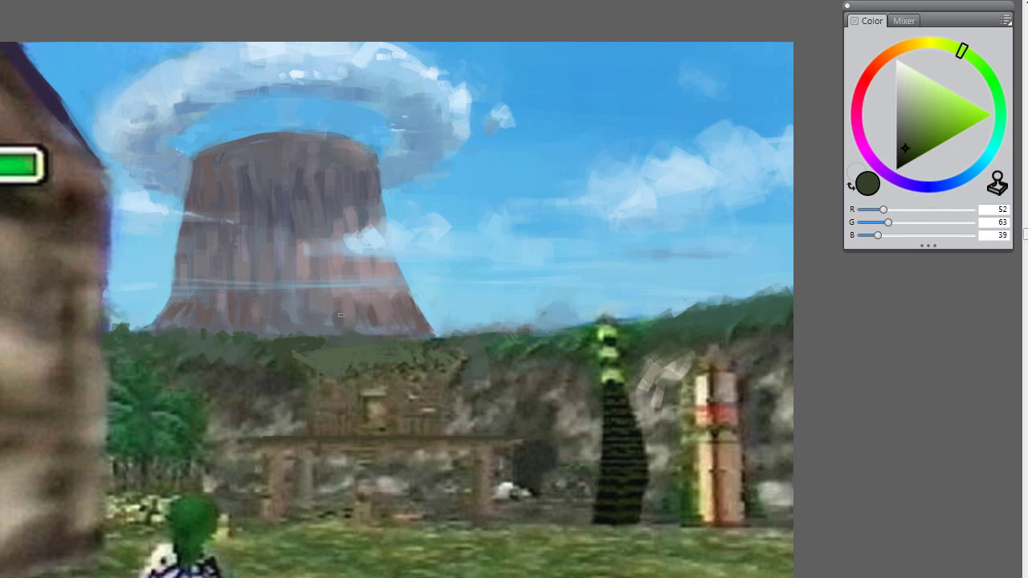
pyautogui.moveTo(963, 38)
pyautogui.mouseDown()
pyautogui.moveTo(892, 51)
pyautogui.moveTo(903, 48)
pyautogui.moveTo(917, 84)
pyautogui.moveTo(909, 79)
pyautogui.moveTo(917, 152)
pyautogui.mouseUp()
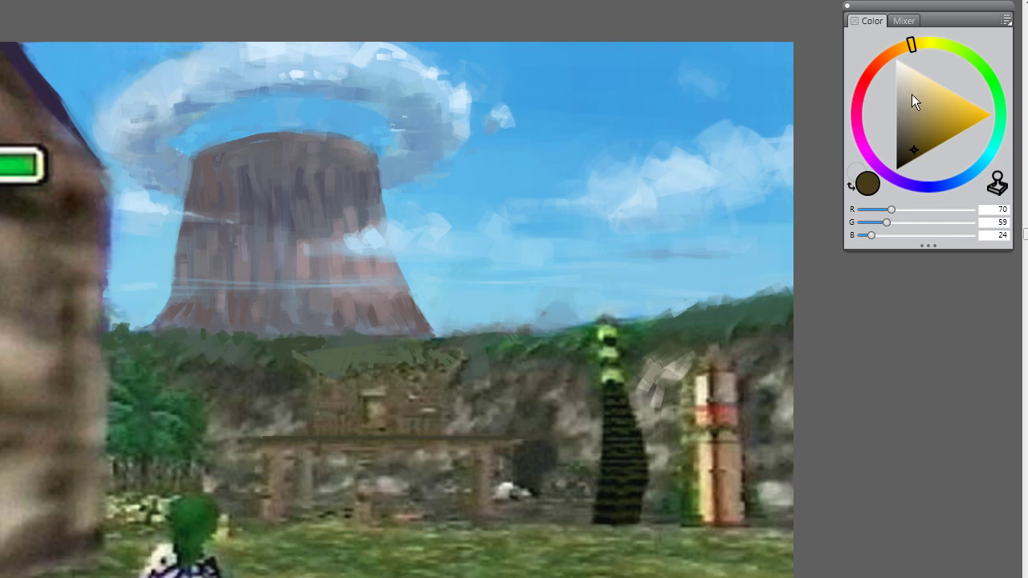
pyautogui.click(916, 148)
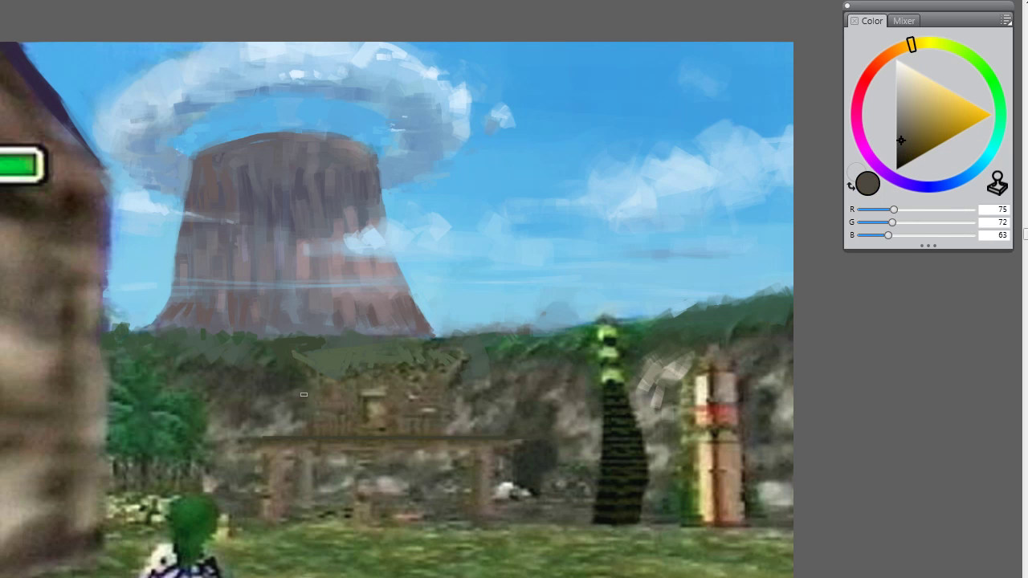
pyautogui.keyDown('alt'); pyautogui.click(335, 379); pyautogui.keyUp('alt')
pyautogui.moveTo(325, 379); pyautogui.dragTo(325, 439)
pyautogui.moveTo(325, 376); pyautogui.dragTo(324, 429)
pyautogui.moveTo(343, 394); pyautogui.dragTo(344, 425)
pyautogui.hotkey('ctrl', 'z')
pyautogui.hotkey('ctrl', 'z')
# Step: Fill the hut's walls on both sides of the doorway with dark brown (RGB 43, 38, 25) vertical strokes
pyautogui.click(904, 155)
pyautogui.moveTo(321, 376); pyautogui.dragTo(323, 434)
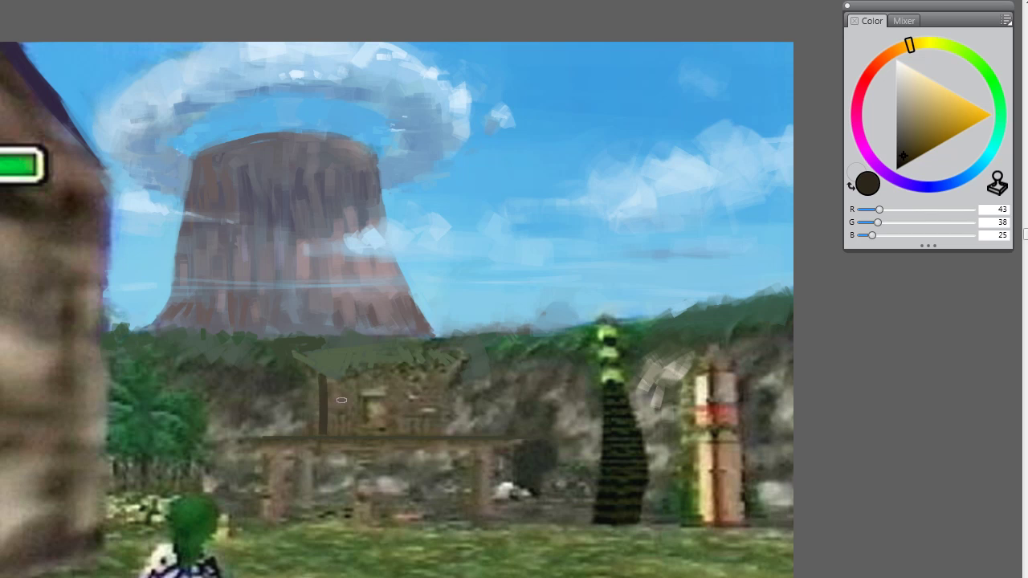
pyautogui.hotkey('ctrl', 'z')
pyautogui.moveTo(322, 372); pyautogui.dragTo(327, 428)
pyautogui.moveTo(334, 386)
pyautogui.mouseDown()
pyautogui.moveTo(345, 426)
pyautogui.moveTo(356, 385)
pyautogui.moveTo(429, 402)
pyautogui.moveTo(452, 439)
pyautogui.moveTo(450, 402)
pyautogui.mouseUp()
pyautogui.moveTo(385, 379)
pyautogui.mouseDown()
pyautogui.moveTo(420, 379)
pyautogui.moveTo(445, 412)
pyautogui.moveTo(420, 374)
pyautogui.moveTo(351, 383)
pyautogui.moveTo(333, 431)
pyautogui.moveTo(342, 434)
pyautogui.mouseUp()
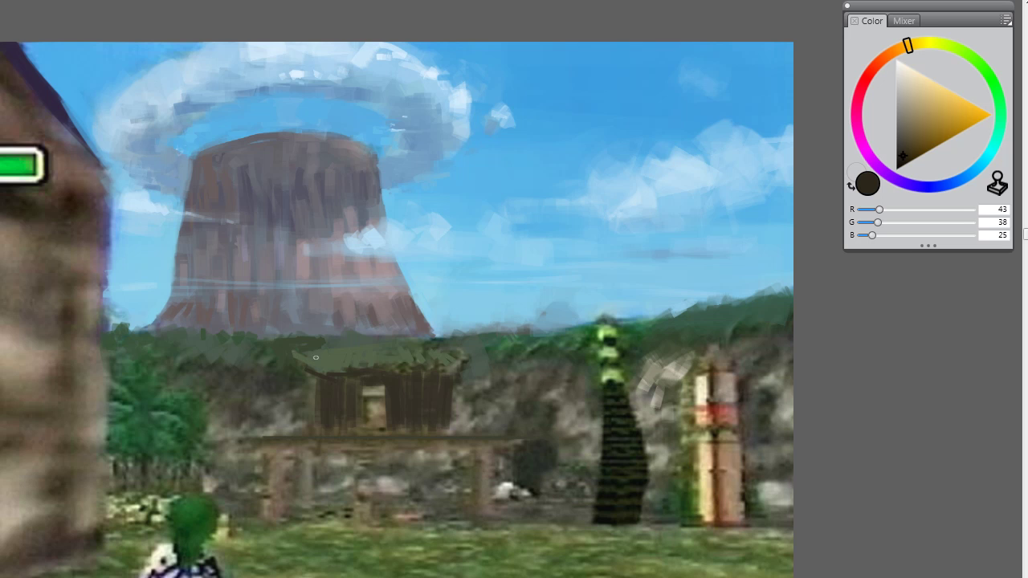
# Step: Detail the hut's roof with dark brown lines and sampled gray-green (RGB 70, 83, 65) strokes
pyautogui.moveTo(332, 361); pyautogui.dragTo(388, 348)
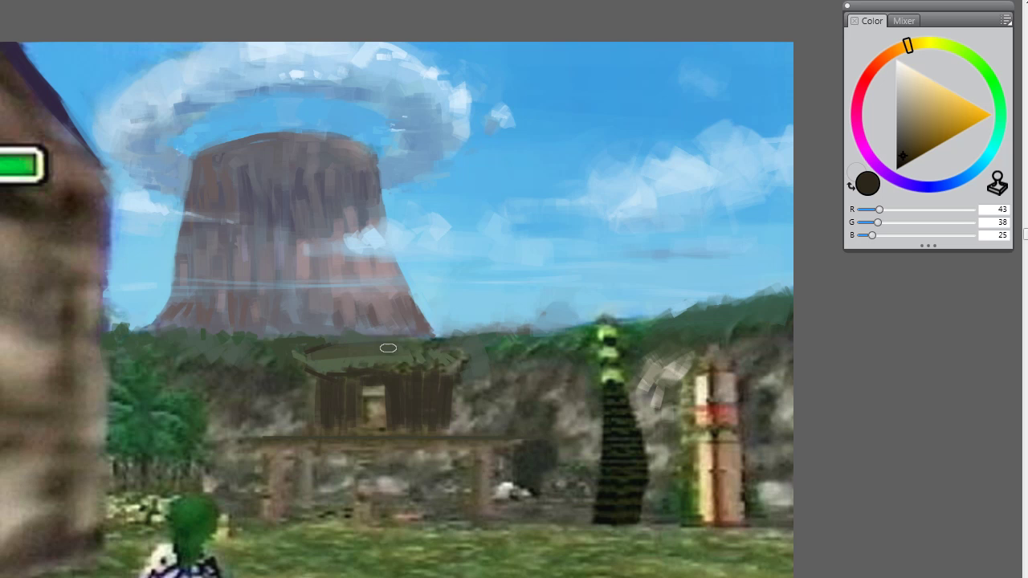
pyautogui.keyDown('alt'); pyautogui.click(335, 362); pyautogui.keyUp('alt')
pyautogui.moveTo(325, 354)
pyautogui.mouseDown()
pyautogui.moveTo(371, 369)
pyautogui.moveTo(431, 357)
pyautogui.mouseUp()
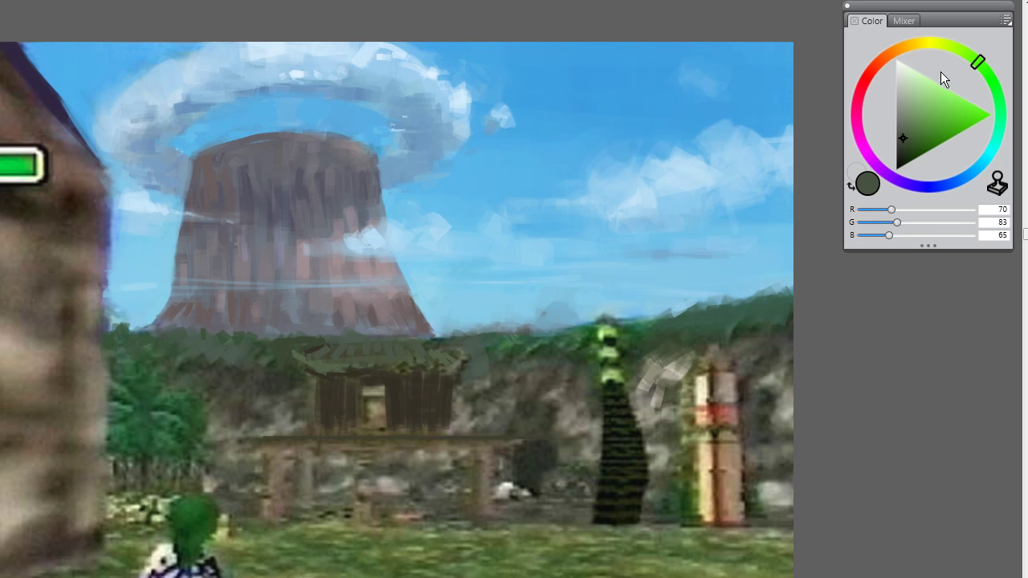
# Step: Paint light planks and rails on the hut wall left of the doorway in tan (RGB 152, 142, 110) and brown (RGB 112, 102, 74)
pyautogui.click(914, 49)
pyautogui.click(911, 113)
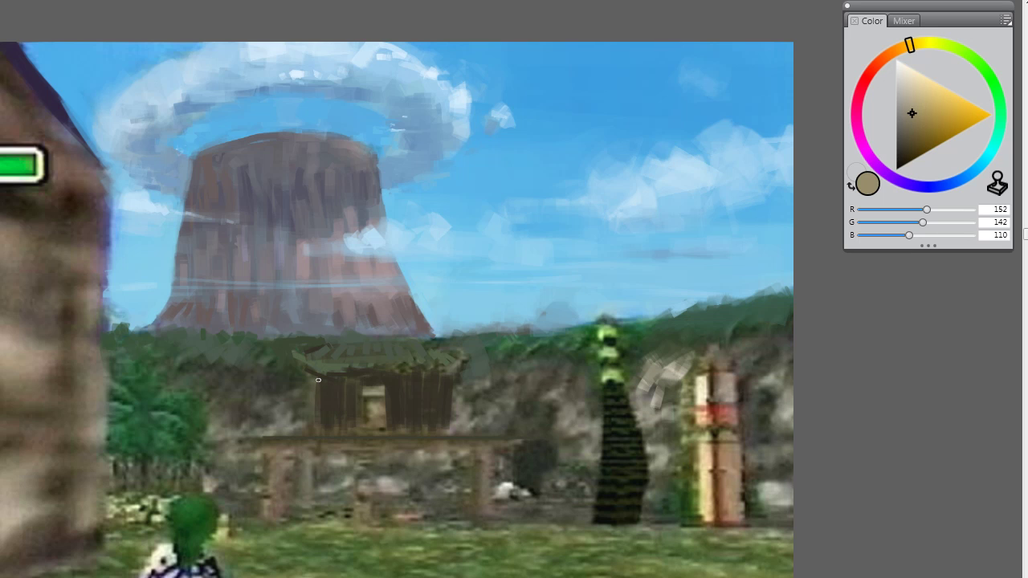
pyautogui.moveTo(320, 379)
pyautogui.mouseDown()
pyautogui.moveTo(320, 400)
pyautogui.moveTo(334, 396)
pyautogui.mouseUp()
pyautogui.click(911, 130)
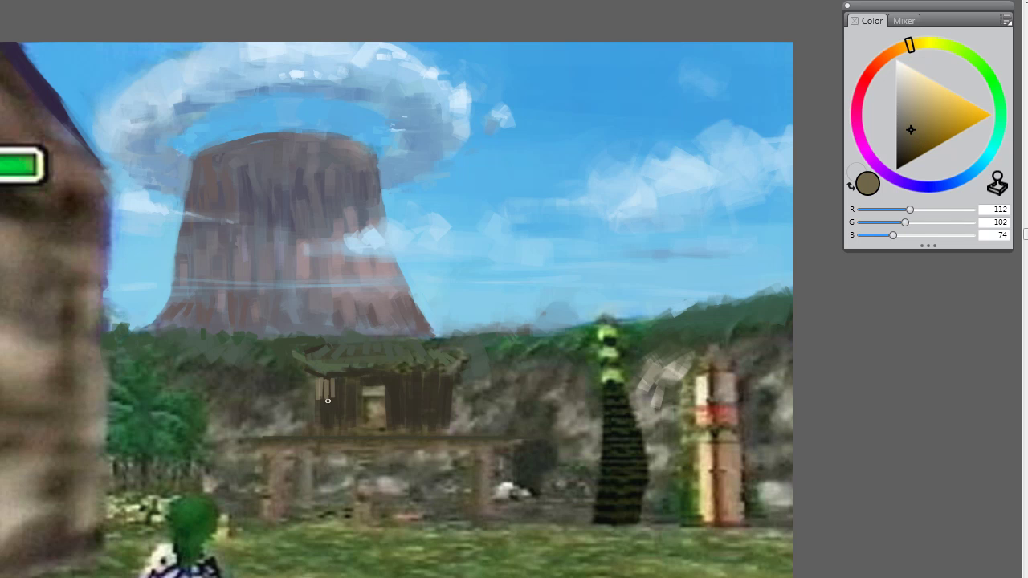
pyautogui.moveTo(327, 400)
pyautogui.mouseDown()
pyautogui.moveTo(339, 386)
pyautogui.moveTo(338, 401)
pyautogui.moveTo(327, 373)
pyautogui.moveTo(329, 392)
pyautogui.moveTo(356, 409)
pyautogui.moveTo(361, 384)
pyautogui.moveTo(321, 406)
pyautogui.moveTo(368, 394)
pyautogui.moveTo(364, 367)
pyautogui.mouseUp()
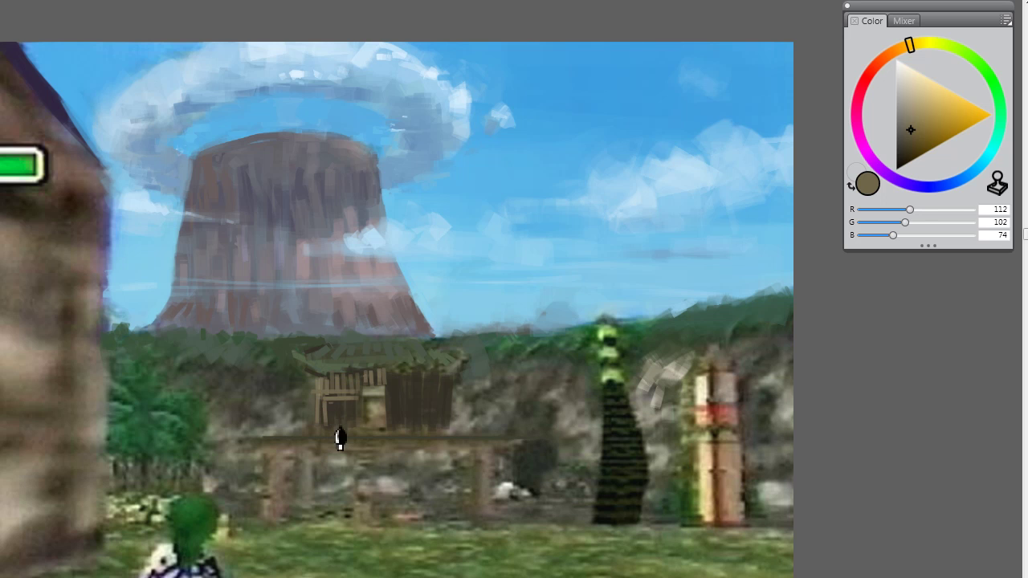
pyautogui.moveTo(326, 436)
pyautogui.mouseDown()
pyautogui.moveTo(334, 397)
pyautogui.moveTo(367, 438)
pyautogui.mouseUp()
# Step: Paint vertical brown (RGB 112, 102, 74) planks and a horizontal rail on the hut wall right of the doorway
pyautogui.moveTo(395, 372); pyautogui.dragTo(394, 426)
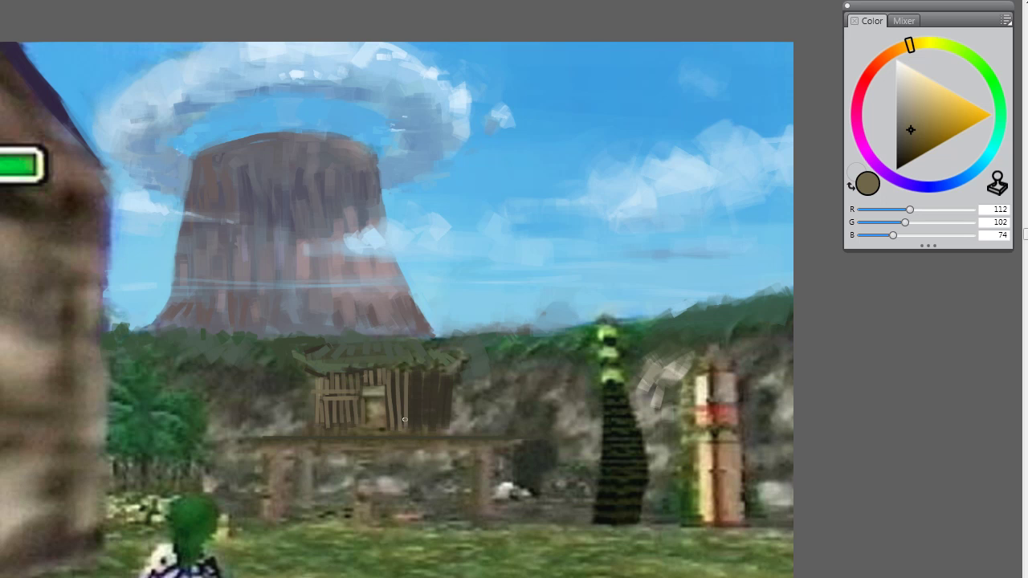
pyautogui.moveTo(410, 371); pyautogui.dragTo(411, 429)
pyautogui.moveTo(417, 372)
pyautogui.mouseDown()
pyautogui.moveTo(419, 429)
pyautogui.moveTo(432, 434)
pyautogui.mouseUp()
pyautogui.moveTo(442, 383); pyautogui.dragTo(436, 434)
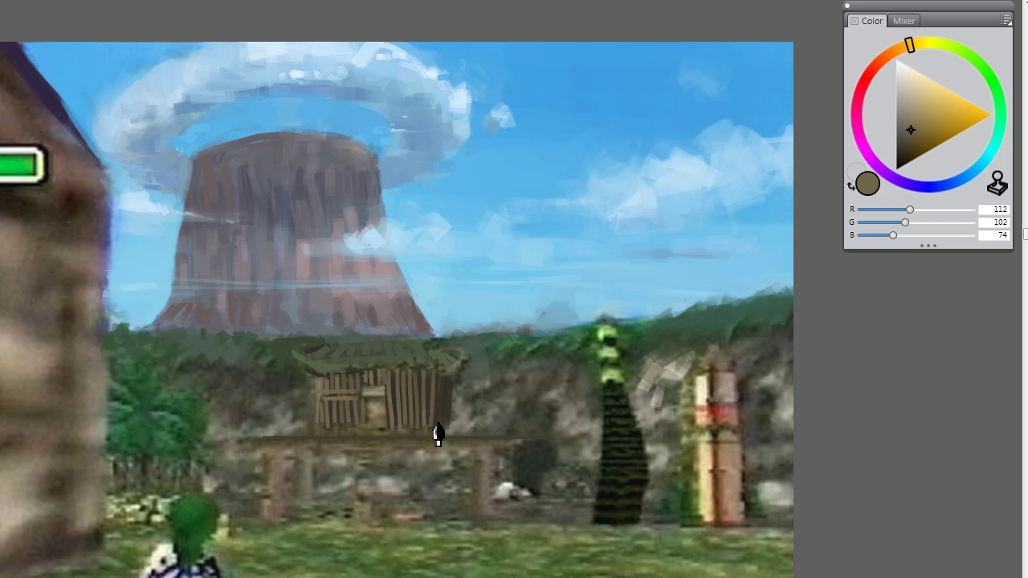
pyautogui.moveTo(450, 379)
pyautogui.mouseDown()
pyautogui.moveTo(448, 448)
pyautogui.moveTo(447, 426)
pyautogui.moveTo(438, 425)
pyautogui.mouseUp()
pyautogui.moveTo(401, 390)
pyautogui.mouseDown()
pyautogui.moveTo(446, 391)
pyautogui.moveTo(453, 420)
pyautogui.mouseUp()
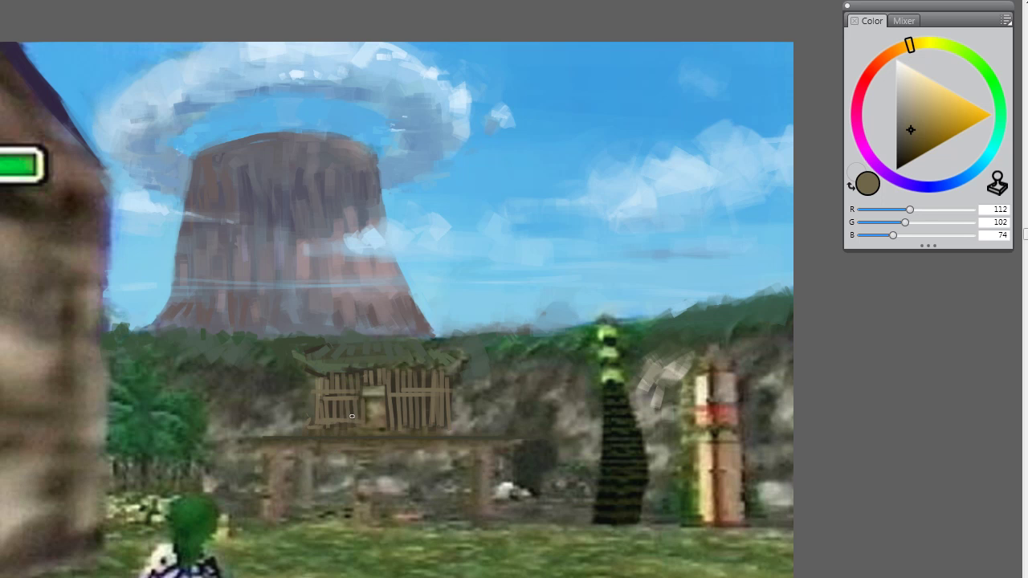
# Step: Define the hut's doorway and plank gaps with sampled dark brown (RGB 45, 41, 27) and plank brown (RGB 110, 100, 73)
pyautogui.click(328, 381)
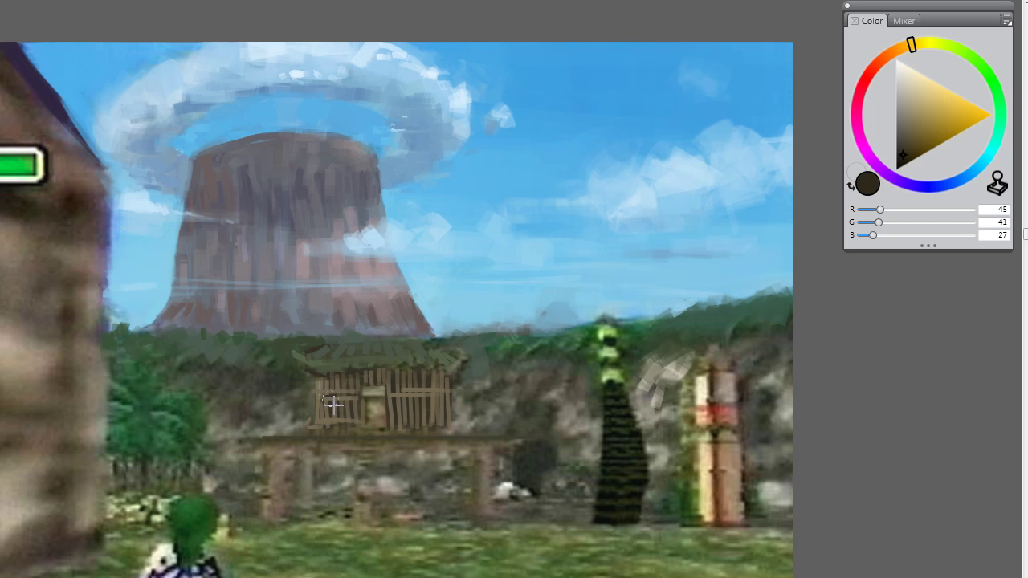
pyautogui.moveTo(318, 394)
pyautogui.mouseDown()
pyautogui.moveTo(367, 396)
pyautogui.moveTo(379, 411)
pyautogui.moveTo(321, 408)
pyautogui.moveTo(387, 395)
pyautogui.mouseUp()
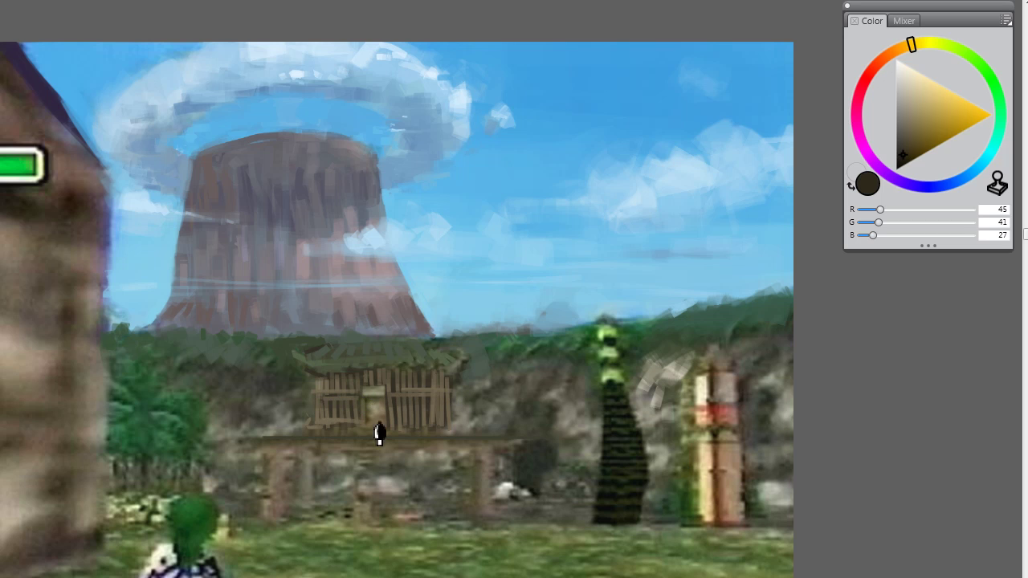
pyautogui.moveTo(374, 405); pyautogui.dragTo(375, 426)
pyautogui.keyDown('alt'); pyautogui.click(401, 391); pyautogui.keyUp('alt')
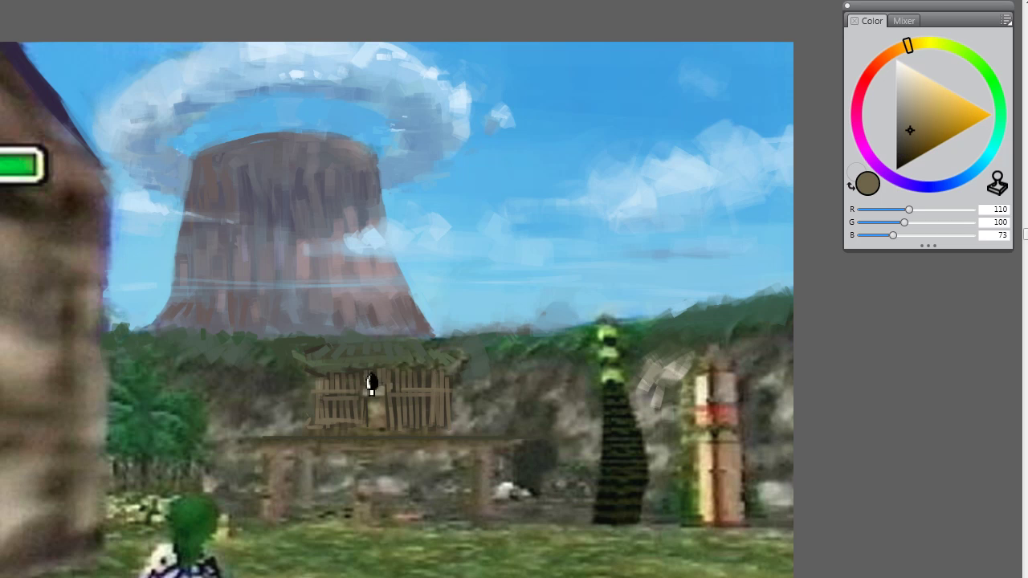
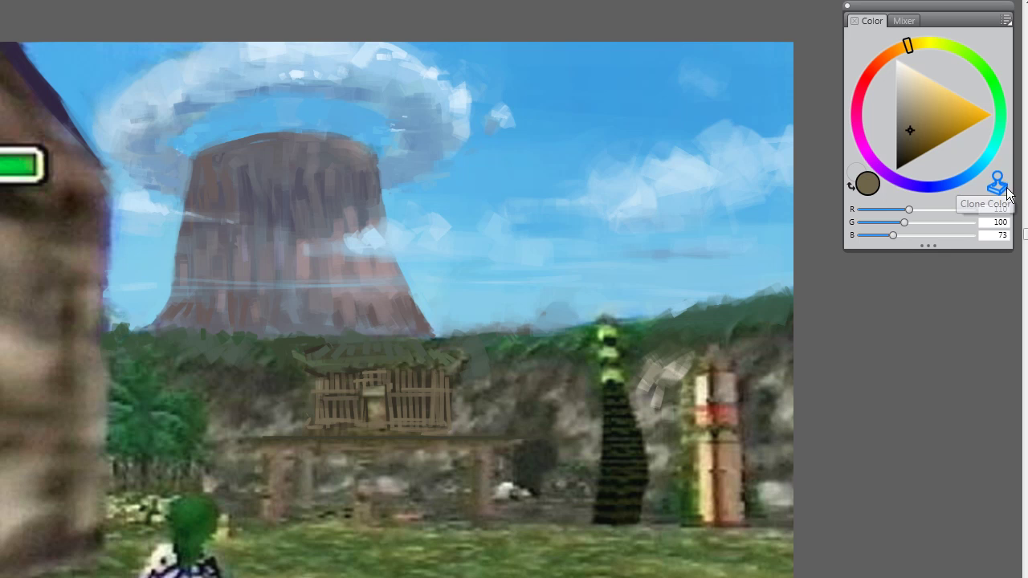
# Step: Detail the hut's plank walls on both sides of the doorway with light gray-brown (RGB 155, 146, 125) and sampled dark brown strokes
pyautogui.moveTo(912, 113)
pyautogui.mouseDown()
pyautogui.moveTo(918, 102)
pyautogui.moveTo(906, 109)
pyautogui.mouseUp()
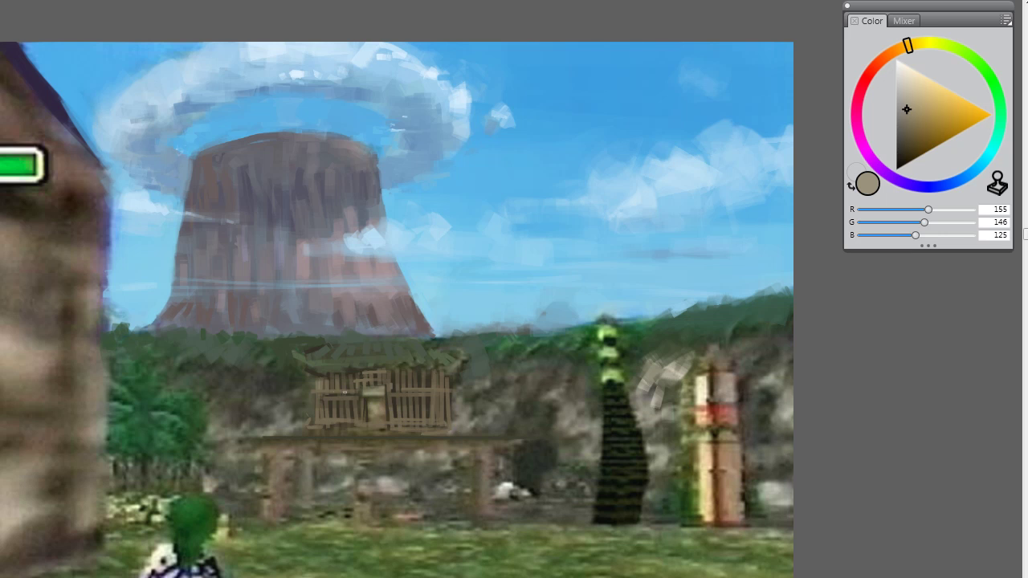
pyautogui.moveTo(327, 403); pyautogui.dragTo(352, 405)
pyautogui.keyDown('alt'); pyautogui.click(350, 389); pyautogui.keyUp('alt')
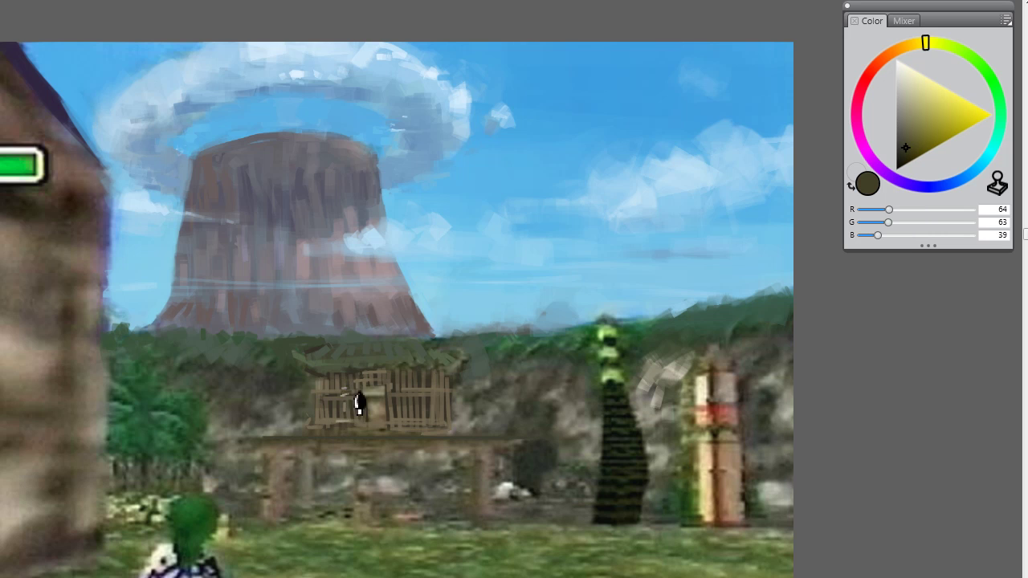
pyautogui.keyDown('alt'); pyautogui.click(353, 402); pyautogui.keyUp('alt')
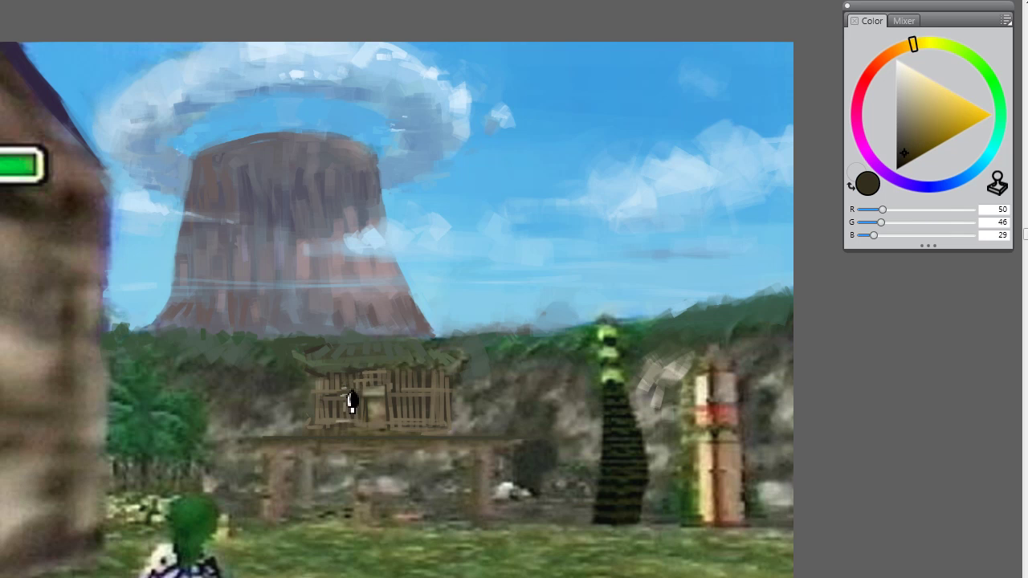
pyautogui.keyDown('alt'); pyautogui.click(360, 404); pyautogui.keyUp('alt')
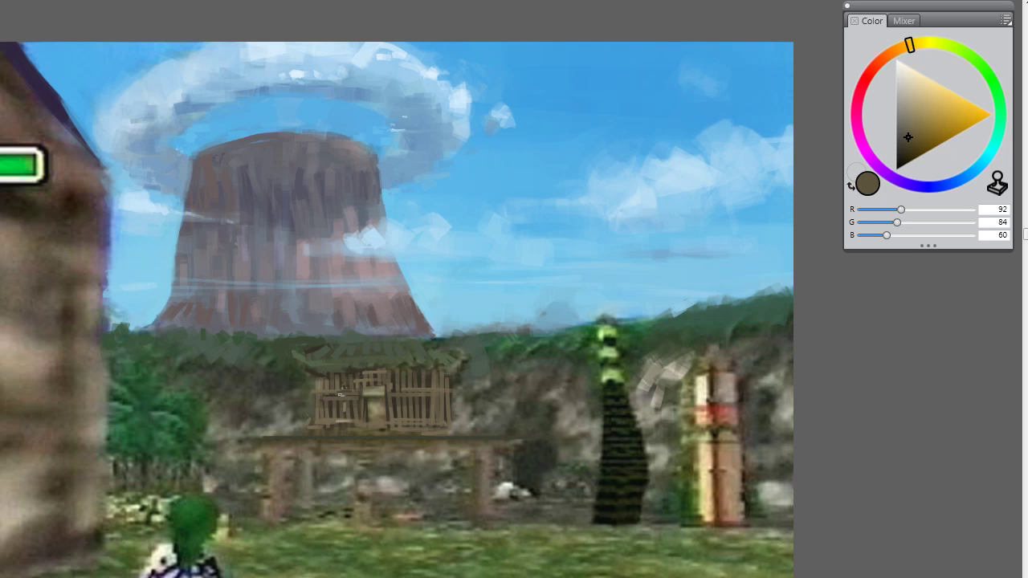
pyautogui.keyDown('alt'); pyautogui.click(344, 394); pyautogui.keyUp('alt')
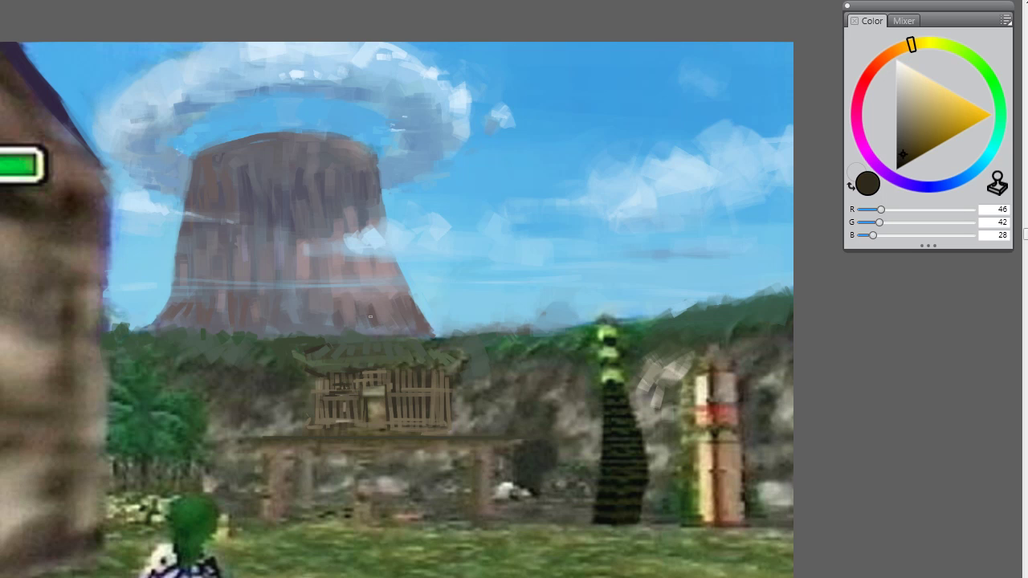
pyautogui.keyDown('alt'); pyautogui.click(360, 408); pyautogui.keyUp('alt')
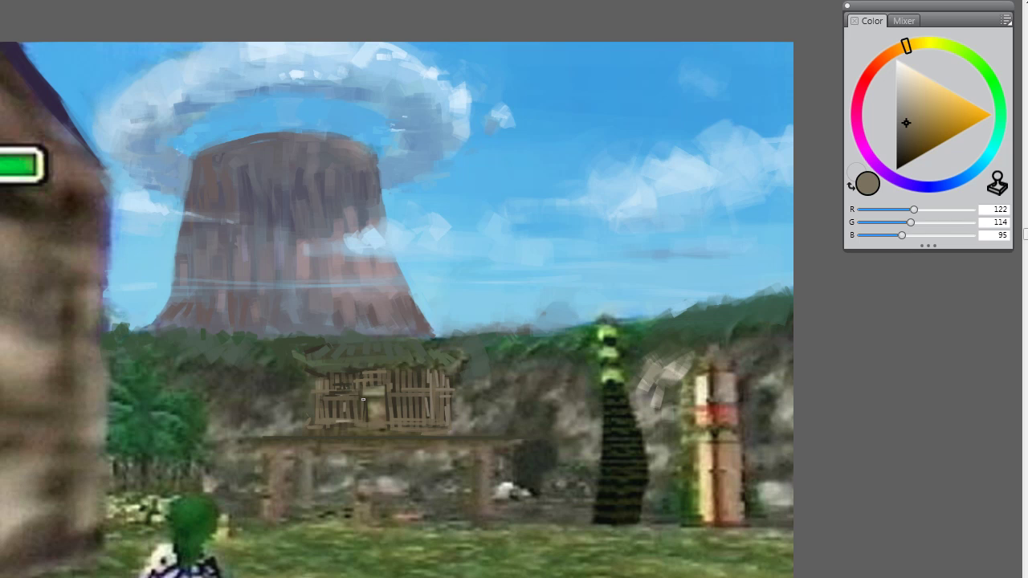
pyautogui.keyDown('alt'); pyautogui.click(397, 402); pyautogui.keyUp('alt')
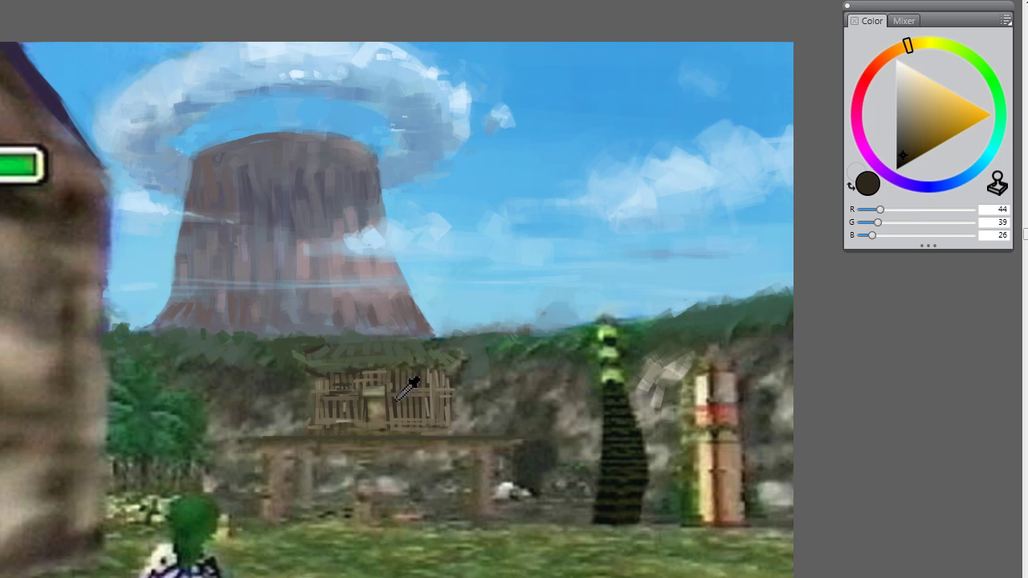
pyautogui.keyDown('alt'); pyautogui.click(391, 402); pyautogui.keyUp('alt')
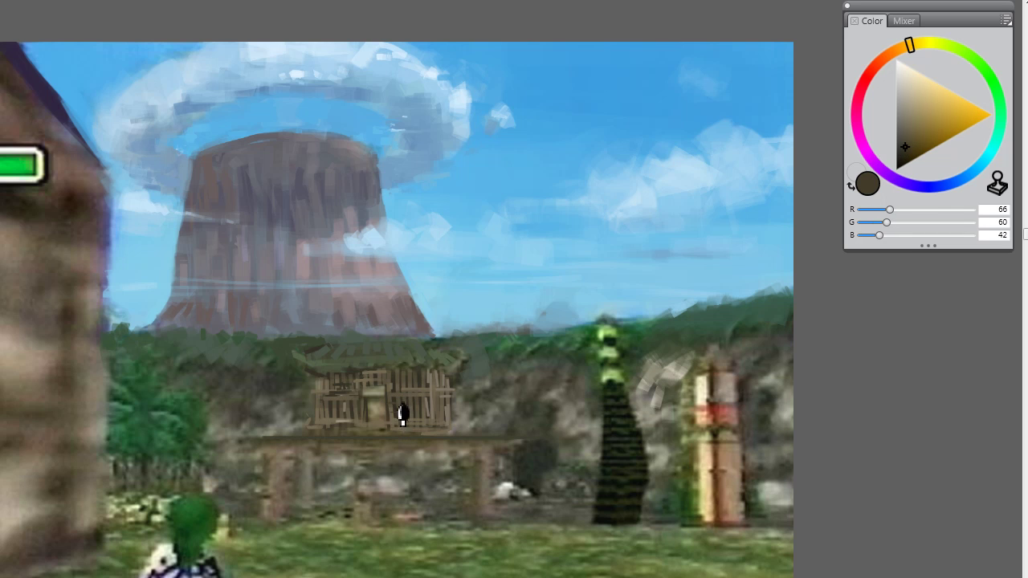
# Step: Repaint the hut's doorway in sampled gray-tan (RGB 134, 133, 103) and tan (RGB 142, 127, 98), touching up beneath the eaves with dark olive
pyautogui.keyDown('alt'); pyautogui.click(382, 404); pyautogui.keyUp('alt')
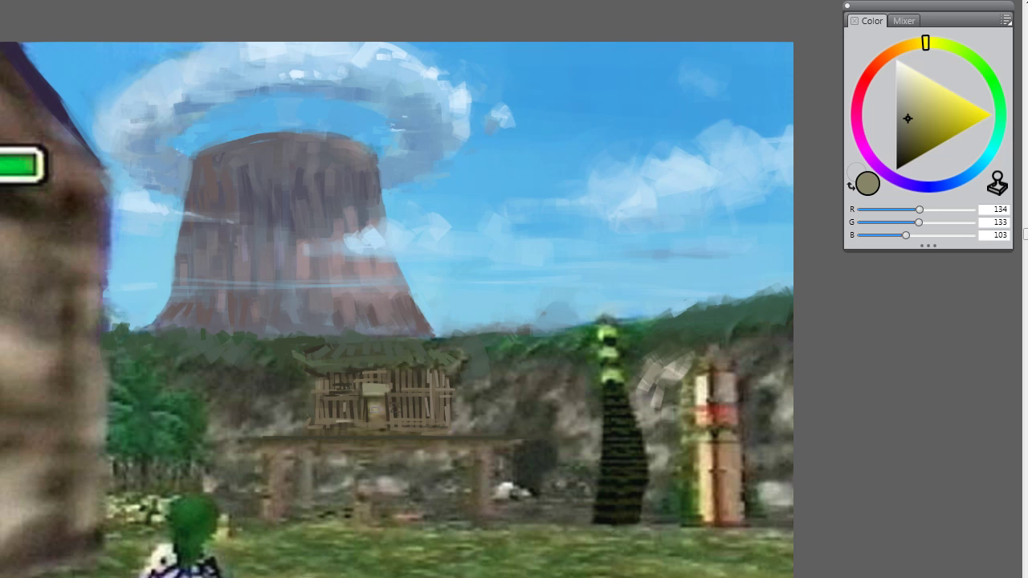
pyautogui.moveTo(371, 400); pyautogui.dragTo(378, 418)
pyautogui.keyDown('alt'); pyautogui.click(394, 371); pyautogui.keyUp('alt')
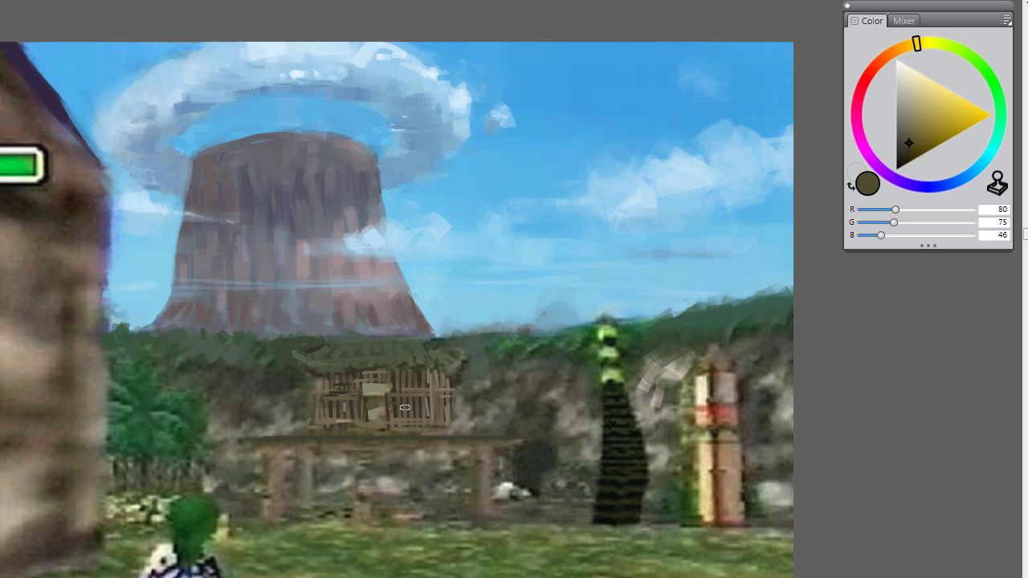
pyautogui.keyDown('alt'); pyautogui.click(383, 403); pyautogui.keyUp('alt')
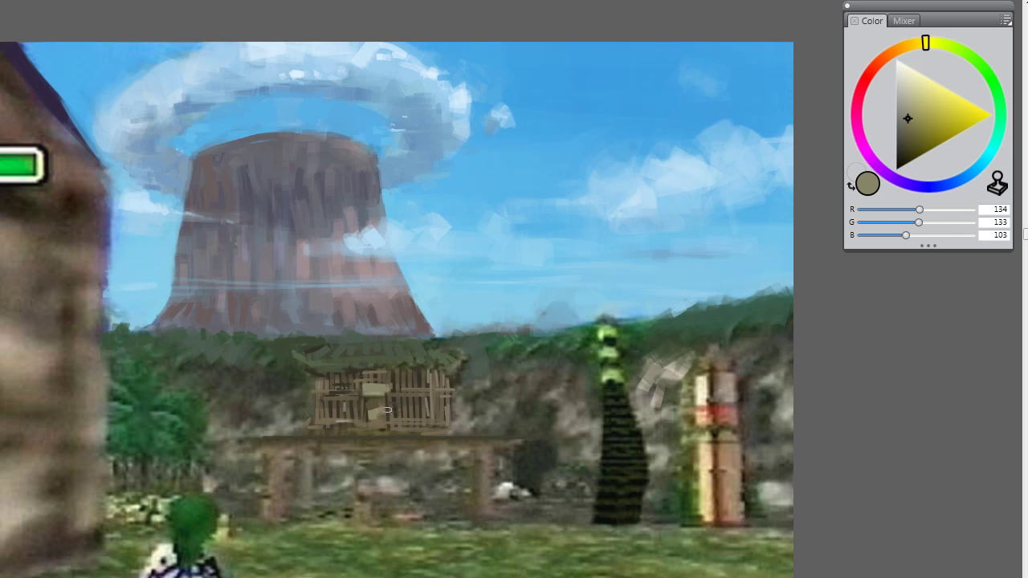
pyautogui.keyDown('alt'); pyautogui.click(392, 414); pyautogui.keyUp('alt')
pyautogui.keyDown('alt'); pyautogui.click(385, 412); pyautogui.keyUp('alt')
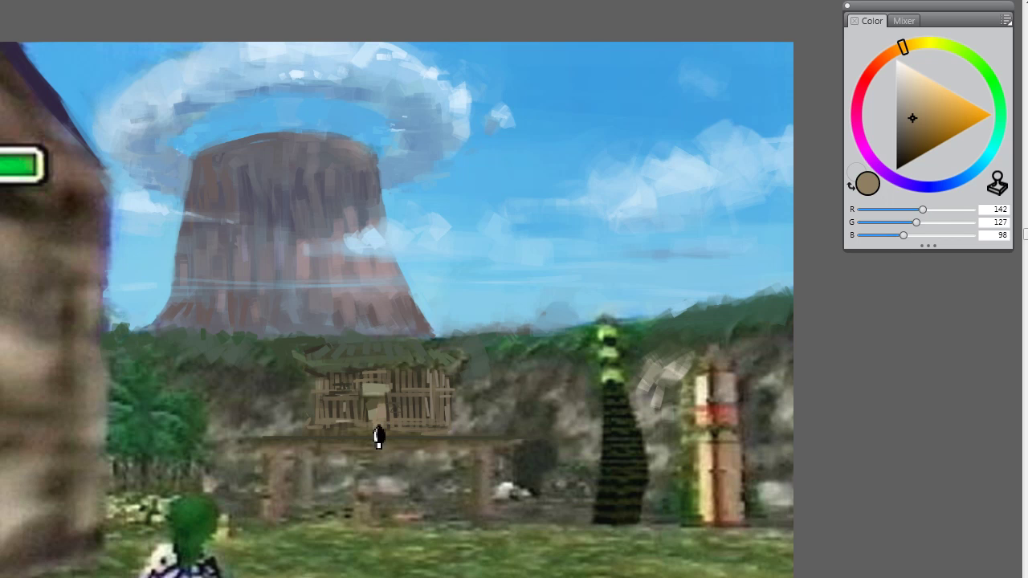
pyautogui.moveTo(379, 436); pyautogui.dragTo(378, 418)
pyautogui.keyDown('alt'); pyautogui.click(361, 368); pyautogui.keyUp('alt')
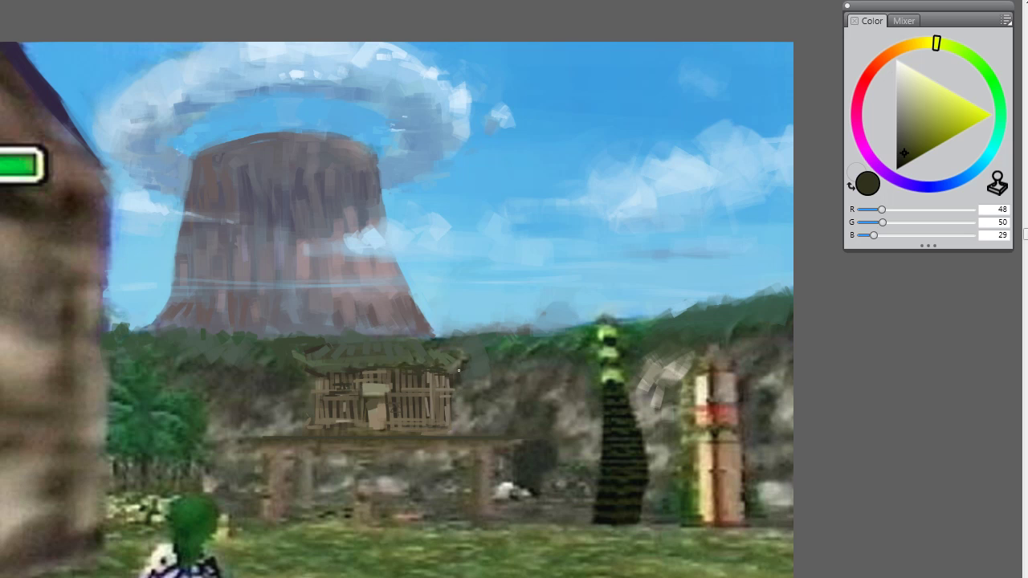
pyautogui.keyDown('alt'); pyautogui.click(441, 374); pyautogui.keyUp('alt')
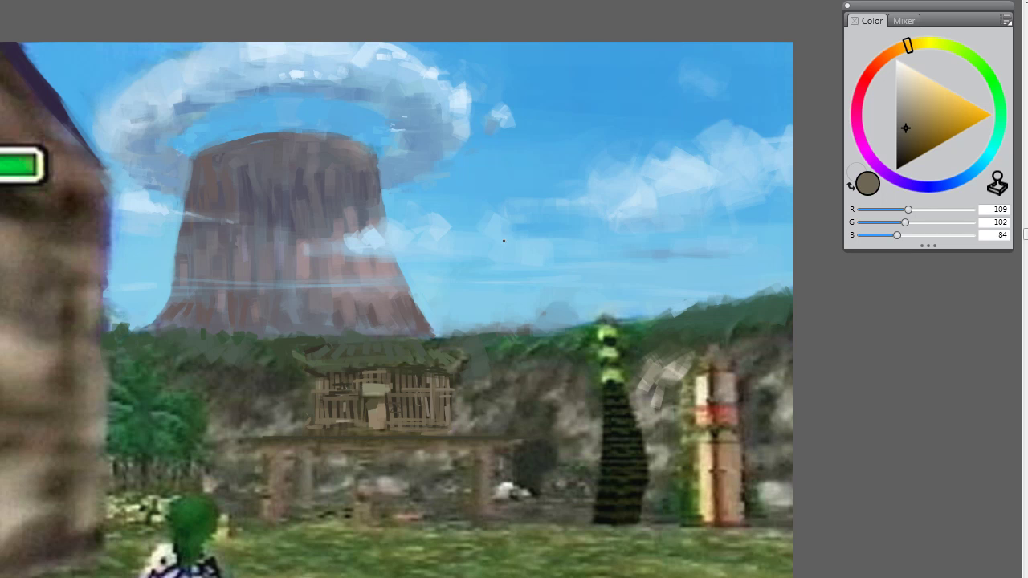
# Step: Compare the painting with the original game screenshot to examine the shape of the hut's roof
pyautogui.hotkey('ctrl', ',')
pyautogui.hotkey('ctrl', ',')
pyautogui.hotkey('ctrl', ',')
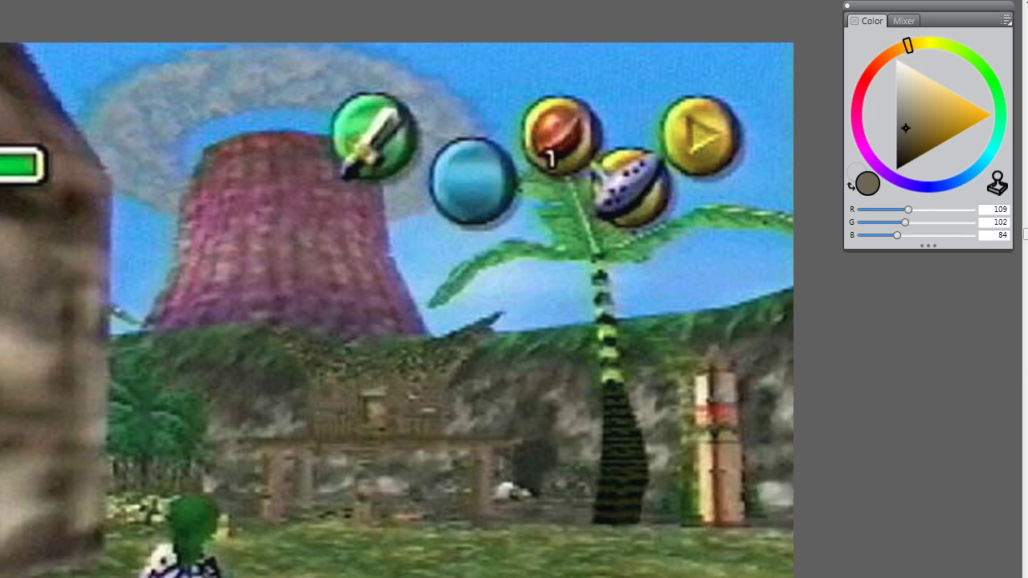
pyautogui.hotkey('ctrl', ',')
pyautogui.hotkey('ctrl', ',')
pyautogui.hotkey('ctrl', ',')
pyautogui.hotkey('ctrl', ',')
pyautogui.hotkey('ctrl', ',')
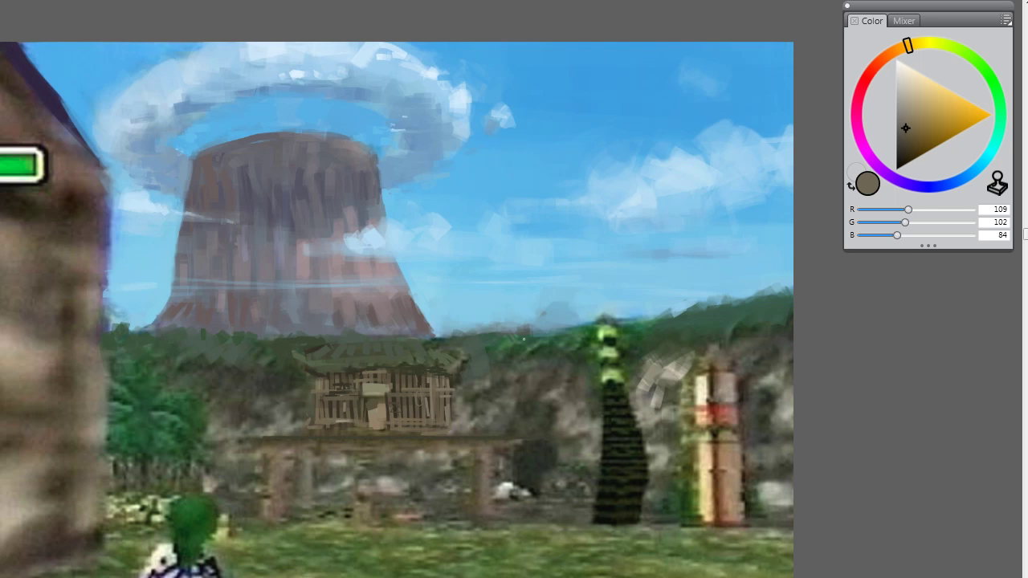
# Step: Block in a sagging roof with upswept tips on both sides of the hut in sampled dark olive (RGB 44, 46, 24)
pyautogui.keyDown('alt'); pyautogui.click(470, 360); pyautogui.keyUp('alt')
pyautogui.moveTo(447, 362); pyautogui.dragTo(498, 313)
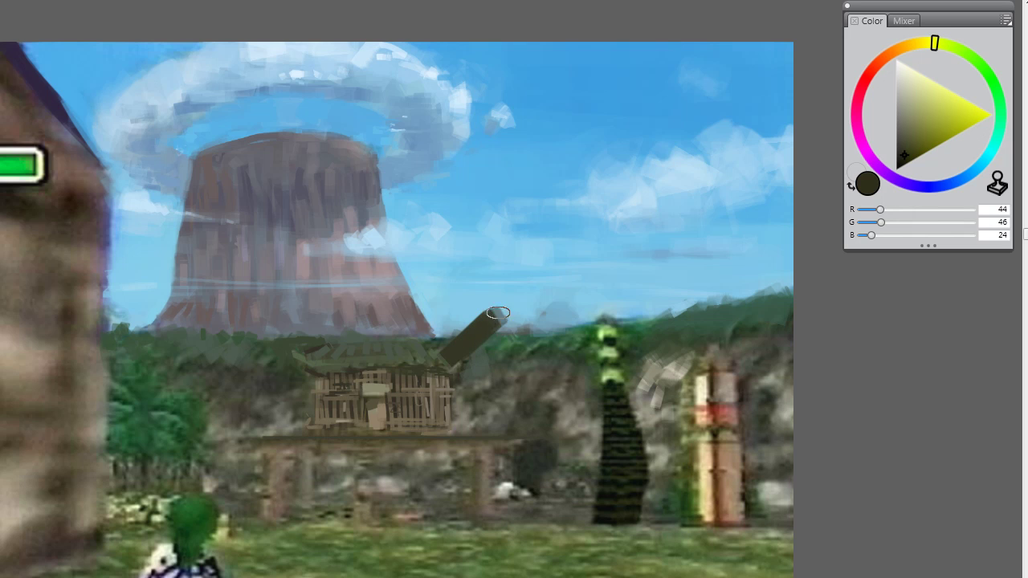
pyautogui.moveTo(281, 336); pyautogui.dragTo(324, 364)
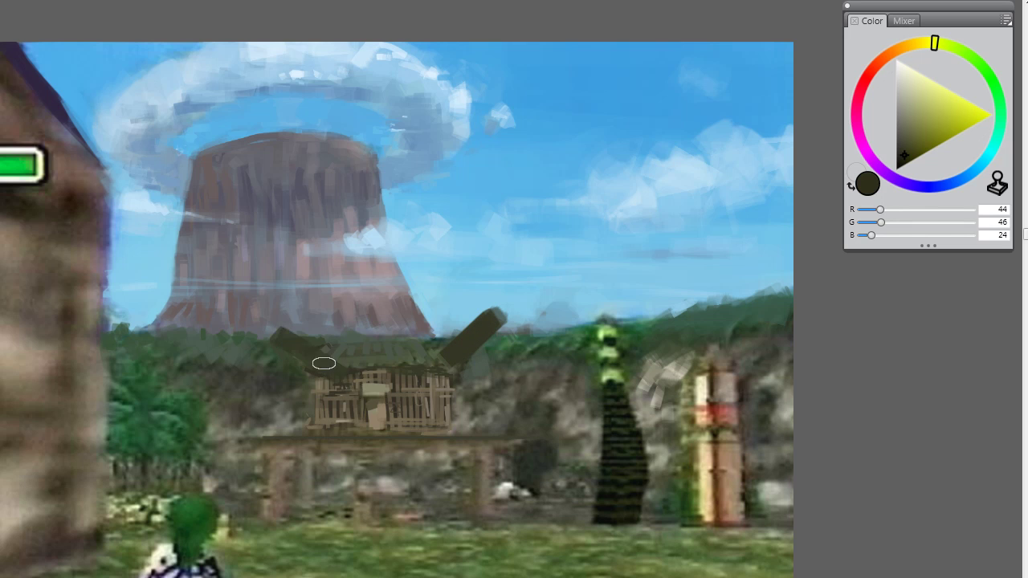
pyautogui.moveTo(264, 340); pyautogui.dragTo(321, 374)
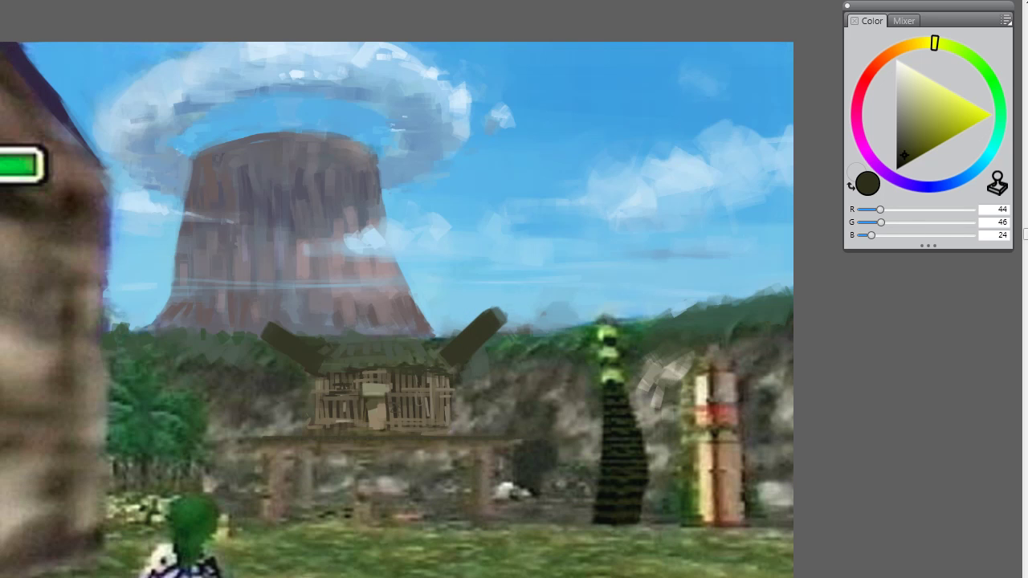
pyautogui.moveTo(355, 341)
pyautogui.mouseDown()
pyautogui.moveTo(369, 369)
pyautogui.moveTo(290, 339)
pyautogui.moveTo(473, 355)
pyautogui.moveTo(351, 366)
pyautogui.moveTo(504, 303)
pyautogui.moveTo(451, 347)
pyautogui.moveTo(507, 312)
pyautogui.mouseUp()
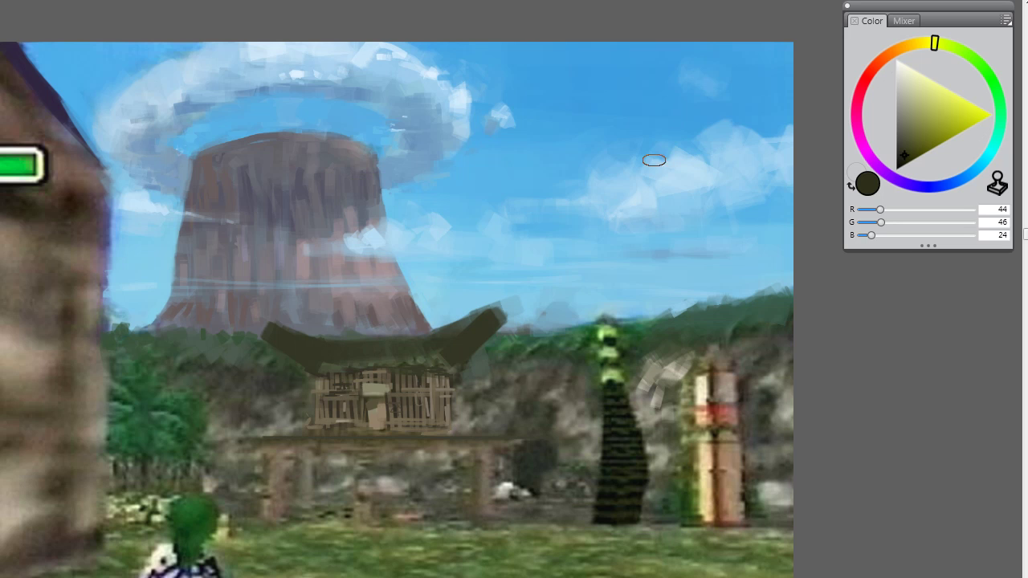
# Step: Trim the outer edge of the roof's right tip with sampled sky blue (RGB 130, 201, 235), undoing the last stroke
pyautogui.keyDown('alt'); pyautogui.click(519, 287); pyautogui.keyUp('alt')
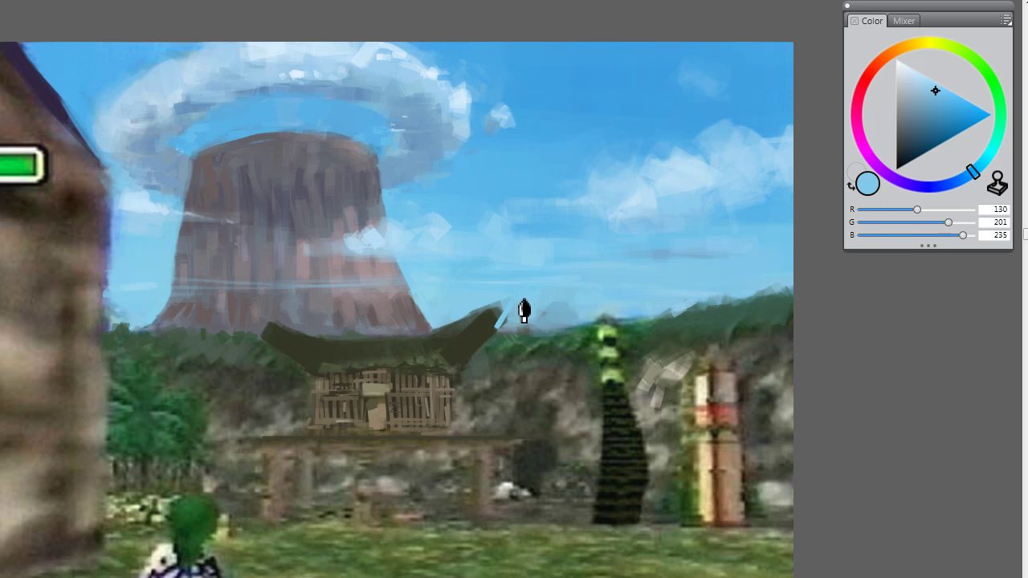
pyautogui.keyDown('alt'); pyautogui.click(502, 293); pyautogui.keyUp('alt')
pyautogui.moveTo(461, 325); pyautogui.dragTo(493, 306)
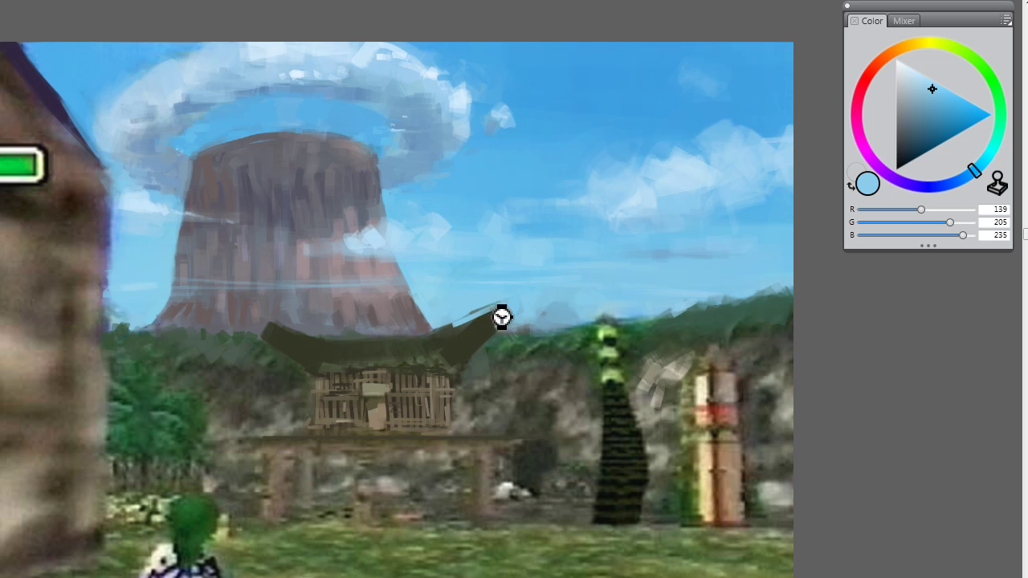
pyautogui.hotkey('ctrl', 'z')
# Step: Cover the dark hut roof with short olive-green (RGB 74, 87, 57) thatch strokes from tip to tip
pyautogui.keyDown('alt'); pyautogui.click(436, 353); pyautogui.keyUp('alt')
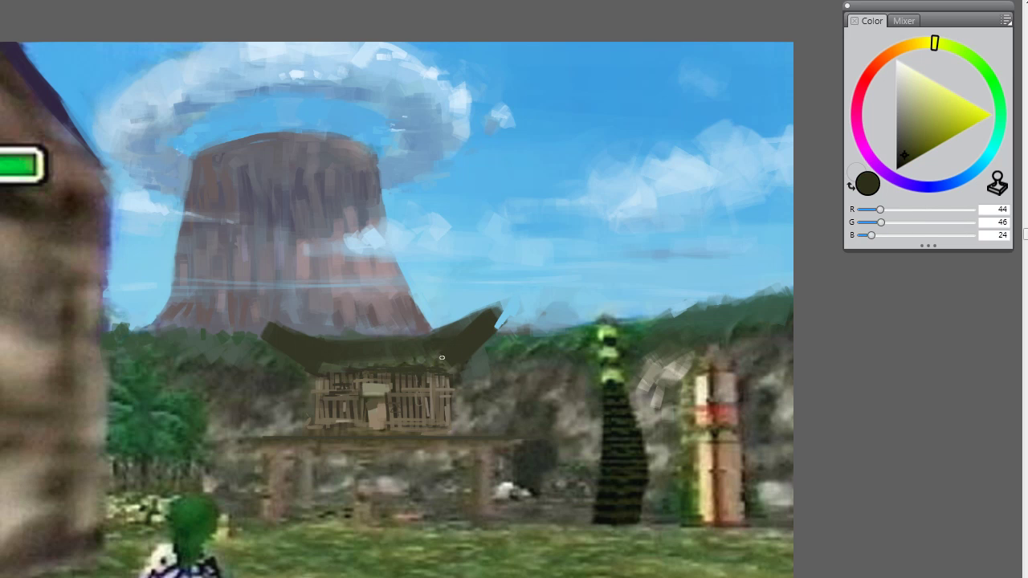
pyautogui.keyDown('alt'); pyautogui.click(411, 363); pyautogui.keyUp('alt')
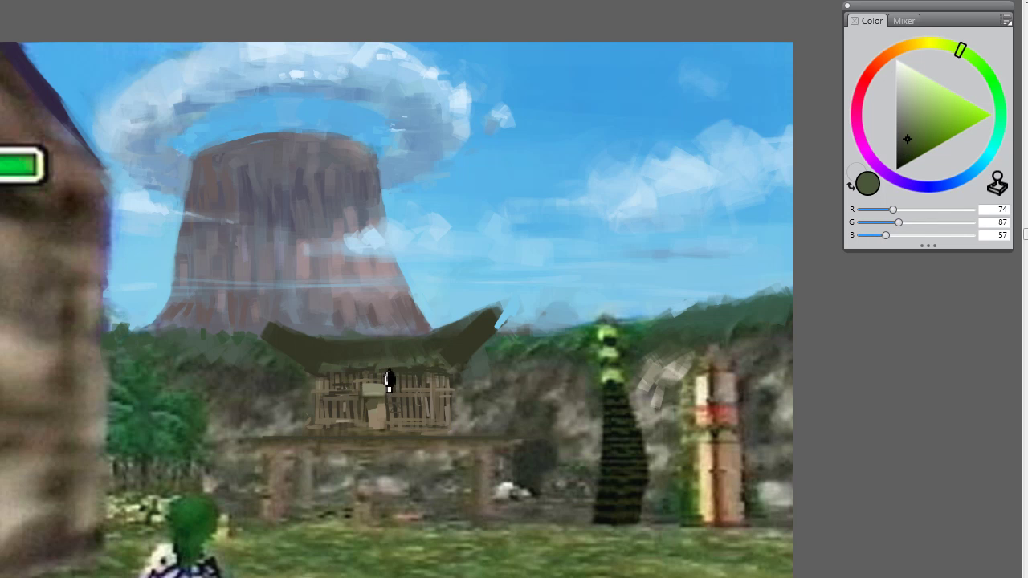
pyautogui.moveTo(388, 379)
pyautogui.mouseDown()
pyautogui.moveTo(426, 381)
pyautogui.moveTo(441, 368)
pyautogui.moveTo(452, 376)
pyautogui.moveTo(454, 347)
pyautogui.moveTo(471, 356)
pyautogui.moveTo(491, 299)
pyautogui.mouseUp()
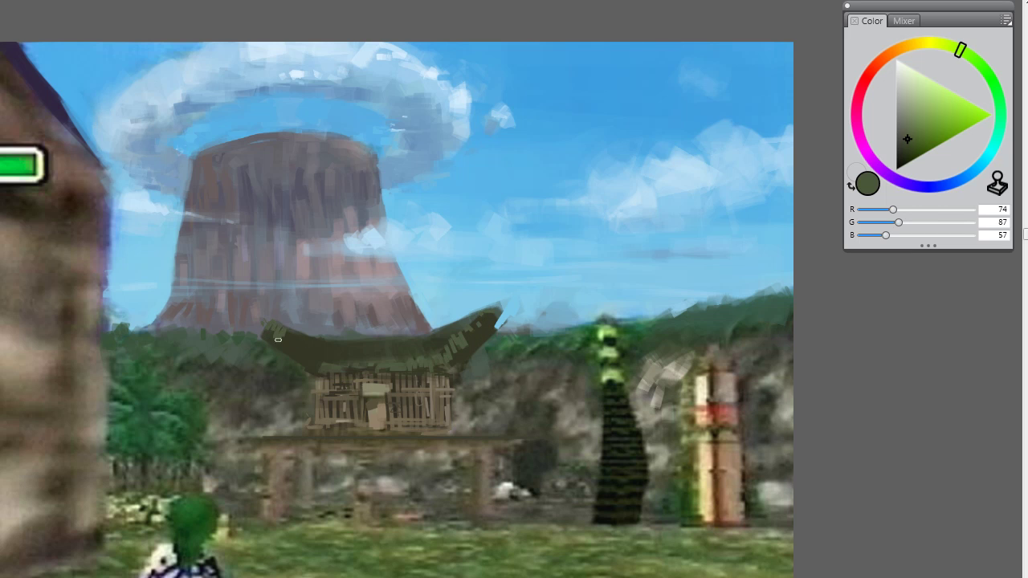
pyautogui.moveTo(278, 340)
pyautogui.mouseDown()
pyautogui.moveTo(327, 376)
pyautogui.moveTo(333, 339)
pyautogui.moveTo(364, 376)
pyautogui.moveTo(368, 360)
pyautogui.moveTo(393, 357)
pyautogui.moveTo(413, 372)
pyautogui.moveTo(423, 351)
pyautogui.moveTo(421, 364)
pyautogui.moveTo(363, 355)
pyautogui.moveTo(397, 365)
pyautogui.moveTo(397, 336)
pyautogui.moveTo(356, 354)
pyautogui.moveTo(368, 339)
pyautogui.moveTo(389, 362)
pyautogui.mouseUp()
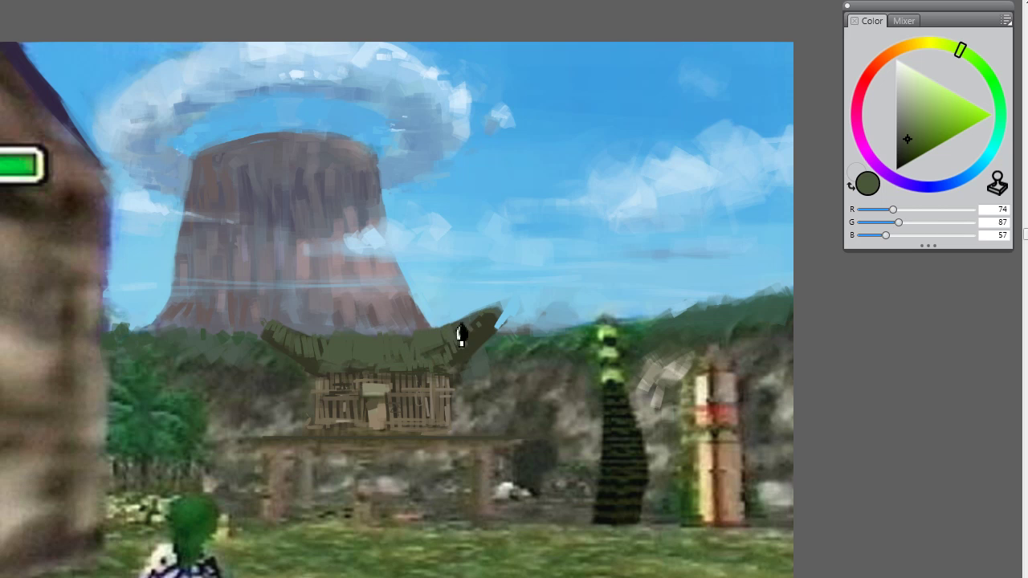
# Step: Refine the roof's right tip with sampled sky blue (RGB 140, 205, 235), dark olive (RGB 44, 46, 24) and green (RGB 74, 87, 57)
pyautogui.keyDown('alt'); pyautogui.click(486, 302); pyautogui.keyUp('alt')
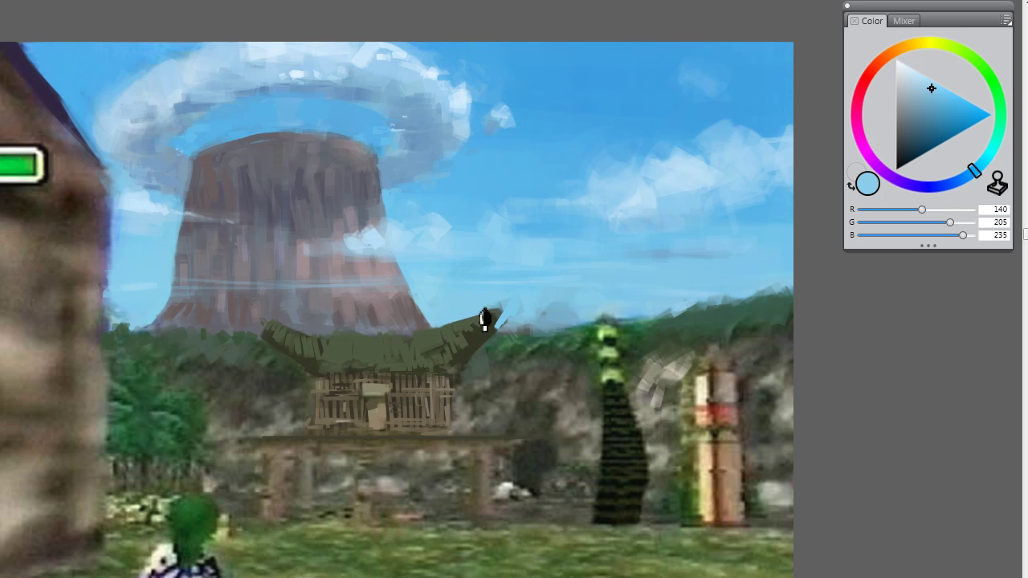
pyautogui.keyDown('alt'); pyautogui.click(455, 351); pyautogui.keyUp('alt')
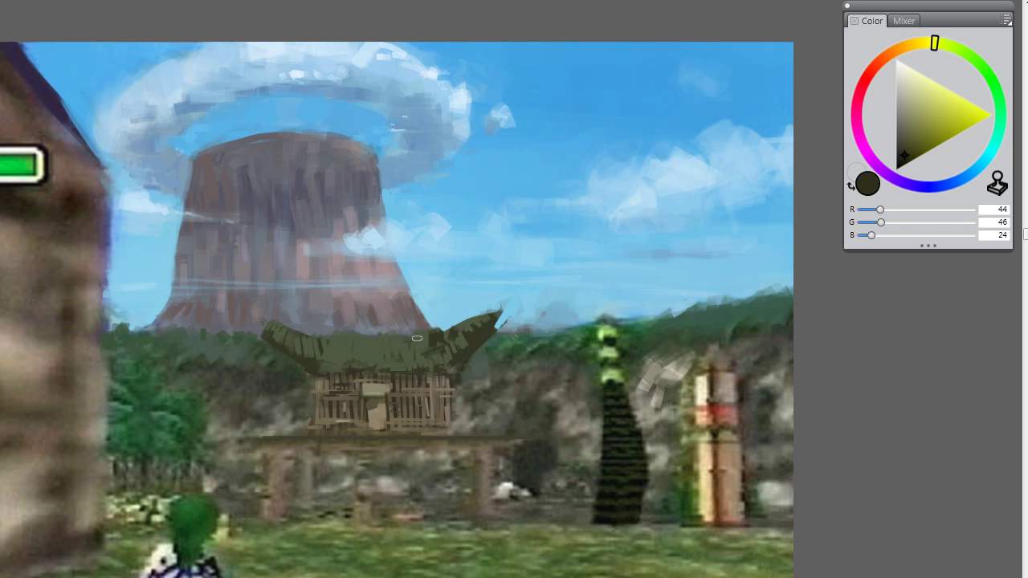
pyautogui.keyDown('alt'); pyautogui.click(433, 343); pyautogui.keyUp('alt')
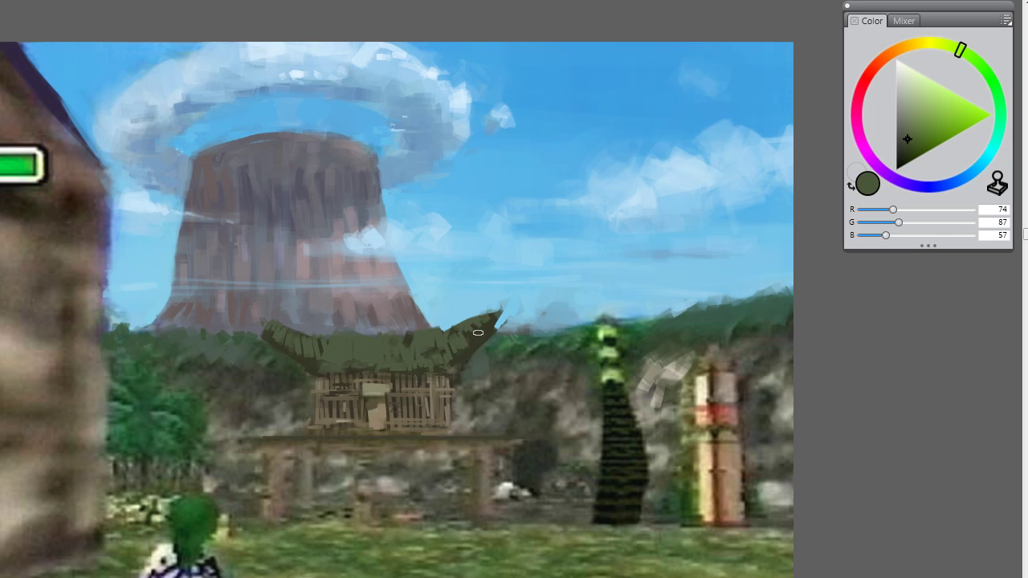
pyautogui.moveTo(478, 332)
pyautogui.mouseDown()
pyautogui.moveTo(499, 358)
pyautogui.moveTo(518, 332)
pyautogui.mouseUp()
# Step: Reshape the roof's left tip with sampled background green and dark olive, and add gray-tan (RGB 134, 133, 103) pole ends at both tips
pyautogui.keyDown('alt'); pyautogui.click(265, 326); pyautogui.keyUp('alt')
pyautogui.keyDown('alt'); pyautogui.click(283, 357); pyautogui.keyUp('alt')
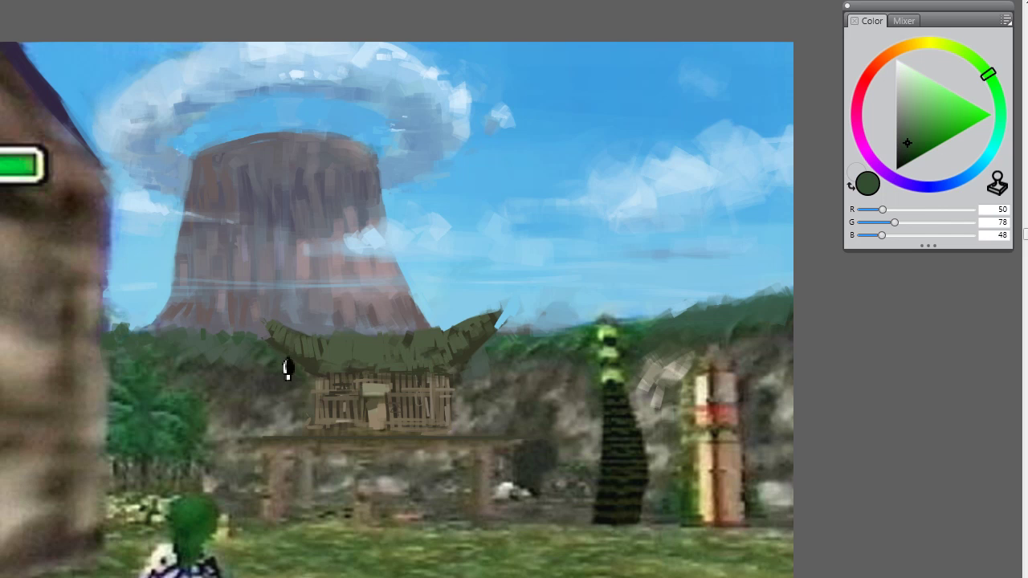
pyautogui.keyDown('alt'); pyautogui.click(305, 359); pyautogui.keyUp('alt')
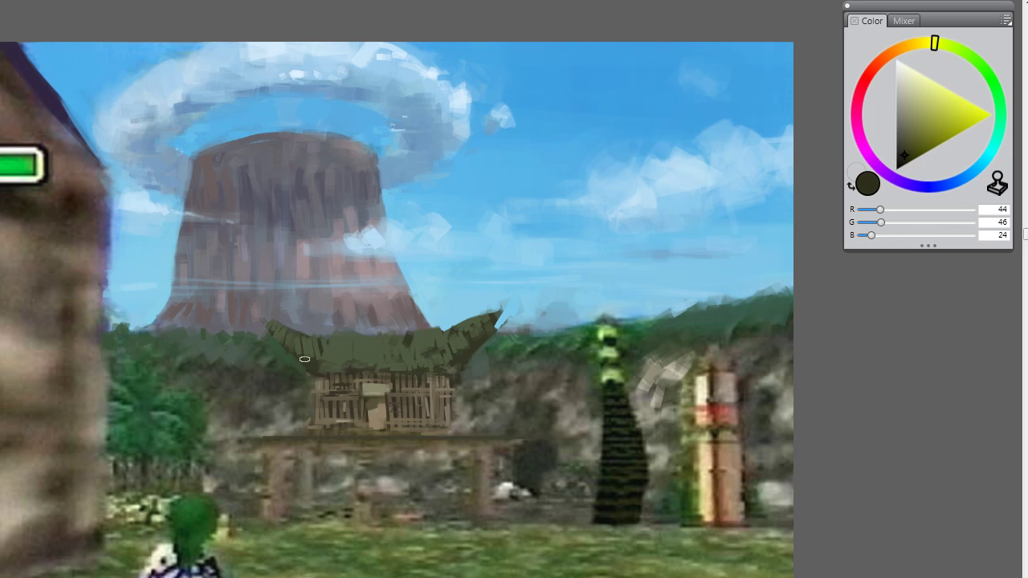
pyautogui.keyDown('alt'); pyautogui.click(260, 326); pyautogui.keyUp('alt')
pyautogui.keyDown('alt'); pyautogui.click(281, 322); pyautogui.keyUp('alt')
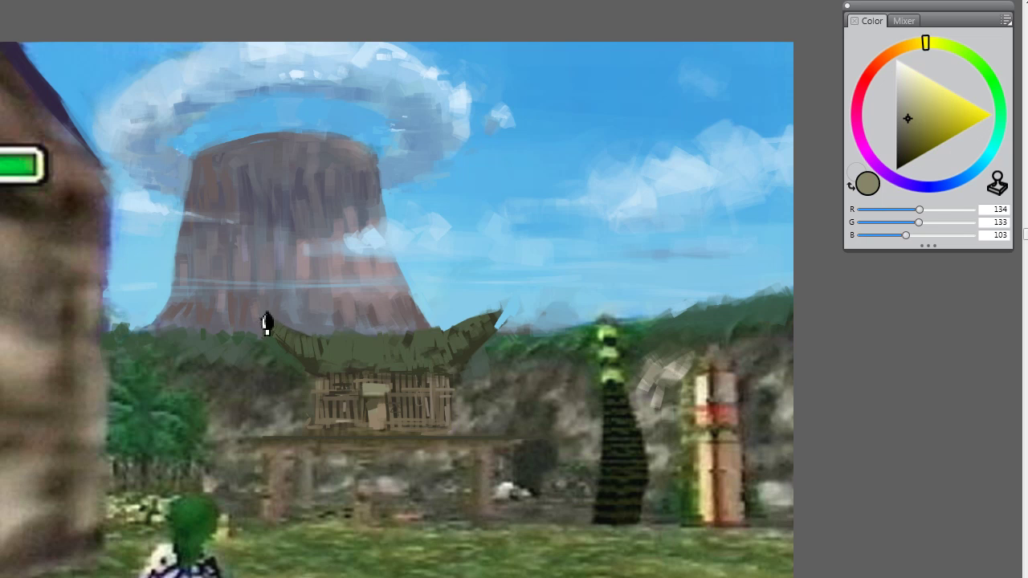
pyautogui.keyDown('alt'); pyautogui.click(504, 315); pyautogui.keyUp('alt')
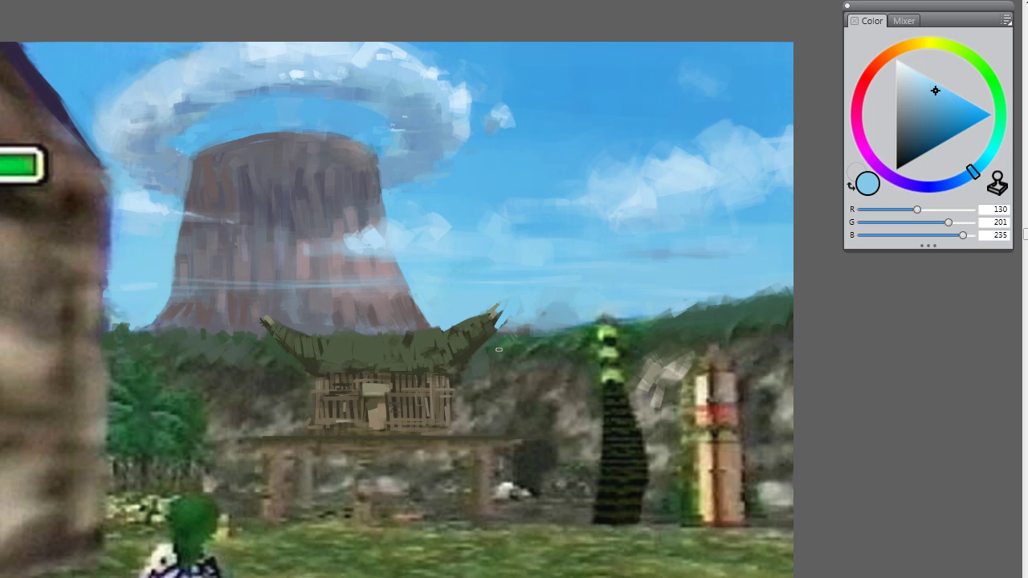
# Step: Dab the cliff beside the hut's right wall with sampled dark greens and gray-olive (RGB 98, 100, 86)
pyautogui.keyDown('alt'); pyautogui.click(470, 368); pyautogui.keyUp('alt')
pyautogui.keyDown('alt'); pyautogui.click(471, 375); pyautogui.keyUp('alt')
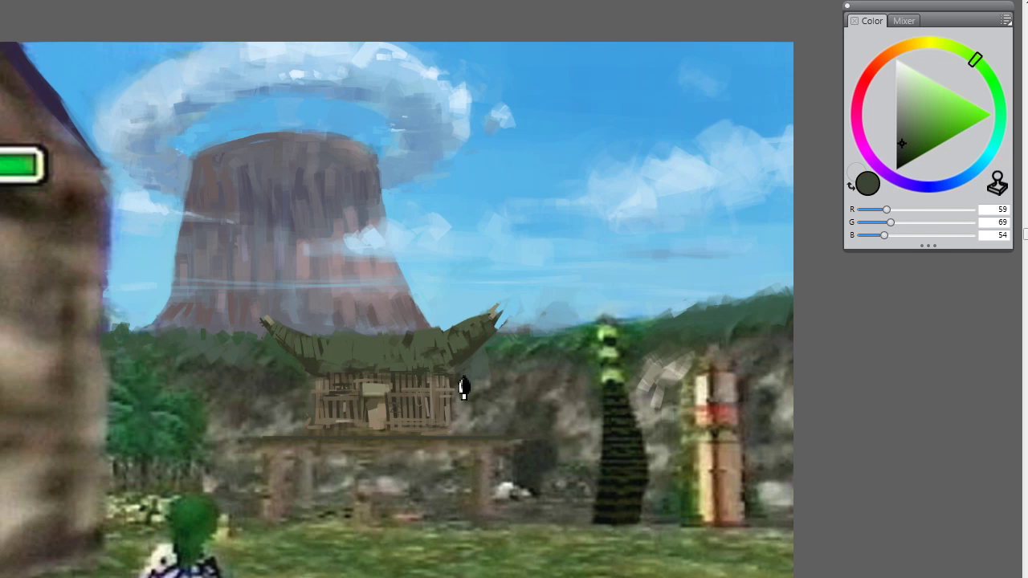
pyautogui.keyDown('alt'); pyautogui.click(503, 377); pyautogui.keyUp('alt')
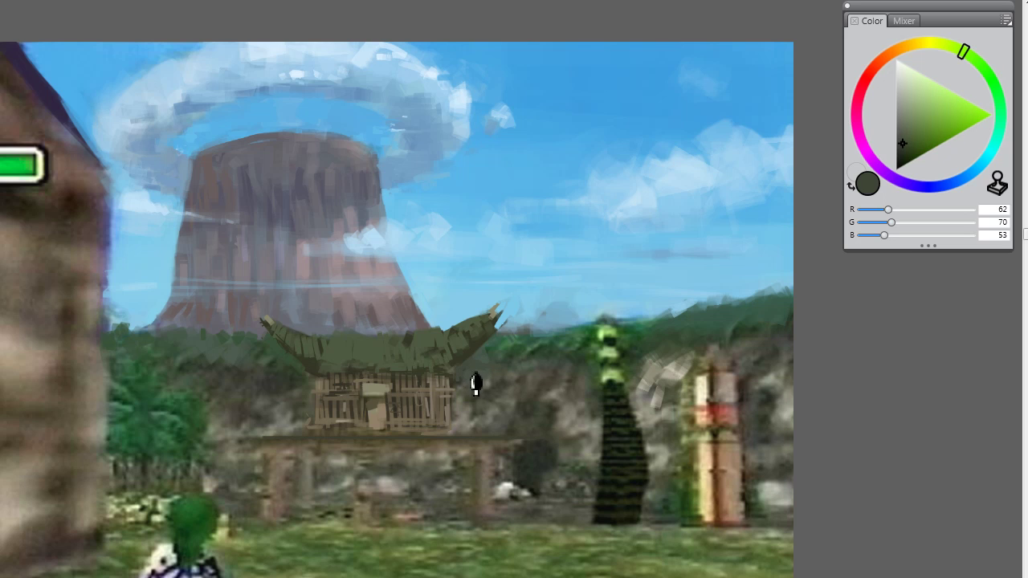
pyautogui.keyDown('alt'); pyautogui.click(499, 377); pyautogui.keyUp('alt')
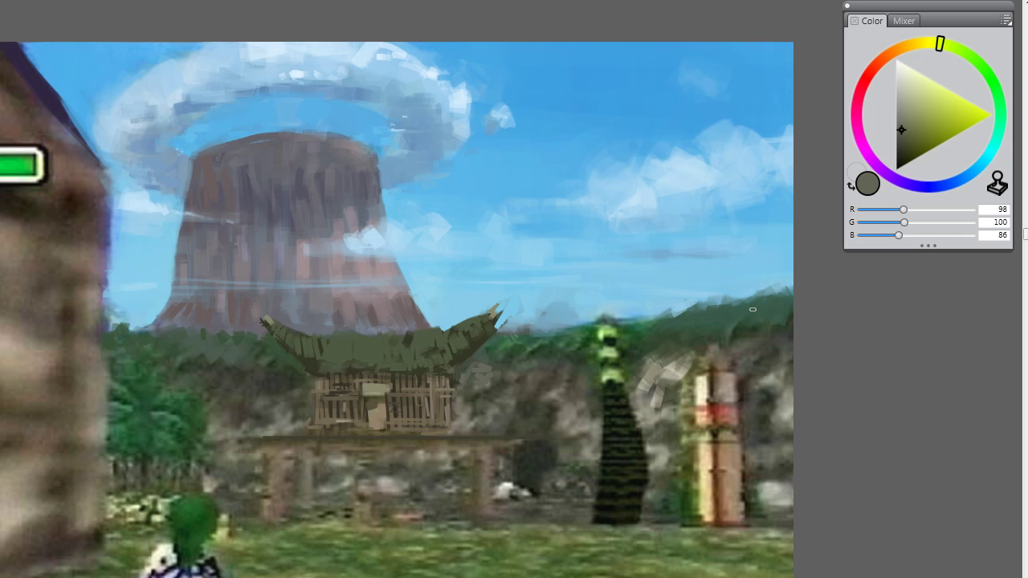
# Step: Compare the painting with the original screenshot and sketch the palm tree's upper trunk in gray-green (RGB 80, 84, 72)
pyautogui.keyDown('alt'); pyautogui.click(610, 340); pyautogui.keyUp('alt')
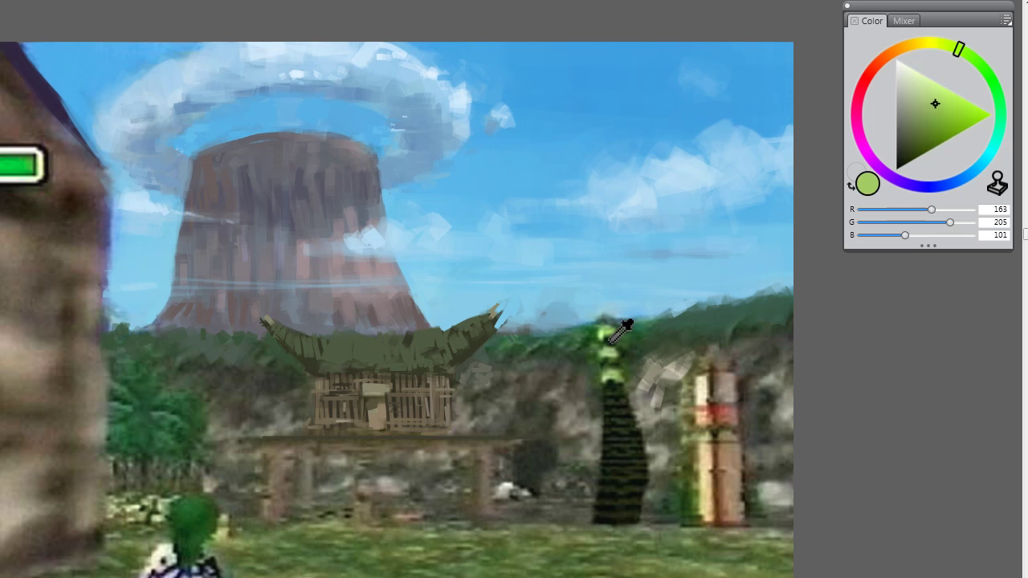
pyautogui.keyDown('alt'); pyautogui.click(610, 341); pyautogui.keyUp('alt')
pyautogui.hotkey('ctrl', ',')
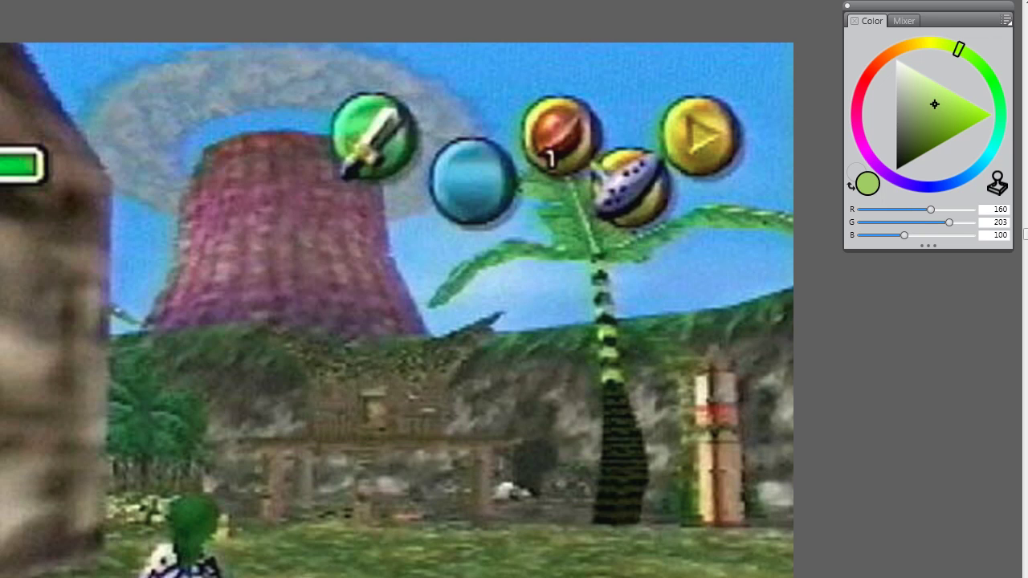
pyautogui.hotkey('ctrl', ',')
pyautogui.keyDown('alt'); pyautogui.click(615, 376); pyautogui.keyUp('alt')
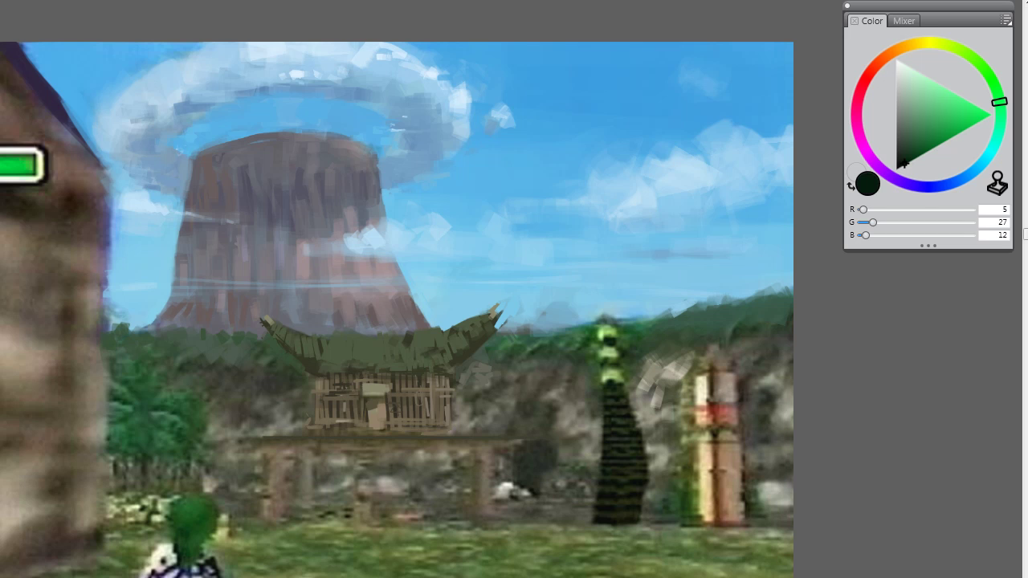
pyautogui.click(902, 137)
pyautogui.click(955, 49)
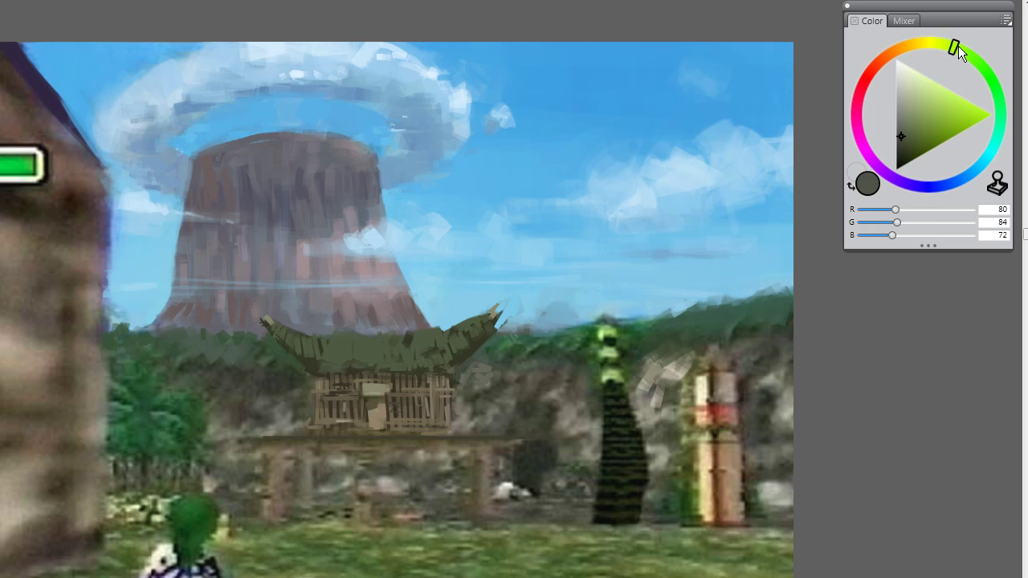
pyautogui.moveTo(595, 312); pyautogui.dragTo(601, 281)
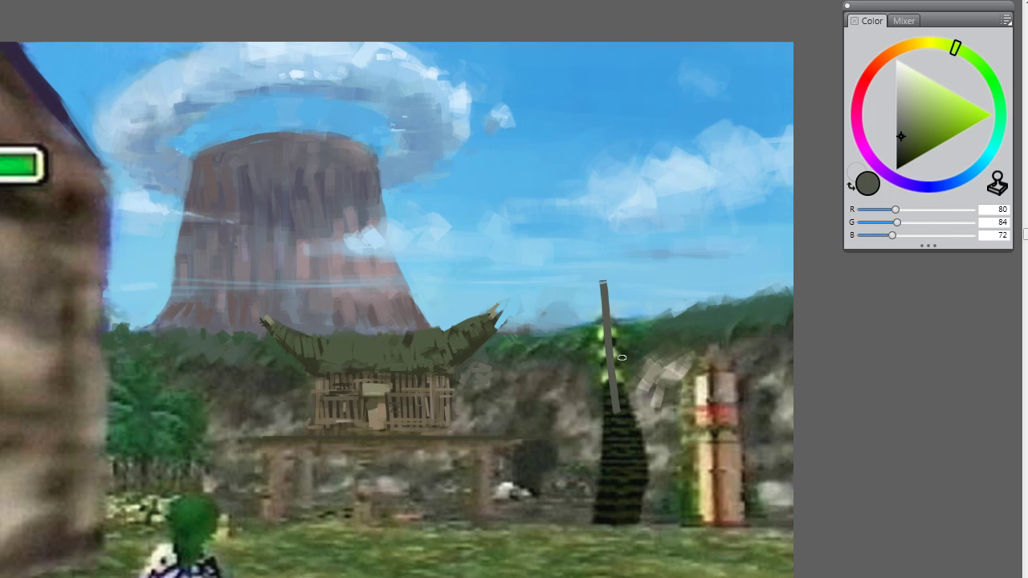
pyautogui.moveTo(594, 322); pyautogui.dragTo(601, 279)
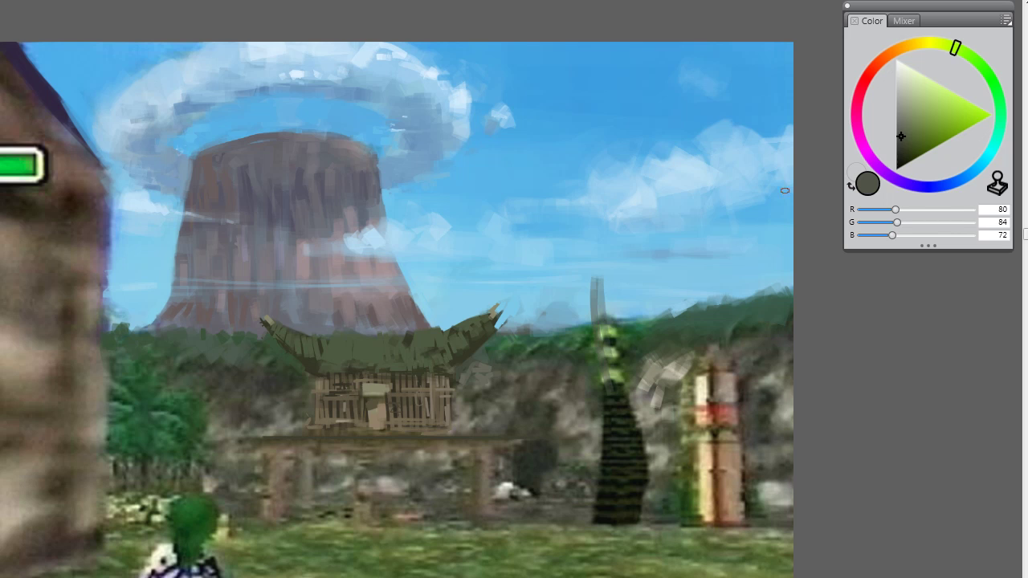
# Step: Extend the palm trunk upward into the sky with a dark brown (RGB 65, 54, 43) stroke, redoing the first attempt
pyautogui.click(900, 57)
pyautogui.moveTo(922, 121); pyautogui.dragTo(906, 149)
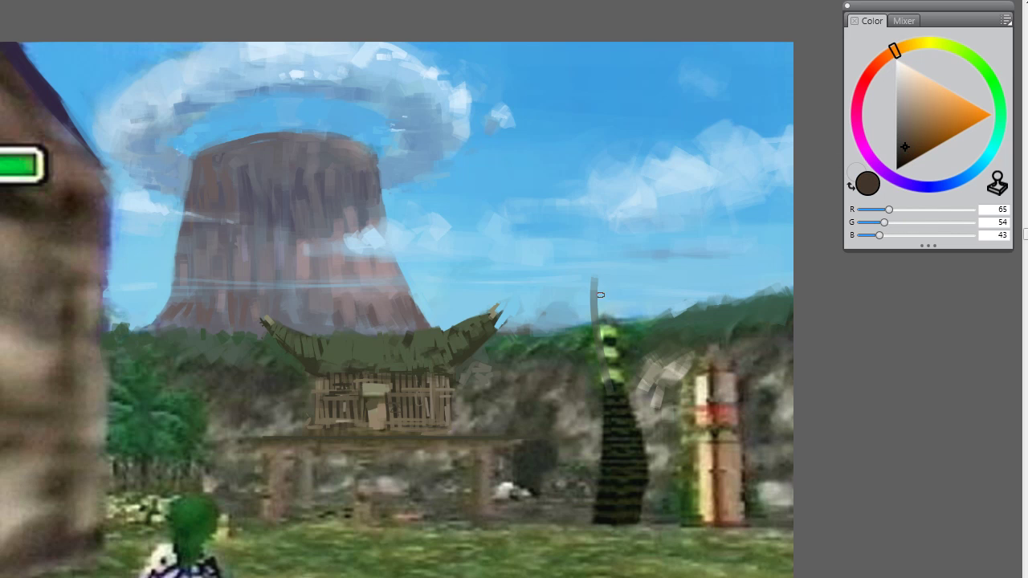
pyautogui.moveTo(594, 259); pyautogui.dragTo(608, 367)
pyautogui.hotkey('ctrl', 'z')
pyautogui.moveTo(591, 258); pyautogui.dragTo(612, 364)
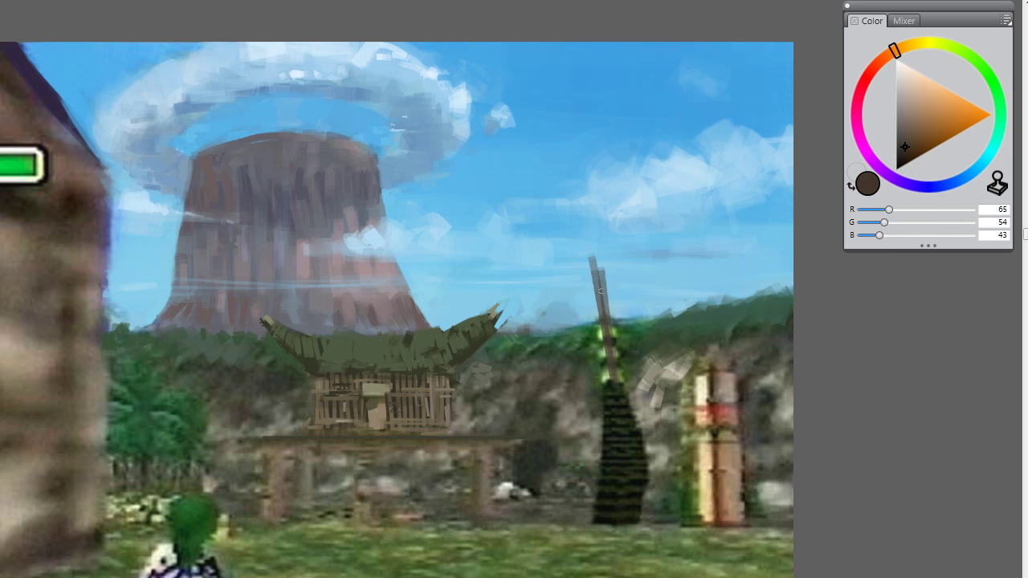
# Step: Thicken the upper palm trunk down to the striped base with dark gray-green (RGB 55, 64, 57) strokes
pyautogui.keyDown('alt'); pyautogui.click(634, 408); pyautogui.keyUp('alt')
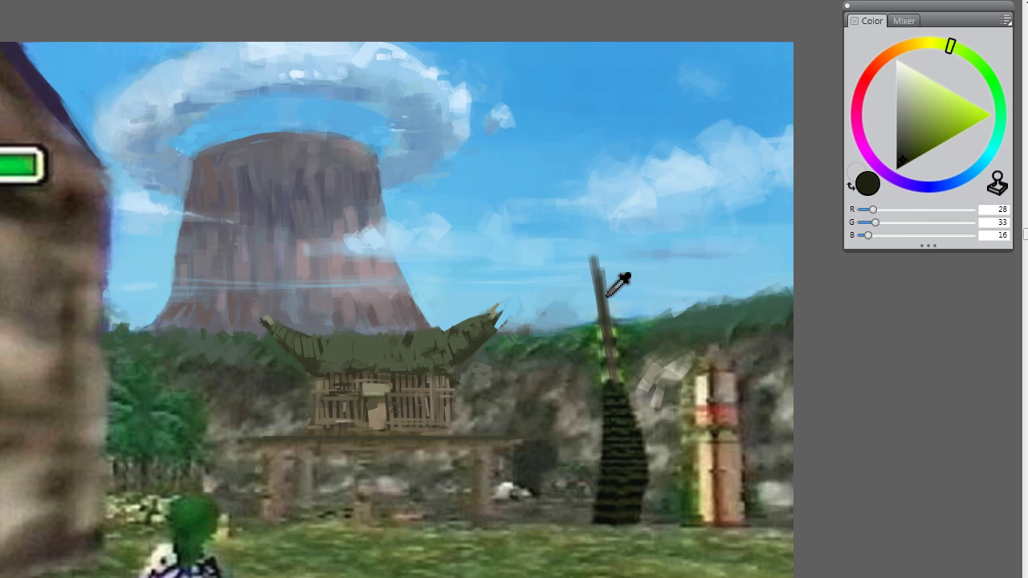
pyautogui.keyDown('alt'); pyautogui.click(614, 277); pyautogui.keyUp('alt')
pyautogui.moveTo(596, 255); pyautogui.dragTo(615, 401)
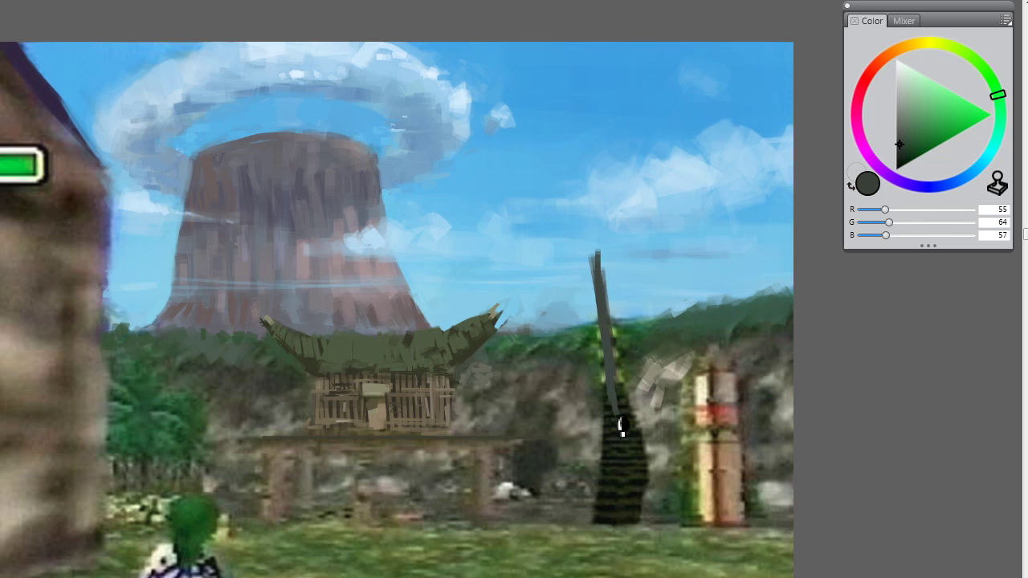
pyautogui.moveTo(603, 326); pyautogui.dragTo(612, 418)
pyautogui.moveTo(603, 288)
pyautogui.mouseDown()
pyautogui.moveTo(622, 415)
pyautogui.moveTo(611, 407)
pyautogui.mouseUp()
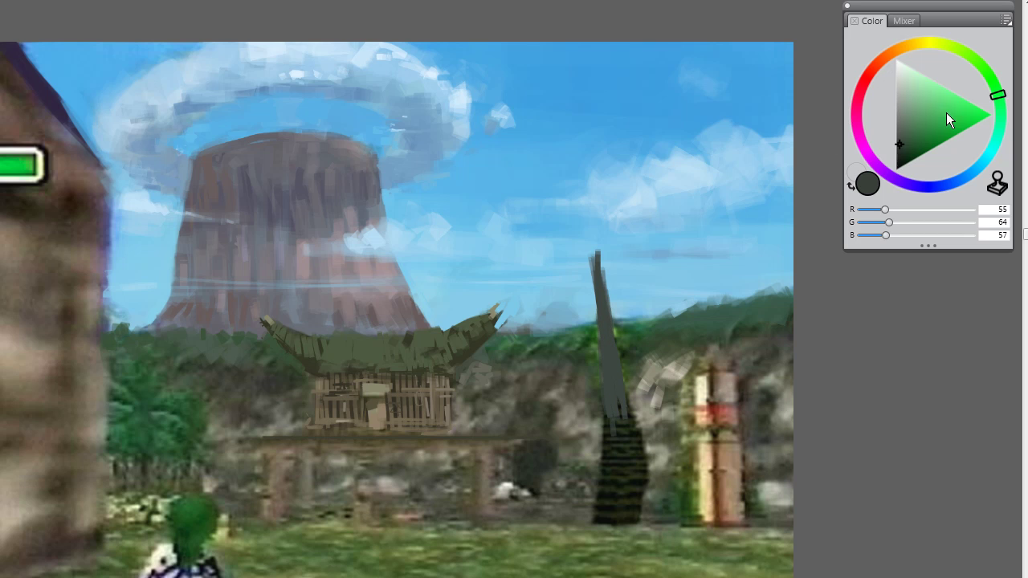
pyautogui.moveTo(908, 145); pyautogui.dragTo(916, 137)
pyautogui.moveTo(602, 283); pyautogui.dragTo(618, 444)
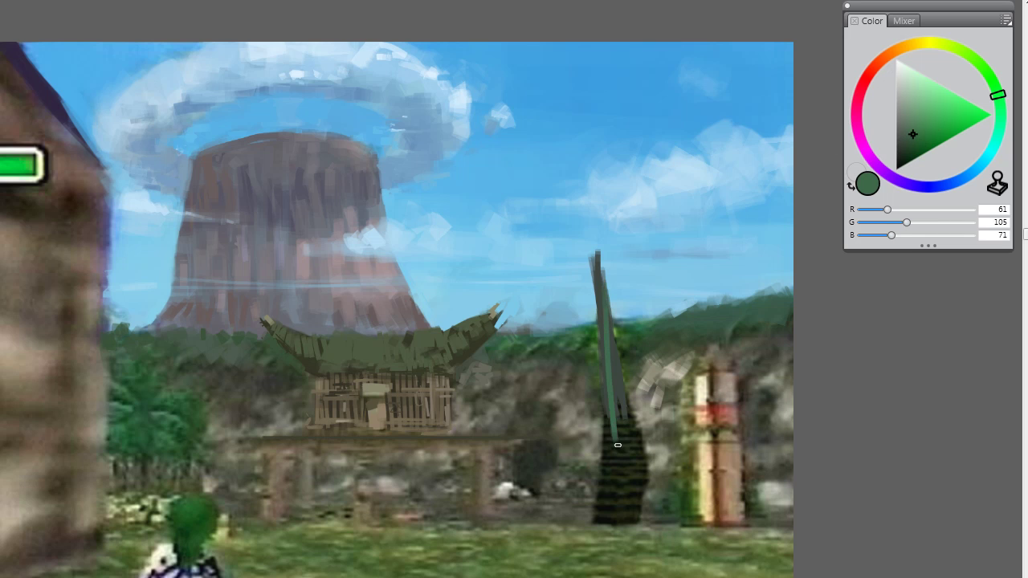
pyautogui.hotkey('ctrl', 'z')
# Step: Fill the whole palm trunk, from a taller tip to its wide striped base, with very dark green (RGB 24, 35, 22)
pyautogui.keyDown('alt'); pyautogui.click(635, 446); pyautogui.keyUp('alt')
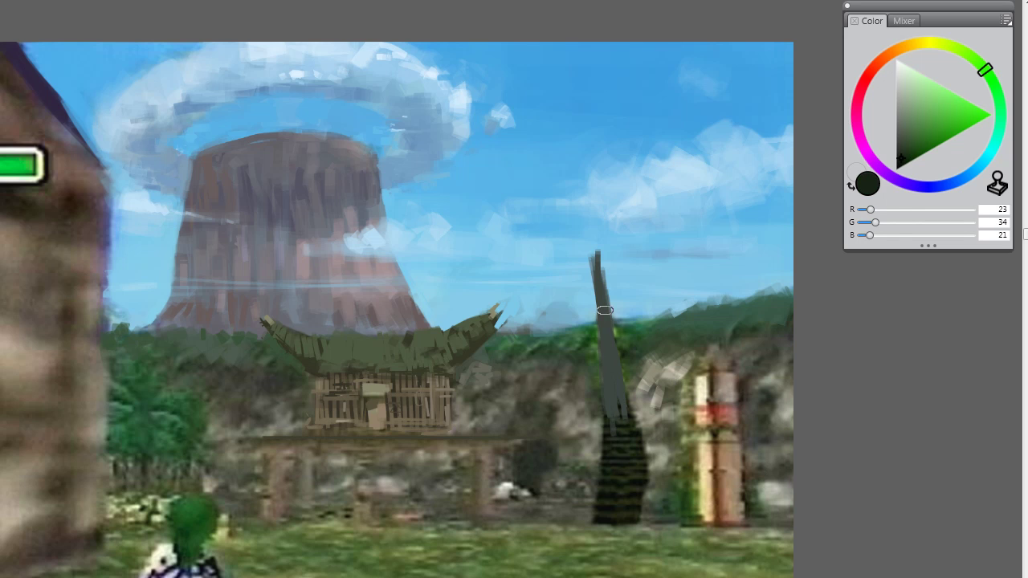
pyautogui.moveTo(599, 303); pyautogui.dragTo(615, 418)
pyautogui.moveTo(601, 353)
pyautogui.mouseDown()
pyautogui.moveTo(624, 452)
pyautogui.moveTo(591, 245)
pyautogui.moveTo(608, 326)
pyautogui.moveTo(601, 260)
pyautogui.moveTo(612, 367)
pyautogui.mouseUp()
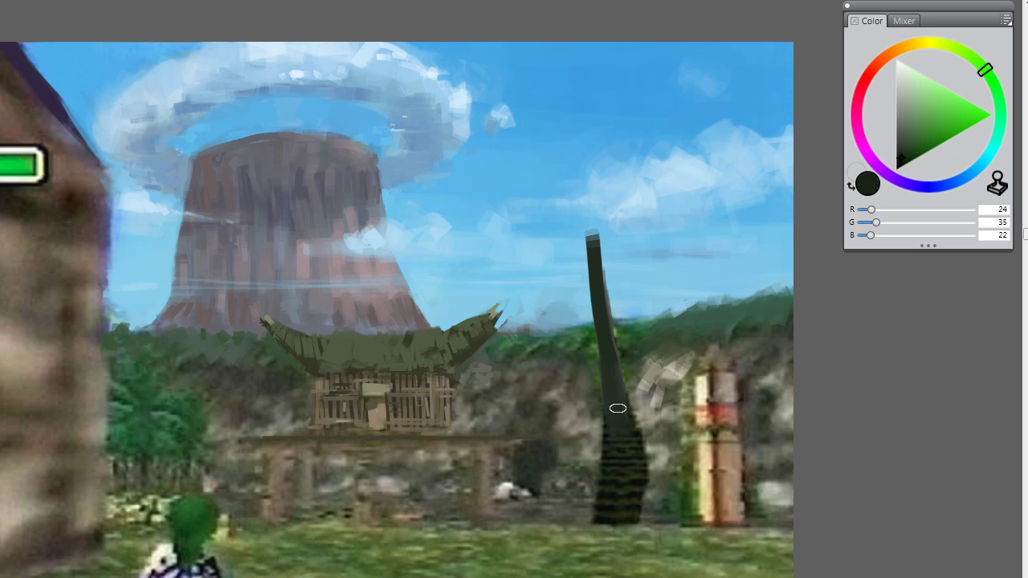
pyautogui.moveTo(615, 466)
pyautogui.mouseDown()
pyautogui.moveTo(621, 526)
pyautogui.moveTo(634, 471)
pyautogui.mouseUp()
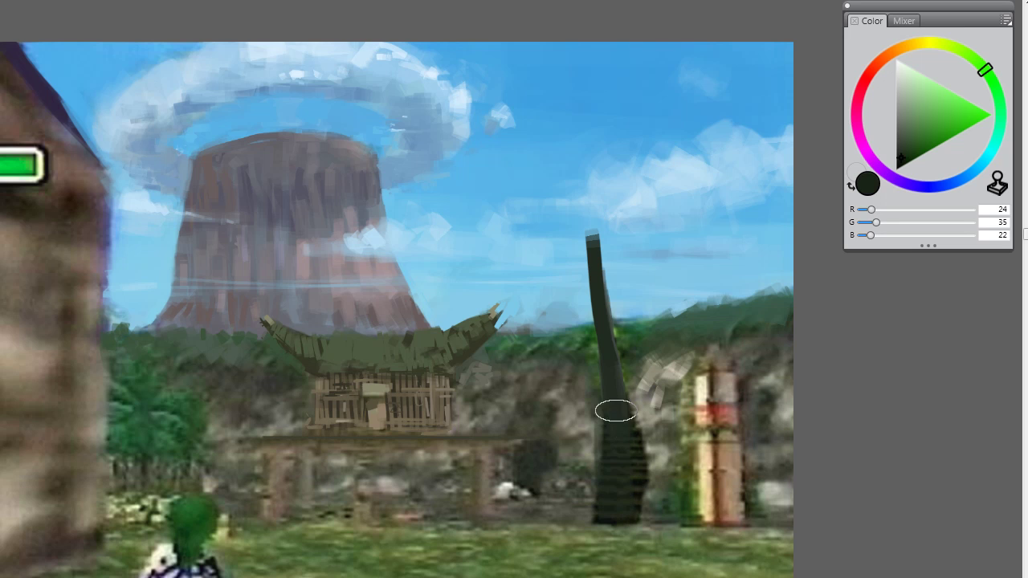
pyautogui.moveTo(615, 410); pyautogui.dragTo(624, 509)
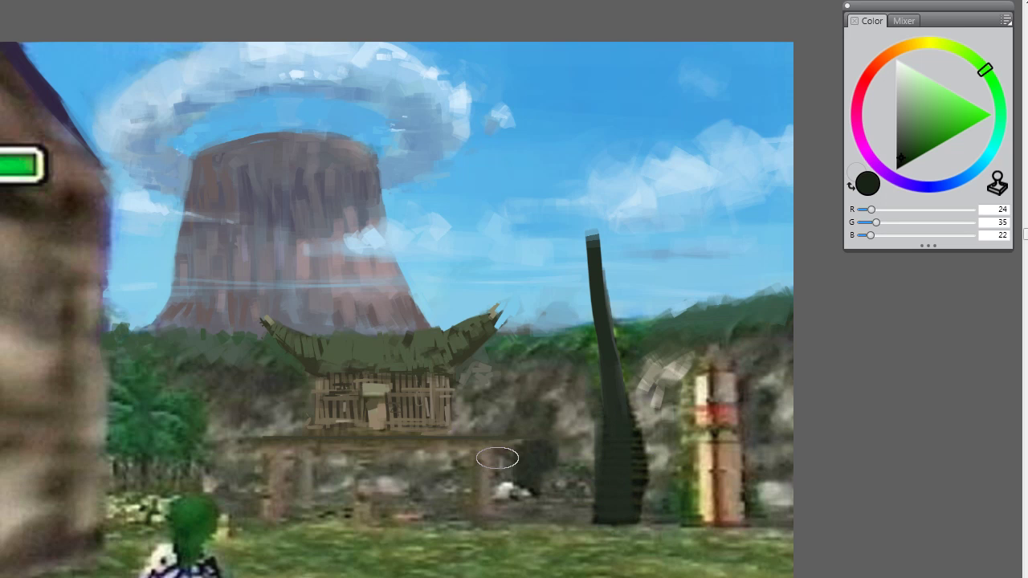
# Step: Paint angular rock patches on the cliff between the hut and the palm trunk in sampled gray-brown (RGB 105, 102, 83)
pyautogui.keyDown('alt'); pyautogui.click(595, 429); pyautogui.keyUp('alt')
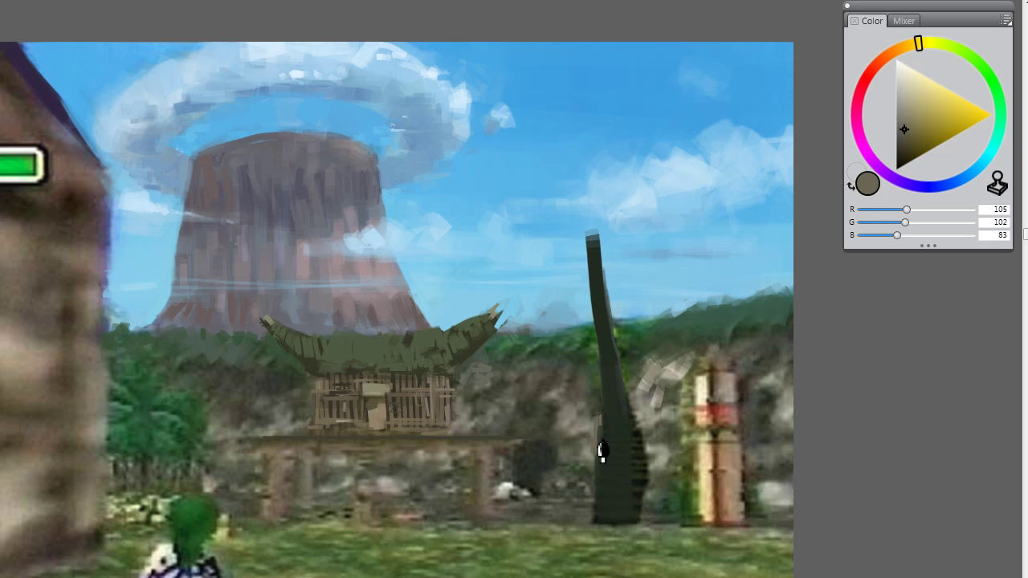
pyautogui.moveTo(587, 390)
pyautogui.mouseDown()
pyautogui.moveTo(547, 381)
pyautogui.moveTo(533, 409)
pyautogui.moveTo(557, 431)
pyautogui.moveTo(498, 385)
pyautogui.moveTo(535, 436)
pyautogui.moveTo(565, 395)
pyautogui.mouseUp()
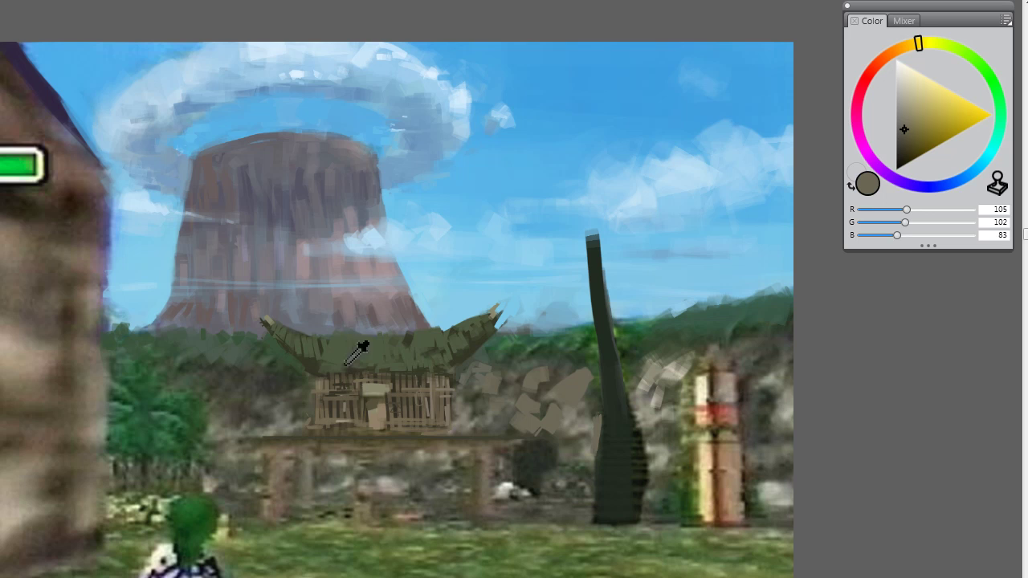
# Step: Highlight the hut roof's ridge and both upswept ends with short light-green (RGB 120, 141, 91) strokes
pyautogui.keyDown('alt'); pyautogui.click(312, 366); pyautogui.keyUp('alt')
pyautogui.keyDown('alt'); pyautogui.click(351, 340); pyautogui.keyUp('alt')
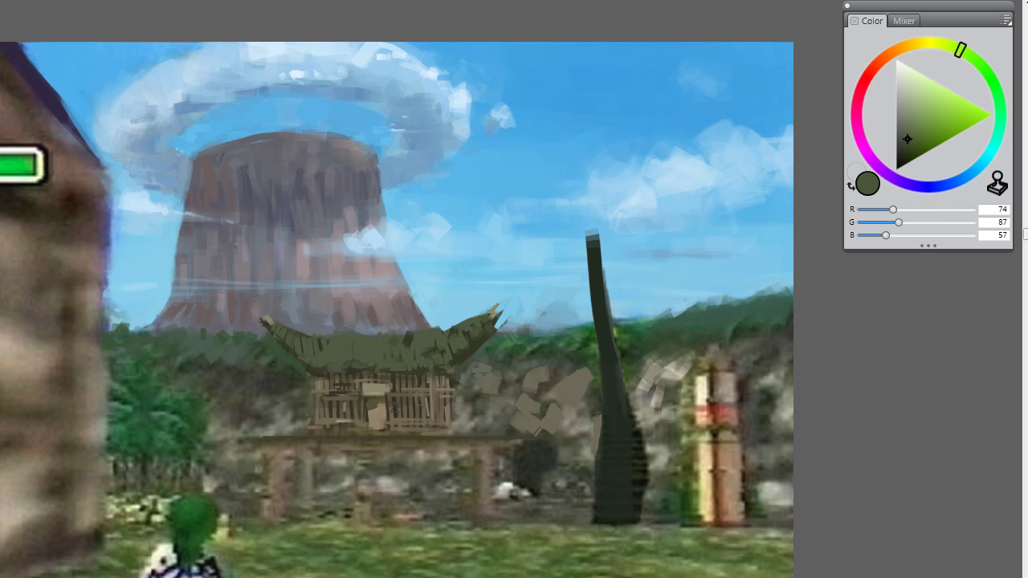
pyautogui.click(916, 119)
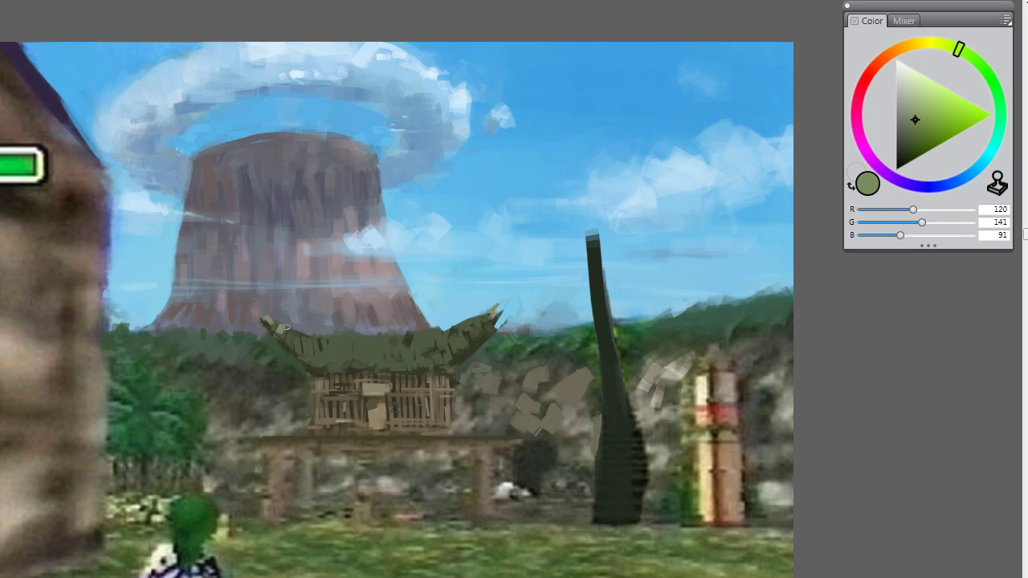
pyautogui.moveTo(315, 351); pyautogui.dragTo(300, 347)
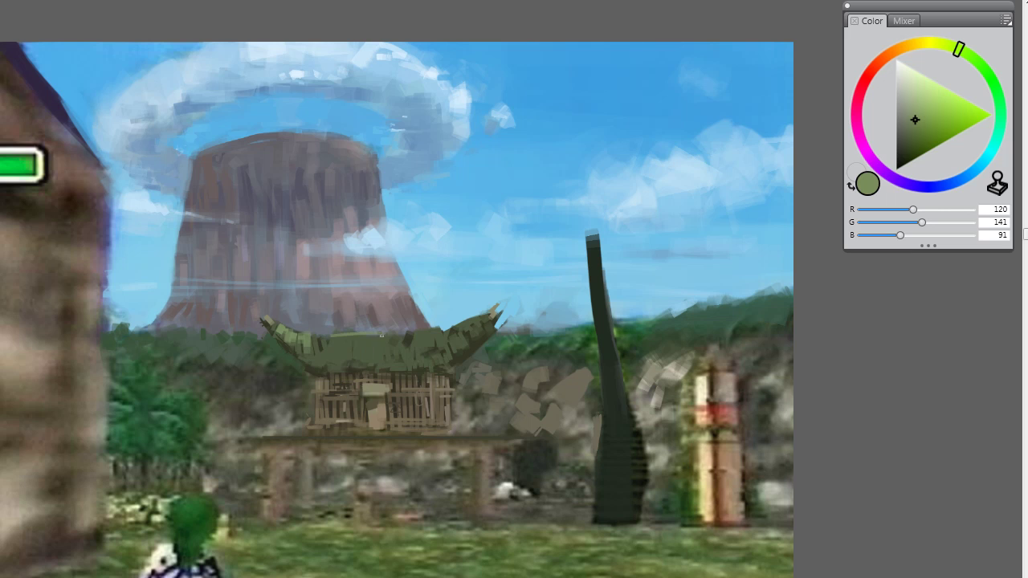
pyautogui.moveTo(318, 344); pyautogui.dragTo(410, 338)
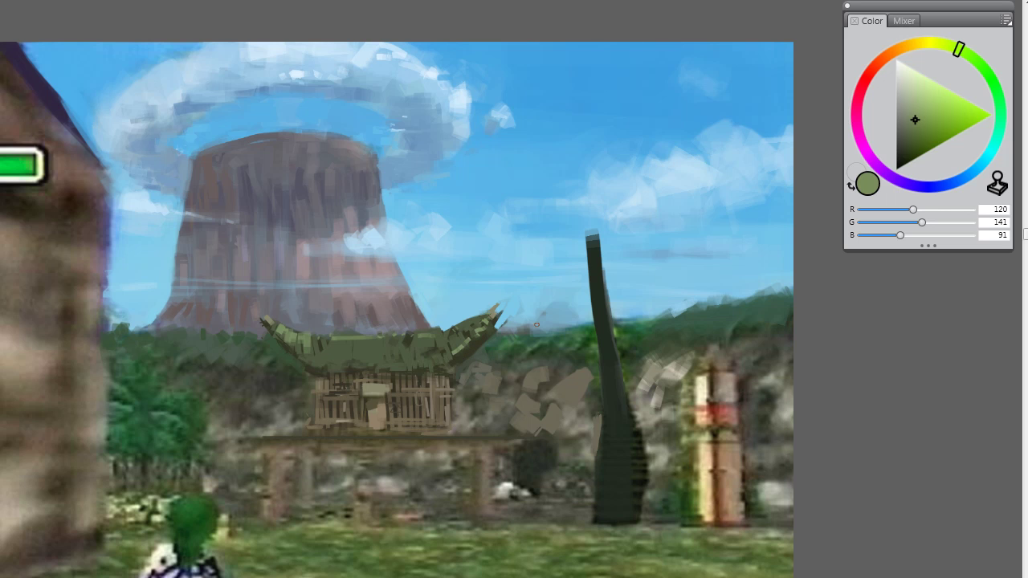
# Step: Detail the roof's thatch with alternating green (RGB 74, 87, 57) and dark olive (RGB 44, 46, 24) strokes, and refine its right underside
pyautogui.keyDown('alt'); pyautogui.click(381, 353); pyautogui.keyUp('alt')
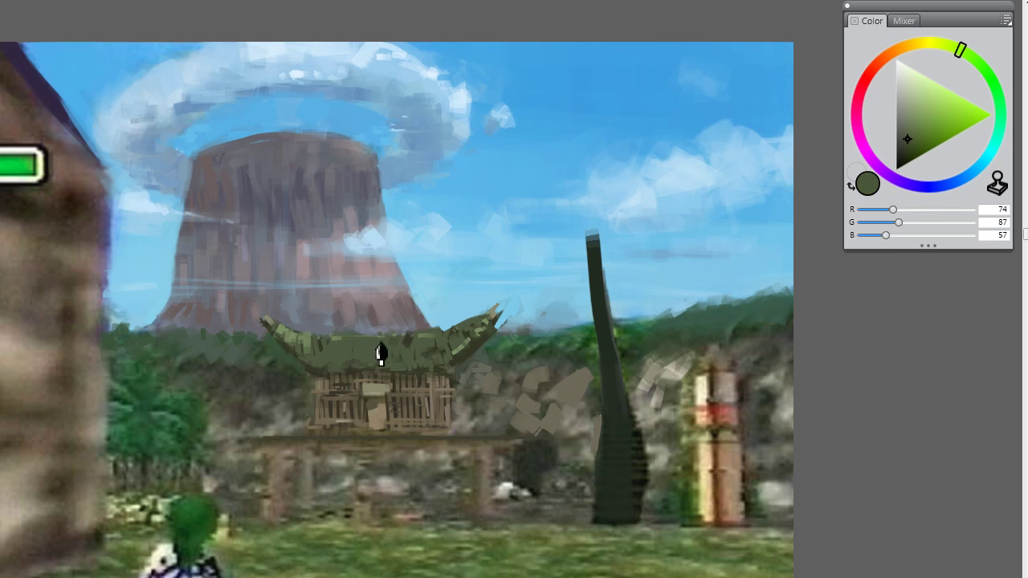
pyautogui.keyDown('alt'); pyautogui.click(326, 353); pyautogui.keyUp('alt')
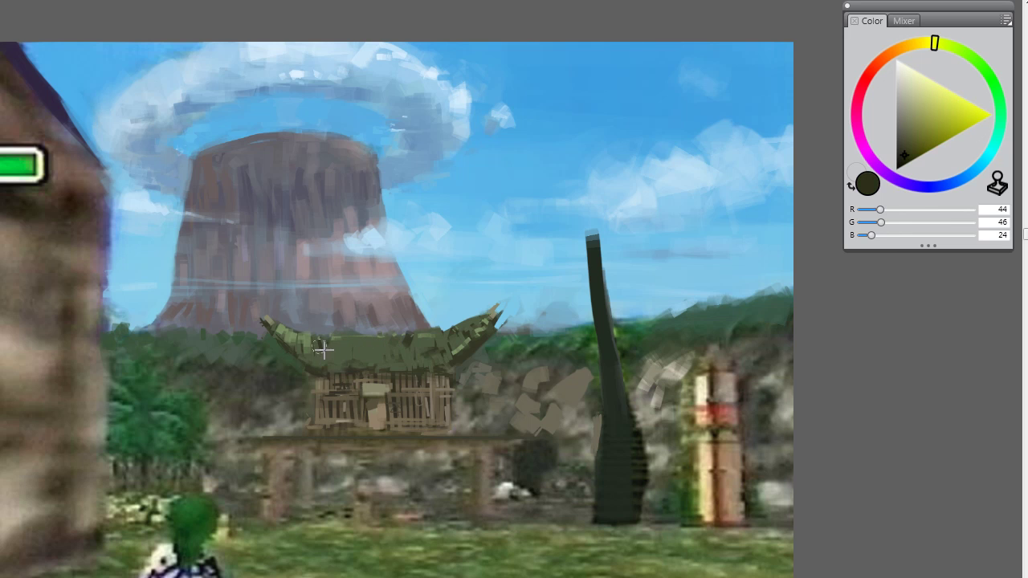
pyautogui.keyDown('alt'); pyautogui.click(393, 358); pyautogui.keyUp('alt')
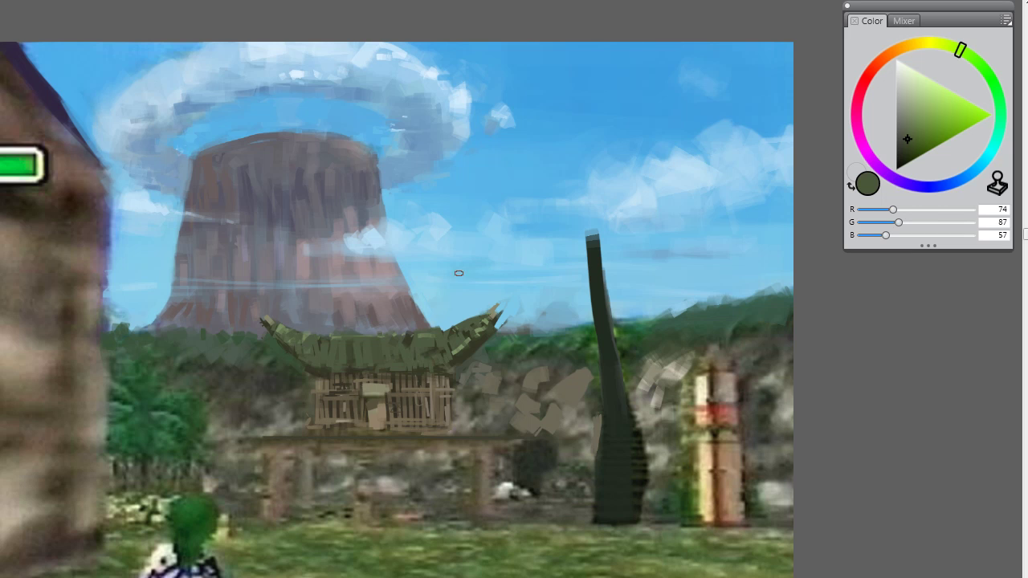
pyautogui.keyDown('alt'); pyautogui.click(456, 346); pyautogui.keyUp('alt')
pyautogui.keyDown('alt'); pyautogui.click(471, 359); pyautogui.keyUp('alt')
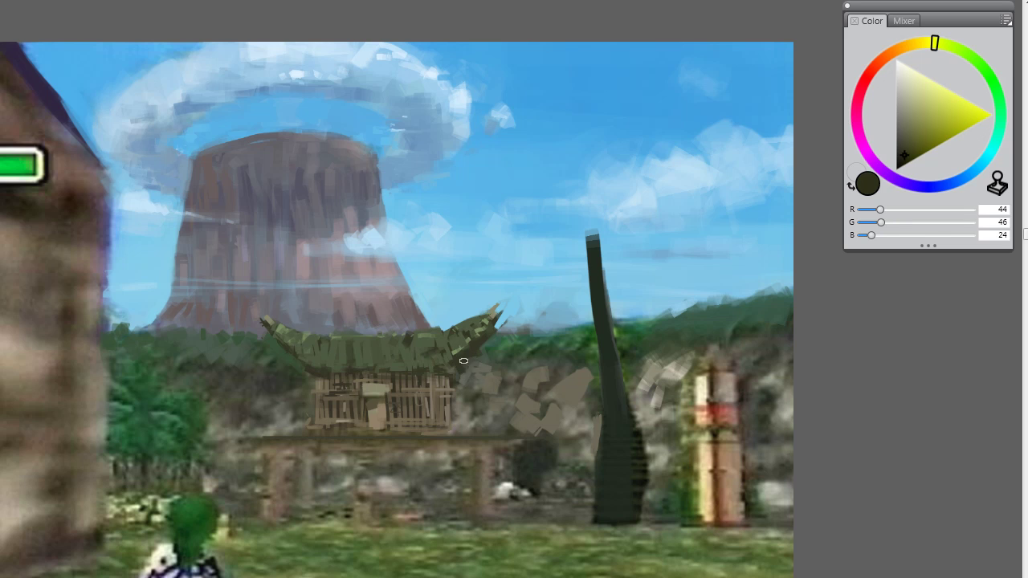
pyautogui.keyDown('alt'); pyautogui.click(507, 354); pyautogui.keyUp('alt')
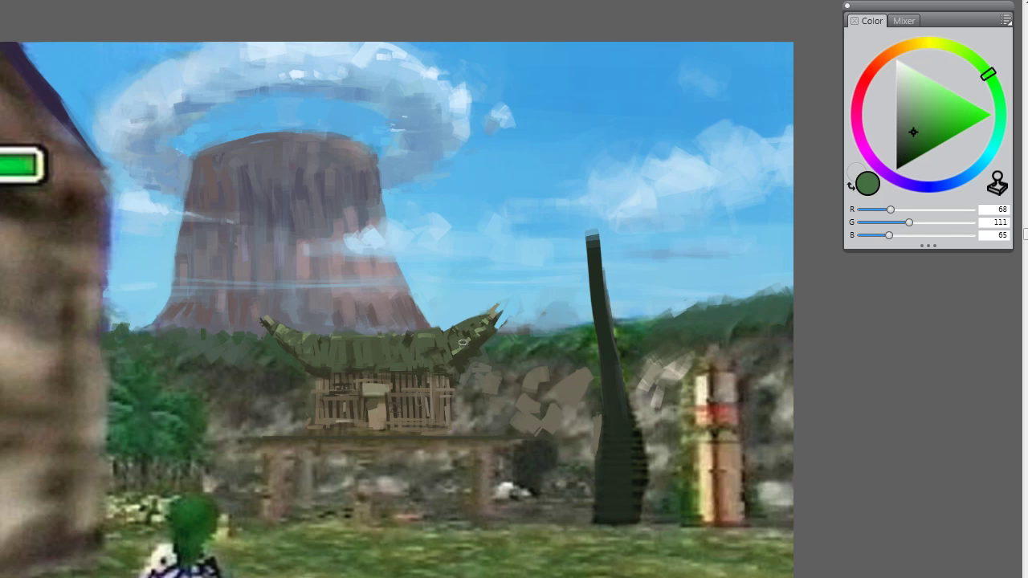
# Step: Paint a straight dark-olive (RGB 45, 47, 25) beam along the platform beneath the hut, redoing the first stroke
pyautogui.keyDown('alt'); pyautogui.click(302, 363); pyautogui.keyUp('alt')
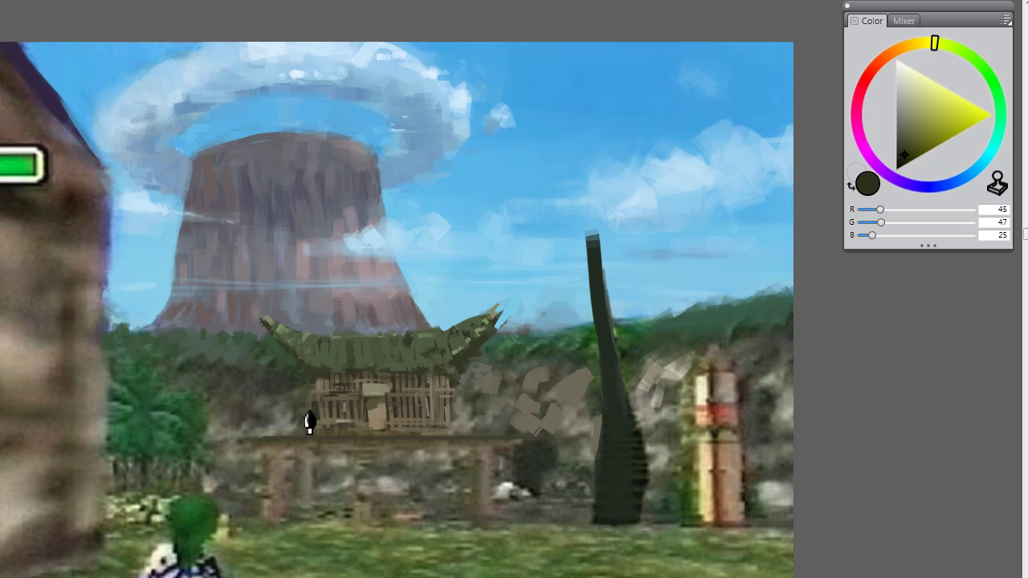
pyautogui.moveTo(233, 440); pyautogui.dragTo(357, 438)
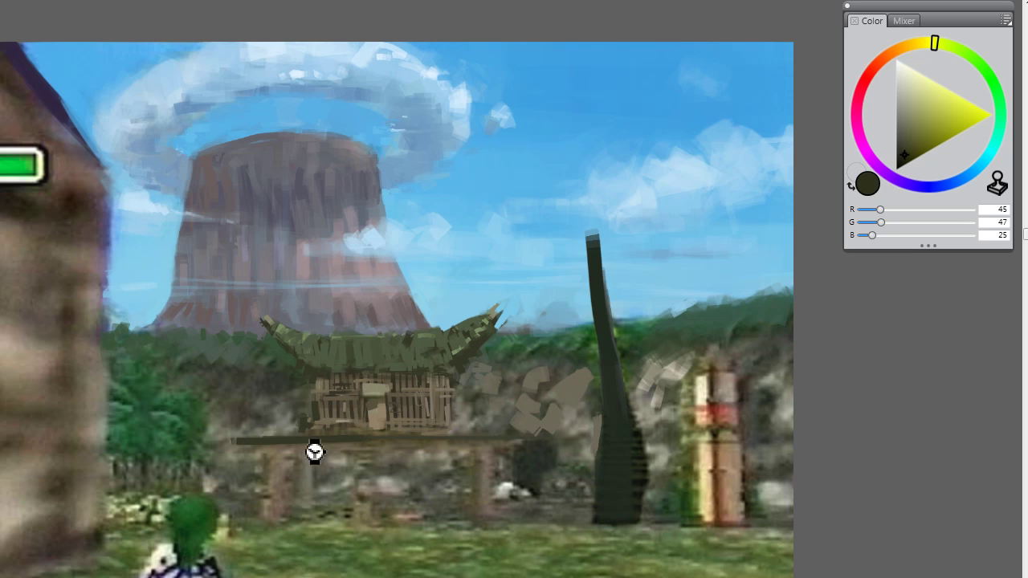
pyautogui.hotkey('ctrl', 'z')
pyautogui.moveTo(256, 441); pyautogui.dragTo(538, 440)
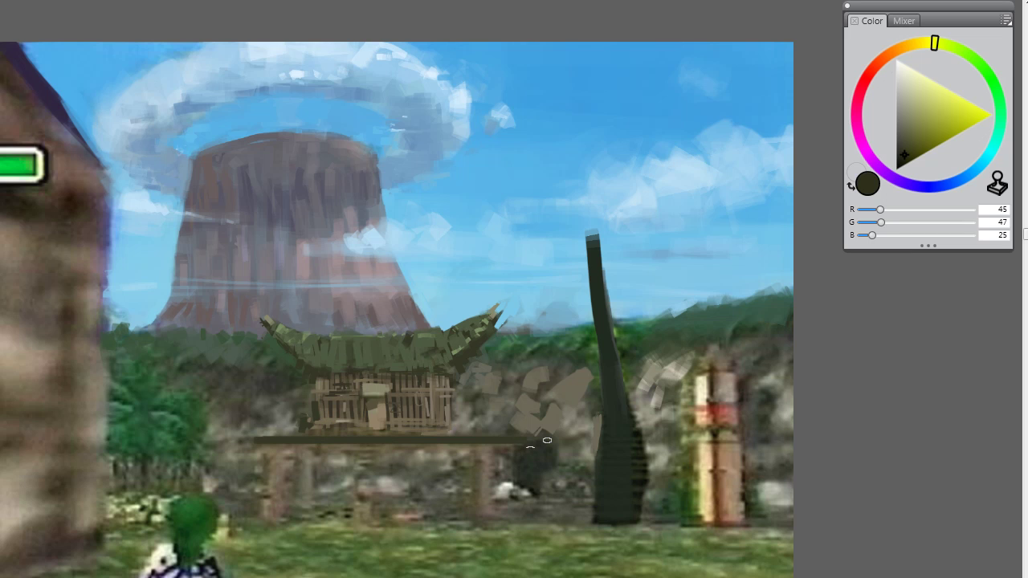
# Step: Add a thin gray-tan (RGB 134, 133, 103) highlight along the platform beam's upper edge, redoing the first stroke
pyautogui.keyDown('alt'); pyautogui.click(390, 395); pyautogui.keyUp('alt')
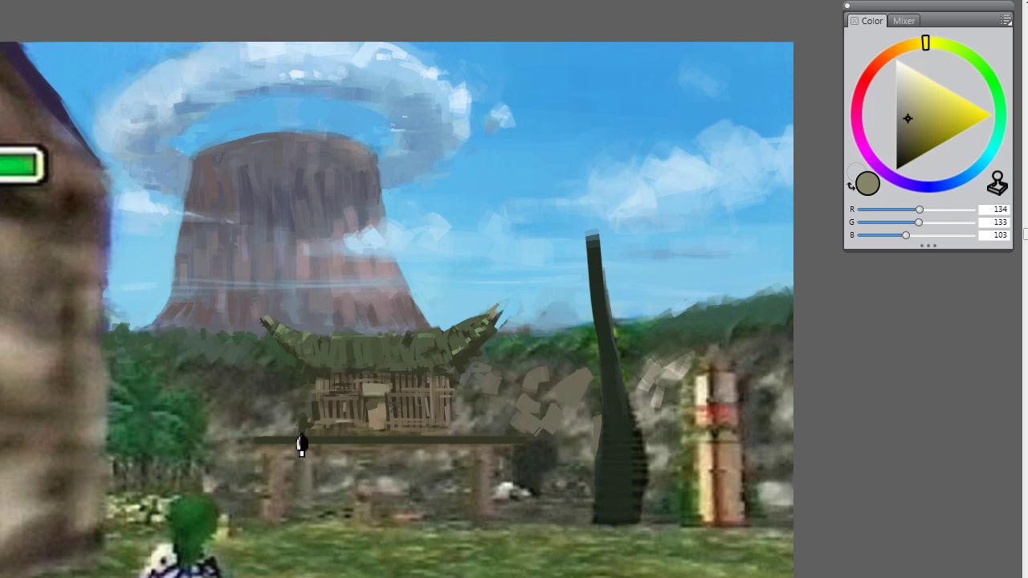
pyautogui.moveTo(302, 438); pyautogui.dragTo(482, 434)
pyautogui.hotkey('ctrl', 'z')
pyautogui.moveTo(267, 436); pyautogui.dragTo(498, 435)
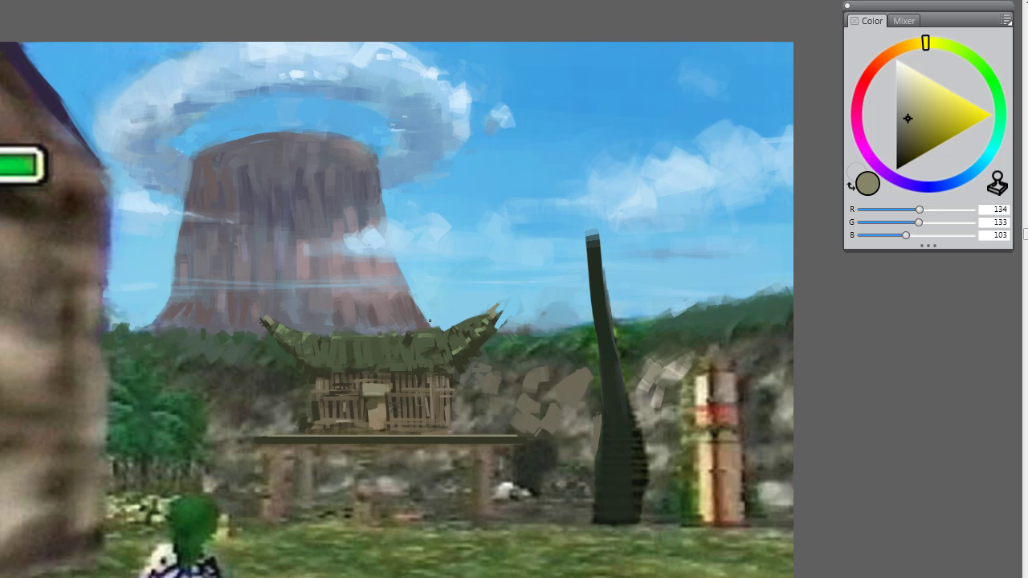
# Step: Undo the platform beam's gray-tan highlight and repaint it as a thin brown (RGB 99, 90, 65) line along the beam
pyautogui.hotkey('ctrl', 'z')
pyautogui.keyDown('alt'); pyautogui.click(424, 389); pyautogui.keyUp('alt')
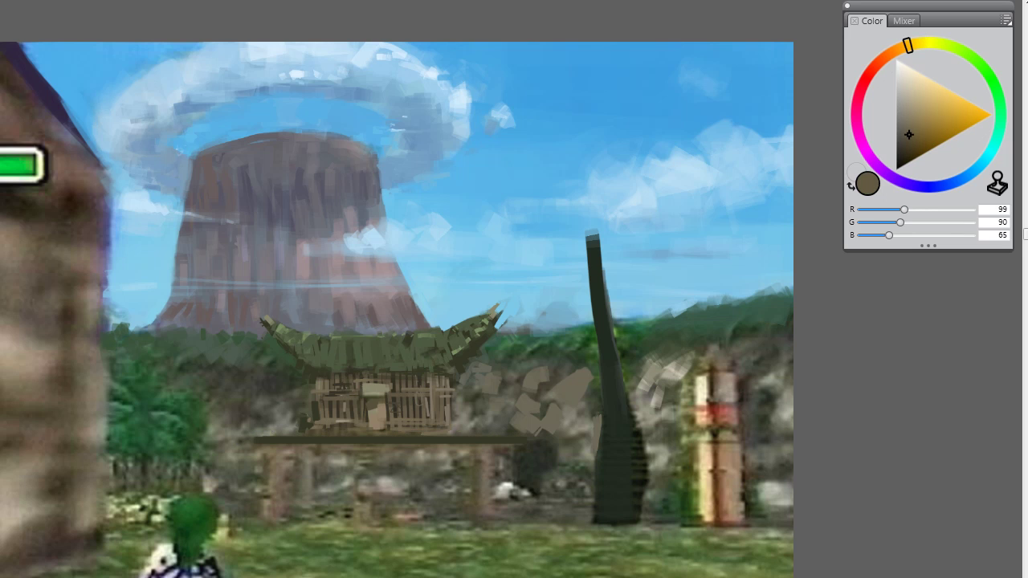
pyautogui.moveTo(261, 438); pyautogui.dragTo(490, 444)
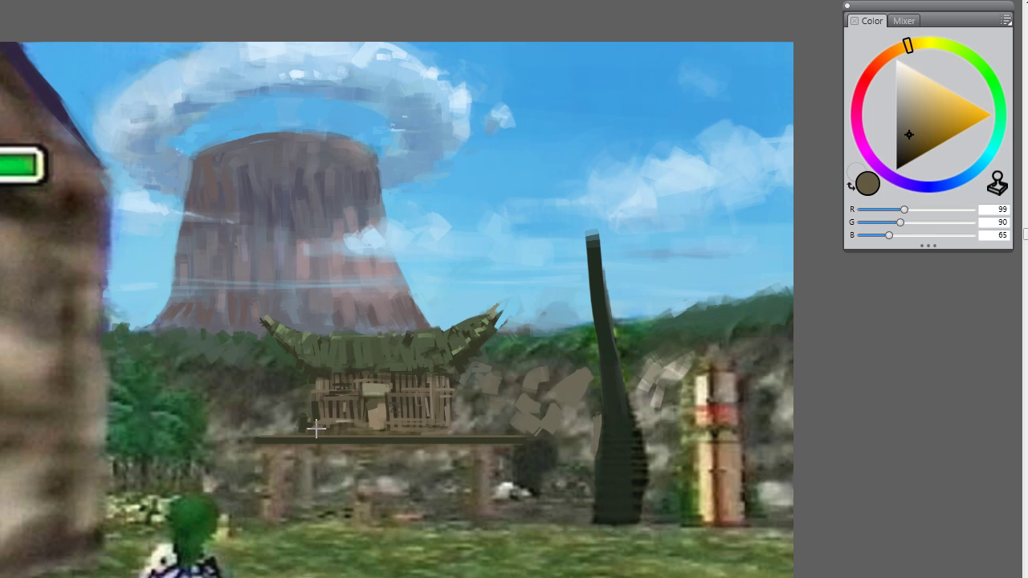
# Step: Detail the hut's walls and base with dark-olive (RGB 45, 47, 25) and tan (RGB 141, 127, 97) strokes
pyautogui.keyDown('alt'); pyautogui.click(333, 408); pyautogui.keyUp('alt')
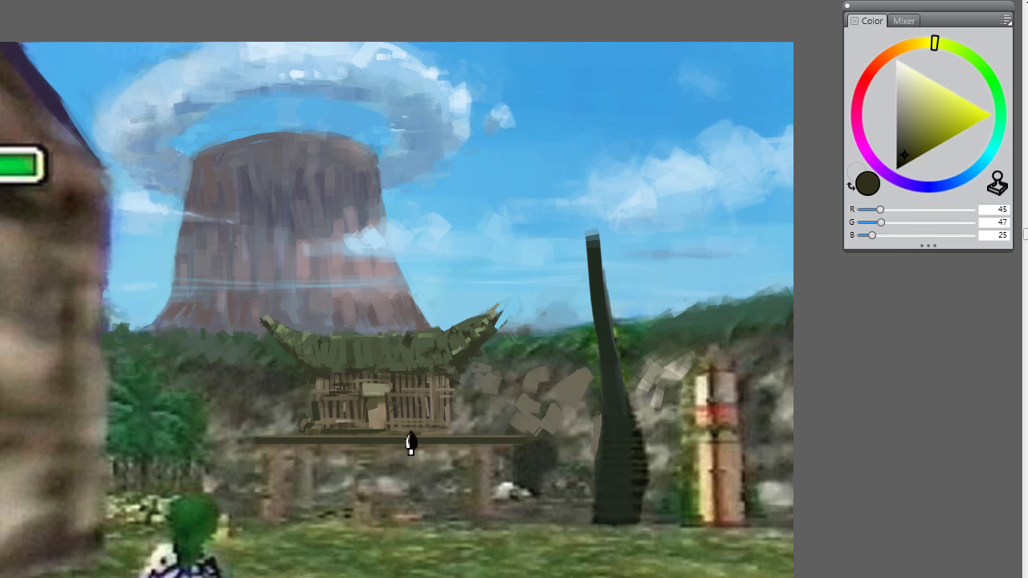
pyautogui.moveTo(382, 431); pyautogui.dragTo(413, 432)
pyautogui.keyDown('alt'); pyautogui.click(402, 408); pyautogui.keyUp('alt')
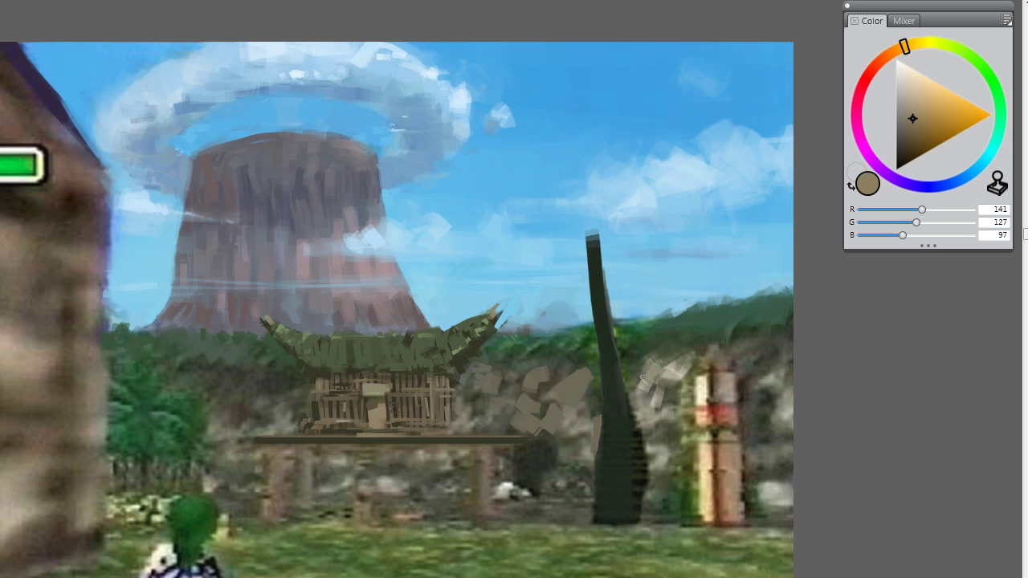
# Step: Paint leafy green (RGB 54, 87, 65) strokes along the right hill's ridge, cutting back between them with sky blue (RGB 150, 206, 237)
pyautogui.keyDown('alt'); pyautogui.click(608, 341); pyautogui.keyUp('alt')
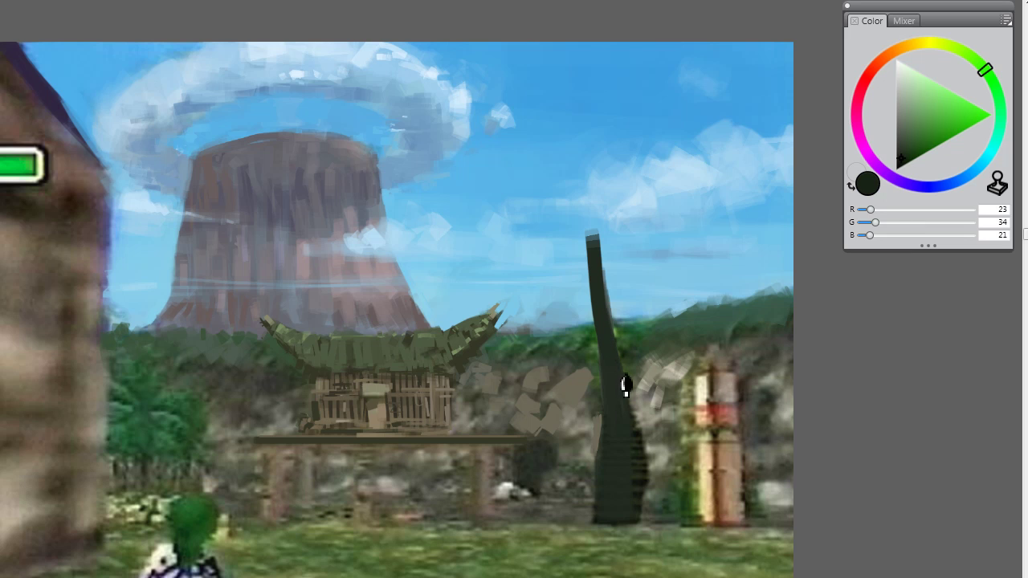
pyautogui.keyDown('alt'); pyautogui.click(650, 321); pyautogui.keyUp('alt')
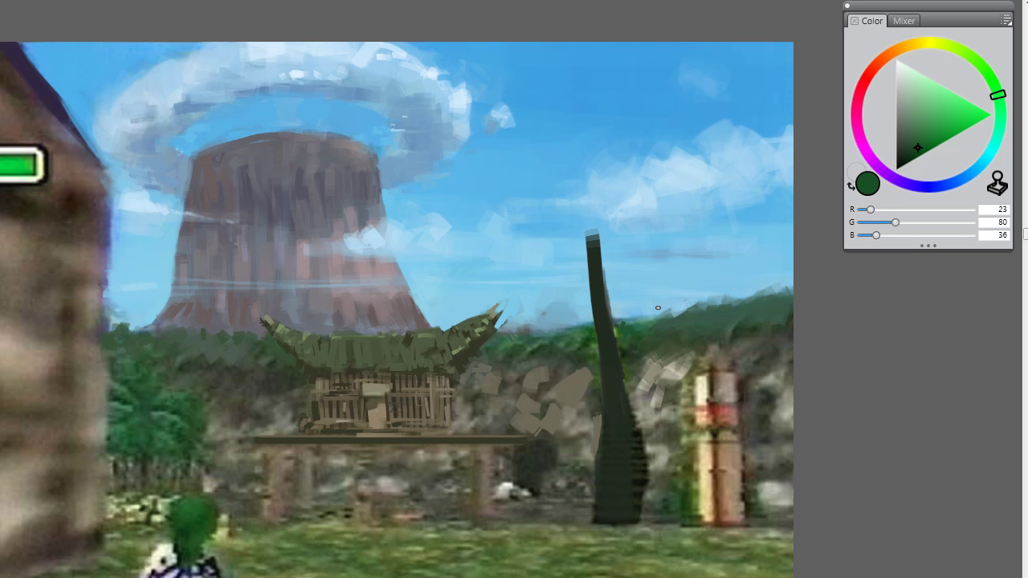
pyautogui.keyDown('alt'); pyautogui.click(701, 325); pyautogui.keyUp('alt')
pyautogui.moveTo(671, 308)
pyautogui.mouseDown()
pyautogui.moveTo(696, 324)
pyautogui.moveTo(701, 304)
pyautogui.moveTo(747, 317)
pyautogui.mouseUp()
pyautogui.keyDown('alt'); pyautogui.click(704, 290); pyautogui.keyUp('alt')
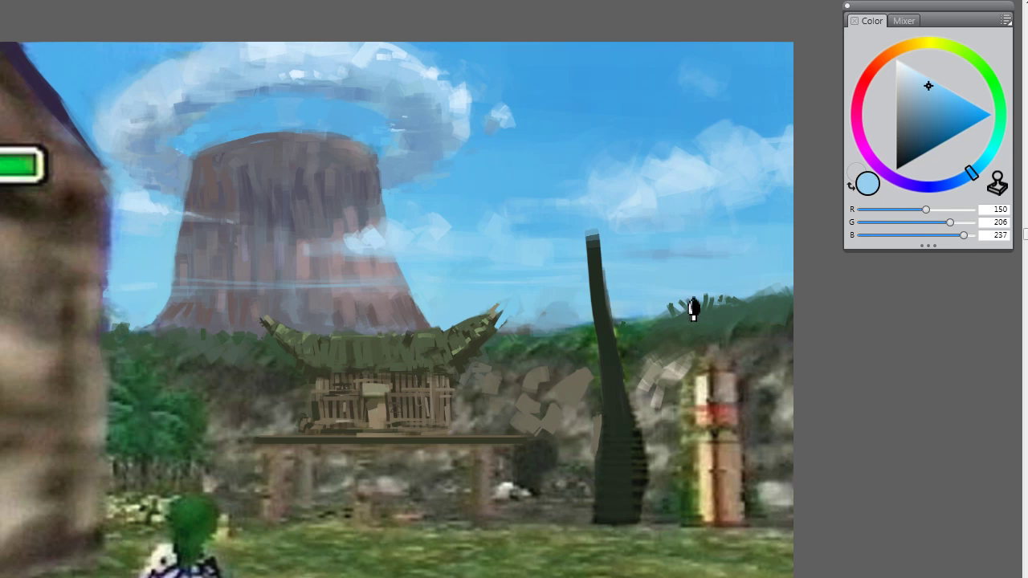
pyautogui.moveTo(688, 305)
pyautogui.mouseDown()
pyautogui.moveTo(725, 300)
pyautogui.moveTo(713, 309)
pyautogui.mouseUp()
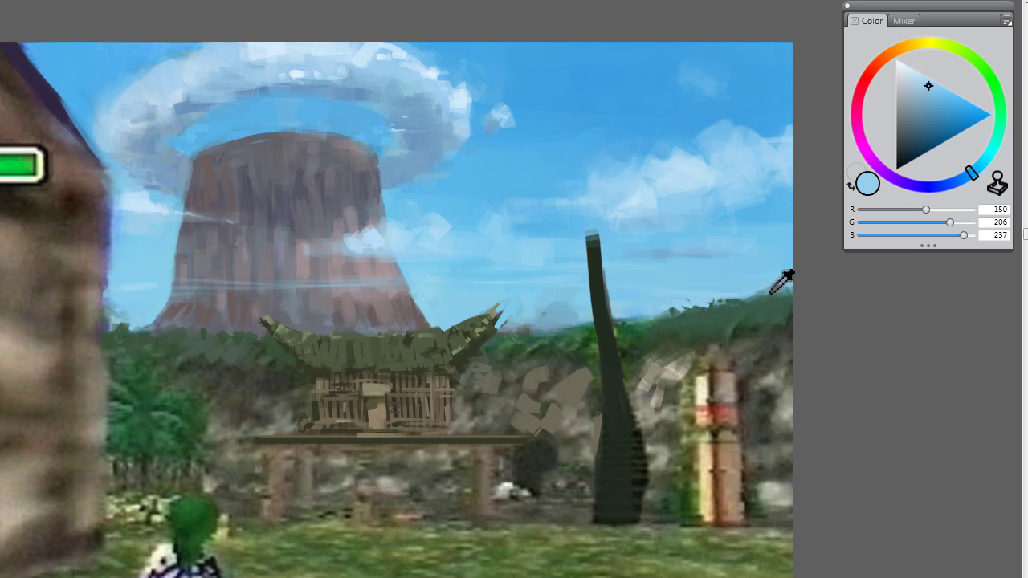
pyautogui.keyDown('alt'); pyautogui.click(752, 314); pyautogui.keyUp('alt')
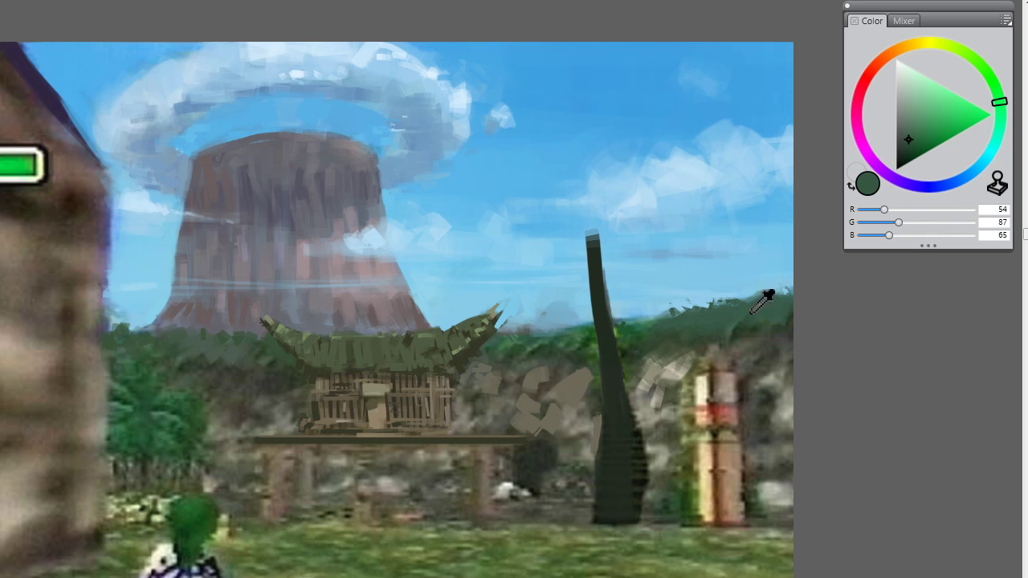
pyautogui.keyDown('alt'); pyautogui.click(752, 312); pyautogui.keyUp('alt')
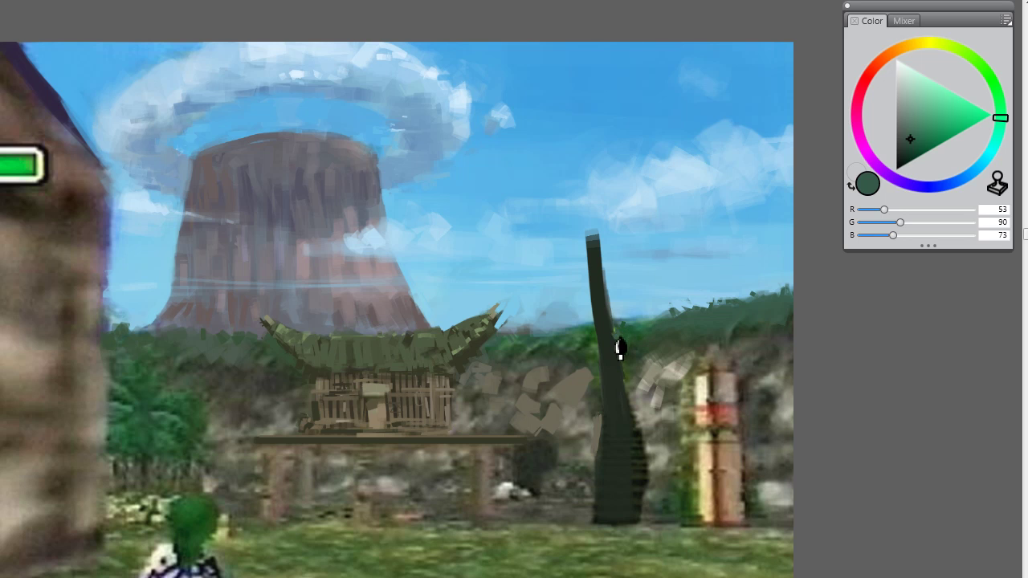
# Step: Highlight the right edge of the palm trunk with long warm-gray (RGB 153, 145, 131) strokes
pyautogui.keyDown('alt'); pyautogui.click(612, 328); pyautogui.keyUp('alt')
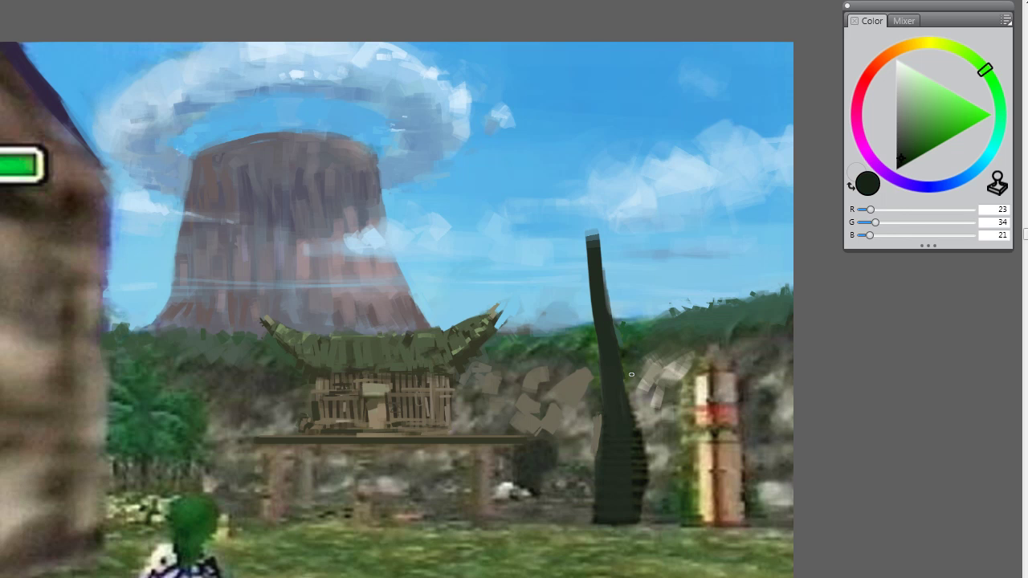
pyautogui.click(900, 49)
pyautogui.click(910, 78)
pyautogui.click(908, 128)
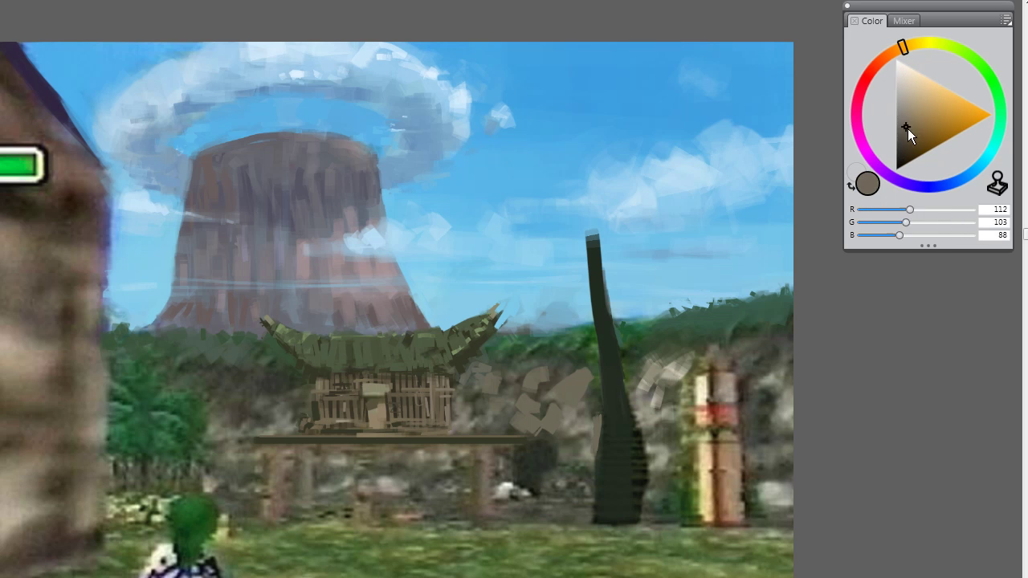
pyautogui.moveTo(907, 128); pyautogui.dragTo(895, 110)
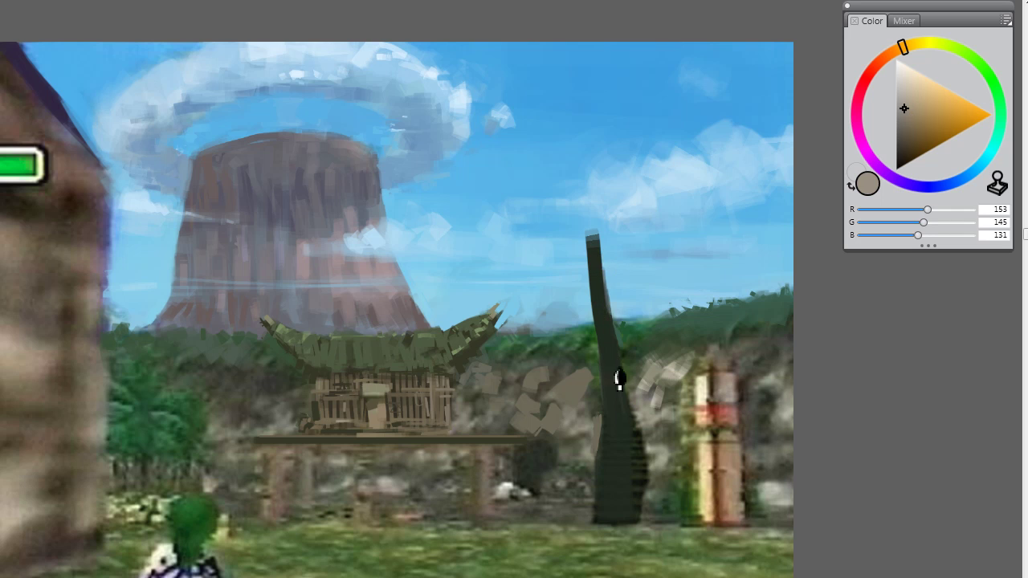
pyautogui.moveTo(603, 269); pyautogui.dragTo(633, 417)
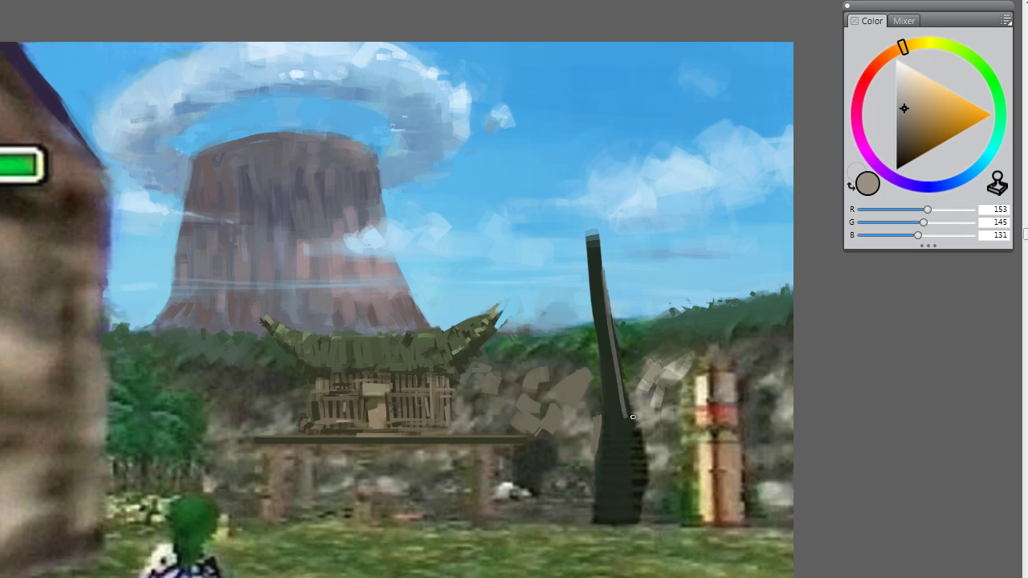
pyautogui.moveTo(645, 453)
pyautogui.mouseDown()
pyautogui.moveTo(626, 375)
pyautogui.moveTo(641, 442)
pyautogui.mouseUp()
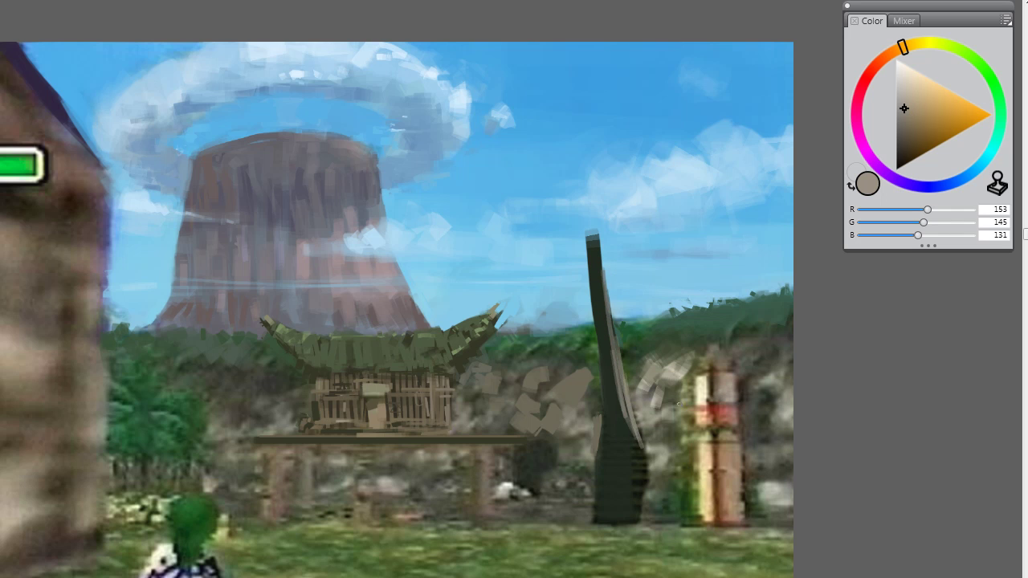
# Step: Cover the palm trunk's lower right side with gray (RGB 113, 111, 97) and darker gray-green (RGB 72, 75, 62) vertical strokes
pyautogui.keyDown('alt'); pyautogui.click(615, 406); pyautogui.keyUp('alt')
pyautogui.moveTo(616, 406)
pyautogui.mouseDown()
pyautogui.moveTo(647, 463)
pyautogui.moveTo(645, 528)
pyautogui.mouseUp()
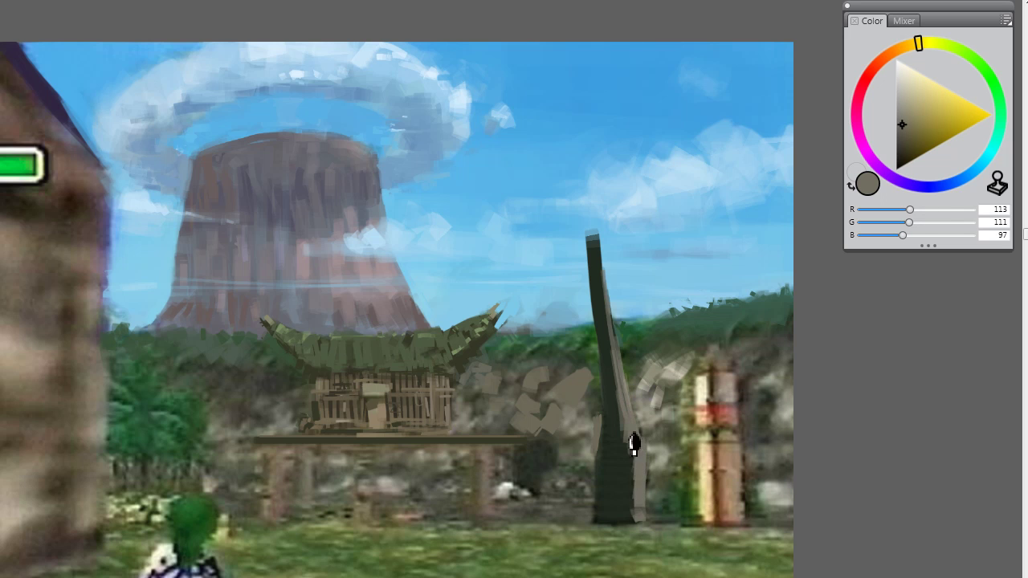
pyautogui.moveTo(634, 443); pyautogui.dragTo(639, 518)
pyautogui.keyDown('alt'); pyautogui.click(631, 466); pyautogui.keyUp('alt')
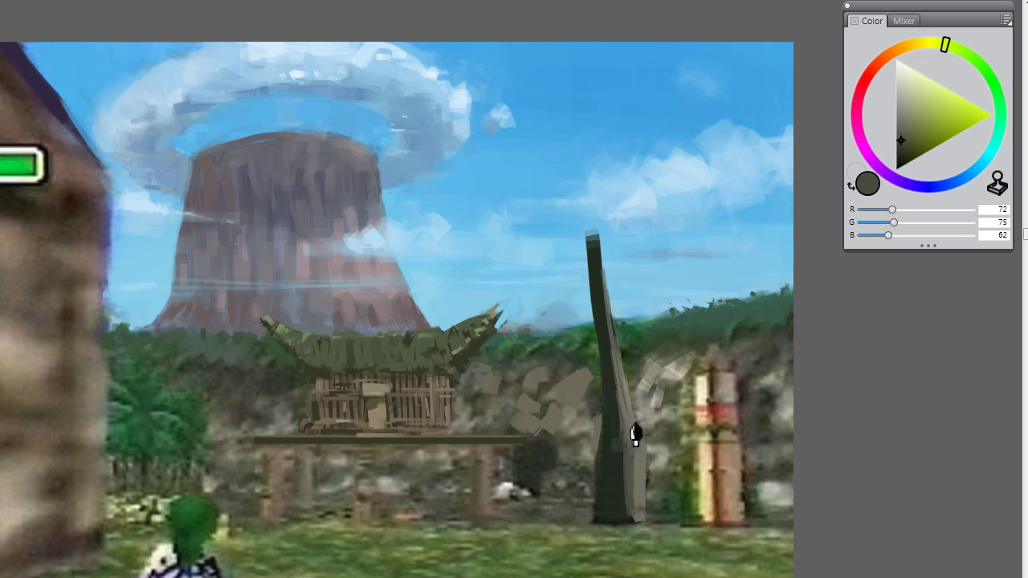
pyautogui.moveTo(616, 452)
pyautogui.mouseDown()
pyautogui.moveTo(638, 472)
pyautogui.moveTo(621, 508)
pyautogui.mouseUp()
pyautogui.keyDown('alt'); pyautogui.click(608, 505); pyautogui.keyUp('alt')
pyautogui.keyDown('alt'); pyautogui.click(615, 511); pyautogui.keyUp('alt')
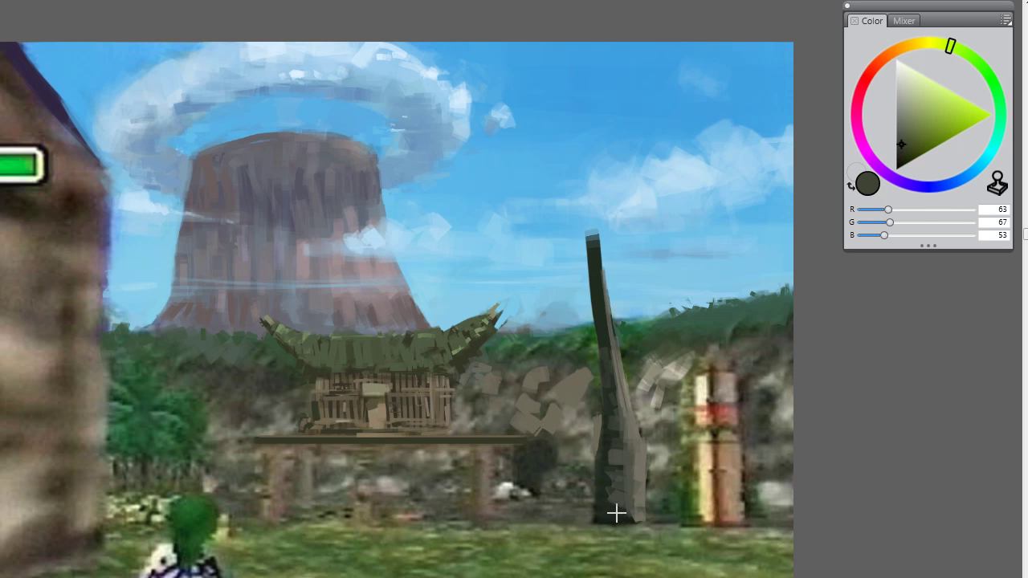
# Step: Ground the palm trunk with grass-green strokes at its foot and a dark (RGB 20, 30, 19) shadow extending toward the hut
pyautogui.keyDown('alt'); pyautogui.click(638, 532); pyautogui.keyUp('alt')
pyautogui.moveTo(638, 532); pyautogui.dragTo(675, 540)
pyautogui.keyDown('alt'); pyautogui.click(624, 502); pyautogui.keyUp('alt')
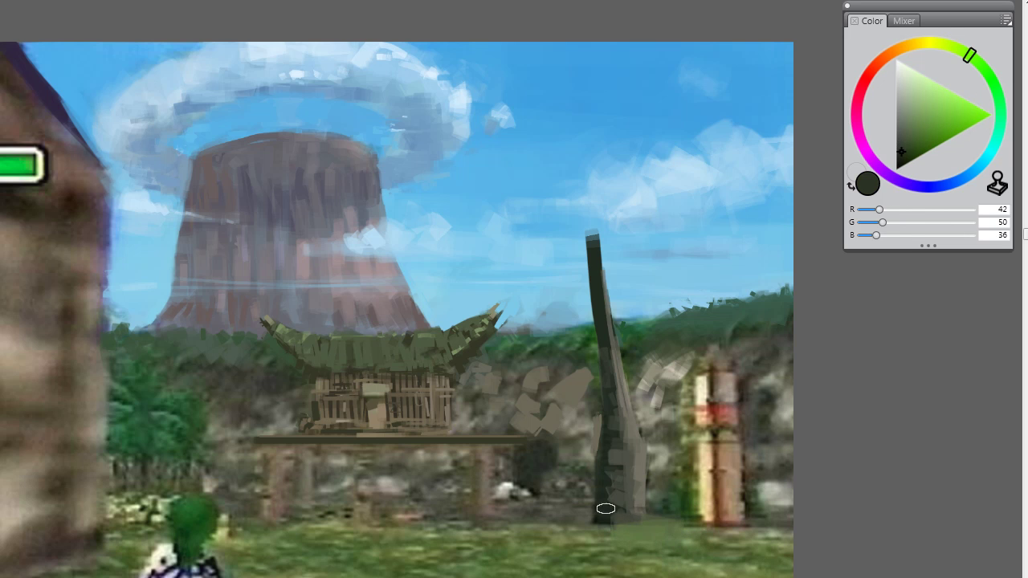
pyautogui.keyDown('alt'); pyautogui.click(604, 520); pyautogui.keyUp('alt')
pyautogui.moveTo(604, 520); pyautogui.dragTo(546, 524)
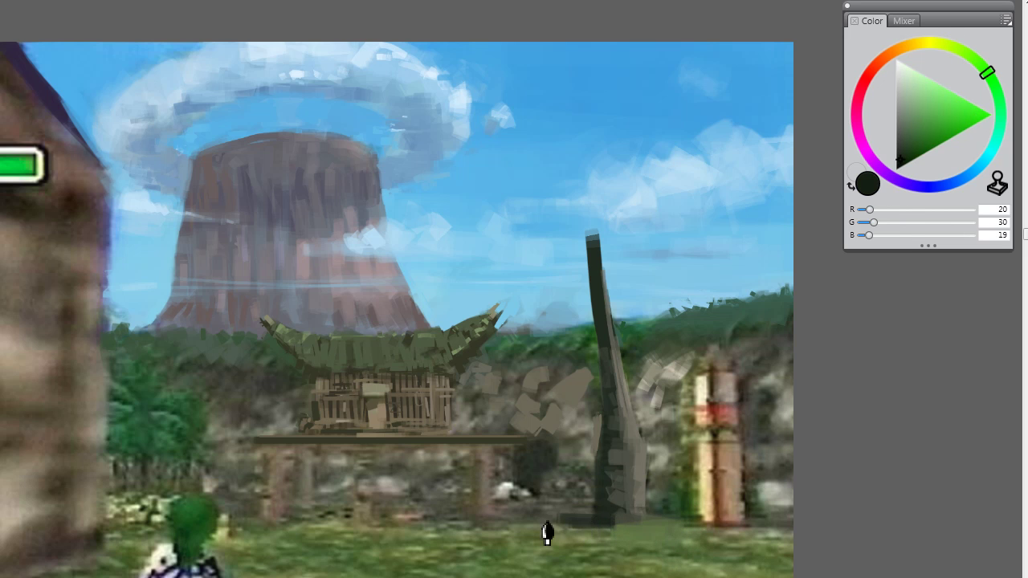
pyautogui.keyDown('alt'); pyautogui.click(630, 541); pyautogui.keyUp('alt')
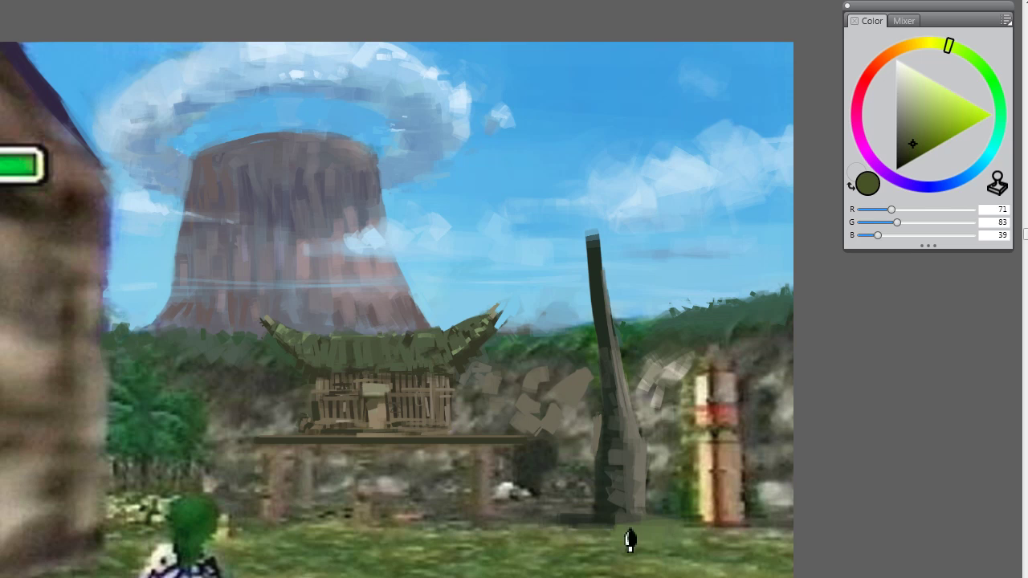
# Step: Add bark texture to the palm trunk with thin dark (RGB 38, 46, 34) and gray (RGB 110, 108, 95) strokes
pyautogui.keyDown('alt'); pyautogui.click(617, 416); pyautogui.keyUp('alt')
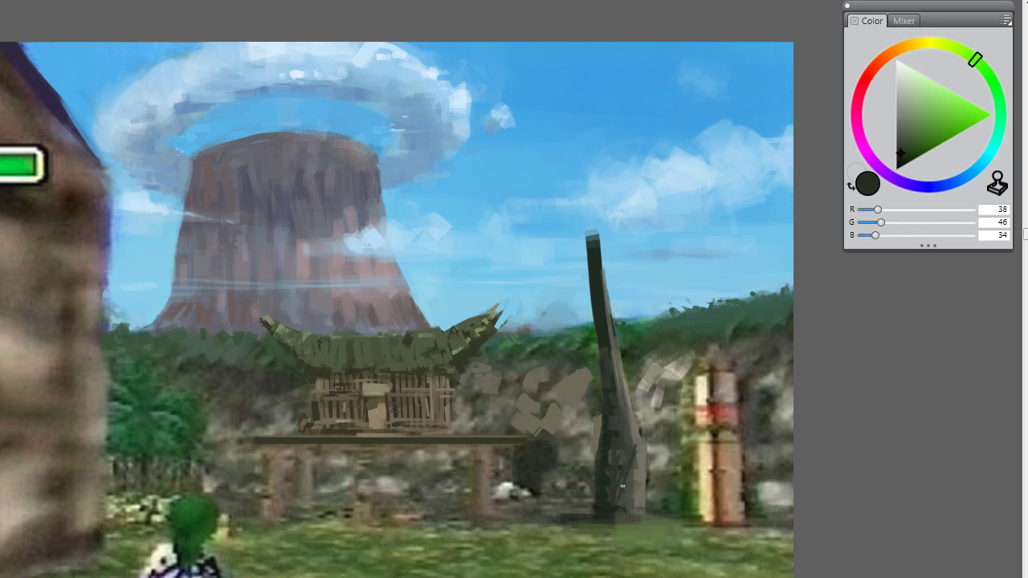
pyautogui.keyDown('alt'); pyautogui.click(633, 445); pyautogui.keyUp('alt')
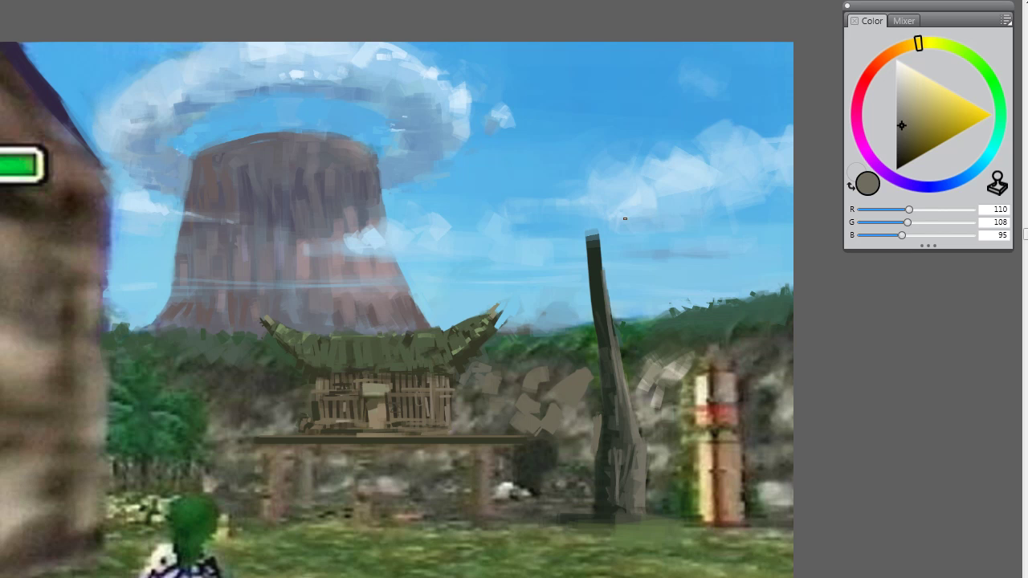
# Step: Refine the ridge beside the palm with green (RGB 50, 84, 61) and sky-blue strokes, and add dark-green (RGB 54, 71, 41) leaves along the left ridge
pyautogui.keyDown('alt'); pyautogui.click(670, 325); pyautogui.keyUp('alt')
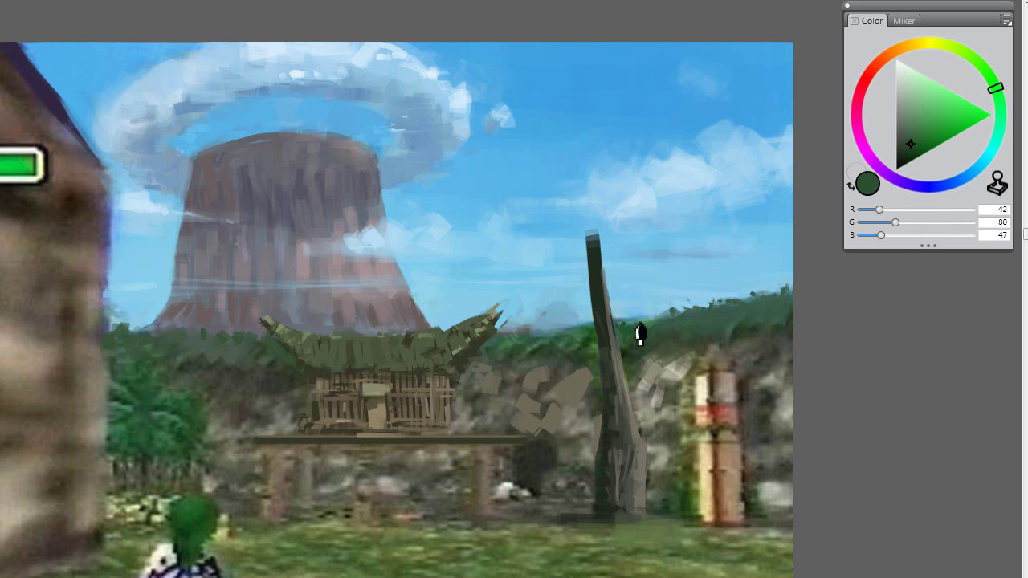
pyautogui.keyDown('alt'); pyautogui.click(649, 303); pyautogui.keyUp('alt')
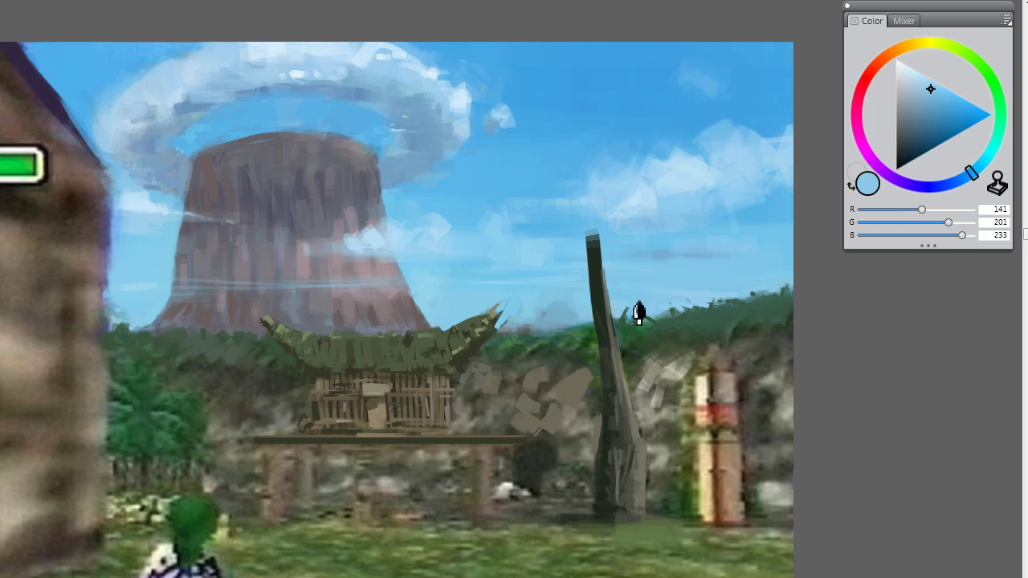
pyautogui.keyDown('alt'); pyautogui.click(666, 329); pyautogui.keyUp('alt')
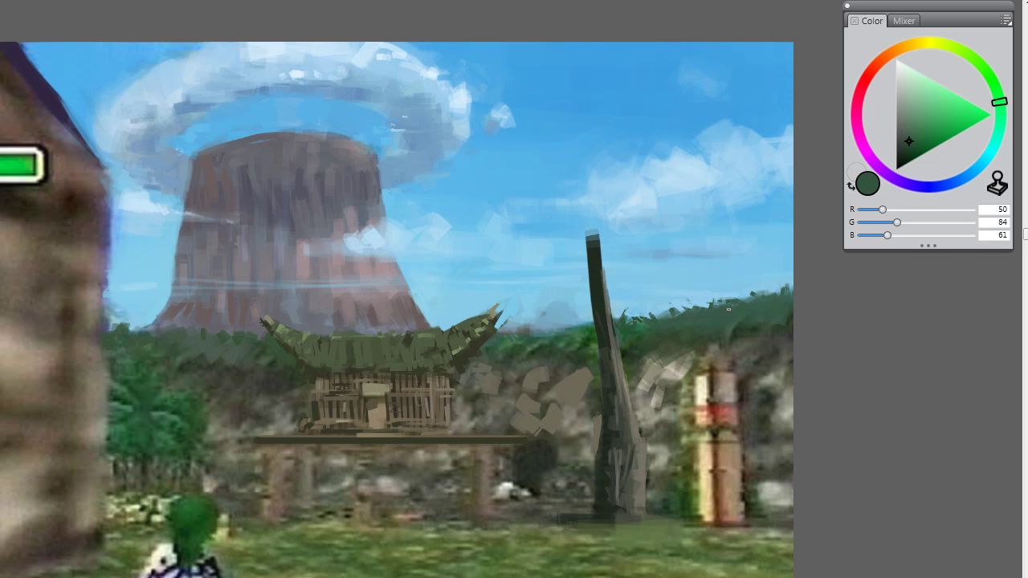
pyautogui.keyDown('alt'); pyautogui.click(282, 335); pyautogui.keyUp('alt')
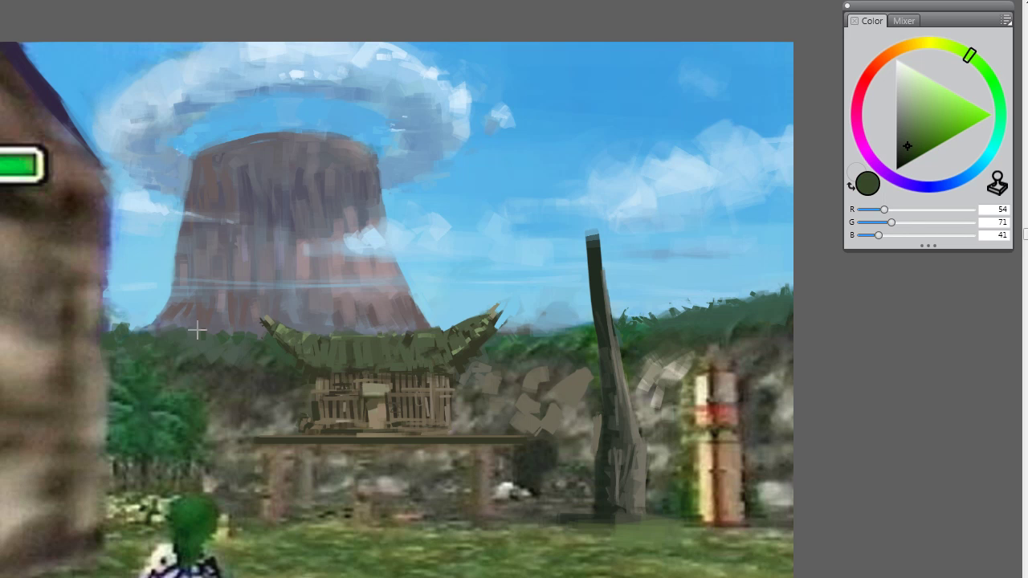
pyautogui.moveTo(129, 355)
pyautogui.mouseDown()
pyautogui.moveTo(115, 333)
pyautogui.moveTo(110, 344)
pyautogui.moveTo(142, 351)
pyautogui.moveTo(145, 338)
pyautogui.mouseUp()
# Step: Paint the rocky cliff left of the hut with blocky gray (RGB 98, 100, 89) and dark olive (RGB 45, 49, 36) strokes
pyautogui.keyDown('alt'); pyautogui.click(233, 363); pyautogui.keyUp('alt')
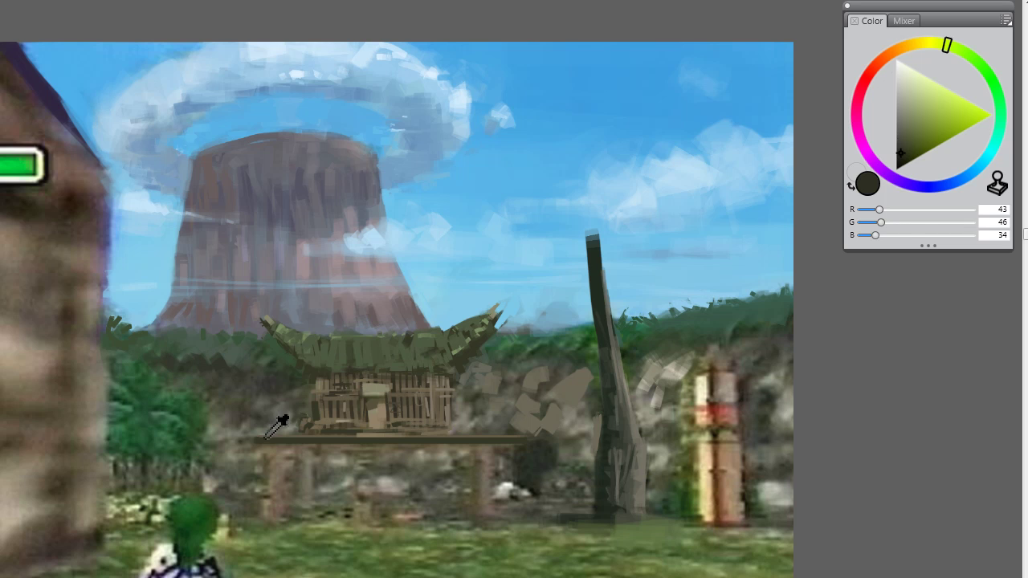
pyautogui.keyDown('alt'); pyautogui.click(253, 395); pyautogui.keyUp('alt')
pyautogui.moveTo(253, 395)
pyautogui.mouseDown()
pyautogui.moveTo(219, 379)
pyautogui.moveTo(218, 394)
pyautogui.moveTo(246, 409)
pyautogui.moveTo(241, 385)
pyautogui.mouseUp()
pyautogui.keyDown('alt'); pyautogui.click(262, 402); pyautogui.keyUp('alt')
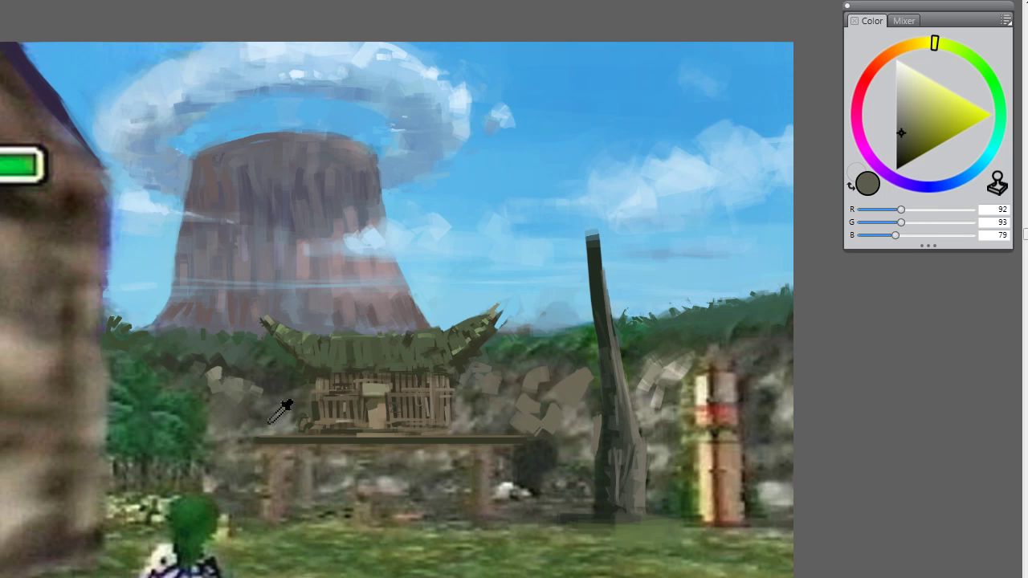
pyautogui.keyDown('alt'); pyautogui.click(269, 402); pyautogui.keyUp('alt')
pyautogui.keyDown('alt'); pyautogui.click(274, 390); pyautogui.keyUp('alt')
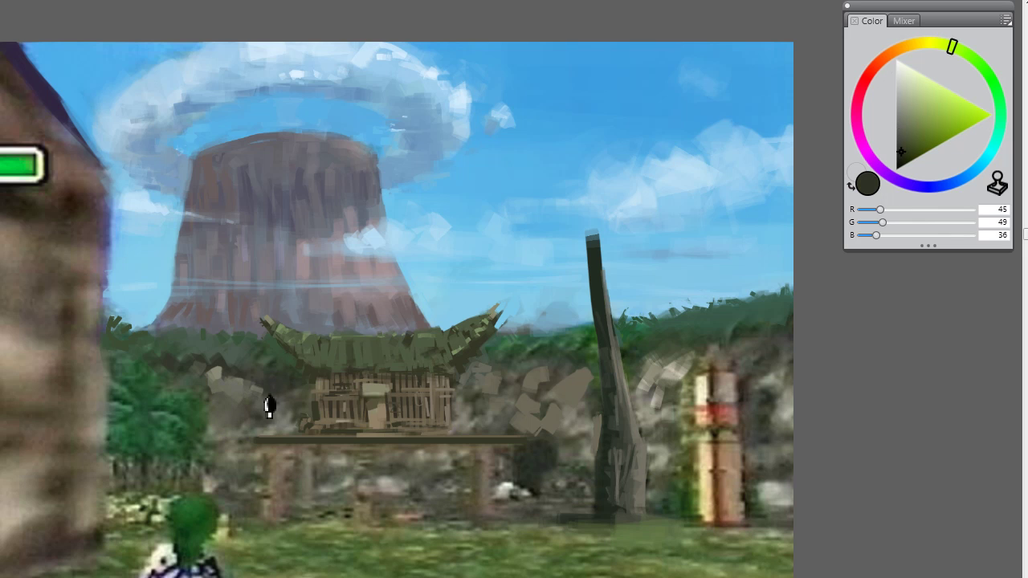
pyautogui.keyDown('alt'); pyautogui.click(259, 395); pyautogui.keyUp('alt')
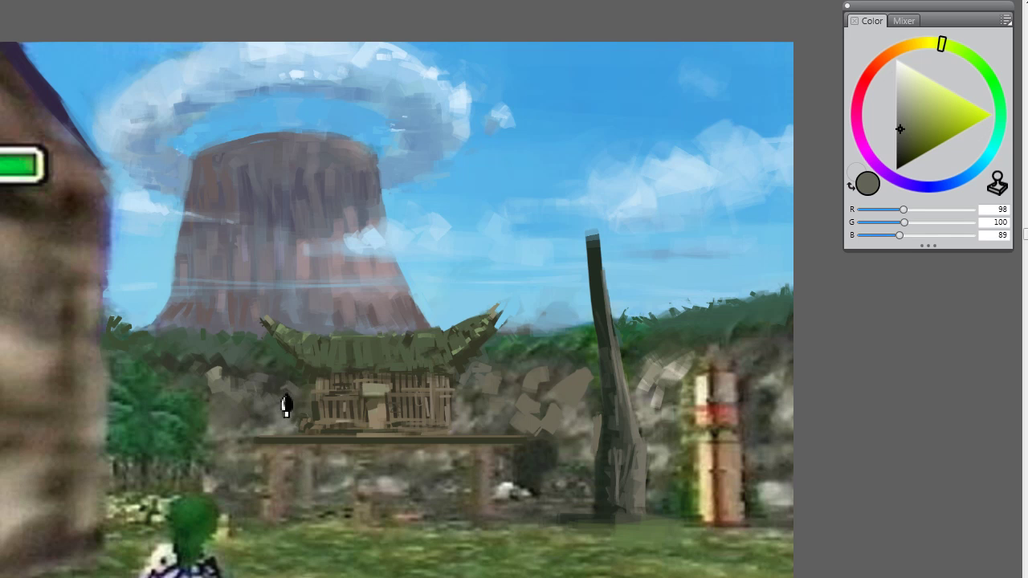
pyautogui.keyDown('alt'); pyautogui.click(265, 436); pyautogui.keyUp('alt')
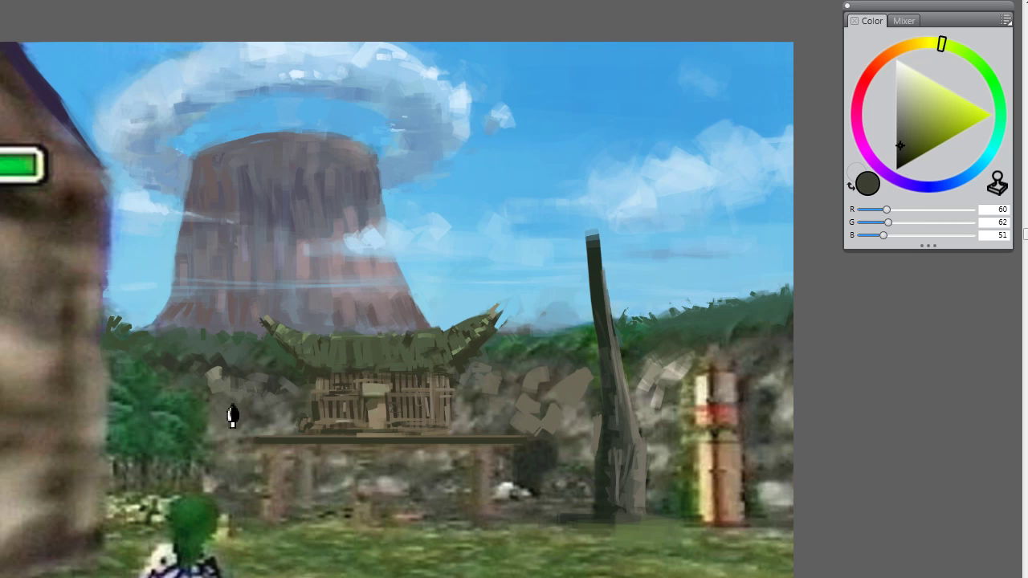
pyautogui.keyDown('alt'); pyautogui.click(261, 390); pyautogui.keyUp('alt')
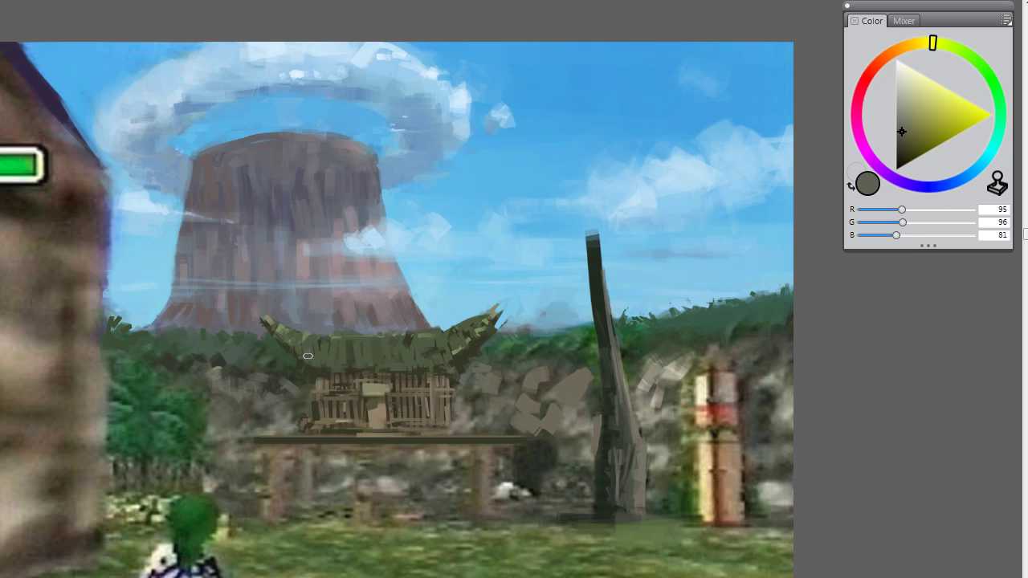
# Step: Paint blocky light-gray (RGB 142, 140, 122) rock strokes on the cliff between the hut and the palm trunk
pyautogui.keyDown('alt'); pyautogui.click(599, 414); pyautogui.keyUp('alt')
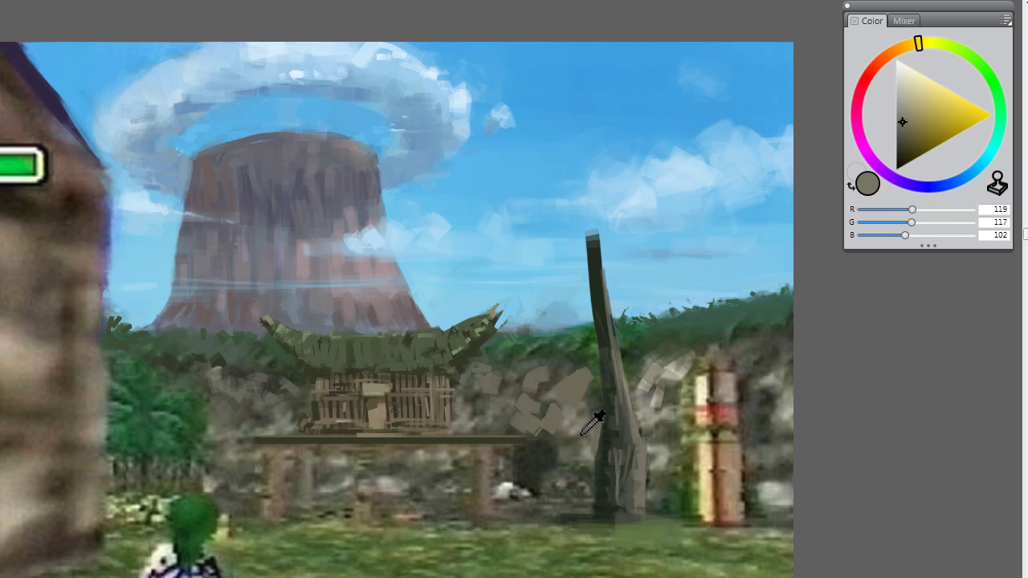
pyautogui.keyDown('alt'); pyautogui.click(578, 412); pyautogui.keyUp('alt')
pyautogui.moveTo(578, 412)
pyautogui.mouseDown()
pyautogui.moveTo(600, 394)
pyautogui.moveTo(565, 406)
pyautogui.moveTo(576, 423)
pyautogui.moveTo(537, 418)
pyautogui.moveTo(530, 412)
pyautogui.moveTo(551, 390)
pyautogui.moveTo(518, 382)
pyautogui.moveTo(545, 412)
pyautogui.moveTo(571, 394)
pyautogui.moveTo(533, 425)
pyautogui.moveTo(510, 423)
pyautogui.moveTo(521, 427)
pyautogui.mouseUp()
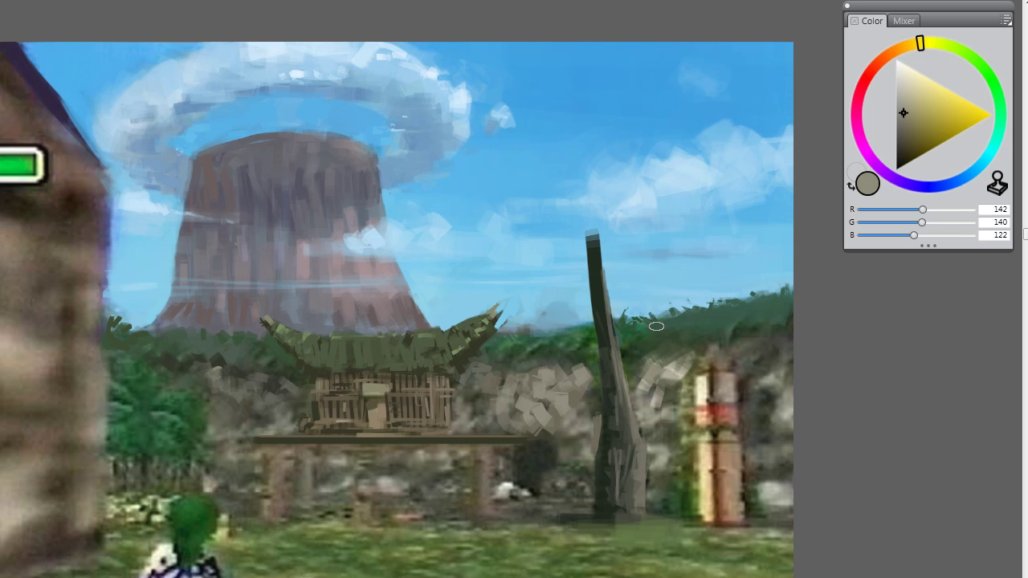
# Step: Paint light-green (RGB 118, 182, 143) leaf strokes along the top of the ridge between the palm trunk and the canvas edge
pyautogui.keyDown('alt'); pyautogui.click(746, 318); pyautogui.keyUp('alt')
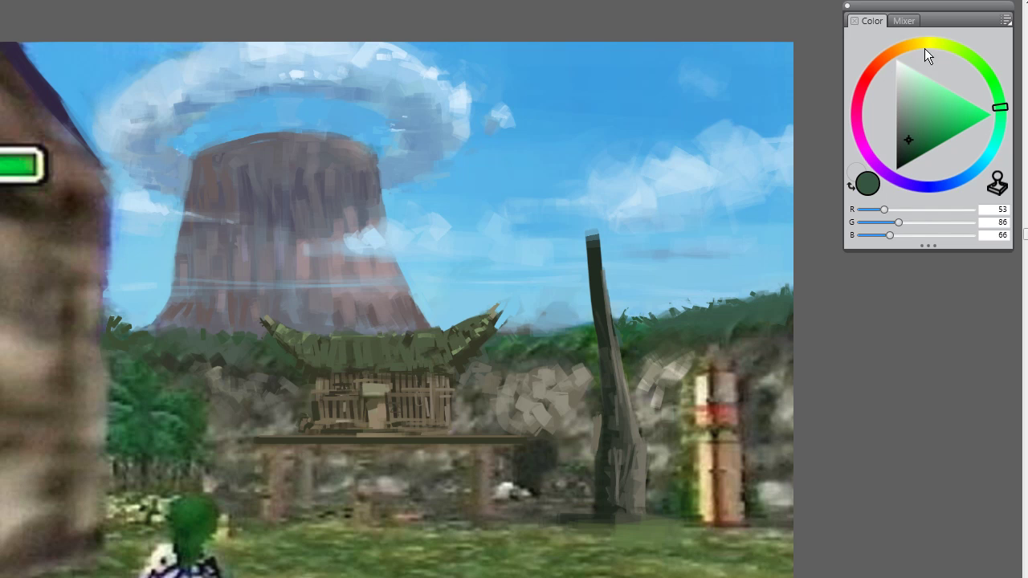
pyautogui.moveTo(924, 125); pyautogui.dragTo(921, 106)
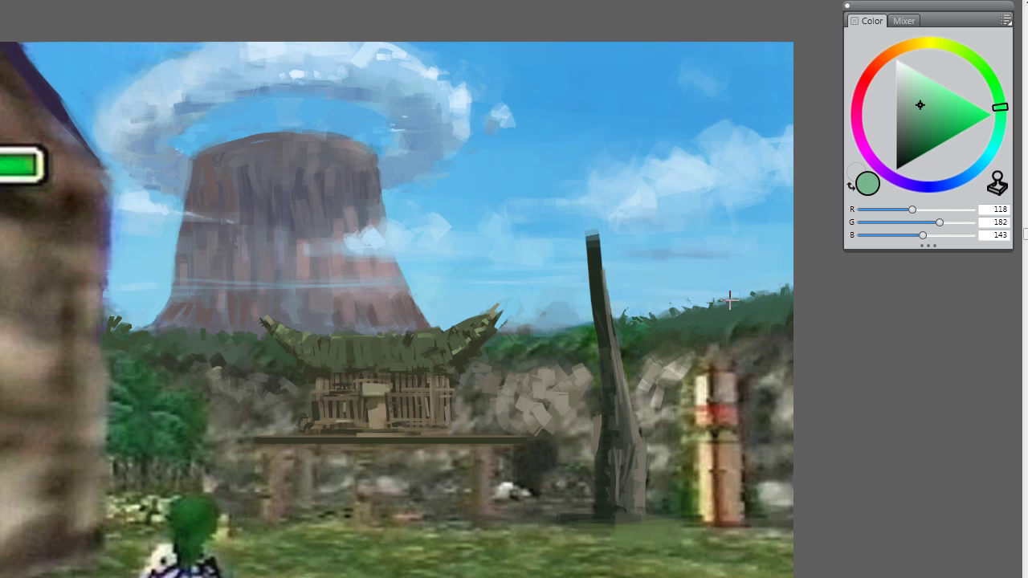
pyautogui.moveTo(729, 300)
pyautogui.mouseDown()
pyautogui.moveTo(773, 314)
pyautogui.moveTo(783, 299)
pyautogui.moveTo(788, 318)
pyautogui.moveTo(688, 319)
pyautogui.moveTo(675, 309)
pyautogui.mouseUp()
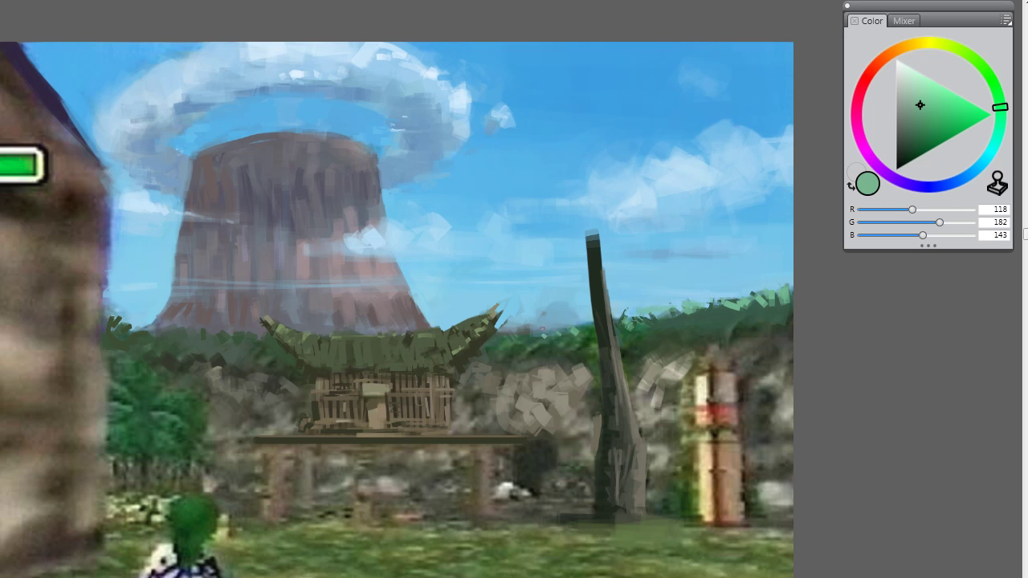
pyautogui.moveTo(543, 329)
pyautogui.mouseDown()
pyautogui.moveTo(570, 346)
pyautogui.moveTo(538, 345)
pyautogui.moveTo(562, 356)
pyautogui.moveTo(642, 330)
pyautogui.mouseUp()
pyautogui.moveTo(706, 327)
pyautogui.mouseDown()
pyautogui.moveTo(719, 340)
pyautogui.moveTo(708, 337)
pyautogui.mouseUp()
# Step: Add pale-green (RGB 163, 187, 161) and mid-green (RGB 107, 153, 103) leaf strokes to the ridge above the striped post
pyautogui.moveTo(1010, 133); pyautogui.dragTo(989, 73)
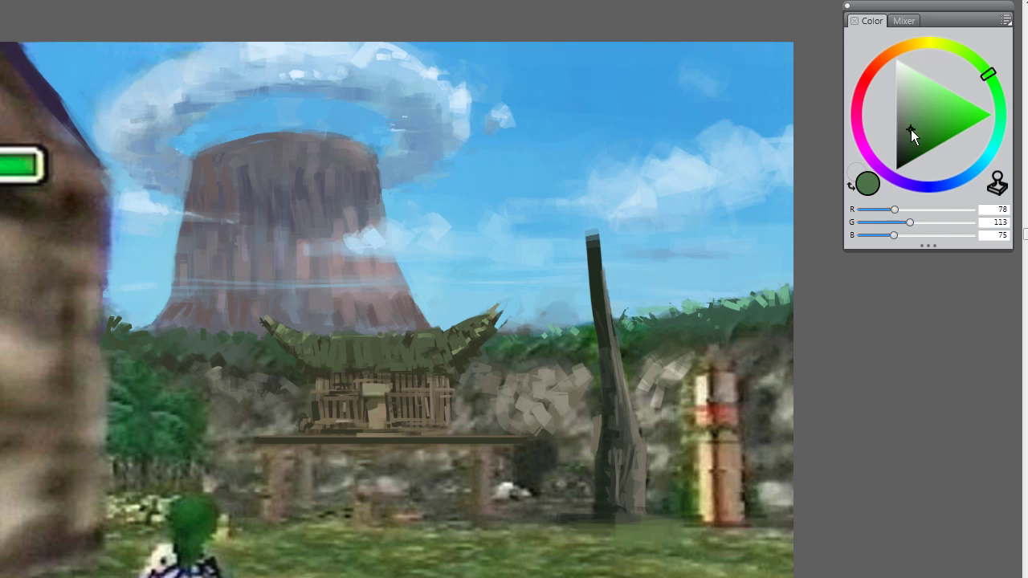
pyautogui.moveTo(910, 129); pyautogui.dragTo(907, 96)
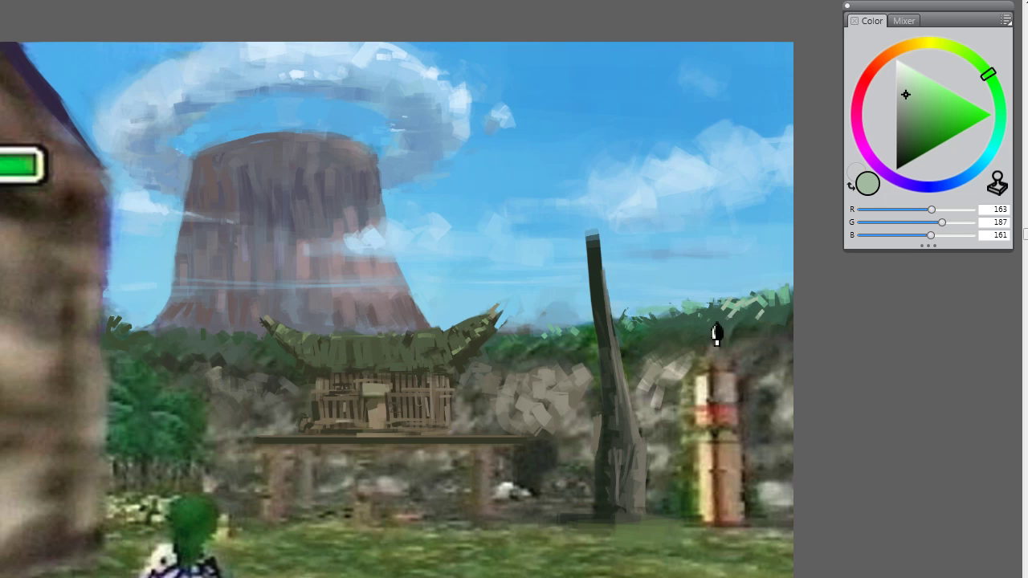
pyautogui.moveTo(772, 312)
pyautogui.mouseDown()
pyautogui.moveTo(785, 320)
pyautogui.moveTo(783, 309)
pyautogui.mouseUp()
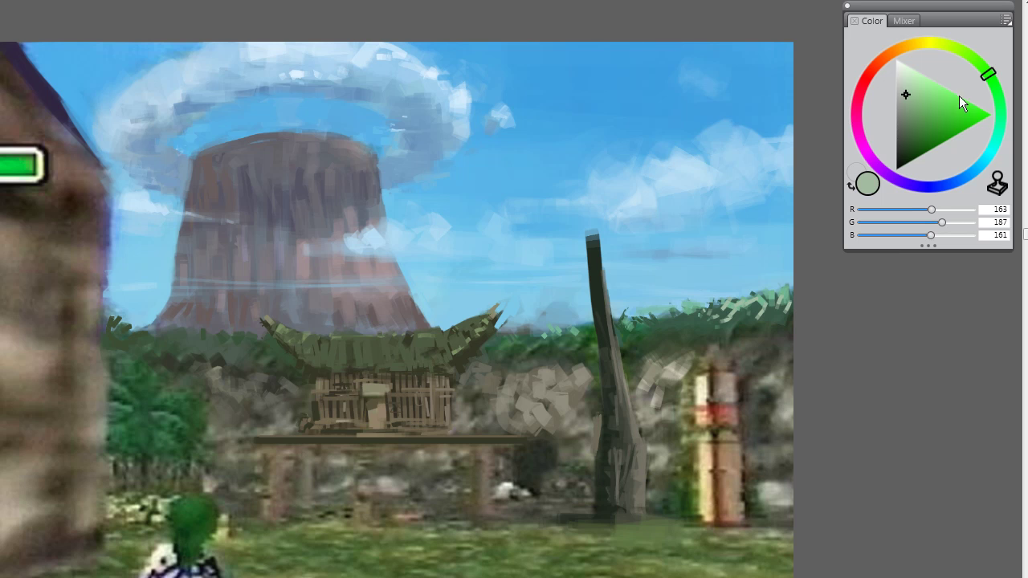
pyautogui.click(917, 115)
pyautogui.moveTo(743, 300)
pyautogui.mouseDown()
pyautogui.moveTo(726, 335)
pyautogui.moveTo(768, 337)
pyautogui.moveTo(741, 326)
pyautogui.moveTo(791, 310)
pyautogui.mouseUp()
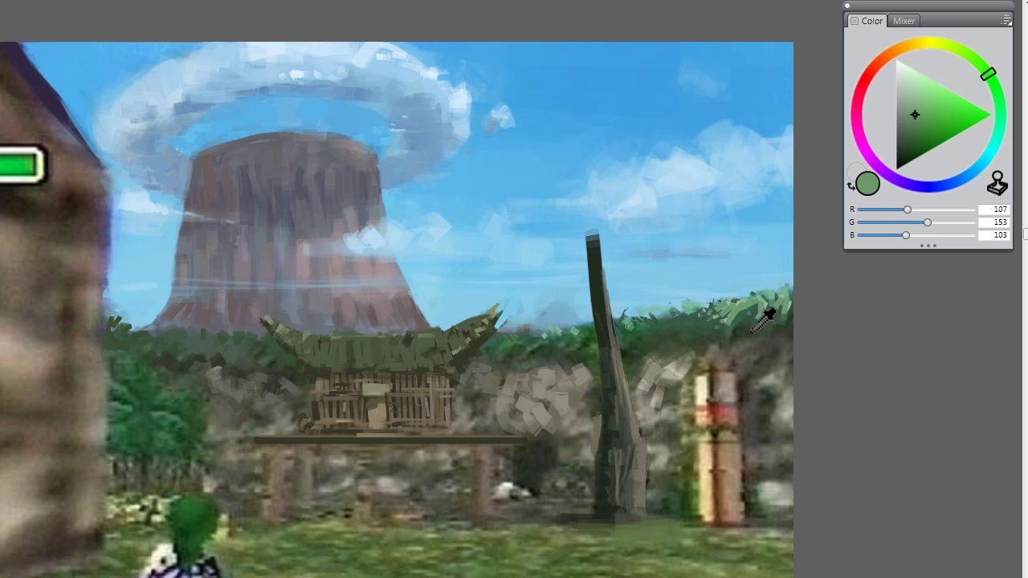
# Step: Build up the ridge foliage above the post with sampled light (RGB 144, 185, 153), medium (RGB 94, 147, 115) and dark (RGB 44, 78, 49) greens
pyautogui.keyDown('alt'); pyautogui.click(765, 315); pyautogui.keyUp('alt')
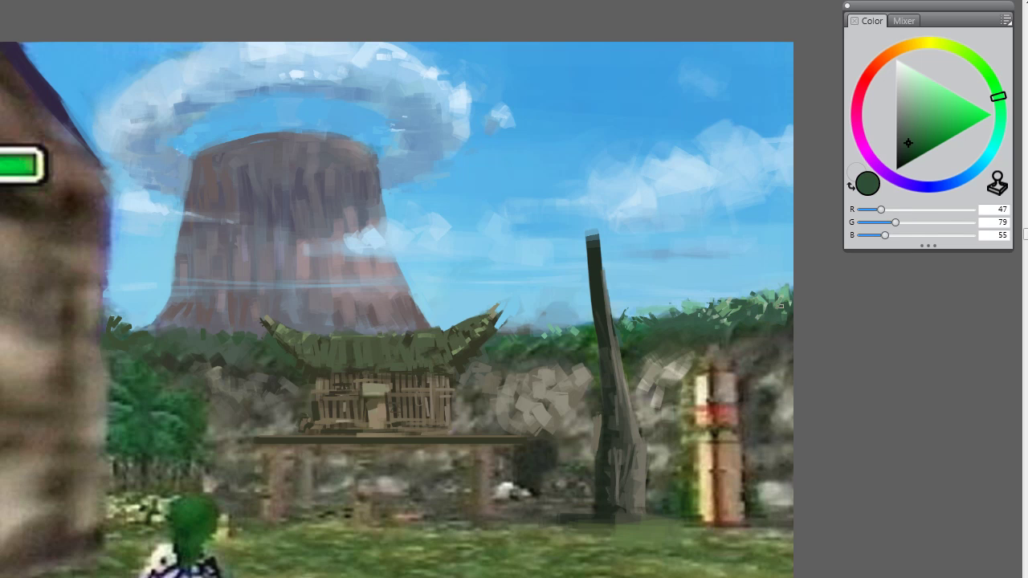
pyautogui.keyDown('alt'); pyautogui.click(780, 310); pyautogui.keyUp('alt')
pyautogui.moveTo(784, 307)
pyautogui.mouseDown()
pyautogui.moveTo(741, 318)
pyautogui.moveTo(707, 321)
pyautogui.mouseUp()
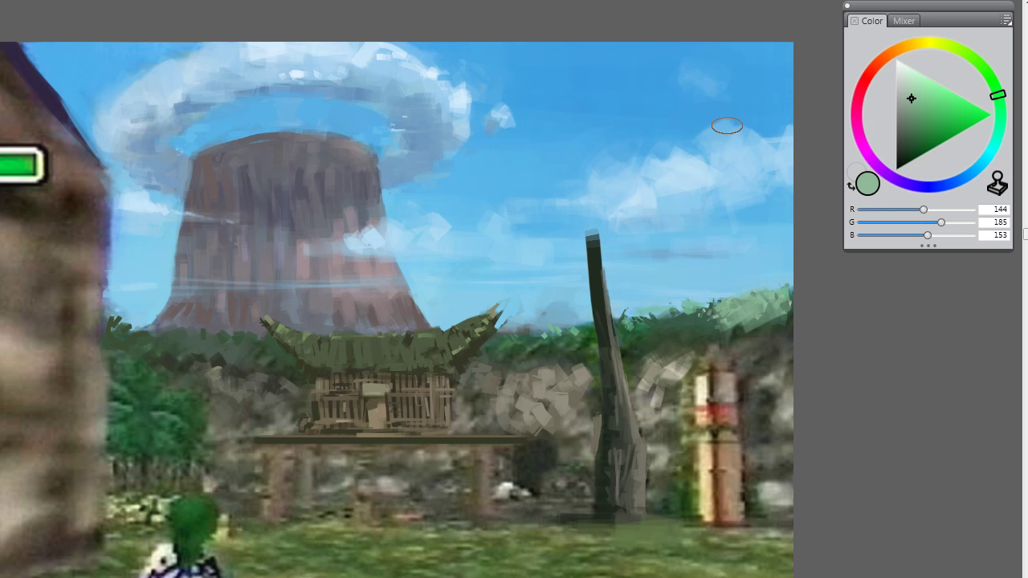
pyautogui.keyDown('alt'); pyautogui.click(718, 321); pyautogui.keyUp('alt')
pyautogui.keyDown('alt'); pyautogui.click(693, 331); pyautogui.keyUp('alt')
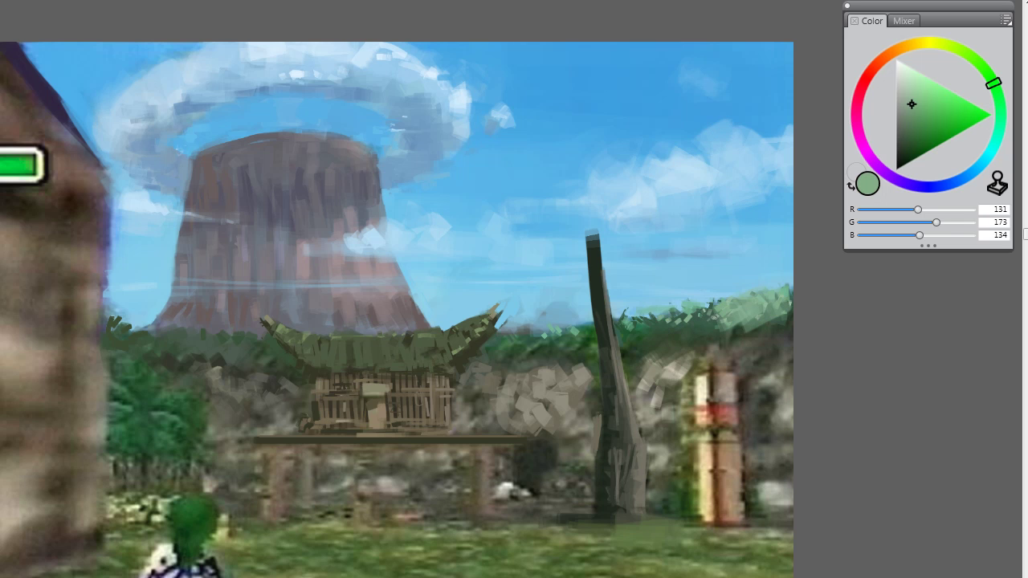
pyautogui.keyDown('alt'); pyautogui.click(710, 327); pyautogui.keyUp('alt')
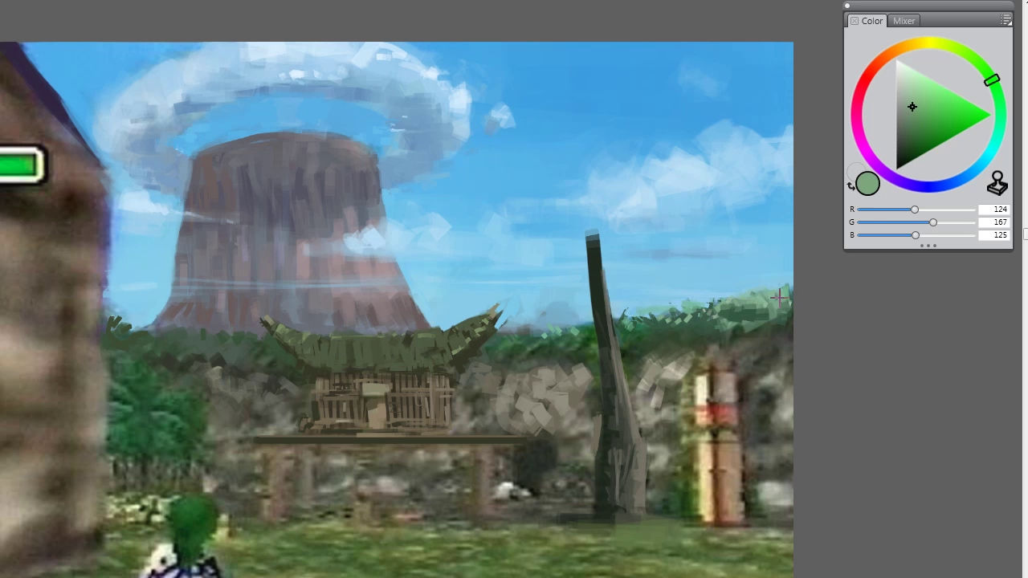
pyautogui.keyDown('alt'); pyautogui.click(723, 330); pyautogui.keyUp('alt')
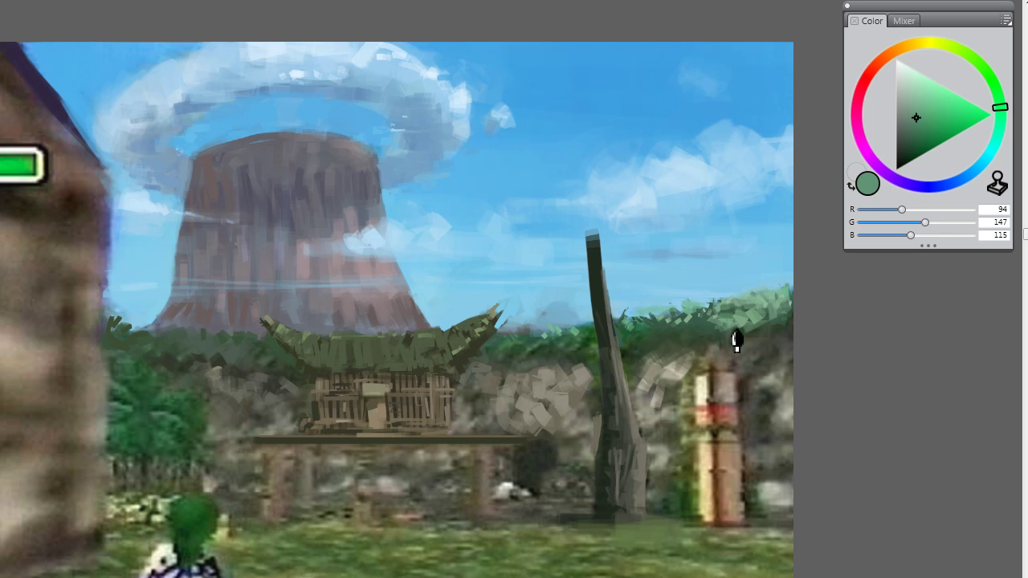
pyautogui.keyDown('alt'); pyautogui.click(728, 325); pyautogui.keyUp('alt')
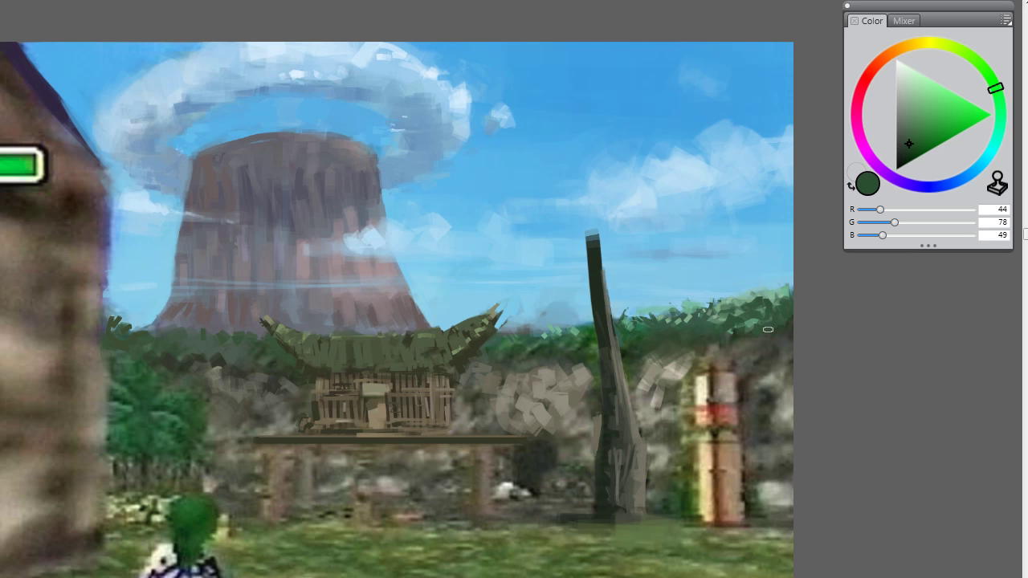
# Step: Repaint the palm trunk's base with dark olive (RGB 45, 53, 40) shading and gray (RGB 99, 99, 85) bark strokes
pyautogui.keyDown('alt'); pyautogui.click(635, 454); pyautogui.keyUp('alt')
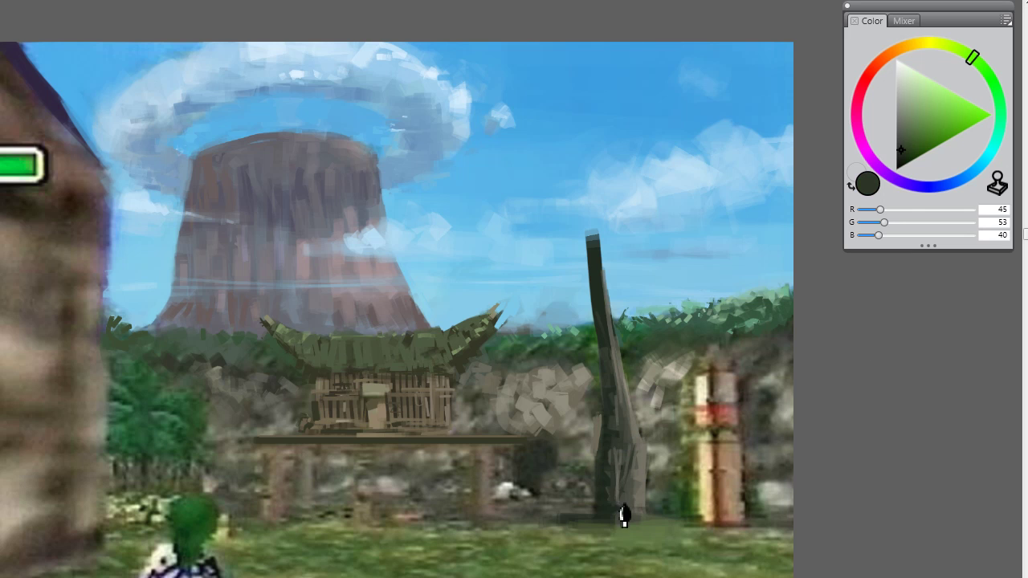
pyautogui.keyDown('alt'); pyautogui.click(638, 477); pyautogui.keyUp('alt')
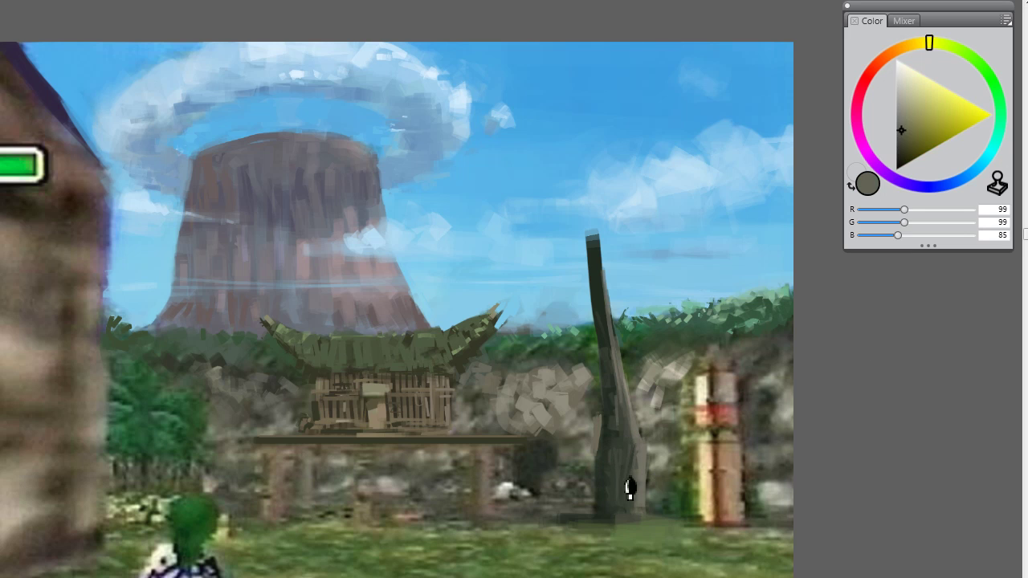
pyautogui.moveTo(637, 485)
pyautogui.mouseDown()
pyautogui.moveTo(629, 517)
pyautogui.moveTo(641, 502)
pyautogui.mouseUp()
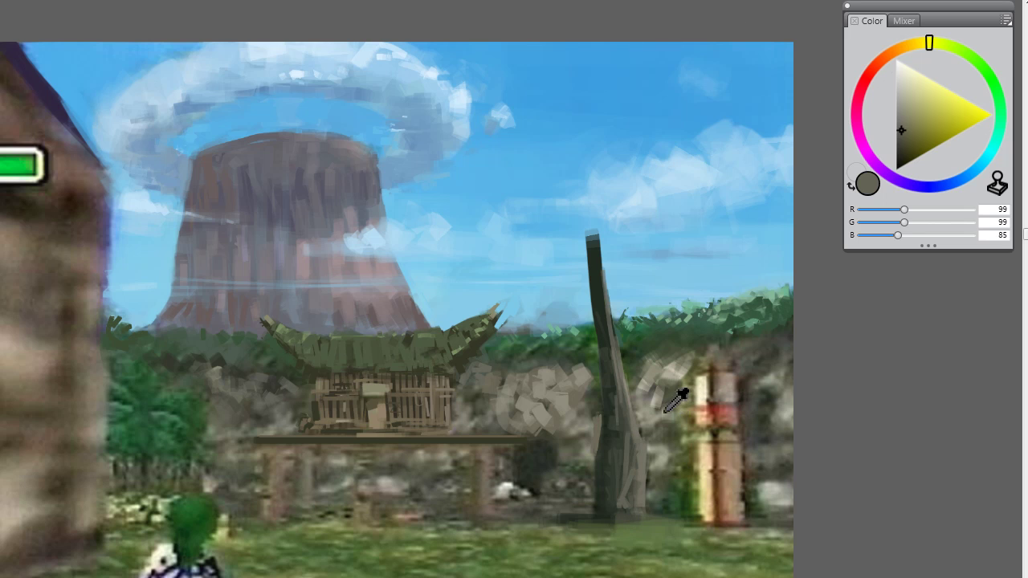
# Step: Paint the post beside the palm with a tan (RGB 165, 152, 136) shaded side and a cream (RGB 243, 234, 199) lit side
pyautogui.moveTo(695, 394); pyautogui.dragTo(657, 400)
pyautogui.keyDown('alt'); pyautogui.click(718, 376); pyautogui.keyUp('alt')
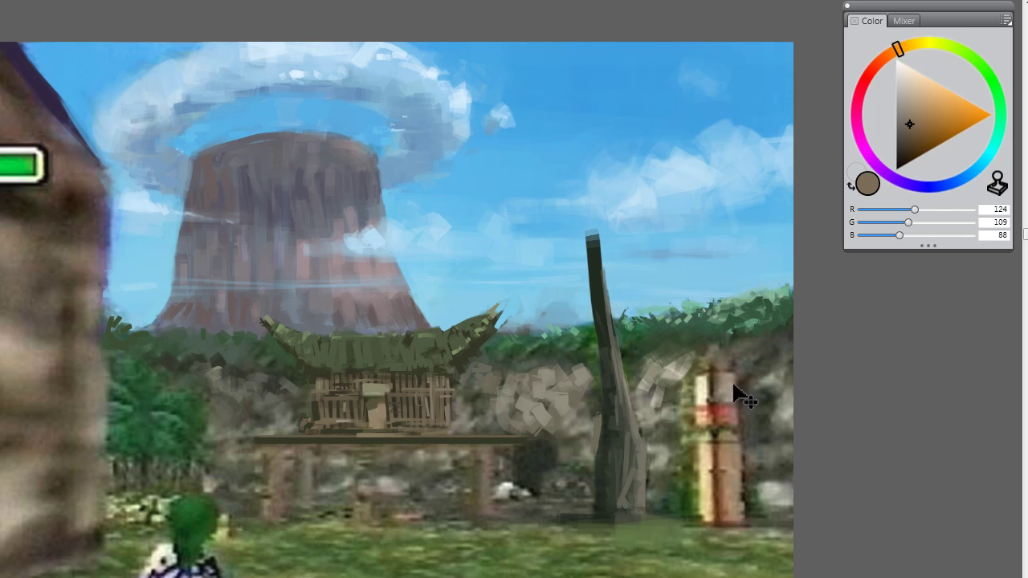
pyautogui.keyDown('alt'); pyautogui.click(727, 384); pyautogui.keyUp('alt')
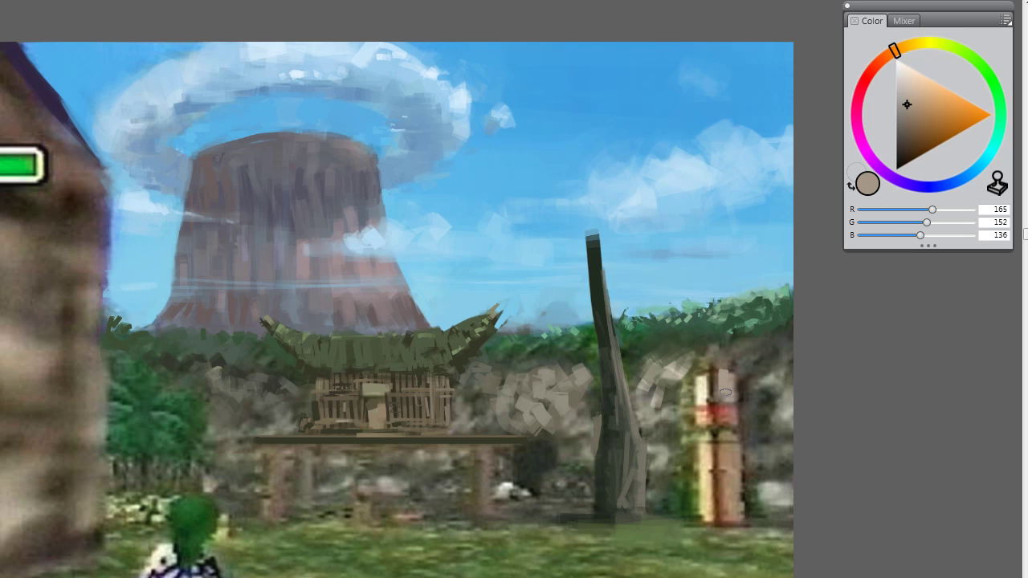
pyautogui.moveTo(726, 393)
pyautogui.mouseDown()
pyautogui.moveTo(729, 374)
pyautogui.moveTo(742, 419)
pyautogui.mouseUp()
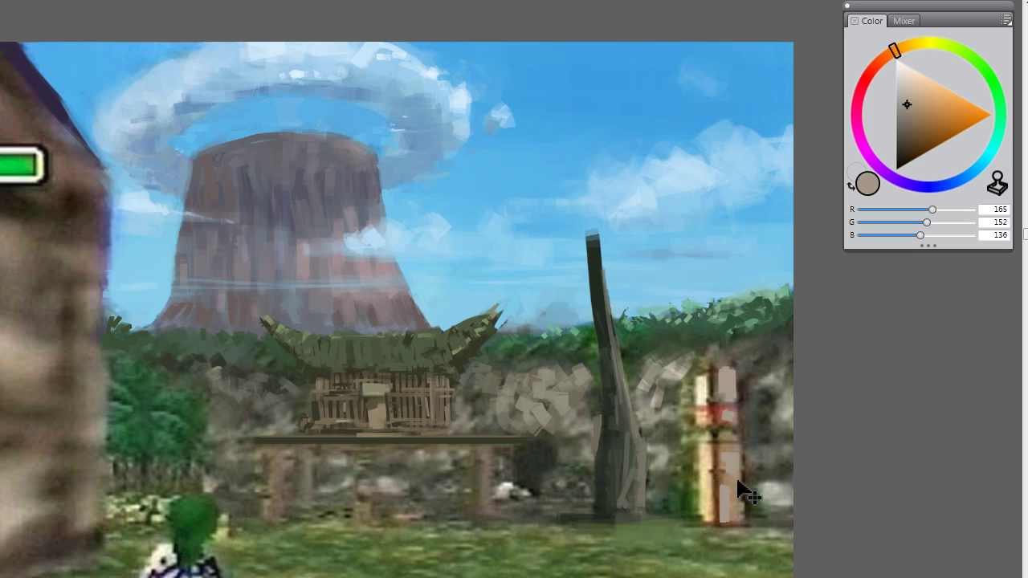
pyautogui.keyDown('alt'); pyautogui.click(707, 385); pyautogui.keyUp('alt')
pyautogui.moveTo(698, 397)
pyautogui.mouseDown()
pyautogui.moveTo(709, 369)
pyautogui.moveTo(706, 402)
pyautogui.mouseUp()
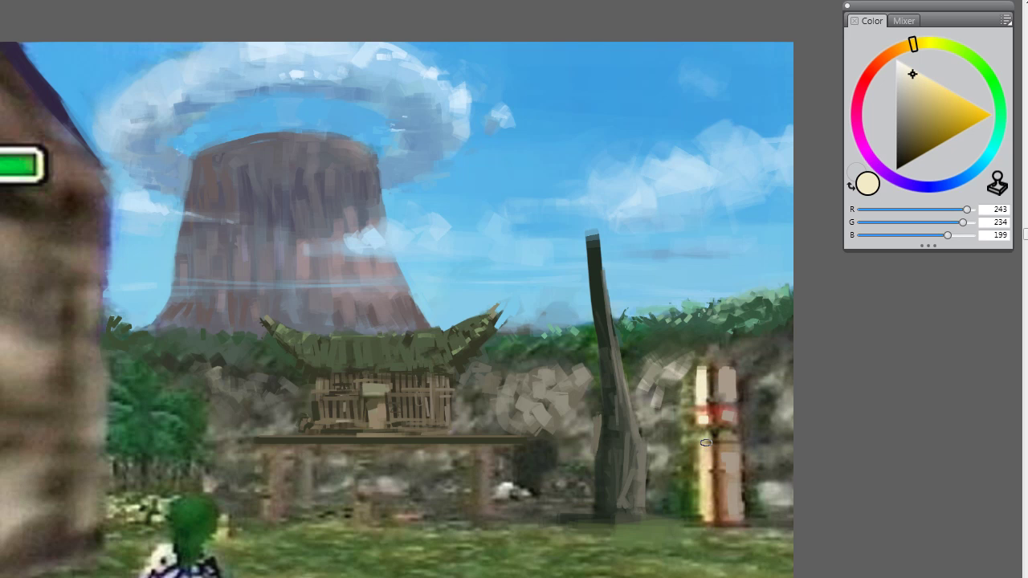
pyautogui.moveTo(705, 443); pyautogui.dragTo(706, 509)
# Step: Paint two horizontal red-brown (RGB 152, 78, 56) bands across the upper and lower parts of the cream post
pyautogui.click(933, 91)
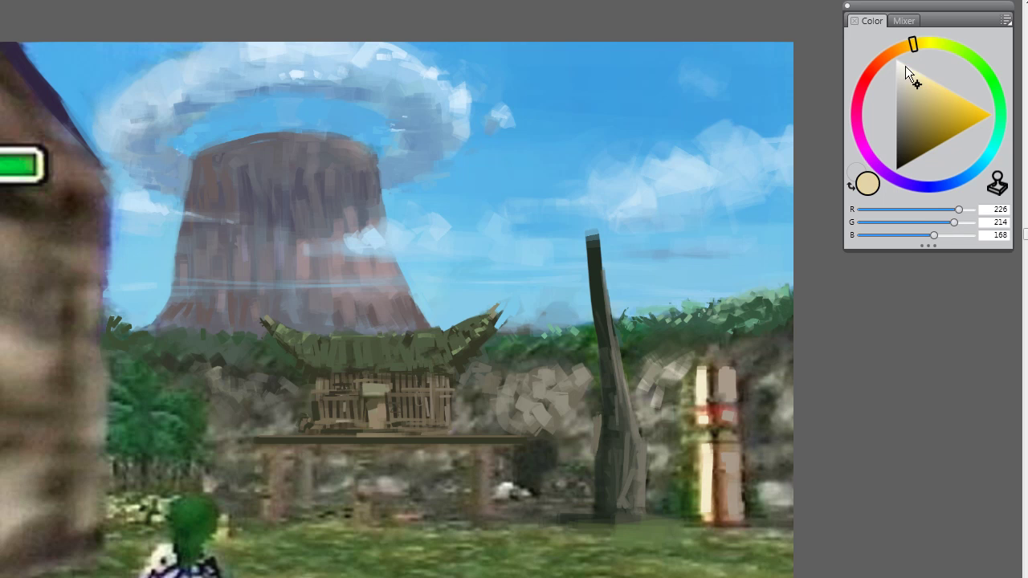
pyautogui.click(880, 65)
pyautogui.moveTo(693, 420)
pyautogui.mouseDown()
pyautogui.moveTo(735, 415)
pyautogui.moveTo(711, 407)
pyautogui.moveTo(752, 420)
pyautogui.moveTo(715, 438)
pyautogui.mouseUp()
pyautogui.click(935, 126)
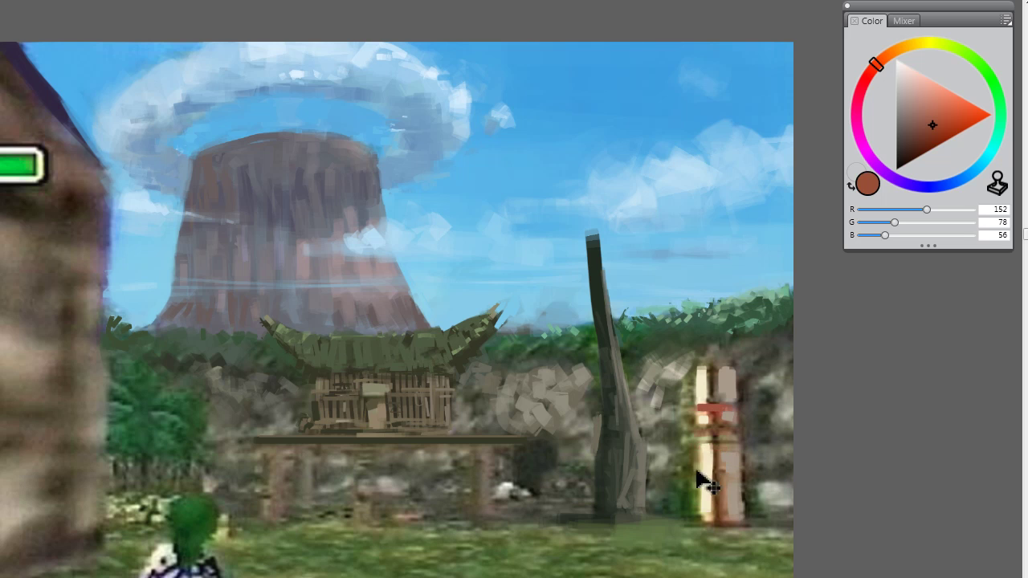
pyautogui.moveTo(700, 476); pyautogui.dragTo(752, 465)
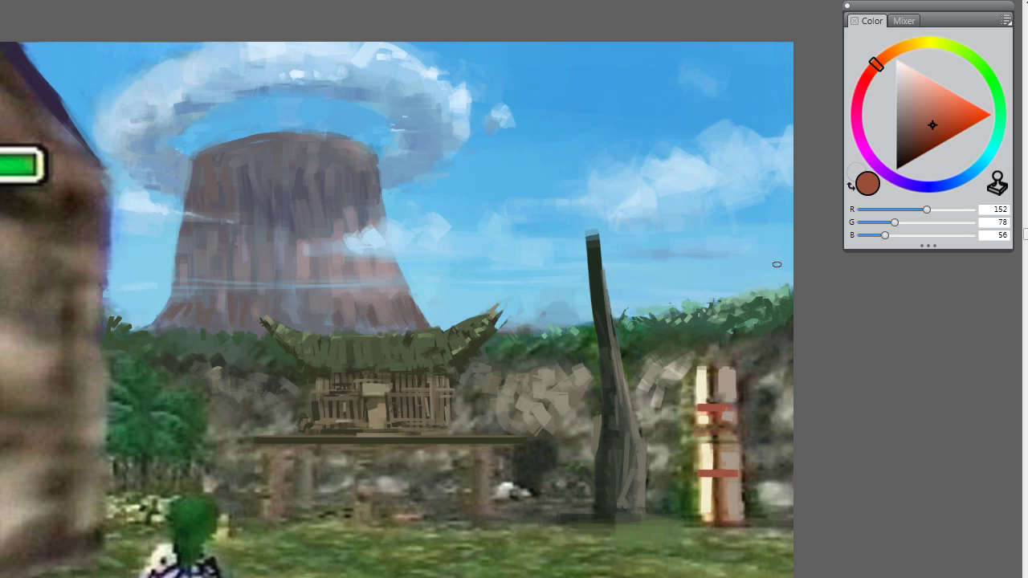
# Step: Define the post's edges and center gap with dark gray-brown (RGB 79, 73, 63), dark brown (RGB 78, 61, 34) and ochre (RGB 144, 104, 42)
pyautogui.keyDown('alt'); pyautogui.click(747, 371); pyautogui.keyUp('alt')
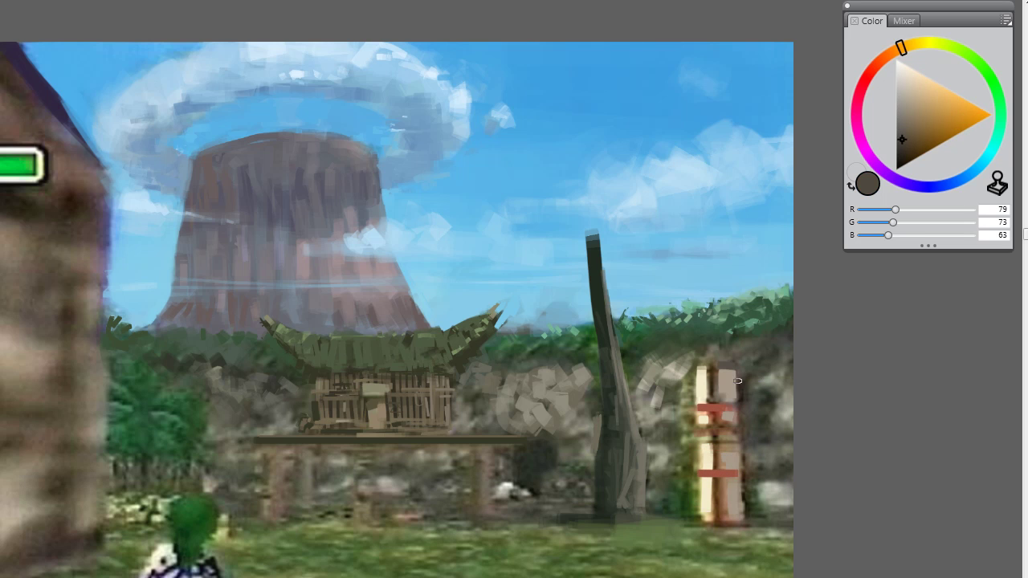
pyautogui.moveTo(721, 367); pyautogui.dragTo(719, 406)
pyautogui.click(914, 147)
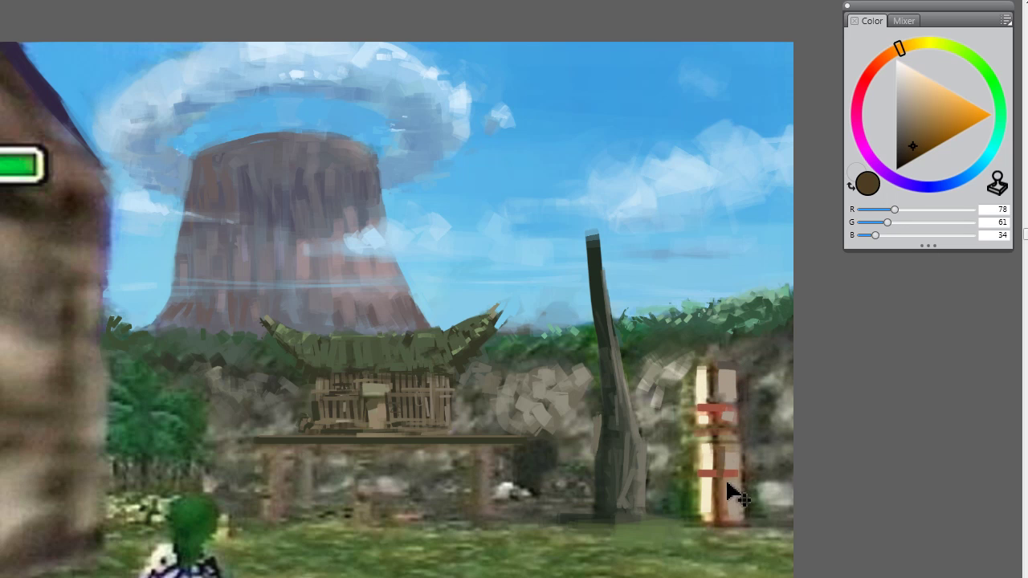
pyautogui.click(935, 130)
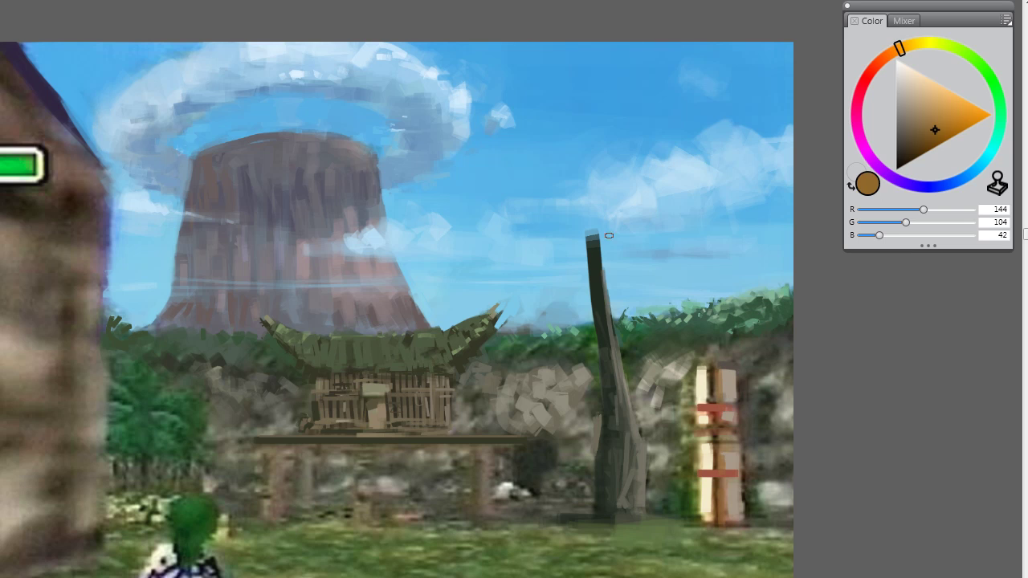
# Step: Paint muted-green (RGB 114, 156, 125) bands with mint (RGB 176, 248, 196) highlights on the upper palm trunk, and one band near its base
pyautogui.keyDown('alt'); pyautogui.click(615, 294); pyautogui.keyUp('alt')
pyautogui.keyDown('alt'); pyautogui.click(602, 298); pyautogui.keyUp('alt')
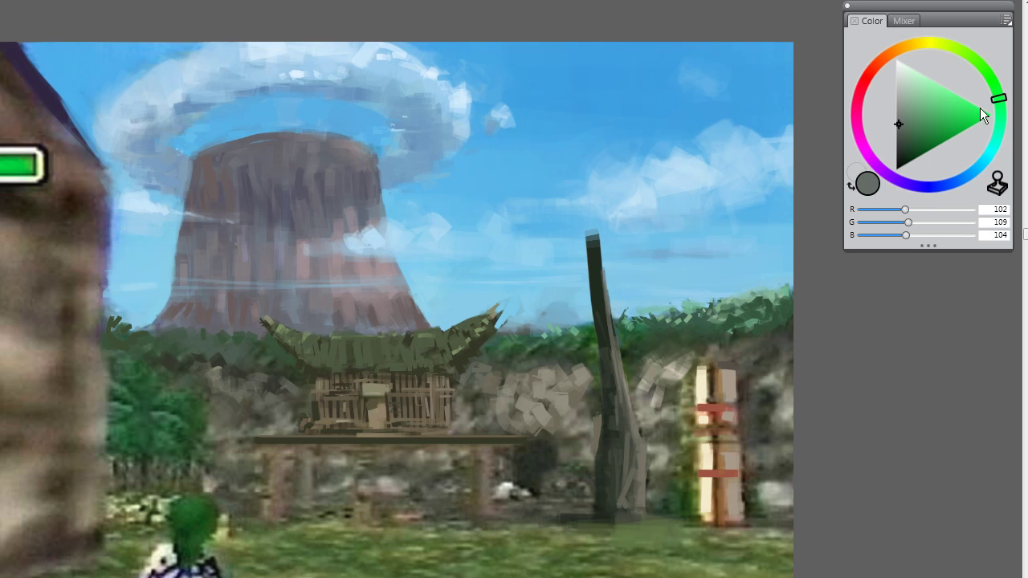
pyautogui.moveTo(981, 109)
pyautogui.mouseDown()
pyautogui.moveTo(939, 117)
pyautogui.moveTo(913, 109)
pyautogui.mouseUp()
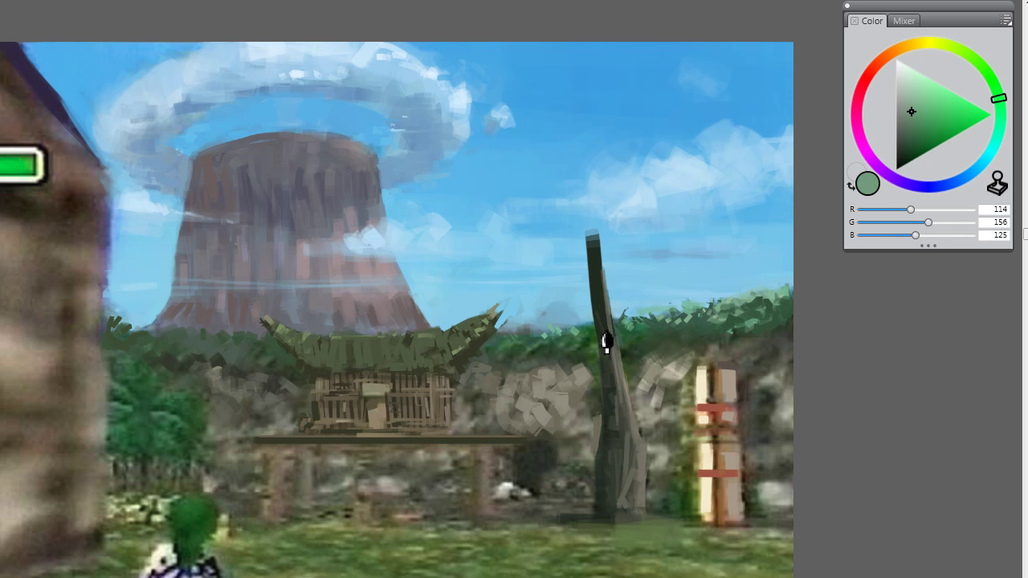
pyautogui.moveTo(596, 331); pyautogui.dragTo(616, 327)
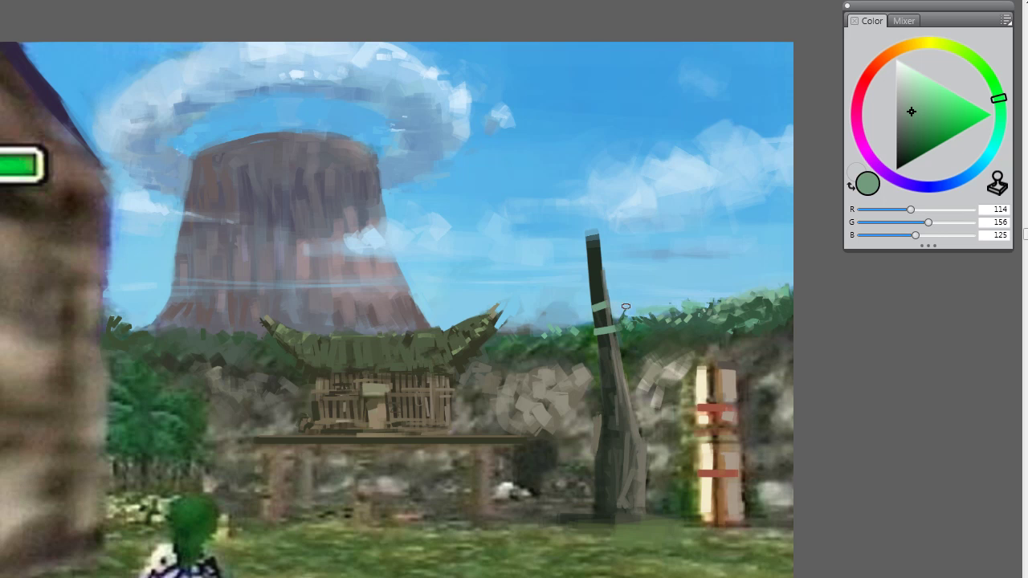
pyautogui.moveTo(595, 321)
pyautogui.mouseDown()
pyautogui.moveTo(613, 315)
pyautogui.moveTo(615, 301)
pyautogui.mouseUp()
pyautogui.click(924, 81)
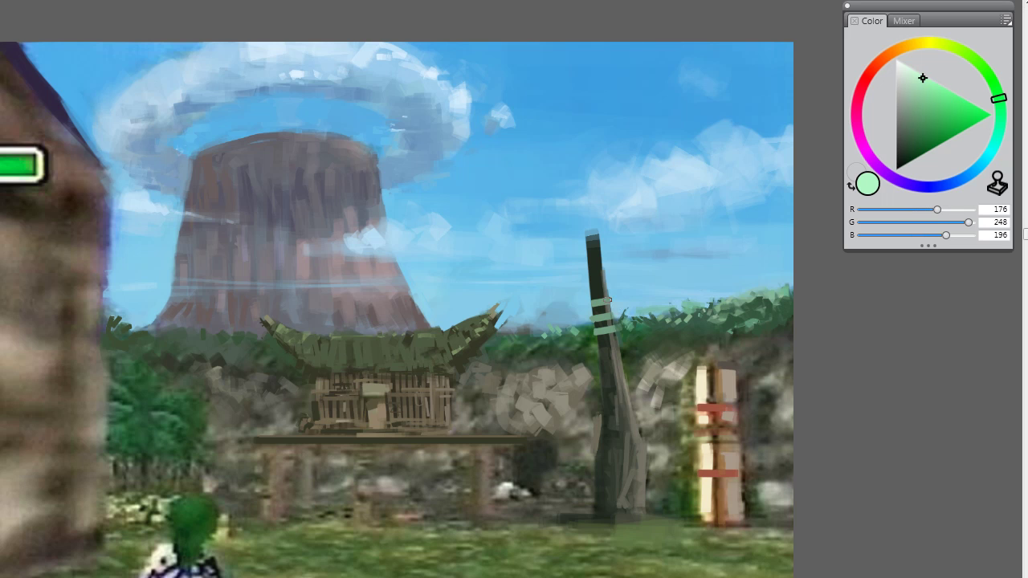
pyautogui.moveTo(595, 303); pyautogui.dragTo(614, 301)
pyautogui.moveTo(600, 483); pyautogui.dragTo(662, 482)
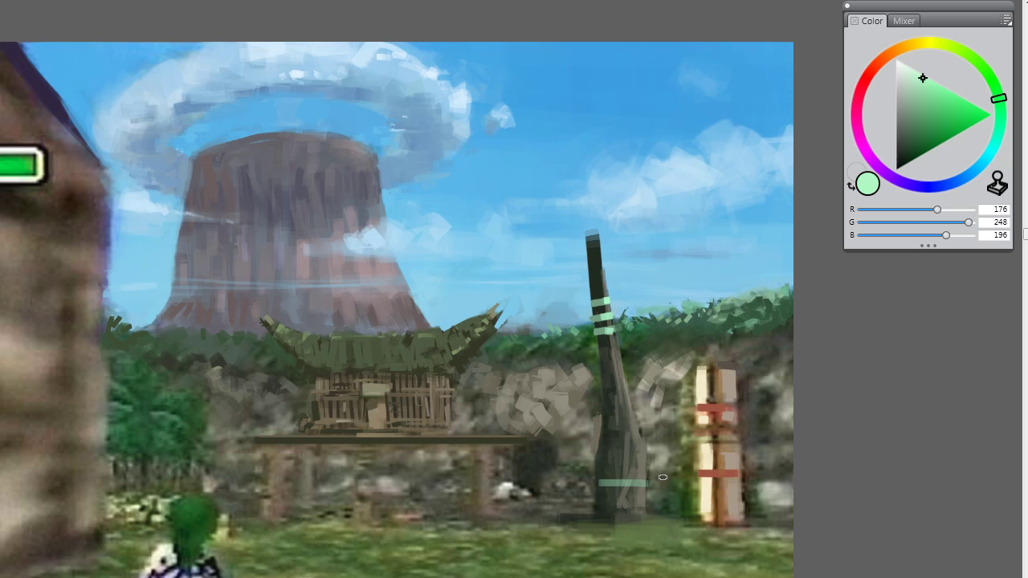
# Step: Tone down the trunk's lower green band with dark green (RGB 23, 34, 21) and add gray (RGB 106, 104, 91) bark strokes to the trunk's top
pyautogui.keyDown('alt'); pyautogui.click(610, 328); pyautogui.keyUp('alt')
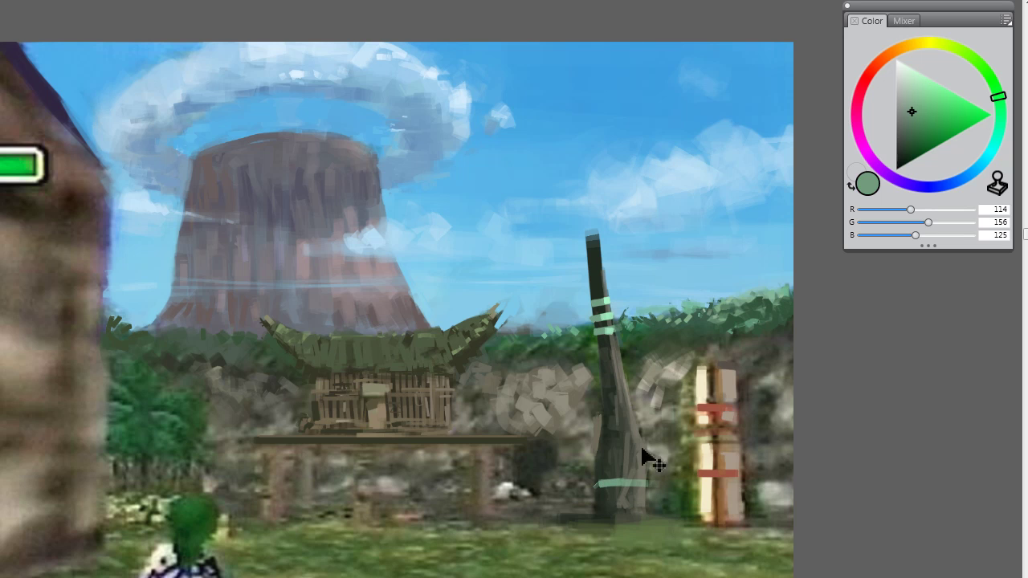
pyautogui.keyDown('alt'); pyautogui.click(603, 363); pyautogui.keyUp('alt')
pyautogui.moveTo(599, 482); pyautogui.dragTo(644, 496)
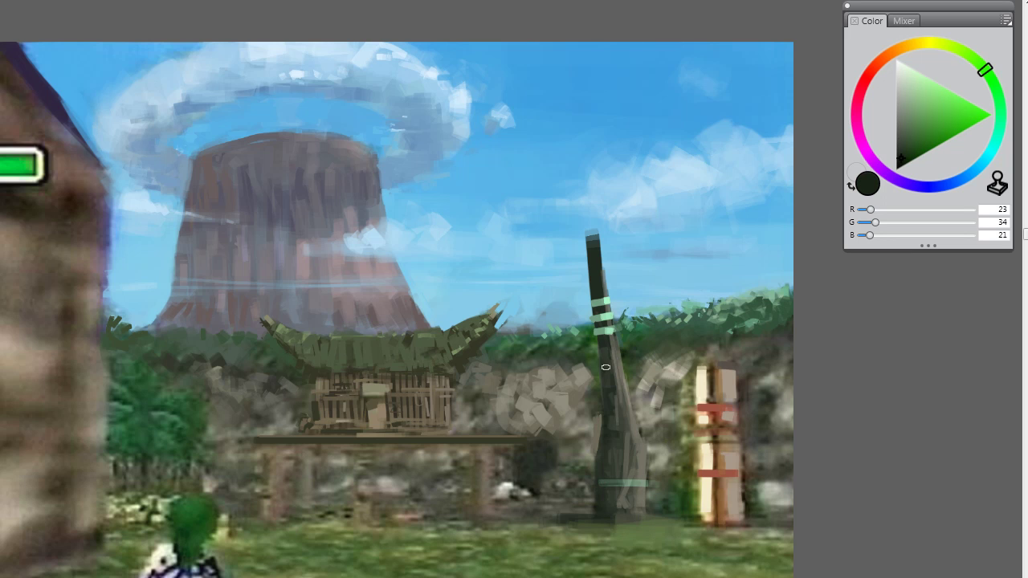
pyautogui.keyDown('alt'); pyautogui.click(630, 355); pyautogui.keyUp('alt')
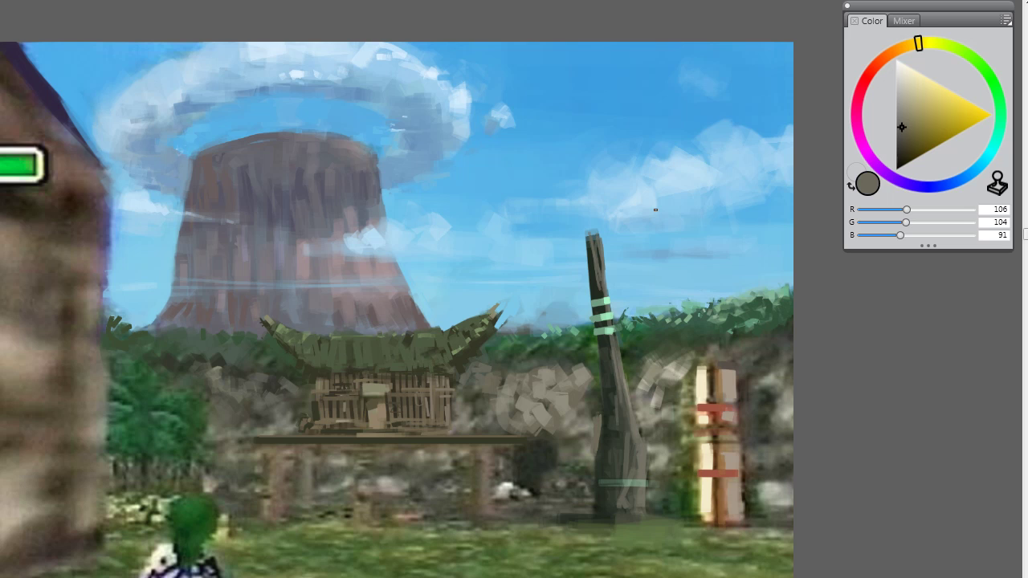
pyautogui.keyDown('alt'); pyautogui.click(601, 389); pyautogui.keyUp('alt')
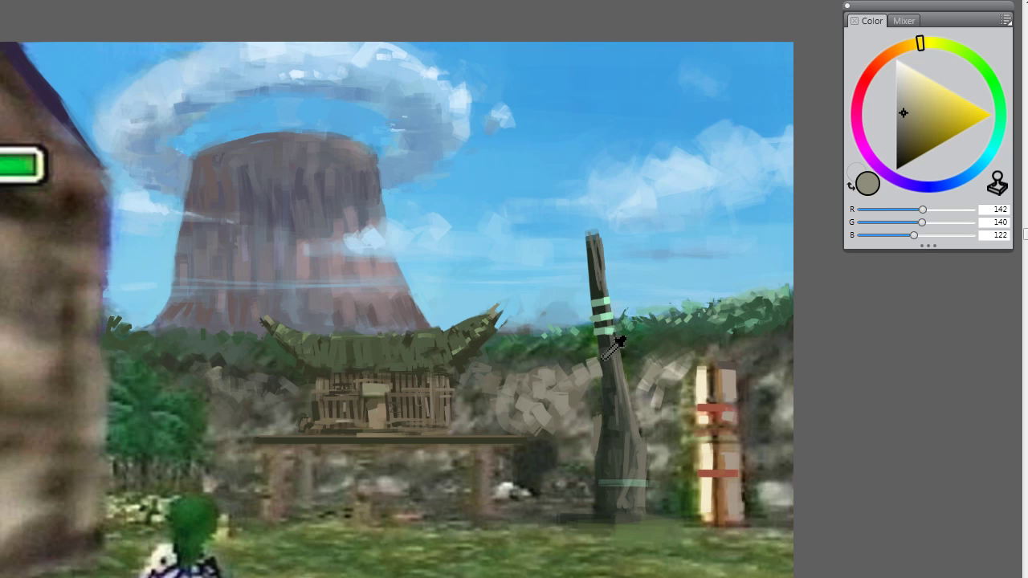
# Step: Refine the trunk's left edge with dark green (RGB 23, 34, 21) and rework the surrounding cliff with gray (RGB 138, 137, 119) and green (RGB 29, 50, 23)
pyautogui.keyDown('alt'); pyautogui.click(600, 354); pyautogui.keyUp('alt')
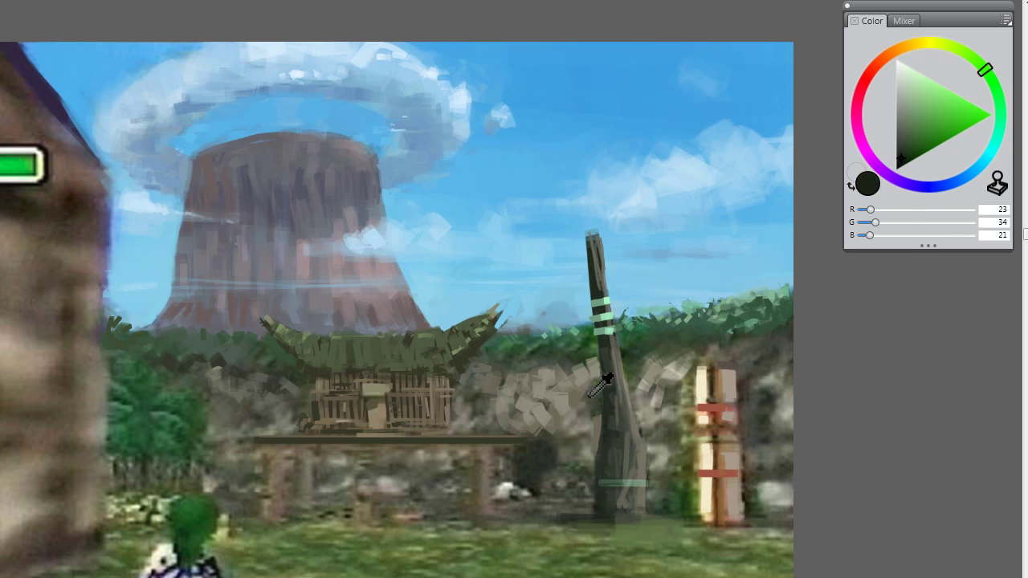
pyautogui.keyDown('alt'); pyautogui.click(599, 387); pyautogui.keyUp('alt')
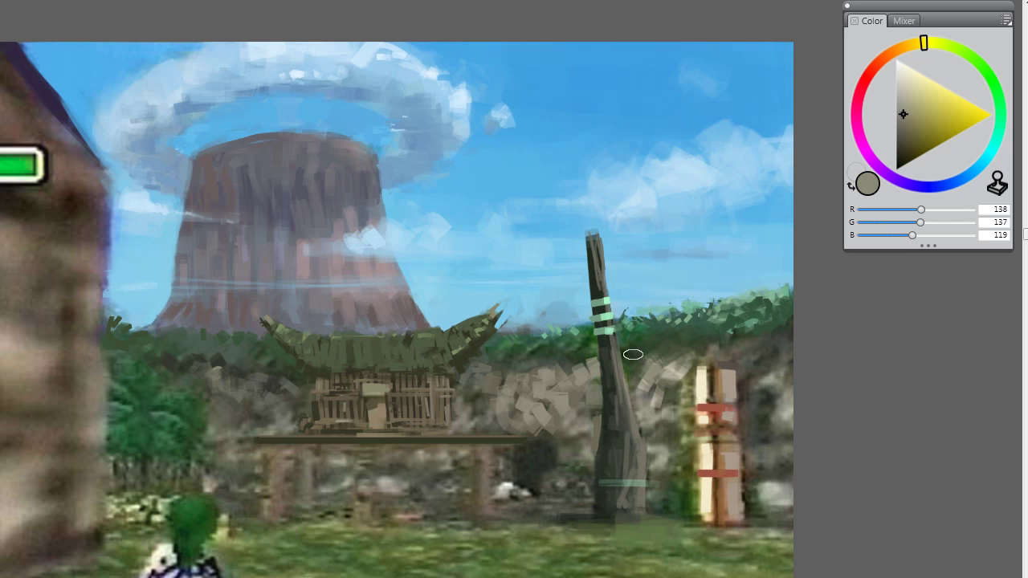
pyautogui.moveTo(633, 355)
pyautogui.mouseDown()
pyautogui.moveTo(634, 367)
pyautogui.moveTo(657, 378)
pyautogui.mouseUp()
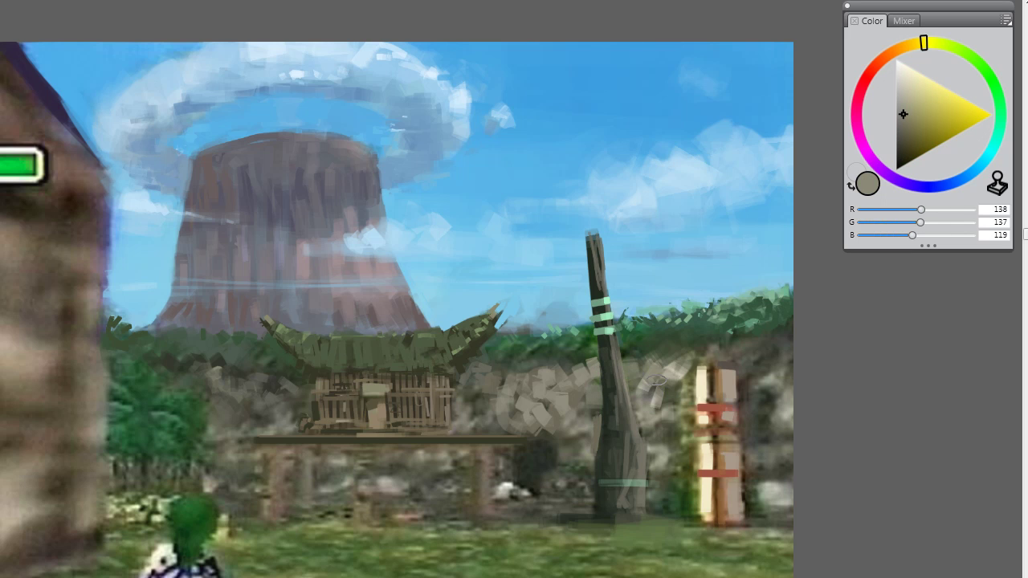
pyautogui.keyDown('alt'); pyautogui.click(650, 340); pyautogui.keyUp('alt')
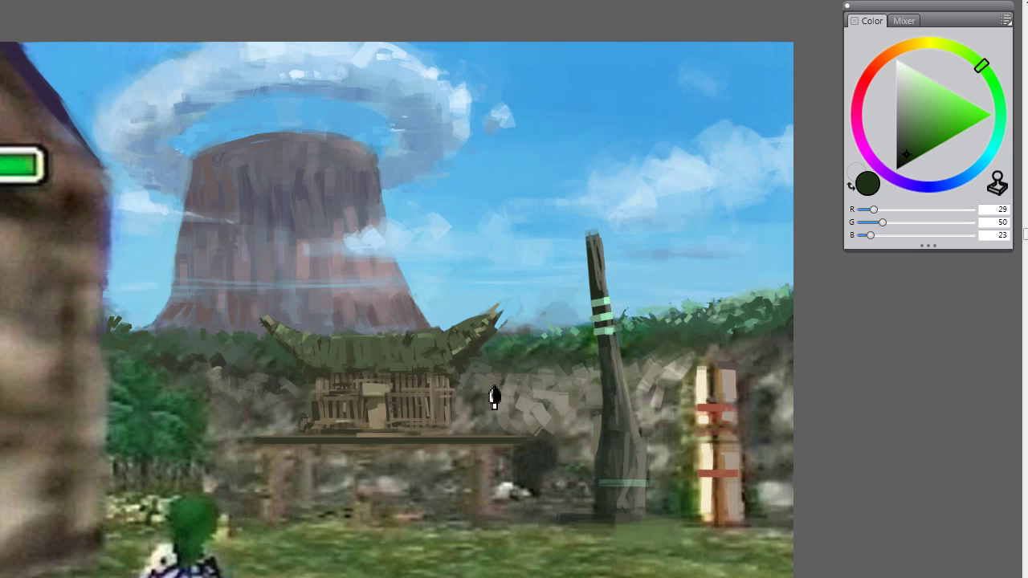
pyautogui.moveTo(494, 398); pyautogui.dragTo(562, 411)
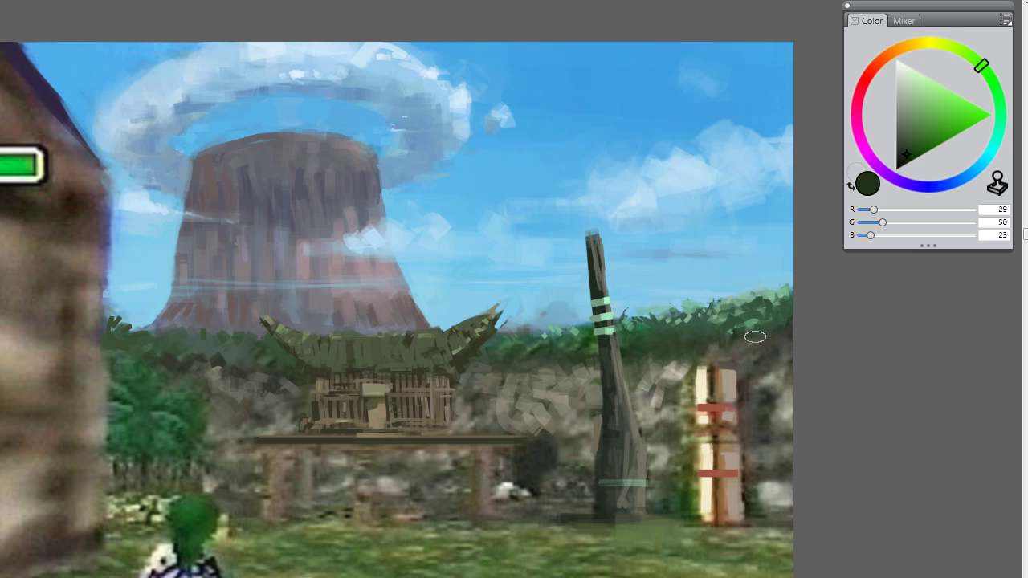
# Step: Repaint the cliff to the right of the striped post with beige-gray (RGB 144, 143, 121) and darker gray (RGB 86, 88, 78) blocky strokes
pyautogui.keyDown('alt'); pyautogui.click(771, 369); pyautogui.keyUp('alt')
pyautogui.moveTo(758, 356)
pyautogui.mouseDown()
pyautogui.moveTo(773, 448)
pyautogui.moveTo(789, 351)
pyautogui.moveTo(770, 346)
pyautogui.moveTo(774, 461)
pyautogui.moveTo(771, 400)
pyautogui.moveTo(807, 402)
pyautogui.mouseUp()
pyautogui.keyDown('alt'); pyautogui.click(767, 370); pyautogui.keyUp('alt')
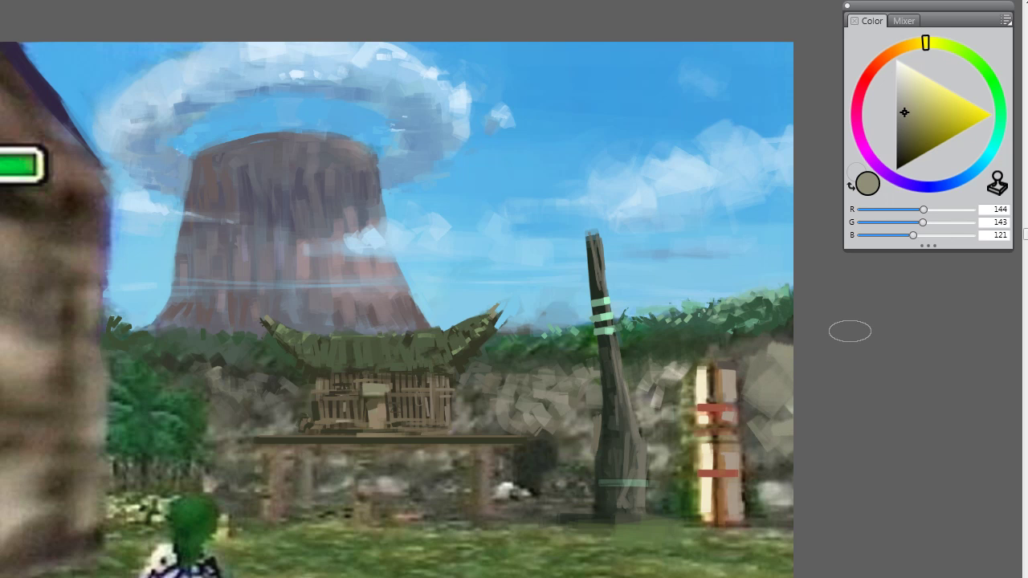
pyautogui.keyDown('alt'); pyautogui.click(770, 445); pyautogui.keyUp('alt')
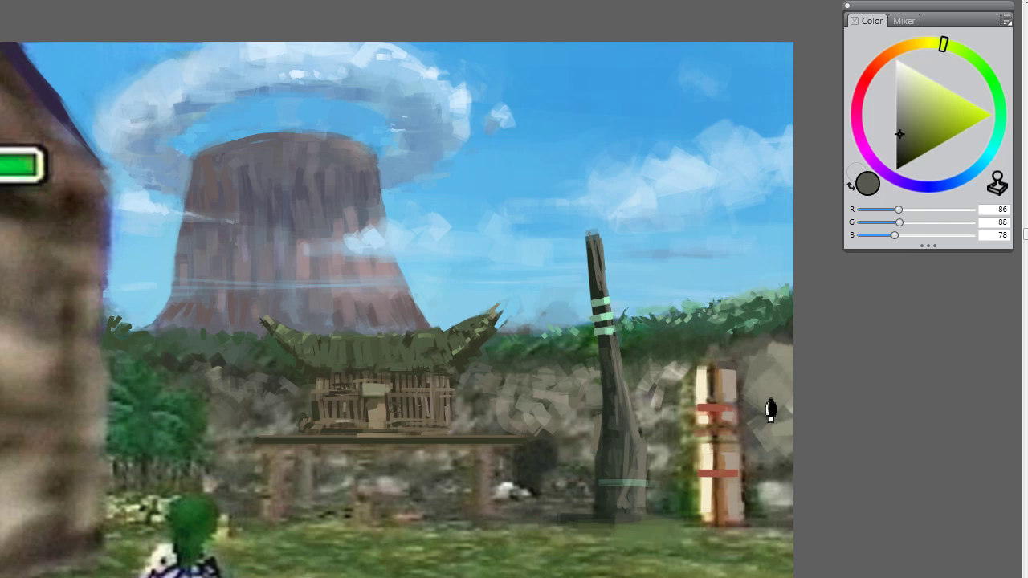
pyautogui.keyDown('alt'); pyautogui.click(787, 355); pyautogui.keyUp('alt')
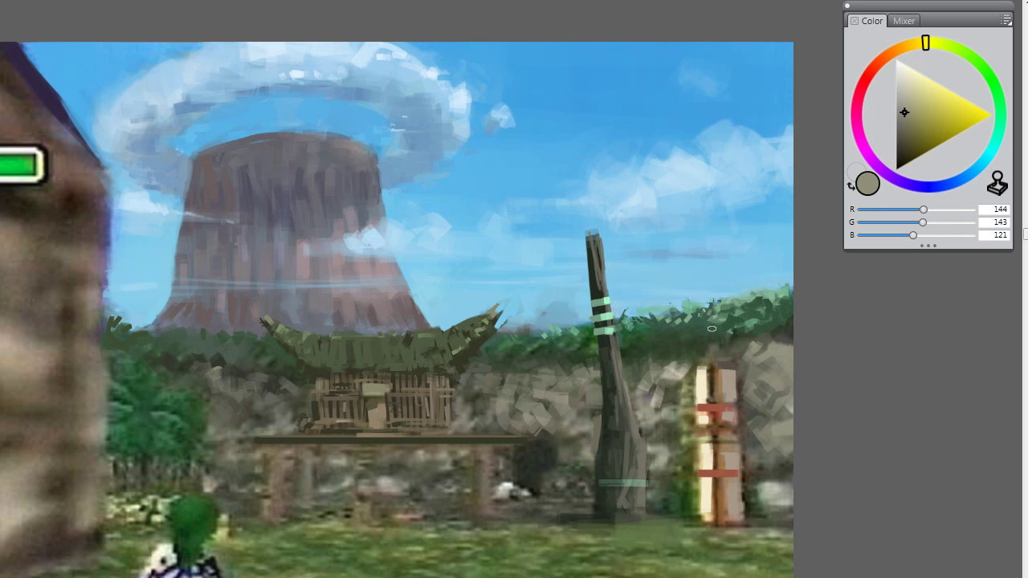
# Step: Shade the cliff beside the striped post with green (RGB 55, 70, 42) and the ground at its base with dark olive (RGB 37, 45, 16)
pyautogui.keyDown('alt'); pyautogui.click(692, 360); pyautogui.keyUp('alt')
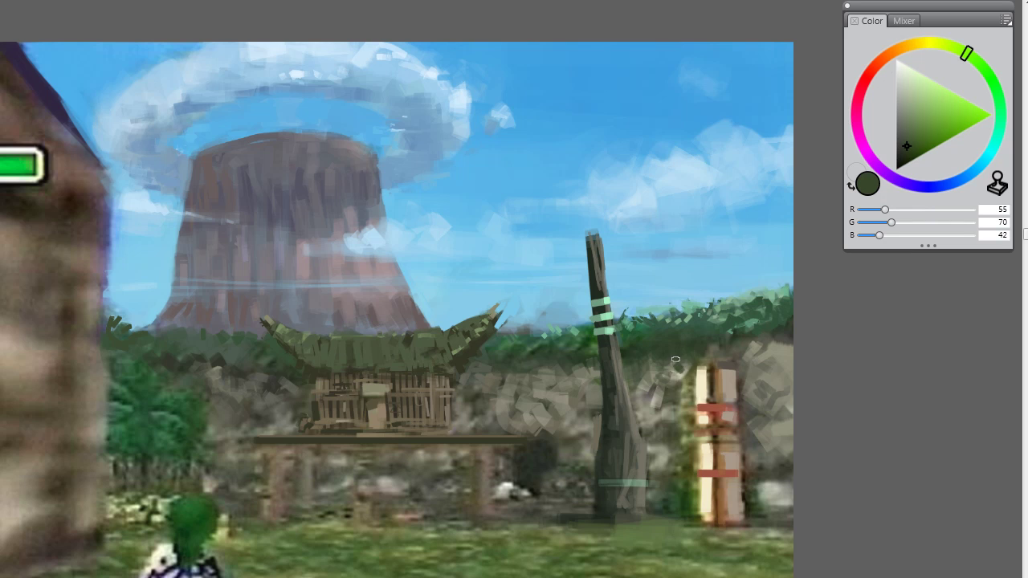
pyautogui.keyDown('alt'); pyautogui.click(755, 506); pyautogui.keyUp('alt')
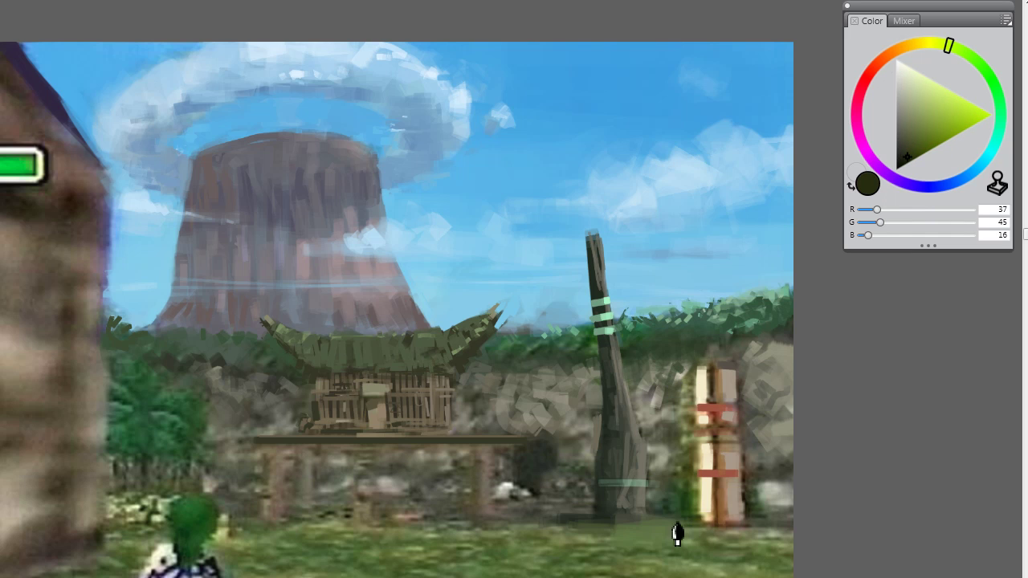
pyautogui.moveTo(675, 511)
pyautogui.mouseDown()
pyautogui.moveTo(679, 533)
pyautogui.moveTo(695, 536)
pyautogui.mouseUp()
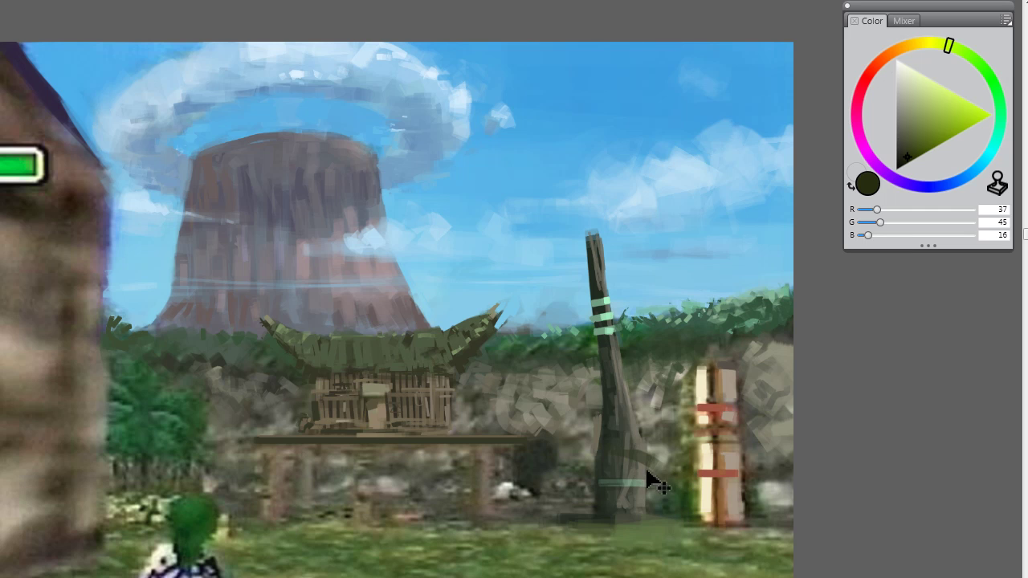
pyautogui.moveTo(714, 542)
pyautogui.mouseDown()
pyautogui.moveTo(655, 539)
pyautogui.moveTo(638, 521)
pyautogui.mouseUp()
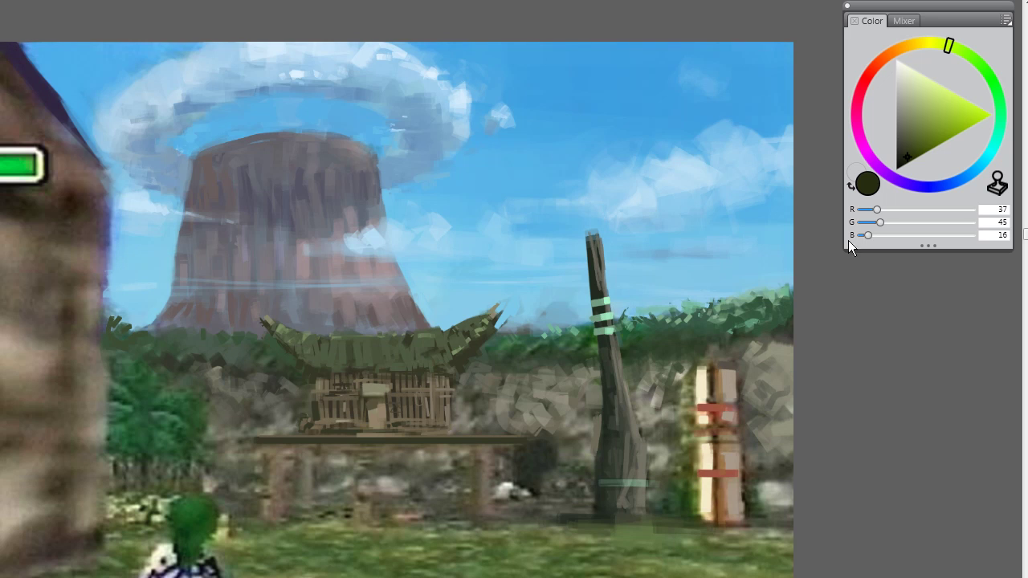
# Step: Trim the trunk's tip with sky blue (RGB 125, 196, 234) and add gray (RGB 87, 89, 75) strokes to its lower bark
pyautogui.keyDown('alt'); pyautogui.click(611, 266); pyautogui.keyUp('alt')
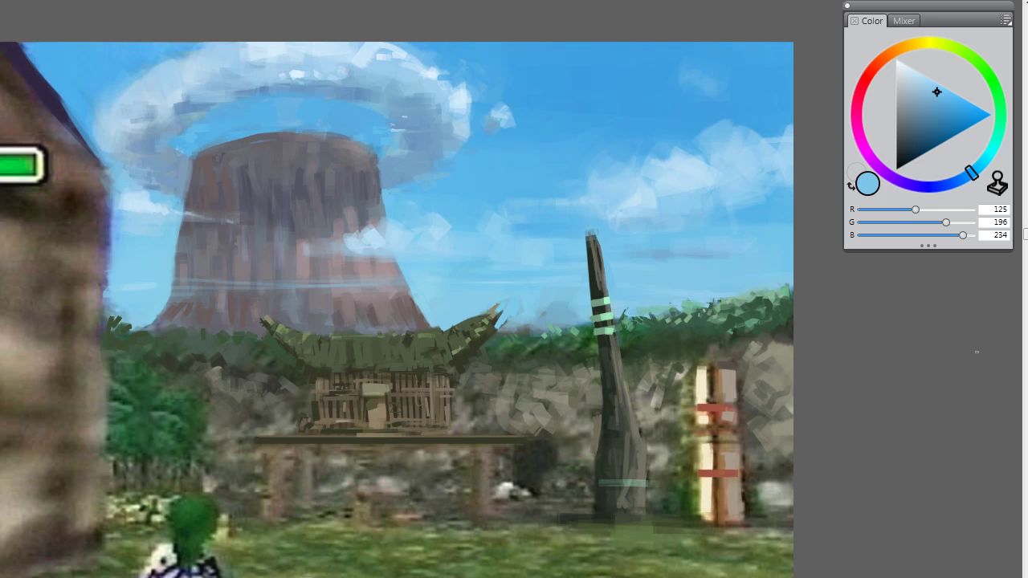
pyautogui.click(629, 452)
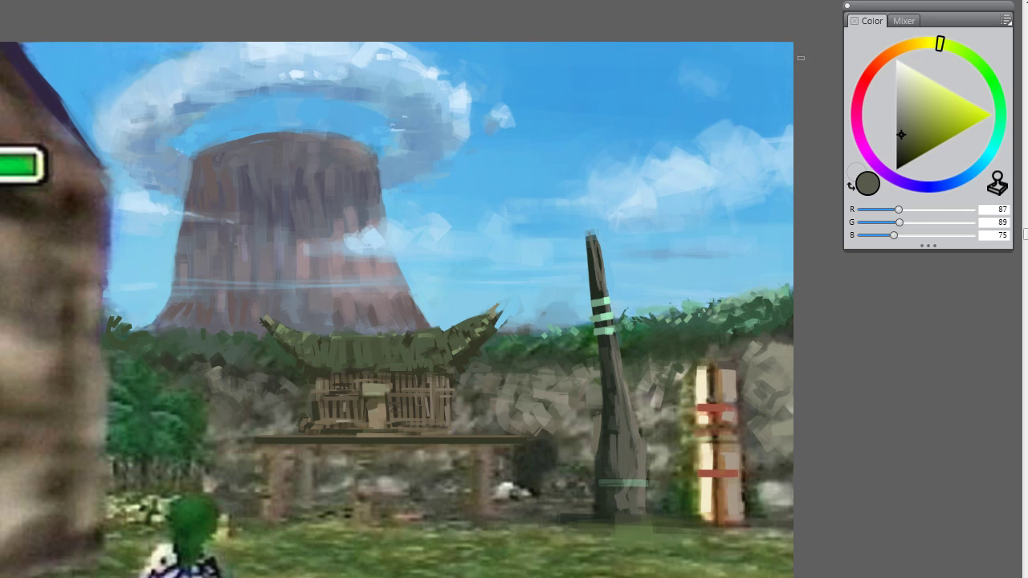
# Step: Recolor the upper trunk bands bright green (RGB 142, 206, 94) and shade them with dark green (RGB 23, 34, 21 and RGB 11, 60, 3)
pyautogui.click(901, 57)
pyautogui.click(948, 113)
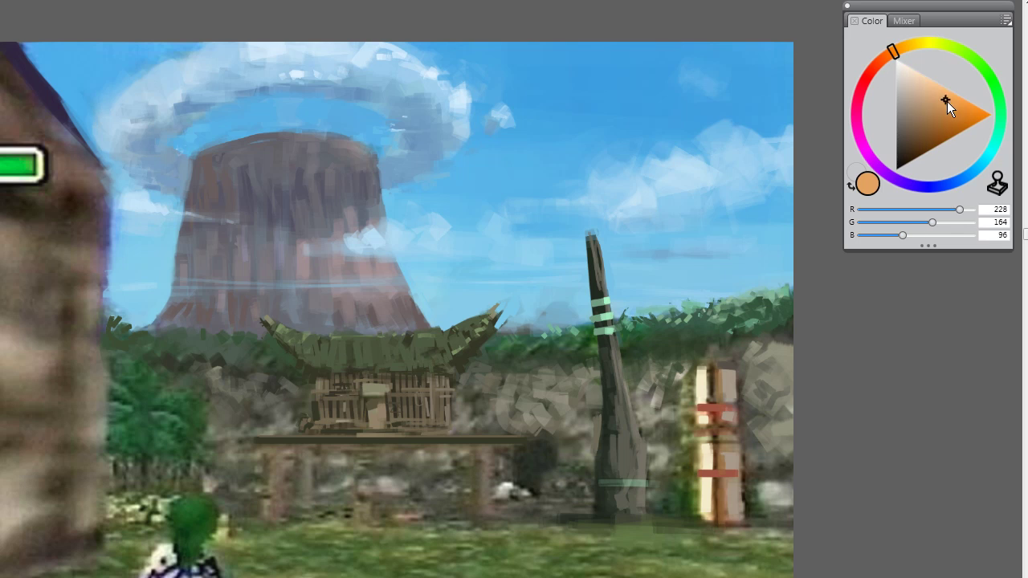
pyautogui.click(968, 56)
pyautogui.moveTo(957, 90)
pyautogui.mouseDown()
pyautogui.moveTo(926, 127)
pyautogui.moveTo(918, 122)
pyautogui.mouseUp()
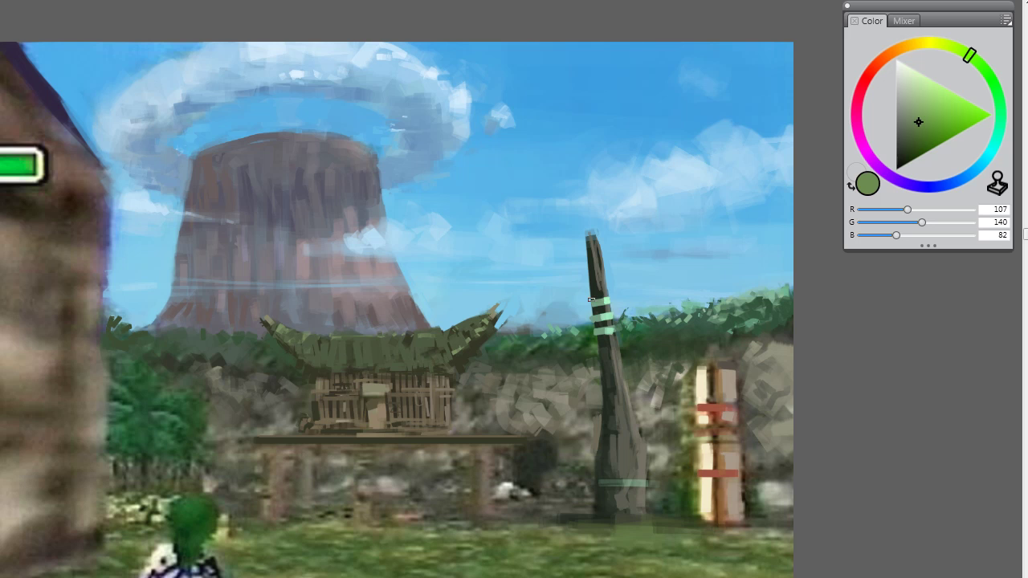
pyautogui.click(939, 105)
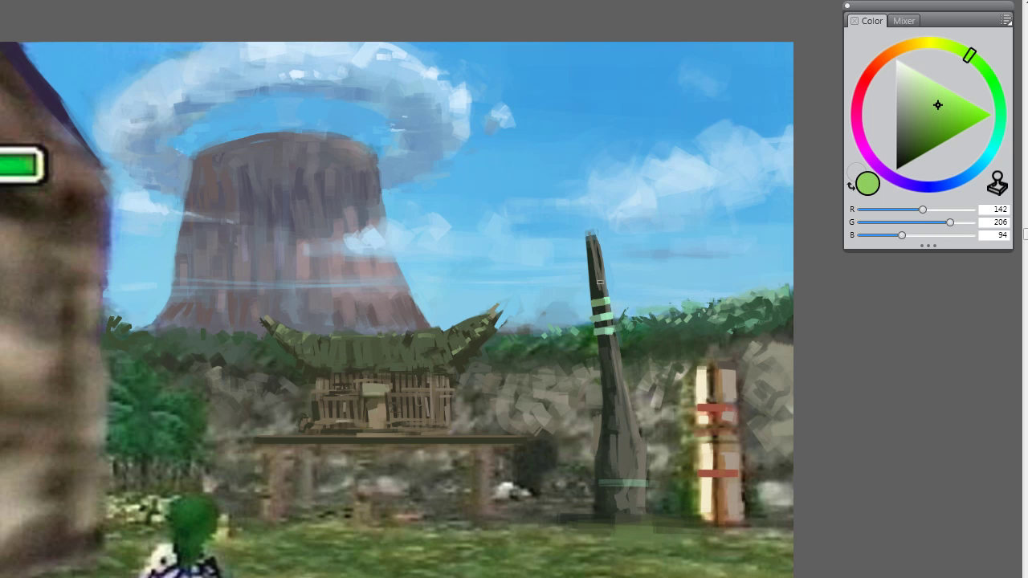
pyautogui.keyDown('alt'); pyautogui.click(609, 339); pyautogui.keyUp('alt')
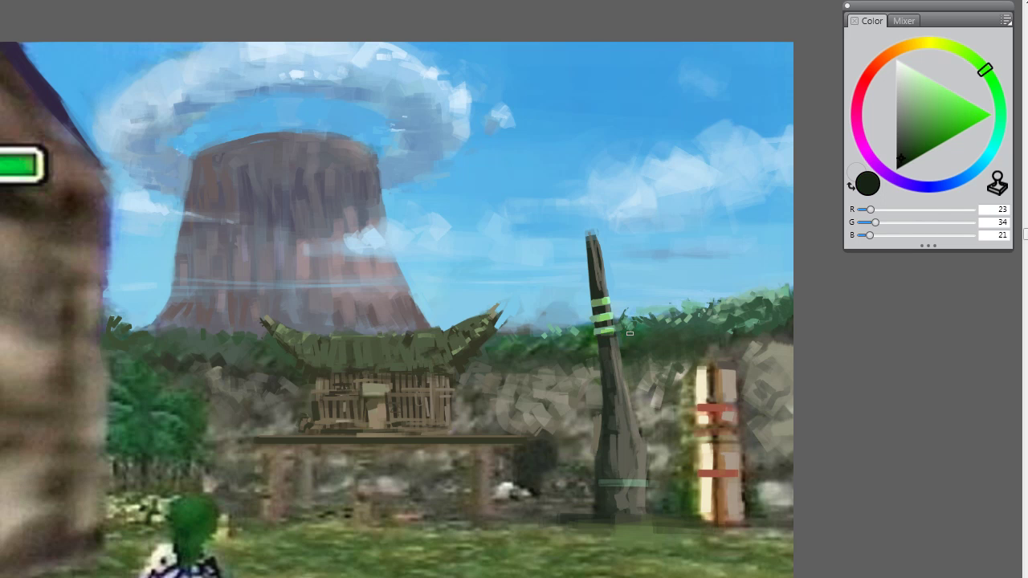
pyautogui.keyDown('alt'); pyautogui.click(601, 335); pyautogui.keyUp('alt')
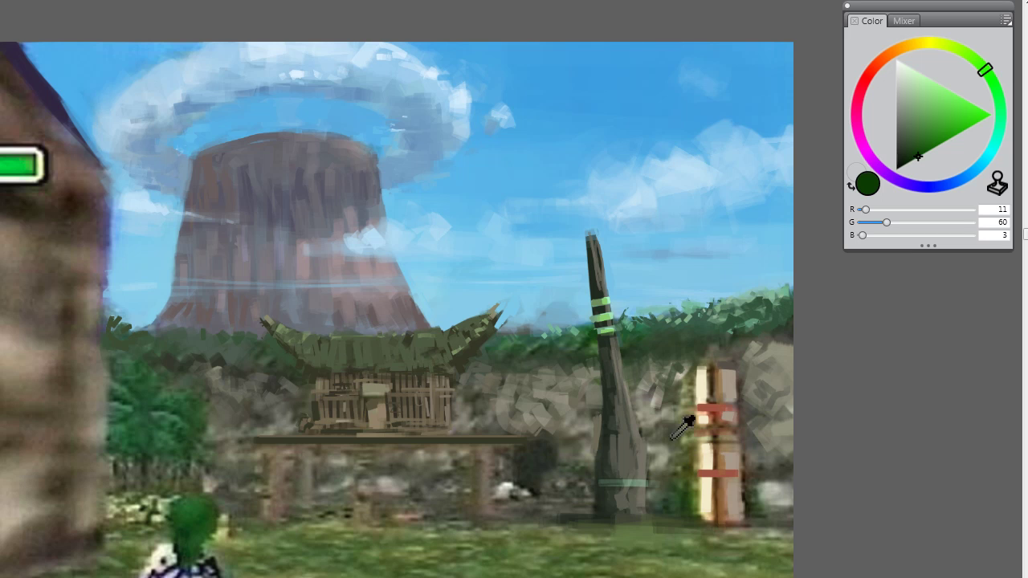
# Step: Cover the blurry area left of the striped post with olive (RGB 121, 126, 78), gray (RGB 140, 137, 120) and dark gray (RGB 94, 96, 73)
pyautogui.keyDown('alt'); pyautogui.click(677, 398); pyautogui.keyUp('alt')
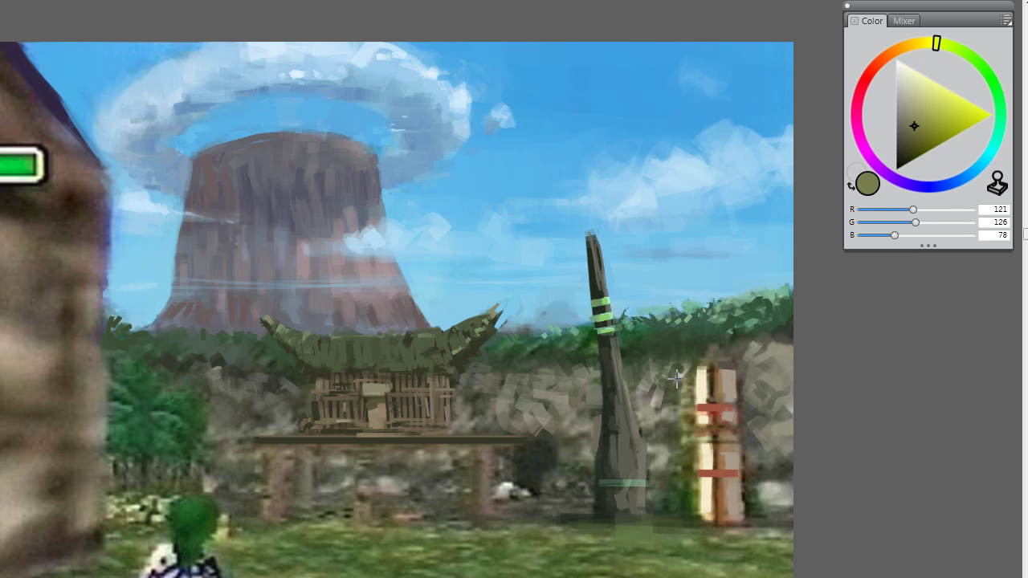
pyautogui.keyDown('alt'); pyautogui.click(667, 409); pyautogui.keyUp('alt')
pyautogui.keyDown('alt'); pyautogui.click(669, 406); pyautogui.keyUp('alt')
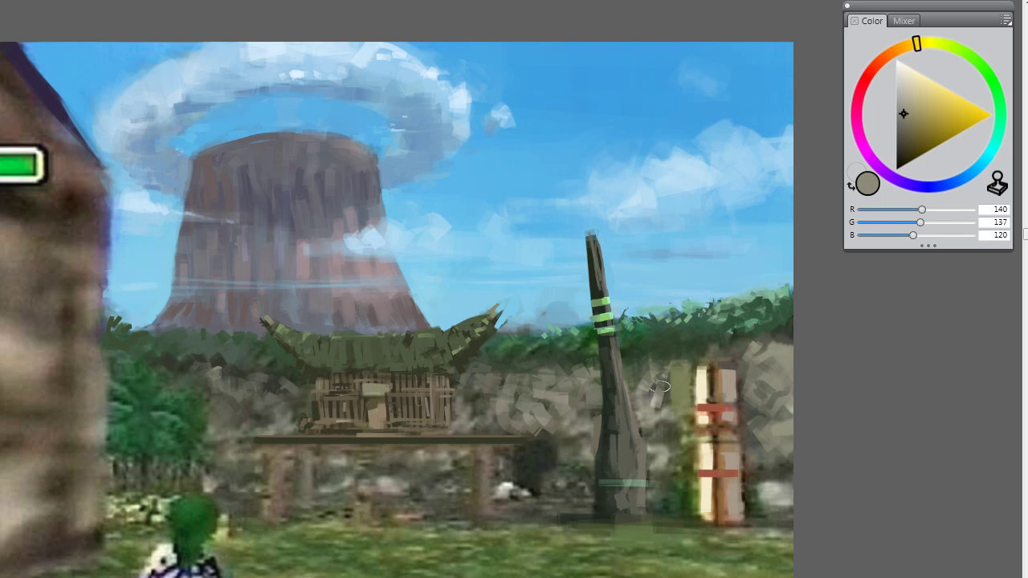
pyautogui.keyDown('alt'); pyautogui.click(688, 446); pyautogui.keyUp('alt')
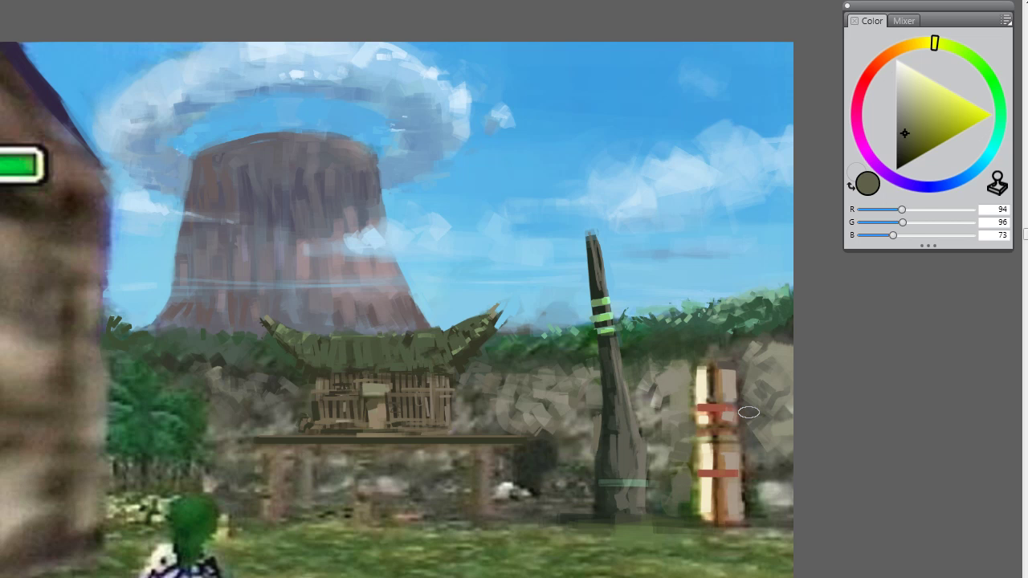
# Step: Paint the foliage along the cliff top with dark greens (RGB 46, 56, 33 and RGB 43, 76, 48) and lighter green (RGB 57, 94, 67)
pyautogui.keyDown('alt'); pyautogui.click(710, 344); pyautogui.keyUp('alt')
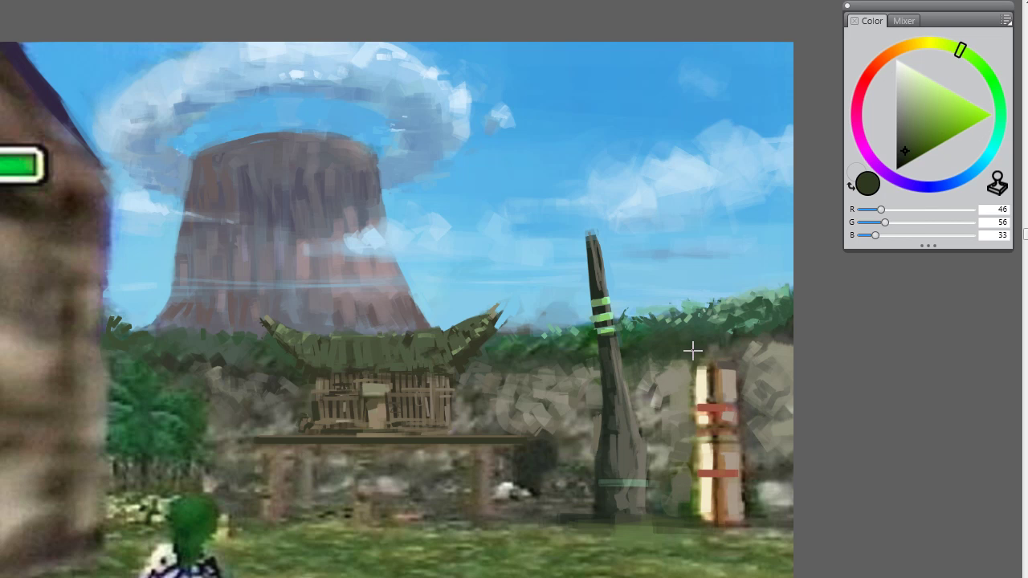
pyautogui.keyDown('alt'); pyautogui.click(701, 326); pyautogui.keyUp('alt')
pyautogui.keyDown('alt'); pyautogui.click(679, 344); pyautogui.keyUp('alt')
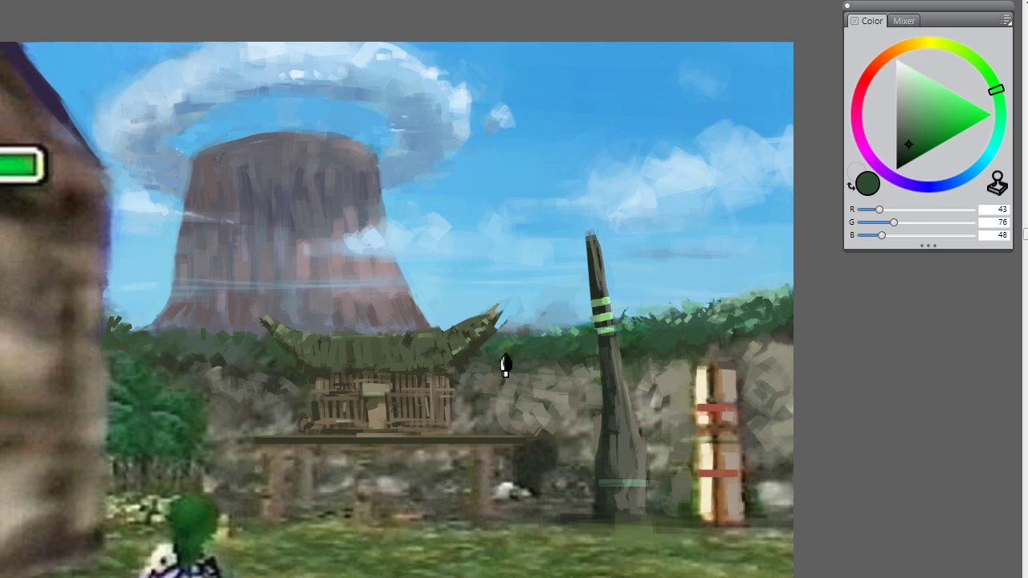
pyautogui.keyDown('alt'); pyautogui.click(527, 336); pyautogui.keyUp('alt')
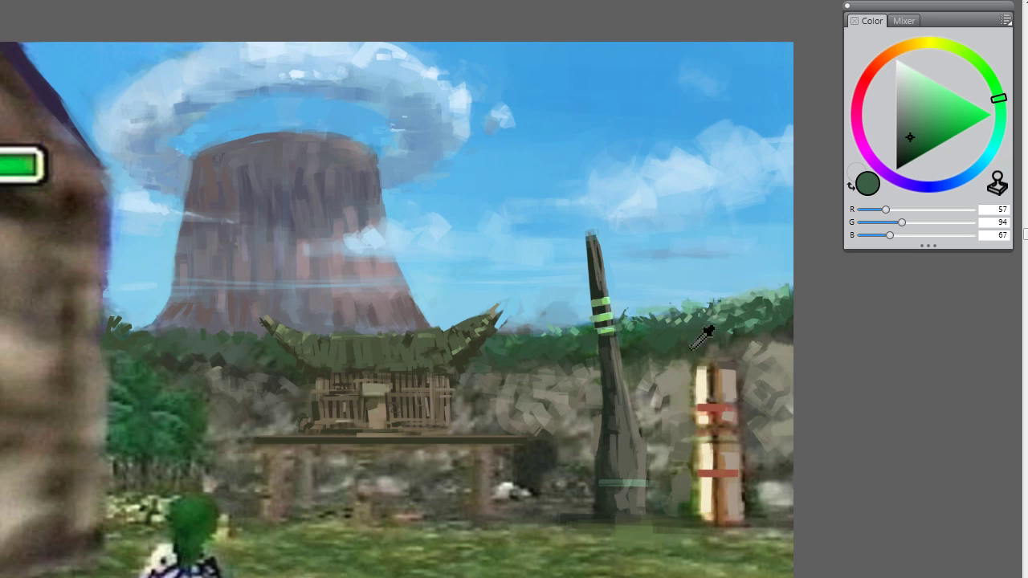
# Step: Glaze the cliff, trunk and striped post with dark green (RGB 41, 55, 29) and spread blue-gray (RGB 107, 130, 137) haze over cliffs and trees
pyautogui.keyDown('alt'); pyautogui.click(664, 366); pyautogui.keyUp('alt')
pyautogui.moveTo(666, 399)
pyautogui.mouseDown()
pyautogui.moveTo(672, 455)
pyautogui.moveTo(665, 332)
pyautogui.moveTo(680, 491)
pyautogui.moveTo(729, 365)
pyautogui.moveTo(766, 456)
pyautogui.mouseUp()
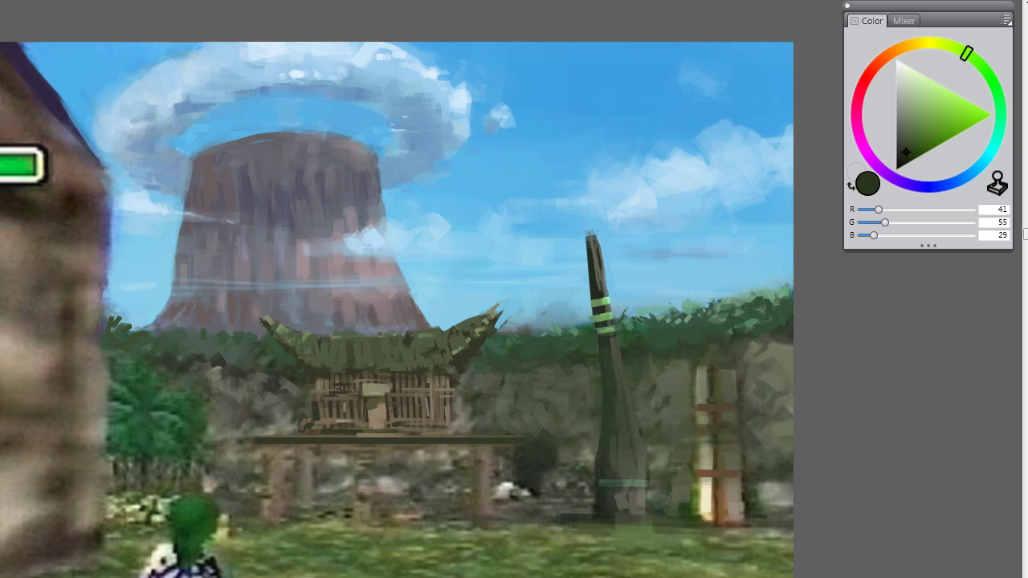
pyautogui.click(980, 166)
pyautogui.moveTo(913, 113); pyautogui.dragTo(910, 118)
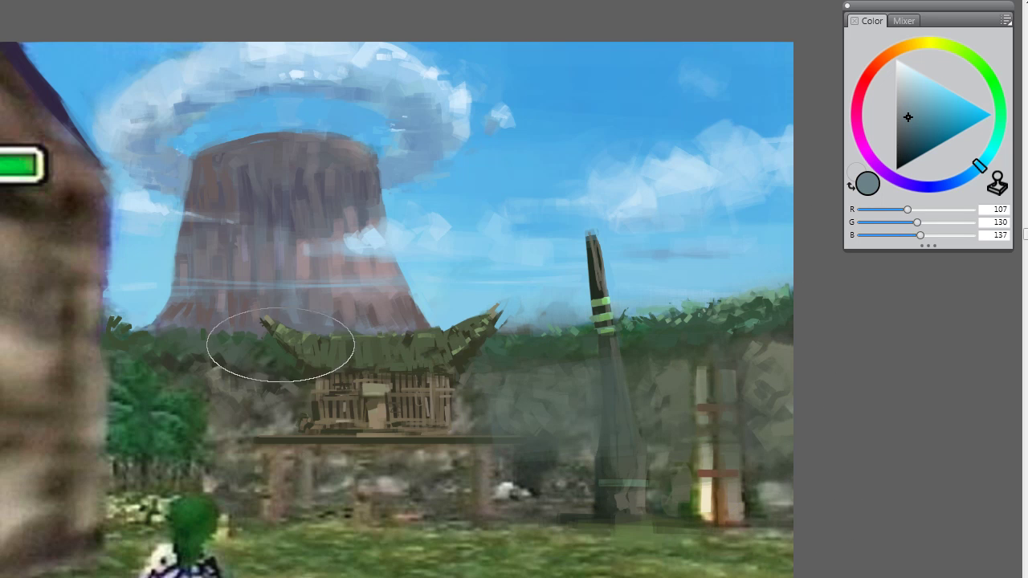
pyautogui.moveTo(235, 482); pyautogui.dragTo(225, 370)
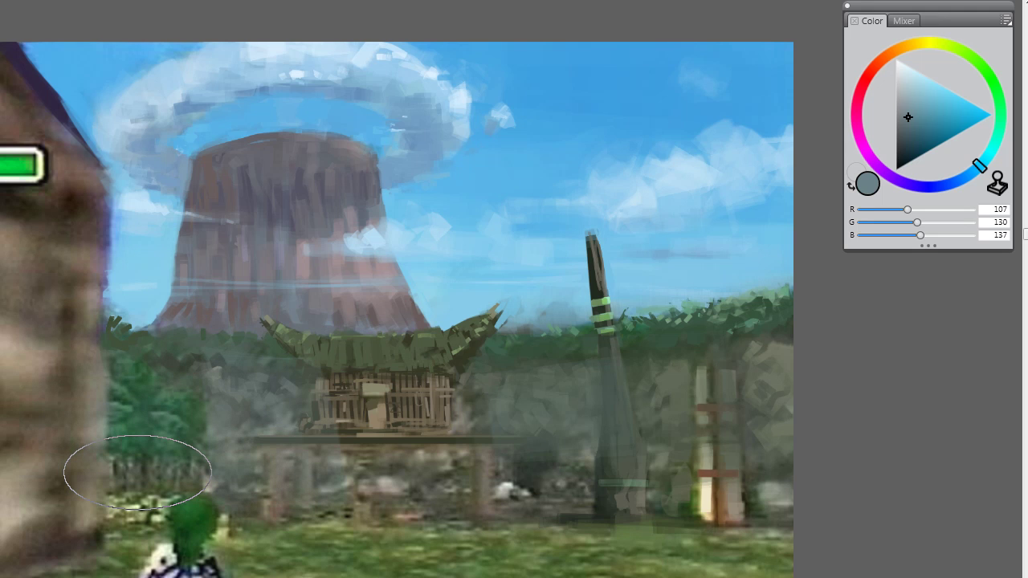
pyautogui.moveTo(200, 425); pyautogui.dragTo(161, 471)
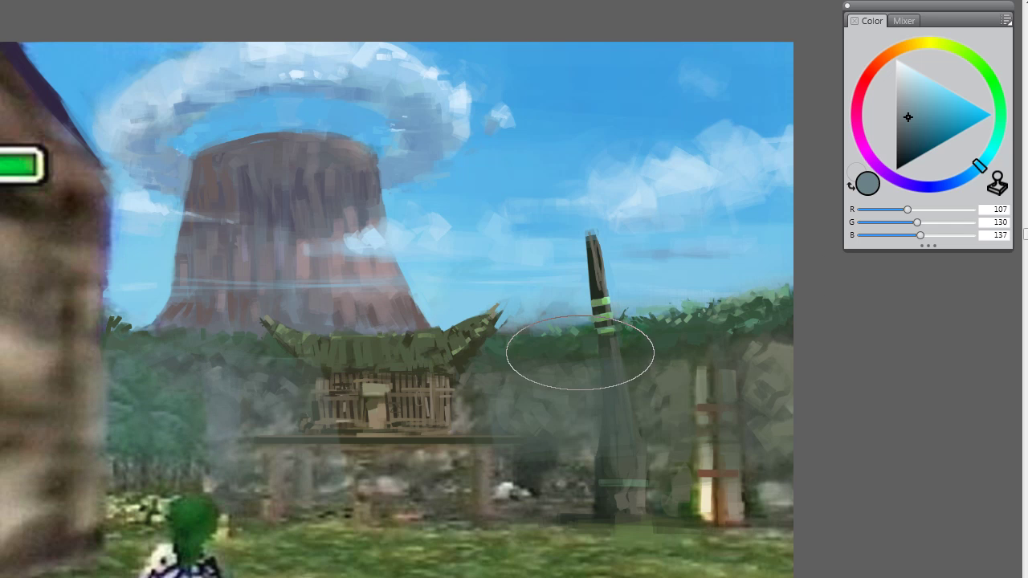
# Step: Darken the hut roof's underside with brown (RGB 44, 39, 26) and olive (RGB 48, 50, 31) and define its left wall (RGB 77, 69, 49)
pyautogui.keyDown('alt'); pyautogui.click(447, 422); pyautogui.keyUp('alt')
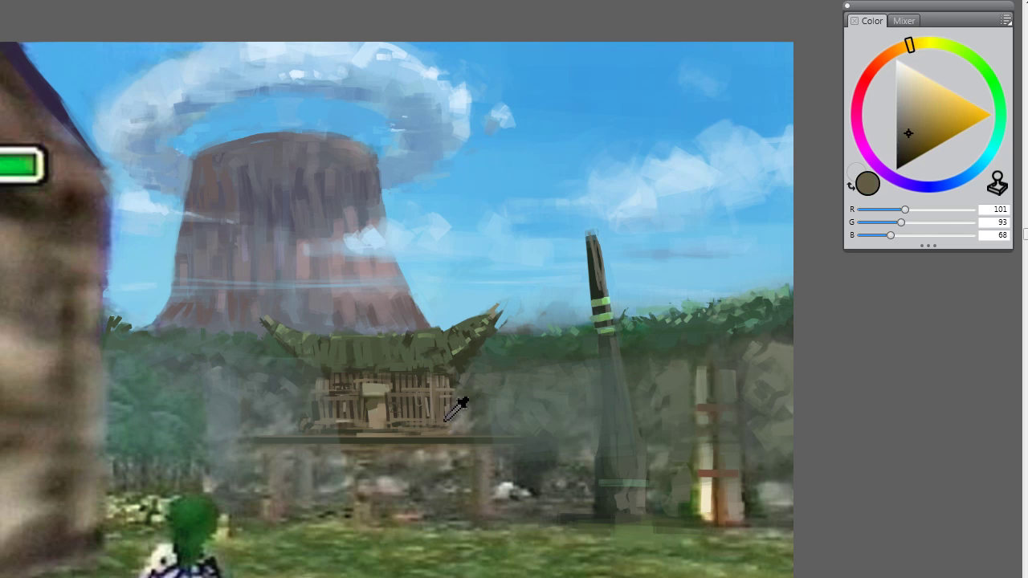
pyautogui.keyDown('alt'); pyautogui.click(361, 402); pyautogui.keyUp('alt')
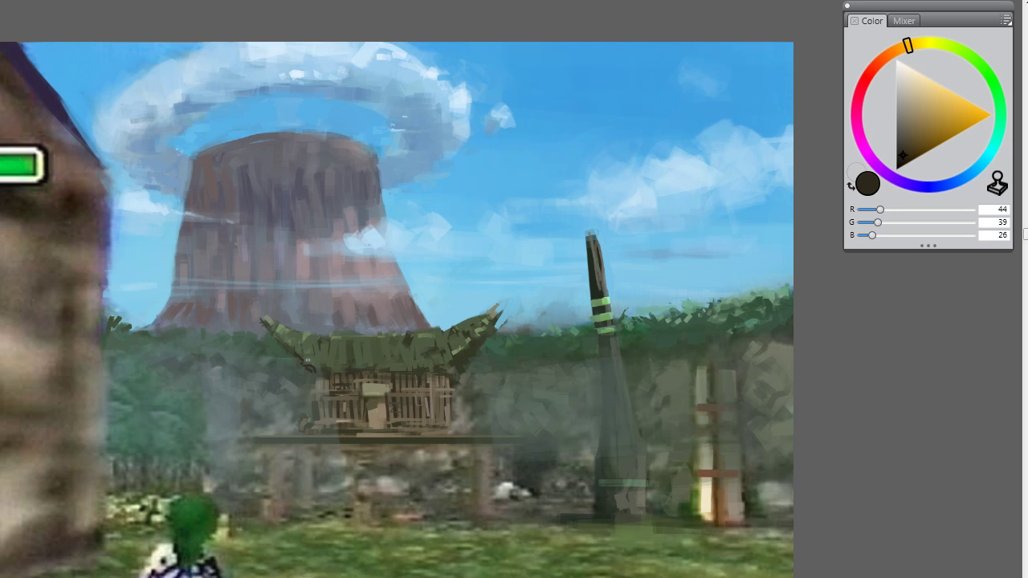
pyautogui.keyDown('alt'); pyautogui.click(329, 350); pyautogui.keyUp('alt')
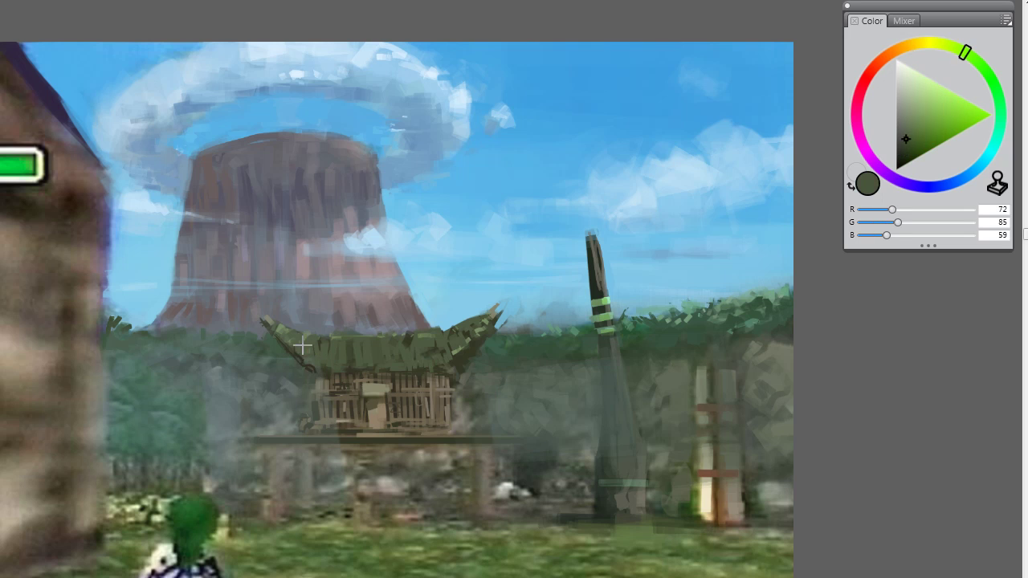
pyautogui.keyDown('alt'); pyautogui.click(330, 361); pyautogui.keyUp('alt')
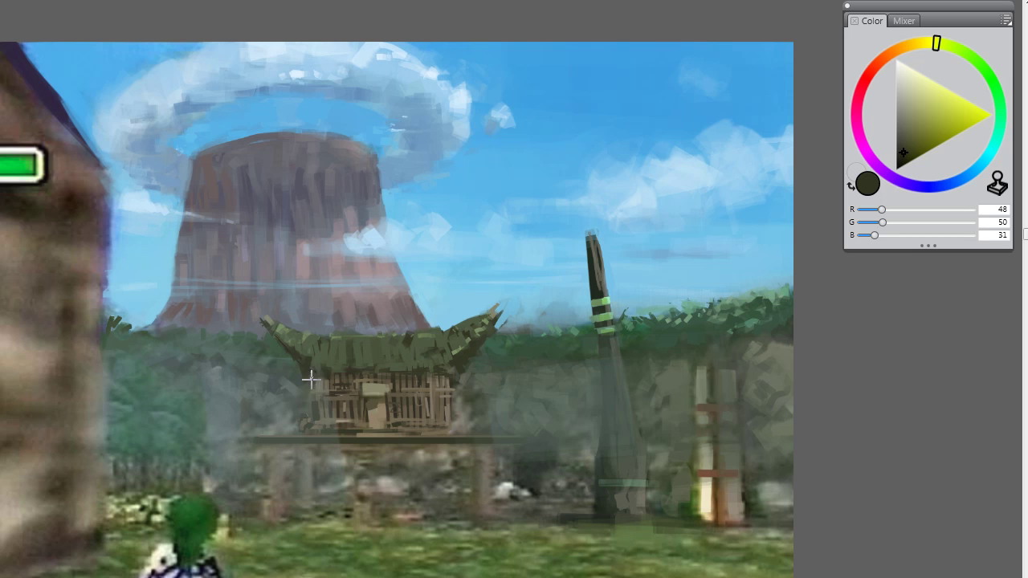
pyautogui.keyDown('alt'); pyautogui.click(345, 419); pyautogui.keyUp('alt')
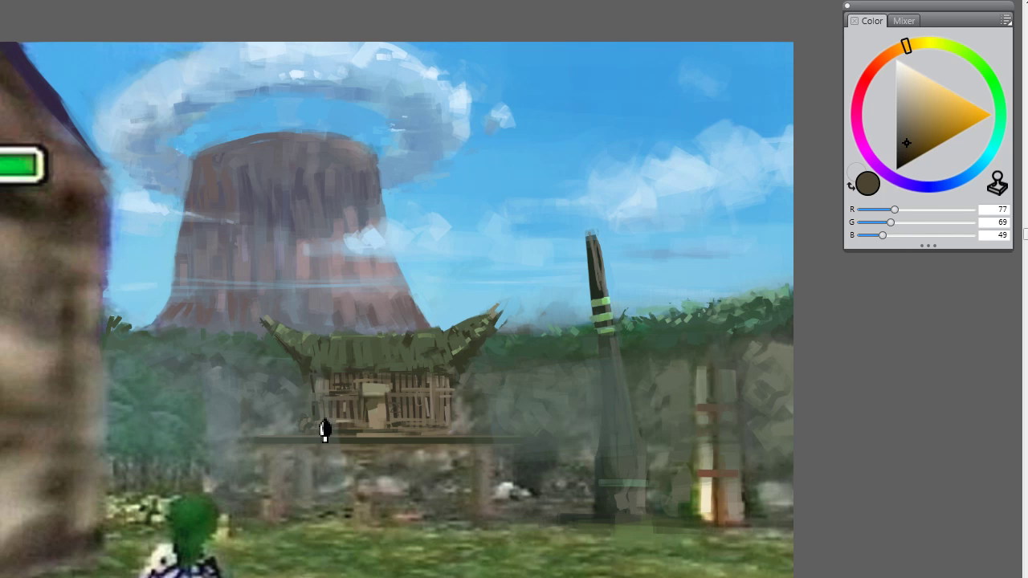
pyautogui.keyDown('alt'); pyautogui.click(347, 402); pyautogui.keyUp('alt')
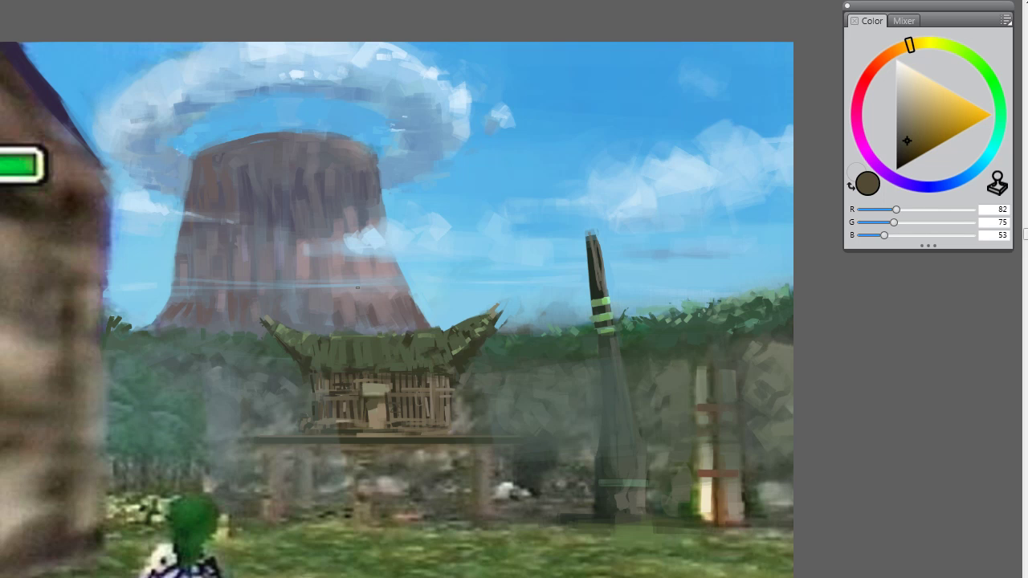
# Step: Define the hut's platform edge with dark olive (RGB 45, 47, 25) and brown (RGB 128, 116, 85), and highlight its front-left leg (RGB 142, 127, 98)
pyautogui.keyDown('alt'); pyautogui.click(368, 440); pyautogui.keyUp('alt')
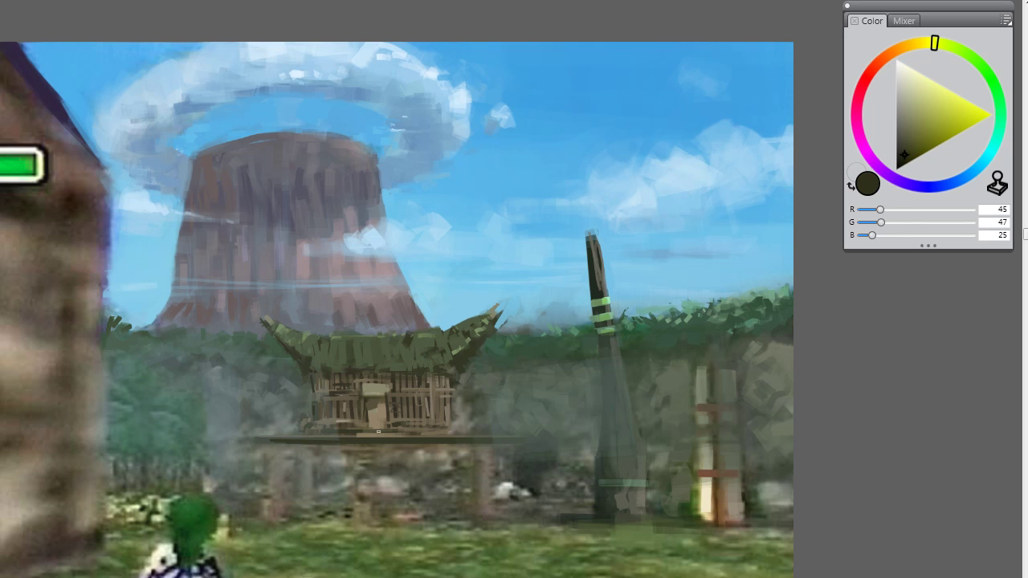
pyautogui.keyDown('alt'); pyautogui.click(376, 444); pyautogui.keyUp('alt')
pyautogui.keyDown('alt'); pyautogui.click(314, 441); pyautogui.keyUp('alt')
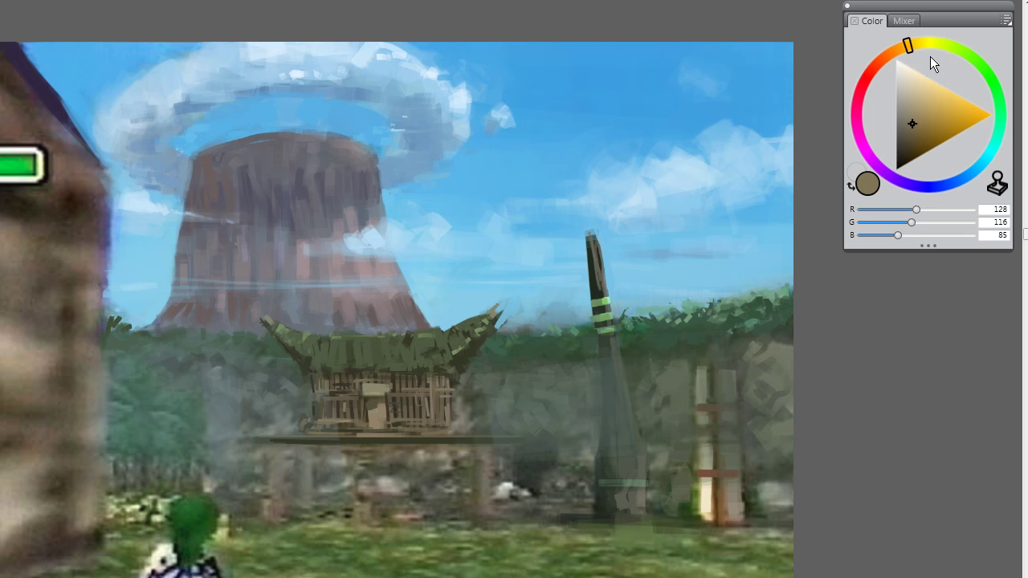
pyautogui.keyDown('alt'); pyautogui.click(390, 397); pyautogui.keyUp('alt')
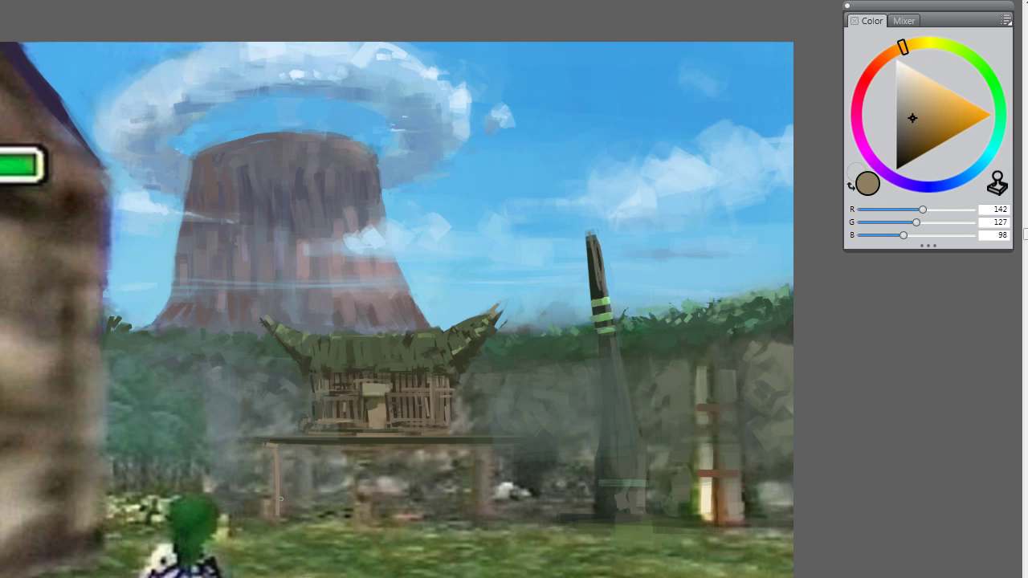
pyautogui.keyDown('alt'); pyautogui.click(334, 442); pyautogui.keyUp('alt')
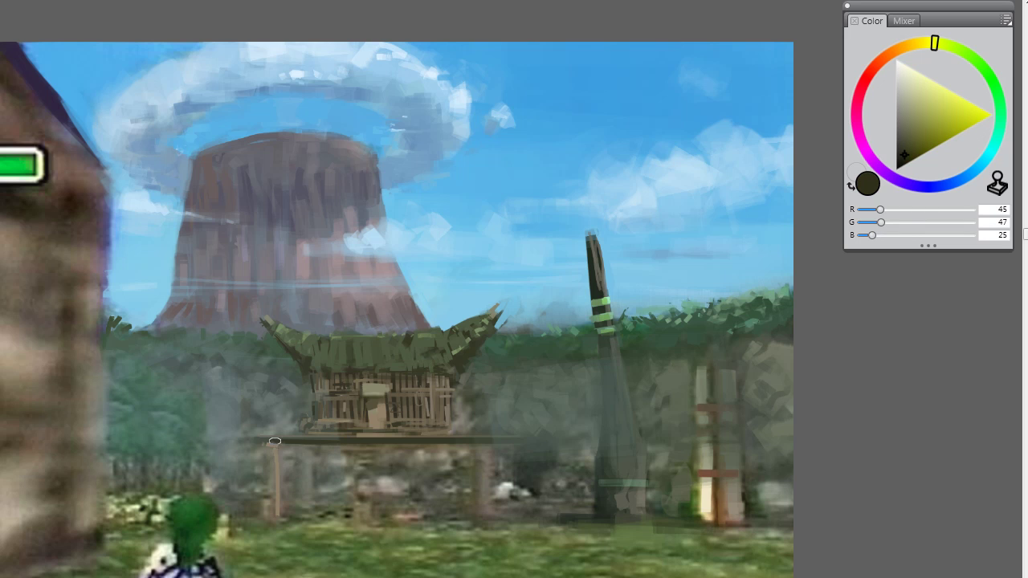
# Step: Undo the last stroke and paint the stilts and crossbeams beneath the hut's platform in dark olive (RGB 45, 47, 25)
pyautogui.hotkey('ctrl', 'z')
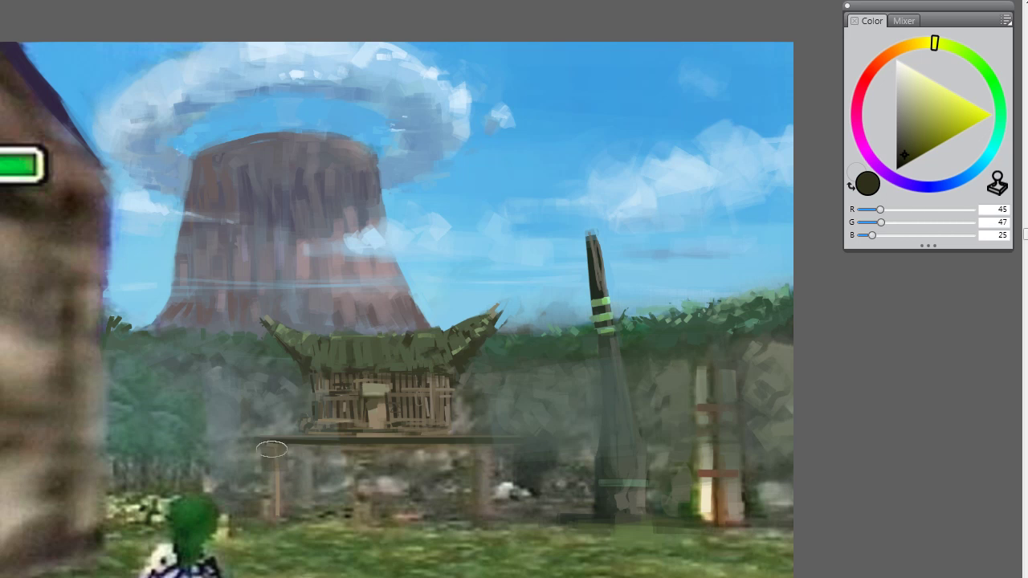
pyautogui.moveTo(273, 448); pyautogui.dragTo(278, 490)
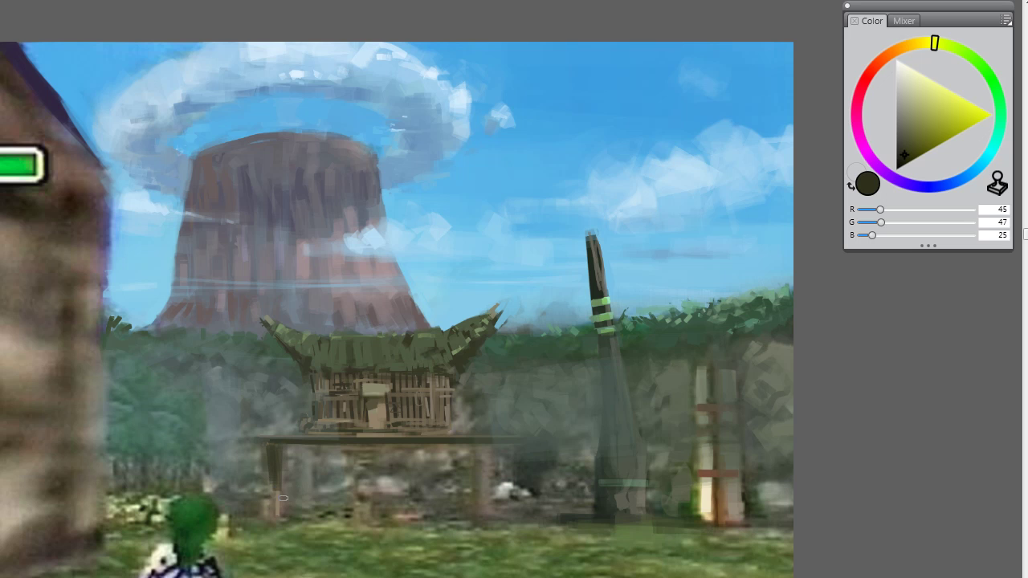
pyautogui.moveTo(304, 448); pyautogui.dragTo(305, 488)
pyautogui.moveTo(311, 447); pyautogui.dragTo(363, 447)
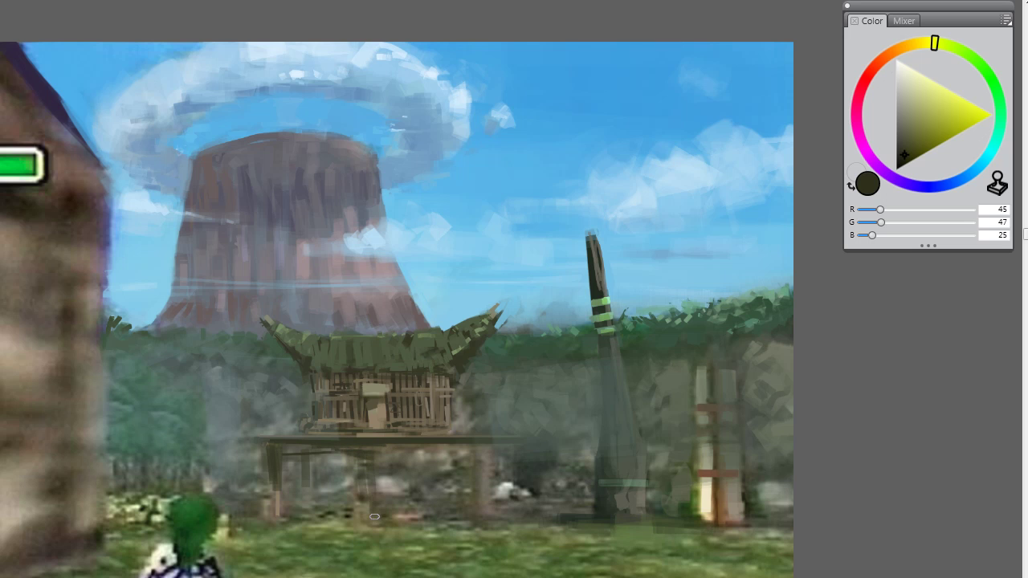
pyautogui.moveTo(407, 447)
pyautogui.mouseDown()
pyautogui.moveTo(480, 450)
pyautogui.moveTo(417, 459)
pyautogui.mouseUp()
pyautogui.moveTo(482, 447); pyautogui.dragTo(486, 498)
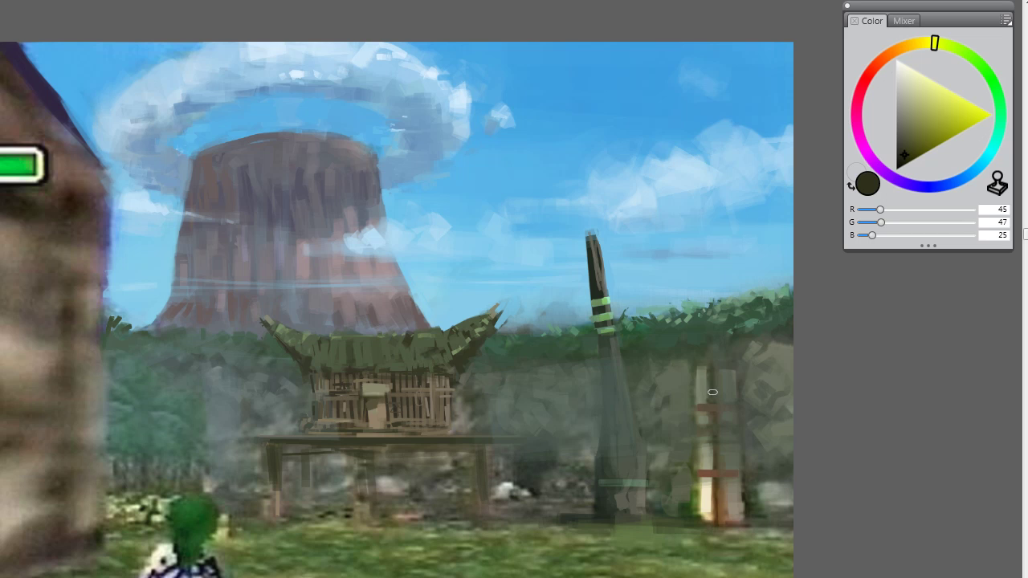
# Step: Brighten the left side of the striped post with cream (RGB 240, 231, 197), undoing the cream stroke on its right side
pyautogui.keyDown('alt'); pyautogui.click(714, 490); pyautogui.keyUp('alt')
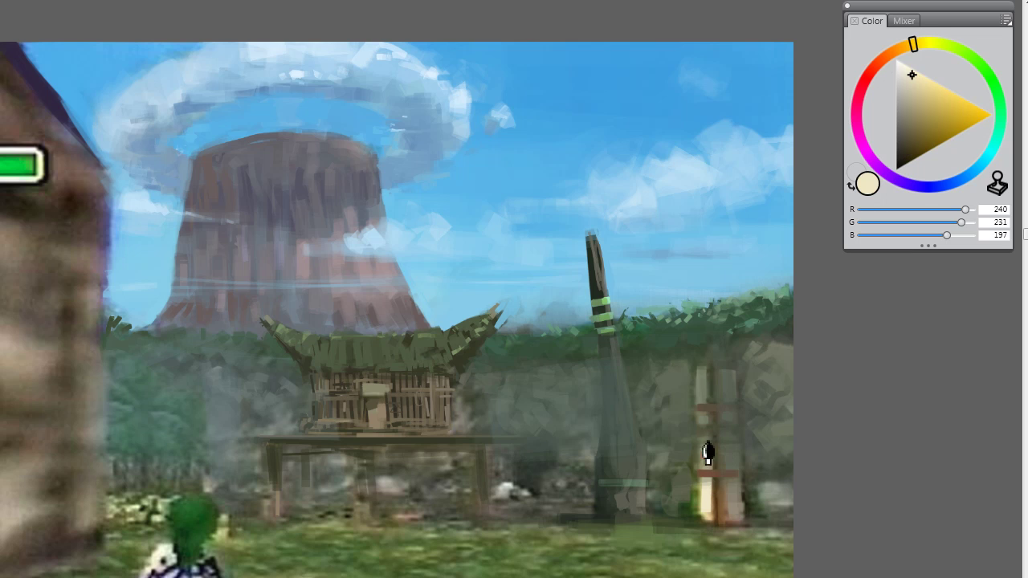
pyautogui.moveTo(708, 462)
pyautogui.mouseDown()
pyautogui.moveTo(706, 374)
pyautogui.moveTo(730, 379)
pyautogui.moveTo(728, 369)
pyautogui.mouseUp()
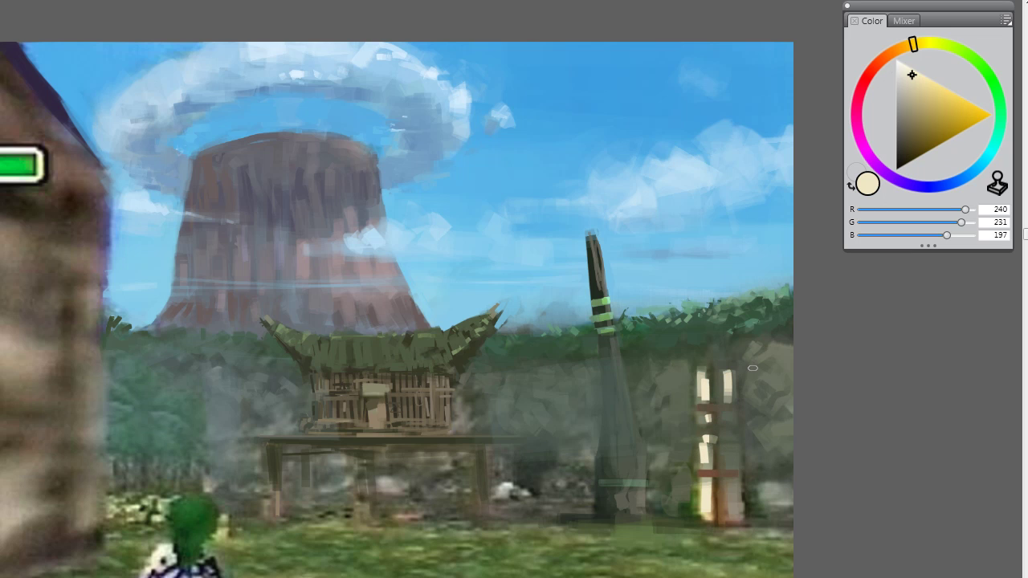
pyautogui.hotkey('ctrl', 'z')
pyautogui.click(908, 94)
pyautogui.moveTo(731, 400); pyautogui.dragTo(730, 372)
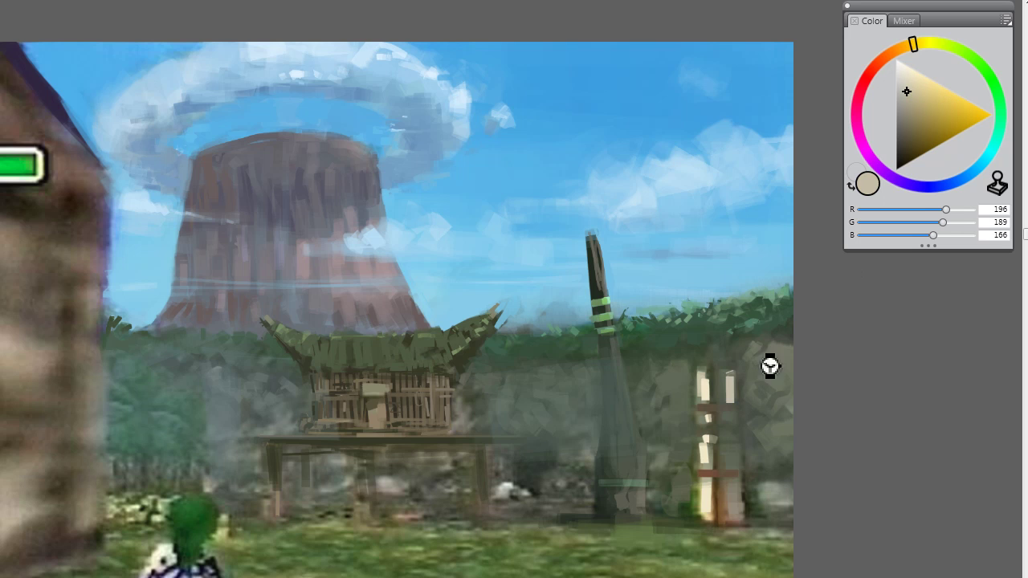
pyautogui.hotkey('ctrl', 'z')
pyautogui.click(993, 145)
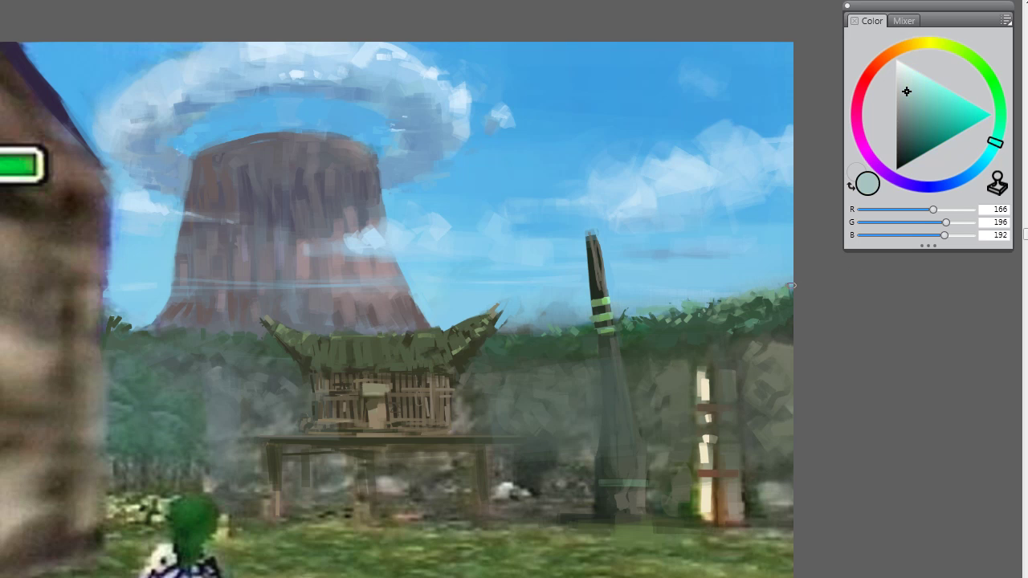
pyautogui.click(903, 82)
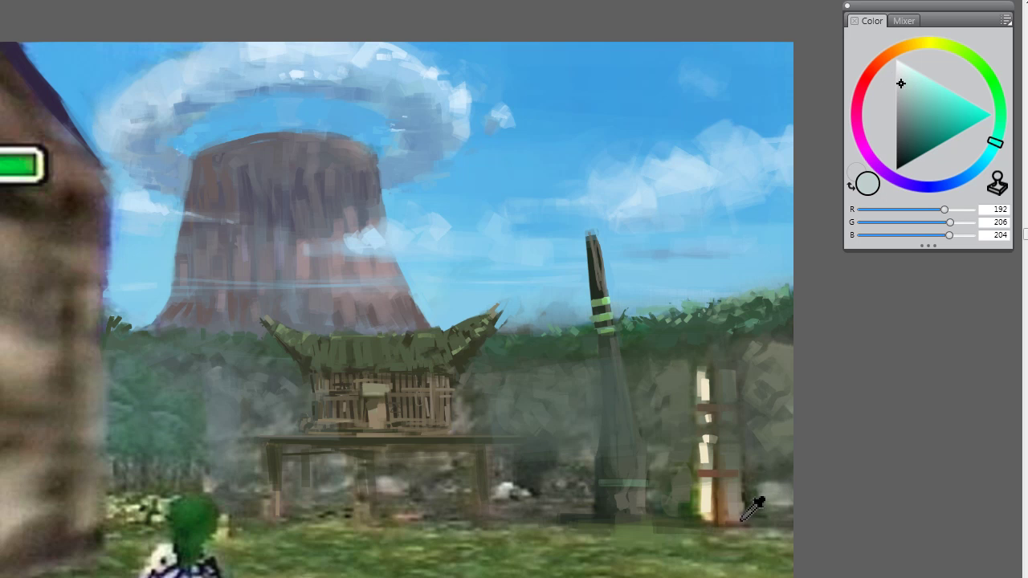
# Step: Paint the right side of the striped post in warm gray (RGB 184, 178, 166) and darker gray (RGB 150, 150, 137)
pyautogui.keyDown('alt'); pyautogui.click(747, 511); pyautogui.keyUp('alt')
pyautogui.click(904, 94)
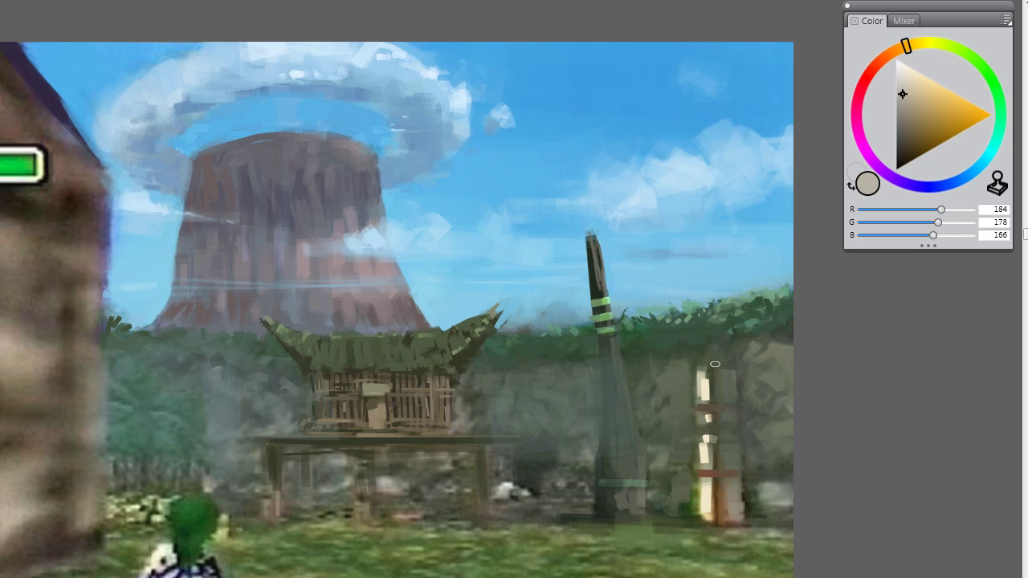
pyautogui.moveTo(715, 364)
pyautogui.mouseDown()
pyautogui.moveTo(729, 395)
pyautogui.moveTo(735, 378)
pyautogui.moveTo(725, 369)
pyautogui.moveTo(731, 420)
pyautogui.moveTo(744, 384)
pyautogui.mouseUp()
pyautogui.keyDown('alt'); pyautogui.click(739, 379); pyautogui.keyUp('alt')
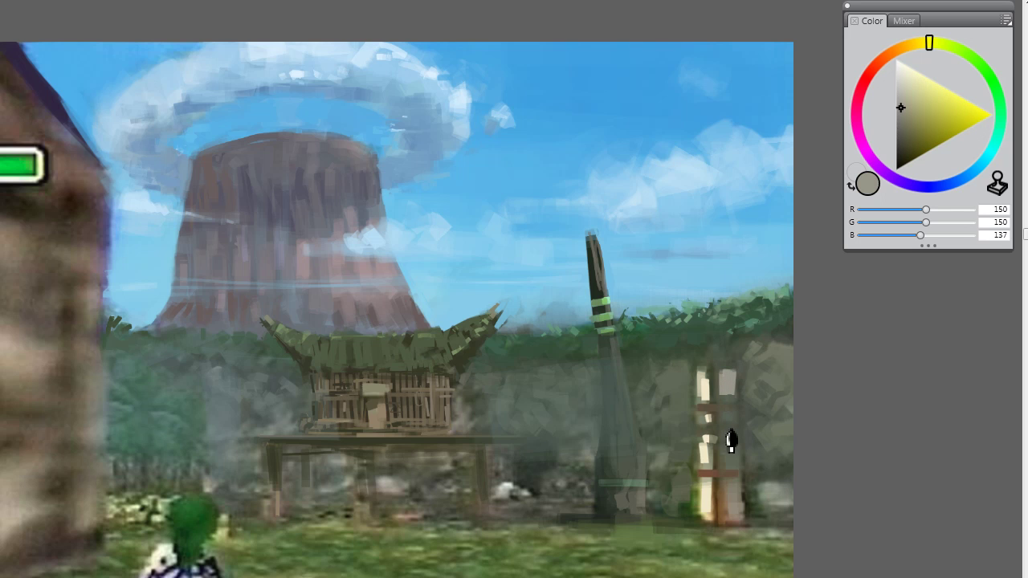
pyautogui.moveTo(731, 440)
pyautogui.mouseDown()
pyautogui.moveTo(729, 461)
pyautogui.moveTo(745, 474)
pyautogui.moveTo(746, 509)
pyautogui.mouseUp()
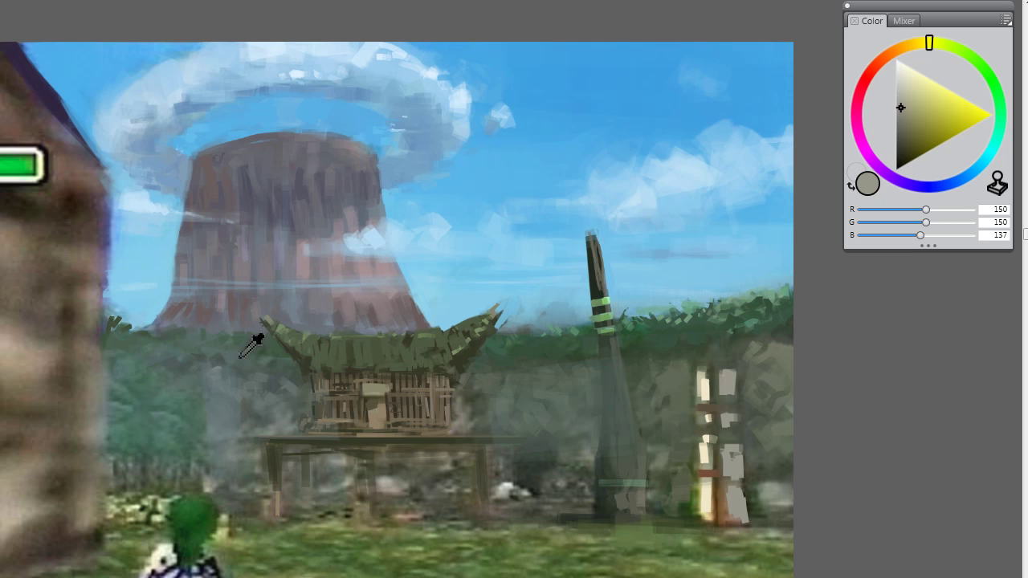
# Step: Extend and sharpen the left end of the hut's platform with dark olive (RGB 54, 56, 35) and gray-green (RGB 66, 76, 64)
pyautogui.keyDown('alt'); pyautogui.click(257, 339); pyautogui.keyUp('alt')
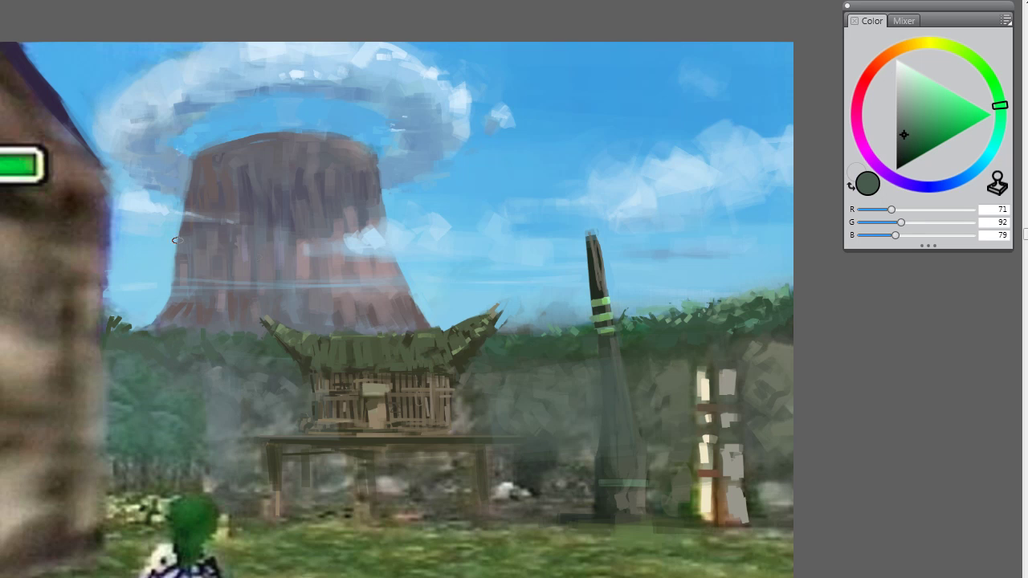
pyautogui.keyDown('alt'); pyautogui.click(273, 440); pyautogui.keyUp('alt')
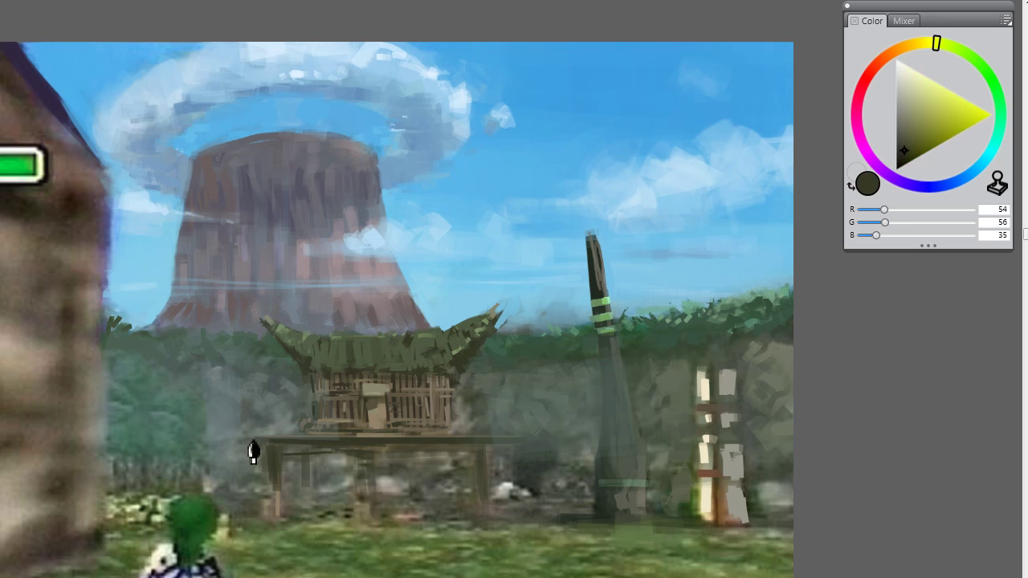
pyautogui.keyDown('alt'); pyautogui.click(310, 438); pyautogui.keyUp('alt')
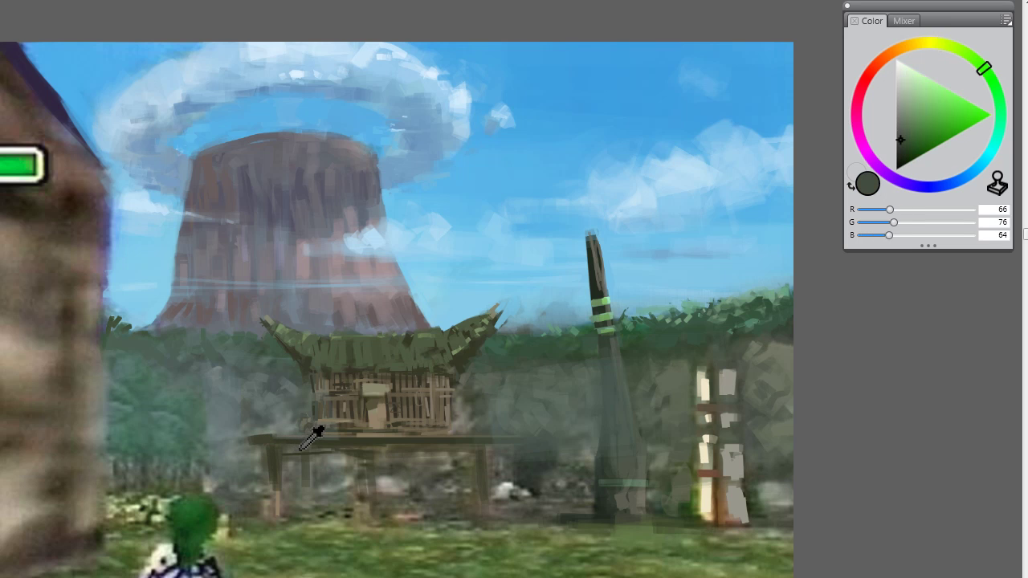
# Step: Paint a railing on the platform left of the hut in brown (RGB 125, 114, 84), dark olive (RGB 63, 62, 40) and khaki (RGB 134, 133, 103)
pyautogui.keyDown('alt'); pyautogui.click(309, 432); pyautogui.keyUp('alt')
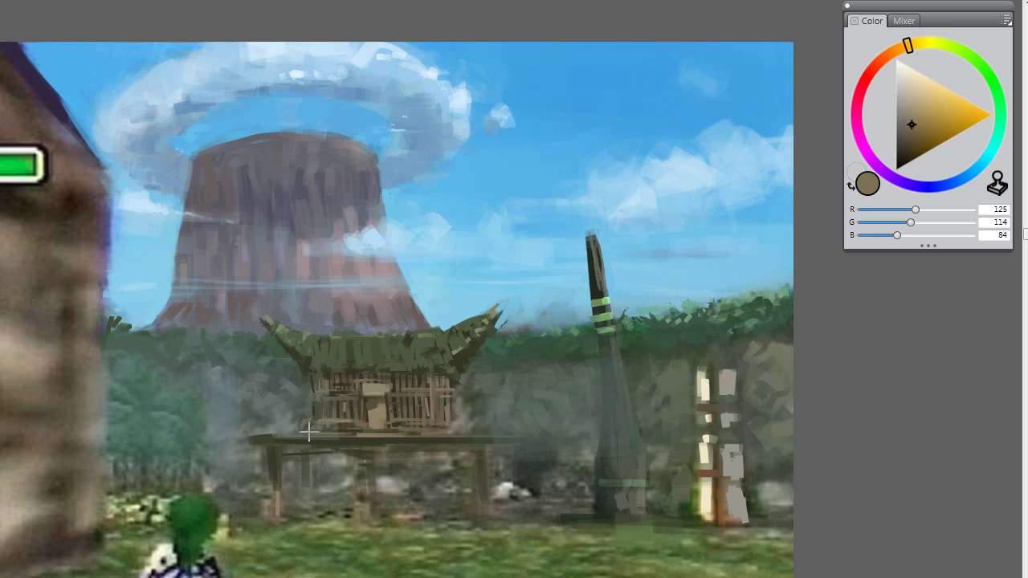
pyautogui.keyDown('alt'); pyautogui.click(267, 440); pyautogui.keyUp('alt')
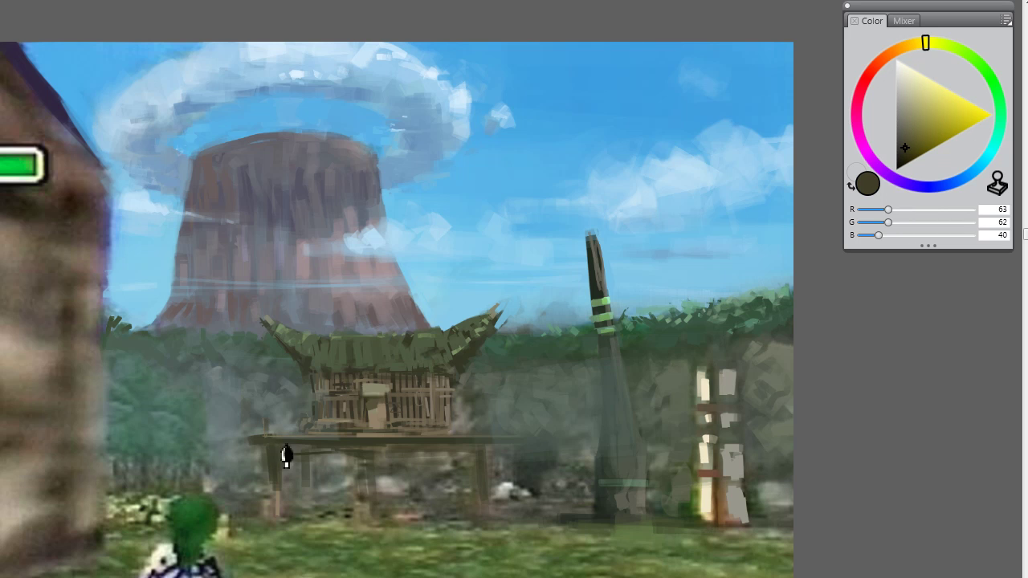
pyautogui.moveTo(267, 419); pyautogui.dragTo(305, 420)
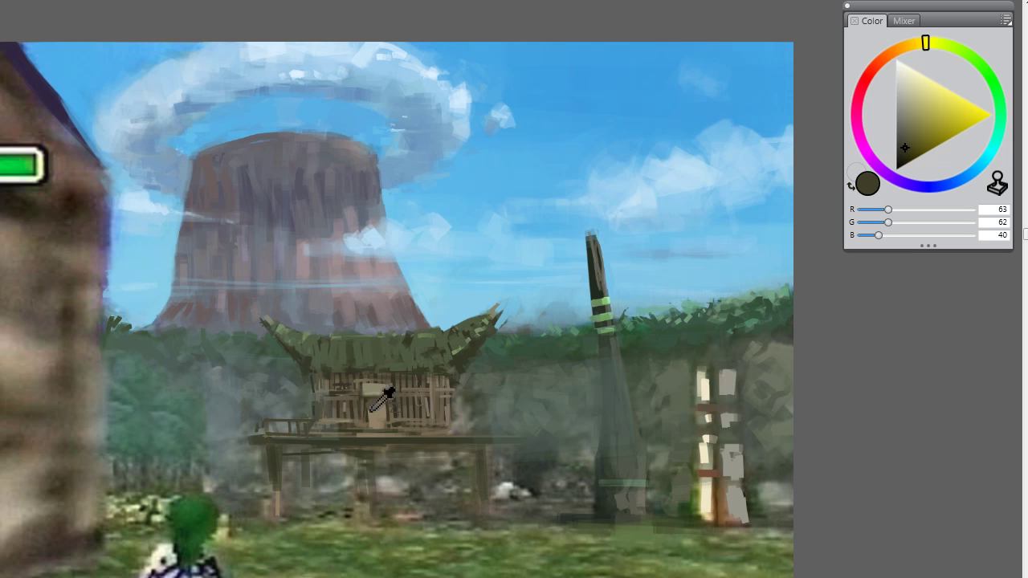
pyautogui.keyDown('alt'); pyautogui.click(392, 391); pyautogui.keyUp('alt')
pyautogui.moveTo(265, 422)
pyautogui.mouseDown()
pyautogui.moveTo(302, 423)
pyautogui.moveTo(273, 432)
pyautogui.moveTo(320, 432)
pyautogui.mouseUp()
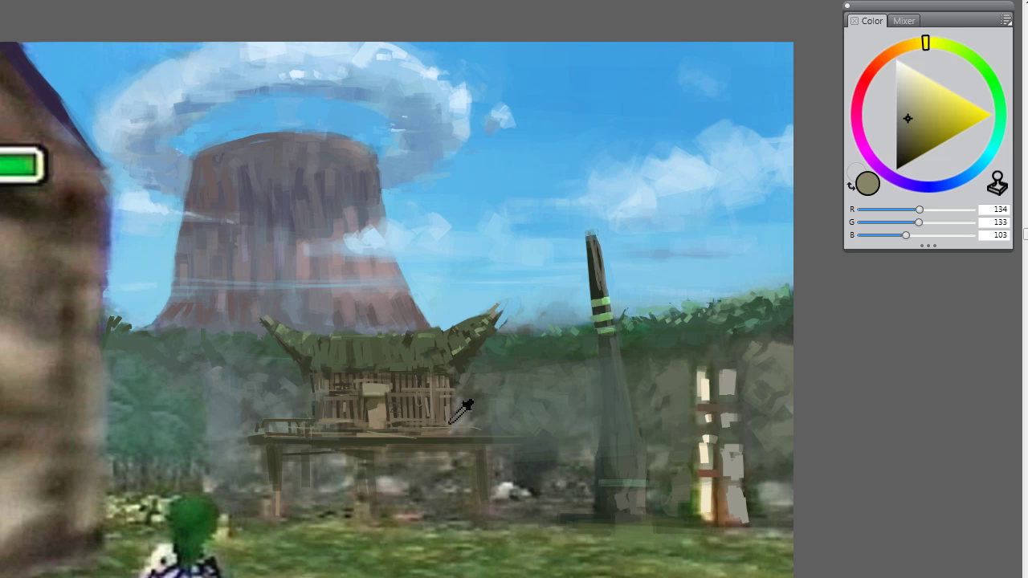
# Step: Finish both ends of the hut's platform with dark olive (RGB 45, 47, 25) and touch up its edge with gray-green (RGB 122, 129, 112)
pyautogui.keyDown('alt'); pyautogui.click(455, 450); pyautogui.keyUp('alt')
pyautogui.keyDown('alt'); pyautogui.click(448, 445); pyautogui.keyUp('alt')
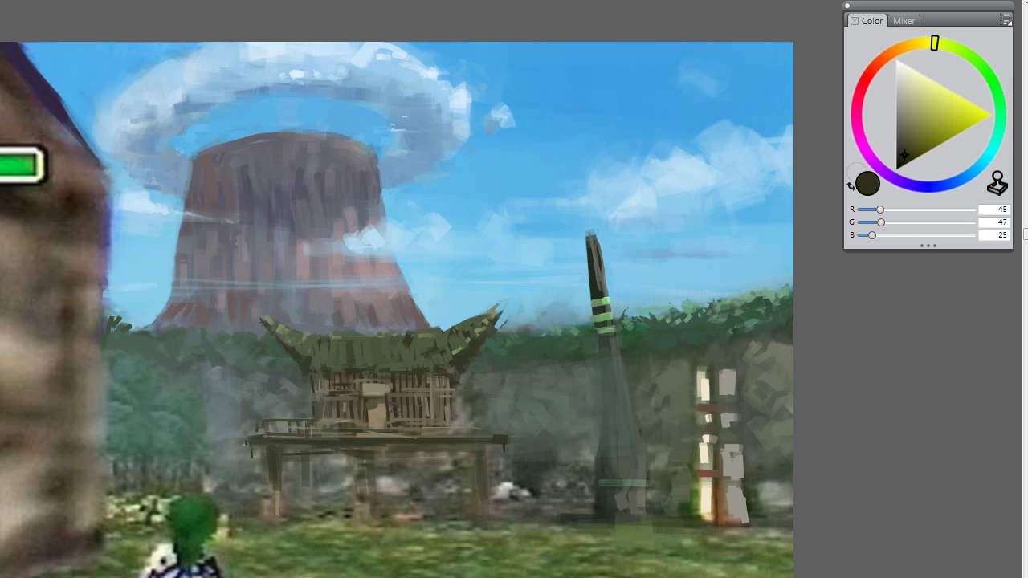
pyautogui.keyDown('alt'); pyautogui.click(269, 452); pyautogui.keyUp('alt')
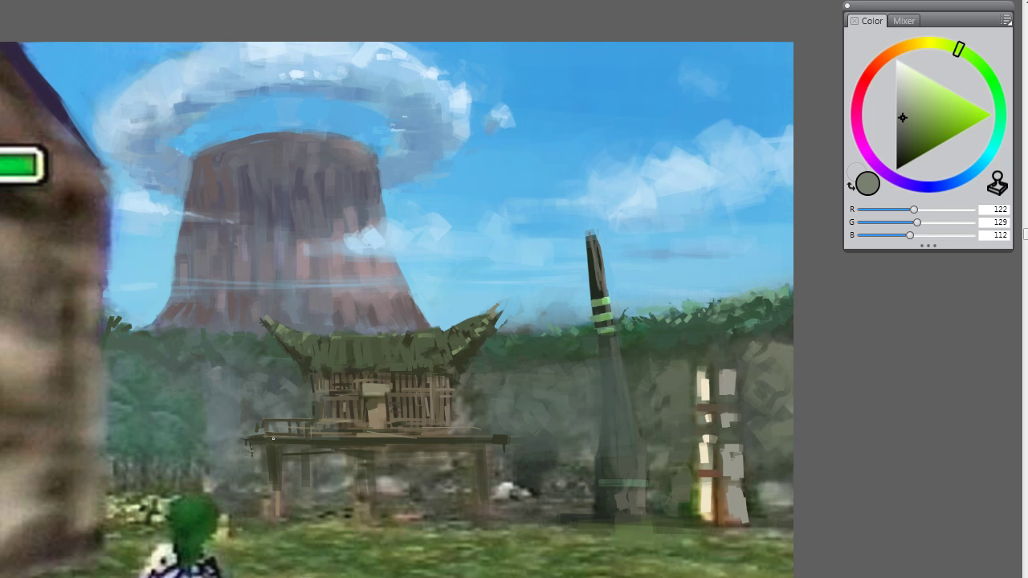
# Step: Paint the lower parts of the platform's legs in khaki (RGB 134, 133, 103) and shade the right leg's upper part with dark olive (RGB 45, 47, 25)
pyautogui.keyDown('alt'); pyautogui.click(370, 404); pyautogui.keyUp('alt')
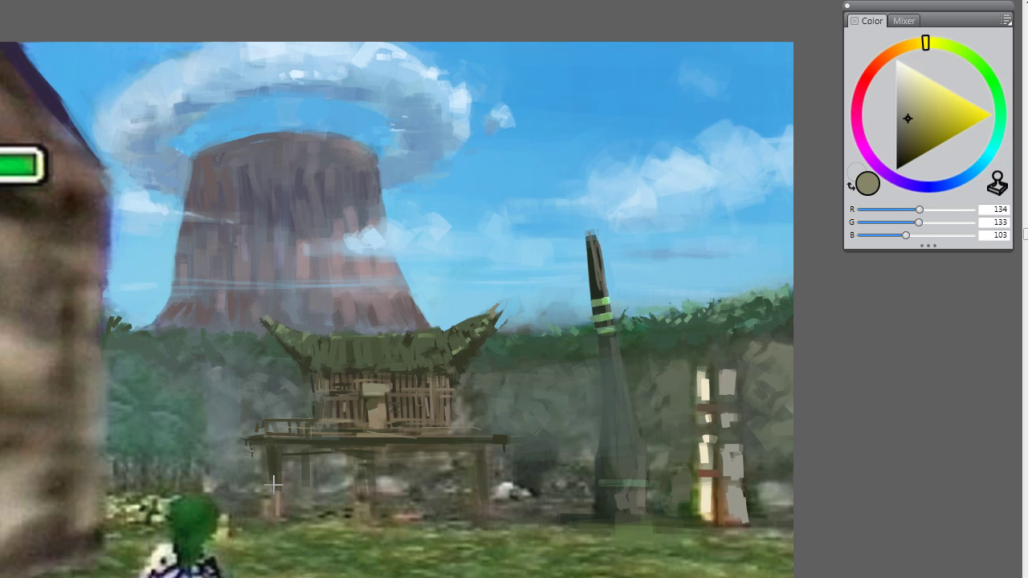
pyautogui.moveTo(275, 482); pyautogui.dragTo(282, 500)
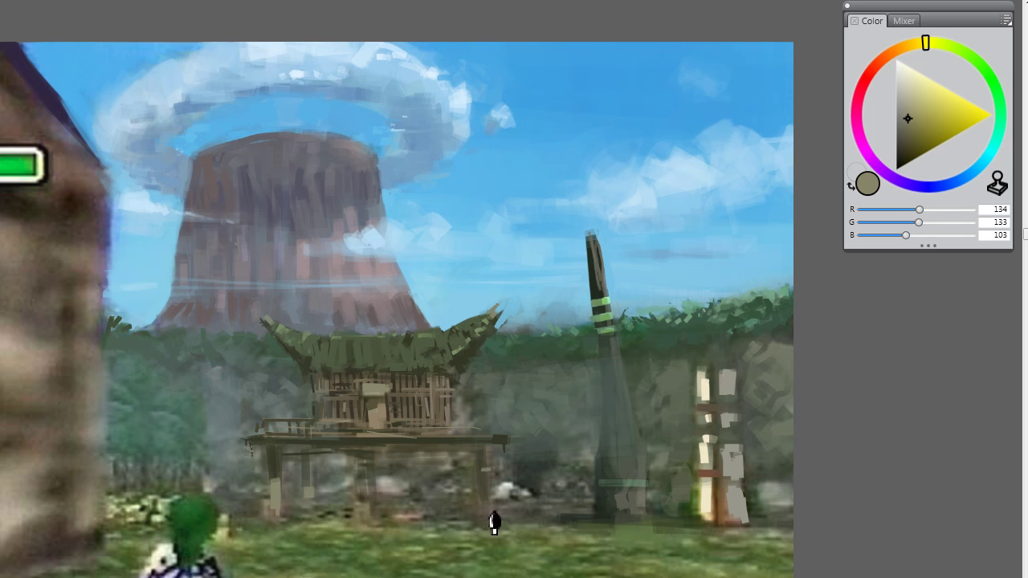
pyautogui.moveTo(484, 482); pyautogui.dragTo(487, 511)
pyautogui.keyDown('alt'); pyautogui.click(498, 438); pyautogui.keyUp('alt')
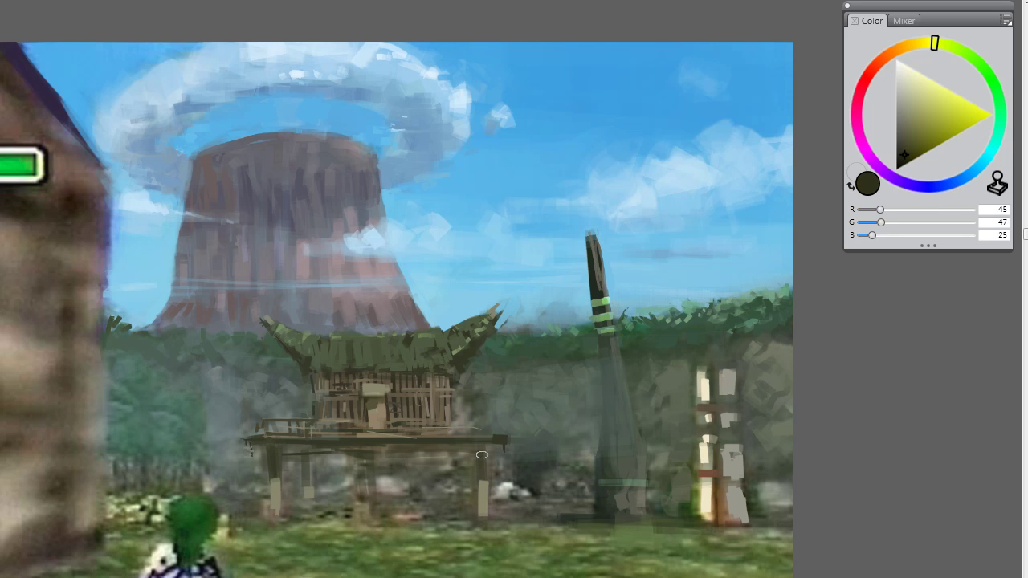
pyautogui.keyDown('alt'); pyautogui.click(485, 480); pyautogui.keyUp('alt')
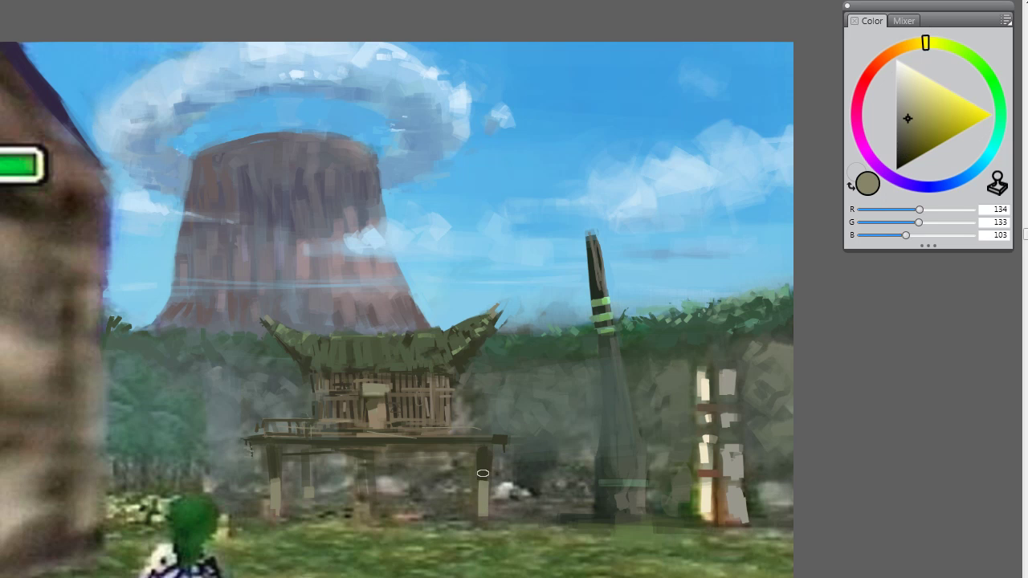
pyautogui.keyDown('alt'); pyautogui.click(480, 454); pyautogui.keyUp('alt')
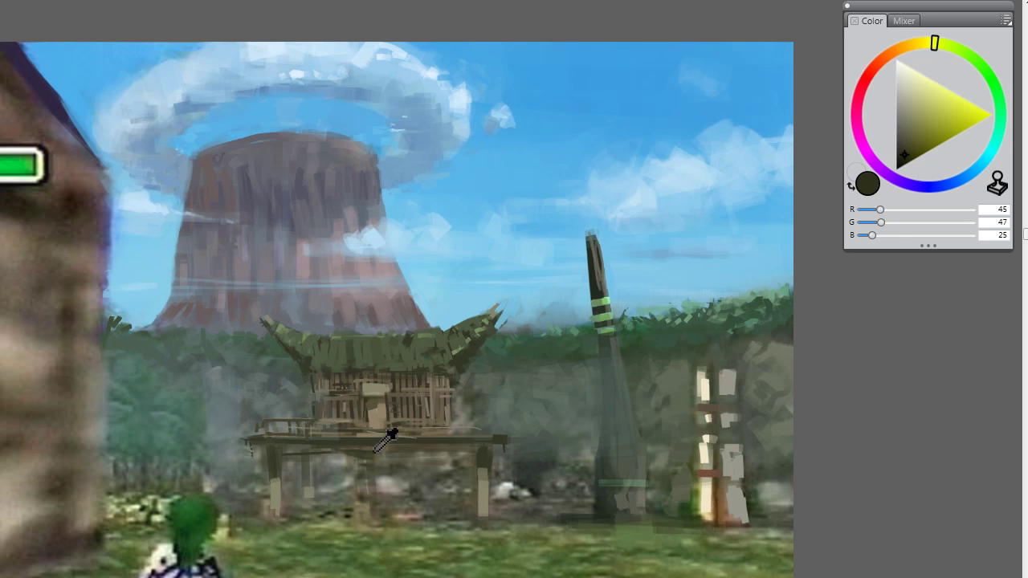
# Step: Paint a ladder from the middle of the hut's platform down to the ground in tan (RGB 130, 117, 89)
pyautogui.keyDown('alt'); pyautogui.click(375, 451); pyautogui.keyUp('alt')
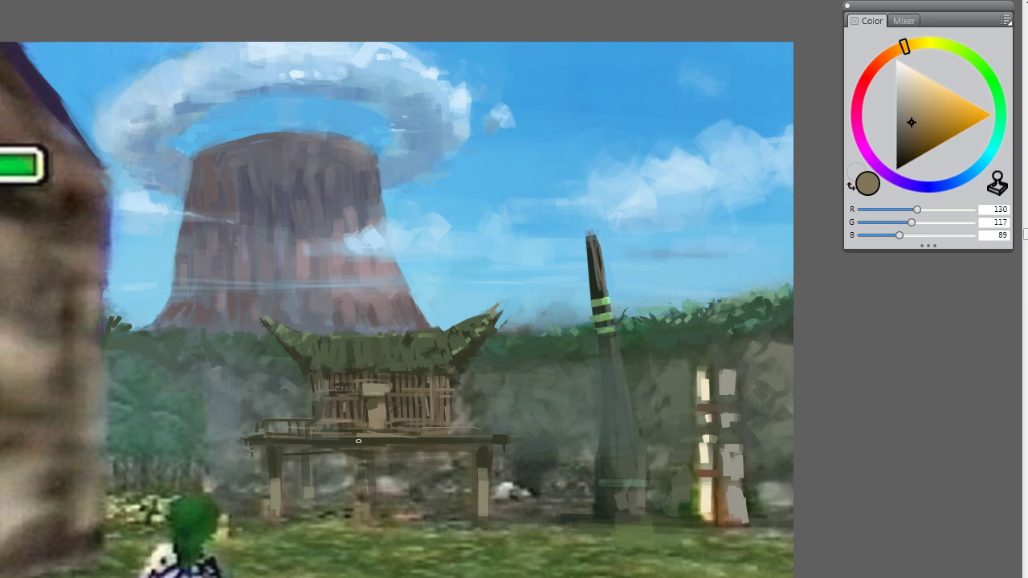
pyautogui.moveTo(359, 441)
pyautogui.mouseDown()
pyautogui.moveTo(364, 517)
pyautogui.moveTo(369, 451)
pyautogui.moveTo(354, 439)
pyautogui.moveTo(369, 511)
pyautogui.moveTo(369, 461)
pyautogui.moveTo(379, 475)
pyautogui.moveTo(372, 494)
pyautogui.moveTo(372, 445)
pyautogui.mouseUp()
# Step: Add small distant birds in dark gray (RGB 81, 79, 75) to the sky right of the mountain, trimming them with sky blue (RGB 96, 181, 235)
pyautogui.moveTo(900, 129); pyautogui.dragTo(898, 137)
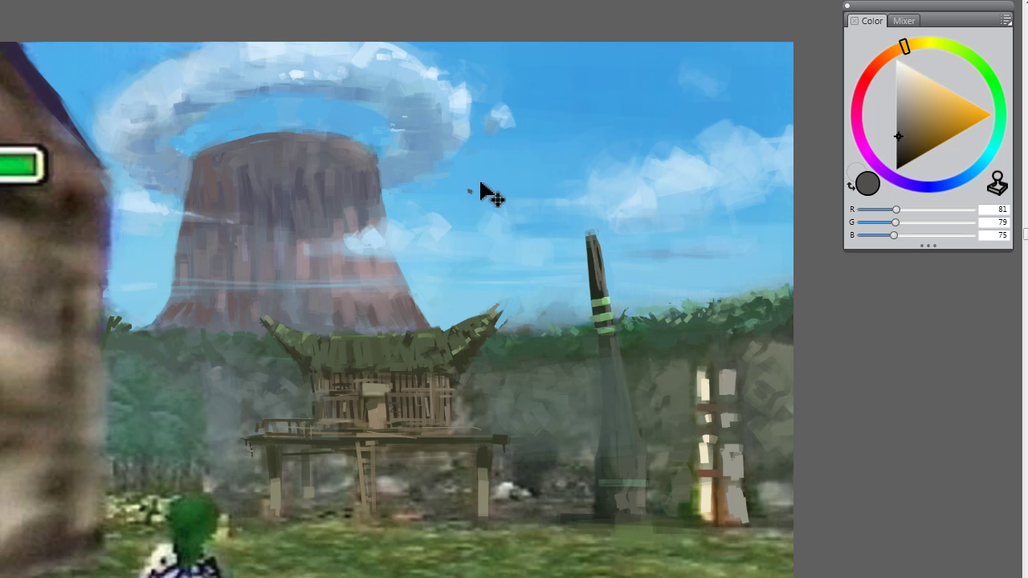
pyautogui.click(470, 185)
pyautogui.hotkey('ctrl', 'z')
pyautogui.moveTo(465, 187); pyautogui.dragTo(473, 187)
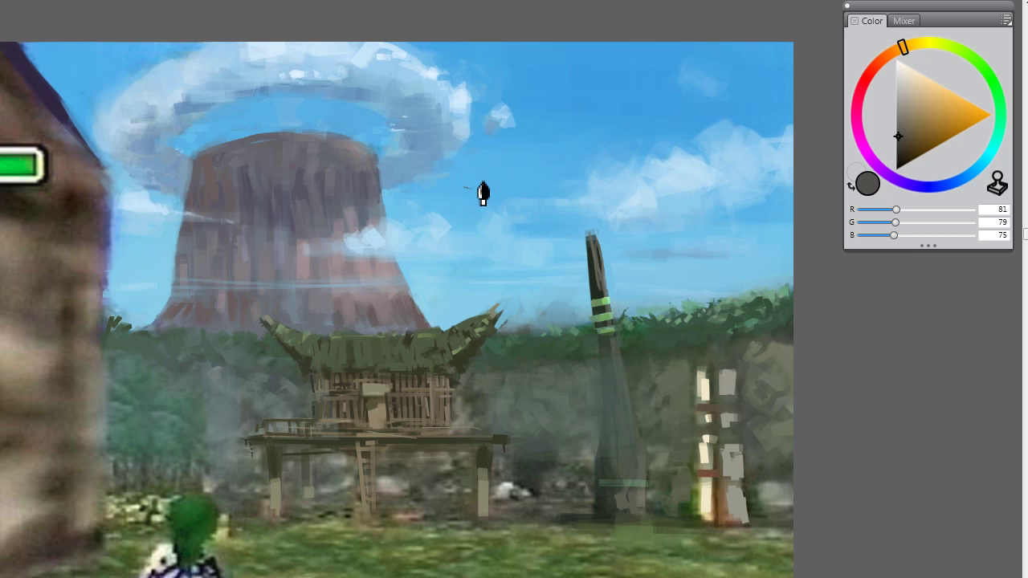
pyautogui.click(478, 177)
pyautogui.click(477, 173)
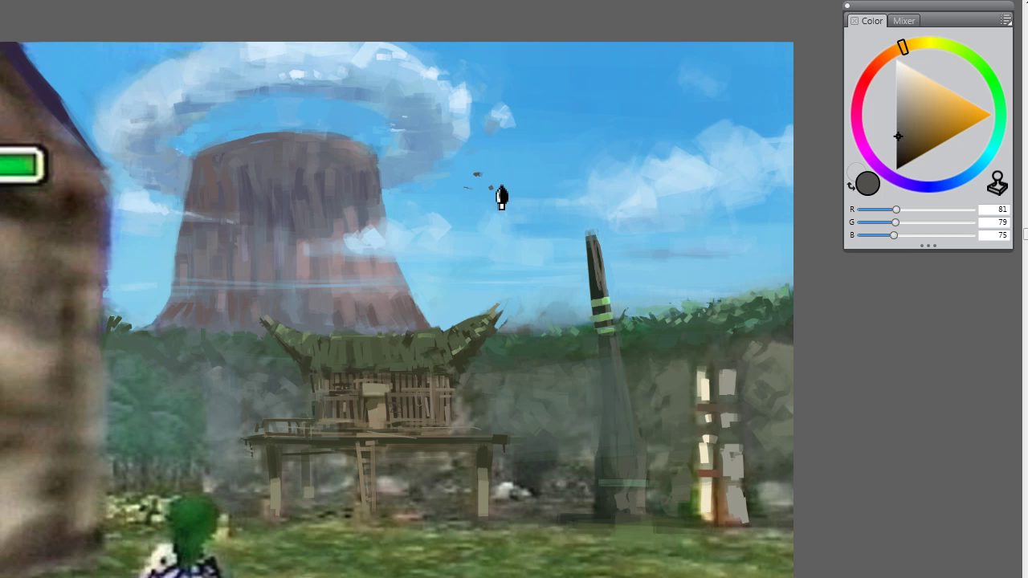
pyautogui.keyDown('alt'); pyautogui.click(490, 185); pyautogui.keyUp('alt')
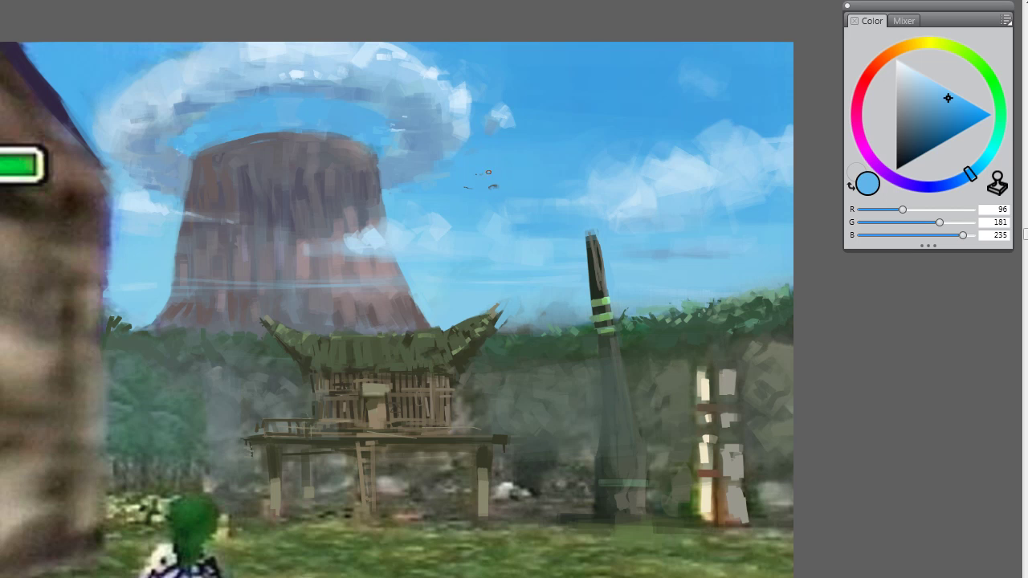
# Step: Add distant birds in pale blue (RGB 185, 221, 244) to the sky and trim the birds on both sides of the mountain with sampled sky blues
pyautogui.keyDown('alt'); pyautogui.click(651, 206); pyautogui.keyUp('alt')
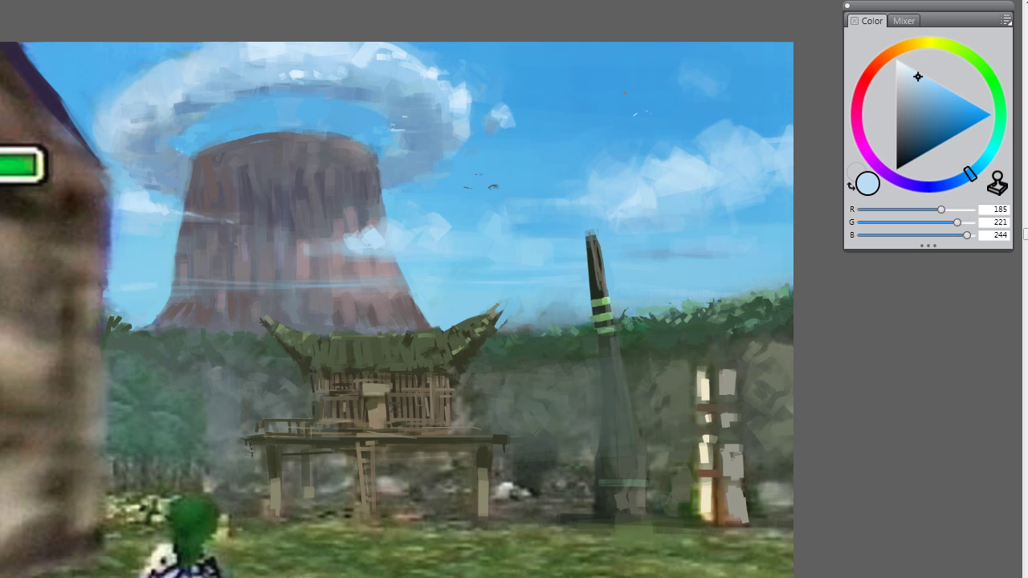
pyautogui.keyDown('alt'); pyautogui.click(503, 198); pyautogui.keyUp('alt')
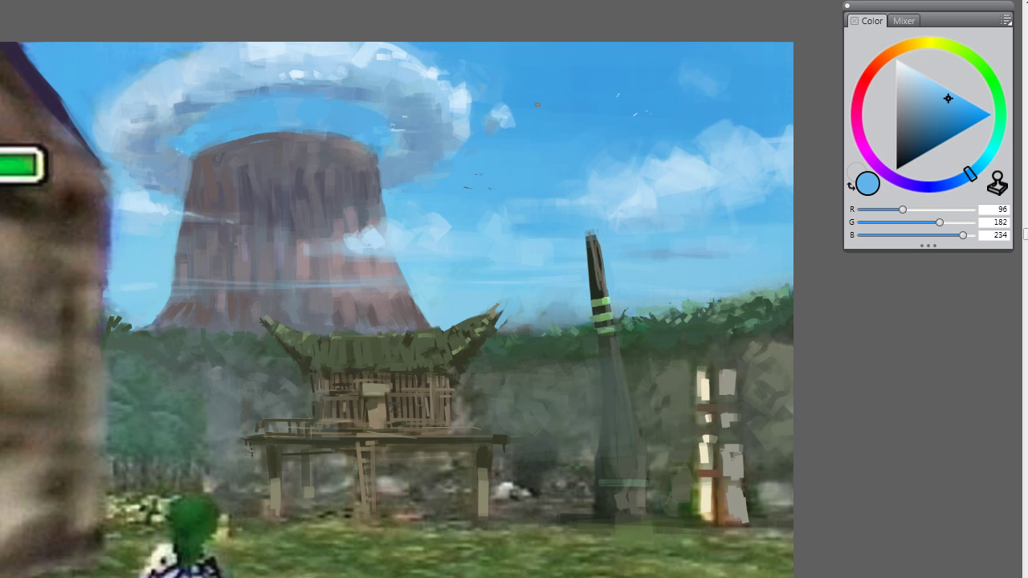
pyautogui.keyDown('alt'); pyautogui.click(613, 193); pyautogui.keyUp('alt')
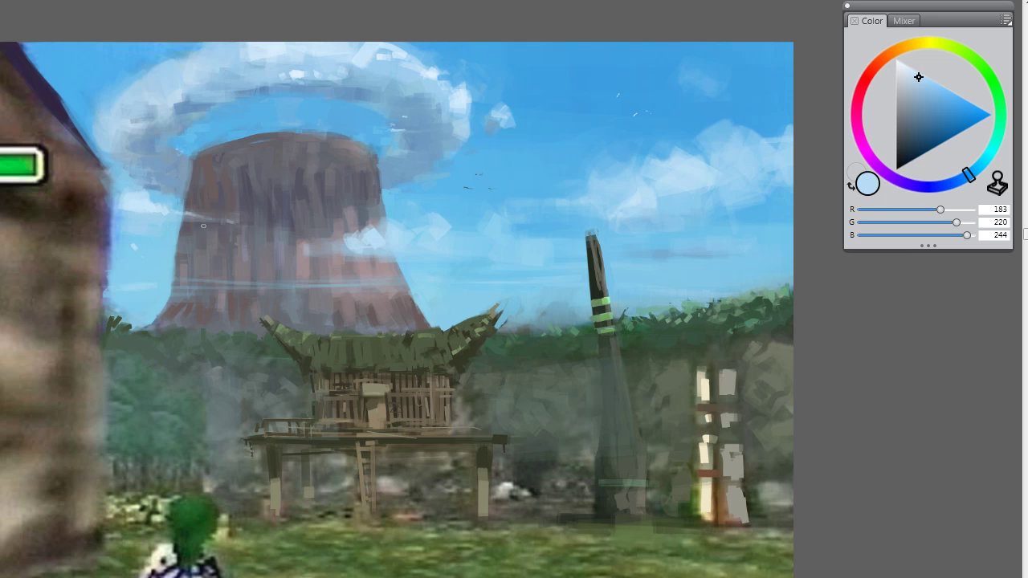
pyautogui.keyDown('alt'); pyautogui.click(137, 256); pyautogui.keyUp('alt')
pyautogui.keyDown('alt'); pyautogui.click(153, 240); pyautogui.keyUp('alt')
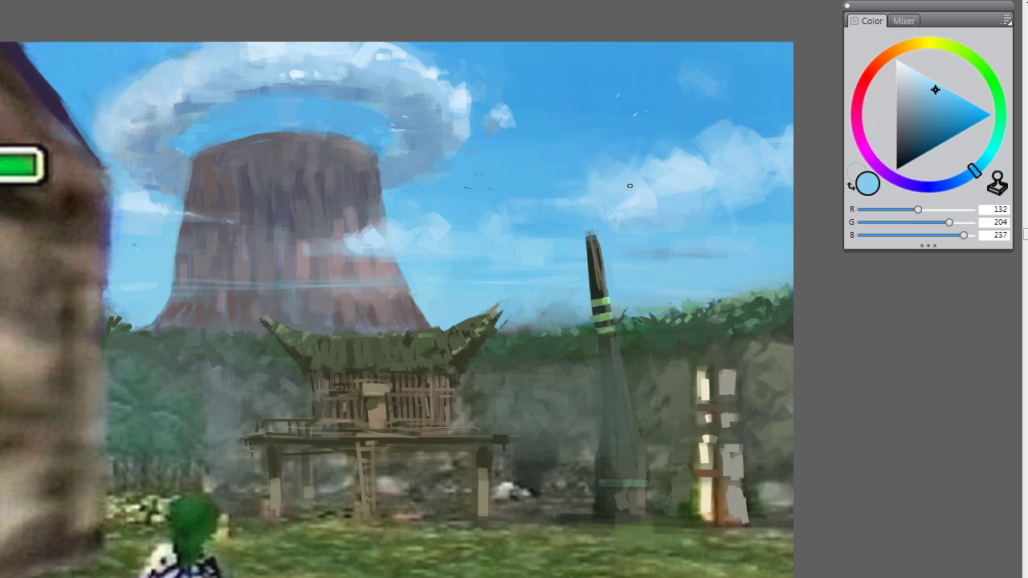
# Step: Paint the tall pole below its bands in muted green (RGB 77, 103, 75) and dark green (RGB 39, 52, 38)
pyautogui.keyDown('alt'); pyautogui.click(619, 333); pyautogui.keyUp('alt')
pyautogui.keyDown('alt'); pyautogui.click(604, 345); pyautogui.keyUp('alt')
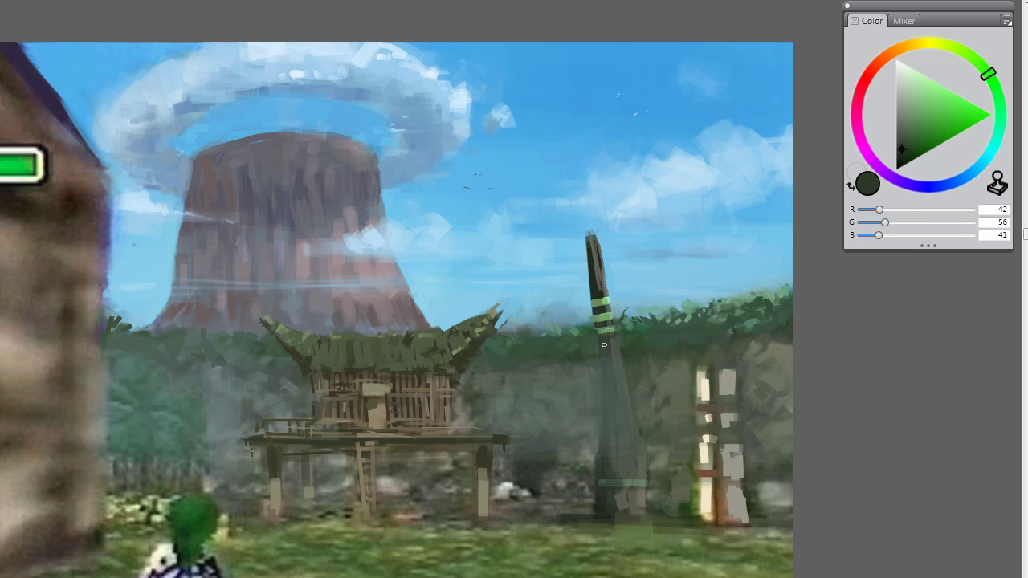
pyautogui.click(910, 134)
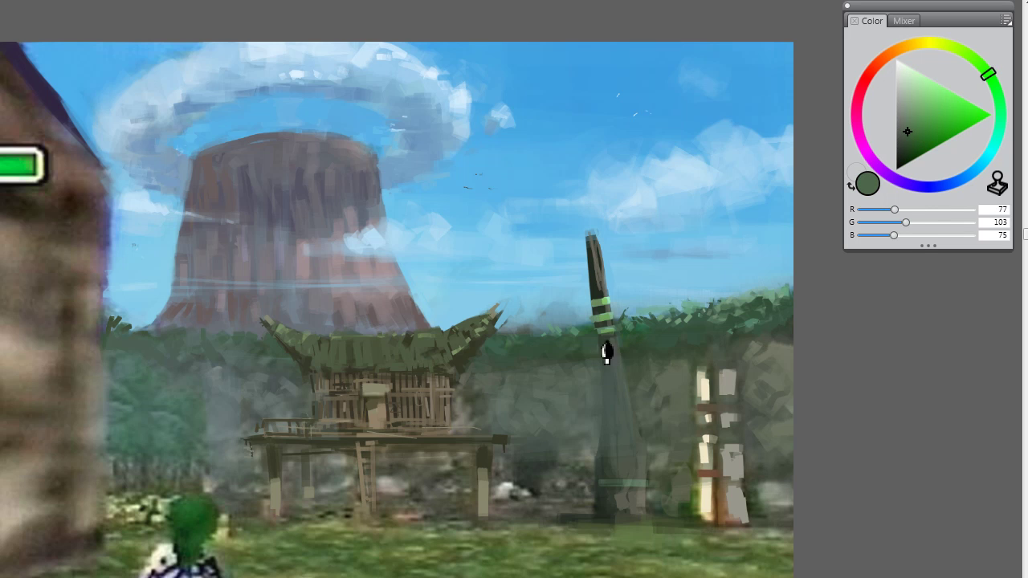
pyautogui.moveTo(604, 347); pyautogui.dragTo(606, 422)
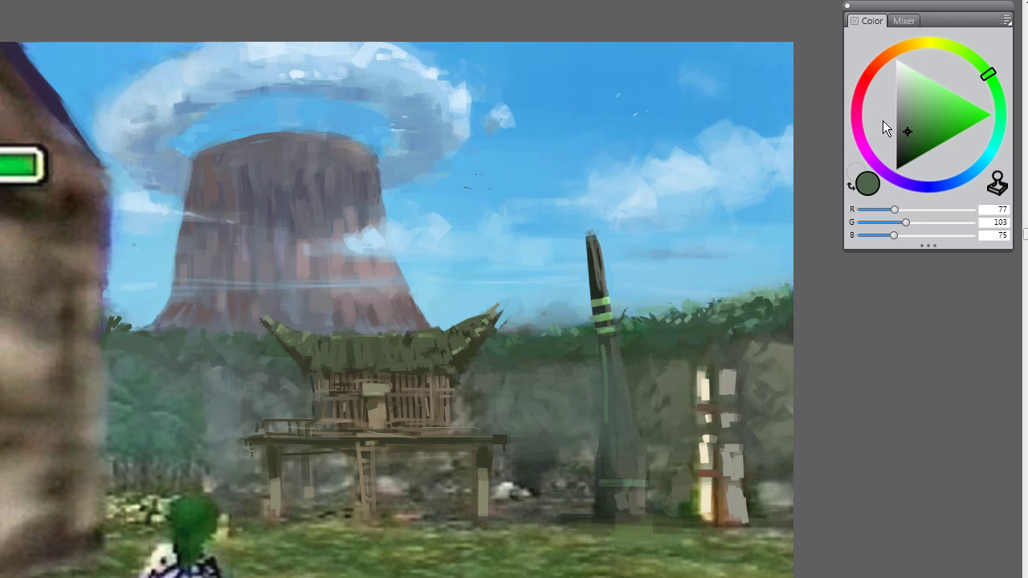
pyautogui.moveTo(893, 135); pyautogui.dragTo(902, 150)
pyautogui.moveTo(607, 347)
pyautogui.mouseDown()
pyautogui.moveTo(620, 467)
pyautogui.moveTo(615, 342)
pyautogui.moveTo(612, 488)
pyautogui.moveTo(615, 408)
pyautogui.mouseUp()
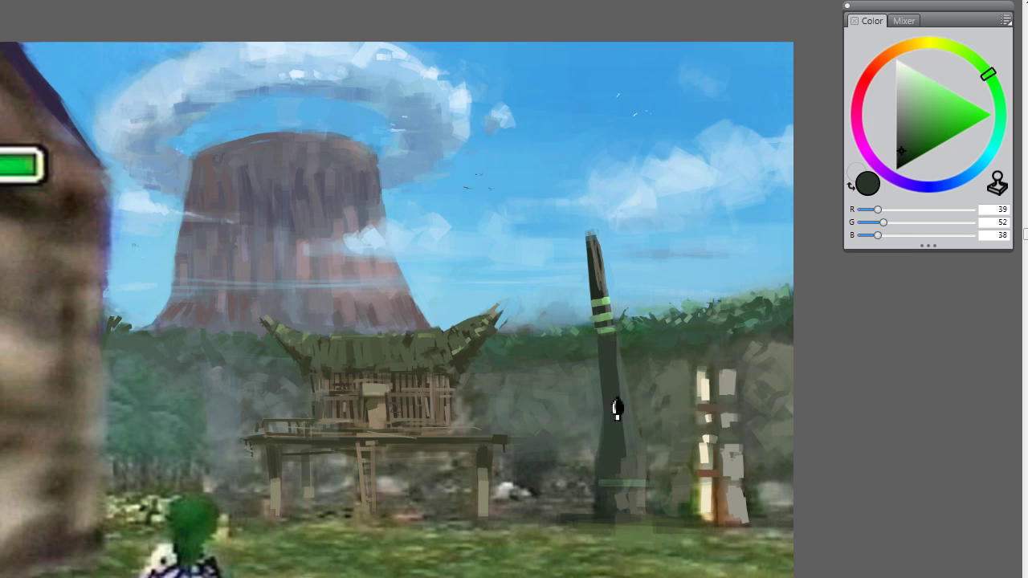
# Step: Darken the pole's body down to its base with very dark green (RGB 23, 34, 22)
pyautogui.keyDown('ctrl'); pyautogui.click(592, 274); pyautogui.keyUp('ctrl')
pyautogui.moveTo(609, 348)
pyautogui.mouseDown()
pyautogui.moveTo(607, 486)
pyautogui.moveTo(608, 471)
pyautogui.moveTo(637, 502)
pyautogui.mouseUp()
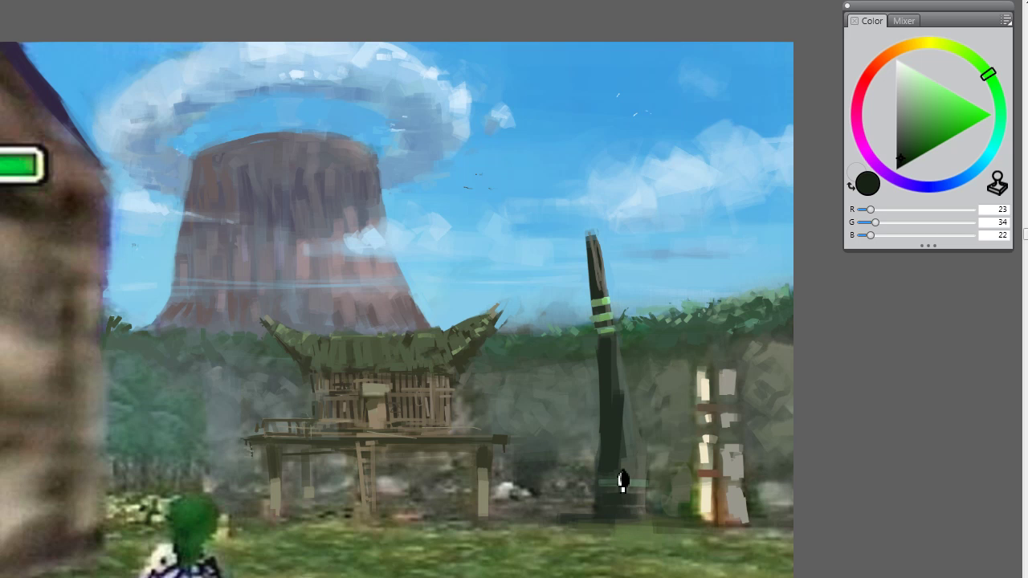
pyautogui.moveTo(603, 489)
pyautogui.mouseDown()
pyautogui.moveTo(618, 491)
pyautogui.moveTo(629, 477)
pyautogui.mouseUp()
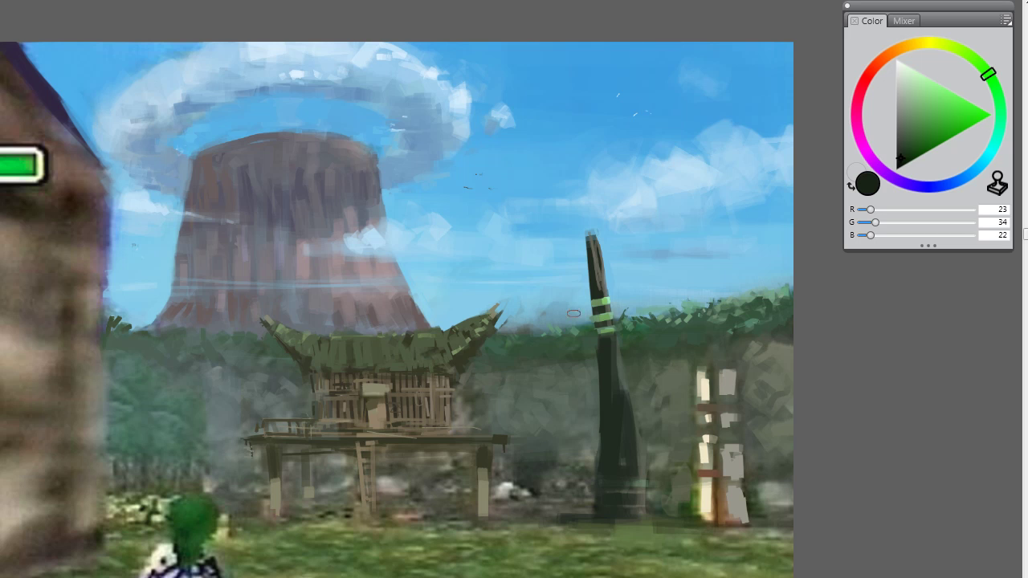
pyautogui.moveTo(610, 359); pyautogui.dragTo(636, 474)
# Step: Paint the lower pole's right side in green (RGB 65, 105, 61) and the part above the bands in RGB 48, 73, 46
pyautogui.moveTo(926, 115); pyautogui.dragTo(912, 135)
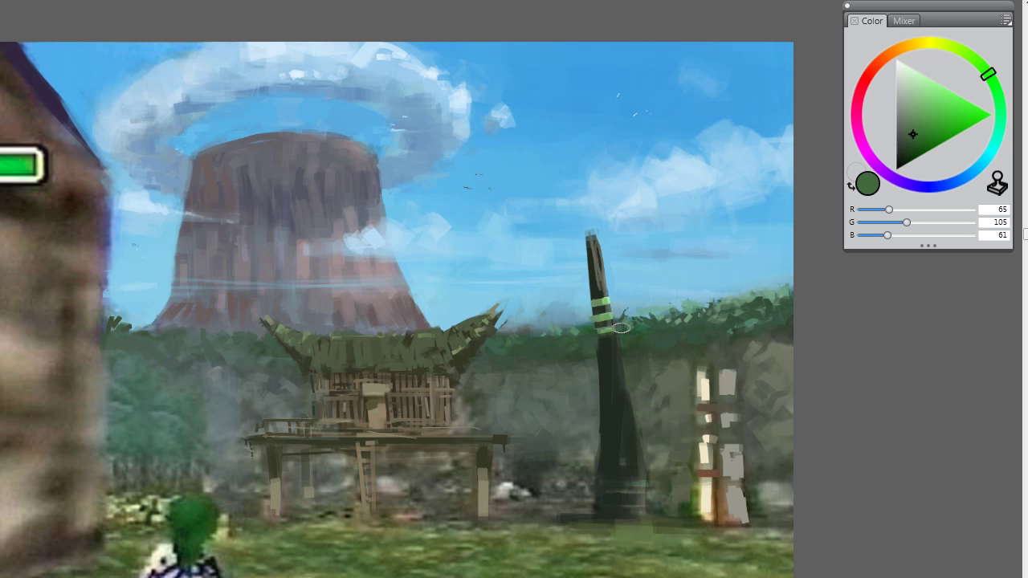
pyautogui.moveTo(621, 328)
pyautogui.mouseDown()
pyautogui.moveTo(642, 452)
pyautogui.moveTo(619, 346)
pyautogui.moveTo(632, 487)
pyautogui.mouseUp()
pyautogui.moveTo(615, 346); pyautogui.dragTo(642, 498)
pyautogui.moveTo(630, 366)
pyautogui.mouseDown()
pyautogui.moveTo(635, 511)
pyautogui.moveTo(658, 518)
pyautogui.mouseUp()
pyautogui.keyDown('alt'); pyautogui.click(615, 442); pyautogui.keyUp('alt')
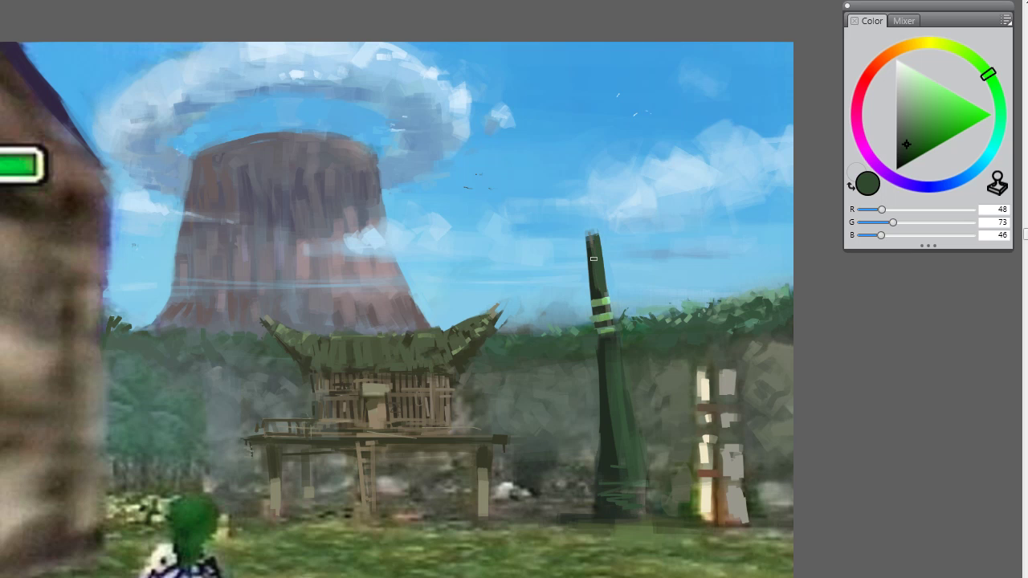
# Step: Shade the lower pole's left side with near-black green (RGB 18, 25, 17) and blend it with dark green (RGB 23, 34, 22)
pyautogui.click(902, 159)
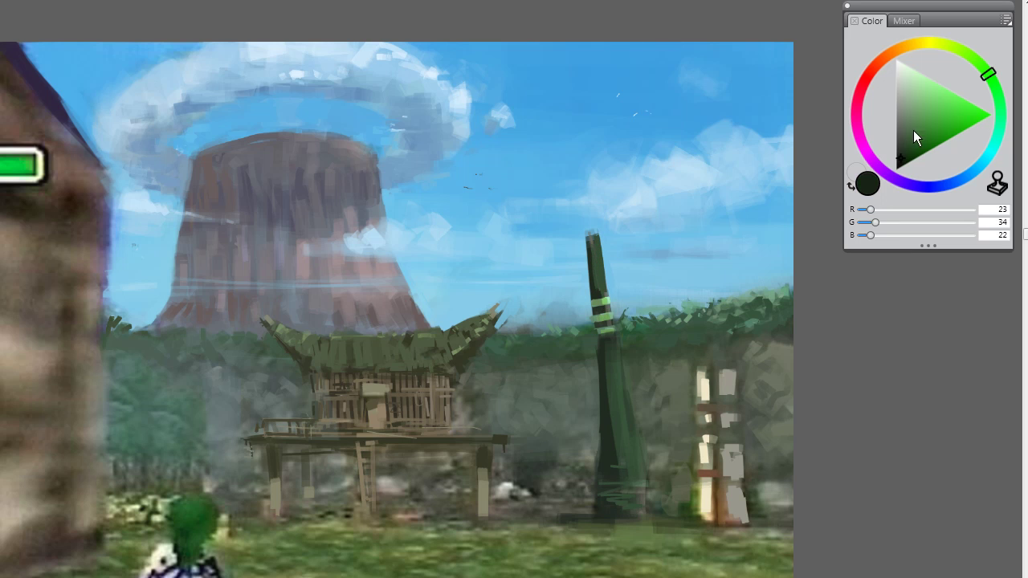
pyautogui.click(902, 162)
pyautogui.moveTo(611, 353); pyautogui.dragTo(627, 446)
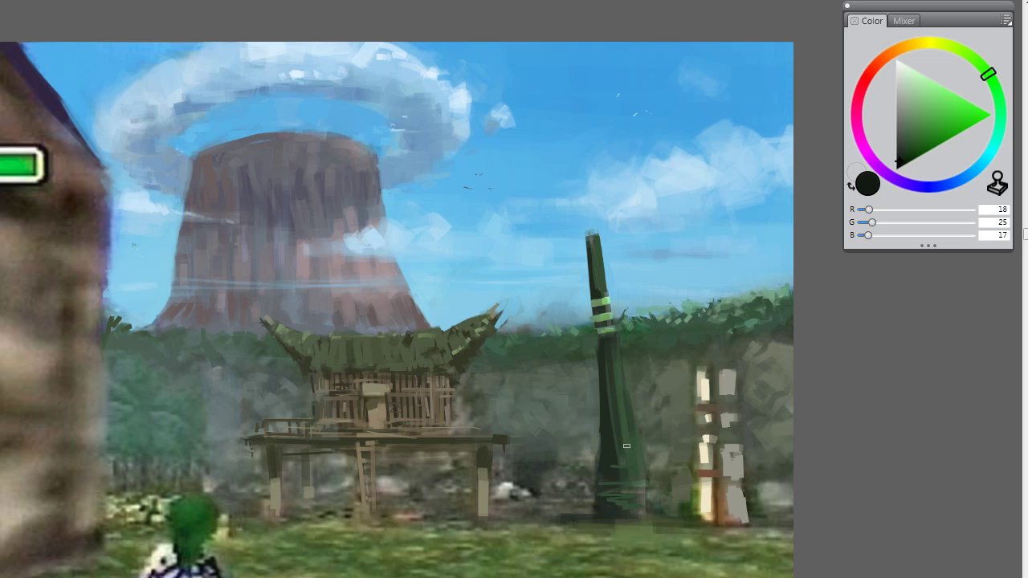
pyautogui.moveTo(616, 389); pyautogui.dragTo(613, 465)
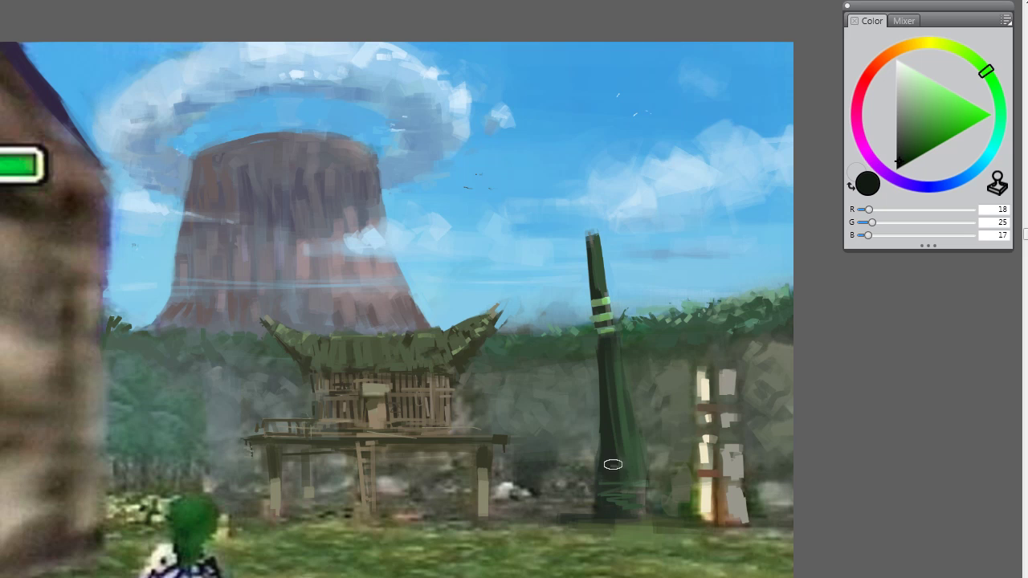
pyautogui.keyDown('alt'); pyautogui.click(603, 369); pyautogui.keyUp('alt')
pyautogui.moveTo(603, 369)
pyautogui.mouseDown()
pyautogui.moveTo(632, 481)
pyautogui.moveTo(627, 421)
pyautogui.moveTo(609, 382)
pyautogui.moveTo(625, 485)
pyautogui.mouseUp()
pyautogui.keyDown('alt'); pyautogui.click(617, 472); pyautogui.keyUp('alt')
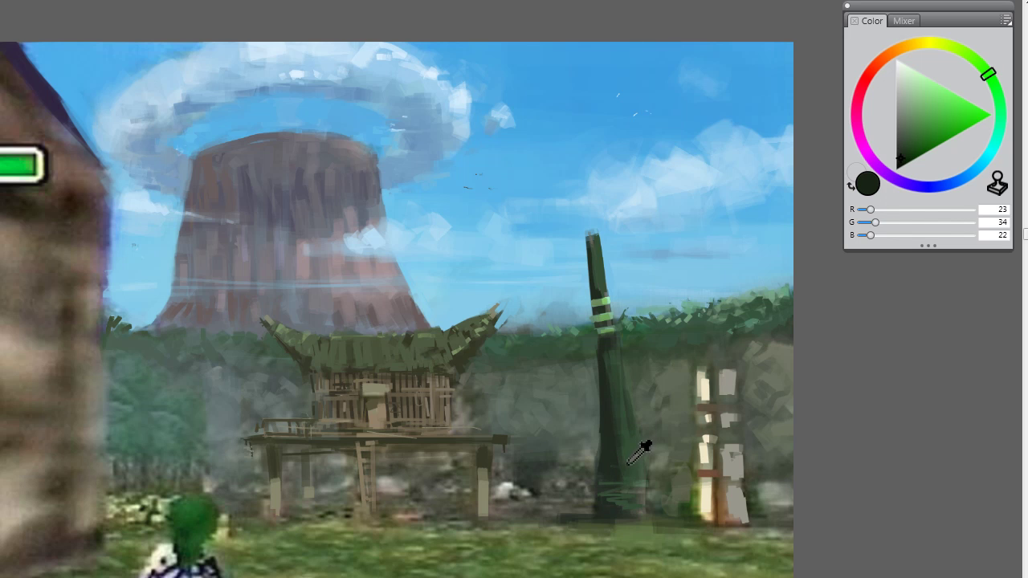
# Step: Paint over the pole's base and light bands in green (RGB 46, 72, 43), and shade its upper left side with RGB 23, 33, 22
pyautogui.keyDown('alt'); pyautogui.click(633, 448); pyautogui.keyUp('alt')
pyautogui.moveTo(640, 476)
pyautogui.mouseDown()
pyautogui.moveTo(616, 504)
pyautogui.moveTo(645, 514)
pyautogui.moveTo(623, 528)
pyautogui.moveTo(639, 532)
pyautogui.mouseUp()
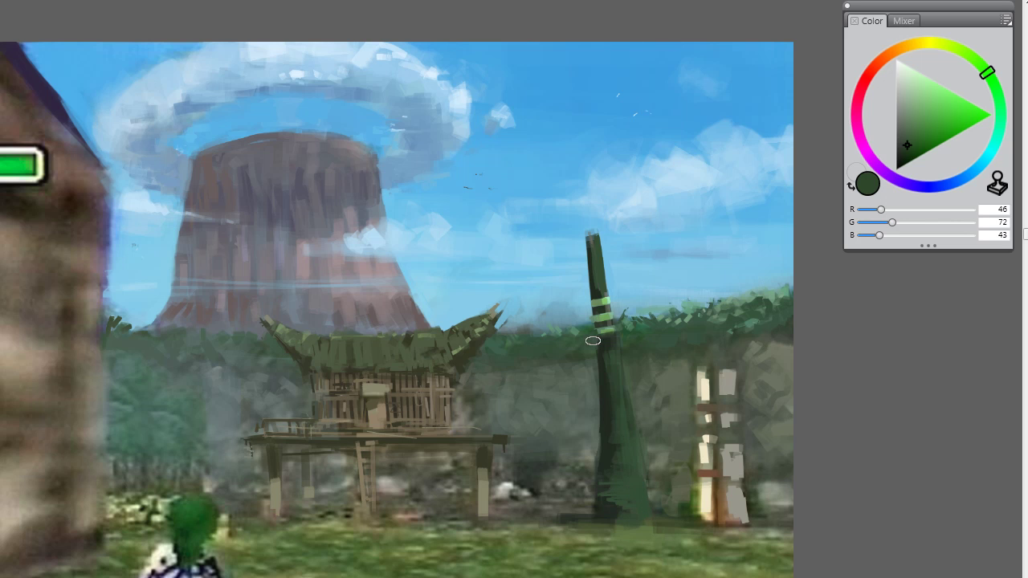
pyautogui.moveTo(593, 340)
pyautogui.mouseDown()
pyautogui.moveTo(601, 354)
pyautogui.moveTo(608, 305)
pyautogui.moveTo(619, 378)
pyautogui.moveTo(597, 307)
pyautogui.mouseUp()
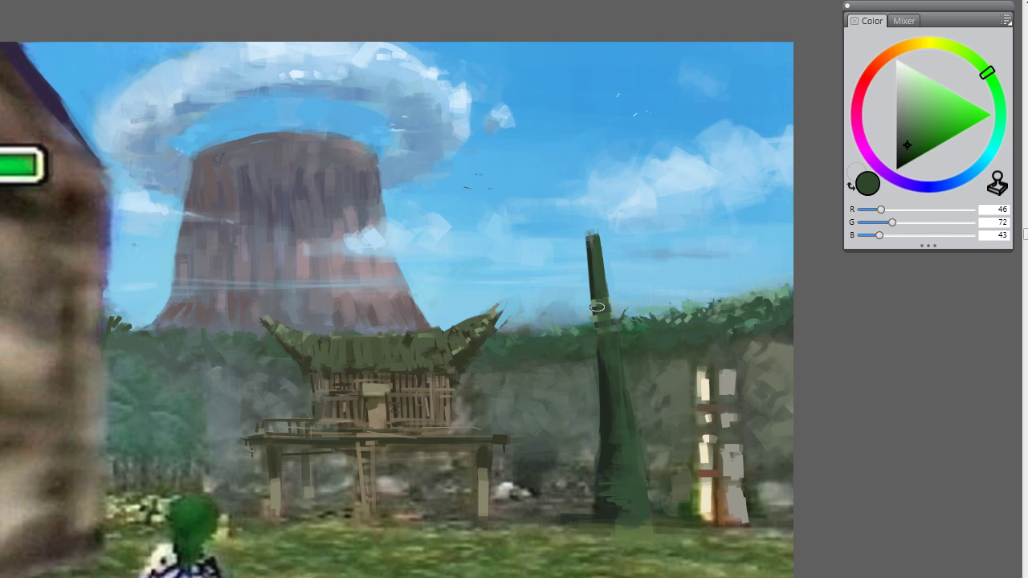
pyautogui.hotkey('ctrl', 'z')
pyautogui.keyDown('alt'); pyautogui.click(612, 368); pyautogui.keyUp('alt')
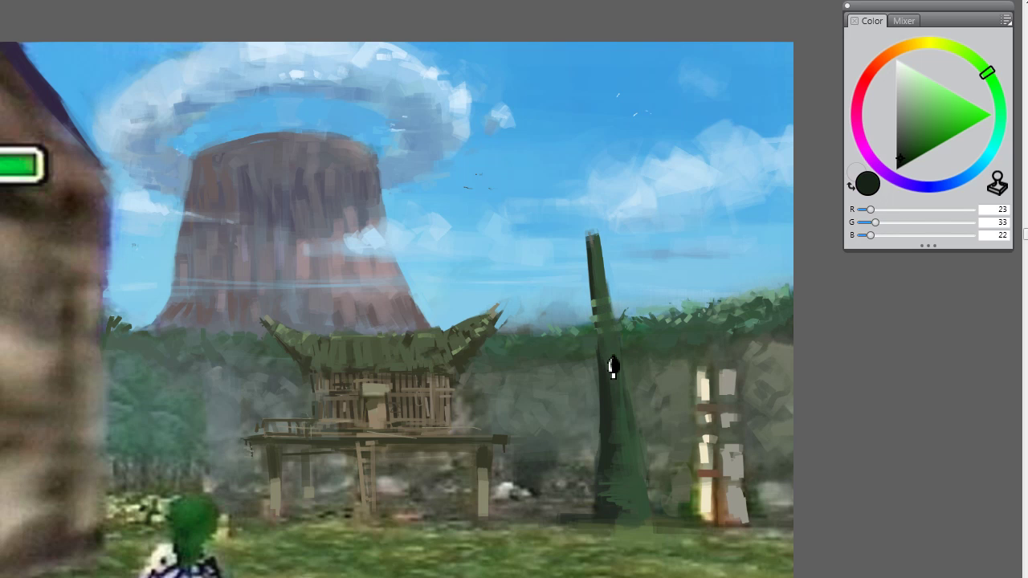
# Step: Trim the pole's left edge and the horizon beside the hut with sky blue (RGB 141, 204, 236), and touch up the treetops in sampled greens
pyautogui.keyDown('alt'); pyautogui.click(581, 286); pyautogui.keyUp('alt')
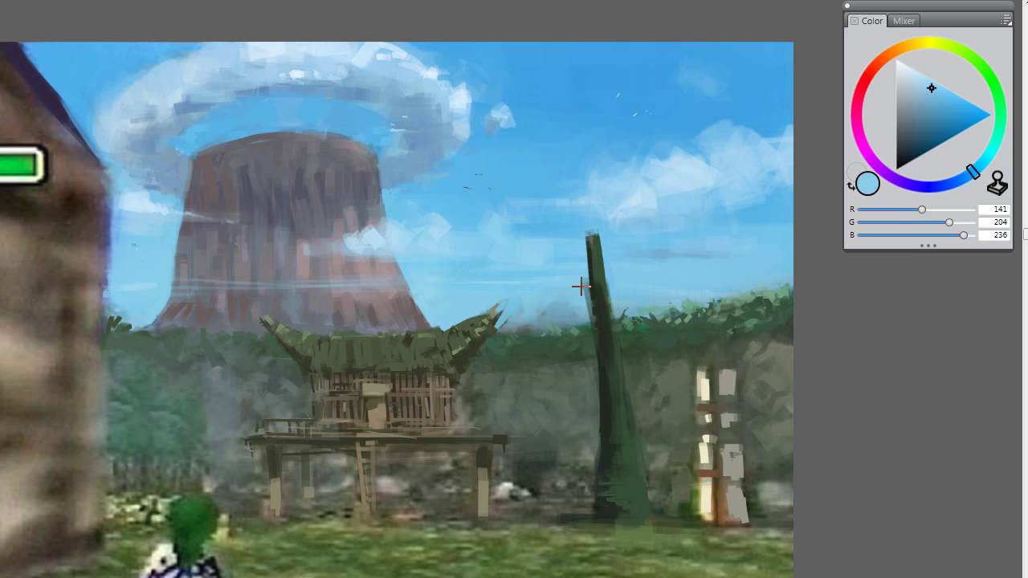
pyautogui.moveTo(581, 286); pyautogui.dragTo(581, 273)
pyautogui.keyDown('alt'); pyautogui.click(589, 338); pyautogui.keyUp('alt')
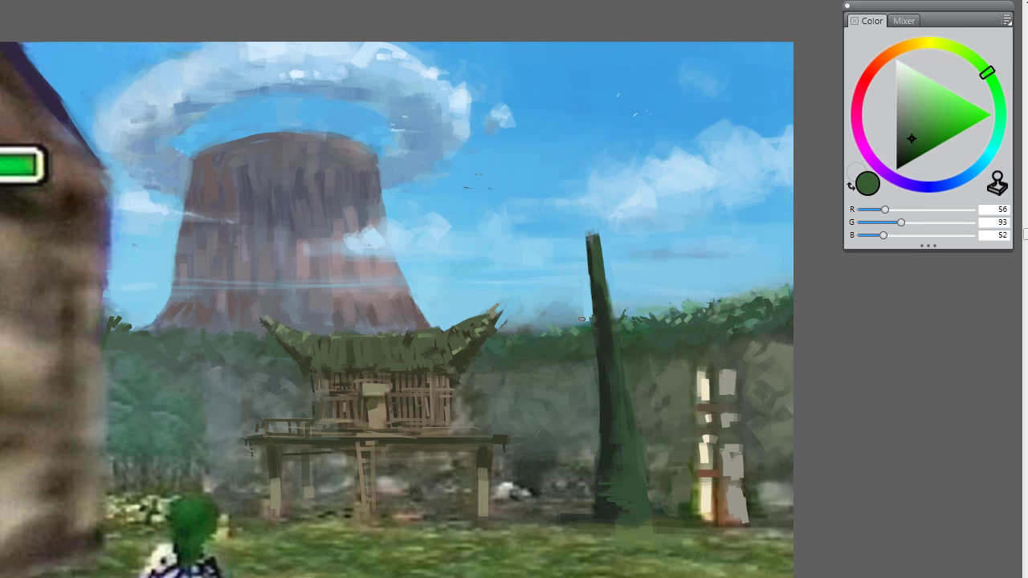
pyautogui.keyDown('alt'); pyautogui.click(587, 310); pyautogui.keyUp('alt')
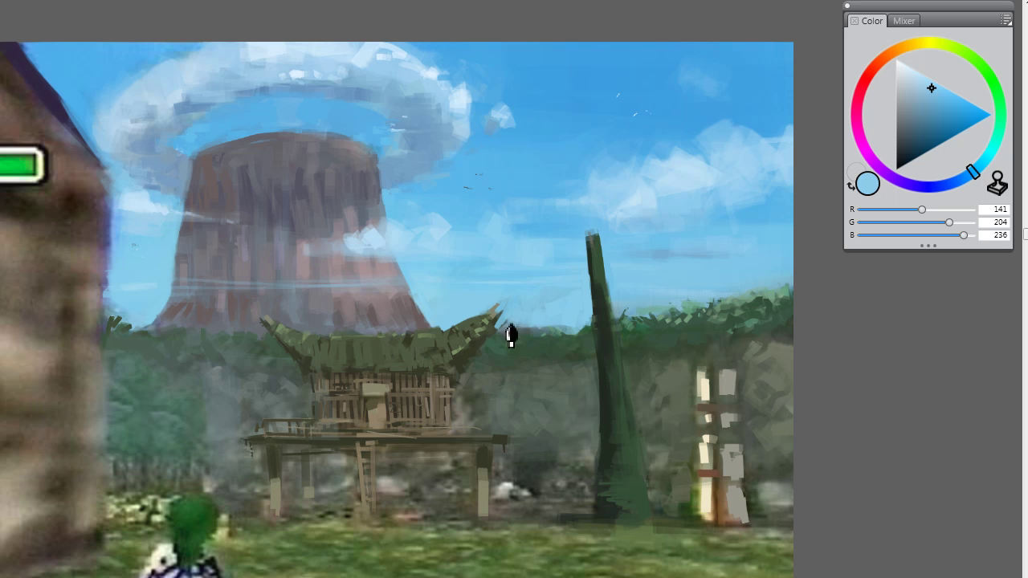
pyautogui.keyDown('alt'); pyautogui.click(585, 349); pyautogui.keyUp('alt')
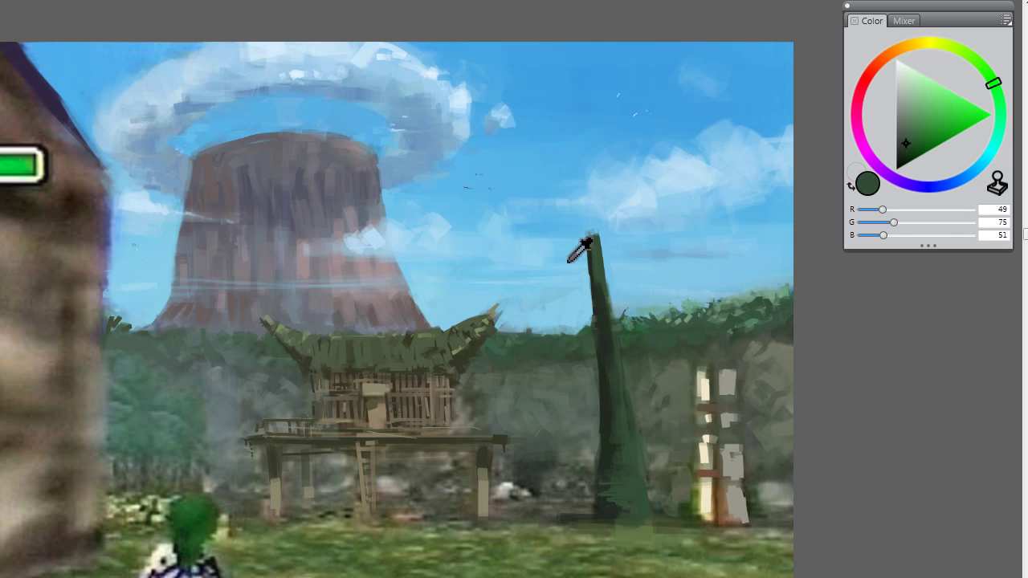
pyautogui.keyDown('alt'); pyautogui.click(703, 313); pyautogui.keyUp('alt')
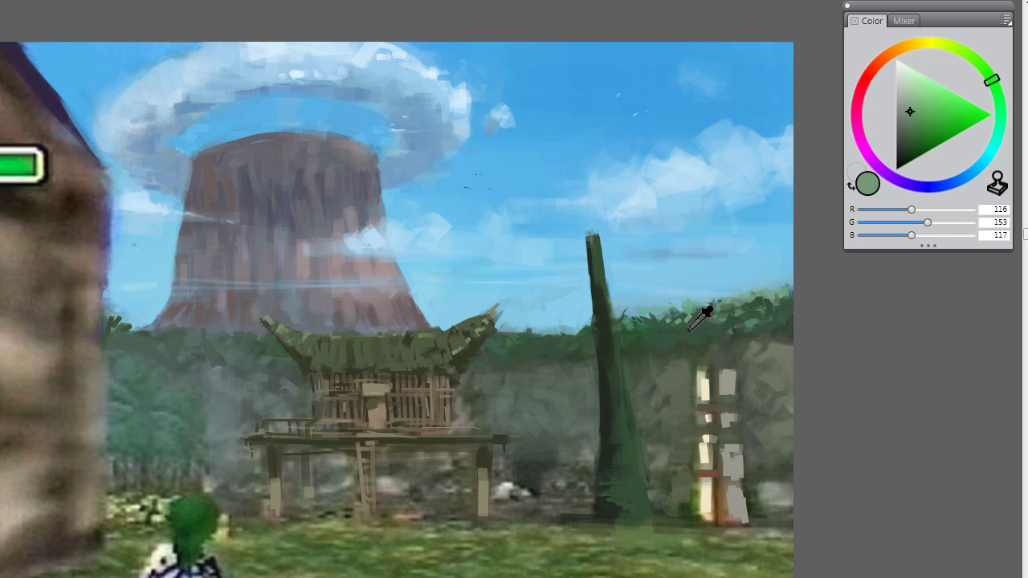
pyautogui.keyDown('alt'); pyautogui.click(573, 343); pyautogui.keyUp('alt')
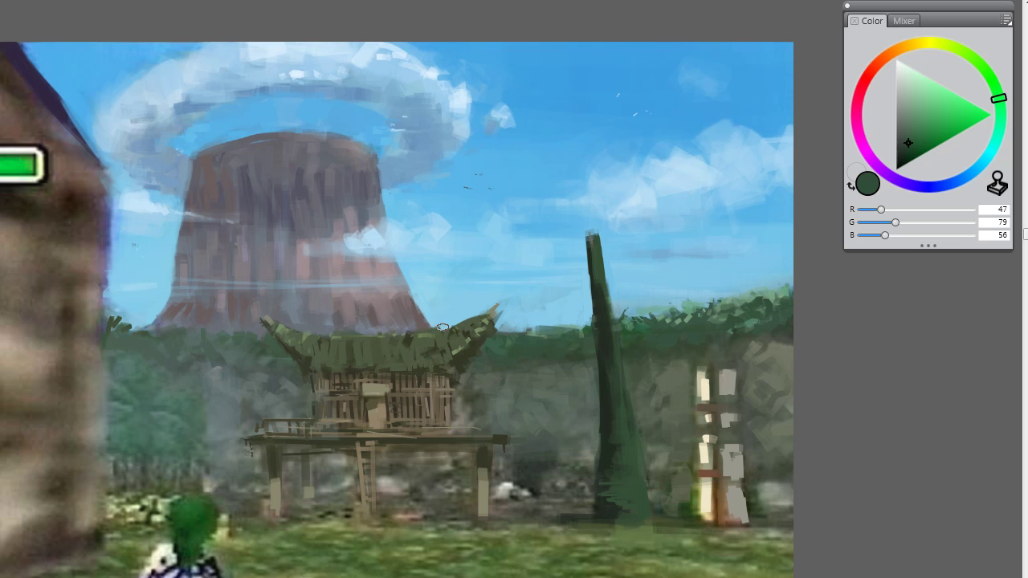
# Step: Darken the tips of the hut's roof with RGB 27, 40, 26 and refine its thatch with olive greens (RGB 106, 125, 87 and 59, 67, 41)
pyautogui.keyDown('alt'); pyautogui.click(614, 320); pyautogui.keyUp('alt')
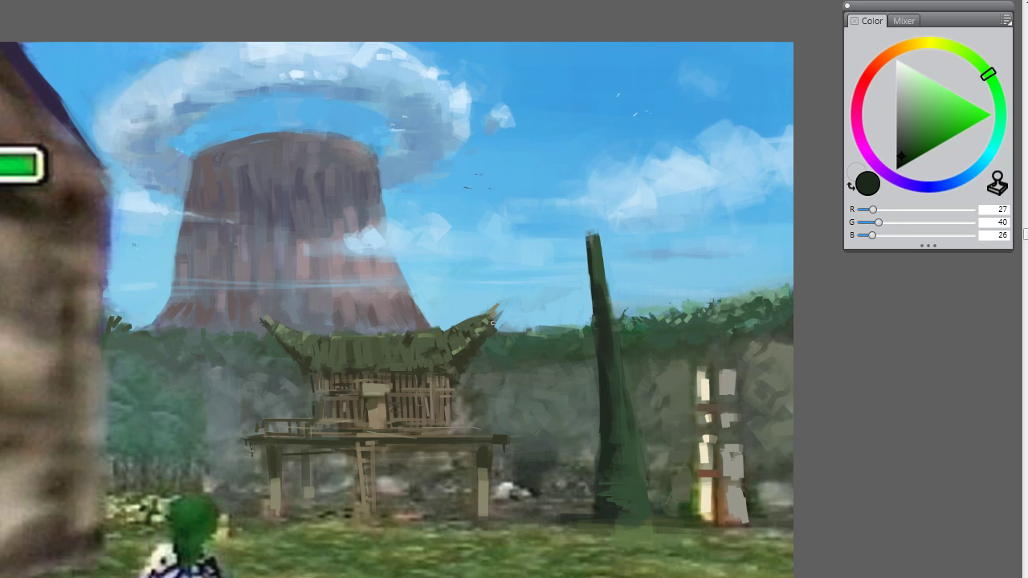
pyautogui.moveTo(493, 321)
pyautogui.mouseDown()
pyautogui.moveTo(514, 324)
pyautogui.moveTo(507, 314)
pyautogui.mouseUp()
pyautogui.moveTo(264, 326)
pyautogui.mouseDown()
pyautogui.moveTo(256, 327)
pyautogui.moveTo(272, 325)
pyautogui.moveTo(265, 337)
pyautogui.moveTo(269, 328)
pyautogui.moveTo(298, 367)
pyautogui.moveTo(350, 368)
pyautogui.mouseUp()
pyautogui.keyDown('alt'); pyautogui.click(288, 344); pyautogui.keyUp('alt')
pyautogui.moveTo(293, 336)
pyautogui.mouseDown()
pyautogui.moveTo(305, 340)
pyautogui.moveTo(297, 359)
pyautogui.moveTo(315, 363)
pyautogui.mouseUp()
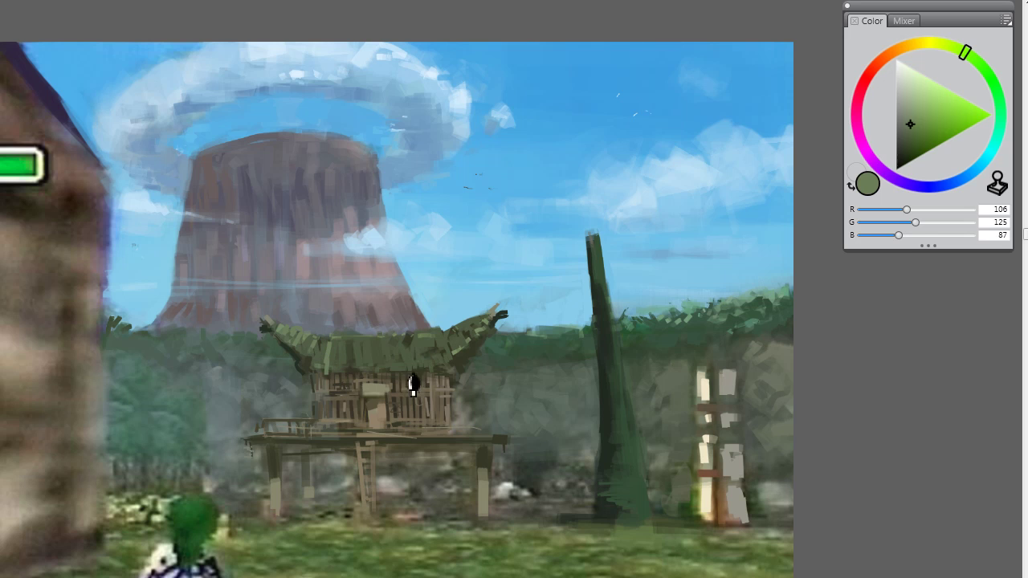
pyautogui.click(465, 357)
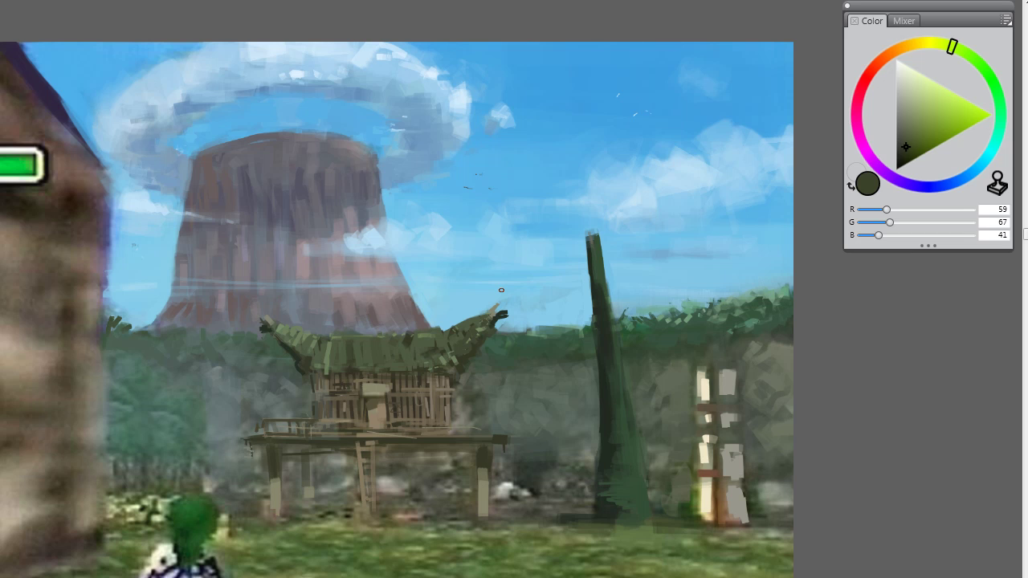
# Step: Paint the cliff wall left of the hut with strokes of sampled gray-greens such as RGB 72, 86, 81 and 84, 96, 83
pyautogui.keyDown('alt'); pyautogui.click(238, 358); pyautogui.keyUp('alt')
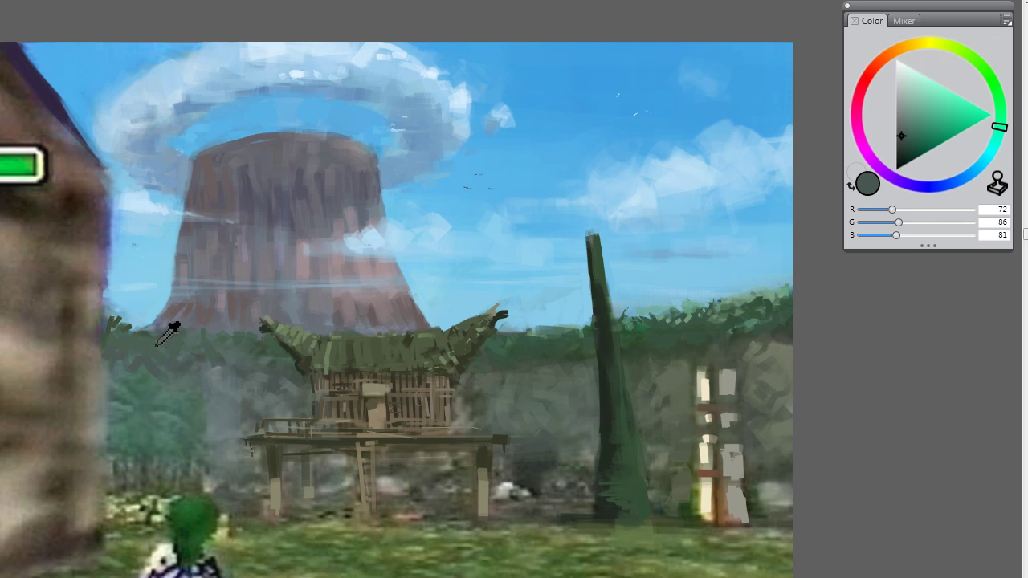
pyautogui.keyDown('alt'); pyautogui.click(264, 390); pyautogui.keyUp('alt')
pyautogui.moveTo(183, 387)
pyautogui.mouseDown()
pyautogui.moveTo(172, 413)
pyautogui.moveTo(197, 415)
pyautogui.moveTo(233, 389)
pyautogui.mouseUp()
pyautogui.keyDown('alt'); pyautogui.click(536, 396); pyautogui.keyUp('alt')
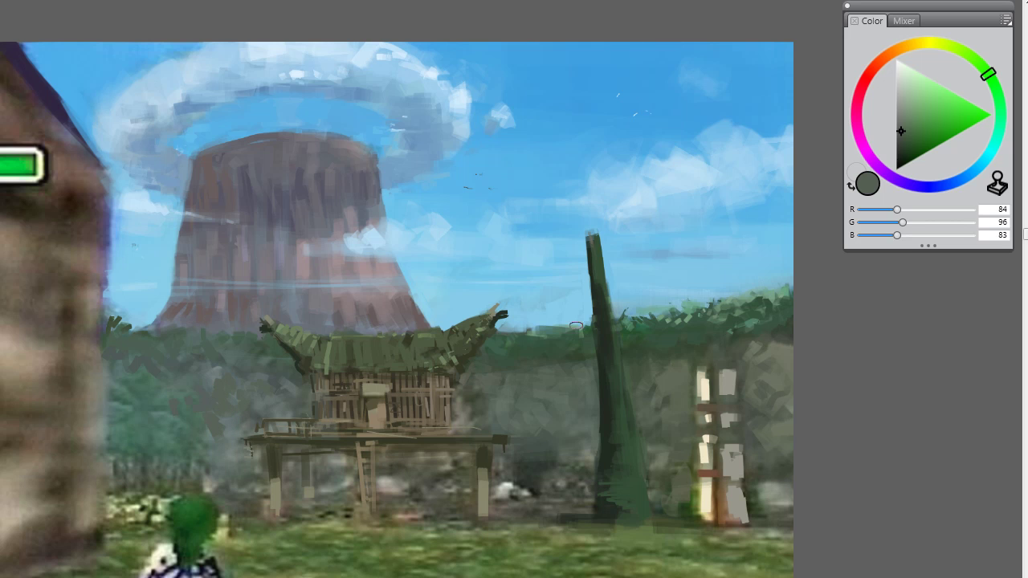
# Step: Paint palm fronds left of the hut in dark green (RGB 56, 79, 51) with light green (RGB 154, 205, 143) highlights, undoing the last three strokes
pyautogui.keyDown('alt'); pyautogui.click(648, 462); pyautogui.keyUp('alt')
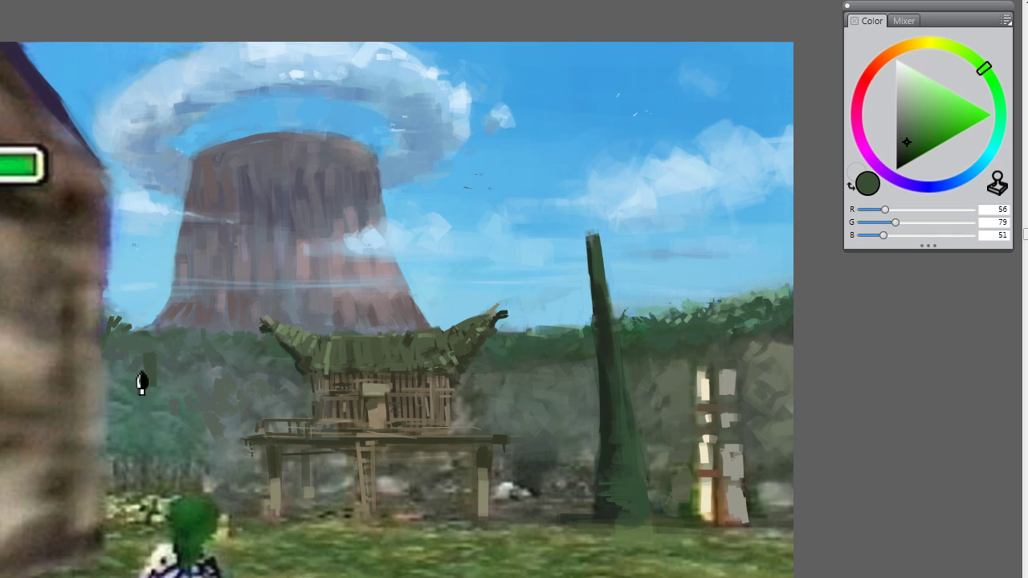
pyautogui.moveTo(142, 384)
pyautogui.mouseDown()
pyautogui.moveTo(117, 378)
pyautogui.moveTo(172, 385)
pyautogui.moveTo(137, 404)
pyautogui.moveTo(192, 408)
pyautogui.moveTo(158, 415)
pyautogui.moveTo(189, 430)
pyautogui.moveTo(112, 405)
pyautogui.moveTo(150, 427)
pyautogui.moveTo(126, 436)
pyautogui.moveTo(143, 424)
pyautogui.mouseUp()
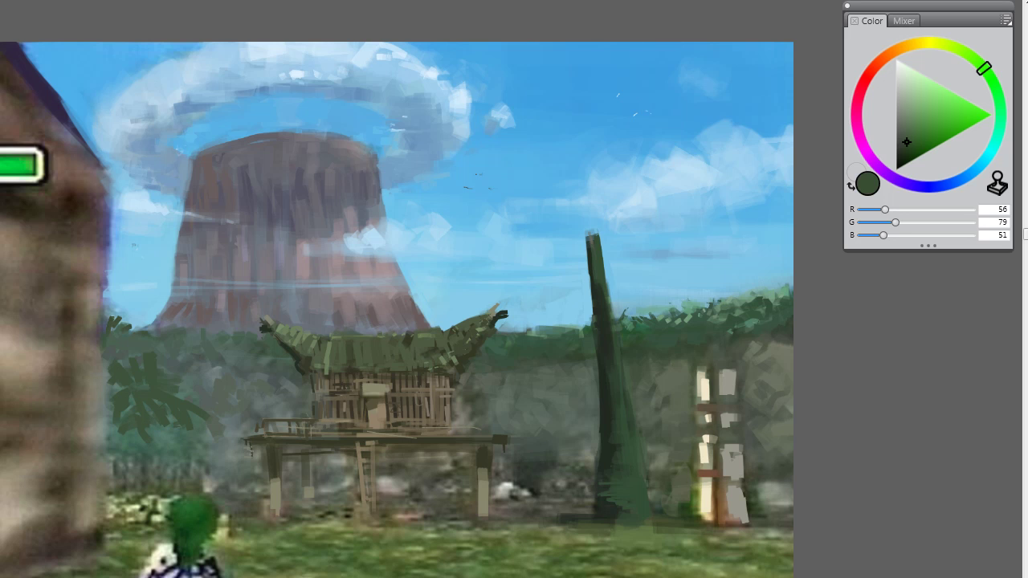
pyautogui.click(919, 95)
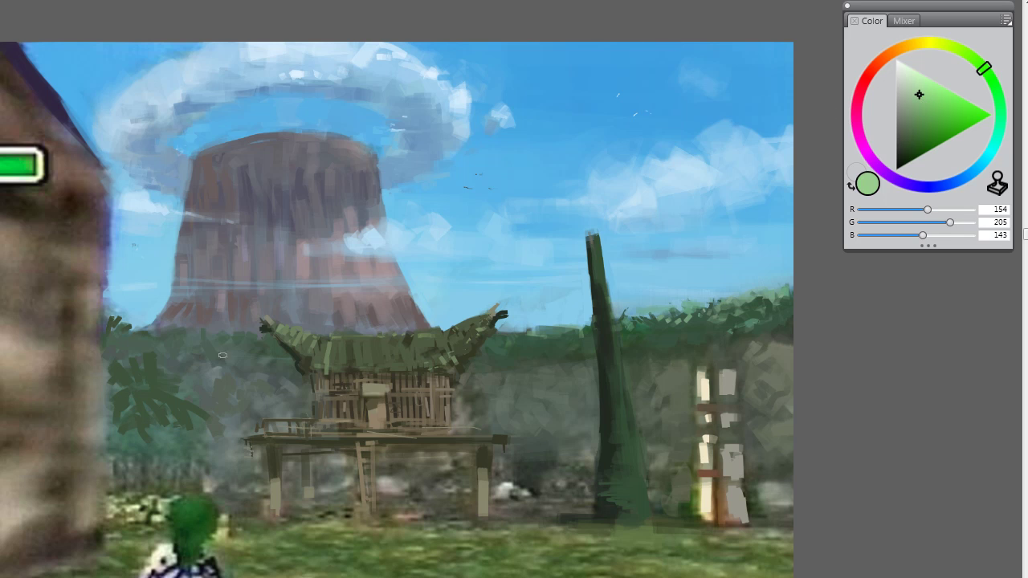
pyautogui.moveTo(179, 395)
pyautogui.mouseDown()
pyautogui.moveTo(217, 414)
pyautogui.moveTo(193, 447)
pyautogui.moveTo(204, 429)
pyautogui.moveTo(163, 396)
pyautogui.moveTo(172, 361)
pyautogui.moveTo(120, 347)
pyautogui.mouseUp()
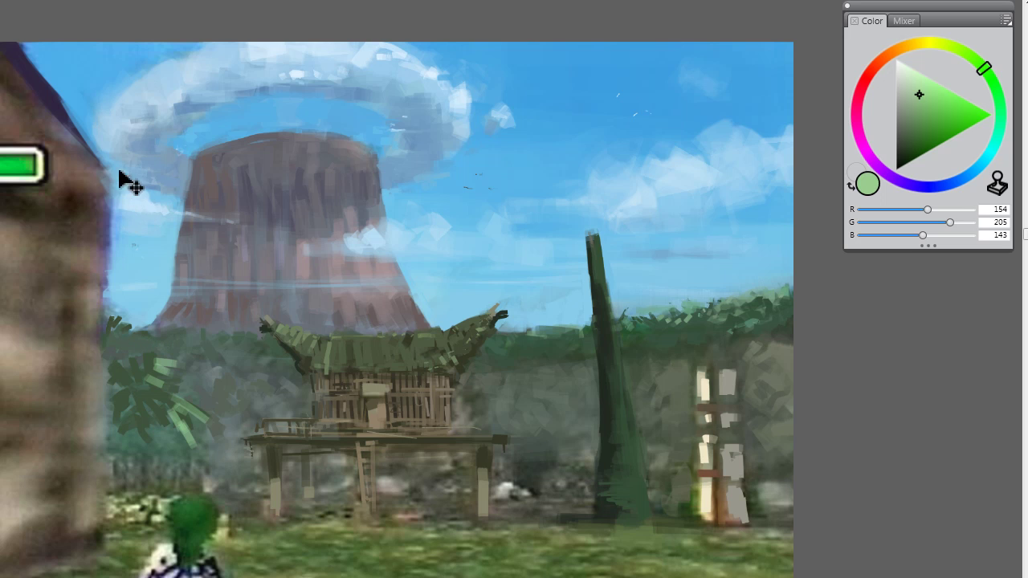
pyautogui.hotkey('ctrl', 'z')
pyautogui.hotkey('ctrl', 'z')
pyautogui.hotkey('ctrl', 'z')
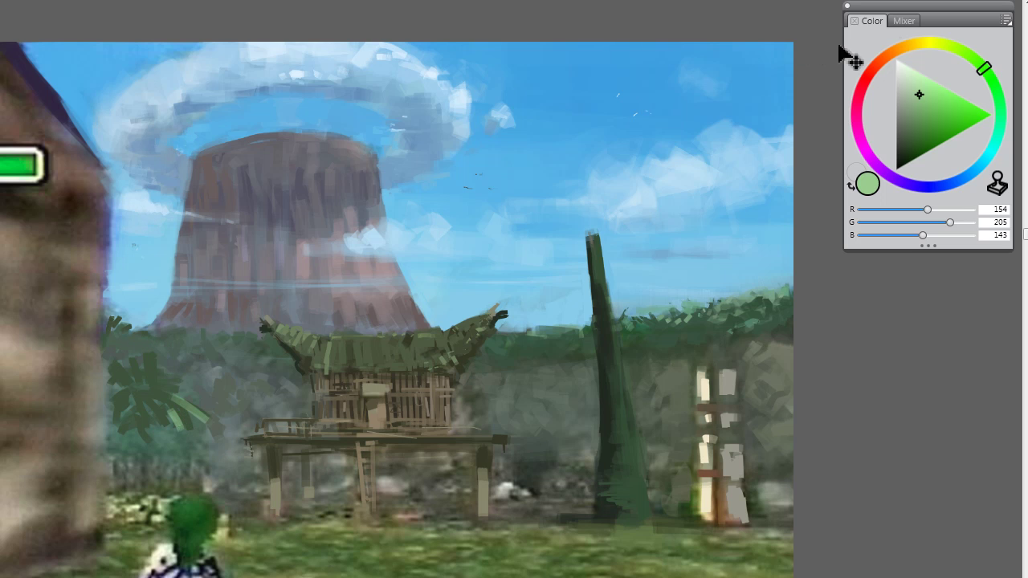
# Step: Paint muted light green (RGB 118, 166, 108) highlights on the tips of the palm fronds beside the hut
pyautogui.click(918, 111)
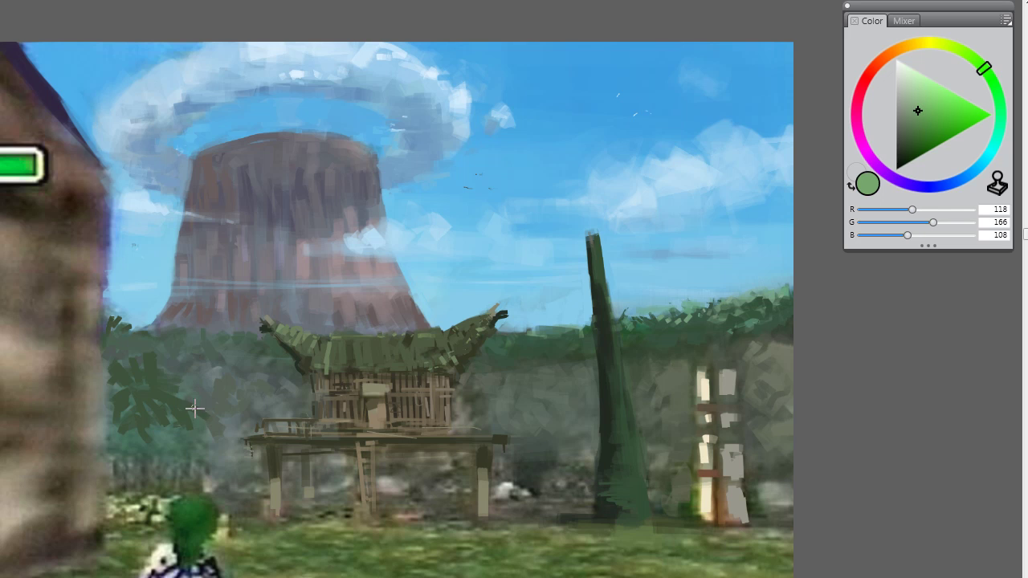
pyautogui.moveTo(185, 417); pyautogui.dragTo(200, 435)
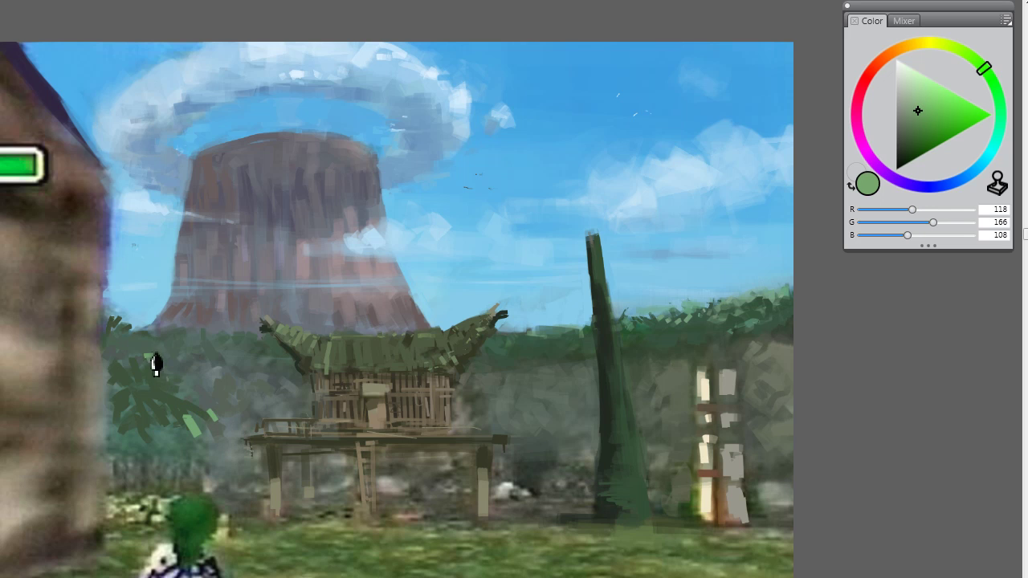
pyautogui.moveTo(152, 356); pyautogui.dragTo(129, 354)
# Step: Try a thin highlight down the tall pole's right edge, first in the palm green and again in pale yellow-green (RGB 191, 203, 155)
pyautogui.moveTo(632, 364); pyautogui.dragTo(660, 480)
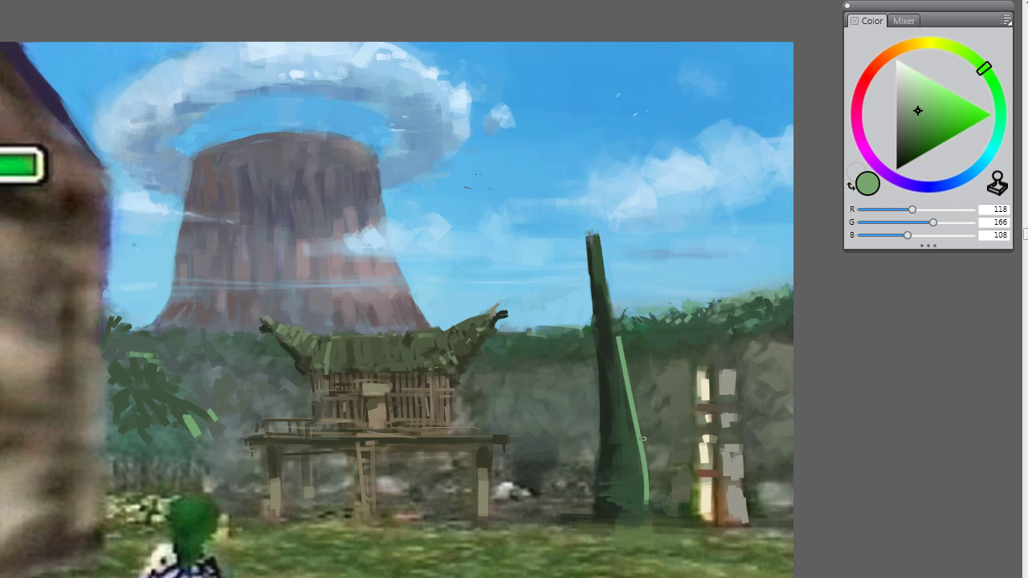
pyautogui.hotkey('ctrl', 'z')
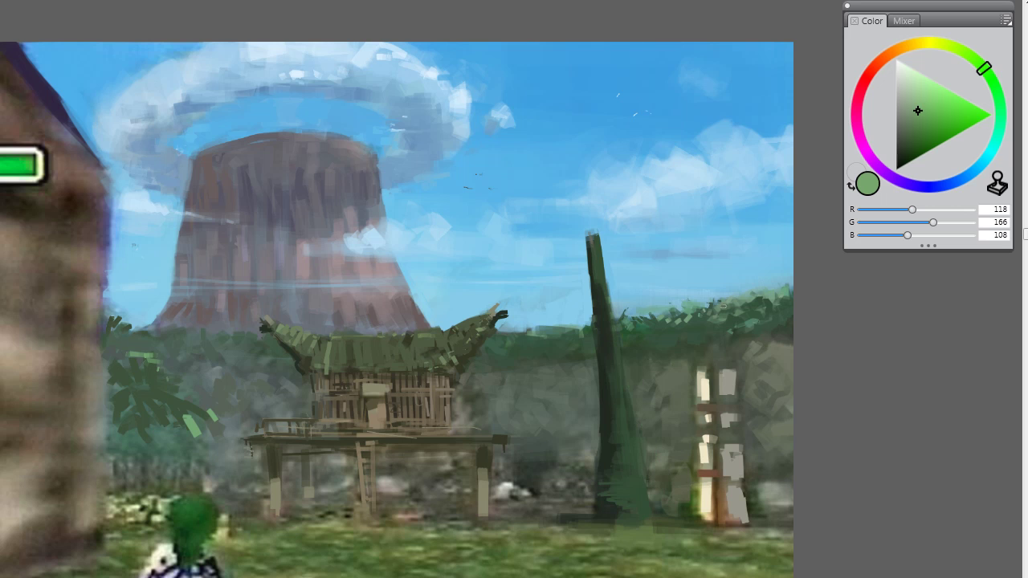
pyautogui.click(912, 92)
pyautogui.click(950, 48)
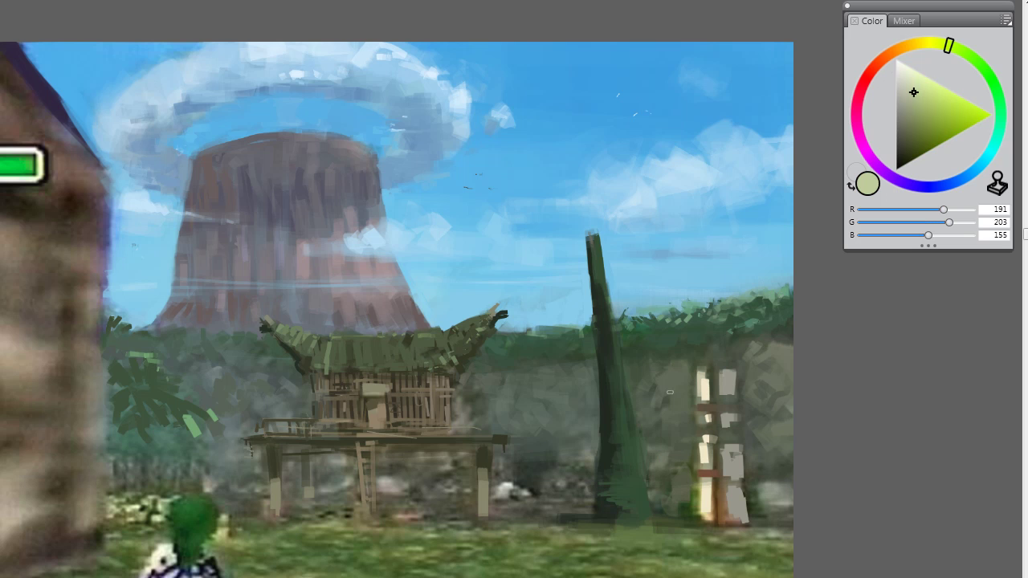
pyautogui.moveTo(622, 325); pyautogui.dragTo(653, 527)
pyautogui.hotkey('ctrl', 'z')
pyautogui.moveTo(612, 327); pyautogui.dragTo(675, 554)
pyautogui.hotkey('ctrl', 'z')
pyautogui.moveTo(618, 326); pyautogui.dragTo(649, 490)
pyautogui.hotkey('ctrl', 'z')
pyautogui.moveTo(617, 327); pyautogui.dragTo(638, 483)
pyautogui.hotkey('ctrl', 'z')
pyautogui.moveTo(619, 328); pyautogui.dragTo(655, 521)
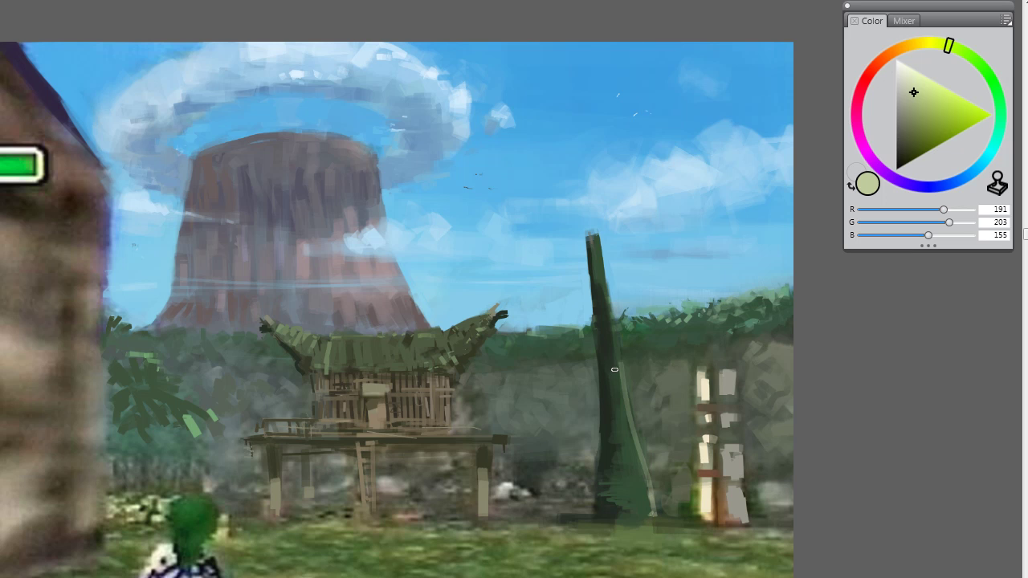
# Step: Change the paint color to RGB 142, 184, 100 and try edge highlights along the pole's right side, undoing each attempt
pyautogui.moveTo(922, 90)
pyautogui.mouseDown()
pyautogui.moveTo(922, 118)
pyautogui.moveTo(928, 108)
pyautogui.mouseUp()
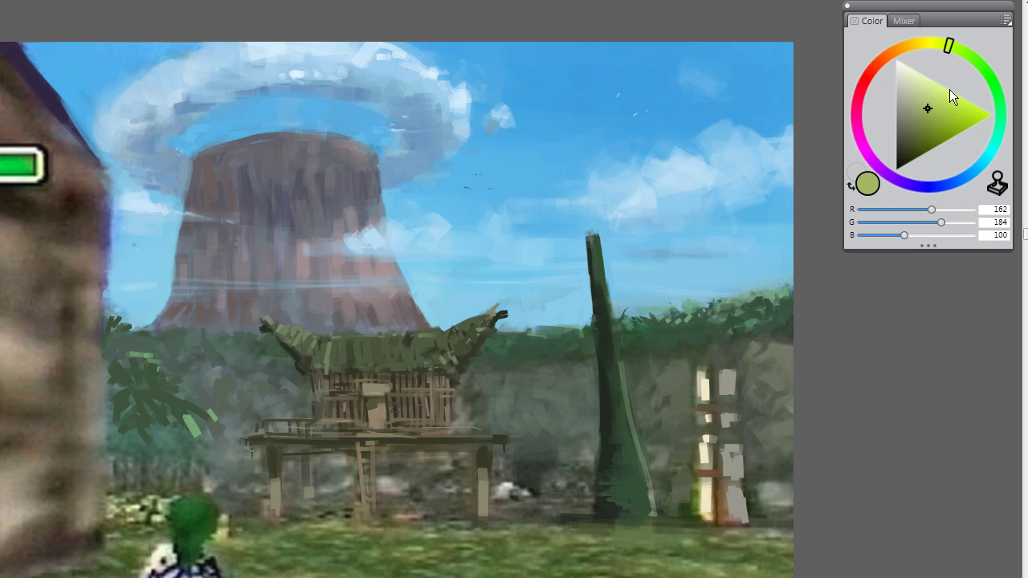
pyautogui.click(967, 55)
pyautogui.hotkey('ctrl', 'z')
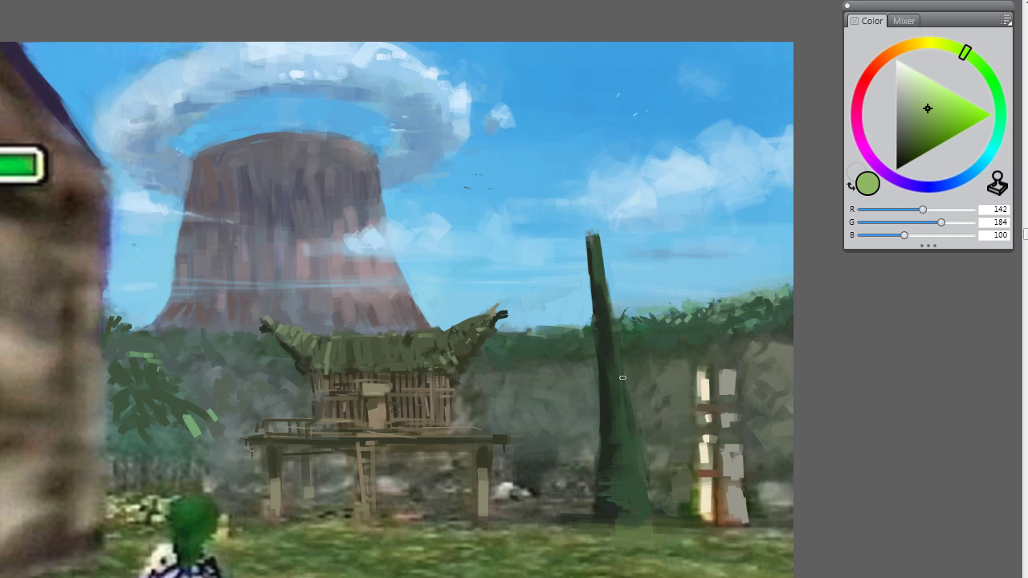
pyautogui.moveTo(621, 356); pyautogui.dragTo(652, 502)
pyautogui.hotkey('ctrl', 'z')
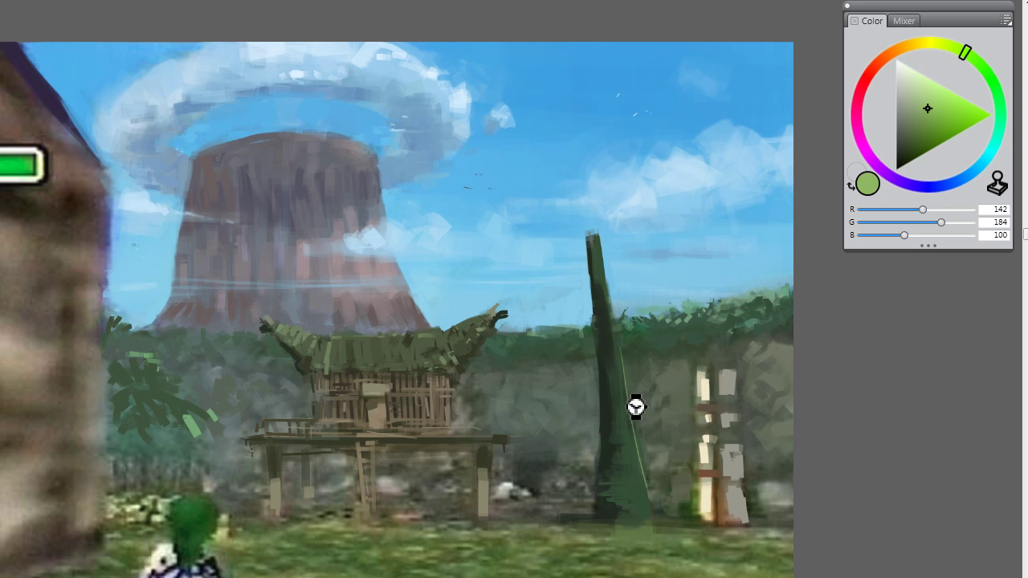
pyautogui.hotkey('ctrl', 'z')
pyautogui.moveTo(617, 347); pyautogui.dragTo(657, 511)
pyautogui.hotkey('ctrl', 'z')
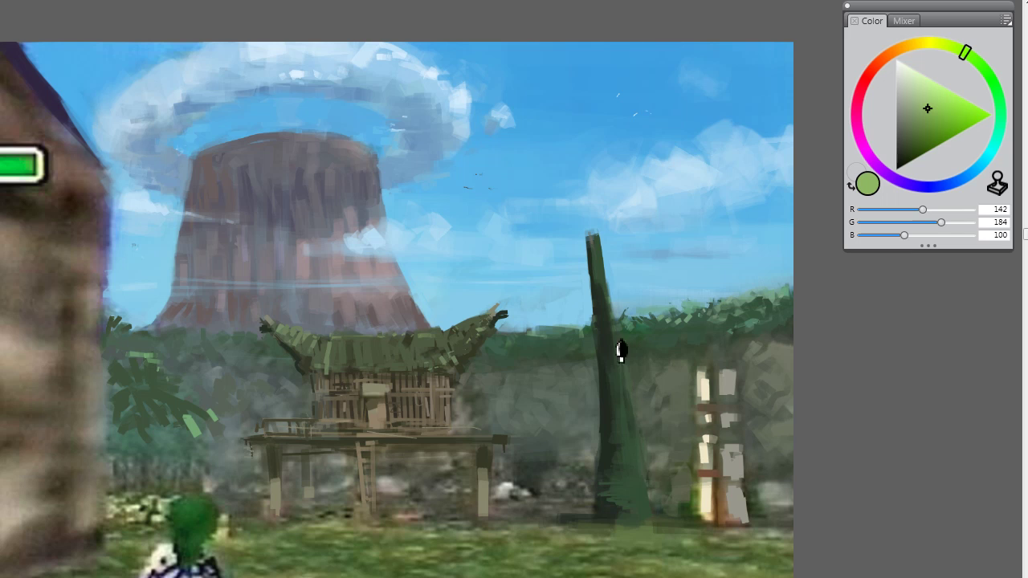
pyautogui.moveTo(619, 348); pyautogui.dragTo(658, 519)
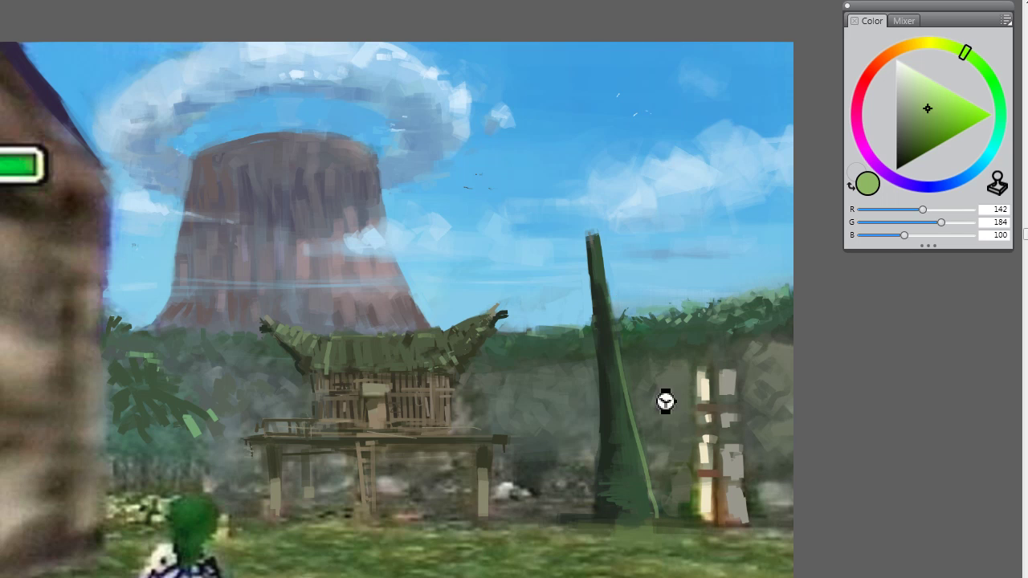
pyautogui.hotkey('ctrl', 'z')
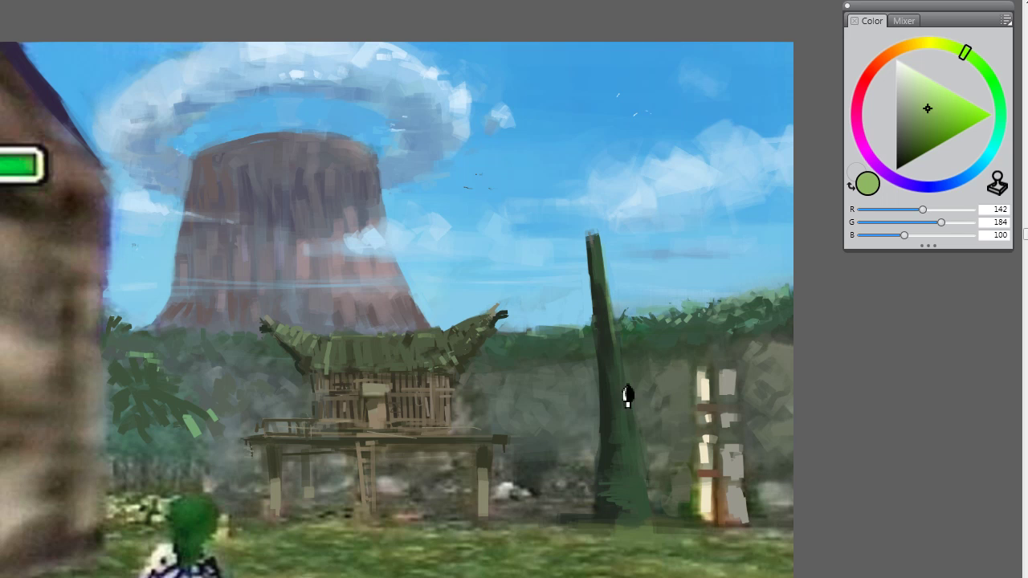
# Step: Streak the pole's flared base with light green and blend it with sampled greens such as RGB 52, 79, 47 and 85, 115, 64
pyautogui.moveTo(628, 395)
pyautogui.mouseDown()
pyautogui.moveTo(641, 499)
pyautogui.moveTo(625, 442)
pyautogui.moveTo(625, 512)
pyautogui.mouseUp()
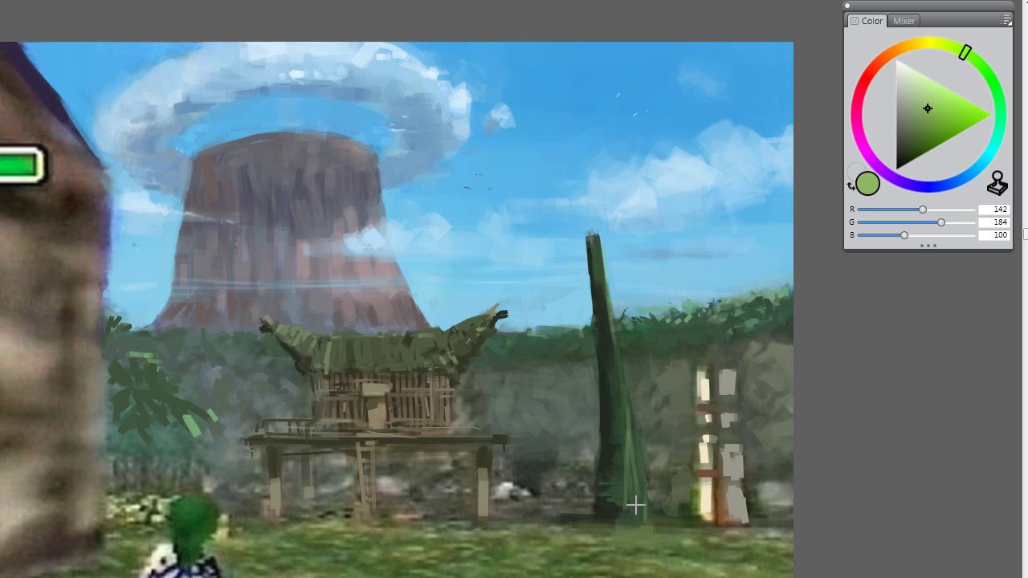
pyautogui.keyDown('alt'); pyautogui.click(622, 436); pyautogui.keyUp('alt')
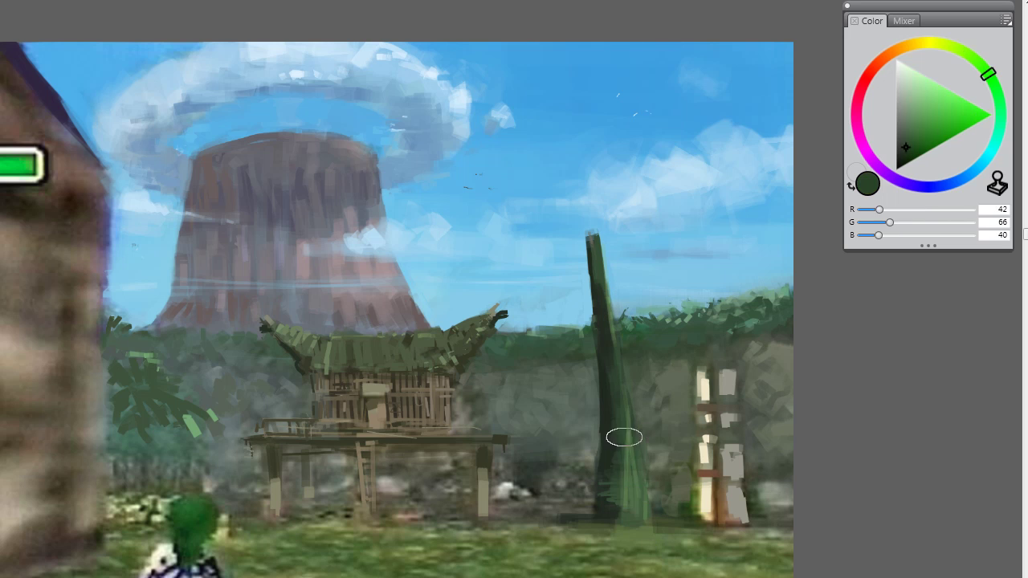
pyautogui.keyDown('alt'); pyautogui.click(615, 494); pyautogui.keyUp('alt')
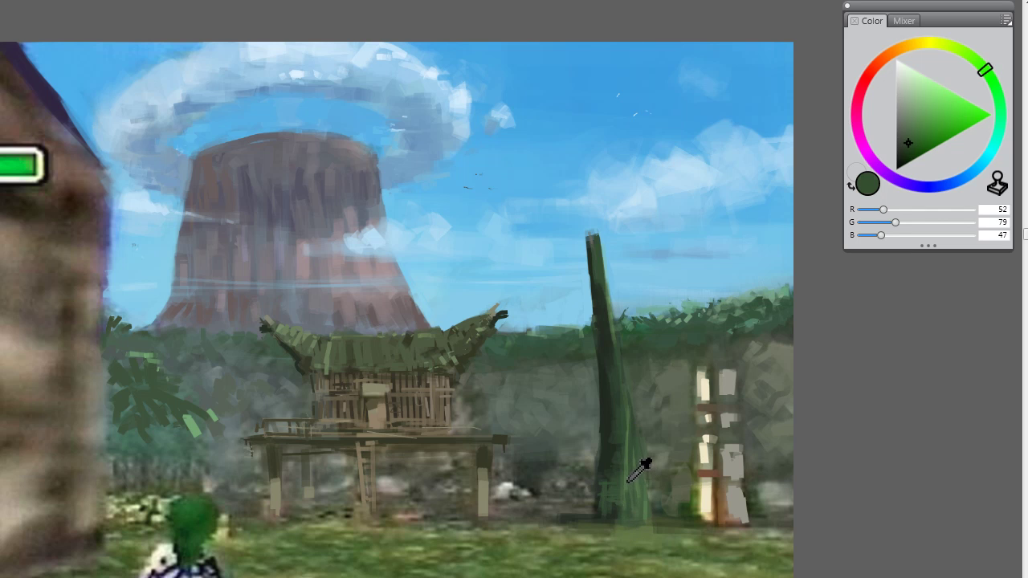
pyautogui.keyDown('alt'); pyautogui.click(645, 460); pyautogui.keyUp('alt')
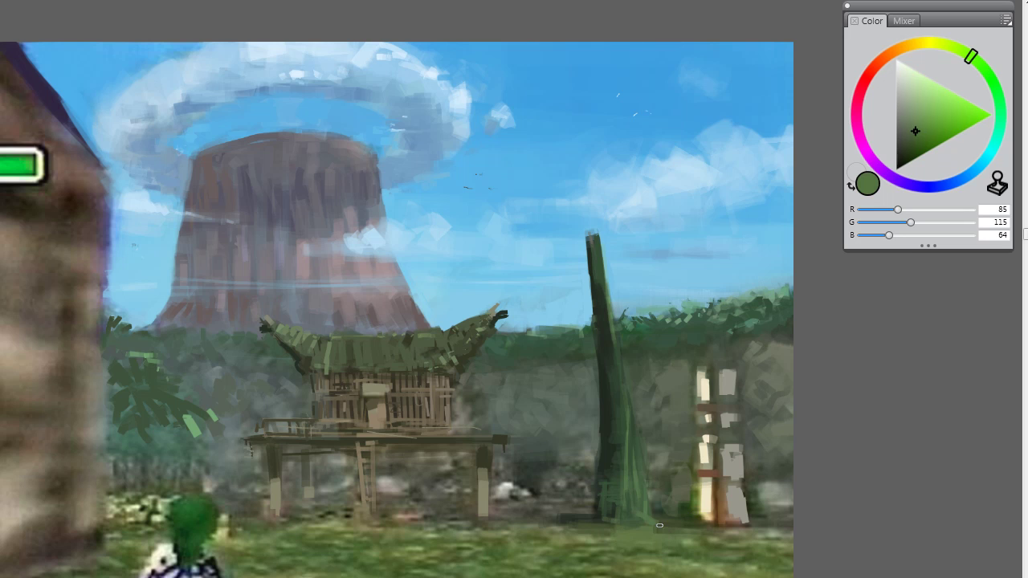
# Step: Paint flat ground strokes around the pole's base in gray-green (RGB 136, 142, 125) and pale cream (RGB 206, 202, 166), extending them along the grass edge
pyautogui.keyDown('alt'); pyautogui.click(785, 491); pyautogui.keyUp('alt')
pyautogui.moveTo(597, 534)
pyautogui.mouseDown()
pyautogui.moveTo(728, 538)
pyautogui.moveTo(683, 529)
pyautogui.mouseUp()
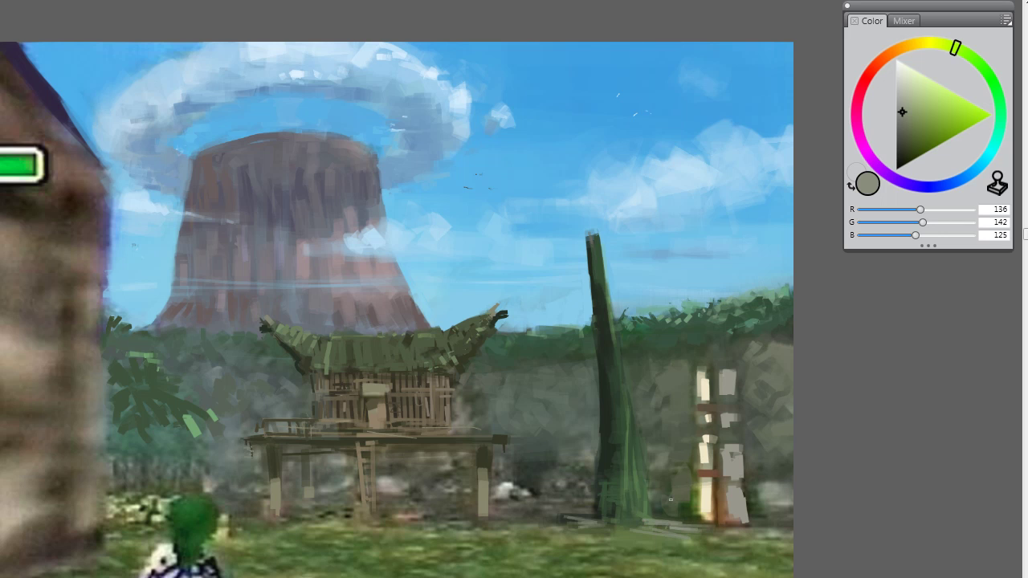
pyautogui.keyDown('alt'); pyautogui.click(653, 513); pyautogui.keyUp('alt')
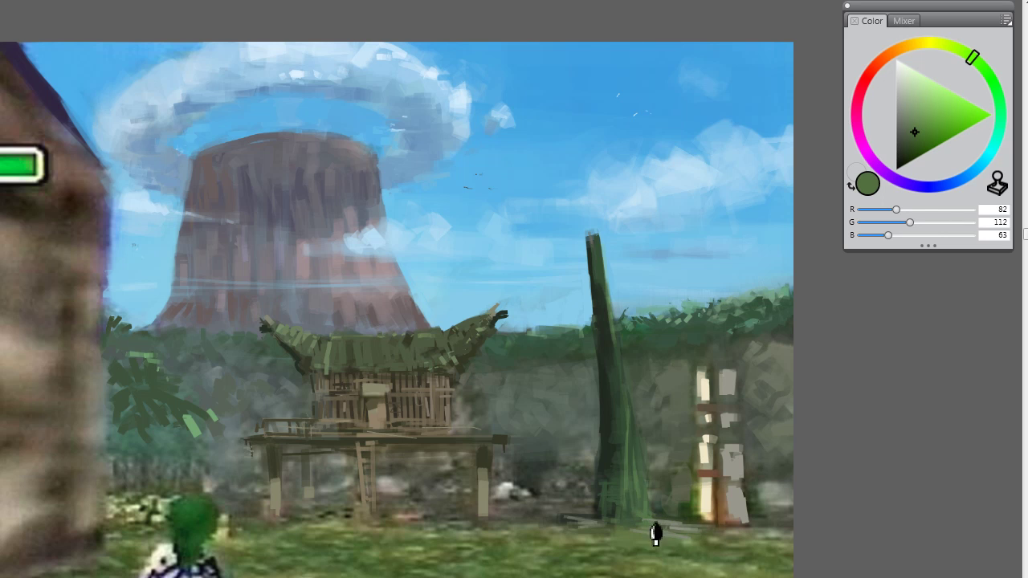
pyautogui.click(923, 46)
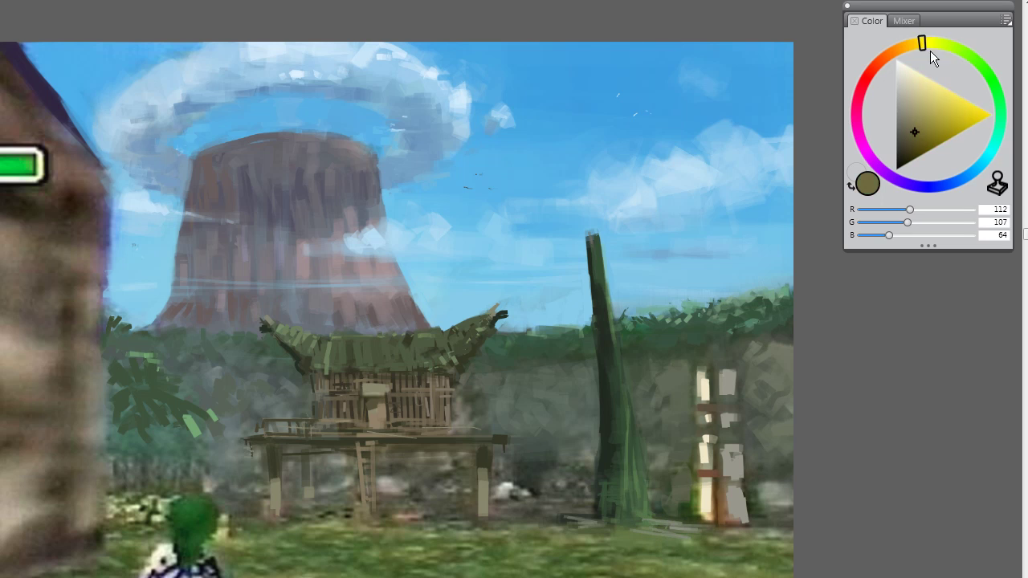
pyautogui.moveTo(916, 87); pyautogui.dragTo(911, 90)
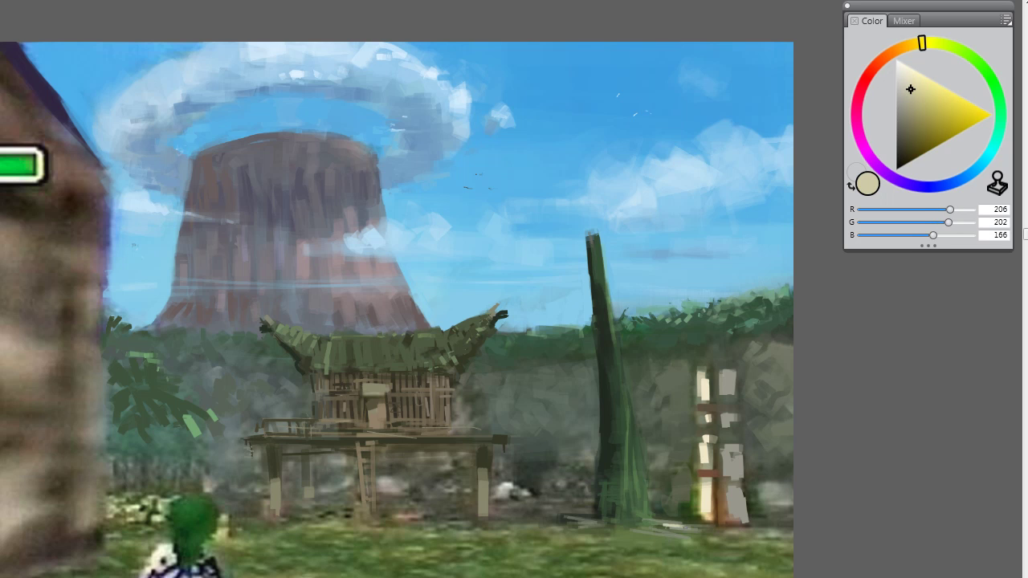
pyautogui.moveTo(652, 523); pyautogui.dragTo(701, 522)
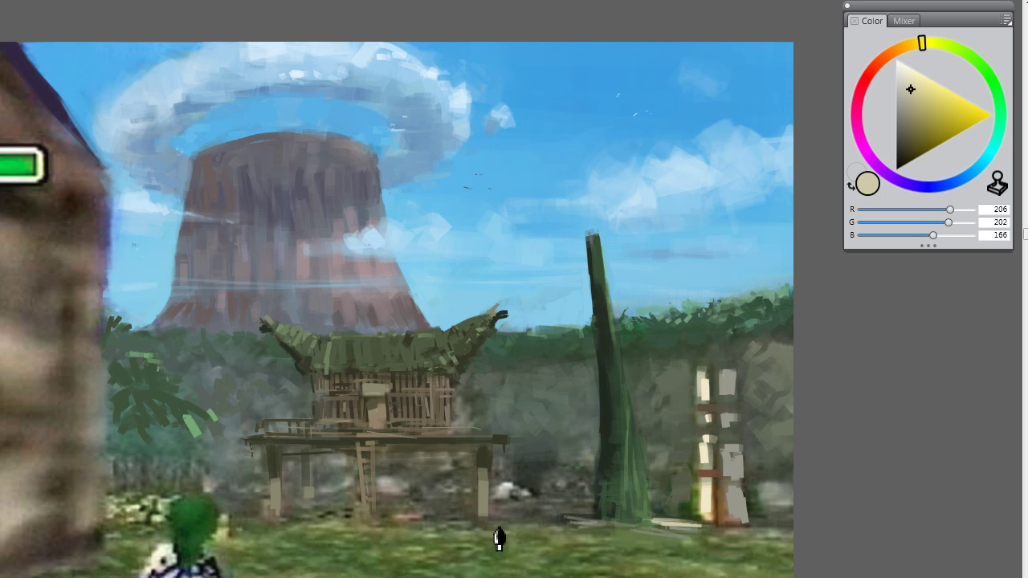
pyautogui.moveTo(434, 540)
pyautogui.mouseDown()
pyautogui.moveTo(631, 522)
pyautogui.moveTo(617, 546)
pyautogui.moveTo(707, 543)
pyautogui.mouseUp()
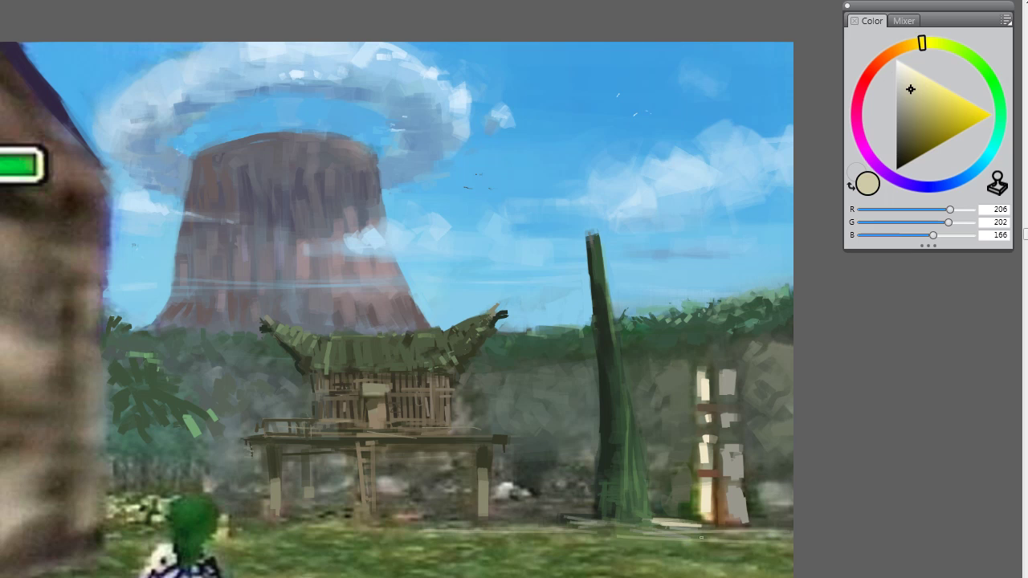
pyautogui.keyDown('alt'); pyautogui.click(678, 546); pyautogui.keyUp('alt')
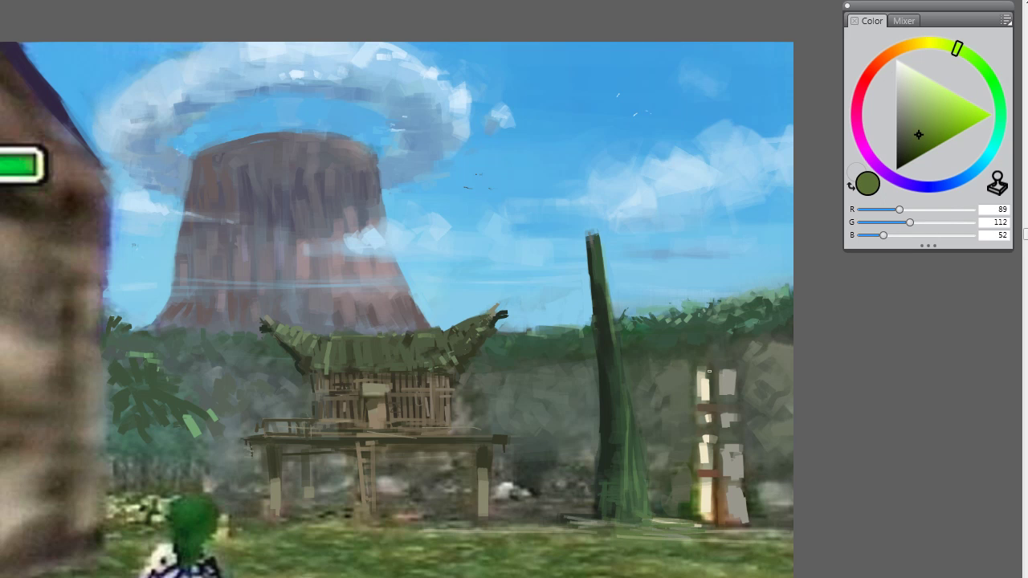
# Step: Try a brown (RGB 123, 79, 63) crossbar over the upper part of the pale striped posts
pyautogui.keyDown('alt'); pyautogui.click(712, 406); pyautogui.keyUp('alt')
pyautogui.click(879, 62)
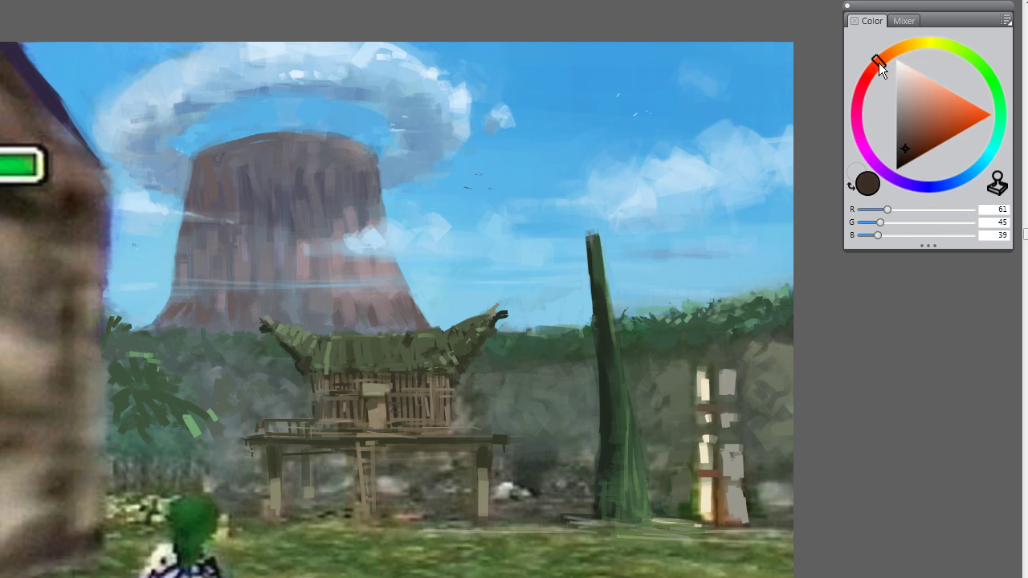
pyautogui.click(921, 125)
pyautogui.moveTo(695, 410); pyautogui.dragTo(742, 409)
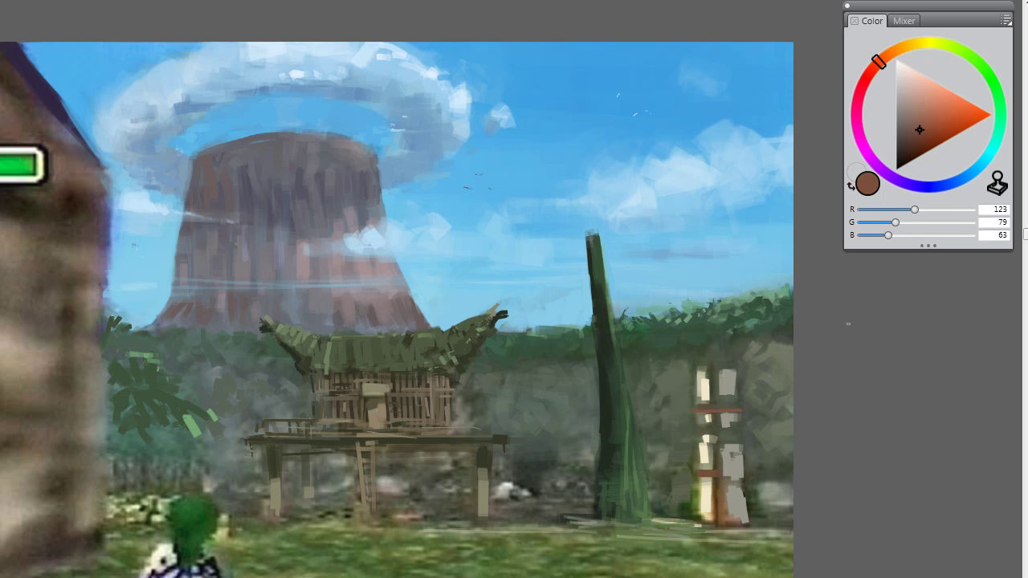
# Step: Paint a brick-red (RGB 141, 53, 33) crossbar across the upper part of the pale posts, undoing the trial bars
pyautogui.click(937, 132)
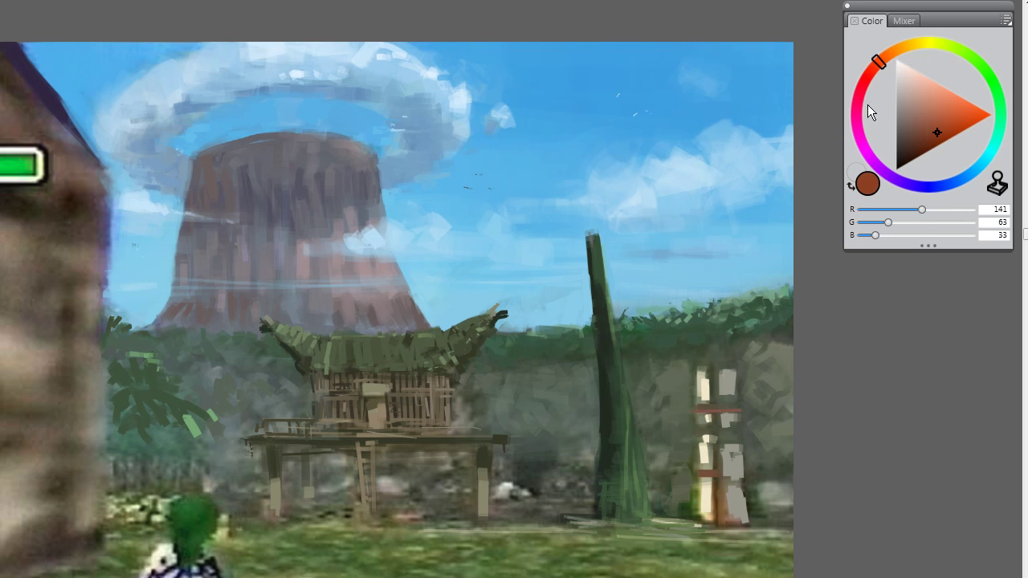
pyautogui.moveTo(877, 63); pyautogui.dragTo(874, 67)
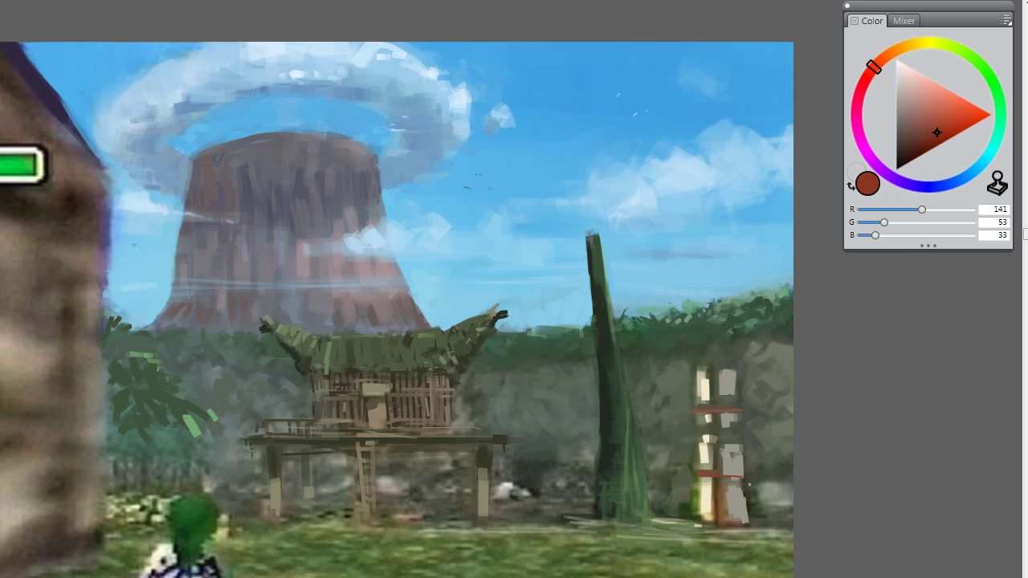
pyautogui.moveTo(697, 475); pyautogui.dragTo(740, 477)
pyautogui.moveTo(696, 431); pyautogui.dragTo(739, 436)
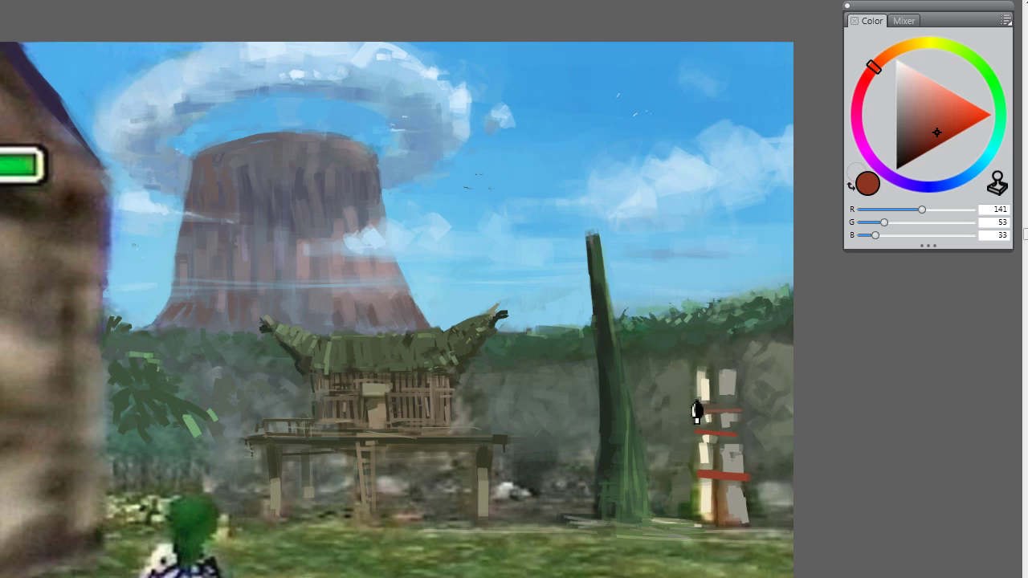
pyautogui.moveTo(696, 401); pyautogui.dragTo(739, 400)
pyautogui.hotkey('ctrl', 'z')
pyautogui.hotkey('ctrl', 'z')
pyautogui.hotkey('ctrl', 'z')
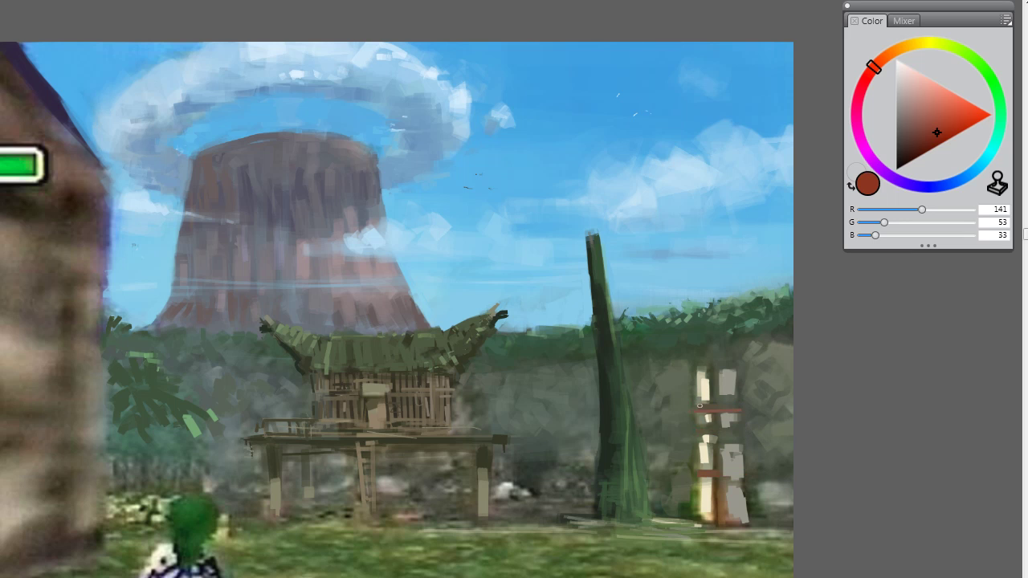
pyautogui.hotkey('ctrl', 'z')
# Step: Refine the posts with cream (RGB 238, 229, 195), redefine their lower crossbar, and adjust the right edge with dark green and gray-green (RGB 99, 107, 88)
pyautogui.keyDown('alt'); pyautogui.click(723, 378); pyautogui.keyUp('alt')
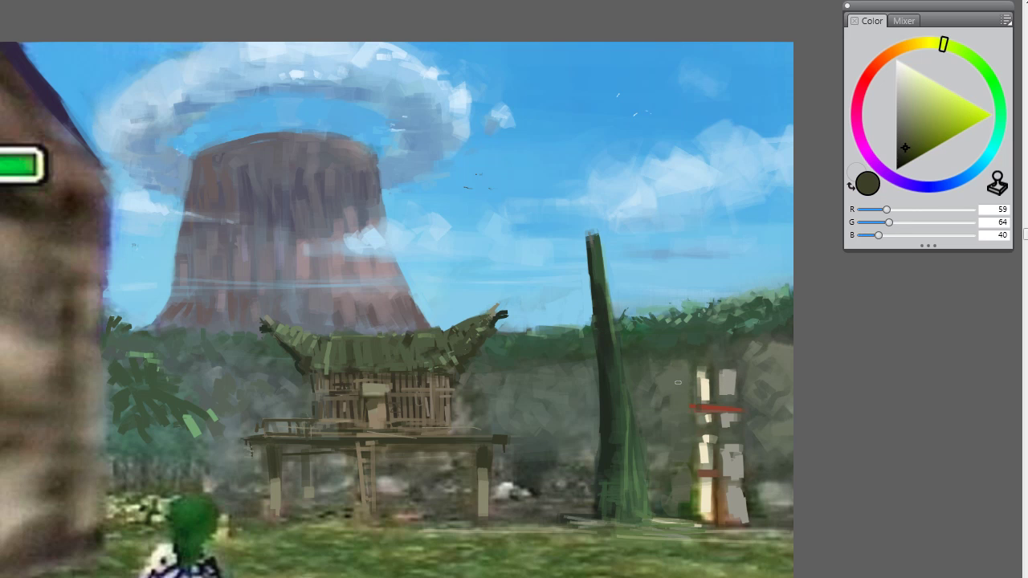
pyautogui.keyDown('alt'); pyautogui.click(618, 398); pyautogui.keyUp('alt')
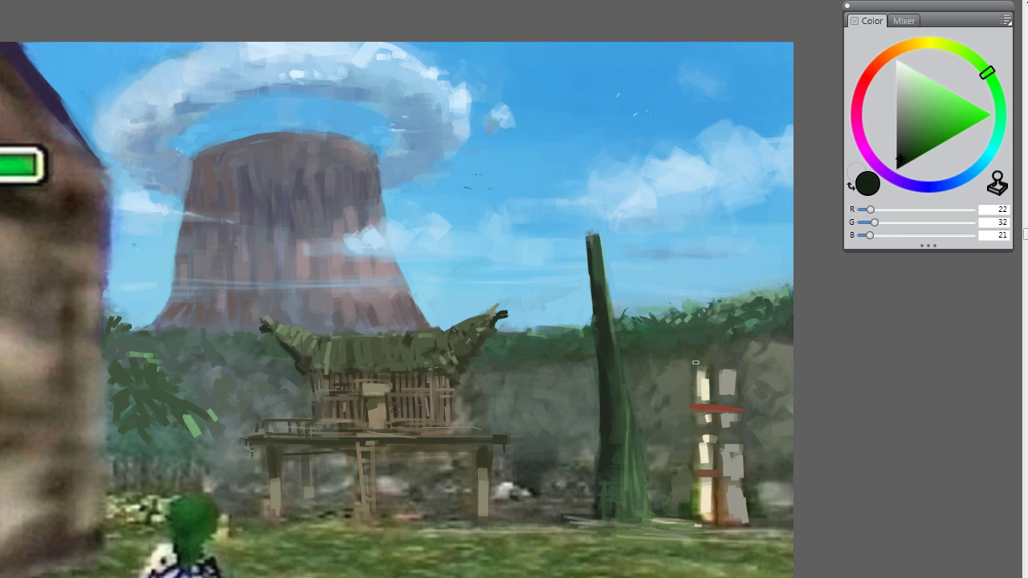
pyautogui.keyDown('alt'); pyautogui.click(702, 378); pyautogui.keyUp('alt')
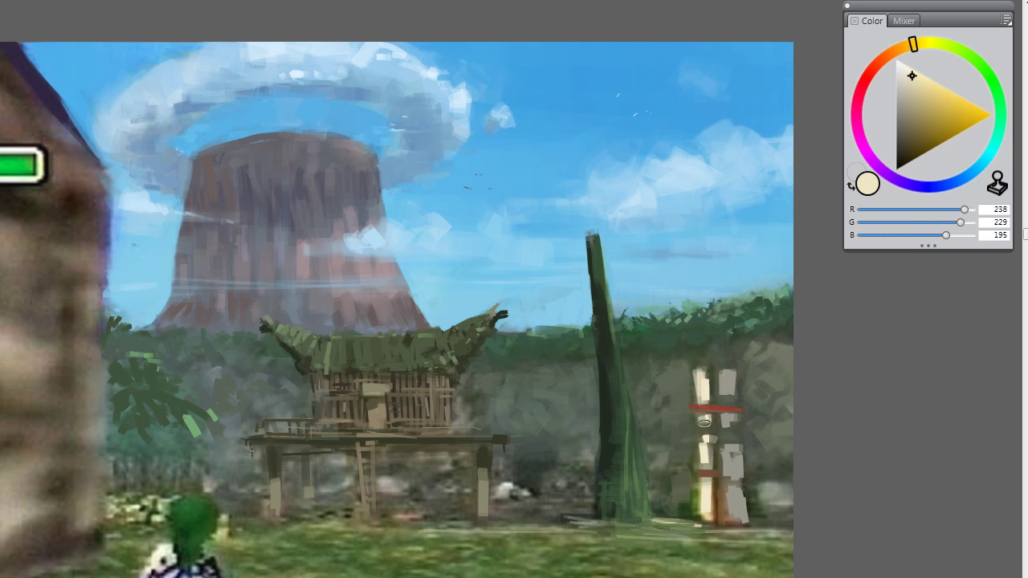
pyautogui.keyDown('alt'); pyautogui.click(707, 485); pyautogui.keyUp('alt')
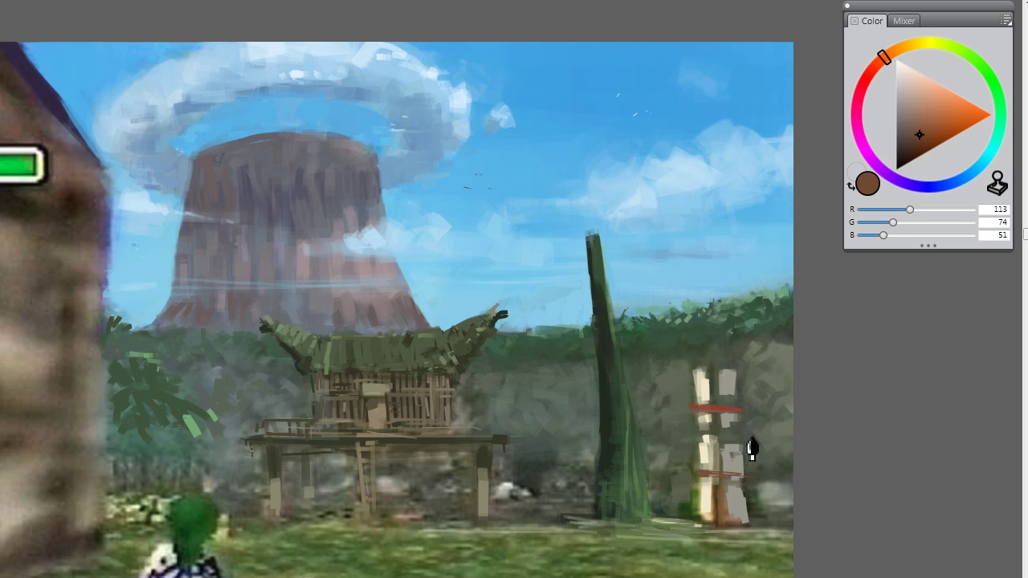
pyautogui.keyDown('alt'); pyautogui.click(755, 484); pyautogui.keyUp('alt')
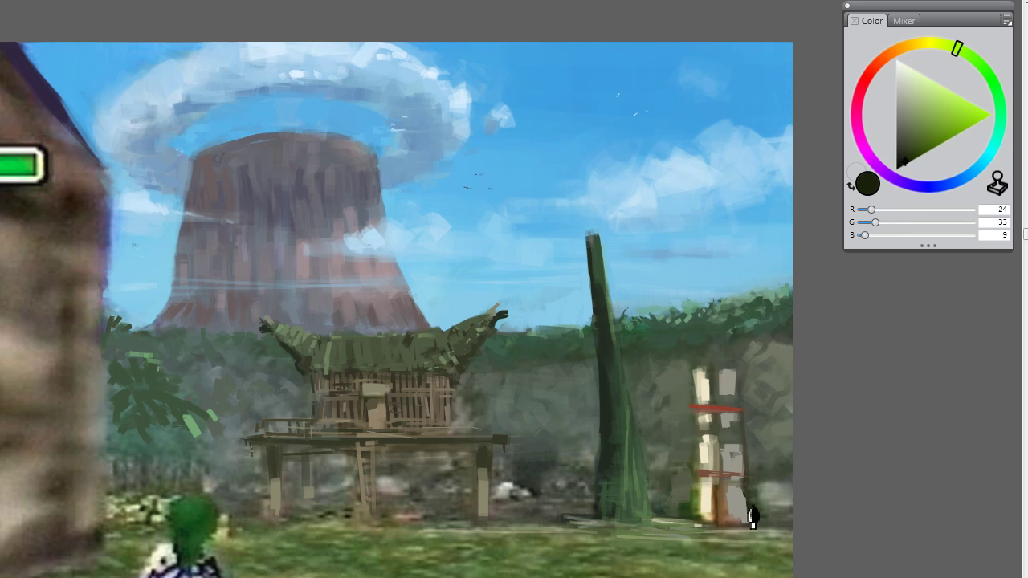
pyautogui.keyDown('alt'); pyautogui.click(758, 421); pyautogui.keyUp('alt')
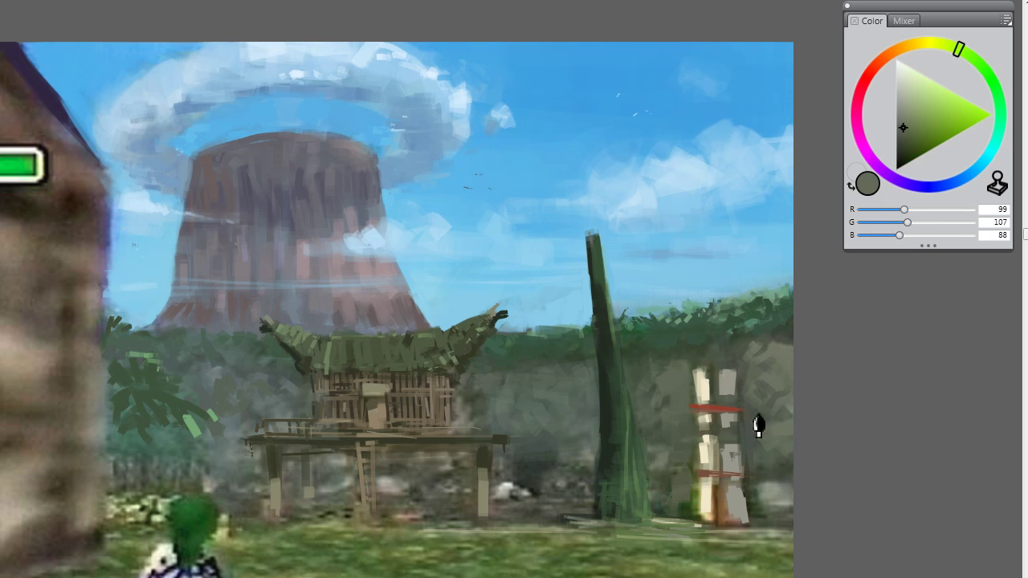
# Step: Touch up the cliff wall around the striped posts with dark gray-greens (RGB 65, 74, 58 and RGB 82, 90, 76)
pyautogui.keyDown('alt'); pyautogui.click(753, 430); pyautogui.keyUp('alt')
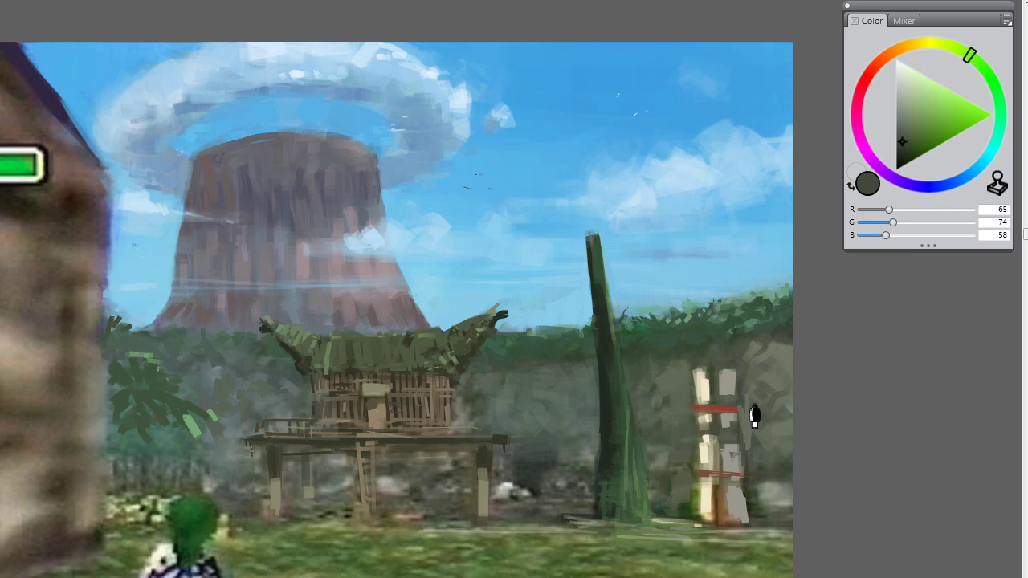
pyautogui.keyDown('alt'); pyautogui.click(774, 390); pyautogui.keyUp('alt')
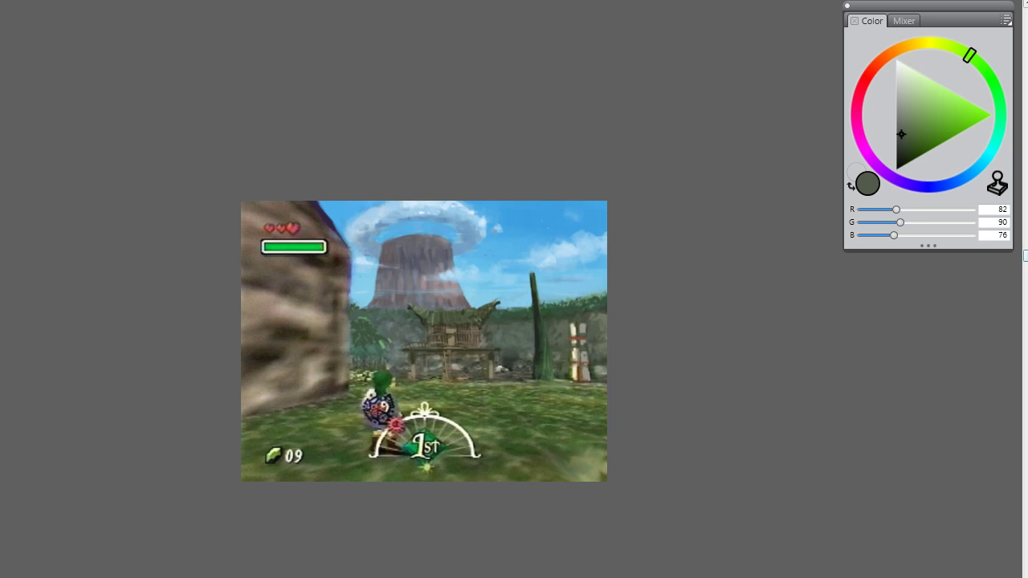
pyautogui.moveTo(1025, 256); pyautogui.dragTo(1023, 309)
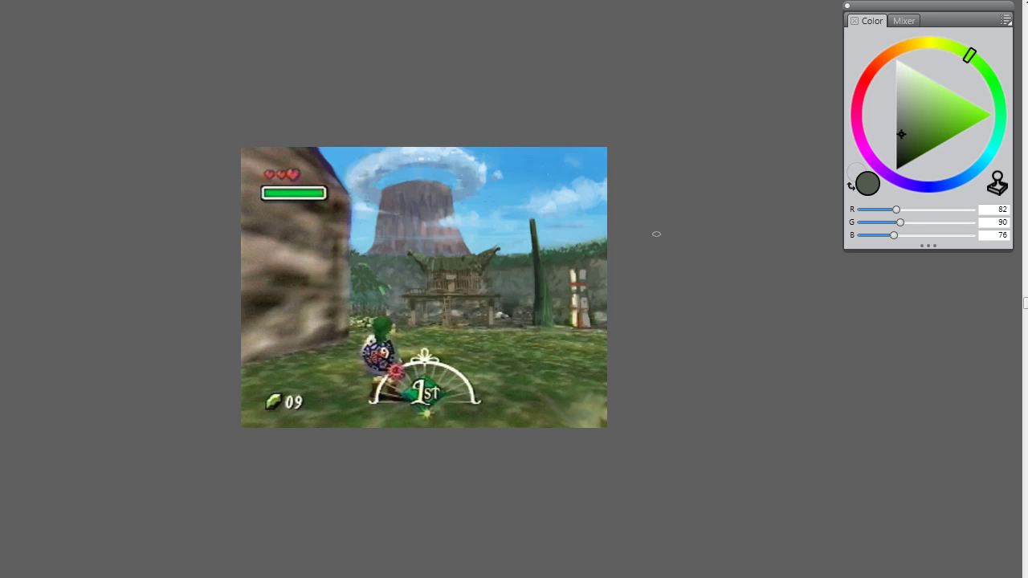
# Step: Darken the palm foliage and trunks beside the large rock using deep green (RGB 56, 79, 51), near-black brown (RGB 39, 36, 27) and gray-green (RGB 70, 76, 68)
pyautogui.keyDown('alt'); pyautogui.click(390, 276); pyautogui.keyUp('alt')
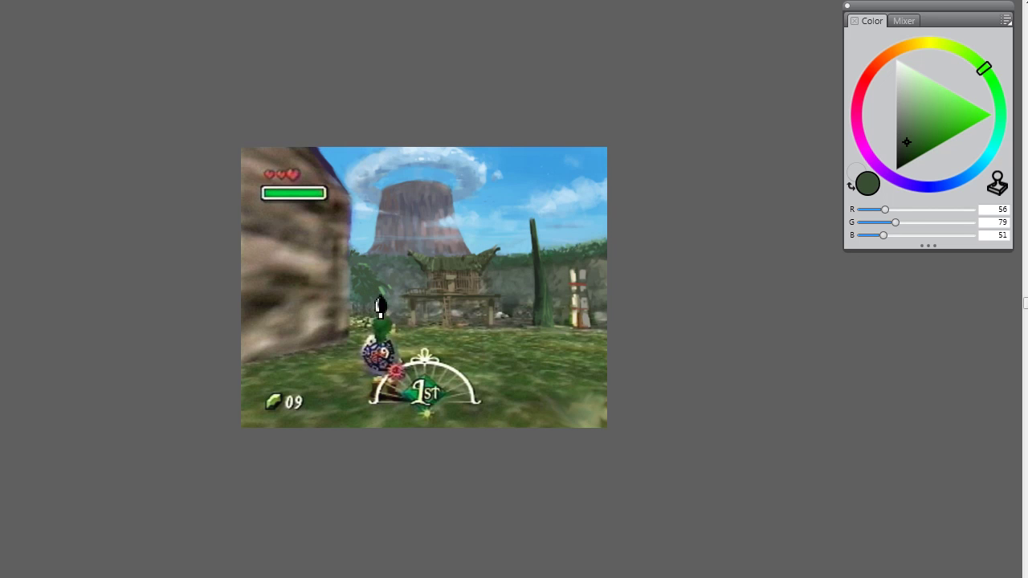
pyautogui.keyDown('alt'); pyautogui.click(420, 276); pyautogui.keyUp('alt')
pyautogui.click(918, 44)
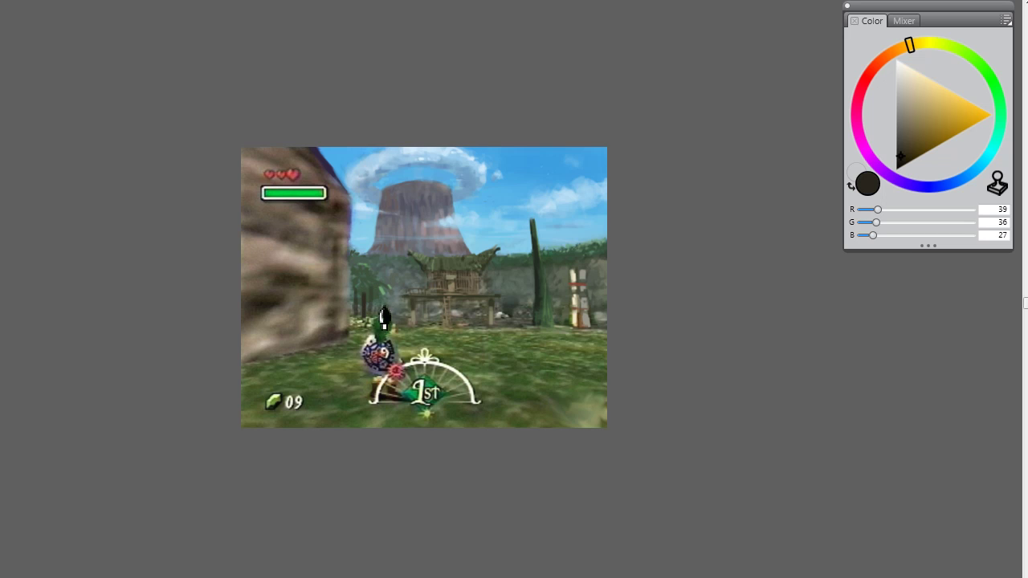
pyautogui.keyDown('alt'); pyautogui.click(368, 290); pyautogui.keyUp('alt')
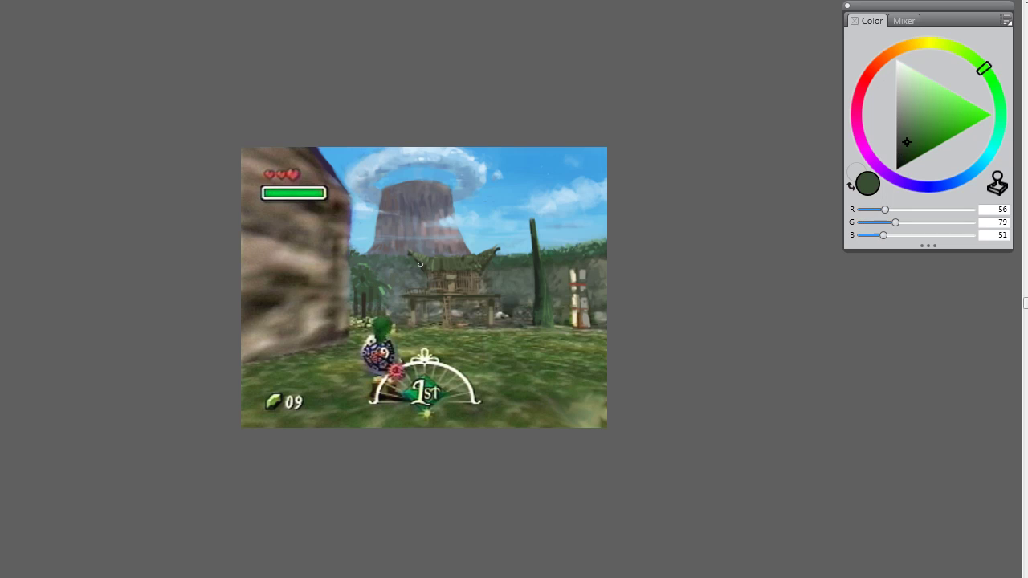
pyautogui.moveTo(920, 129)
pyautogui.mouseDown()
pyautogui.moveTo(911, 144)
pyautogui.moveTo(899, 139)
pyautogui.mouseUp()
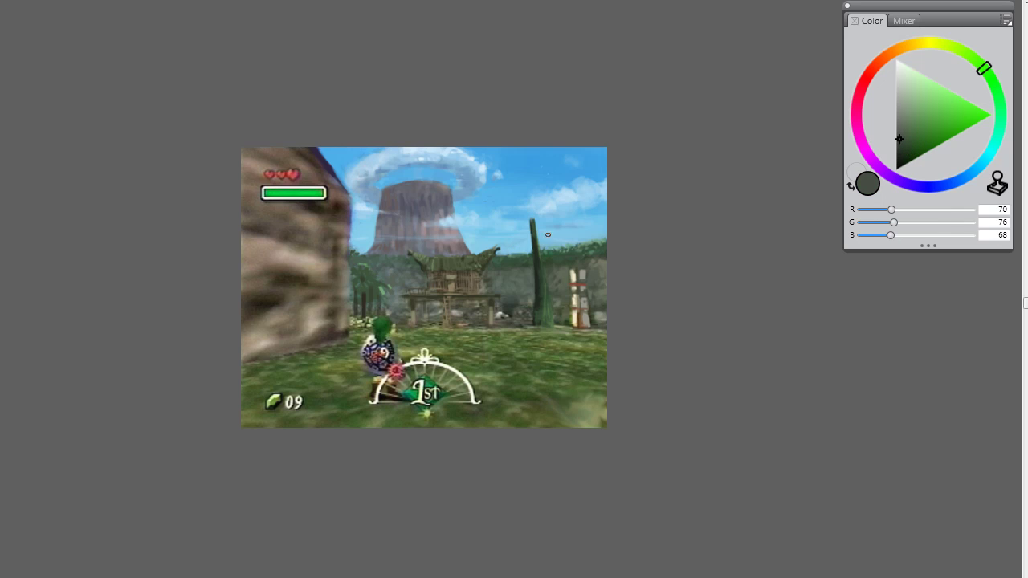
# Step: Paint brighter green (RGB 76, 126, 66) fronds on the palms and break them up with muted green (RGB 65, 83, 69) gaps
pyautogui.keyDown('alt'); pyautogui.click(375, 293); pyautogui.keyUp('alt')
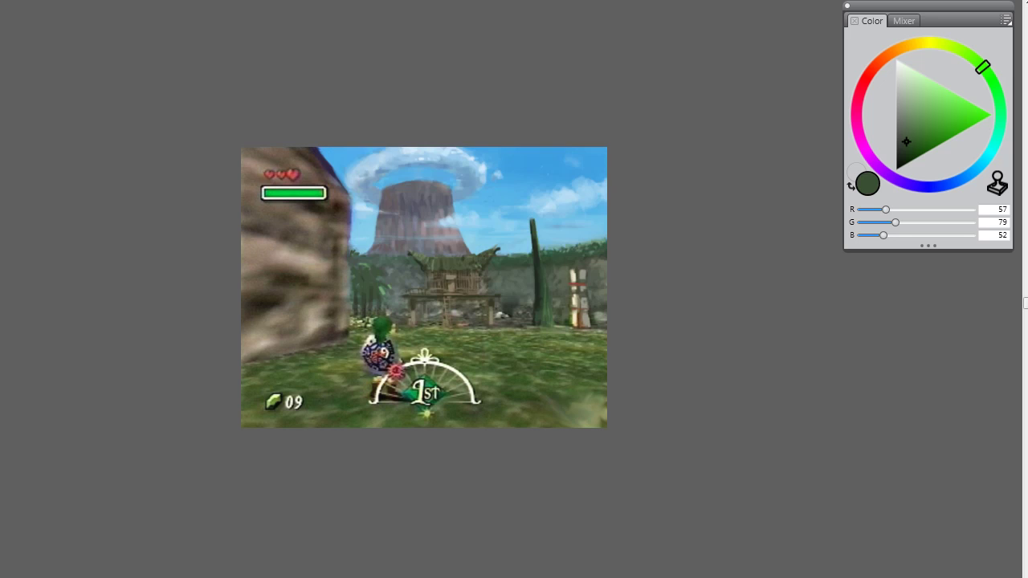
pyautogui.click(379, 302)
pyautogui.click(920, 128)
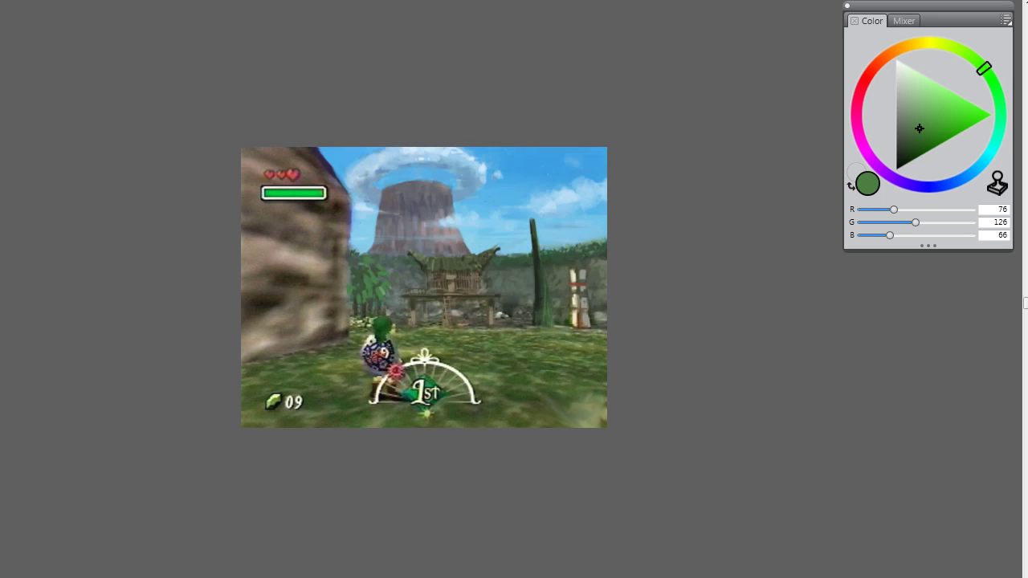
pyautogui.keyDown('alt'); pyautogui.click(361, 270); pyautogui.keyUp('alt')
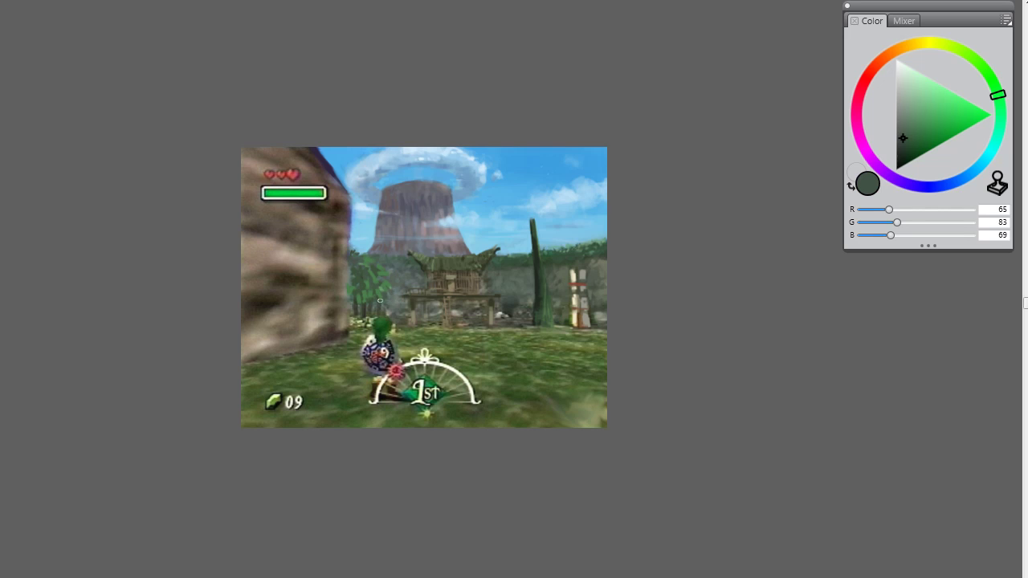
# Step: Model the cliff wall between hut and pole with dark green (RGB 40, 49, 39) shadows and gray-green (RGB 88, 102, 89 and RGB 107, 112, 93) strokes
pyautogui.keyDown('alt'); pyautogui.click(521, 304); pyautogui.keyUp('alt')
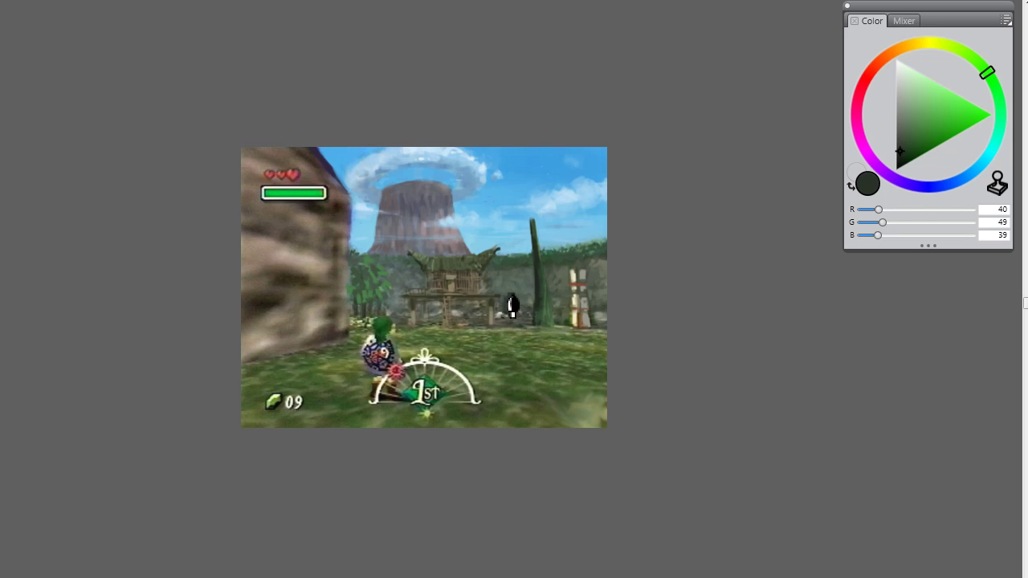
pyautogui.keyDown('alt'); pyautogui.click(522, 288); pyautogui.keyUp('alt')
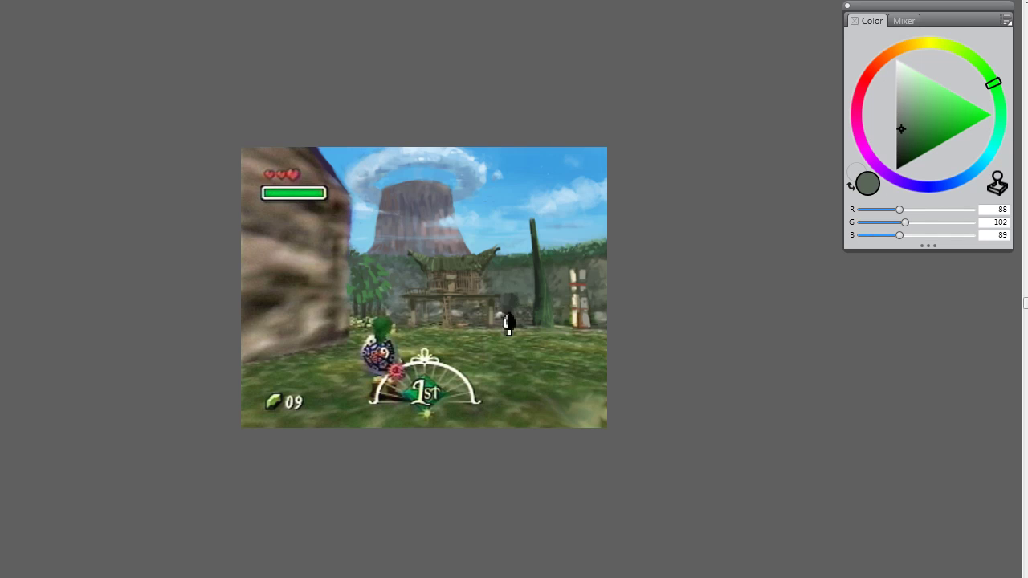
pyautogui.keyDown('alt'); pyautogui.click(514, 299); pyautogui.keyUp('alt')
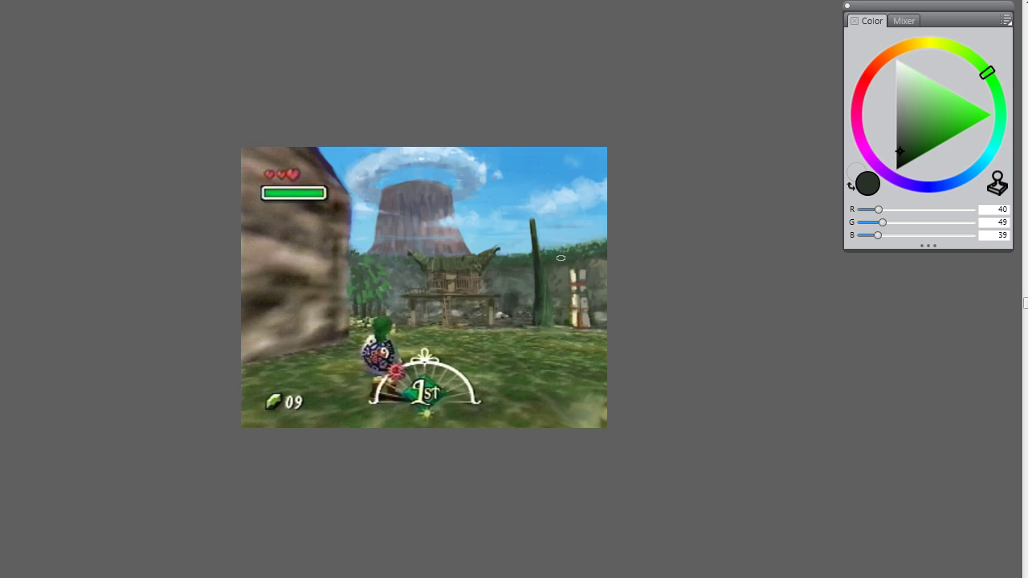
pyautogui.keyDown('alt'); pyautogui.click(529, 283); pyautogui.keyUp('alt')
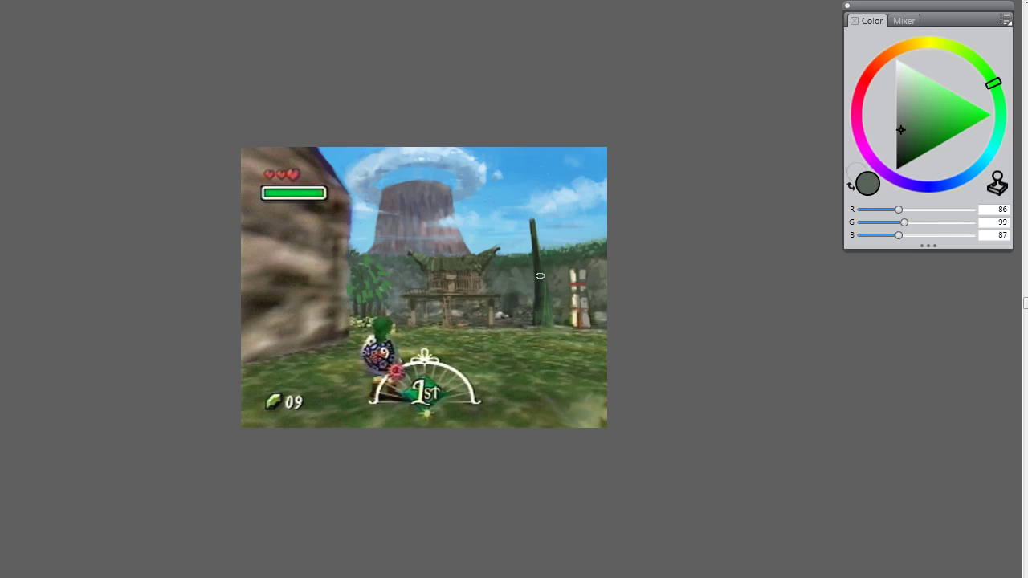
pyautogui.keyDown('alt'); pyautogui.click(510, 281); pyautogui.keyUp('alt')
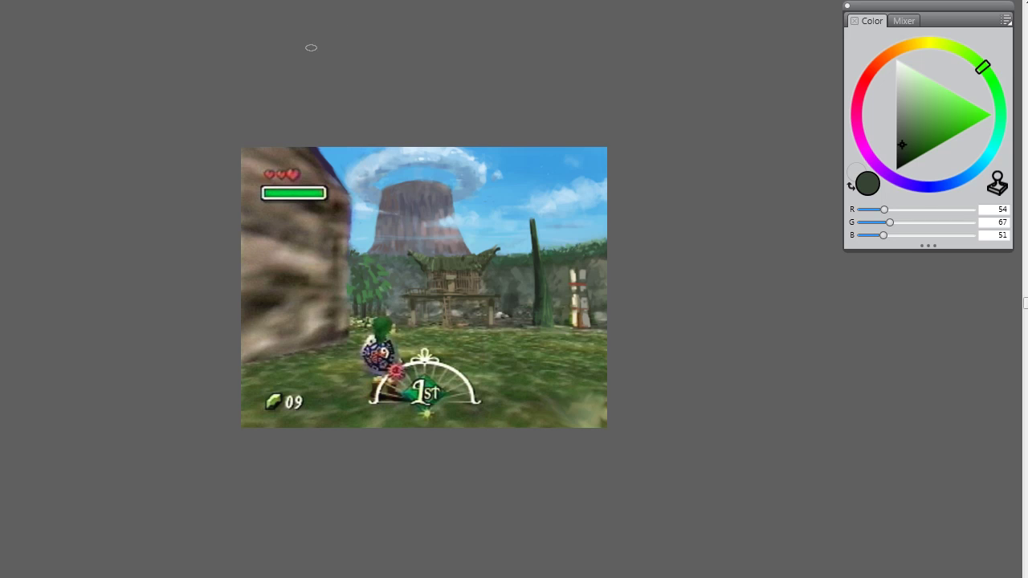
pyautogui.keyDown('alt'); pyautogui.click(607, 265); pyautogui.keyUp('alt')
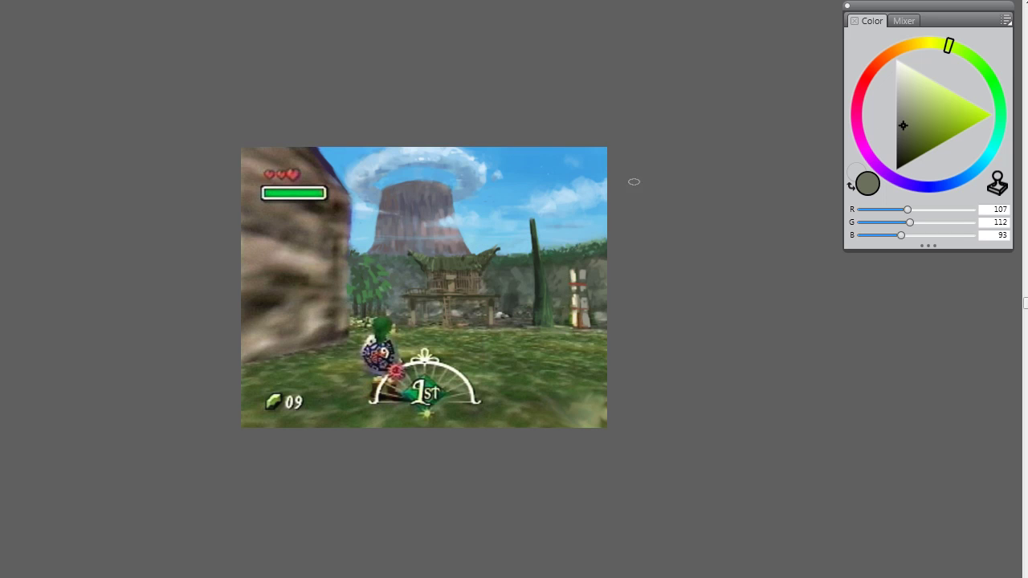
# Step: Paint the right-hand striped post ochre (RGB 187, 157, 69) and clean its edges with gray-greens (RGB 60, 68, 53 and RGB 85, 91, 75)
pyautogui.moveTo(934, 58); pyautogui.dragTo(907, 50)
pyautogui.moveTo(939, 104); pyautogui.dragTo(939, 112)
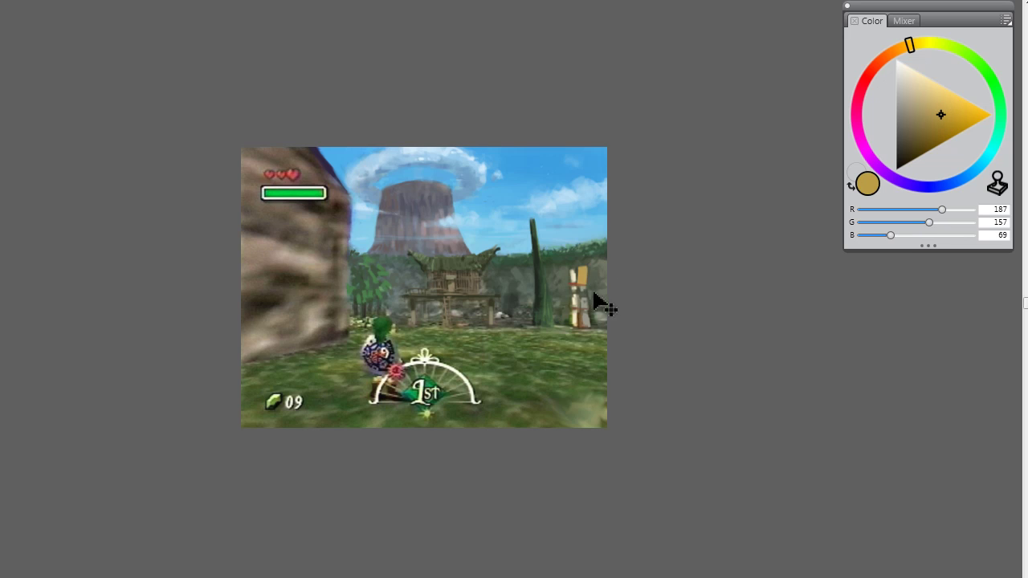
pyautogui.moveTo(583, 268); pyautogui.dragTo(586, 327)
pyautogui.hotkey('ctrl', 'z')
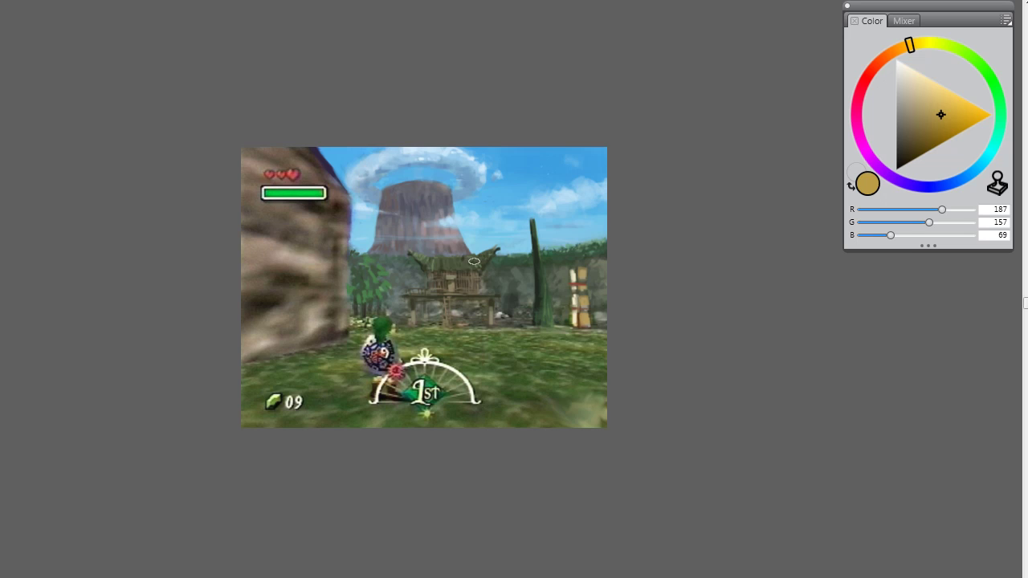
pyautogui.keyDown('alt'); pyautogui.click(589, 311); pyautogui.keyUp('alt')
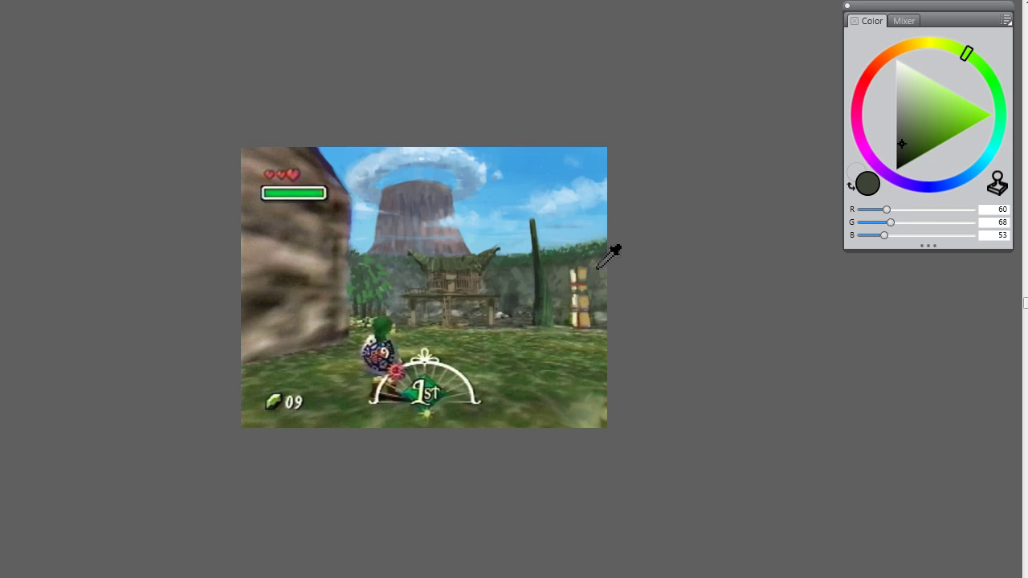
pyautogui.keyDown('alt'); pyautogui.click(601, 269); pyautogui.keyUp('alt')
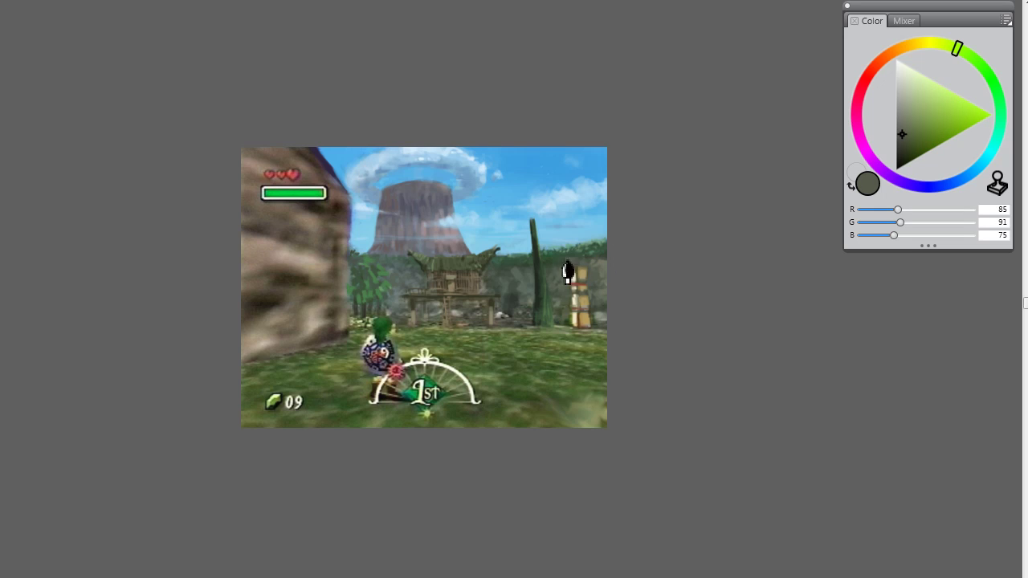
# Step: Refine the foliage above the cliff with pale green (RGB 119, 166, 131) and dark green (RGB 54, 77, 53), and tone the palms with RGB 66, 101, 78
pyautogui.keyDown('alt'); pyautogui.click(609, 270); pyautogui.keyUp('alt')
pyautogui.keyDown('alt'); pyautogui.click(588, 264); pyautogui.keyUp('alt')
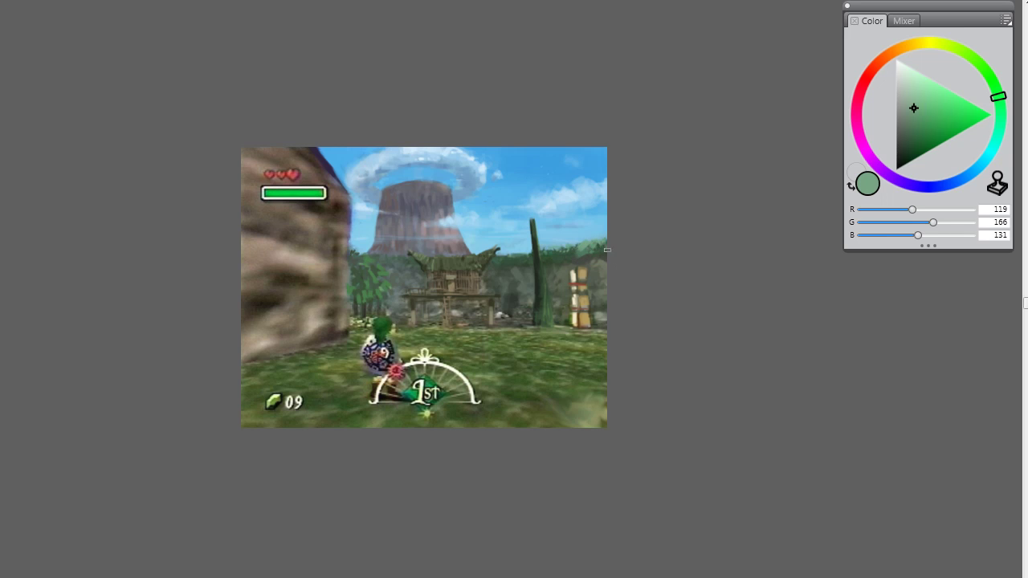
pyautogui.keyDown('alt'); pyautogui.click(565, 269); pyautogui.keyUp('alt')
pyautogui.keyDown('alt'); pyautogui.click(570, 268); pyautogui.keyUp('alt')
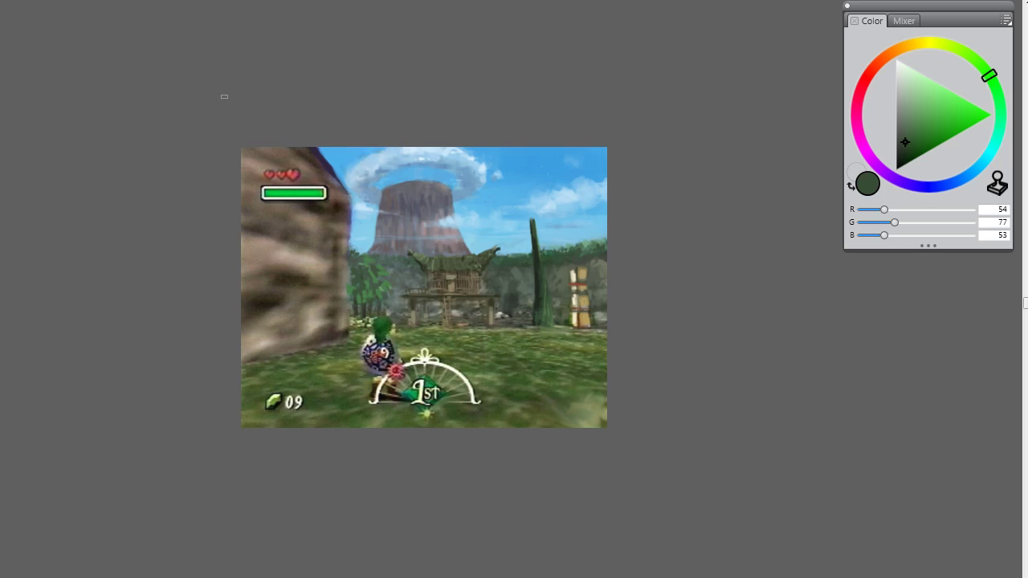
pyautogui.keyDown('alt'); pyautogui.click(368, 295); pyautogui.keyUp('alt')
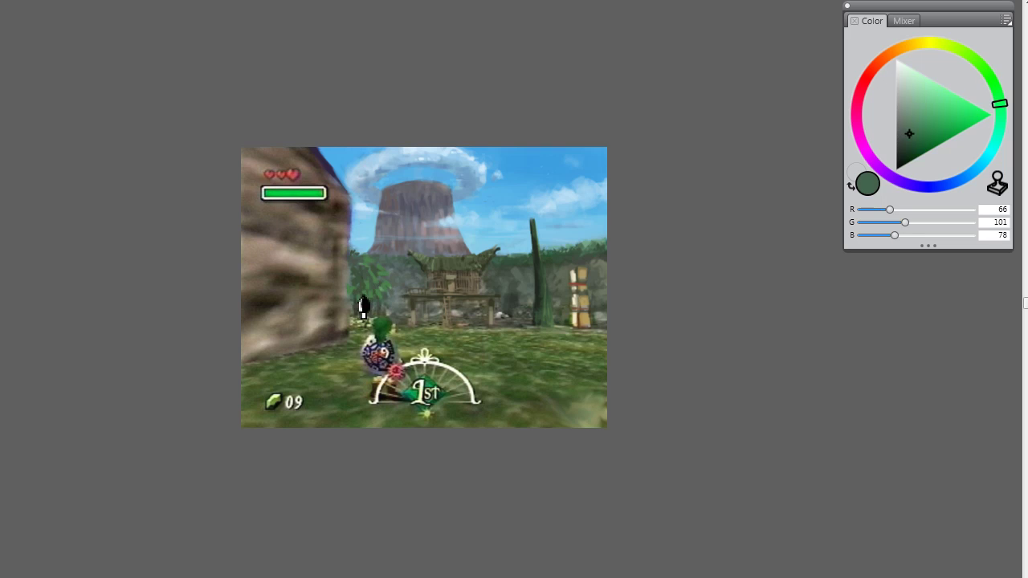
pyautogui.keyDown('alt'); pyautogui.click(330, 206); pyautogui.keyUp('alt')
pyautogui.moveTo(261, 140); pyautogui.dragTo(327, 194)
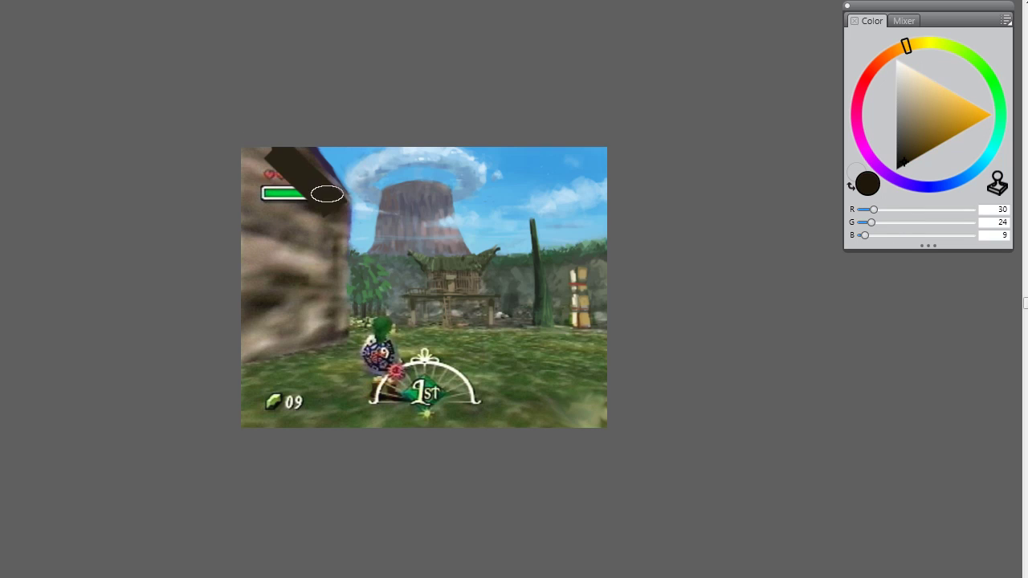
pyautogui.hotkey('ctrl', 'z')
# Step: Block in the upper and right edges of the large foreground rock with broad dark brown (RGB 58, 50, 37) strokes
pyautogui.keyDown('alt'); pyautogui.click(307, 156); pyautogui.keyUp('alt')
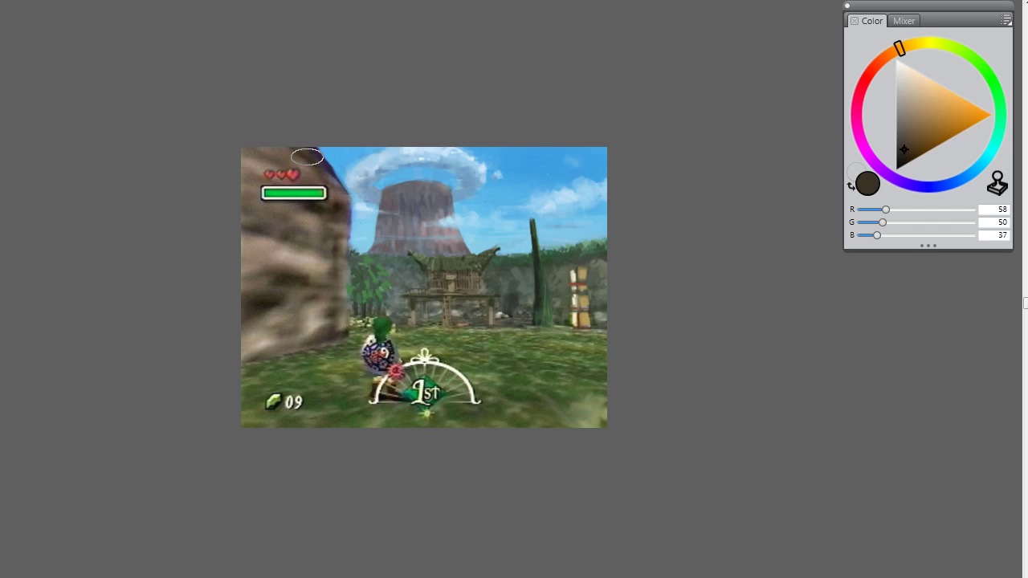
pyautogui.moveTo(301, 152); pyautogui.dragTo(346, 218)
pyautogui.moveTo(324, 183)
pyautogui.mouseDown()
pyautogui.moveTo(337, 224)
pyautogui.moveTo(329, 274)
pyautogui.mouseUp()
pyautogui.moveTo(344, 202); pyautogui.dragTo(351, 221)
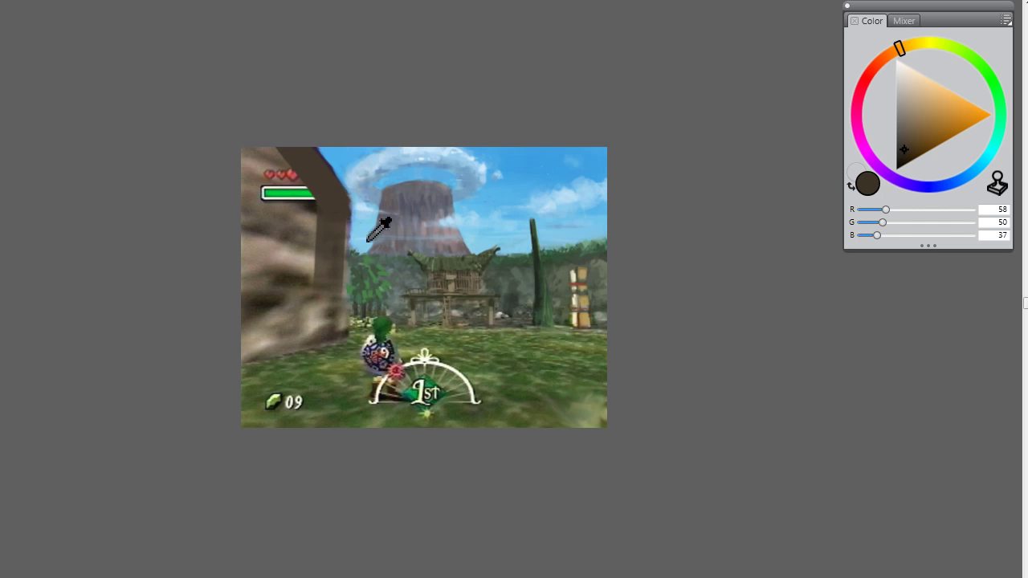
# Step: Shape the foreground rock's outline against the sky with blues (RGB 139, 208, 237 and RGB 86, 176, 239) and fill its face with dark brown (RGB 58, 50, 37)
pyautogui.keyDown('alt'); pyautogui.click(368, 239); pyautogui.keyUp('alt')
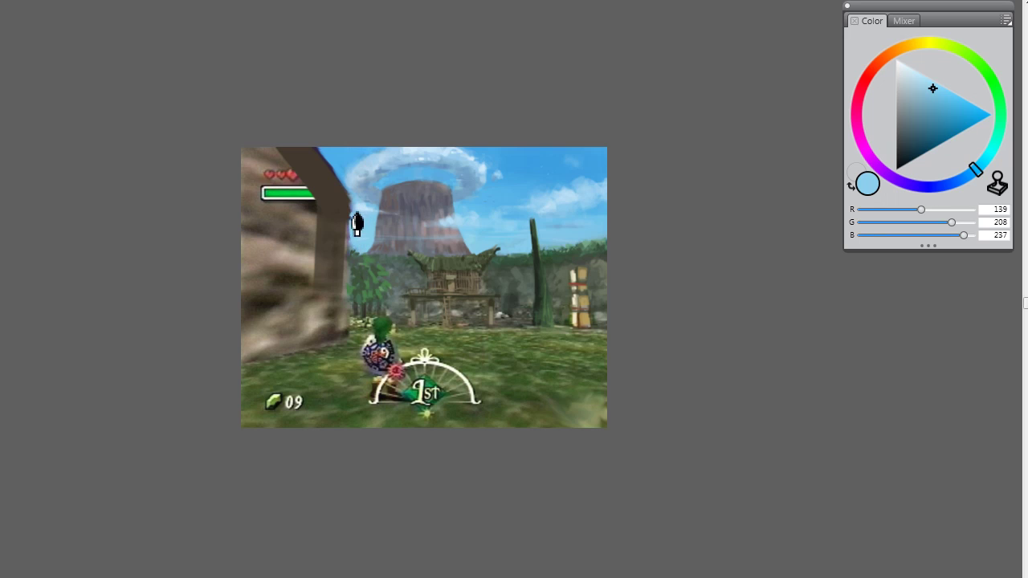
pyautogui.keyDown('alt'); pyautogui.click(342, 173); pyautogui.keyUp('alt')
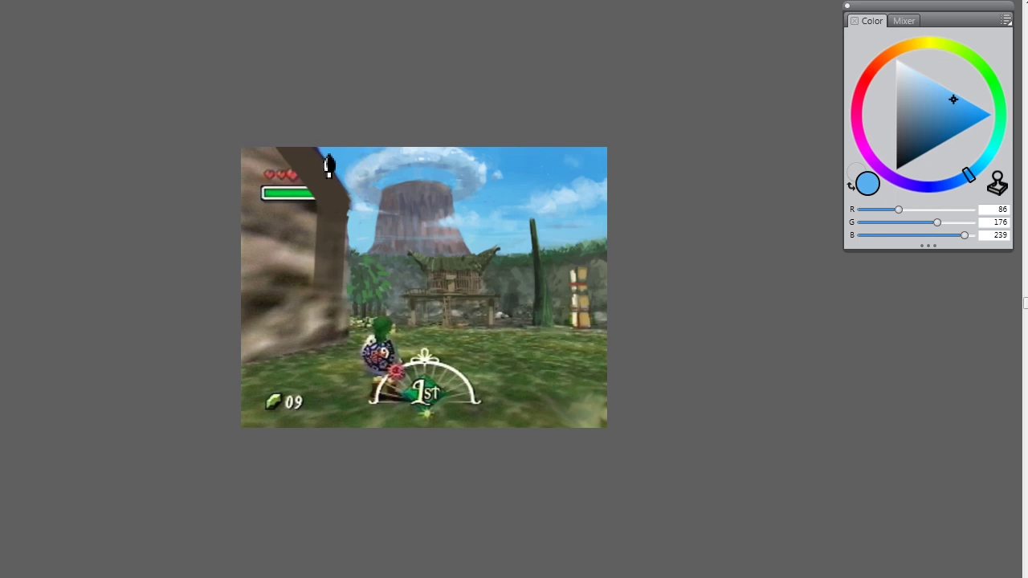
pyautogui.keyDown('alt'); pyautogui.click(336, 202); pyautogui.keyUp('alt')
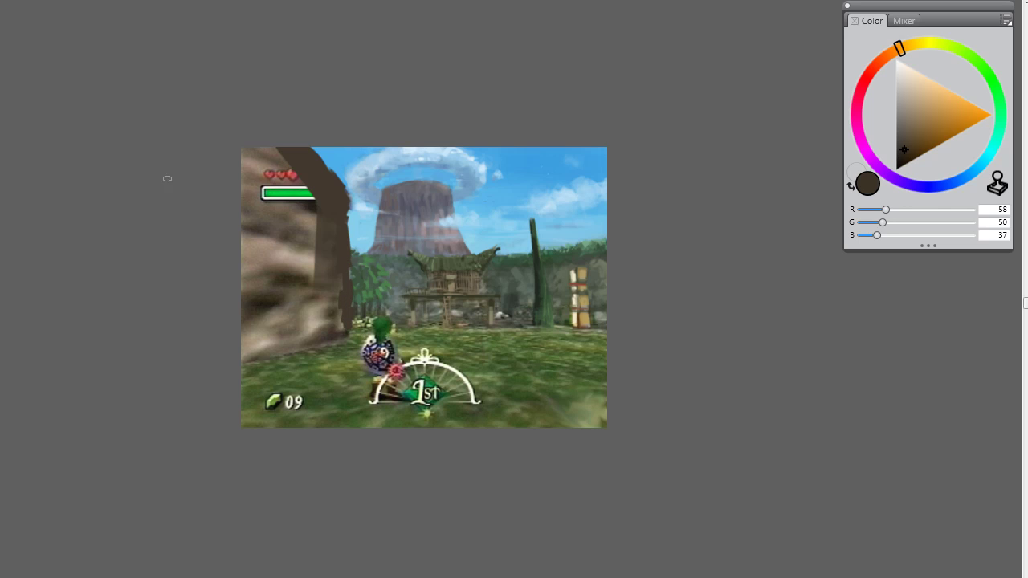
pyautogui.moveTo(303, 205)
pyautogui.mouseDown()
pyautogui.moveTo(260, 167)
pyautogui.moveTo(306, 195)
pyautogui.moveTo(300, 242)
pyautogui.moveTo(259, 261)
pyautogui.moveTo(265, 223)
pyautogui.moveTo(253, 211)
pyautogui.moveTo(278, 223)
pyautogui.moveTo(306, 311)
pyautogui.moveTo(282, 331)
pyautogui.moveTo(289, 339)
pyautogui.moveTo(245, 354)
pyautogui.moveTo(341, 329)
pyautogui.moveTo(331, 261)
pyautogui.moveTo(317, 250)
pyautogui.moveTo(298, 282)
pyautogui.mouseUp()
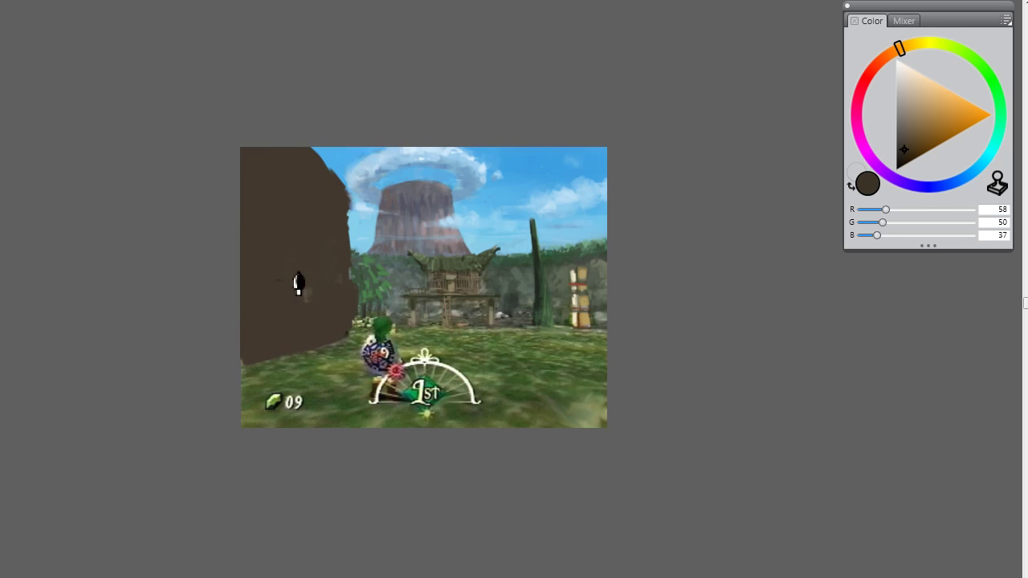
# Step: Extend the boulder's base down over the grass in dark brown (RGB 58, 50, 37), covering the light spots on its surface
pyautogui.keyDown('alt'); pyautogui.click(355, 283); pyautogui.keyUp('alt')
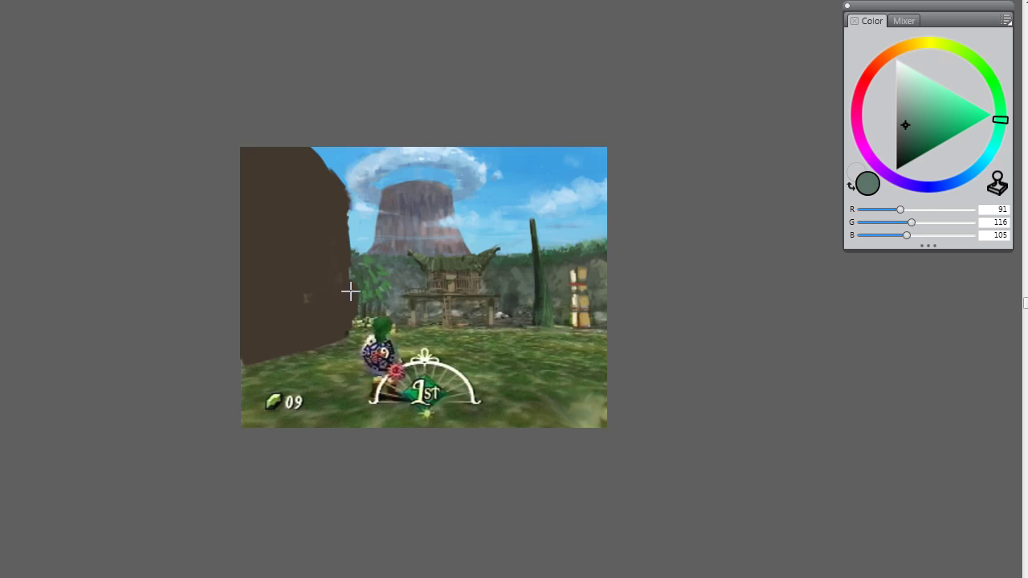
pyautogui.keyDown('alt'); pyautogui.click(347, 312); pyautogui.keyUp('alt')
pyautogui.moveTo(354, 332)
pyautogui.mouseDown()
pyautogui.moveTo(356, 316)
pyautogui.moveTo(362, 344)
pyautogui.moveTo(297, 349)
pyautogui.mouseUp()
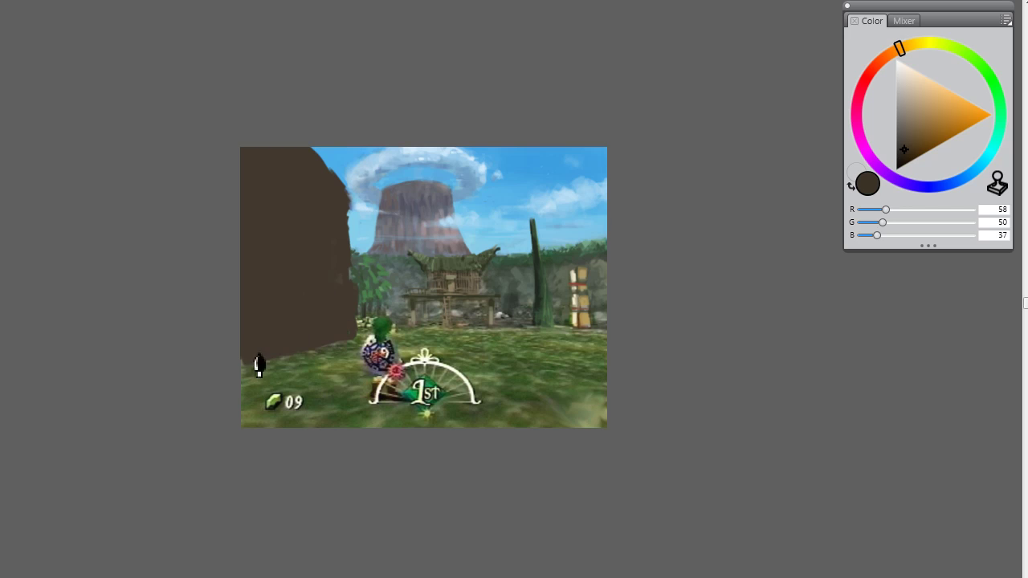
pyautogui.keyDown('alt'); pyautogui.click(285, 360); pyautogui.keyUp('alt')
pyautogui.keyDown('alt'); pyautogui.click(238, 359); pyautogui.keyUp('alt')
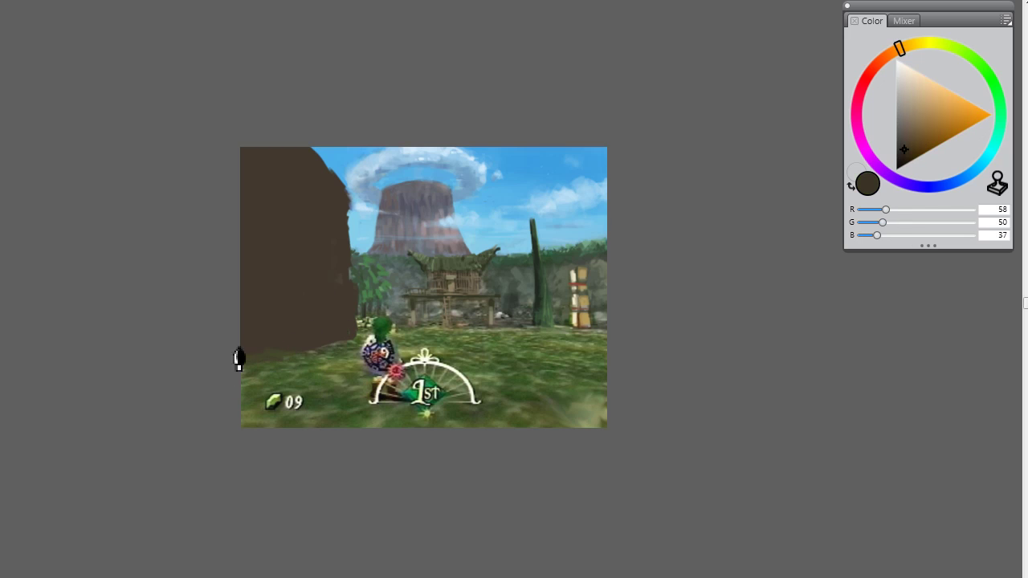
pyautogui.moveTo(239, 359)
pyautogui.mouseDown()
pyautogui.moveTo(299, 382)
pyautogui.moveTo(336, 374)
pyautogui.moveTo(351, 356)
pyautogui.moveTo(233, 383)
pyautogui.moveTo(293, 383)
pyautogui.moveTo(269, 387)
pyautogui.moveTo(358, 338)
pyautogui.mouseUp()
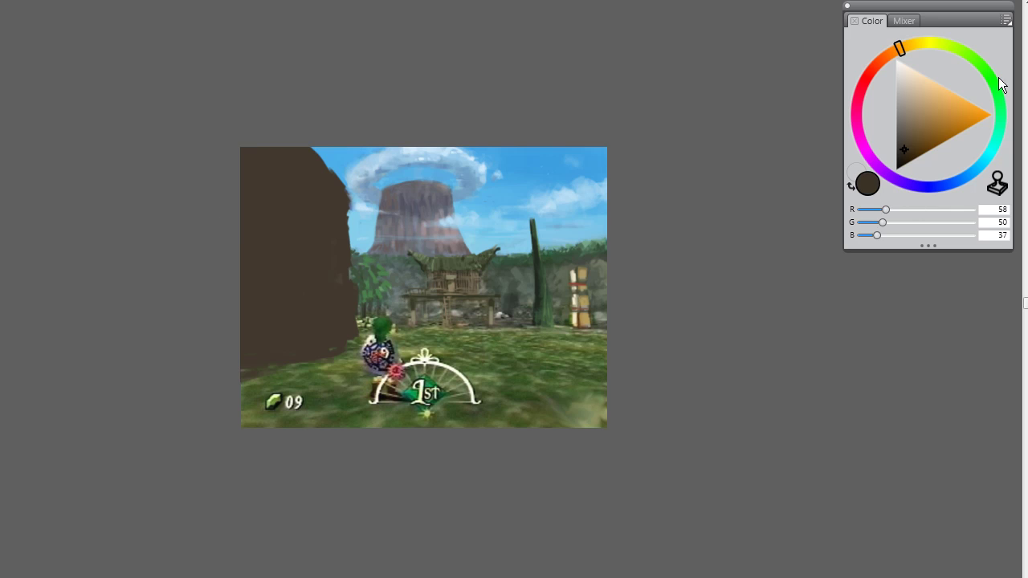
# Step: Paint lighter grey-brown facets (about RGB 125, 116, 100) down the boulder, using sampled rock tones to break up the planes
pyautogui.moveTo(902, 87); pyautogui.dragTo(906, 96)
pyautogui.moveTo(294, 199)
pyautogui.mouseDown()
pyautogui.moveTo(322, 216)
pyautogui.moveTo(294, 214)
pyautogui.moveTo(282, 285)
pyautogui.moveTo(301, 189)
pyautogui.moveTo(298, 217)
pyautogui.mouseUp()
pyautogui.keyDown('alt'); pyautogui.click(289, 201); pyautogui.keyUp('alt')
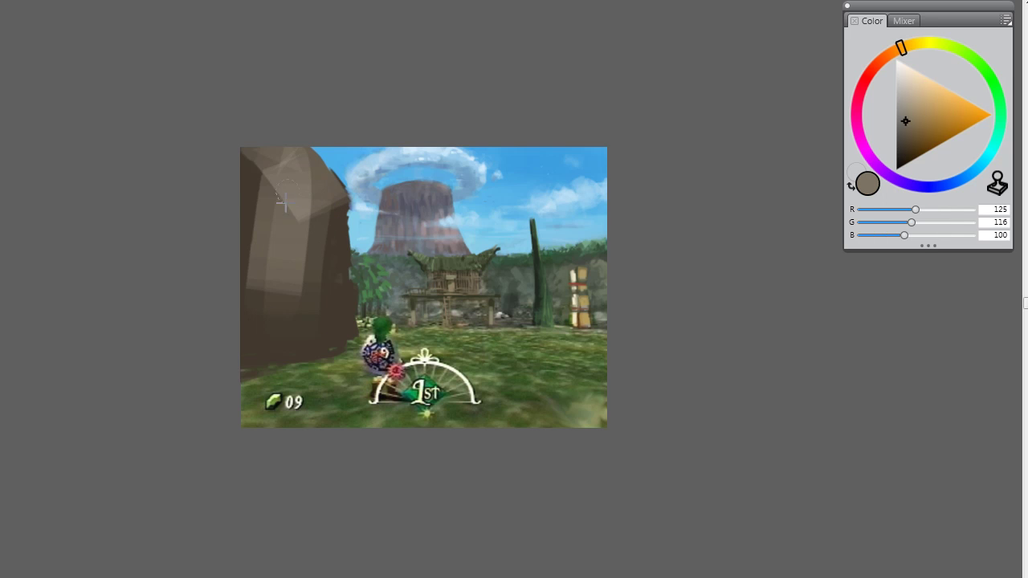
pyautogui.moveTo(277, 181)
pyautogui.mouseDown()
pyautogui.moveTo(272, 284)
pyautogui.moveTo(269, 217)
pyautogui.moveTo(313, 205)
pyautogui.moveTo(302, 275)
pyautogui.moveTo(310, 331)
pyautogui.moveTo(329, 343)
pyautogui.moveTo(338, 331)
pyautogui.moveTo(334, 251)
pyautogui.moveTo(341, 324)
pyautogui.moveTo(278, 325)
pyautogui.moveTo(251, 355)
pyautogui.mouseUp()
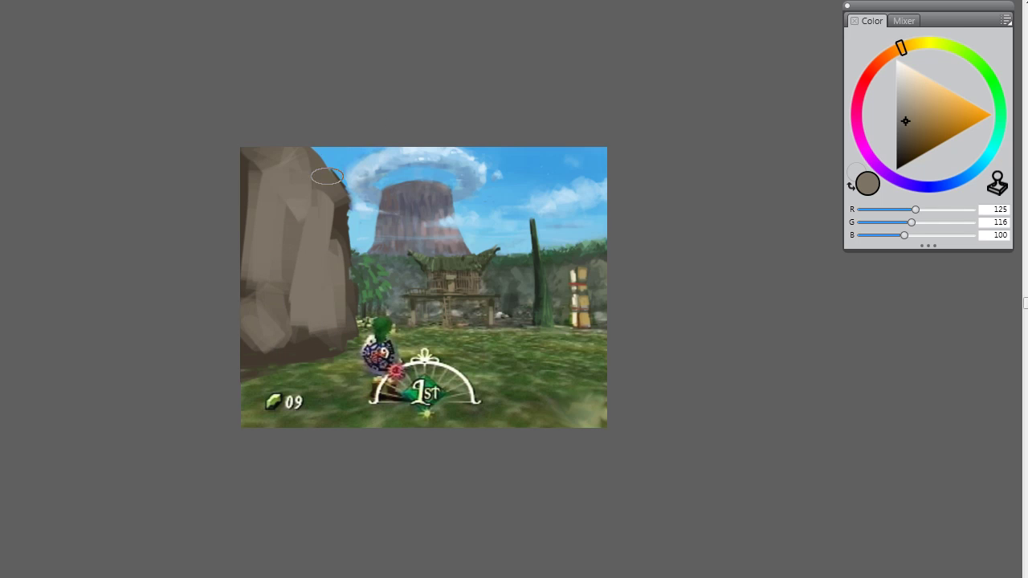
pyautogui.keyDown('alt'); pyautogui.click(309, 202); pyautogui.keyUp('alt')
pyautogui.keyDown('alt'); pyautogui.click(287, 241); pyautogui.keyUp('alt')
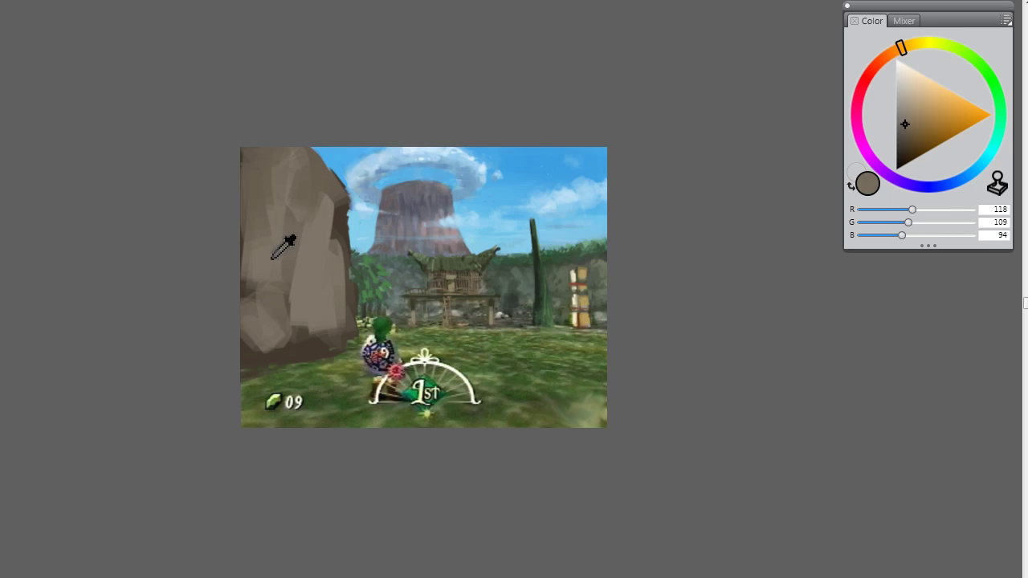
pyautogui.moveTo(245, 191)
pyautogui.mouseDown()
pyautogui.moveTo(260, 361)
pyautogui.moveTo(317, 347)
pyautogui.mouseUp()
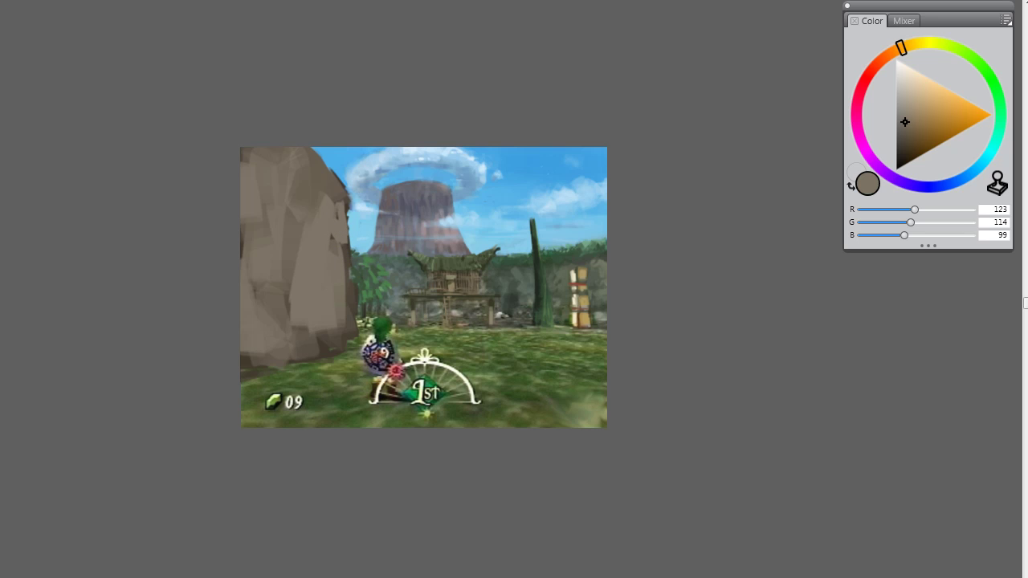
# Step: Reshape the boulder's upper edge using sampled sky blue, and touch up the rim with sampled browns
pyautogui.hotkey('ctrl', 't')
pyautogui.hotkey('ctrl', 't')
pyautogui.click(358, 226)
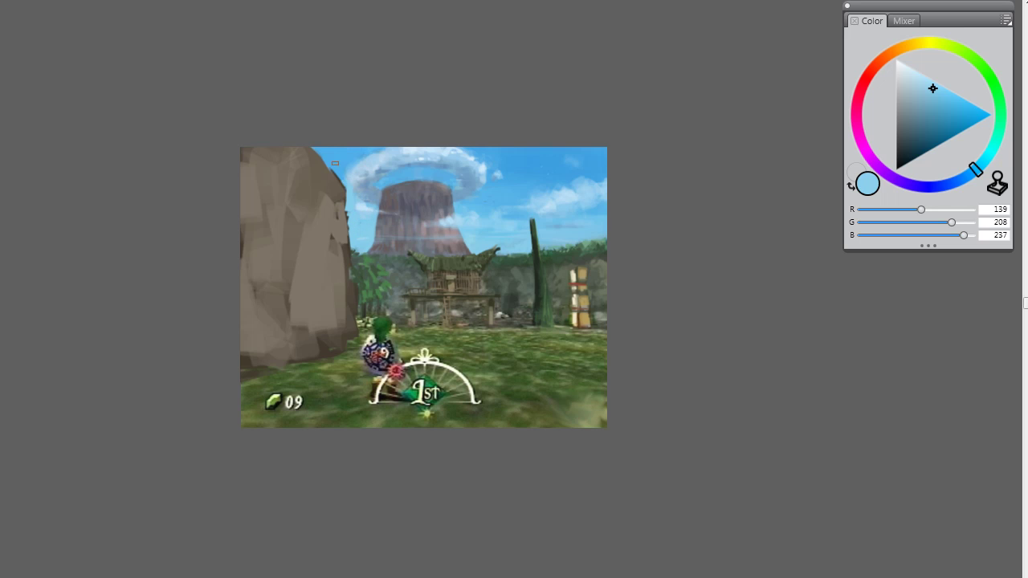
pyautogui.moveTo(325, 153); pyautogui.dragTo(340, 171)
pyautogui.click(342, 180)
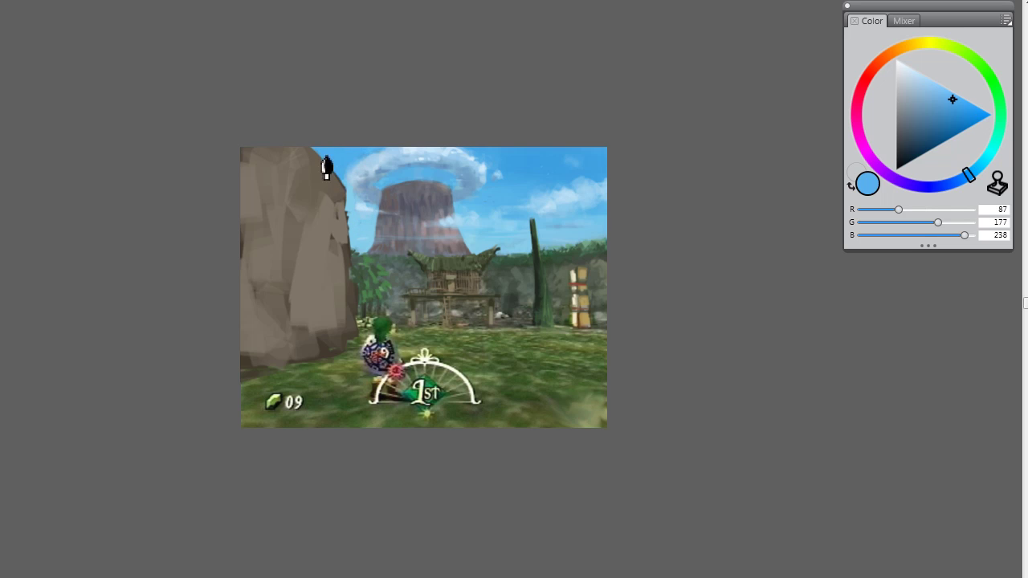
pyautogui.click(342, 193)
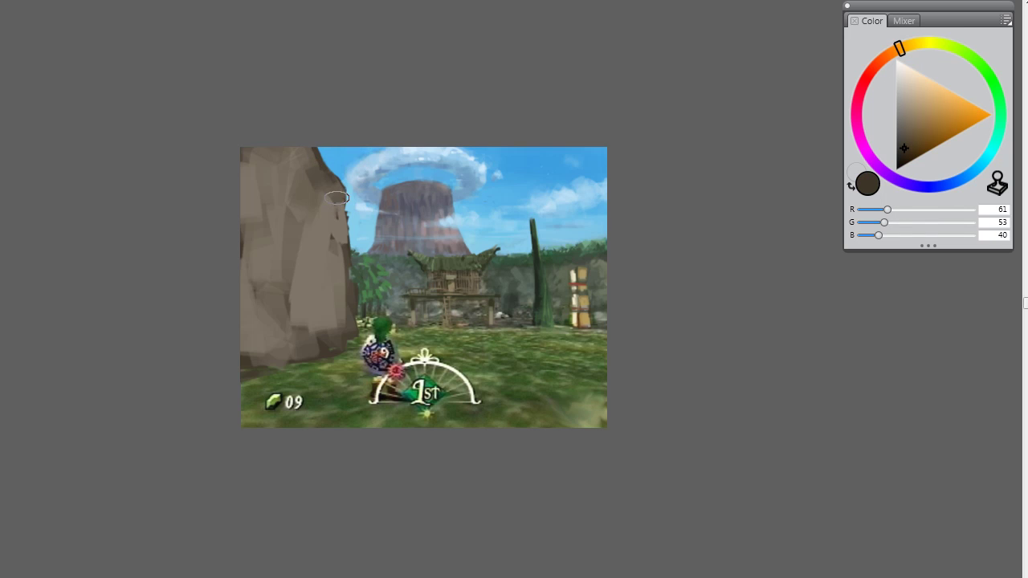
pyautogui.keyDown('alt'); pyautogui.click(321, 178); pyautogui.keyUp('alt')
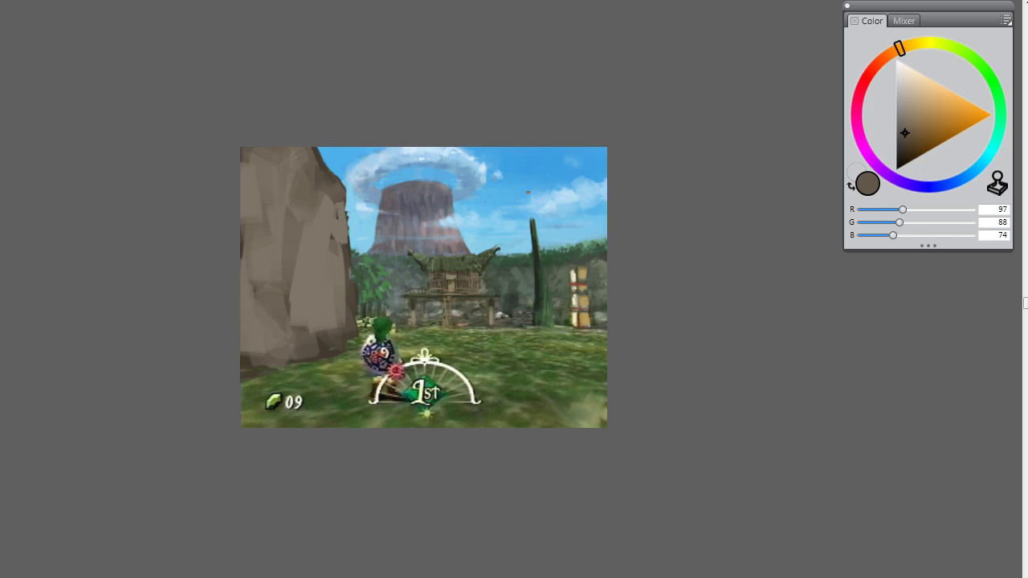
# Step: Paint light green bands (RGB 147, 245, 139) across the middle of the tall dark stalk
pyautogui.keyDown('alt'); pyautogui.click(538, 258); pyautogui.keyUp('alt')
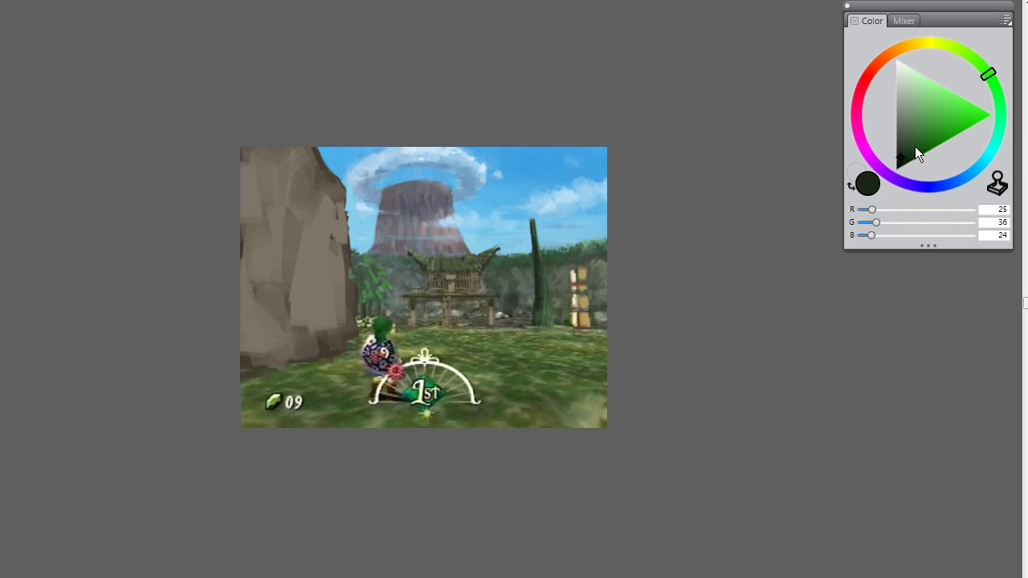
pyautogui.moveTo(931, 94); pyautogui.dragTo(935, 86)
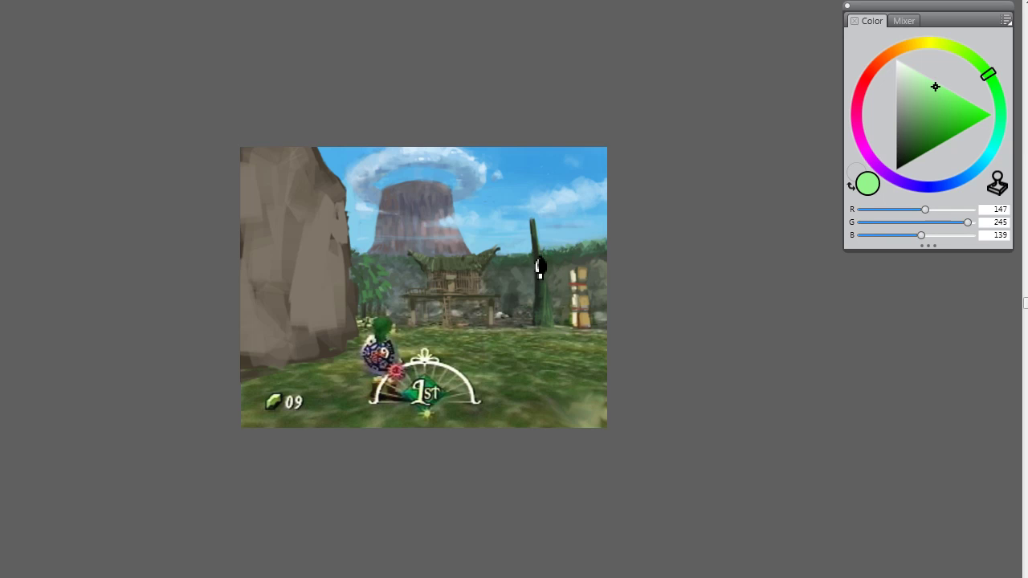
pyautogui.click(536, 256)
# Step: Touch up the cliff wall between the hut and the stalk with sampled dark and muted greens
pyautogui.keyDown('alt'); pyautogui.click(520, 265); pyautogui.keyUp('alt')
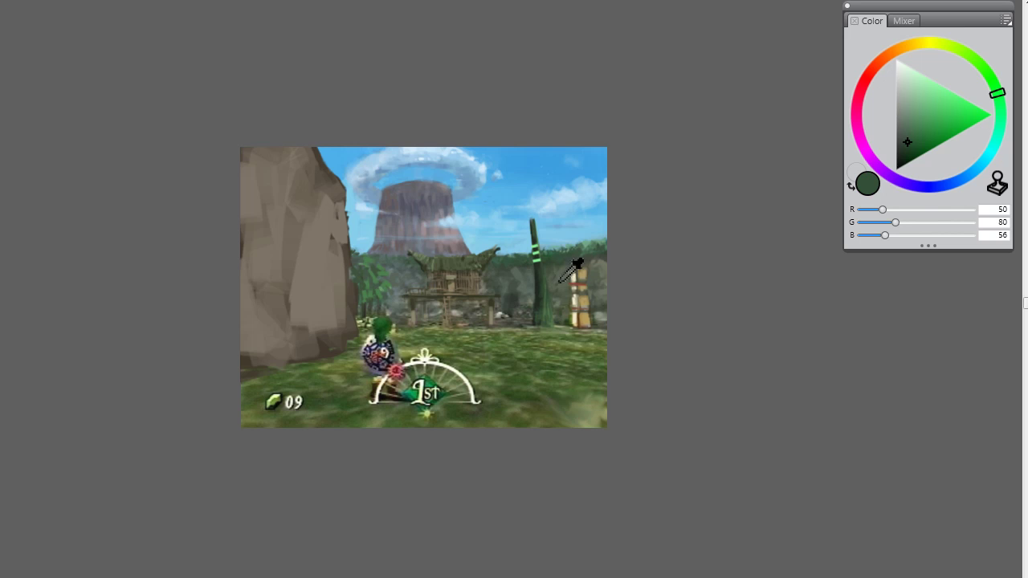
pyautogui.keyDown('alt'); pyautogui.click(518, 279); pyautogui.keyUp('alt')
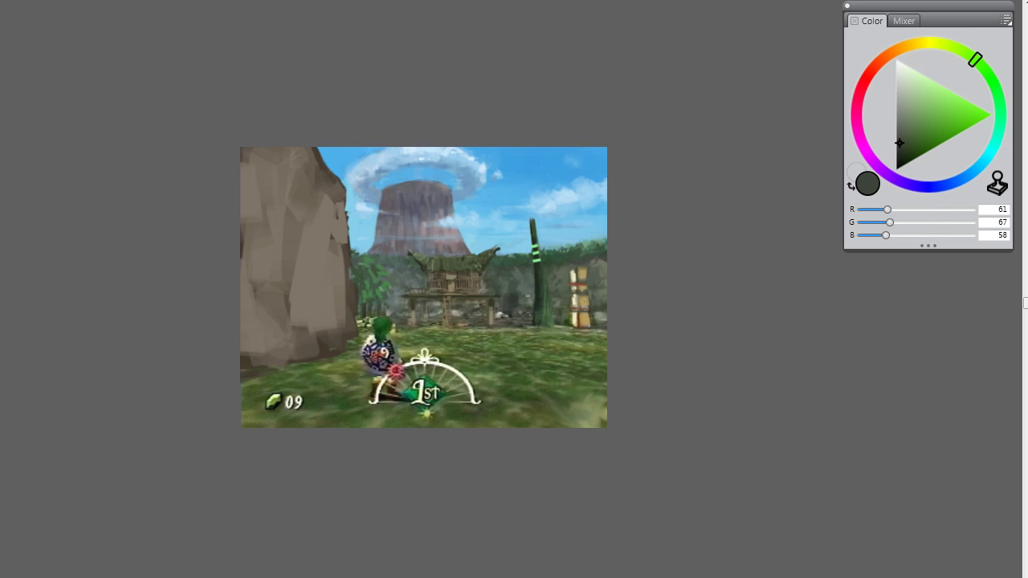
pyautogui.keyDown('alt'); pyautogui.click(518, 303); pyautogui.keyUp('alt')
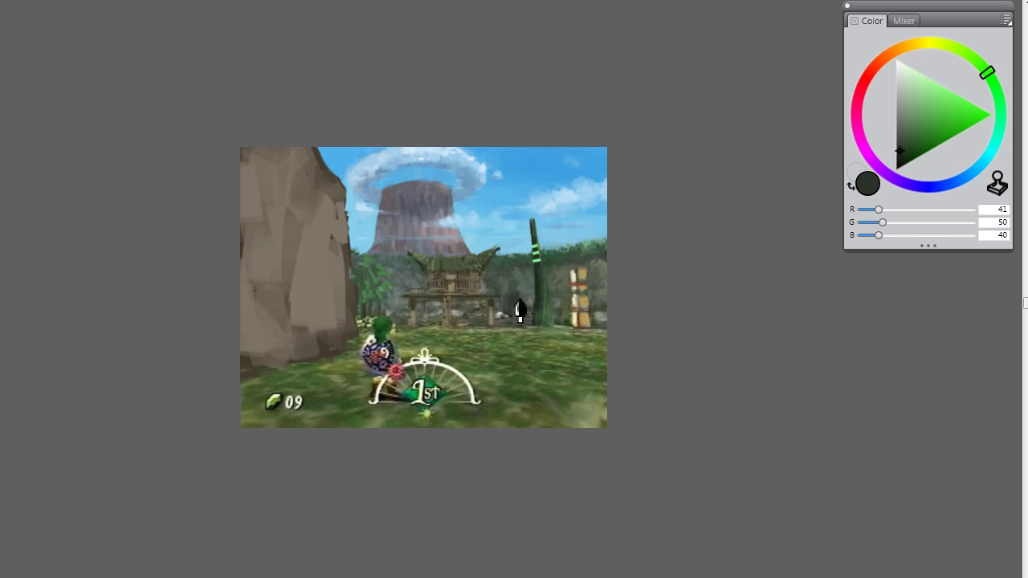
pyautogui.keyDown('alt'); pyautogui.click(518, 282); pyautogui.keyUp('alt')
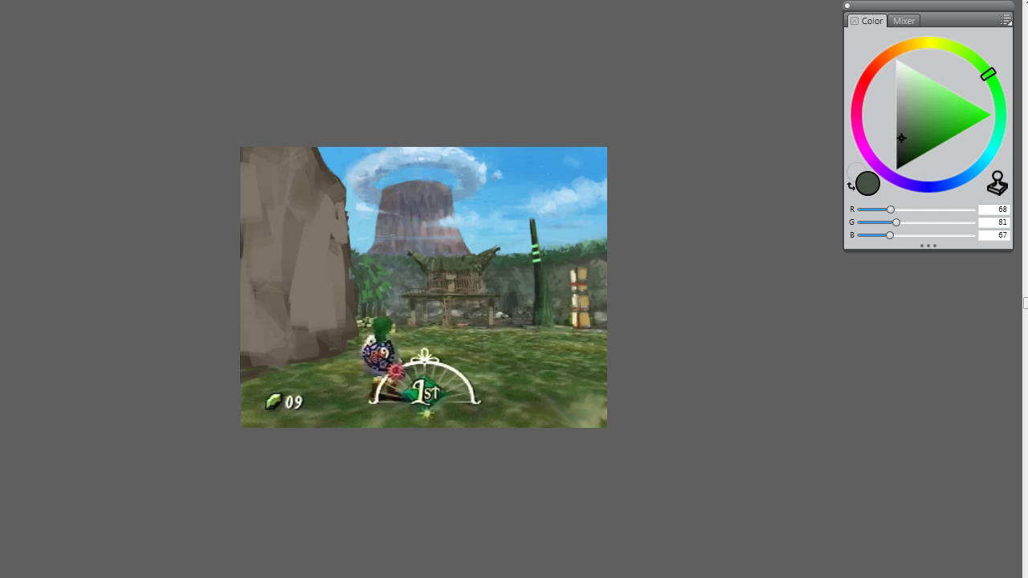
pyautogui.keyDown('alt'); pyautogui.click(536, 256); pyautogui.keyUp('alt')
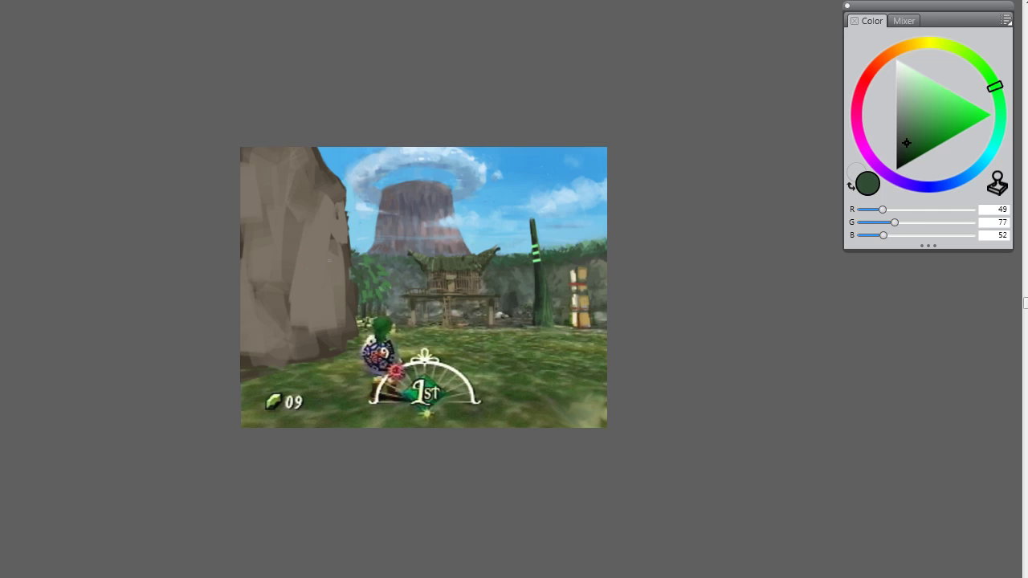
# Step: Rework the wall and foliage beside the hut with sampled grey-greens, and touch up the hut's deck with a dark olive
pyautogui.keyDown('alt'); pyautogui.click(406, 279); pyautogui.keyUp('alt')
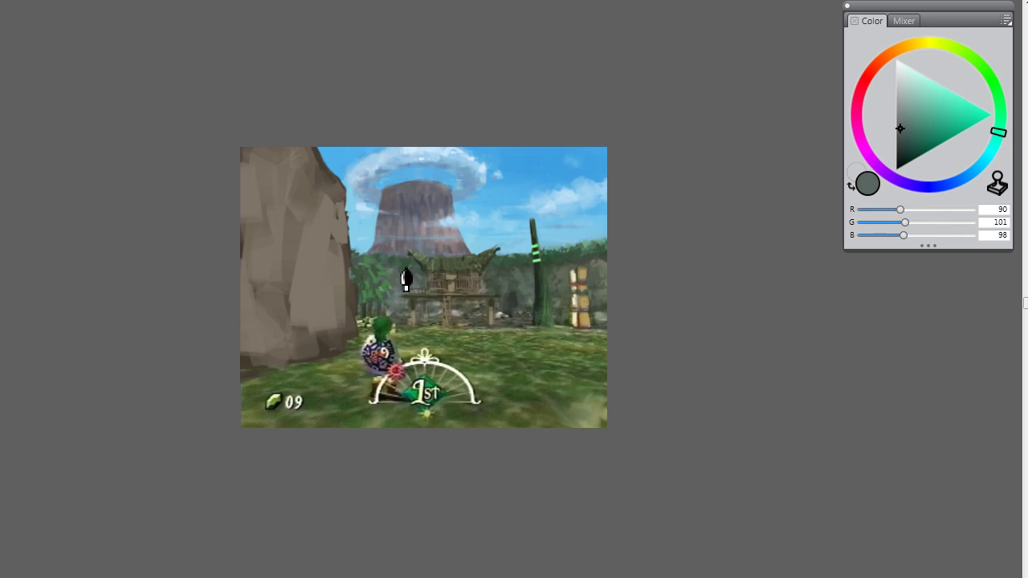
pyautogui.keyDown('alt'); pyautogui.click(413, 273); pyautogui.keyUp('alt')
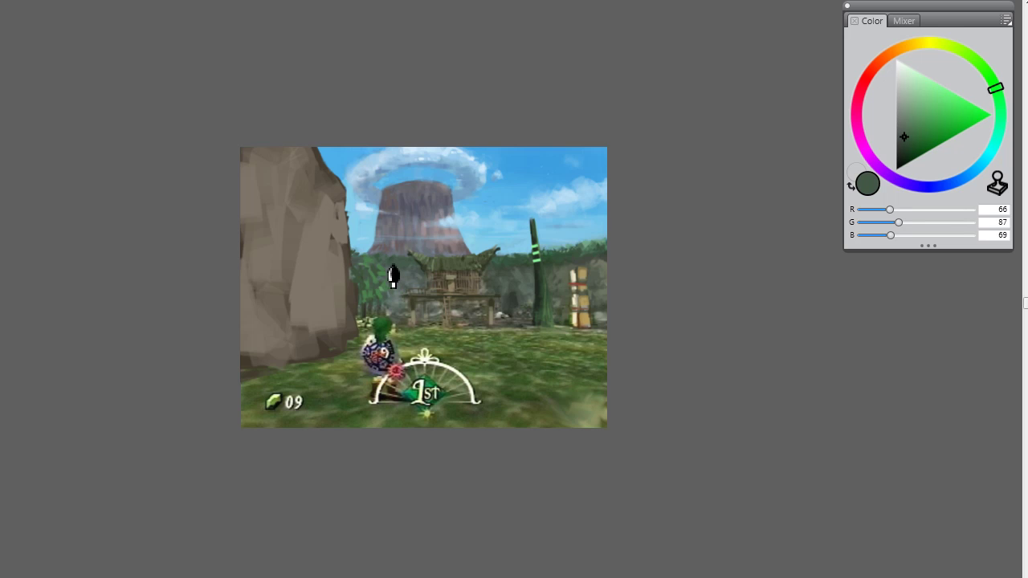
pyautogui.keyDown('alt'); pyautogui.click(520, 301); pyautogui.keyUp('alt')
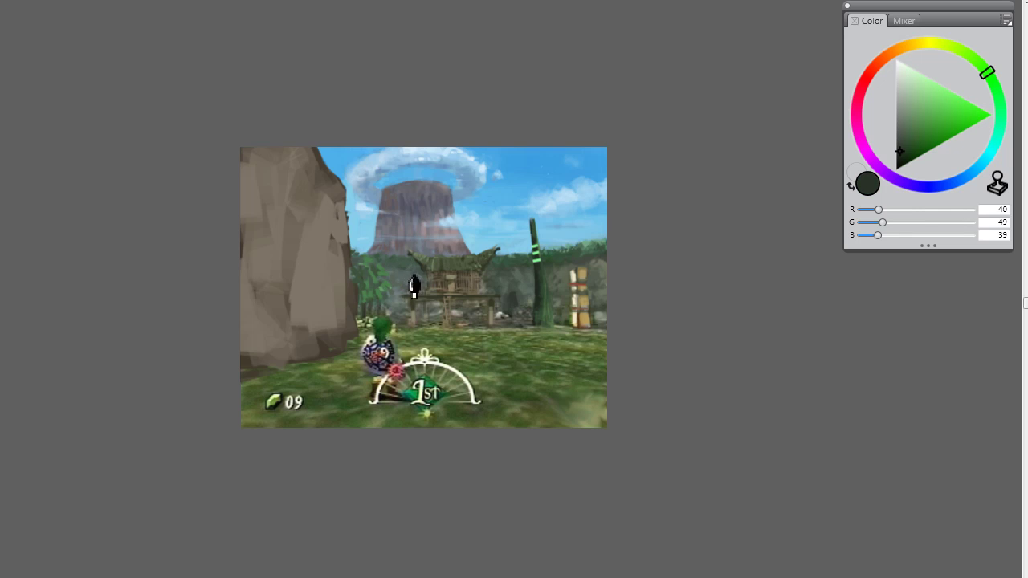
pyautogui.keyDown('alt'); pyautogui.click(417, 290); pyautogui.keyUp('alt')
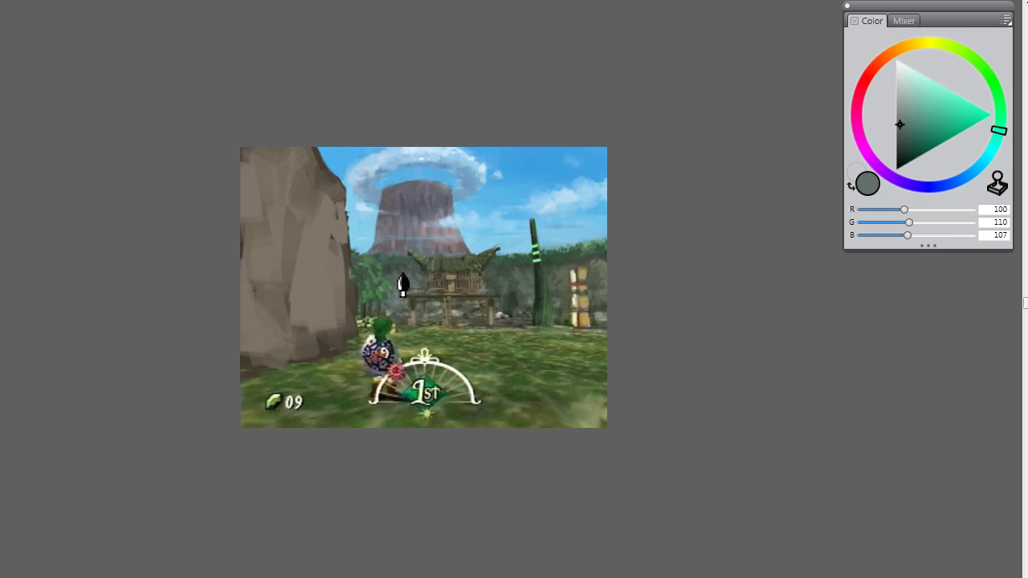
pyautogui.keyDown('alt'); pyautogui.click(389, 281); pyautogui.keyUp('alt')
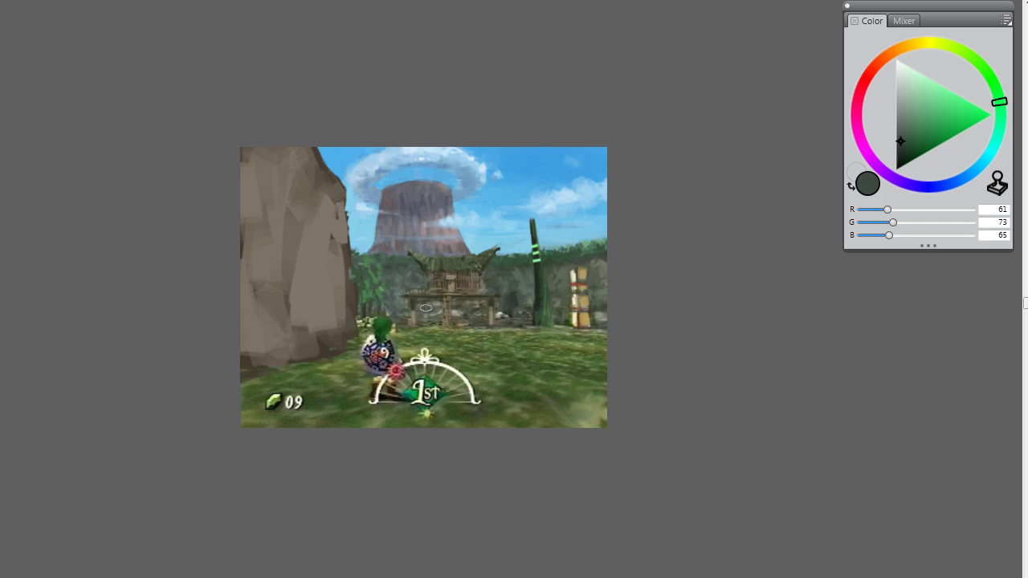
pyautogui.keyDown('alt'); pyautogui.click(452, 291); pyautogui.keyUp('alt')
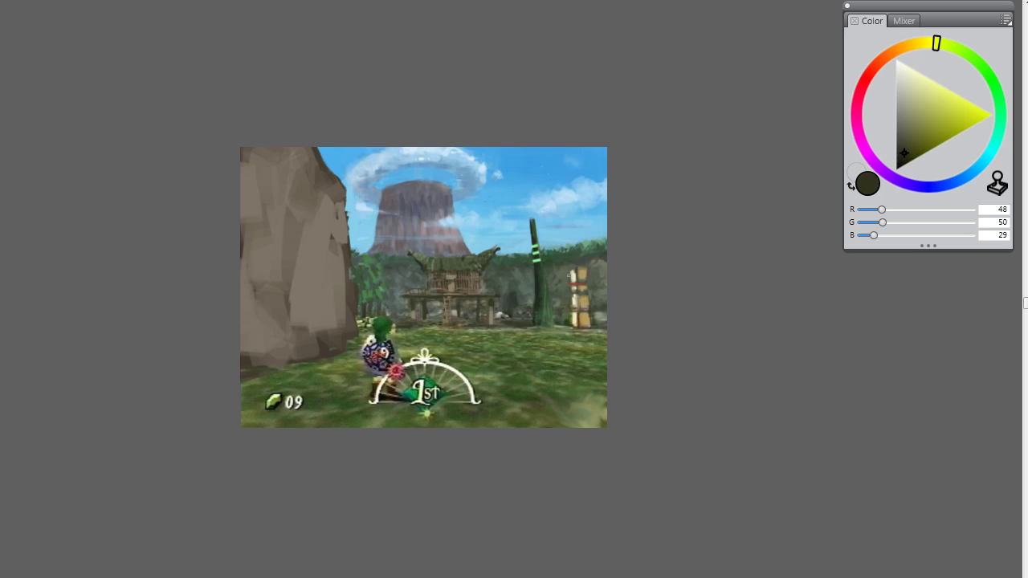
# Step: Blend the stalk's base and the ground along the wall with sampled olive and dark greens
pyautogui.keyDown('alt'); pyautogui.click(546, 326); pyautogui.keyUp('alt')
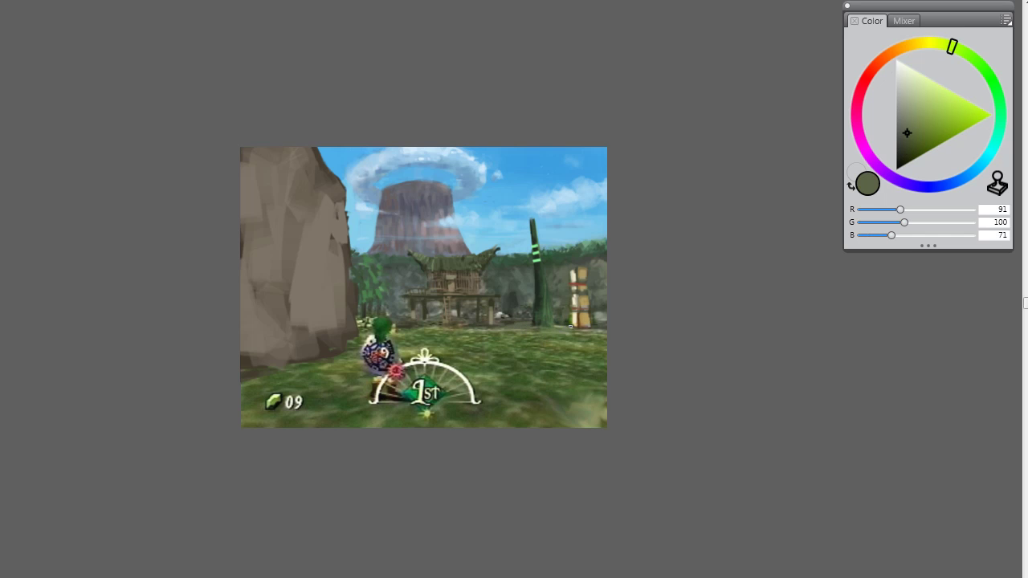
pyautogui.keyDown('alt'); pyautogui.click(568, 319); pyautogui.keyUp('alt')
pyautogui.keyDown('alt'); pyautogui.click(538, 330); pyautogui.keyUp('alt')
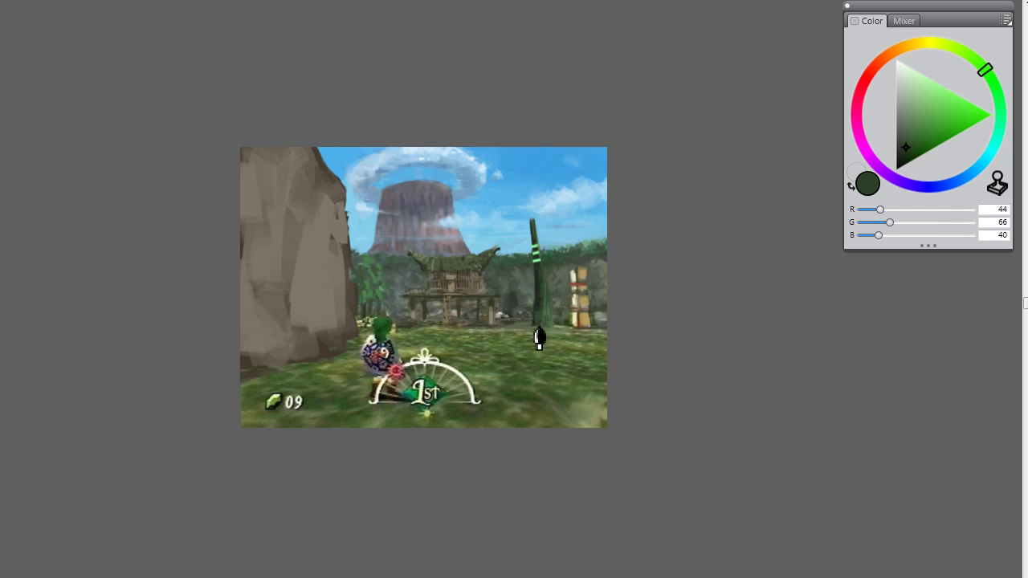
pyautogui.keyDown('alt'); pyautogui.click(538, 312); pyautogui.keyUp('alt')
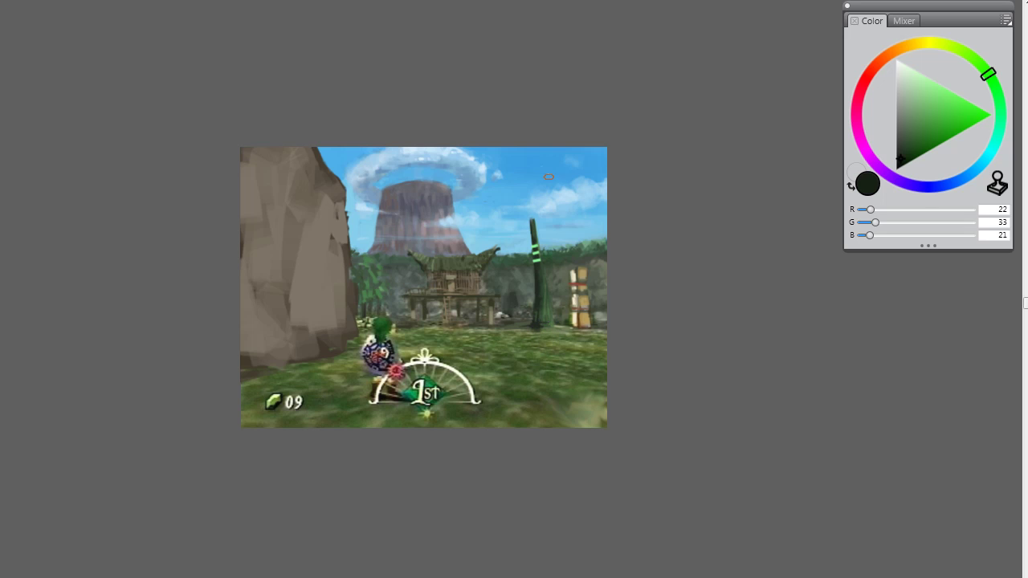
# Step: Try to add dark blue water (RGB 35, 71, 87) at the foot of the wall beside the stalk
pyautogui.click(987, 170)
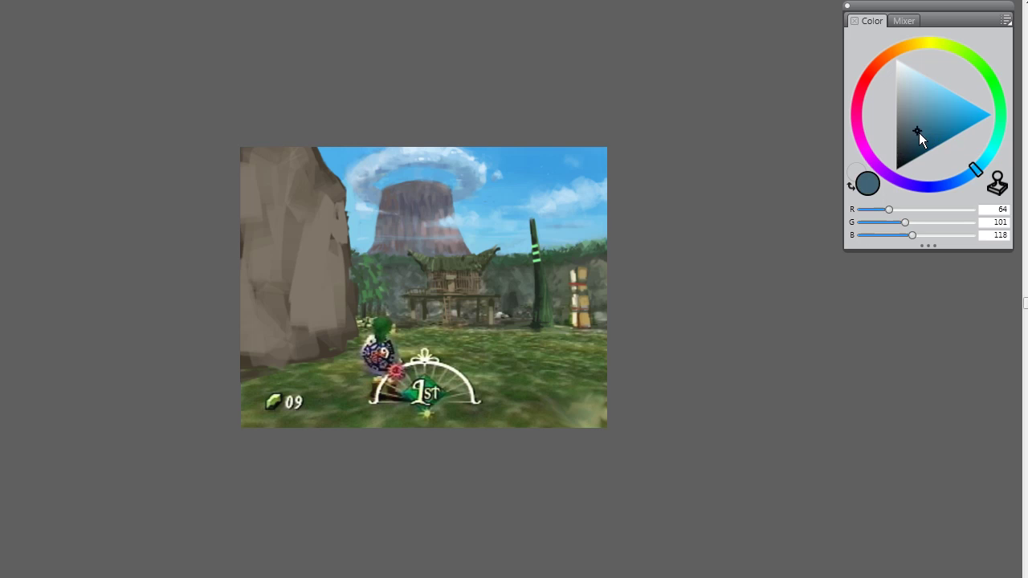
pyautogui.moveTo(918, 133); pyautogui.dragTo(915, 144)
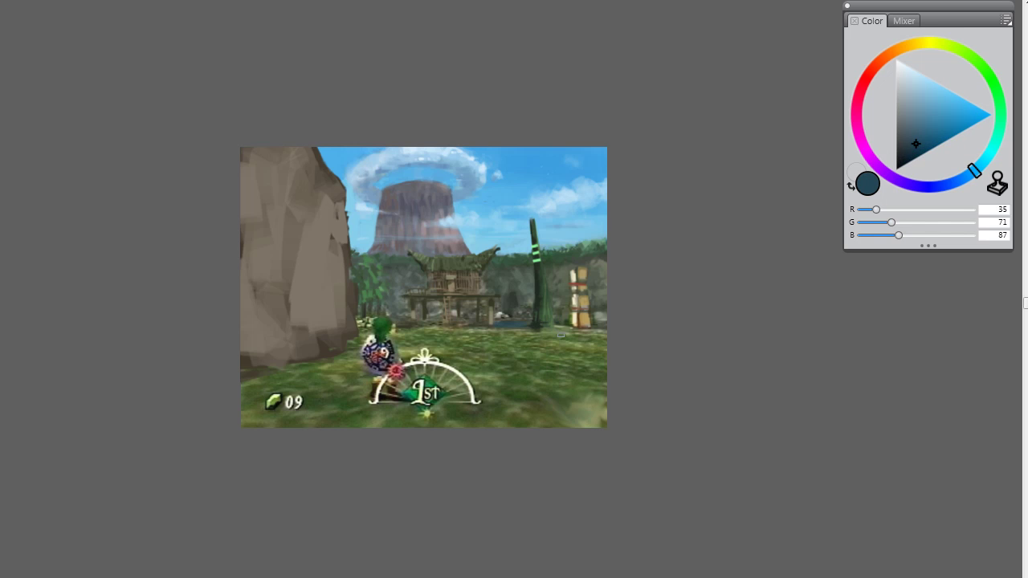
pyautogui.hotkey('ctrl', 'z')
pyautogui.moveTo(537, 316); pyautogui.dragTo(534, 328)
pyautogui.hotkey('ctrl', 'z')
# Step: Refine the foliage on top of the wall behind the striped post with sampled light and dark greens
pyautogui.keyDown('alt'); pyautogui.click(599, 241); pyautogui.keyUp('alt')
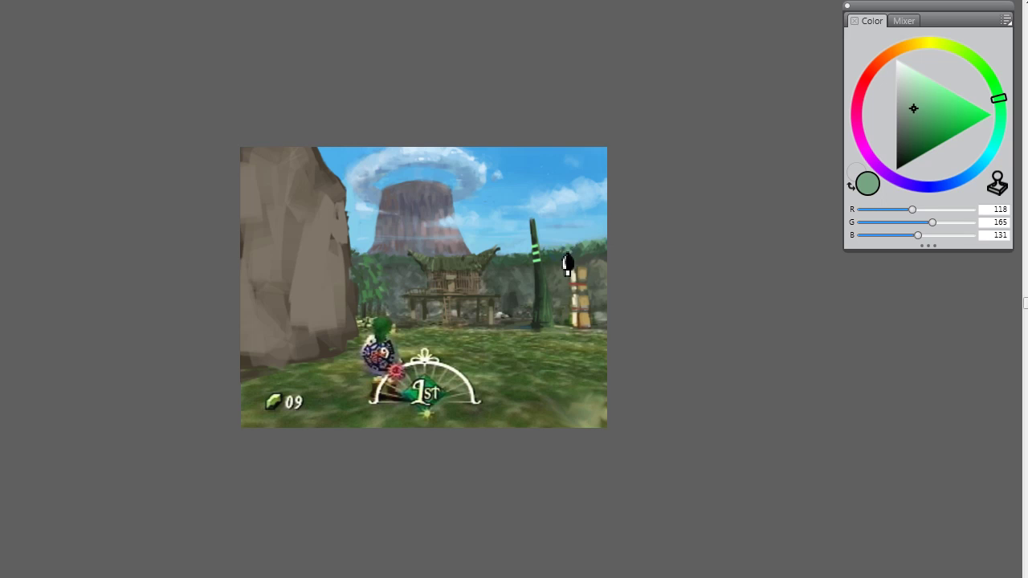
pyautogui.keyDown('alt'); pyautogui.click(585, 251); pyautogui.keyUp('alt')
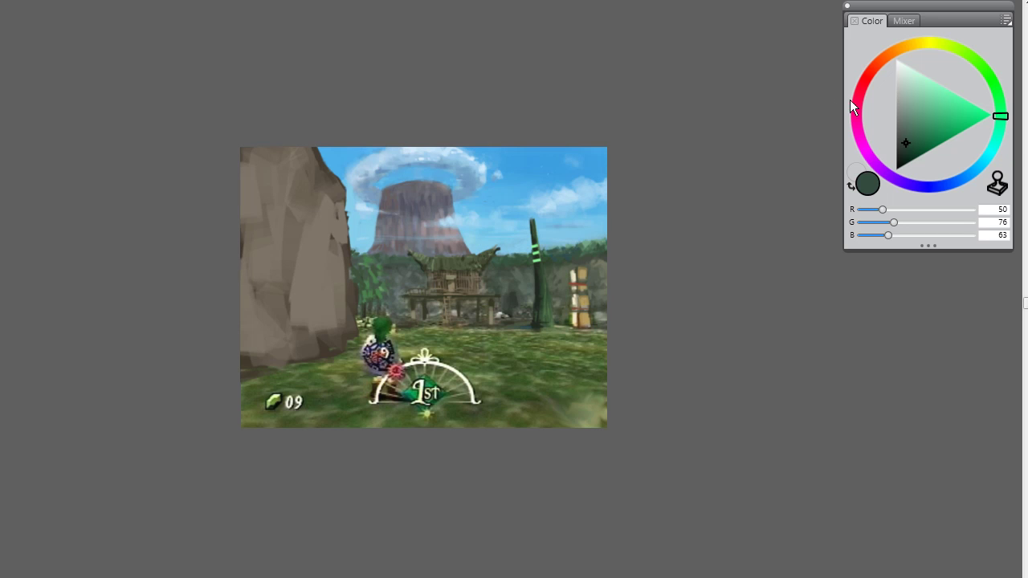
# Step: Extend the tall stalk upward into a curved leafy tip against the sky in light green (RGB 143, 238, 124)
pyautogui.click(988, 67)
pyautogui.moveTo(923, 121); pyautogui.dragTo(948, 117)
pyautogui.moveTo(507, 195); pyautogui.dragTo(514, 187)
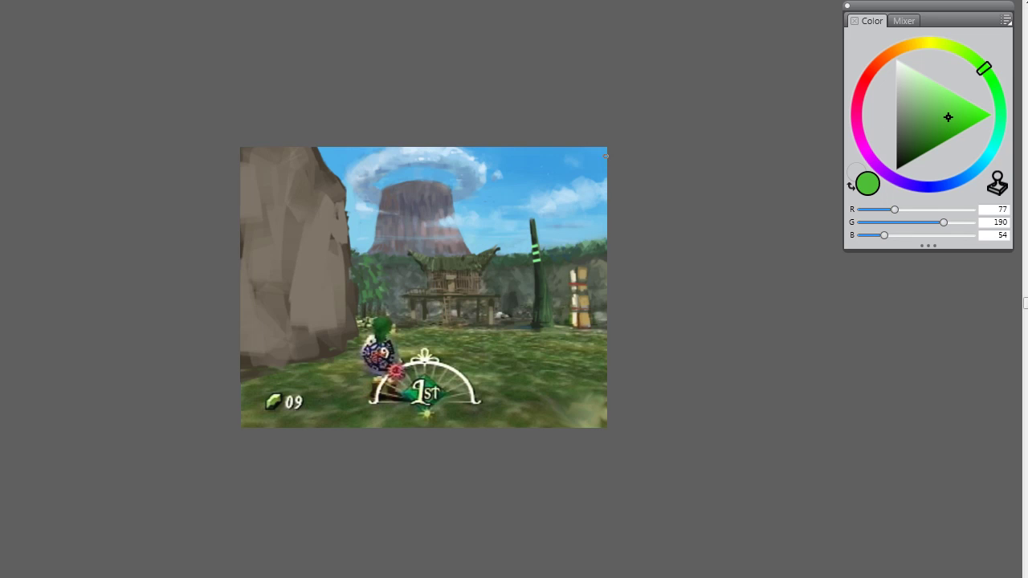
pyautogui.moveTo(948, 113)
pyautogui.mouseDown()
pyautogui.moveTo(952, 99)
pyautogui.moveTo(938, 90)
pyautogui.mouseUp()
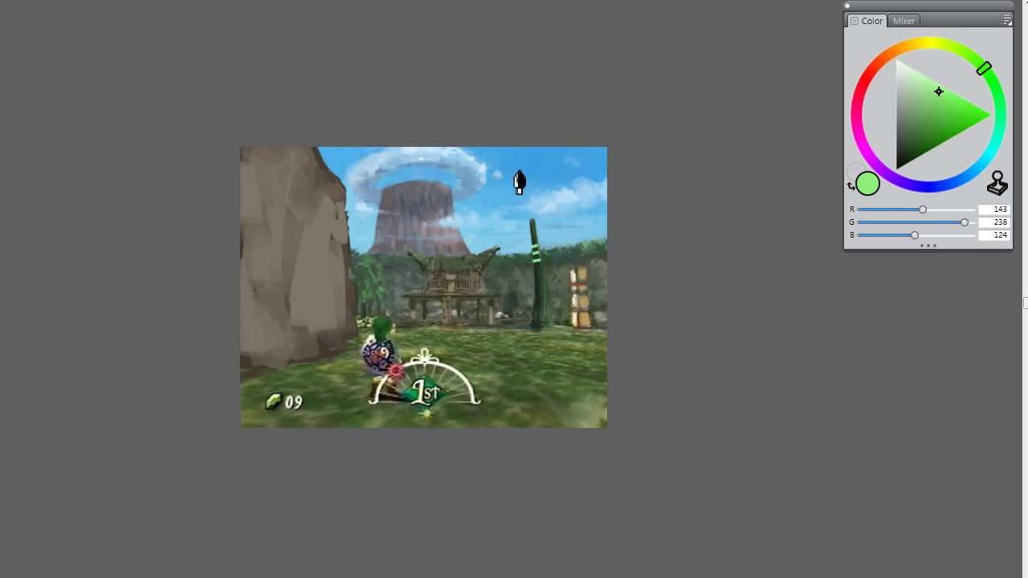
pyautogui.moveTo(501, 182)
pyautogui.mouseDown()
pyautogui.moveTo(518, 177)
pyautogui.moveTo(510, 172)
pyautogui.moveTo(536, 217)
pyautogui.mouseUp()
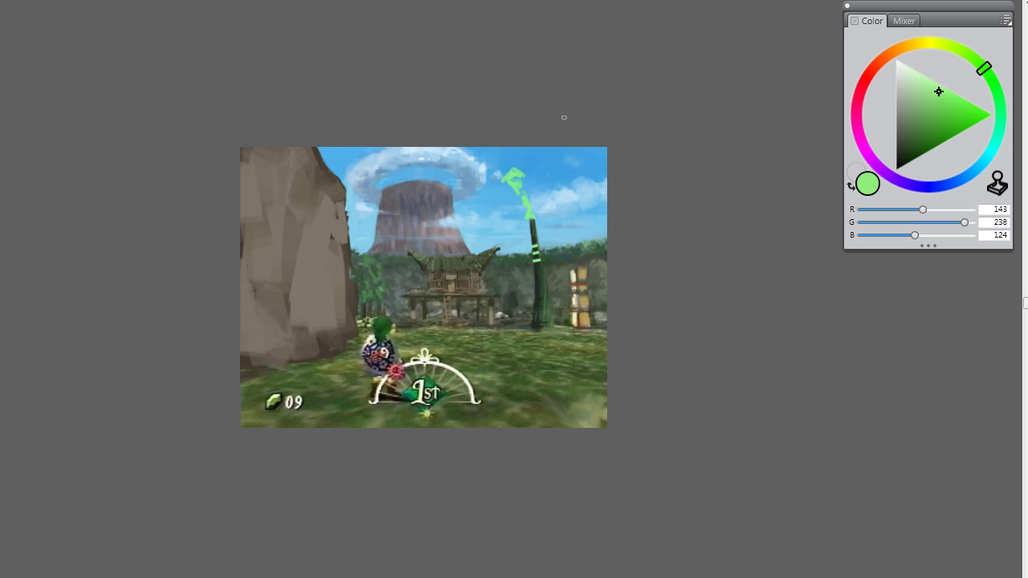
# Step: Undo the light green tip and repaint the stalk's curved top with small leaves in dark green (RGB 58, 89, 51)
pyautogui.hotkey('ctrl', 'z')
pyautogui.hotkey('ctrl', 'z')
pyautogui.moveTo(942, 91); pyautogui.dragTo(913, 141)
pyautogui.moveTo(512, 184); pyautogui.dragTo(527, 213)
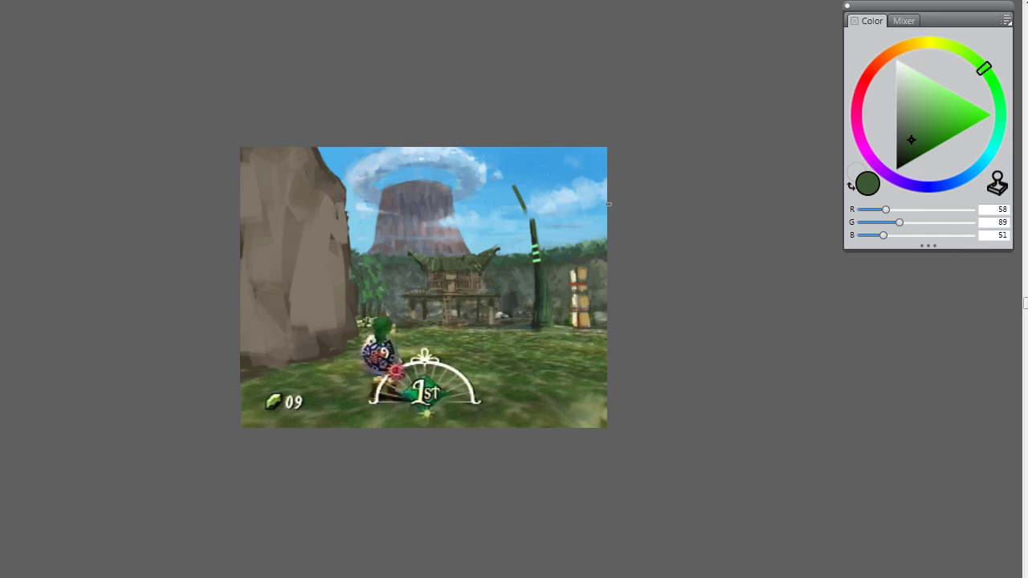
pyautogui.moveTo(522, 189)
pyautogui.mouseDown()
pyautogui.moveTo(514, 202)
pyautogui.moveTo(501, 196)
pyautogui.moveTo(544, 205)
pyautogui.moveTo(514, 199)
pyautogui.moveTo(532, 202)
pyautogui.mouseUp()
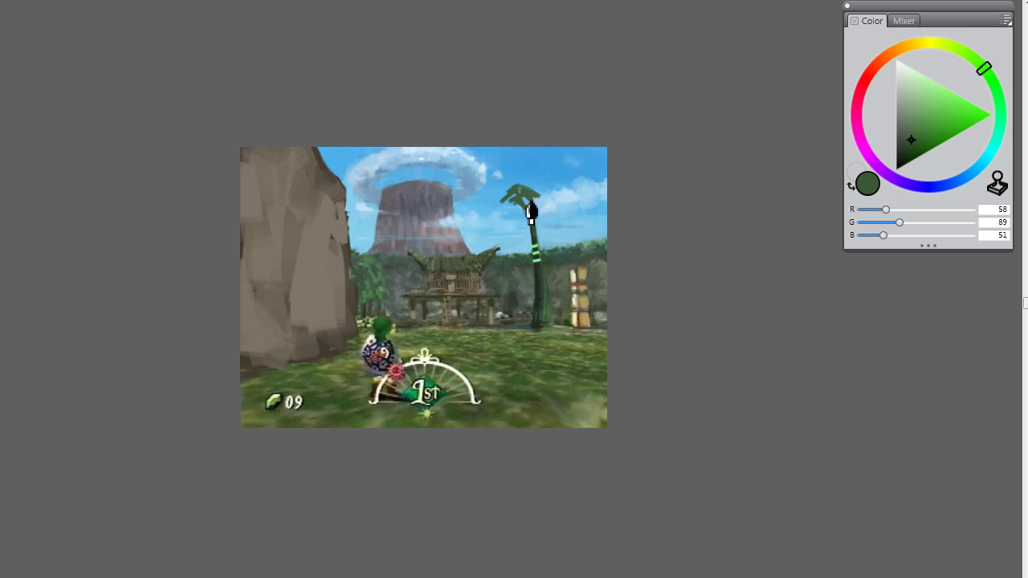
# Step: Join the crown to the trunk and paint drooping fronds on both sides in darker green (RGB 49, 74, 44)
pyautogui.click(904, 154)
pyautogui.click(908, 144)
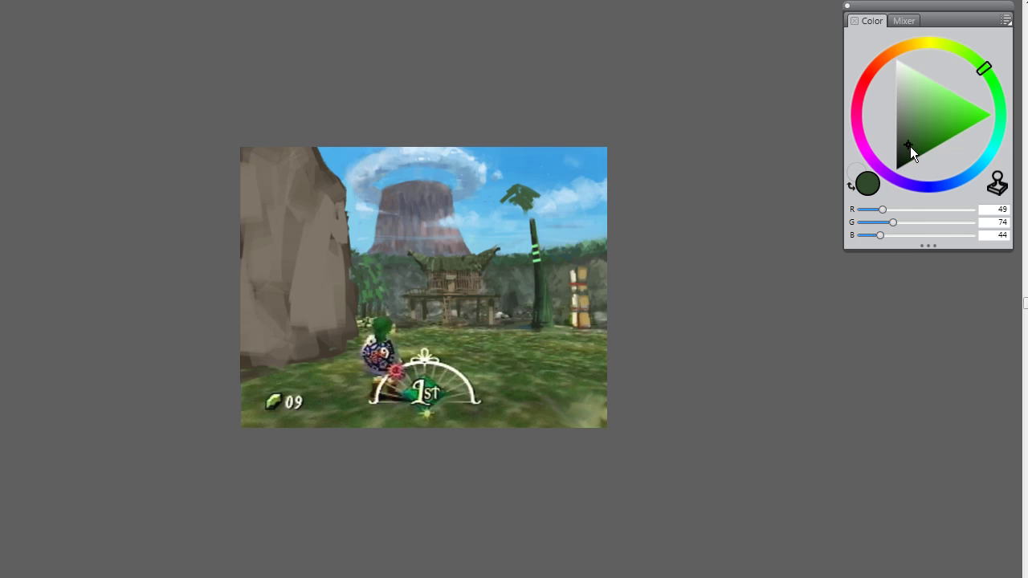
pyautogui.moveTo(531, 219); pyautogui.dragTo(537, 241)
pyautogui.moveTo(527, 219); pyautogui.dragTo(486, 226)
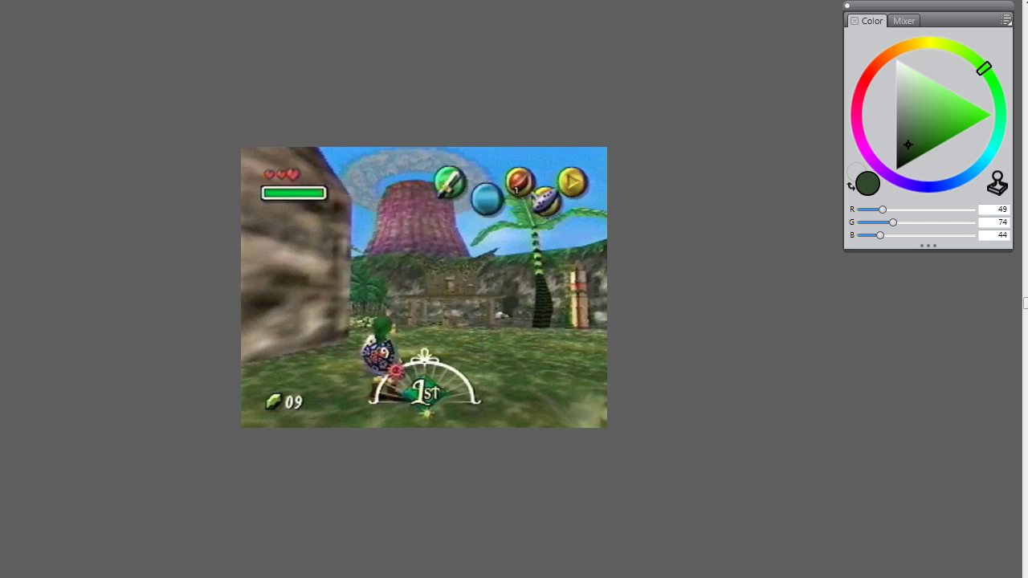
pyautogui.moveTo(536, 203)
pyautogui.mouseDown()
pyautogui.moveTo(579, 205)
pyautogui.moveTo(618, 215)
pyautogui.moveTo(564, 209)
pyautogui.moveTo(549, 230)
pyautogui.moveTo(551, 217)
pyautogui.moveTo(567, 225)
pyautogui.moveTo(602, 216)
pyautogui.mouseUp()
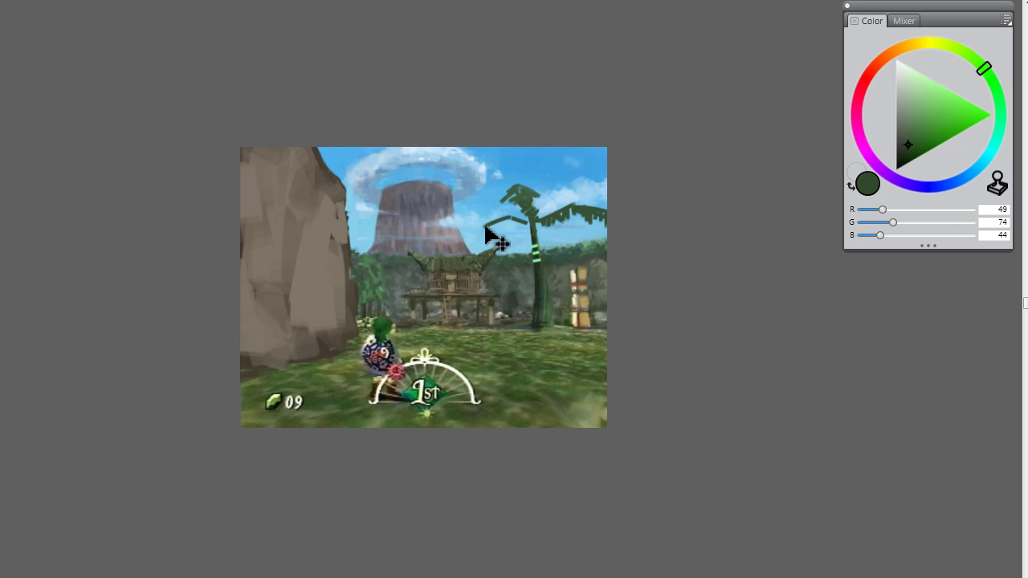
pyautogui.moveTo(495, 220); pyautogui.dragTo(523, 233)
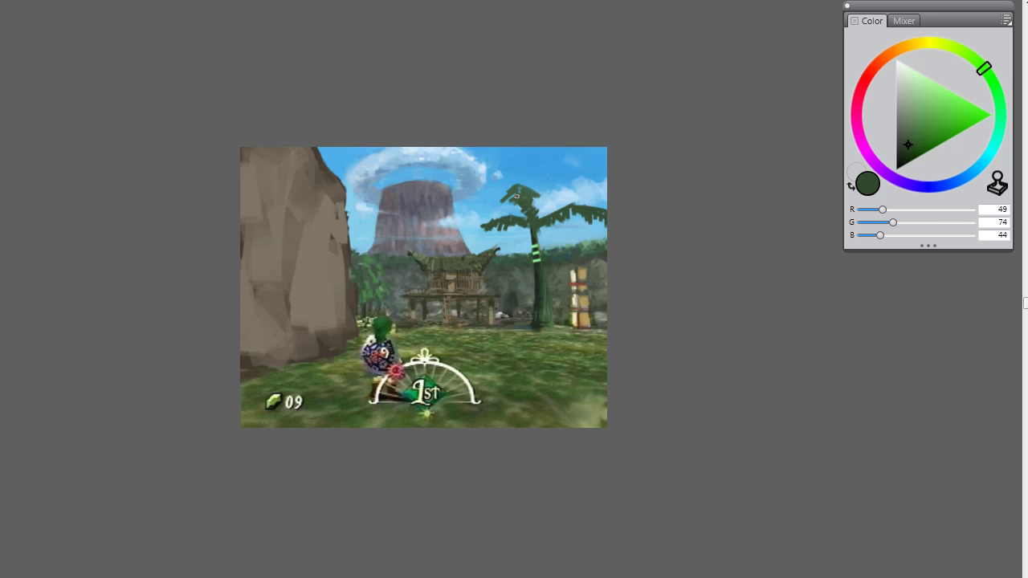
# Step: Fill out the palm's upper fronds and refine the crown with sampled dark greens and pale sky blue
pyautogui.moveTo(517, 195)
pyautogui.mouseDown()
pyautogui.moveTo(524, 186)
pyautogui.moveTo(492, 198)
pyautogui.mouseUp()
pyautogui.moveTo(518, 179); pyautogui.dragTo(539, 185)
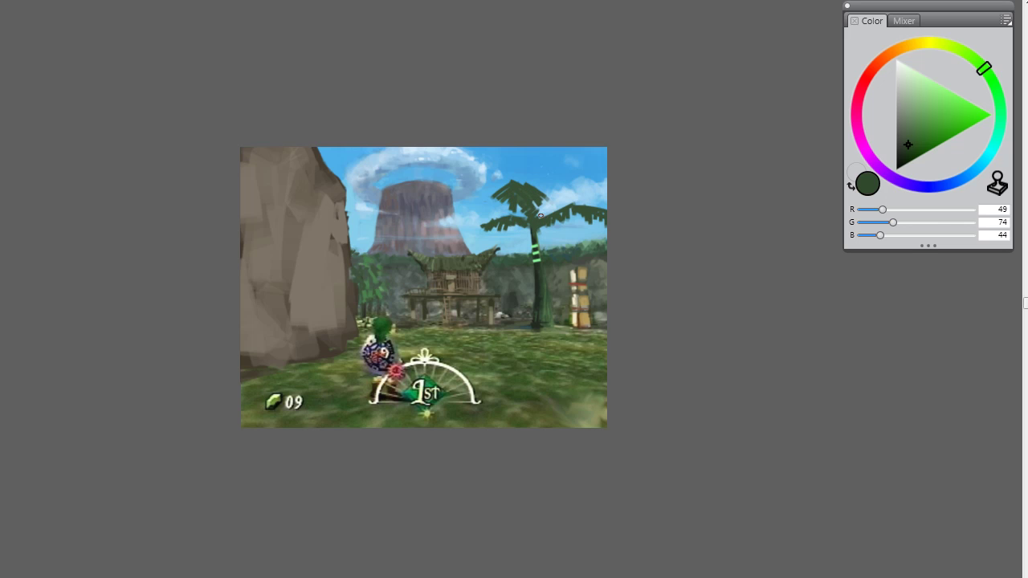
pyautogui.keyDown('alt'); pyautogui.click(543, 273); pyautogui.keyUp('alt')
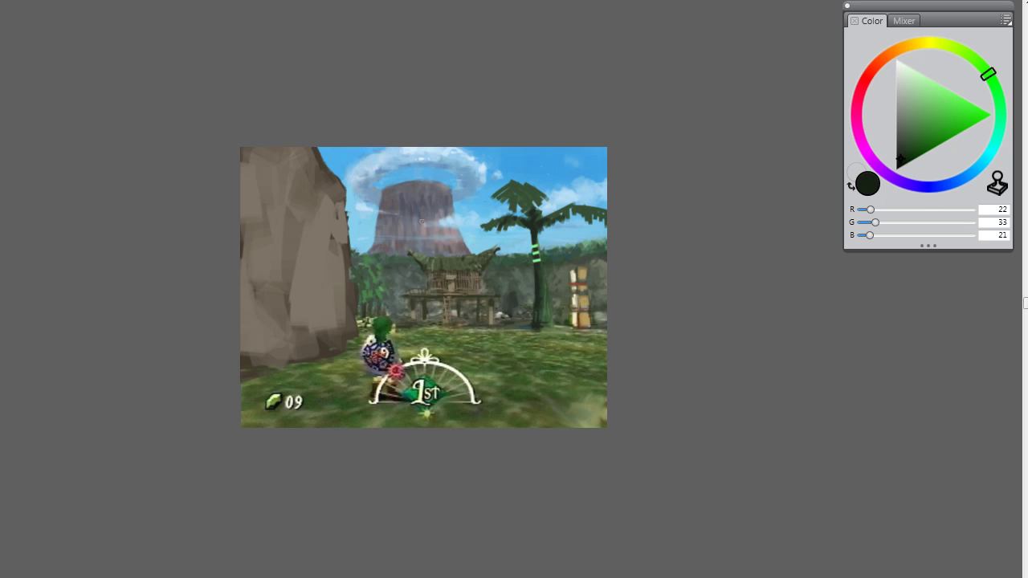
pyautogui.keyDown('alt'); pyautogui.click(543, 199); pyautogui.keyUp('alt')
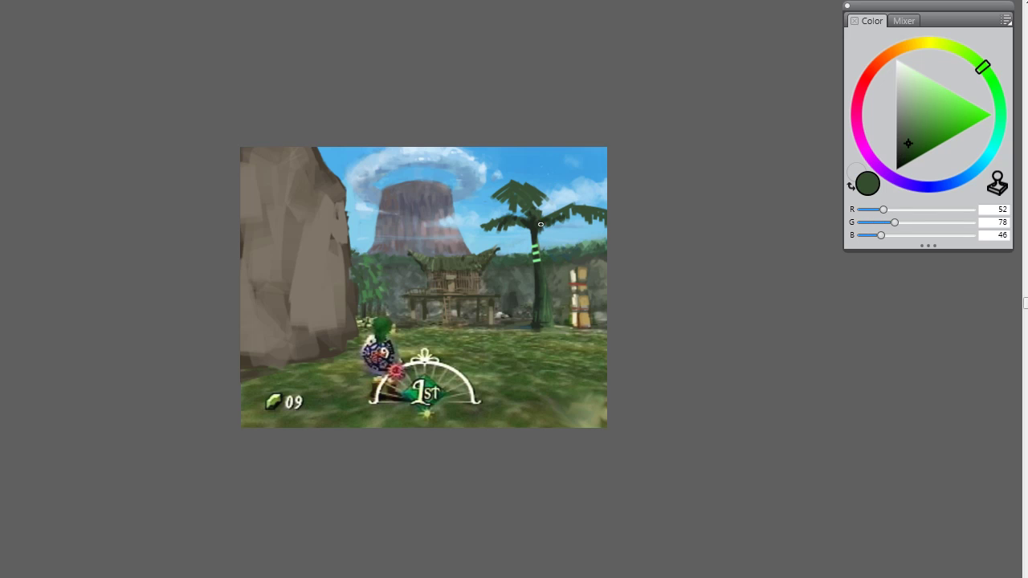
pyautogui.keyDown('alt'); pyautogui.click(554, 205); pyautogui.keyUp('alt')
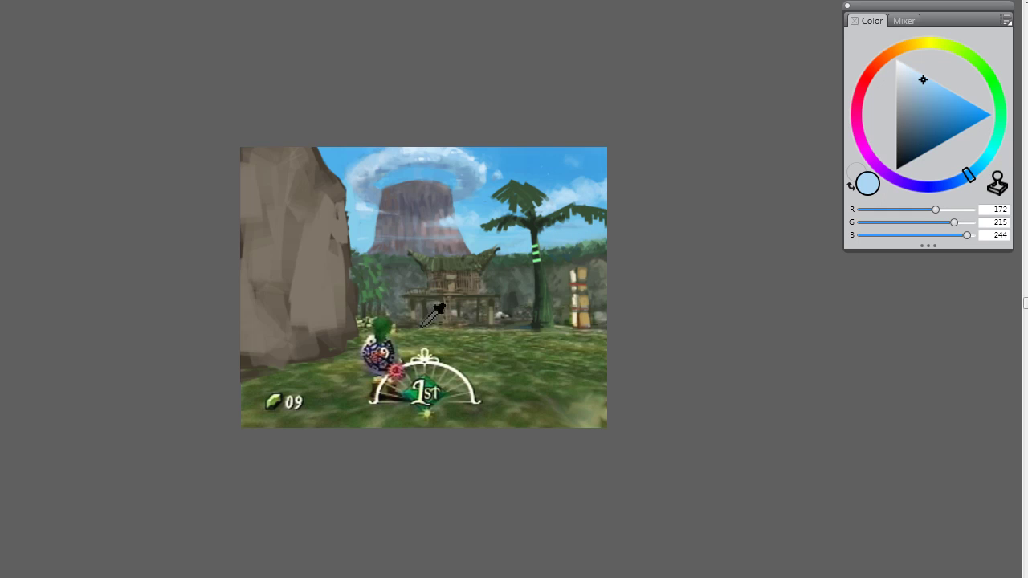
pyautogui.keyDown('alt'); pyautogui.click(545, 222); pyautogui.keyUp('alt')
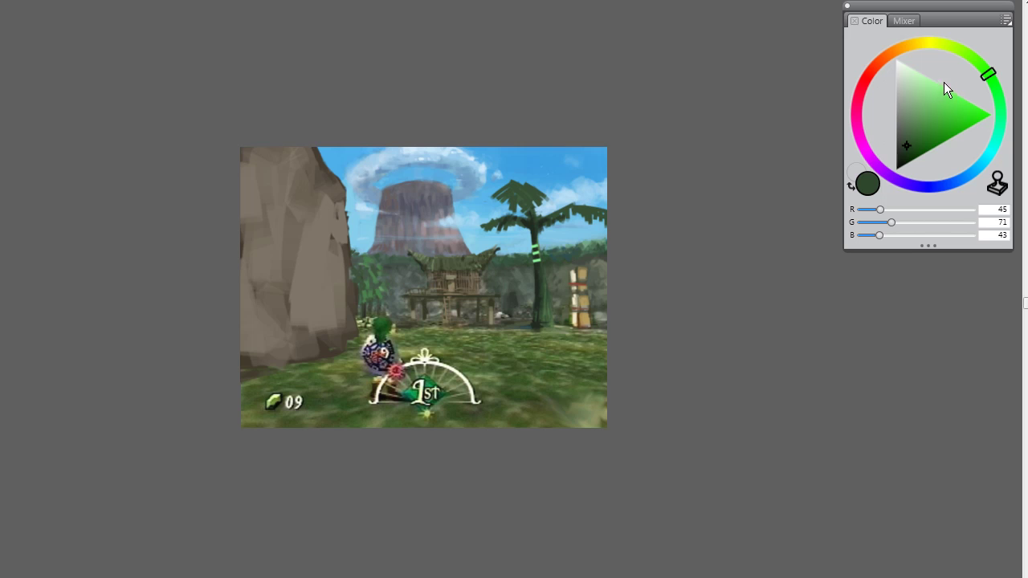
# Step: Highlight the upper and right fronds in mid green (RGB 99, 162, 94) and trim the upper frond with sampled sky blue
pyautogui.moveTo(950, 127); pyautogui.dragTo(909, 119)
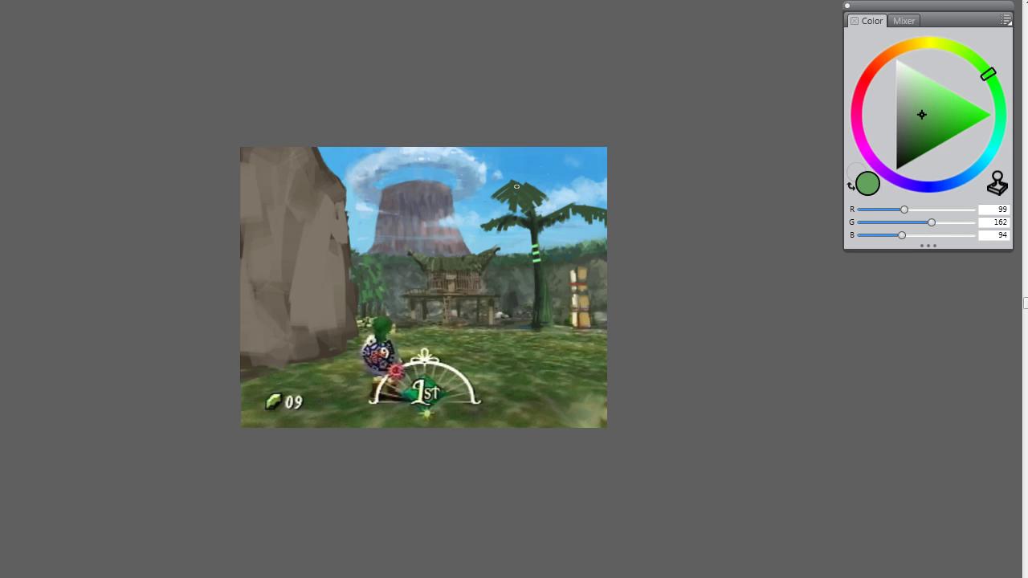
pyautogui.moveTo(516, 186)
pyautogui.mouseDown()
pyautogui.moveTo(526, 204)
pyautogui.moveTo(537, 193)
pyautogui.moveTo(584, 211)
pyautogui.moveTo(582, 222)
pyautogui.moveTo(592, 205)
pyautogui.mouseUp()
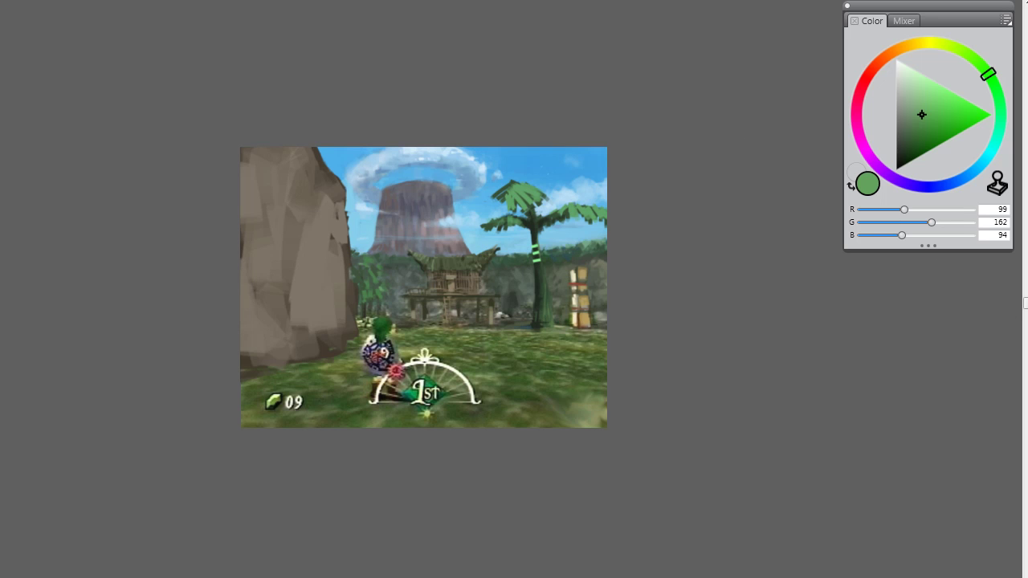
pyautogui.keyDown('alt'); pyautogui.click(528, 214); pyautogui.keyUp('alt')
pyautogui.keyDown('alt'); pyautogui.click(496, 195); pyautogui.keyUp('alt')
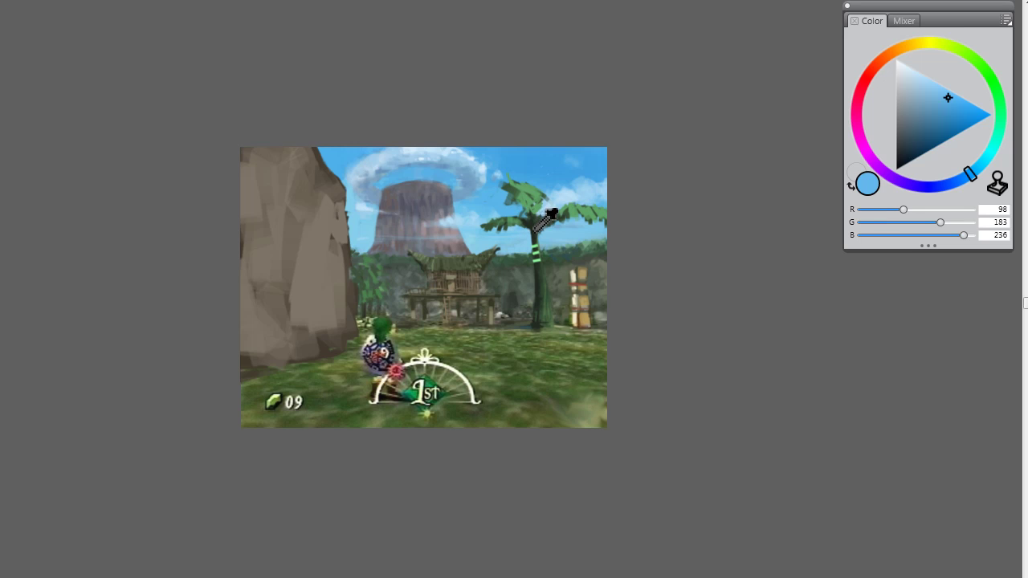
# Step: Refine the crown's centre and the gaps between the fronds with sampled dark green and sky blues
pyautogui.keyDown('alt'); pyautogui.click(535, 227); pyautogui.keyUp('alt')
pyautogui.keyDown('alt'); pyautogui.click(535, 225); pyautogui.keyUp('alt')
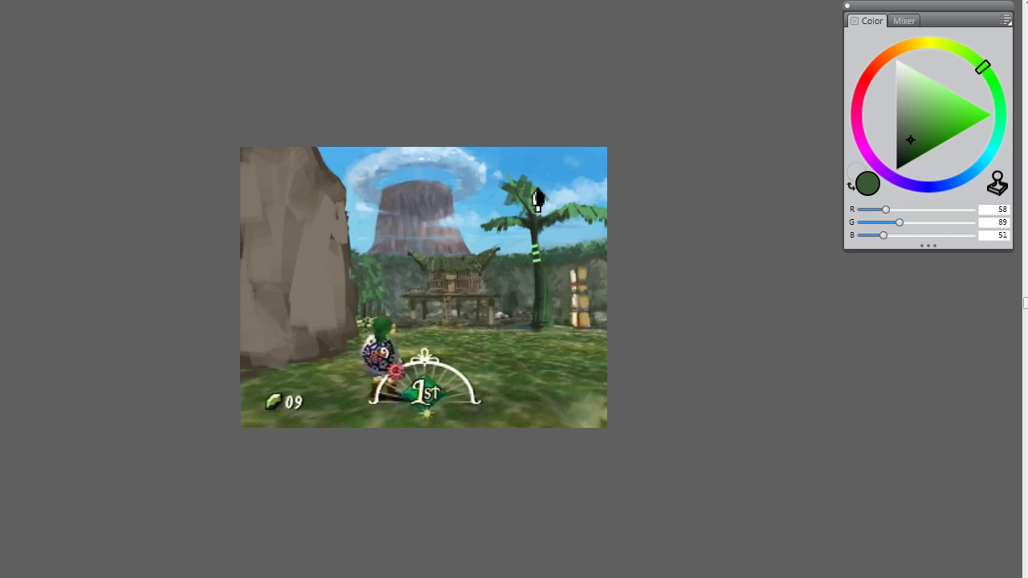
pyautogui.keyDown('alt'); pyautogui.click(551, 211); pyautogui.keyUp('alt')
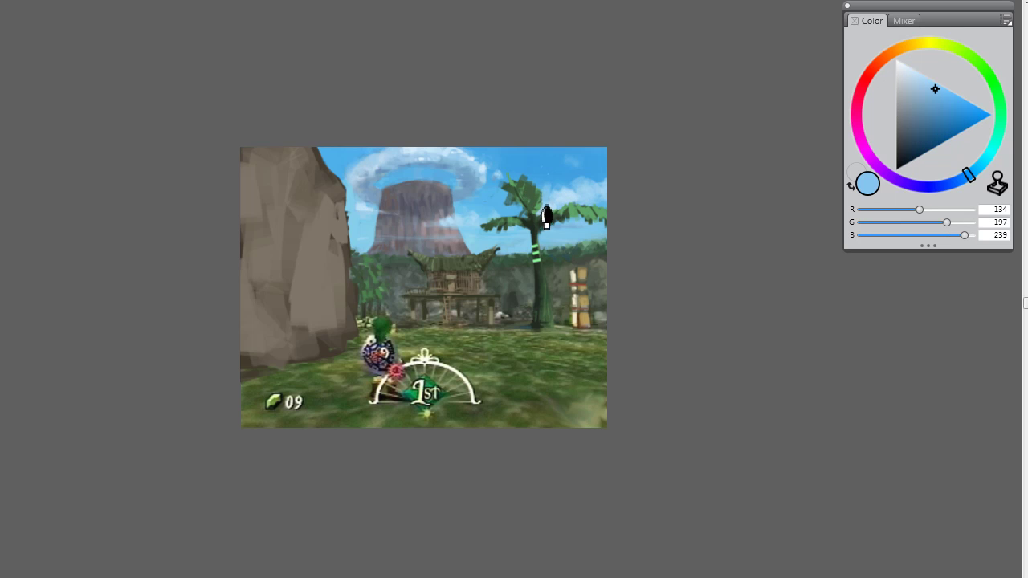
pyautogui.keyDown('alt'); pyautogui.click(563, 186); pyautogui.keyUp('alt')
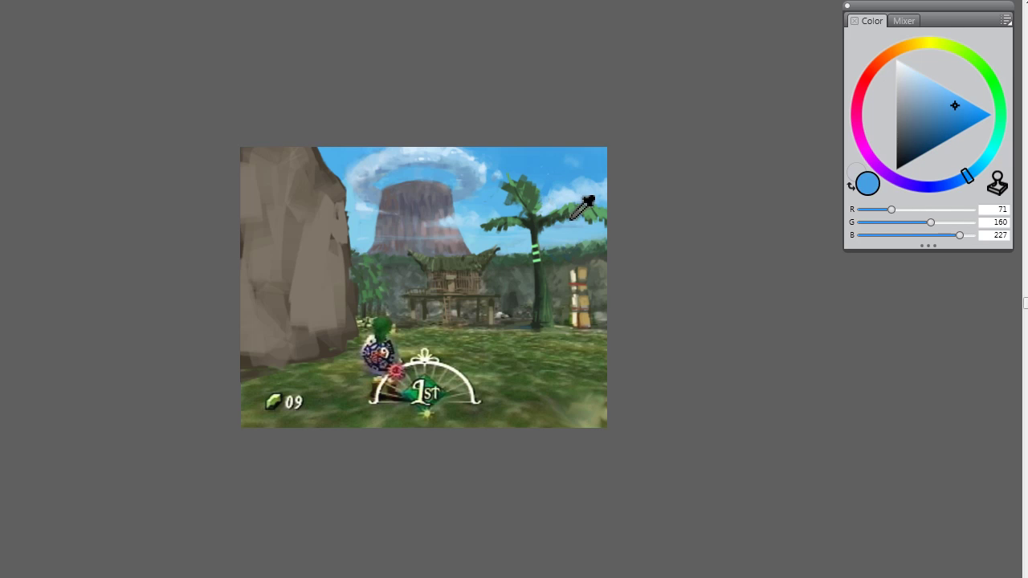
pyautogui.keyDown('alt'); pyautogui.click(580, 207); pyautogui.keyUp('alt')
# Step: Enlarge the palm's upper frond in mid green (RGB 99, 162, 94) and carve its edges with sampled sky blues and dark green
pyautogui.moveTo(531, 201)
pyautogui.mouseDown()
pyautogui.moveTo(523, 183)
pyautogui.moveTo(509, 187)
pyautogui.mouseUp()
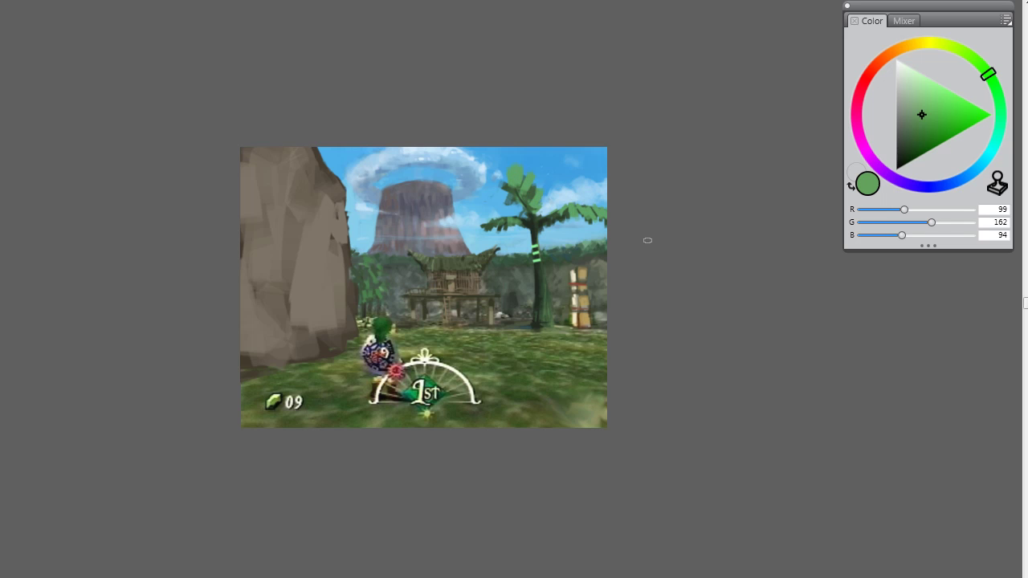
pyautogui.keyDown('alt'); pyautogui.click(532, 189); pyautogui.keyUp('alt')
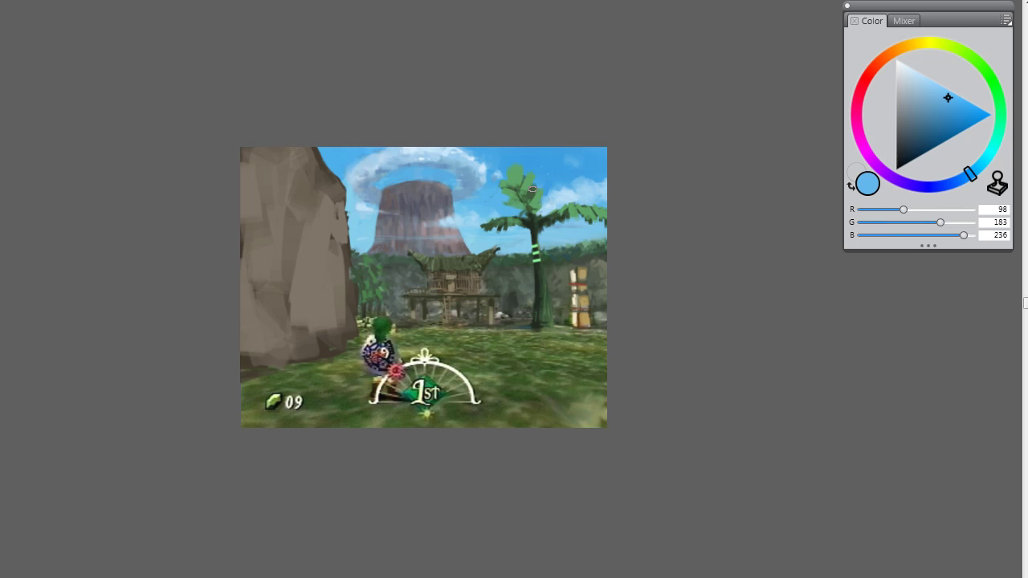
pyautogui.keyDown('alt'); pyautogui.click(535, 204); pyautogui.keyUp('alt')
pyautogui.keyDown('alt'); pyautogui.click(512, 155); pyautogui.keyUp('alt')
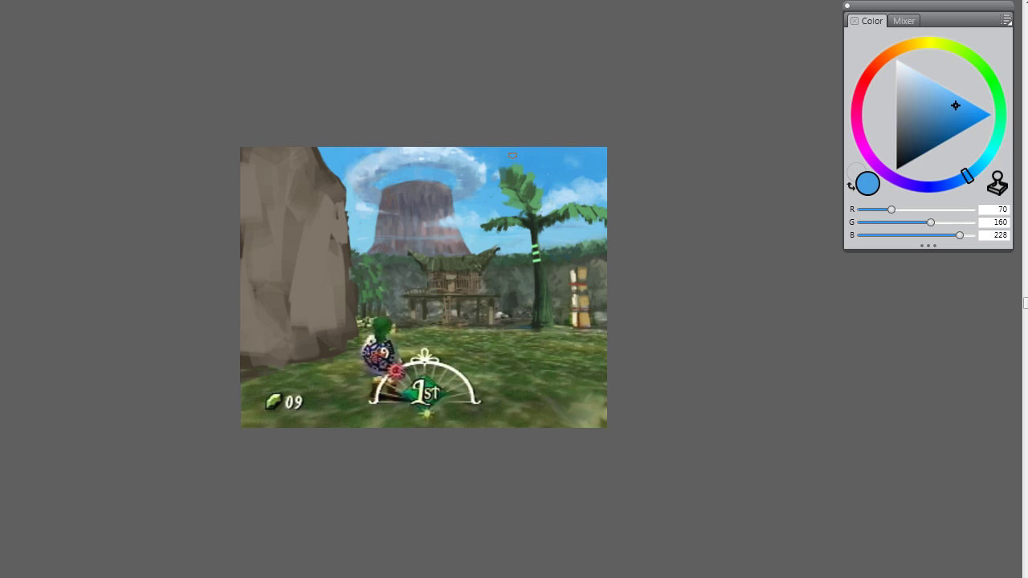
pyautogui.keyDown('alt'); pyautogui.click(522, 183); pyautogui.keyUp('alt')
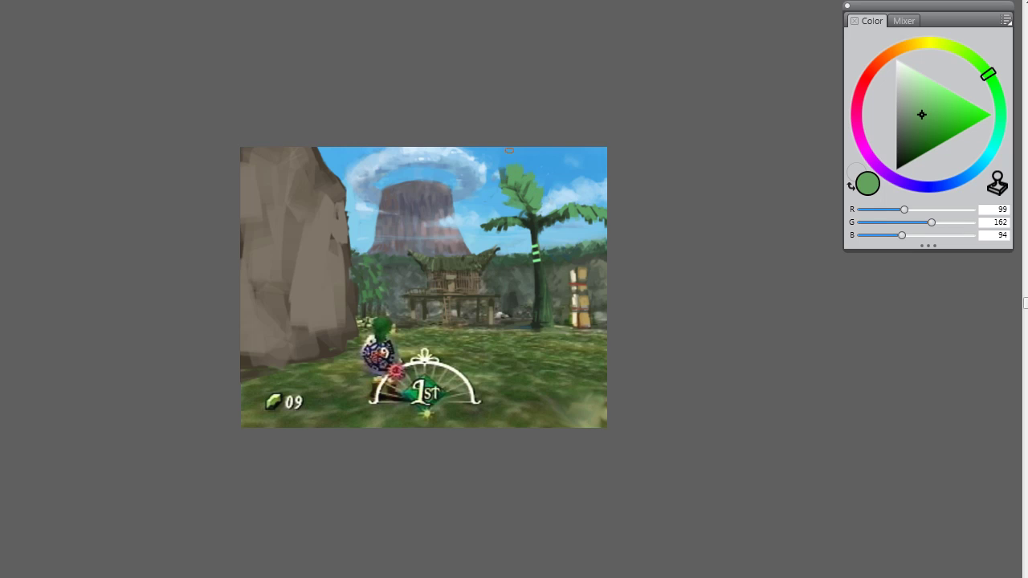
pyautogui.keyDown('alt'); pyautogui.click(546, 226); pyautogui.keyUp('alt')
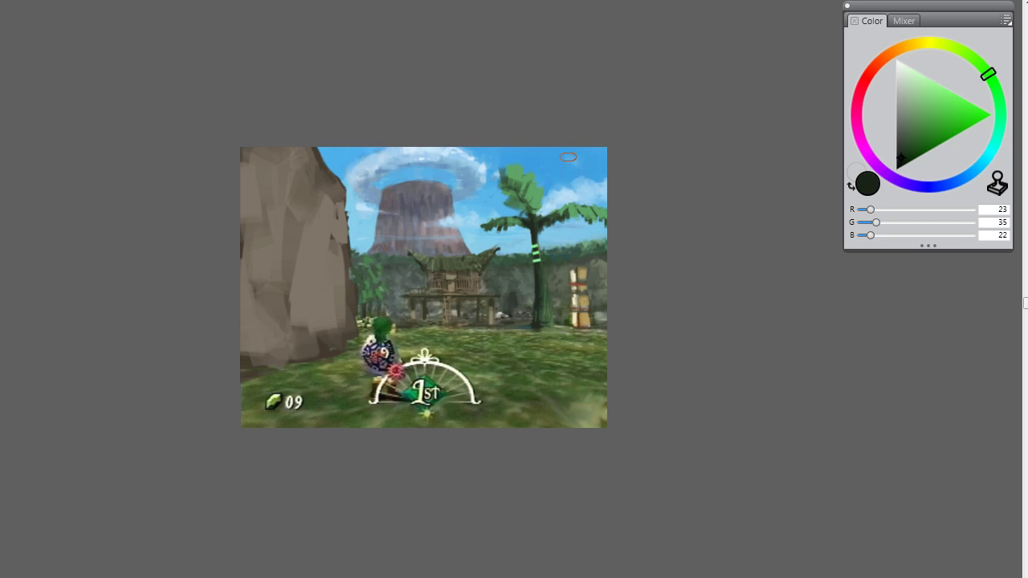
pyautogui.keyDown('alt'); pyautogui.click(518, 182); pyautogui.keyUp('alt')
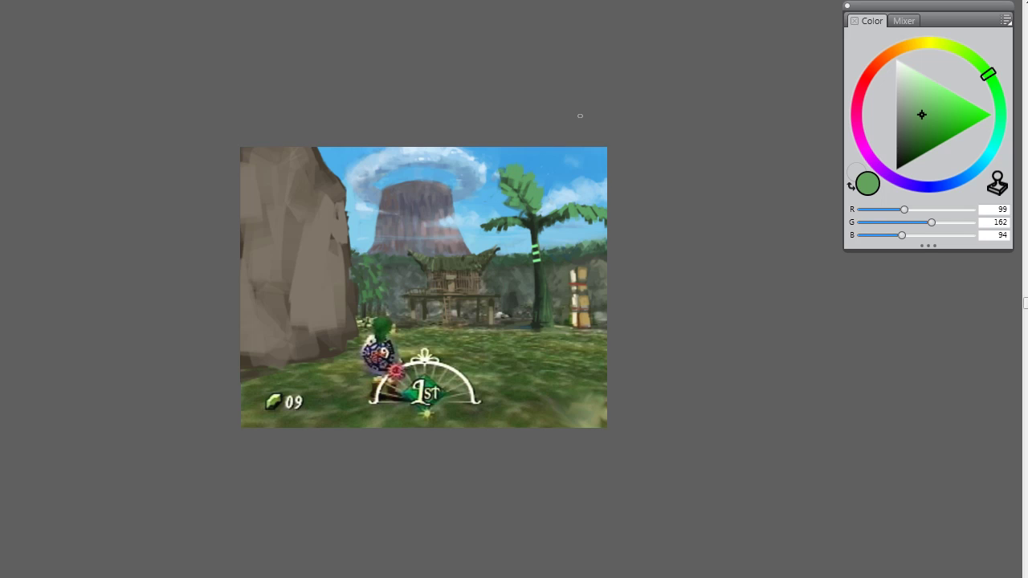
pyautogui.keyDown('alt'); pyautogui.click(519, 167); pyautogui.keyUp('alt')
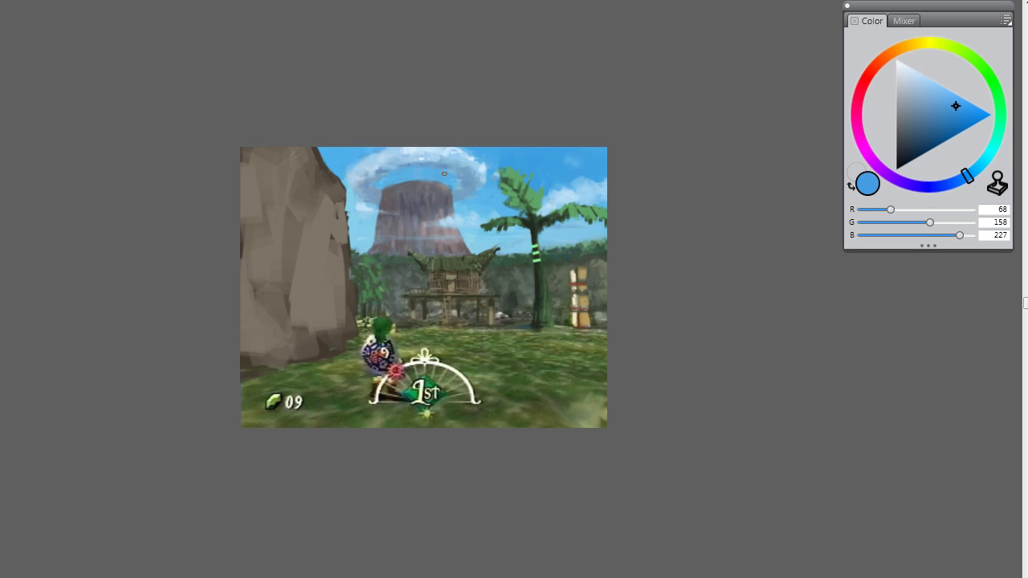
# Step: Rework the crown's centre and upper frond with sampled dark green, mid green and sky colours
pyautogui.keyDown('alt'); pyautogui.click(565, 220); pyautogui.keyUp('alt')
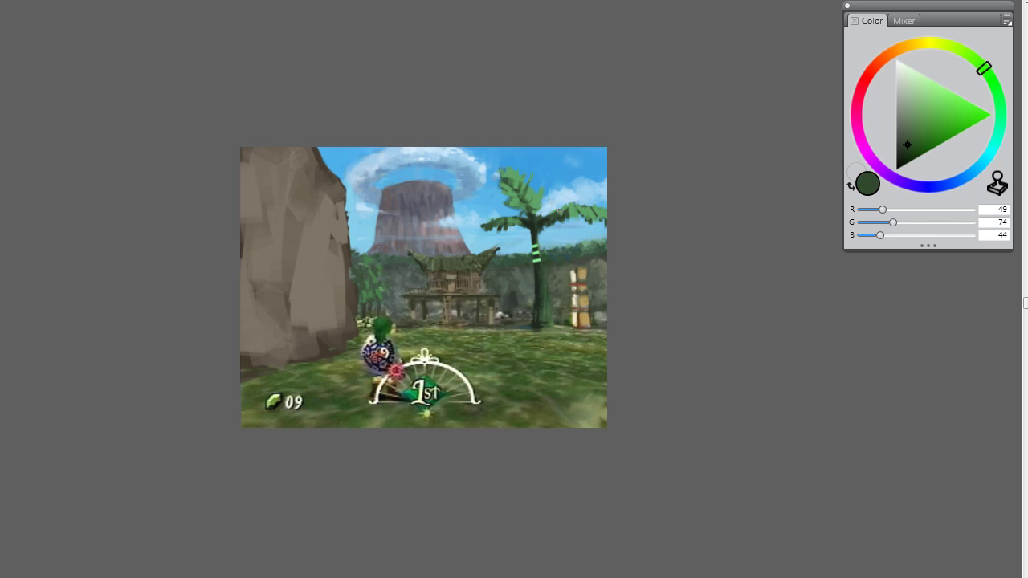
pyautogui.keyDown('alt'); pyautogui.click(557, 213); pyautogui.keyUp('alt')
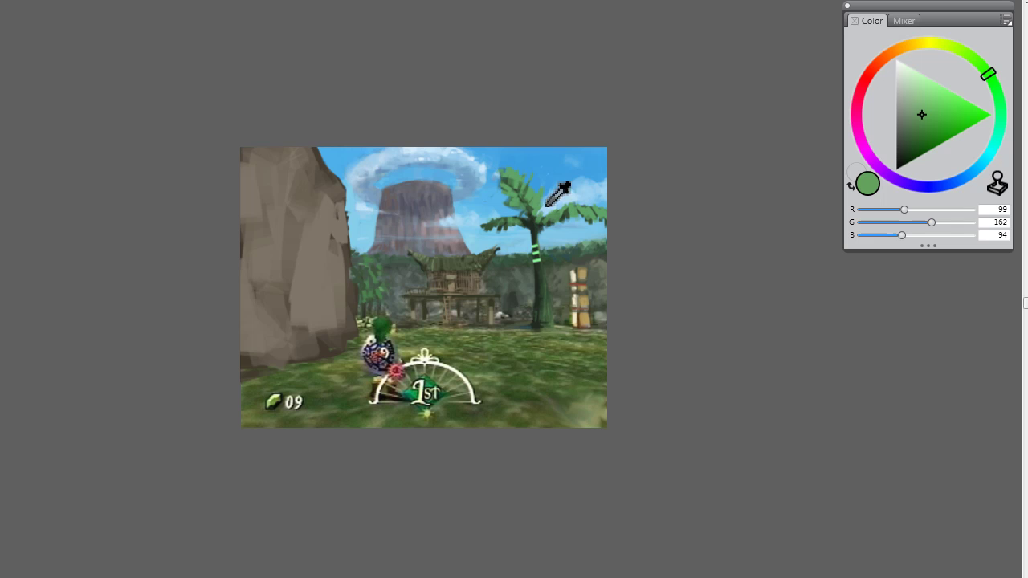
pyautogui.keyDown('alt'); pyautogui.click(545, 182); pyautogui.keyUp('alt')
pyautogui.keyDown('alt'); pyautogui.click(553, 204); pyautogui.keyUp('alt')
pyautogui.keyDown('alt'); pyautogui.click(535, 206); pyautogui.keyUp('alt')
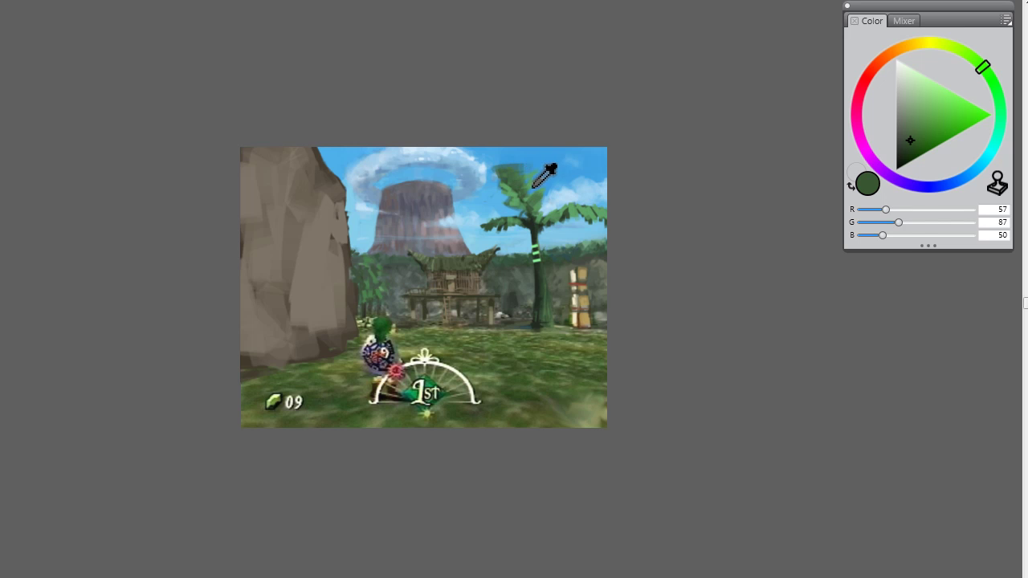
# Step: Shape the upper frond into ragged leaflets with sampled blue-green (RGB 93, 160, 118), dark greens and sky blues
pyautogui.keyDown('alt'); pyautogui.click(535, 172); pyautogui.keyUp('alt')
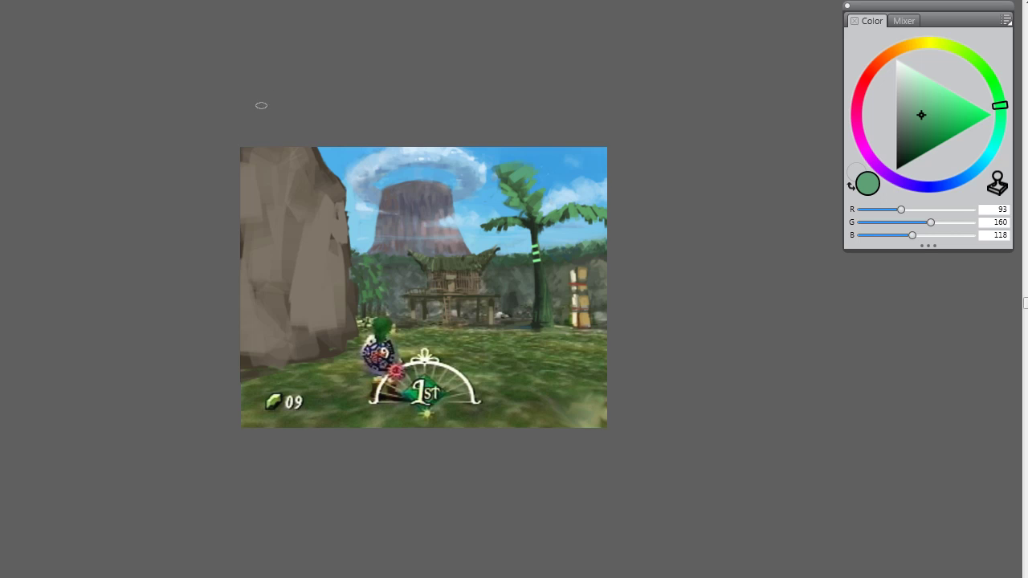
pyautogui.keyDown('alt'); pyautogui.click(546, 225); pyautogui.keyUp('alt')
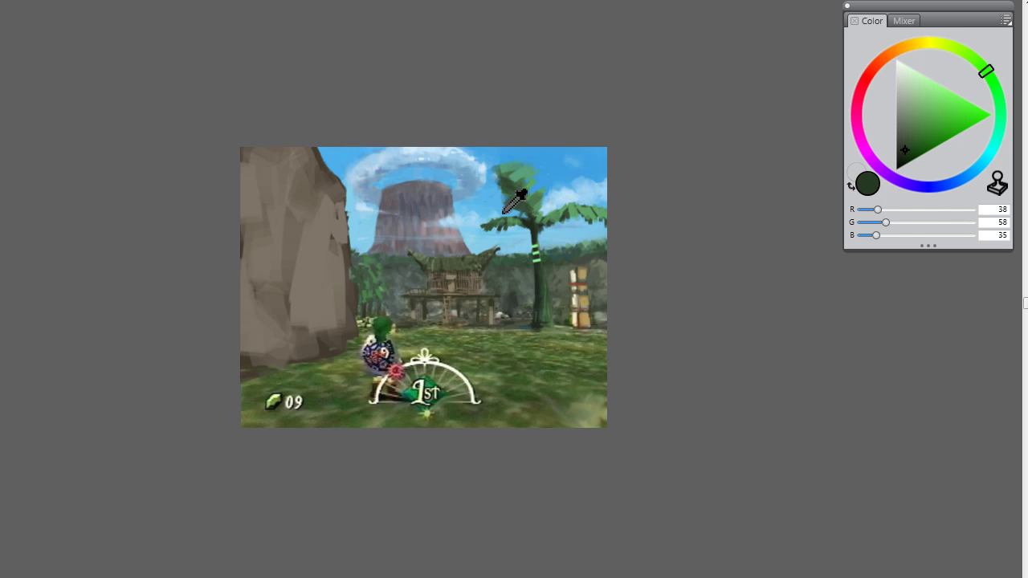
pyautogui.keyDown('alt'); pyautogui.click(504, 213); pyautogui.keyUp('alt')
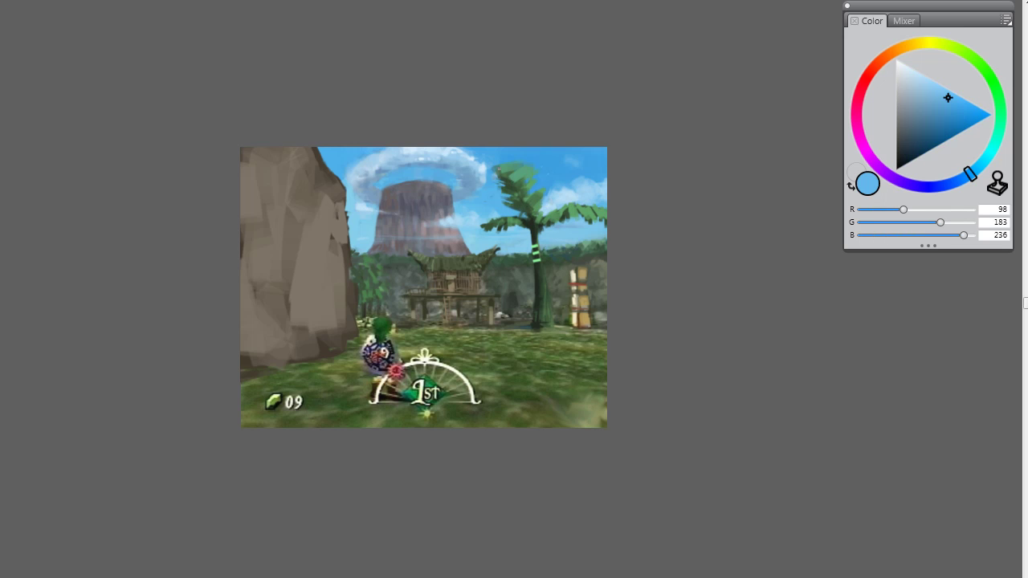
pyautogui.keyDown('alt'); pyautogui.click(511, 194); pyautogui.keyUp('alt')
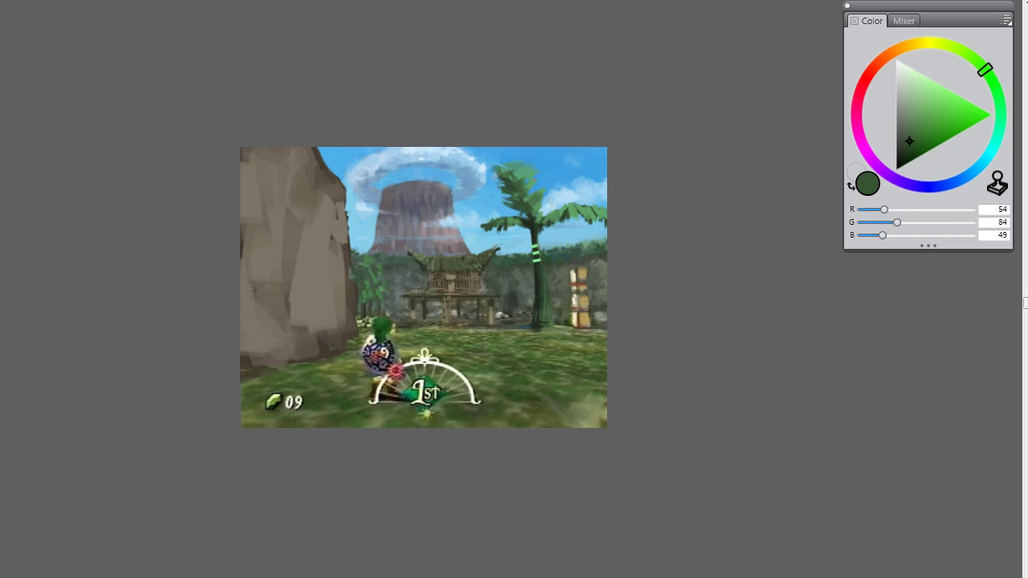
pyautogui.keyDown('alt'); pyautogui.click(533, 172); pyautogui.keyUp('alt')
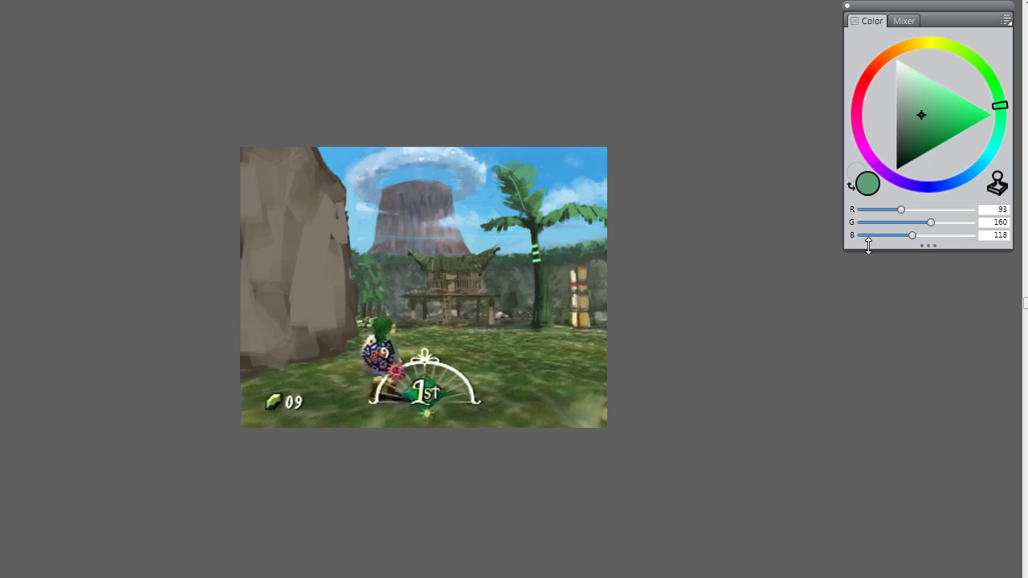
pyautogui.keyDown('alt'); pyautogui.click(553, 158); pyautogui.keyUp('alt')
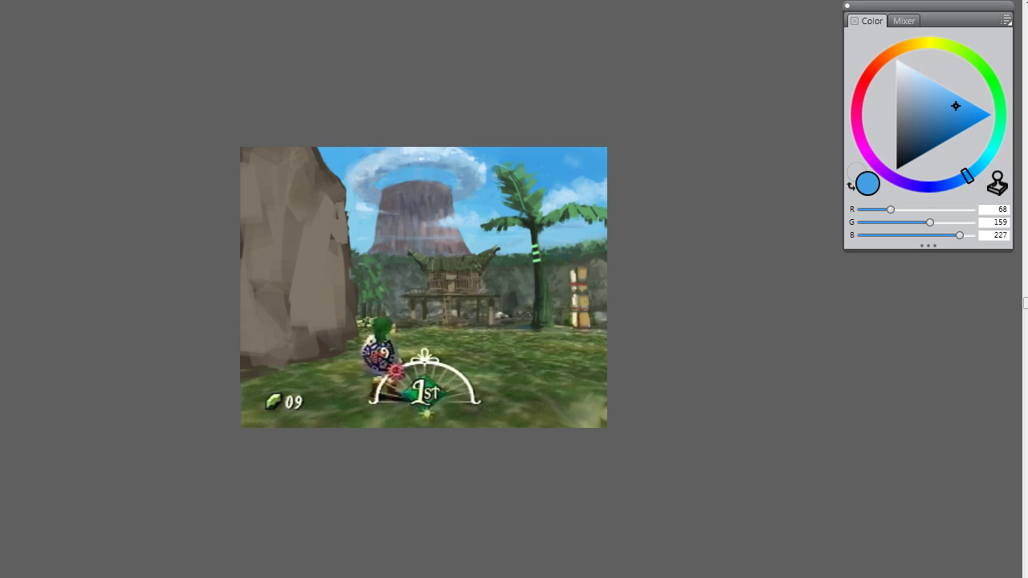
pyautogui.press('Return')
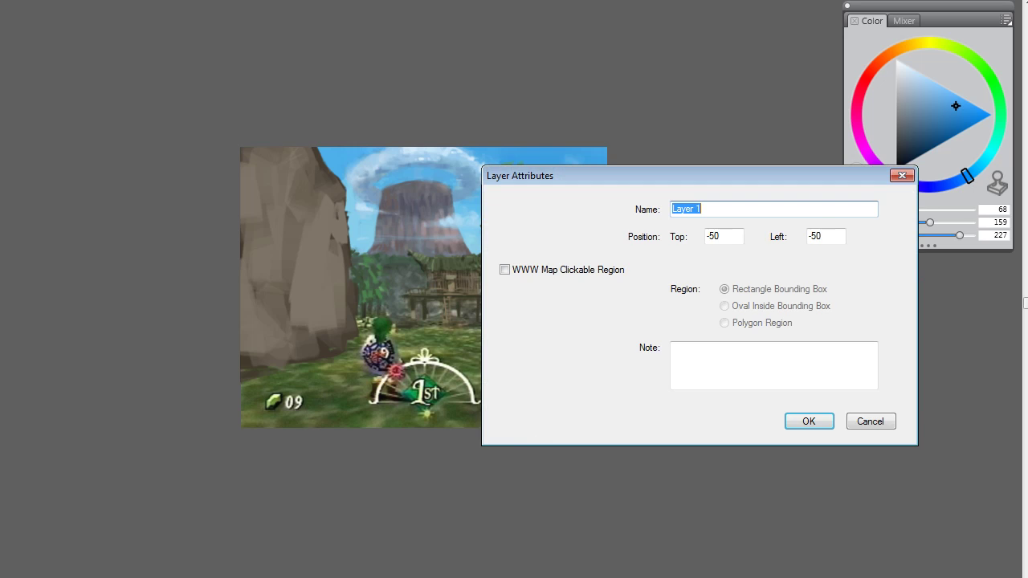
pyautogui.click(868, 421)
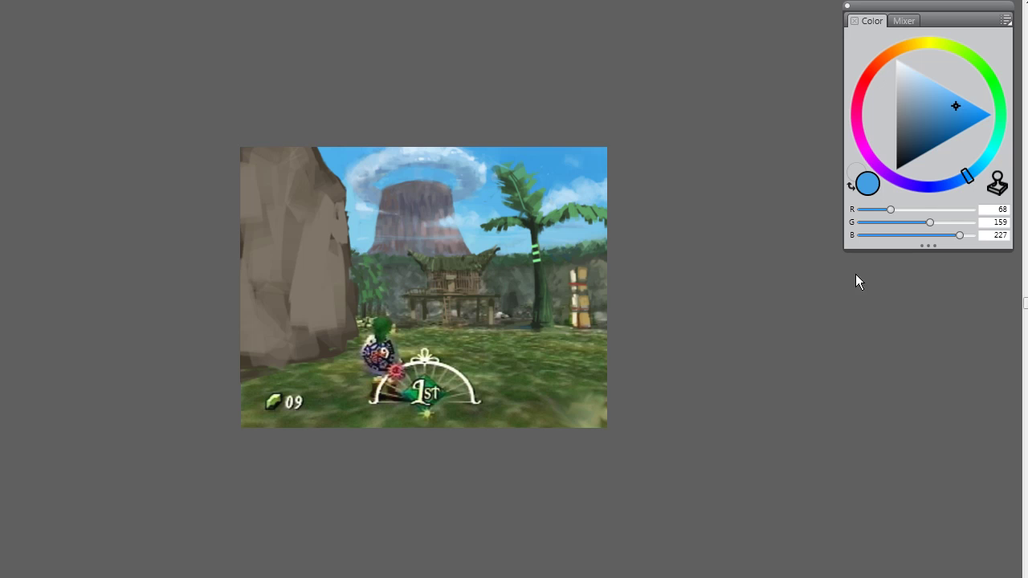
pyautogui.click(983, 69)
pyautogui.click(935, 88)
pyautogui.click(933, 84)
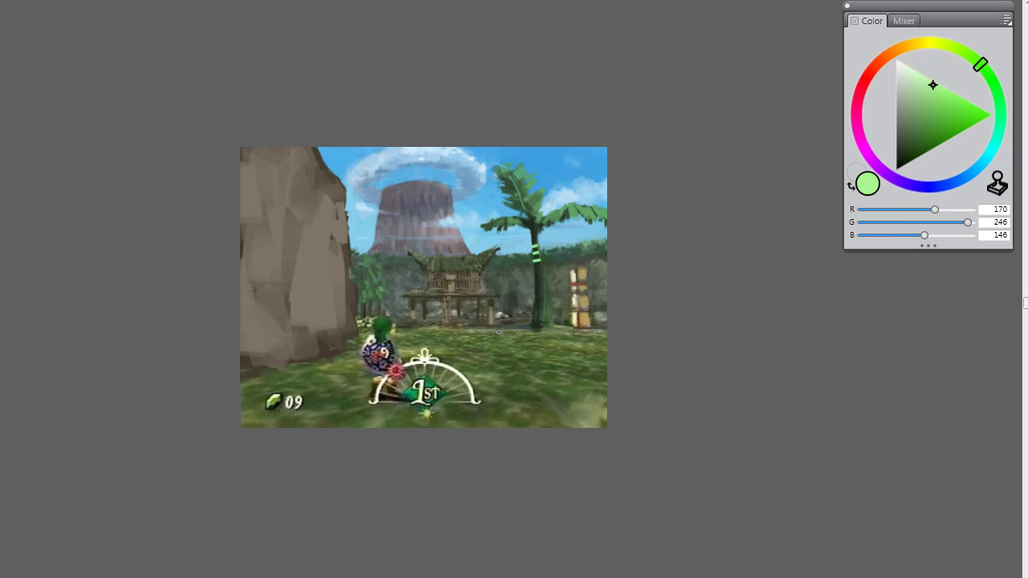
pyautogui.moveTo(504, 334); pyautogui.dragTo(586, 334)
pyautogui.moveTo(507, 342); pyautogui.dragTo(597, 344)
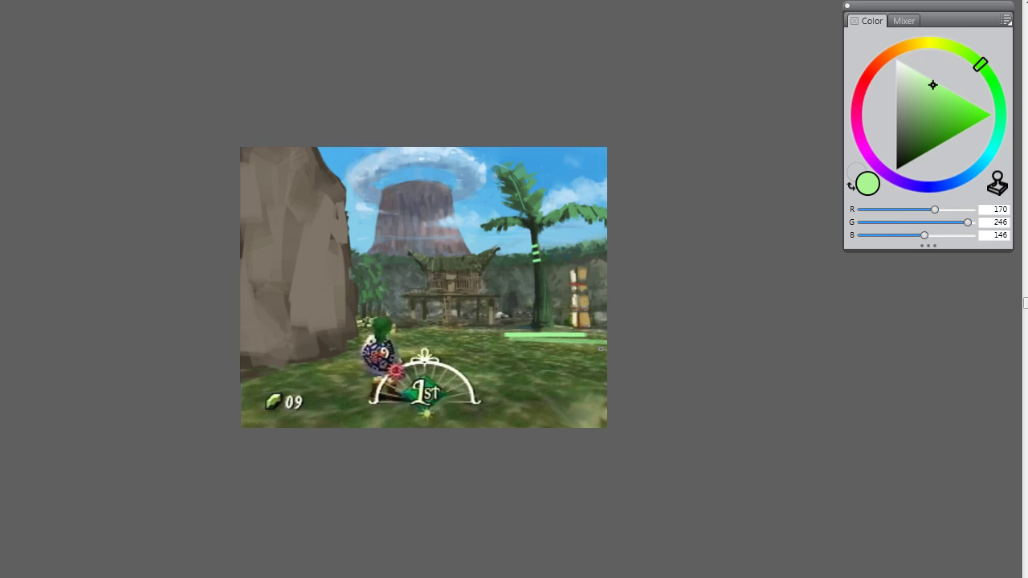
pyautogui.hotkey('ctrl', 'z')
pyautogui.hotkey('ctrl', 'z')
# Step: Block in the grass field beside the fan gauge with pale green (RGB 151, 190, 138) and mid green (RGB 110, 165, 93)
pyautogui.moveTo(927, 101); pyautogui.dragTo(916, 99)
pyautogui.moveTo(510, 358)
pyautogui.mouseDown()
pyautogui.moveTo(591, 347)
pyautogui.moveTo(649, 361)
pyautogui.mouseUp()
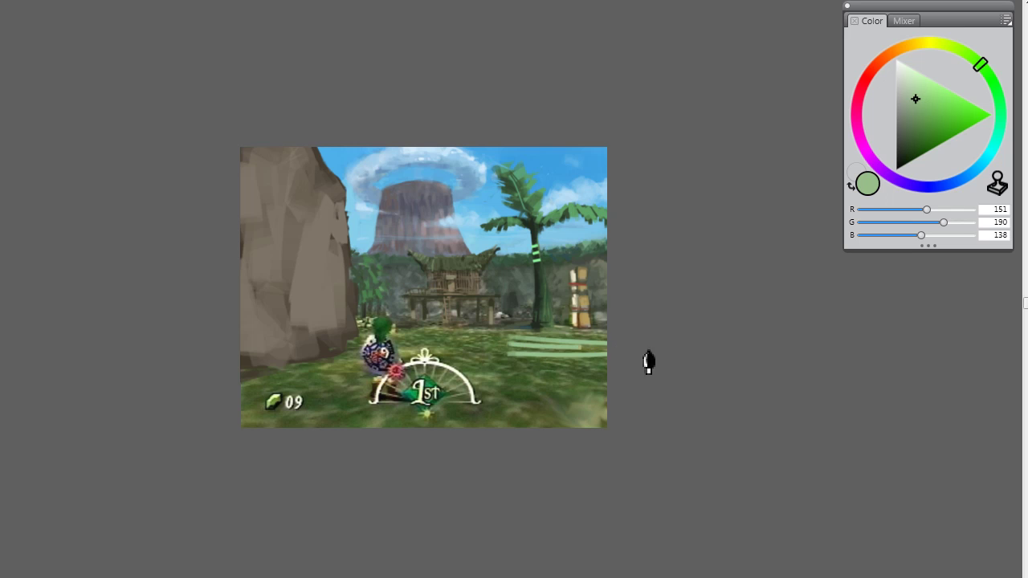
pyautogui.moveTo(514, 409); pyautogui.dragTo(682, 415)
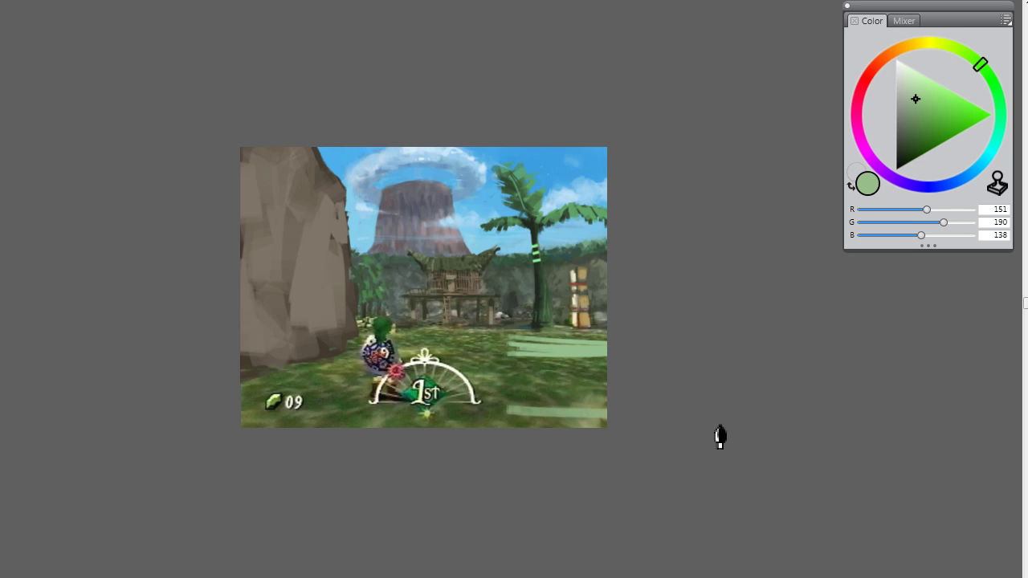
pyautogui.moveTo(554, 393); pyautogui.dragTo(693, 413)
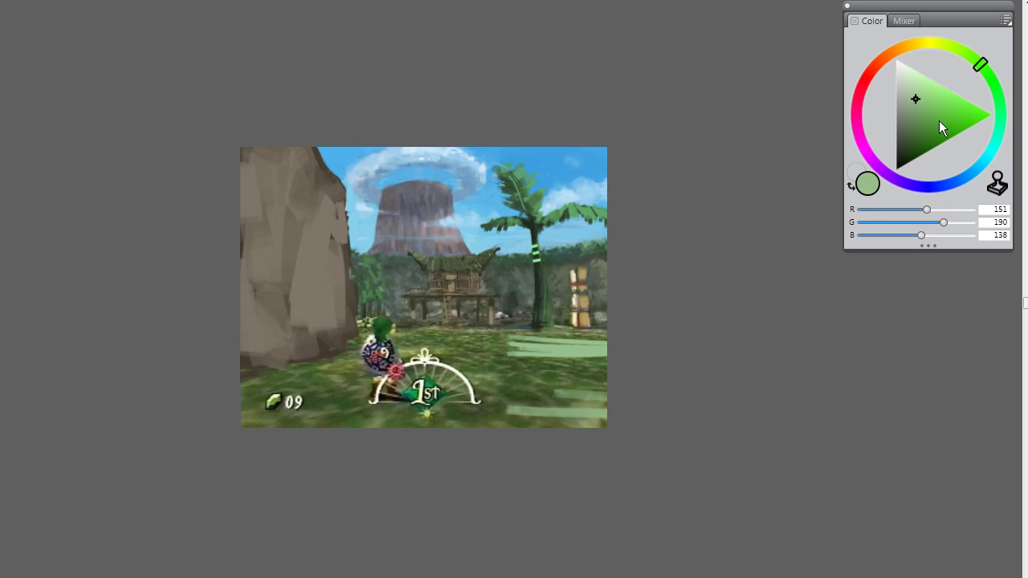
pyautogui.moveTo(939, 120)
pyautogui.mouseDown()
pyautogui.moveTo(910, 84)
pyautogui.moveTo(919, 129)
pyautogui.moveTo(928, 102)
pyautogui.moveTo(937, 108)
pyautogui.moveTo(925, 115)
pyautogui.mouseUp()
pyautogui.moveTo(491, 340)
pyautogui.mouseDown()
pyautogui.moveTo(555, 351)
pyautogui.moveTo(517, 356)
pyautogui.moveTo(555, 361)
pyautogui.moveTo(494, 374)
pyautogui.moveTo(563, 389)
pyautogui.moveTo(502, 430)
pyautogui.moveTo(490, 424)
pyautogui.mouseUp()
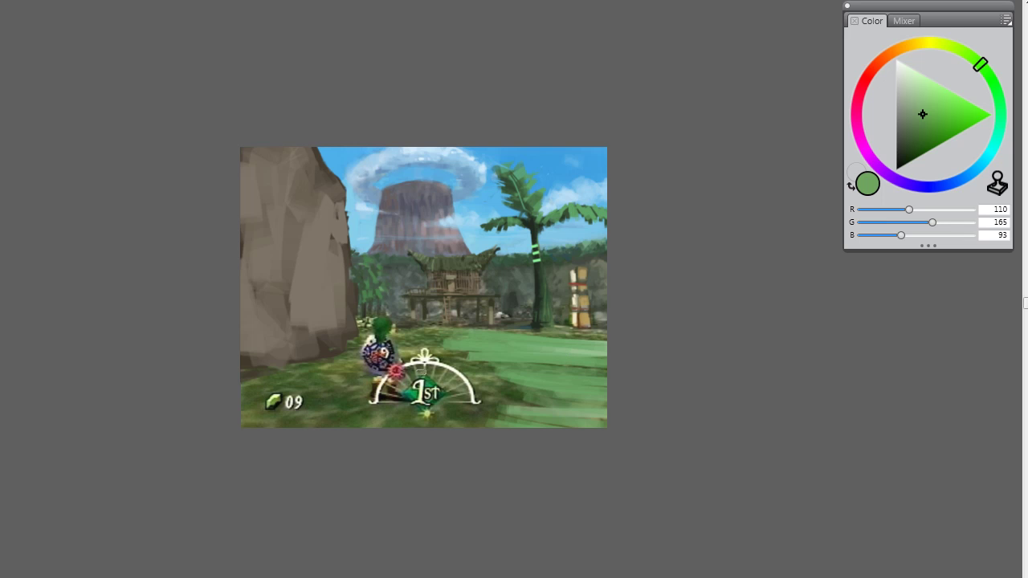
# Step: Streak the grass field with sampled olive (RGB 93, 106, 56), pale yellow-green (RGB 196, 214, 144) and grey-green (RGB 134, 150, 106)
pyautogui.keyDown('alt'); pyautogui.click(451, 355); pyautogui.keyUp('alt')
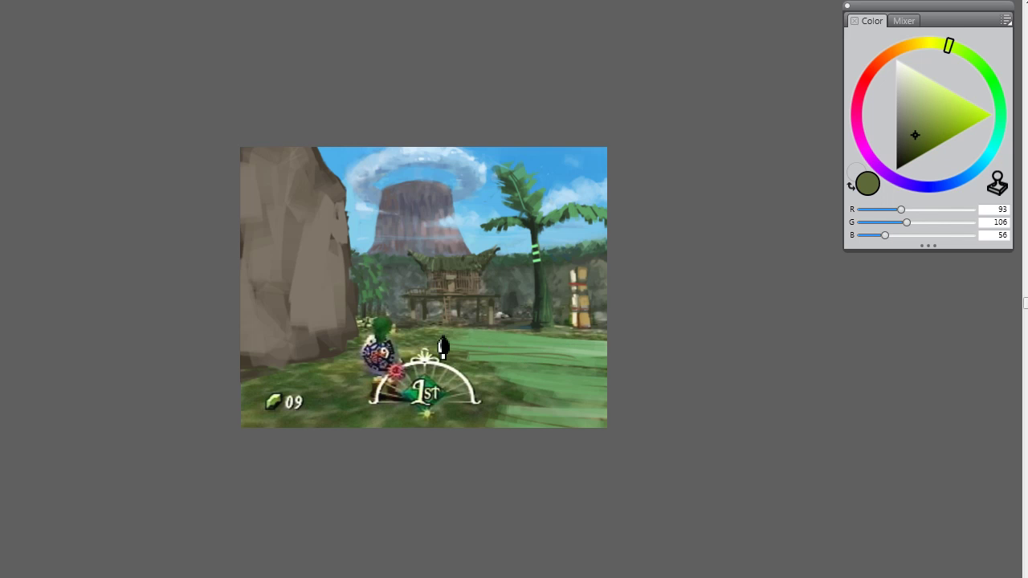
pyautogui.moveTo(442, 347); pyautogui.dragTo(552, 351)
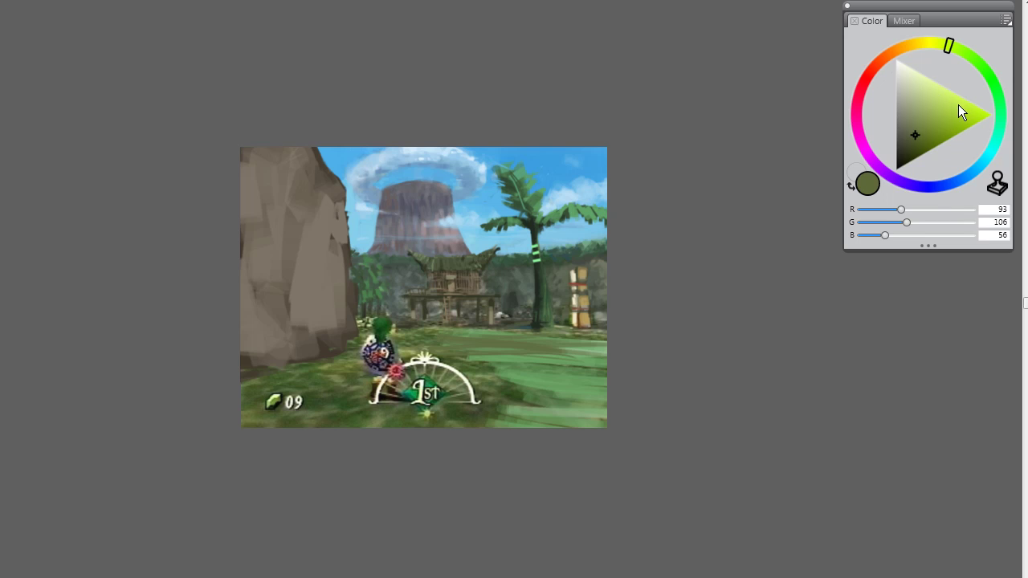
pyautogui.moveTo(959, 104); pyautogui.dragTo(923, 94)
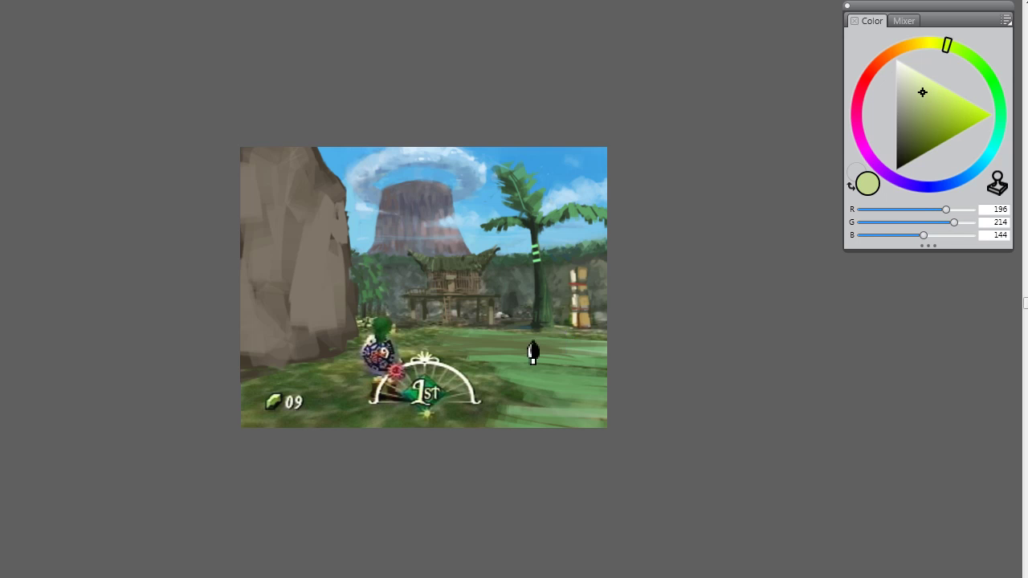
pyautogui.moveTo(528, 339)
pyautogui.mouseDown()
pyautogui.moveTo(564, 337)
pyautogui.moveTo(623, 337)
pyautogui.mouseUp()
pyautogui.moveTo(964, 56)
pyautogui.mouseDown()
pyautogui.moveTo(972, 53)
pyautogui.moveTo(958, 48)
pyautogui.mouseUp()
pyautogui.moveTo(910, 120); pyautogui.dragTo(913, 115)
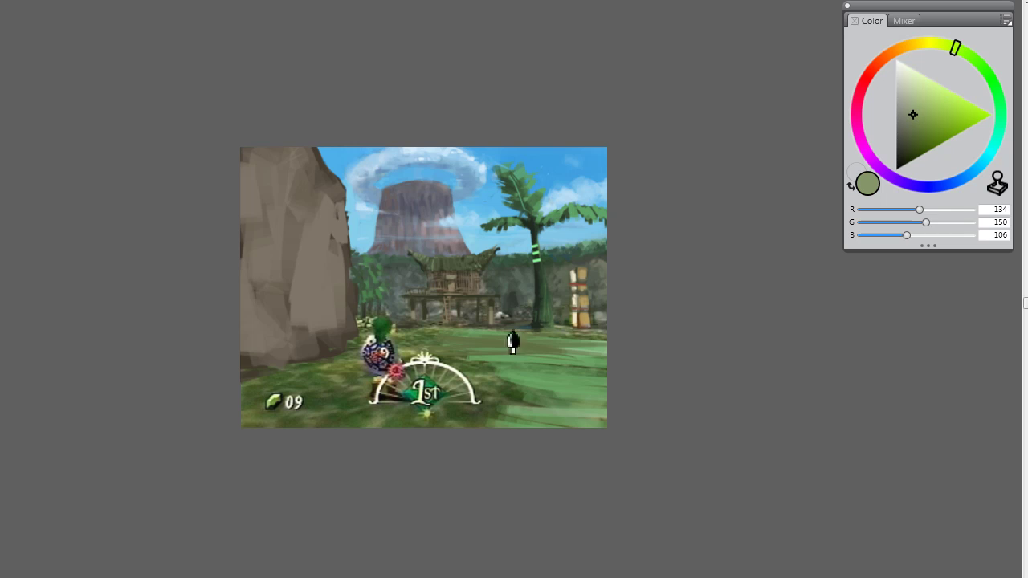
pyautogui.moveTo(514, 343)
pyautogui.mouseDown()
pyautogui.moveTo(607, 331)
pyautogui.moveTo(626, 360)
pyautogui.mouseUp()
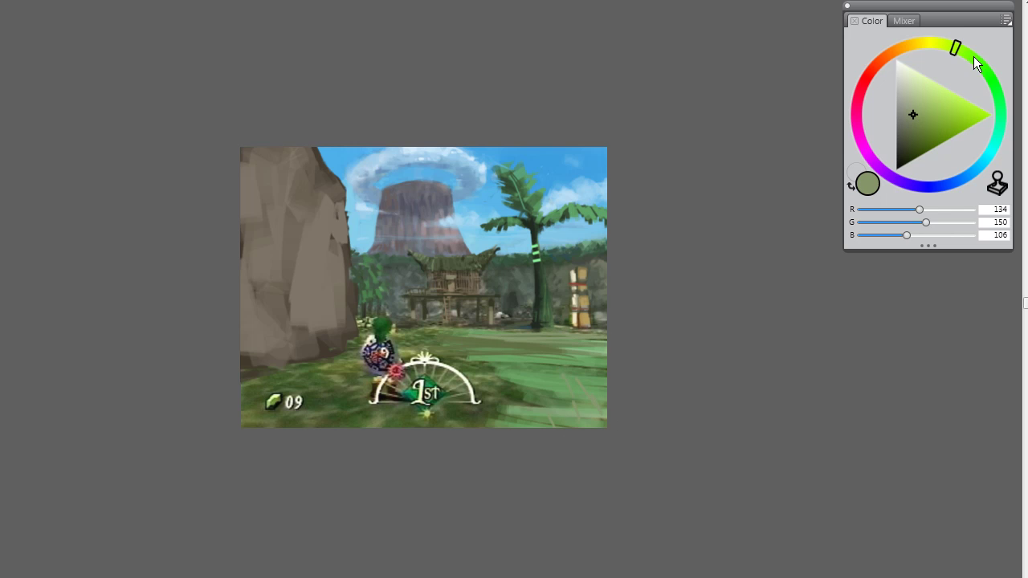
# Step: Cover the foreground grass beside the fan gauge with darker green (RGB 83, 111, 63)
pyautogui.click(974, 57)
pyautogui.moveTo(915, 127); pyautogui.dragTo(919, 134)
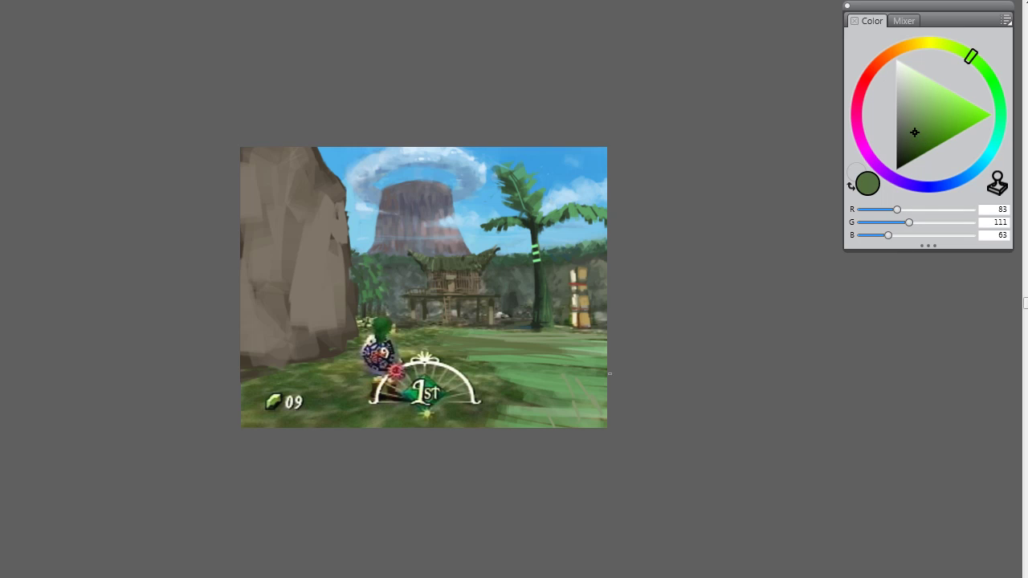
pyautogui.moveTo(560, 385)
pyautogui.mouseDown()
pyautogui.moveTo(589, 415)
pyautogui.moveTo(591, 395)
pyautogui.moveTo(612, 394)
pyautogui.moveTo(595, 416)
pyautogui.moveTo(569, 424)
pyautogui.moveTo(514, 373)
pyautogui.moveTo(501, 385)
pyautogui.moveTo(483, 353)
pyautogui.moveTo(567, 395)
pyautogui.moveTo(599, 390)
pyautogui.mouseUp()
pyautogui.moveTo(571, 424); pyautogui.dragTo(523, 411)
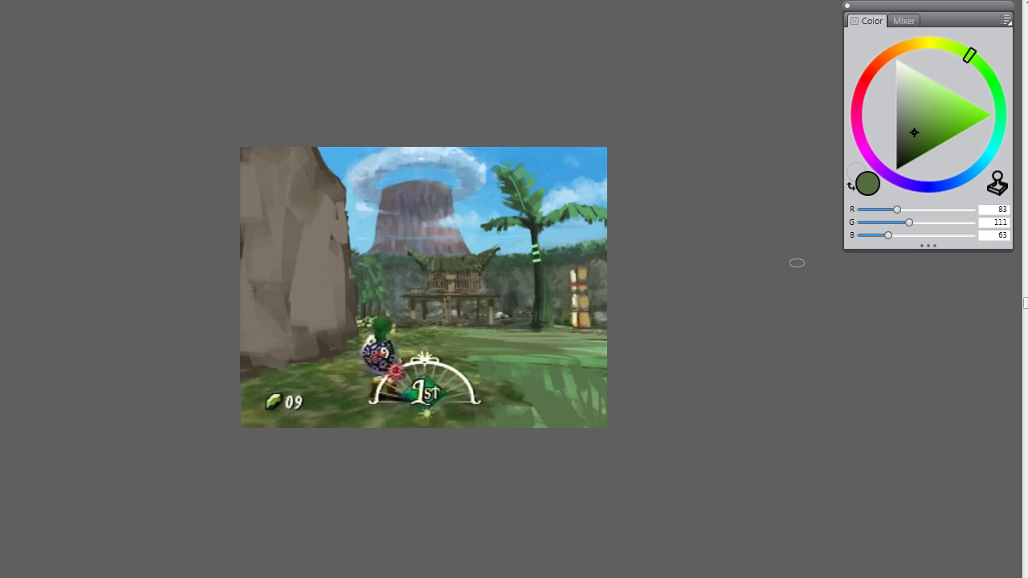
# Step: Add bright green strokes across the field and dark grass blades in the foreground with sampled olive (RGB 74, 87, 41)
pyautogui.moveTo(946, 128); pyautogui.dragTo(951, 119)
pyautogui.moveTo(513, 349)
pyautogui.mouseDown()
pyautogui.moveTo(569, 362)
pyautogui.moveTo(616, 352)
pyautogui.moveTo(549, 355)
pyautogui.moveTo(613, 406)
pyautogui.moveTo(577, 402)
pyautogui.moveTo(588, 421)
pyautogui.moveTo(613, 427)
pyautogui.moveTo(537, 406)
pyautogui.moveTo(562, 385)
pyautogui.moveTo(585, 413)
pyautogui.moveTo(578, 396)
pyautogui.moveTo(612, 409)
pyautogui.moveTo(567, 427)
pyautogui.moveTo(563, 411)
pyautogui.moveTo(586, 390)
pyautogui.moveTo(592, 425)
pyautogui.moveTo(609, 410)
pyautogui.moveTo(597, 430)
pyautogui.moveTo(566, 372)
pyautogui.moveTo(552, 421)
pyautogui.moveTo(539, 421)
pyautogui.moveTo(519, 395)
pyautogui.moveTo(527, 430)
pyautogui.moveTo(516, 383)
pyautogui.moveTo(510, 397)
pyautogui.moveTo(539, 388)
pyautogui.moveTo(580, 439)
pyautogui.moveTo(559, 401)
pyautogui.moveTo(553, 421)
pyautogui.moveTo(567, 442)
pyautogui.moveTo(569, 378)
pyautogui.moveTo(577, 432)
pyautogui.moveTo(593, 396)
pyautogui.moveTo(596, 430)
pyautogui.moveTo(604, 426)
pyautogui.moveTo(551, 440)
pyautogui.moveTo(522, 412)
pyautogui.moveTo(533, 447)
pyautogui.moveTo(506, 425)
pyautogui.mouseUp()
pyautogui.keyDown('alt'); pyautogui.click(561, 385); pyautogui.keyUp('alt')
pyautogui.keyDown('alt'); pyautogui.click(515, 397); pyautogui.keyUp('alt')
pyautogui.keyDown('alt'); pyautogui.click(499, 406); pyautogui.keyUp('alt')
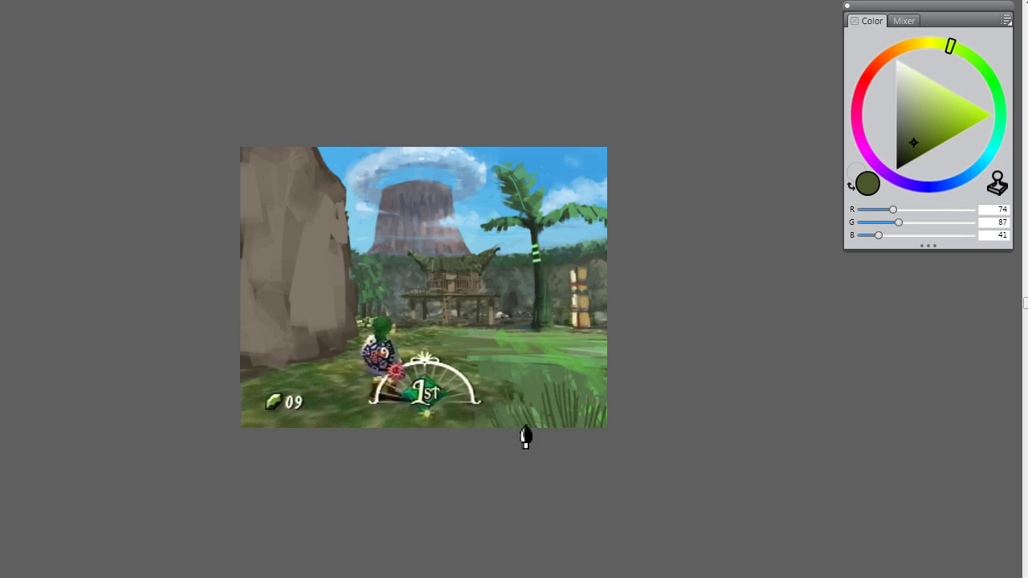
pyautogui.keyDown('alt'); pyautogui.click(557, 428); pyautogui.keyUp('alt')
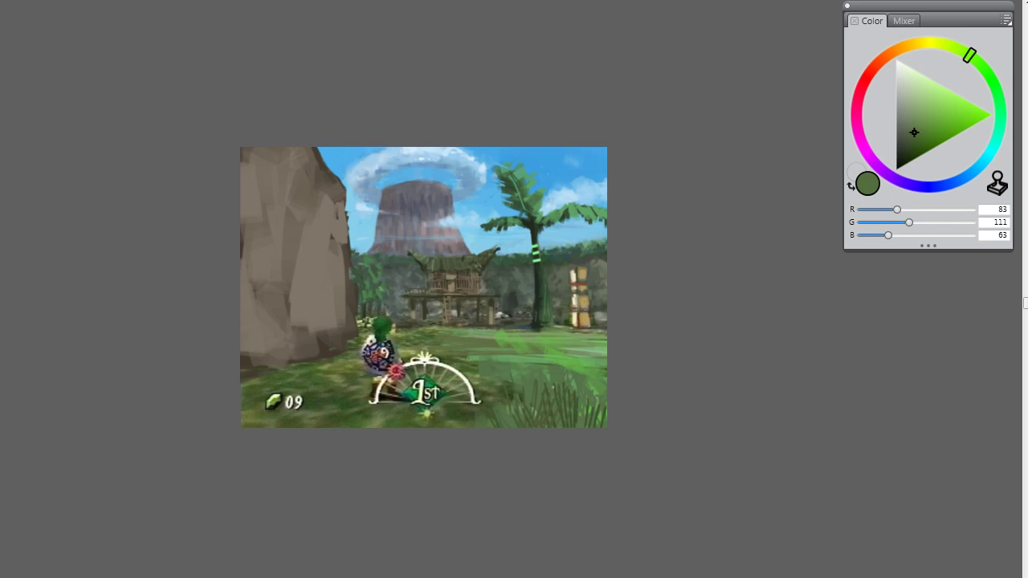
# Step: Brush bright green blades (RGB 106, 176, 61) over the foreground grass and try a sampled mid green (RGB 99, 145, 80) over them
pyautogui.keyDown('alt'); pyautogui.click(580, 363); pyautogui.keyUp('alt')
pyautogui.moveTo(575, 418)
pyautogui.mouseDown()
pyautogui.moveTo(566, 394)
pyautogui.moveTo(546, 420)
pyautogui.moveTo(532, 418)
pyautogui.moveTo(536, 390)
pyautogui.moveTo(522, 387)
pyautogui.mouseUp()
pyautogui.moveTo(520, 397)
pyautogui.mouseDown()
pyautogui.moveTo(543, 426)
pyautogui.moveTo(619, 402)
pyautogui.mouseUp()
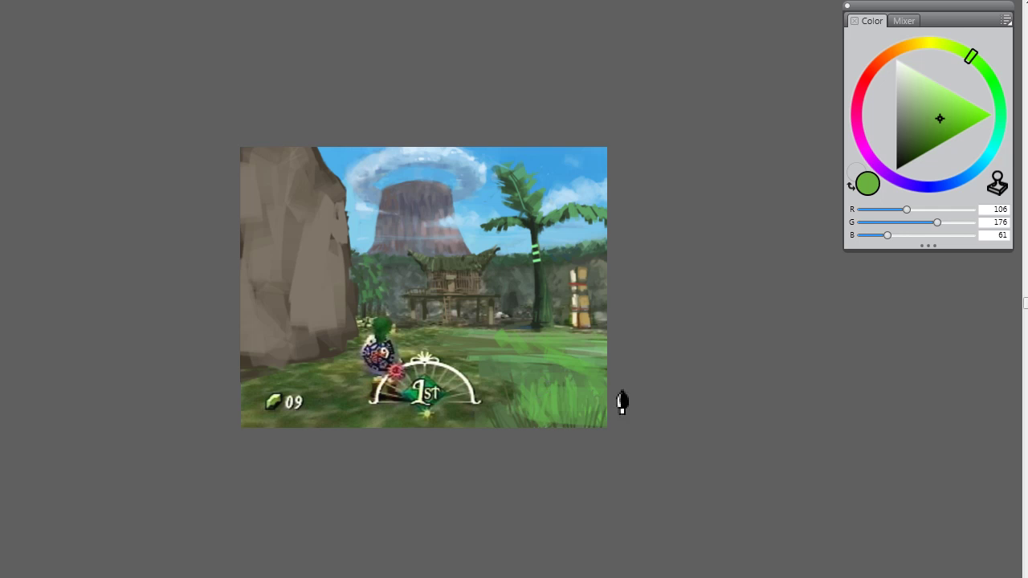
pyautogui.keyDown('alt'); pyautogui.click(527, 378); pyautogui.keyUp('alt')
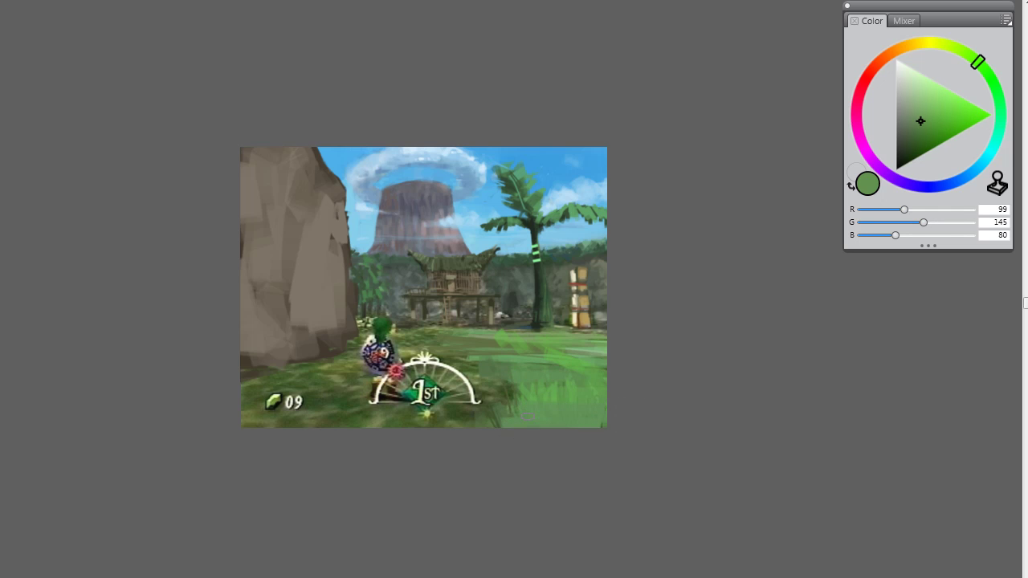
pyautogui.hotkey('ctrl', 'z')
# Step: Extend the foreground grass towards the fan gauge with sampled greens, including bright green (RGB 106, 172, 66)
pyautogui.keyDown('alt'); pyautogui.click(524, 419); pyautogui.keyUp('alt')
pyautogui.moveTo(522, 401)
pyautogui.mouseDown()
pyautogui.moveTo(504, 425)
pyautogui.moveTo(575, 420)
pyautogui.moveTo(552, 397)
pyautogui.moveTo(571, 384)
pyautogui.moveTo(590, 429)
pyautogui.moveTo(556, 388)
pyautogui.moveTo(547, 428)
pyautogui.moveTo(518, 393)
pyautogui.mouseUp()
pyautogui.keyDown('alt'); pyautogui.click(600, 391); pyautogui.keyUp('alt')
pyautogui.moveTo(498, 388); pyautogui.dragTo(497, 431)
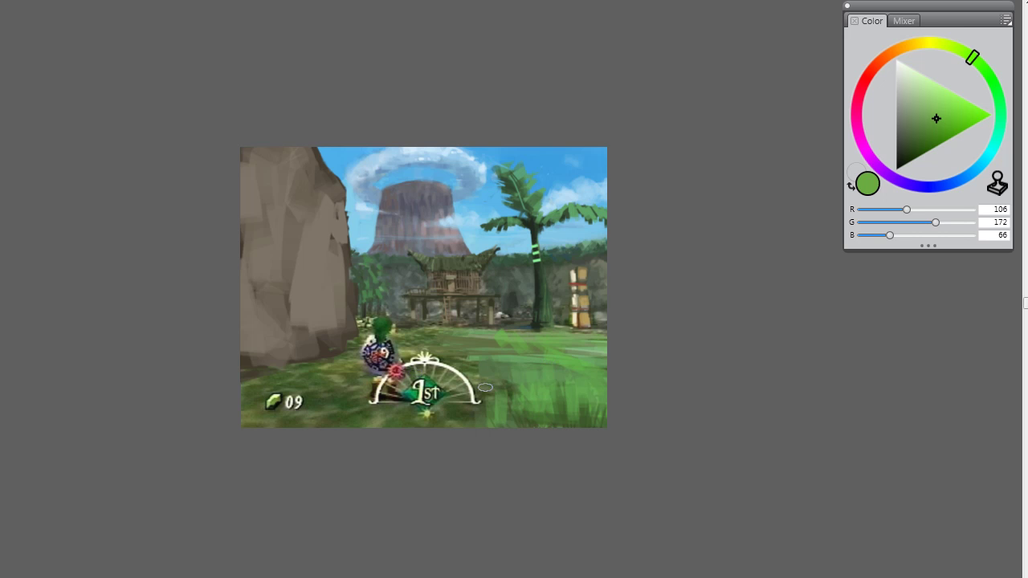
# Step: Blend the field and foreground grass together with broad strokes of sampled mid green (RGB 108, 162, 90)
pyautogui.keyDown('alt'); pyautogui.click(537, 370); pyautogui.keyUp('alt')
pyautogui.moveTo(521, 353); pyautogui.dragTo(450, 358)
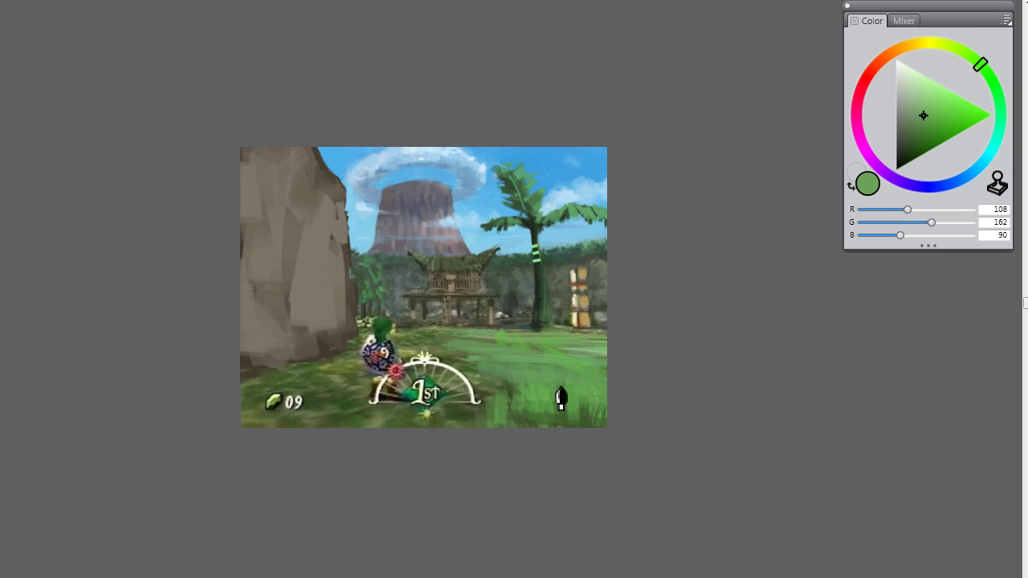
pyautogui.moveTo(514, 376); pyautogui.dragTo(518, 403)
pyautogui.moveTo(595, 414)
pyautogui.mouseDown()
pyautogui.moveTo(502, 419)
pyautogui.moveTo(572, 408)
pyautogui.mouseUp()
pyautogui.moveTo(518, 387)
pyautogui.mouseDown()
pyautogui.moveTo(475, 371)
pyautogui.moveTo(452, 385)
pyautogui.mouseUp()
# Step: Add dark streaks to the grass with sampled dark green (RGB 83, 107, 51) and soften them with sampled mid green (RGB 102, 150, 82)
pyautogui.keyDown('alt'); pyautogui.click(438, 349); pyautogui.keyUp('alt')
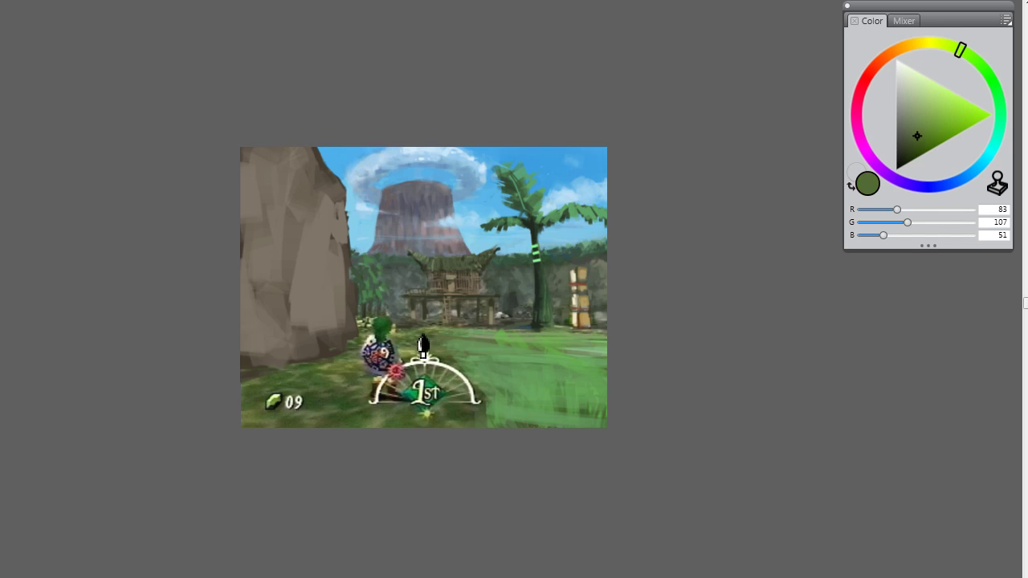
pyautogui.moveTo(462, 359)
pyautogui.mouseDown()
pyautogui.moveTo(515, 367)
pyautogui.moveTo(523, 383)
pyautogui.moveTo(508, 398)
pyautogui.mouseUp()
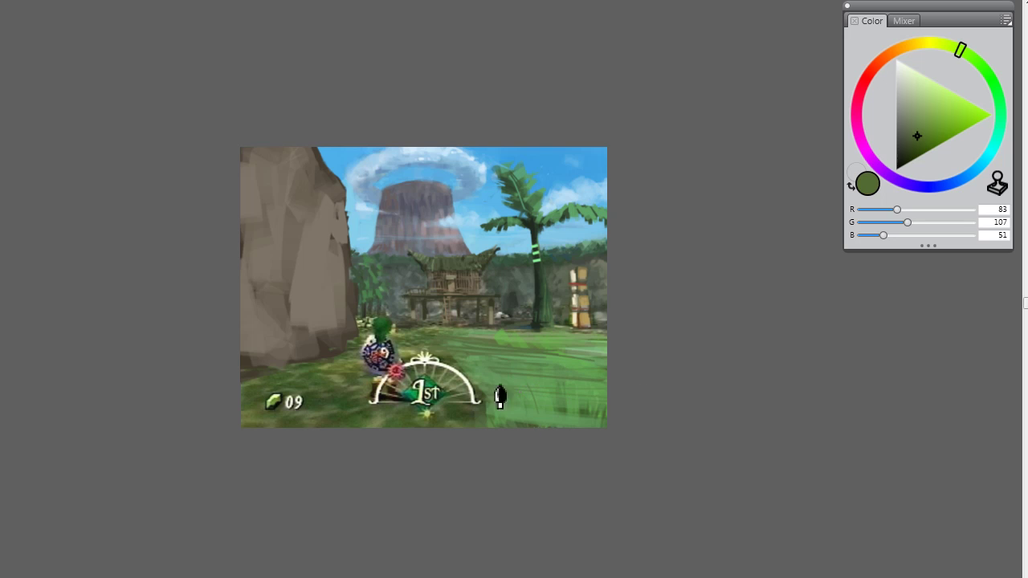
pyautogui.keyDown('alt'); pyautogui.click(489, 410); pyautogui.keyUp('alt')
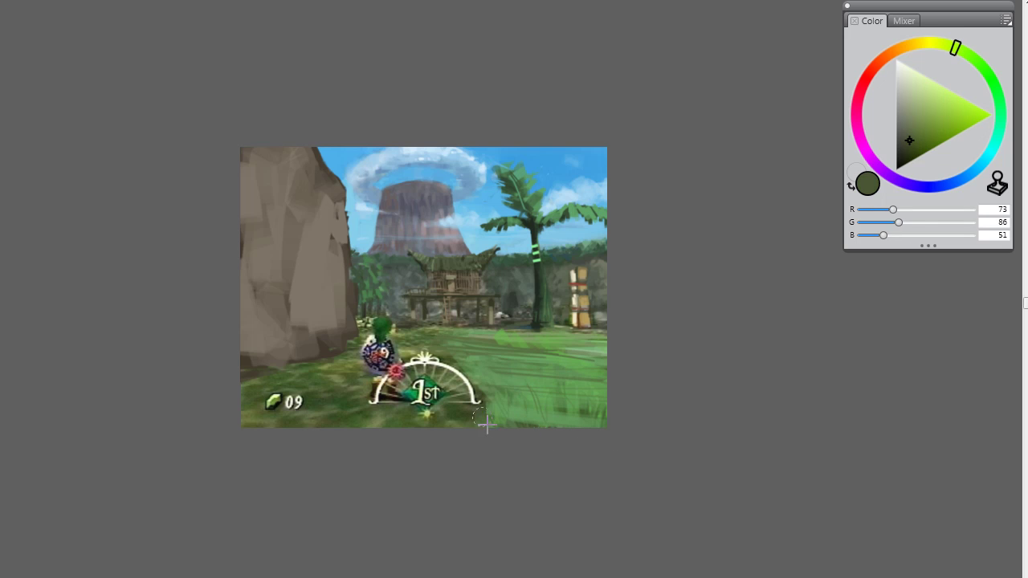
pyautogui.keyDown('alt'); pyautogui.click(523, 376); pyautogui.keyUp('alt')
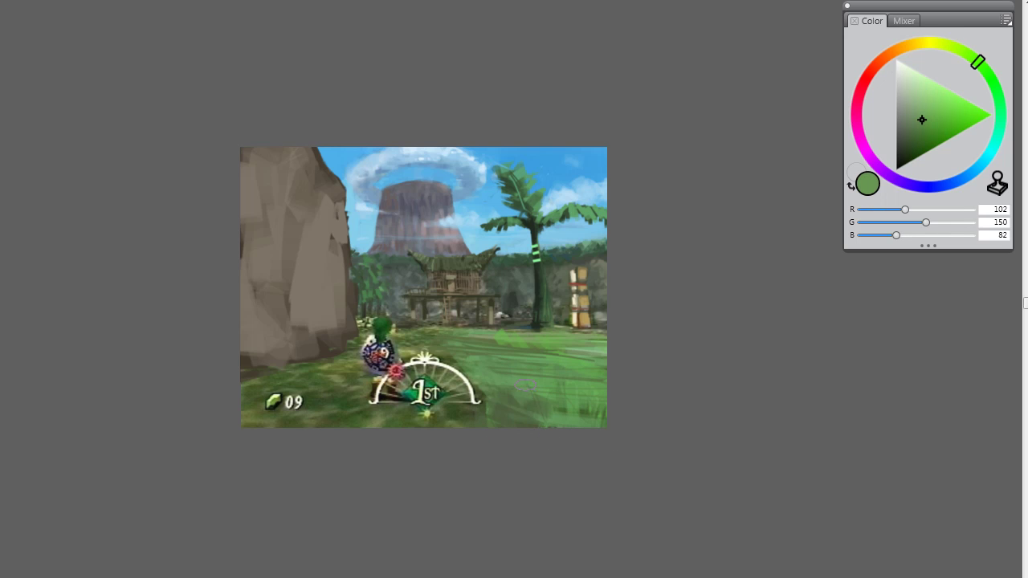
pyautogui.moveTo(524, 384)
pyautogui.mouseDown()
pyautogui.moveTo(498, 413)
pyautogui.moveTo(538, 430)
pyautogui.mouseUp()
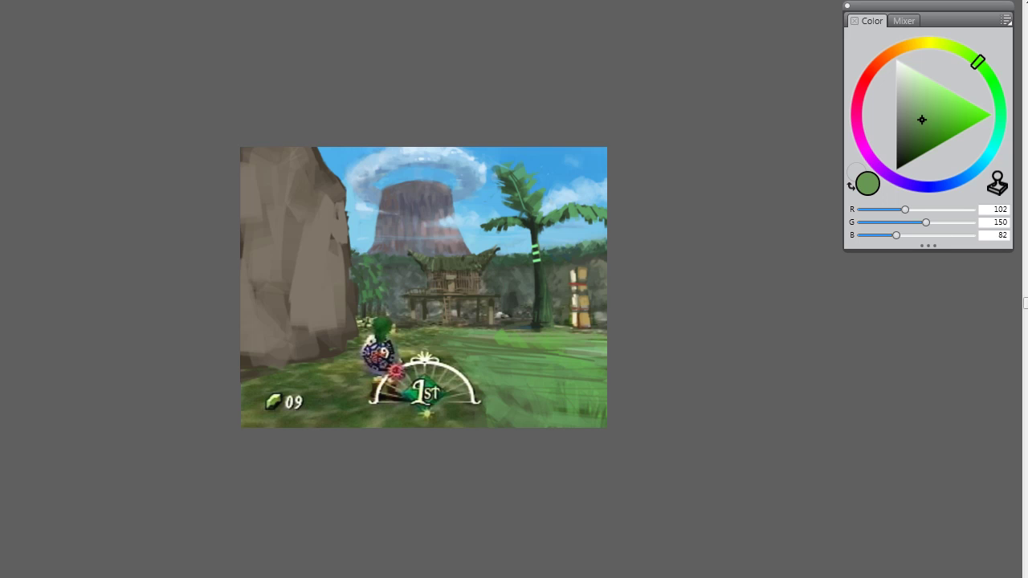
# Step: Paint a stone path from the hut towards the character in light grey (RGB 175, 170, 165), refining it with sampled green and beige-grey
pyautogui.moveTo(942, 50)
pyautogui.mouseDown()
pyautogui.moveTo(906, 51)
pyautogui.moveTo(927, 82)
pyautogui.moveTo(901, 98)
pyautogui.mouseUp()
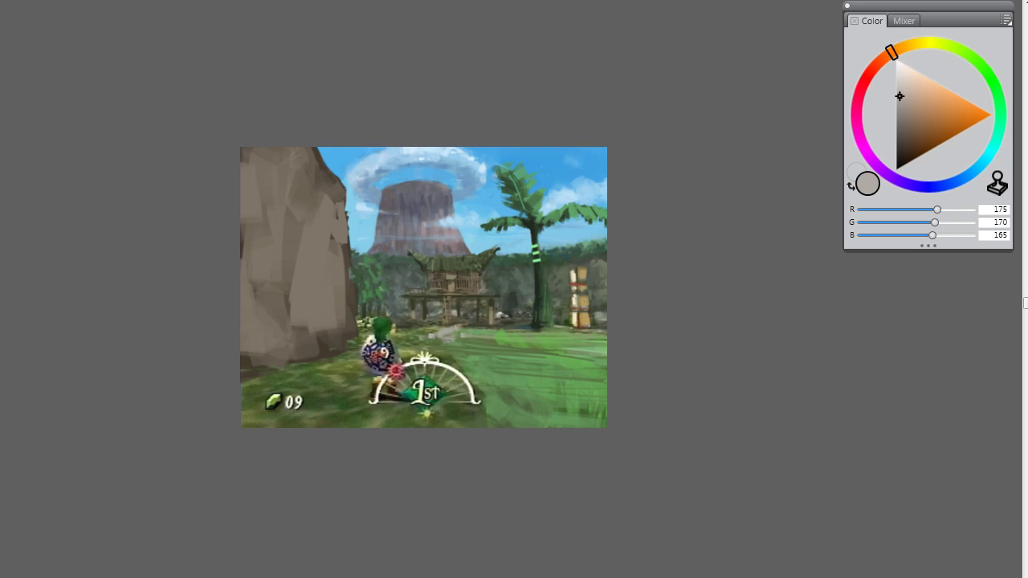
pyautogui.moveTo(447, 341); pyautogui.dragTo(404, 344)
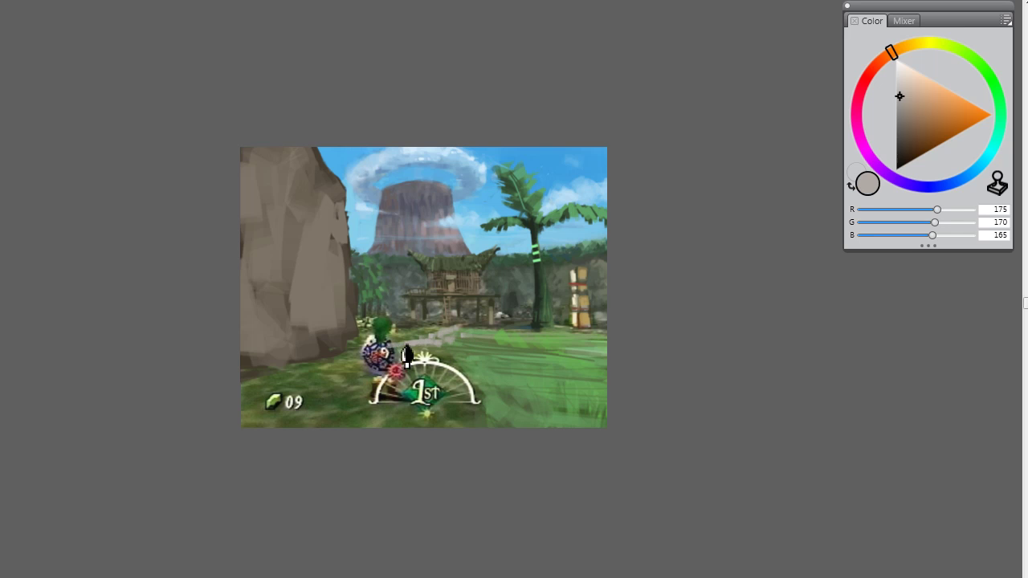
pyautogui.keyDown('alt'); pyautogui.click(472, 346); pyautogui.keyUp('alt')
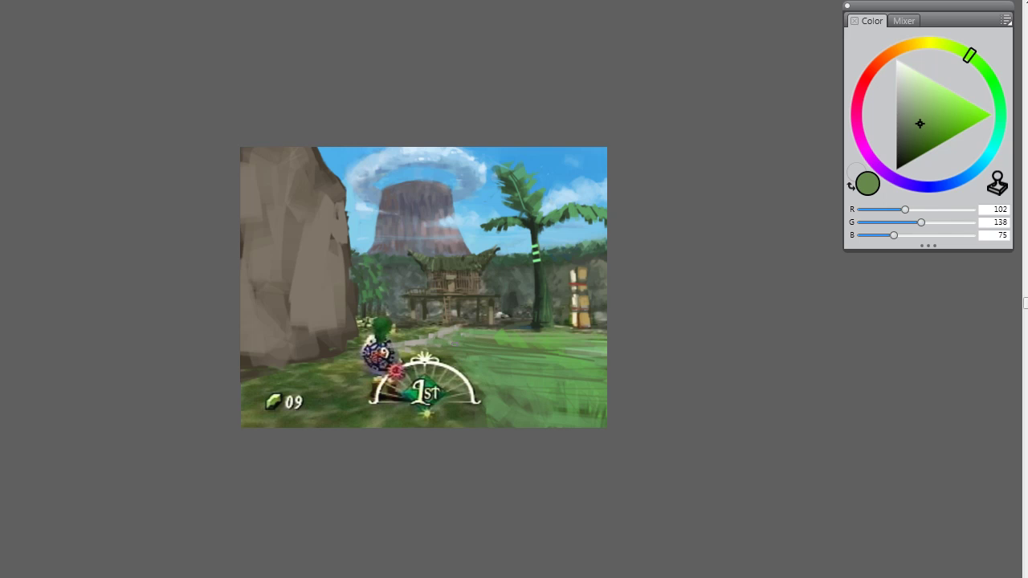
pyautogui.keyDown('alt'); pyautogui.click(441, 329); pyautogui.keyUp('alt')
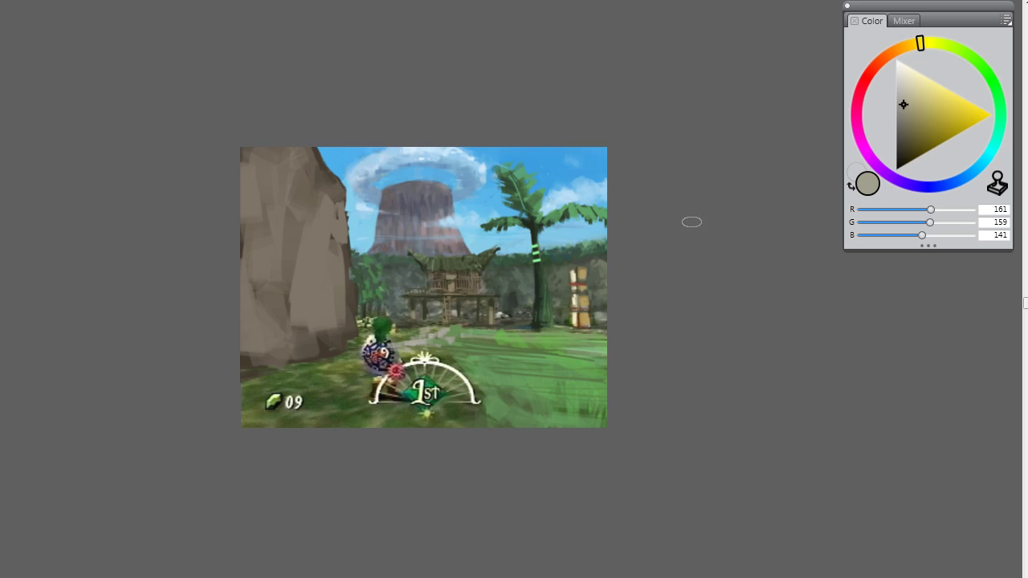
# Step: Place grey rocks (RGB 125, 123, 107) on both sides of the palm's base and trim their lower edges with sampled grass green
pyautogui.moveTo(919, 103); pyautogui.dragTo(904, 119)
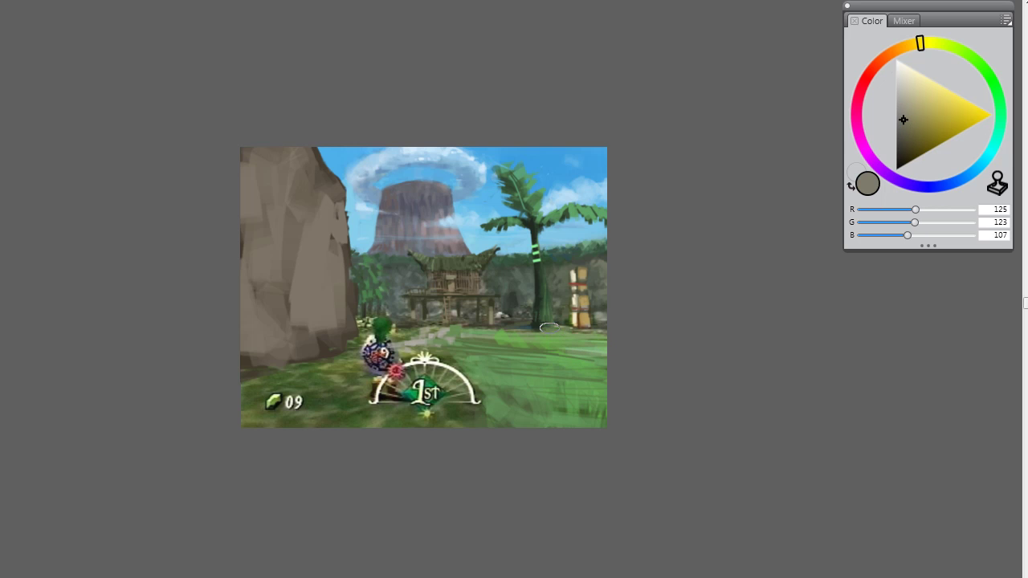
pyautogui.click(518, 326)
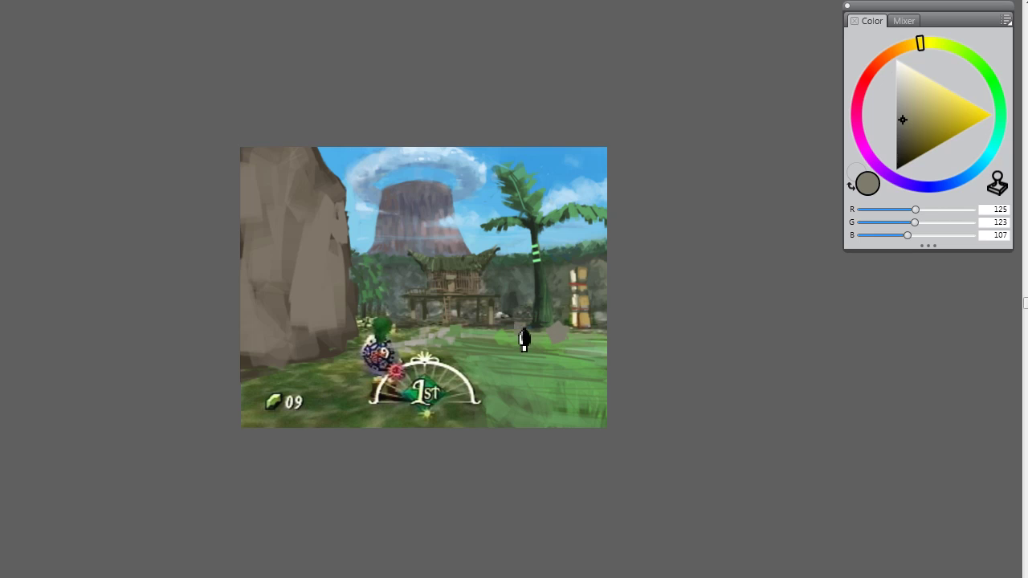
pyautogui.keyDown('alt'); pyautogui.click(532, 334); pyautogui.keyUp('alt')
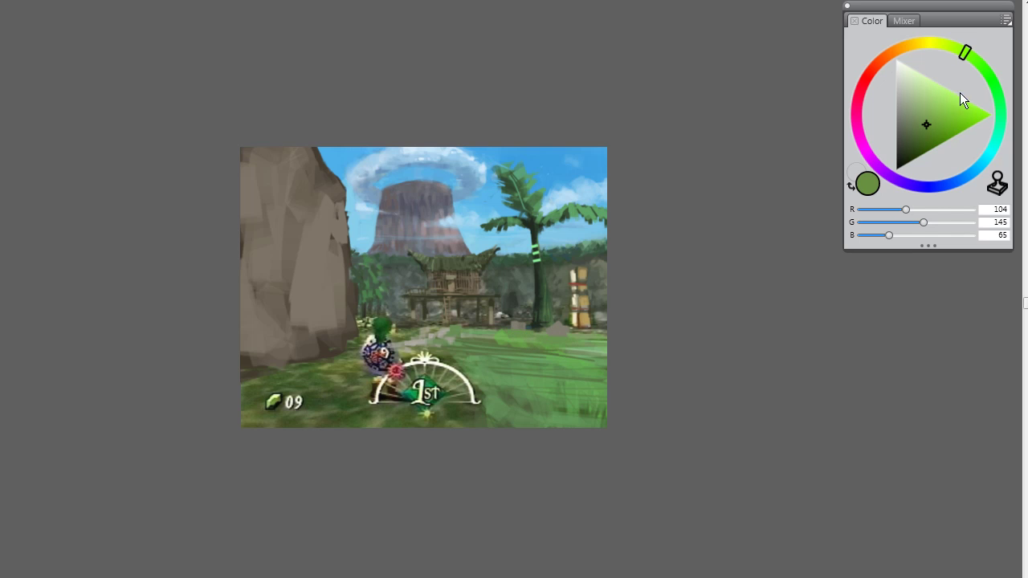
# Step: Highlight the rocks beside the palm's base with pale cream (RGB 220, 217, 172)
pyautogui.moveTo(920, 87)
pyautogui.mouseDown()
pyautogui.moveTo(913, 74)
pyautogui.moveTo(913, 86)
pyautogui.mouseUp()
pyautogui.click(921, 45)
pyautogui.click(924, 48)
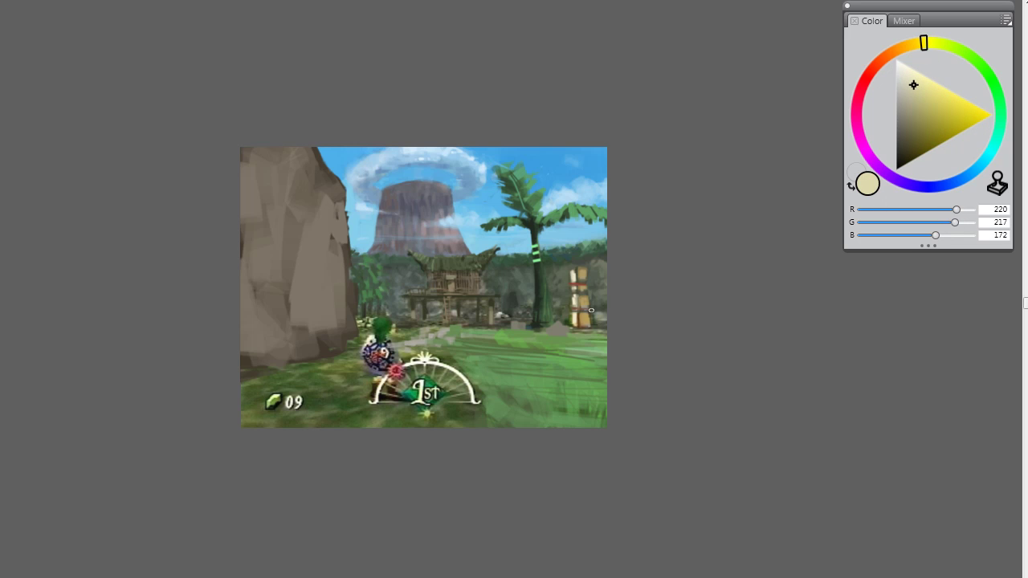
pyautogui.click(560, 327)
# Step: Shade the rocks by the palm's base with grey (RGB 139, 137, 117) and dark blue-grey (RGB 53, 58, 63), refining their edges with sampled greens and cream
pyautogui.moveTo(911, 128); pyautogui.dragTo(904, 114)
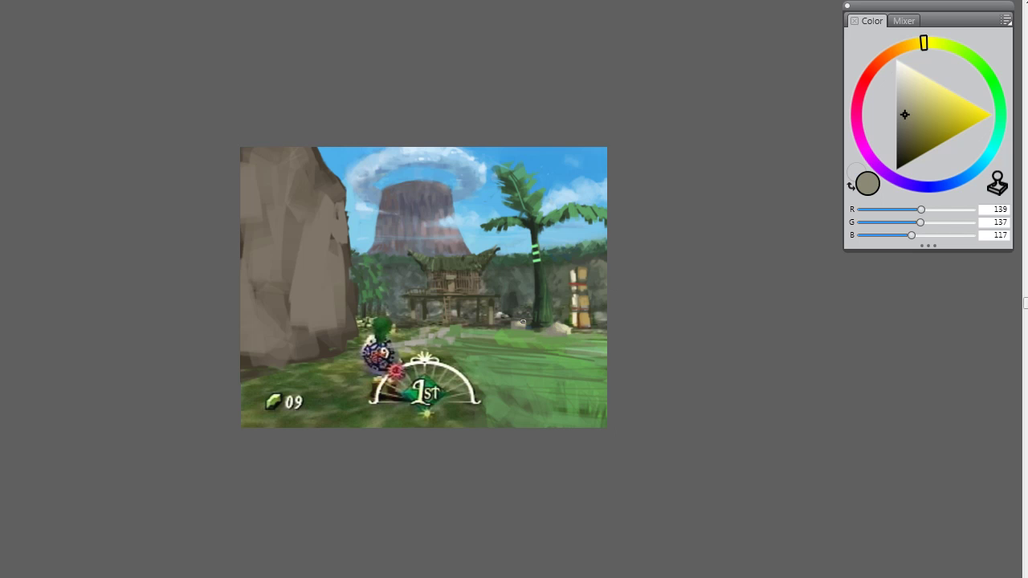
pyautogui.keyDown('alt'); pyautogui.click(542, 333); pyautogui.keyUp('alt')
pyautogui.click(962, 178)
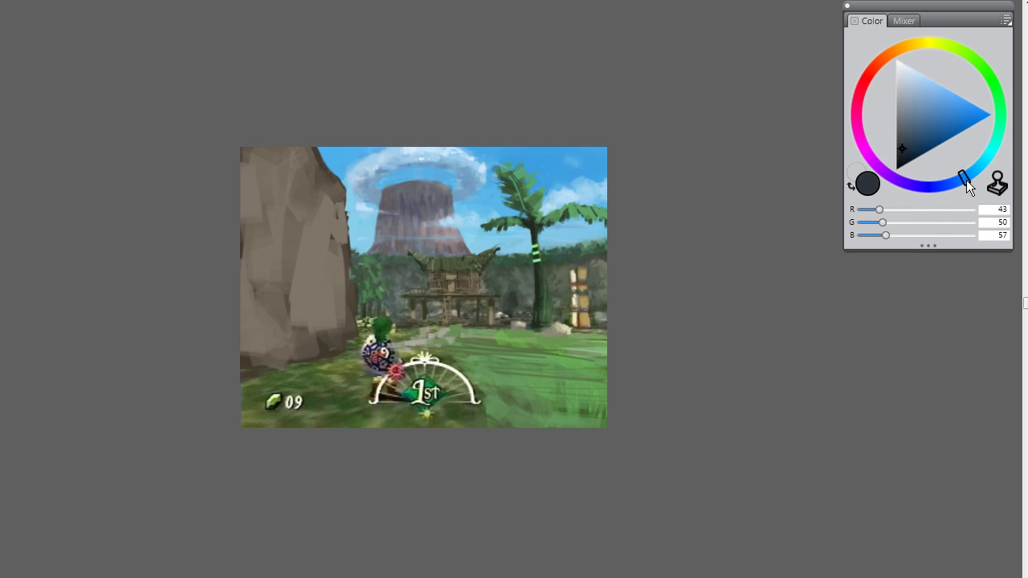
pyautogui.moveTo(906, 160); pyautogui.dragTo(900, 148)
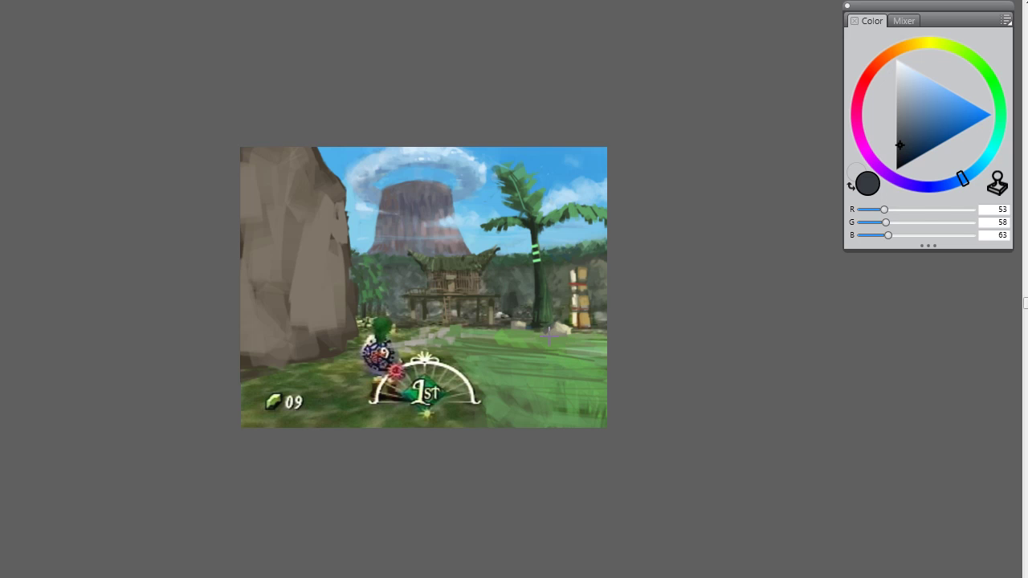
pyautogui.keyDown('alt'); pyautogui.click(546, 336); pyautogui.keyUp('alt')
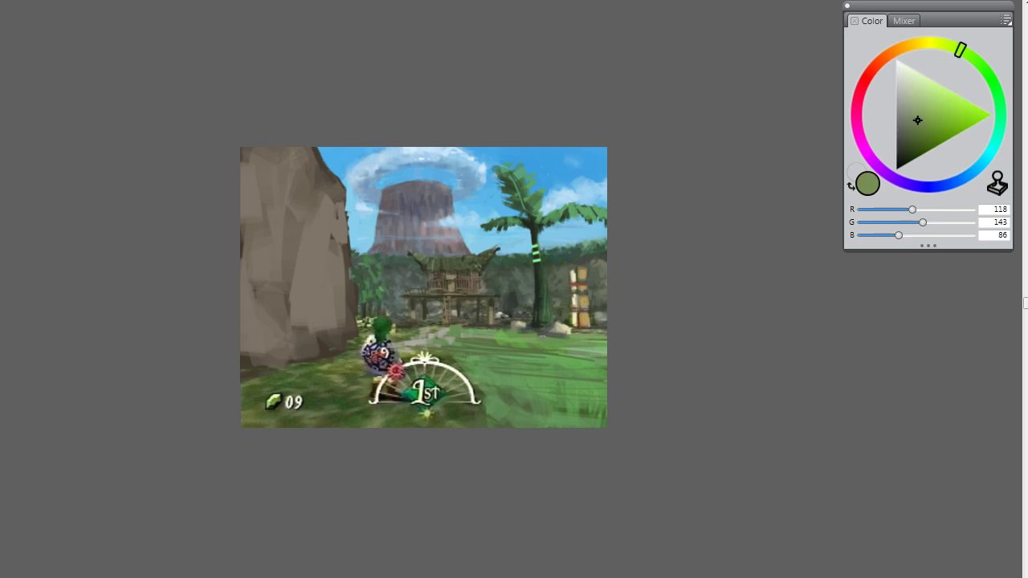
pyautogui.keyDown('alt'); pyautogui.click(539, 337); pyautogui.keyUp('alt')
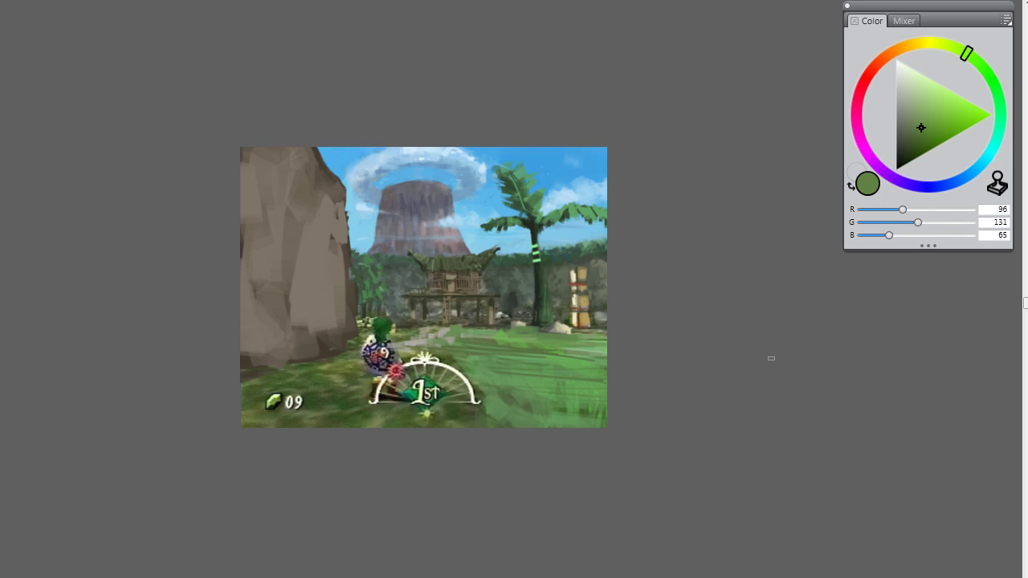
pyautogui.keyDown('alt'); pyautogui.click(580, 318); pyautogui.keyUp('alt')
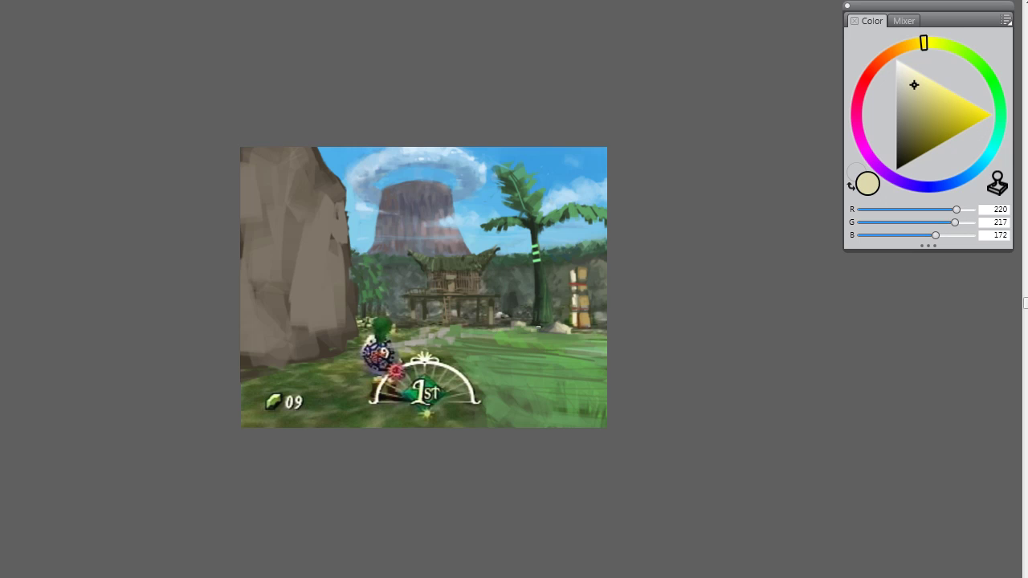
pyautogui.keyDown('alt'); pyautogui.click(530, 324); pyautogui.keyUp('alt')
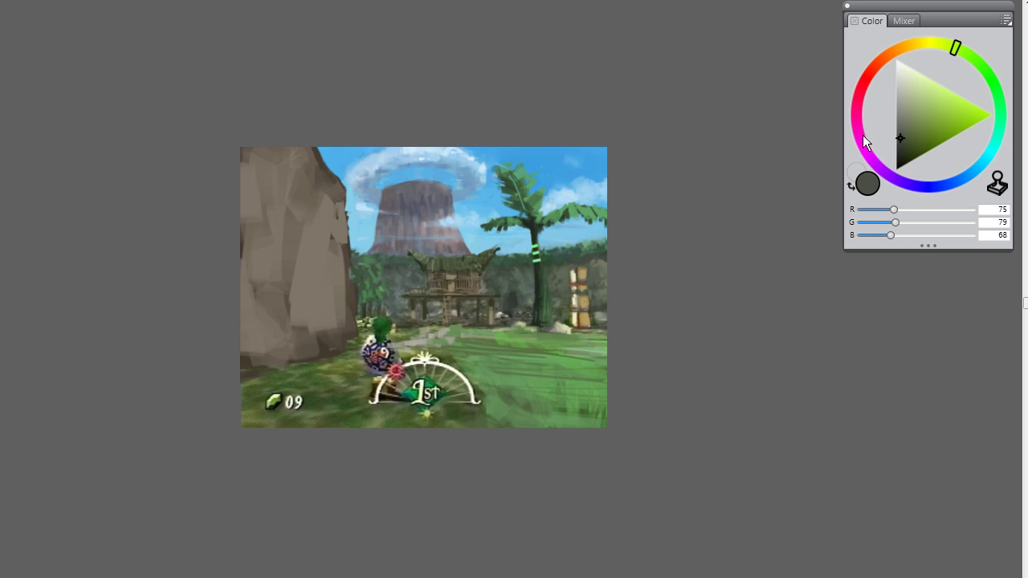
# Step: Add light green streaks (RGB 182, 214, 126) across the grass field and sample a mid green (RGB 92, 129, 70)
pyautogui.moveTo(928, 61); pyautogui.dragTo(929, 96)
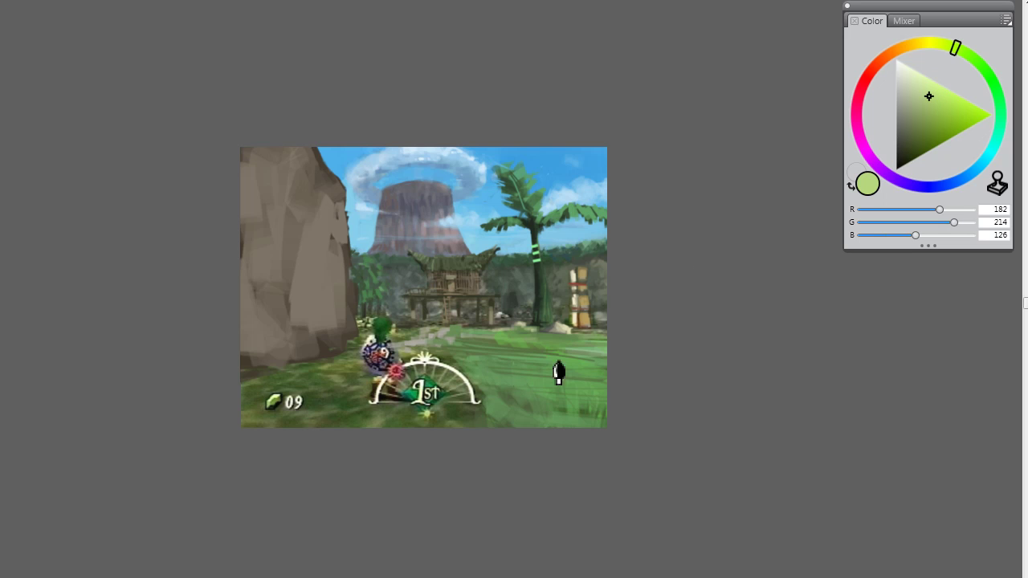
pyautogui.moveTo(558, 372)
pyautogui.mouseDown()
pyautogui.moveTo(609, 355)
pyautogui.moveTo(546, 344)
pyautogui.moveTo(619, 352)
pyautogui.moveTo(612, 342)
pyautogui.moveTo(590, 360)
pyautogui.moveTo(593, 371)
pyautogui.moveTo(516, 351)
pyautogui.moveTo(607, 353)
pyautogui.mouseUp()
pyautogui.keyDown('alt'); pyautogui.click(523, 362); pyautogui.keyUp('alt')
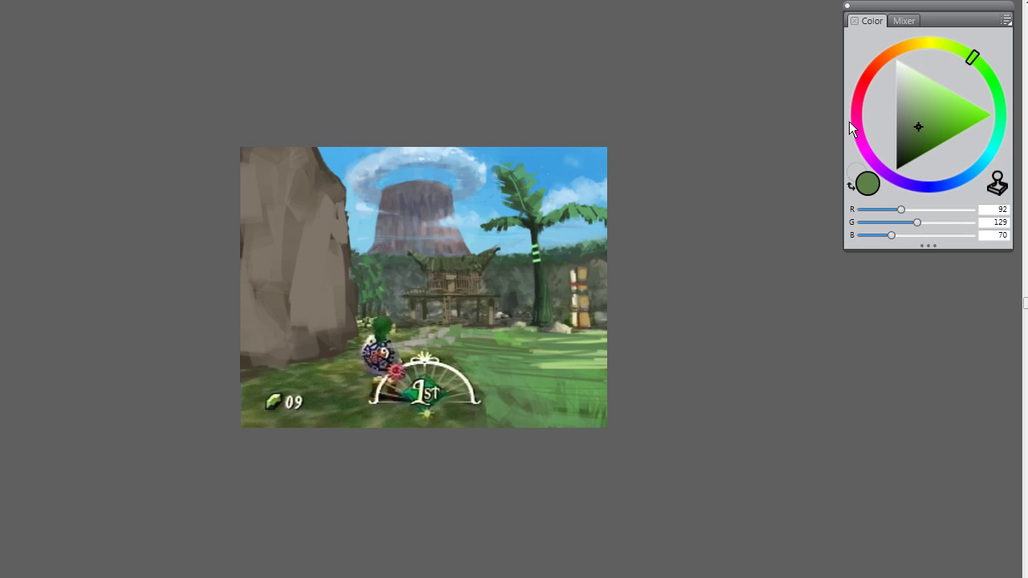
# Step: Paint blue-grey patches (RGB 98, 120, 128) into the grass field and break them up with strokes of sampled green (RGB 103, 149, 82)
pyautogui.click(990, 161)
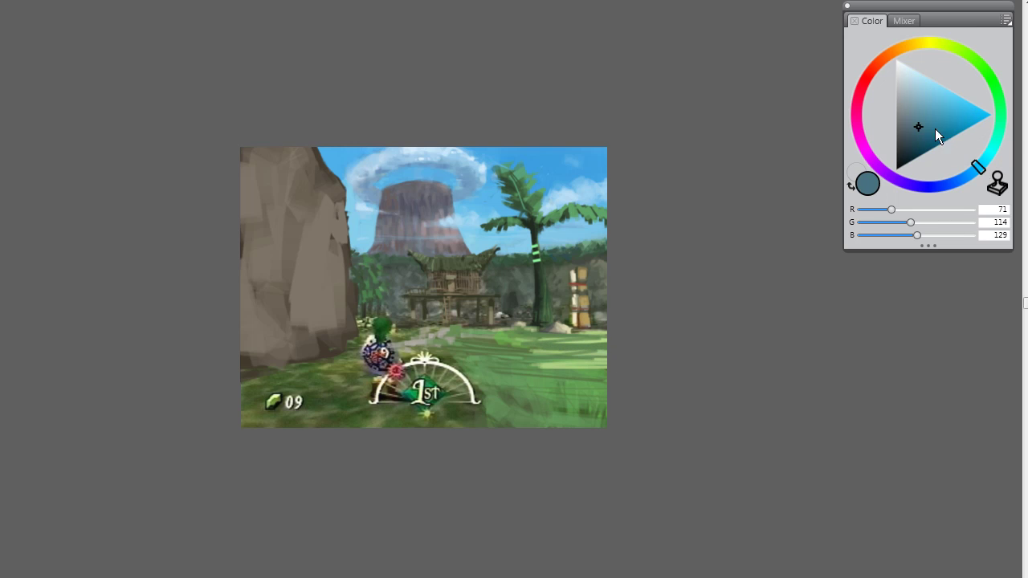
pyautogui.click(899, 123)
pyautogui.moveTo(623, 354)
pyautogui.mouseDown()
pyautogui.moveTo(509, 365)
pyautogui.moveTo(632, 388)
pyautogui.moveTo(552, 403)
pyautogui.moveTo(547, 389)
pyautogui.moveTo(571, 384)
pyautogui.moveTo(650, 405)
pyautogui.mouseUp()
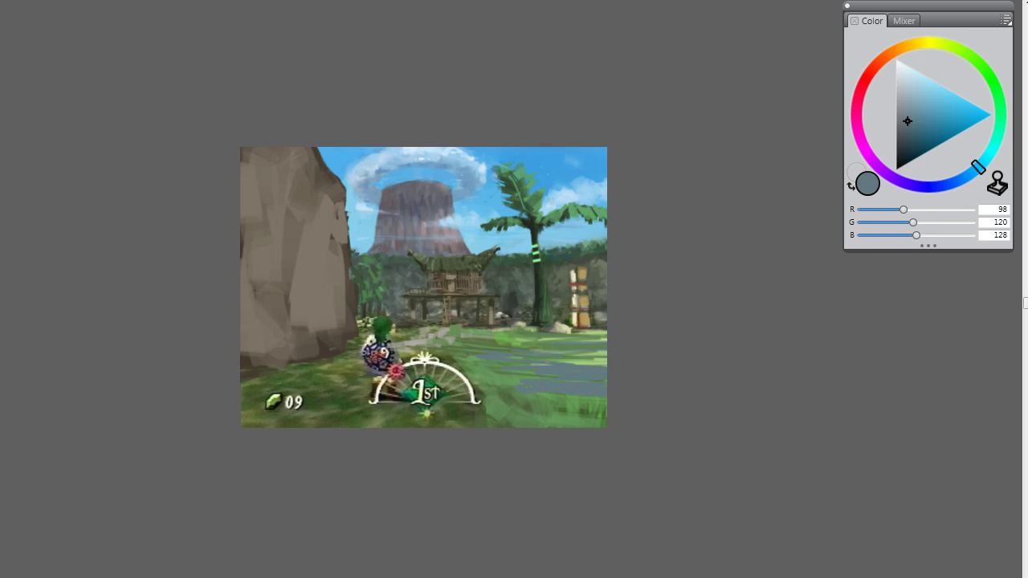
pyautogui.click(501, 403)
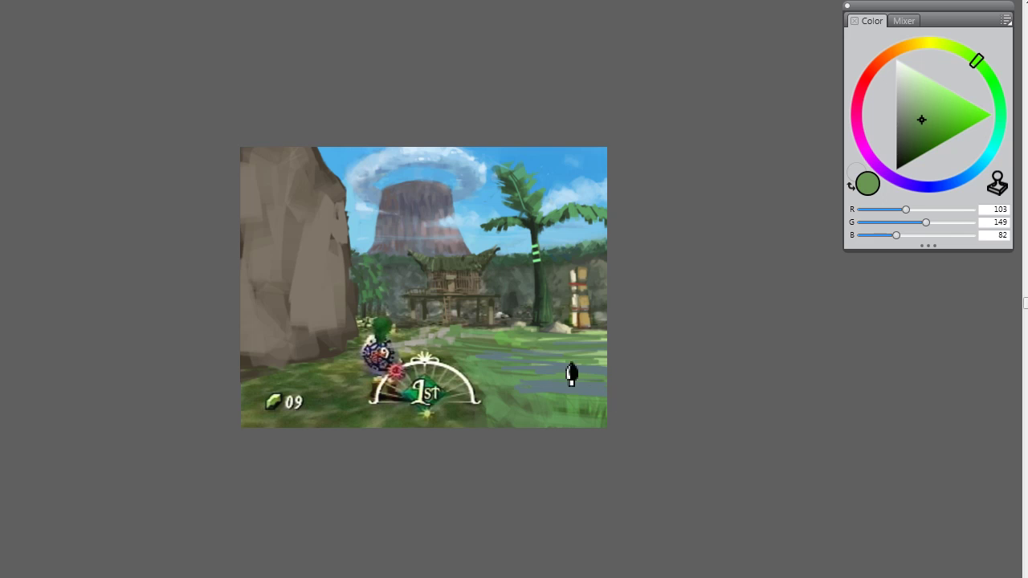
pyautogui.moveTo(614, 351)
pyautogui.mouseDown()
pyautogui.moveTo(562, 384)
pyautogui.moveTo(539, 370)
pyautogui.moveTo(551, 365)
pyautogui.moveTo(532, 384)
pyautogui.moveTo(546, 408)
pyautogui.moveTo(606, 402)
pyautogui.moveTo(529, 403)
pyautogui.mouseUp()
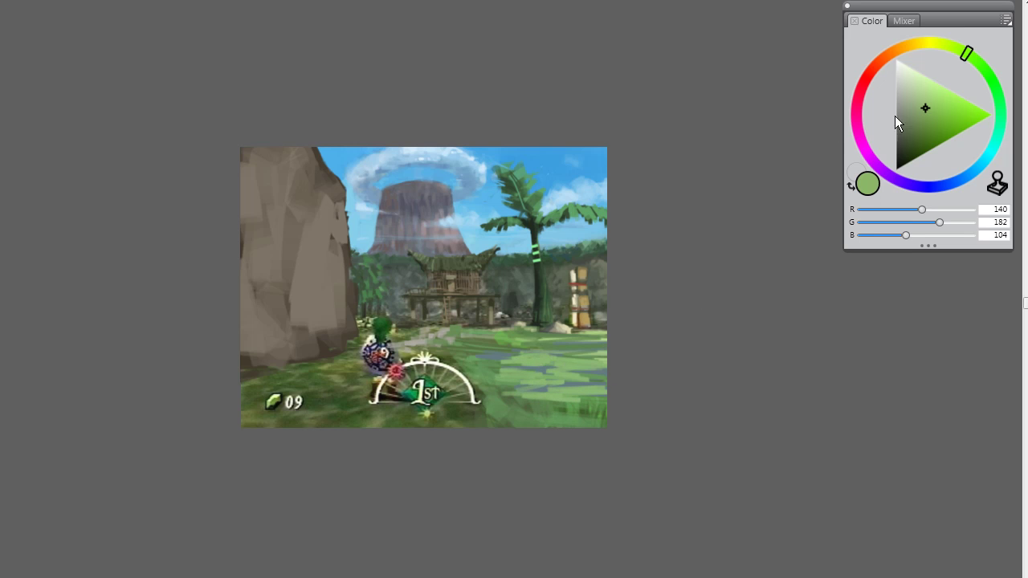
# Step: Add muted beige-pink strokes to the grass near the stone path and blend them with sampled greens, including RGB 137, 156, 107
pyautogui.click(894, 49)
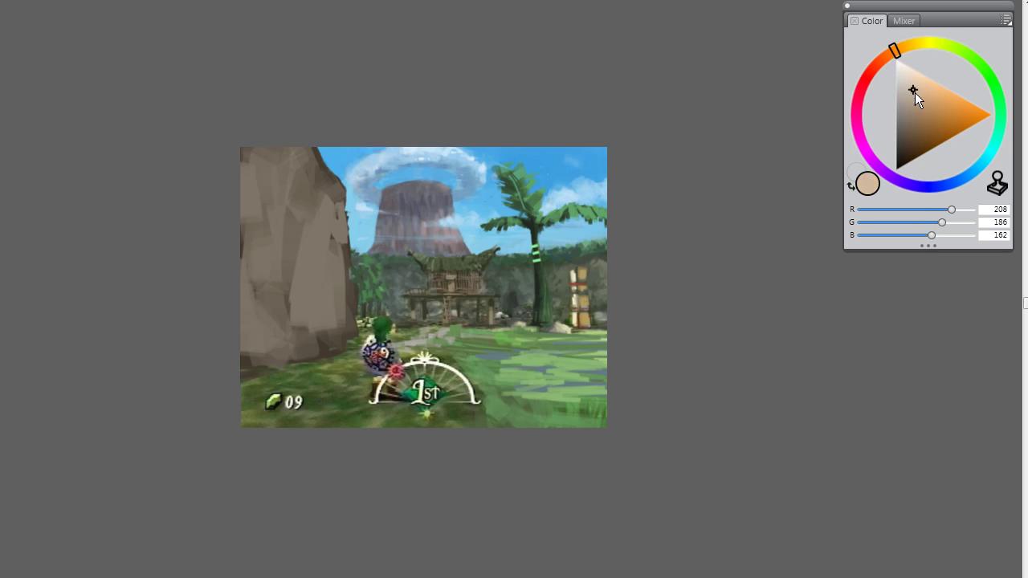
pyautogui.moveTo(915, 93); pyautogui.dragTo(911, 112)
pyautogui.moveTo(533, 353)
pyautogui.mouseDown()
pyautogui.moveTo(504, 347)
pyautogui.moveTo(473, 355)
pyautogui.mouseUp()
pyautogui.keyDown('alt'); pyautogui.click(541, 365); pyautogui.keyUp('alt')
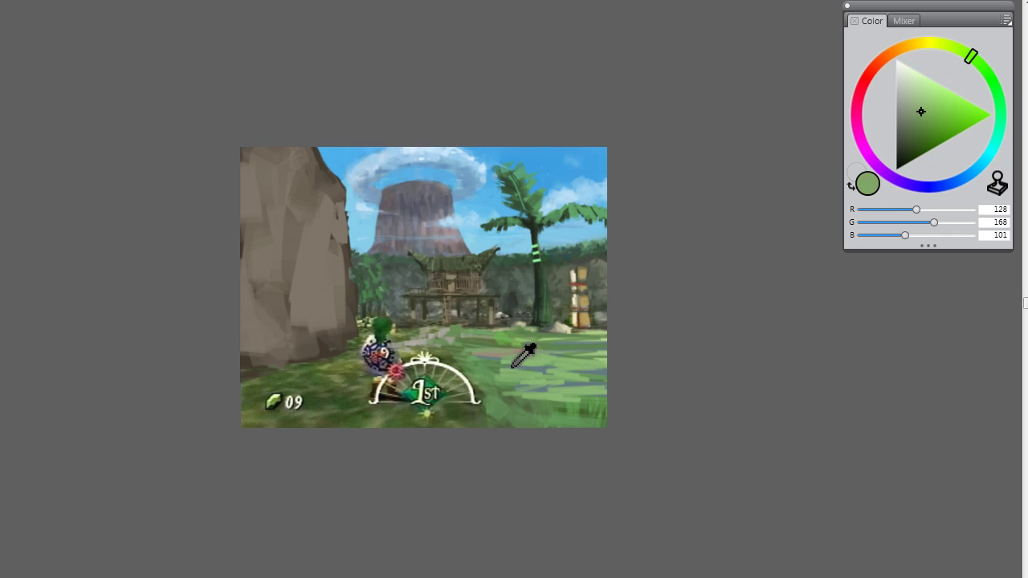
pyautogui.keyDown('alt'); pyautogui.click(521, 362); pyautogui.keyUp('alt')
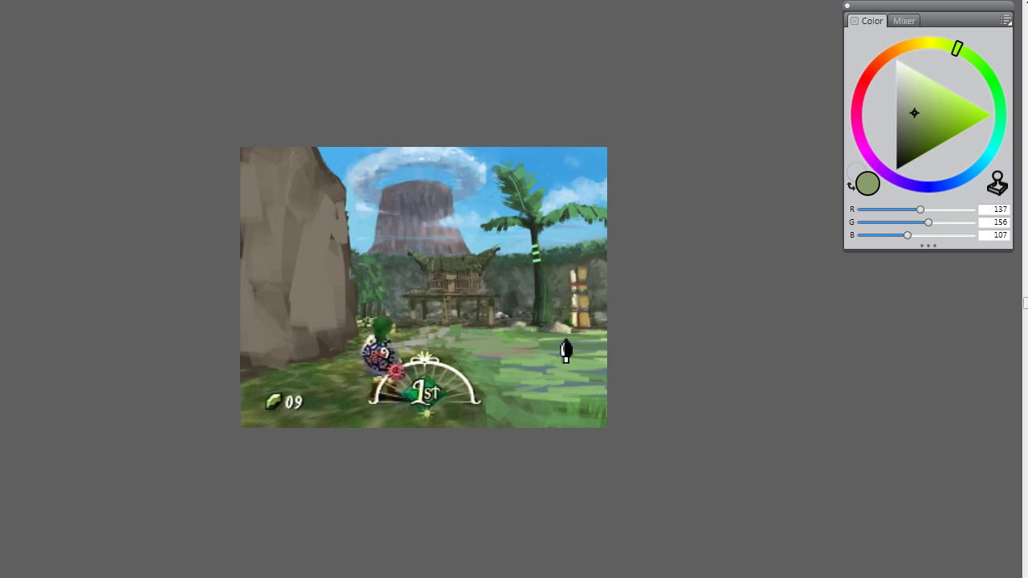
pyautogui.keyDown('alt'); pyautogui.click(603, 357); pyautogui.keyUp('alt')
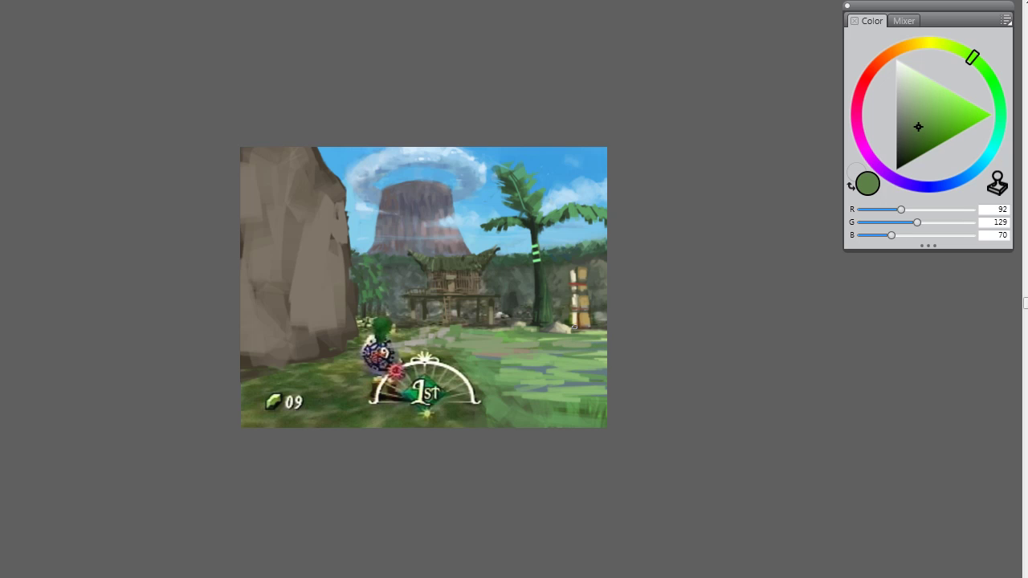
# Step: Paint brown strokes (RGB 112, 64, 36) in the foreground grass beside the fan emblem and soften them with sampled grey-green (RGB 137, 156, 107)
pyautogui.click(887, 57)
pyautogui.moveTo(924, 131); pyautogui.dragTo(925, 138)
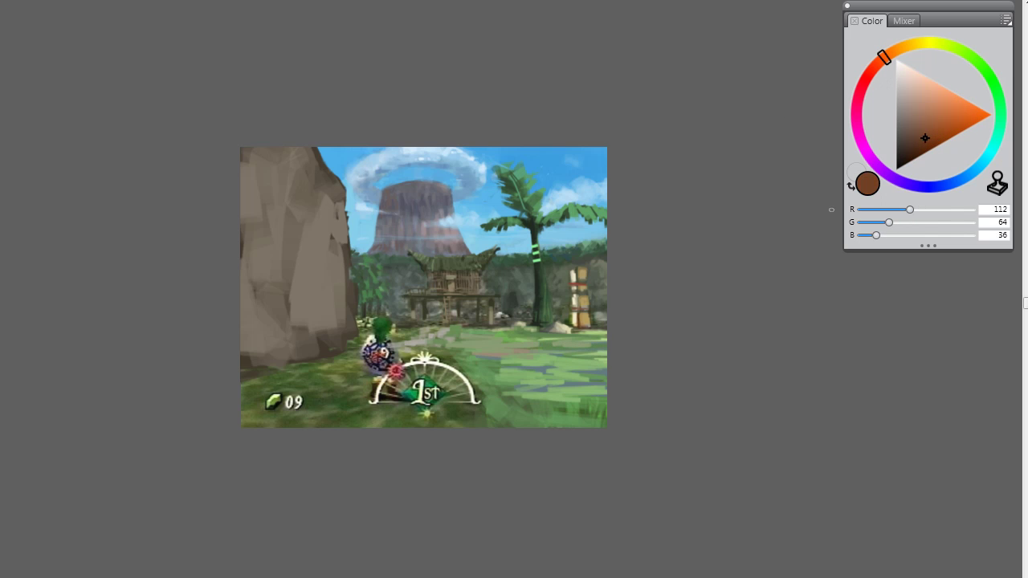
pyautogui.moveTo(530, 413)
pyautogui.mouseDown()
pyautogui.moveTo(478, 429)
pyautogui.moveTo(506, 420)
pyautogui.mouseUp()
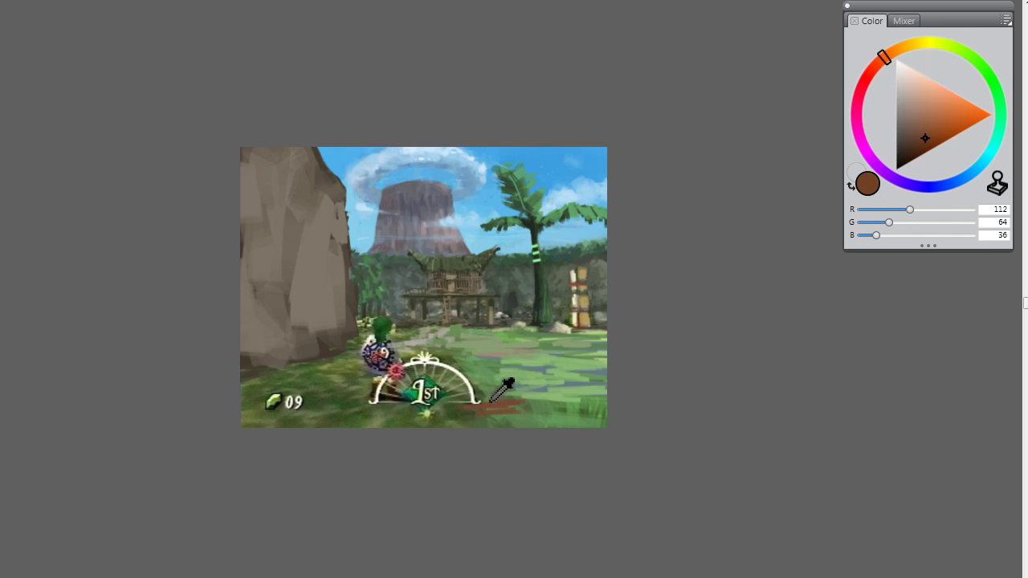
pyautogui.keyDown('alt'); pyautogui.click(498, 395); pyautogui.keyUp('alt')
pyautogui.keyDown('alt'); pyautogui.click(507, 351); pyautogui.keyUp('alt')
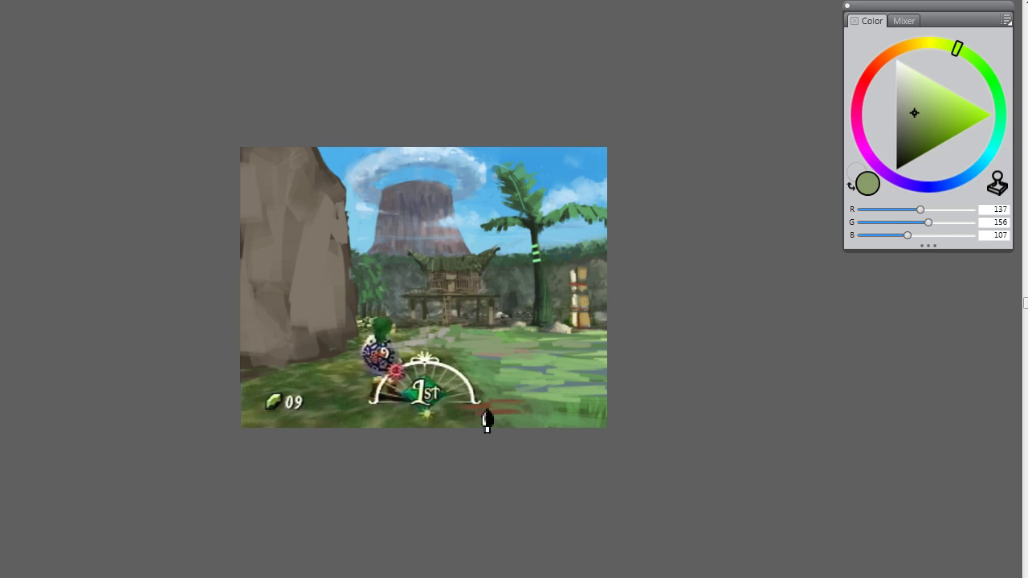
pyautogui.moveTo(517, 413)
pyautogui.mouseDown()
pyautogui.moveTo(477, 421)
pyautogui.moveTo(550, 412)
pyautogui.mouseUp()
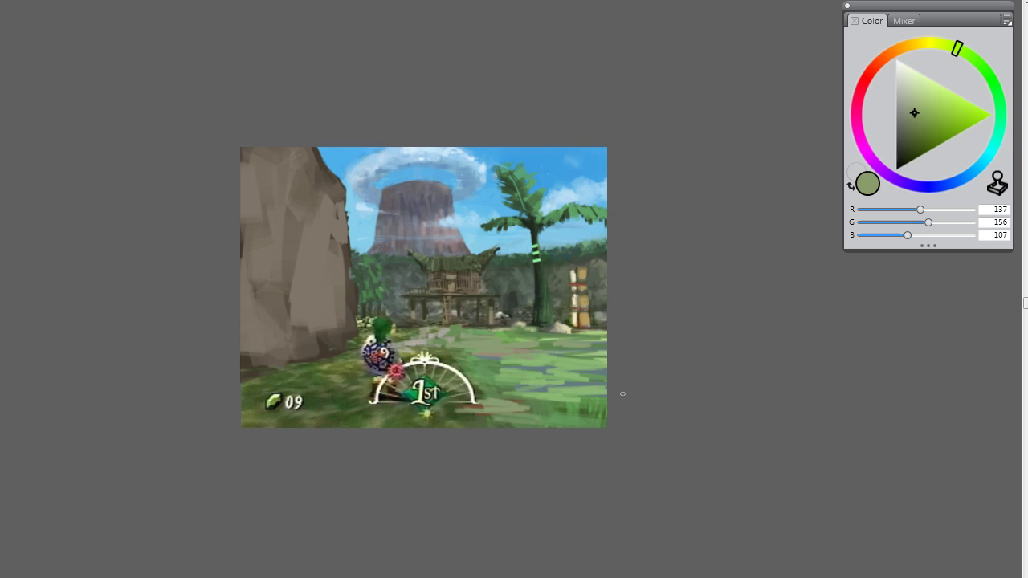
# Step: Add dark green tufts (RGB 76, 111, 48) to the grass field and refine them with sampled lighter greens, including RGB 174, 204, 123
pyautogui.keyDown('alt'); pyautogui.click(596, 417); pyautogui.keyUp('alt')
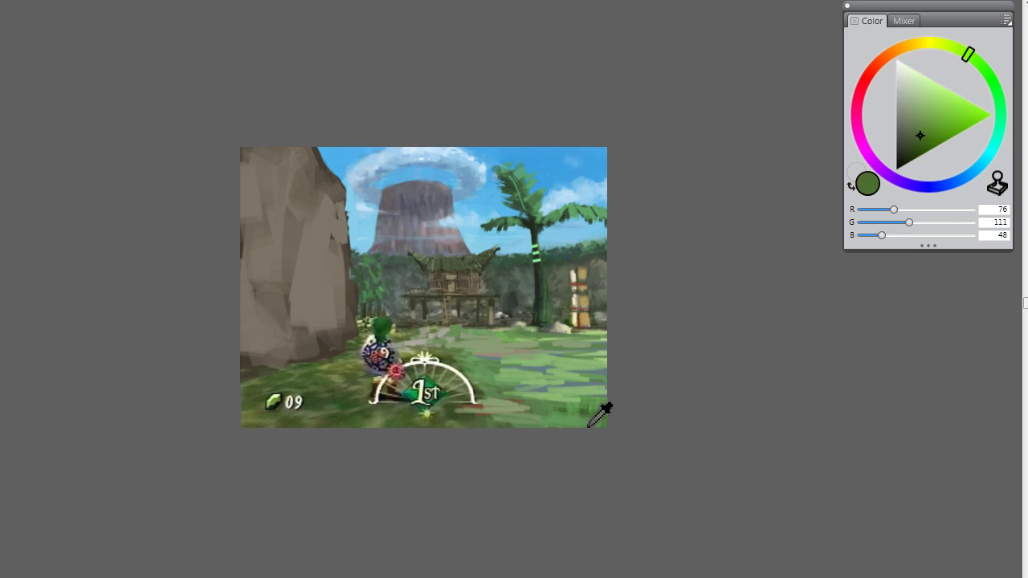
pyautogui.keyDown('alt'); pyautogui.click(581, 353); pyautogui.keyUp('alt')
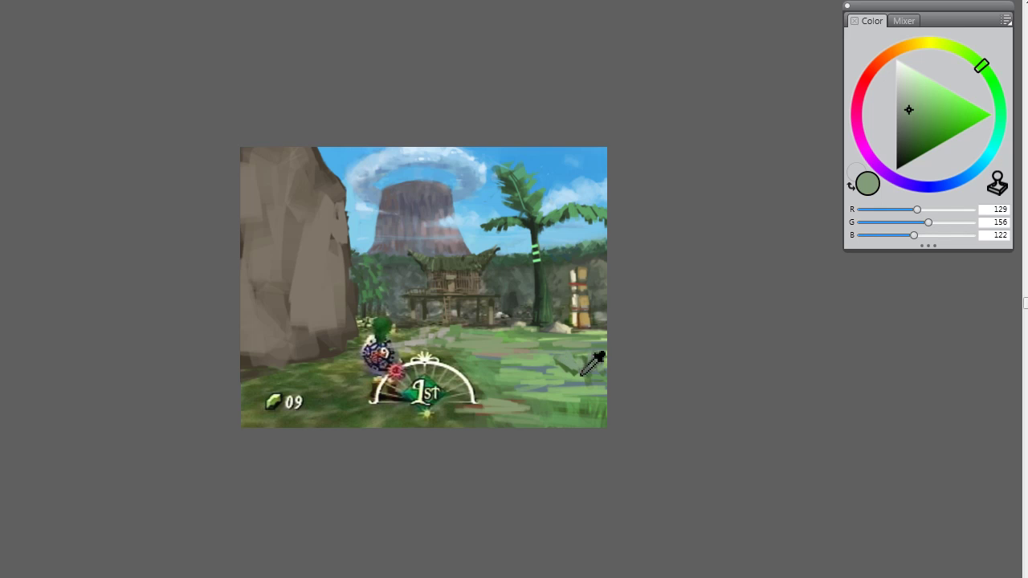
pyautogui.keyDown('alt'); pyautogui.click(580, 376); pyautogui.keyUp('alt')
pyautogui.keyDown('alt'); pyautogui.click(595, 344); pyautogui.keyUp('alt')
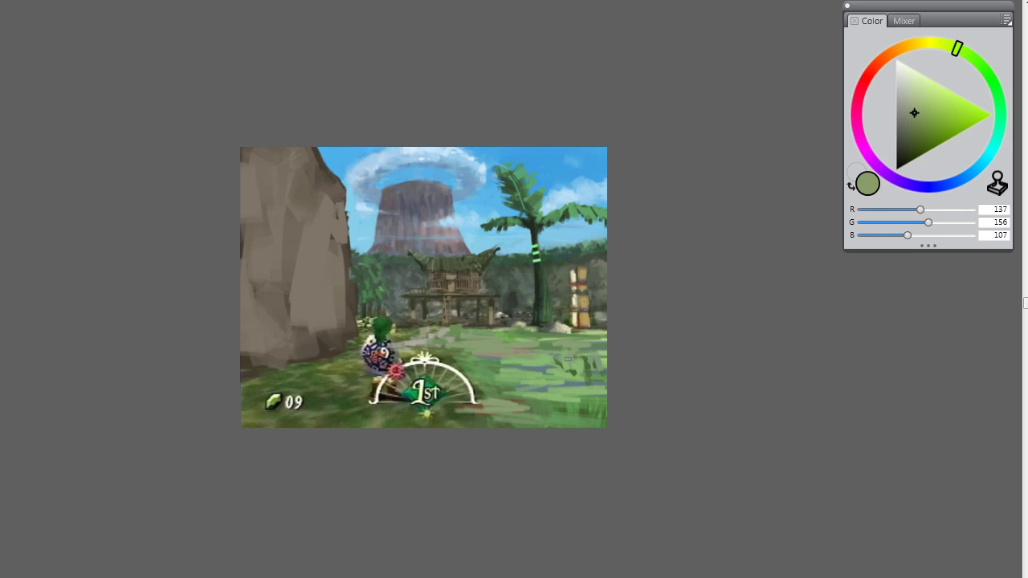
pyautogui.keyDown('alt'); pyautogui.click(603, 334); pyautogui.keyUp('alt')
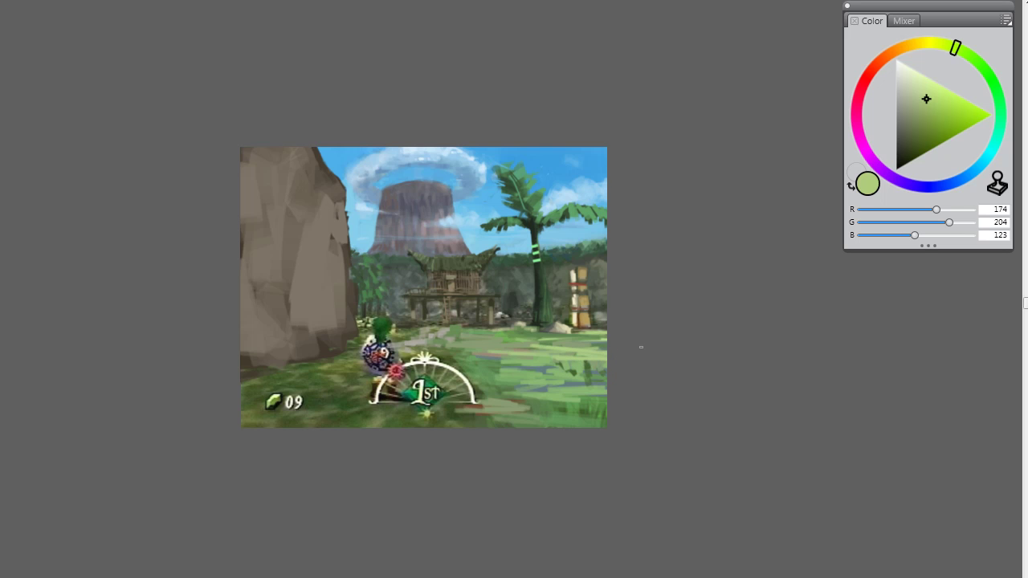
# Step: Flip the canvas horizontally
pyautogui.click(0, 0)
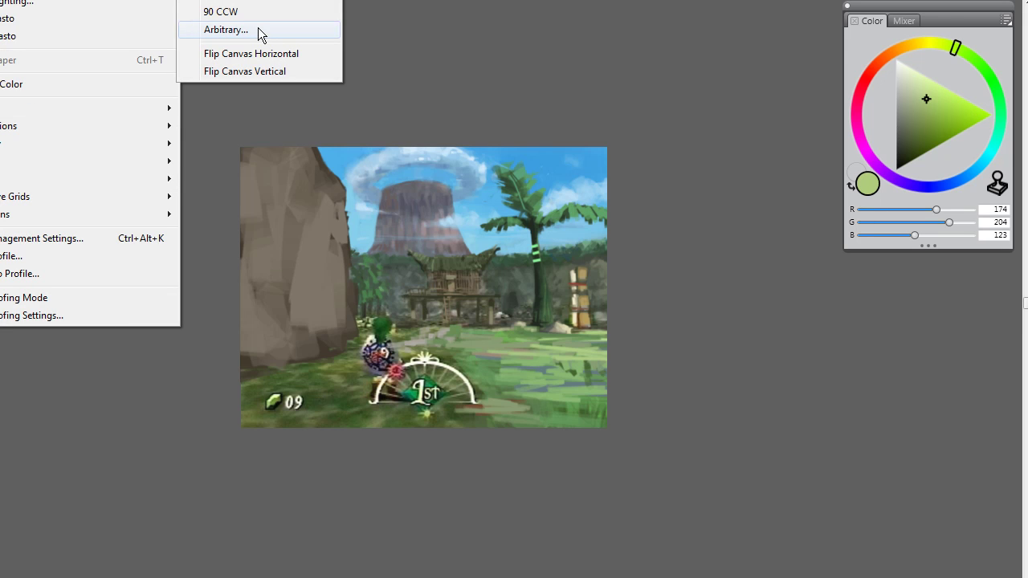
pyautogui.click(261, 55)
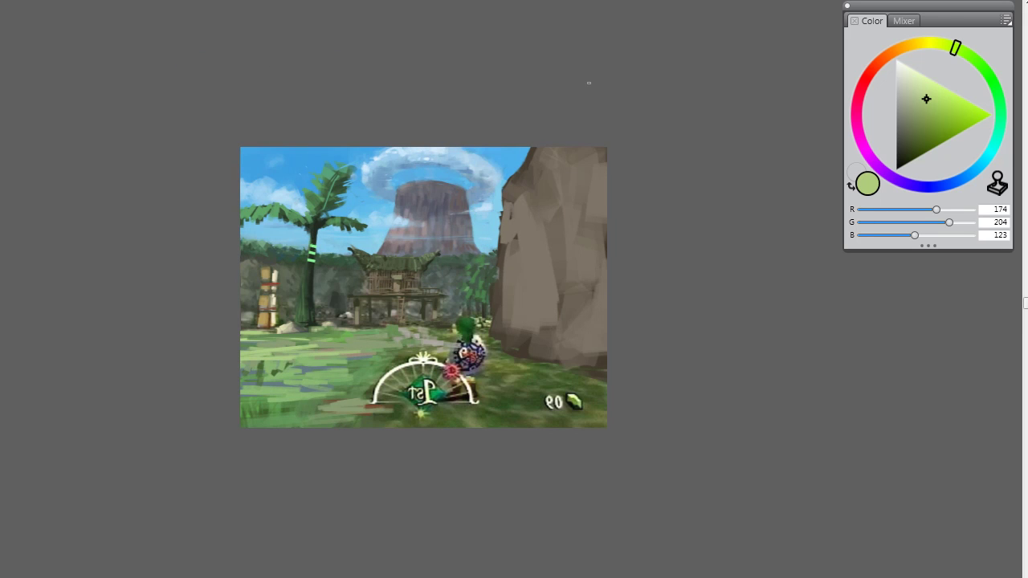
# Step: Darken the ground beneath the palm and totem with near-black green (RGB 23, 33, 22) and add small rocks there in light beige-grey (RGB 179, 177, 144)
pyautogui.click(309, 318)
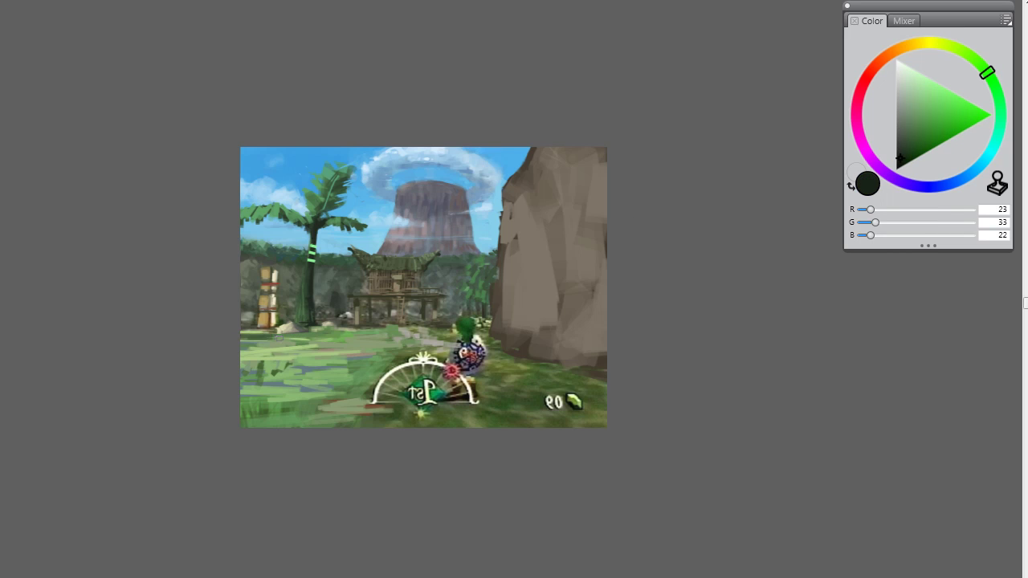
pyautogui.moveTo(263, 330)
pyautogui.mouseDown()
pyautogui.moveTo(287, 345)
pyautogui.moveTo(325, 343)
pyautogui.mouseUp()
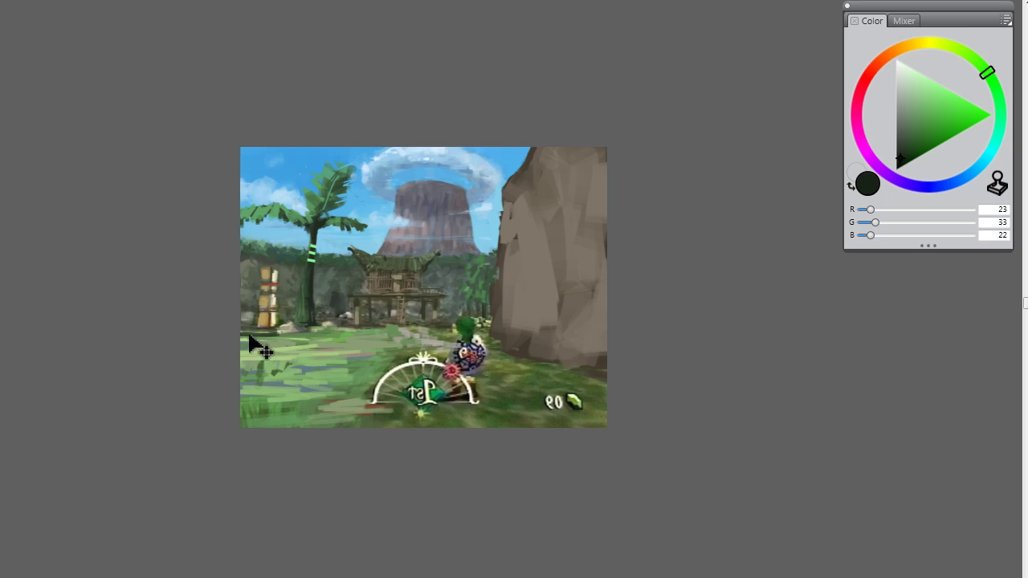
pyautogui.moveTo(241, 332)
pyautogui.mouseDown()
pyautogui.moveTo(271, 342)
pyautogui.moveTo(249, 348)
pyautogui.moveTo(315, 343)
pyautogui.mouseUp()
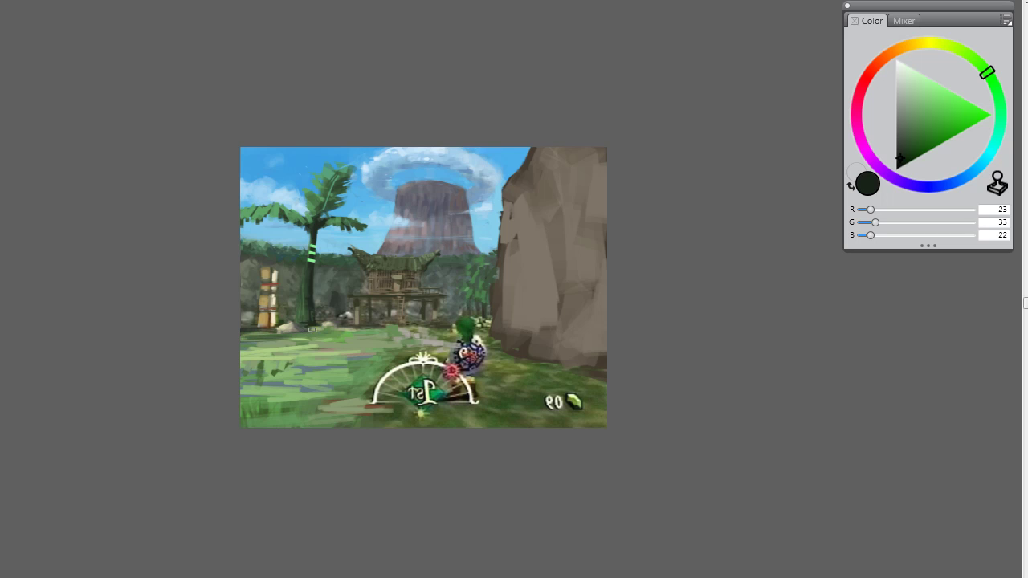
pyautogui.keyDown('alt'); pyautogui.click(438, 337); pyautogui.keyUp('alt')
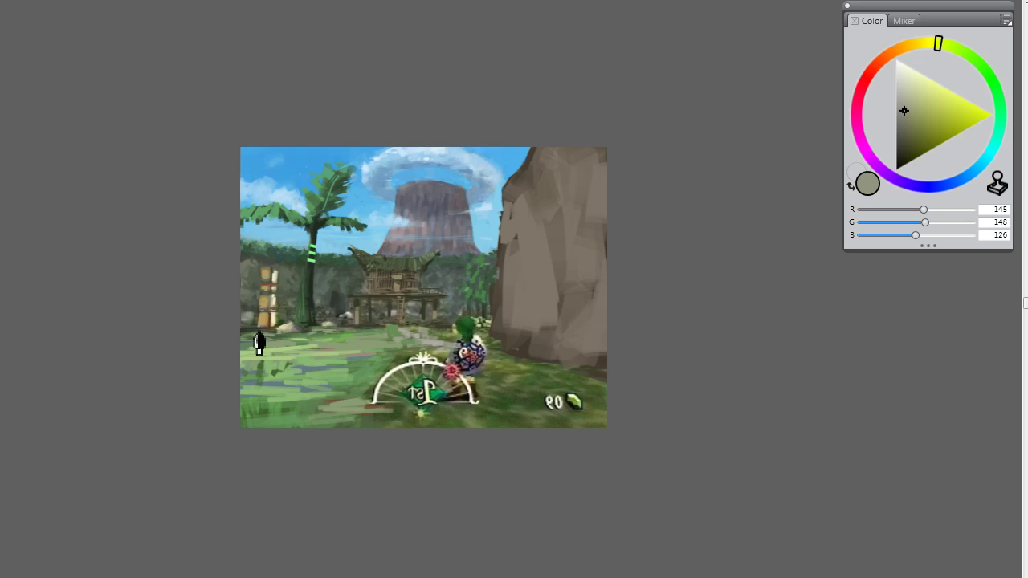
pyautogui.click(290, 338)
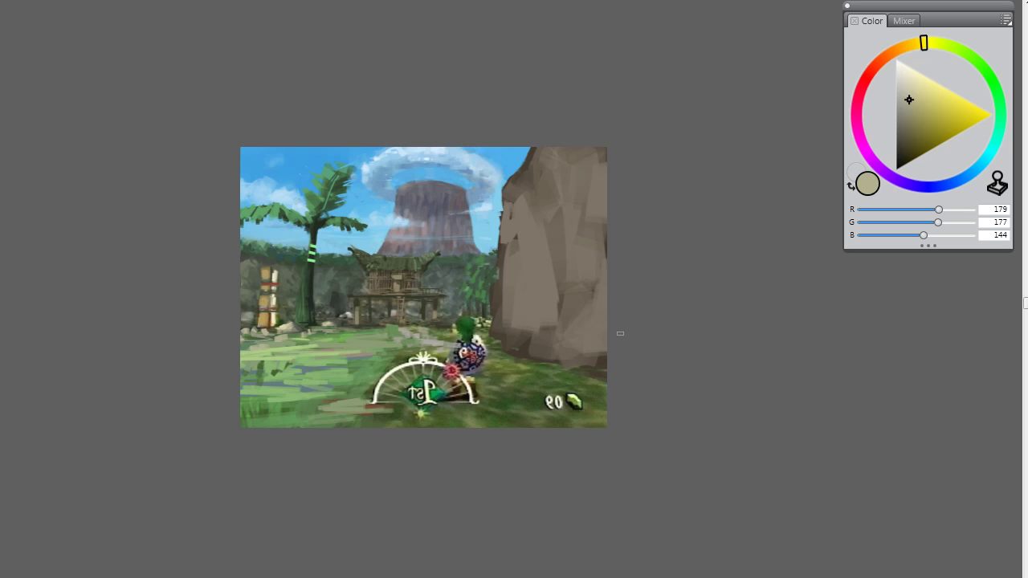
# Step: Paint a brown-grey dirt strip (RGB 119, 117, 89) in front of the hut and add dark green tufts (RGB 38, 59, 36) around the palm's base
pyautogui.moveTo(937, 113)
pyautogui.mouseDown()
pyautogui.moveTo(912, 139)
pyautogui.moveTo(916, 128)
pyautogui.mouseUp()
pyautogui.moveTo(413, 341); pyautogui.dragTo(356, 344)
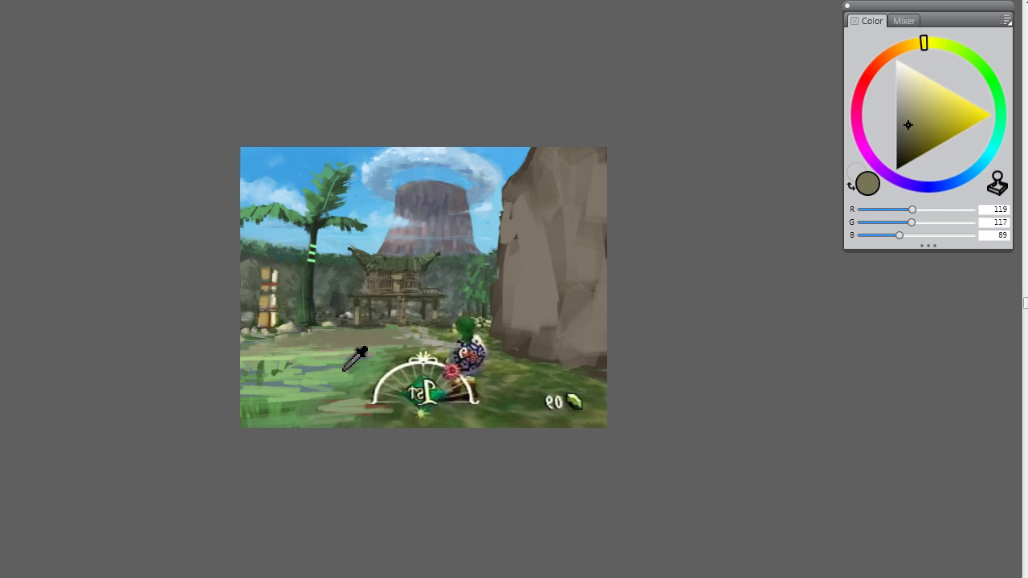
pyautogui.click(323, 309)
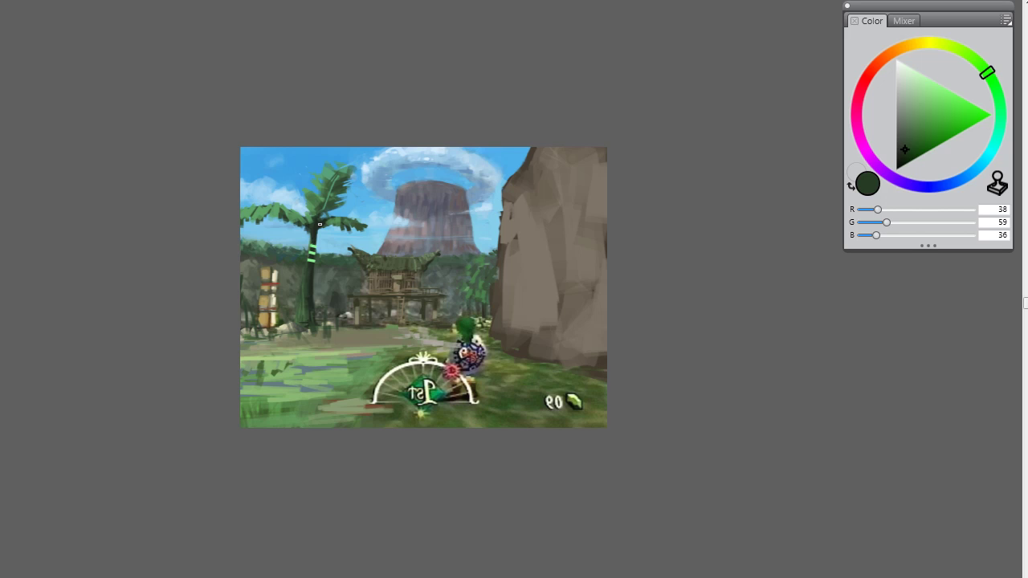
# Step: Paint over the top of the large brown boulder with sampled sky blues (RGB 87, 177, 238 and 140, 208, 236) to lower it
pyautogui.keyDown('alt'); pyautogui.click(517, 160); pyautogui.keyUp('alt')
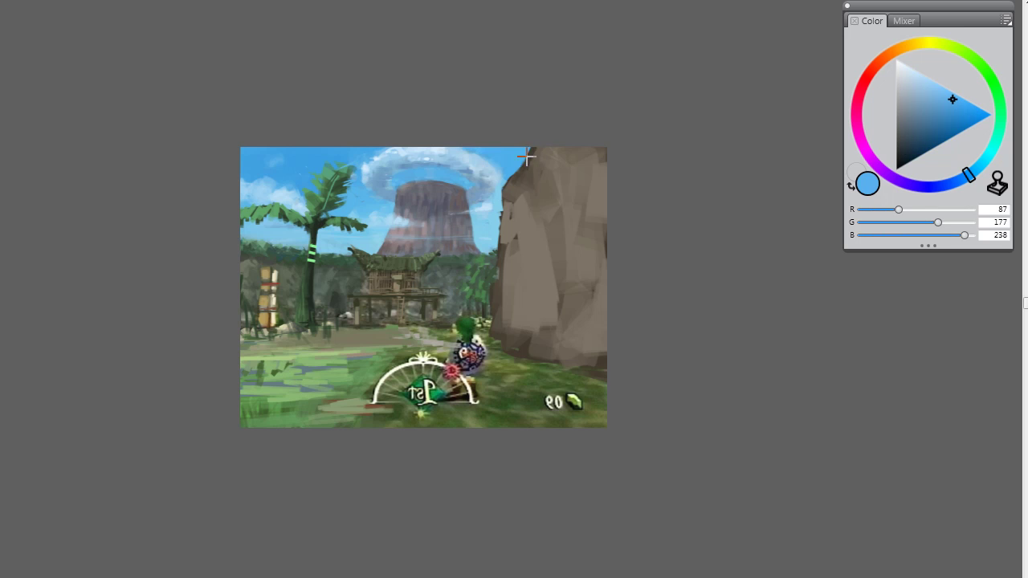
pyautogui.moveTo(526, 158)
pyautogui.mouseDown()
pyautogui.moveTo(555, 156)
pyautogui.moveTo(592, 126)
pyautogui.mouseUp()
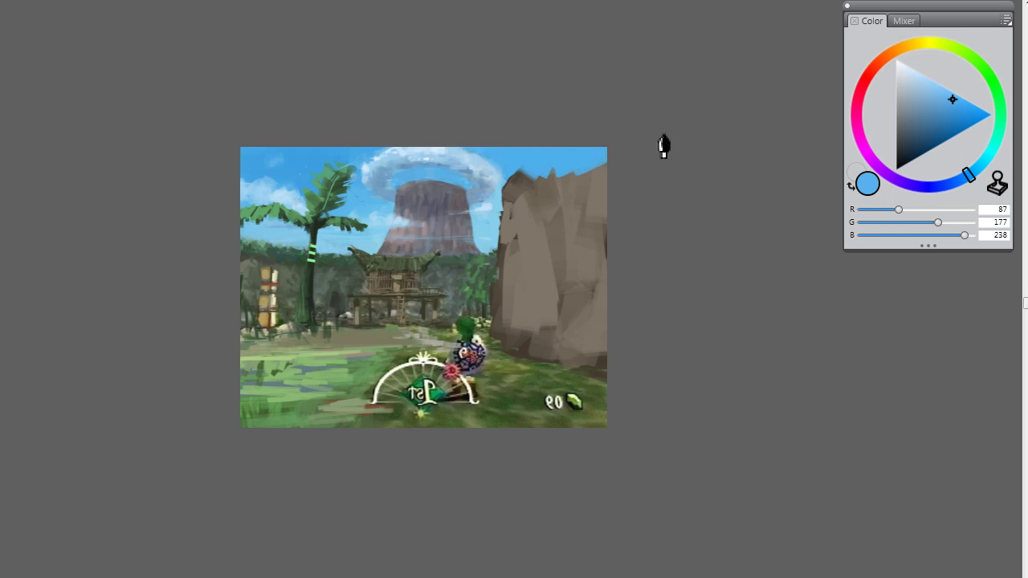
pyautogui.keyDown('alt'); pyautogui.click(493, 217); pyautogui.keyUp('alt')
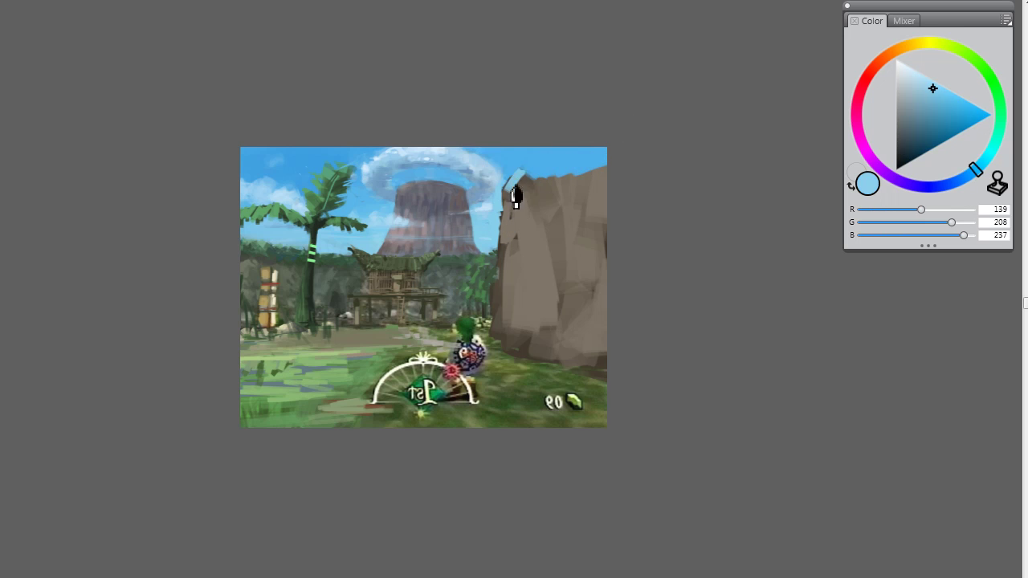
pyautogui.moveTo(518, 165); pyautogui.dragTo(536, 197)
pyautogui.keyDown('alt'); pyautogui.click(528, 167); pyautogui.keyUp('alt')
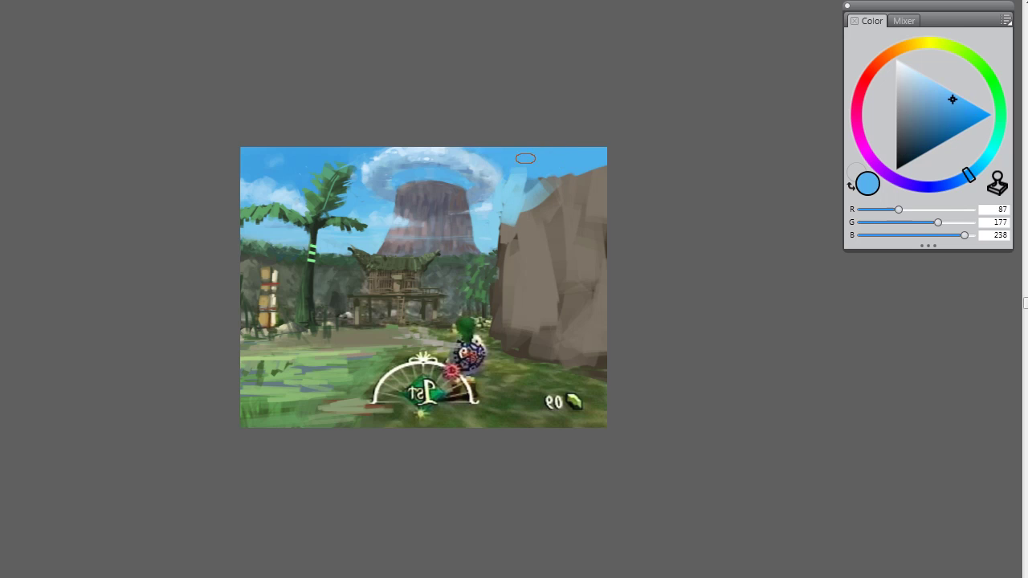
pyautogui.keyDown('alt'); pyautogui.click(495, 232); pyautogui.keyUp('alt')
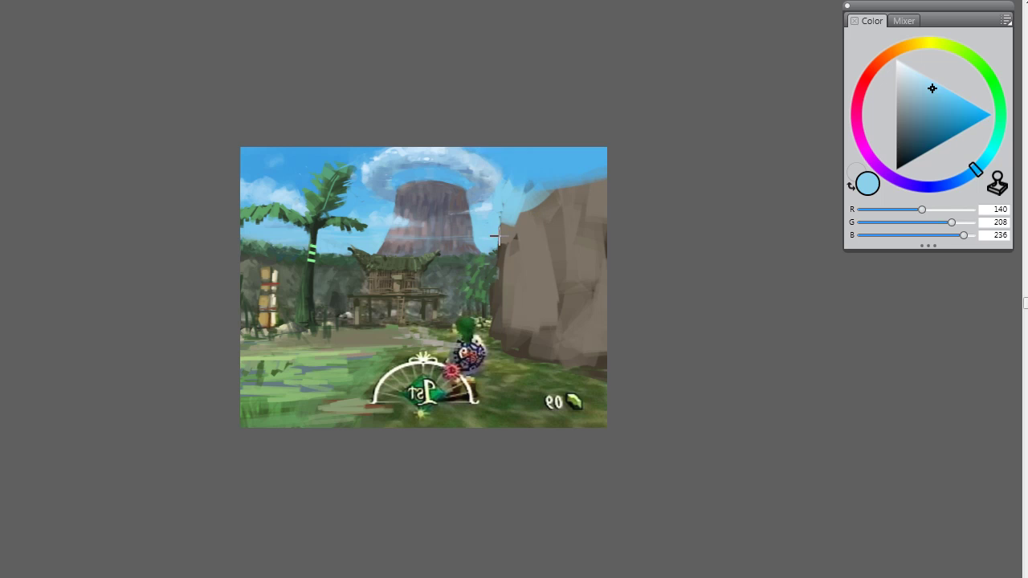
pyautogui.moveTo(540, 232)
pyautogui.mouseDown()
pyautogui.moveTo(518, 245)
pyautogui.moveTo(542, 241)
pyautogui.moveTo(562, 218)
pyautogui.mouseUp()
pyautogui.keyDown('alt'); pyautogui.click(523, 183); pyautogui.keyUp('alt')
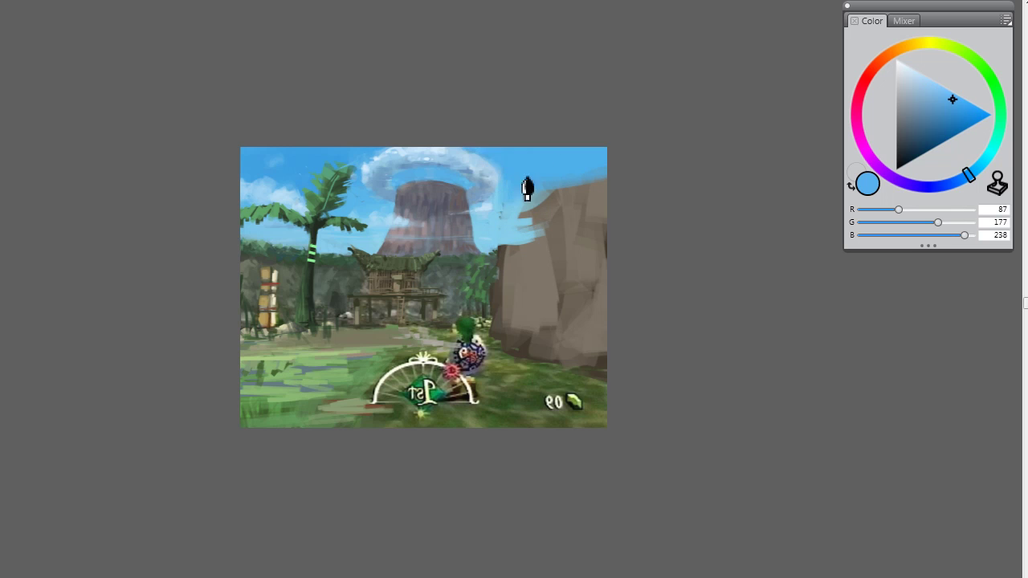
pyautogui.moveTo(525, 184)
pyautogui.mouseDown()
pyautogui.moveTo(521, 220)
pyautogui.moveTo(585, 184)
pyautogui.moveTo(562, 194)
pyautogui.moveTo(551, 228)
pyautogui.moveTo(615, 179)
pyautogui.moveTo(576, 205)
pyautogui.moveTo(610, 172)
pyautogui.moveTo(617, 208)
pyautogui.moveTo(613, 191)
pyautogui.moveTo(543, 216)
pyautogui.moveTo(603, 241)
pyautogui.moveTo(506, 245)
pyautogui.moveTo(613, 219)
pyautogui.mouseUp()
# Step: Extend the sky further down over the boulder with sampled blues and add a pale cloud at the canvas edge above it
pyautogui.keyDown('alt'); pyautogui.click(303, 197); pyautogui.keyUp('alt')
pyautogui.keyDown('alt'); pyautogui.click(560, 175); pyautogui.keyUp('alt')
pyautogui.keyDown('alt'); pyautogui.click(573, 207); pyautogui.keyUp('alt')
pyautogui.keyDown('alt'); pyautogui.click(581, 168); pyautogui.keyUp('alt')
pyautogui.keyDown('alt'); pyautogui.click(615, 184); pyautogui.keyUp('alt')
pyautogui.keyDown('alt'); pyautogui.click(572, 173); pyautogui.keyUp('alt')
pyautogui.keyDown('alt'); pyautogui.click(518, 242); pyautogui.keyUp('alt')
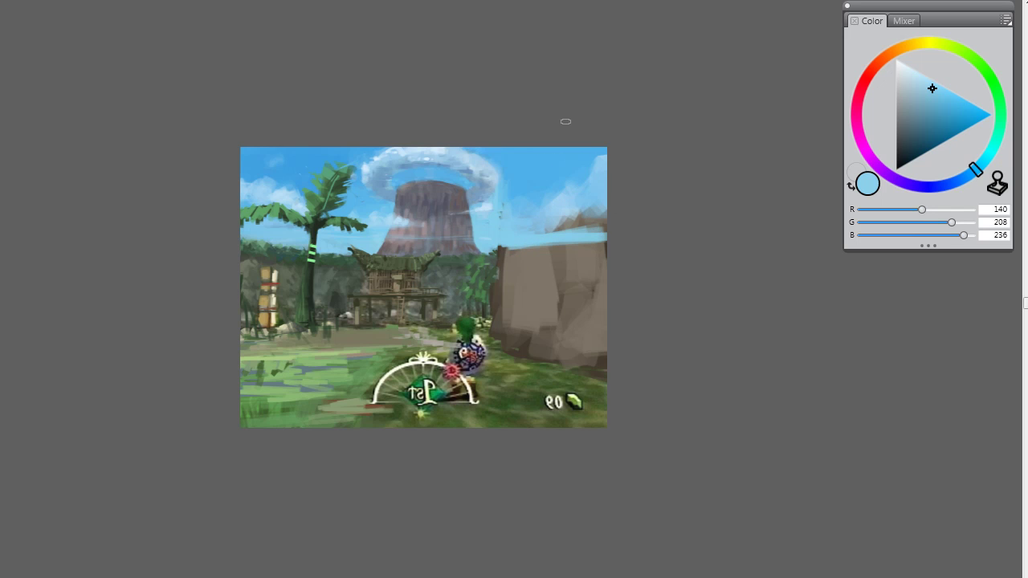
# Step: Block in a hazy blue-grey distant mountain behind the boulder and carve its slope with light blue (RGB 133, 194, 237)
pyautogui.keyDown('alt'); pyautogui.click(585, 223); pyautogui.keyUp('alt')
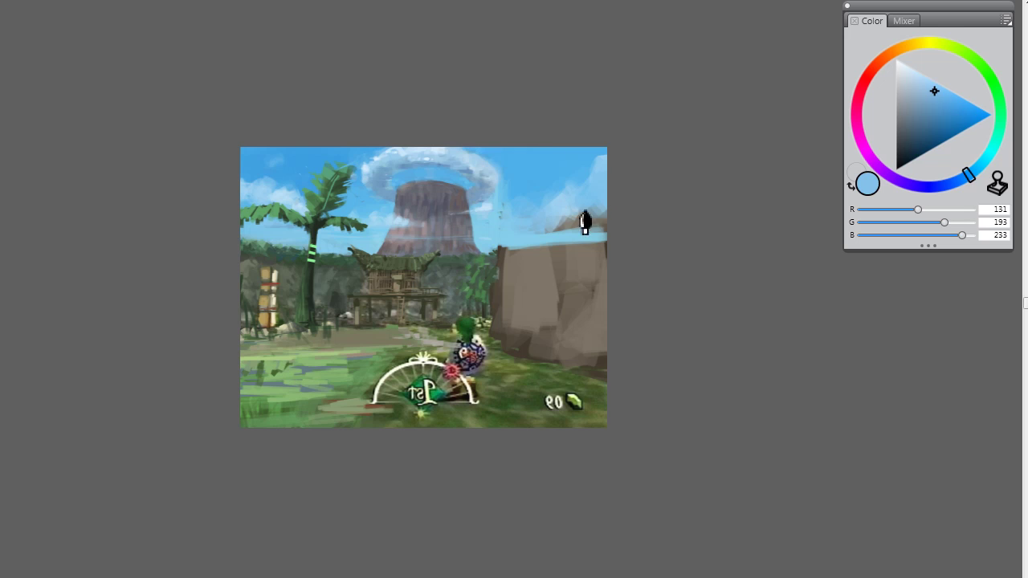
pyautogui.keyDown('alt'); pyautogui.click(587, 235); pyautogui.keyUp('alt')
pyautogui.moveTo(595, 201)
pyautogui.mouseDown()
pyautogui.moveTo(566, 218)
pyautogui.moveTo(550, 249)
pyautogui.moveTo(600, 226)
pyautogui.moveTo(588, 235)
pyautogui.moveTo(613, 233)
pyautogui.moveTo(563, 217)
pyautogui.moveTo(616, 205)
pyautogui.moveTo(639, 212)
pyautogui.moveTo(630, 225)
pyautogui.moveTo(518, 253)
pyautogui.mouseUp()
pyautogui.keyDown('alt'); pyautogui.click(601, 193); pyautogui.keyUp('alt')
pyautogui.keyDown('alt'); pyautogui.click(579, 249); pyautogui.keyUp('alt')
pyautogui.moveTo(579, 241)
pyautogui.mouseDown()
pyautogui.moveTo(533, 240)
pyautogui.moveTo(630, 231)
pyautogui.moveTo(583, 234)
pyautogui.moveTo(579, 217)
pyautogui.moveTo(599, 233)
pyautogui.mouseUp()
pyautogui.keyDown('alt'); pyautogui.click(603, 195); pyautogui.keyUp('alt')
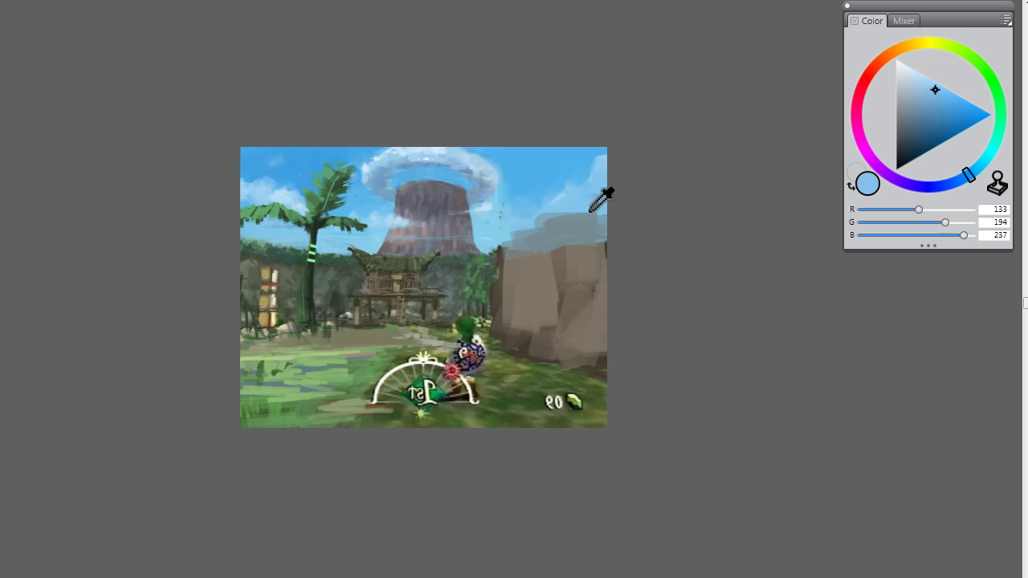
pyautogui.moveTo(522, 245); pyautogui.dragTo(587, 222)
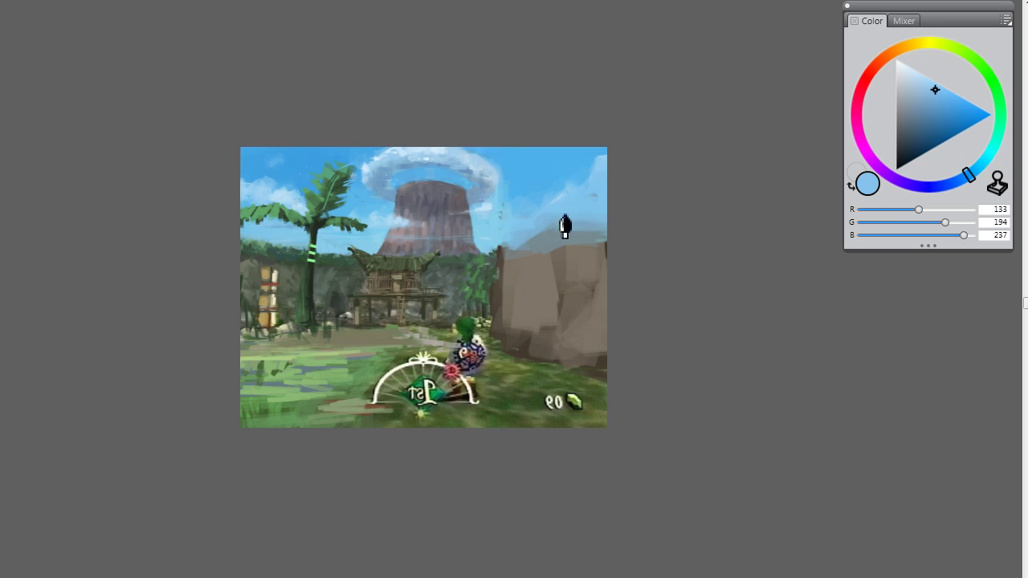
# Step: Paint pale blue clouds (RGB 180, 219, 245) in the sky directly above the distant mountain
pyautogui.keyDown('alt'); pyautogui.click(550, 188); pyautogui.keyUp('alt')
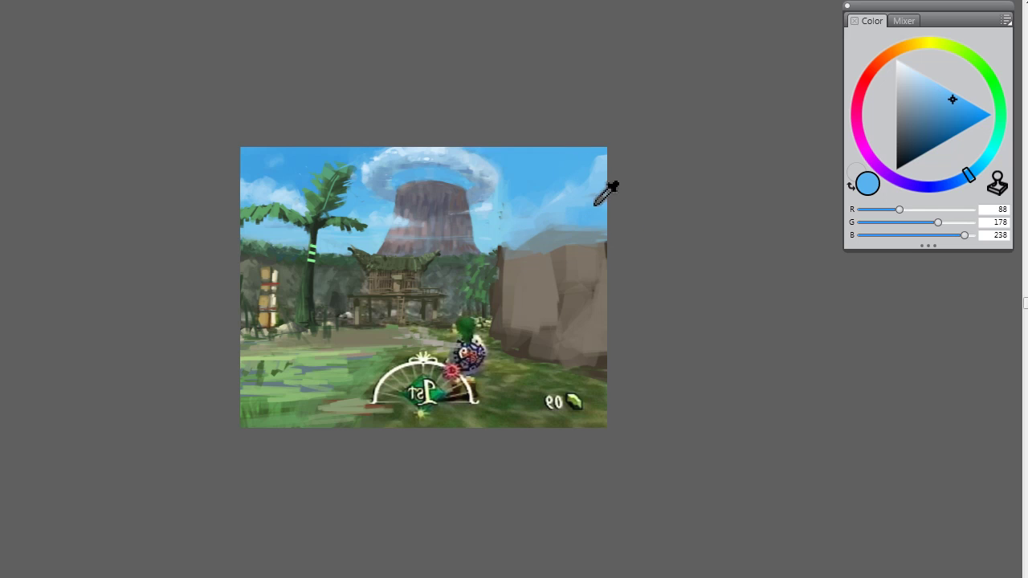
pyautogui.keyDown('alt'); pyautogui.click(595, 204); pyautogui.keyUp('alt')
pyautogui.keyDown('alt'); pyautogui.click(596, 179); pyautogui.keyUp('alt')
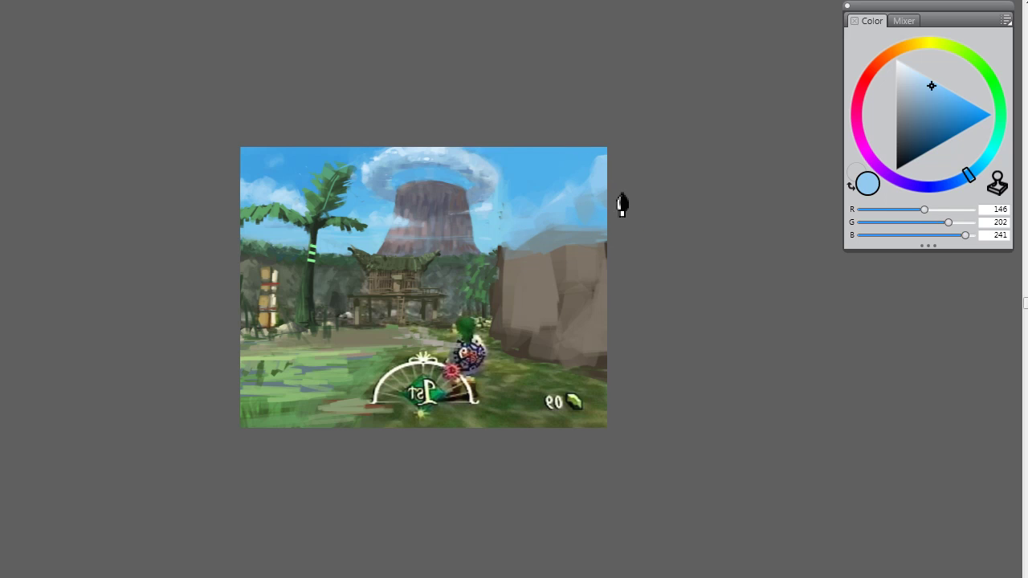
pyautogui.keyDown('alt'); pyautogui.click(554, 181); pyautogui.keyUp('alt')
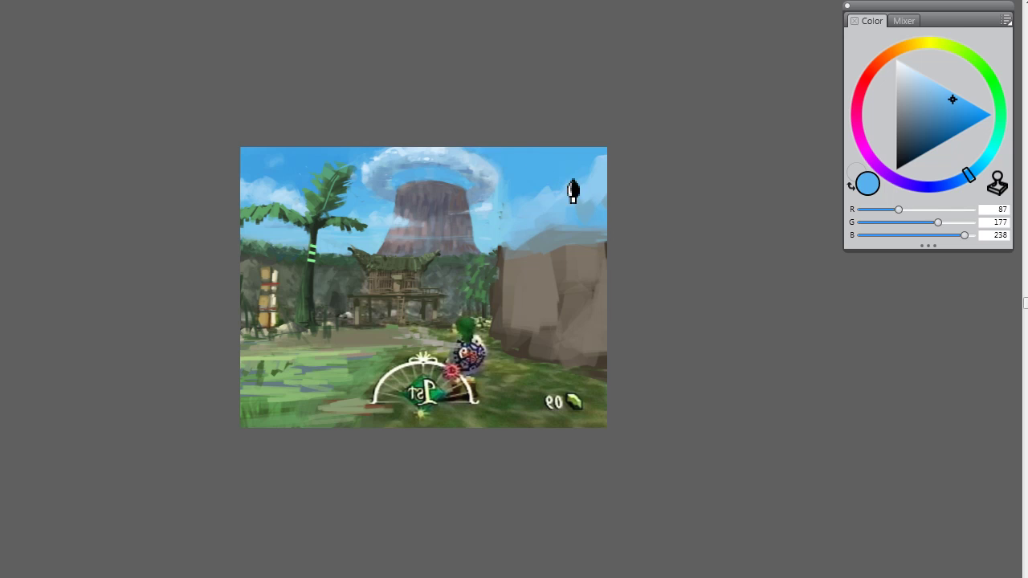
pyautogui.keyDown('alt'); pyautogui.click(289, 214); pyautogui.keyUp('alt')
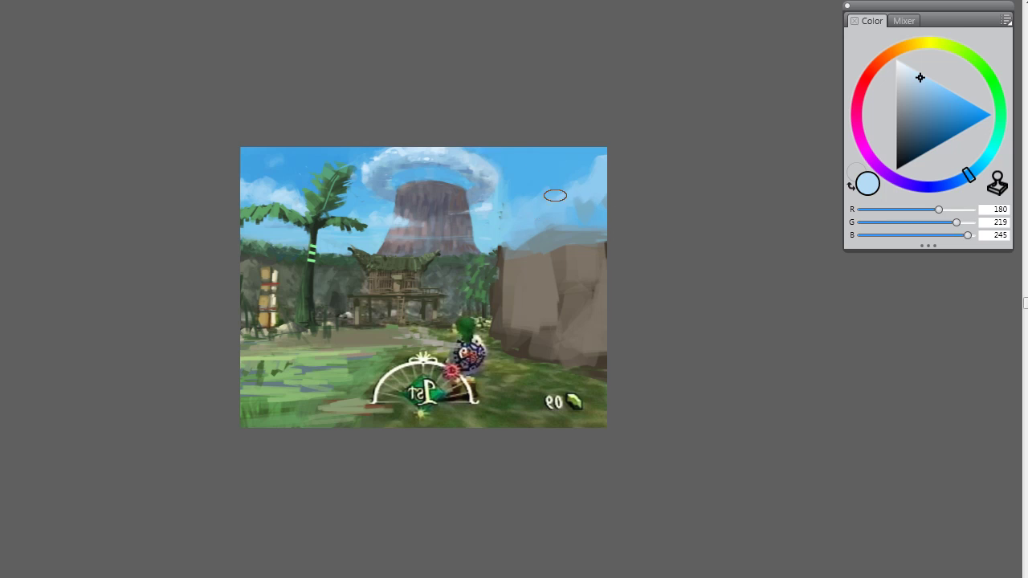
pyautogui.moveTo(594, 211); pyautogui.dragTo(551, 222)
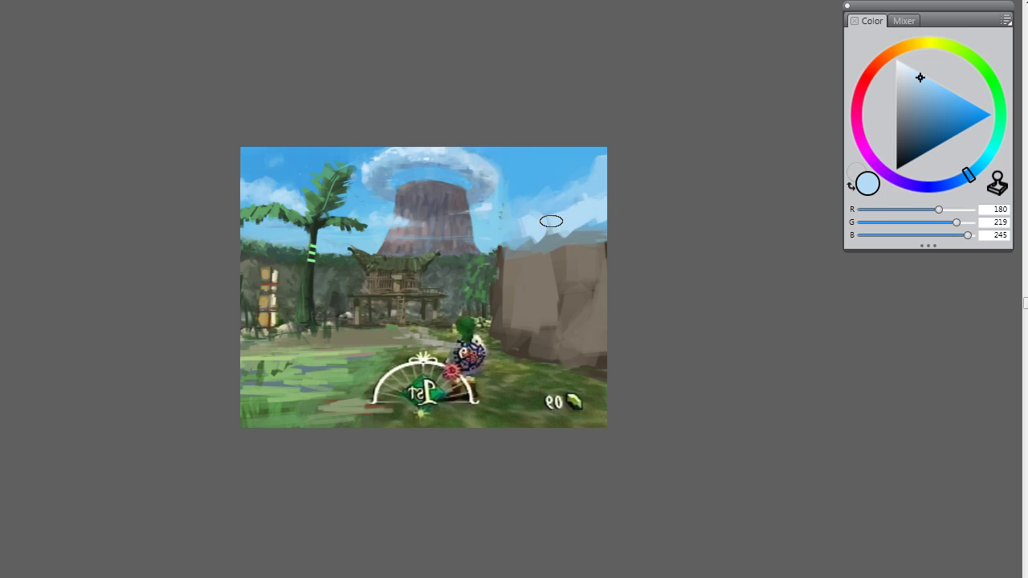
# Step: Refine the clouds above the distant mountain with sampled blues, including RGB 88, 177, 237 and 146, 202, 241
pyautogui.keyDown('alt'); pyautogui.click(546, 206); pyautogui.keyUp('alt')
pyautogui.keyDown('alt'); pyautogui.click(569, 237); pyautogui.keyUp('alt')
pyautogui.keyDown('alt'); pyautogui.click(571, 205); pyautogui.keyUp('alt')
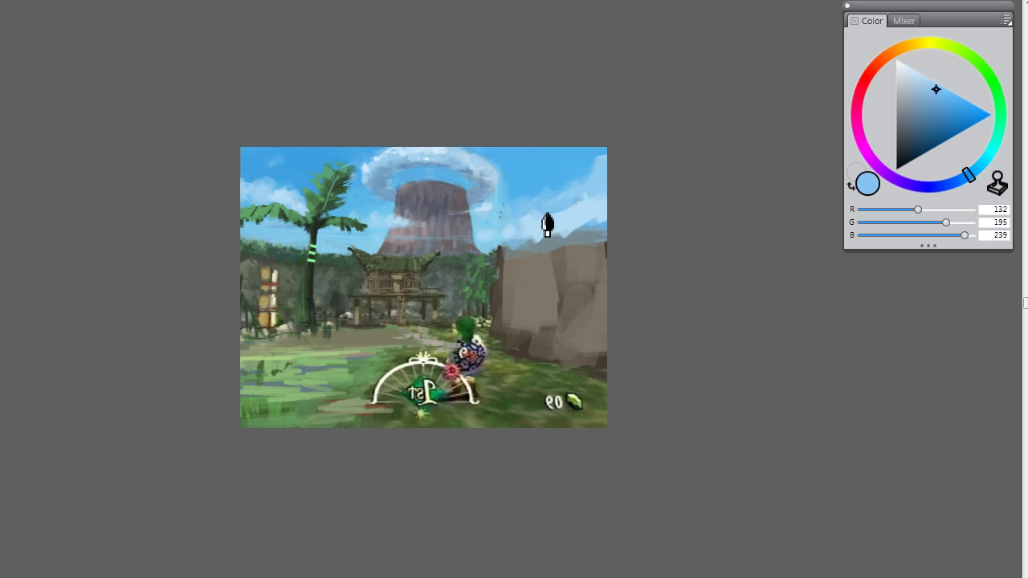
pyautogui.keyDown('alt'); pyautogui.click(549, 191); pyautogui.keyUp('alt')
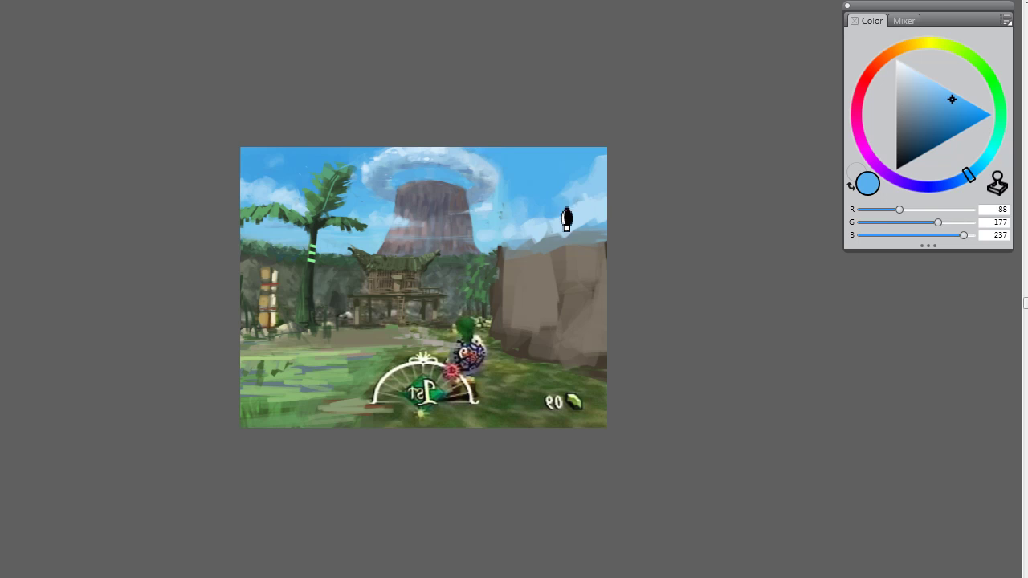
pyautogui.keyDown('alt'); pyautogui.click(595, 191); pyautogui.keyUp('alt')
pyautogui.moveTo(550, 200); pyautogui.dragTo(522, 196)
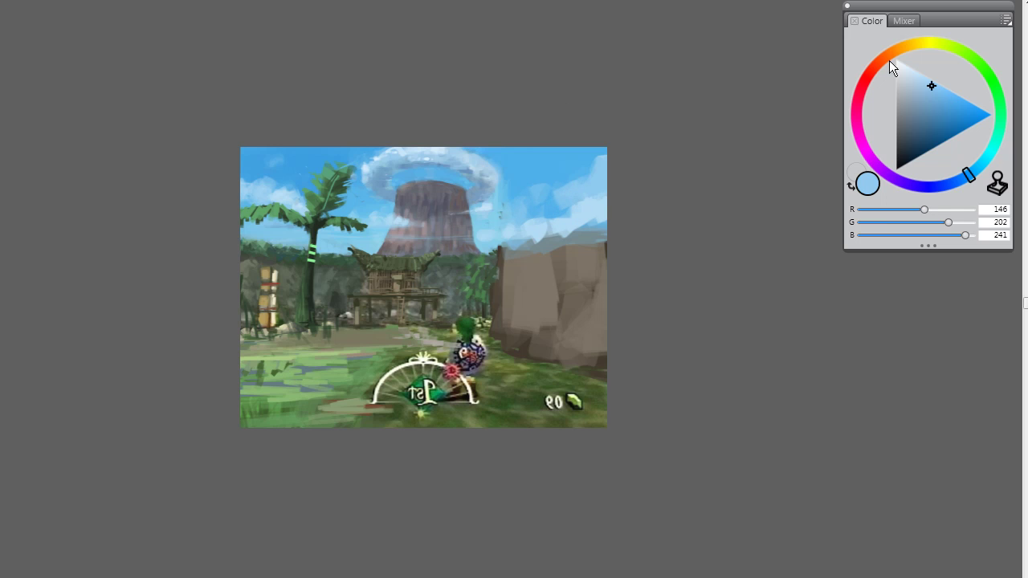
# Step: Darken the upper edge of the sky with deeper blues (RGB 74, 133, 178 and 25, 110, 175)
pyautogui.click(935, 116)
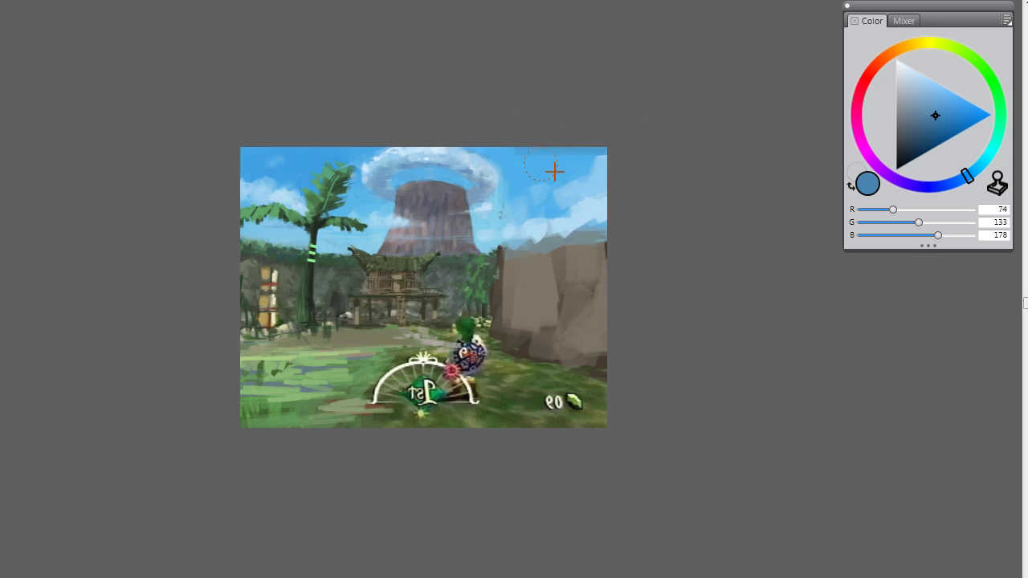
pyautogui.keyDown('alt'); pyautogui.click(522, 185); pyautogui.keyUp('alt')
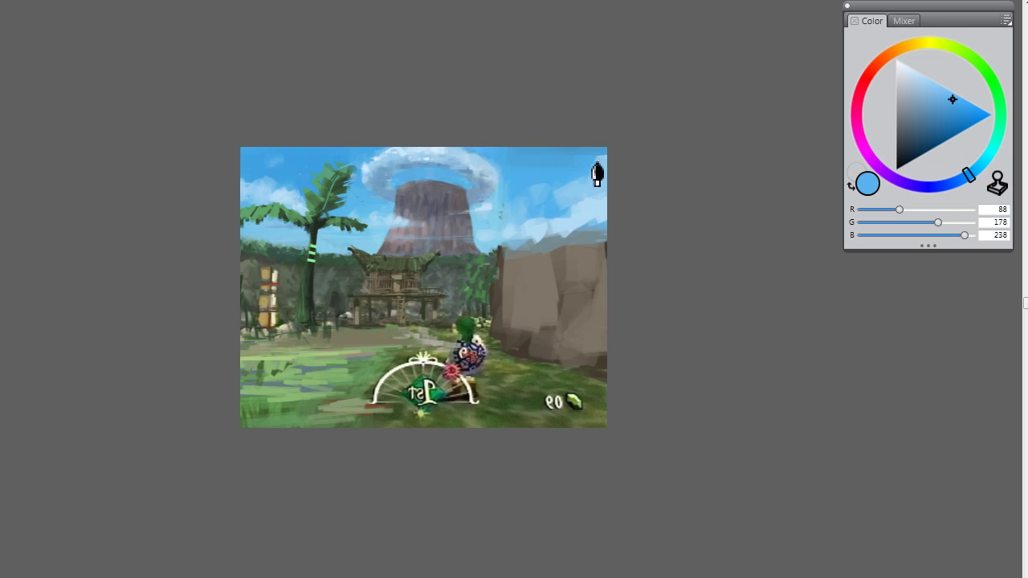
pyautogui.moveTo(933, 126); pyautogui.dragTo(951, 128)
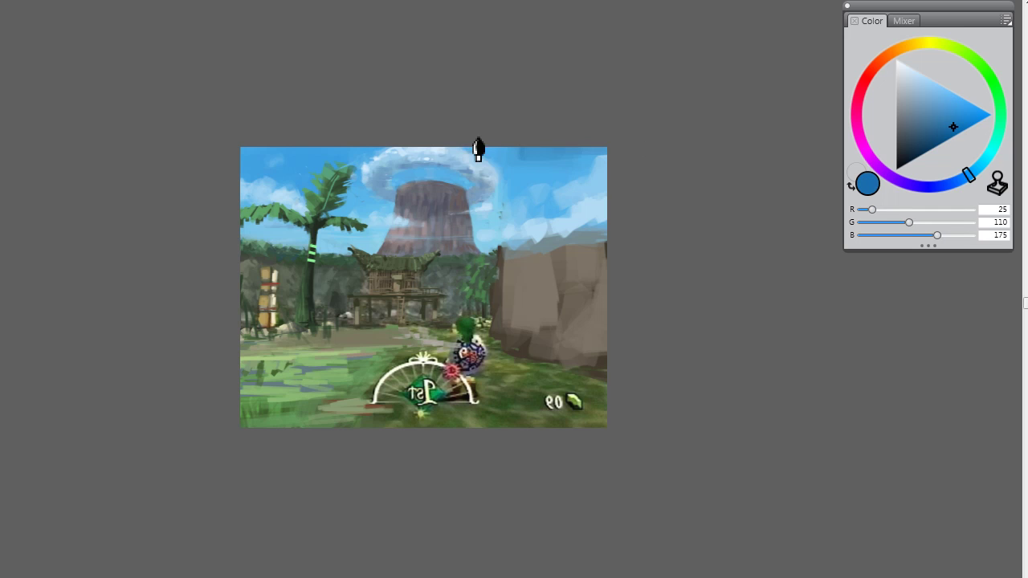
pyautogui.keyDown('alt'); pyautogui.click(540, 185); pyautogui.keyUp('alt')
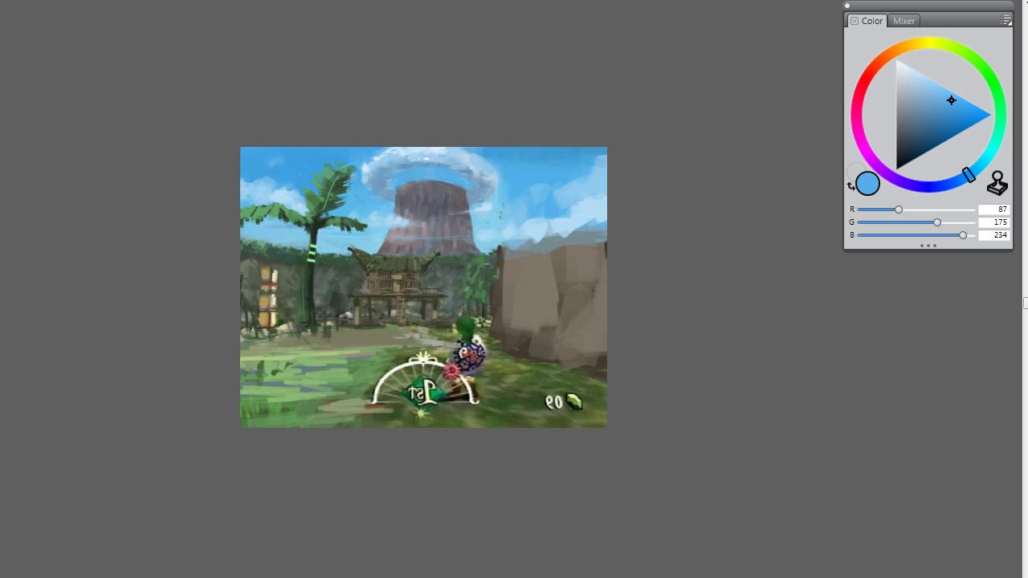
# Step: Soften and widen the cloud ring around the volcano with sampled blues, including RGB 87, 175, 234 and 148, 204, 236
pyautogui.keyDown('alt'); pyautogui.click(492, 172); pyautogui.keyUp('alt')
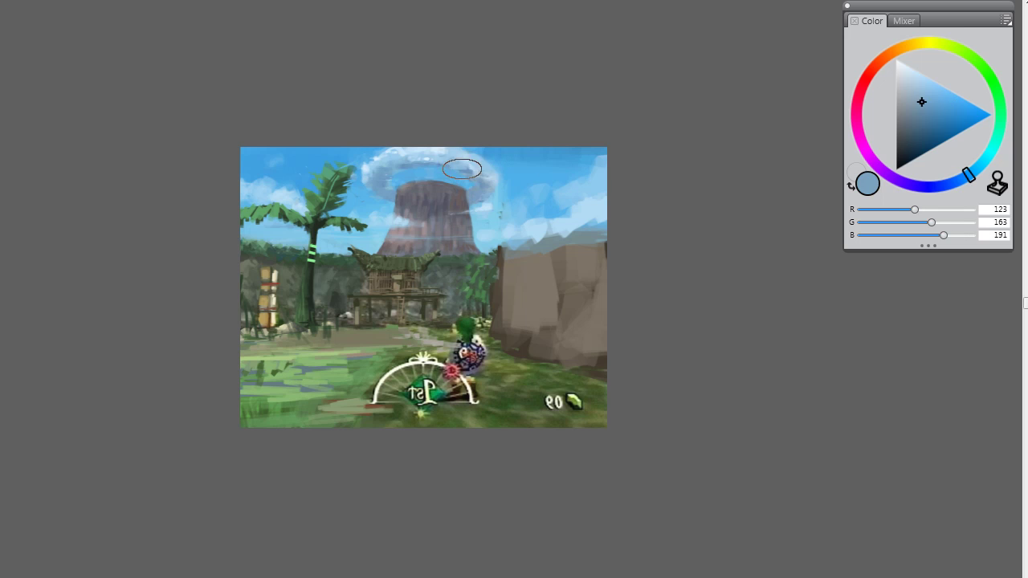
pyautogui.keyDown('alt'); pyautogui.click(511, 174); pyautogui.keyUp('alt')
pyautogui.keyDown('alt'); pyautogui.click(543, 177); pyautogui.keyUp('alt')
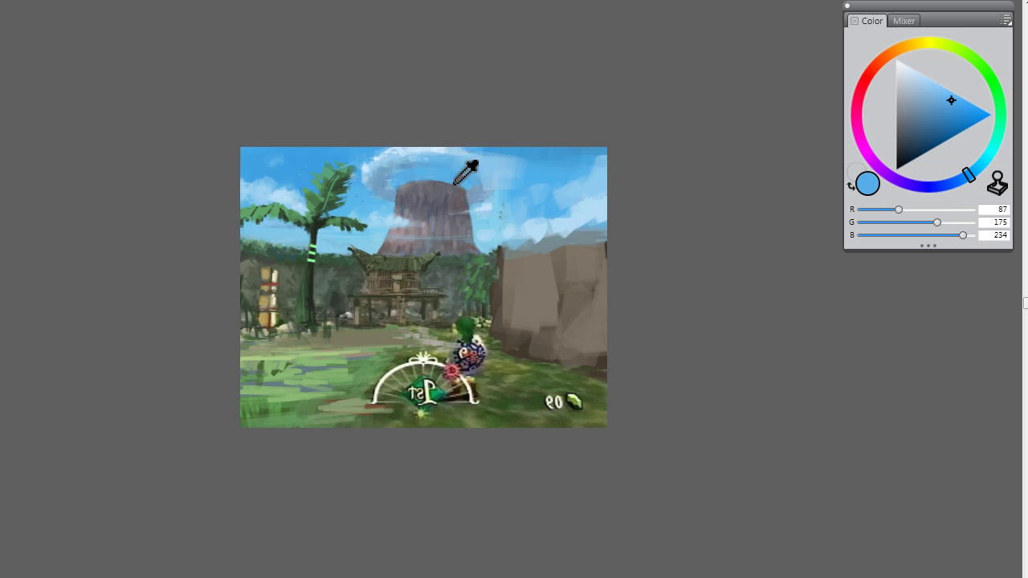
pyautogui.keyDown('alt'); pyautogui.click(458, 184); pyautogui.keyUp('alt')
pyautogui.keyDown('alt'); pyautogui.click(502, 191); pyautogui.keyUp('alt')
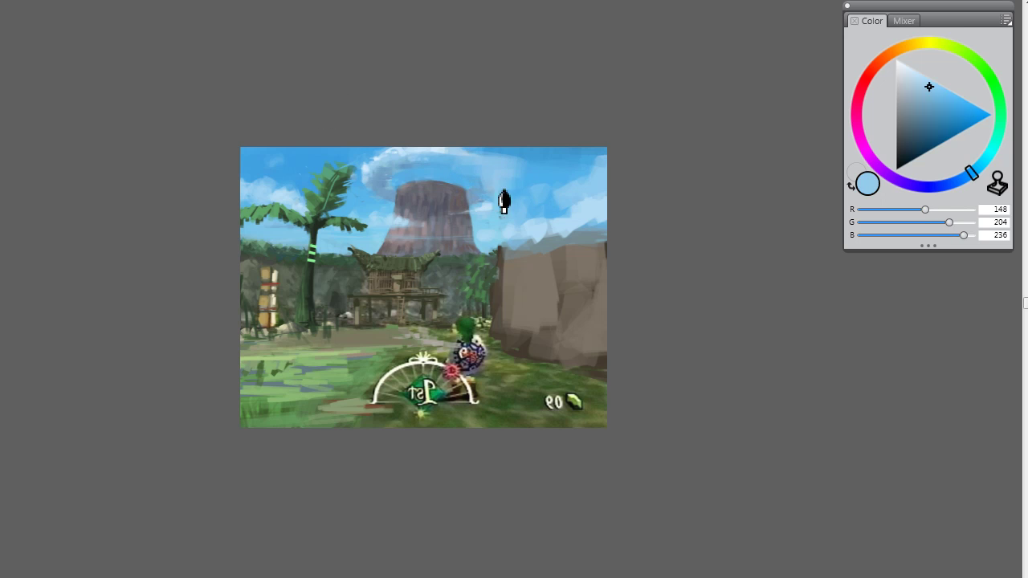
pyautogui.keyDown('alt'); pyautogui.click(471, 191); pyautogui.keyUp('alt')
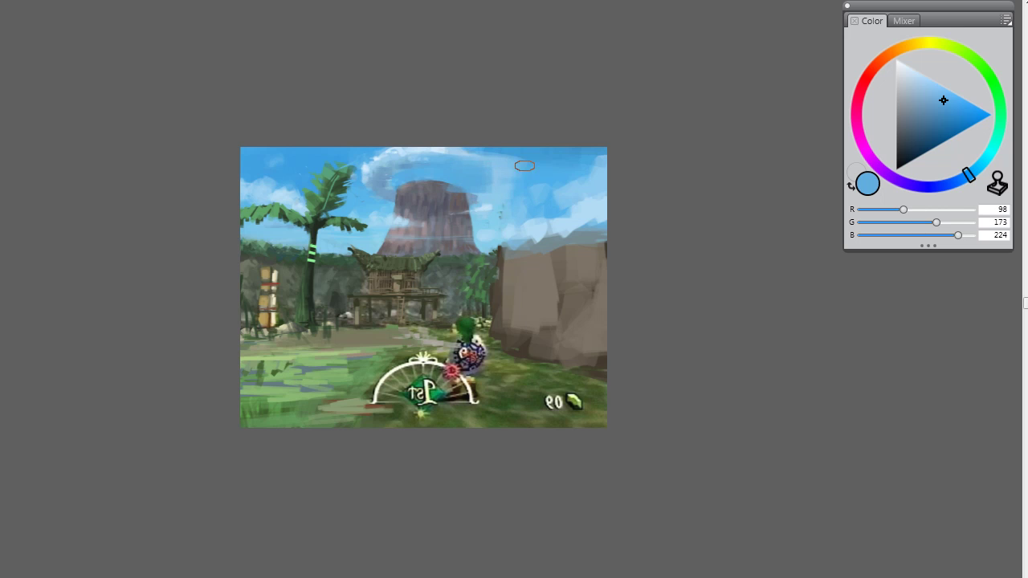
pyautogui.keyDown('alt'); pyautogui.click(455, 165); pyautogui.keyUp('alt')
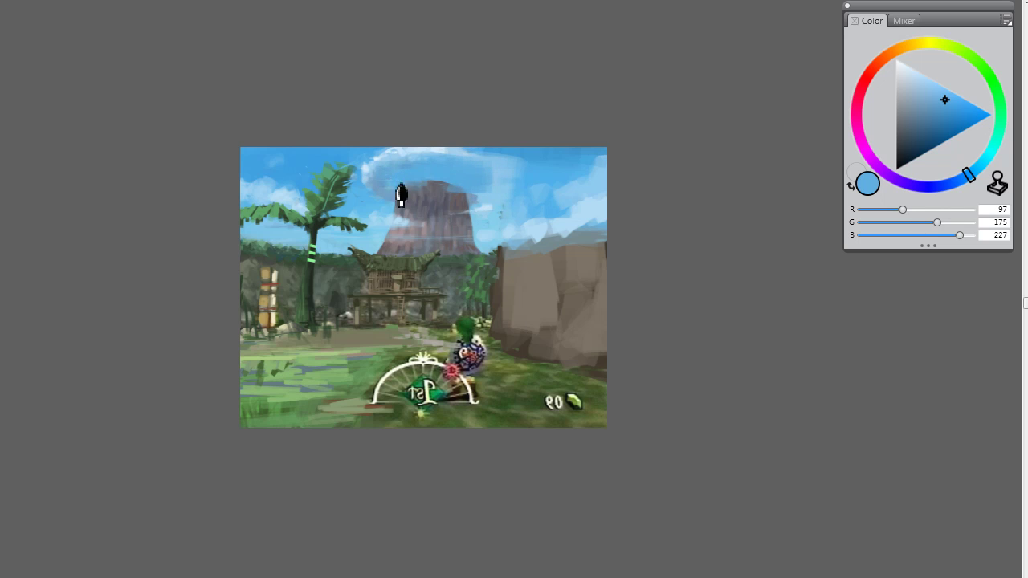
# Step: Touch up the volcano's rim with grey (RGB 96, 95, 103) and the sky beside it with blue (RGB 98, 176, 228)
pyautogui.keyDown('alt'); pyautogui.click(428, 186); pyautogui.keyUp('alt')
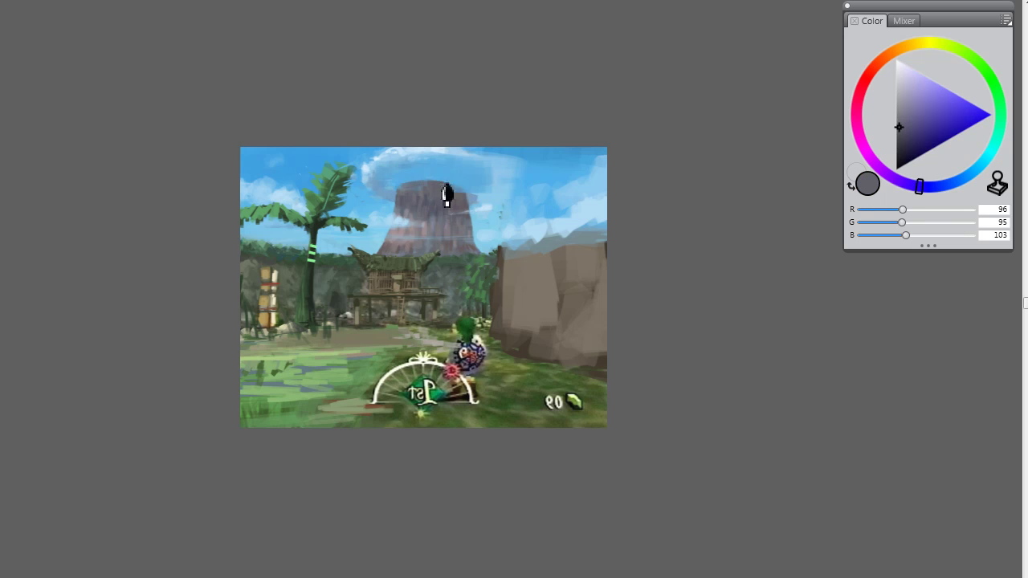
pyautogui.keyDown('alt'); pyautogui.click(389, 195); pyautogui.keyUp('alt')
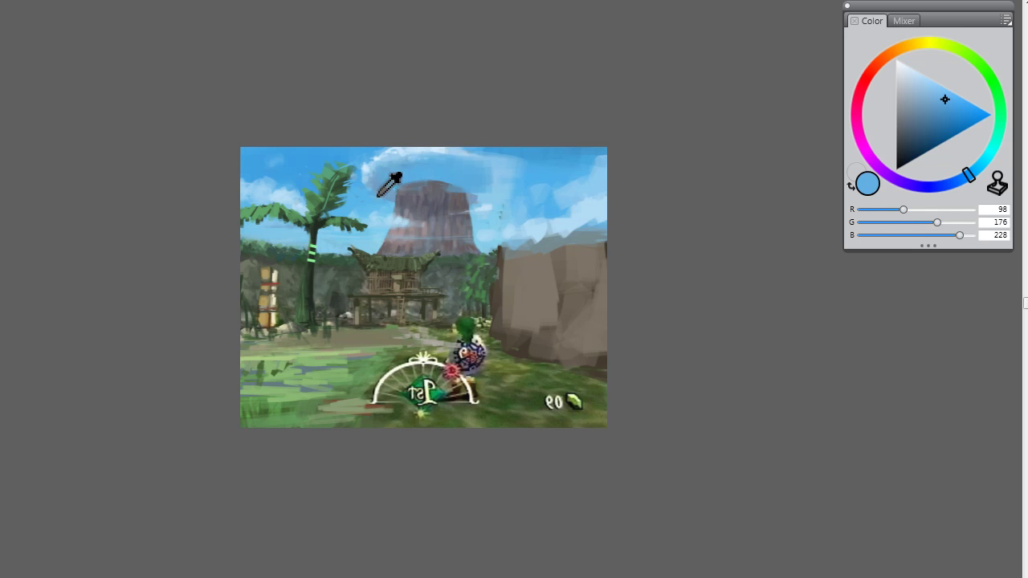
pyautogui.keyDown('alt'); pyautogui.click(379, 194); pyautogui.keyUp('alt')
# Step: Brighten the cloud ring with pale blue (RGB 203, 227, 246) and clean up around it with sampled sky blues
pyautogui.keyDown('alt'); pyautogui.click(450, 153); pyautogui.keyUp('alt')
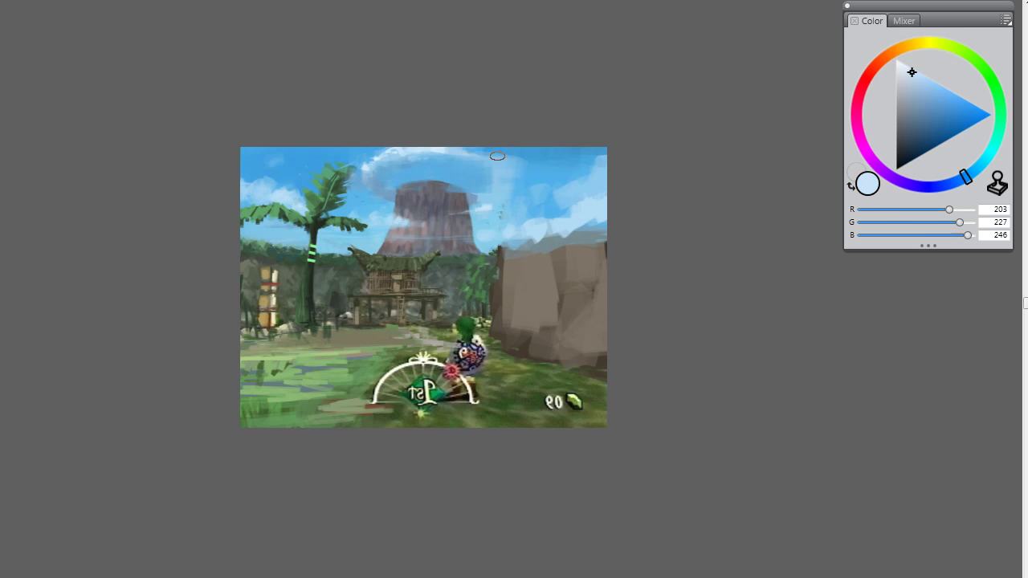
pyautogui.keyDown('alt'); pyautogui.click(547, 181); pyautogui.keyUp('alt')
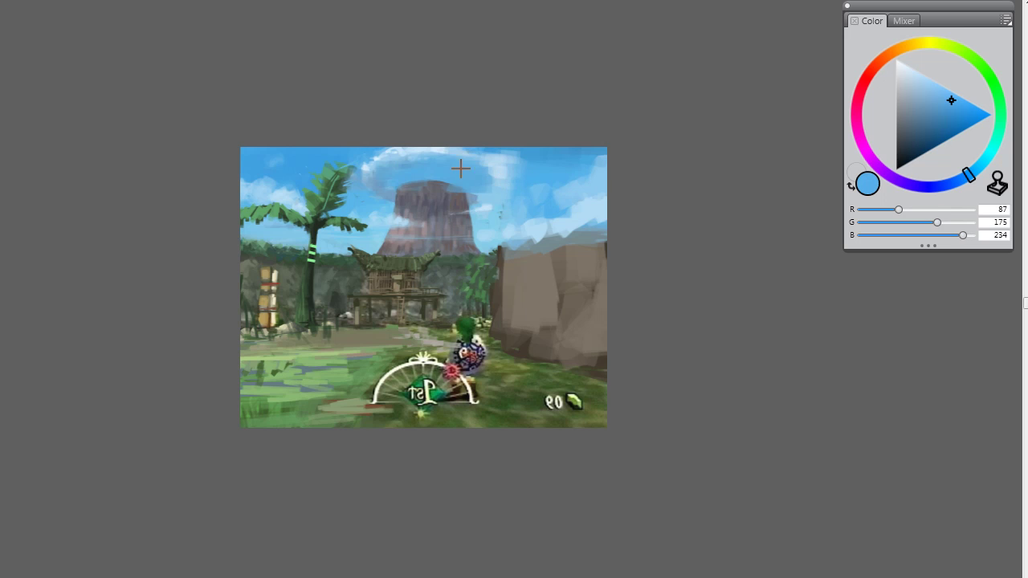
pyautogui.keyDown('alt'); pyautogui.click(402, 201); pyautogui.keyUp('alt')
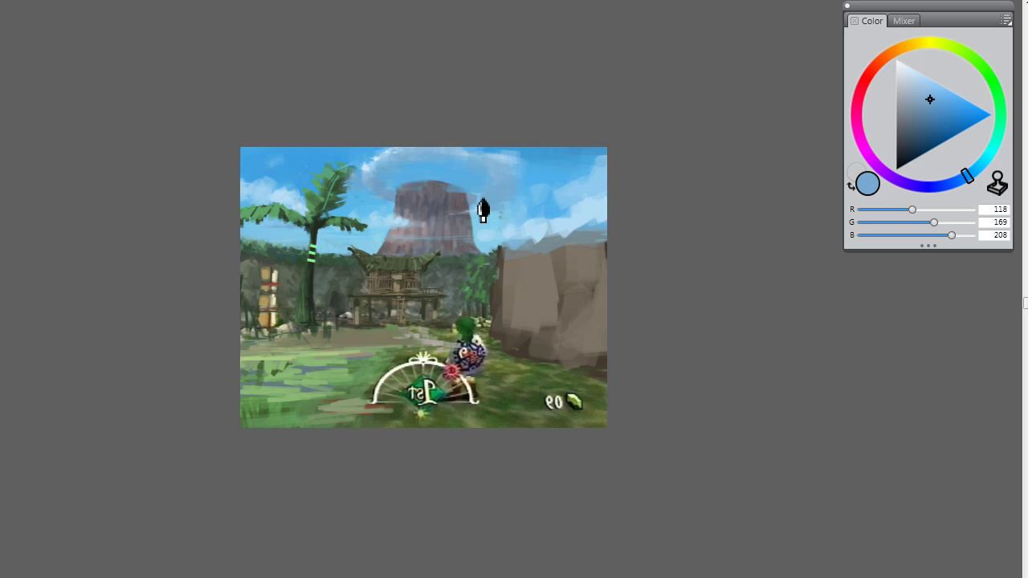
pyautogui.keyDown('alt'); pyautogui.click(527, 203); pyautogui.keyUp('alt')
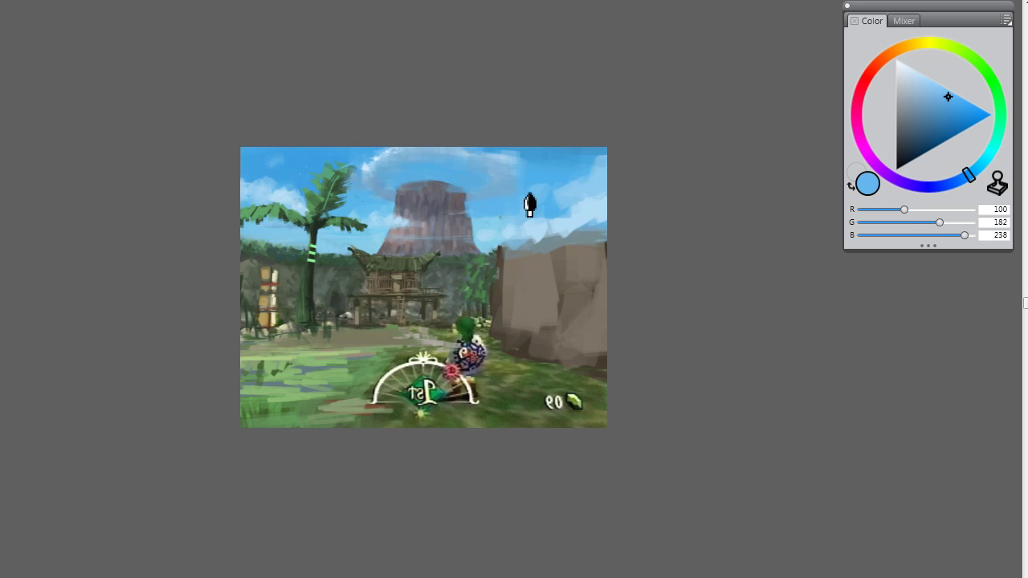
# Step: Refine the volcano's rim and rocky slopes with sampled greys, including RGB 100, 90, 90, RGB 84, 85, 99 and RGB 120, 116, 123
pyautogui.keyDown('alt'); pyautogui.click(466, 217); pyautogui.keyUp('alt')
pyautogui.keyDown('alt'); pyautogui.click(467, 207); pyautogui.keyUp('alt')
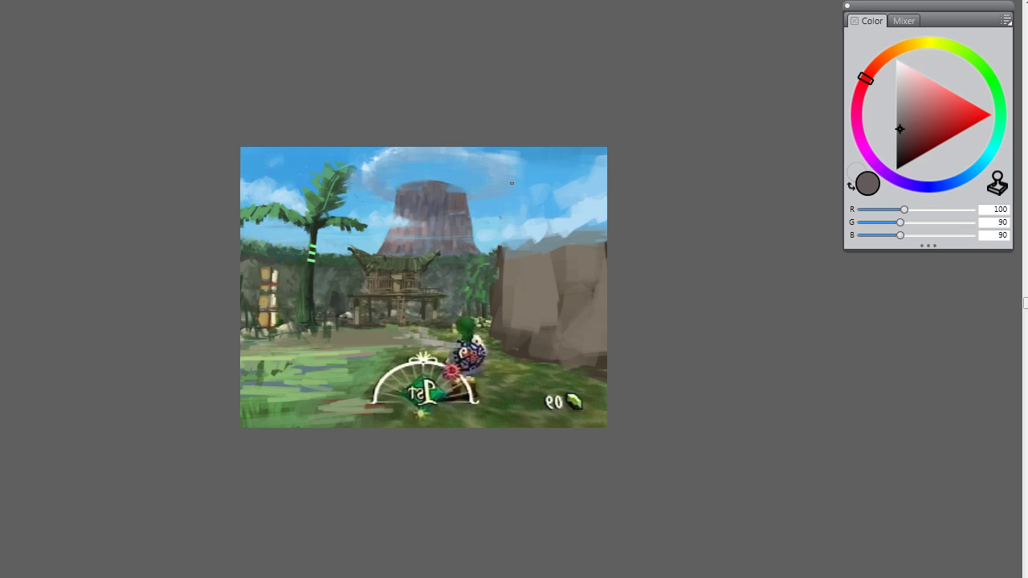
pyautogui.keyDown('alt'); pyautogui.click(452, 200); pyautogui.keyUp('alt')
pyautogui.keyDown('alt'); pyautogui.click(452, 203); pyautogui.keyUp('alt')
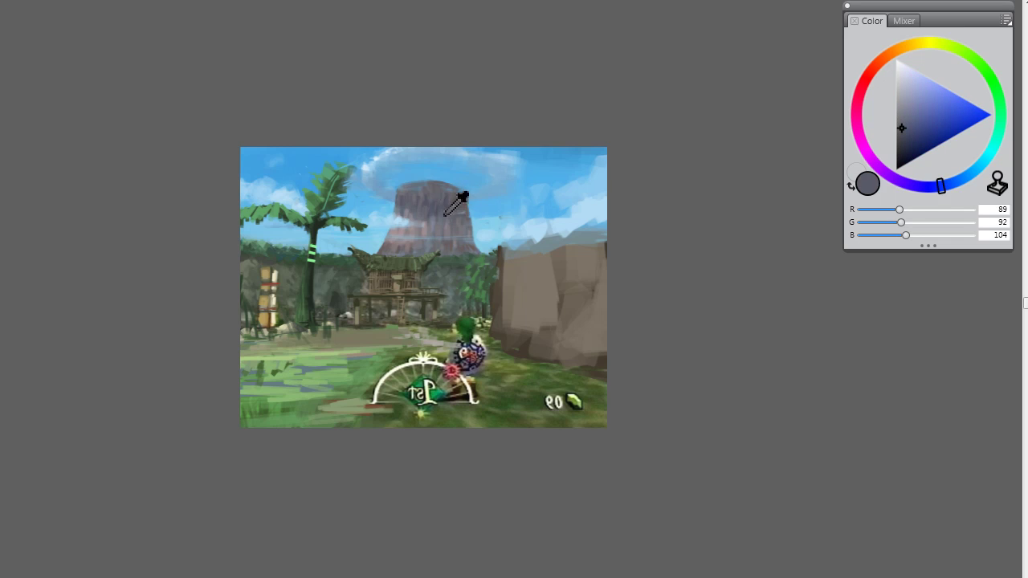
pyautogui.keyDown('alt'); pyautogui.click(454, 205); pyautogui.keyUp('alt')
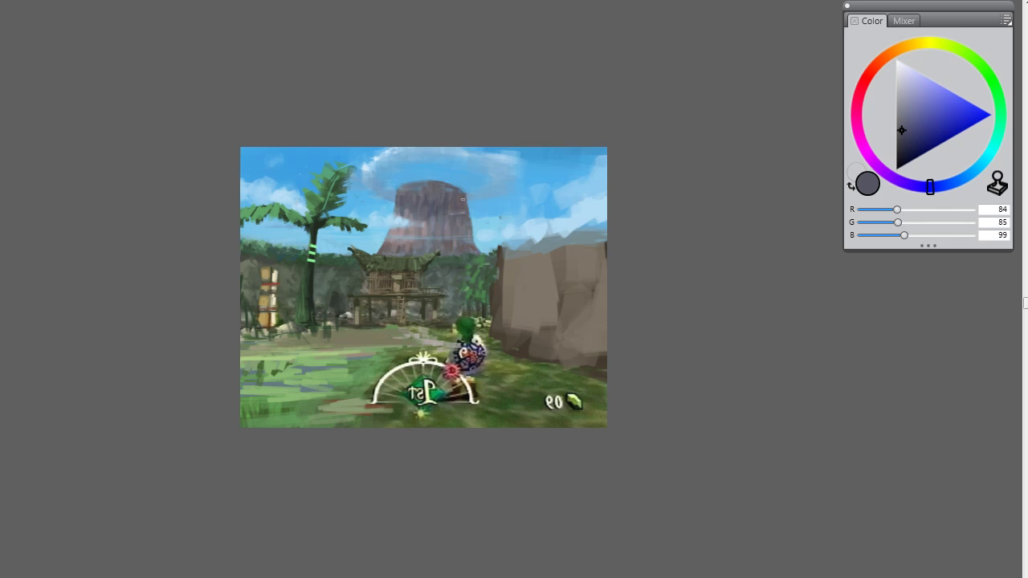
pyautogui.keyDown('alt'); pyautogui.click(459, 203); pyautogui.keyUp('alt')
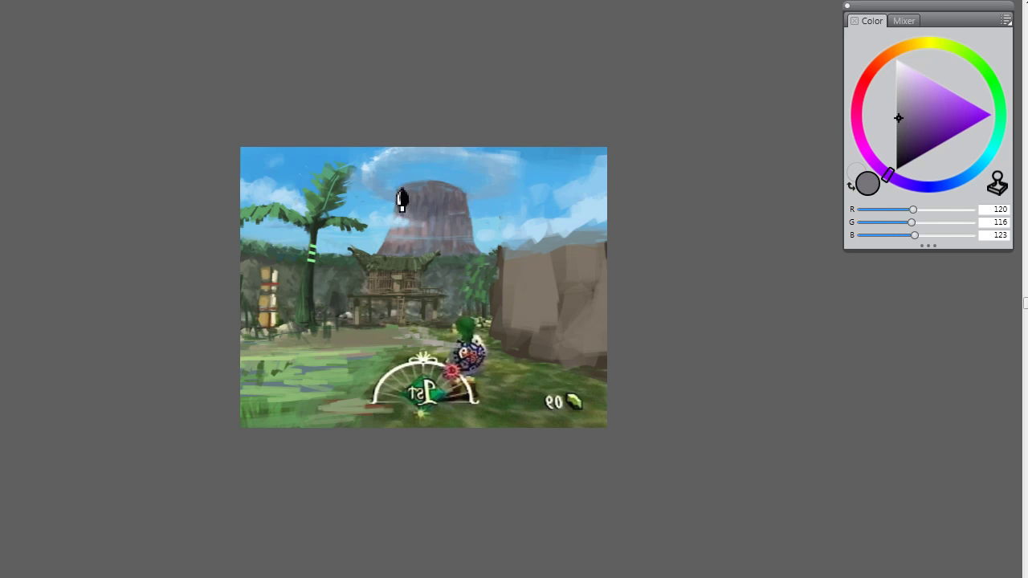
pyautogui.keyDown('alt'); pyautogui.click(414, 214); pyautogui.keyUp('alt')
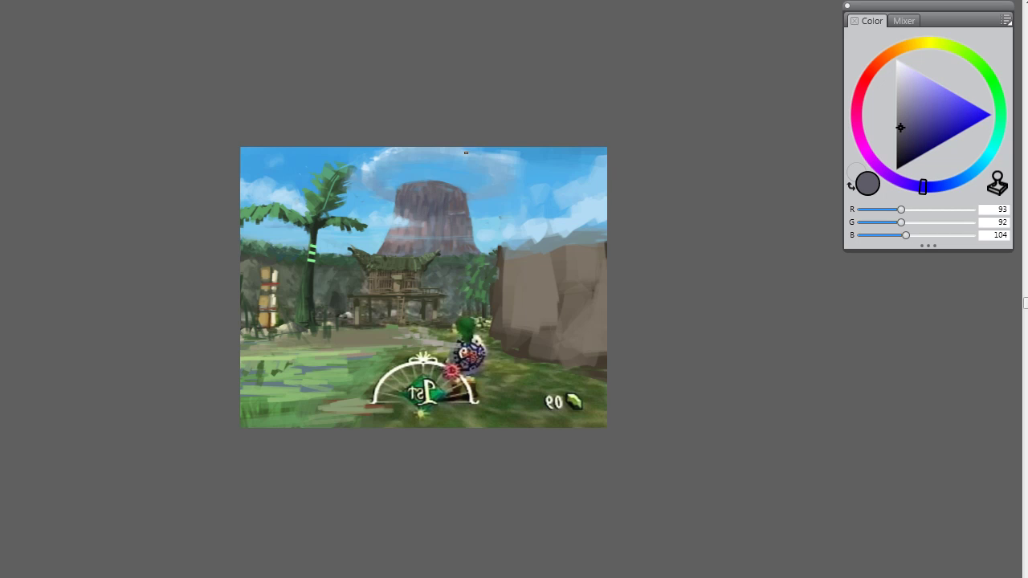
# Step: Paint dark green (RGB 53, 65, 55) along the boulder's upper edge and rework the distant mountain behind it in blue (RGB 103, 167, 207)
pyautogui.keyDown('alt'); pyautogui.click(500, 257); pyautogui.keyUp('alt')
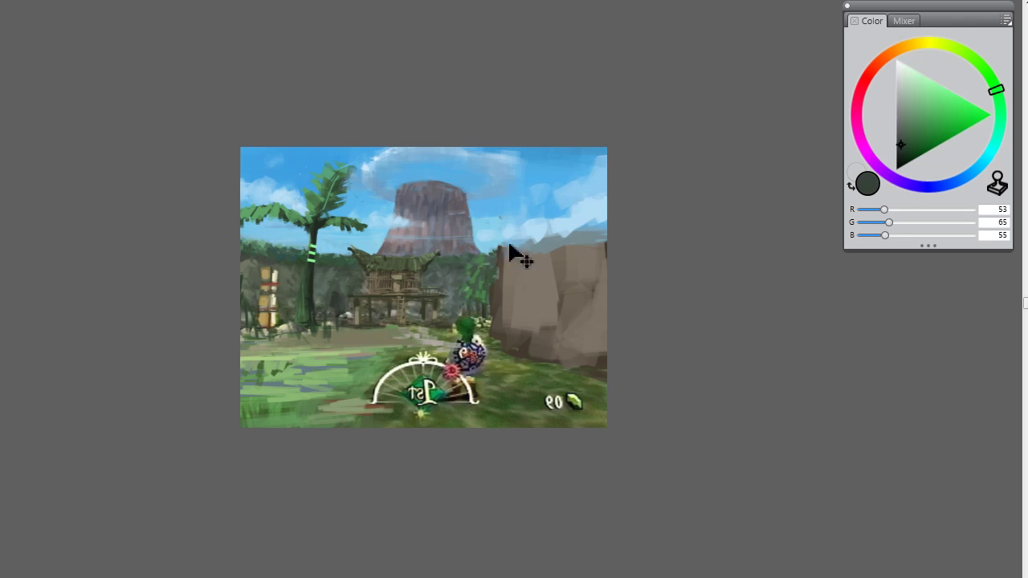
pyautogui.moveTo(520, 257)
pyautogui.mouseDown()
pyautogui.moveTo(543, 257)
pyautogui.moveTo(488, 281)
pyautogui.moveTo(576, 252)
pyautogui.moveTo(546, 213)
pyautogui.moveTo(592, 222)
pyautogui.moveTo(523, 252)
pyautogui.moveTo(558, 238)
pyautogui.moveTo(589, 245)
pyautogui.moveTo(576, 230)
pyautogui.moveTo(587, 253)
pyautogui.moveTo(598, 214)
pyautogui.mouseUp()
pyautogui.keyDown('alt'); pyautogui.click(555, 203); pyautogui.keyUp('alt')
pyautogui.keyDown('alt'); pyautogui.click(563, 223); pyautogui.keyUp('alt')
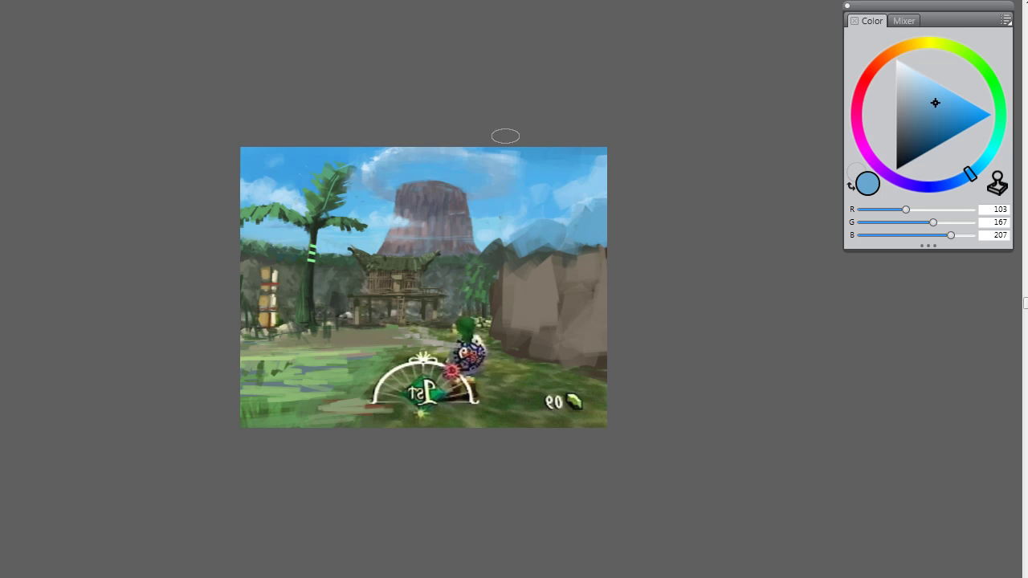
# Step: Refine the sky and mountain above the boulder with sampled blues, and paint a distant blue mountain (RGB 102, 165, 205) behind the palm
pyautogui.keyDown('alt'); pyautogui.click(598, 204); pyautogui.keyUp('alt')
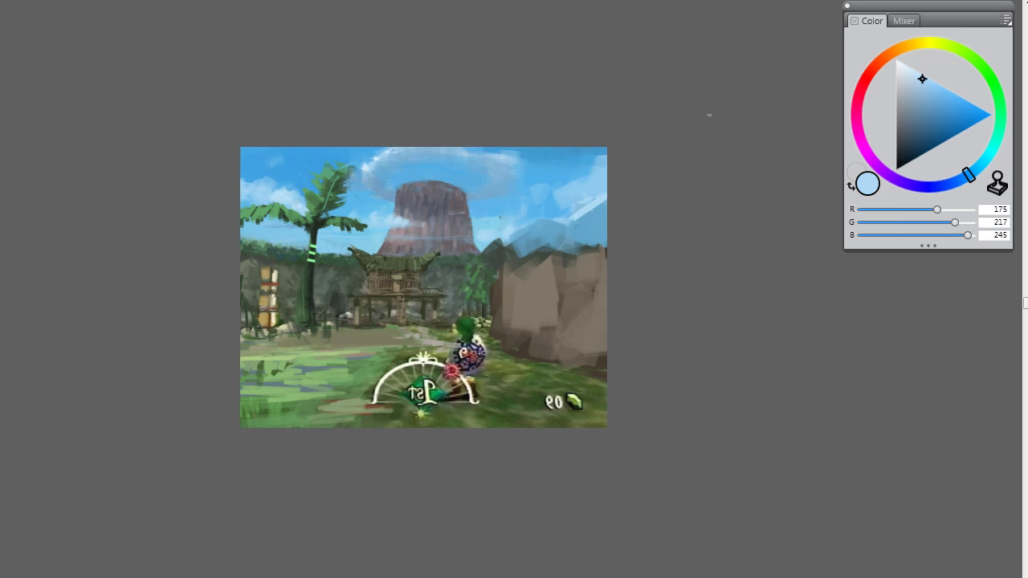
pyautogui.keyDown('alt'); pyautogui.click(572, 223); pyautogui.keyUp('alt')
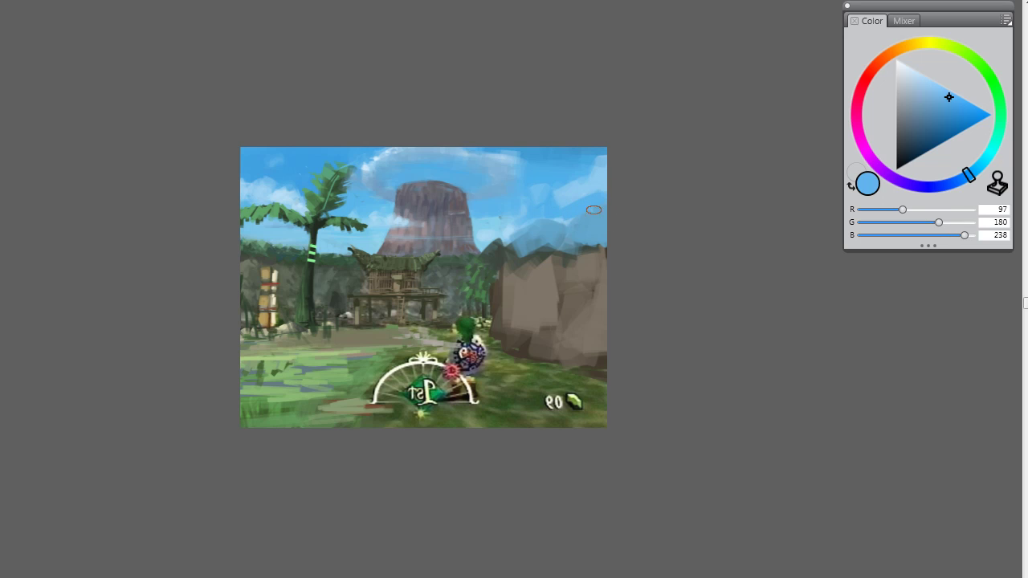
pyautogui.keyDown('alt'); pyautogui.click(570, 246); pyautogui.keyUp('alt')
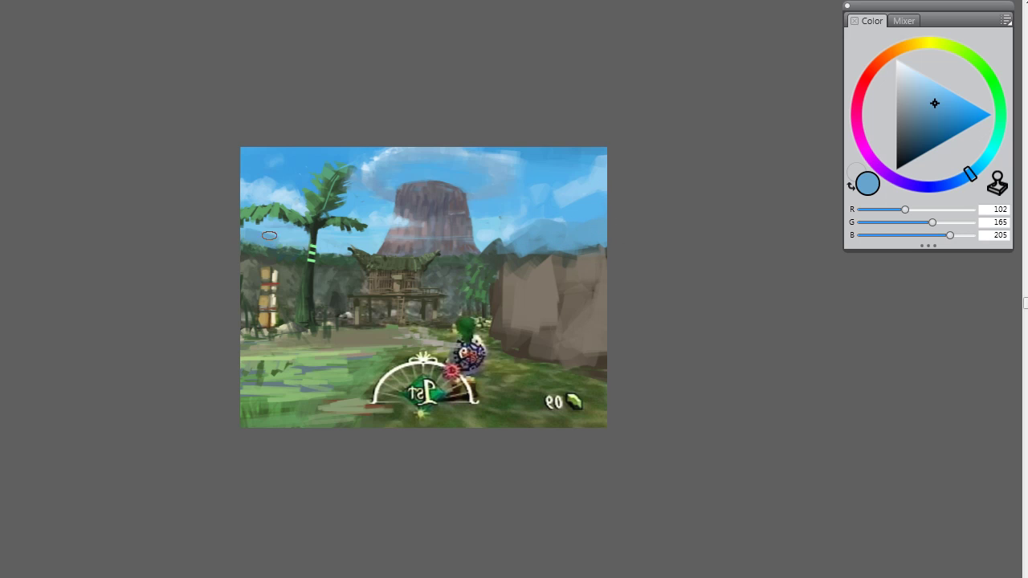
pyautogui.keyDown('alt'); pyautogui.click(283, 256); pyautogui.keyUp('alt')
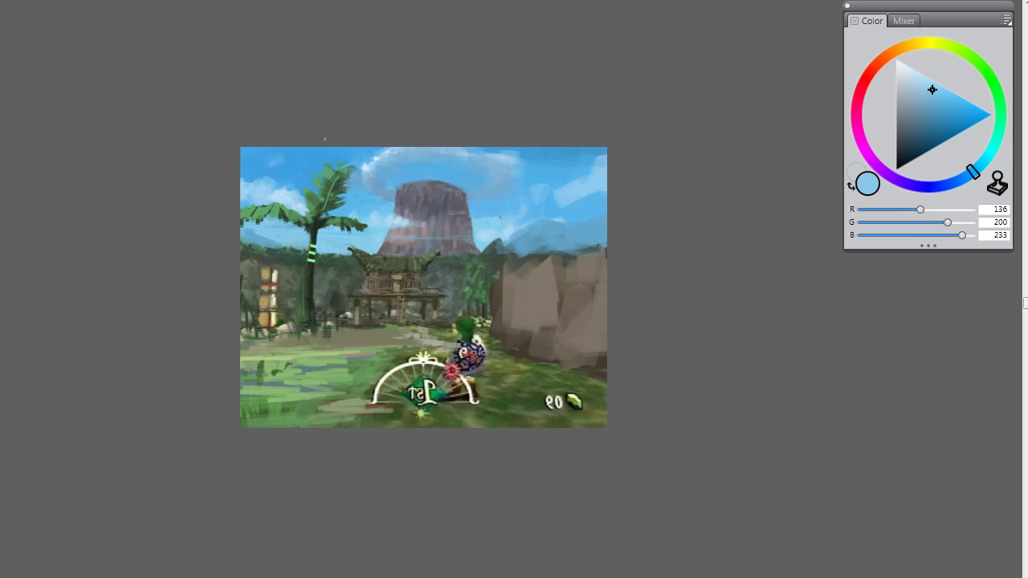
# Step: Repaint the green palm trunk in grey-brown (RGB 100, 88, 87) down to its base
pyautogui.keyDown('alt'); pyautogui.click(383, 257); pyautogui.keyUp('alt')
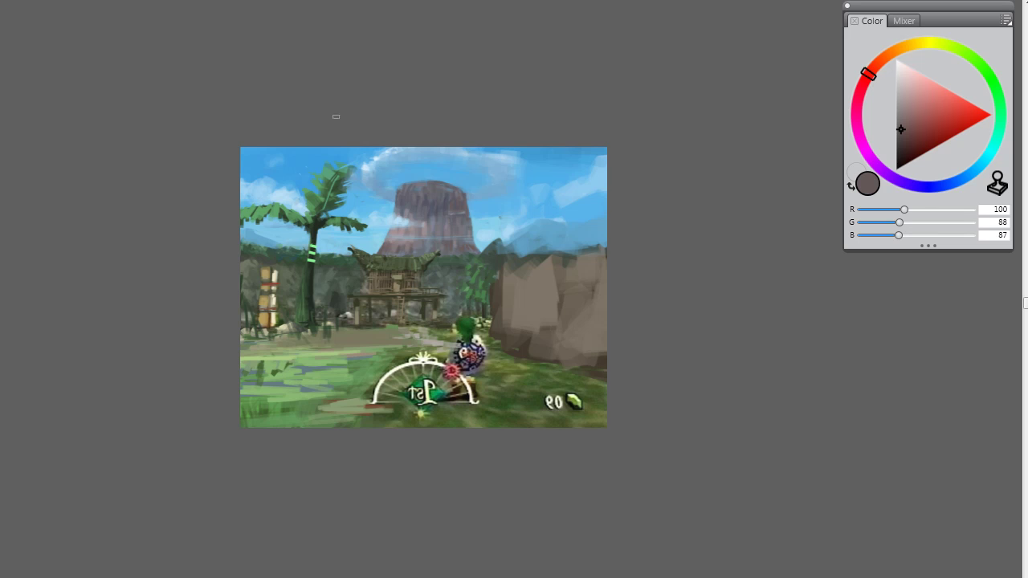
pyautogui.moveTo(308, 246)
pyautogui.mouseDown()
pyautogui.moveTo(317, 241)
pyautogui.moveTo(307, 298)
pyautogui.moveTo(305, 285)
pyautogui.moveTo(322, 315)
pyautogui.mouseUp()
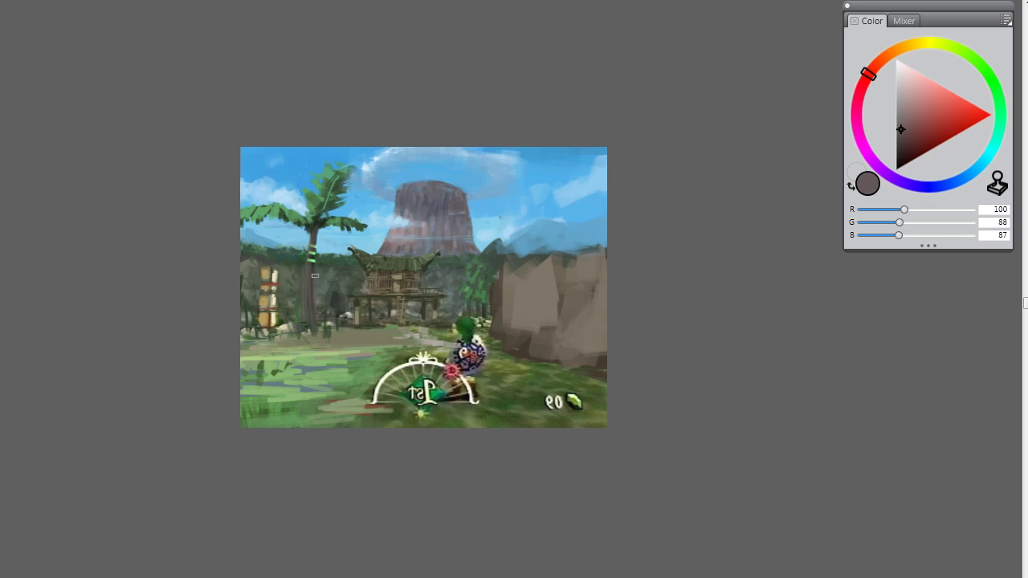
pyautogui.moveTo(315, 275); pyautogui.dragTo(313, 321)
# Step: Add a pale grey-cyan highlight (RGB 150, 174, 174) along the palm trunk down to its base
pyautogui.moveTo(907, 71)
pyautogui.mouseDown()
pyautogui.moveTo(909, 114)
pyautogui.moveTo(906, 51)
pyautogui.moveTo(999, 70)
pyautogui.moveTo(993, 171)
pyautogui.mouseUp()
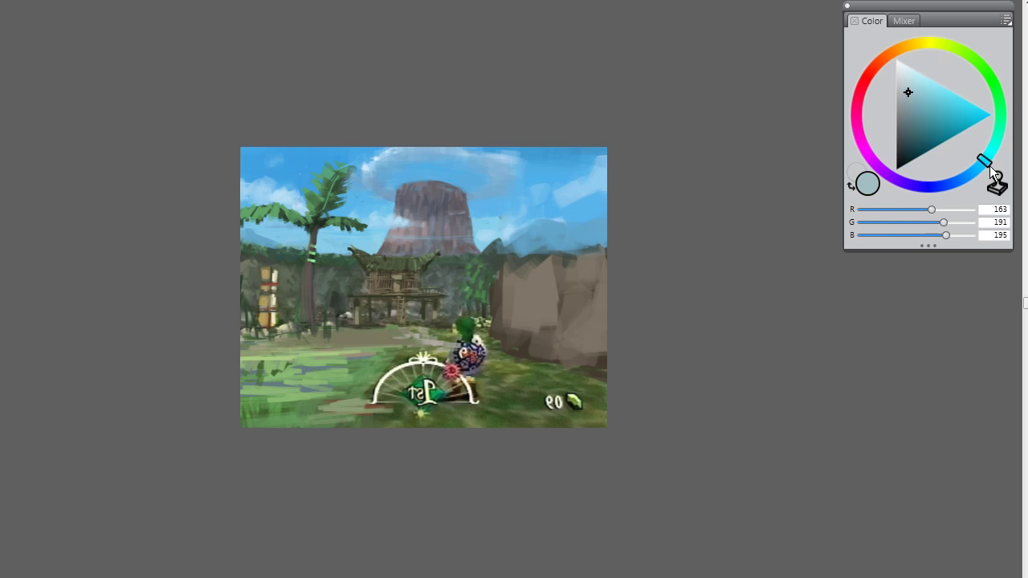
pyautogui.moveTo(913, 90); pyautogui.dragTo(905, 87)
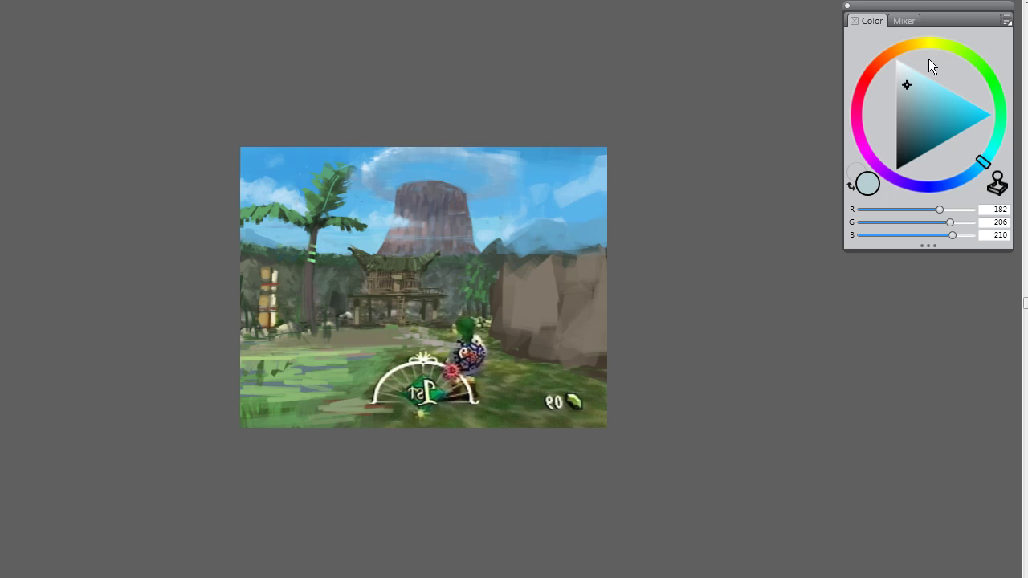
pyautogui.moveTo(934, 48); pyautogui.dragTo(953, 48)
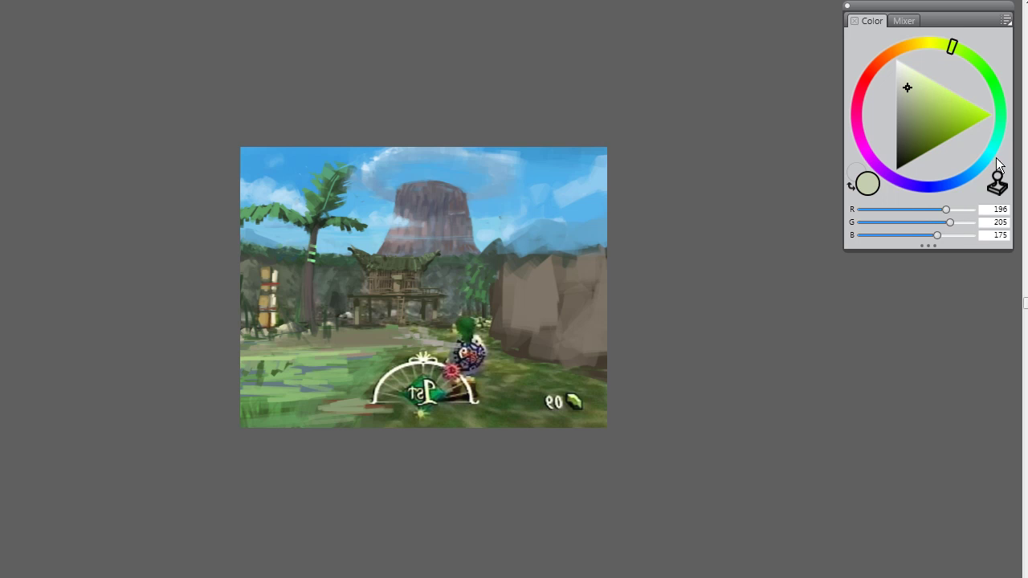
pyautogui.click(993, 154)
pyautogui.click(908, 92)
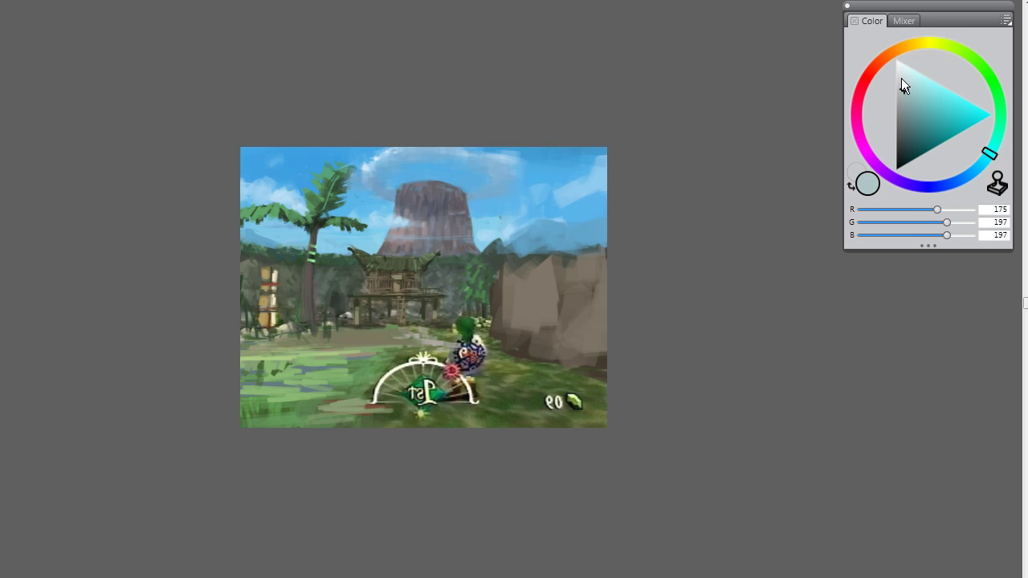
pyautogui.moveTo(902, 78); pyautogui.dragTo(905, 102)
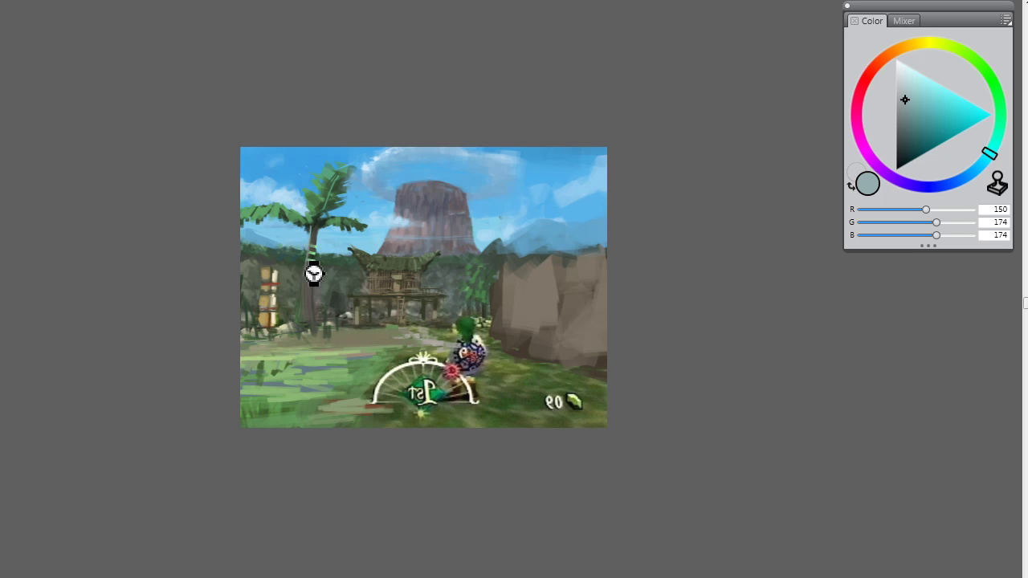
pyautogui.moveTo(311, 313)
pyautogui.mouseDown()
pyautogui.moveTo(310, 287)
pyautogui.moveTo(301, 327)
pyautogui.mouseUp()
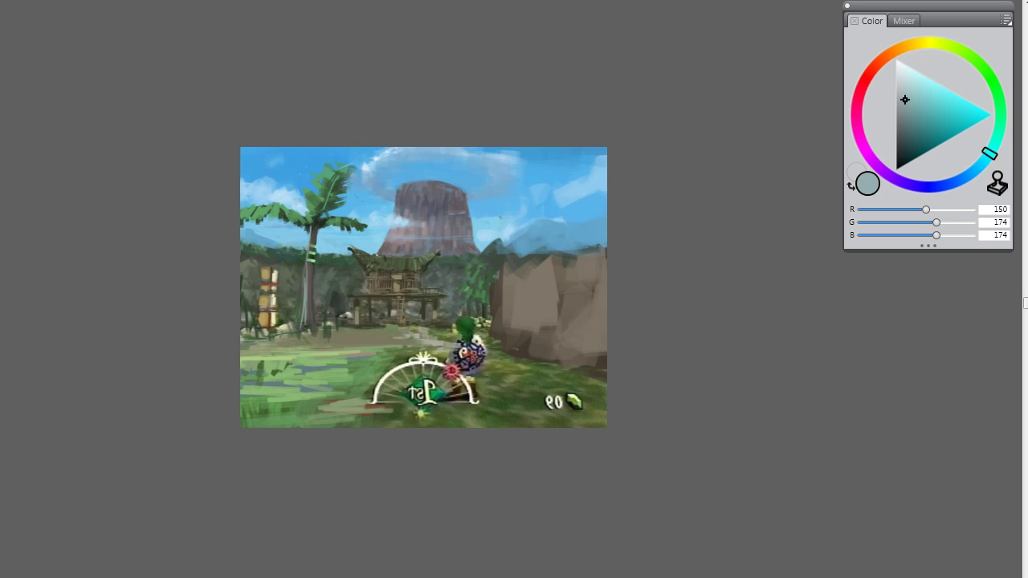
# Step: Warm the palm trunk with tan (RGB 181, 166, 137) and blend its shading with sampled browns (RGB 82, 78, 72 and 106, 99, 87)
pyautogui.moveTo(962, 52)
pyautogui.mouseDown()
pyautogui.moveTo(980, 65)
pyautogui.moveTo(1000, 137)
pyautogui.moveTo(913, 64)
pyautogui.moveTo(914, 102)
pyautogui.mouseUp()
pyautogui.click(913, 87)
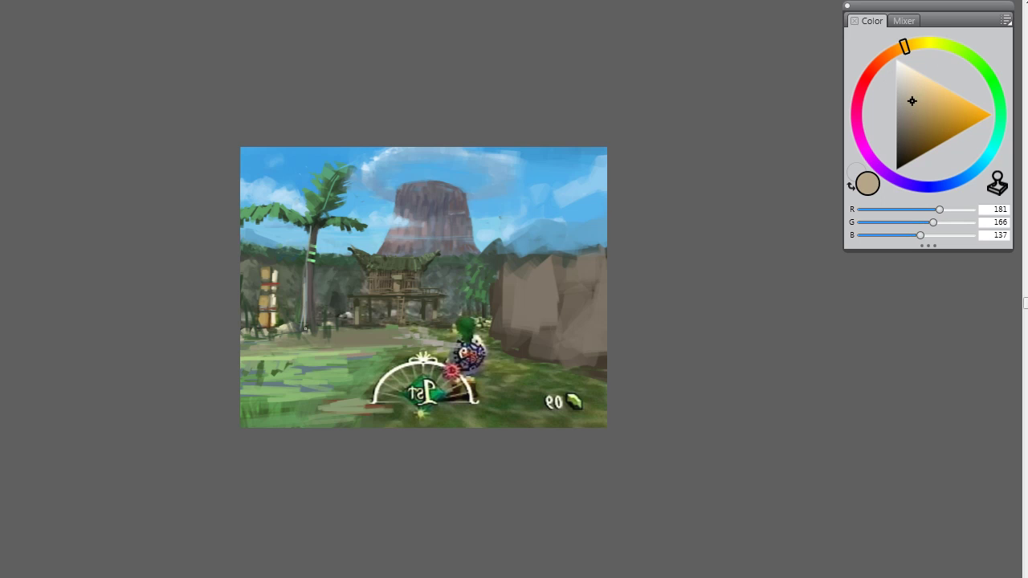
pyautogui.moveTo(305, 329)
pyautogui.mouseDown()
pyautogui.moveTo(302, 282)
pyautogui.moveTo(302, 330)
pyautogui.mouseUp()
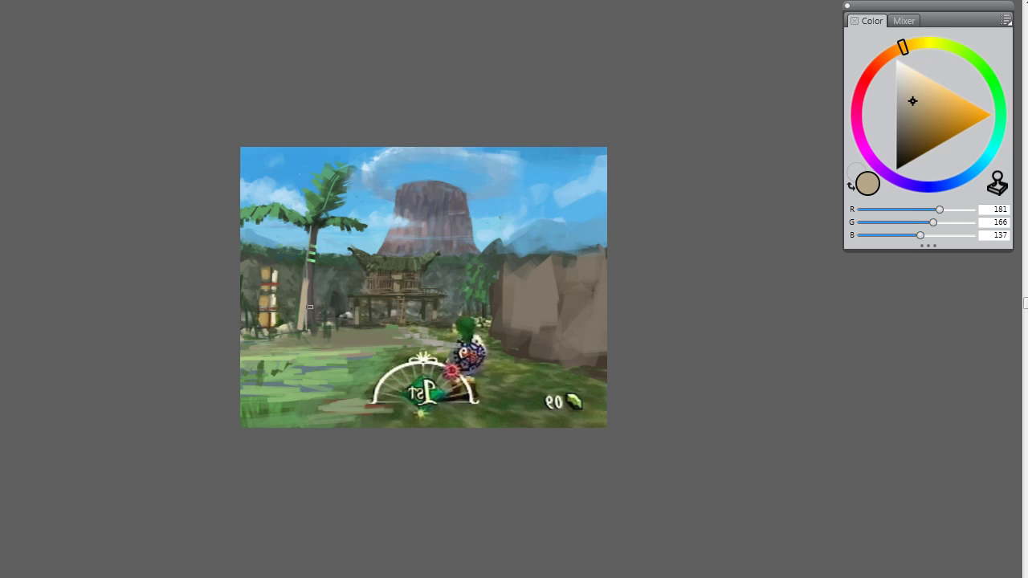
pyautogui.keyDown('alt'); pyautogui.click(313, 293); pyautogui.keyUp('alt')
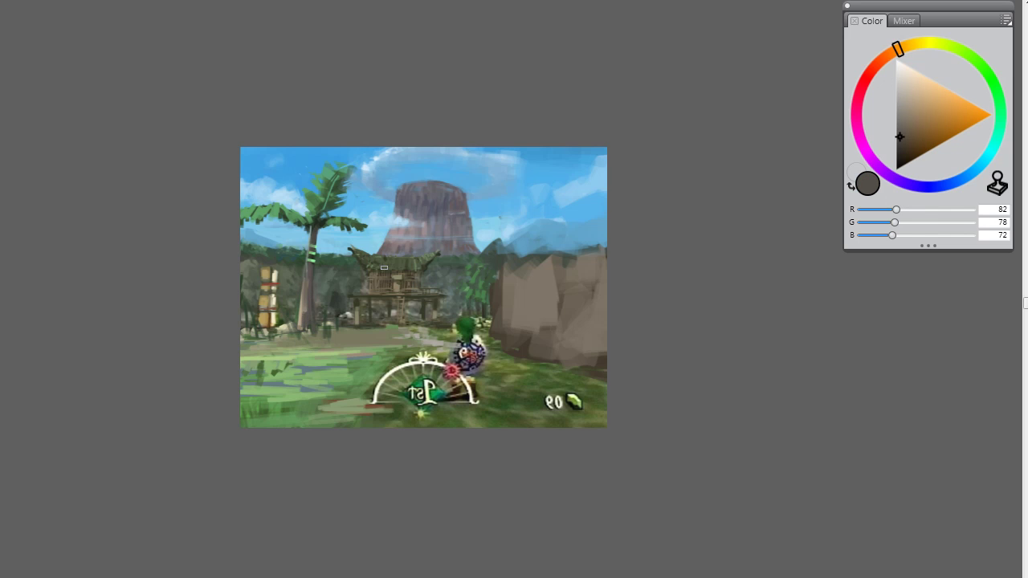
pyautogui.keyDown('alt'); pyautogui.click(307, 297); pyautogui.keyUp('alt')
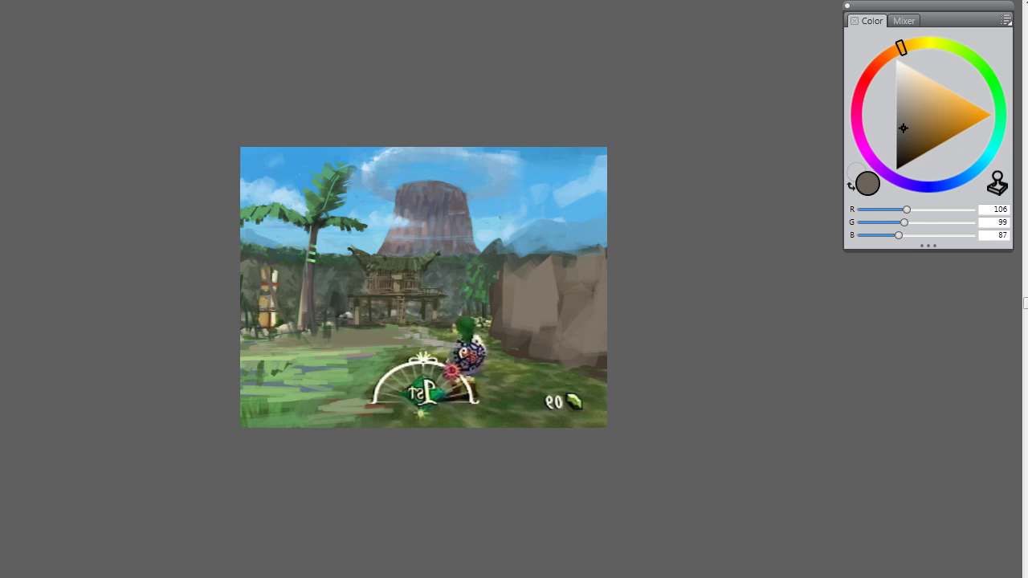
pyautogui.hotkey('ctrl', 'z')
pyautogui.keyDown('alt'); pyautogui.click(267, 283); pyautogui.keyUp('alt')
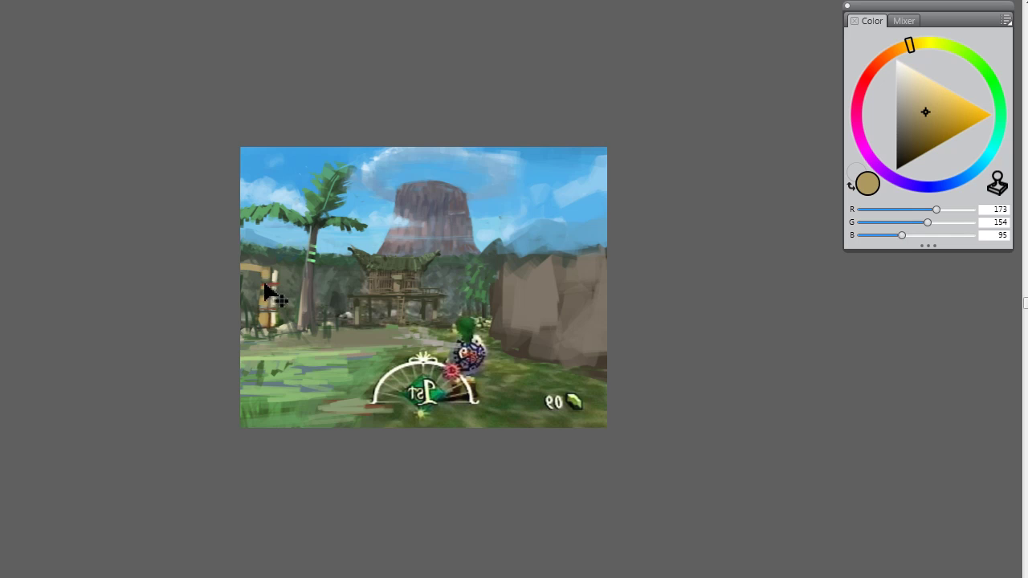
pyautogui.moveTo(242, 276); pyautogui.dragTo(274, 273)
pyautogui.hotkey('ctrl', 'z')
# Step: Reshape the striped post beside the palm into cream blocks (RGB 224, 217, 184), trimming around it with dark greens, including RGB 87, 98, 74
pyautogui.keyDown('alt'); pyautogui.click(260, 307); pyautogui.keyUp('alt')
pyautogui.keyDown('alt'); pyautogui.click(340, 319); pyautogui.keyUp('alt')
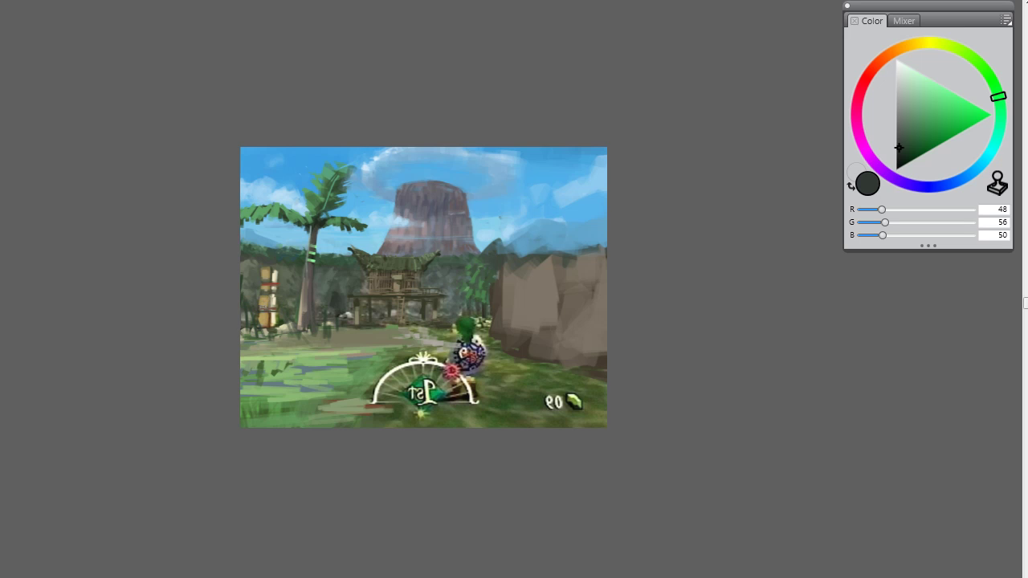
pyautogui.keyDown('alt'); pyautogui.click(273, 299); pyautogui.keyUp('alt')
pyautogui.keyDown('alt'); pyautogui.click(259, 307); pyautogui.keyUp('alt')
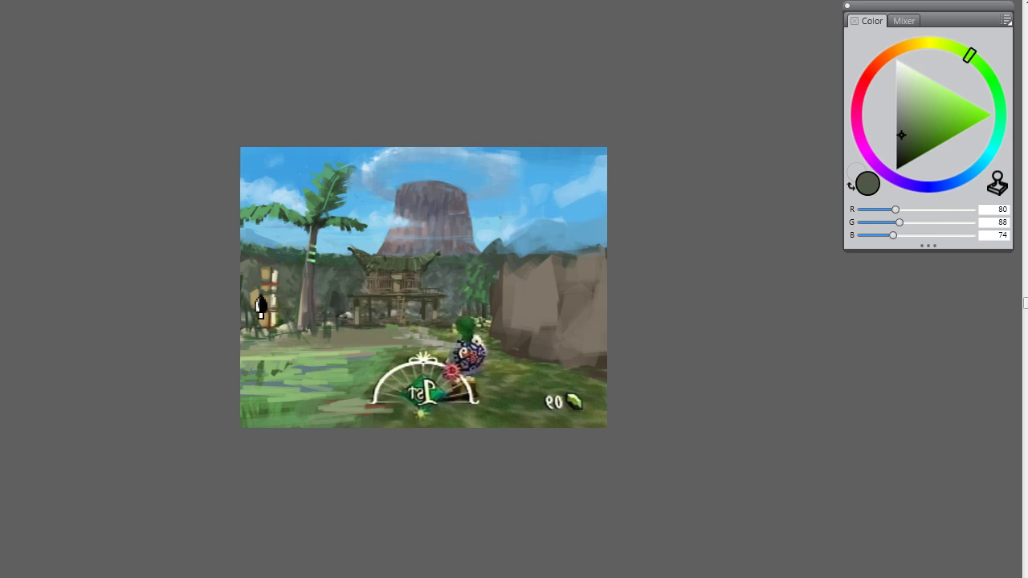
pyautogui.keyDown('alt'); pyautogui.click(289, 265); pyautogui.keyUp('alt')
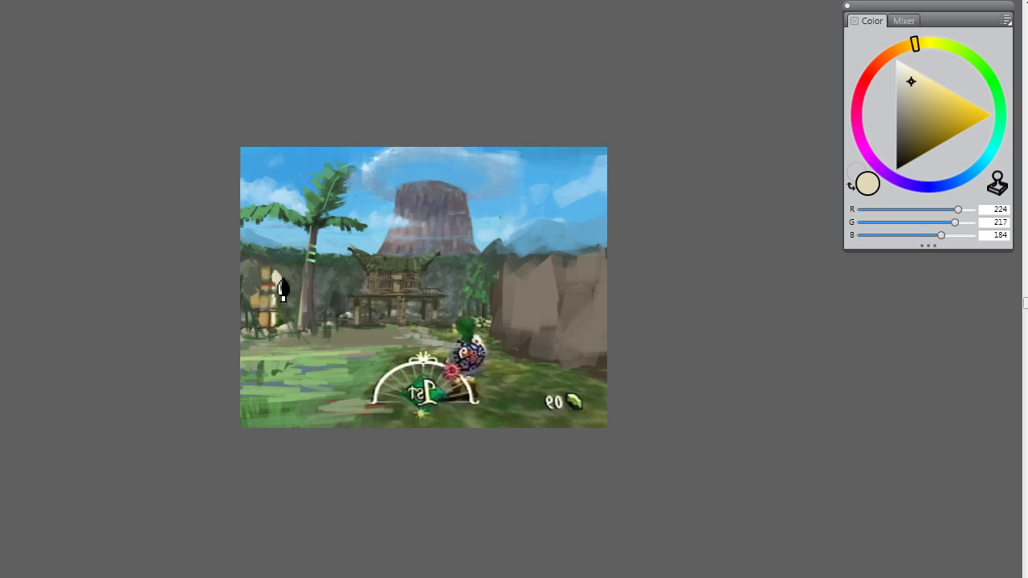
pyautogui.keyDown('alt'); pyautogui.click(274, 269); pyautogui.keyUp('alt')
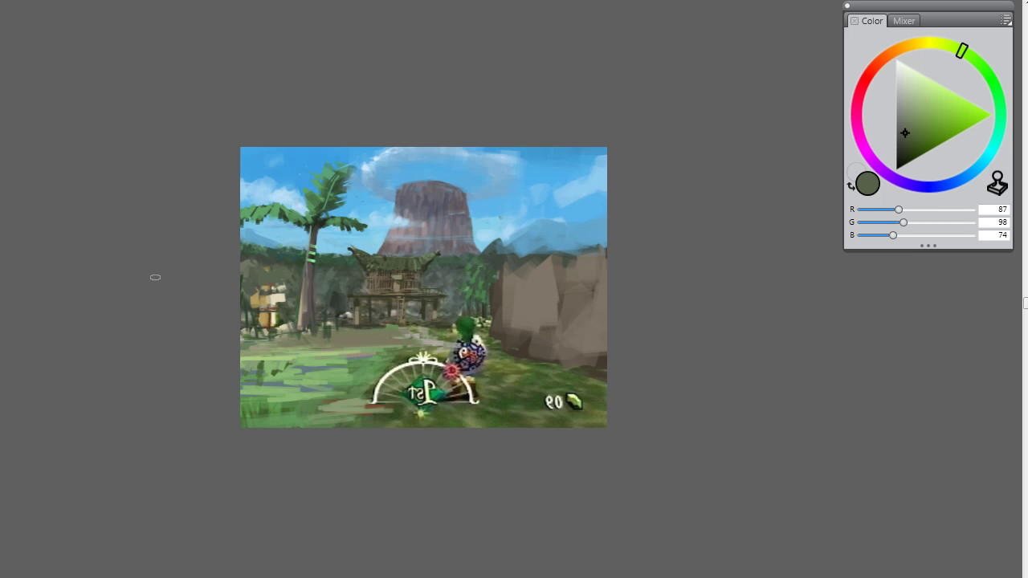
pyautogui.keyDown('alt'); pyautogui.click(278, 311); pyautogui.keyUp('alt')
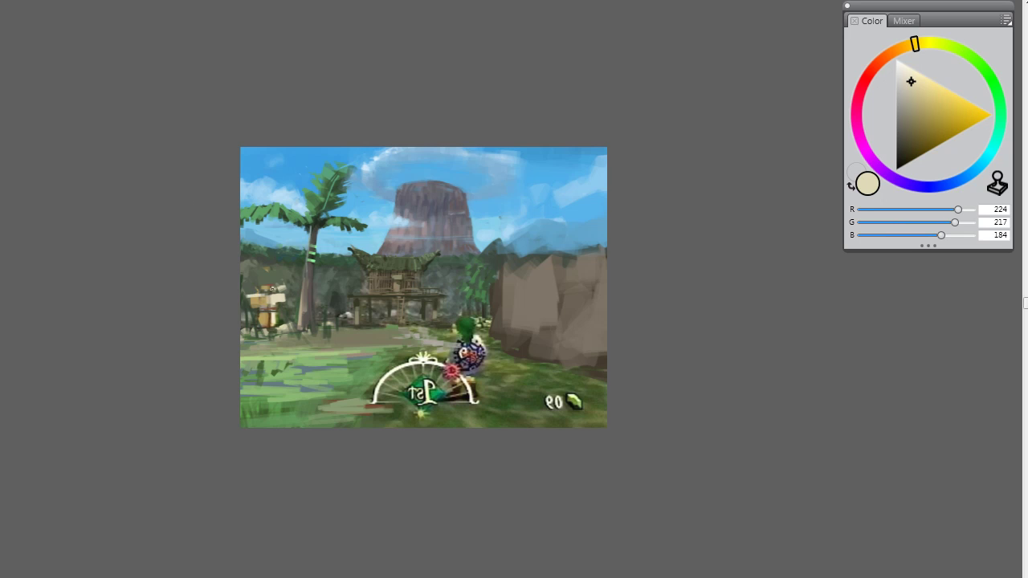
pyautogui.keyDown('alt'); pyautogui.click(296, 278); pyautogui.keyUp('alt')
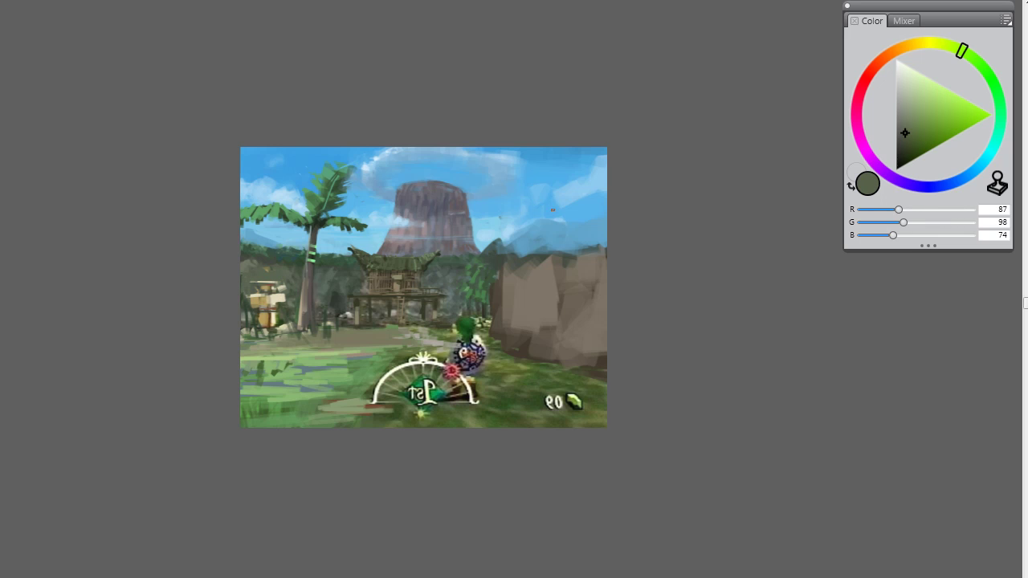
# Step: Paint a full green tree beside the boulder, overlapping its edge, with sampled greens including RGB 60, 82, 59 and 58, 79, 55
pyautogui.keyDown('alt'); pyautogui.click(480, 279); pyautogui.keyUp('alt')
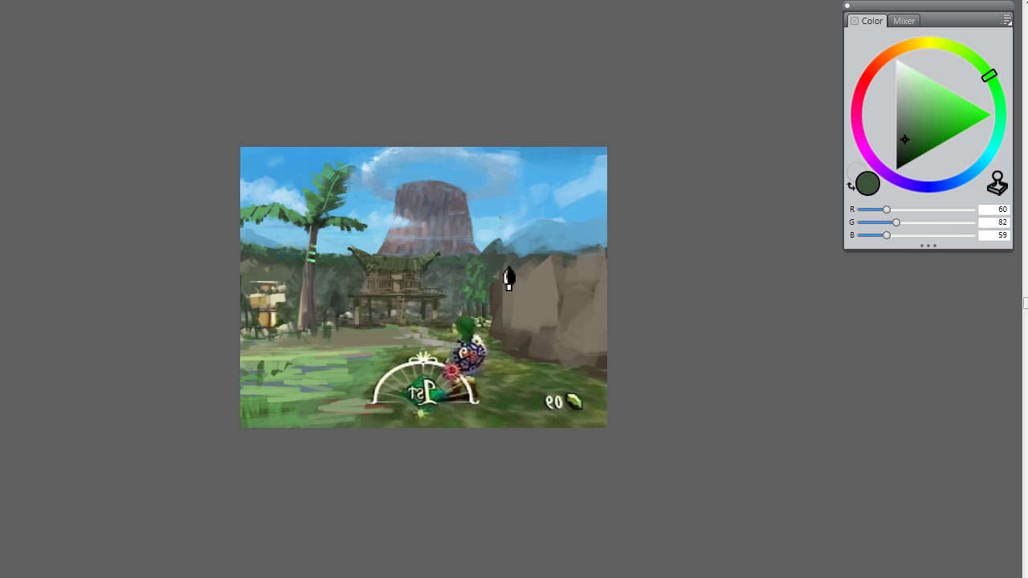
pyautogui.moveTo(500, 265)
pyautogui.mouseDown()
pyautogui.moveTo(527, 250)
pyautogui.moveTo(532, 260)
pyautogui.moveTo(486, 276)
pyautogui.moveTo(499, 256)
pyautogui.moveTo(541, 295)
pyautogui.mouseUp()
pyautogui.keyDown('alt'); pyautogui.click(491, 298); pyautogui.keyUp('alt')
pyautogui.keyDown('alt'); pyautogui.click(493, 278); pyautogui.keyUp('alt')
pyautogui.keyDown('alt'); pyautogui.click(488, 269); pyautogui.keyUp('alt')
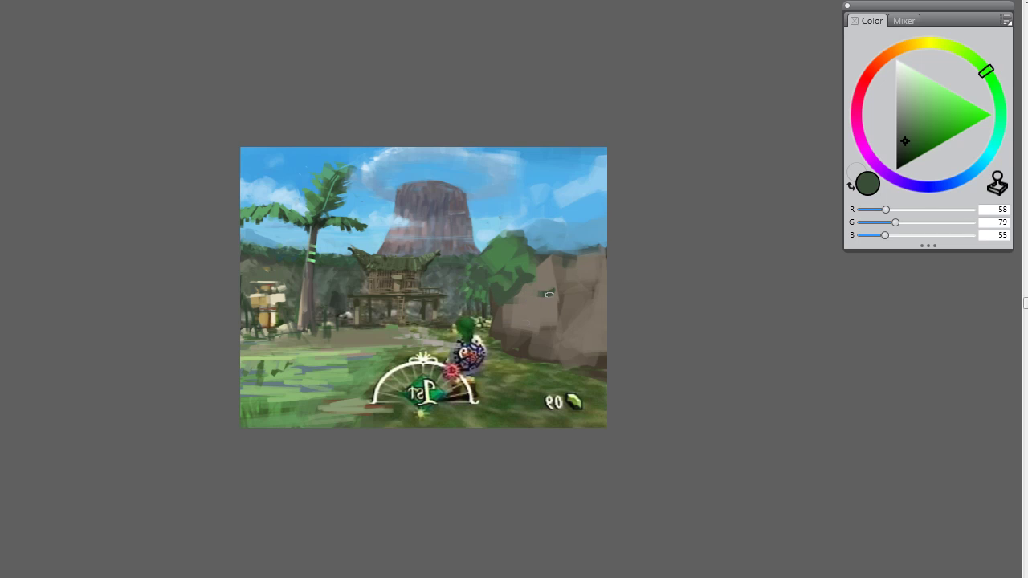
# Step: Cover the boulder's base with grassy ground in sampled greens (RGB 86, 105, 47 and 48, 69, 29)
pyautogui.keyDown('alt'); pyautogui.click(535, 386); pyautogui.keyUp('alt')
pyautogui.keyDown('alt'); pyautogui.click(385, 362); pyautogui.keyUp('alt')
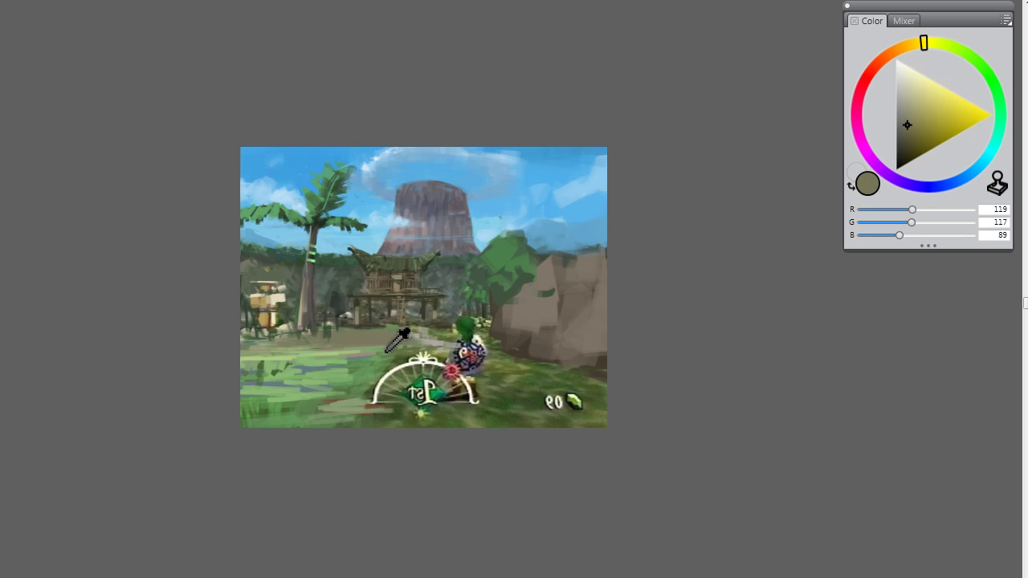
pyautogui.keyDown('alt'); pyautogui.click(355, 386); pyautogui.keyUp('alt')
pyautogui.moveTo(500, 356); pyautogui.dragTo(642, 356)
pyautogui.keyDown('alt'); pyautogui.click(572, 366); pyautogui.keyUp('alt')
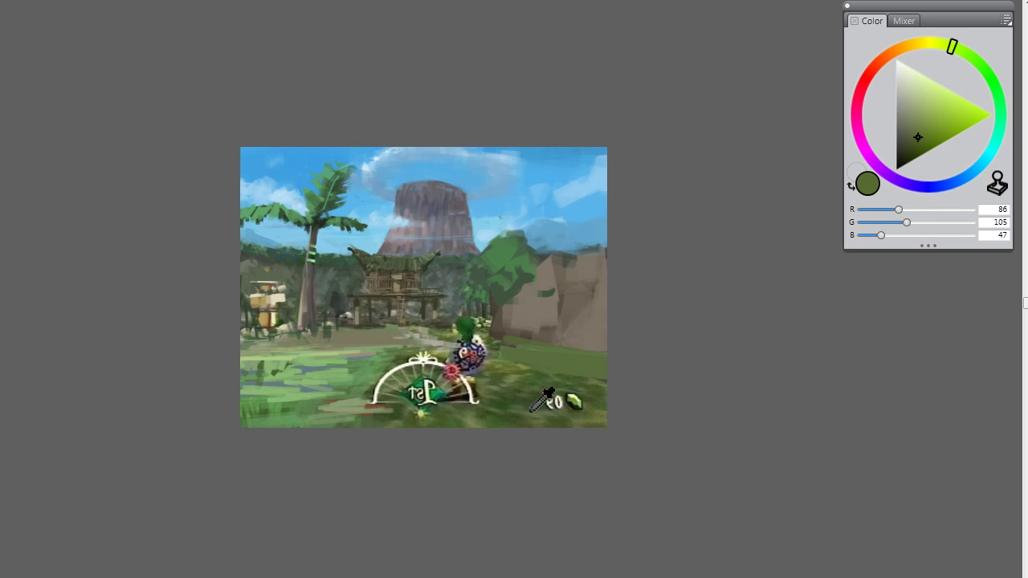
pyautogui.keyDown('alt'); pyautogui.click(544, 399); pyautogui.keyUp('alt')
pyautogui.moveTo(505, 362); pyautogui.dragTo(651, 374)
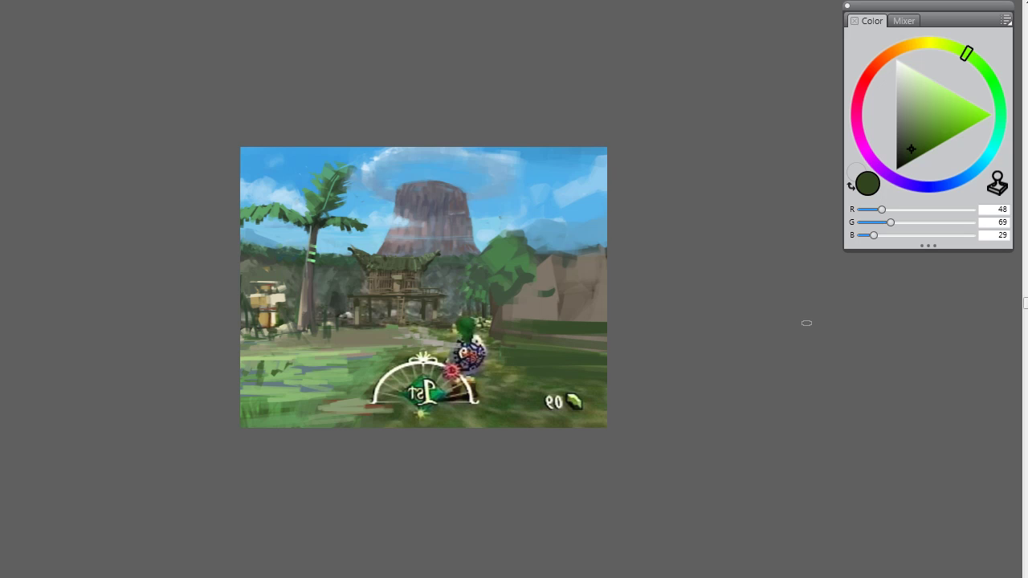
# Step: Extend the green tree's canopy toward the volcano with leafy strokes in sampled greens (RGB 74, 122, 65 and 60, 82, 59)
pyautogui.keyDown('alt'); pyautogui.click(525, 232); pyautogui.keyUp('alt')
pyautogui.keyDown('alt'); pyautogui.click(506, 241); pyautogui.keyUp('alt')
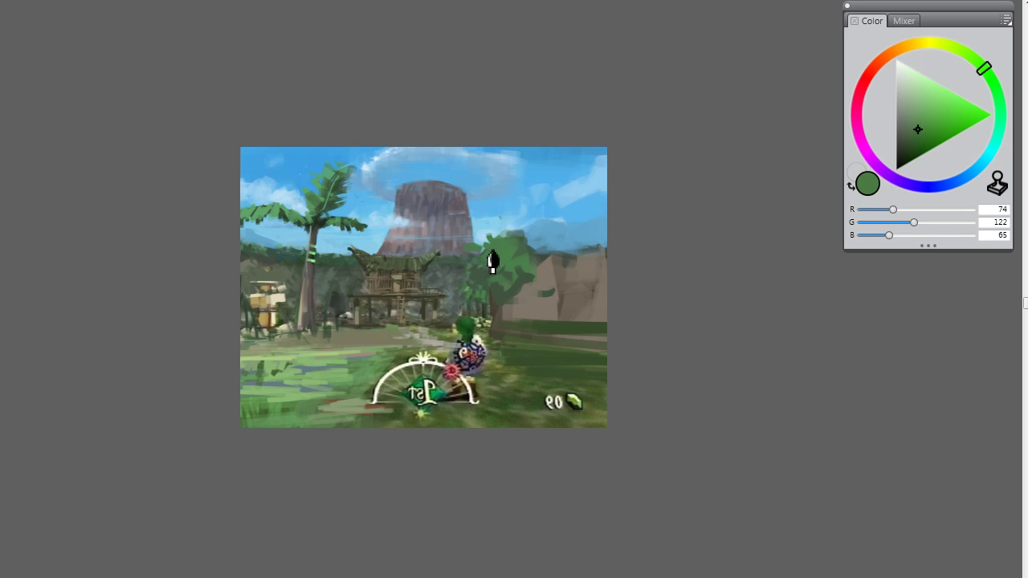
pyautogui.moveTo(492, 258); pyautogui.dragTo(456, 259)
pyautogui.keyDown('alt'); pyautogui.click(494, 292); pyautogui.keyUp('alt')
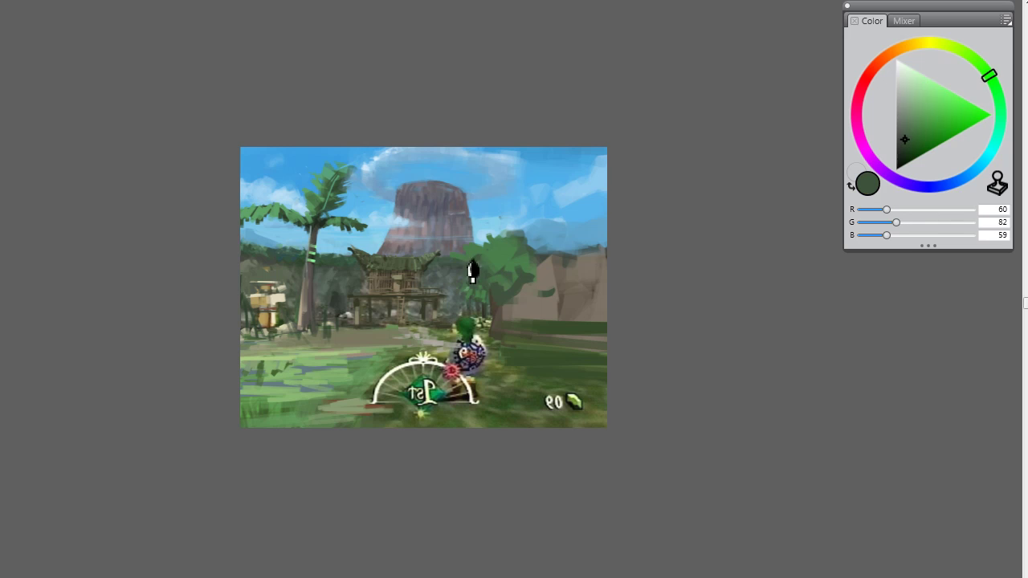
pyautogui.keyDown('alt'); pyautogui.click(508, 241); pyautogui.keyUp('alt')
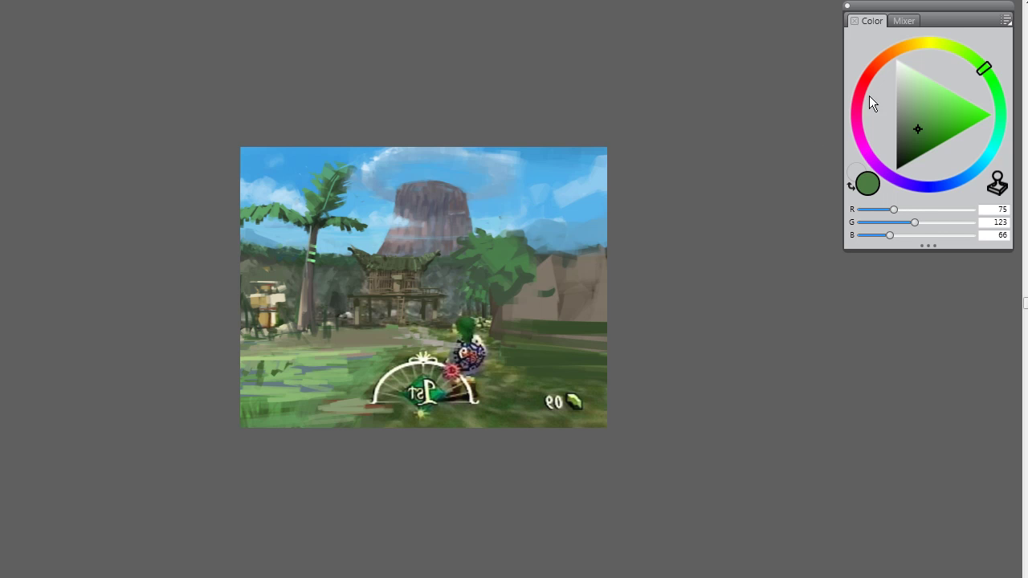
# Step: Block in orange-brown foliage above the boulder with RGB 213, 137, 101 and RGB 150, 107, 76
pyautogui.click(914, 44)
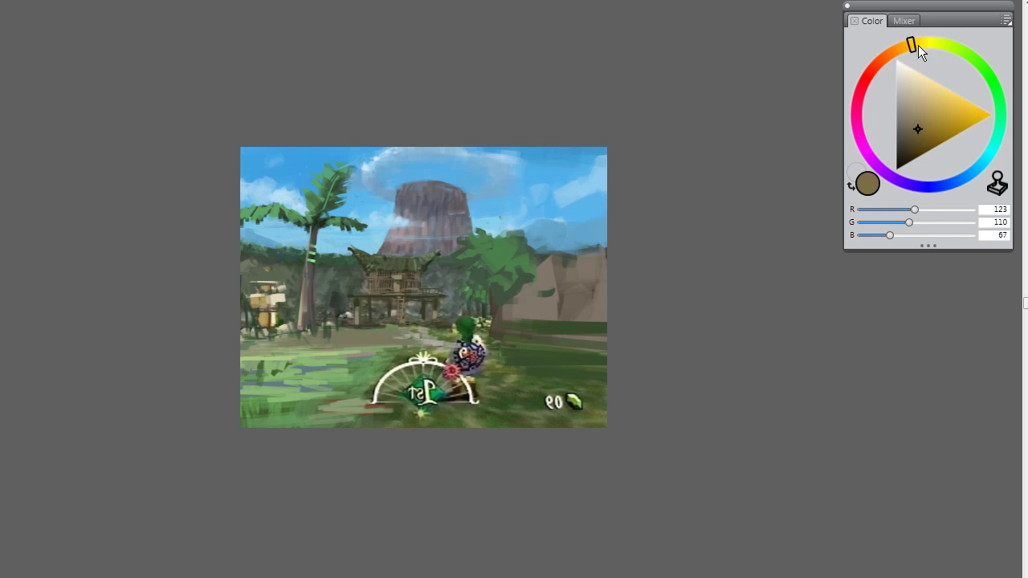
pyautogui.moveTo(928, 96)
pyautogui.mouseDown()
pyautogui.moveTo(937, 130)
pyautogui.moveTo(912, 111)
pyautogui.moveTo(923, 82)
pyautogui.moveTo(937, 101)
pyautogui.moveTo(927, 115)
pyautogui.moveTo(937, 102)
pyautogui.mouseUp()
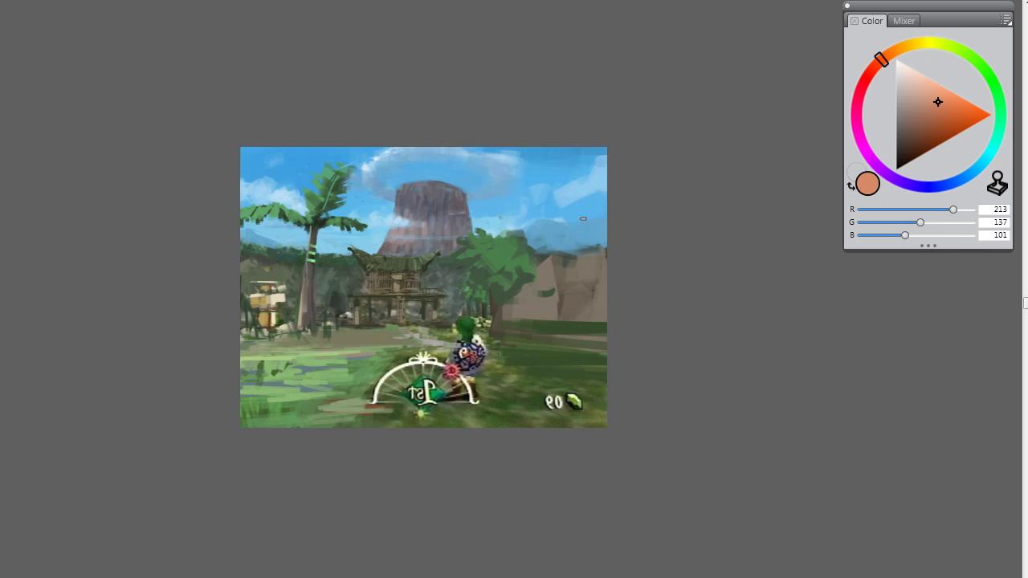
pyautogui.moveTo(553, 230)
pyautogui.mouseDown()
pyautogui.moveTo(535, 257)
pyautogui.moveTo(549, 271)
pyautogui.mouseUp()
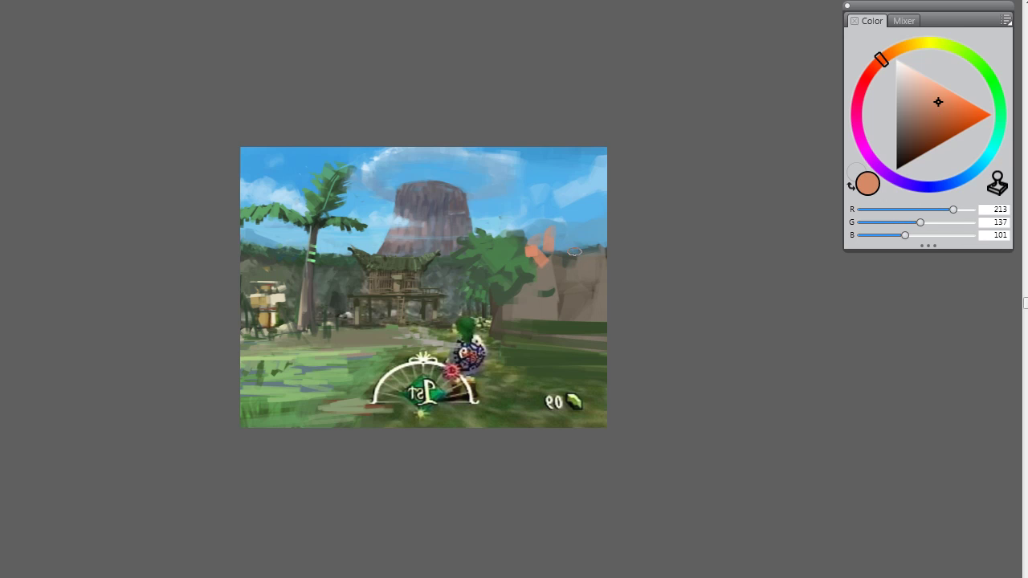
pyautogui.keyDown('alt'); pyautogui.click(548, 241); pyautogui.keyUp('alt')
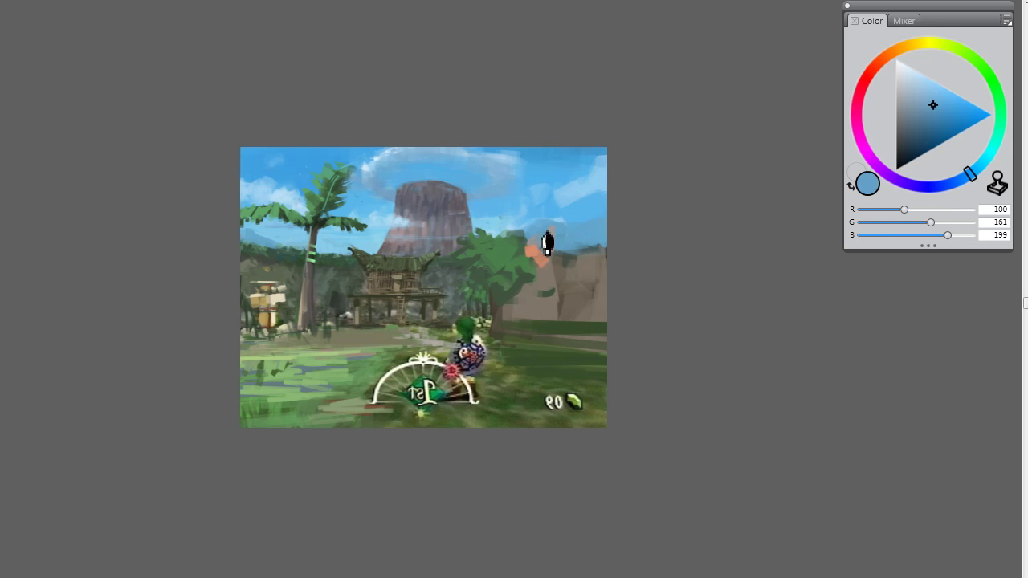
pyautogui.click(887, 54)
pyautogui.moveTo(913, 102); pyautogui.dragTo(925, 122)
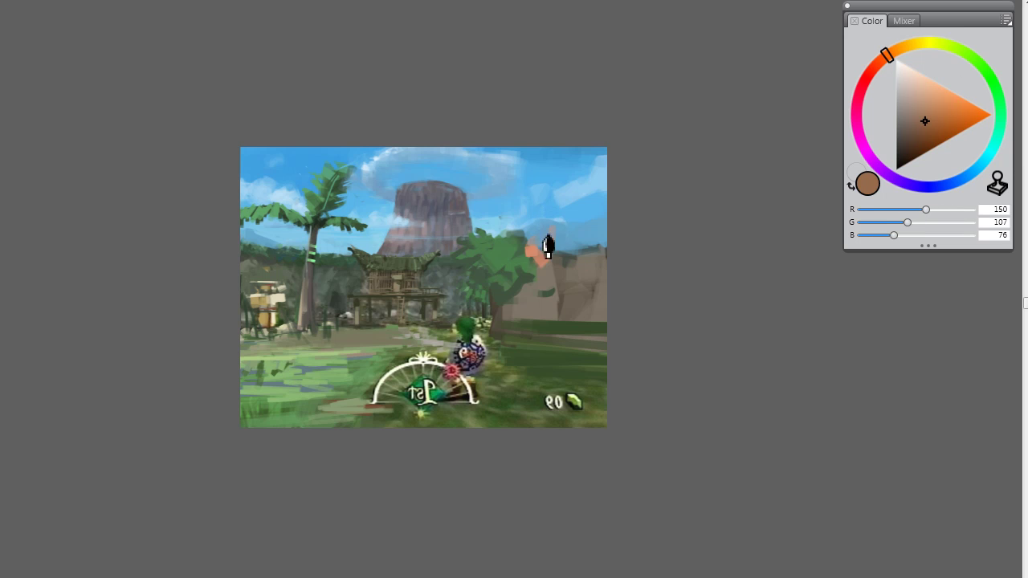
pyautogui.moveTo(550, 240)
pyautogui.mouseDown()
pyautogui.moveTo(546, 265)
pyautogui.moveTo(514, 250)
pyautogui.moveTo(583, 230)
pyautogui.moveTo(579, 223)
pyautogui.moveTo(575, 241)
pyautogui.moveTo(583, 209)
pyautogui.moveTo(560, 201)
pyautogui.moveTo(558, 237)
pyautogui.moveTo(583, 238)
pyautogui.moveTo(566, 229)
pyautogui.moveTo(575, 248)
pyautogui.moveTo(605, 247)
pyautogui.mouseUp()
pyautogui.click(583, 209)
pyautogui.click(583, 237)
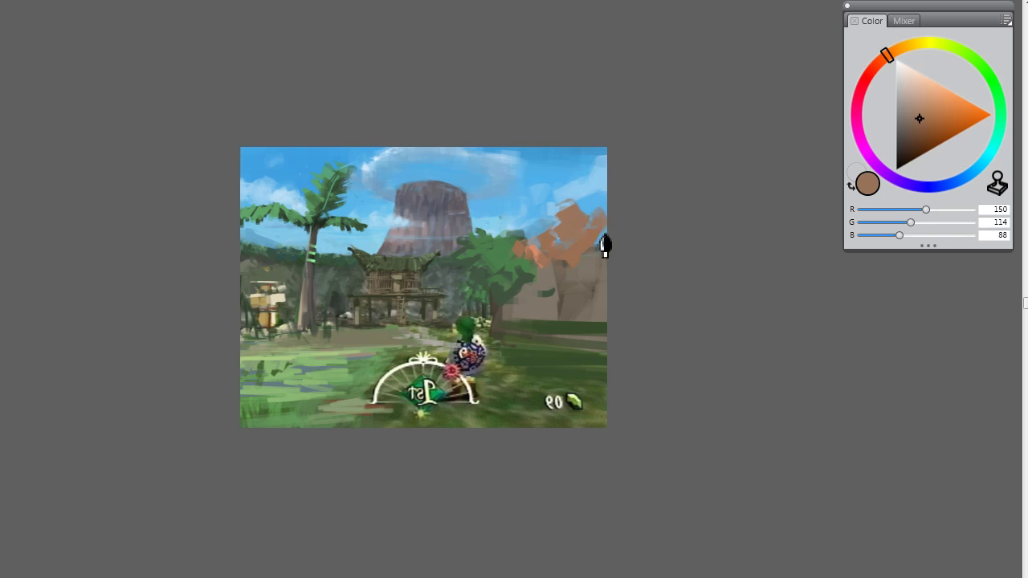
# Step: Refine where the green tree meets the orange foliage, alternating green (RGB 68, 96, 67) and brown (RGB 150, 114, 88), and spread the orange over the boulder's top
pyautogui.click(525, 251)
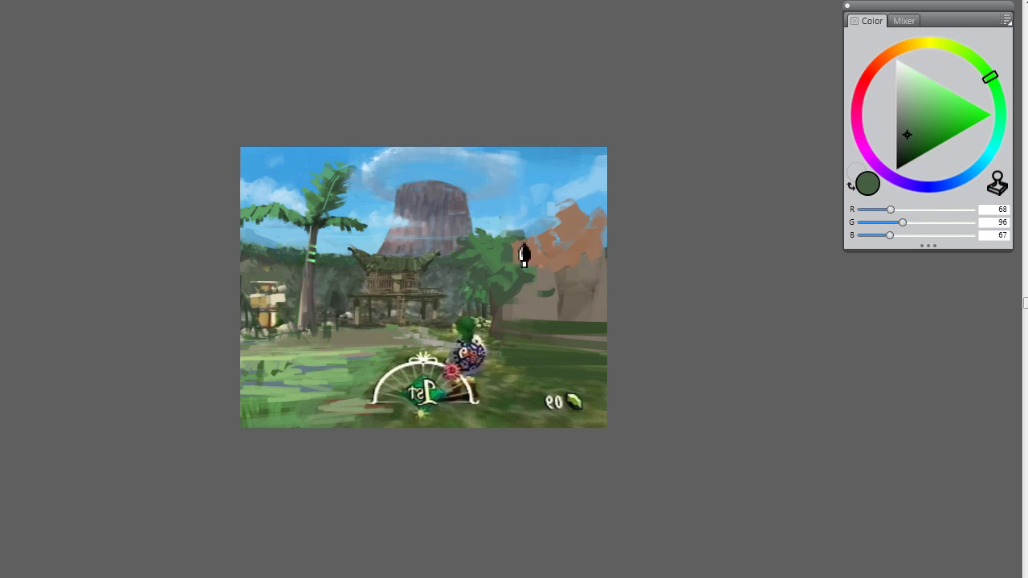
pyautogui.click(572, 242)
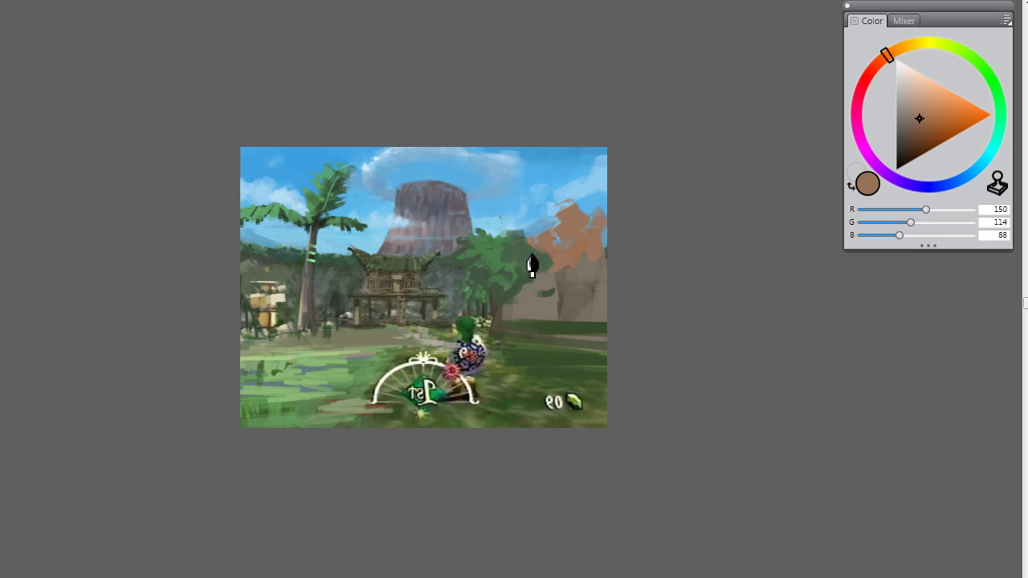
pyautogui.click(540, 263)
pyautogui.moveTo(580, 250)
pyautogui.mouseDown()
pyautogui.moveTo(557, 232)
pyautogui.moveTo(576, 236)
pyautogui.mouseUp()
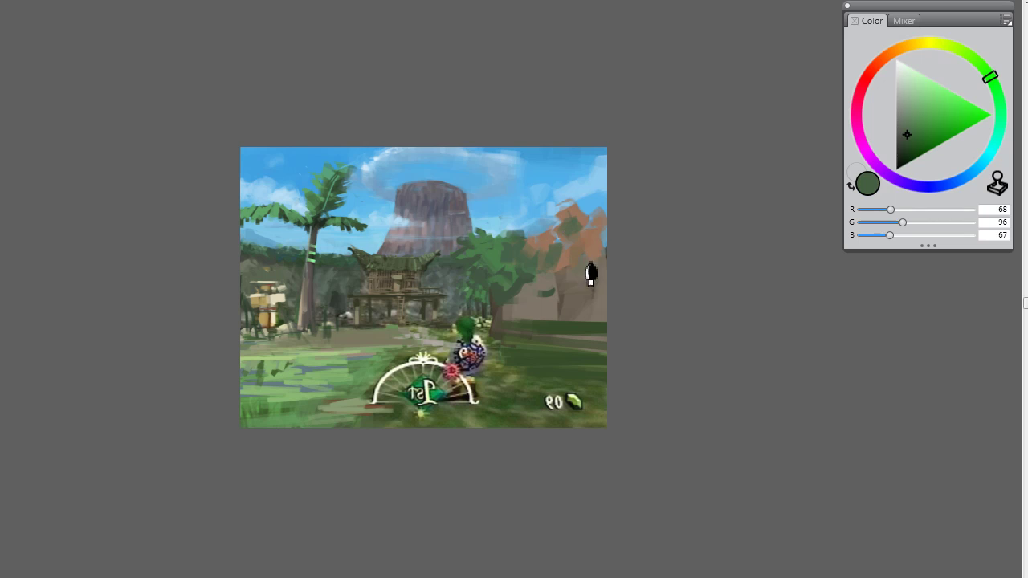
pyautogui.click(576, 237)
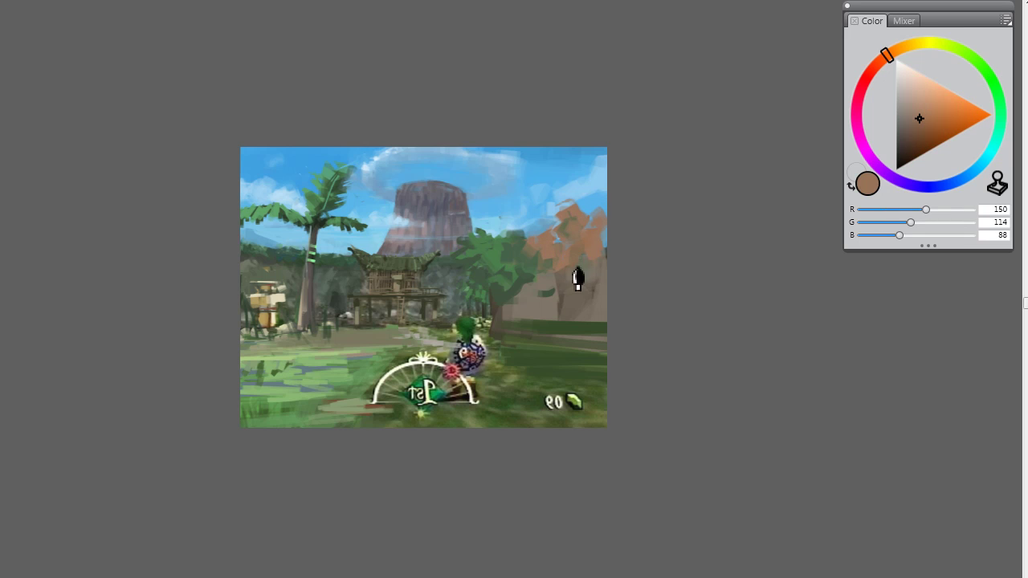
pyautogui.moveTo(577, 278)
pyautogui.mouseDown()
pyautogui.moveTo(520, 263)
pyautogui.moveTo(544, 294)
pyautogui.moveTo(514, 291)
pyautogui.mouseUp()
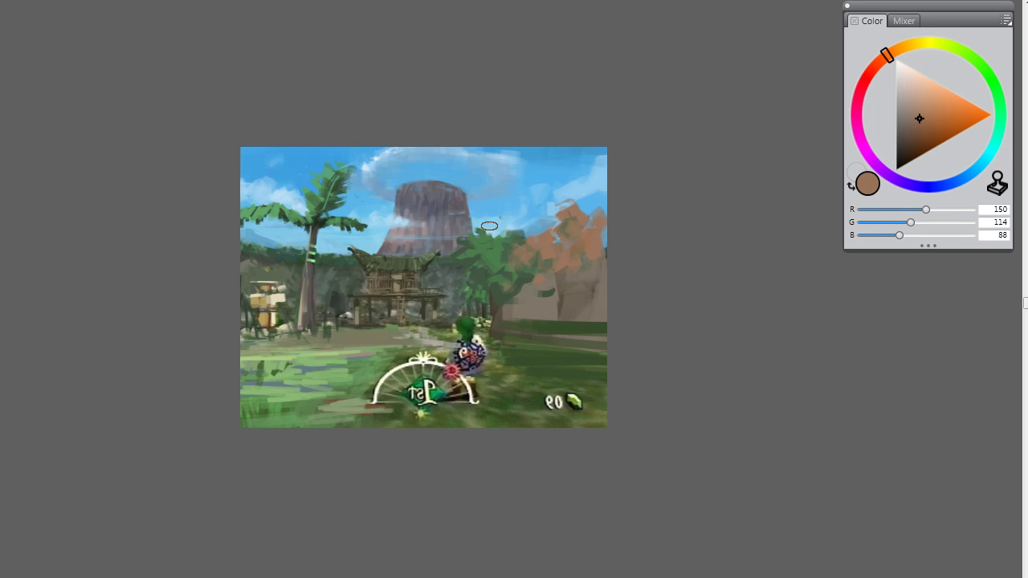
# Step: Paint a dark trunk with spreading branches beneath the orange foliage, over the boulder, in RGB 48, 57, 39
pyautogui.click(514, 293)
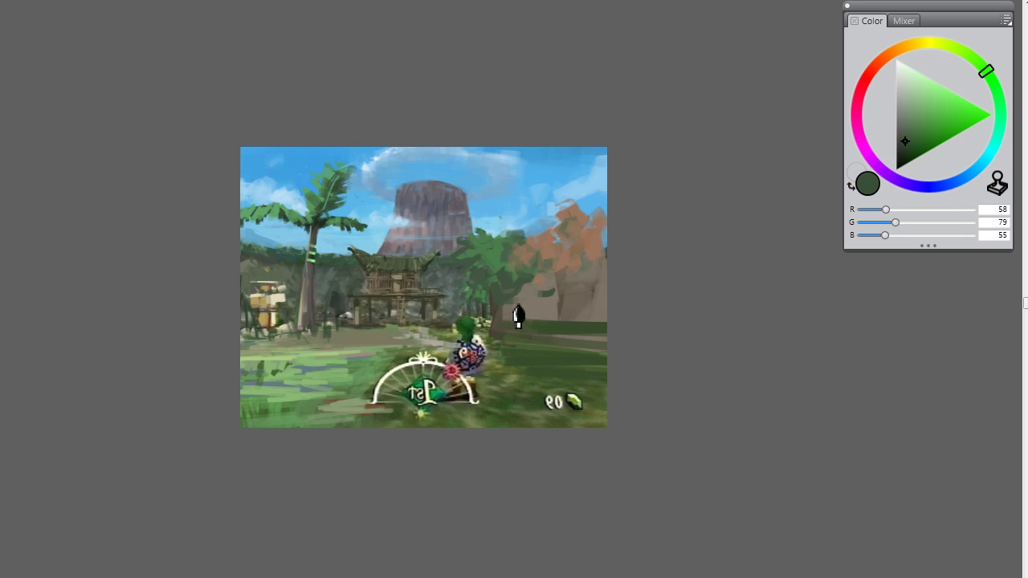
pyautogui.click(500, 299)
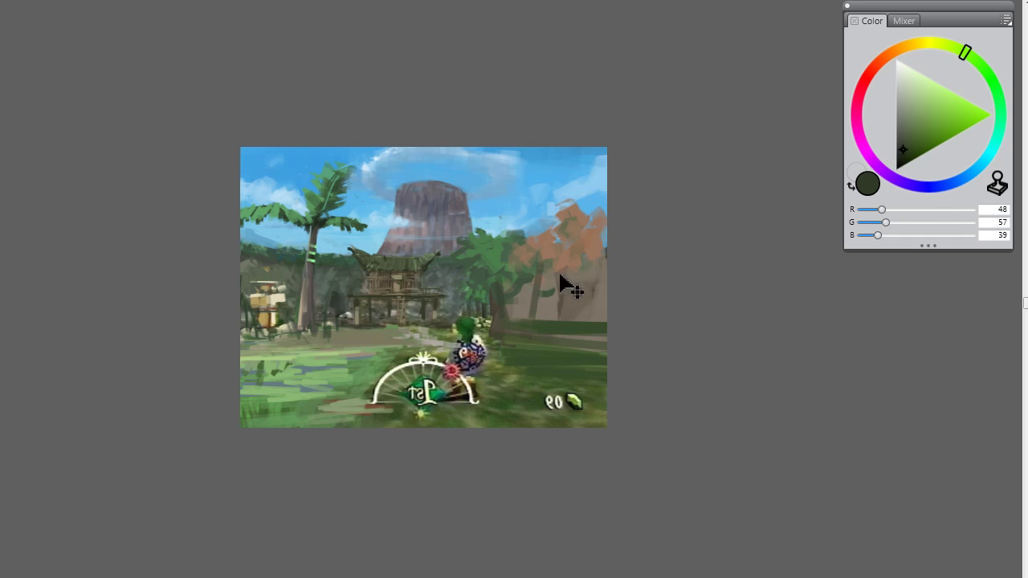
pyautogui.moveTo(530, 258); pyautogui.dragTo(572, 287)
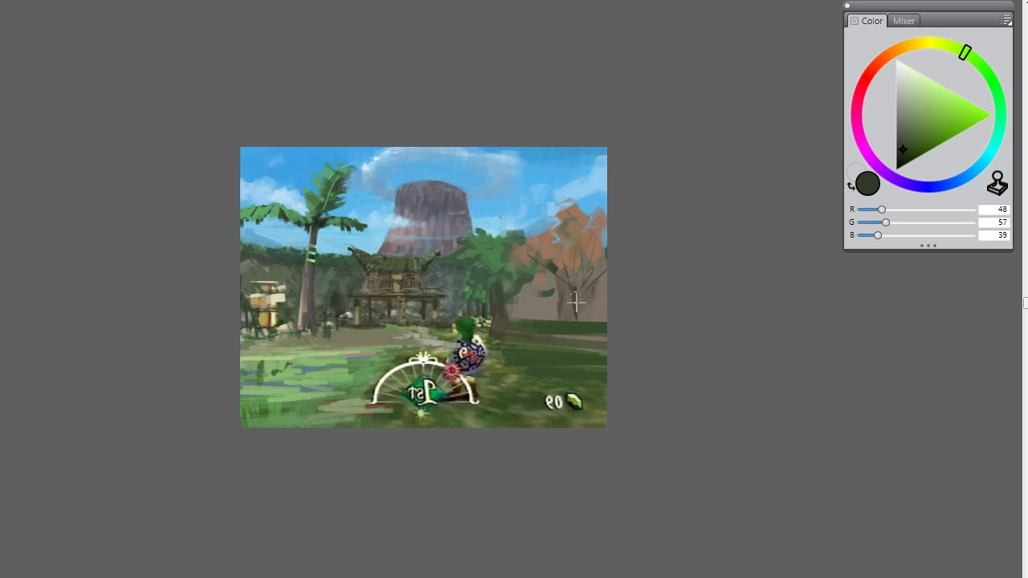
pyautogui.moveTo(576, 275); pyautogui.dragTo(578, 317)
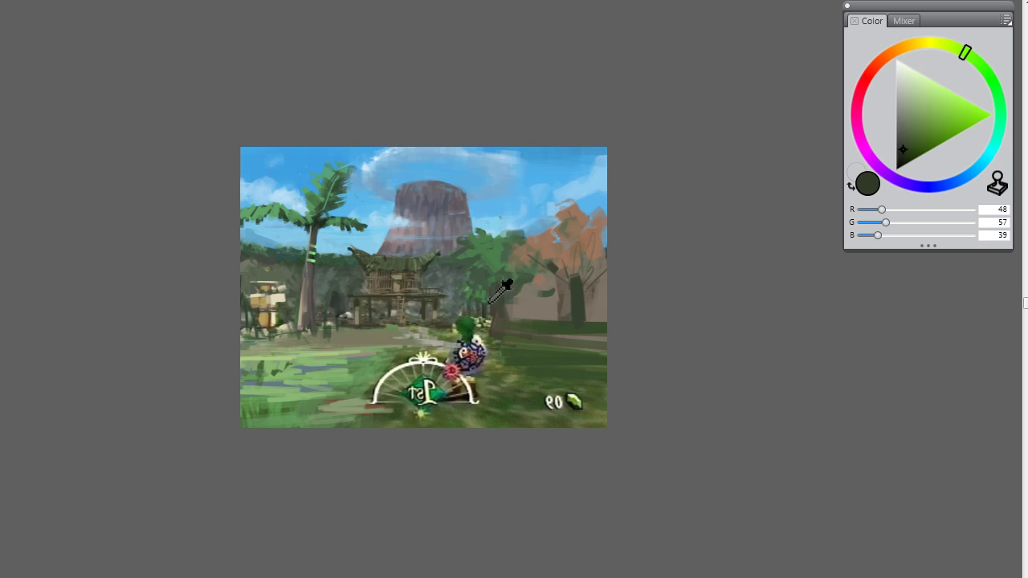
# Step: Add a second dark trunk with muted background beside the green tree, and soften the ground below with RGB 82, 89, 60
pyautogui.keyDown('alt'); pyautogui.click(460, 289); pyautogui.keyUp('alt')
pyautogui.moveTo(514, 281)
pyautogui.mouseDown()
pyautogui.moveTo(535, 300)
pyautogui.moveTo(517, 320)
pyautogui.moveTo(536, 332)
pyautogui.moveTo(549, 291)
pyautogui.moveTo(578, 301)
pyautogui.moveTo(557, 286)
pyautogui.moveTo(544, 328)
pyautogui.mouseUp()
pyautogui.keyDown('alt'); pyautogui.click(577, 303); pyautogui.keyUp('alt')
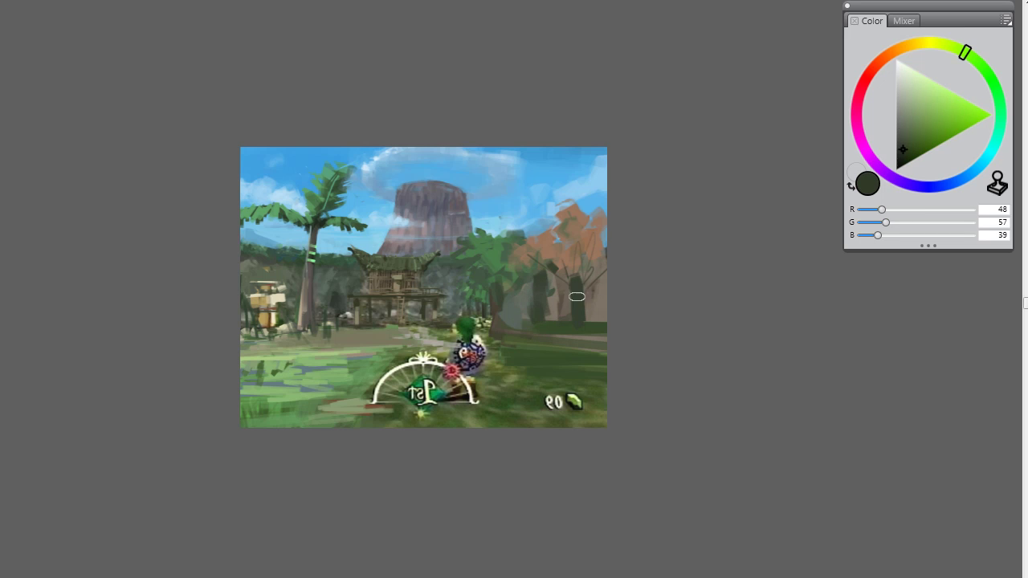
pyautogui.keyDown('alt'); pyautogui.click(578, 345); pyautogui.keyUp('alt')
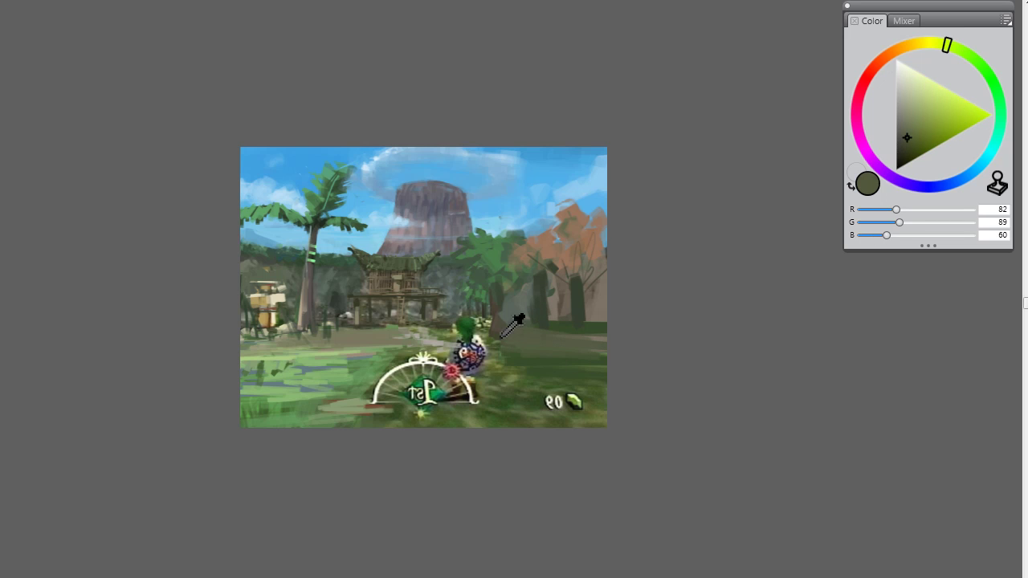
# Step: Paint tall brown tree trunks (RGB 68, 60, 46) in front of the boulder, beside the green tree and near the canvas edge
pyautogui.keyDown('alt'); pyautogui.click(495, 318); pyautogui.keyUp('alt')
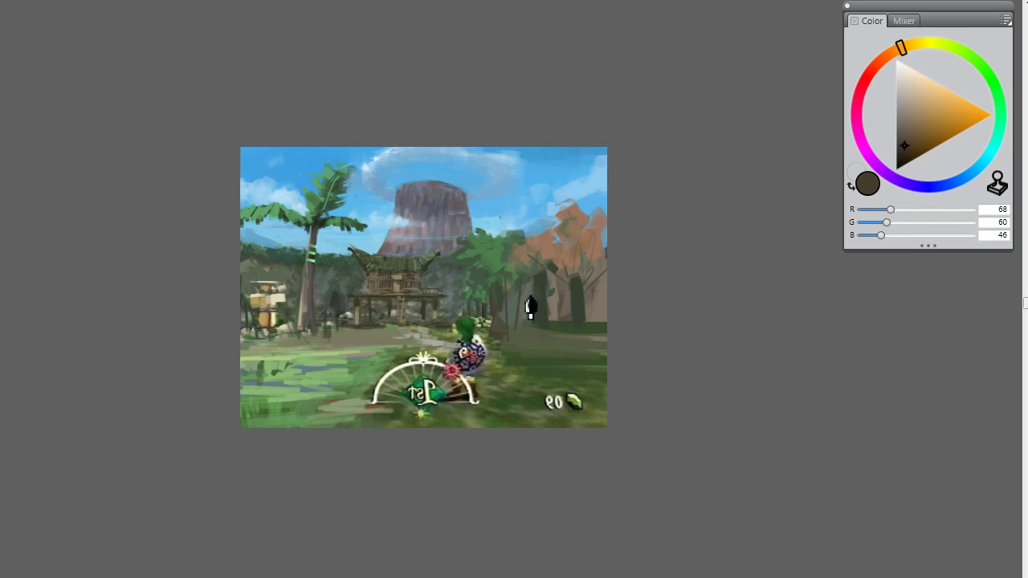
pyautogui.moveTo(528, 281); pyautogui.dragTo(520, 327)
pyautogui.moveTo(556, 251)
pyautogui.mouseDown()
pyautogui.moveTo(542, 278)
pyautogui.moveTo(541, 320)
pyautogui.mouseUp()
pyautogui.moveTo(527, 245); pyautogui.dragTo(523, 331)
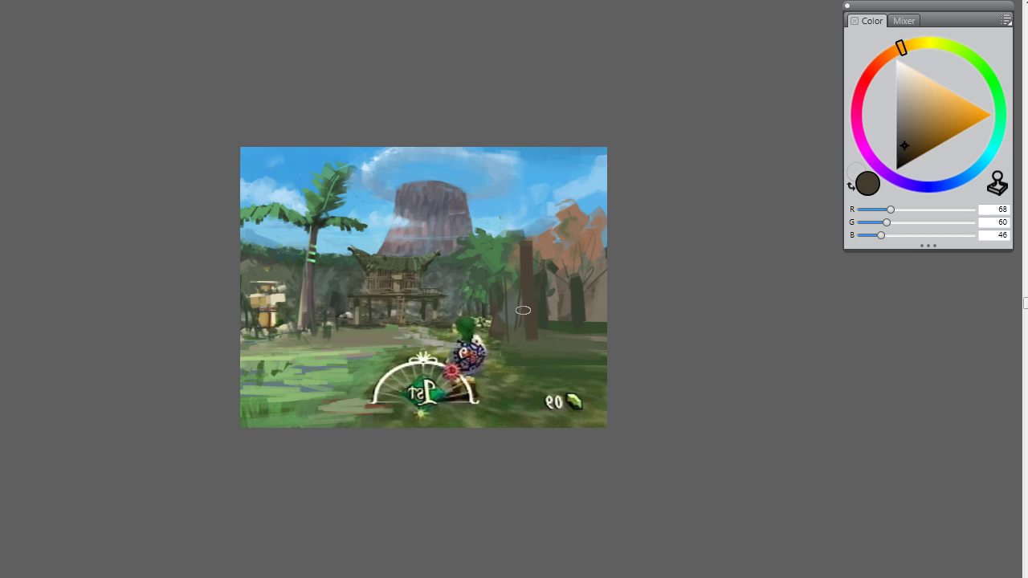
pyautogui.moveTo(598, 236); pyautogui.dragTo(597, 353)
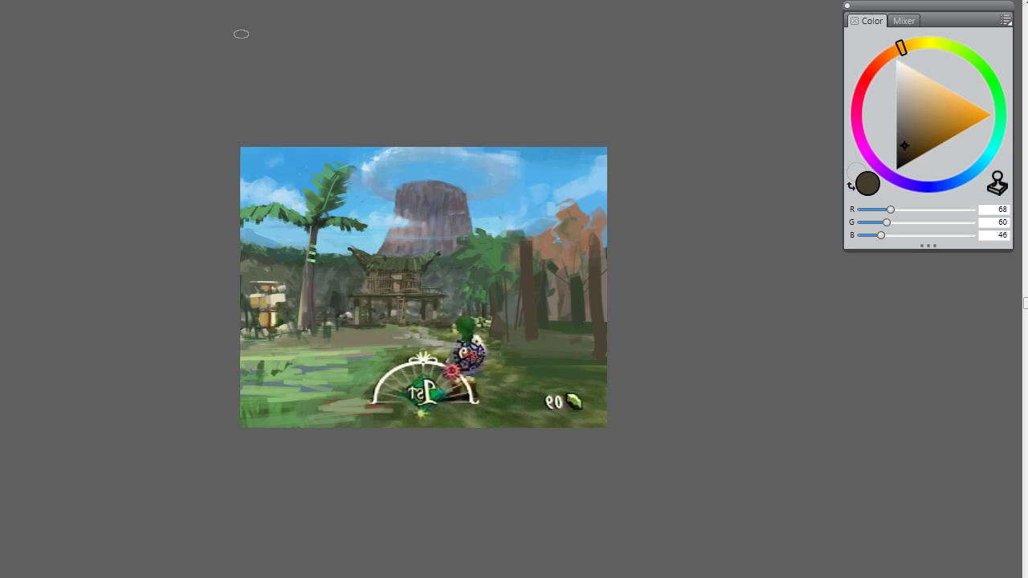
# Step: Spread the orange-brown foliage (RGB 147, 114, 90) over the upper trunks and part of the green tree
pyautogui.keyDown('alt'); pyautogui.click(557, 243); pyautogui.keyUp('alt')
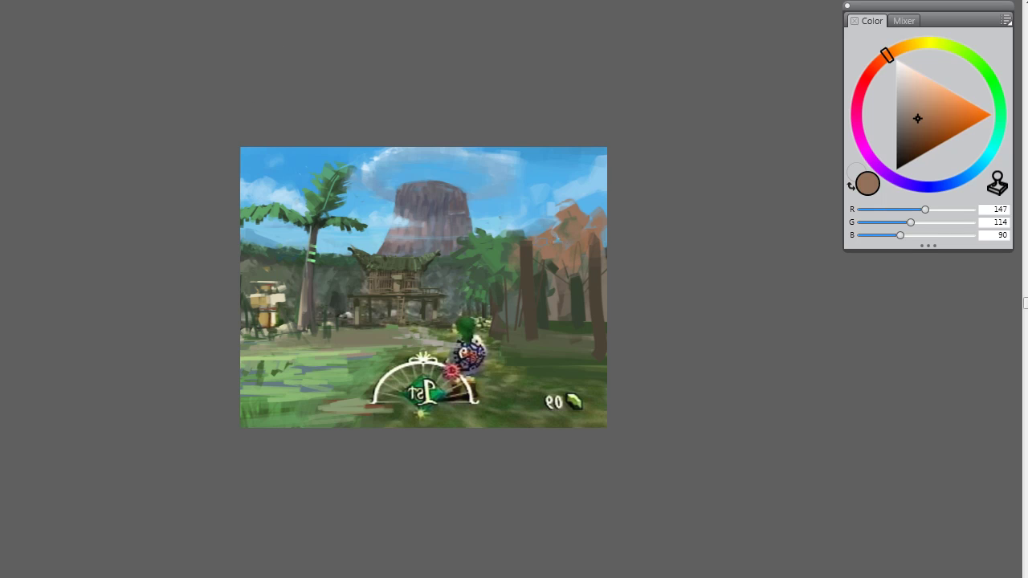
pyautogui.moveTo(554, 241)
pyautogui.mouseDown()
pyautogui.moveTo(519, 258)
pyautogui.moveTo(531, 254)
pyautogui.moveTo(527, 281)
pyautogui.moveTo(546, 291)
pyautogui.moveTo(502, 262)
pyautogui.moveTo(520, 285)
pyautogui.moveTo(508, 290)
pyautogui.moveTo(513, 304)
pyautogui.moveTo(521, 291)
pyautogui.moveTo(549, 306)
pyautogui.moveTo(569, 287)
pyautogui.moveTo(526, 311)
pyautogui.moveTo(586, 312)
pyautogui.moveTo(533, 325)
pyautogui.mouseUp()
pyautogui.click(573, 325)
# Step: Streak dark green shadows (RGB 48, 69, 29) horizontally across the light grass in front of the palm and hut
pyautogui.click(565, 337)
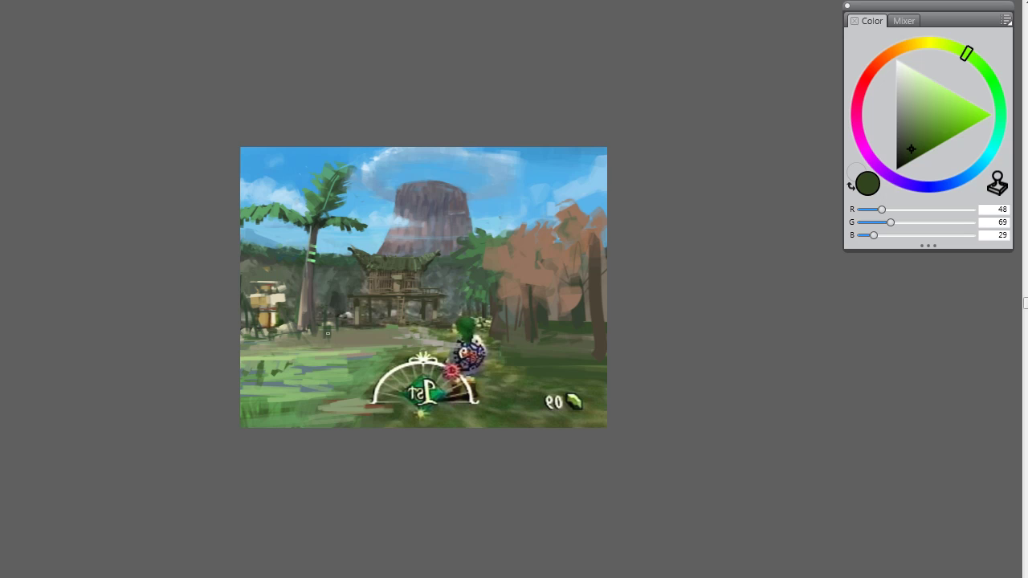
pyautogui.click(533, 389)
pyautogui.moveTo(248, 354)
pyautogui.mouseDown()
pyautogui.moveTo(346, 372)
pyautogui.moveTo(238, 387)
pyautogui.moveTo(402, 353)
pyautogui.mouseUp()
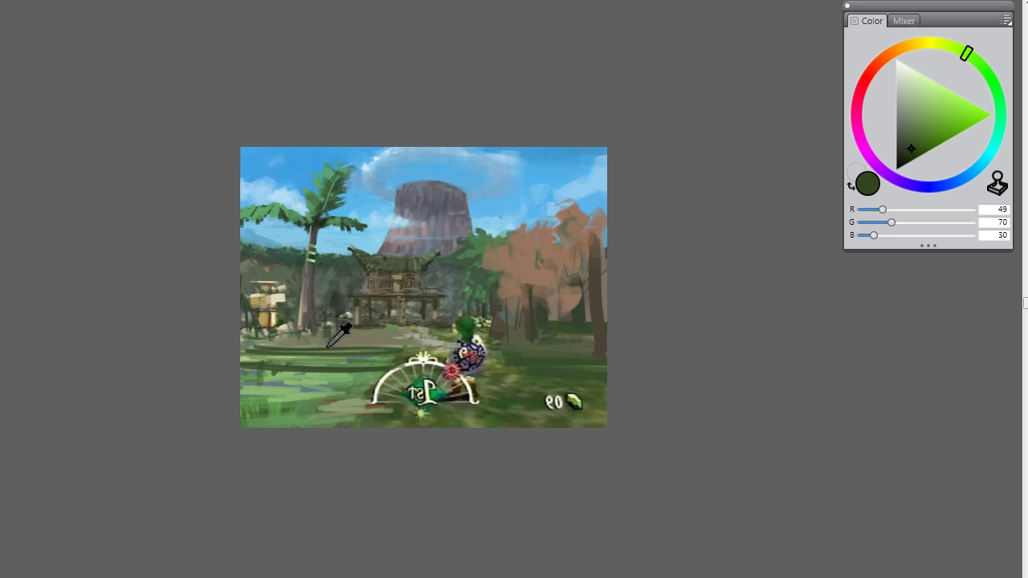
# Step: Paint dark overhanging fronds along the sky's upper edge above the palm and volcano, using RGB 83, 79, 72 and RGB 55, 47, 35
pyautogui.click(328, 307)
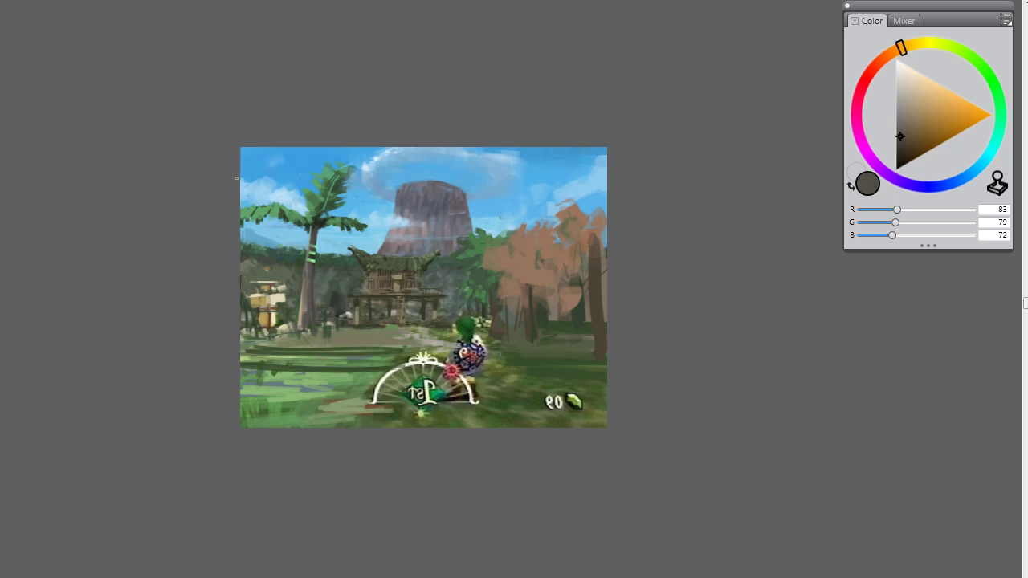
pyautogui.moveTo(241, 157)
pyautogui.mouseDown()
pyautogui.moveTo(280, 141)
pyautogui.moveTo(319, 158)
pyautogui.moveTo(298, 157)
pyautogui.moveTo(316, 145)
pyautogui.moveTo(345, 161)
pyautogui.moveTo(312, 138)
pyautogui.mouseUp()
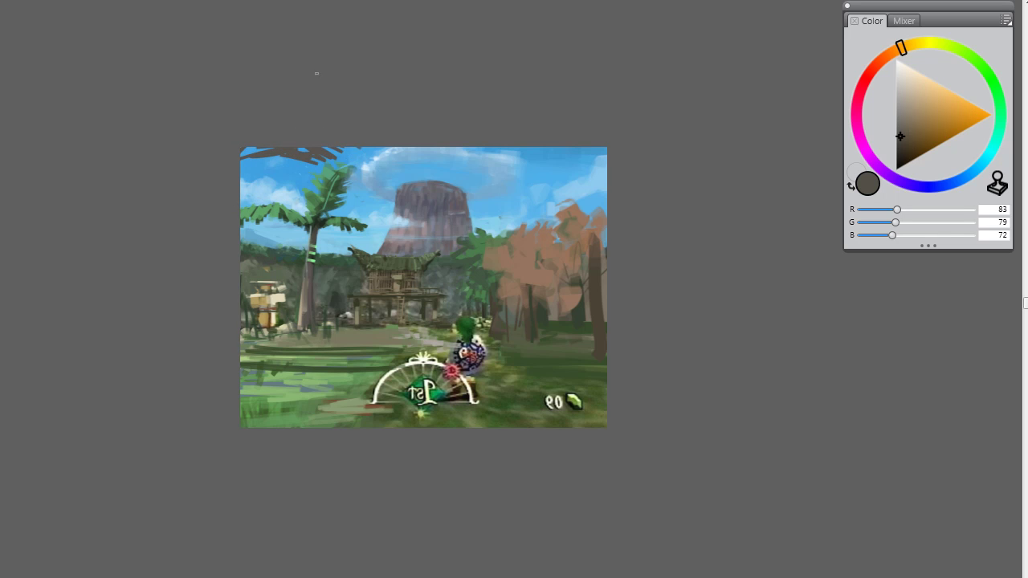
pyautogui.click(905, 151)
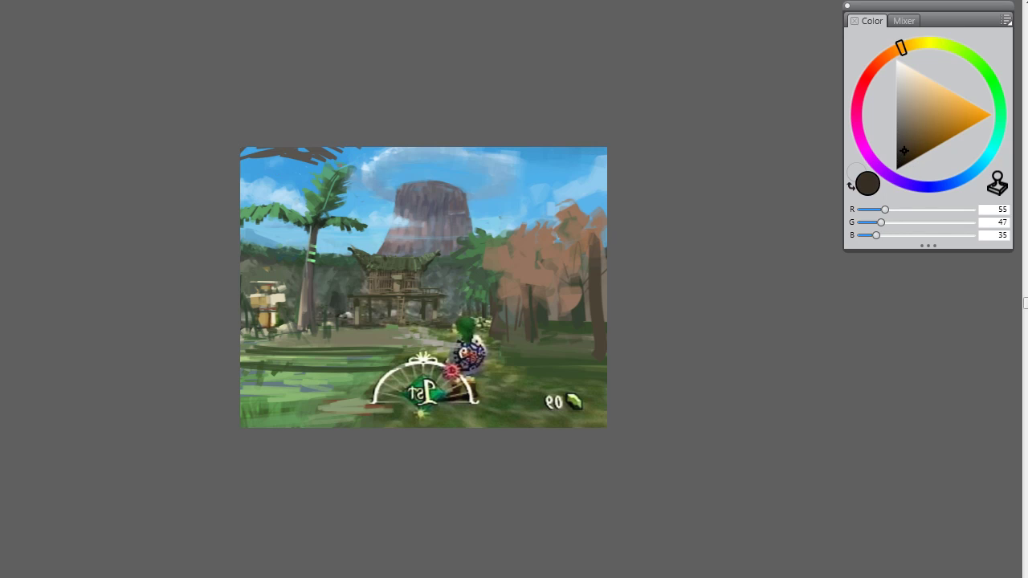
pyautogui.moveTo(298, 149)
pyautogui.mouseDown()
pyautogui.moveTo(281, 177)
pyautogui.moveTo(273, 152)
pyautogui.mouseUp()
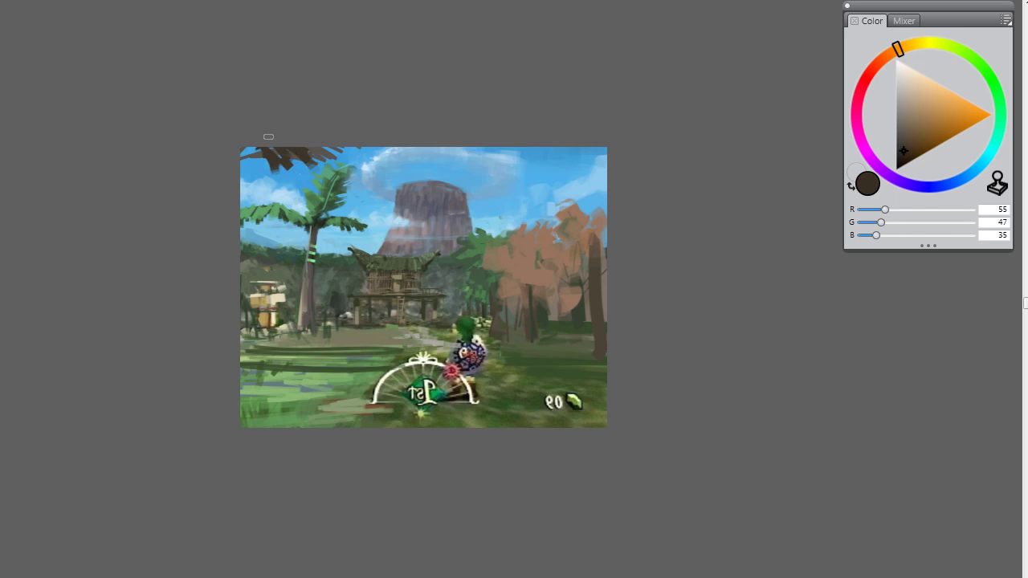
pyautogui.moveTo(336, 153)
pyautogui.mouseDown()
pyautogui.moveTo(356, 136)
pyautogui.moveTo(374, 168)
pyautogui.moveTo(384, 155)
pyautogui.moveTo(367, 159)
pyautogui.moveTo(371, 190)
pyautogui.moveTo(384, 199)
pyautogui.moveTo(390, 150)
pyautogui.moveTo(418, 152)
pyautogui.mouseUp()
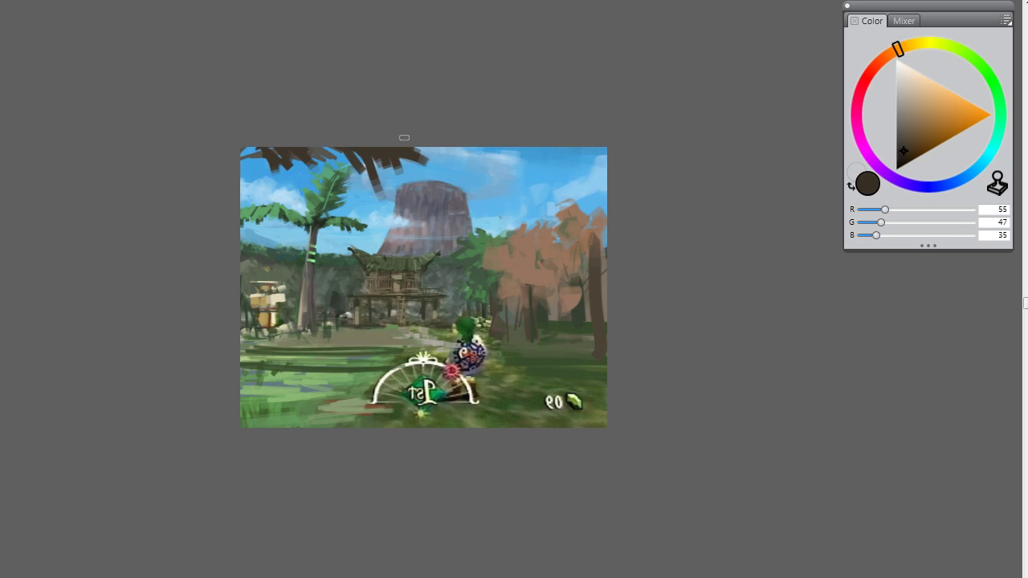
# Step: Reshape the palm's crown with more fronds in greens (RGB 41, 46, 37 and 59, 92, 52), trimming with sky blues (RGB 69, 159, 227 and 104, 188, 238)
pyautogui.moveTo(256, 182)
pyautogui.mouseDown()
pyautogui.moveTo(260, 150)
pyautogui.moveTo(278, 182)
pyautogui.mouseUp()
pyautogui.keyDown('alt'); pyautogui.click(335, 212); pyautogui.keyUp('alt')
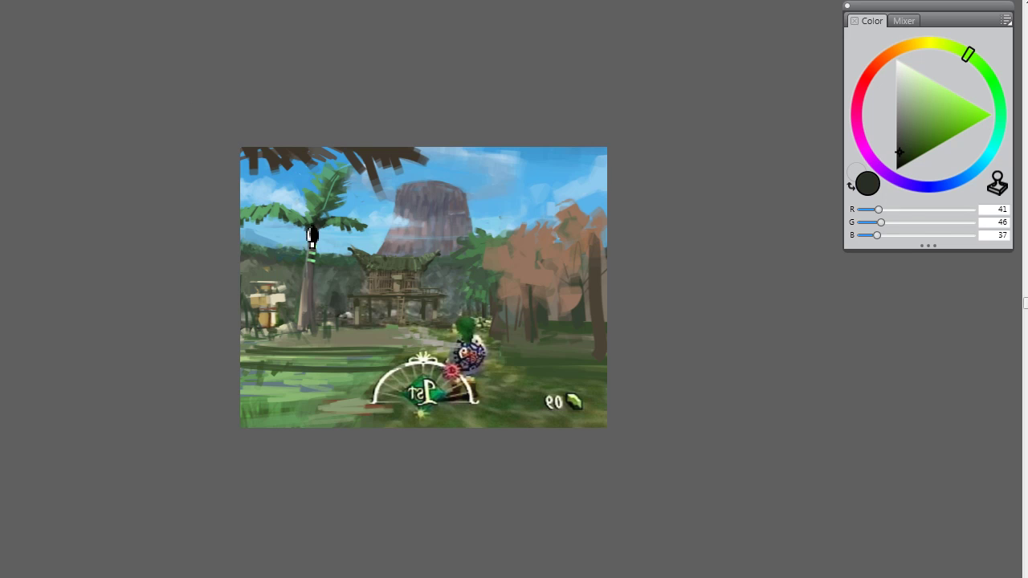
pyautogui.moveTo(310, 245)
pyautogui.mouseDown()
pyautogui.moveTo(280, 256)
pyautogui.moveTo(316, 213)
pyautogui.moveTo(308, 231)
pyautogui.moveTo(297, 195)
pyautogui.mouseUp()
pyautogui.keyDown('alt'); pyautogui.click(283, 189); pyautogui.keyUp('alt')
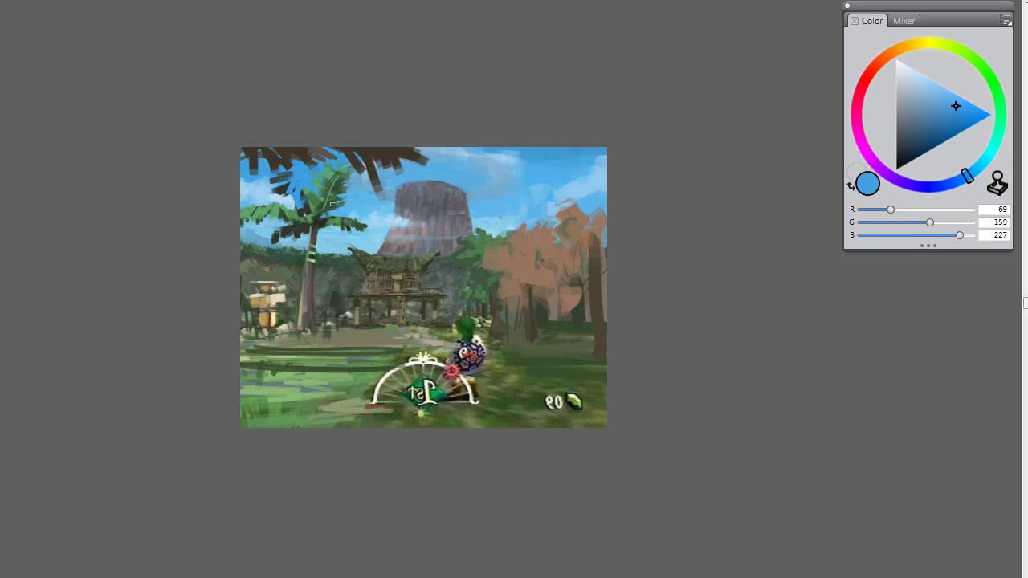
pyautogui.keyDown('alt'); pyautogui.click(308, 216); pyautogui.keyUp('alt')
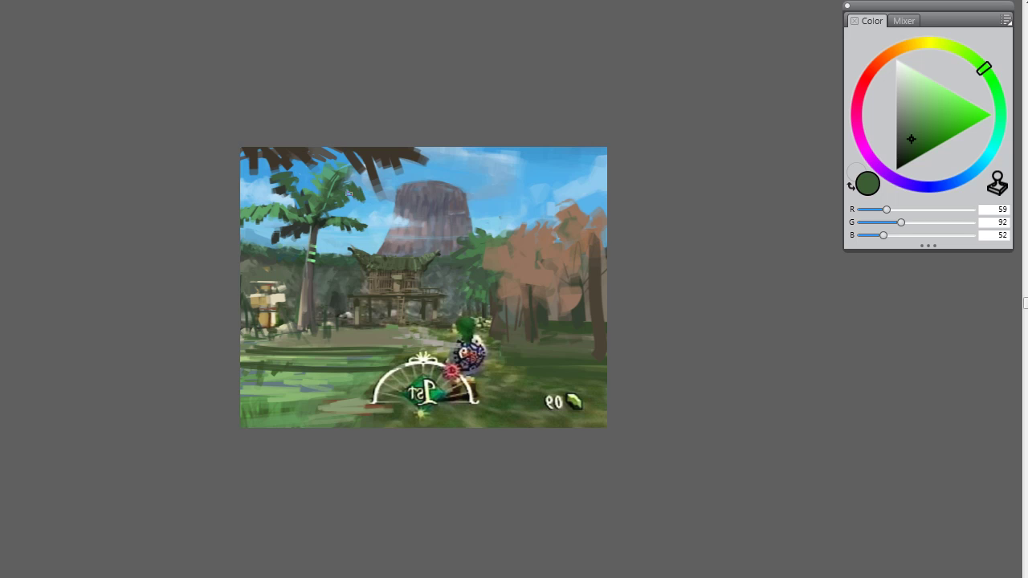
pyautogui.keyDown('alt'); pyautogui.click(367, 174); pyautogui.keyUp('alt')
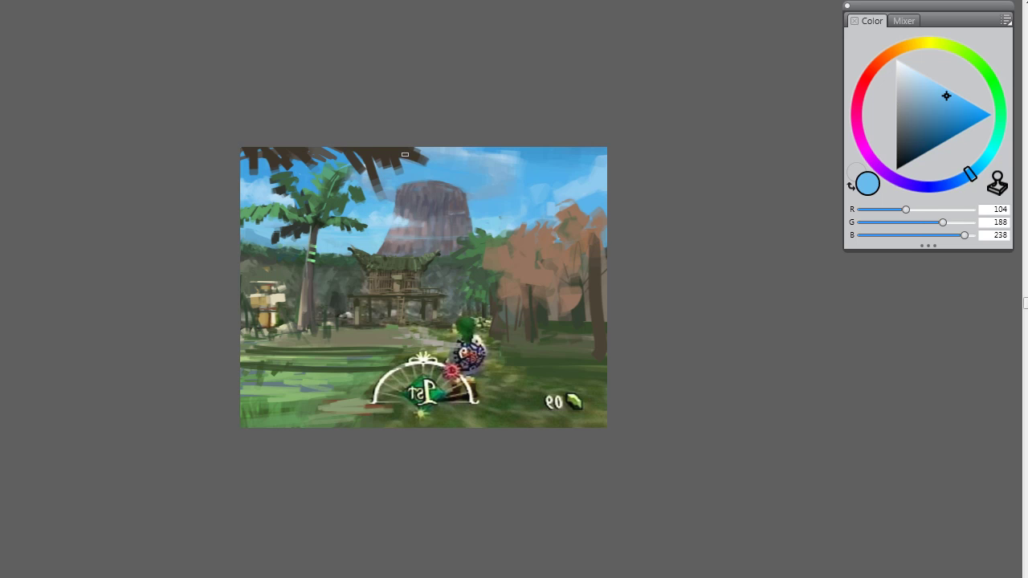
# Step: Paint light green highlights on the palm's fronds using RGB 165, 225, 115, RGB 122, 166, 86 and RGB 143, 201, 95
pyautogui.keyDown('alt'); pyautogui.click(325, 250); pyautogui.keyUp('alt')
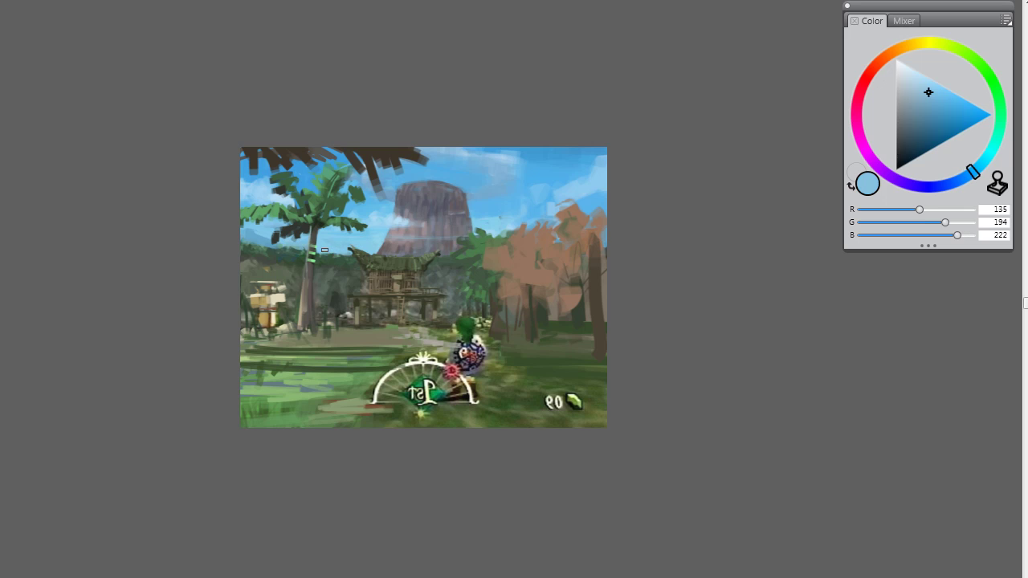
pyautogui.keyDown('alt'); pyautogui.click(288, 172); pyautogui.keyUp('alt')
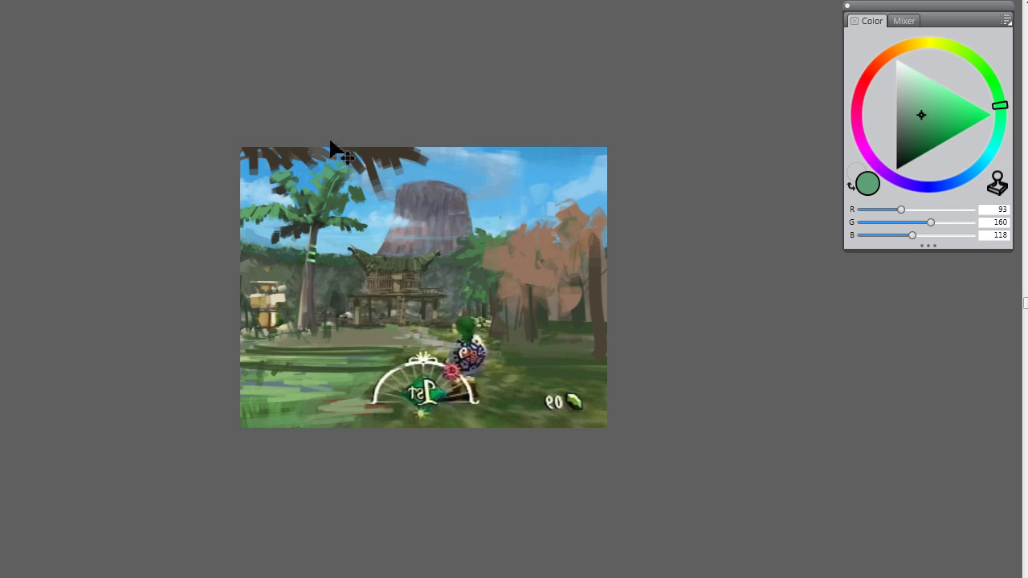
pyautogui.moveTo(996, 75); pyautogui.dragTo(971, 57)
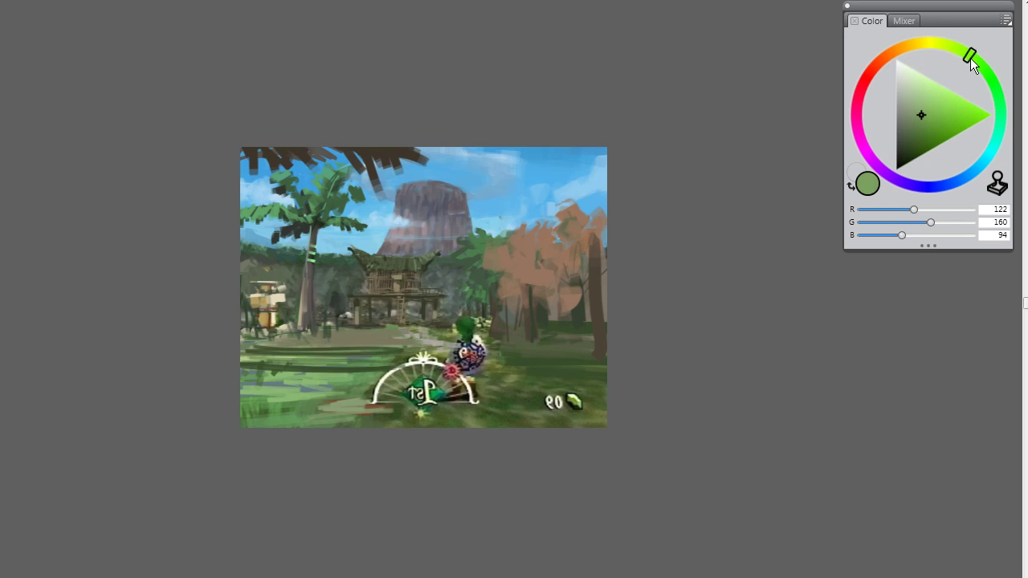
pyautogui.moveTo(942, 94); pyautogui.dragTo(937, 95)
pyautogui.moveTo(281, 174)
pyautogui.mouseDown()
pyautogui.moveTo(267, 179)
pyautogui.moveTo(301, 195)
pyautogui.mouseUp()
pyautogui.hotkey('ctrl', 'z')
pyautogui.hotkey('ctrl', 'z')
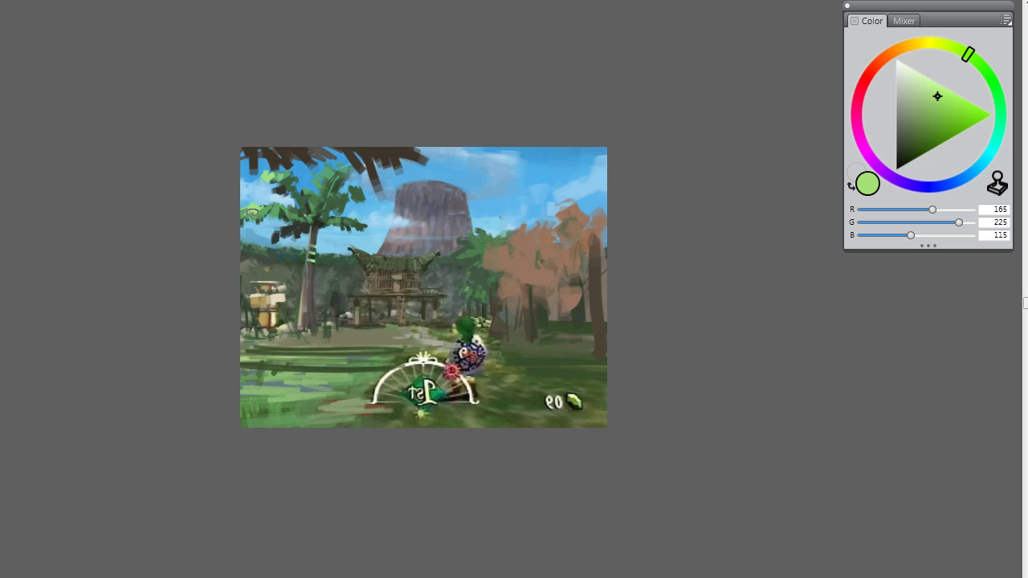
pyautogui.moveTo(252, 212); pyautogui.dragTo(266, 212)
pyautogui.moveTo(333, 188)
pyautogui.mouseDown()
pyautogui.moveTo(317, 170)
pyautogui.moveTo(323, 187)
pyautogui.mouseUp()
pyautogui.click(927, 116)
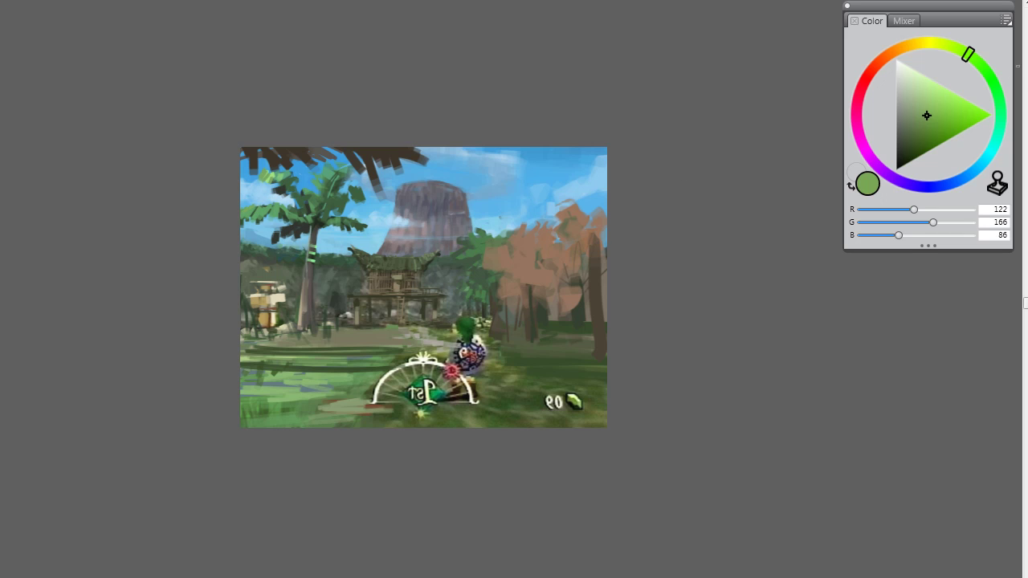
pyautogui.moveTo(944, 97); pyautogui.dragTo(935, 106)
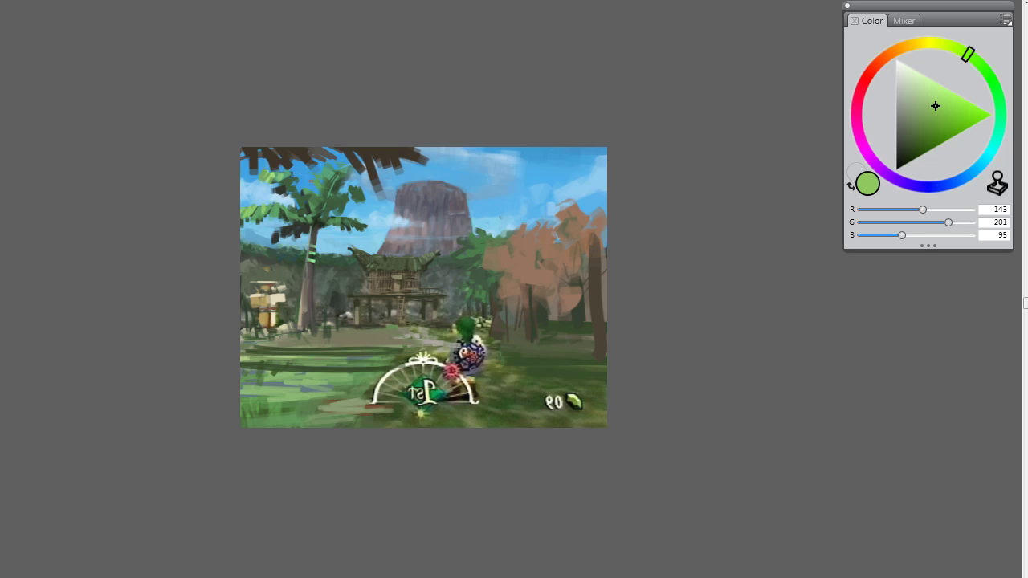
# Step: Refine the palm's lower fronds with greens (RGB 87, 140, 82 and 45, 52, 45), trimming their edges with sky blue (RGB 140, 205, 235)
pyautogui.keyDown('alt'); pyautogui.click(318, 238); pyautogui.keyUp('alt')
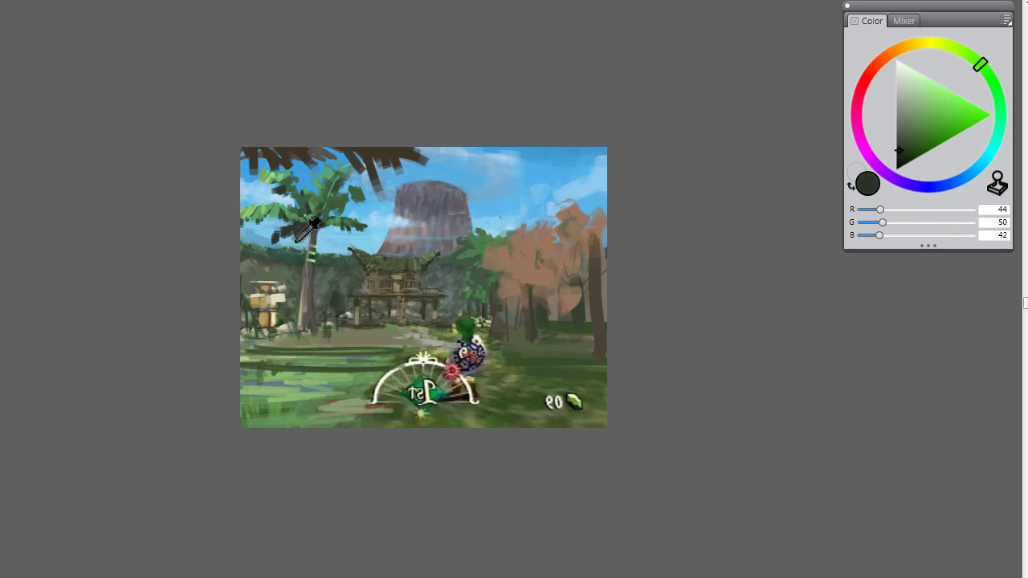
pyautogui.keyDown('alt'); pyautogui.click(296, 225); pyautogui.keyUp('alt')
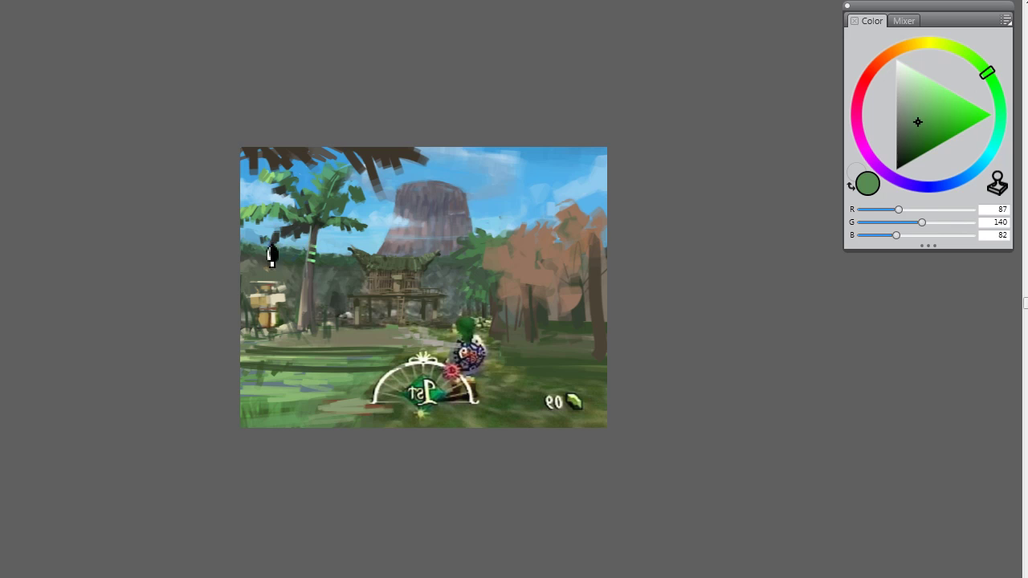
pyautogui.keyDown('alt'); pyautogui.click(321, 230); pyautogui.keyUp('alt')
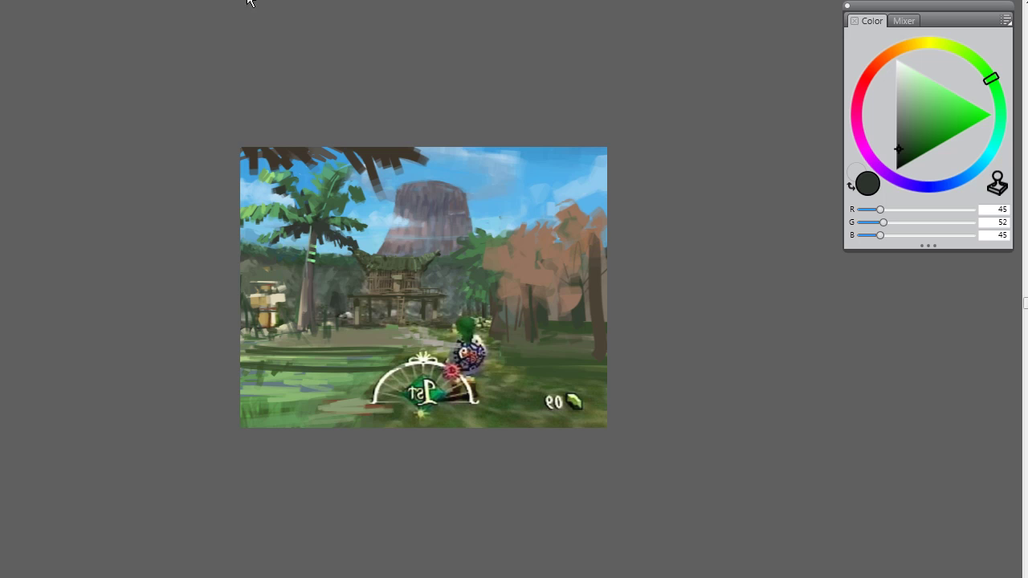
pyautogui.keyDown('alt'); pyautogui.click(344, 247); pyautogui.keyUp('alt')
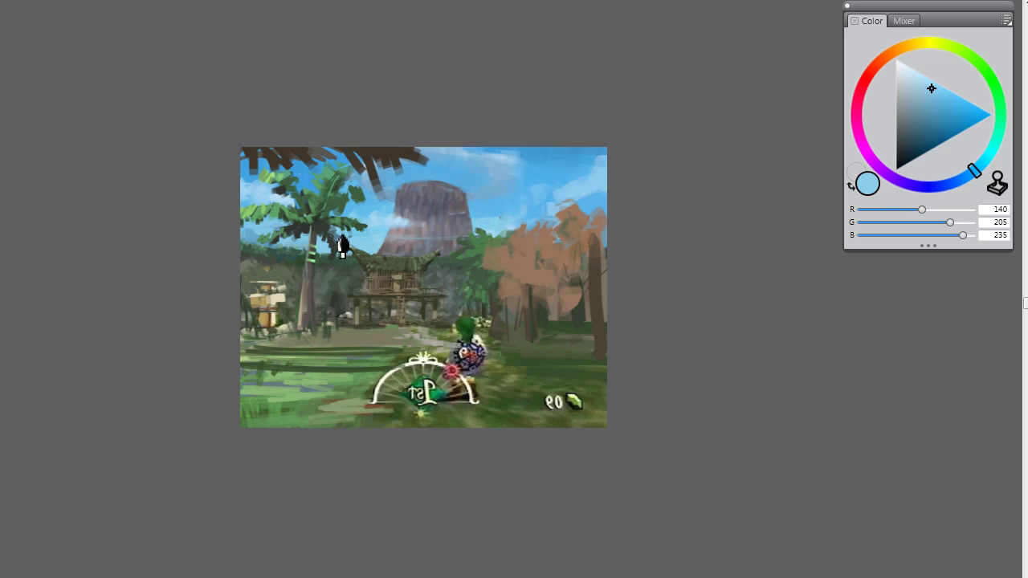
pyautogui.keyDown('alt'); pyautogui.click(336, 241); pyautogui.keyUp('alt')
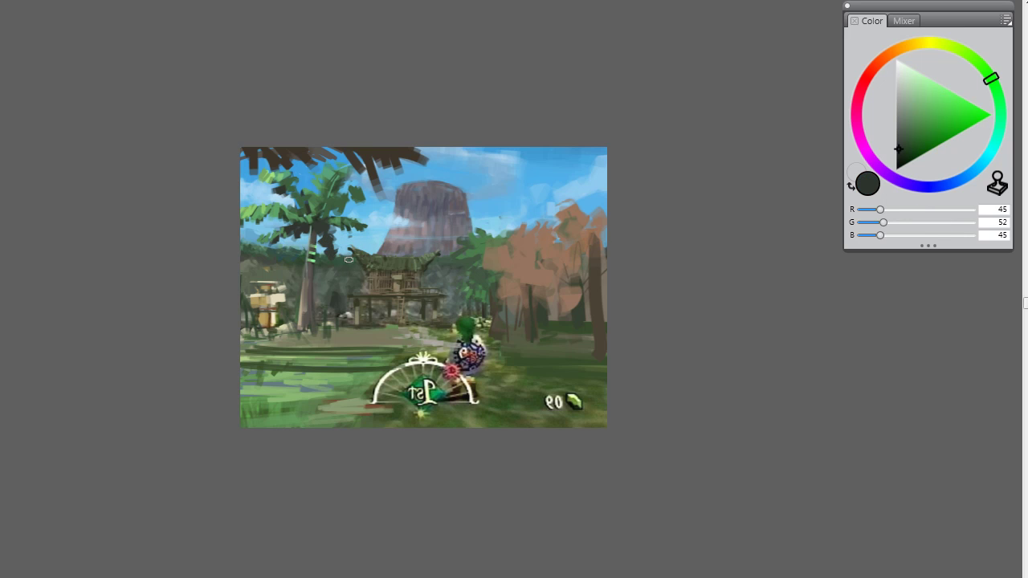
pyautogui.keyDown('alt'); pyautogui.click(339, 280); pyautogui.keyUp('alt')
pyautogui.keyDown('alt'); pyautogui.click(361, 230); pyautogui.keyUp('alt')
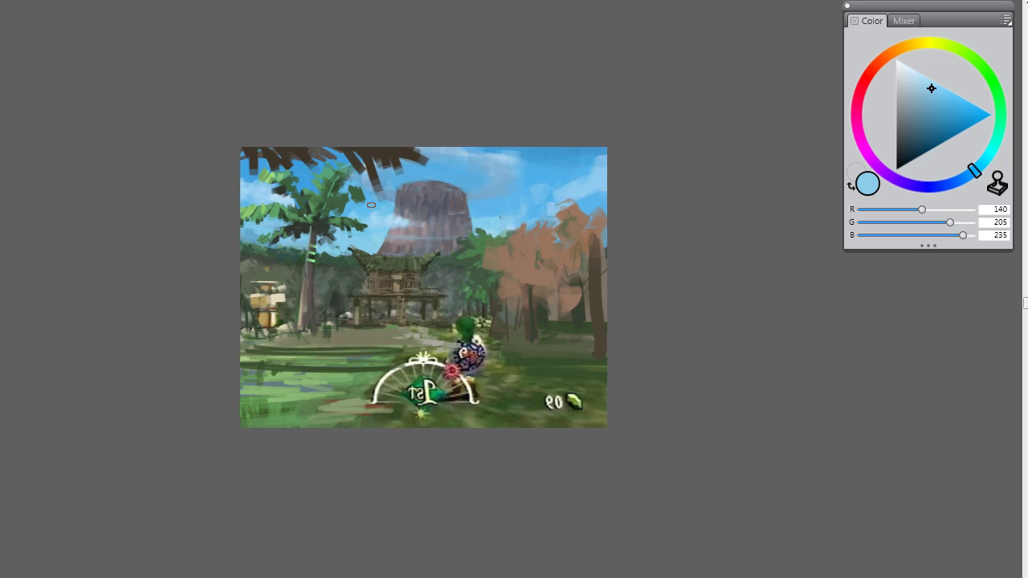
# Step: Shade the palm's trunk beneath the crown with dark tones RGB 53, 57, 51 and RGB 33, 43, 27, sampling grey-brown RGB 84, 82, 72
pyautogui.keyDown('alt'); pyautogui.click(315, 235); pyautogui.keyUp('alt')
pyautogui.moveTo(314, 267); pyautogui.dragTo(309, 314)
pyautogui.keyDown('alt'); pyautogui.click(311, 295); pyautogui.keyUp('alt')
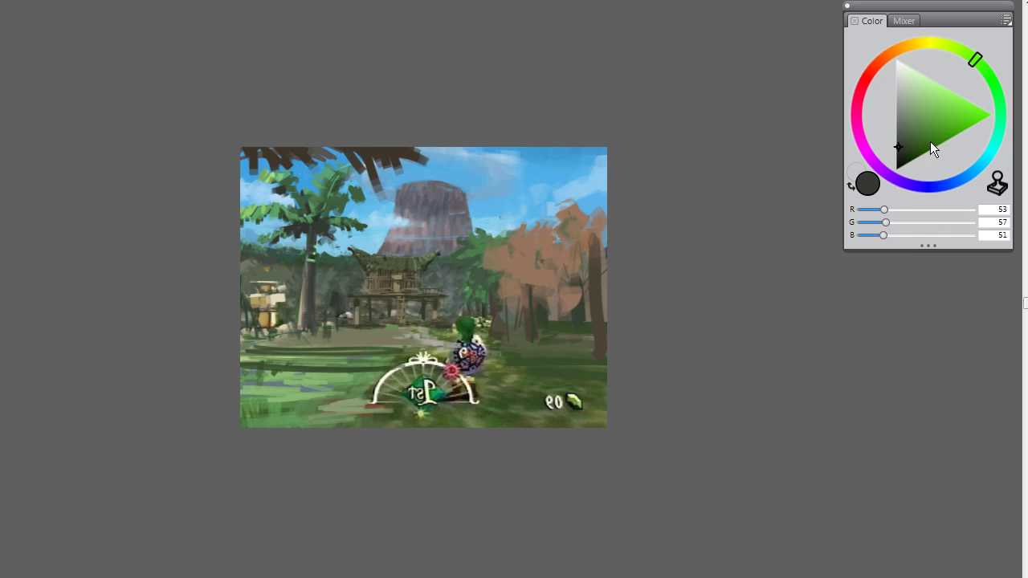
pyautogui.moveTo(907, 158); pyautogui.dragTo(894, 150)
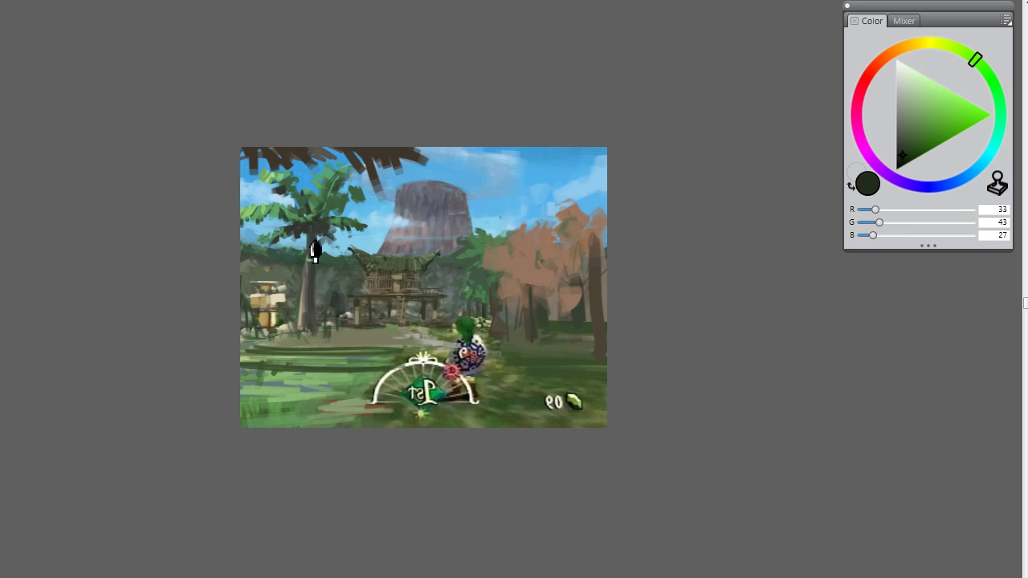
pyautogui.moveTo(312, 262); pyautogui.dragTo(314, 339)
pyautogui.hotkey('ctrl', 'z')
pyautogui.moveTo(316, 271); pyautogui.dragTo(313, 340)
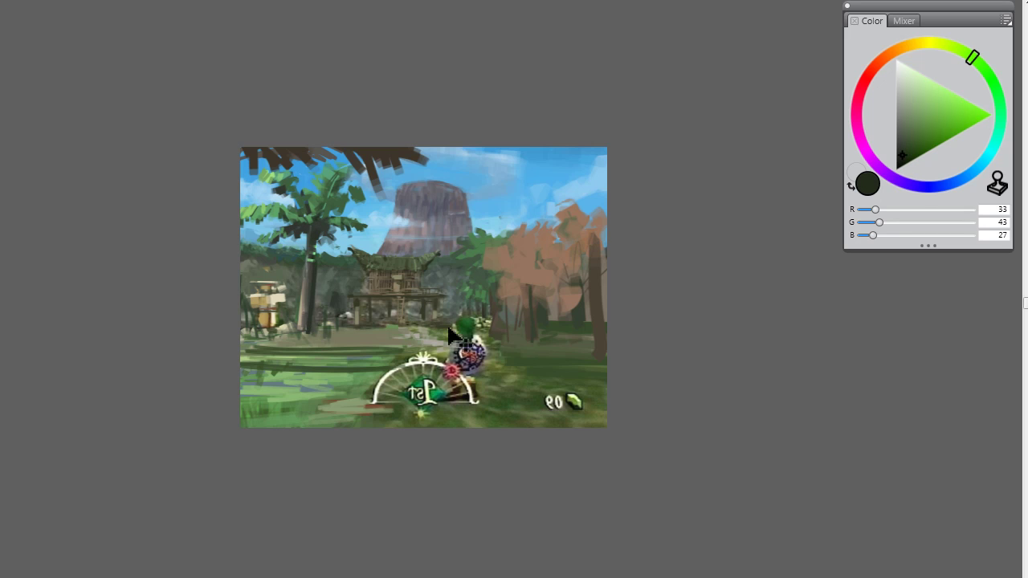
pyautogui.hotkey('ctrl', 'z')
pyautogui.keyDown('alt'); pyautogui.click(313, 310); pyautogui.keyUp('alt')
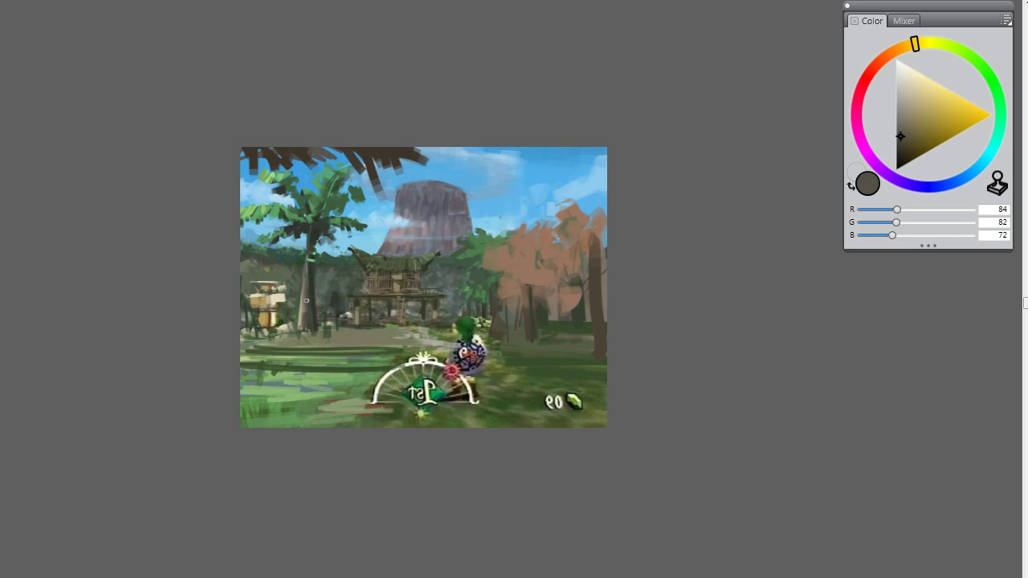
# Step: Paint a small rounded bush at the base of the palm trunk with greens RGB 74, 119, 68 and RGB 47, 85, 41
pyautogui.keyDown('alt'); pyautogui.click(324, 223); pyautogui.keyUp('alt')
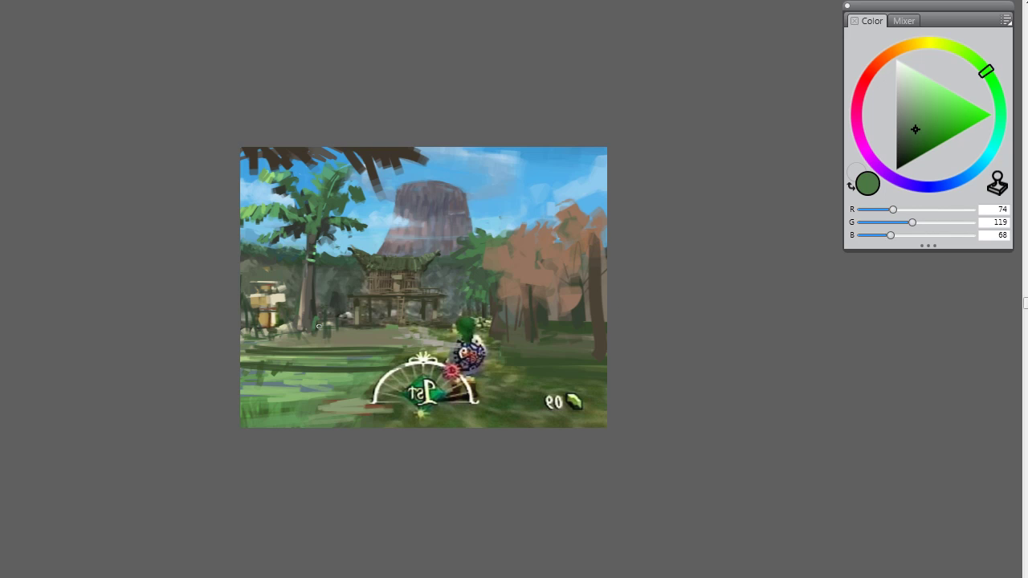
pyautogui.moveTo(325, 320); pyautogui.dragTo(315, 310)
pyautogui.click(915, 146)
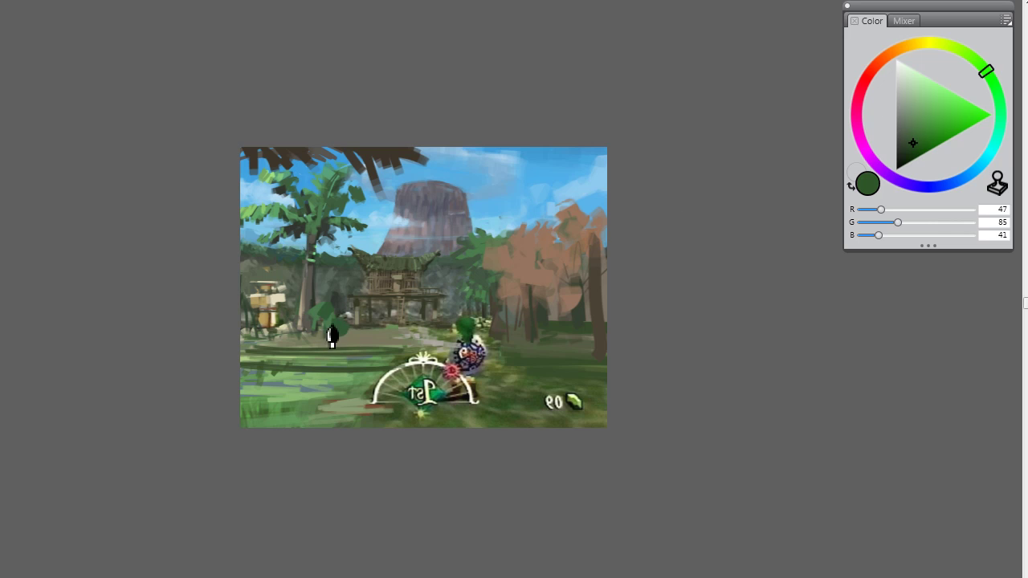
# Step: Break up the pale yellow structure beside the palm and darken the bush with RGB 45, 52, 45 and RGB 87, 98, 75
pyautogui.keyDown('alt'); pyautogui.click(329, 240); pyautogui.keyUp('alt')
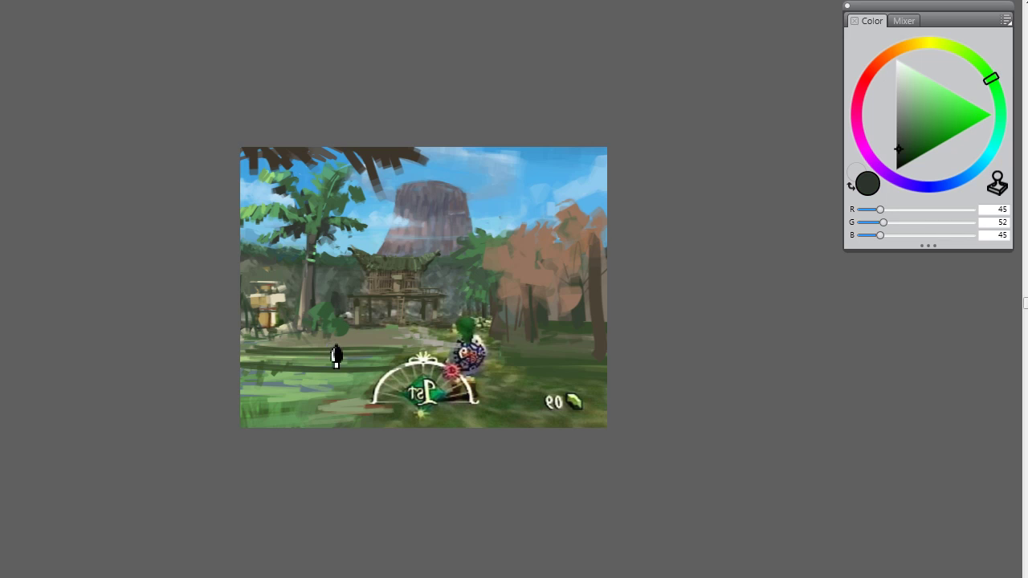
pyautogui.moveTo(296, 329)
pyautogui.mouseDown()
pyautogui.moveTo(277, 311)
pyautogui.moveTo(259, 326)
pyautogui.moveTo(281, 320)
pyautogui.moveTo(276, 336)
pyautogui.moveTo(243, 320)
pyautogui.mouseUp()
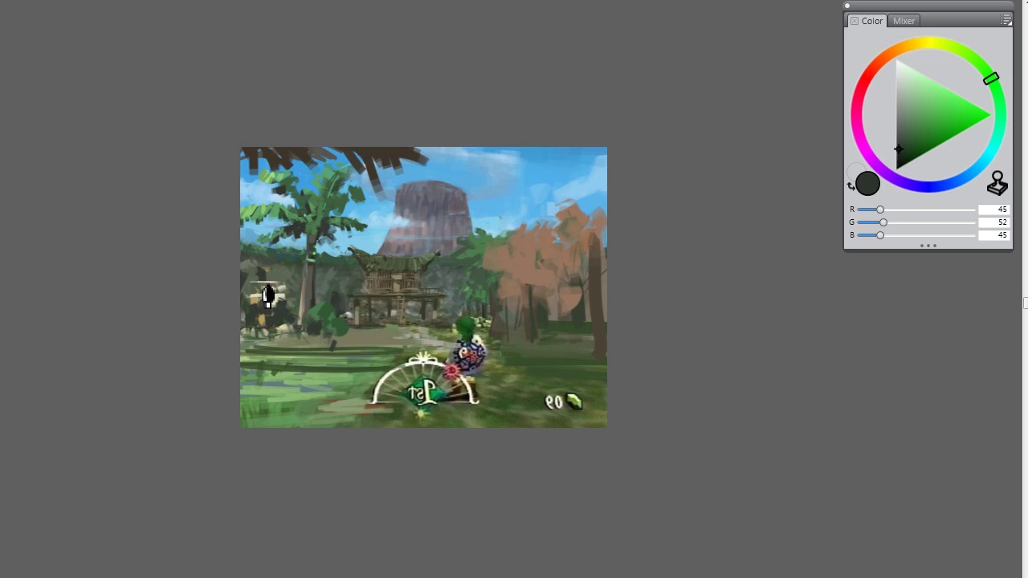
pyautogui.keyDown('alt'); pyautogui.click(299, 270); pyautogui.keyUp('alt')
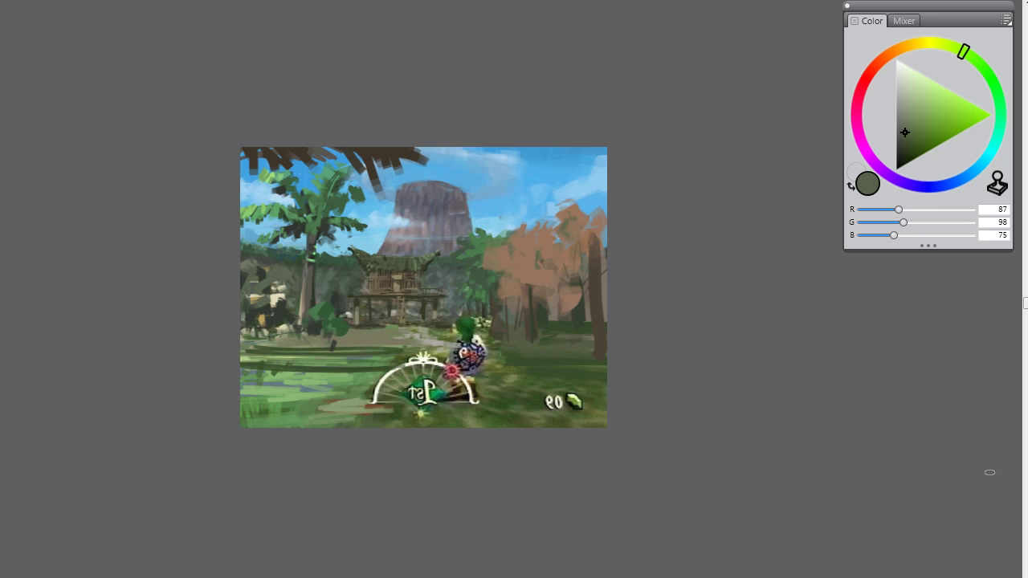
# Step: Taper the overhanging frond beside the volcano to a point with sky blues (RGB 105, 188, 238 and 101, 171, 219) and dark brown (RGB 55, 47, 35)
pyautogui.scroll(2, 495, 293)
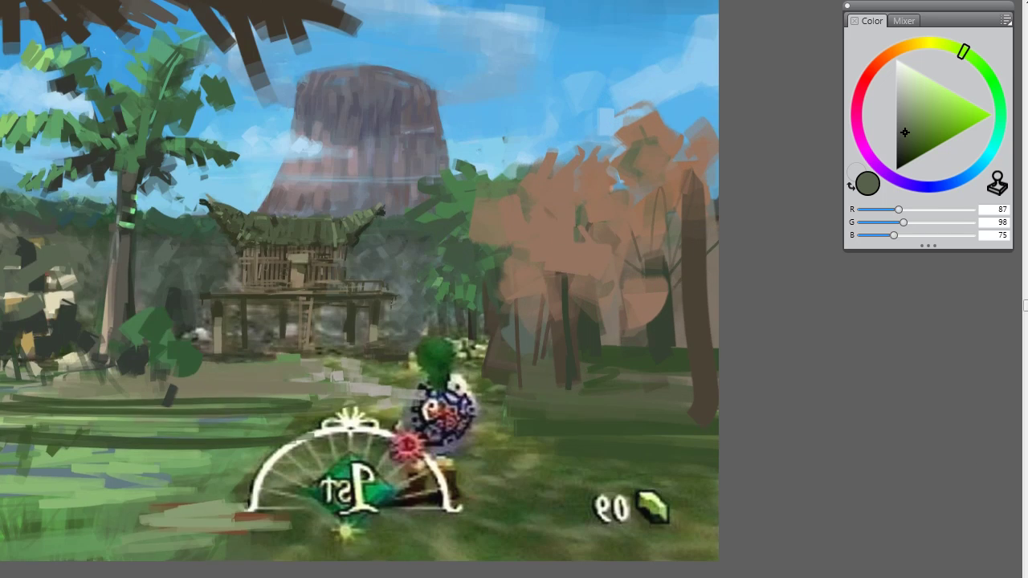
pyautogui.moveTo(495, 293)
pyautogui.mouseDown()
pyautogui.moveTo(535, 326)
pyautogui.moveTo(535, 312)
pyautogui.mouseUp()
pyautogui.keyDown('alt'); pyautogui.click(318, 128); pyautogui.keyUp('alt')
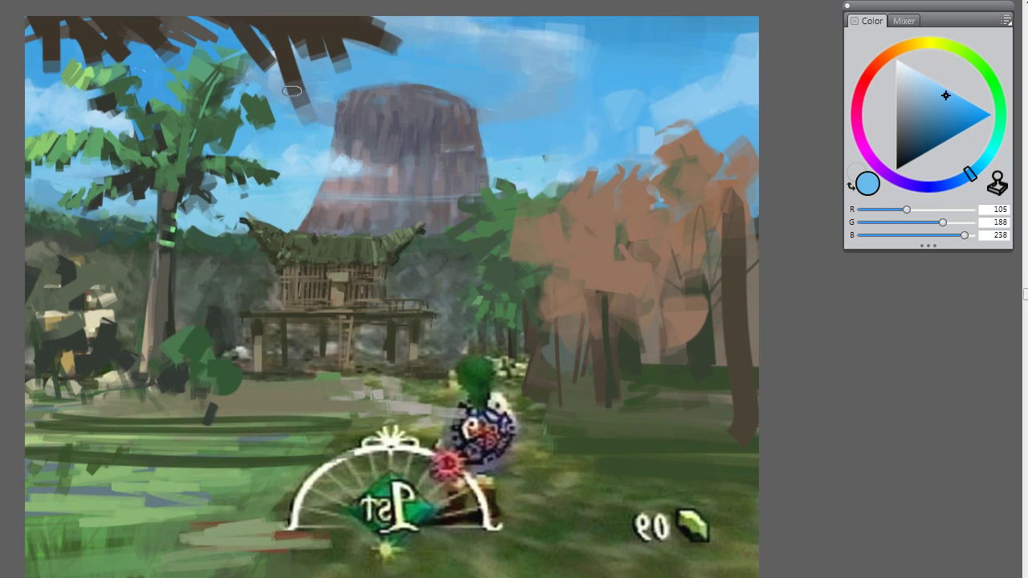
pyautogui.keyDown('alt'); pyautogui.click(325, 91); pyautogui.keyUp('alt')
pyautogui.keyDown('alt'); pyautogui.click(334, 78); pyautogui.keyUp('alt')
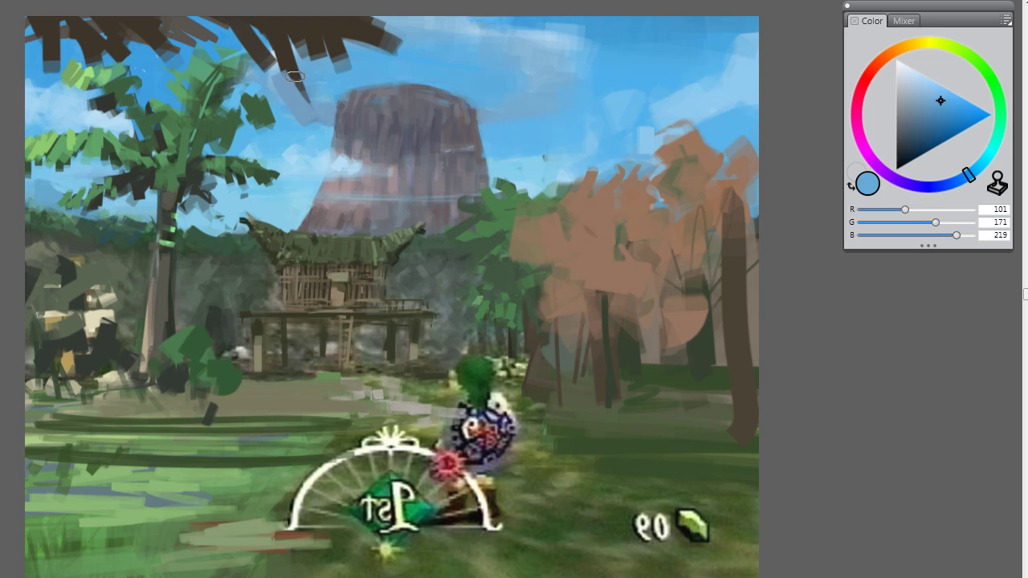
pyautogui.keyDown('alt'); pyautogui.click(278, 100); pyautogui.keyUp('alt')
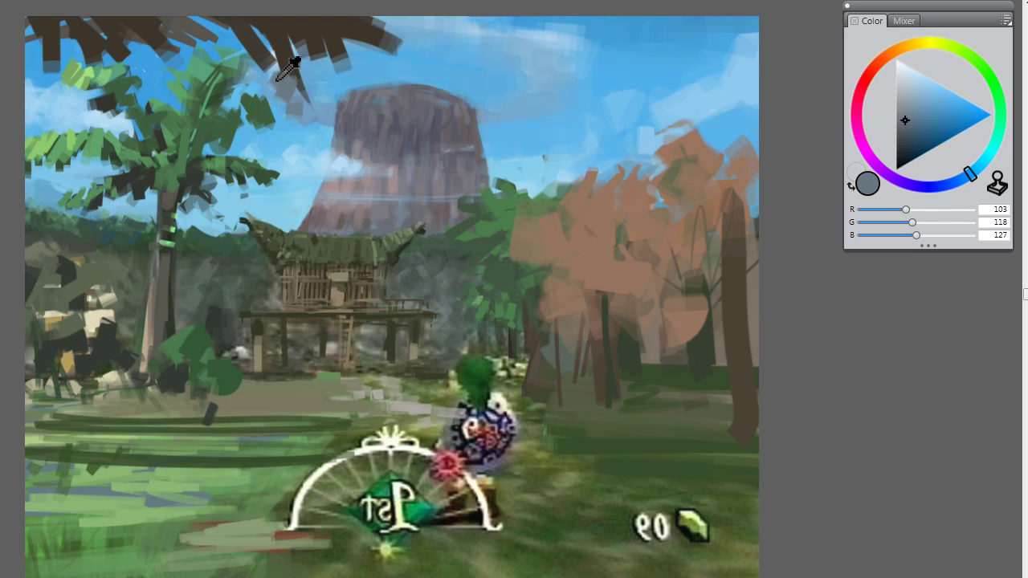
pyautogui.keyDown('alt'); pyautogui.click(287, 66); pyautogui.keyUp('alt')
pyautogui.keyDown('alt'); pyautogui.click(310, 122); pyautogui.keyUp('alt')
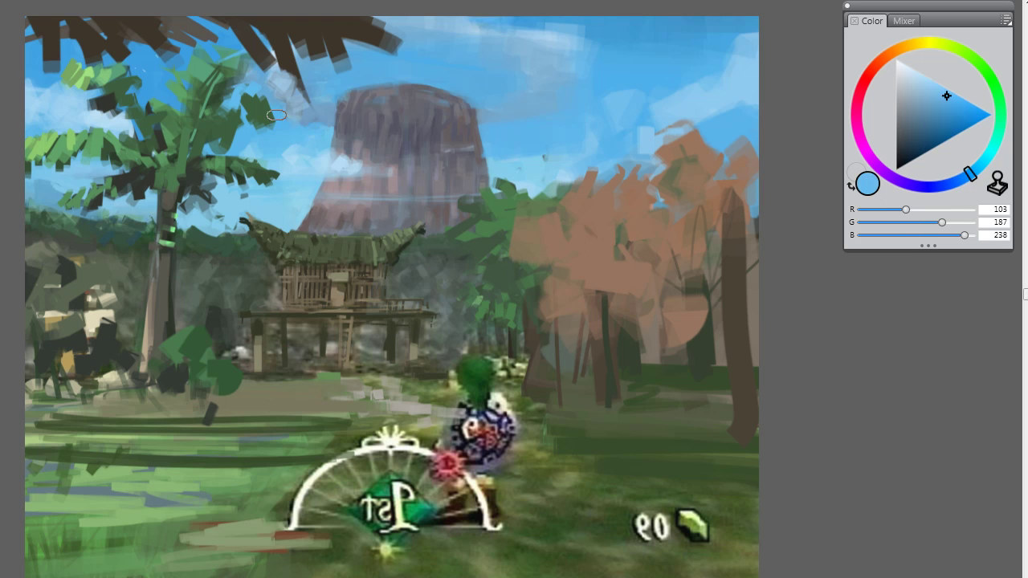
pyautogui.keyDown('alt'); pyautogui.click(287, 66); pyautogui.keyUp('alt')
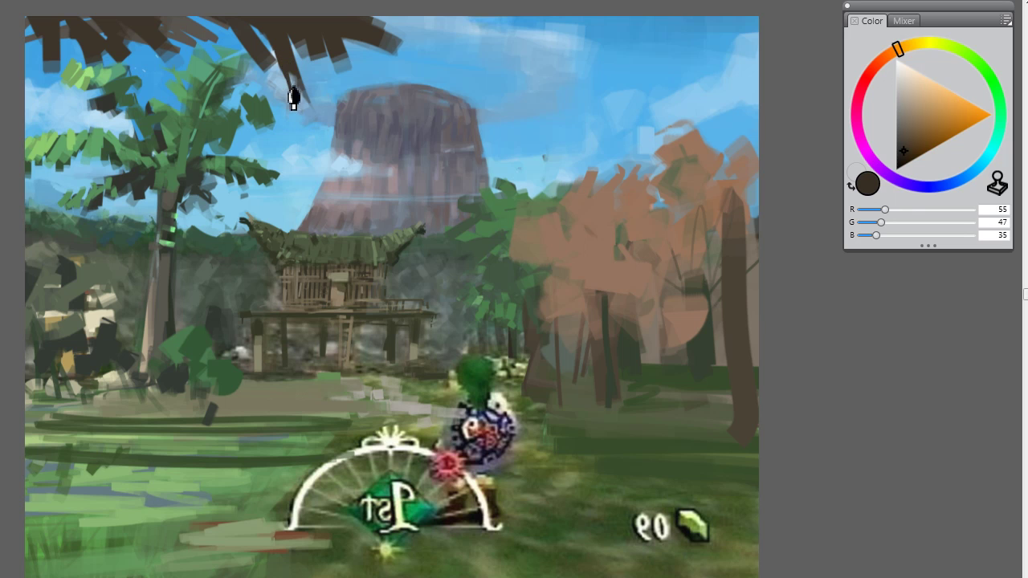
pyautogui.keyDown('alt'); pyautogui.click(341, 72); pyautogui.keyUp('alt')
pyautogui.keyDown('alt'); pyautogui.click(319, 62); pyautogui.keyUp('alt')
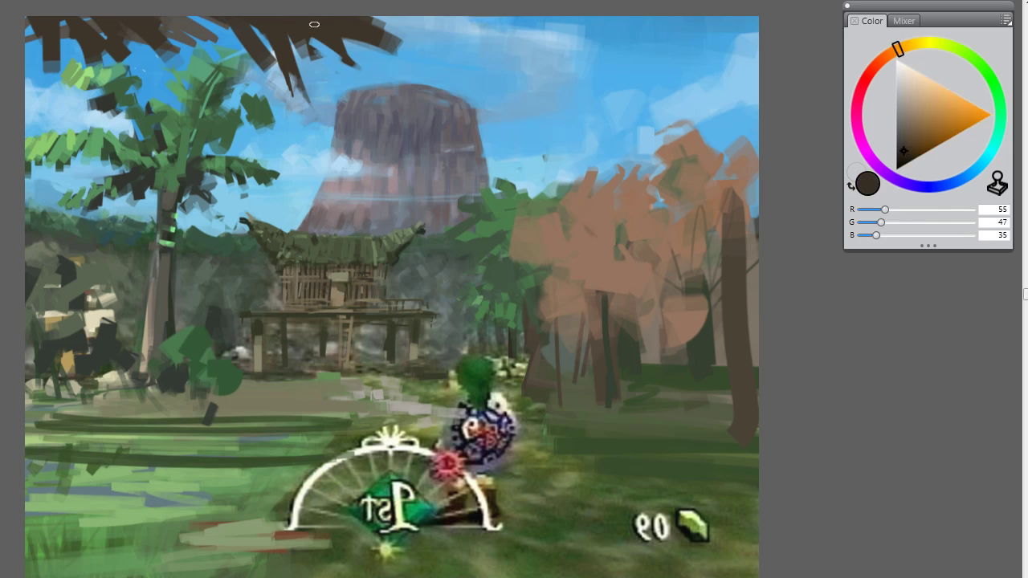
# Step: Sharpen and extend the frond tips above the volcano with sky blues (RGB 104, 173, 221 and 88, 175, 234) and dark grey (RGB 64, 69, 67)
pyautogui.keyDown('alt'); pyautogui.click(347, 74); pyautogui.keyUp('alt')
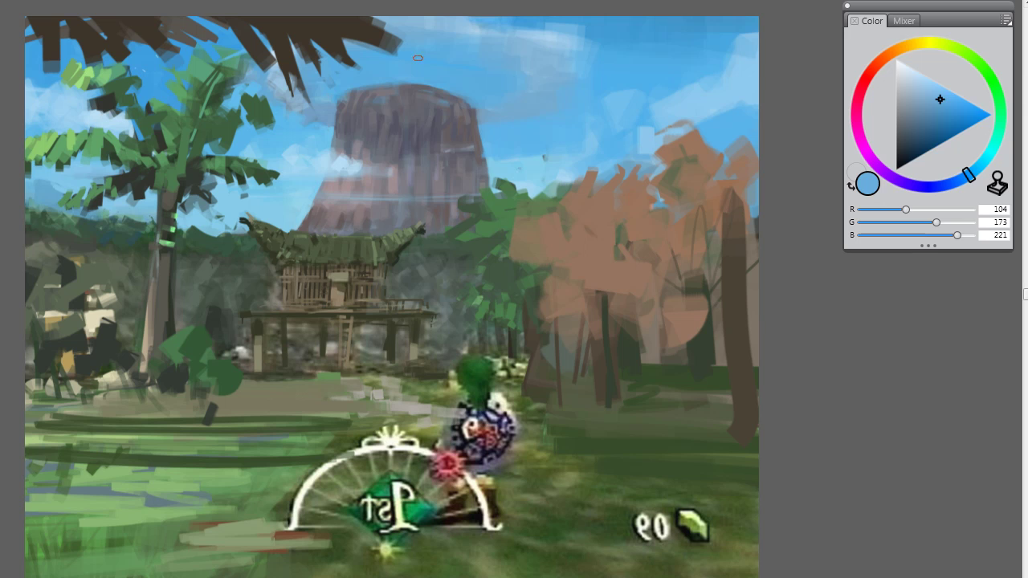
pyautogui.keyDown('alt'); pyautogui.click(398, 44); pyautogui.keyUp('alt')
pyautogui.keyDown('alt'); pyautogui.click(406, 70); pyautogui.keyUp('alt')
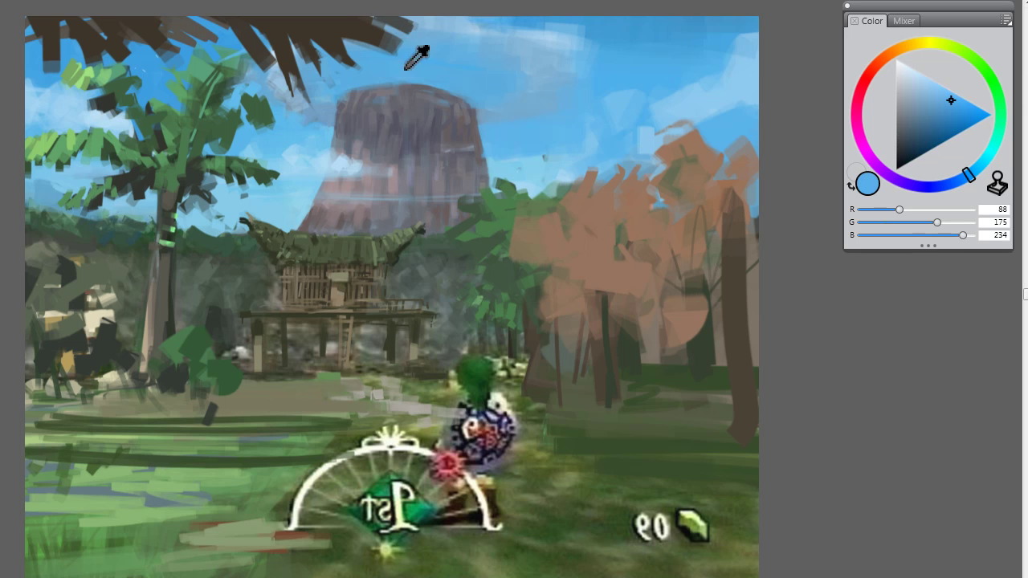
pyautogui.keyDown('alt'); pyautogui.click(409, 31); pyautogui.keyUp('alt')
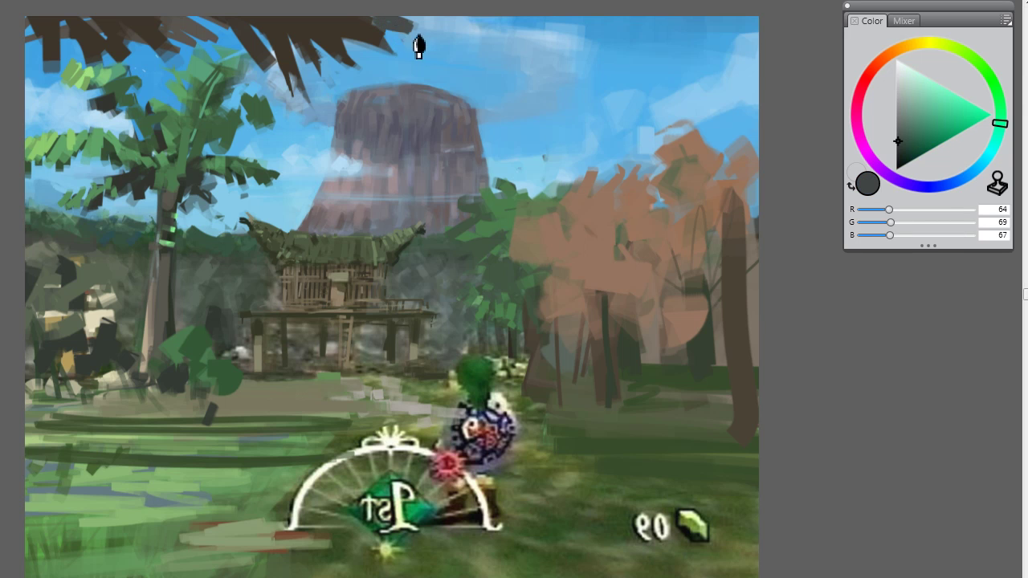
pyautogui.moveTo(418, 39); pyautogui.dragTo(431, 47)
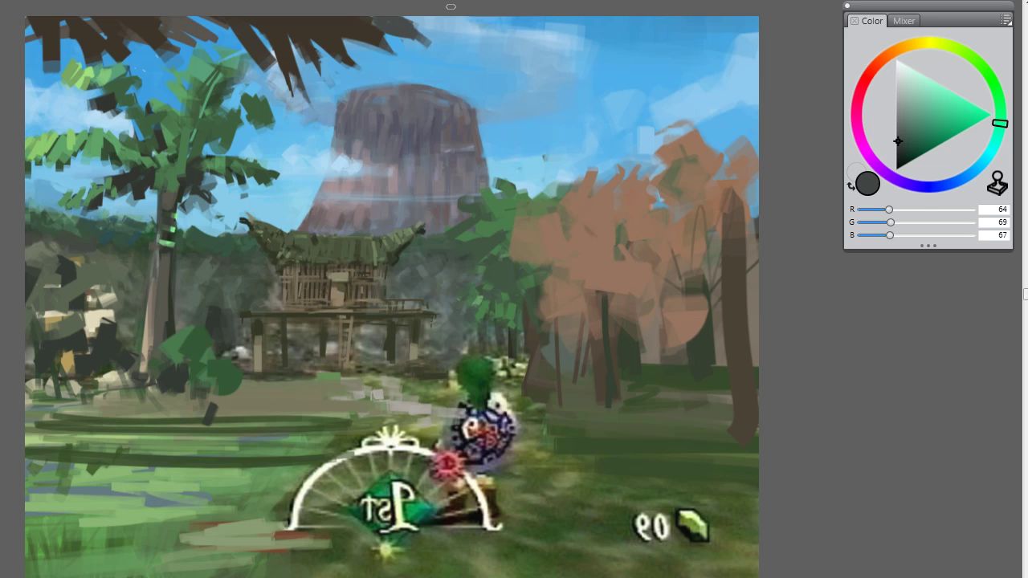
# Step: Refine the gaps and leaf edges beneath the palm crown with sky blue (RGB 140, 205, 235), blue-grey (RGB 100, 140, 155) and dark grey (RGB 64, 69, 67)
pyautogui.keyDown('alt'); pyautogui.click(217, 195); pyautogui.keyUp('alt')
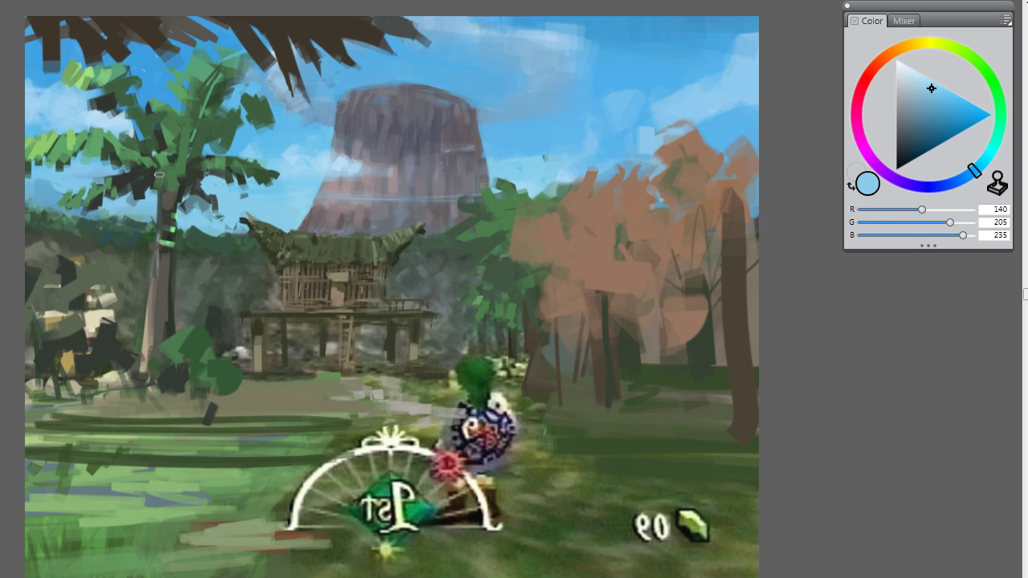
pyautogui.keyDown('alt'); pyautogui.click(201, 179); pyautogui.keyUp('alt')
pyautogui.keyDown('alt'); pyautogui.click(209, 193); pyautogui.keyUp('alt')
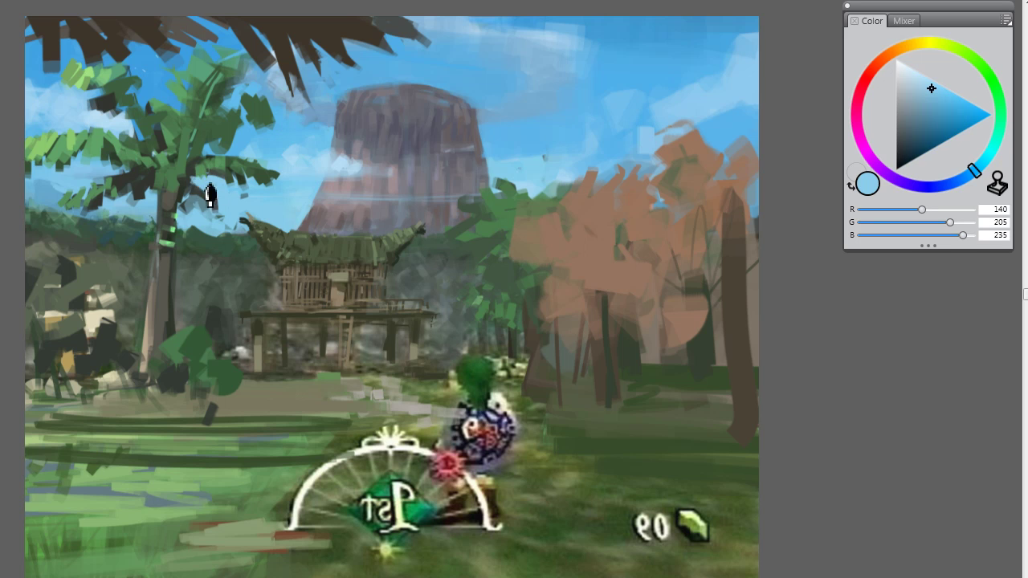
pyautogui.keyDown('alt'); pyautogui.click(201, 219); pyautogui.keyUp('alt')
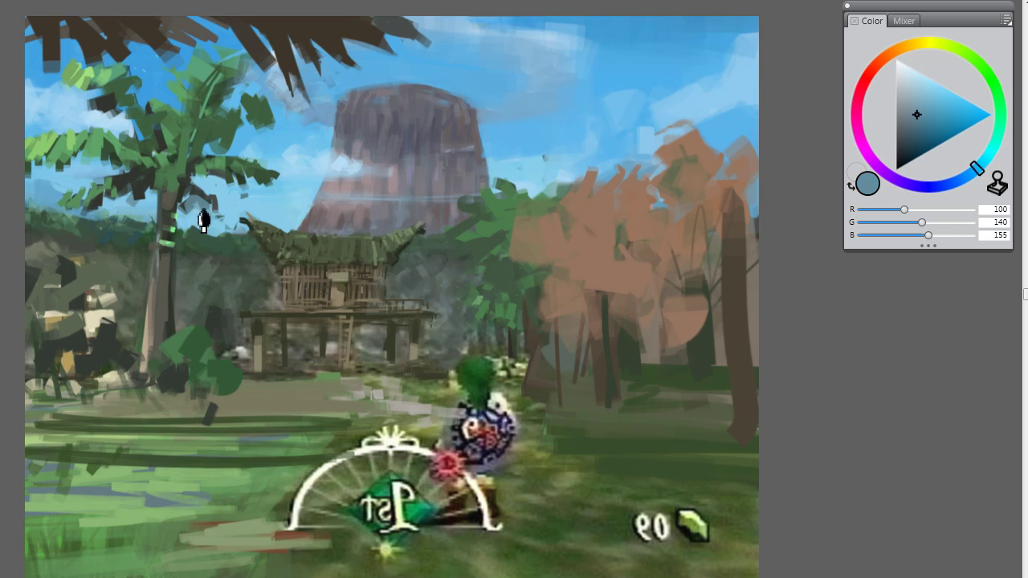
pyautogui.keyDown('alt'); pyautogui.click(217, 206); pyautogui.keyUp('alt')
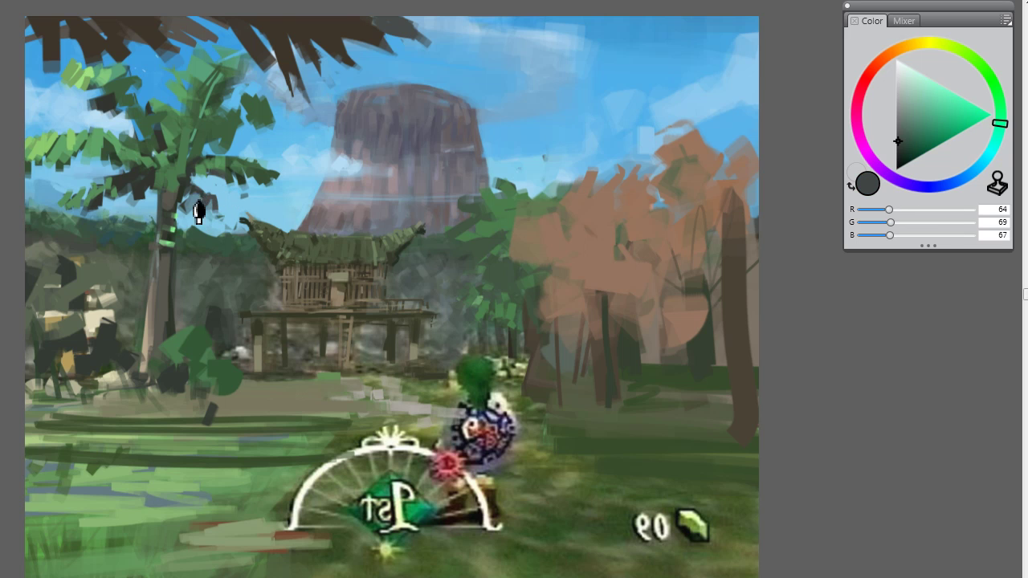
pyautogui.keyDown('alt'); pyautogui.click(202, 194); pyautogui.keyUp('alt')
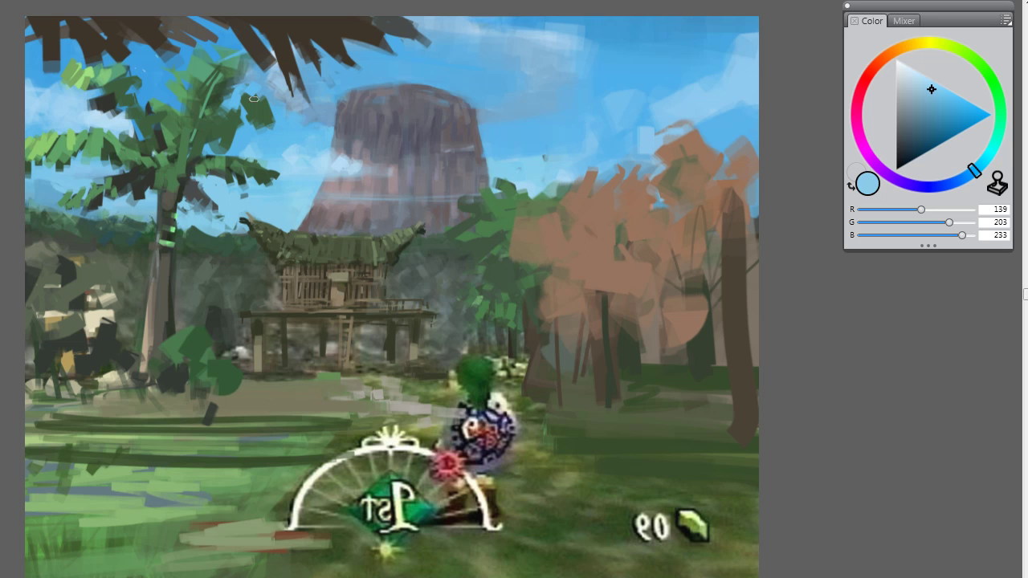
# Step: Darken the upper palm trunk with RGB 33, 43, 27 and cover its pale side with grey-green RGB 86, 96, 77
pyautogui.keyDown('alt'); pyautogui.click(178, 197); pyautogui.keyUp('alt')
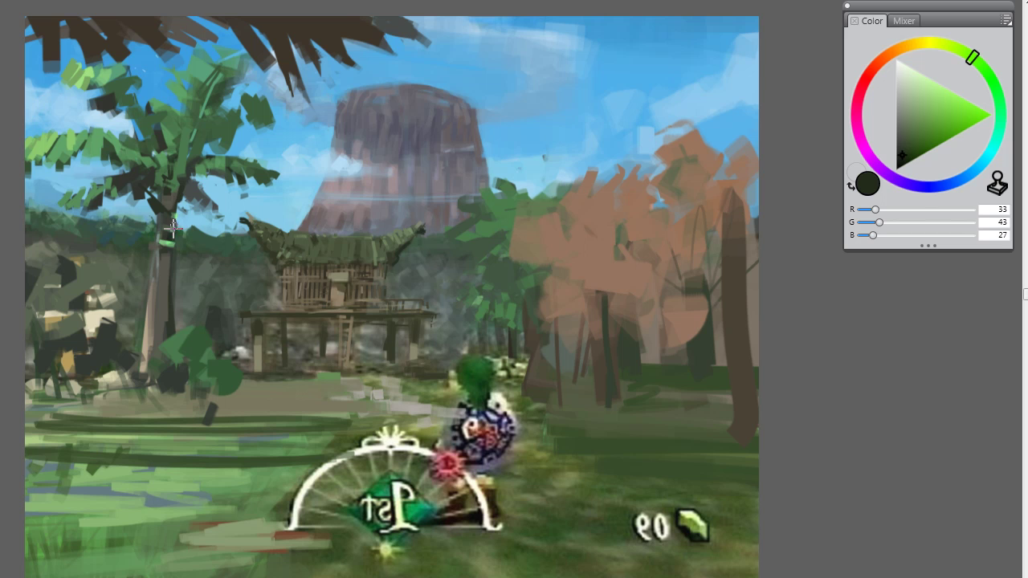
pyautogui.keyDown('alt'); pyautogui.click(151, 289); pyautogui.keyUp('alt')
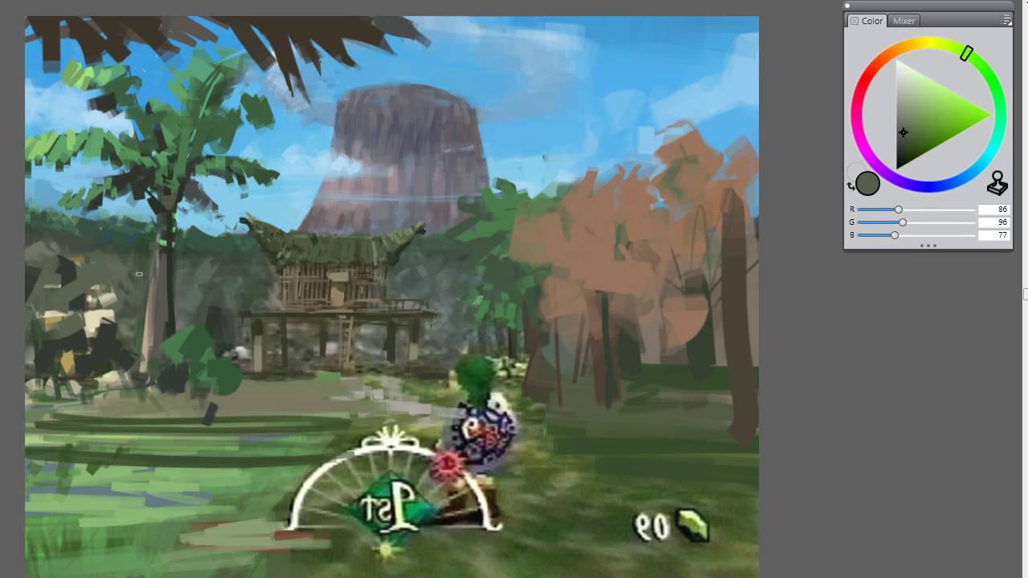
pyautogui.moveTo(160, 257); pyautogui.dragTo(149, 374)
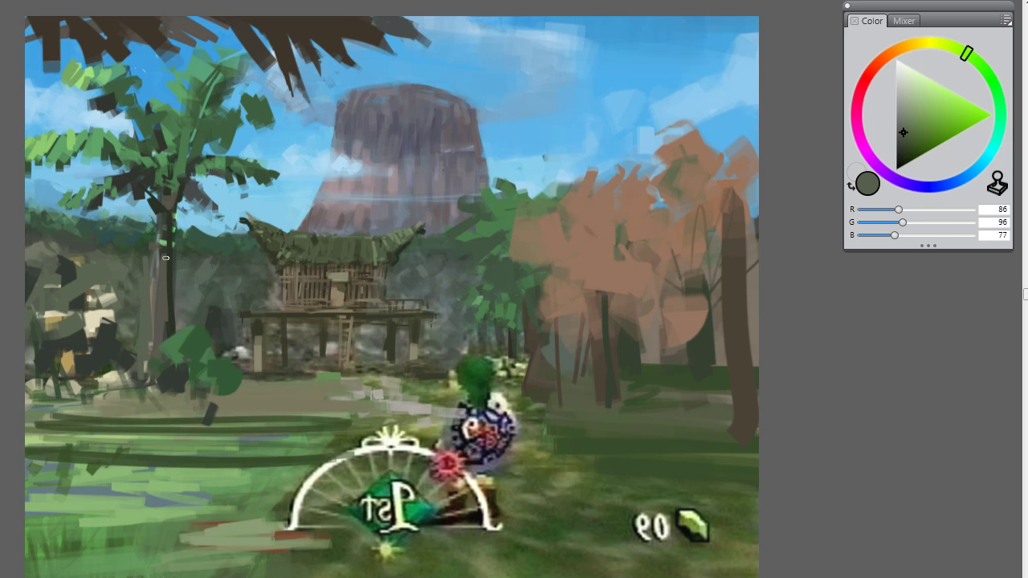
# Step: Repaint the lit side of the palm trunk with thin strokes of beige RGB 181, 166, 137 and grey-brown RGB 106, 99, 87
pyautogui.keyDown('alt'); pyautogui.click(148, 376); pyautogui.keyUp('alt')
pyautogui.moveTo(167, 273)
pyautogui.mouseDown()
pyautogui.moveTo(162, 249)
pyautogui.moveTo(159, 362)
pyautogui.moveTo(141, 388)
pyautogui.mouseUp()
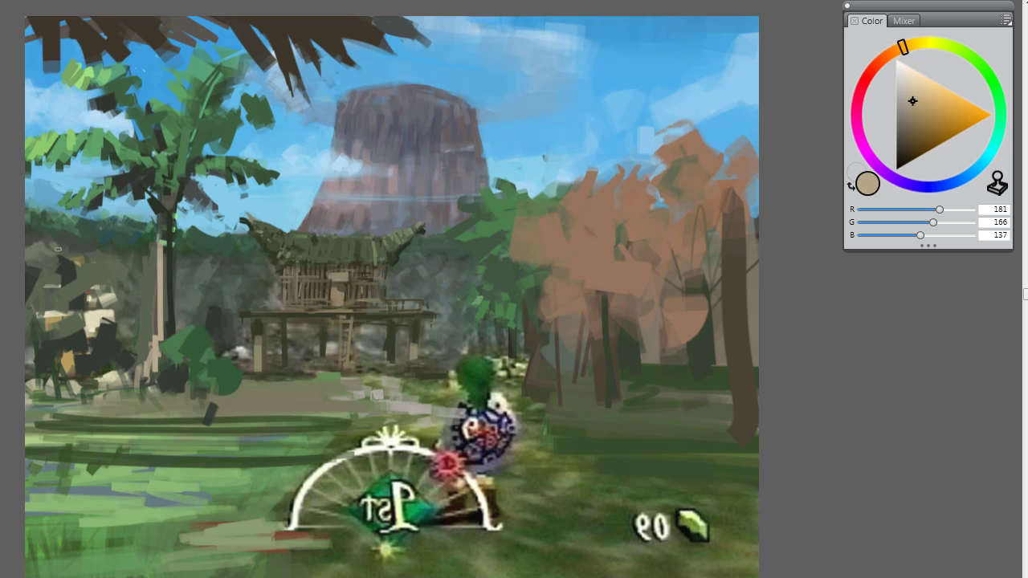
pyautogui.hotkey('ctrl', 'z')
pyautogui.hotkey('ctrl', 'z')
pyautogui.moveTo(164, 241); pyautogui.dragTo(151, 329)
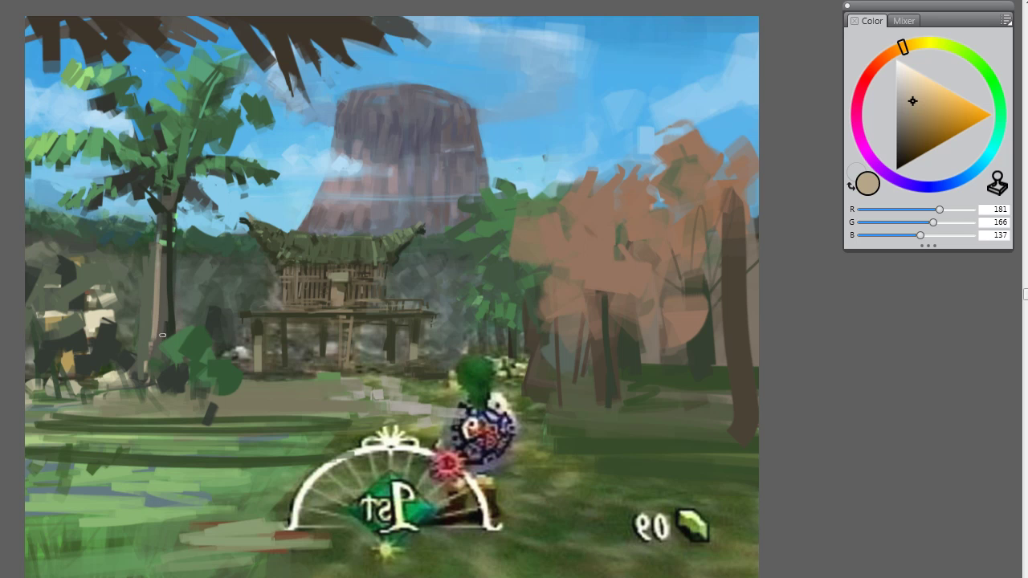
pyautogui.keyDown('alt'); pyautogui.click(166, 342); pyautogui.keyUp('alt')
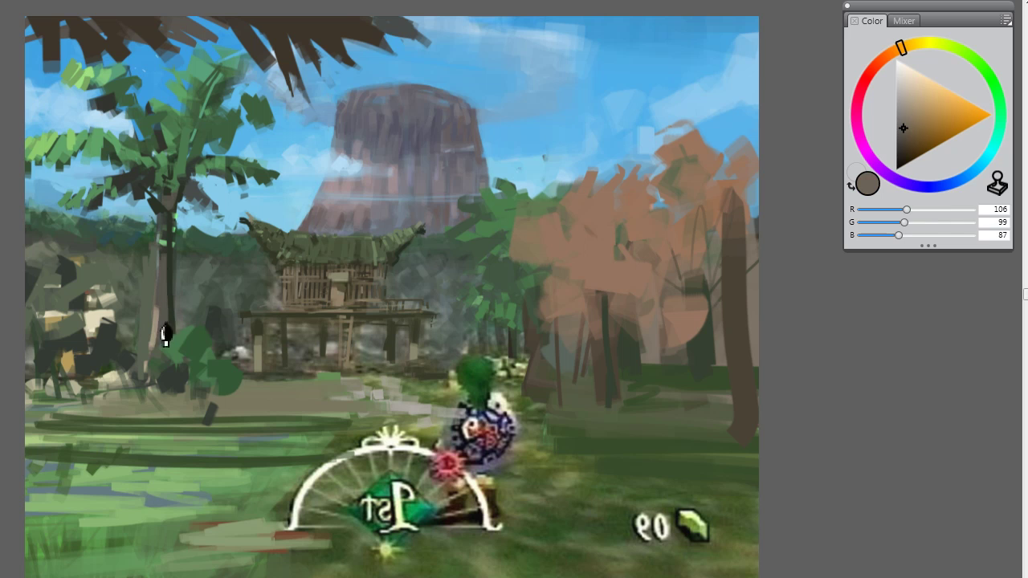
pyautogui.moveTo(168, 257); pyautogui.dragTo(159, 308)
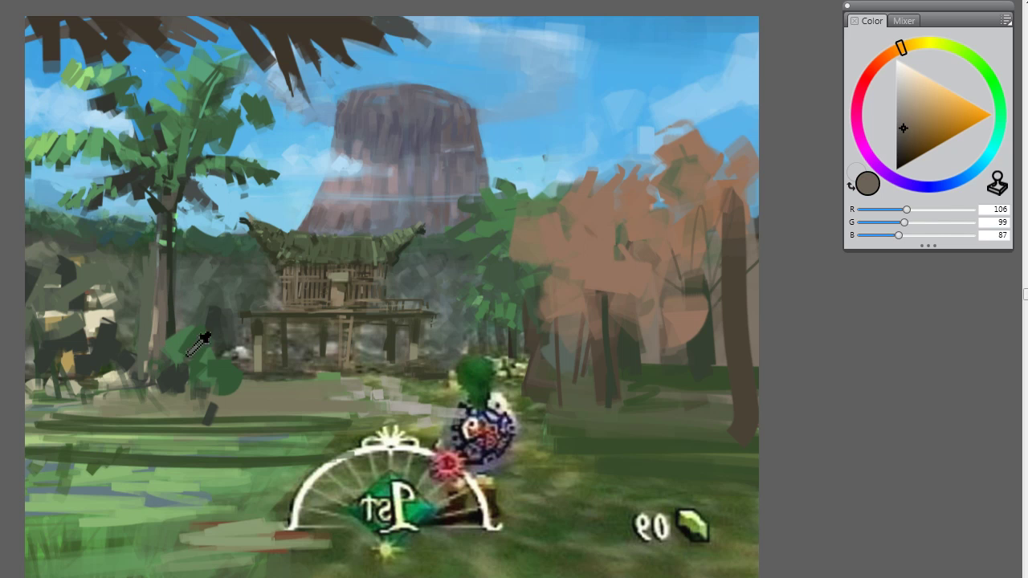
# Step: Deepen the palm trunk's shading with dark green RGB 33, 43, 27 and cover its bright green spot with RGB 83, 98, 91
pyautogui.keyDown('alt'); pyautogui.click(169, 241); pyautogui.keyUp('alt')
pyautogui.keyDown('alt'); pyautogui.click(165, 314); pyautogui.keyUp('alt')
pyautogui.moveTo(171, 259); pyautogui.dragTo(163, 372)
pyautogui.keyDown('alt'); pyautogui.click(178, 262); pyautogui.keyUp('alt')
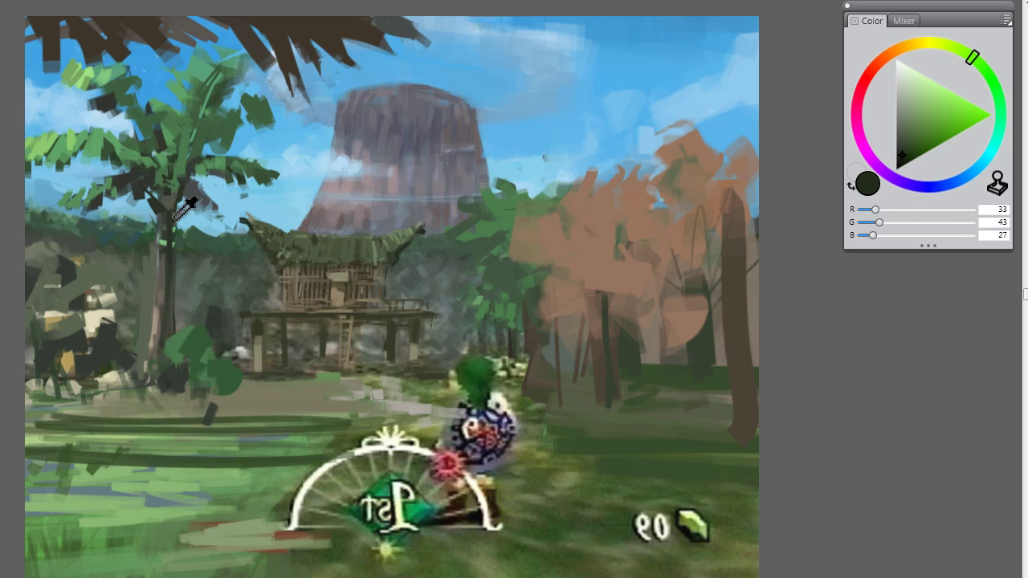
pyautogui.keyDown('alt'); pyautogui.click(161, 207); pyautogui.keyUp('alt')
pyautogui.keyDown('alt'); pyautogui.click(168, 239); pyautogui.keyUp('alt')
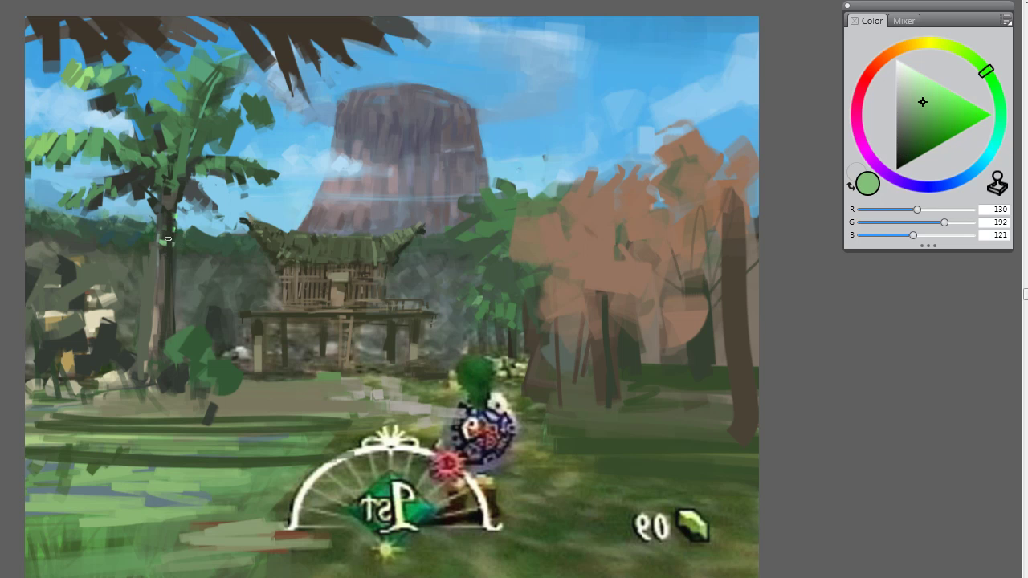
pyautogui.keyDown('alt'); pyautogui.click(165, 241); pyautogui.keyUp('alt')
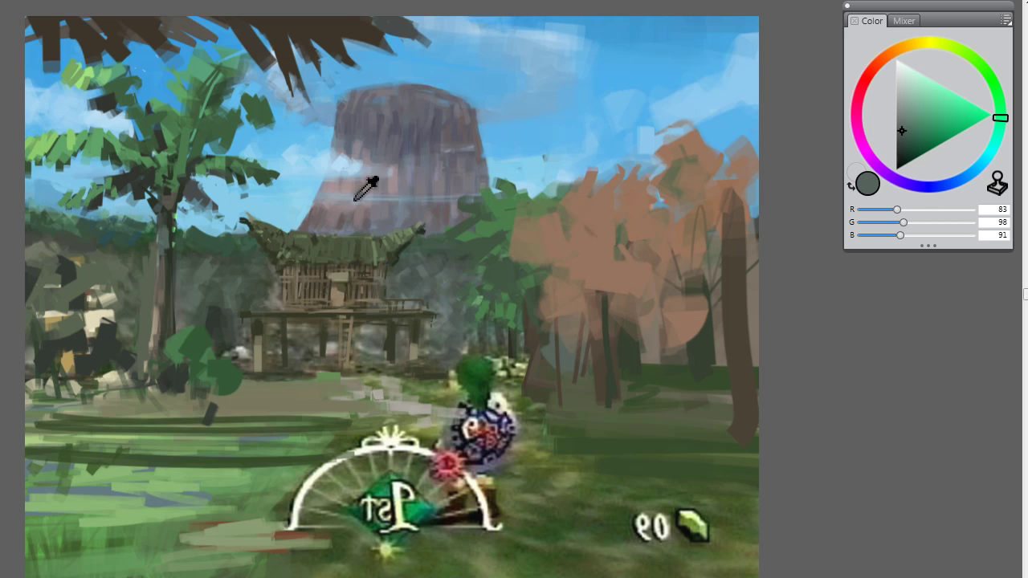
# Step: Tidy the sky and treeline around the palm trunk with sky blue RGB 140, 202, 233 and dark greens RGB 50, 80, 56 and 46, 53, 38
pyautogui.keyDown('alt'); pyautogui.click(205, 217); pyautogui.keyUp('alt')
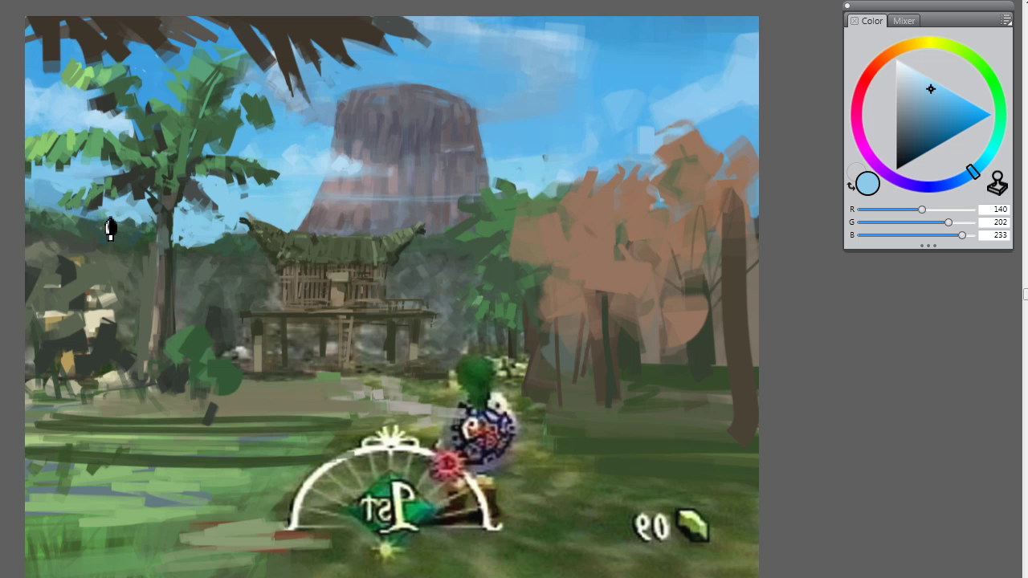
pyautogui.click(219, 260)
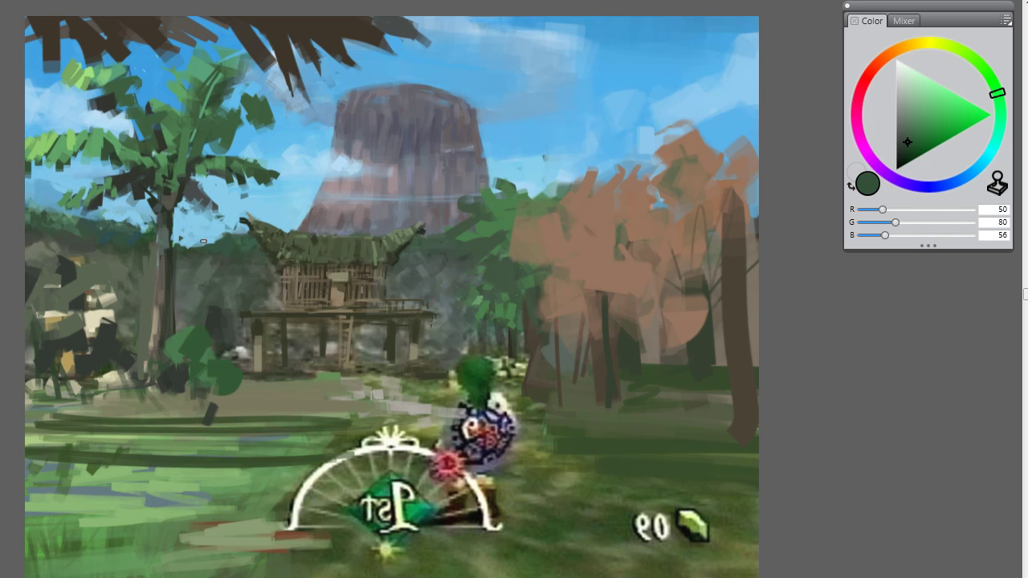
pyautogui.keyDown('alt'); pyautogui.click(179, 277); pyautogui.keyUp('alt')
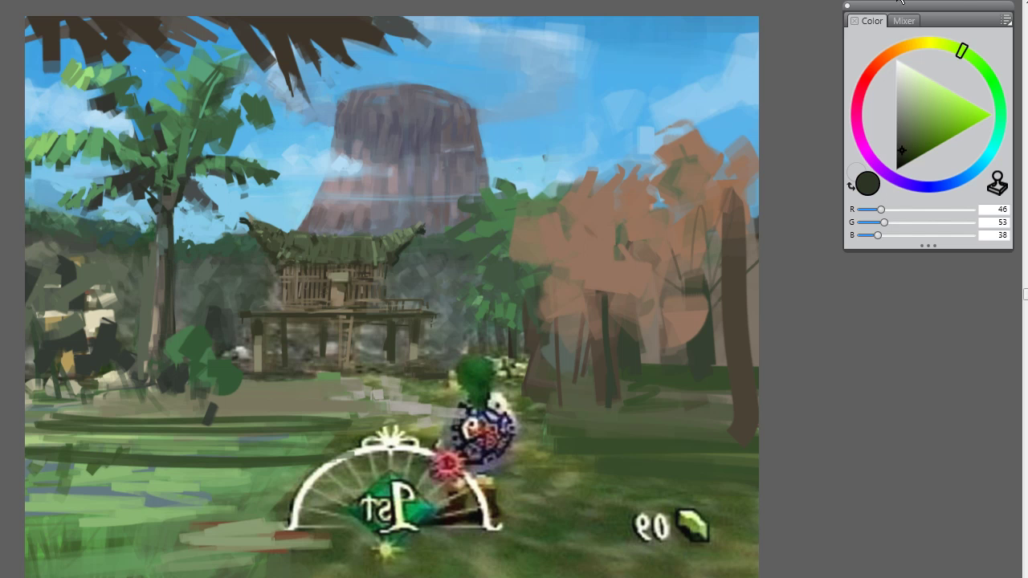
# Step: Mix a pale yellow brush colour, RGB 208, 202, 116
pyautogui.click(936, 87)
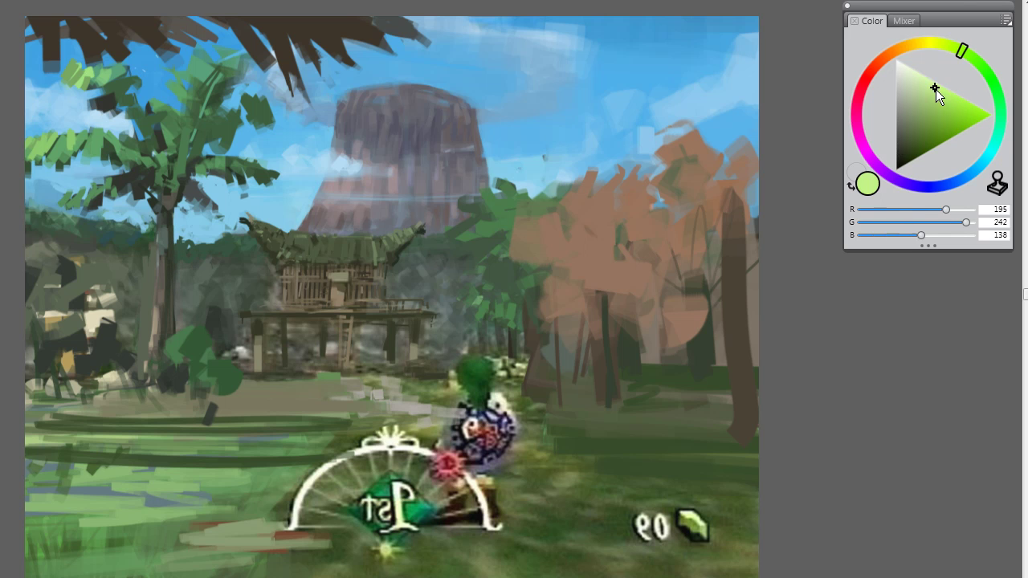
pyautogui.click(925, 47)
pyautogui.moveTo(935, 94)
pyautogui.mouseDown()
pyautogui.moveTo(938, 116)
pyautogui.moveTo(930, 99)
pyautogui.mouseUp()
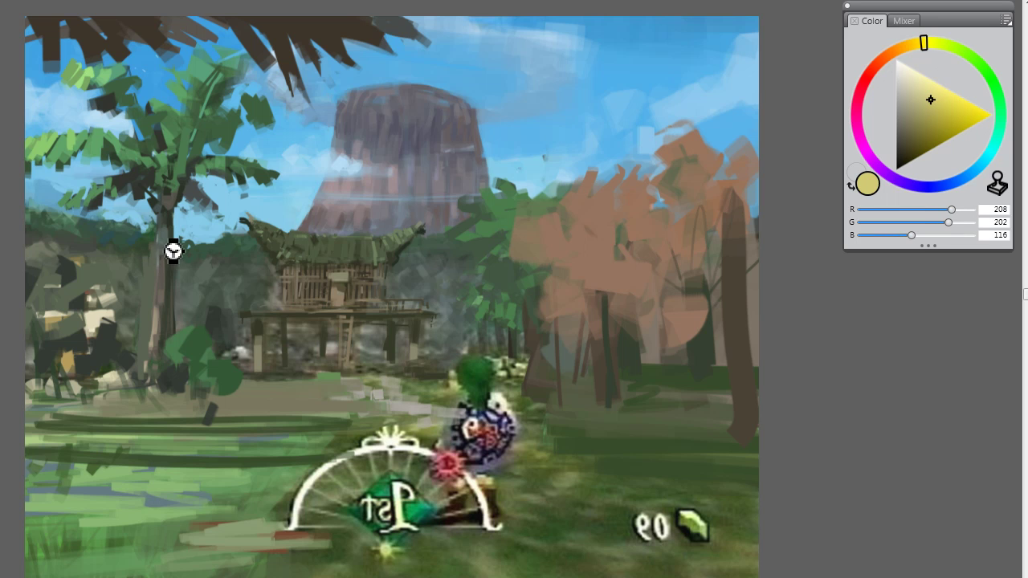
pyautogui.moveTo(161, 246); pyautogui.dragTo(176, 256)
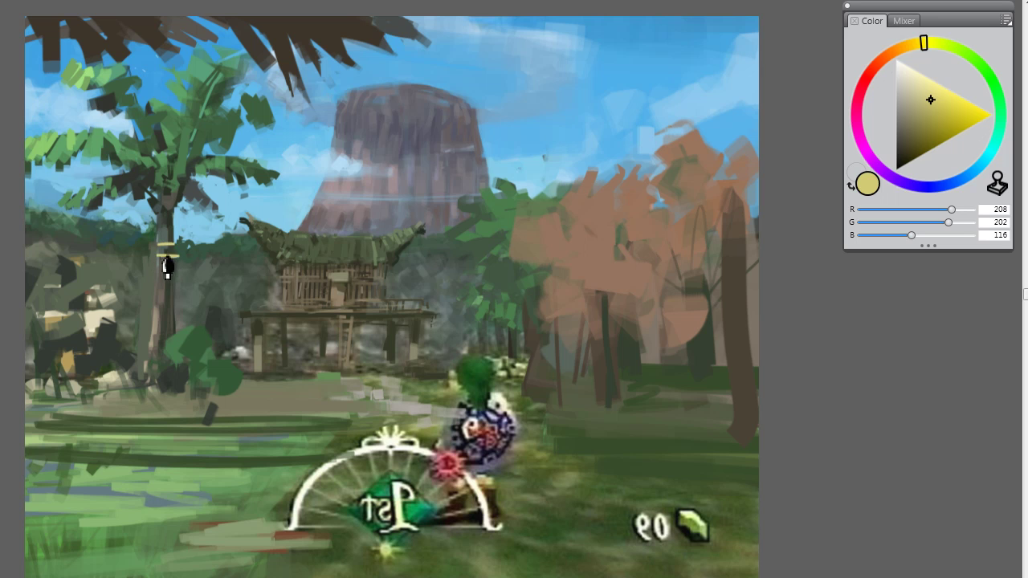
pyautogui.hotkey('ctrl', 'z')
pyautogui.hotkey('ctrl', 'z')
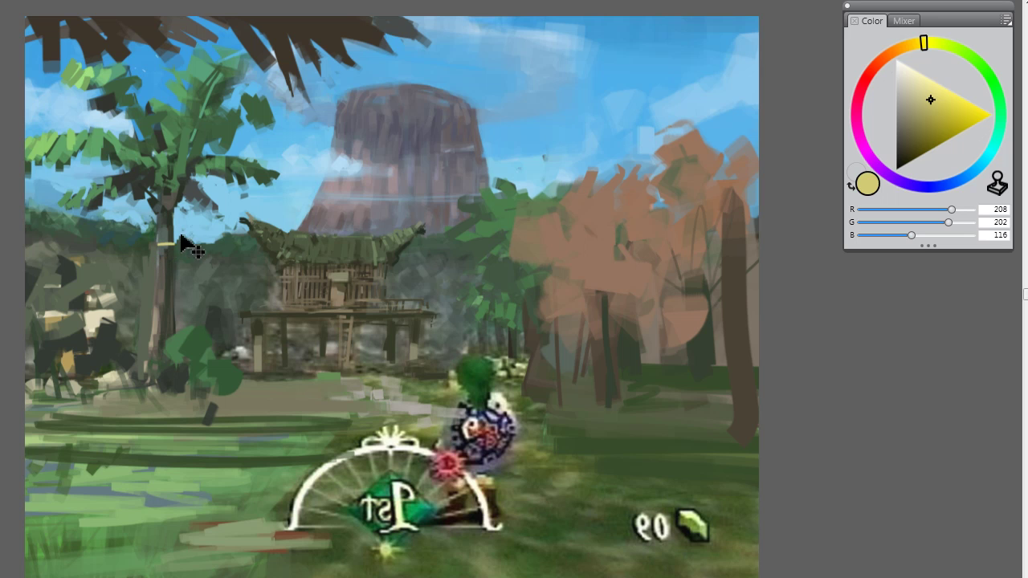
# Step: Paint three yellow bands (RGB 187, 178, 57) around the upper palm trunk and trim them with RGB 77, 89, 76 and 46, 53, 38
pyautogui.moveTo(967, 103); pyautogui.dragTo(946, 117)
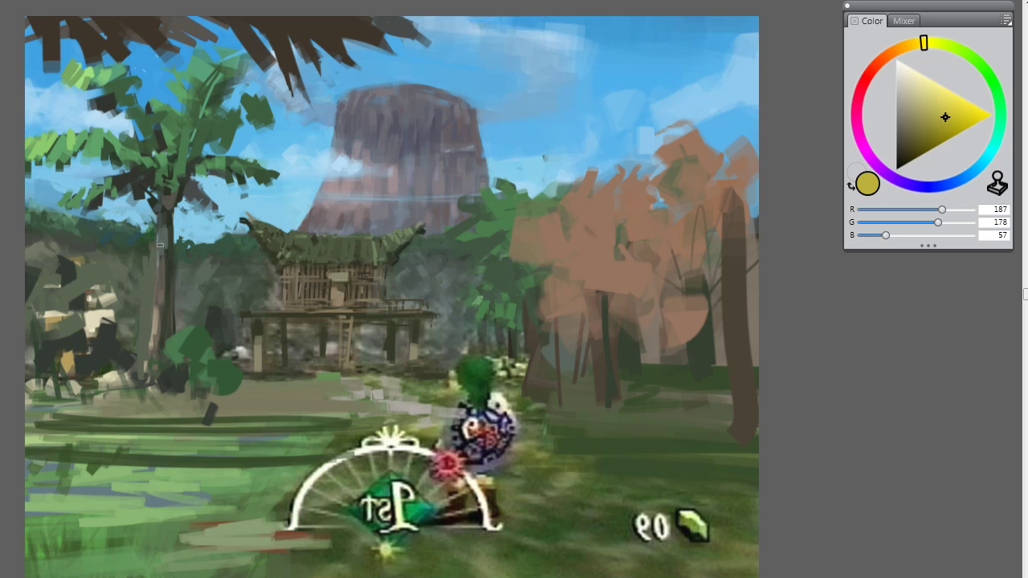
pyautogui.moveTo(158, 243)
pyautogui.mouseDown()
pyautogui.moveTo(175, 242)
pyautogui.moveTo(174, 255)
pyautogui.mouseUp()
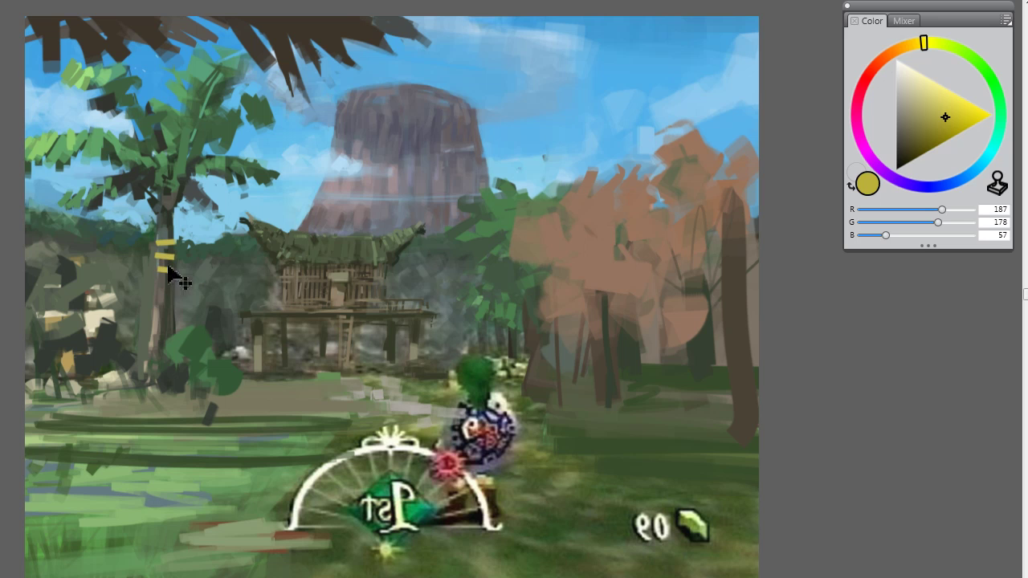
pyautogui.moveTo(153, 267); pyautogui.dragTo(178, 274)
pyautogui.hotkey('ctrl', 'z')
pyautogui.keyDown('alt'); pyautogui.click(184, 277); pyautogui.keyUp('alt')
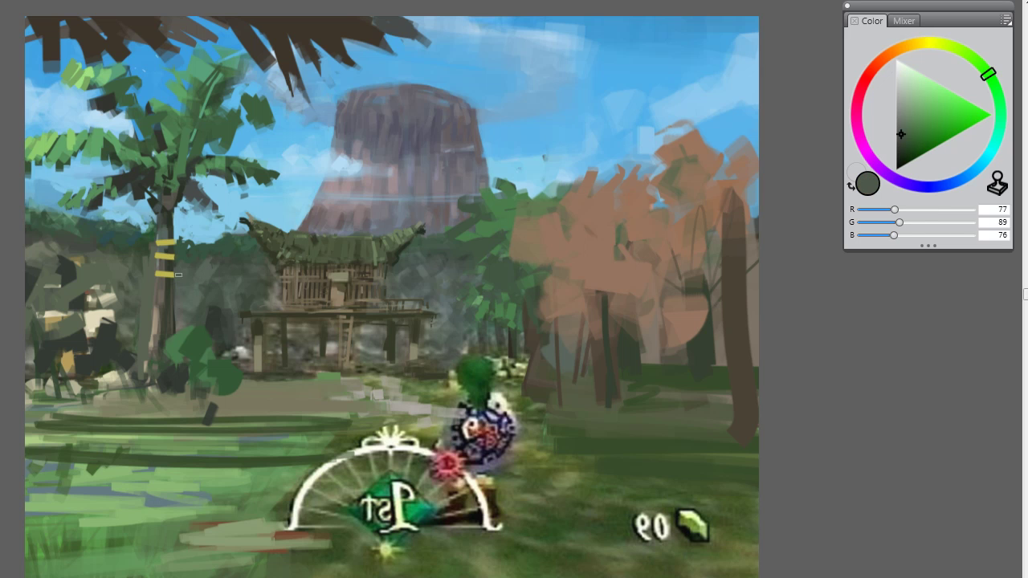
pyautogui.keyDown('alt'); pyautogui.click(172, 230); pyautogui.keyUp('alt')
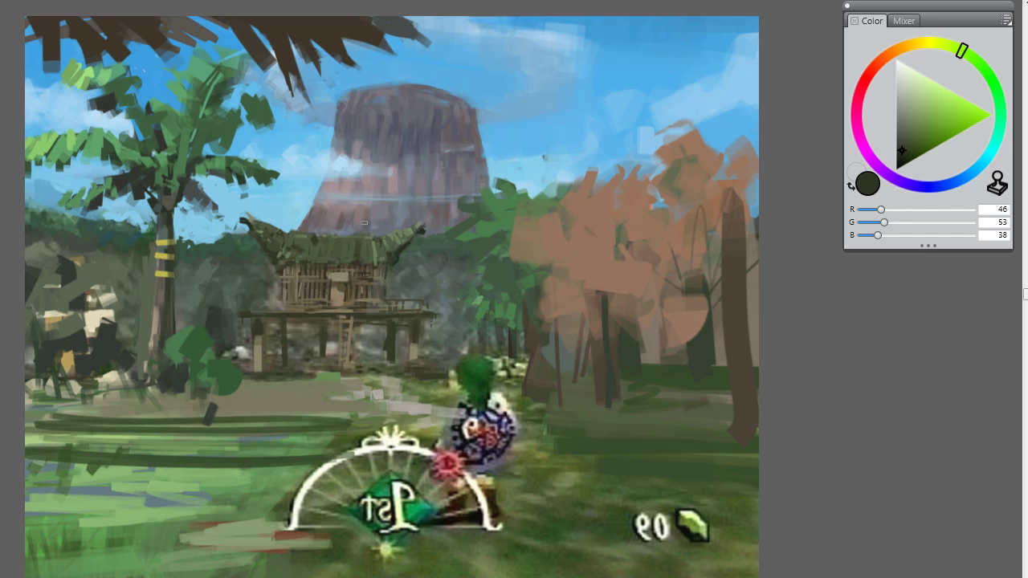
# Step: Reshape the distant treeline behind the palm with sky blue RGB 130, 187, 214 and greens RGB 77, 117, 88, 54, 77, 53 and 59, 93, 70
pyautogui.keyDown('alt'); pyautogui.click(121, 211); pyautogui.keyUp('alt')
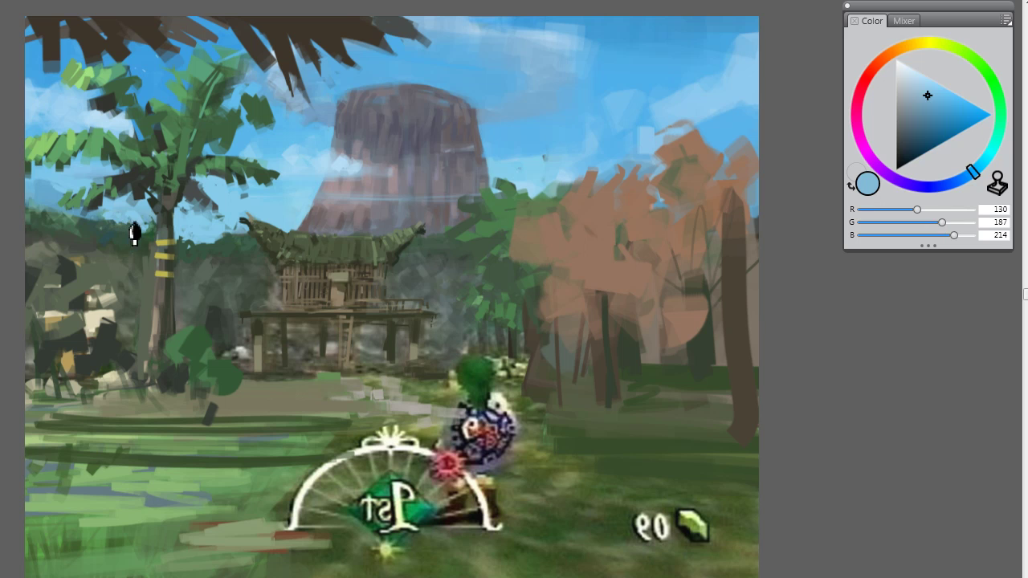
pyautogui.keyDown('alt'); pyautogui.click(78, 228); pyautogui.keyUp('alt')
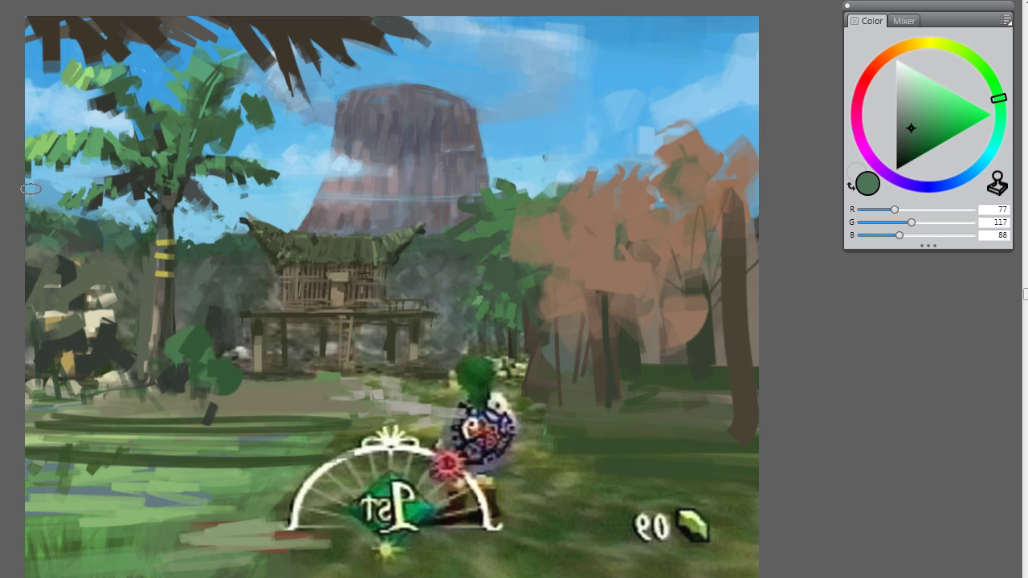
pyautogui.keyDown('alt'); pyautogui.click(46, 231); pyautogui.keyUp('alt')
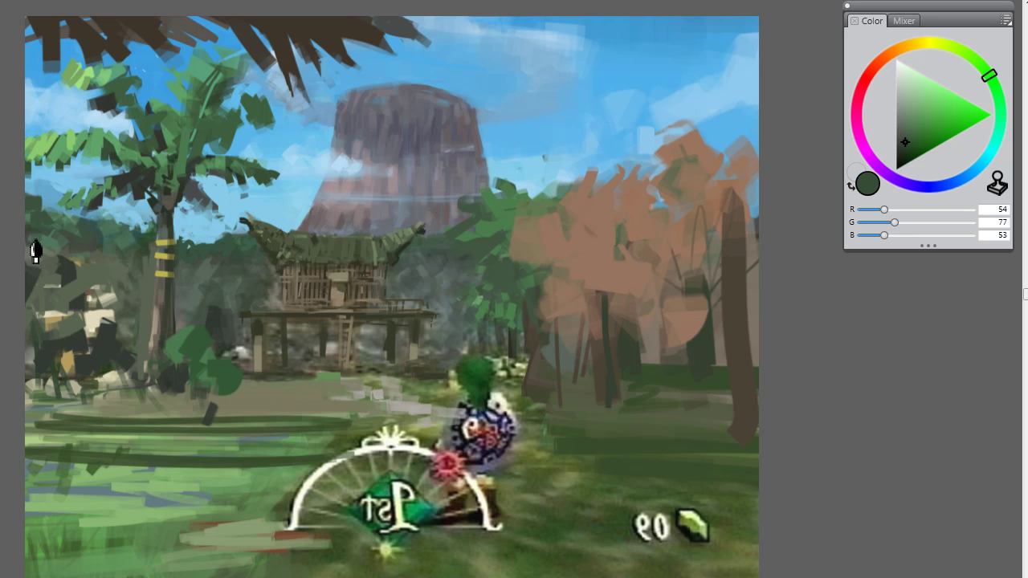
pyautogui.keyDown('alt'); pyautogui.click(132, 233); pyautogui.keyUp('alt')
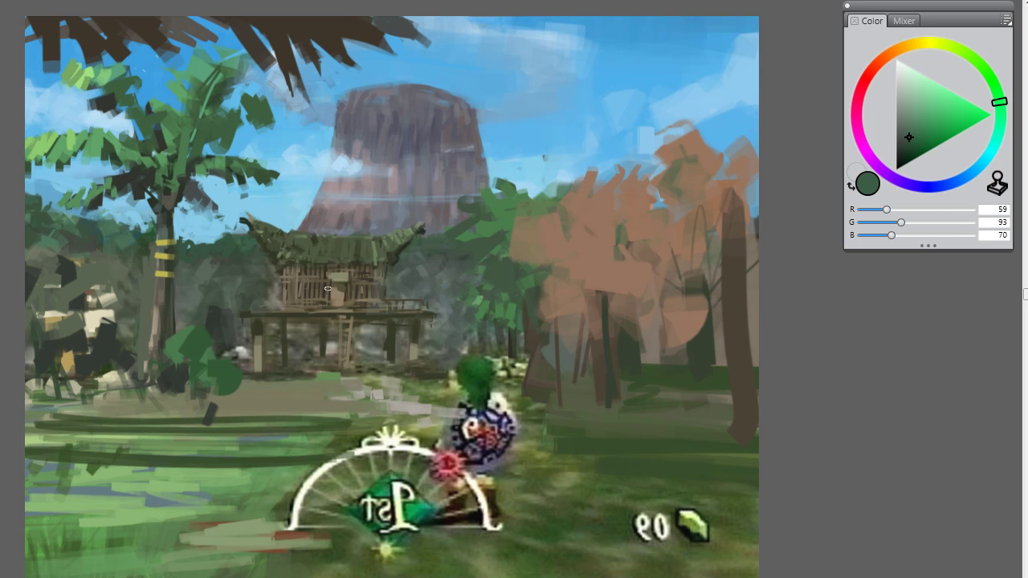
# Step: Paint shadowy foliage between the palm trunk and the stilt house with dark greens RGB 41, 50, 40, 57, 66, 54 and 78, 92, 79
pyautogui.keyDown('alt'); pyautogui.click(226, 306); pyautogui.keyUp('alt')
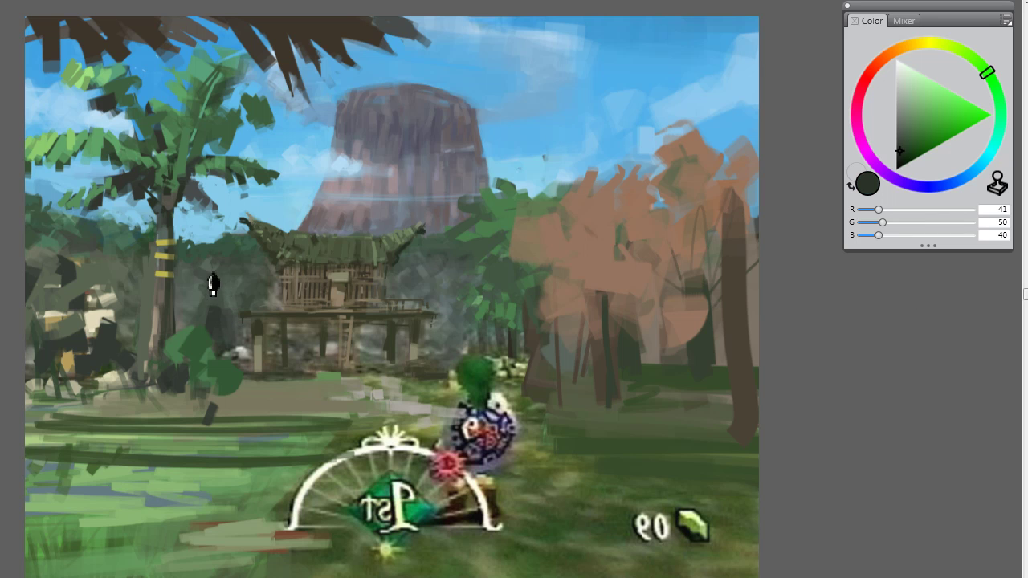
pyautogui.keyDown('alt'); pyautogui.click(201, 266); pyautogui.keyUp('alt')
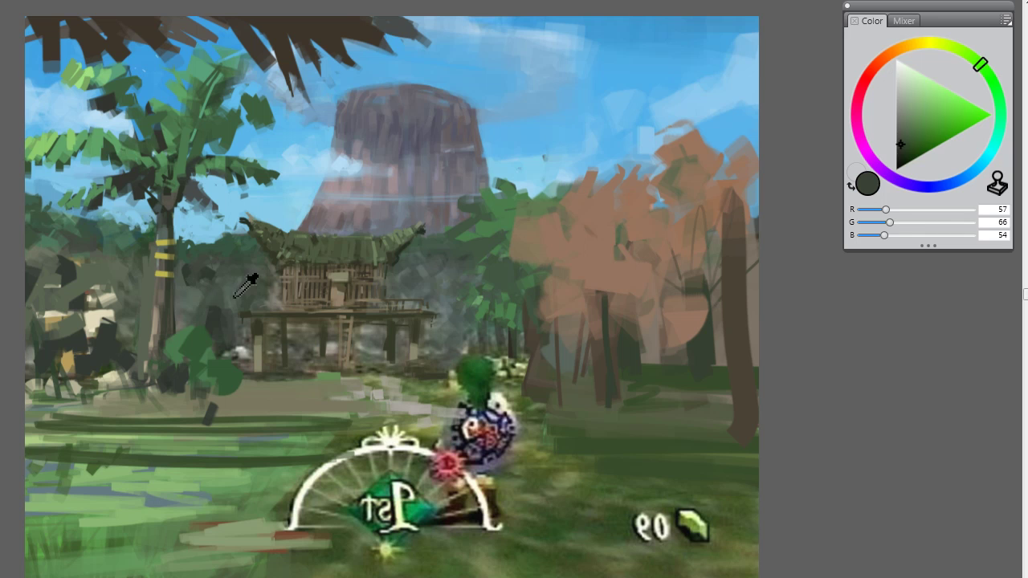
pyautogui.keyDown('alt'); pyautogui.click(210, 282); pyautogui.keyUp('alt')
pyautogui.moveTo(209, 283)
pyautogui.mouseDown()
pyautogui.moveTo(178, 291)
pyautogui.moveTo(204, 277)
pyautogui.mouseUp()
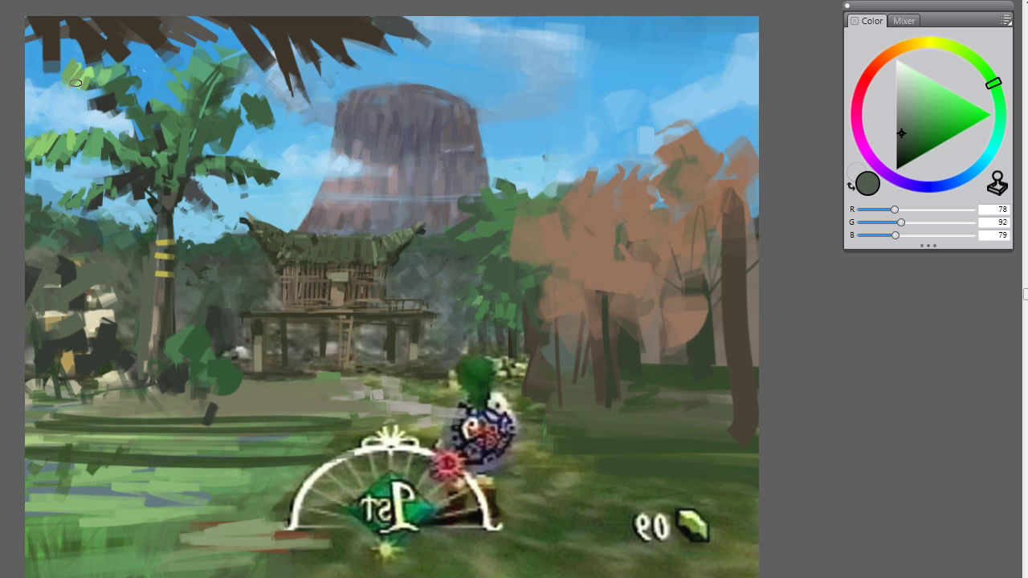
# Step: Cover the upper part of the pale structure beside the palm with grey-green RGB 87, 98, 75
pyautogui.keyDown('alt'); pyautogui.click(165, 239); pyautogui.keyUp('alt')
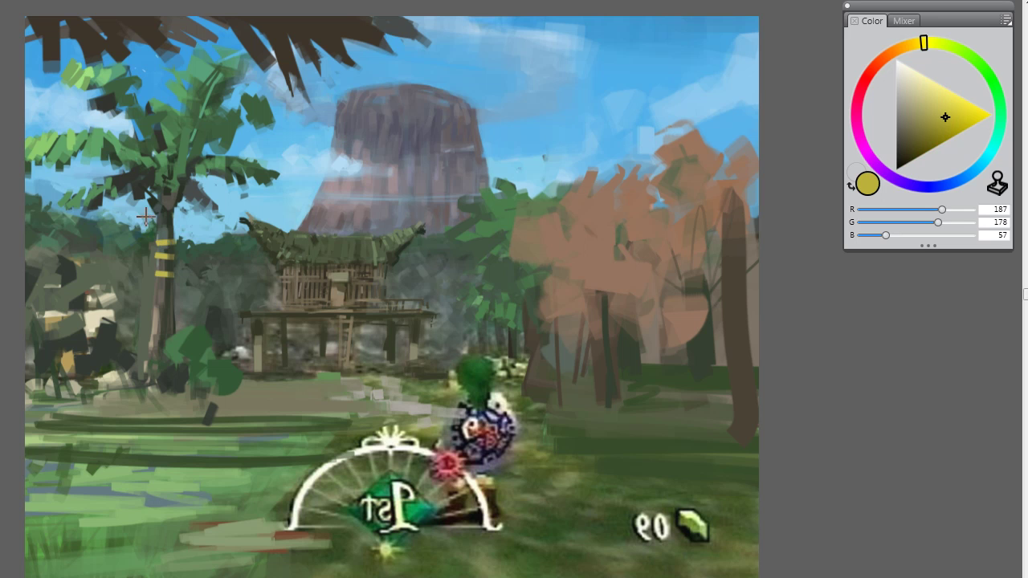
pyautogui.keyDown('alt'); pyautogui.click(111, 259); pyautogui.keyUp('alt')
pyautogui.moveTo(110, 305)
pyautogui.mouseDown()
pyautogui.moveTo(91, 322)
pyautogui.moveTo(115, 310)
pyautogui.moveTo(80, 294)
pyautogui.moveTo(105, 285)
pyautogui.mouseUp()
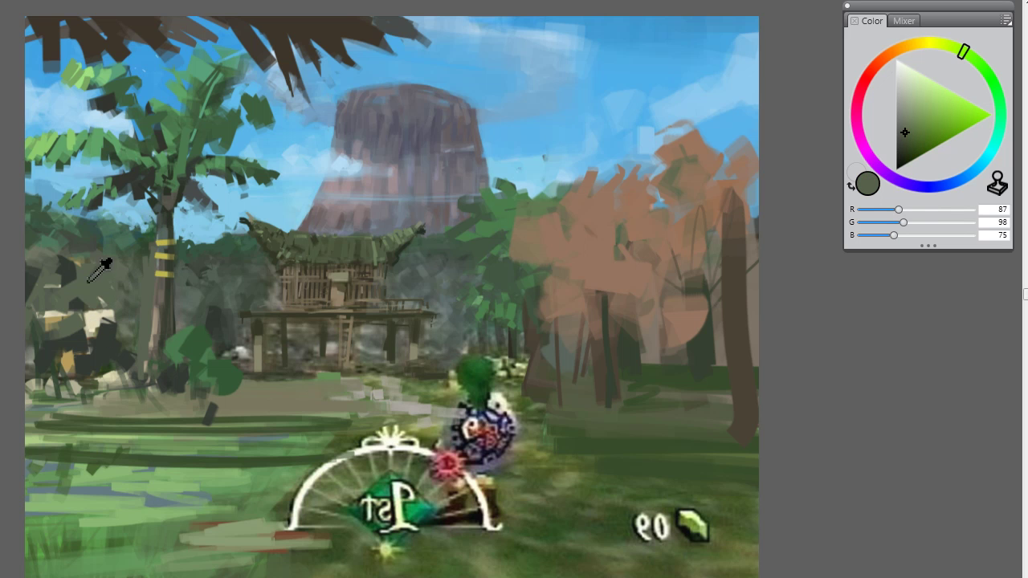
# Step: Darken the foliage around the pale structure and palm trunk with RGB 45, 52, 45, 41, 50, 40 and 44, 53, 43, adding trunk touches of 139, 130, 108
pyautogui.keyDown('alt'); pyautogui.click(102, 272); pyautogui.keyUp('alt')
pyautogui.moveTo(49, 313); pyautogui.dragTo(55, 328)
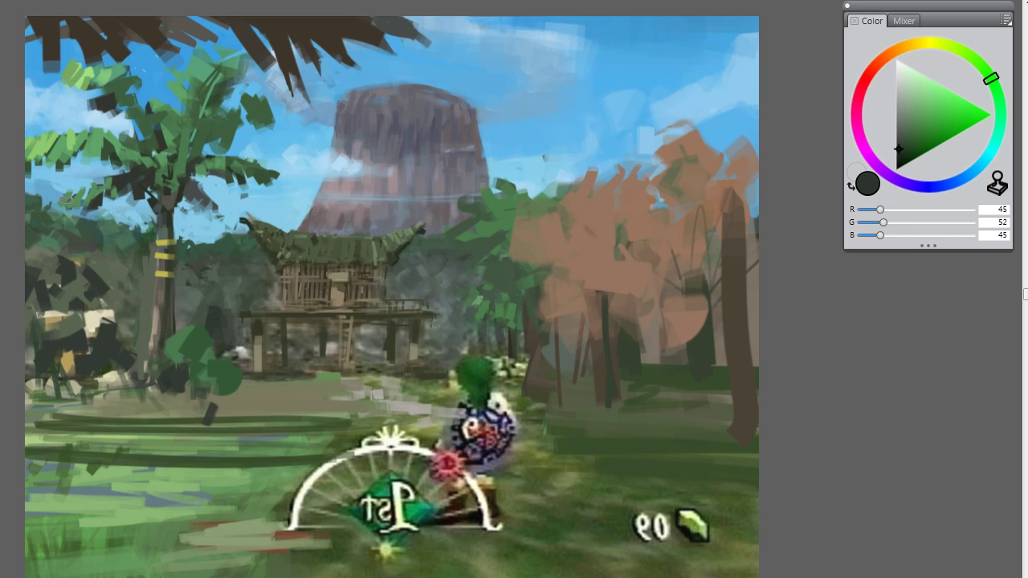
pyautogui.keyDown('alt'); pyautogui.click(177, 294); pyautogui.keyUp('alt')
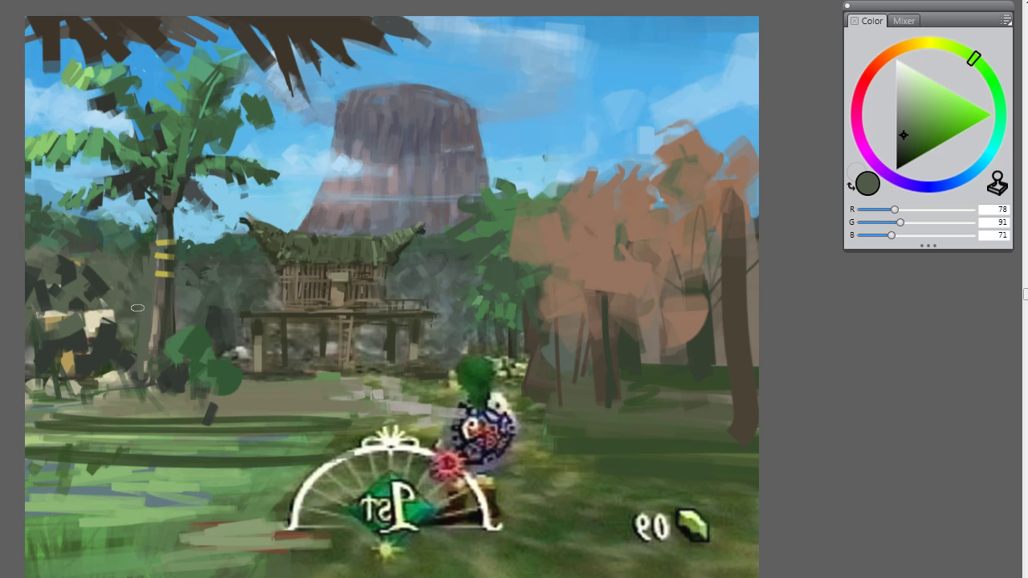
pyautogui.keyDown('alt'); pyautogui.click(148, 328); pyautogui.keyUp('alt')
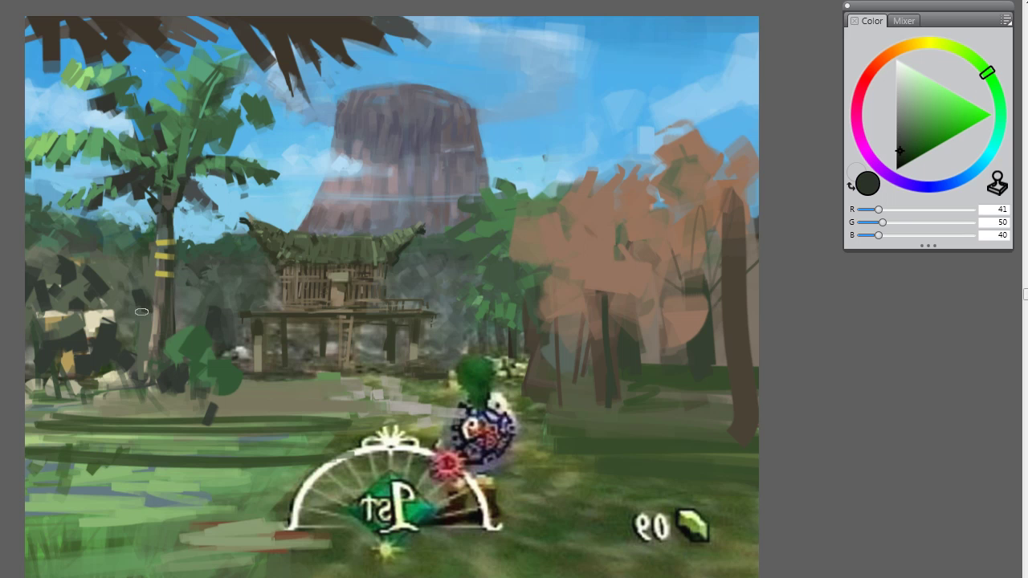
pyautogui.moveTo(144, 315)
pyautogui.mouseDown()
pyautogui.moveTo(135, 325)
pyautogui.moveTo(124, 305)
pyautogui.moveTo(147, 278)
pyautogui.mouseUp()
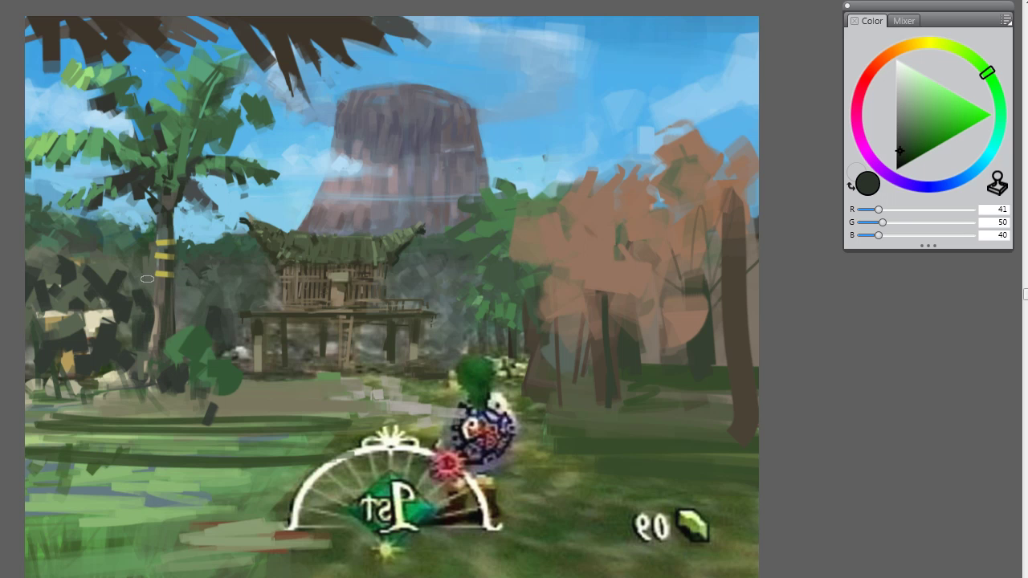
pyautogui.keyDown('alt'); pyautogui.click(155, 323); pyautogui.keyUp('alt')
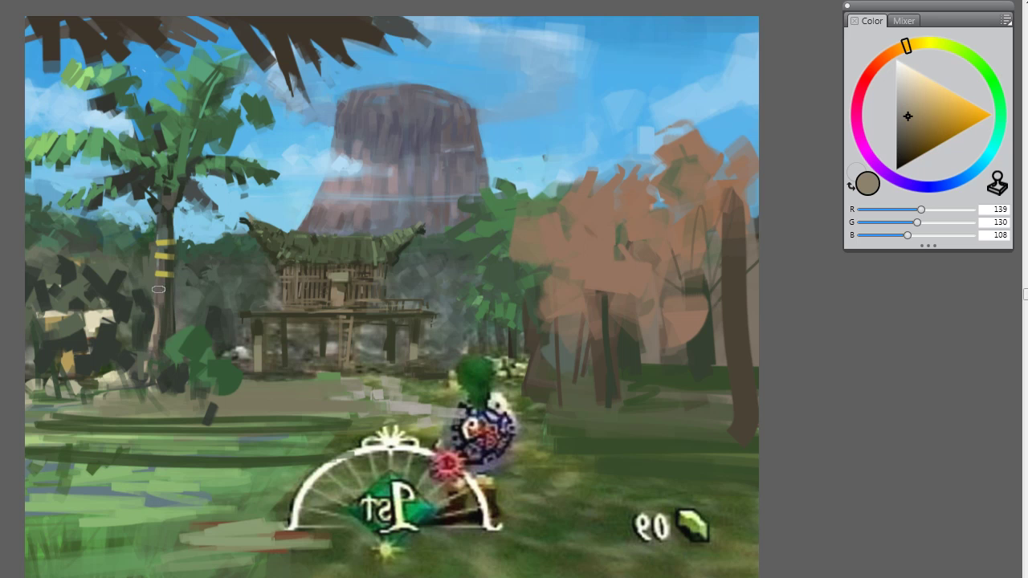
pyautogui.keyDown('alt'); pyautogui.click(172, 375); pyautogui.keyUp('alt')
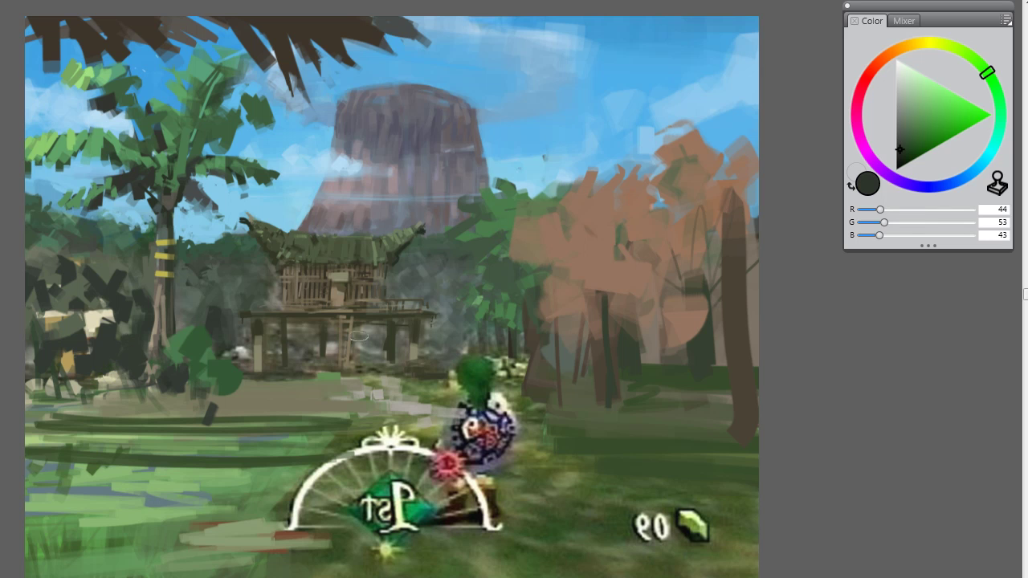
# Step: Paint a dark brown strip (RGB 55, 47, 35) beneath the foliage and break up the bush beside the palm with RGB 74, 119, 68 and 60, 73, 58
pyautogui.keyDown('alt'); pyautogui.click(297, 29); pyautogui.keyUp('alt')
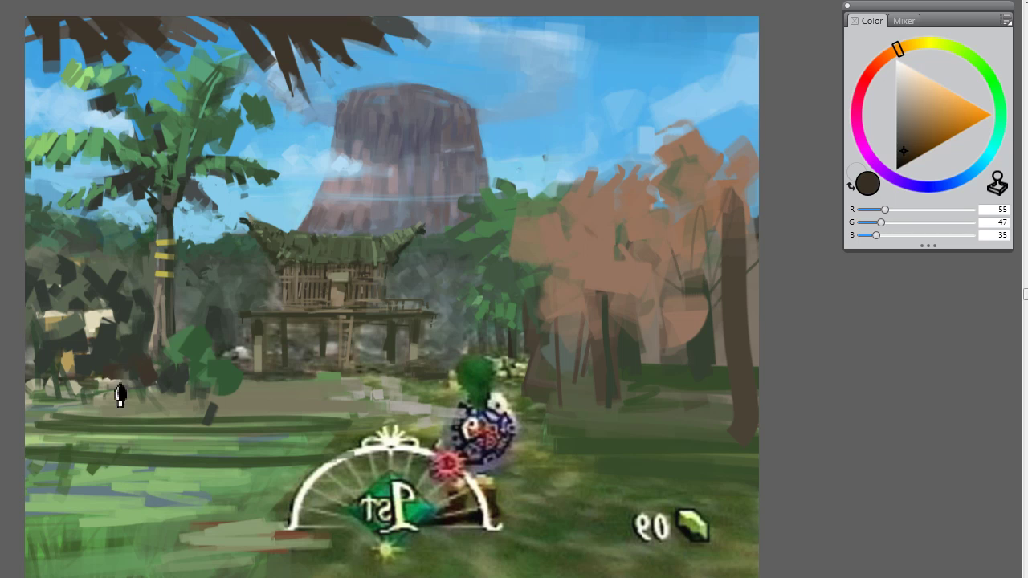
pyautogui.moveTo(119, 396)
pyautogui.mouseDown()
pyautogui.moveTo(64, 381)
pyautogui.moveTo(26, 391)
pyautogui.moveTo(41, 381)
pyautogui.moveTo(107, 418)
pyautogui.moveTo(195, 414)
pyautogui.mouseUp()
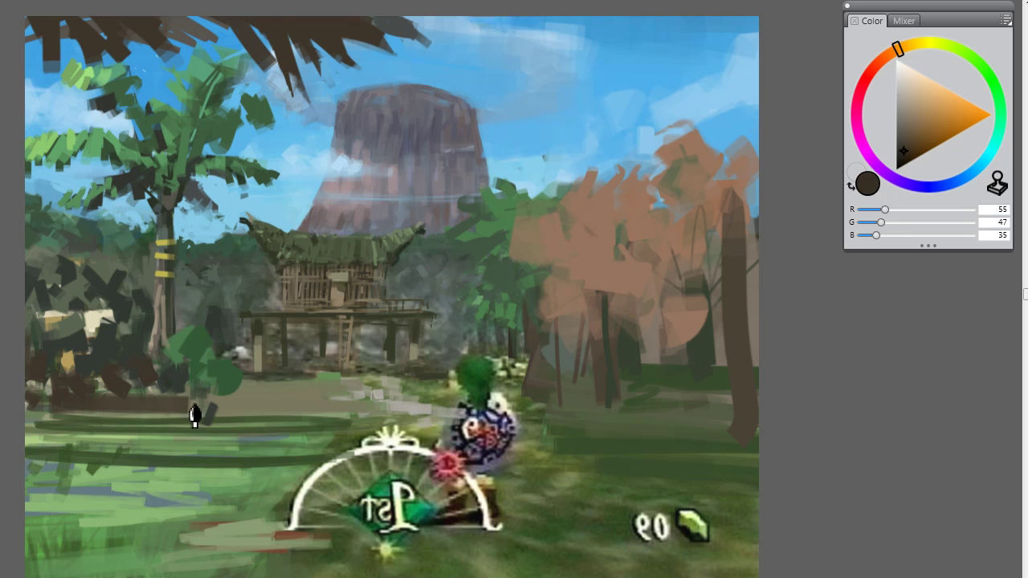
pyautogui.keyDown('alt'); pyautogui.click(194, 362); pyautogui.keyUp('alt')
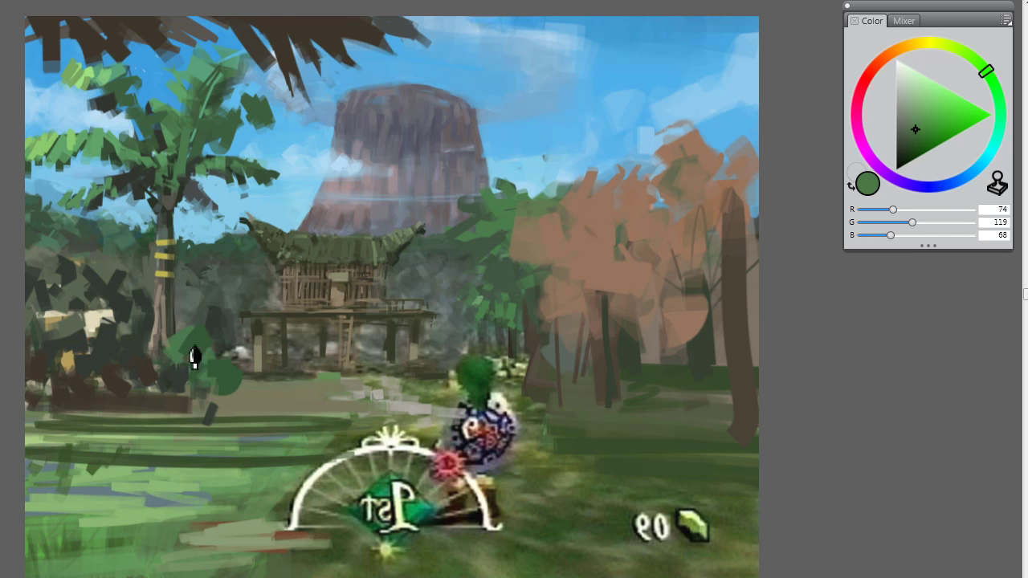
pyautogui.moveTo(219, 386)
pyautogui.mouseDown()
pyautogui.moveTo(250, 375)
pyautogui.moveTo(227, 357)
pyautogui.moveTo(224, 331)
pyautogui.mouseUp()
pyautogui.keyDown('alt'); pyautogui.click(223, 324); pyautogui.keyUp('alt')
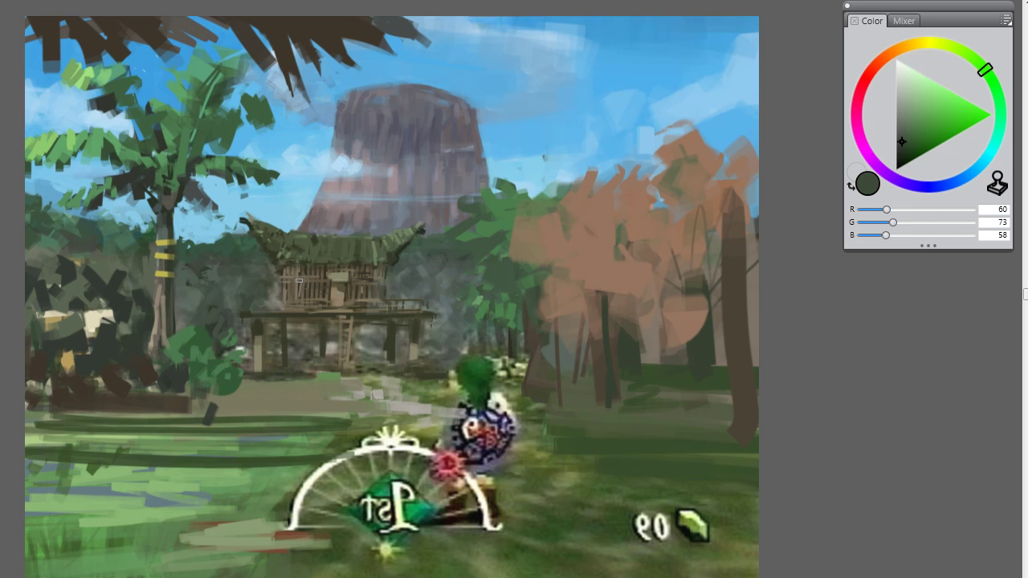
# Step: Add dark stems among the foliage and below the bush beside the palm with RGB 46, 53, 38
pyautogui.keyDown('alt'); pyautogui.click(176, 259); pyautogui.keyUp('alt')
pyautogui.moveTo(227, 408)
pyautogui.mouseDown()
pyautogui.moveTo(199, 394)
pyautogui.moveTo(263, 395)
pyautogui.moveTo(250, 411)
pyautogui.moveTo(244, 400)
pyautogui.moveTo(256, 409)
pyautogui.moveTo(241, 434)
pyautogui.mouseUp()
pyautogui.moveTo(126, 367)
pyautogui.mouseDown()
pyautogui.moveTo(75, 376)
pyautogui.moveTo(57, 288)
pyautogui.moveTo(55, 407)
pyautogui.moveTo(45, 242)
pyautogui.moveTo(29, 214)
pyautogui.moveTo(51, 399)
pyautogui.moveTo(110, 264)
pyautogui.moveTo(78, 406)
pyautogui.moveTo(72, 348)
pyautogui.mouseUp()
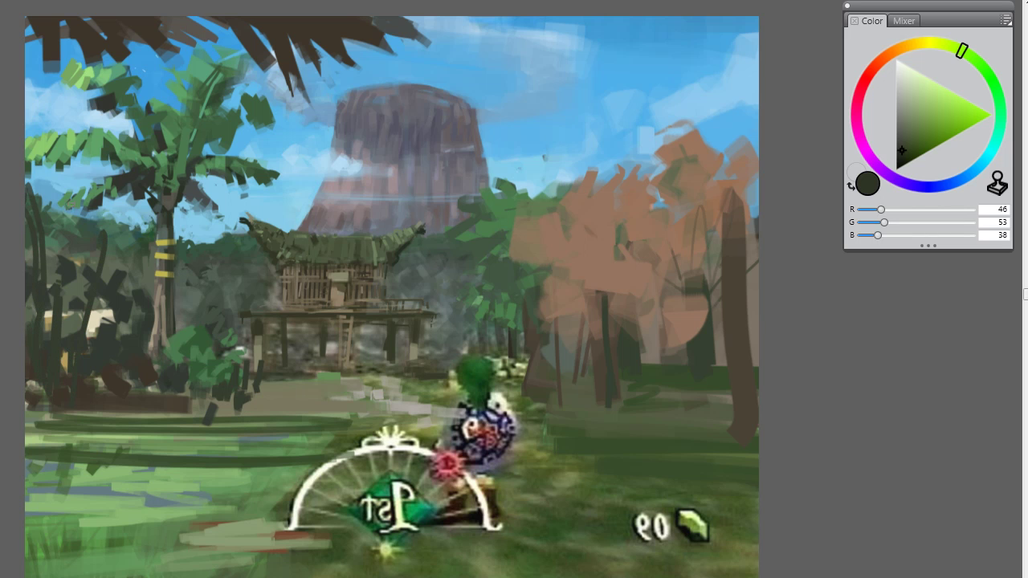
# Step: Paint leaf clusters over the dark foliage and bush with greens RGB 74, 119, 68 and 132, 174, 98, covering the yellow patch with 45, 52, 45
pyautogui.keyDown('alt'); pyautogui.click(187, 155); pyautogui.keyUp('alt')
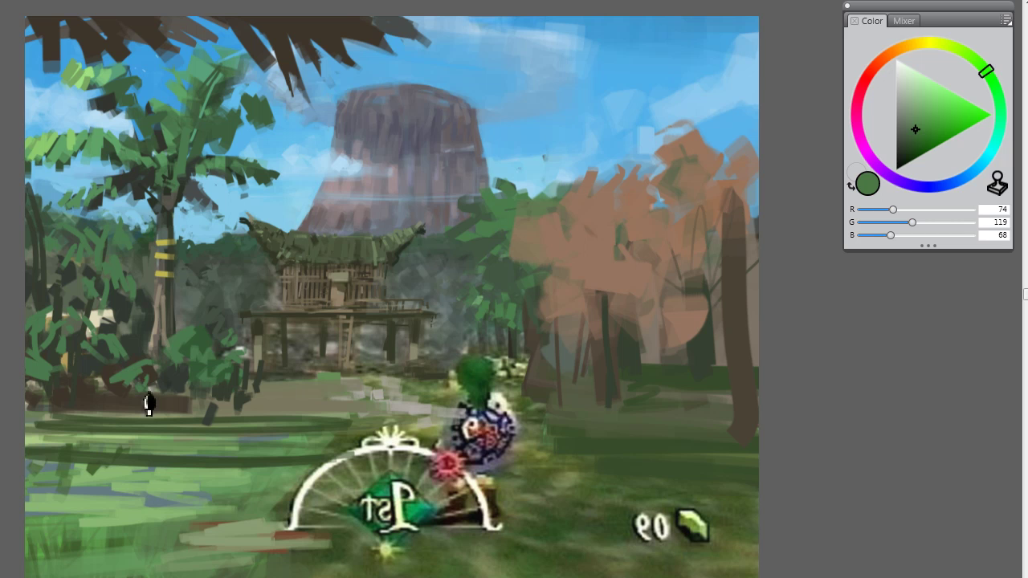
pyautogui.keyDown('alt'); pyautogui.click(191, 480); pyautogui.keyUp('alt')
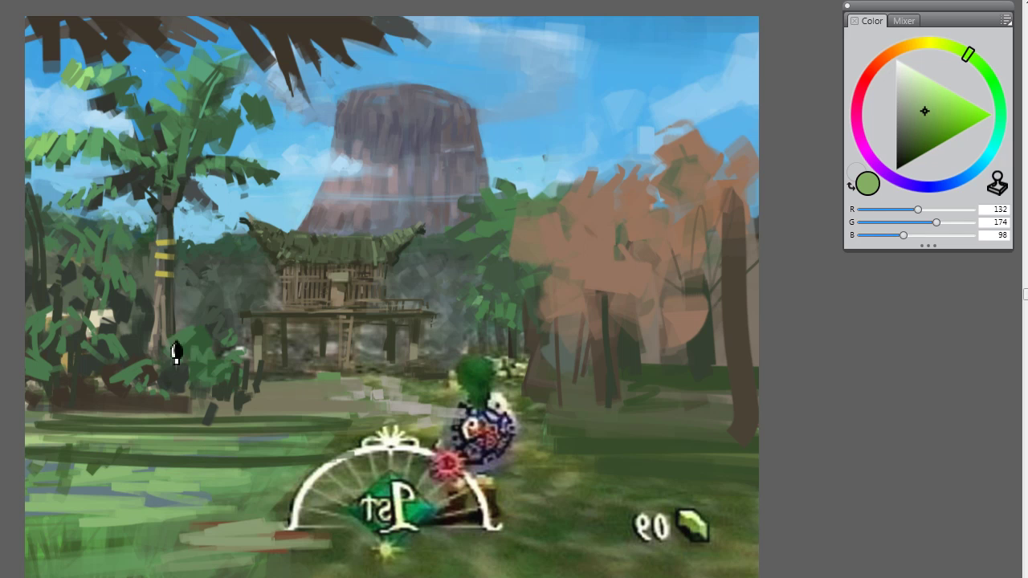
pyautogui.moveTo(177, 354)
pyautogui.mouseDown()
pyautogui.moveTo(201, 331)
pyautogui.moveTo(196, 348)
pyautogui.moveTo(185, 336)
pyautogui.moveTo(198, 360)
pyautogui.moveTo(210, 357)
pyautogui.moveTo(188, 367)
pyautogui.moveTo(210, 386)
pyautogui.mouseUp()
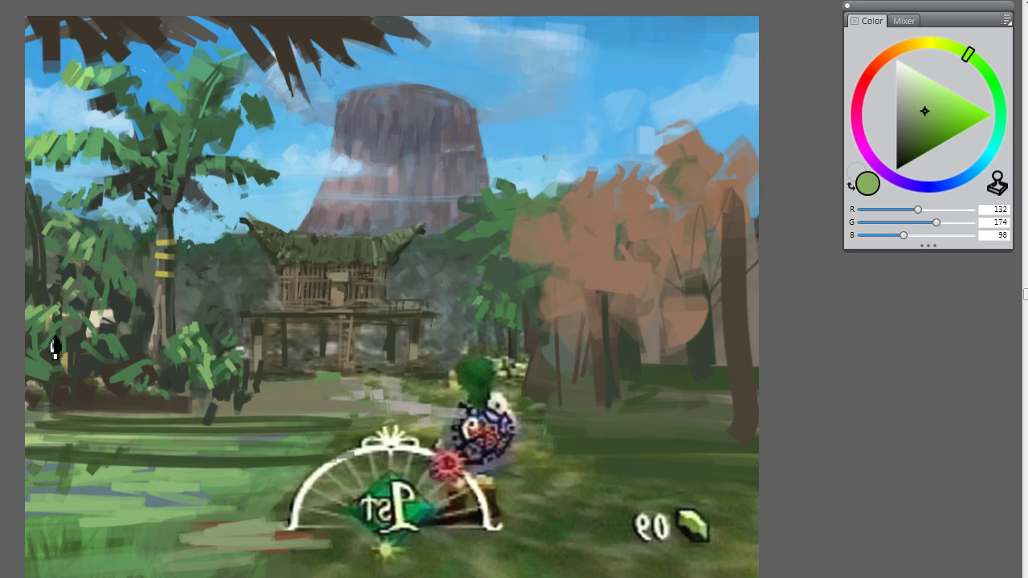
pyautogui.keyDown('alt'); pyautogui.click(72, 299); pyautogui.keyUp('alt')
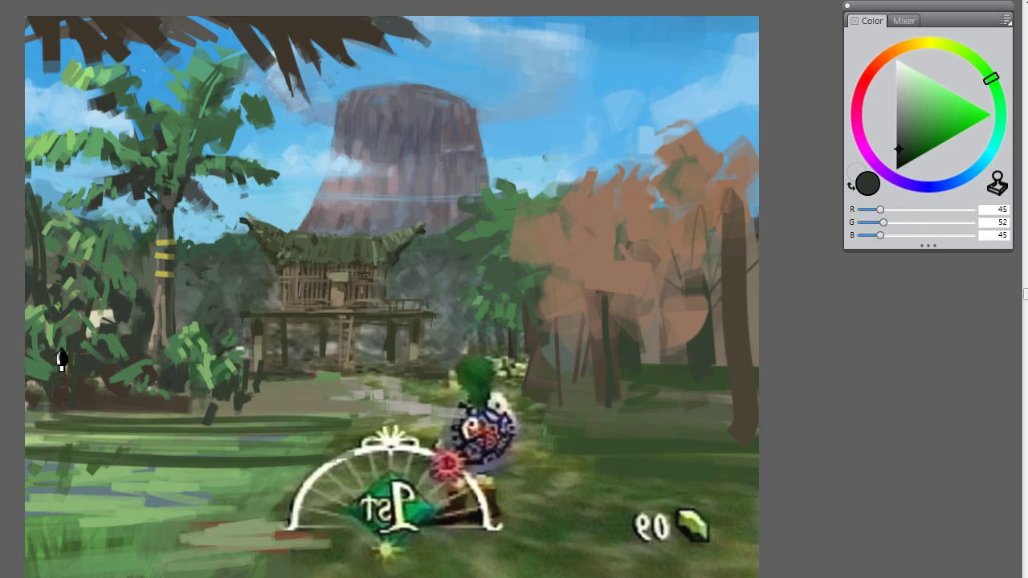
pyautogui.hotkey('ctrl', 'z')
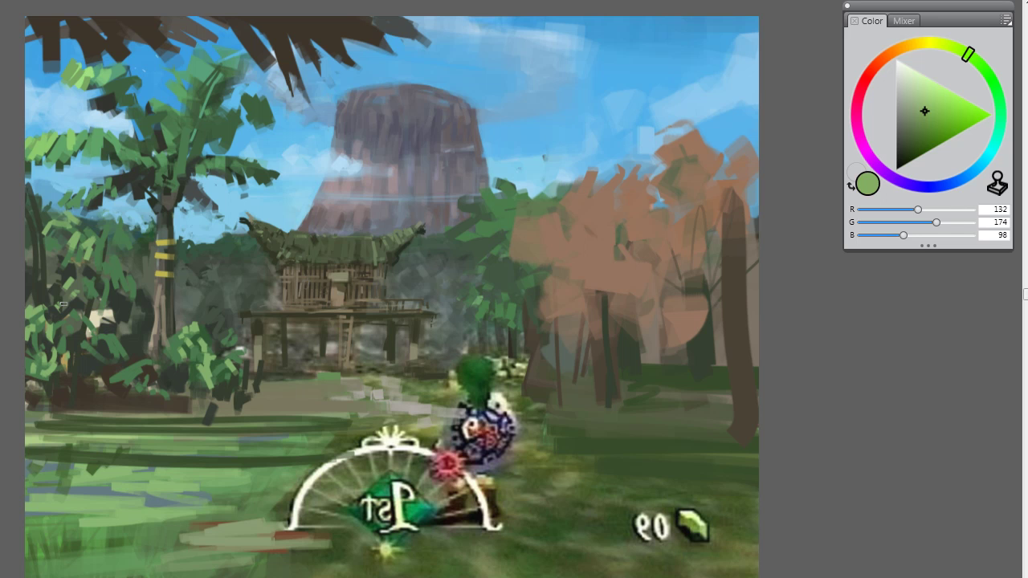
# Step: Draw thin upright stems through the foliage beside the palm with grey-brown RGB 106, 100, 88
pyautogui.keyDown('alt'); pyautogui.click(135, 301); pyautogui.keyUp('alt')
pyautogui.keyDown('alt'); pyautogui.click(135, 306); pyautogui.keyUp('alt')
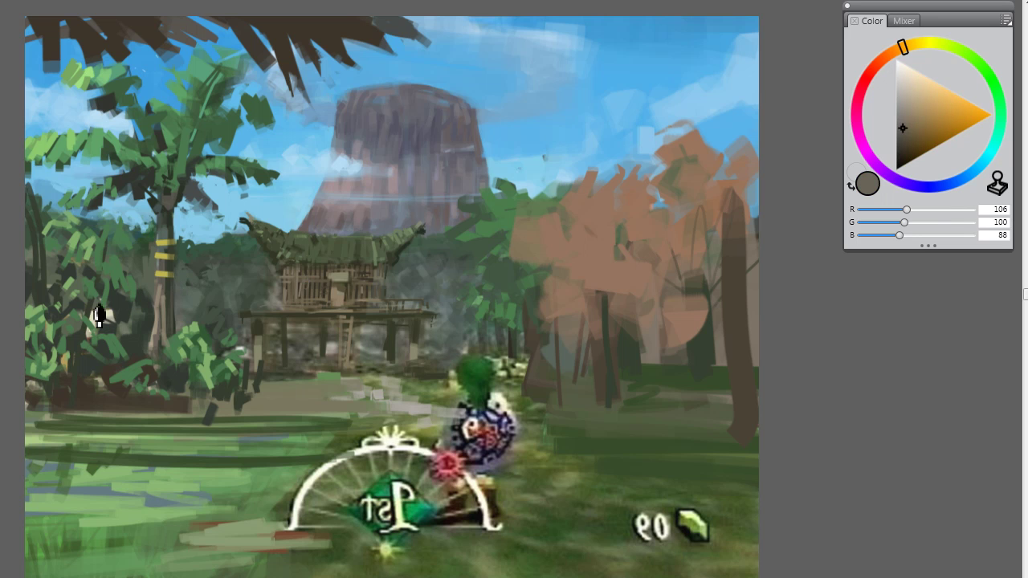
pyautogui.moveTo(129, 291)
pyautogui.mouseDown()
pyautogui.moveTo(122, 411)
pyautogui.moveTo(75, 359)
pyautogui.moveTo(87, 418)
pyautogui.mouseUp()
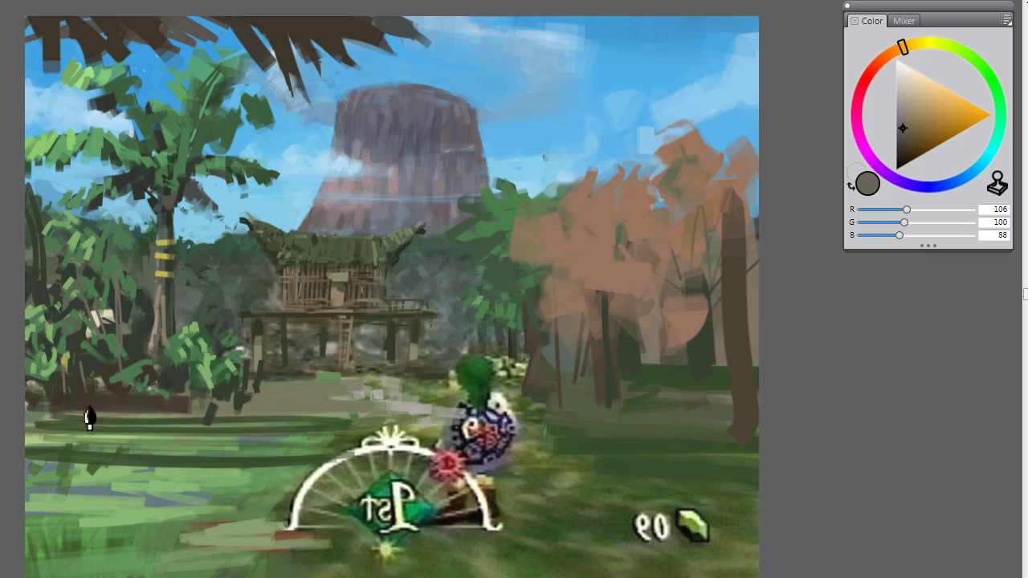
# Step: Paint bright yellow-green leaves (RGB 134, 181, 71) at the base of the foliage beside the palm and pick dark brown RGB 60, 53, 39
pyautogui.keyDown('alt'); pyautogui.click(160, 367); pyautogui.keyUp('alt')
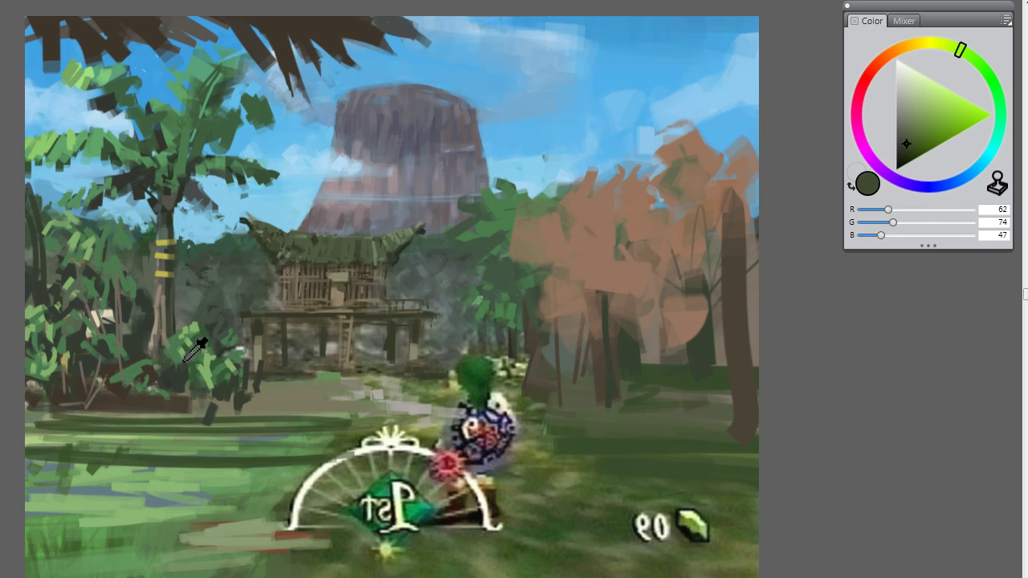
pyautogui.click(938, 115)
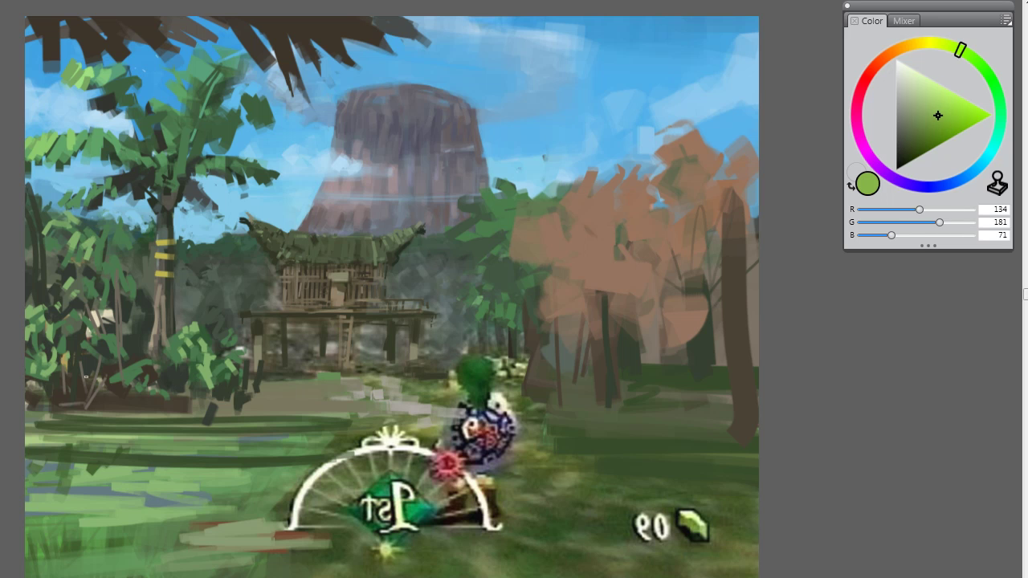
pyautogui.moveTo(86, 377)
pyautogui.mouseDown()
pyautogui.moveTo(115, 394)
pyautogui.moveTo(96, 370)
pyautogui.moveTo(106, 382)
pyautogui.moveTo(99, 411)
pyautogui.mouseUp()
pyautogui.keyDown('alt'); pyautogui.click(121, 389); pyautogui.keyUp('alt')
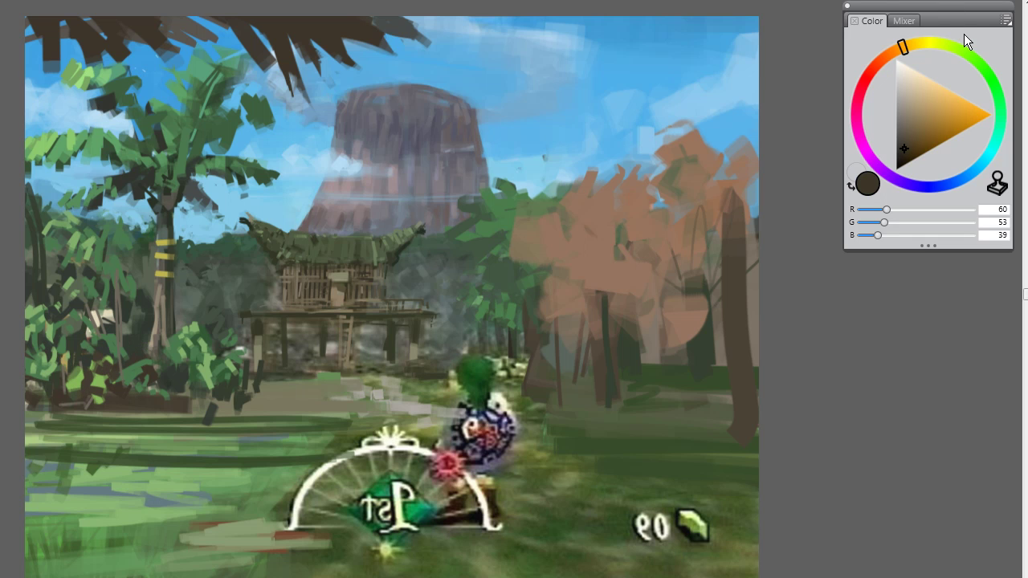
# Step: Shade the overhanging fronds above the palm with very dark blue RGB 10, 20, 32
pyautogui.click(907, 160)
pyautogui.click(958, 182)
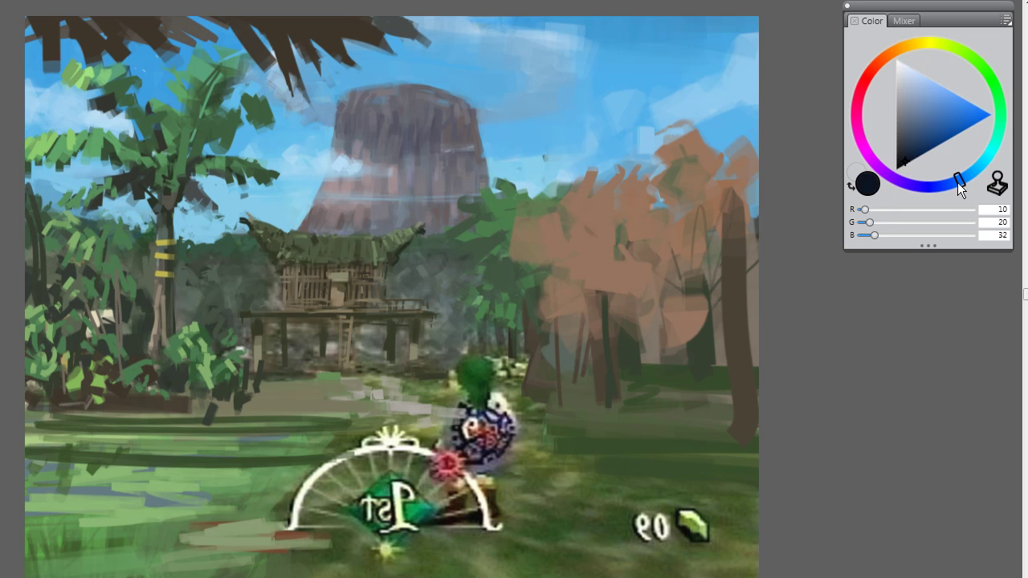
pyautogui.moveTo(90, 22)
pyautogui.mouseDown()
pyautogui.moveTo(98, 35)
pyautogui.moveTo(40, 8)
pyautogui.moveTo(61, 62)
pyautogui.mouseUp()
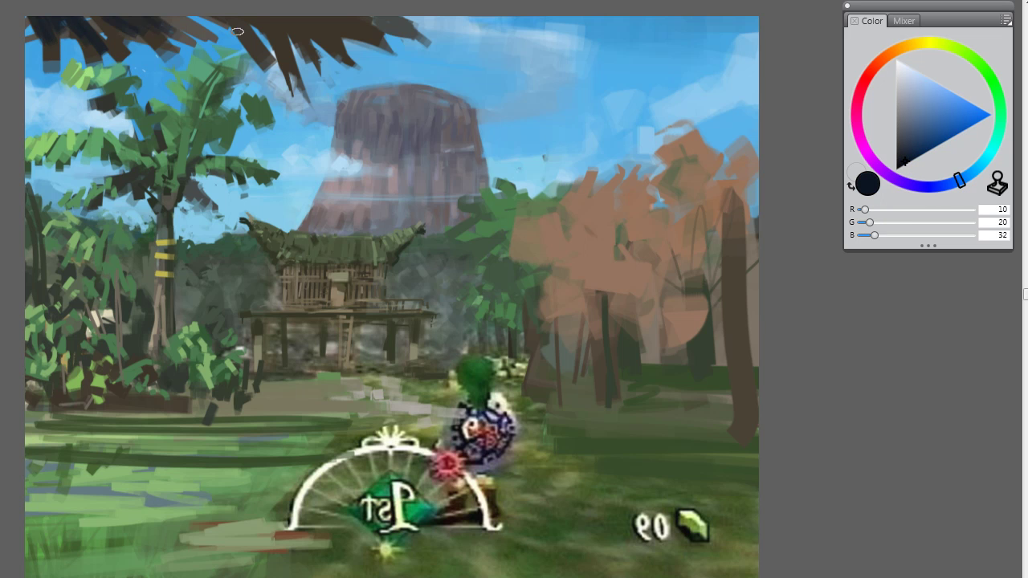
pyautogui.hotkey('ctrl', 'm')
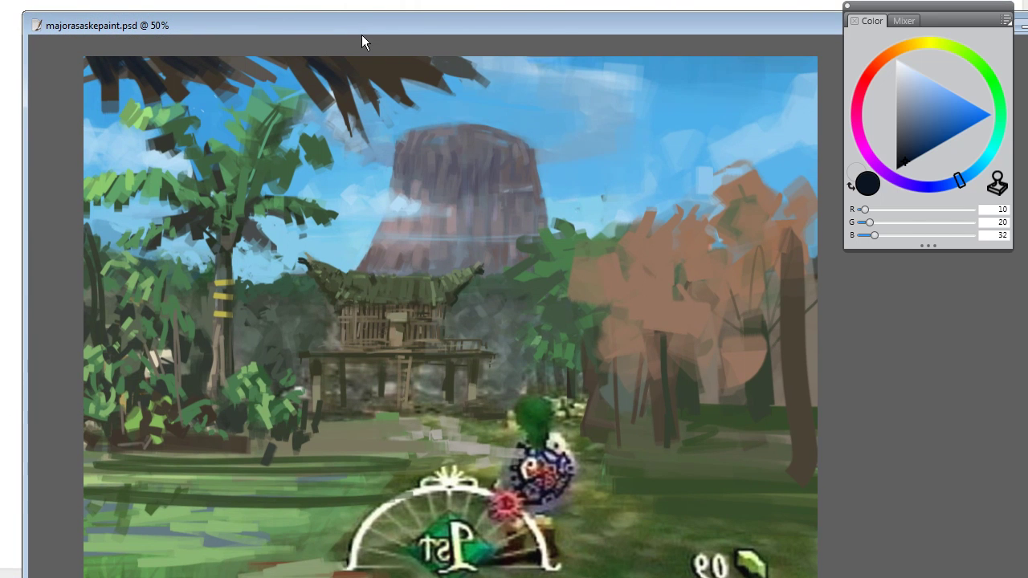
pyautogui.hotkey('ctrl', 'm')
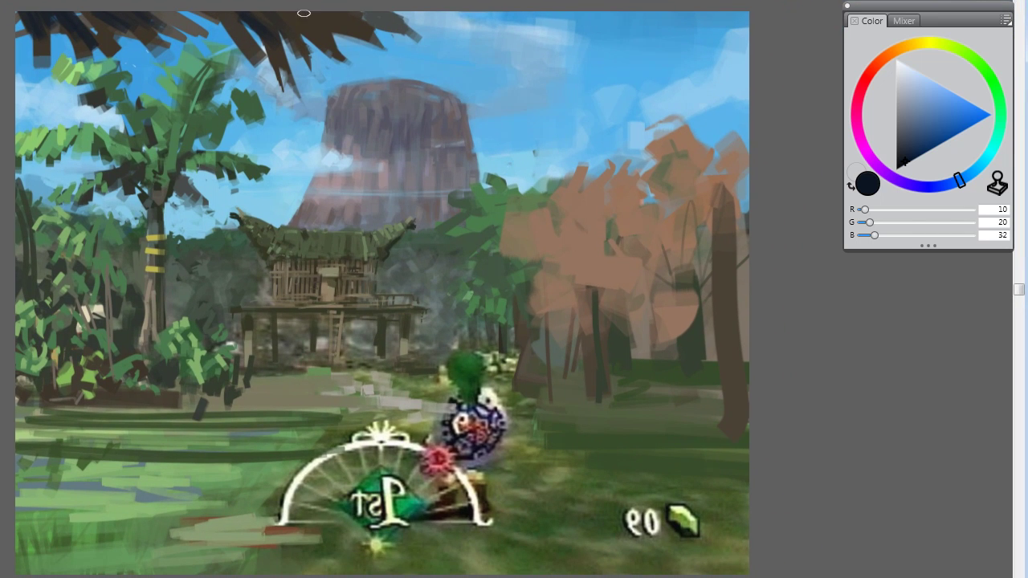
# Step: Refine the frond tips above the volcano with RGB 52, 45, 35 and 64, 69, 67, trimming them with sky blues 94, 176, 231 and 98, 176, 228
pyautogui.keyDown('alt'); pyautogui.click(341, 32); pyautogui.keyUp('alt')
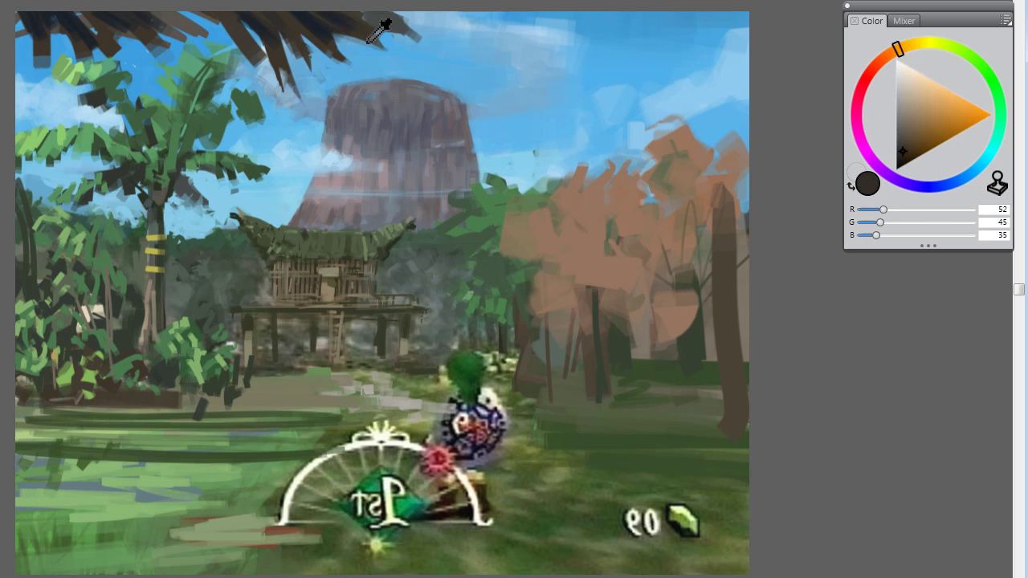
pyautogui.keyDown('alt'); pyautogui.click(418, 36); pyautogui.keyUp('alt')
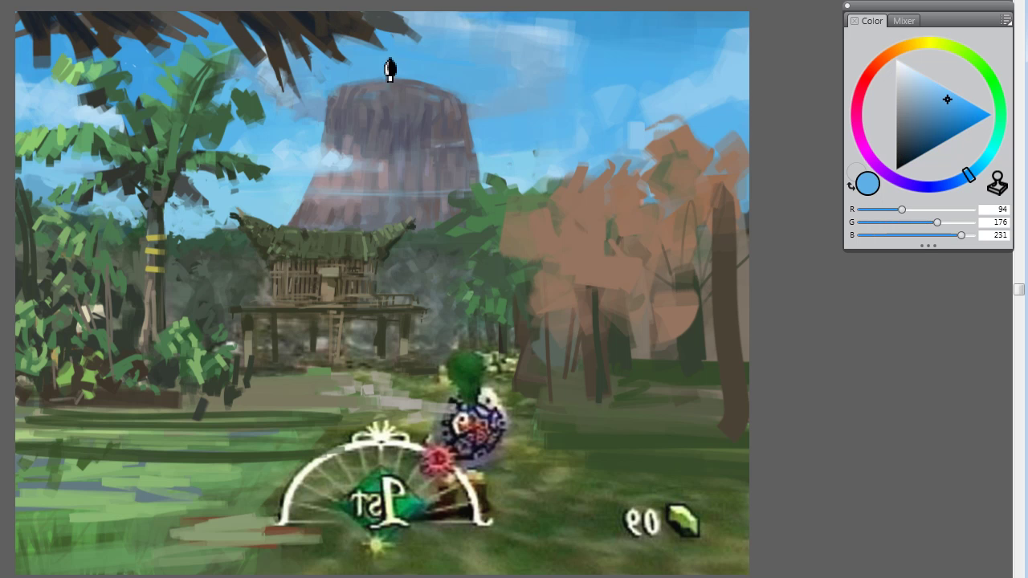
pyautogui.keyDown('alt'); pyautogui.click(357, 18); pyautogui.keyUp('alt')
pyautogui.keyDown('alt'); pyautogui.click(384, 25); pyautogui.keyUp('alt')
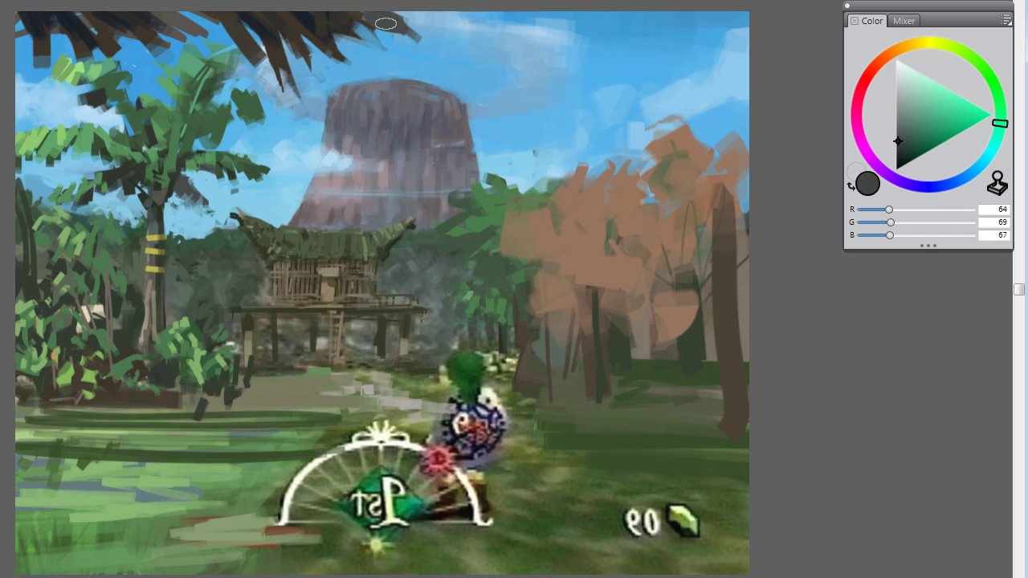
pyautogui.keyDown('alt'); pyautogui.click(389, 64); pyautogui.keyUp('alt')
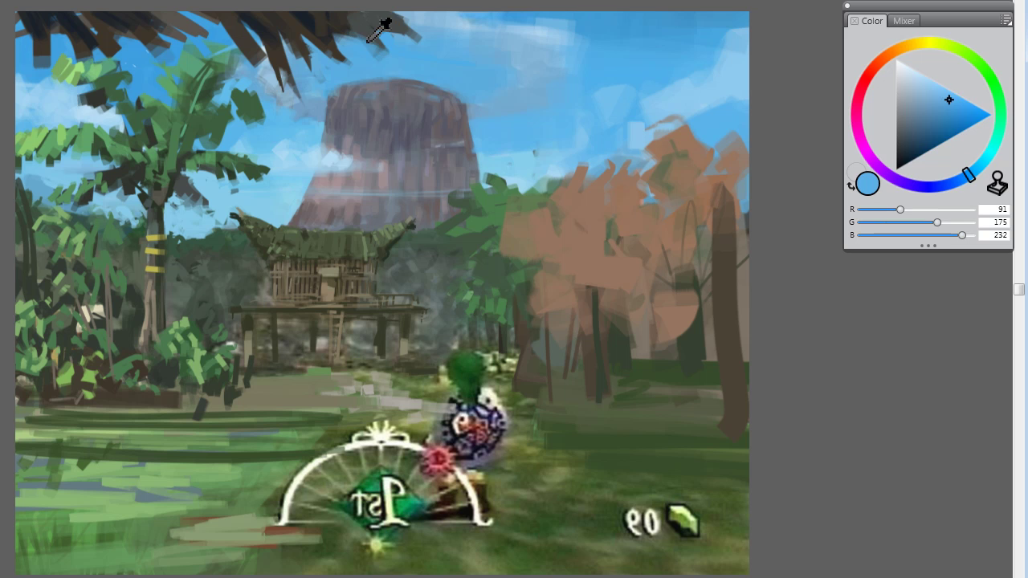
pyautogui.keyDown('alt'); pyautogui.click(371, 50); pyautogui.keyUp('alt')
pyautogui.keyDown('alt'); pyautogui.click(401, 59); pyautogui.keyUp('alt')
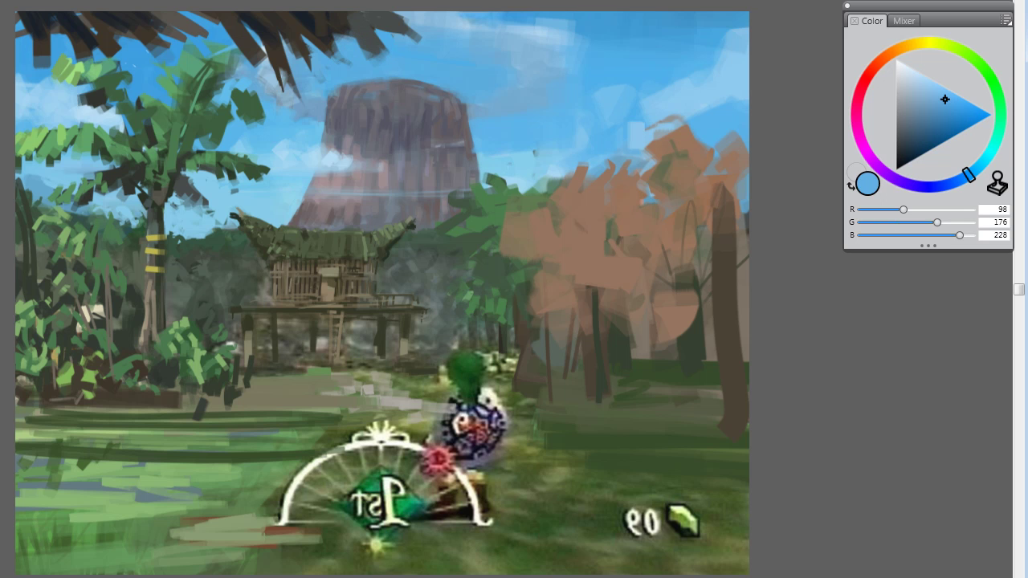
# Step: Sharpen the fronds above the palm with RGB 64, 69, 67 and browns 55, 47, 35 and 50, 44, 35, against sky blues 70, 160, 227 and 74, 164, 230
pyautogui.keyDown('alt'); pyautogui.click(129, 20); pyautogui.keyUp('alt')
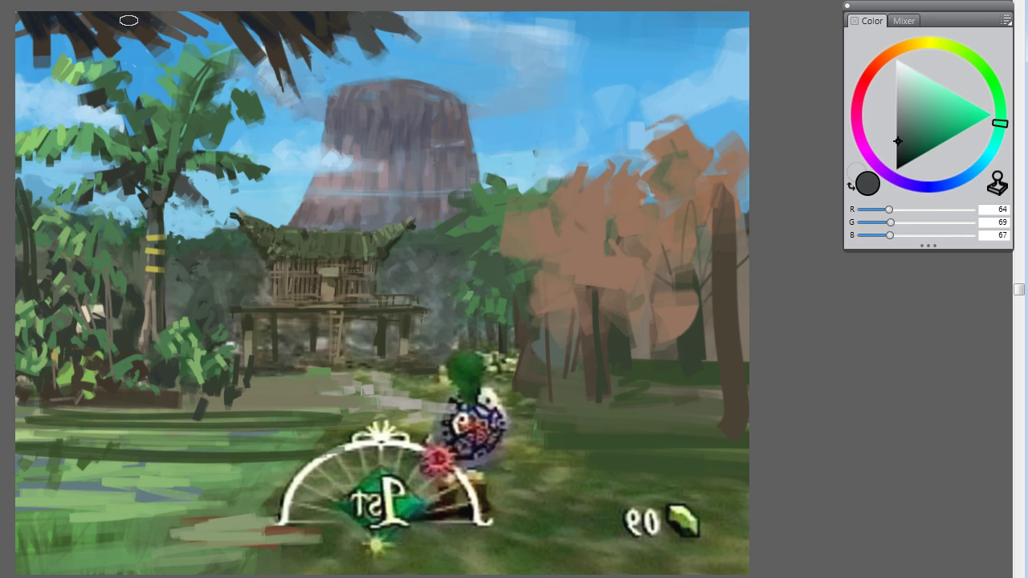
pyautogui.keyDown('alt'); pyautogui.click(124, 45); pyautogui.keyUp('alt')
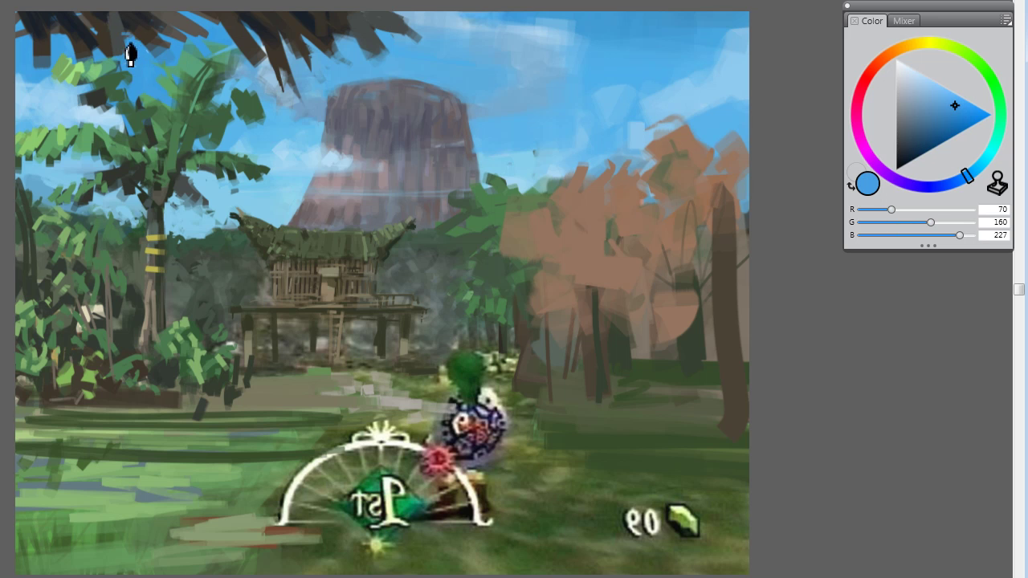
pyautogui.keyDown('alt'); pyautogui.click(45, 71); pyautogui.keyUp('alt')
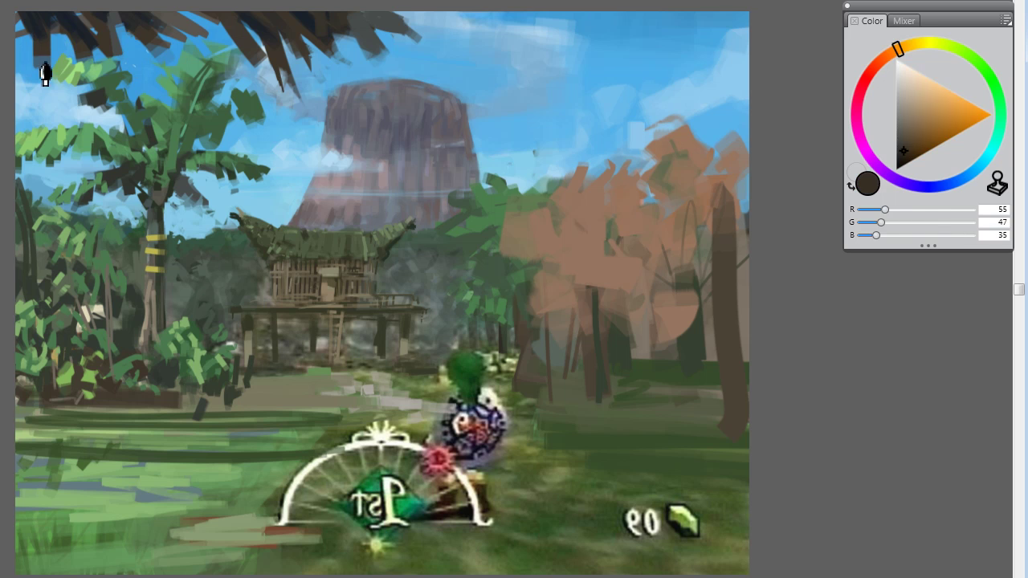
pyautogui.keyDown('alt'); pyautogui.click(63, 45); pyautogui.keyUp('alt')
pyautogui.keyDown('alt'); pyautogui.click(44, 62); pyautogui.keyUp('alt')
pyautogui.keyDown('alt'); pyautogui.click(39, 23); pyautogui.keyUp('alt')
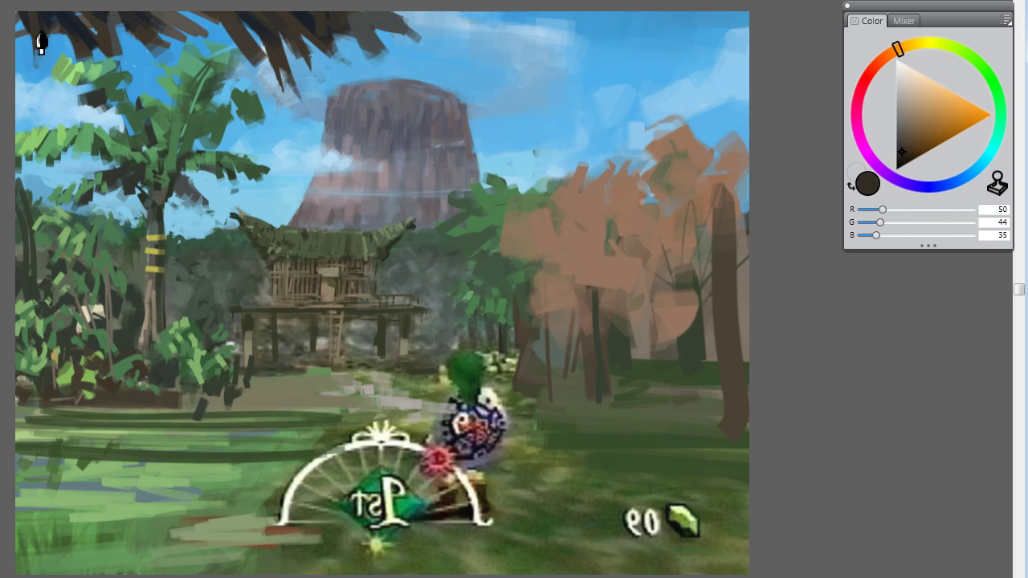
pyautogui.keyDown('alt'); pyautogui.click(29, 37); pyautogui.keyUp('alt')
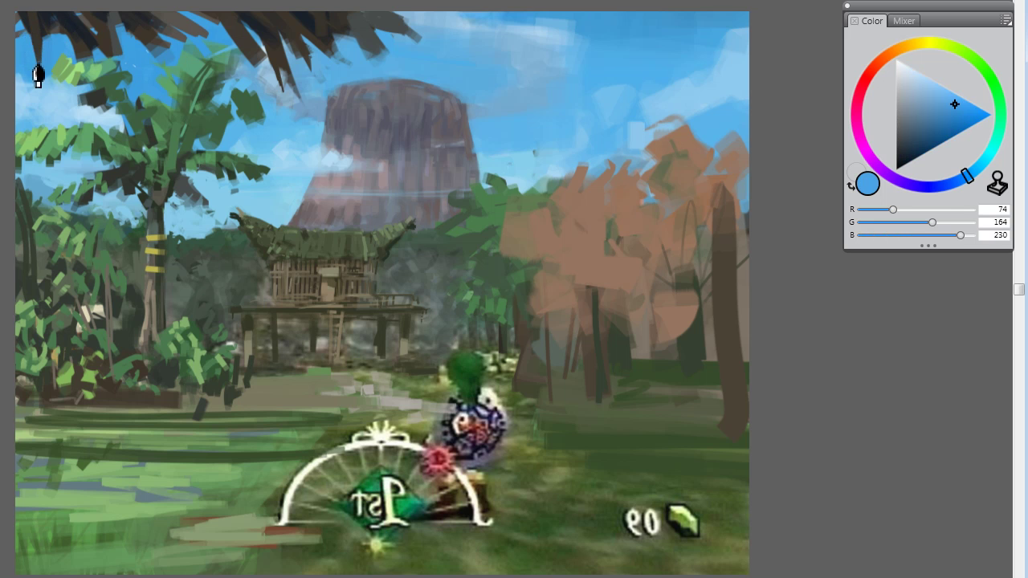
pyautogui.keyDown('alt'); pyautogui.click(19, 33); pyautogui.keyUp('alt')
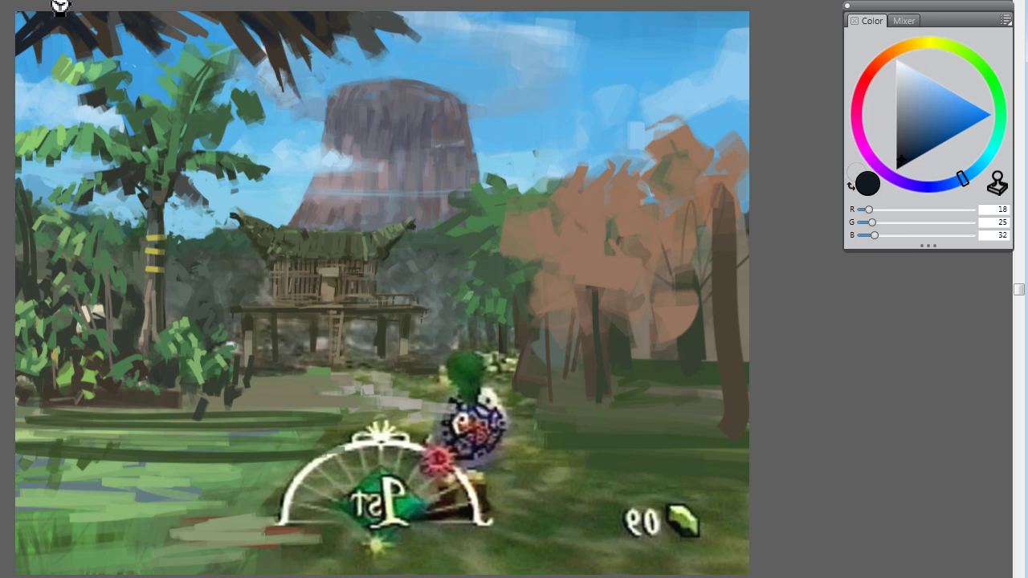
pyautogui.moveTo(65, 16); pyautogui.dragTo(293, 145)
pyautogui.hotkey('ctrl', 'z')
pyautogui.moveTo(76, 42); pyautogui.dragTo(15, 115)
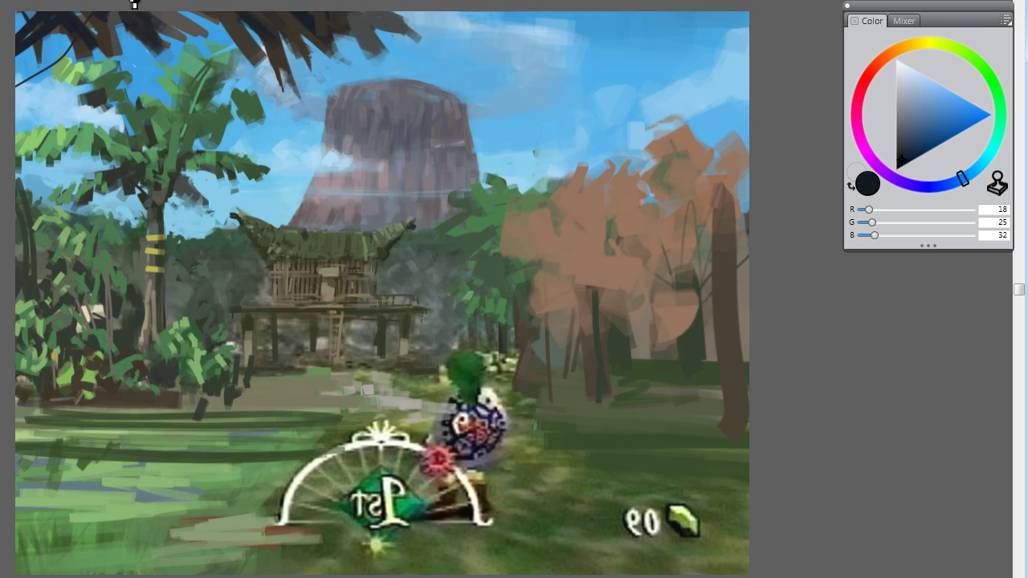
pyautogui.hotkey('ctrl', 'z')
pyautogui.moveTo(76, 42); pyautogui.dragTo(14, 115)
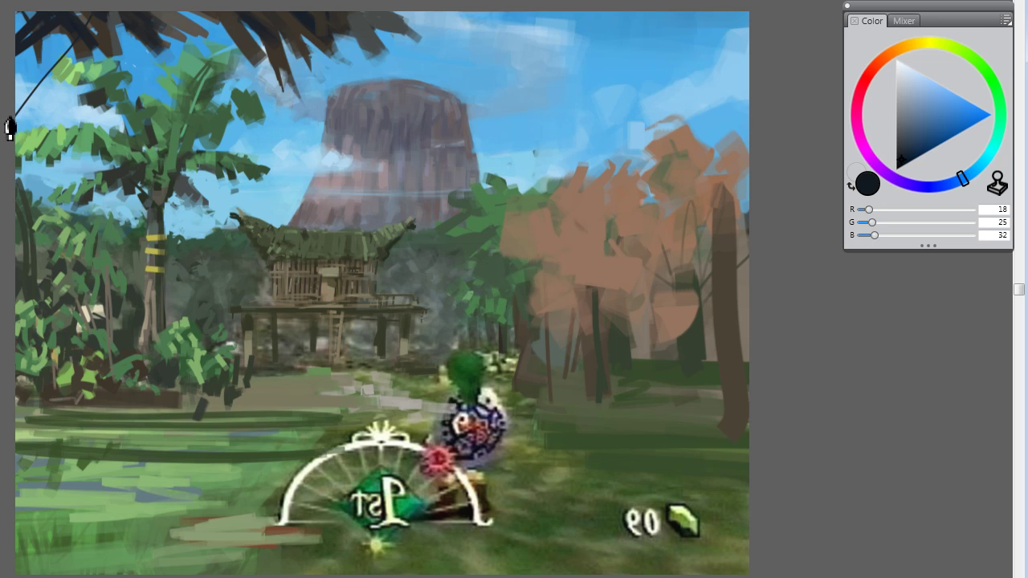
pyautogui.moveTo(69, 30); pyautogui.dragTo(15, 99)
pyautogui.hotkey('ctrl', 'z')
pyautogui.moveTo(79, 33)
pyautogui.mouseDown()
pyautogui.moveTo(14, 109)
pyautogui.moveTo(15, 134)
pyautogui.moveTo(69, 34)
pyautogui.mouseUp()
pyautogui.hotkey('ctrl', 'z')
pyautogui.hotkey('ctrl', 'z')
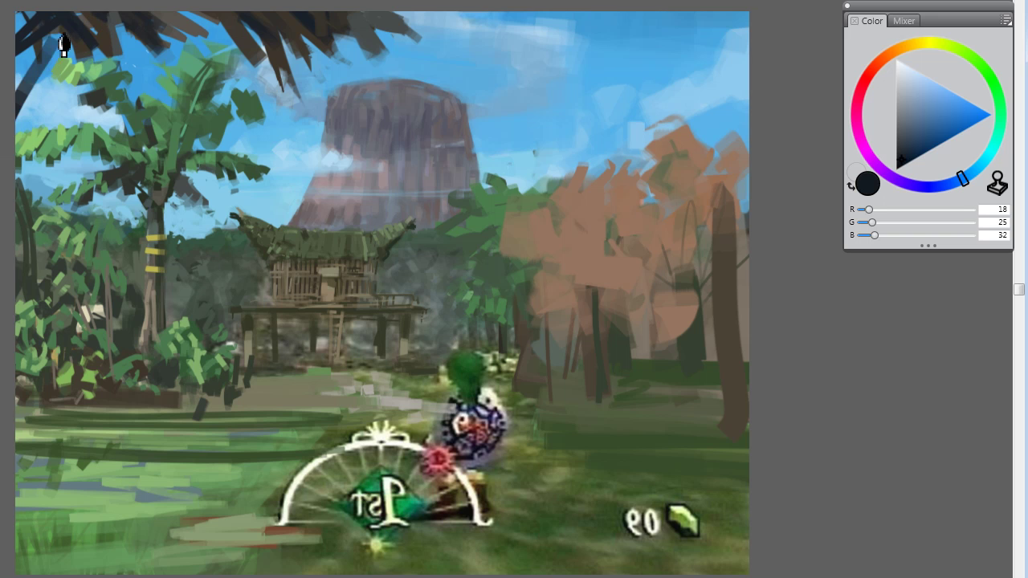
pyautogui.hotkey('ctrl', 'z')
# Step: Paint thin hanging frond strands above the palm's crown at the canvas edge in dark brown RGB 55, 47, 35
pyautogui.keyDown('alt'); pyautogui.click(99, 41); pyautogui.keyUp('alt')
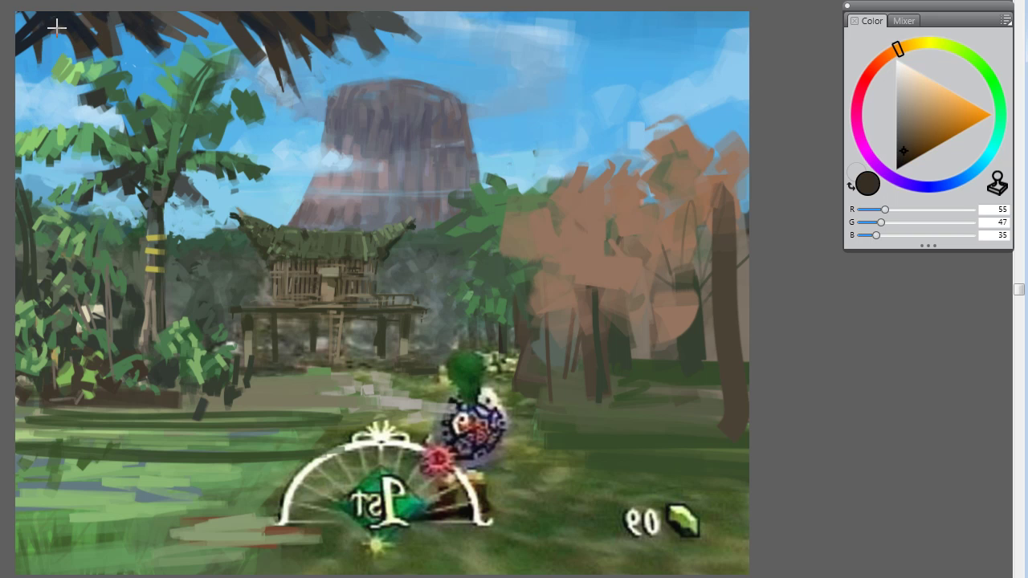
pyautogui.moveTo(14, 118); pyautogui.dragTo(61, 32)
pyautogui.moveTo(15, 90); pyautogui.dragTo(65, 13)
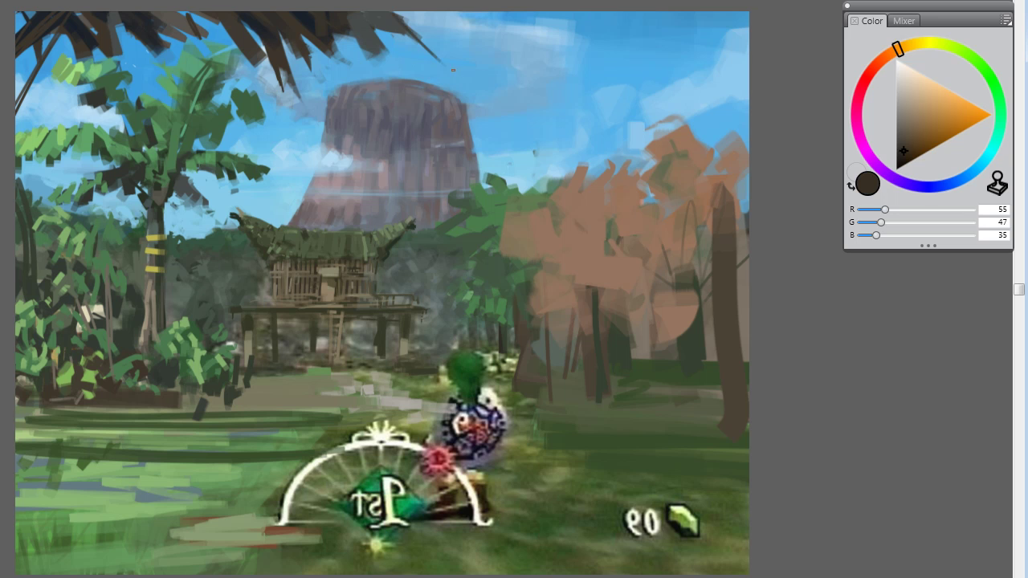
pyautogui.hotkey('ctrl', 'z')
# Step: Dab small sky gaps into the orange-brown tree's foliage using sky blue RGB 104, 177, 227 and pale blue 176, 222, 255
pyautogui.keyDown('alt'); pyautogui.click(433, 56); pyautogui.keyUp('alt')
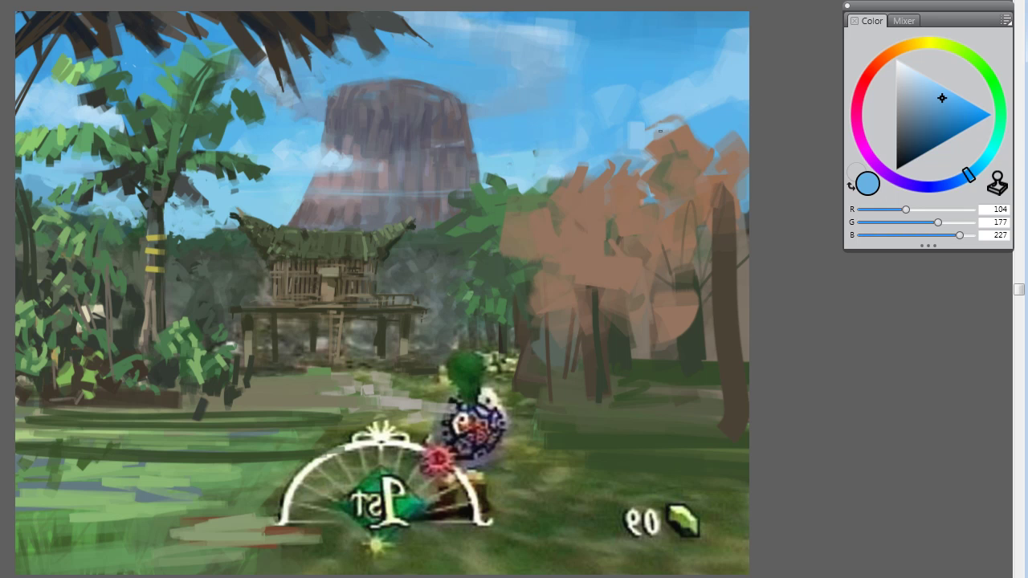
pyautogui.keyDown('alt'); pyautogui.click(650, 77); pyautogui.keyUp('alt')
pyautogui.click(926, 77)
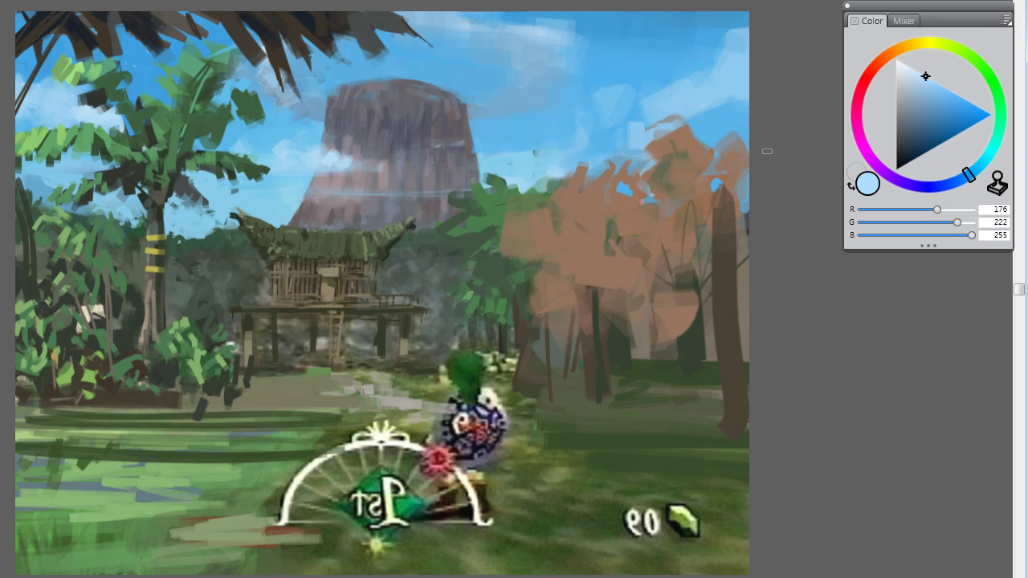
pyautogui.click(630, 195)
pyautogui.click(618, 190)
pyautogui.click(593, 198)
# Step: Paint reddish leaves across the crown of the orange-brown tree with RGB 147, 71, 45
pyautogui.click(881, 63)
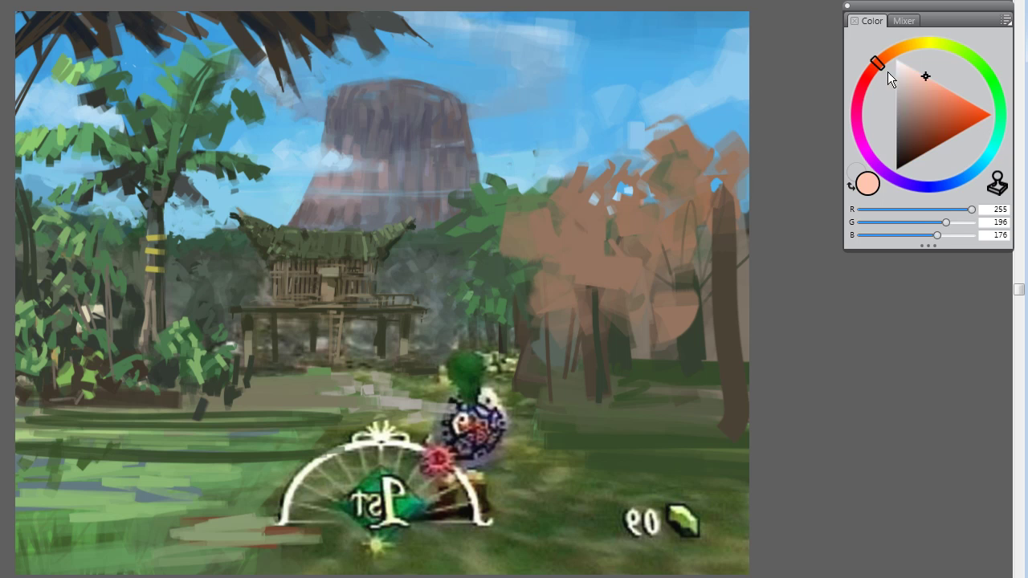
pyautogui.moveTo(924, 113)
pyautogui.mouseDown()
pyautogui.moveTo(945, 142)
pyautogui.moveTo(935, 129)
pyautogui.mouseUp()
pyautogui.moveTo(653, 107)
pyautogui.mouseDown()
pyautogui.moveTo(660, 143)
pyautogui.moveTo(611, 152)
pyautogui.moveTo(639, 205)
pyautogui.moveTo(585, 191)
pyautogui.moveTo(575, 176)
pyautogui.moveTo(578, 164)
pyautogui.moveTo(649, 153)
pyautogui.mouseUp()
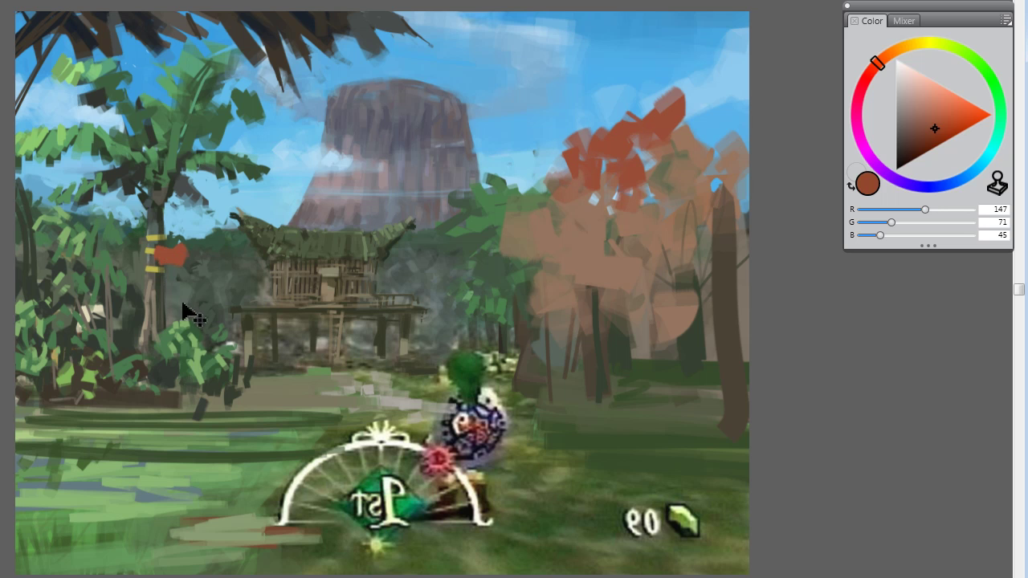
# Step: Scatter red blossoms, RGB 147, 71, 45, over the bushes around the palm's base, picking green 76, 116, 61 between patches
pyautogui.moveTo(174, 320)
pyautogui.mouseDown()
pyautogui.moveTo(183, 292)
pyautogui.moveTo(197, 325)
pyautogui.moveTo(179, 329)
pyautogui.moveTo(213, 356)
pyautogui.mouseUp()
pyautogui.keyDown('alt'); pyautogui.click(186, 347); pyautogui.keyUp('alt')
pyautogui.keyDown('alt'); pyautogui.click(187, 345); pyautogui.keyUp('alt')
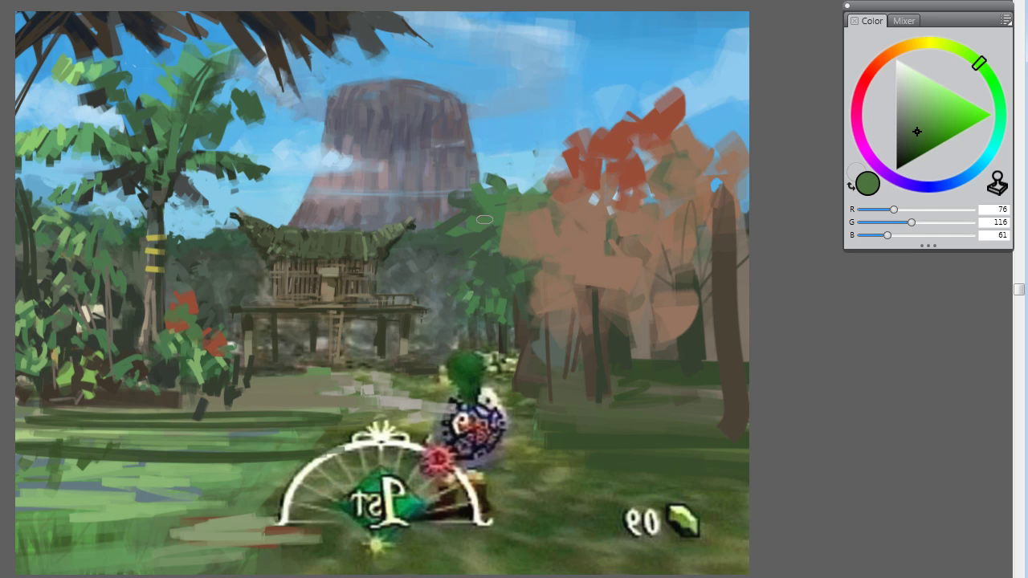
pyautogui.keyDown('alt'); pyautogui.click(613, 164); pyautogui.keyUp('alt')
pyautogui.moveTo(84, 325)
pyautogui.mouseDown()
pyautogui.moveTo(103, 385)
pyautogui.moveTo(59, 365)
pyautogui.moveTo(53, 396)
pyautogui.mouseUp()
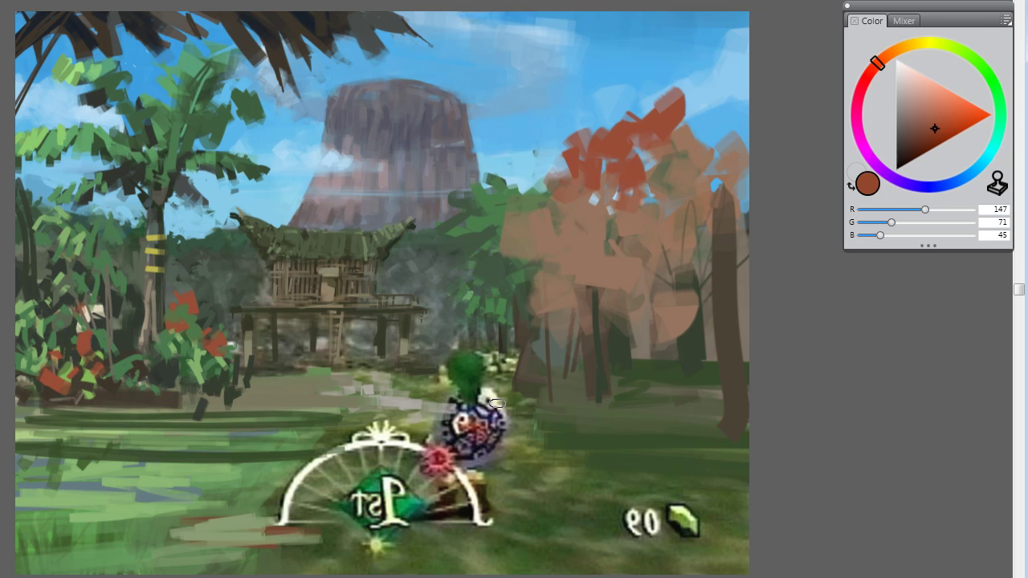
# Step: Paint over the yellow bands on the palm trunk with dark greens RGB 50, 55, 49, 43, 60, 38 and 50, 80, 56
pyautogui.keyDown('alt'); pyautogui.click(166, 218); pyautogui.keyUp('alt')
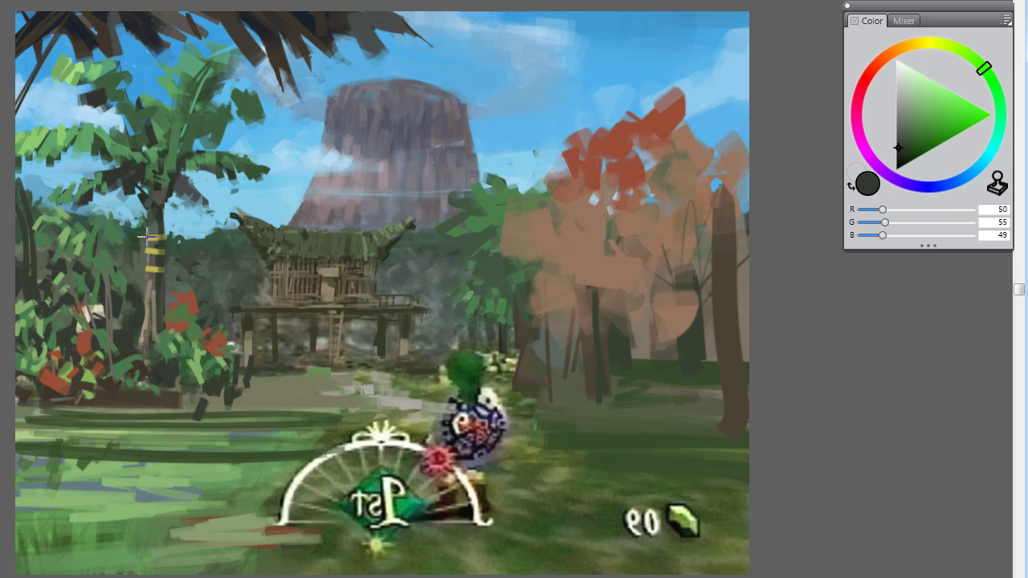
pyautogui.keyDown('alt'); pyautogui.click(154, 304); pyautogui.keyUp('alt')
pyautogui.keyDown('alt'); pyautogui.click(157, 239); pyautogui.keyUp('alt')
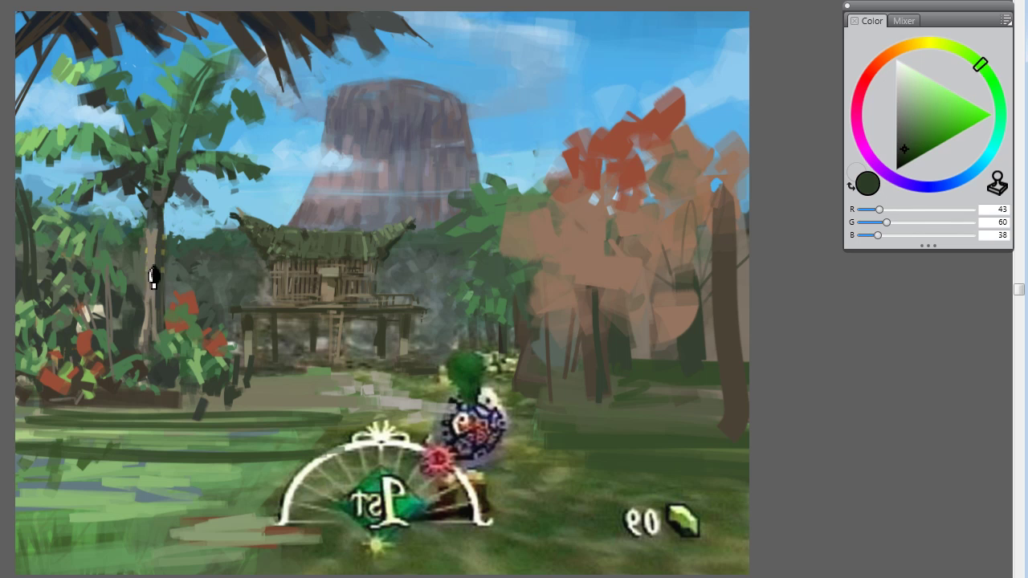
pyautogui.keyDown('alt'); pyautogui.click(172, 241); pyautogui.keyUp('alt')
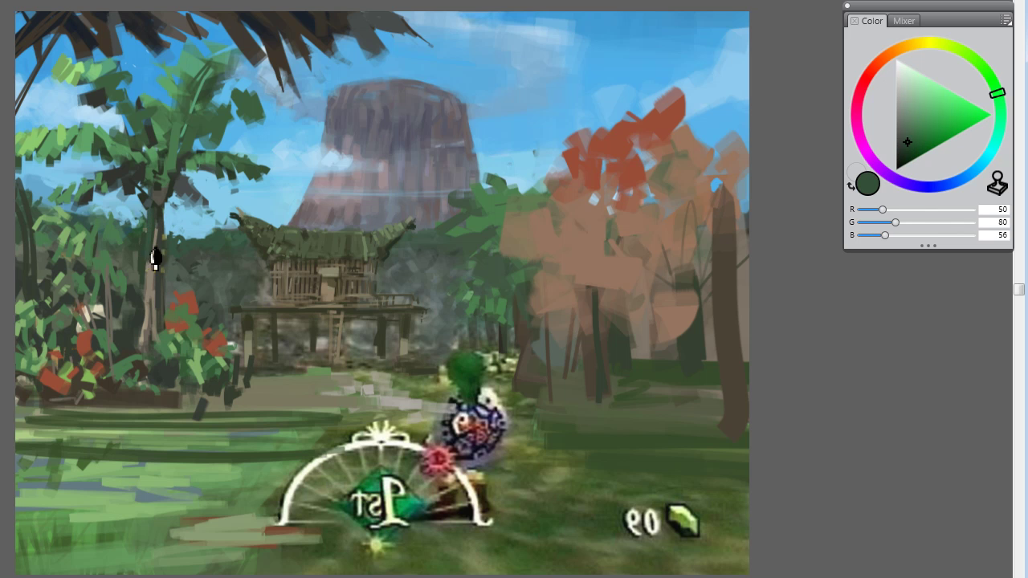
# Step: Highlight the palm trunk with grey-brown RGB 134, 126, 105 and 146, 137, 95, using dark green 41, 67, 33 beside it
pyautogui.keyDown('alt'); pyautogui.click(158, 262); pyautogui.keyUp('alt')
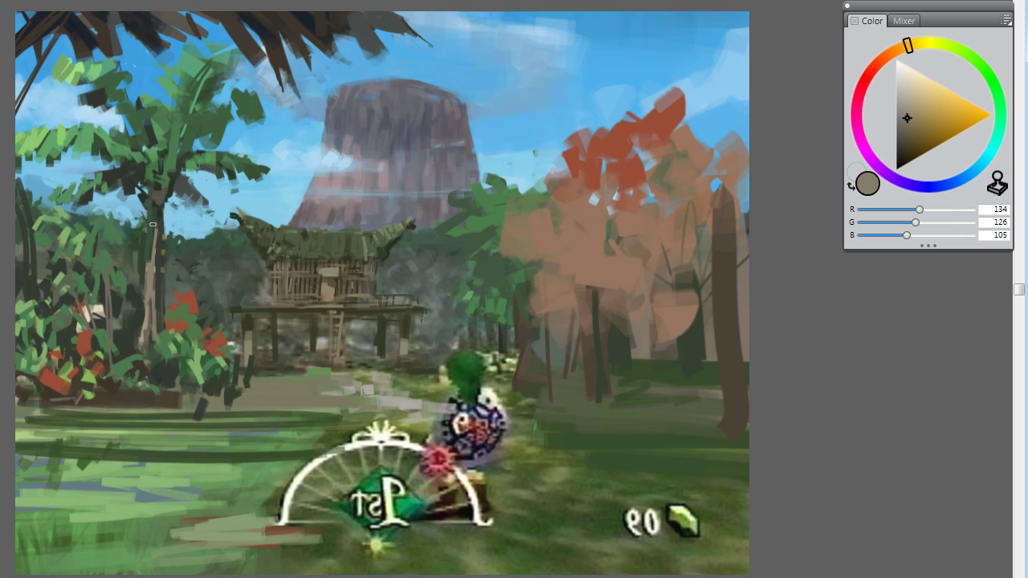
pyautogui.moveTo(153, 210); pyautogui.dragTo(151, 242)
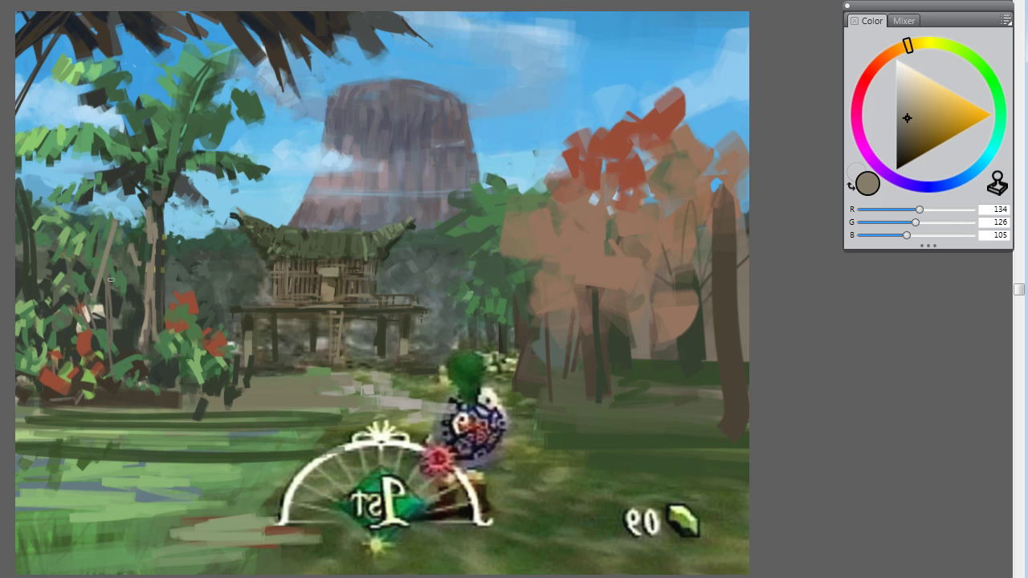
pyautogui.moveTo(151, 195); pyautogui.dragTo(107, 284)
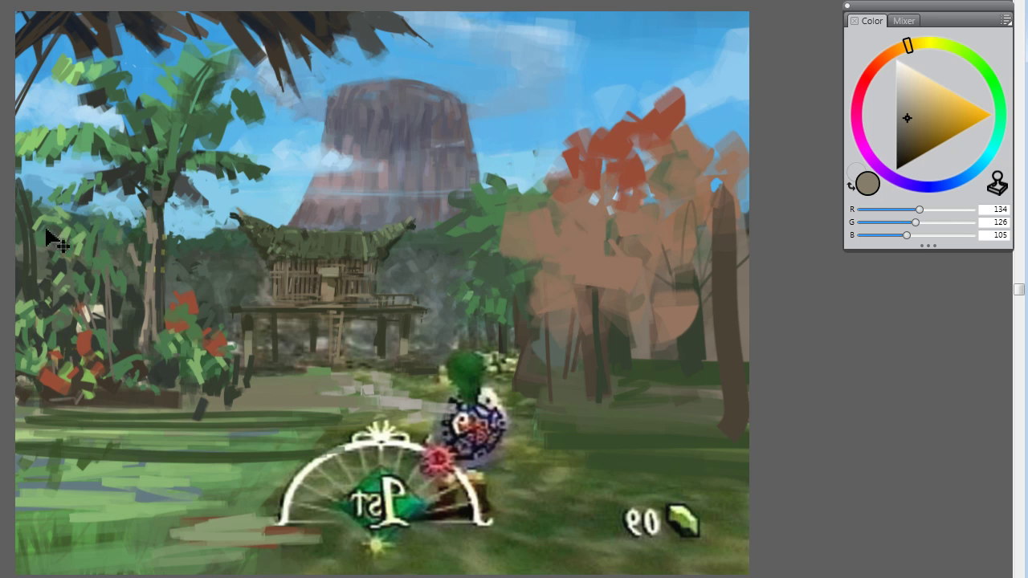
pyautogui.keyDown('alt'); pyautogui.click(134, 254); pyautogui.keyUp('alt')
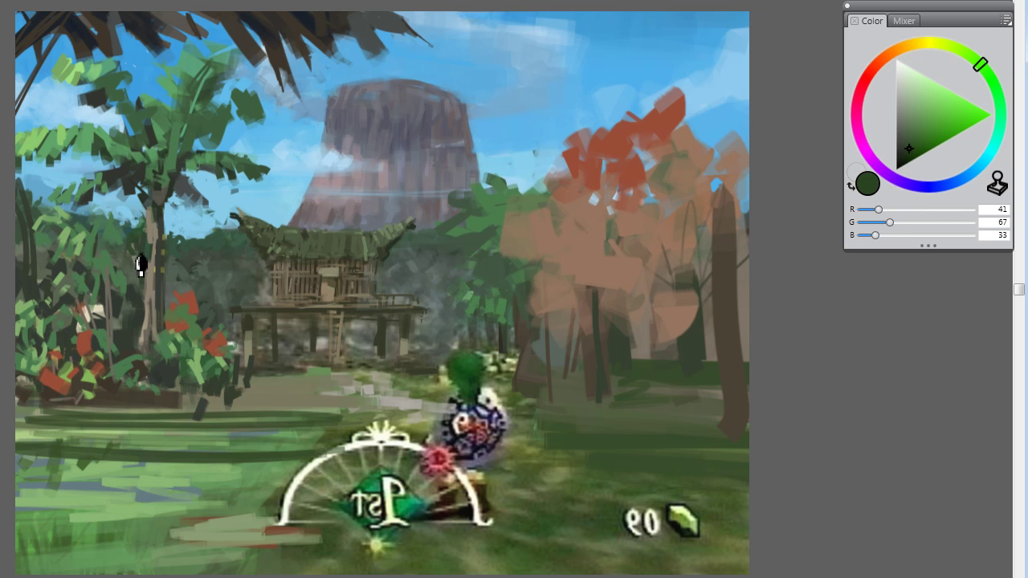
pyautogui.keyDown('alt'); pyautogui.click(157, 253); pyautogui.keyUp('alt')
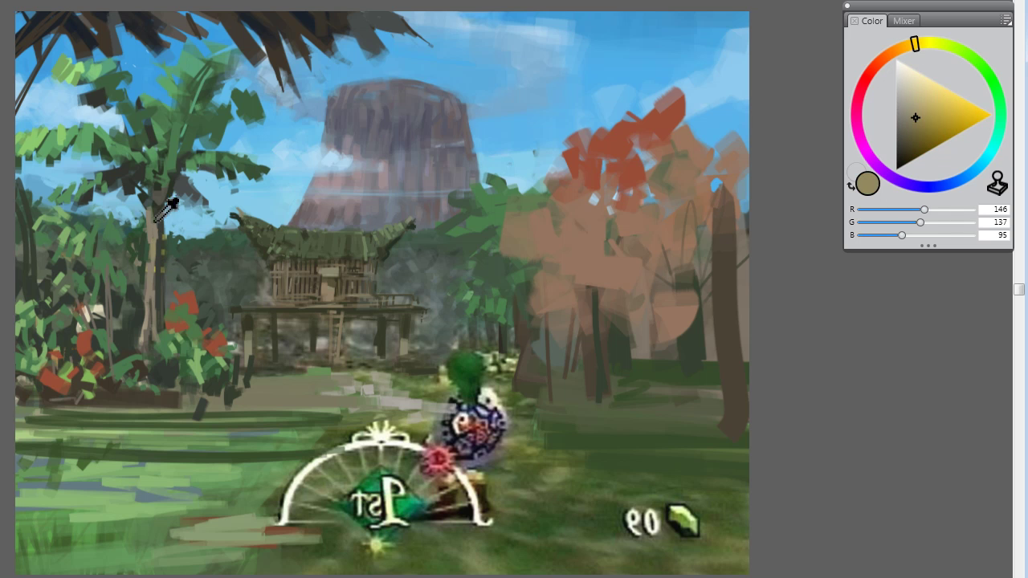
# Step: Shade the upper palm trunk with very dark green RGB 33, 43, 27 and blend it with olive 103, 108, 74
pyautogui.keyDown('alt'); pyautogui.click(162, 216); pyautogui.keyUp('alt')
pyautogui.keyDown('alt'); pyautogui.click(162, 216); pyautogui.keyUp('alt')
pyautogui.moveTo(162, 215); pyautogui.dragTo(155, 290)
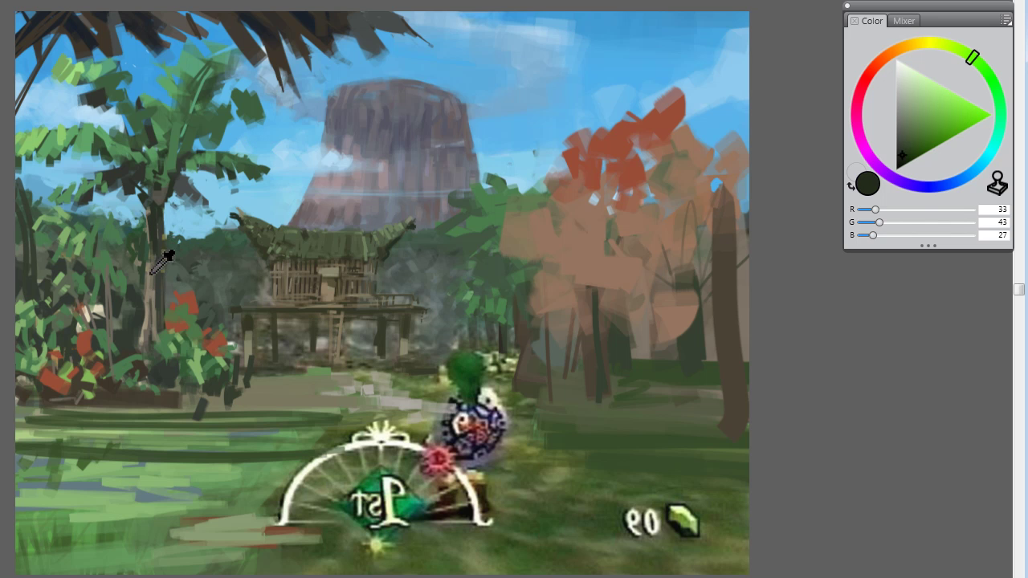
pyautogui.keyDown('alt'); pyautogui.click(161, 244); pyautogui.keyUp('alt')
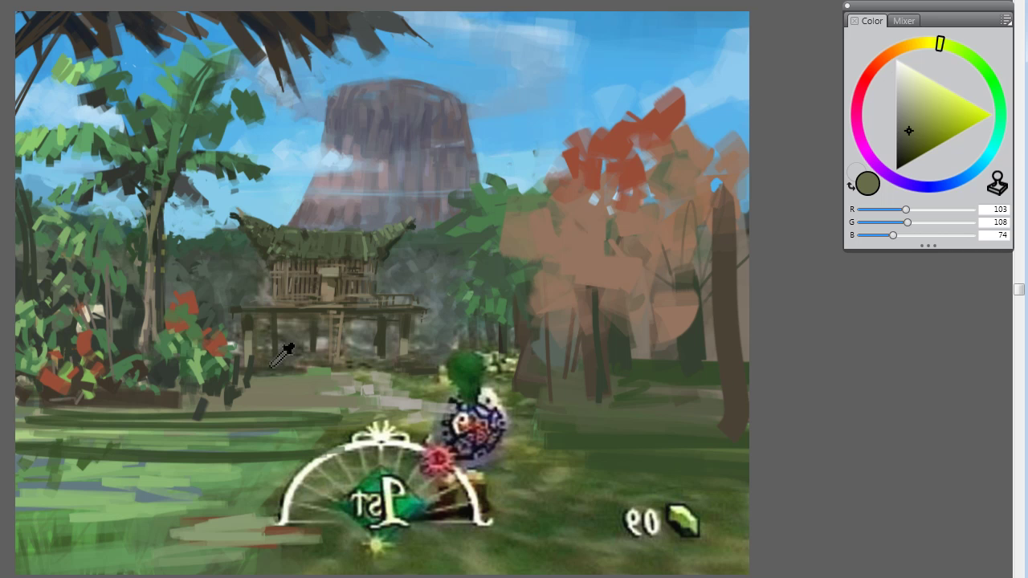
# Step: Refine the bush edge with greens RGB 90, 109, 63 and 54, 89, 48, and extend the dirt ground below with 119, 117, 89
pyautogui.keyDown('alt'); pyautogui.click(222, 347); pyautogui.keyUp('alt')
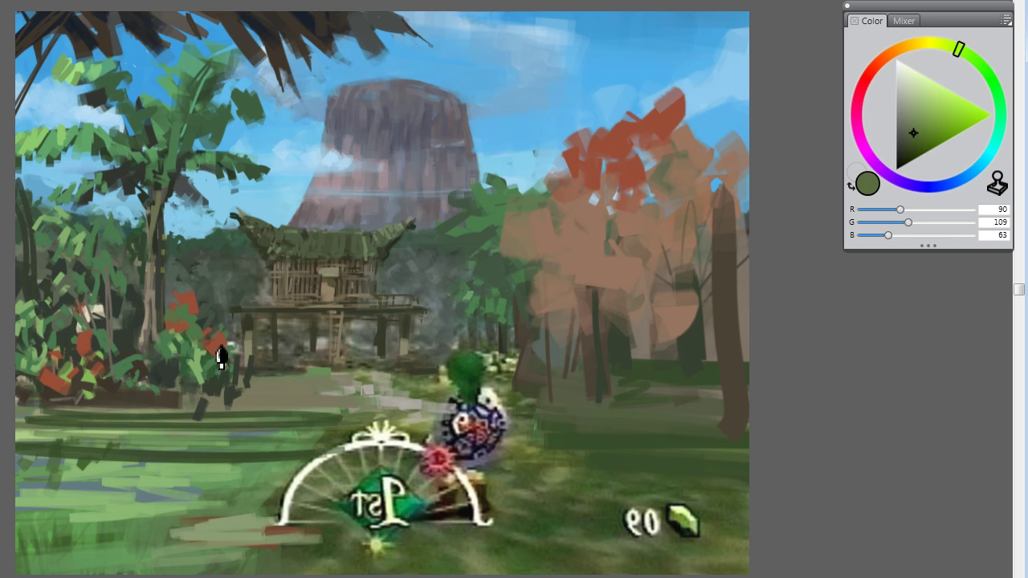
pyautogui.keyDown('alt'); pyautogui.click(252, 393); pyautogui.keyUp('alt')
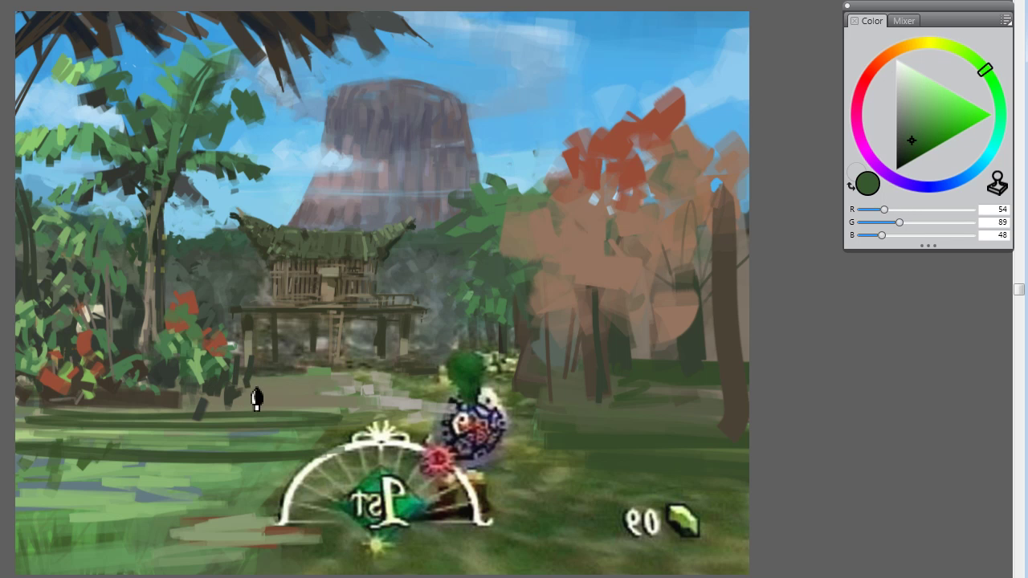
pyautogui.keyDown('alt'); pyautogui.click(304, 401); pyautogui.keyUp('alt')
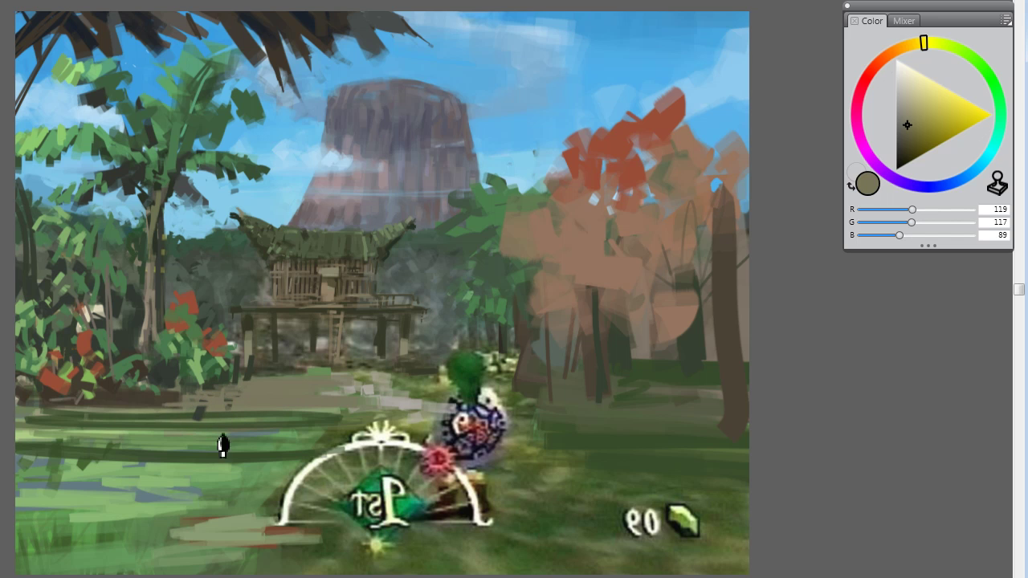
pyautogui.moveTo(222, 443)
pyautogui.mouseDown()
pyautogui.moveTo(189, 444)
pyautogui.moveTo(202, 436)
pyautogui.moveTo(7, 440)
pyautogui.mouseUp()
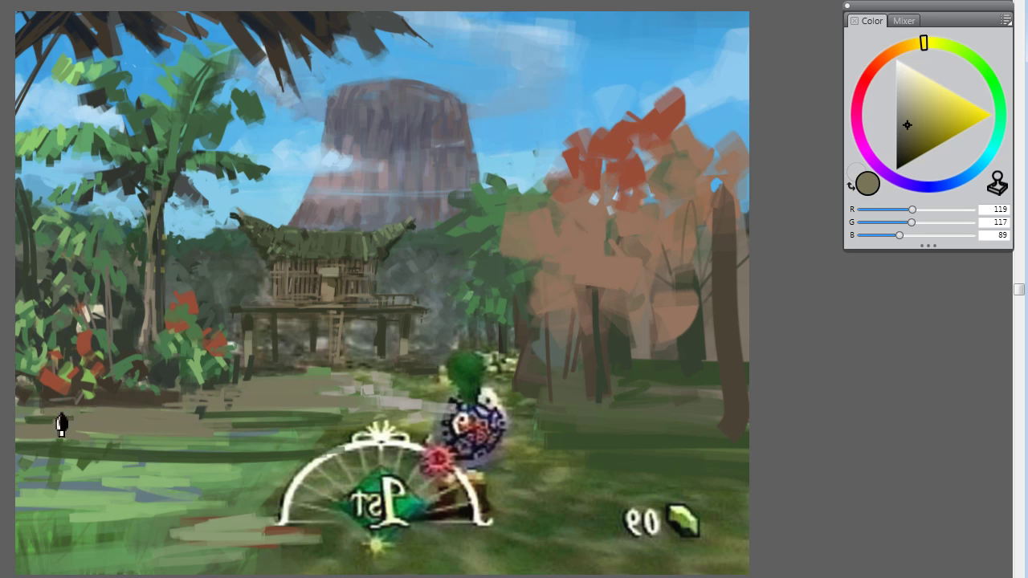
# Step: Shade the ground beneath the bushes and stilt house with RGB 45, 52, 45 and 49, 50, 30, blending in 121, 120, 91 and 113, 112, 84
pyautogui.click(145, 328)
pyautogui.click(167, 401)
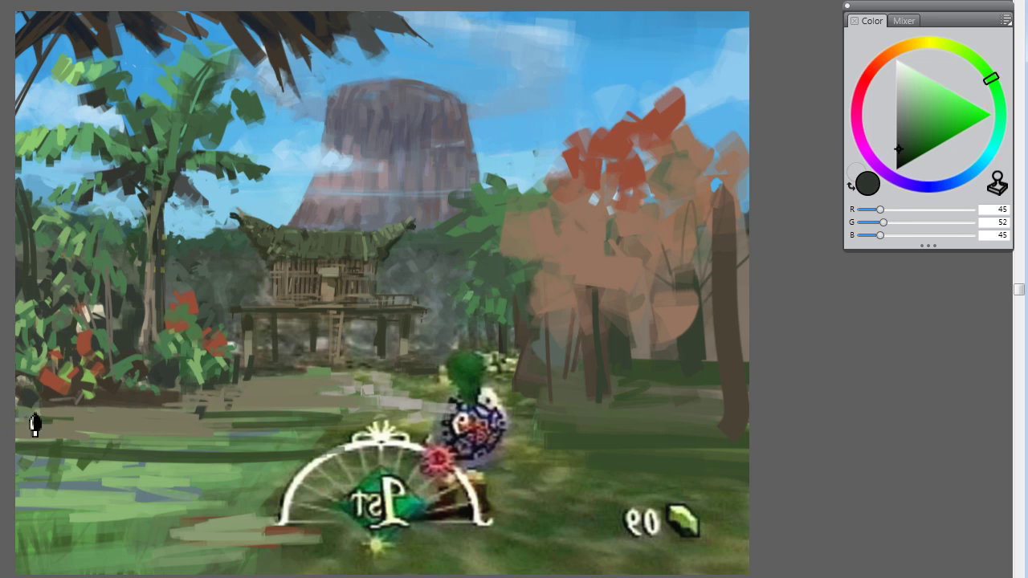
pyautogui.moveTo(20, 412)
pyautogui.mouseDown()
pyautogui.moveTo(248, 409)
pyautogui.moveTo(348, 382)
pyautogui.mouseUp()
pyautogui.click(305, 405)
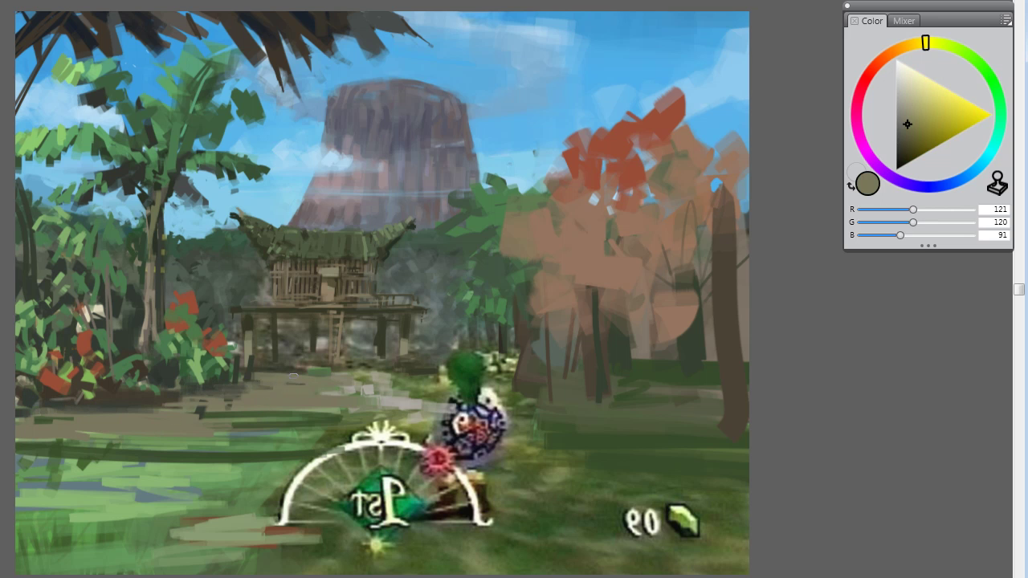
pyautogui.click(317, 341)
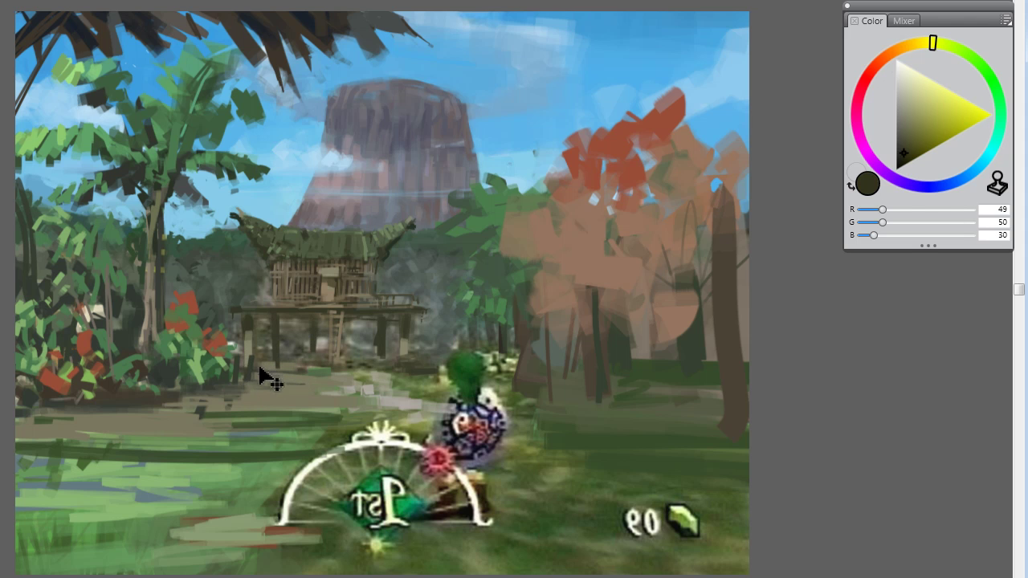
pyautogui.click(283, 376)
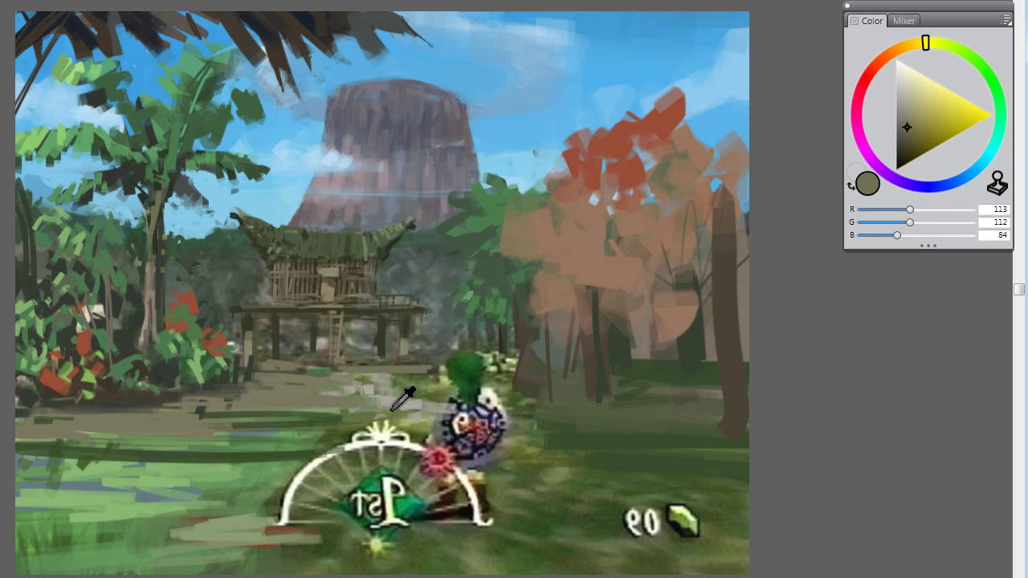
# Step: Paint pale grey highlights, RGB 167, 164, 155, along the path near the character and across the foreground ground
pyautogui.click(384, 377)
pyautogui.moveTo(382, 376); pyautogui.dragTo(427, 369)
pyautogui.moveTo(382, 373); pyautogui.dragTo(440, 365)
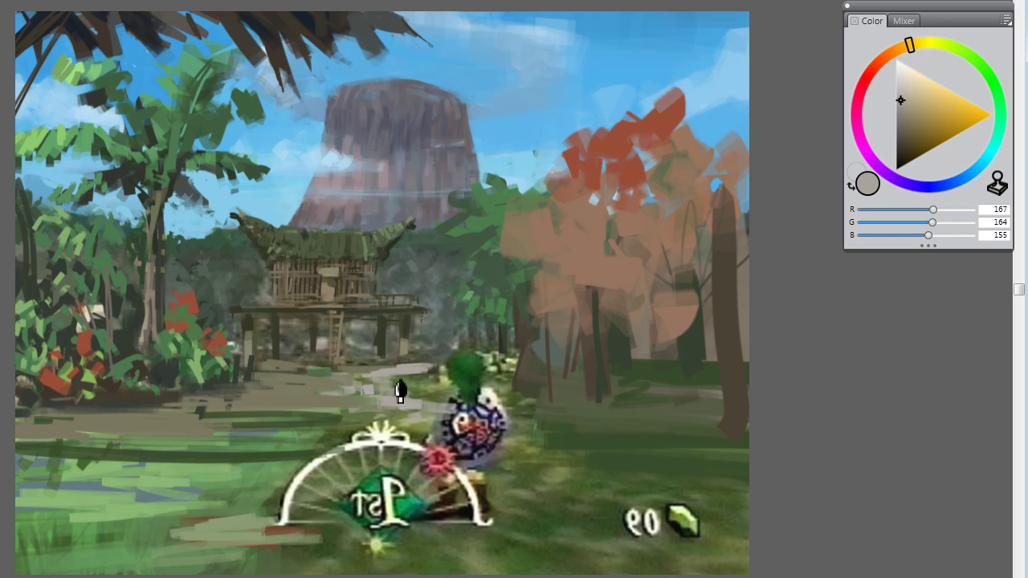
pyautogui.moveTo(275, 422)
pyautogui.mouseDown()
pyautogui.moveTo(298, 425)
pyautogui.moveTo(241, 436)
pyautogui.moveTo(235, 426)
pyautogui.mouseUp()
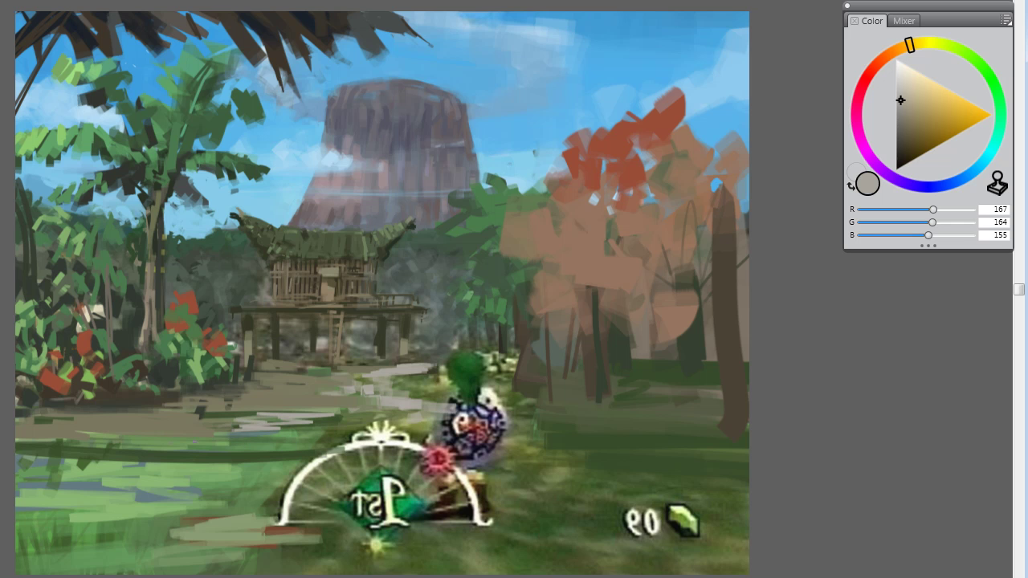
pyautogui.moveTo(106, 454)
pyautogui.mouseDown()
pyautogui.moveTo(57, 457)
pyautogui.moveTo(136, 466)
pyautogui.mouseUp()
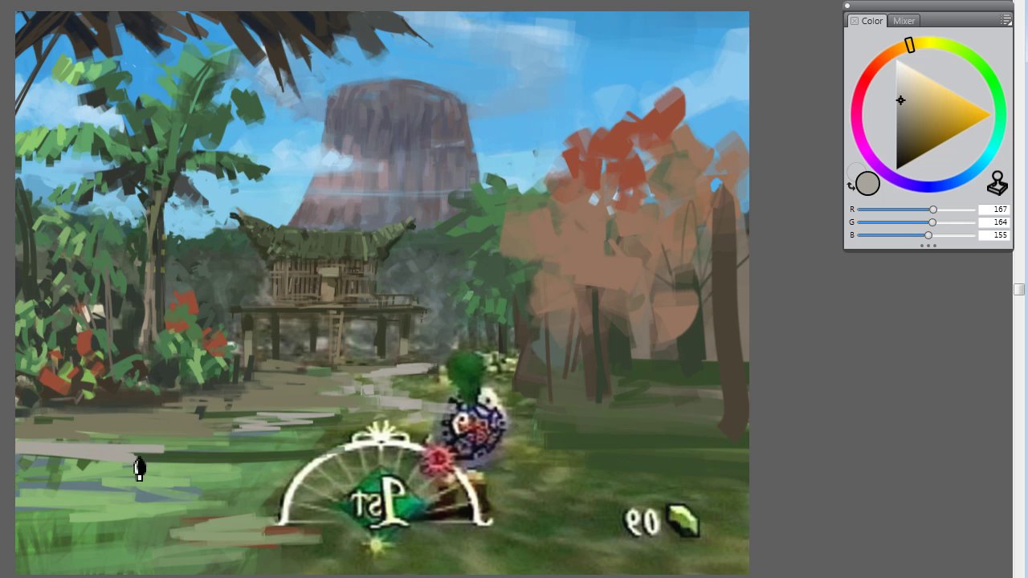
# Step: Blend the pale foreground streak into the dirt with RGB 119, 117, 89 and pick olive brown 113, 112, 84 from the path
pyautogui.keyDown('alt'); pyautogui.click(161, 426); pyautogui.keyUp('alt')
pyautogui.moveTo(45, 450); pyautogui.dragTo(152, 452)
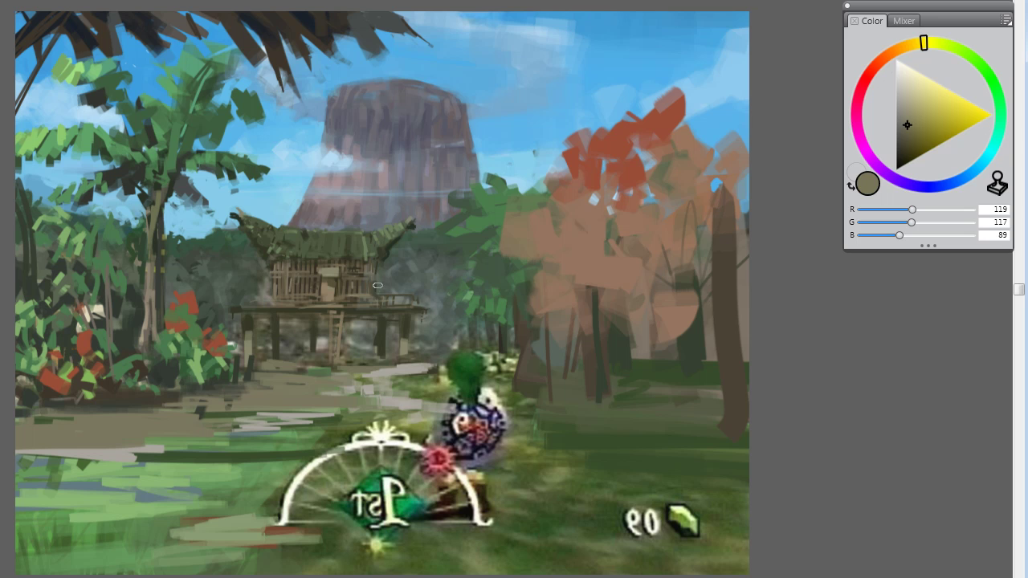
pyautogui.keyDown('alt'); pyautogui.click(366, 375); pyautogui.keyUp('alt')
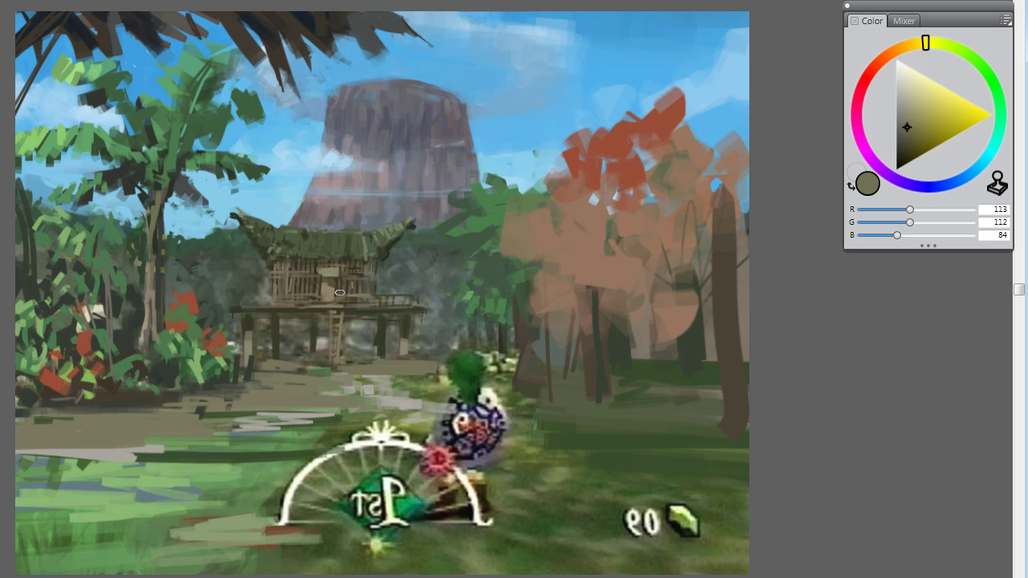
# Step: Repaint the character's hat in sampled dark green and cover the arc gauge's left half with light green grass strokes
pyautogui.keyDown('alt'); pyautogui.click(469, 371); pyautogui.keyUp('alt')
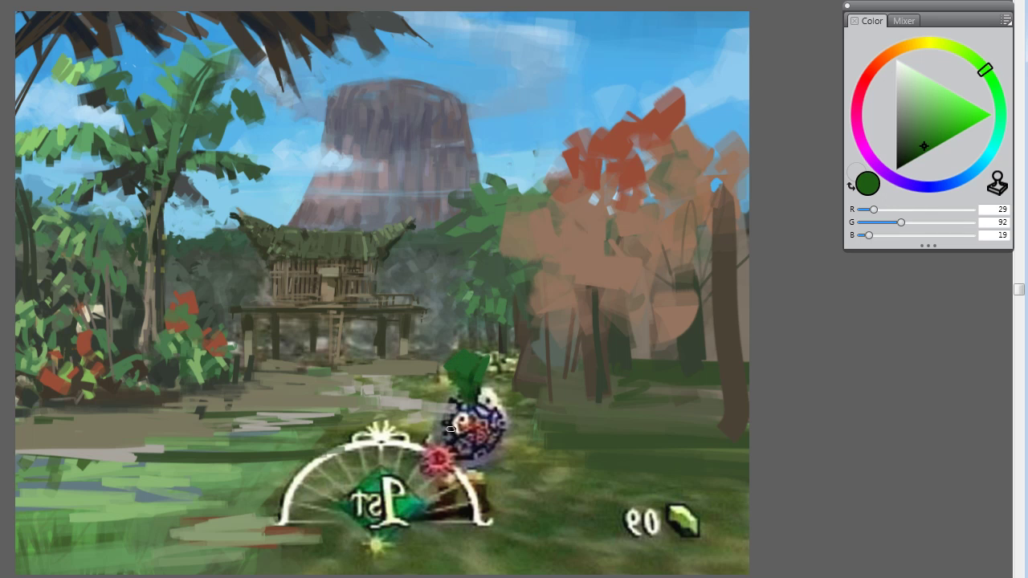
pyautogui.keyDown('alt'); pyautogui.click(654, 441); pyautogui.keyUp('alt')
pyautogui.moveTo(414, 450)
pyautogui.mouseDown()
pyautogui.moveTo(310, 452)
pyautogui.moveTo(406, 438)
pyautogui.mouseUp()
pyautogui.moveTo(353, 462)
pyautogui.mouseDown()
pyautogui.moveTo(359, 490)
pyautogui.moveTo(286, 469)
pyautogui.moveTo(225, 485)
pyautogui.moveTo(403, 476)
pyautogui.moveTo(413, 453)
pyautogui.moveTo(300, 457)
pyautogui.moveTo(306, 472)
pyautogui.moveTo(276, 484)
pyautogui.moveTo(272, 499)
pyautogui.moveTo(303, 533)
pyautogui.moveTo(352, 528)
pyautogui.moveTo(385, 546)
pyautogui.moveTo(277, 539)
pyautogui.moveTo(260, 511)
pyautogui.mouseUp()
# Step: Layer sampled darker and lighter greens over the foreground grass, covering more of the gauge and its 1st emblem
pyautogui.keyDown('alt'); pyautogui.click(236, 471); pyautogui.keyUp('alt')
pyautogui.keyDown('alt'); pyautogui.click(117, 549); pyautogui.keyUp('alt')
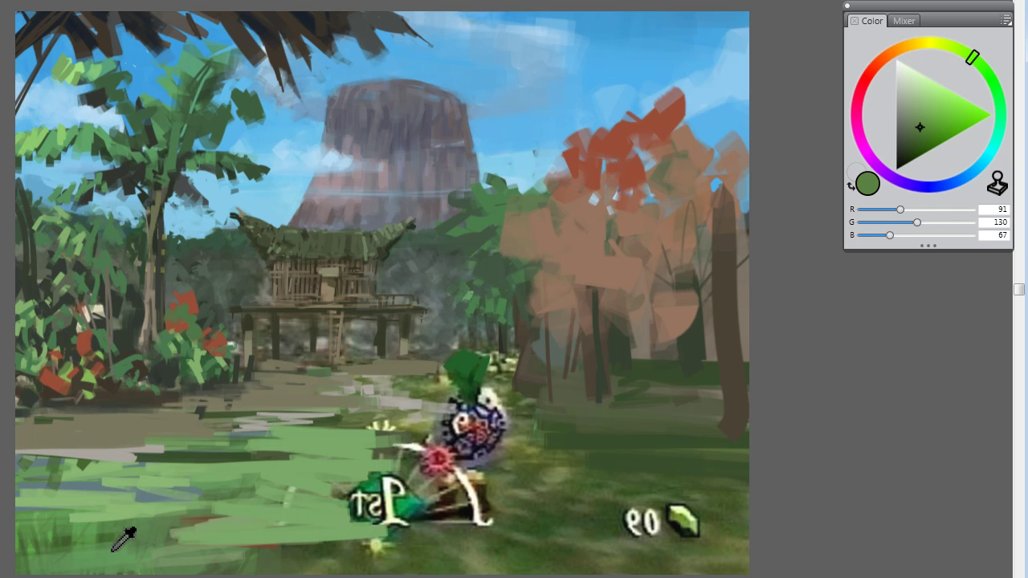
pyautogui.keyDown('alt'); pyautogui.click(113, 551); pyautogui.keyUp('alt')
pyautogui.moveTo(328, 493)
pyautogui.mouseDown()
pyautogui.moveTo(273, 535)
pyautogui.moveTo(229, 514)
pyautogui.mouseUp()
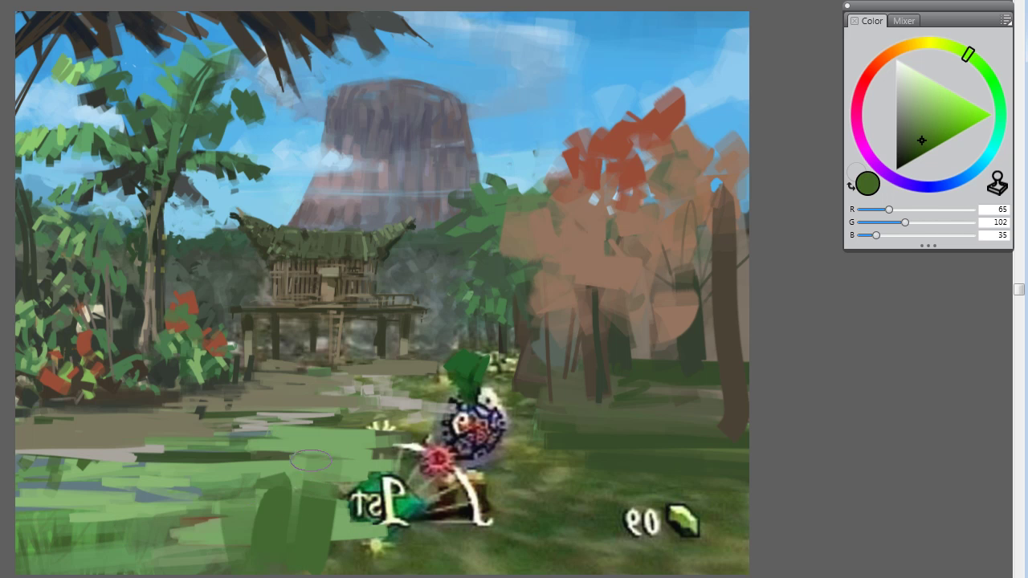
pyautogui.keyDown('alt'); pyautogui.click(312, 460); pyautogui.keyUp('alt')
pyautogui.moveTo(338, 457); pyautogui.dragTo(233, 526)
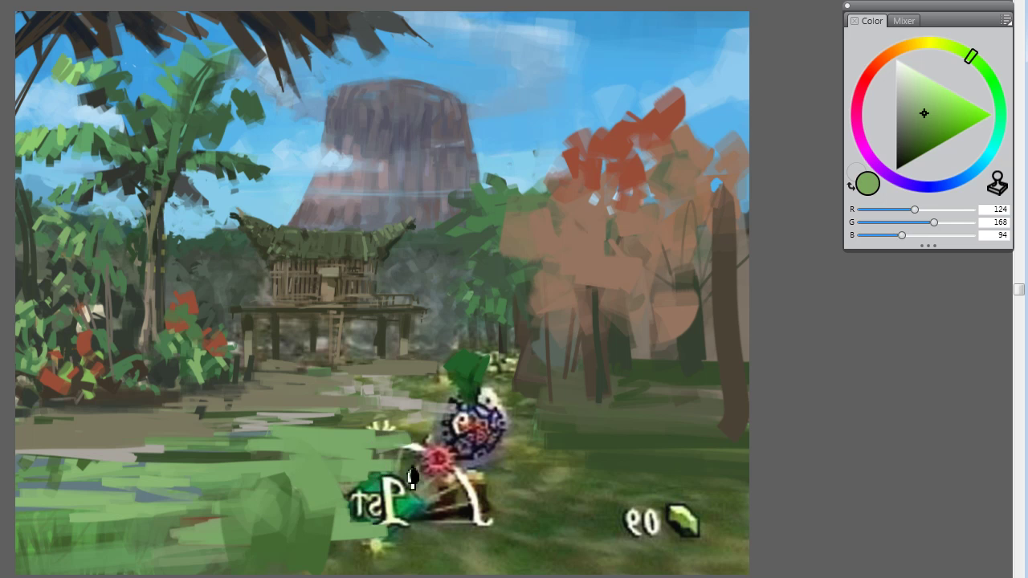
pyautogui.moveTo(412, 478)
pyautogui.mouseDown()
pyautogui.moveTo(412, 448)
pyautogui.moveTo(431, 449)
pyautogui.moveTo(426, 414)
pyautogui.mouseUp()
# Step: Paint the shaded ground below the reddish trees with broad strokes of sampled dark olive greens
pyautogui.keyDown('alt'); pyautogui.click(569, 482); pyautogui.keyUp('alt')
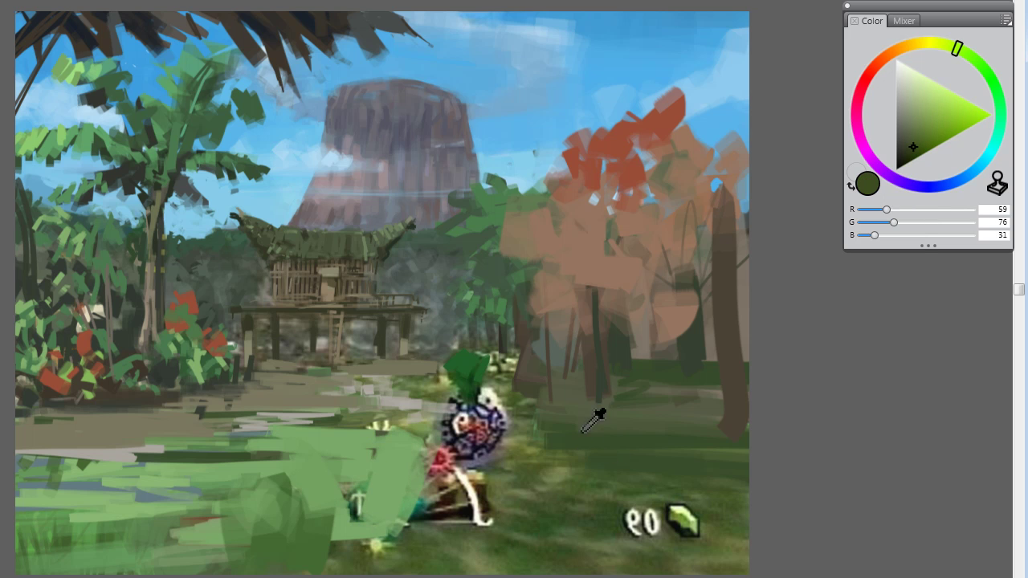
pyautogui.keyDown('alt'); pyautogui.click(584, 432); pyautogui.keyUp('alt')
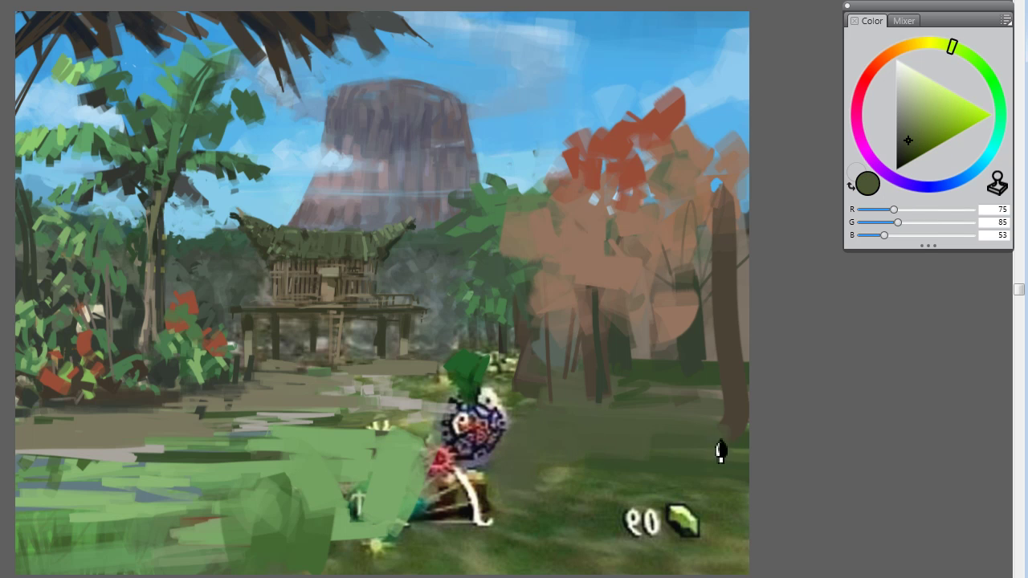
pyautogui.keyDown('alt'); pyautogui.click(626, 446); pyautogui.keyUp('alt')
pyautogui.moveTo(696, 437); pyautogui.dragTo(502, 411)
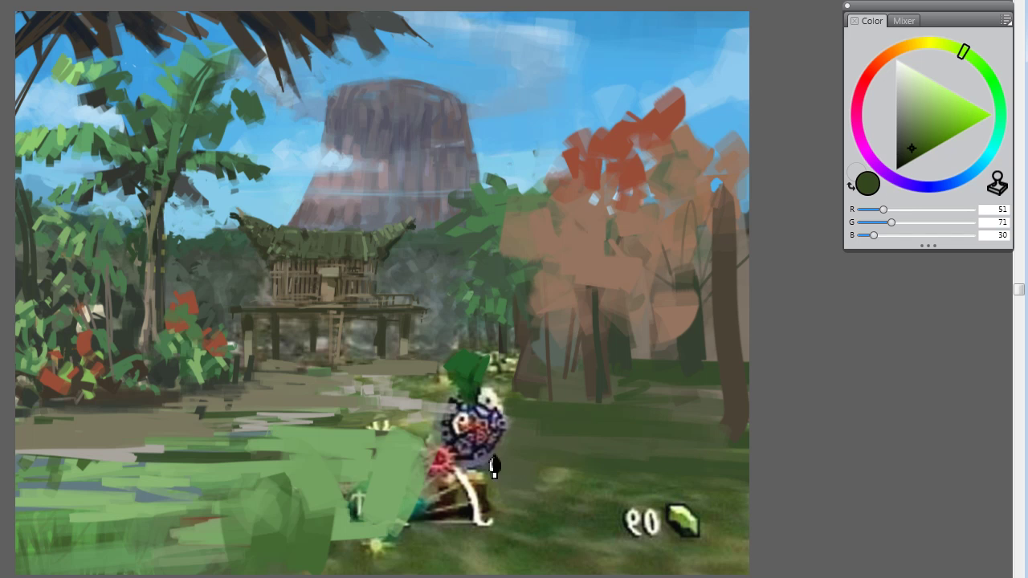
# Step: Blend the grass's upper edge into the dirt path with horizontal strokes of sampled olive and light green
pyautogui.keyDown('alt'); pyautogui.click(411, 429); pyautogui.keyUp('alt')
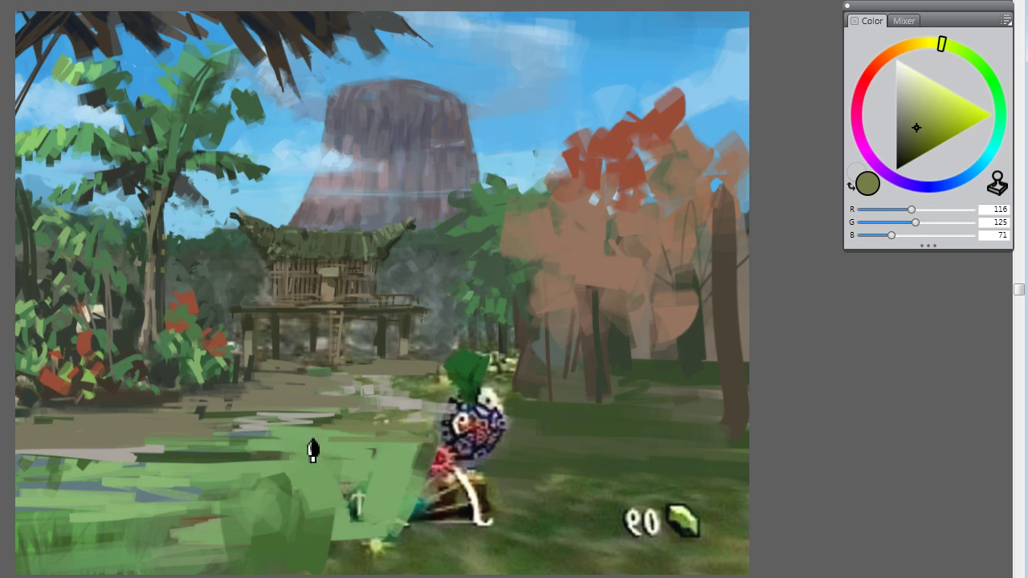
pyautogui.moveTo(313, 450)
pyautogui.mouseDown()
pyautogui.moveTo(284, 443)
pyautogui.moveTo(313, 438)
pyautogui.mouseUp()
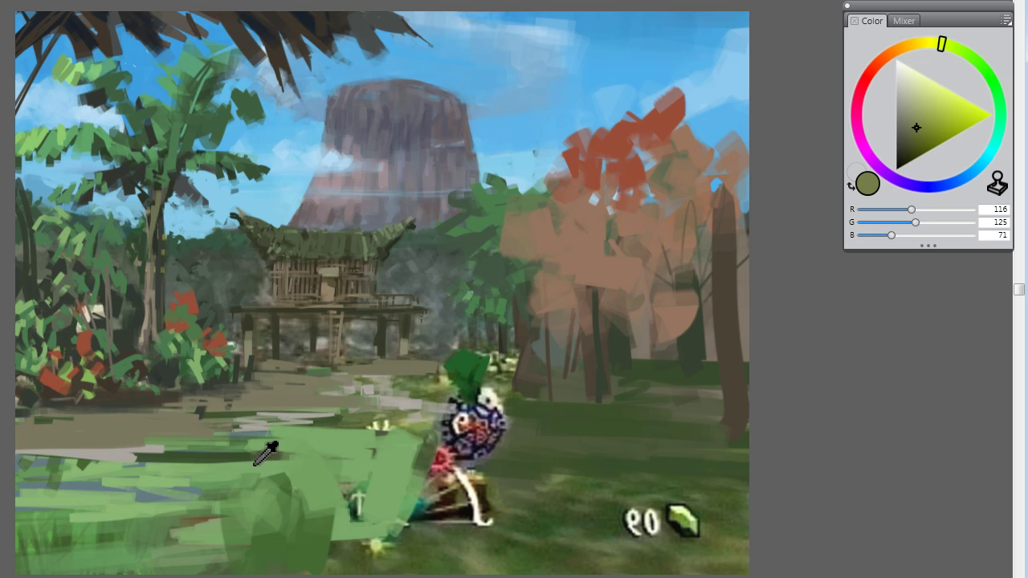
pyautogui.keyDown('alt'); pyautogui.click(256, 463); pyautogui.keyUp('alt')
pyautogui.moveTo(233, 450)
pyautogui.mouseDown()
pyautogui.moveTo(374, 437)
pyautogui.moveTo(298, 454)
pyautogui.mouseUp()
pyautogui.keyDown('alt'); pyautogui.click(377, 413); pyautogui.keyUp('alt')
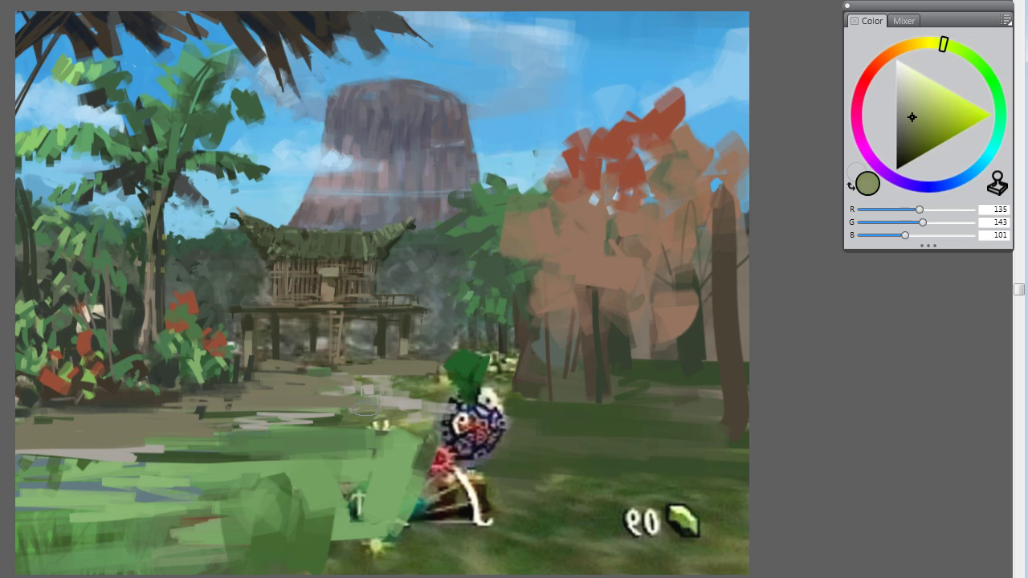
pyautogui.keyDown('alt'); pyautogui.click(341, 472); pyautogui.keyUp('alt')
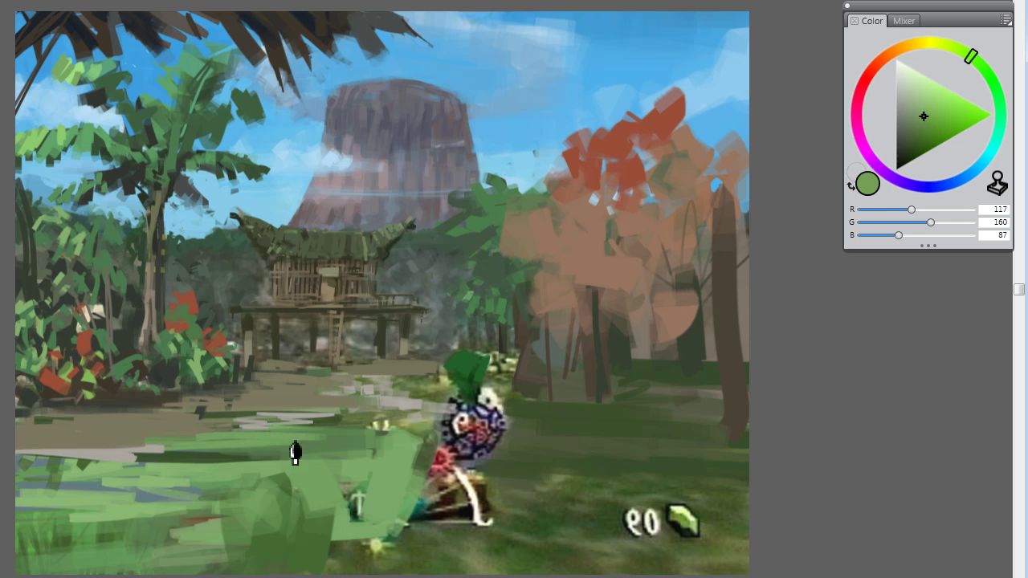
pyautogui.moveTo(295, 453); pyautogui.dragTo(176, 454)
pyautogui.moveTo(238, 450); pyautogui.dragTo(313, 446)
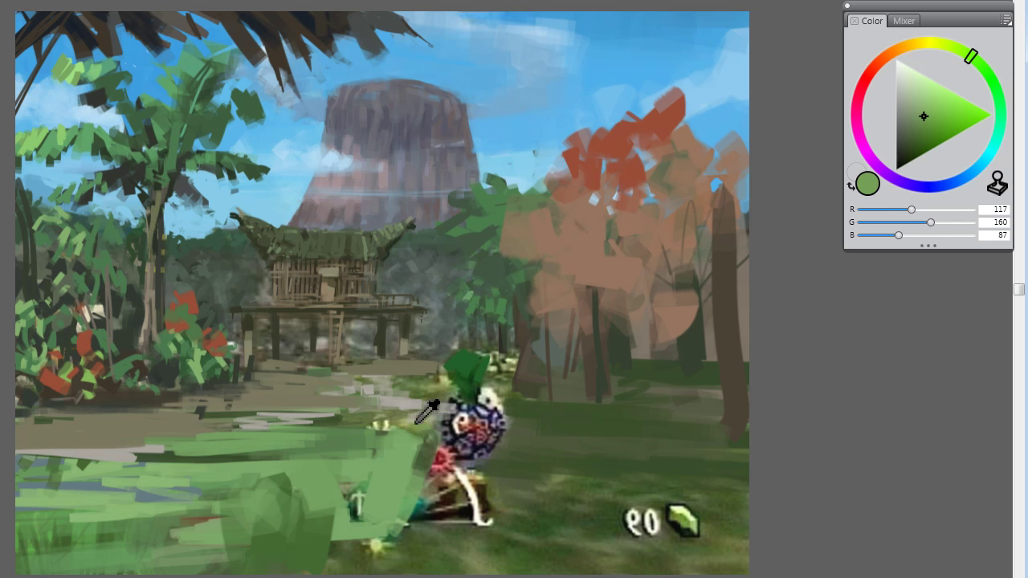
# Step: Block in the character's back beside the shield with sampled near-black, adding a grey-blue edge
pyautogui.keyDown('alt'); pyautogui.click(450, 432); pyautogui.keyUp('alt')
pyautogui.moveTo(451, 431); pyautogui.dragTo(448, 405)
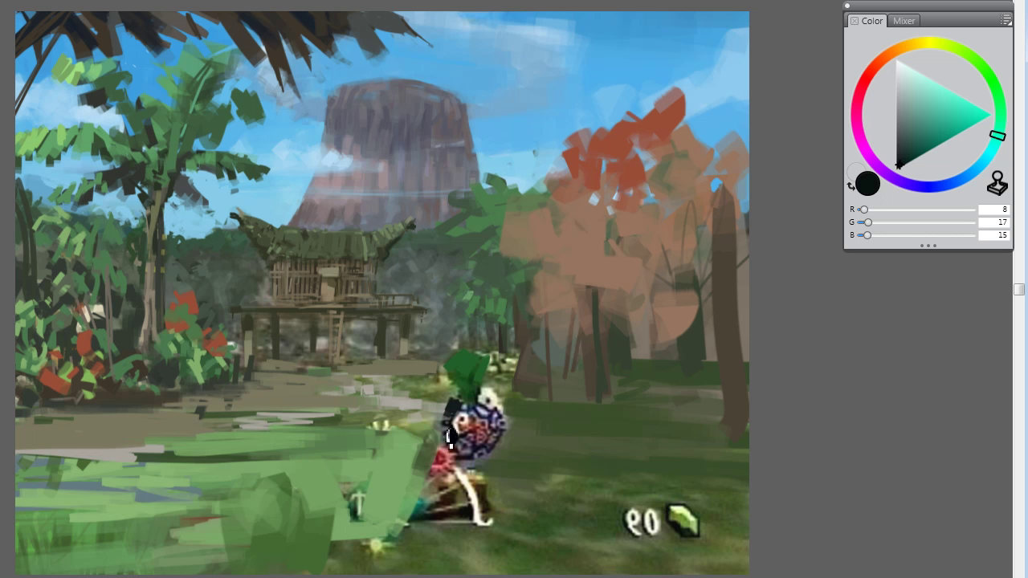
pyautogui.keyDown('alt'); pyautogui.click(480, 473); pyautogui.keyUp('alt')
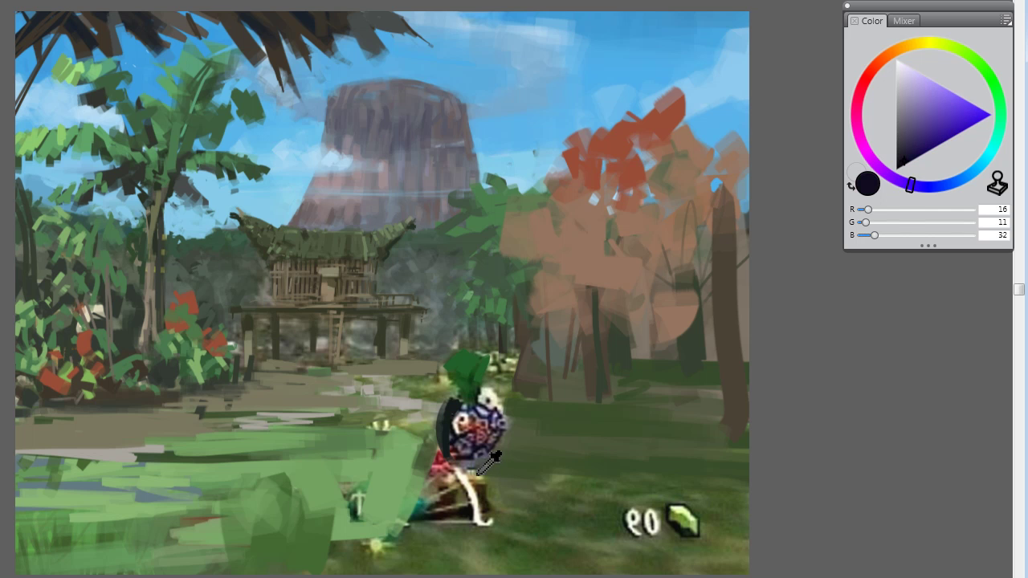
pyautogui.keyDown('alt'); pyautogui.click(478, 473); pyautogui.keyUp('alt')
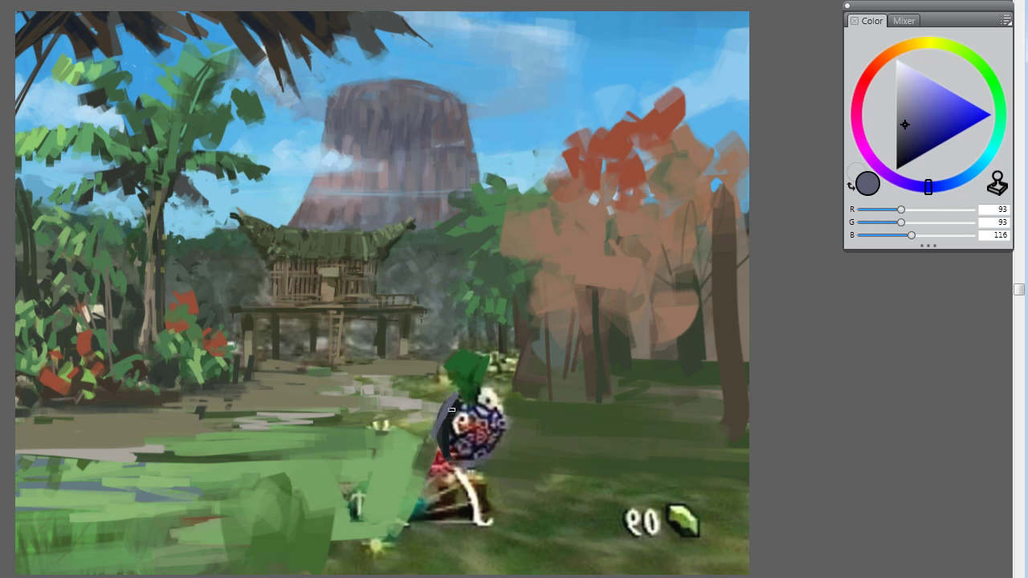
# Step: Shade the character's hat with dark green and paint the face in sampled pale yellow-green
pyautogui.keyDown('alt'); pyautogui.click(474, 382); pyautogui.keyUp('alt')
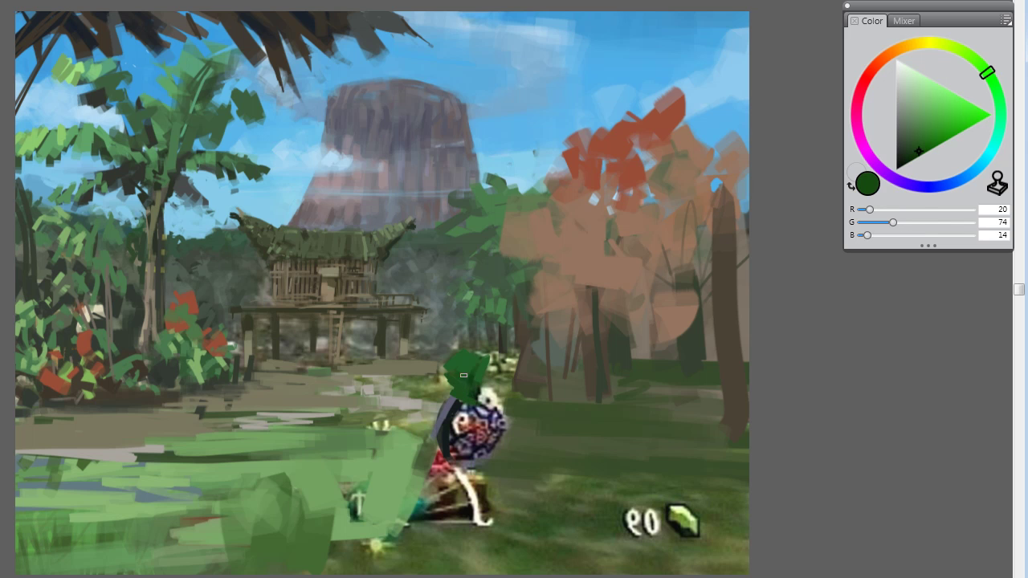
pyautogui.keyDown('alt'); pyautogui.click(450, 384); pyautogui.keyUp('alt')
pyautogui.keyDown('alt'); pyautogui.click(440, 402); pyautogui.keyUp('alt')
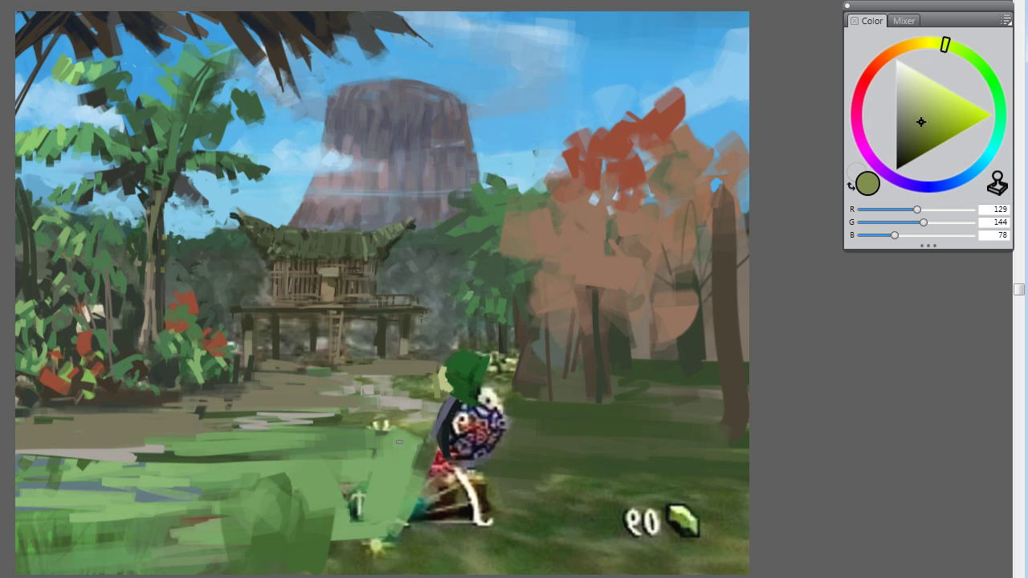
pyautogui.keyDown('alt'); pyautogui.click(449, 395); pyautogui.keyUp('alt')
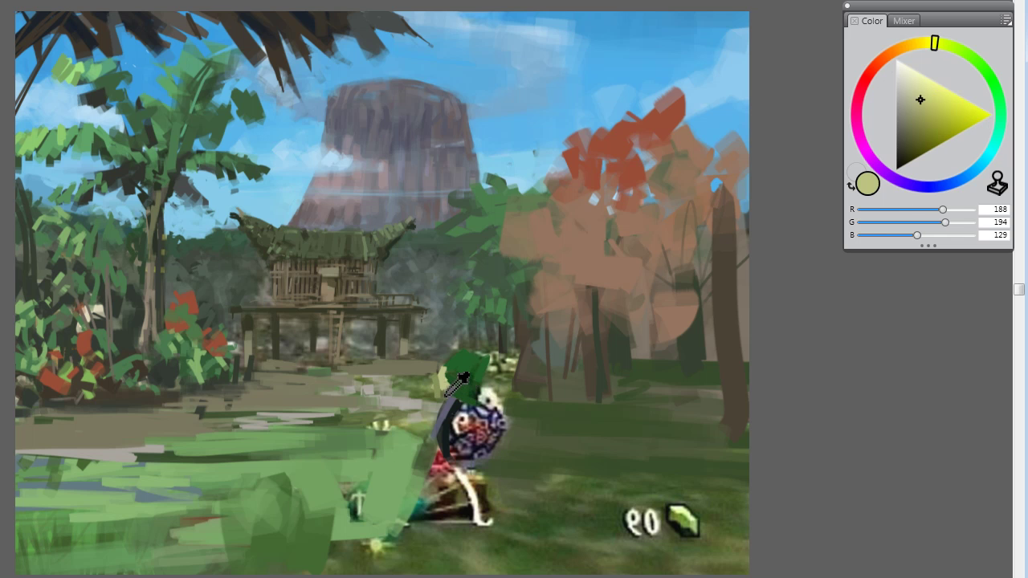
# Step: Paint the character's leg and brown boot, clean up the ground around them, and add a cream highlight along the back's edge
pyautogui.moveTo(470, 469); pyautogui.dragTo(482, 485)
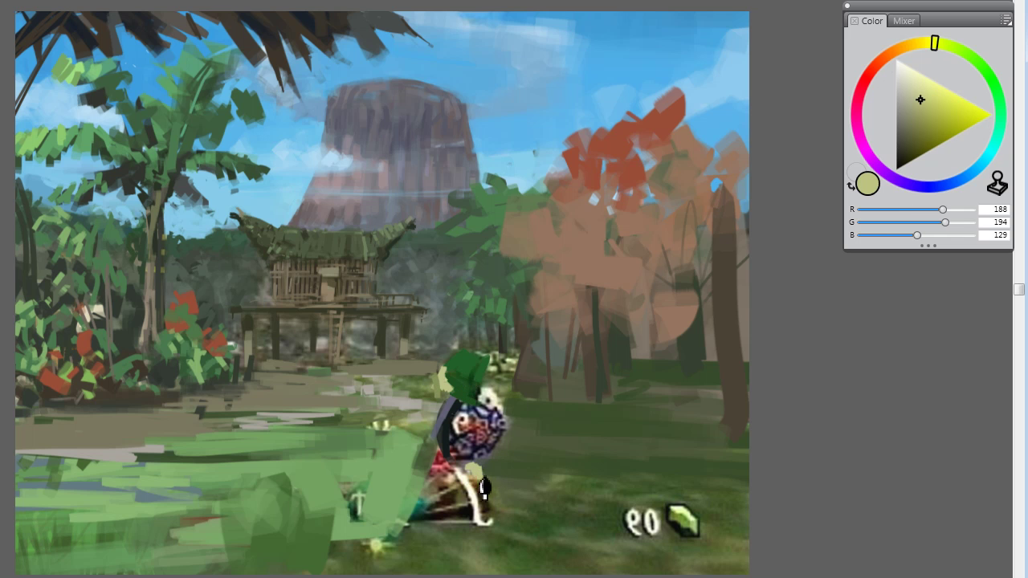
pyautogui.keyDown('alt'); pyautogui.click(482, 502); pyautogui.keyUp('alt')
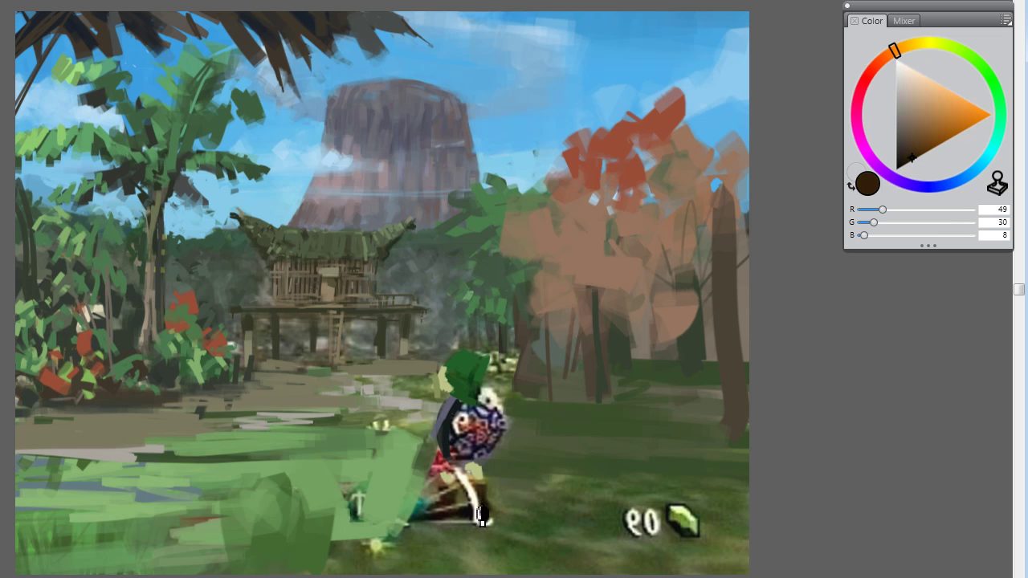
pyautogui.keyDown('alt'); pyautogui.click(517, 543); pyautogui.keyUp('alt')
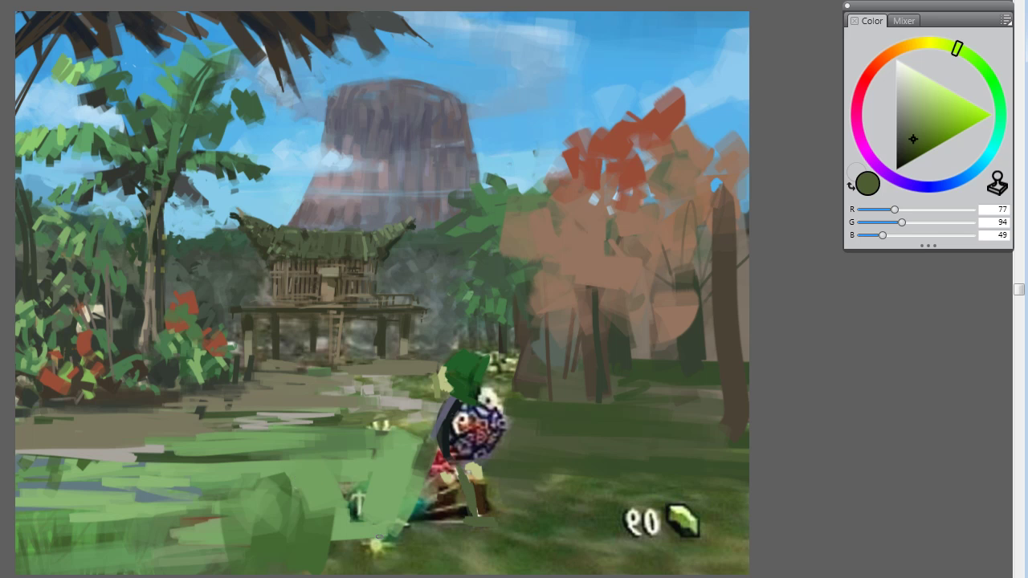
pyautogui.keyDown('alt'); pyautogui.click(487, 395); pyautogui.keyUp('alt')
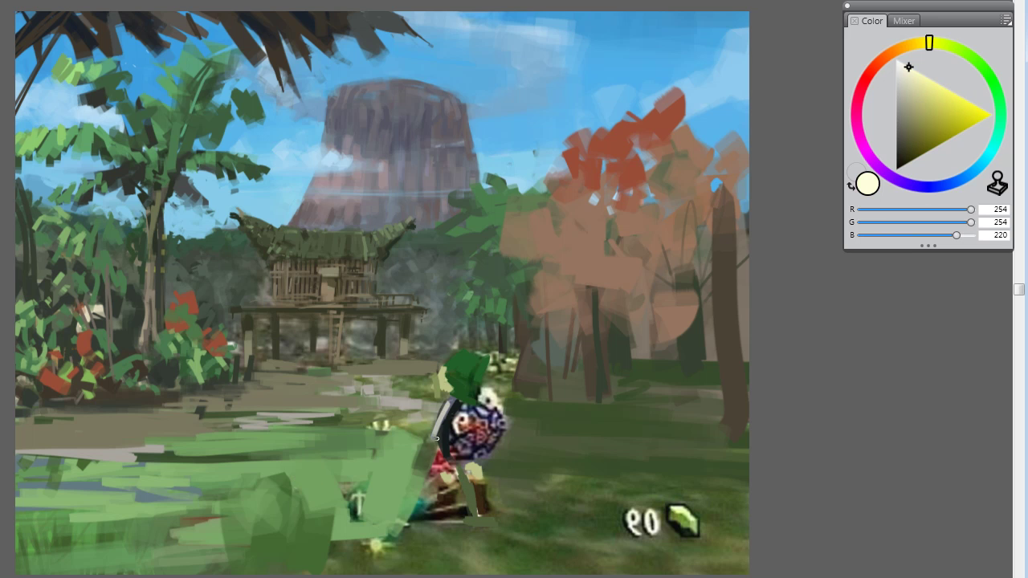
pyautogui.keyDown('alt'); pyautogui.click(455, 441); pyautogui.keyUp('alt')
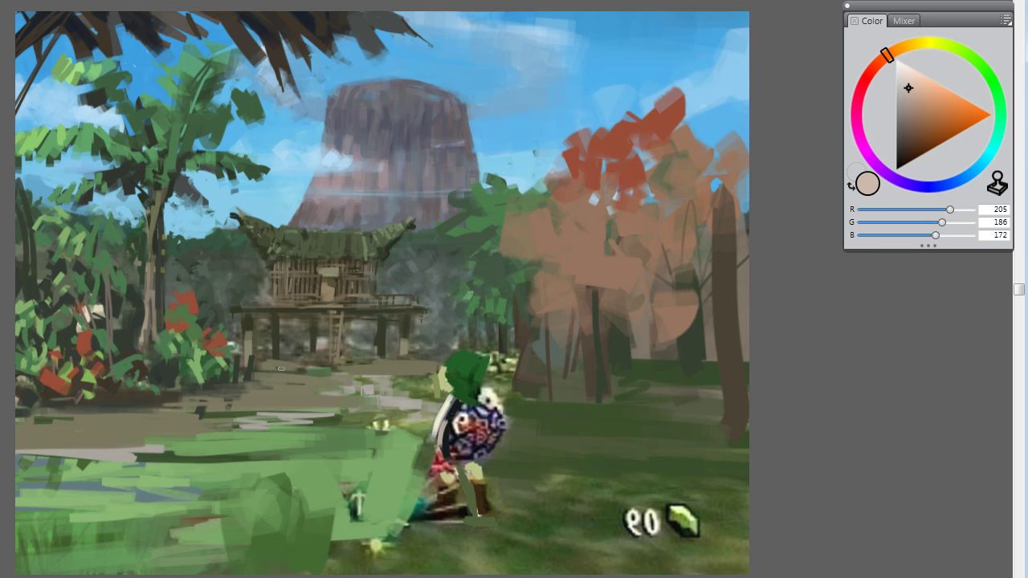
# Step: Paint light cyan (RGB 122, 192, 200) water streaks across the muddy ground in front of the hut and flowers
pyautogui.keyDown('alt'); pyautogui.click(278, 410); pyautogui.keyUp('alt')
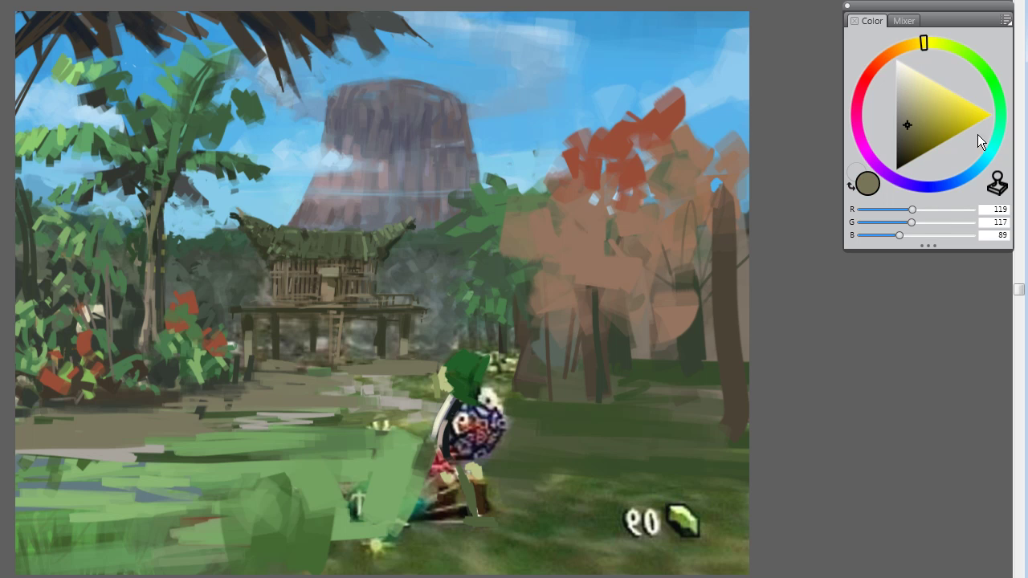
pyautogui.click(986, 159)
pyautogui.click(925, 100)
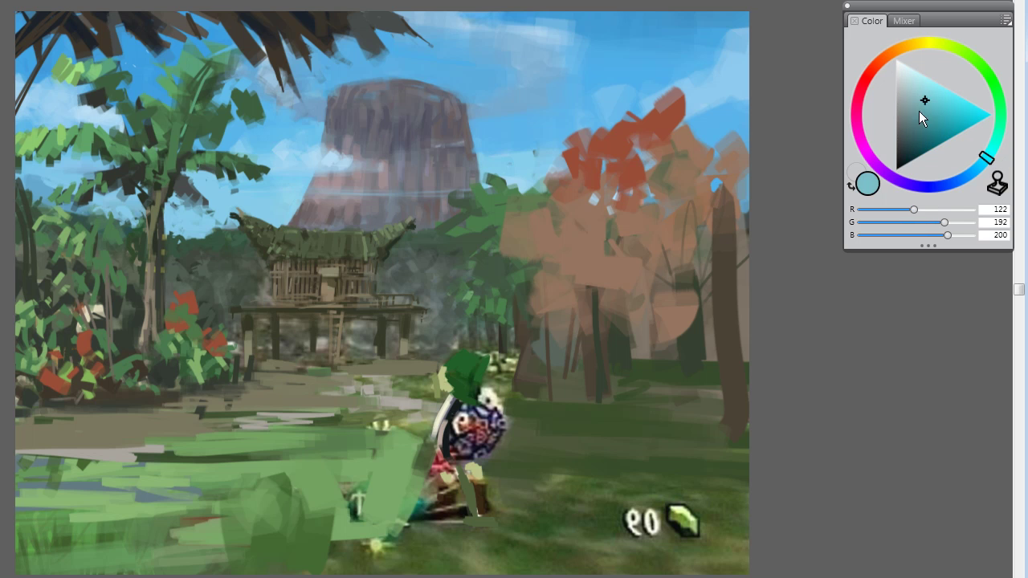
pyautogui.moveTo(289, 399)
pyautogui.mouseDown()
pyautogui.moveTo(246, 411)
pyautogui.moveTo(280, 413)
pyautogui.mouseUp()
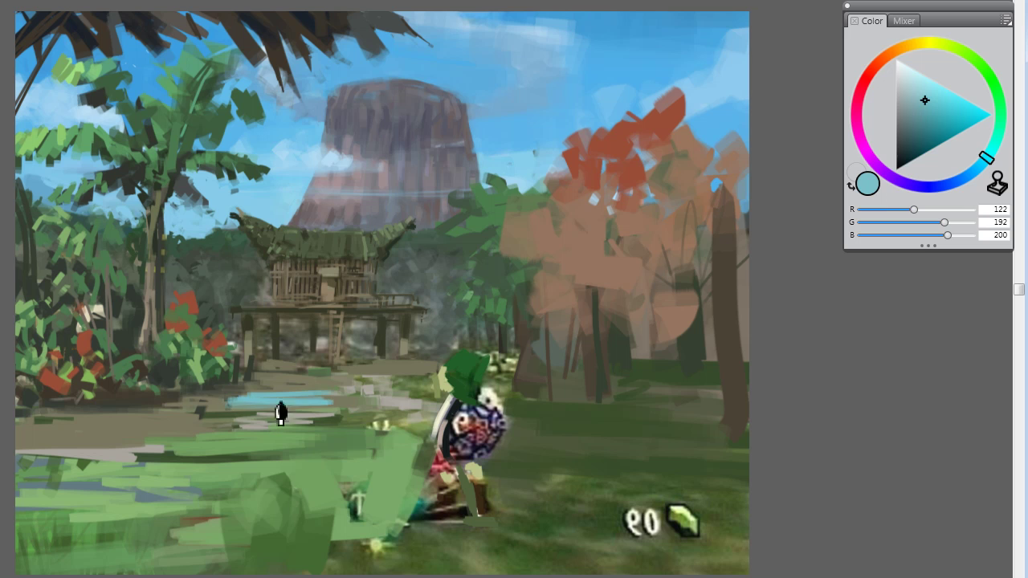
pyautogui.moveTo(138, 427)
pyautogui.mouseDown()
pyautogui.moveTo(208, 438)
pyautogui.moveTo(171, 460)
pyautogui.mouseUp()
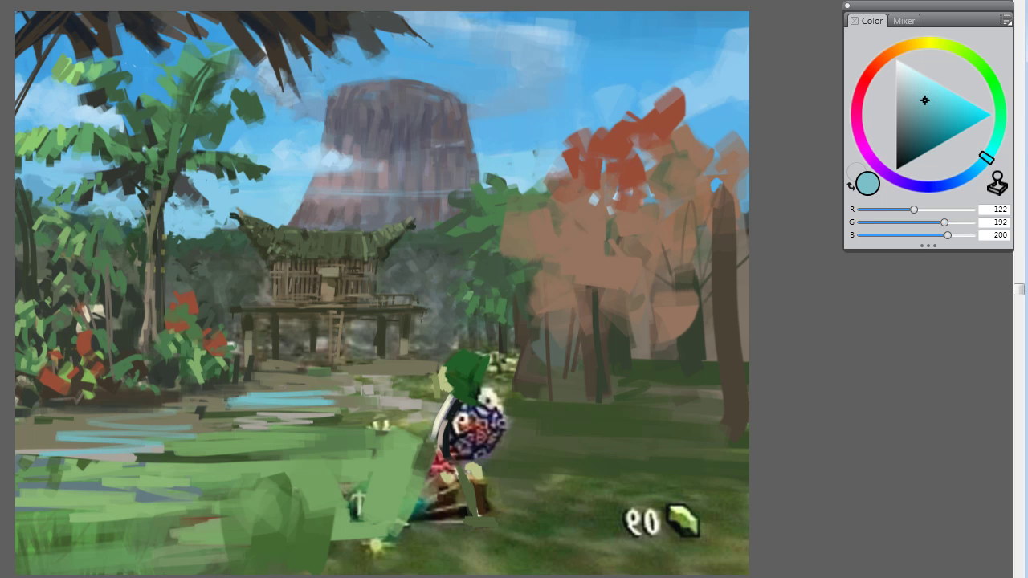
# Step: Paint dark olive and brown reflections on the ground beneath the stilt hut using sampled colors
pyautogui.keyDown('alt'); pyautogui.click(252, 408); pyautogui.keyUp('alt')
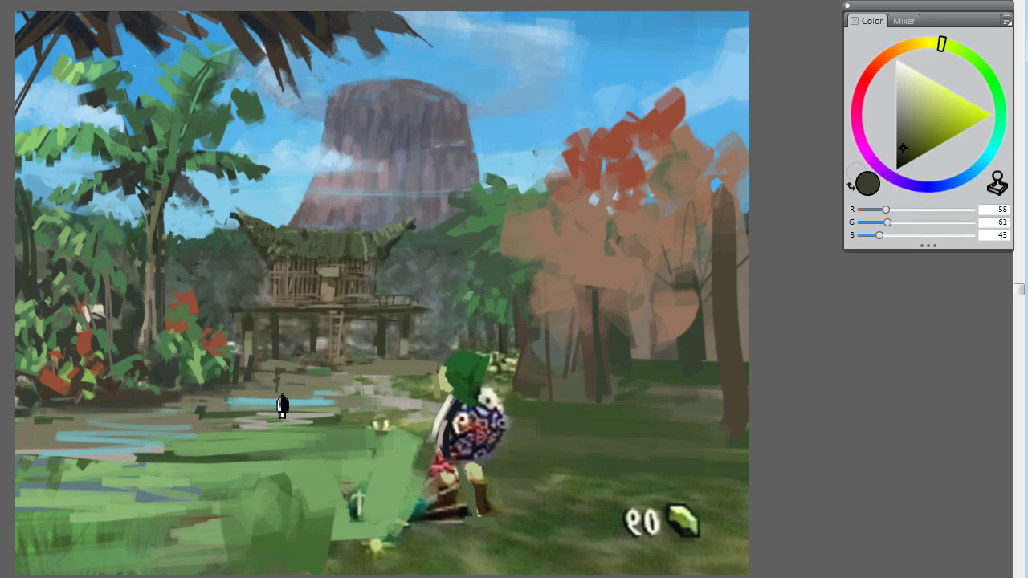
pyautogui.moveTo(241, 389)
pyautogui.mouseDown()
pyautogui.moveTo(322, 378)
pyautogui.moveTo(273, 394)
pyautogui.moveTo(349, 366)
pyautogui.mouseUp()
pyautogui.keyDown('alt'); pyautogui.click(331, 257); pyautogui.keyUp('alt')
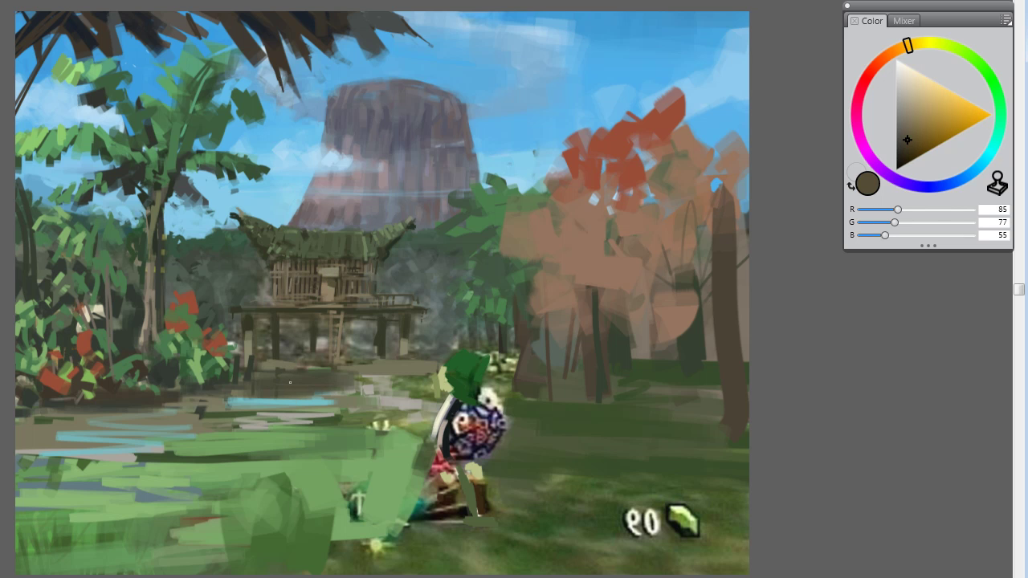
pyautogui.keyDown('alt'); pyautogui.click(331, 284); pyautogui.keyUp('alt')
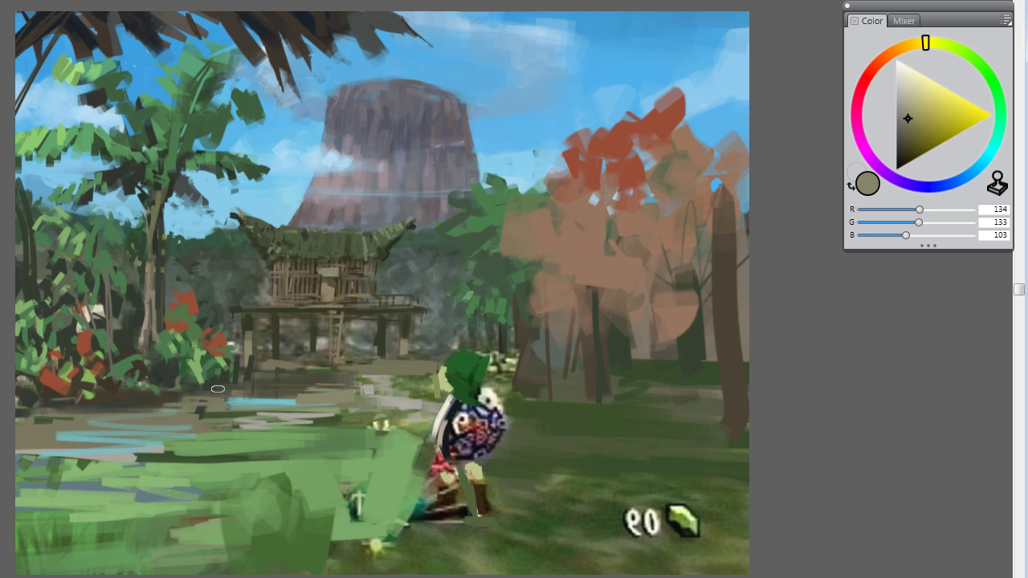
# Step: Soften the cyan streaks with sampled grey-green and brown, and touch up the ground around the hut's posts
pyautogui.keyDown('alt'); pyautogui.click(169, 427); pyautogui.keyUp('alt')
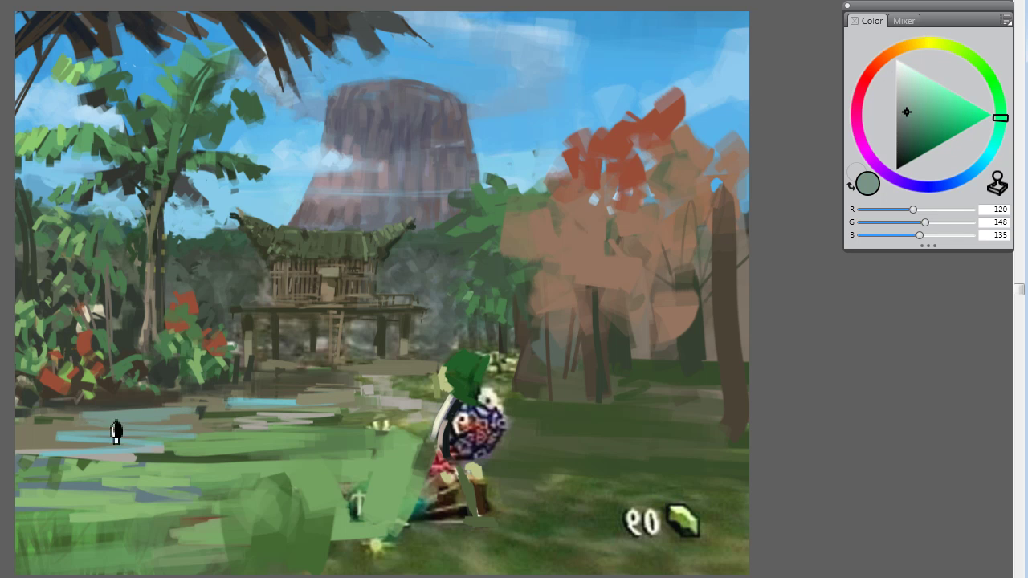
pyautogui.keyDown('alt'); pyautogui.click(58, 436); pyautogui.keyUp('alt')
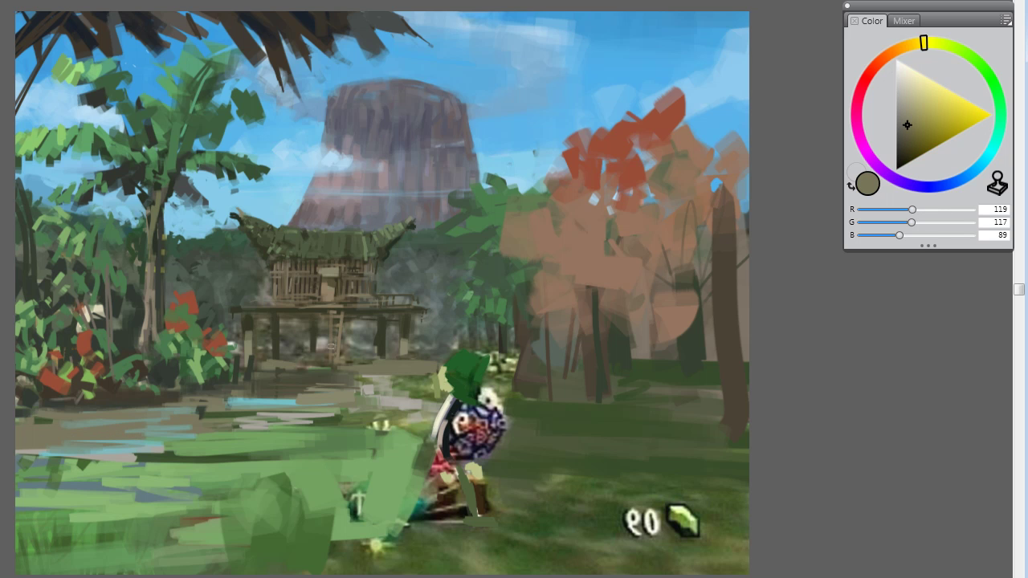
pyautogui.keyDown('alt'); pyautogui.click(299, 390); pyautogui.keyUp('alt')
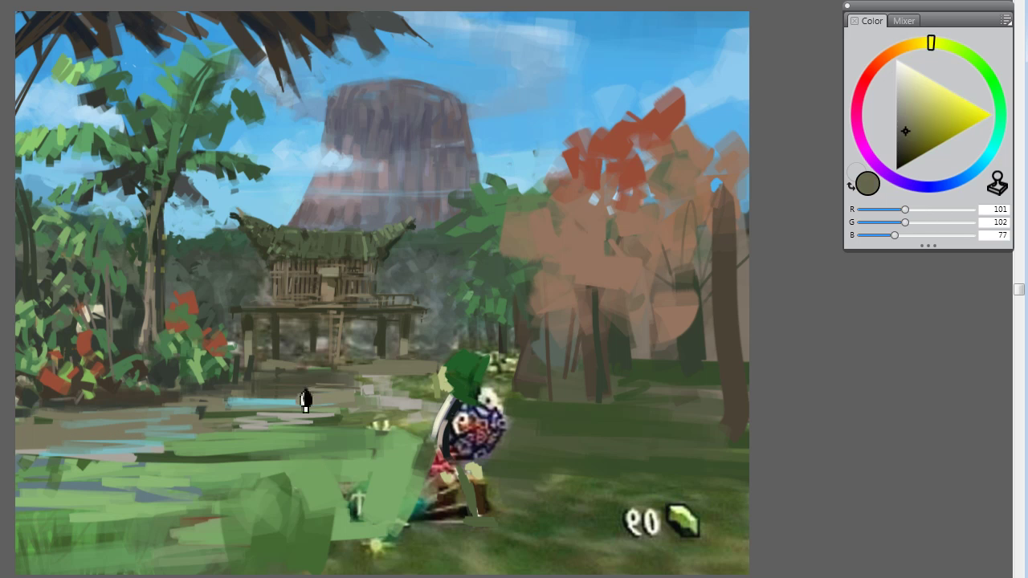
pyautogui.keyDown('alt'); pyautogui.click(378, 361); pyautogui.keyUp('alt')
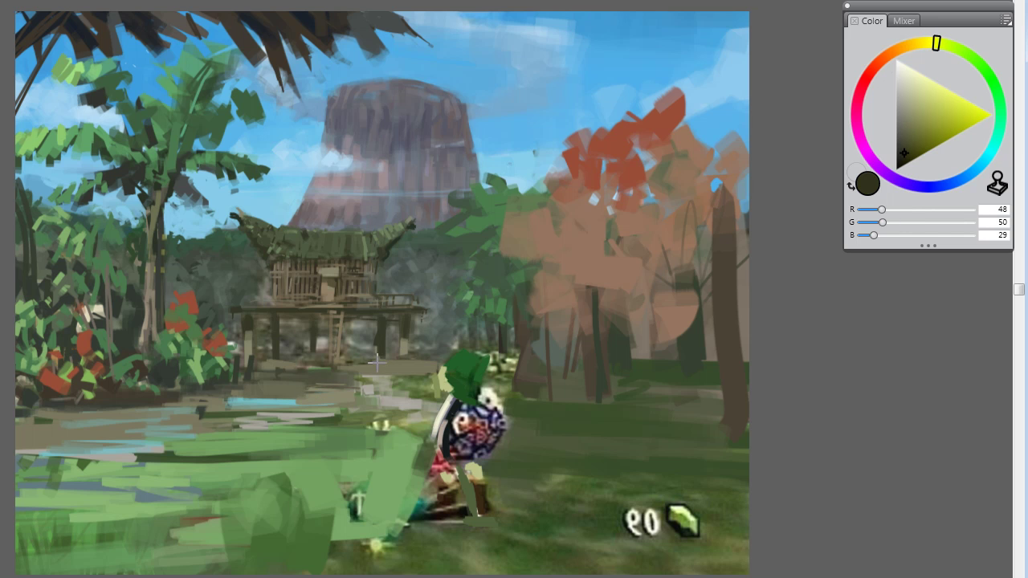
pyautogui.keyDown('alt'); pyautogui.click(410, 352); pyautogui.keyUp('alt')
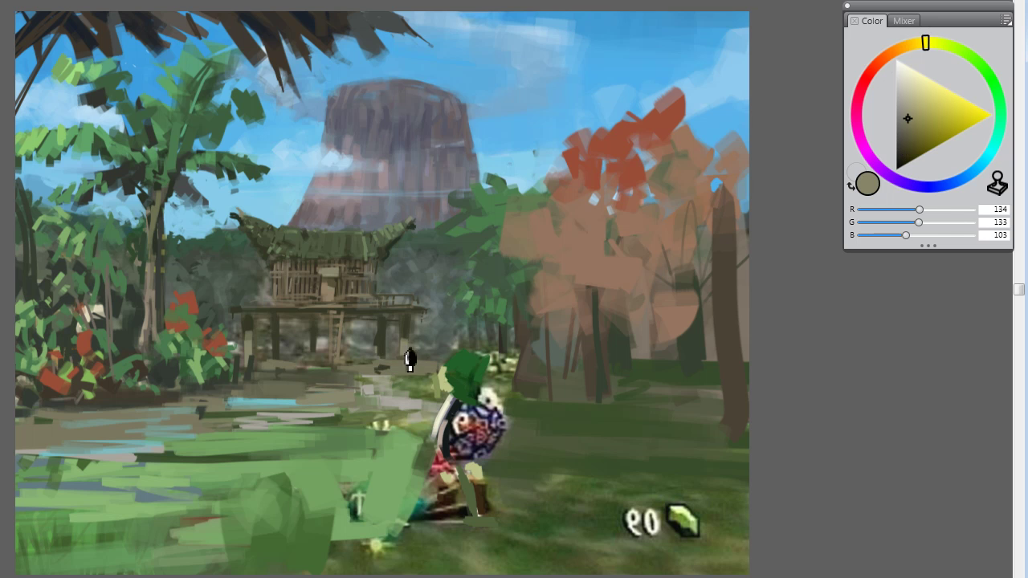
# Step: Refine the stilt hut's posts and the ground below them with sampled dark olive, grey-brown and light grey-green strokes
pyautogui.keyDown('alt'); pyautogui.click(405, 352); pyautogui.keyUp('alt')
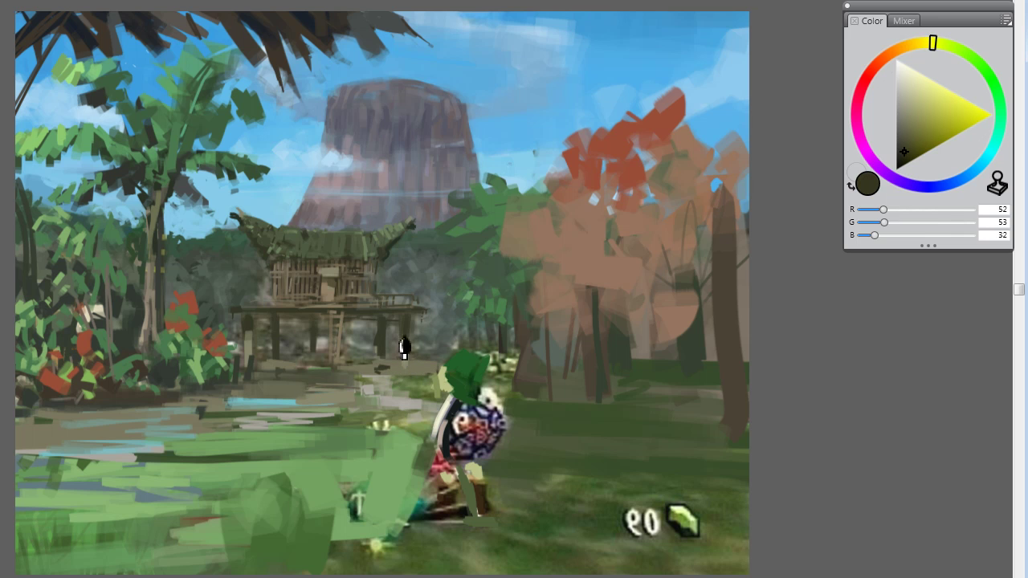
pyautogui.keyDown('alt'); pyautogui.click(433, 371); pyautogui.keyUp('alt')
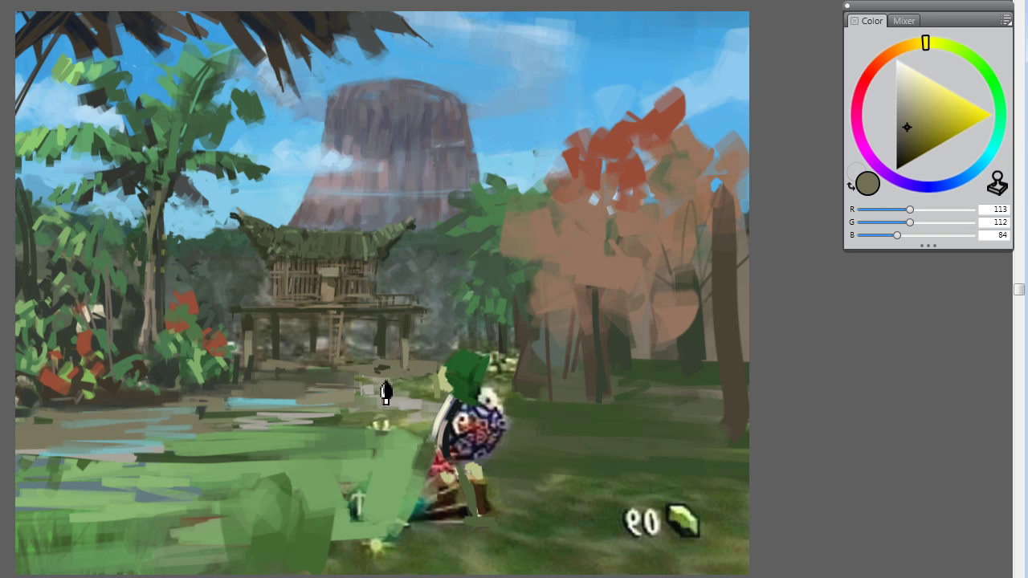
pyautogui.keyDown('alt'); pyautogui.click(410, 366); pyautogui.keyUp('alt')
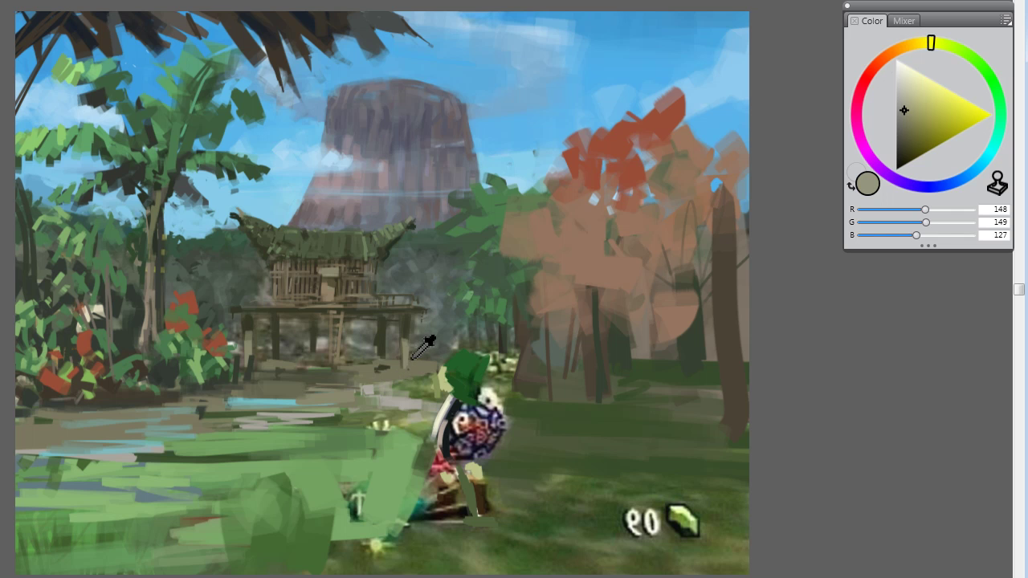
pyautogui.keyDown('alt'); pyautogui.click(359, 331); pyautogui.keyUp('alt')
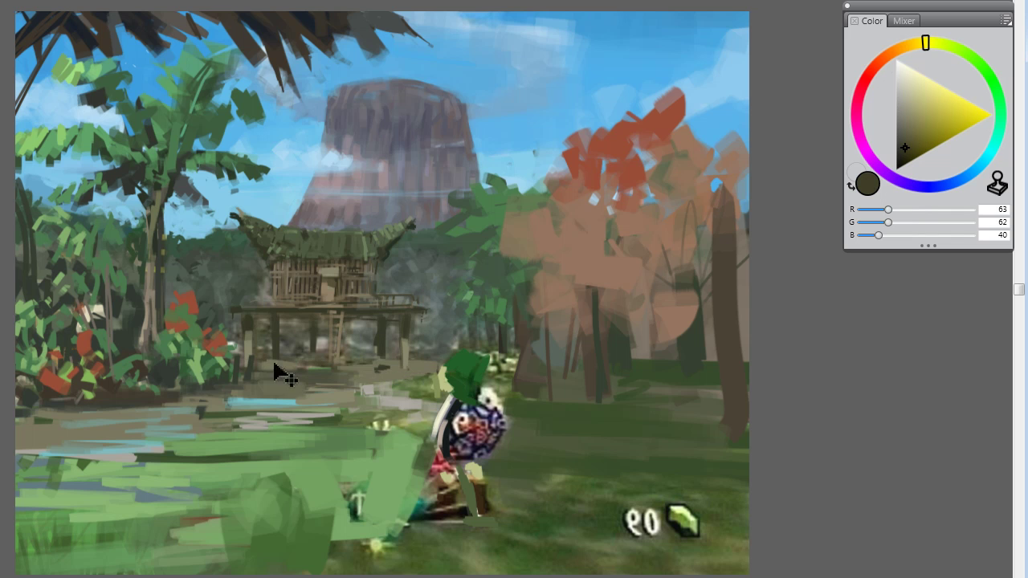
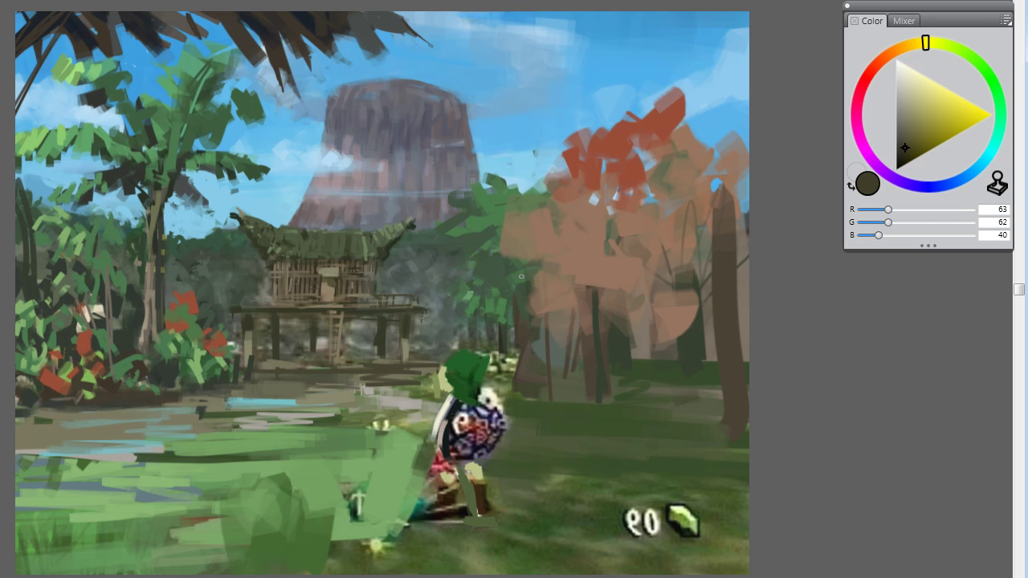
# Step: Blend the orange tree's outer foliage into the green trees beside it with sampled olive green and brown strokes
pyautogui.click(592, 178)
pyautogui.click(530, 212)
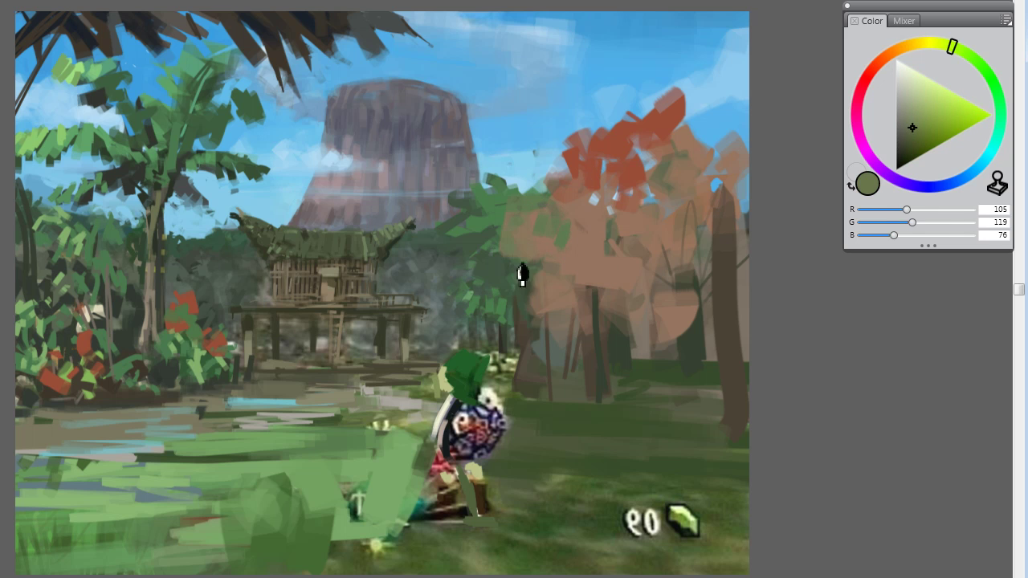
pyautogui.click(560, 232)
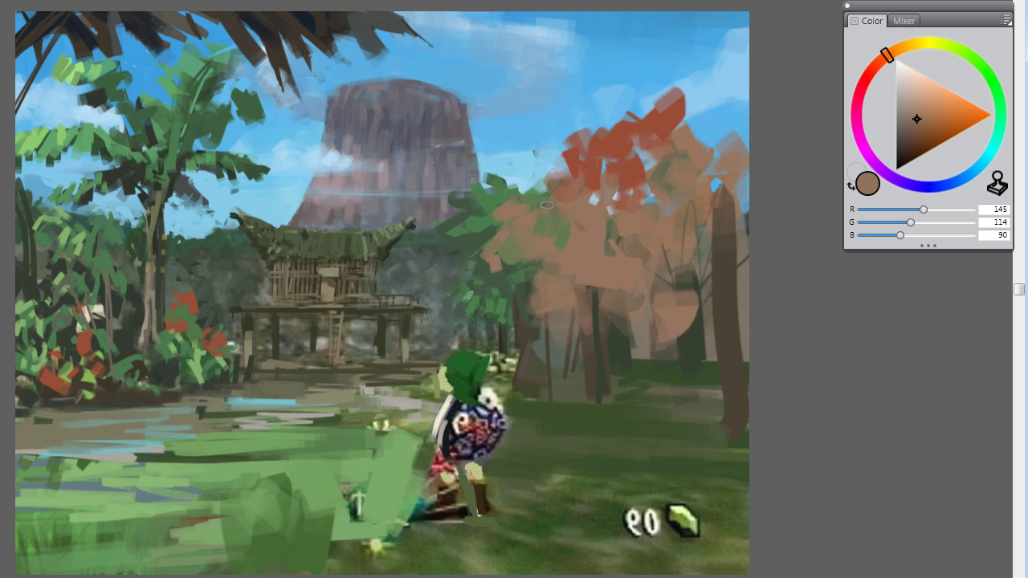
# Step: Paint red-brown leaf clusters (RGB 147, 71, 45) through the orange tree's lower foliage, breaking them up with sampled light brown
pyautogui.click(585, 161)
pyautogui.moveTo(547, 194)
pyautogui.mouseDown()
pyautogui.moveTo(518, 241)
pyautogui.moveTo(547, 269)
pyautogui.mouseUp()
pyautogui.moveTo(569, 262); pyautogui.dragTo(582, 295)
pyautogui.keyDown('alt'); pyautogui.click(563, 228); pyautogui.keyUp('alt')
pyautogui.moveTo(551, 202); pyautogui.dragTo(529, 241)
pyautogui.keyDown('alt'); pyautogui.click(528, 255); pyautogui.keyUp('alt')
pyautogui.moveTo(599, 225)
pyautogui.mouseDown()
pyautogui.moveTo(585, 255)
pyautogui.moveTo(558, 270)
pyautogui.mouseUp()
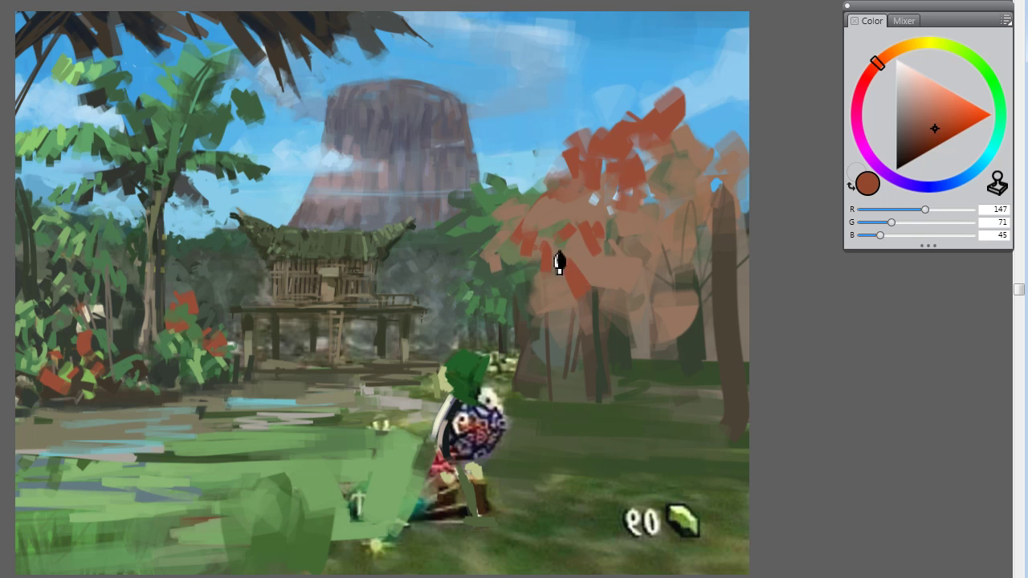
pyautogui.moveTo(554, 215)
pyautogui.mouseDown()
pyautogui.moveTo(550, 259)
pyautogui.moveTo(590, 314)
pyautogui.mouseUp()
pyautogui.keyDown('alt'); pyautogui.click(606, 258); pyautogui.keyUp('alt')
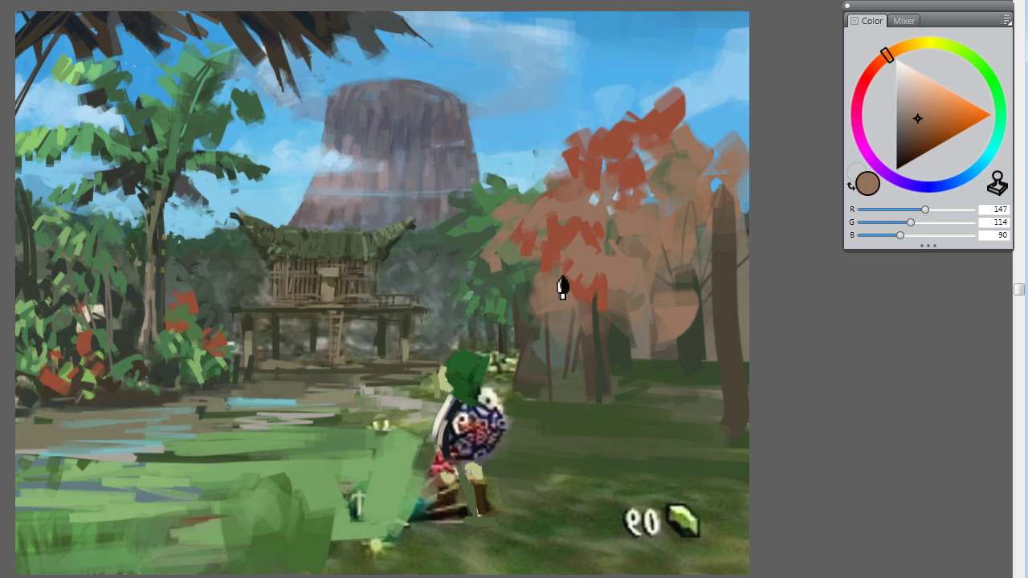
pyautogui.keyDown('alt'); pyautogui.click(543, 258); pyautogui.keyUp('alt')
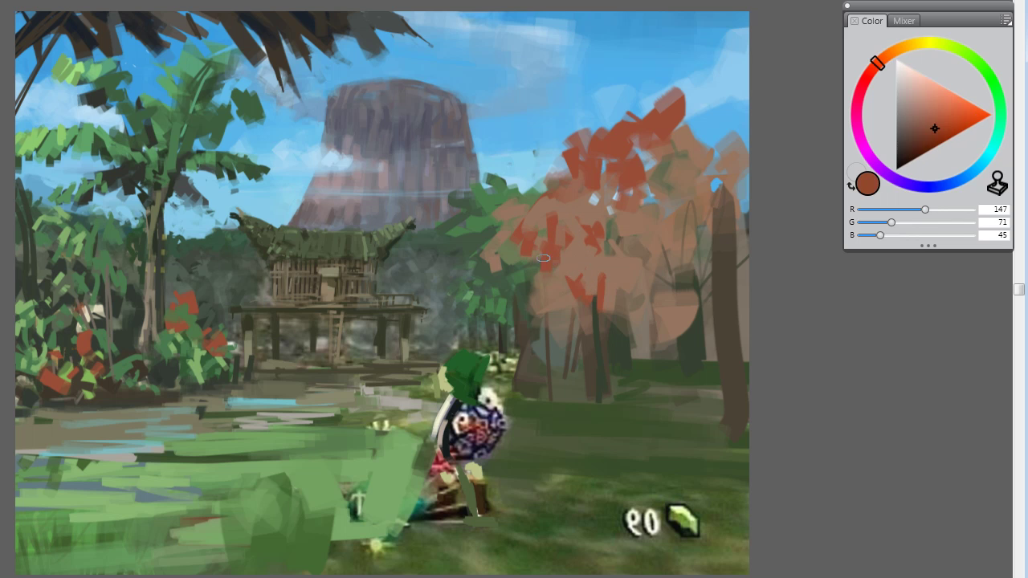
# Step: Paint dark green trunks beneath the red foliage using sampled RGB 49, 58, 40 and RGB 64, 75, 59
pyautogui.keyDown('alt'); pyautogui.click(634, 335); pyautogui.keyUp('alt')
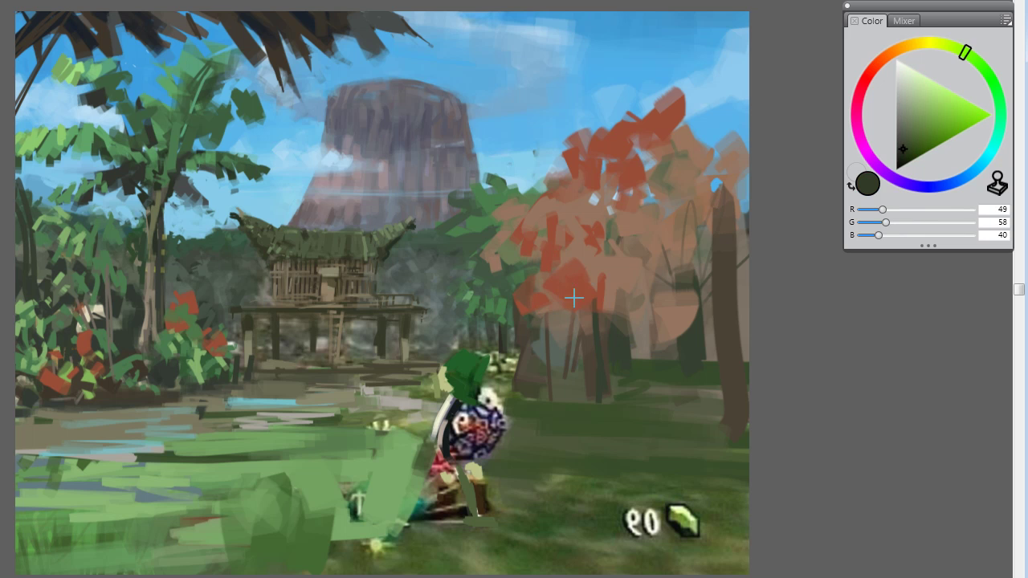
pyautogui.moveTo(581, 290)
pyautogui.mouseDown()
pyautogui.moveTo(593, 401)
pyautogui.moveTo(557, 366)
pyautogui.mouseUp()
pyautogui.moveTo(537, 300); pyautogui.dragTo(547, 371)
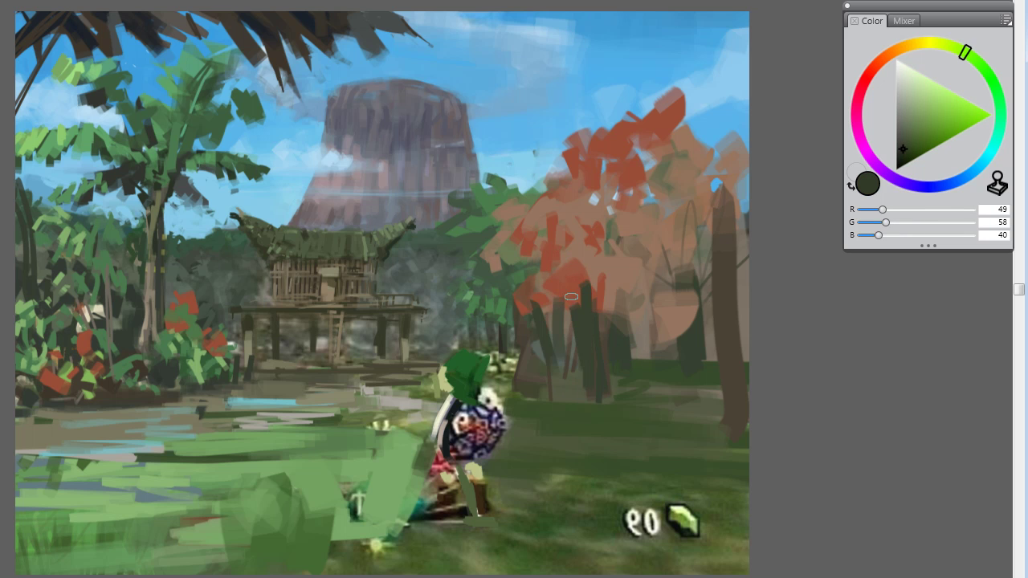
pyautogui.keyDown('alt'); pyautogui.click(637, 381); pyautogui.keyUp('alt')
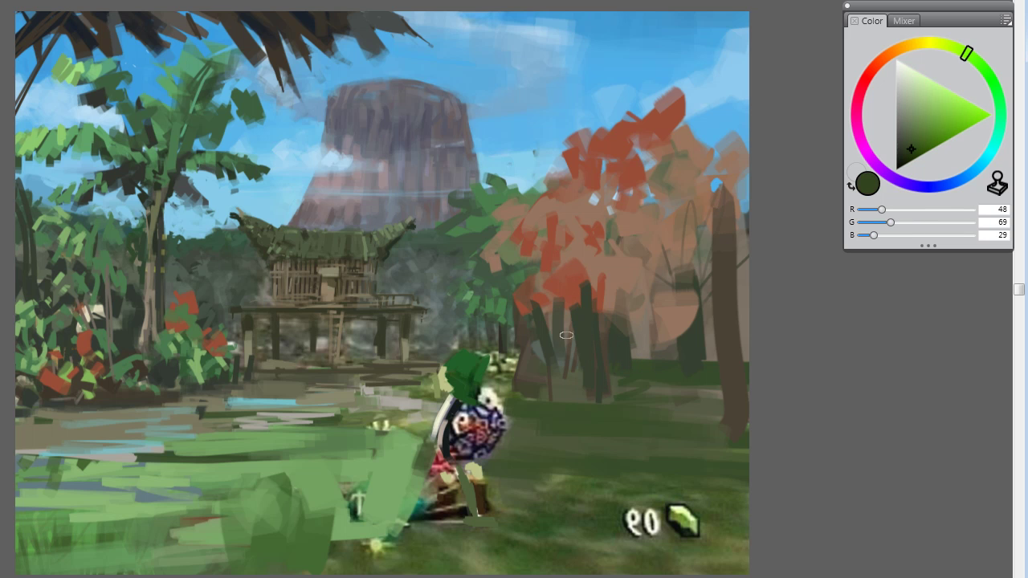
pyautogui.keyDown('alt'); pyautogui.click(128, 328); pyautogui.keyUp('alt')
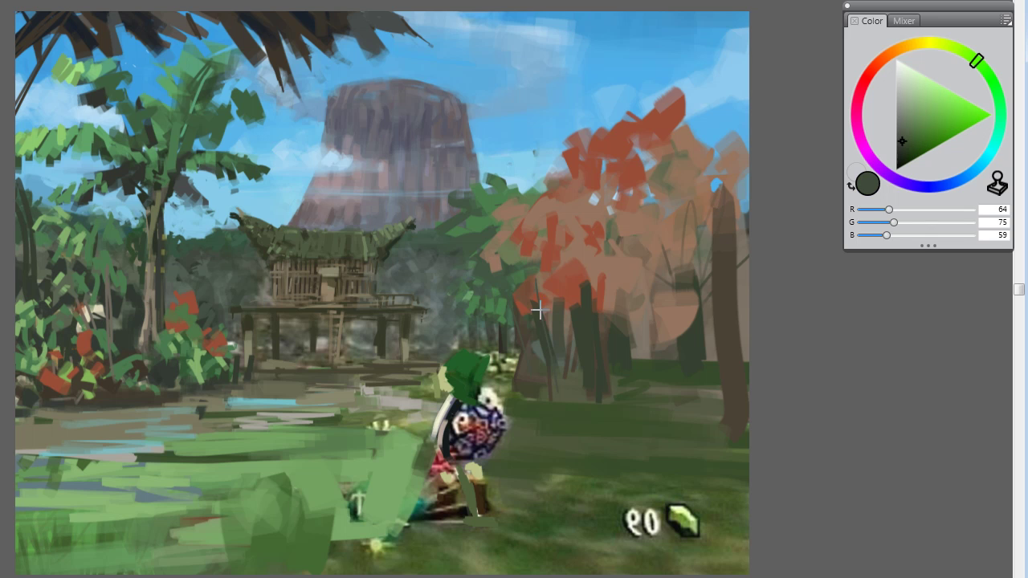
pyautogui.moveTo(549, 279); pyautogui.dragTo(550, 356)
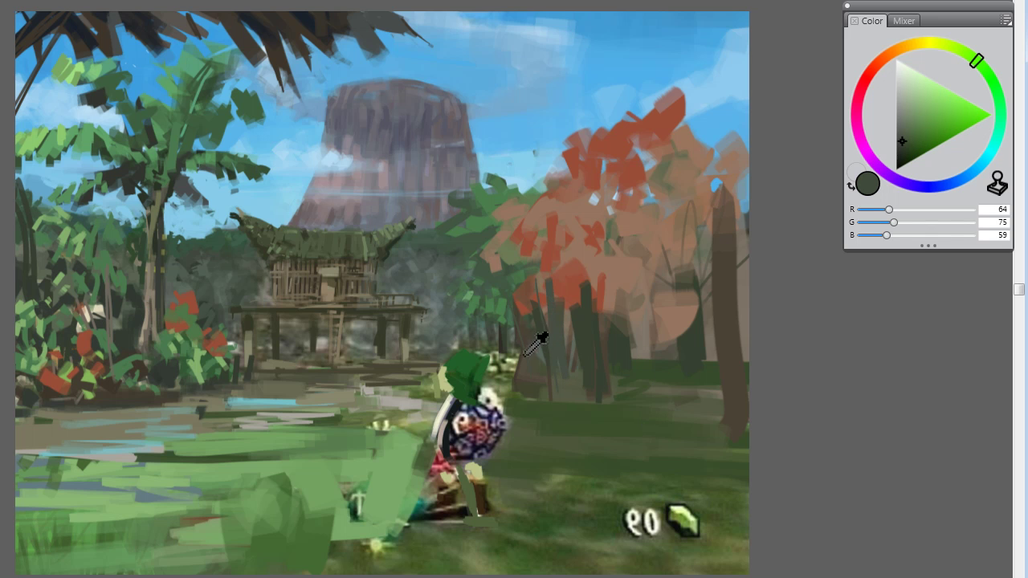
# Step: Darken the gaps between the trunks under the red foliage with sampled near-black olive (RGB 47, 46, 31)
pyautogui.keyDown('alt'); pyautogui.click(500, 357); pyautogui.keyUp('alt')
pyautogui.moveTo(550, 299); pyautogui.dragTo(562, 368)
pyautogui.moveTo(588, 336); pyautogui.dragTo(586, 371)
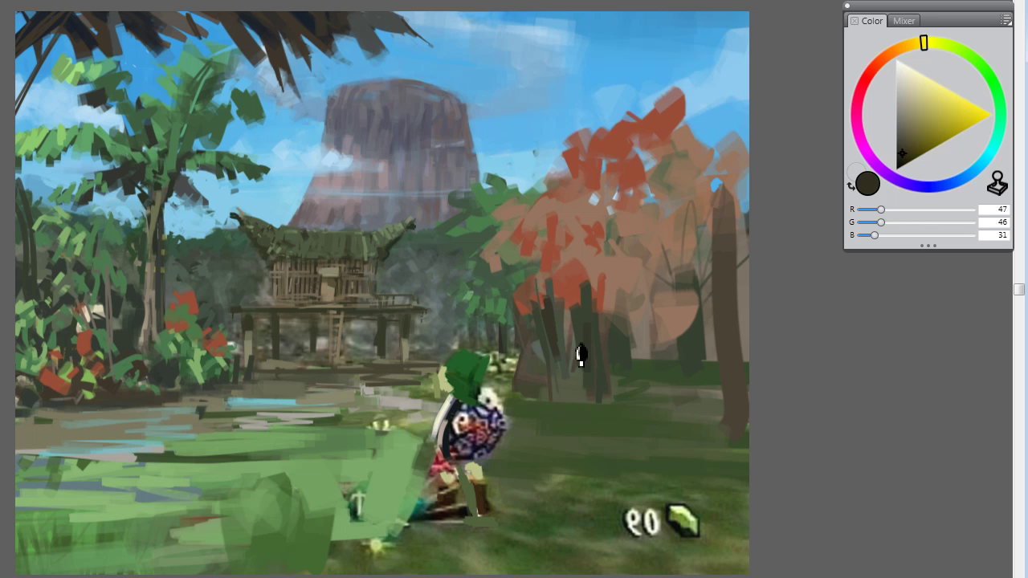
pyautogui.moveTo(575, 319); pyautogui.dragTo(574, 387)
# Step: Paint a dark leaning trunk beside the large brown tree and dark shadow streaks along the base of the forest
pyautogui.moveTo(708, 269); pyautogui.dragTo(700, 367)
pyautogui.moveTo(715, 287)
pyautogui.mouseDown()
pyautogui.moveTo(764, 411)
pyautogui.moveTo(753, 454)
pyautogui.moveTo(641, 435)
pyautogui.moveTo(594, 401)
pyautogui.mouseUp()
pyautogui.moveTo(678, 396); pyautogui.dragTo(562, 386)
pyautogui.moveTo(657, 373); pyautogui.dragTo(546, 374)
pyautogui.moveTo(685, 392)
pyautogui.mouseDown()
pyautogui.moveTo(576, 406)
pyautogui.moveTo(508, 374)
pyautogui.mouseUp()
# Step: Add light green grass patches at the base of the trunks and tone down the ground streak with dark green (RGB 68, 80, 46)
pyautogui.keyDown('alt'); pyautogui.click(636, 421); pyautogui.keyUp('alt')
pyautogui.keyDown('alt'); pyautogui.click(407, 442); pyautogui.keyUp('alt')
pyautogui.keyDown('alt'); pyautogui.click(617, 370); pyautogui.keyUp('alt')
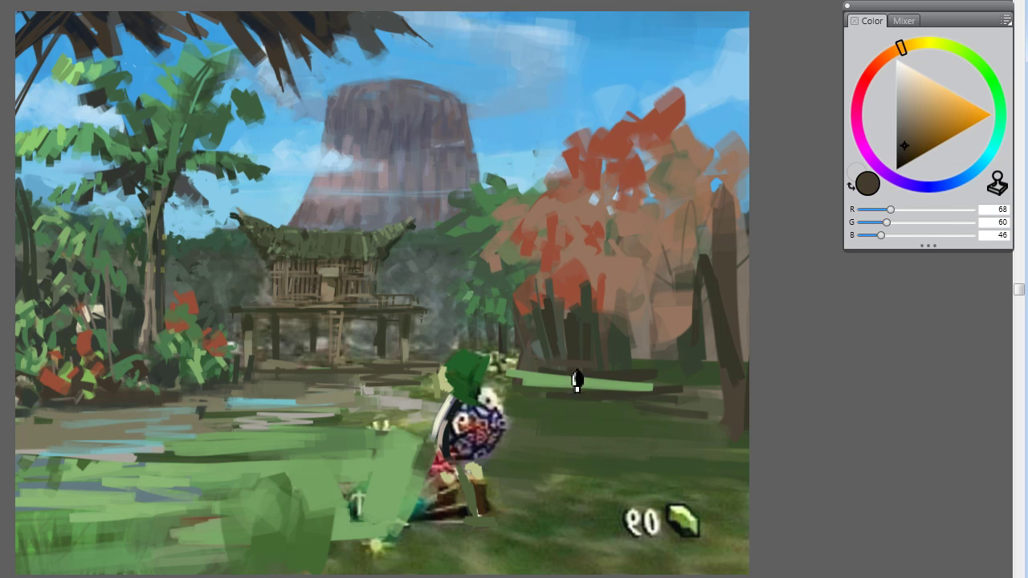
pyautogui.keyDown('alt'); pyautogui.click(572, 384); pyautogui.keyUp('alt')
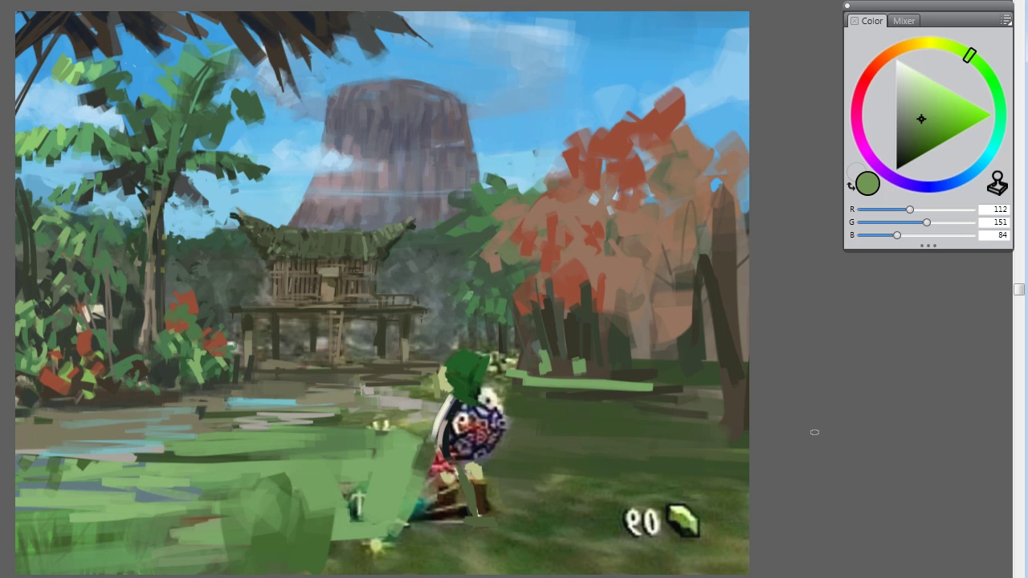
pyautogui.keyDown('alt'); pyautogui.click(662, 460); pyautogui.keyUp('alt')
pyautogui.moveTo(635, 402); pyautogui.dragTo(490, 381)
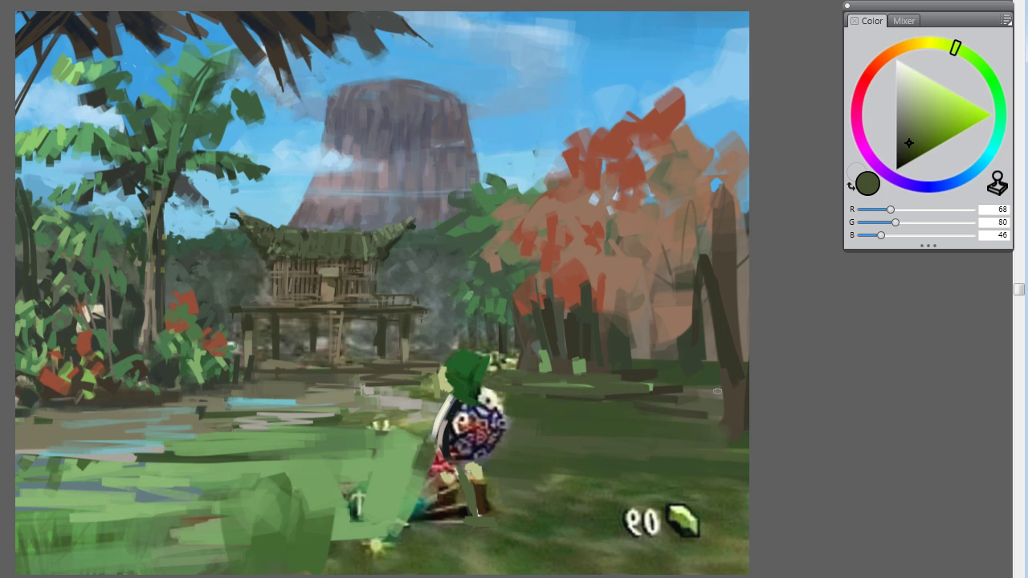
# Step: Paint light green grass (RGB 124, 168, 94) below and beside the character, covering part of the game's action marker with larger green strokes
pyautogui.keyDown('alt'); pyautogui.click(407, 464); pyautogui.keyUp('alt')
pyautogui.moveTo(406, 524)
pyautogui.mouseDown()
pyautogui.moveTo(426, 538)
pyautogui.moveTo(386, 523)
pyautogui.moveTo(410, 540)
pyautogui.moveTo(362, 543)
pyautogui.mouseUp()
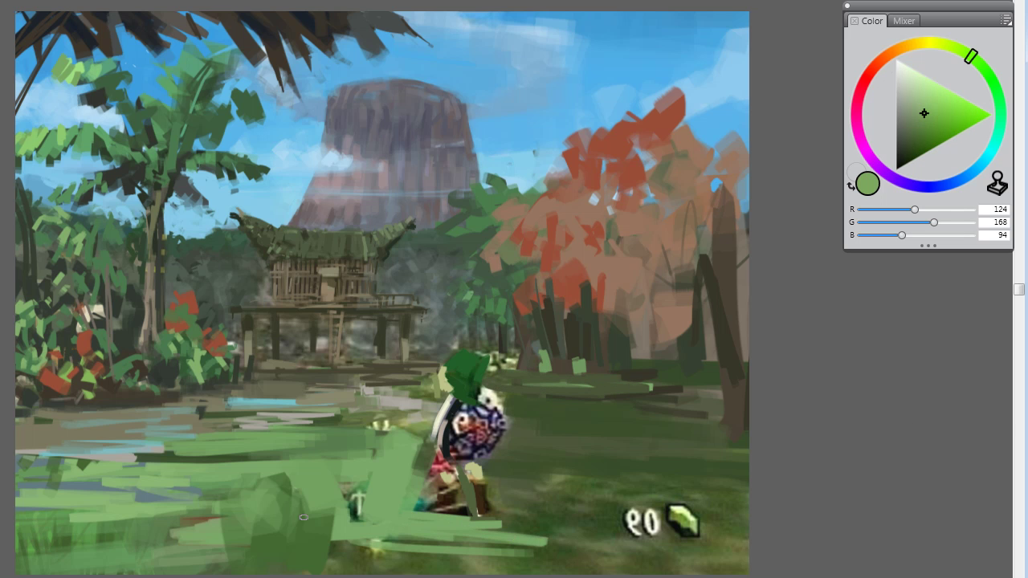
pyautogui.keyDown('alt'); pyautogui.click(317, 538); pyautogui.keyUp('alt')
pyautogui.scroll(1, 337, 524)
pyautogui.moveTo(404, 492)
pyautogui.mouseDown()
pyautogui.moveTo(427, 505)
pyautogui.moveTo(387, 542)
pyautogui.moveTo(385, 558)
pyautogui.moveTo(411, 469)
pyautogui.mouseUp()
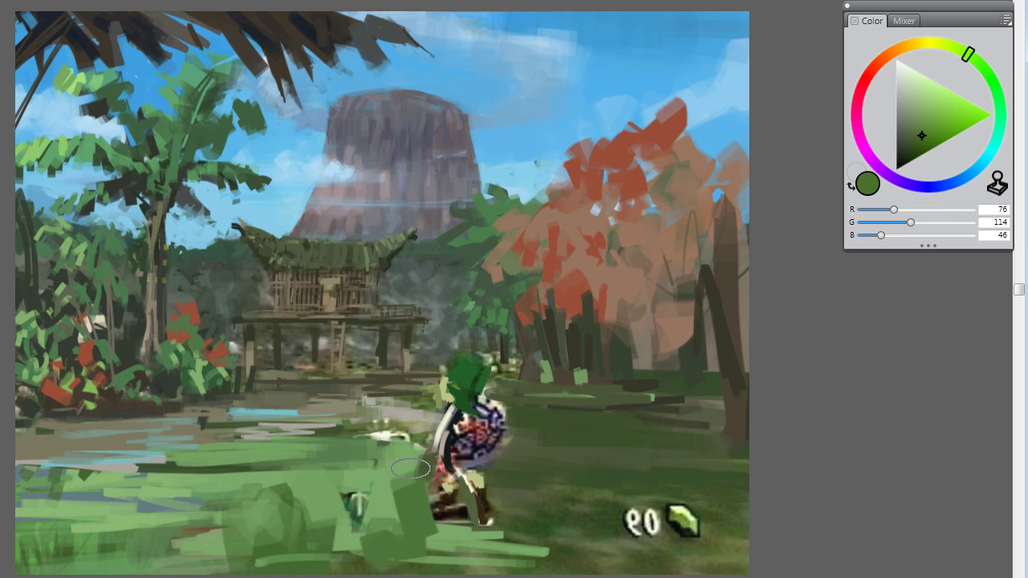
pyautogui.click(503, 487)
# Step: Paint the character's second leg in pale yellow-green (RGB 188, 194, 129) and its boot in dark brown (RGB 52, 36, 12)
pyautogui.keyDown('alt'); pyautogui.click(445, 487); pyautogui.keyUp('alt')
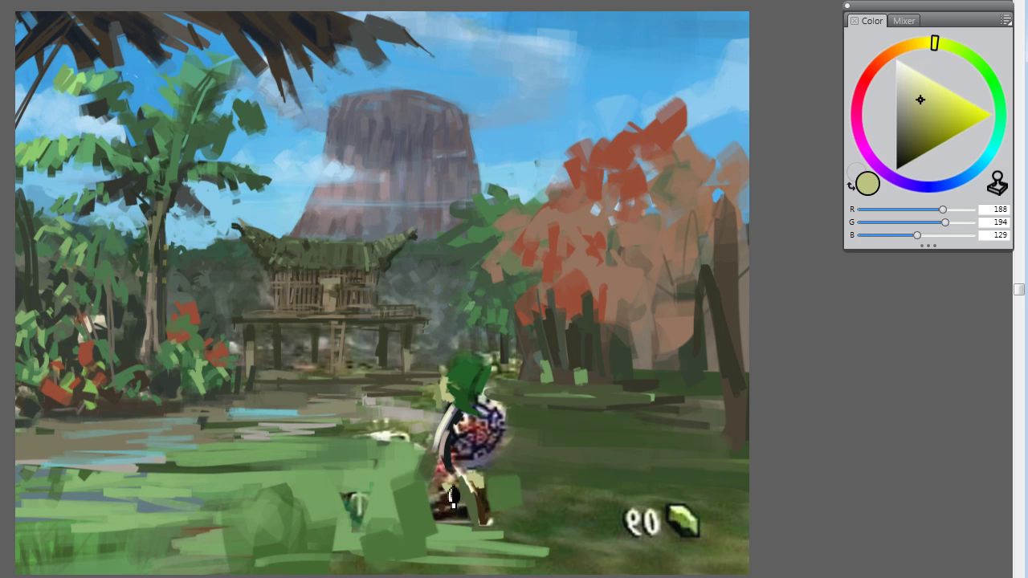
pyautogui.keyDown('alt'); pyautogui.click(449, 504); pyautogui.keyUp('alt')
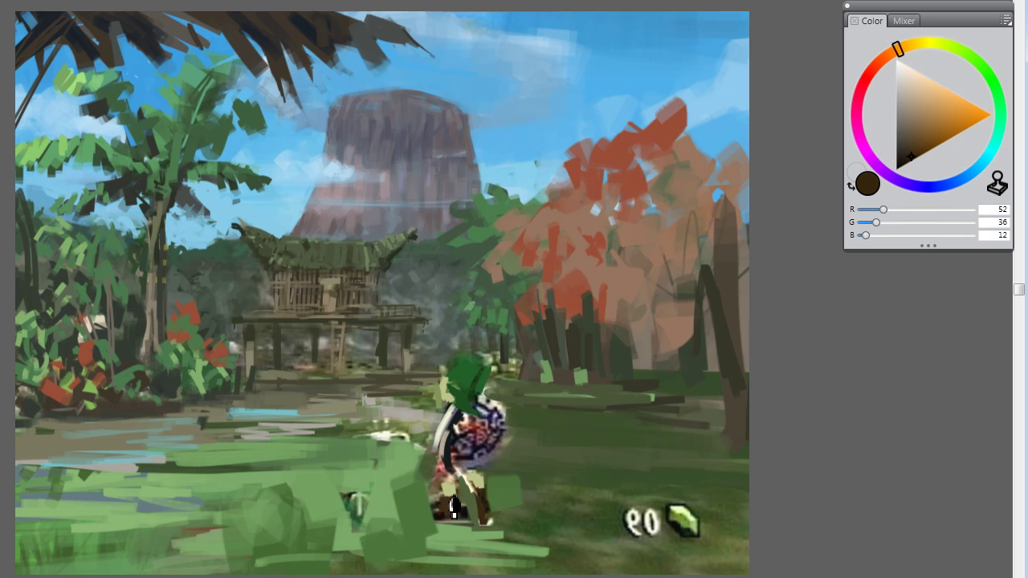
pyautogui.keyDown('alt'); pyautogui.click(440, 502); pyautogui.keyUp('alt')
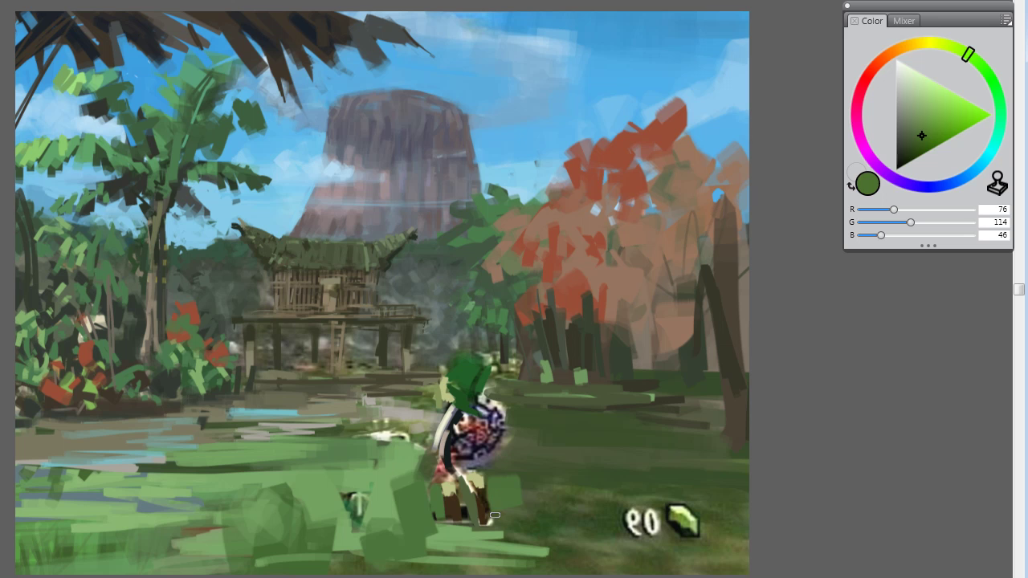
pyautogui.keyDown('alt'); pyautogui.click(460, 490); pyautogui.keyUp('alt')
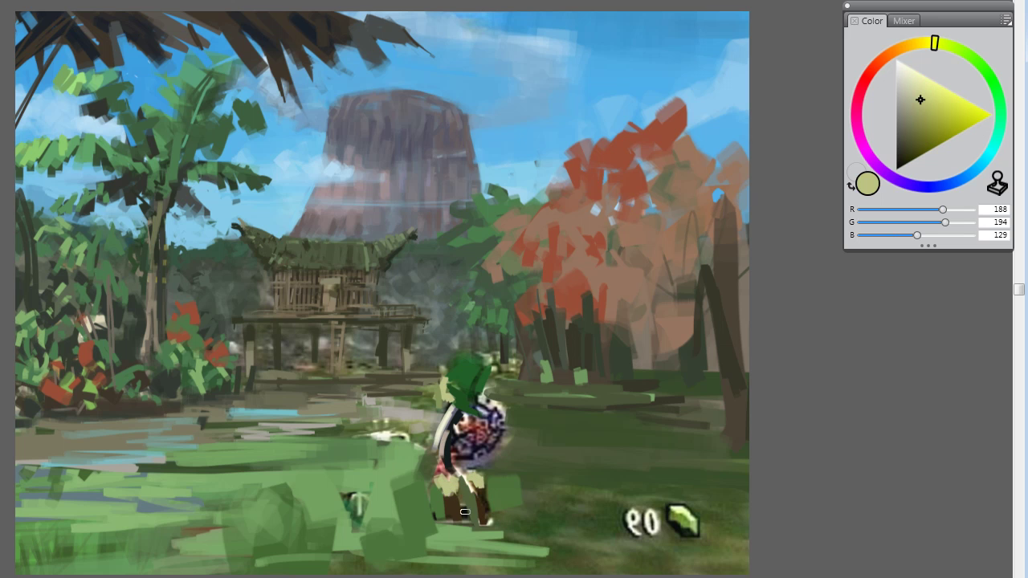
pyautogui.keyDown('alt'); pyautogui.click(473, 500); pyautogui.keyUp('alt')
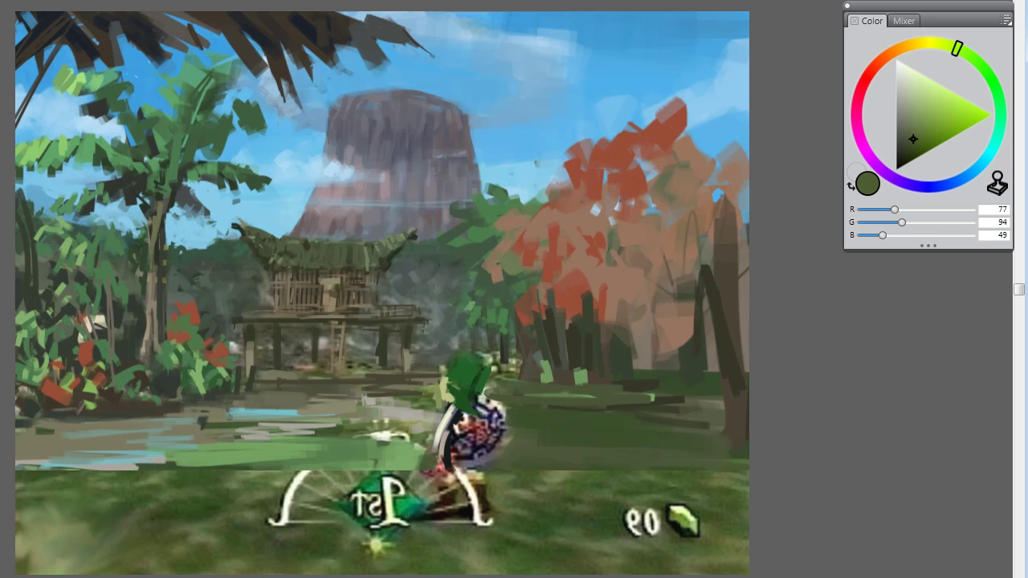
# Step: Reshape the second leg with sampled skin tone and grass green, and repaint its dark brown boot
pyautogui.keyDown('alt'); pyautogui.click(458, 488); pyautogui.keyUp('alt')
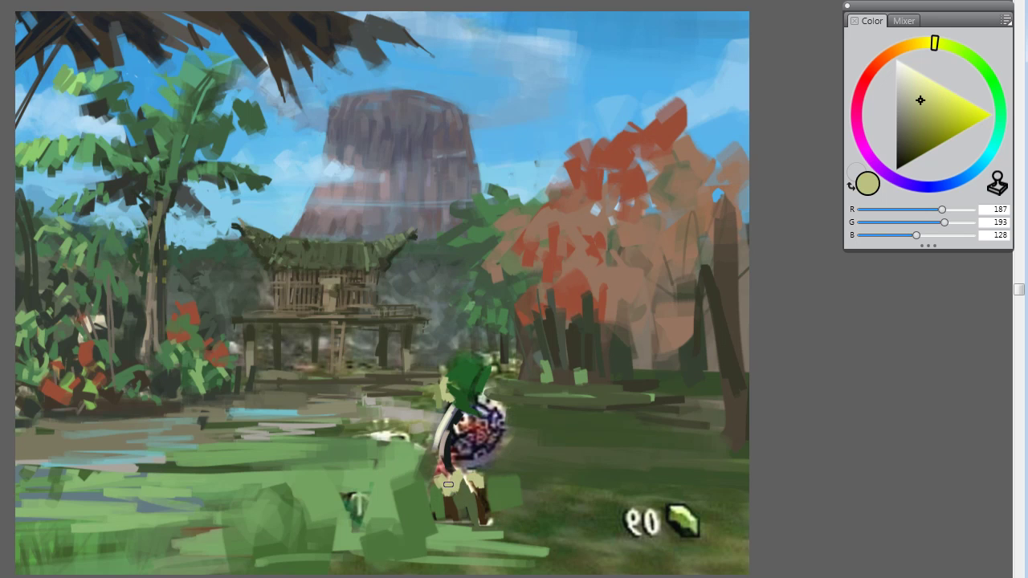
pyautogui.keyDown('alt'); pyautogui.click(448, 485); pyautogui.keyUp('alt')
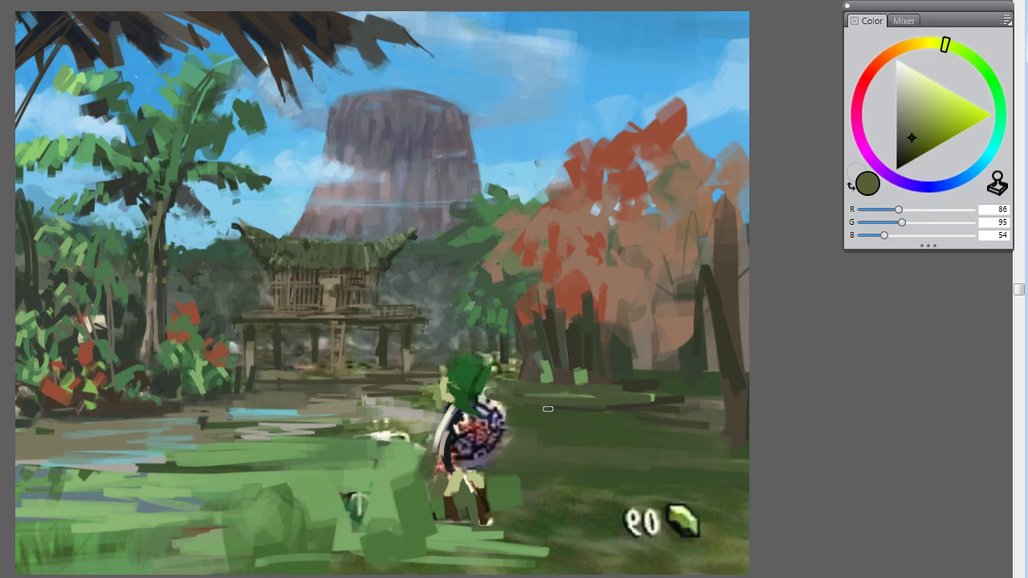
pyautogui.keyDown('alt'); pyautogui.click(450, 495); pyautogui.keyUp('alt')
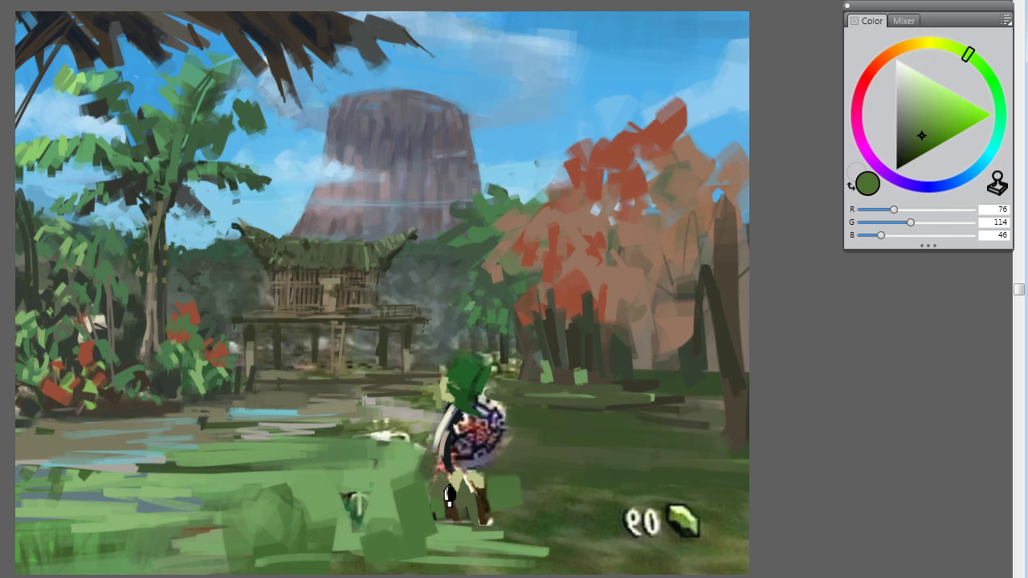
pyautogui.keyDown('alt'); pyautogui.click(457, 483); pyautogui.keyUp('alt')
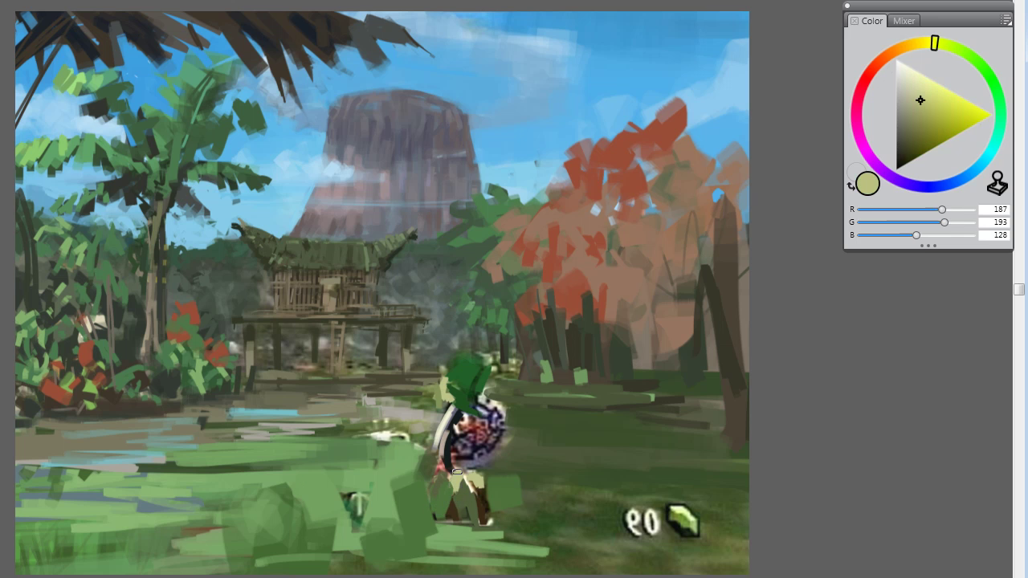
pyautogui.keyDown('alt'); pyautogui.click(456, 513); pyautogui.keyUp('alt')
pyautogui.moveTo(456, 513); pyautogui.dragTo(458, 510)
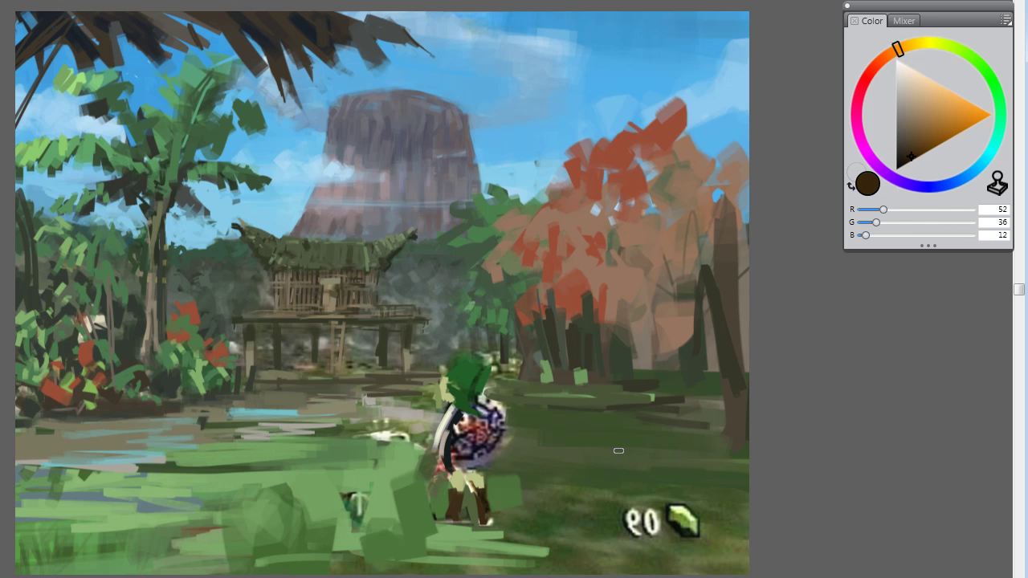
# Step: Touch up the character's tunic below the shield and clean its edge with sampled grass green (RGB 116, 159, 86)
pyautogui.keyDown('alt'); pyautogui.click(457, 358); pyautogui.keyUp('alt')
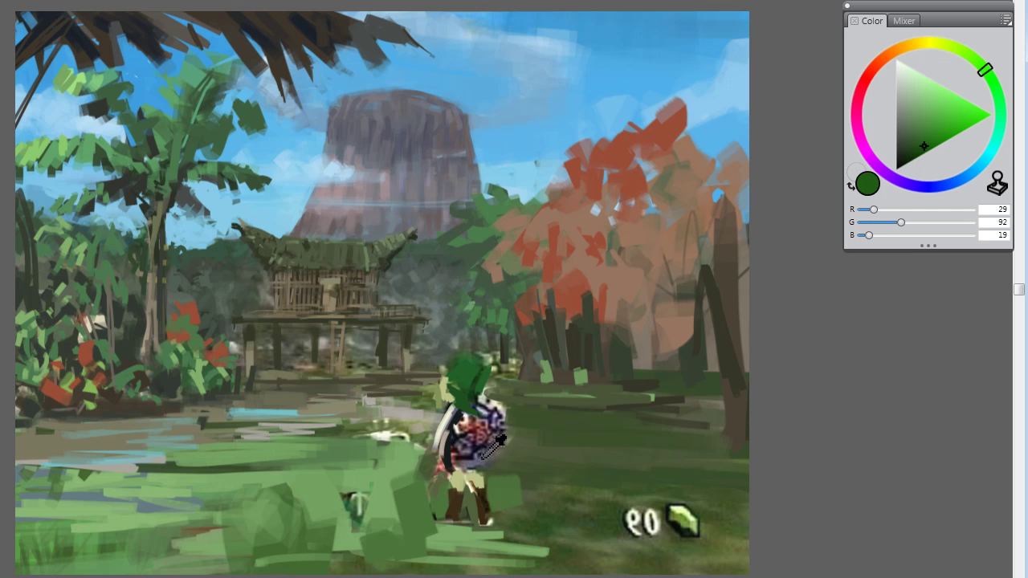
pyautogui.keyDown('alt'); pyautogui.click(441, 454); pyautogui.keyUp('alt')
pyautogui.keyDown('alt'); pyautogui.click(427, 468); pyautogui.keyUp('alt')
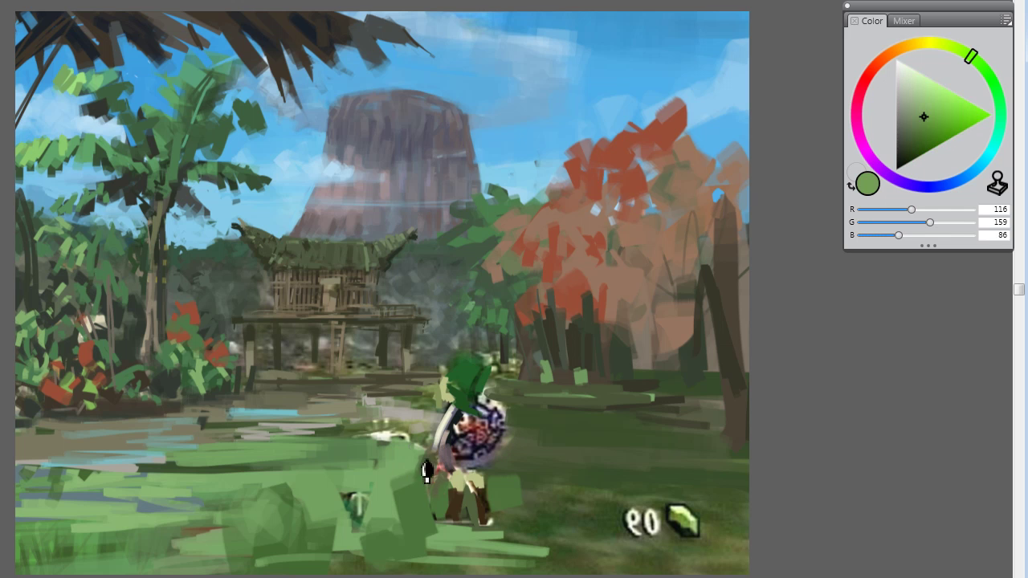
# Step: Extend the light green grass past the character toward the forest and paint dark green (RGB 60, 80, 32) over the rupee counter
pyautogui.moveTo(547, 457)
pyautogui.mouseDown()
pyautogui.moveTo(635, 459)
pyautogui.moveTo(581, 464)
pyautogui.moveTo(562, 480)
pyautogui.moveTo(812, 480)
pyautogui.moveTo(532, 496)
pyautogui.moveTo(813, 508)
pyautogui.mouseUp()
pyautogui.keyDown('alt'); pyautogui.click(656, 542); pyautogui.keyUp('alt')
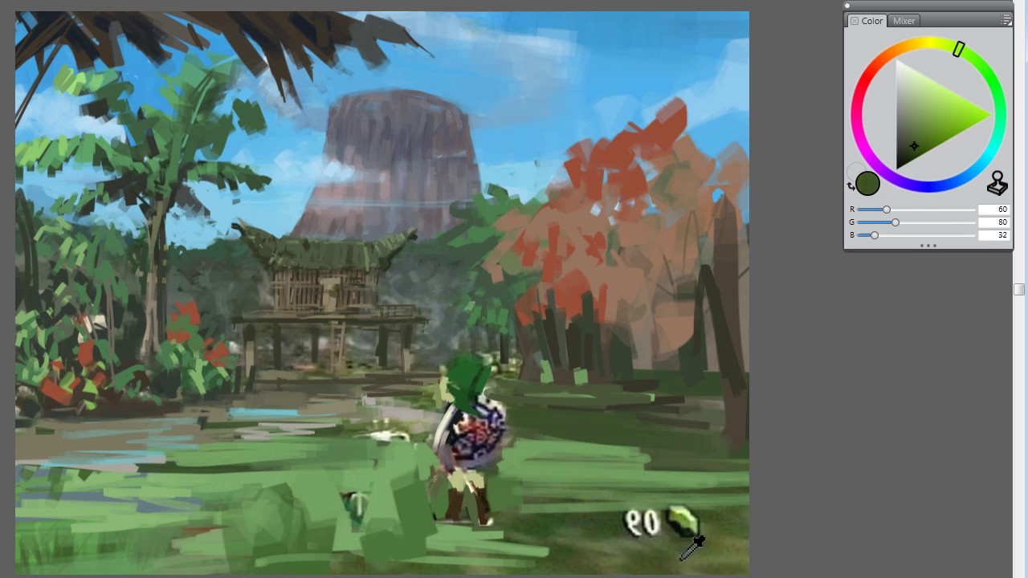
pyautogui.moveTo(746, 520)
pyautogui.mouseDown()
pyautogui.moveTo(610, 526)
pyautogui.moveTo(693, 535)
pyautogui.moveTo(628, 560)
pyautogui.mouseUp()
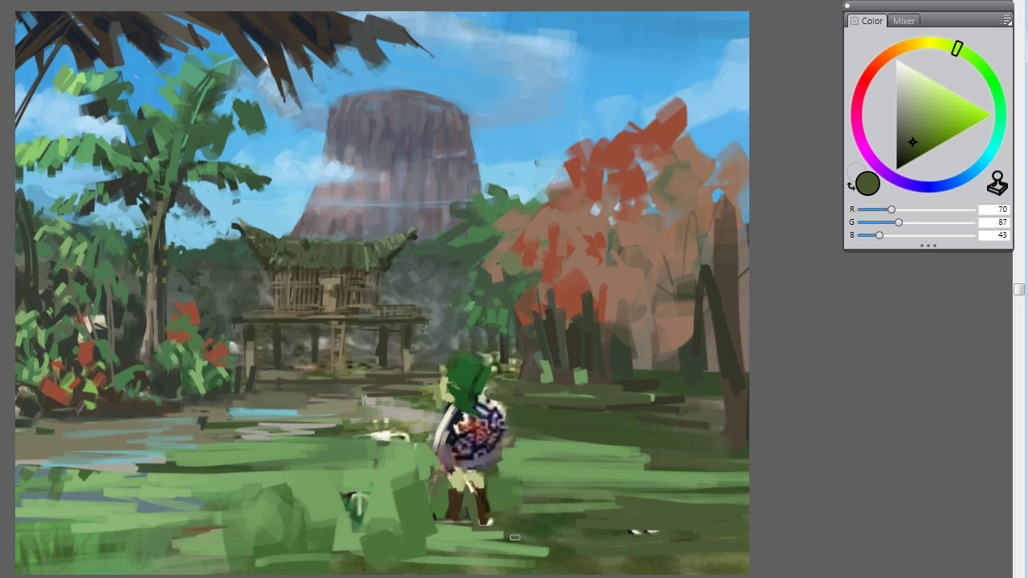
# Step: Repaint the second boot in dark brown (RGB 49, 30, 8) and cover the leftover icon beside the character with light green (RGB 124, 168, 94)
pyautogui.keyDown('alt'); pyautogui.click(489, 518); pyautogui.keyUp('alt')
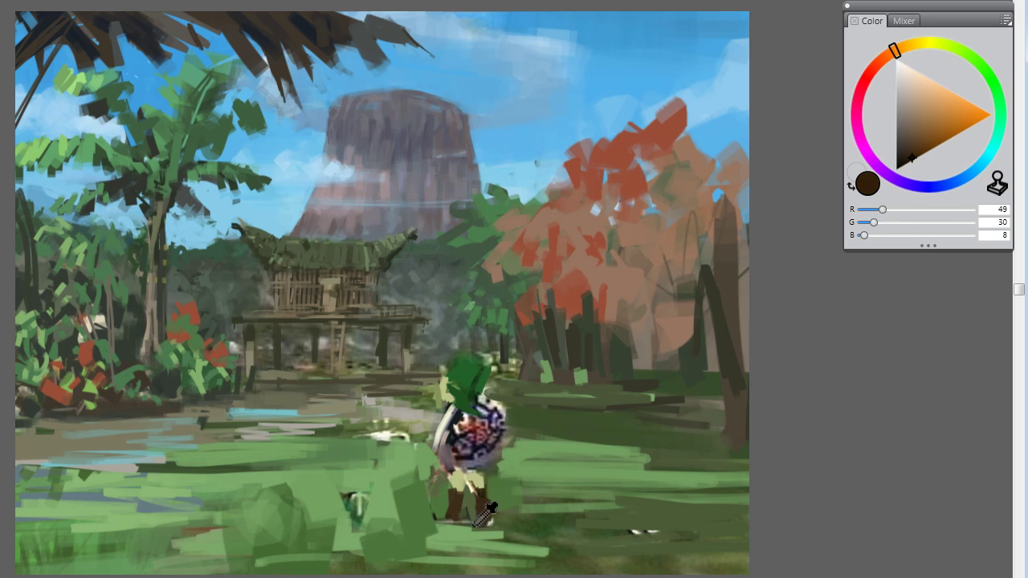
pyautogui.keyDown('alt'); pyautogui.click(493, 526); pyautogui.keyUp('alt')
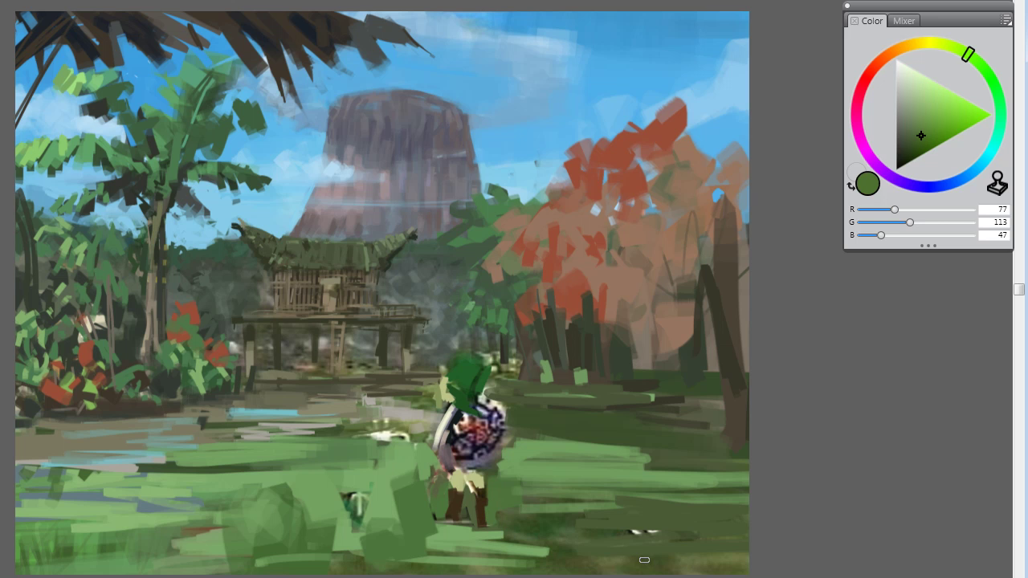
pyautogui.keyDown('alt'); pyautogui.click(395, 496); pyautogui.keyUp('alt')
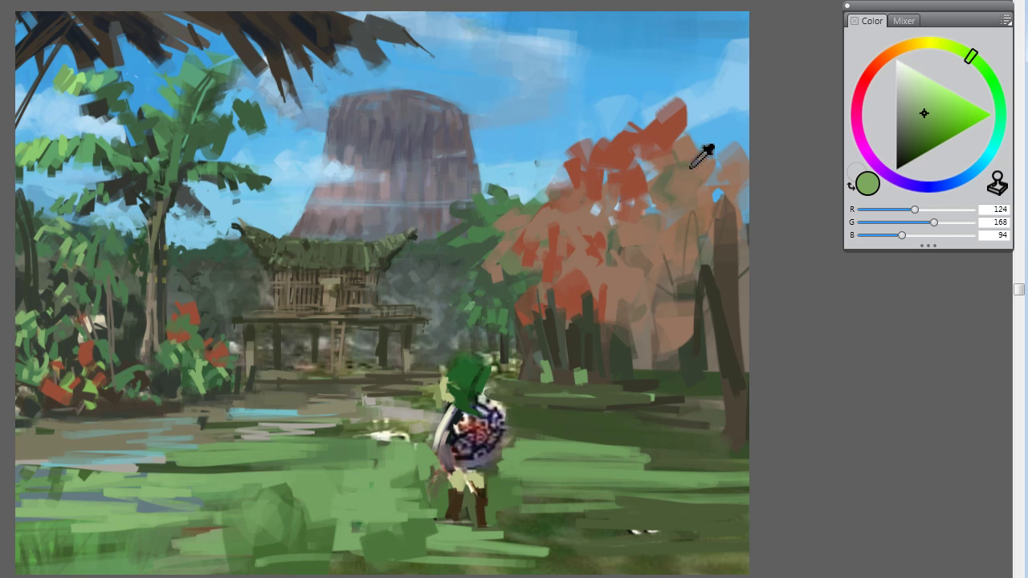
# Step: Paint dark red foliage above the red tree, extending its crown up to the canvas corner
pyautogui.keyDown('alt'); pyautogui.click(695, 115); pyautogui.keyUp('alt')
pyautogui.moveTo(707, 80)
pyautogui.mouseDown()
pyautogui.moveTo(738, 62)
pyautogui.moveTo(732, 126)
pyautogui.moveTo(699, 168)
pyautogui.moveTo(722, 211)
pyautogui.mouseUp()
pyautogui.moveTo(916, 143); pyautogui.dragTo(924, 151)
pyautogui.moveTo(665, 106)
pyautogui.mouseDown()
pyautogui.moveTo(672, 81)
pyautogui.moveTo(711, 45)
pyautogui.mouseUp()
pyautogui.moveTo(721, 66)
pyautogui.mouseDown()
pyautogui.moveTo(733, 113)
pyautogui.moveTo(700, 137)
pyautogui.moveTo(728, 101)
pyautogui.moveTo(690, 26)
pyautogui.moveTo(732, 103)
pyautogui.moveTo(664, 31)
pyautogui.moveTo(615, 32)
pyautogui.moveTo(688, 37)
pyautogui.moveTo(659, 51)
pyautogui.moveTo(691, 27)
pyautogui.mouseUp()
# Step: Trim the new foliage with sampled sky blue (RGB 88, 177, 237) and cover the tree's pale lower crown in dark red
pyautogui.keyDown('alt'); pyautogui.click(643, 63); pyautogui.keyUp('alt')
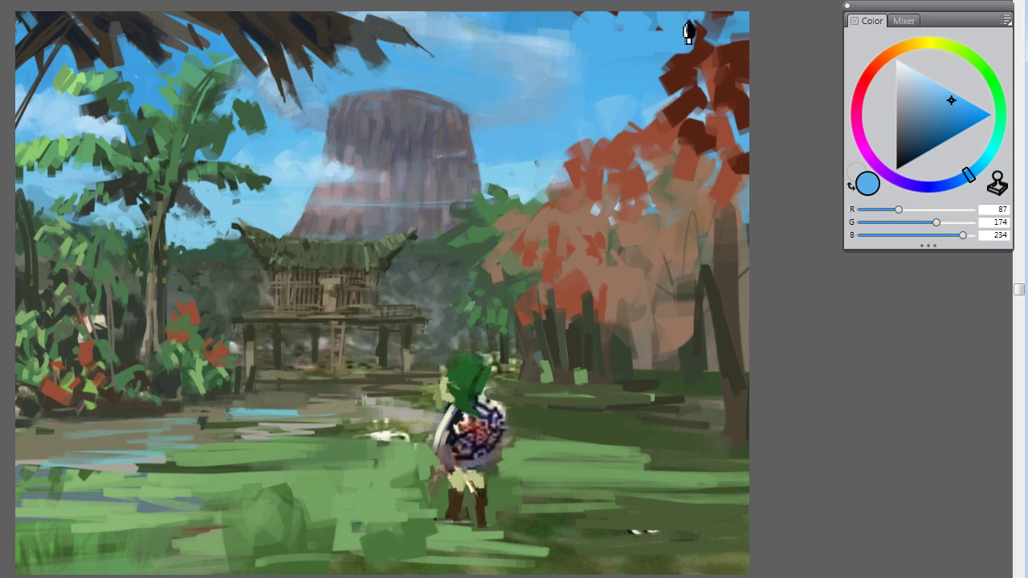
pyautogui.keyDown('alt'); pyautogui.click(566, 18); pyautogui.keyUp('alt')
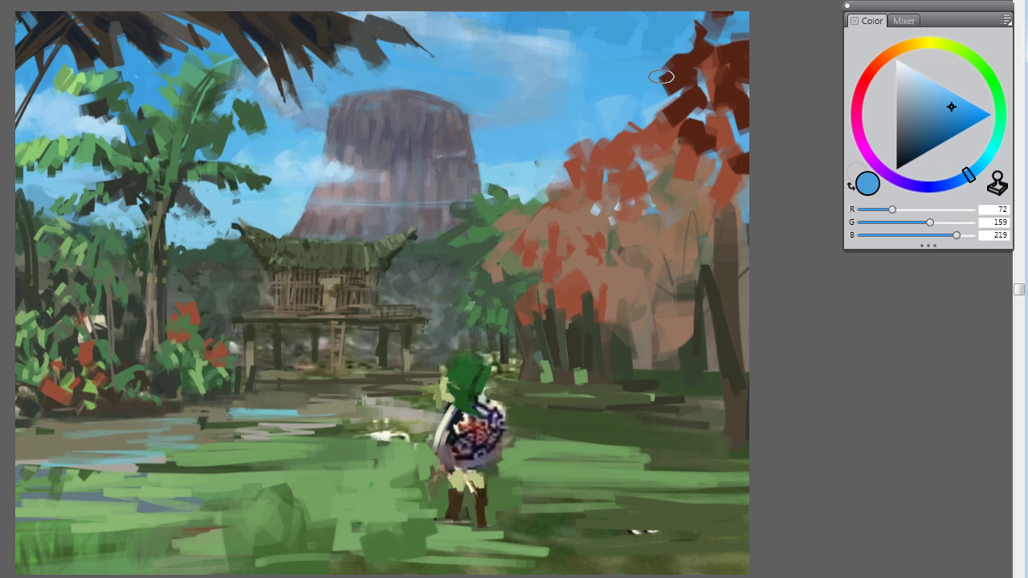
pyautogui.keyDown('alt'); pyautogui.click(679, 102); pyautogui.keyUp('alt')
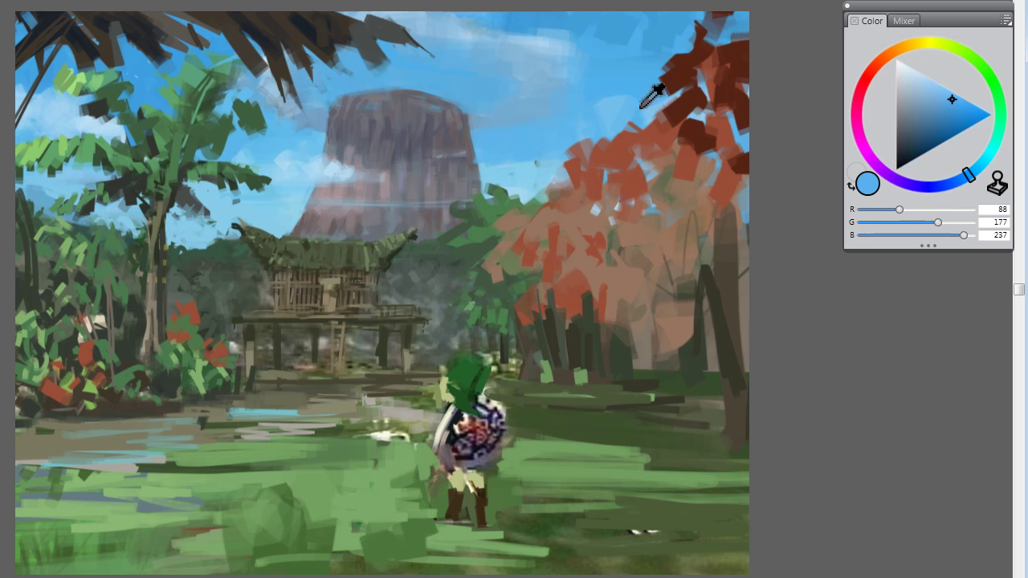
pyautogui.keyDown('alt'); pyautogui.click(722, 72); pyautogui.keyUp('alt')
pyautogui.moveTo(722, 72)
pyautogui.mouseDown()
pyautogui.moveTo(739, 162)
pyautogui.moveTo(648, 122)
pyautogui.moveTo(686, 103)
pyautogui.moveTo(713, 147)
pyautogui.moveTo(641, 120)
pyautogui.moveTo(548, 232)
pyautogui.moveTo(582, 236)
pyautogui.moveTo(561, 202)
pyautogui.moveTo(557, 234)
pyautogui.moveTo(635, 276)
pyautogui.moveTo(636, 265)
pyautogui.moveTo(577, 301)
pyautogui.moveTo(674, 257)
pyautogui.moveTo(645, 262)
pyautogui.moveTo(681, 275)
pyautogui.moveTo(665, 315)
pyautogui.moveTo(625, 305)
pyautogui.moveTo(655, 331)
pyautogui.mouseUp()
# Step: Paint trunks and branches under the red foliage in dark grey-brown (RGB 58, 56, 41), adding longer trunks in RGB 47, 46, 31
pyautogui.keyDown('alt'); pyautogui.click(725, 316); pyautogui.keyUp('alt')
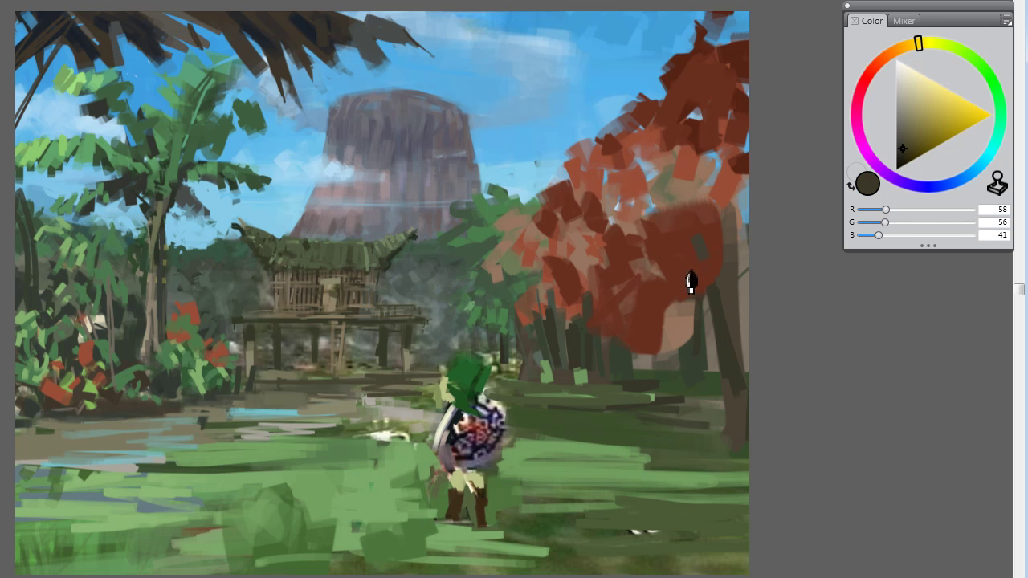
pyautogui.moveTo(691, 283)
pyautogui.mouseDown()
pyautogui.moveTo(643, 276)
pyautogui.moveTo(633, 342)
pyautogui.moveTo(672, 216)
pyautogui.mouseUp()
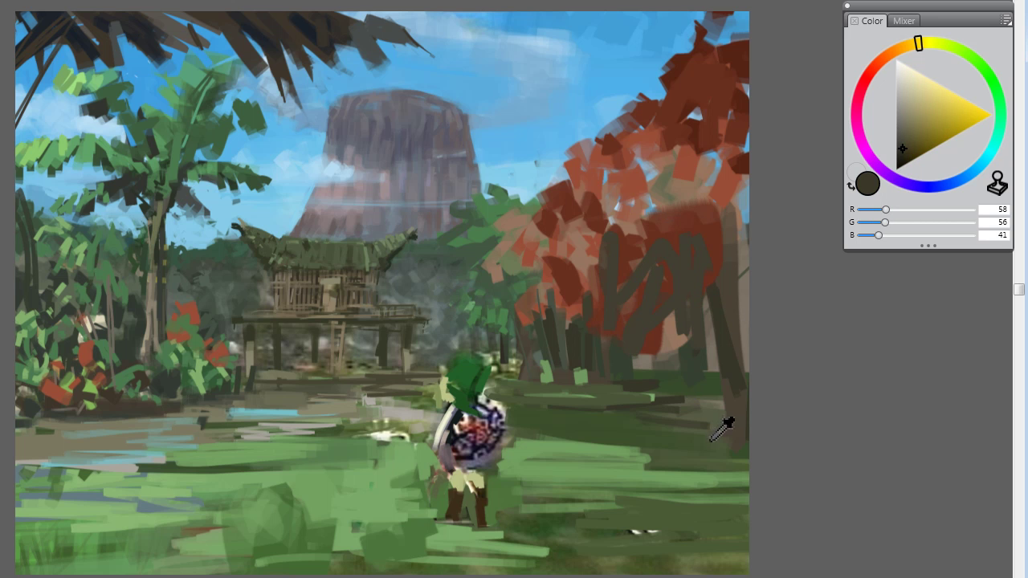
pyautogui.keyDown('alt'); pyautogui.click(719, 386); pyautogui.keyUp('alt')
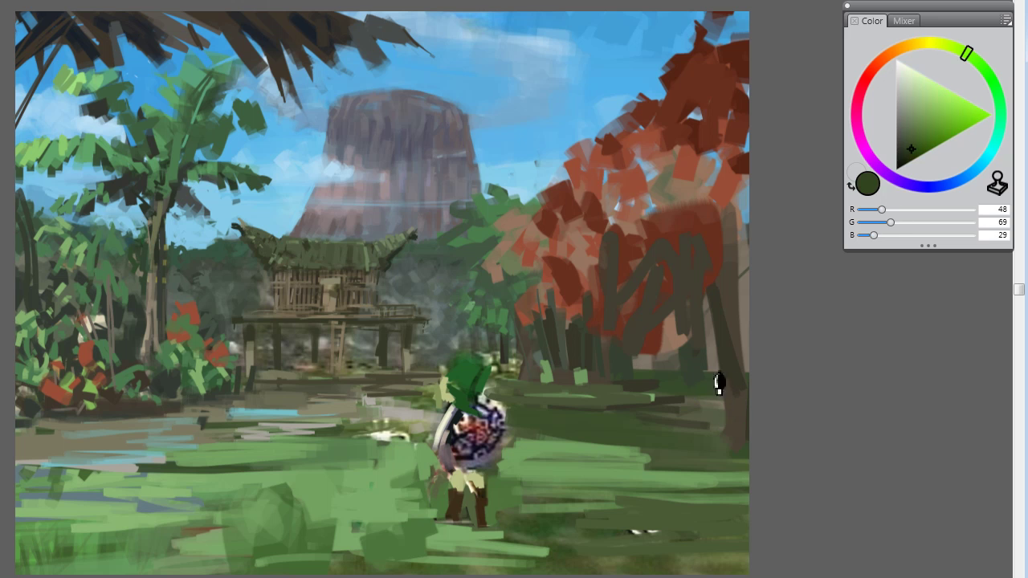
pyautogui.keyDown('alt'); pyautogui.click(518, 402); pyautogui.keyUp('alt')
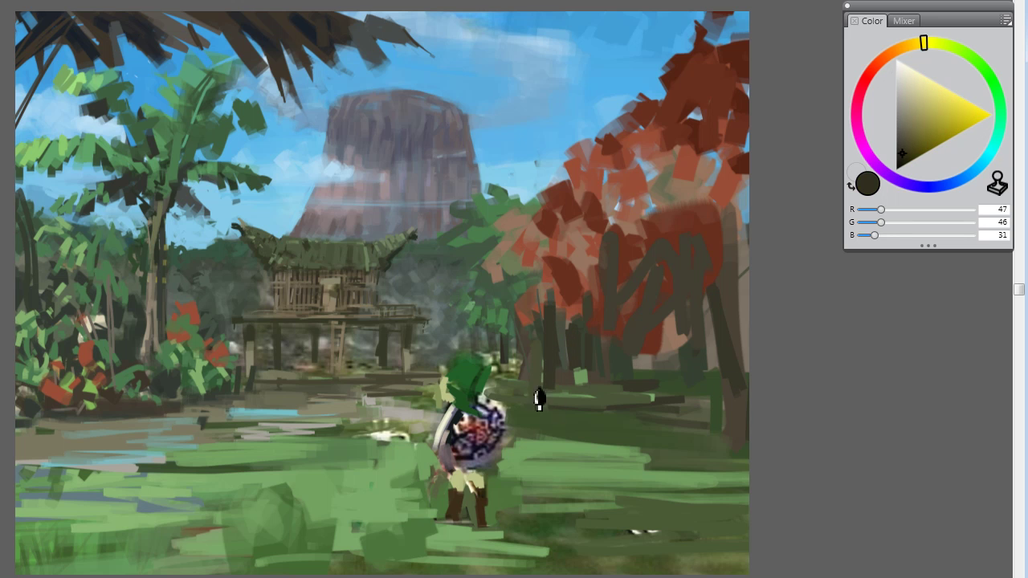
pyautogui.moveTo(539, 400); pyautogui.dragTo(539, 335)
pyautogui.moveTo(632, 313); pyautogui.dragTo(667, 440)
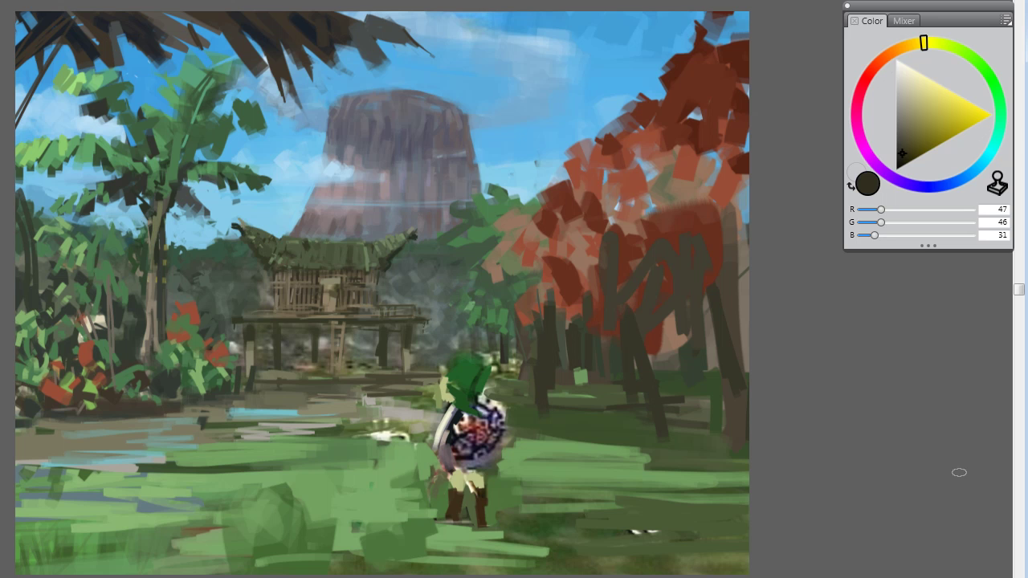
# Step: Paint a tall thin tree trunk in front of the hut in RGB 47, 46, 31 and add reddish-brown leaves (RGB 147, 71, 46) at its top
pyautogui.moveTo(388, 442)
pyautogui.mouseDown()
pyautogui.moveTo(383, 328)
pyautogui.moveTo(421, 86)
pyautogui.moveTo(424, 104)
pyautogui.moveTo(465, 11)
pyautogui.mouseUp()
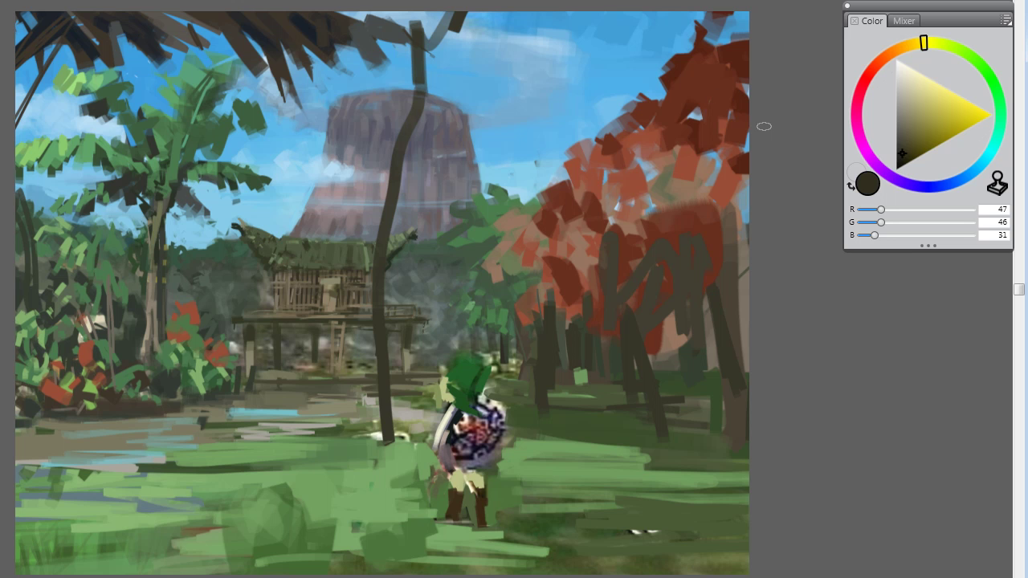
pyautogui.keyDown('alt'); pyautogui.click(689, 133); pyautogui.keyUp('alt')
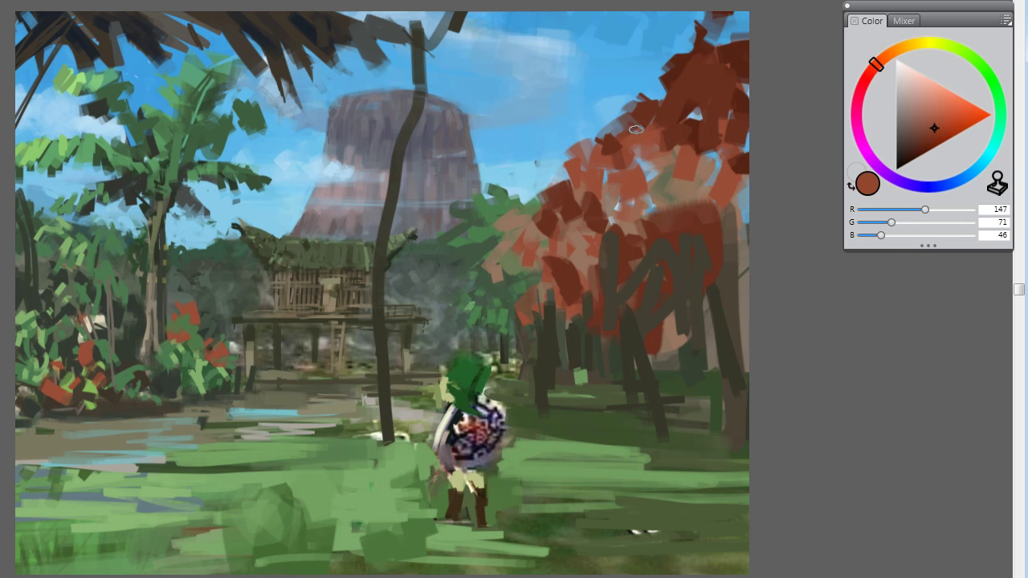
pyautogui.scroll(1, 473, 37)
pyautogui.moveTo(472, 37); pyautogui.dragTo(532, 55)
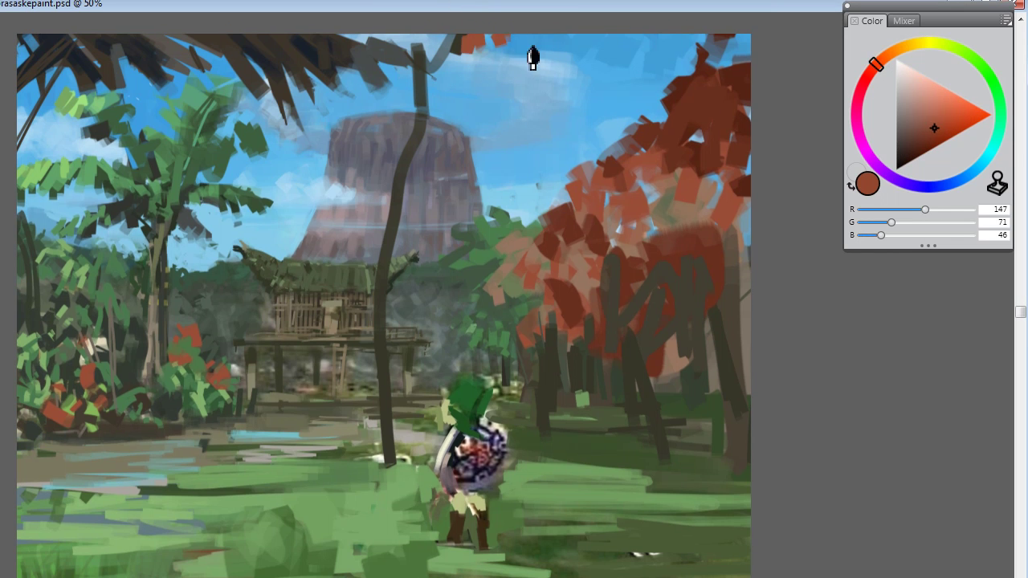
pyautogui.moveTo(410, 51)
pyautogui.mouseDown()
pyautogui.moveTo(410, 76)
pyautogui.moveTo(344, 50)
pyautogui.moveTo(489, 101)
pyautogui.moveTo(562, 76)
pyautogui.moveTo(416, 117)
pyautogui.mouseUp()
# Step: Add a thick upper limb, a thinner opposite limb and fine twigs to the thin tree in dark grey-brown (RGB 57, 57, 46)
pyautogui.keyDown('alt'); pyautogui.click(422, 109); pyautogui.keyUp('alt')
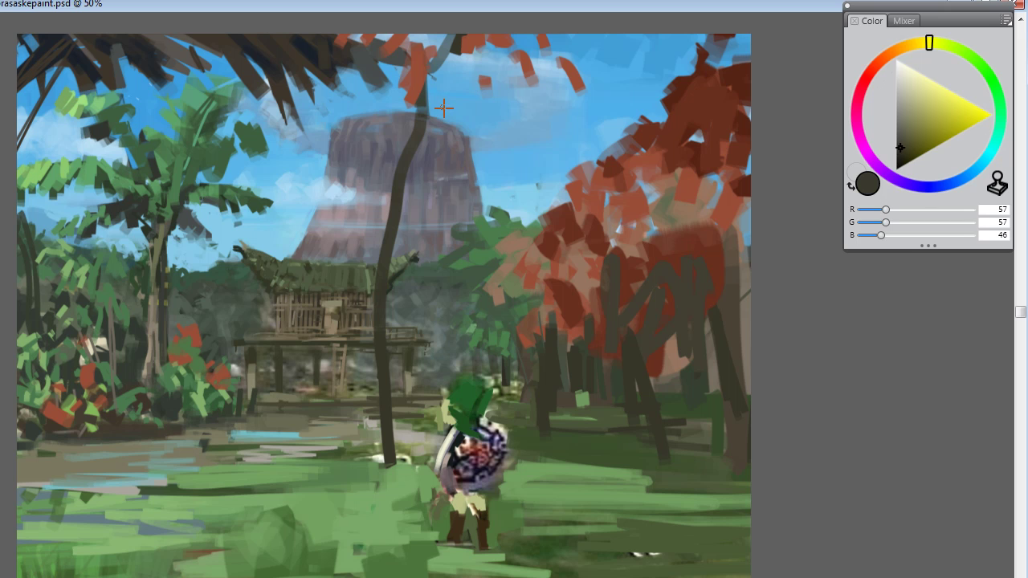
pyautogui.moveTo(421, 116)
pyautogui.mouseDown()
pyautogui.moveTo(495, 67)
pyautogui.moveTo(666, 55)
pyautogui.moveTo(747, 35)
pyautogui.mouseUp()
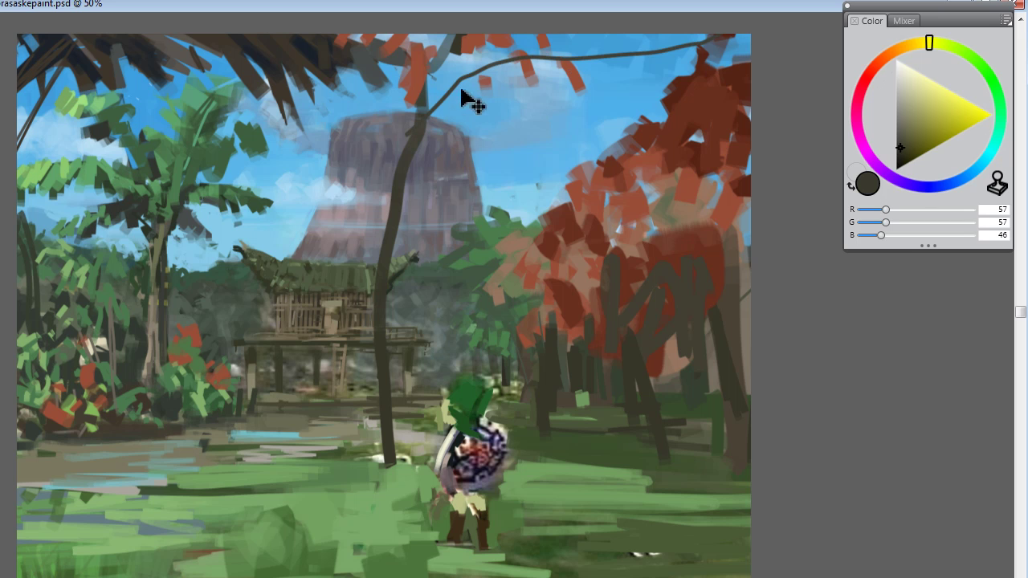
pyautogui.hotkey('ctrl', 'z')
pyautogui.moveTo(441, 132)
pyautogui.mouseDown()
pyautogui.moveTo(470, 103)
pyautogui.moveTo(504, 36)
pyautogui.mouseUp()
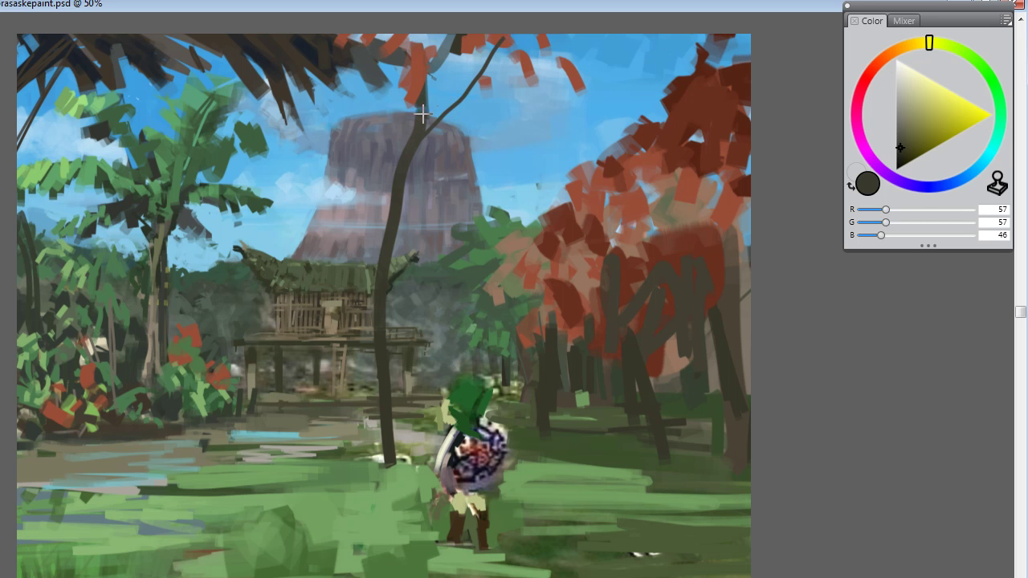
pyautogui.moveTo(424, 152)
pyautogui.mouseDown()
pyautogui.moveTo(457, 92)
pyautogui.moveTo(491, 82)
pyautogui.moveTo(508, 23)
pyautogui.mouseUp()
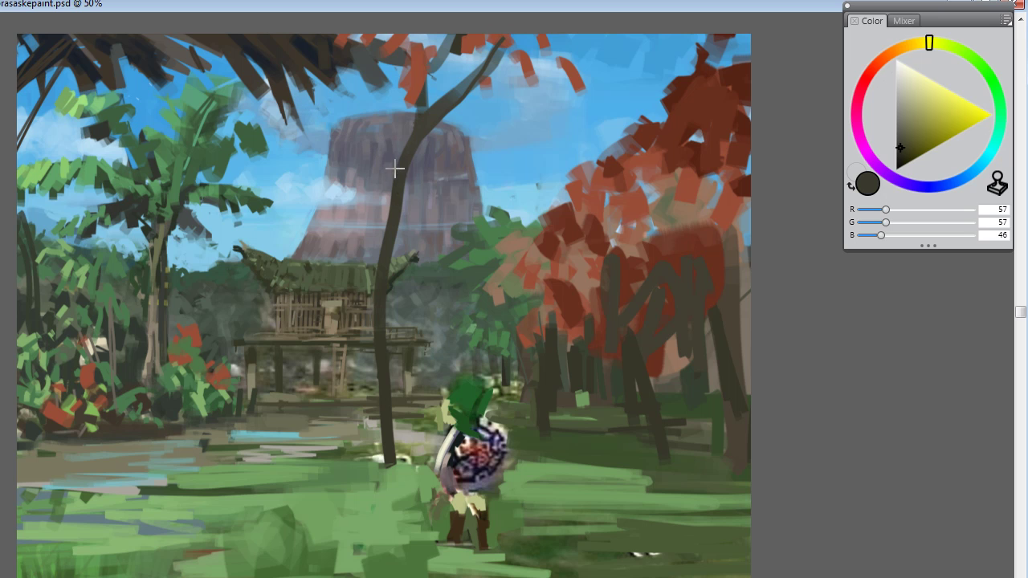
pyautogui.moveTo(390, 160); pyautogui.dragTo(294, 76)
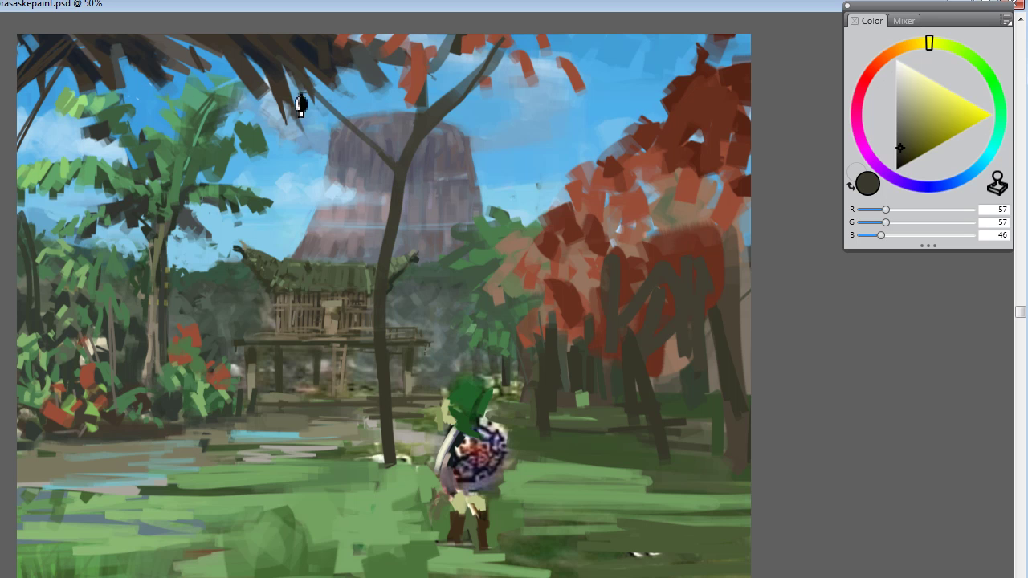
pyautogui.moveTo(498, 54)
pyautogui.mouseDown()
pyautogui.moveTo(586, 36)
pyautogui.moveTo(635, 51)
pyautogui.mouseUp()
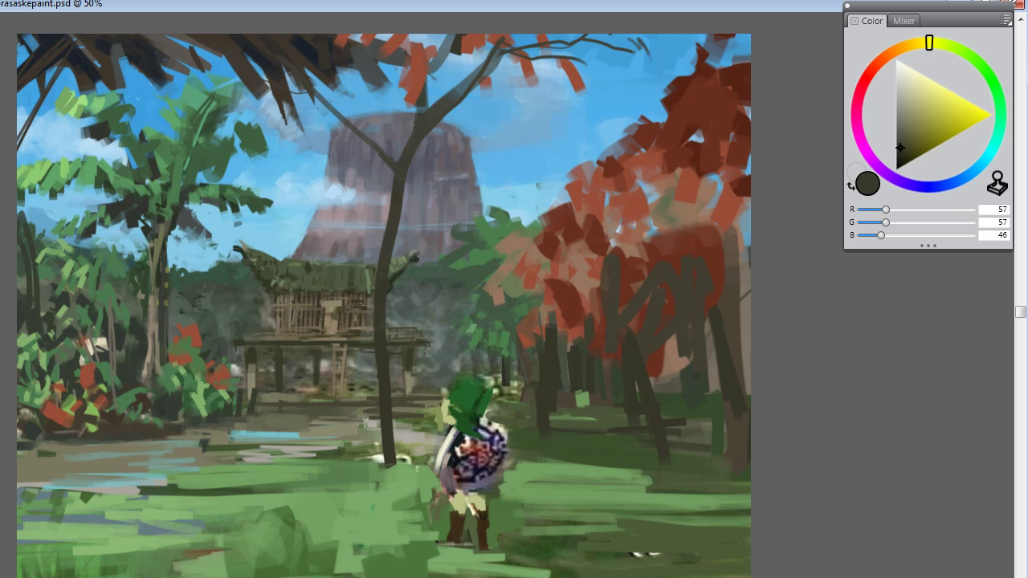
# Step: Paint a pale blue-grey (RGB 180, 199, 200) highlight along the thin tree's lower trunk, redoing the stroke until it tapers smoothly
pyautogui.click(909, 97)
pyautogui.click(991, 155)
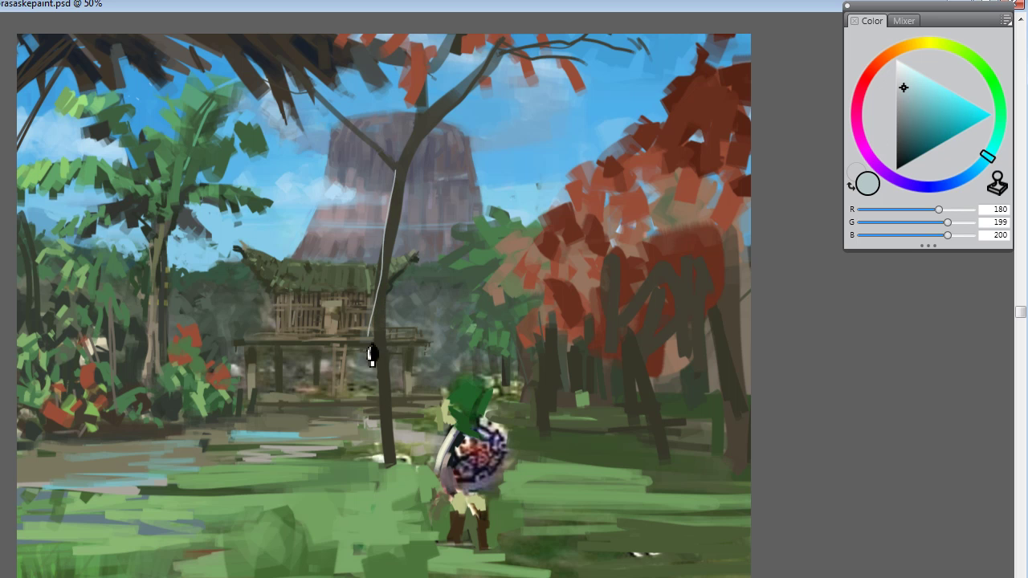
pyautogui.moveTo(382, 384)
pyautogui.mouseDown()
pyautogui.moveTo(371, 437)
pyautogui.moveTo(373, 347)
pyautogui.moveTo(383, 455)
pyautogui.mouseUp()
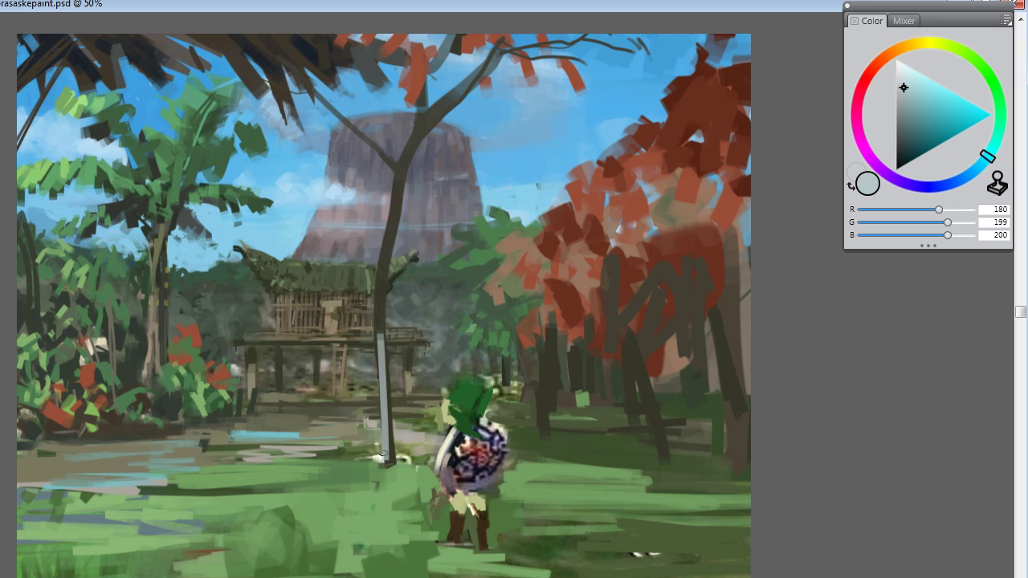
pyautogui.hotkey('ctrl', 'z')
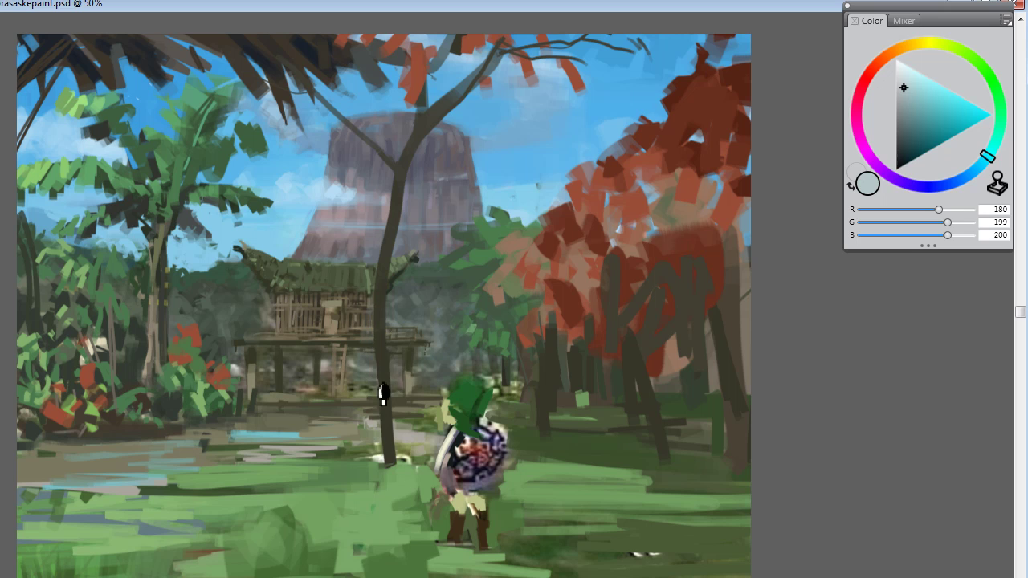
pyautogui.moveTo(383, 394); pyautogui.dragTo(381, 344)
pyautogui.hotkey('ctrl', 'z')
pyautogui.moveTo(390, 466); pyautogui.dragTo(381, 355)
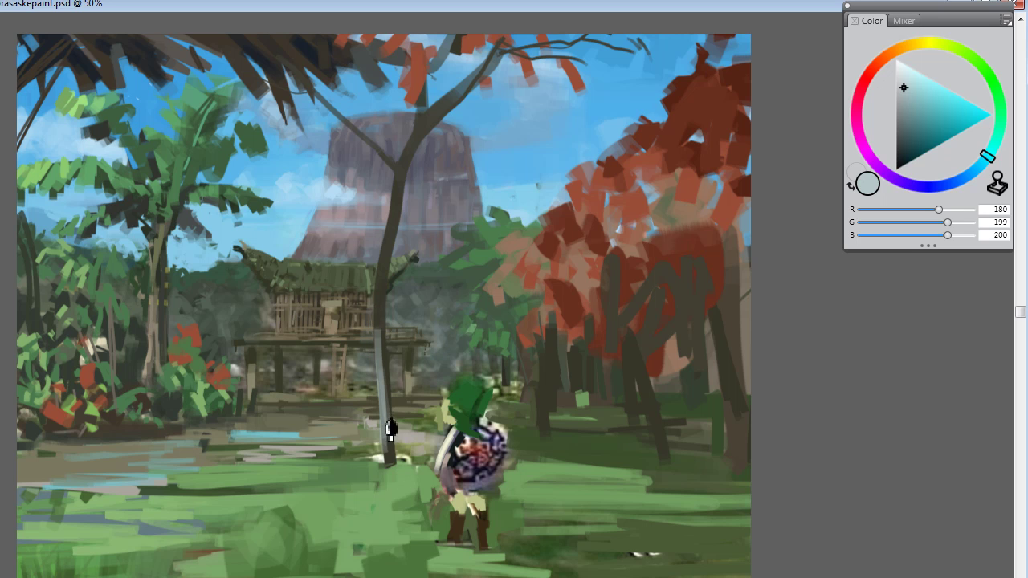
pyautogui.hotkey('ctrl', 'z')
pyautogui.moveTo(391, 466); pyautogui.dragTo(377, 335)
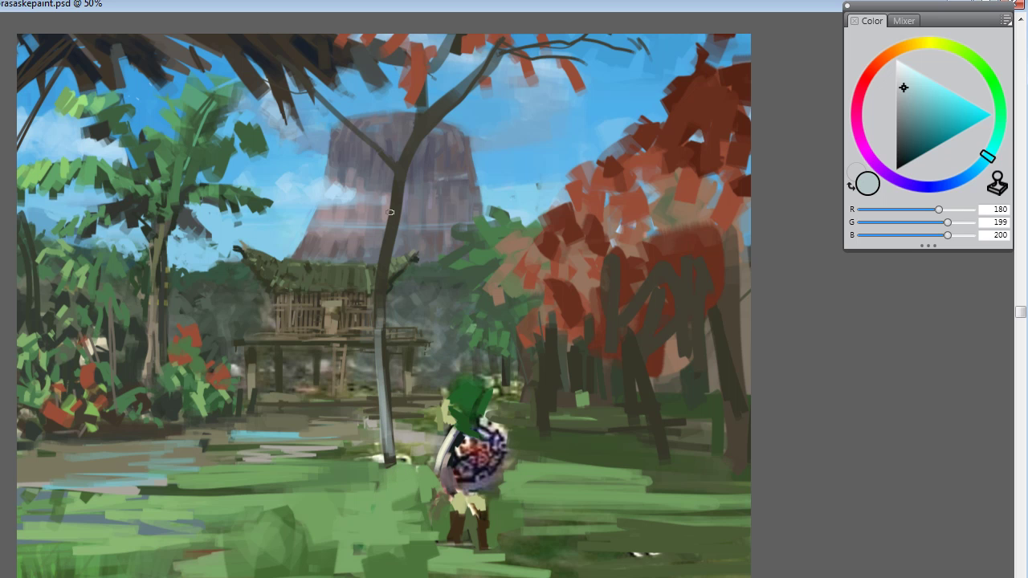
# Step: Highlight the thin tree's upper trunk and main limb with pale grey (RGB 160, 176, 176) and clean the limb's edge with sampled sky blue
pyautogui.moveTo(395, 224)
pyautogui.mouseDown()
pyautogui.moveTo(411, 171)
pyautogui.moveTo(403, 117)
pyautogui.moveTo(406, 171)
pyautogui.moveTo(427, 127)
pyautogui.moveTo(415, 149)
pyautogui.moveTo(457, 96)
pyautogui.moveTo(490, 81)
pyautogui.moveTo(462, 100)
pyautogui.moveTo(418, 106)
pyautogui.mouseUp()
pyautogui.hotkey('ctrl', 'z')
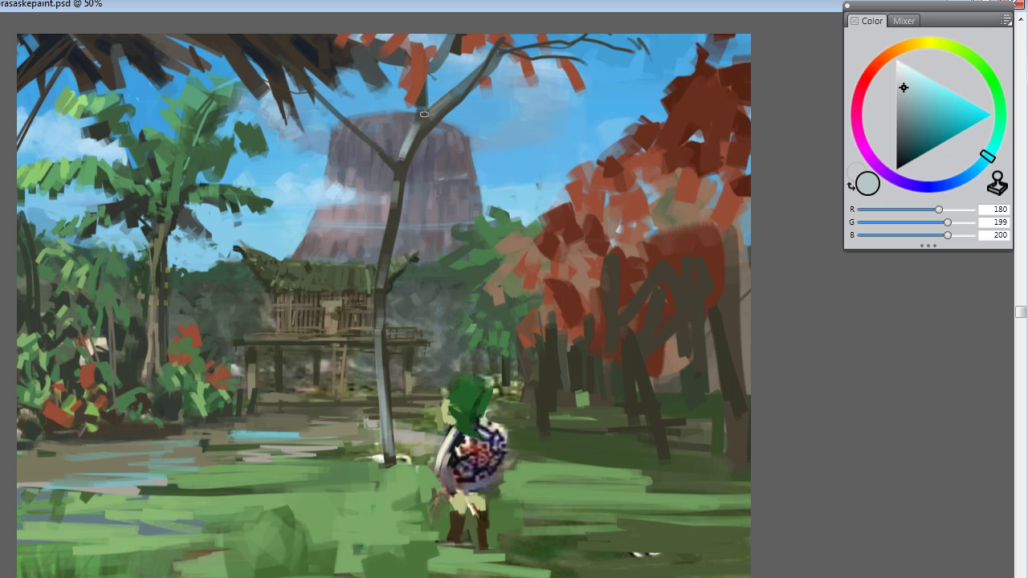
pyautogui.keyDown('alt'); pyautogui.click(405, 136); pyautogui.keyUp('alt')
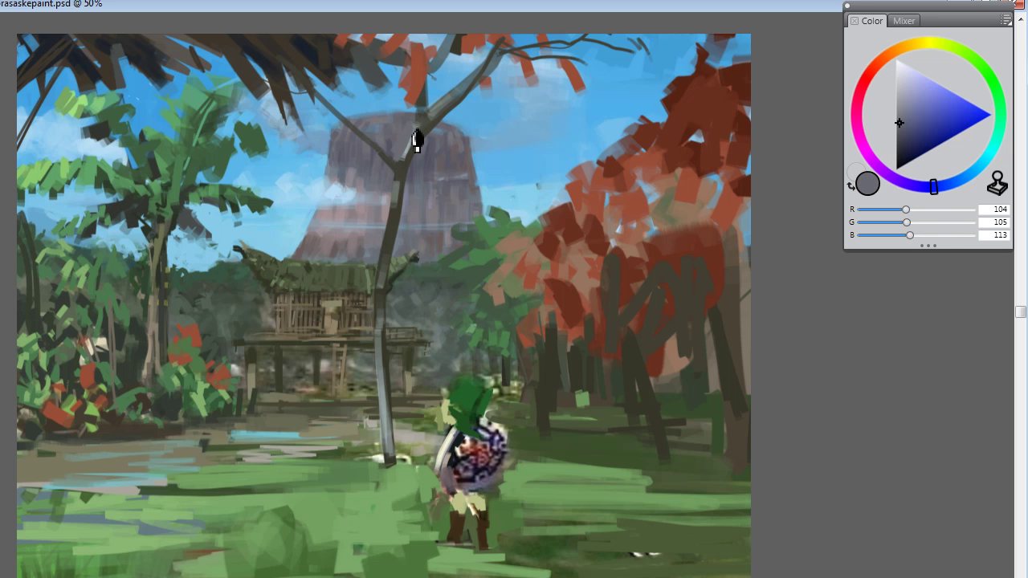
pyautogui.keyDown('alt'); pyautogui.click(436, 91); pyautogui.keyUp('alt')
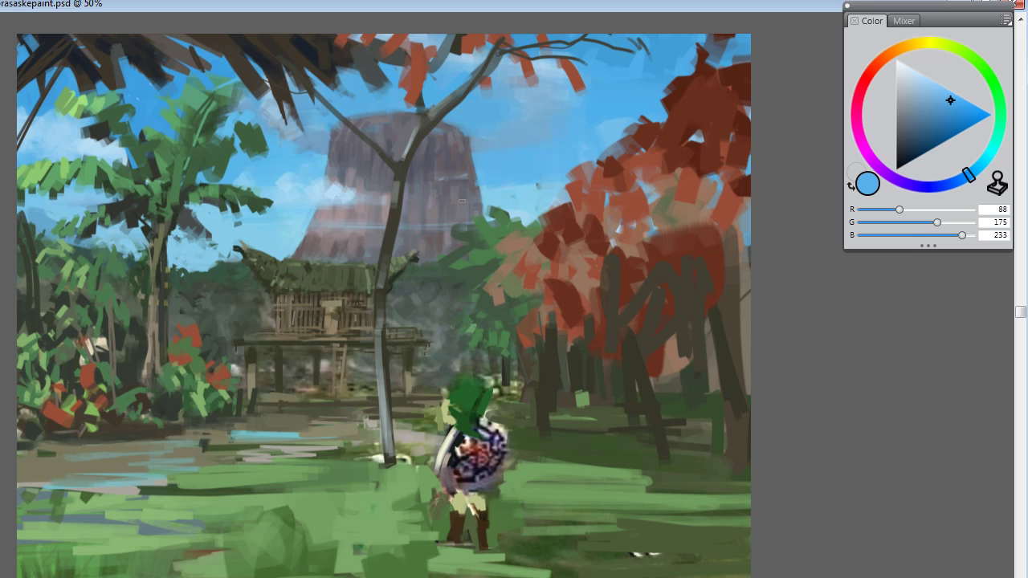
pyautogui.keyDown('alt'); pyautogui.click(419, 140); pyautogui.keyUp('alt')
pyautogui.keyDown('alt'); pyautogui.click(411, 151); pyautogui.keyUp('alt')
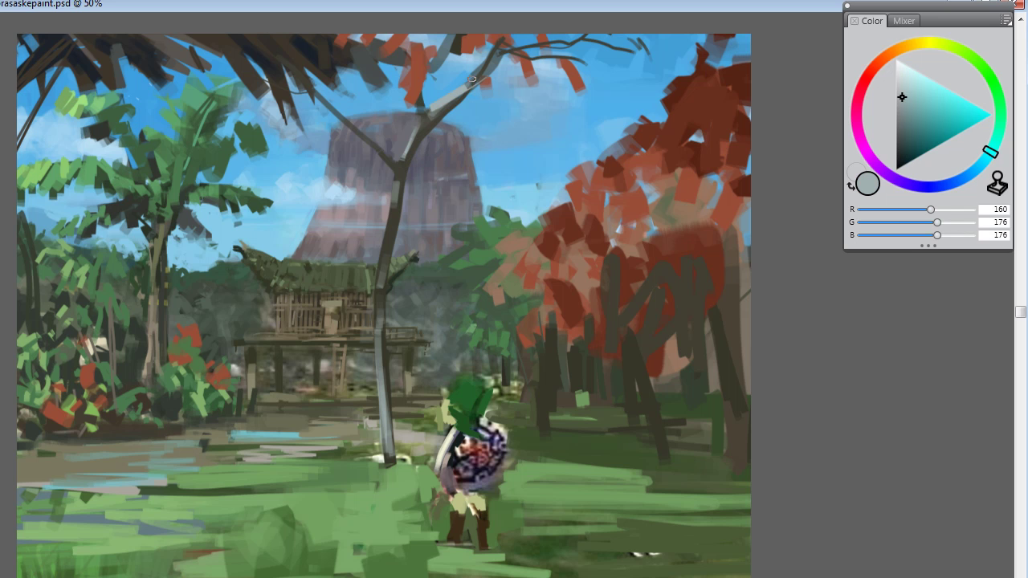
pyautogui.keyDown('alt'); pyautogui.click(439, 89); pyautogui.keyUp('alt')
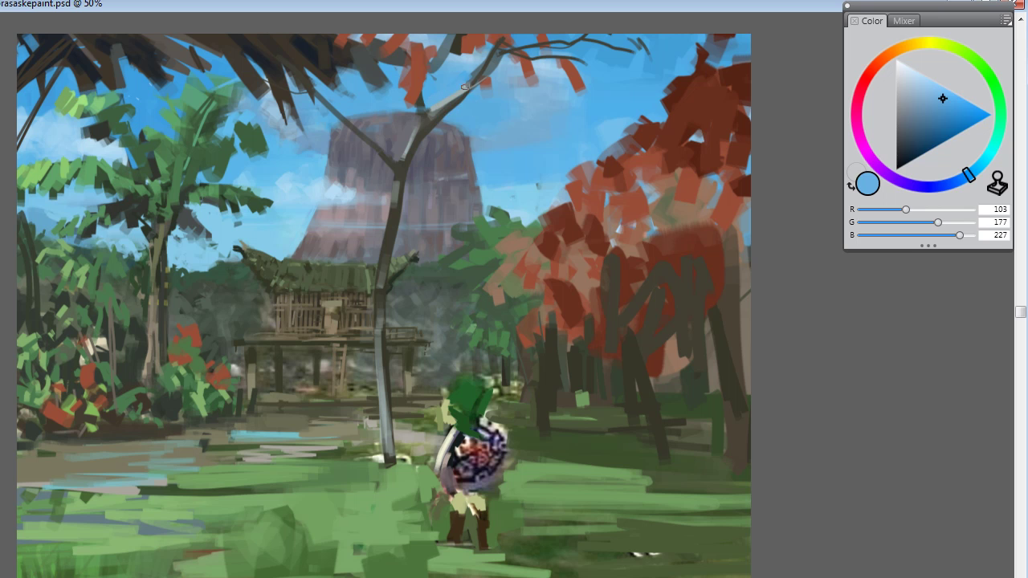
# Step: Refine the shading and outline of the thin tree's upper fork with sampled greys (RGB 81, 86, 78 and 96, 95, 105)
pyautogui.keyDown('alt'); pyautogui.click(444, 116); pyautogui.keyUp('alt')
pyautogui.keyDown('alt'); pyautogui.click(465, 75); pyautogui.keyUp('alt')
pyautogui.keyDown('alt'); pyautogui.click(440, 121); pyautogui.keyUp('alt')
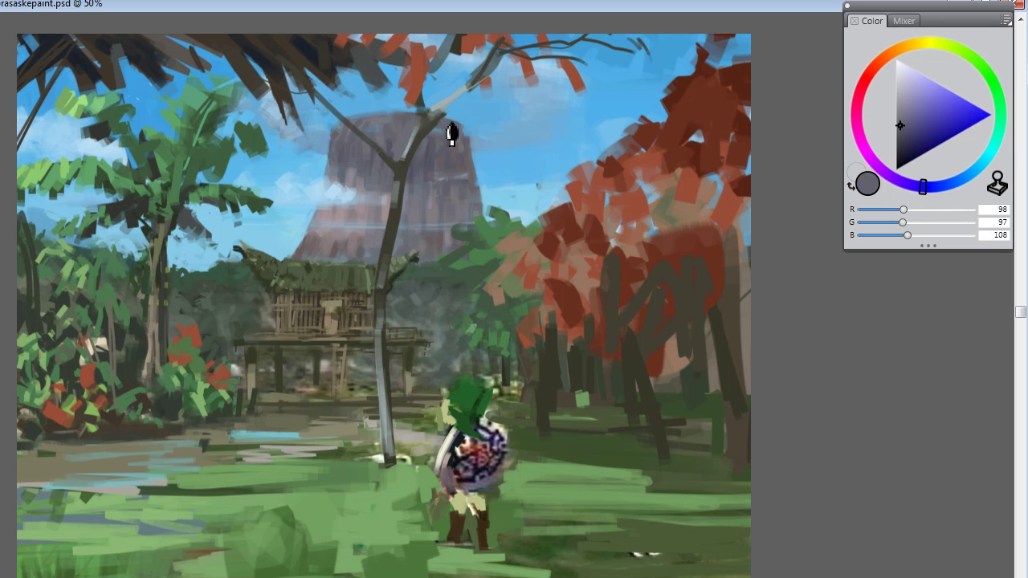
pyautogui.keyDown('alt'); pyautogui.click(463, 115); pyautogui.keyUp('alt')
pyautogui.keyDown('alt'); pyautogui.click(452, 107); pyautogui.keyUp('alt')
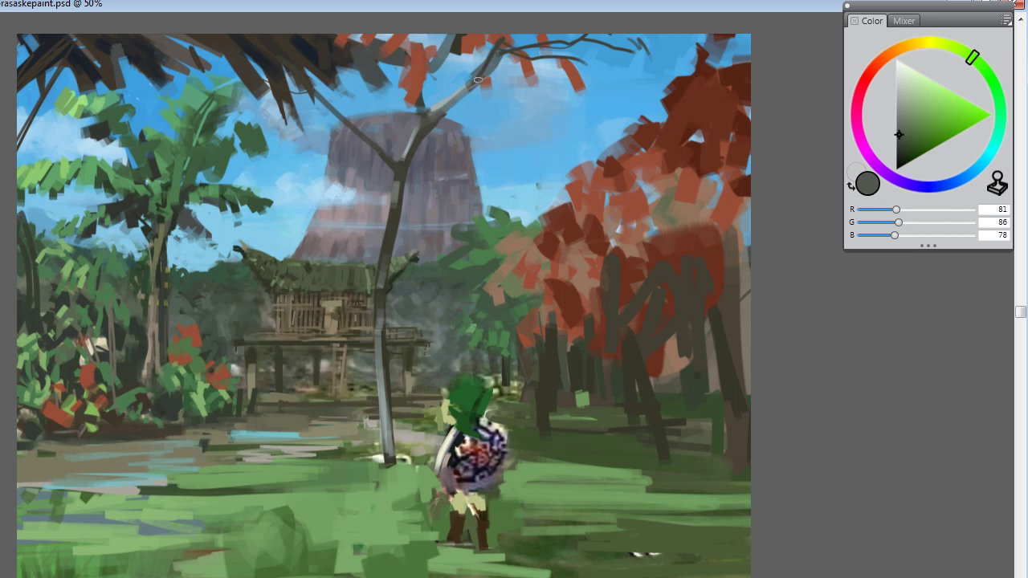
pyautogui.keyDown('alt'); pyautogui.click(466, 106); pyautogui.keyUp('alt')
pyautogui.keyDown('alt'); pyautogui.click(442, 133); pyautogui.keyUp('alt')
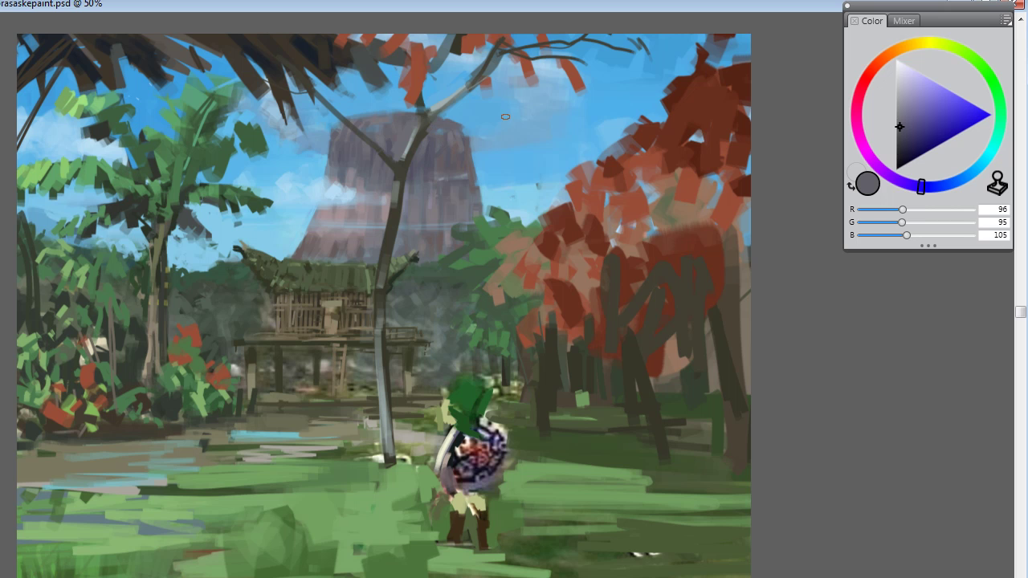
# Step: Paint a pale cream patch (RGB 246, 248, 224) on the ground around the thin tree's base and tidy the trunk's foot
pyautogui.keyDown('alt'); pyautogui.click(381, 463); pyautogui.keyUp('alt')
pyautogui.keyDown('alt'); pyautogui.click(385, 457); pyautogui.keyUp('alt')
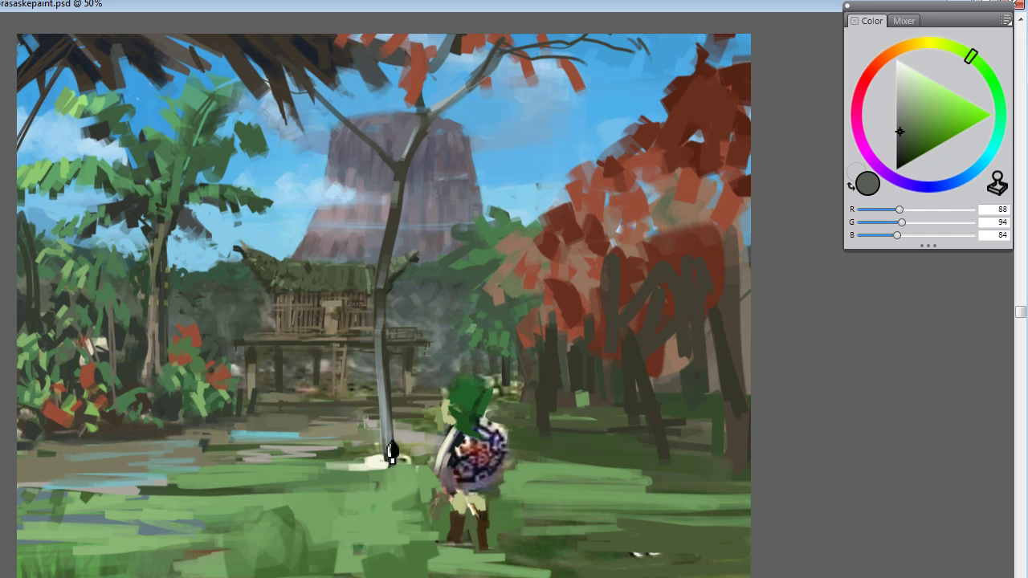
pyautogui.keyDown('alt'); pyautogui.click(386, 473); pyautogui.keyUp('alt')
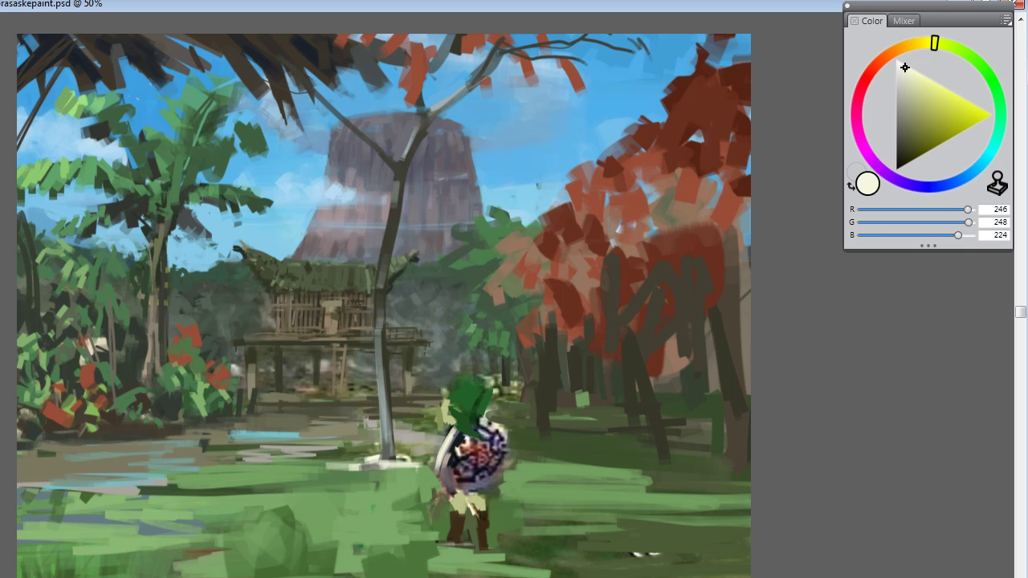
# Step: Dab green grass tufts (RGB 103, 142, 78) over the pale patch at the thin tree's base and extend the pale grey (RGB 175, 170, 165) shore
pyautogui.keyDown('alt'); pyautogui.click(382, 482); pyautogui.keyUp('alt')
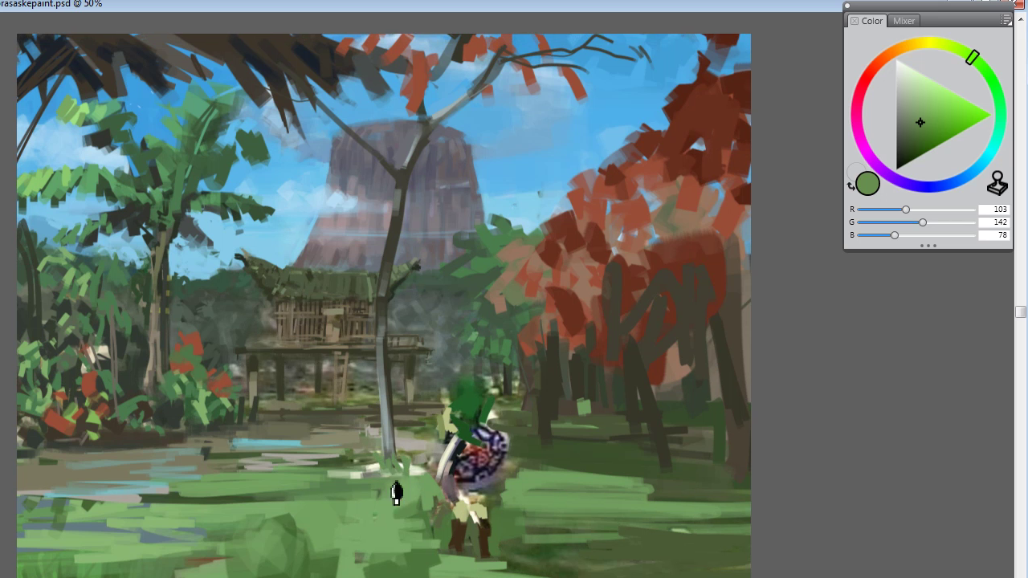
pyautogui.moveTo(396, 492)
pyautogui.mouseDown()
pyautogui.moveTo(375, 473)
pyautogui.moveTo(356, 483)
pyautogui.moveTo(414, 466)
pyautogui.mouseUp()
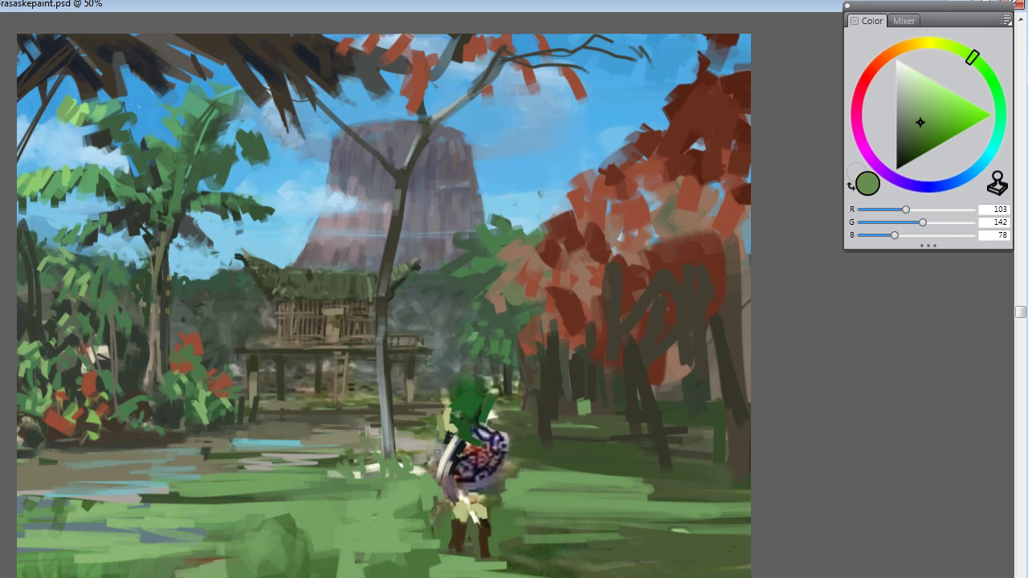
pyautogui.keyDown('alt'); pyautogui.click(376, 433); pyautogui.keyUp('alt')
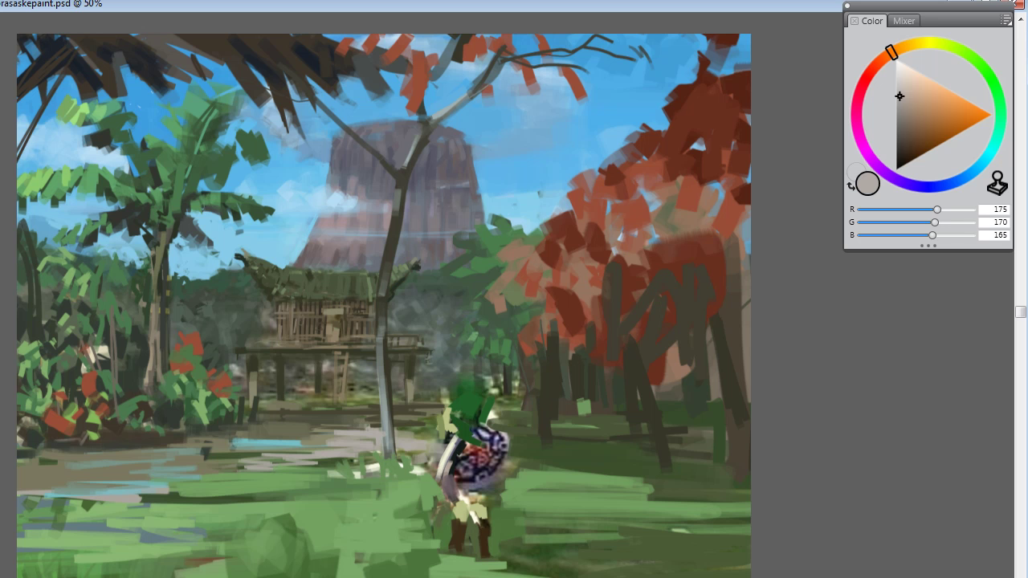
# Step: Examine the whole composition at thumbnail size
pyautogui.hotkey('ctrl', '-')
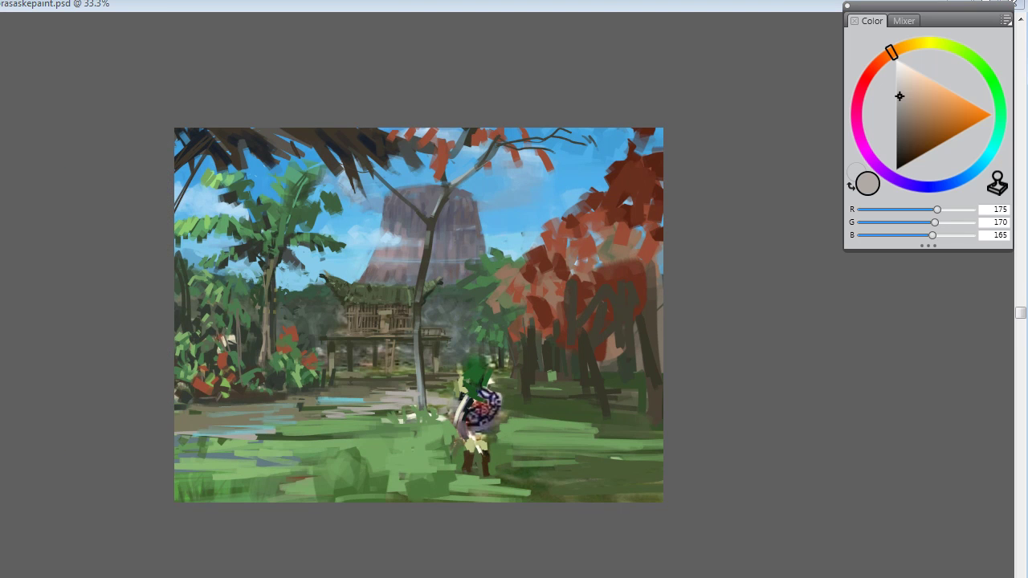
pyautogui.hotkey('ctrl', '-')
pyautogui.hotkey('ctrl', '-')
pyautogui.hotkey('ctrl', '-')
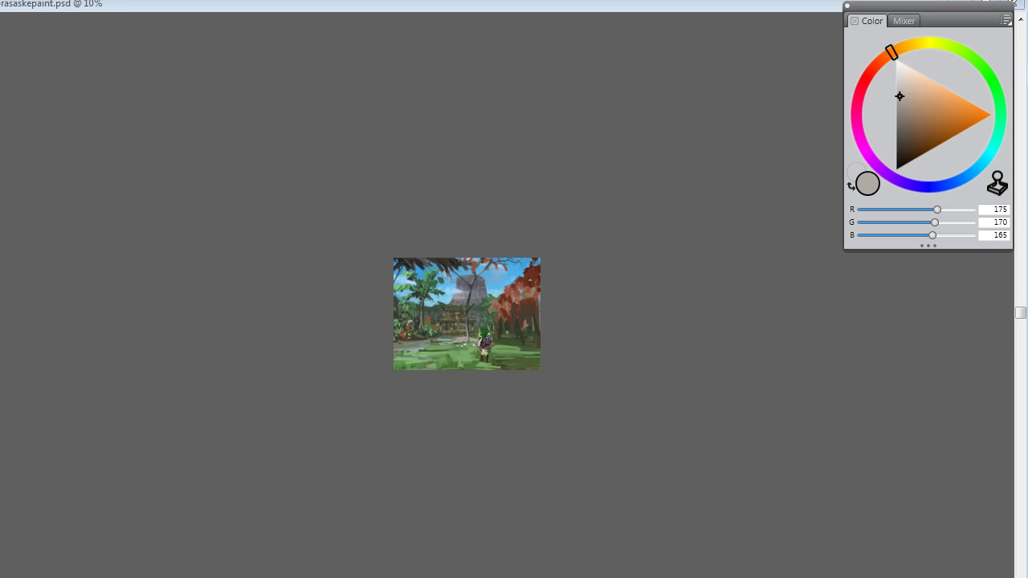
pyautogui.hotkey('ctrl', '+')
pyautogui.hotkey('ctrl', '+')
pyautogui.hotkey('ctrl', '+')
pyautogui.hotkey('ctrl', '+')
pyautogui.hotkey('ctrl', '+')
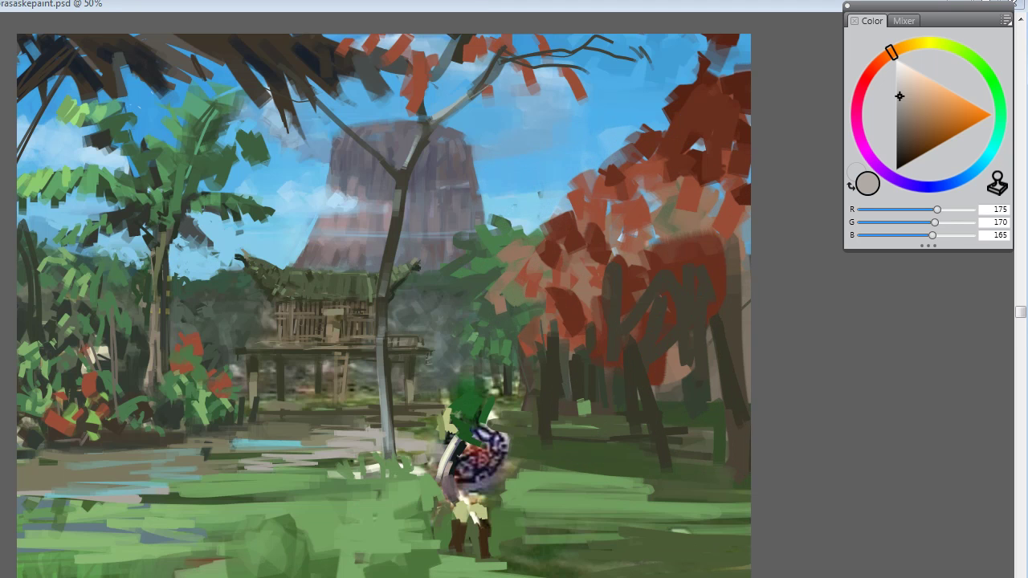
# Step: Paint slim grey trunks (RGB 123, 134, 129) among the green and red trees beyond the character, undoing unsuitable strokes
pyautogui.click(382, 377)
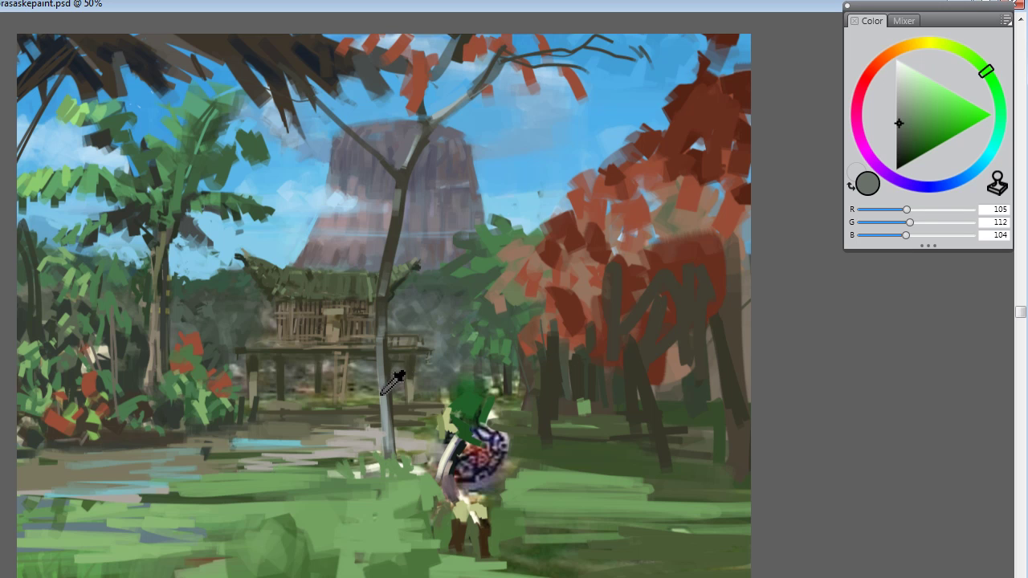
pyautogui.click(394, 379)
pyautogui.moveTo(601, 499)
pyautogui.mouseDown()
pyautogui.moveTo(609, 470)
pyautogui.moveTo(608, 269)
pyautogui.moveTo(580, 197)
pyautogui.mouseUp()
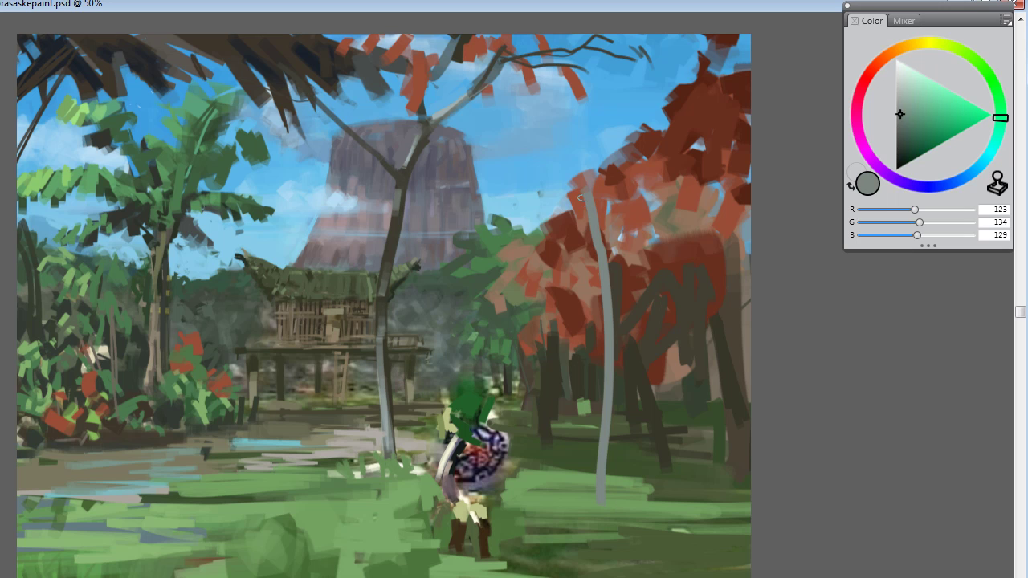
pyautogui.hotkey('ctrl', 'z')
pyautogui.moveTo(644, 432); pyautogui.dragTo(620, 321)
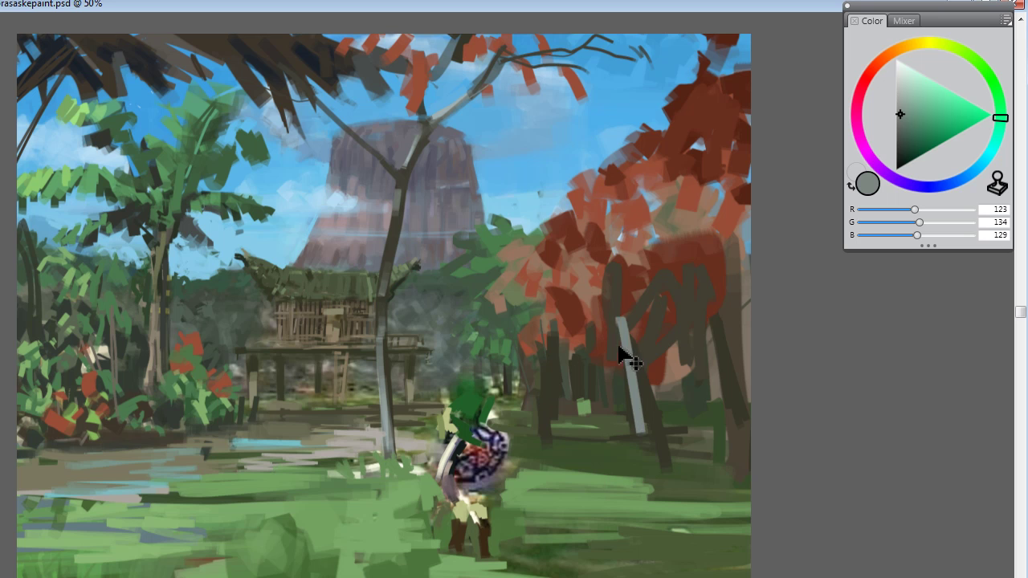
pyautogui.hotkey('ctrl', 'z')
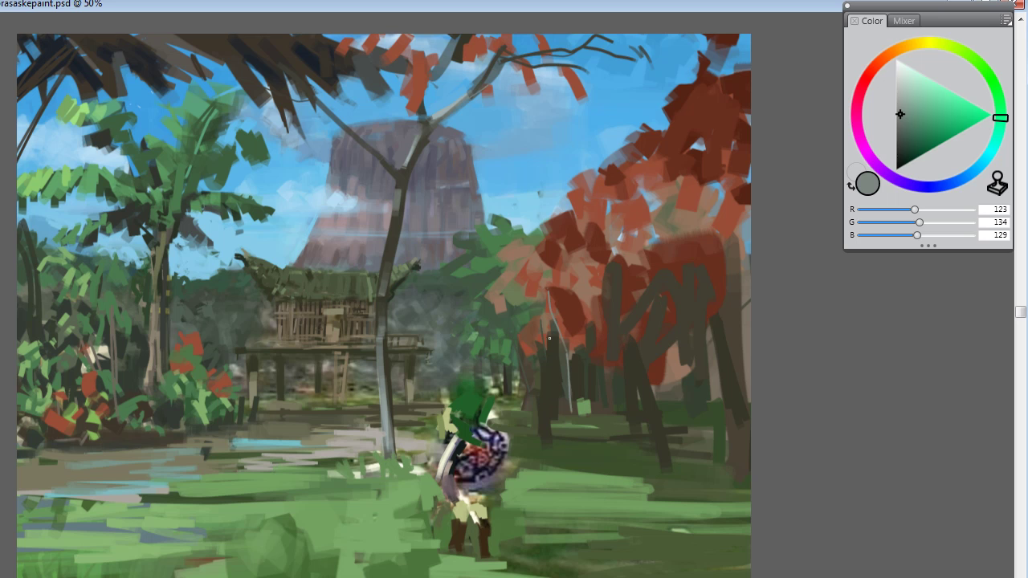
pyautogui.moveTo(546, 293); pyautogui.dragTo(554, 436)
pyautogui.hotkey('ctrl', 'z')
pyautogui.moveTo(541, 332); pyautogui.dragTo(545, 439)
pyautogui.hotkey('ctrl', 'z')
pyautogui.moveTo(461, 279)
pyautogui.mouseDown()
pyautogui.moveTo(495, 343)
pyautogui.moveTo(521, 419)
pyautogui.mouseUp()
pyautogui.moveTo(651, 252); pyautogui.dragTo(660, 435)
pyautogui.hotkey('ctrl', 'z')
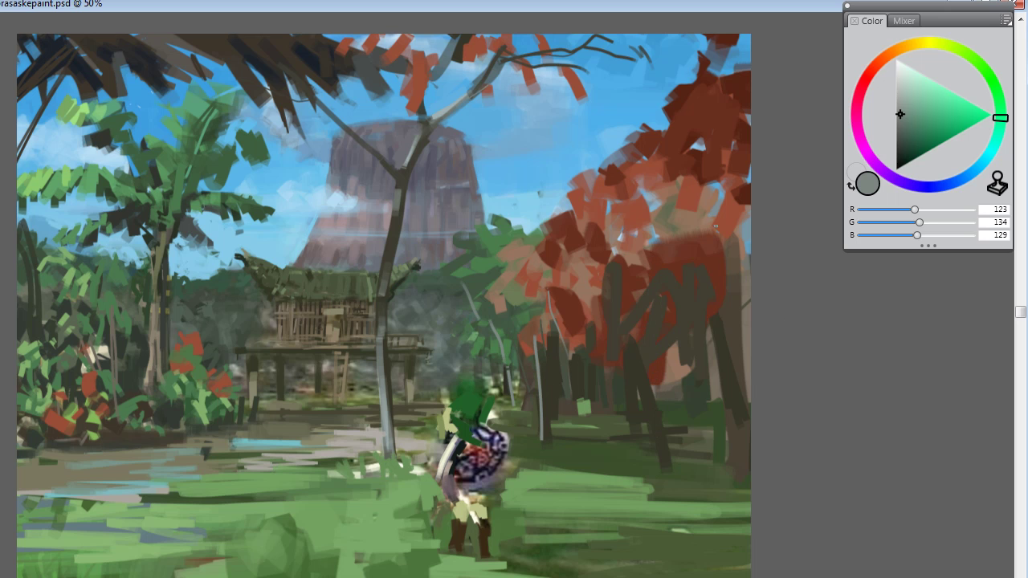
# Step: Paint a tall leaning trunk at the painting's right edge in grey (RGB 123, 134, 129) with a dark side (RGB 55, 54, 45)
pyautogui.moveTo(719, 242); pyautogui.dragTo(750, 514)
pyautogui.hotkey('ctrl', 'z')
pyautogui.moveTo(739, 248)
pyautogui.mouseDown()
pyautogui.moveTo(788, 489)
pyautogui.moveTo(696, 122)
pyautogui.mouseUp()
pyautogui.keyDown('alt'); pyautogui.click(425, 172); pyautogui.keyUp('alt')
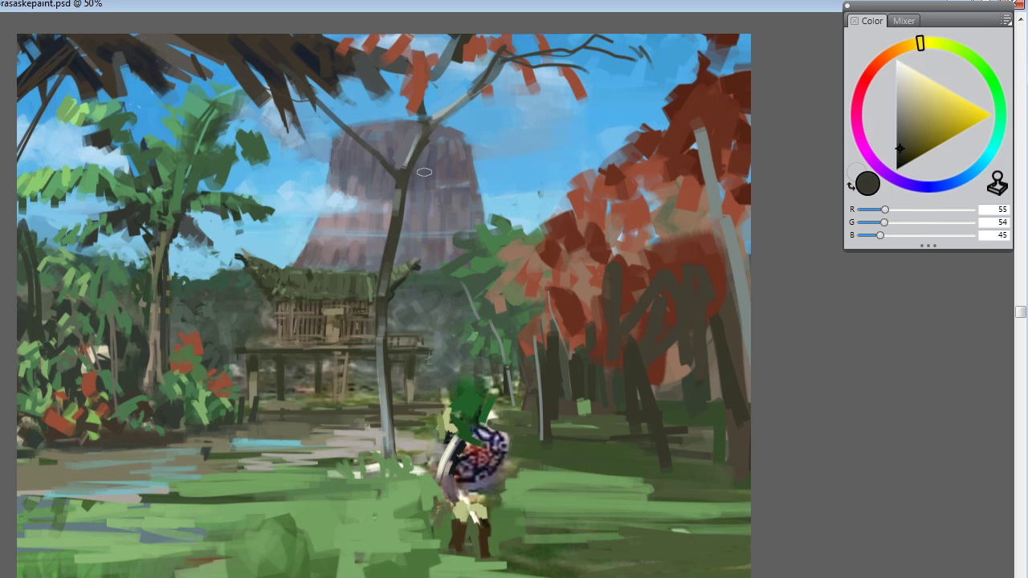
pyautogui.moveTo(688, 29); pyautogui.dragTo(766, 401)
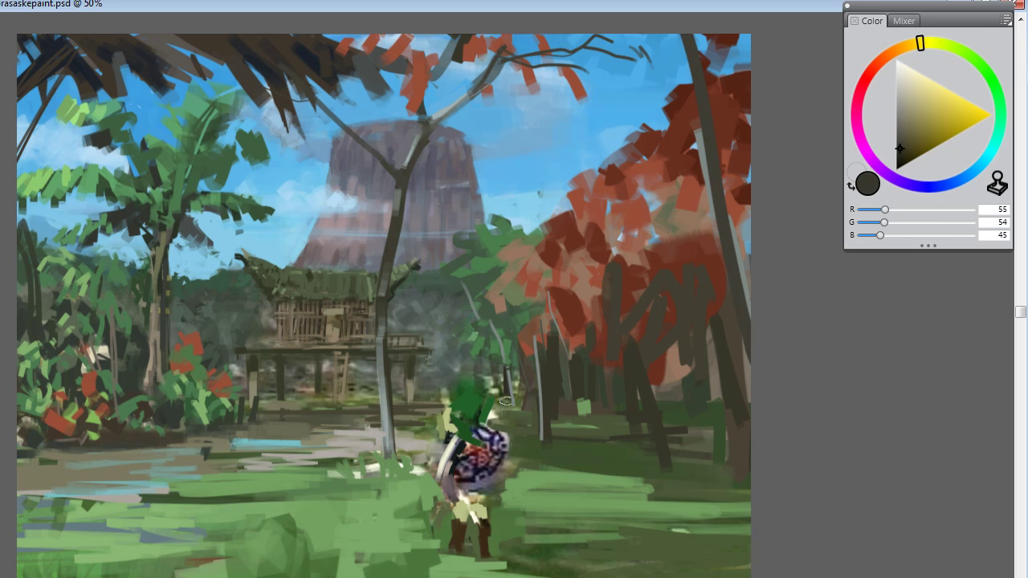
# Step: Dab green (RGB 79, 118, 49) along the pond's grassy edge and smear the water surface with the water reflection brush
pyautogui.keyDown('alt'); pyautogui.click(291, 522); pyautogui.keyUp('alt')
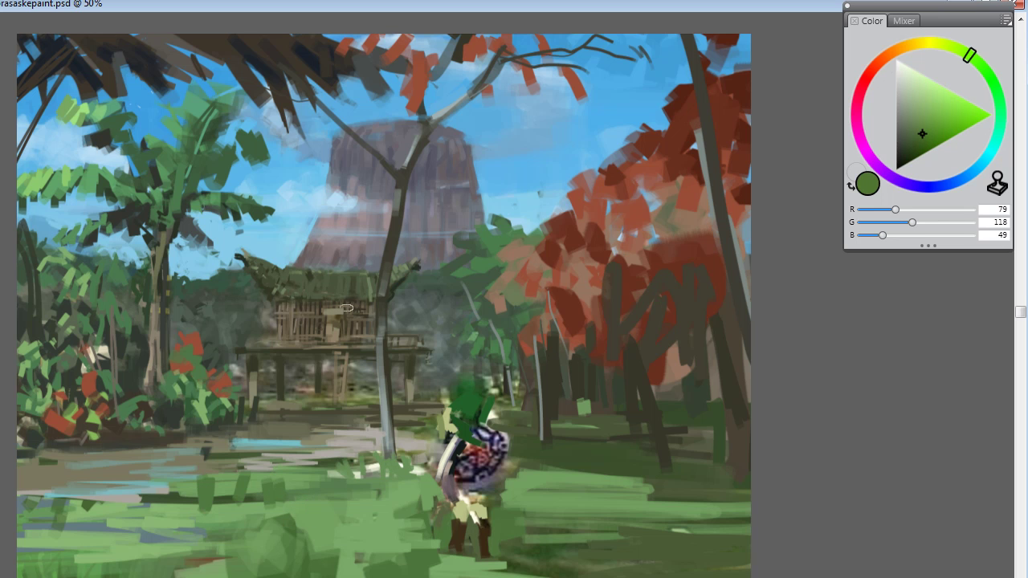
pyautogui.hotkey('ctrl', 'b')
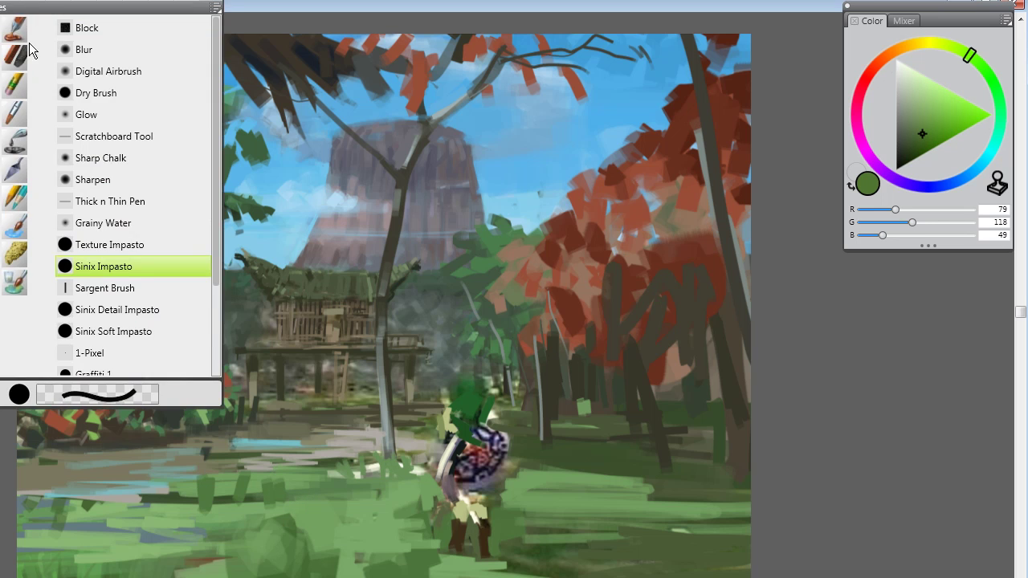
pyautogui.scroll(-2, 204, 256)
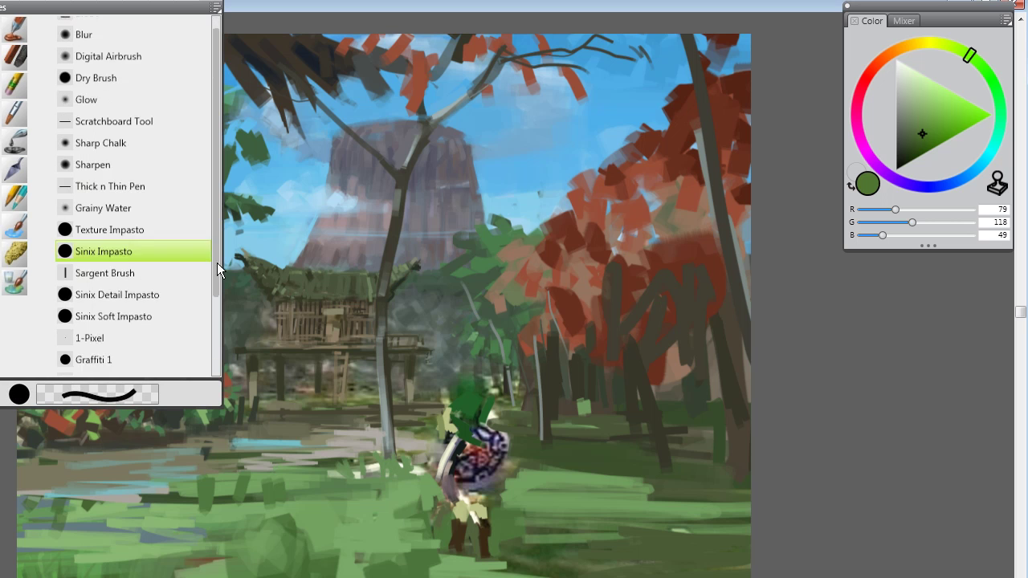
pyautogui.click(105, 366)
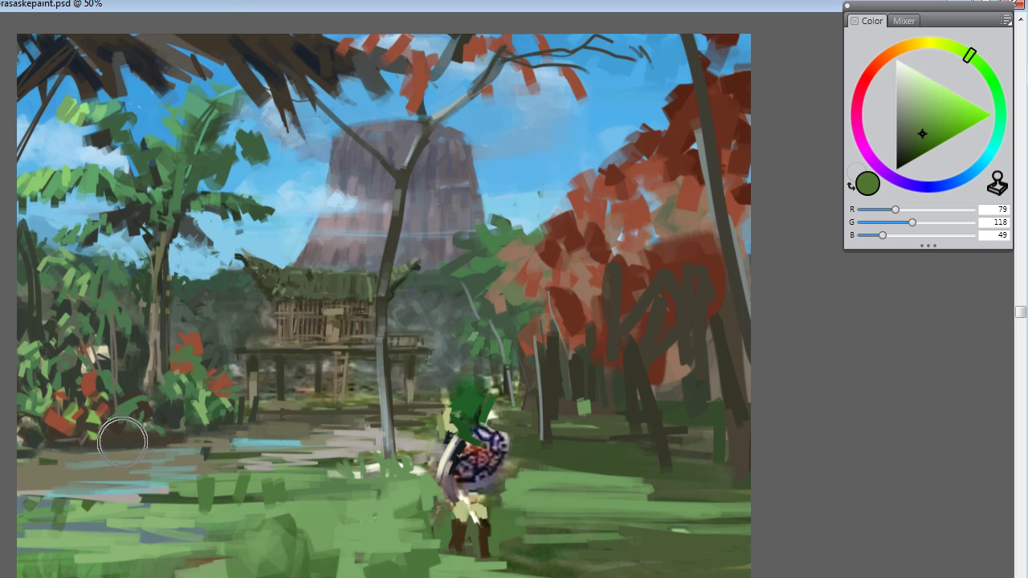
pyautogui.moveTo(121, 437)
pyautogui.mouseDown()
pyautogui.moveTo(171, 462)
pyautogui.moveTo(102, 470)
pyautogui.moveTo(98, 493)
pyautogui.moveTo(88, 471)
pyautogui.moveTo(147, 482)
pyautogui.moveTo(138, 489)
pyautogui.moveTo(202, 474)
pyautogui.moveTo(93, 517)
pyautogui.moveTo(118, 539)
pyautogui.moveTo(161, 522)
pyautogui.mouseUp()
pyautogui.moveTo(341, 472)
pyautogui.mouseDown()
pyautogui.moveTo(315, 437)
pyautogui.moveTo(286, 432)
pyautogui.moveTo(344, 429)
pyautogui.moveTo(324, 406)
pyautogui.moveTo(250, 448)
pyautogui.moveTo(242, 471)
pyautogui.moveTo(154, 460)
pyautogui.moveTo(165, 454)
pyautogui.moveTo(55, 458)
pyautogui.mouseUp()
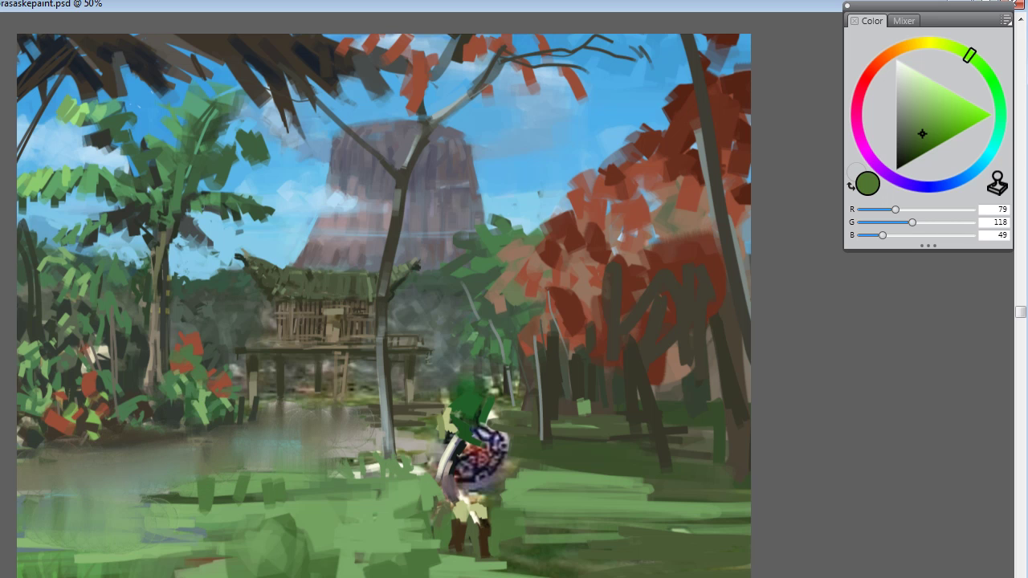
# Step: Dab light green (RGB 132, 174, 98) and reddish-brown plant reflections on the pond below the left bank with the Sinix Impasto brush
pyautogui.hotkey('ctrl', 'b')
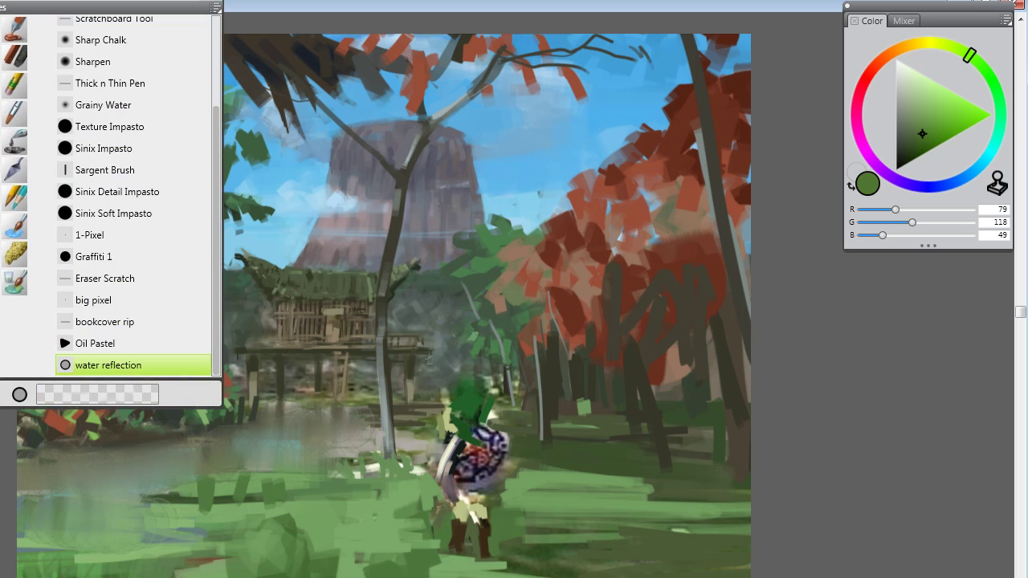
pyautogui.click(104, 148)
pyautogui.keyDown('alt'); pyautogui.click(213, 464); pyautogui.keyUp('alt')
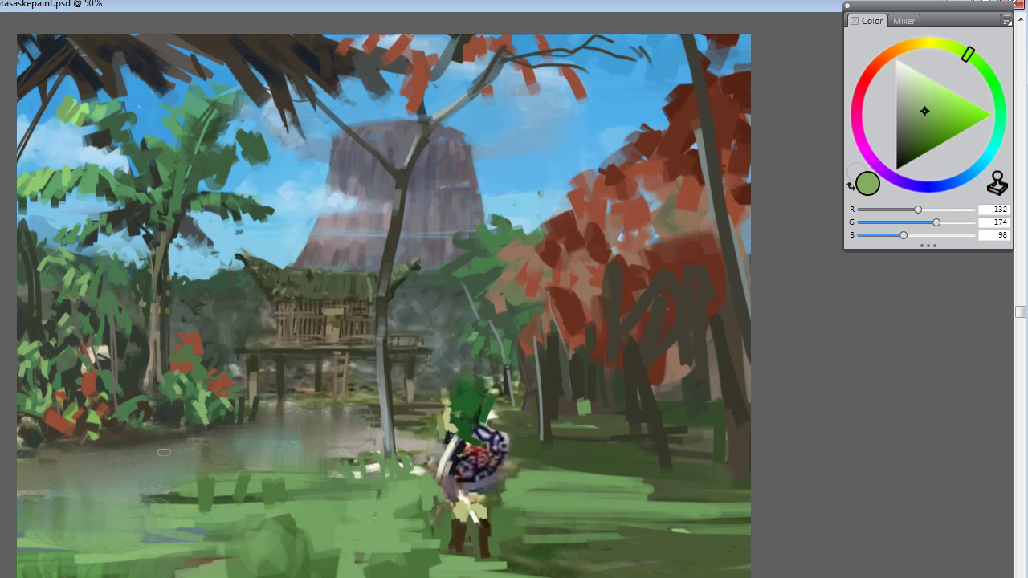
pyautogui.hotkey('ctrl', 'b')
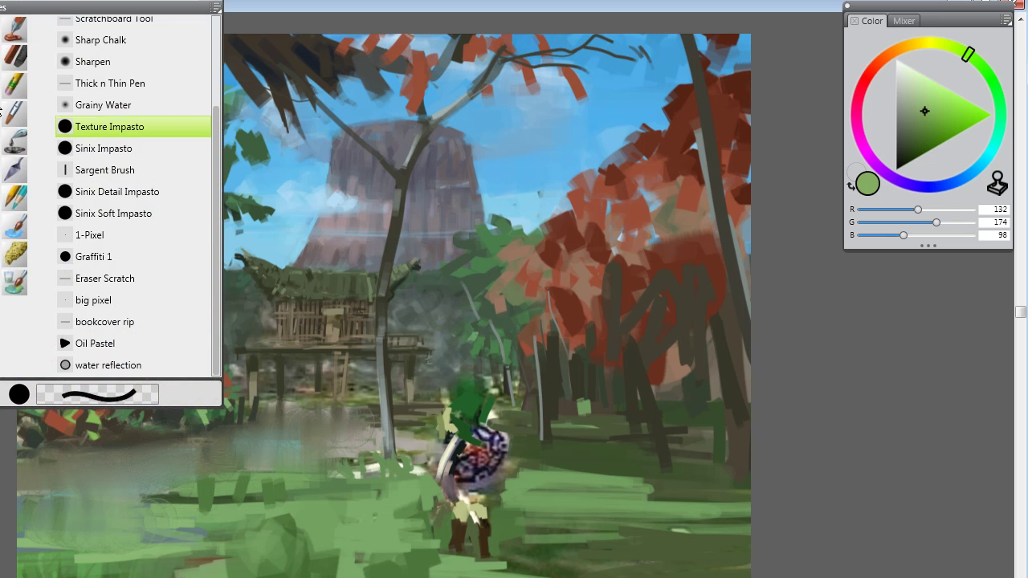
pyautogui.click(91, 147)
pyautogui.moveTo(208, 464)
pyautogui.mouseDown()
pyautogui.moveTo(201, 452)
pyautogui.moveTo(166, 466)
pyautogui.moveTo(184, 414)
pyautogui.mouseUp()
pyautogui.keyDown('alt'); pyautogui.click(184, 414); pyautogui.keyUp('alt')
pyautogui.moveTo(128, 454)
pyautogui.mouseDown()
pyautogui.moveTo(191, 466)
pyautogui.moveTo(120, 477)
pyautogui.moveTo(146, 474)
pyautogui.mouseUp()
pyautogui.keyDown('alt'); pyautogui.click(225, 450); pyautogui.keyUp('alt')
pyautogui.keyDown('alt'); pyautogui.click(102, 416); pyautogui.keyUp('alt')
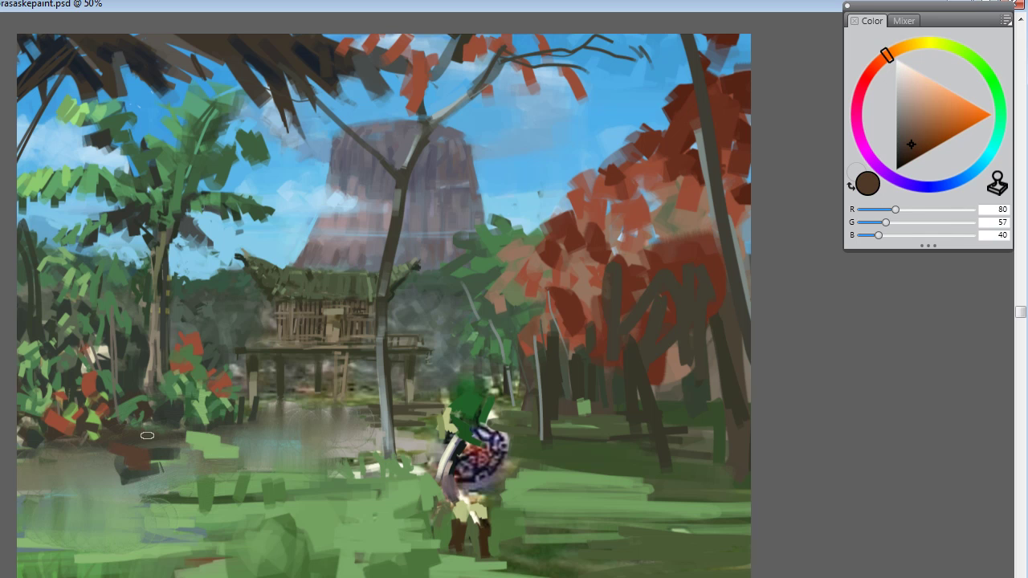
# Step: Add red flower reflections and muted green (RGB 74, 119, 68) dabs to the pond in front of the left bank
pyautogui.keyDown('alt'); pyautogui.click(228, 377); pyautogui.keyUp('alt')
pyautogui.moveTo(225, 455)
pyautogui.mouseDown()
pyautogui.moveTo(241, 451)
pyautogui.moveTo(218, 431)
pyautogui.mouseUp()
pyautogui.moveTo(156, 455)
pyautogui.mouseDown()
pyautogui.moveTo(96, 444)
pyautogui.moveTo(115, 482)
pyautogui.mouseUp()
pyautogui.keyDown('alt'); pyautogui.click(128, 428); pyautogui.keyUp('alt')
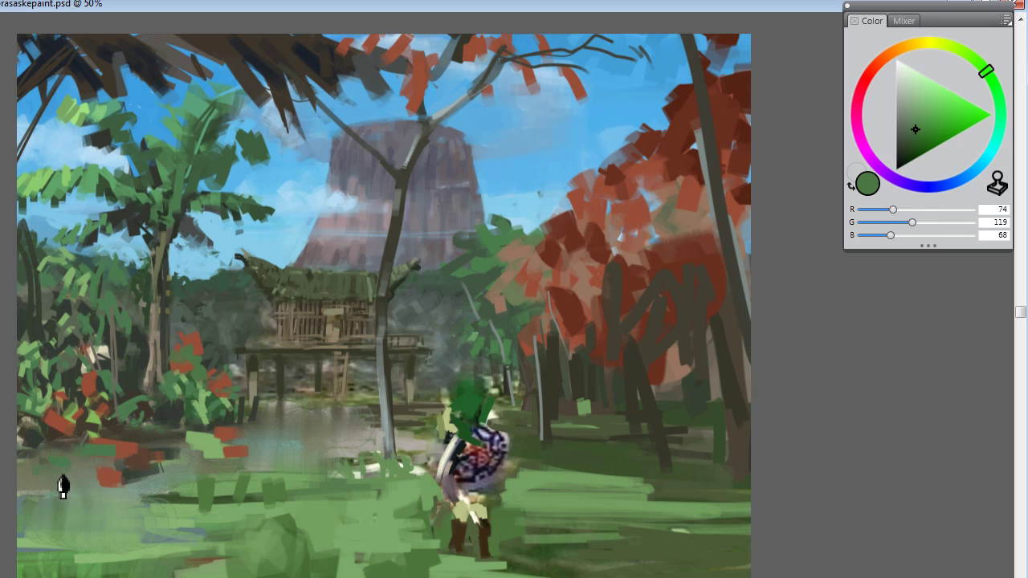
# Step: Paint dark (RGB 45, 52, 45) reflections beneath the bank and hut, and sky-blue (RGB 140, 205, 235) streaks across the pond
pyautogui.keyDown('alt'); pyautogui.click(181, 428); pyautogui.keyUp('alt')
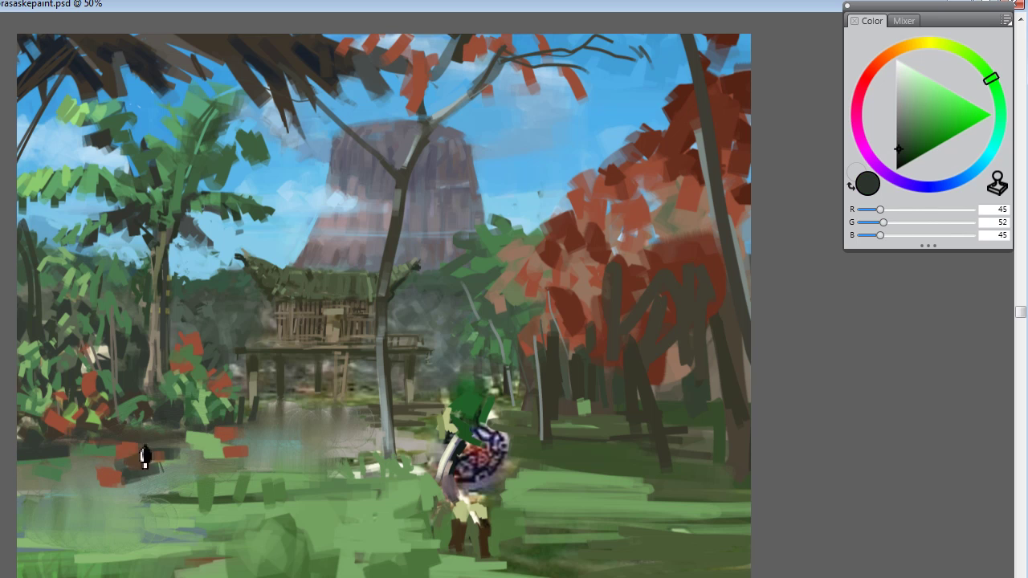
pyautogui.moveTo(137, 453); pyautogui.dragTo(191, 452)
pyautogui.moveTo(281, 427)
pyautogui.mouseDown()
pyautogui.moveTo(310, 415)
pyautogui.moveTo(298, 429)
pyautogui.moveTo(311, 438)
pyautogui.moveTo(358, 430)
pyautogui.mouseUp()
pyautogui.keyDown('alt'); pyautogui.click(209, 419); pyautogui.keyUp('alt')
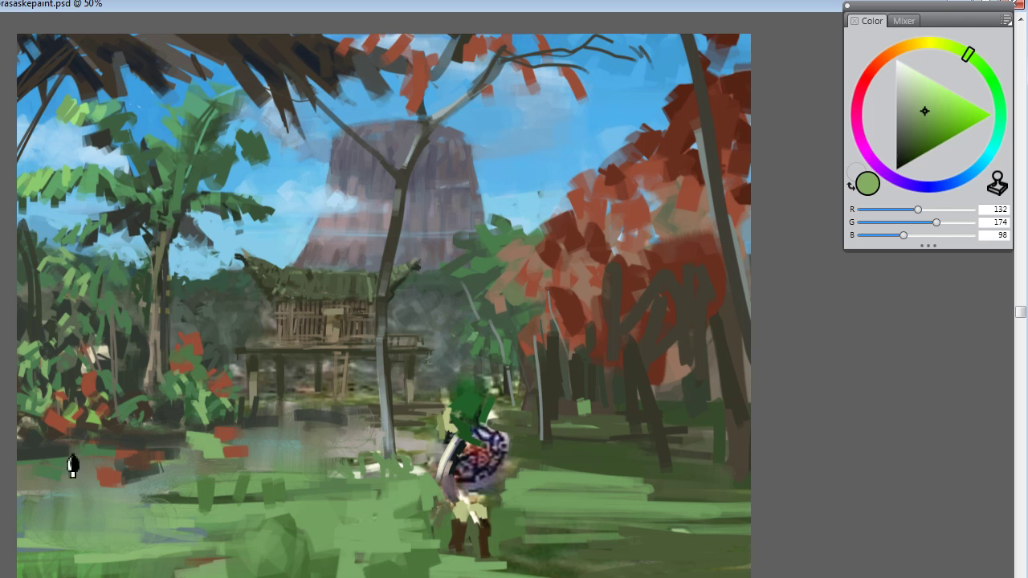
pyautogui.keyDown('alt'); pyautogui.click(263, 246); pyautogui.keyUp('alt')
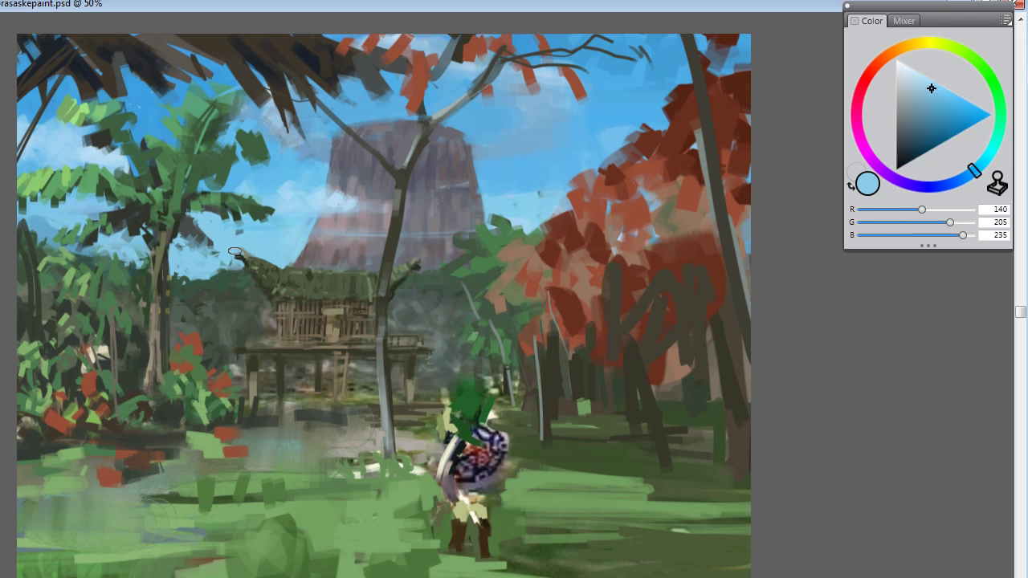
pyautogui.moveTo(148, 526)
pyautogui.mouseDown()
pyautogui.moveTo(72, 528)
pyautogui.moveTo(367, 461)
pyautogui.mouseUp()
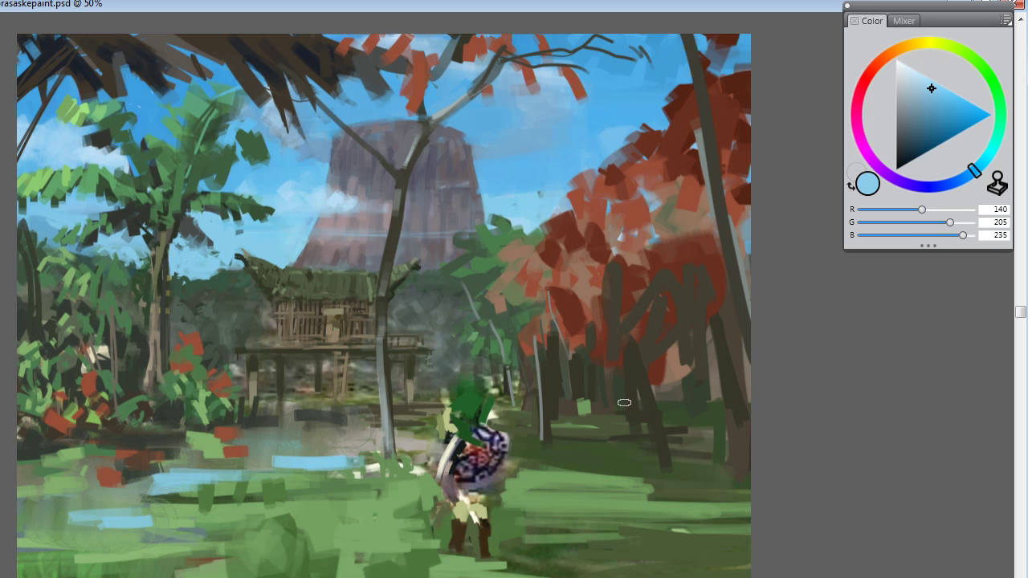
# Step: Blend the painted dabs into the pond with the water reflection brush to form soft reflections
pyautogui.rightClick(36, 155)
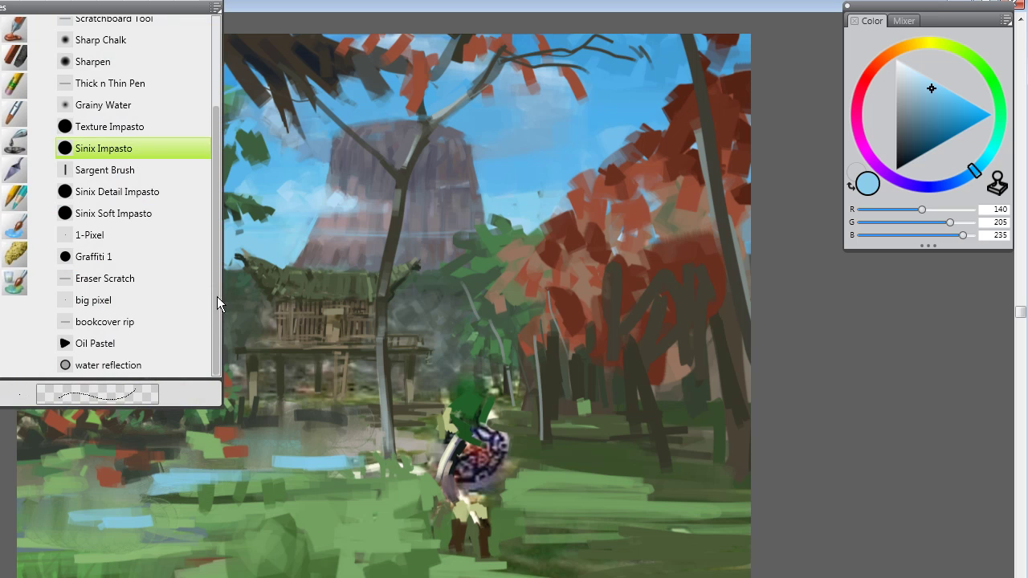
pyautogui.doubleClick(126, 362)
pyautogui.moveTo(145, 518)
pyautogui.mouseDown()
pyautogui.moveTo(67, 488)
pyautogui.moveTo(131, 483)
pyautogui.moveTo(141, 493)
pyautogui.moveTo(111, 507)
pyautogui.moveTo(22, 476)
pyautogui.moveTo(104, 470)
pyautogui.moveTo(131, 486)
pyautogui.moveTo(127, 529)
pyautogui.moveTo(104, 503)
pyautogui.moveTo(69, 536)
pyautogui.moveTo(171, 451)
pyautogui.moveTo(216, 515)
pyautogui.moveTo(229, 501)
pyautogui.moveTo(235, 429)
pyautogui.moveTo(305, 453)
pyautogui.moveTo(323, 425)
pyautogui.moveTo(341, 457)
pyautogui.moveTo(296, 455)
pyautogui.moveTo(352, 476)
pyautogui.mouseUp()
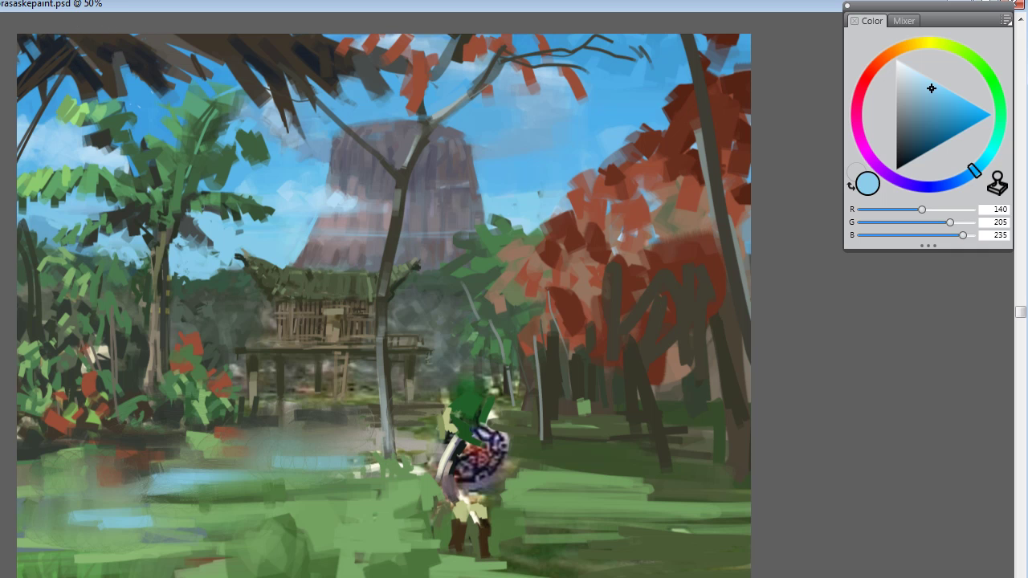
# Step: Switch to a grass-textured brush and paint green (RGB 93, 127, 67) blades across the foreground to the left of the character
pyautogui.click(4, 3)
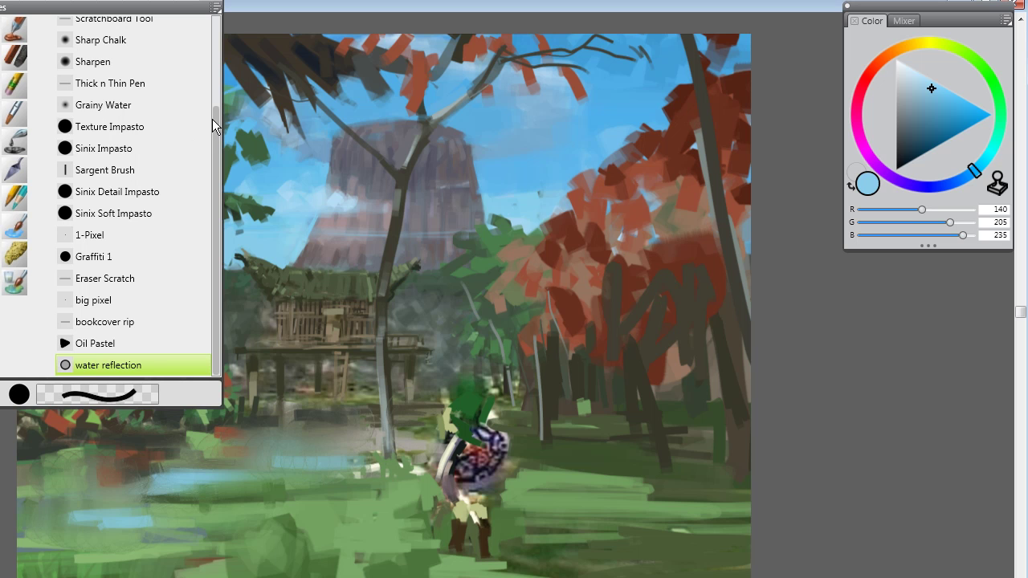
pyautogui.moveTo(212, 119)
pyautogui.mouseDown()
pyautogui.moveTo(216, 82)
pyautogui.moveTo(221, 260)
pyautogui.mouseUp()
pyautogui.click(112, 323)
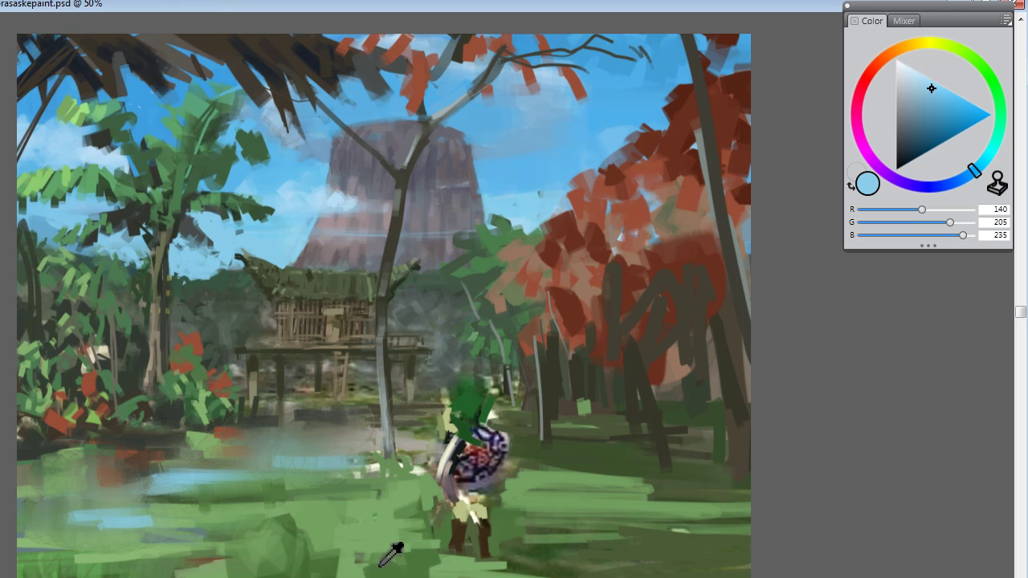
pyautogui.keyDown('alt'); pyautogui.click(391, 554); pyautogui.keyUp('alt')
pyautogui.moveTo(391, 554)
pyautogui.mouseDown()
pyautogui.moveTo(388, 535)
pyautogui.moveTo(246, 575)
pyautogui.moveTo(88, 575)
pyautogui.mouseUp()
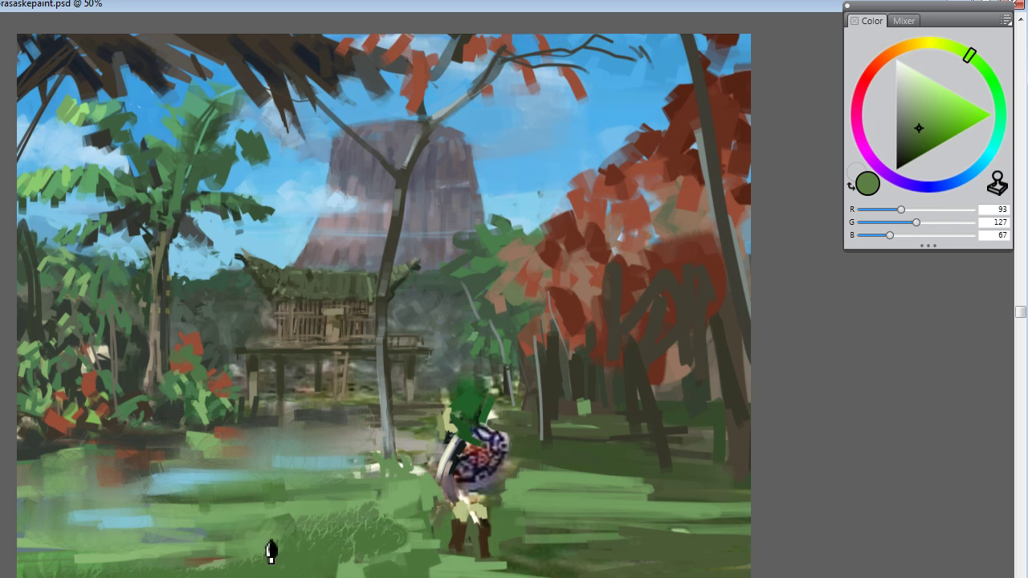
# Step: Add light green (RGB 113, 155, 83) grass texture to the left foreground and darker green (RGB 76, 114, 46) texture to the right foreground
pyautogui.keyDown('alt'); pyautogui.click(623, 516); pyautogui.keyUp('alt')
pyautogui.keyDown('alt'); pyautogui.click(624, 514); pyautogui.keyUp('alt')
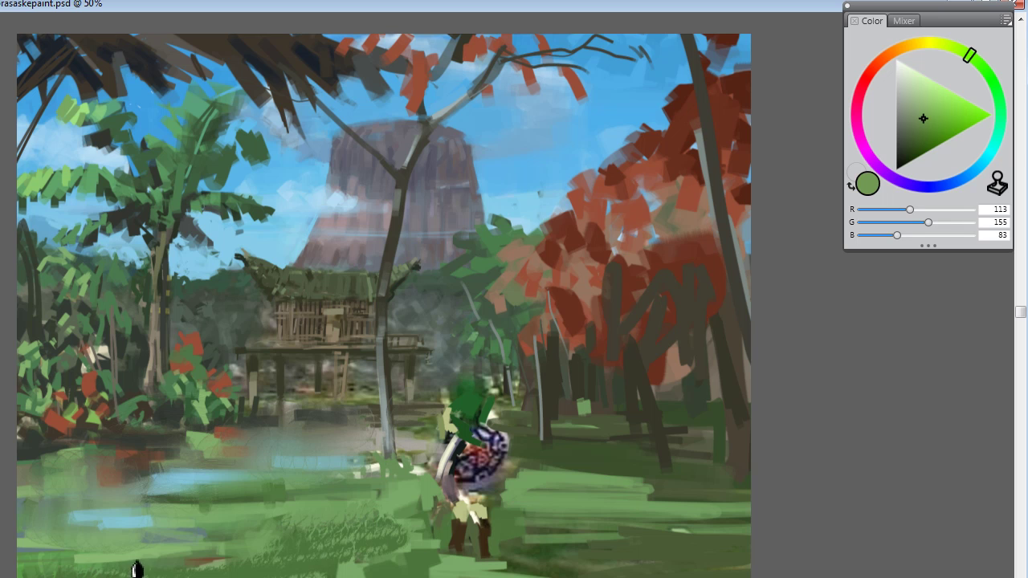
pyautogui.moveTo(137, 569); pyautogui.dragTo(97, 575)
pyautogui.moveTo(285, 556)
pyautogui.mouseDown()
pyautogui.moveTo(241, 562)
pyautogui.moveTo(249, 572)
pyautogui.mouseUp()
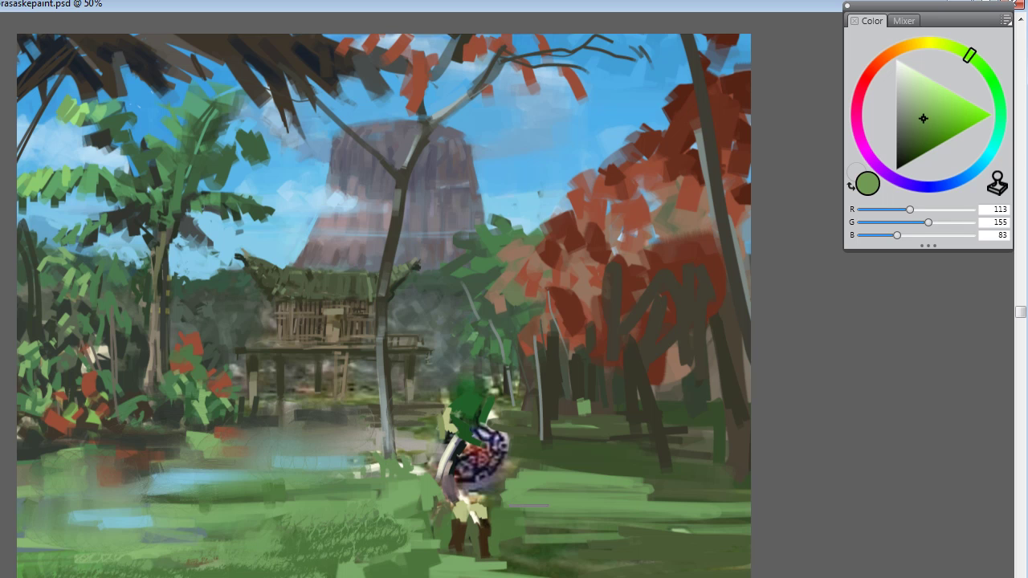
pyautogui.keyDown('alt'); pyautogui.click(353, 559); pyautogui.keyUp('alt')
pyautogui.moveTo(602, 562); pyautogui.dragTo(711, 572)
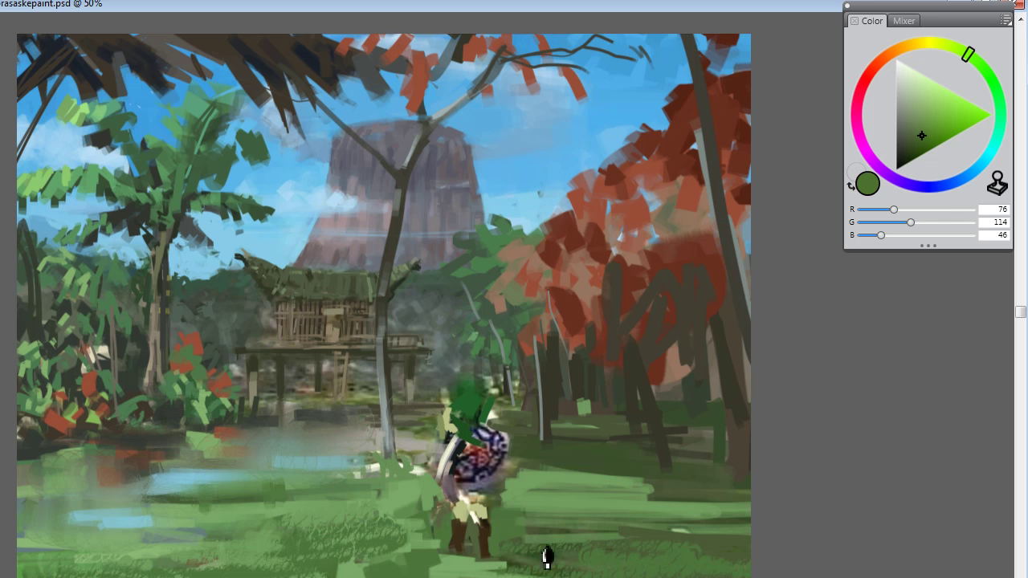
# Step: Paint dark (RGB 47, 46, 31) grass texture across the right foreground and along the shaded ground beneath the red trees
pyautogui.keyDown('alt'); pyautogui.click(746, 382); pyautogui.keyUp('alt')
pyautogui.moveTo(562, 540); pyautogui.dragTo(750, 543)
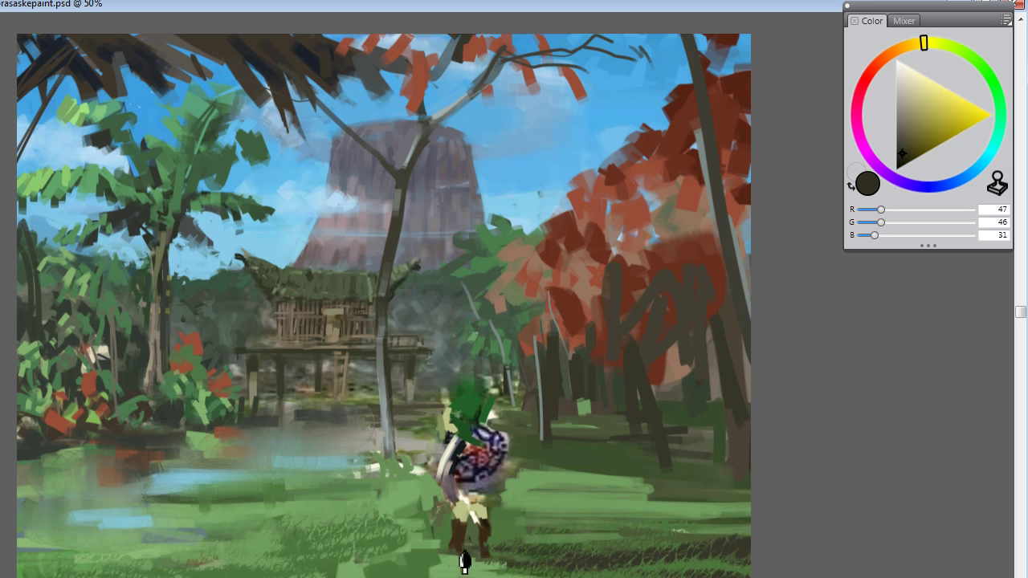
pyautogui.keyDown('alt'); pyautogui.click(385, 570); pyautogui.keyUp('alt')
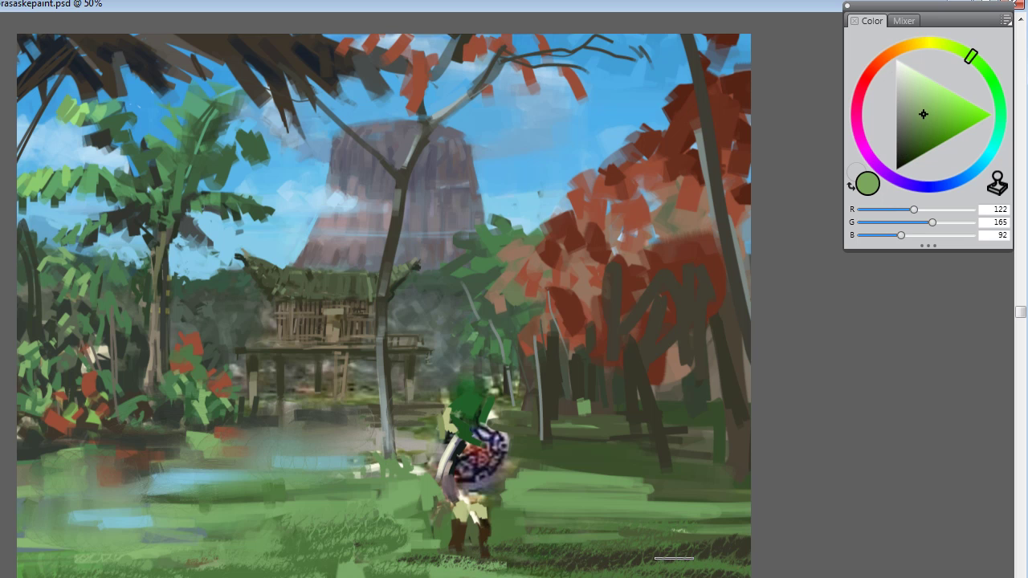
pyautogui.keyDown('alt'); pyautogui.click(672, 458); pyautogui.keyUp('alt')
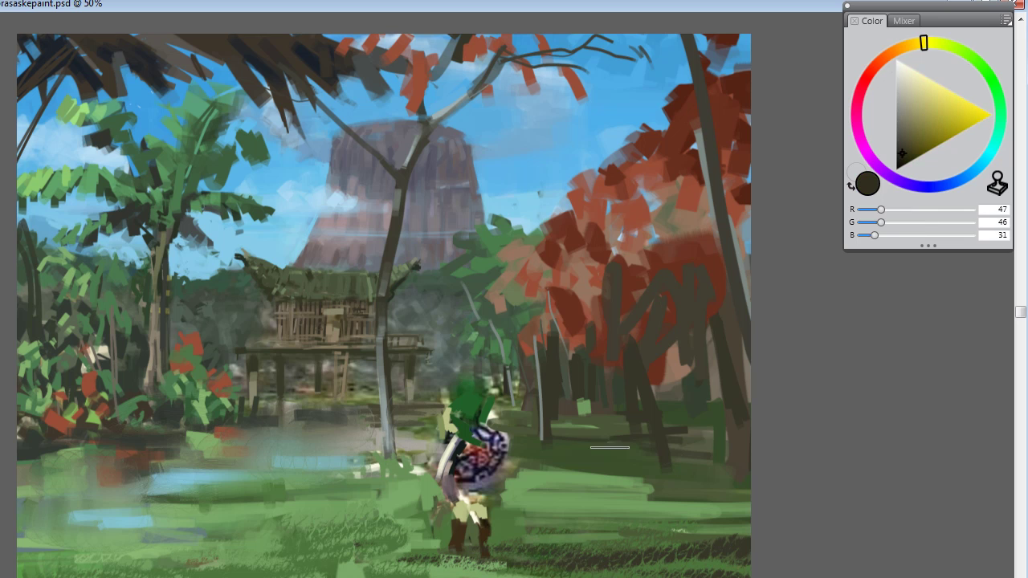
pyautogui.moveTo(724, 479)
pyautogui.mouseDown()
pyautogui.moveTo(624, 491)
pyautogui.moveTo(568, 509)
pyautogui.moveTo(664, 527)
pyautogui.moveTo(586, 493)
pyautogui.mouseUp()
# Step: Add green (RGB 109, 148, 79) grass texture to the right foreground and darker green (RGB 74, 108, 49) texture to the left foreground
pyautogui.keyDown('alt'); pyautogui.click(747, 530); pyautogui.keyUp('alt')
pyautogui.keyDown('alt'); pyautogui.click(585, 493); pyautogui.keyUp('alt')
pyautogui.moveTo(731, 505)
pyautogui.mouseDown()
pyautogui.moveTo(646, 528)
pyautogui.moveTo(636, 507)
pyautogui.moveTo(735, 538)
pyautogui.moveTo(730, 547)
pyautogui.moveTo(502, 543)
pyautogui.moveTo(471, 539)
pyautogui.mouseUp()
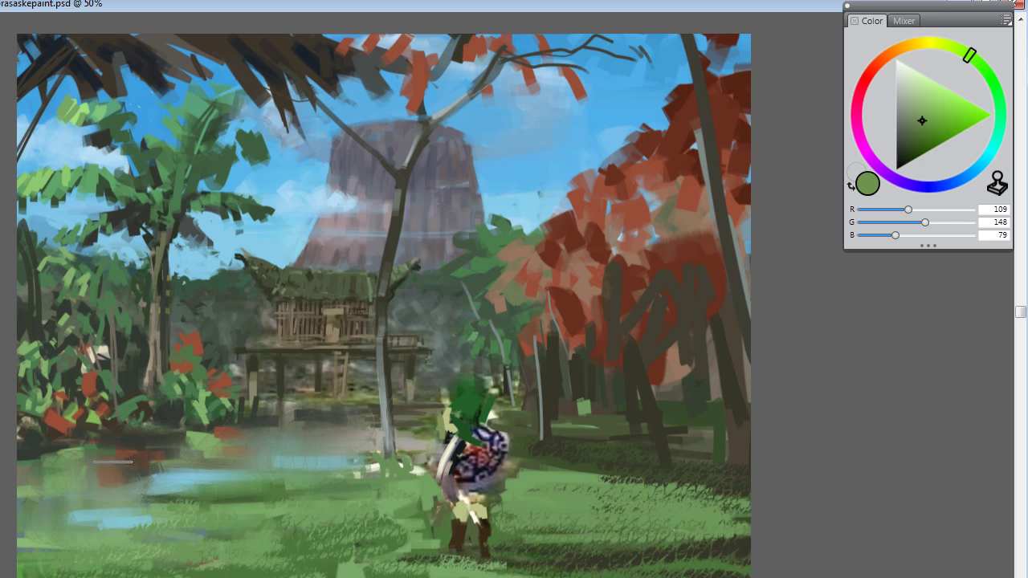
pyautogui.keyDown('alt'); pyautogui.click(259, 508); pyautogui.keyUp('alt')
pyautogui.moveTo(234, 529)
pyautogui.mouseDown()
pyautogui.moveTo(51, 543)
pyautogui.moveTo(228, 546)
pyautogui.mouseUp()
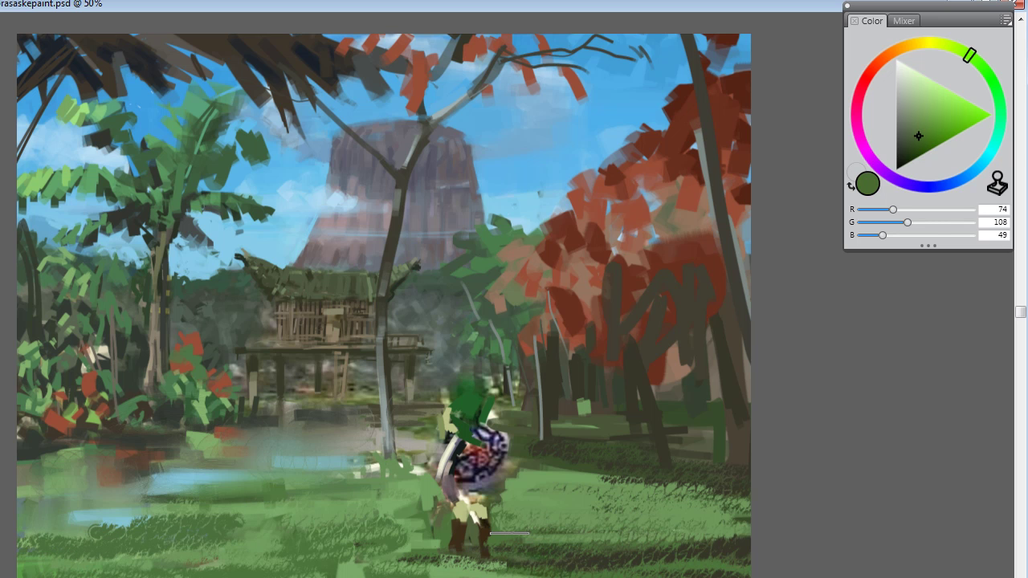
# Step: Brighten the grass right of the character with green (RGB 116, 159, 86) and texture the pond's edge beside the thin tree trunk
pyautogui.keyDown('alt'); pyautogui.click(586, 473); pyautogui.keyUp('alt')
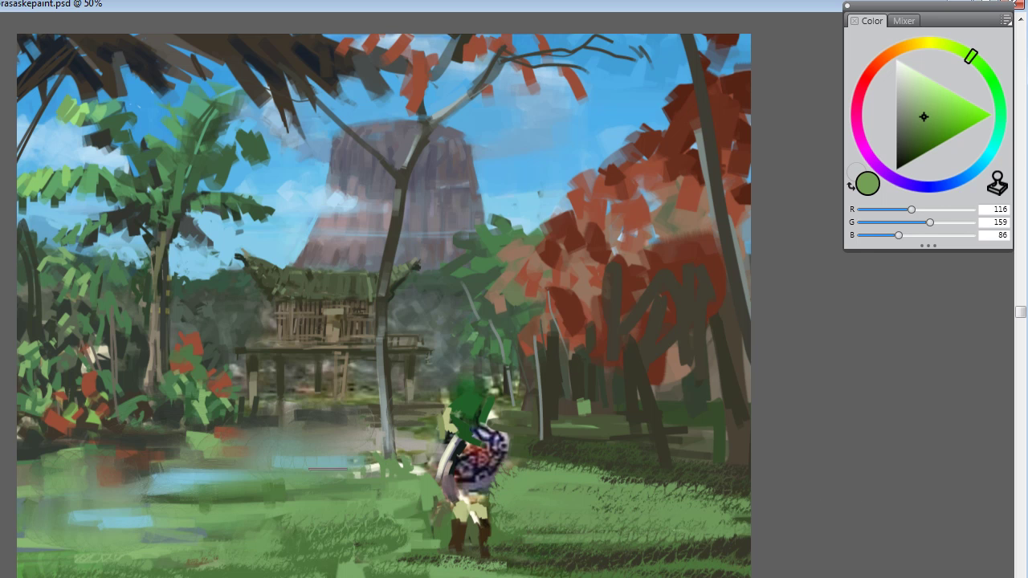
pyautogui.keyDown('alt'); pyautogui.click(354, 468); pyautogui.keyUp('alt')
pyautogui.moveTo(353, 460); pyautogui.dragTo(396, 464)
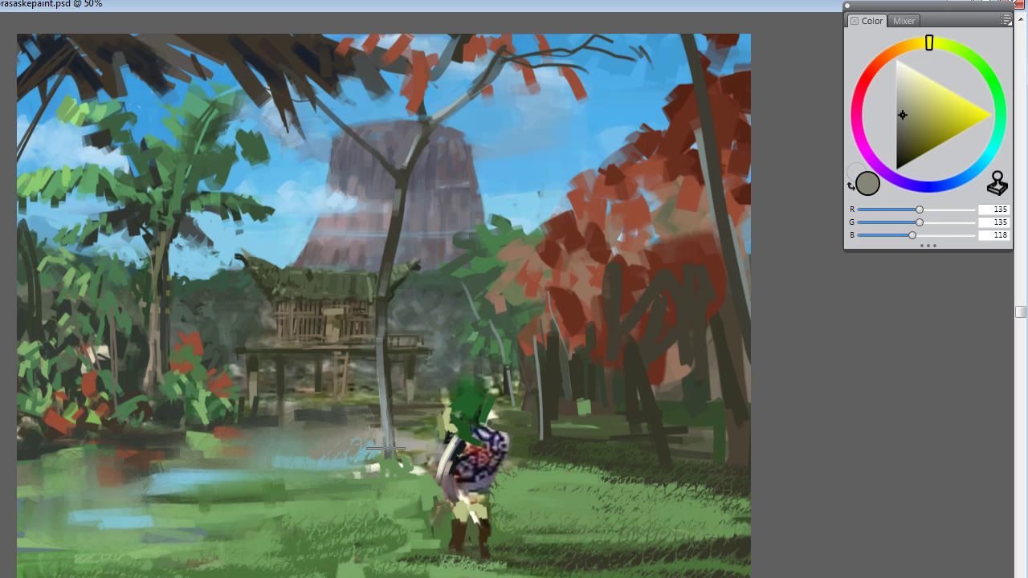
# Step: Paint bright green (RGB 157, 223, 113) sunlit grass highlights across the foreground left of the character
pyautogui.keyDown('alt'); pyautogui.click(415, 489); pyautogui.keyUp('alt')
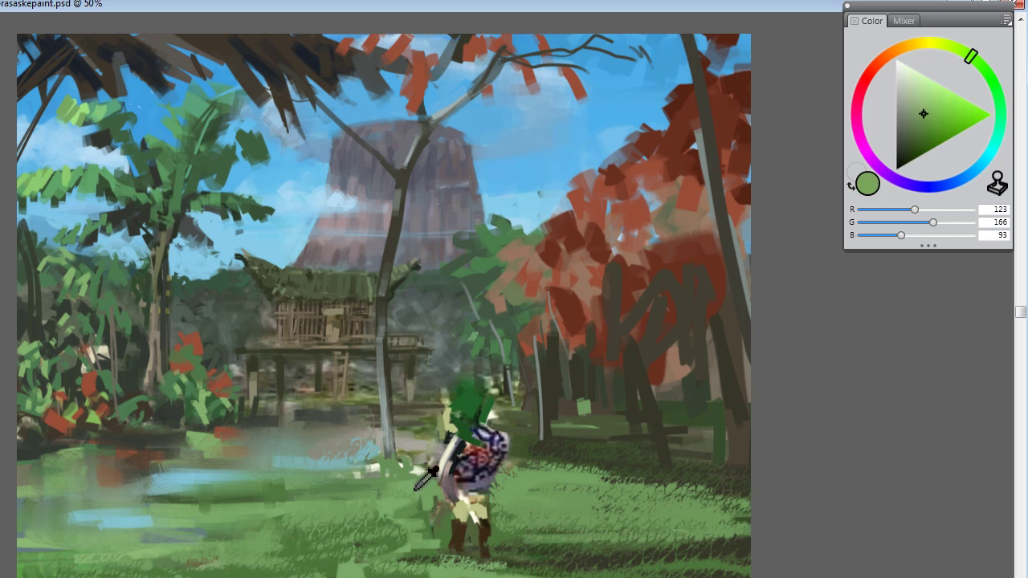
pyautogui.click(937, 98)
pyautogui.moveTo(431, 481)
pyautogui.mouseDown()
pyautogui.moveTo(379, 475)
pyautogui.moveTo(420, 490)
pyautogui.moveTo(391, 501)
pyautogui.moveTo(253, 502)
pyautogui.moveTo(273, 521)
pyautogui.moveTo(250, 511)
pyautogui.moveTo(196, 519)
pyautogui.moveTo(390, 514)
pyautogui.mouseUp()
pyautogui.moveTo(192, 538)
pyautogui.mouseDown()
pyautogui.moveTo(6, 572)
pyautogui.moveTo(297, 576)
pyautogui.moveTo(201, 575)
pyautogui.mouseUp()
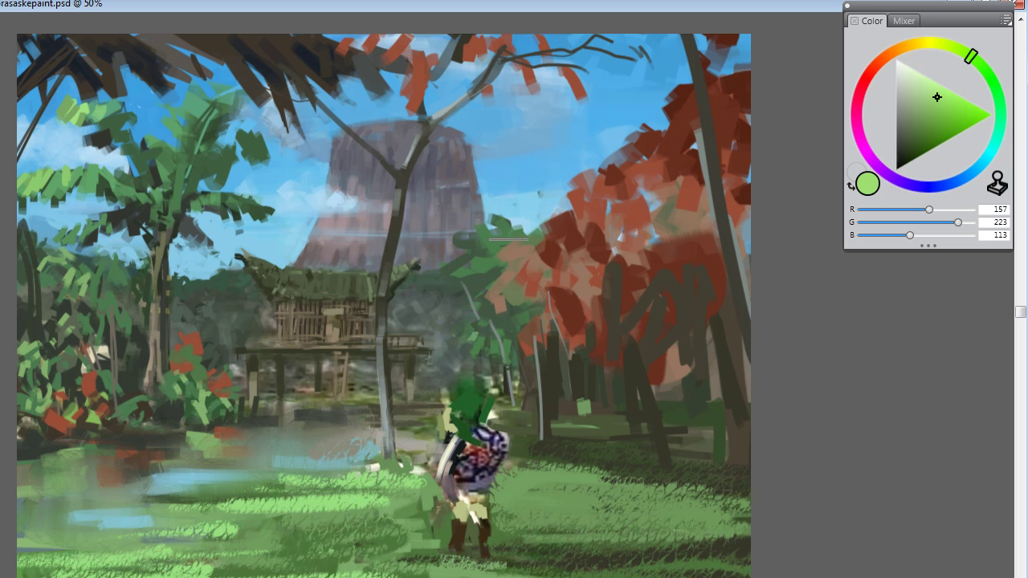
# Step: Switch to the Oil Pastel brush and smooth the textured grass in the right foreground with sampled mid and dark greens
pyautogui.click(2, 3)
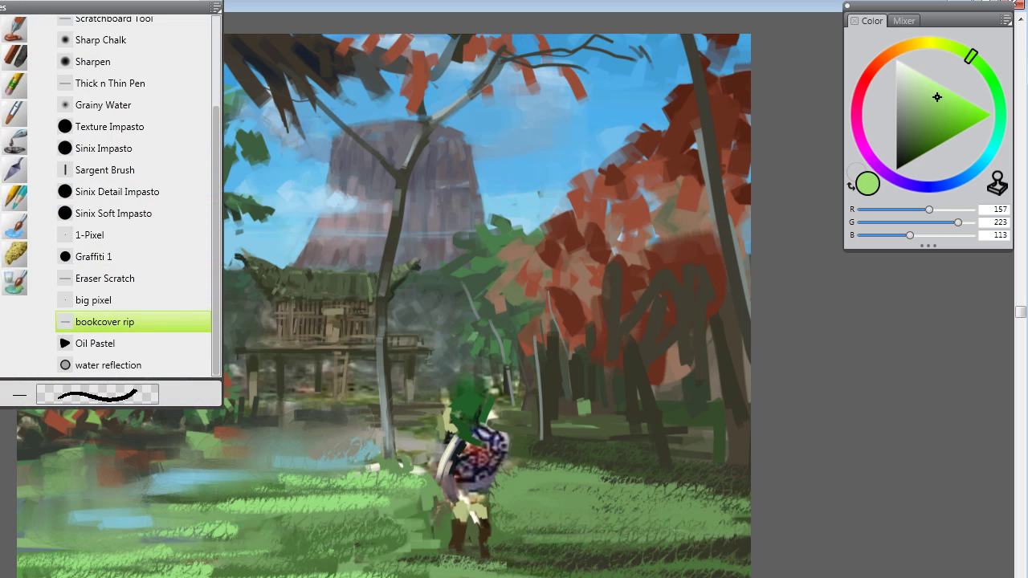
pyautogui.moveTo(215, 295)
pyautogui.mouseDown()
pyautogui.moveTo(203, 195)
pyautogui.moveTo(115, 306)
pyautogui.mouseUp()
pyautogui.click(101, 344)
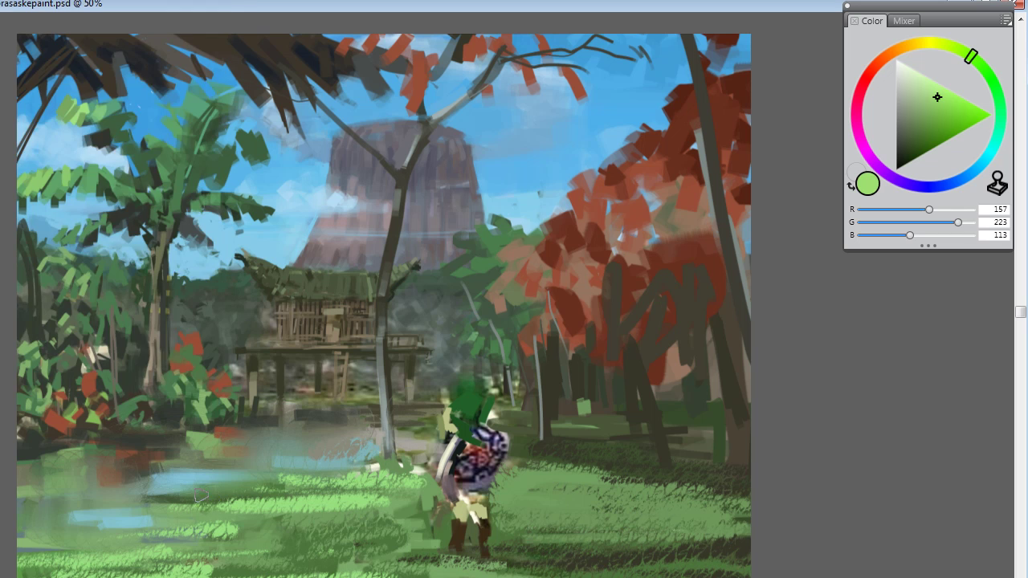
pyautogui.keyDown('alt'); pyautogui.click(213, 515); pyautogui.keyUp('alt')
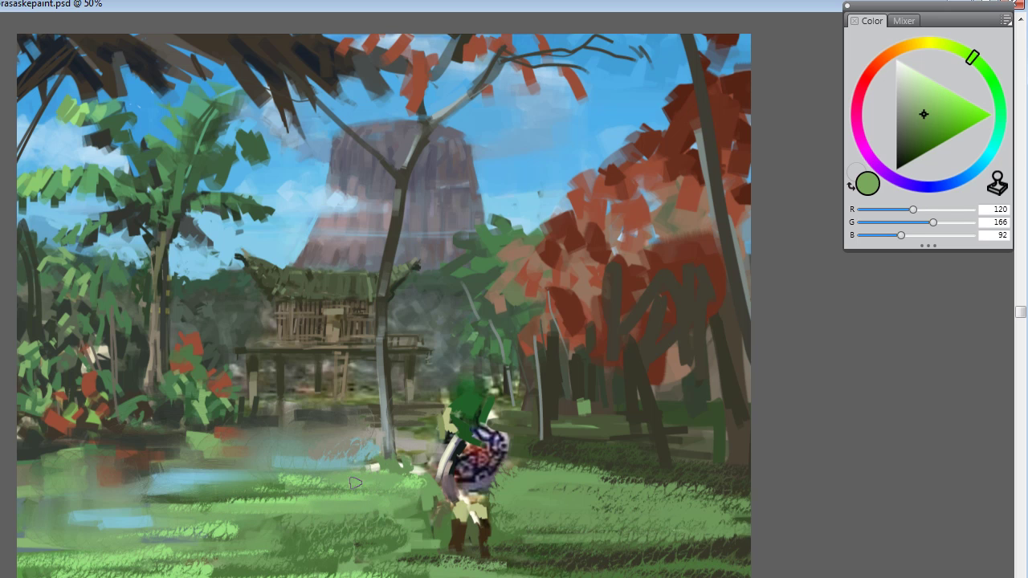
pyautogui.keyDown('alt'); pyautogui.click(291, 493); pyautogui.keyUp('alt')
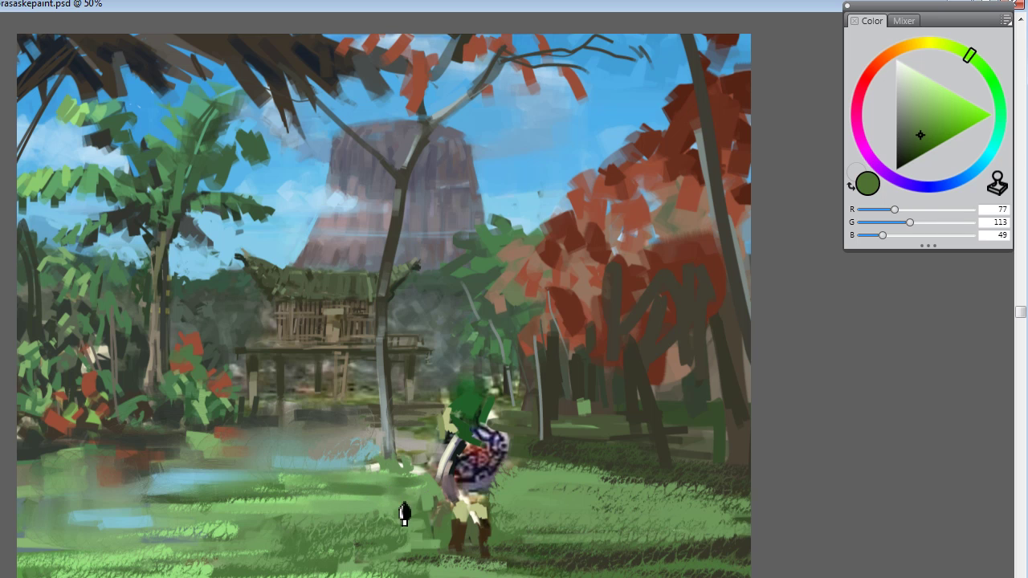
pyautogui.keyDown('alt'); pyautogui.click(587, 538); pyautogui.keyUp('alt')
pyautogui.moveTo(530, 555)
pyautogui.mouseDown()
pyautogui.moveTo(670, 553)
pyautogui.moveTo(739, 540)
pyautogui.mouseUp()
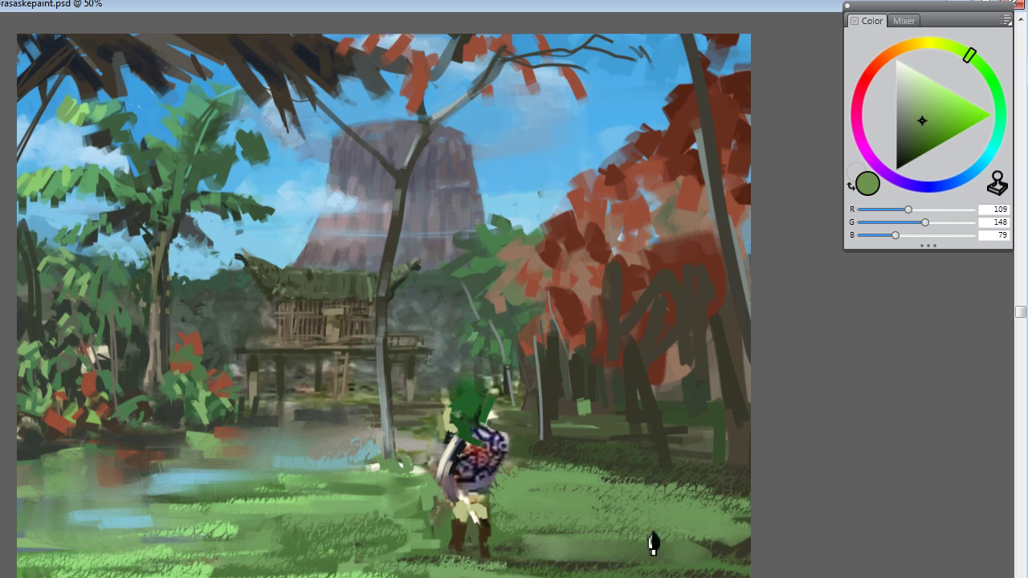
pyautogui.keyDown('alt'); pyautogui.click(574, 546); pyautogui.keyUp('alt')
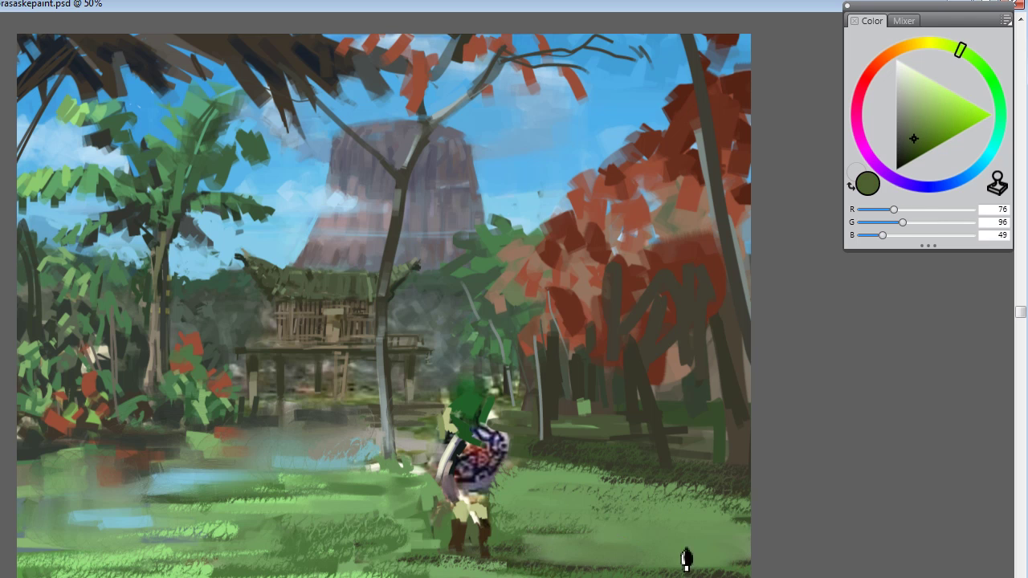
pyautogui.keyDown('alt'); pyautogui.click(704, 563); pyautogui.keyUp('alt')
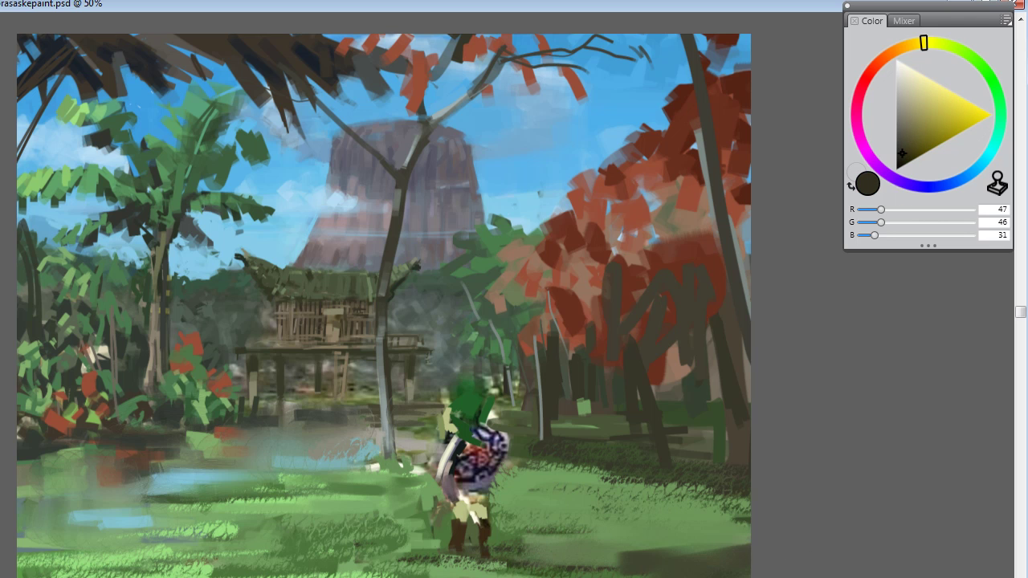
pyautogui.keyDown('alt'); pyautogui.click(701, 560); pyautogui.keyUp('alt')
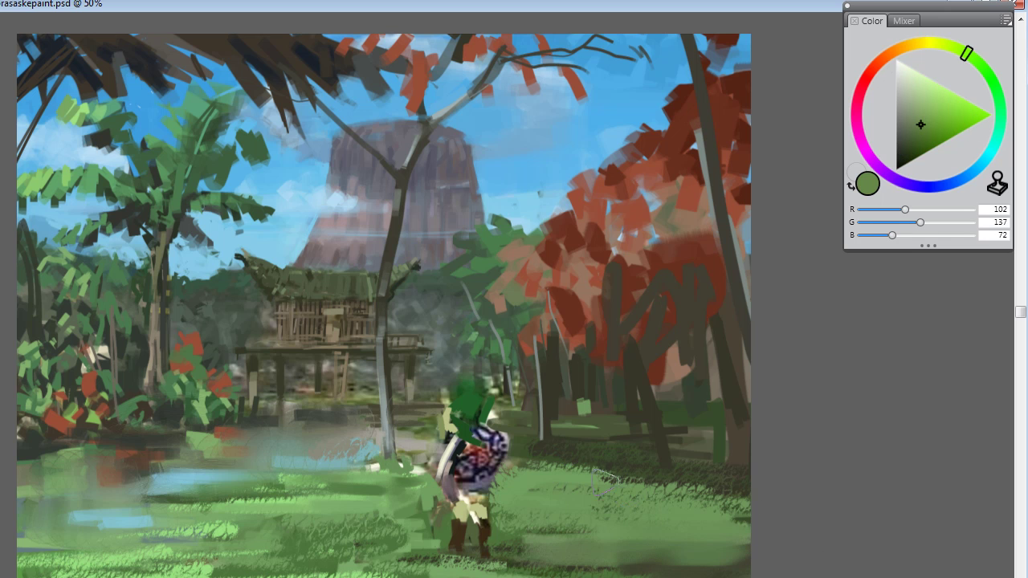
# Step: Soften the edge between the grass and the shade beneath the red trees with green (RGB 106, 144, 76), undoing the last stroke
pyautogui.keyDown('alt'); pyautogui.click(664, 519); pyautogui.keyUp('alt')
pyautogui.moveTo(619, 471)
pyautogui.mouseDown()
pyautogui.moveTo(551, 443)
pyautogui.moveTo(657, 454)
pyautogui.mouseUp()
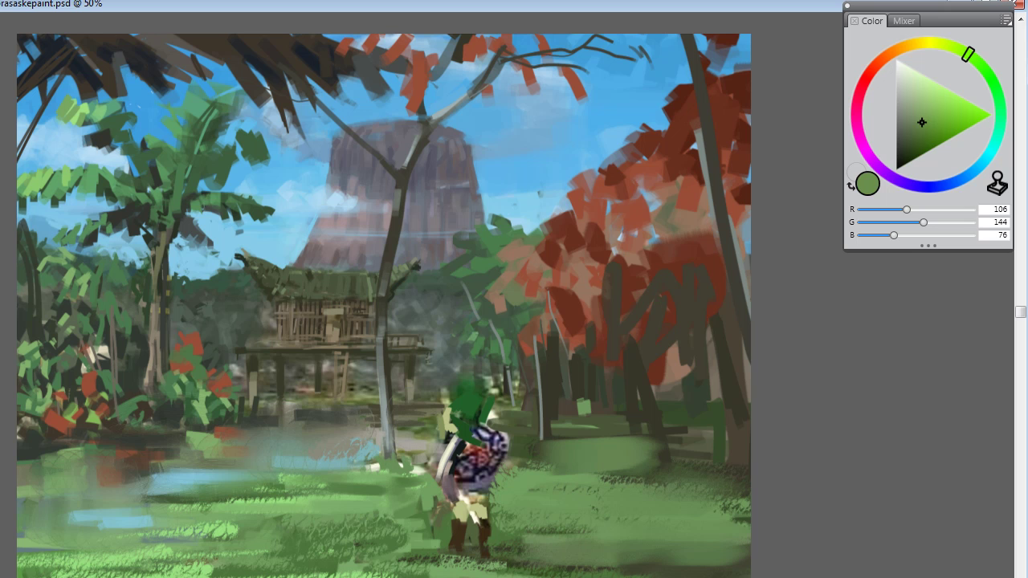
pyautogui.hotkey('ctrl', 'z')
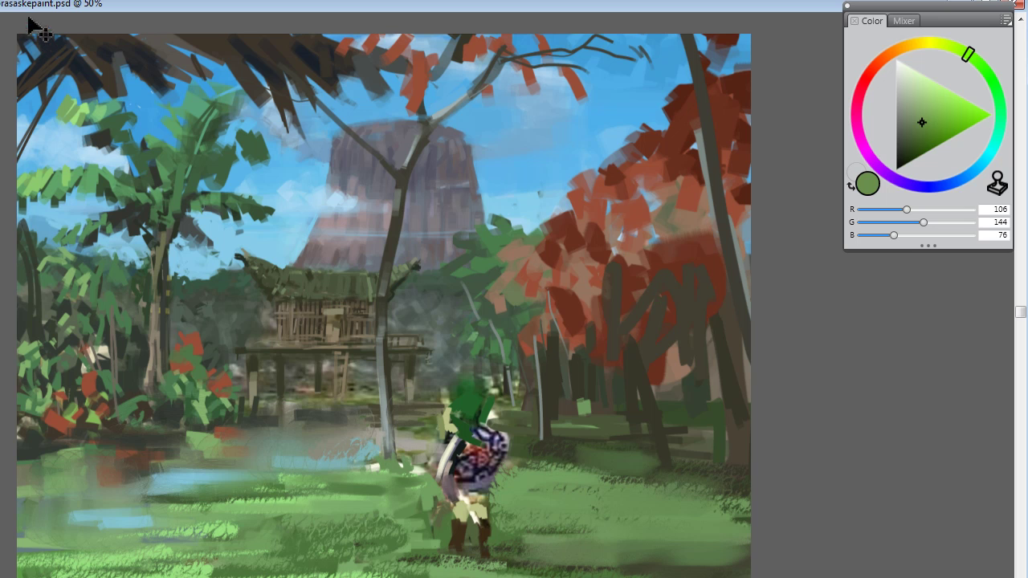
# Step: Switch to the Sinix Impasto brush and paint thin strokes along the waterline beneath the left bank
pyautogui.hotkey('ctrl', 'b')
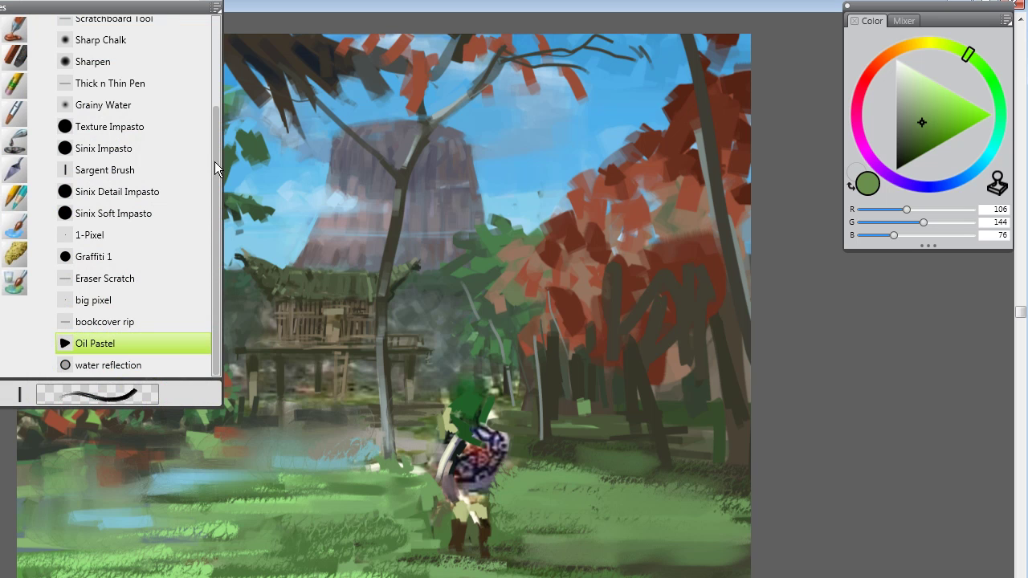
pyautogui.click(215, 94)
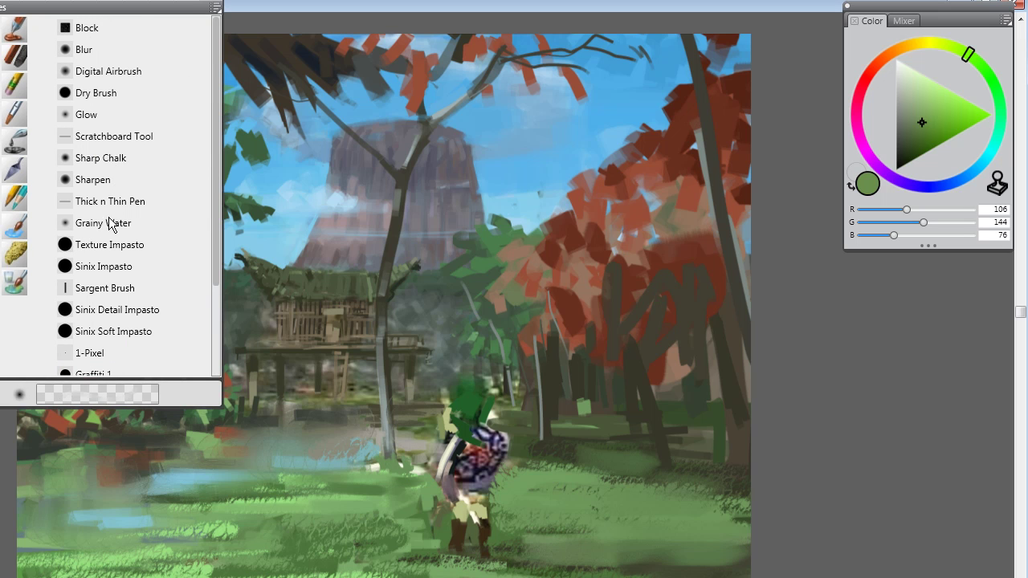
pyautogui.click(113, 273)
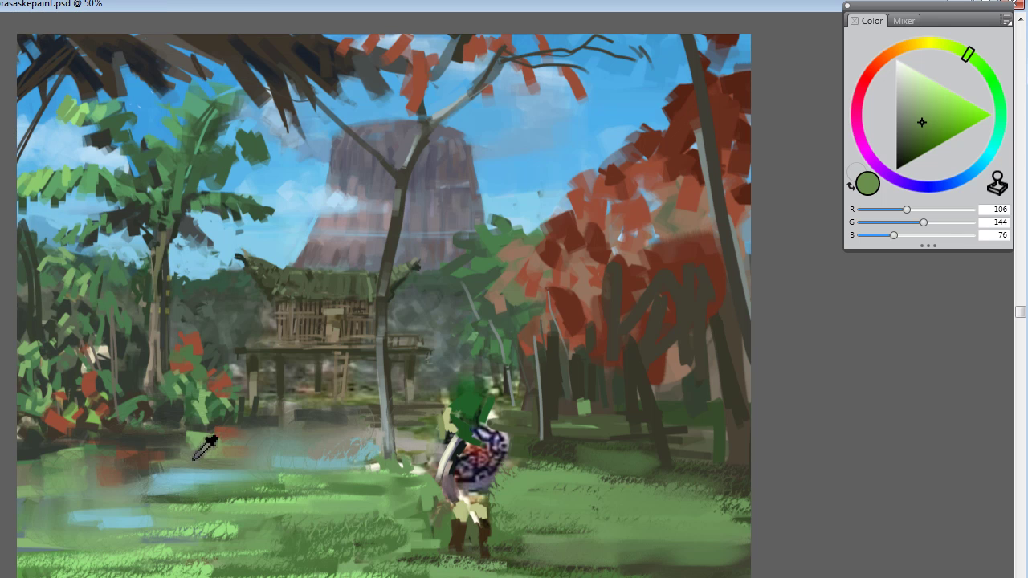
pyautogui.keyDown('alt'); pyautogui.click(165, 434); pyautogui.keyUp('alt')
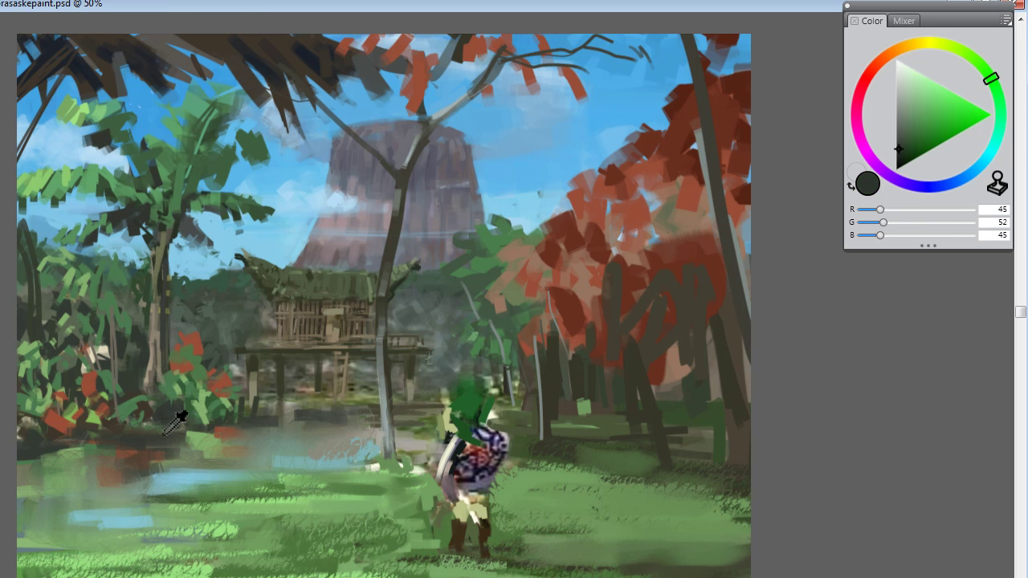
pyautogui.keyDown('alt'); pyautogui.click(84, 460); pyautogui.keyUp('alt')
pyautogui.moveTo(16, 459); pyautogui.dragTo(211, 448)
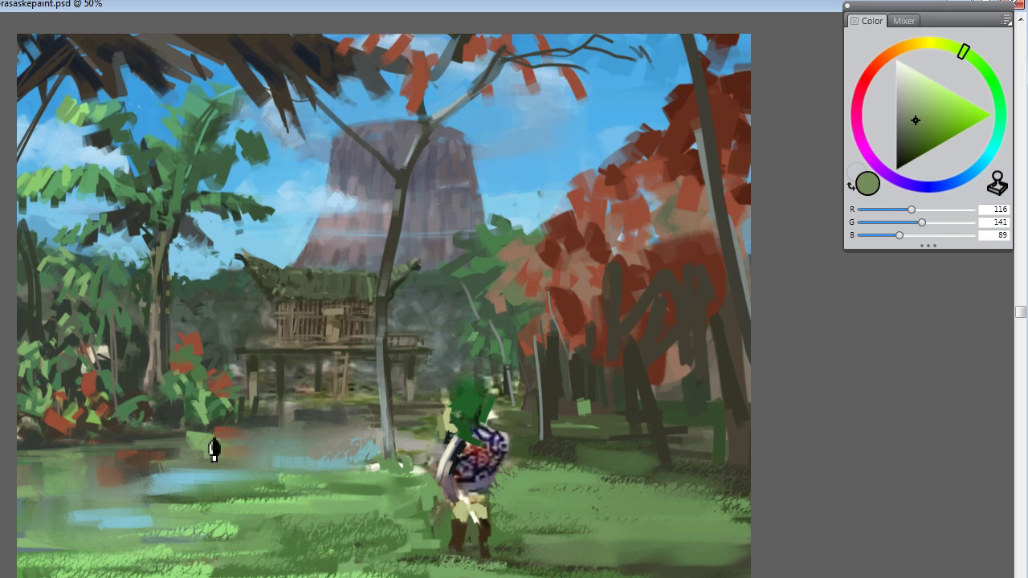
# Step: Paint thin light blue (RGB 162, 214, 243) streaks on the pond in front of the hut, undoing the first stroke
pyautogui.keyDown('alt'); pyautogui.click(300, 209); pyautogui.keyUp('alt')
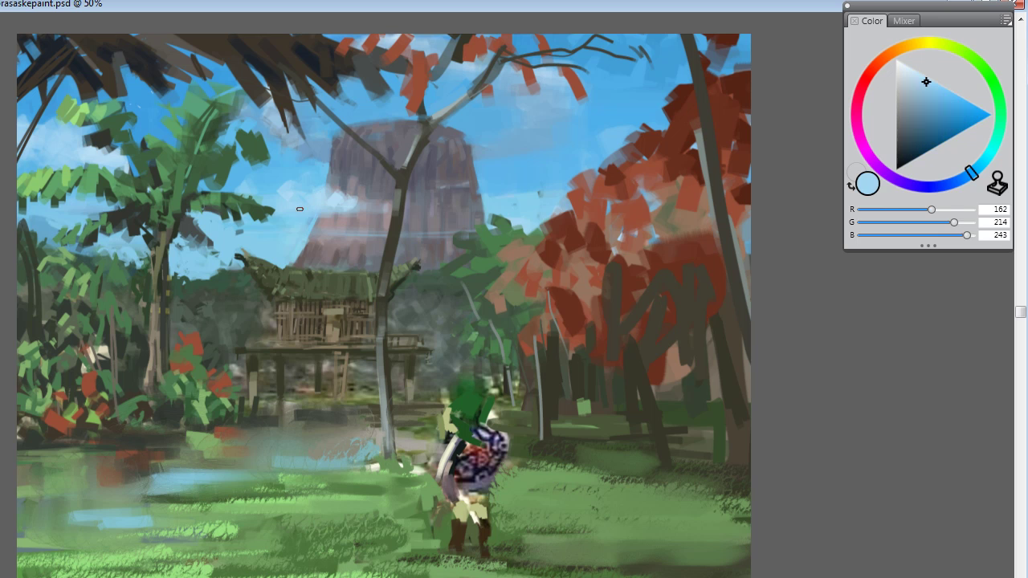
pyautogui.moveTo(339, 424); pyautogui.dragTo(230, 432)
pyautogui.hotkey('ctrl', 'z')
pyautogui.moveTo(245, 463)
pyautogui.mouseDown()
pyautogui.moveTo(356, 471)
pyautogui.moveTo(241, 477)
pyautogui.mouseUp()
# Step: Paint dark olive (RGB 61, 64, 46) reflection strokes on the water between the hut and the thin tree trunk
pyautogui.keyDown('alt'); pyautogui.click(356, 425); pyautogui.keyUp('alt')
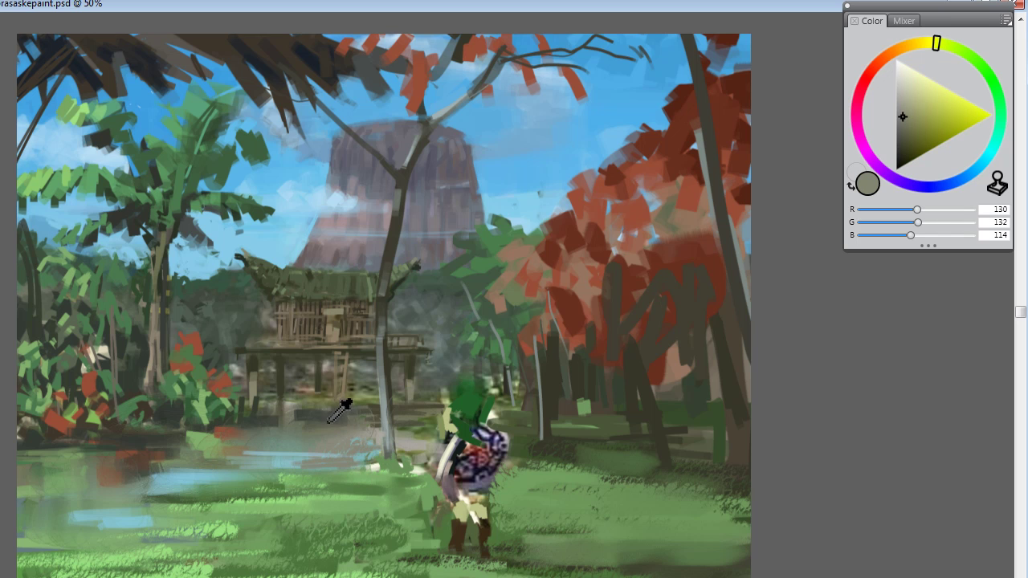
pyautogui.keyDown('alt'); pyautogui.click(277, 397); pyautogui.keyUp('alt')
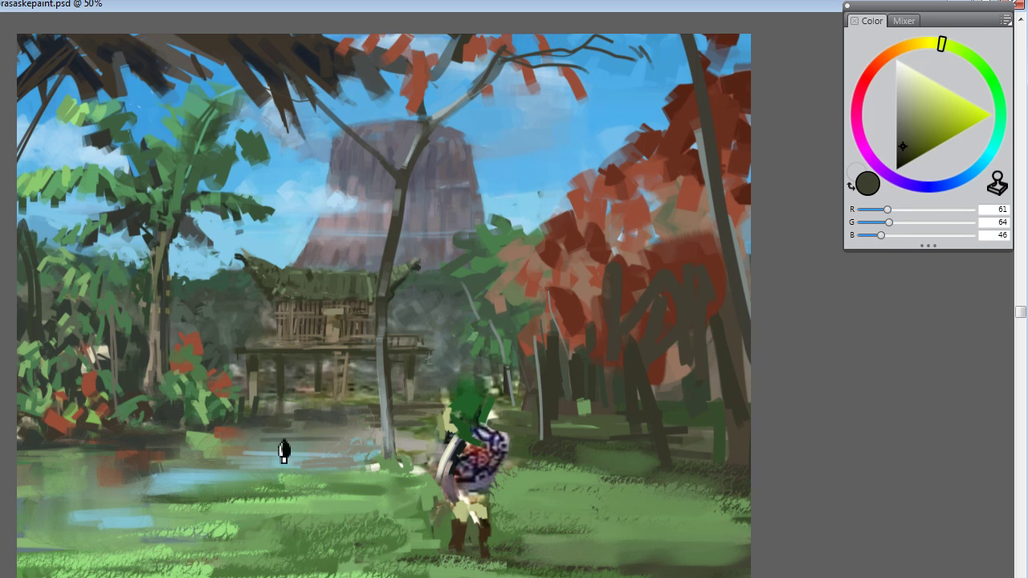
pyautogui.moveTo(284, 451)
pyautogui.mouseDown()
pyautogui.moveTo(367, 447)
pyautogui.moveTo(294, 455)
pyautogui.moveTo(374, 436)
pyautogui.mouseUp()
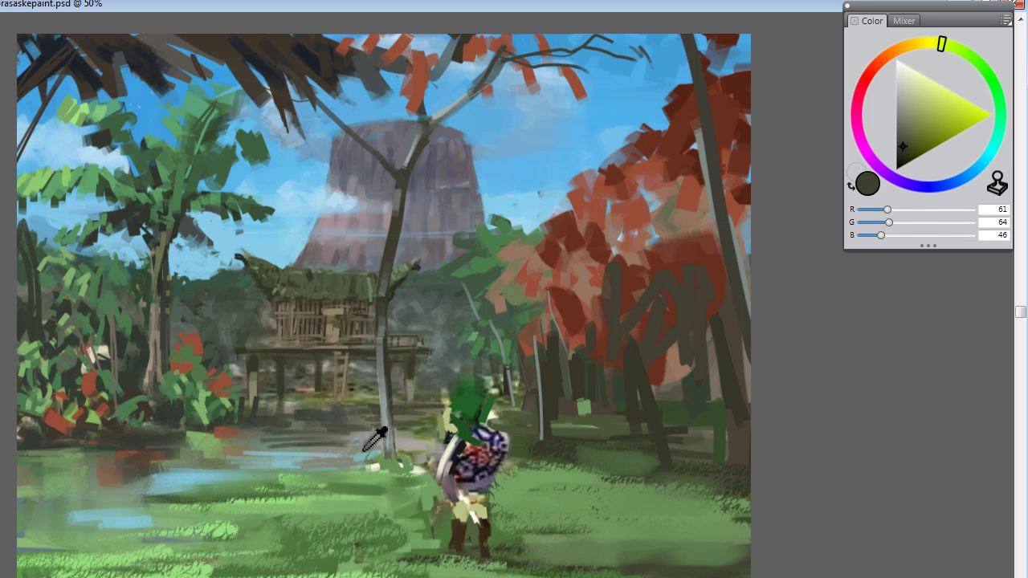
# Step: Extend the hut's reflection with dark green (RGB 56, 62, 37) strokes and add grey-green (RGB 126, 148, 127) ripples over it
pyautogui.keyDown('alt'); pyautogui.click(363, 451); pyautogui.keyUp('alt')
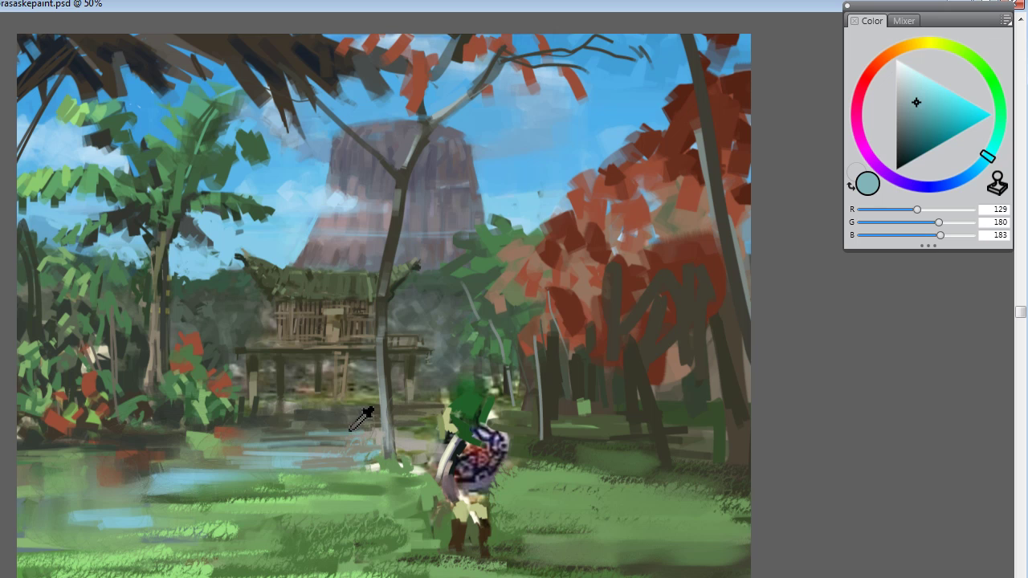
pyautogui.keyDown('alt'); pyautogui.click(355, 299); pyautogui.keyUp('alt')
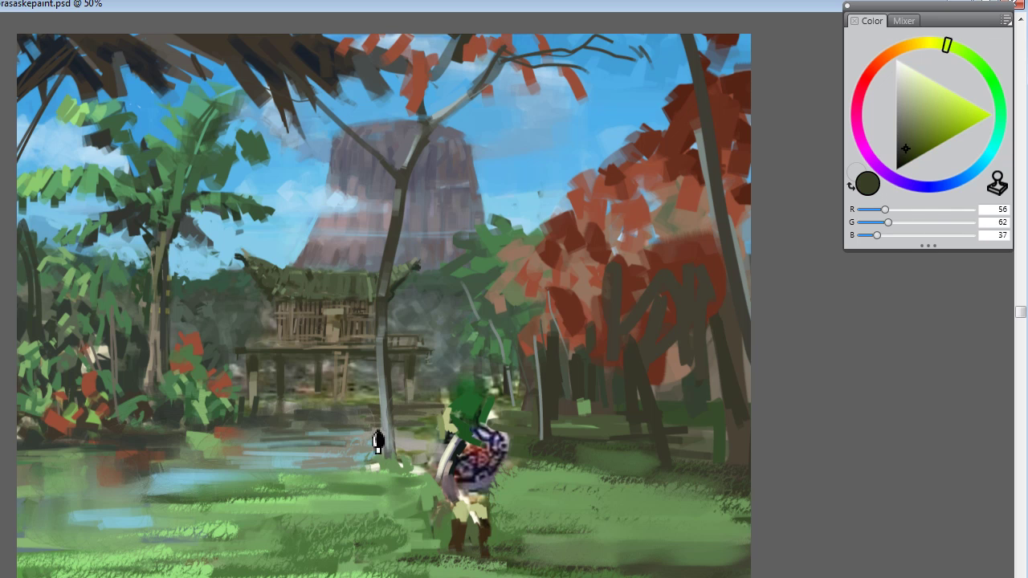
pyautogui.moveTo(381, 443)
pyautogui.mouseDown()
pyautogui.moveTo(322, 436)
pyautogui.moveTo(261, 450)
pyautogui.moveTo(296, 446)
pyautogui.mouseUp()
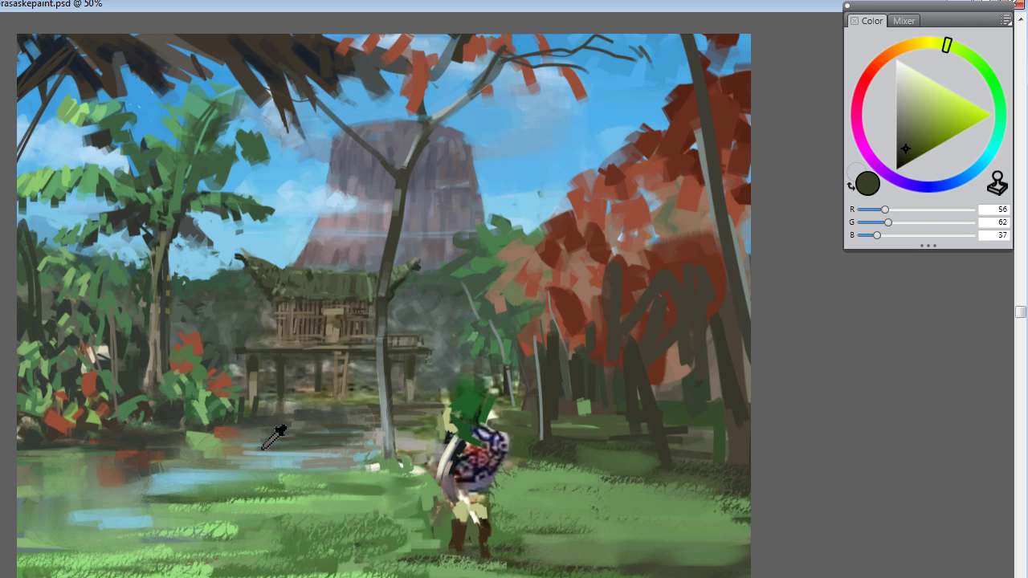
pyautogui.keyDown('alt'); pyautogui.click(124, 498); pyautogui.keyUp('alt')
pyautogui.moveTo(305, 448)
pyautogui.mouseDown()
pyautogui.moveTo(362, 443)
pyautogui.moveTo(272, 443)
pyautogui.mouseUp()
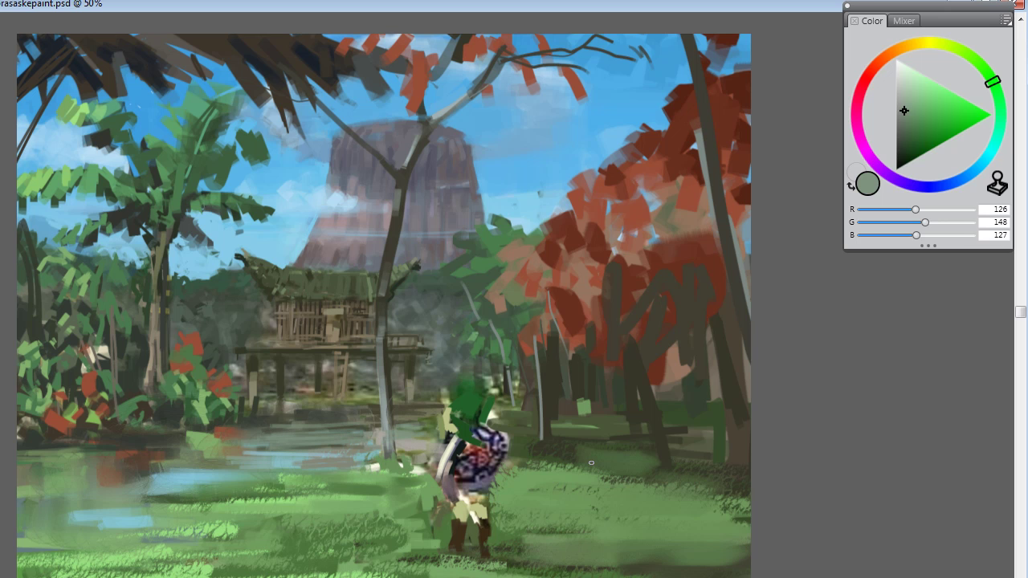
# Step: Refine the hut's stilts and waterline with sampled olive (RGB 132, 131, 101) and dark grey-green, and extend the bank foliage beside them in green
pyautogui.keyDown('alt'); pyautogui.click(277, 401); pyautogui.keyUp('alt')
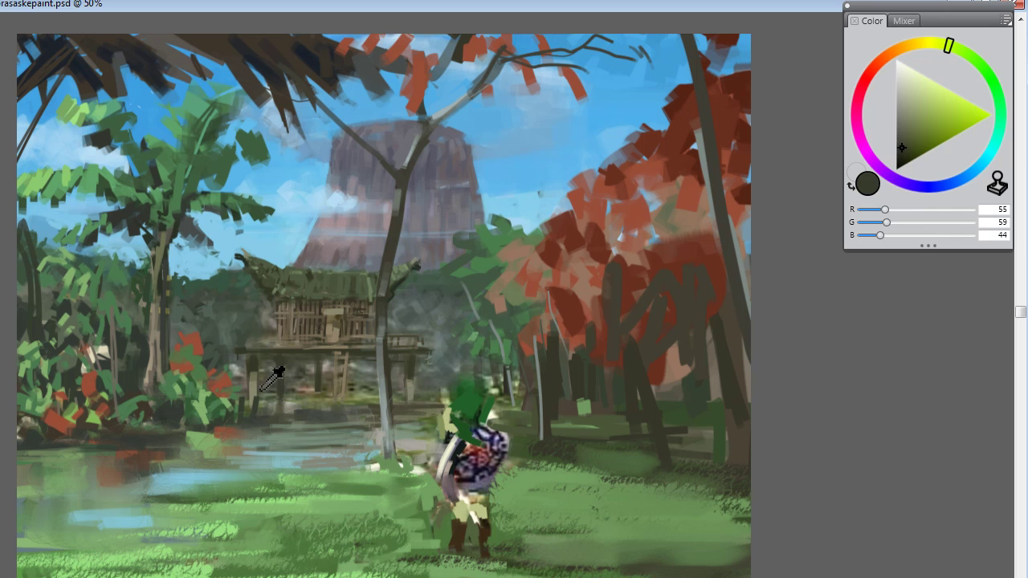
pyautogui.keyDown('alt'); pyautogui.click(262, 392); pyautogui.keyUp('alt')
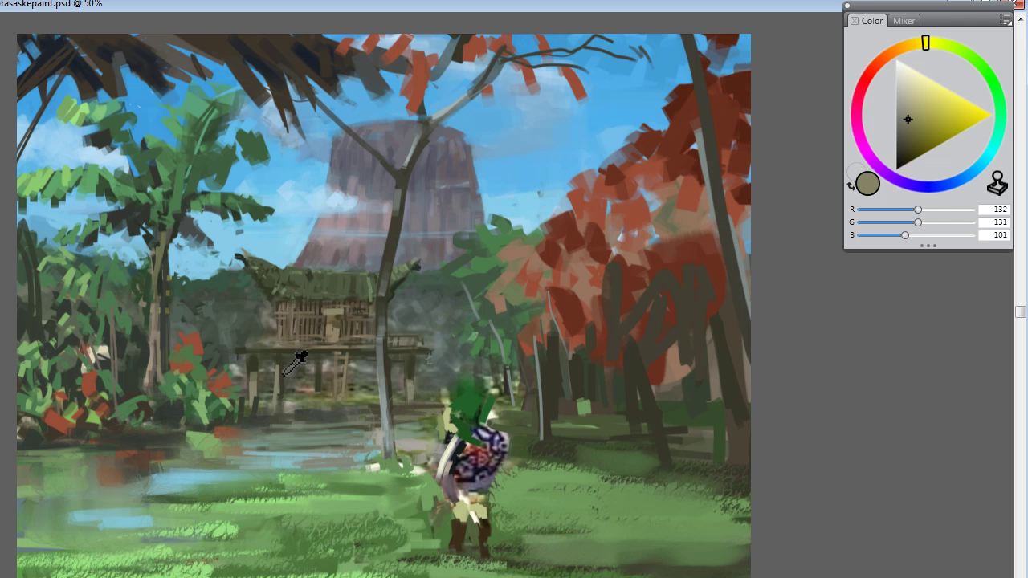
pyautogui.keyDown('alt'); pyautogui.click(282, 386); pyautogui.keyUp('alt')
pyautogui.keyDown('alt'); pyautogui.click(273, 404); pyautogui.keyUp('alt')
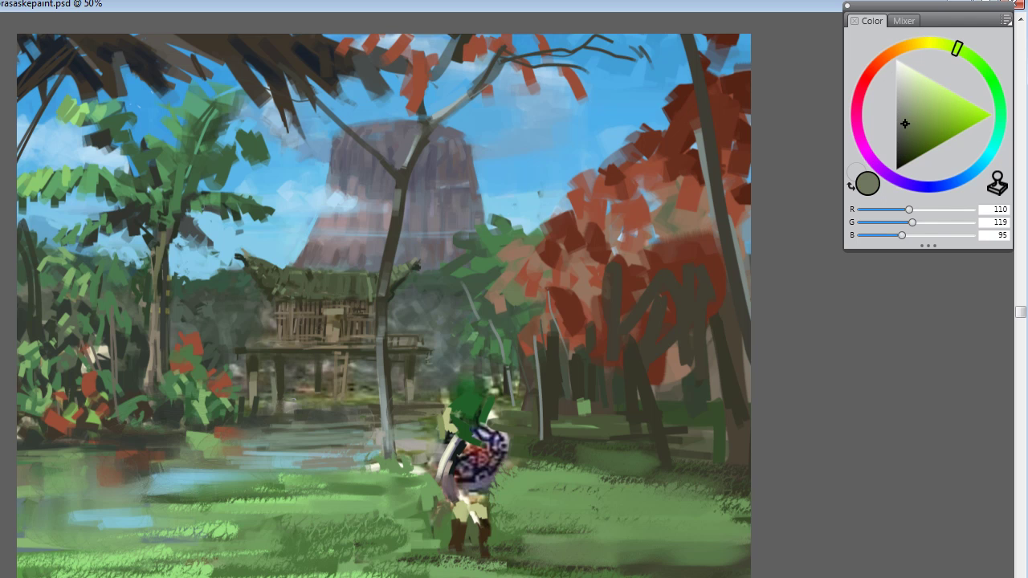
pyautogui.keyDown('alt'); pyautogui.click(321, 411); pyautogui.keyUp('alt')
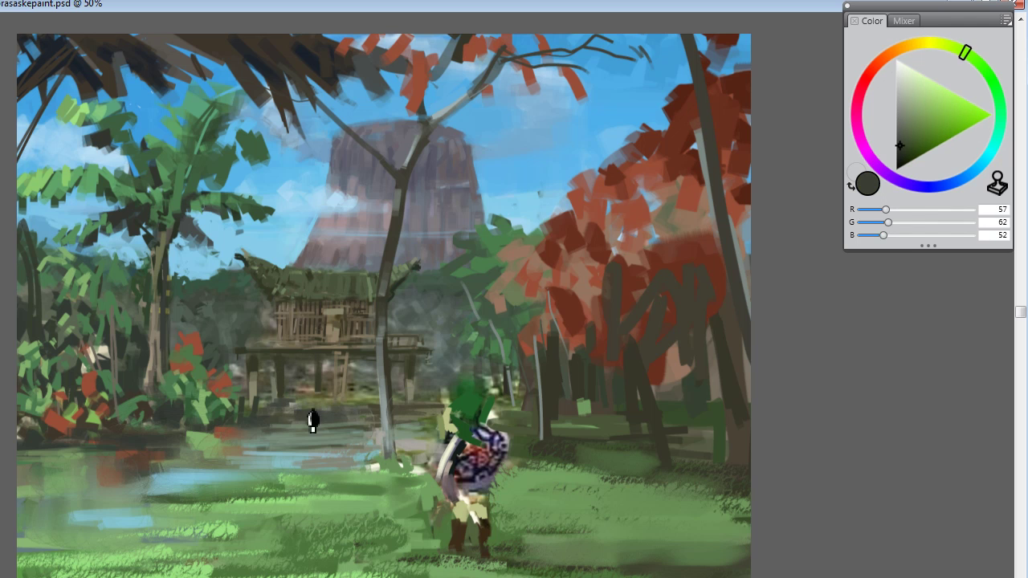
pyautogui.keyDown('alt'); pyautogui.click(246, 411); pyautogui.keyUp('alt')
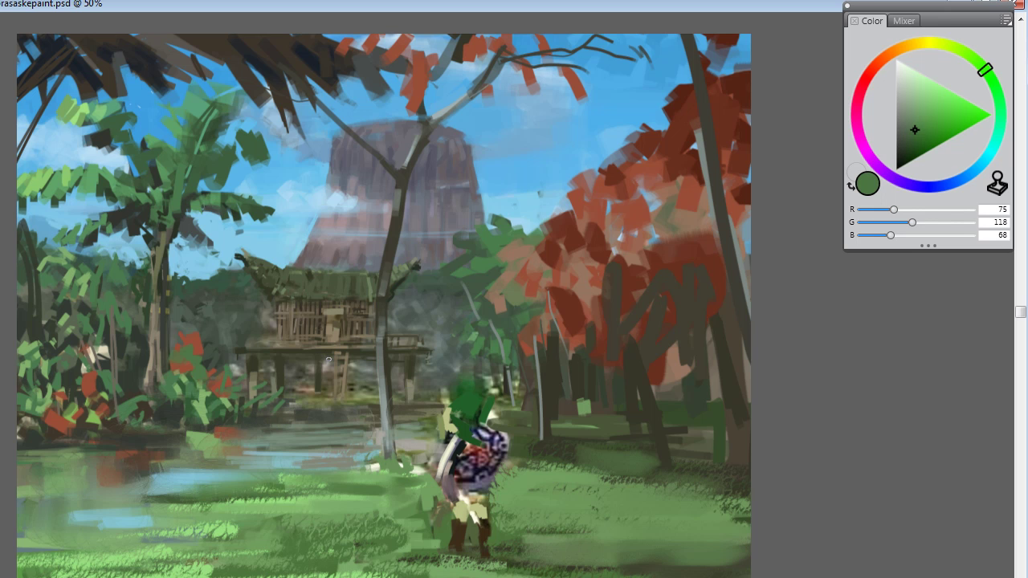
# Step: Paint thin dark grey-green (RGB 45, 52, 45) strokes along the pond's near shoreline in the foreground grass
pyautogui.keyDown('alt'); pyautogui.click(135, 450); pyautogui.keyUp('alt')
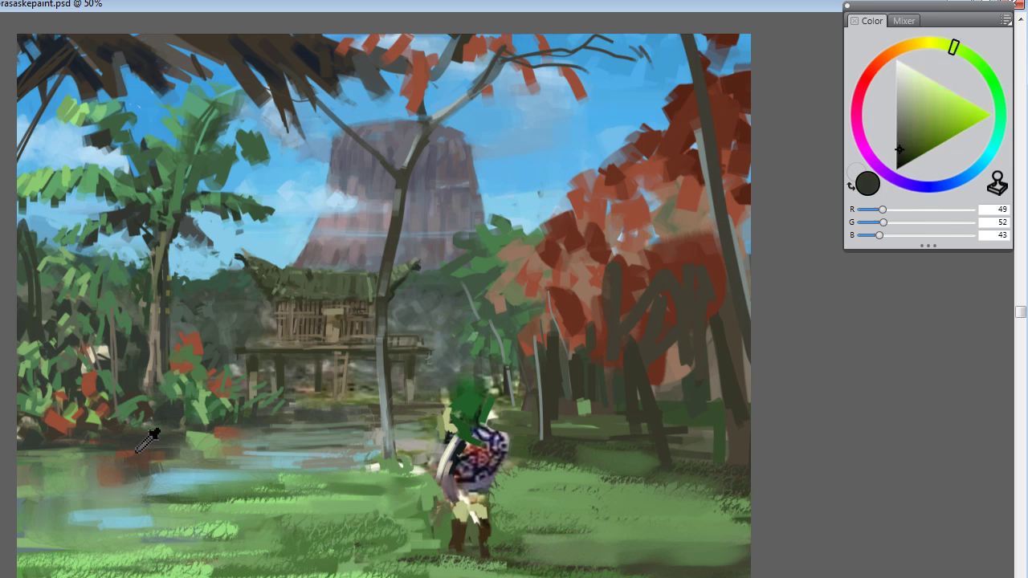
pyautogui.moveTo(16, 543); pyautogui.dragTo(119, 530)
pyautogui.moveTo(109, 519); pyautogui.dragTo(179, 511)
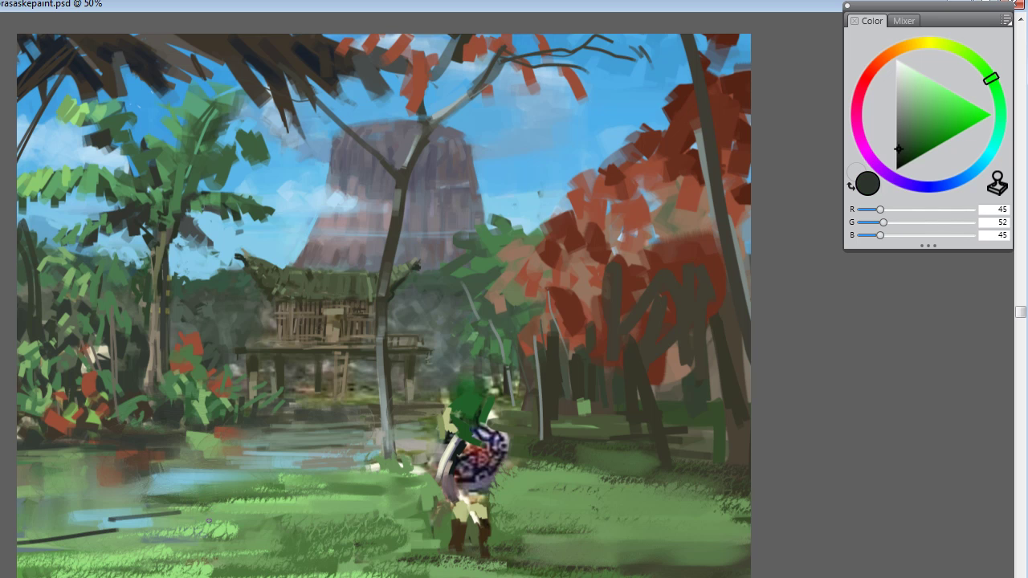
pyautogui.moveTo(98, 539)
pyautogui.mouseDown()
pyautogui.moveTo(193, 509)
pyautogui.moveTo(11, 566)
pyautogui.moveTo(75, 551)
pyautogui.mouseUp()
# Step: Paint grey bank patches along the near shoreline and light teal (RGB 133, 184, 181) streaks on the adjoining water
pyautogui.keyDown('alt'); pyautogui.click(403, 438); pyautogui.keyUp('alt')
pyautogui.keyDown('alt'); pyautogui.click(171, 441); pyautogui.keyUp('alt')
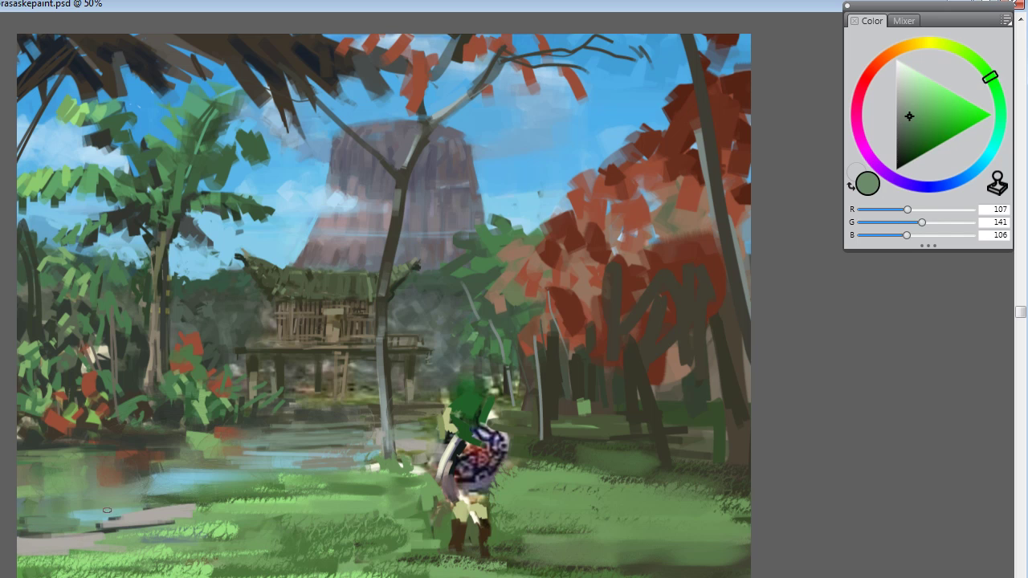
pyautogui.keyDown('alt'); pyautogui.click(93, 514); pyautogui.keyUp('alt')
pyautogui.moveTo(67, 516)
pyautogui.mouseDown()
pyautogui.moveTo(8, 518)
pyautogui.moveTo(112, 520)
pyautogui.moveTo(52, 511)
pyautogui.mouseUp()
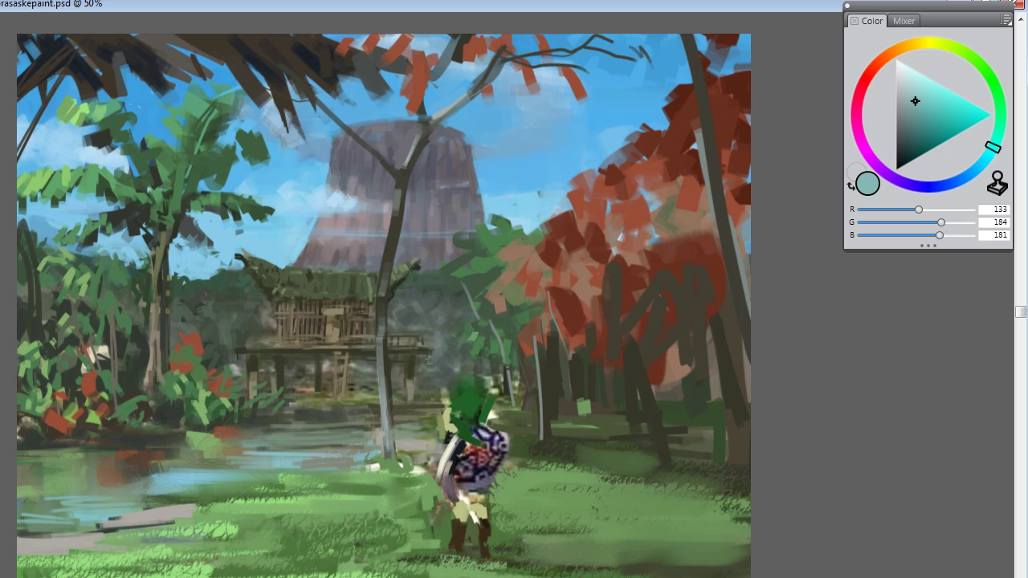
# Step: Refine the thin tree trunk in front of the hut with sampled dark and mid greys plus light grey (RGB 138, 150, 146) highlights
pyautogui.keyDown('alt'); pyautogui.click(397, 197); pyautogui.keyUp('alt')
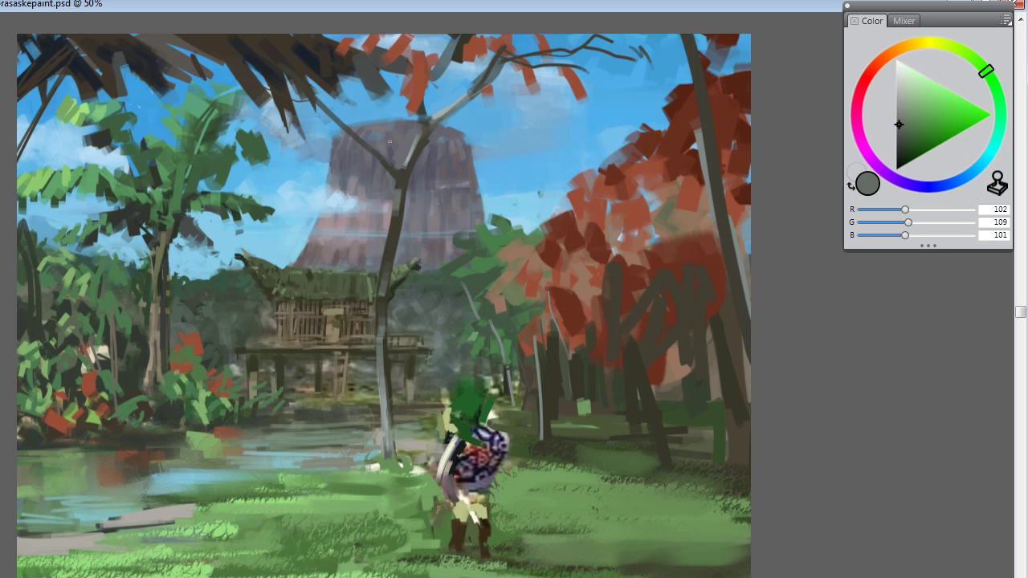
pyautogui.keyDown('alt'); pyautogui.click(415, 166); pyautogui.keyUp('alt')
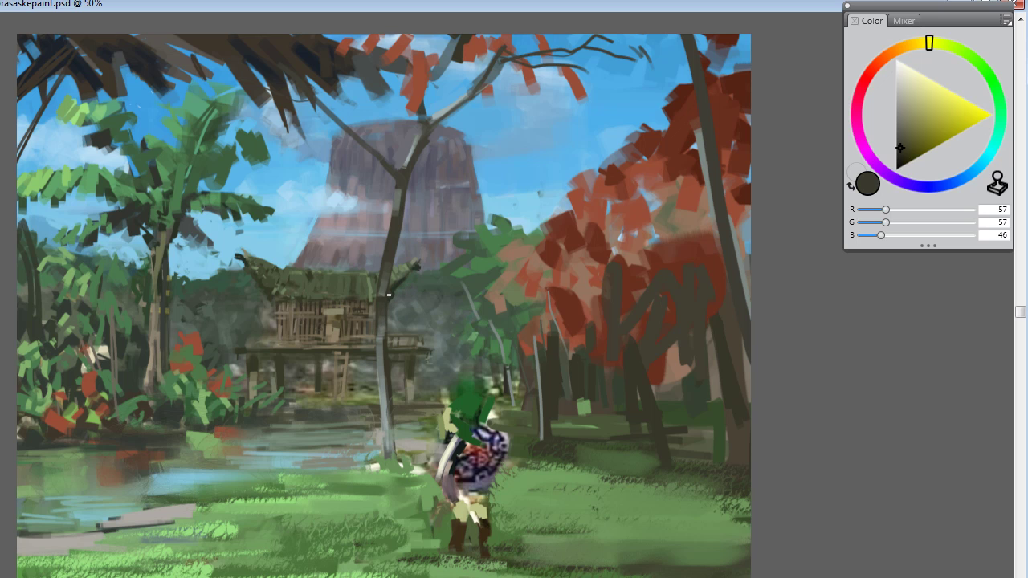
pyautogui.keyDown('alt'); pyautogui.click(389, 293); pyautogui.keyUp('alt')
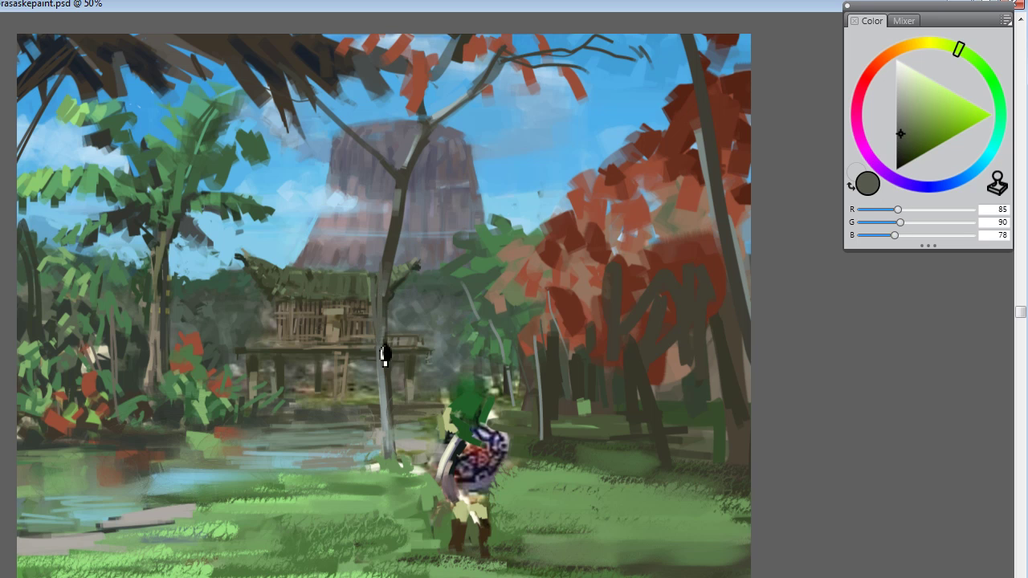
pyautogui.keyDown('alt'); pyautogui.click(385, 395); pyautogui.keyUp('alt')
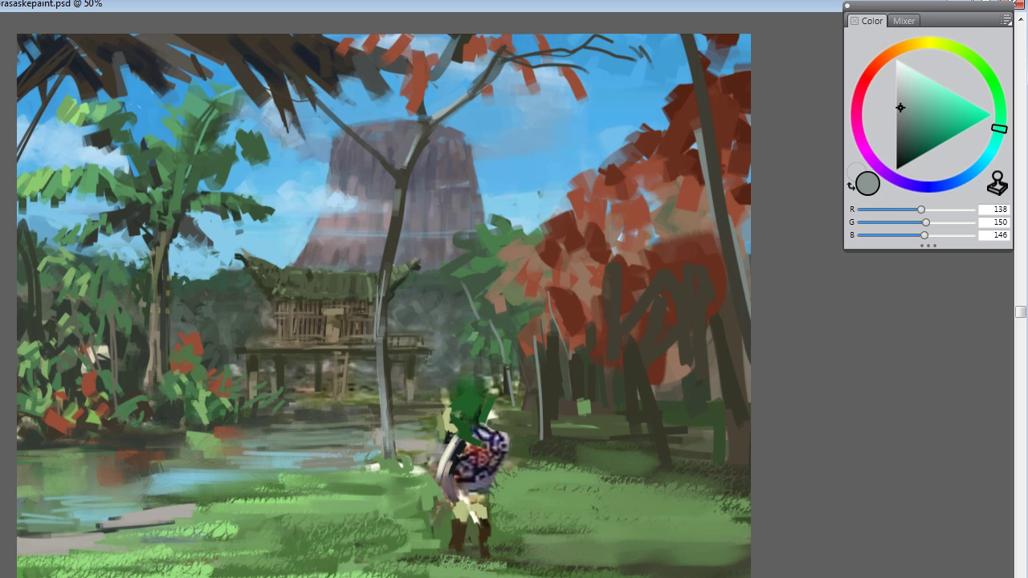
pyautogui.moveTo(384, 305); pyautogui.dragTo(382, 243)
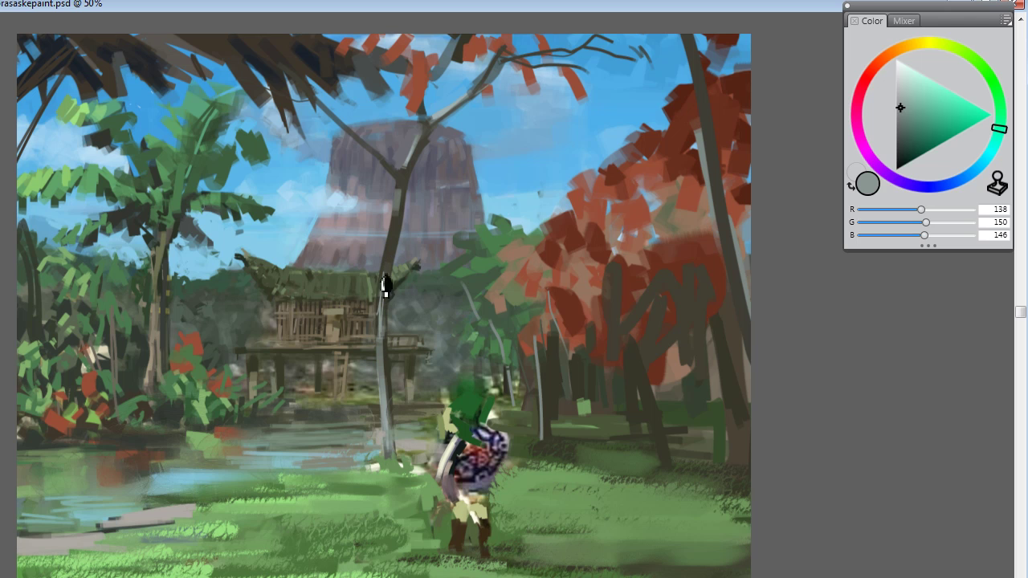
# Step: Paint the hut wall section and corner post beside the trunk with sampled olive, brown and dark green (RGB 27, 40, 26) strokes
pyautogui.keyDown('alt'); pyautogui.click(393, 301); pyautogui.keyUp('alt')
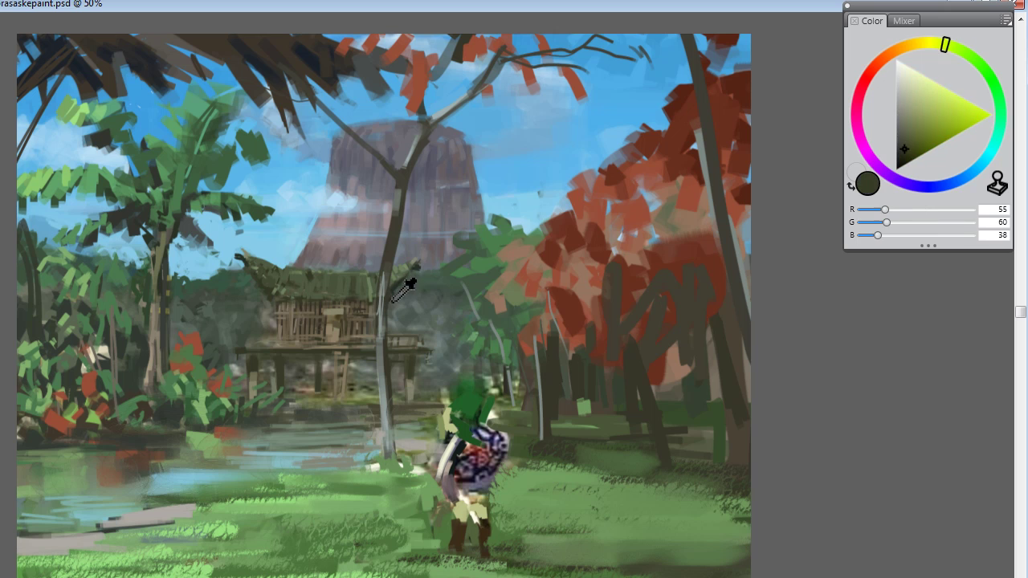
pyautogui.keyDown('alt'); pyautogui.click(370, 321); pyautogui.keyUp('alt')
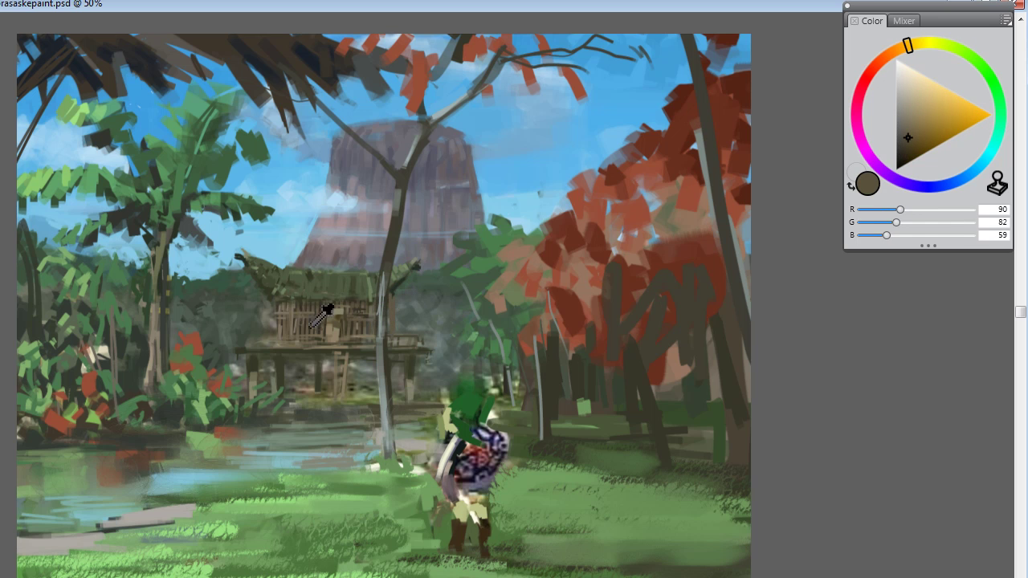
pyautogui.keyDown('alt'); pyautogui.click(397, 306); pyautogui.keyUp('alt')
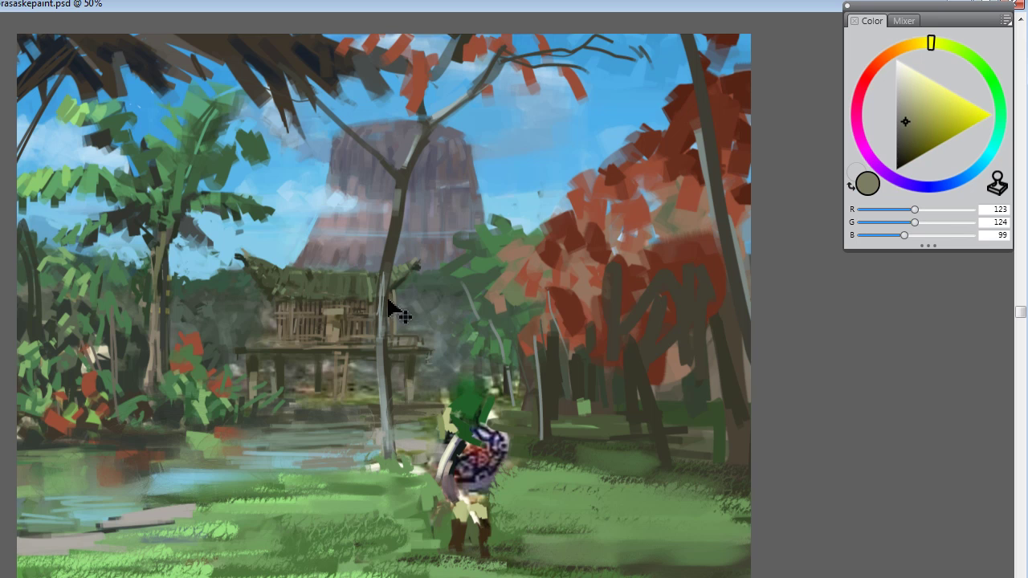
pyautogui.keyDown('alt'); pyautogui.click(405, 311); pyautogui.keyUp('alt')
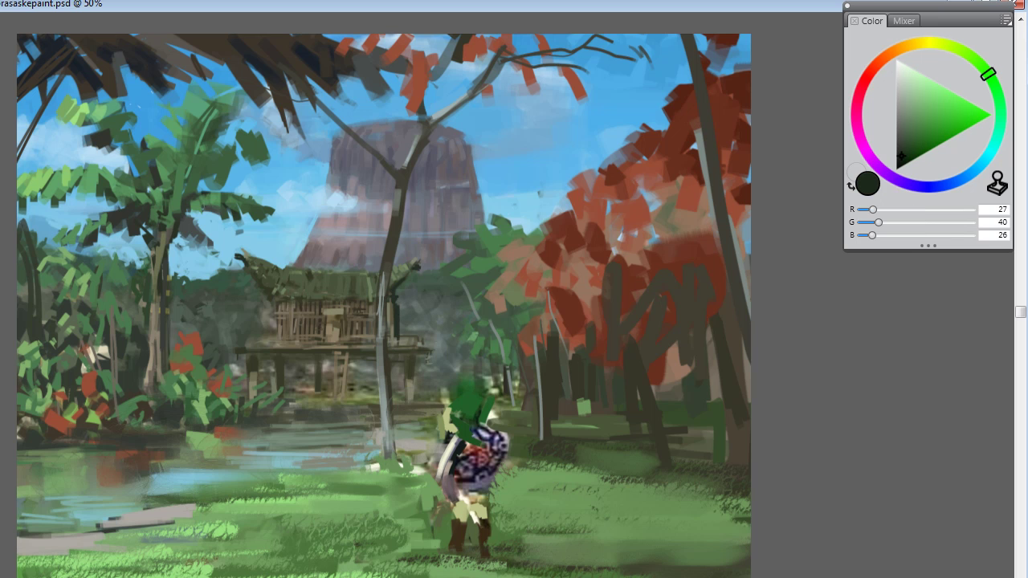
pyautogui.keyDown('alt'); pyautogui.click(404, 322); pyautogui.keyUp('alt')
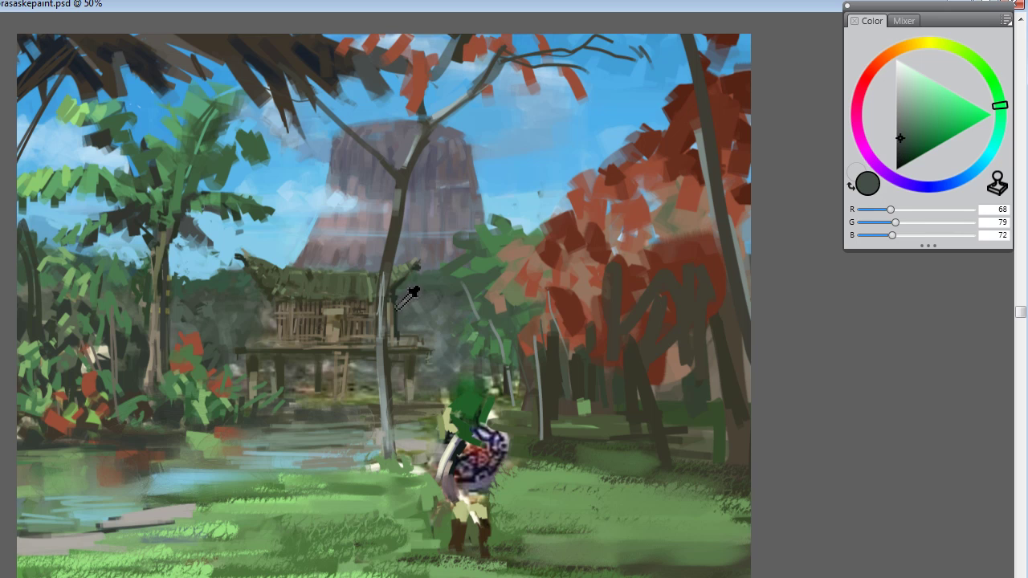
# Step: Repaint the hut's roof tip beside the trunk with broad dark green (RGB 27, 40, 26) strokes and olive green (RGB 70, 81, 52) over them
pyautogui.keyDown('alt'); pyautogui.click(395, 285); pyautogui.keyUp('alt')
pyautogui.moveTo(406, 297); pyautogui.dragTo(413, 268)
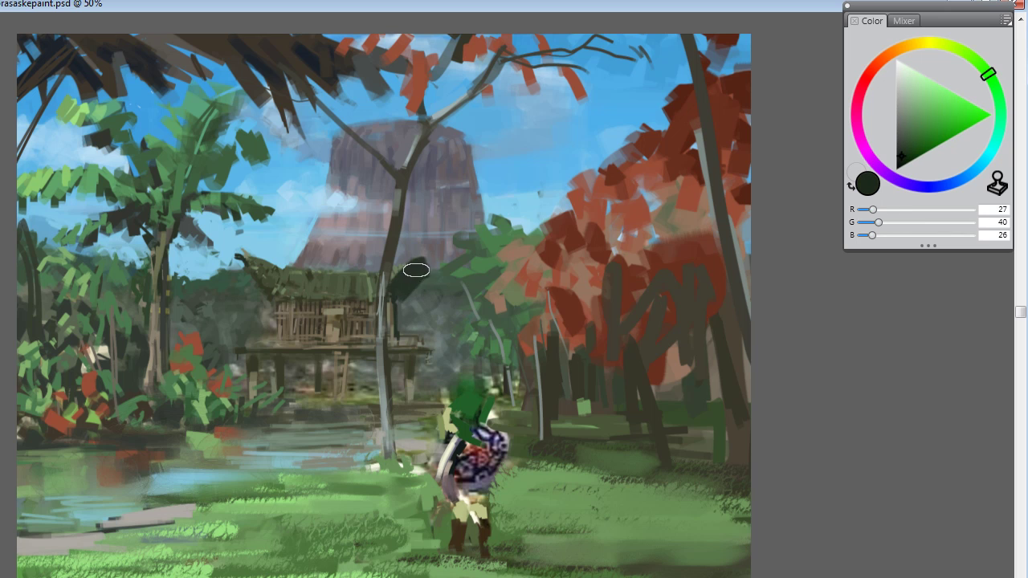
pyautogui.keyDown('alt'); pyautogui.click(390, 277); pyautogui.keyUp('alt')
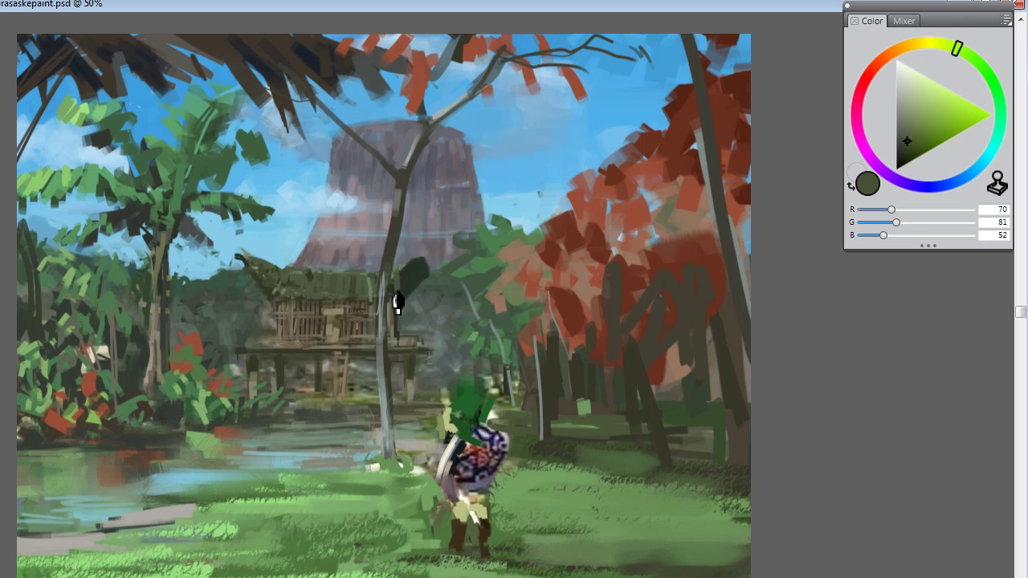
pyautogui.moveTo(397, 303)
pyautogui.mouseDown()
pyautogui.moveTo(422, 270)
pyautogui.moveTo(431, 275)
pyautogui.mouseUp()
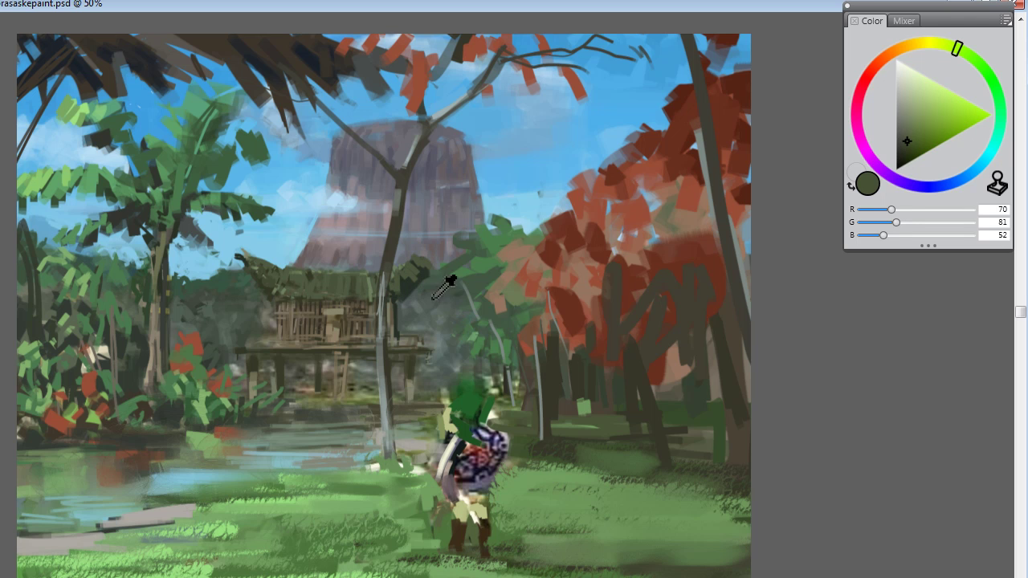
pyautogui.keyDown('alt'); pyautogui.click(433, 298); pyautogui.keyUp('alt')
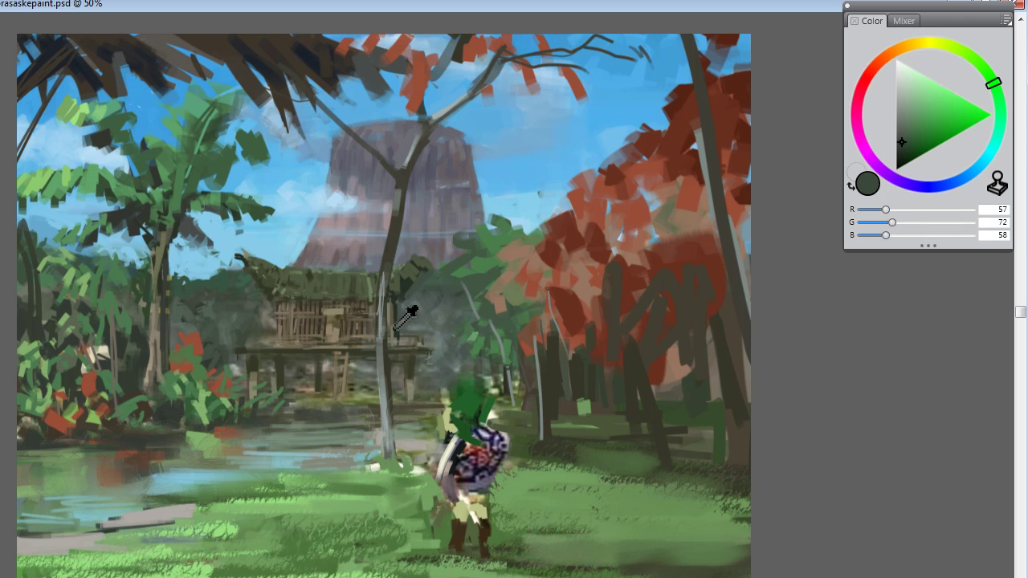
# Step: Paint tan (RGB 142, 127, 98) slats and boards on the hut's front wall and the edge of its porch
pyautogui.keyDown('alt'); pyautogui.click(380, 307); pyautogui.keyUp('alt')
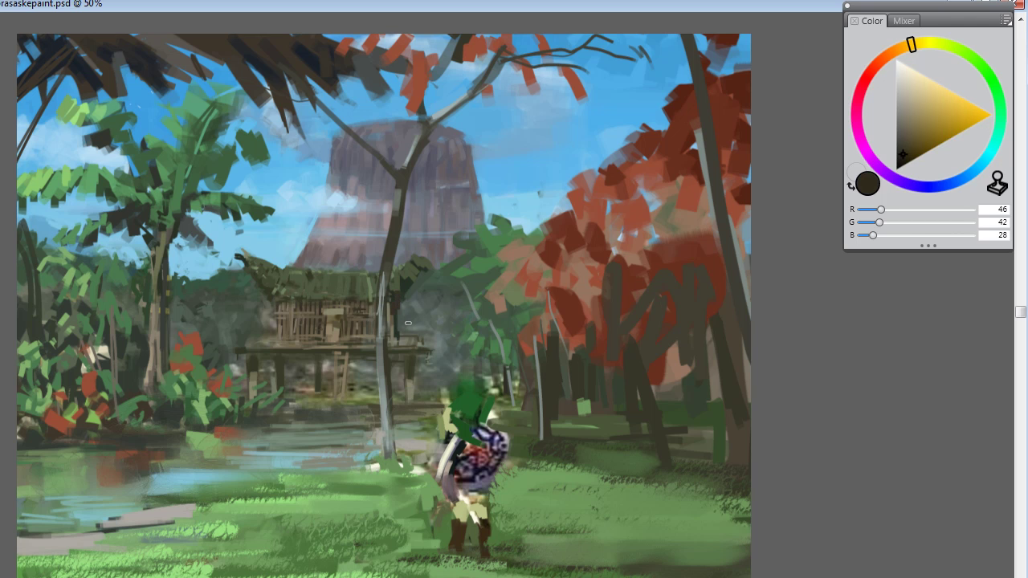
pyautogui.keyDown('alt'); pyautogui.click(355, 320); pyautogui.keyUp('alt')
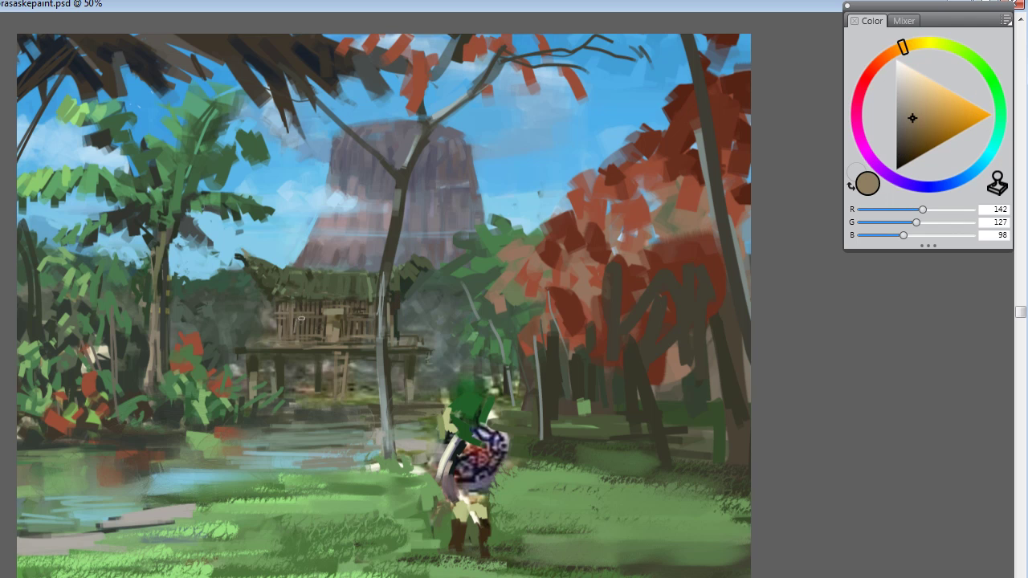
pyautogui.moveTo(301, 319); pyautogui.dragTo(317, 342)
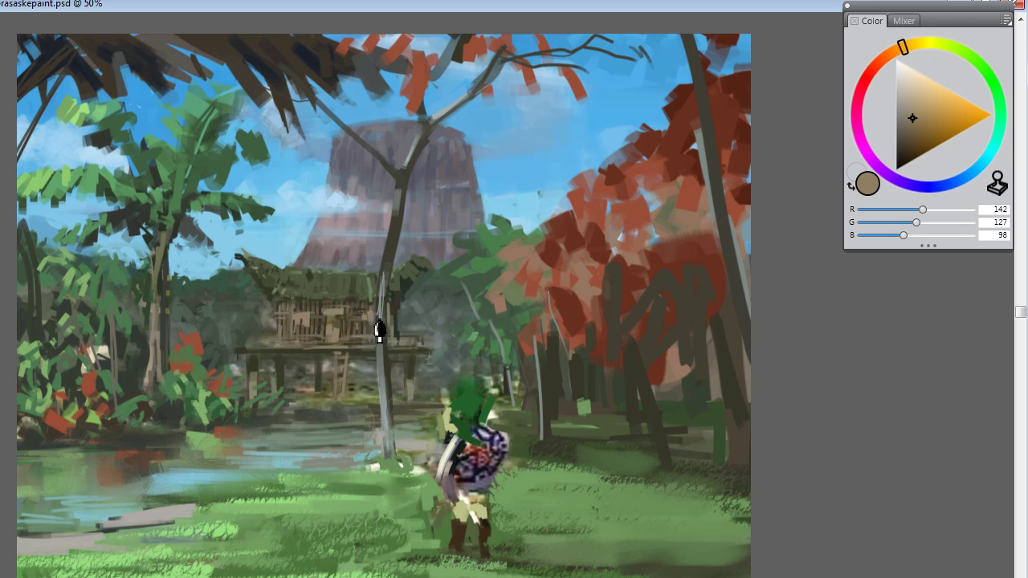
pyautogui.moveTo(305, 335); pyautogui.dragTo(324, 330)
pyautogui.moveTo(285, 320); pyautogui.dragTo(286, 354)
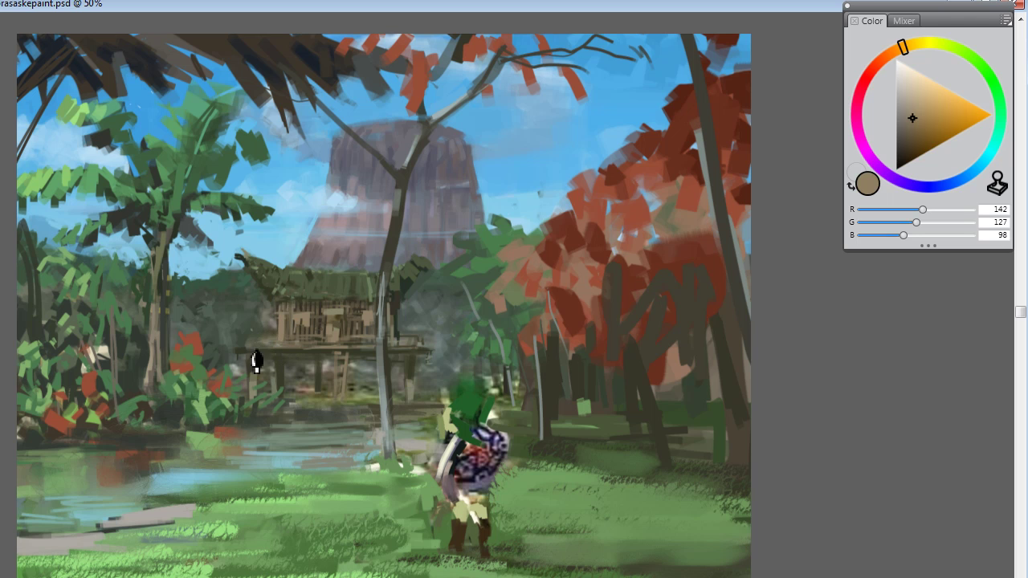
# Step: Try thin dark (RGB 49, 50, 30) and light teal rope lines from the hut's roof tip down to the porch, undoing the teal line
pyautogui.keyDown('alt'); pyautogui.click(286, 369); pyautogui.keyUp('alt')
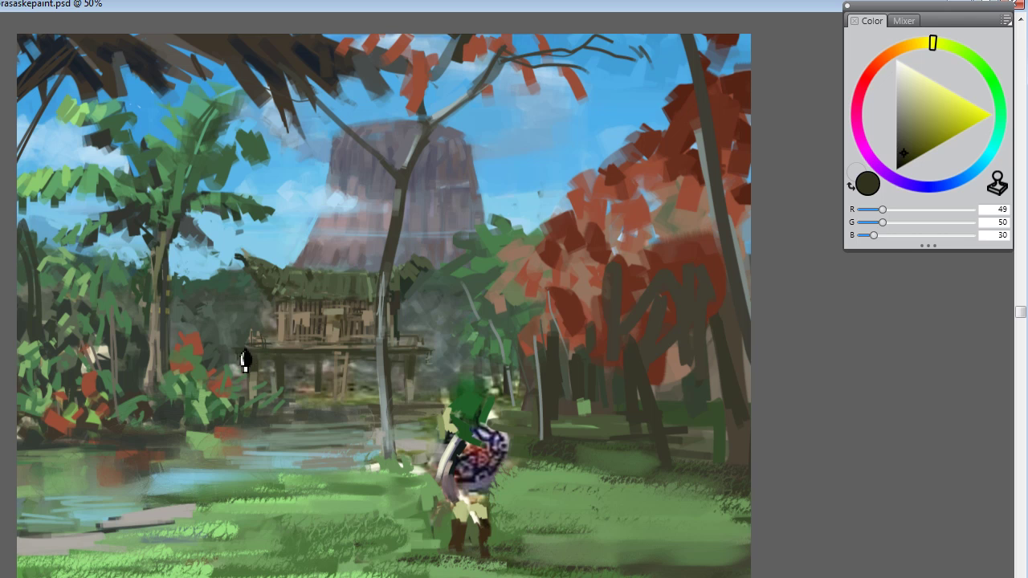
pyautogui.moveTo(258, 319); pyautogui.dragTo(231, 329)
pyautogui.moveTo(239, 241); pyautogui.dragTo(224, 344)
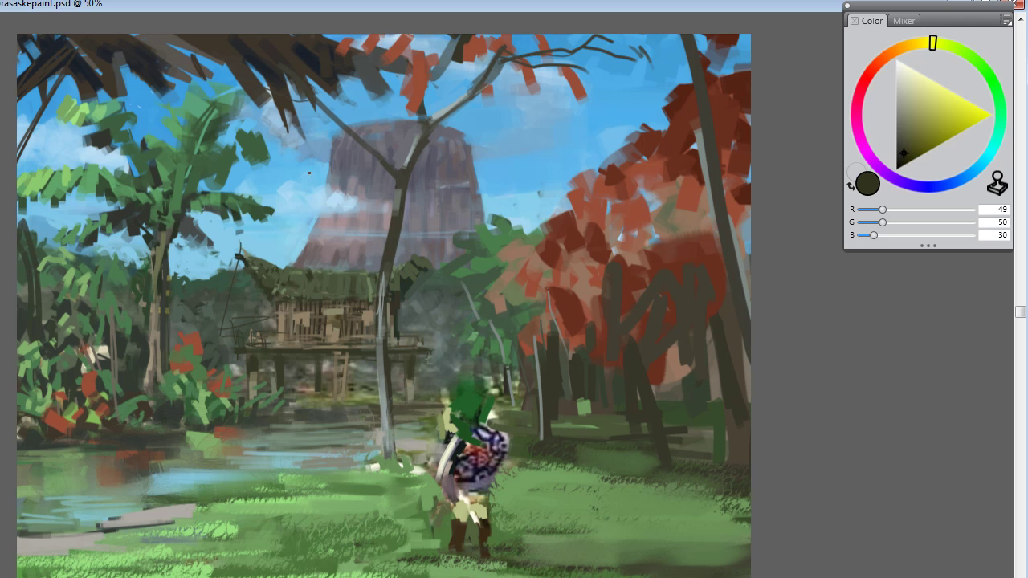
pyautogui.keyDown('alt'); pyautogui.click(287, 479); pyautogui.keyUp('alt')
pyautogui.moveTo(239, 242); pyautogui.dragTo(225, 341)
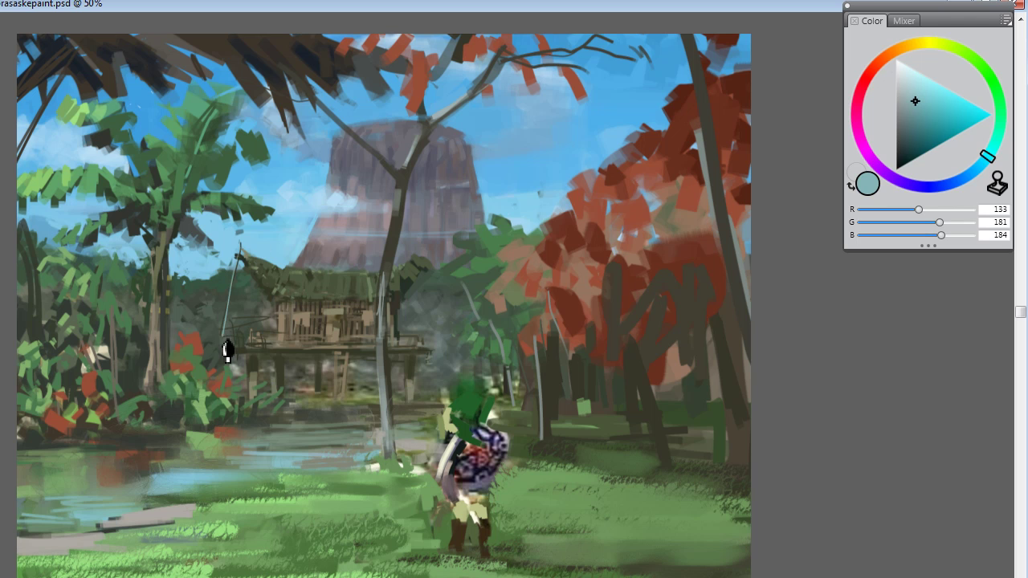
pyautogui.hotkey('ctrl', 'z')
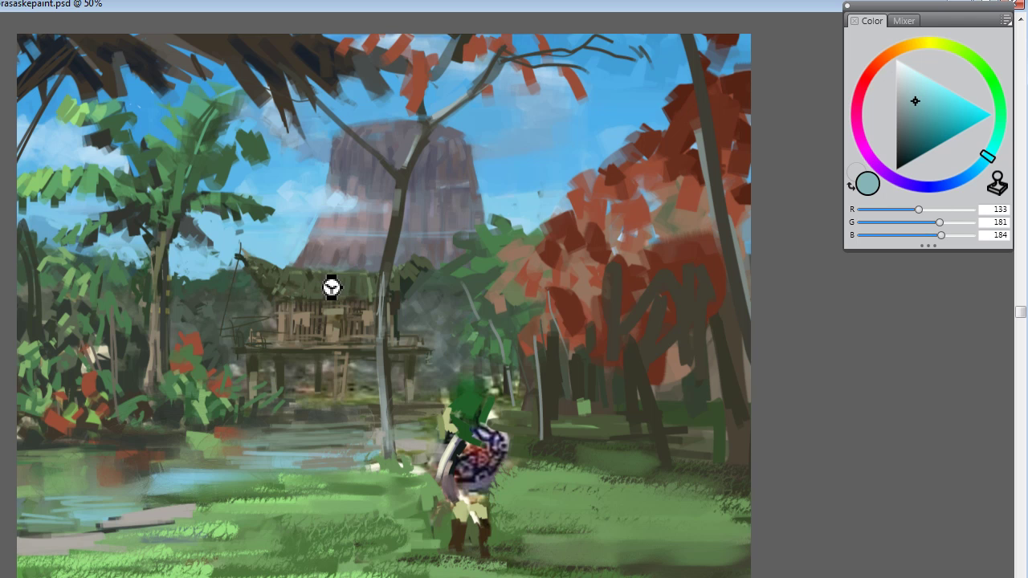
# Step: Detail the hut's wall and extend its porch deck and railing with sampled dark brown (RGB 49, 48, 29) and olive (RGB 107, 107, 79) strokes
pyautogui.keyDown('alt'); pyautogui.click(314, 311); pyautogui.keyUp('alt')
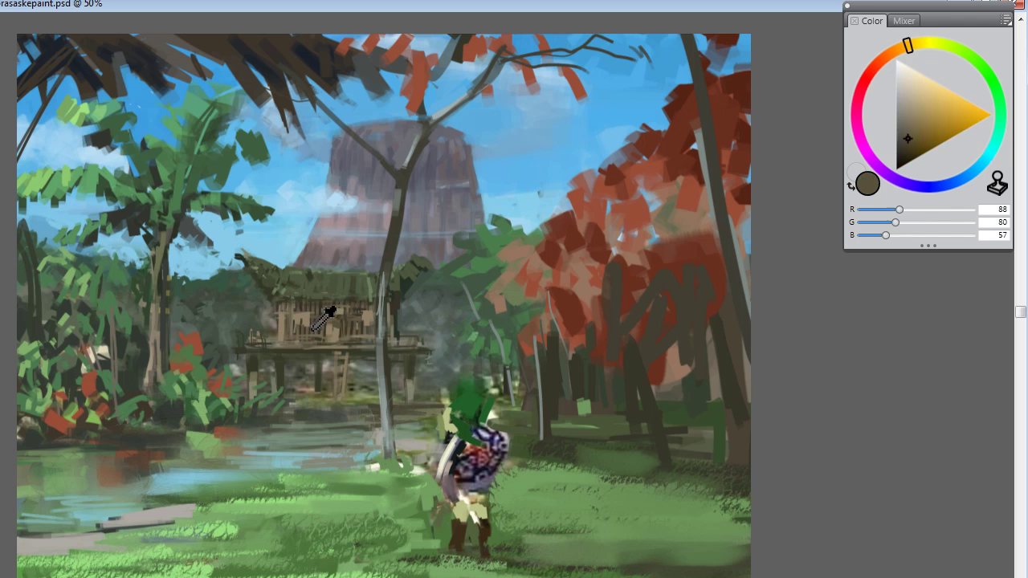
pyautogui.keyDown('alt'); pyautogui.click(287, 338); pyautogui.keyUp('alt')
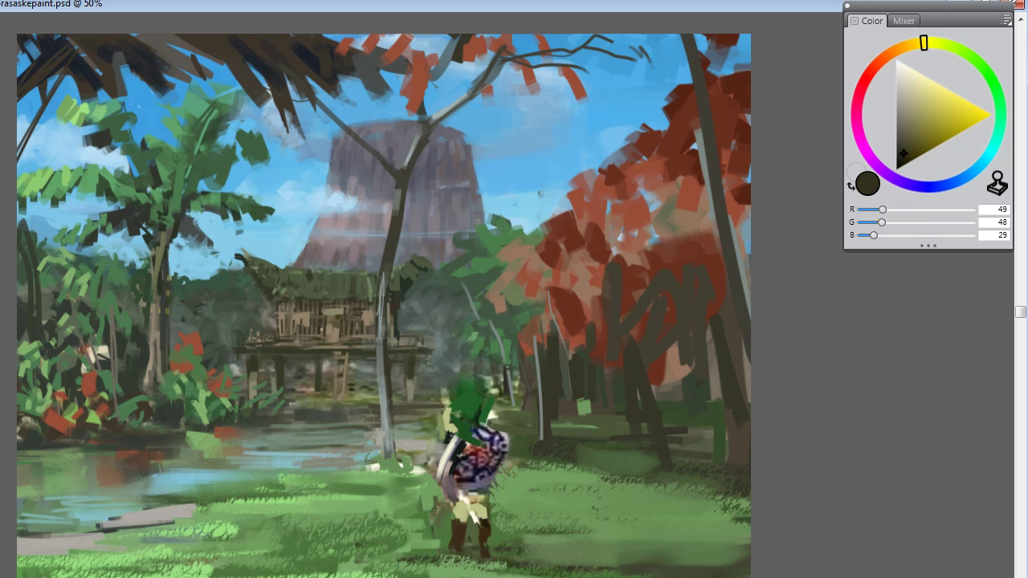
pyautogui.keyDown('alt'); pyautogui.click(262, 380); pyautogui.keyUp('alt')
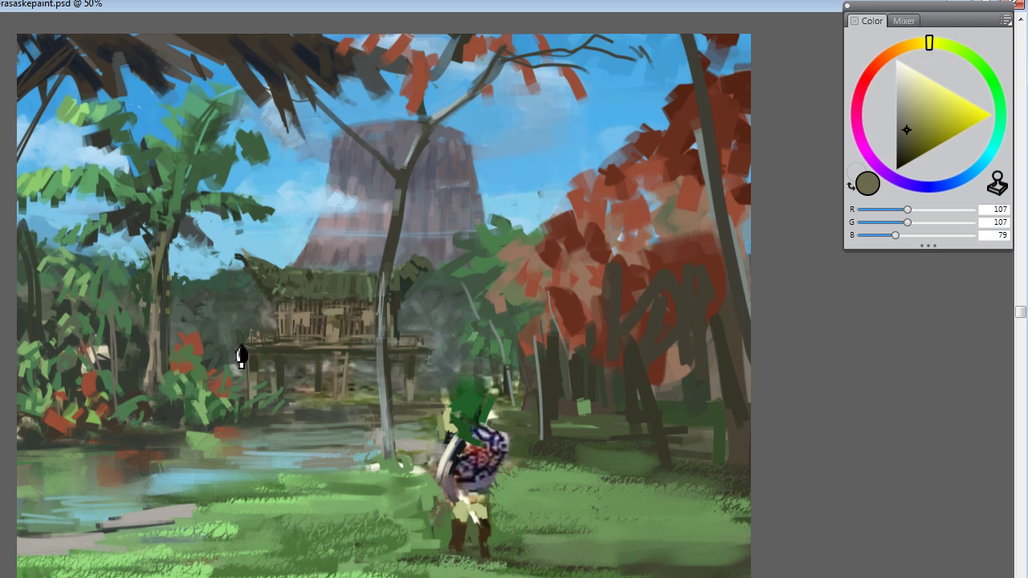
pyautogui.keyDown('alt'); pyautogui.click(326, 321); pyautogui.keyUp('alt')
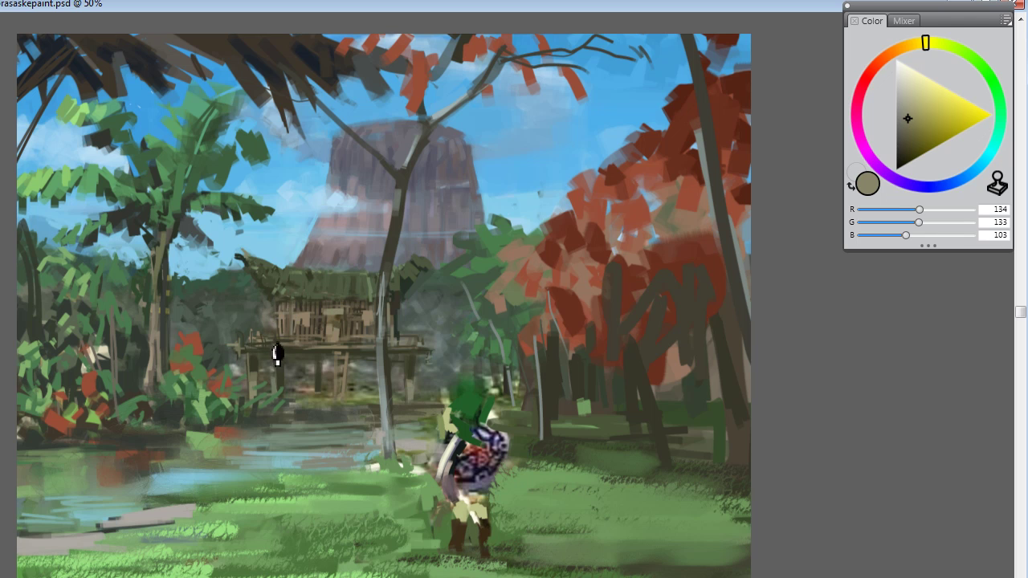
# Step: Add tan (RGB 134, 133, 103) details to the hut's front wall and sampled green (RGB 106, 125, 87) strokes to the roof tip beside the trunk
pyautogui.moveTo(280, 351); pyautogui.dragTo(285, 305)
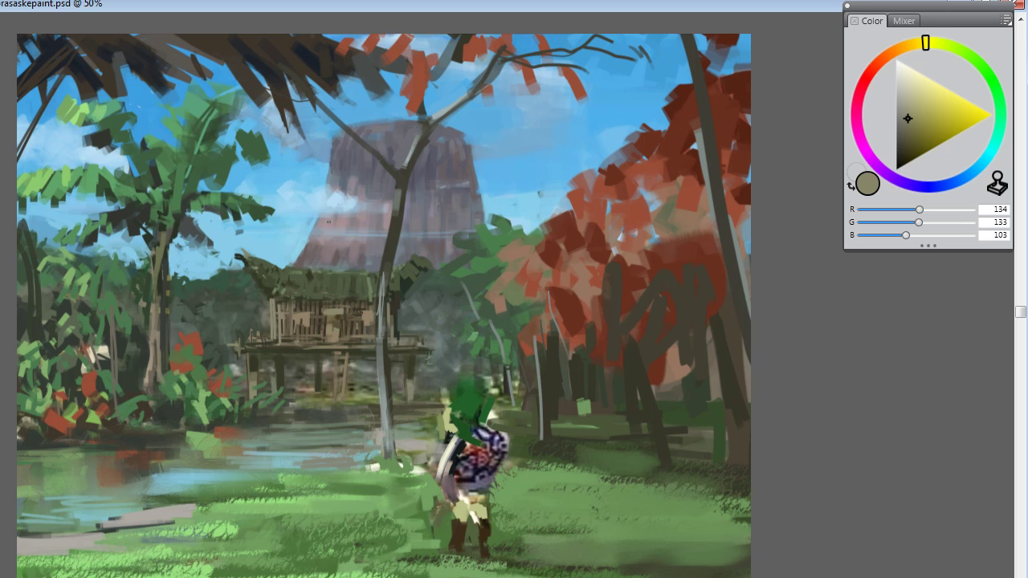
pyautogui.keyDown('alt'); pyautogui.click(377, 294); pyautogui.keyUp('alt')
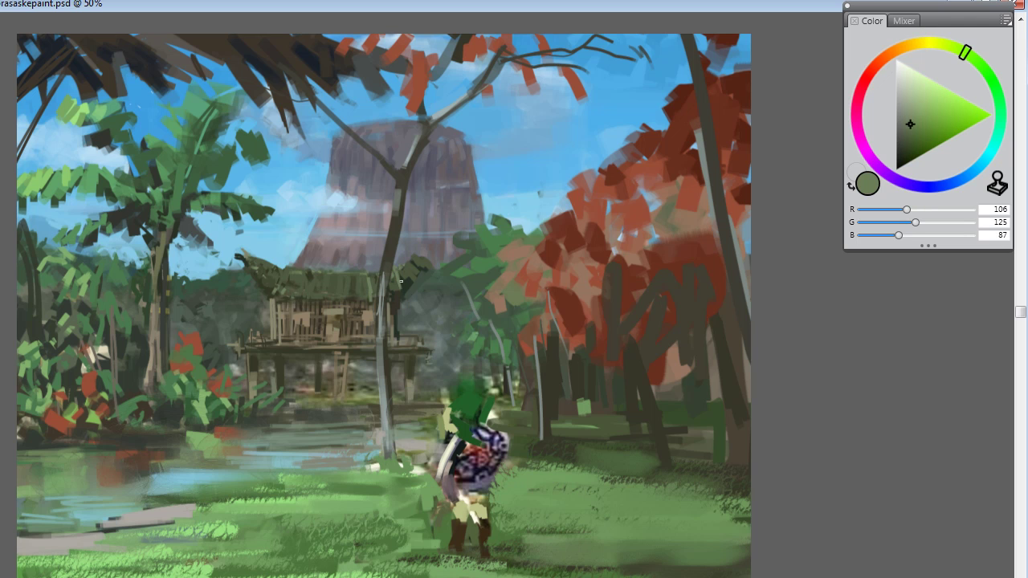
pyautogui.moveTo(402, 265)
pyautogui.mouseDown()
pyautogui.moveTo(420, 289)
pyautogui.moveTo(431, 255)
pyautogui.mouseUp()
# Step: Refine the rocky mountain's face and edges with sampled greys (RGB 122, 118, 124 and 84, 85, 99) and muted sky blue (RGB 124, 166, 197)
pyautogui.keyDown('alt'); pyautogui.click(448, 235); pyautogui.keyUp('alt')
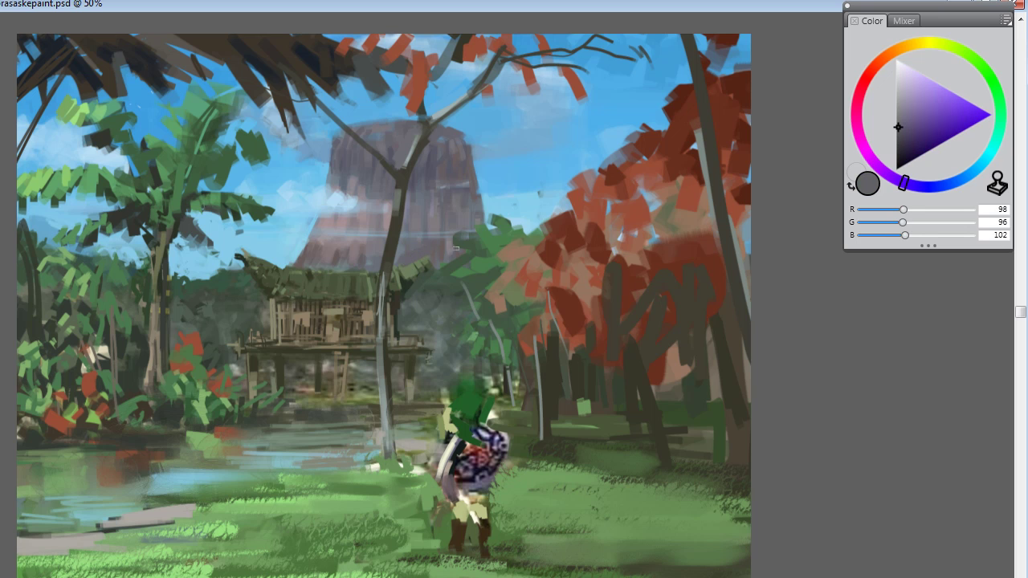
pyautogui.keyDown('alt'); pyautogui.click(426, 227); pyautogui.keyUp('alt')
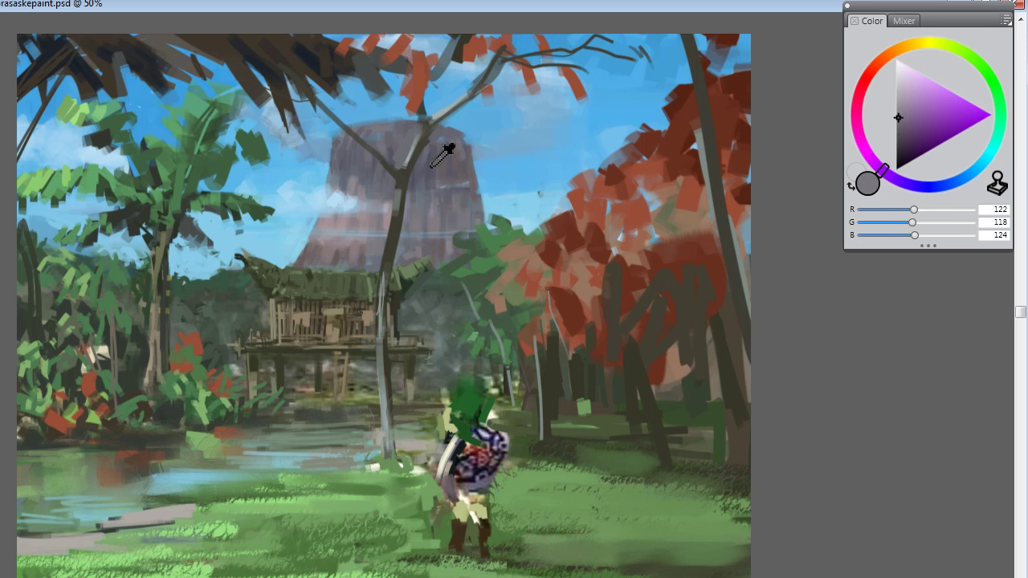
pyautogui.keyDown('alt'); pyautogui.click(447, 146); pyautogui.keyUp('alt')
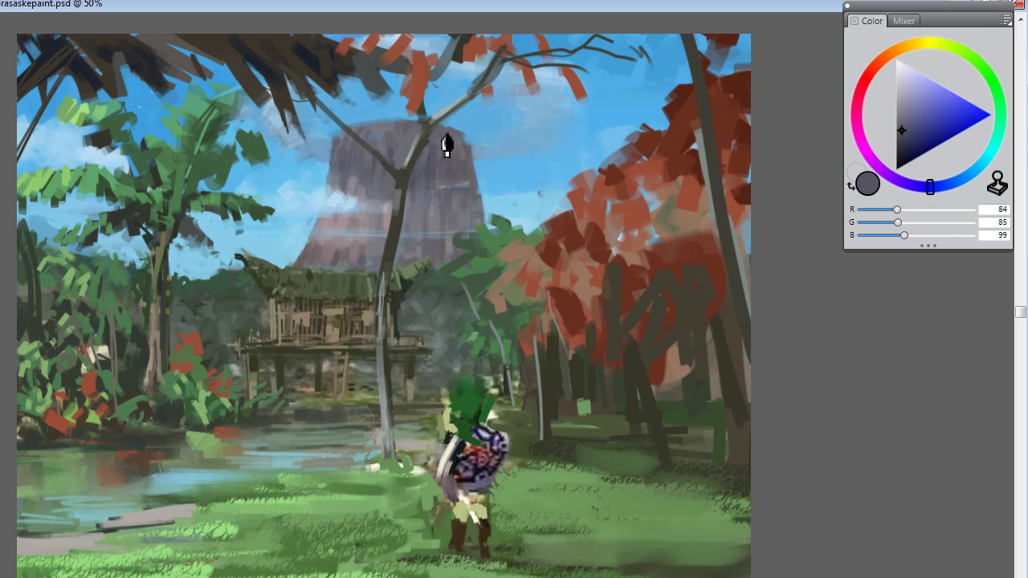
pyautogui.keyDown('alt'); pyautogui.click(492, 129); pyautogui.keyUp('alt')
pyautogui.keyDown('alt'); pyautogui.click(484, 183); pyautogui.keyUp('alt')
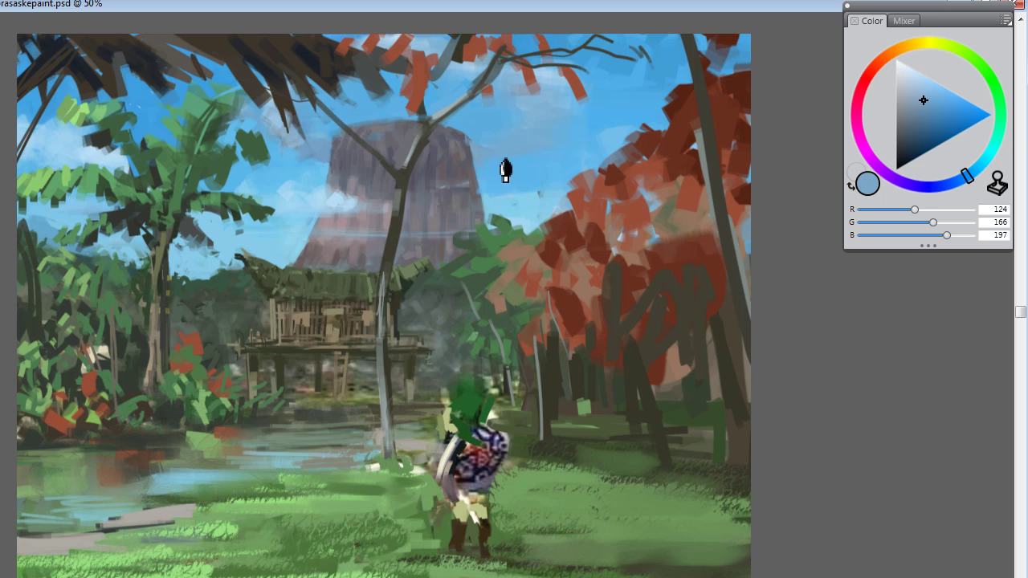
pyautogui.keyDown('alt'); pyautogui.click(341, 151); pyautogui.keyUp('alt')
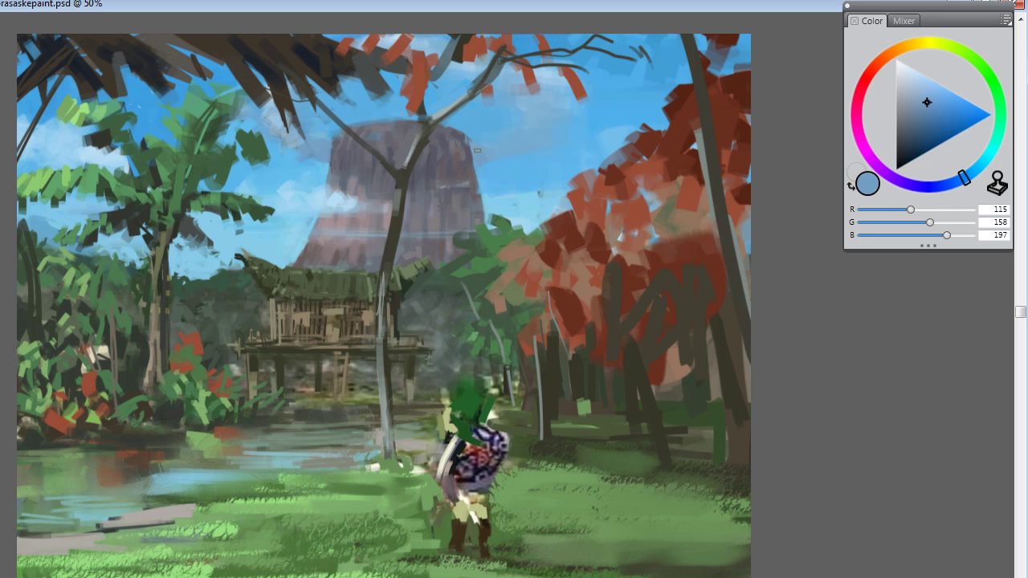
# Step: Blend the sky and clouds beside the mountain with sampled blues (RGB 102, 182, 236 and 121, 172, 210) and pale blue (RGB 177, 212, 240)
pyautogui.keyDown('alt'); pyautogui.click(514, 172); pyautogui.keyUp('alt')
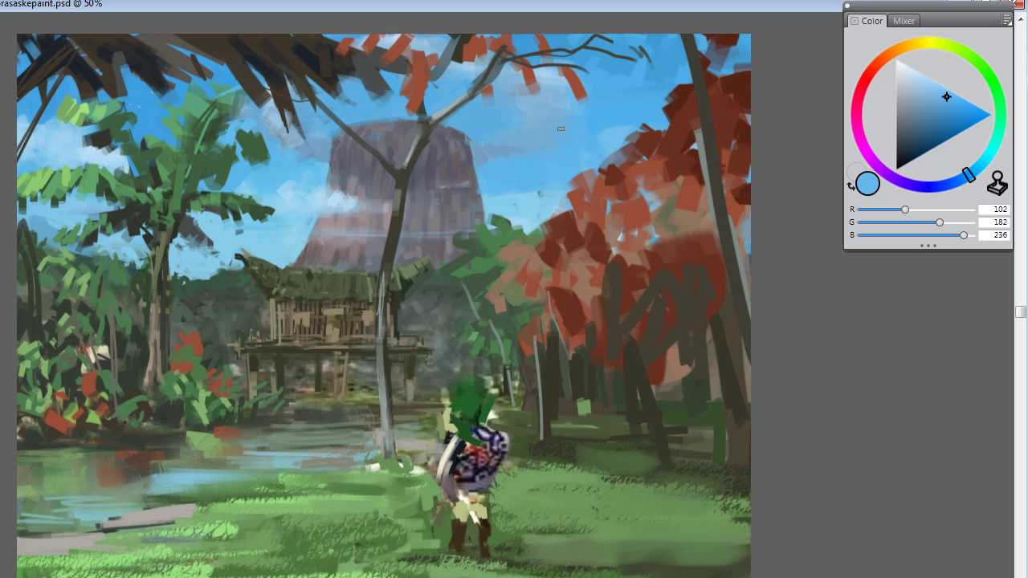
pyautogui.keyDown('alt'); pyautogui.click(504, 156); pyautogui.keyUp('alt')
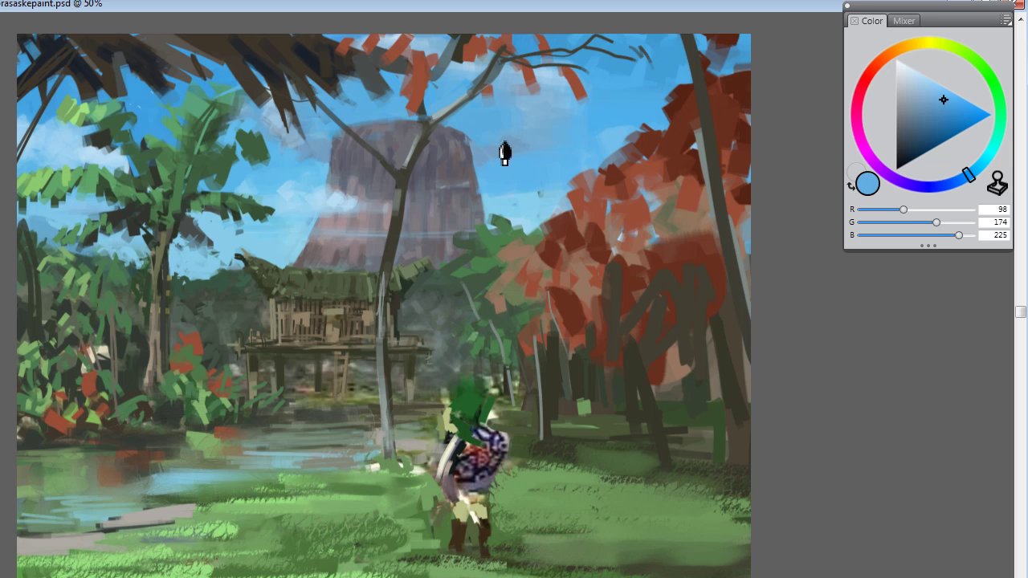
pyautogui.keyDown('alt'); pyautogui.click(554, 100); pyautogui.keyUp('alt')
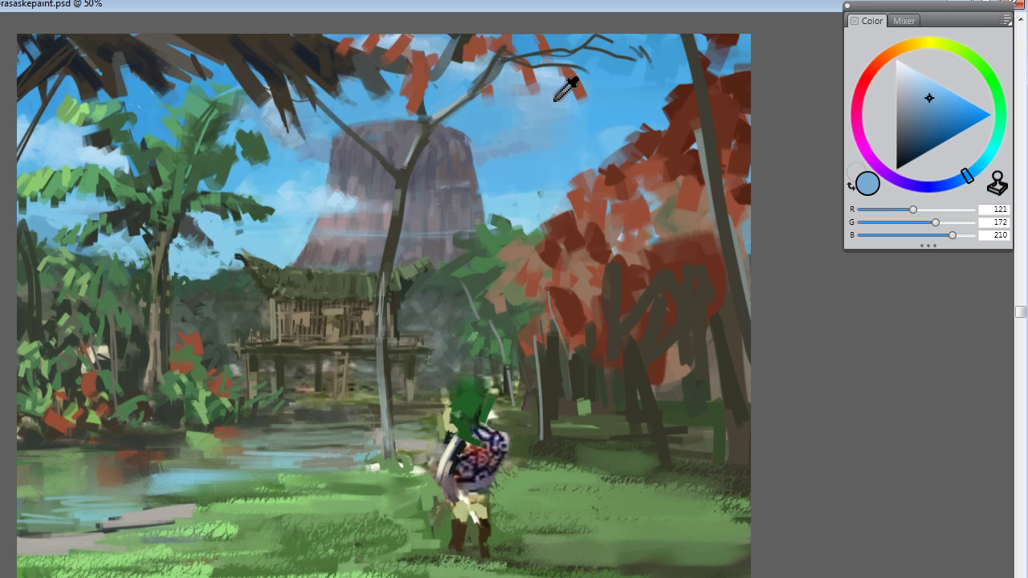
pyautogui.keyDown('alt'); pyautogui.click(553, 97); pyautogui.keyUp('alt')
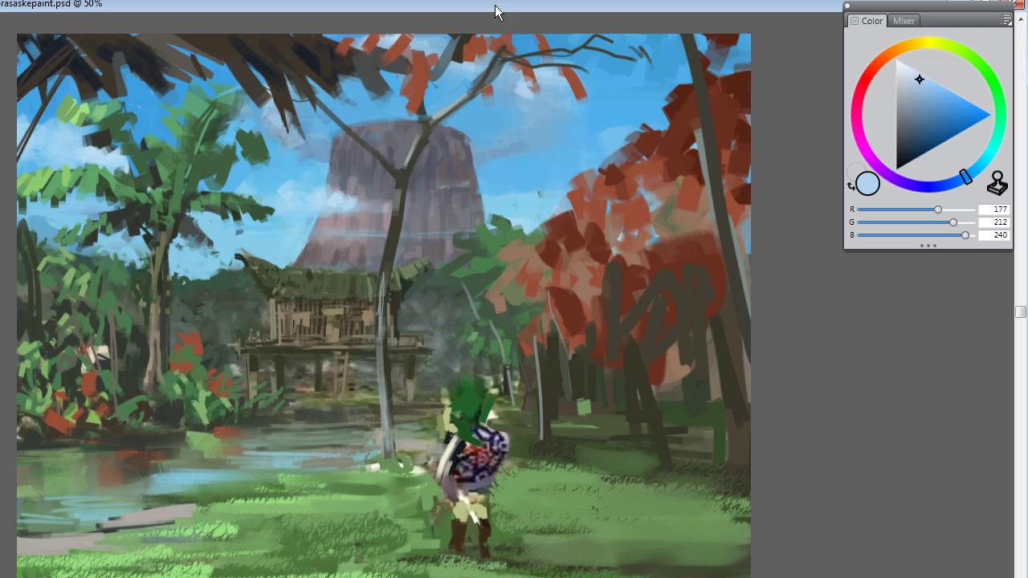
# Step: Dab small dark red-brown (RGB 79, 25, 7) leaves around the upper tips of the bare tree's long branch
pyautogui.keyDown('alt'); pyautogui.click(689, 225); pyautogui.keyUp('alt')
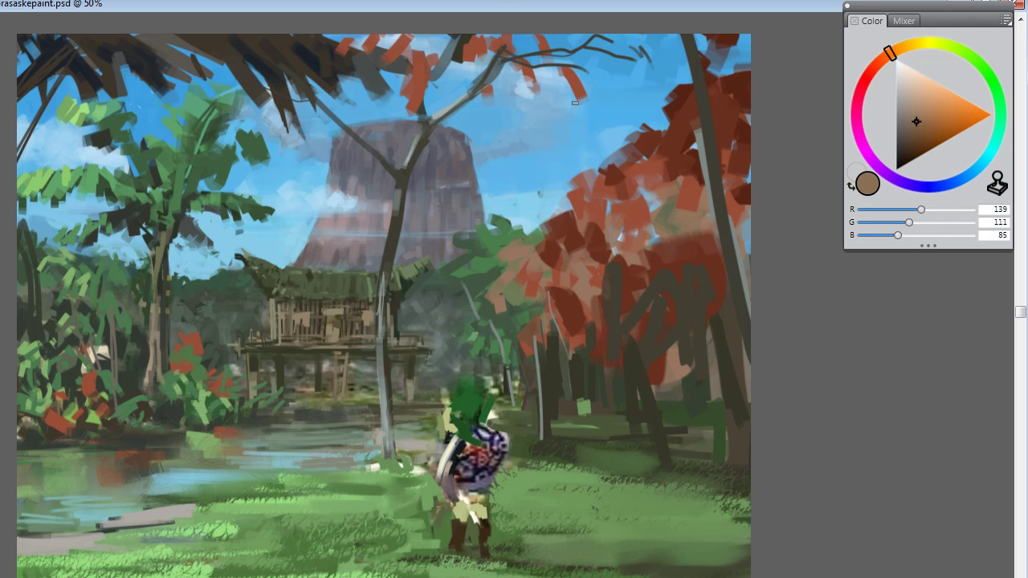
pyautogui.keyDown('alt'); pyautogui.click(698, 87); pyautogui.keyUp('alt')
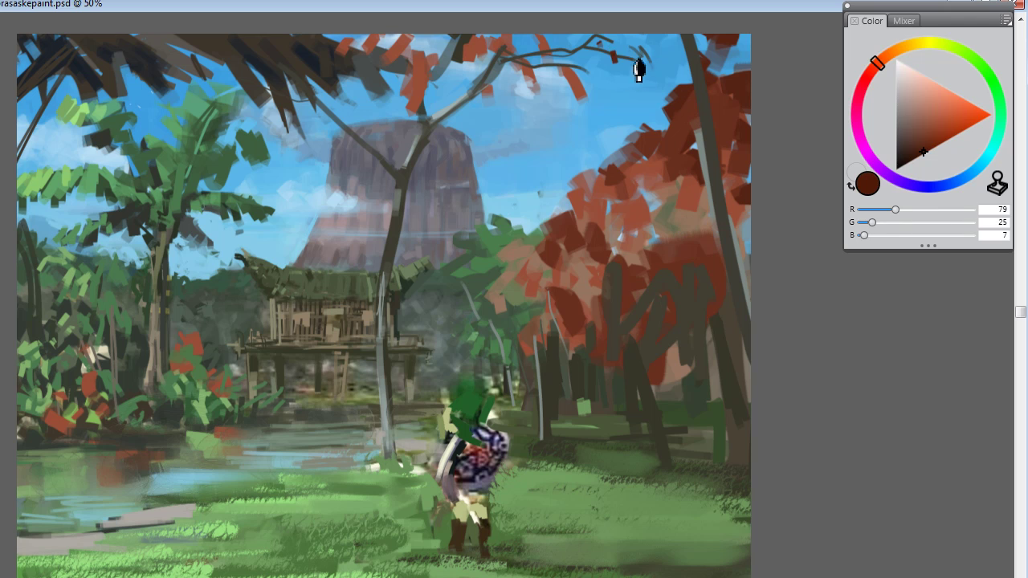
pyautogui.moveTo(604, 50); pyautogui.dragTo(642, 40)
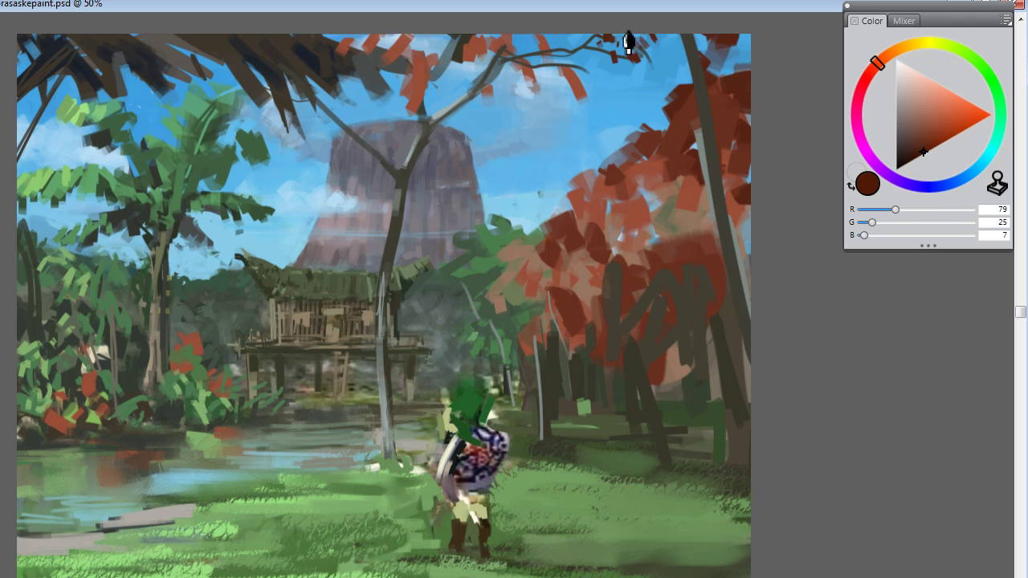
pyautogui.click(627, 42)
# Step: Trim the red leaves above the trunk's fork with sky blue (RGB 88, 175, 233) and extend the thin side branch in dark grey-green (RGB 51, 58, 49)
pyautogui.keyDown('alt'); pyautogui.click(414, 110); pyautogui.keyUp('alt')
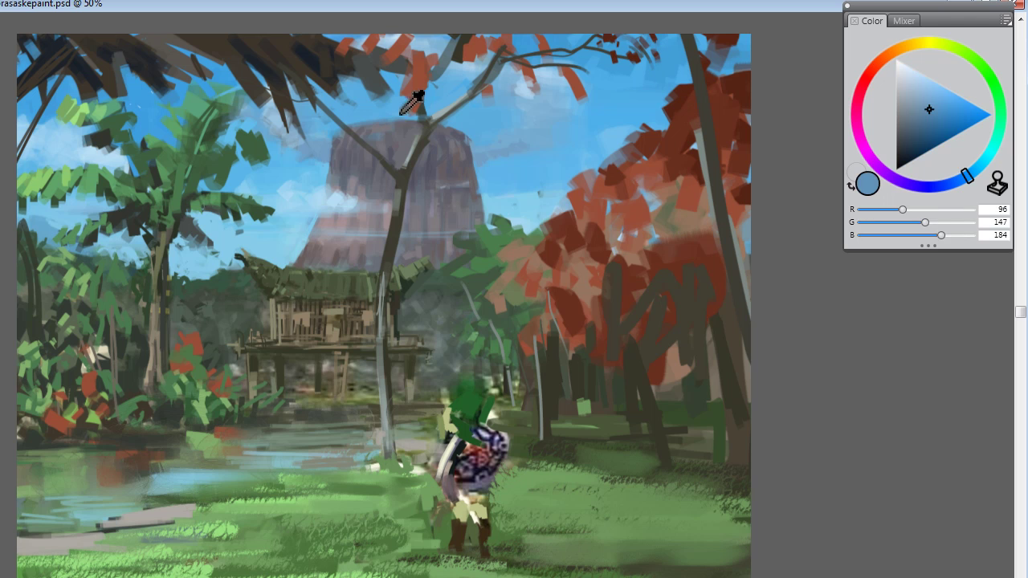
pyautogui.keyDown('alt'); pyautogui.click(449, 85); pyautogui.keyUp('alt')
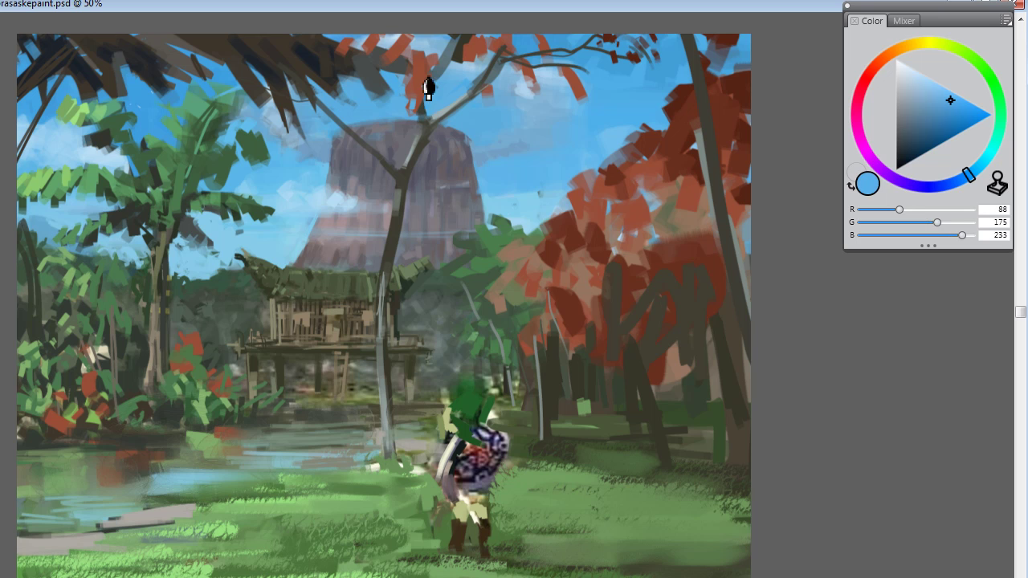
pyautogui.keyDown('alt'); pyautogui.click(432, 109); pyautogui.keyUp('alt')
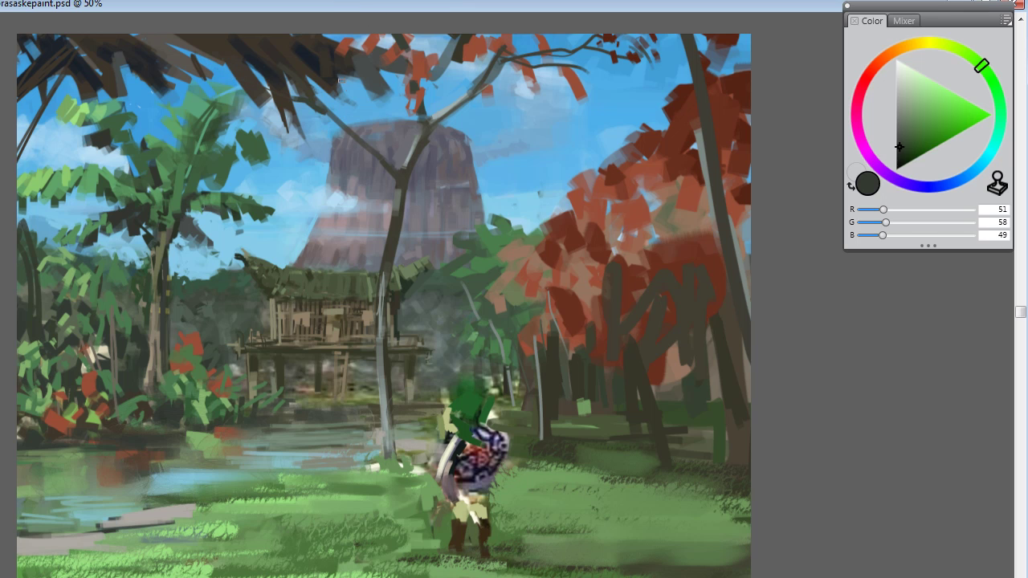
# Step: Extend the overhanging thatch toward the tree's fork with dark brown (RGB 48, 43, 35) strokes over the red leaves
pyautogui.keyDown('alt'); pyautogui.click(361, 46); pyautogui.keyUp('alt')
pyautogui.keyDown('alt'); pyautogui.click(354, 56); pyautogui.keyUp('alt')
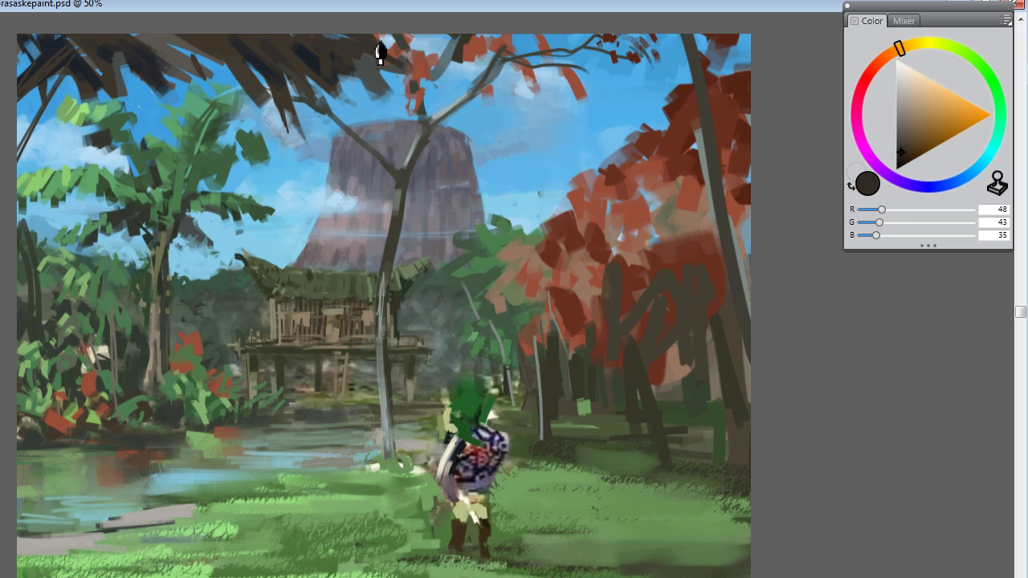
pyautogui.keyDown('alt'); pyautogui.click(400, 95); pyautogui.keyUp('alt')
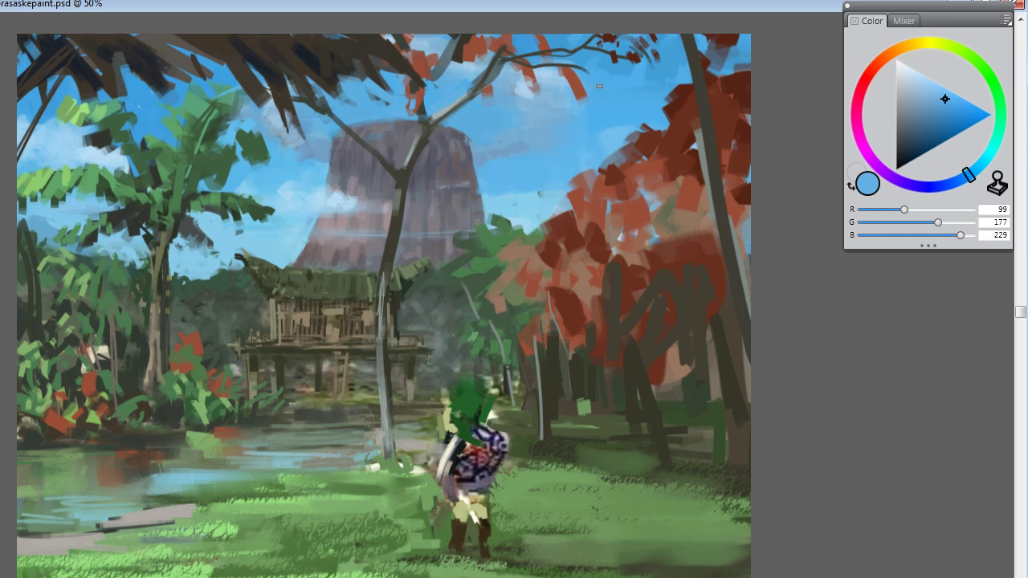
# Step: Break up the leaves under the long branch with sky blues (RGB 92, 176, 234) and add small red (RGB 146, 77, 56) and dark red (RGB 79, 26, 9) leaves
pyautogui.keyDown('alt'); pyautogui.click(594, 120); pyautogui.keyUp('alt')
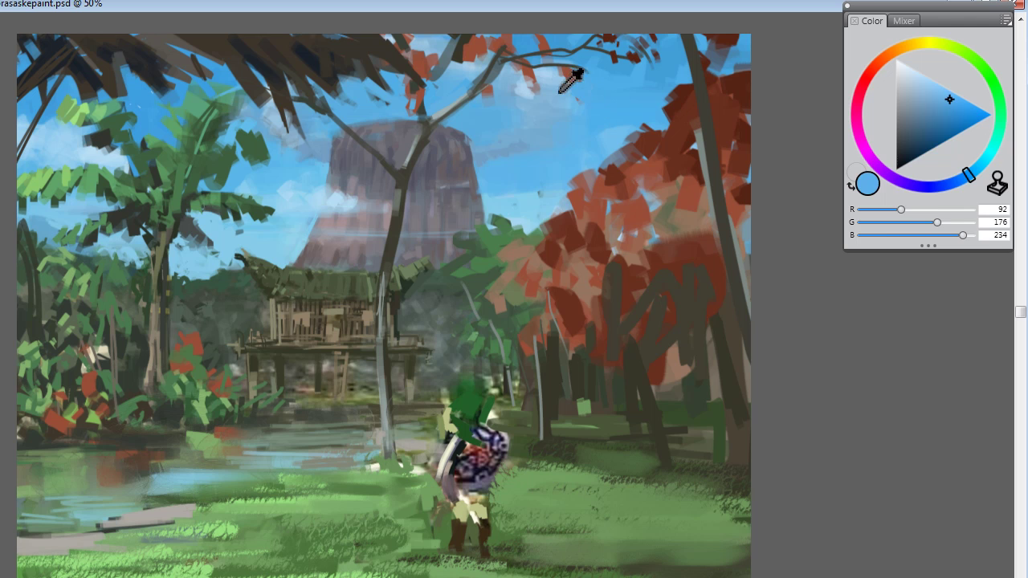
pyautogui.keyDown('alt'); pyautogui.click(593, 93); pyautogui.keyUp('alt')
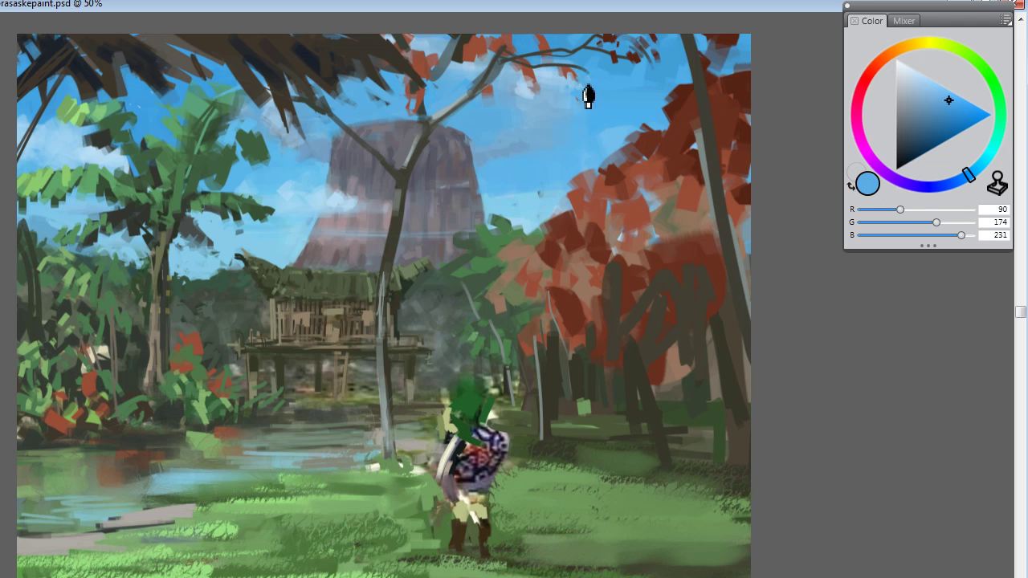
pyautogui.keyDown('alt'); pyautogui.click(580, 71); pyautogui.keyUp('alt')
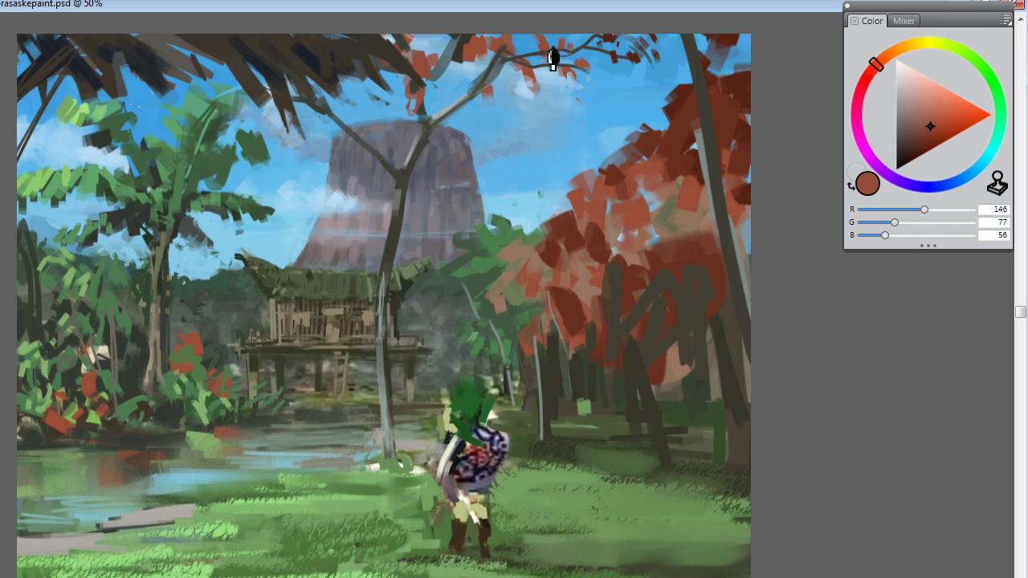
pyautogui.keyDown('alt'); pyautogui.click(558, 64); pyautogui.keyUp('alt')
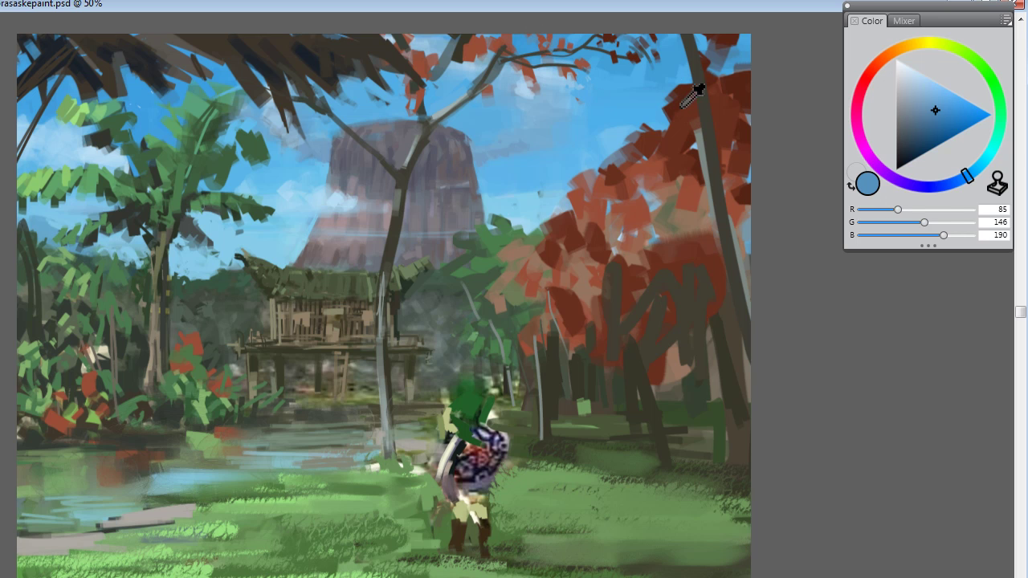
pyautogui.keyDown('alt'); pyautogui.click(523, 32); pyautogui.keyUp('alt')
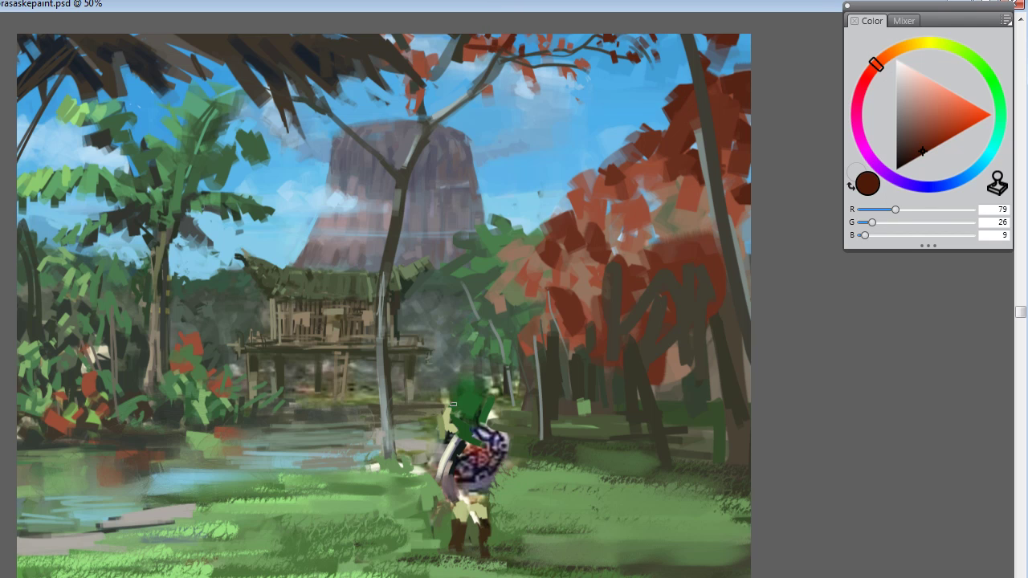
# Step: Cover the white patches at the slender trunk's base with dark olive (RGB 56, 57, 43) and try a blue (RGB 52, 127, 184) stroke there
pyautogui.keyDown('alt'); pyautogui.click(392, 430); pyautogui.keyUp('alt')
pyautogui.keyDown('alt'); pyautogui.click(391, 396); pyautogui.keyUp('alt')
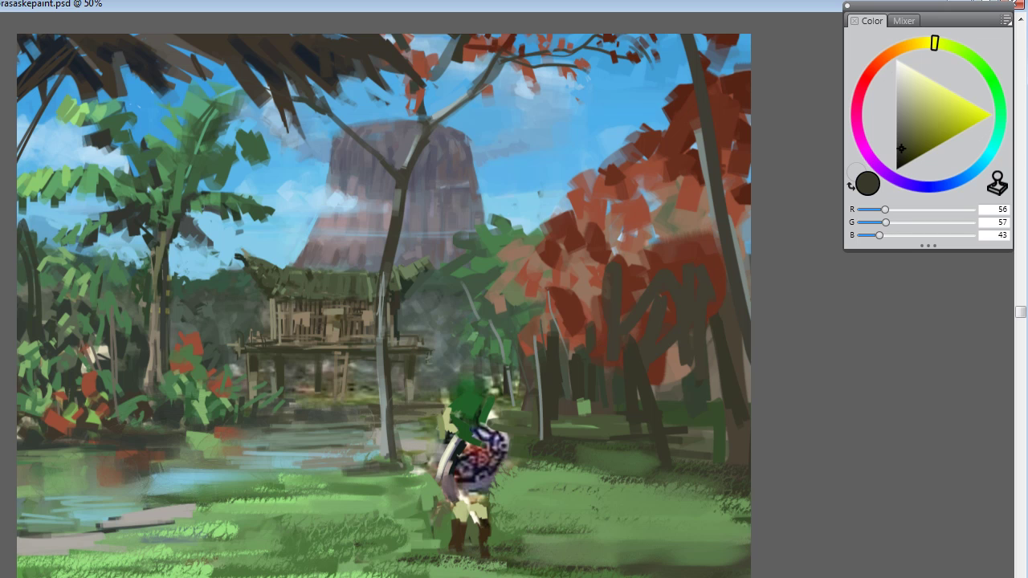
pyautogui.click(969, 175)
pyautogui.click(947, 121)
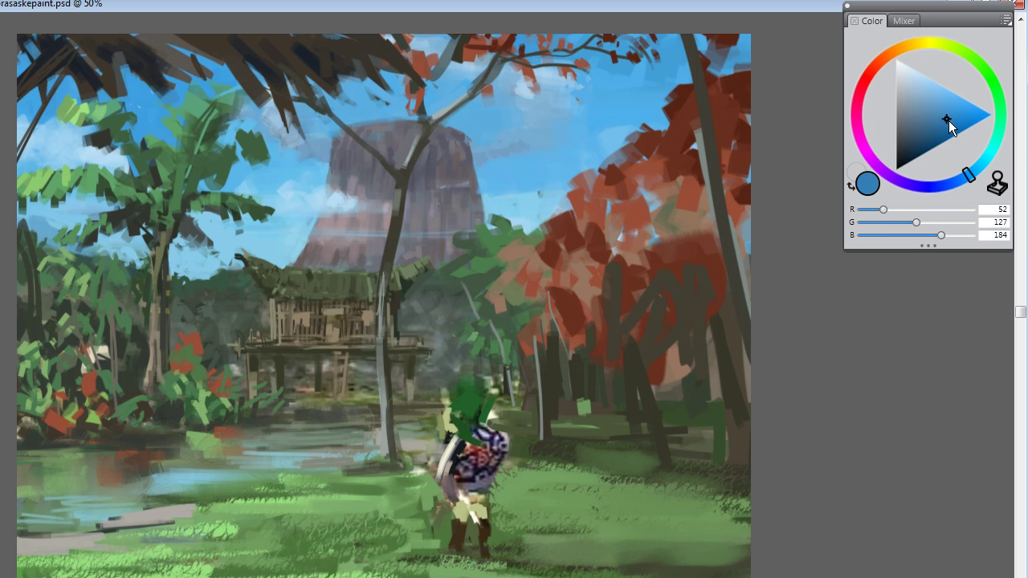
pyautogui.hotkey('ctrl', 'z')
pyautogui.moveTo(399, 472); pyautogui.dragTo(394, 456)
# Step: Paint dark blue (RGB 36, 59, 76) shadow streaks across the grass at the trunk's base, behind the character and at the character's feet
pyautogui.moveTo(914, 141); pyautogui.dragTo(912, 146)
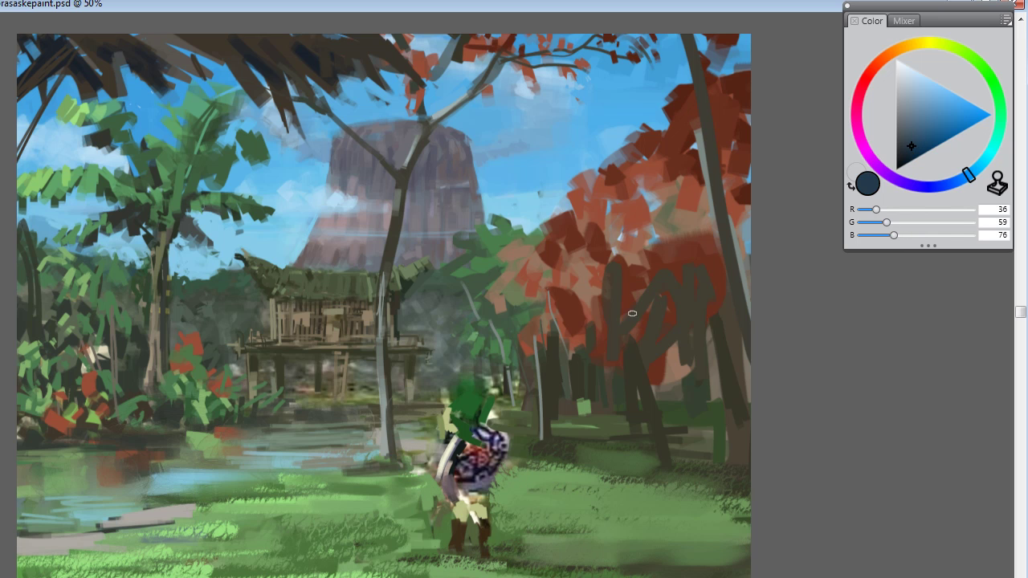
pyautogui.moveTo(387, 469); pyautogui.dragTo(430, 466)
pyautogui.moveTo(505, 475); pyautogui.dragTo(596, 472)
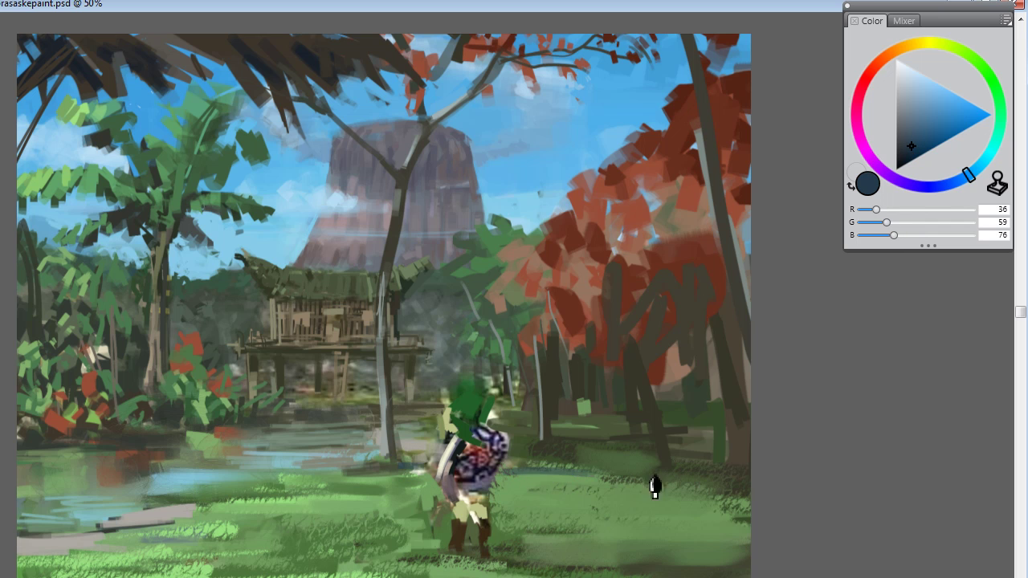
pyautogui.moveTo(515, 565)
pyautogui.mouseDown()
pyautogui.moveTo(694, 557)
pyautogui.moveTo(666, 576)
pyautogui.mouseUp()
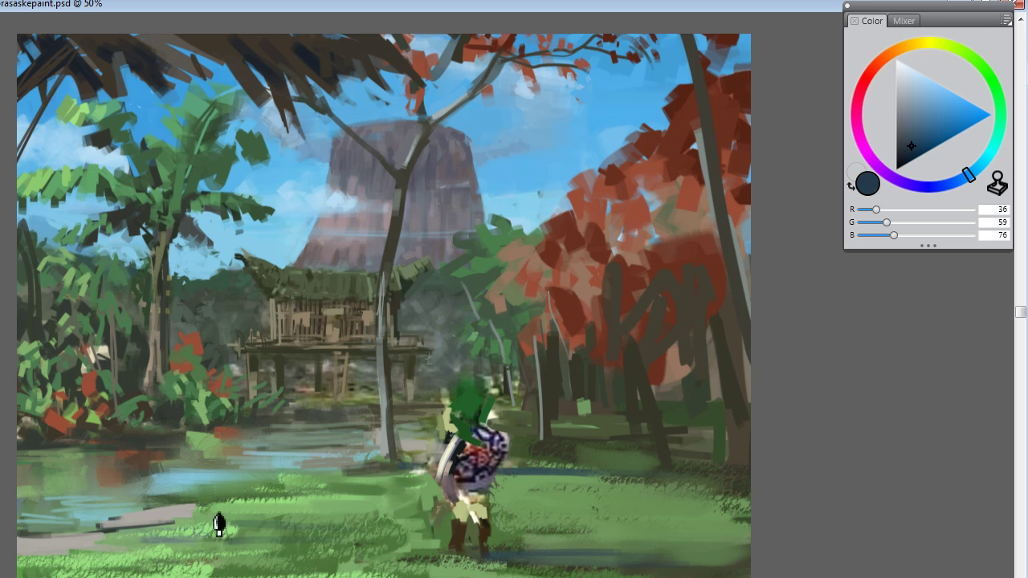
pyautogui.click(302, 512)
# Step: Darken the pond with deep blue (RGB 11, 53, 85), replacing the broad strokes with thin ripple streaks along the far bank and across the water
pyautogui.moveTo(920, 156); pyautogui.dragTo(927, 151)
pyautogui.moveTo(168, 472)
pyautogui.mouseDown()
pyautogui.moveTo(142, 452)
pyautogui.moveTo(214, 466)
pyautogui.moveTo(87, 484)
pyautogui.moveTo(26, 472)
pyautogui.moveTo(65, 464)
pyautogui.moveTo(85, 480)
pyautogui.mouseUp()
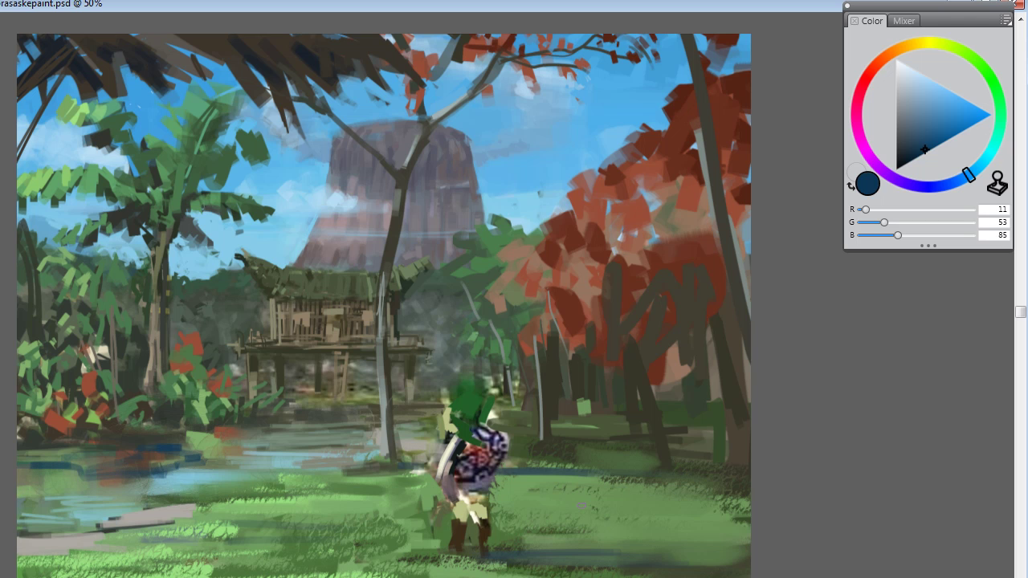
pyautogui.moveTo(241, 426)
pyautogui.mouseDown()
pyautogui.moveTo(266, 447)
pyautogui.moveTo(48, 464)
pyautogui.moveTo(386, 451)
pyautogui.moveTo(229, 447)
pyautogui.moveTo(369, 443)
pyautogui.mouseUp()
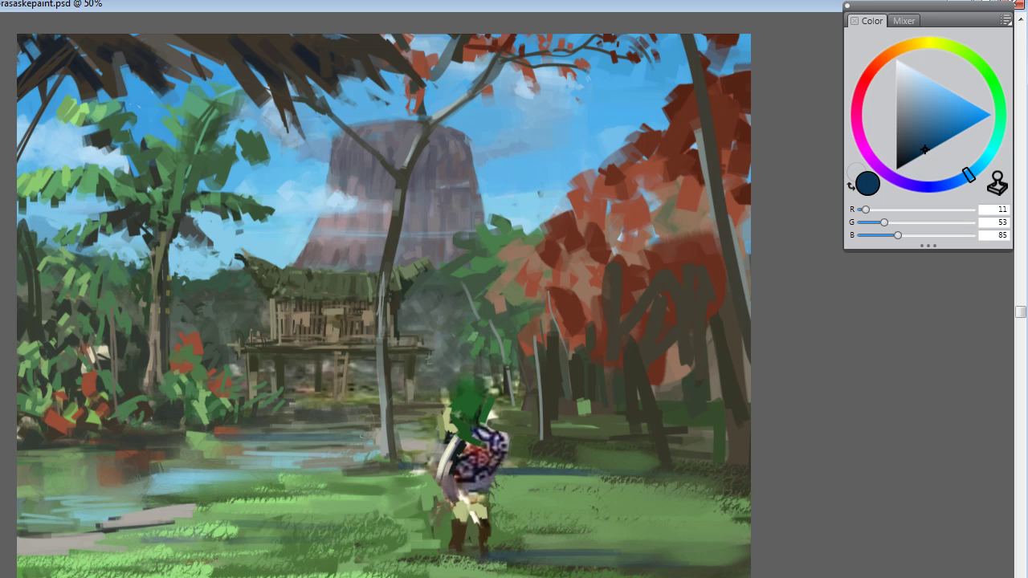
pyautogui.moveTo(276, 448)
pyautogui.mouseDown()
pyautogui.moveTo(142, 450)
pyautogui.moveTo(277, 479)
pyautogui.moveTo(310, 457)
pyautogui.mouseUp()
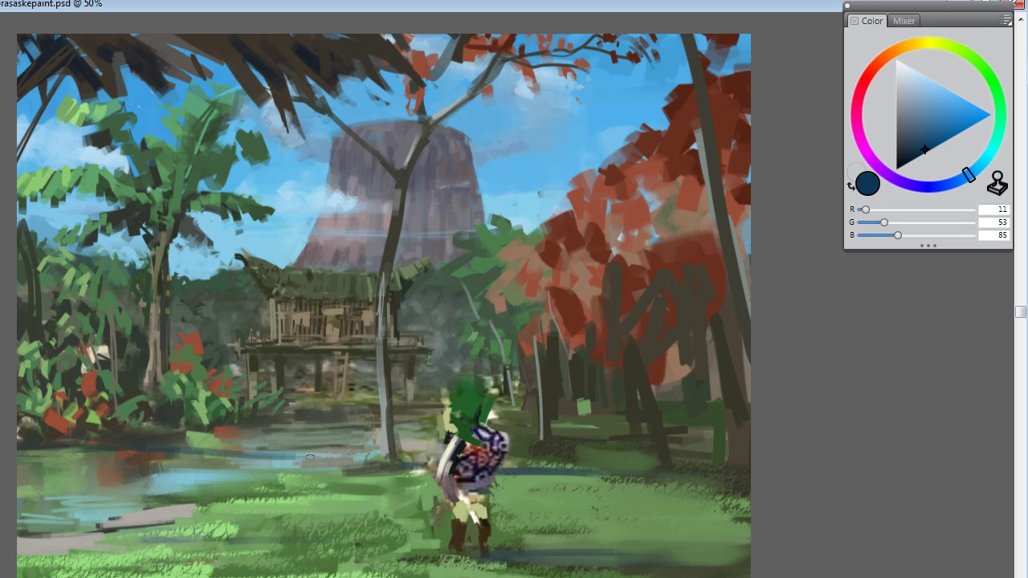
pyautogui.moveTo(18, 465); pyautogui.dragTo(236, 486)
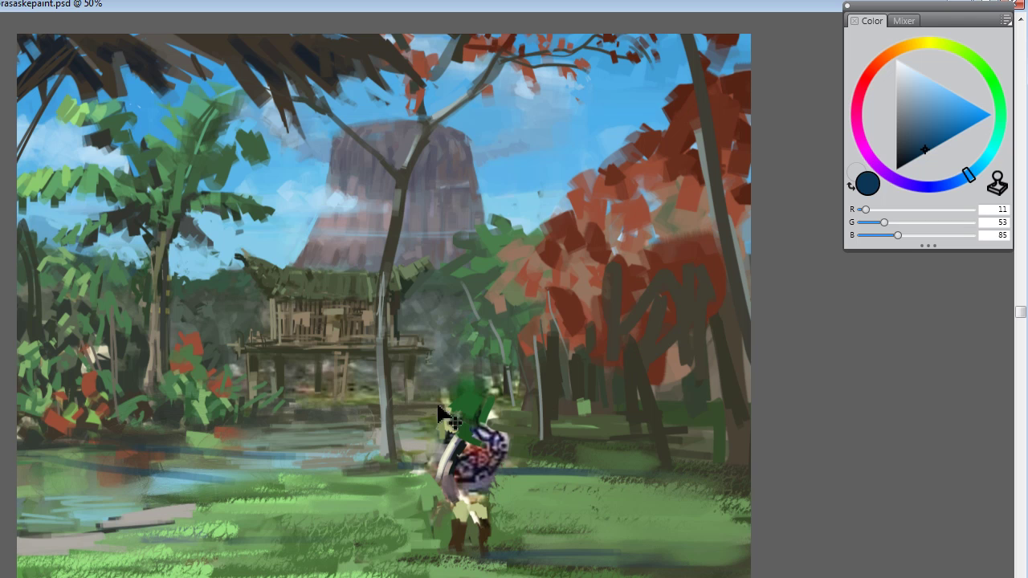
pyautogui.moveTo(32, 465); pyautogui.dragTo(230, 479)
# Step: Draw thin light blue (RGB 136, 196, 217) ripple lines on the near part of the pond and sample a warm grey (RGB 172, 168, 162)
pyautogui.keyDown('alt'); pyautogui.click(183, 479); pyautogui.keyUp('alt')
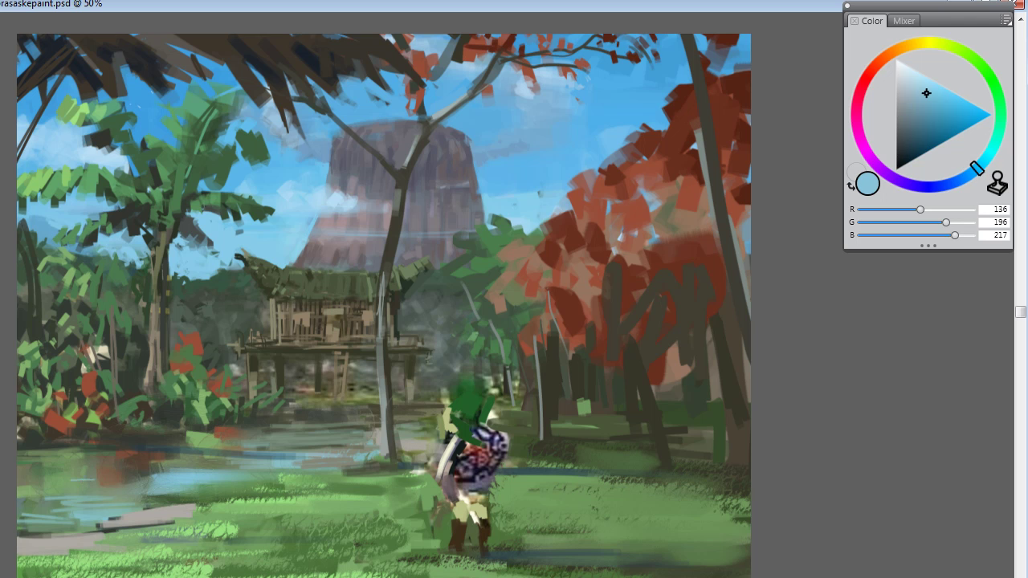
pyautogui.moveTo(69, 502); pyautogui.dragTo(149, 491)
pyautogui.keyDown('alt'); pyautogui.click(199, 509); pyautogui.keyUp('alt')
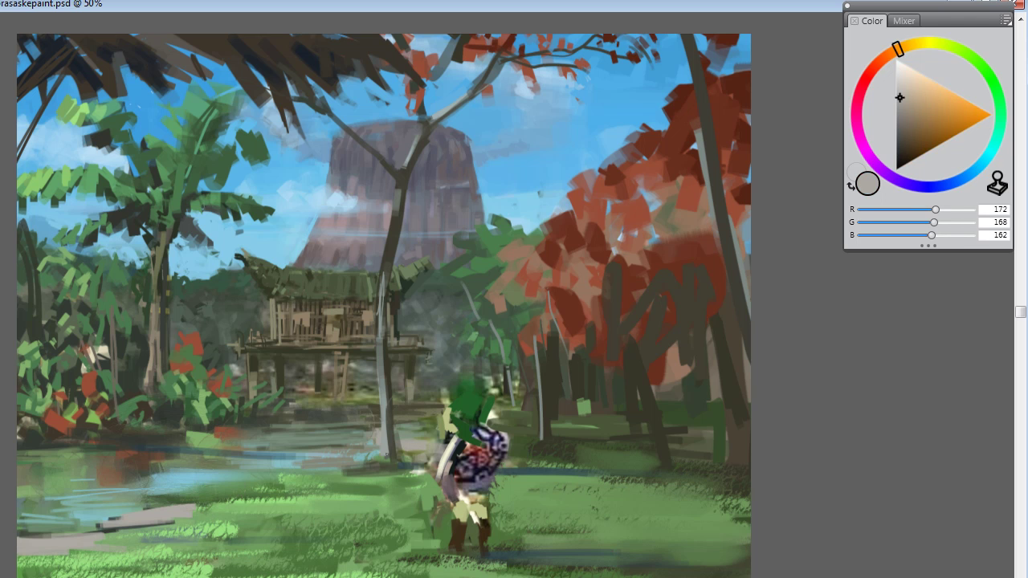
# Step: Paint a small grey rock (RGB 155, 163, 159) by the slender trunk's base, shade it dark olive and blend its foot with grass green
pyautogui.keyDown('alt'); pyautogui.click(392, 465); pyautogui.keyUp('alt')
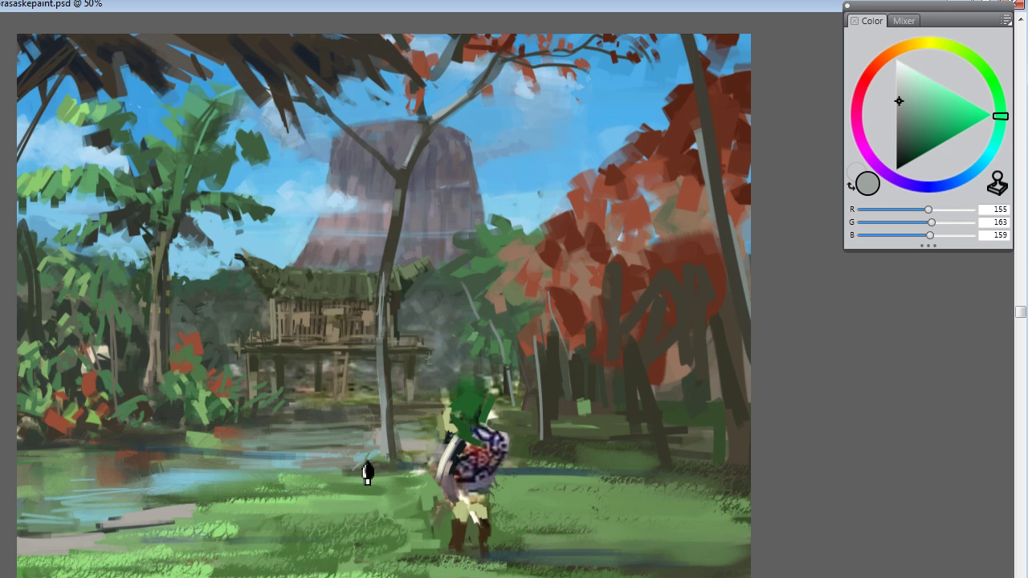
pyautogui.keyDown('alt'); pyautogui.click(364, 472); pyautogui.keyUp('alt')
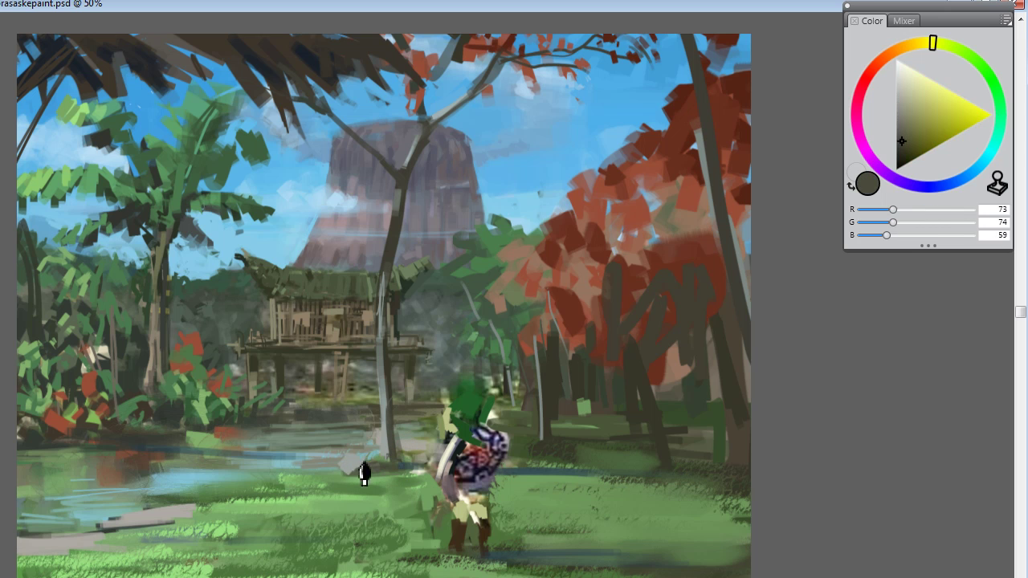
pyautogui.keyDown('alt'); pyautogui.click(354, 455); pyautogui.keyUp('alt')
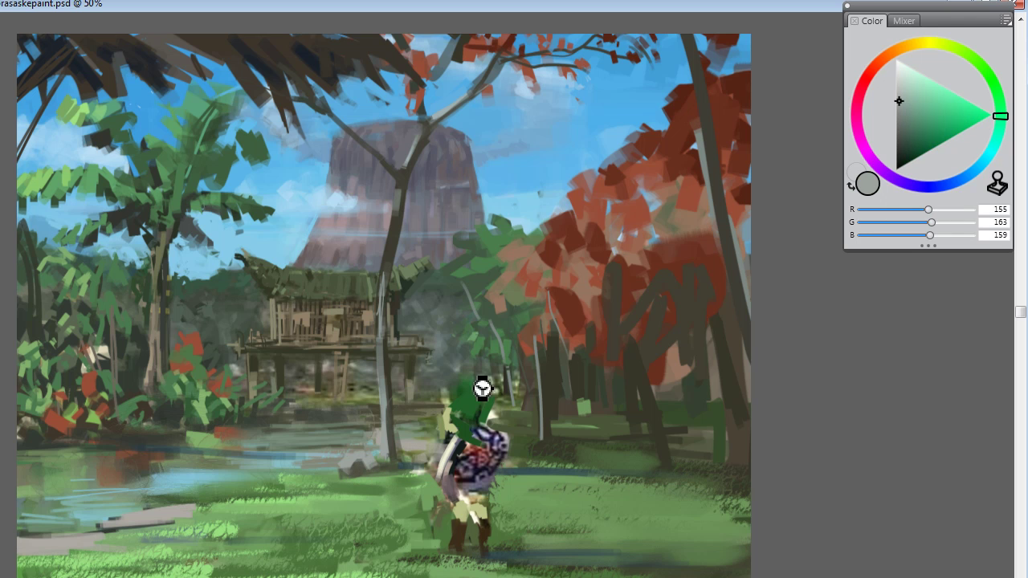
pyautogui.keyDown('alt'); pyautogui.click(373, 475); pyautogui.keyUp('alt')
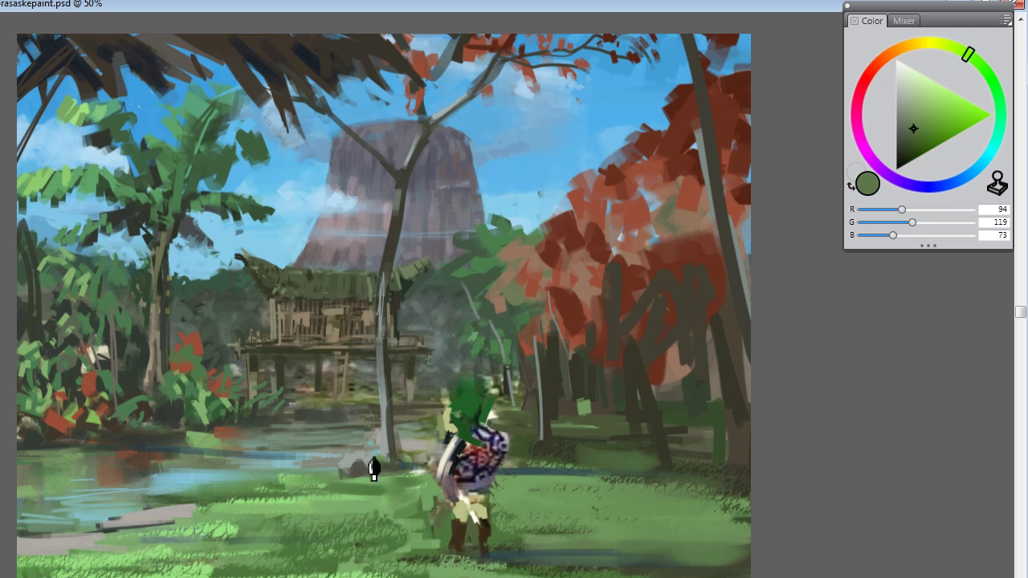
pyautogui.keyDown('alt'); pyautogui.click(312, 480); pyautogui.keyUp('alt')
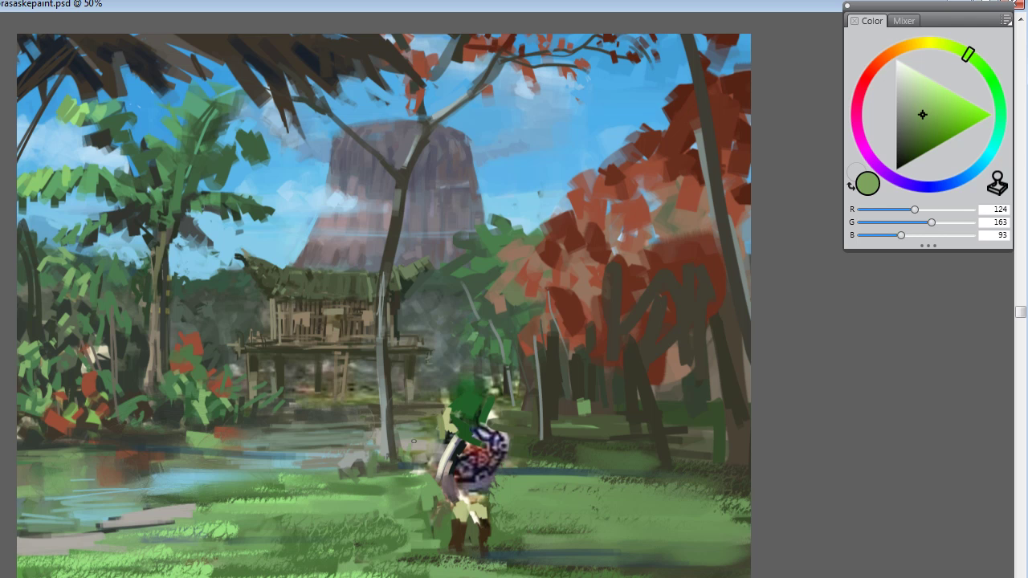
# Step: Blend the bank beside the slender trunk with muted greens and paint a pale teal (RGB 121, 174, 157) water streak behind the character
pyautogui.keyDown('alt'); pyautogui.click(415, 432); pyautogui.keyUp('alt')
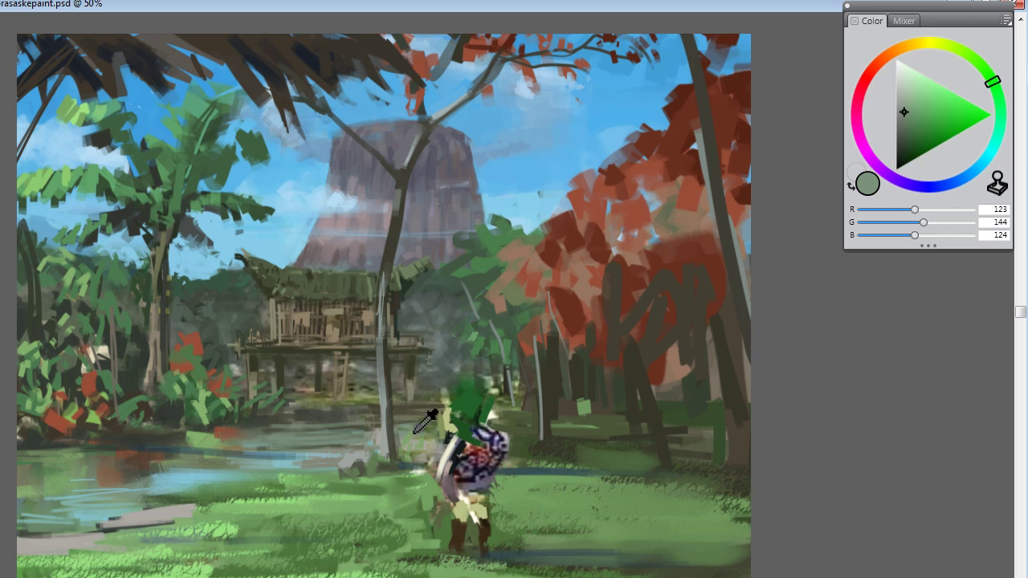
pyautogui.keyDown('alt'); pyautogui.click(414, 434); pyautogui.keyUp('alt')
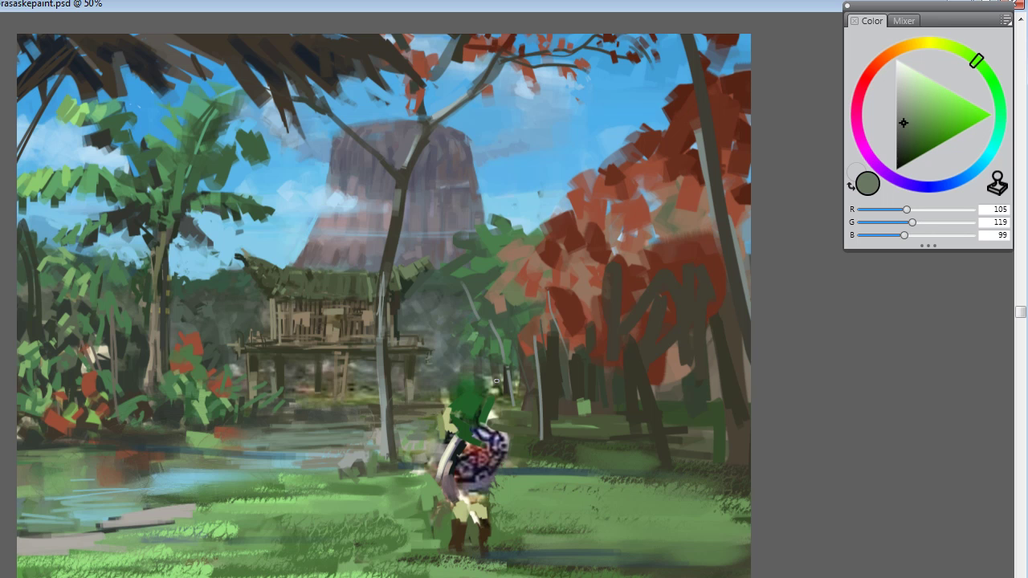
pyautogui.keyDown('alt'); pyautogui.click(236, 477); pyautogui.keyUp('alt')
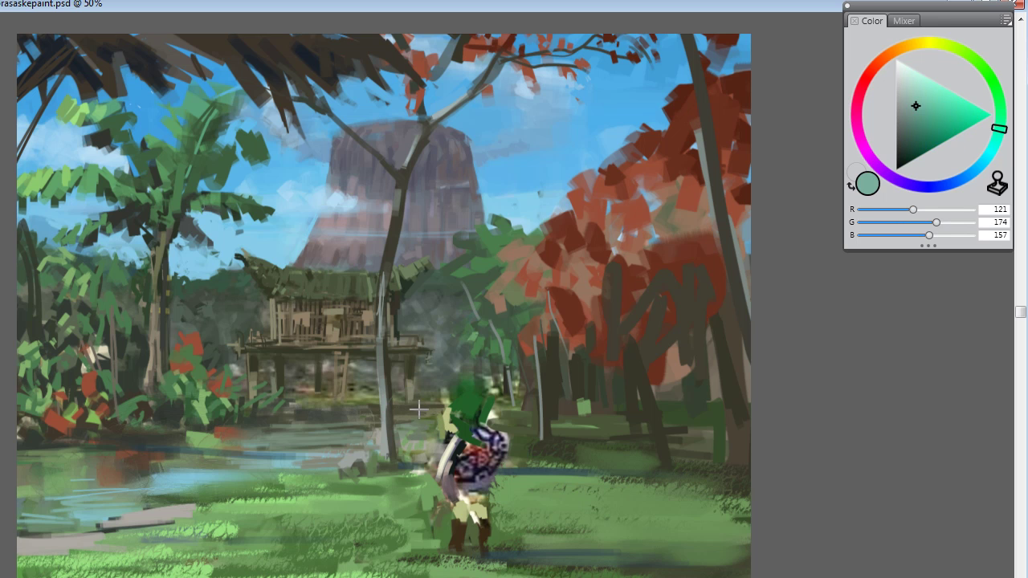
pyautogui.moveTo(502, 416); pyautogui.dragTo(537, 415)
# Step: Cover the thin trunk bases and ground behind the character with dark olive greens (RGB 68, 76, 44 and 53, 67, 33)
pyautogui.keyDown('alt'); pyautogui.click(543, 434); pyautogui.keyUp('alt')
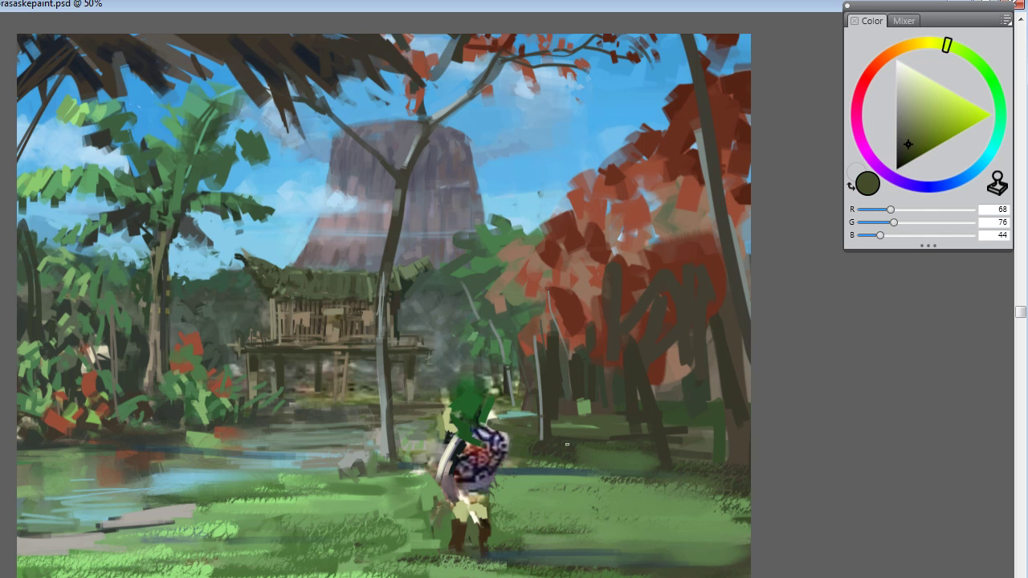
pyautogui.keyDown('alt'); pyautogui.click(560, 463); pyautogui.keyUp('alt')
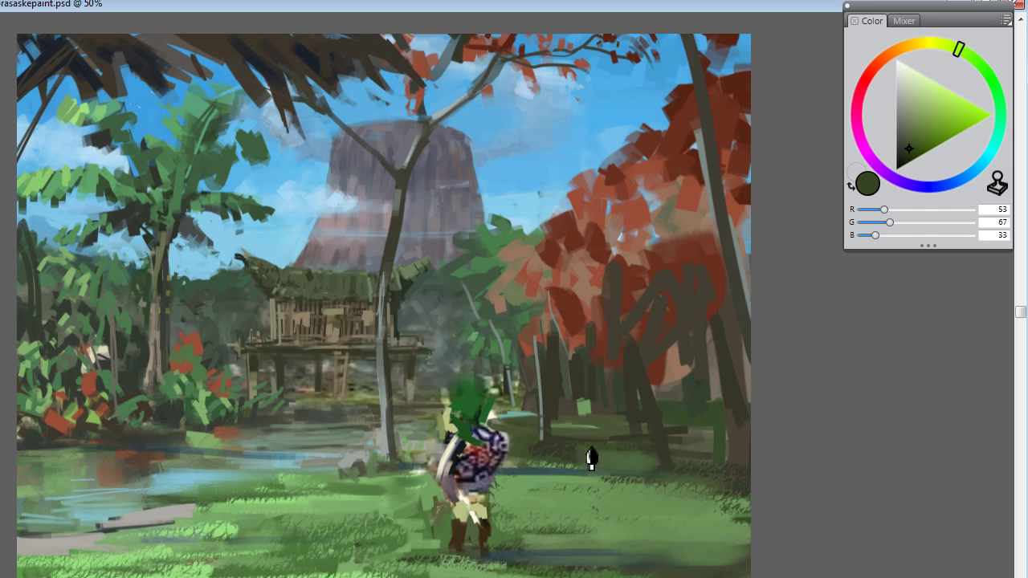
pyautogui.keyDown('alt'); pyautogui.click(577, 467); pyautogui.keyUp('alt')
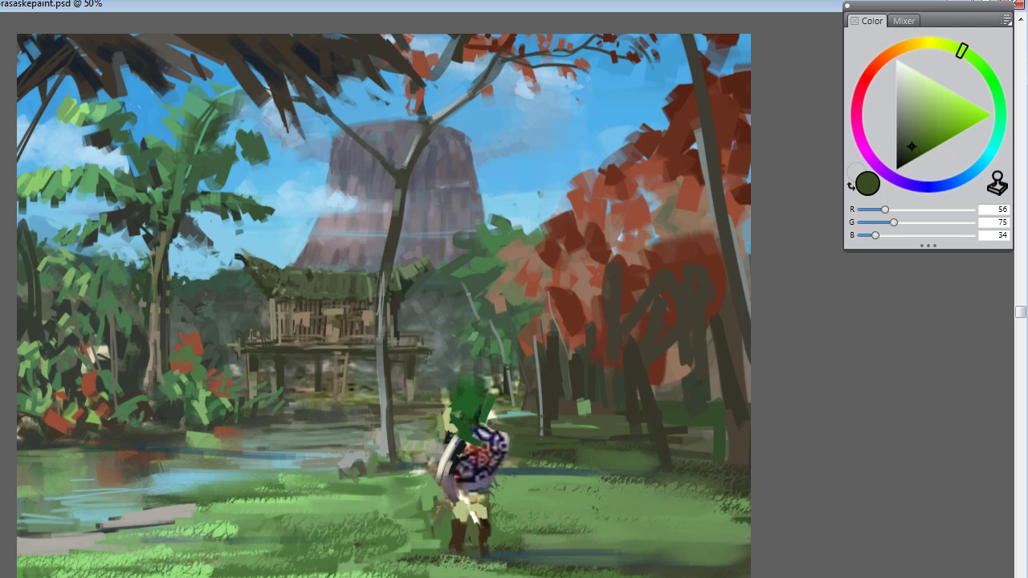
# Step: Repaint the character's cap in deep green (RGB 29, 92, 19) and clean its outer edge with pale grey-green (RGB 141, 160, 121)
pyautogui.keyDown('alt'); pyautogui.click(467, 406); pyautogui.keyUp('alt')
pyautogui.moveTo(465, 384)
pyautogui.mouseDown()
pyautogui.moveTo(456, 416)
pyautogui.moveTo(476, 392)
pyautogui.mouseUp()
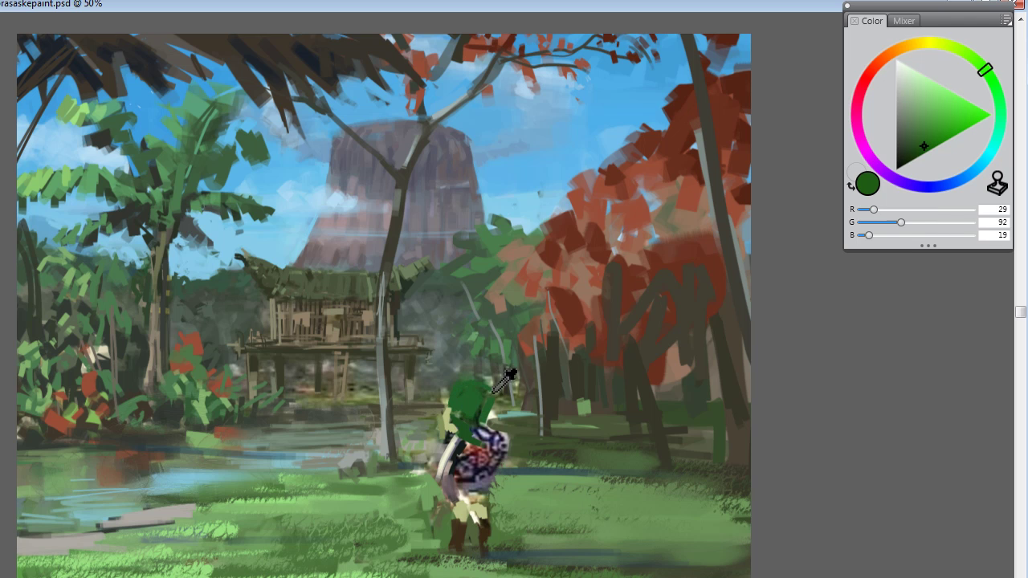
pyautogui.keyDown('alt'); pyautogui.click(486, 382); pyautogui.keyUp('alt')
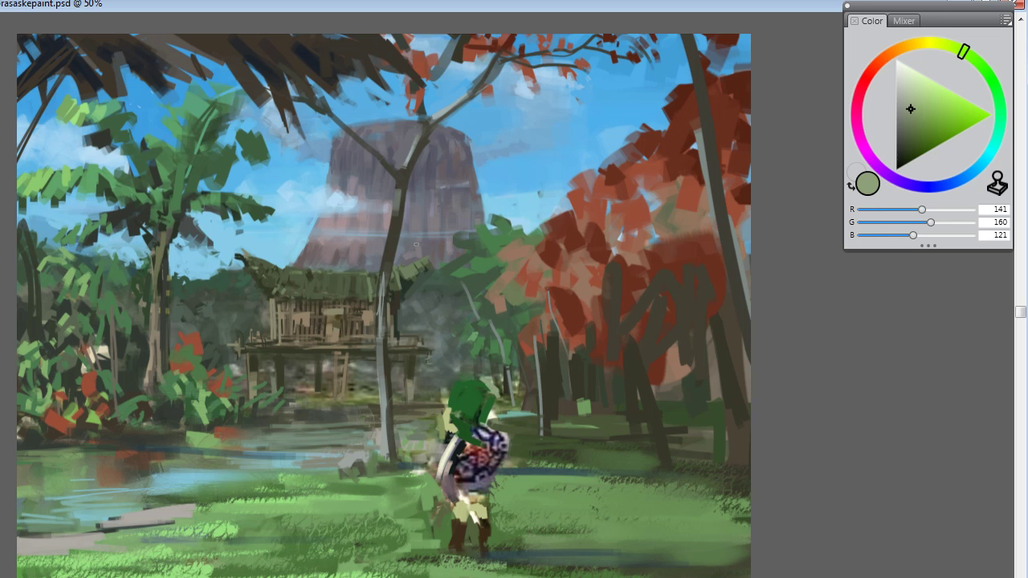
# Step: Refine the character's boots with dark brown and trim around and between the feet with sampled grass greens
pyautogui.keyDown('alt'); pyautogui.click(511, 519); pyautogui.keyUp('alt')
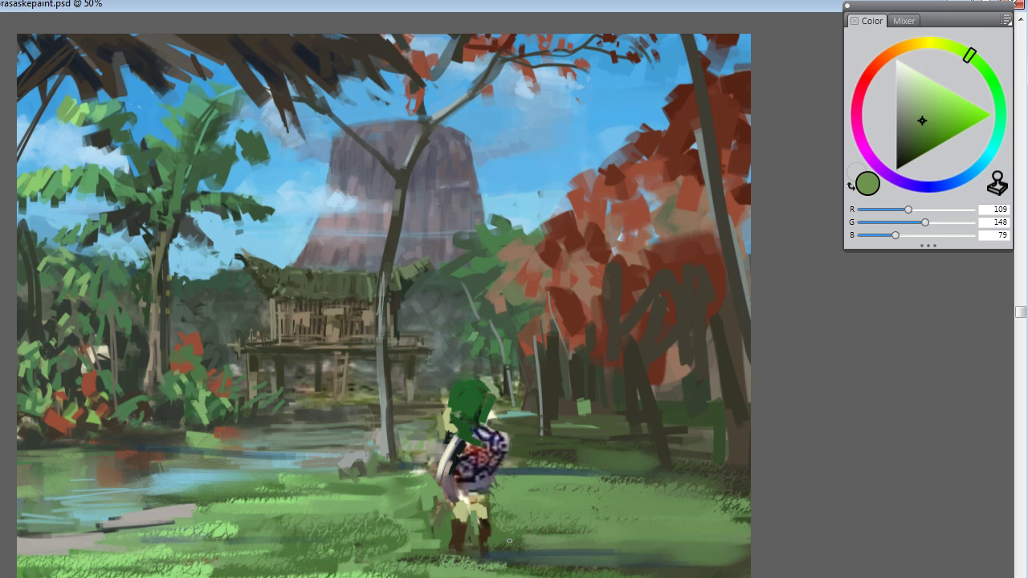
pyautogui.keyDown('alt'); pyautogui.click(493, 545); pyautogui.keyUp('alt')
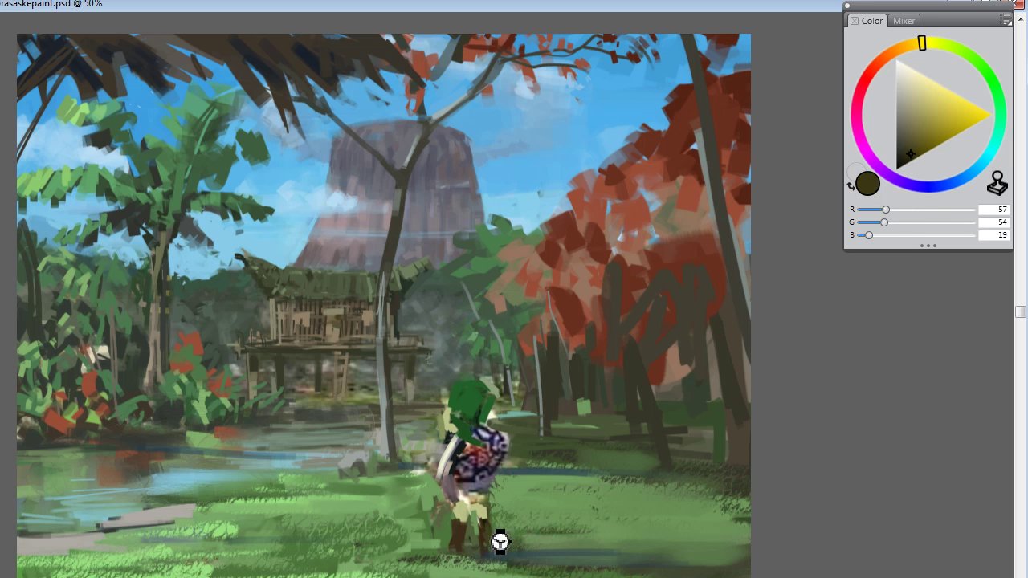
pyautogui.keyDown('alt'); pyautogui.click(491, 549); pyautogui.keyUp('alt')
pyautogui.keyDown('alt'); pyautogui.click(470, 552); pyautogui.keyUp('alt')
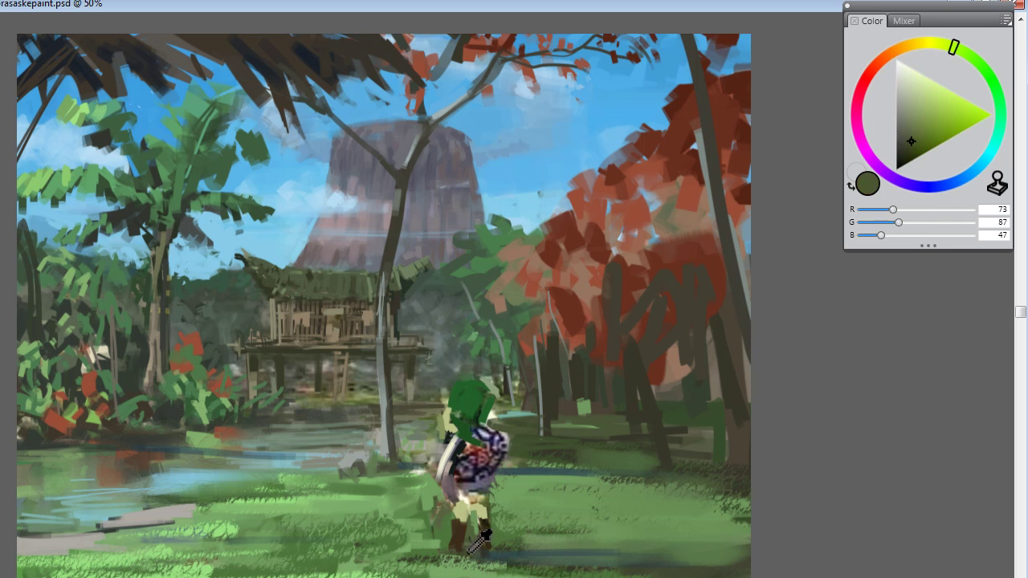
pyautogui.keyDown('alt'); pyautogui.click(448, 548); pyautogui.keyUp('alt')
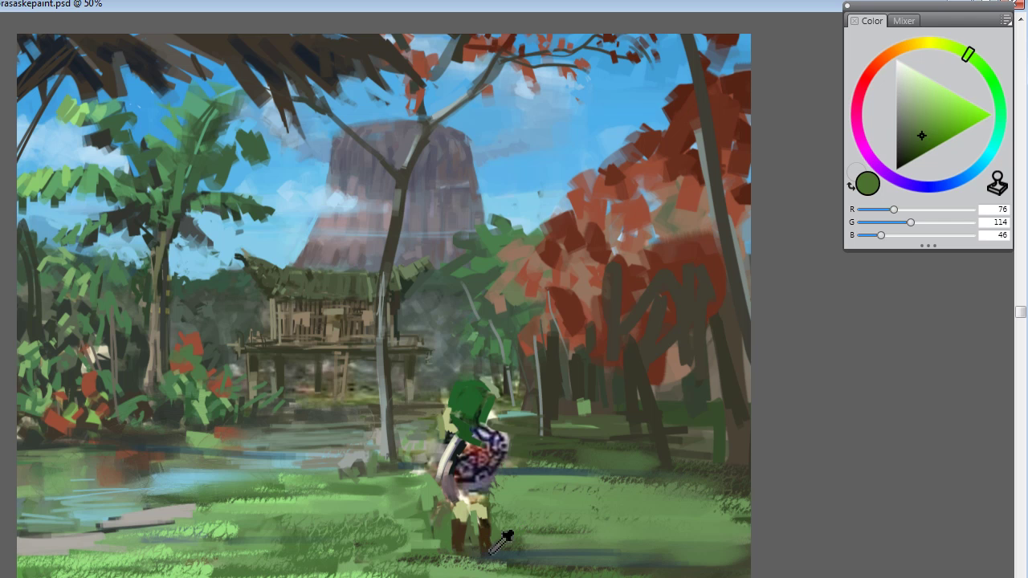
pyautogui.keyDown('alt'); pyautogui.click(480, 554); pyautogui.keyUp('alt')
pyautogui.keyDown('alt'); pyautogui.click(468, 559); pyautogui.keyUp('alt')
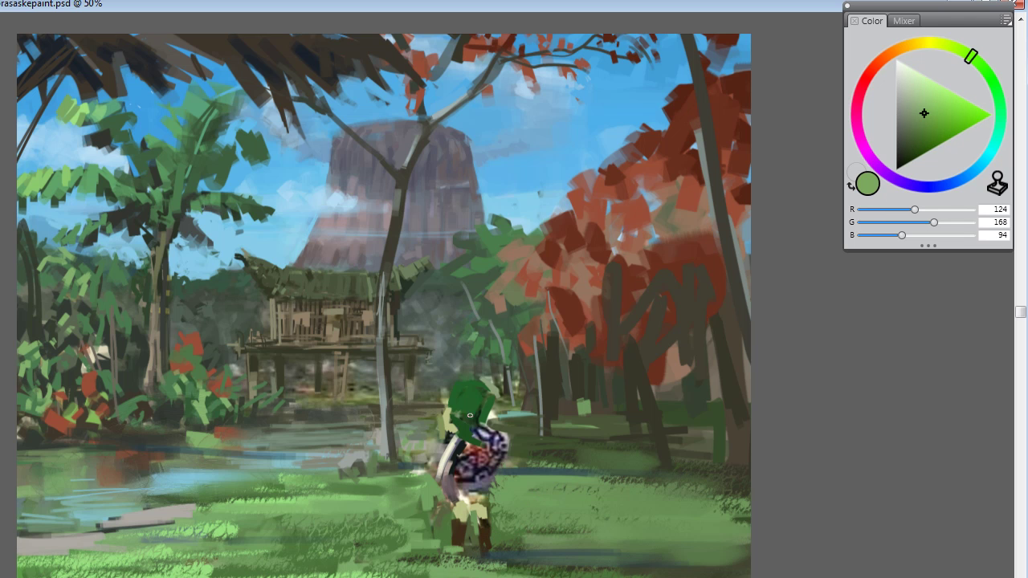
# Step: Paint raised deep green sleeves (RGB 29, 92, 19) on both sides of the character's head
pyautogui.keyDown('alt'); pyautogui.click(470, 415); pyautogui.keyUp('alt')
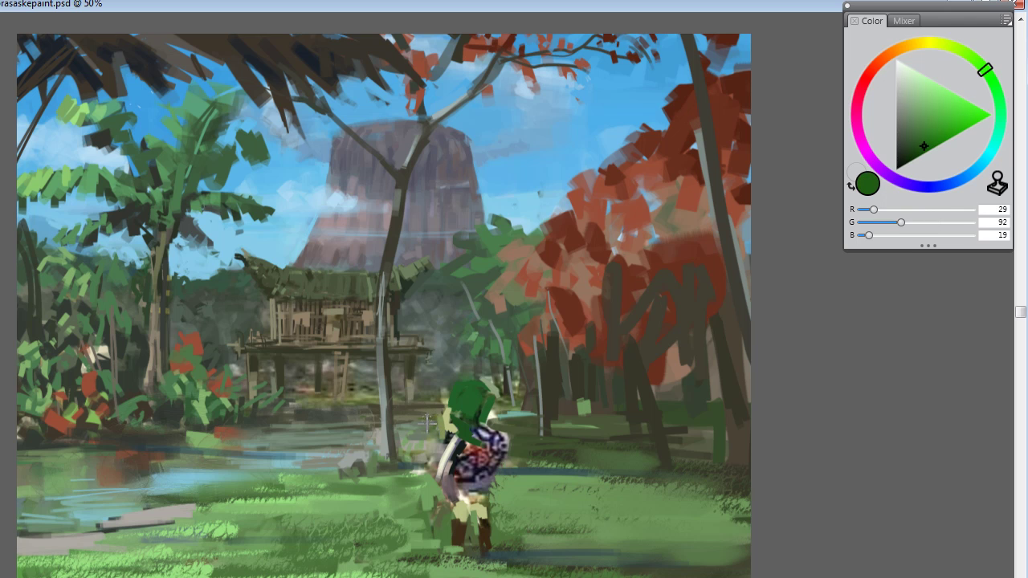
pyautogui.moveTo(427, 423)
pyautogui.mouseDown()
pyautogui.moveTo(438, 393)
pyautogui.moveTo(439, 426)
pyautogui.mouseUp()
pyautogui.moveTo(502, 399); pyautogui.dragTo(506, 438)
pyautogui.hotkey('ctrl', 'z')
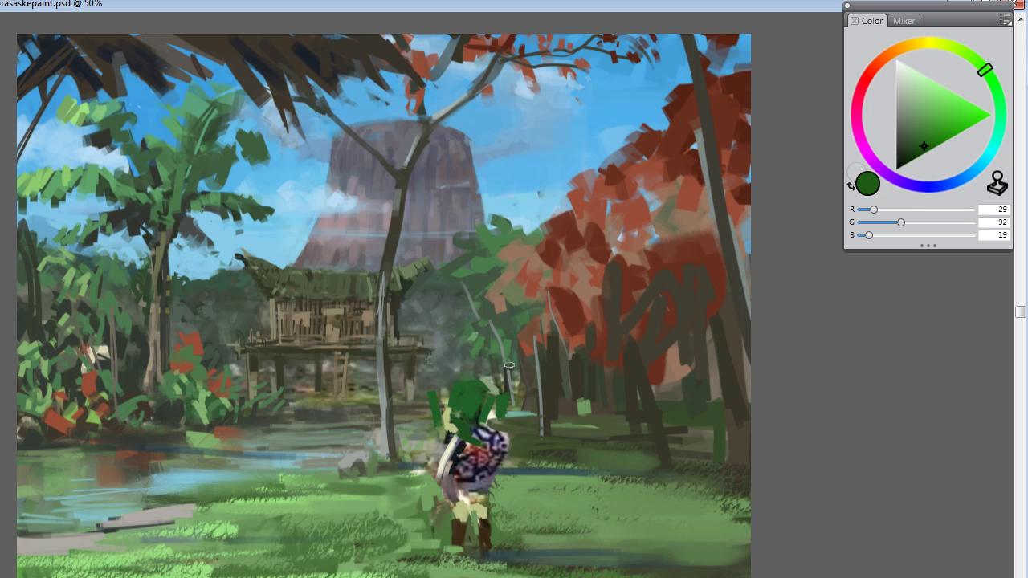
# Step: Paint raised forearms above both sleeves in peach (RGB 232, 198, 152) and shade their edges with brown (RGB 150, 111, 58)
pyautogui.click(900, 53)
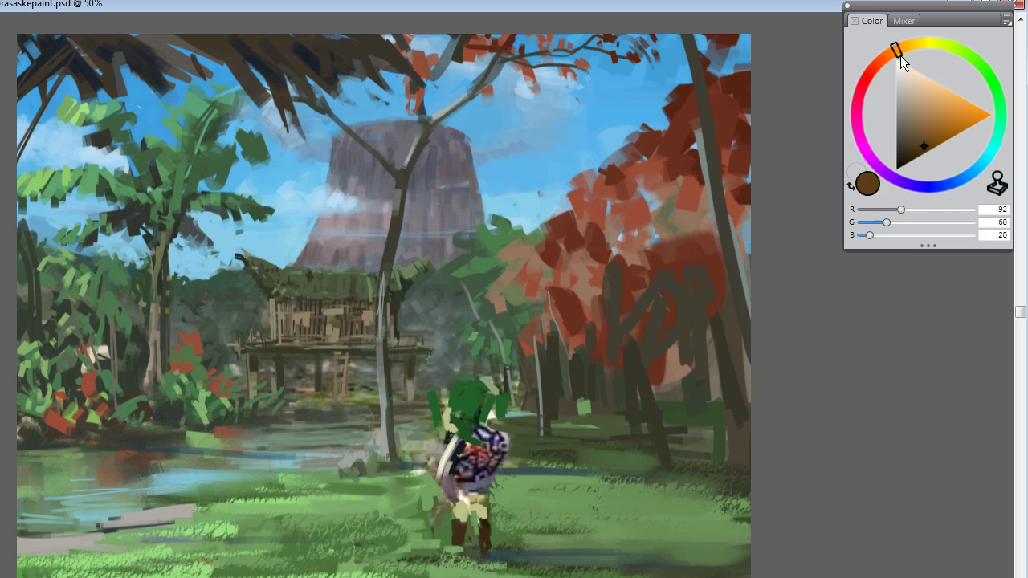
pyautogui.moveTo(923, 120)
pyautogui.mouseDown()
pyautogui.moveTo(934, 92)
pyautogui.moveTo(925, 86)
pyautogui.mouseUp()
pyautogui.moveTo(441, 400)
pyautogui.mouseDown()
pyautogui.moveTo(437, 365)
pyautogui.moveTo(439, 393)
pyautogui.mouseUp()
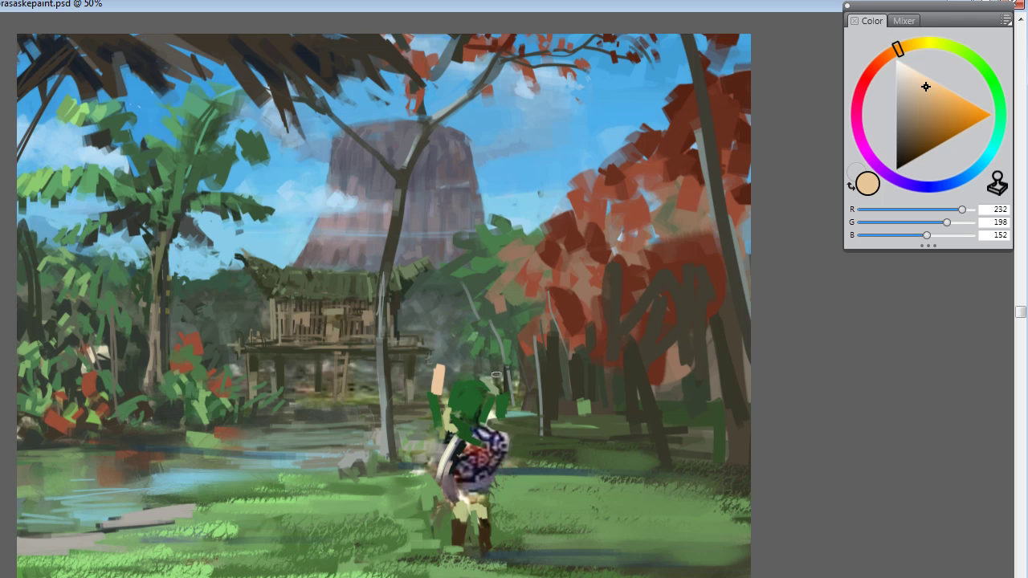
pyautogui.hotkey('ctrl', 'z')
pyautogui.moveTo(441, 392); pyautogui.dragTo(440, 364)
pyautogui.hotkey('ctrl', 'z')
pyautogui.moveTo(489, 394); pyautogui.dragTo(487, 366)
pyautogui.click(932, 124)
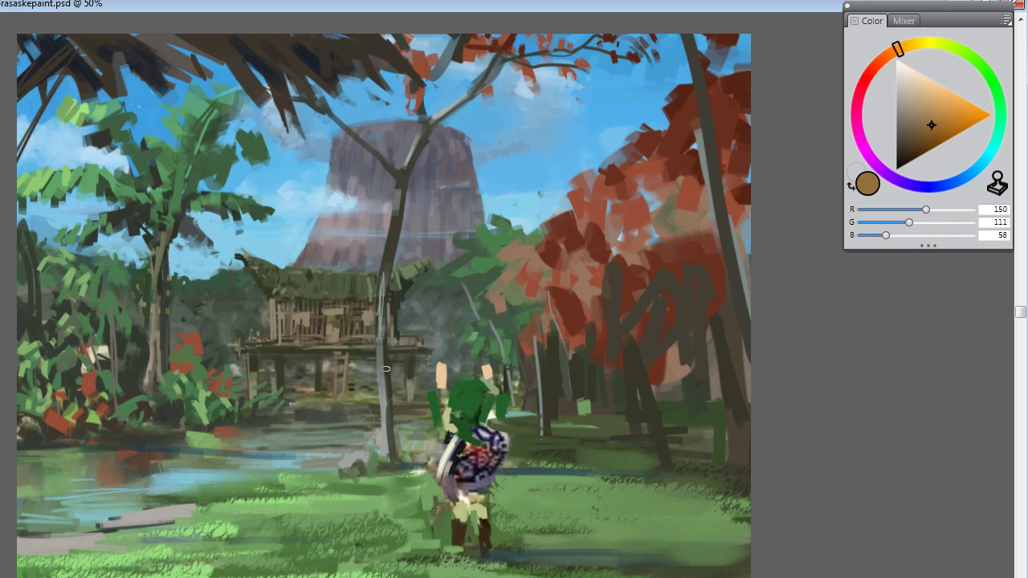
pyautogui.moveTo(444, 390); pyautogui.dragTo(442, 366)
# Step: Shade the character's cap with dark green (RGB 22, 54, 12) and tidy the tunic hem below the shield with olive (RGB 77, 89, 30)
pyautogui.keyDown('alt'); pyautogui.click(476, 405); pyautogui.keyUp('alt')
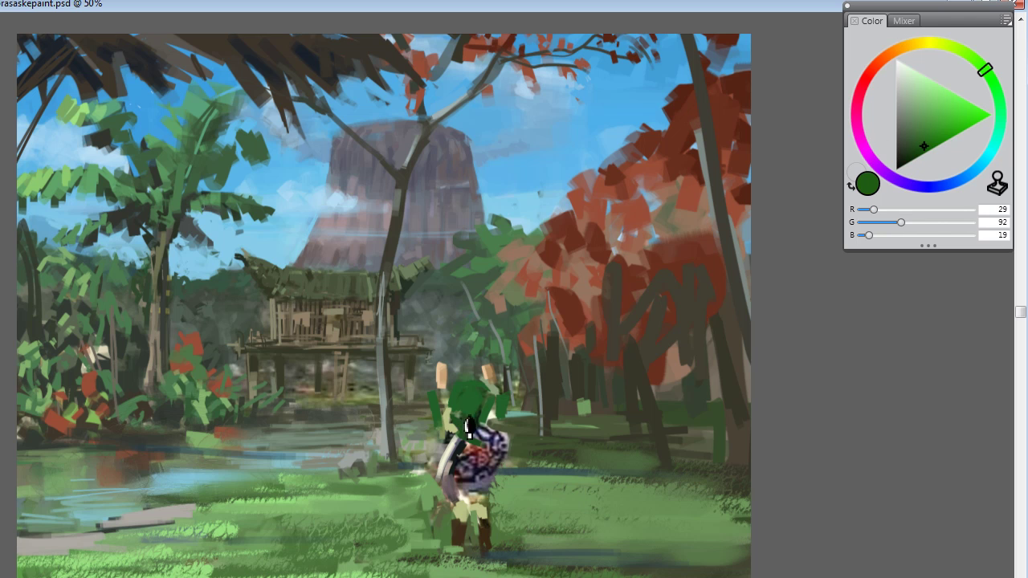
pyautogui.keyDown('alt'); pyautogui.click(482, 408); pyautogui.keyUp('alt')
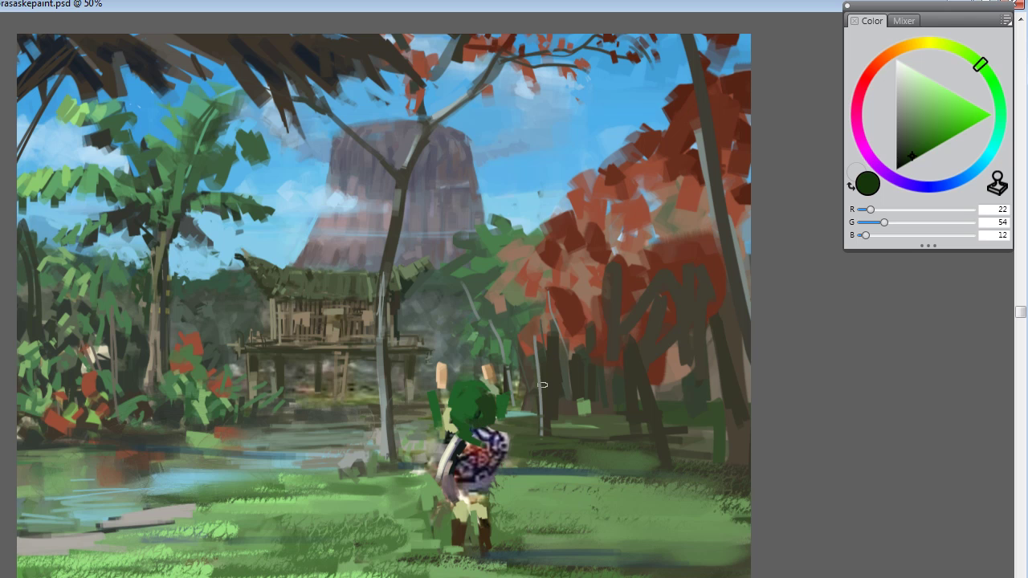
pyautogui.keyDown('alt'); pyautogui.click(475, 506); pyautogui.keyUp('alt')
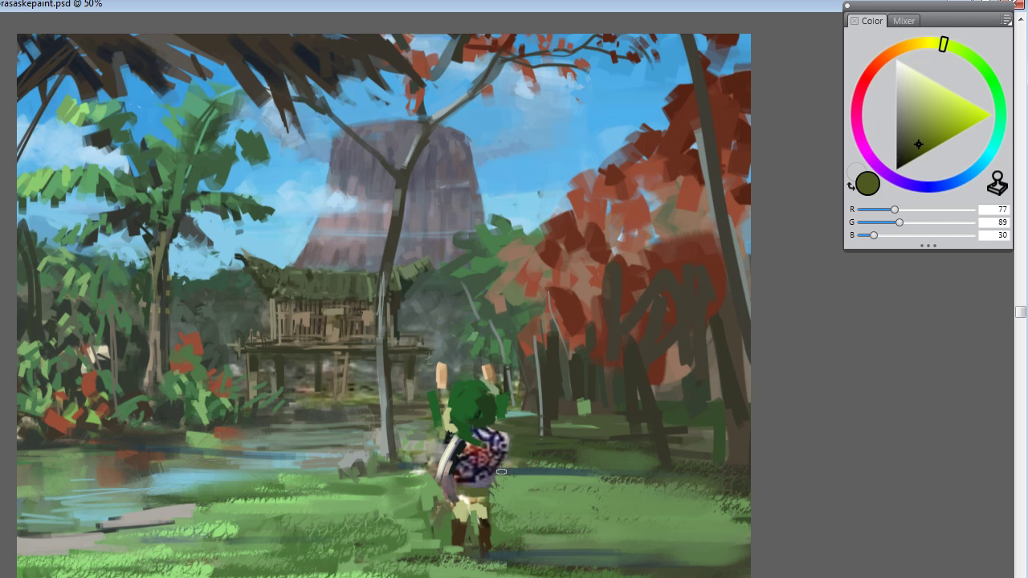
pyautogui.keyDown('alt'); pyautogui.click(459, 474); pyautogui.keyUp('alt')
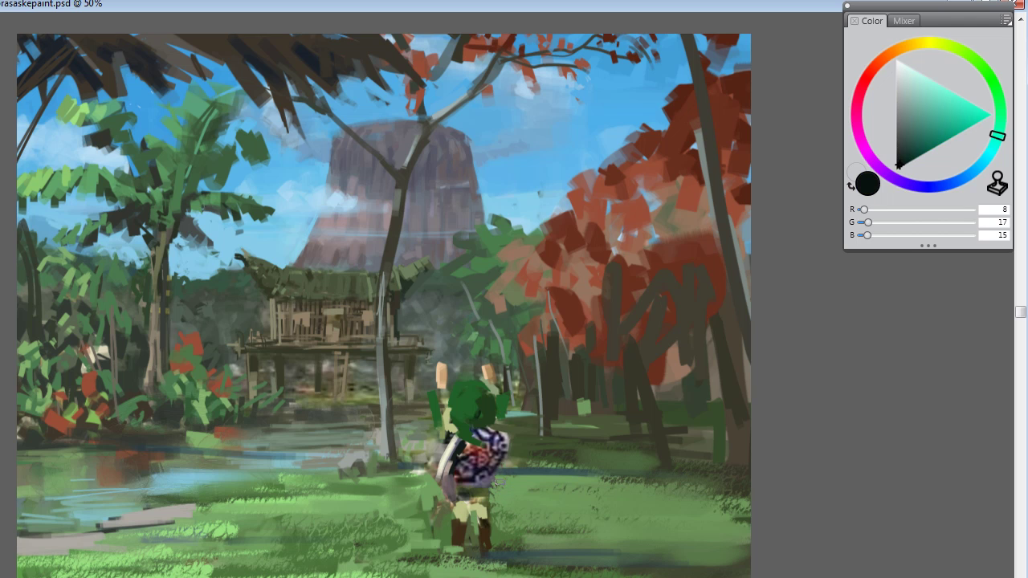
pyautogui.keyDown('alt'); pyautogui.click(485, 406); pyautogui.keyUp('alt')
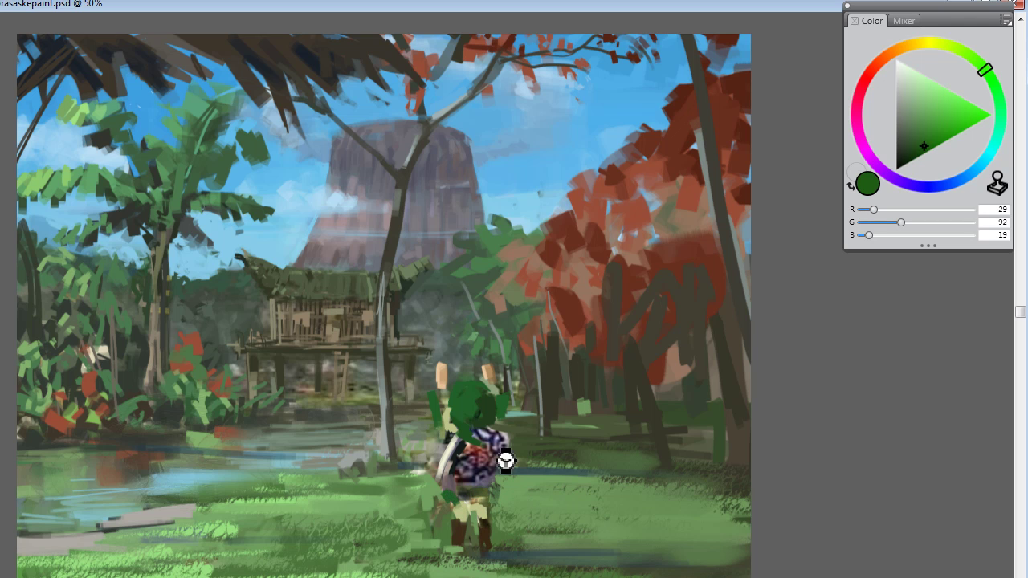
# Step: Paint the pale shape beside the shield in cream (RGB 237, 237, 209), trim it with grass green and shade it dark grey (RGB 73, 66, 70)
pyautogui.keyDown('alt'); pyautogui.click(442, 462); pyautogui.keyUp('alt')
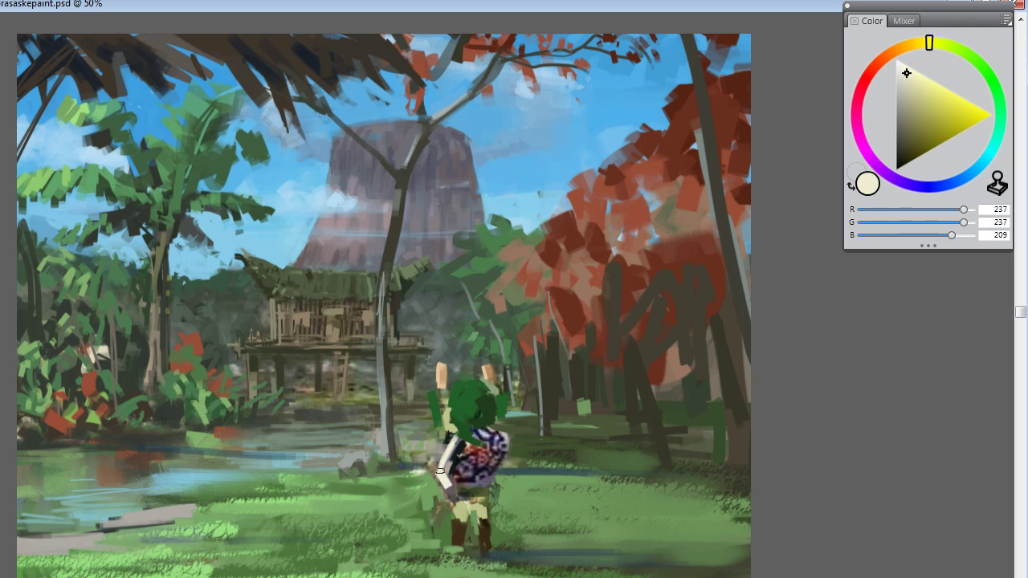
pyautogui.keyDown('alt'); pyautogui.click(437, 479); pyautogui.keyUp('alt')
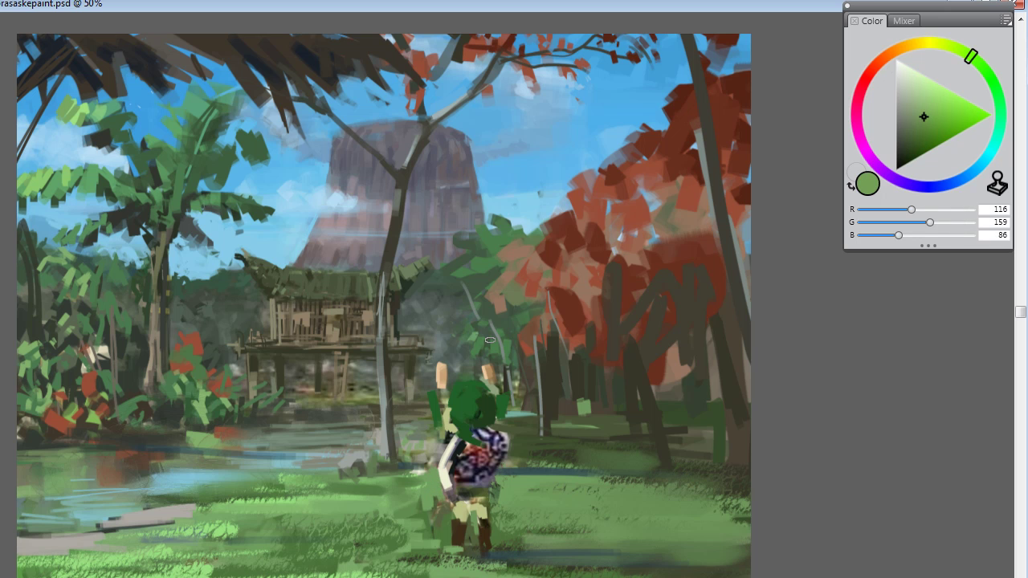
pyautogui.keyDown('alt'); pyautogui.click(447, 480); pyautogui.keyUp('alt')
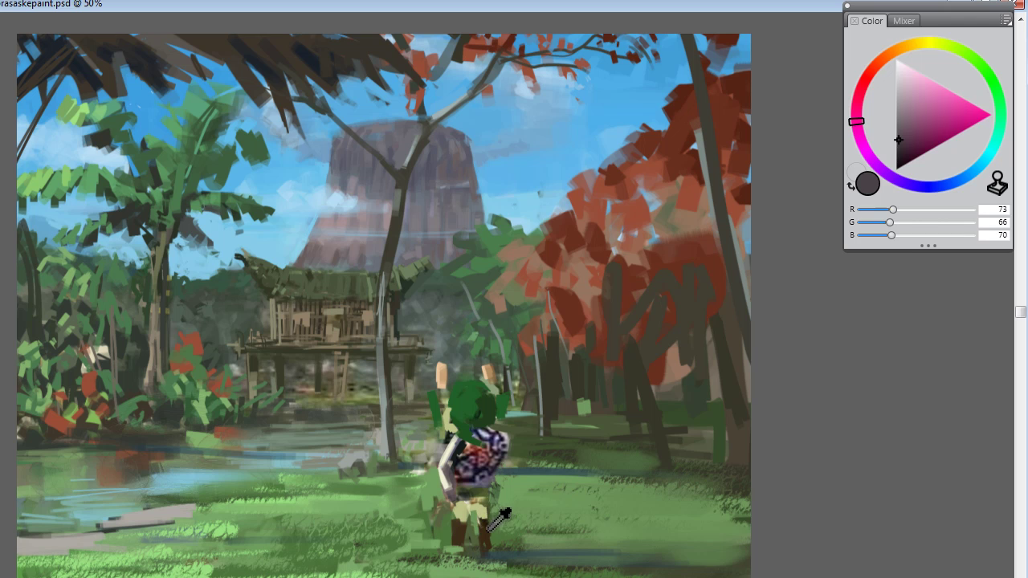
# Step: Refine the character's legs with olive (RGB 95, 95, 55) and pale yellow-green (RGB 187, 193, 128), and shade the boots dark brown (RGB 52, 36, 12)
pyautogui.keyDown('alt'); pyautogui.click(467, 512); pyautogui.keyUp('alt')
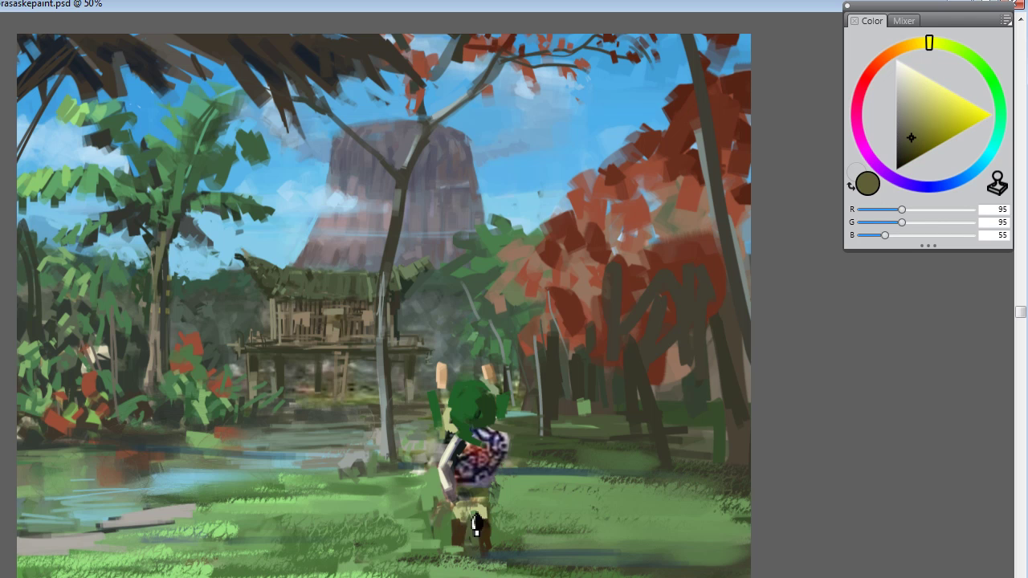
pyautogui.keyDown('alt'); pyautogui.click(456, 519); pyautogui.keyUp('alt')
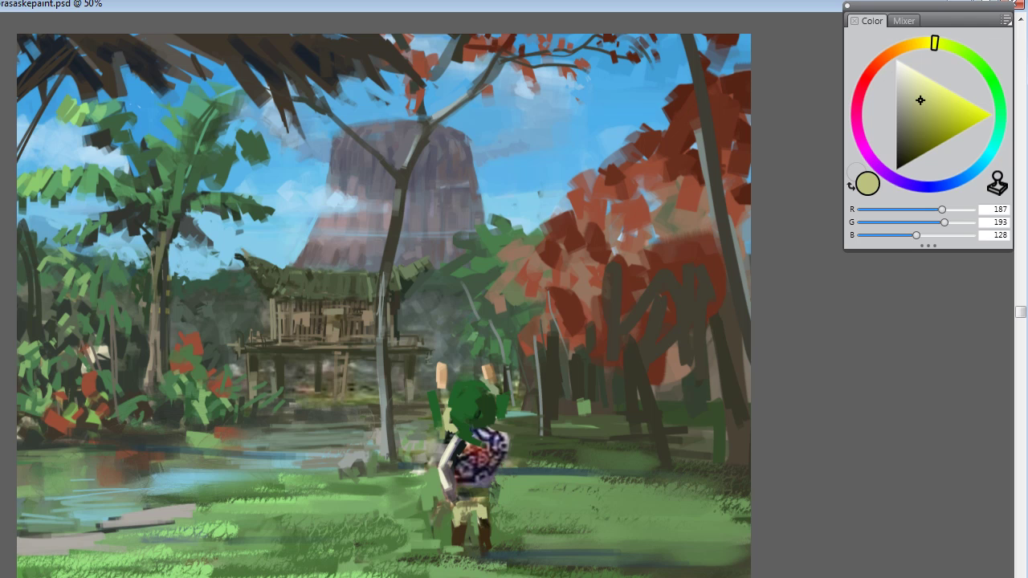
pyautogui.keyDown('alt'); pyautogui.click(471, 531); pyautogui.keyUp('alt')
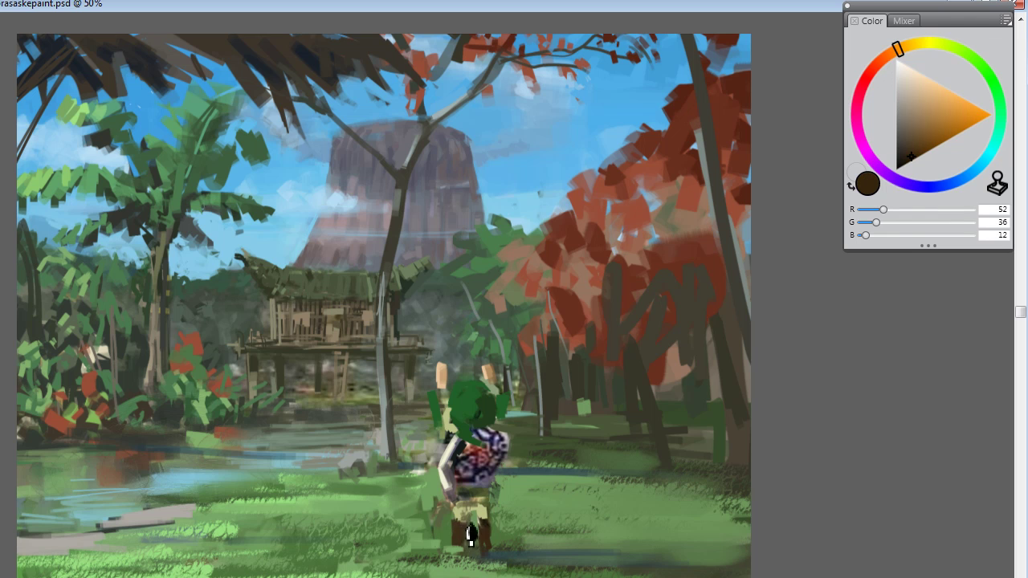
pyautogui.keyDown('alt'); pyautogui.click(489, 536); pyautogui.keyUp('alt')
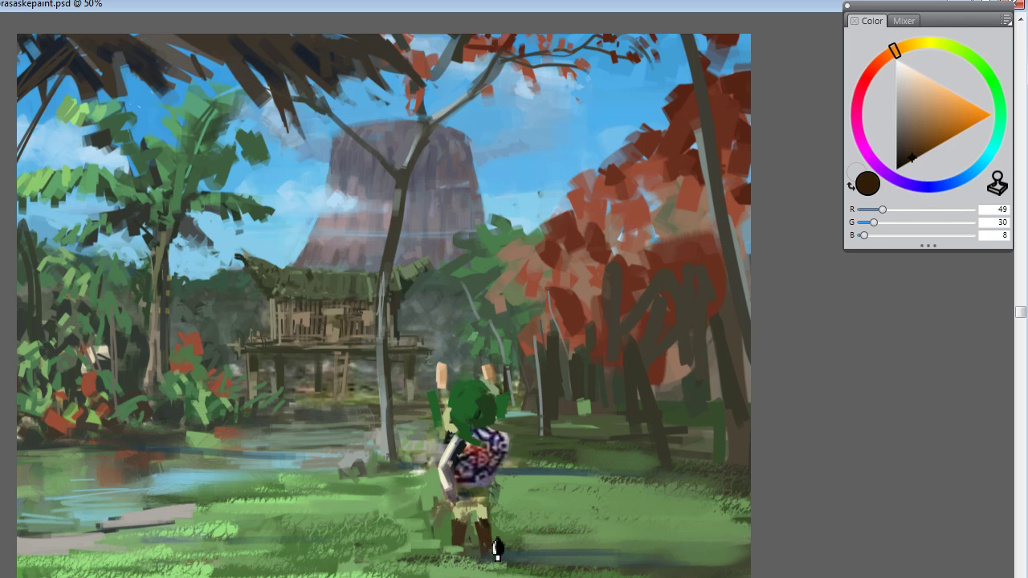
# Step: Refine the character's legs and boots with pale yellow-green (RGB 188, 194, 129) and brown (RGB 61, 46, 19), trimming them with grass green (RGB 76, 114, 46)
pyautogui.keyDown('alt'); pyautogui.click(482, 538); pyautogui.keyUp('alt')
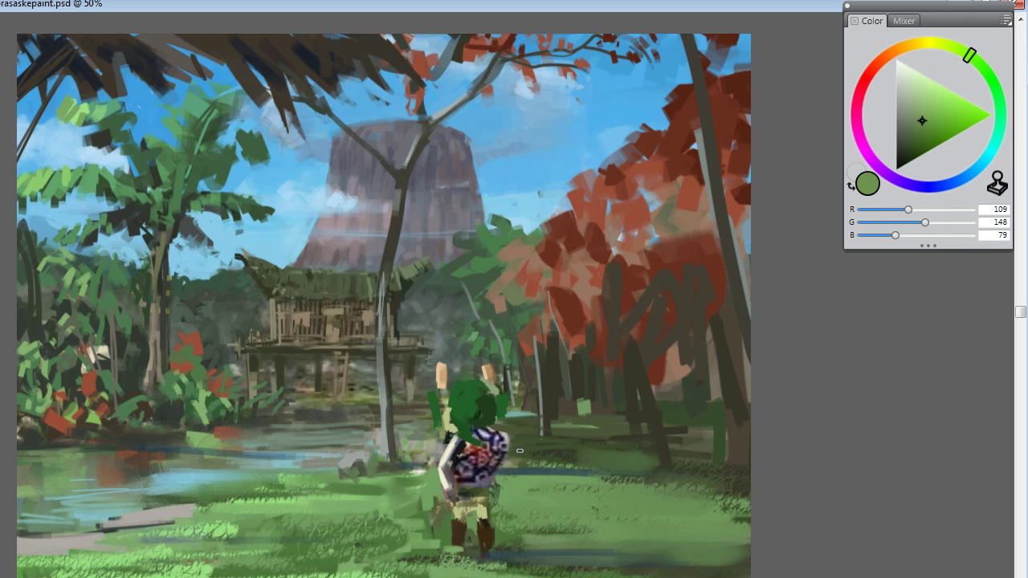
pyautogui.keyDown('alt'); pyautogui.click(489, 504); pyautogui.keyUp('alt')
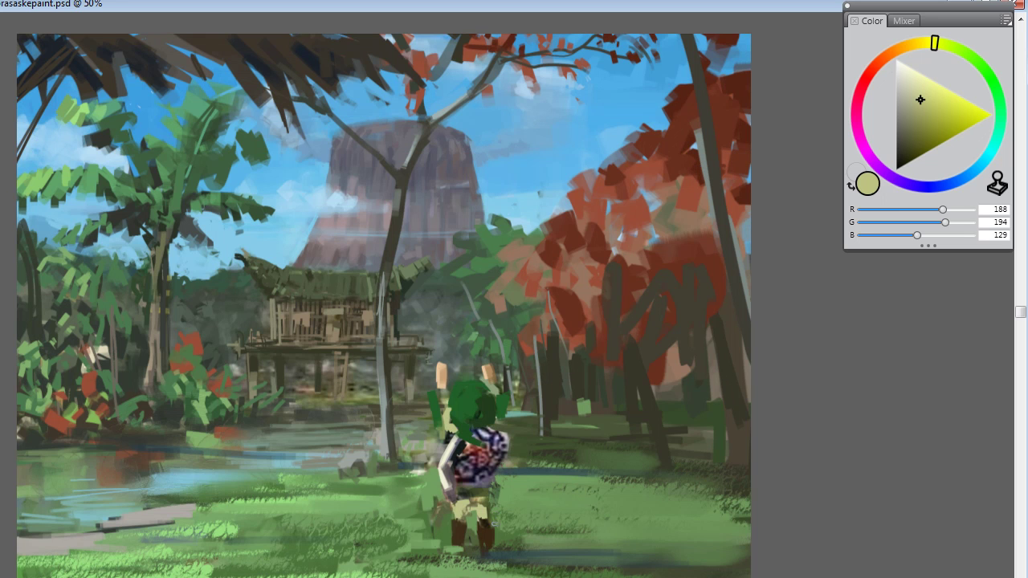
pyautogui.keyDown('alt'); pyautogui.click(459, 551); pyautogui.keyUp('alt')
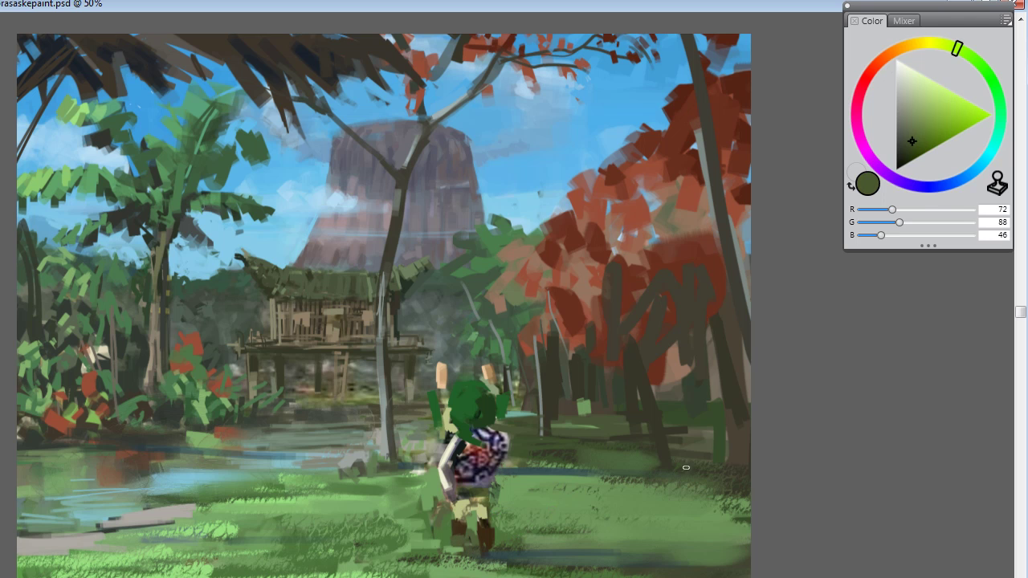
pyautogui.keyDown('alt'); pyautogui.click(464, 527); pyautogui.keyUp('alt')
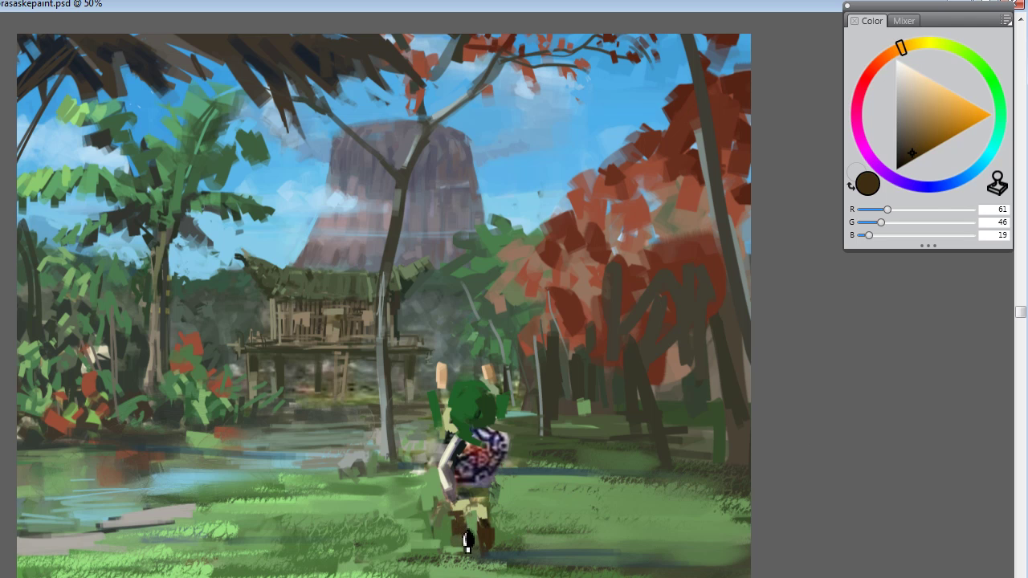
pyautogui.keyDown('alt'); pyautogui.click(459, 524); pyautogui.keyUp('alt')
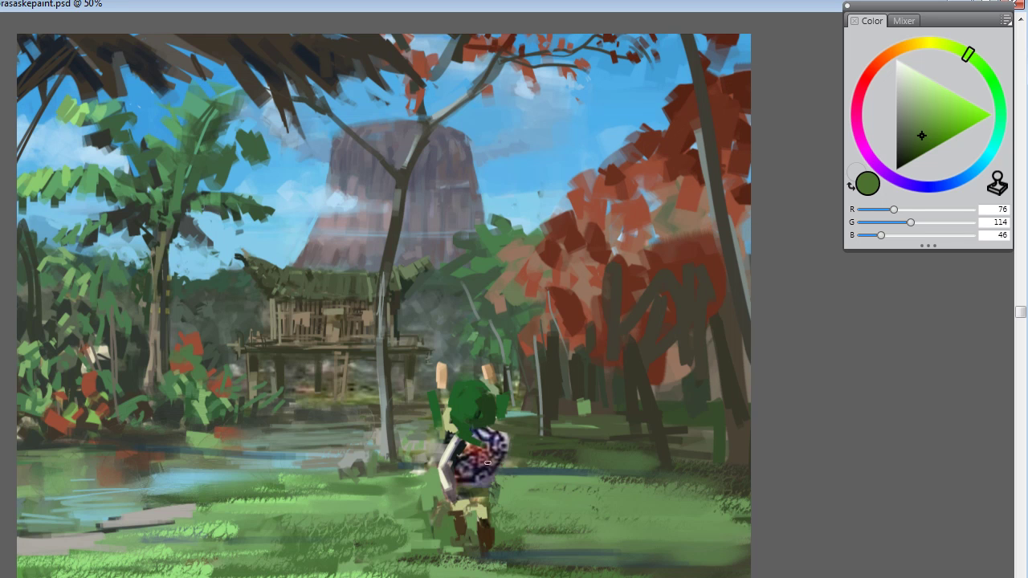
# Step: Define the shield's rim with grey (RGB 101, 100, 112) and shade it with dark purple-grey (RGB 64, 61, 76)
pyautogui.keyDown('alt'); pyautogui.click(498, 482); pyautogui.keyUp('alt')
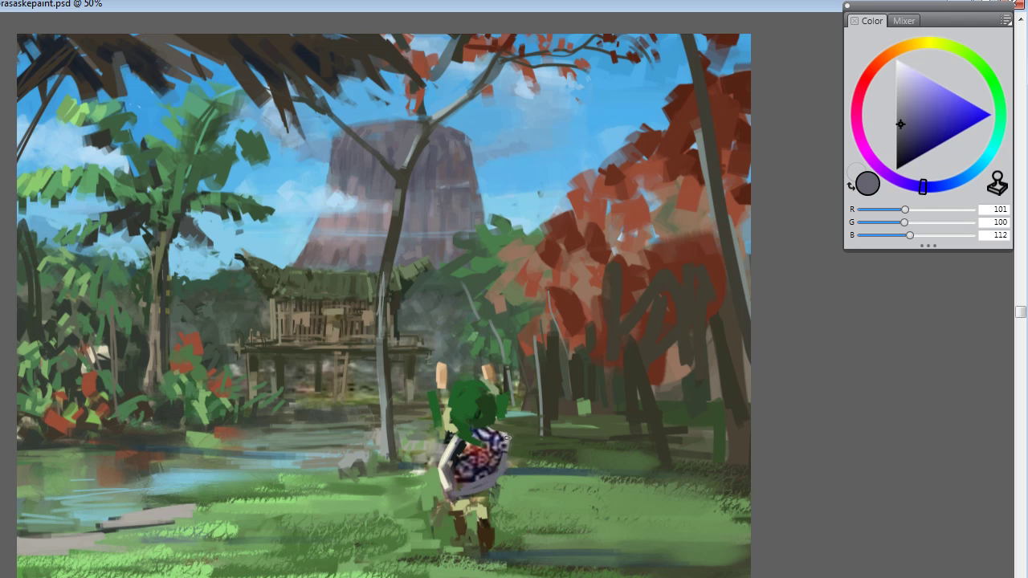
pyautogui.keyDown('alt'); pyautogui.click(506, 466); pyautogui.keyUp('alt')
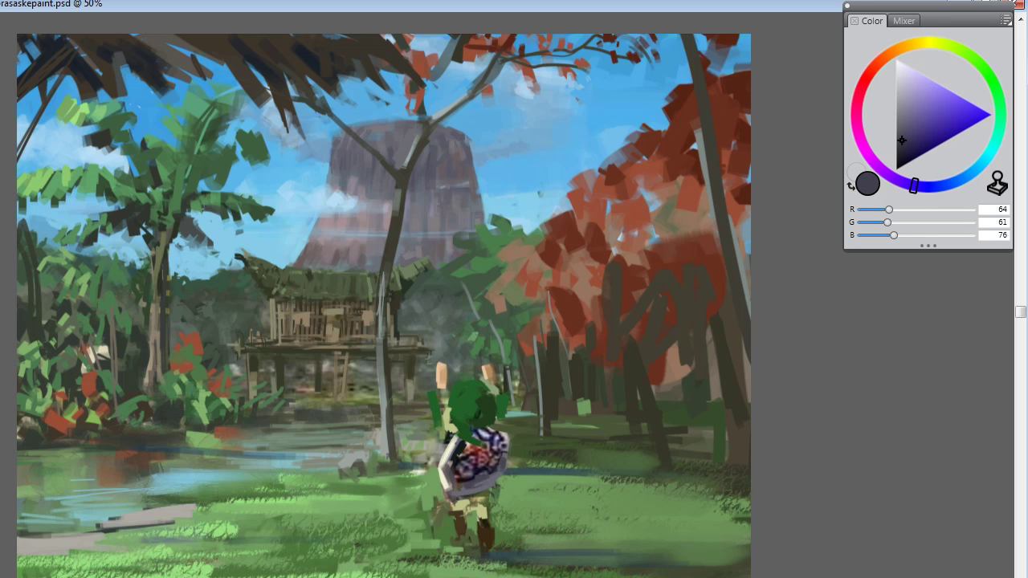
pyautogui.moveTo(905, 148)
pyautogui.mouseDown()
pyautogui.moveTo(897, 101)
pyautogui.moveTo(891, 118)
pyautogui.moveTo(897, 107)
pyautogui.moveTo(914, 136)
pyautogui.mouseUp()
# Step: Trim the outer edge of the character's left sleeve and forearm with background olive (RGB 92, 92, 68) and grey-green (RGB 86, 96, 85)
pyautogui.keyDown('alt'); pyautogui.click(421, 418); pyautogui.keyUp('alt')
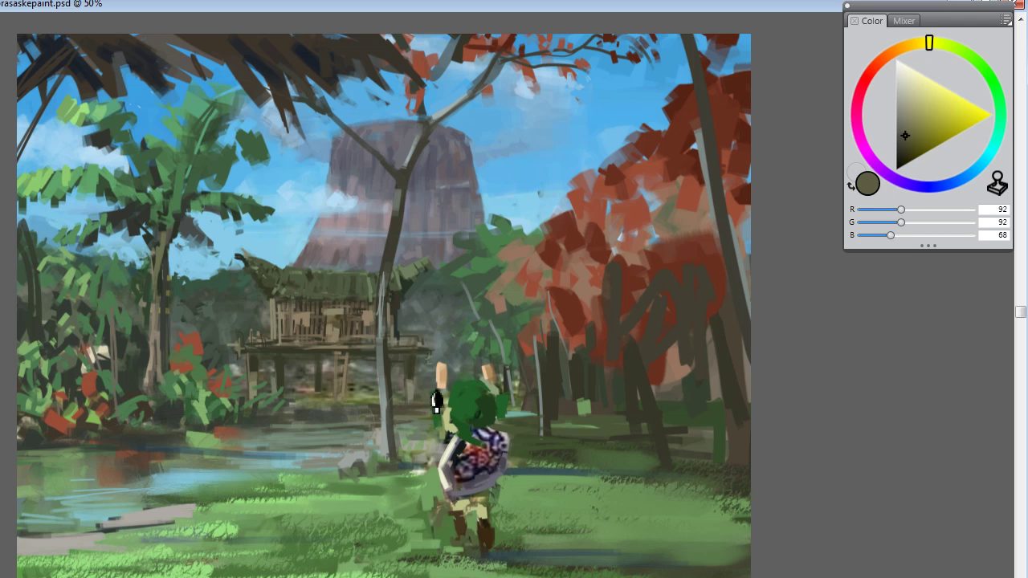
pyautogui.keyDown('alt'); pyautogui.click(418, 409); pyautogui.keyUp('alt')
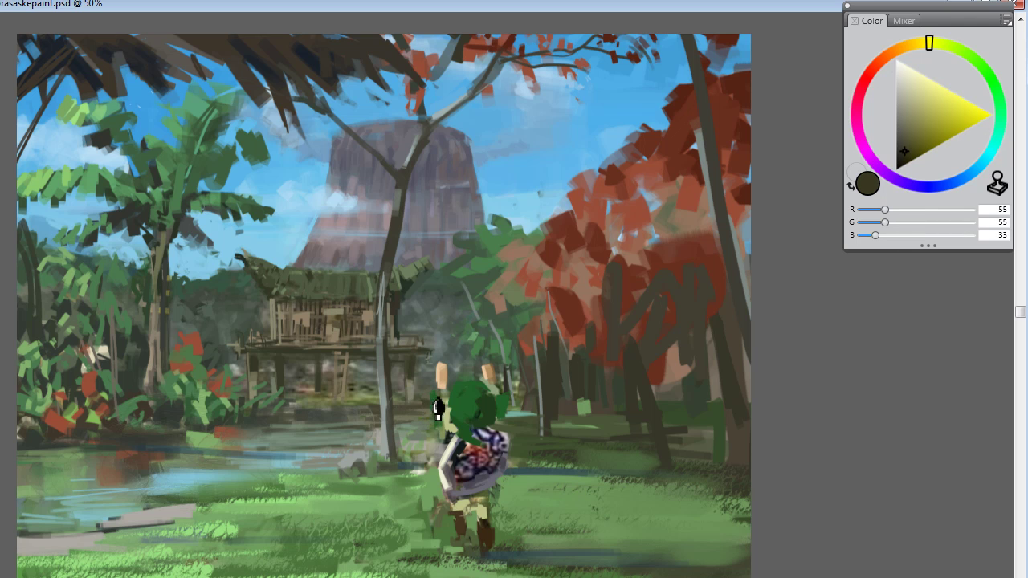
pyautogui.keyDown('alt'); pyautogui.click(384, 394); pyautogui.keyUp('alt')
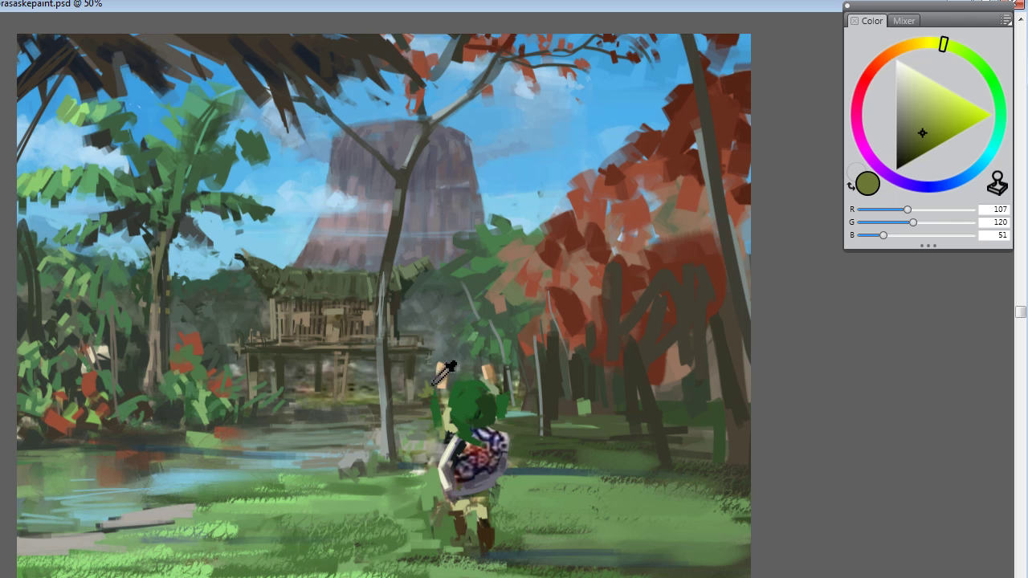
pyautogui.keyDown('alt'); pyautogui.click(433, 386); pyautogui.keyUp('alt')
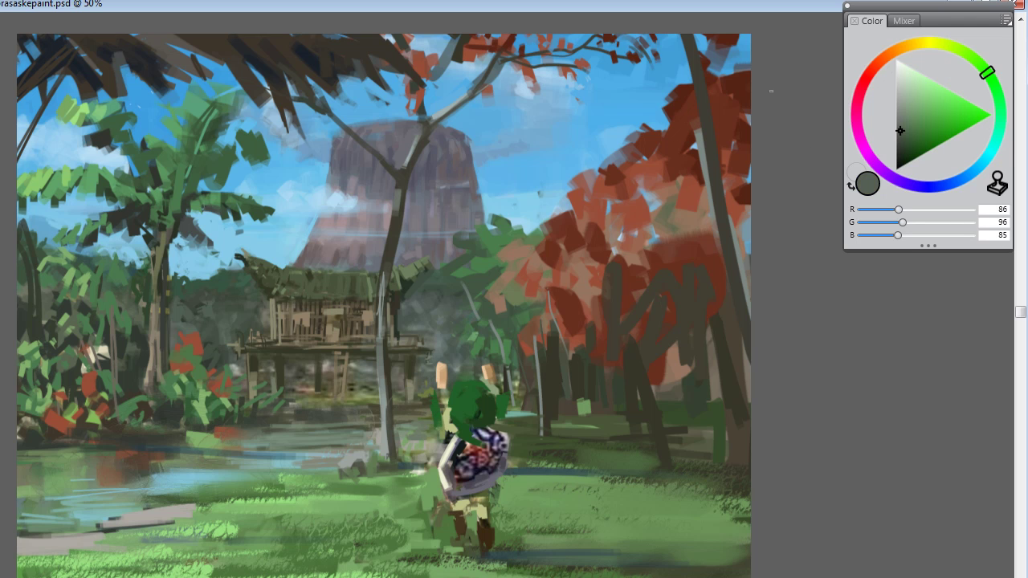
# Step: Rough in the raised hands in peach (RGB 232, 198, 152) and paint a round slate-blue ball (RGB 57, 79, 103) above them
pyautogui.keyDown('alt'); pyautogui.click(446, 369); pyautogui.keyUp('alt')
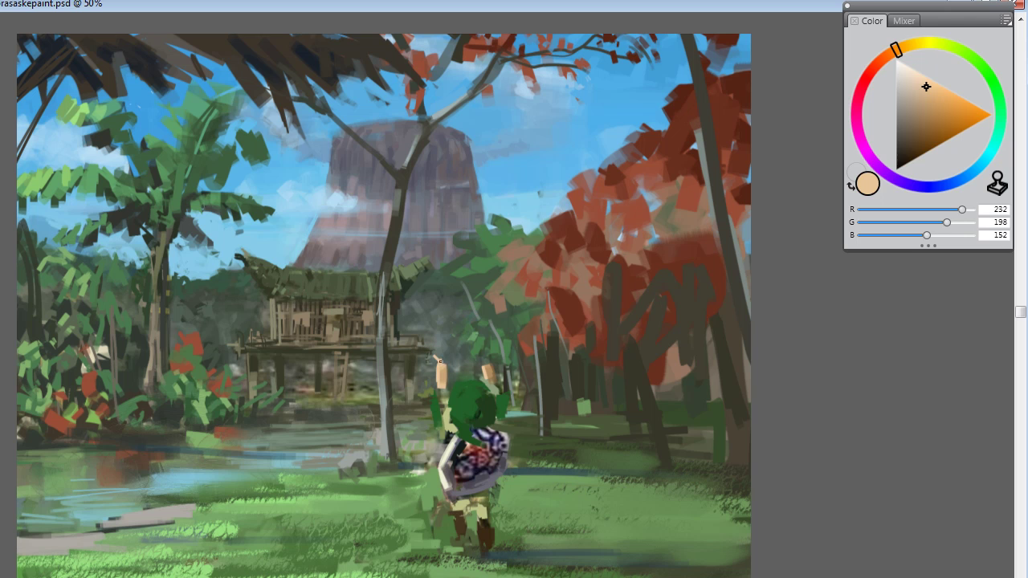
pyautogui.moveTo(500, 367); pyautogui.dragTo(487, 372)
pyautogui.moveTo(922, 145)
pyautogui.mouseDown()
pyautogui.moveTo(911, 147)
pyautogui.moveTo(942, 134)
pyautogui.moveTo(936, 128)
pyautogui.mouseUp()
pyautogui.click(875, 65)
pyautogui.moveTo(941, 179); pyautogui.dragTo(978, 168)
pyautogui.moveTo(915, 129)
pyautogui.mouseDown()
pyautogui.moveTo(909, 120)
pyautogui.moveTo(917, 143)
pyautogui.mouseUp()
pyautogui.moveTo(456, 336)
pyautogui.mouseDown()
pyautogui.moveTo(478, 356)
pyautogui.moveTo(457, 363)
pyautogui.moveTo(487, 351)
pyautogui.moveTo(475, 362)
pyautogui.moveTo(455, 355)
pyautogui.moveTo(474, 336)
pyautogui.mouseUp()
pyautogui.hotkey('ctrl', 'z')
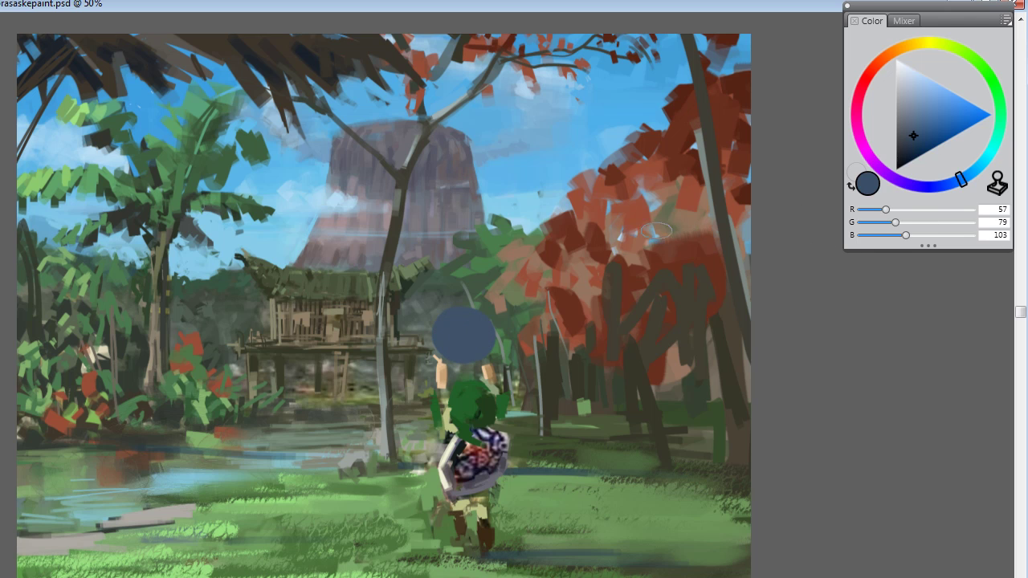
# Step: Paint the character's left hand over the ball's edge in peach (RGB 232, 198, 152), with tan (RGB 199, 163, 114) shading
pyautogui.keyDown('alt'); pyautogui.click(441, 375); pyautogui.keyUp('alt')
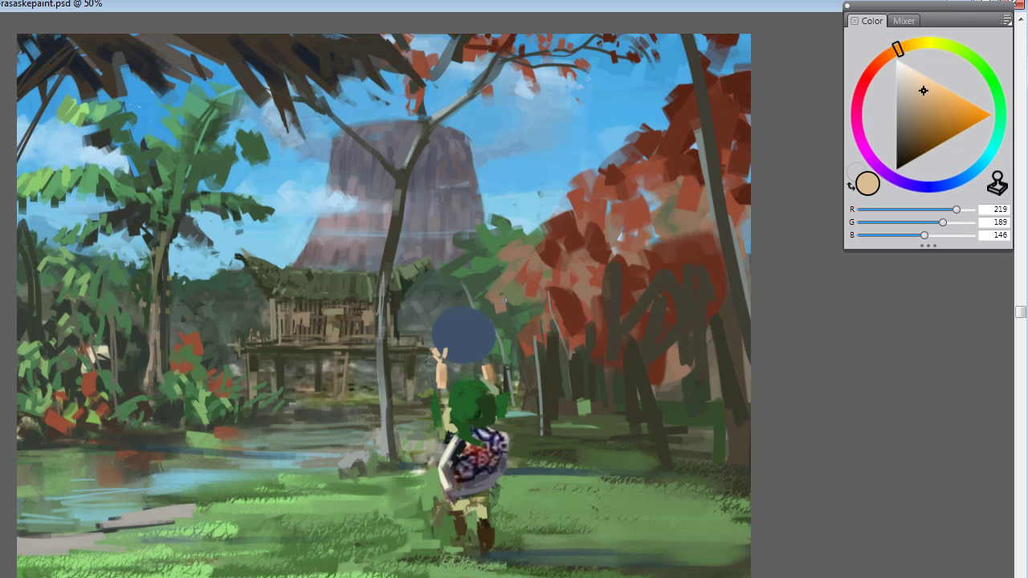
pyautogui.keyDown('alt'); pyautogui.click(443, 371); pyautogui.keyUp('alt')
pyautogui.keyDown('alt'); pyautogui.click(442, 377); pyautogui.keyUp('alt')
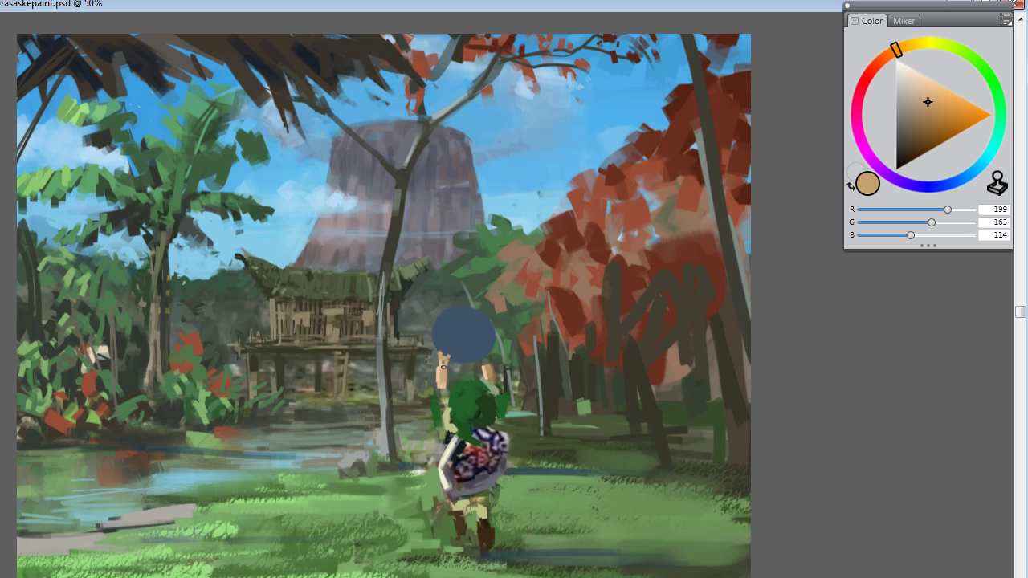
pyautogui.keyDown('alt'); pyautogui.click(442, 377); pyautogui.keyUp('alt')
pyautogui.moveTo(441, 350); pyautogui.dragTo(446, 360)
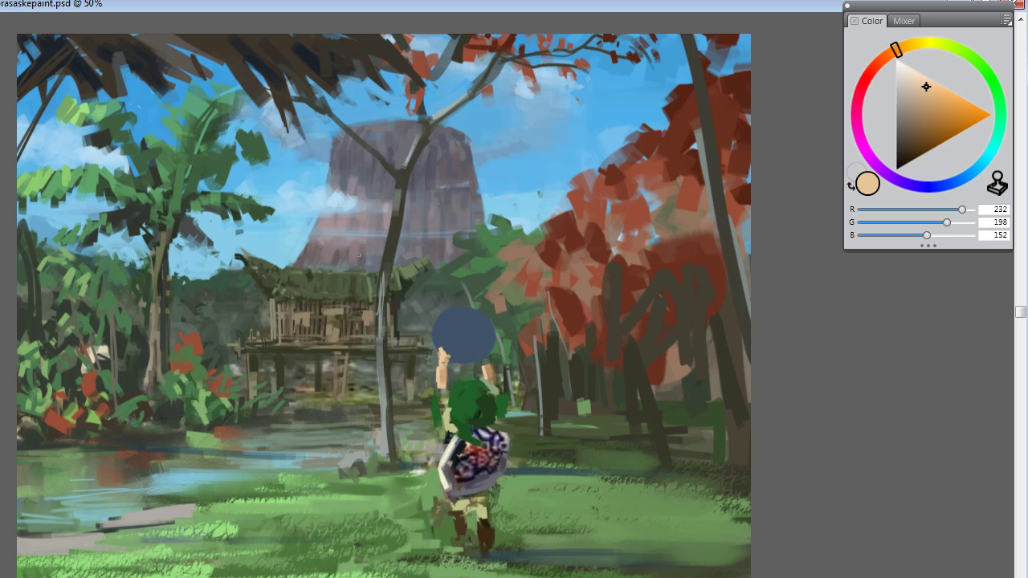
# Step: Highlight the character's cap and left sleeve with bright green (RGB 61, 150, 46) and tidy the sleeve's edge
pyautogui.keyDown('alt'); pyautogui.click(482, 400); pyautogui.keyUp('alt')
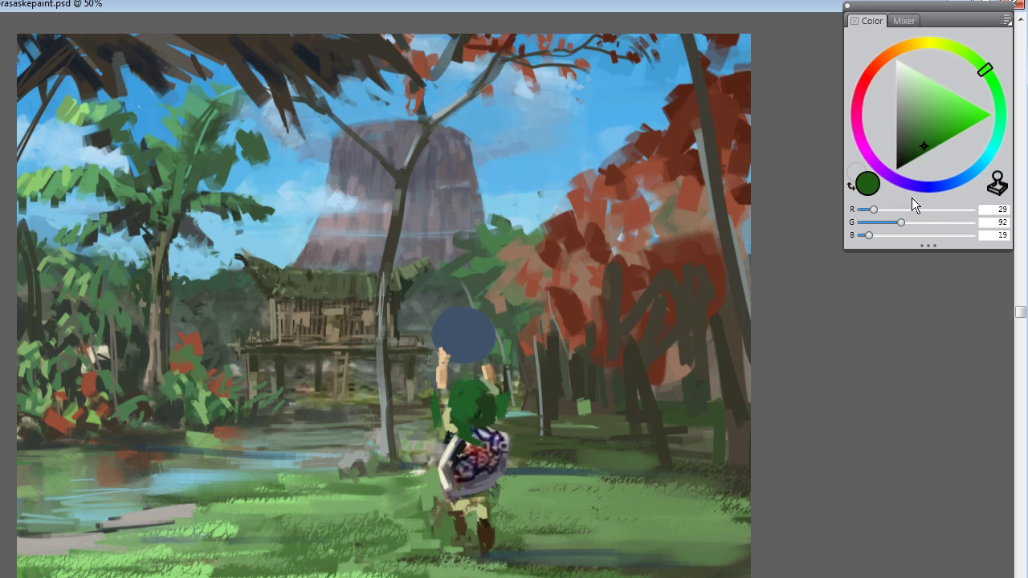
pyautogui.moveTo(935, 97); pyautogui.dragTo(937, 127)
pyautogui.moveTo(469, 383)
pyautogui.mouseDown()
pyautogui.moveTo(452, 414)
pyautogui.moveTo(482, 396)
pyautogui.mouseUp()
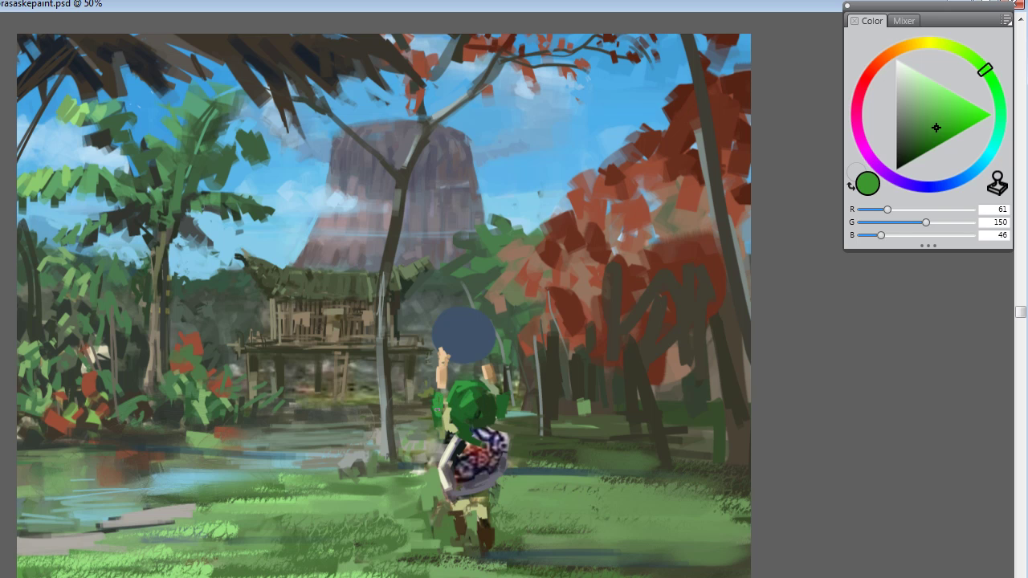
pyautogui.keyDown('alt'); pyautogui.click(442, 416); pyautogui.keyUp('alt')
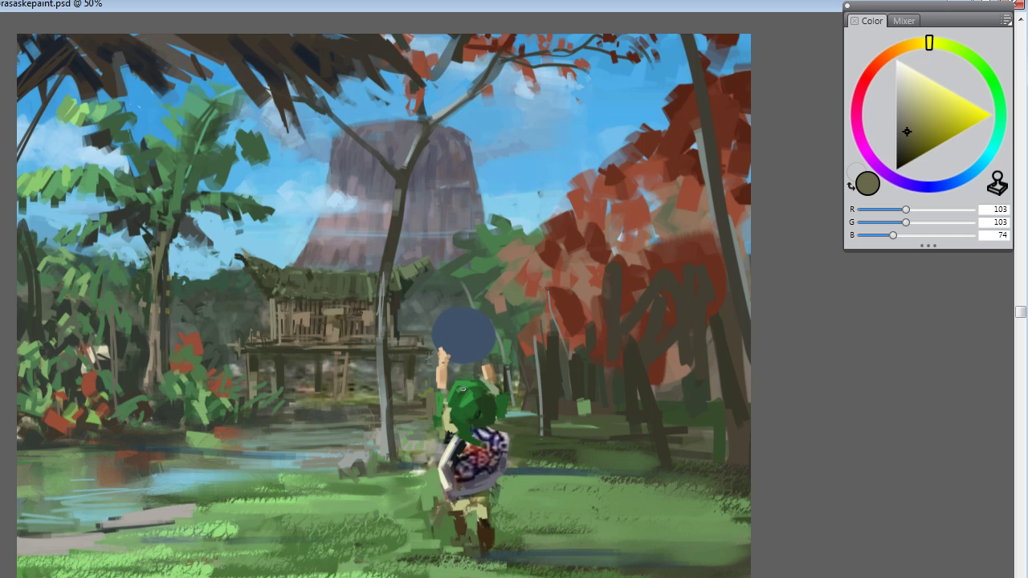
pyautogui.keyDown('alt'); pyautogui.click(442, 403); pyautogui.keyUp('alt')
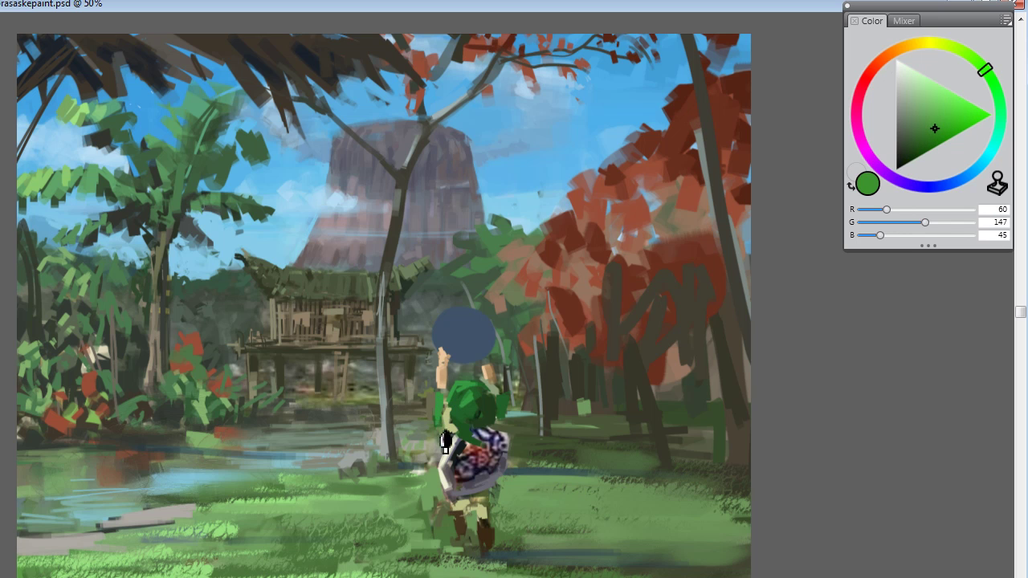
# Step: Shape the character's right forearm and hand beneath the ball, and shade both hands with brown (RGB 135, 87, 31)
pyautogui.keyDown('alt'); pyautogui.click(461, 344); pyautogui.keyUp('alt')
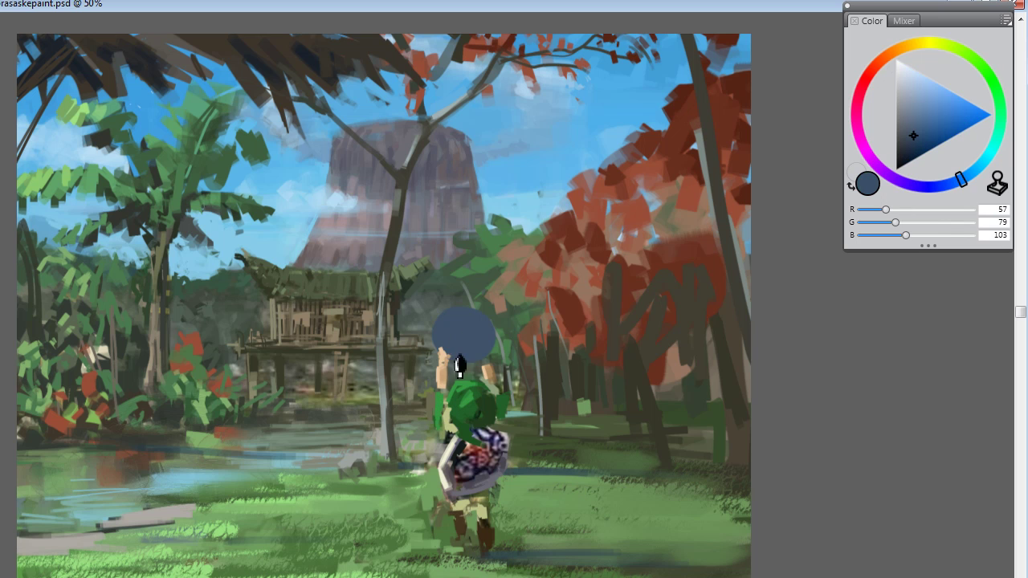
pyautogui.keyDown('alt'); pyautogui.click(492, 371); pyautogui.keyUp('alt')
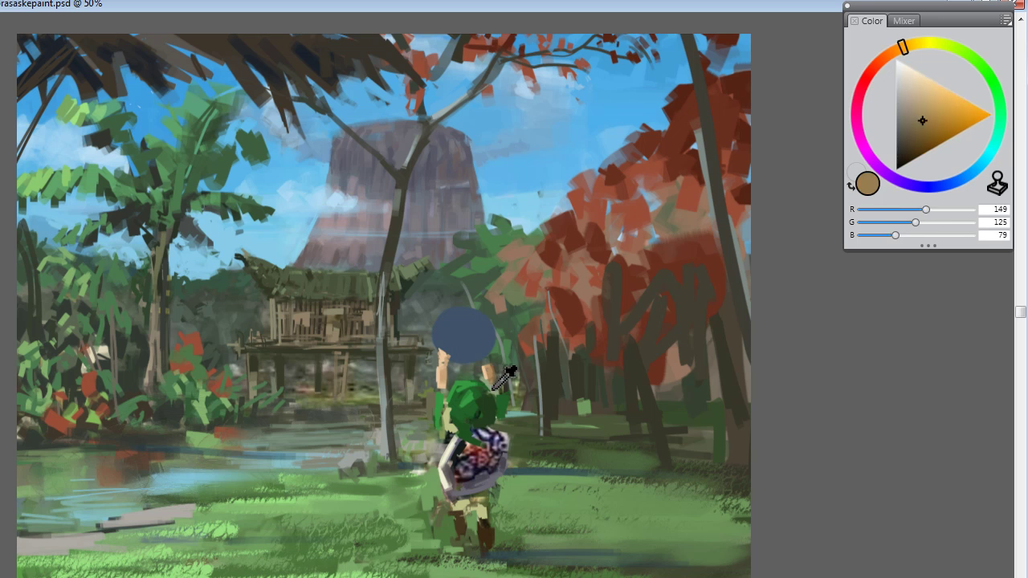
pyautogui.keyDown('alt'); pyautogui.click(498, 363); pyautogui.keyUp('alt')
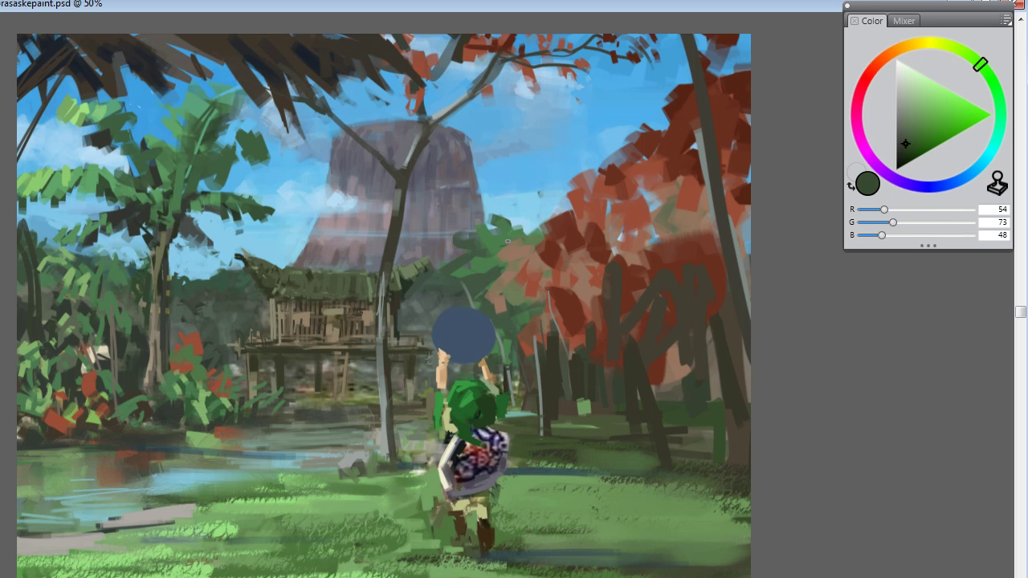
pyautogui.keyDown('alt'); pyautogui.click(460, 347); pyautogui.keyUp('alt')
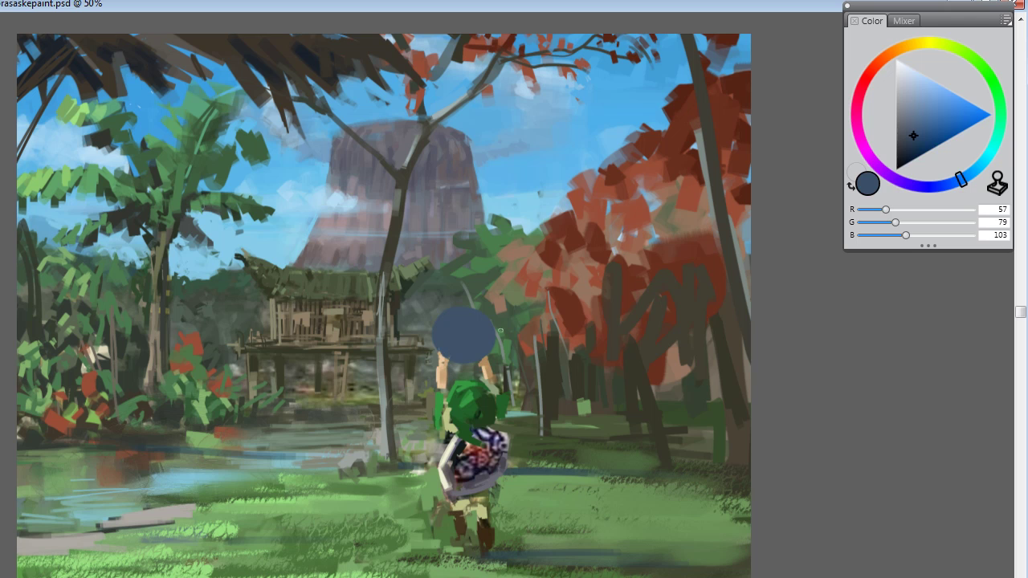
pyautogui.click(895, 50)
pyautogui.moveTo(916, 95); pyautogui.dragTo(936, 134)
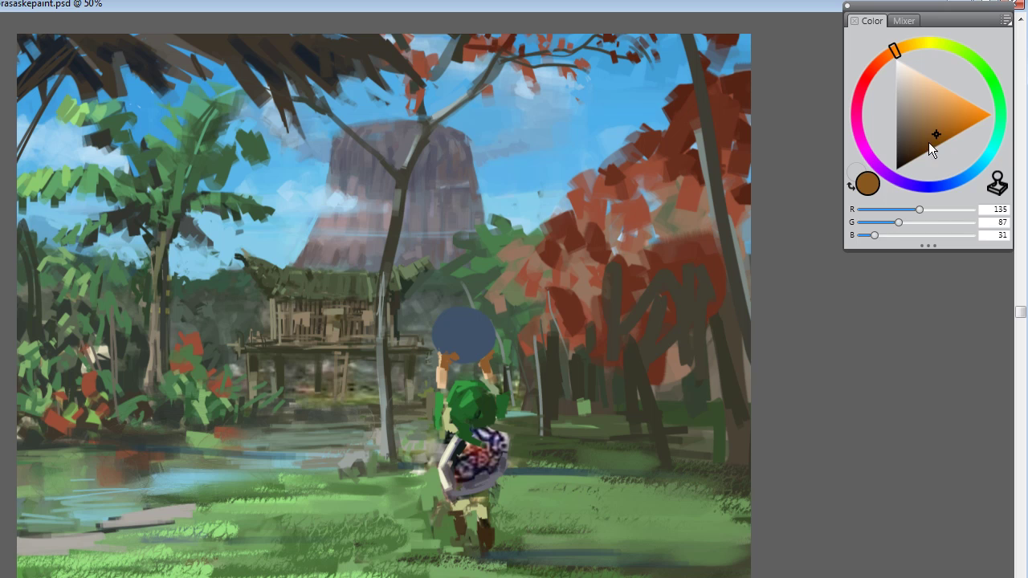
# Step: Shade the ball's underside with dark navy (RGB 24, 25, 44) and highlight its upper surface with light blue (RGB 109, 139, 175)
pyautogui.moveTo(947, 183); pyautogui.dragTo(930, 186)
pyautogui.click(906, 157)
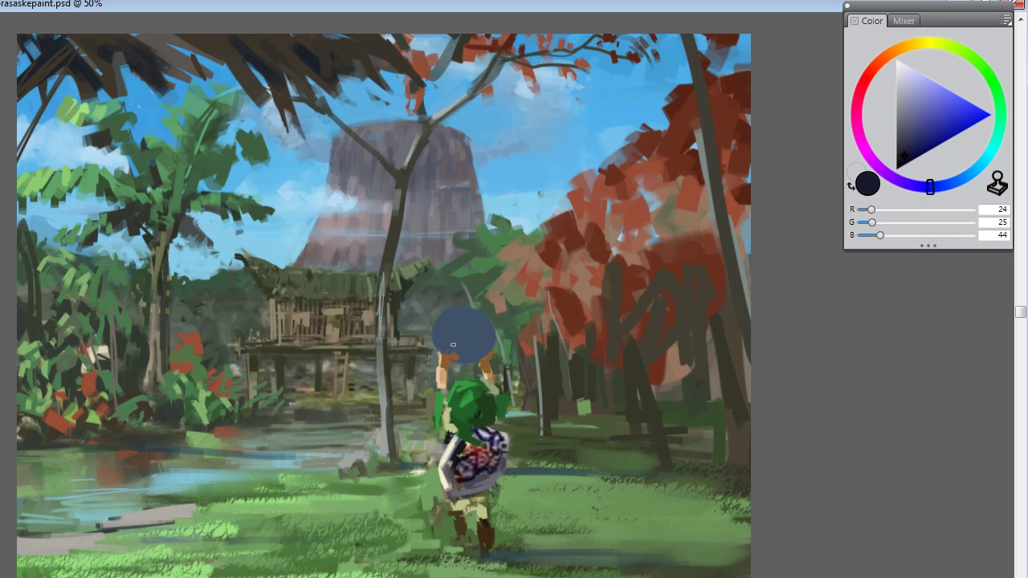
pyautogui.moveTo(453, 345)
pyautogui.mouseDown()
pyautogui.moveTo(464, 369)
pyautogui.moveTo(477, 355)
pyautogui.moveTo(491, 363)
pyautogui.moveTo(471, 355)
pyautogui.moveTo(499, 326)
pyautogui.moveTo(471, 355)
pyautogui.moveTo(498, 348)
pyautogui.moveTo(495, 299)
pyautogui.moveTo(494, 338)
pyautogui.moveTo(466, 353)
pyautogui.moveTo(488, 328)
pyautogui.moveTo(488, 351)
pyautogui.moveTo(461, 321)
pyautogui.moveTo(455, 346)
pyautogui.moveTo(491, 337)
pyautogui.mouseUp()
pyautogui.keyDown('alt'); pyautogui.click(466, 344); pyautogui.keyUp('alt')
pyautogui.keyDown('alt'); pyautogui.click(460, 345); pyautogui.keyUp('alt')
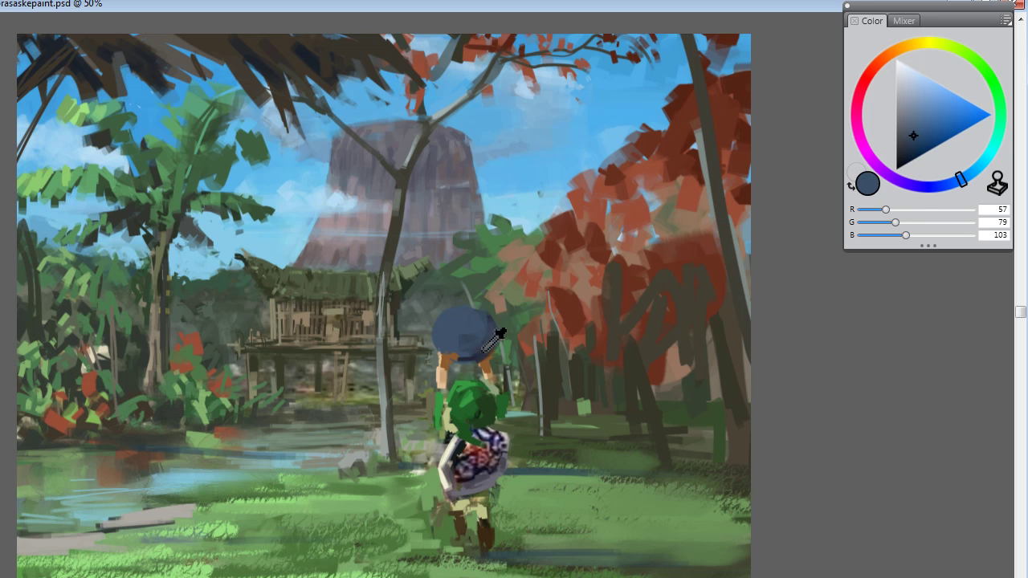
pyautogui.keyDown('alt'); pyautogui.click(482, 351); pyautogui.keyUp('alt')
pyautogui.keyDown('alt'); pyautogui.click(461, 344); pyautogui.keyUp('alt')
pyautogui.click(922, 108)
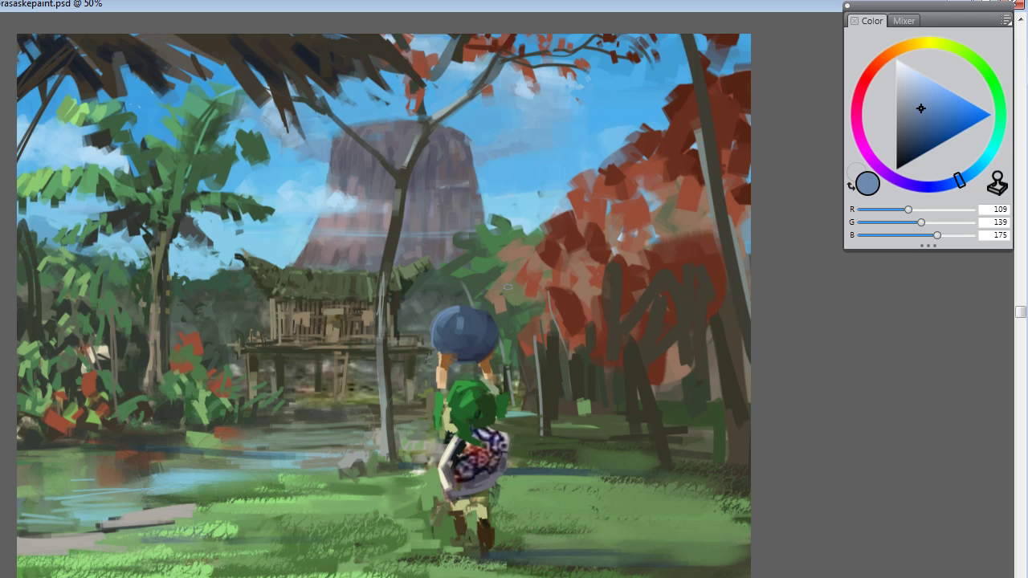
pyautogui.keyDown('alt'); pyautogui.click(456, 342); pyautogui.keyUp('alt')
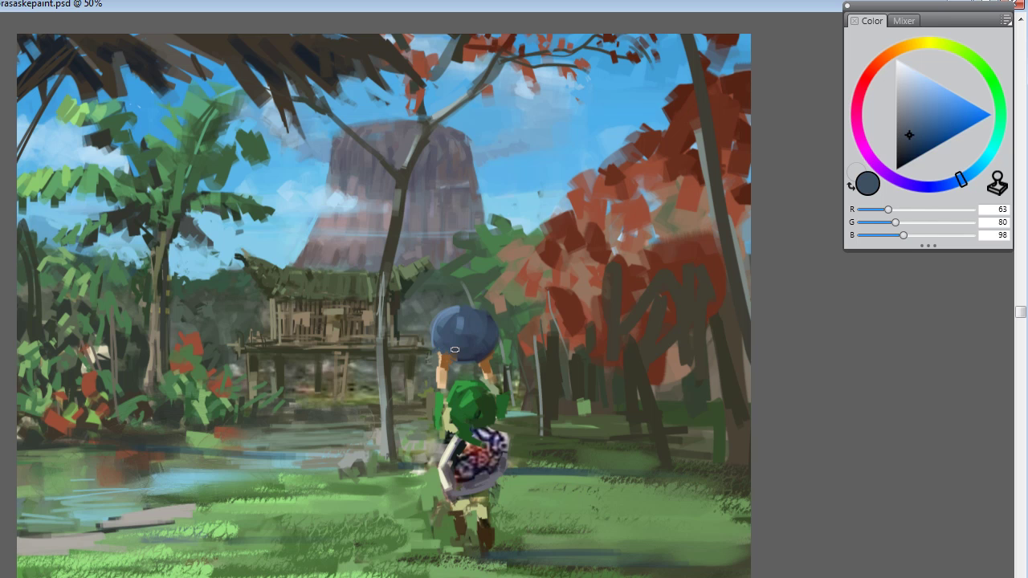
# Step: Retouch the hand and forearm under the ball with tan (RGB 159, 140, 106) and peach (RGB 232, 198, 152)
pyautogui.keyDown('alt'); pyautogui.click(450, 357); pyautogui.keyUp('alt')
pyautogui.keyDown('alt'); pyautogui.click(441, 368); pyautogui.keyUp('alt')
pyautogui.keyDown('alt'); pyautogui.click(438, 362); pyautogui.keyUp('alt')
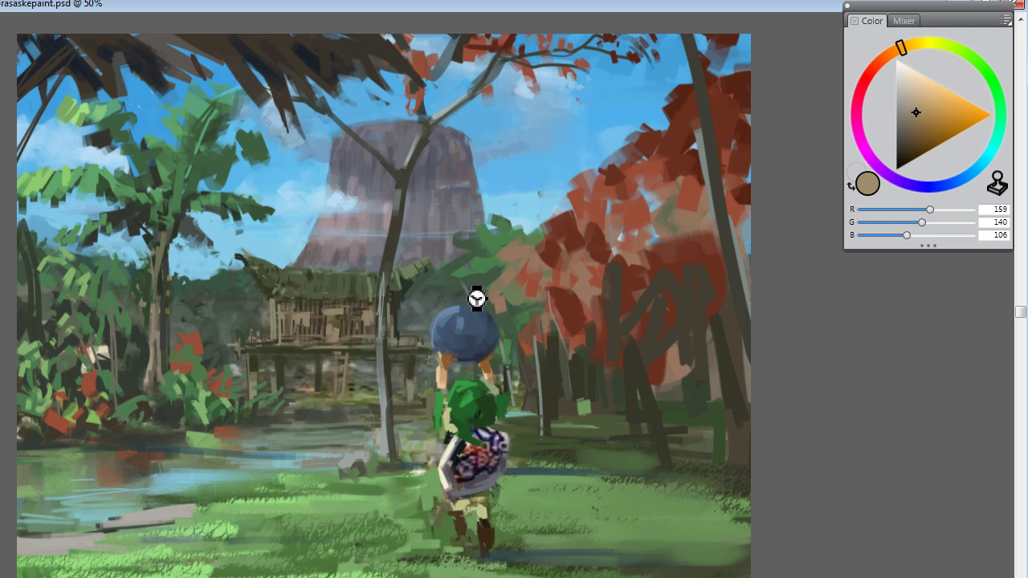
pyautogui.keyDown('alt'); pyautogui.click(447, 371); pyautogui.keyUp('alt')
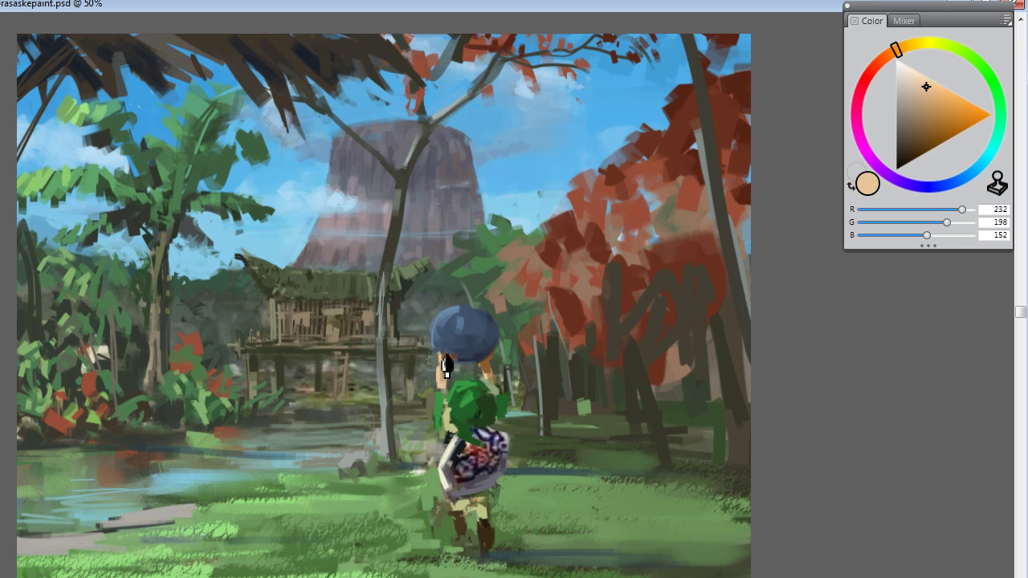
pyautogui.moveTo(447, 368); pyautogui.dragTo(448, 383)
# Step: Paint a small knob atop the ball in blue (RGB 103, 132, 167), shade it slate blue (RGB 56, 78, 102) and trim it with background green
pyautogui.keyDown('alt'); pyautogui.click(459, 298); pyautogui.keyUp('alt')
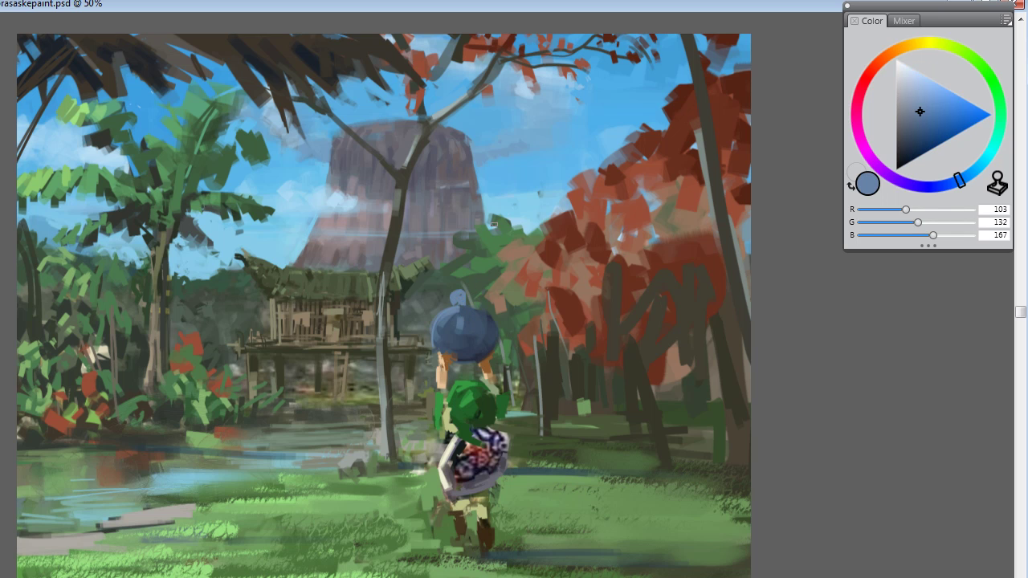
pyautogui.keyDown('alt'); pyautogui.click(489, 352); pyautogui.keyUp('alt')
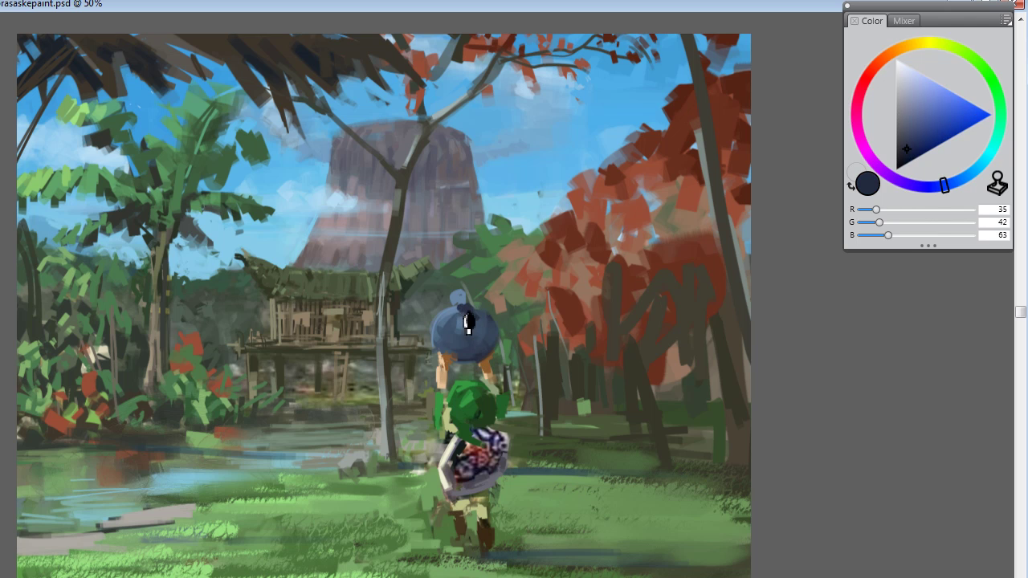
pyautogui.keyDown('alt'); pyautogui.click(473, 325); pyautogui.keyUp('alt')
pyautogui.keyDown('alt'); pyautogui.click(481, 345); pyautogui.keyUp('alt')
pyautogui.keyDown('alt'); pyautogui.click(459, 313); pyautogui.keyUp('alt')
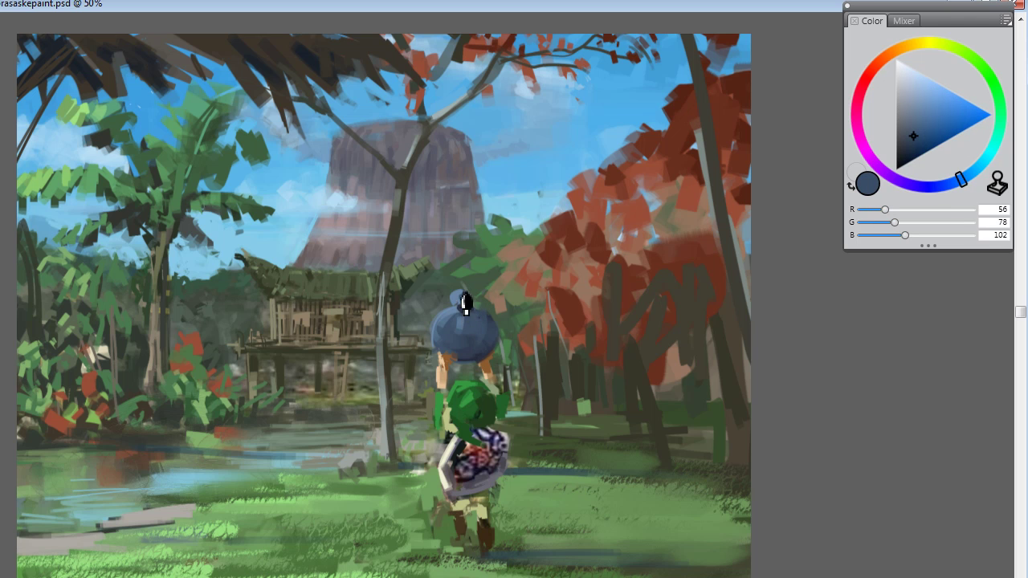
pyautogui.keyDown('alt'); pyautogui.click(472, 285); pyautogui.keyUp('alt')
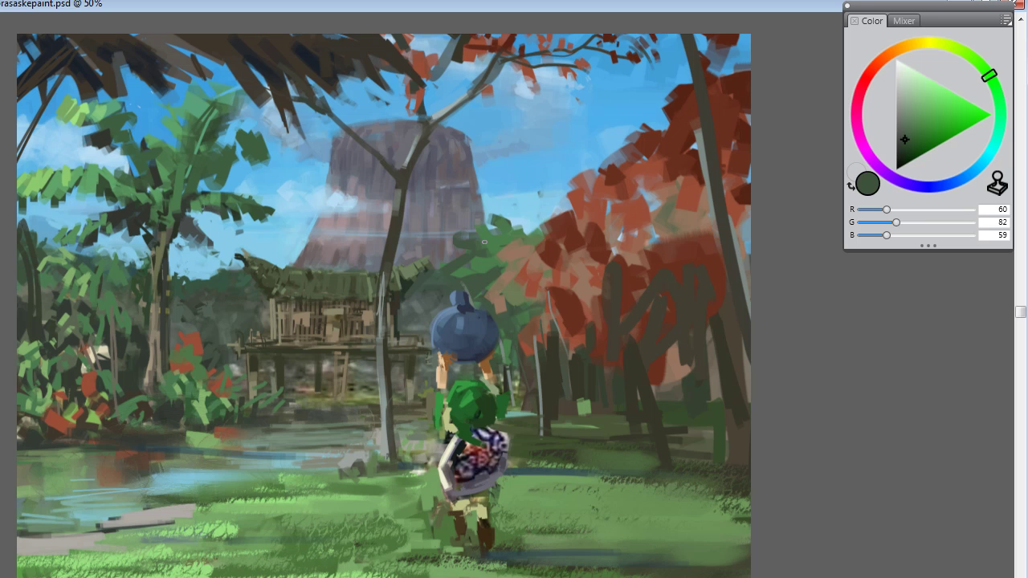
# Step: Refine the character's left hand and forearm beneath the ball with brown (RGB 135, 87, 31), tan (RGB 197, 161, 112) and slate blue (RGB 56, 78, 102)
pyautogui.keyDown('alt'); pyautogui.click(448, 363); pyautogui.keyUp('alt')
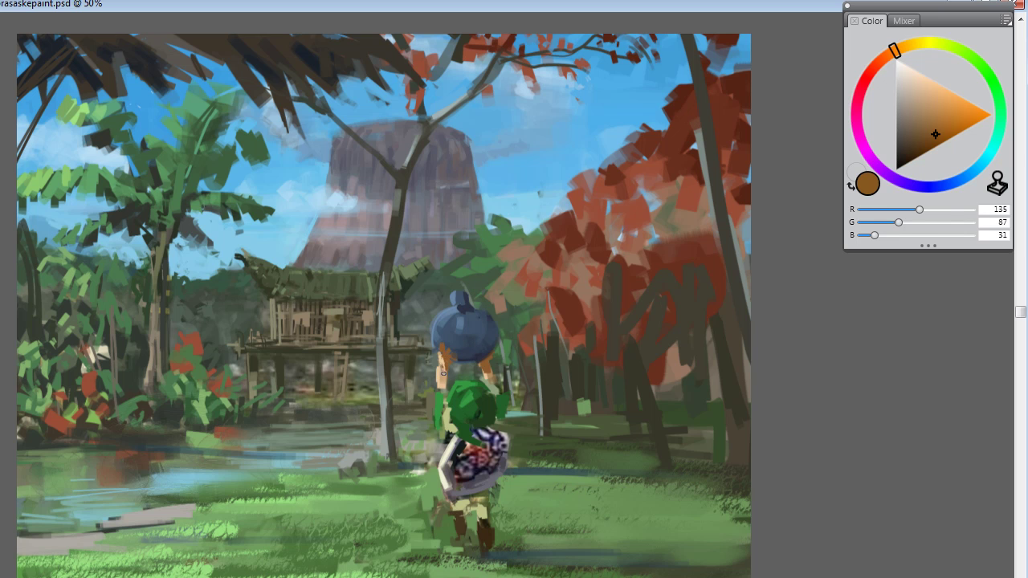
pyautogui.keyDown('alt'); pyautogui.click(450, 375); pyautogui.keyUp('alt')
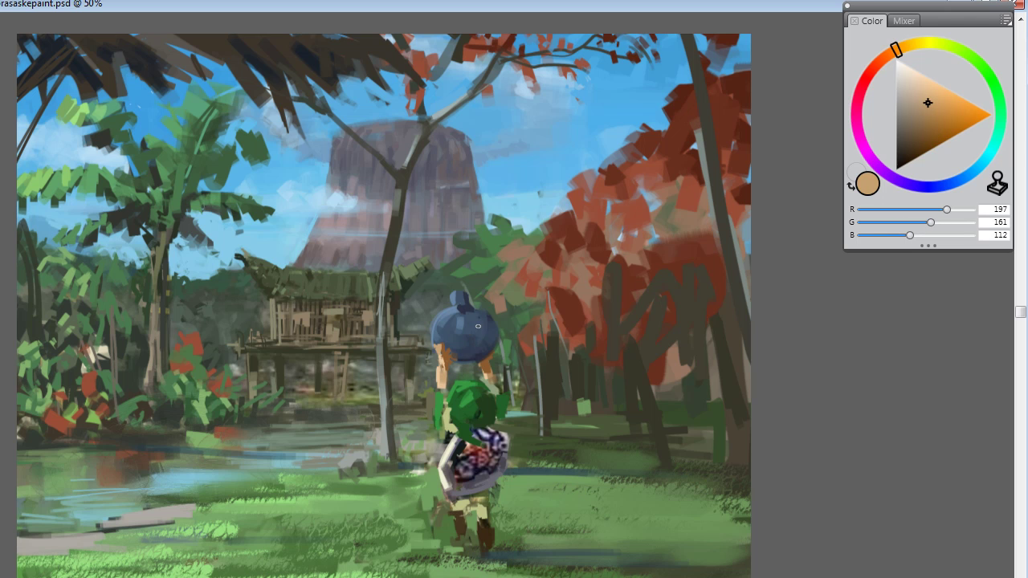
pyautogui.keyDown('alt'); pyautogui.click(452, 347); pyautogui.keyUp('alt')
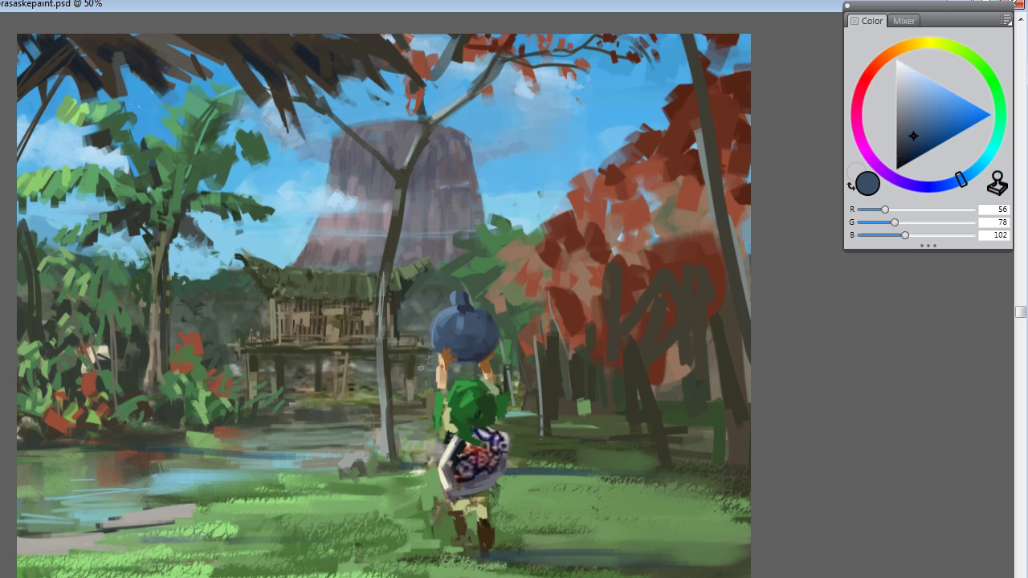
pyautogui.keyDown('alt'); pyautogui.click(434, 371); pyautogui.keyUp('alt')
# Step: Round out the ball with blue (RGB 91, 118, 150) and slate blue (RGB 57, 78, 102), then darken its underside with navy (RGB 27, 29, 41)
pyautogui.keyDown('alt'); pyautogui.click(463, 330); pyautogui.keyUp('alt')
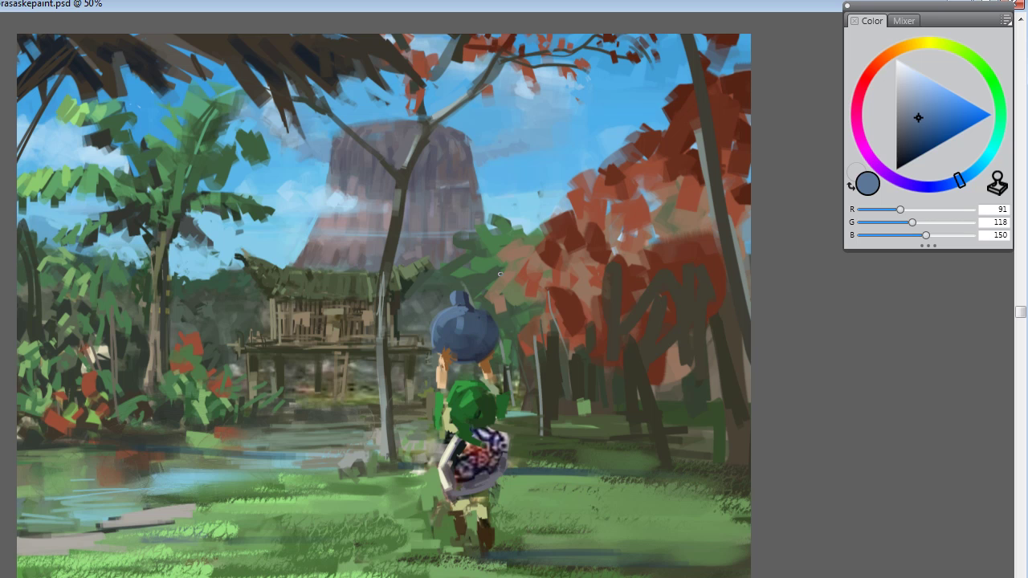
pyautogui.keyDown('alt'); pyautogui.click(493, 331); pyautogui.keyUp('alt')
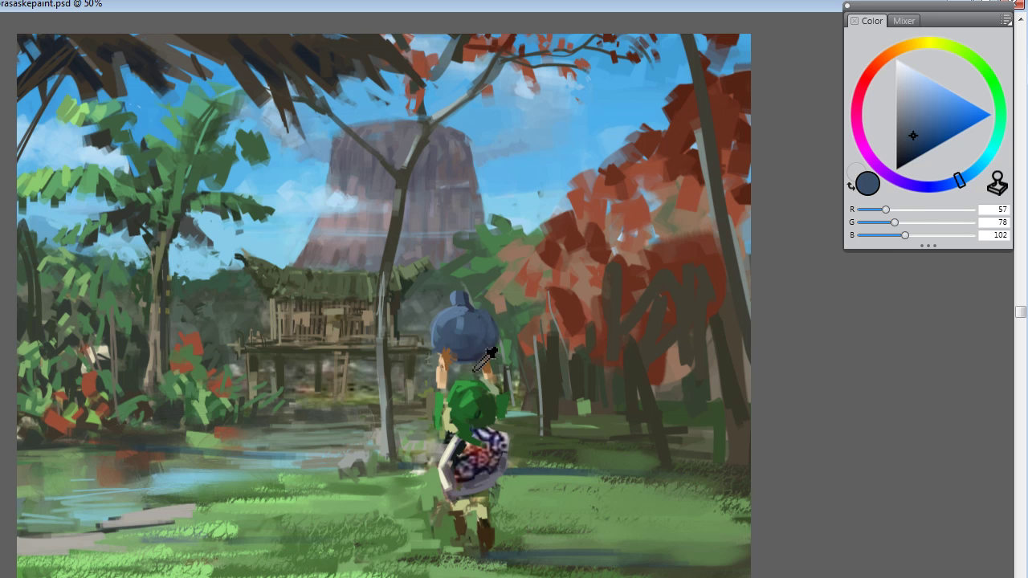
pyautogui.keyDown('alt'); pyautogui.click(491, 350); pyautogui.keyUp('alt')
pyautogui.moveTo(910, 153); pyautogui.dragTo(876, 157)
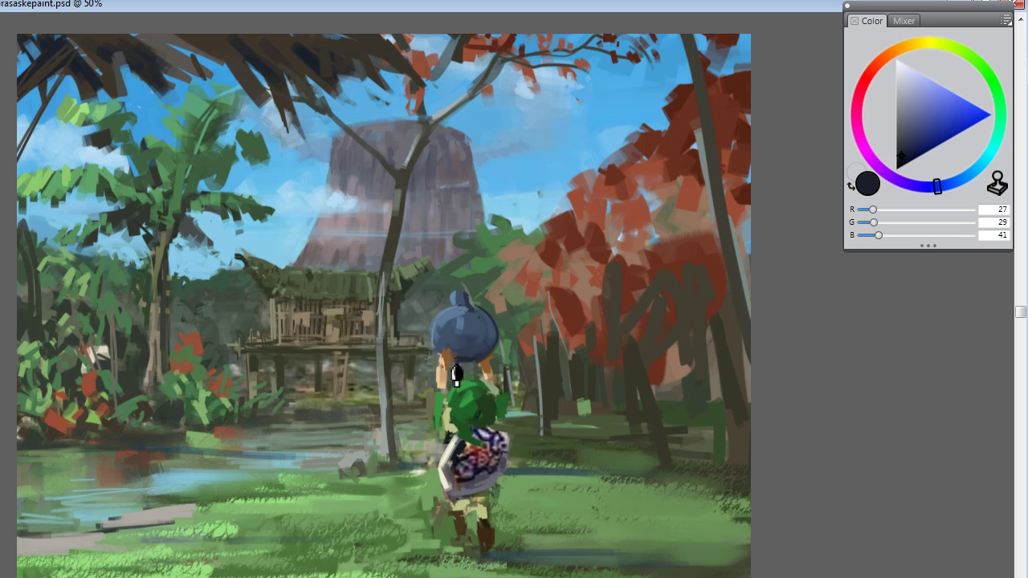
pyautogui.press(']')
pyautogui.press(']')
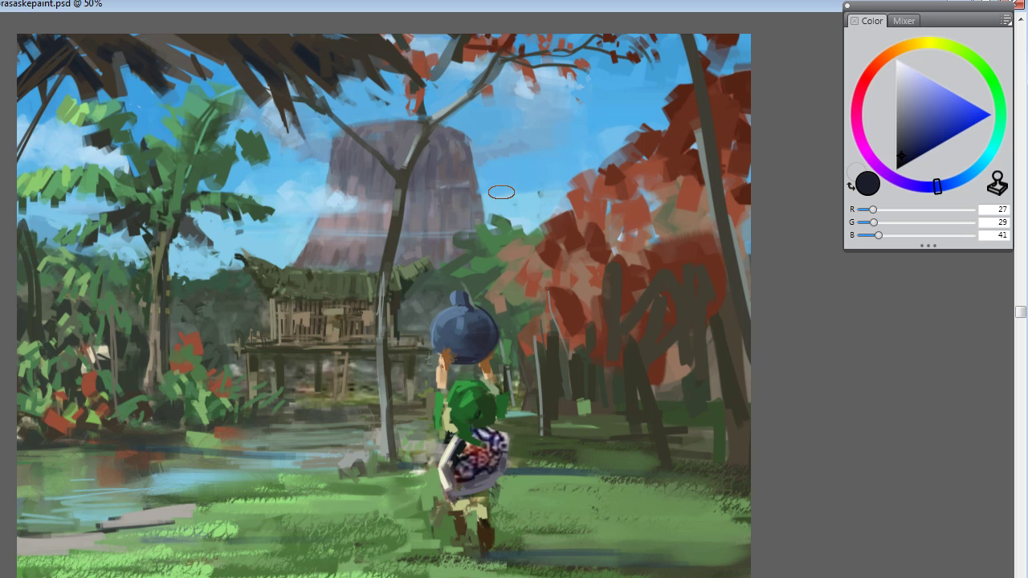
# Step: Reshape the character's right sleeve and its surroundings with dark green (RGB 22, 54, 12), grey (RGB 123, 134, 129) and olive (RGB 65, 79, 42)
pyautogui.keyDown('alt'); pyautogui.click(492, 411); pyautogui.keyUp('alt')
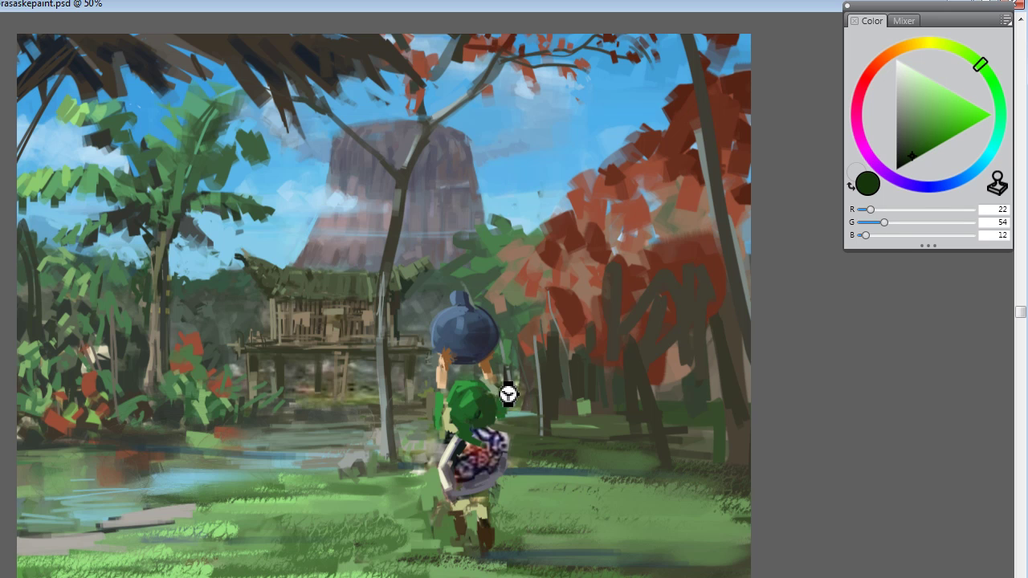
pyautogui.keyDown('alt'); pyautogui.click(511, 379); pyautogui.keyUp('alt')
pyautogui.keyDown('alt'); pyautogui.click(518, 387); pyautogui.keyUp('alt')
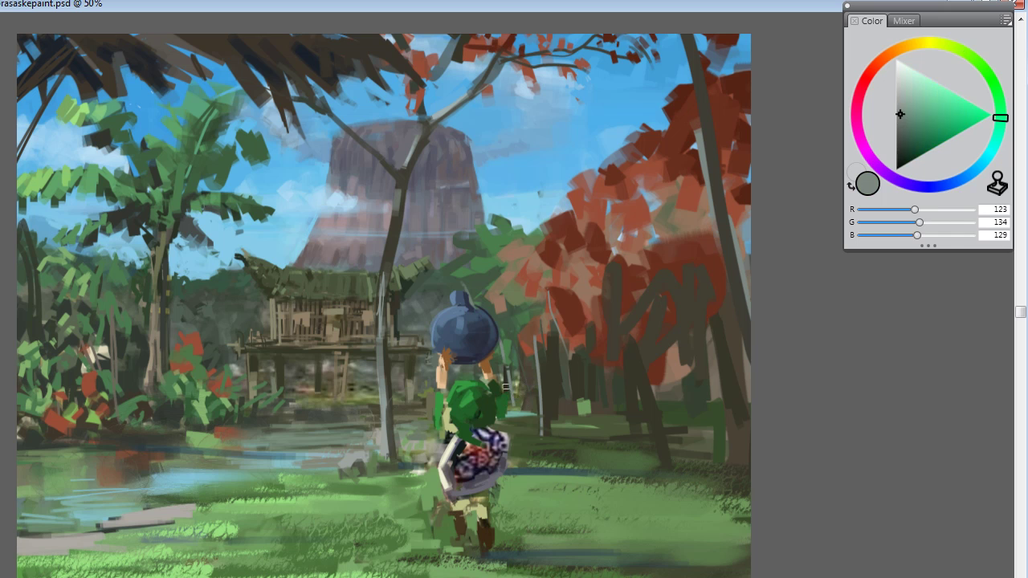
pyautogui.keyDown('alt'); pyautogui.click(517, 422); pyautogui.keyUp('alt')
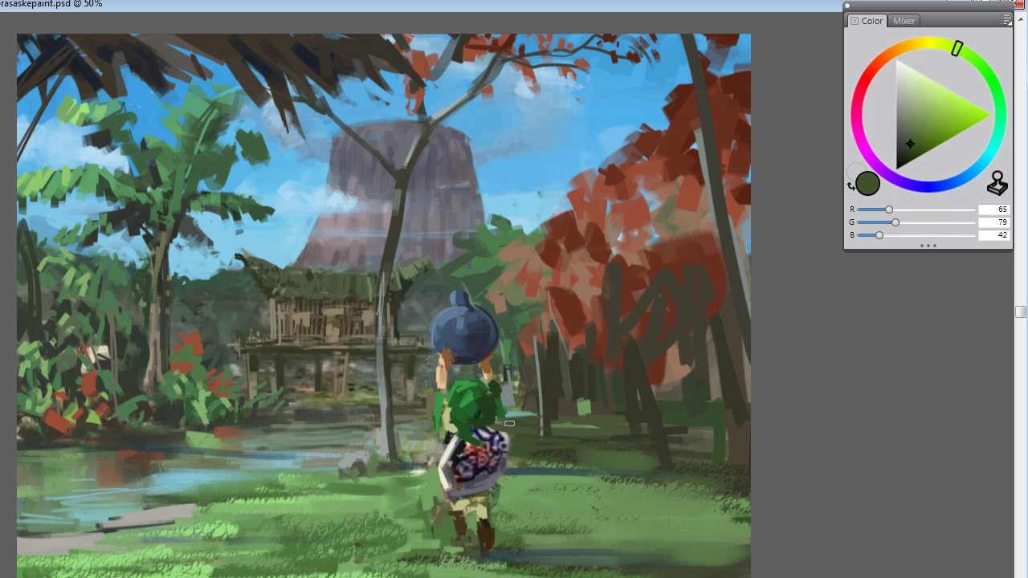
pyautogui.keyDown('alt'); pyautogui.click(514, 416); pyautogui.keyUp('alt')
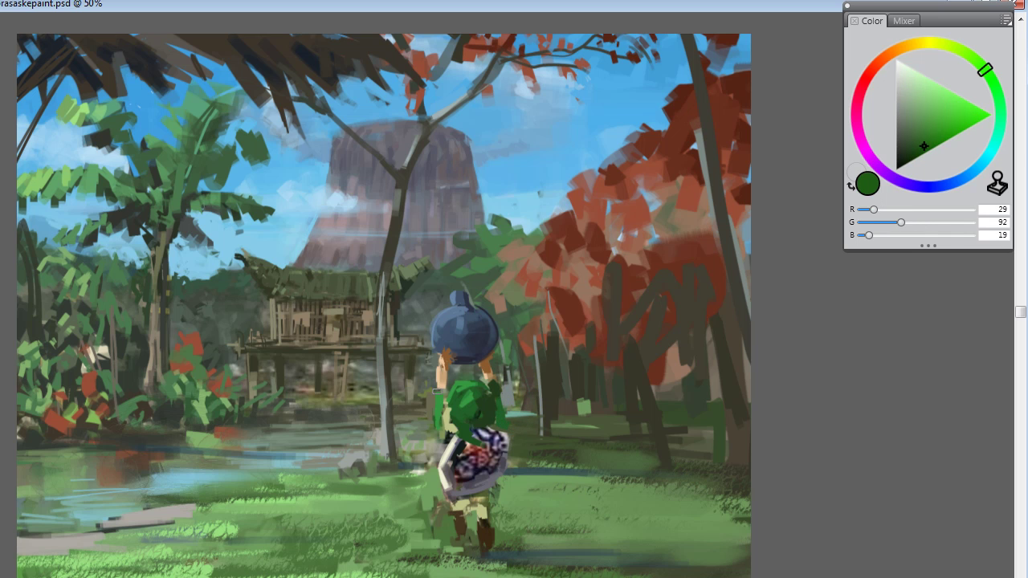
# Step: Paint light grey-green (RGB 137, 148, 144) highlights down the central tree trunk beside the hut
pyautogui.keyDown('alt'); pyautogui.click(389, 277); pyautogui.keyUp('alt')
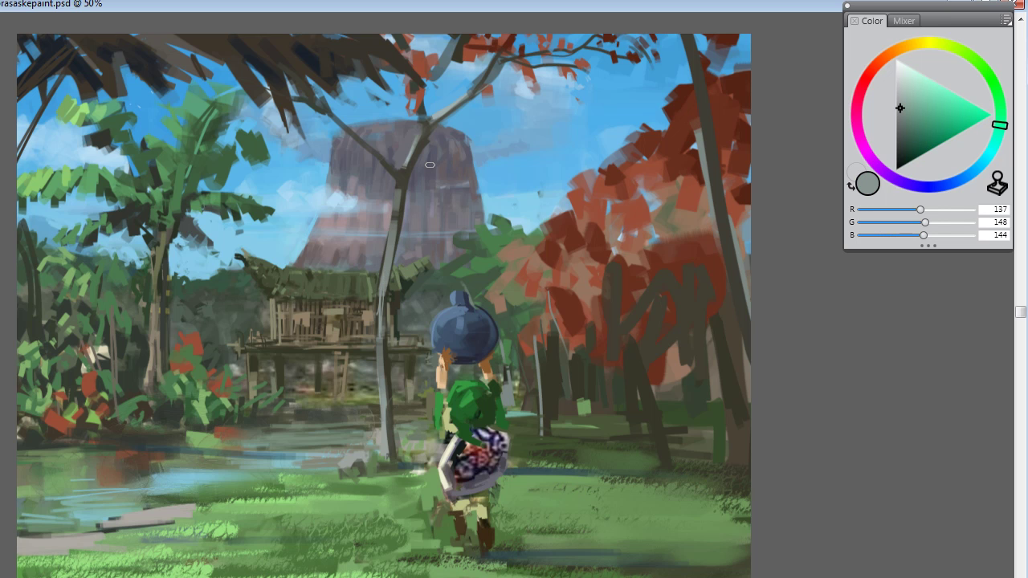
pyautogui.moveTo(392, 221)
pyautogui.mouseDown()
pyautogui.moveTo(390, 292)
pyautogui.moveTo(401, 214)
pyautogui.moveTo(384, 297)
pyautogui.mouseUp()
pyautogui.moveTo(385, 243); pyautogui.dragTo(374, 301)
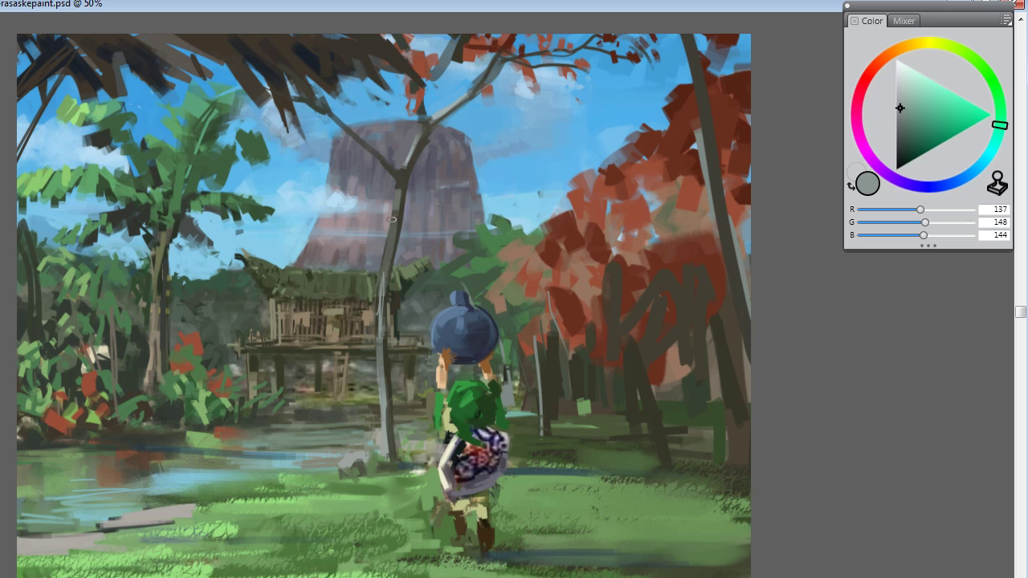
pyautogui.moveTo(392, 220); pyautogui.dragTo(393, 250)
# Step: Square off the ball's knob with slate blue (RGB 56, 78, 102) and add an off-white (RGB 255, 254, 240) tip above it
pyautogui.keyDown('alt'); pyautogui.click(465, 304); pyautogui.keyUp('alt')
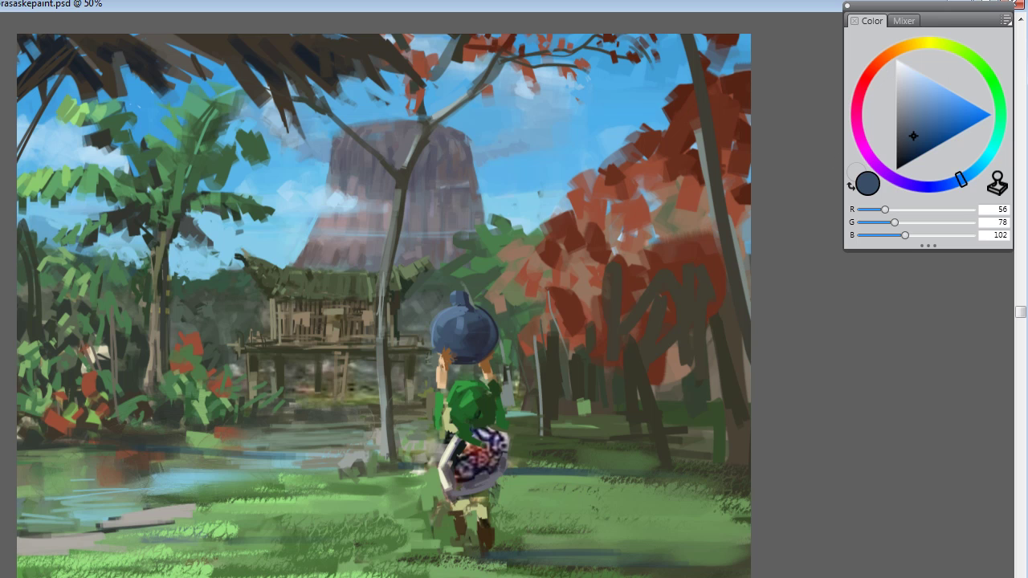
pyautogui.moveTo(907, 47)
pyautogui.mouseDown()
pyautogui.moveTo(921, 44)
pyautogui.moveTo(901, 62)
pyautogui.mouseUp()
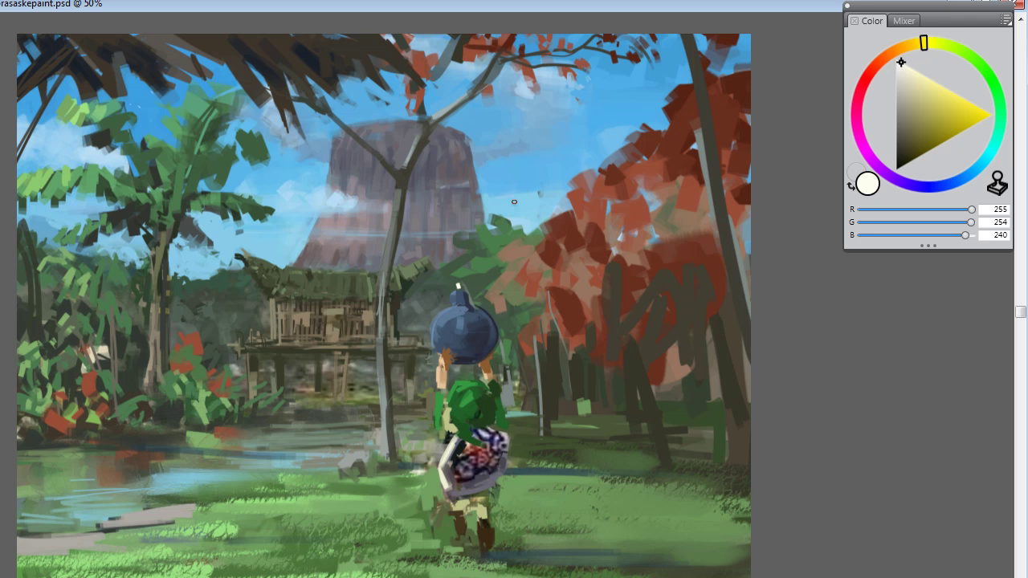
# Step: Repaint the tunic hem below the shield and clean up the figure's lower edges with greens (RGB 109, 148, 79; 61, 150, 46; 116, 159, 86)
pyautogui.keyDown('alt'); pyautogui.click(490, 494); pyautogui.keyUp('alt')
pyautogui.moveTo(458, 514)
pyautogui.mouseDown()
pyautogui.moveTo(466, 510)
pyautogui.moveTo(463, 519)
pyautogui.mouseUp()
pyautogui.keyDown('alt'); pyautogui.click(486, 529); pyautogui.keyUp('alt')
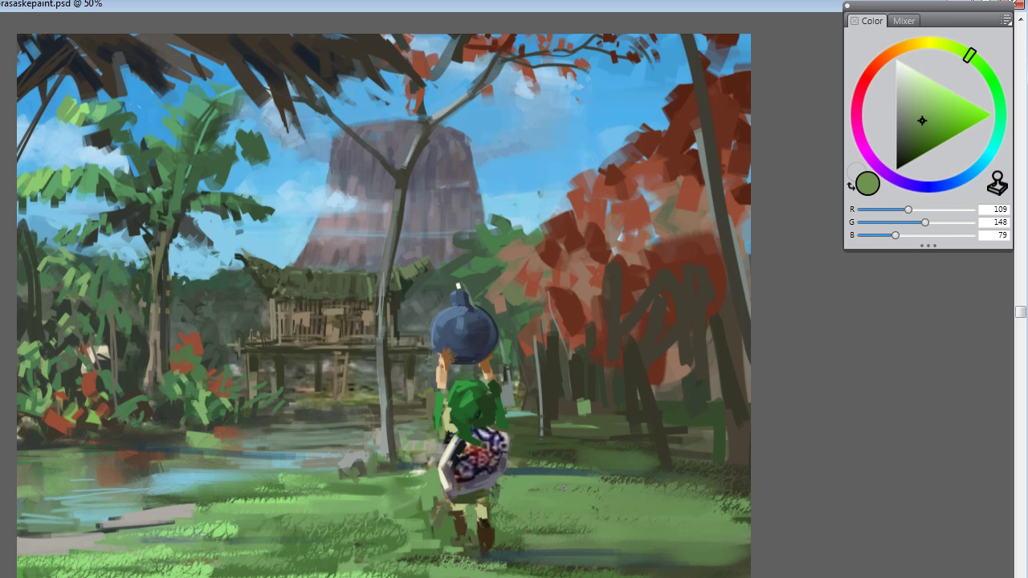
pyautogui.keyDown('alt'); pyautogui.click(469, 411); pyautogui.keyUp('alt')
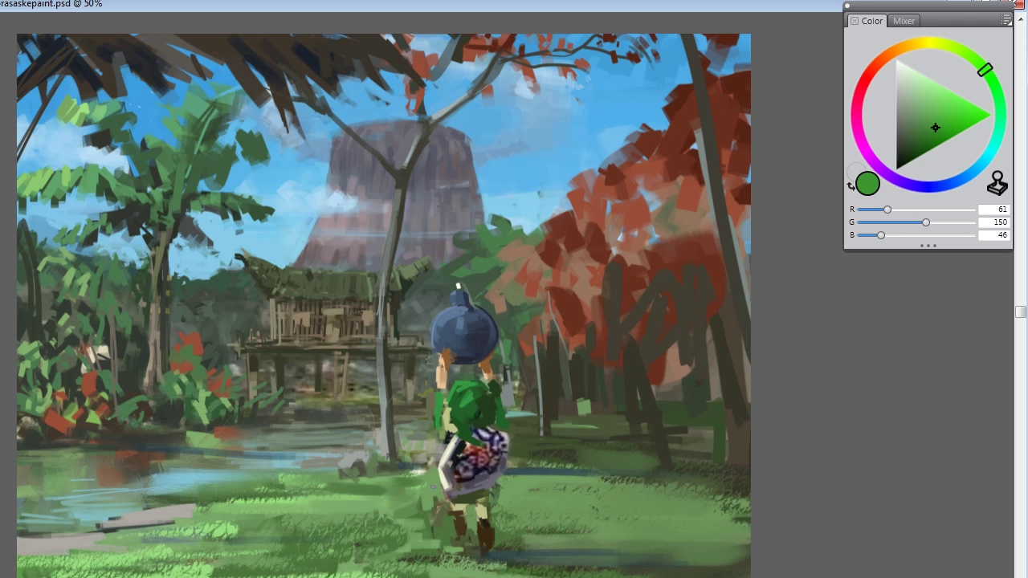
pyautogui.keyDown('alt'); pyautogui.click(436, 498); pyautogui.keyUp('alt')
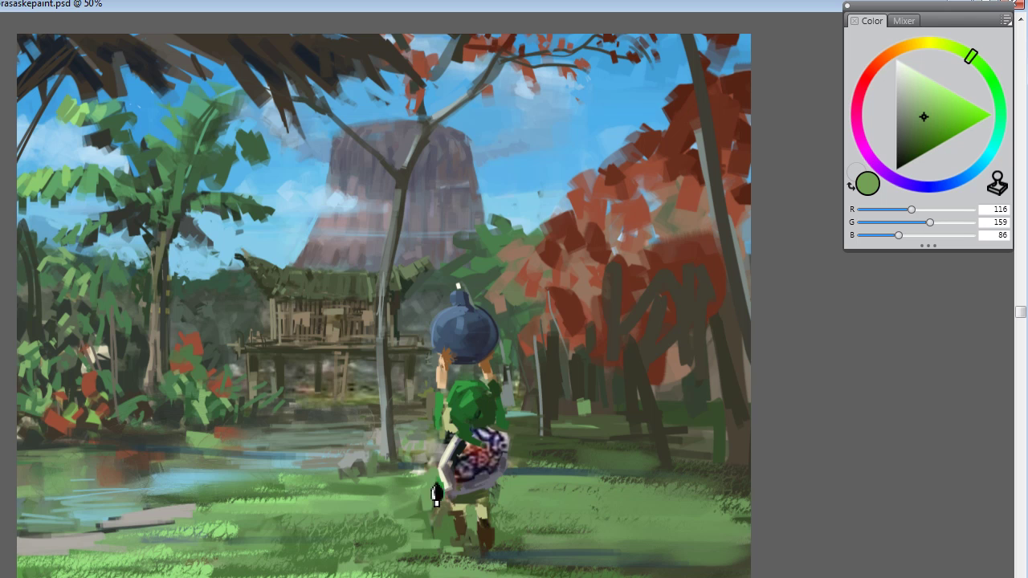
# Step: Define the left shoulder and shield's upper edge with cream (RGB 188, 194, 129), dark green (RGB 22, 54, 12) and near-black (RGB 8, 17, 15)
pyautogui.keyDown('alt'); pyautogui.click(459, 420); pyautogui.keyUp('alt')
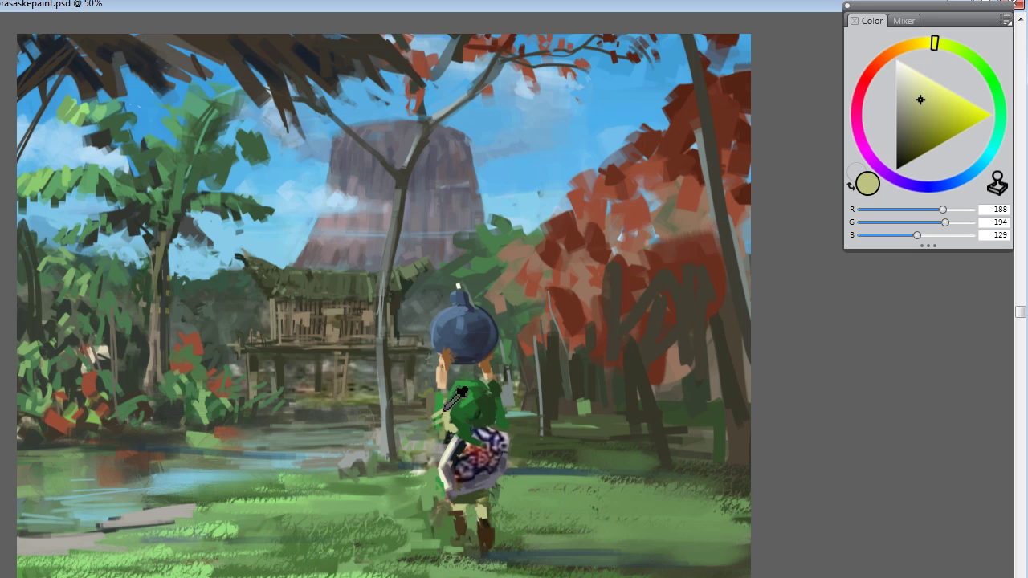
pyautogui.keyDown('alt'); pyautogui.click(474, 417); pyautogui.keyUp('alt')
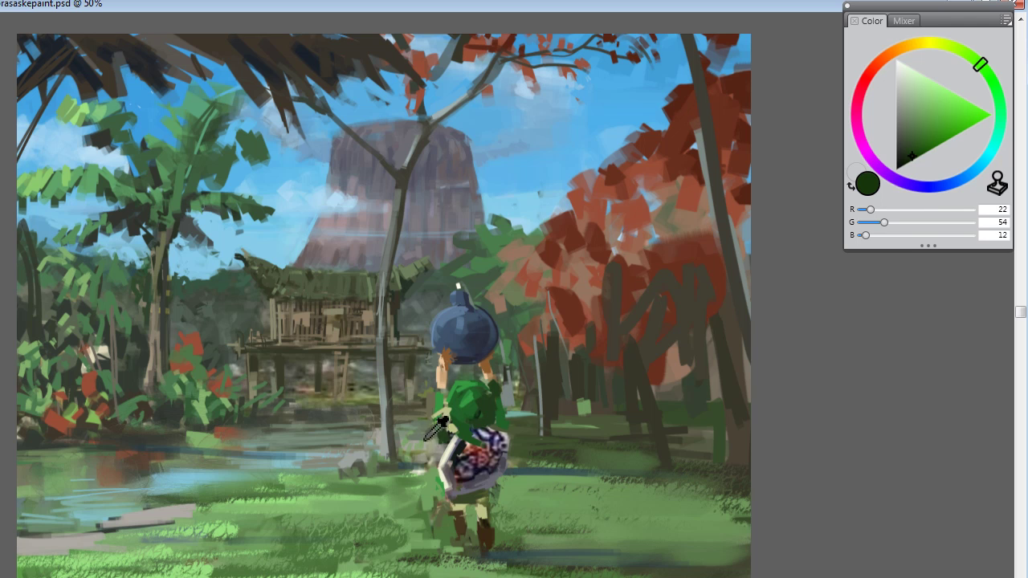
pyautogui.keyDown('alt'); pyautogui.click(439, 440); pyautogui.keyUp('alt')
pyautogui.keyDown('alt'); pyautogui.click(443, 455); pyautogui.keyUp('alt')
pyautogui.keyDown('alt'); pyautogui.click(466, 446); pyautogui.keyUp('alt')
pyautogui.keyDown('alt'); pyautogui.click(474, 442); pyautogui.keyUp('alt')
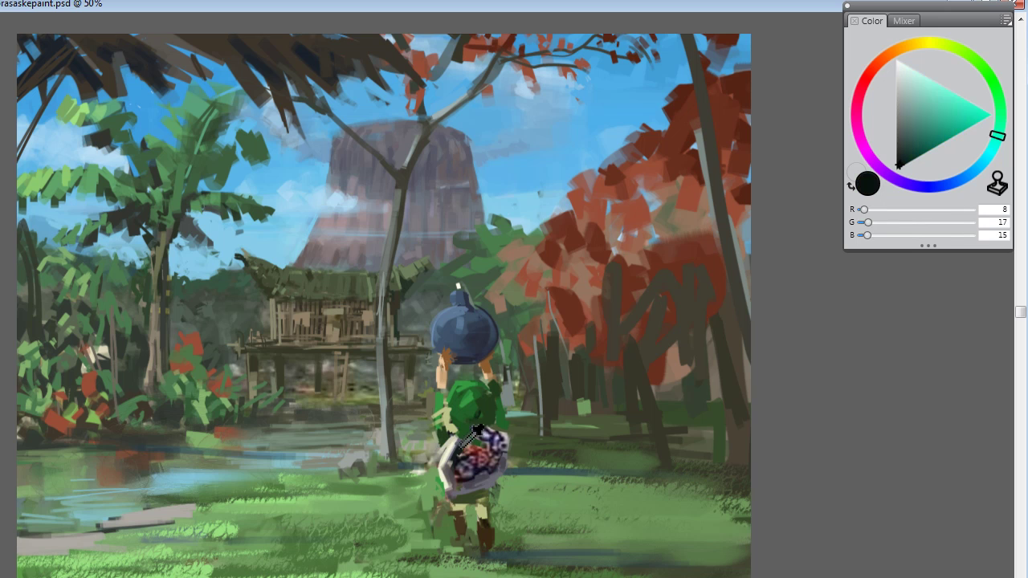
pyautogui.keyDown('alt'); pyautogui.click(482, 443); pyautogui.keyUp('alt')
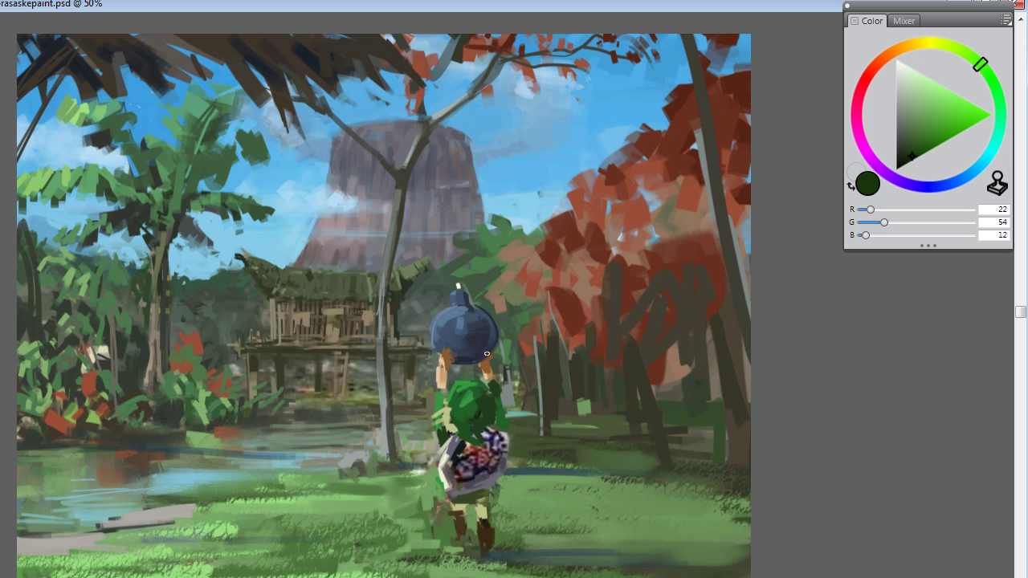
# Step: Shade the character's boots with dark brown (RGB 61, 46, 19) and near-black (RGB 24, 16, 2), trimming around them with grass green (RGB 76, 114, 46)
pyautogui.keyDown('alt'); pyautogui.click(463, 532); pyautogui.keyUp('alt')
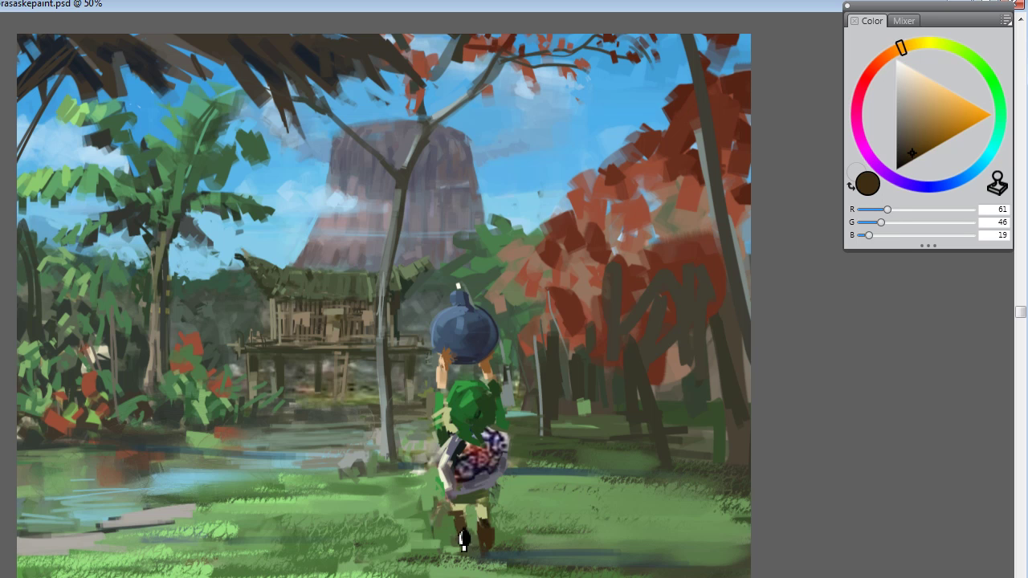
pyautogui.keyDown('alt'); pyautogui.click(472, 550); pyautogui.keyUp('alt')
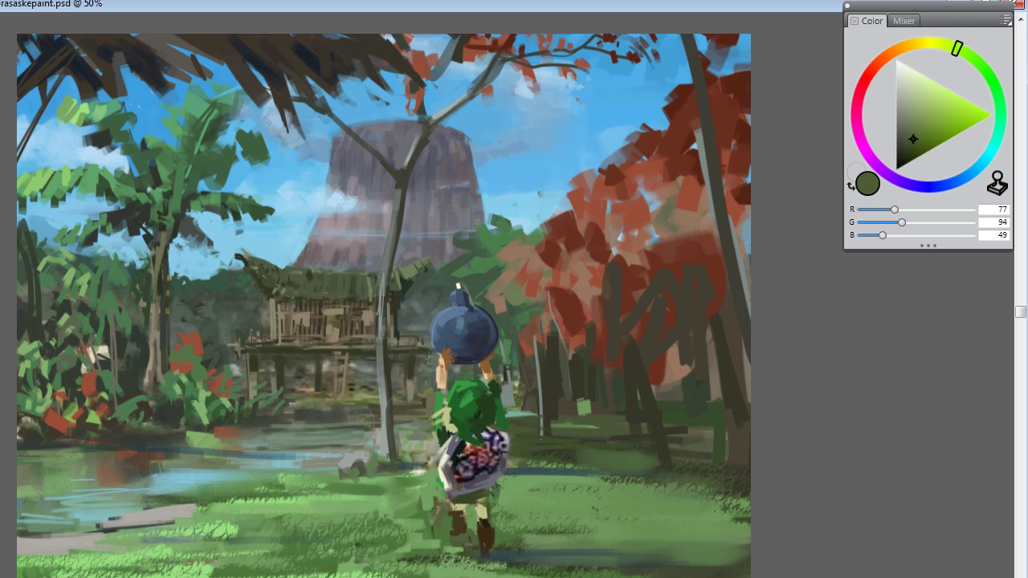
pyautogui.keyDown('alt'); pyautogui.click(493, 530); pyautogui.keyUp('alt')
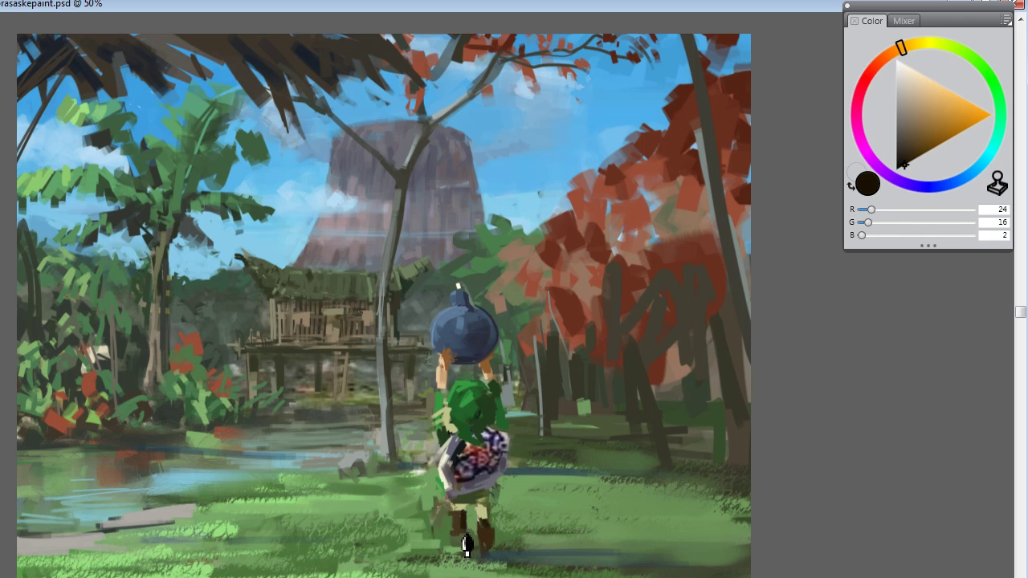
pyautogui.keyDown('alt'); pyautogui.click(455, 543); pyautogui.keyUp('alt')
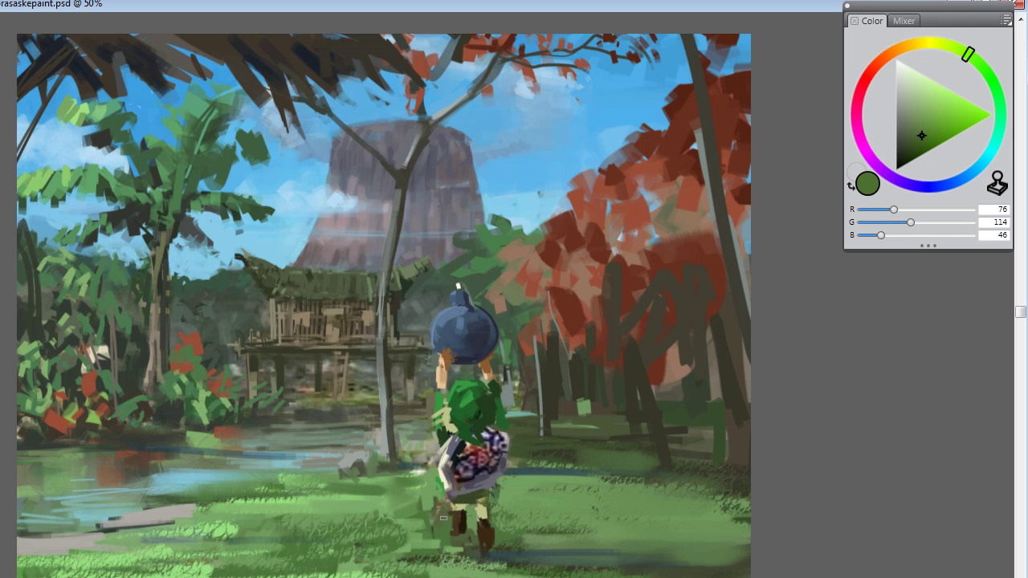
# Step: Refine the left boot's shape with browns (RGB 62, 51, 21; 61, 46, 19) and surrounding greens, then deepen the right boot with brown (RGB 49, 30, 8)
pyautogui.keyDown('alt'); pyautogui.click(455, 528); pyautogui.keyUp('alt')
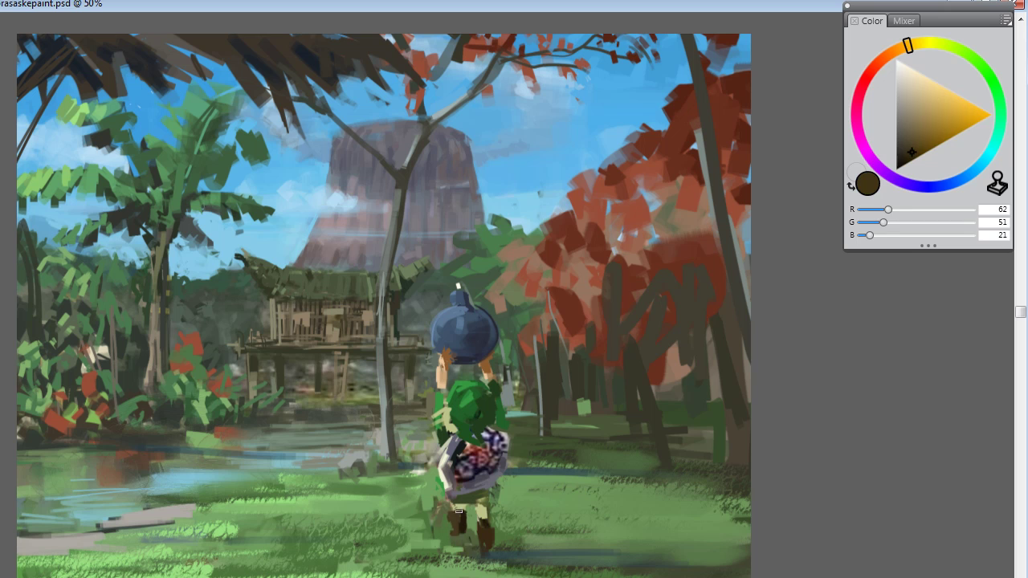
pyautogui.keyDown('alt'); pyautogui.click(455, 534); pyautogui.keyUp('alt')
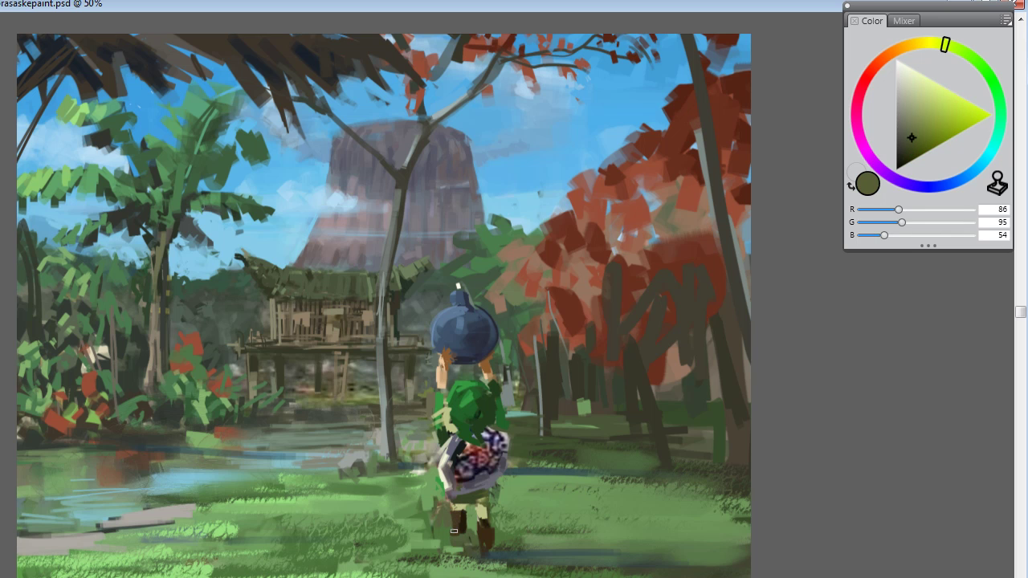
pyautogui.keyDown('alt'); pyautogui.click(459, 537); pyautogui.keyUp('alt')
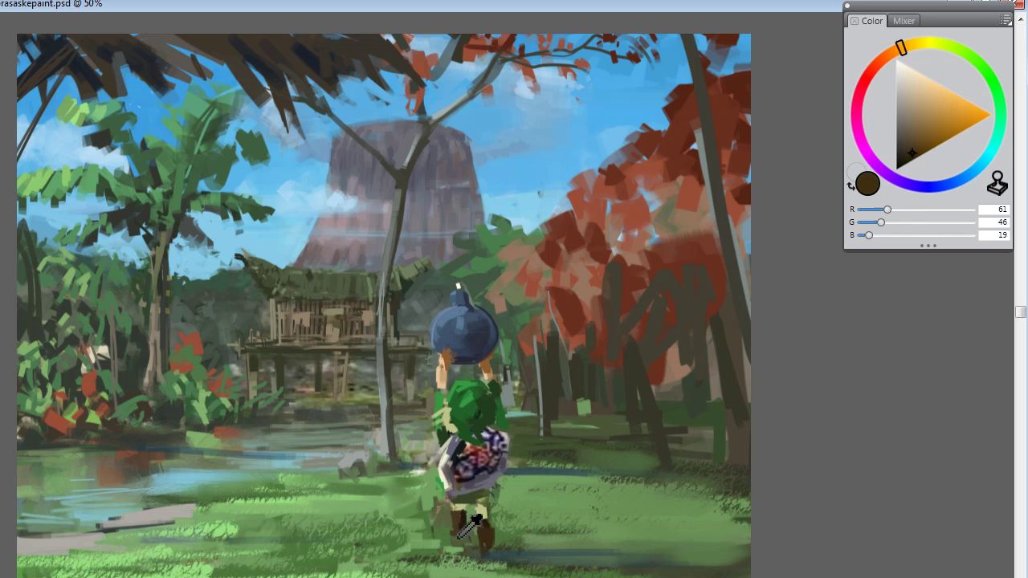
pyautogui.keyDown('alt'); pyautogui.click(468, 555); pyautogui.keyUp('alt')
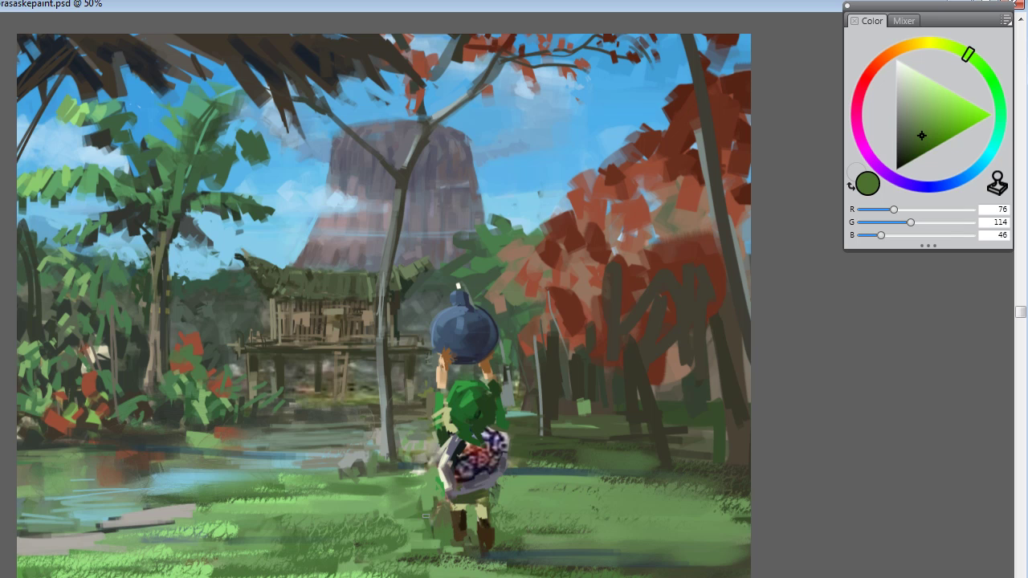
pyautogui.keyDown('alt'); pyautogui.click(488, 551); pyautogui.keyUp('alt')
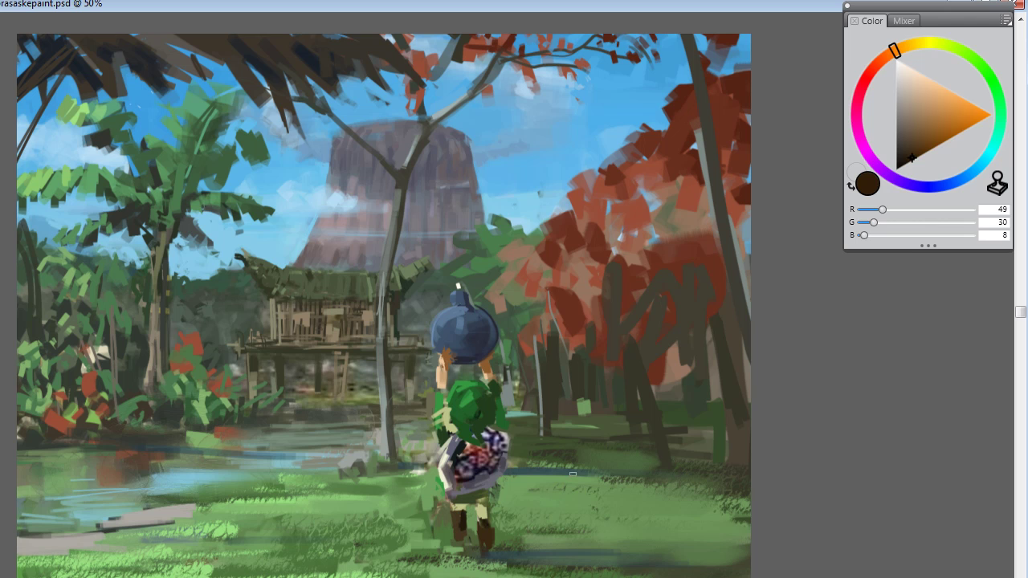
# Step: Brush light green (RGB 125, 175, 94) over the grass and paint a dark green (RGB 49, 78, 66) ground shadow beside the character's feet
pyautogui.keyDown('alt'); pyautogui.click(368, 514); pyautogui.keyUp('alt')
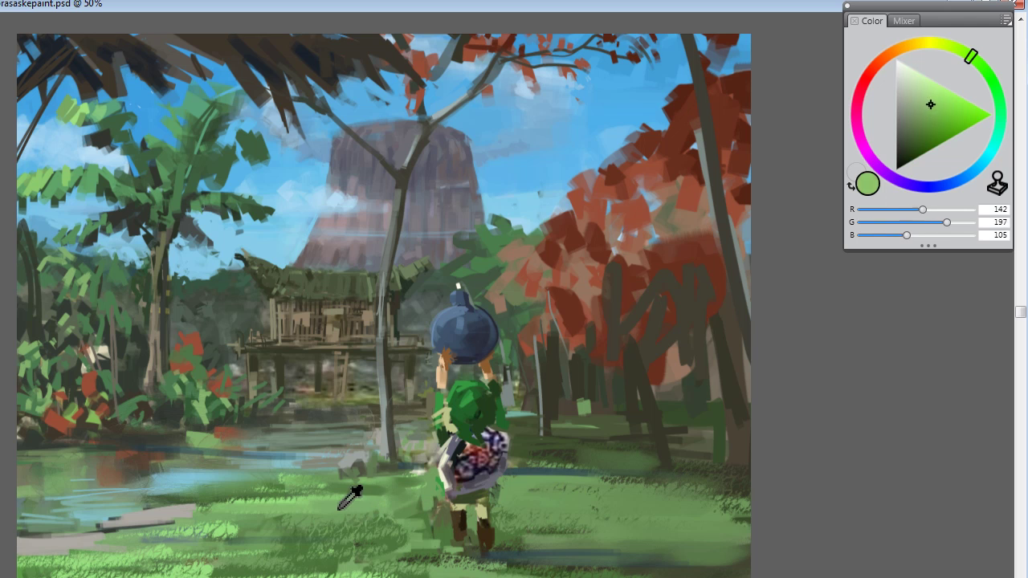
pyautogui.keyDown('alt'); pyautogui.click(340, 508); pyautogui.keyUp('alt')
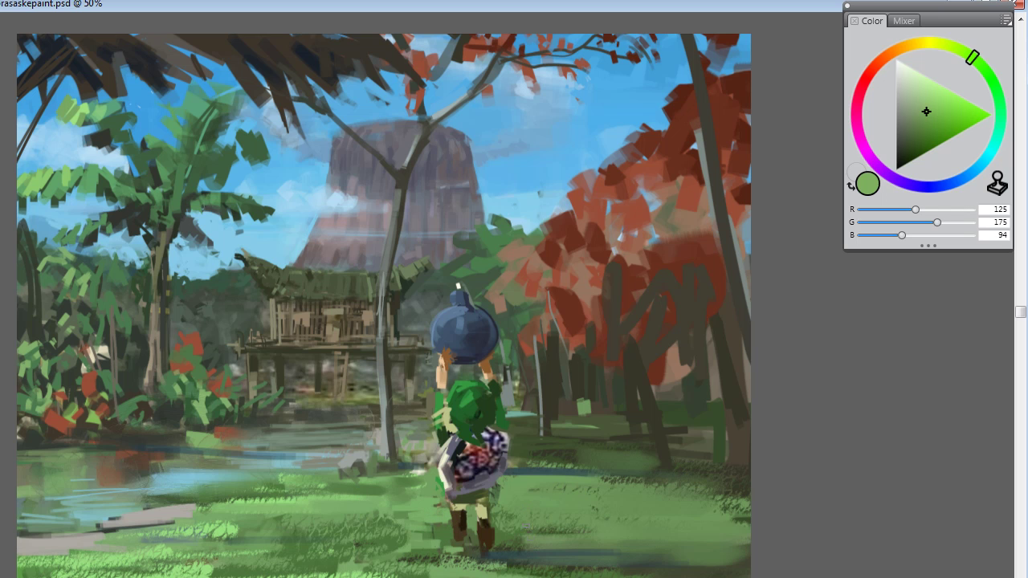
pyautogui.keyDown('alt'); pyautogui.click(511, 554); pyautogui.keyUp('alt')
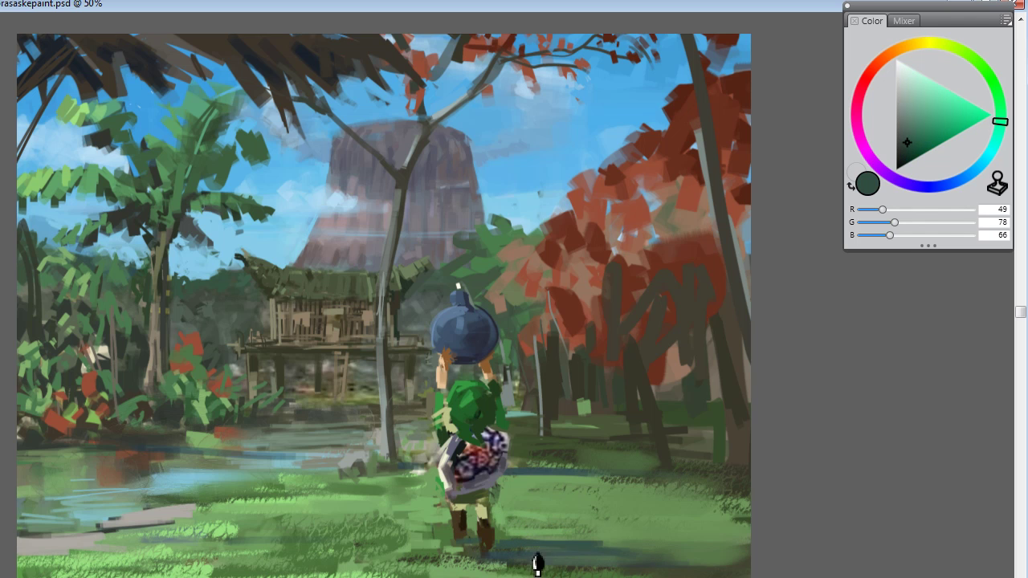
pyautogui.keyDown('alt'); pyautogui.click(620, 542); pyautogui.keyUp('alt')
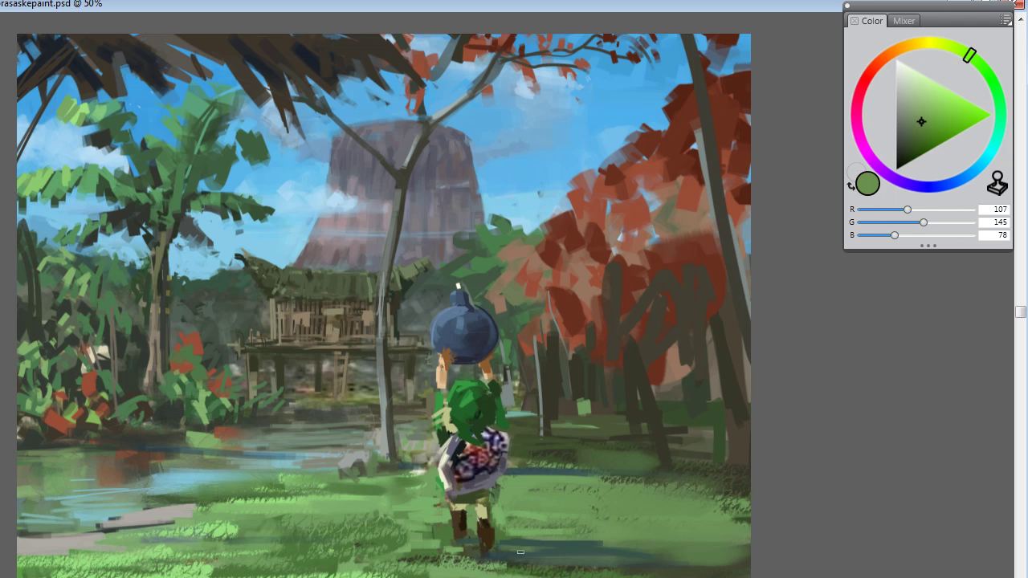
# Step: Extend the character's ground shadow across the grass with dark green (RGB 48, 70, 65), then soften its upper edge with grass green (RGB 98, 135, 69)
pyautogui.moveTo(592, 572)
pyautogui.mouseDown()
pyautogui.moveTo(498, 567)
pyautogui.moveTo(727, 556)
pyautogui.mouseUp()
pyautogui.keyDown('alt'); pyautogui.click(518, 563); pyautogui.keyUp('alt')
pyautogui.moveTo(651, 541); pyautogui.dragTo(654, 551)
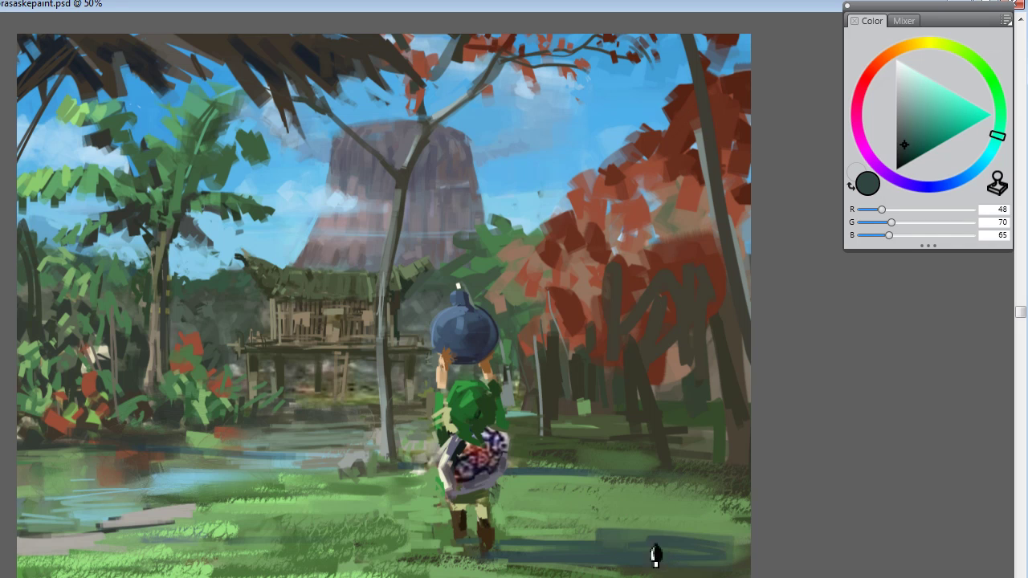
pyautogui.keyDown('alt'); pyautogui.click(654, 551); pyautogui.keyUp('alt')
pyautogui.moveTo(594, 540); pyautogui.dragTo(707, 543)
pyautogui.moveTo(627, 546)
pyautogui.mouseDown()
pyautogui.moveTo(727, 547)
pyautogui.moveTo(700, 543)
pyautogui.mouseUp()
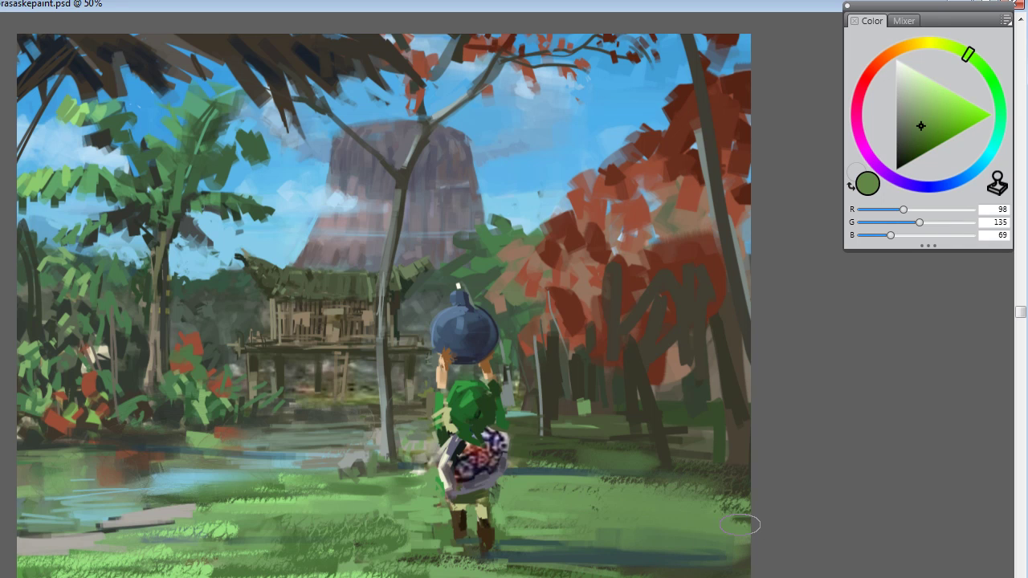
# Step: Blend the shadow's far end into the grass using dark olive (RGB 58, 66, 38), mid green (RGB 88, 122, 68) and dark green (RGB 56, 83, 70)
pyautogui.keyDown('alt'); pyautogui.click(682, 562); pyautogui.keyUp('alt')
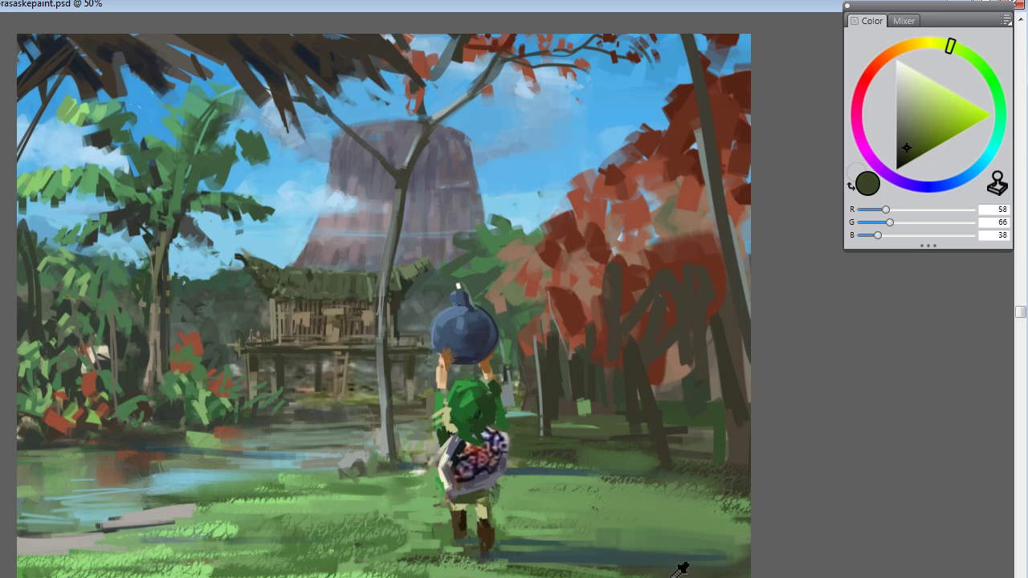
pyautogui.keyDown('alt'); pyautogui.click(687, 569); pyautogui.keyUp('alt')
pyautogui.keyDown('alt'); pyautogui.click(624, 535); pyautogui.keyUp('alt')
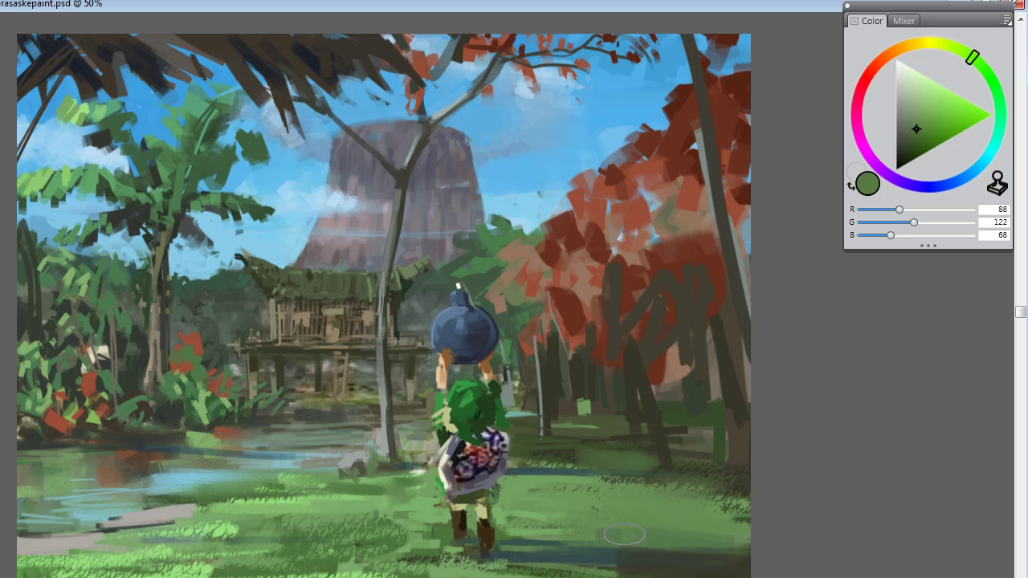
pyautogui.keyDown('alt'); pyautogui.click(599, 555); pyautogui.keyUp('alt')
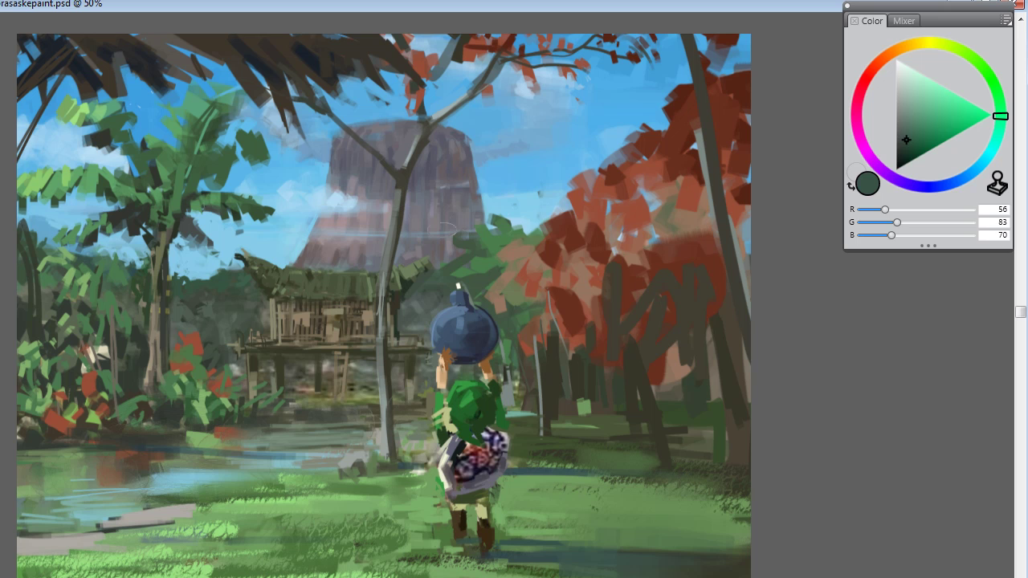
# Step: Paint a small dark red (RGB 97, 12, 1) spark above the blue bomb's white fuse
pyautogui.click(879, 70)
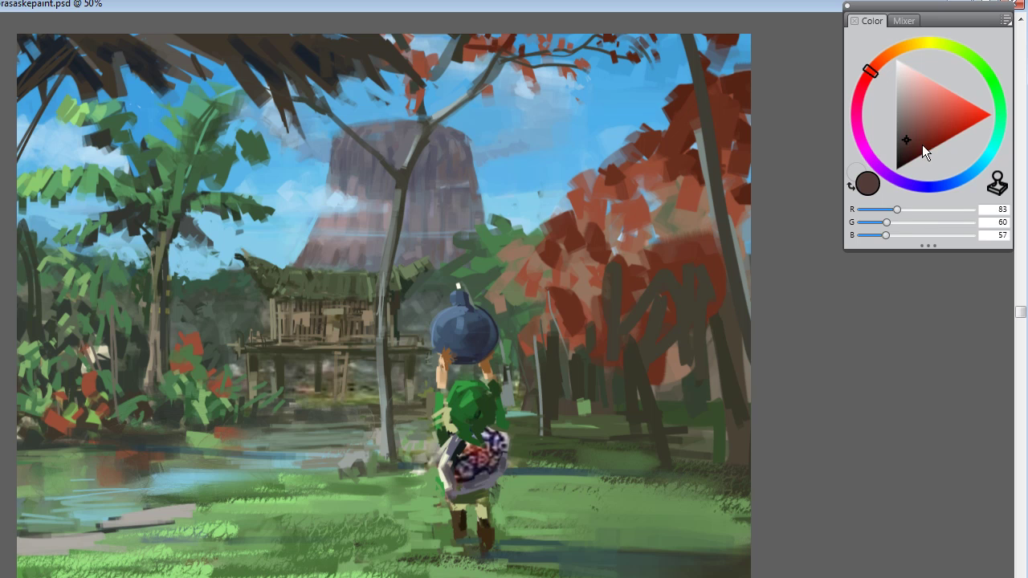
pyautogui.moveTo(922, 144); pyautogui.dragTo(934, 149)
pyautogui.moveTo(464, 276)
pyautogui.mouseDown()
pyautogui.moveTo(457, 291)
pyautogui.moveTo(466, 280)
pyautogui.mouseUp()
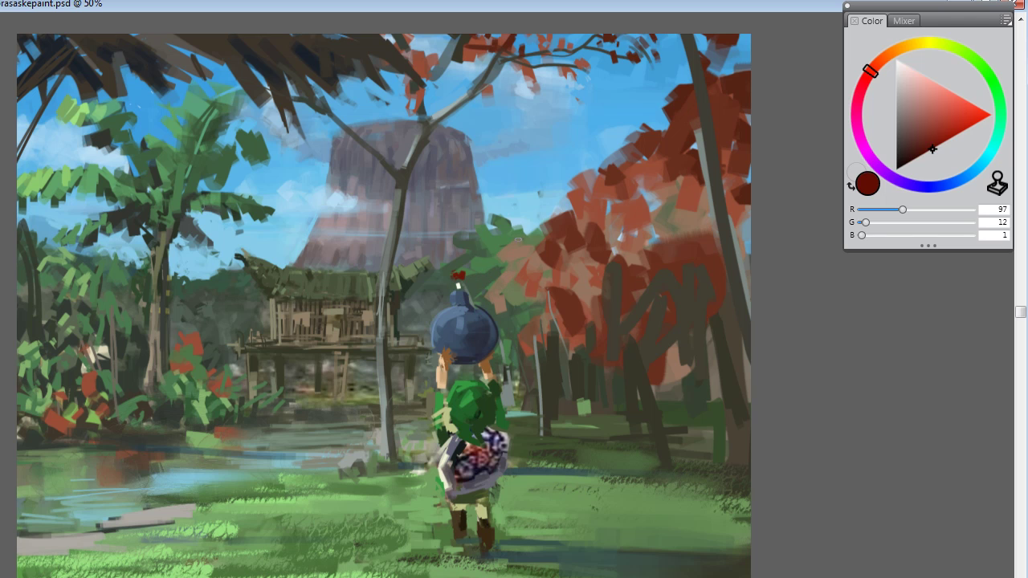
pyautogui.click(912, 51)
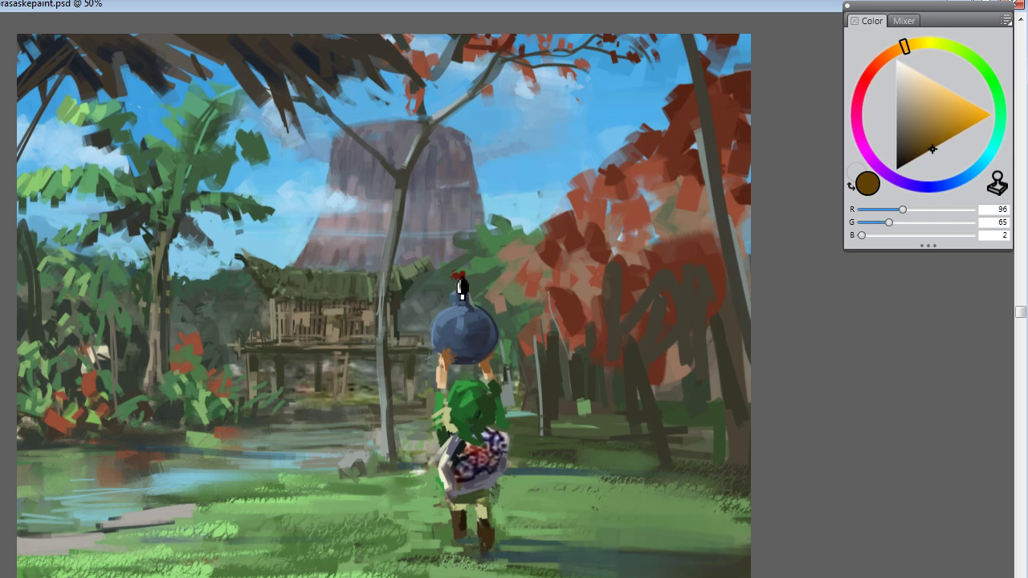
pyautogui.keyDown('alt'); pyautogui.click(460, 278); pyautogui.keyUp('alt')
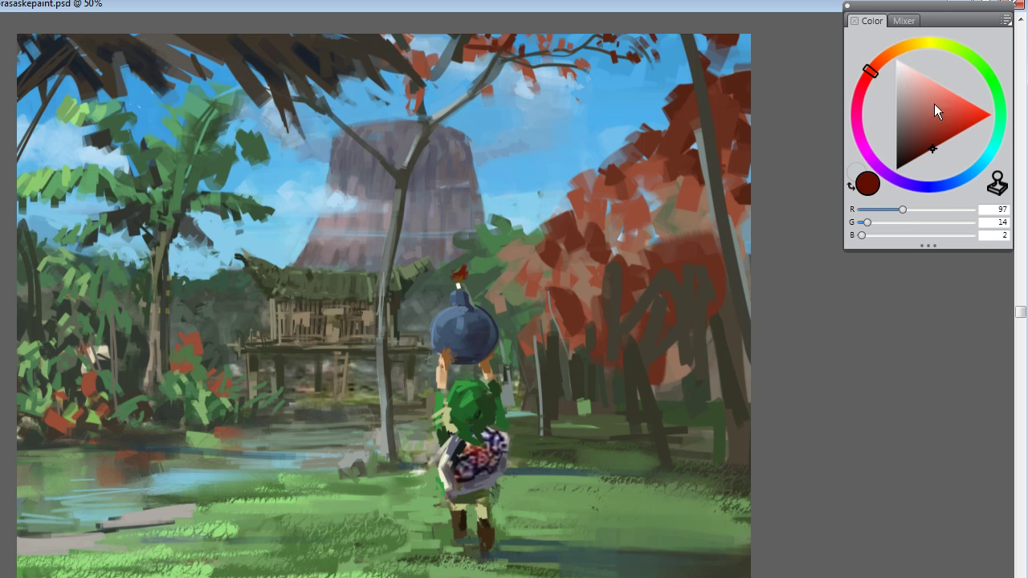
# Step: Paint smoke rising from the fuse into the sky with grey (RGB 98, 94, 94) and pale blue-grey (RGB 198, 216, 216), trimming it with grey-green (RGB 92, 103, 87)
pyautogui.moveTo(934, 104); pyautogui.dragTo(898, 128)
pyautogui.moveTo(450, 281)
pyautogui.mouseDown()
pyautogui.moveTo(487, 217)
pyautogui.moveTo(522, 182)
pyautogui.moveTo(486, 270)
pyautogui.mouseUp()
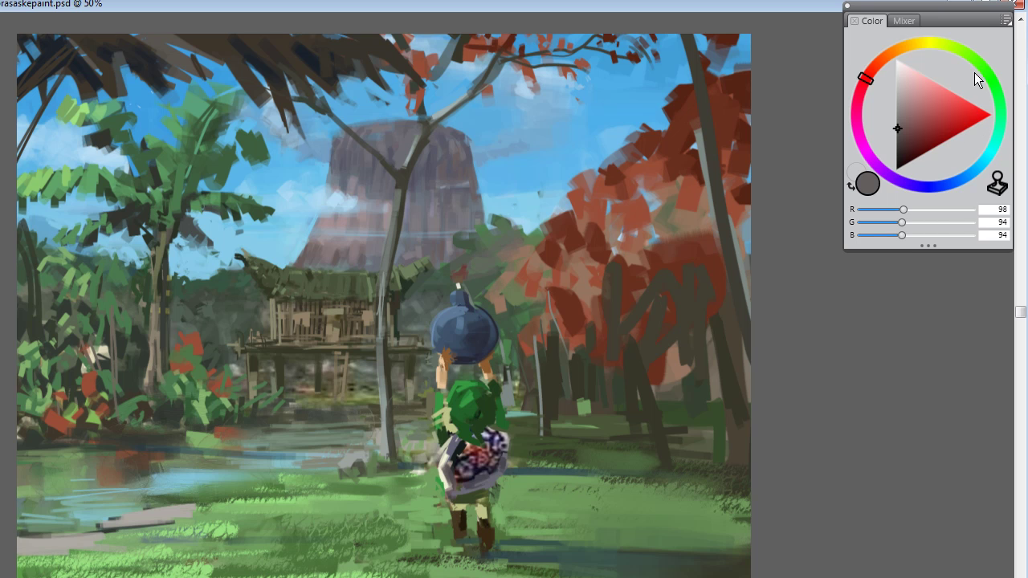
pyautogui.click(912, 74)
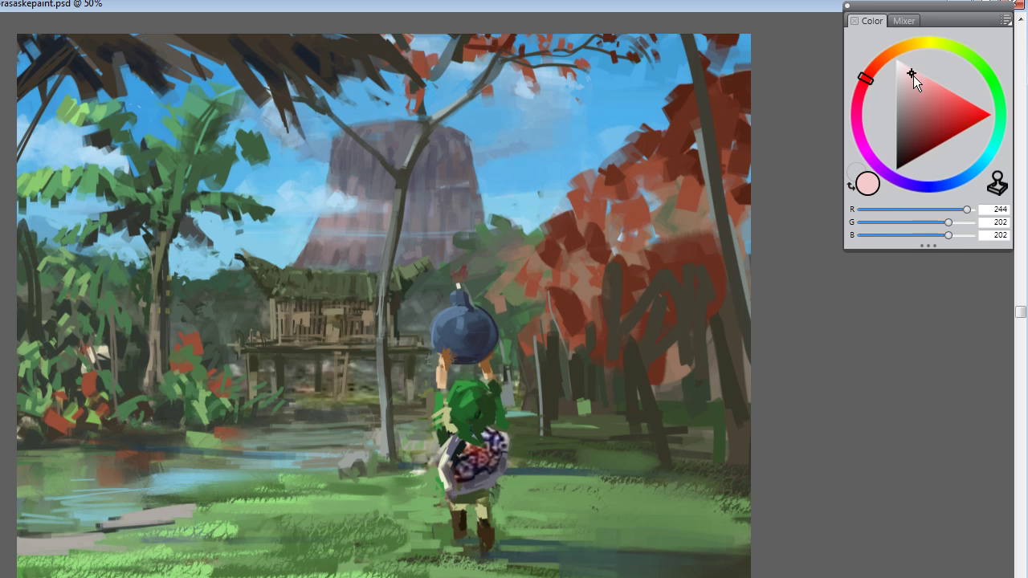
pyautogui.click(980, 157)
pyautogui.moveTo(901, 79); pyautogui.dragTo(904, 82)
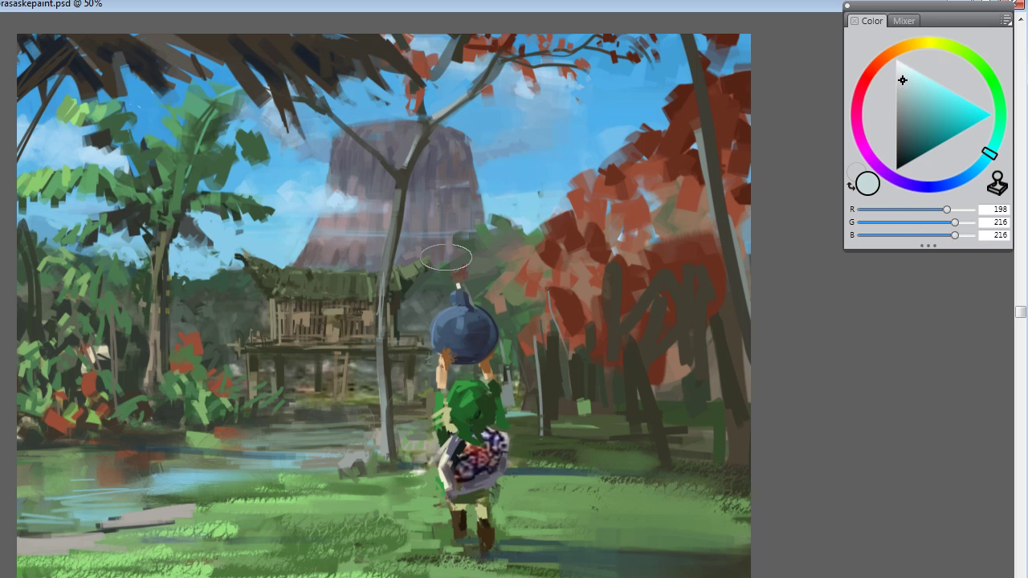
pyautogui.moveTo(459, 281)
pyautogui.mouseDown()
pyautogui.moveTo(543, 184)
pyautogui.moveTo(530, 208)
pyautogui.moveTo(557, 197)
pyautogui.moveTo(560, 295)
pyautogui.moveTo(584, 164)
pyautogui.mouseUp()
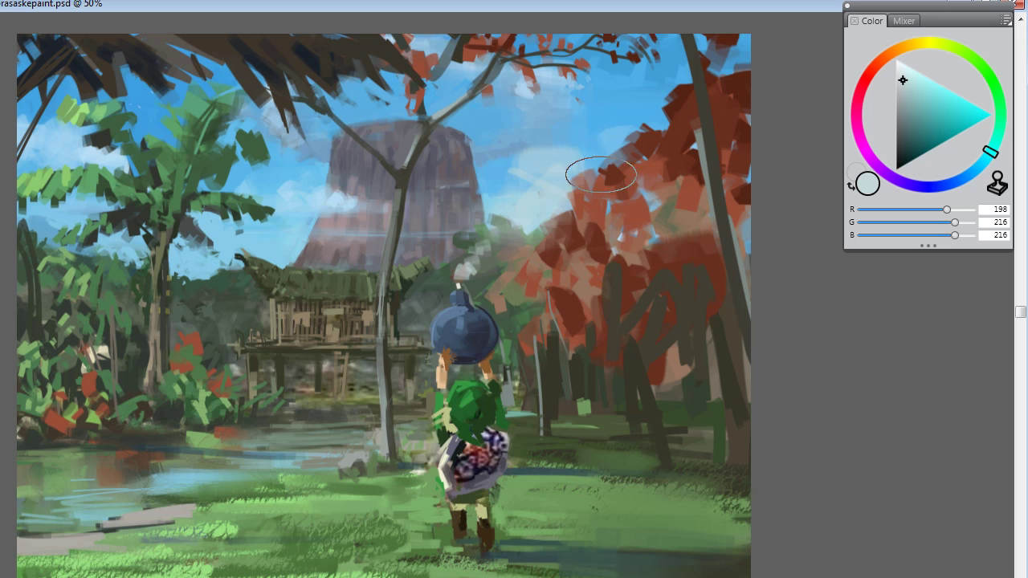
pyautogui.keyDown('alt'); pyautogui.click(487, 274); pyautogui.keyUp('alt')
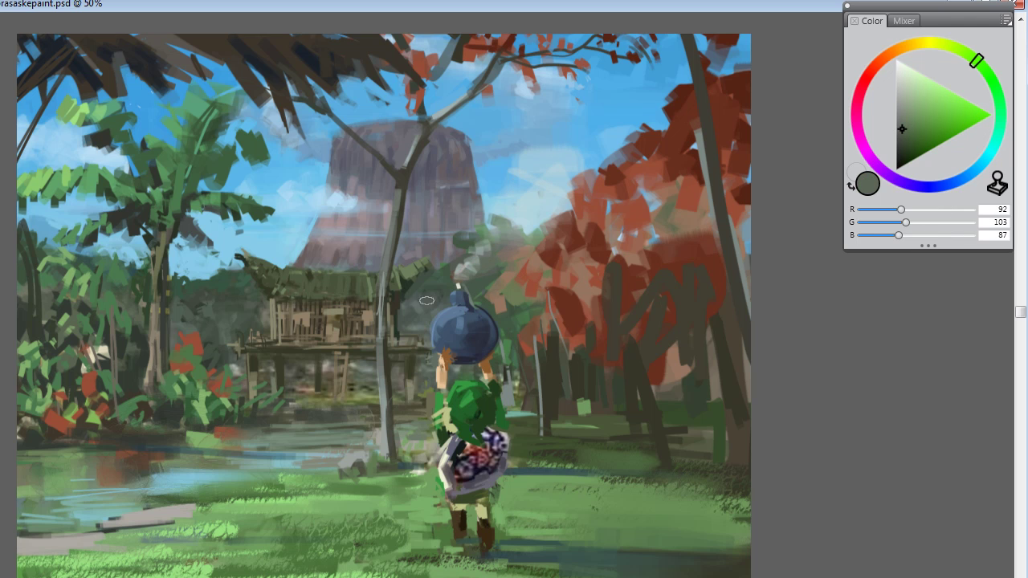
# Step: Add a dark brown (RGB 45, 12, 1) tip to the bomb's fuse
pyautogui.keyDown('alt'); pyautogui.click(578, 301); pyautogui.keyUp('alt')
pyautogui.click(914, 159)
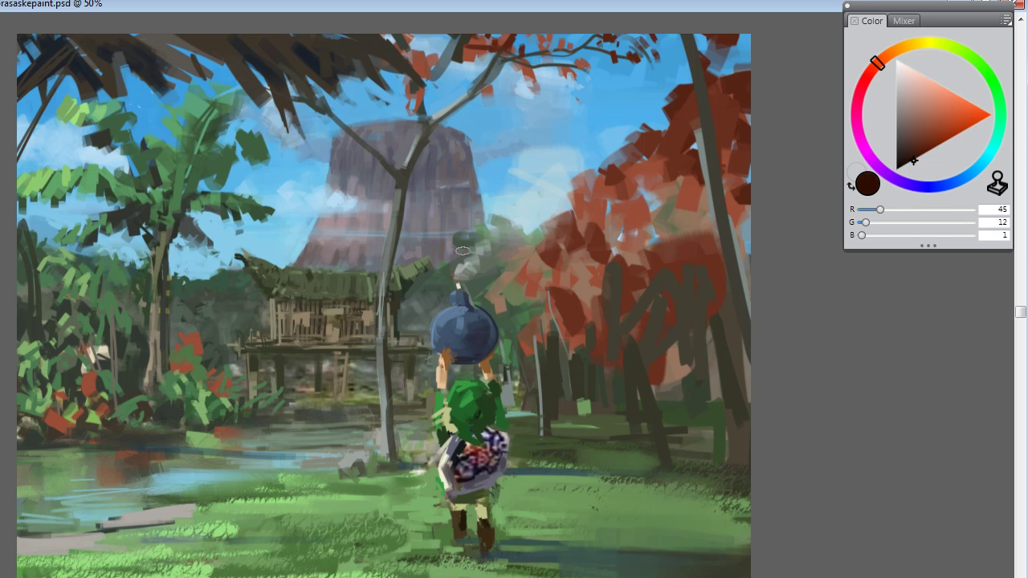
pyautogui.moveTo(455, 270)
pyautogui.mouseDown()
pyautogui.moveTo(463, 284)
pyautogui.moveTo(459, 268)
pyautogui.mouseUp()
# Step: Paint a dark red (RGB 106, 31, 28) spark on the fuse, accent it with yellow (RGB 244, 192, 56), and trim it with grey-green (RGB 62, 83, 63)
pyautogui.click(915, 156)
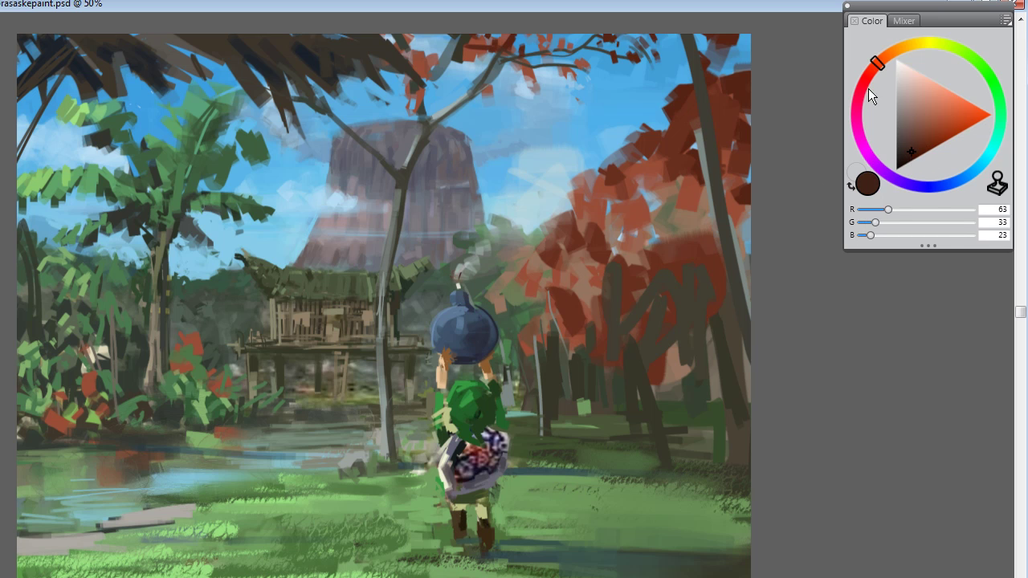
pyautogui.moveTo(868, 88); pyautogui.dragTo(867, 74)
pyautogui.click(926, 142)
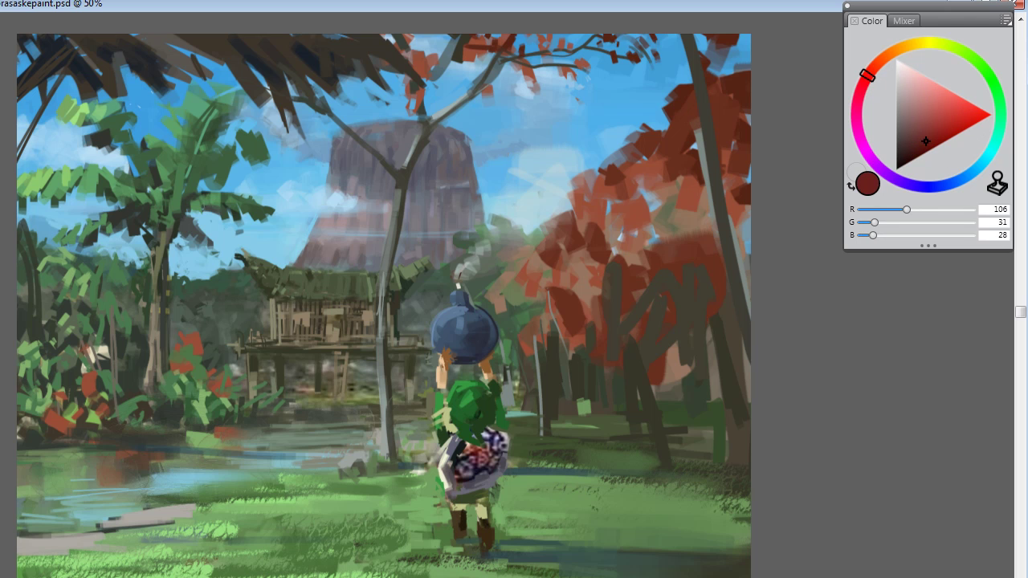
pyautogui.click(458, 274)
pyautogui.moveTo(942, 55); pyautogui.dragTo(921, 57)
pyautogui.moveTo(936, 129); pyautogui.dragTo(967, 105)
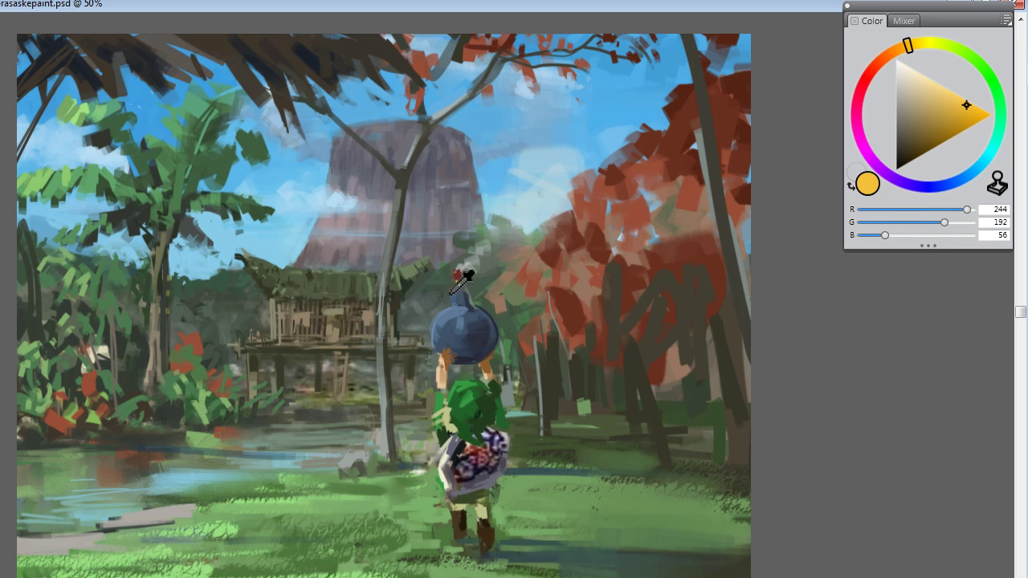
pyautogui.keyDown('alt'); pyautogui.click(461, 291); pyautogui.keyUp('alt')
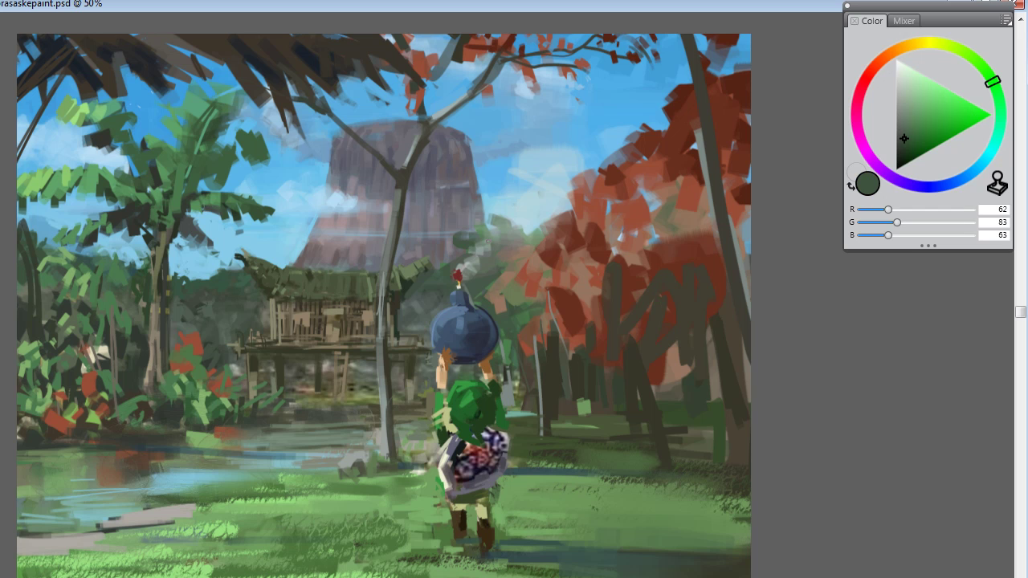
# Step: Use the Glow brush with dark brown (RGB 35, 17, 11) to light up the fuse flame and cast a warm glow on the bomb's neck
pyautogui.click(36, 22)
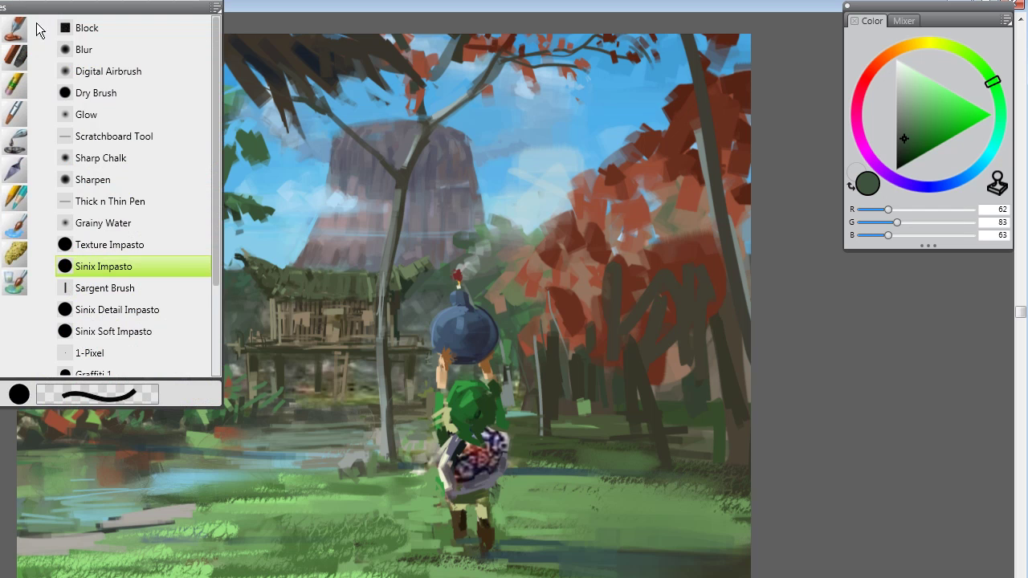
pyautogui.click(87, 117)
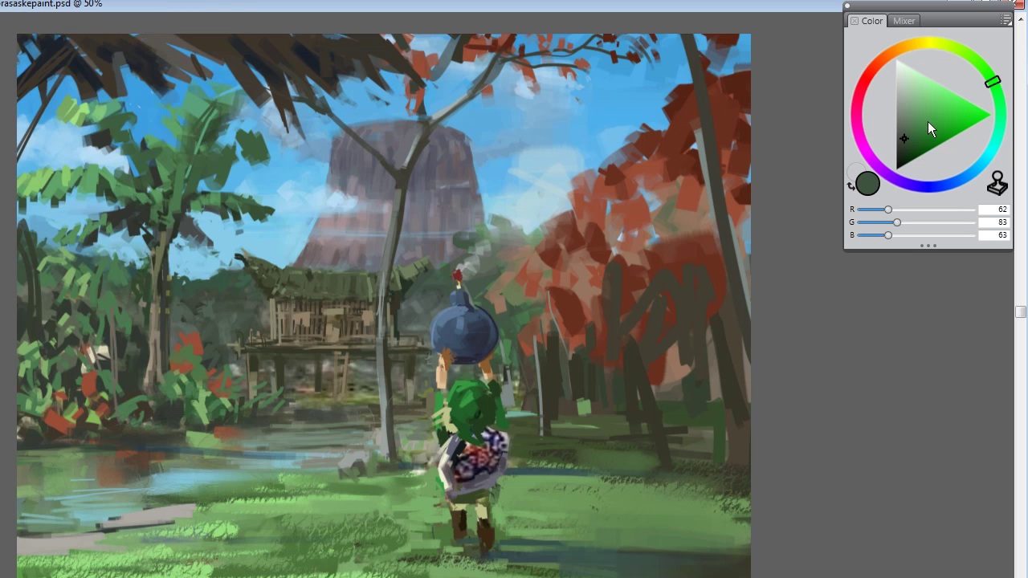
pyautogui.click(880, 64)
pyautogui.click(919, 156)
pyautogui.click(912, 164)
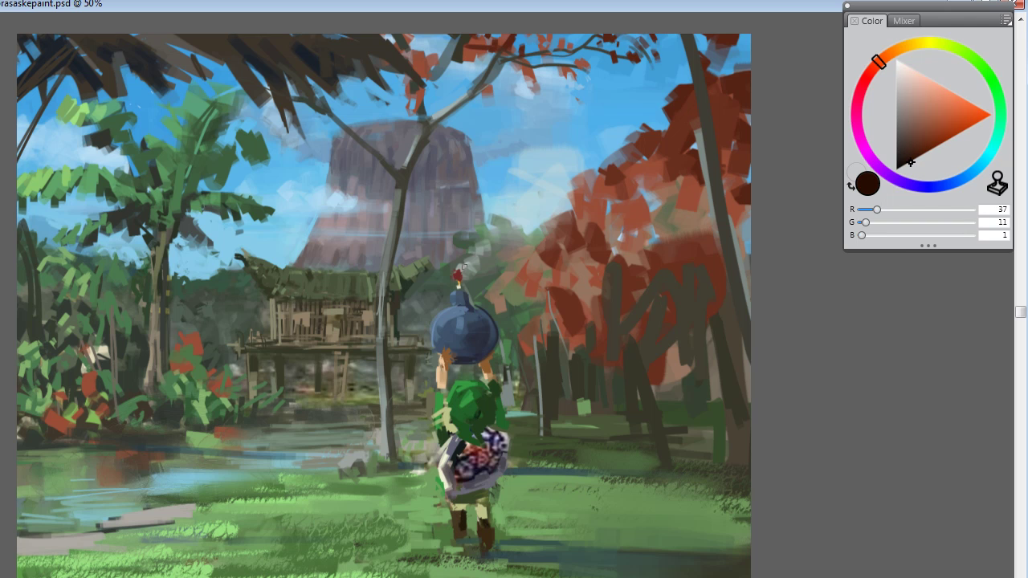
pyautogui.click(904, 161)
pyautogui.moveTo(460, 278)
pyautogui.mouseDown()
pyautogui.moveTo(463, 302)
pyautogui.moveTo(461, 275)
pyautogui.mouseUp()
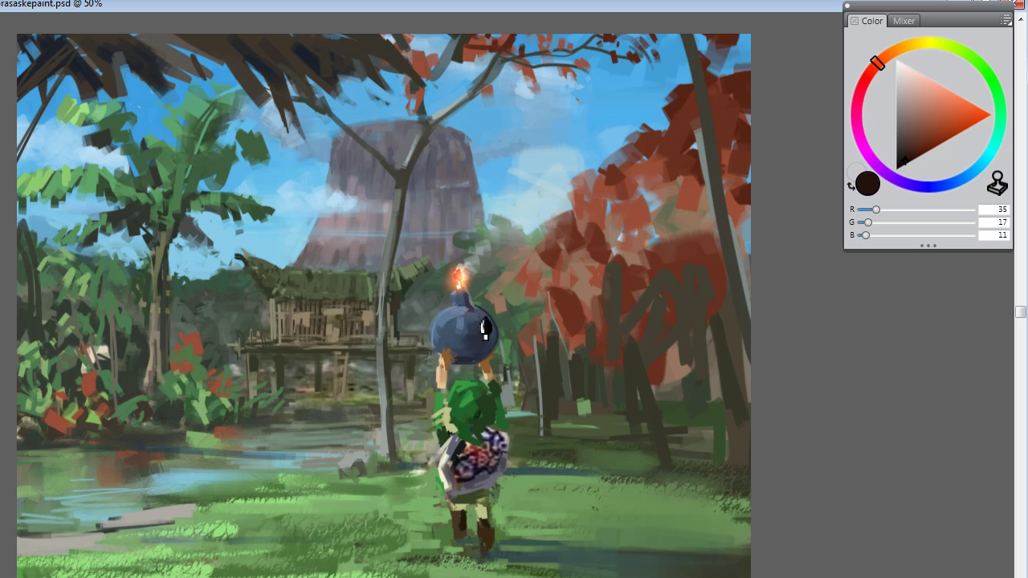
pyautogui.moveTo(461, 283); pyautogui.dragTo(459, 275)
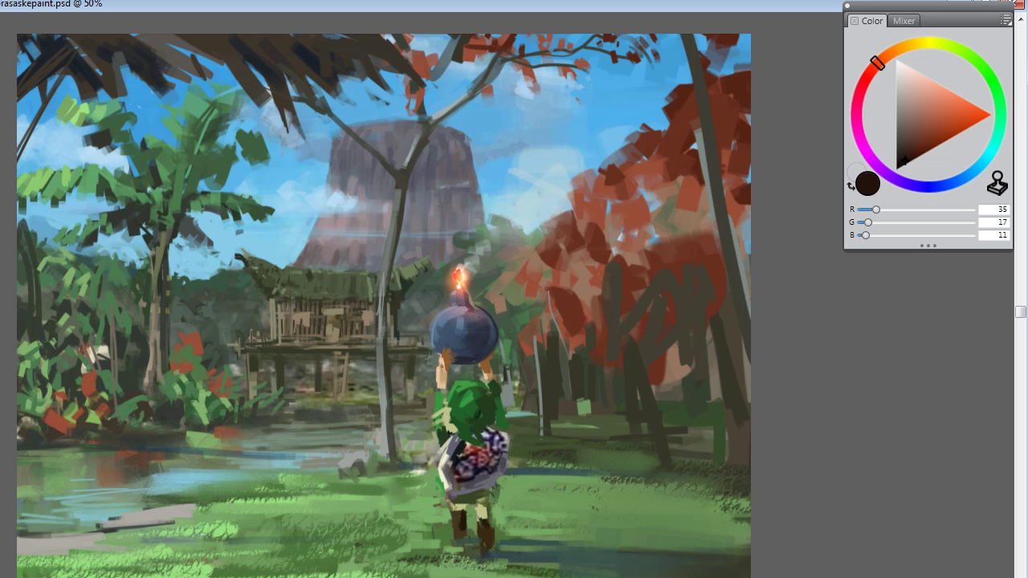
# Step: Refine the flame and fuse edges with the Sharp Chalk brush, using grey-greens (RGB 66, 84, 65; 70, 85, 65) and orange (RGB 195, 120, 77)
pyautogui.hotkey('ctrl', 'b')
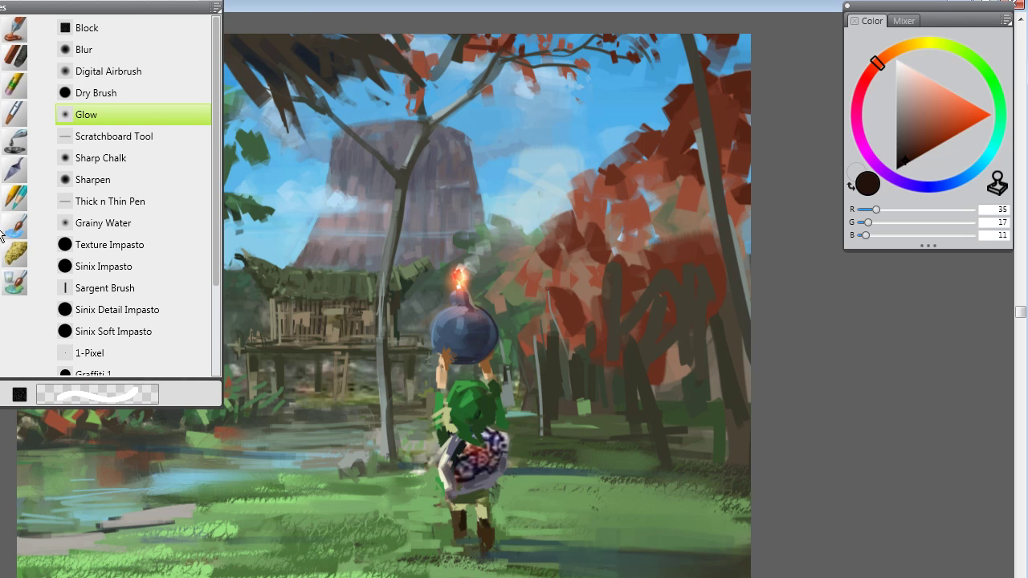
pyautogui.click(143, 156)
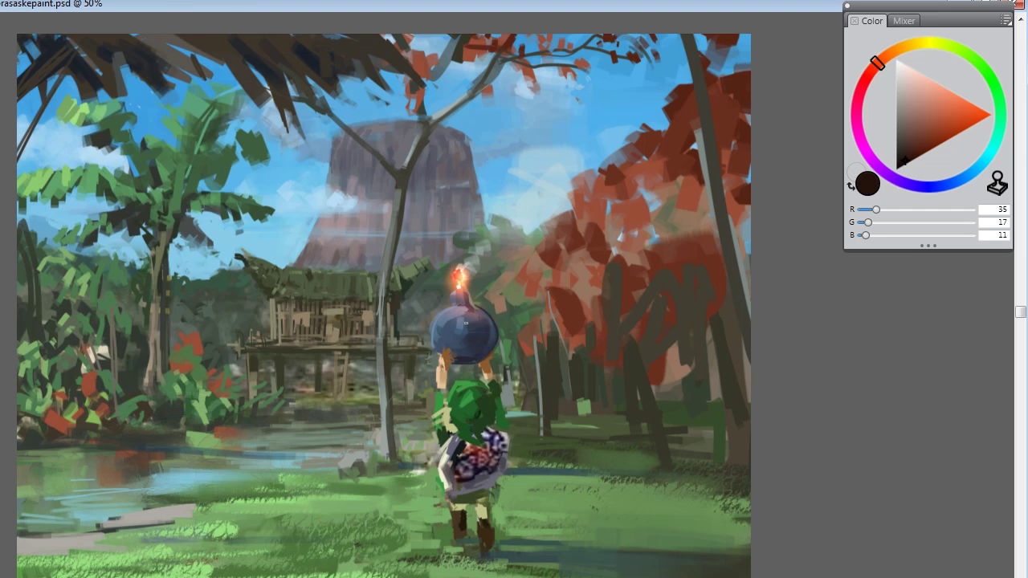
pyautogui.keyDown('alt'); pyautogui.click(482, 277); pyautogui.keyUp('alt')
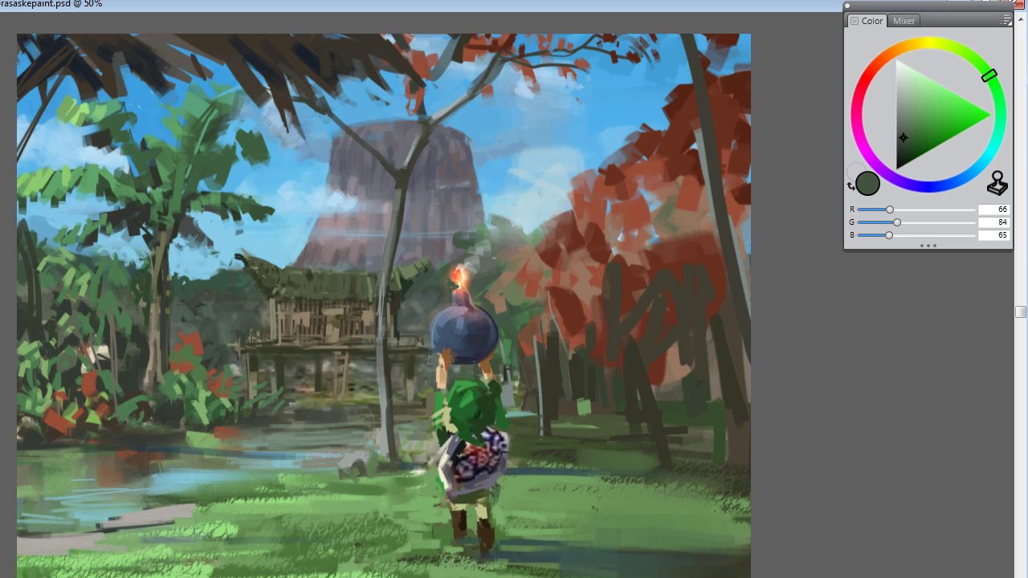
pyautogui.keyDown('alt'); pyautogui.click(478, 283); pyautogui.keyUp('alt')
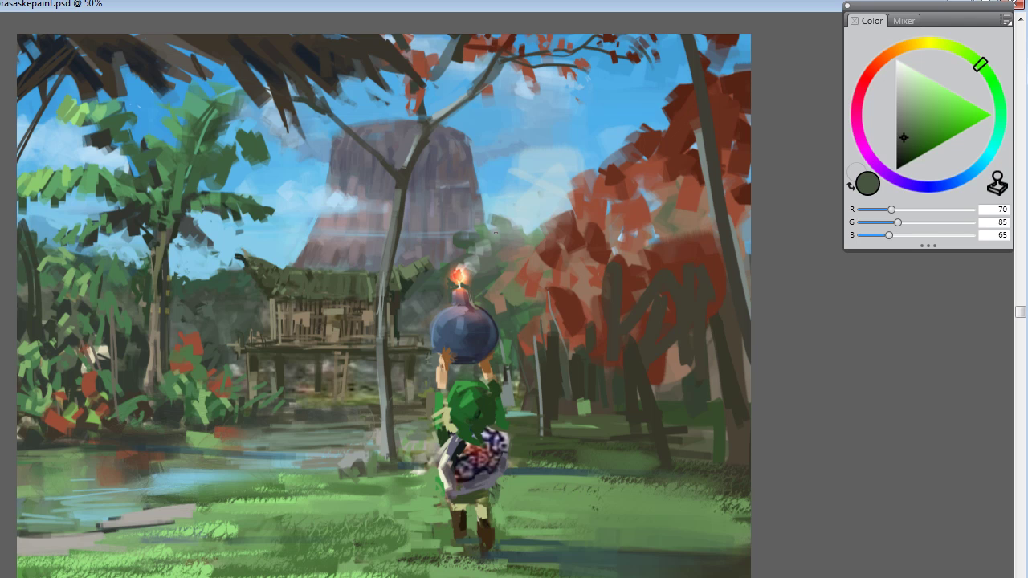
pyautogui.keyDown('alt'); pyautogui.click(475, 281); pyautogui.keyUp('alt')
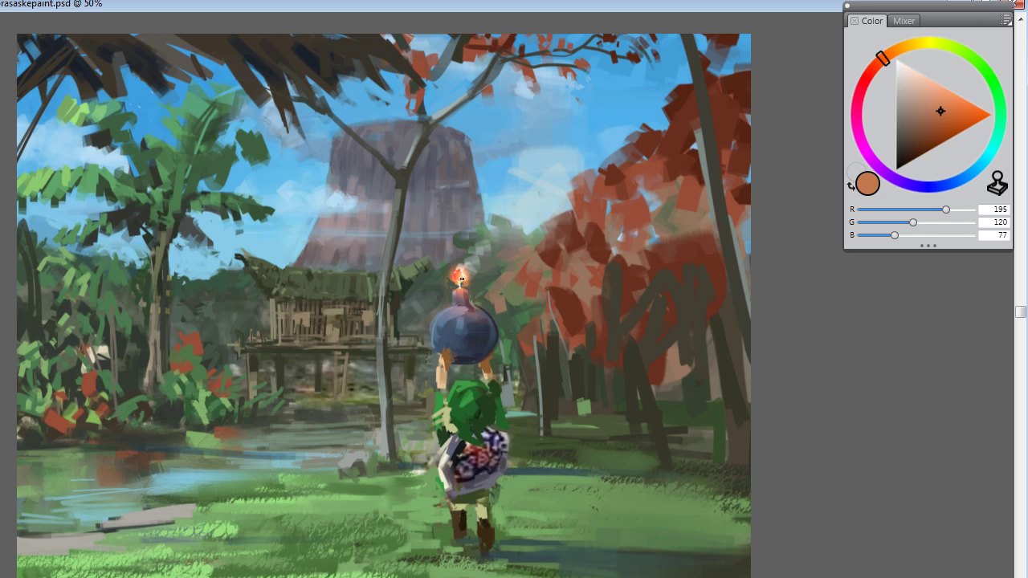
# Step: Paint small flying sparks around the bomb's burning fuse using orange and a pale yellow sampled from the flame
pyautogui.click(456, 277)
pyautogui.keyDown('alt'); pyautogui.click(459, 277); pyautogui.keyUp('alt')
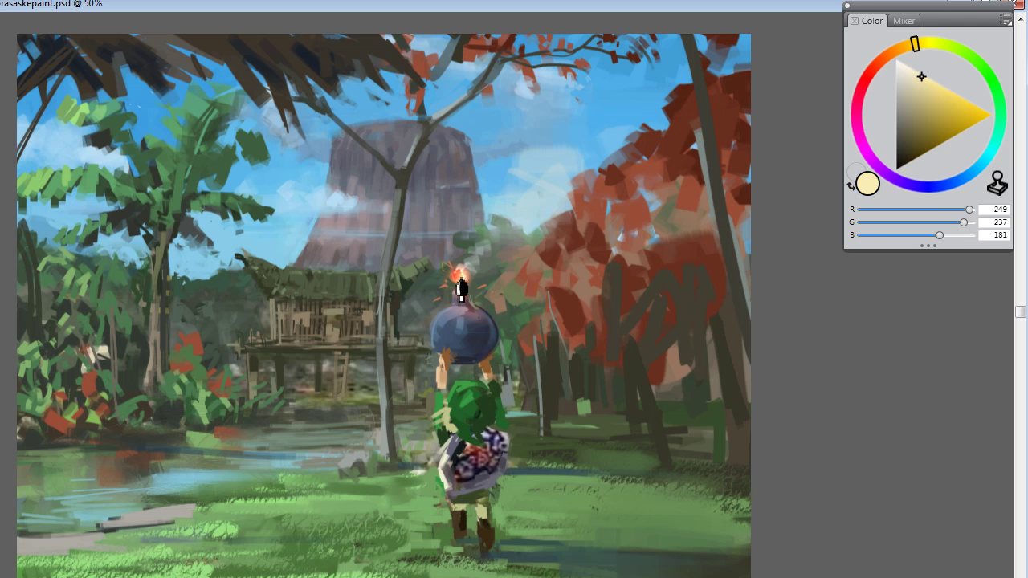
pyautogui.click(441, 284)
pyautogui.click(446, 294)
pyautogui.click(449, 272)
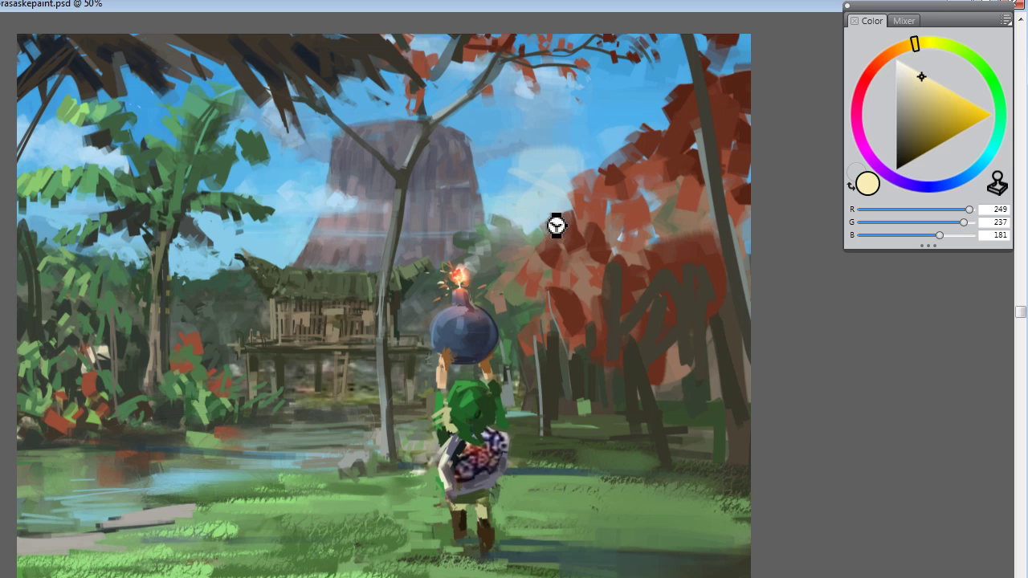
# Step: Paint a puff of smoke rising from the fuse in a near-white green (R 235, G 255, B 232)
pyautogui.keyDown('alt'); pyautogui.click(482, 269); pyautogui.keyUp('alt')
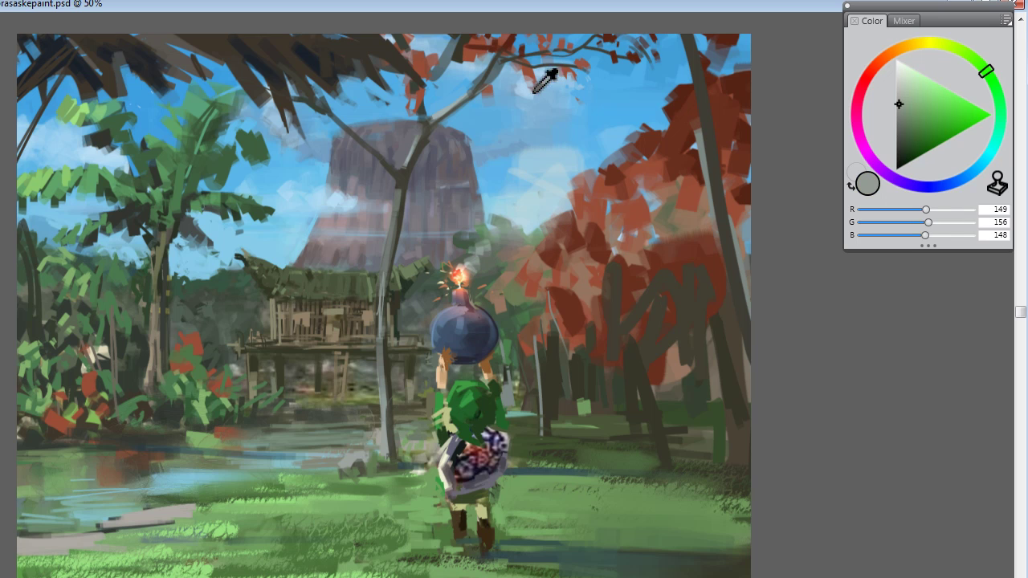
pyautogui.click(901, 62)
pyautogui.moveTo(903, 61); pyautogui.dragTo(904, 65)
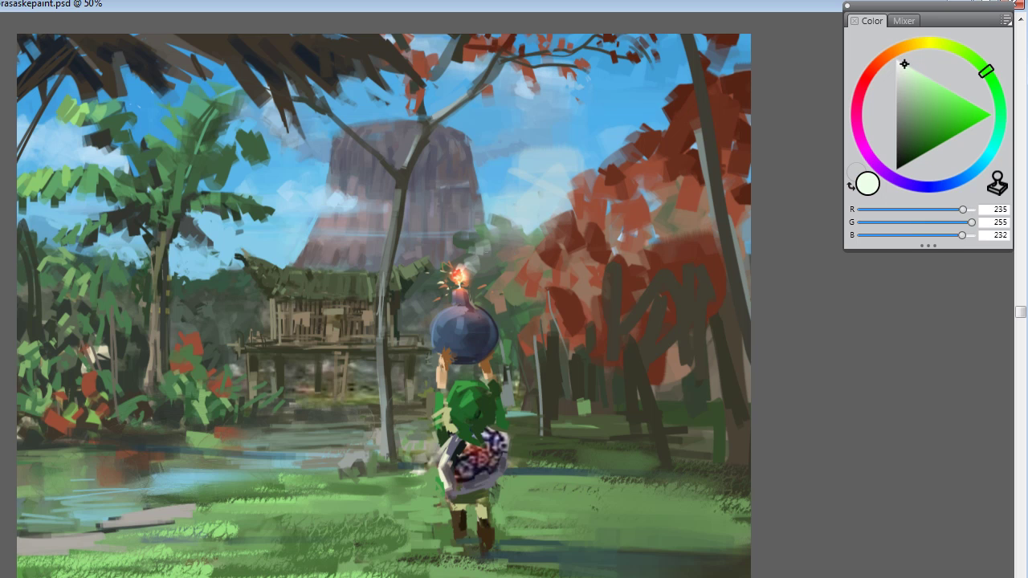
pyautogui.moveTo(488, 259)
pyautogui.mouseDown()
pyautogui.moveTo(496, 230)
pyautogui.moveTo(474, 242)
pyautogui.mouseUp()
# Step: Choose the Sinix Impasto brush and paint pale smoke drifting from the fuse across the sky and into the red trees
pyautogui.hotkey('ctrl', 'b')
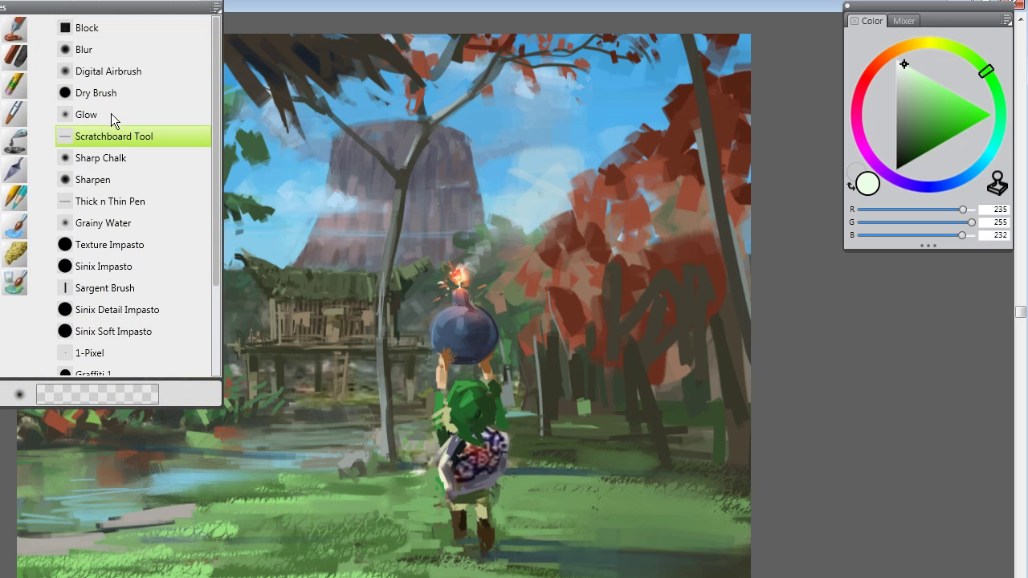
pyautogui.click(107, 267)
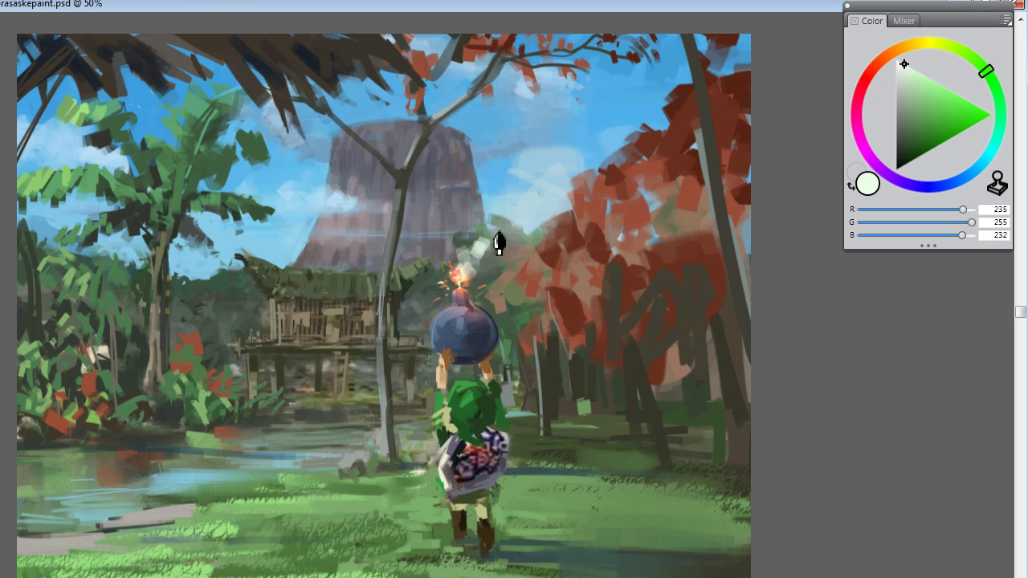
pyautogui.moveTo(482, 230); pyautogui.dragTo(517, 207)
pyautogui.click(620, 234)
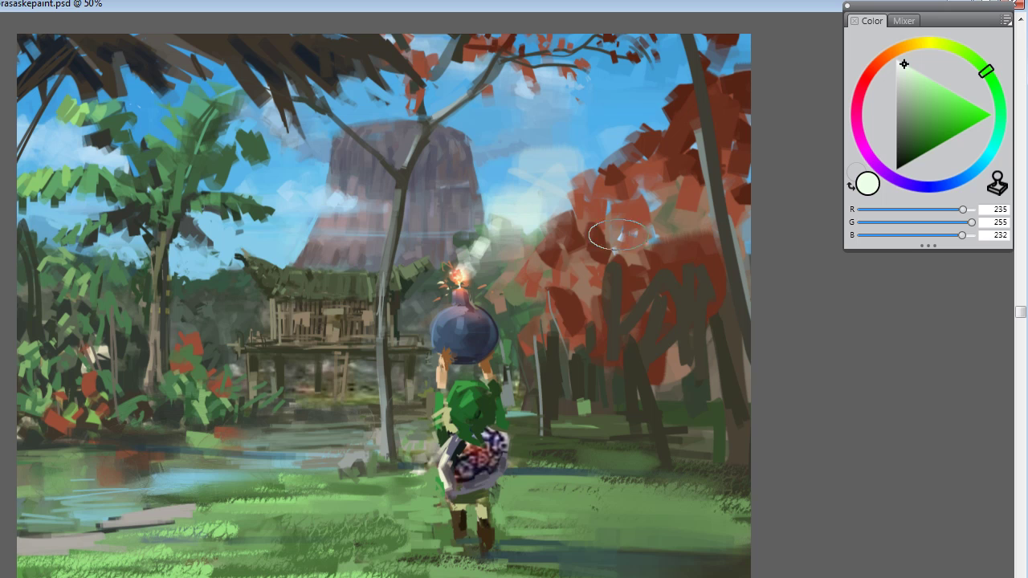
pyautogui.moveTo(620, 234)
pyautogui.mouseDown()
pyautogui.moveTo(584, 270)
pyautogui.moveTo(615, 294)
pyautogui.mouseUp()
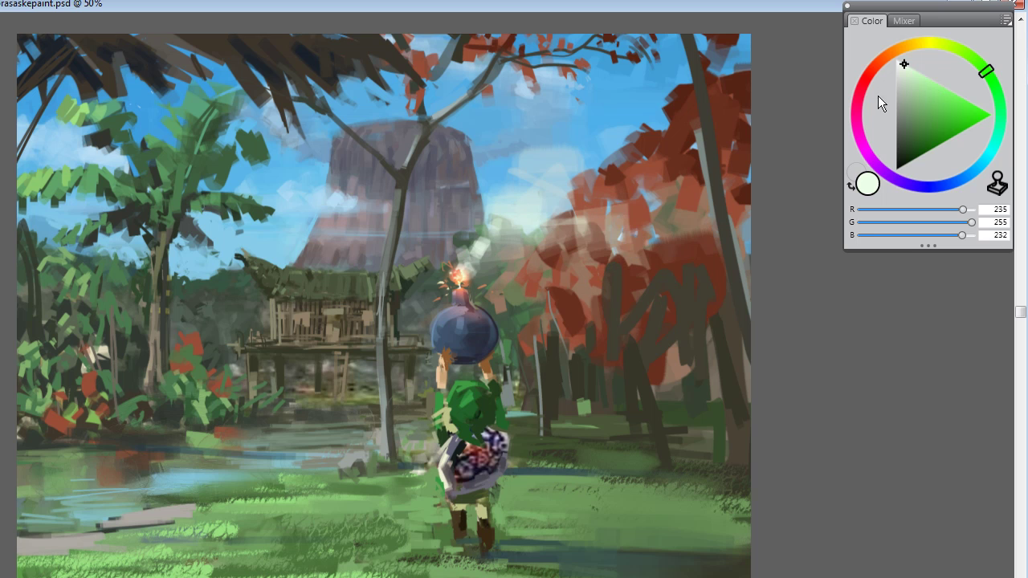
# Step: Paint a dark smoke plume above the fuse in blue-grey (R 66, G 74, B 78)
pyautogui.moveTo(932, 96); pyautogui.dragTo(906, 152)
pyautogui.click(972, 171)
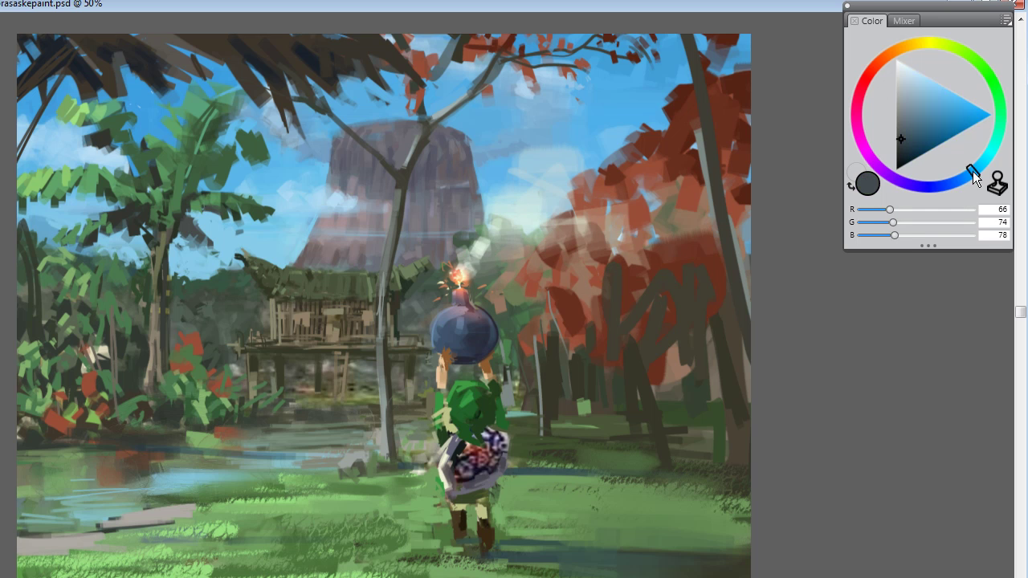
pyautogui.moveTo(460, 241)
pyautogui.mouseDown()
pyautogui.moveTo(520, 245)
pyautogui.moveTo(517, 221)
pyautogui.moveTo(553, 265)
pyautogui.moveTo(491, 261)
pyautogui.moveTo(526, 271)
pyautogui.moveTo(569, 212)
pyautogui.moveTo(531, 202)
pyautogui.moveTo(475, 260)
pyautogui.mouseUp()
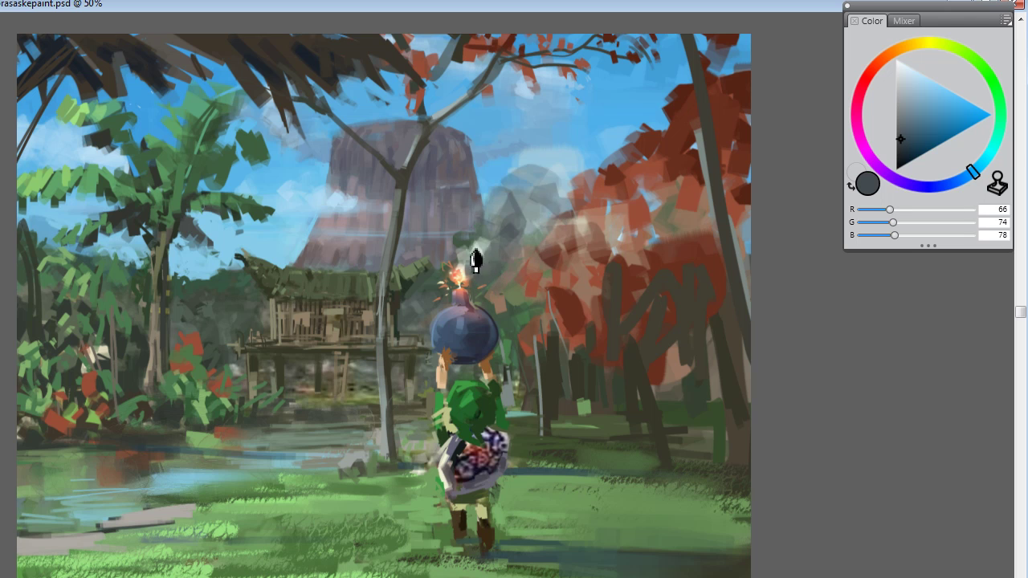
# Step: Try painting over the dark smoke plume with a light blue sampled from the sky, and undo the strokes
pyautogui.keyDown('alt'); pyautogui.click(486, 256); pyautogui.keyUp('alt')
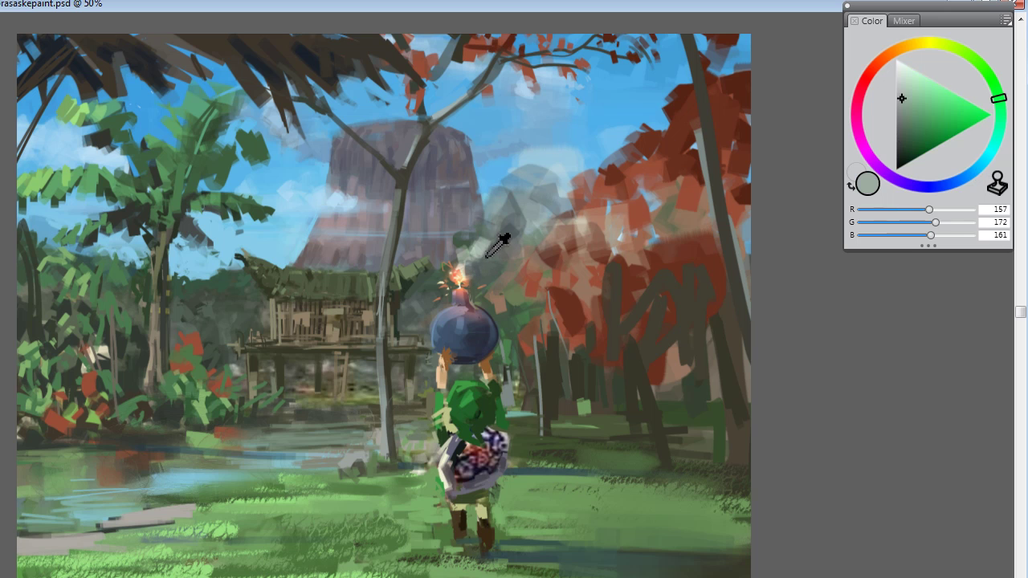
pyautogui.keyDown('alt'); pyautogui.click(544, 104); pyautogui.keyUp('alt')
pyautogui.moveTo(522, 201); pyautogui.dragTo(501, 251)
pyautogui.hotkey('ctrl', 'alt', 'z')
pyautogui.hotkey('ctrl', 'alt', 'z')
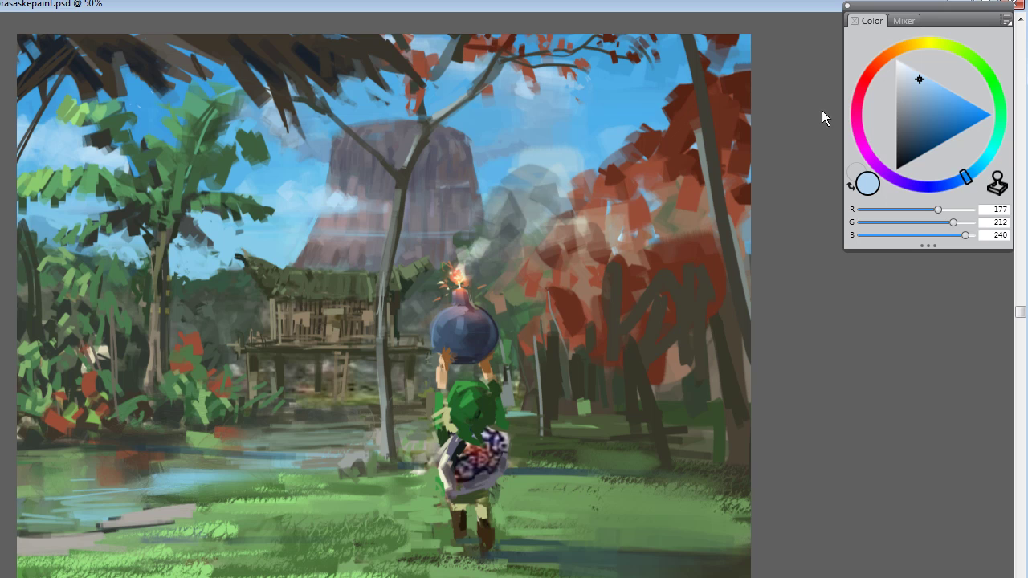
# Step: Rework the smoke above the fuse with sampled grey-green tones and a brighter pale trail leading up from the flame
pyautogui.keyDown('alt'); pyautogui.click(516, 230); pyautogui.keyUp('alt')
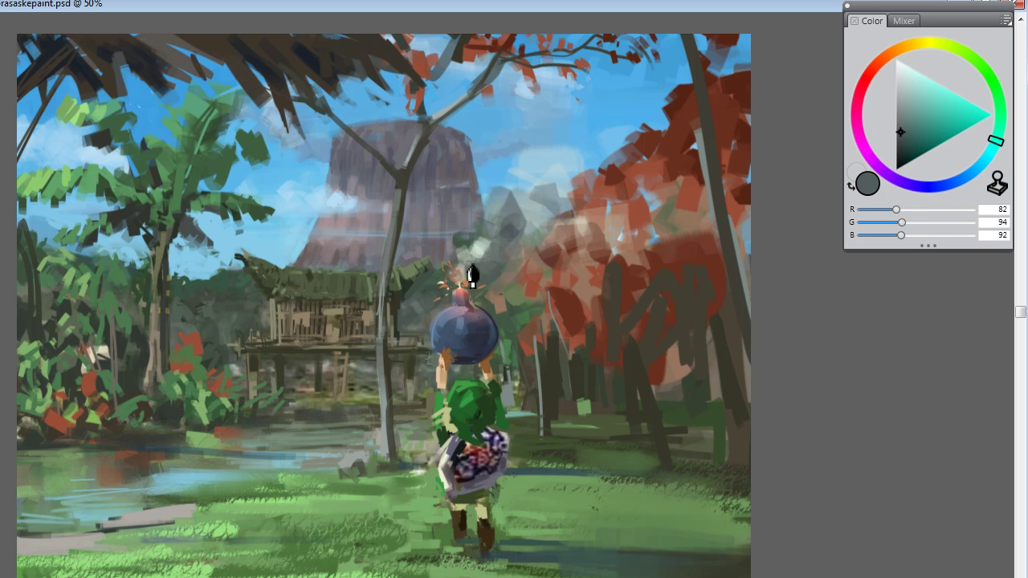
pyautogui.keyDown('alt'); pyautogui.click(538, 288); pyautogui.keyUp('alt')
pyautogui.keyDown('alt'); pyautogui.click(518, 291); pyautogui.keyUp('alt')
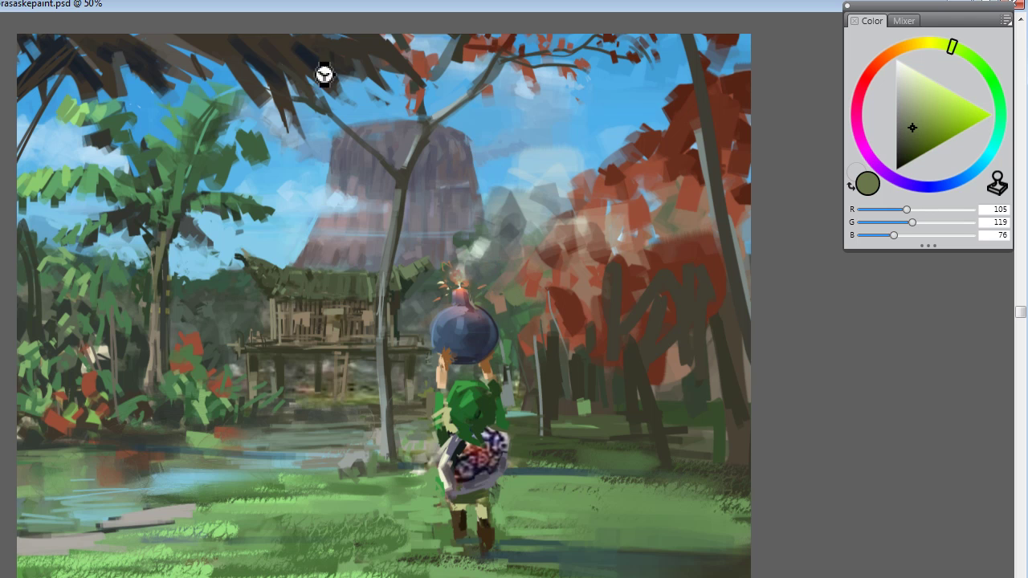
pyautogui.keyDown('alt'); pyautogui.click(477, 249); pyautogui.keyUp('alt')
pyautogui.moveTo(477, 248)
pyautogui.mouseDown()
pyautogui.moveTo(508, 210)
pyautogui.moveTo(501, 225)
pyautogui.moveTo(524, 235)
pyautogui.moveTo(480, 281)
pyautogui.mouseUp()
# Step: Tone down the sparks and background around the fuse with sampled olive, brown and dark green colours
pyautogui.keyDown('alt'); pyautogui.click(516, 275); pyautogui.keyUp('alt')
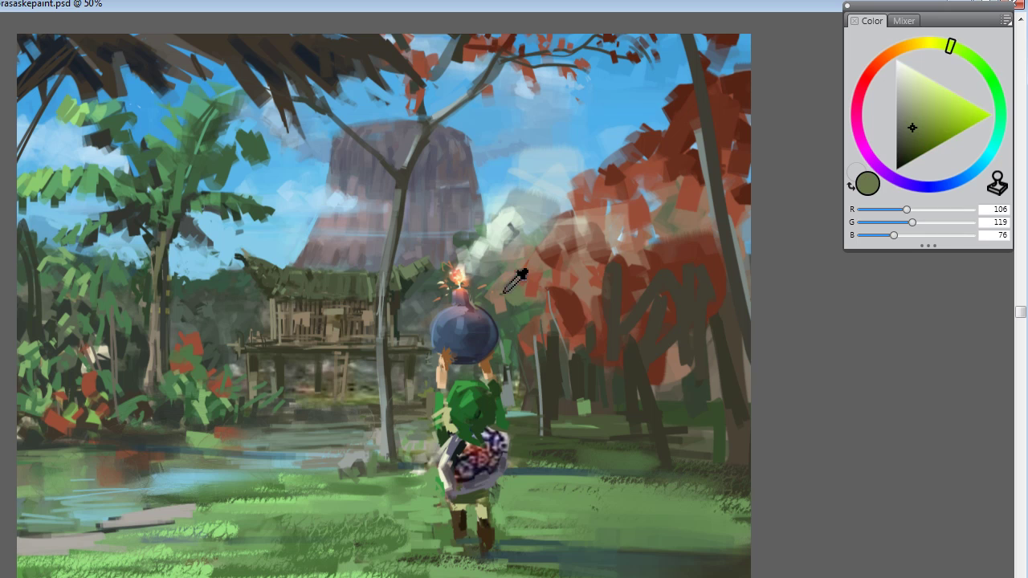
pyautogui.keyDown('alt'); pyautogui.click(484, 286); pyautogui.keyUp('alt')
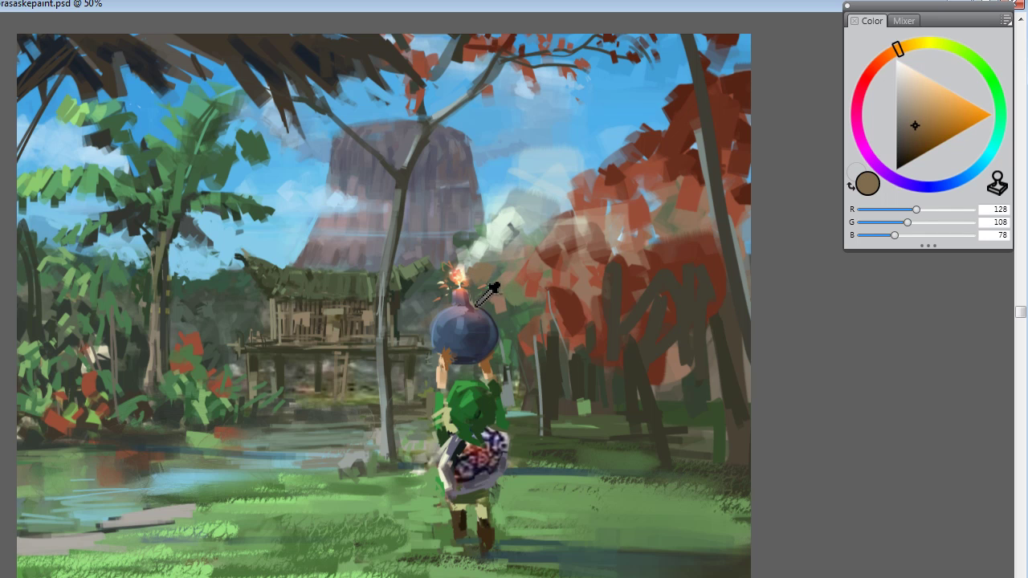
pyautogui.keyDown('alt'); pyautogui.click(486, 299); pyautogui.keyUp('alt')
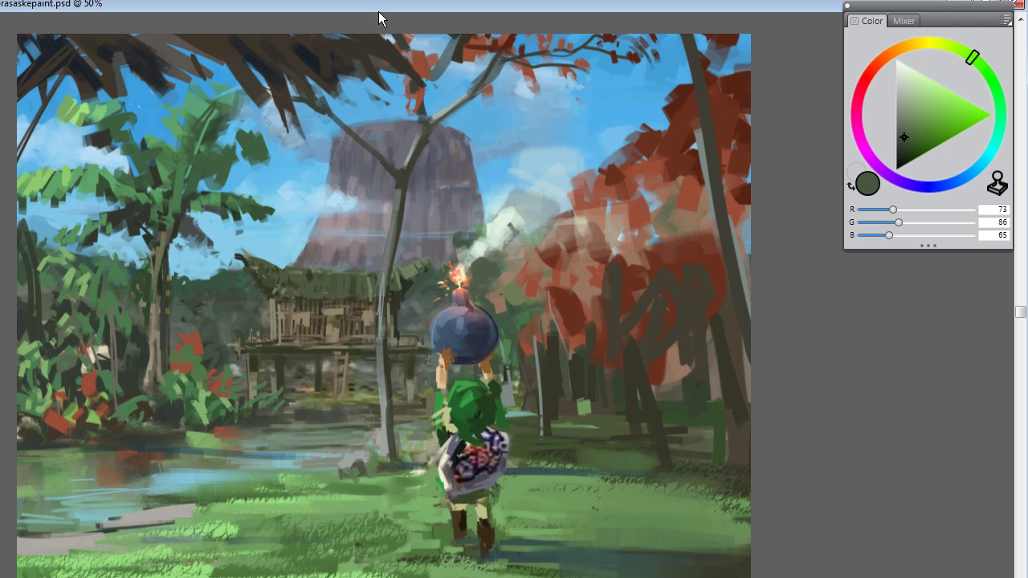
pyautogui.keyDown('alt'); pyautogui.click(447, 283); pyautogui.keyUp('alt')
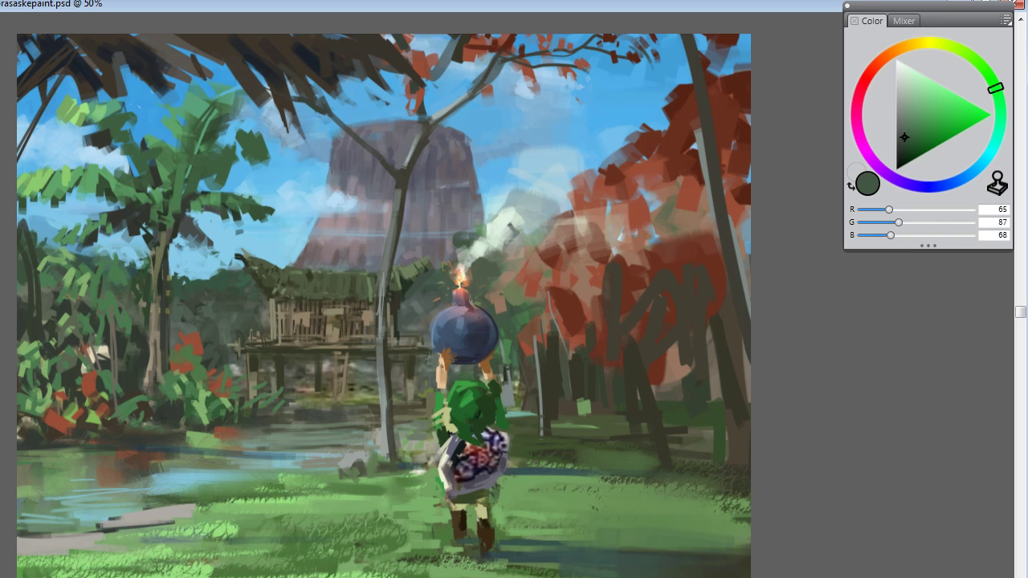
# Step: Try a red-orange glow (R 180, G 53, B 20) along the bomb's upper-left edge, and undo it
pyautogui.click(876, 66)
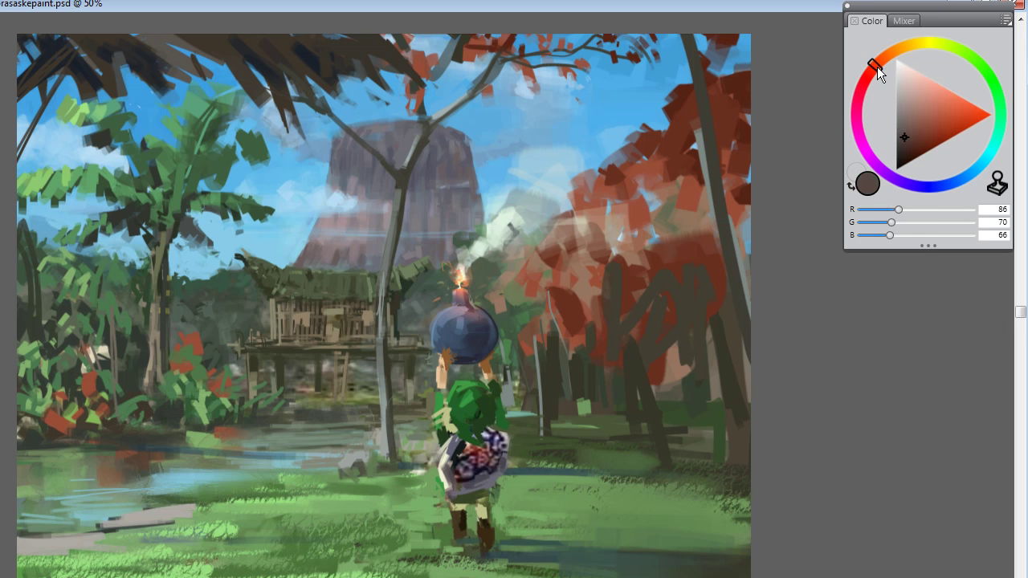
pyautogui.moveTo(941, 108)
pyautogui.mouseDown()
pyautogui.moveTo(949, 132)
pyautogui.moveTo(957, 127)
pyautogui.mouseUp()
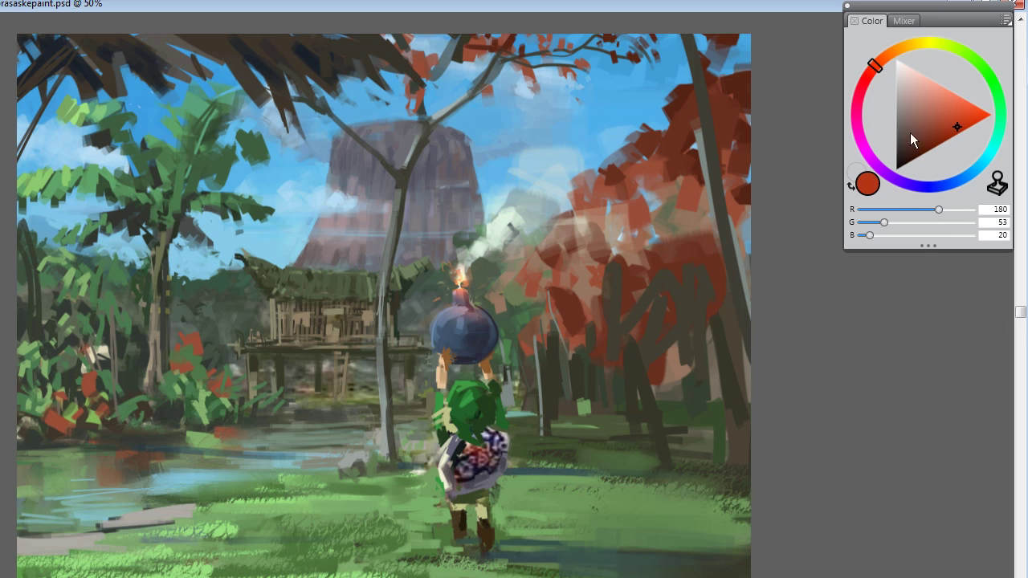
pyautogui.moveTo(451, 306); pyautogui.dragTo(434, 343)
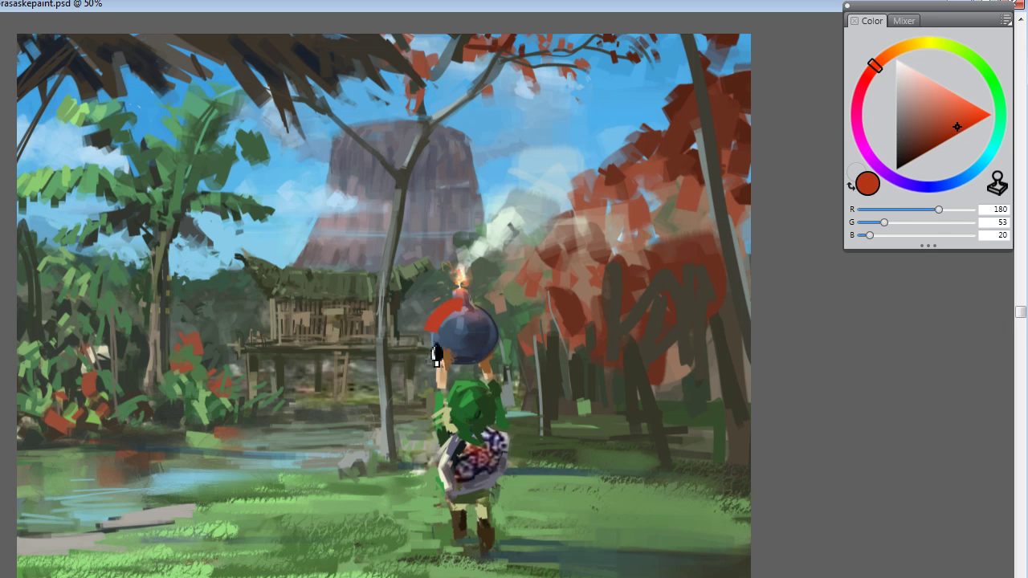
pyautogui.hotkey('ctrl', 'z')
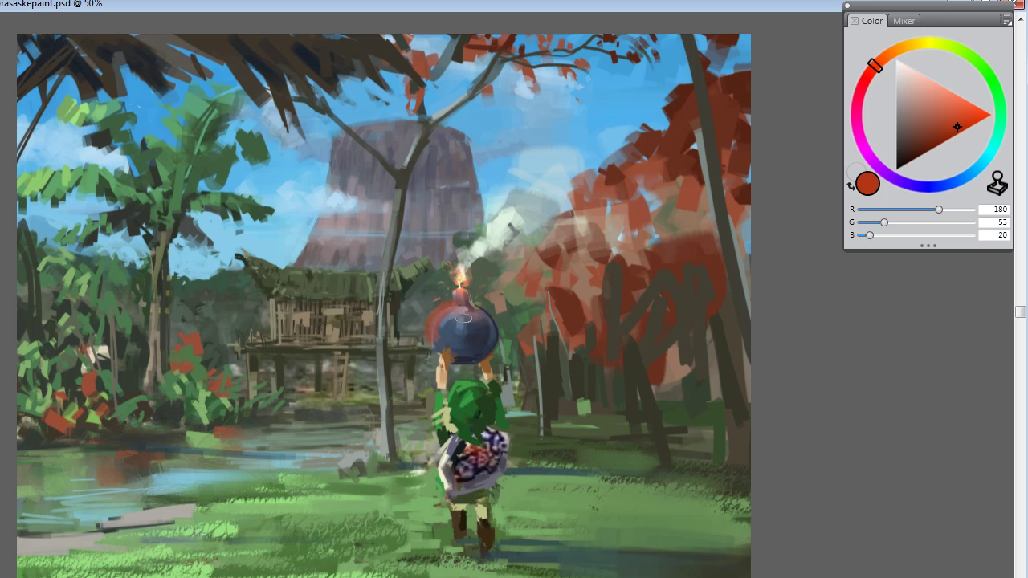
pyautogui.hotkey('ctrl', 'alt', 'z')
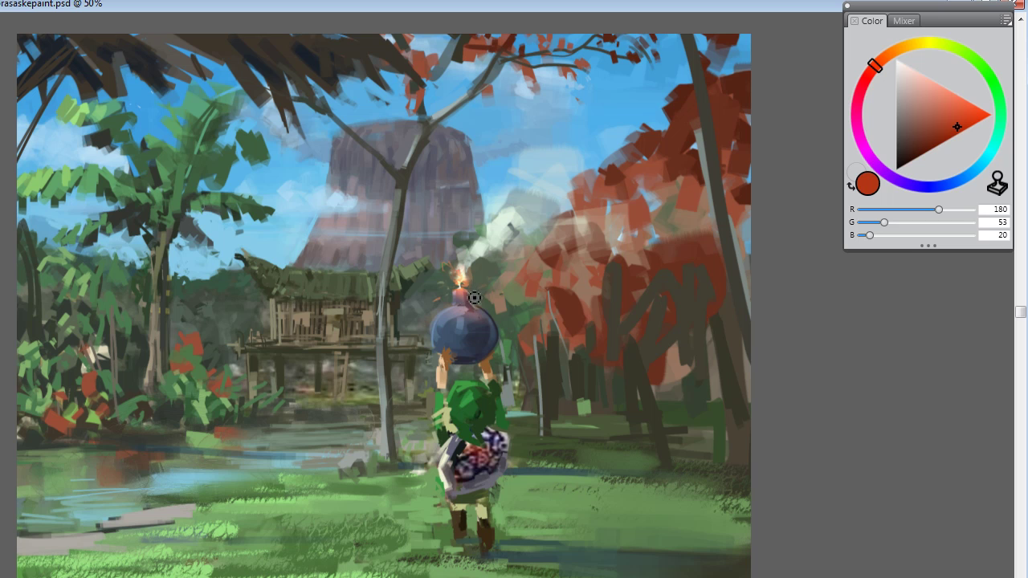
# Step: Draw a freehand selection around the bomb and its neck, then copy and paste the selected area
pyautogui.moveTo(463, 293)
pyautogui.mouseDown()
pyautogui.moveTo(431, 348)
pyautogui.moveTo(465, 373)
pyautogui.moveTo(493, 368)
pyautogui.moveTo(506, 347)
pyautogui.moveTo(502, 321)
pyautogui.moveTo(471, 291)
pyautogui.mouseUp()
pyautogui.hotkey('alt', 'e')
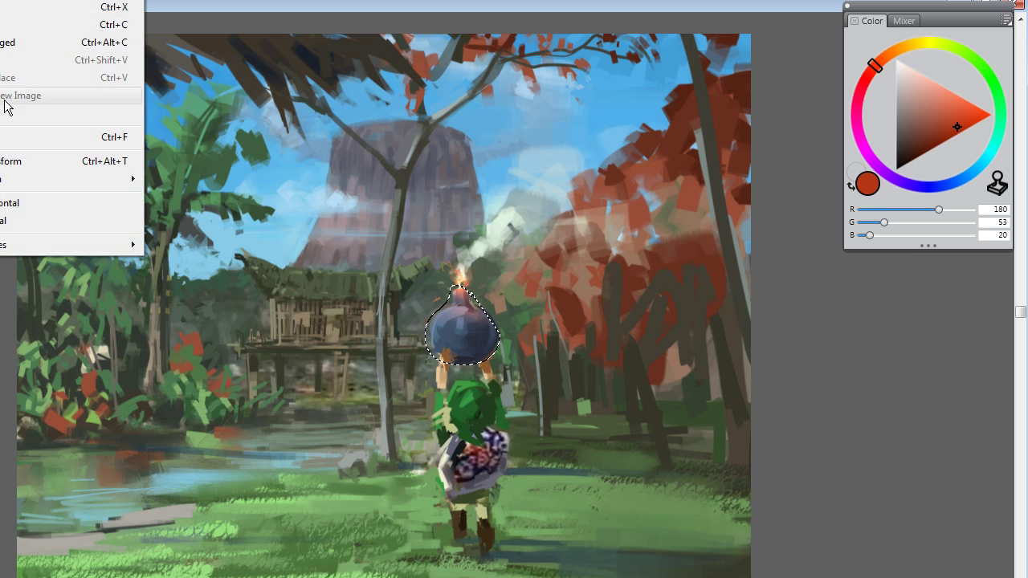
pyautogui.click(14, 26)
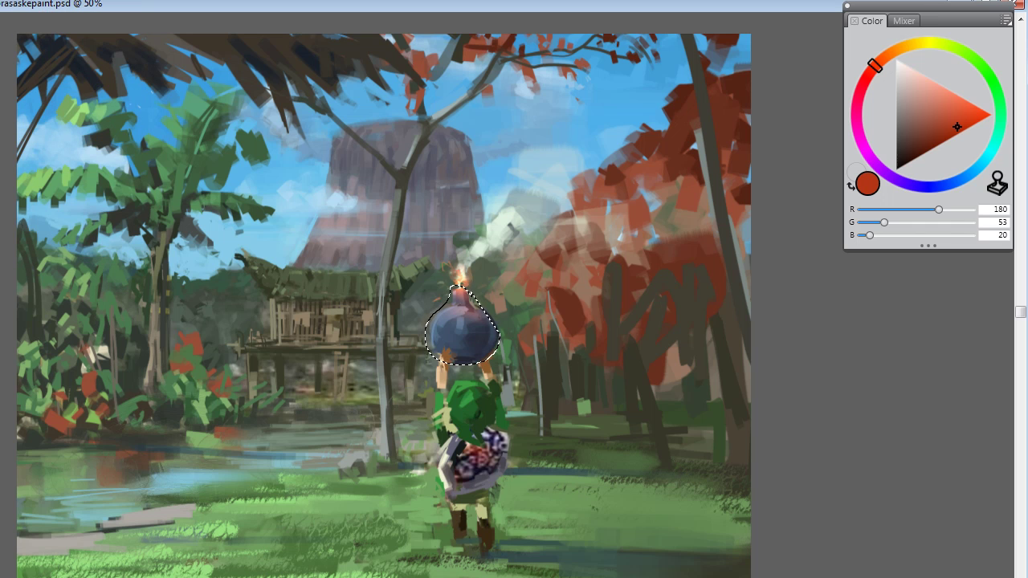
pyautogui.hotkey('alt', 'e')
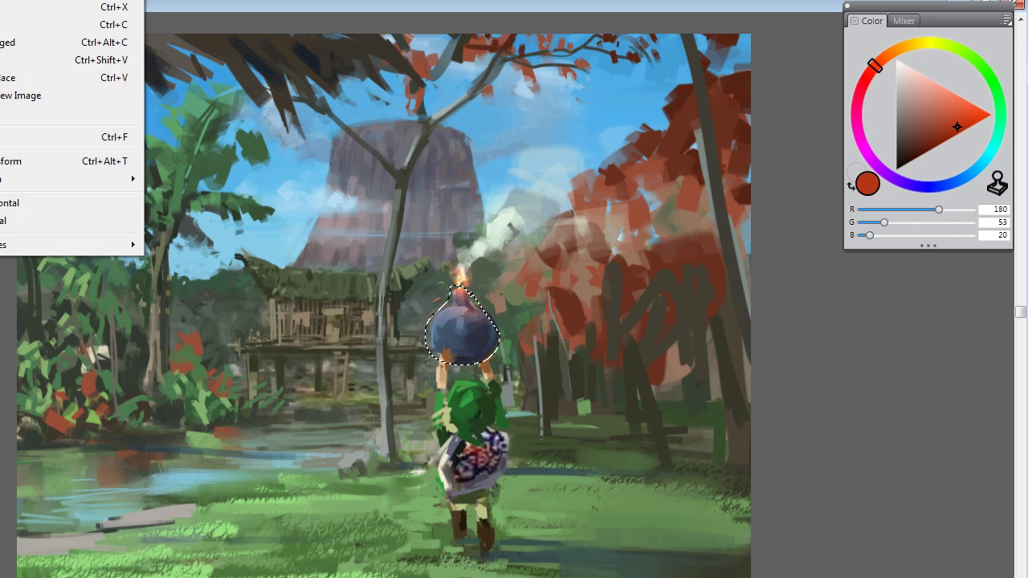
pyautogui.click(24, 61)
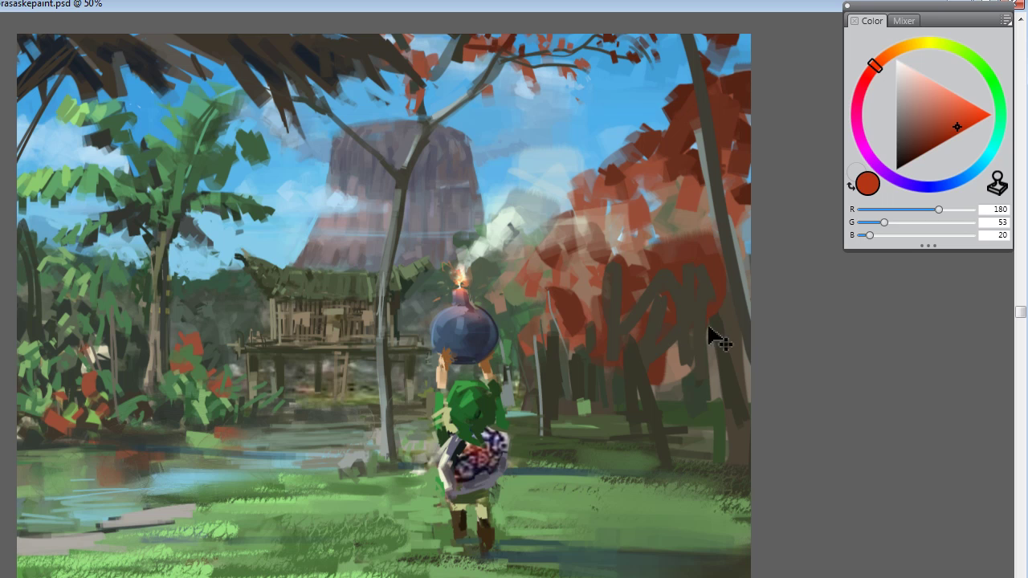
# Step: Try moving the selected bomb upward, away from the character's hands, and undo the move
pyautogui.moveTo(459, 283); pyautogui.dragTo(460, 270)
pyautogui.moveTo(459, 285); pyautogui.dragTo(455, 286)
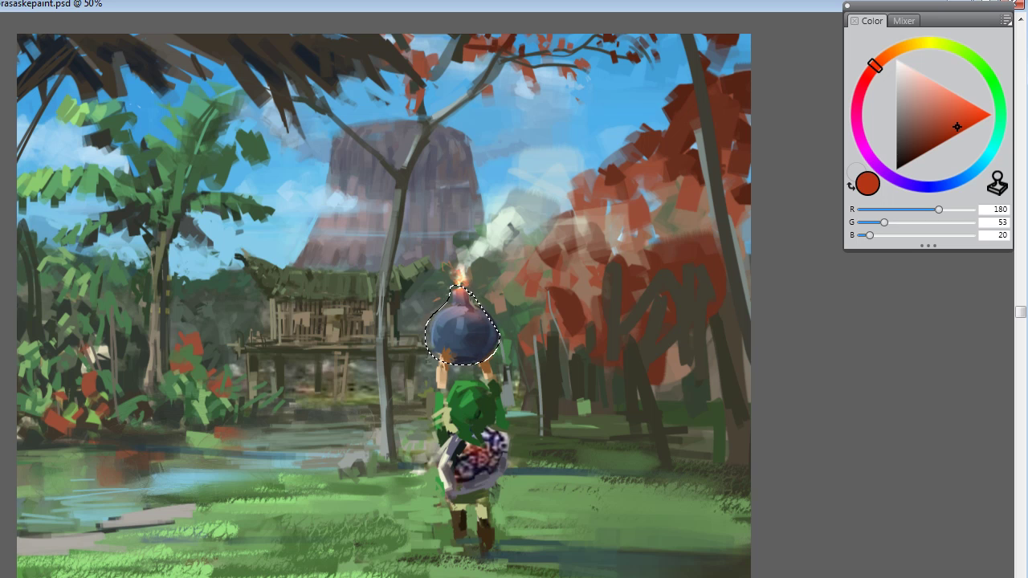
pyautogui.moveTo(514, 361); pyautogui.dragTo(479, 309)
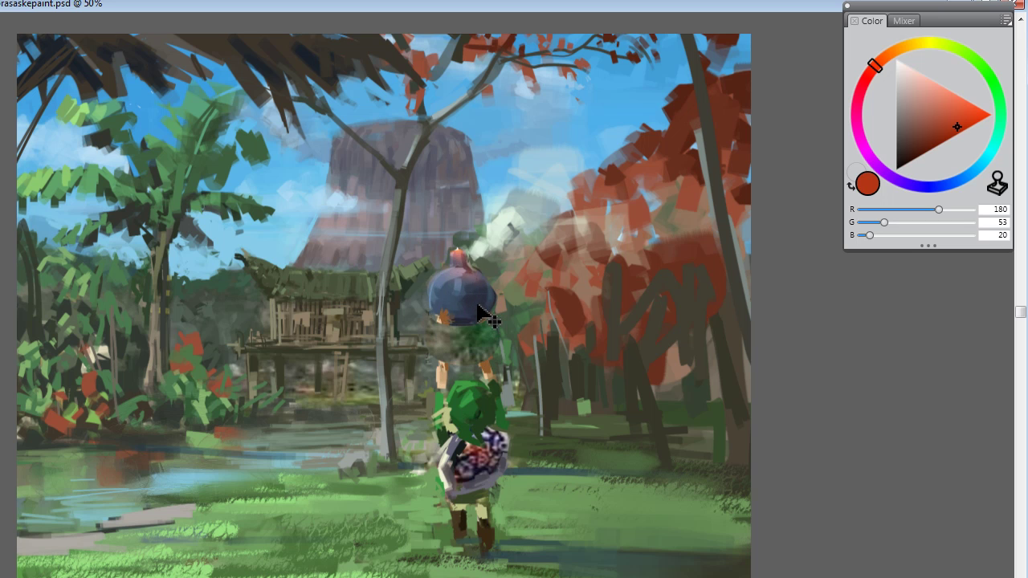
pyautogui.hotkey('ctrl', 'z')
pyautogui.hotkey('ctrl', 'z')
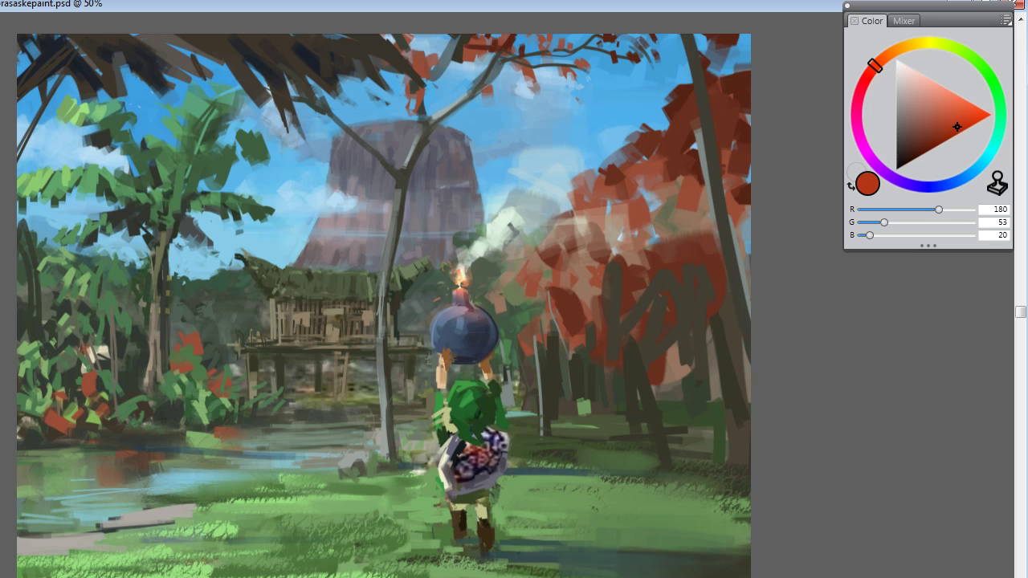
# Step: Restore the selection around the bomb, copy its contents and deselect
pyautogui.hotkey('ctrl', 'shift', 'd')
pyautogui.hotkey('alt', 'e')
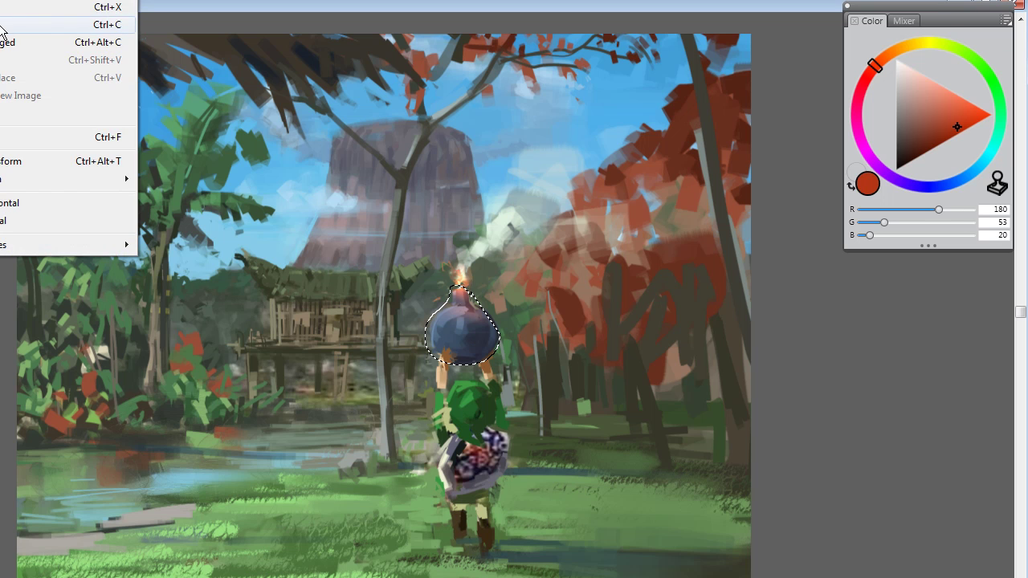
pyautogui.click(2, 30)
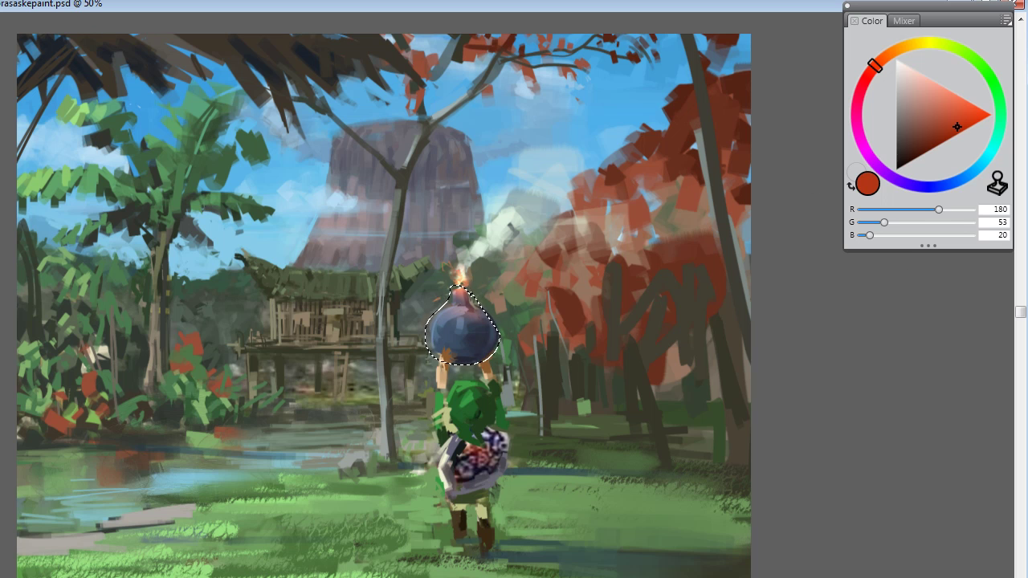
pyautogui.hotkey('ctrl', 'd')
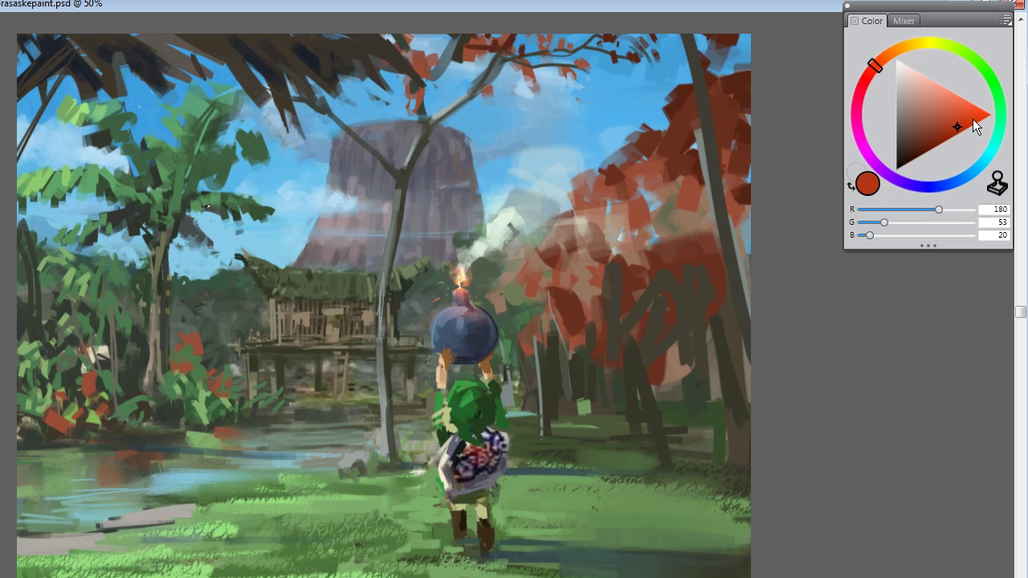
# Step: Try a muted red stroke (R 172, G 104, B 94) down the blue bomb's left side, and undo it
pyautogui.click(985, 165)
pyautogui.click(911, 82)
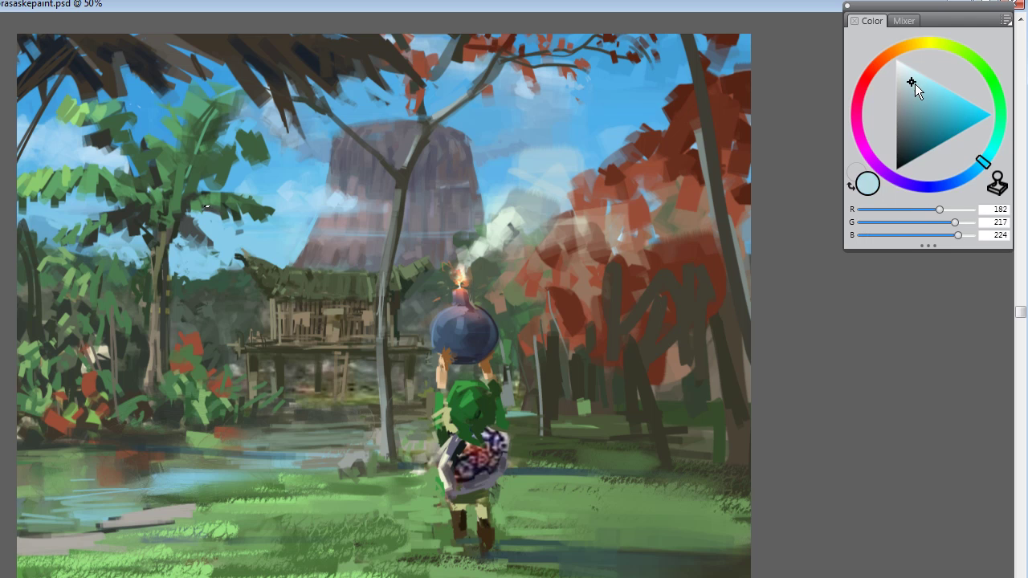
pyautogui.moveTo(915, 84); pyautogui.dragTo(903, 86)
pyautogui.moveTo(918, 49); pyautogui.dragTo(874, 70)
pyautogui.click(948, 115)
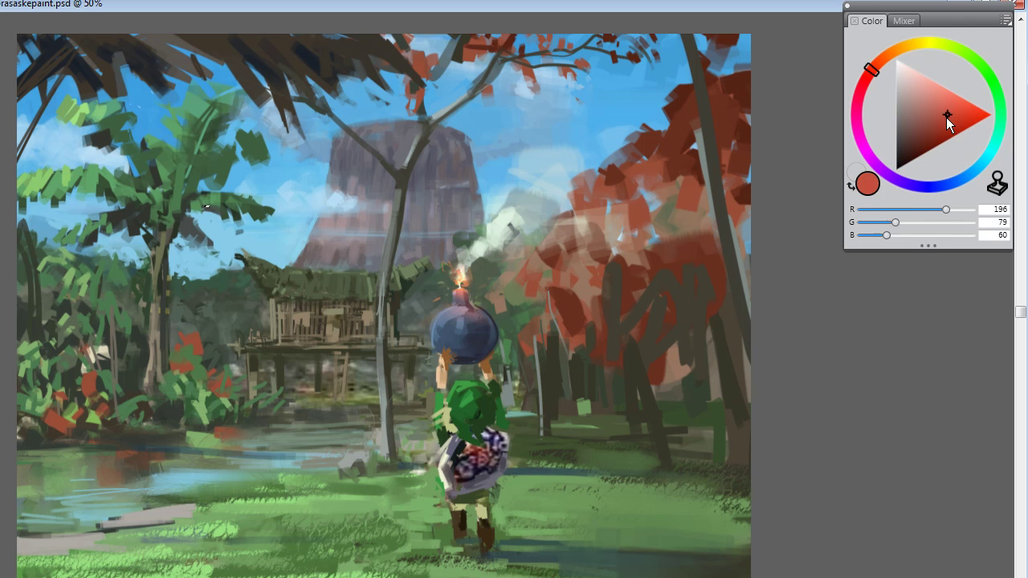
pyautogui.moveTo(948, 117); pyautogui.dragTo(925, 113)
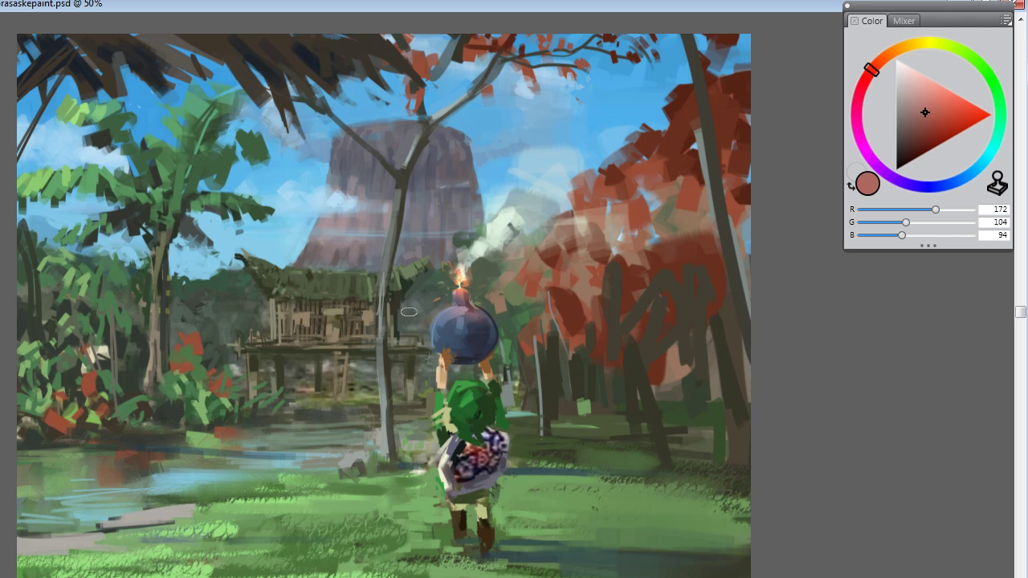
pyautogui.moveTo(438, 320); pyautogui.dragTo(451, 336)
pyautogui.hotkey('ctrl', 'z')
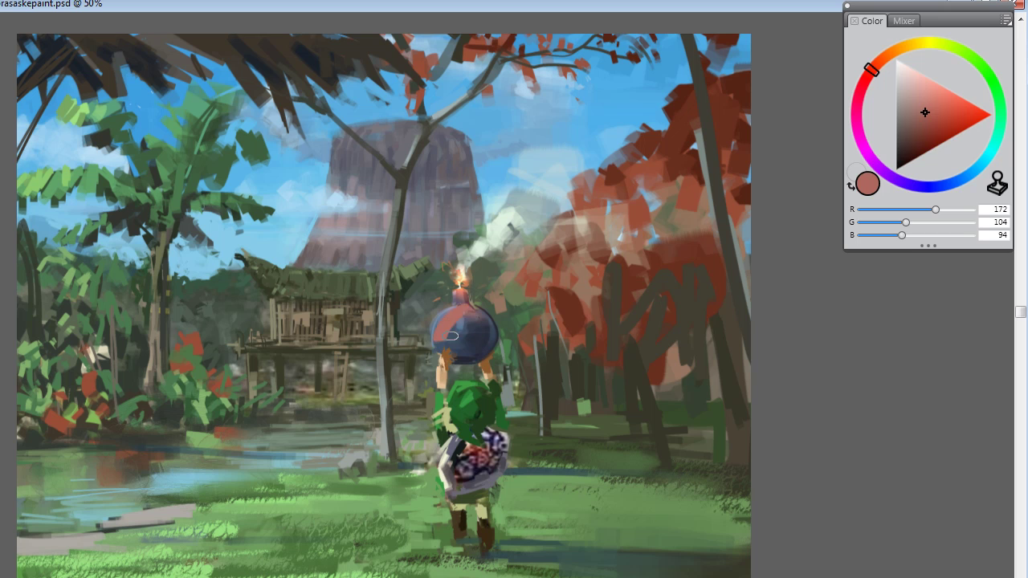
pyautogui.hotkey('ctrl', 'z')
pyautogui.hotkey('ctrl', 'z')
pyautogui.hotkey('ctrl', 'z')
# Step: Paint the bomb's right and lower sides dark red (R 99, G 25, B 13), and sample the green background beside it
pyautogui.click(930, 147)
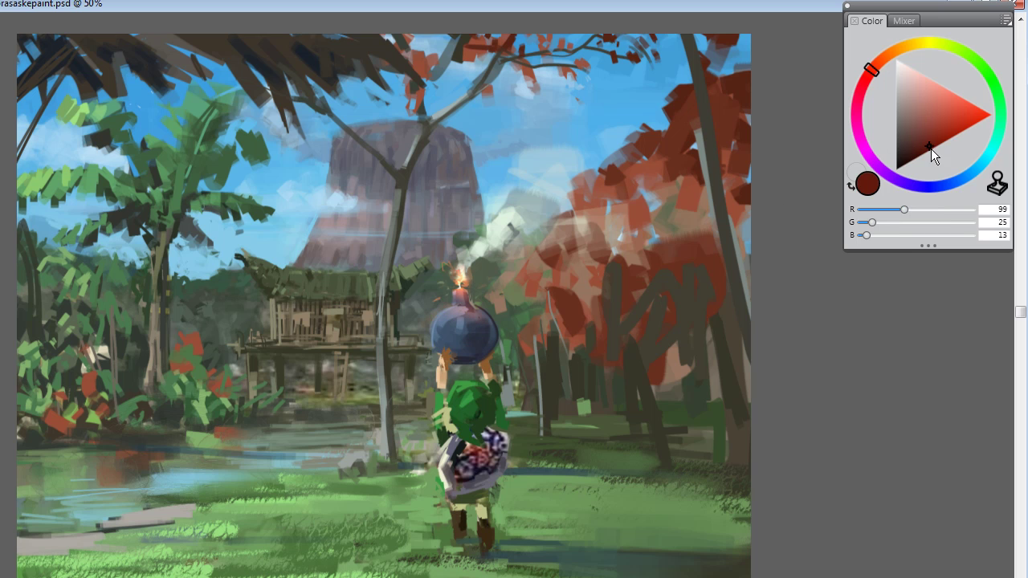
pyautogui.moveTo(463, 352)
pyautogui.mouseDown()
pyautogui.moveTo(487, 365)
pyautogui.moveTo(502, 341)
pyautogui.moveTo(494, 325)
pyautogui.moveTo(506, 331)
pyautogui.moveTo(490, 320)
pyautogui.mouseUp()
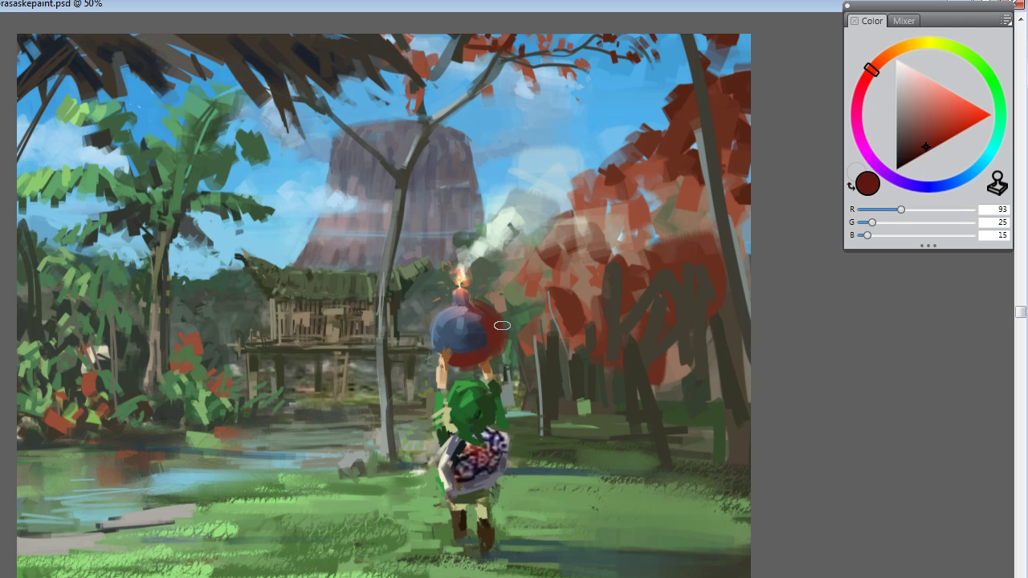
pyautogui.keyDown('alt'); pyautogui.click(508, 328); pyautogui.keyUp('alt')
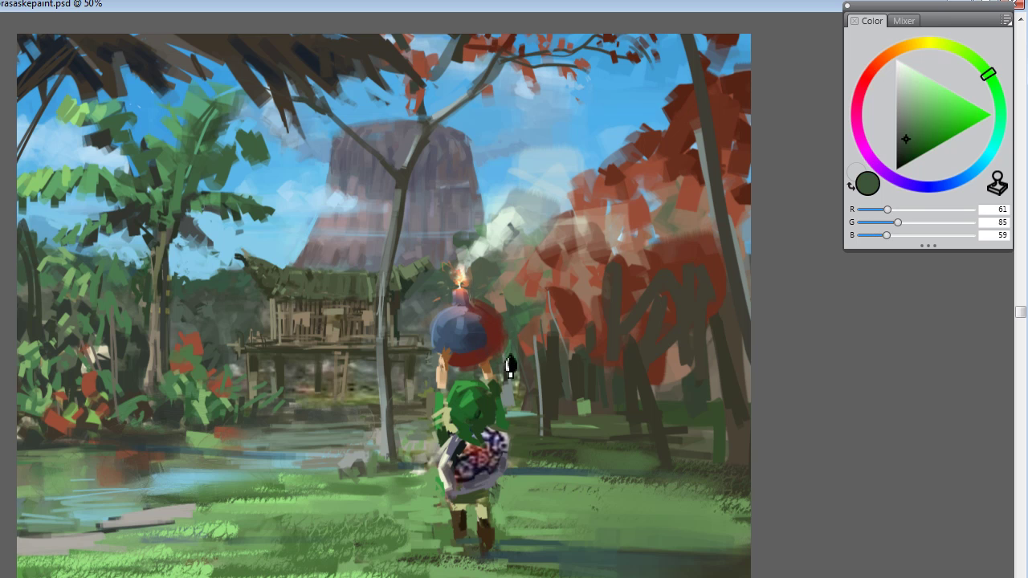
# Step: Cover the rest of the bomb's blue body with red-orange (R 202, G 78, B 46), blending the tones with sampled reds
pyautogui.moveTo(909, 46)
pyautogui.mouseDown()
pyautogui.moveTo(914, 103)
pyautogui.moveTo(955, 126)
pyautogui.moveTo(955, 117)
pyautogui.mouseUp()
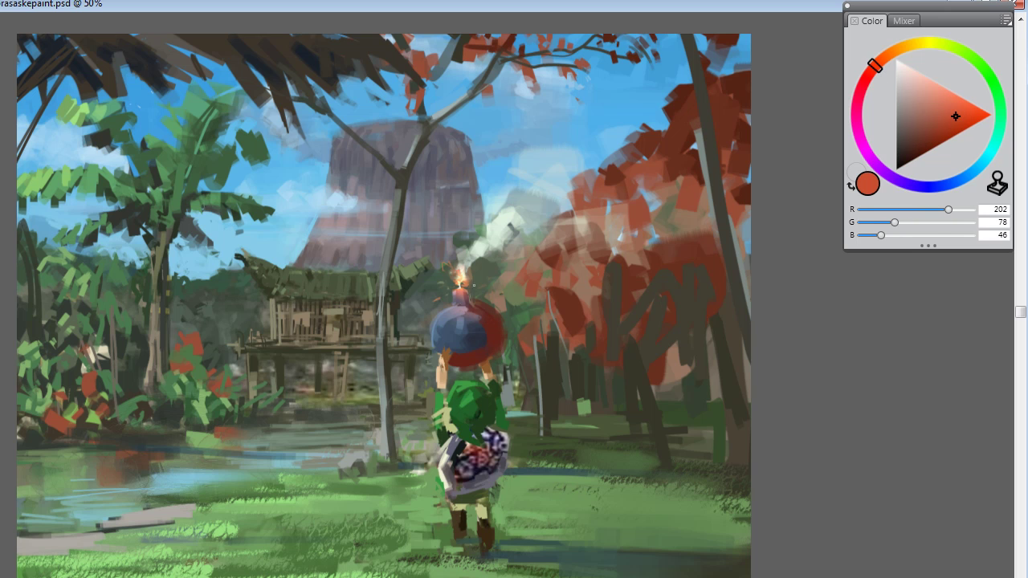
pyautogui.moveTo(464, 307)
pyautogui.mouseDown()
pyautogui.moveTo(433, 345)
pyautogui.moveTo(471, 328)
pyautogui.moveTo(457, 340)
pyautogui.moveTo(471, 348)
pyautogui.moveTo(514, 317)
pyautogui.mouseUp()
pyautogui.keyDown('alt'); pyautogui.click(469, 329); pyautogui.keyUp('alt')
pyautogui.keyDown('alt'); pyautogui.click(436, 337); pyautogui.keyUp('alt')
pyautogui.keyDown('alt'); pyautogui.click(514, 321); pyautogui.keyUp('alt')
pyautogui.moveTo(461, 363); pyautogui.dragTo(475, 321)
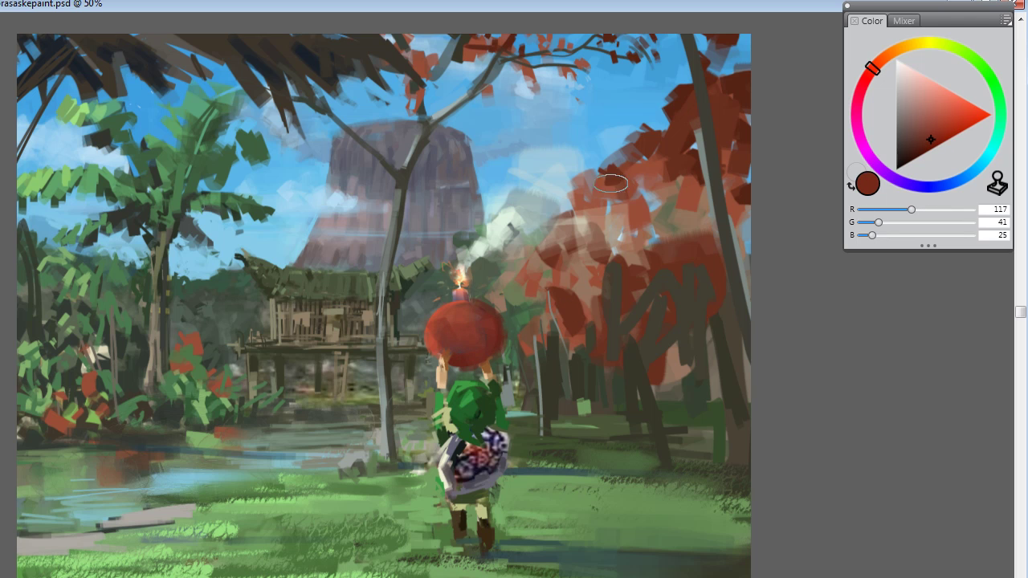
# Step: Repaint the bomb's neck in red sampled from its body, and clean up around the neck with sampled background greens
pyautogui.keyDown('alt'); pyautogui.click(440, 330); pyautogui.keyUp('alt')
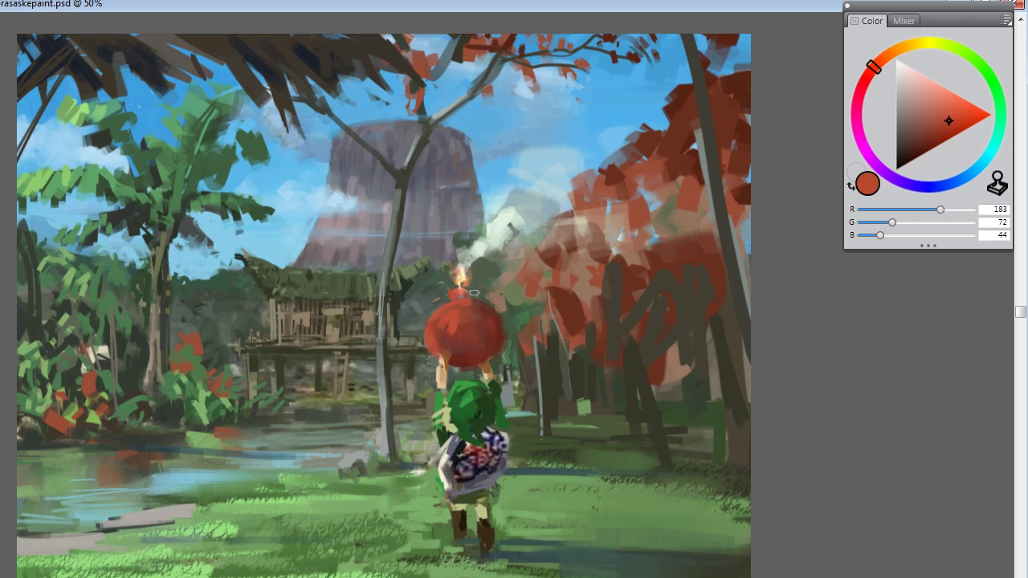
pyautogui.keyDown('alt'); pyautogui.click(488, 318); pyautogui.keyUp('alt')
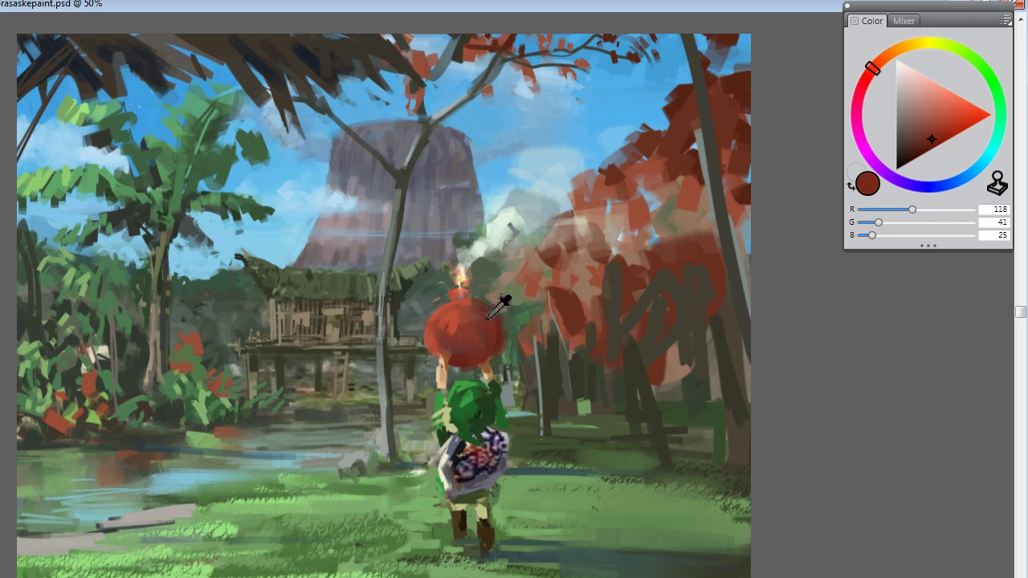
pyautogui.keyDown('alt'); pyautogui.click(443, 291); pyautogui.keyUp('alt')
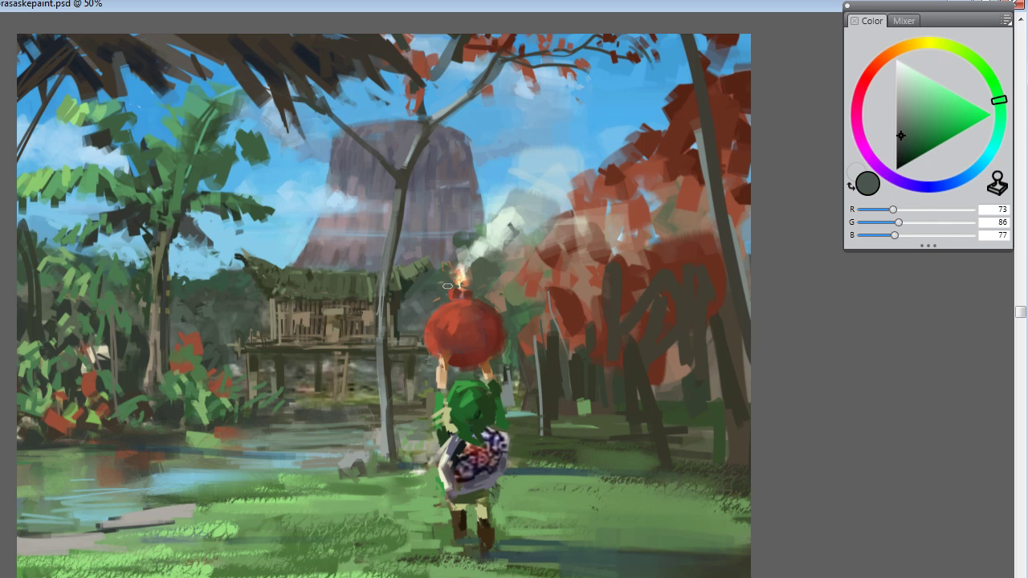
pyautogui.keyDown('alt'); pyautogui.click(444, 289); pyautogui.keyUp('alt')
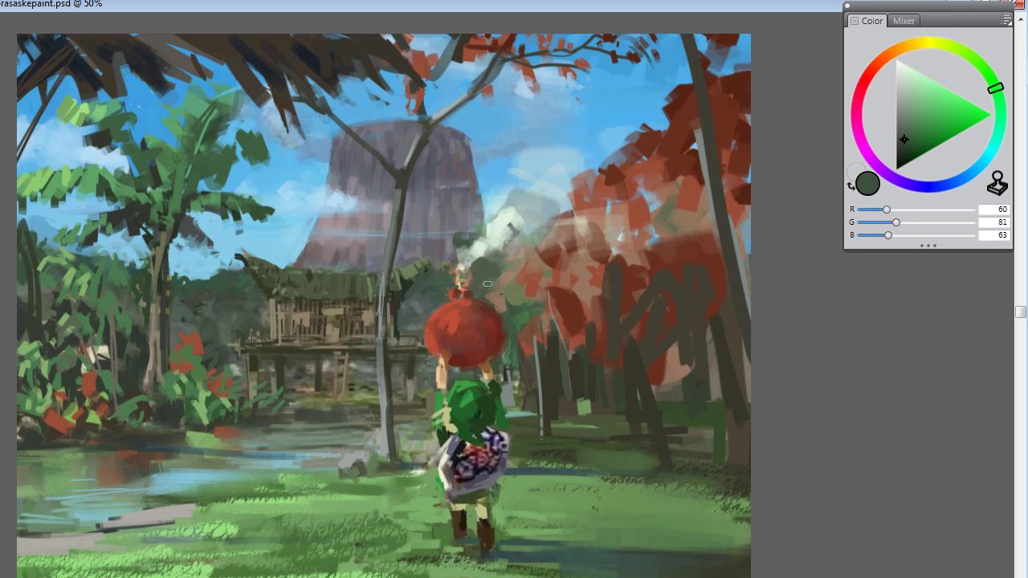
pyautogui.keyDown('alt'); pyautogui.click(480, 294); pyautogui.keyUp('alt')
# Step: Refine the neck and shoulder of the bomb with sampled reds, and lighten its body with R 176, G 74, B 54
pyautogui.keyDown('alt'); pyautogui.click(461, 291); pyautogui.keyUp('alt')
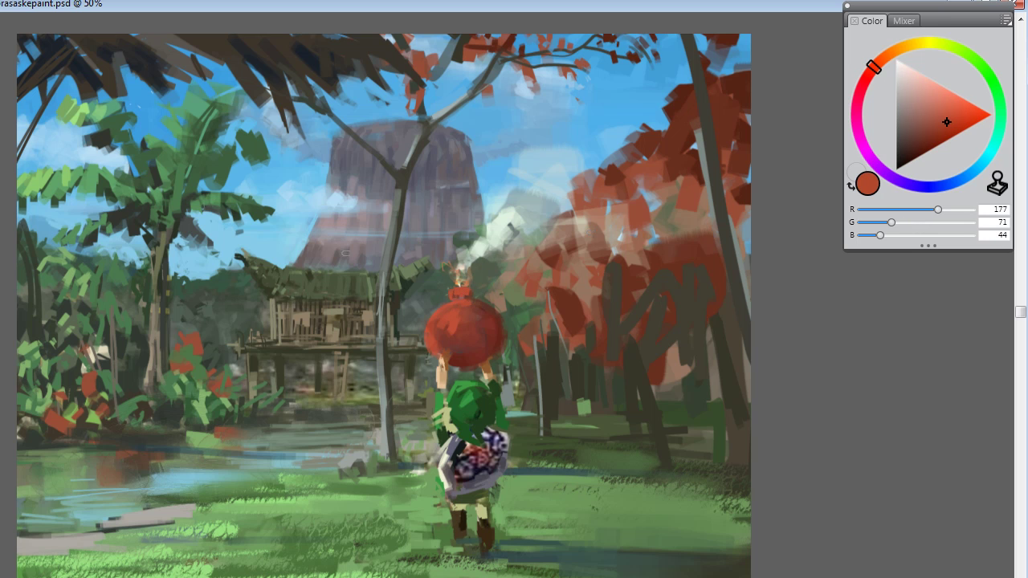
pyautogui.keyDown('alt'); pyautogui.click(481, 296); pyautogui.keyUp('alt')
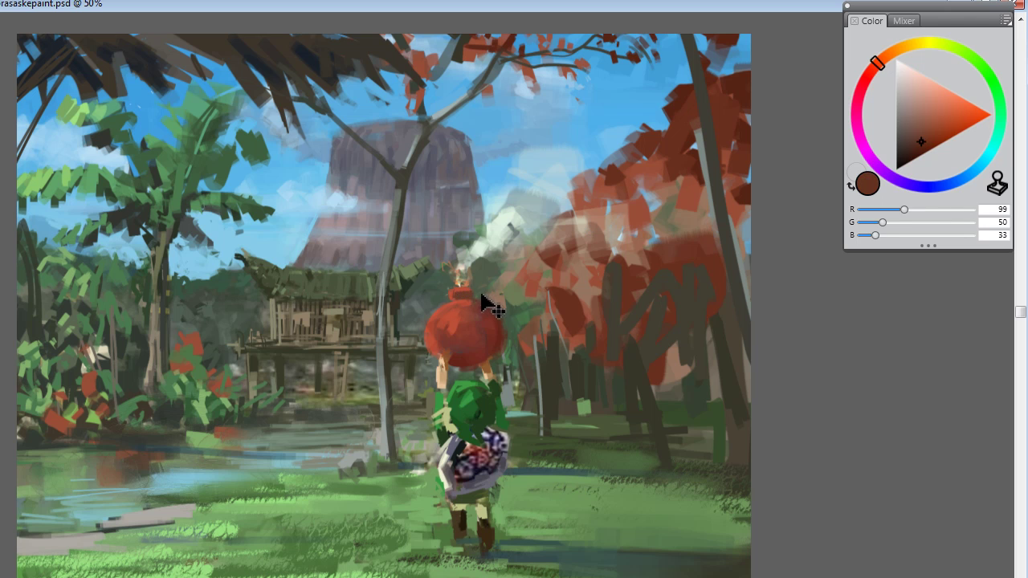
pyautogui.keyDown('alt'); pyautogui.click(470, 298); pyautogui.keyUp('alt')
pyautogui.keyDown('alt'); pyautogui.click(475, 316); pyautogui.keyUp('alt')
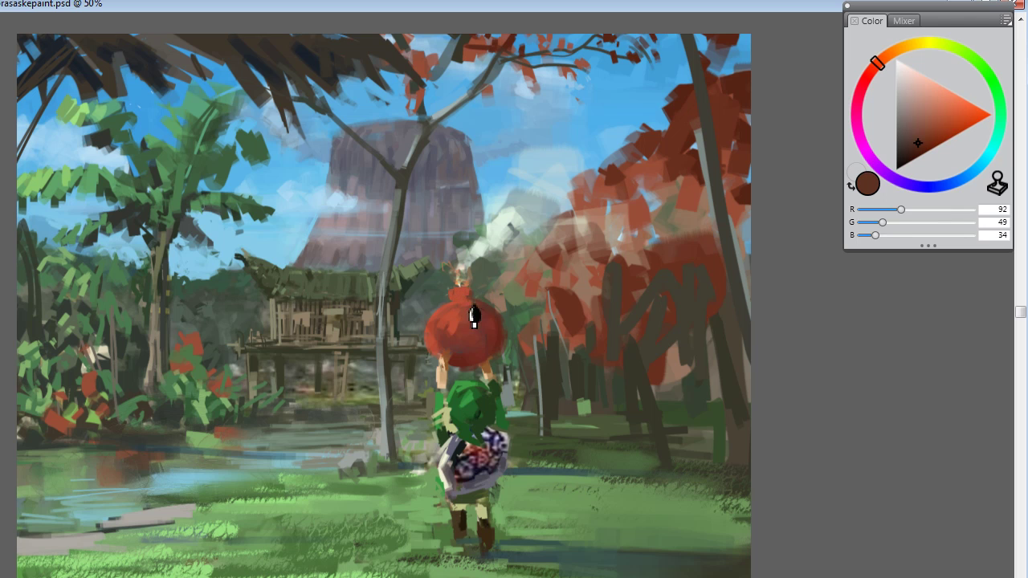
pyautogui.keyDown('alt'); pyautogui.click(481, 362); pyautogui.keyUp('alt')
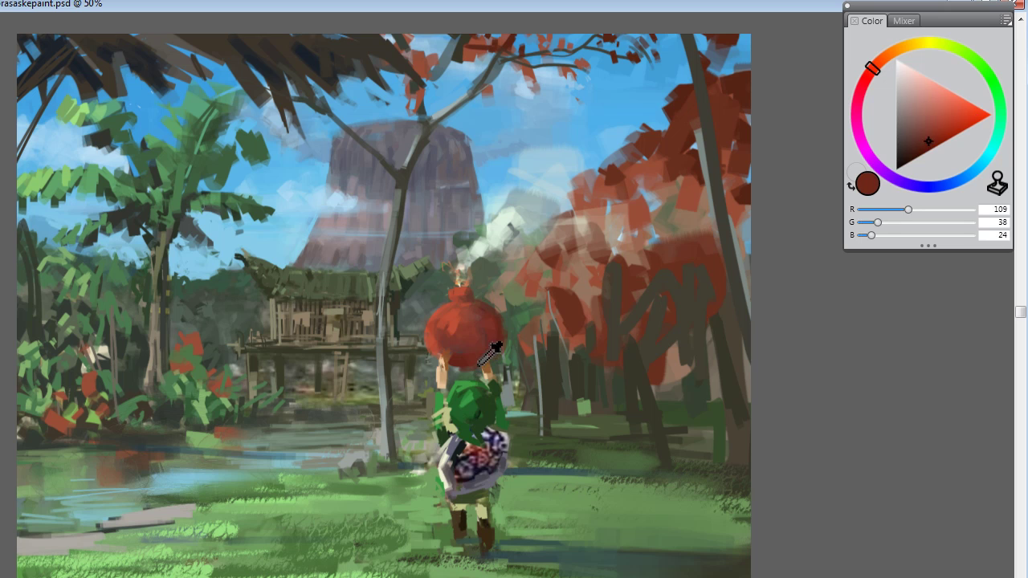
pyautogui.click(943, 121)
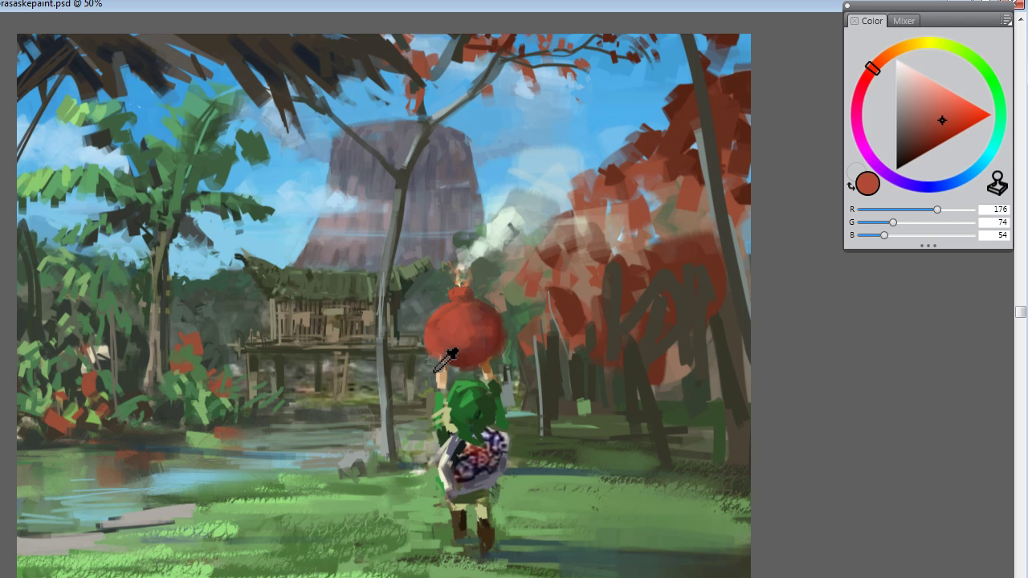
# Step: Try painting the character's left fingers over the bomb's lower edge, undo it, and compare the red bomb with the earlier blue version
pyautogui.keyDown('alt'); pyautogui.click(436, 356); pyautogui.keyUp('alt')
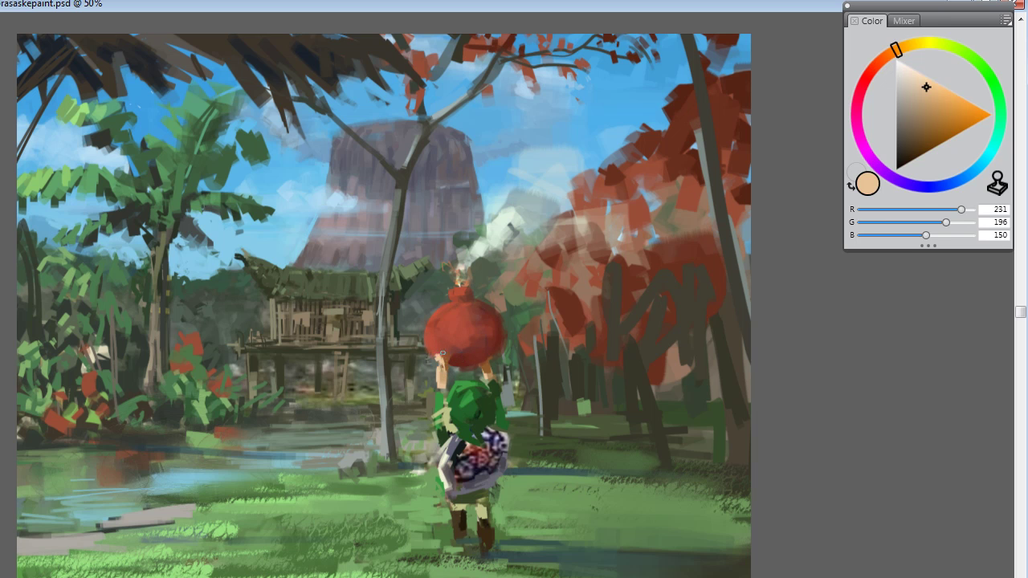
pyautogui.keyDown('alt'); pyautogui.click(452, 364); pyautogui.keyUp('alt')
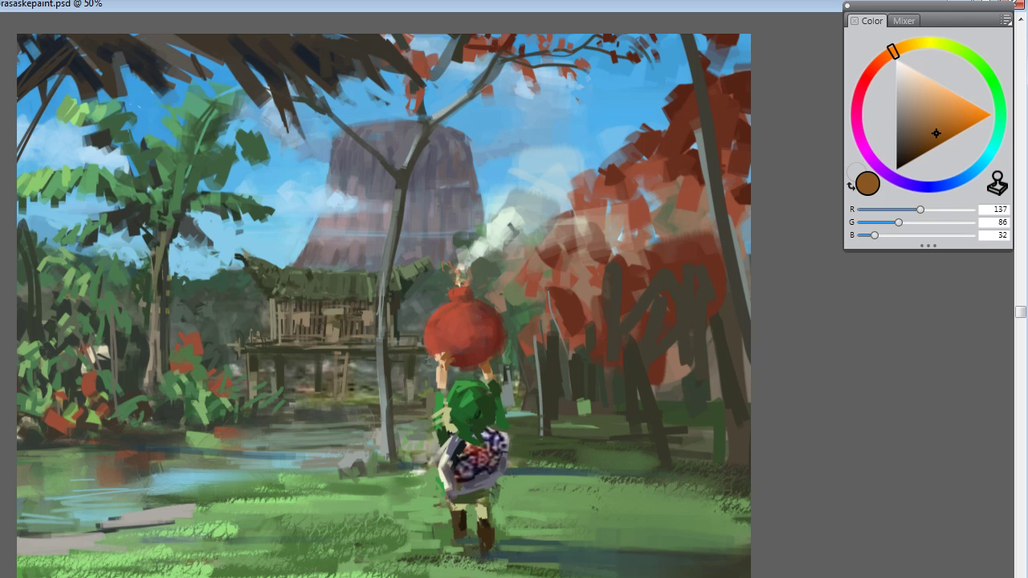
pyautogui.hotkey('ctrl', 'z')
pyautogui.hotkey('ctrl', 'z')
pyautogui.keyDown('alt'); pyautogui.click(443, 354); pyautogui.keyUp('alt')
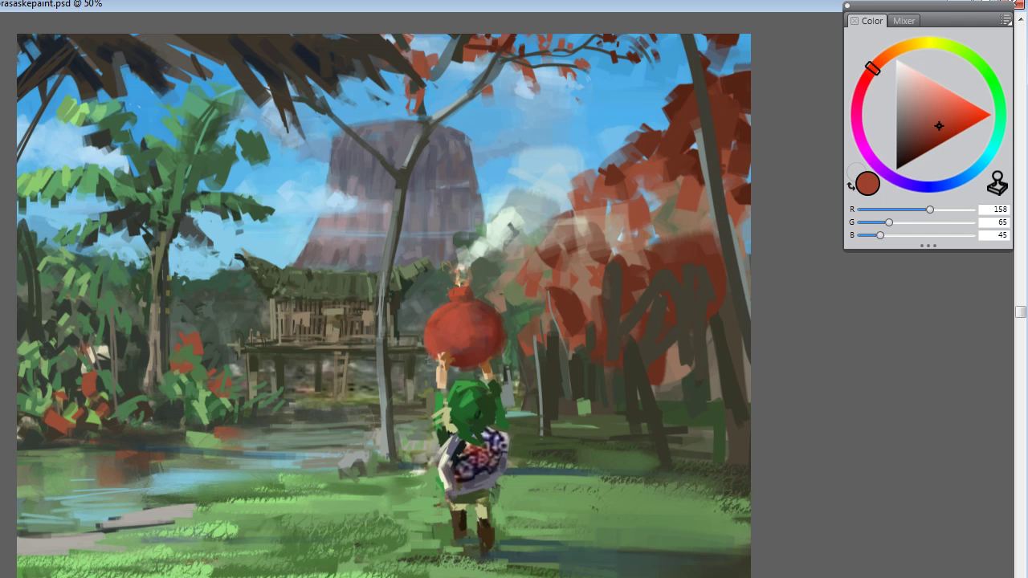
pyautogui.hotkey('ctrl', 'z')
pyautogui.hotkey('ctrl', 'z')
pyautogui.keyDown('alt'); pyautogui.click(439, 376); pyautogui.keyUp('alt')
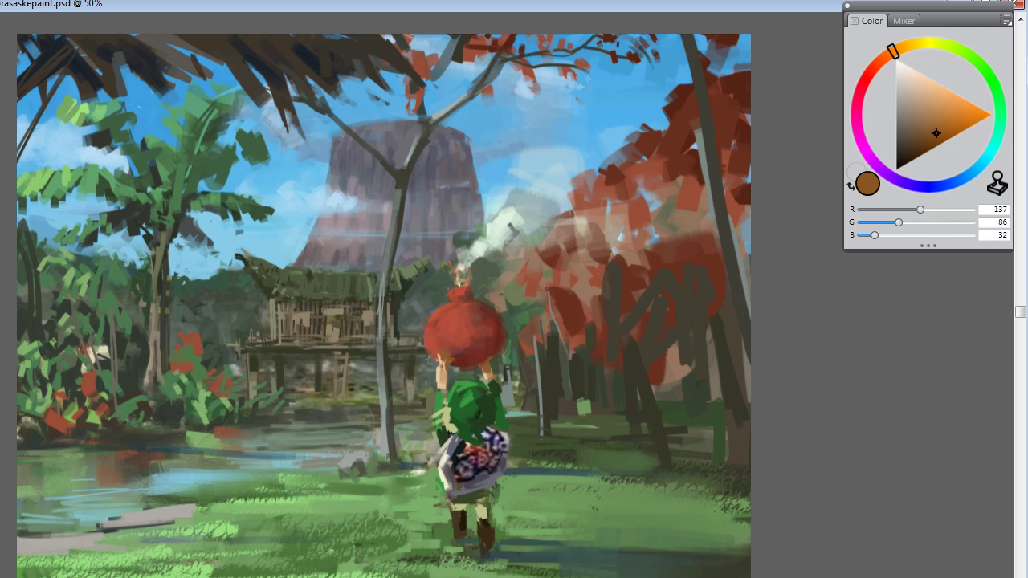
pyautogui.hotkey('ctrl', 'z')
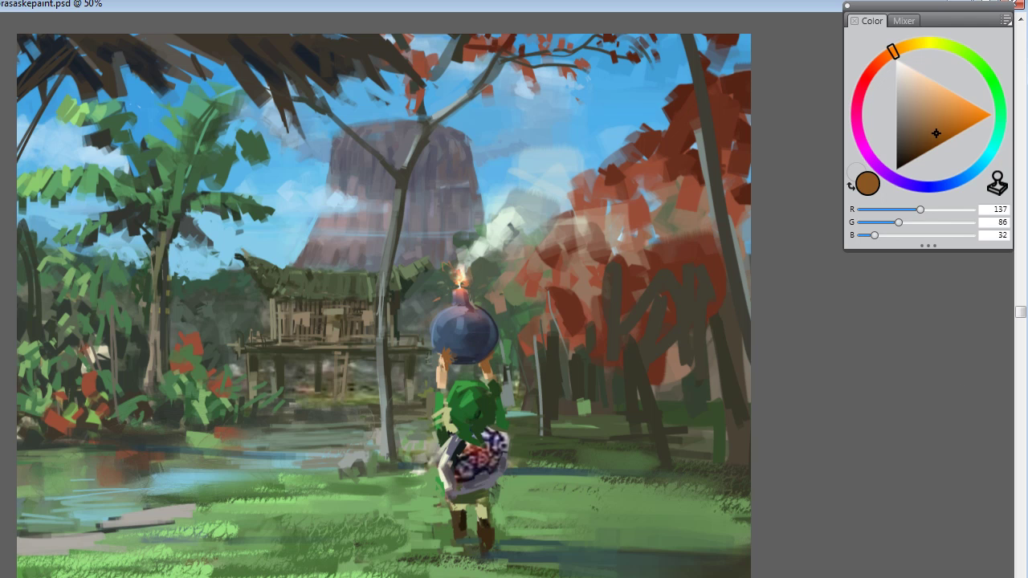
pyautogui.hotkey('ctrl', 'z')
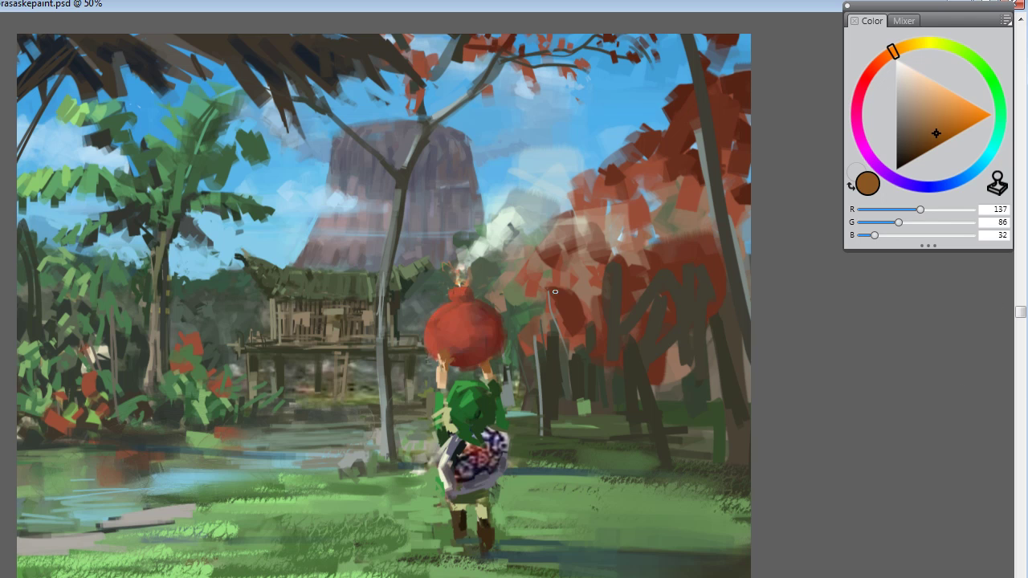
# Step: Retouch the left hand where it grips the bomb with sampled skin, brown and red tones
pyautogui.keyDown('alt'); pyautogui.click(444, 372); pyautogui.keyUp('alt')
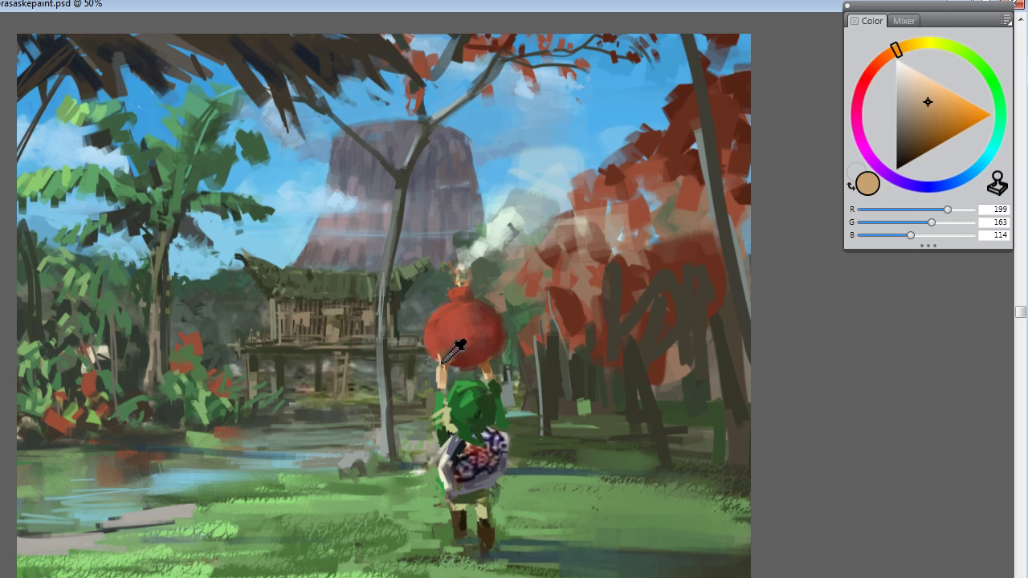
pyautogui.keyDown('alt'); pyautogui.click(444, 360); pyautogui.keyUp('alt')
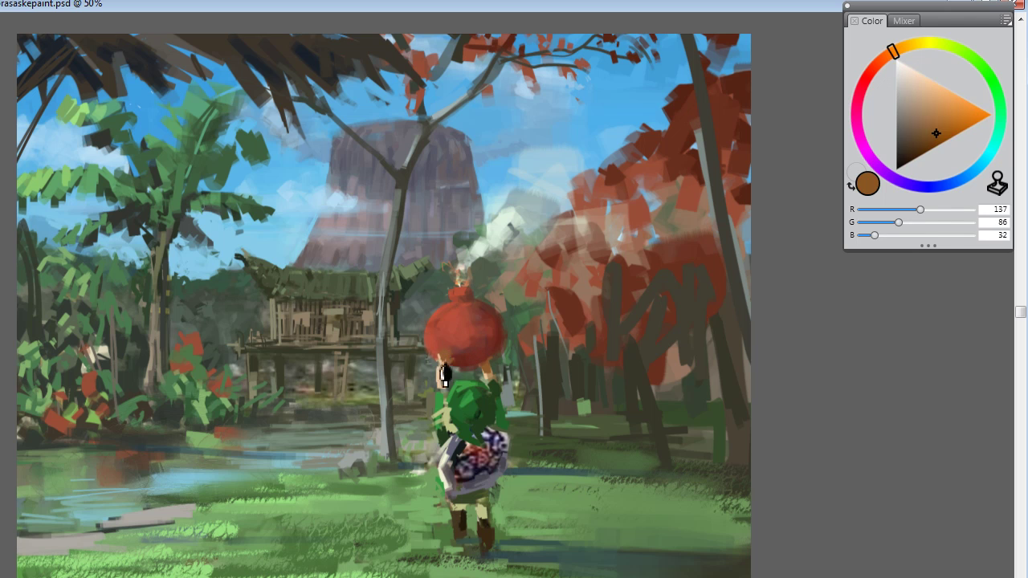
pyautogui.keyDown('alt'); pyautogui.click(441, 342); pyautogui.keyUp('alt')
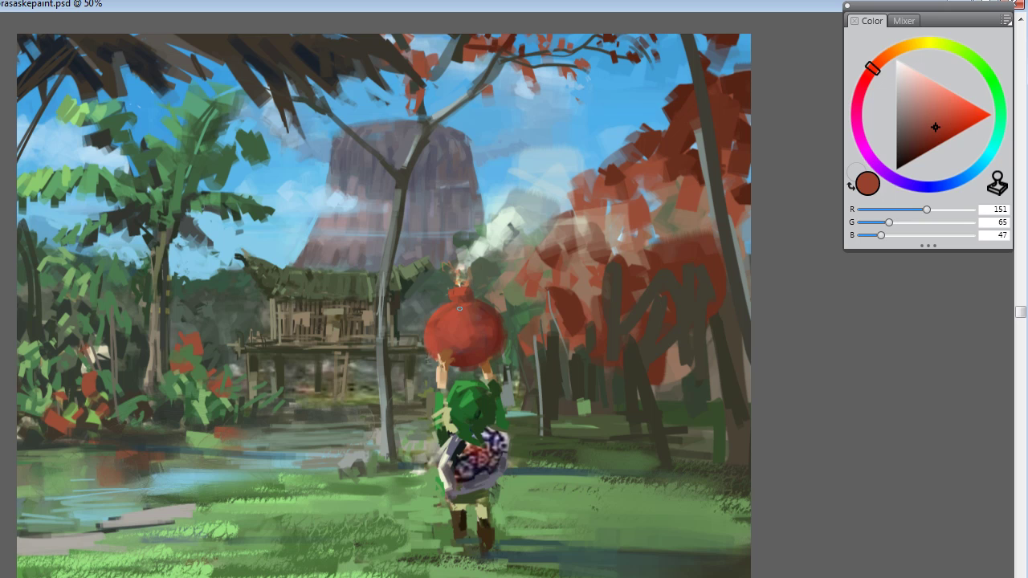
# Step: Shade the bomb's lower right edge in very dark red (R 54, G 18, B 14) and highlight its left side with R 239, G 97, B 79
pyautogui.keyDown('alt'); pyautogui.click(470, 364); pyautogui.keyUp('alt')
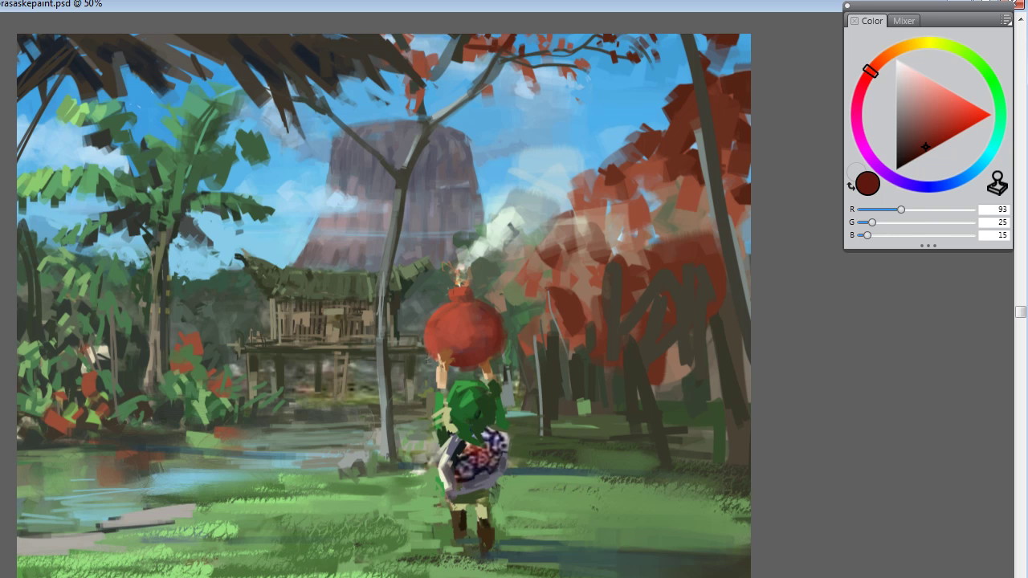
pyautogui.click(911, 155)
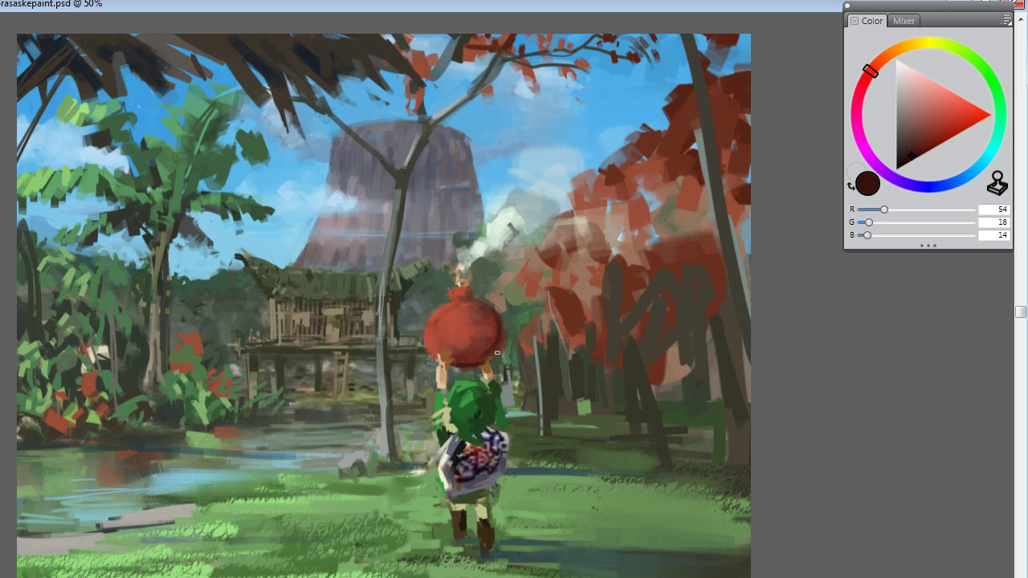
pyautogui.moveTo(935, 90); pyautogui.dragTo(956, 101)
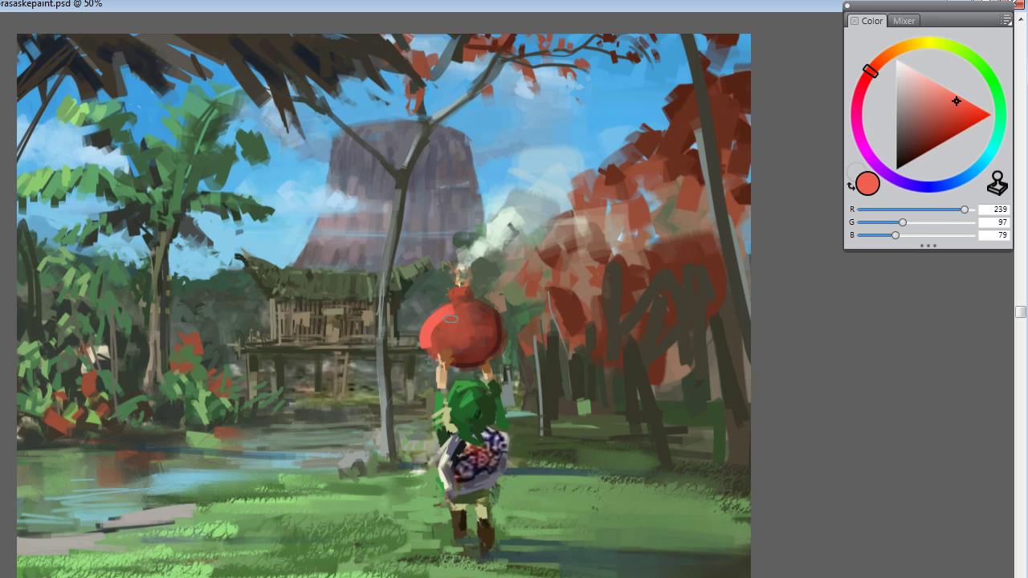
pyautogui.moveTo(455, 322)
pyautogui.mouseDown()
pyautogui.moveTo(437, 341)
pyautogui.moveTo(459, 327)
pyautogui.moveTo(466, 337)
pyautogui.moveTo(460, 313)
pyautogui.mouseUp()
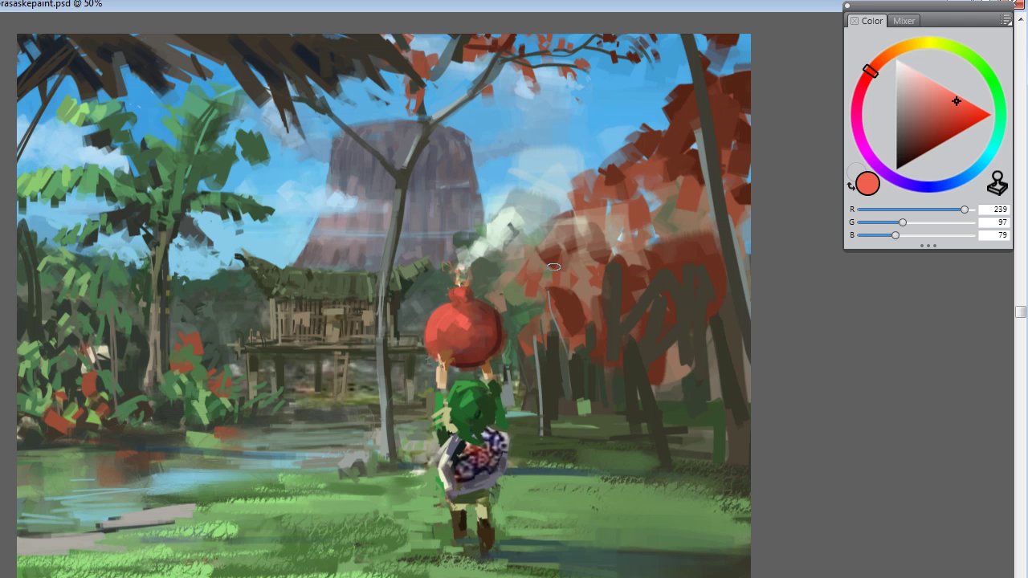
# Step: Blend the bomb's highlight into its shadow side with light, mid and dark reds sampled from its surface
pyautogui.keyDown('alt'); pyautogui.click(476, 335); pyautogui.keyUp('alt')
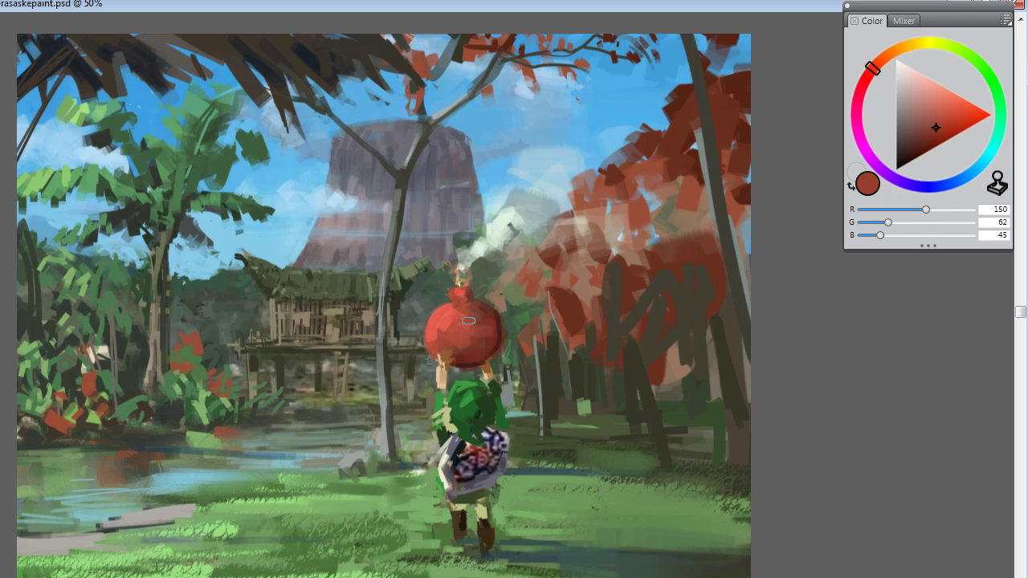
pyautogui.keyDown('alt'); pyautogui.click(441, 326); pyautogui.keyUp('alt')
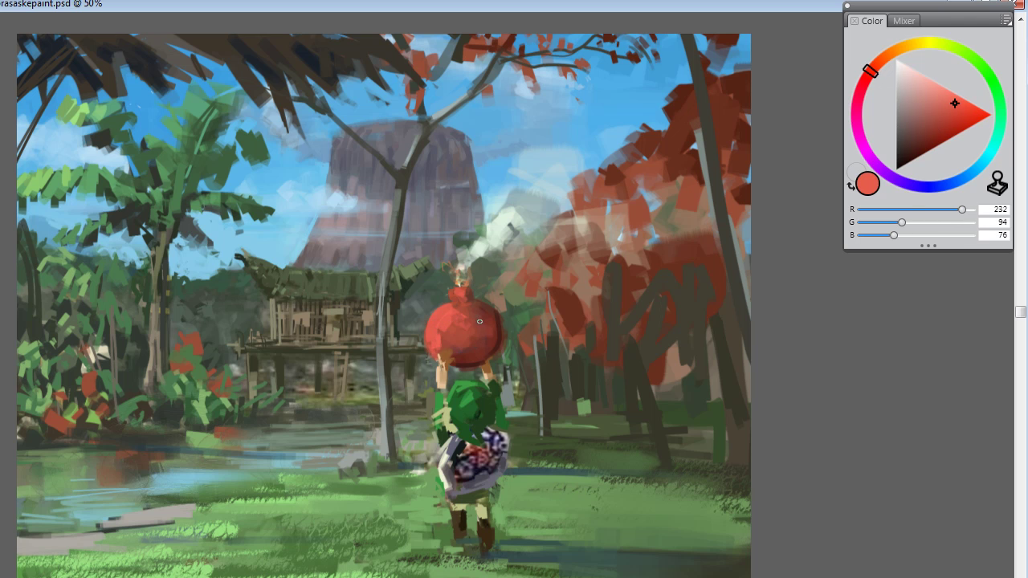
pyautogui.keyDown('alt'); pyautogui.click(440, 353); pyautogui.keyUp('alt')
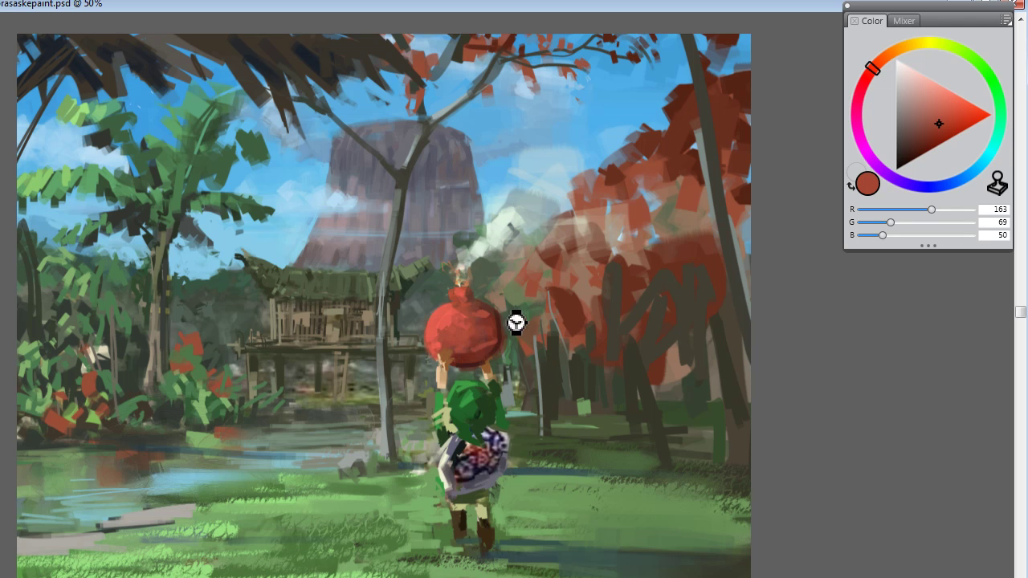
pyautogui.keyDown('alt'); pyautogui.click(491, 357); pyautogui.keyUp('alt')
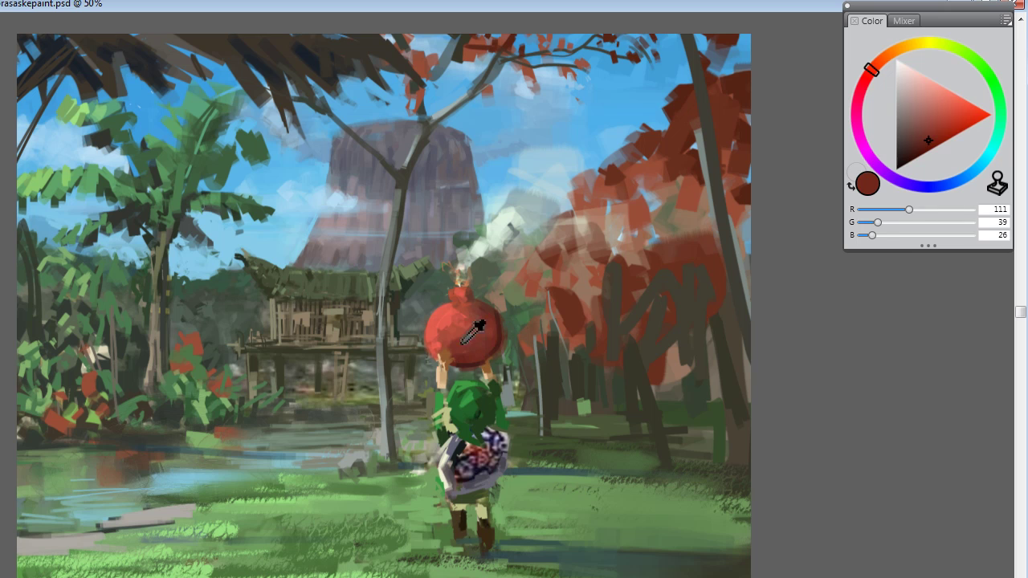
# Step: Refine the red bomb's surface shading and neck edges with sampled reds and background grey
pyautogui.keyDown('alt'); pyautogui.click(477, 325); pyautogui.keyUp('alt')
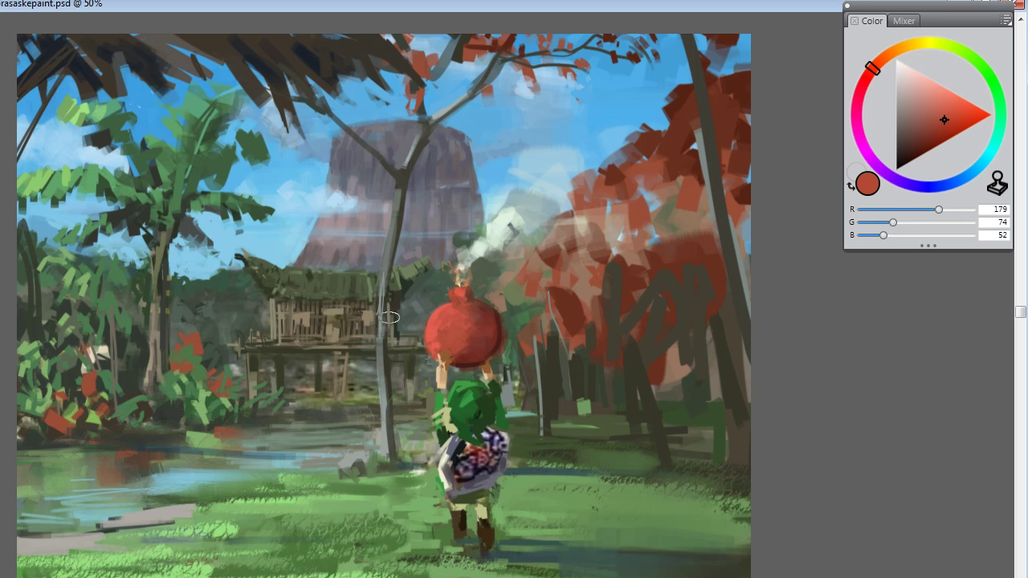
pyautogui.keyDown('alt'); pyautogui.click(514, 341); pyautogui.keyUp('alt')
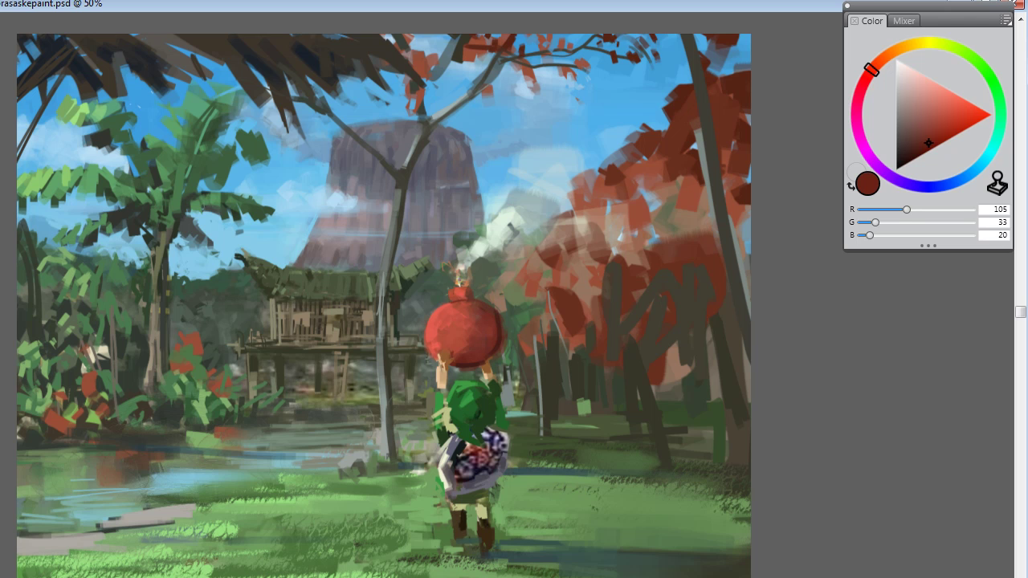
pyautogui.keyDown('alt'); pyautogui.click(448, 277); pyautogui.keyUp('alt')
pyautogui.keyDown('alt'); pyautogui.click(444, 279); pyautogui.keyUp('alt')
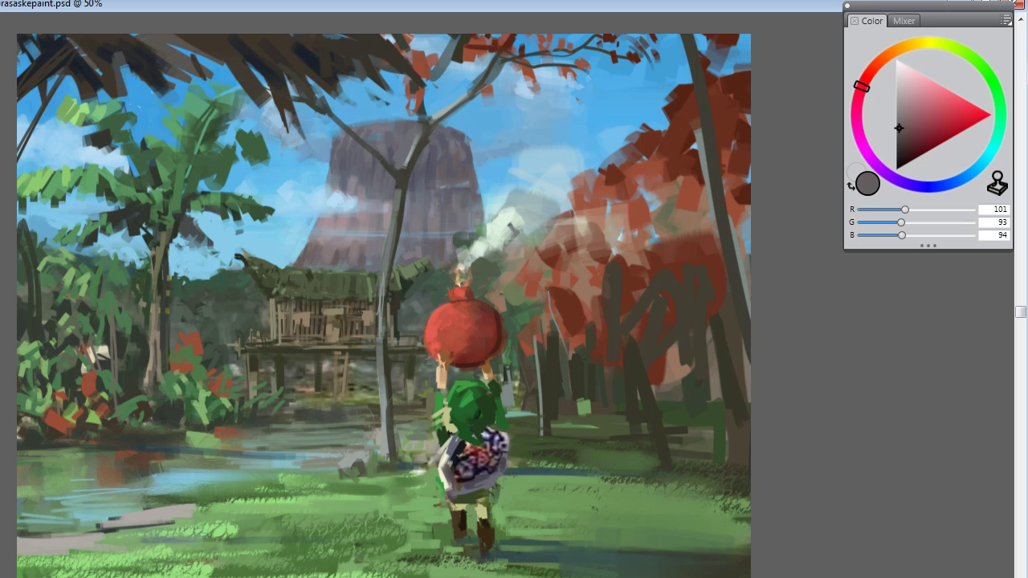
# Step: Rework the smoke above the fuse with sampled pale green (R 222, G 242, B 221) and dark green (R 74, G 87, B 66)
pyautogui.keyDown('alt'); pyautogui.click(503, 217); pyautogui.keyUp('alt')
pyautogui.moveTo(503, 216)
pyautogui.mouseDown()
pyautogui.moveTo(482, 254)
pyautogui.moveTo(461, 266)
pyautogui.mouseUp()
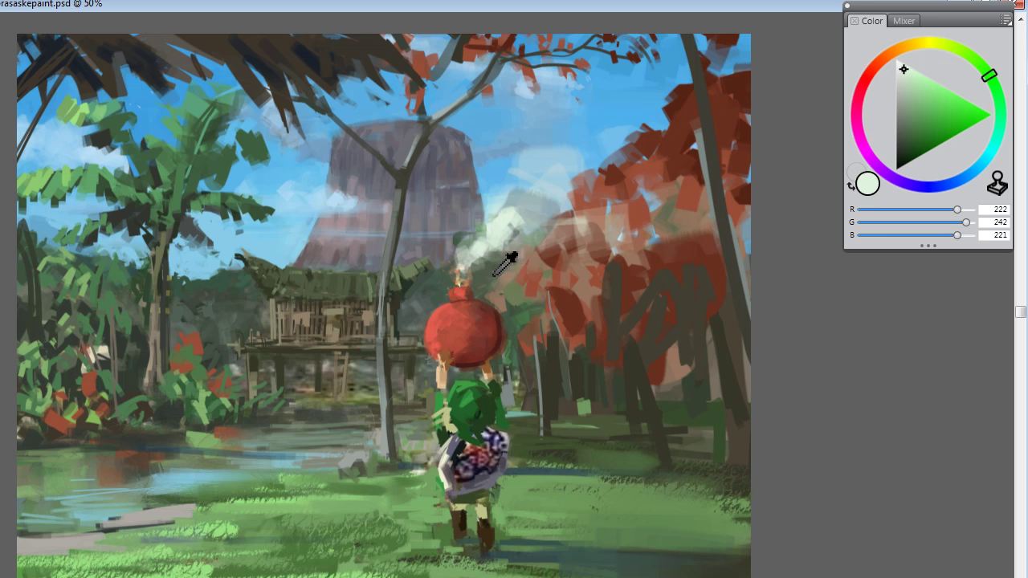
pyautogui.keyDown('alt'); pyautogui.click(493, 275); pyautogui.keyUp('alt')
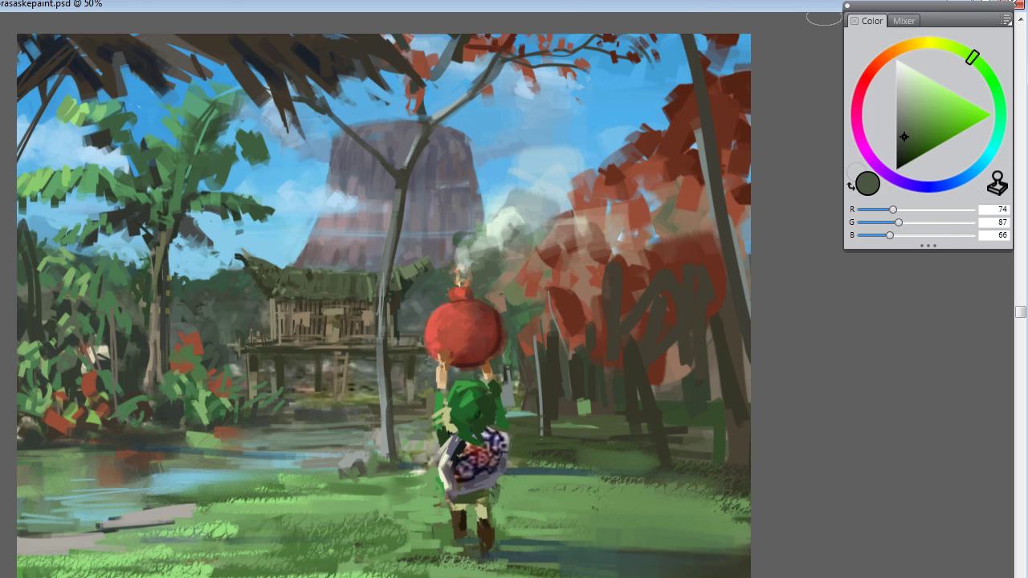
# Step: Paint the fuse flame in orange (R 208, G 84, B 18) and add very dark red (R 64, G 16, B 6) accents
pyautogui.click(885, 59)
pyautogui.moveTo(916, 138); pyautogui.dragTo(969, 121)
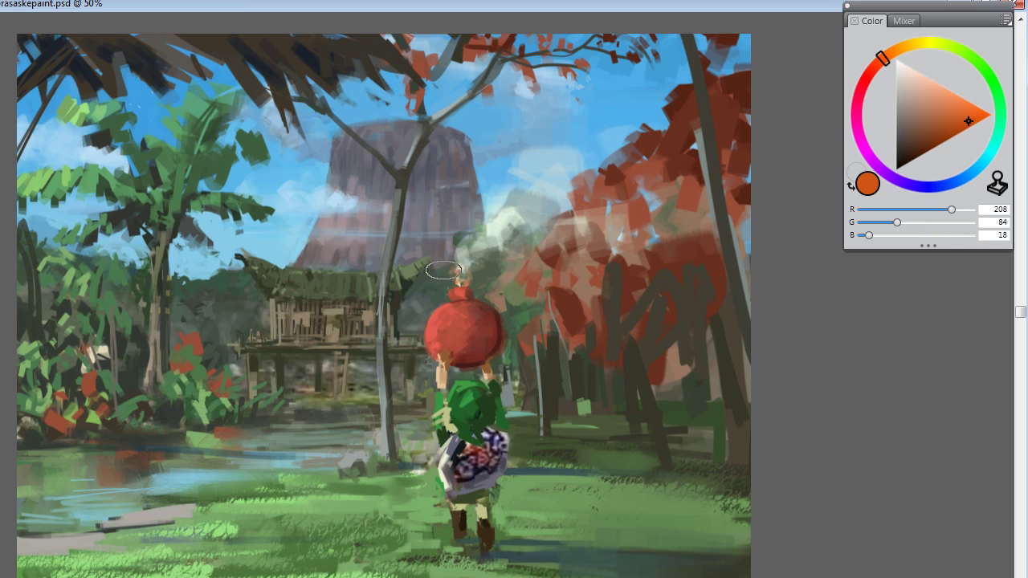
pyautogui.moveTo(460, 265); pyautogui.dragTo(461, 277)
pyautogui.moveTo(934, 161); pyautogui.dragTo(918, 154)
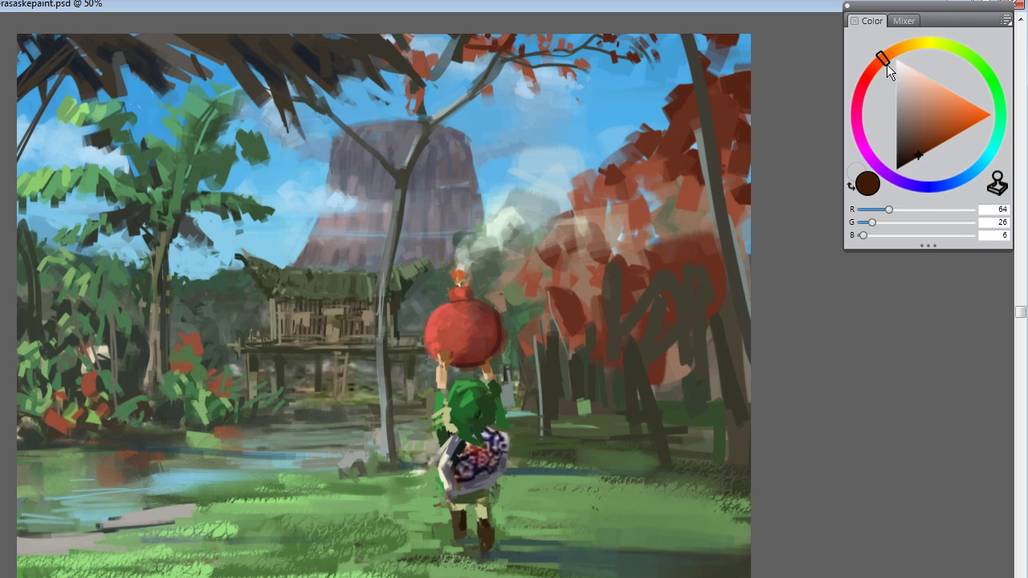
pyautogui.moveTo(886, 64); pyautogui.dragTo(874, 67)
pyautogui.moveTo(462, 277)
pyautogui.mouseDown()
pyautogui.moveTo(468, 287)
pyautogui.moveTo(458, 268)
pyautogui.mouseUp()
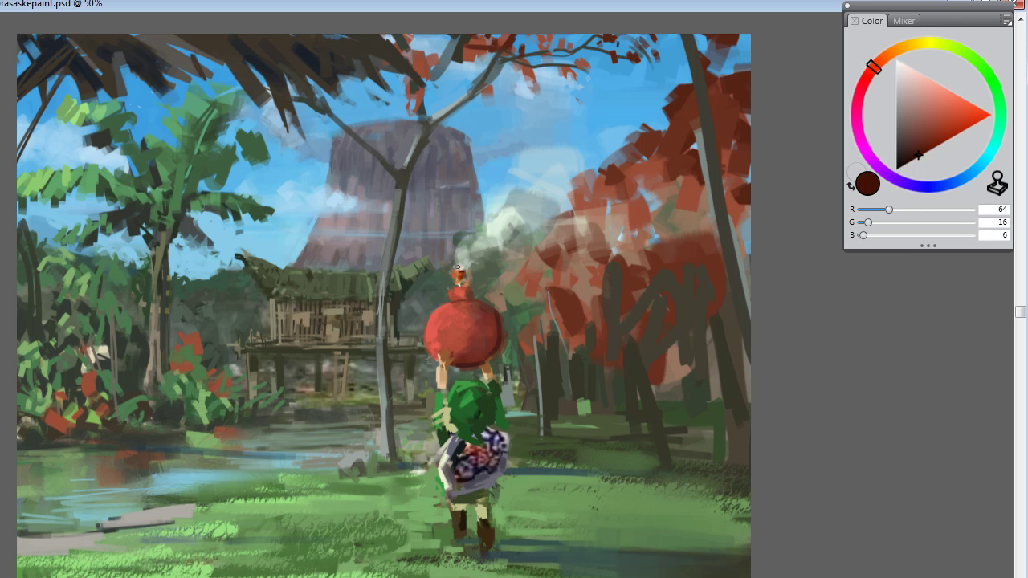
# Step: Dot small sparks around the flame in pale pink (R 255, G 199, B 186) and light yellow (R 255, G 209, B 122)
pyautogui.click(922, 74)
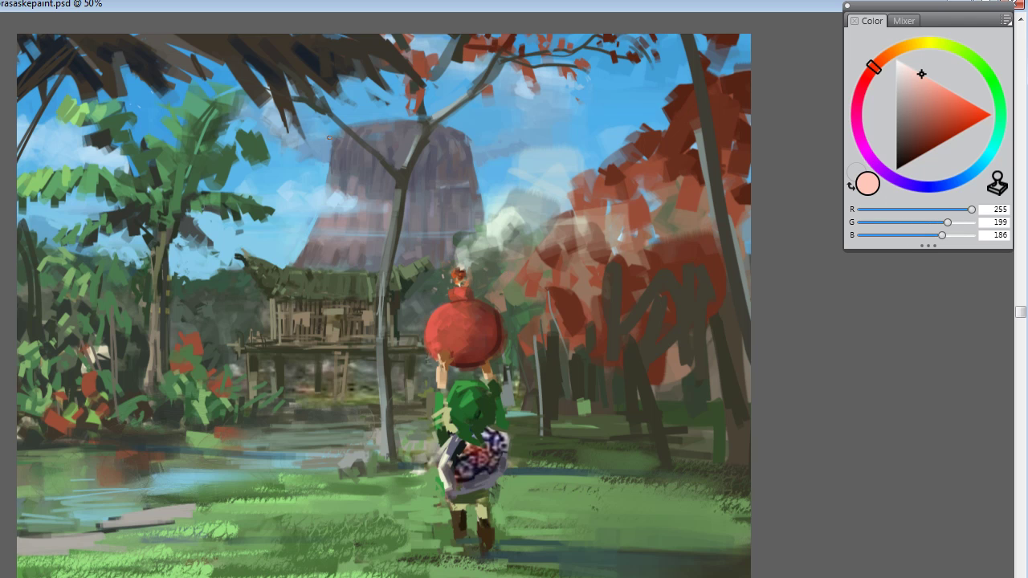
pyautogui.click(895, 49)
pyautogui.click(944, 85)
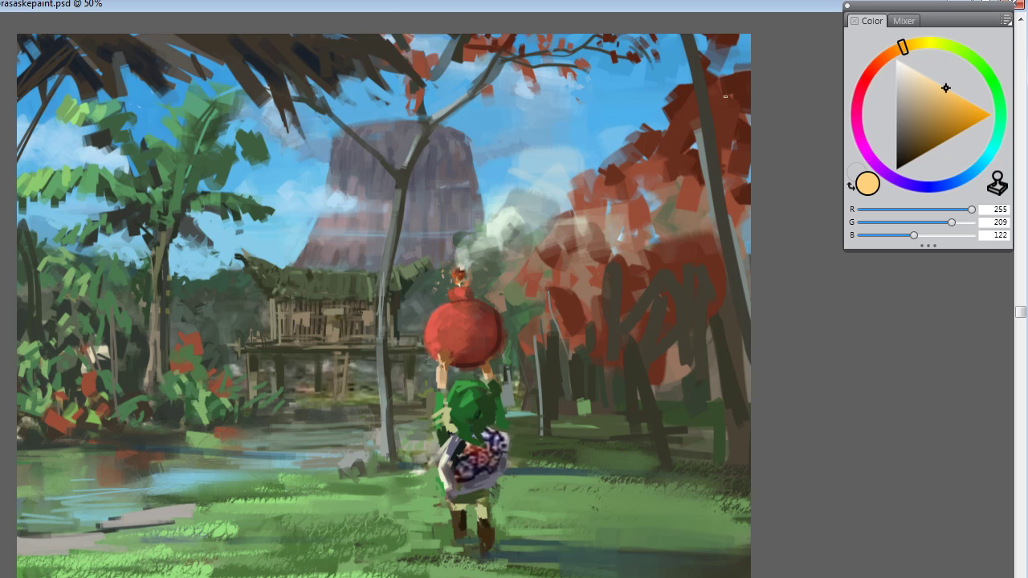
# Step: Intensify the bomb's red with the Saturation Add brush
pyautogui.hotkey('ctrl', 'b')
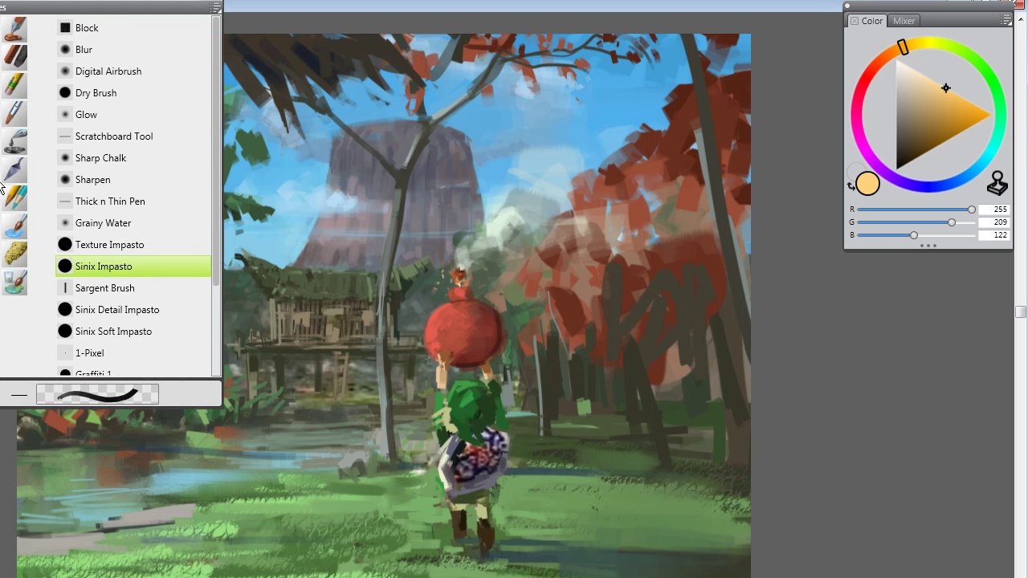
pyautogui.click(118, 161)
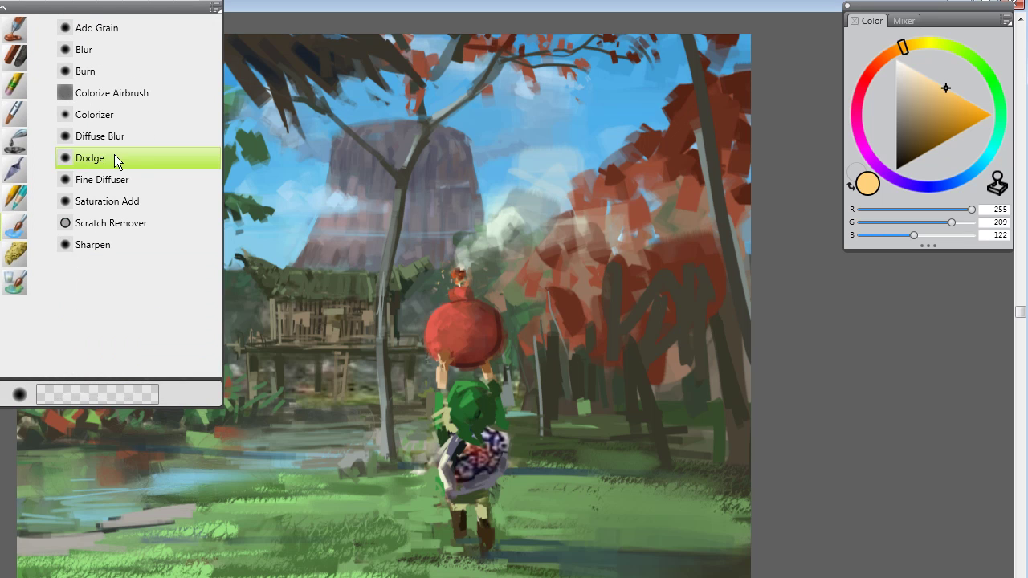
pyautogui.click(108, 202)
pyautogui.moveTo(462, 356)
pyautogui.mouseDown()
pyautogui.moveTo(475, 323)
pyautogui.moveTo(479, 358)
pyautogui.moveTo(492, 348)
pyautogui.moveTo(489, 323)
pyautogui.moveTo(466, 316)
pyautogui.moveTo(446, 342)
pyautogui.mouseUp()
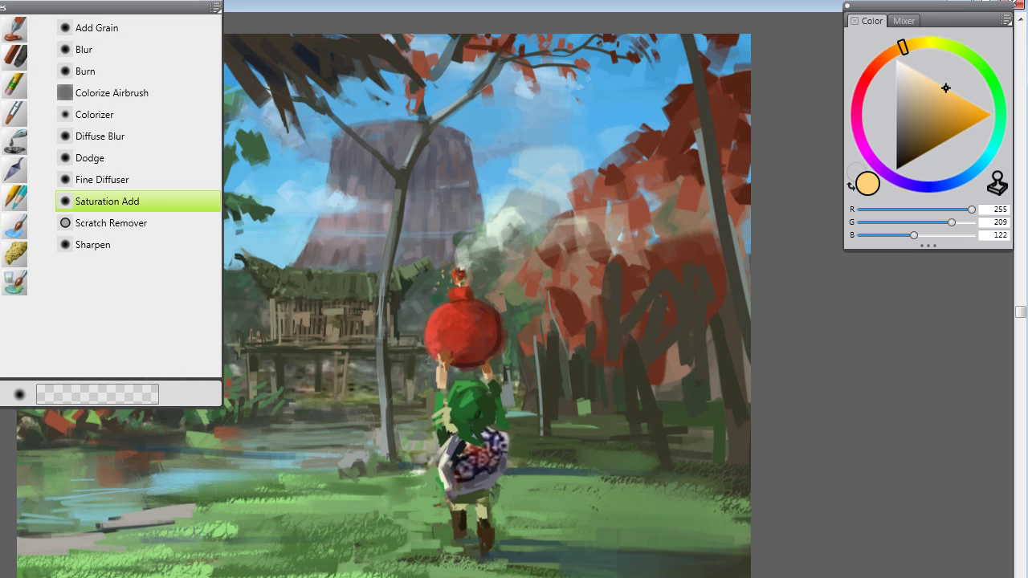
# Step: Brighten the bomb's body with the Glow brush in very dark red (R 35, G 3, B 1)
pyautogui.click(107, 114)
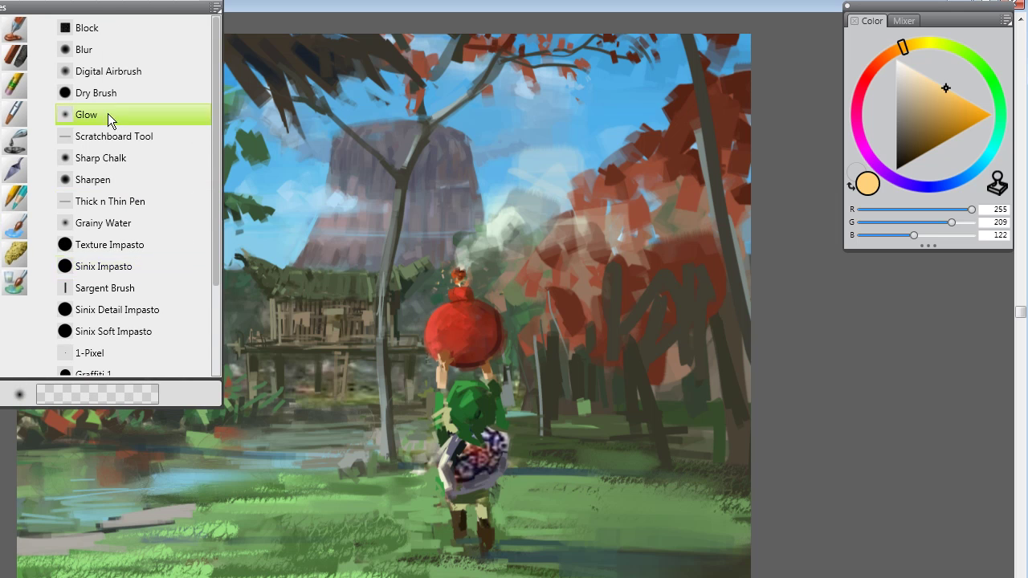
pyautogui.moveTo(960, 133); pyautogui.dragTo(911, 169)
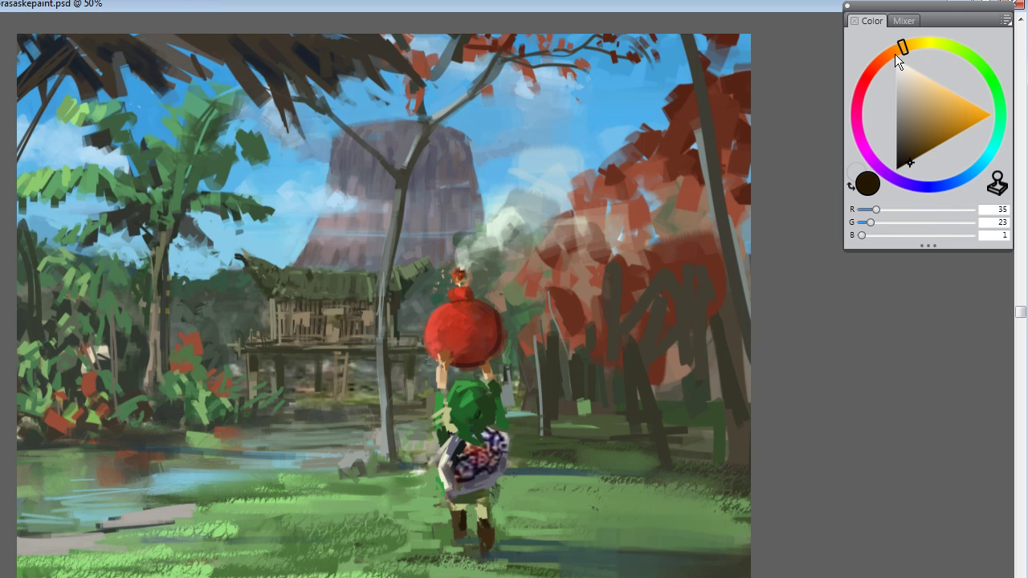
pyautogui.moveTo(895, 54); pyautogui.dragTo(869, 80)
pyautogui.moveTo(450, 306)
pyautogui.mouseDown()
pyautogui.moveTo(470, 328)
pyautogui.moveTo(459, 345)
pyautogui.moveTo(471, 351)
pyautogui.moveTo(464, 336)
pyautogui.mouseUp()
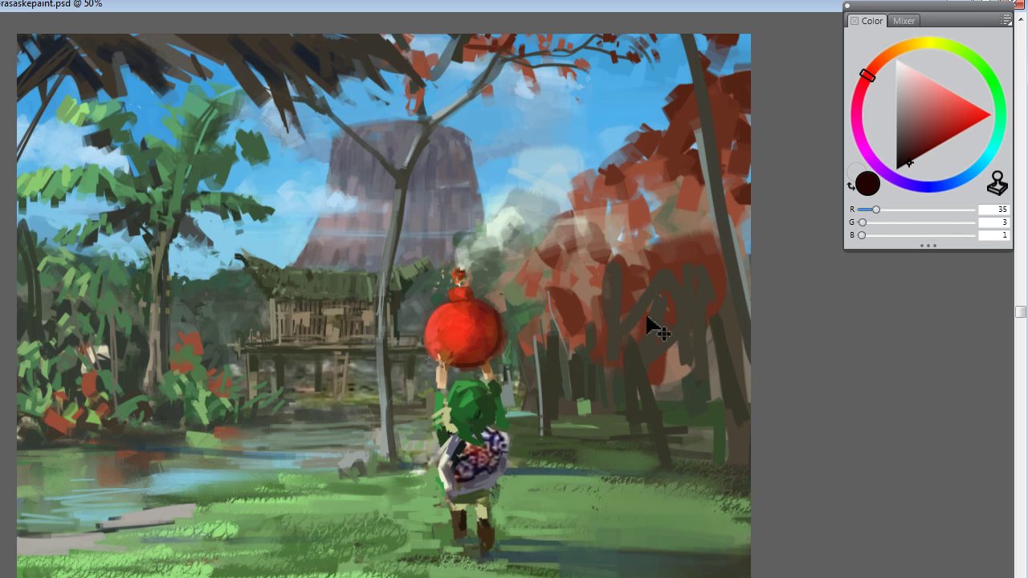
pyautogui.moveTo(454, 330); pyautogui.dragTo(477, 341)
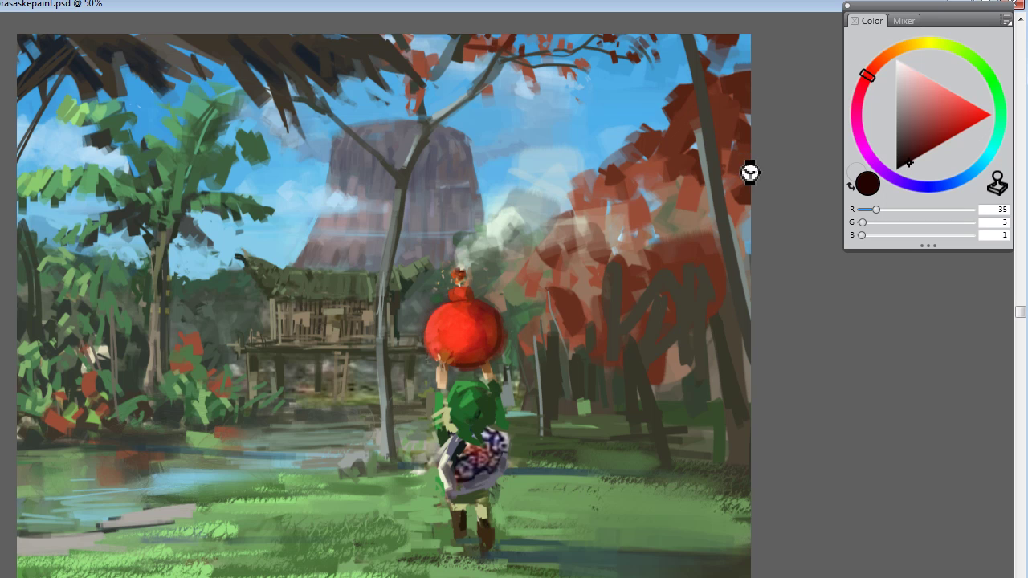
pyautogui.moveTo(450, 318); pyautogui.dragTo(468, 349)
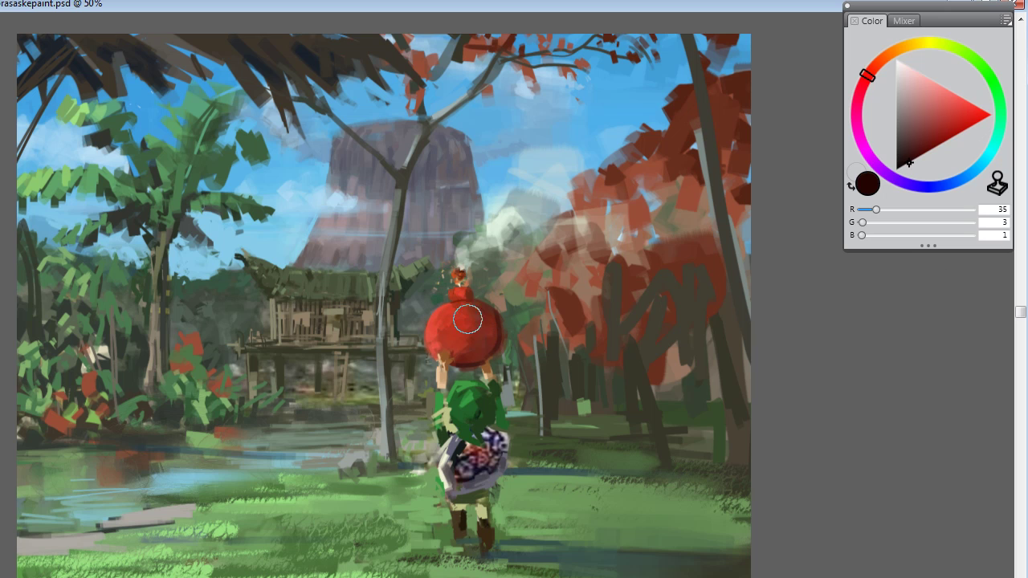
pyautogui.moveTo(463, 319); pyautogui.dragTo(468, 351)
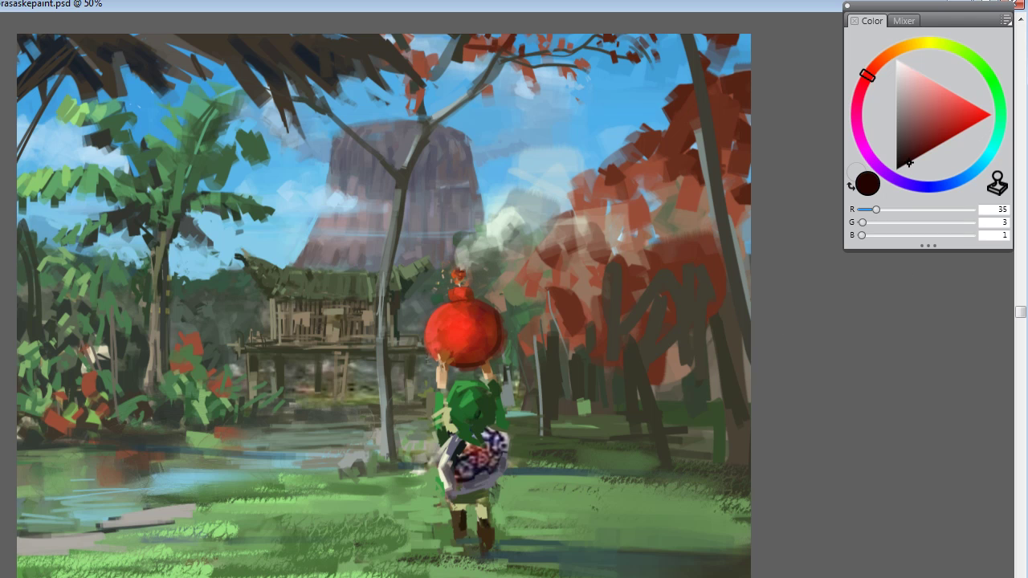
# Step: Compare the glowing red bomb with the earlier blue version
pyautogui.hotkey('ctrl', 'z')
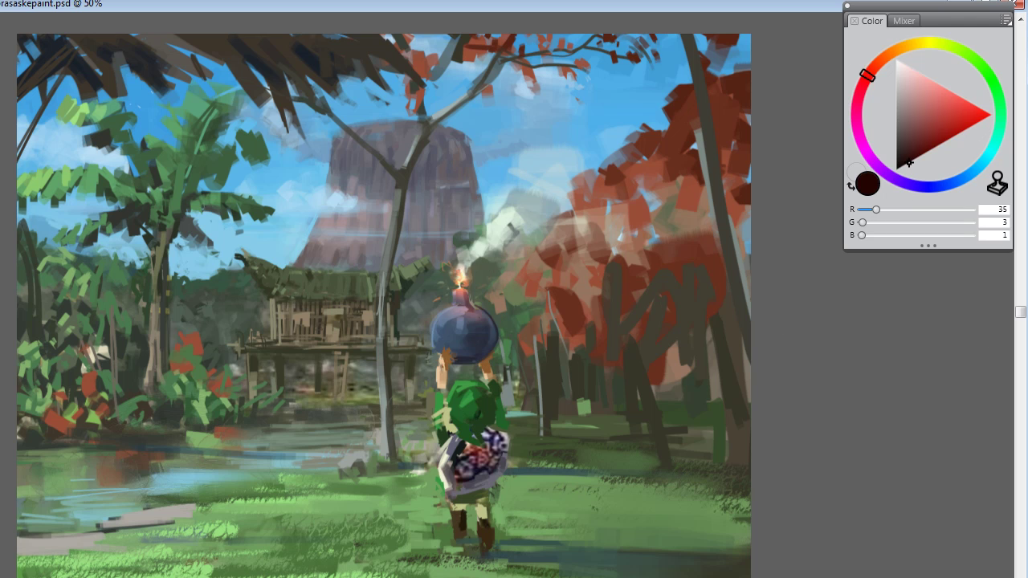
pyautogui.hotkey('ctrl', 'z')
pyautogui.hotkey('ctrl', 'z')
pyautogui.hotkey('ctrl', 'z')
pyautogui.hotkey('ctrl', 'z')
pyautogui.hotkey('ctrl', 'z')
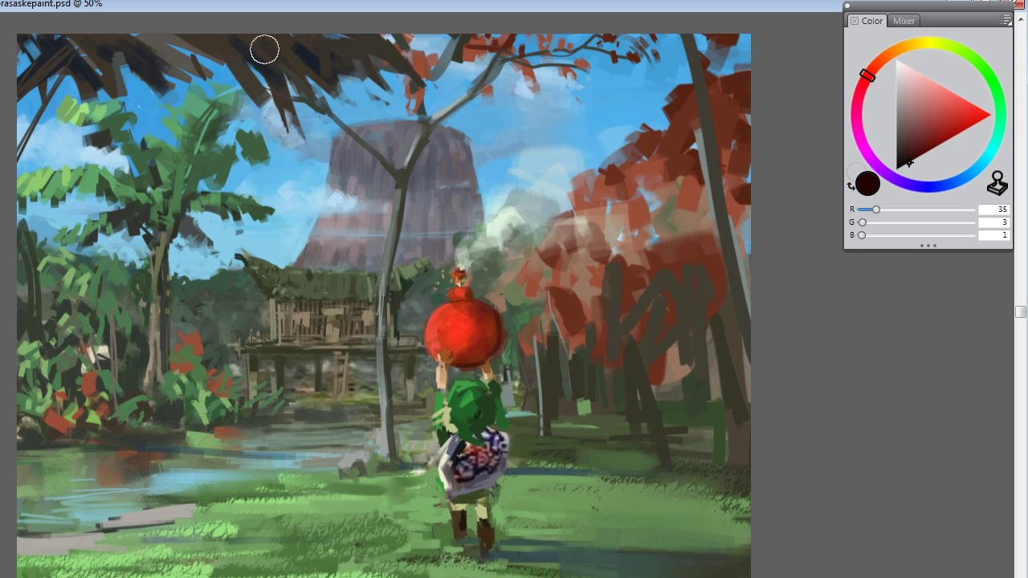
# Step: Touch up the fuse flame's outline with the Scratchboard Tool in grey-green (R 121, G 137, B 117)
pyautogui.click(8, 2)
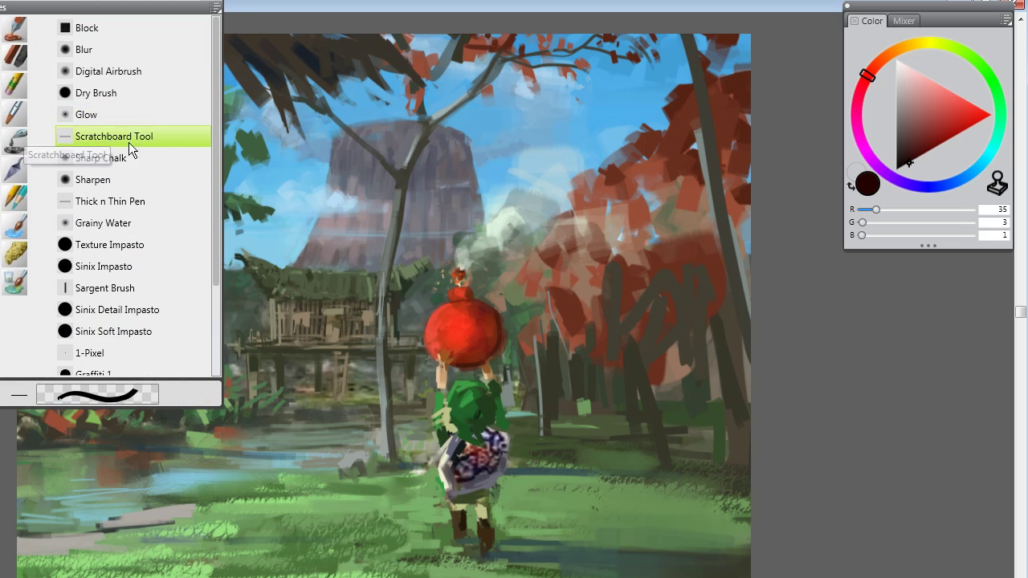
pyautogui.click(192, 133)
pyautogui.keyDown('alt'); pyautogui.click(459, 292); pyautogui.keyUp('alt')
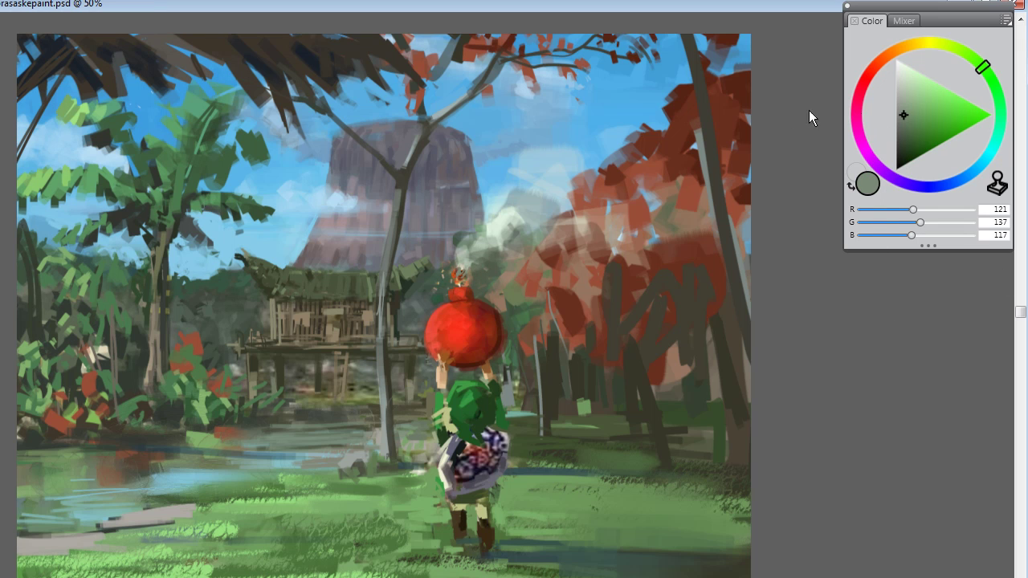
# Step: Paint the fuse flame's core in pale yellow (R 245, G 240, B 165) with the Sinix Impasto brush
pyautogui.click(912, 45)
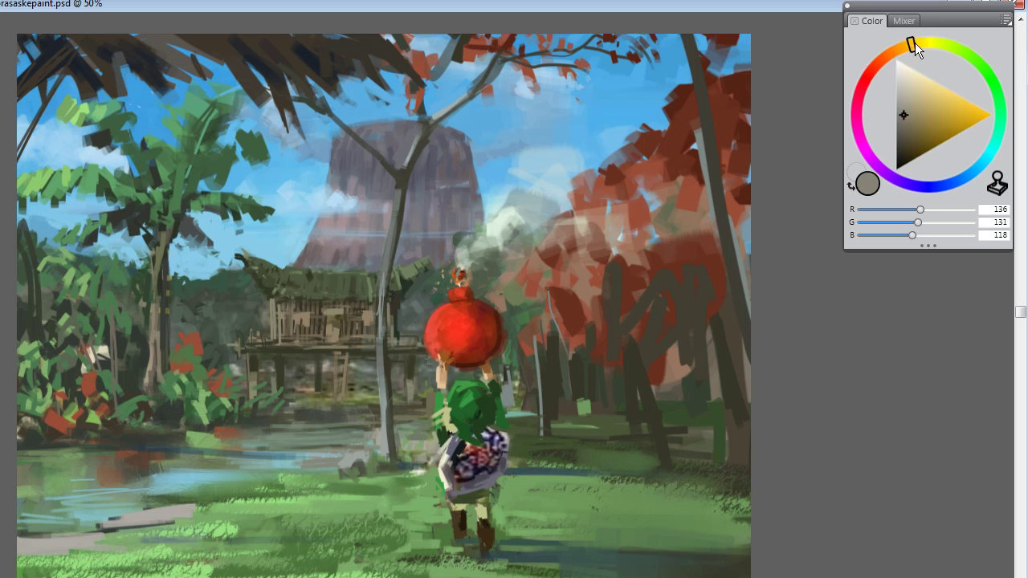
pyautogui.moveTo(915, 43); pyautogui.dragTo(924, 42)
pyautogui.click(925, 81)
pyautogui.click(33, 2)
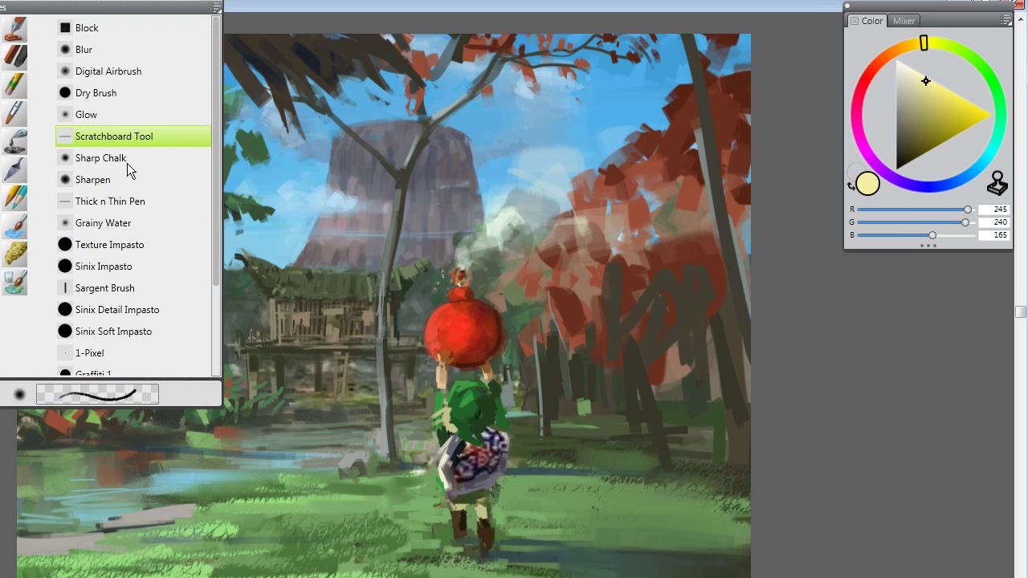
pyautogui.click(116, 263)
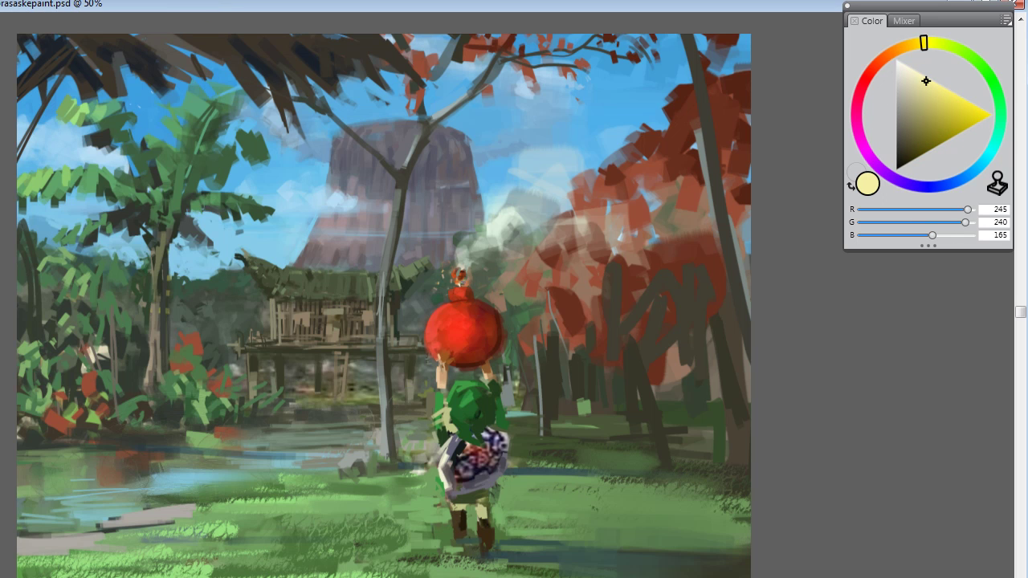
pyautogui.moveTo(460, 275)
pyautogui.mouseDown()
pyautogui.moveTo(466, 287)
pyautogui.moveTo(458, 277)
pyautogui.mouseUp()
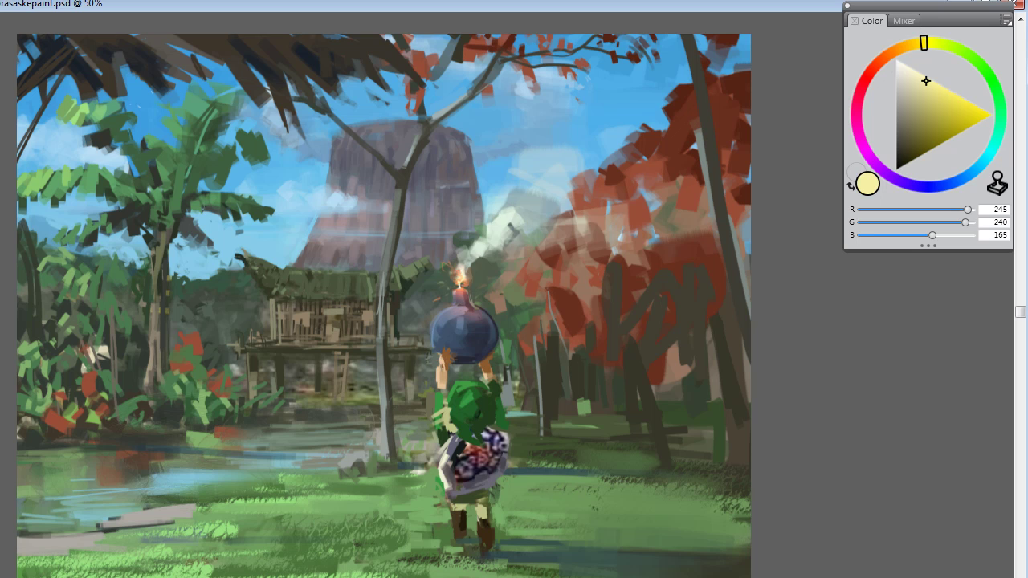
# Step: Try cream highlights (R 255, G 252, B 213) on the smoke and compare the red and blue bomb versions
pyautogui.click(911, 68)
pyautogui.moveTo(532, 249); pyautogui.dragTo(560, 232)
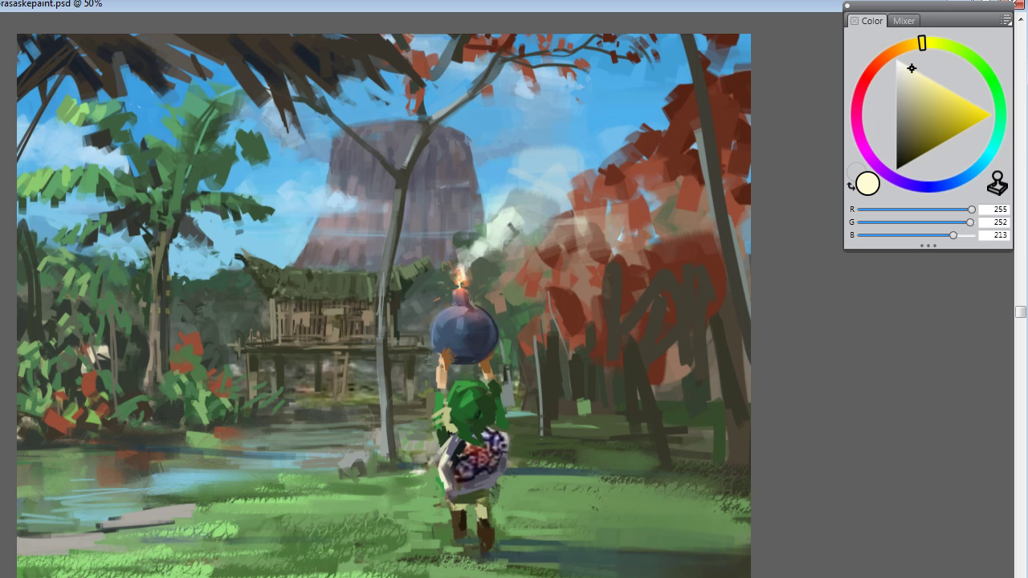
pyautogui.hotkey('ctrl', 'z')
pyautogui.hotkey('ctrl', 'z')
pyautogui.hotkey('ctrl', 'z')
pyautogui.hotkey('ctrl', 'z')
pyautogui.hotkey('ctrl', 'z')
pyautogui.hotkey('ctrl', 'z')
pyautogui.hotkey('ctrl', 'z')
pyautogui.hotkey('ctrl', 'z')
pyautogui.hotkey('ctrl', 'z')
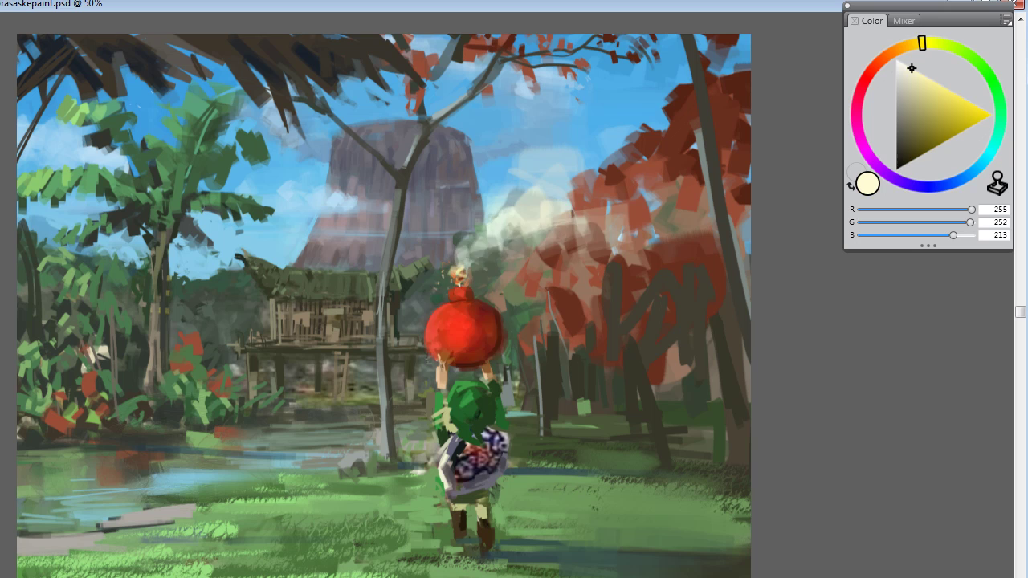
# Step: Undo the cream highlights on the smoke
pyautogui.hotkey('ctrl', 'z')
pyautogui.hotkey('ctrl', 'z')
pyautogui.hotkey('ctrl', 'z')
pyautogui.hotkey('ctrl', 'z')
pyautogui.hotkey('ctrl', 'z')
pyautogui.hotkey('ctrl', 'z')
pyautogui.hotkey('ctrl', 'z')
pyautogui.hotkey('ctrl', 'z')
pyautogui.hotkey('ctrl', 'z')
pyautogui.hotkey('ctrl', 'z')
pyautogui.hotkey('ctrl', 'z')
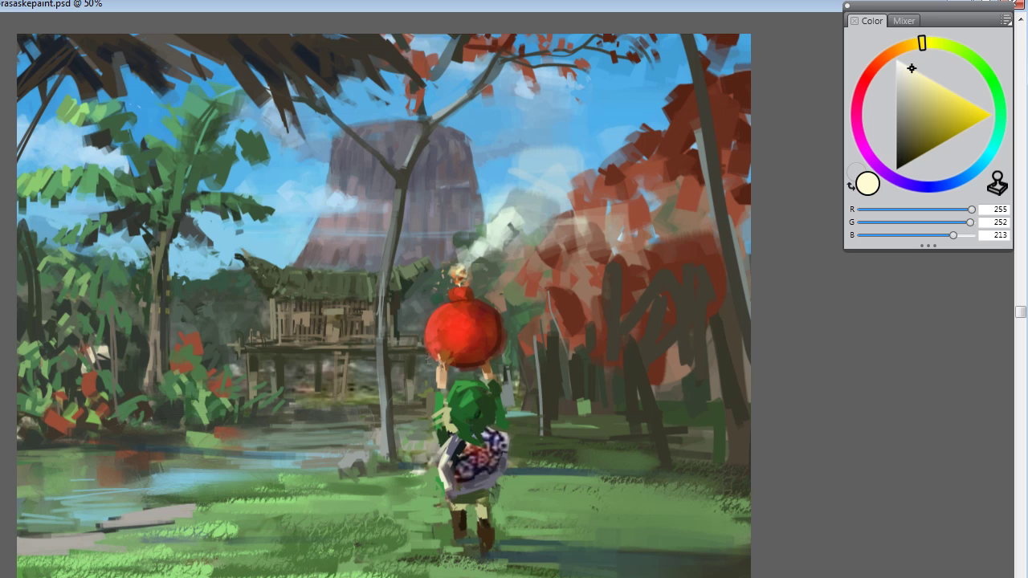
# Step: Return to the blue bomb version and dismiss Layer 2's attributes without changing them
pyautogui.hotkey('ctrl', 'z')
pyautogui.hotkey('ctrl', 'z')
pyautogui.hotkey('ctrl', 'z')
pyautogui.hotkey('ctrl', 'z')
pyautogui.press('Return')
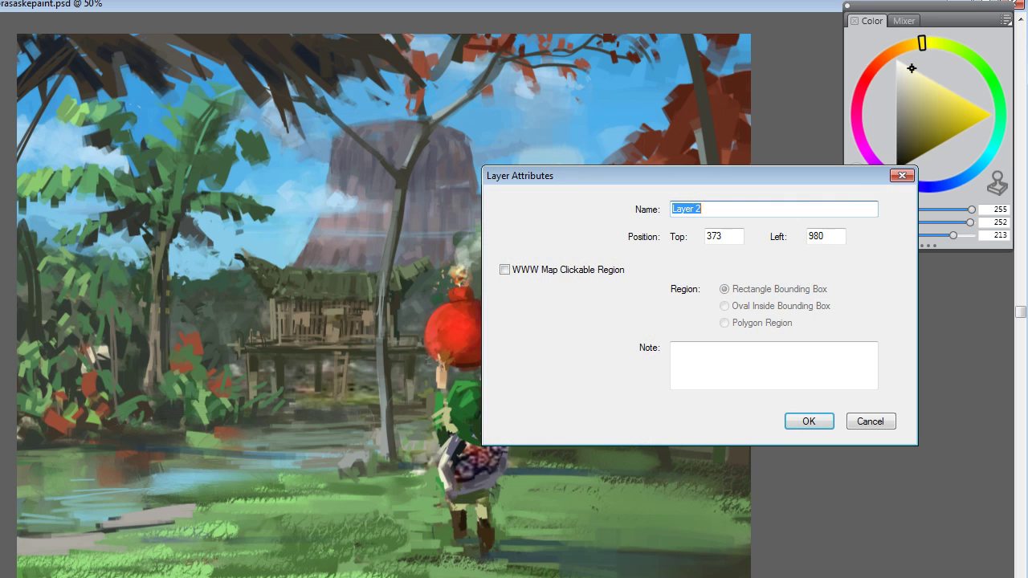
pyautogui.click(876, 420)
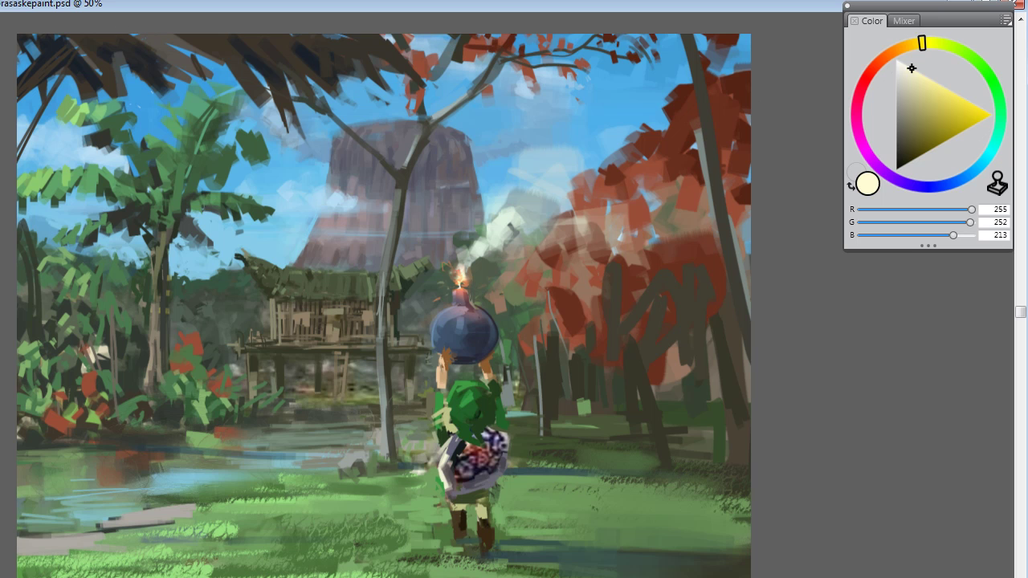
# Step: Rework the red tree canopy with sampled dark red-brown (R 98, G 38, B 18) and mid red-brown (R 147, G 71, B 46) strokes
pyautogui.hotkey('ctrl', 'b')
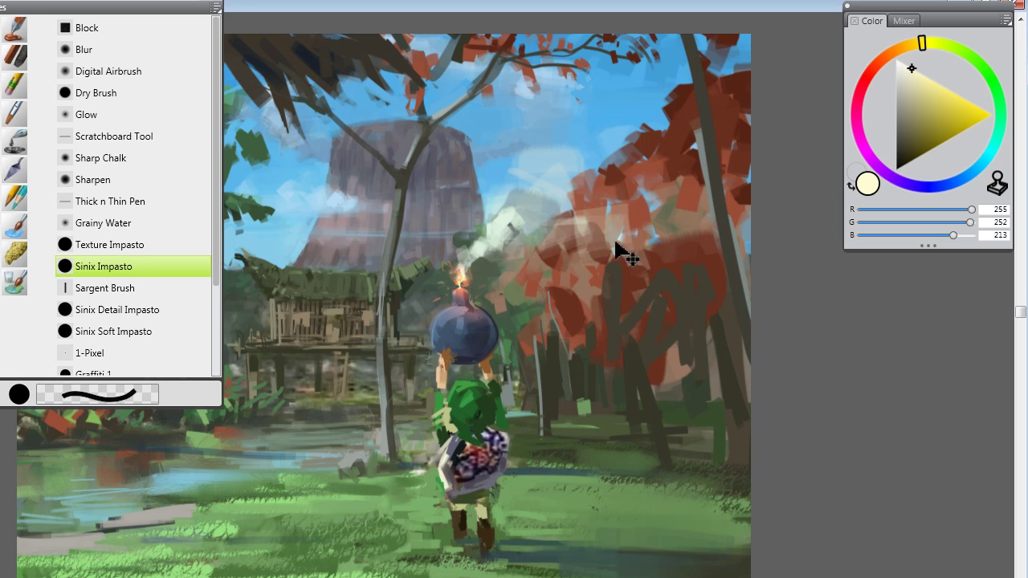
pyautogui.hotkey('ctrl', 'b')
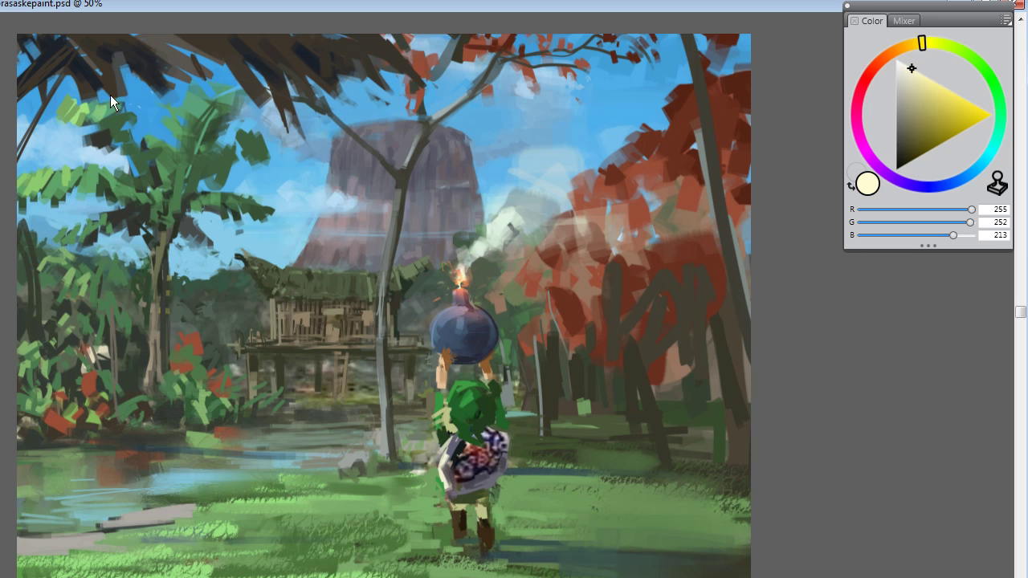
pyautogui.keyDown('alt'); pyautogui.click(674, 269); pyautogui.keyUp('alt')
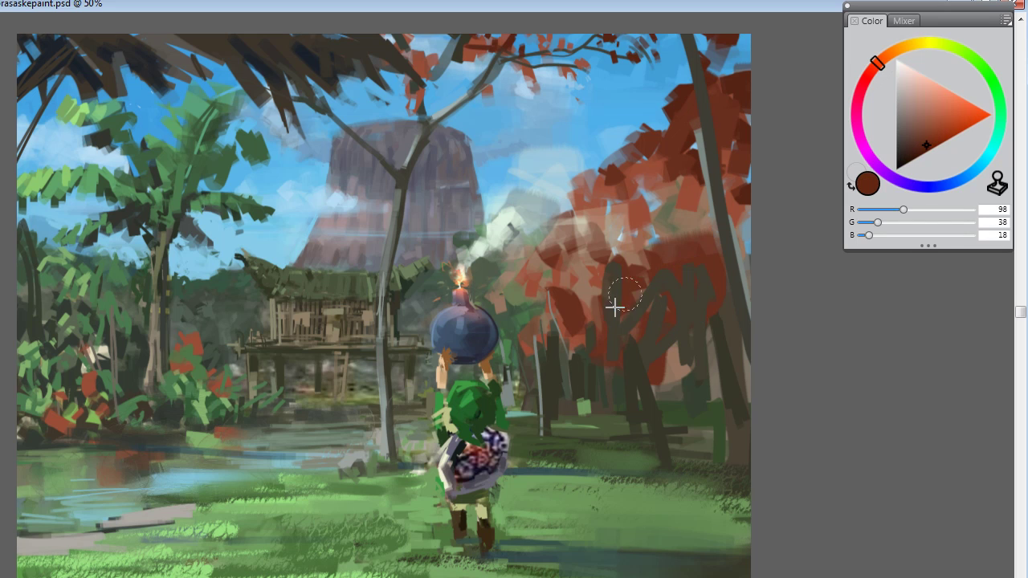
pyautogui.moveTo(614, 307)
pyautogui.mouseDown()
pyautogui.moveTo(632, 330)
pyautogui.moveTo(643, 216)
pyautogui.moveTo(605, 234)
pyautogui.moveTo(651, 223)
pyautogui.moveTo(660, 264)
pyautogui.moveTo(701, 197)
pyautogui.mouseUp()
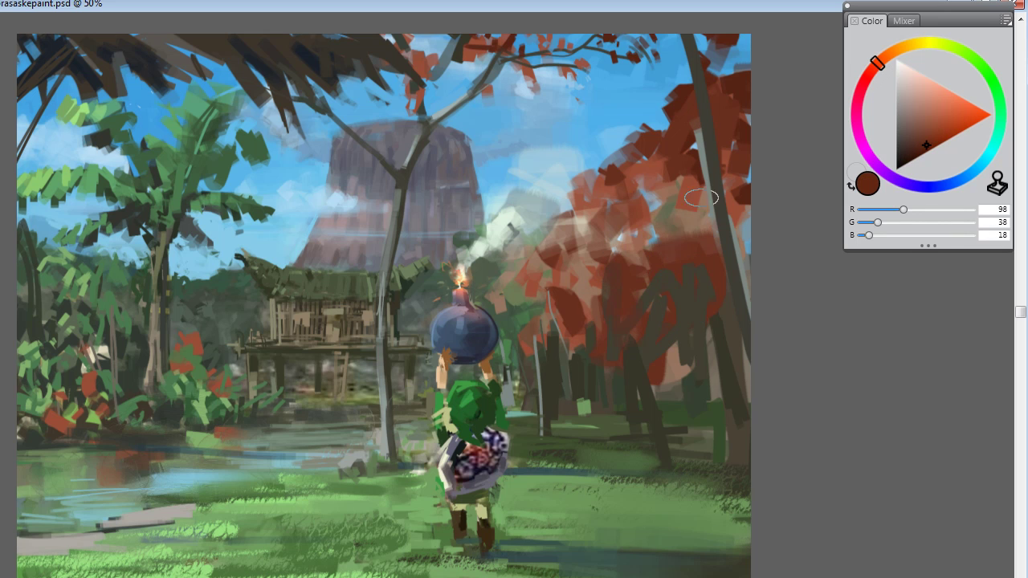
pyautogui.keyDown('alt'); pyautogui.click(657, 170); pyautogui.keyUp('alt')
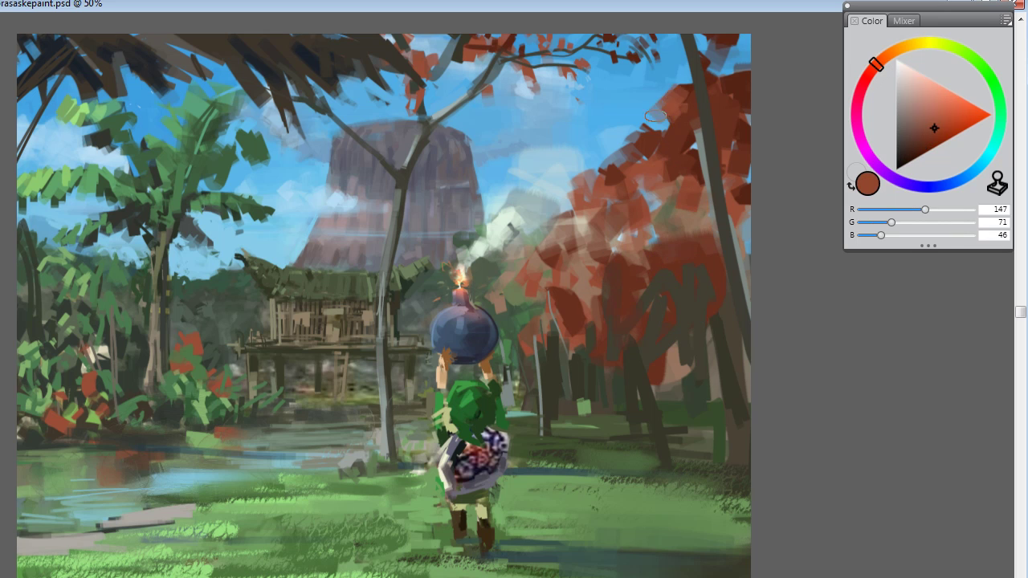
pyautogui.moveTo(656, 116)
pyautogui.mouseDown()
pyautogui.moveTo(670, 162)
pyautogui.moveTo(627, 132)
pyautogui.moveTo(623, 171)
pyautogui.moveTo(589, 167)
pyautogui.moveTo(570, 211)
pyautogui.mouseUp()
# Step: Paint bright orange leaf highlights (R 241, G 106, B 65) across the red canopy and in low clusters near the ground
pyautogui.moveTo(954, 100); pyautogui.dragTo(964, 104)
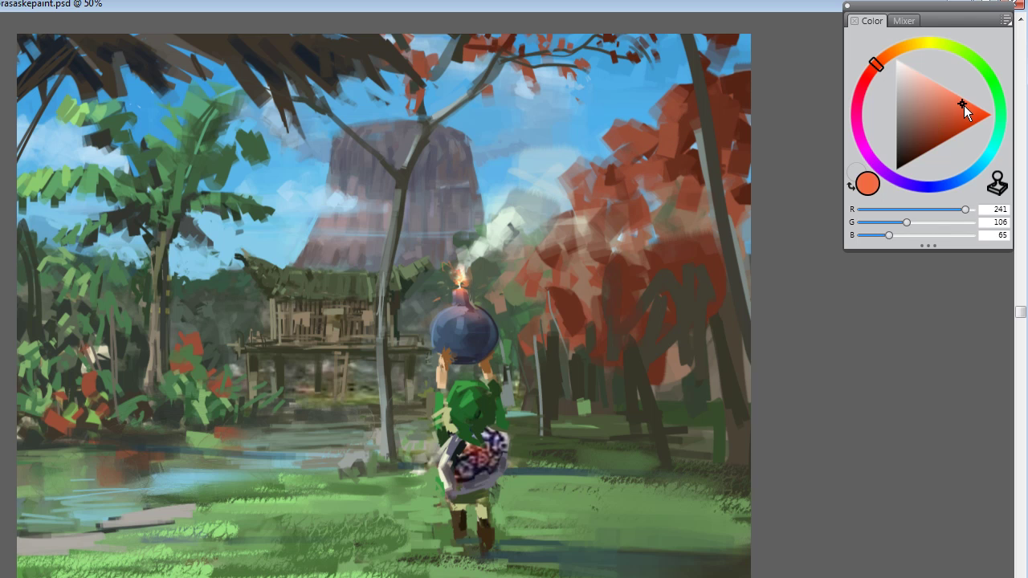
pyautogui.moveTo(631, 131)
pyautogui.mouseDown()
pyautogui.moveTo(616, 188)
pyautogui.moveTo(611, 149)
pyautogui.moveTo(643, 147)
pyautogui.moveTo(641, 175)
pyautogui.moveTo(672, 122)
pyautogui.moveTo(659, 142)
pyautogui.moveTo(676, 160)
pyautogui.moveTo(661, 192)
pyautogui.moveTo(627, 183)
pyautogui.moveTo(603, 184)
pyautogui.mouseUp()
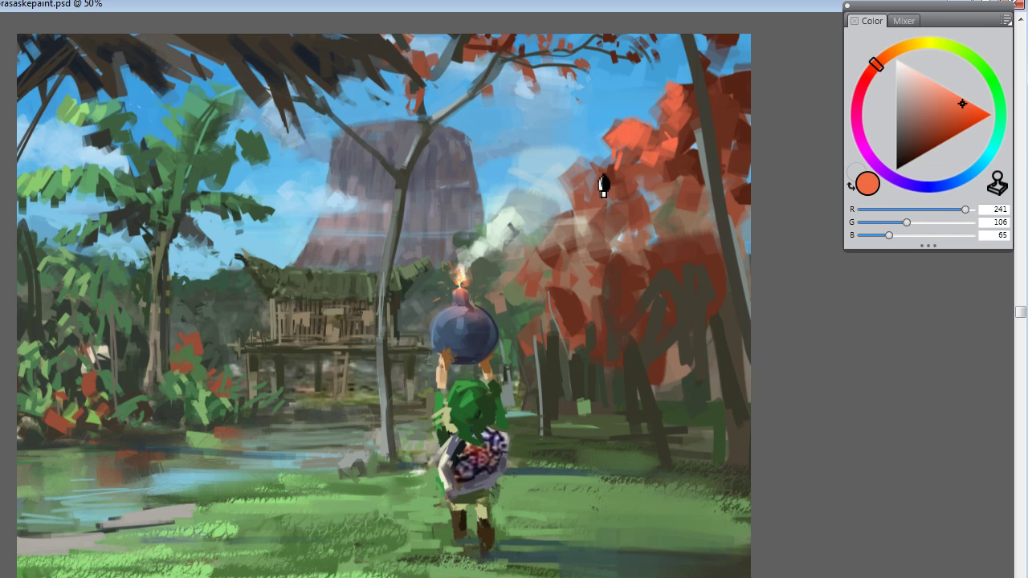
pyautogui.moveTo(566, 258)
pyautogui.mouseDown()
pyautogui.moveTo(547, 300)
pyautogui.moveTo(575, 322)
pyautogui.moveTo(598, 310)
pyautogui.moveTo(583, 296)
pyautogui.moveTo(609, 307)
pyautogui.moveTo(627, 334)
pyautogui.moveTo(645, 333)
pyautogui.moveTo(615, 288)
pyautogui.moveTo(577, 355)
pyautogui.moveTo(576, 416)
pyautogui.moveTo(619, 430)
pyautogui.moveTo(576, 429)
pyautogui.moveTo(558, 444)
pyautogui.moveTo(605, 457)
pyautogui.moveTo(722, 422)
pyautogui.moveTo(756, 461)
pyautogui.moveTo(773, 520)
pyautogui.mouseUp()
# Step: Paint a grey highlight (R 123, G 134, B 129) along the upper part of the large leaning trunk, redoing the stroke until it fits
pyautogui.keyDown('alt'); pyautogui.click(720, 165); pyautogui.keyUp('alt')
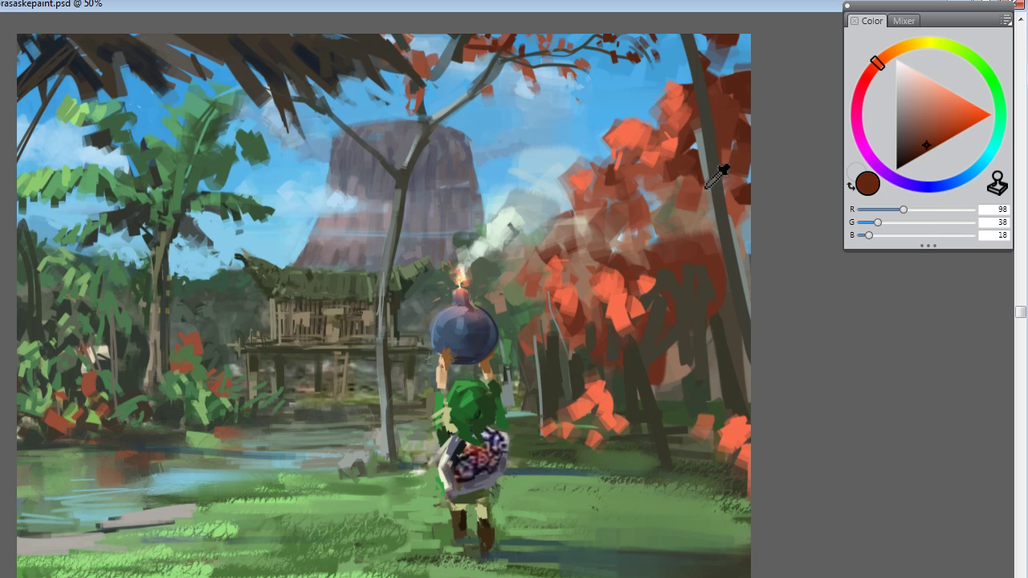
pyautogui.keyDown('alt'); pyautogui.click(713, 151); pyautogui.keyUp('alt')
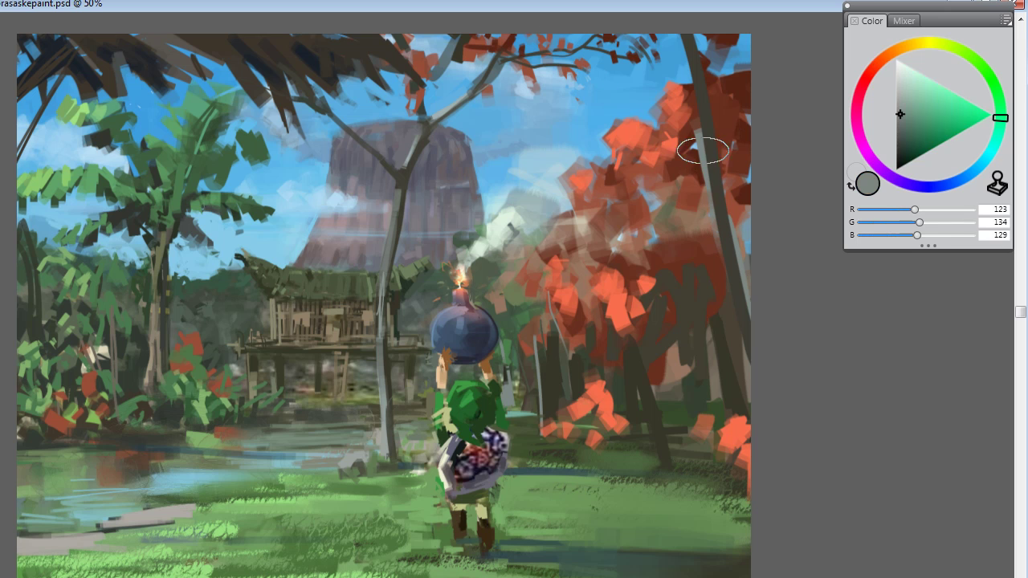
pyautogui.moveTo(692, 40); pyautogui.dragTo(735, 210)
pyautogui.hotkey('ctrl', 'z')
pyautogui.moveTo(679, 33); pyautogui.dragTo(728, 177)
pyautogui.hotkey('ctrl', 'z')
pyautogui.moveTo(683, 41); pyautogui.dragTo(740, 200)
pyautogui.hotkey('ctrl', 'z')
pyautogui.moveTo(683, 36); pyautogui.dragTo(710, 188)
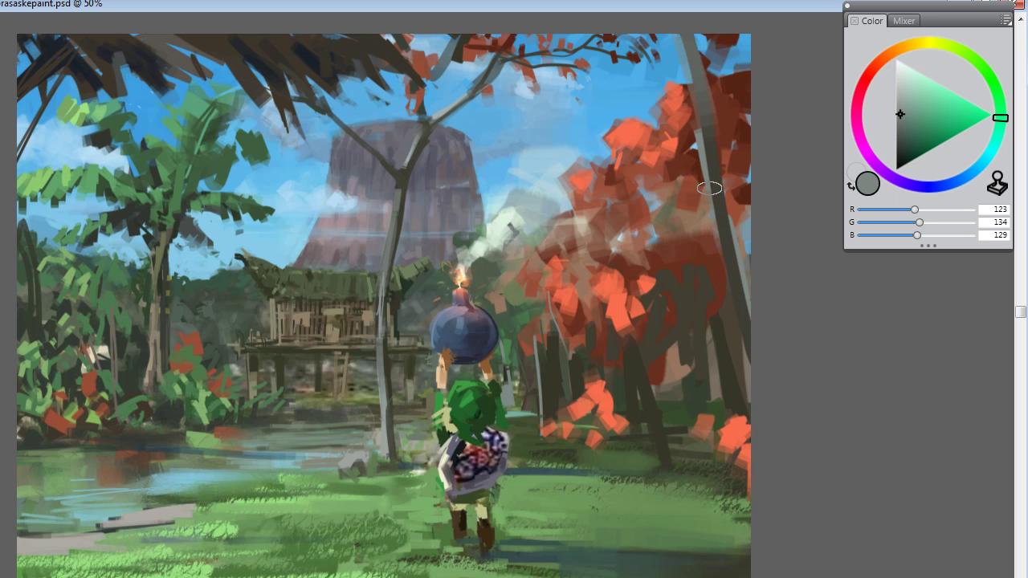
pyautogui.hotkey('ctrl', 'z')
pyautogui.moveTo(681, 34); pyautogui.dragTo(706, 139)
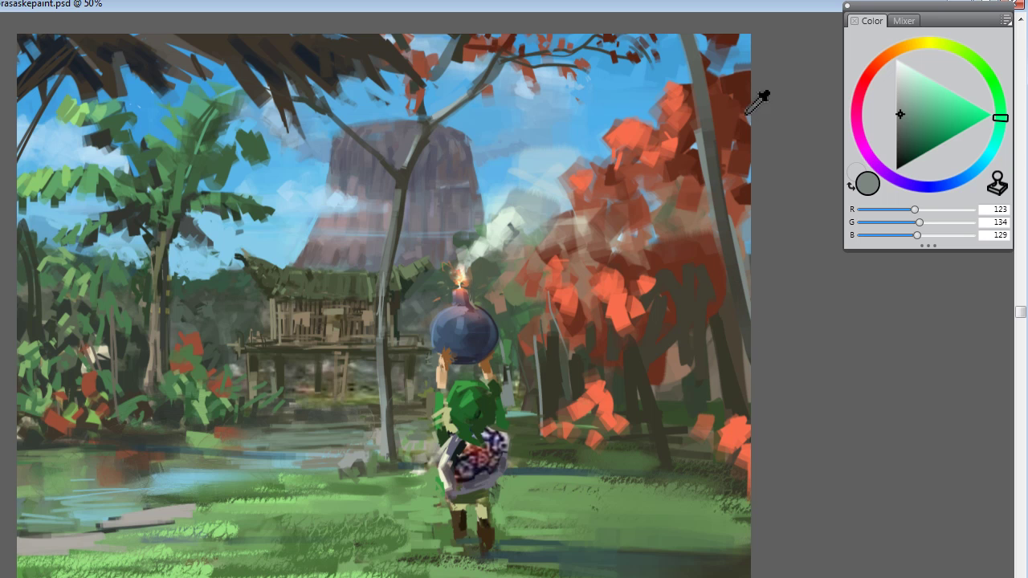
# Step: Shade the large leaning trunk with dark grey (R 55, G 54, B 45) and restate its grey highlight (R 123, G 134, B 129)
pyautogui.keyDown('alt'); pyautogui.click(407, 176); pyautogui.keyUp('alt')
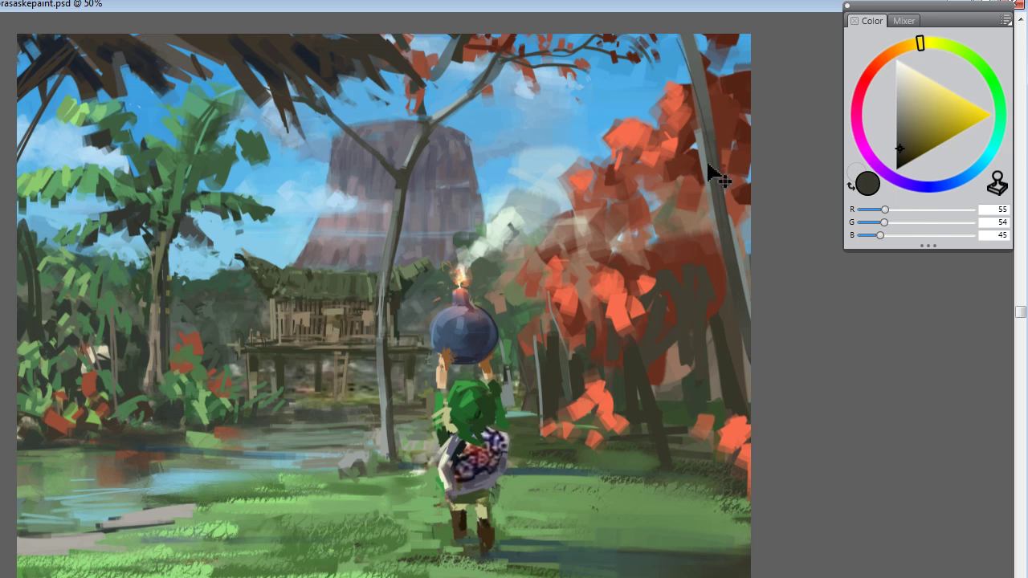
pyautogui.moveTo(704, 64); pyautogui.dragTo(751, 361)
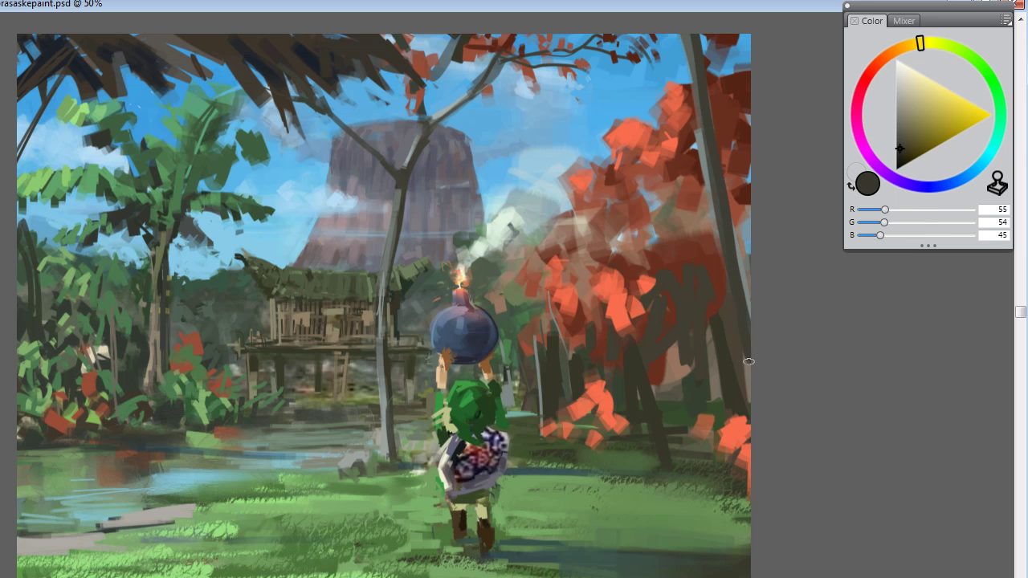
pyautogui.keyDown('alt'); pyautogui.click(717, 150); pyautogui.keyUp('alt')
pyautogui.moveTo(717, 149)
pyautogui.mouseDown()
pyautogui.moveTo(744, 368)
pyautogui.moveTo(721, 319)
pyautogui.moveTo(733, 430)
pyautogui.mouseUp()
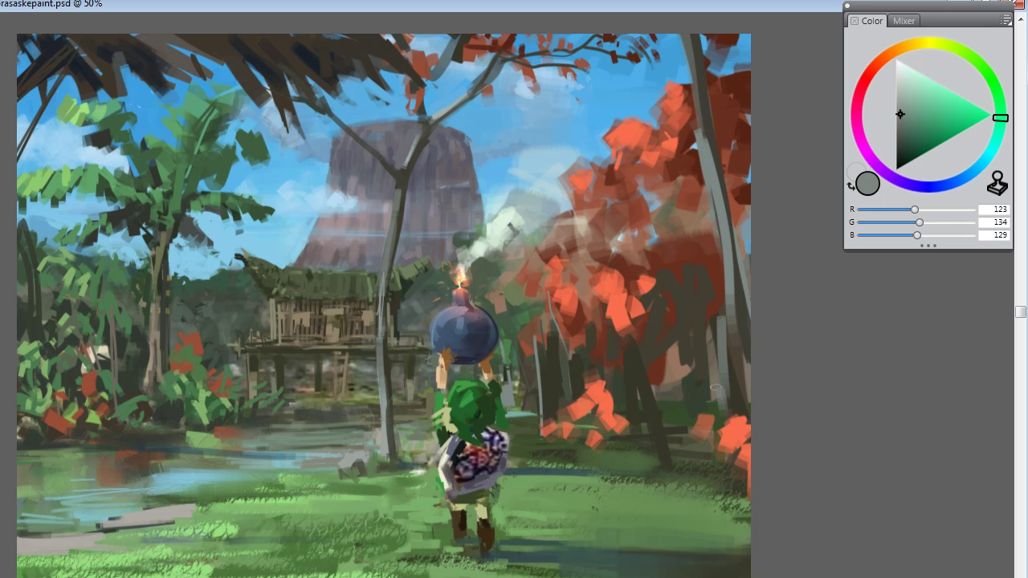
# Step: Cover the dark trunks under the canopy with red-brown (R 104, G 42, B 21) foliage and dark brown (R 47, G 29, B 23) shadows
pyautogui.keyDown('alt'); pyautogui.click(701, 301); pyautogui.keyUp('alt')
pyautogui.keyDown('alt'); pyautogui.click(701, 301); pyautogui.keyUp('alt')
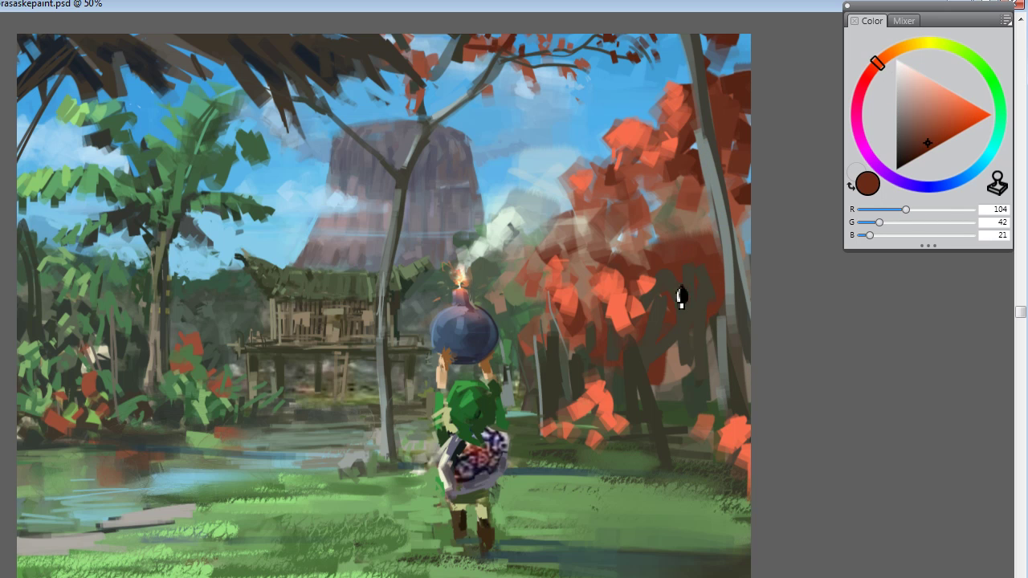
pyautogui.moveTo(720, 324)
pyautogui.mouseDown()
pyautogui.moveTo(634, 367)
pyautogui.moveTo(622, 302)
pyautogui.mouseUp()
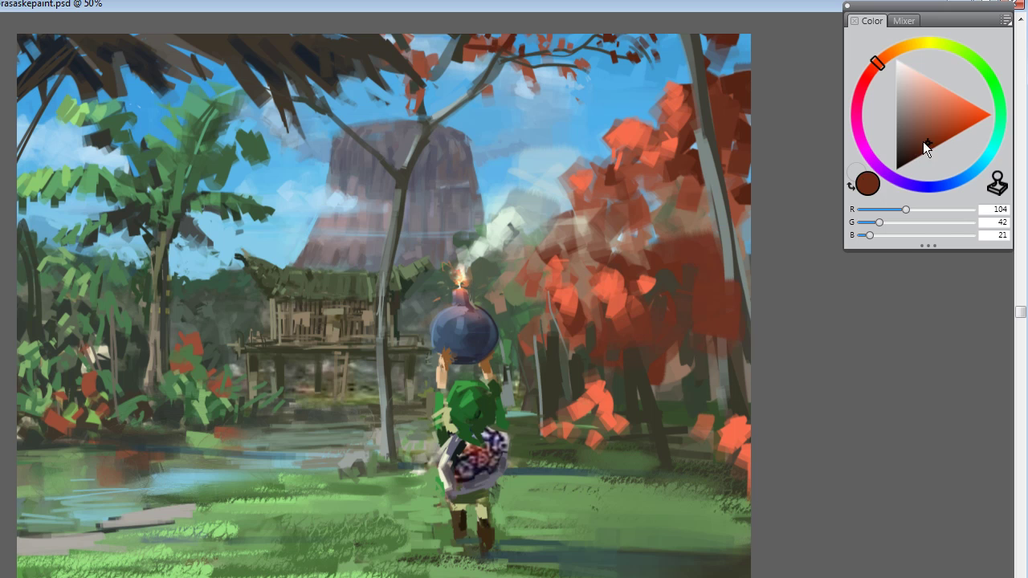
pyautogui.moveTo(922, 142); pyautogui.dragTo(907, 156)
pyautogui.moveTo(679, 360)
pyautogui.mouseDown()
pyautogui.moveTo(727, 389)
pyautogui.moveTo(706, 289)
pyautogui.moveTo(647, 315)
pyautogui.moveTo(655, 387)
pyautogui.moveTo(642, 398)
pyautogui.moveTo(698, 434)
pyautogui.moveTo(715, 459)
pyautogui.mouseUp()
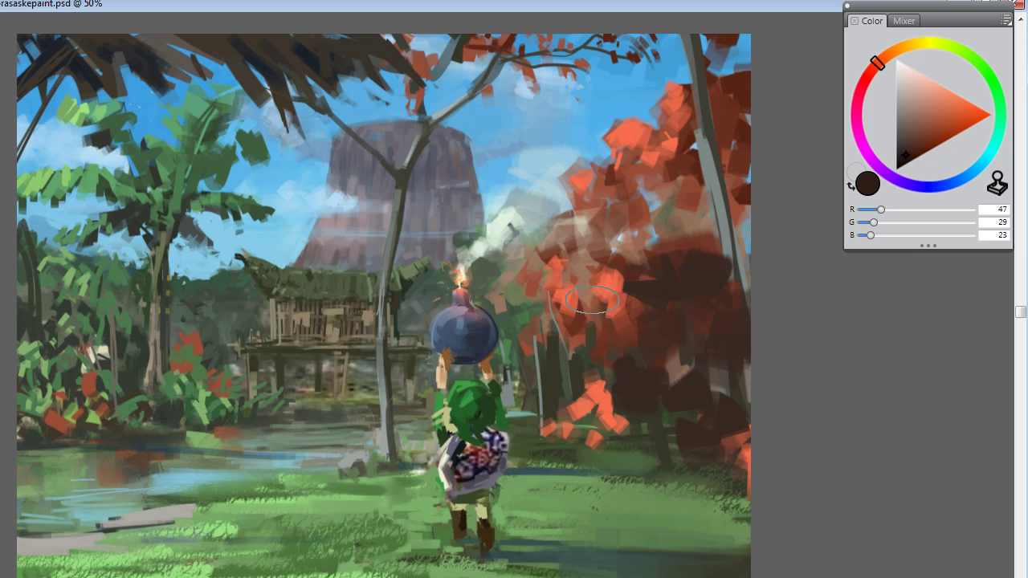
# Step: Extend the leaning trunk's grey highlight downward and add a thin grey trunk (R 123, G 134, B 129) beneath the orange leaves
pyautogui.keyDown('alt'); pyautogui.click(727, 227); pyautogui.keyUp('alt')
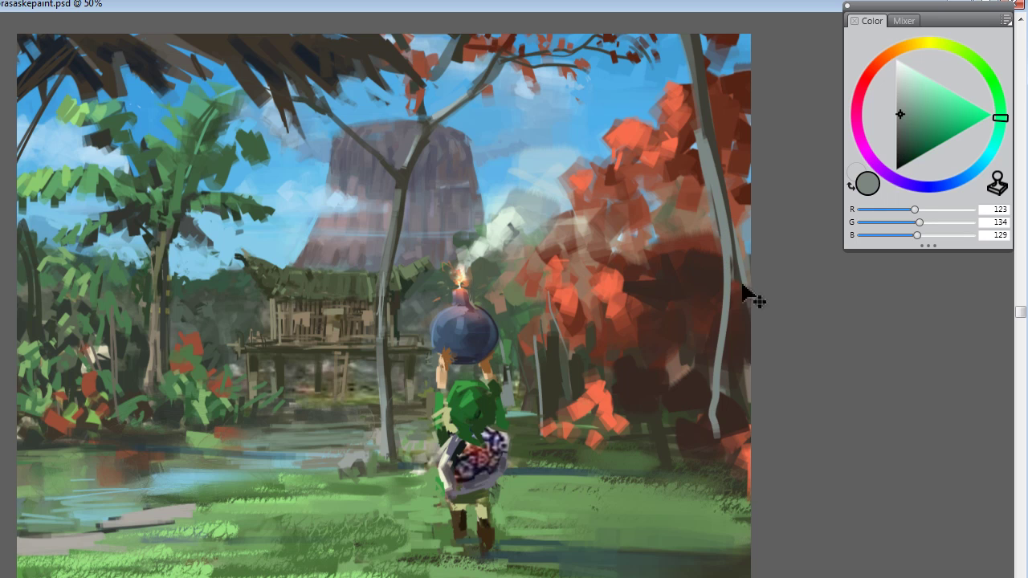
pyautogui.moveTo(731, 265); pyautogui.dragTo(736, 394)
pyautogui.moveTo(687, 274); pyautogui.dragTo(679, 450)
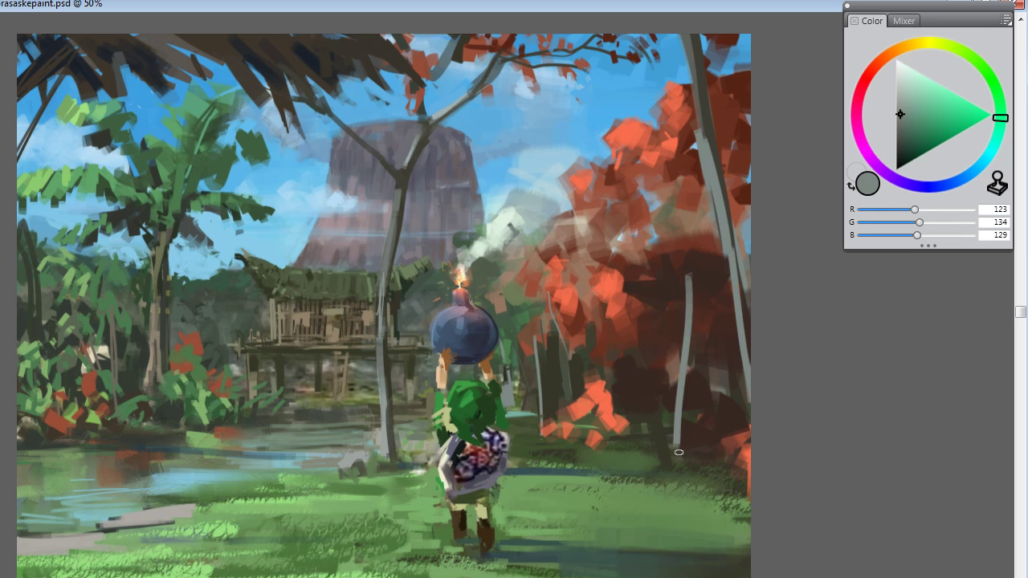
pyautogui.hotkey('ctrl', 'z')
pyautogui.moveTo(652, 296); pyautogui.dragTo(646, 447)
pyautogui.hotkey('ctrl', 'z')
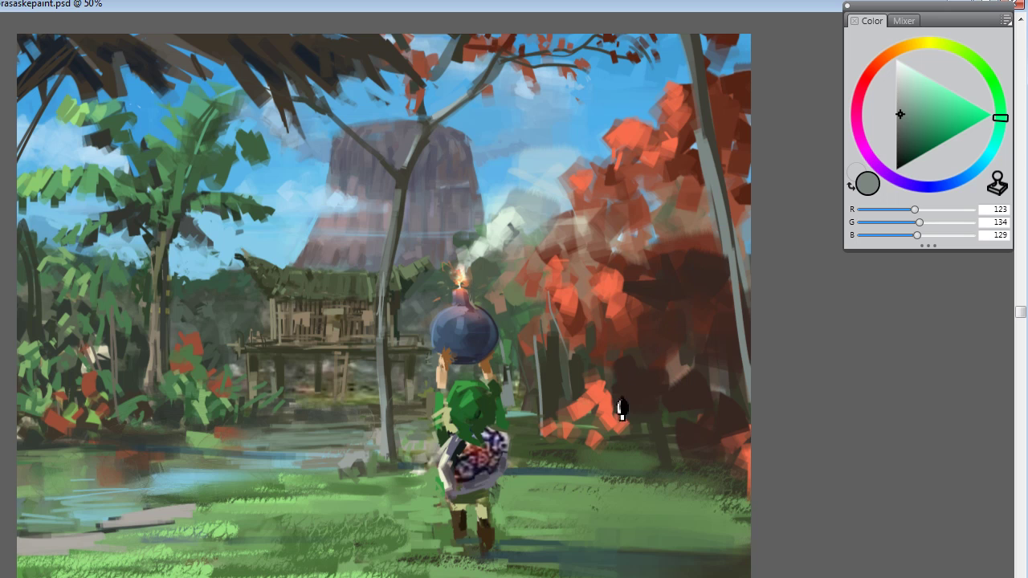
pyautogui.moveTo(619, 408); pyautogui.dragTo(623, 317)
pyautogui.keyDown('alt'); pyautogui.click(633, 386); pyautogui.keyUp('alt')
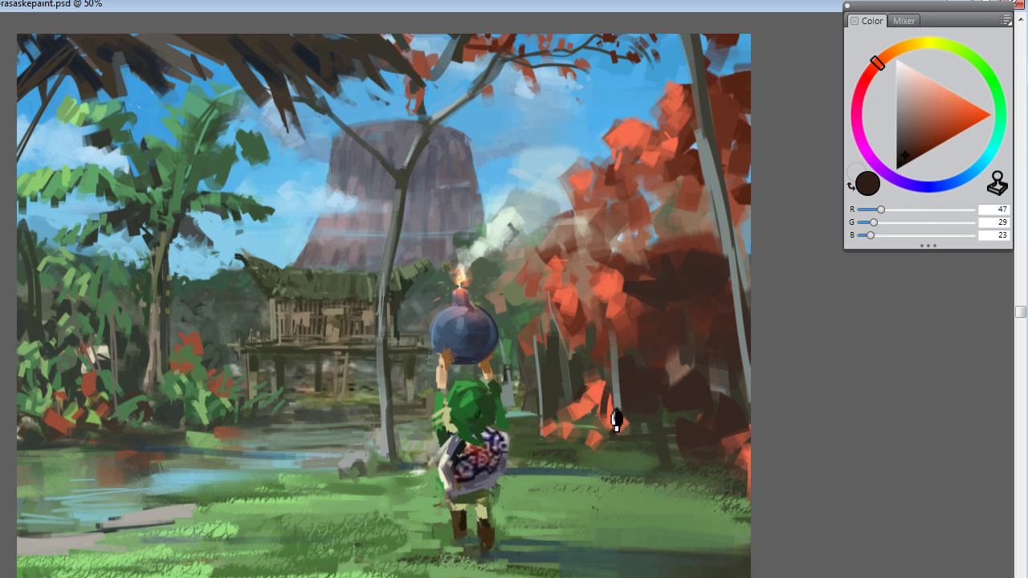
# Step: Paint a green bush (R 106, G 144, B 76) under the red canopy and add orange leaves (R 198, G 88, B 56) above it
pyautogui.keyDown('alt'); pyautogui.click(639, 487); pyautogui.keyUp('alt')
pyautogui.moveTo(598, 376)
pyautogui.mouseDown()
pyautogui.moveTo(588, 402)
pyautogui.moveTo(610, 431)
pyautogui.moveTo(656, 421)
pyautogui.moveTo(661, 381)
pyautogui.moveTo(663, 471)
pyautogui.moveTo(697, 402)
pyautogui.moveTo(706, 430)
pyautogui.mouseUp()
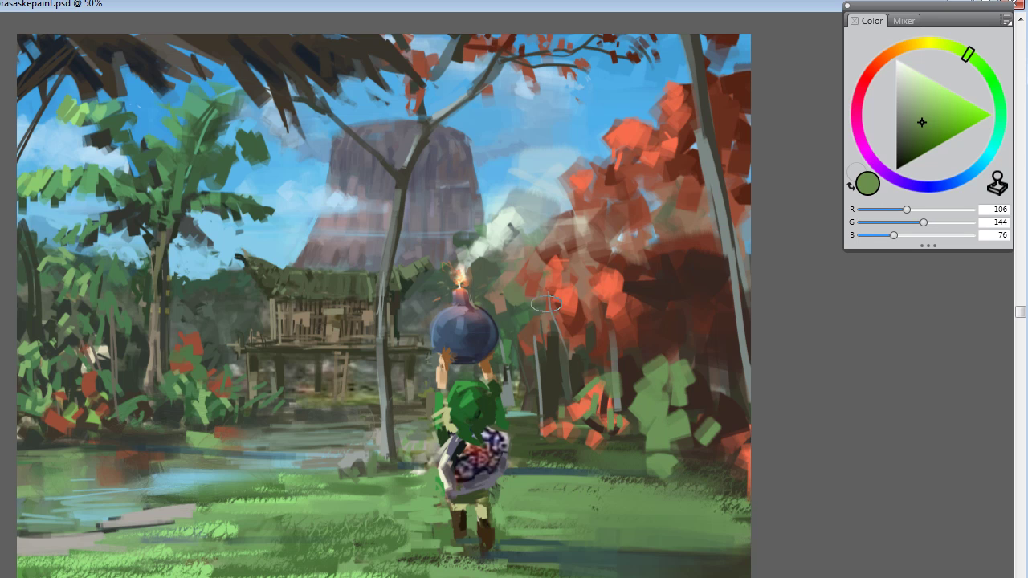
pyautogui.keyDown('alt'); pyautogui.click(615, 281); pyautogui.keyUp('alt')
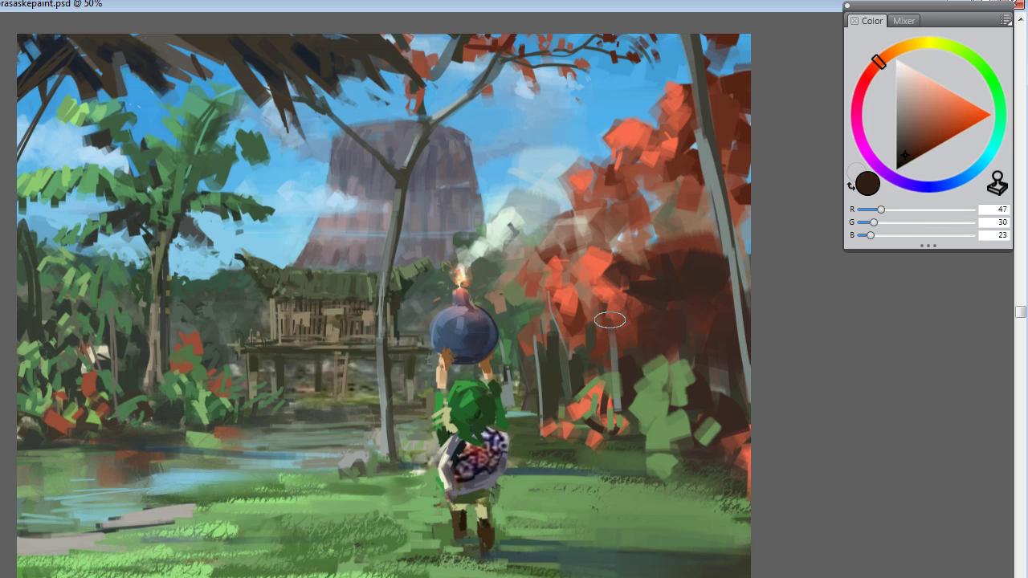
pyautogui.keyDown('alt'); pyautogui.click(615, 273); pyautogui.keyUp('alt')
pyautogui.moveTo(707, 277); pyautogui.dragTo(694, 256)
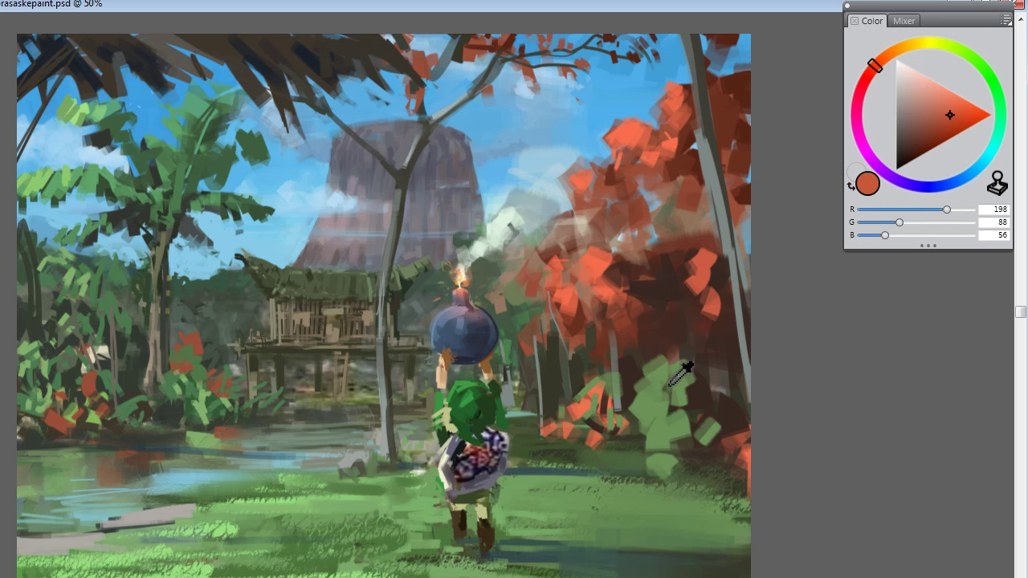
# Step: Add olive leaves (R 110, G 105, B 72) above the green bush and break up its shape with dark brown (R 63, G 36, B 27)
pyautogui.keyDown('alt'); pyautogui.click(684, 361); pyautogui.keyUp('alt')
pyautogui.moveTo(707, 314)
pyautogui.mouseDown()
pyautogui.moveTo(689, 285)
pyautogui.moveTo(662, 300)
pyautogui.moveTo(698, 323)
pyautogui.moveTo(719, 369)
pyautogui.mouseUp()
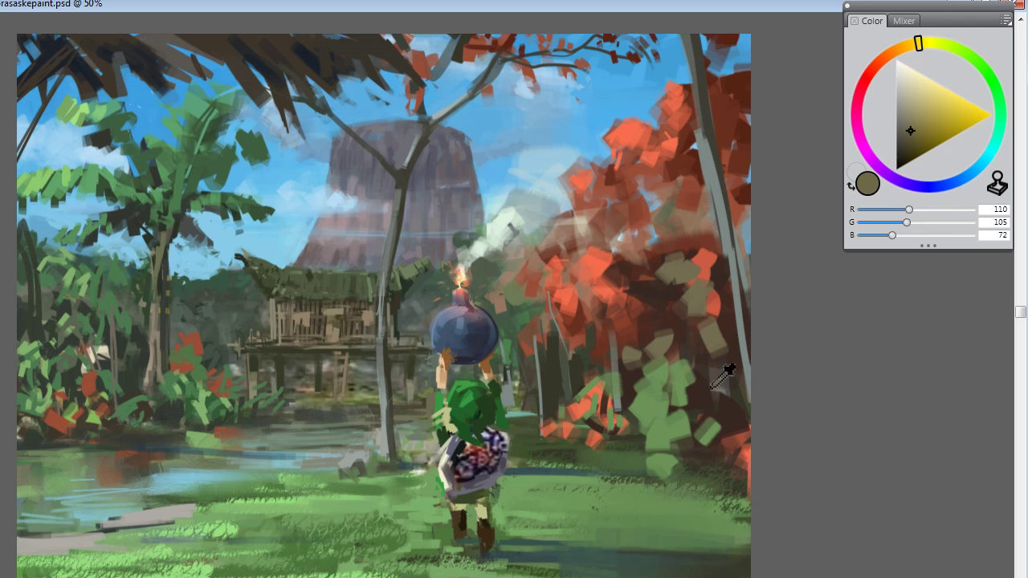
pyautogui.keyDown('alt'); pyautogui.click(725, 367); pyautogui.keyUp('alt')
pyautogui.moveTo(649, 363)
pyautogui.mouseDown()
pyautogui.moveTo(676, 412)
pyautogui.moveTo(643, 454)
pyautogui.mouseUp()
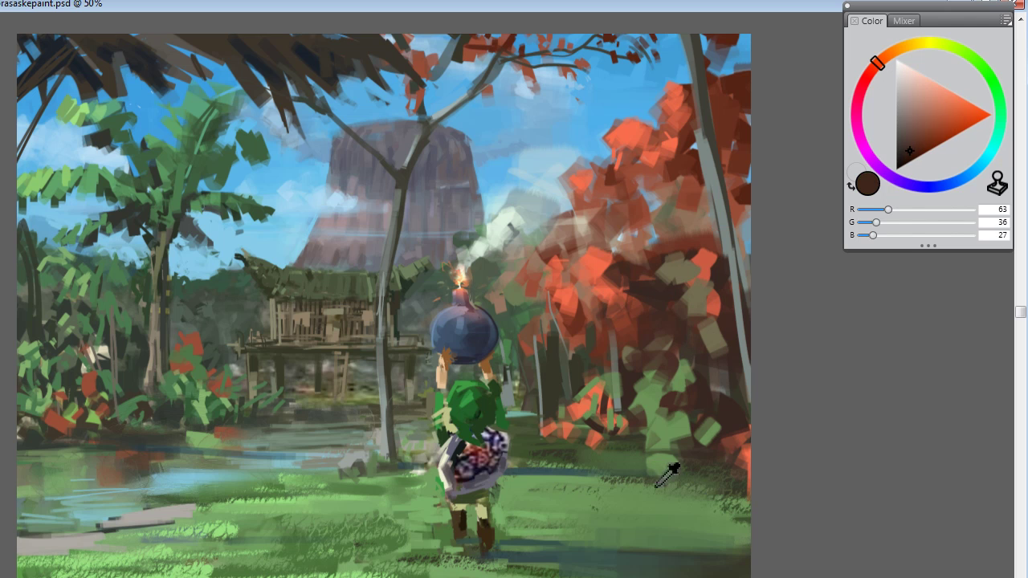
# Step: Blend the green bush's base into the grass with sampled dark green (R 59, G 76, B 52) and dark brown (R 47, G 40, B 28)
pyautogui.keyDown('alt'); pyautogui.click(644, 457); pyautogui.keyUp('alt')
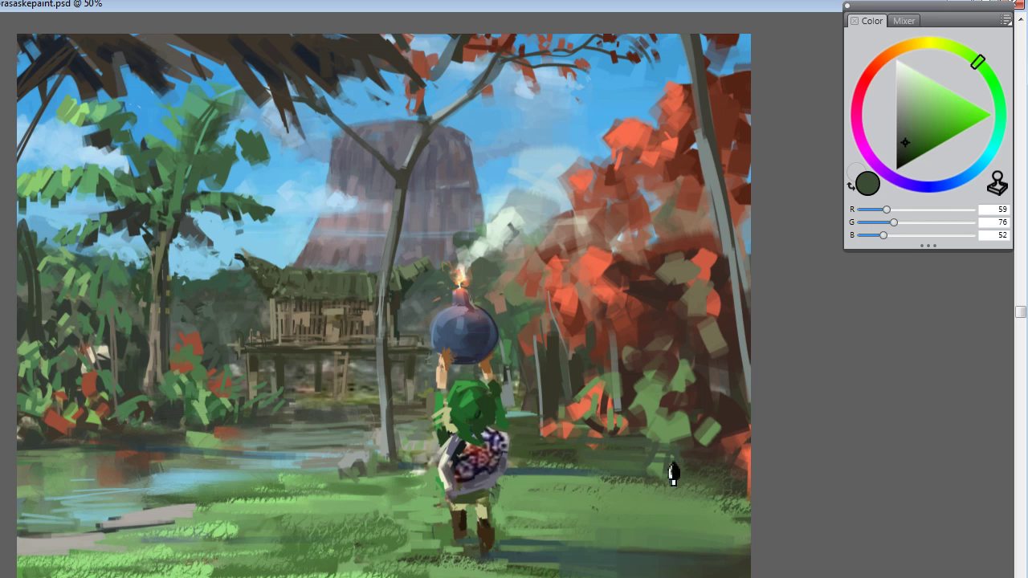
pyautogui.keyDown('alt'); pyautogui.click(684, 511); pyautogui.keyUp('alt')
pyautogui.keyDown('alt'); pyautogui.click(714, 457); pyautogui.keyUp('alt')
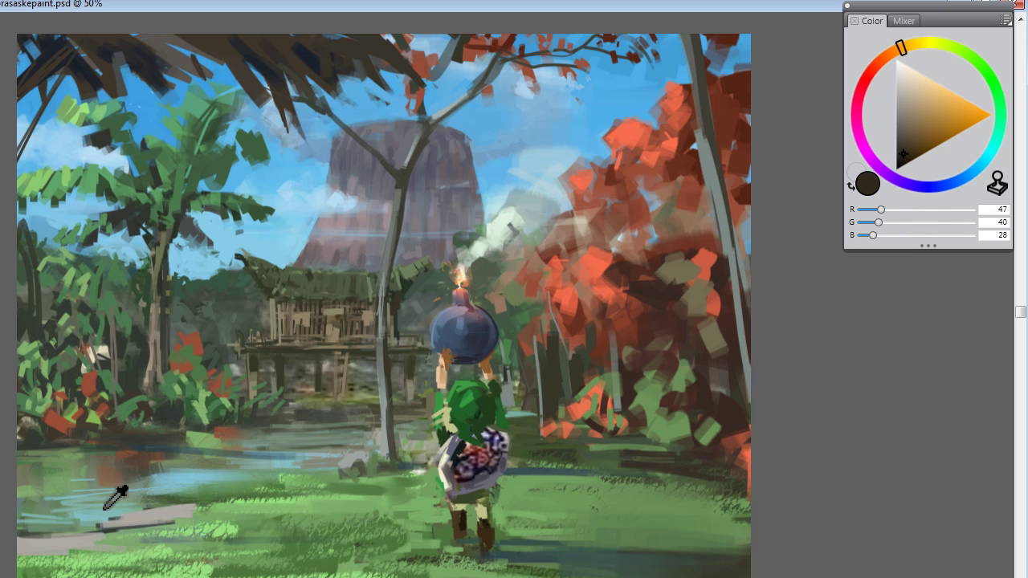
# Step: Paint grey (R 155, G 163, B 159) and brown (R 91, G 53, B 35) strokes along the edge of the pond bank
pyautogui.keyDown('alt'); pyautogui.click(125, 527); pyautogui.keyUp('alt')
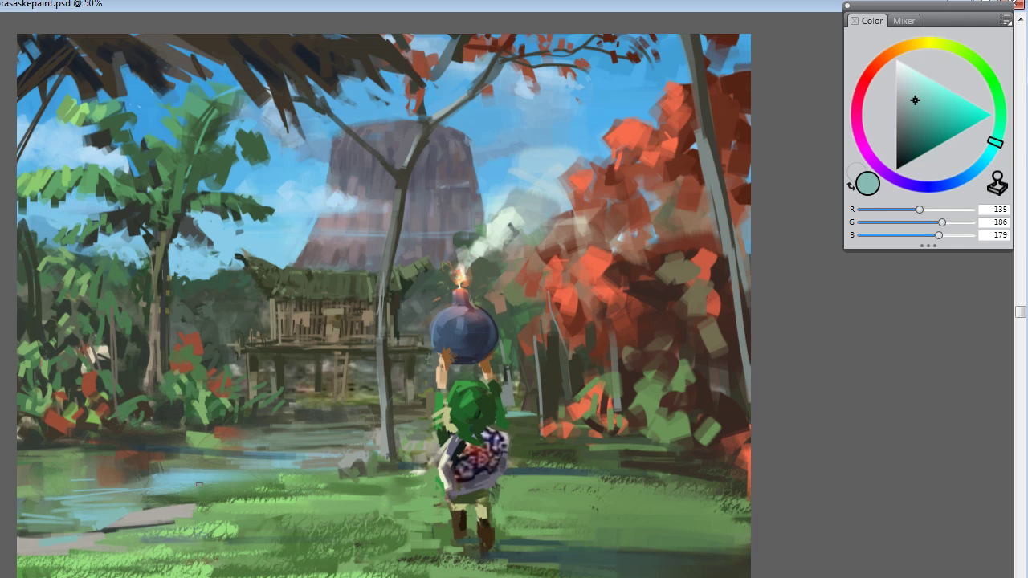
pyautogui.keyDown('alt'); pyautogui.click(356, 474); pyautogui.keyUp('alt')
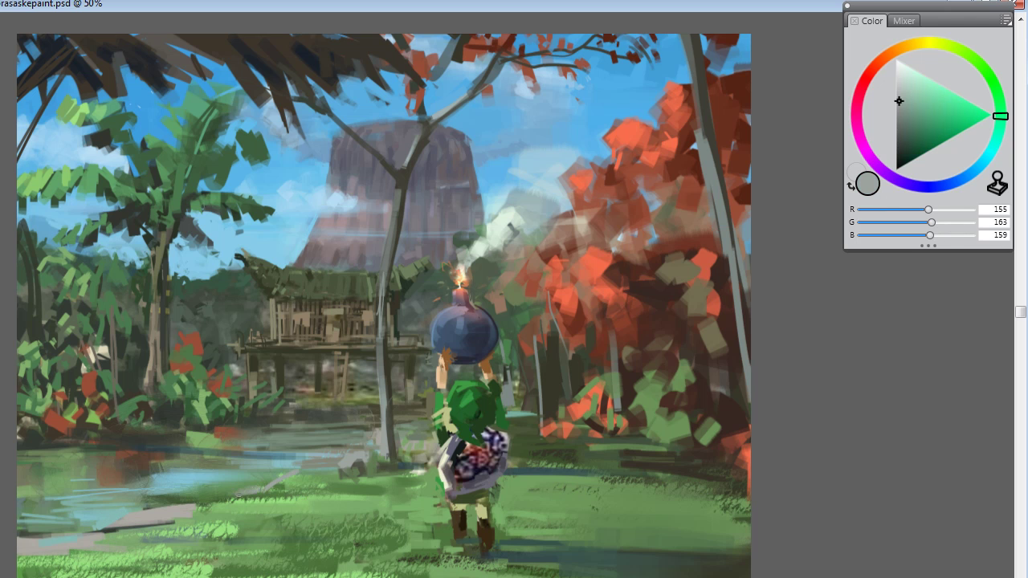
pyautogui.click(892, 52)
pyautogui.moveTo(935, 156); pyautogui.dragTo(919, 144)
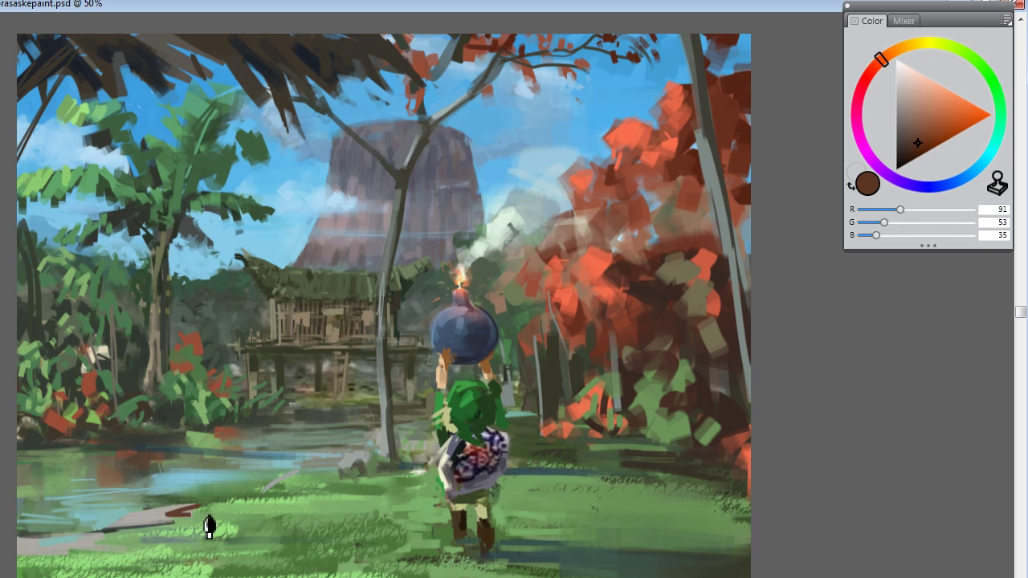
pyautogui.moveTo(202, 506); pyautogui.dragTo(157, 518)
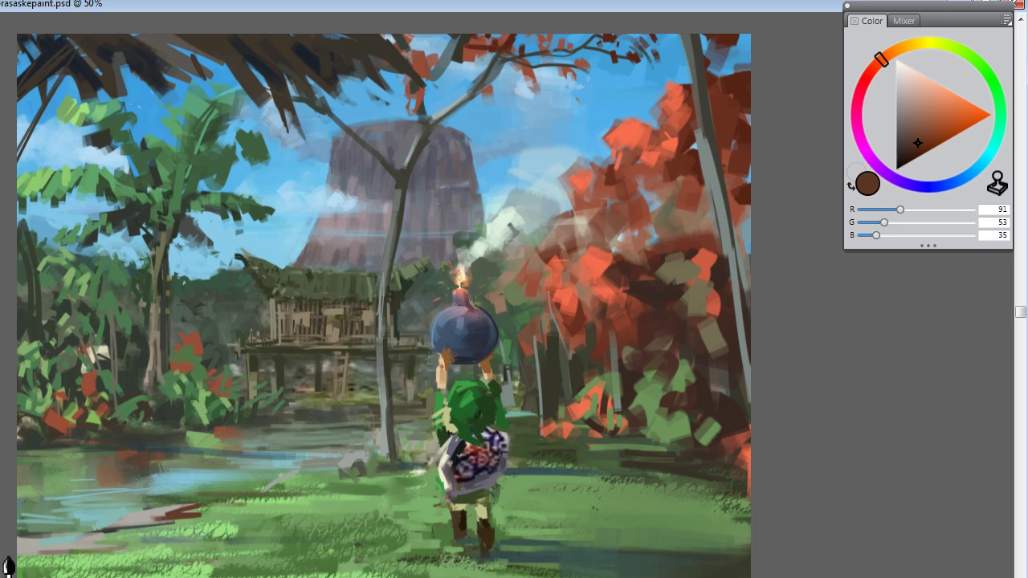
pyautogui.moveTo(10, 557)
pyautogui.mouseDown()
pyautogui.moveTo(74, 555)
pyautogui.moveTo(147, 565)
pyautogui.moveTo(151, 548)
pyautogui.moveTo(114, 553)
pyautogui.moveTo(182, 542)
pyautogui.mouseUp()
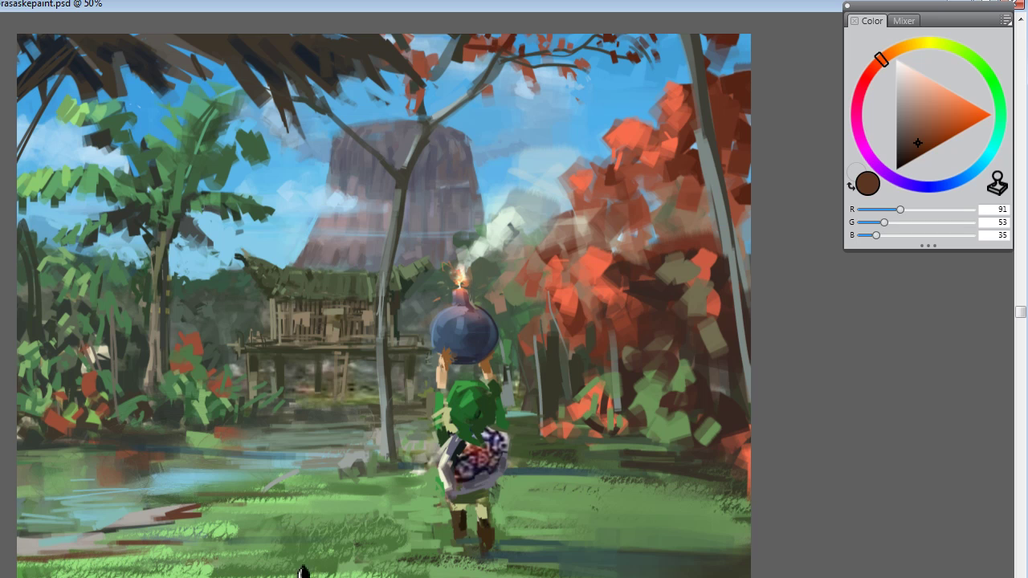
# Step: Extend the brown earth strokes (R 91, G 53, B 35) across the bank and blend the shoreline with sampled olive and water blue (R 125, G 179, B 173)
pyautogui.keyDown('alt'); pyautogui.click(253, 572); pyautogui.keyUp('alt')
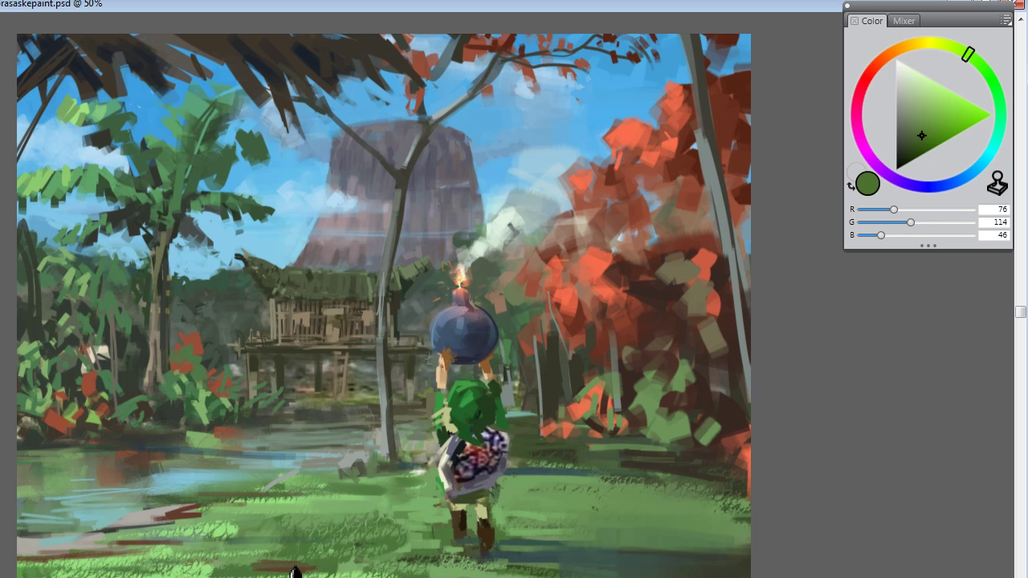
pyautogui.keyDown('alt'); pyautogui.click(178, 514); pyautogui.keyUp('alt')
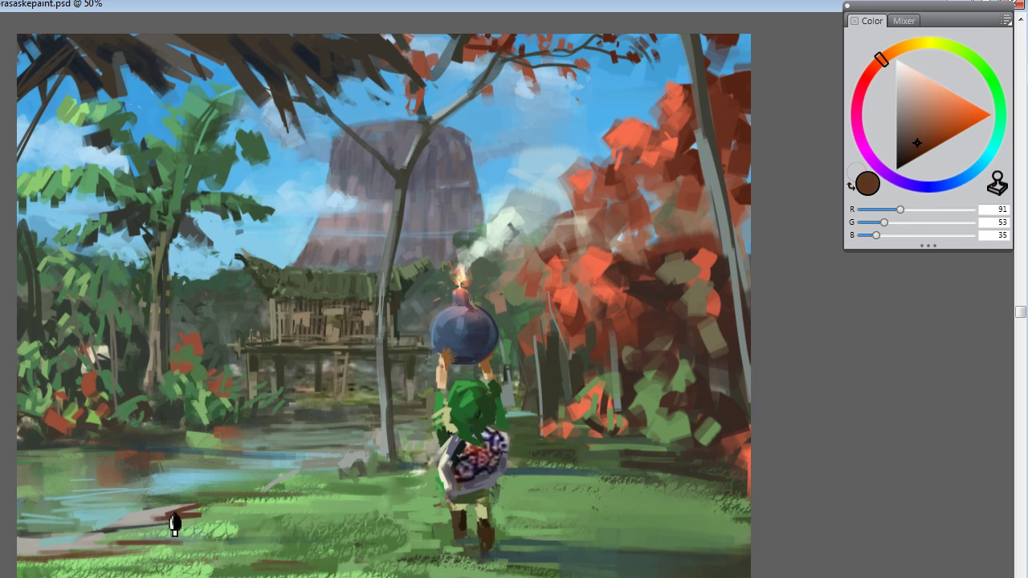
pyautogui.moveTo(241, 493); pyautogui.dragTo(330, 494)
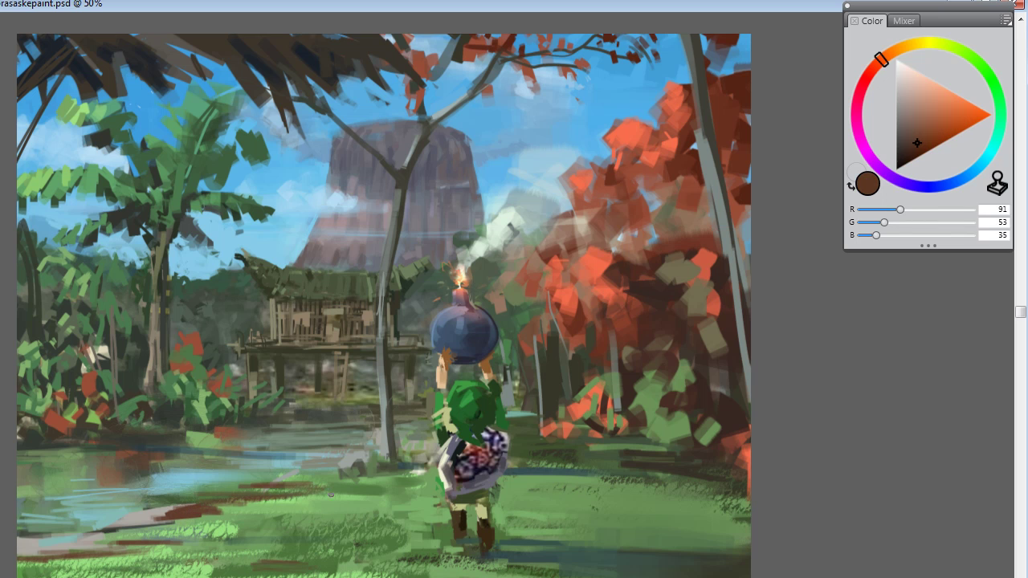
pyautogui.keyDown('alt'); pyautogui.click(310, 509); pyautogui.keyUp('alt')
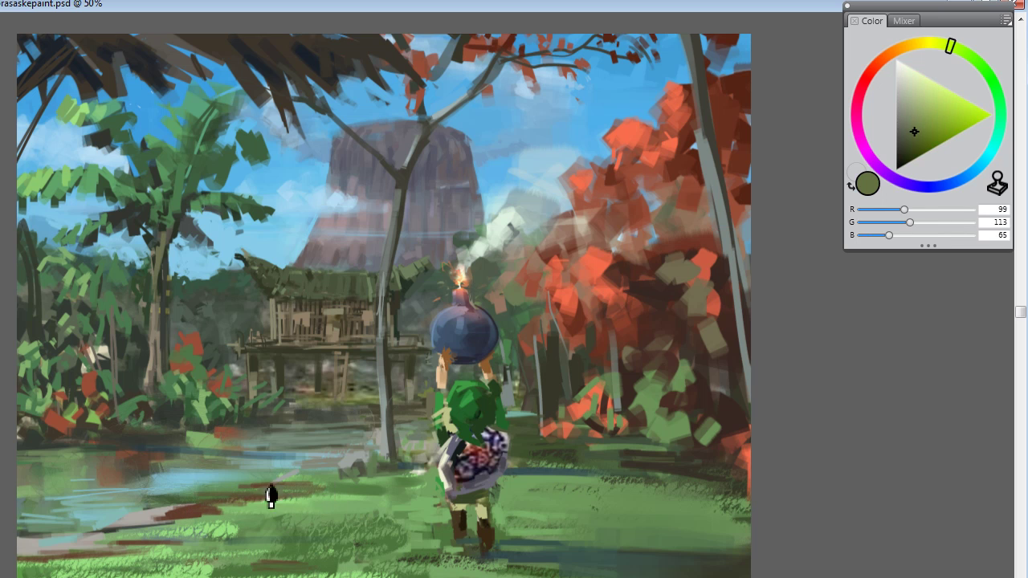
pyautogui.keyDown('alt'); pyautogui.click(241, 492); pyautogui.keyUp('alt')
pyautogui.keyDown('alt'); pyautogui.click(257, 501); pyautogui.keyUp('alt')
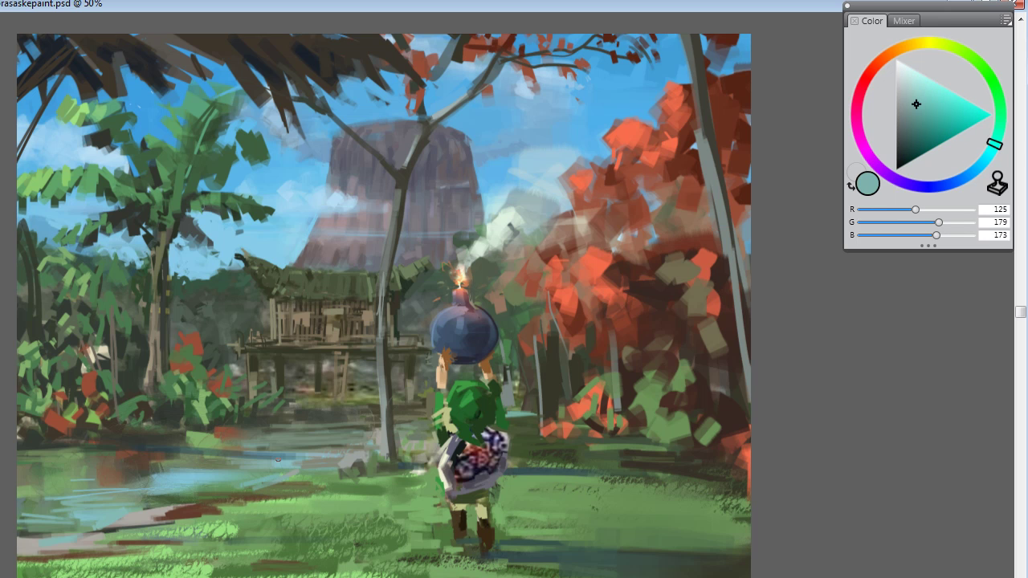
# Step: Add pale cream highlights (R 238, G 224, B 194) to the sandy path below the pond
pyautogui.keyDown('alt'); pyautogui.click(66, 556); pyautogui.keyUp('alt')
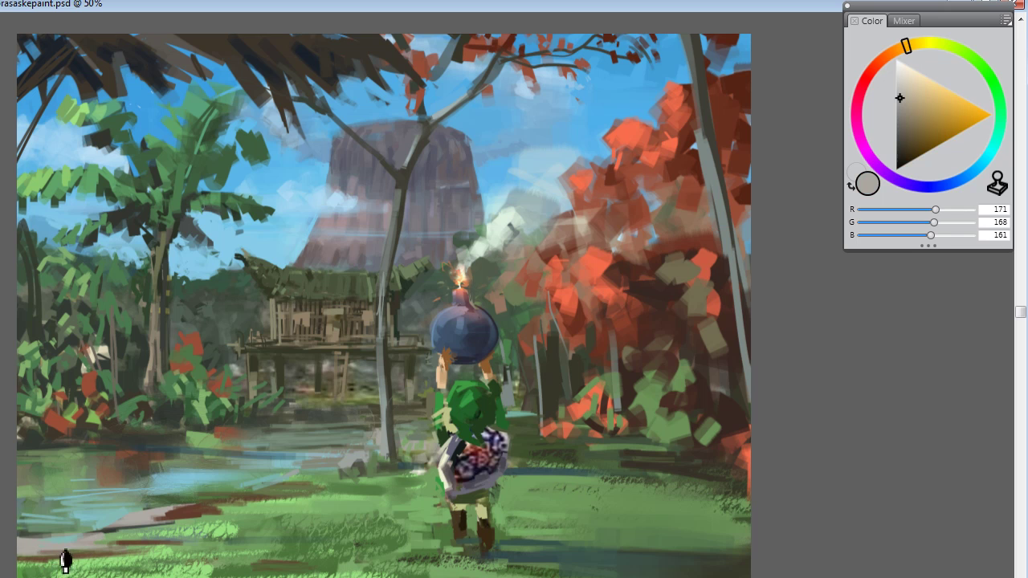
pyautogui.click(913, 78)
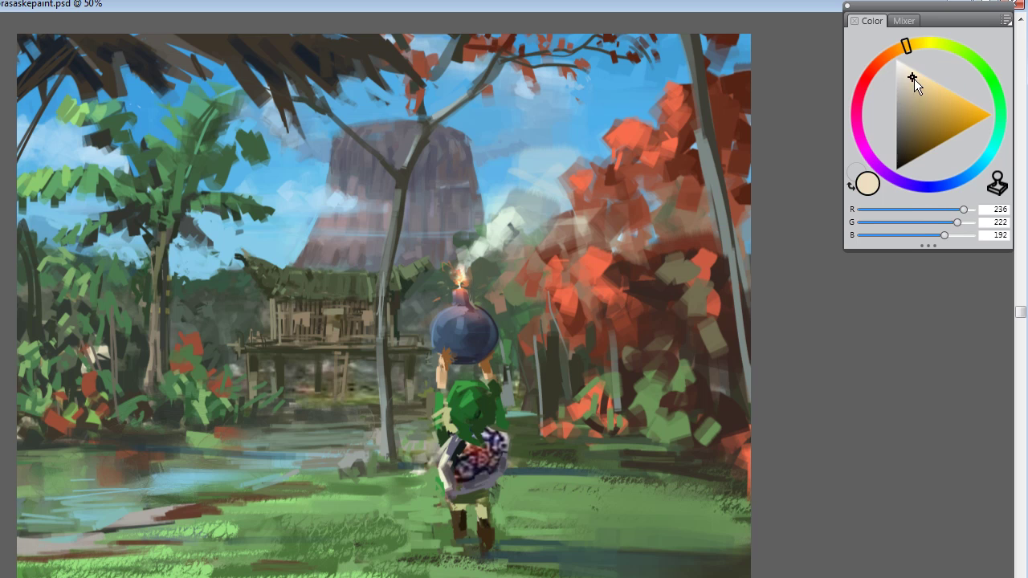
pyautogui.moveTo(23, 546)
pyautogui.mouseDown()
pyautogui.moveTo(80, 552)
pyautogui.moveTo(24, 556)
pyautogui.mouseUp()
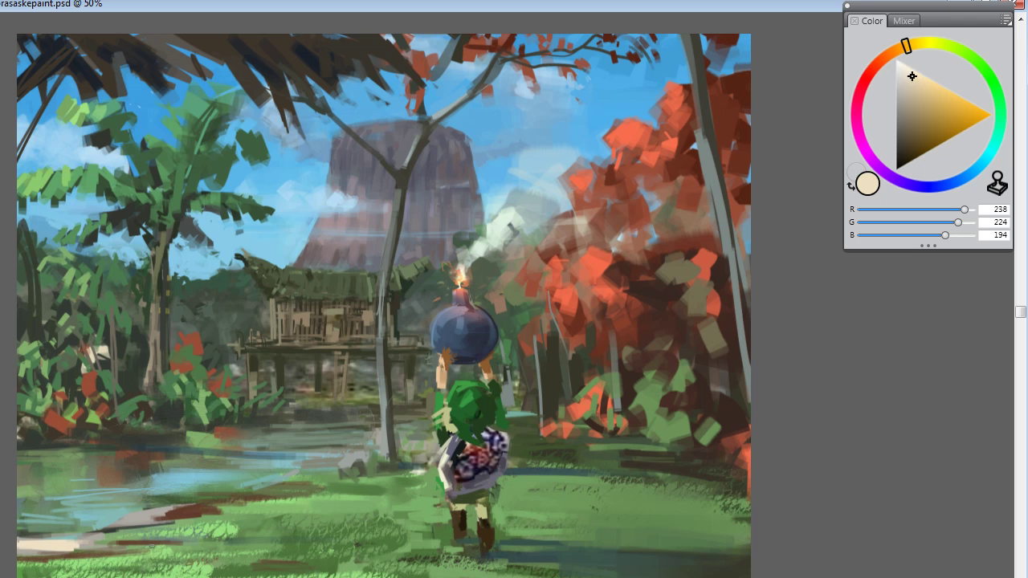
pyautogui.moveTo(193, 542)
pyautogui.mouseDown()
pyautogui.moveTo(156, 551)
pyautogui.moveTo(197, 554)
pyautogui.mouseUp()
pyautogui.keyDown('alt'); pyautogui.click(174, 551); pyautogui.keyUp('alt')
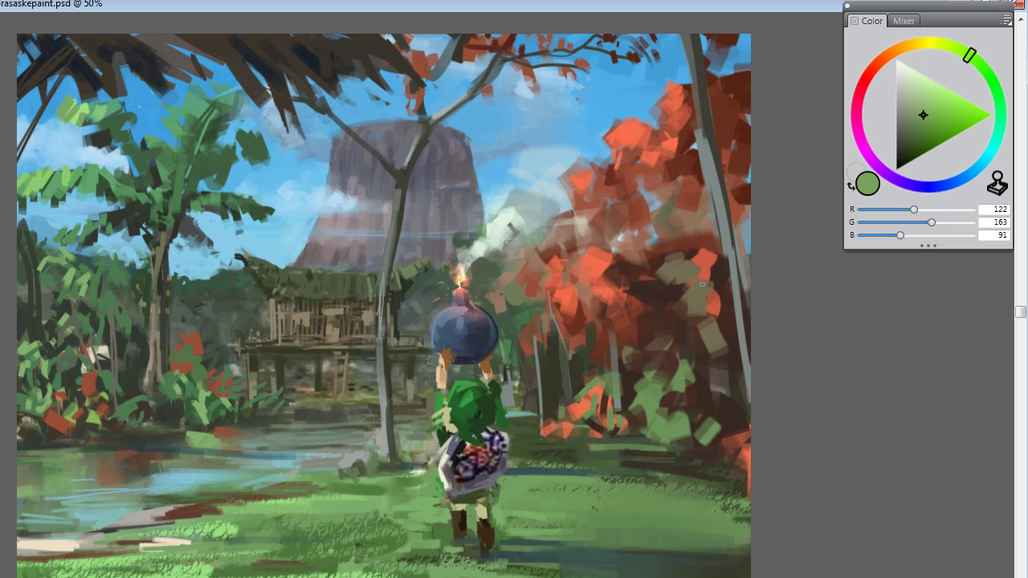
# Step: Break up the red tree's olive leaves with dark red-brown (R 89, G 32, B 13) and fill its canopy with orange leaves (R 231, G 102, B 62)
pyautogui.keyDown('alt'); pyautogui.click(730, 284); pyautogui.keyUp('alt')
pyautogui.moveTo(685, 268)
pyautogui.mouseDown()
pyautogui.moveTo(699, 302)
pyautogui.moveTo(677, 261)
pyautogui.moveTo(664, 280)
pyautogui.moveTo(680, 319)
pyautogui.moveTo(706, 315)
pyautogui.moveTo(695, 343)
pyautogui.mouseUp()
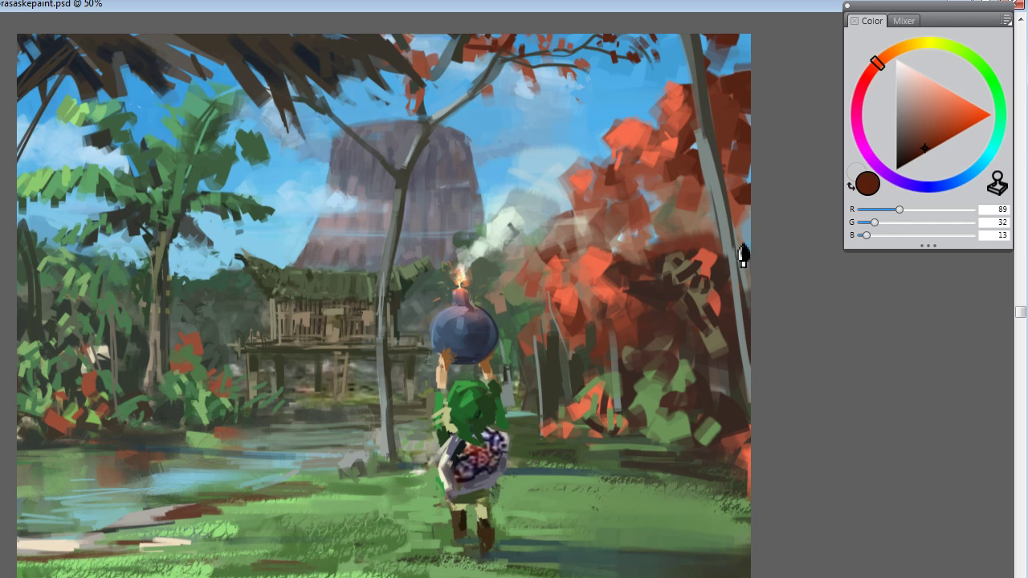
pyautogui.keyDown('alt'); pyautogui.click(603, 97); pyautogui.keyUp('alt')
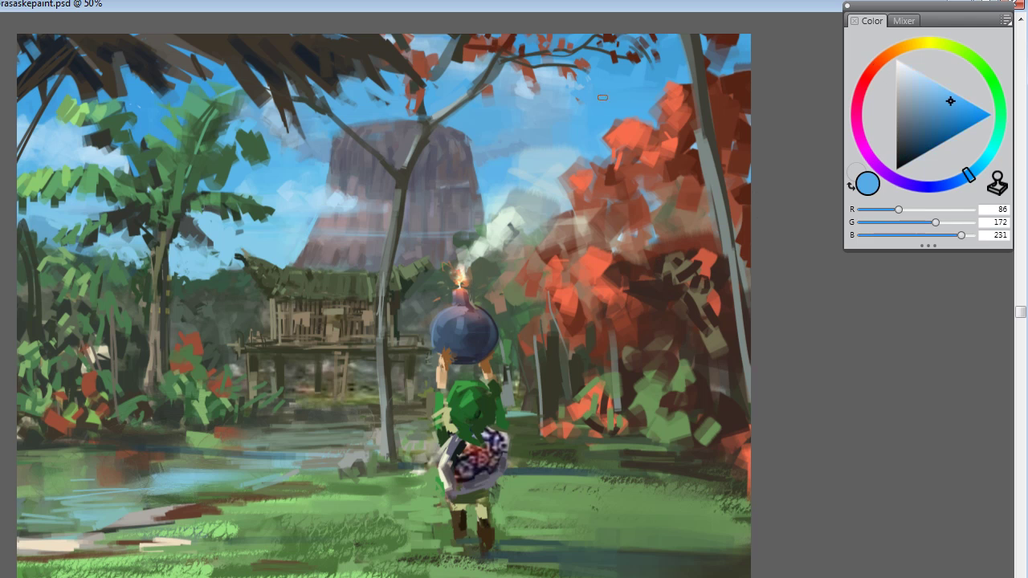
pyautogui.keyDown('alt'); pyautogui.click(642, 189); pyautogui.keyUp('alt')
pyautogui.moveTo(653, 208)
pyautogui.mouseDown()
pyautogui.moveTo(655, 236)
pyautogui.moveTo(620, 242)
pyautogui.moveTo(623, 250)
pyautogui.moveTo(591, 211)
pyautogui.mouseUp()
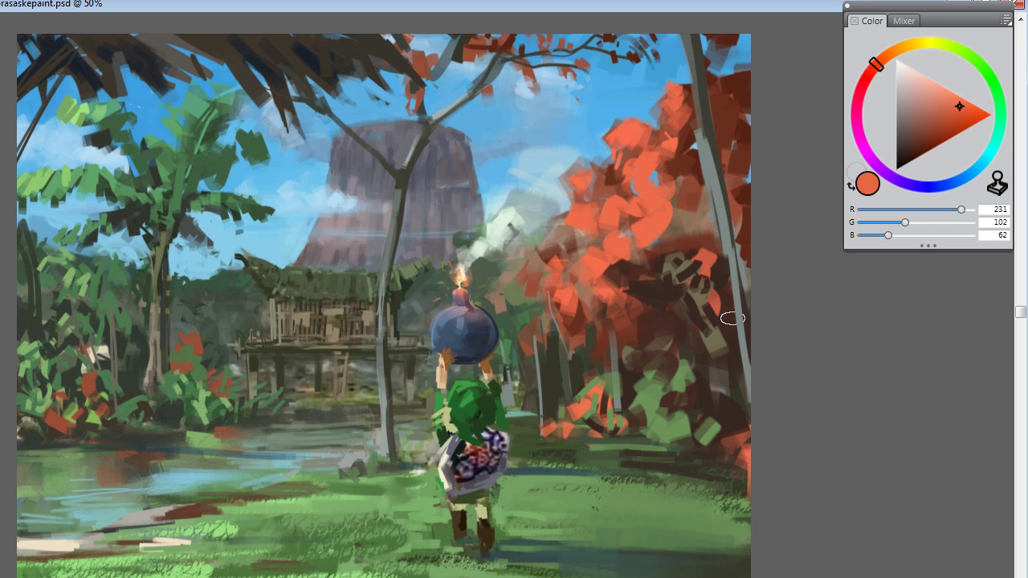
# Step: Compare the painting with the blue bomb and with the red bomb
pyautogui.hotkey('ctrl', 'z')
pyautogui.hotkey('ctrl', 'z')
pyautogui.hotkey('ctrl', 'y')
pyautogui.hotkey('ctrl', 'y')
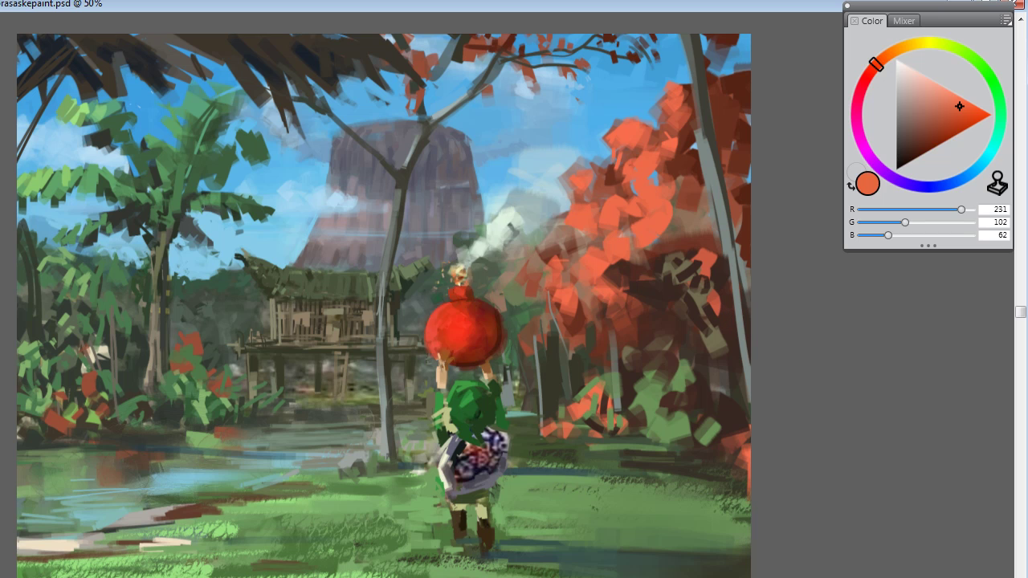
pyautogui.hotkey('ctrl', 'z')
pyautogui.hotkey('ctrl', 'z')
pyautogui.hotkey('ctrl', 'y')
pyautogui.hotkey('ctrl', 'y')
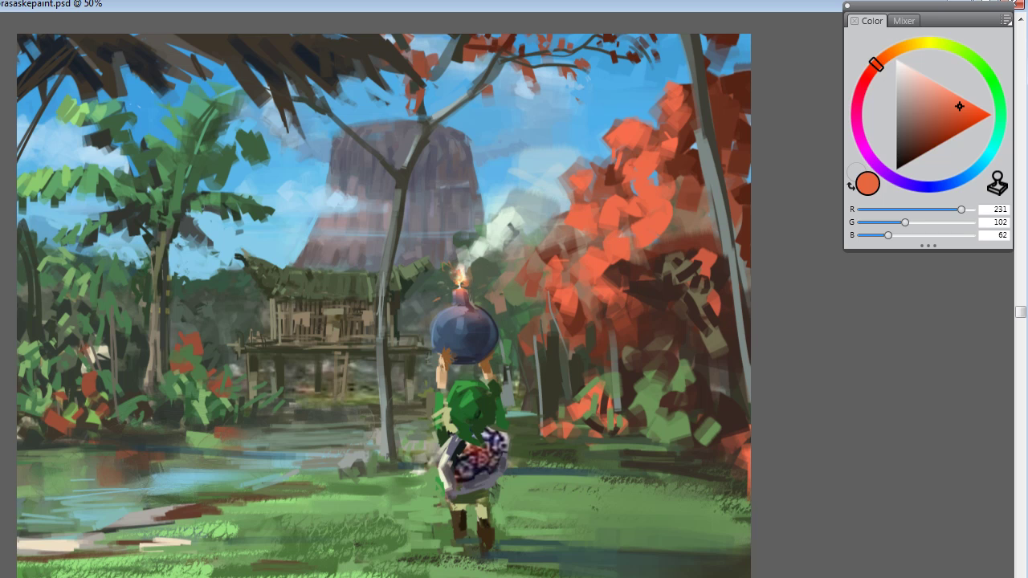
pyautogui.hotkey('ctrl', 'z')
pyautogui.hotkey('ctrl', 'z')
pyautogui.hotkey('ctrl', 'y')
pyautogui.hotkey('ctrl', 'y')
# Step: Switch to the red bomb version and add orange-red leaves (R 178, G 76, B 44) to the canopy beyond the leaning trunk
pyautogui.keyDown('alt'); pyautogui.click(696, 129); pyautogui.keyUp('alt')
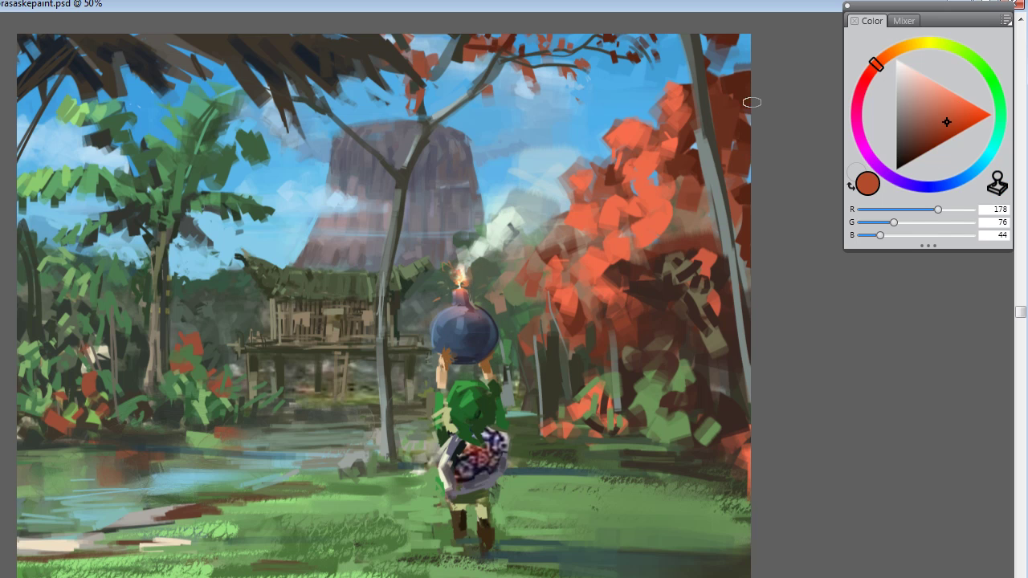
pyautogui.keyDown('alt'); pyautogui.click(699, 129); pyautogui.keyUp('alt')
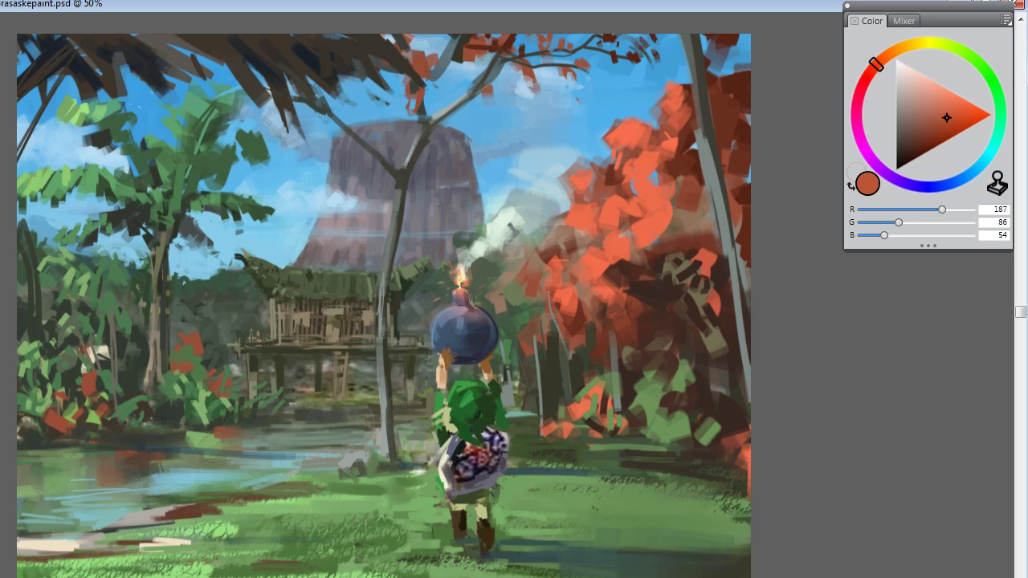
pyautogui.hotkey('ctrl', 'z')
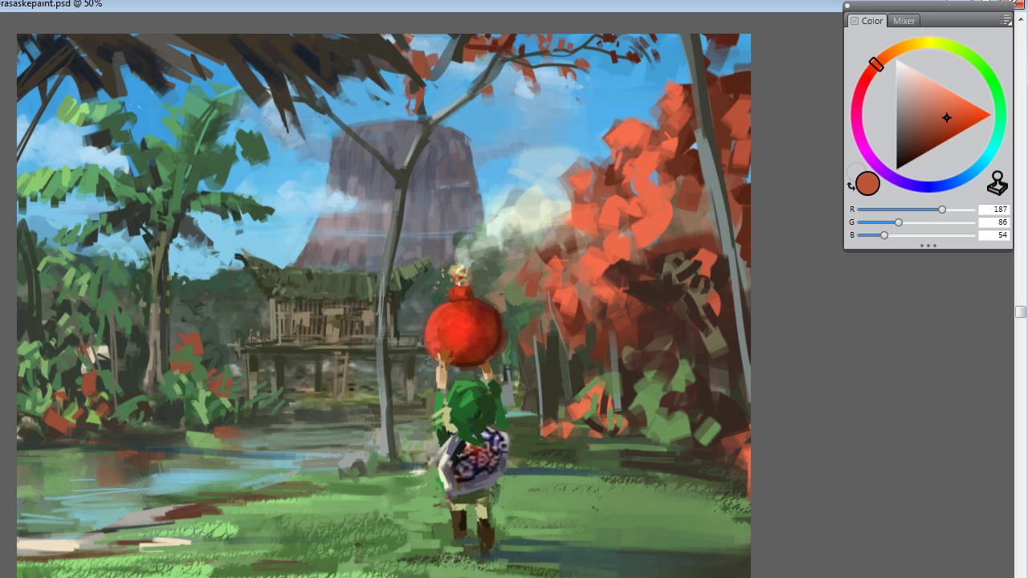
pyautogui.moveTo(742, 161); pyautogui.dragTo(730, 97)
pyautogui.hotkey('ctrl', 'z')
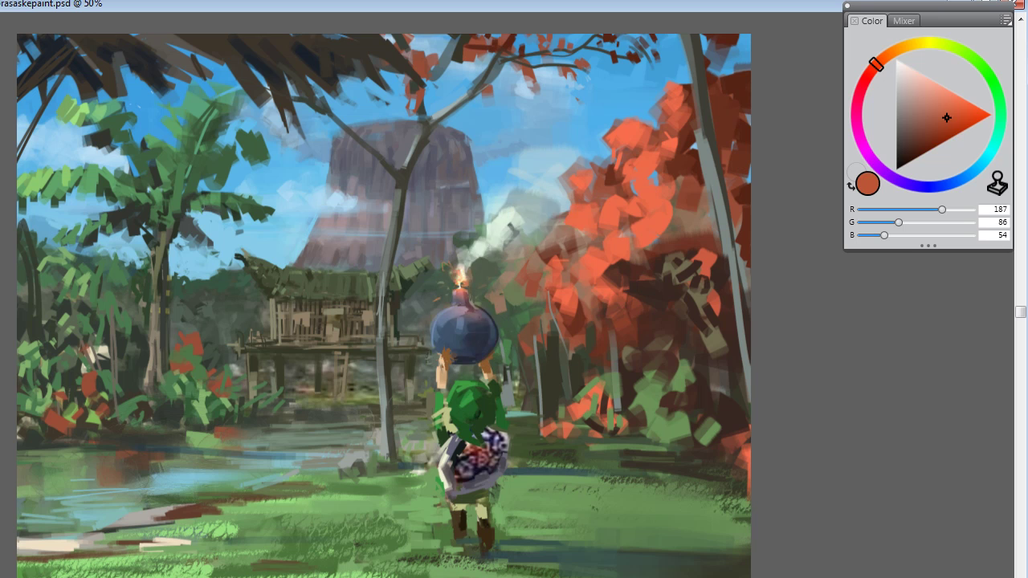
pyautogui.hotkey('ctrl', 'z')
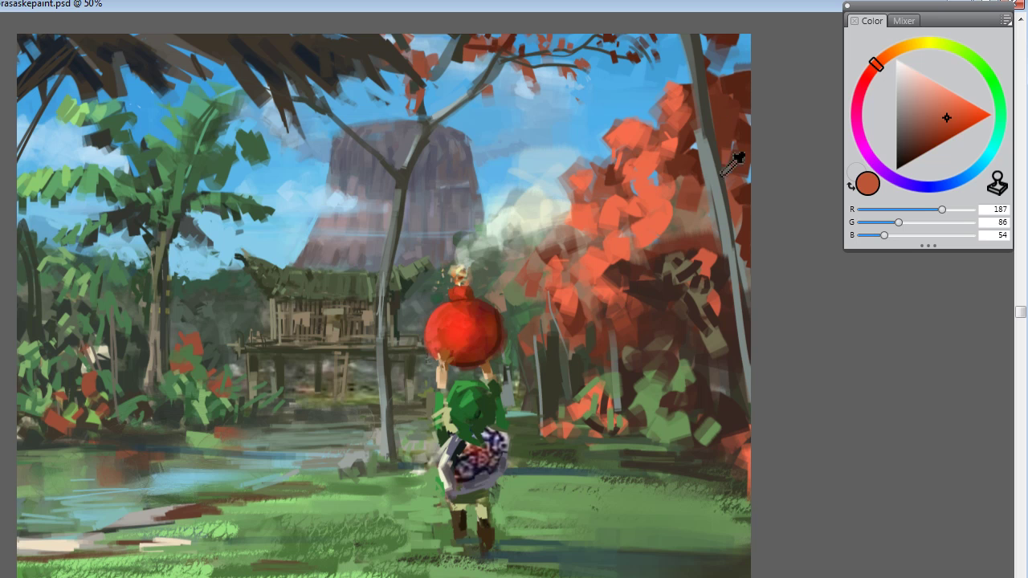
pyautogui.keyDown('alt'); pyautogui.click(681, 132); pyautogui.keyUp('alt')
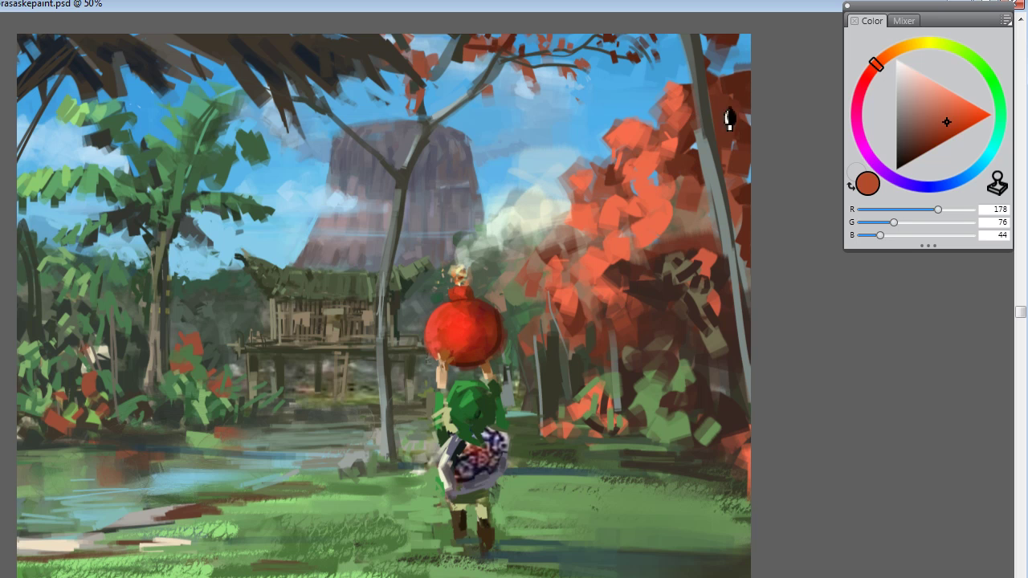
pyautogui.keyDown('alt'); pyautogui.click(671, 223); pyautogui.keyUp('alt')
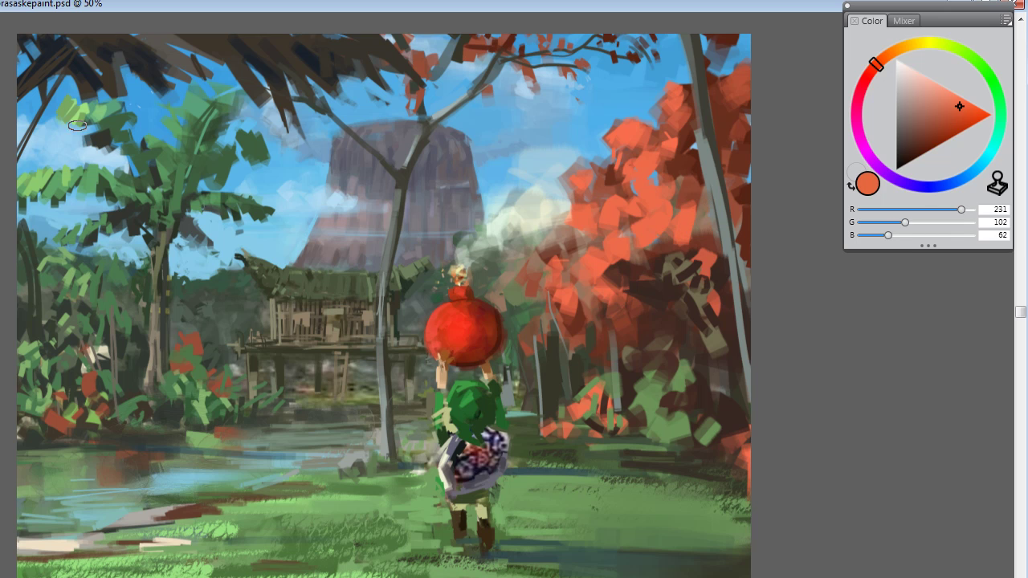
# Step: Paint a brown clump of hanging foliage (R 69, G 40, B 13) across the leaning trunk at the painting's outer edge
pyautogui.keyDown('alt'); pyautogui.click(173, 39); pyautogui.keyUp('alt')
pyautogui.moveTo(674, 237)
pyautogui.mouseDown()
pyautogui.moveTo(757, 184)
pyautogui.moveTo(702, 225)
pyautogui.mouseUp()
pyautogui.click(917, 152)
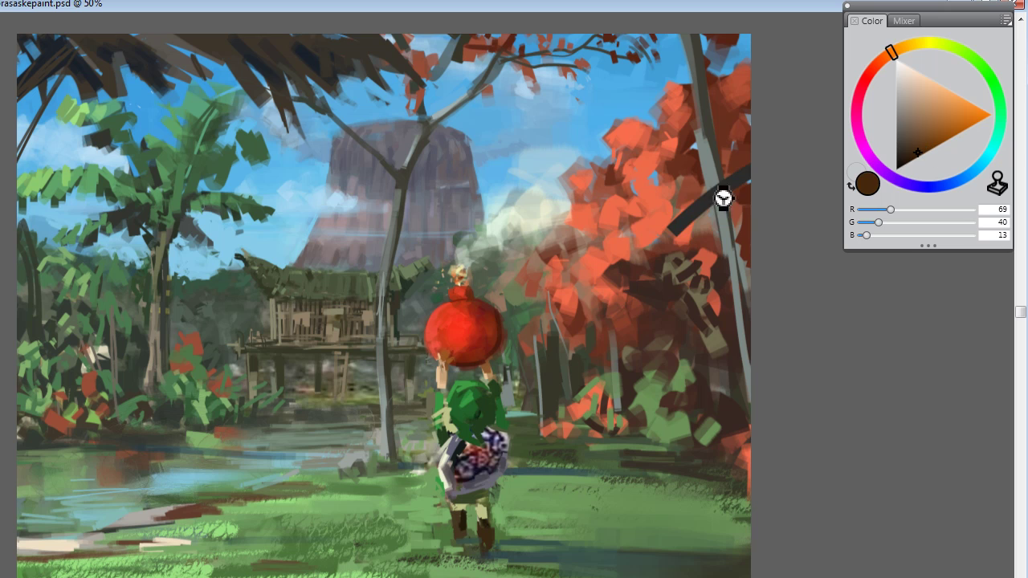
pyautogui.hotkey('ctrl', 'z')
pyautogui.moveTo(697, 178); pyautogui.dragTo(751, 154)
pyautogui.moveTo(689, 216)
pyautogui.mouseDown()
pyautogui.moveTo(737, 165)
pyautogui.moveTo(739, 225)
pyautogui.moveTo(740, 190)
pyautogui.moveTo(702, 230)
pyautogui.moveTo(684, 301)
pyautogui.mouseUp()
# Step: Add near-black brown fronds (R 37, G 25, B 15) to the hanging foliage and touch up the area around it with trunk grey (R 123, G 134, B 129)
pyautogui.click(905, 161)
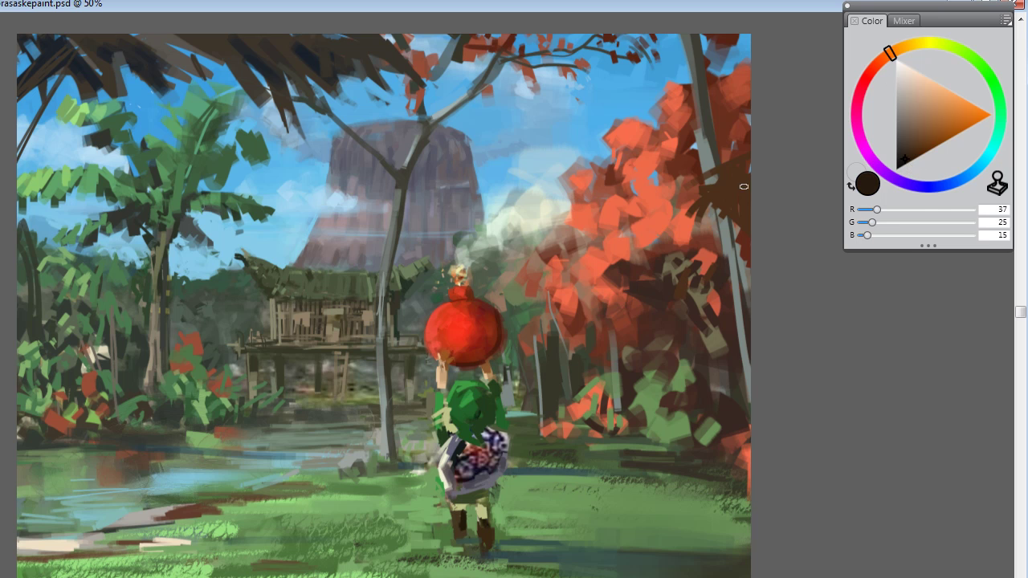
pyautogui.moveTo(700, 187)
pyautogui.mouseDown()
pyautogui.moveTo(681, 210)
pyautogui.moveTo(667, 207)
pyautogui.moveTo(702, 197)
pyautogui.moveTo(710, 225)
pyautogui.moveTo(723, 193)
pyautogui.moveTo(737, 193)
pyautogui.moveTo(753, 168)
pyautogui.moveTo(728, 169)
pyautogui.moveTo(674, 207)
pyautogui.moveTo(731, 183)
pyautogui.moveTo(712, 198)
pyautogui.moveTo(726, 219)
pyautogui.moveTo(739, 172)
pyautogui.mouseUp()
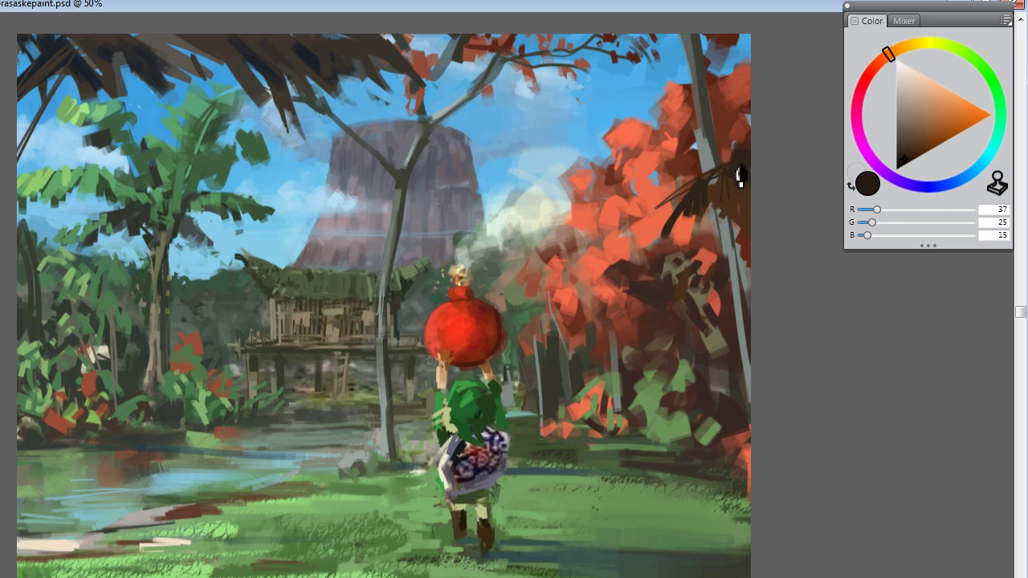
pyautogui.keyDown('alt'); pyautogui.click(723, 238); pyautogui.keyUp('alt')
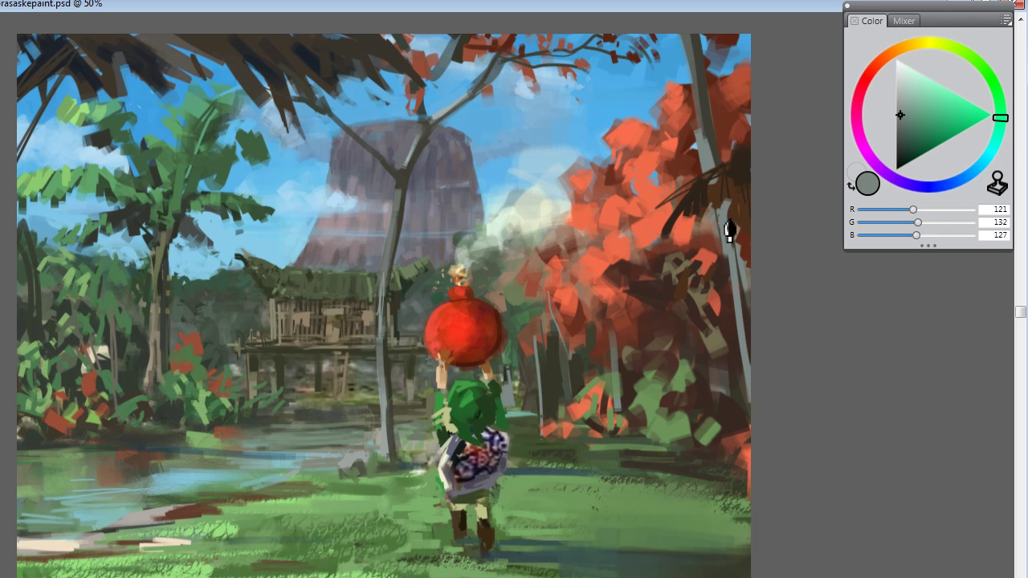
pyautogui.moveTo(742, 234)
pyautogui.mouseDown()
pyautogui.moveTo(747, 212)
pyautogui.moveTo(746, 253)
pyautogui.moveTo(751, 233)
pyautogui.mouseUp()
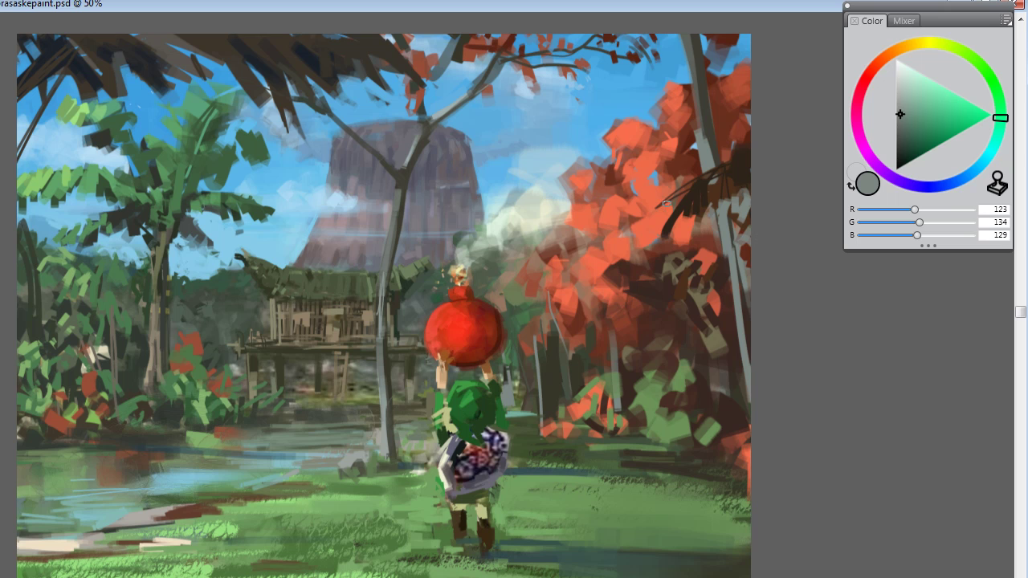
# Step: Try a dark green mass (R 43, G 48, B 25) in the red tree, and paint a thin dark brown trunk (R 47, G 29, B 23) beneath the canopy instead
pyautogui.keyDown('alt'); pyautogui.click(665, 241); pyautogui.keyUp('alt')
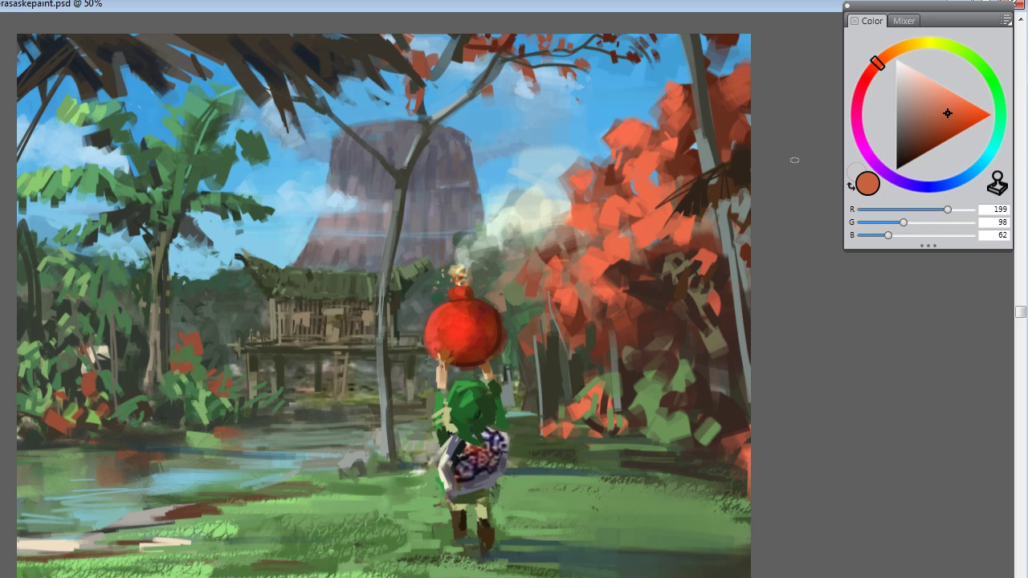
pyautogui.keyDown('alt'); pyautogui.click(285, 281); pyautogui.keyUp('alt')
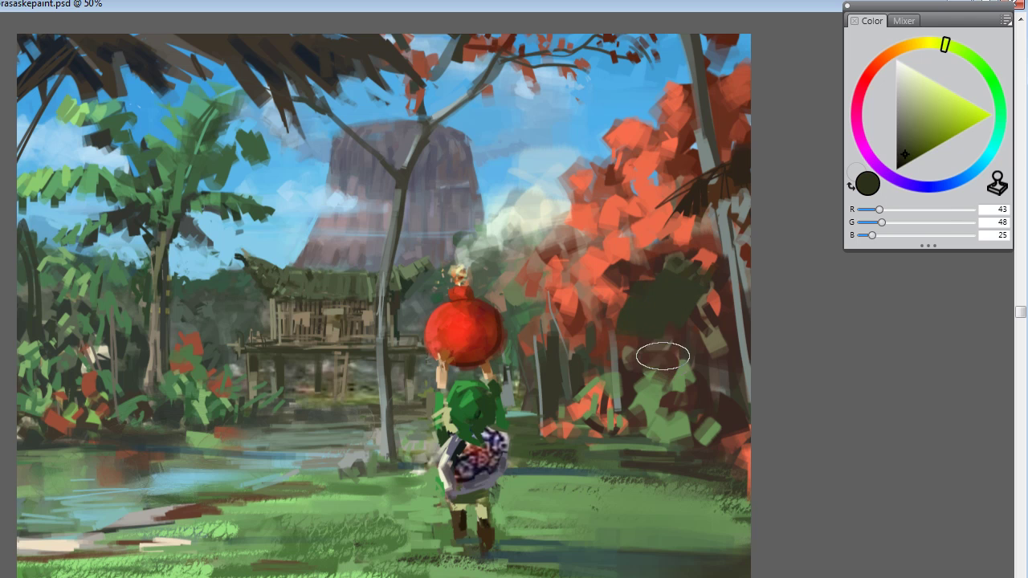
pyautogui.keyDown('alt'); pyautogui.click(652, 298); pyautogui.keyUp('alt')
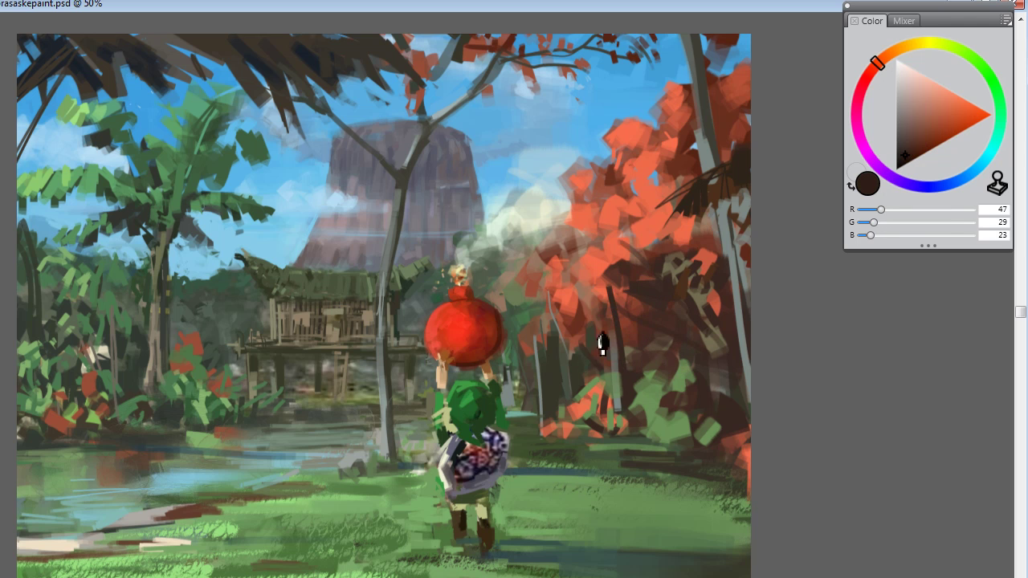
pyautogui.moveTo(602, 344)
pyautogui.mouseDown()
pyautogui.moveTo(603, 377)
pyautogui.moveTo(621, 378)
pyautogui.moveTo(614, 426)
pyautogui.mouseUp()
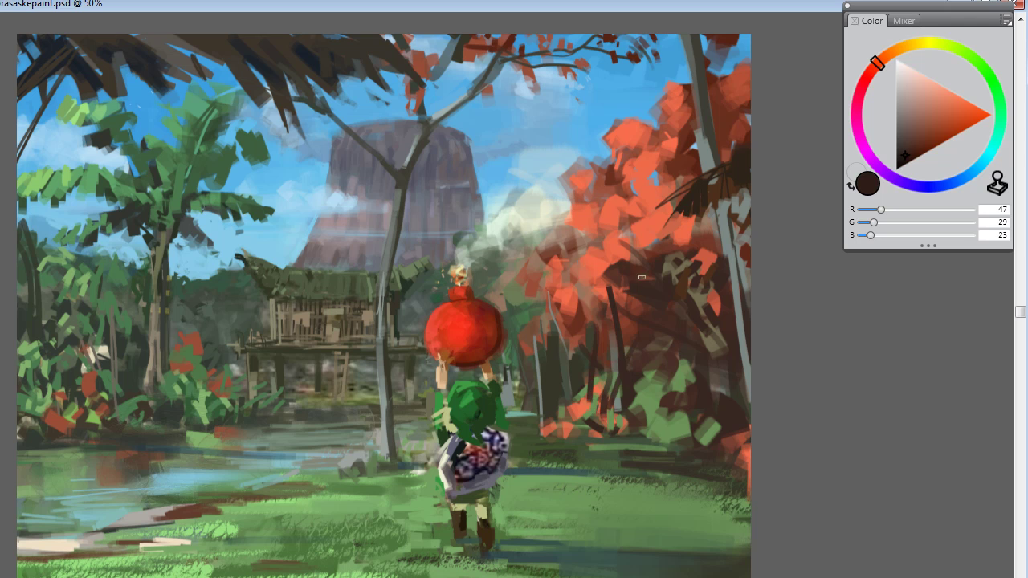
# Step: Paint a rounded grey-brown mass (R 93, G 75, B 69) over the green bush and darken the foliage directly above it
pyautogui.keyDown('alt'); pyautogui.click(693, 418); pyautogui.keyUp('alt')
pyautogui.moveTo(918, 142); pyautogui.dragTo(905, 135)
pyautogui.moveTo(663, 392)
pyautogui.mouseDown()
pyautogui.moveTo(666, 423)
pyautogui.moveTo(704, 451)
pyautogui.mouseUp()
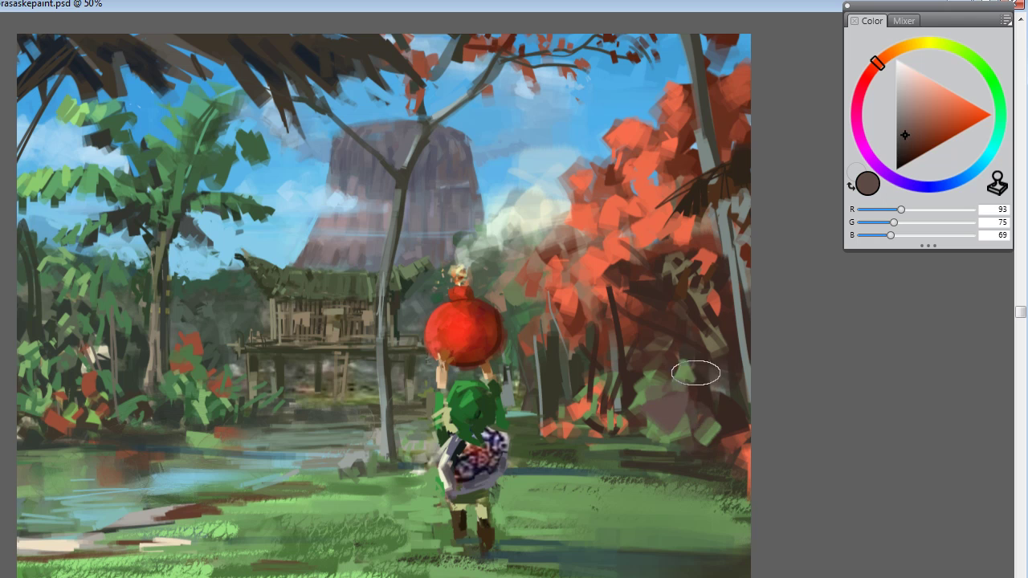
pyautogui.keyDown('alt'); pyautogui.click(667, 288); pyautogui.keyUp('alt')
pyautogui.moveTo(632, 346)
pyautogui.mouseDown()
pyautogui.moveTo(633, 302)
pyautogui.moveTo(692, 356)
pyautogui.mouseUp()
# Step: Add orange leaves (R 230, G 101, B 63) along the red canopy's lower edge and touch up the ones beside the leaning trunk
pyautogui.keyDown('alt'); pyautogui.click(597, 305); pyautogui.keyUp('alt')
pyautogui.keyDown('alt'); pyautogui.click(610, 278); pyautogui.keyUp('alt')
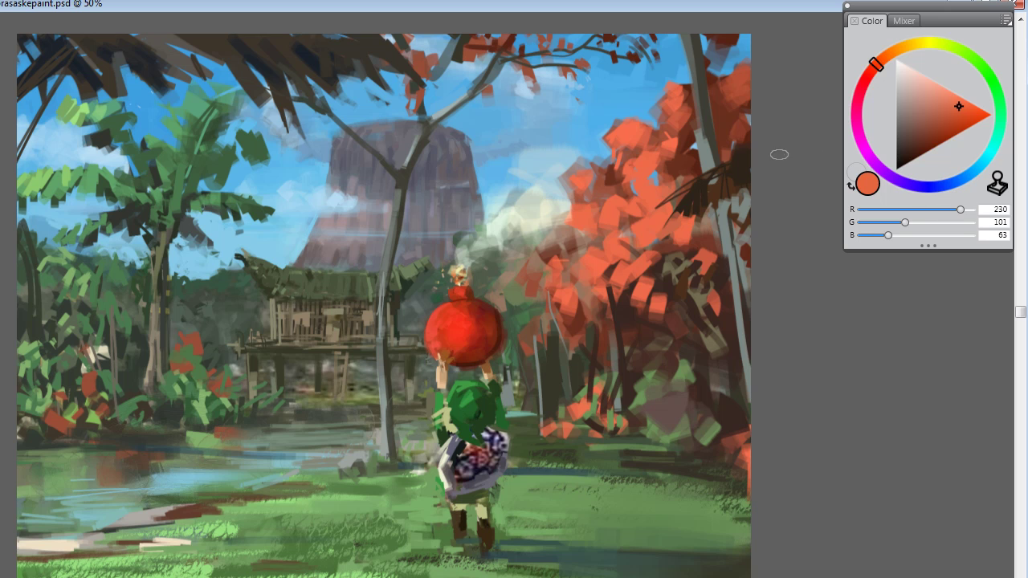
pyautogui.keyDown('alt'); pyautogui.click(713, 261); pyautogui.keyUp('alt')
pyautogui.moveTo(694, 266); pyautogui.dragTo(699, 307)
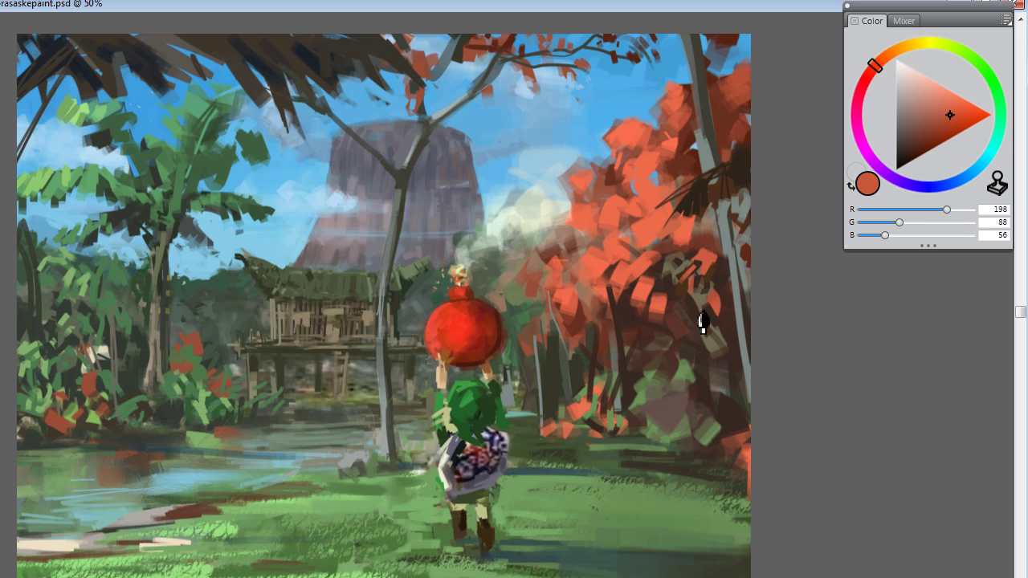
# Step: Rework the cast shadow at the character's feet with grass green (R 121, G 164, B 91) and dark green (R 48, G 70, B 65)
pyautogui.keyDown('alt'); pyautogui.click(463, 554); pyautogui.keyUp('alt')
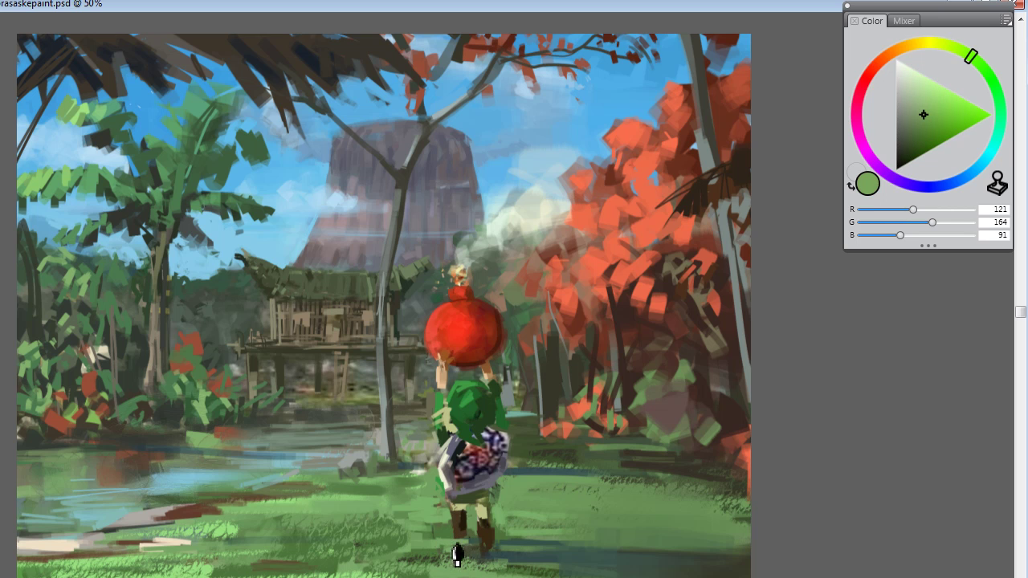
pyautogui.keyDown('alt'); pyautogui.click(558, 554); pyautogui.keyUp('alt')
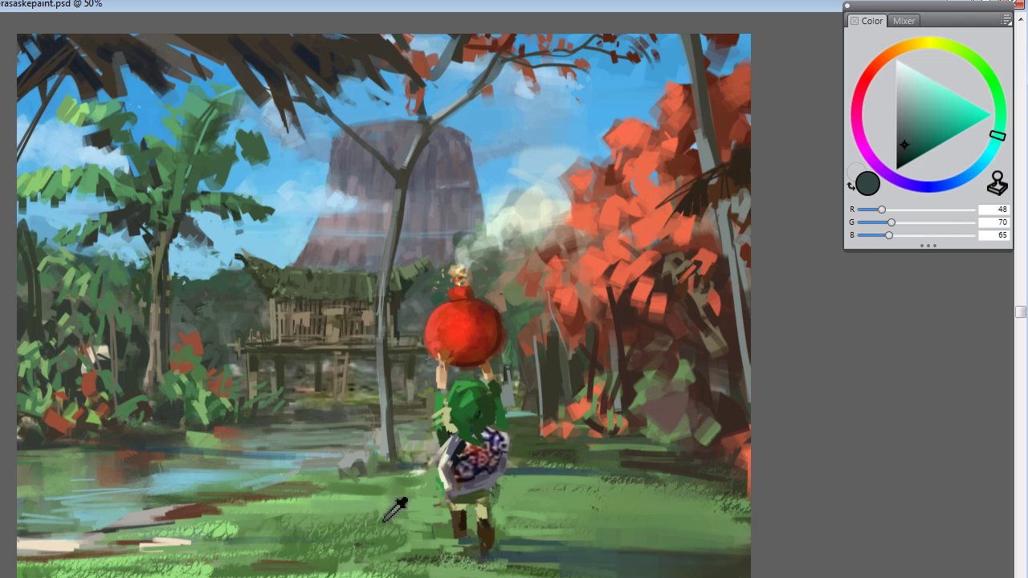
pyautogui.keyDown('alt'); pyautogui.click(464, 555); pyautogui.keyUp('alt')
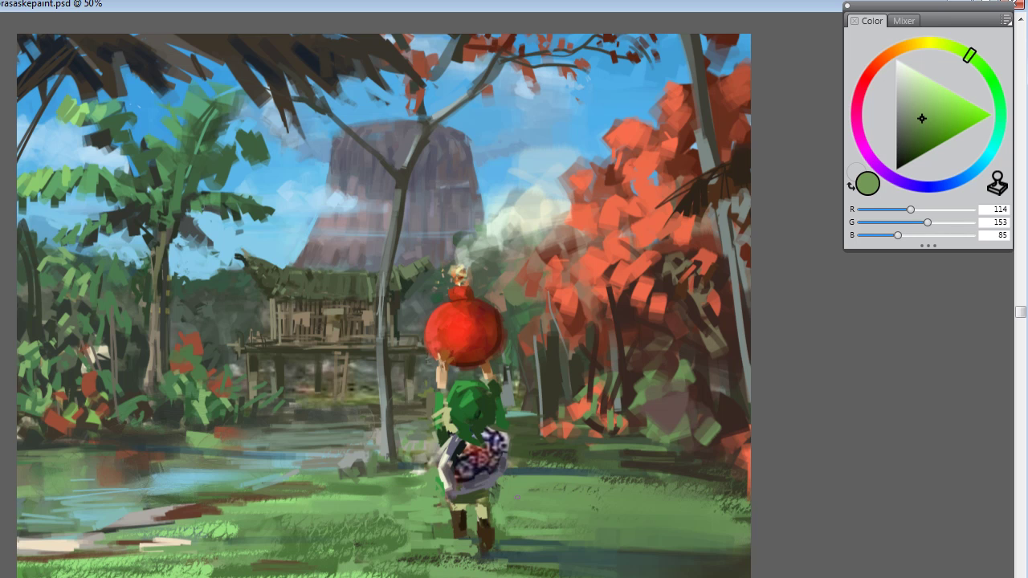
pyautogui.keyDown('alt'); pyautogui.click(469, 542); pyautogui.keyUp('alt')
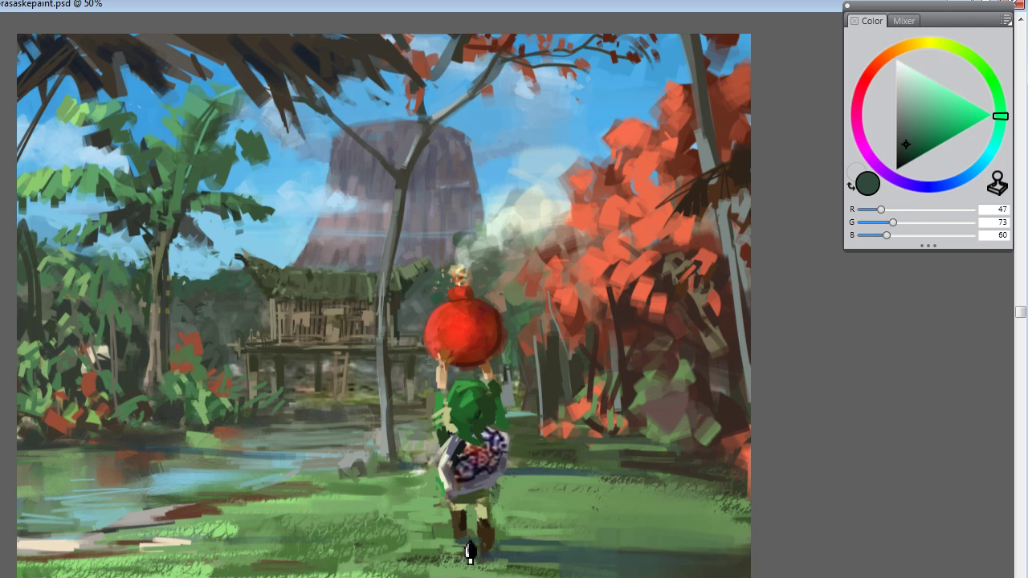
pyautogui.keyDown('alt'); pyautogui.click(440, 560); pyautogui.keyUp('alt')
pyautogui.keyDown('alt'); pyautogui.click(493, 568); pyautogui.keyUp('alt')
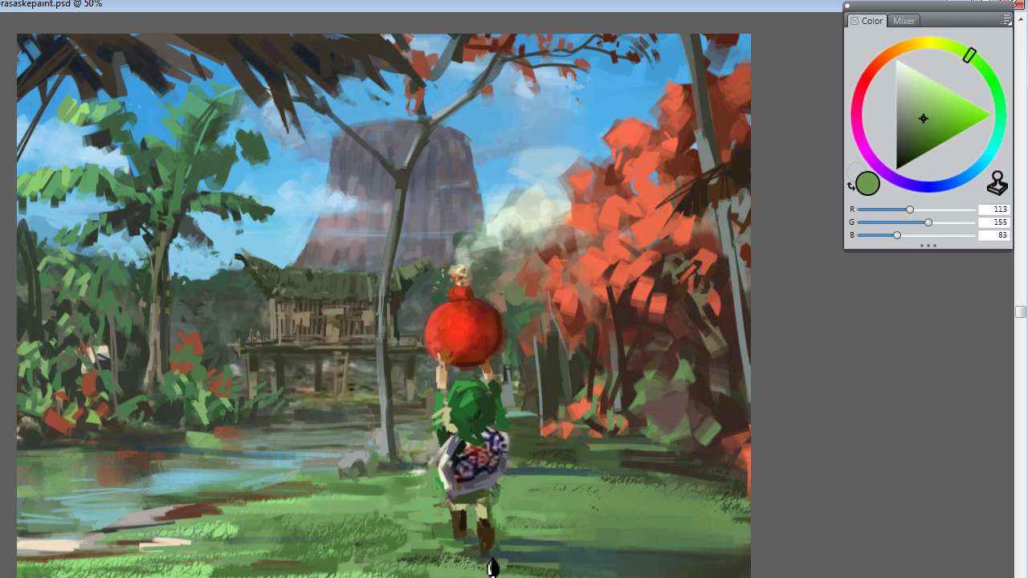
pyautogui.keyDown('alt'); pyautogui.click(509, 568); pyautogui.keyUp('alt')
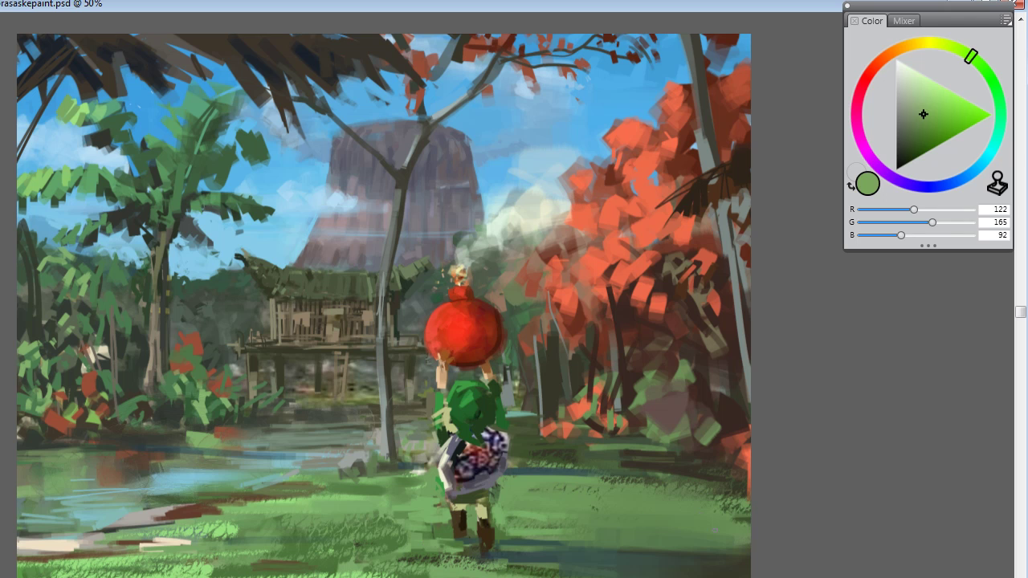
# Step: Paint grass strokes in sampled greens (R 94, G 131, B 68 and R 76, G 114, B 46) across the foreground shadow beneath the red trees
pyautogui.keyDown('alt'); pyautogui.click(707, 564); pyautogui.keyUp('alt')
pyautogui.keyDown('alt'); pyautogui.click(659, 525); pyautogui.keyUp('alt')
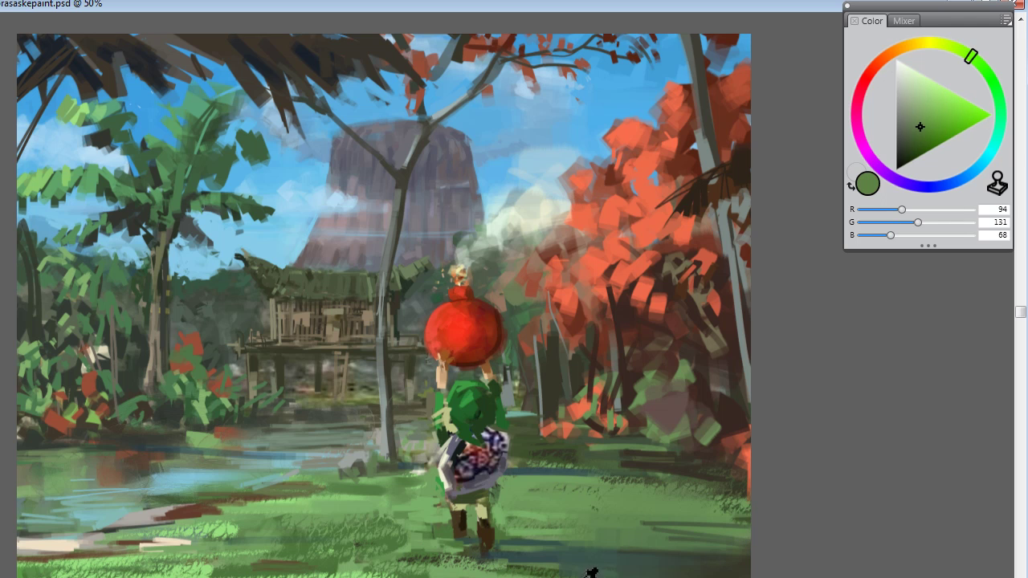
pyautogui.keyDown('alt'); pyautogui.click(618, 567); pyautogui.keyUp('alt')
pyautogui.keyDown('alt'); pyautogui.click(728, 572); pyautogui.keyUp('alt')
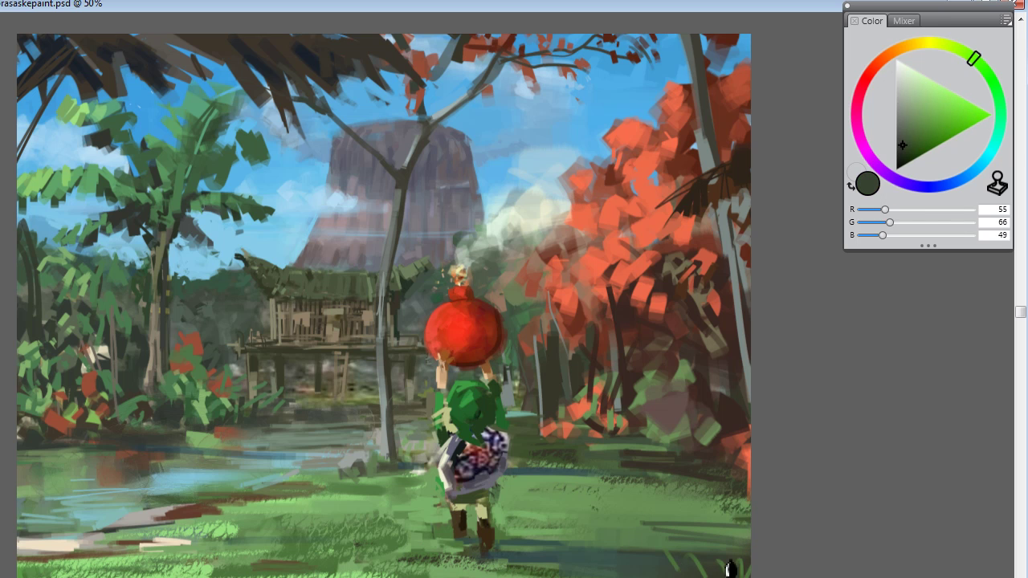
pyautogui.keyDown('alt'); pyautogui.click(703, 565); pyautogui.keyUp('alt')
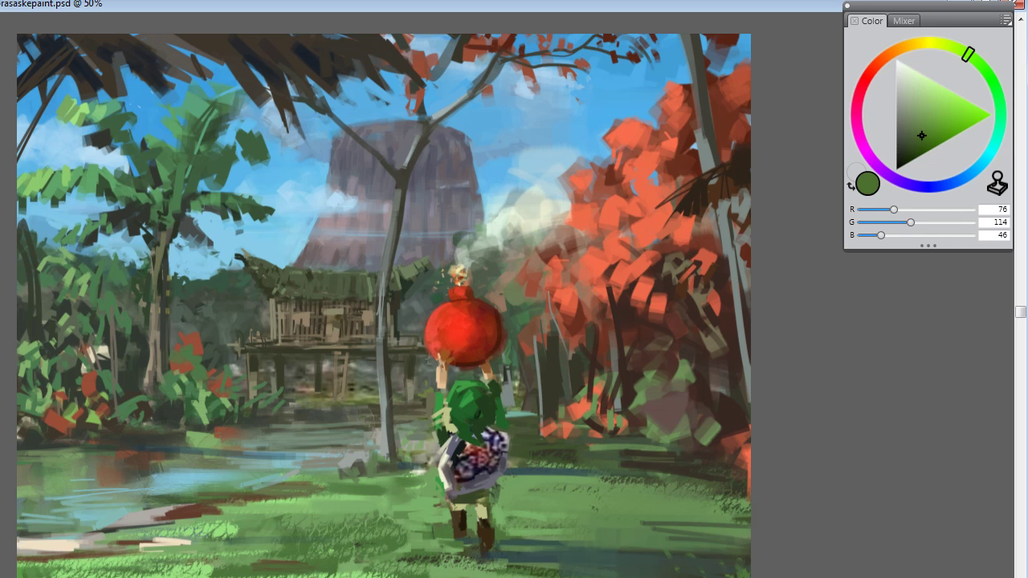
# Step: Paint thin grey stems (R 123, G 134, B 129) at the bush's base and dab yellow flowers (R 203, G 189, B 81) over the bush
pyautogui.keyDown('alt'); pyautogui.click(727, 450); pyautogui.keyUp('alt')
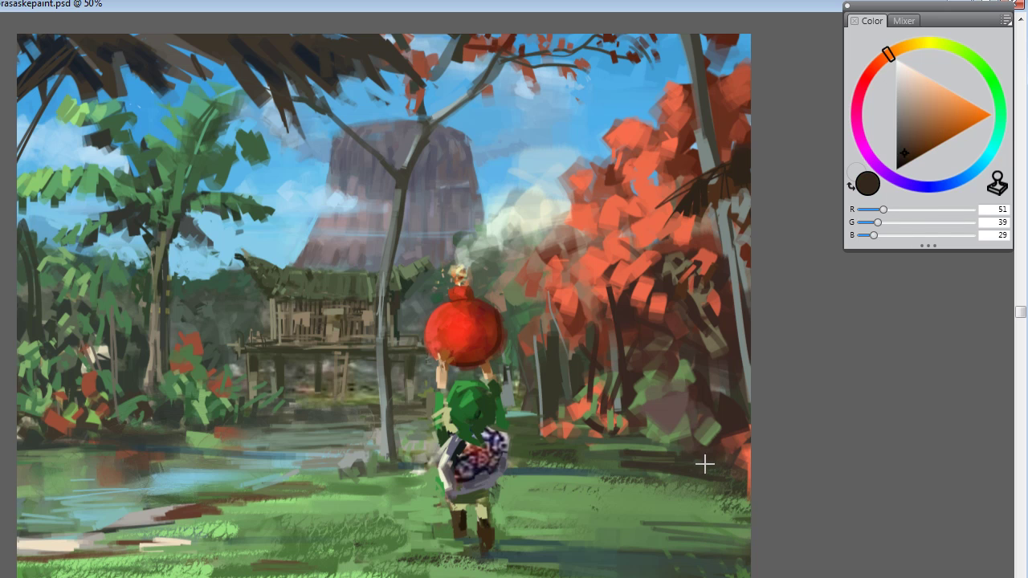
pyautogui.keyDown('alt'); pyautogui.click(686, 437); pyautogui.keyUp('alt')
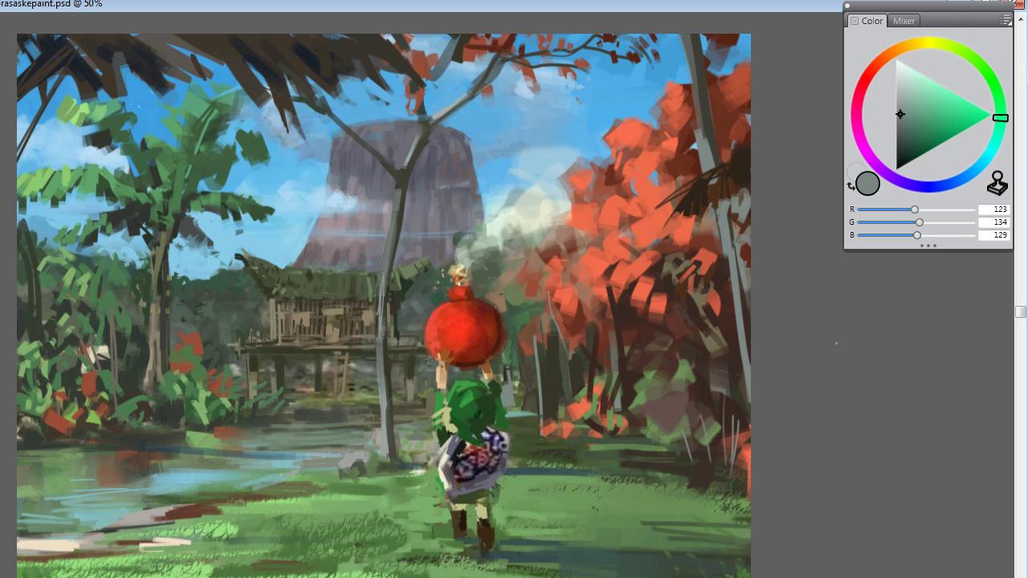
pyautogui.click(921, 45)
pyautogui.moveTo(932, 100); pyautogui.dragTo(941, 108)
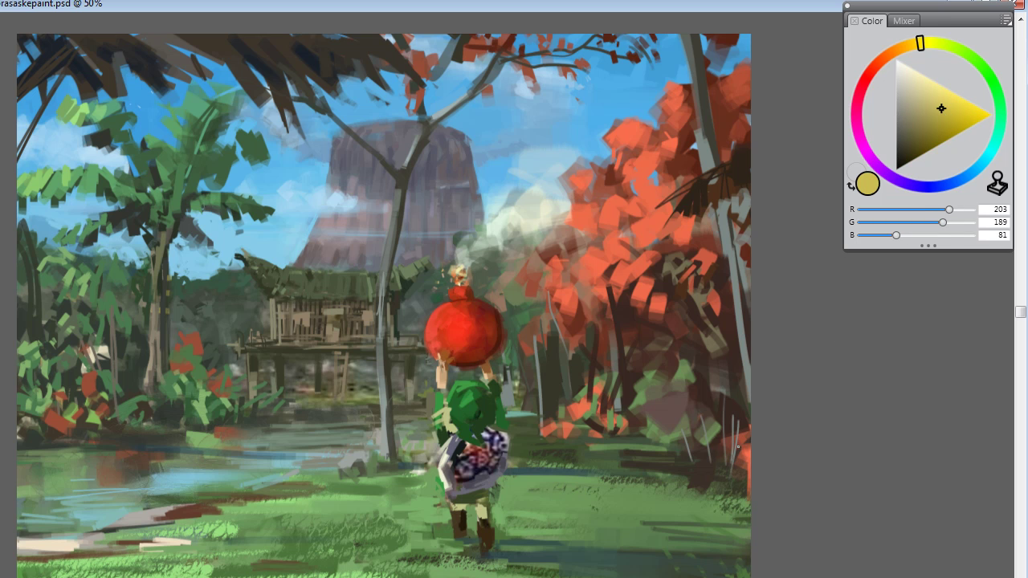
pyautogui.click(705, 433)
pyautogui.click(658, 436)
pyautogui.click(675, 400)
pyautogui.click(653, 401)
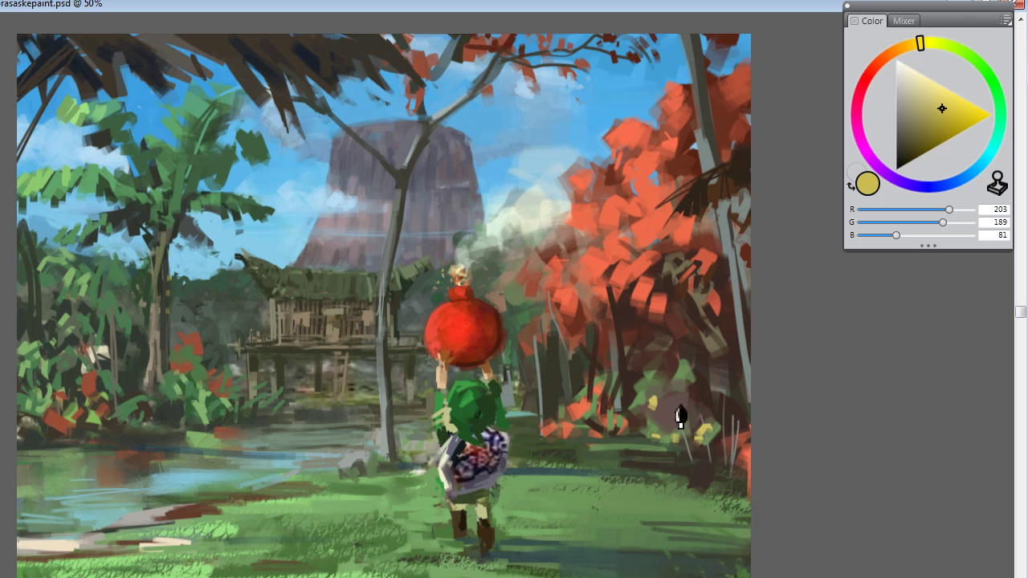
pyautogui.click(689, 412)
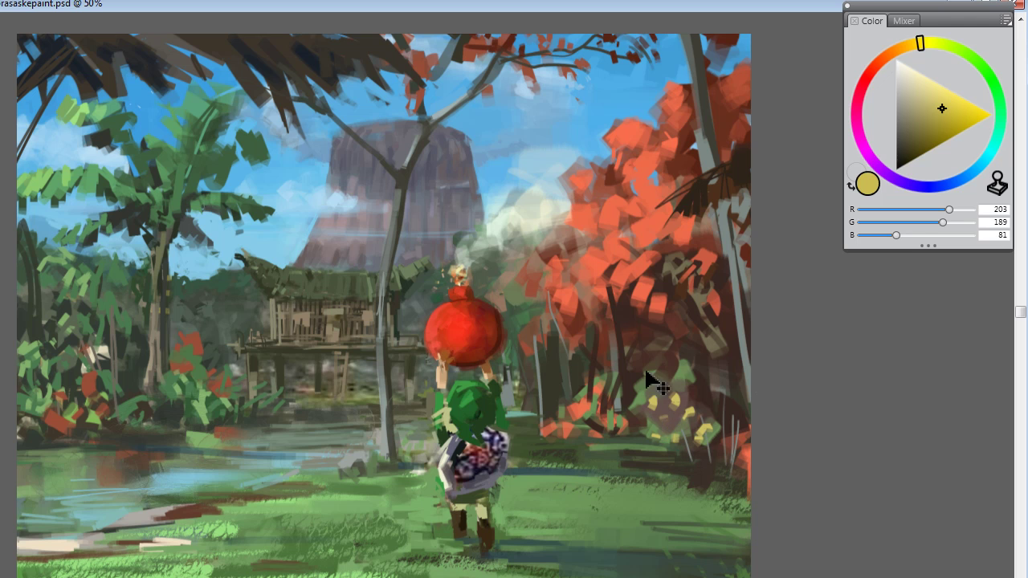
# Step: Extend the yellow flower dabs onto the thin stems near the painting's outer edge
pyautogui.click(725, 410)
pyautogui.click(730, 433)
pyautogui.click(731, 454)
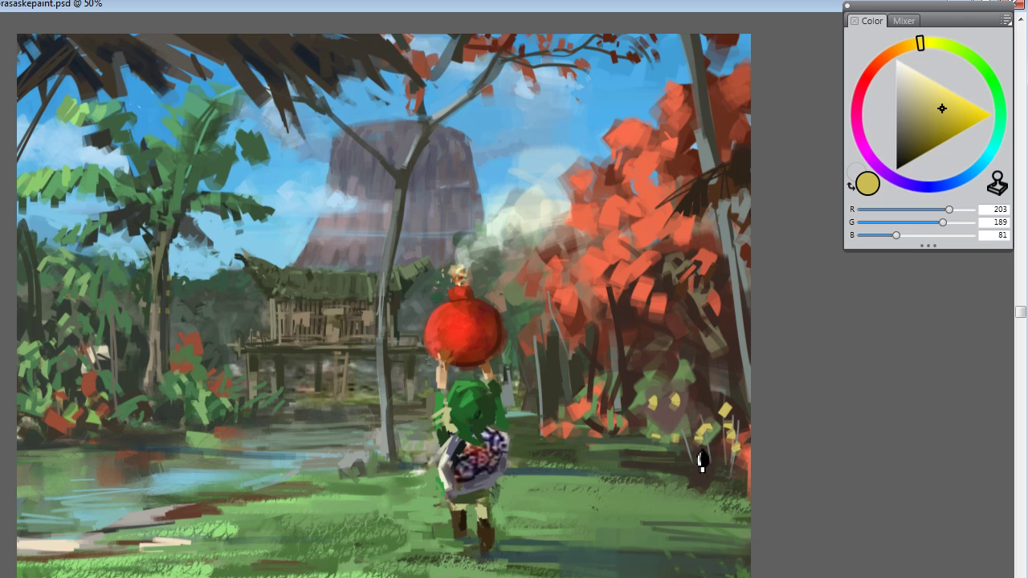
pyautogui.click(697, 447)
# Step: Dab turquoise flowers (R 128, G 238, B 234) among the yellow ones and sample brown (R 84, G 64, B 58) to tidy the mass behind
pyautogui.click(996, 150)
pyautogui.click(937, 92)
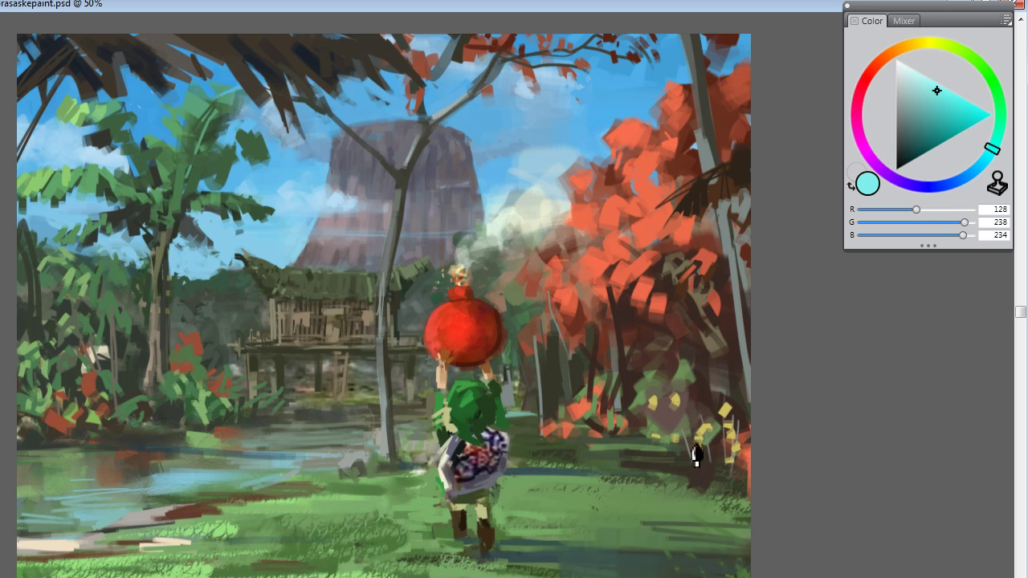
pyautogui.click(692, 421)
pyautogui.click(676, 410)
pyautogui.keyDown('alt'); pyautogui.click(671, 414); pyautogui.keyUp('alt')
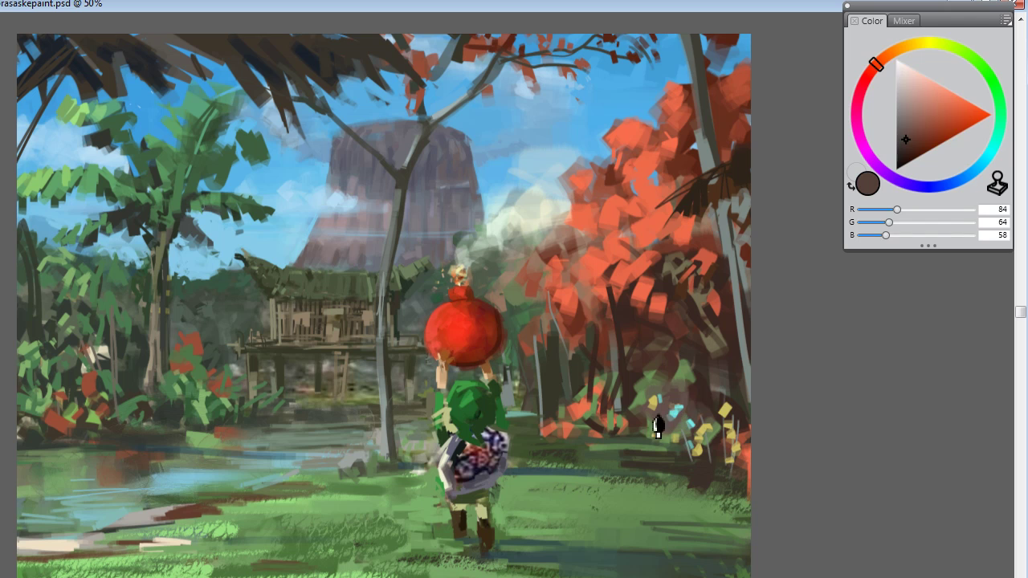
# Step: Add thin near-black strokes (R 37, G 25, B 15) across the brown mass between the turquoise flowers
pyautogui.keyDown('alt'); pyautogui.click(745, 161); pyautogui.keyUp('alt')
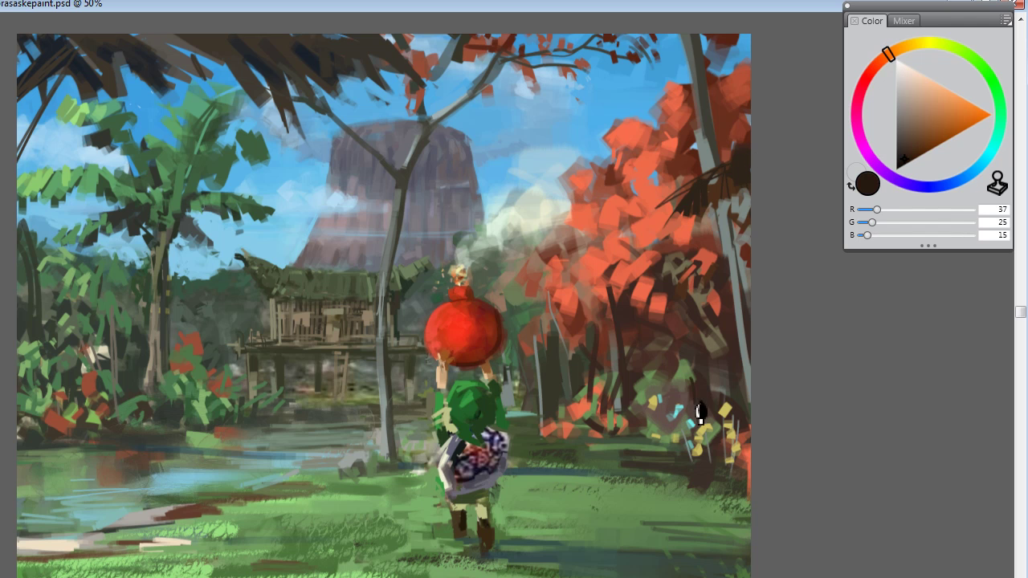
pyautogui.moveTo(669, 385); pyautogui.dragTo(666, 397)
pyautogui.moveTo(667, 404); pyautogui.dragTo(690, 430)
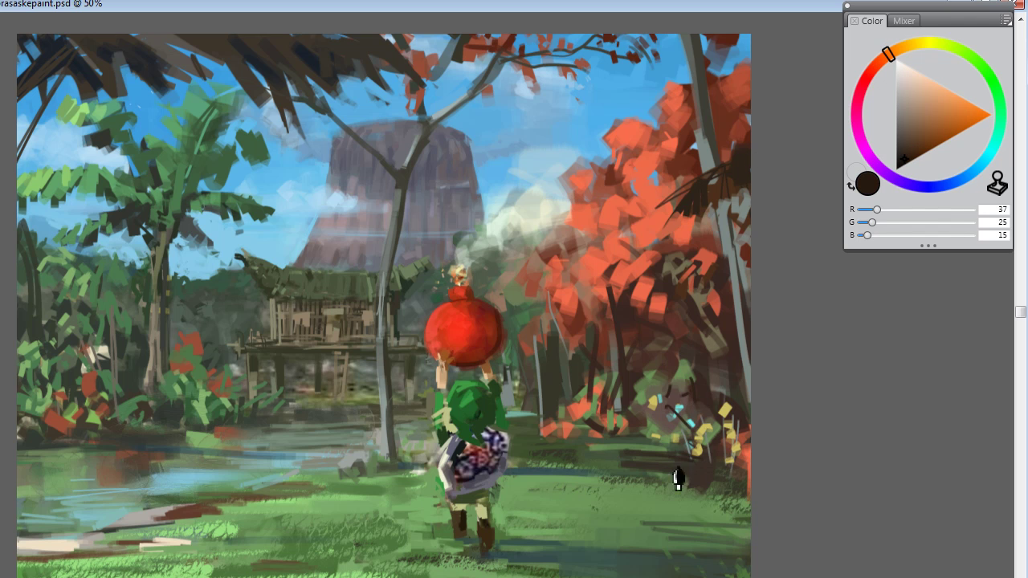
# Step: Paint pale grey-green patches (R 148, G 165, B 126) on the ground below the flowers and trim them with dark olive (R 60, G 59, B 39)
pyautogui.keyDown('alt'); pyautogui.click(509, 471); pyautogui.keyUp('alt')
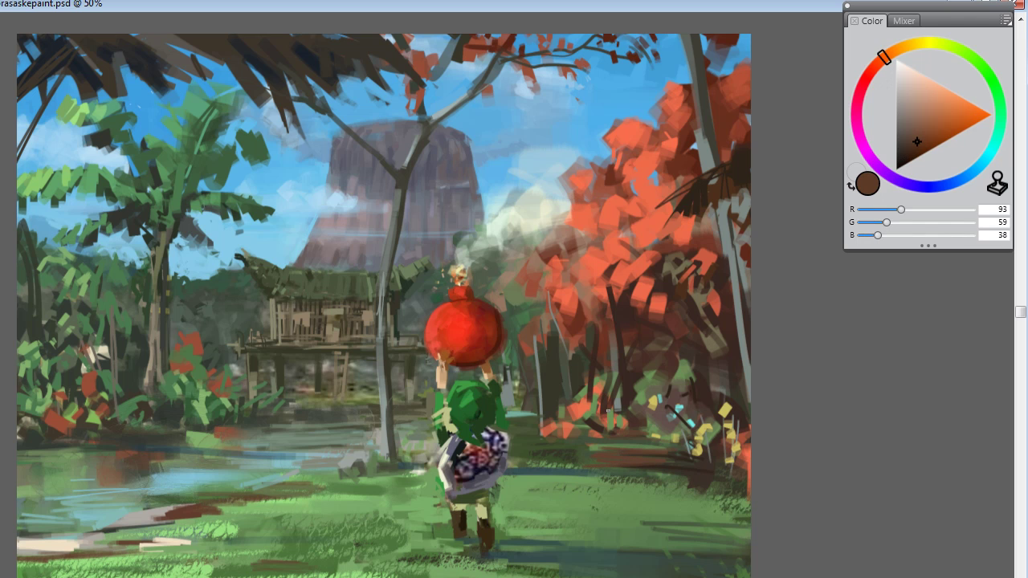
pyautogui.keyDown('alt'); pyautogui.click(420, 450); pyautogui.keyUp('alt')
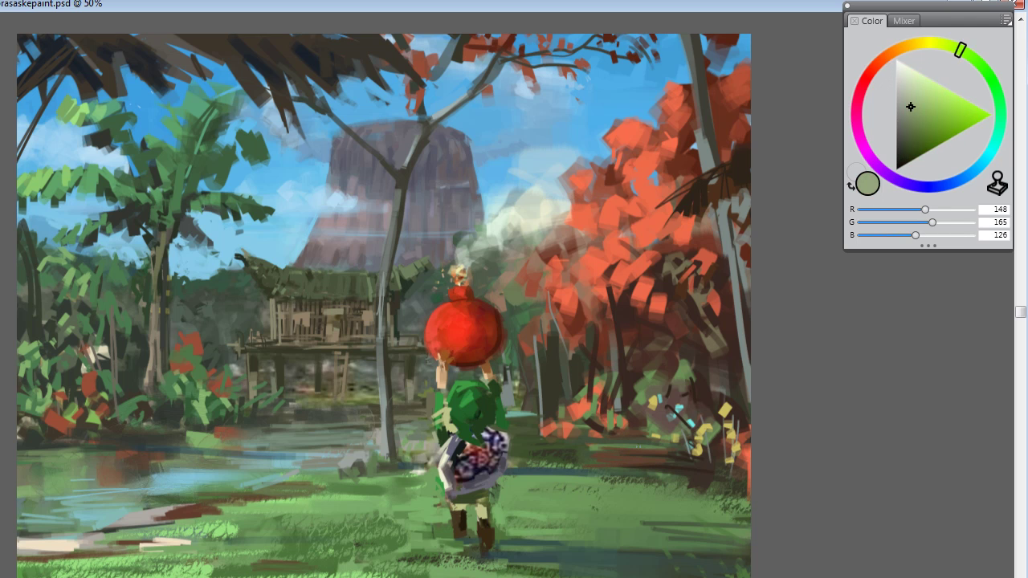
pyautogui.moveTo(643, 451)
pyautogui.mouseDown()
pyautogui.moveTo(697, 467)
pyautogui.moveTo(682, 459)
pyautogui.moveTo(622, 471)
pyautogui.mouseUp()
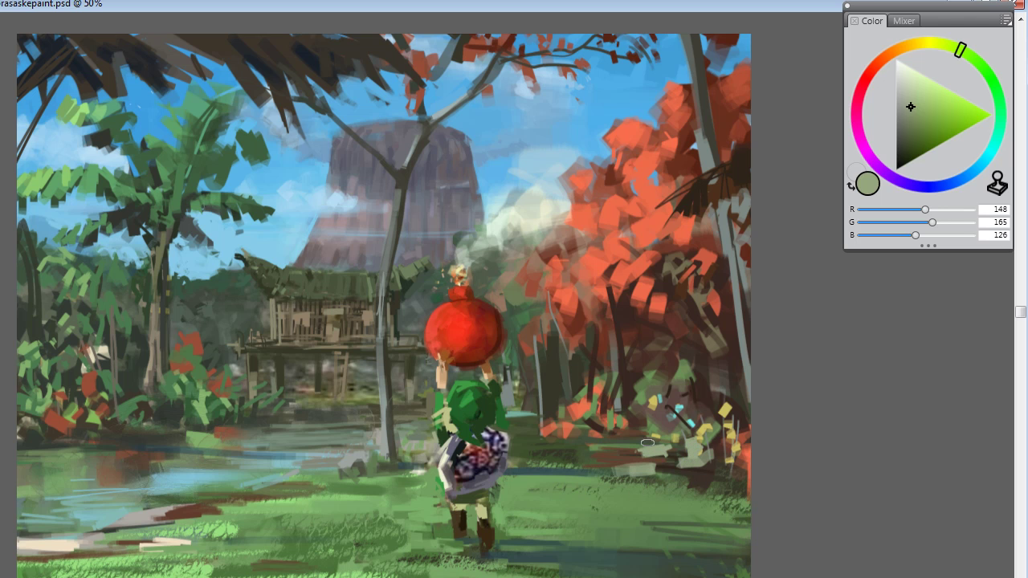
pyautogui.keyDown('alt'); pyautogui.click(634, 488); pyautogui.keyUp('alt')
pyautogui.keyDown('alt'); pyautogui.click(634, 449); pyautogui.keyUp('alt')
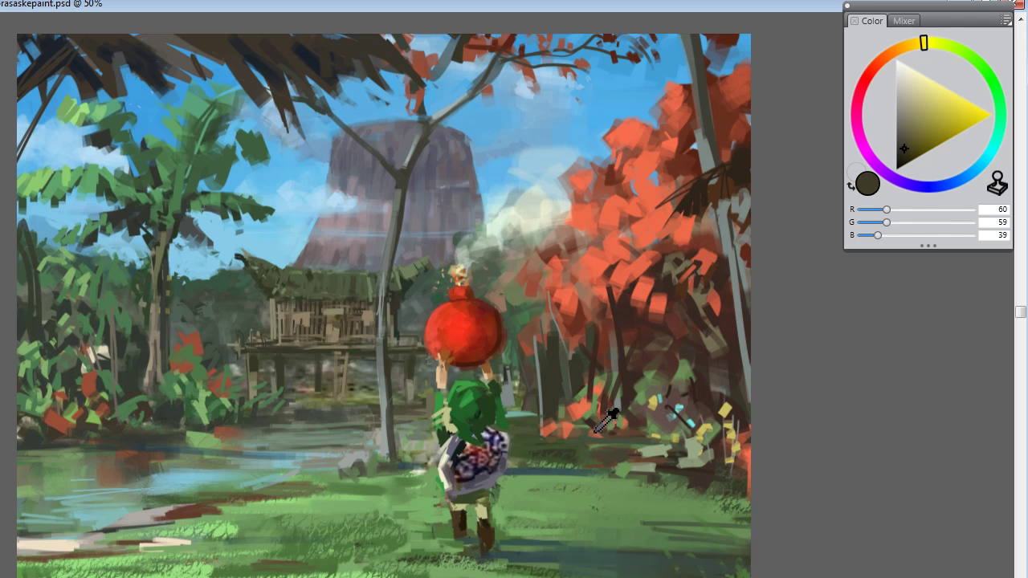
# Step: Touch up the base of the red trees with dark olive (R 68, G 76, B 44) and thin dark brown strokes (R 61, G 34, B 25)
pyautogui.keyDown('alt'); pyautogui.click(578, 427); pyautogui.keyUp('alt')
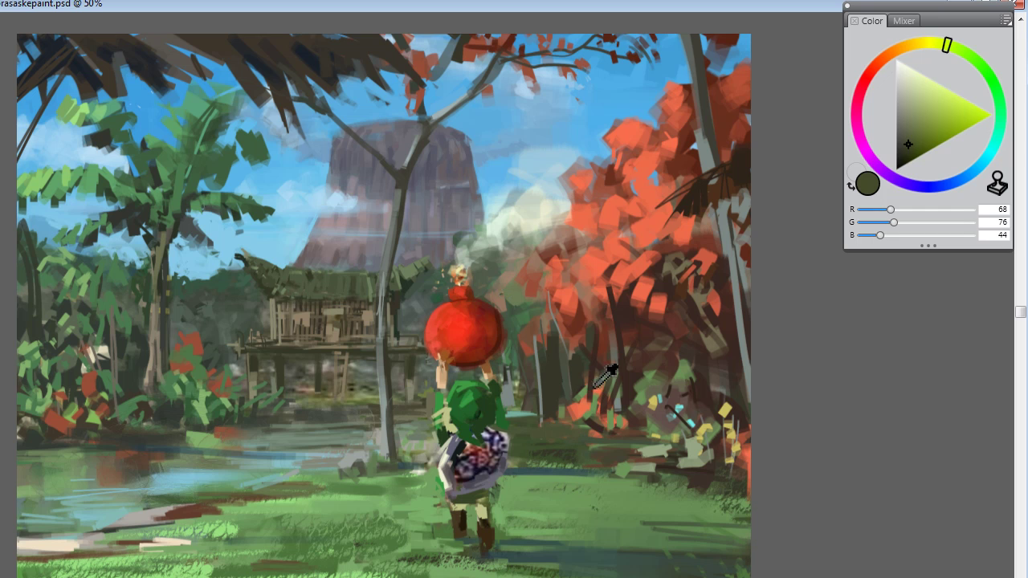
pyautogui.keyDown('alt'); pyautogui.click(515, 414); pyautogui.keyUp('alt')
pyautogui.keyDown('alt'); pyautogui.click(512, 398); pyautogui.keyUp('alt')
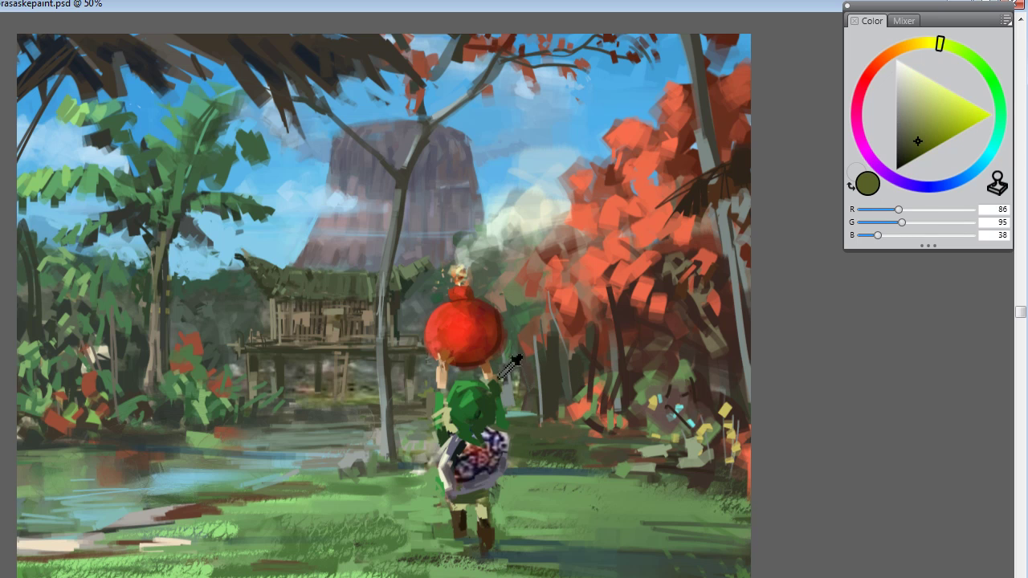
pyautogui.keyDown('alt'); pyautogui.click(557, 372); pyautogui.keyUp('alt')
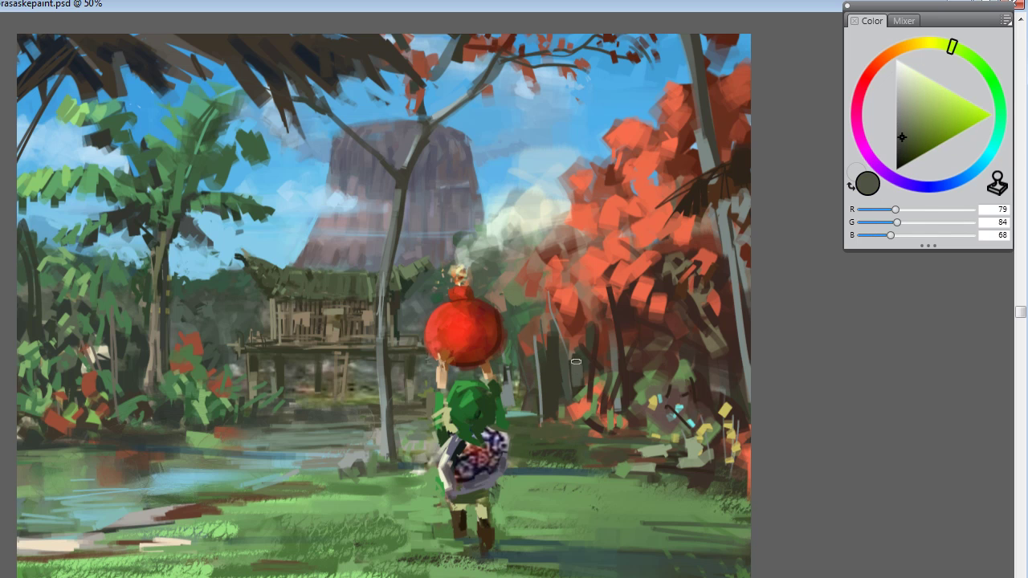
pyautogui.keyDown('alt'); pyautogui.click(619, 326); pyautogui.keyUp('alt')
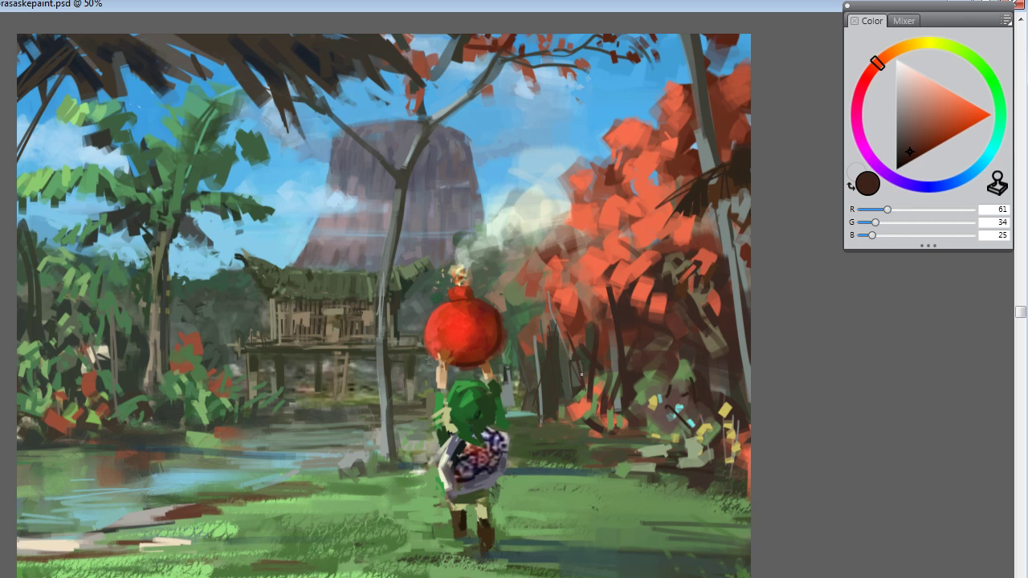
# Step: Paint green leaves (R 69, G 107, B 62) among the thin trunks between the character and the red trees
pyautogui.keyDown('alt'); pyautogui.click(509, 346); pyautogui.keyUp('alt')
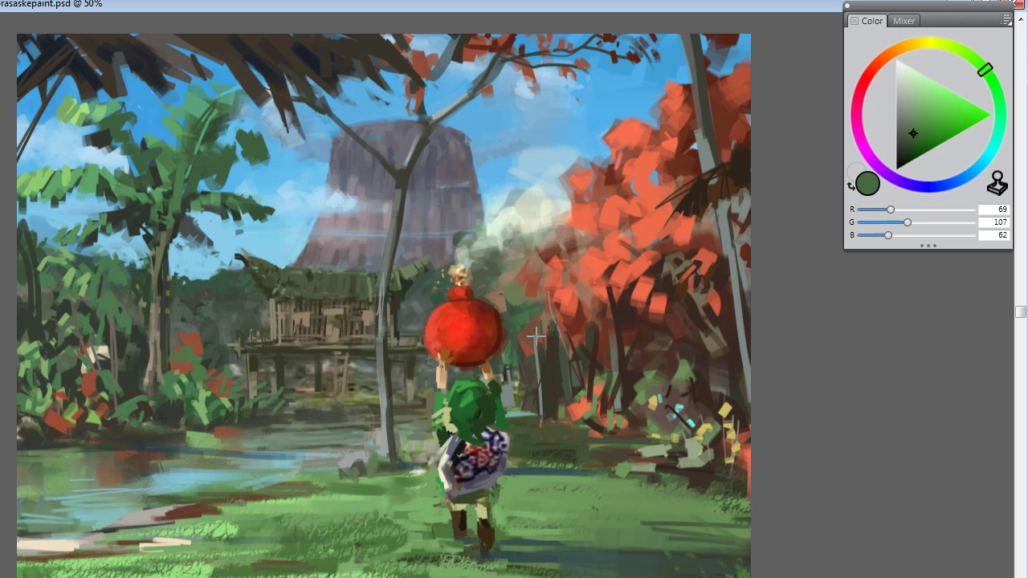
pyautogui.moveTo(530, 336)
pyautogui.mouseDown()
pyautogui.moveTo(575, 374)
pyautogui.moveTo(586, 361)
pyautogui.moveTo(567, 337)
pyautogui.moveTo(584, 367)
pyautogui.moveTo(567, 401)
pyautogui.moveTo(539, 376)
pyautogui.moveTo(566, 410)
pyautogui.mouseUp()
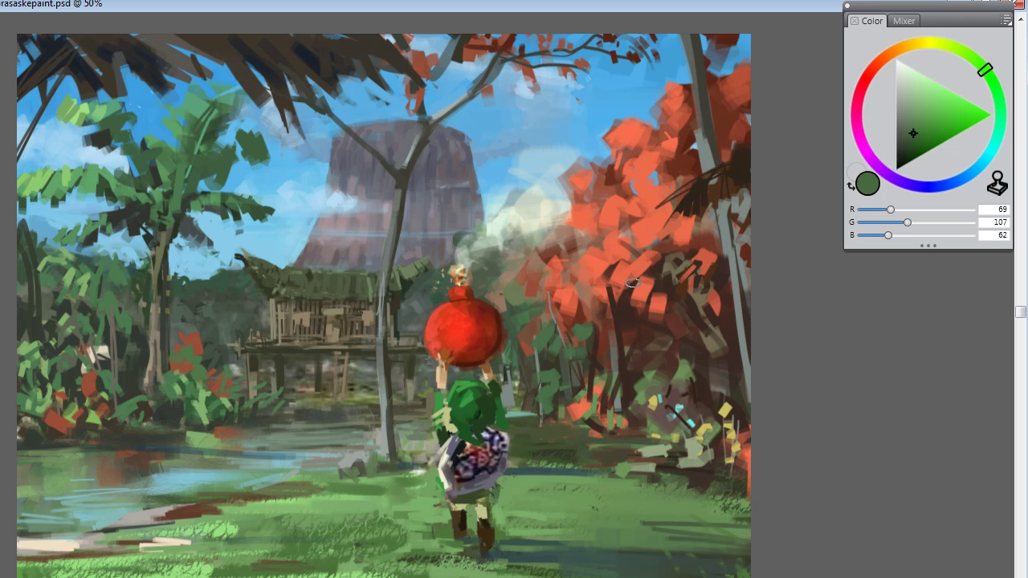
# Step: Add cream highlights (R 238, G 224, B 194) along the pond bank, from the foreground shore up to the rocks by the central tree
pyautogui.keyDown('alt'); pyautogui.click(128, 513); pyautogui.keyUp('alt')
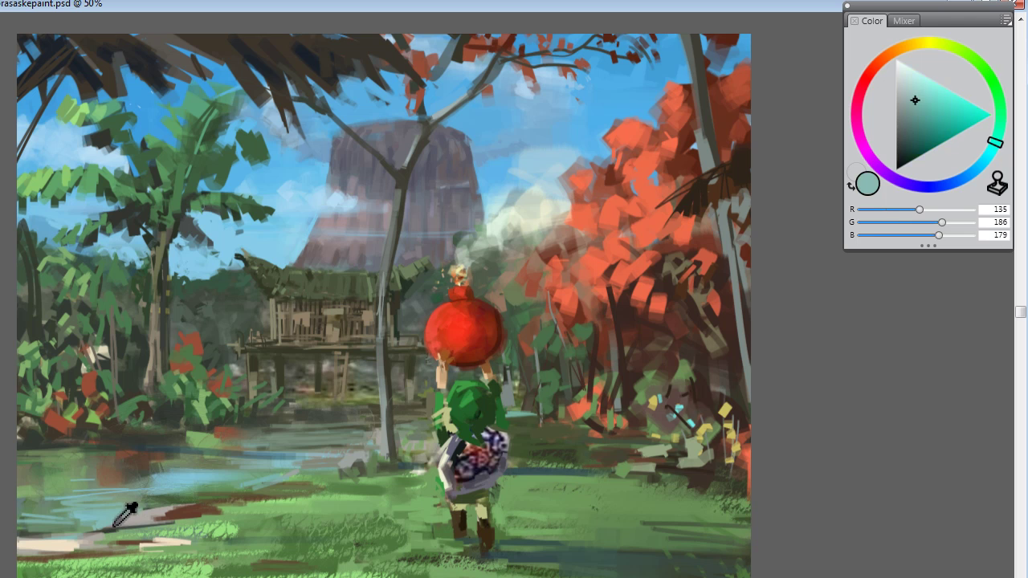
pyautogui.keyDown('alt'); pyautogui.click(69, 543); pyautogui.keyUp('alt')
pyautogui.moveTo(146, 515); pyautogui.dragTo(184, 522)
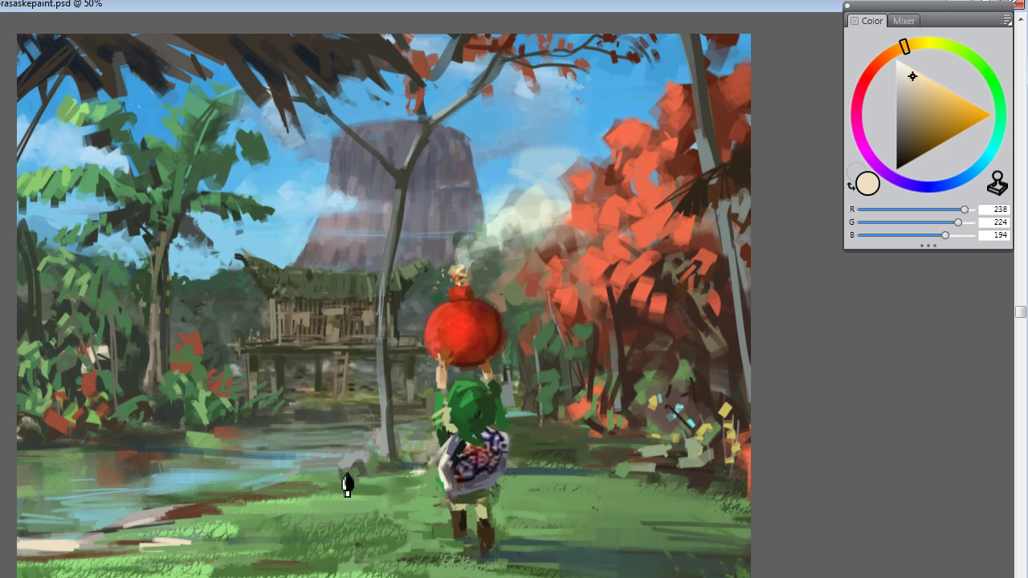
pyautogui.moveTo(342, 475); pyautogui.dragTo(310, 480)
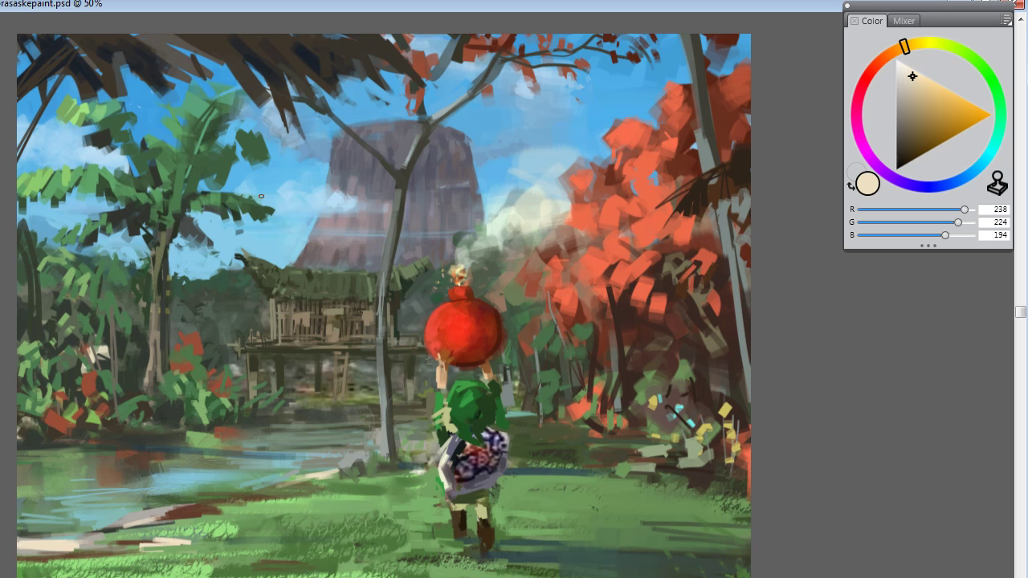
# Step: Paint cream smoke (R 231, G 235, B 206) over the sky-facing edge of the red trees beside the bomb
pyautogui.keyDown('alt'); pyautogui.click(546, 202); pyautogui.keyUp('alt')
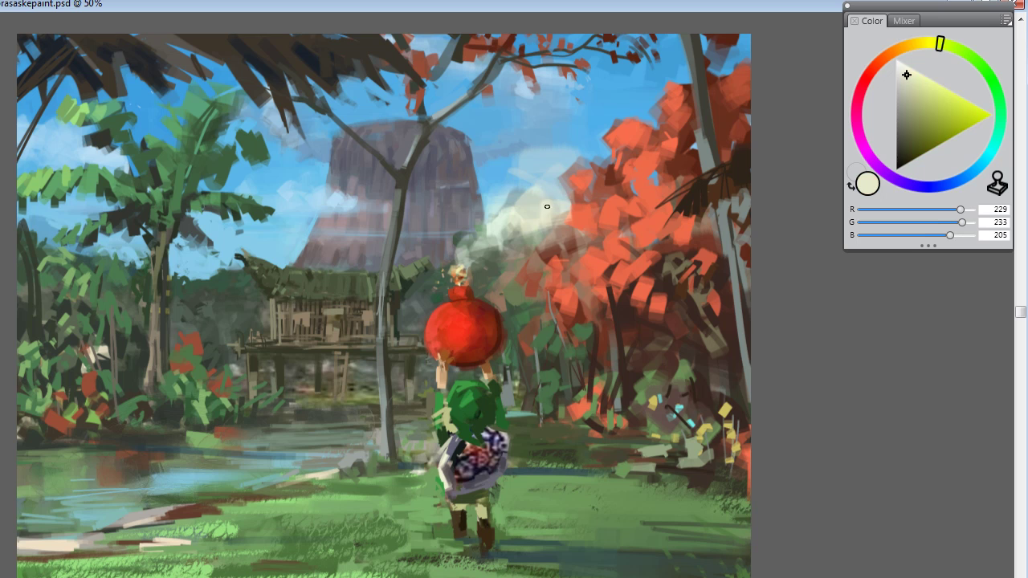
pyautogui.keyDown('alt'); pyautogui.click(553, 179); pyautogui.keyUp('alt')
pyautogui.keyDown('alt'); pyautogui.click(546, 208); pyautogui.keyUp('alt')
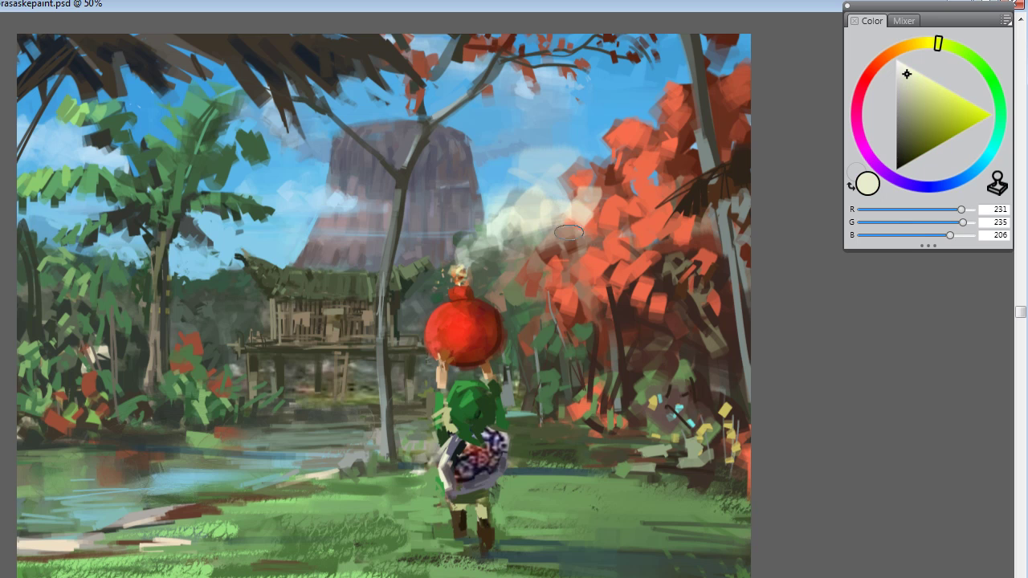
pyautogui.keyDown('alt'); pyautogui.click(569, 240); pyautogui.keyUp('alt')
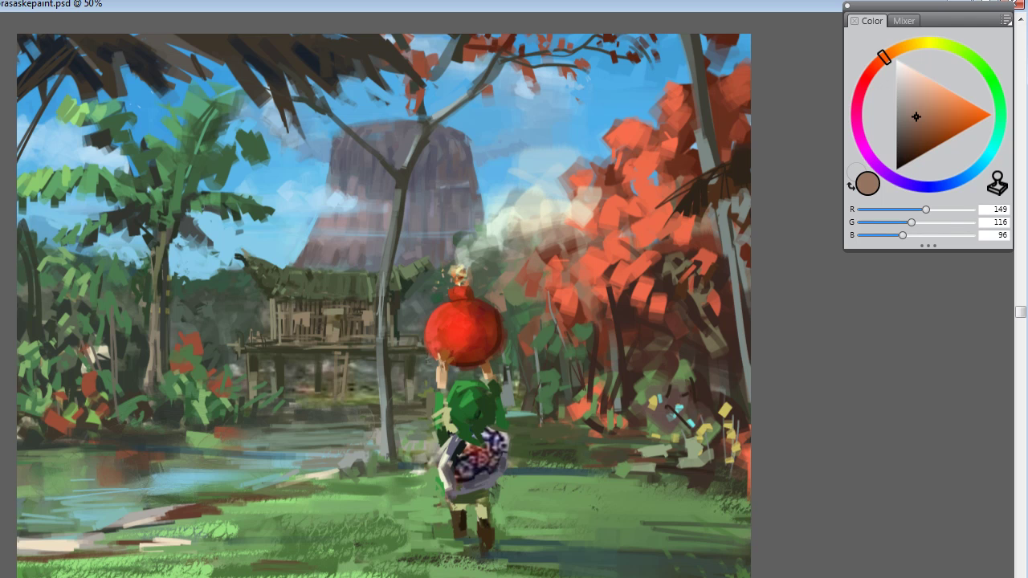
# Step: Brush pale green-white (R 221, G 241, B 220) across the smoke between the bomb and the red trees
pyautogui.hotkey('ctrl', 'z')
pyautogui.hotkey('ctrl', 'z')
pyautogui.hotkey('ctrl', 'z')
pyautogui.hotkey('ctrl', 'z')
pyautogui.hotkey('ctrl', 'z')
pyautogui.keyDown('alt'); pyautogui.click(509, 223); pyautogui.keyUp('alt')
pyautogui.moveTo(509, 223)
pyautogui.mouseDown()
pyautogui.moveTo(556, 232)
pyautogui.moveTo(541, 192)
pyautogui.moveTo(549, 216)
pyautogui.moveTo(571, 226)
pyautogui.mouseUp()
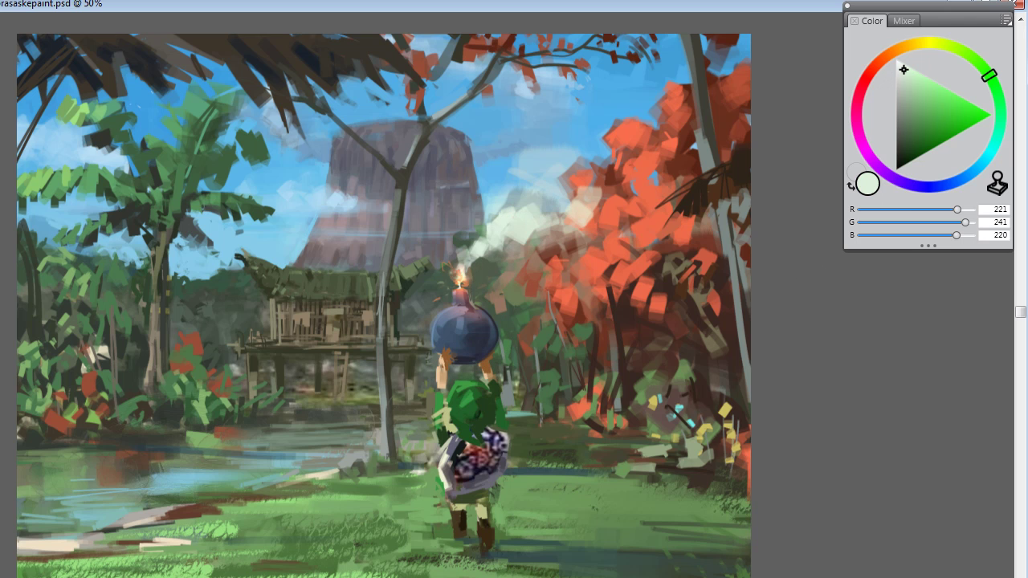
# Step: Switch back and forth between the blue bomb and red bomb versions of the painting to compare them
pyautogui.hotkey('ctrl', 'z')
pyautogui.hotkey('ctrl', 'z')
pyautogui.hotkey('ctrl', 'z')
pyautogui.hotkey('ctrl', 'z')
pyautogui.hotkey('ctrl', 'z')
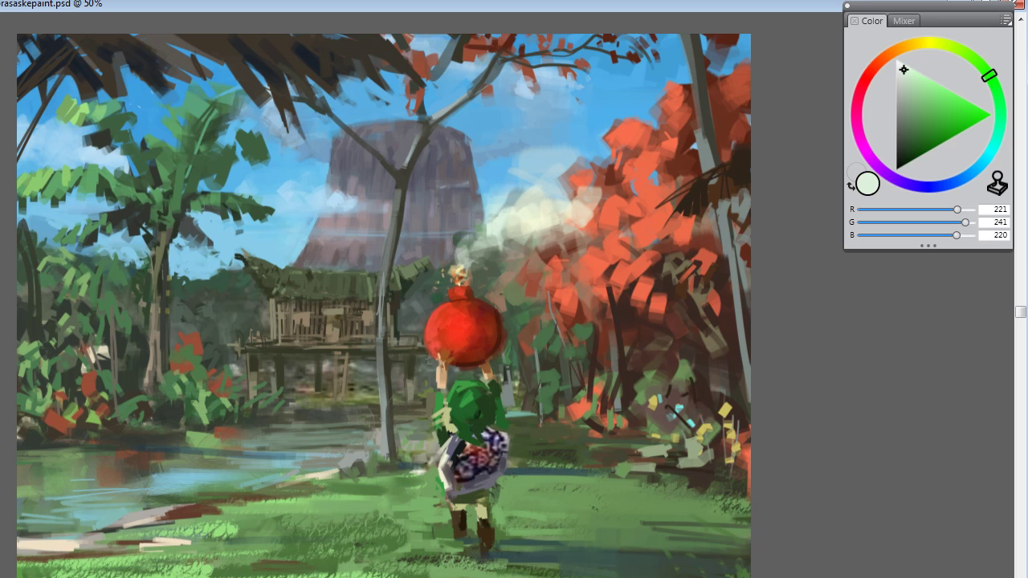
pyautogui.hotkey('ctrl', 'z')
pyautogui.hotkey('ctrl', 'z')
pyautogui.hotkey('ctrl', 'z')
pyautogui.hotkey('ctrl', 'z')
pyautogui.hotkey('ctrl', 'z')
pyautogui.hotkey('ctrl', 'z')
pyautogui.hotkey('ctrl', 'z')
pyautogui.hotkey('ctrl', 'z')
pyautogui.hotkey('ctrl', 'z')
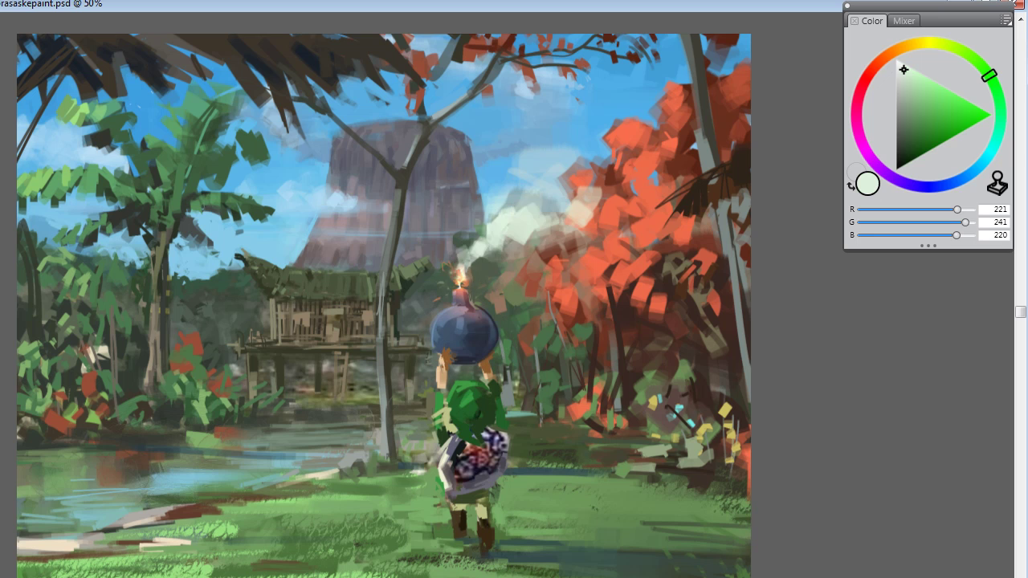
pyautogui.hotkey('ctrl', 'z')
pyautogui.hotkey('ctrl', 'z')
pyautogui.hotkey('ctrl', 'z')
pyautogui.hotkey('ctrl', 'z')
pyautogui.hotkey('ctrl', 'z')
pyautogui.hotkey('ctrl', 'z')
pyautogui.hotkey('ctrl', 'z')
pyautogui.hotkey('ctrl', 'z')
pyautogui.hotkey('ctrl', 'z')
pyautogui.hotkey('ctrl', 'z')
pyautogui.hotkey('ctrl', 'z')
pyautogui.hotkey('ctrl', 'z')
pyautogui.hotkey('ctrl', 'z')
pyautogui.hotkey('ctrl', 'z')
pyautogui.hotkey('ctrl', 'z')
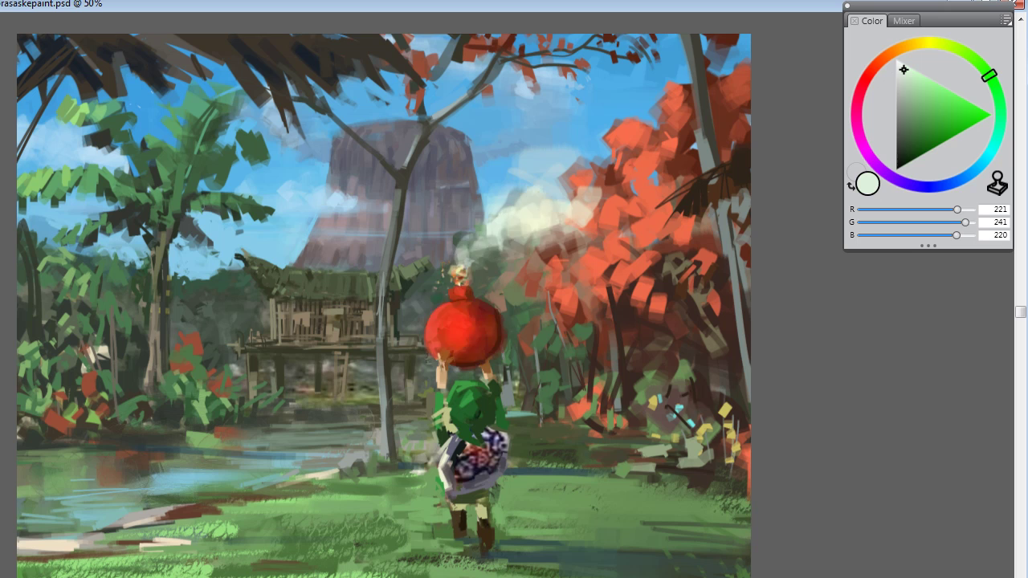
pyautogui.hotkey('ctrl', 'z')
pyautogui.hotkey('ctrl', 'z')
pyautogui.hotkey('ctrl', 'z')
pyautogui.hotkey('ctrl', 'z')
# Step: Try covering the pale ground patches below the flowers with dark brown (R 47, G 29, B 23) and grass green (R 101, G 128, B 75)
pyautogui.keyDown('alt'); pyautogui.click(604, 422); pyautogui.keyUp('alt')
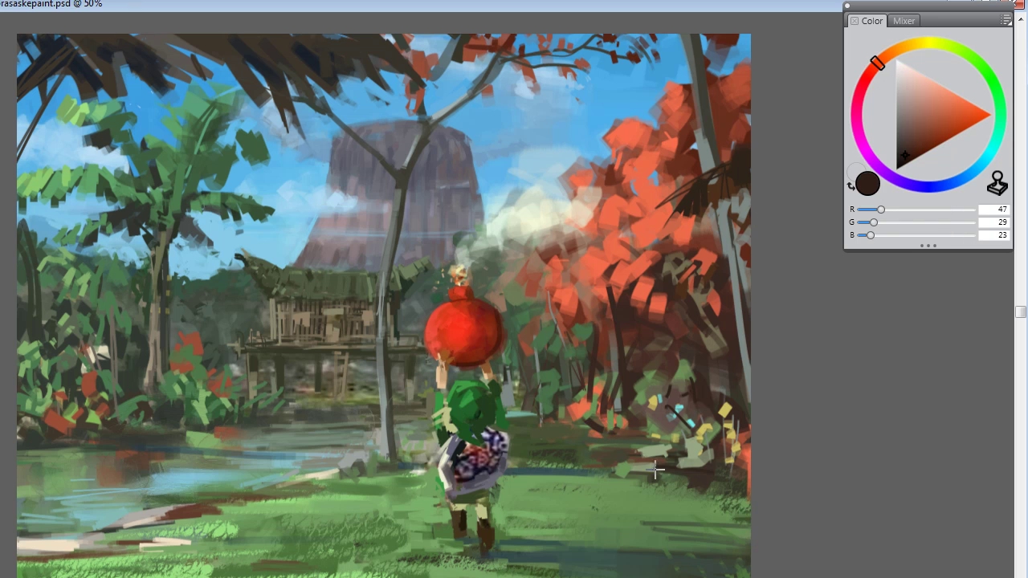
pyautogui.moveTo(655, 471)
pyautogui.mouseDown()
pyautogui.moveTo(680, 458)
pyautogui.moveTo(725, 470)
pyautogui.moveTo(668, 478)
pyautogui.mouseUp()
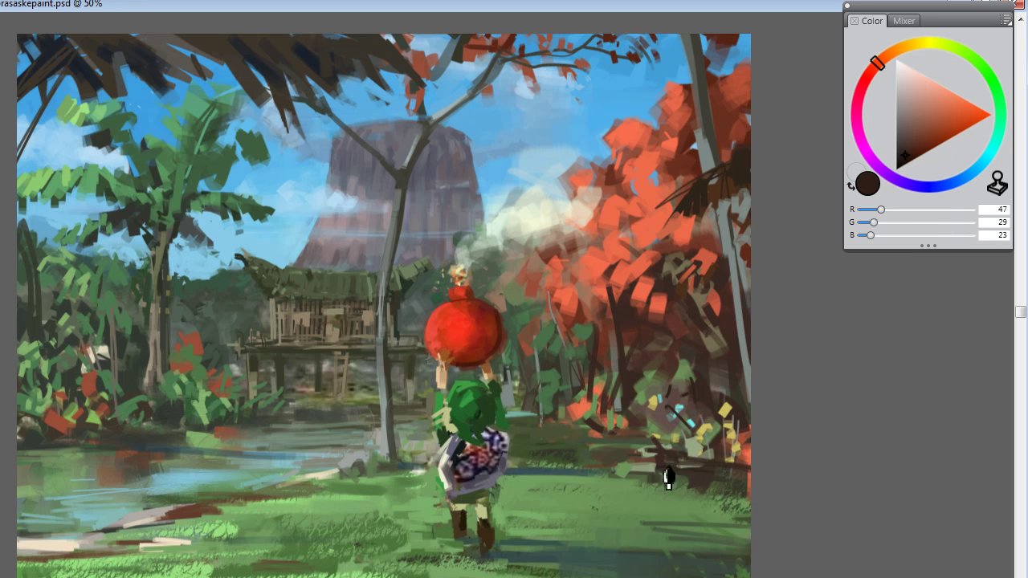
pyautogui.keyDown('alt'); pyautogui.click(673, 482); pyautogui.keyUp('alt')
pyautogui.moveTo(590, 468)
pyautogui.mouseDown()
pyautogui.moveTo(673, 466)
pyautogui.moveTo(745, 479)
pyautogui.moveTo(759, 467)
pyautogui.moveTo(698, 490)
pyautogui.moveTo(792, 500)
pyautogui.mouseUp()
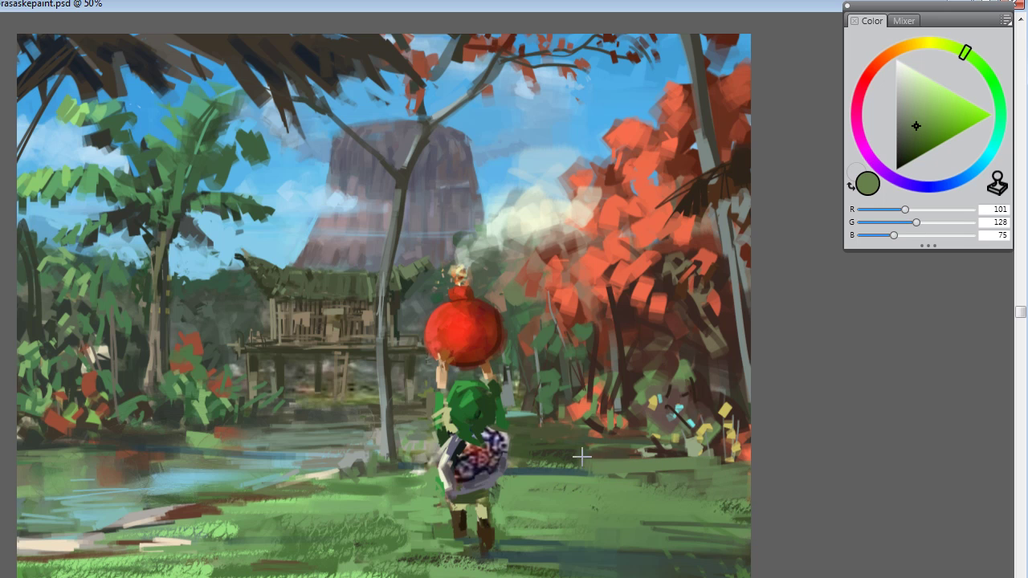
pyautogui.keyDown('alt'); pyautogui.click(606, 462); pyautogui.keyUp('alt')
pyautogui.moveTo(620, 475)
pyautogui.mouseDown()
pyautogui.moveTo(738, 468)
pyautogui.moveTo(616, 488)
pyautogui.moveTo(684, 476)
pyautogui.mouseUp()
pyautogui.keyDown('alt'); pyautogui.click(611, 480); pyautogui.keyUp('alt')
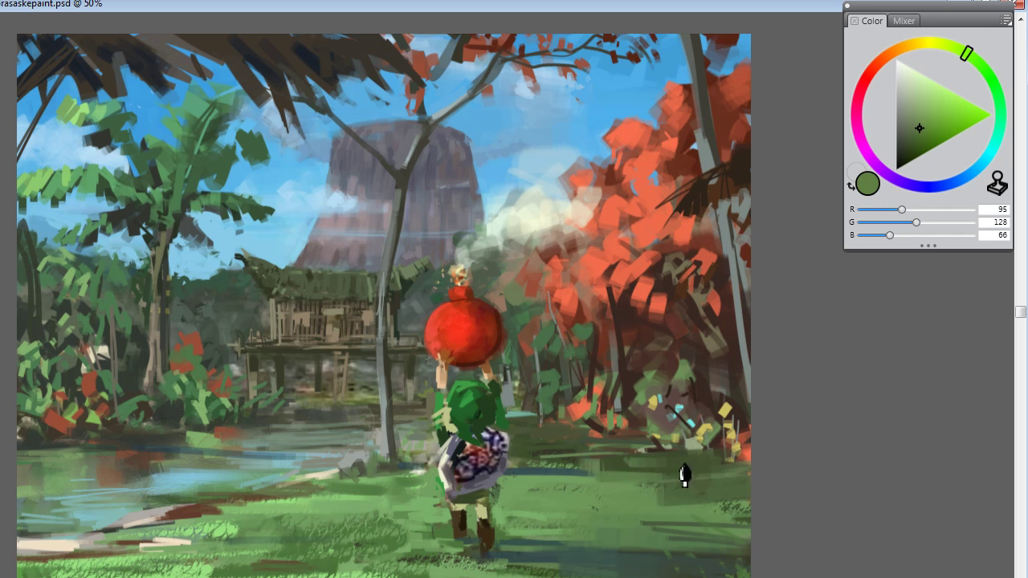
# Step: Try replacing the flowering bush with dark brown (R 47, G 29, B 23) and lime green leaves (R 134, G 181, B 71)
pyautogui.keyDown('alt'); pyautogui.click(727, 441); pyautogui.keyUp('alt')
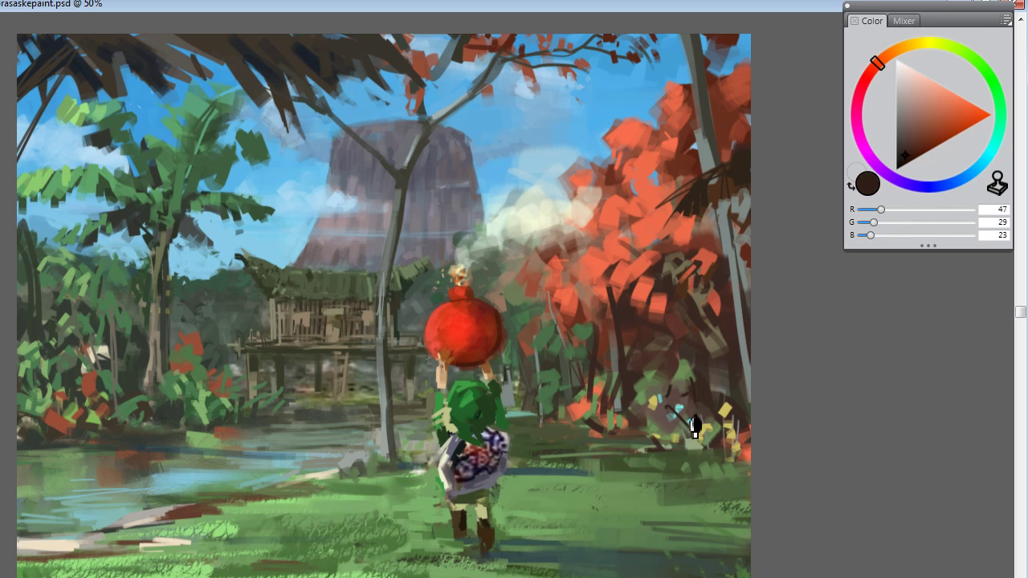
pyautogui.moveTo(696, 426)
pyautogui.mouseDown()
pyautogui.moveTo(654, 413)
pyautogui.moveTo(647, 397)
pyautogui.mouseUp()
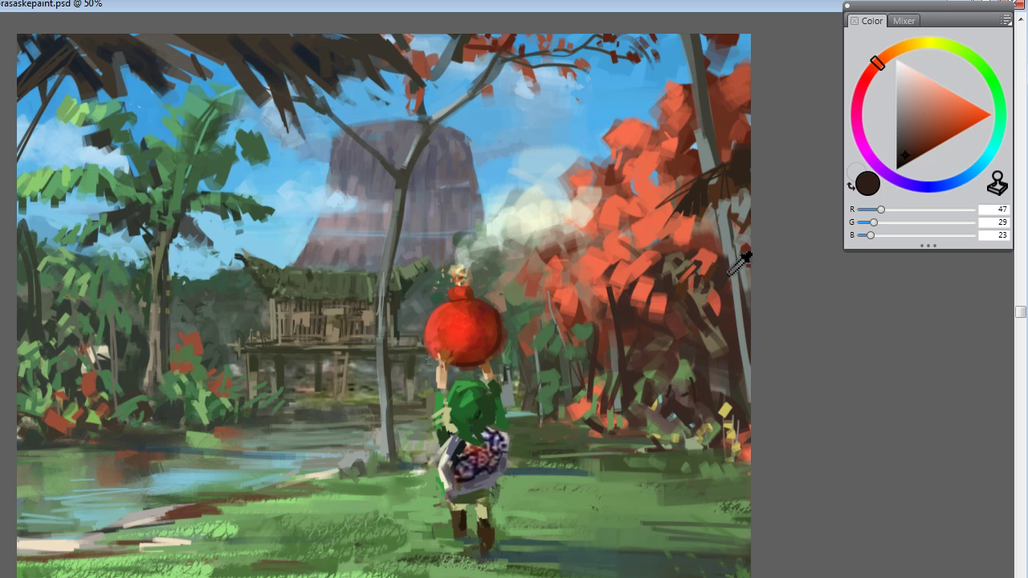
pyautogui.keyDown('alt'); pyautogui.click(110, 418); pyautogui.keyUp('alt')
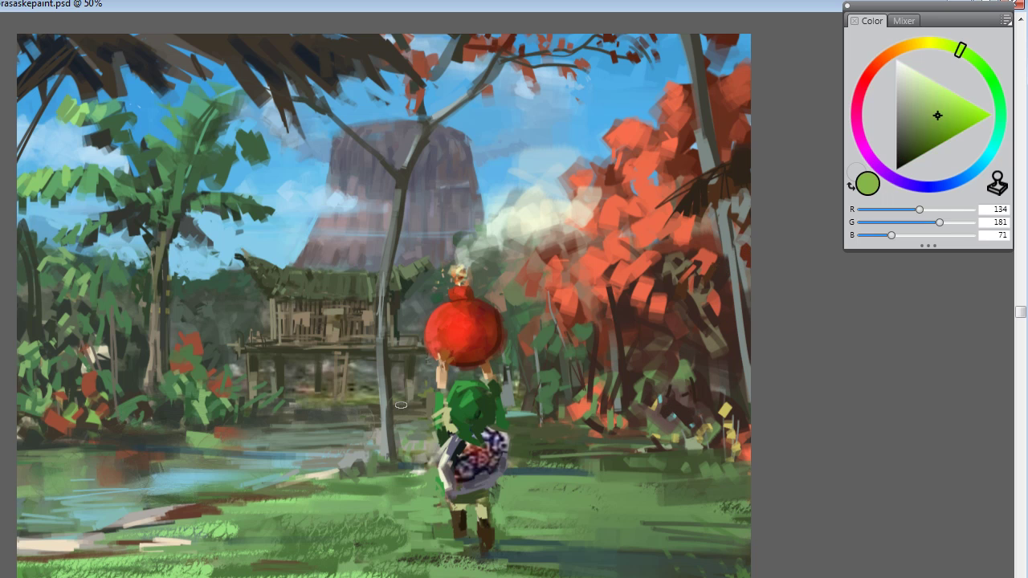
pyautogui.moveTo(673, 436)
pyautogui.mouseDown()
pyautogui.moveTo(698, 422)
pyautogui.moveTo(693, 440)
pyautogui.moveTo(688, 416)
pyautogui.moveTo(657, 434)
pyautogui.mouseUp()
pyautogui.moveTo(709, 458)
pyautogui.mouseDown()
pyautogui.moveTo(731, 447)
pyautogui.moveTo(734, 475)
pyautogui.moveTo(764, 472)
pyautogui.moveTo(732, 488)
pyautogui.moveTo(722, 469)
pyautogui.moveTo(749, 474)
pyautogui.mouseUp()
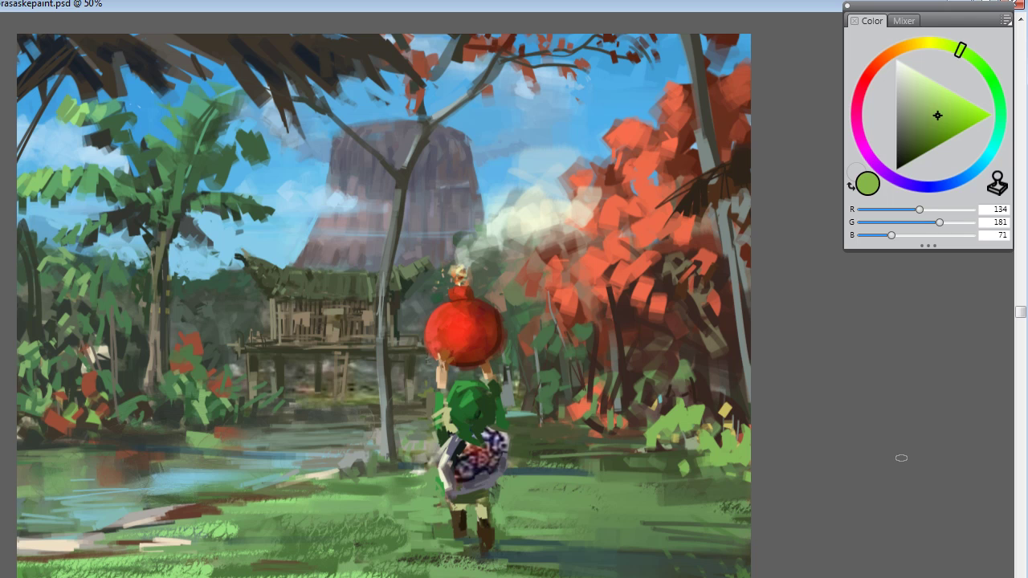
# Step: Try repainting the shaded lower foliage of the red trees with rust brown (R 158, G 82, B 53) and dark brown (R 50, G 33, B 26)
pyautogui.keyDown('alt'); pyautogui.click(741, 383); pyautogui.keyUp('alt')
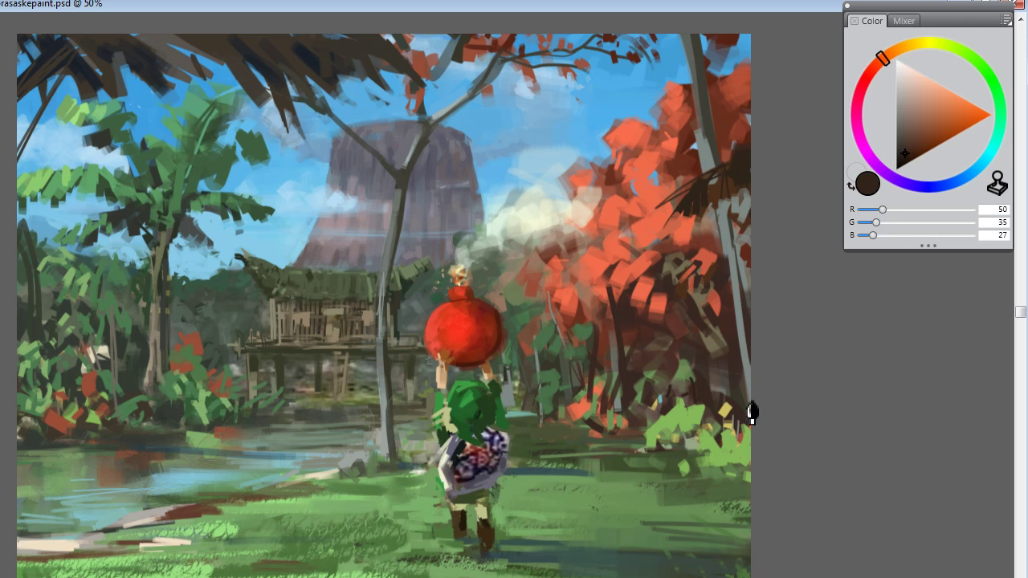
pyautogui.keyDown('alt'); pyautogui.click(710, 299); pyautogui.keyUp('alt')
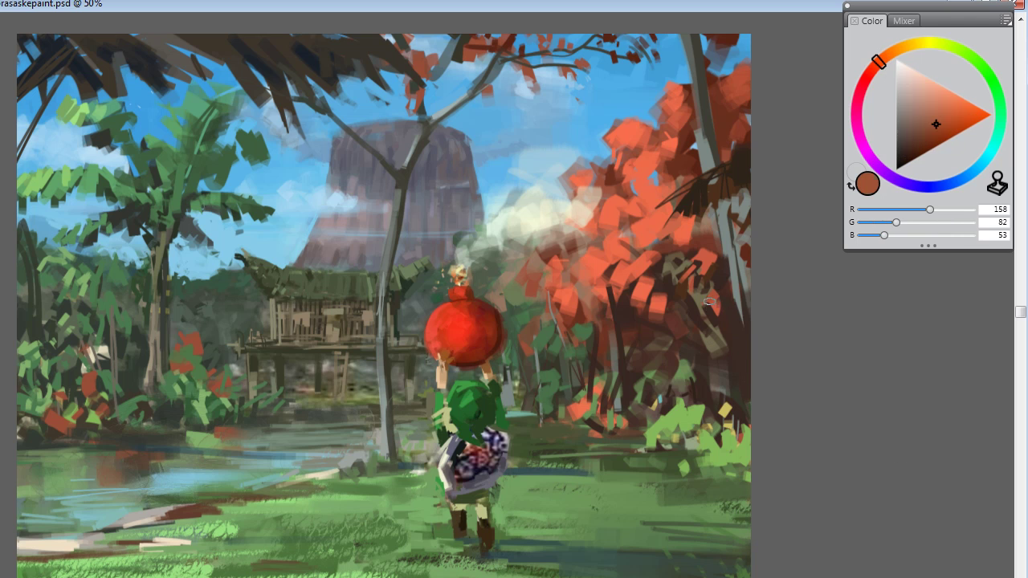
pyautogui.keyDown('alt'); pyautogui.click(716, 341); pyautogui.keyUp('alt')
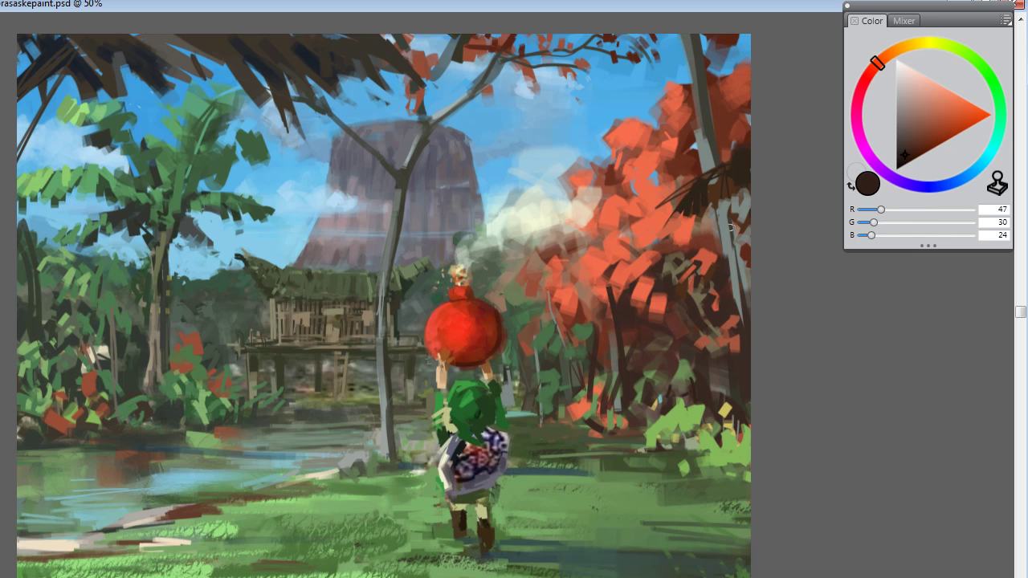
pyautogui.keyDown('alt'); pyautogui.click(726, 135); pyautogui.keyUp('alt')
pyautogui.moveTo(706, 326)
pyautogui.mouseDown()
pyautogui.moveTo(705, 266)
pyautogui.moveTo(694, 267)
pyautogui.moveTo(668, 310)
pyautogui.moveTo(674, 327)
pyautogui.moveTo(700, 315)
pyautogui.moveTo(734, 321)
pyautogui.mouseUp()
pyautogui.keyDown('alt'); pyautogui.click(689, 342); pyautogui.keyUp('alt')
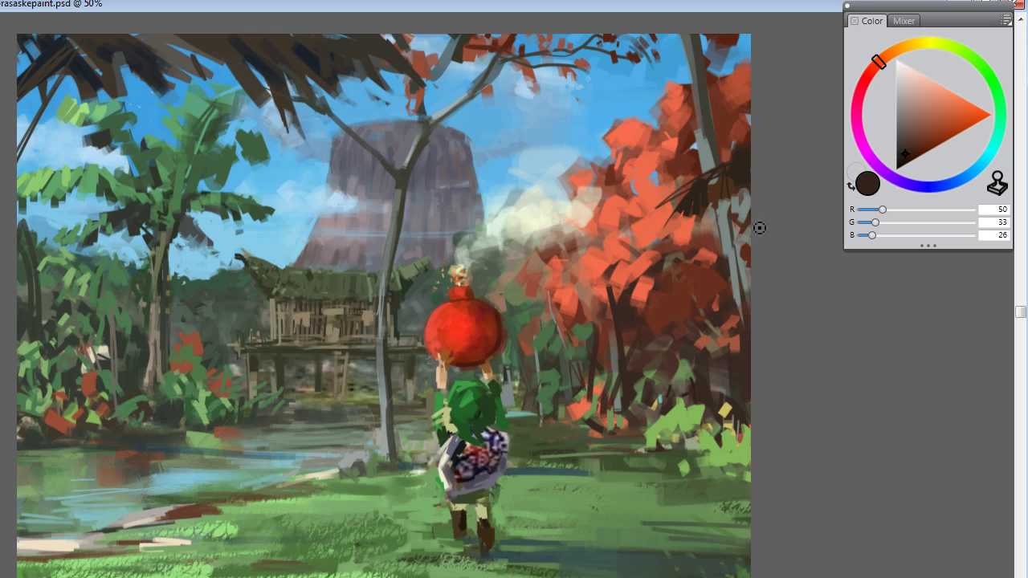
# Step: Lasso the lower red trees and flowering bush, and revert the recent strokes there
pyautogui.moveTo(614, 278); pyautogui.dragTo(559, 341)
pyautogui.moveTo(830, 511); pyautogui.dragTo(879, 366)
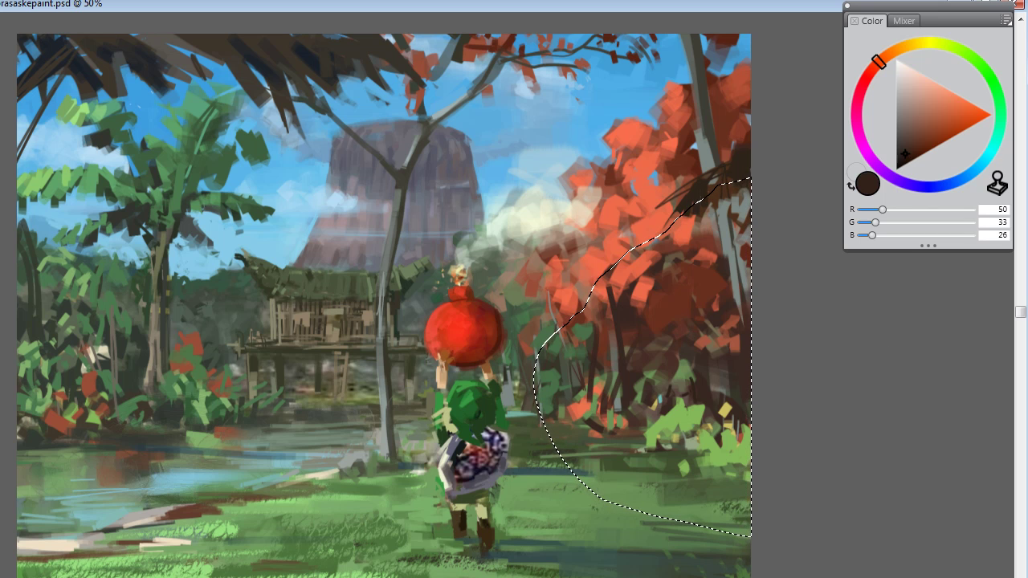
pyautogui.hotkey('alt', 'e')
pyautogui.click(48, 58)
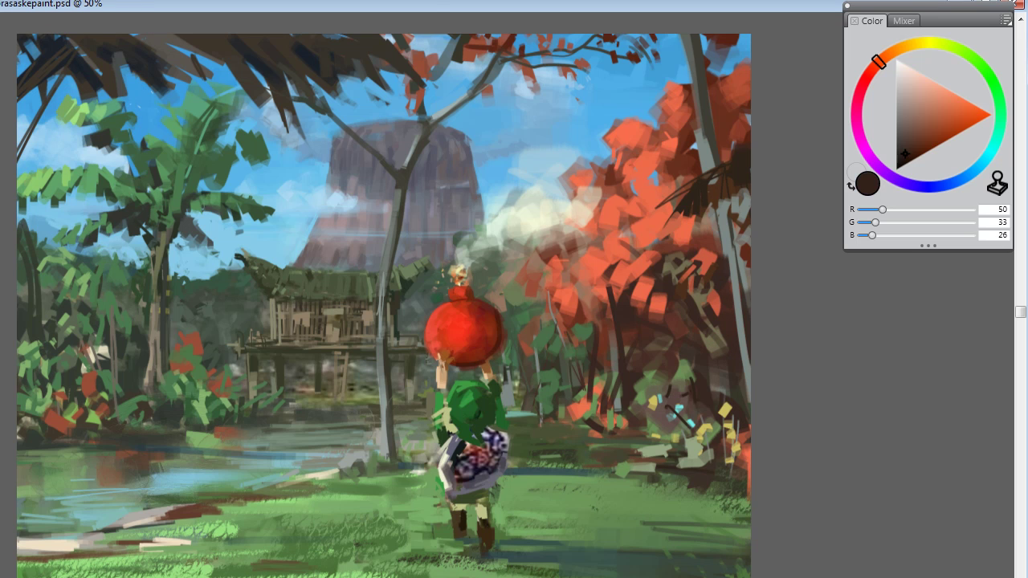
pyautogui.hotkey('alt', 'e')
pyautogui.click(49, 58)
pyautogui.hotkey('alt', 'e')
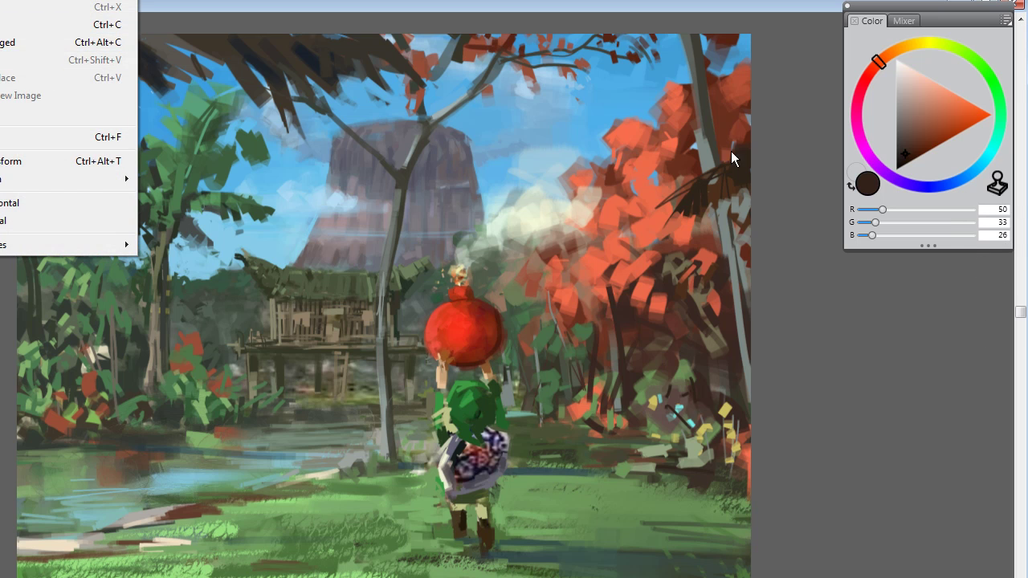
pyautogui.press('Escape')
pyautogui.hotkey('alt', 'e')
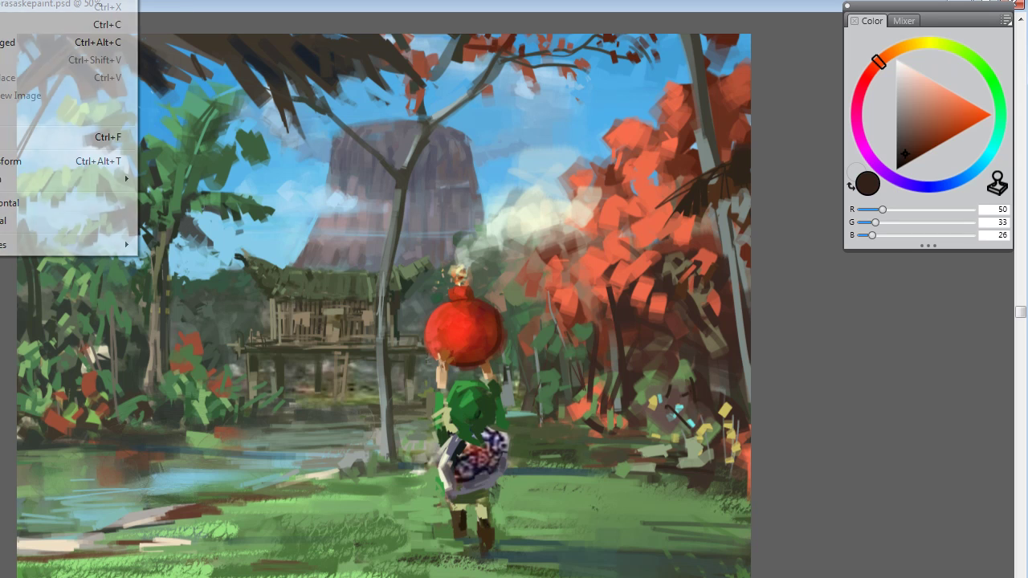
pyautogui.press('Escape')
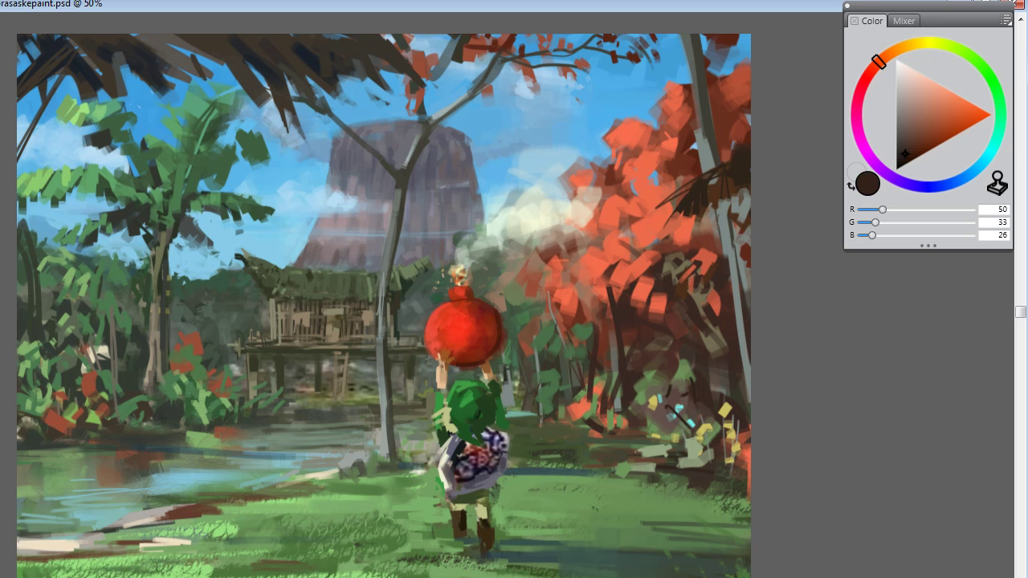
# Step: Add rust (R 95, G 36, B 16), orange (R 217, G 96, B 60) and dark brown (R 60, G 31, B 21) strokes to the red trees' shaded foliage
pyautogui.moveTo(913, 125); pyautogui.dragTo(906, 143)
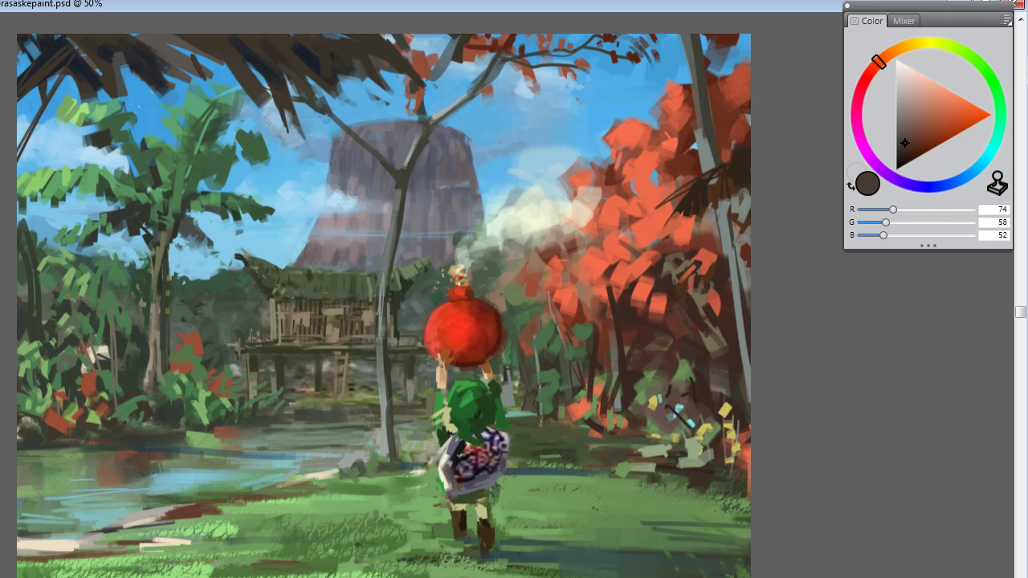
pyautogui.keyDown('alt'); pyautogui.click(694, 181); pyautogui.keyUp('alt')
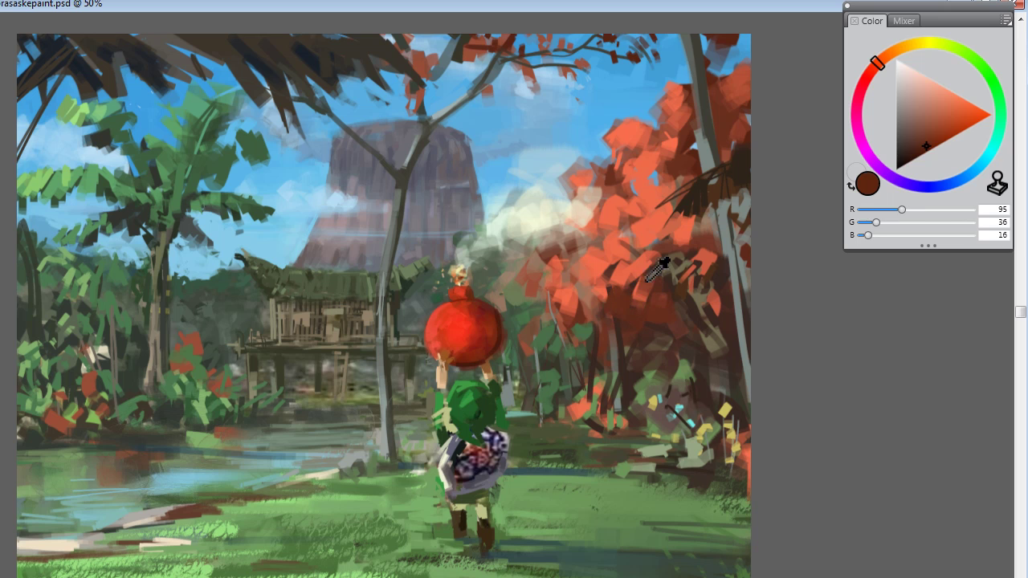
pyautogui.keyDown('alt'); pyautogui.click(613, 282); pyautogui.keyUp('alt')
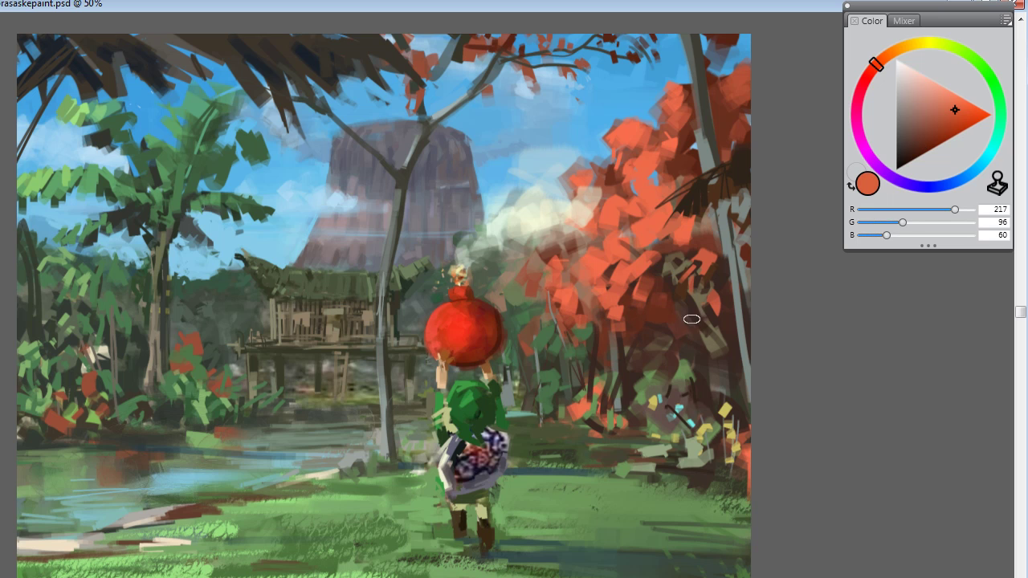
pyautogui.keyDown('alt'); pyautogui.click(690, 288); pyautogui.keyUp('alt')
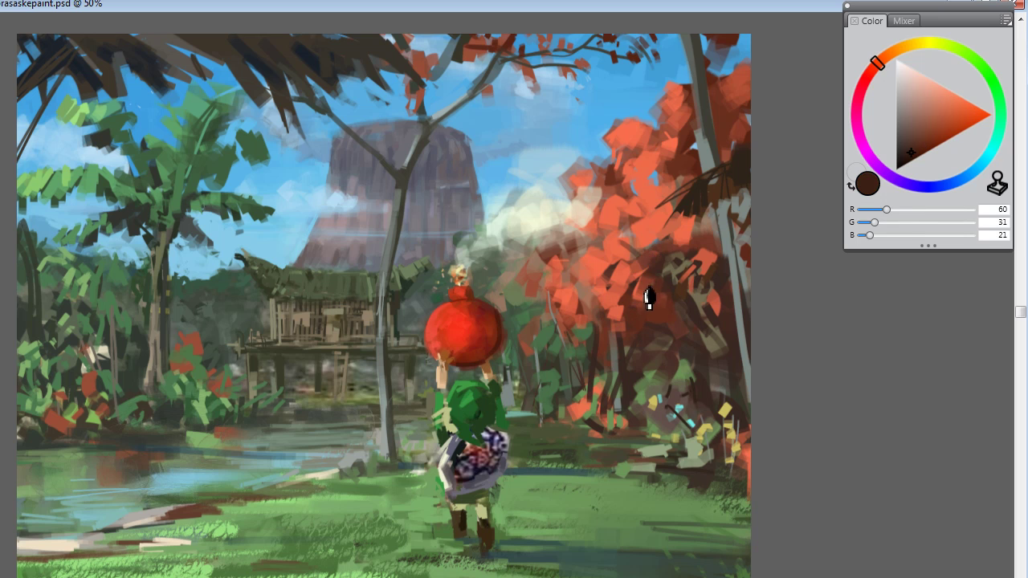
# Step: Paint green leaves over the flowering bush and trim the ground below with dark brown (R 51, G 39, B 29) and dark green (R 54, G 67, B 33)
pyautogui.keyDown('alt'); pyautogui.click(617, 508); pyautogui.keyUp('alt')
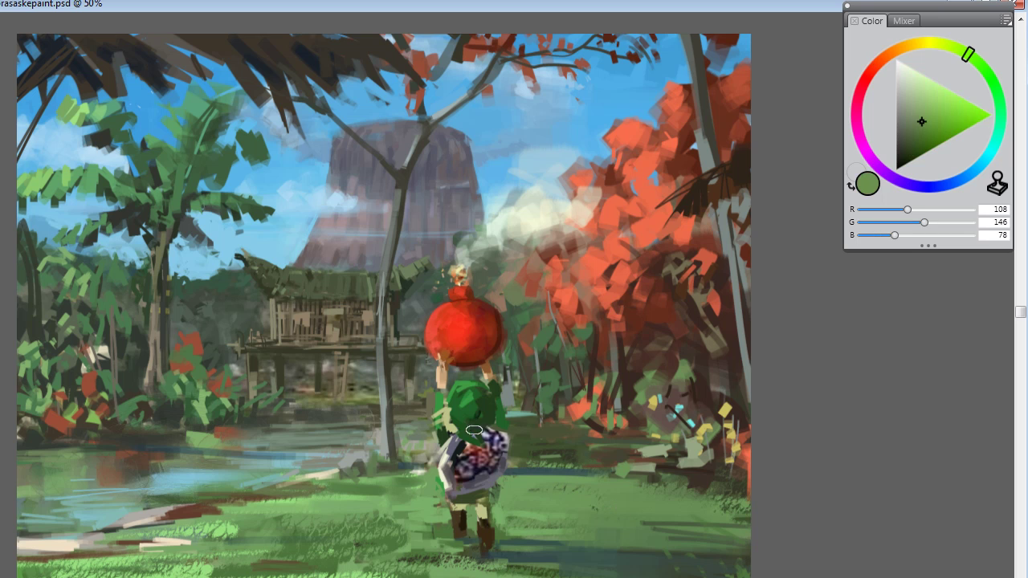
pyautogui.keyDown('alt'); pyautogui.click(203, 447); pyautogui.keyUp('alt')
pyautogui.moveTo(656, 419)
pyautogui.mouseDown()
pyautogui.moveTo(684, 409)
pyautogui.moveTo(682, 425)
pyautogui.moveTo(652, 400)
pyautogui.moveTo(656, 441)
pyautogui.moveTo(719, 415)
pyautogui.moveTo(719, 429)
pyautogui.moveTo(738, 430)
pyautogui.moveTo(707, 429)
pyautogui.mouseUp()
pyautogui.keyDown('alt'); pyautogui.click(649, 464); pyautogui.keyUp('alt')
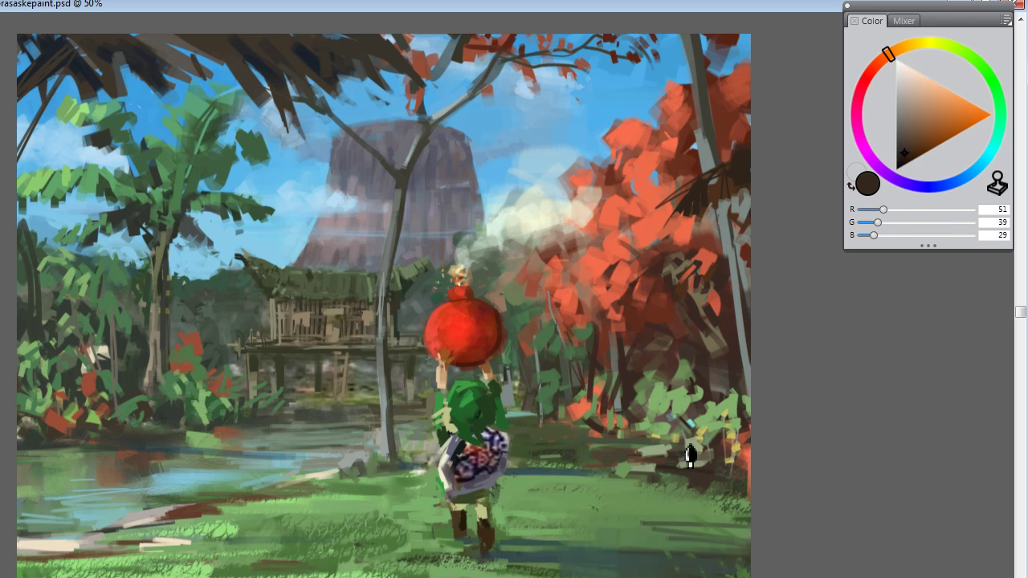
pyautogui.keyDown('alt'); pyautogui.click(580, 447); pyautogui.keyUp('alt')
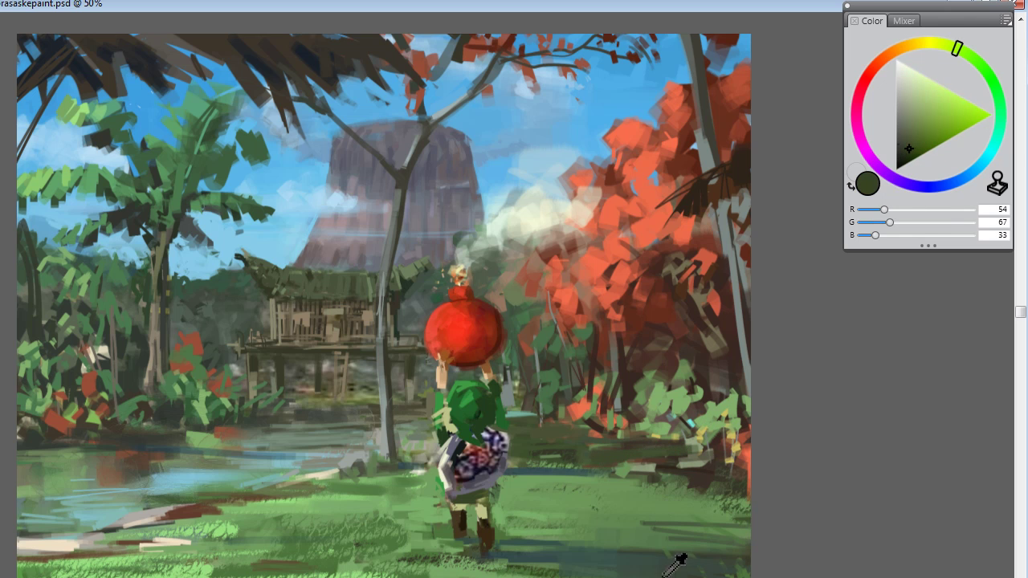
pyautogui.keyDown('alt'); pyautogui.click(718, 482); pyautogui.keyUp('alt')
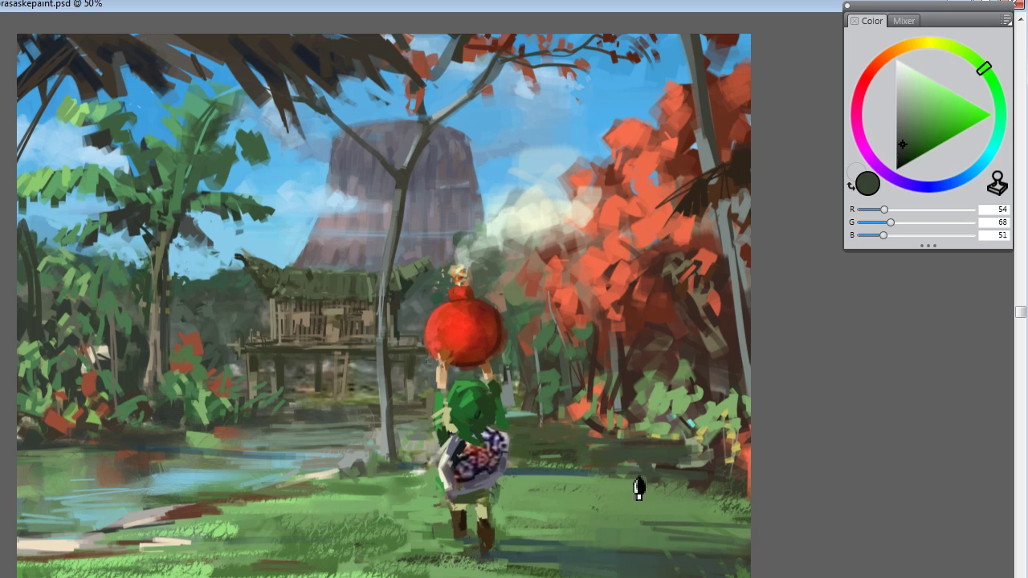
# Step: Rework the foliage among the thin trunks beside the character with dark green (R 58, G 77, B 38), teal (R 121, G 174, B 157) and green (R 69, G 107, B 62)
pyautogui.keyDown('alt'); pyautogui.click(588, 446); pyautogui.keyUp('alt')
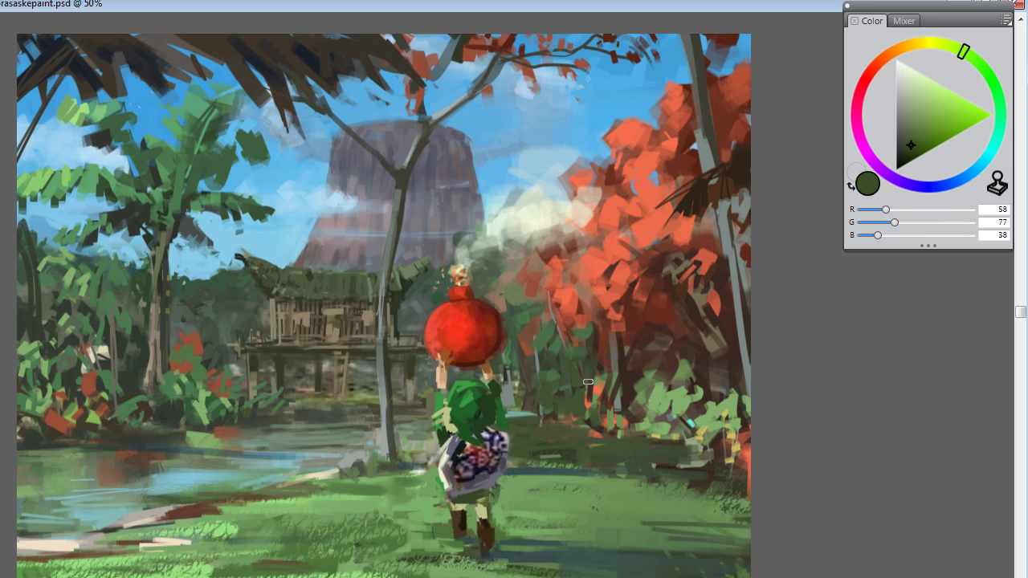
pyautogui.keyDown('alt'); pyautogui.click(543, 407); pyautogui.keyUp('alt')
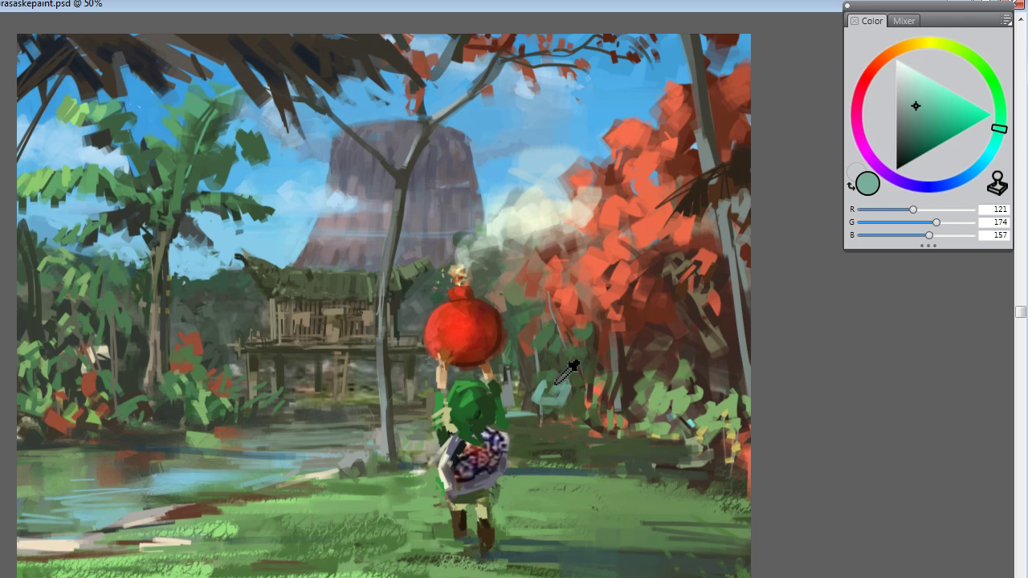
pyautogui.keyDown('alt'); pyautogui.click(564, 371); pyautogui.keyUp('alt')
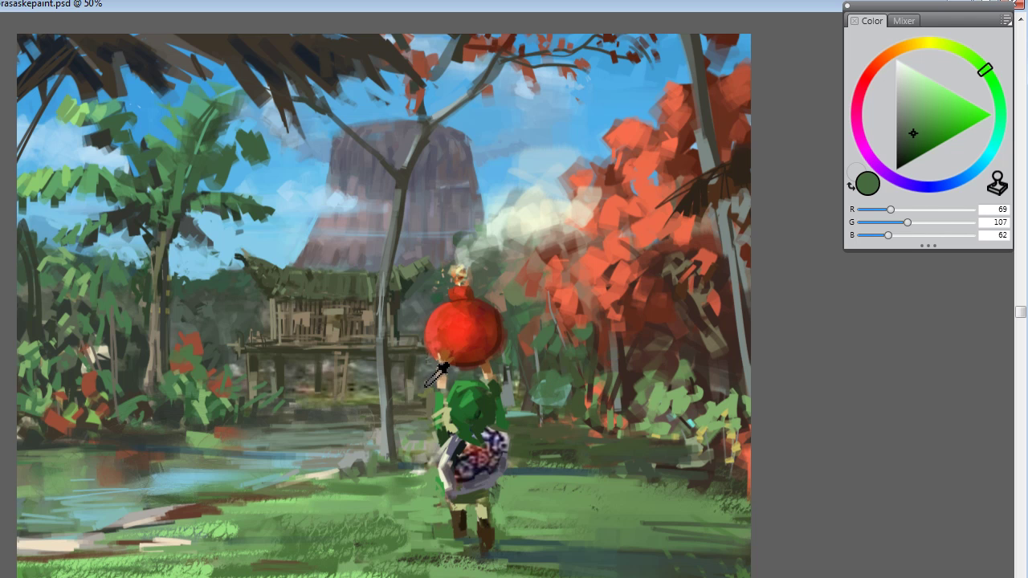
# Step: Soften the foliage and thin trunks between the character and the red trees with grey-green (R 85, G 95, B 83) and brown (R 120, G 76, B 52)
pyautogui.keyDown('alt'); pyautogui.click(522, 368); pyautogui.keyUp('alt')
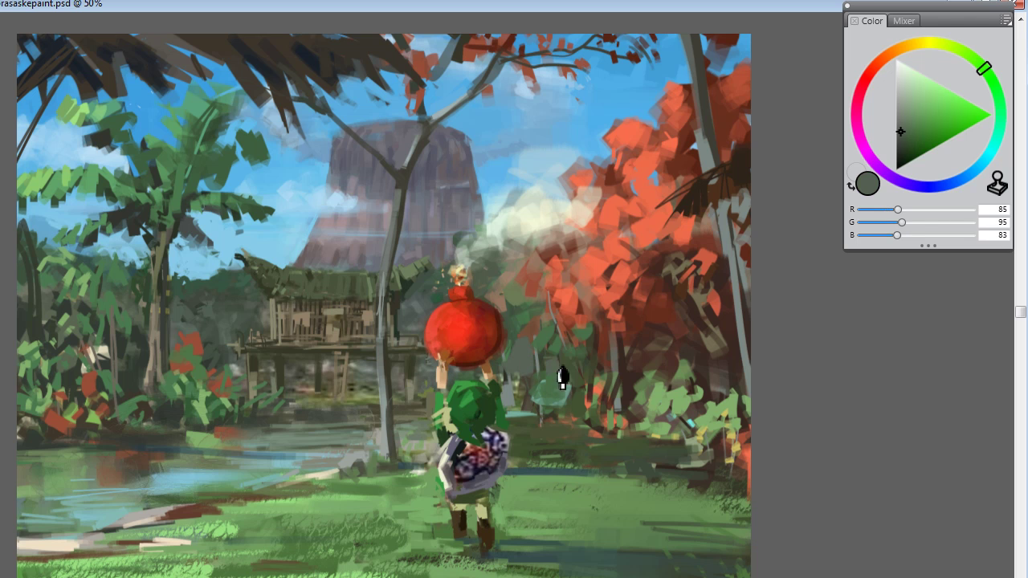
pyautogui.keyDown('alt'); pyautogui.click(541, 330); pyautogui.keyUp('alt')
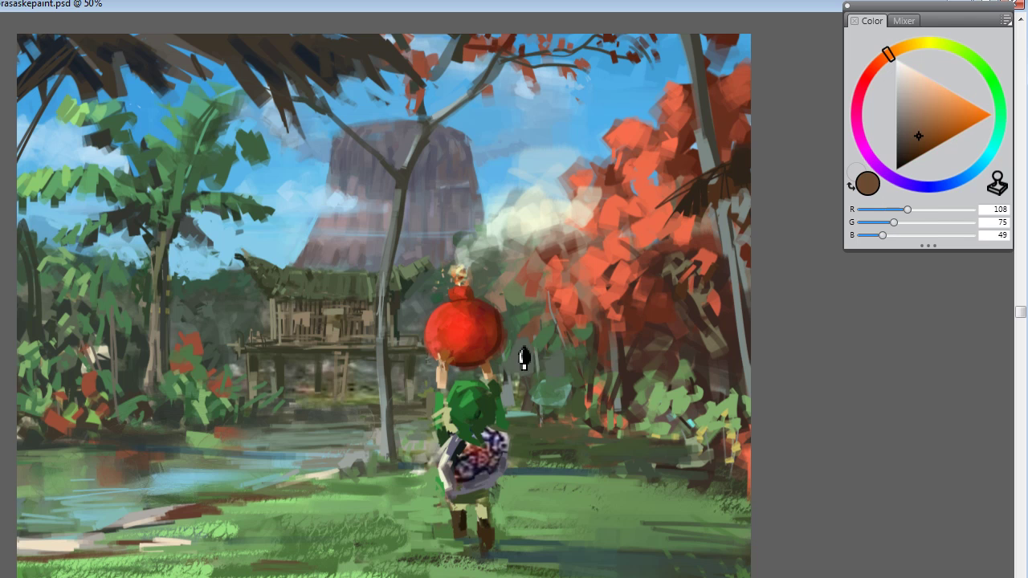
pyautogui.keyDown('alt'); pyautogui.click(646, 346); pyautogui.keyUp('alt')
pyautogui.keyDown('alt'); pyautogui.click(595, 358); pyautogui.keyUp('alt')
pyautogui.keyDown('alt'); pyautogui.click(543, 325); pyautogui.keyUp('alt')
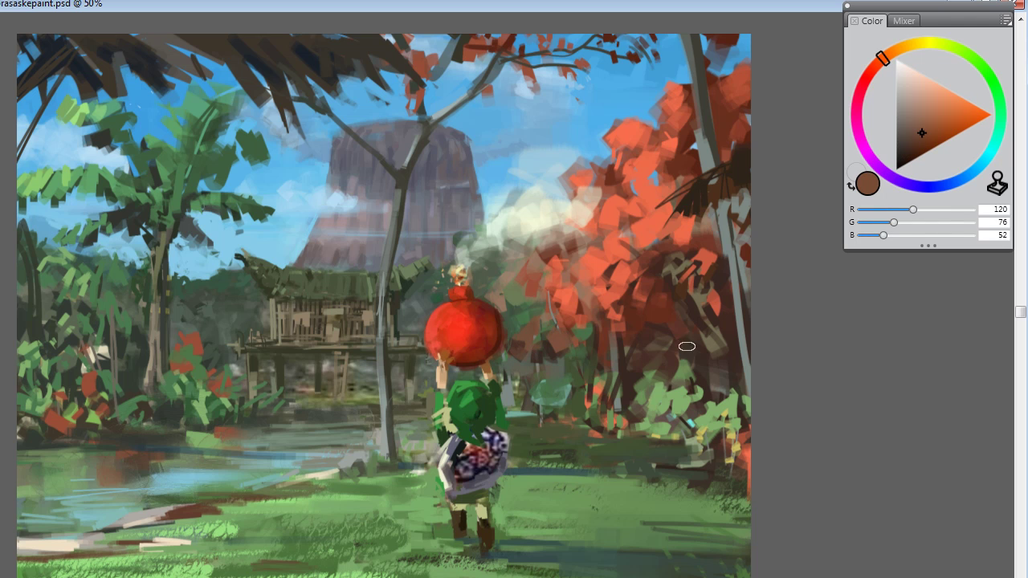
# Step: Touch up the flowering bush and ground edge with greens (R 109, G 147, B 79; R 116, G 159, B 86) and dark browns
pyautogui.keyDown('alt'); pyautogui.click(614, 459); pyautogui.keyUp('alt')
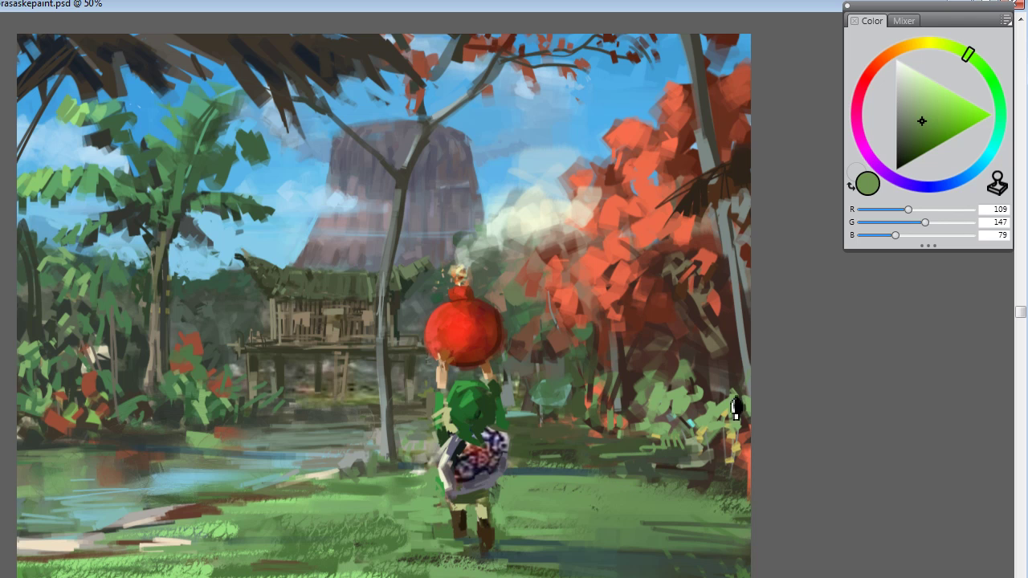
pyautogui.keyDown('alt'); pyautogui.click(691, 352); pyautogui.keyUp('alt')
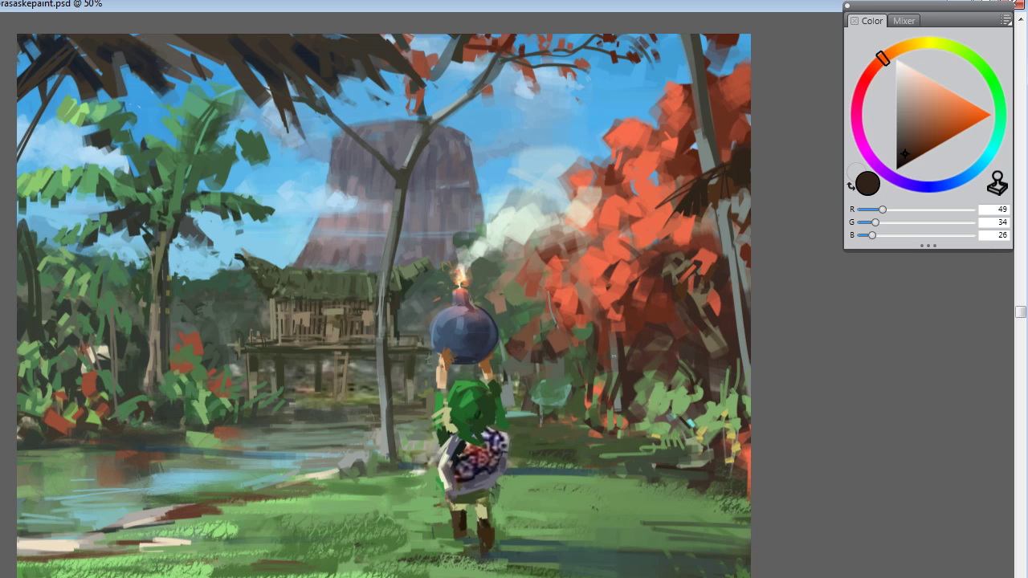
pyautogui.keyDown('alt'); pyautogui.click(554, 458); pyautogui.keyUp('alt')
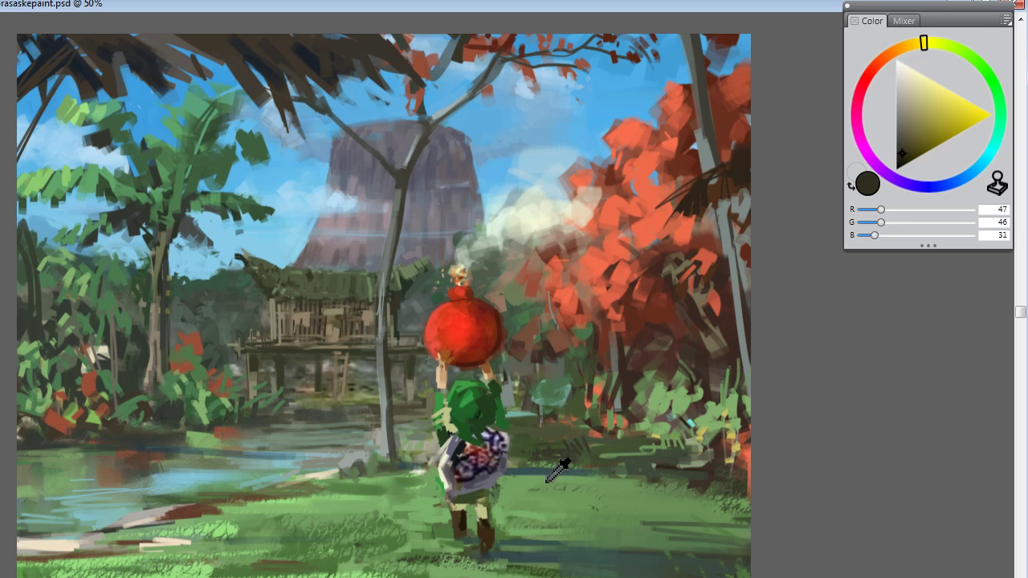
pyautogui.keyDown('alt'); pyautogui.click(547, 480); pyautogui.keyUp('alt')
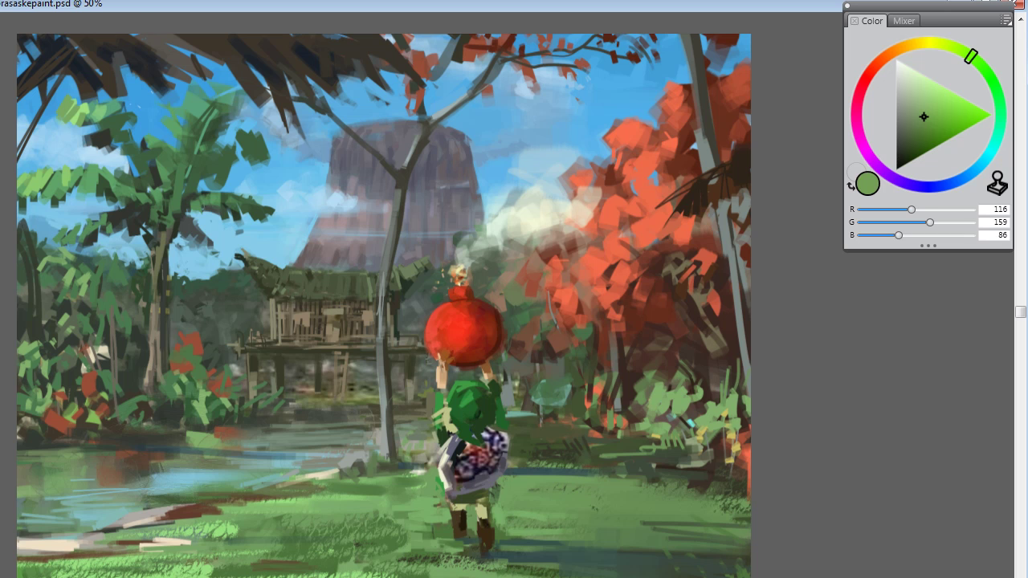
# Step: Switch to the Eraser Scratch brush
pyautogui.hotkey('ctrl', 'b')
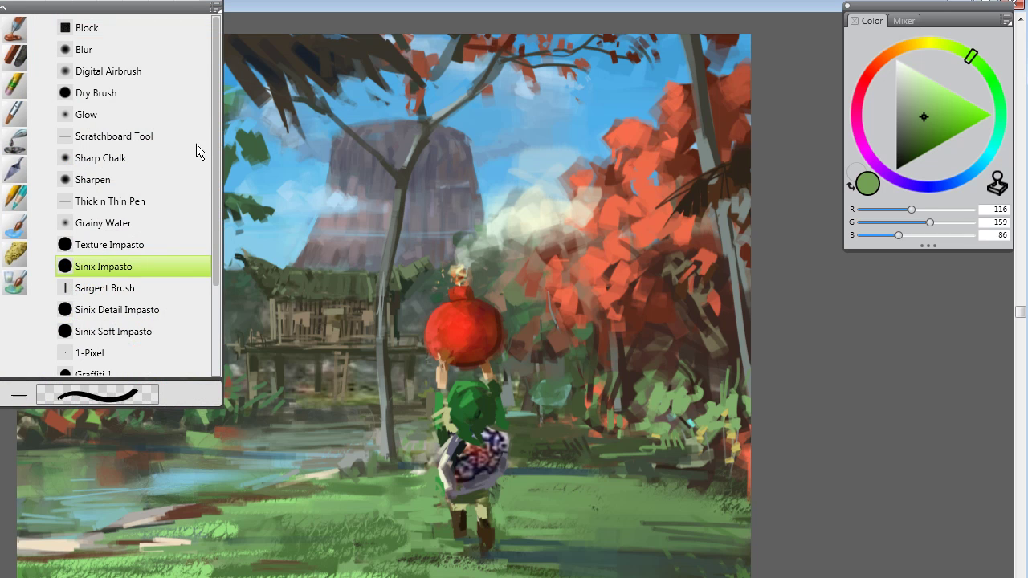
pyautogui.scroll(-3, 168, 265)
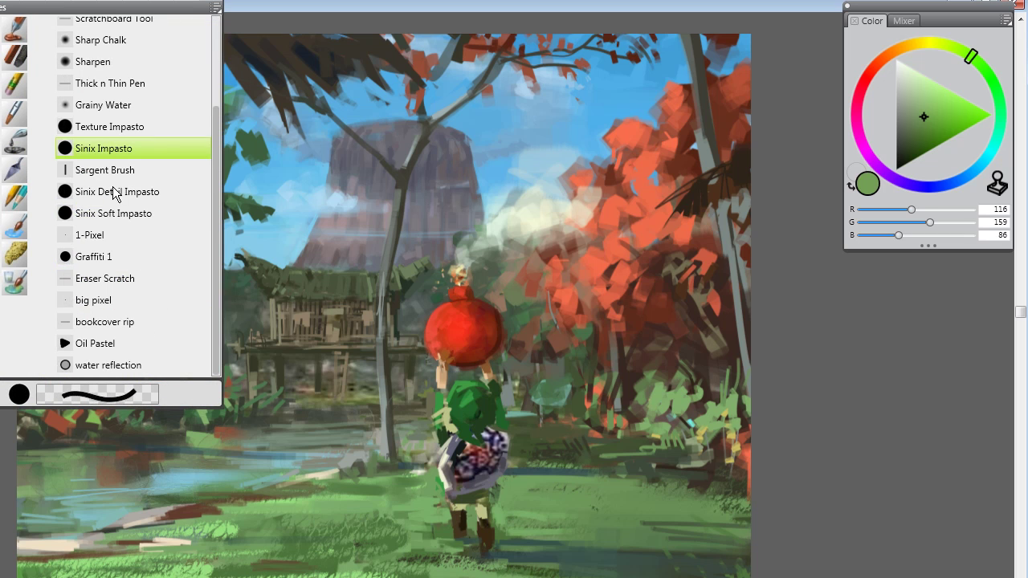
pyautogui.click(108, 279)
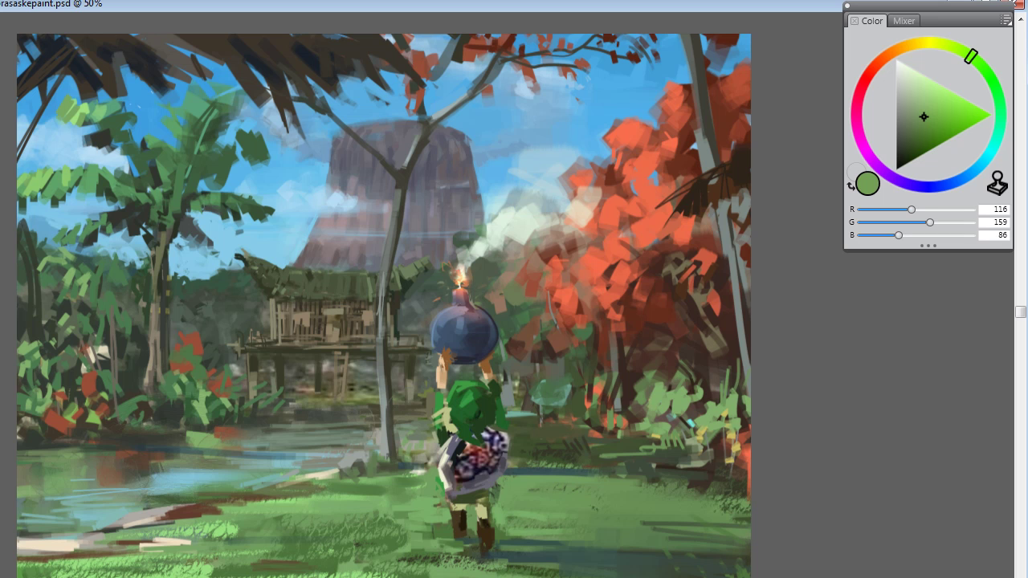
# Step: Flip the whole canvas horizontally to check the composition in mirror view
pyautogui.hotkey('ctrl', '-')
pyautogui.hotkey('ctrl', '-')
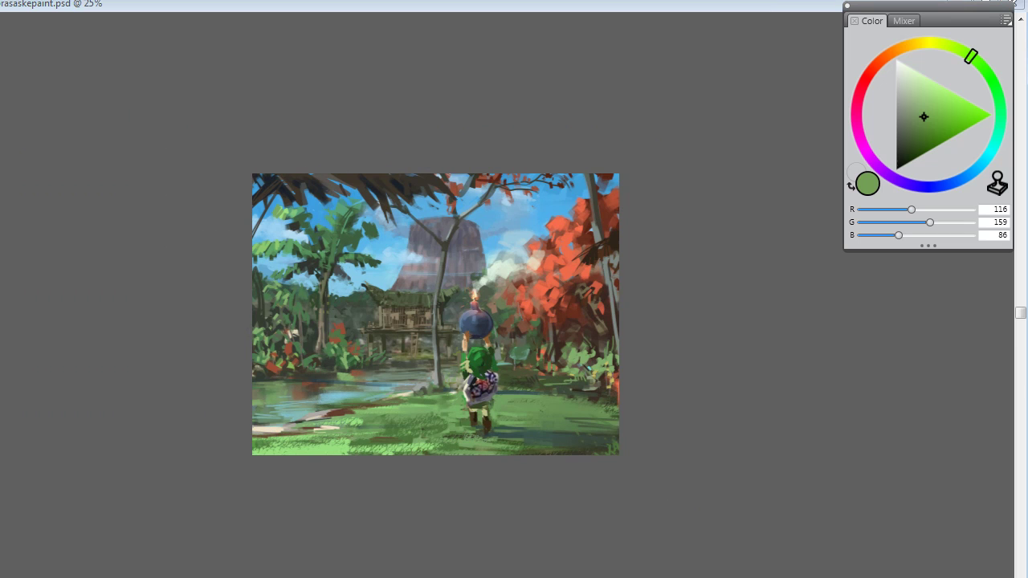
pyautogui.click(0, 0)
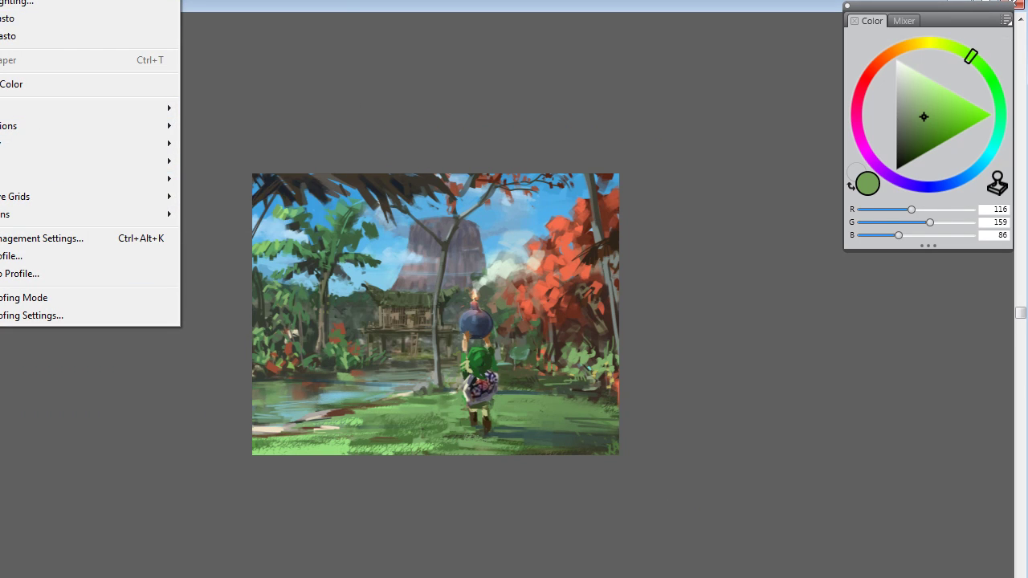
pyautogui.click(313, 59)
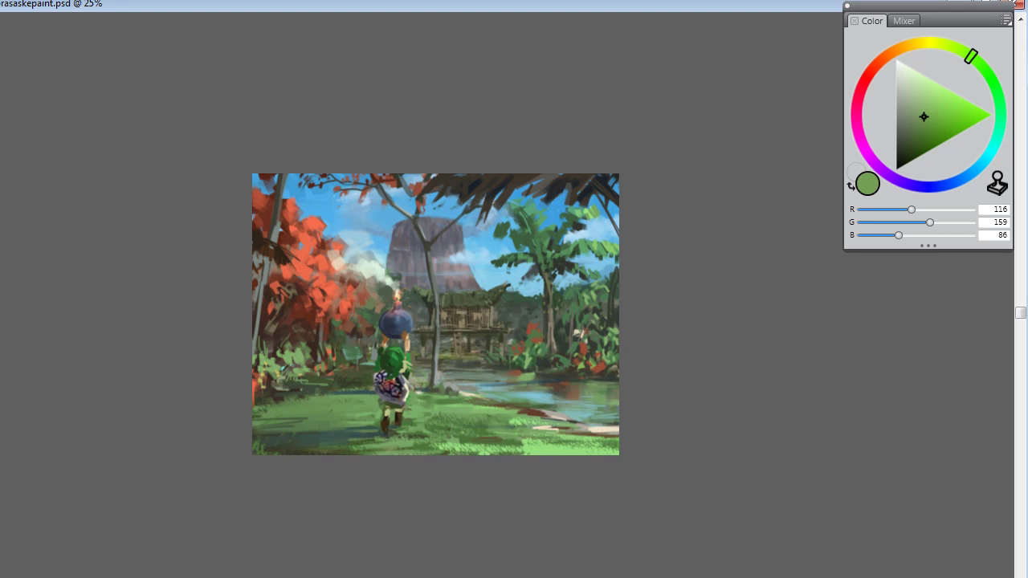
pyautogui.hotkey('ctrl', '+')
pyautogui.hotkey('ctrl', '+')
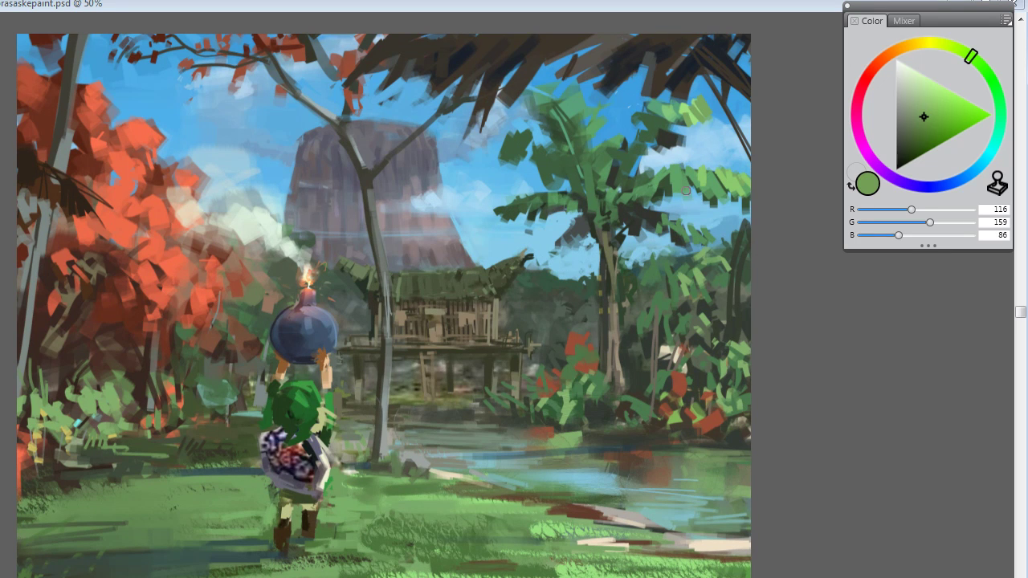
# Step: Try diagonal light-ray strokes in pale yellow (R 255, G 251, B 190) across the palm and pond, and undo them
pyautogui.moveTo(951, 37); pyautogui.dragTo(925, 41)
pyautogui.click(924, 74)
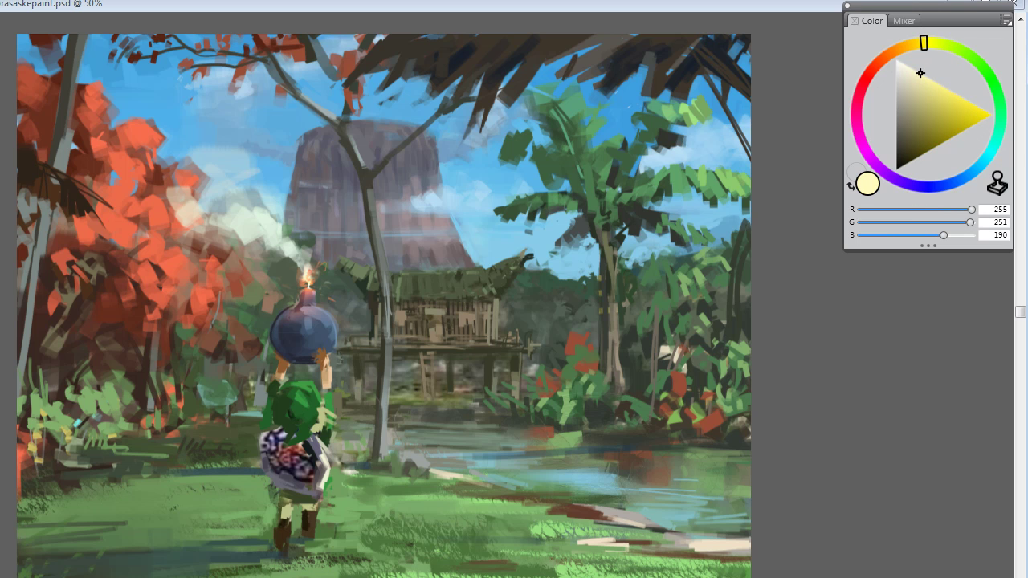
pyautogui.moveTo(736, 119); pyautogui.dragTo(330, 482)
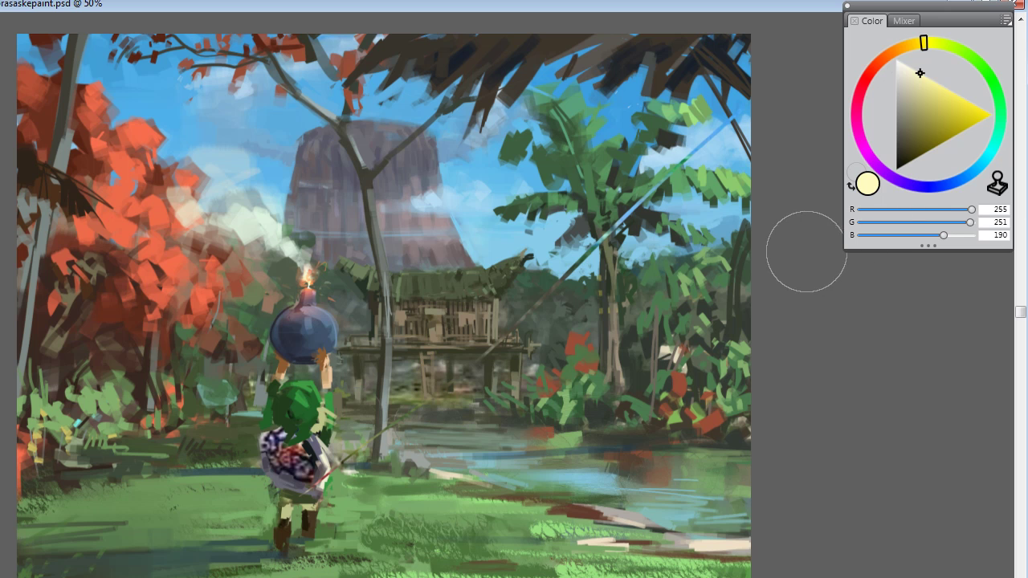
pyautogui.hotkey('ctrl', 'z')
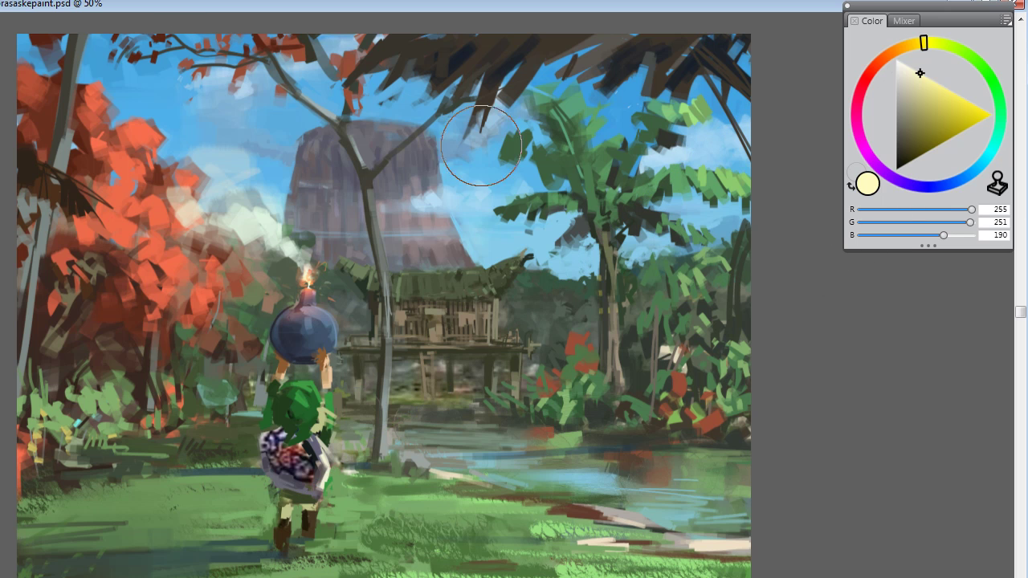
pyautogui.moveTo(803, 176); pyautogui.dragTo(405, 456)
pyautogui.moveTo(710, 37); pyautogui.dragTo(526, 228)
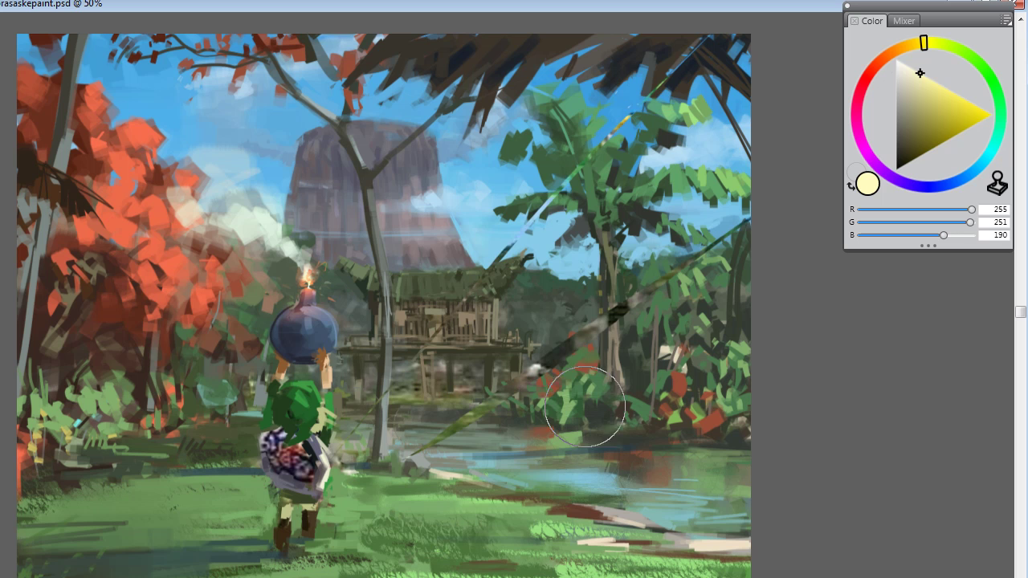
pyautogui.moveTo(731, 404); pyautogui.dragTo(482, 485)
pyautogui.hotkey('ctrl', 'alt', 'z')
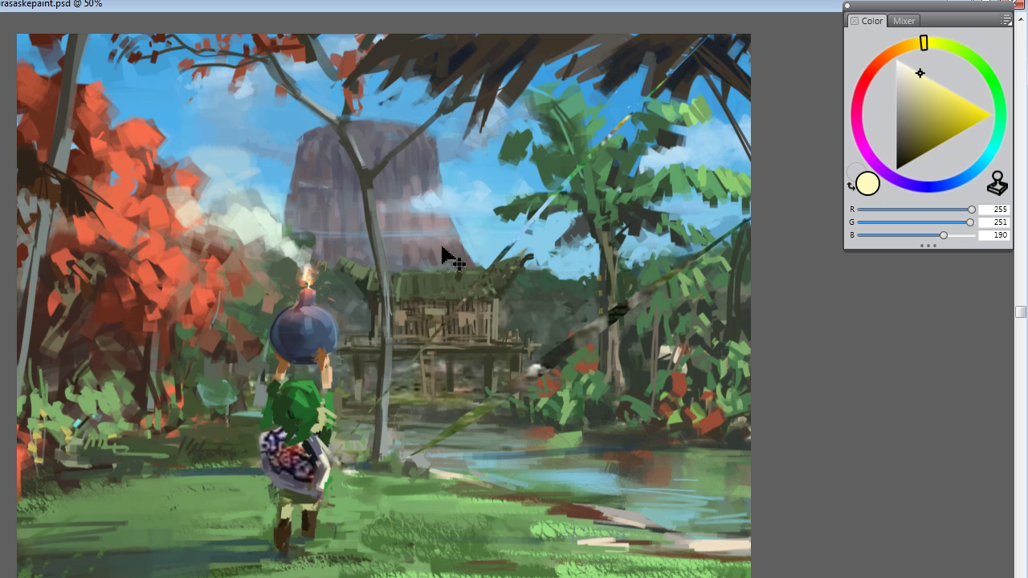
pyautogui.hotkey('ctrl', 'alt', 'z')
pyautogui.hotkey('ctrl', 'alt', 'z')
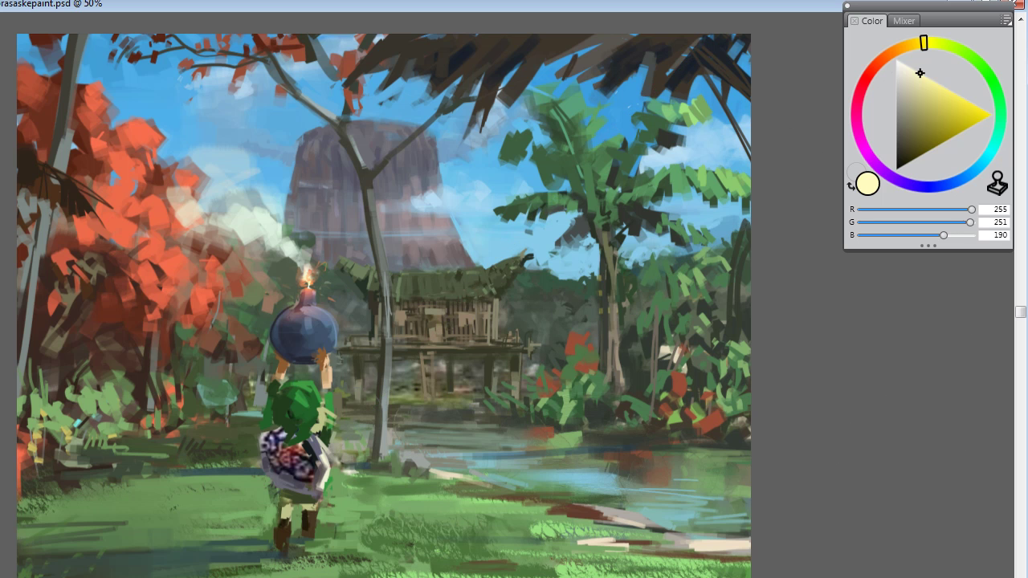
# Step: Paint translucent diagonal light rays beside the hut and over the palm foliage with the Thick n Thin Pen in cream (R 255, G 253, B 216)
pyautogui.click(8, 2)
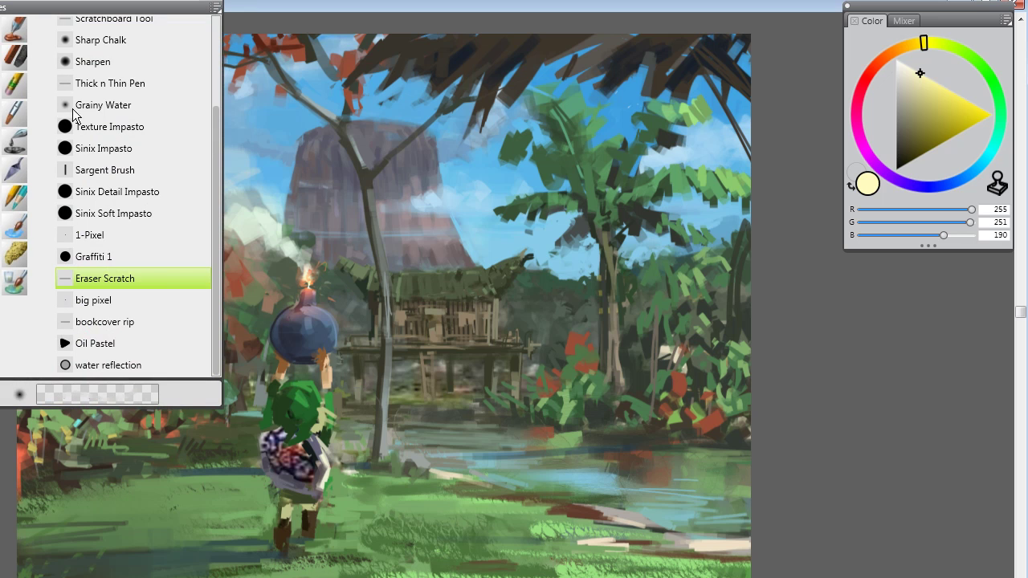
pyautogui.click(112, 85)
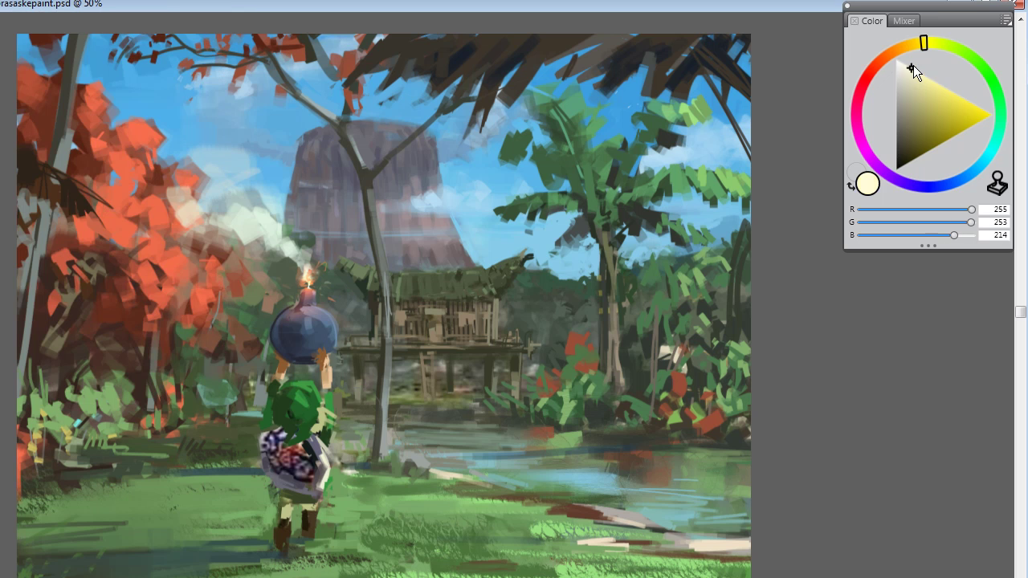
pyautogui.moveTo(611, 193); pyautogui.dragTo(518, 362)
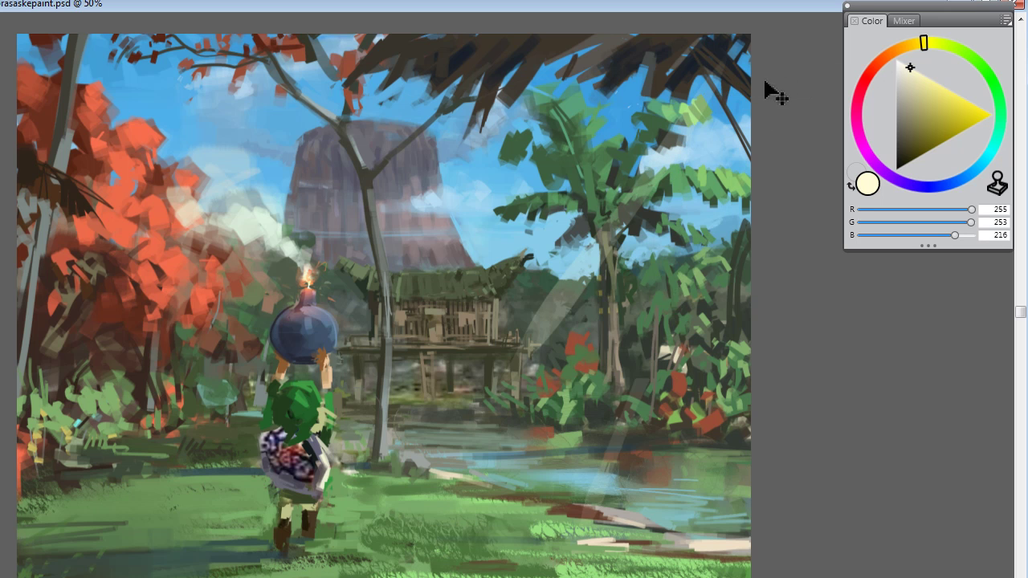
pyautogui.moveTo(698, 241); pyautogui.dragTo(623, 382)
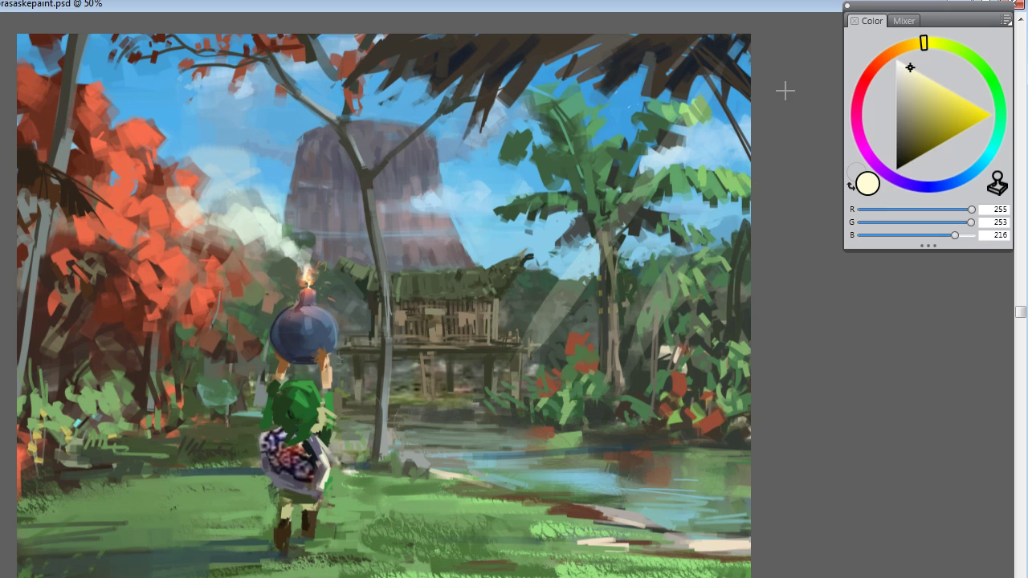
pyautogui.moveTo(707, 228); pyautogui.dragTo(604, 487)
pyautogui.hotkey('ctrl', 'z')
pyautogui.hotkey('ctrl', 'z')
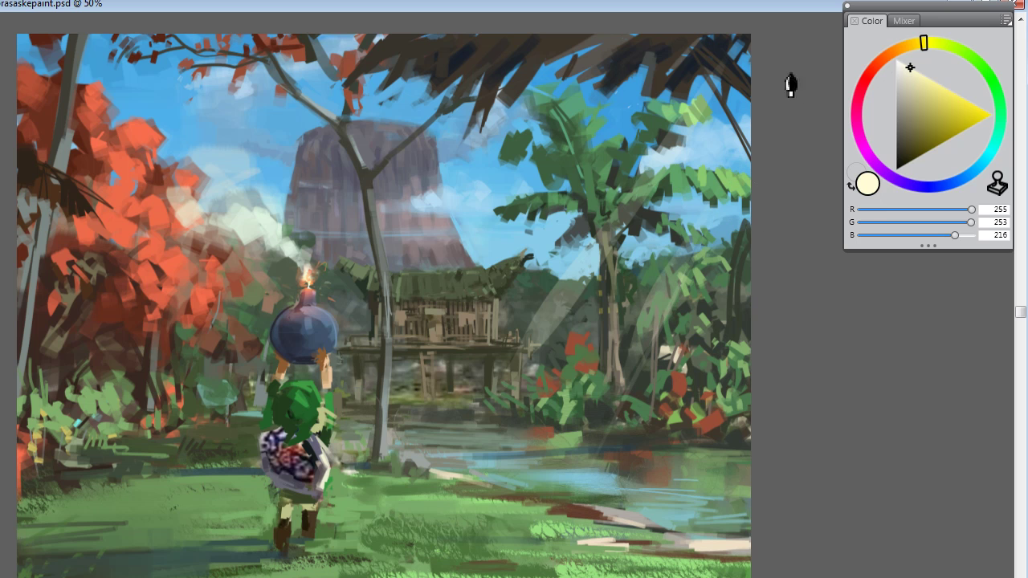
# Step: Extend the cream light rays over the pond, red trees, smoke and sky, and add a fainter one beside the hut
pyautogui.moveTo(450, 291); pyautogui.dragTo(563, 153)
pyautogui.hotkey('ctrl', 'z')
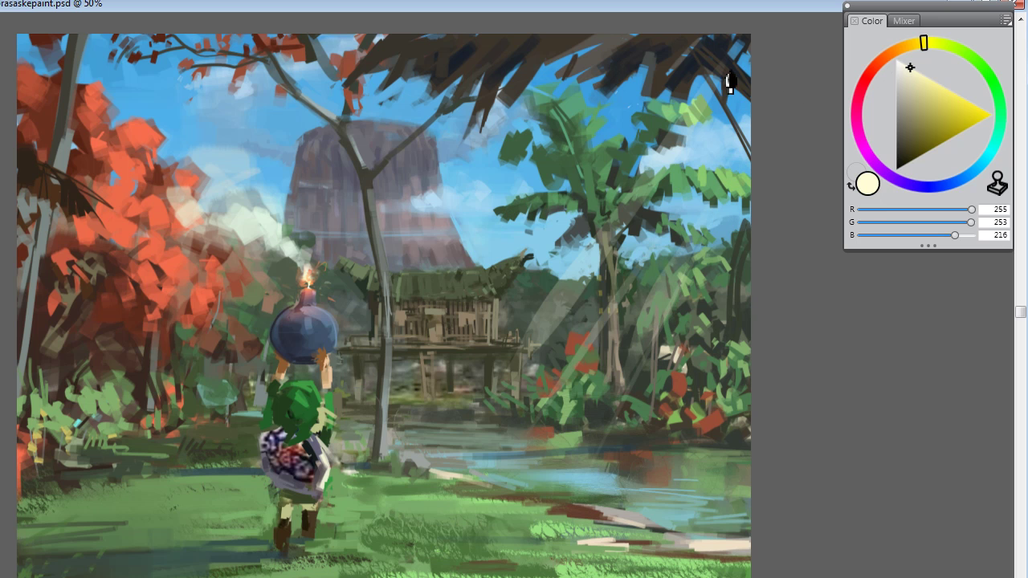
pyautogui.moveTo(688, 551); pyautogui.dragTo(670, 354)
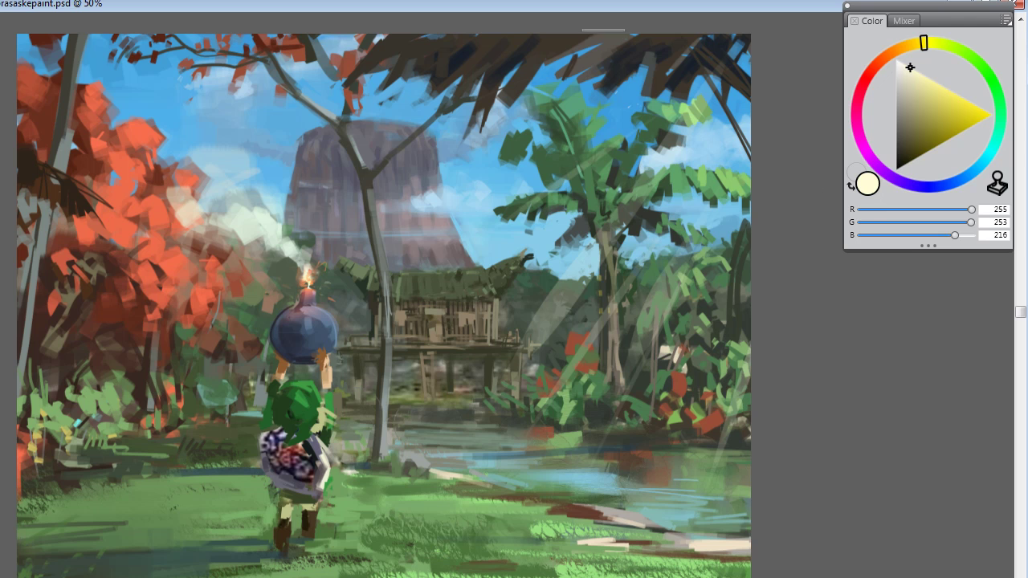
pyautogui.moveTo(321, 146); pyautogui.dragTo(85, 258)
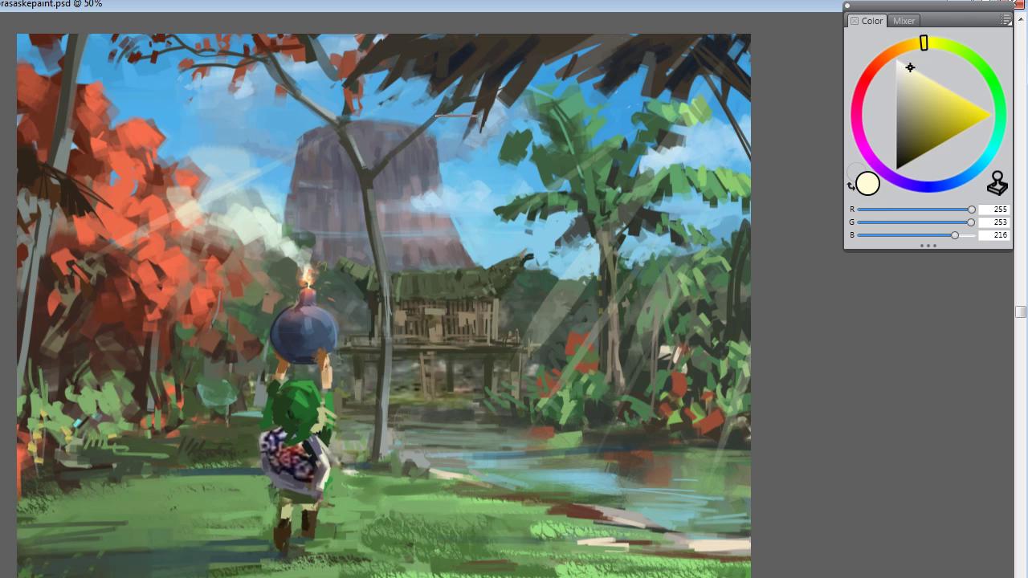
pyautogui.moveTo(129, 397); pyautogui.dragTo(225, 321)
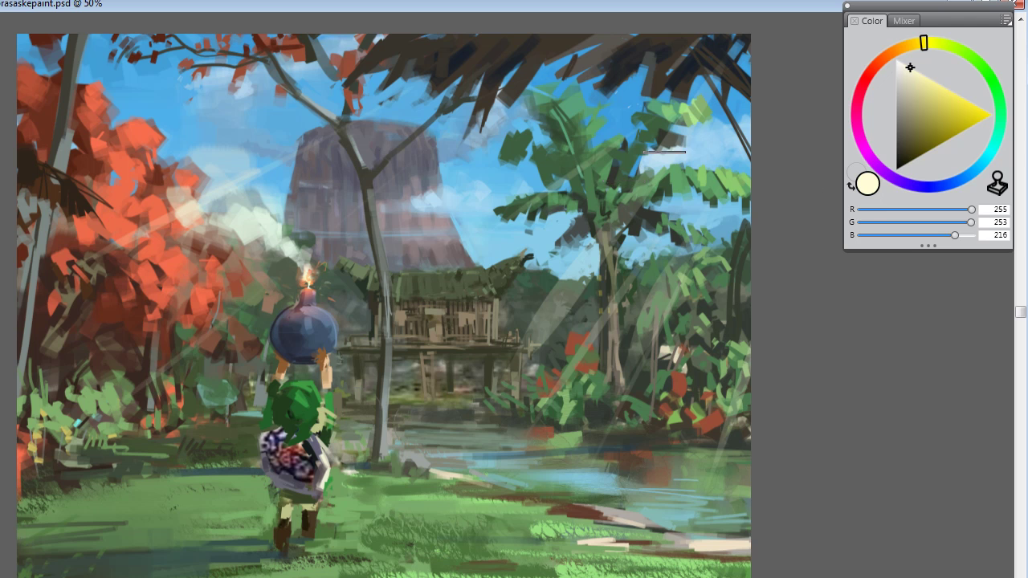
pyautogui.moveTo(24, 104); pyautogui.dragTo(238, 83)
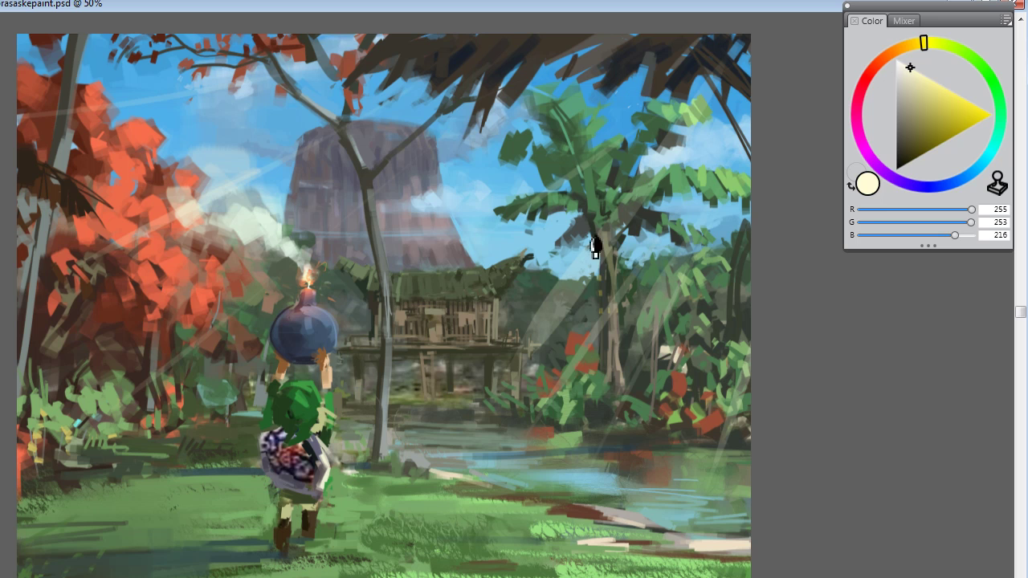
pyautogui.moveTo(578, 257); pyautogui.dragTo(442, 413)
pyautogui.hotkey('ctrl', 'z')
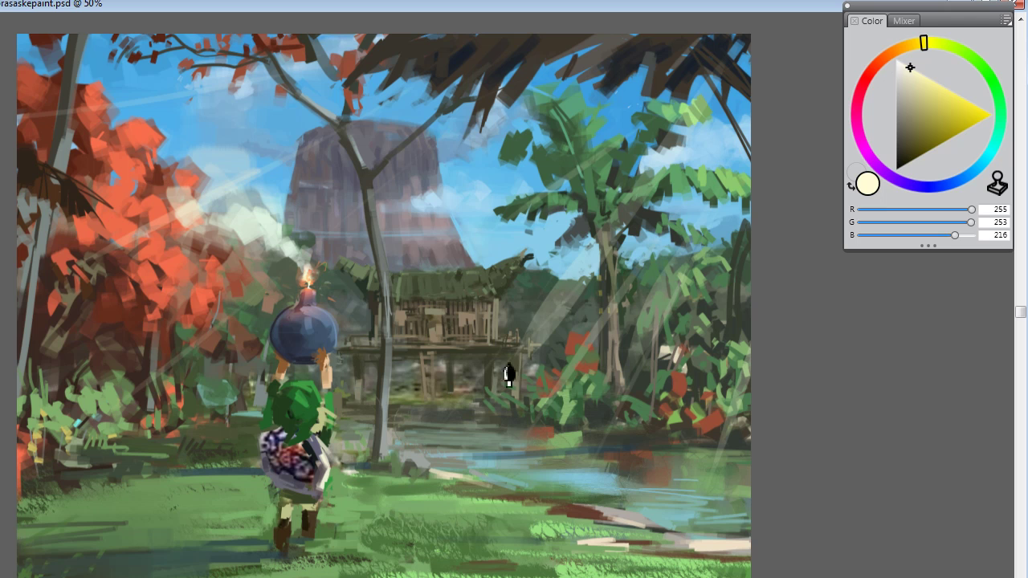
pyautogui.moveTo(576, 286); pyautogui.dragTo(520, 371)
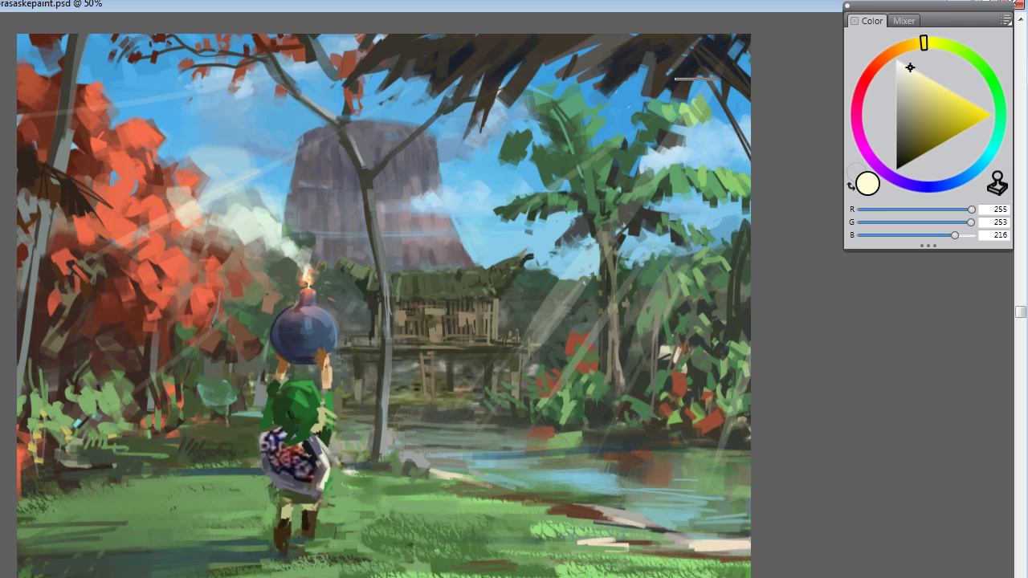
# Step: Brighten the sunlit palm leaves with the Glow brush in dark olive (R 41, G 39, B 15)
pyautogui.hotkey('ctrl', 'b')
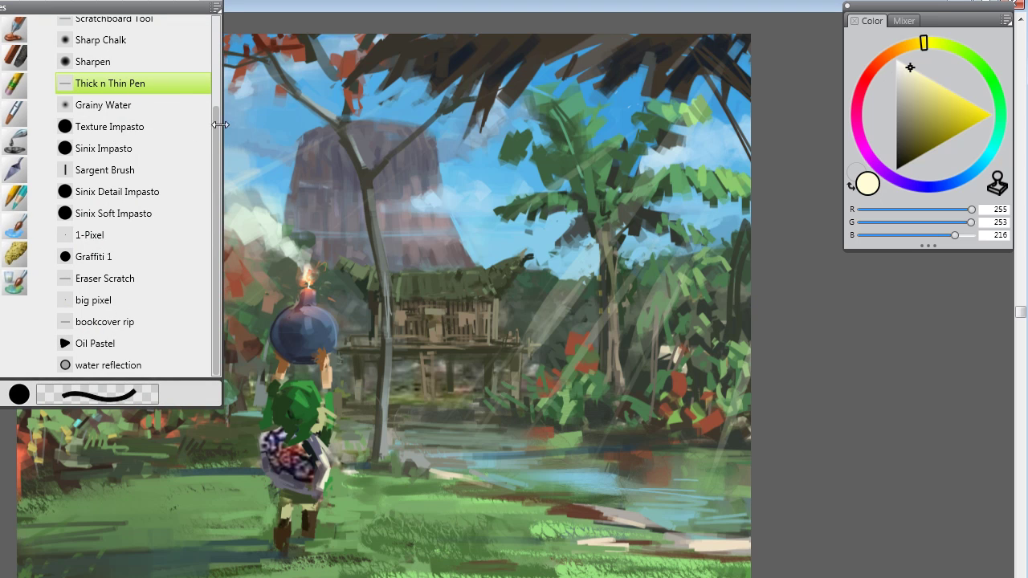
pyautogui.moveTo(217, 126); pyautogui.dragTo(214, 78)
pyautogui.click(106, 69)
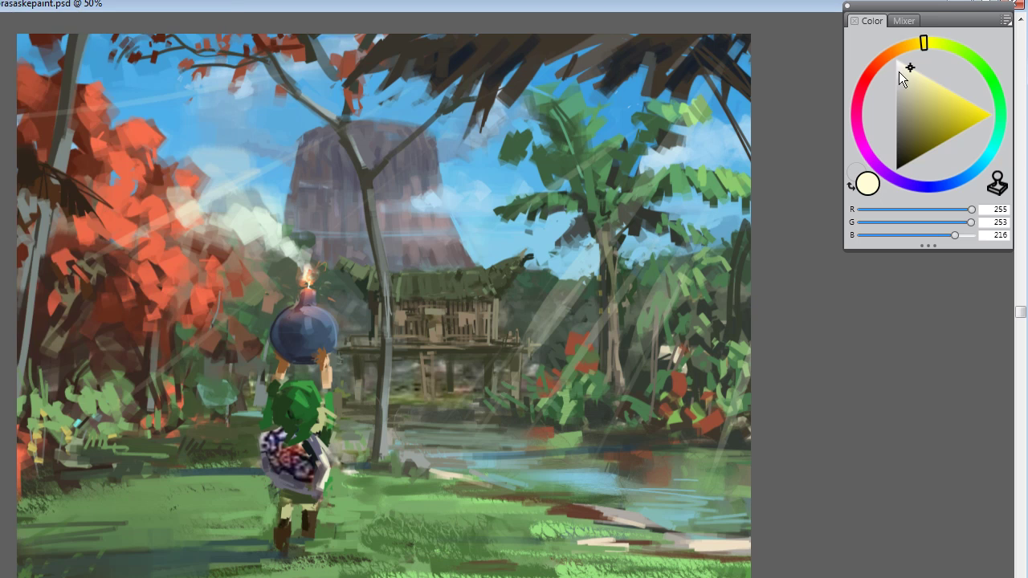
pyautogui.click(907, 160)
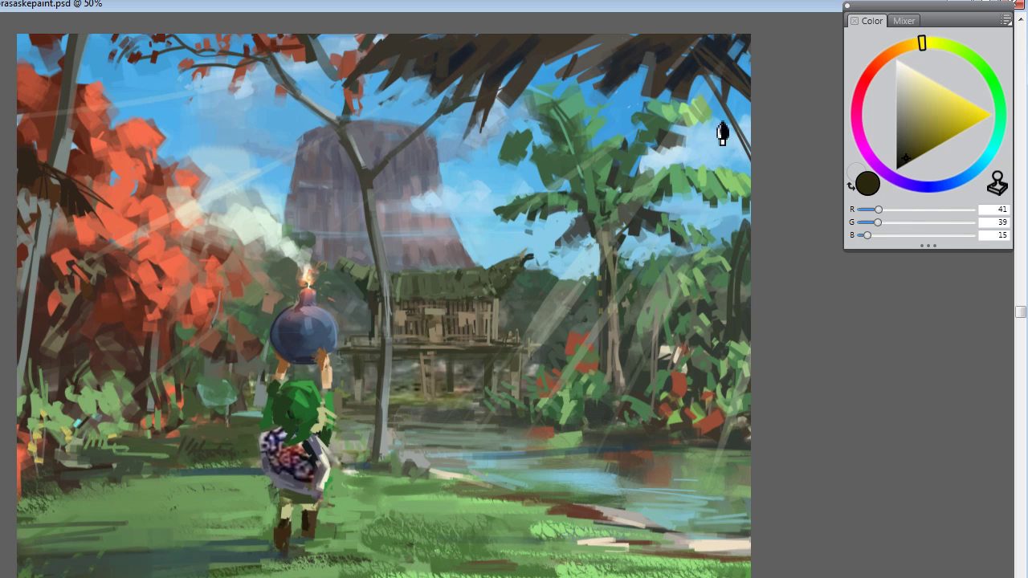
pyautogui.moveTo(606, 64)
pyautogui.mouseDown()
pyautogui.moveTo(534, 106)
pyautogui.moveTo(676, 55)
pyautogui.moveTo(753, 80)
pyautogui.mouseUp()
pyautogui.hotkey('ctrl', 'z')
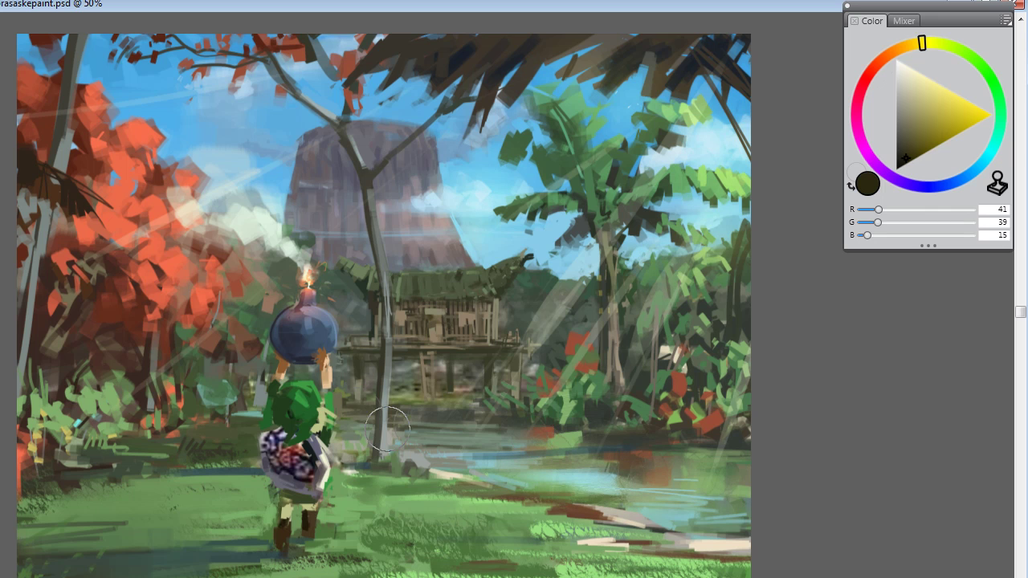
# Step: Add a warm glow where the smoke meets the red foliage and around the bomb's burning fuse
pyautogui.moveTo(190, 211); pyautogui.dragTo(173, 191)
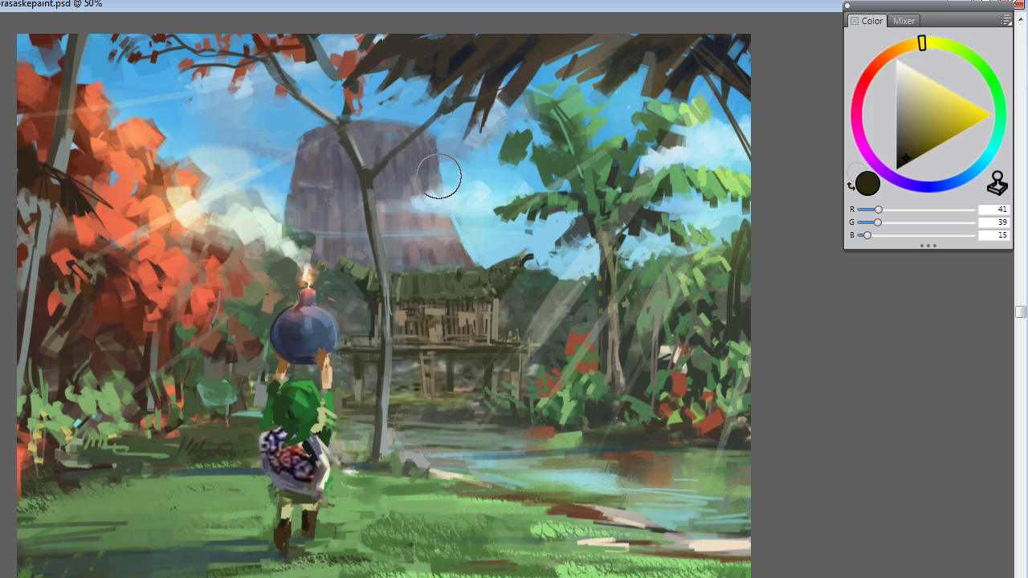
pyautogui.hotkey('ctrl', 'z')
pyautogui.moveTo(320, 329); pyautogui.dragTo(302, 279)
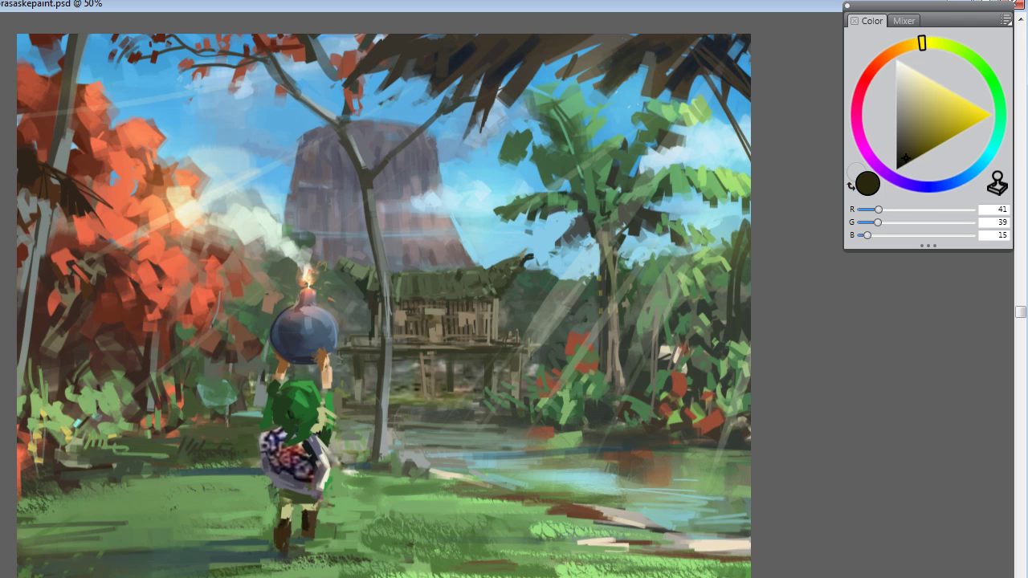
# Step: Switch to the Sinix Impasto brush and set the paint color to dark green (R 24, G 58, B 32)
pyautogui.hotkey('ctrl', 'b')
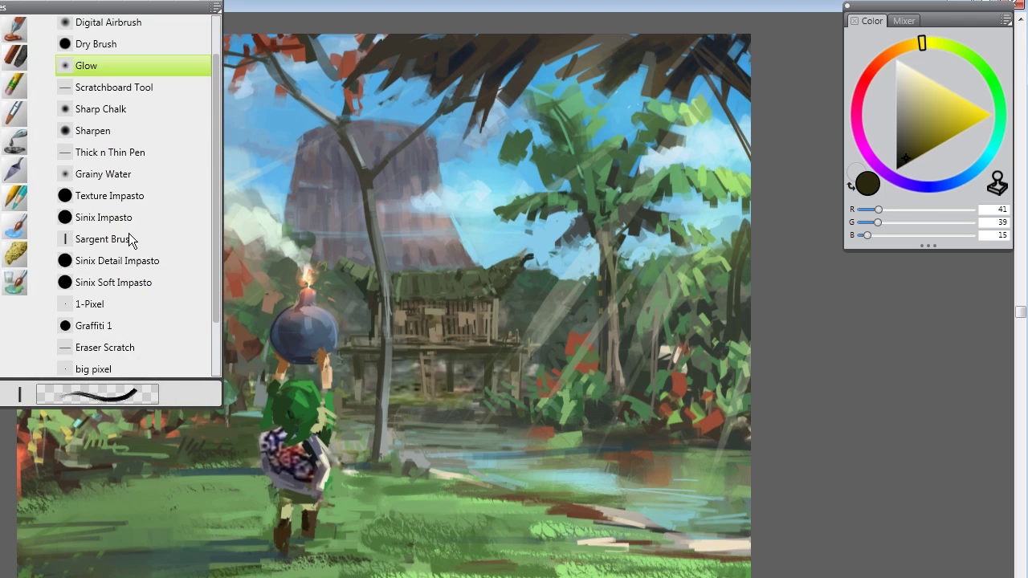
pyautogui.scroll(-3, 212, 290)
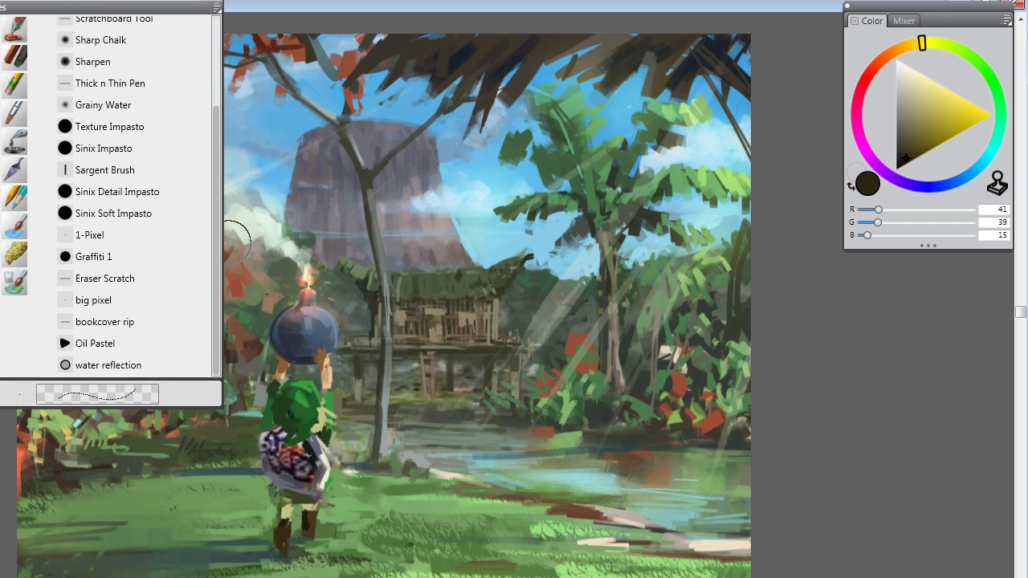
pyautogui.scroll(5, 205, 89)
pyautogui.click(192, 111)
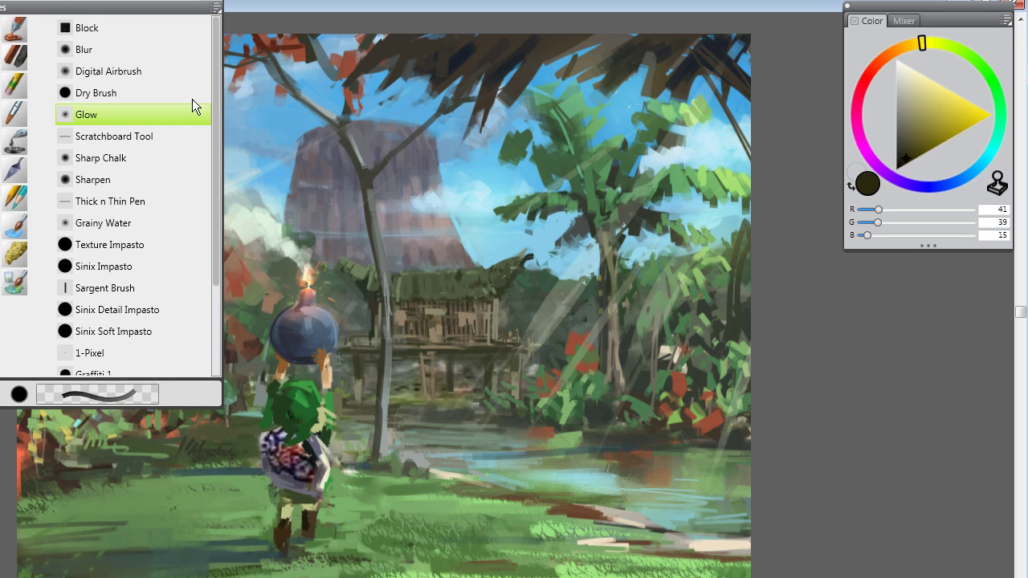
pyautogui.click(106, 73)
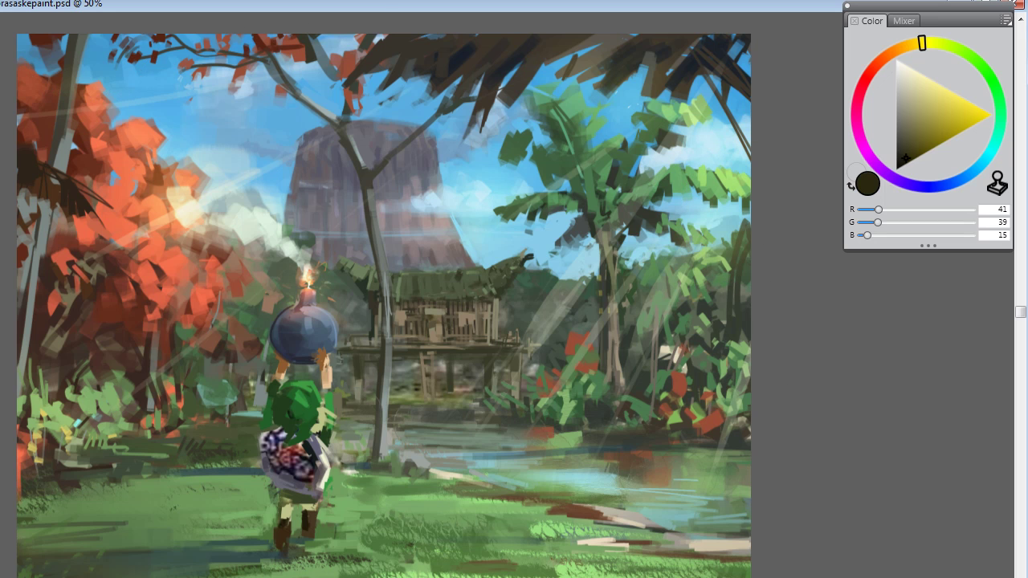
pyautogui.hotkey('ctrl', 'b')
pyautogui.click(117, 270)
pyautogui.moveTo(906, 158); pyautogui.dragTo(909, 153)
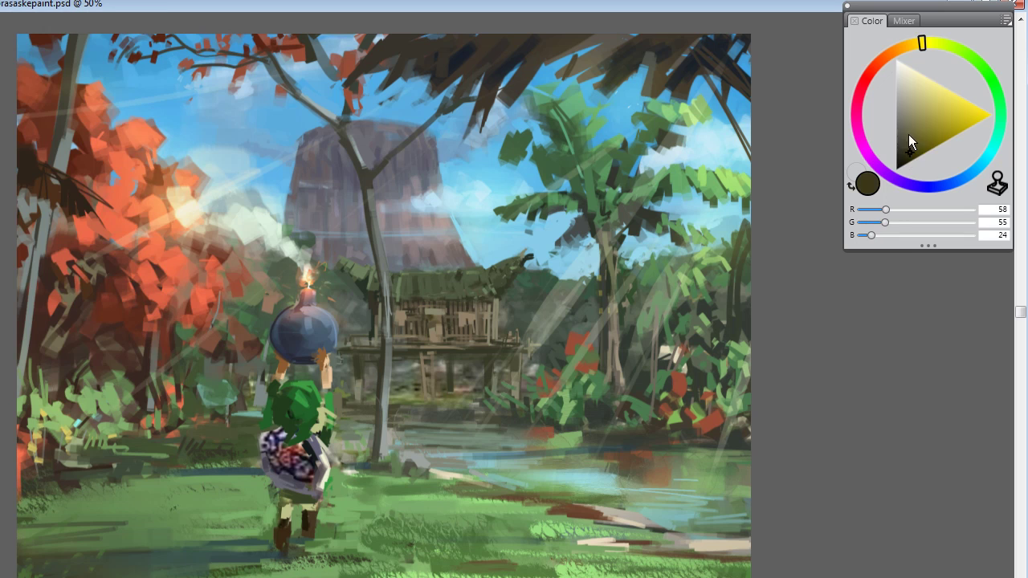
pyautogui.click(997, 91)
pyautogui.click(999, 97)
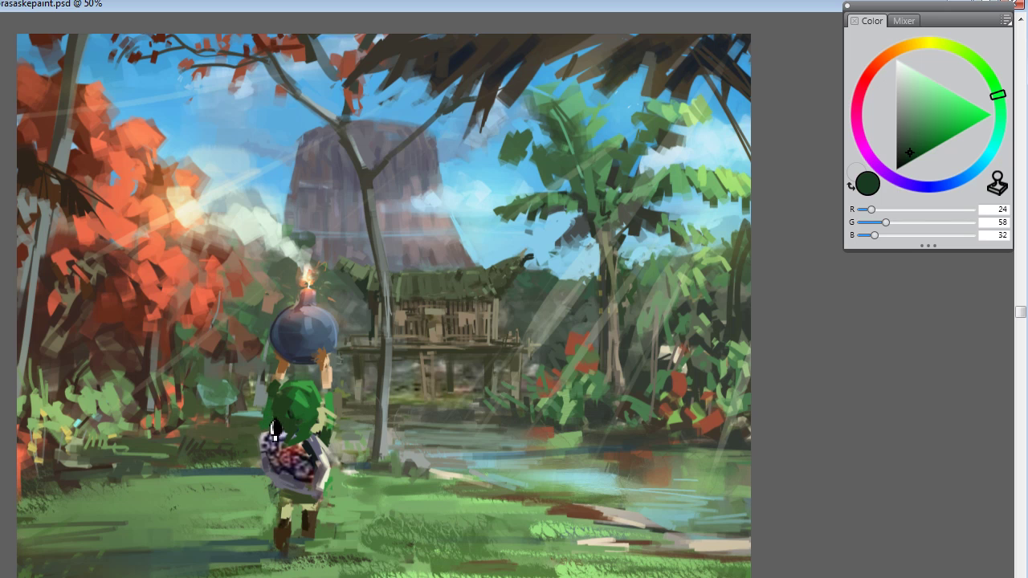
# Step: Touch up the character's tunic hem, leggings and patterned shirt with greens and dark blue sampled from the painting
pyautogui.keyDown('alt'); pyautogui.click(321, 404); pyautogui.keyUp('alt')
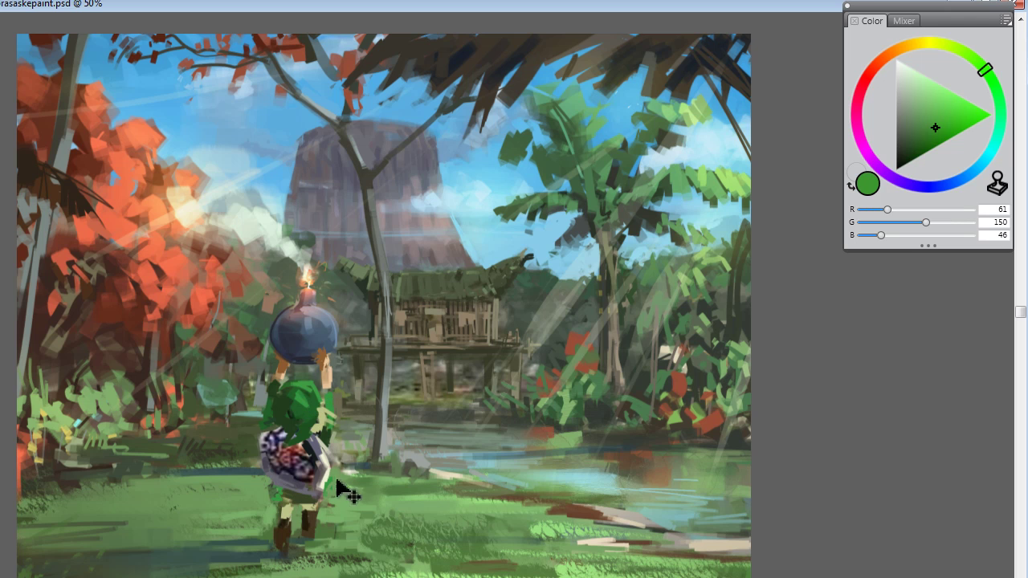
pyautogui.keyDown('alt'); pyautogui.click(291, 494); pyautogui.keyUp('alt')
pyautogui.keyDown('alt'); pyautogui.click(289, 502); pyautogui.keyUp('alt')
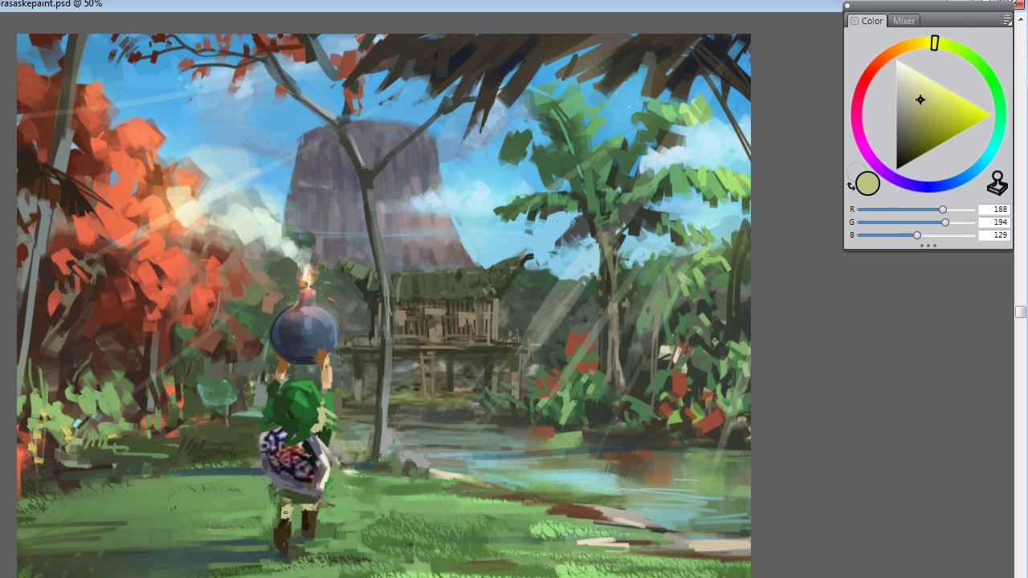
pyautogui.keyDown('alt'); pyautogui.click(326, 391); pyautogui.keyUp('alt')
pyautogui.moveTo(285, 506); pyautogui.dragTo(273, 491)
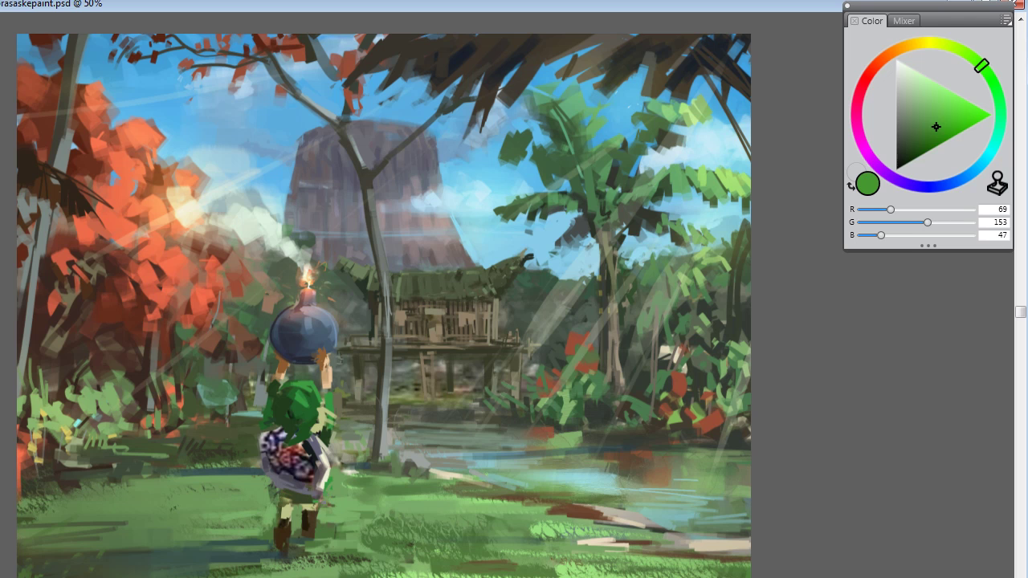
pyautogui.keyDown('alt'); pyautogui.click(290, 504); pyautogui.keyUp('alt')
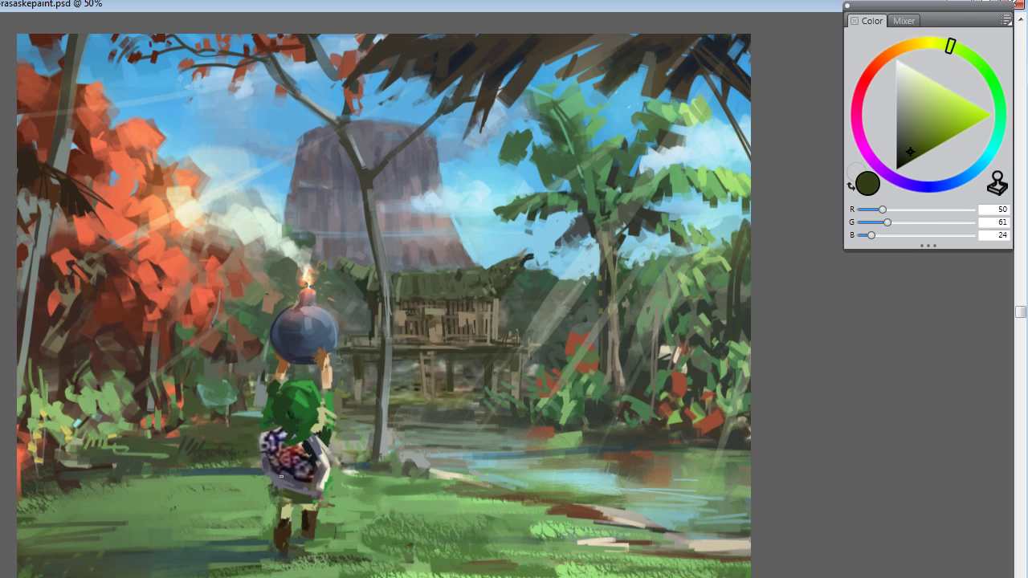
pyautogui.keyDown('alt'); pyautogui.click(292, 491); pyautogui.keyUp('alt')
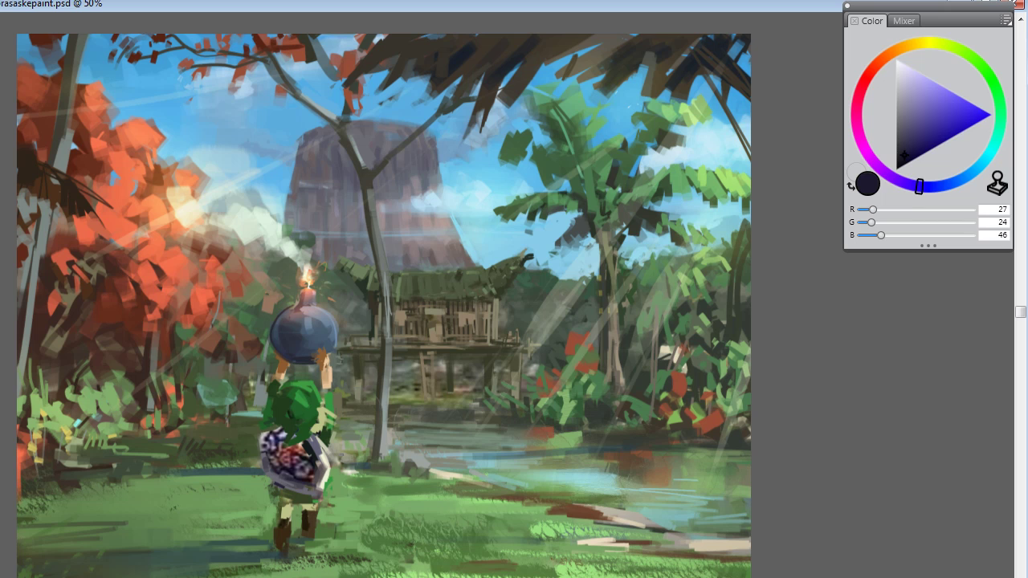
pyautogui.keyDown('alt'); pyautogui.click(392, 514); pyautogui.keyUp('alt')
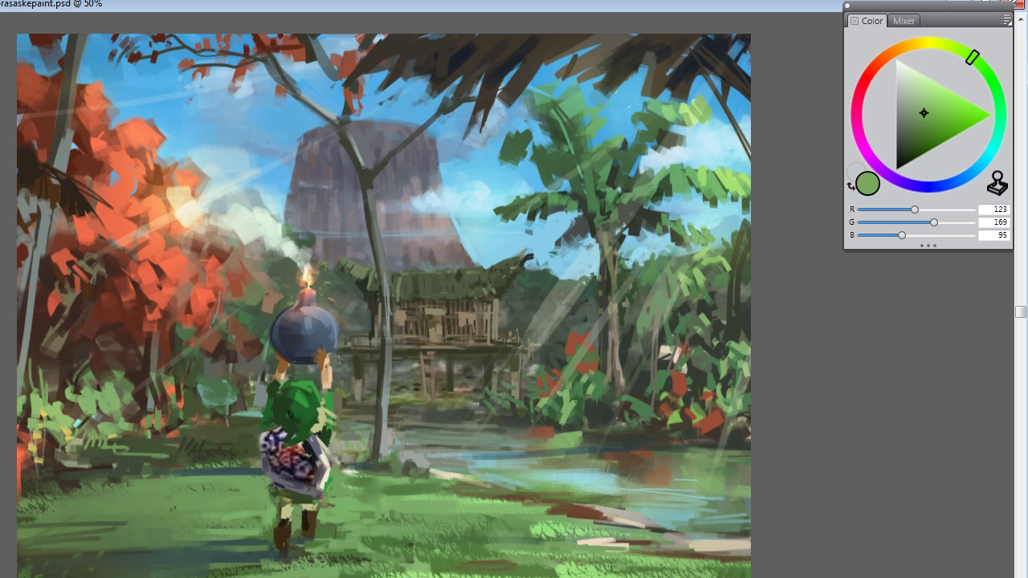
# Step: Toggle back and forth between the red bomb and the blue bomb to compare the two versions
pyautogui.hotkey('ctrl', 'z')
pyautogui.hotkey('ctrl', 'z')
pyautogui.hotkey('ctrl', 'z')
pyautogui.hotkey('ctrl', 'z')
pyautogui.hotkey('ctrl', 'z')
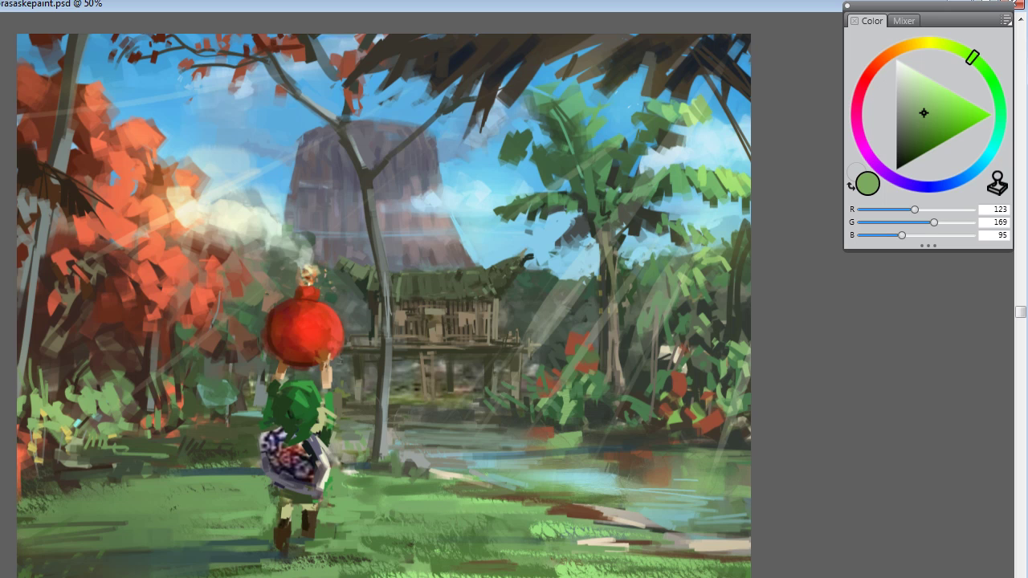
pyautogui.hotkey('ctrl', 'z')
pyautogui.hotkey('ctrl', 'z')
pyautogui.hotkey('ctrl', 'z')
pyautogui.hotkey('ctrl', 'z')
pyautogui.hotkey('ctrl', 'z')
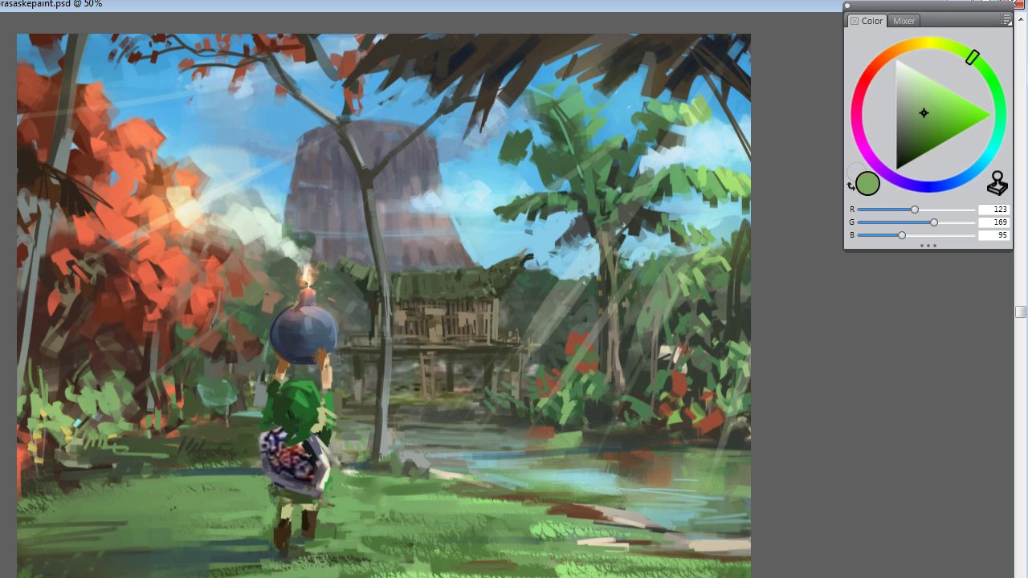
pyautogui.hotkey('ctrl', 'z')
pyautogui.hotkey('ctrl', 'z')
pyautogui.hotkey('ctrl', 'z')
pyautogui.hotkey('ctrl', 'z')
pyautogui.hotkey('ctrl', 'z')
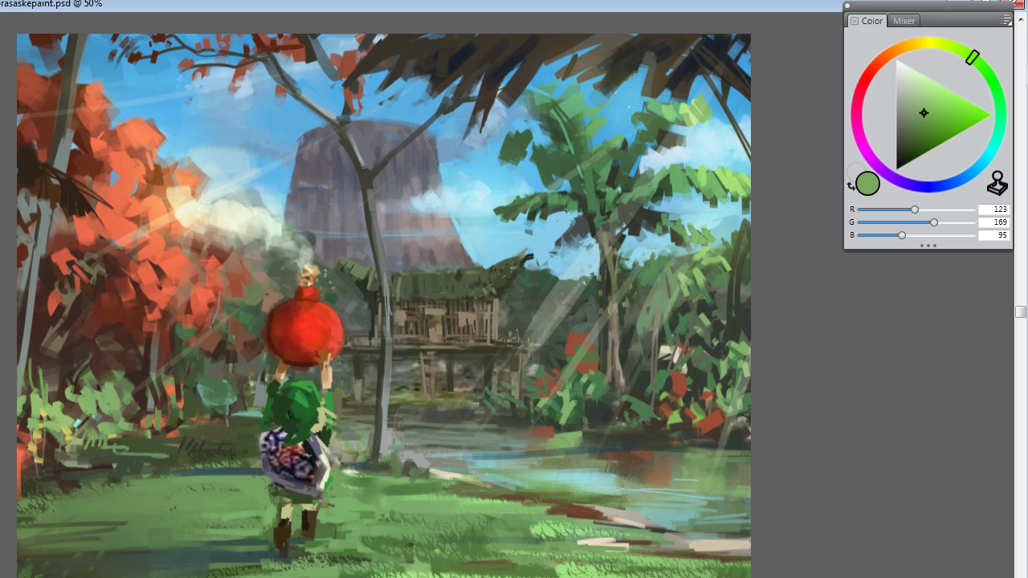
pyautogui.hotkey('ctrl', 'z')
pyautogui.hotkey('ctrl', 'z')
pyautogui.hotkey('ctrl', 'z')
pyautogui.hotkey('ctrl', 'z')
pyautogui.hotkey('ctrl', 'z')
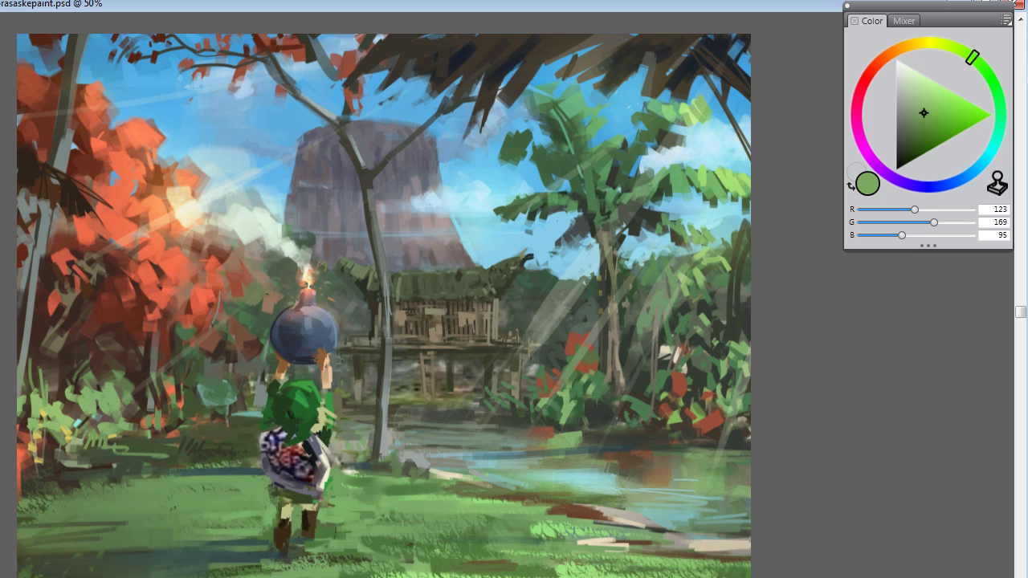
pyautogui.hotkey('ctrl', 'z')
pyautogui.hotkey('ctrl', 'z')
pyautogui.hotkey('ctrl', 'z')
pyautogui.hotkey('ctrl', 'z')
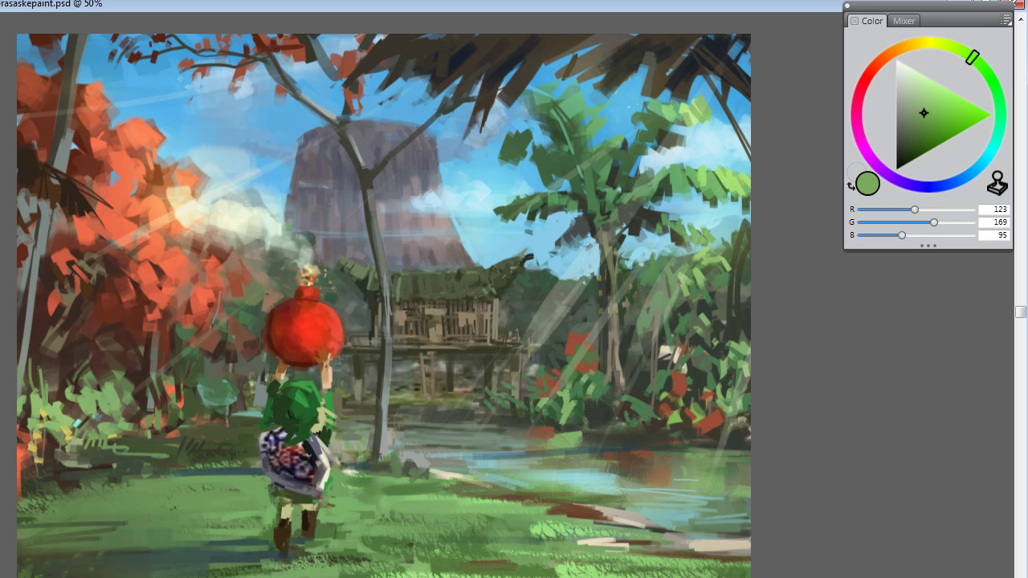
pyautogui.hotkey('ctrl', 'z')
pyautogui.hotkey('ctrl', 'z')
pyautogui.hotkey('ctrl', 'z')
pyautogui.hotkey('ctrl', 'z')
pyautogui.hotkey('ctrl', 'z')
pyautogui.hotkey('ctrl', 'z')
pyautogui.hotkey('ctrl', 'z')
pyautogui.hotkey('ctrl', 'z')
pyautogui.hotkey('ctrl', 'z')
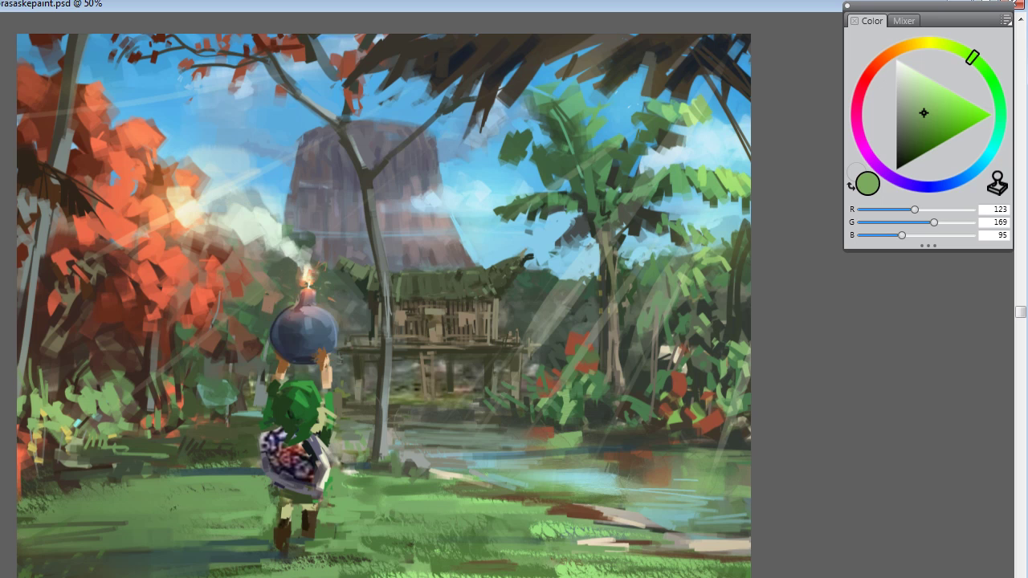
pyautogui.hotkey('ctrl', 'z')
pyautogui.hotkey('ctrl', 'z')
pyautogui.hotkey('ctrl', 'z')
pyautogui.hotkey('ctrl', 'z')
pyautogui.hotkey('ctrl', 'z')
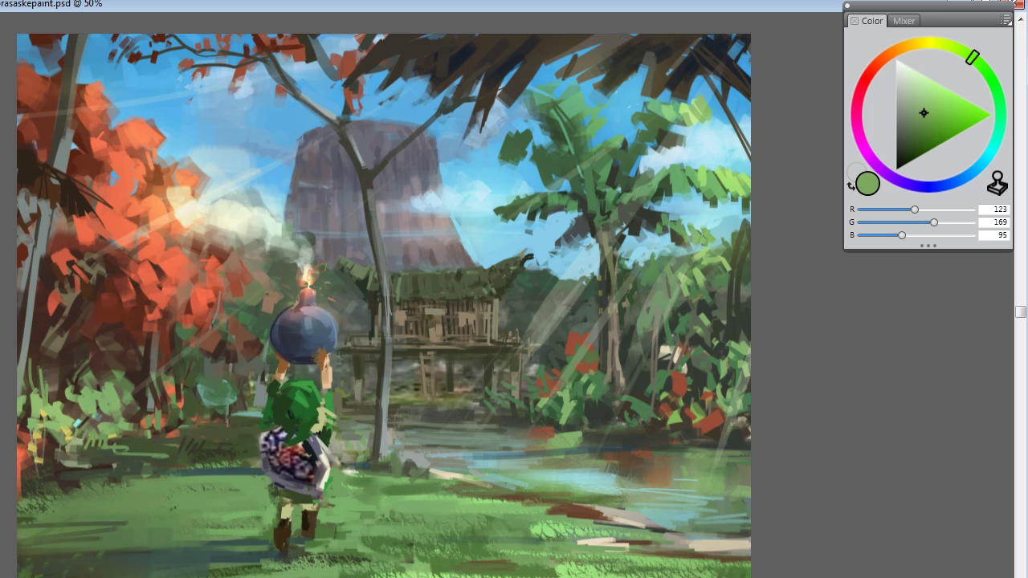
pyautogui.hotkey('ctrl', 'z')
pyautogui.hotkey('ctrl', 'z')
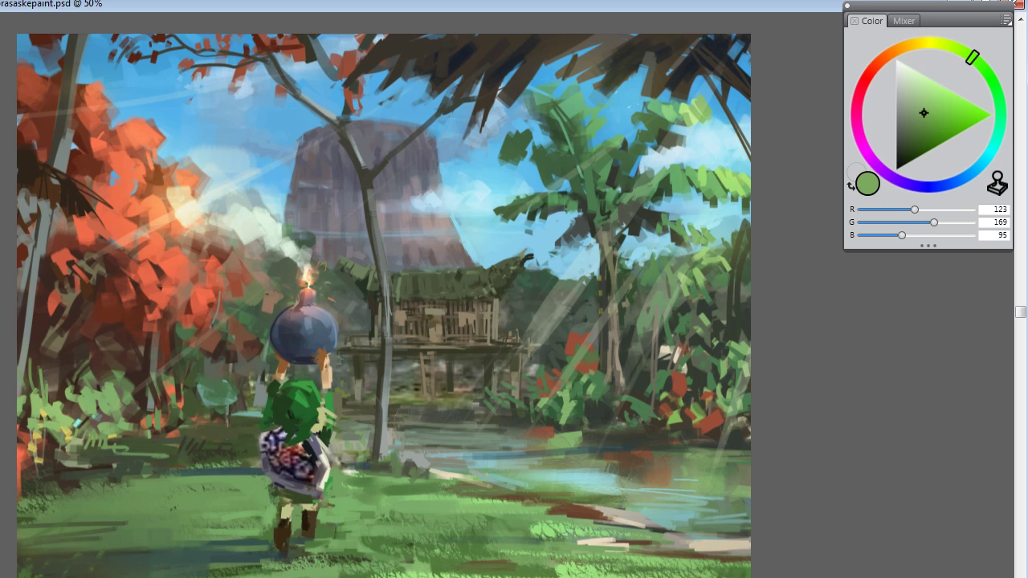
# Step: Try a brown stroke (R 93, G 57, B 7) across the bomb's neck and undo it
pyautogui.moveTo(885, 58); pyautogui.dragTo(899, 51)
pyautogui.moveTo(947, 125); pyautogui.dragTo(929, 149)
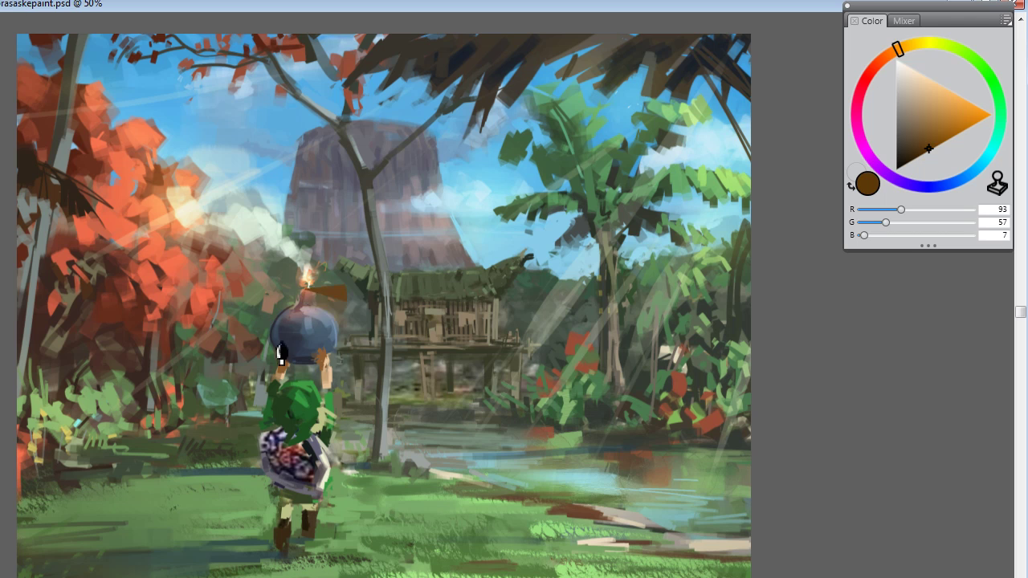
pyautogui.click(291, 305)
pyautogui.hotkey('ctrl', 'z')
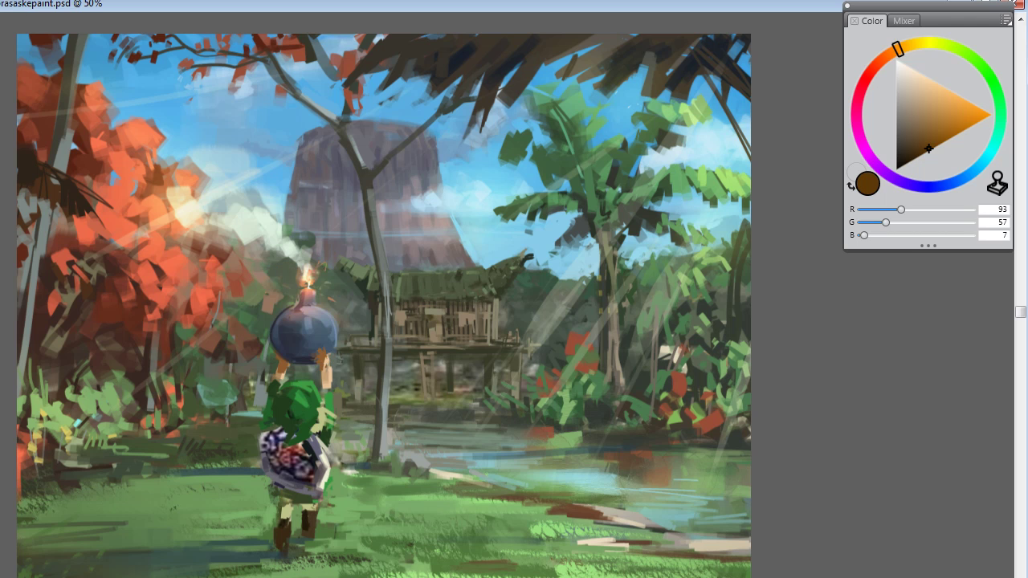
# Step: Cover the bomb, the raised arms and the area around them with broad dark brown strokes (R 47, G 36, B 21)
pyautogui.click(907, 154)
pyautogui.click(302, 328)
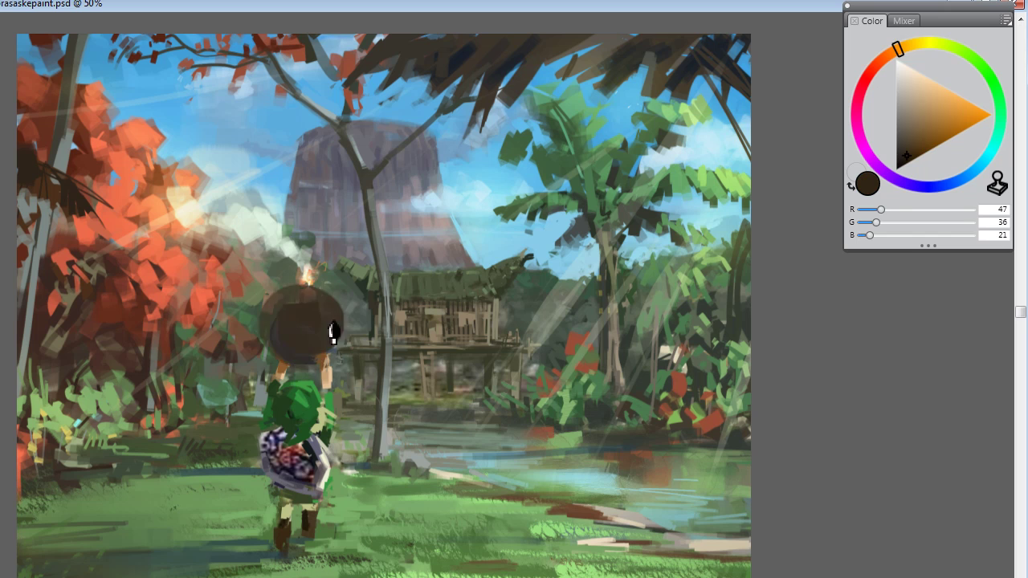
pyautogui.moveTo(333, 331); pyautogui.dragTo(281, 305)
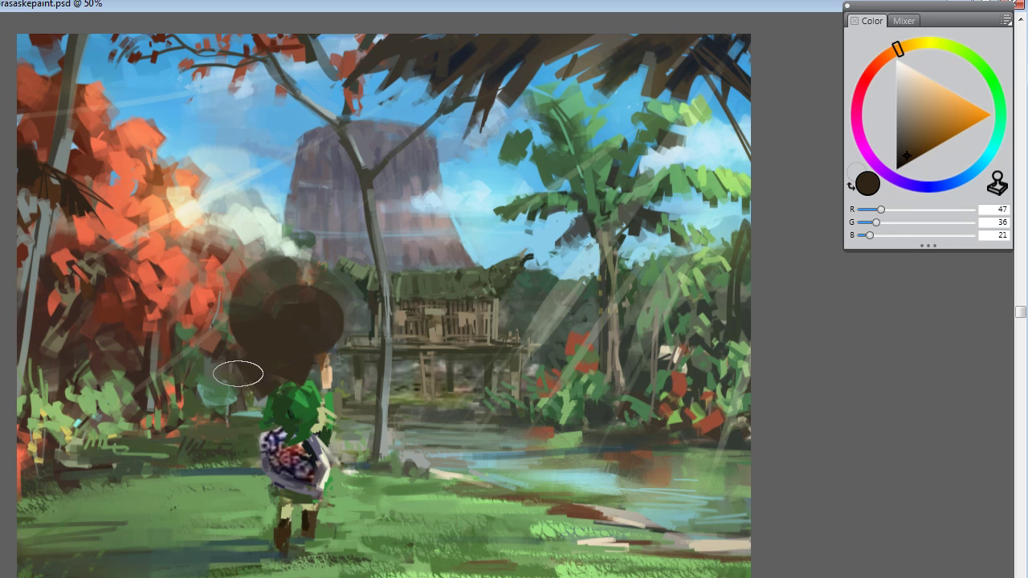
pyautogui.moveTo(353, 312); pyautogui.dragTo(354, 362)
pyautogui.moveTo(334, 261)
pyautogui.mouseDown()
pyautogui.moveTo(327, 283)
pyautogui.moveTo(210, 278)
pyautogui.moveTo(197, 257)
pyautogui.mouseUp()
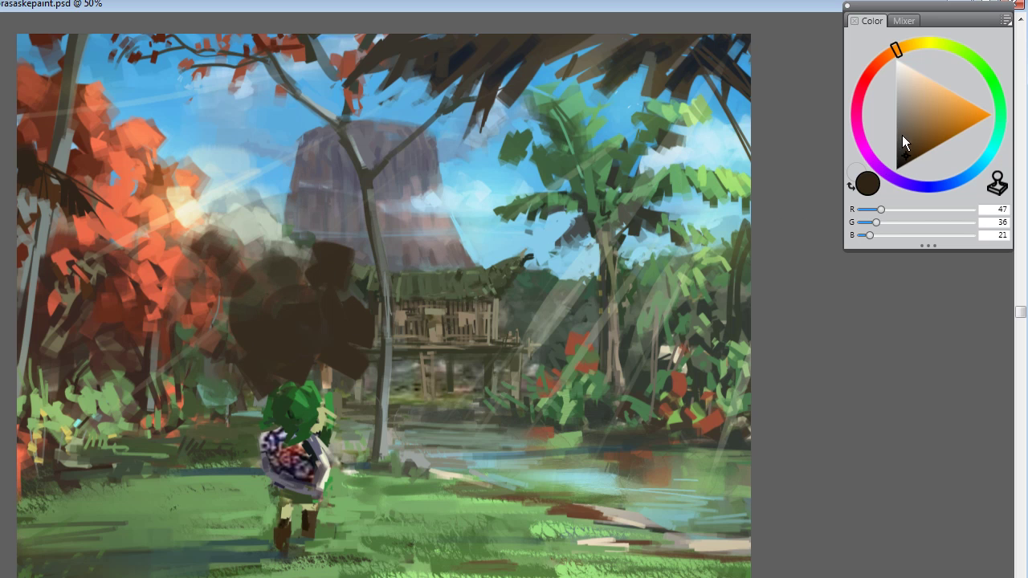
# Step: Paint reddish brown (R 71, G 37, B 23) and orange-red (R 171, G 48, B 1) patches over the dark mass above the character
pyautogui.moveTo(902, 140); pyautogui.dragTo(954, 137)
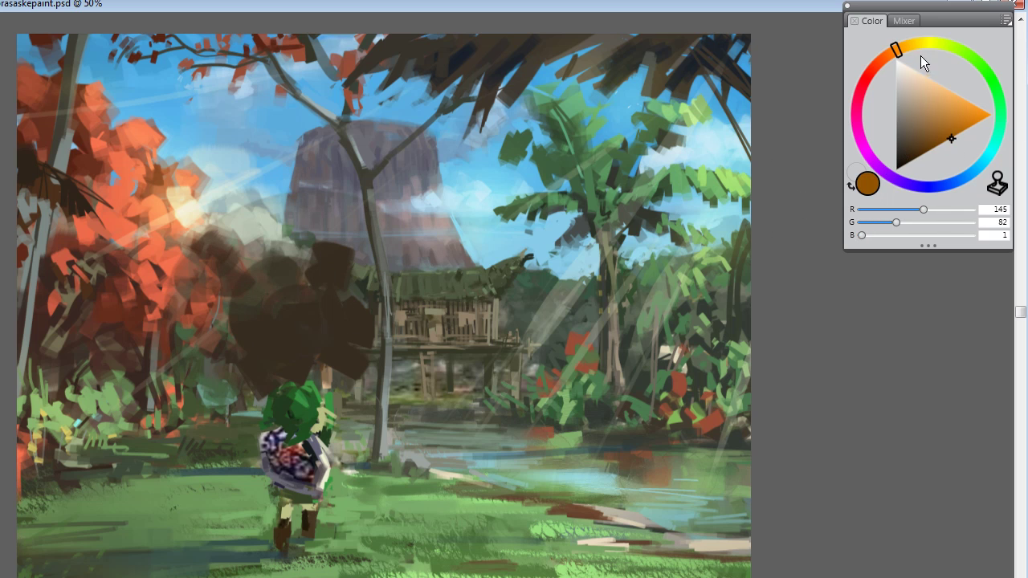
pyautogui.hotkey('ctrl', 'b')
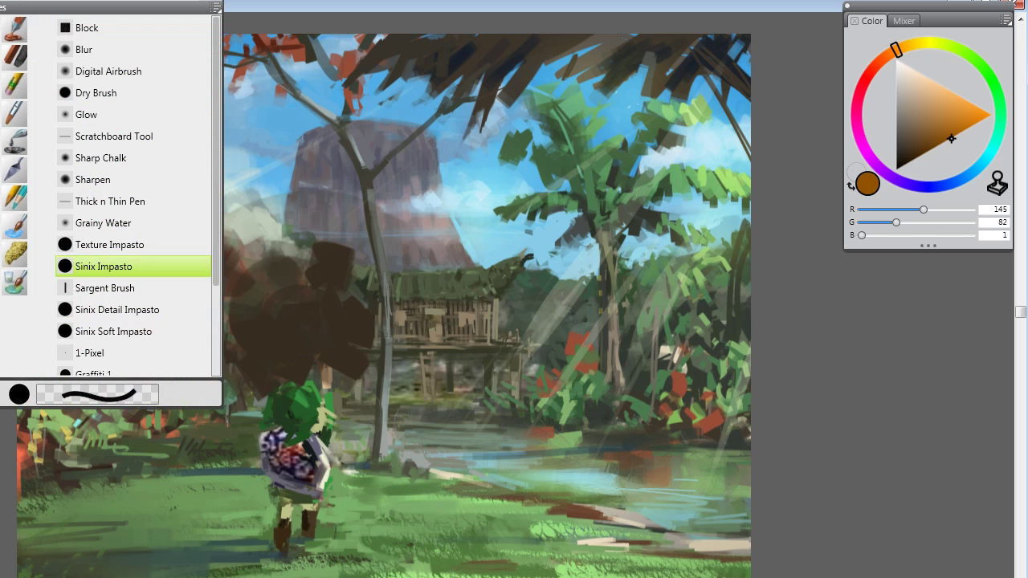
pyautogui.click(884, 62)
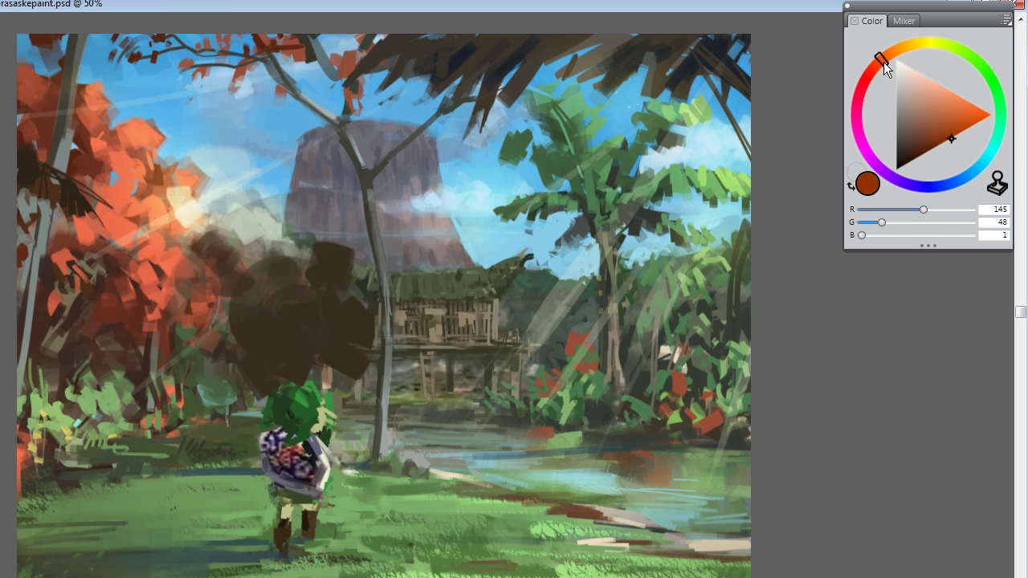
pyautogui.click(927, 137)
pyautogui.moveTo(928, 139)
pyautogui.mouseDown()
pyautogui.moveTo(936, 143)
pyautogui.moveTo(914, 150)
pyautogui.mouseUp()
pyautogui.moveTo(296, 313); pyautogui.dragTo(264, 321)
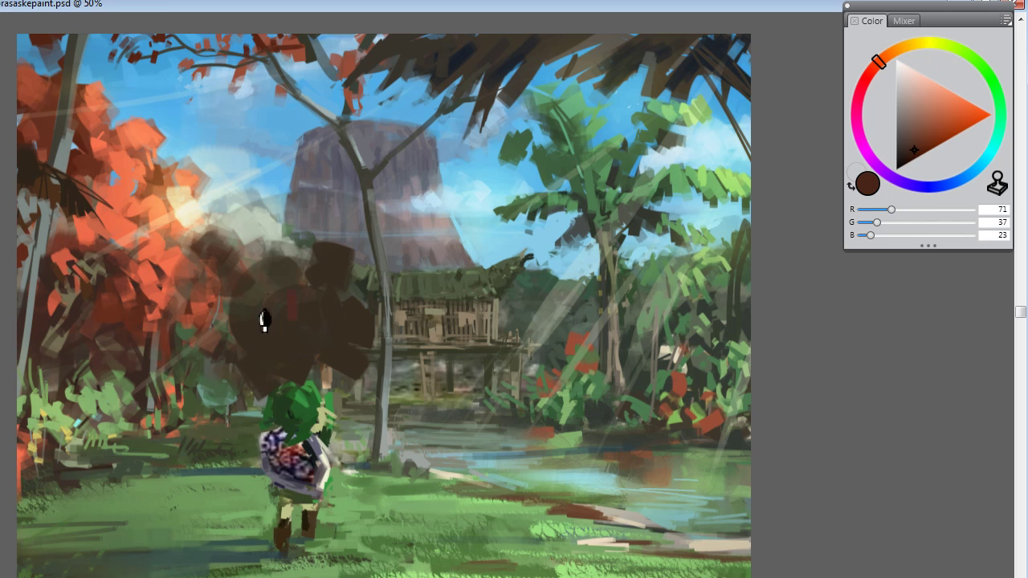
pyautogui.moveTo(272, 361)
pyautogui.mouseDown()
pyautogui.moveTo(319, 326)
pyautogui.moveTo(328, 347)
pyautogui.moveTo(342, 313)
pyautogui.moveTo(278, 294)
pyautogui.moveTo(252, 319)
pyautogui.moveTo(269, 322)
pyautogui.moveTo(245, 341)
pyautogui.mouseUp()
pyautogui.click(961, 134)
pyautogui.moveTo(296, 294)
pyautogui.mouseDown()
pyautogui.moveTo(343, 342)
pyautogui.moveTo(344, 366)
pyautogui.moveTo(289, 342)
pyautogui.moveTo(278, 384)
pyautogui.moveTo(242, 352)
pyautogui.moveTo(285, 382)
pyautogui.moveTo(313, 371)
pyautogui.mouseUp()
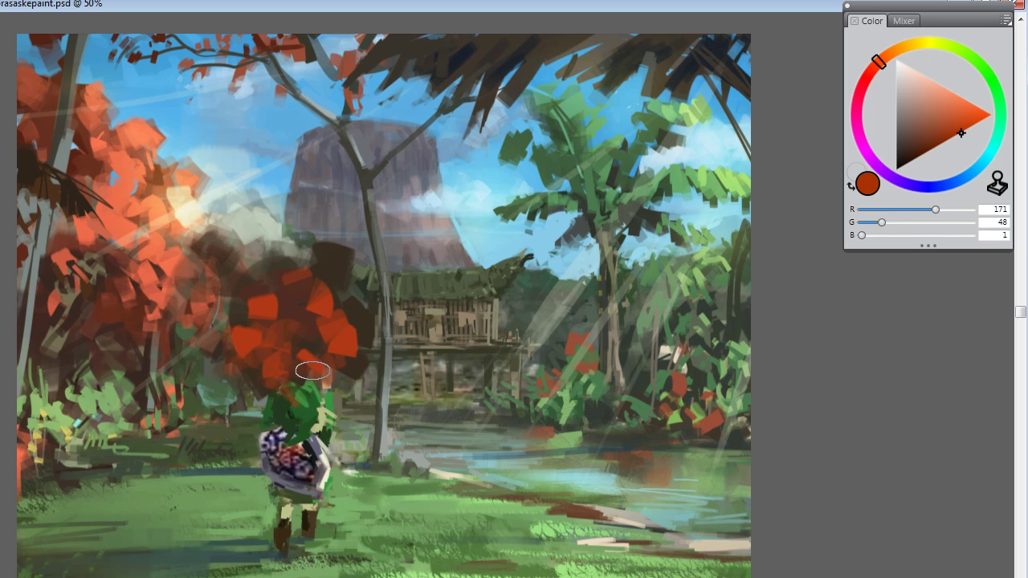
# Step: Dab light yellow highlights (R 249, G 211, B 99) onto the red patches of the fireball
pyautogui.click(907, 150)
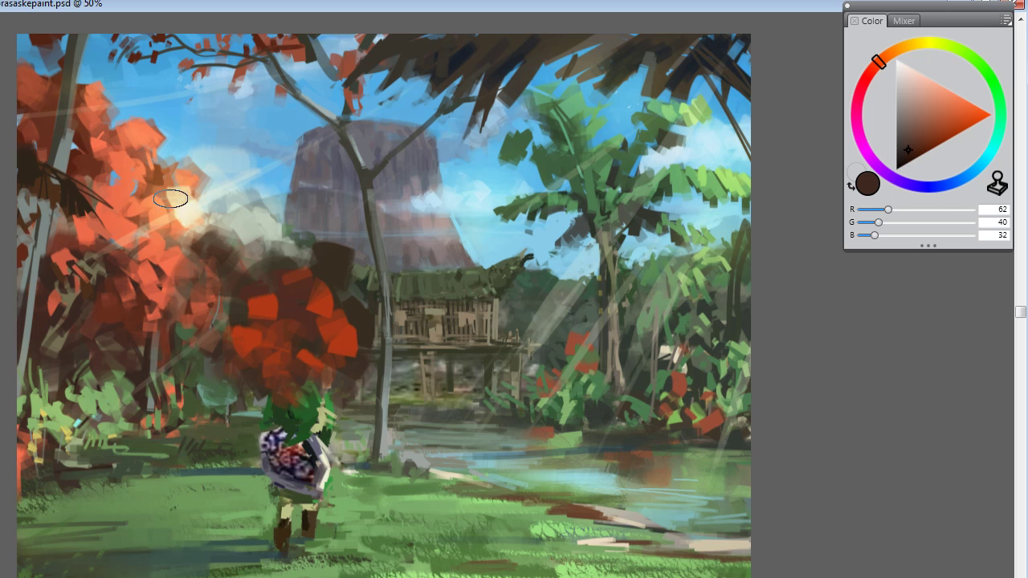
pyautogui.click(910, 45)
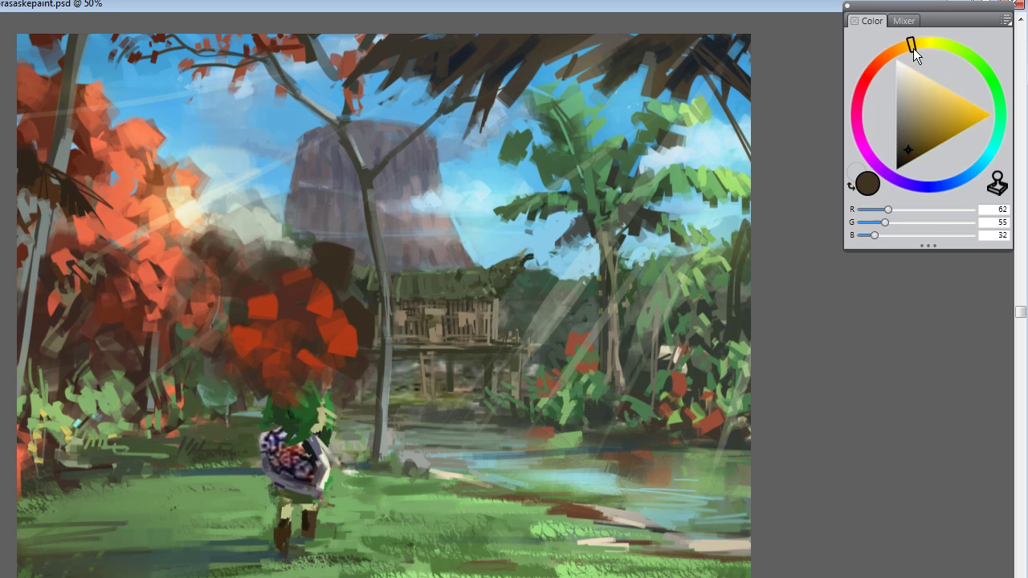
pyautogui.moveTo(969, 130); pyautogui.dragTo(975, 117)
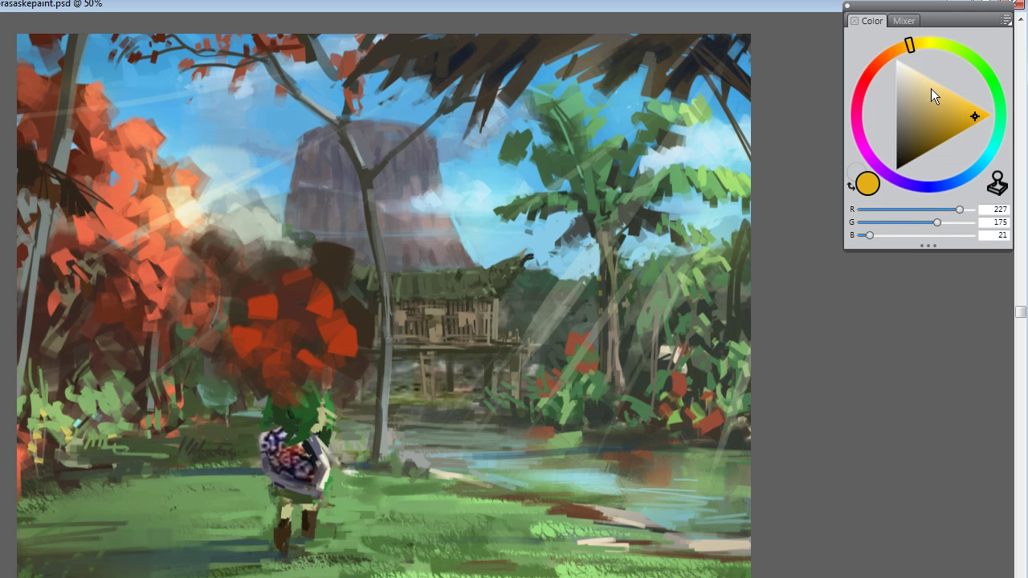
pyautogui.click(952, 95)
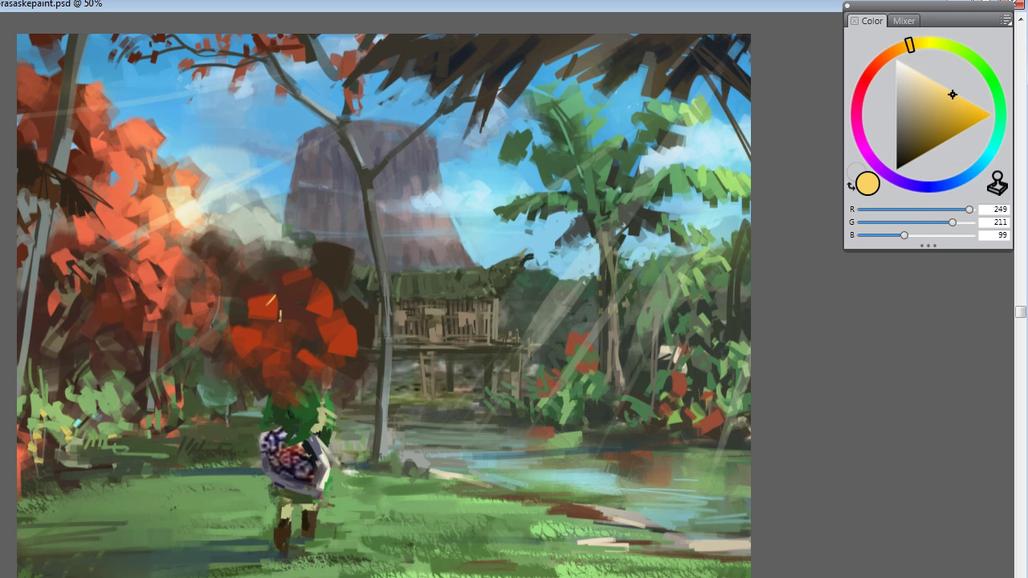
pyautogui.moveTo(268, 313); pyautogui.dragTo(278, 303)
pyautogui.moveTo(260, 359); pyautogui.dragTo(270, 355)
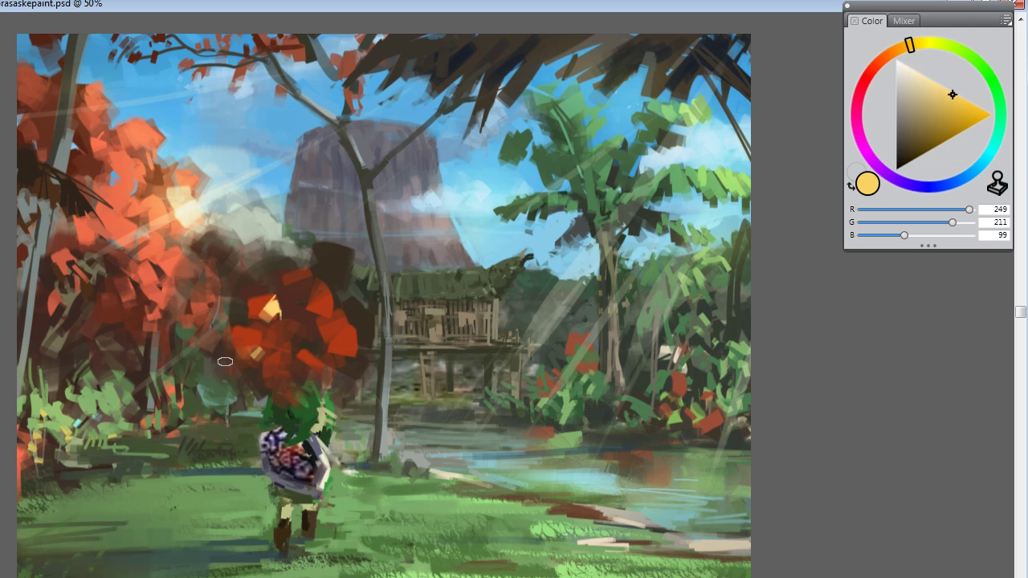
pyautogui.keyDown('shift'); pyautogui.click(122, 431); pyautogui.keyUp('shift')
pyautogui.hotkey('ctrl', 'z')
pyautogui.keyDown('shift'); pyautogui.click(172, 418); pyautogui.keyUp('shift')
pyautogui.moveTo(270, 325); pyautogui.dragTo(127, 343)
pyautogui.hotkey('ctrl', 'z')
pyautogui.hotkey('ctrl', 'z')
# Step: Draw thin, faint yellow streaks radiating outward from the lower part of the fireball
pyautogui.moveTo(255, 371); pyautogui.dragTo(173, 432)
pyautogui.moveTo(243, 400); pyautogui.dragTo(154, 468)
pyautogui.hotkey('ctrl', 'z')
pyautogui.moveTo(277, 342); pyautogui.dragTo(292, 432)
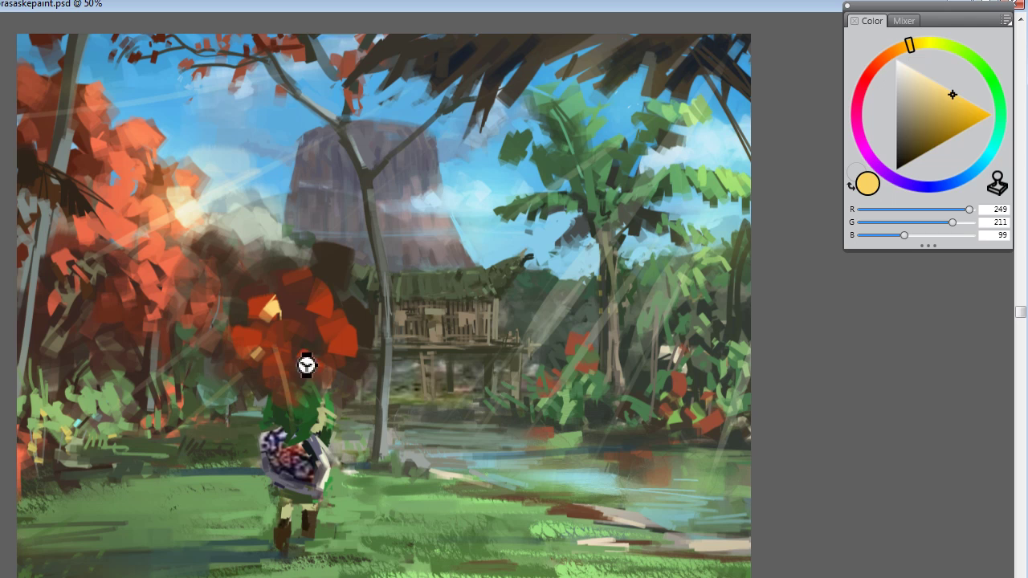
pyautogui.hotkey('ctrl', 'z')
pyautogui.moveTo(282, 349); pyautogui.dragTo(293, 422)
pyautogui.moveTo(329, 346); pyautogui.dragTo(406, 387)
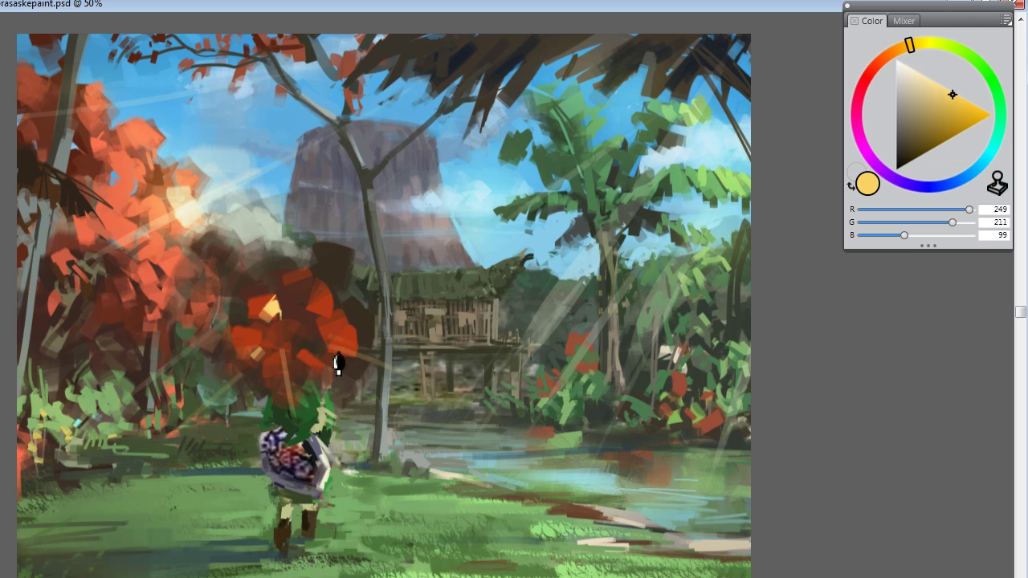
# Step: Add sampled dark brown (R 47, G 36, B 21) debris around the fireball and extend the smoke above it with a larger brush
pyautogui.keyDown('alt'); pyautogui.click(375, 317); pyautogui.keyUp('alt')
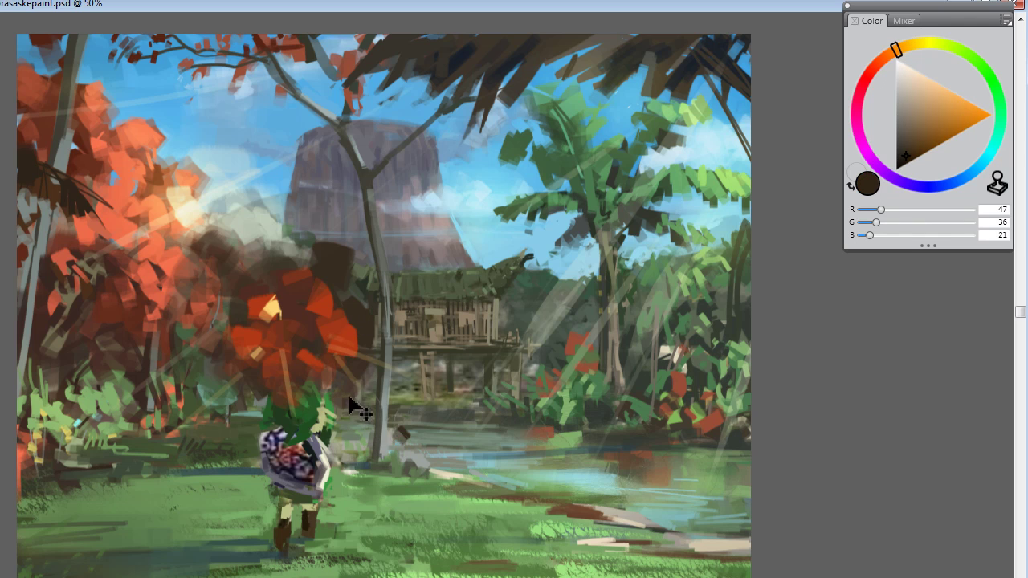
pyautogui.moveTo(355, 394); pyautogui.dragTo(366, 405)
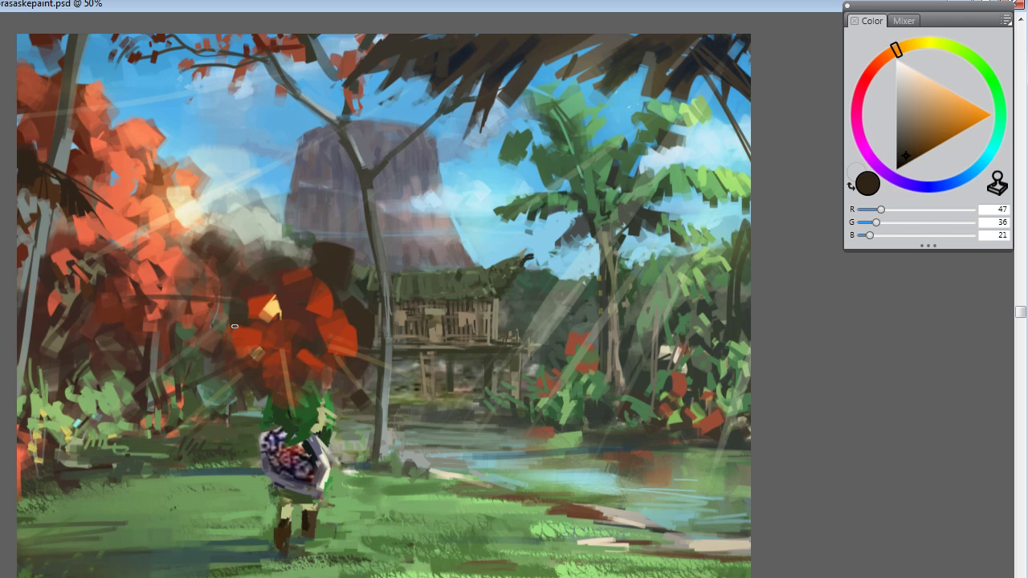
pyautogui.press(']')
pyautogui.press(']')
pyautogui.press(']')
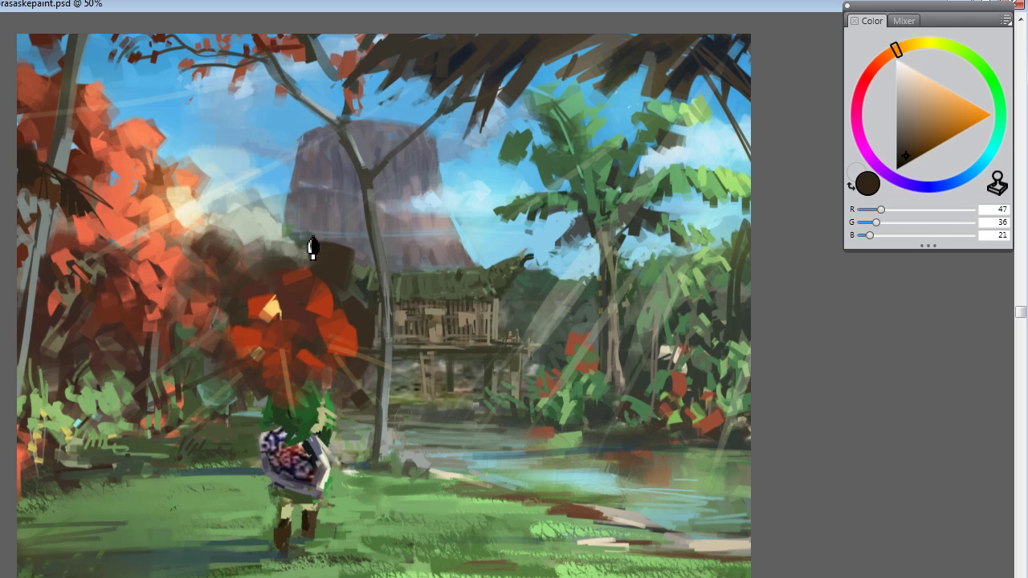
pyautogui.moveTo(310, 246); pyautogui.dragTo(262, 214)
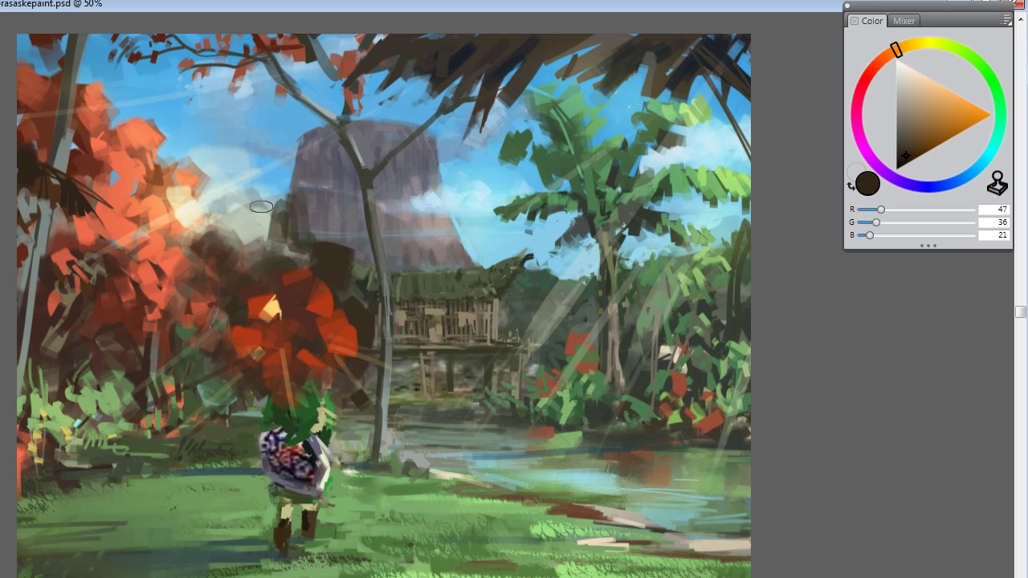
# Step: Scatter small light orange highlights (R 255, G 192, B 110) across the fireball's red patches
pyautogui.moveTo(950, 118); pyautogui.dragTo(951, 90)
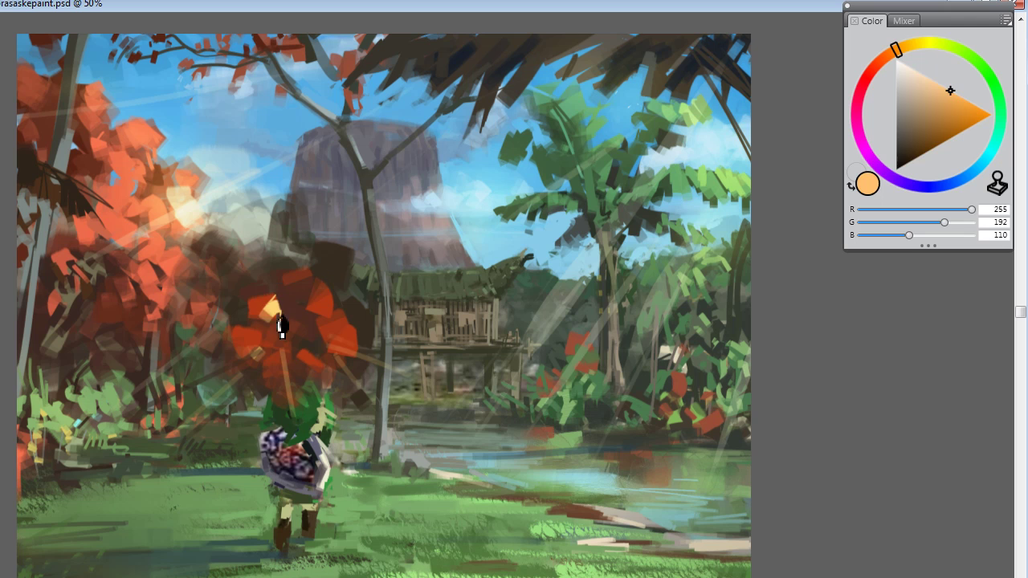
pyautogui.moveTo(252, 333)
pyautogui.mouseDown()
pyautogui.moveTo(286, 361)
pyautogui.moveTo(275, 392)
pyautogui.moveTo(272, 366)
pyautogui.moveTo(267, 378)
pyautogui.moveTo(284, 367)
pyautogui.moveTo(285, 376)
pyautogui.moveTo(335, 331)
pyautogui.moveTo(309, 355)
pyautogui.mouseUp()
pyautogui.moveTo(326, 298)
pyautogui.mouseDown()
pyautogui.moveTo(310, 298)
pyautogui.moveTo(298, 340)
pyautogui.moveTo(299, 325)
pyautogui.mouseUp()
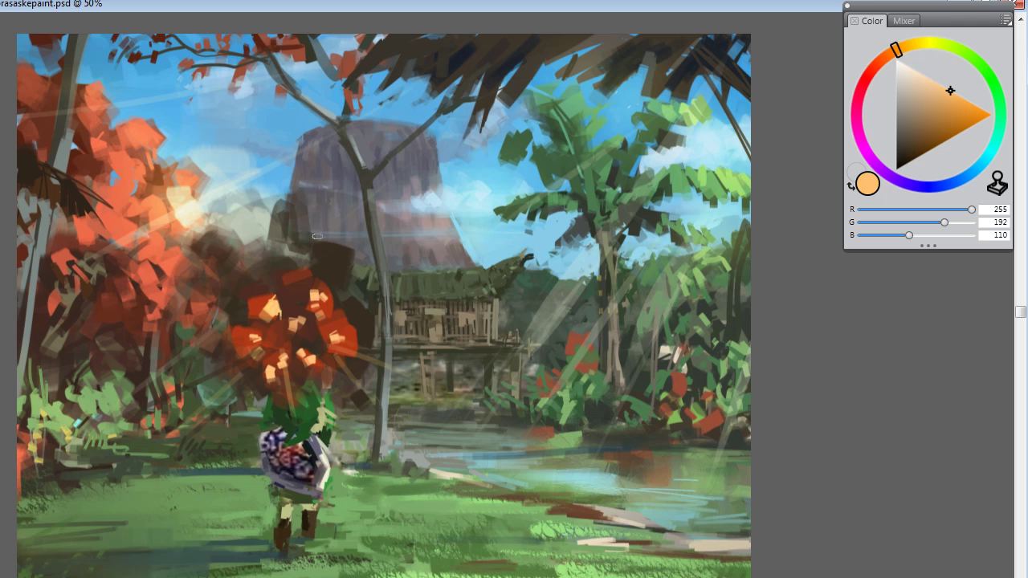
# Step: Refine the fireball's highlights, dark gaps and red edges with yellow, dark brown and red sampled from the painting
pyautogui.moveTo(927, 54); pyautogui.dragTo(958, 56)
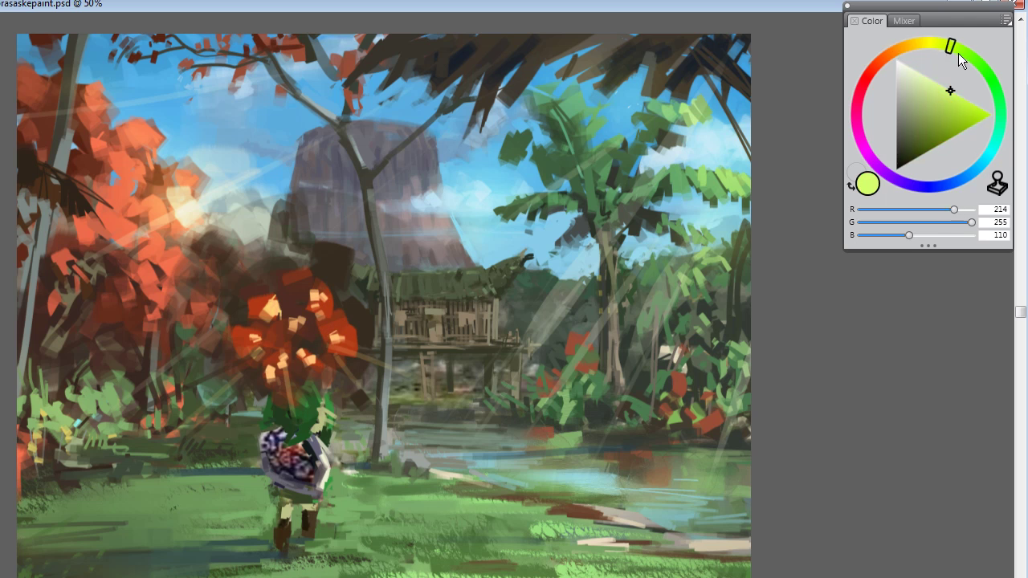
pyautogui.click(921, 74)
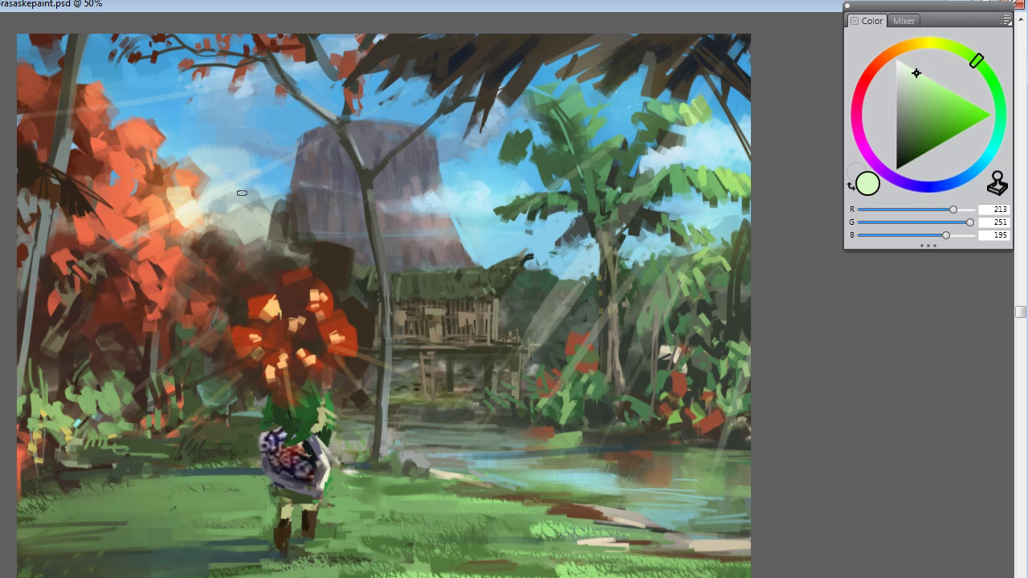
pyautogui.keyDown('alt'); pyautogui.click(309, 300); pyautogui.keyUp('alt')
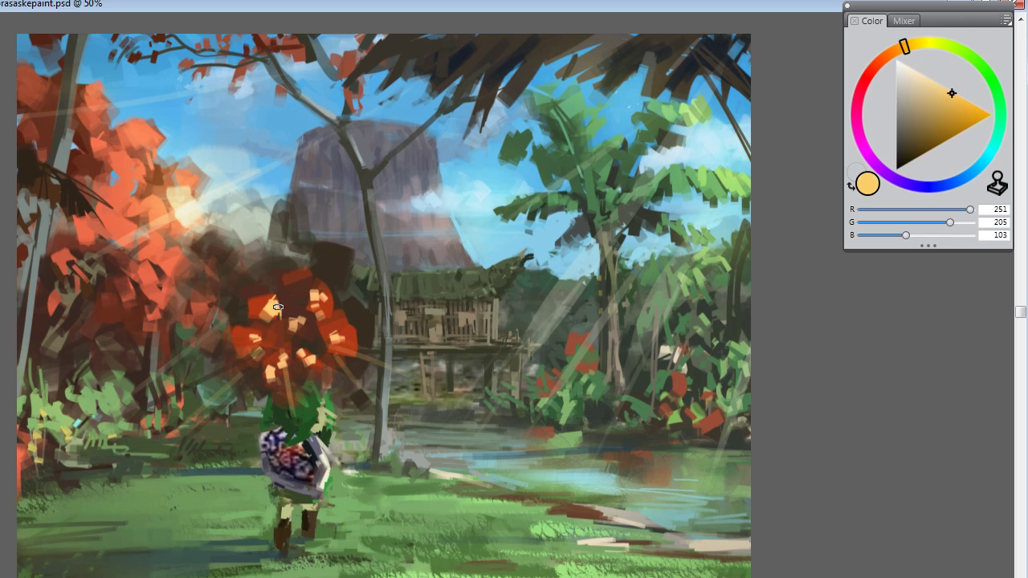
pyautogui.keyDown('alt'); pyautogui.click(311, 303); pyautogui.keyUp('alt')
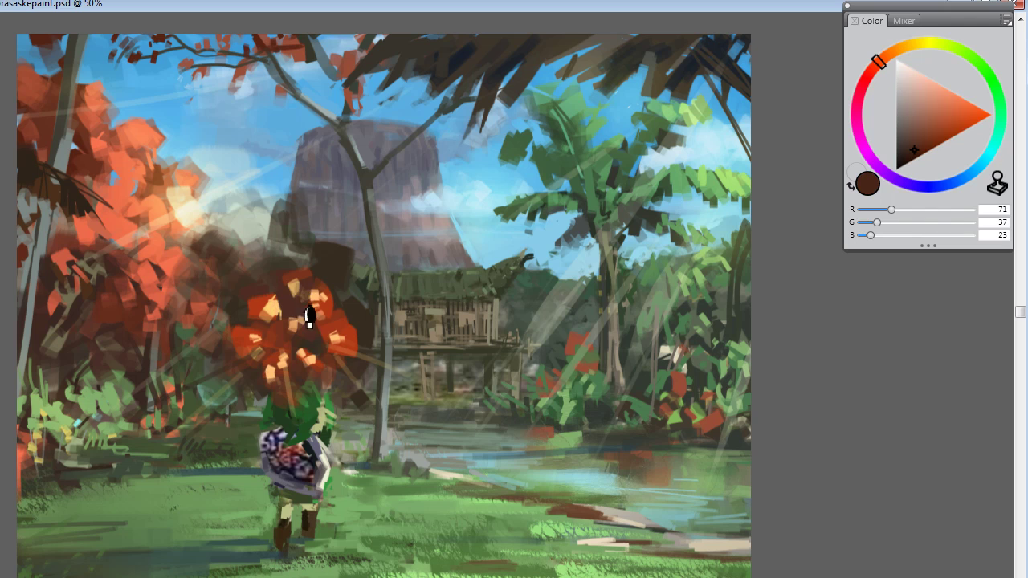
pyautogui.keyDown('alt'); pyautogui.click(337, 331); pyautogui.keyUp('alt')
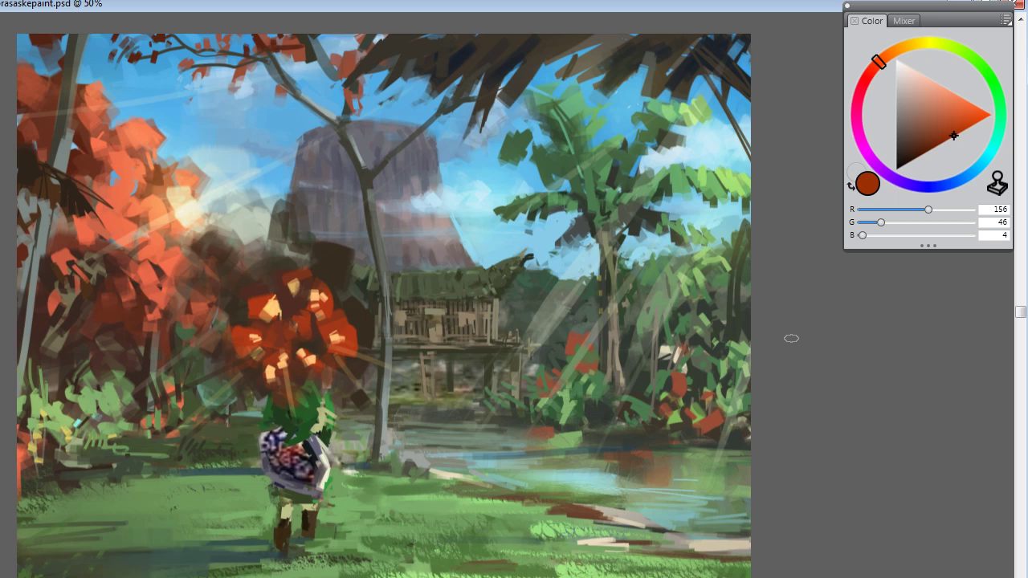
# Step: Touch up the character's green hat and patterned shirt with sampled greens and greyish blue (R 93, G 93, B 116)
pyautogui.keyDown('alt'); pyautogui.click(468, 177); pyautogui.keyUp('alt')
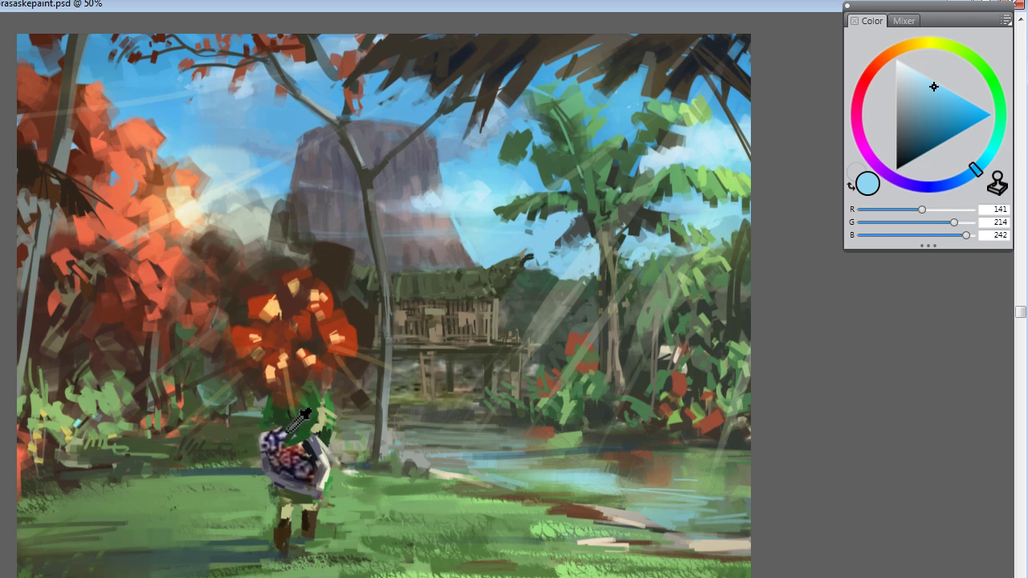
pyautogui.keyDown('alt'); pyautogui.click(275, 419); pyautogui.keyUp('alt')
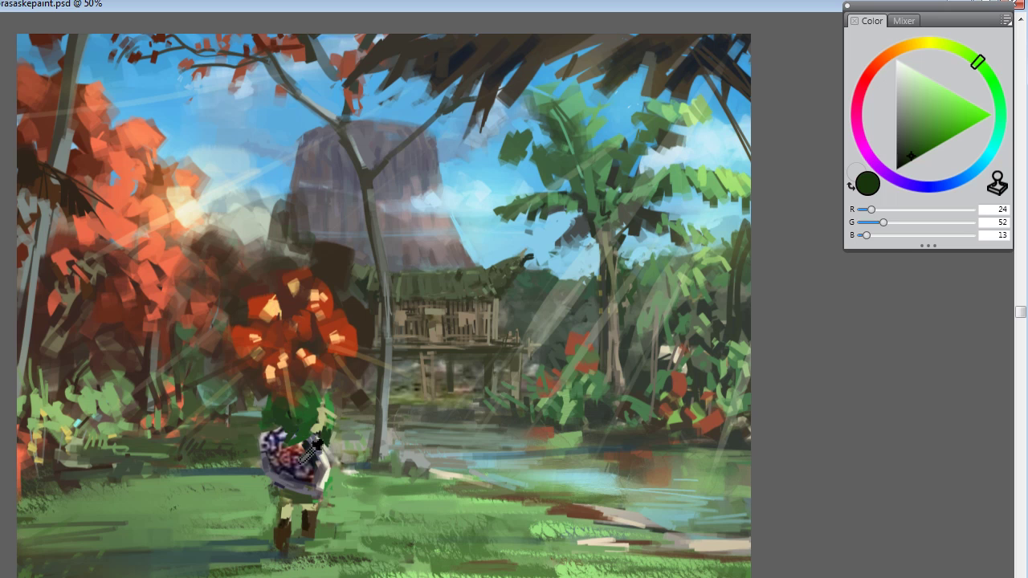
pyautogui.keyDown('alt'); pyautogui.click(277, 427); pyautogui.keyUp('alt')
pyautogui.moveTo(277, 428); pyautogui.dragTo(309, 460)
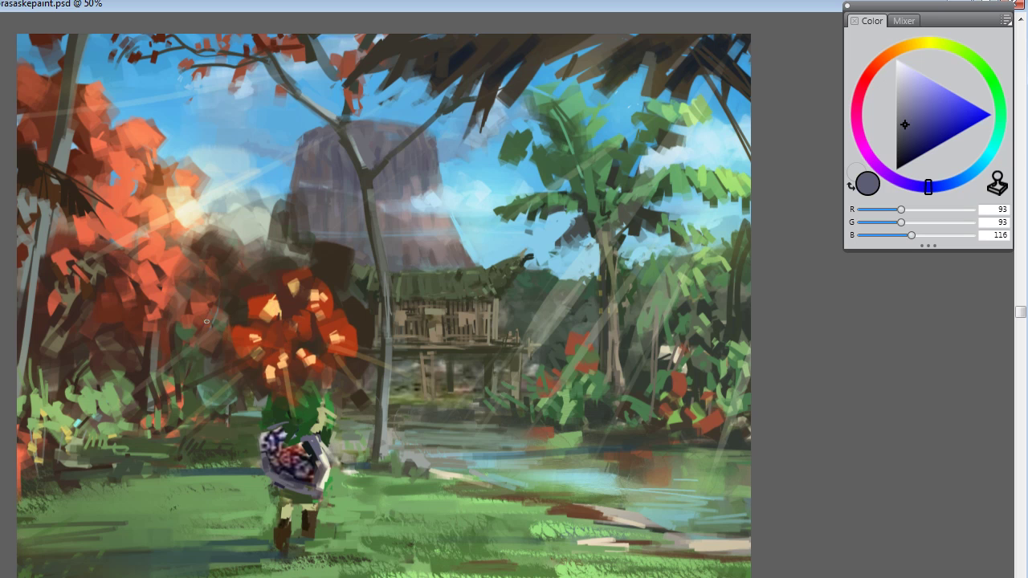
pyautogui.keyDown('alt'); pyautogui.click(337, 397); pyautogui.keyUp('alt')
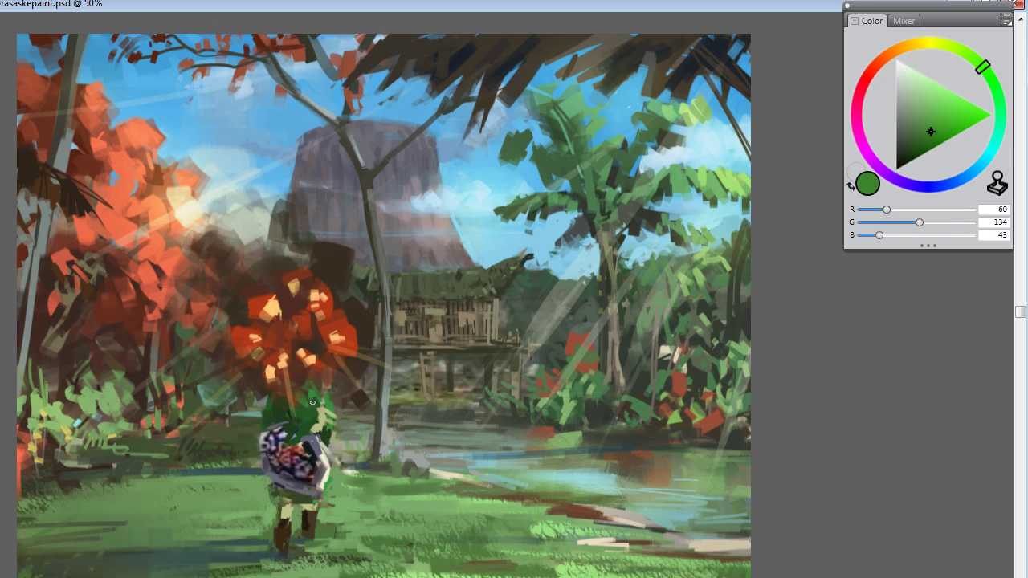
pyautogui.moveTo(313, 402); pyautogui.dragTo(312, 423)
# Step: Scatter near-black and dark red (R 104, G 18, B 4) debris fragments around the fireball and against the sky
pyautogui.moveTo(921, 154); pyautogui.dragTo(902, 177)
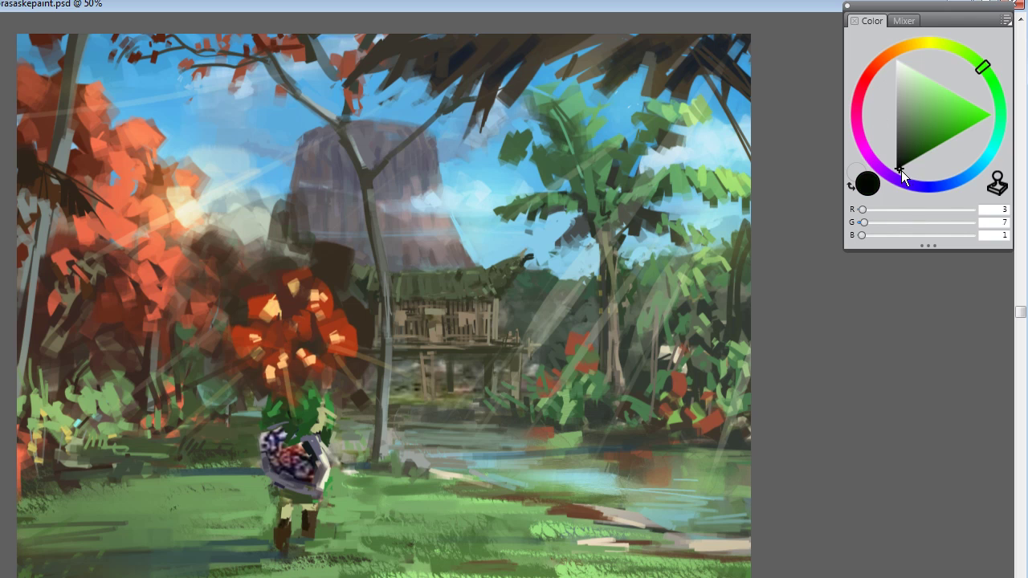
pyautogui.moveTo(234, 259)
pyautogui.mouseDown()
pyautogui.moveTo(274, 242)
pyautogui.moveTo(292, 253)
pyautogui.moveTo(232, 314)
pyautogui.moveTo(263, 379)
pyautogui.moveTo(201, 356)
pyautogui.moveTo(198, 395)
pyautogui.moveTo(178, 315)
pyautogui.moveTo(378, 329)
pyautogui.moveTo(335, 236)
pyautogui.moveTo(386, 432)
pyautogui.moveTo(395, 245)
pyautogui.moveTo(367, 229)
pyautogui.moveTo(346, 234)
pyautogui.mouseUp()
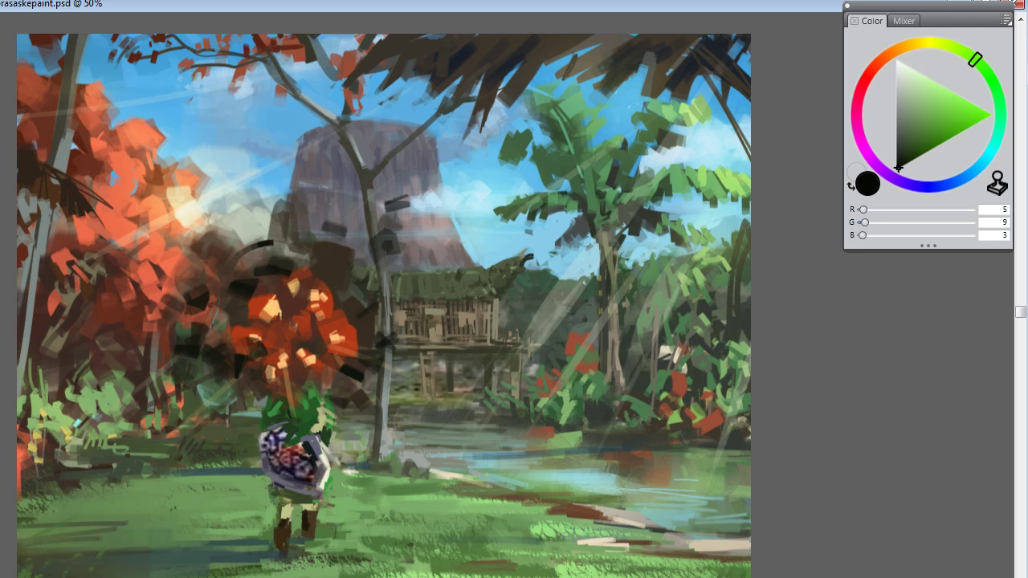
pyautogui.click(873, 70)
pyautogui.click(933, 146)
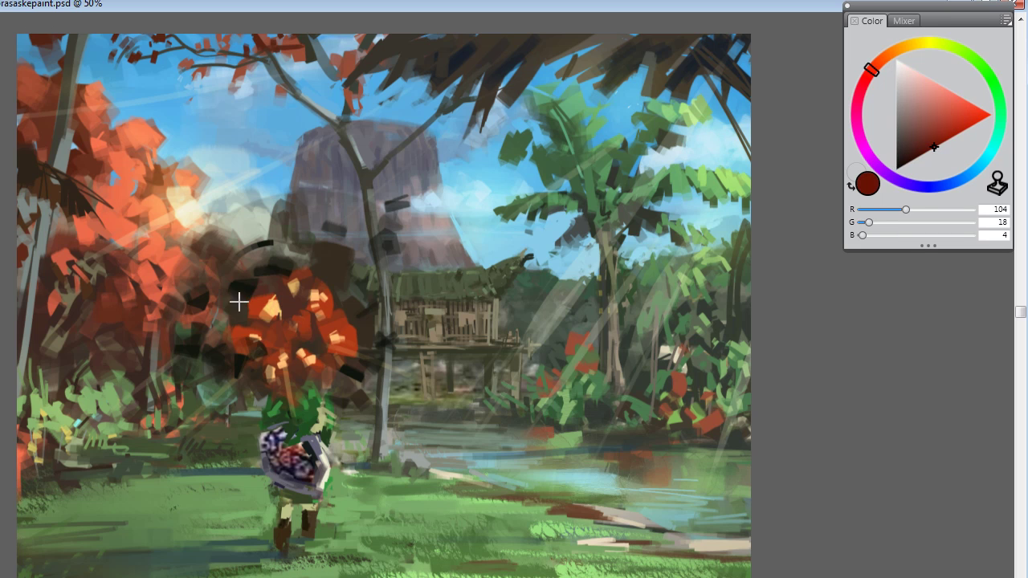
pyautogui.moveTo(215, 385); pyautogui.dragTo(251, 425)
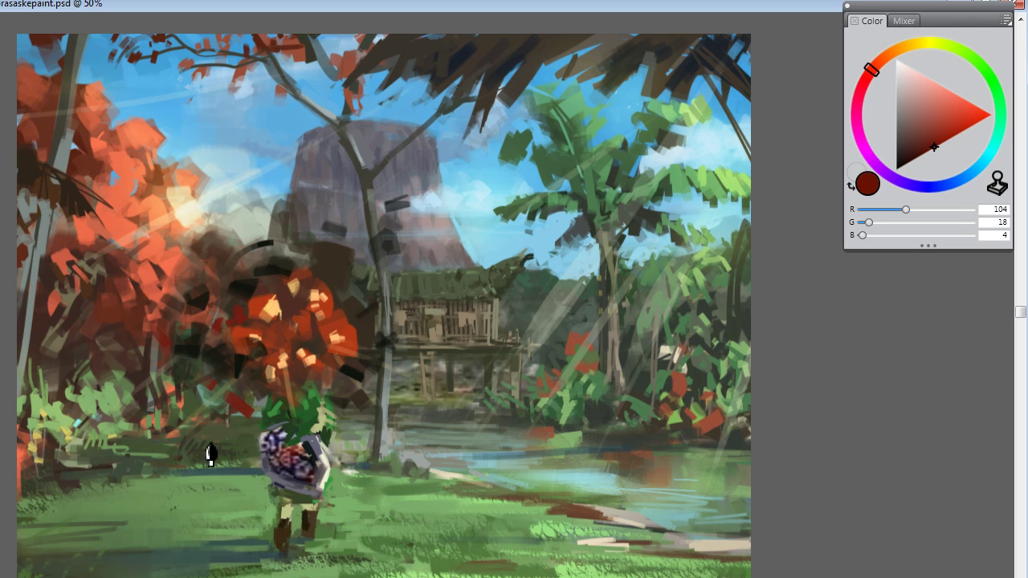
pyautogui.click(270, 216)
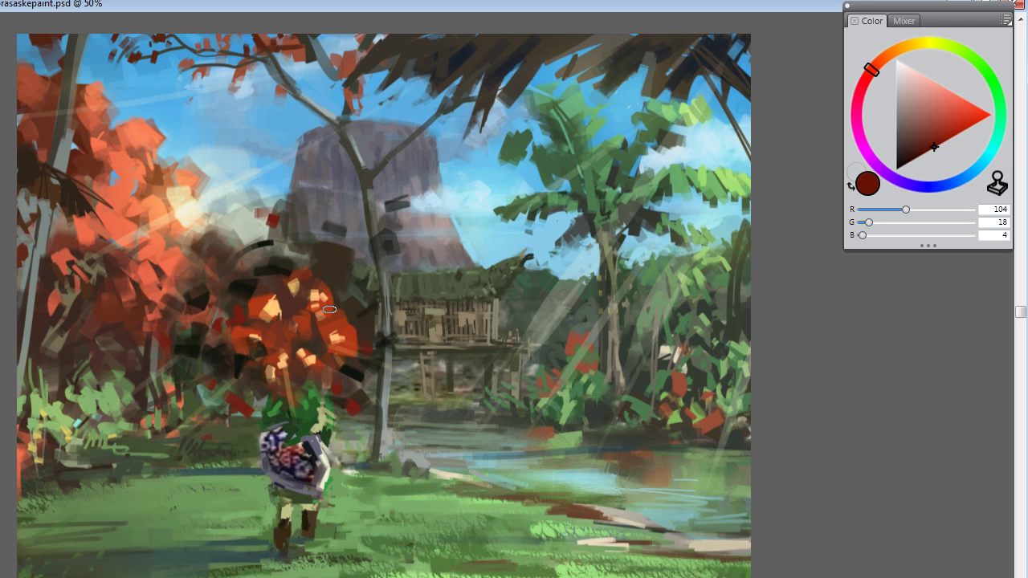
# Step: Brush a red glow over the fireball with the Glow brush, using dark reds (R 42, G 17, B 14 and R 33, G 4, B 1)
pyautogui.click(0, 2)
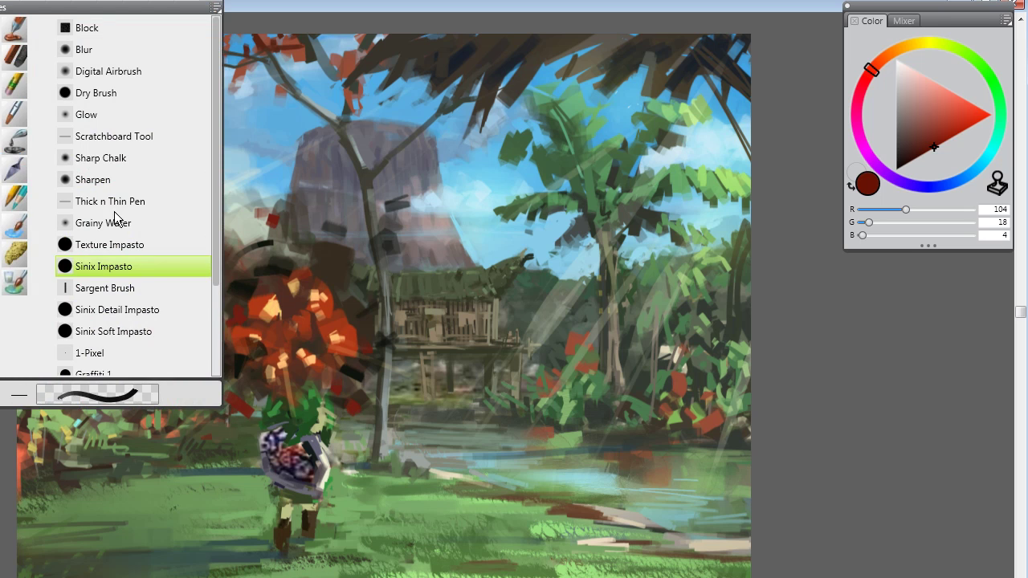
pyautogui.click(86, 114)
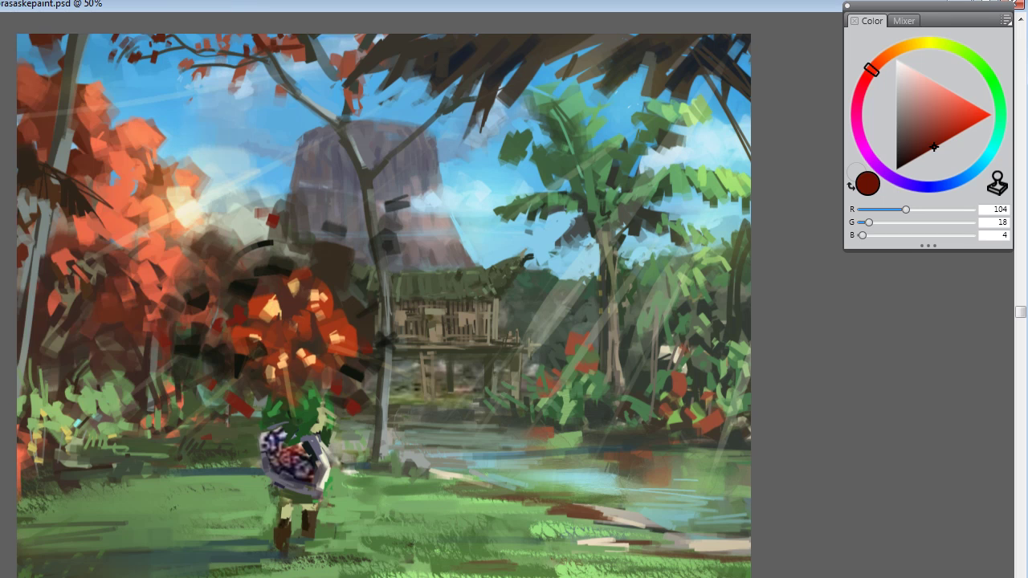
pyautogui.moveTo(905, 151); pyautogui.dragTo(909, 160)
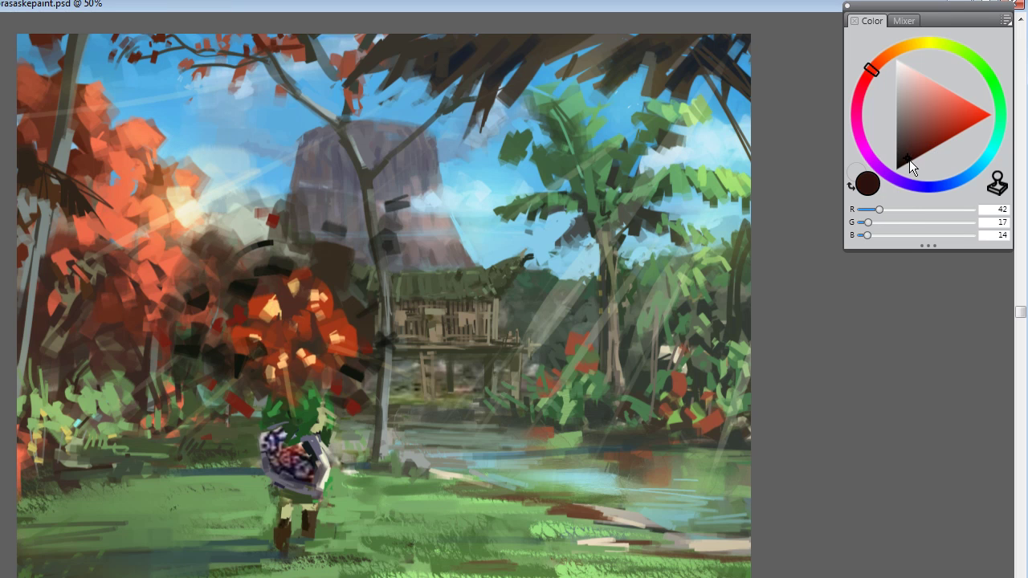
pyautogui.moveTo(288, 295)
pyautogui.mouseDown()
pyautogui.moveTo(306, 342)
pyautogui.moveTo(314, 319)
pyautogui.moveTo(287, 290)
pyautogui.moveTo(249, 321)
pyautogui.mouseUp()
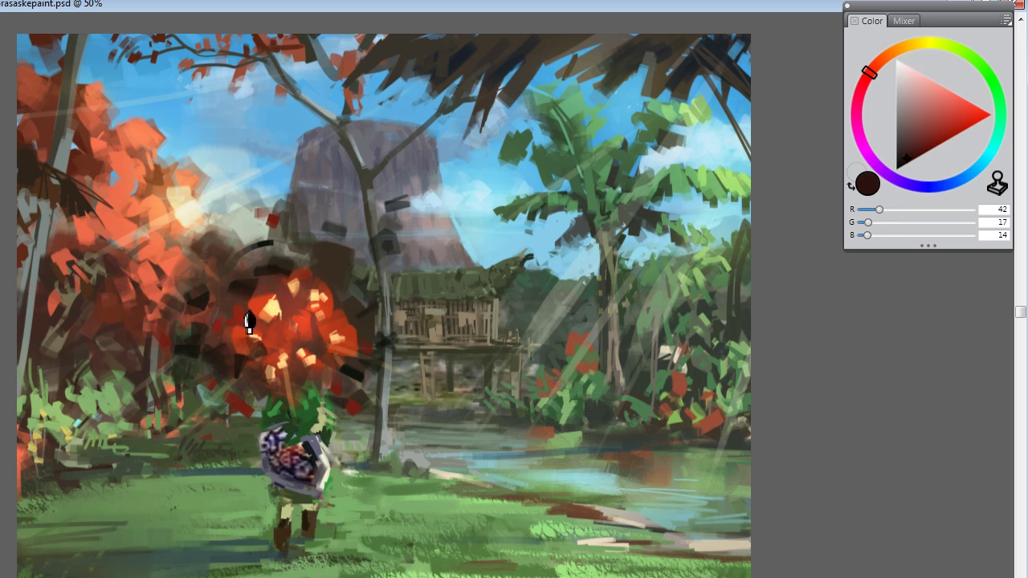
pyautogui.hotkey('ctrl', 'z')
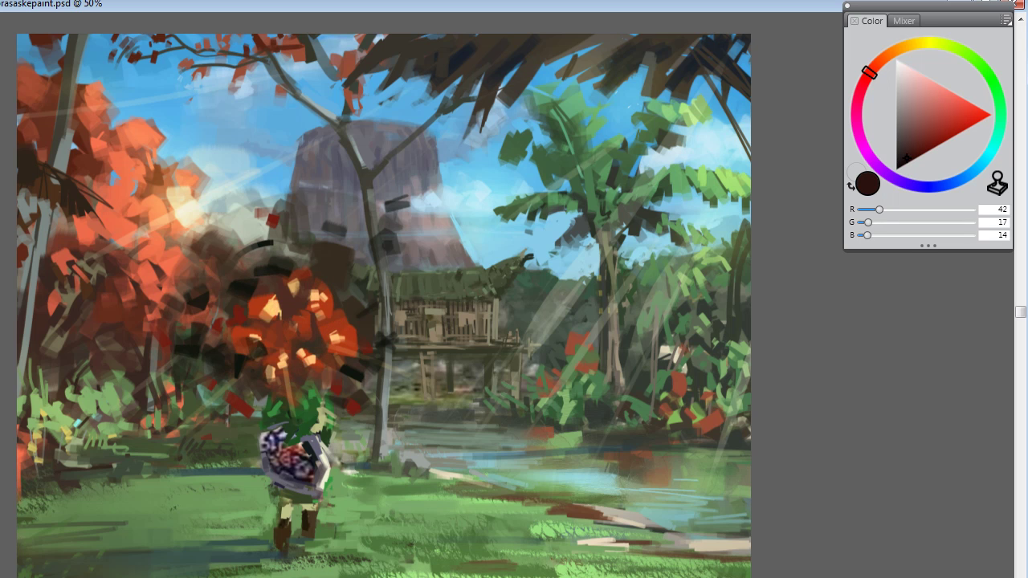
pyautogui.hotkey('ctrl', 'z')
pyautogui.hotkey('ctrl', 'z')
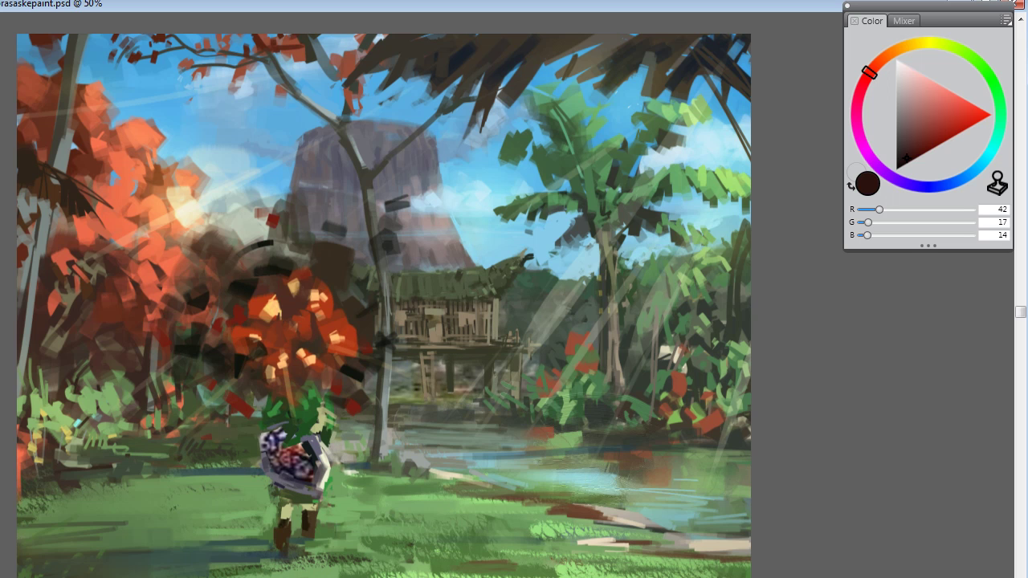
pyautogui.hotkey('ctrl', 'h')
pyautogui.press('m')
pyautogui.moveTo(315, 344)
pyautogui.mouseDown()
pyautogui.moveTo(313, 318)
pyautogui.moveTo(348, 303)
pyautogui.moveTo(329, 318)
pyautogui.moveTo(359, 318)
pyautogui.moveTo(315, 303)
pyautogui.moveTo(294, 333)
pyautogui.mouseUp()
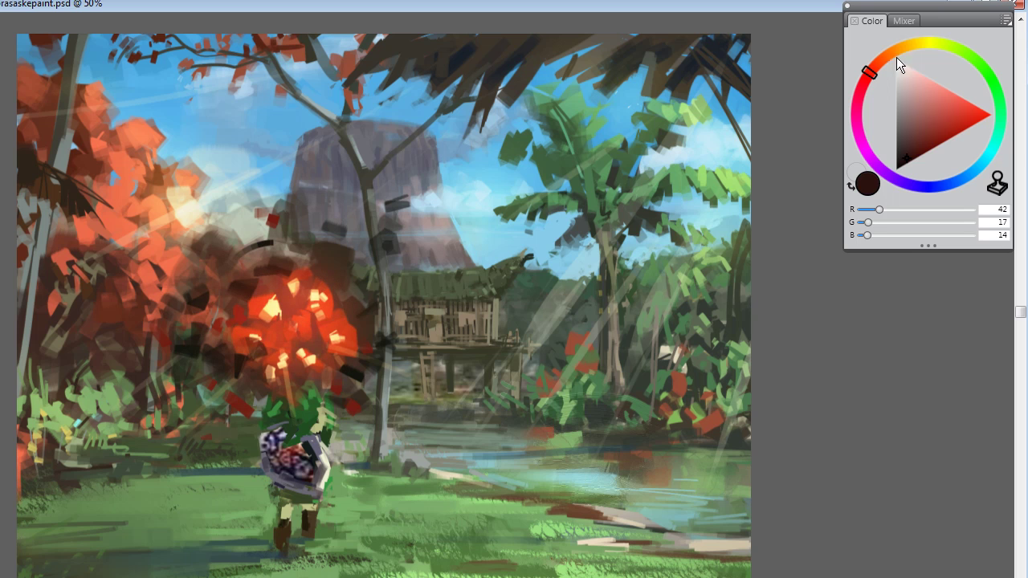
pyautogui.moveTo(914, 159); pyautogui.dragTo(909, 163)
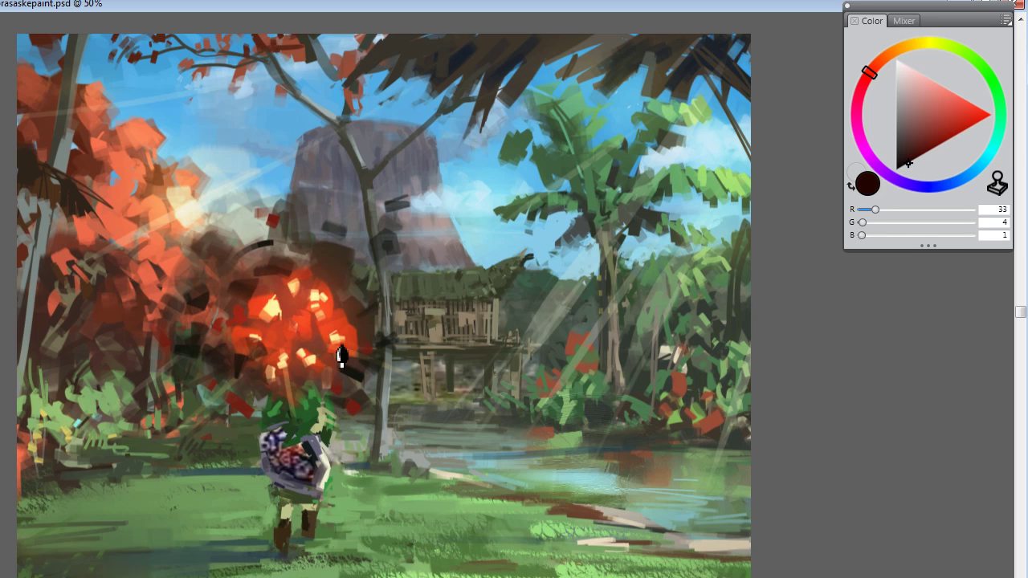
pyautogui.moveTo(341, 358)
pyautogui.mouseDown()
pyautogui.moveTo(370, 333)
pyautogui.moveTo(371, 301)
pyautogui.moveTo(326, 264)
pyautogui.moveTo(353, 276)
pyautogui.moveTo(318, 311)
pyautogui.moveTo(358, 317)
pyautogui.mouseUp()
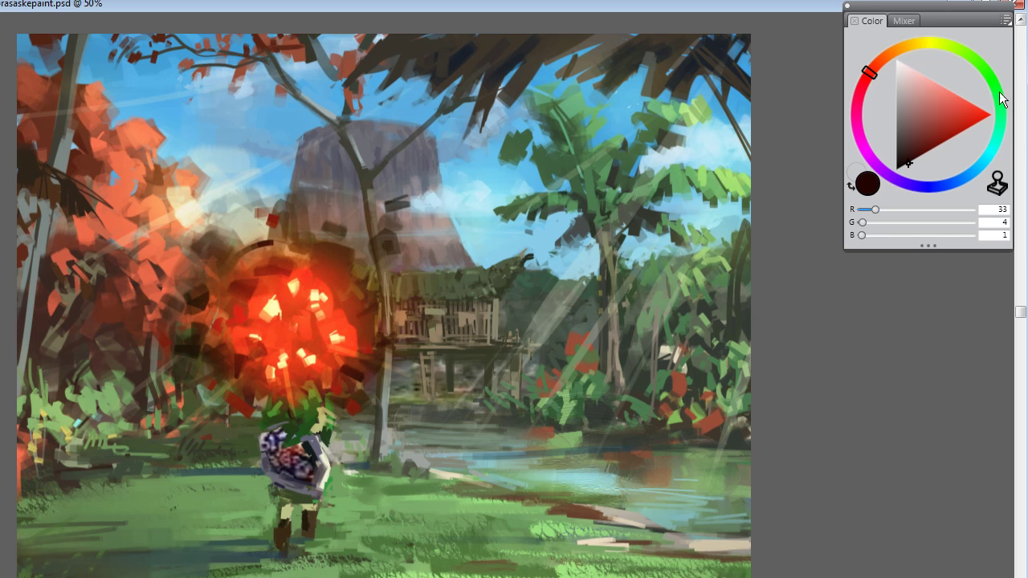
# Step: Paint light yellow (R 255, G 219, B 108) fragments across the fireball's centre with the Sinix Impasto brush
pyautogui.hotkey('ctrl', 'b')
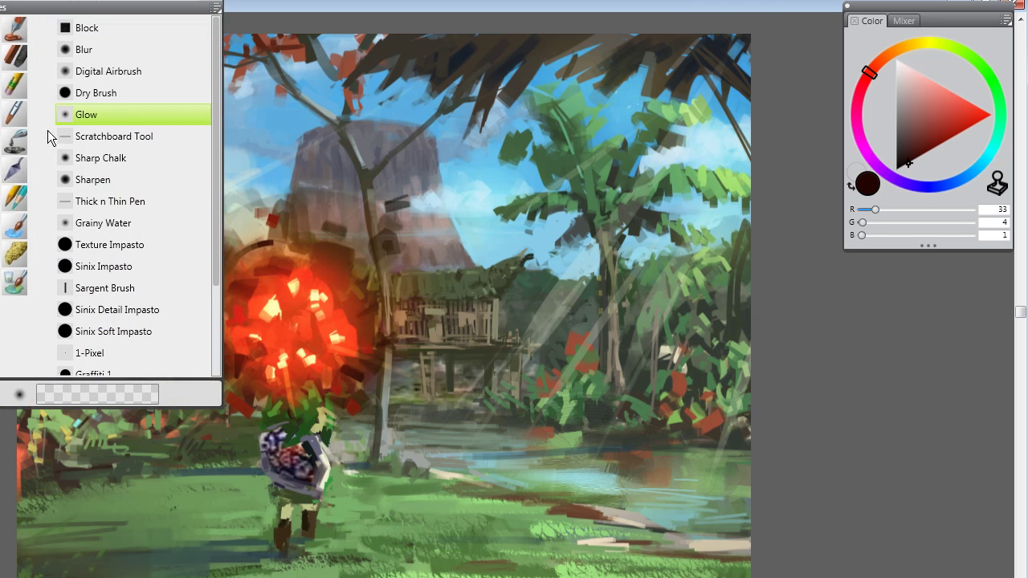
pyautogui.click(105, 266)
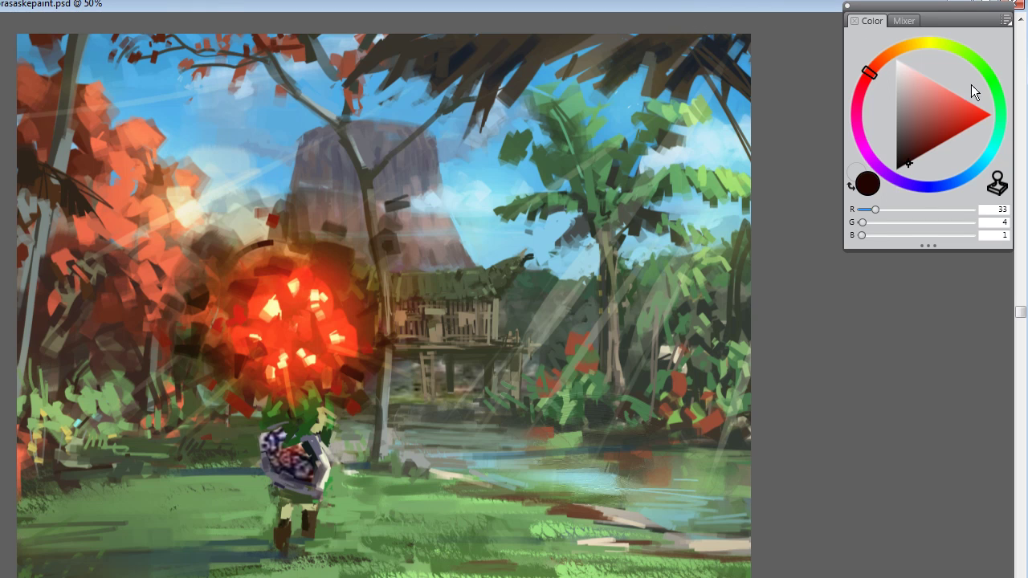
pyautogui.moveTo(895, 53); pyautogui.dragTo(911, 51)
pyautogui.click(952, 93)
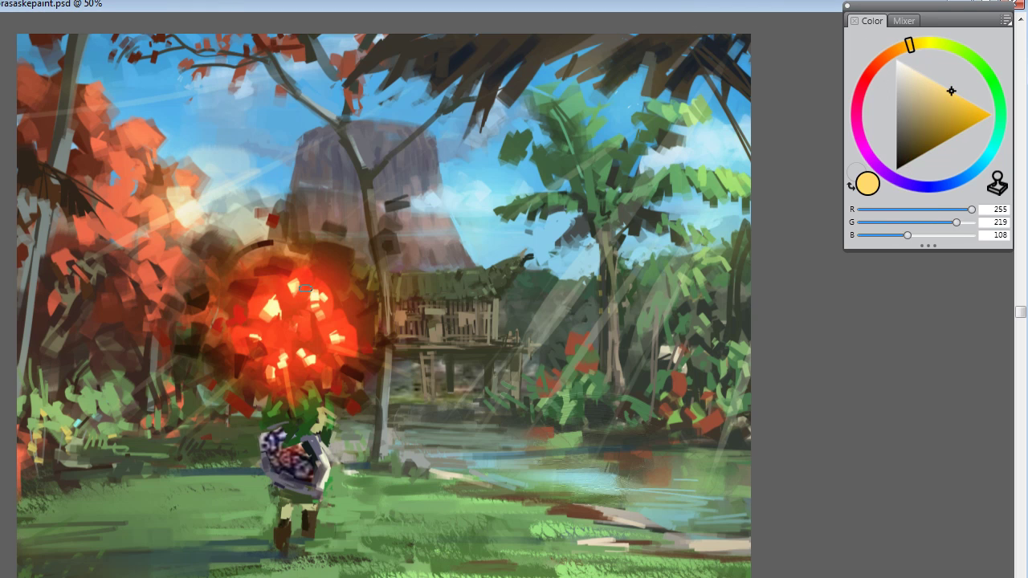
pyautogui.moveTo(287, 343)
pyautogui.mouseDown()
pyautogui.moveTo(294, 349)
pyautogui.moveTo(264, 347)
pyautogui.mouseUp()
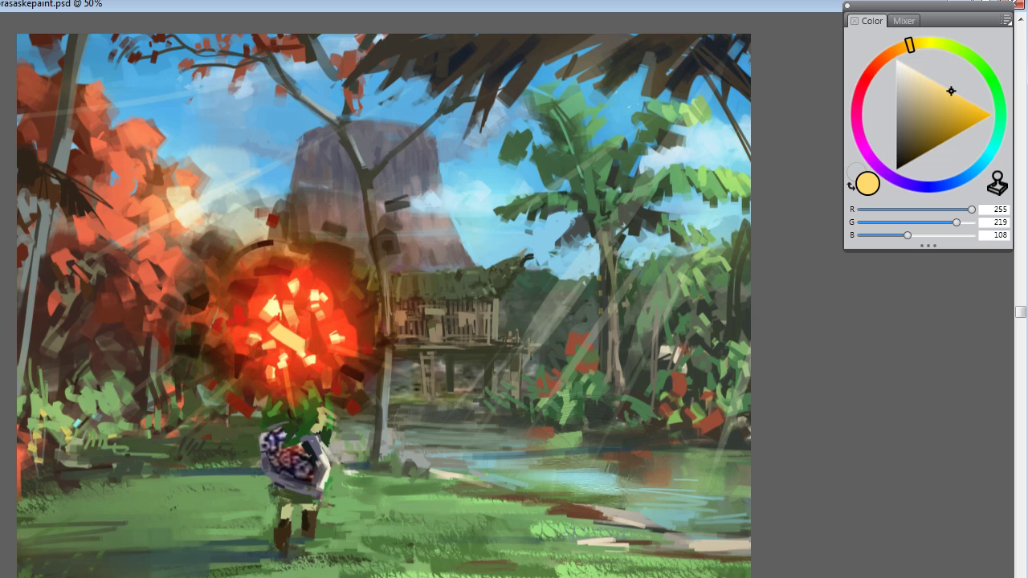
pyautogui.moveTo(277, 291); pyautogui.dragTo(264, 382)
pyautogui.hotkey('ctrl', 'z')
pyautogui.moveTo(297, 298)
pyautogui.mouseDown()
pyautogui.moveTo(308, 322)
pyautogui.moveTo(289, 402)
pyautogui.mouseUp()
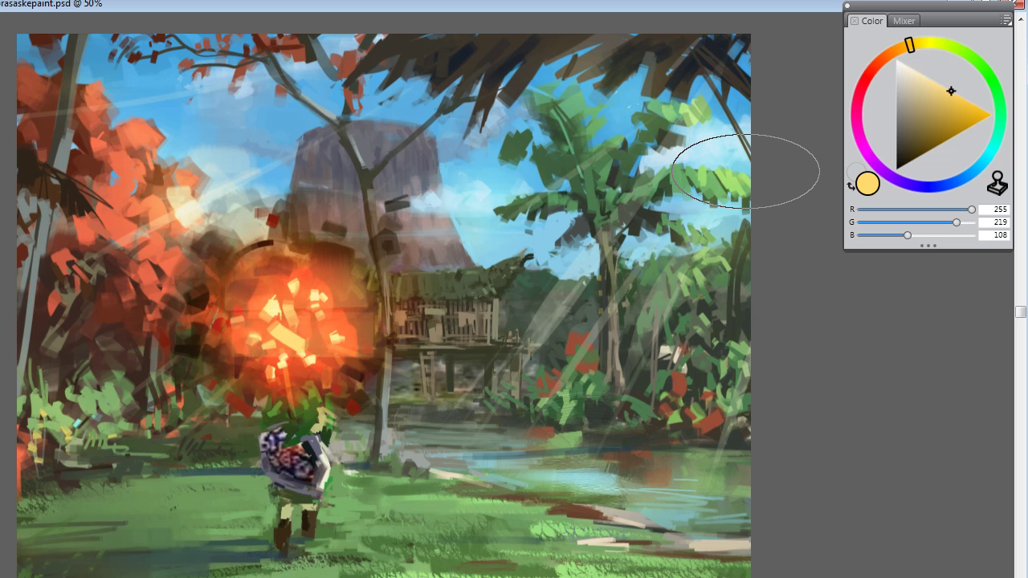
# Step: Cast a golden glow from the fireball onto the nearby trunk and the character with the Glow brush in dark yellow (R 39, G 29, B 1)
pyautogui.hotkey('ctrl', 'b')
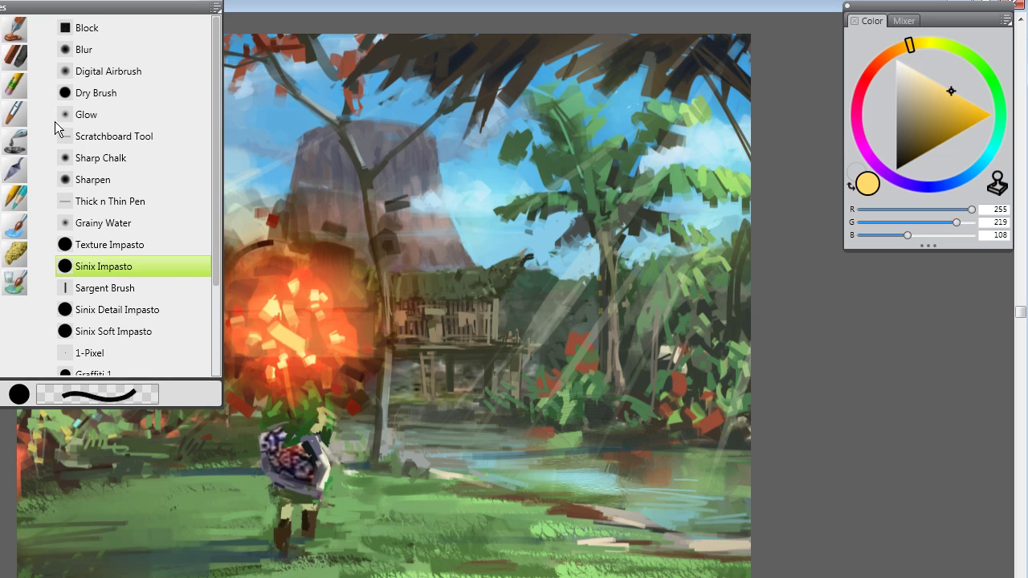
pyautogui.click(95, 112)
pyautogui.moveTo(919, 143); pyautogui.dragTo(914, 166)
pyautogui.moveTo(271, 351)
pyautogui.mouseDown()
pyautogui.moveTo(321, 340)
pyautogui.moveTo(209, 426)
pyautogui.moveTo(198, 326)
pyautogui.mouseUp()
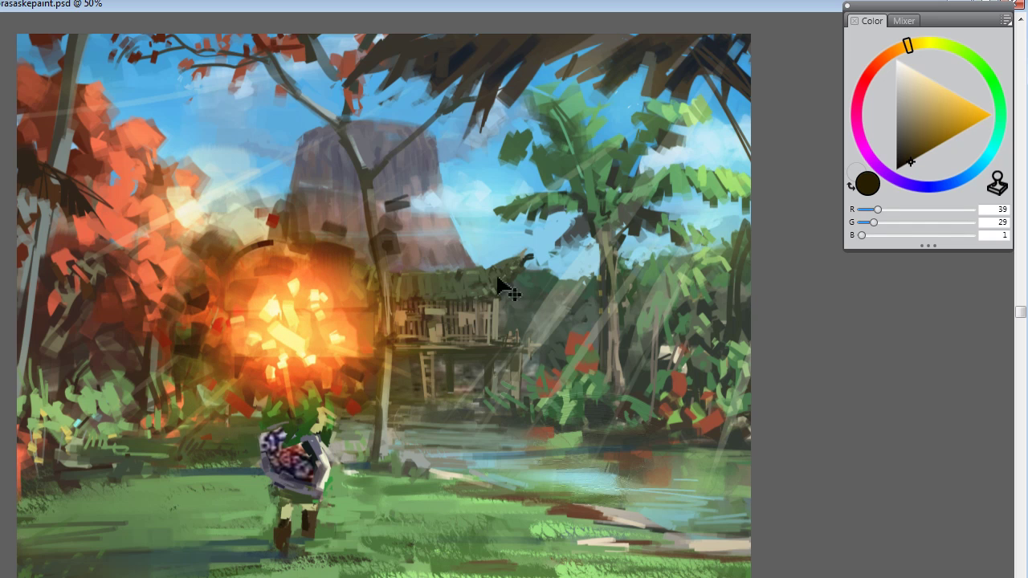
pyautogui.moveTo(367, 339); pyautogui.dragTo(382, 418)
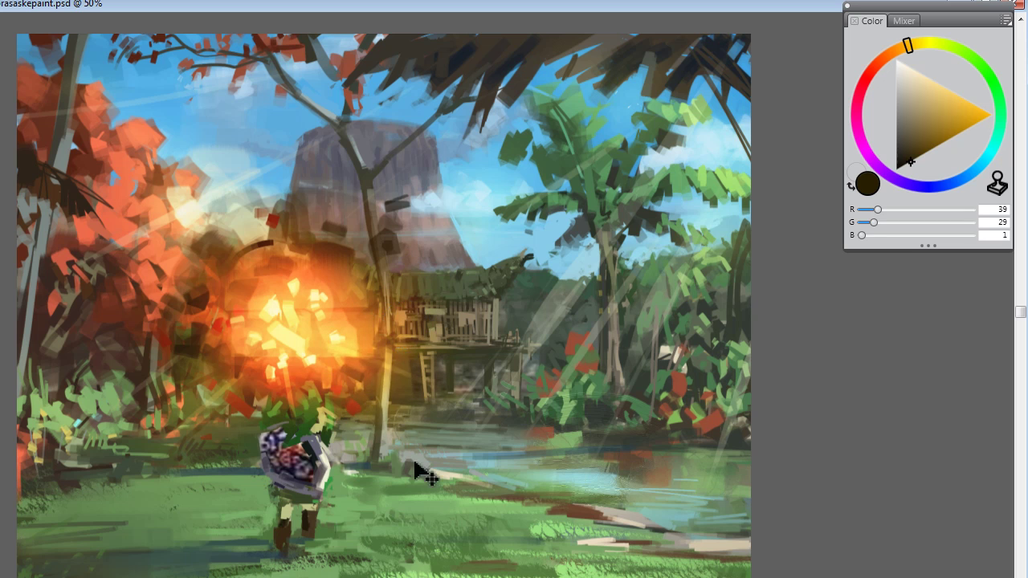
pyautogui.moveTo(309, 450)
pyautogui.mouseDown()
pyautogui.moveTo(294, 434)
pyautogui.moveTo(290, 506)
pyautogui.mouseUp()
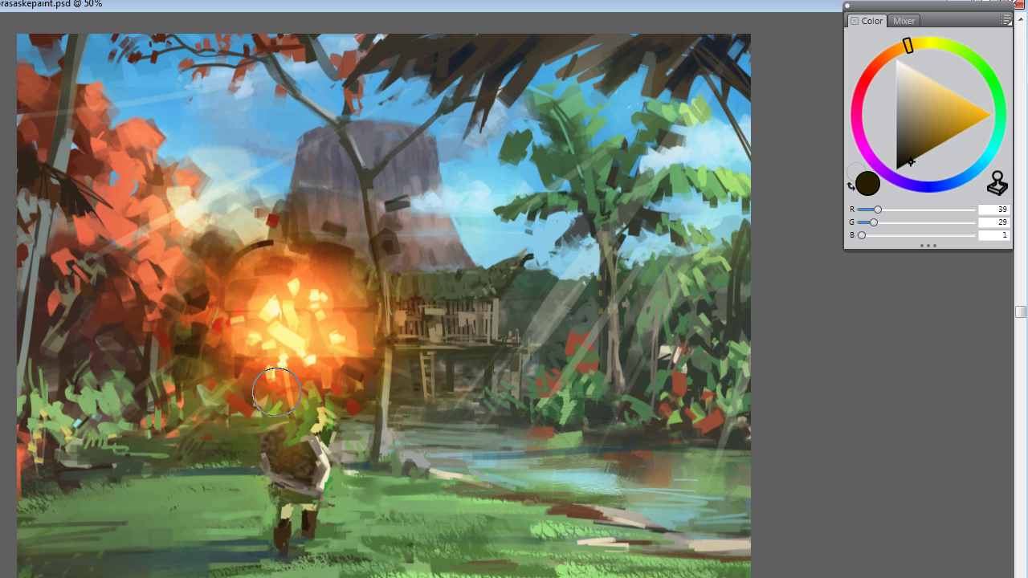
# Step: Undo and redo the latest glow strokes to compare the character with and without the golden light
pyautogui.hotkey('ctrl', 'z')
pyautogui.hotkey('ctrl', 'z')
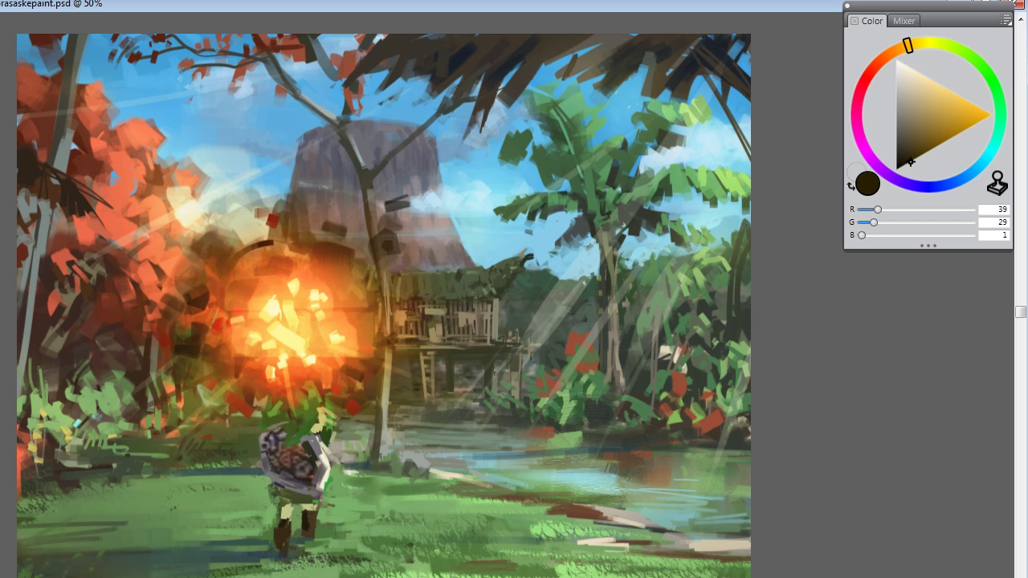
pyautogui.hotkey('ctrl', 'z')
pyautogui.hotkey('ctrl', 'z')
pyautogui.hotkey('ctrl', 'y')
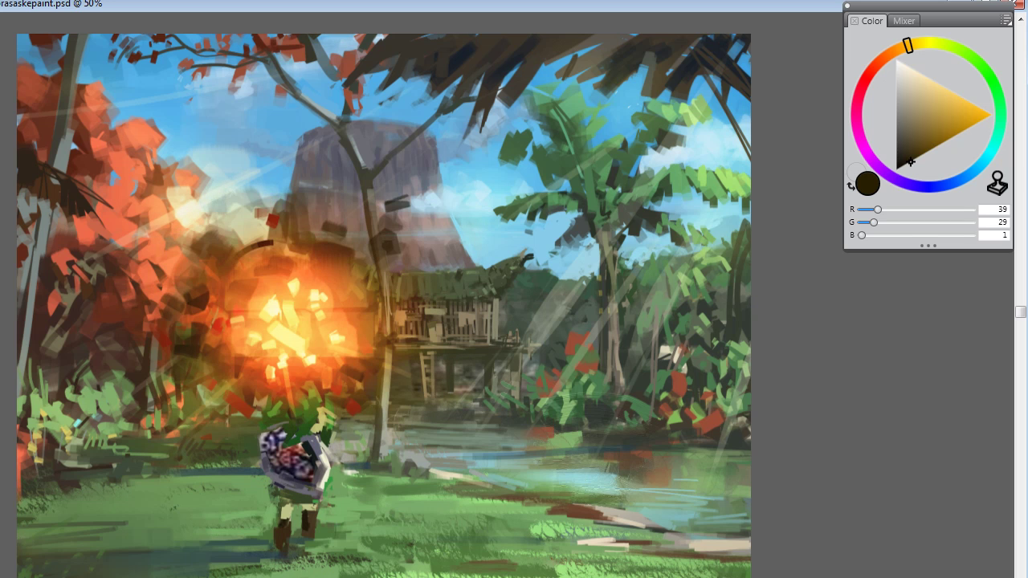
pyautogui.hotkey('ctrl', 'z')
pyautogui.hotkey('ctrl', 'y')
pyautogui.hotkey('ctrl', 'y')
pyautogui.hotkey('ctrl', 'y')
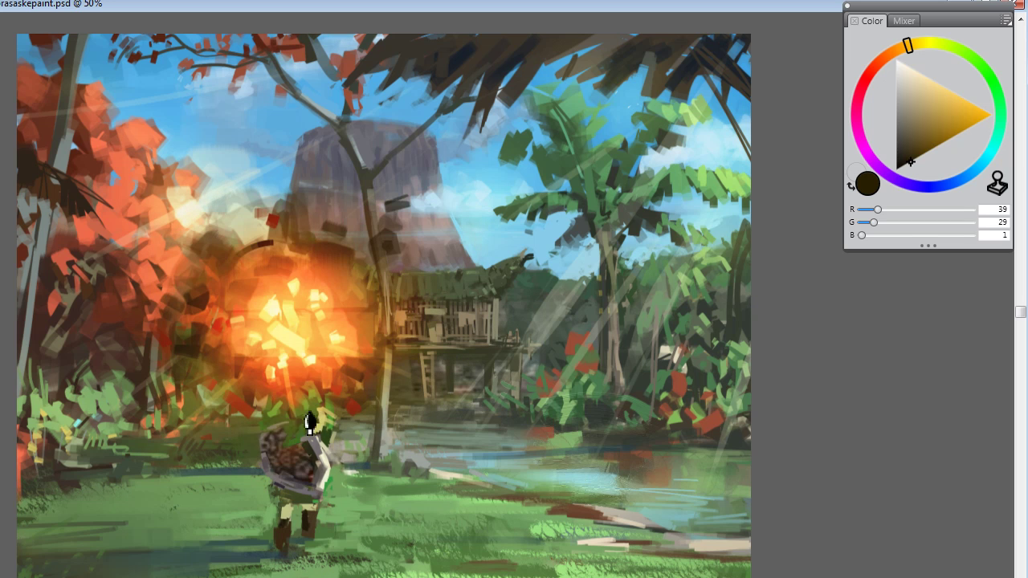
pyautogui.hotkey('ctrl', 'y')
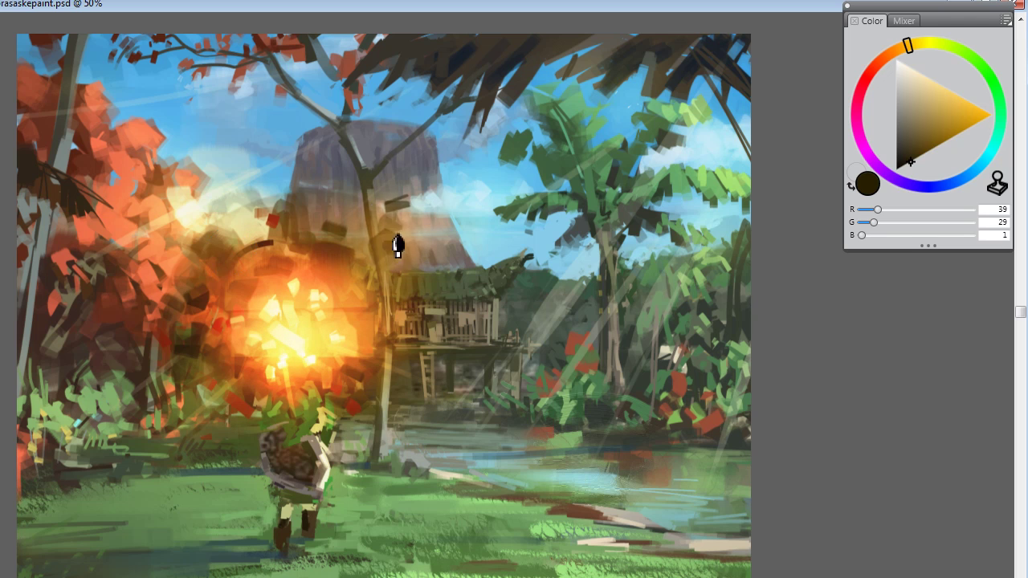
# Step: Add golden glow to the bright gap beside the red foliage and the bushes beneath it, and try it over the hut and water
pyautogui.moveTo(184, 195); pyautogui.dragTo(195, 179)
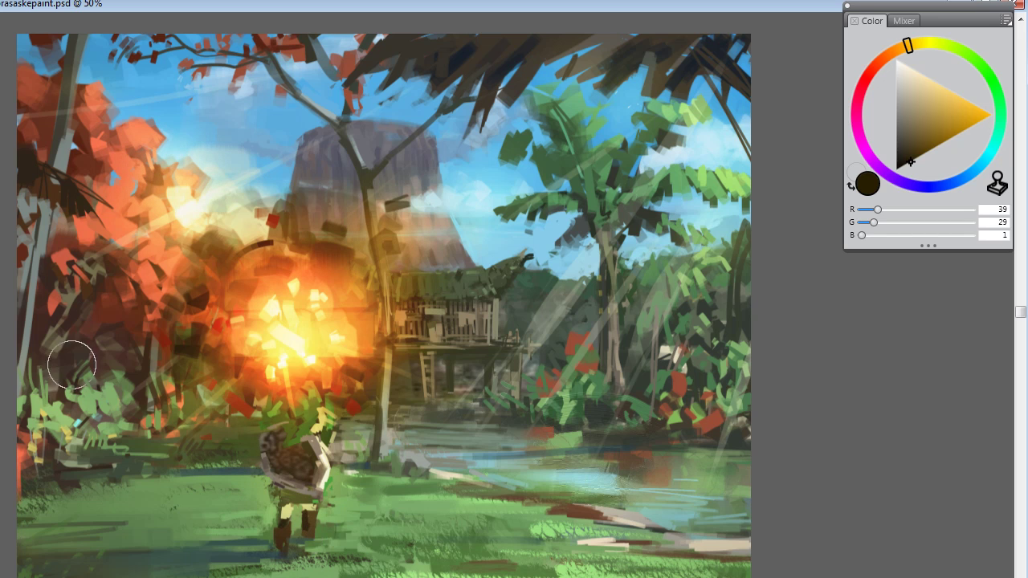
pyautogui.moveTo(76, 388)
pyautogui.mouseDown()
pyautogui.moveTo(104, 367)
pyautogui.moveTo(105, 436)
pyautogui.mouseUp()
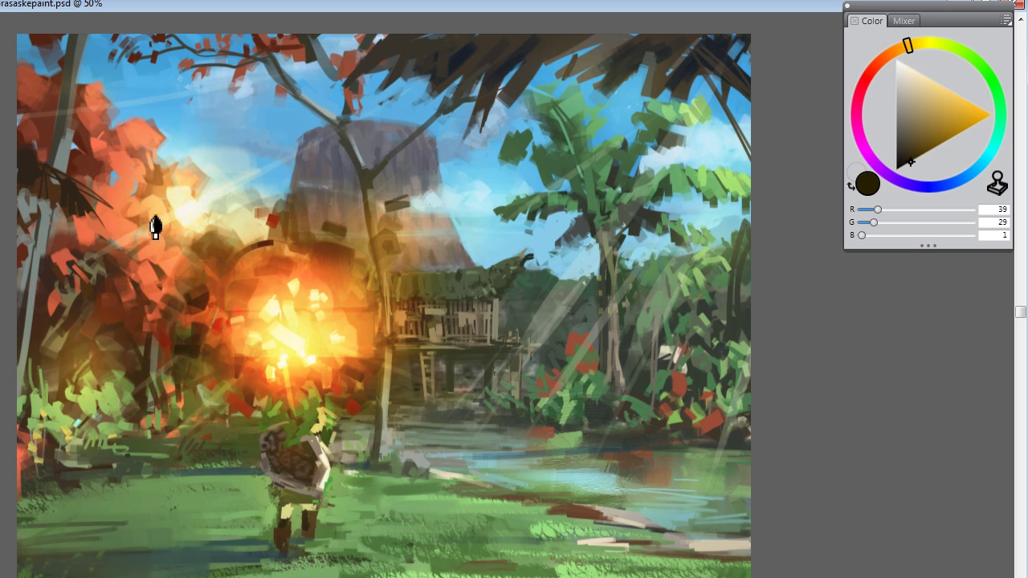
pyautogui.moveTo(156, 223); pyautogui.dragTo(150, 185)
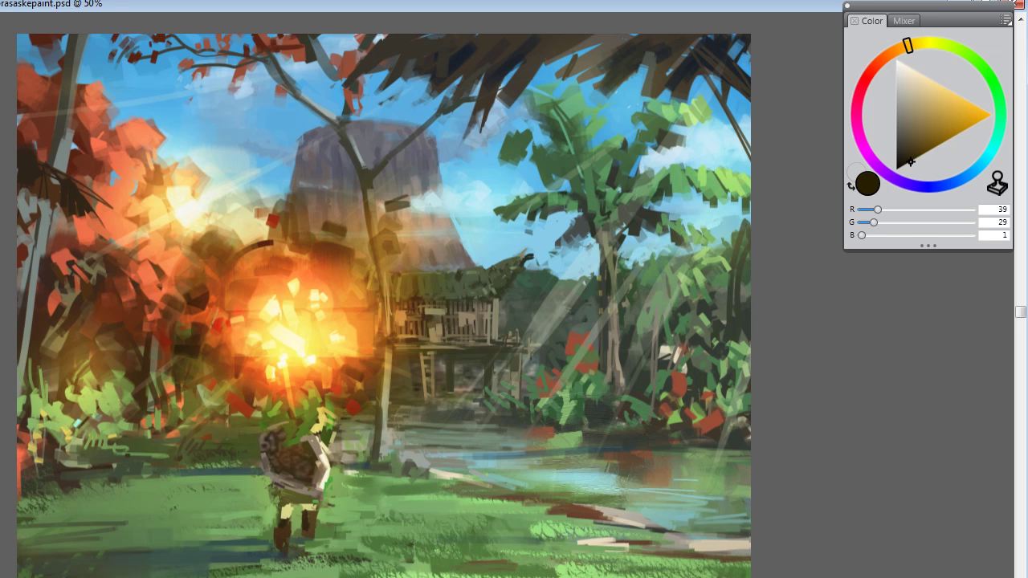
pyautogui.hotkey('ctrl', 'z')
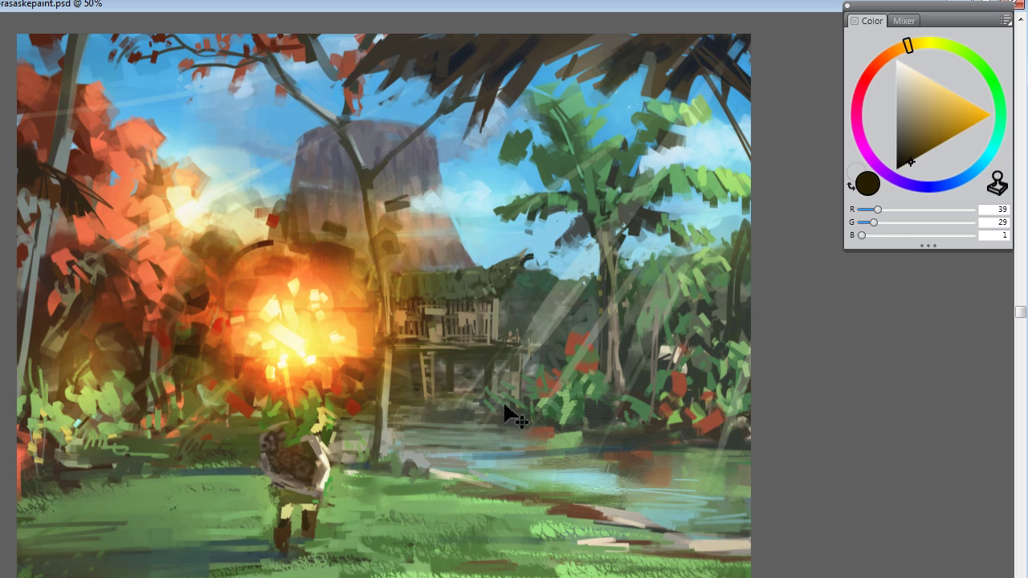
pyautogui.moveTo(507, 414)
pyautogui.mouseDown()
pyautogui.moveTo(458, 266)
pyautogui.moveTo(530, 280)
pyautogui.moveTo(378, 574)
pyautogui.moveTo(541, 455)
pyautogui.moveTo(664, 342)
pyautogui.moveTo(605, 518)
pyautogui.moveTo(733, 292)
pyautogui.mouseUp()
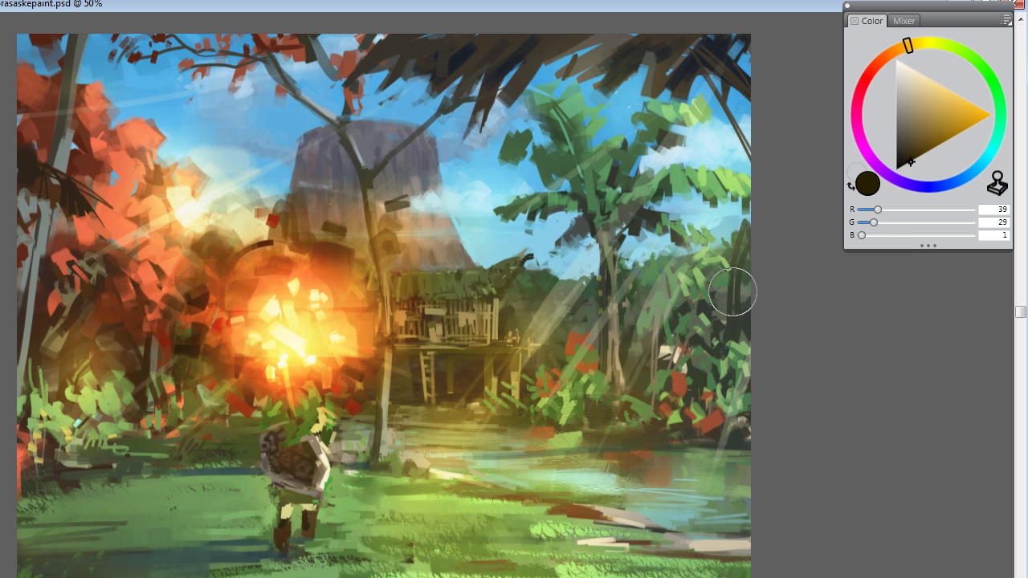
pyautogui.hotkey('ctrl', 'z')
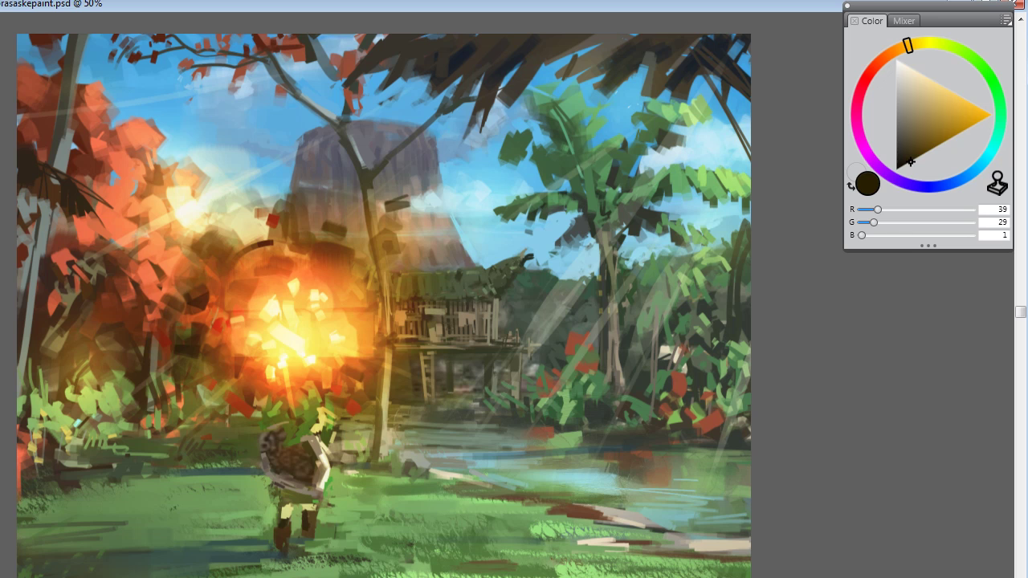
# Step: Draw thin concentric shockwave rings around the fireball with an image-distorting brush from the brush library
pyautogui.click(2, 3)
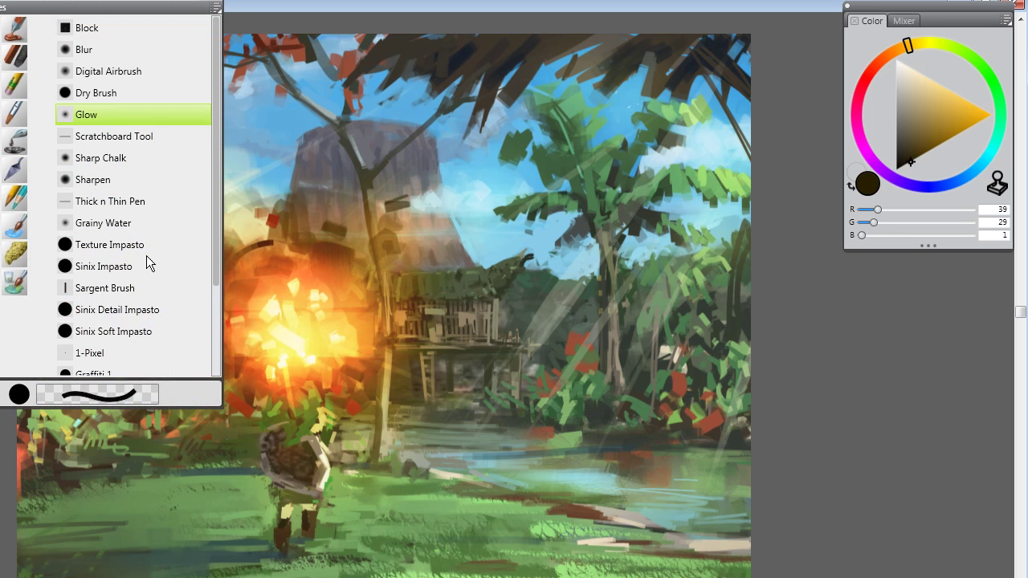
pyautogui.moveTo(222, 241); pyautogui.dragTo(227, 307)
pyautogui.moveTo(223, 270); pyautogui.dragTo(238, 348)
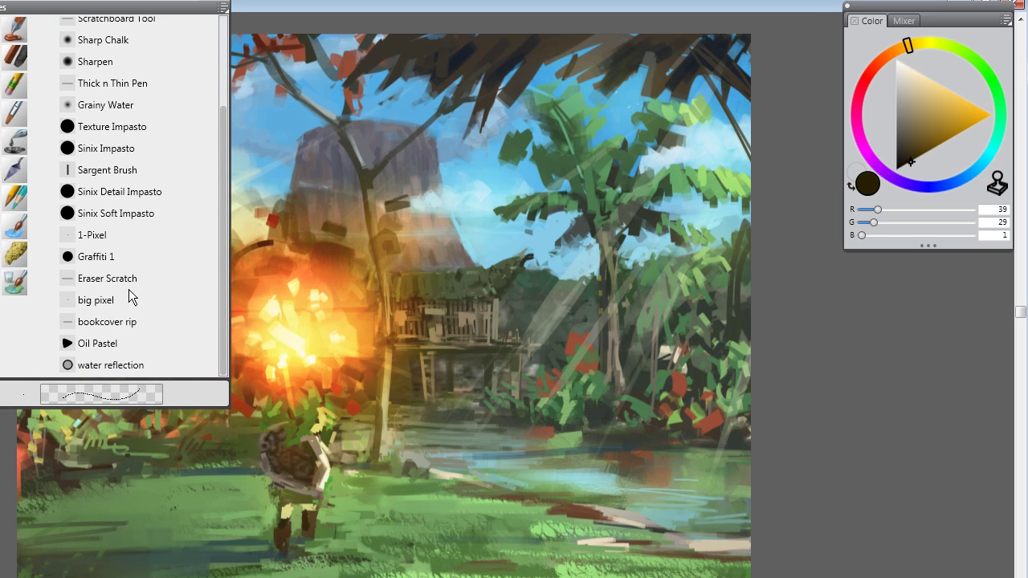
pyautogui.click(113, 281)
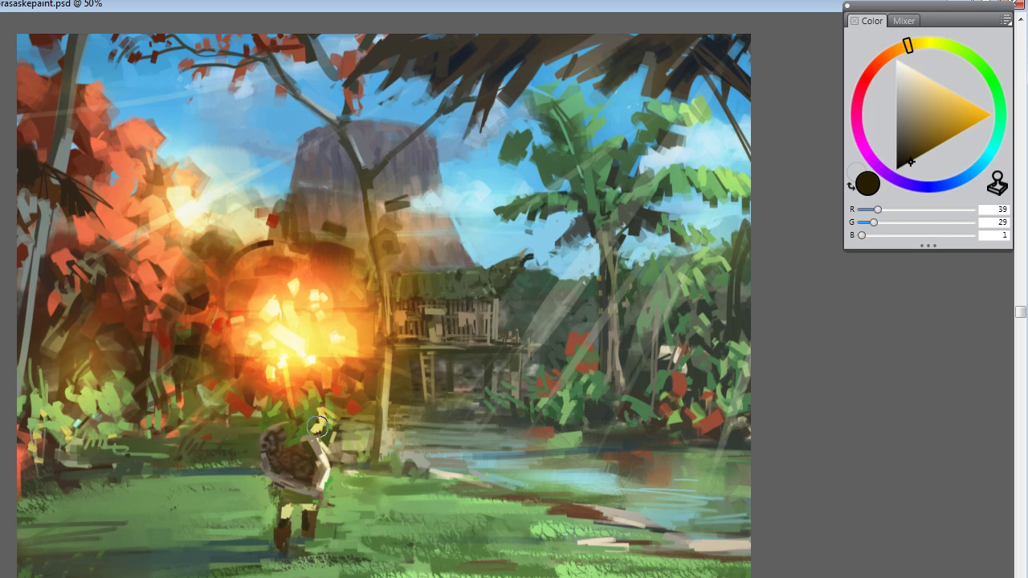
pyautogui.moveTo(348, 360)
pyautogui.mouseDown()
pyautogui.moveTo(369, 322)
pyautogui.moveTo(184, 276)
pyautogui.moveTo(406, 488)
pyautogui.moveTo(284, 133)
pyautogui.moveTo(236, 509)
pyautogui.moveTo(482, 494)
pyautogui.mouseUp()
pyautogui.hotkey('ctrl', 'z')
pyautogui.moveTo(406, 340)
pyautogui.mouseDown()
pyautogui.moveTo(362, 246)
pyautogui.moveTo(176, 322)
pyautogui.moveTo(361, 474)
pyautogui.moveTo(393, 199)
pyautogui.moveTo(119, 477)
pyautogui.moveTo(592, 313)
pyautogui.moveTo(50, 156)
pyautogui.moveTo(129, 544)
pyautogui.mouseUp()
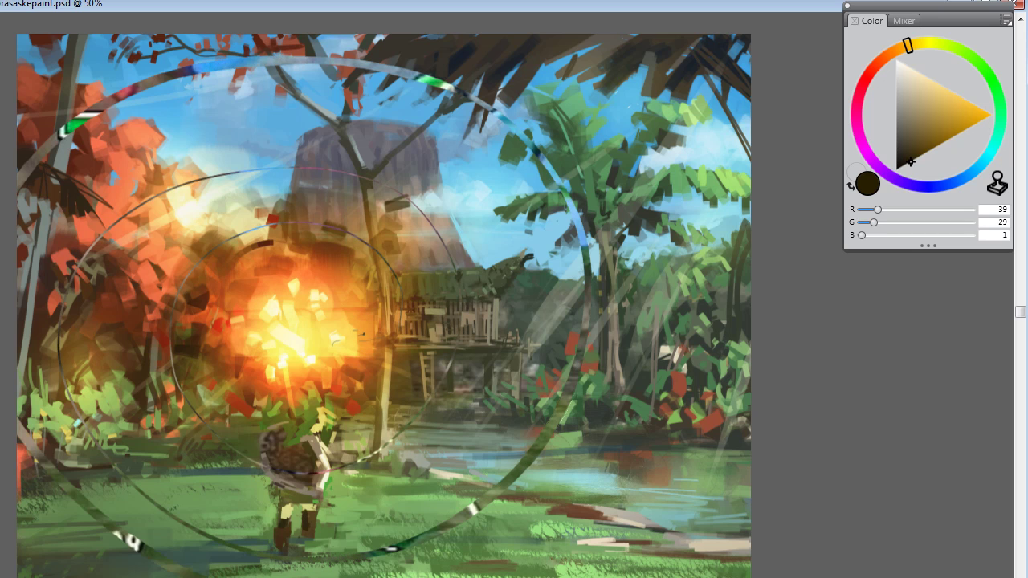
# Step: Cut curved ring bands centred on the fireball through the grass, water and bushes along the lower part of the painting
pyautogui.moveTo(611, 577); pyautogui.dragTo(838, 229)
pyautogui.moveTo(544, 11)
pyautogui.mouseDown()
pyautogui.moveTo(710, 244)
pyautogui.moveTo(468, 17)
pyautogui.moveTo(534, 4)
pyautogui.mouseUp()
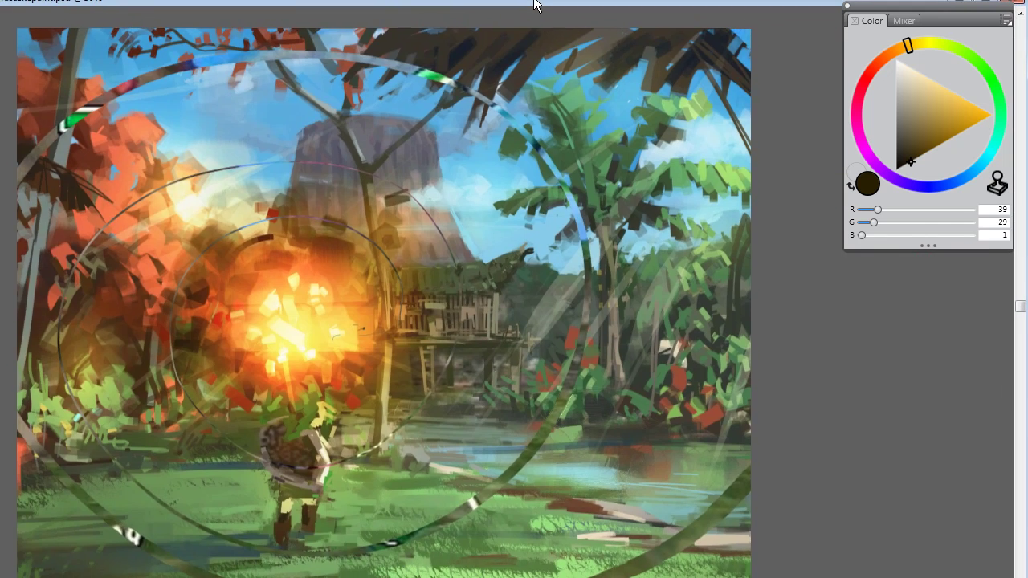
pyautogui.moveTo(20, 508); pyautogui.dragTo(100, 577)
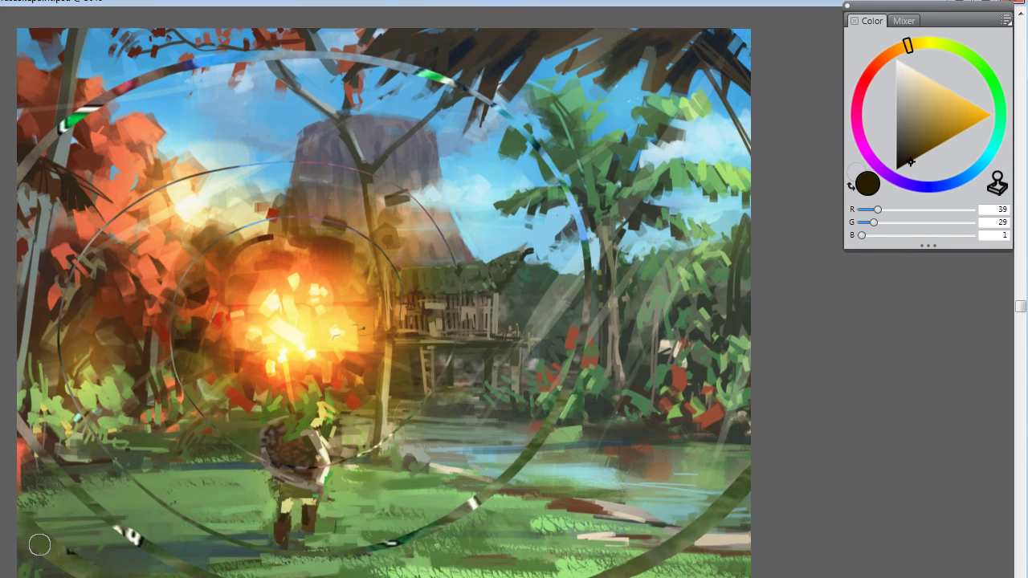
pyautogui.moveTo(19, 553); pyautogui.dragTo(50, 577)
pyautogui.moveTo(402, 567); pyautogui.dragTo(554, 506)
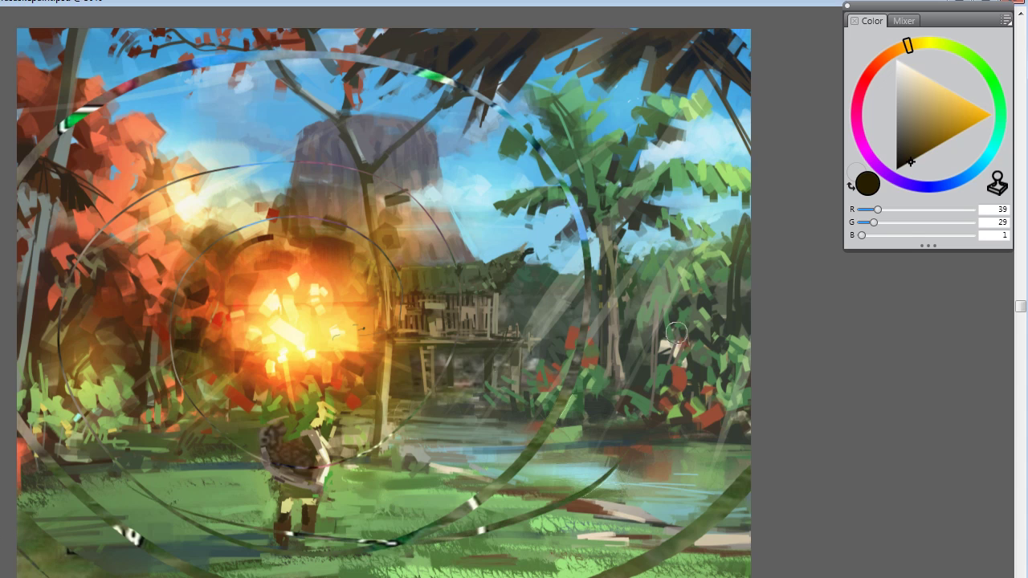
pyautogui.moveTo(485, 576); pyautogui.dragTo(683, 249)
pyautogui.moveTo(558, 547); pyautogui.dragTo(661, 413)
pyautogui.moveTo(567, 577); pyautogui.dragTo(751, 289)
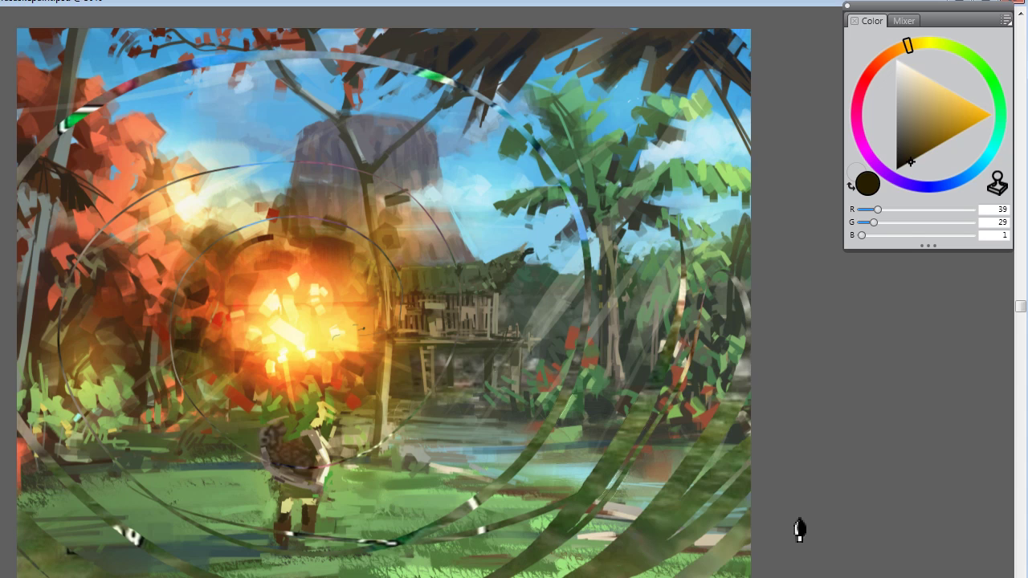
# Step: Extend the concentric bands as arcs across the sky, rock tower, palm tree and thatched roof above the fireball
pyautogui.moveTo(486, 245)
pyautogui.mouseDown()
pyautogui.moveTo(394, 152)
pyautogui.moveTo(213, 142)
pyautogui.moveTo(171, 158)
pyautogui.mouseUp()
pyautogui.moveTo(413, 126); pyautogui.dragTo(563, 353)
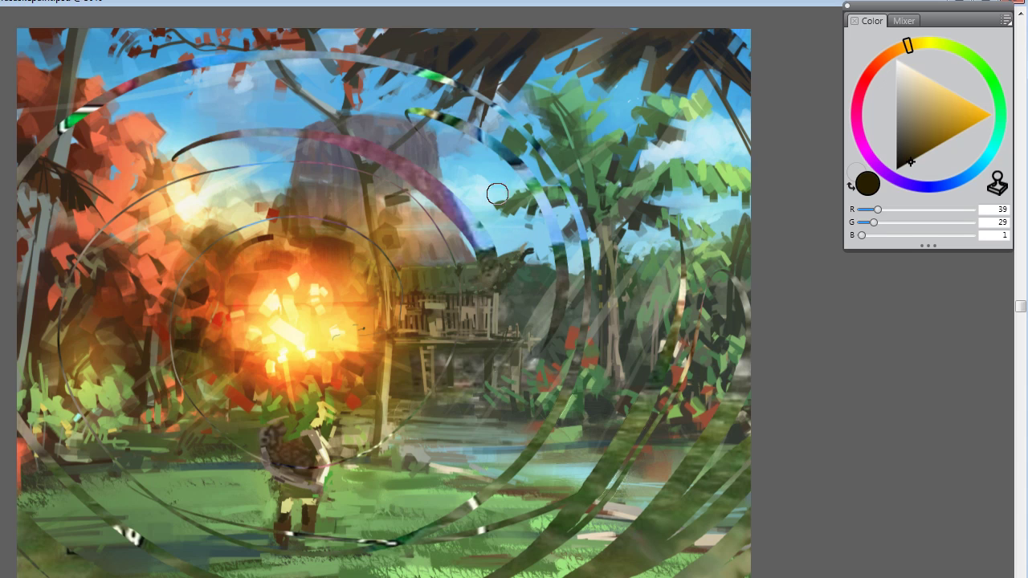
pyautogui.moveTo(480, 161); pyautogui.dragTo(299, 94)
pyautogui.moveTo(69, 103)
pyautogui.mouseDown()
pyautogui.moveTo(17, 95)
pyautogui.moveTo(161, 32)
pyautogui.mouseUp()
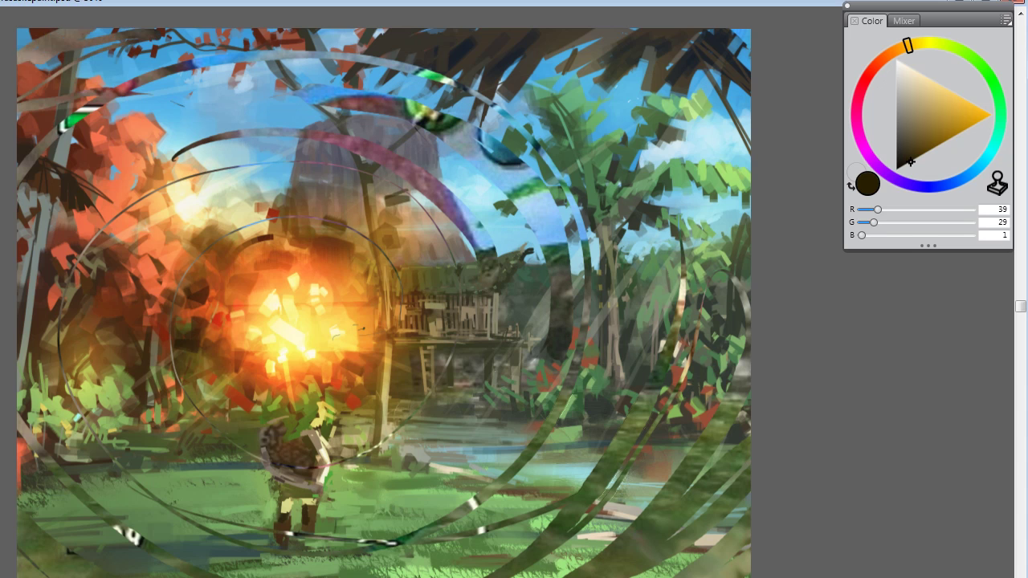
pyautogui.moveTo(518, 45); pyautogui.dragTo(691, 249)
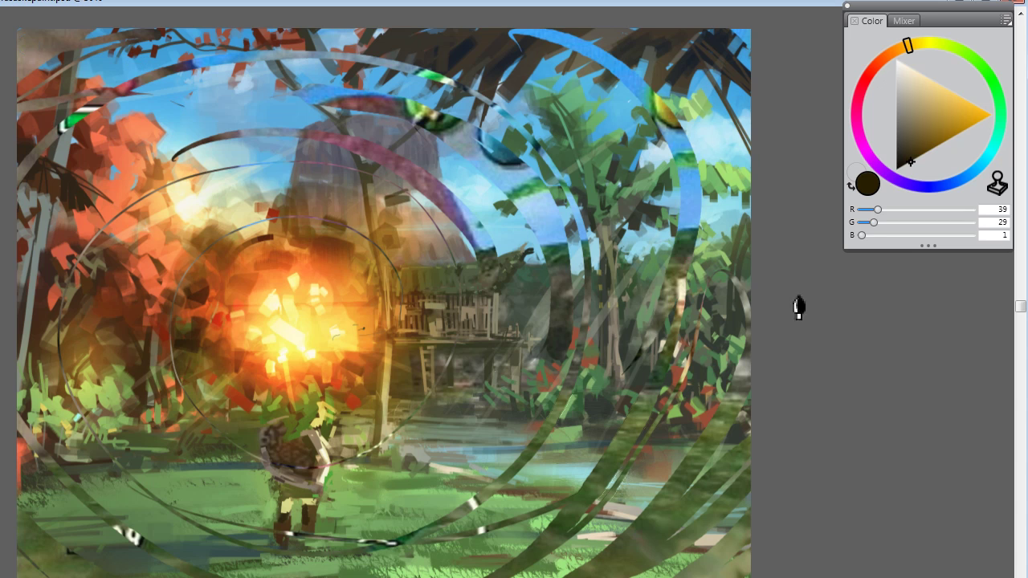
# Step: Scrub away most of the remaining paint in circular sweeps around the fireball to expose the game screenshot underneath
pyautogui.moveTo(722, 68)
pyautogui.mouseDown()
pyautogui.moveTo(661, 95)
pyautogui.moveTo(721, 271)
pyautogui.moveTo(680, 345)
pyautogui.moveTo(613, 104)
pyautogui.moveTo(641, 19)
pyautogui.moveTo(471, 538)
pyautogui.moveTo(595, 452)
pyautogui.moveTo(567, 506)
pyautogui.moveTo(684, 558)
pyautogui.moveTo(255, 557)
pyautogui.moveTo(356, 138)
pyautogui.moveTo(480, 329)
pyautogui.moveTo(328, 265)
pyautogui.moveTo(301, 345)
pyautogui.moveTo(321, 310)
pyautogui.moveTo(348, 332)
pyautogui.moveTo(153, 557)
pyautogui.moveTo(66, 269)
pyautogui.moveTo(447, 458)
pyautogui.mouseUp()
pyautogui.moveTo(302, 166)
pyautogui.mouseDown()
pyautogui.moveTo(166, 202)
pyautogui.moveTo(329, 332)
pyautogui.mouseUp()
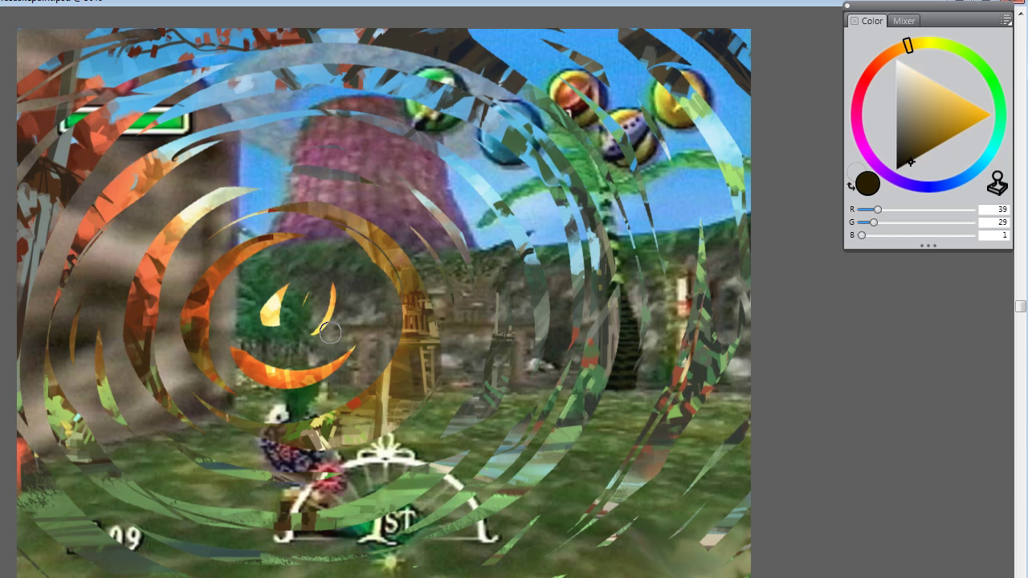
pyautogui.moveTo(453, 188)
pyautogui.mouseDown()
pyautogui.moveTo(201, 120)
pyautogui.moveTo(351, 65)
pyautogui.moveTo(557, 532)
pyautogui.moveTo(48, 366)
pyautogui.moveTo(257, 188)
pyautogui.moveTo(638, 471)
pyautogui.moveTo(19, 482)
pyautogui.moveTo(468, 35)
pyautogui.moveTo(694, 363)
pyautogui.moveTo(601, 525)
pyautogui.moveTo(615, 404)
pyautogui.mouseUp()
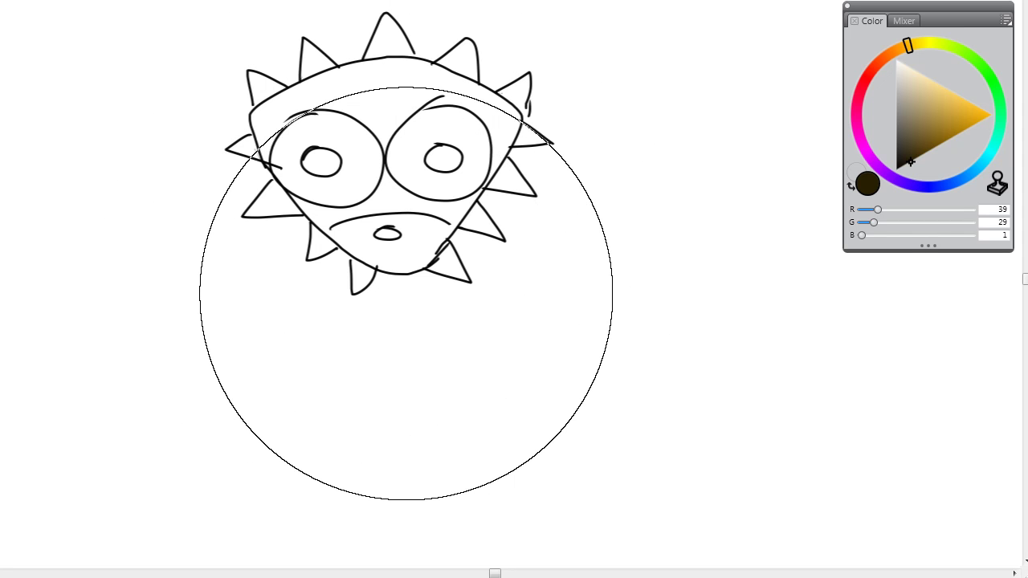
# Step: Hand-letter "THANKS FOR" in dark brown beneath the spiky cartoon face with a thin brush from the brush library
pyautogui.hotkey('ctrl', 'b')
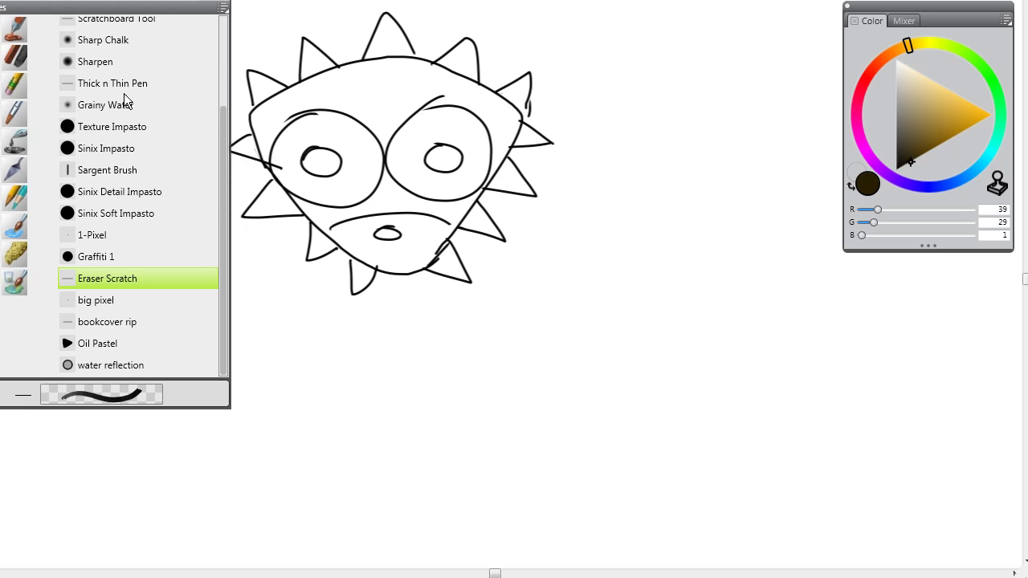
pyautogui.hotkey('ctrl', 'b')
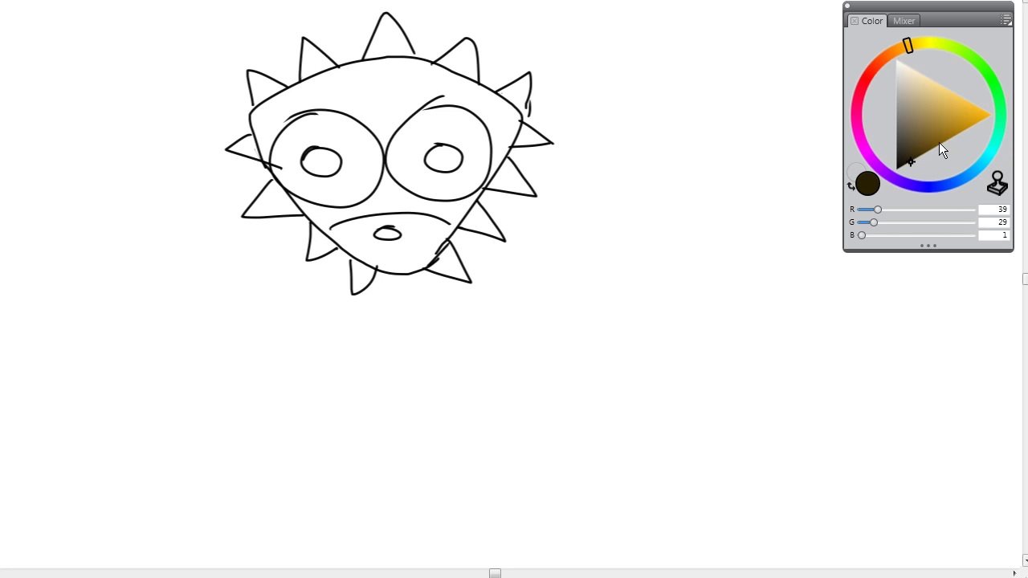
pyautogui.moveTo(161, 332)
pyautogui.mouseDown()
pyautogui.moveTo(219, 325)
pyautogui.moveTo(197, 354)
pyautogui.mouseUp()
pyautogui.moveTo(219, 336)
pyautogui.mouseDown()
pyautogui.moveTo(223, 354)
pyautogui.moveTo(254, 339)
pyautogui.mouseUp()
pyautogui.moveTo(252, 327)
pyautogui.mouseDown()
pyautogui.moveTo(254, 352)
pyautogui.moveTo(315, 353)
pyautogui.mouseUp()
pyautogui.moveTo(259, 347)
pyautogui.mouseDown()
pyautogui.moveTo(352, 352)
pyautogui.moveTo(341, 325)
pyautogui.mouseUp()
pyautogui.moveTo(358, 328); pyautogui.dragTo(360, 342)
pyautogui.moveTo(360, 341)
pyautogui.mouseDown()
pyautogui.moveTo(386, 340)
pyautogui.moveTo(382, 348)
pyautogui.mouseUp()
pyautogui.moveTo(513, 330)
pyautogui.mouseDown()
pyautogui.moveTo(518, 354)
pyautogui.moveTo(553, 325)
pyautogui.mouseUp()
pyautogui.moveTo(520, 342)
pyautogui.mouseDown()
pyautogui.moveTo(592, 344)
pyautogui.moveTo(594, 353)
pyautogui.mouseUp()
pyautogui.moveTo(594, 331); pyautogui.dragTo(616, 347)
# Step: Hand-letter "WATCHING" on a second line, underline it with one long stroke and add a question mark after it
pyautogui.moveTo(277, 375)
pyautogui.mouseDown()
pyautogui.moveTo(376, 397)
pyautogui.moveTo(418, 381)
pyautogui.mouseUp()
pyautogui.moveTo(402, 384); pyautogui.dragTo(400, 404)
pyautogui.moveTo(440, 384)
pyautogui.mouseDown()
pyautogui.moveTo(424, 396)
pyautogui.moveTo(440, 403)
pyautogui.mouseUp()
pyautogui.moveTo(450, 383); pyautogui.dragTo(448, 403)
pyautogui.moveTo(449, 392)
pyautogui.mouseDown()
pyautogui.moveTo(499, 403)
pyautogui.moveTo(553, 373)
pyautogui.moveTo(577, 385)
pyautogui.mouseUp()
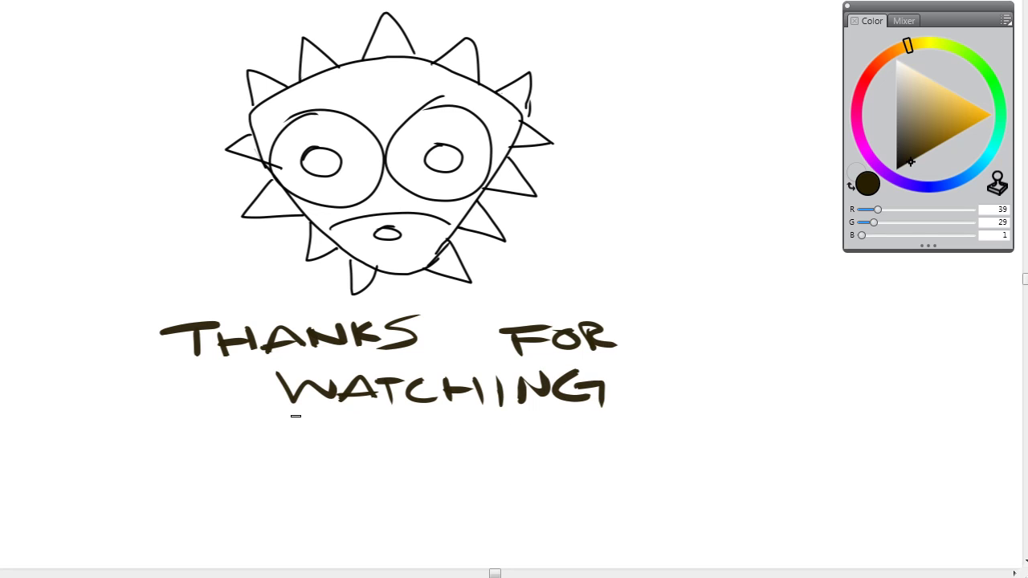
pyautogui.moveTo(211, 413); pyautogui.dragTo(631, 418)
pyautogui.moveTo(643, 371); pyautogui.dragTo(660, 399)
pyautogui.click(656, 412)
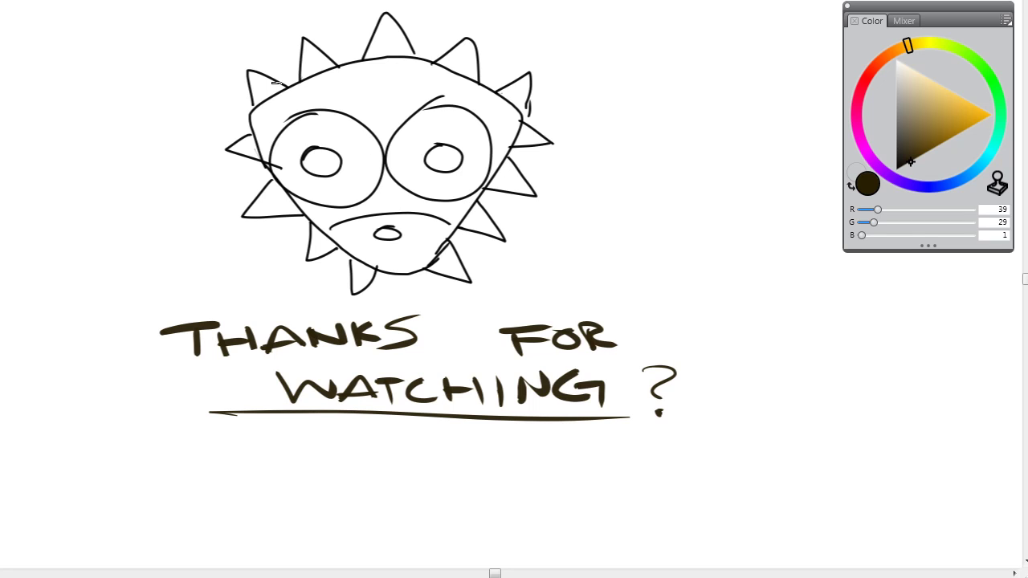
# Step: Add loose squiggles around the top of the spiky head and short strokes over its eyes and mouth
pyautogui.moveTo(289, 80); pyautogui.dragTo(225, 12)
pyautogui.moveTo(211, 107); pyautogui.dragTo(159, 81)
pyautogui.moveTo(487, 40); pyautogui.dragTo(569, 41)
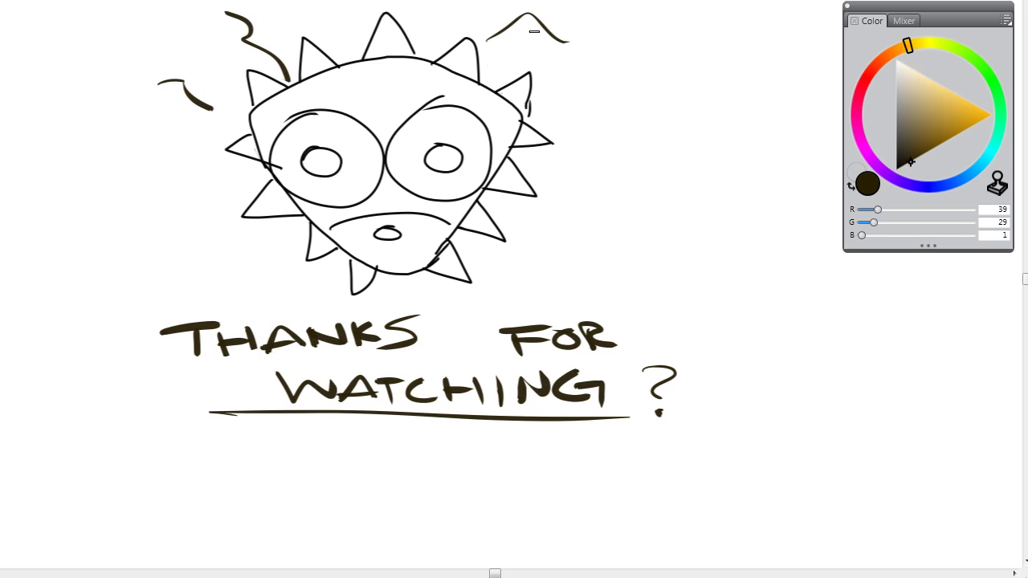
pyautogui.moveTo(293, 151)
pyautogui.mouseDown()
pyautogui.moveTo(356, 165)
pyautogui.moveTo(301, 171)
pyautogui.mouseUp()
pyautogui.moveTo(412, 172)
pyautogui.mouseDown()
pyautogui.moveTo(483, 156)
pyautogui.moveTo(494, 177)
pyautogui.mouseUp()
pyautogui.moveTo(350, 239); pyautogui.dragTo(425, 245)
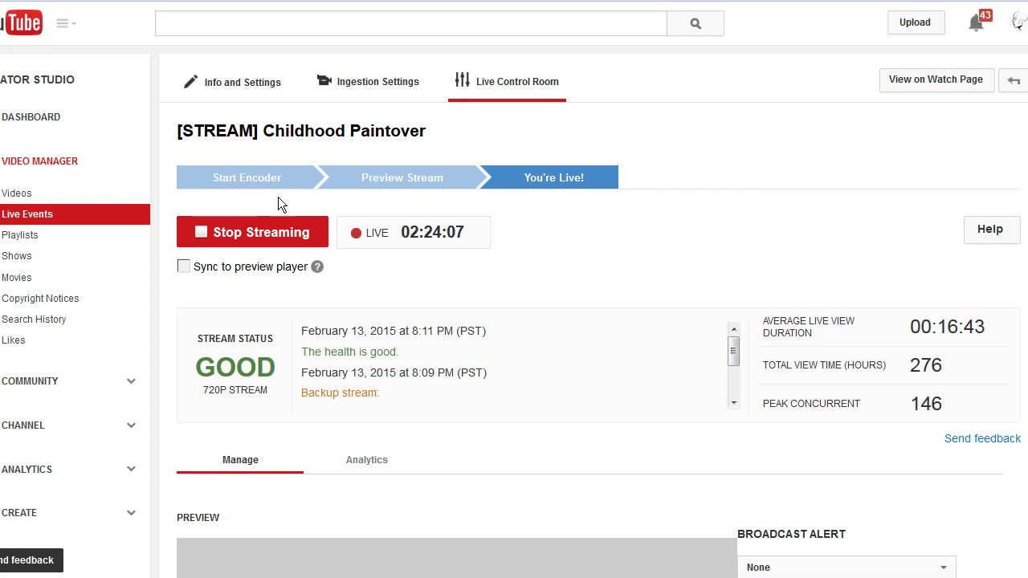
# Step: Switch to YouTube's Live Control Room and stop streaming the "[STREAM] Childhood Paintover" event
pyautogui.click(258, 230)
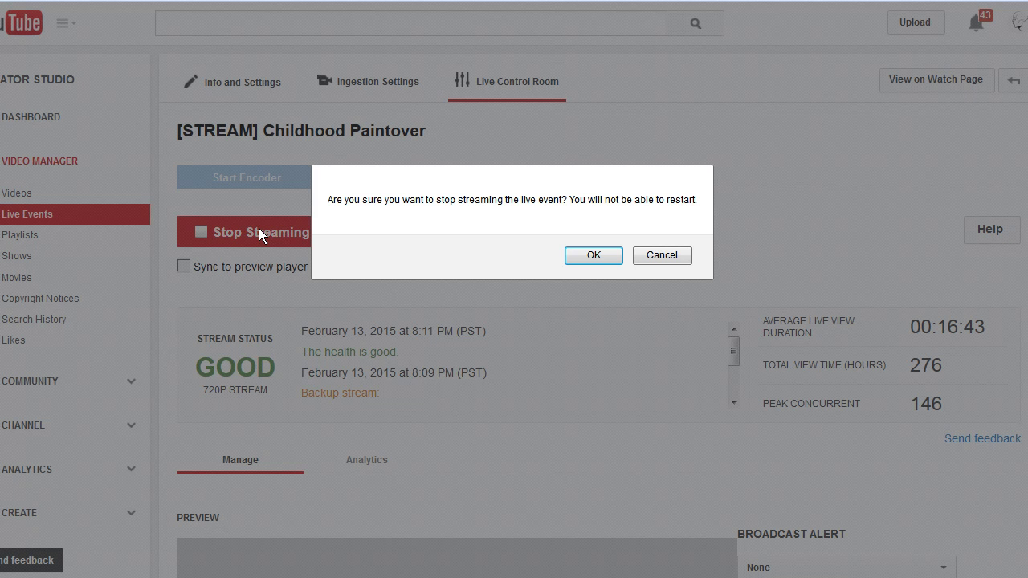